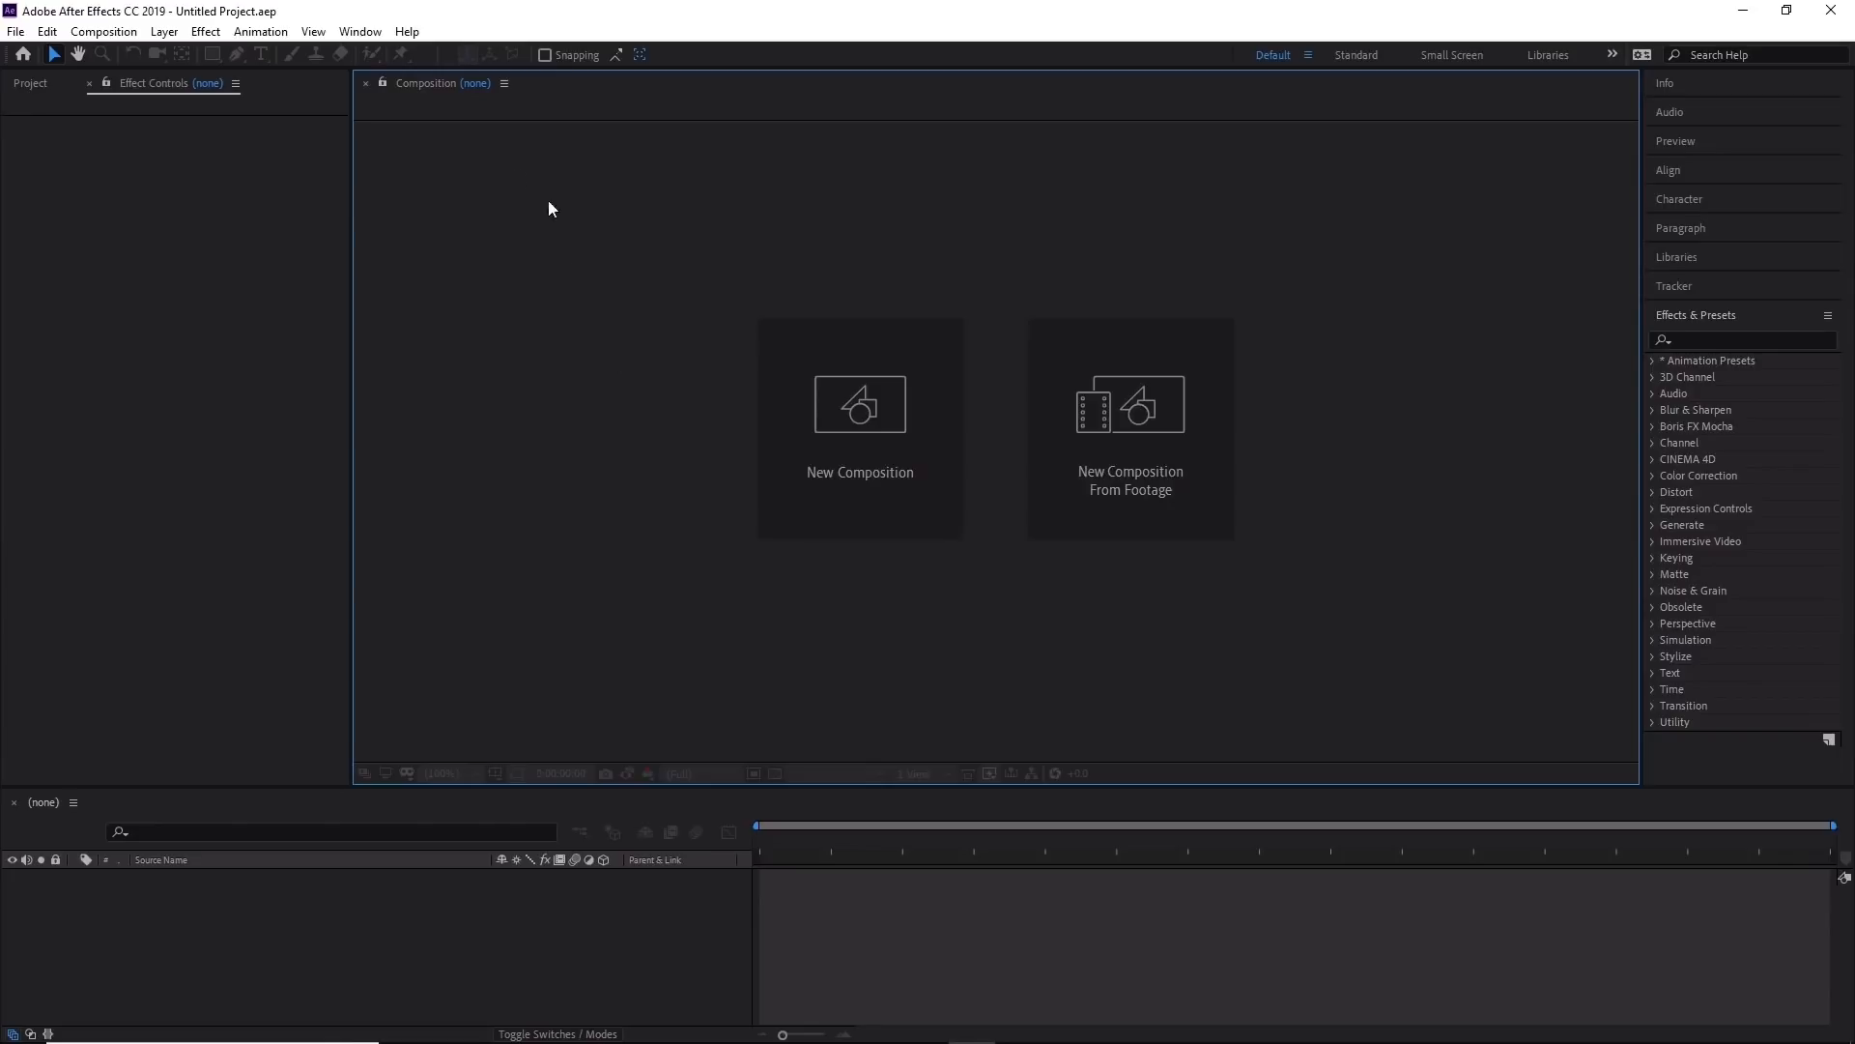
Set the workspace to the Default layout.
{"action": "left_click", "coordinate": [361, 32]}
{"action": "mouse_move", "coordinate": [416, 54]}
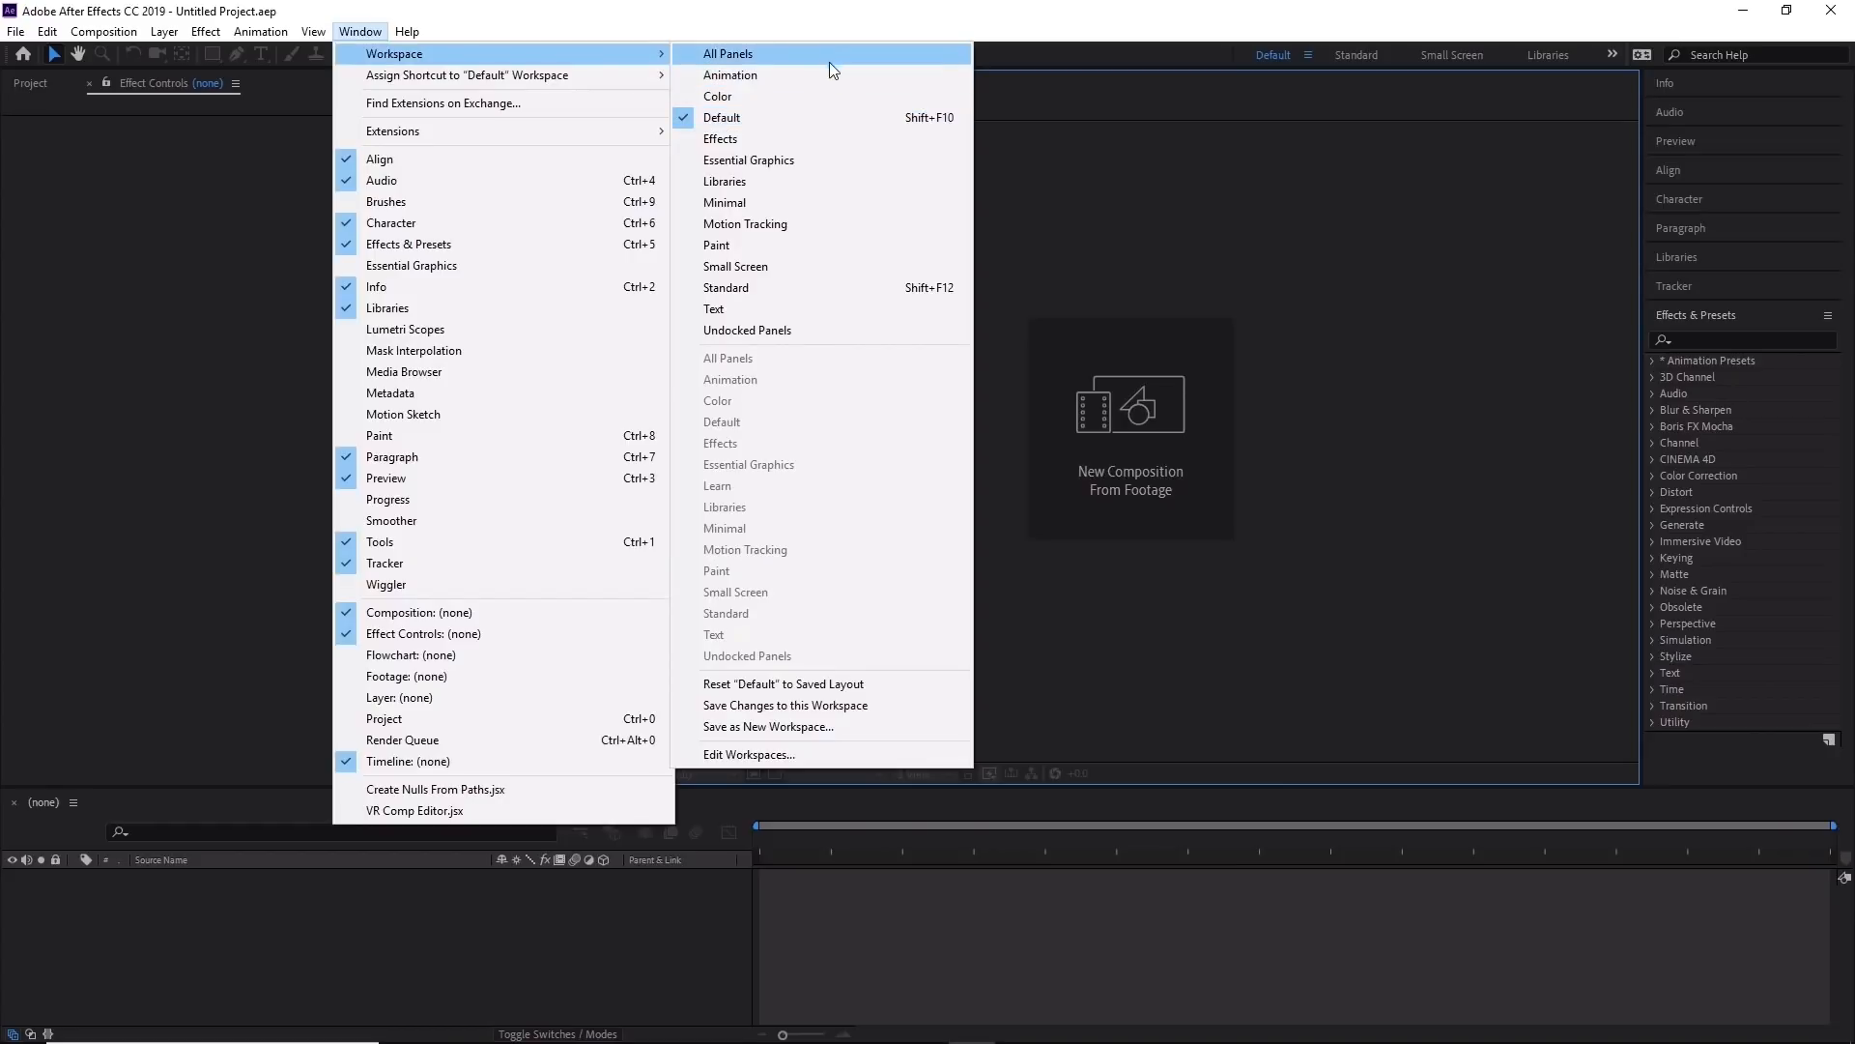
{"action": "left_click", "coordinate": [868, 120]}
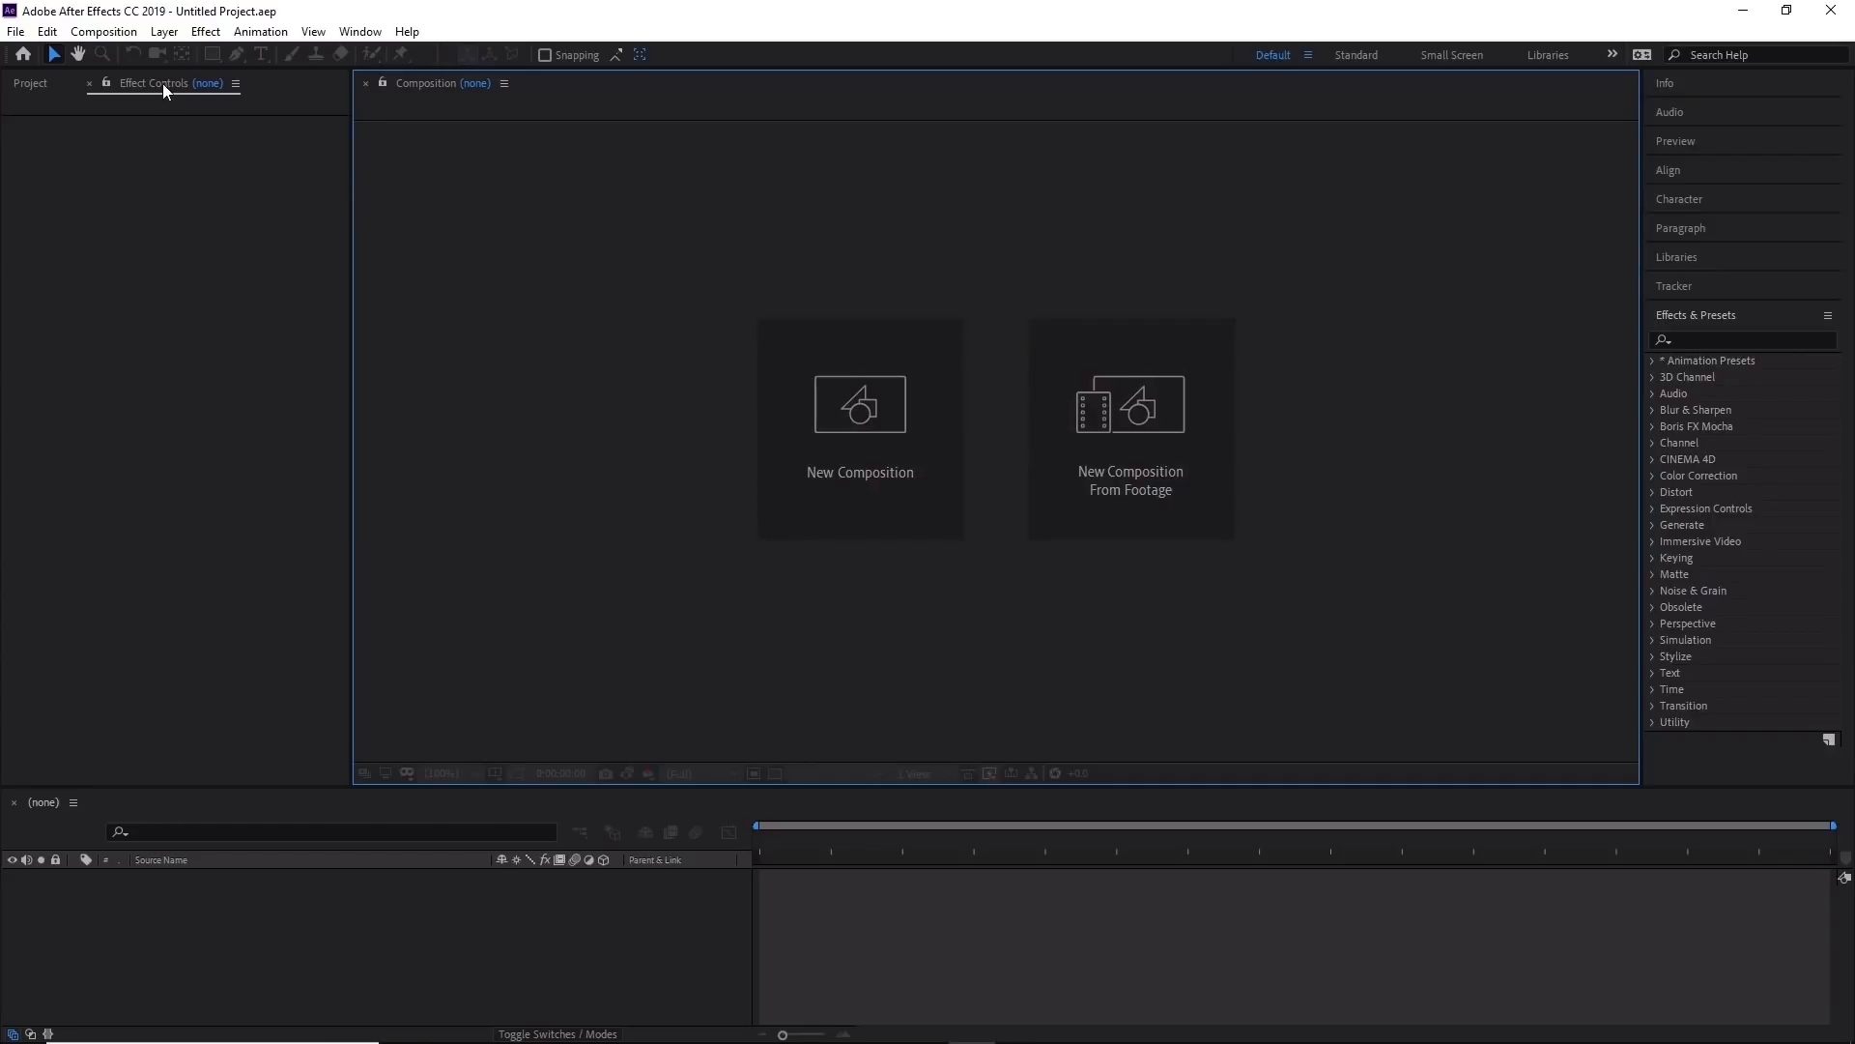
Examine the Project, Effect Controls, Composition, Info and Audio panels of the workspace.
{"action": "left_click", "coordinate": [28, 83]}
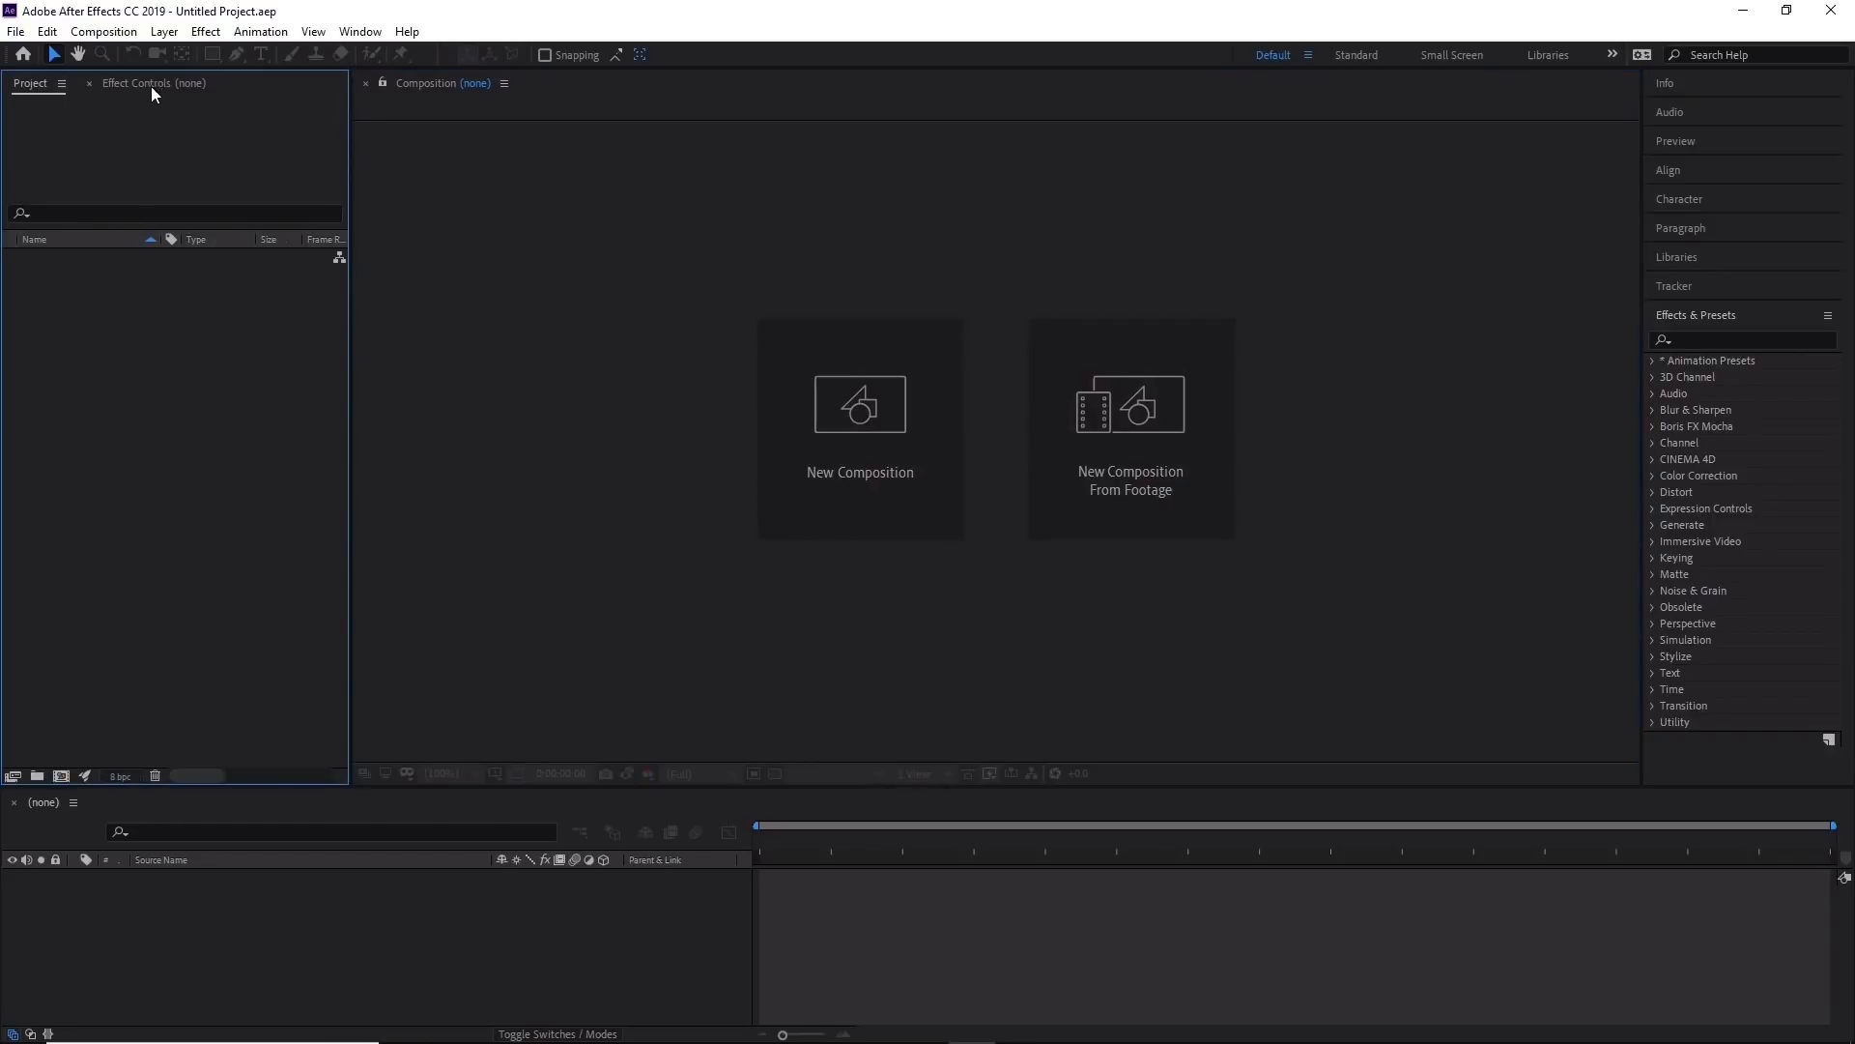
{"action": "left_click", "coordinate": [158, 82]}
{"action": "left_click", "coordinate": [435, 83]}
{"action": "left_click", "coordinate": [1699, 87]}
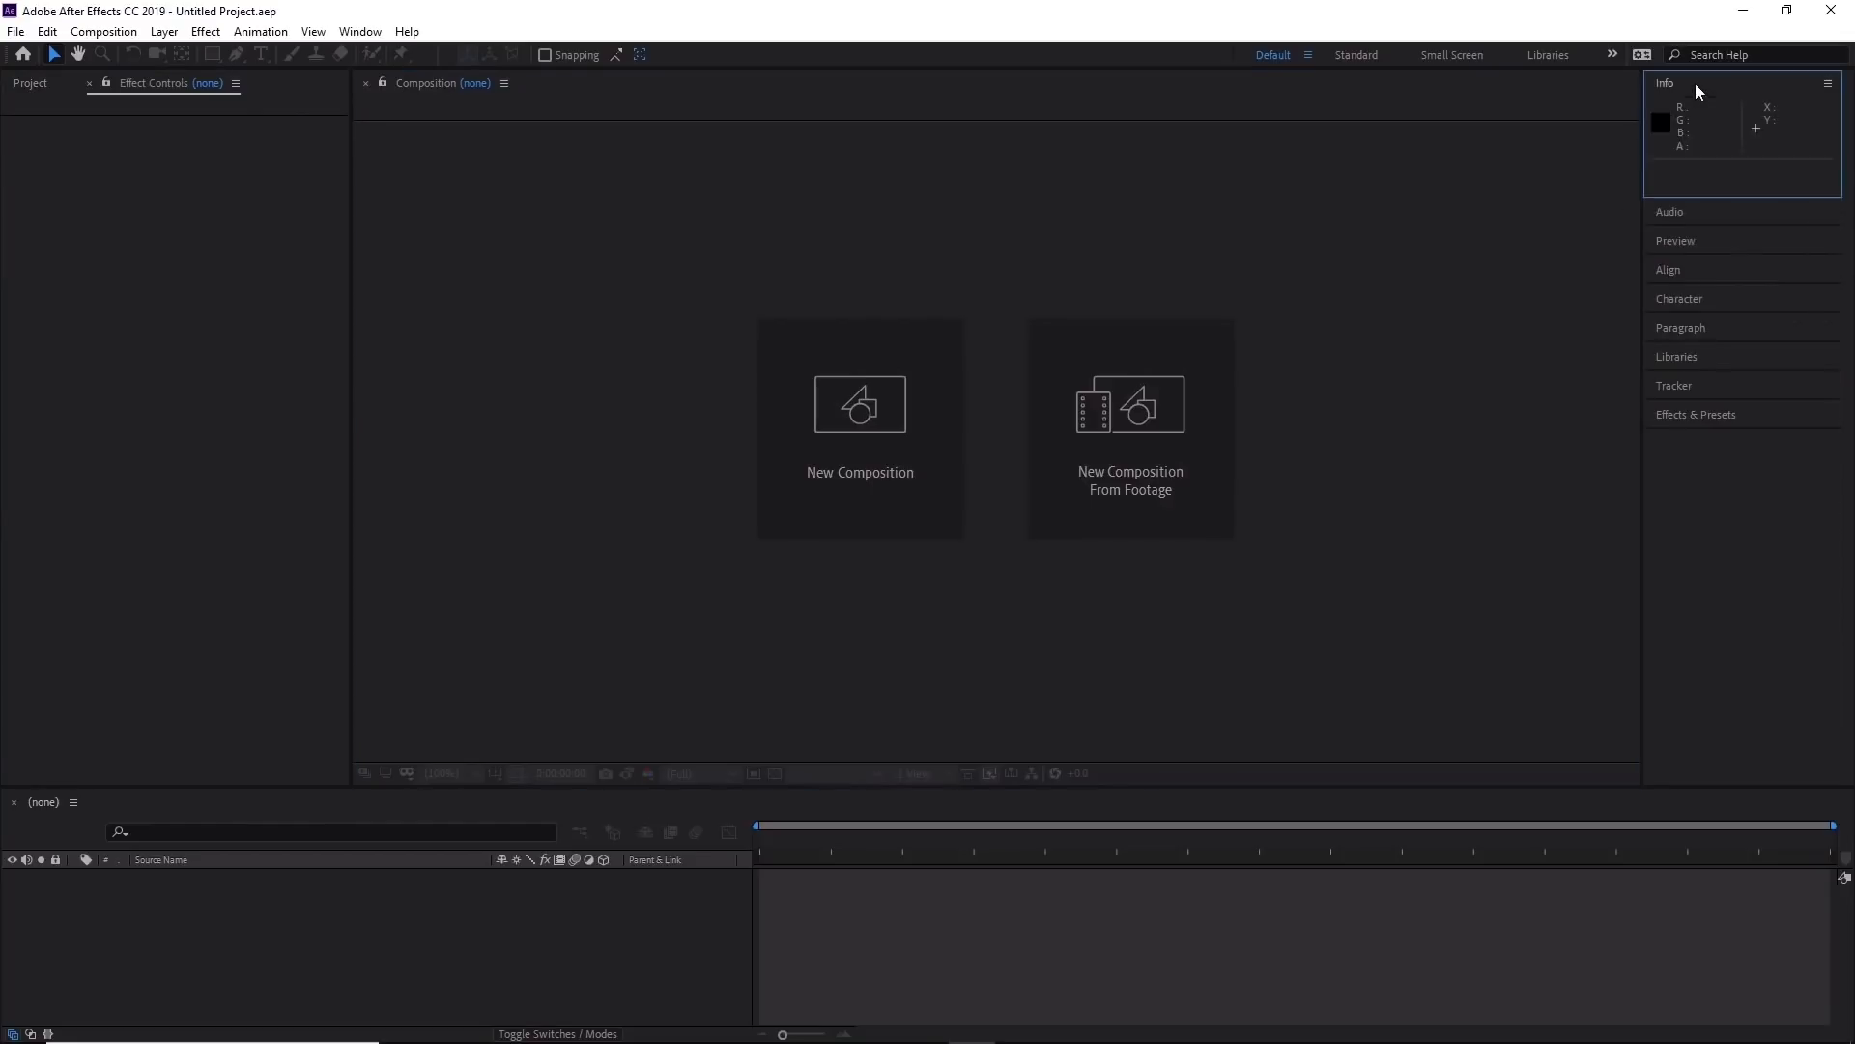
{"action": "left_click", "coordinate": [1703, 211]}
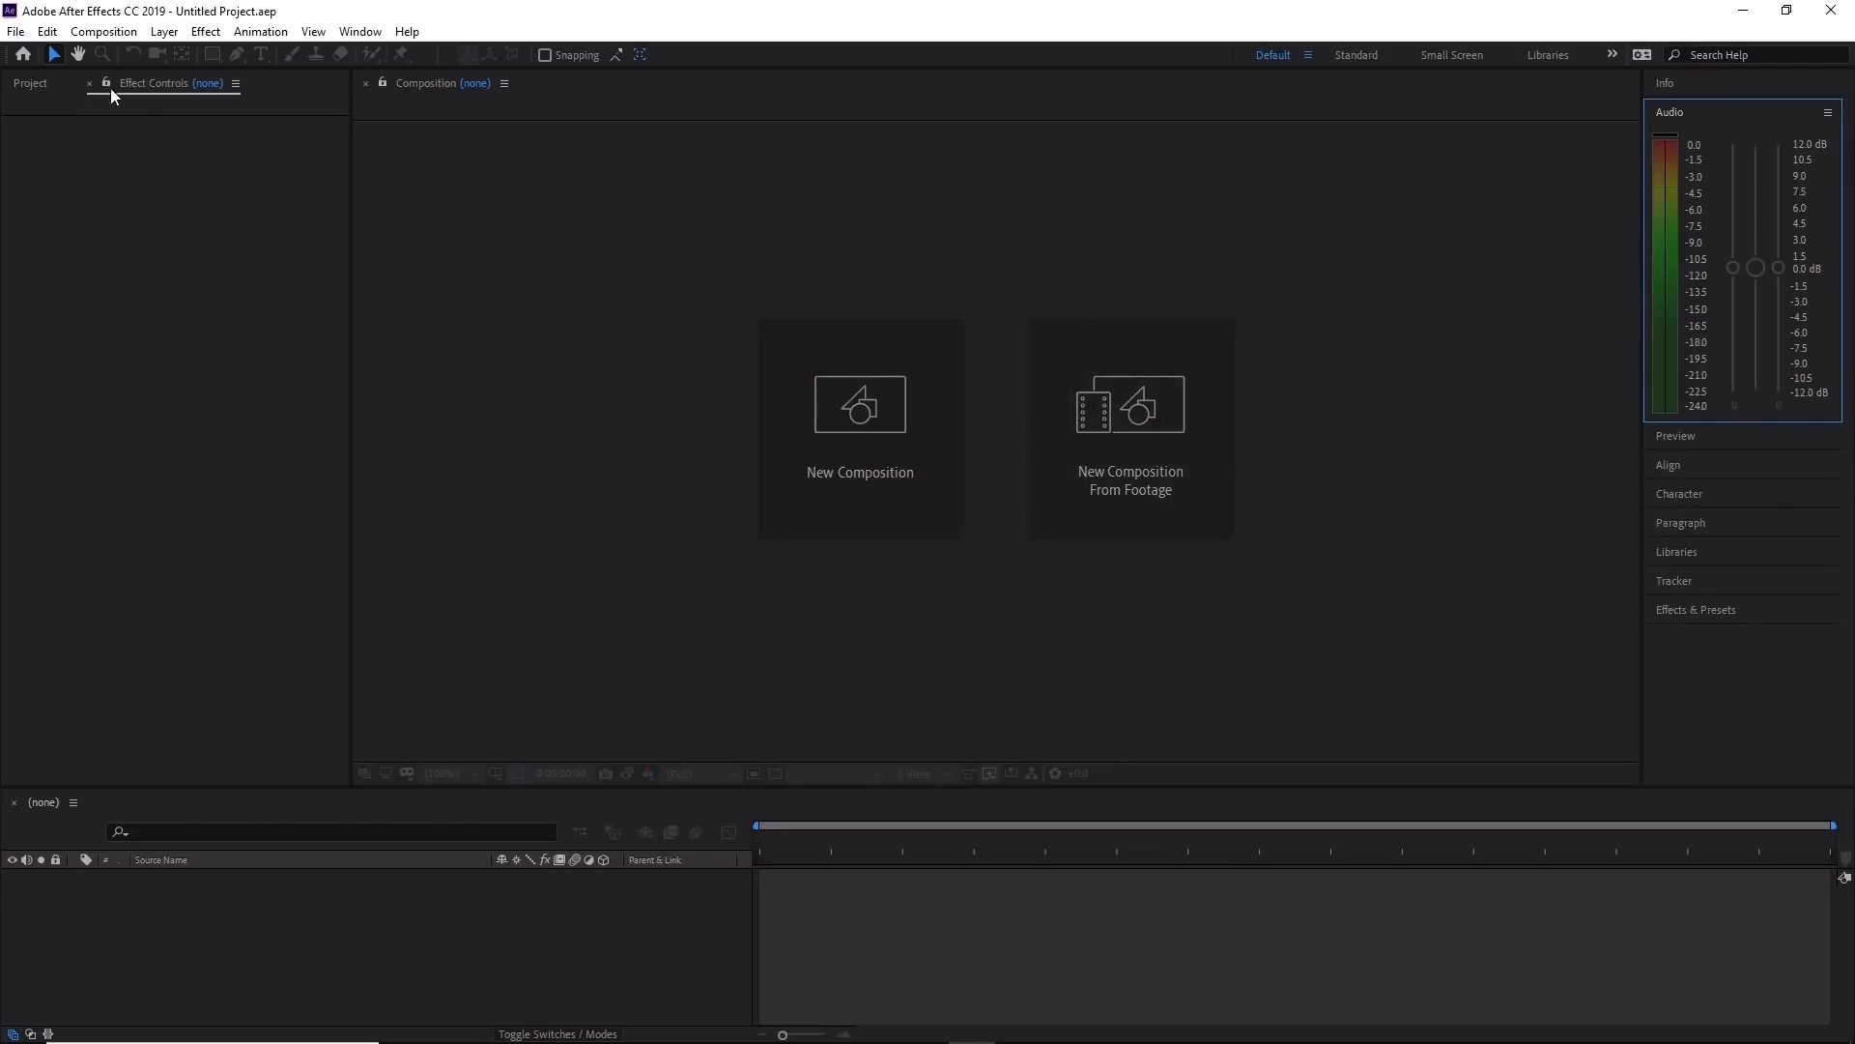
{"action": "left_click", "coordinate": [39, 85]}
{"action": "left_click", "coordinate": [165, 85]}
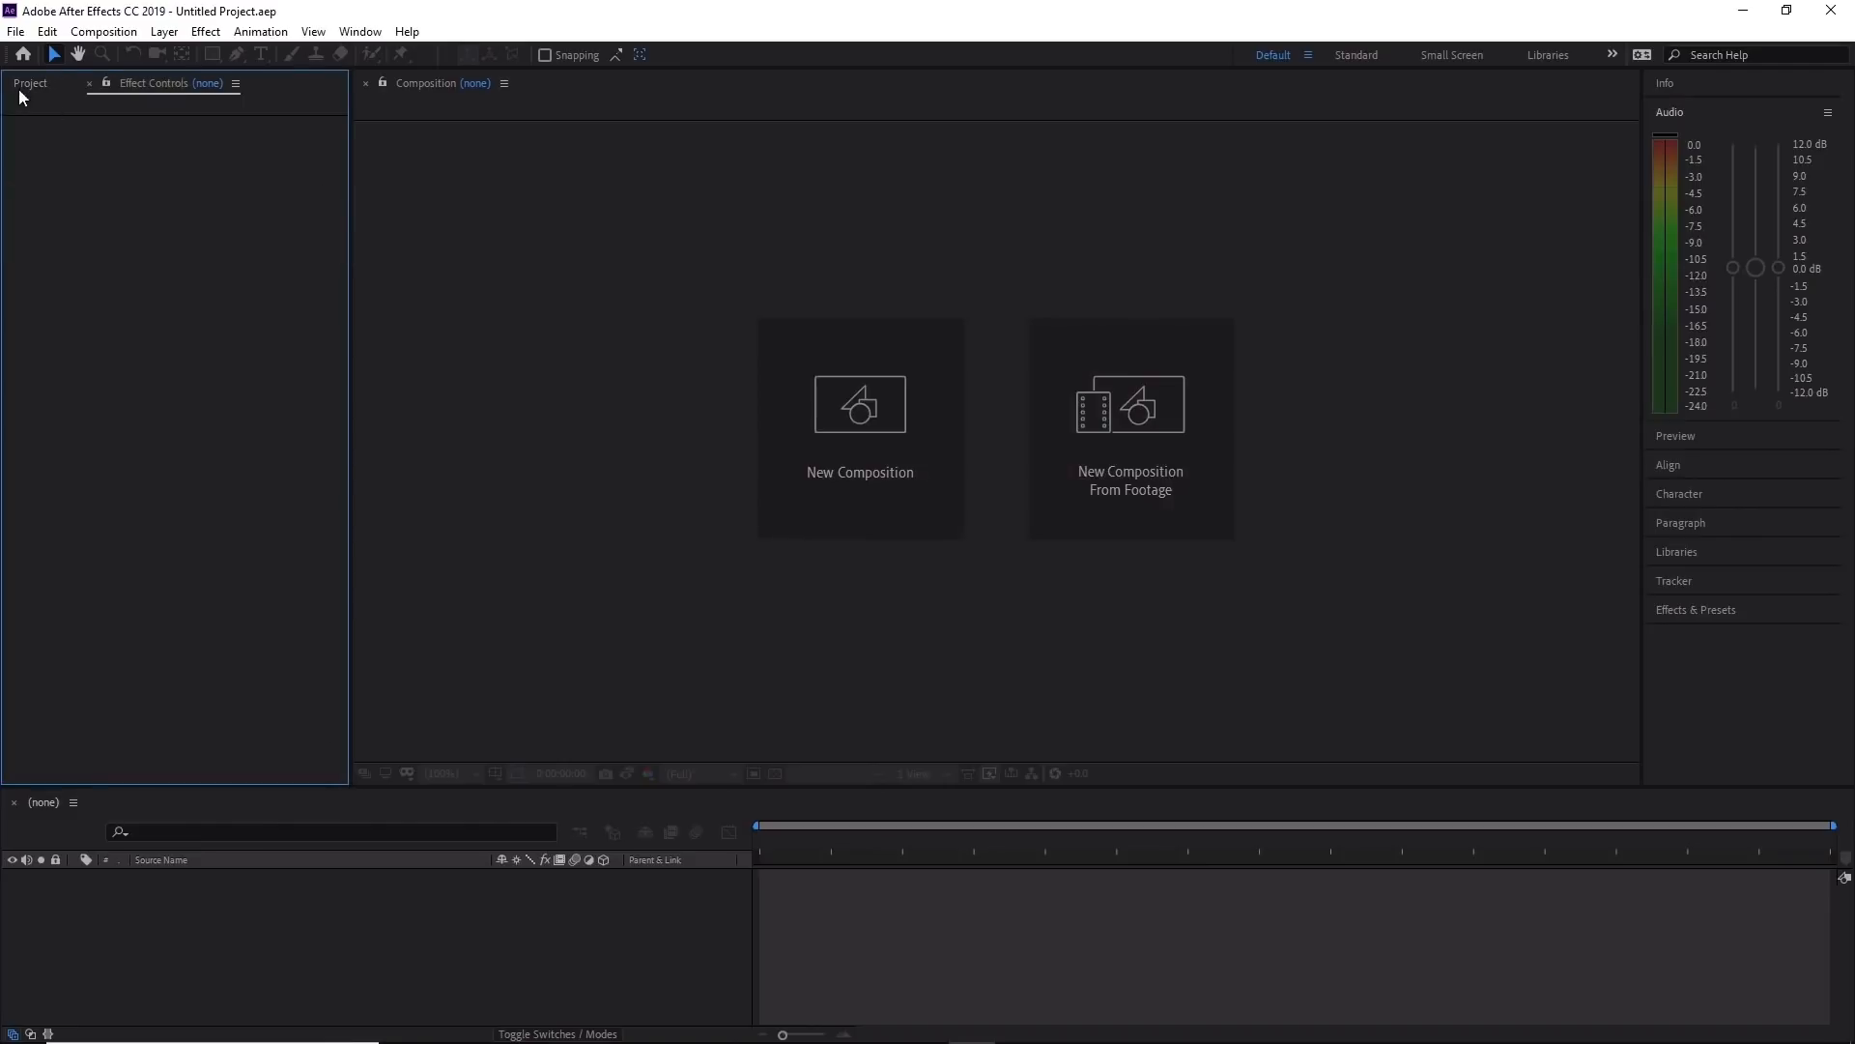
{"action": "left_click", "coordinate": [812, 281]}
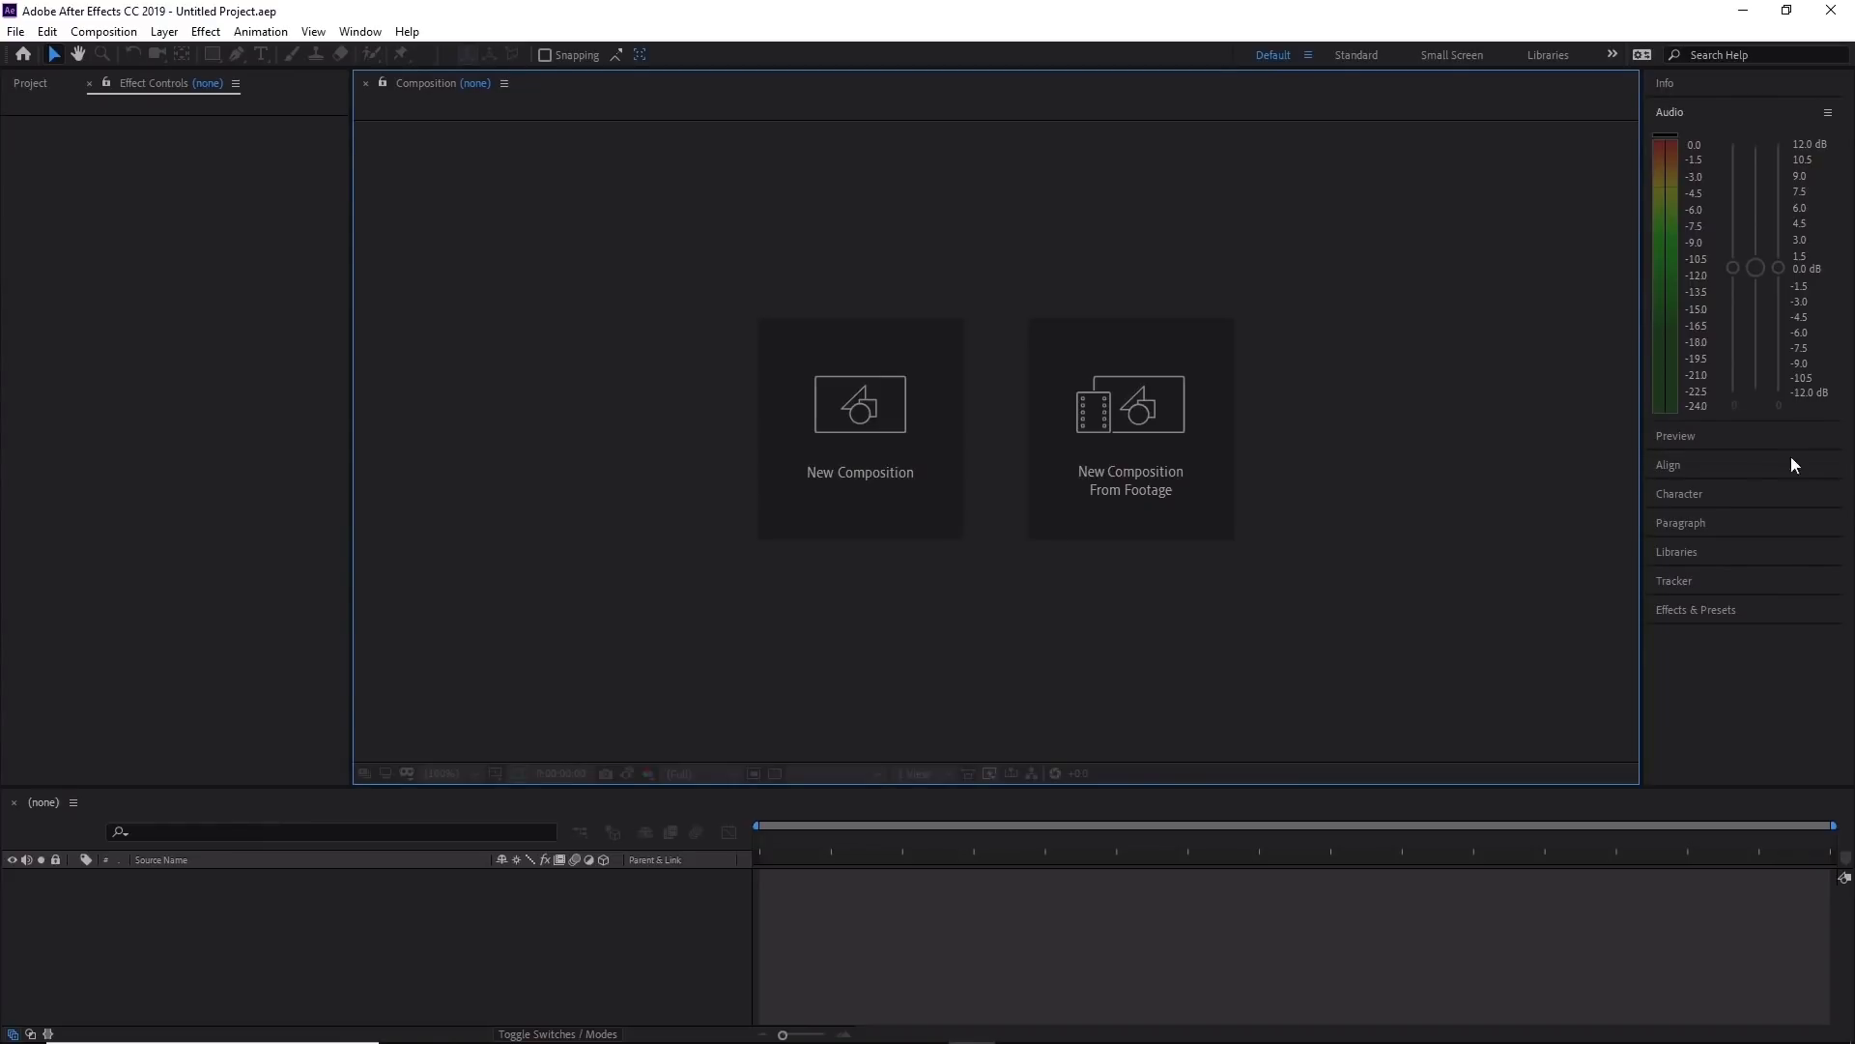
Expand the Preview panel and dock it as a tab in the Composition panel group.
{"action": "left_click", "coordinate": [1754, 436]}
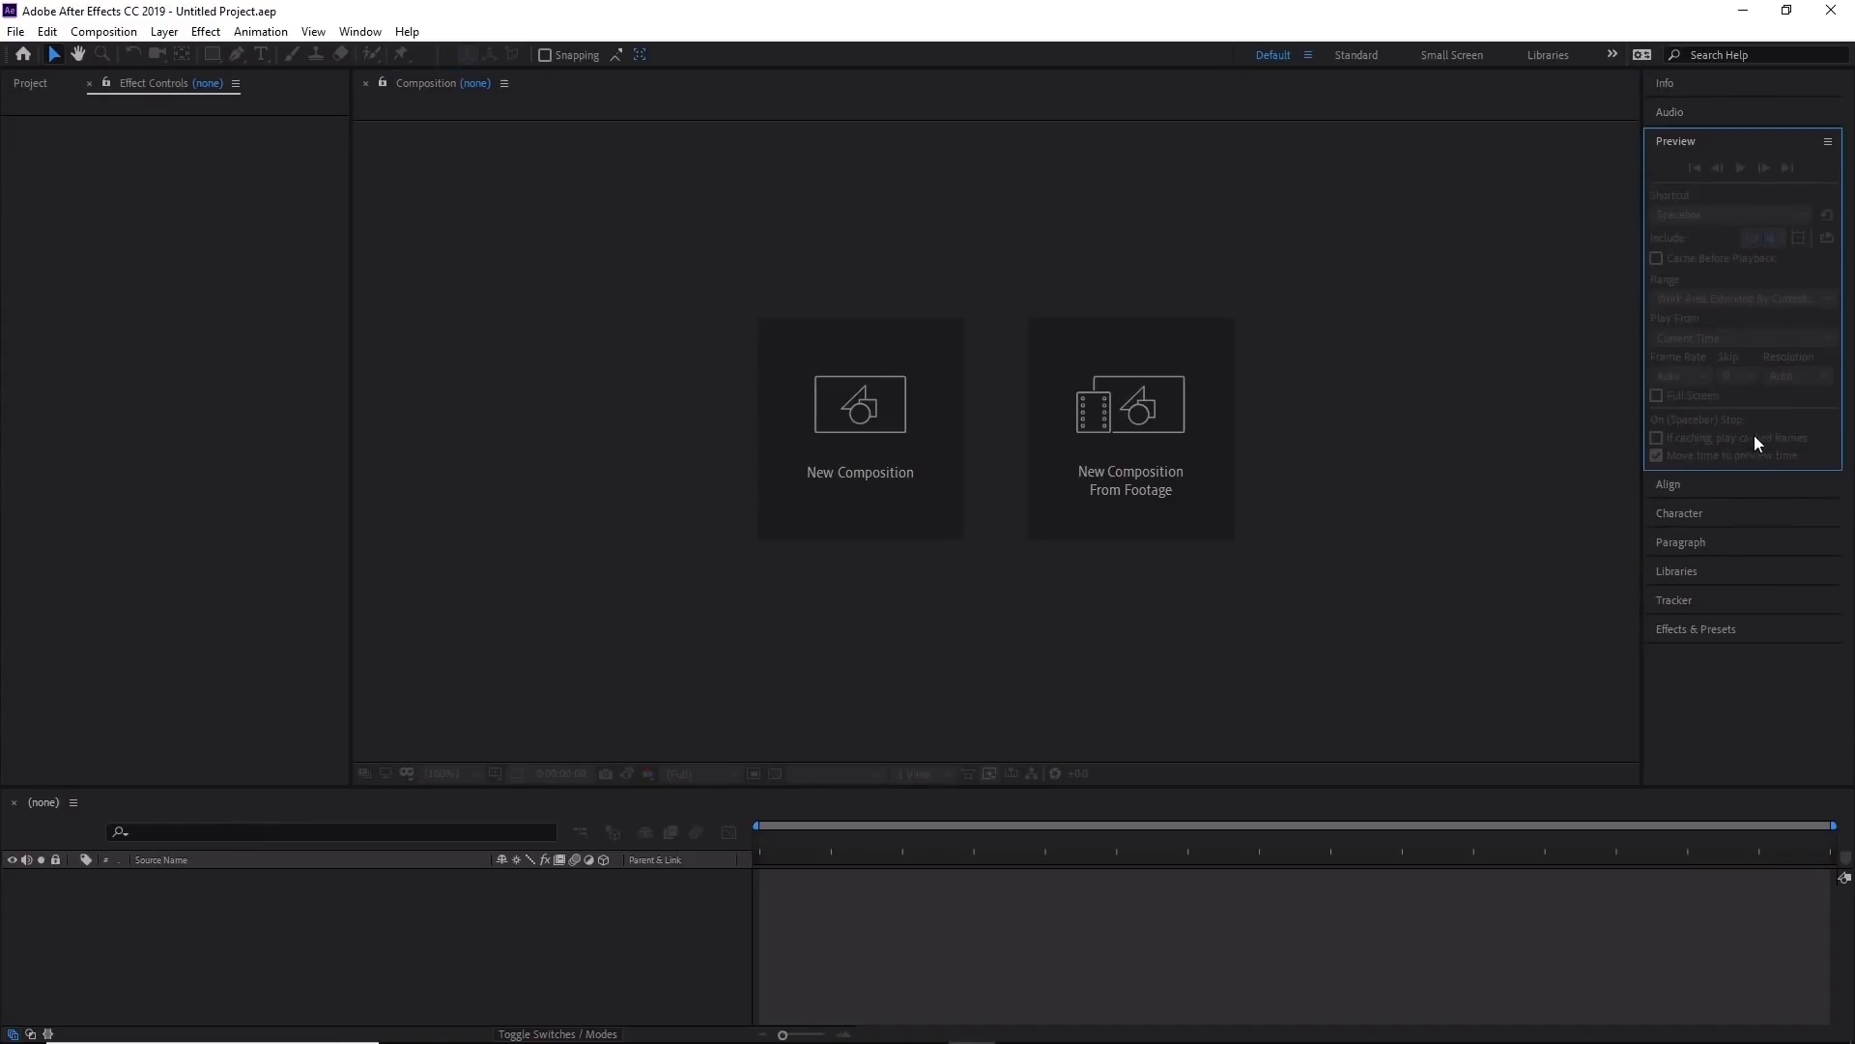
{"action": "left_click", "coordinate": [1702, 147]}
{"action": "left_click_drag", "start_coordinate": [1702, 141], "coordinate": [1762, 447]}
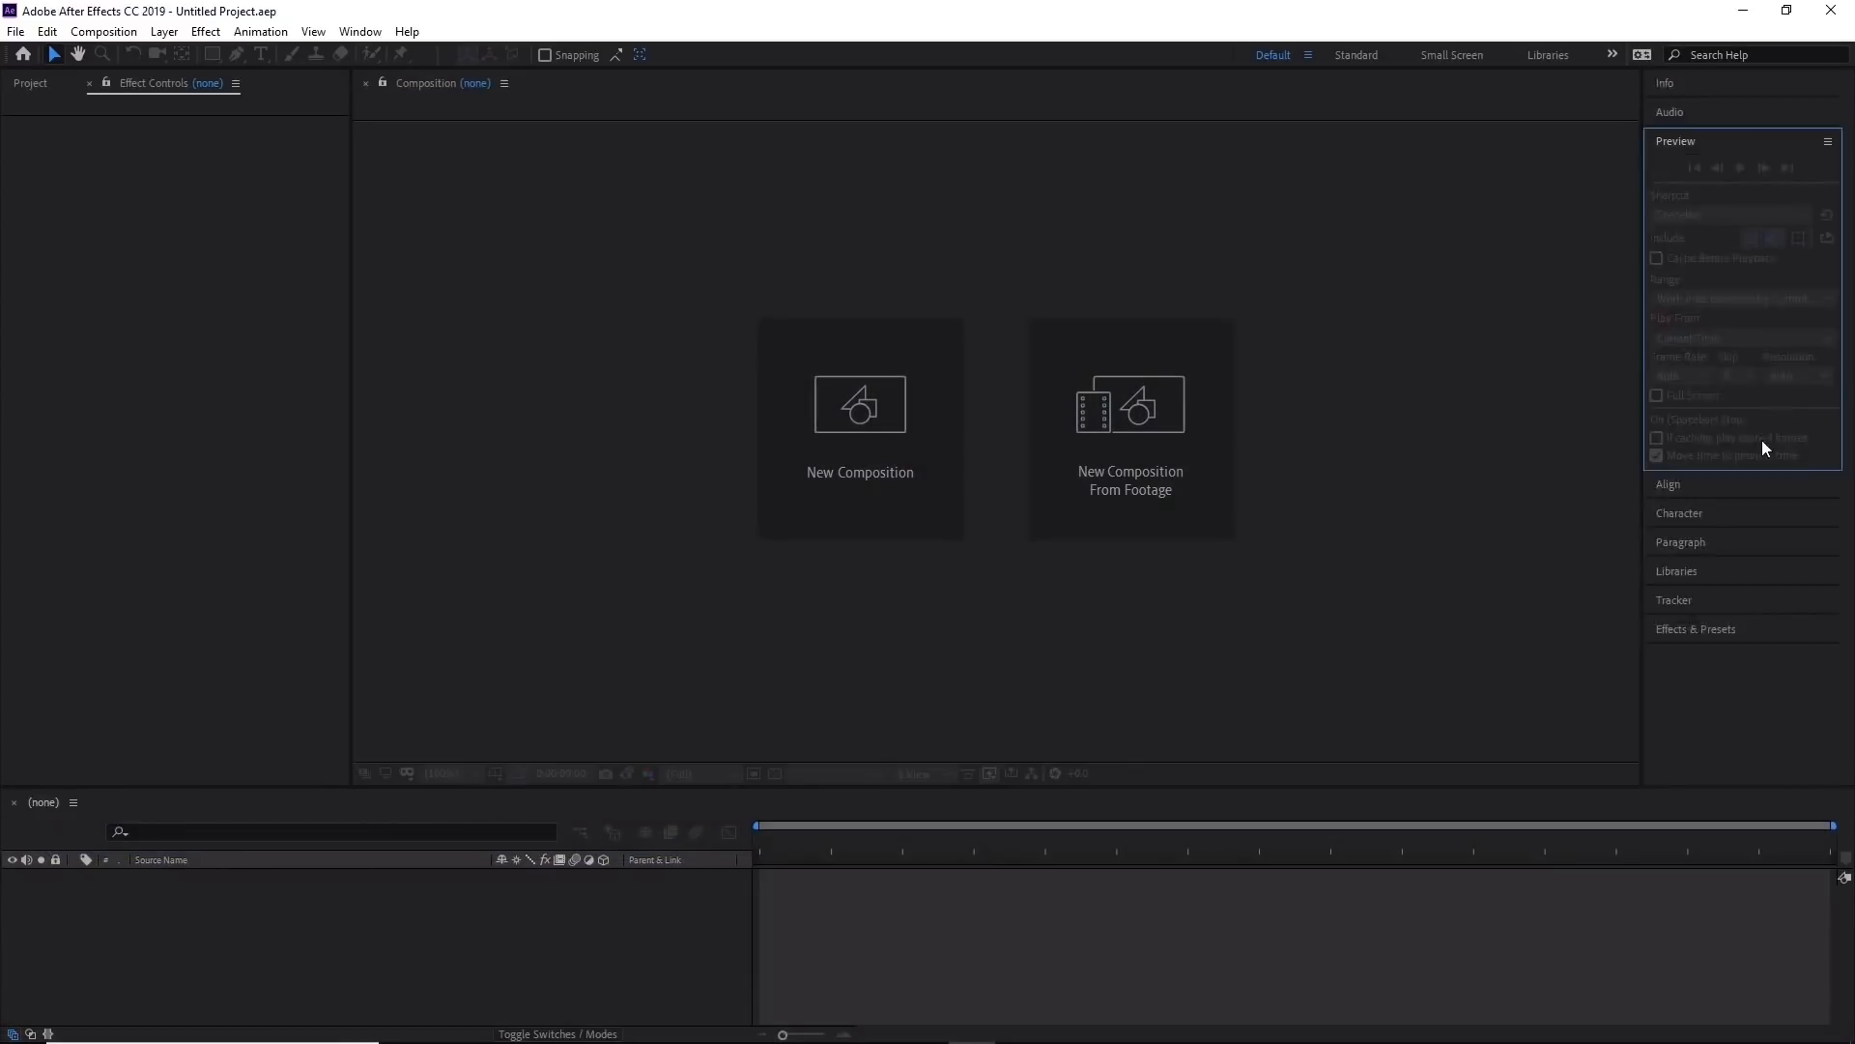
{"action": "left_click", "coordinate": [1730, 137]}
{"action": "left_click_drag", "start_coordinate": [1730, 137], "coordinate": [1124, 288]}
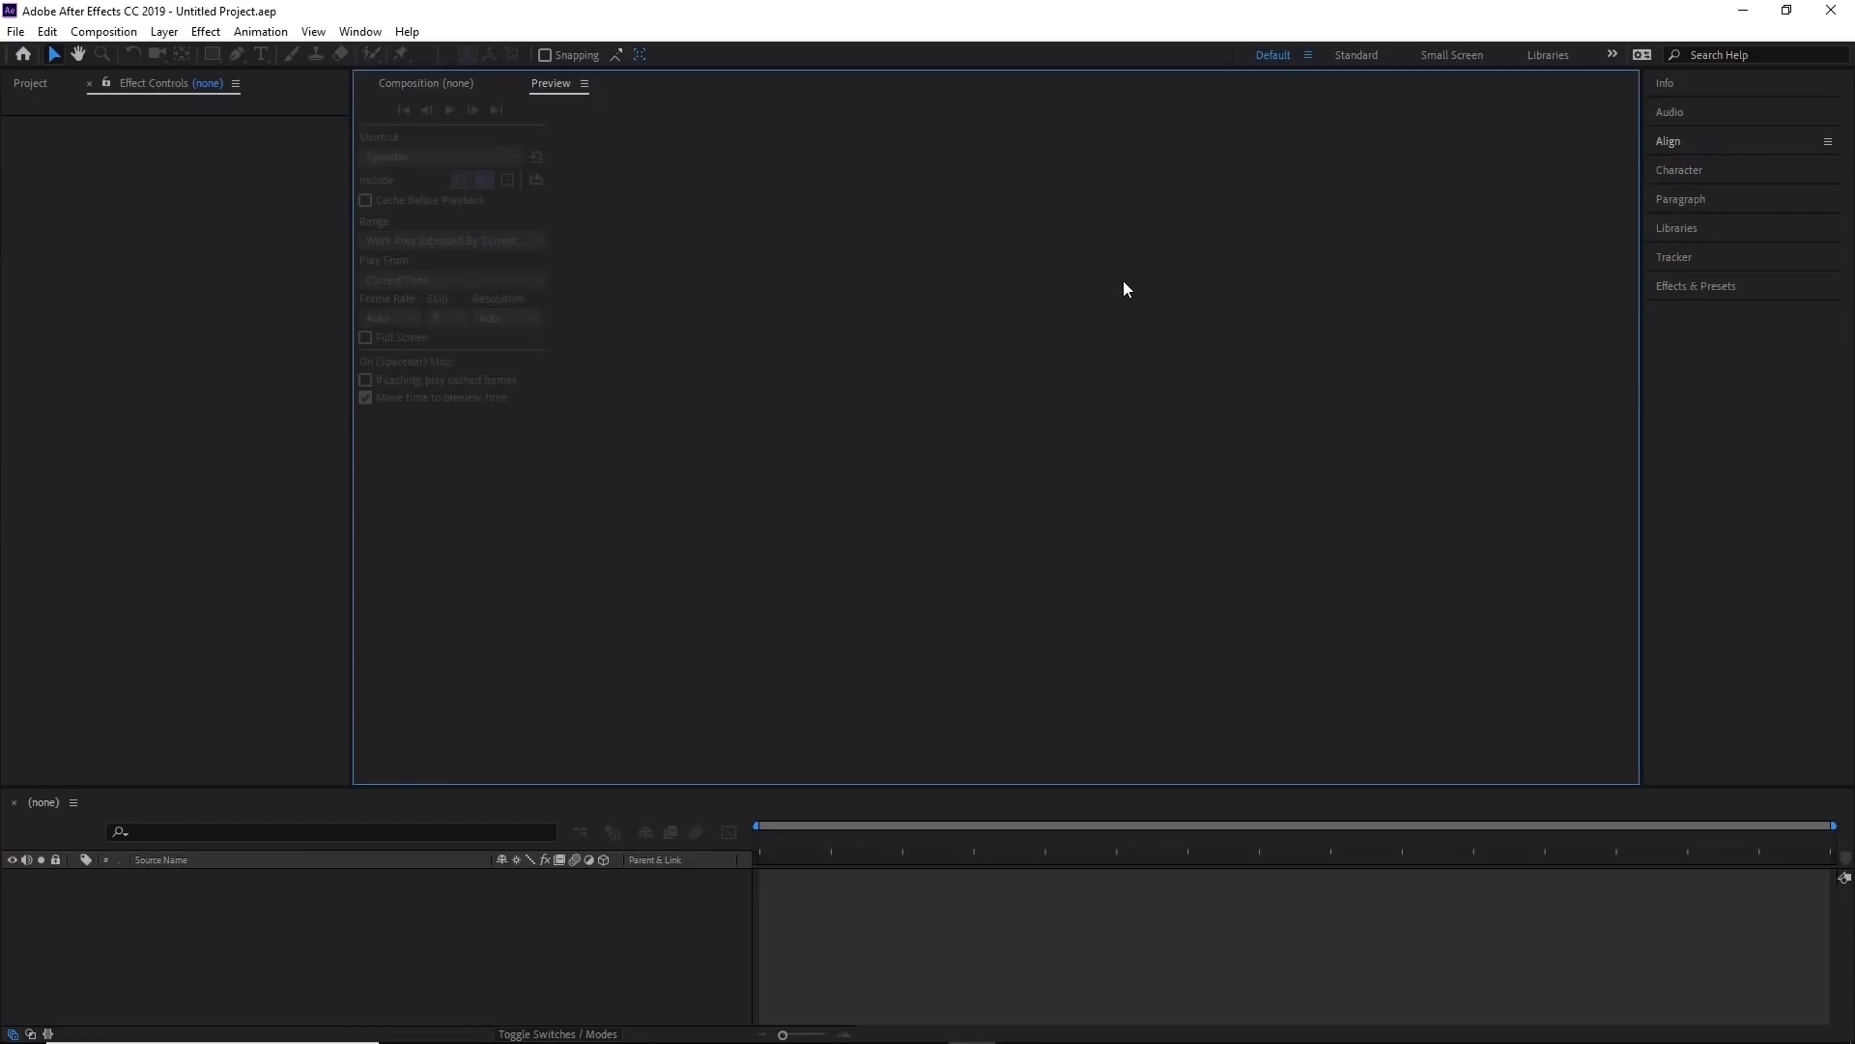
Compare the Composition and Preview tabs and move the Preview panel back to the side stack, below Effects & Presets.
{"action": "left_click", "coordinate": [413, 83]}
{"action": "left_click", "coordinate": [549, 83]}
{"action": "left_click", "coordinate": [500, 86]}
{"action": "left_click", "coordinate": [536, 85]}
{"action": "left_click", "coordinate": [433, 81]}
{"action": "left_click", "coordinate": [539, 83]}
{"action": "left_click", "coordinate": [454, 83]}
{"action": "left_click", "coordinate": [548, 84]}
{"action": "left_click_drag", "start_coordinate": [553, 84], "coordinate": [1753, 480]}
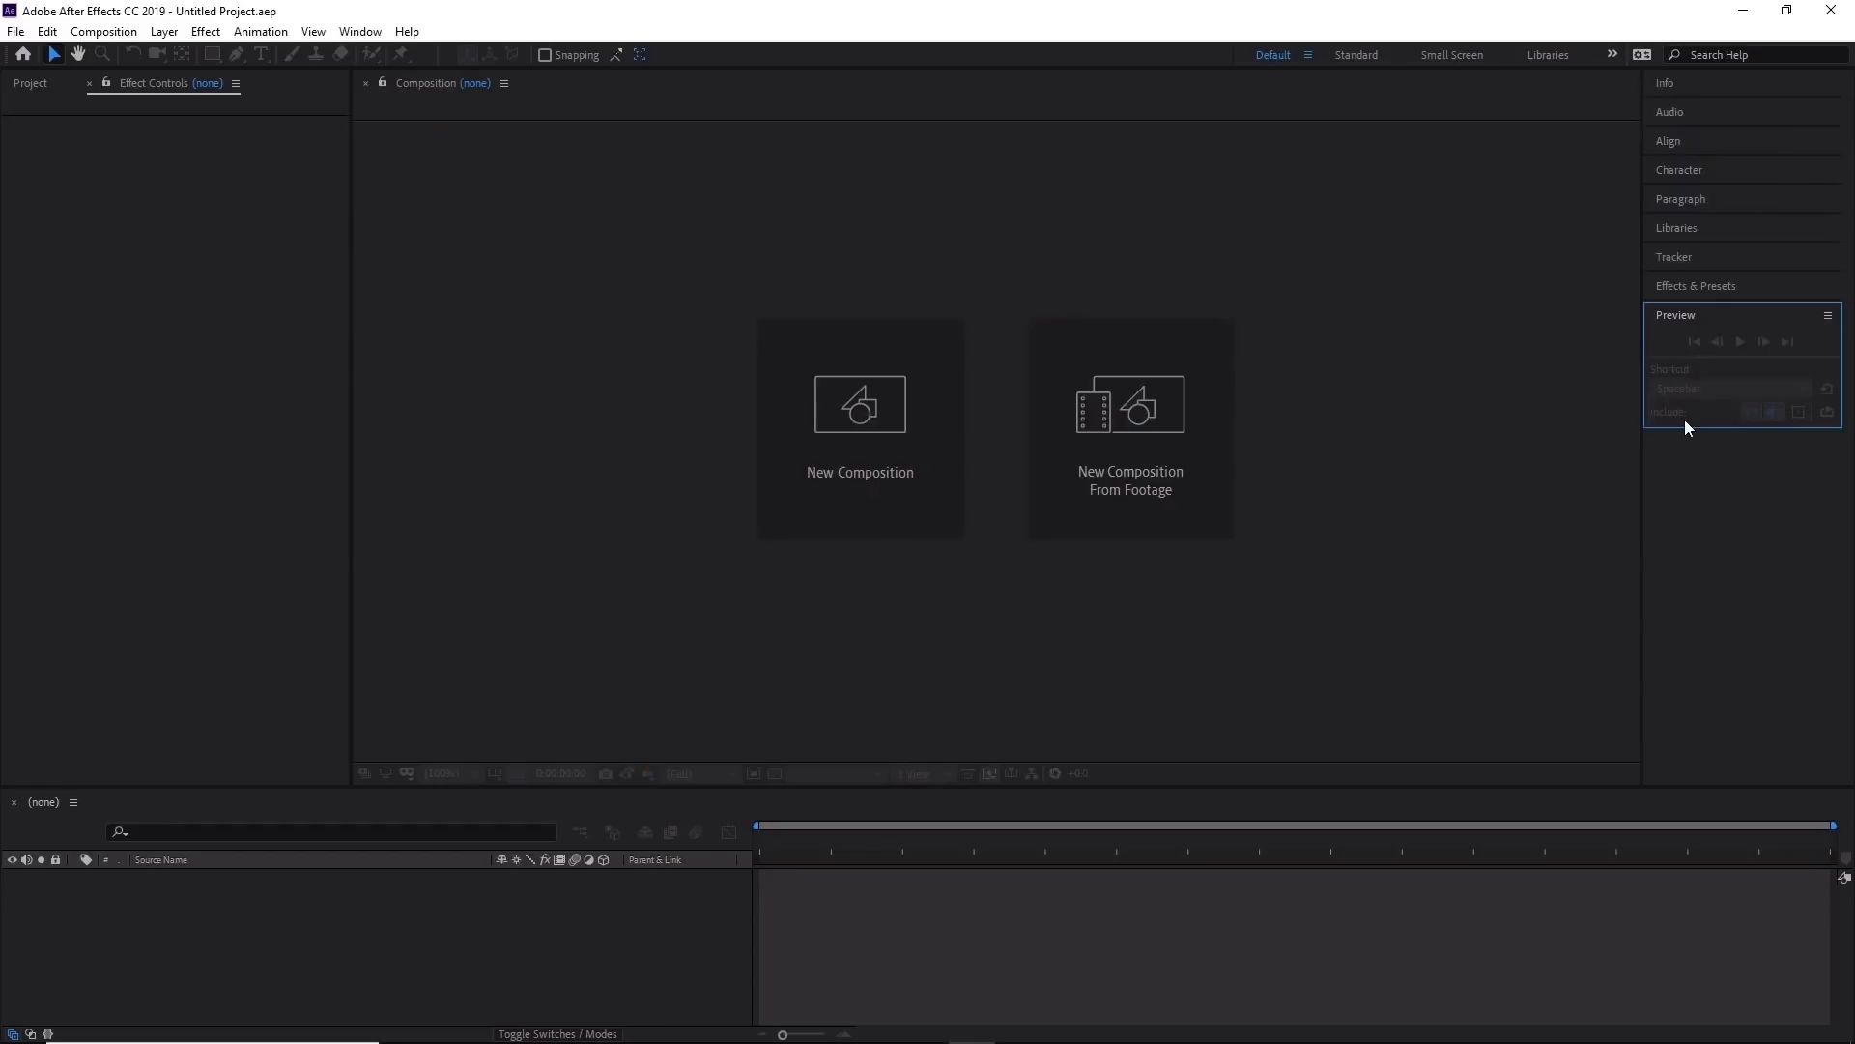
Dock the Effects & Presets panel in the Composition group and move it into its own column beside the Composition panel.
{"action": "left_click", "coordinate": [1718, 286]}
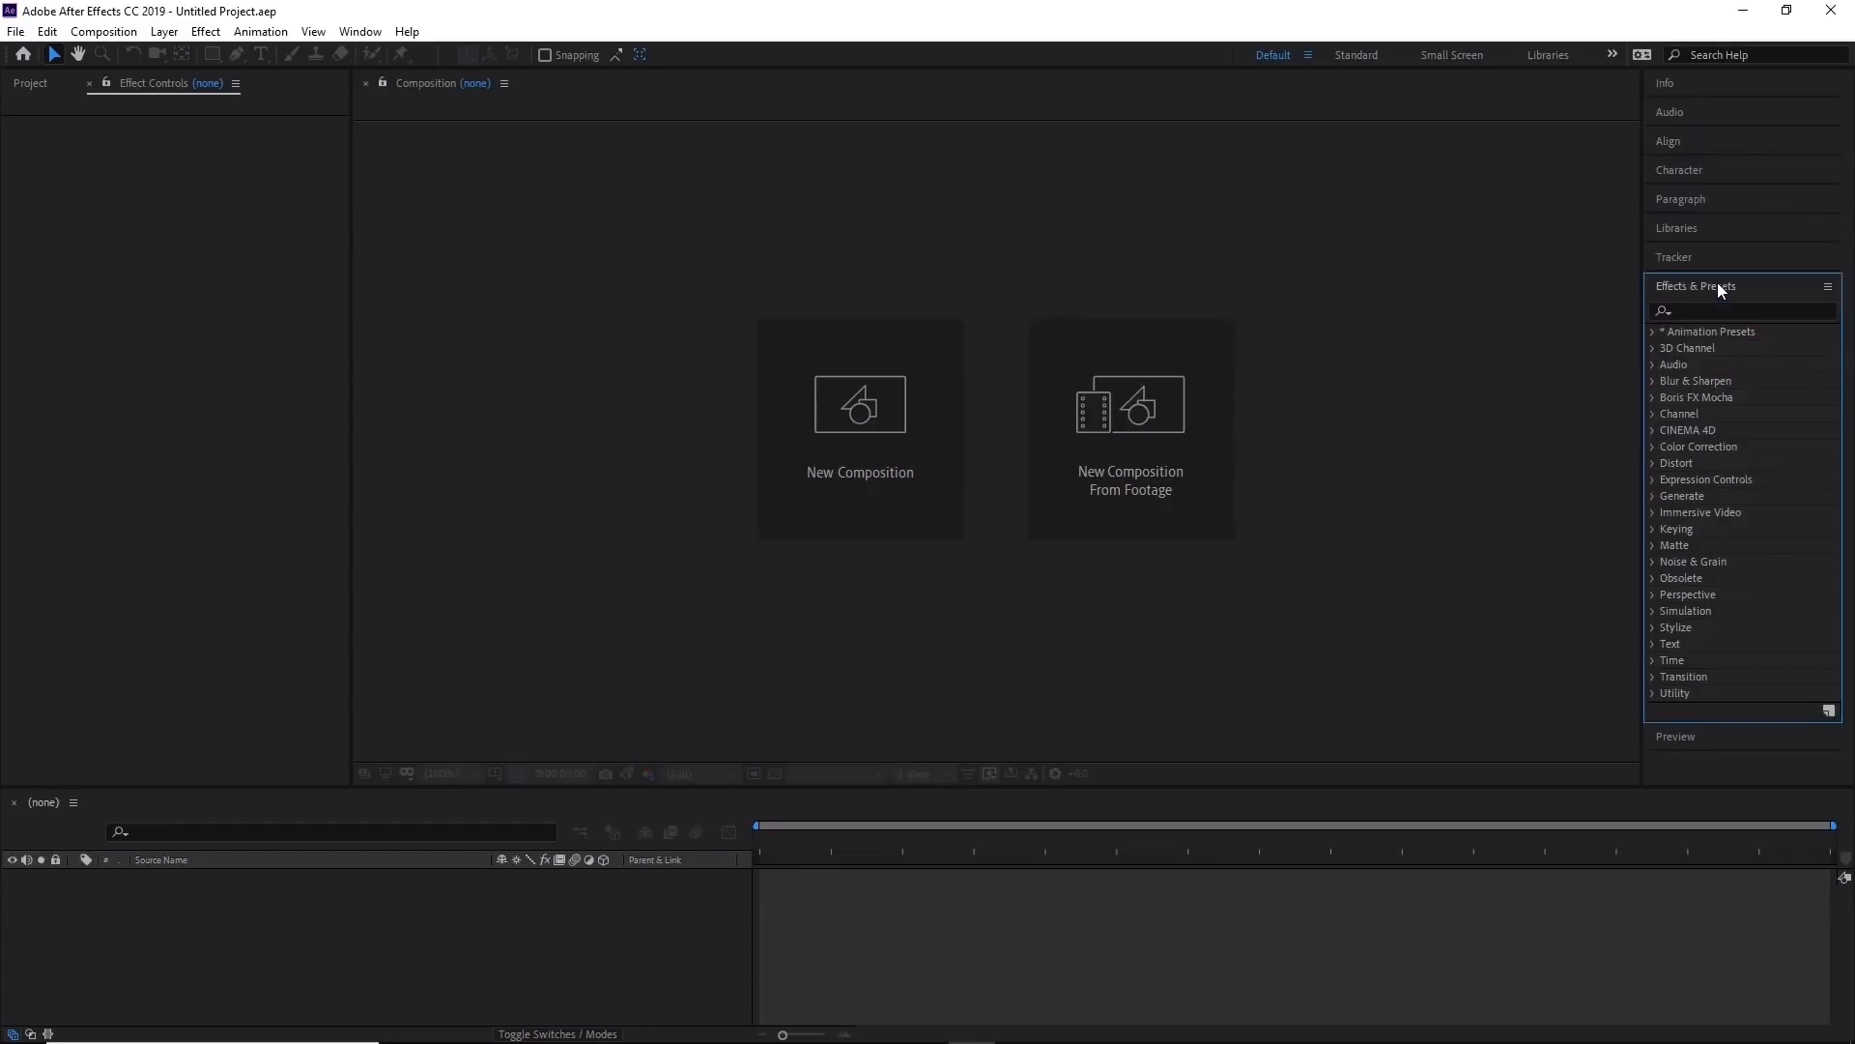
{"action": "left_click_drag", "start_coordinate": [1718, 285], "coordinate": [1188, 490]}
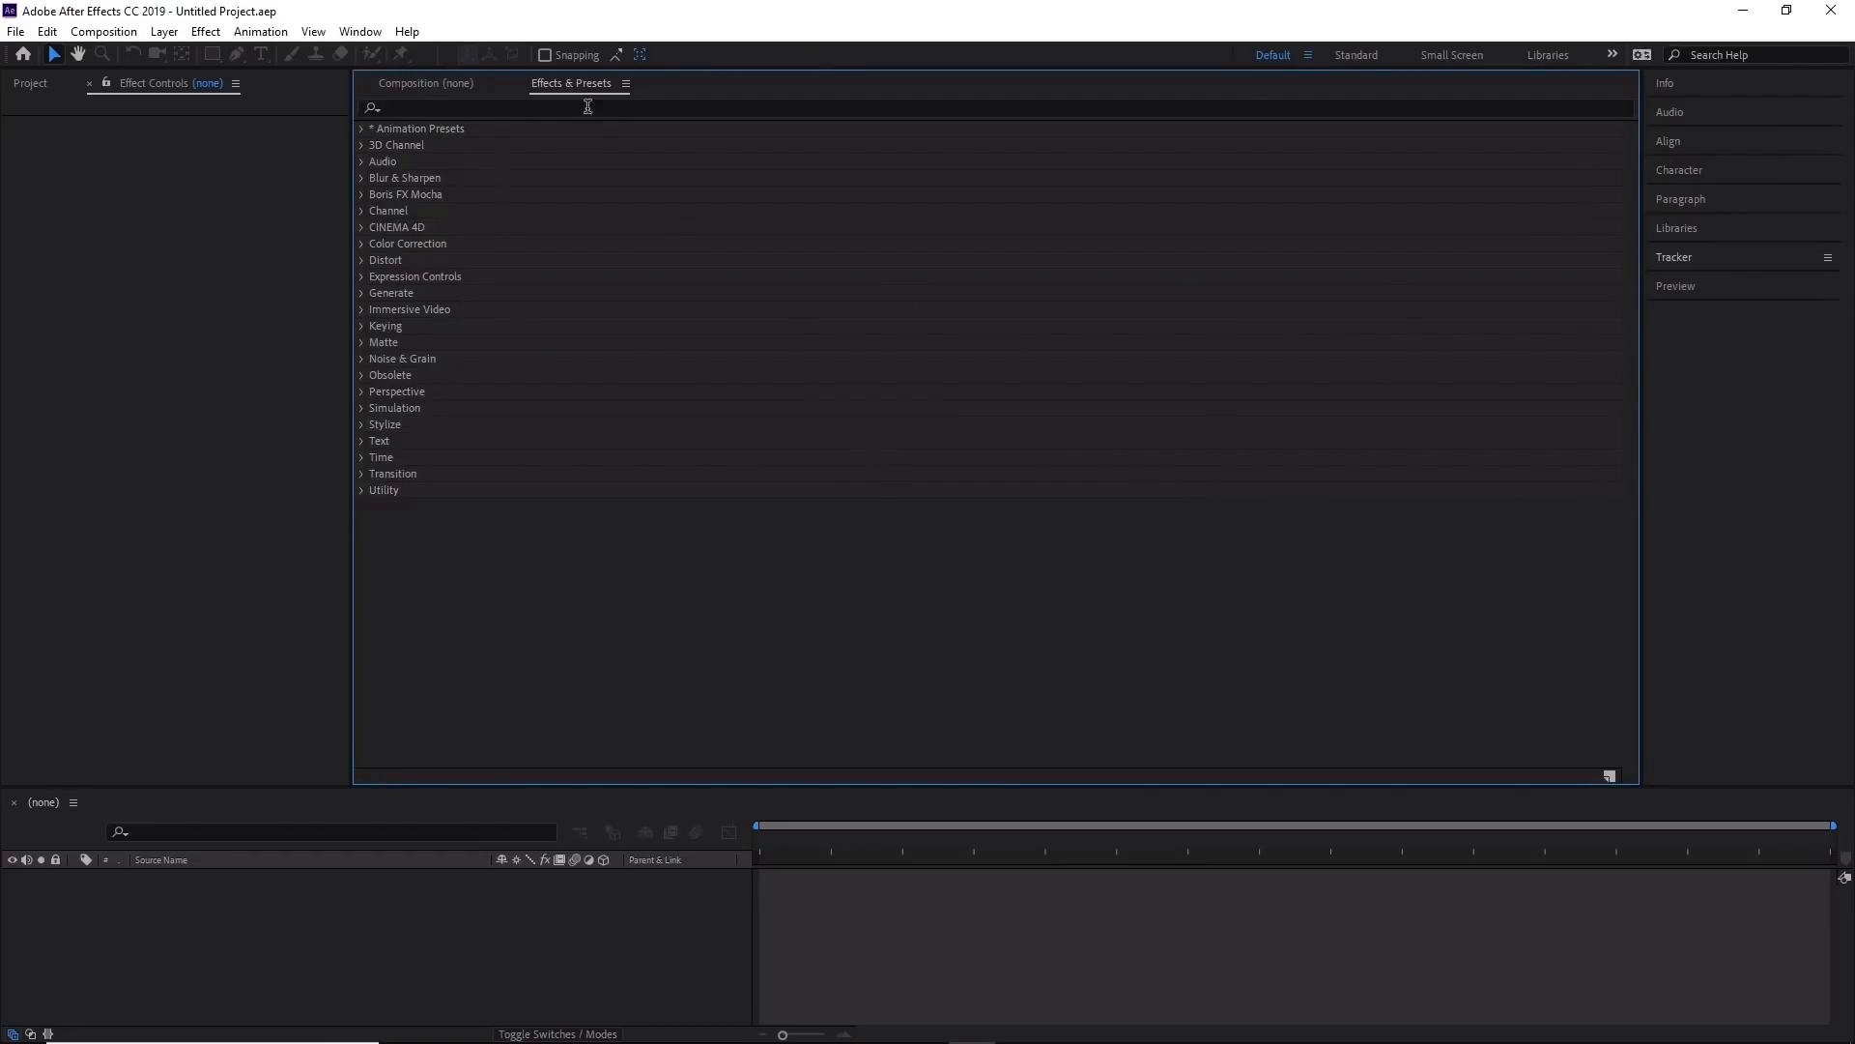
{"action": "left_click_drag", "start_coordinate": [584, 83], "coordinate": [1617, 360]}
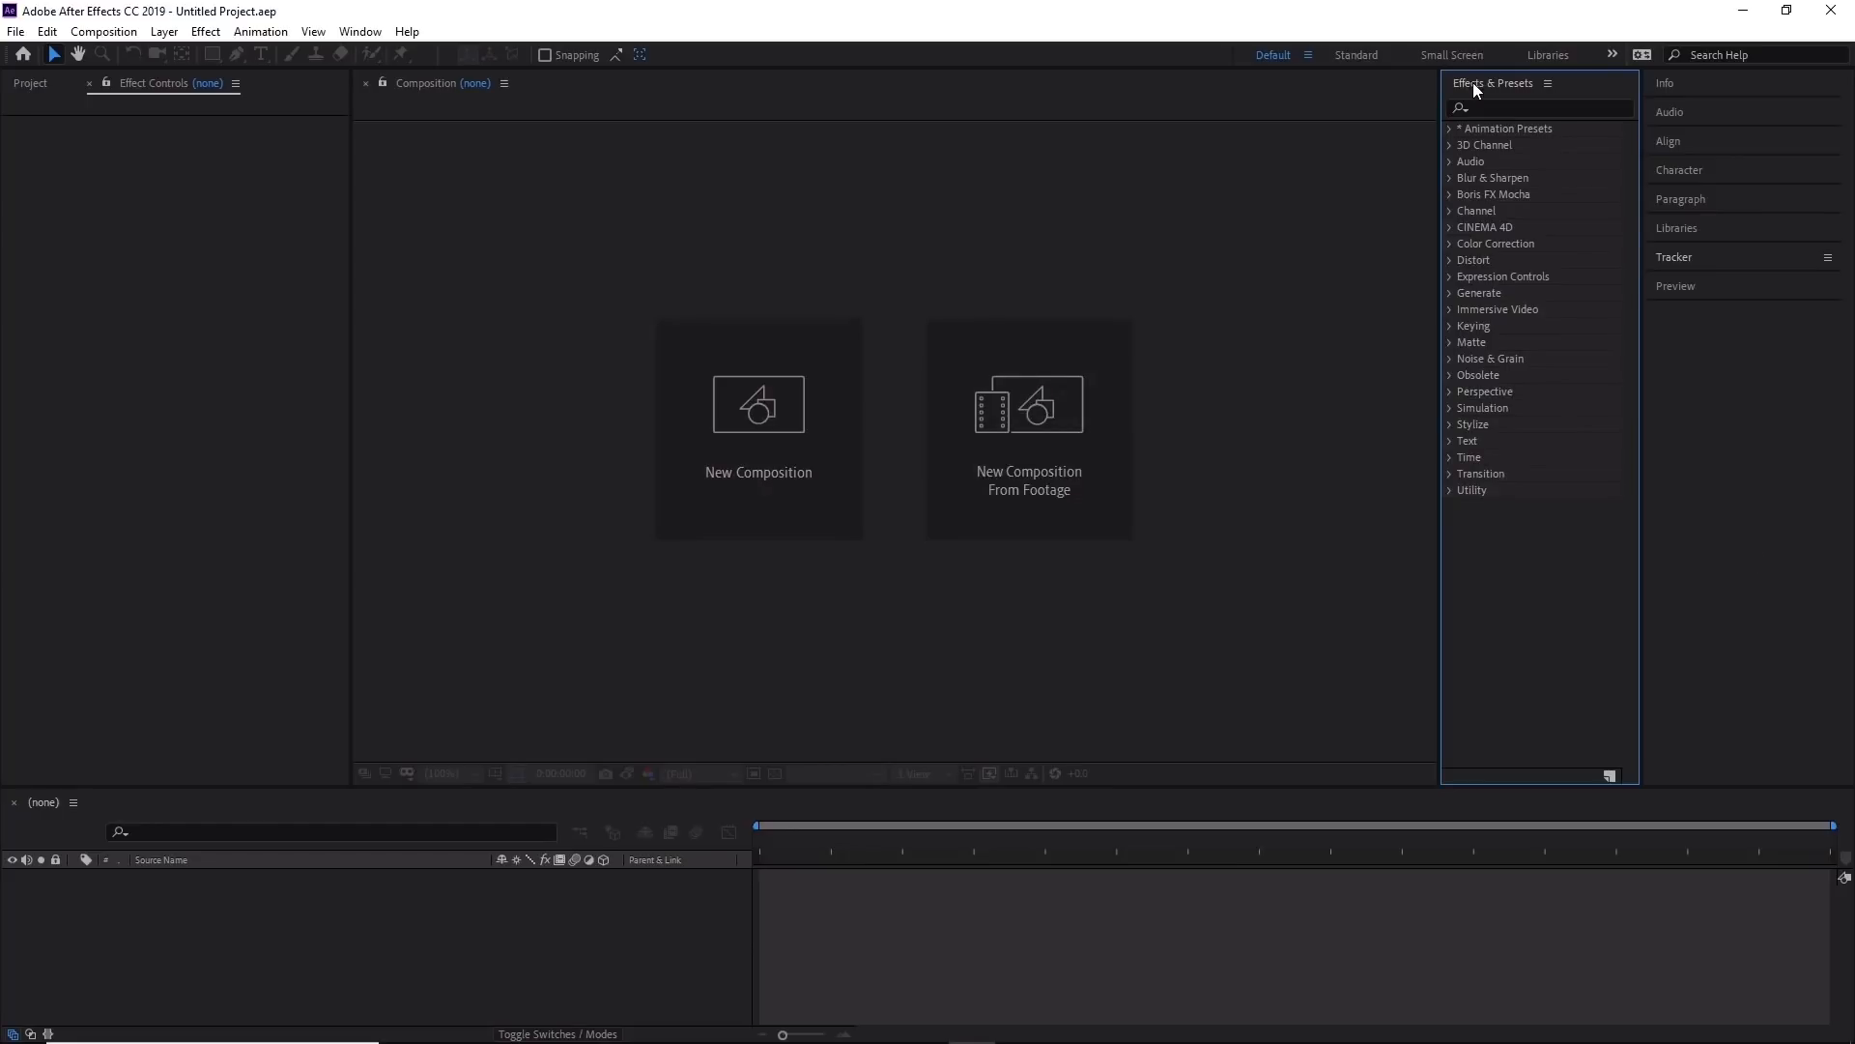
Return the Effects & Presets panel to the side stack below Preview and check that both panels expand.
{"action": "left_click_drag", "start_coordinate": [1475, 80], "coordinate": [1716, 454]}
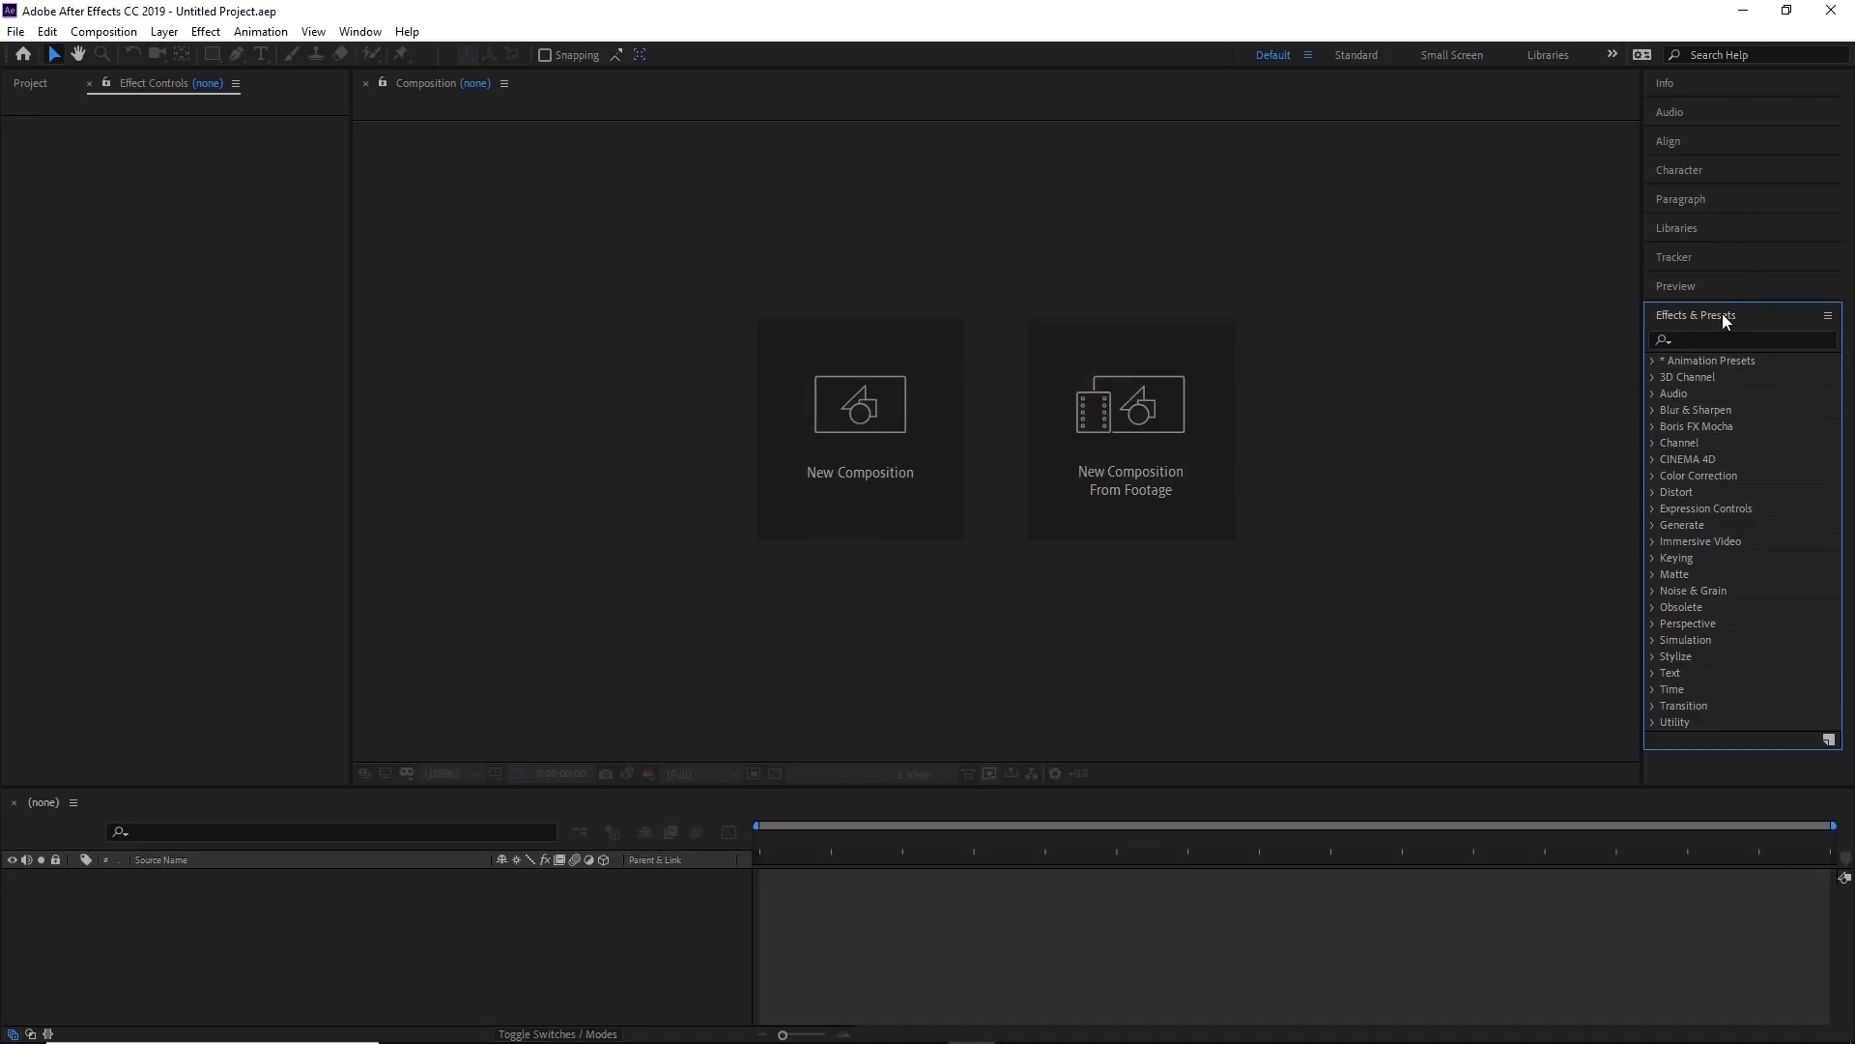
{"action": "left_click", "coordinate": [1740, 287]}
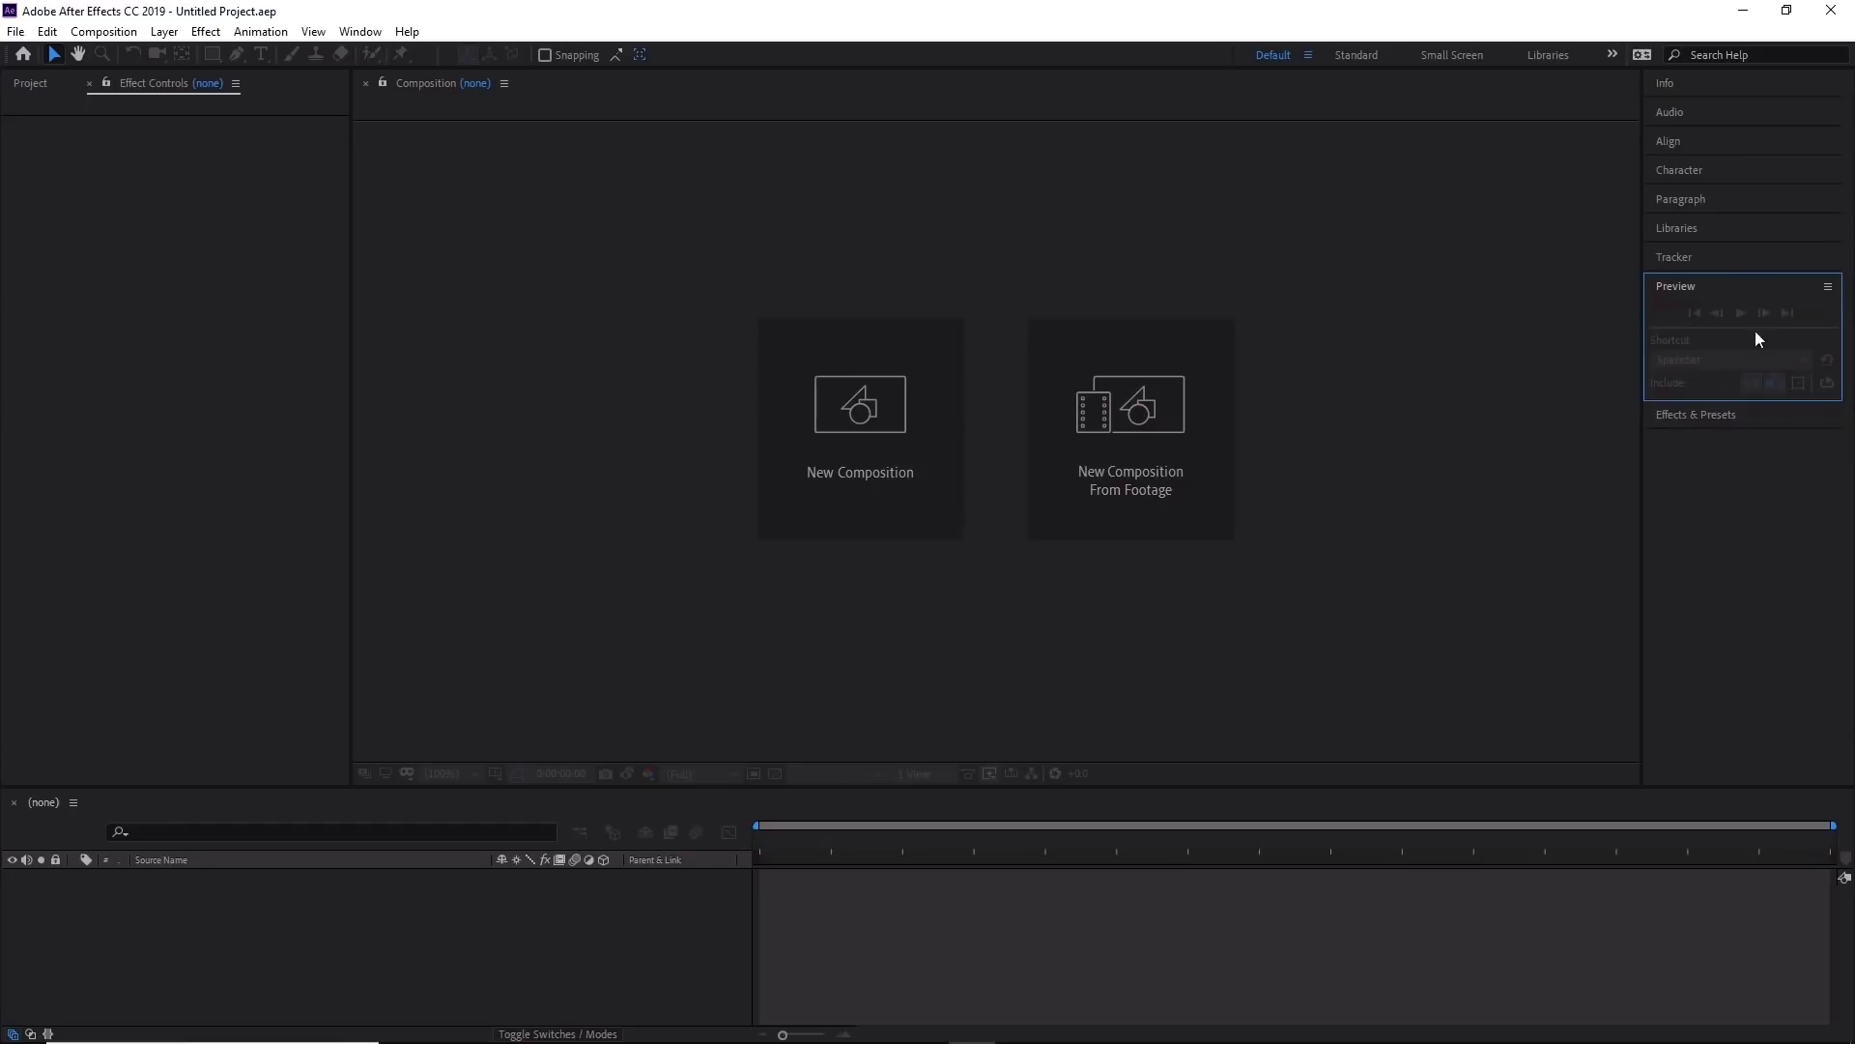
{"action": "left_click", "coordinate": [1739, 415]}
{"action": "left_click", "coordinate": [1751, 290]}
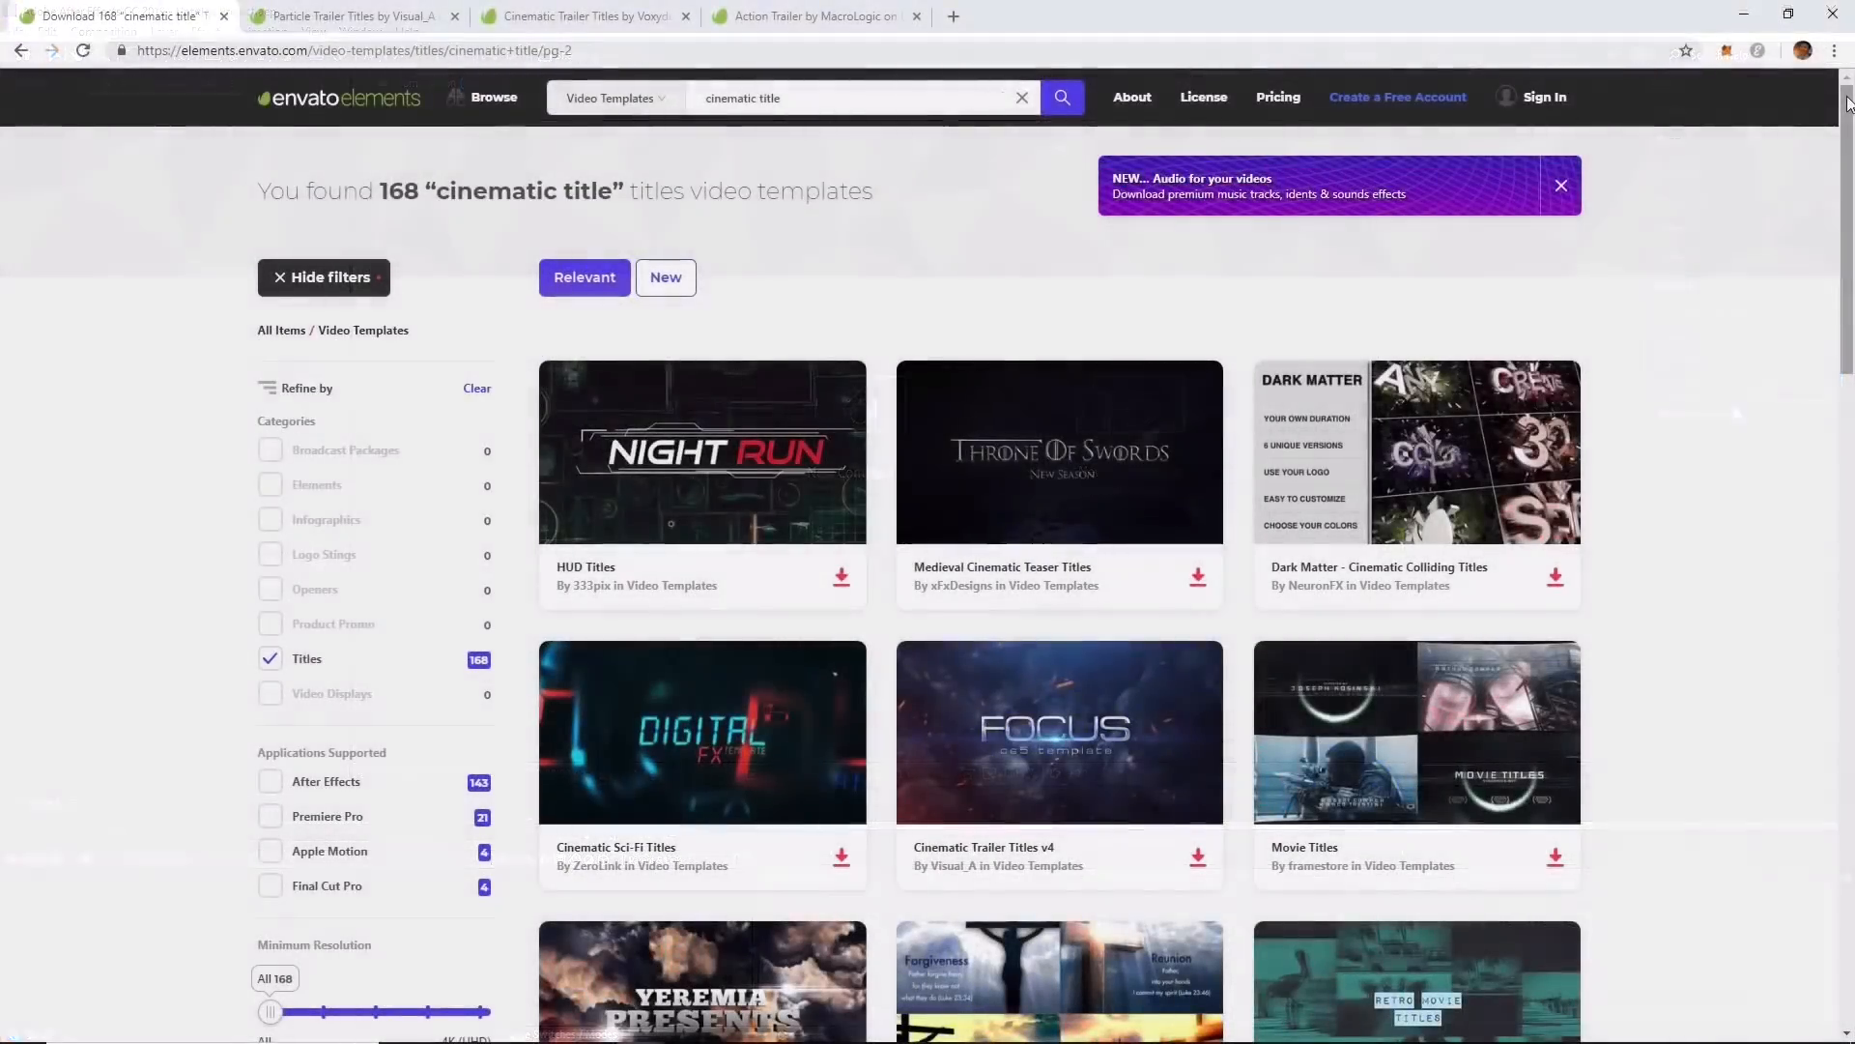
Switch to the browser, look through the Envato Elements title templates and play the Particle Trailer Titles preview.
{"action": "left_click_drag", "start_coordinate": [1847, 104], "coordinate": [1851, 628]}
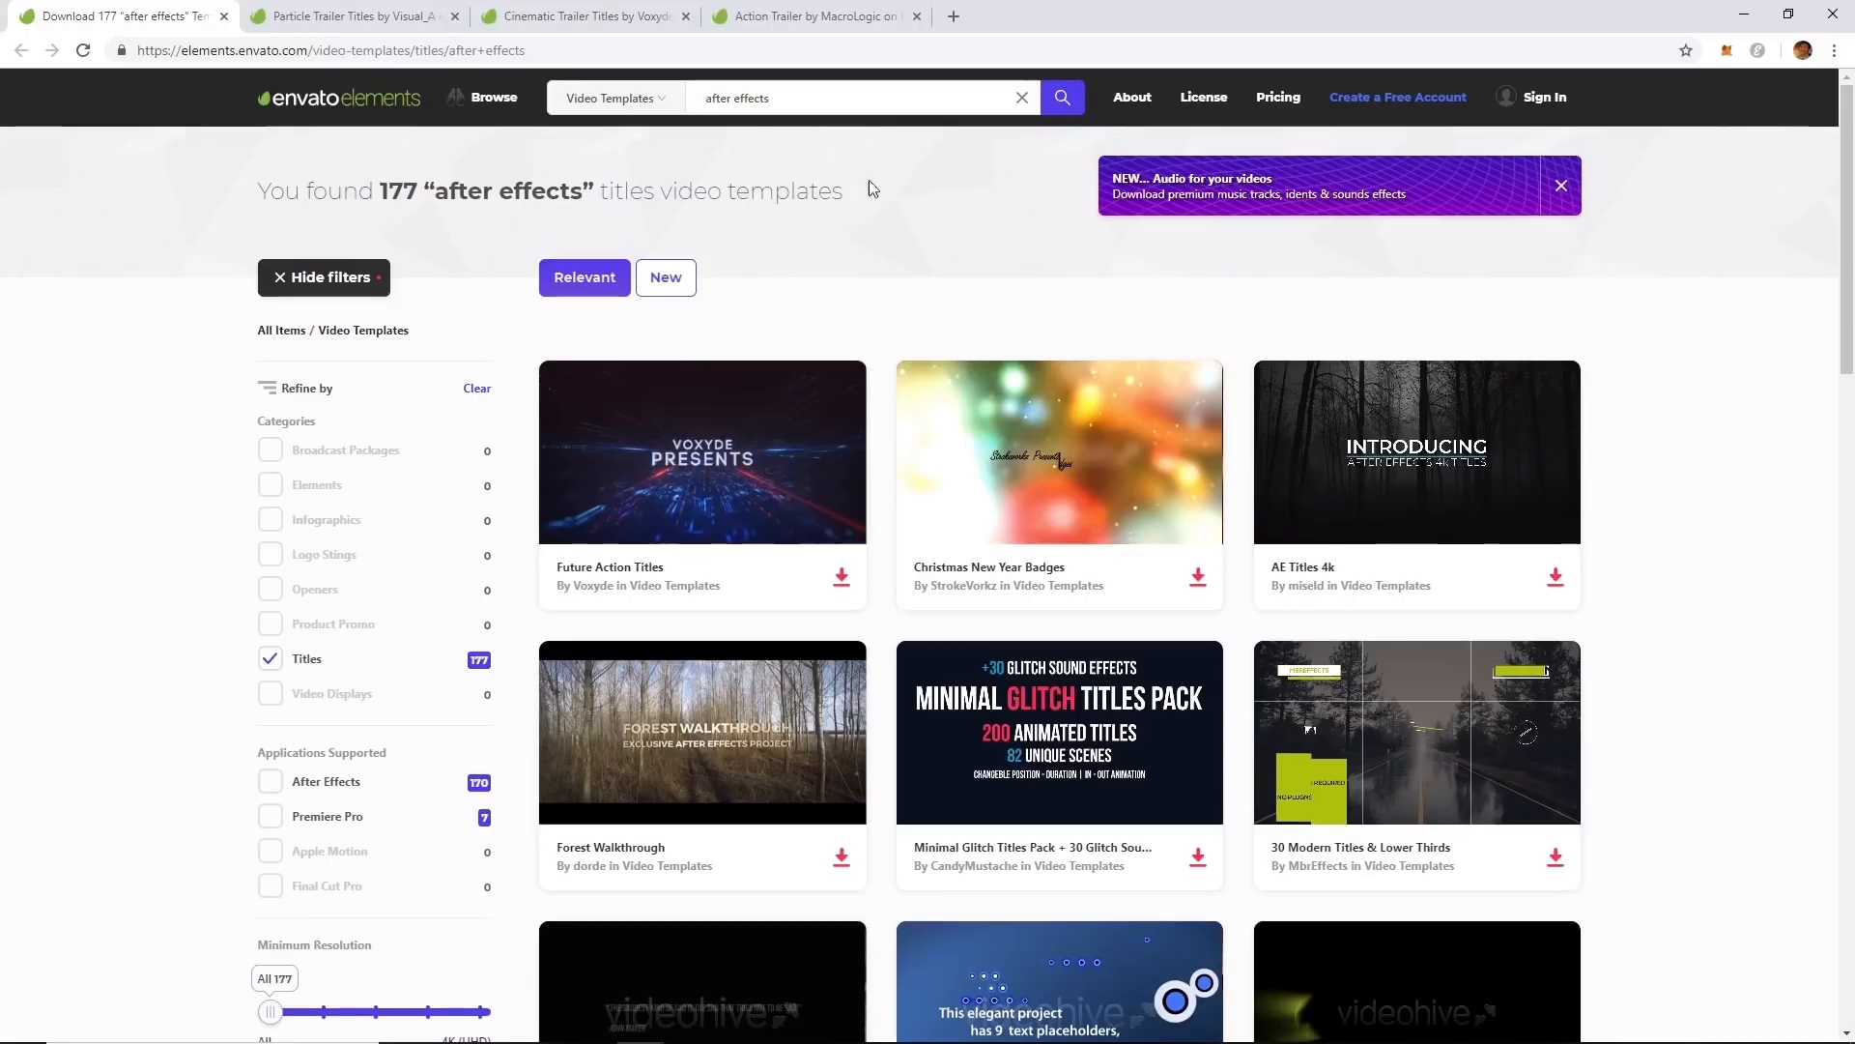
{"action": "left_click", "coordinate": [332, 17]}
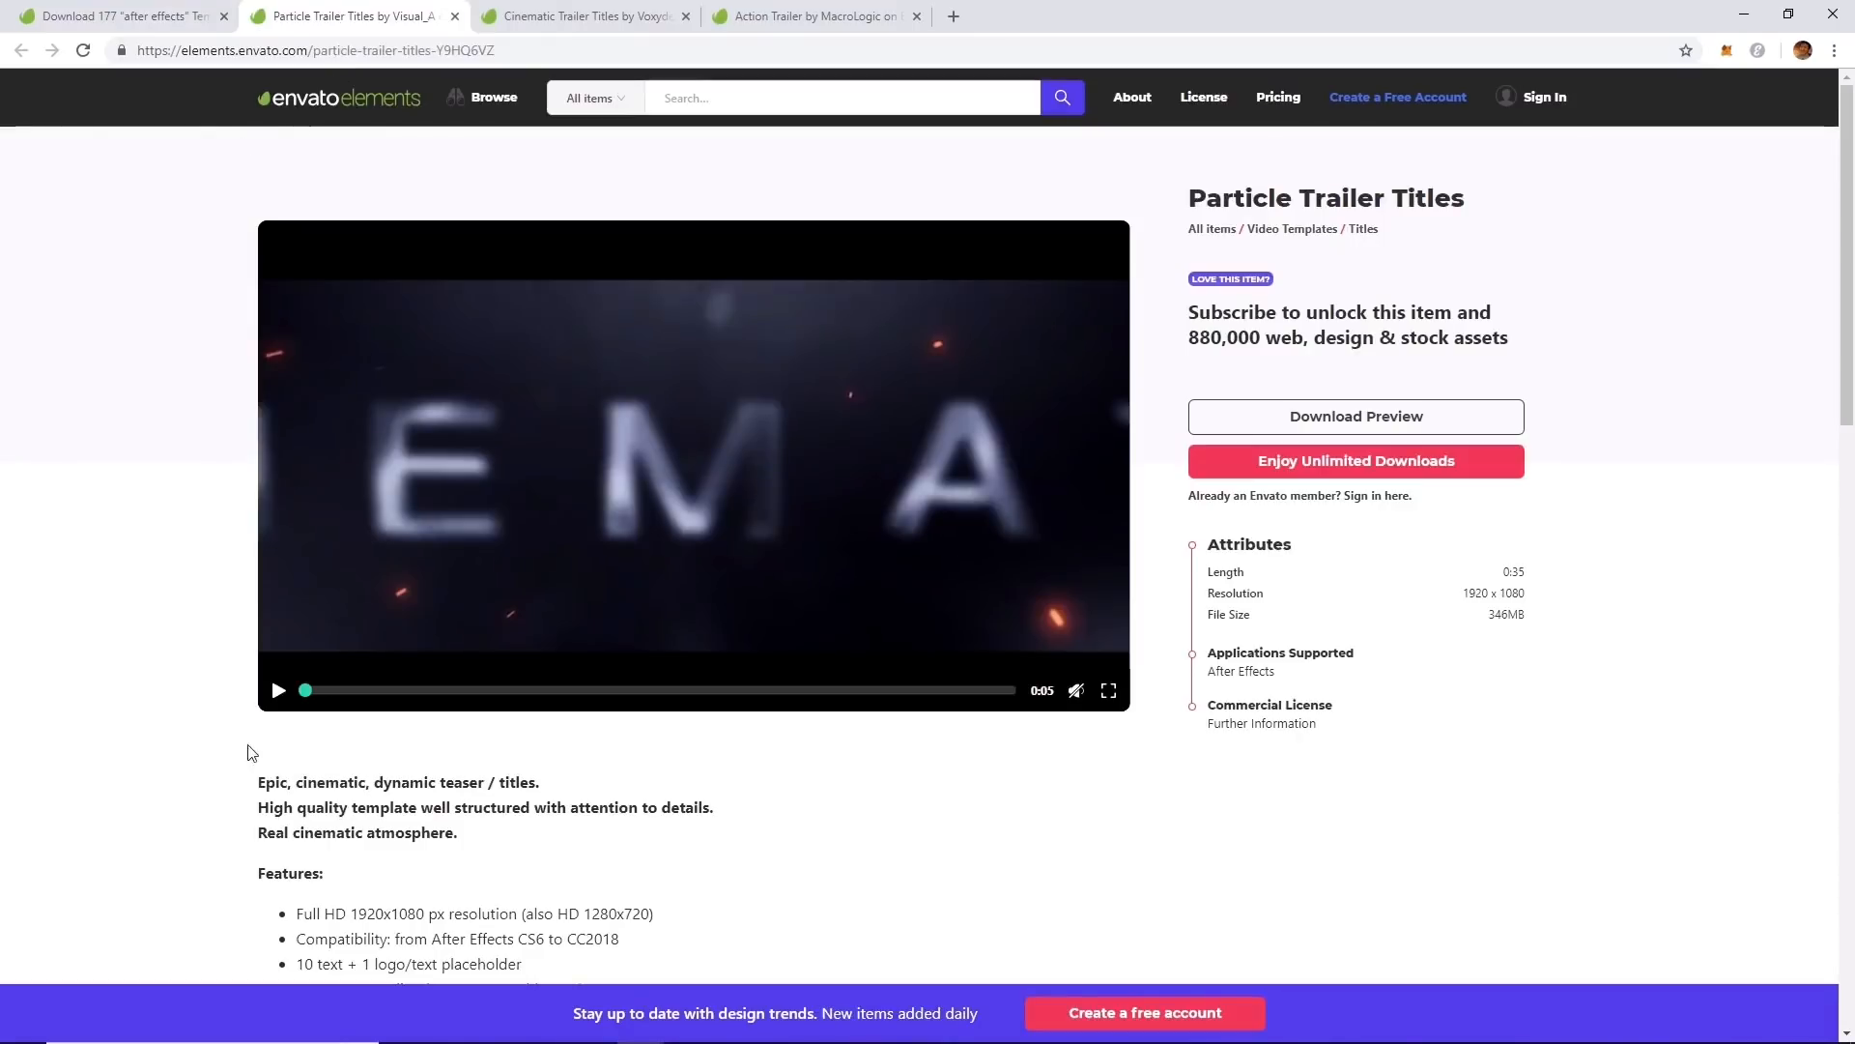
{"action": "left_click", "coordinate": [278, 691]}
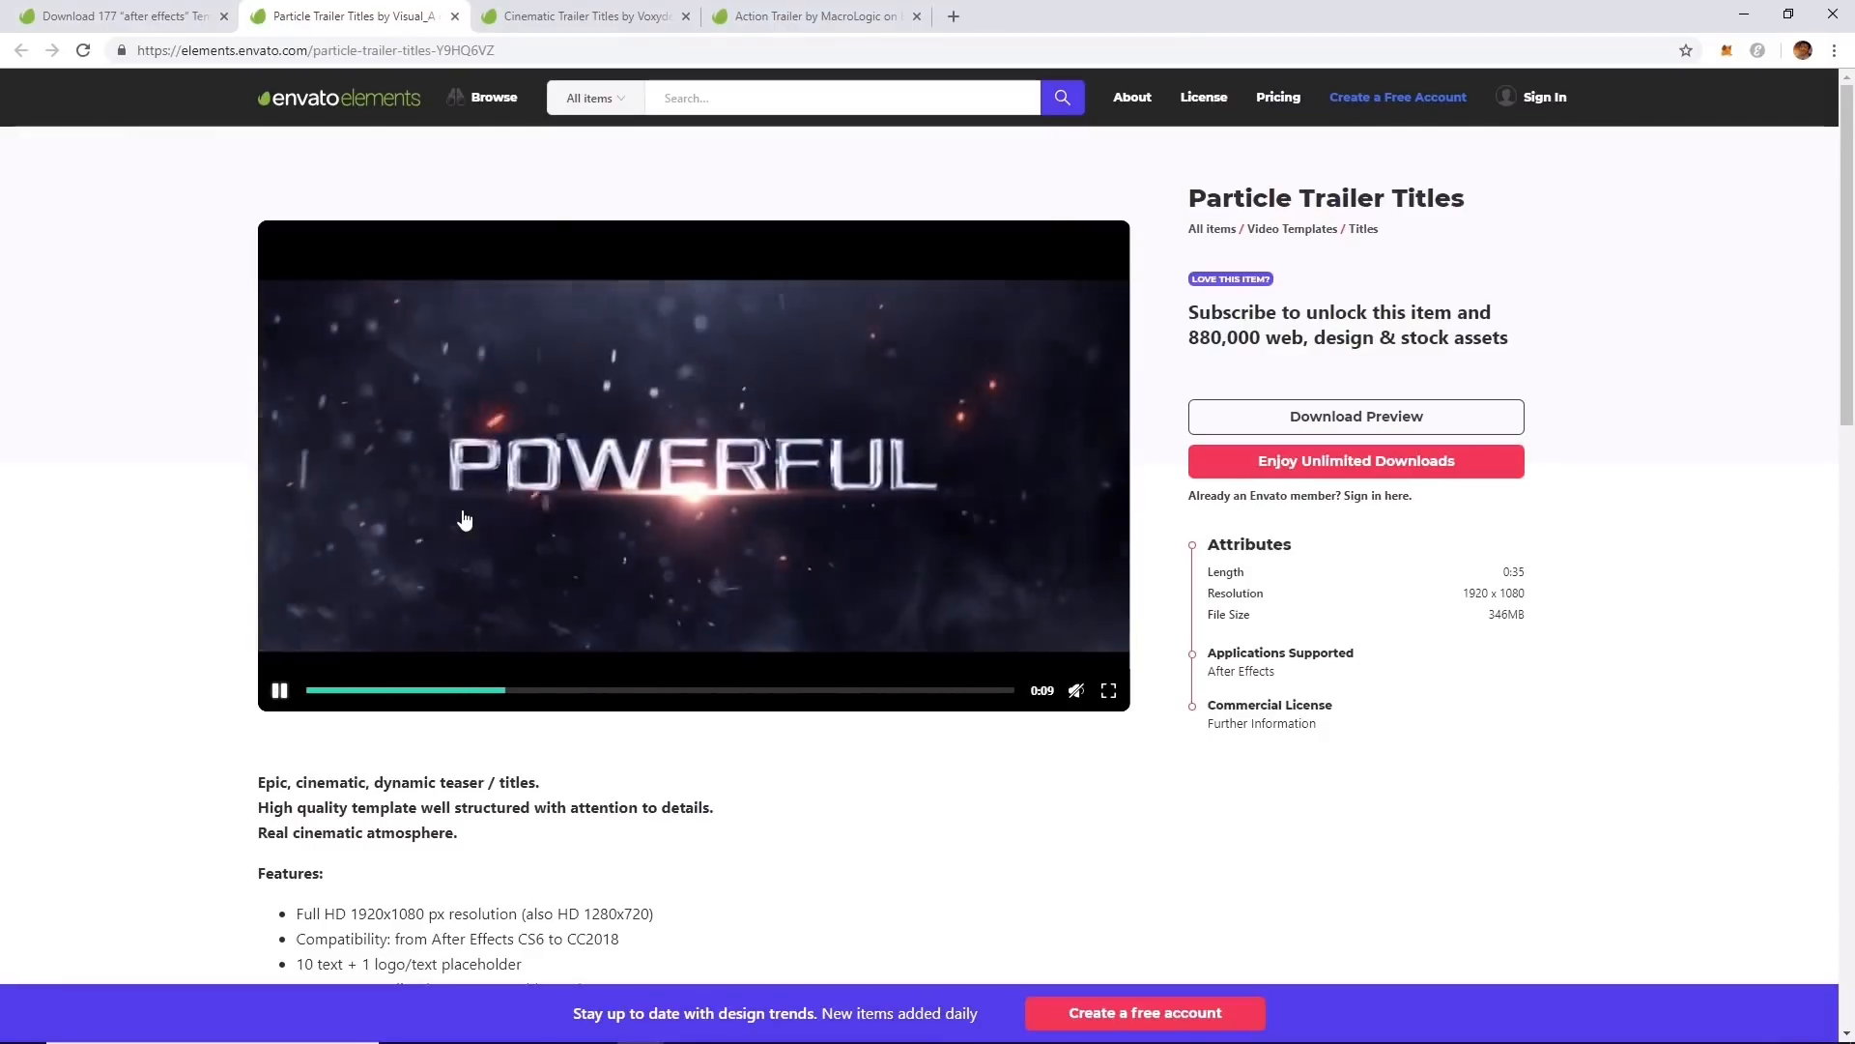
{"action": "left_click", "coordinate": [464, 522]}
Play the preview videos of the Cinematic Trailer Titles and Action Trailer templates.
{"action": "left_click", "coordinate": [523, 20]}
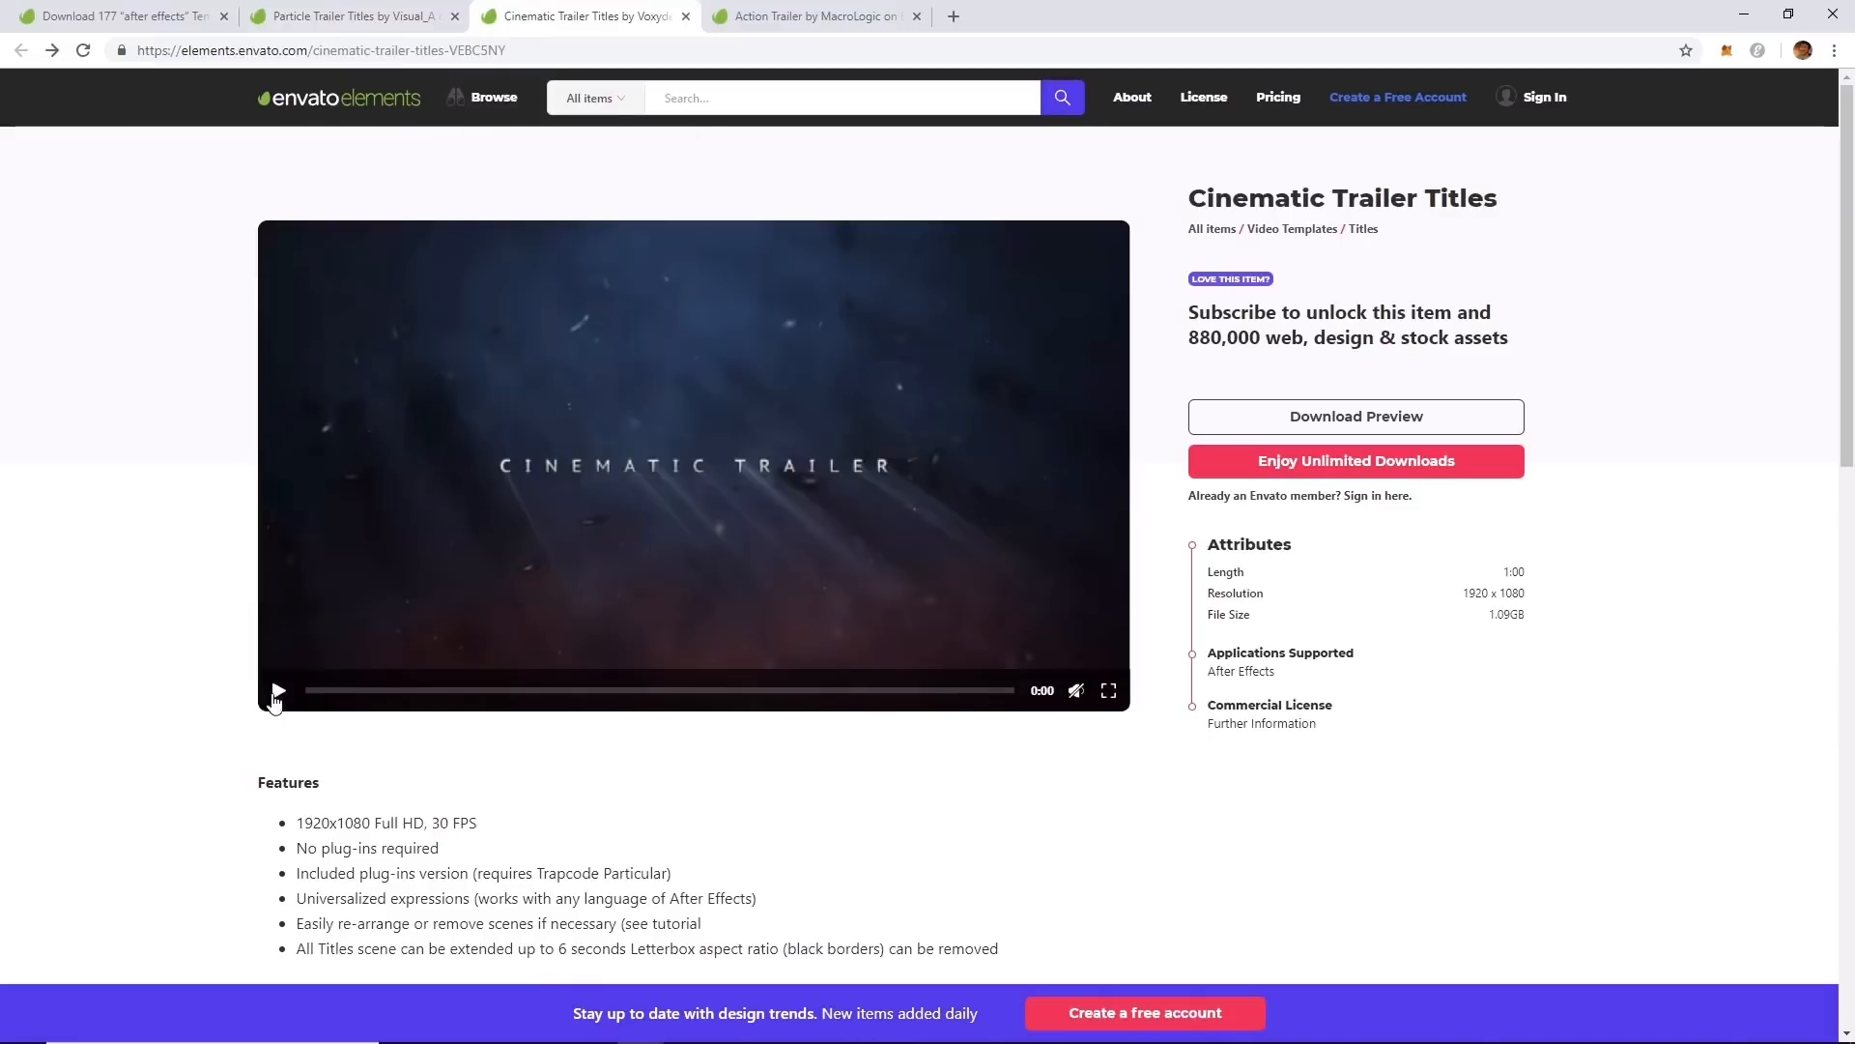
{"action": "left_click", "coordinate": [277, 692]}
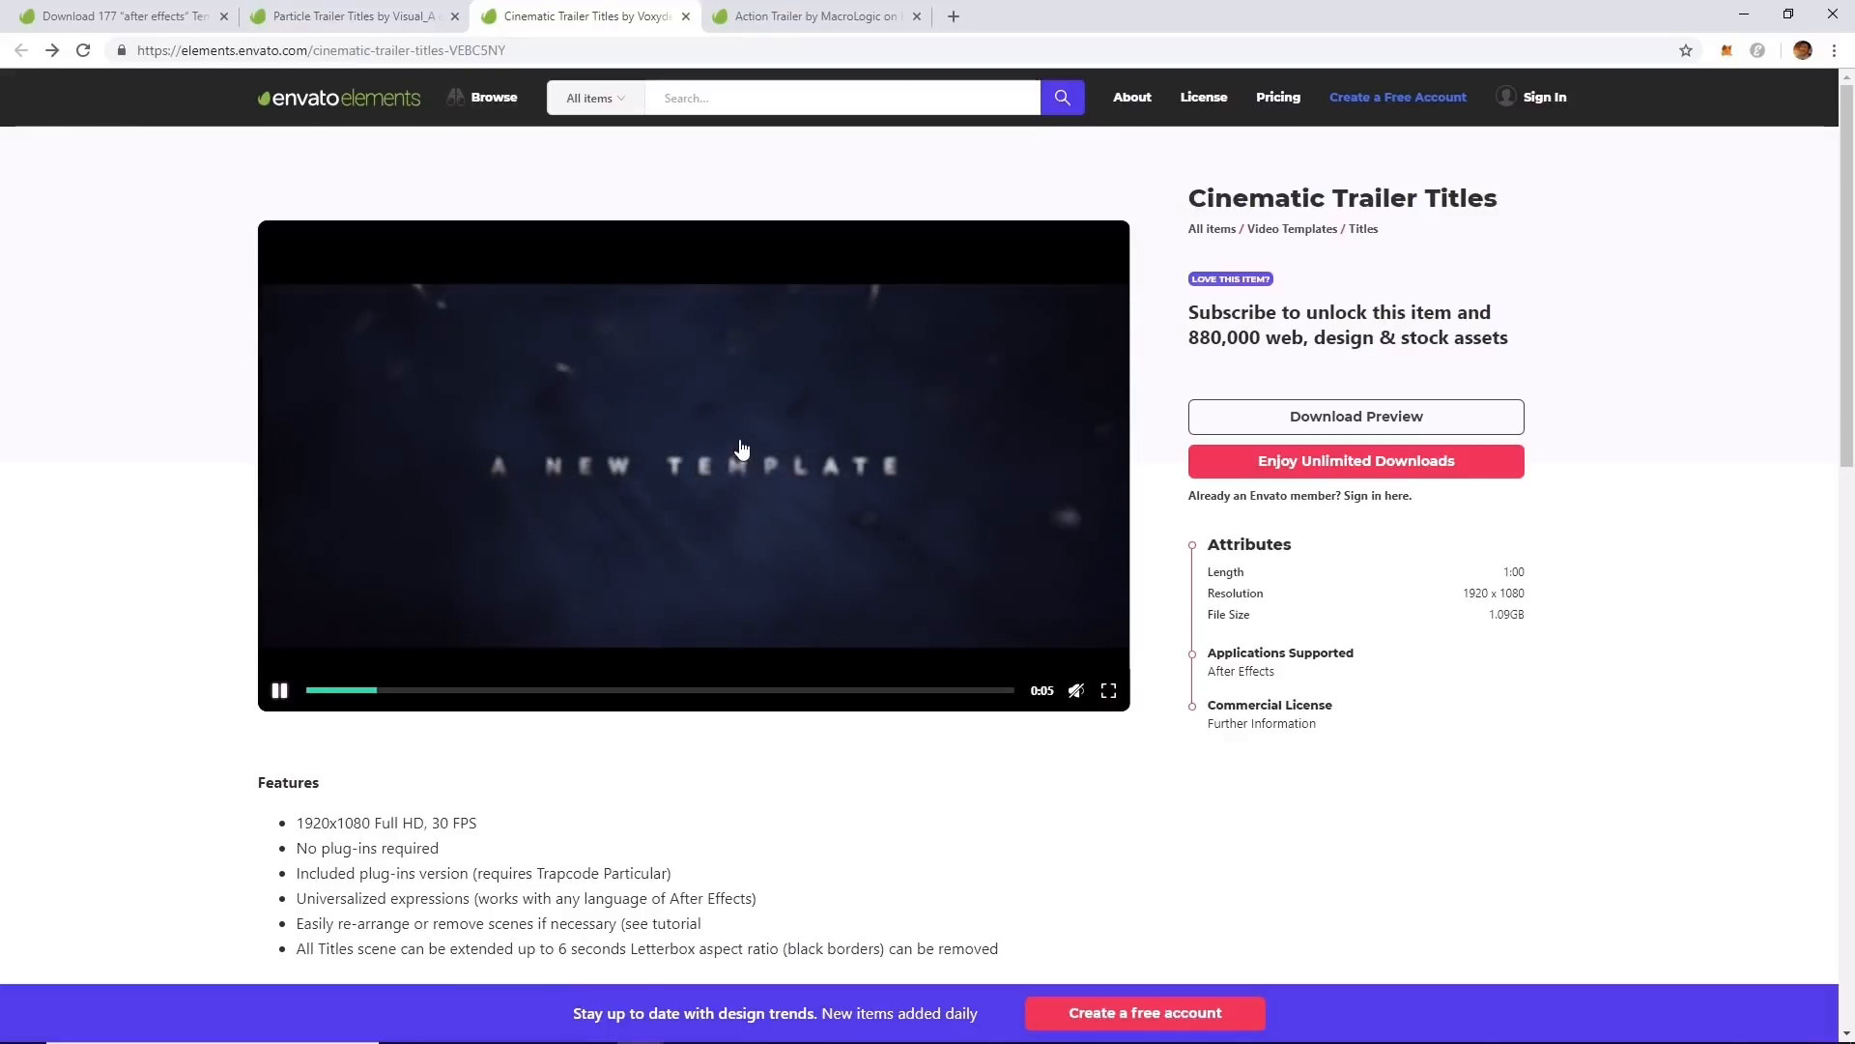
{"action": "left_click", "coordinate": [1024, 357]}
{"action": "left_click", "coordinate": [779, 15]}
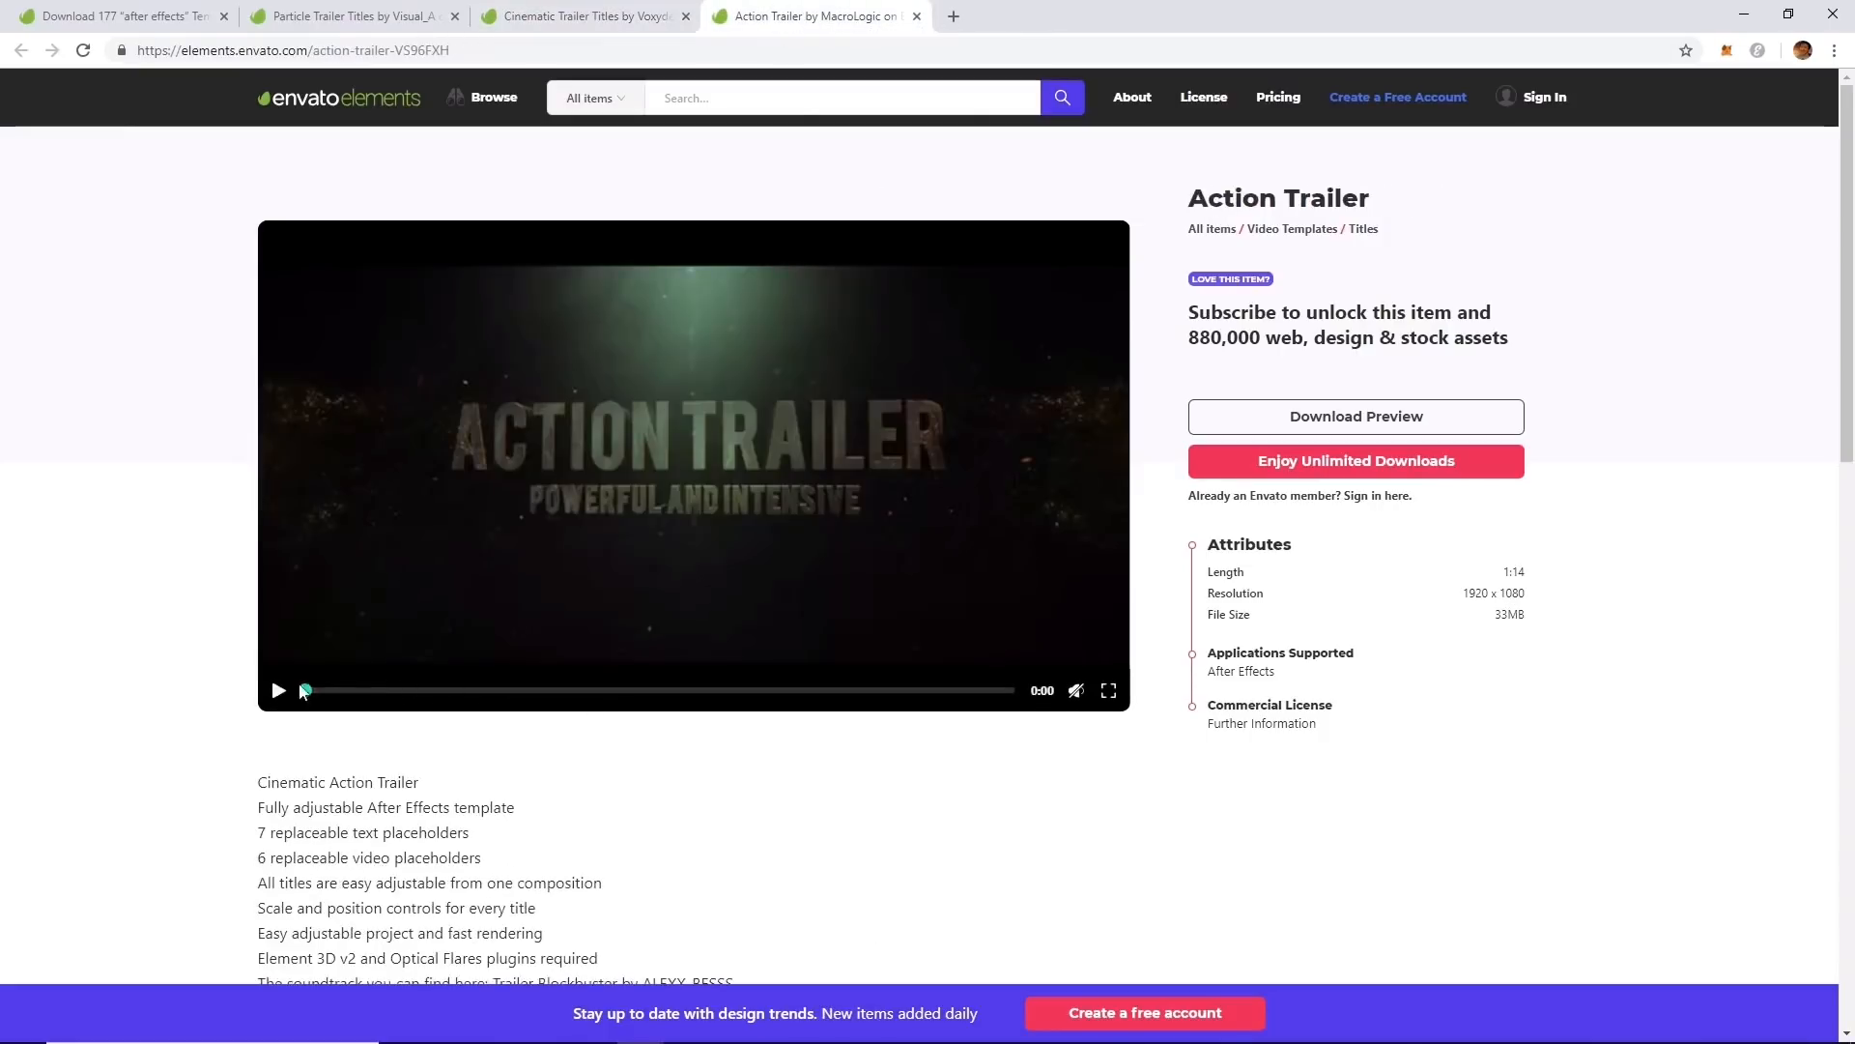
{"action": "left_click", "coordinate": [279, 690]}
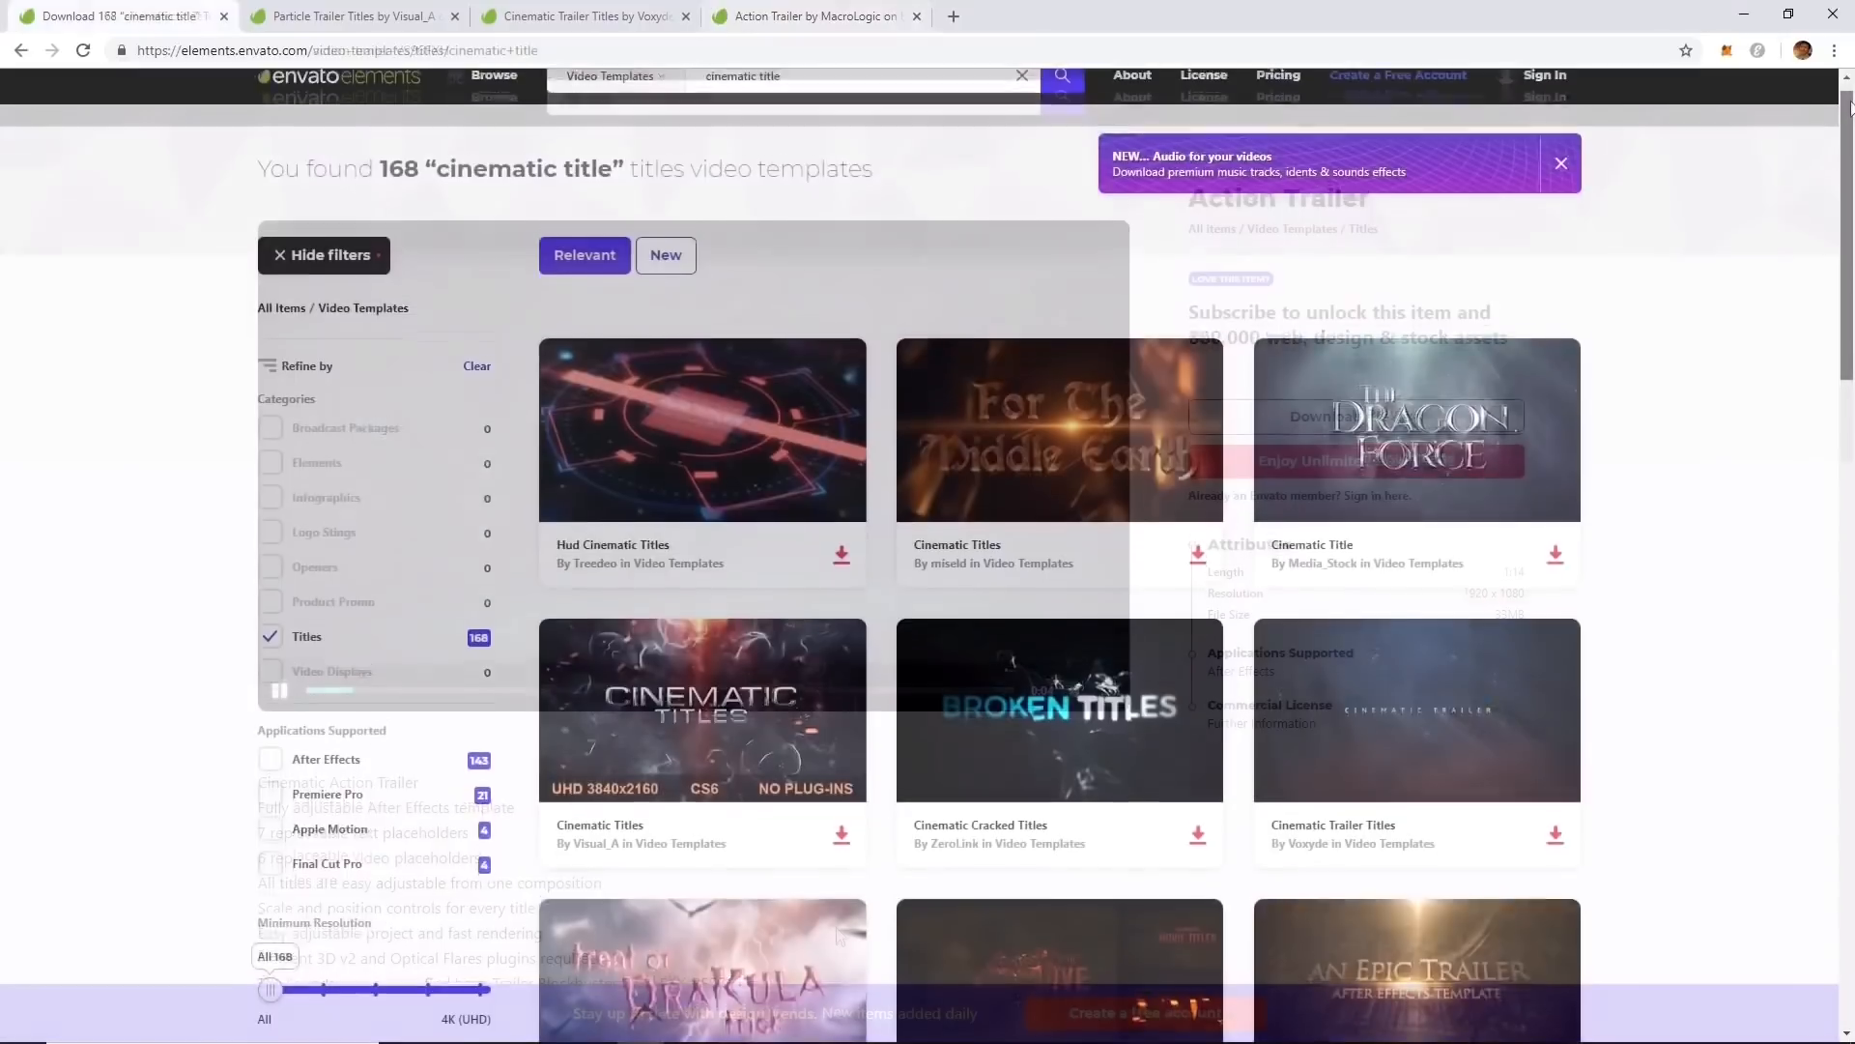
Look through the "cinematic title" template results and open results page 2.
{"action": "scroll", "coordinate": [1851, 225], "scroll_direction": "down", "scroll_amount": 4}
{"action": "left_click_drag", "start_coordinate": [1850, 225], "coordinate": [1841, 636]}
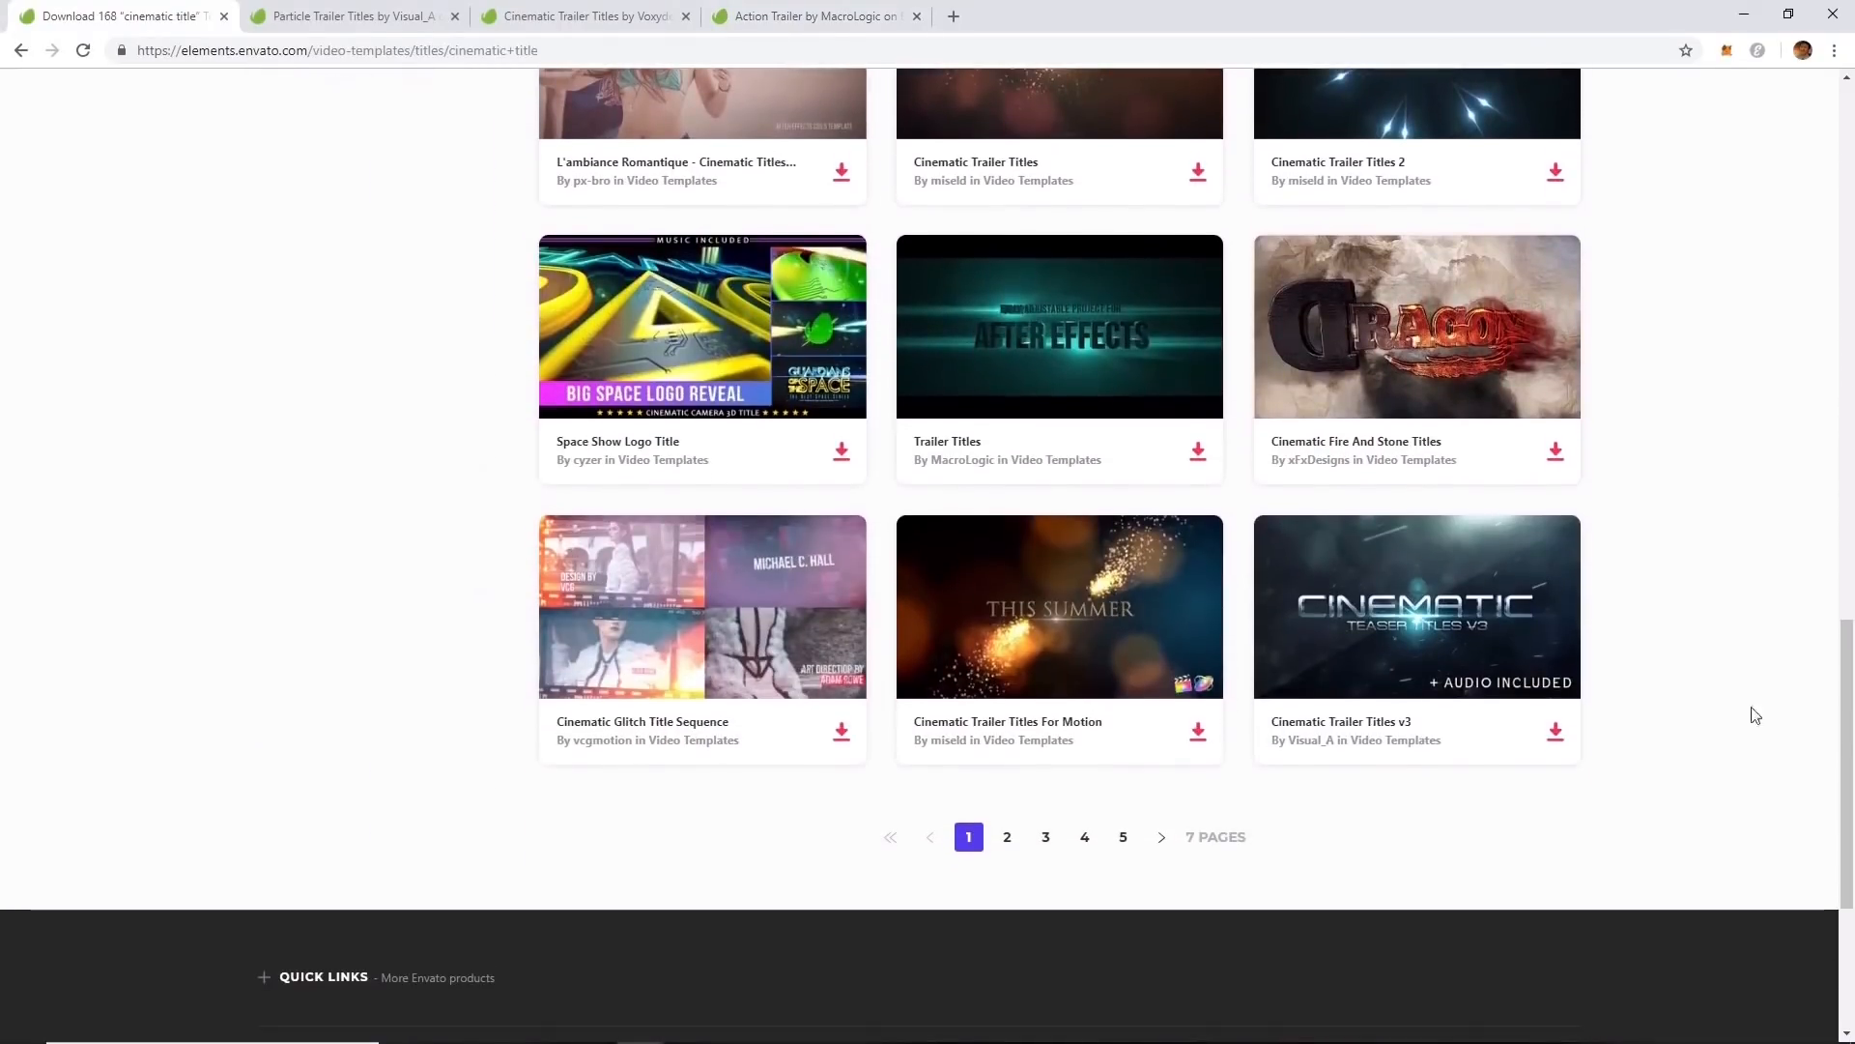
{"action": "left_click", "coordinate": [1006, 839]}
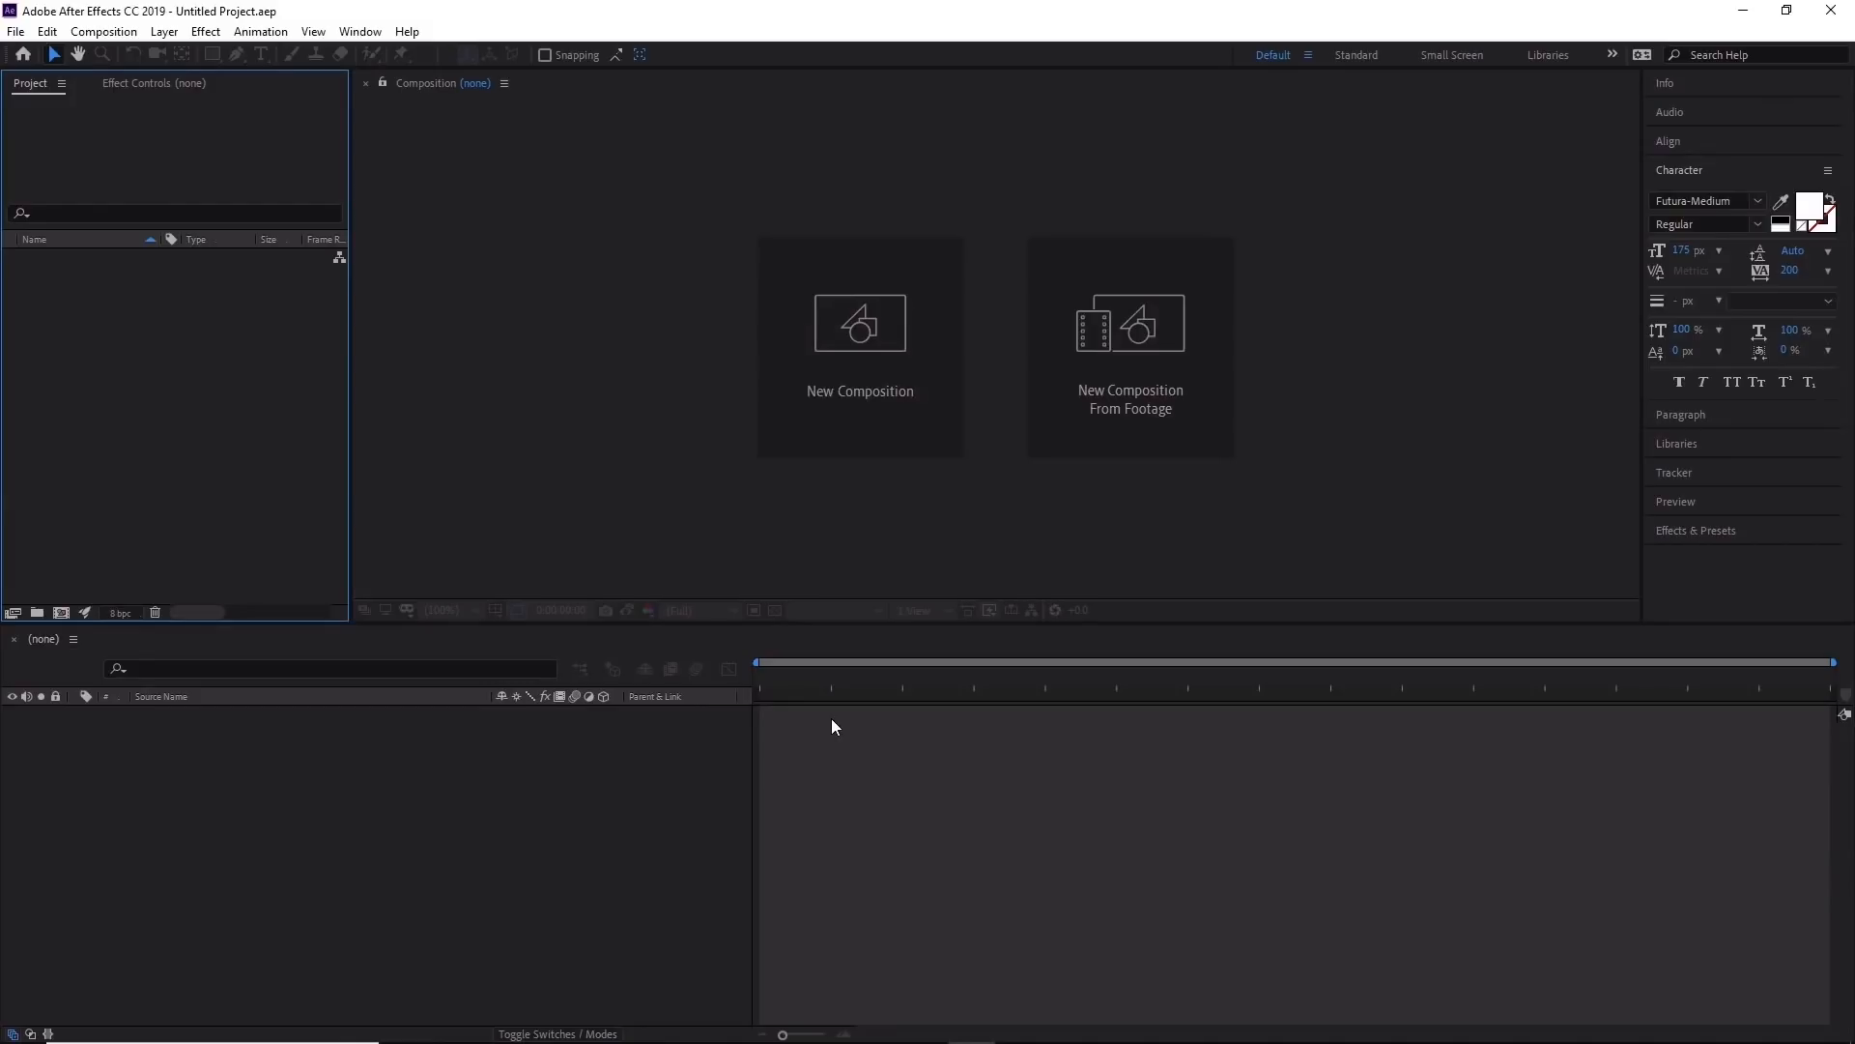
Switch to After Effects and create a new project.
{"action": "left_click", "coordinate": [16, 34]}
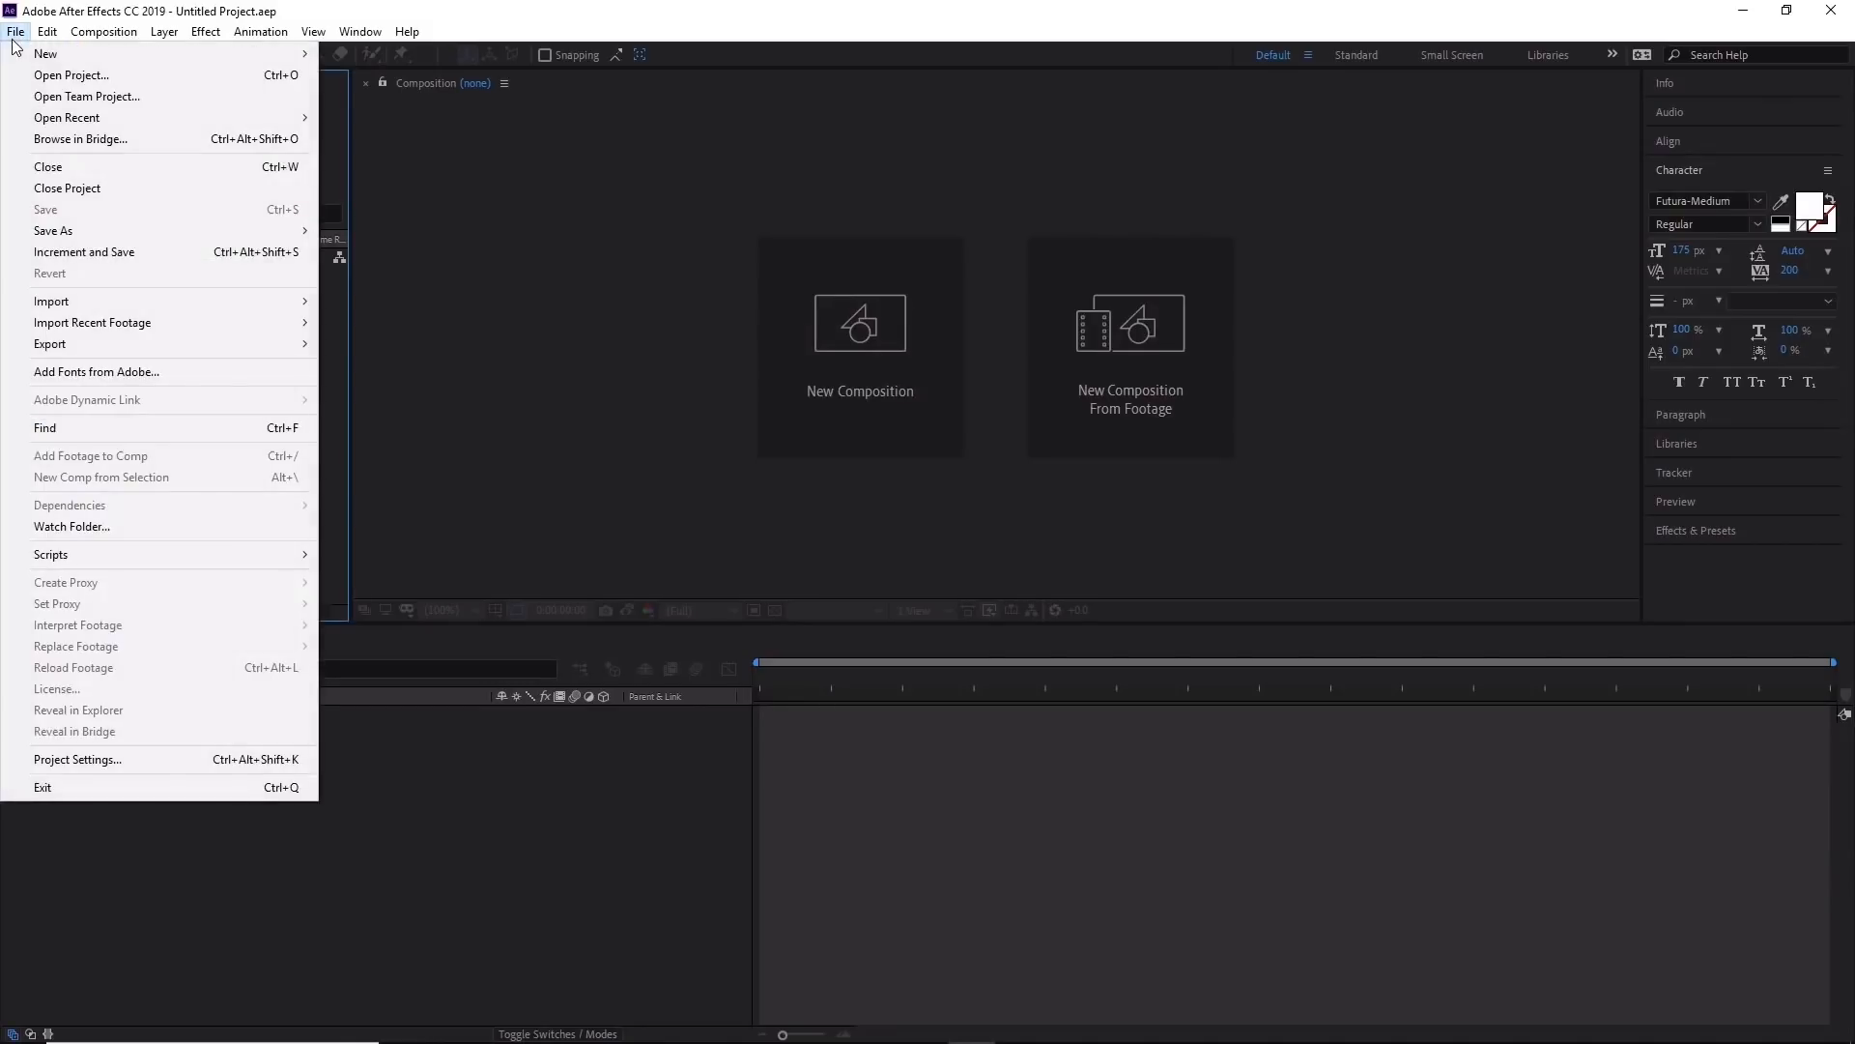
{"action": "mouse_move", "coordinate": [25, 54]}
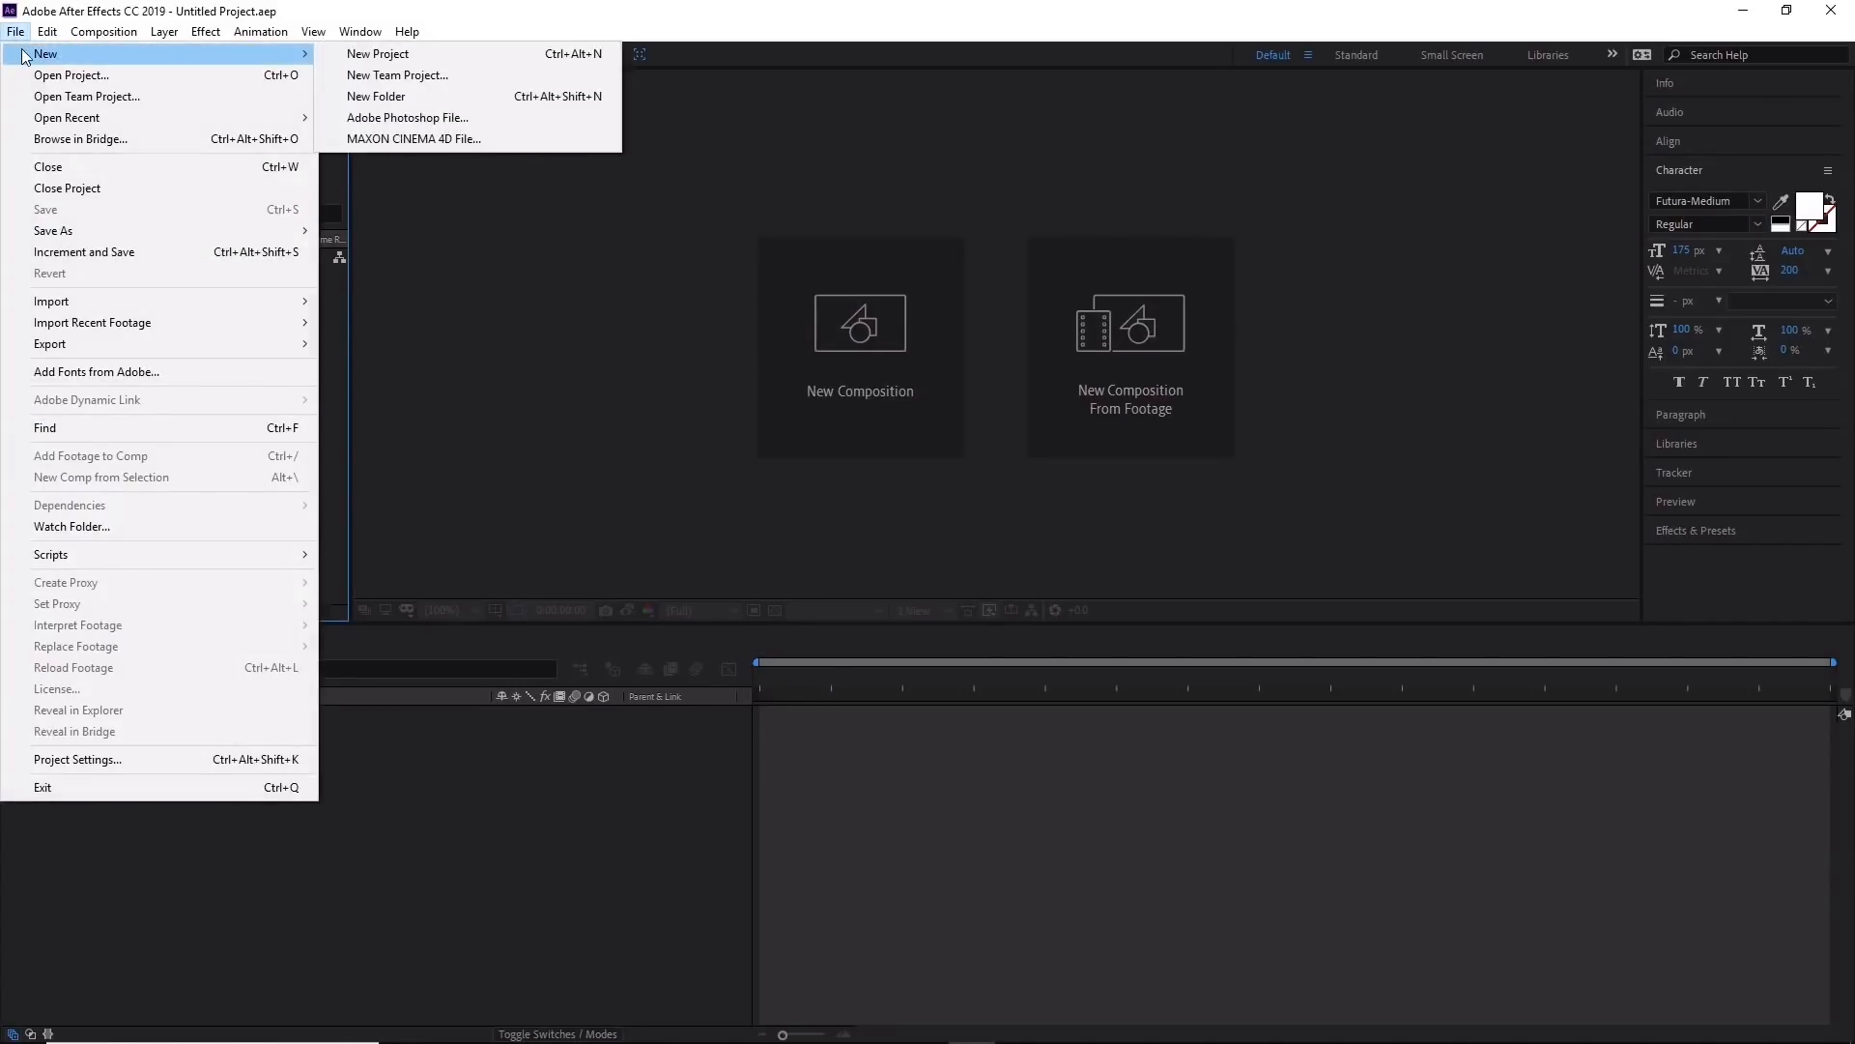
{"action": "left_click", "coordinate": [378, 58]}
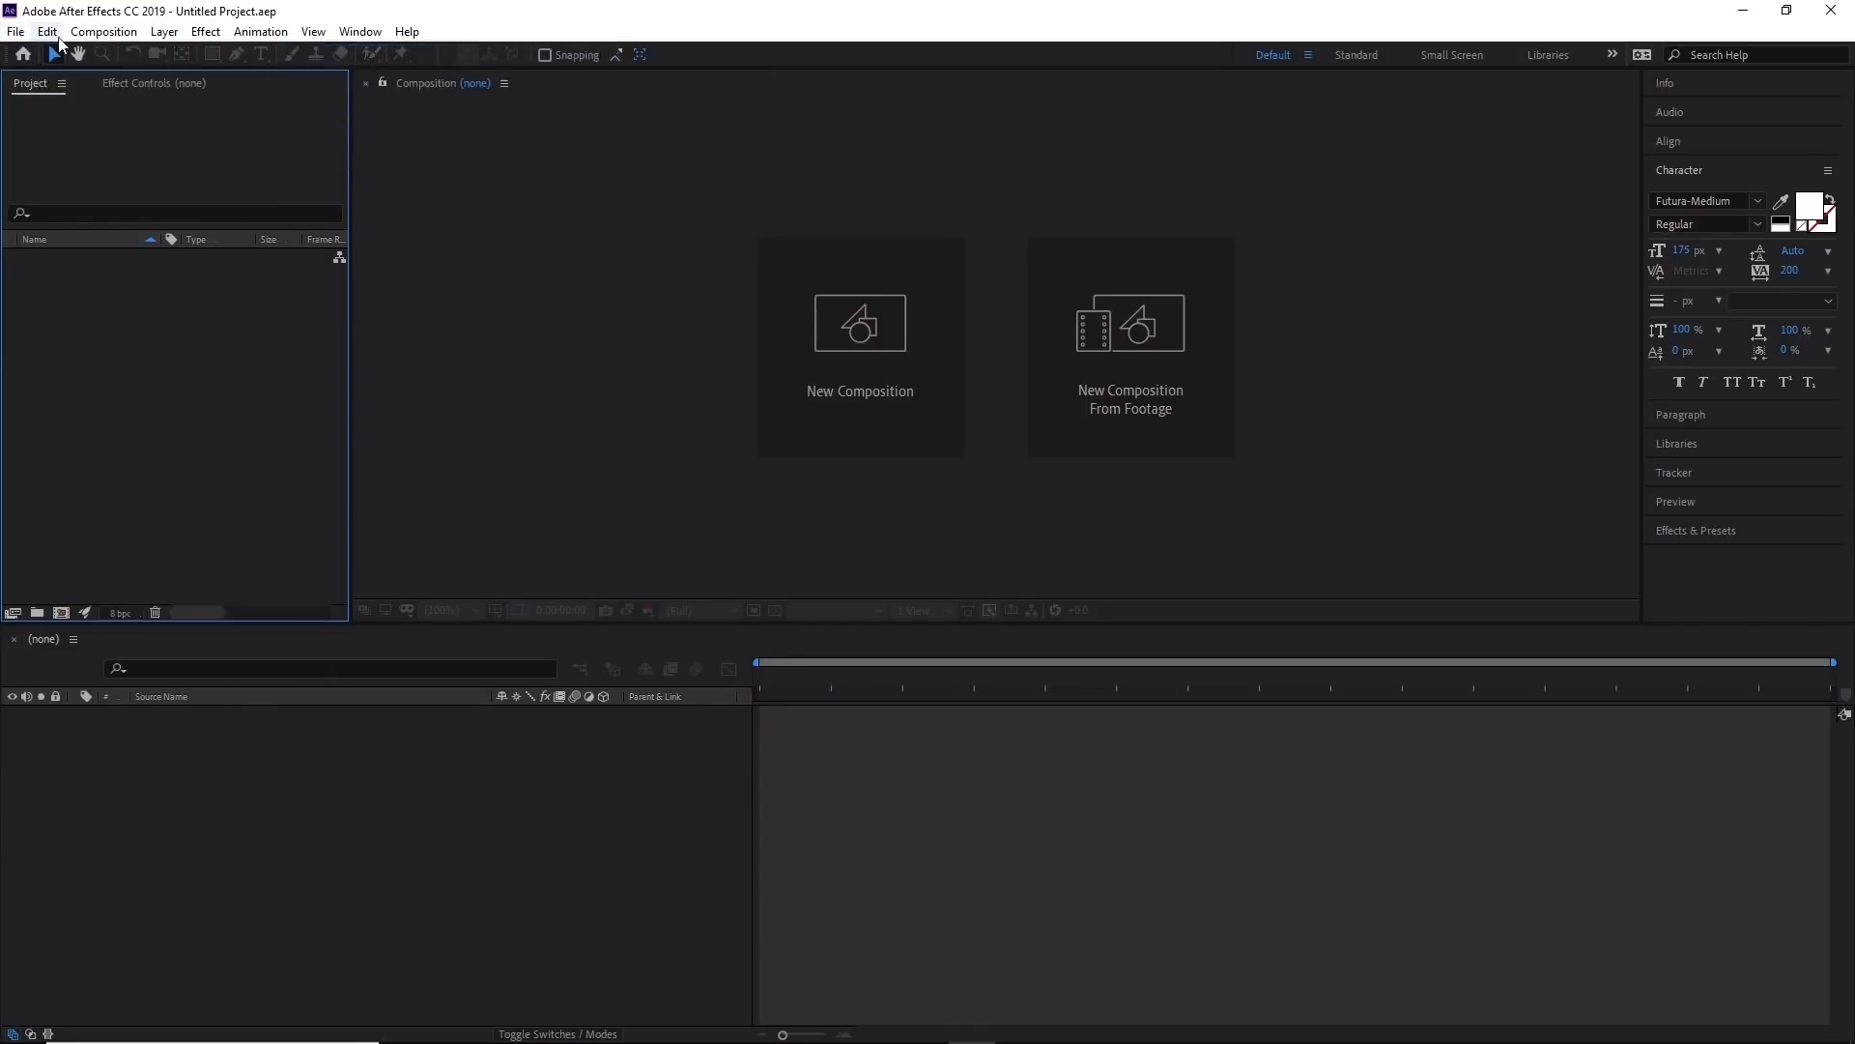
Start a new composition and name it Main.
{"action": "left_click", "coordinate": [82, 43]}
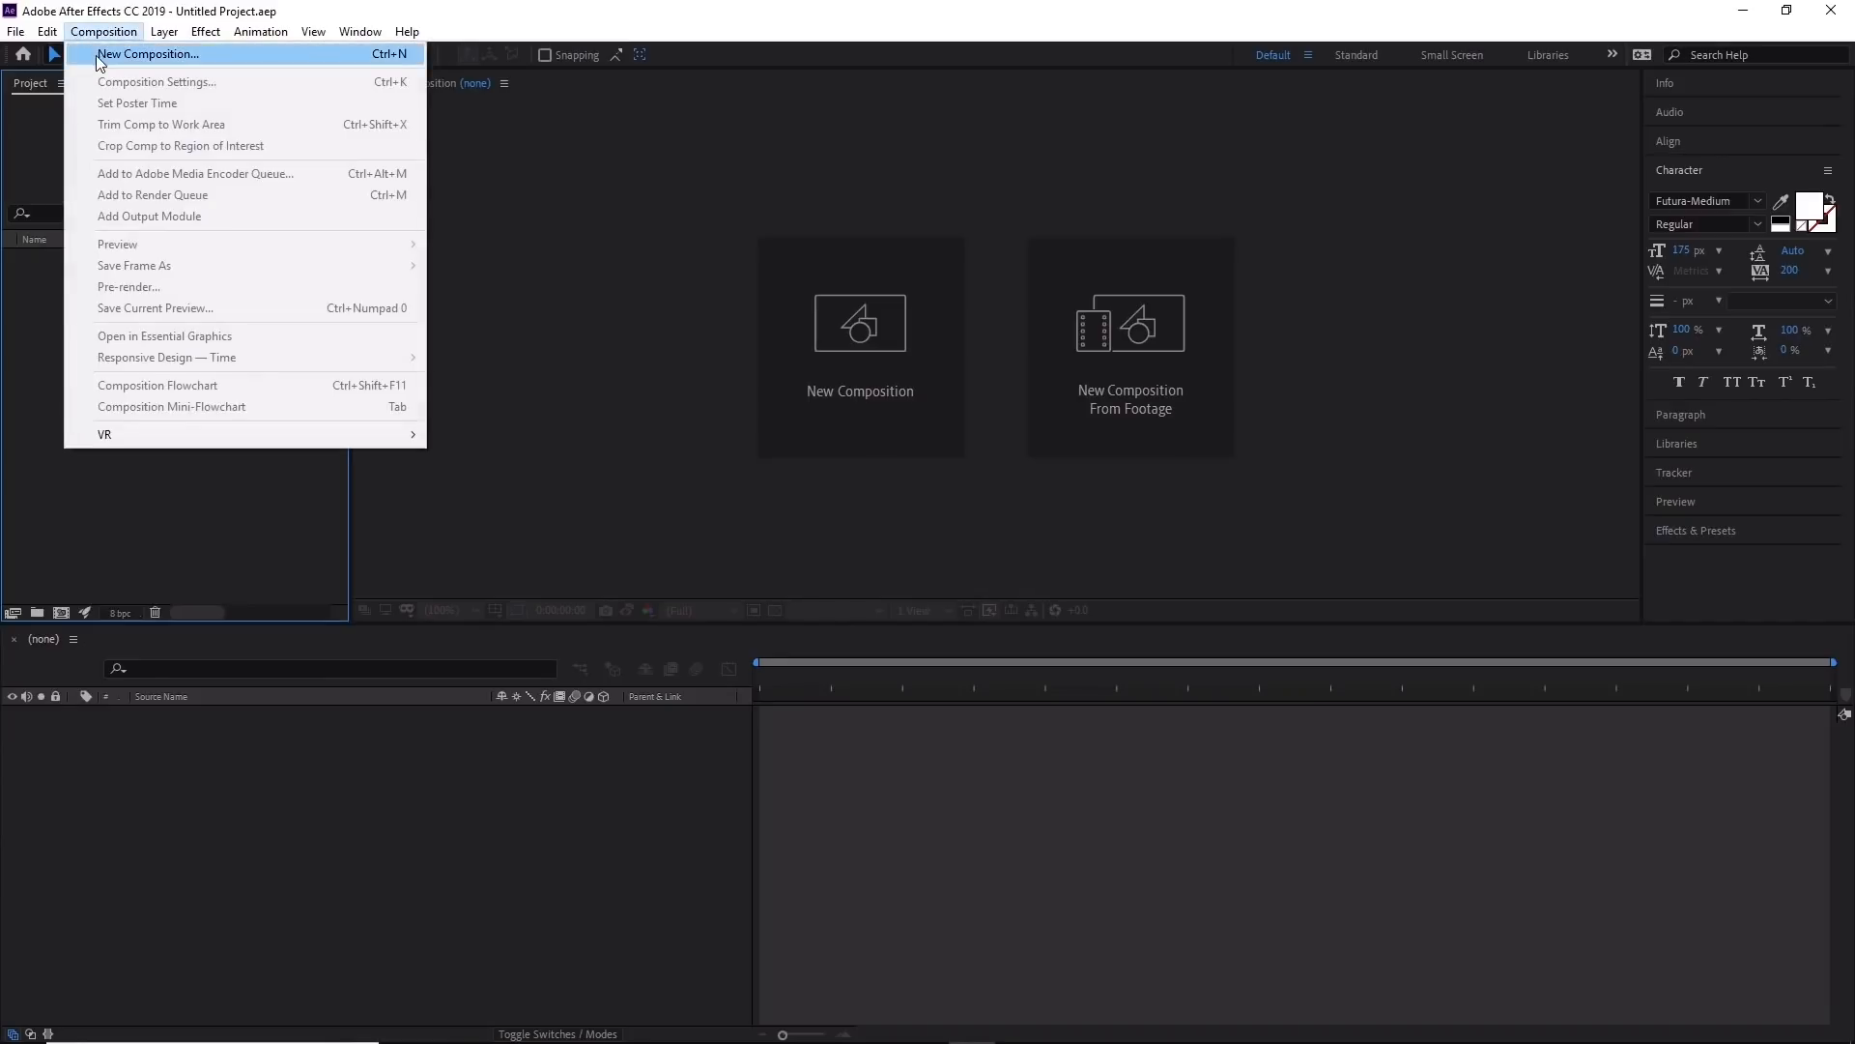
{"action": "left_click", "coordinate": [379, 54]}
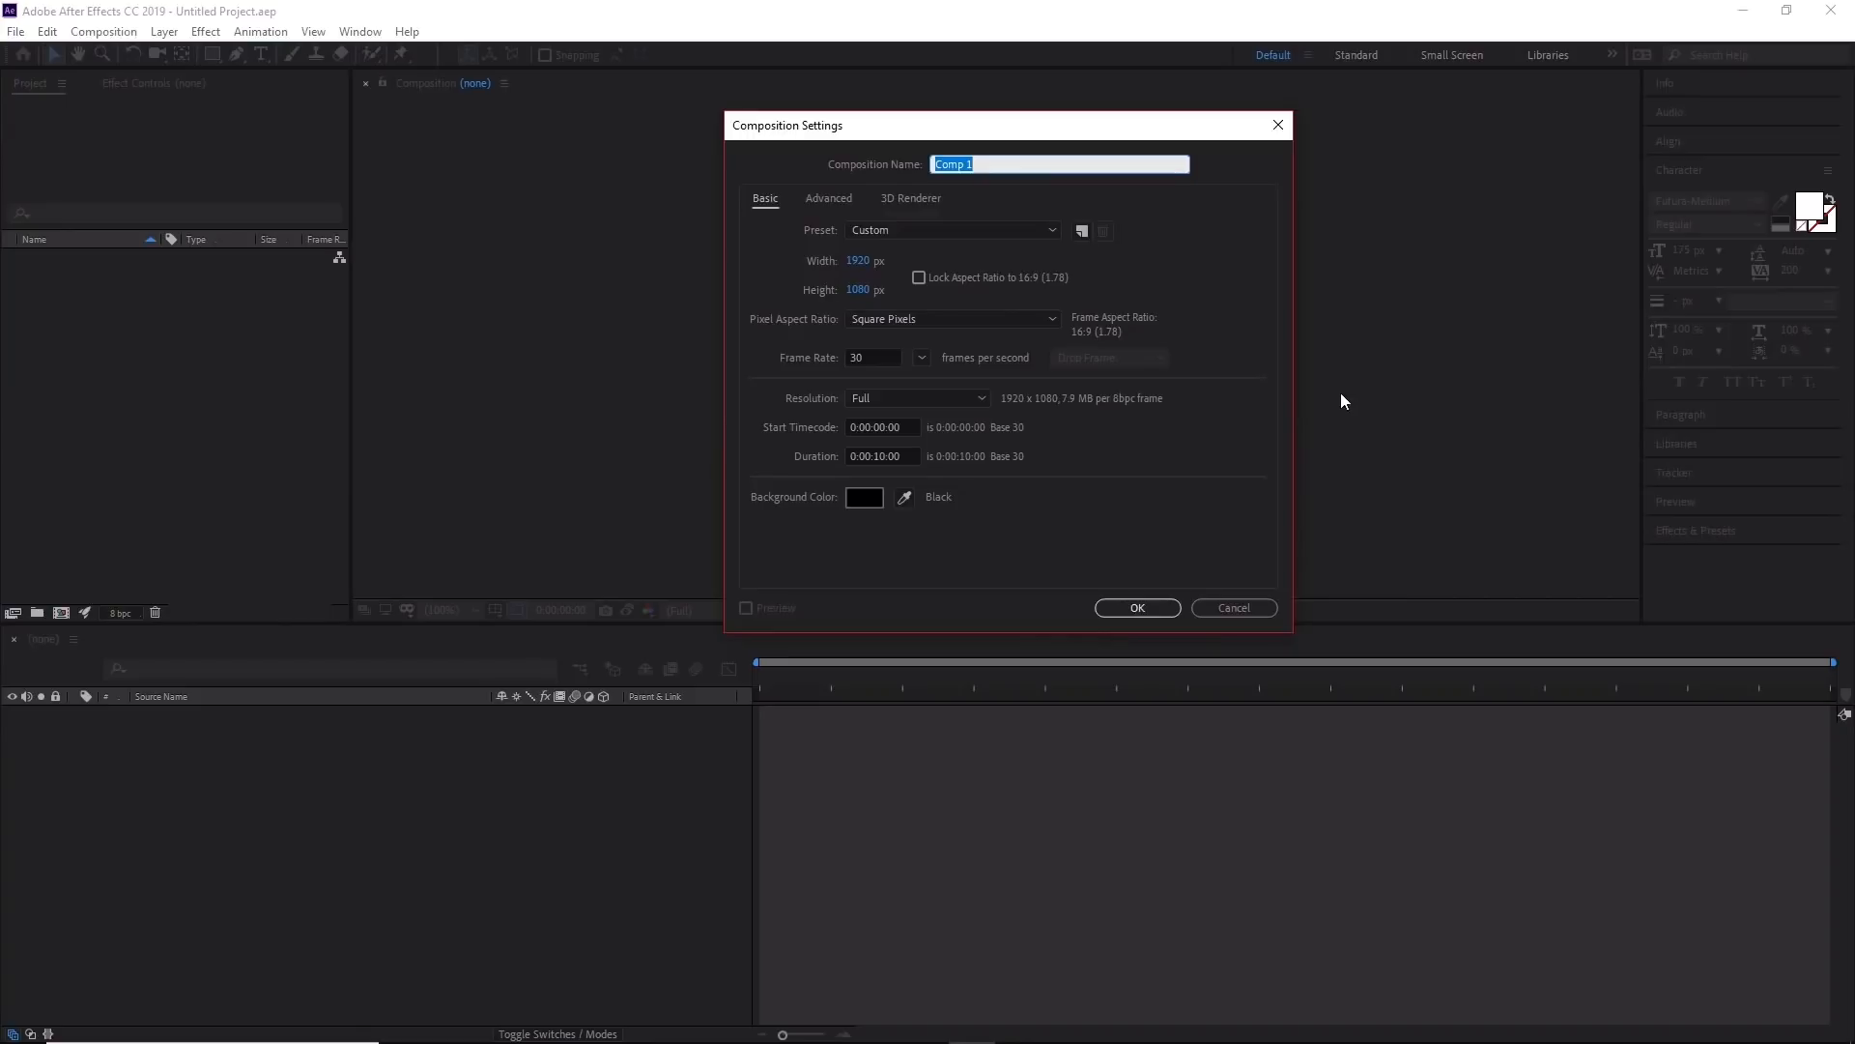
{"action": "mouse_move", "coordinate": [1088, 132]}
{"action": "left_mouse_down"}
{"action": "mouse_move", "coordinate": [1006, 183]}
{"action": "mouse_move", "coordinate": [1081, 146]}
{"action": "left_mouse_up"}
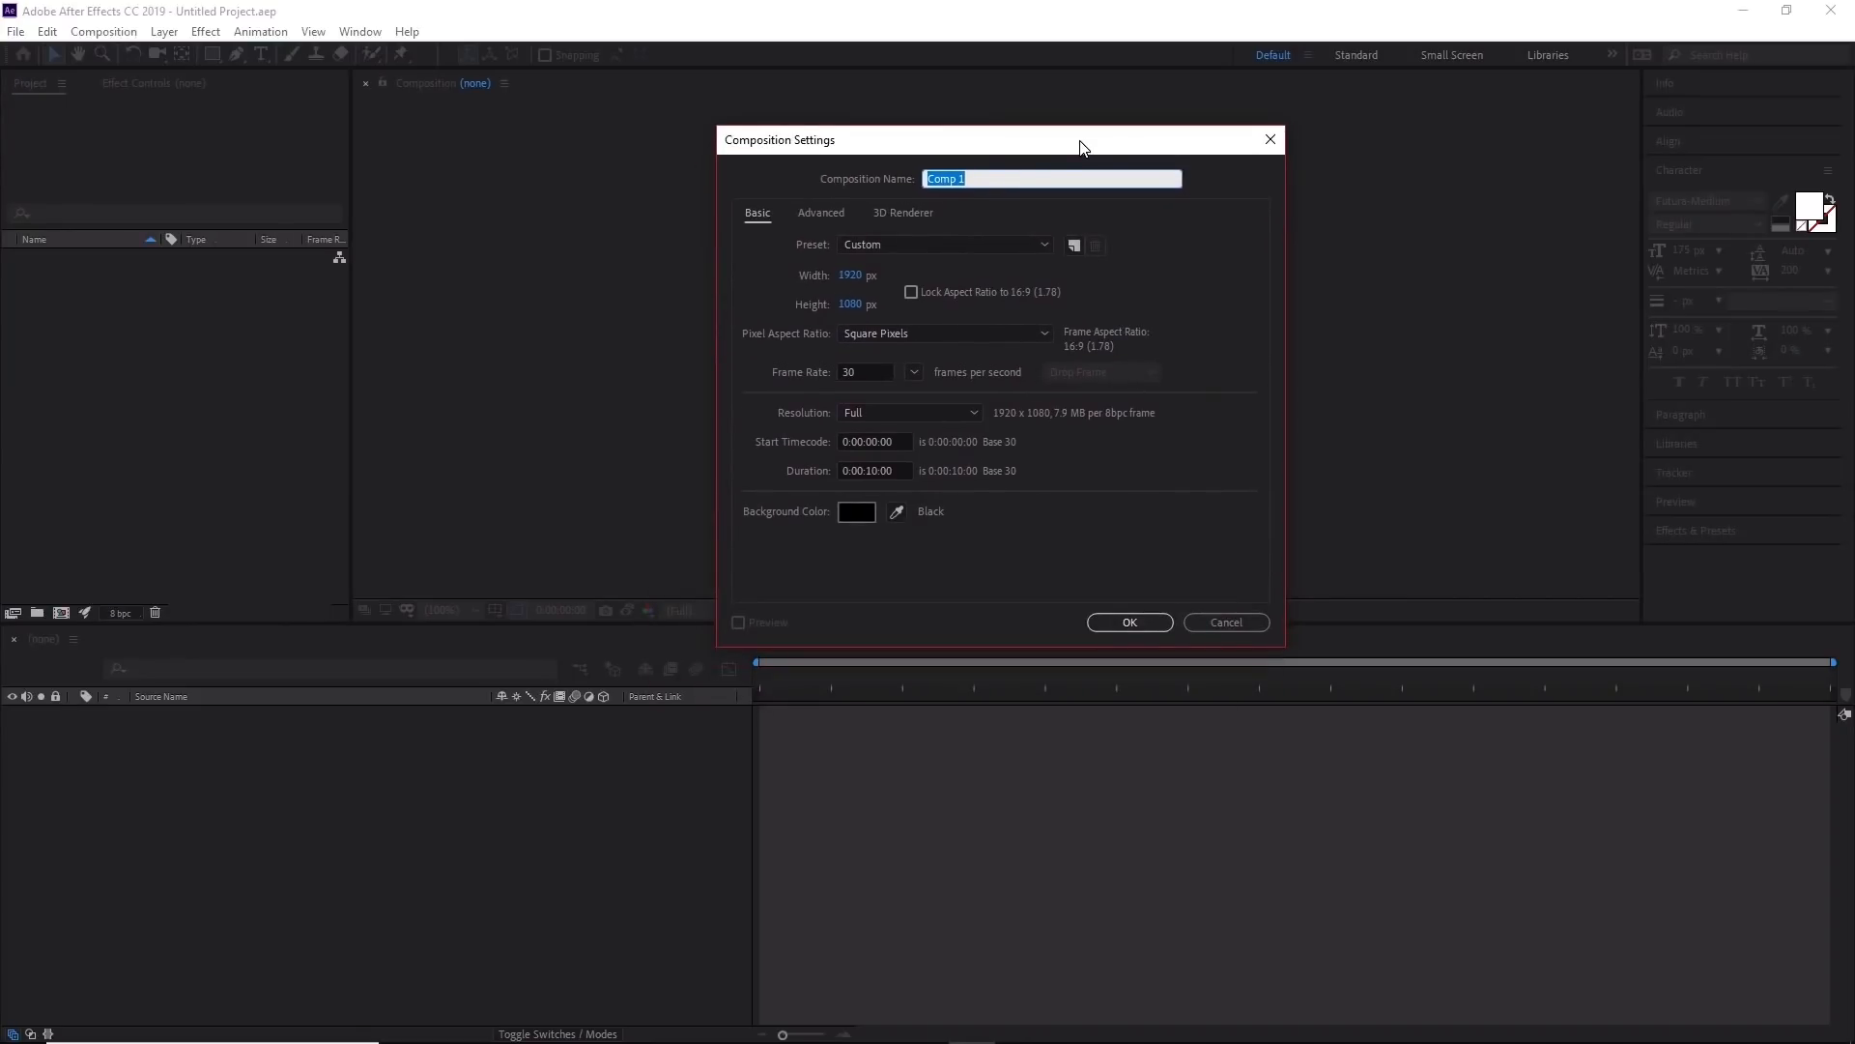
{"action": "left_click", "coordinate": [1027, 182]}
{"action": "left_click_drag", "start_coordinate": [1027, 183], "coordinate": [650, 175]}
{"action": "type", "text": "Main"}
Create the Main composition at 1920 x 1080 px, 30 frames per second, with a duration of 0:00:10:00.
{"action": "left_click", "coordinate": [855, 278]}
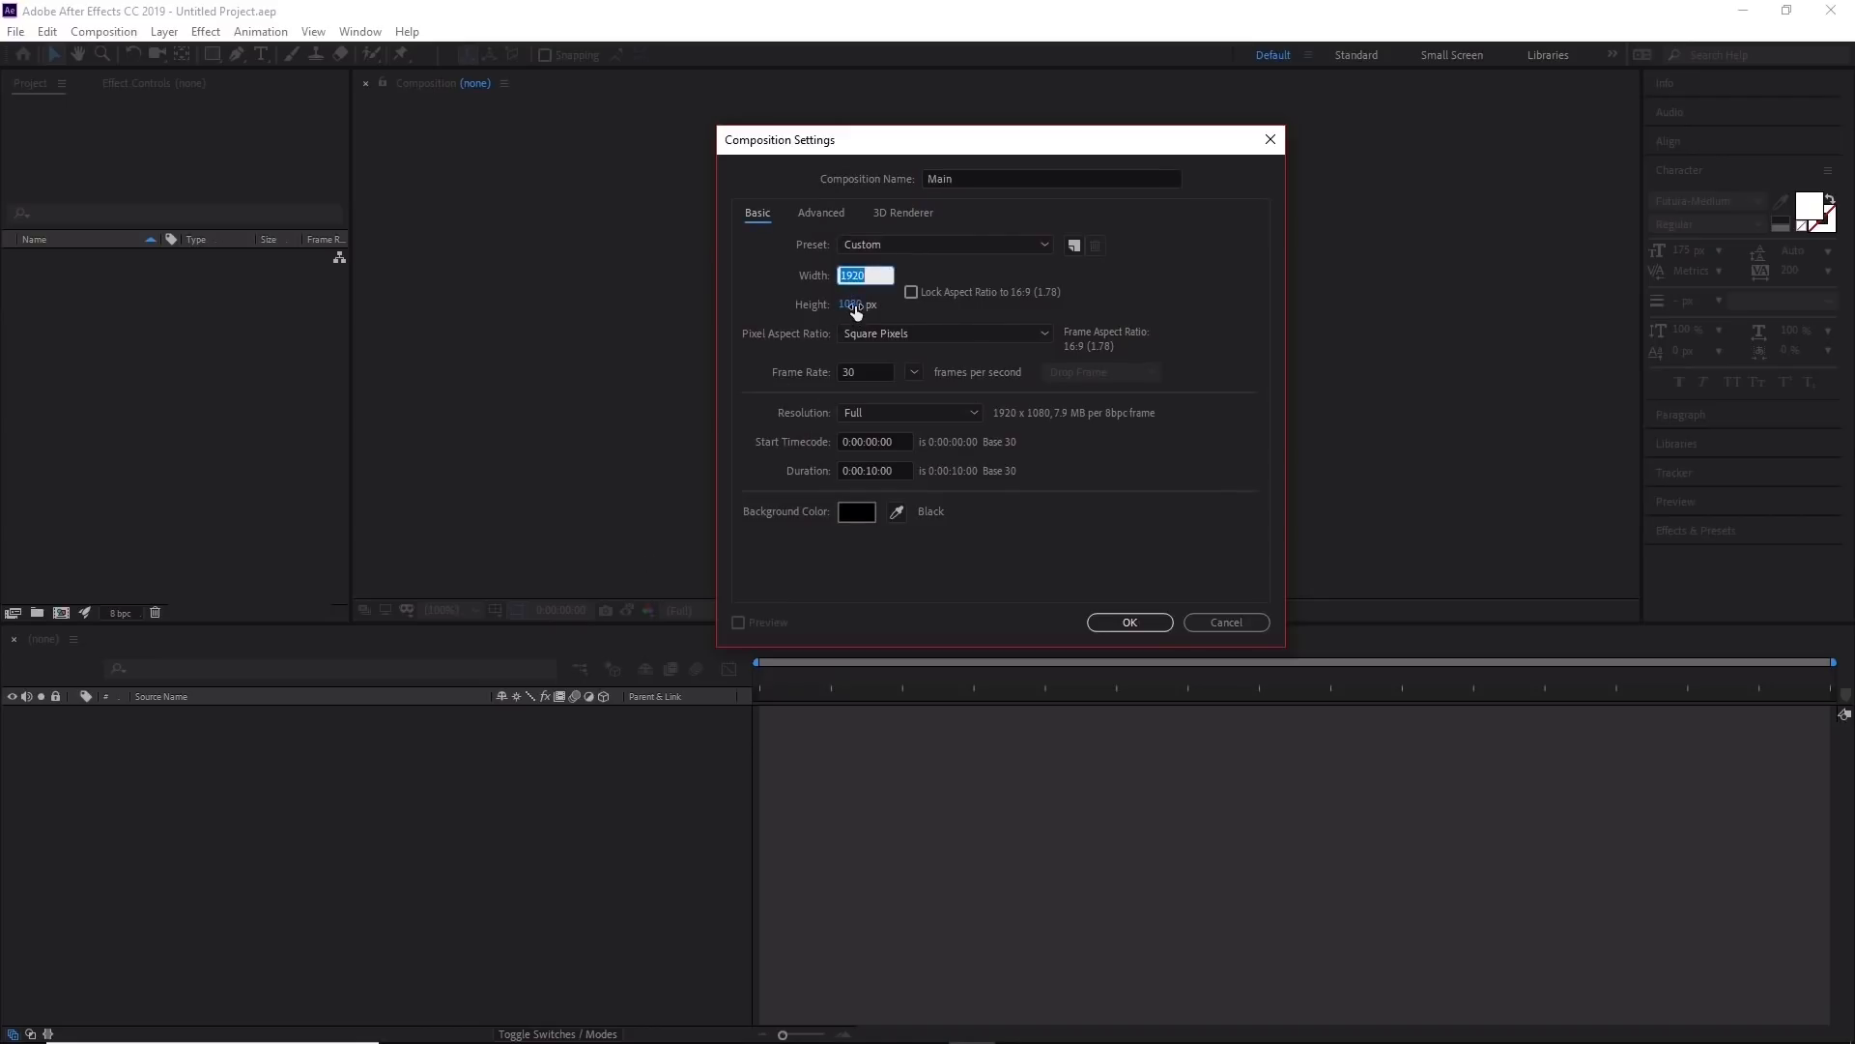
{"action": "left_click", "coordinate": [855, 305]}
{"action": "left_click", "coordinate": [874, 373]}
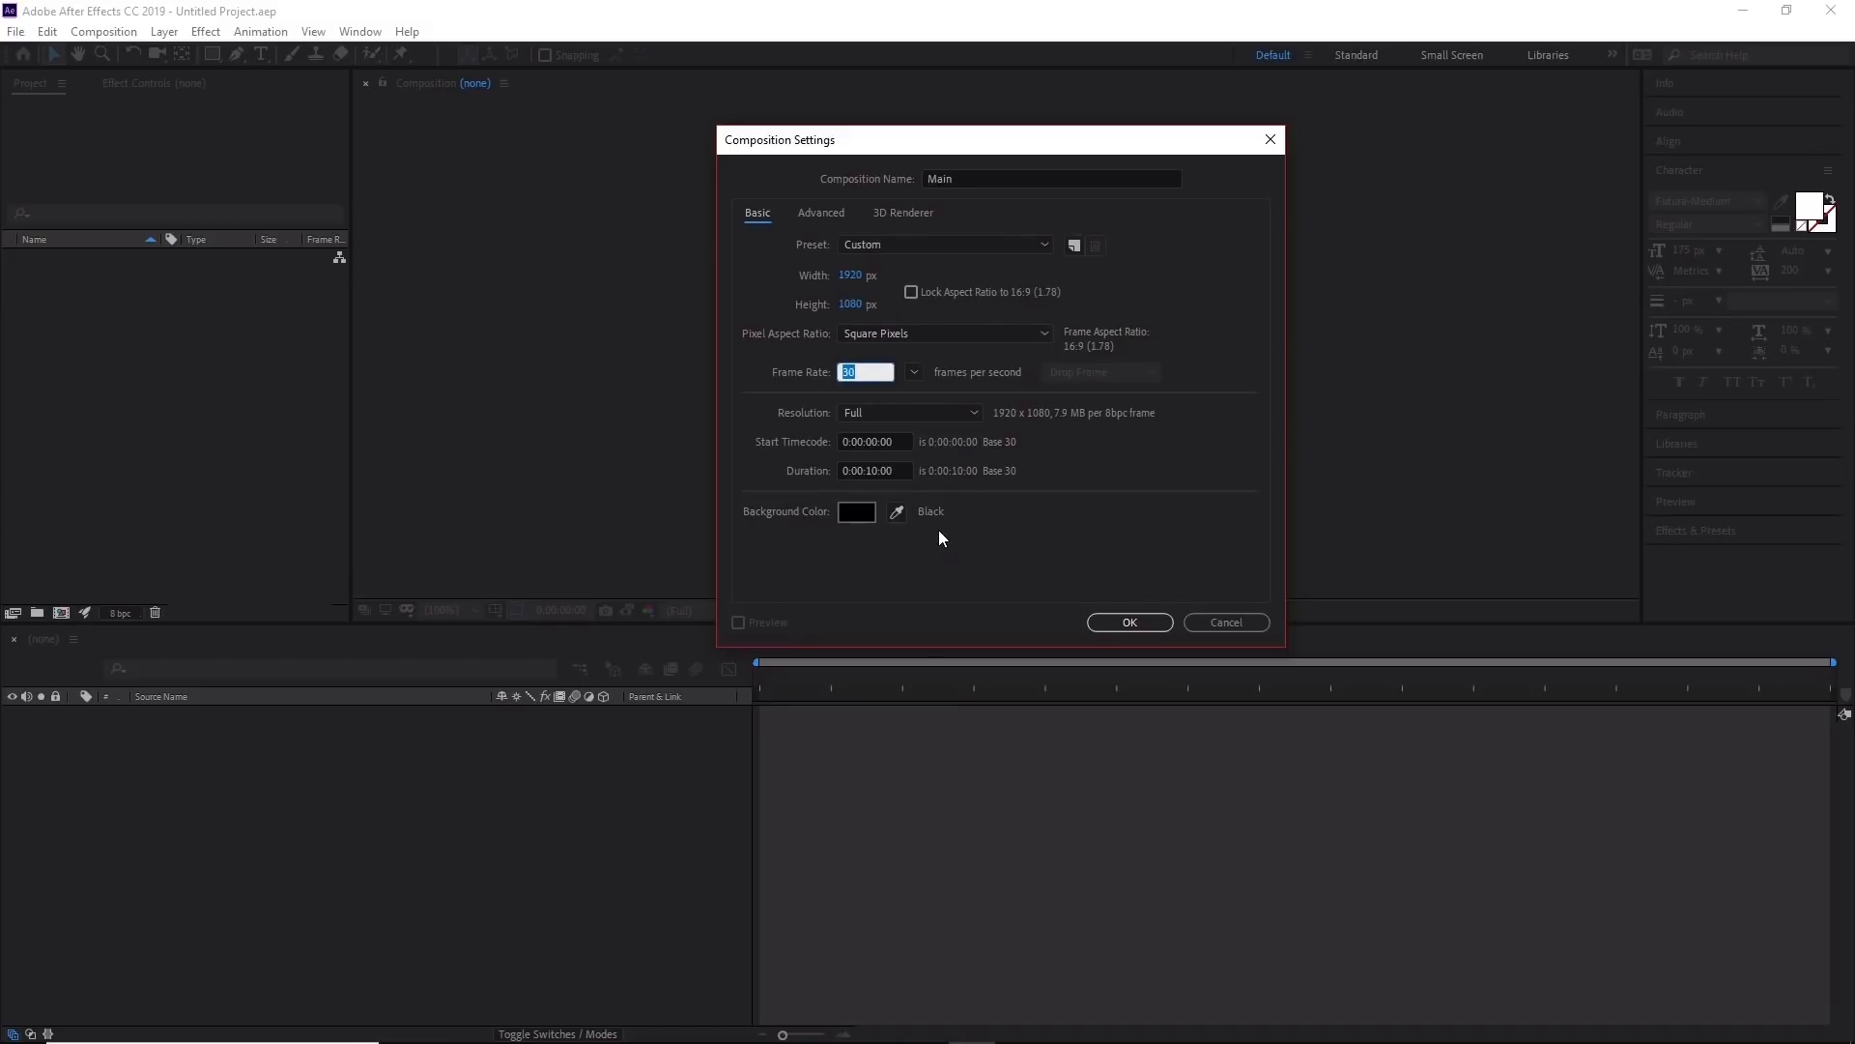
{"action": "left_click", "coordinate": [901, 471]}
{"action": "left_click", "coordinate": [871, 471]}
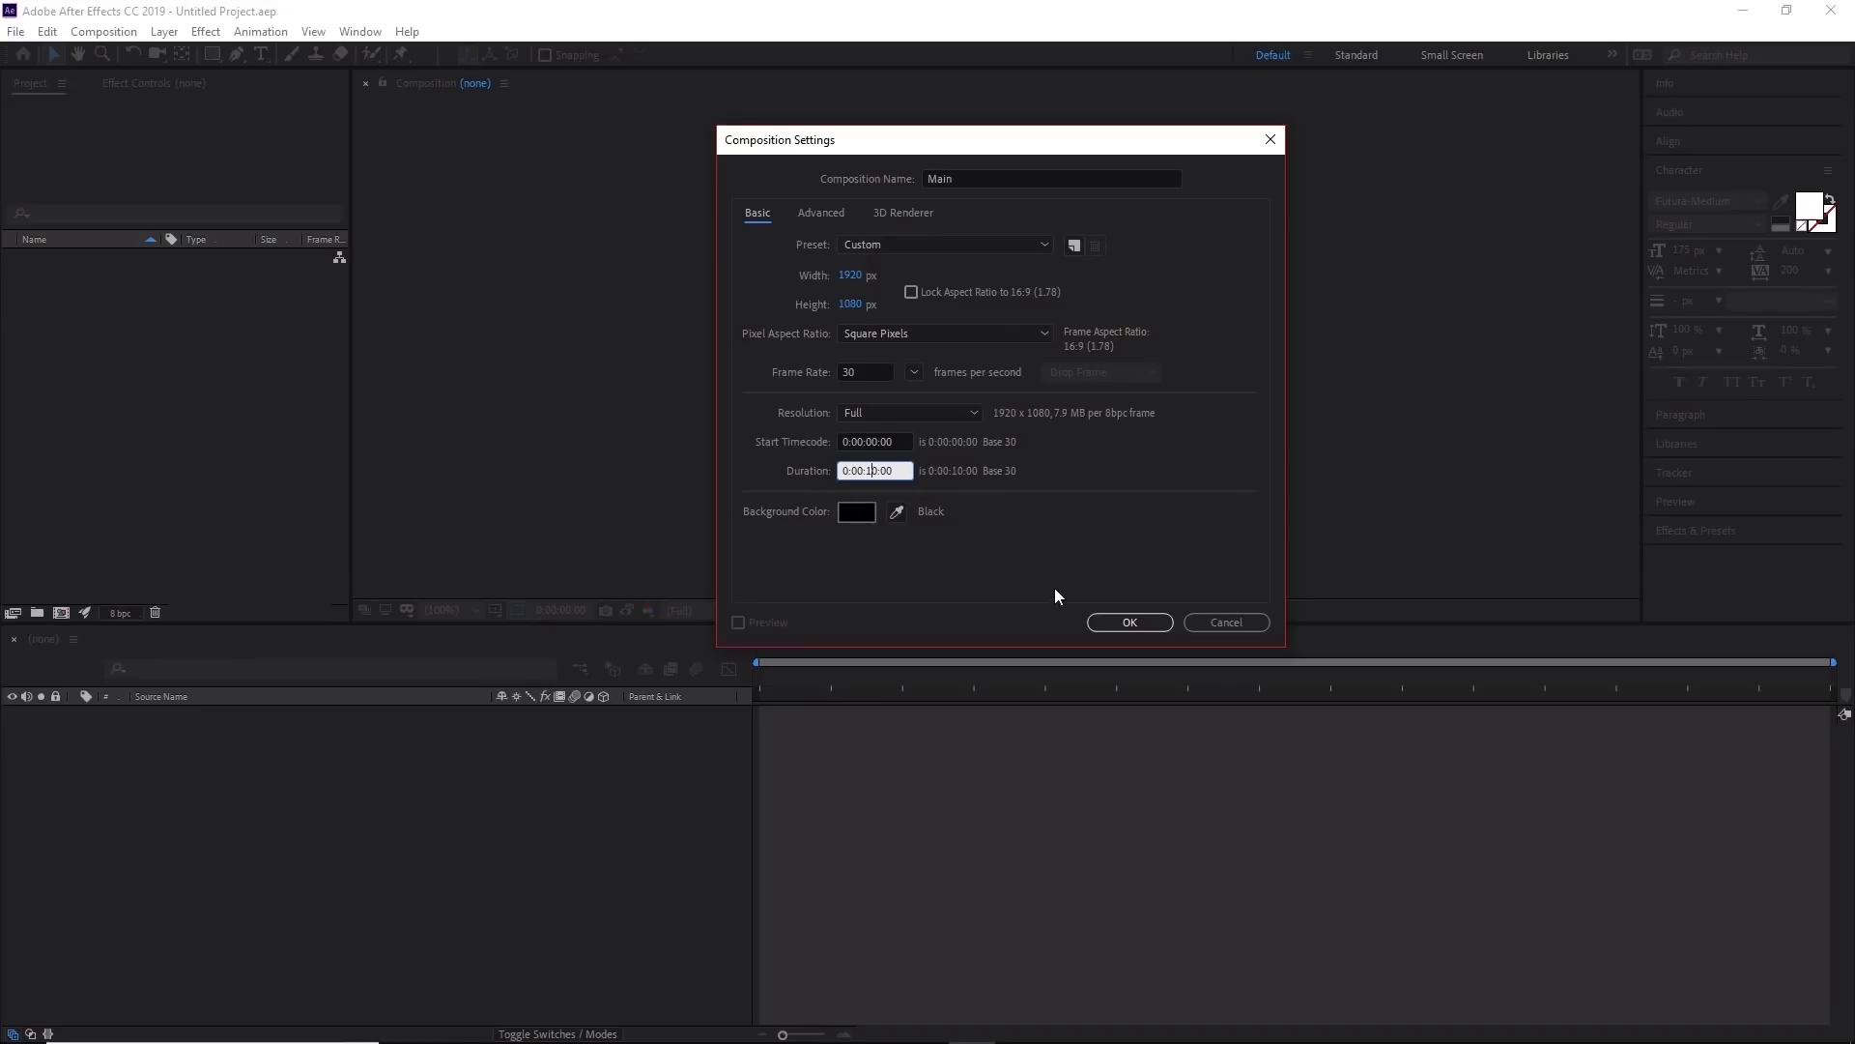
{"action": "left_click", "coordinate": [1132, 622]}
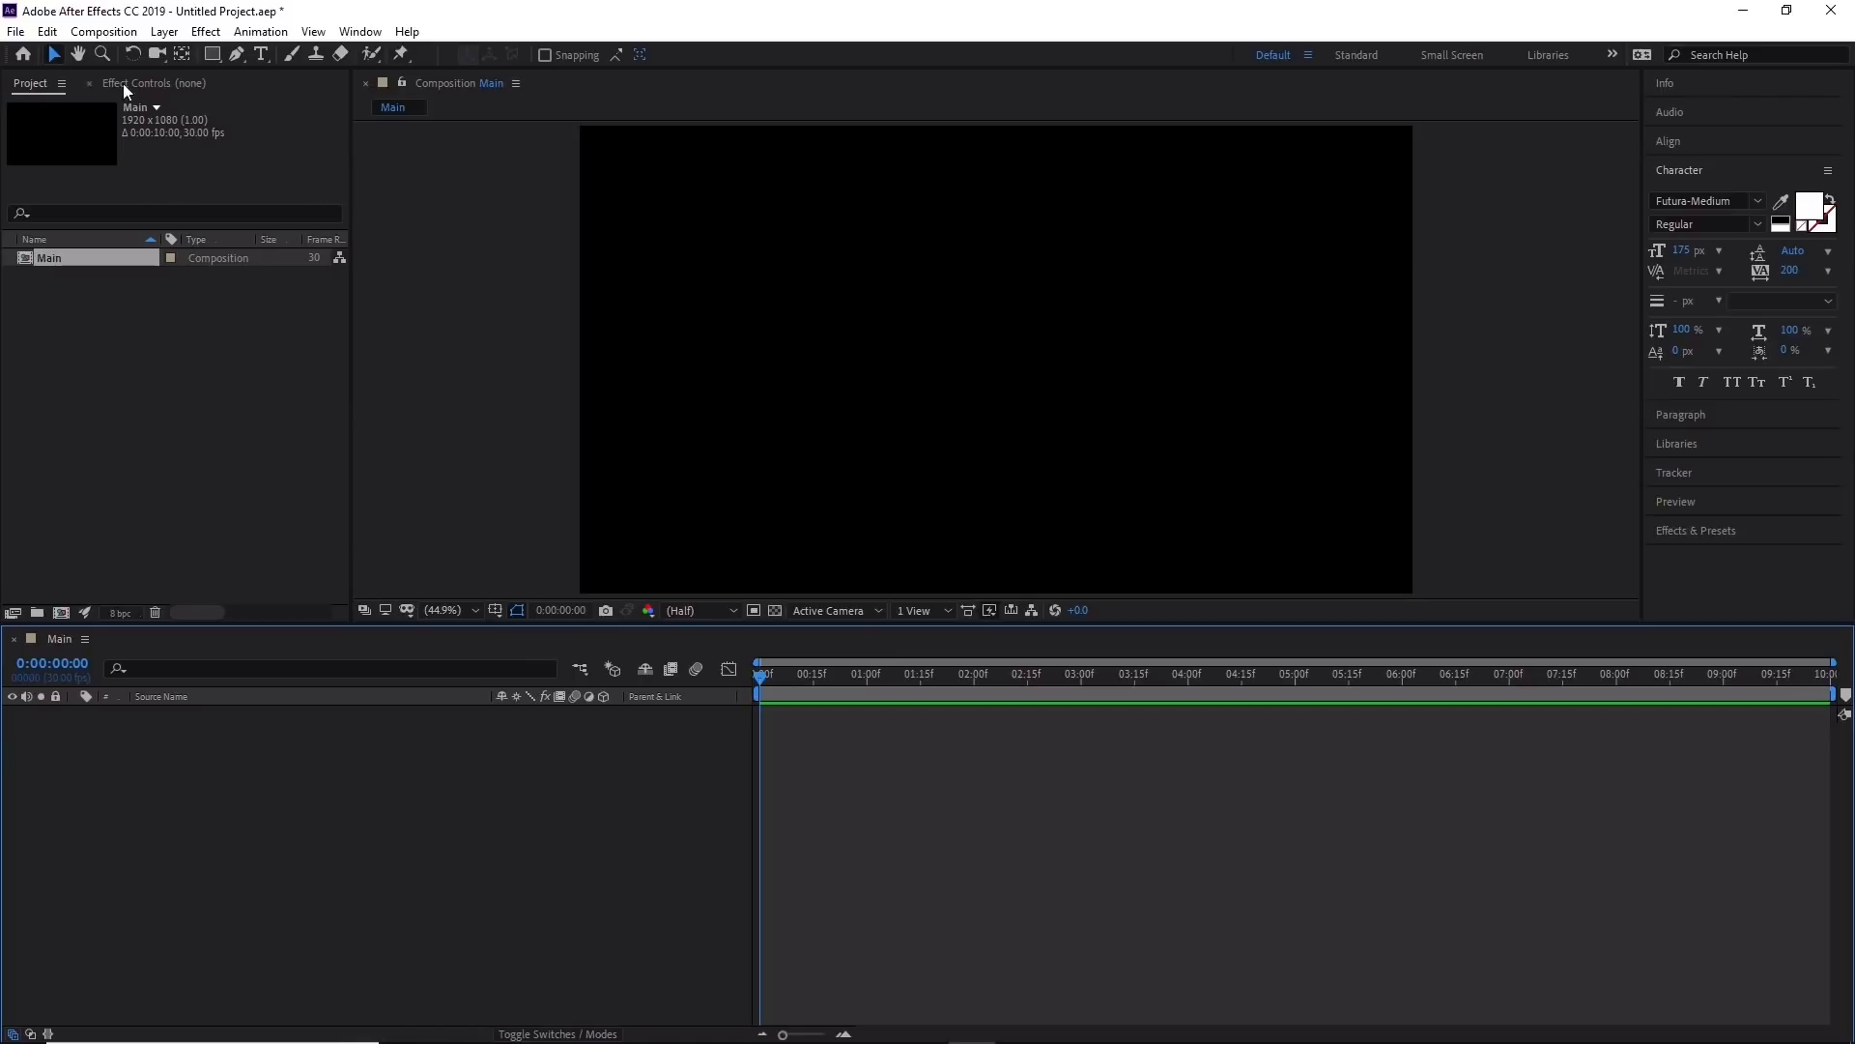
Import the metal_texture.jpg image from the Tuts Course - Cinematic folder as footage.
{"action": "left_click", "coordinate": [16, 32]}
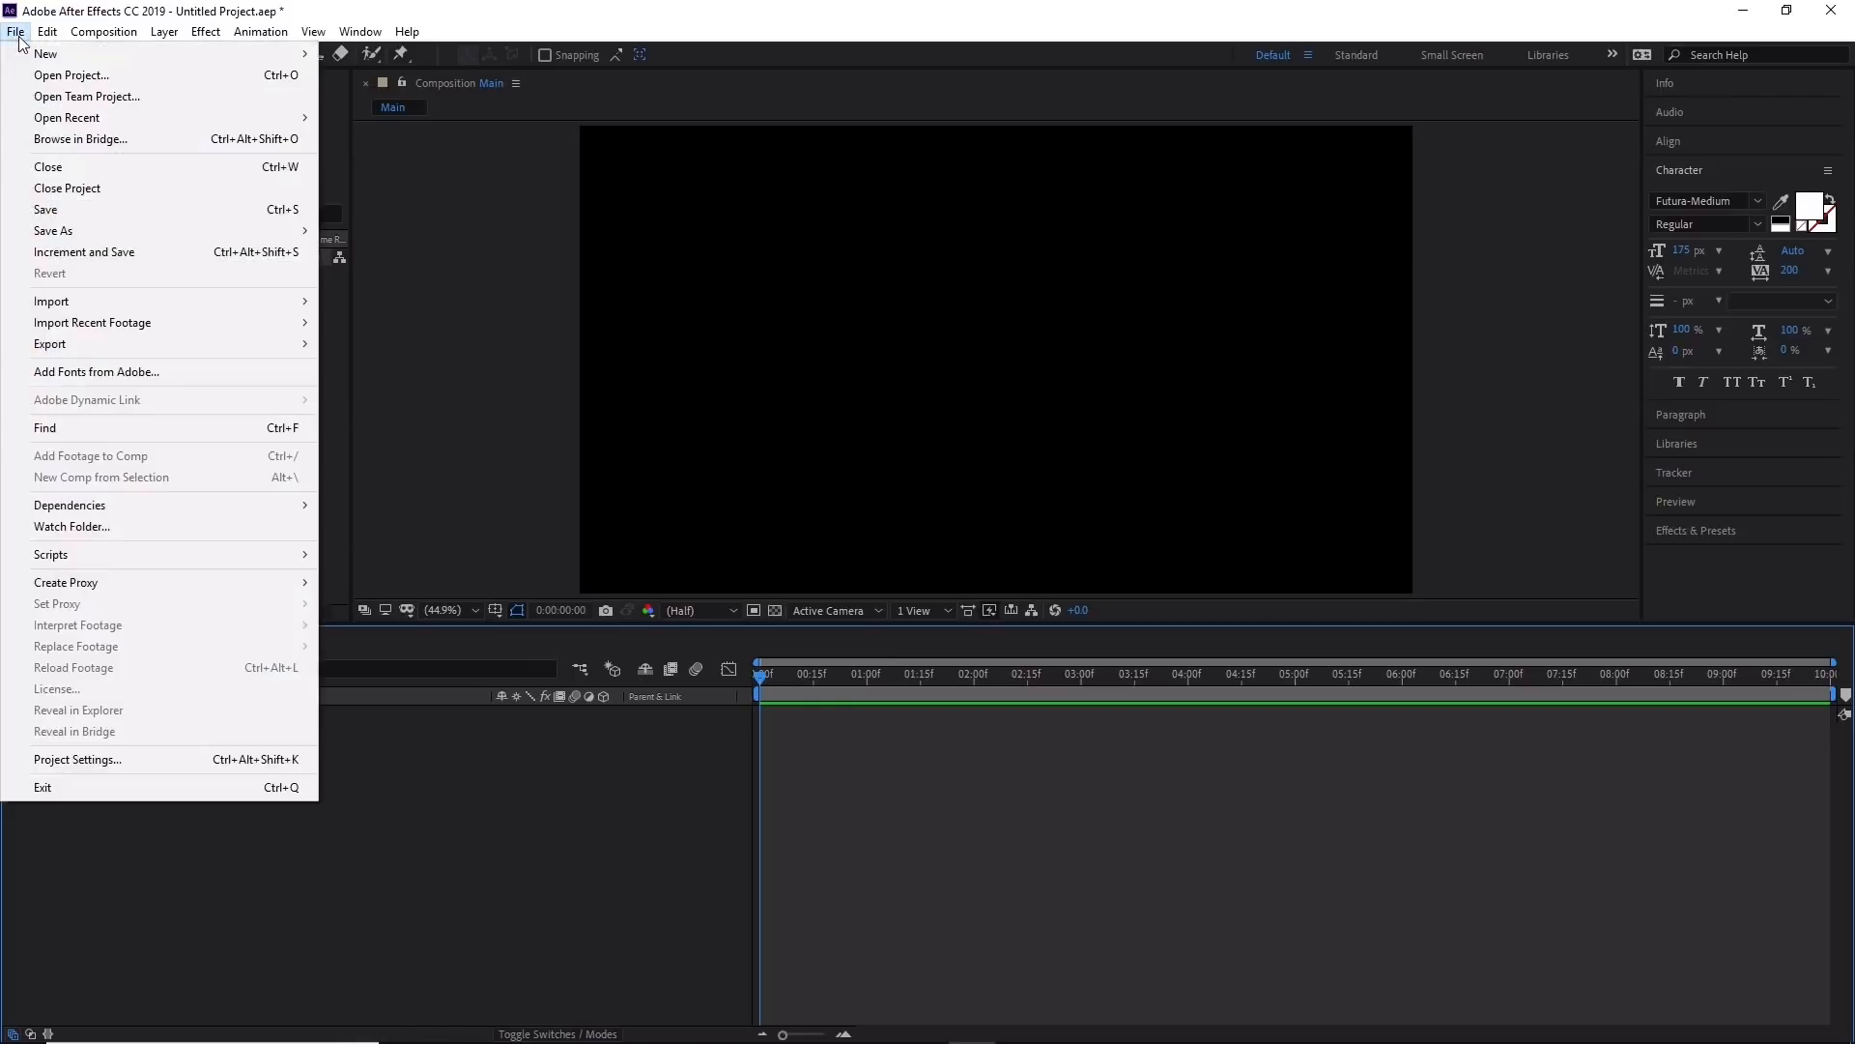
{"action": "mouse_move", "coordinate": [211, 310]}
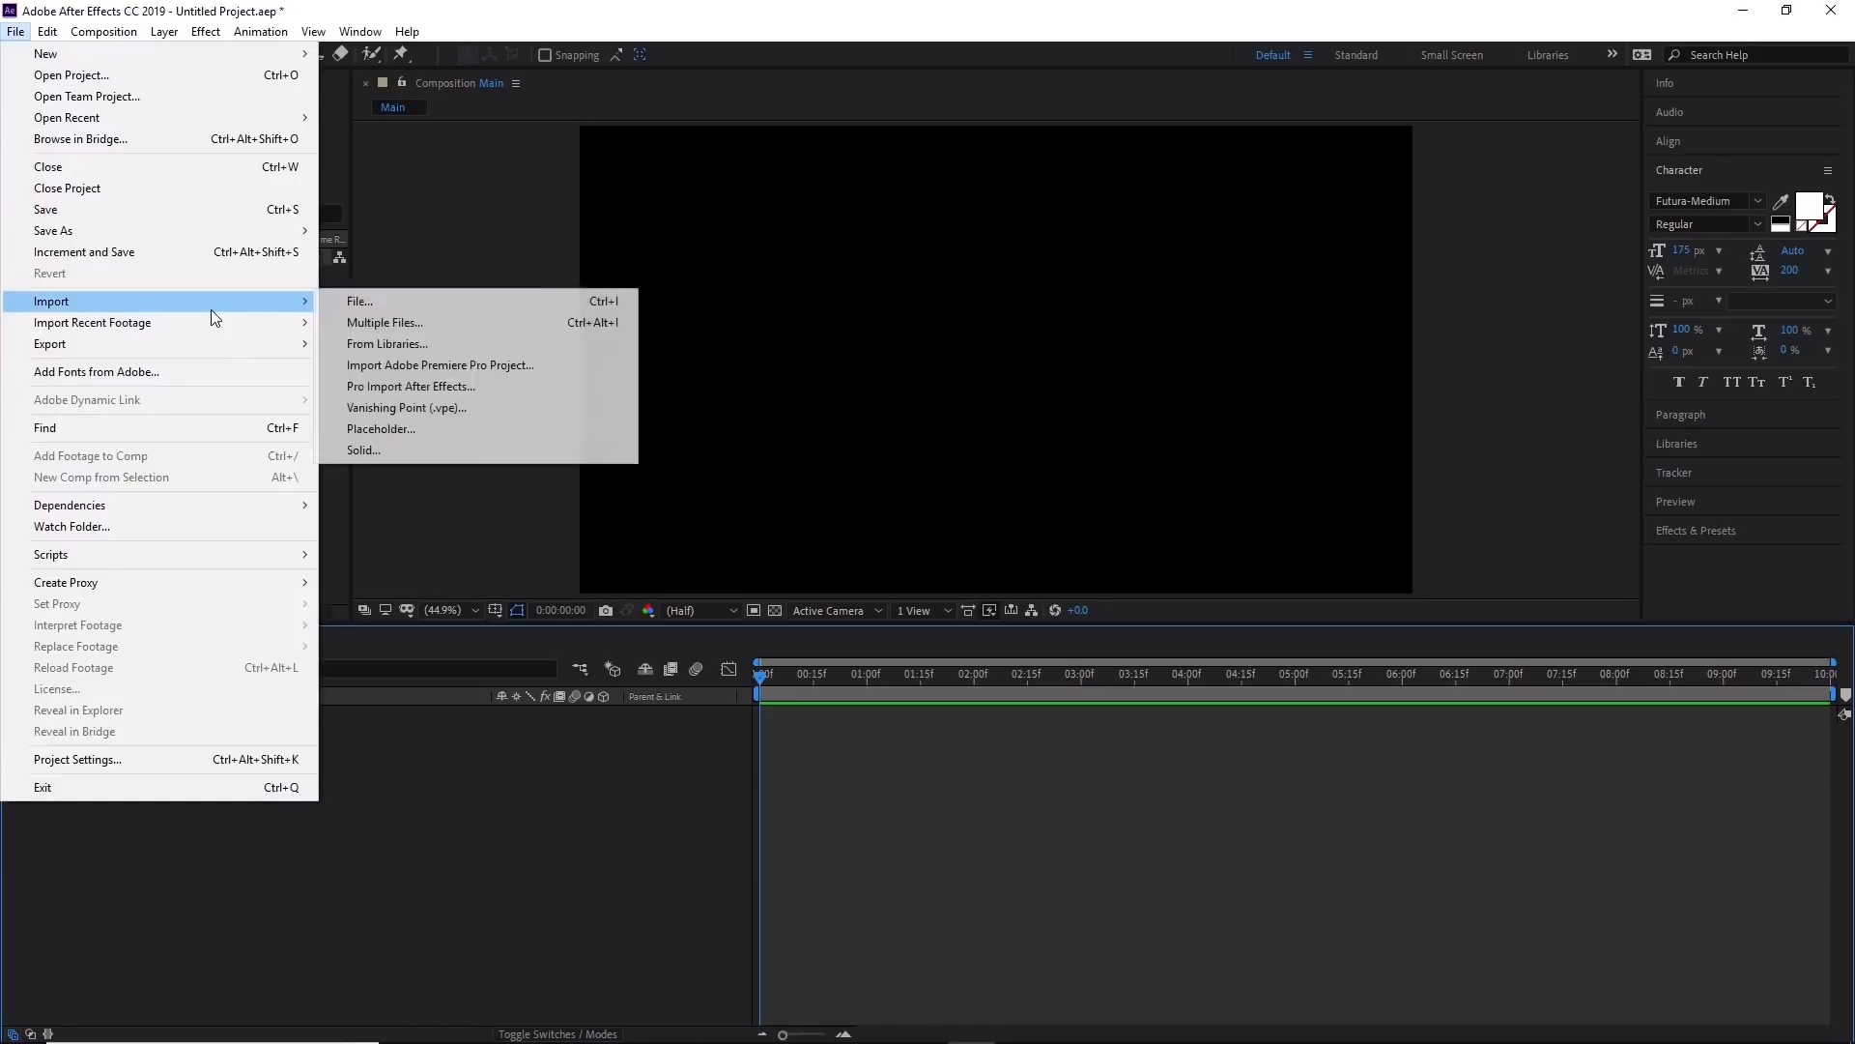
{"action": "left_click", "coordinate": [495, 305]}
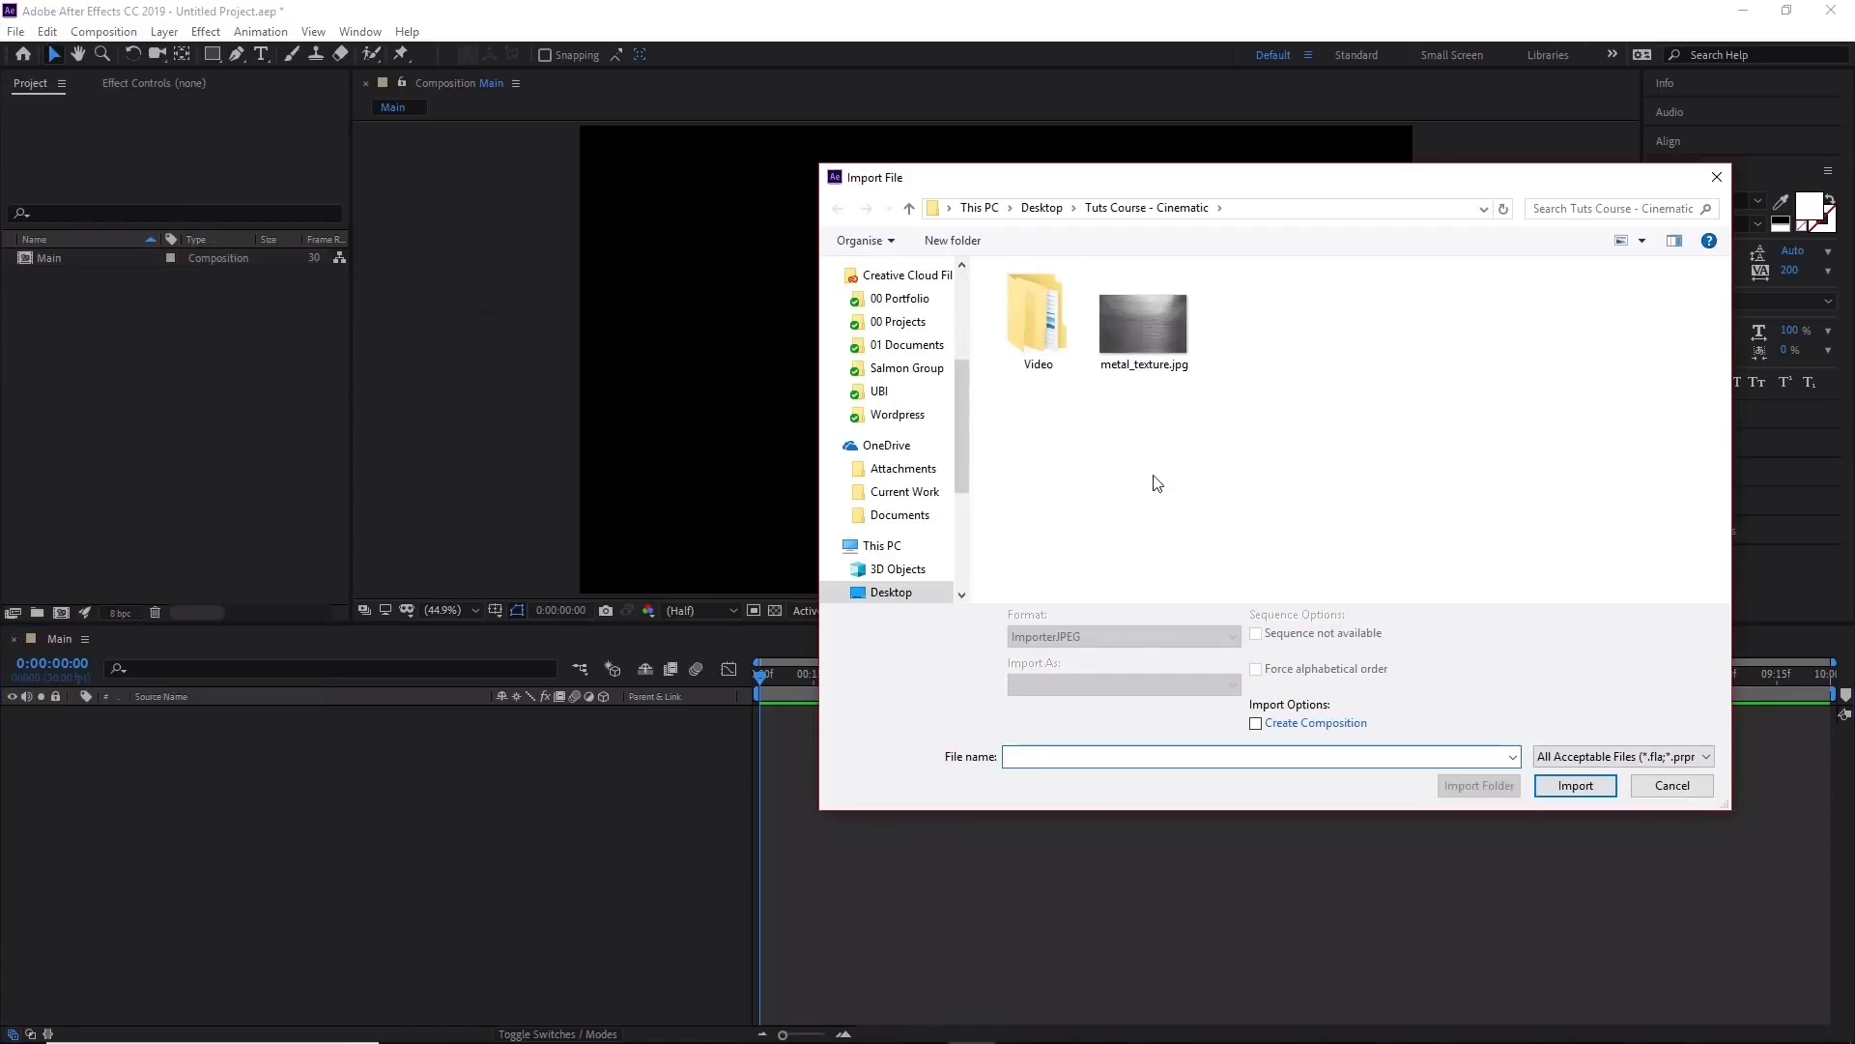
{"action": "left_click", "coordinate": [1159, 340]}
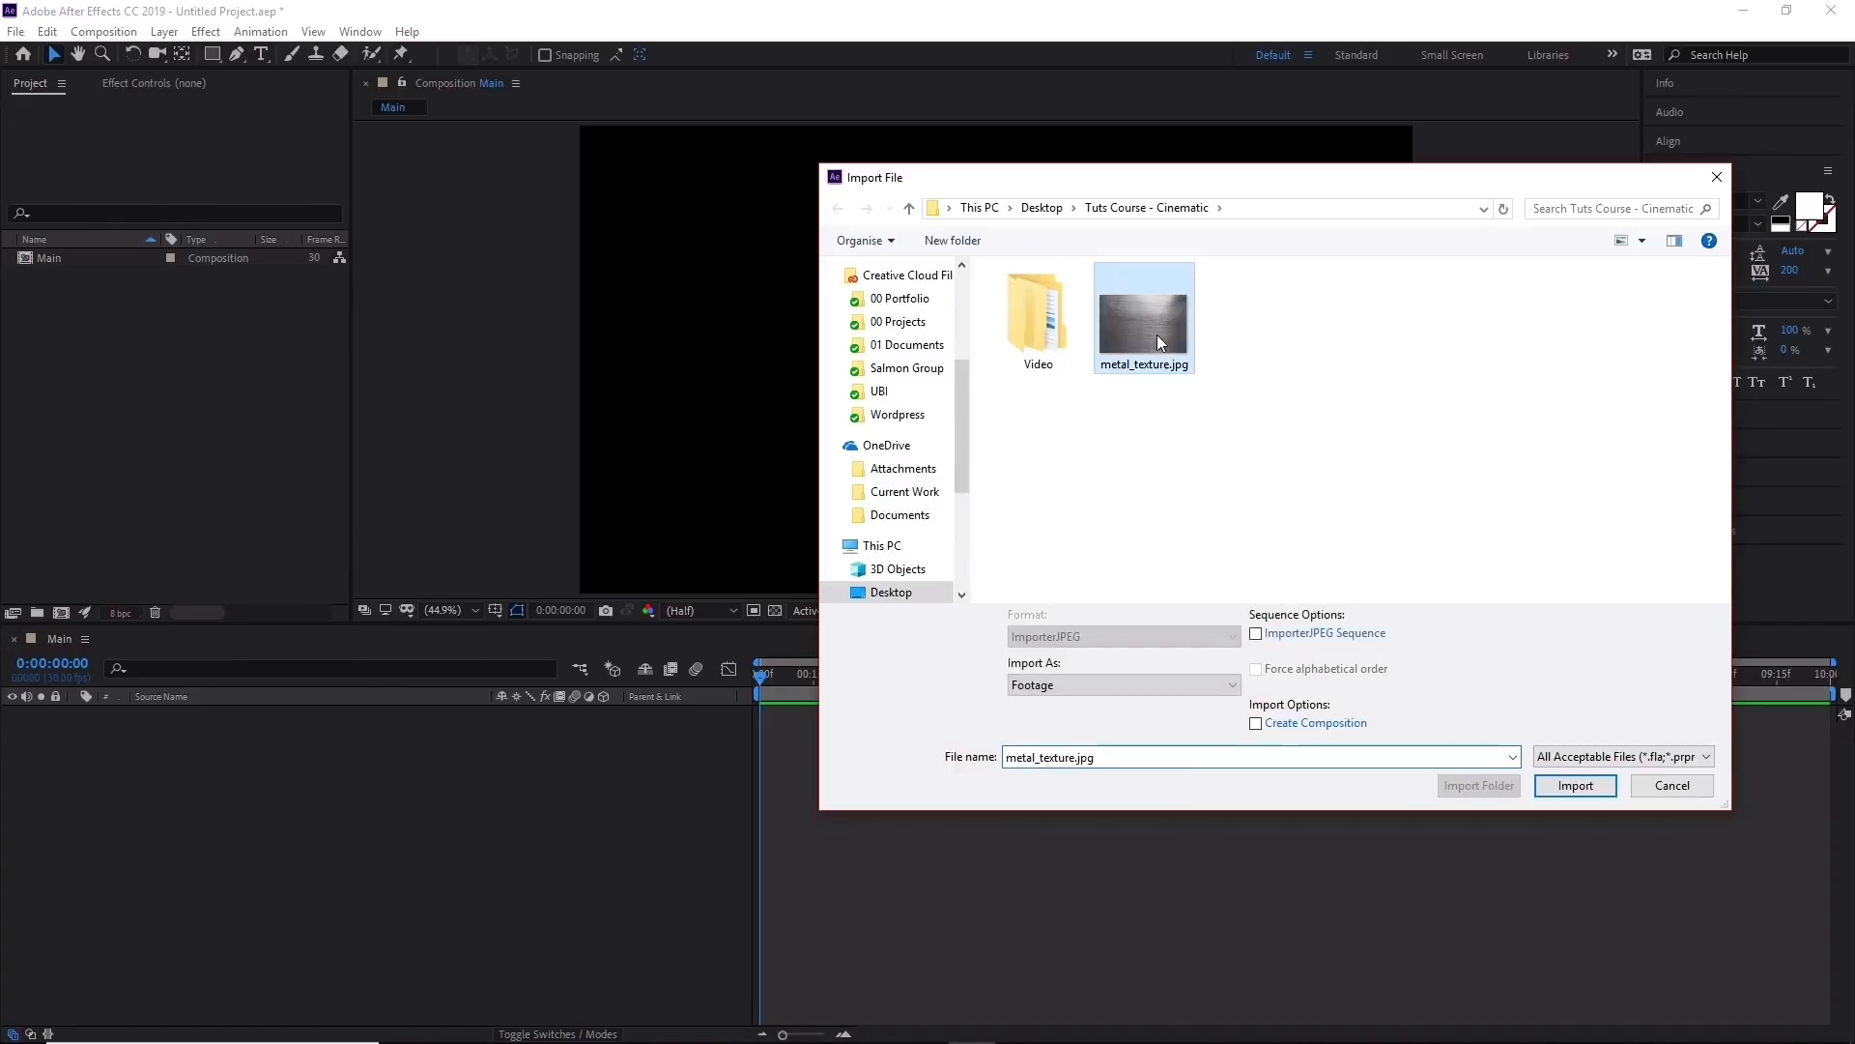
{"action": "left_click", "coordinate": [1576, 786]}
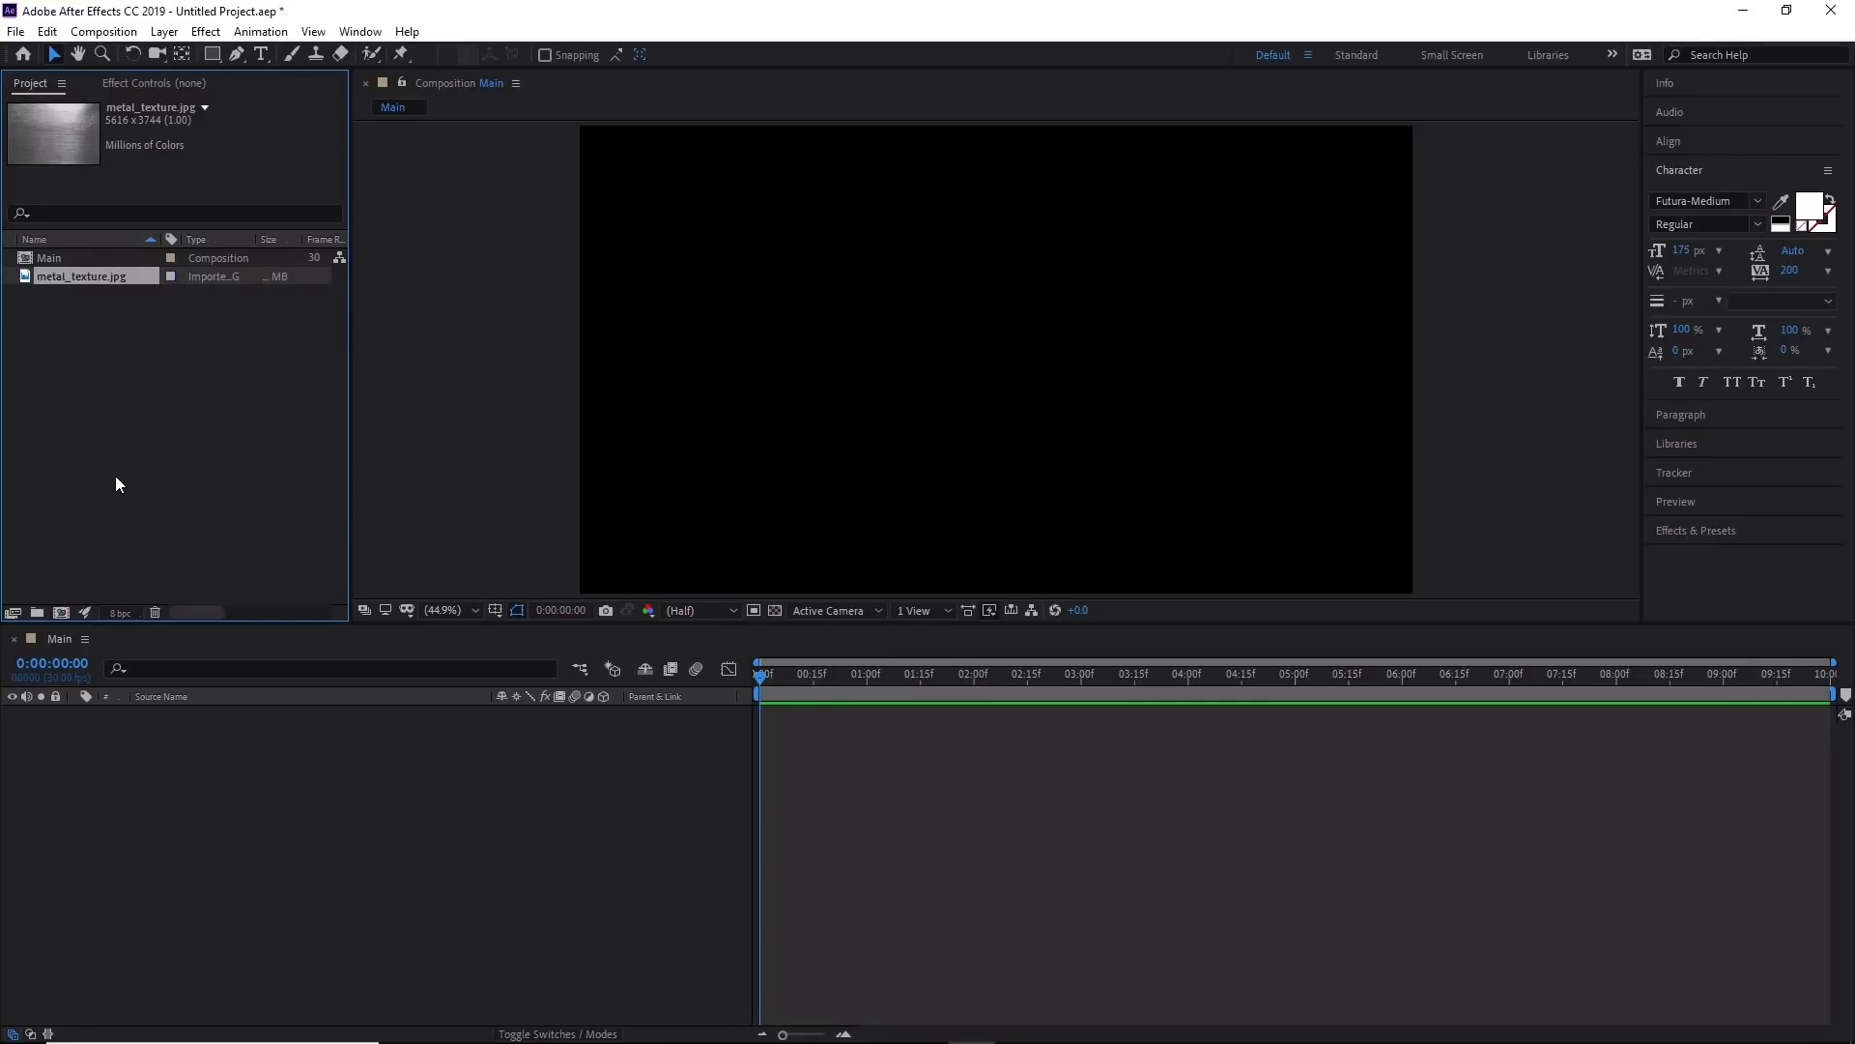
Create a second composition named Title at 1920 x 1080 px, 30 fps and 10 seconds long.
{"action": "left_click", "coordinate": [112, 36]}
{"action": "left_click", "coordinate": [118, 50]}
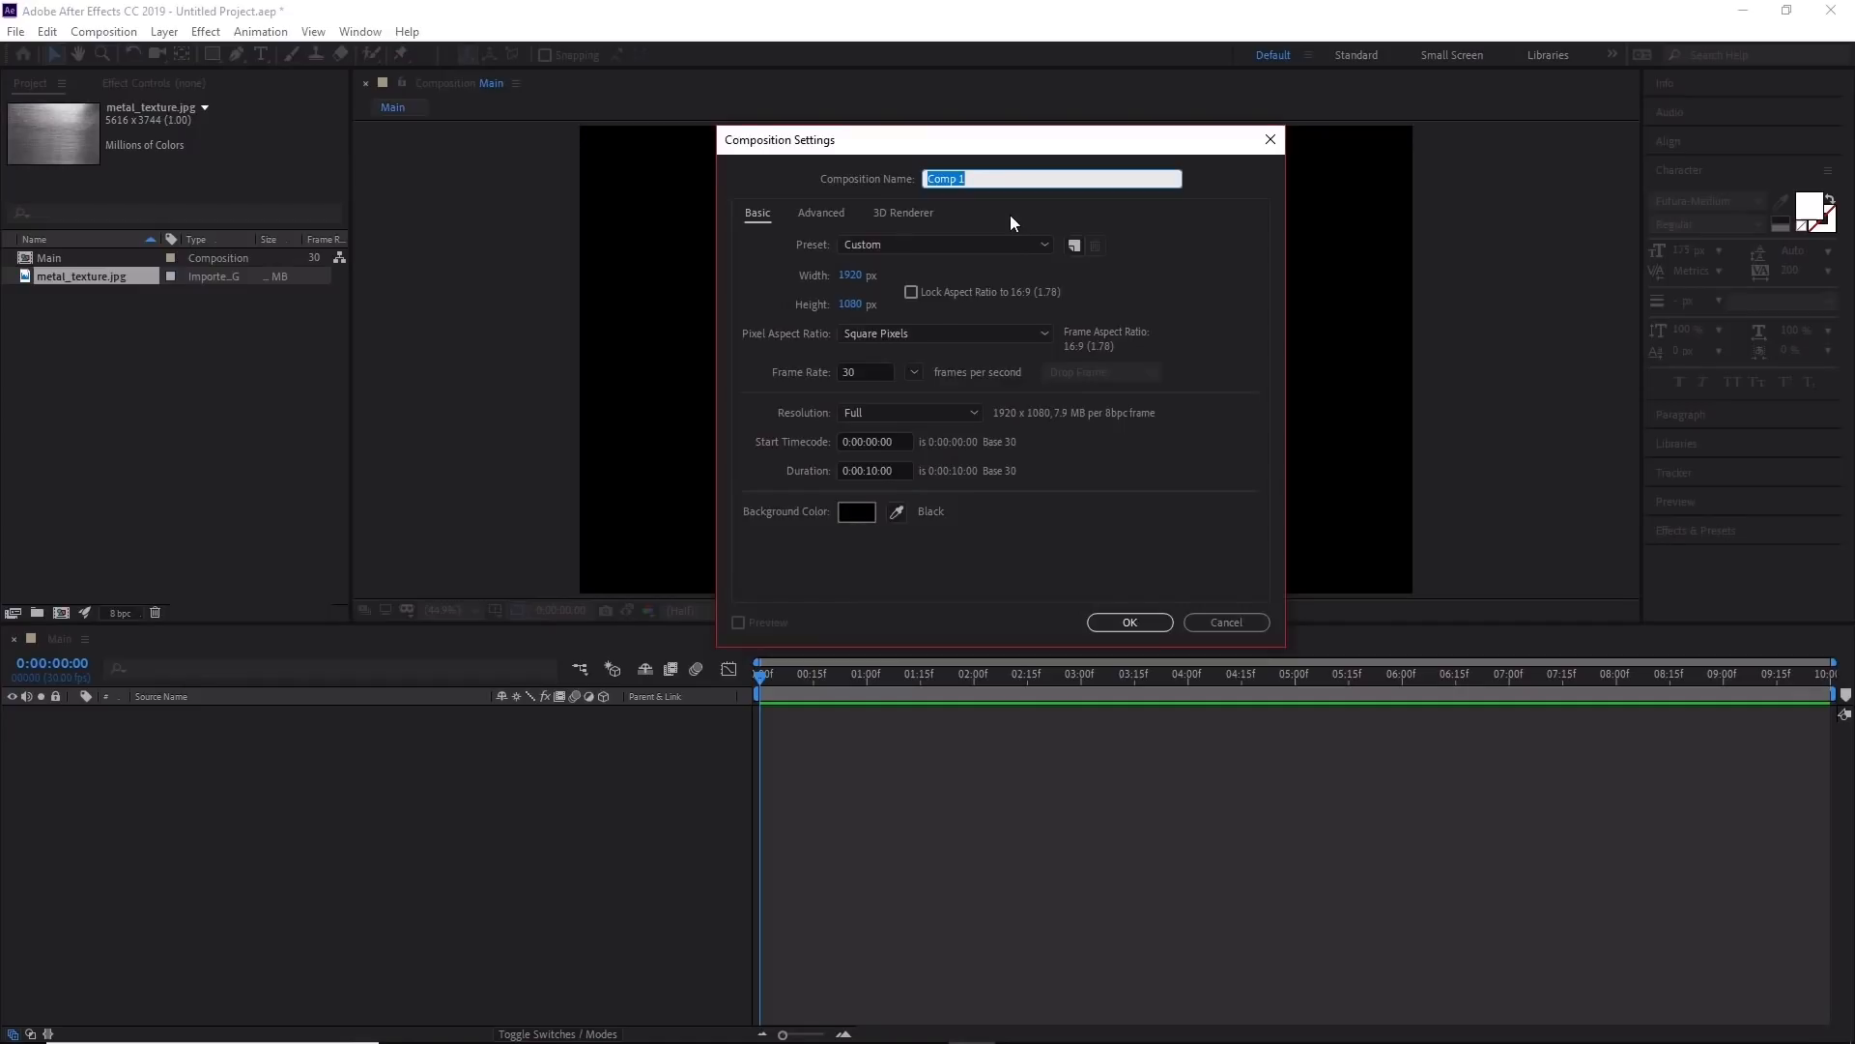
{"action": "type", "text": "Title"}
{"action": "left_click", "coordinate": [1150, 629]}
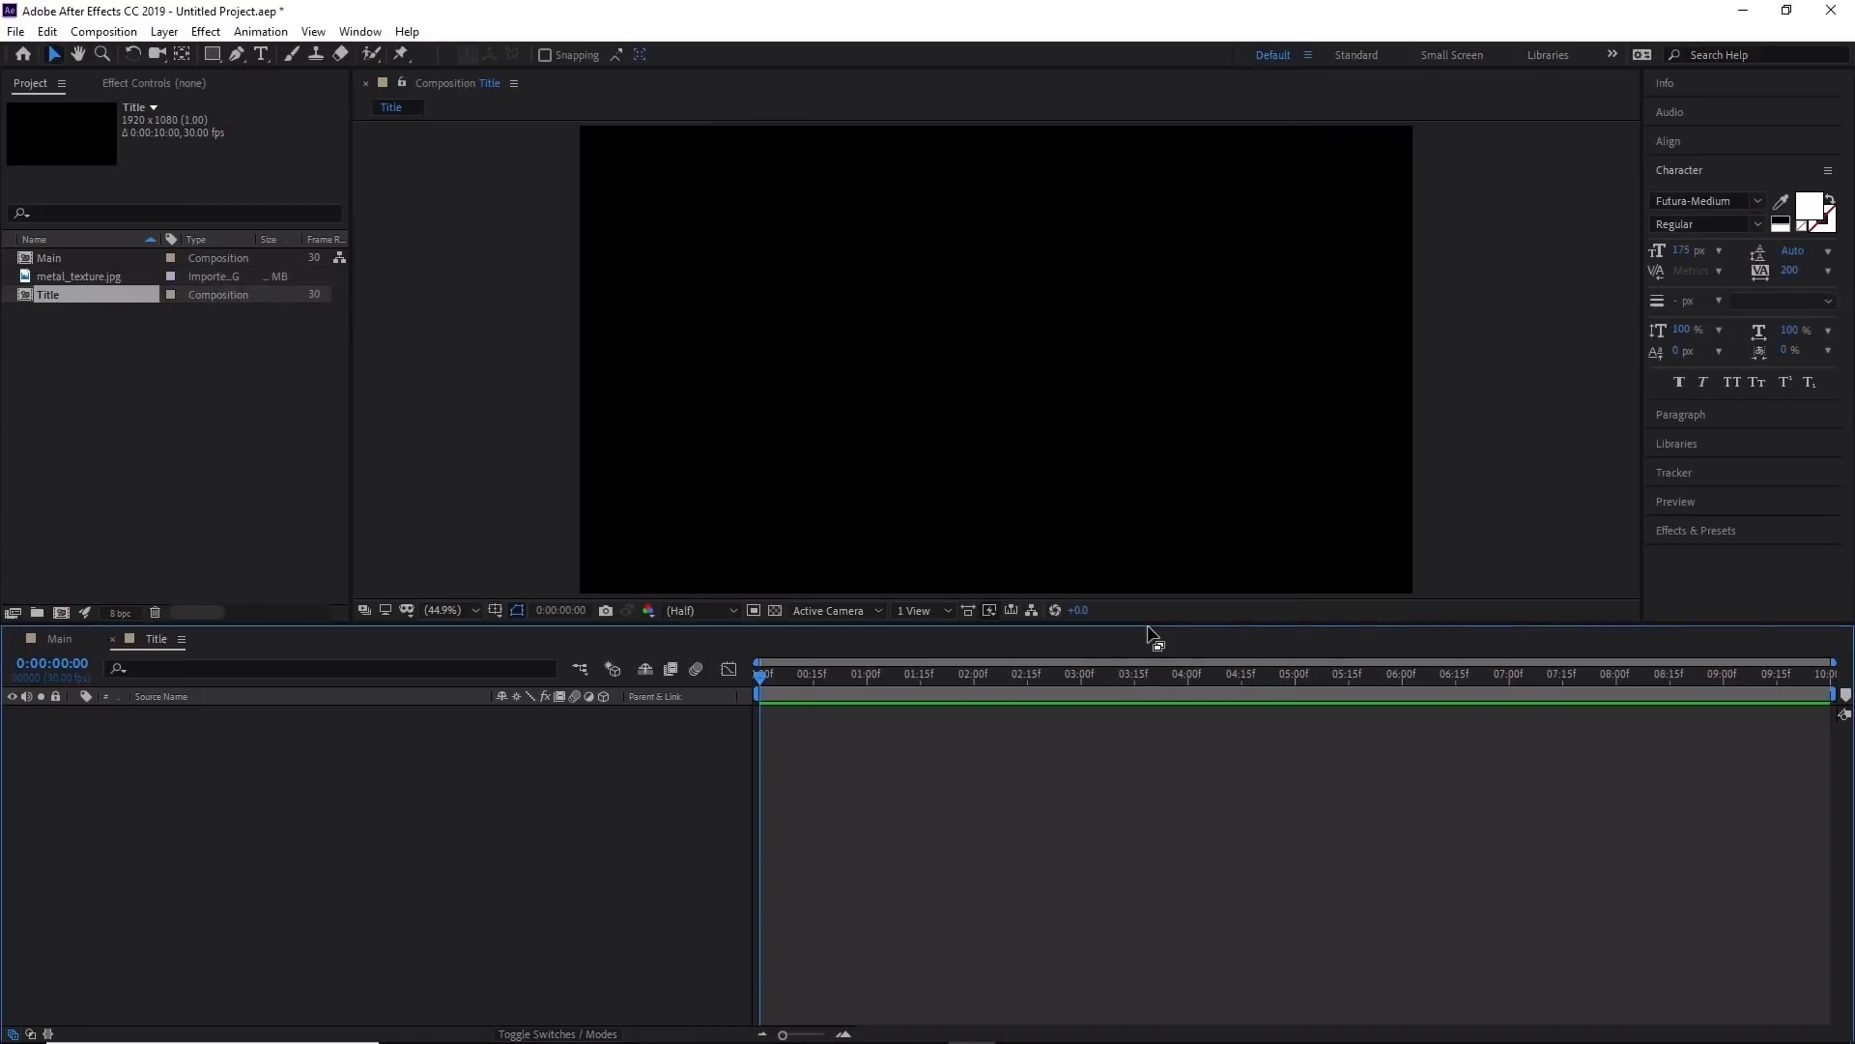
Switch back and forth between the Main and Title timelines, and close and reopen the Title composition.
{"action": "left_click", "coordinate": [82, 302]}
{"action": "left_click_drag", "start_coordinate": [78, 298], "coordinate": [100, 253]}
{"action": "left_click", "coordinate": [114, 258]}
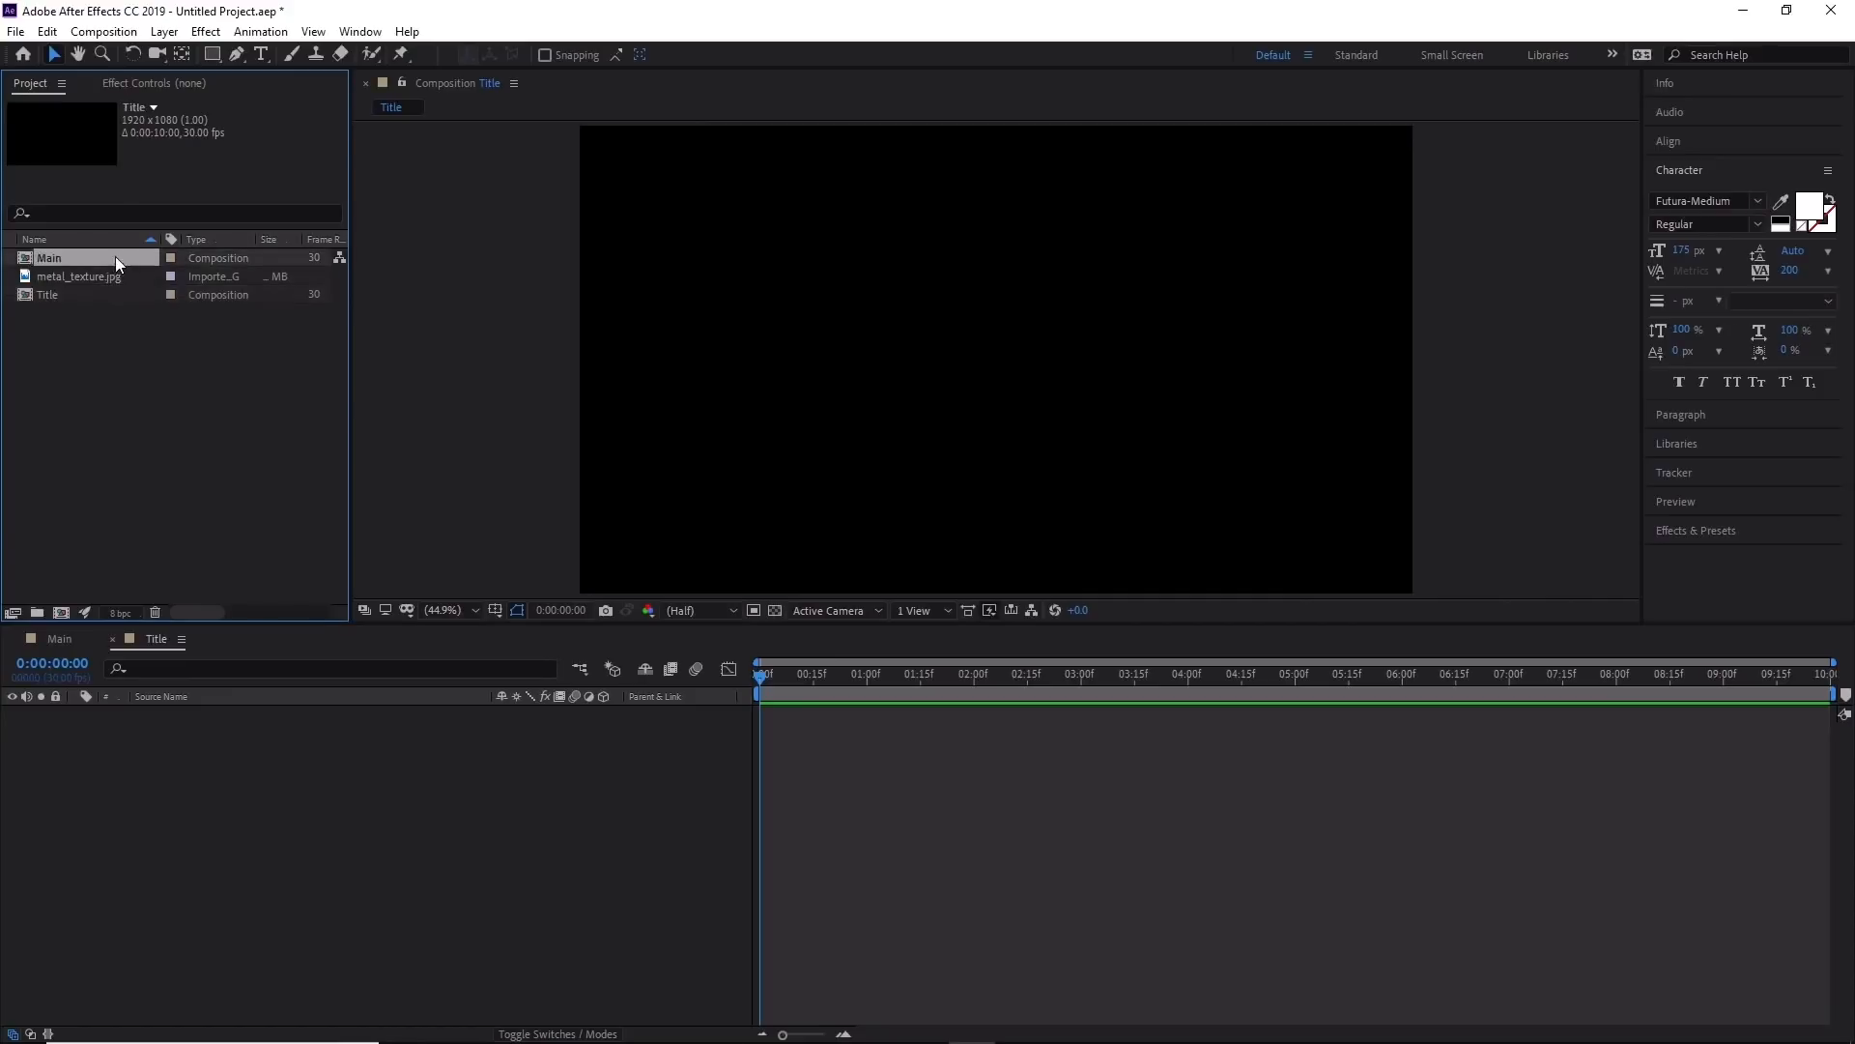
{"action": "left_click", "coordinate": [66, 638]}
{"action": "left_click", "coordinate": [130, 638]}
{"action": "left_click", "coordinate": [69, 636]}
{"action": "left_click", "coordinate": [158, 639]}
{"action": "left_click", "coordinate": [58, 640]}
{"action": "left_click", "coordinate": [148, 641]}
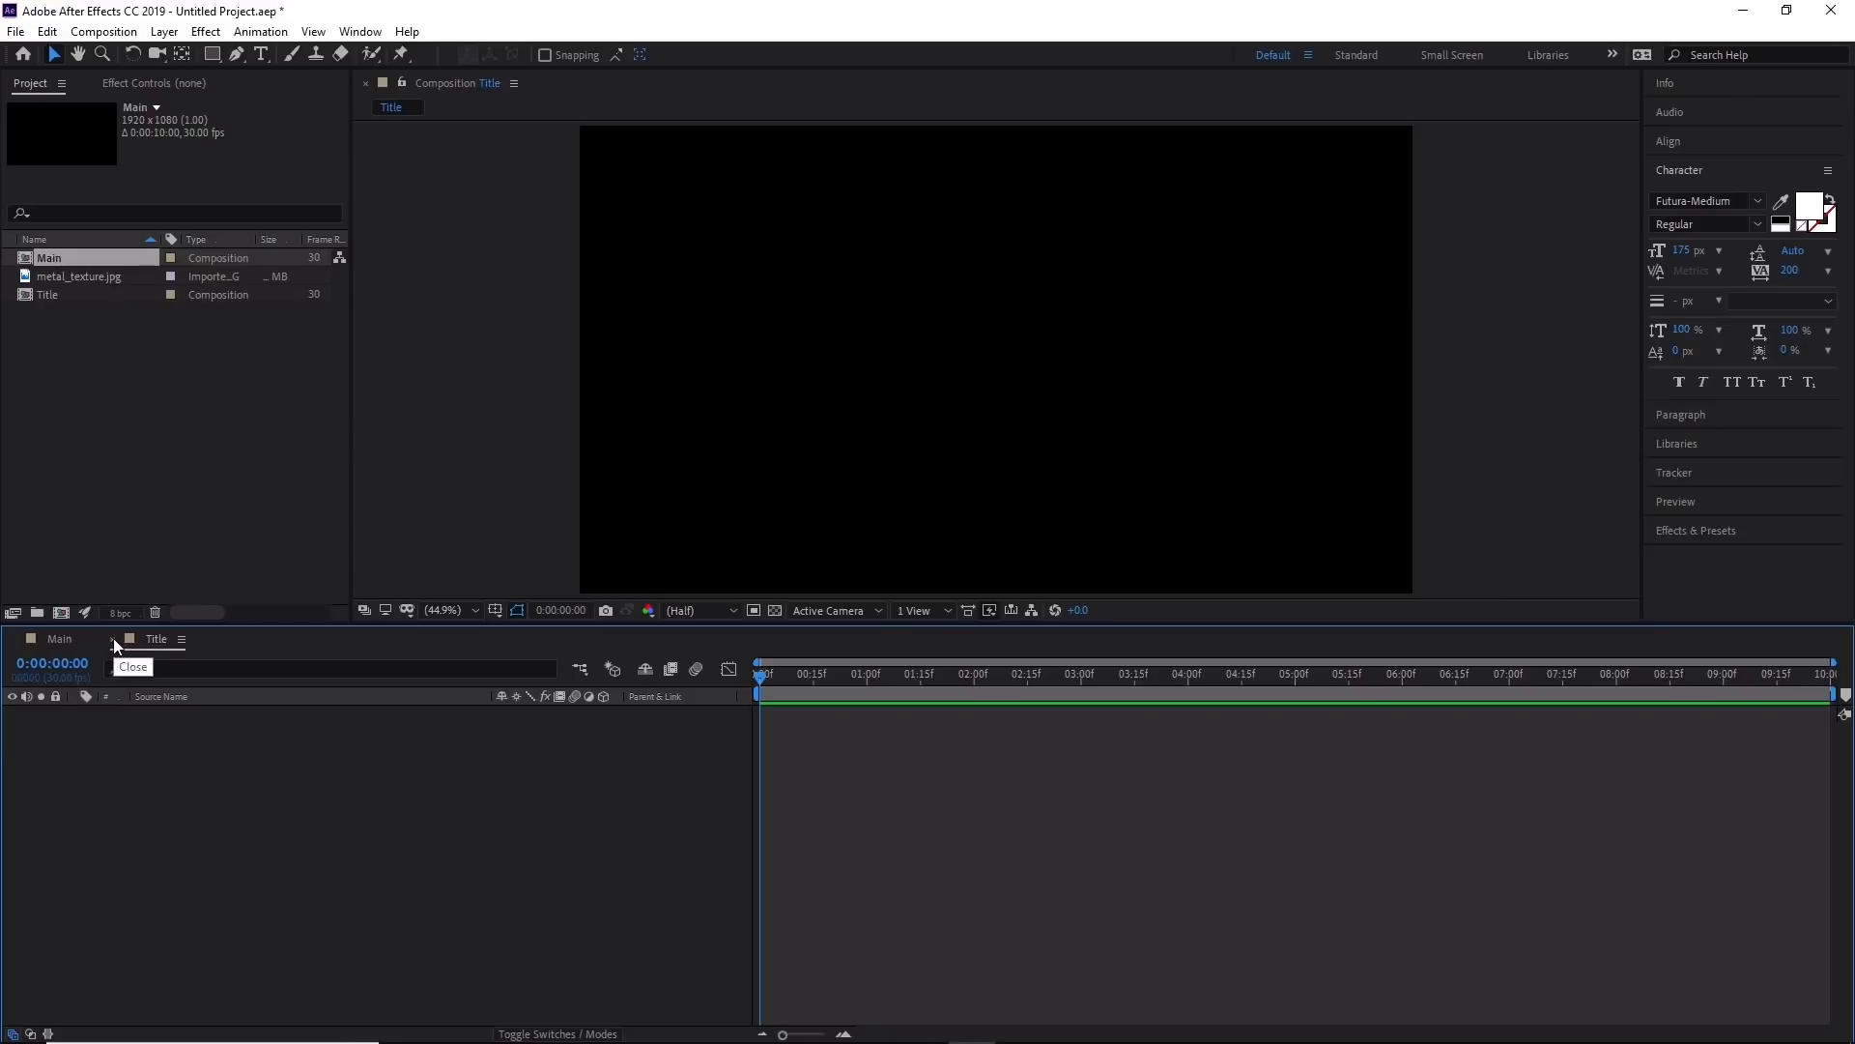
{"action": "left_click", "coordinate": [112, 638]}
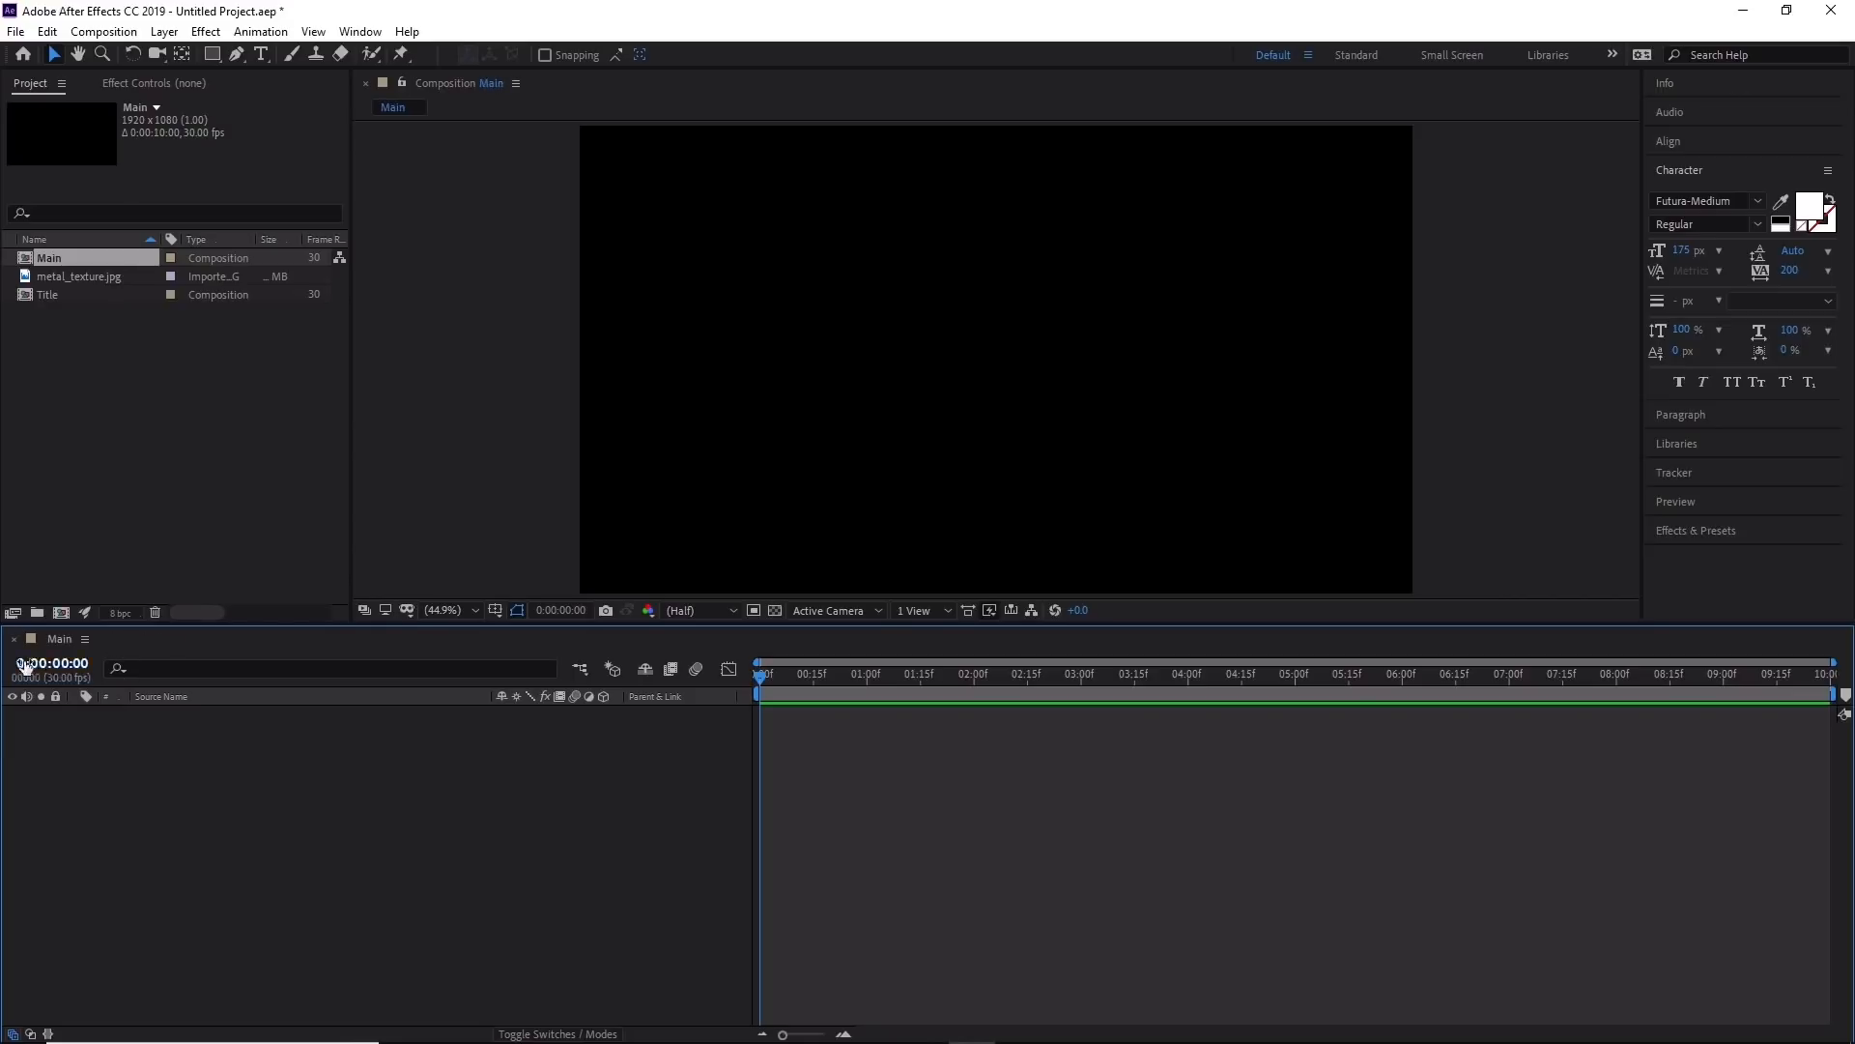
{"action": "double_click", "coordinate": [72, 297]}
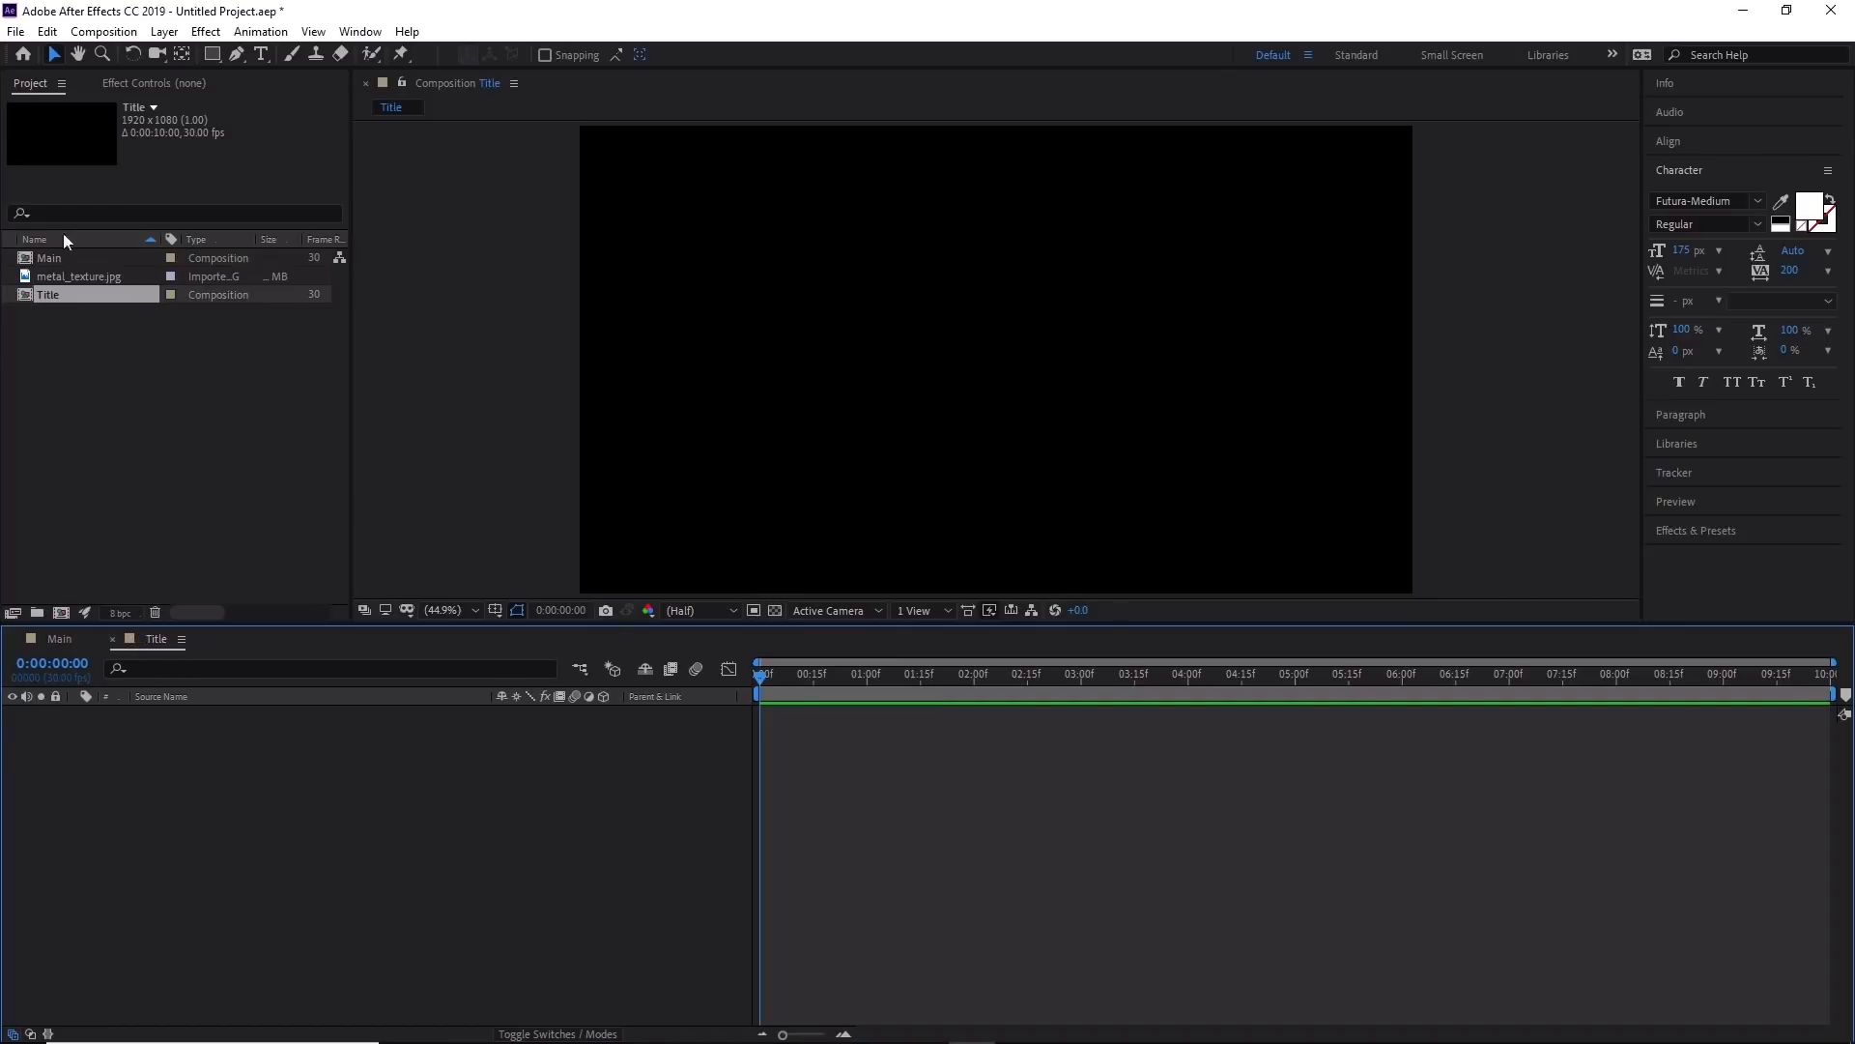
Add a text layer reading CINEMATIC TITLE in the upper middle of the Title composition.
{"action": "left_click", "coordinate": [262, 54]}
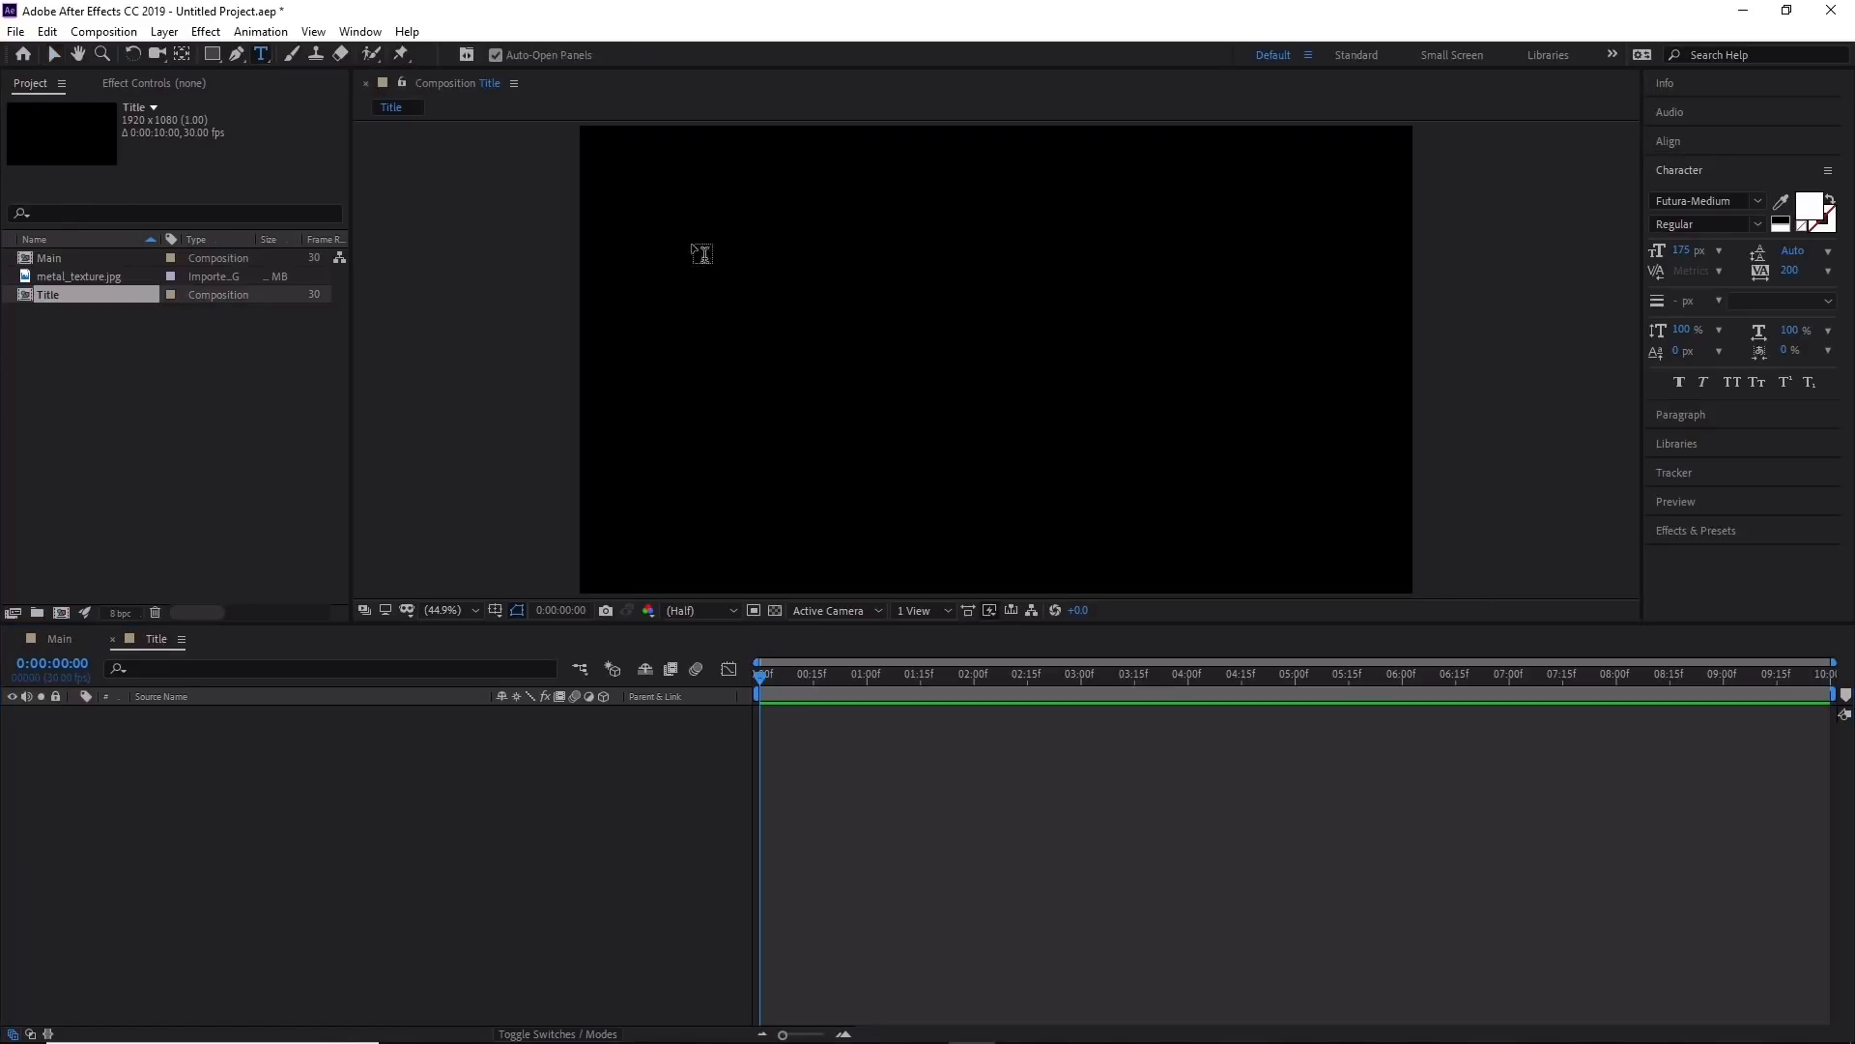
{"action": "left_click", "coordinate": [972, 334]}
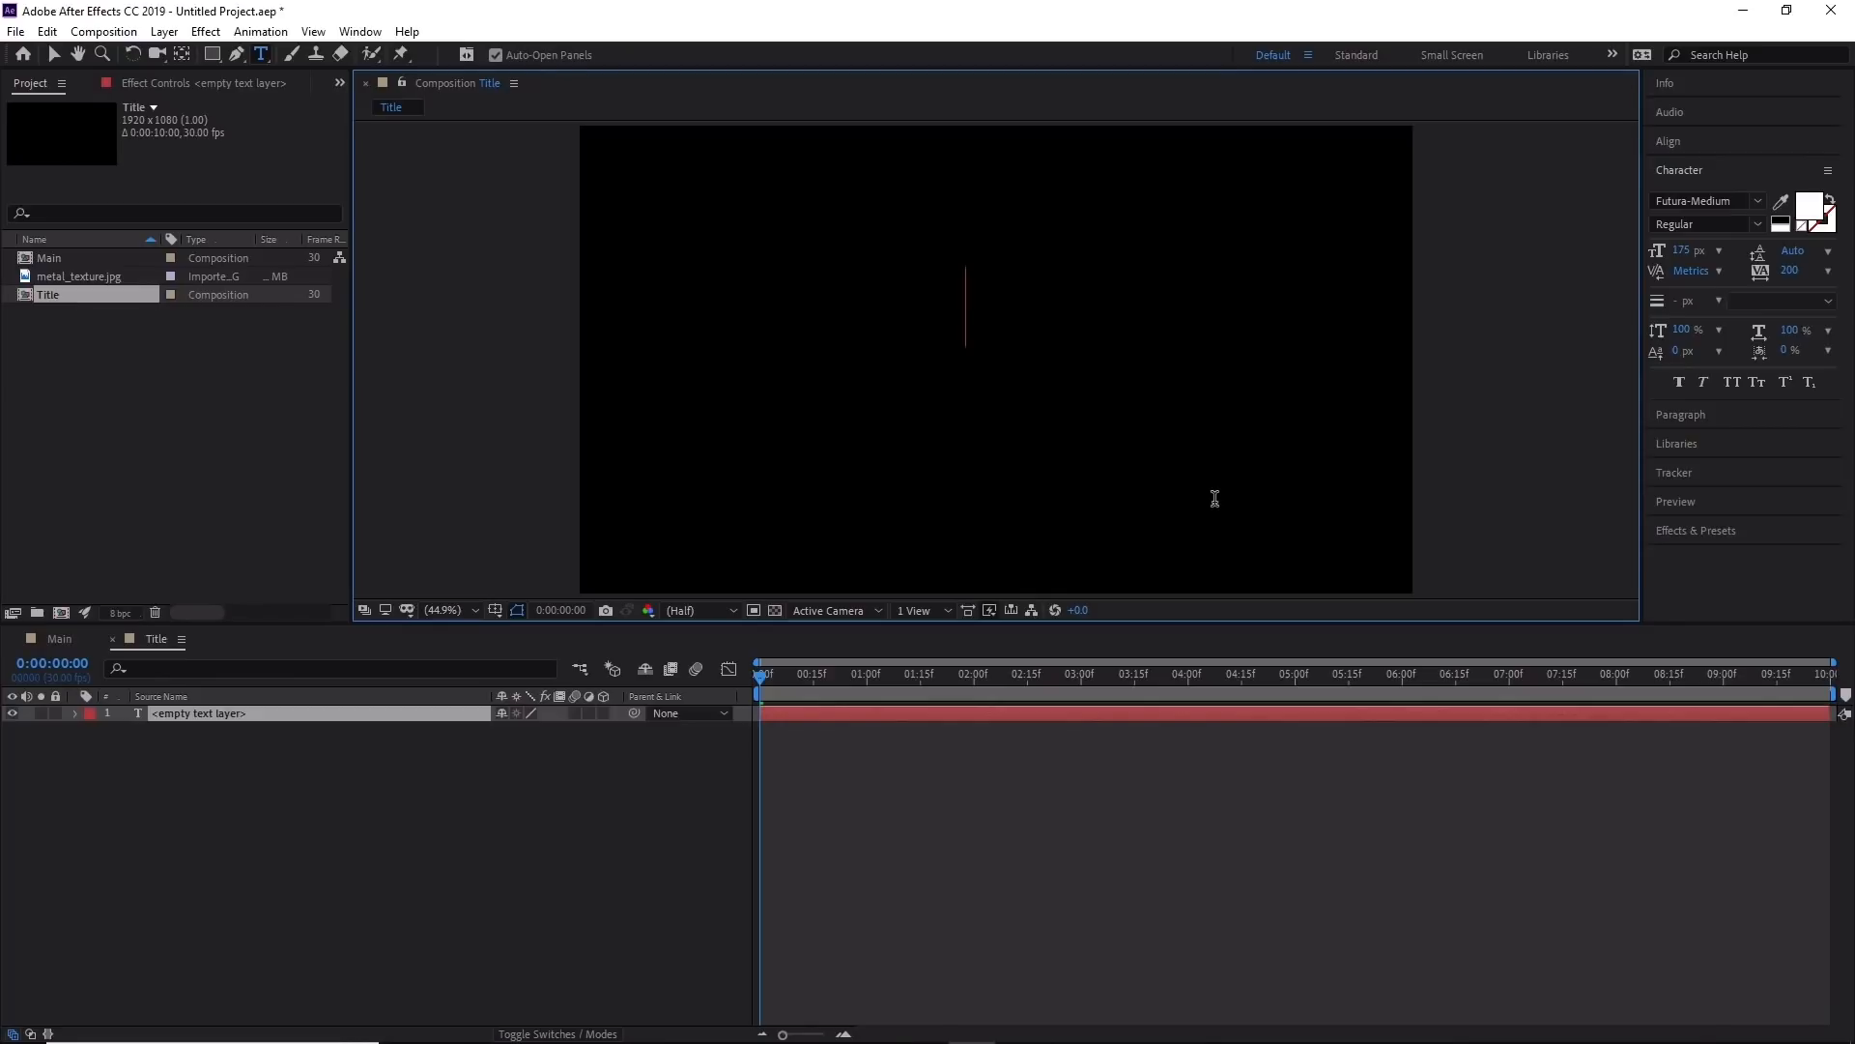
{"action": "type", "text": "C"}
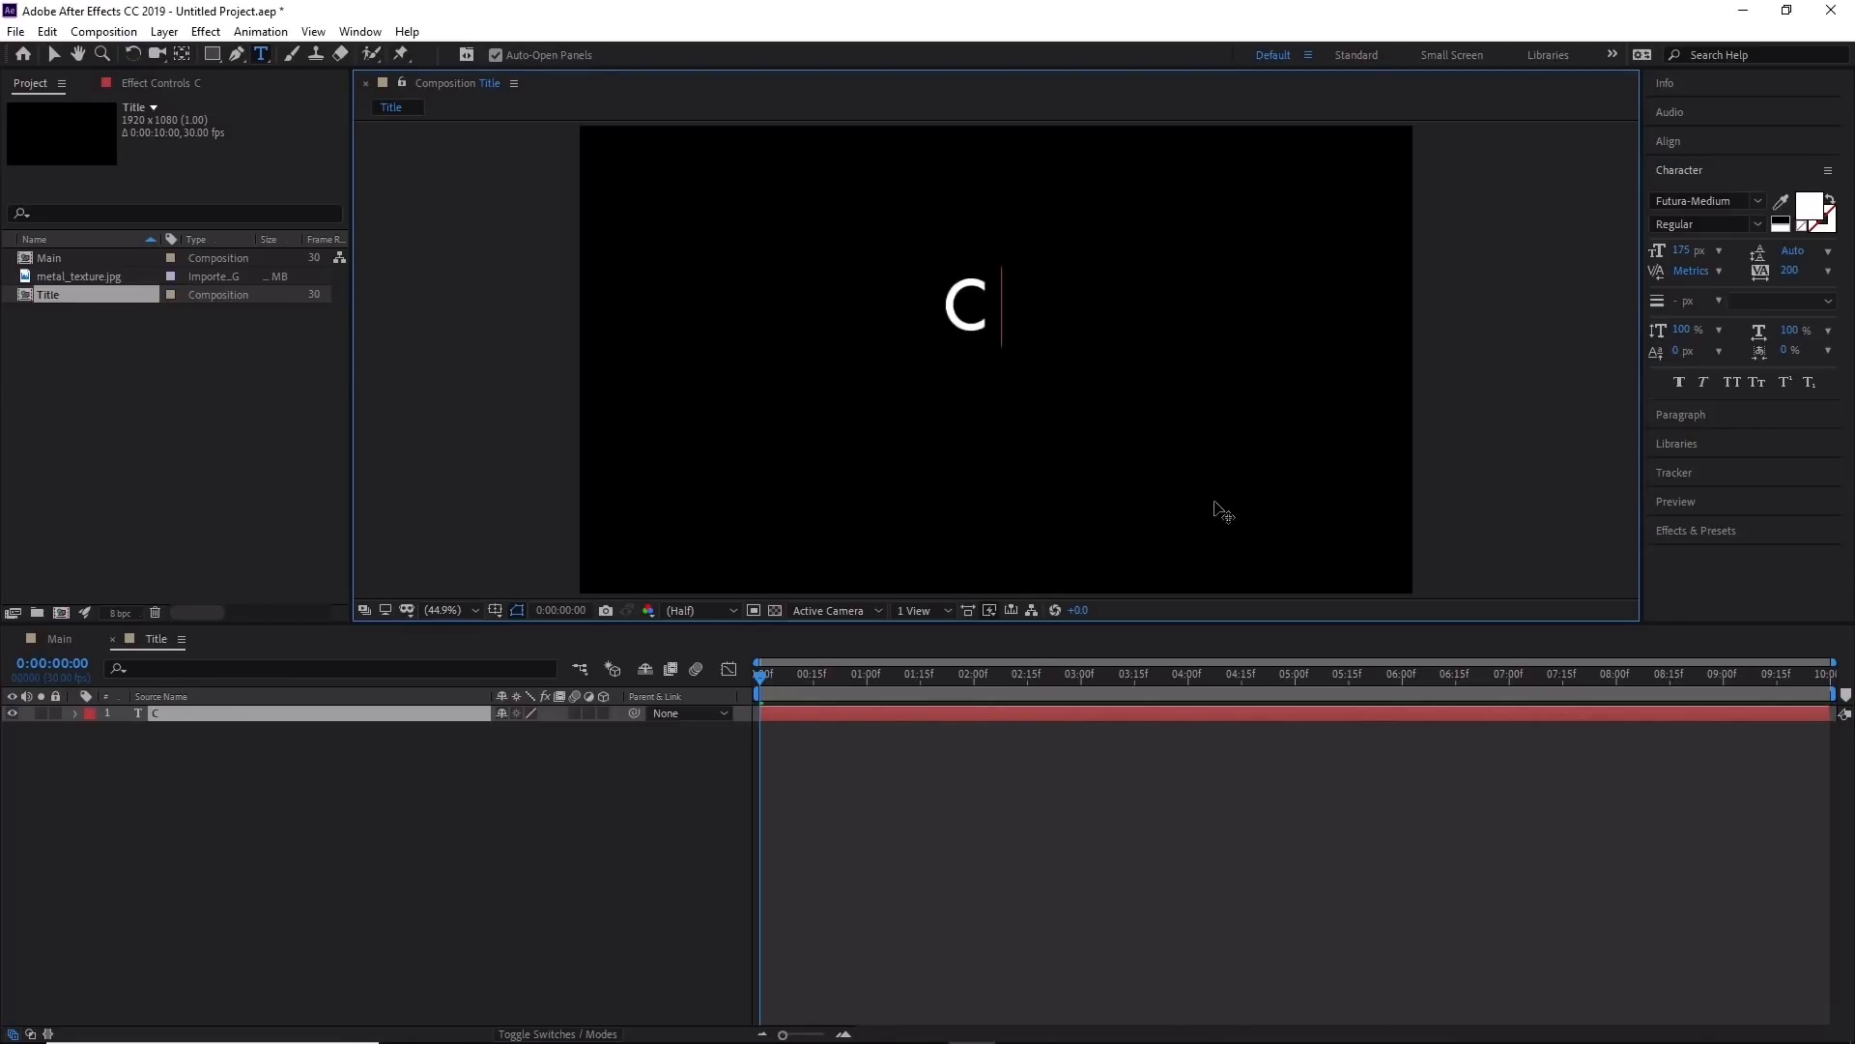
{"action": "type", "text": "lN"}
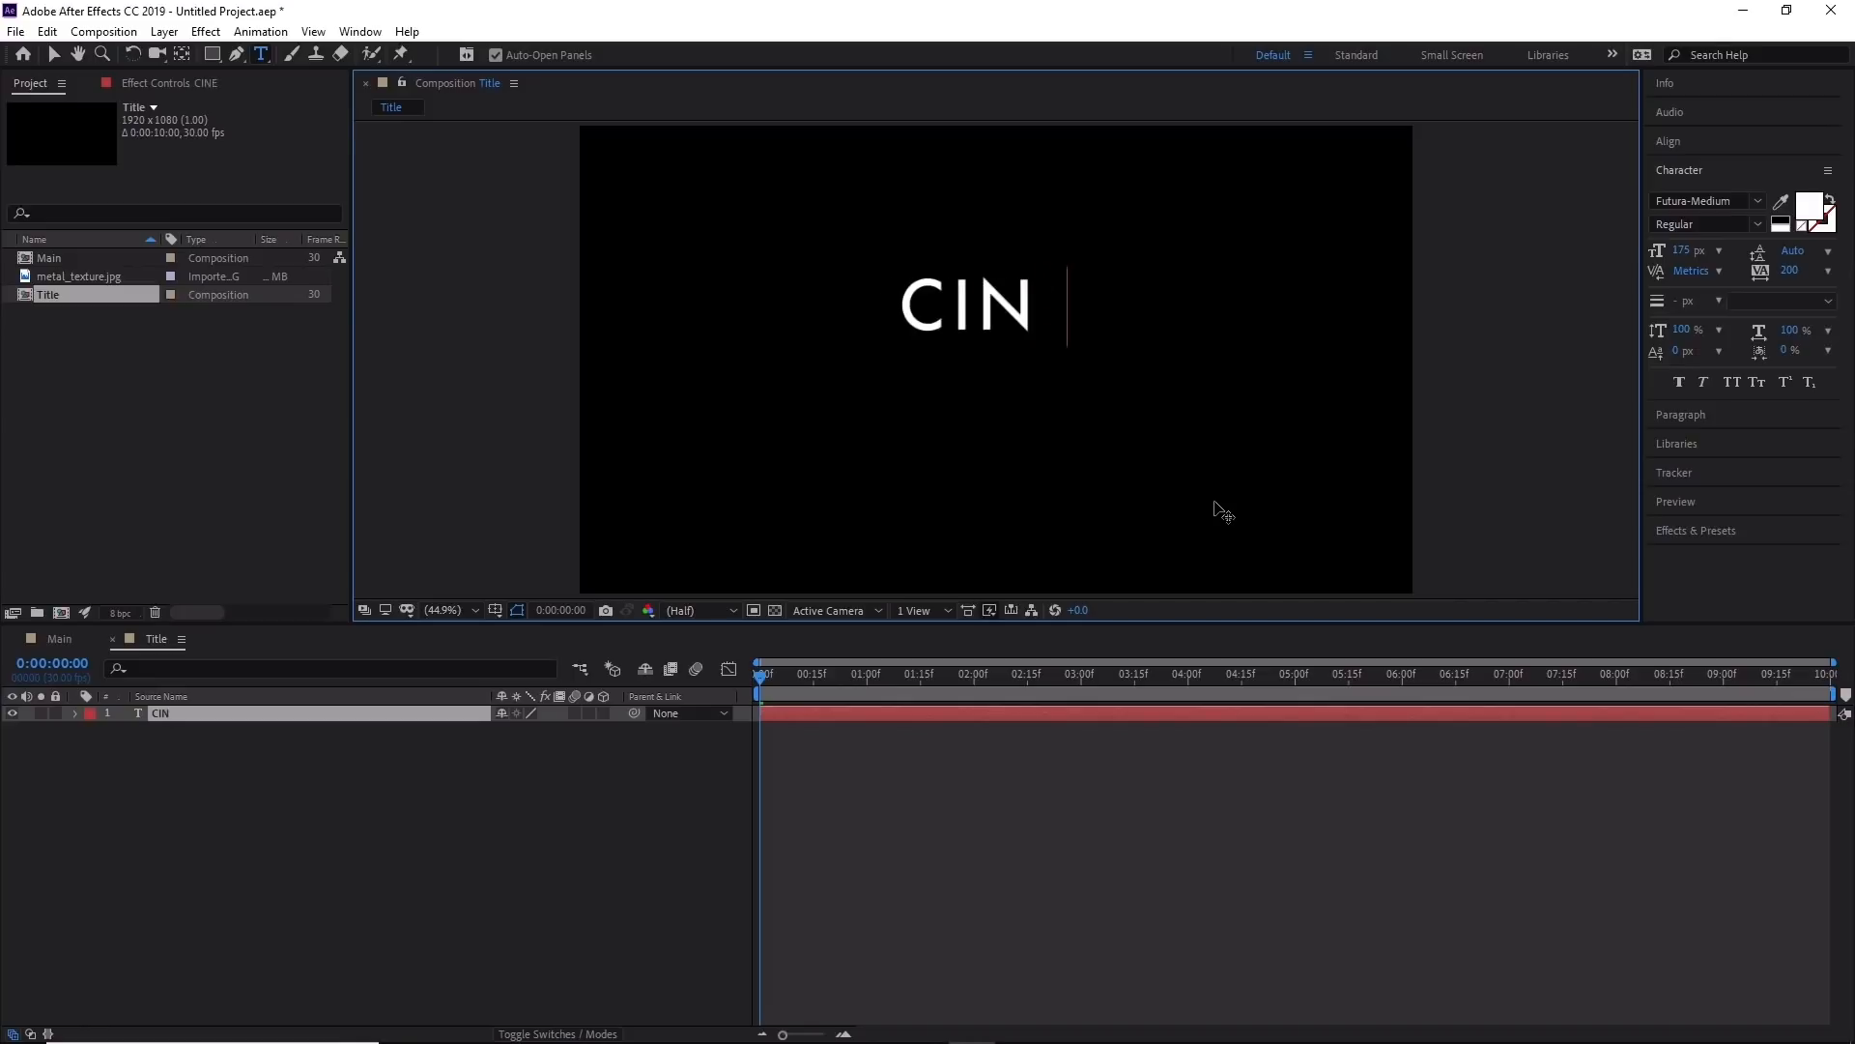
{"action": "type", "text": "EMAT"}
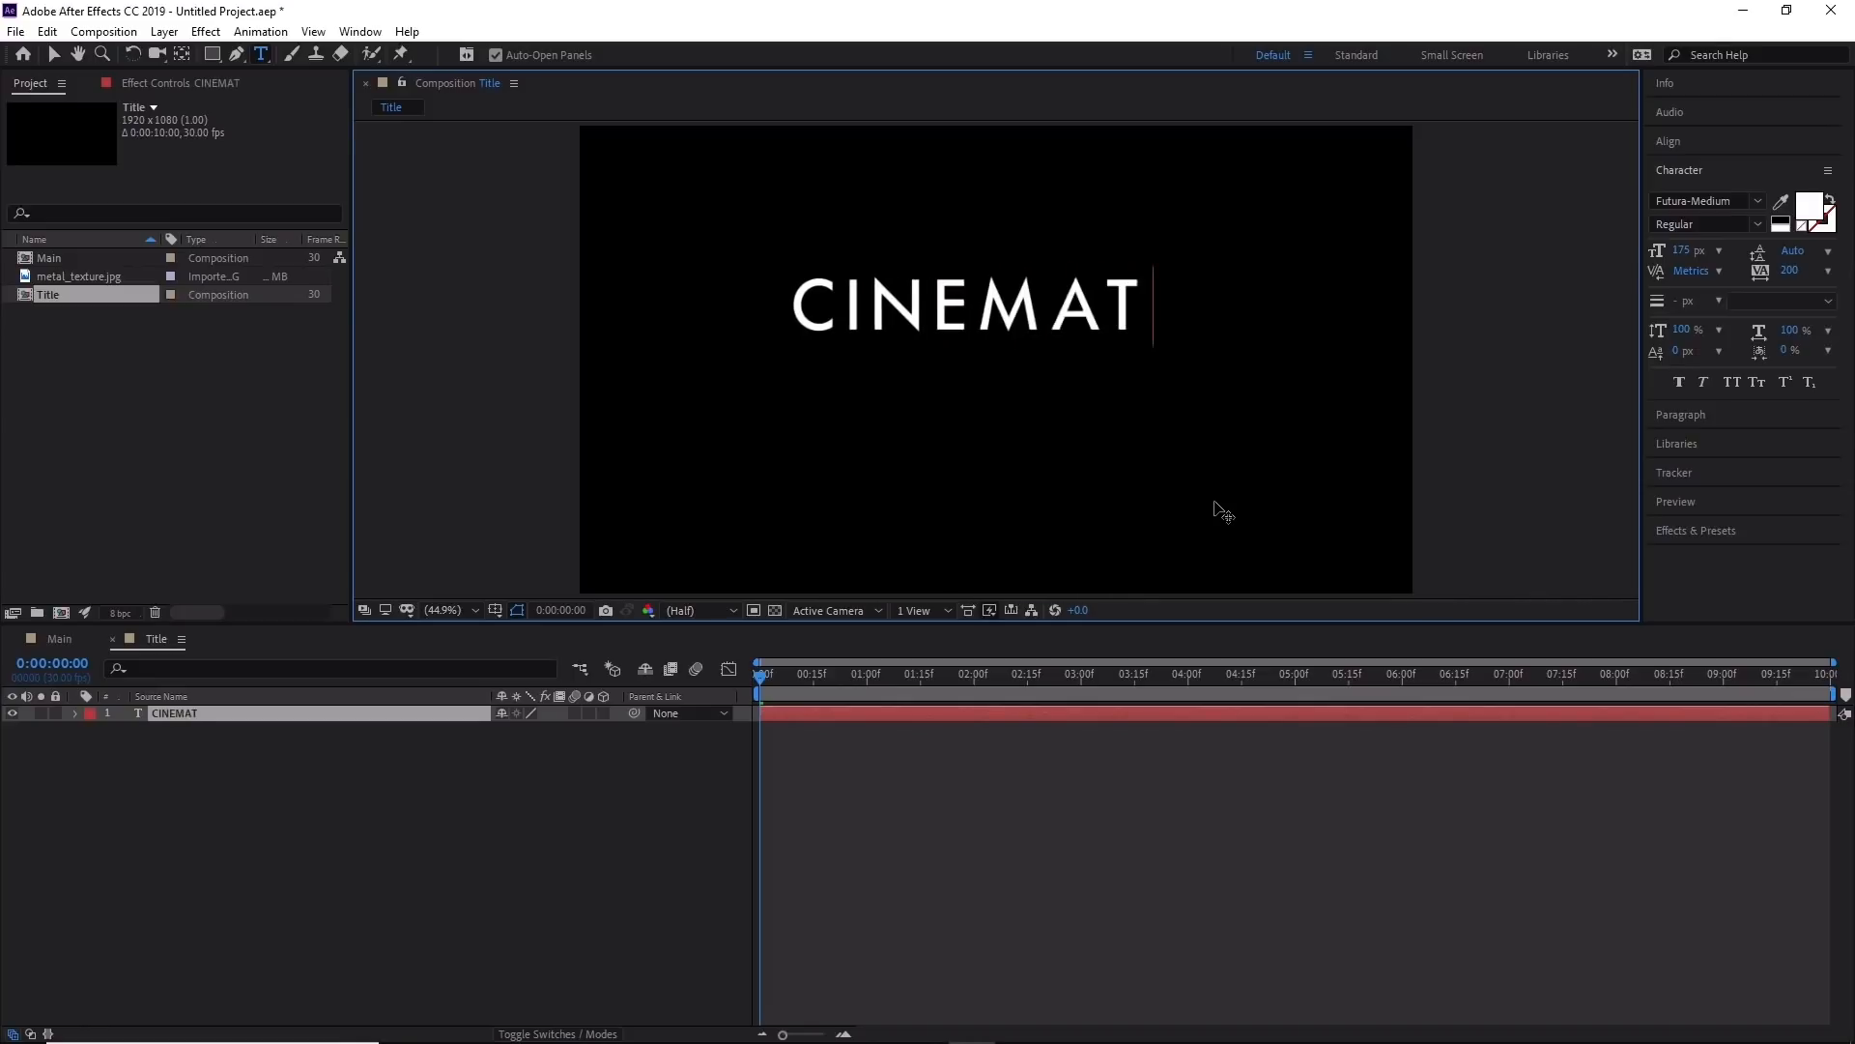
{"action": "type", "text": "IC TITLE"}
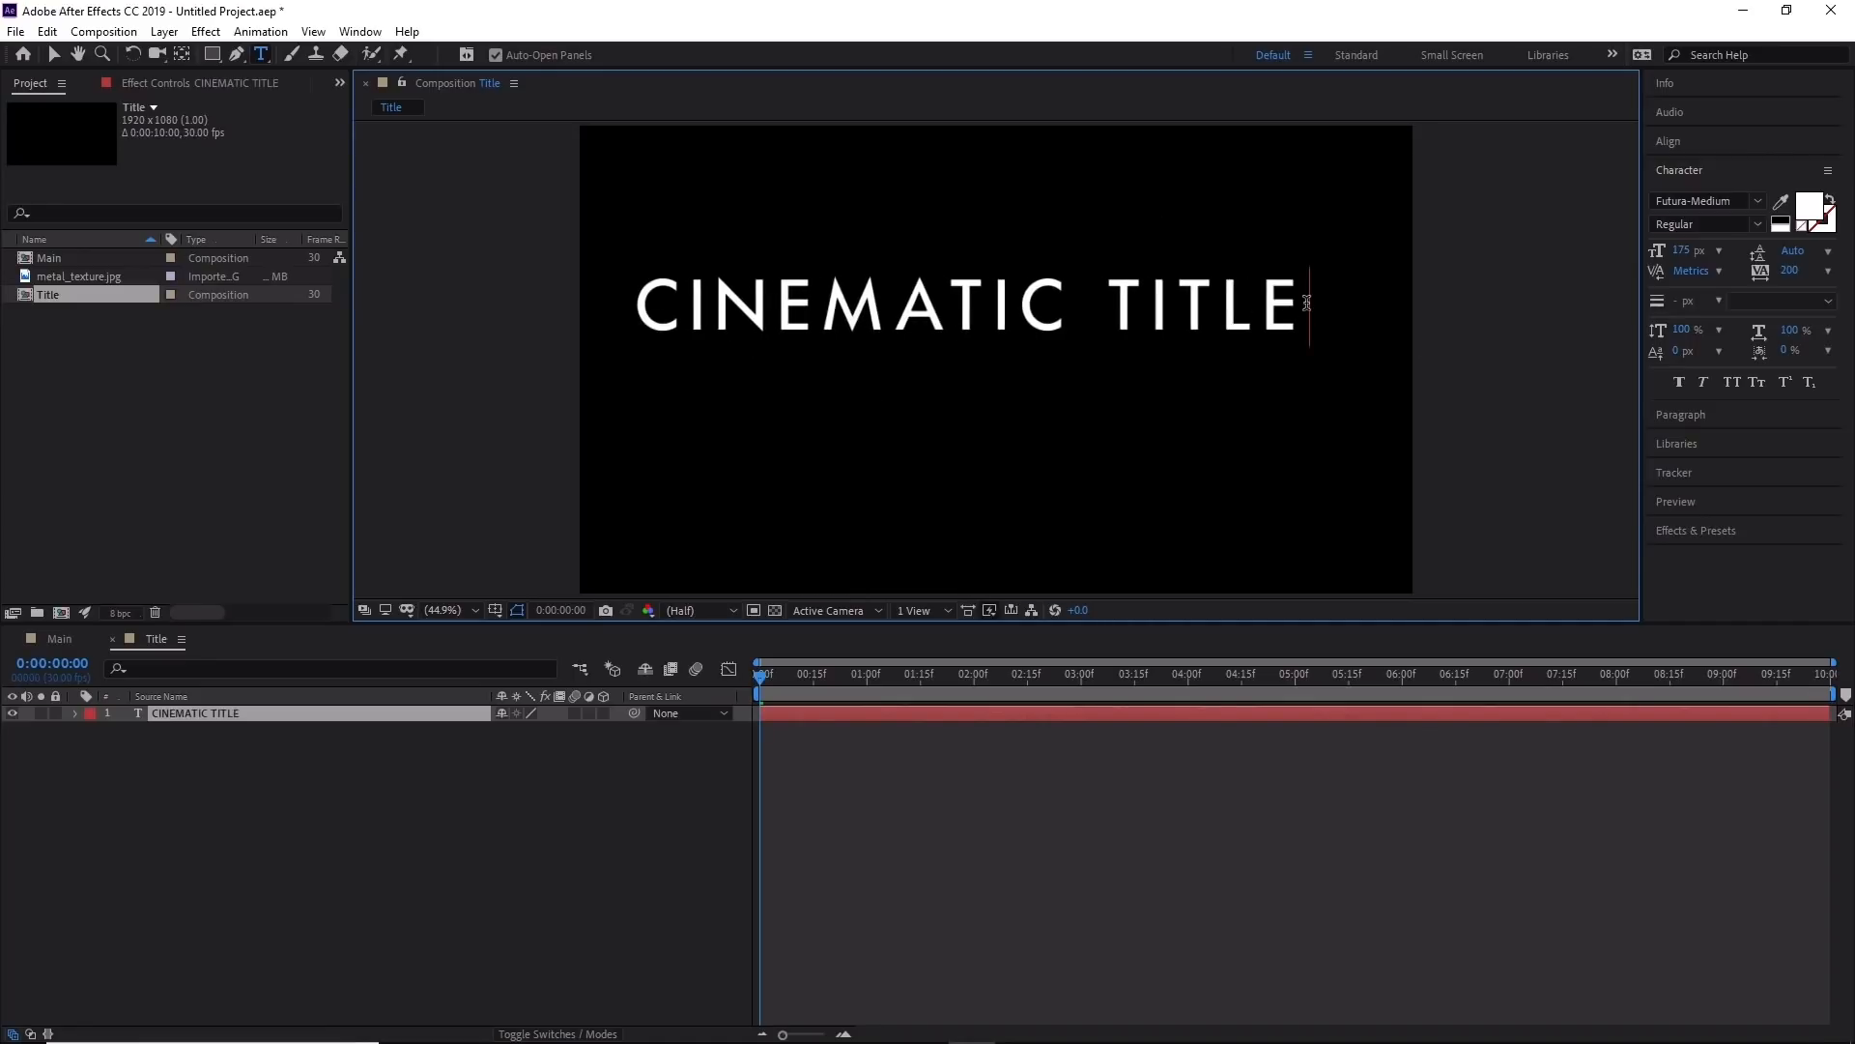
Set the font of the whole CINEMATIC TITLE text to BigNoodleTitling Oblique.
{"action": "key", "text": "ctrl+a"}
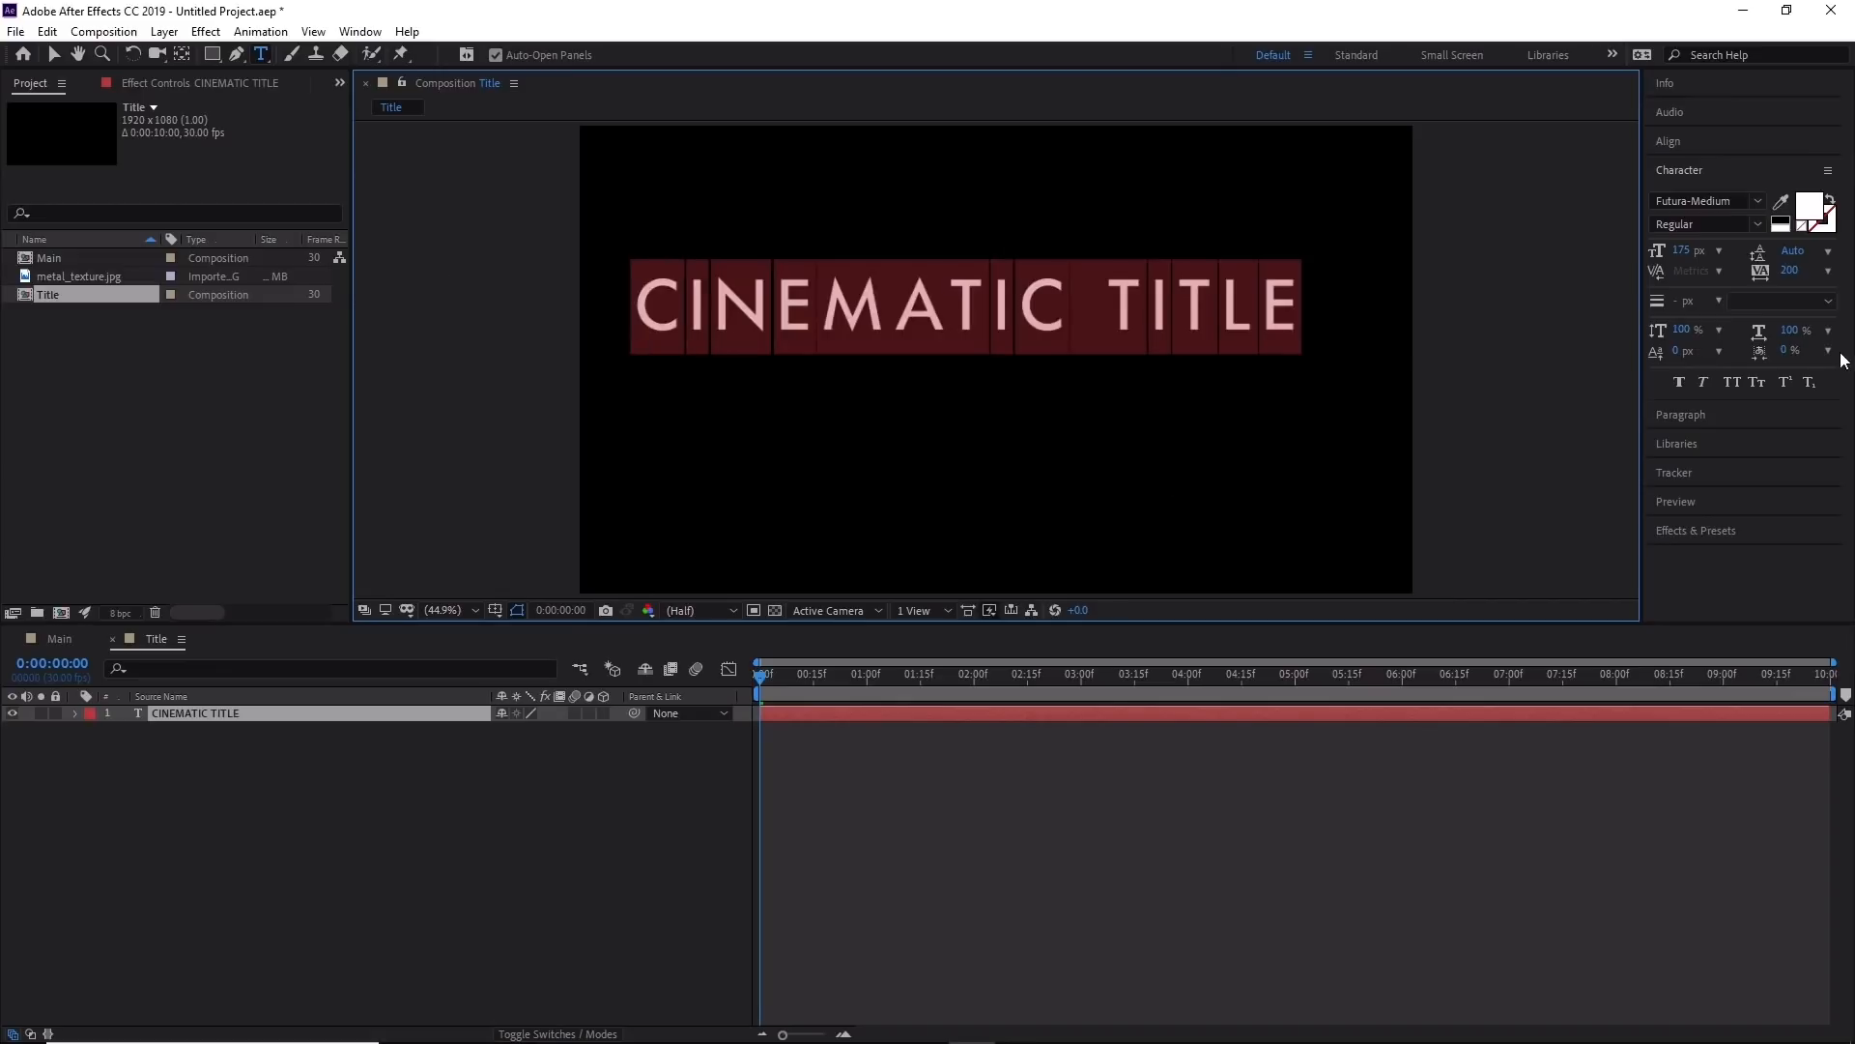
{"action": "left_click", "coordinate": [1746, 201]}
{"action": "type", "text": "BIG"}
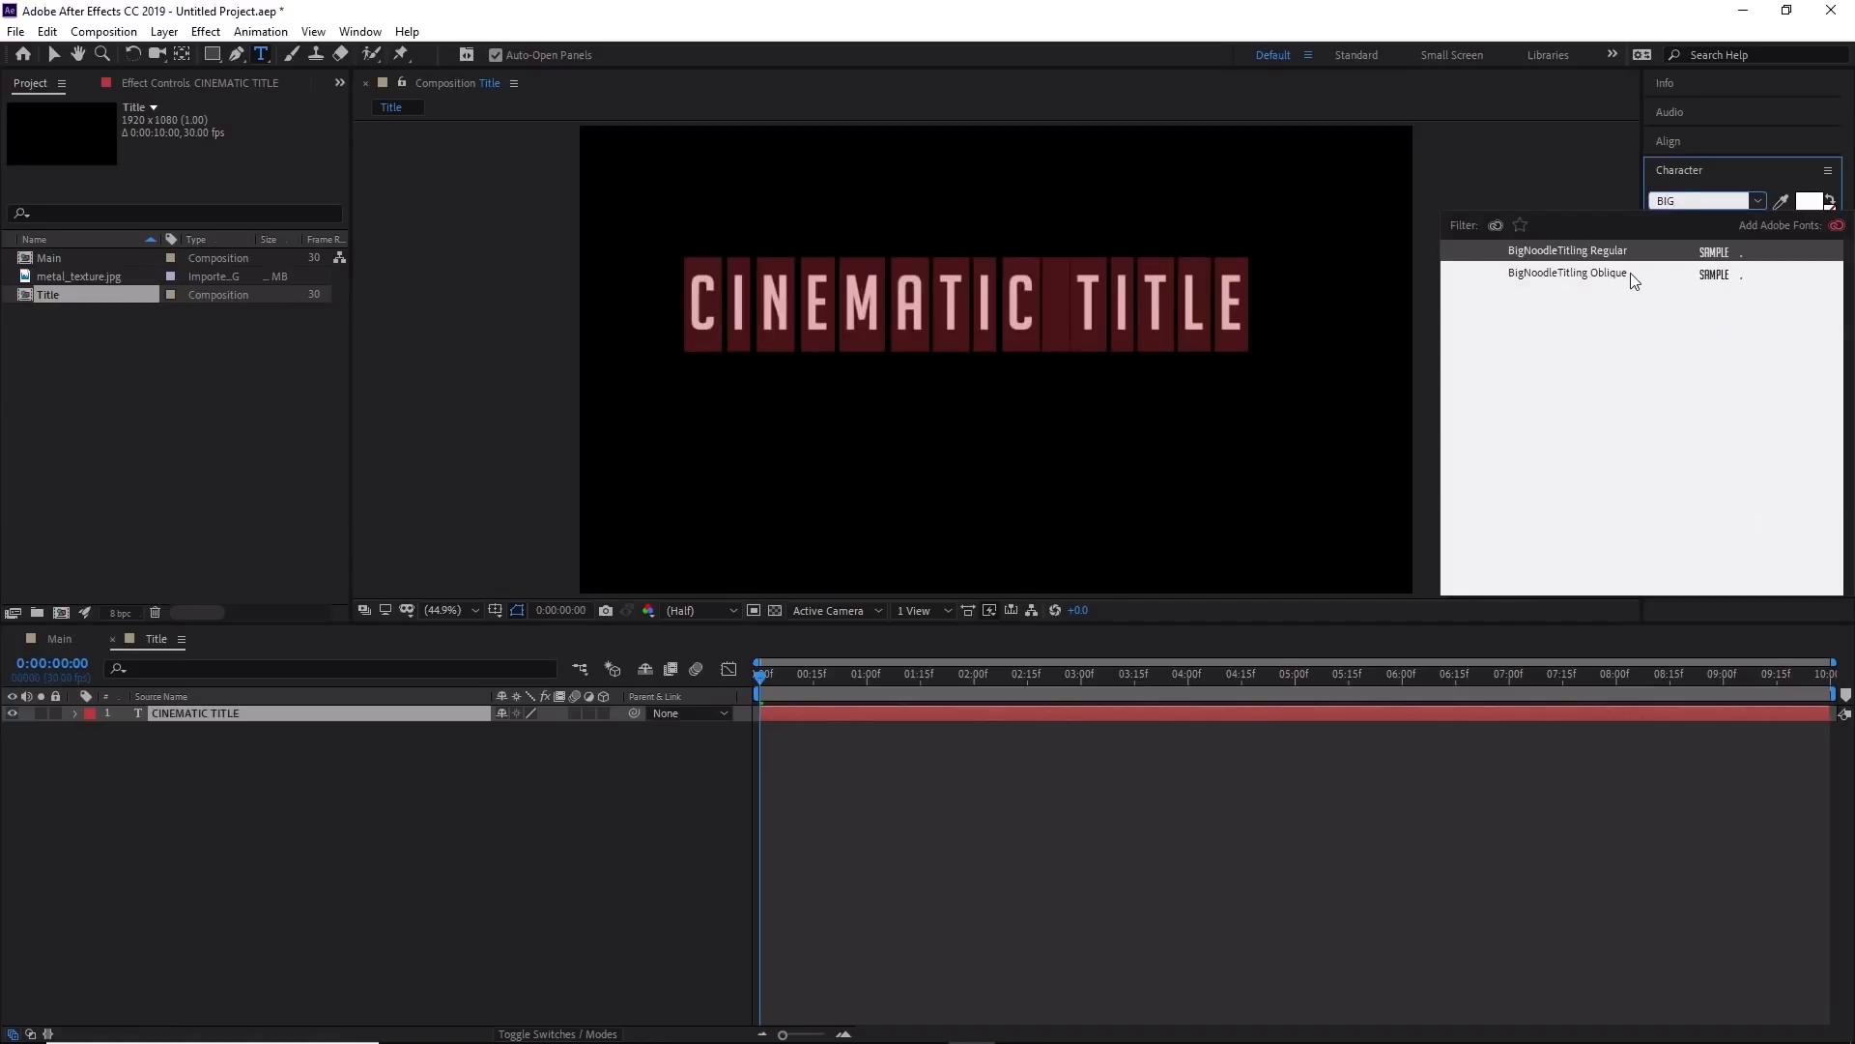
{"action": "left_click", "coordinate": [1638, 270]}
Try a font size of 50 px on the title text and return it to 175 px.
{"action": "left_click", "coordinate": [1689, 253]}
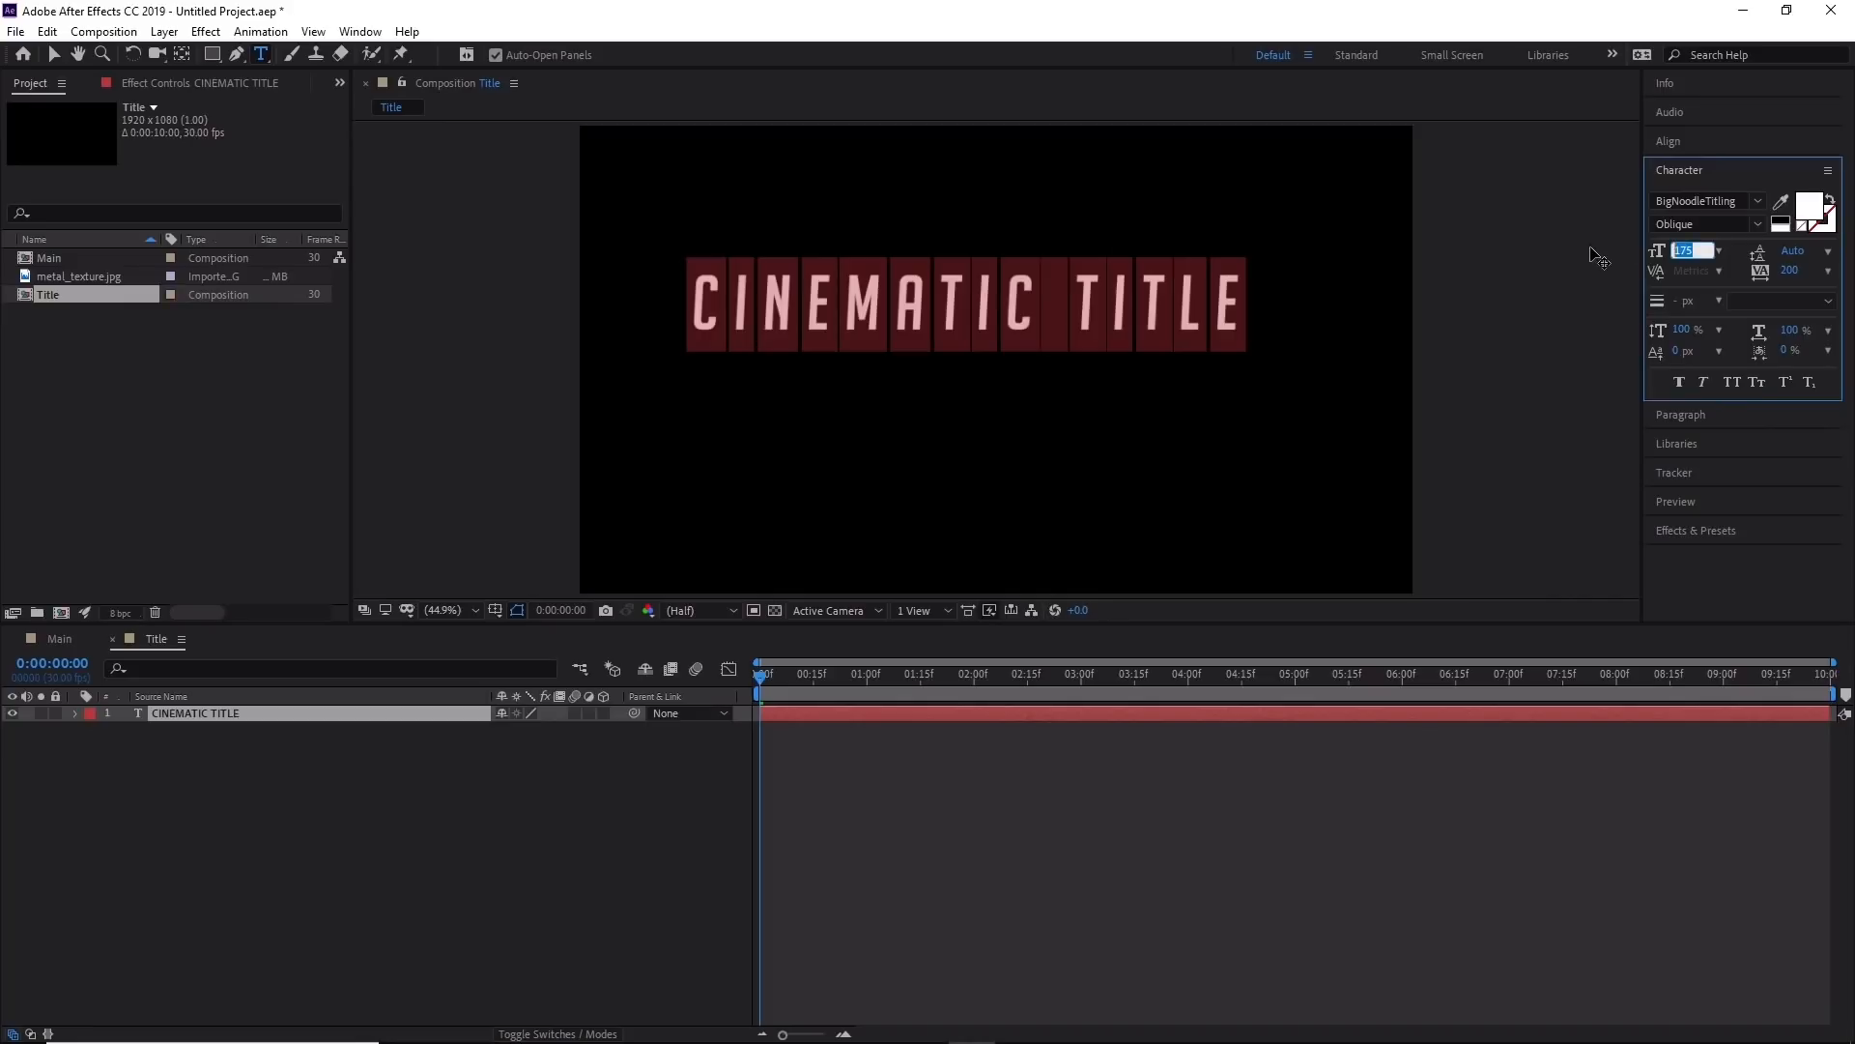
{"action": "type", "text": "50"}
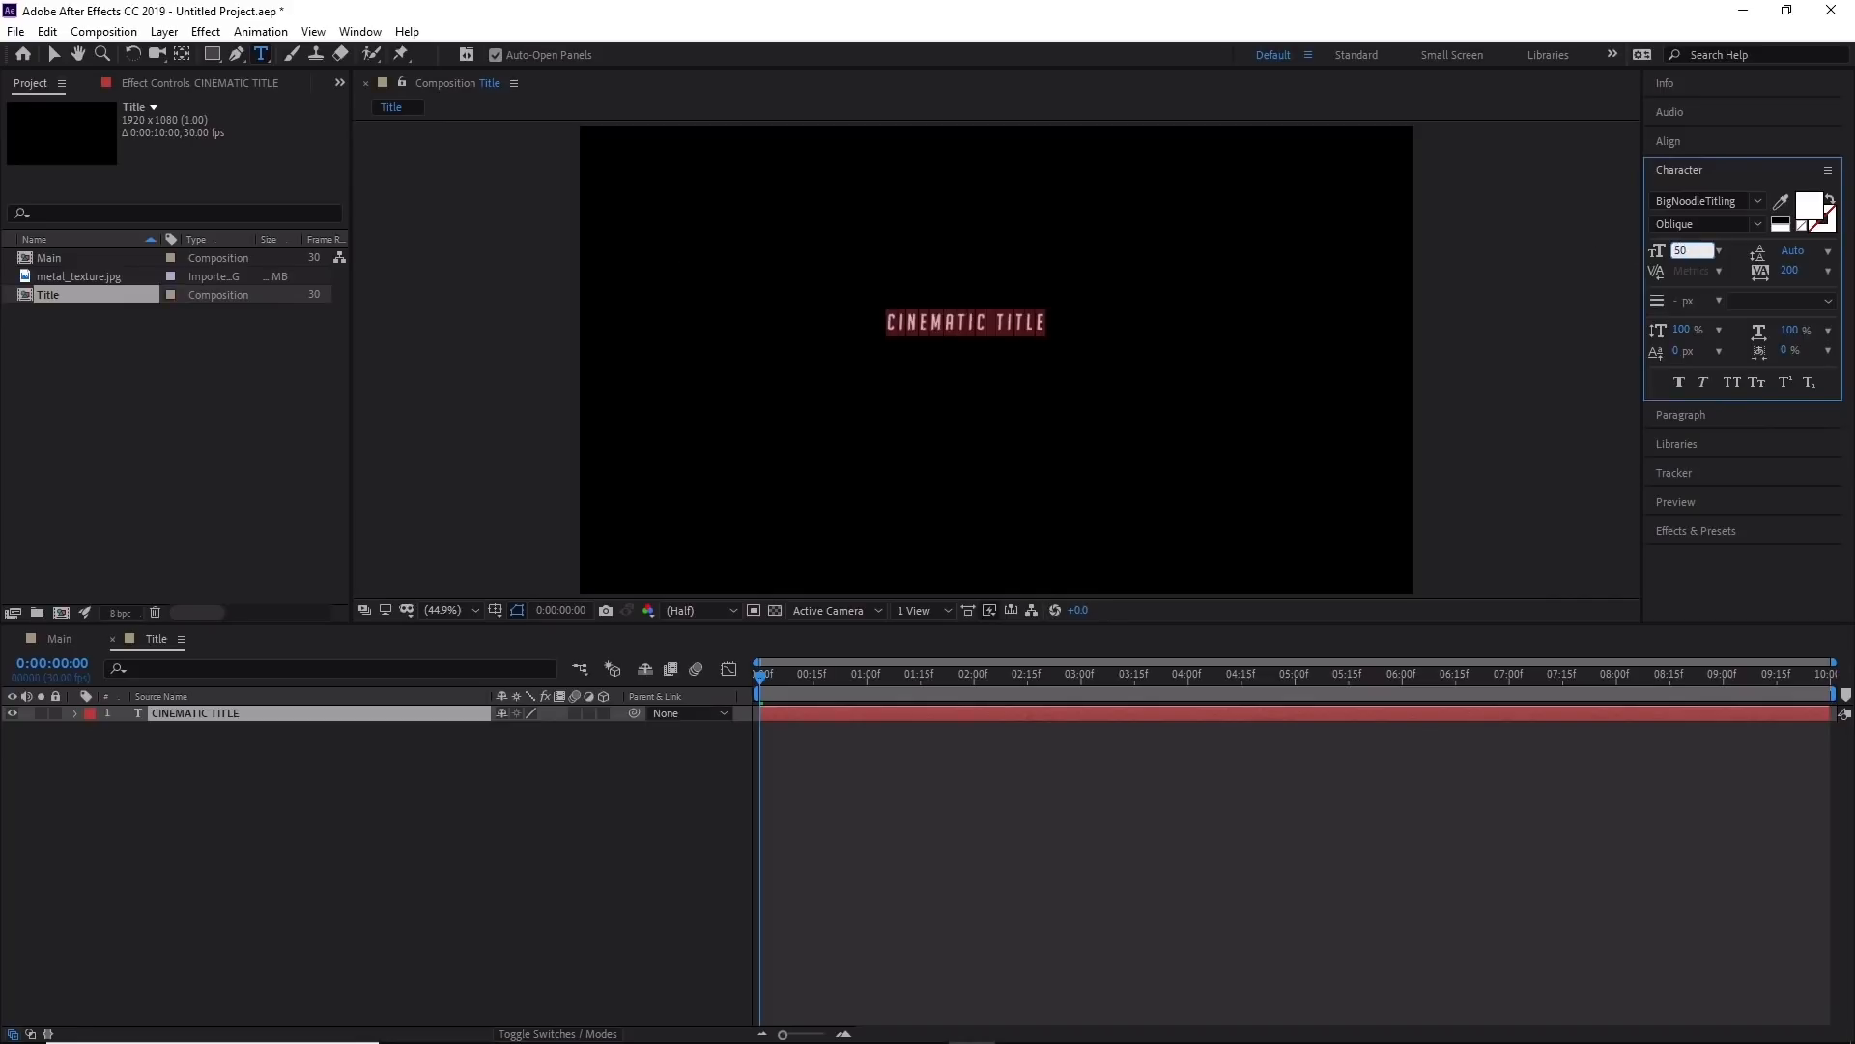
{"action": "key", "text": "Return"}
{"action": "type", "text": "175"}
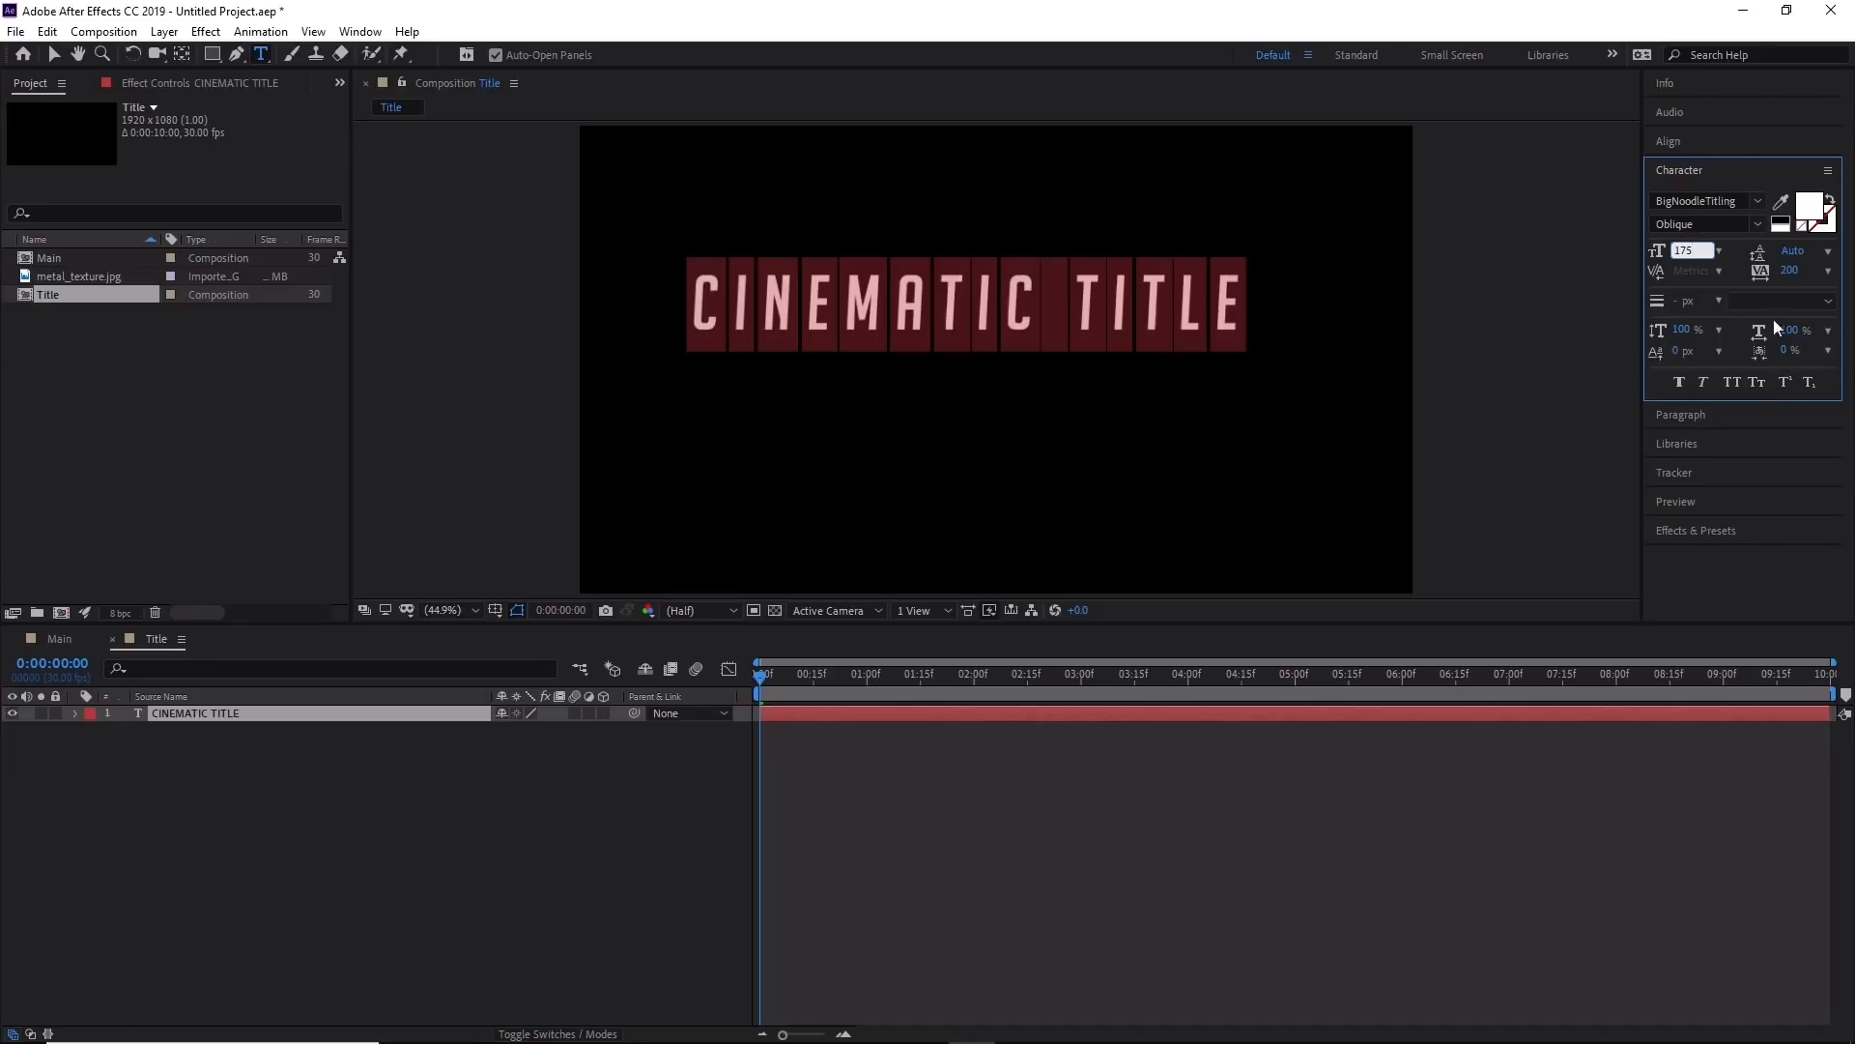
Set the tracking of the title text to 100.
{"action": "left_click", "coordinate": [1795, 272]}
{"action": "left_click", "coordinate": [1792, 272]}
{"action": "type", "text": "100"}
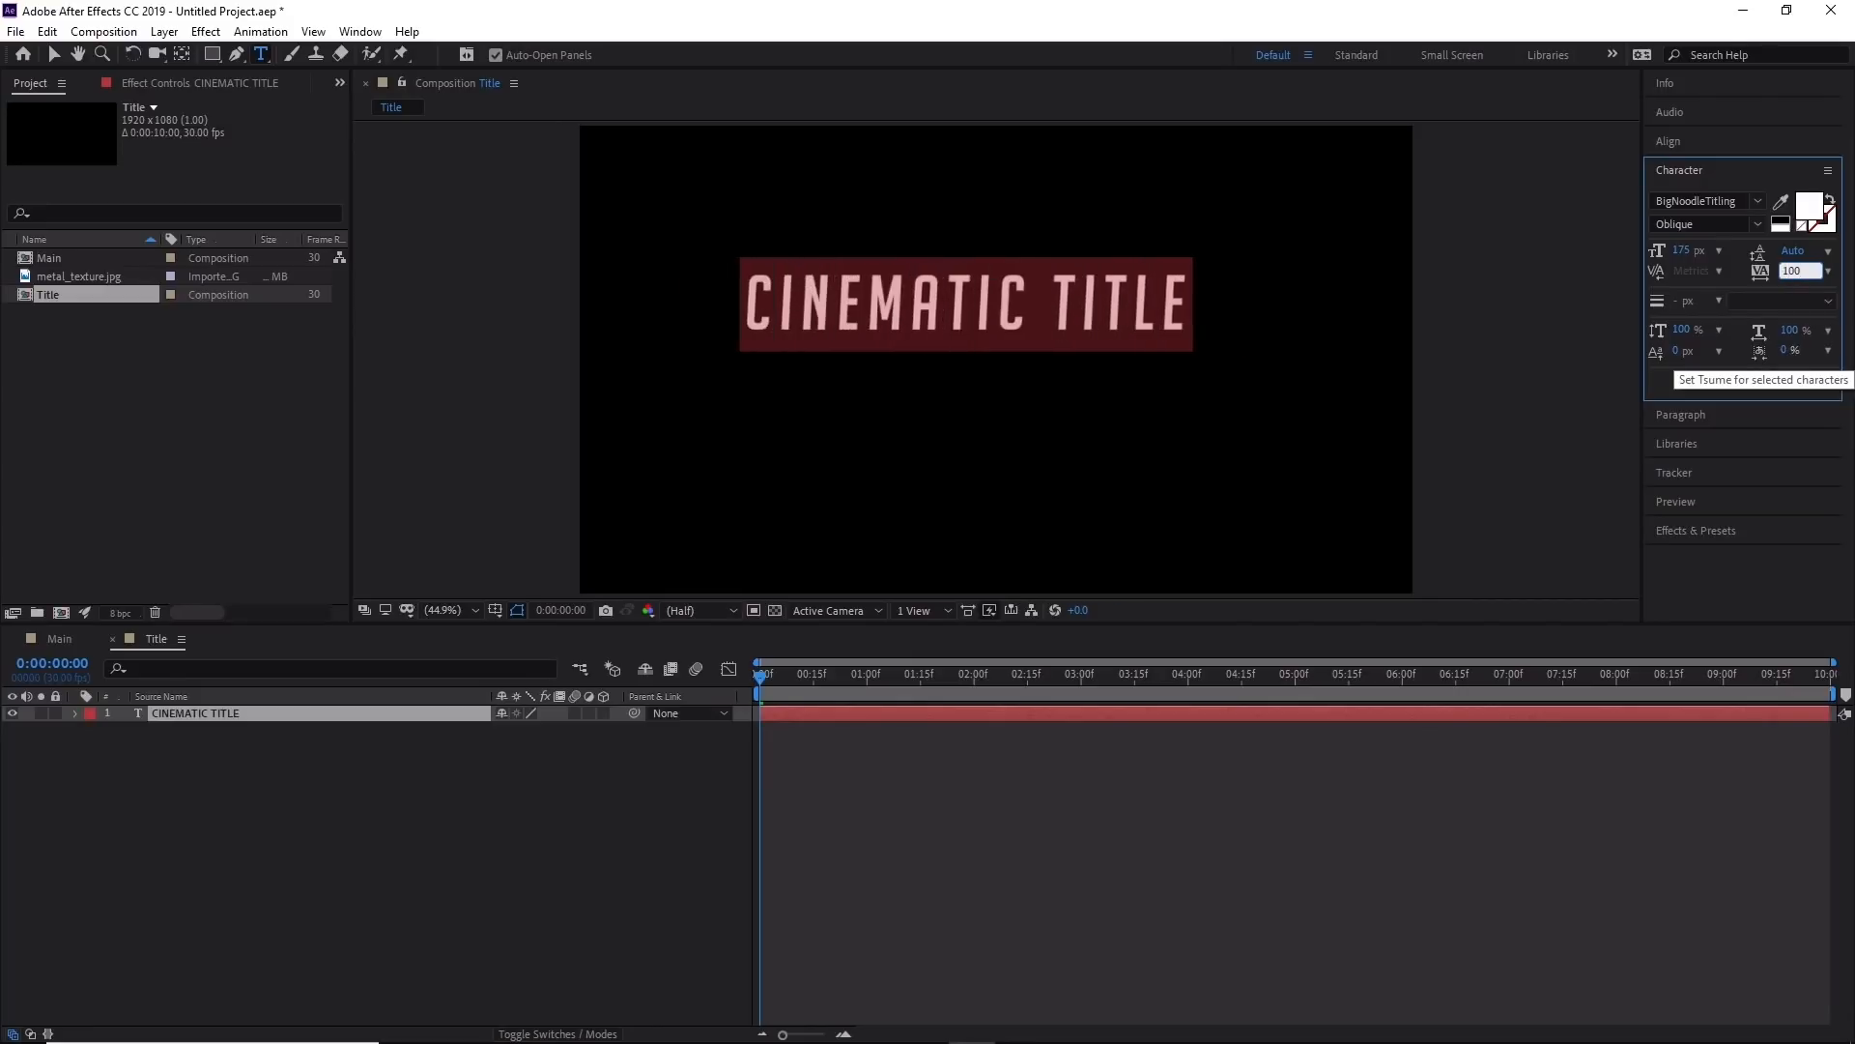
Try left alignment on the title text and return it to centered.
{"action": "left_click", "coordinate": [1701, 415]}
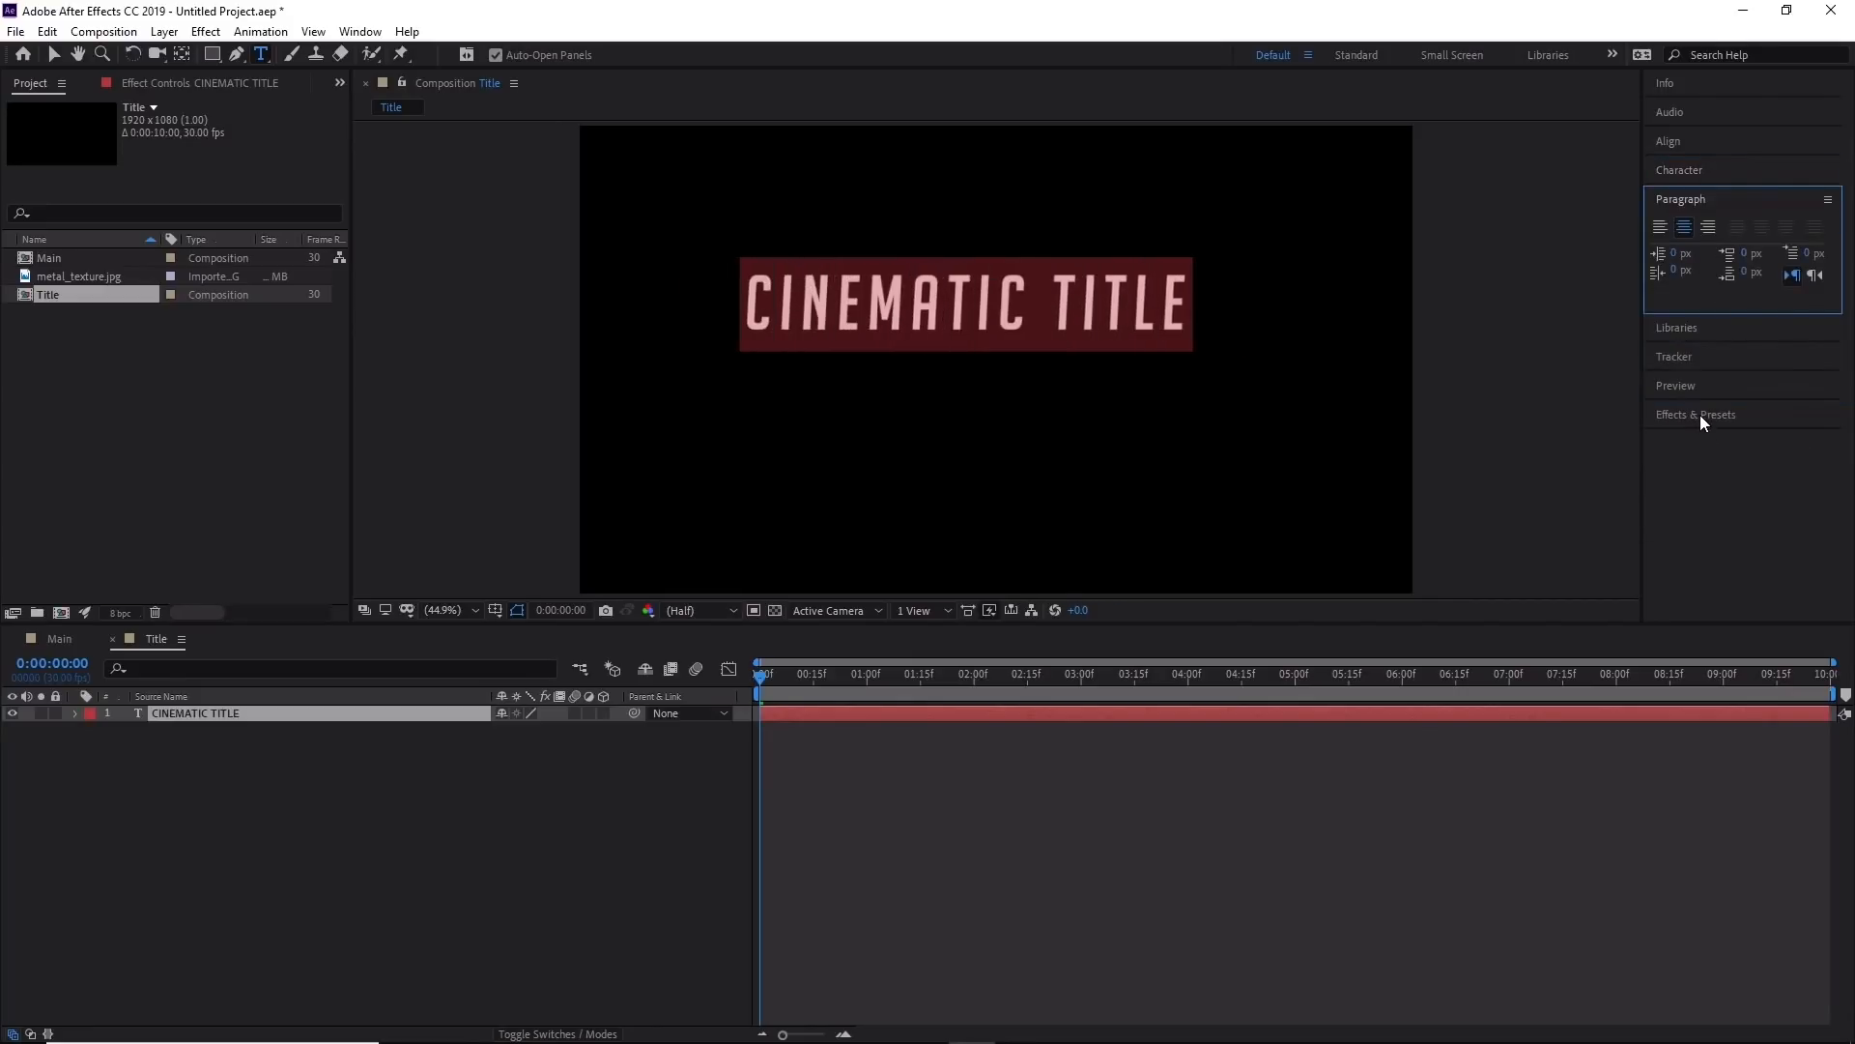
{"action": "left_click", "coordinate": [1659, 228]}
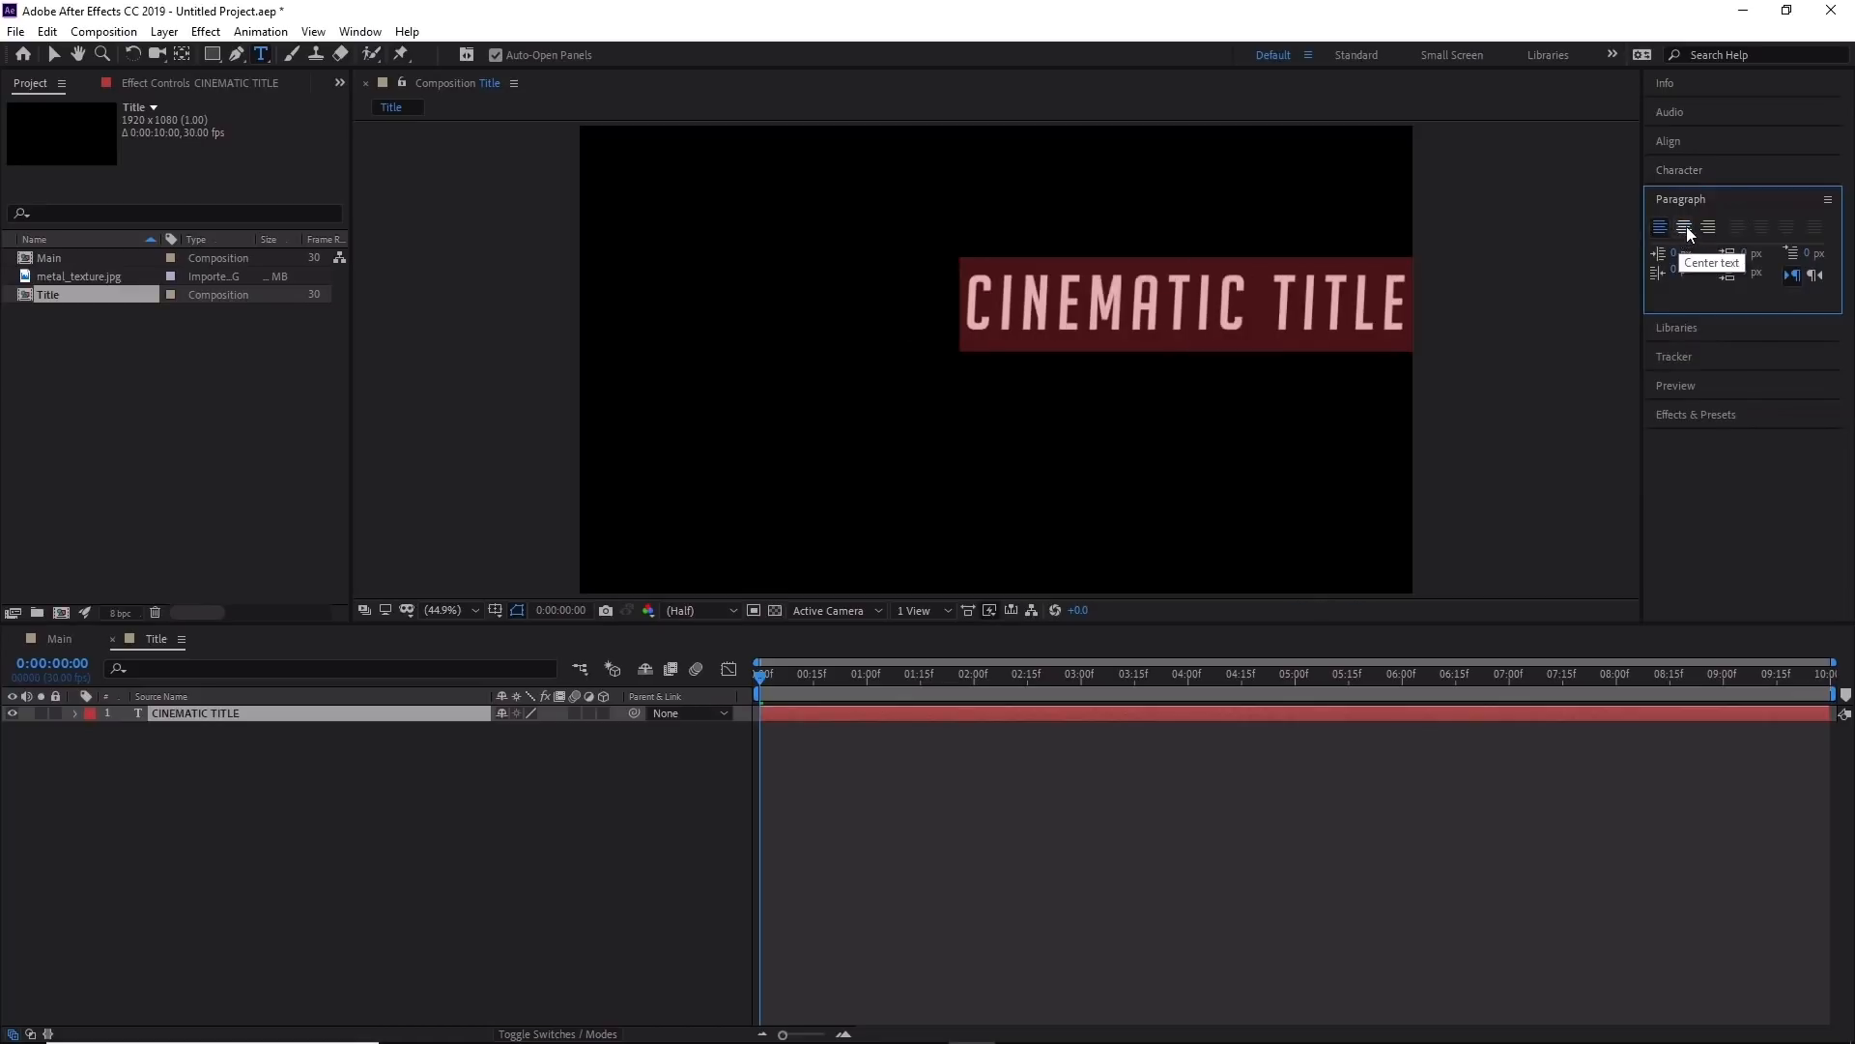
{"action": "left_click", "coordinate": [1685, 229]}
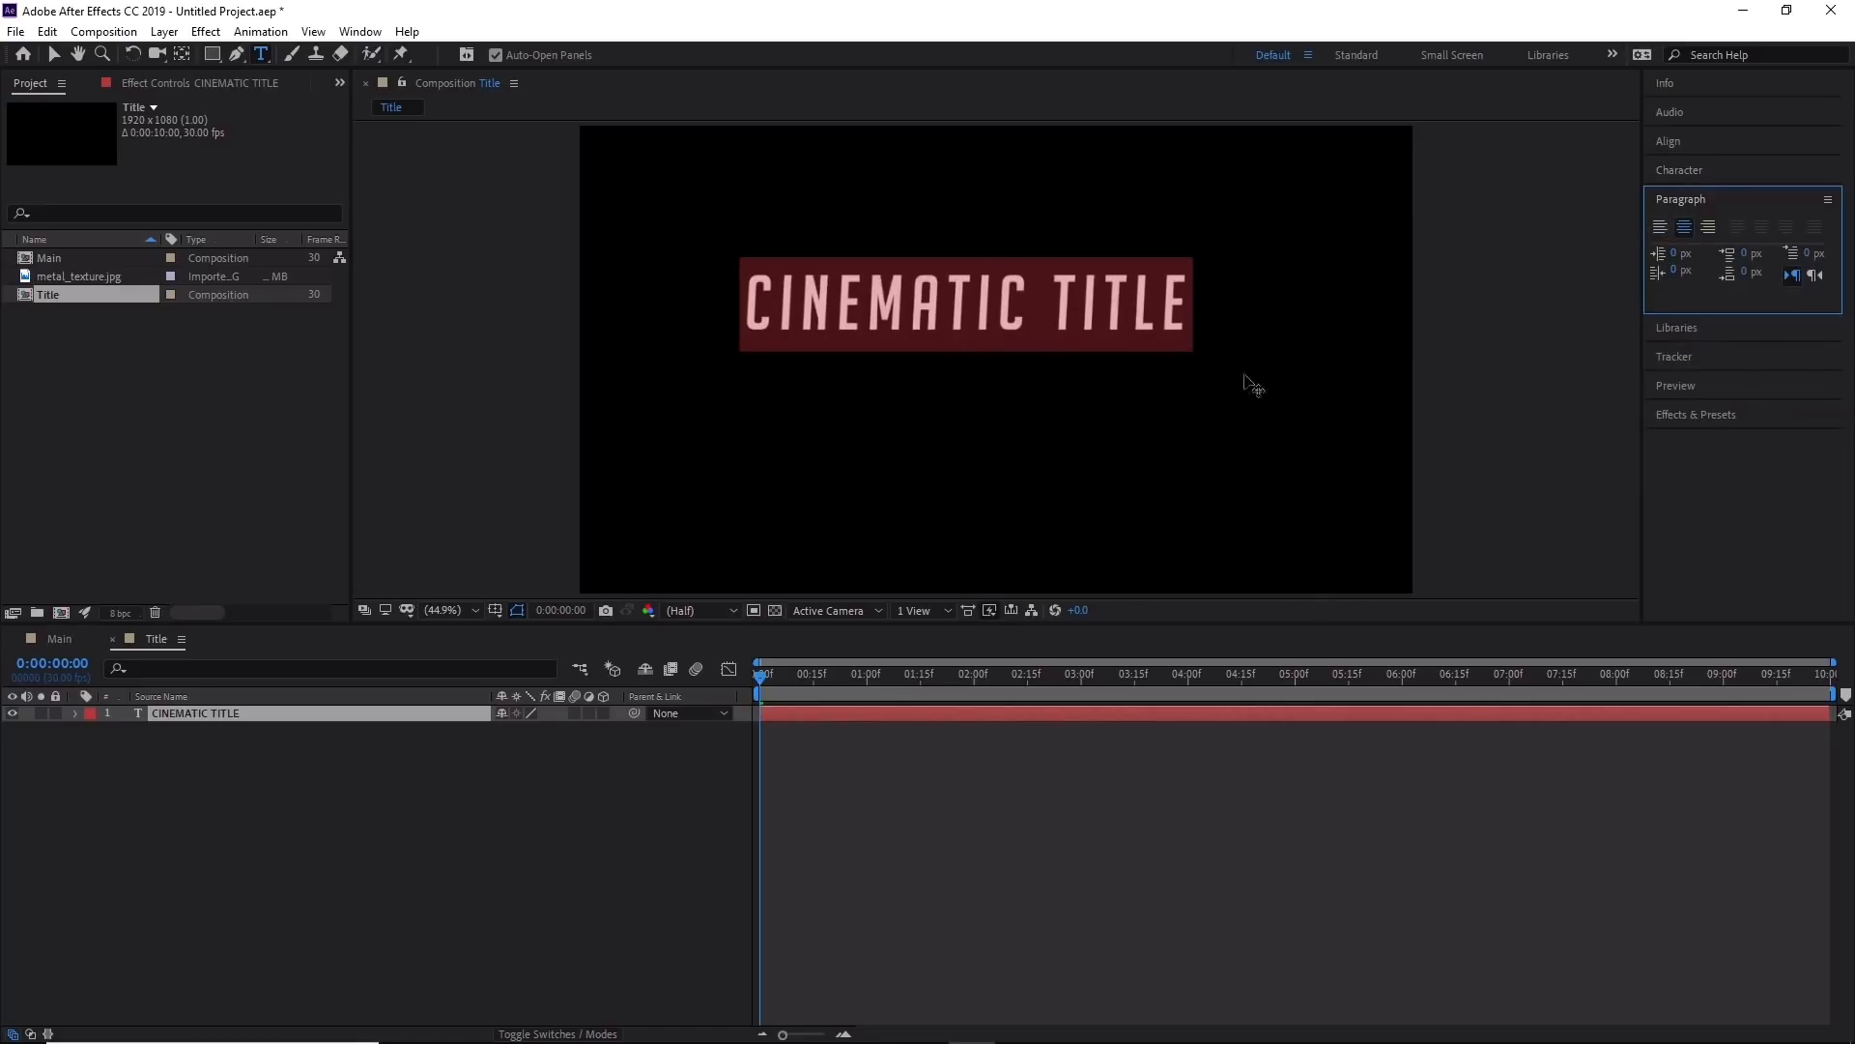
Highlight the whole title text in the composition view and clear the highlight again.
{"action": "left_click", "coordinate": [952, 325]}
{"action": "left_click_drag", "start_coordinate": [756, 312], "coordinate": [1345, 329]}
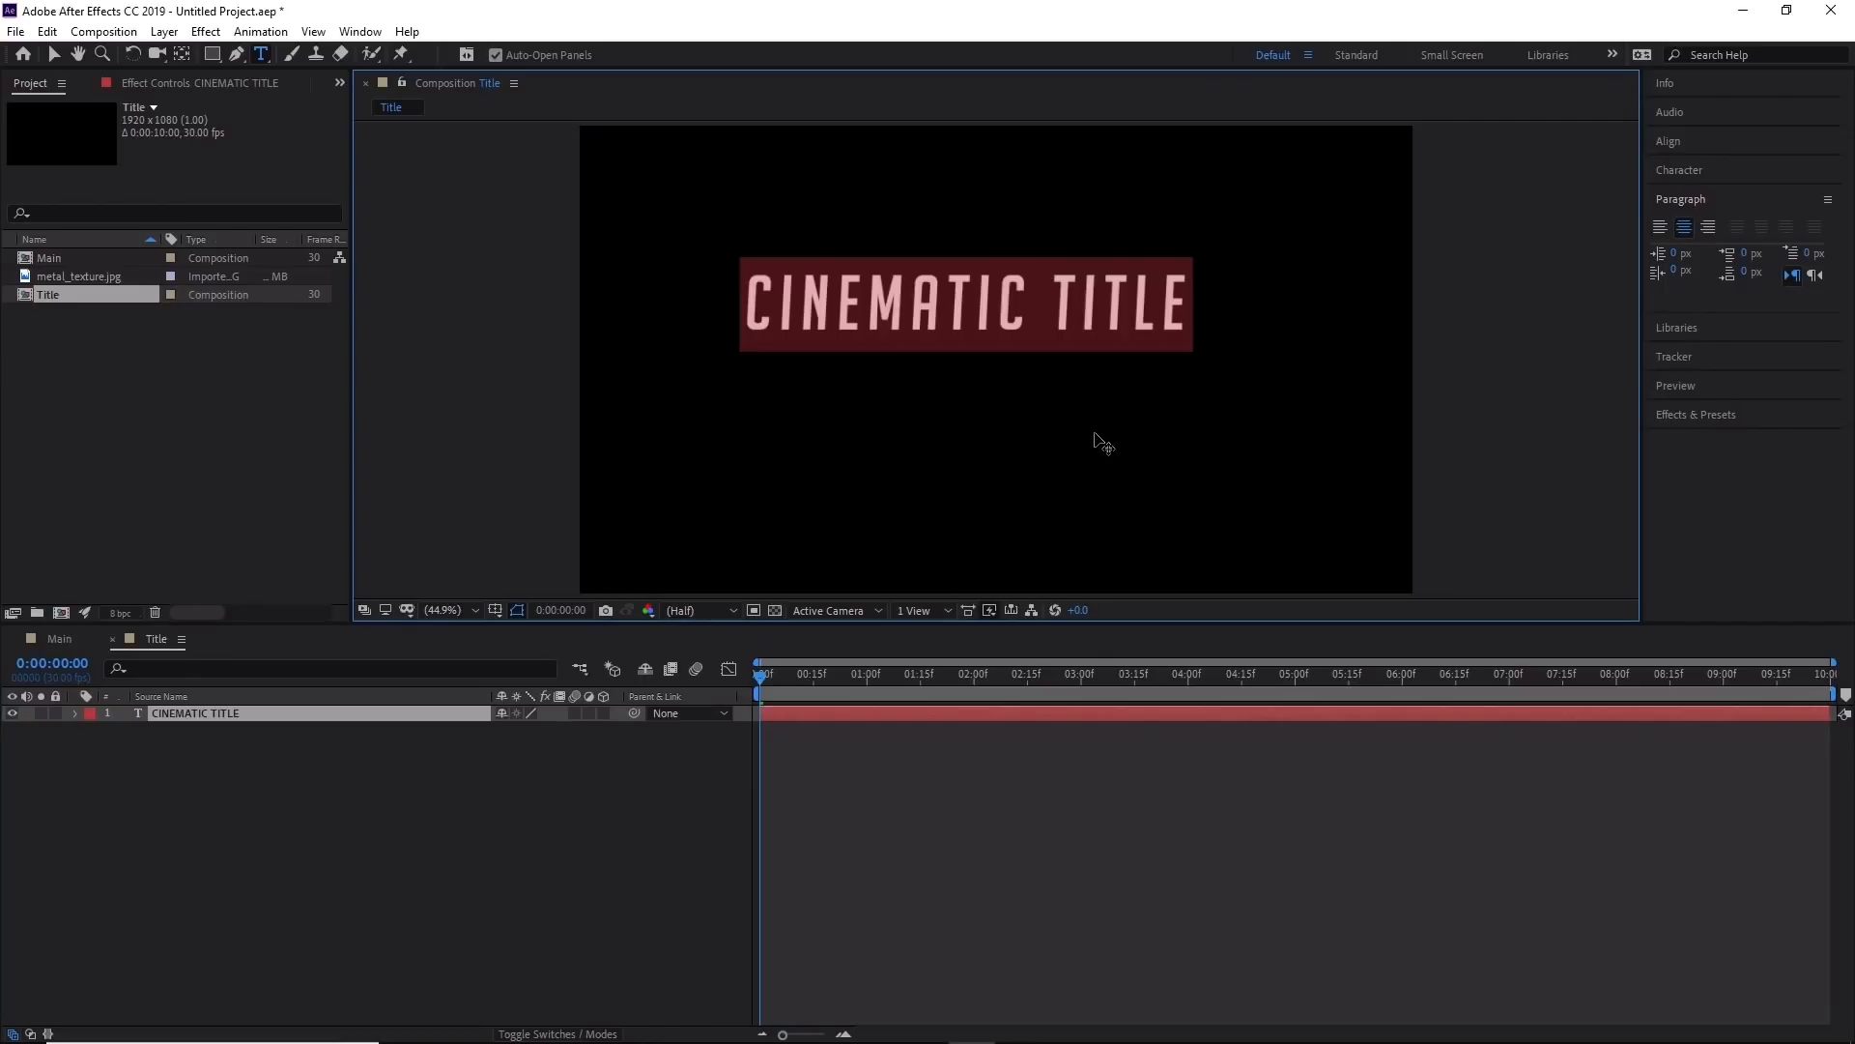
{"action": "left_click", "coordinate": [1005, 305]}
{"action": "left_click_drag", "start_coordinate": [745, 314], "coordinate": [1581, 342]}
{"action": "left_click", "coordinate": [1071, 324]}
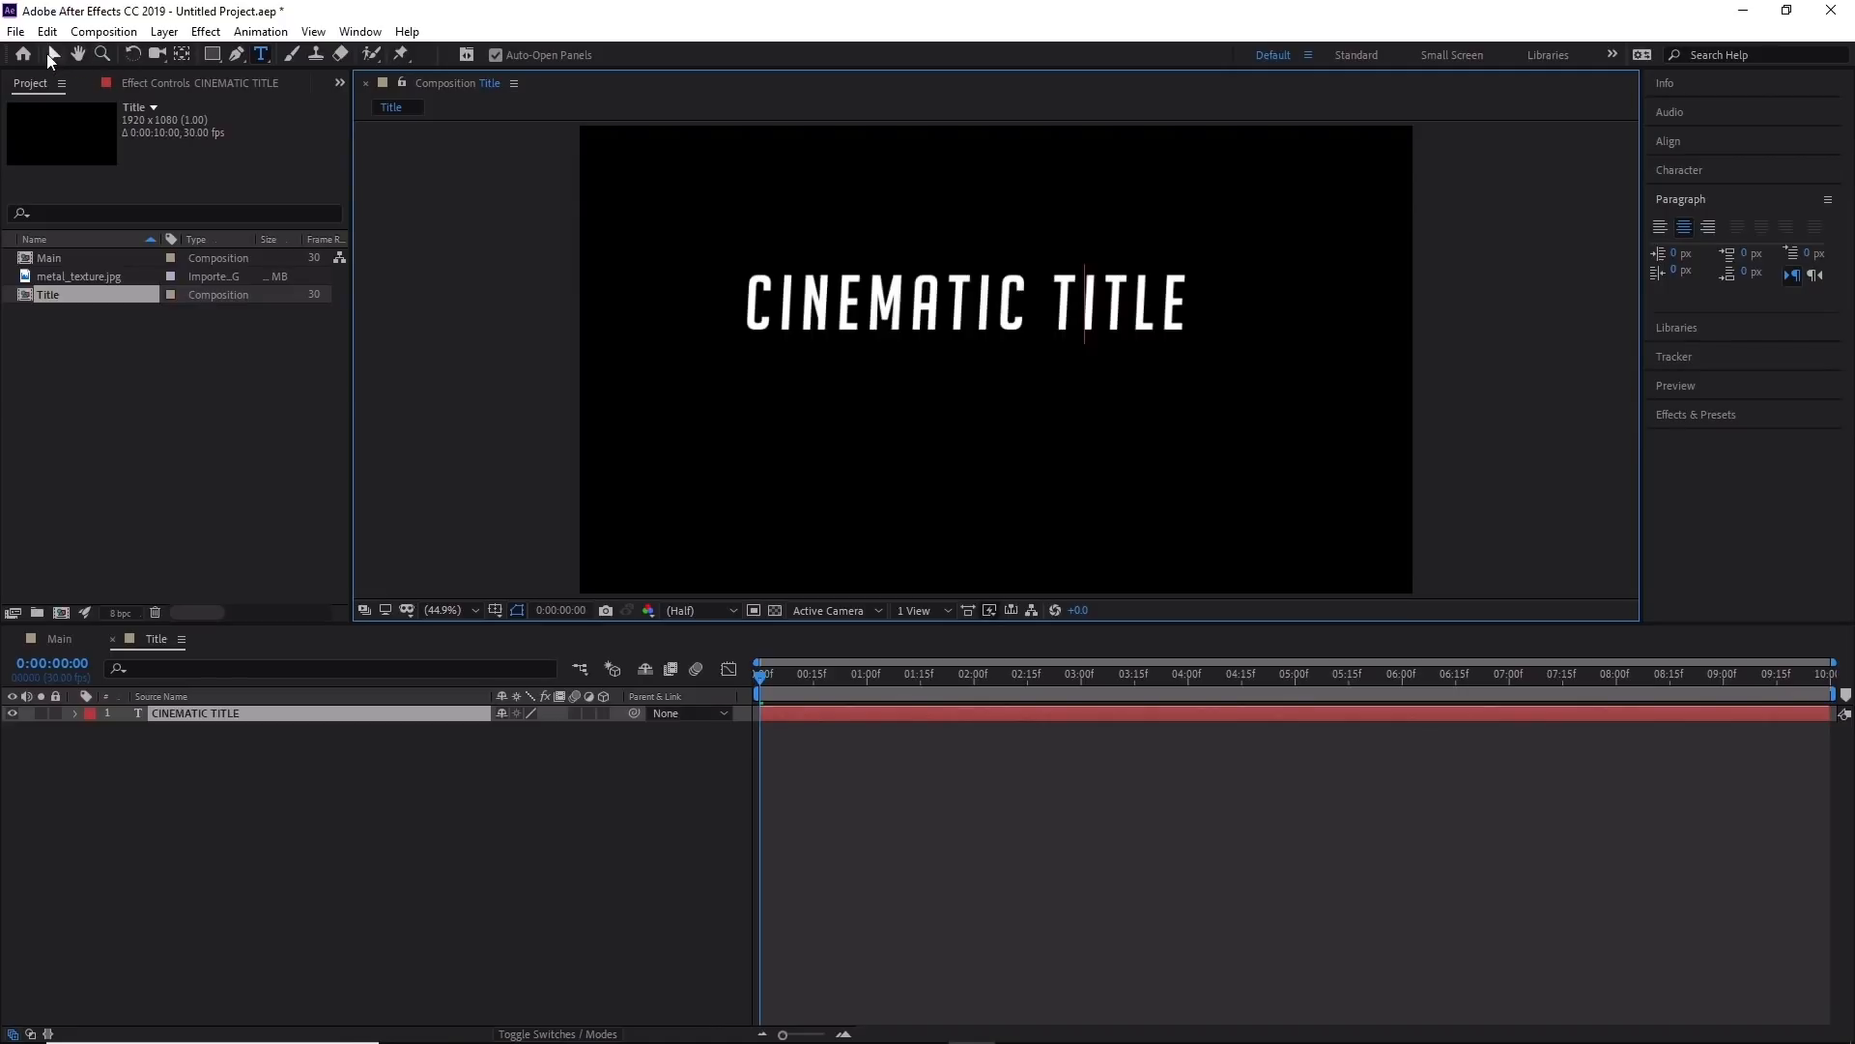
Leave text editing with the Selection tool and show the Title/Action Safe guides over the Title composition.
{"action": "left_click", "coordinate": [53, 54]}
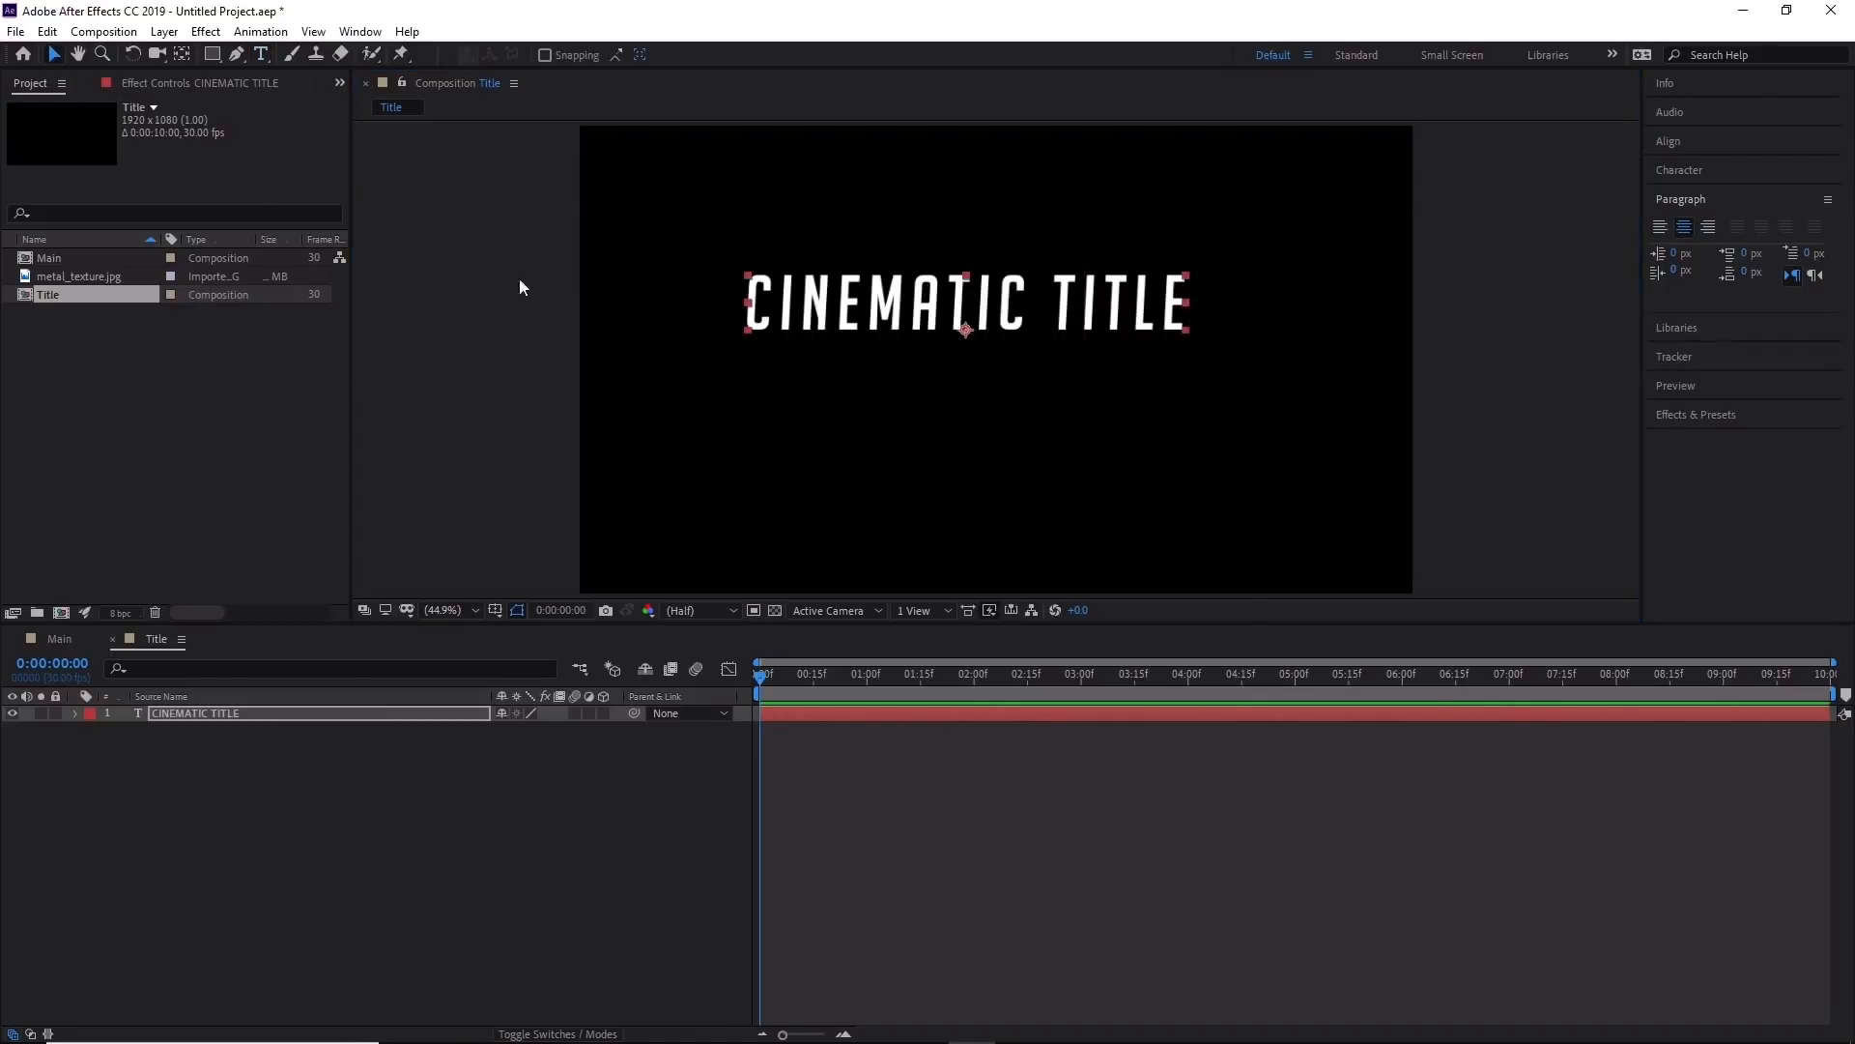
{"action": "left_click", "coordinate": [497, 611]}
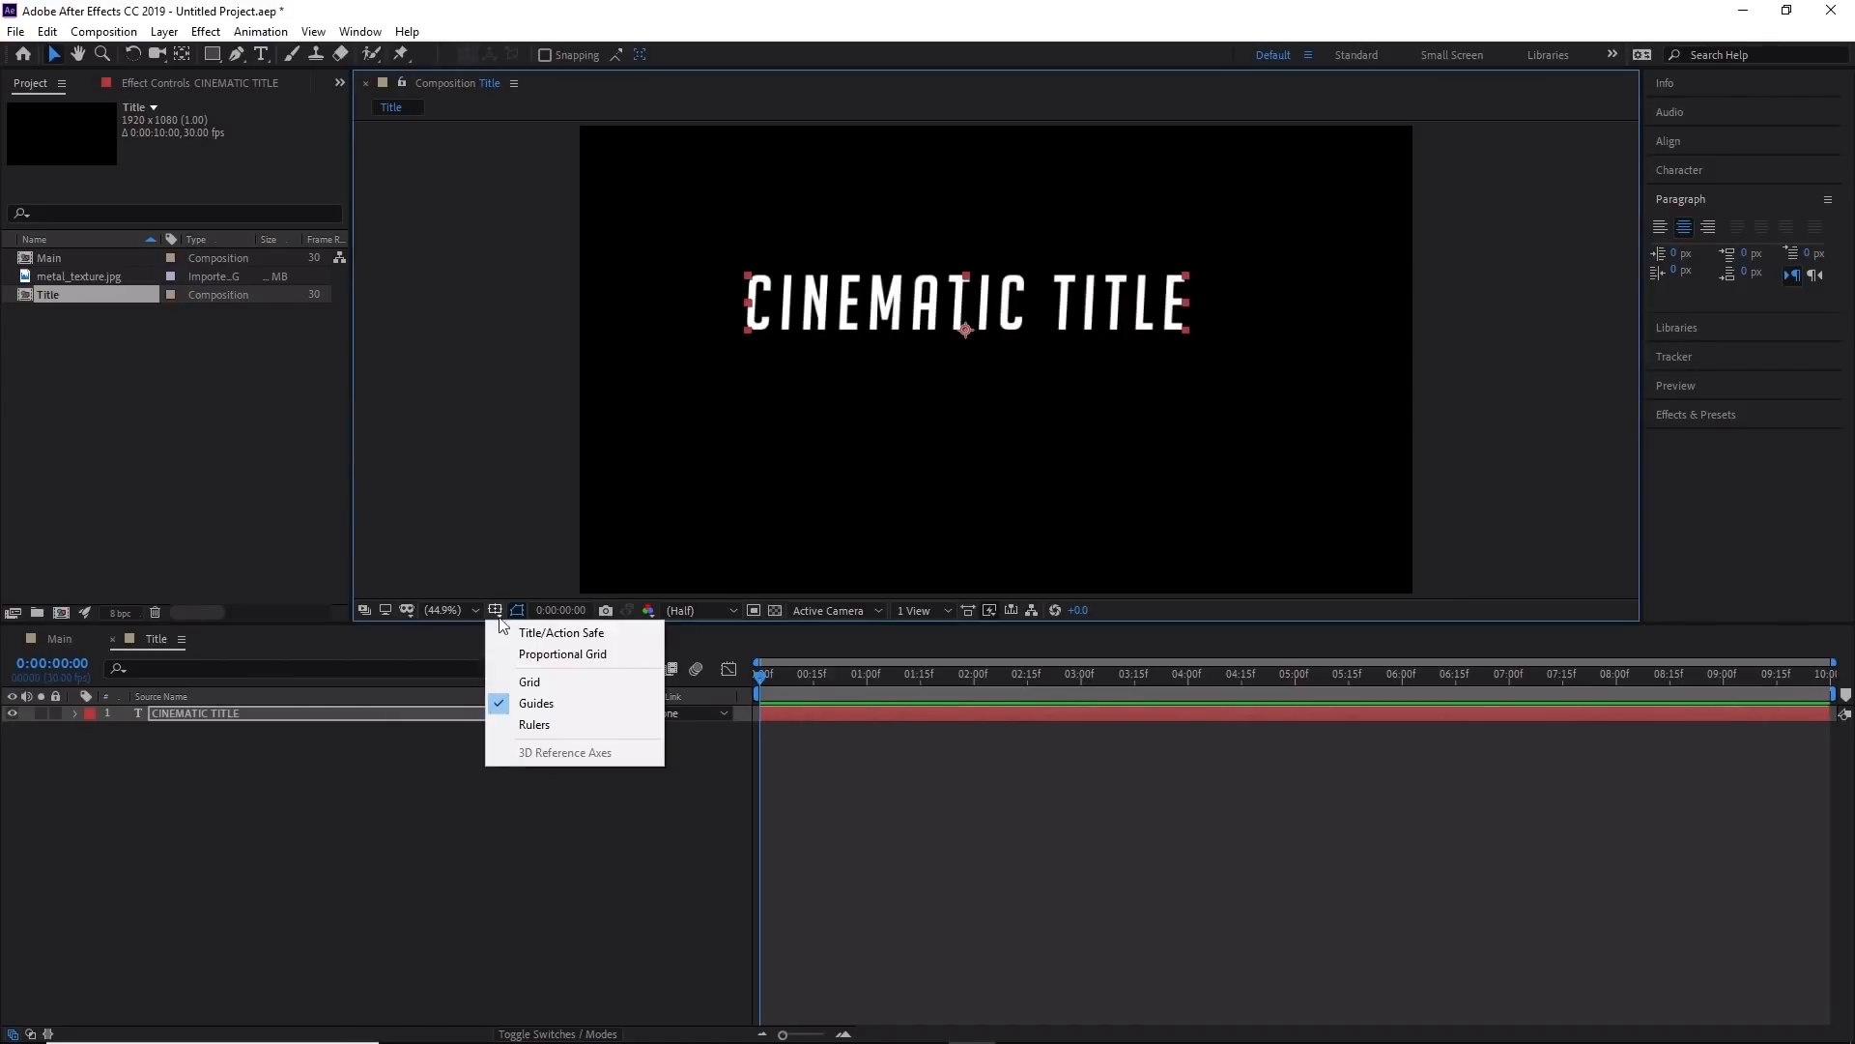
{"action": "left_click", "coordinate": [509, 633]}
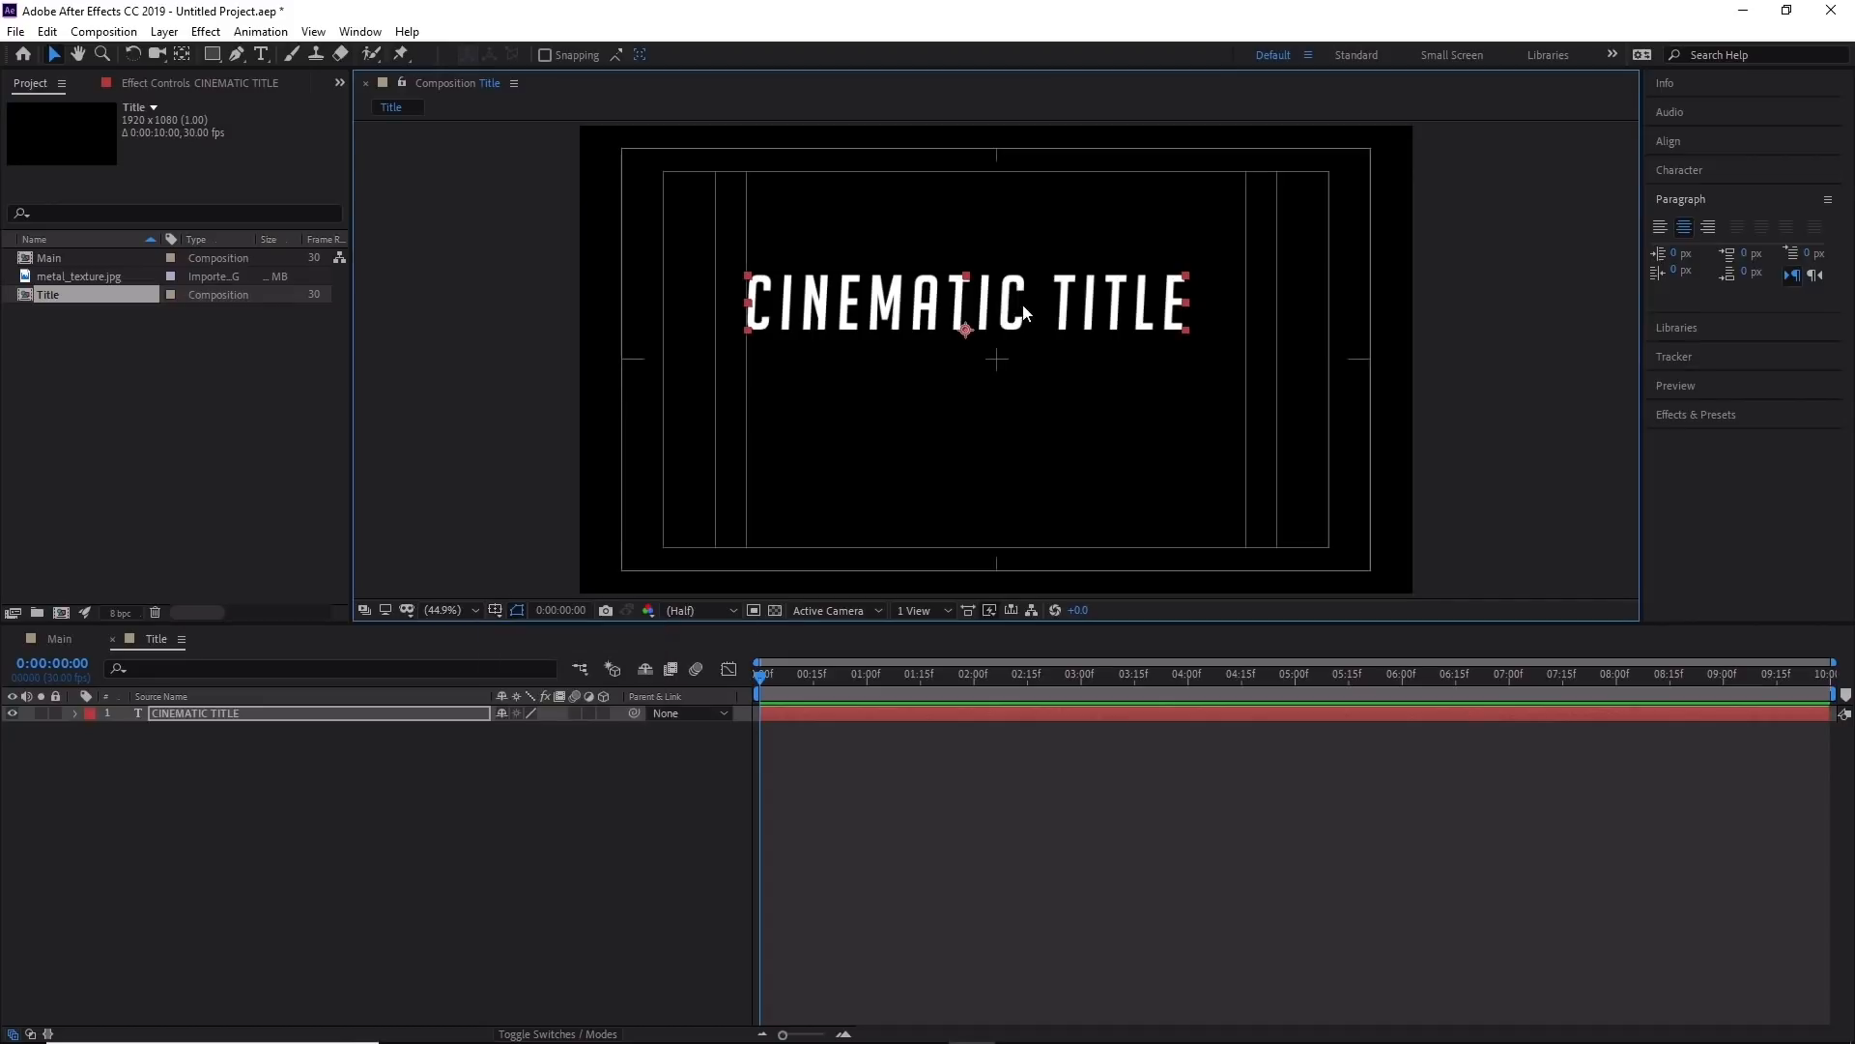
Center the CINEMATIC TITLE text horizontally just above the middle of the frame and turn off the Title/Action Safe guides.
{"action": "left_click_drag", "start_coordinate": [987, 287], "coordinate": [1014, 313]}
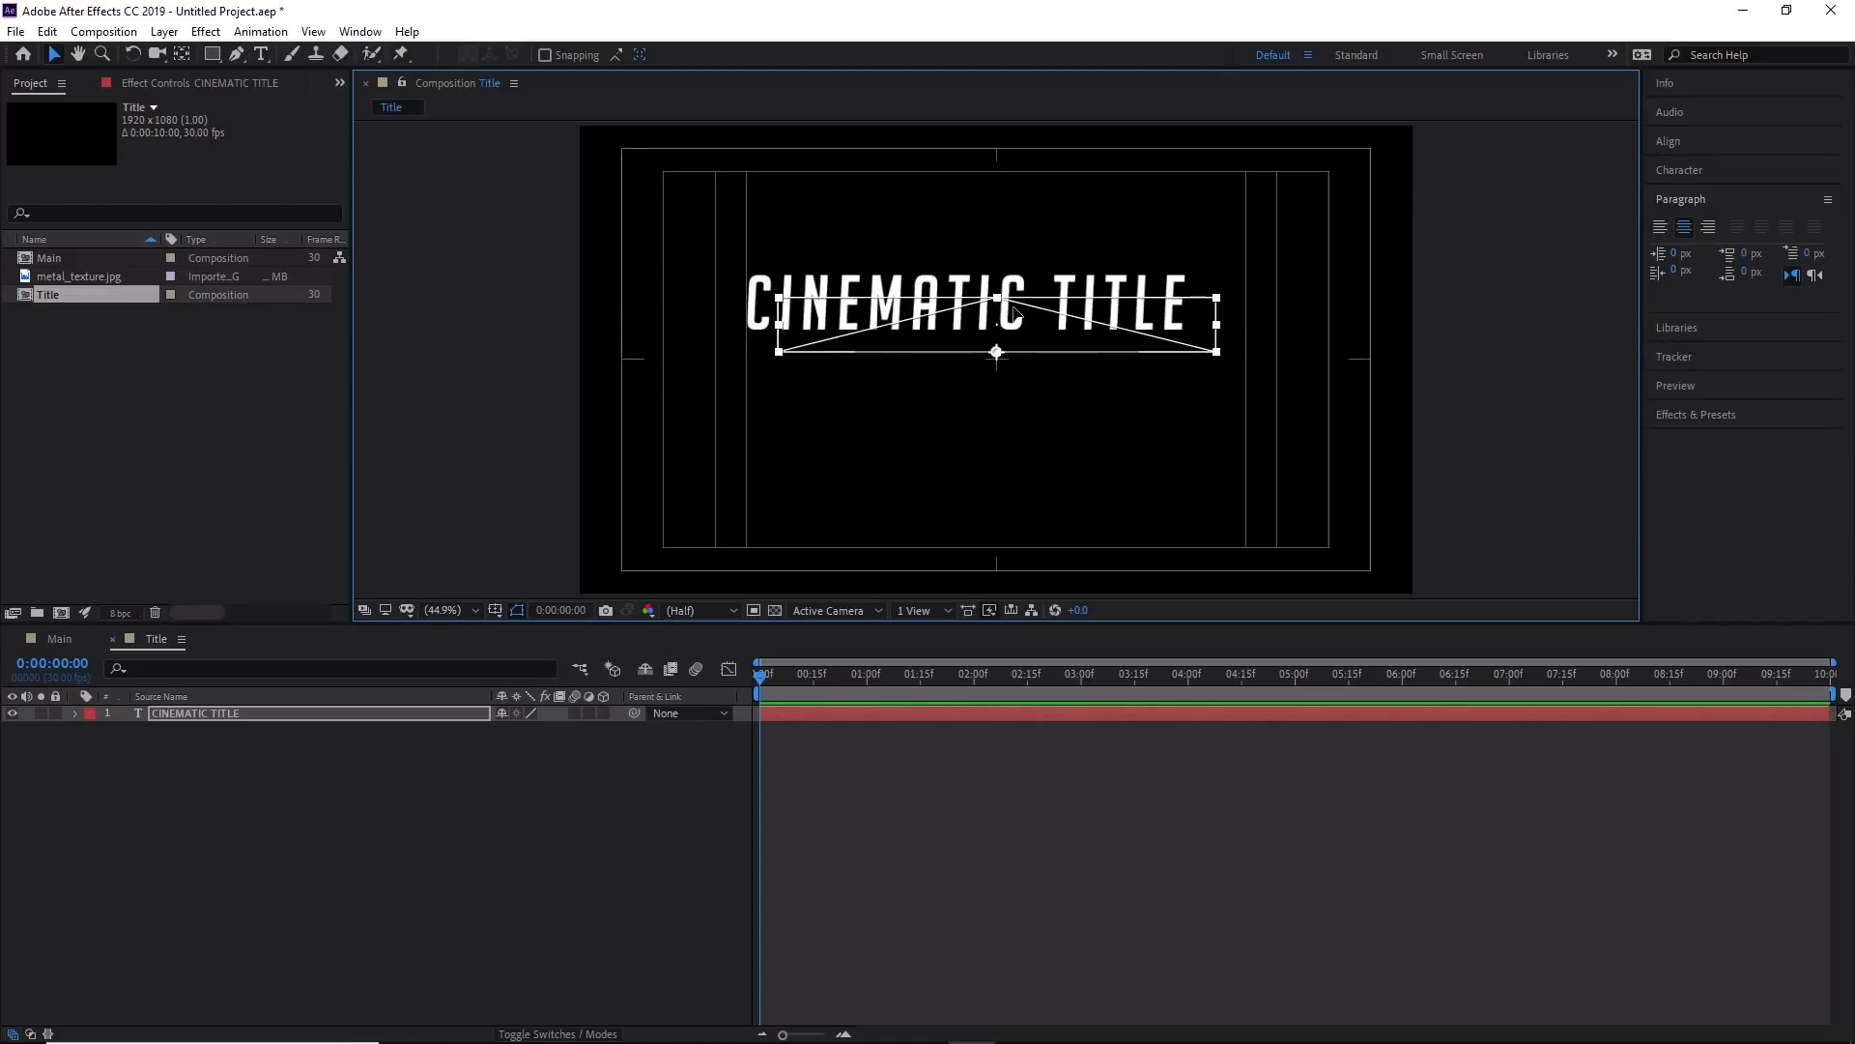
{"action": "key", "text": "Caps_Lock"}
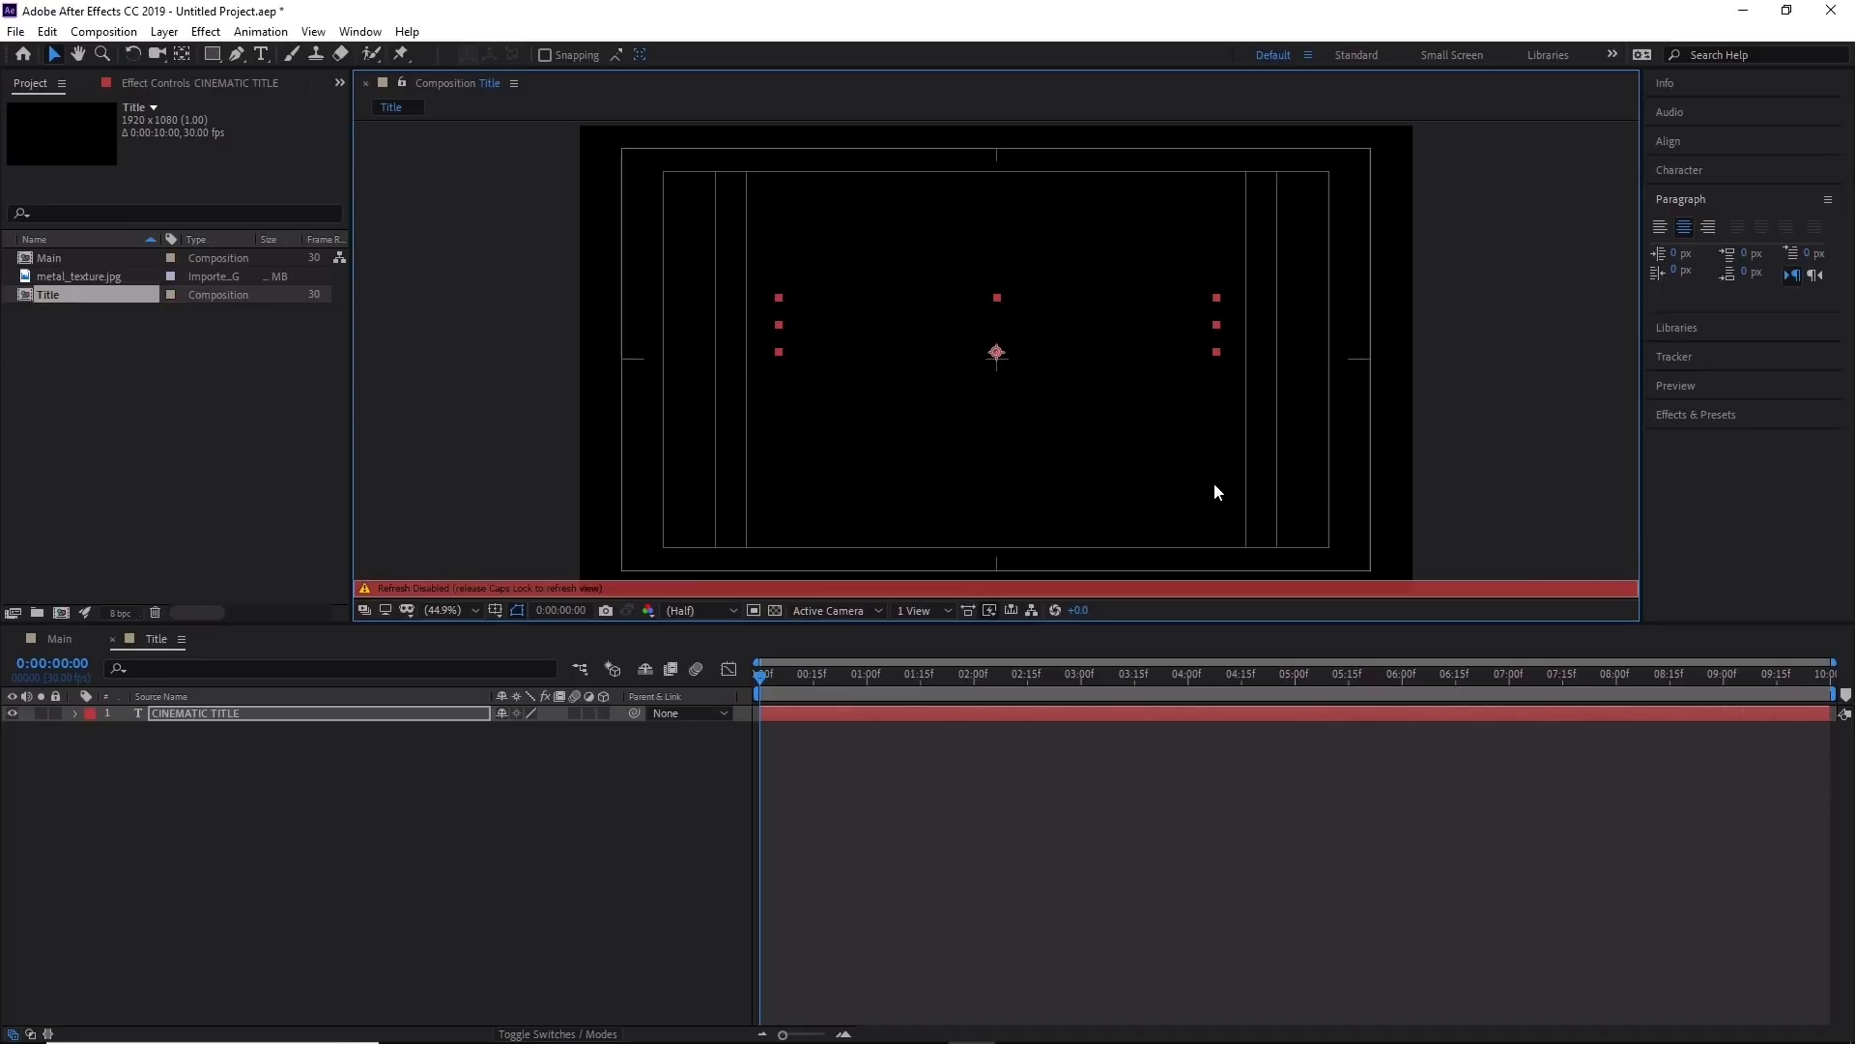
{"action": "key", "text": "Caps_Lock"}
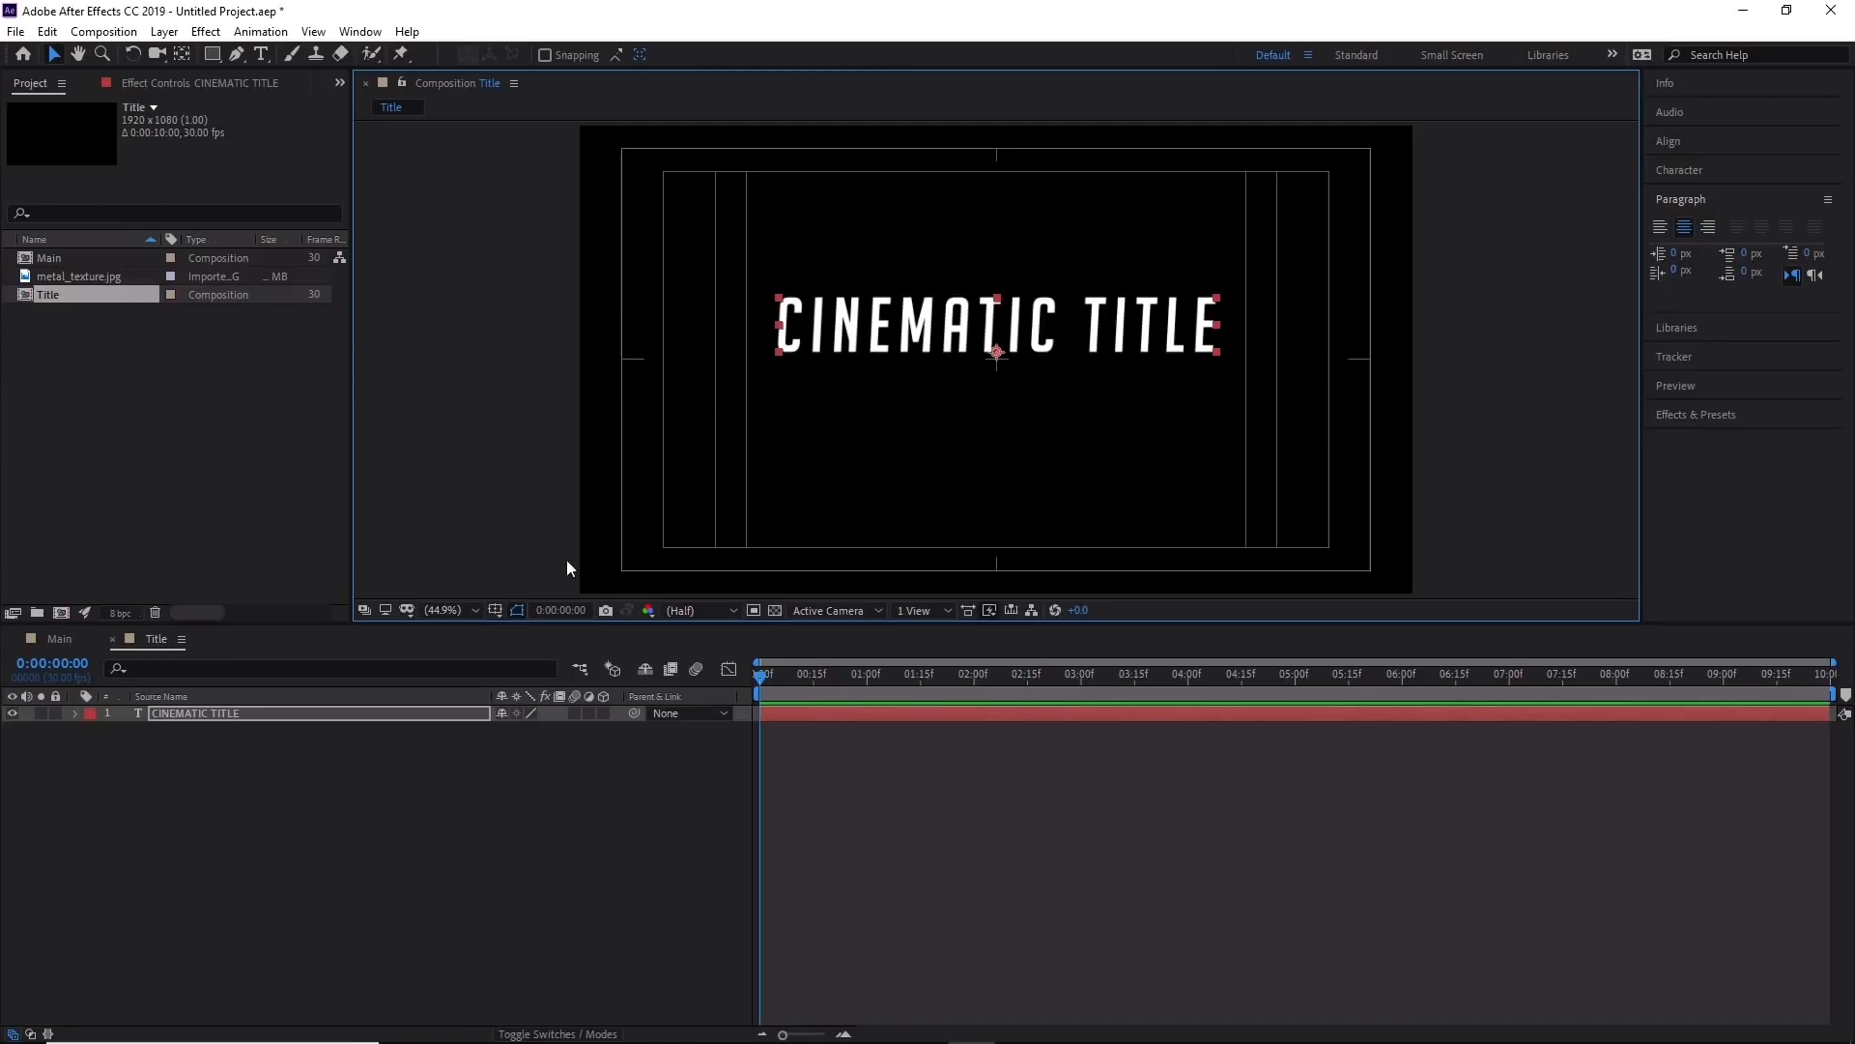
{"action": "left_click", "coordinate": [495, 608]}
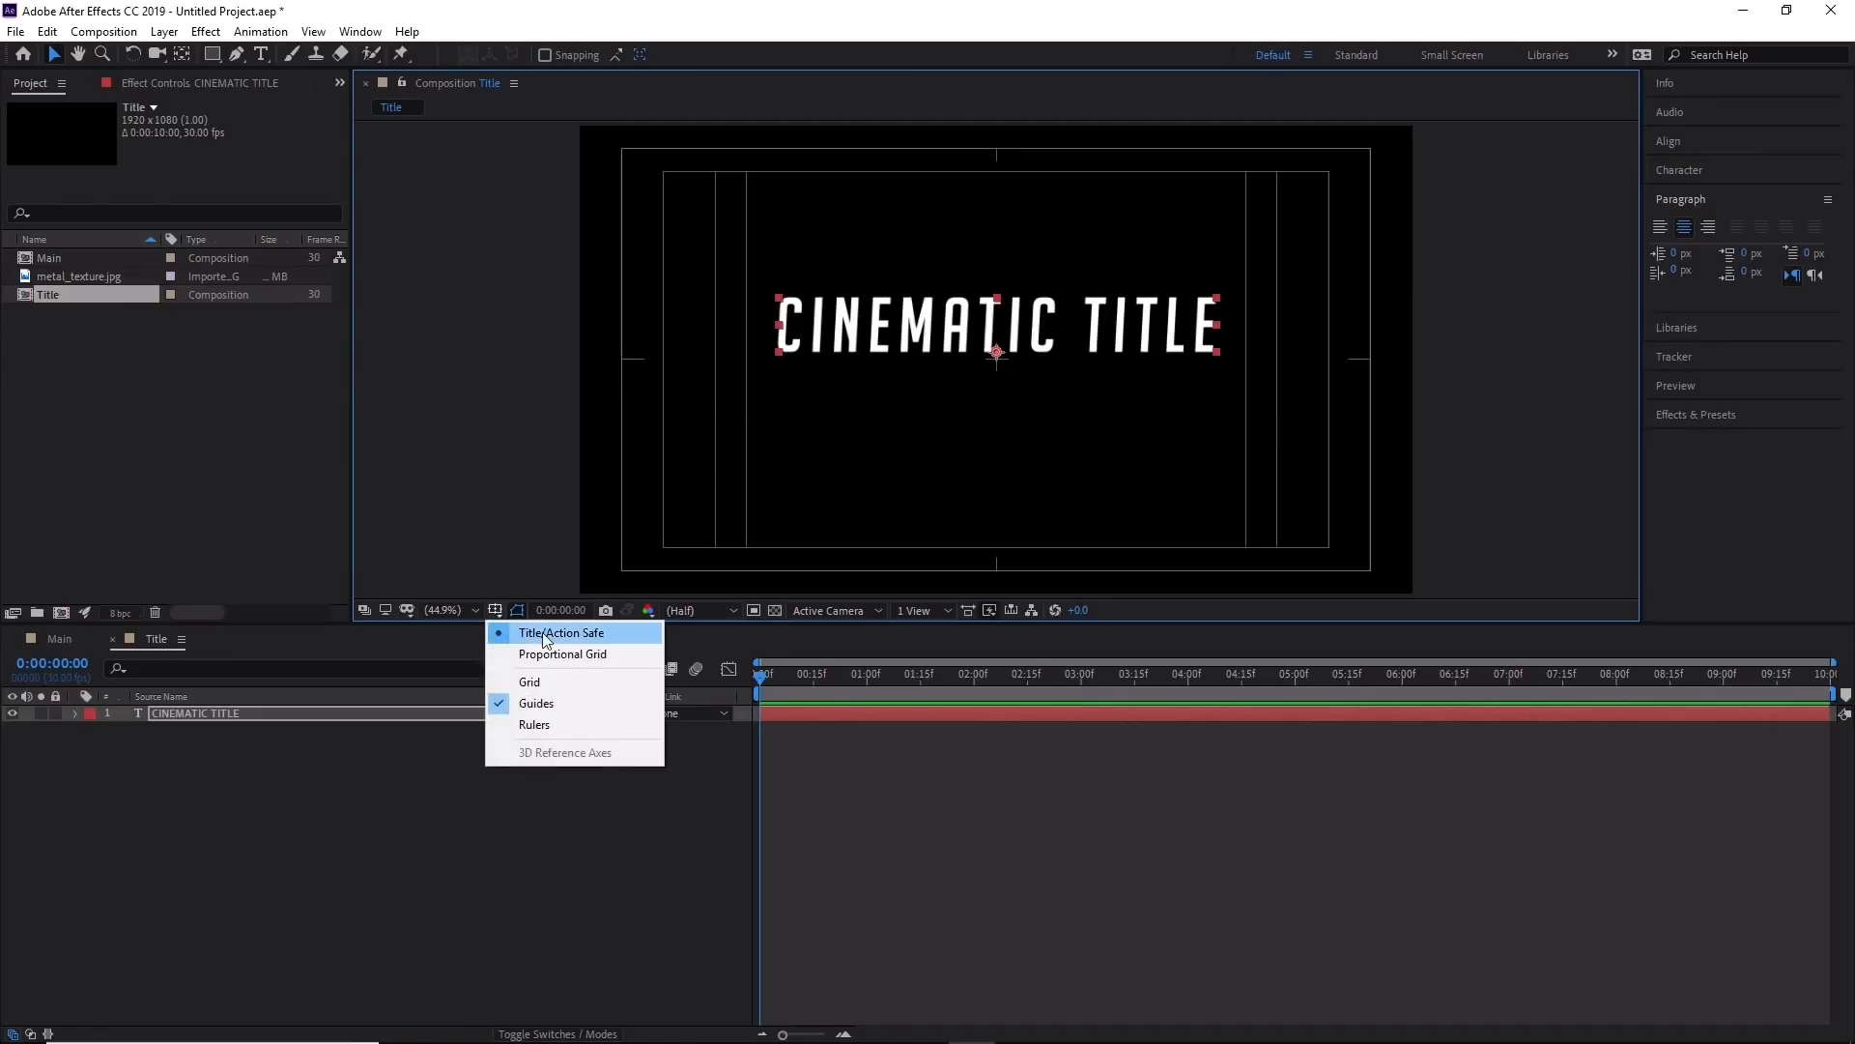
{"action": "left_click", "coordinate": [541, 634]}
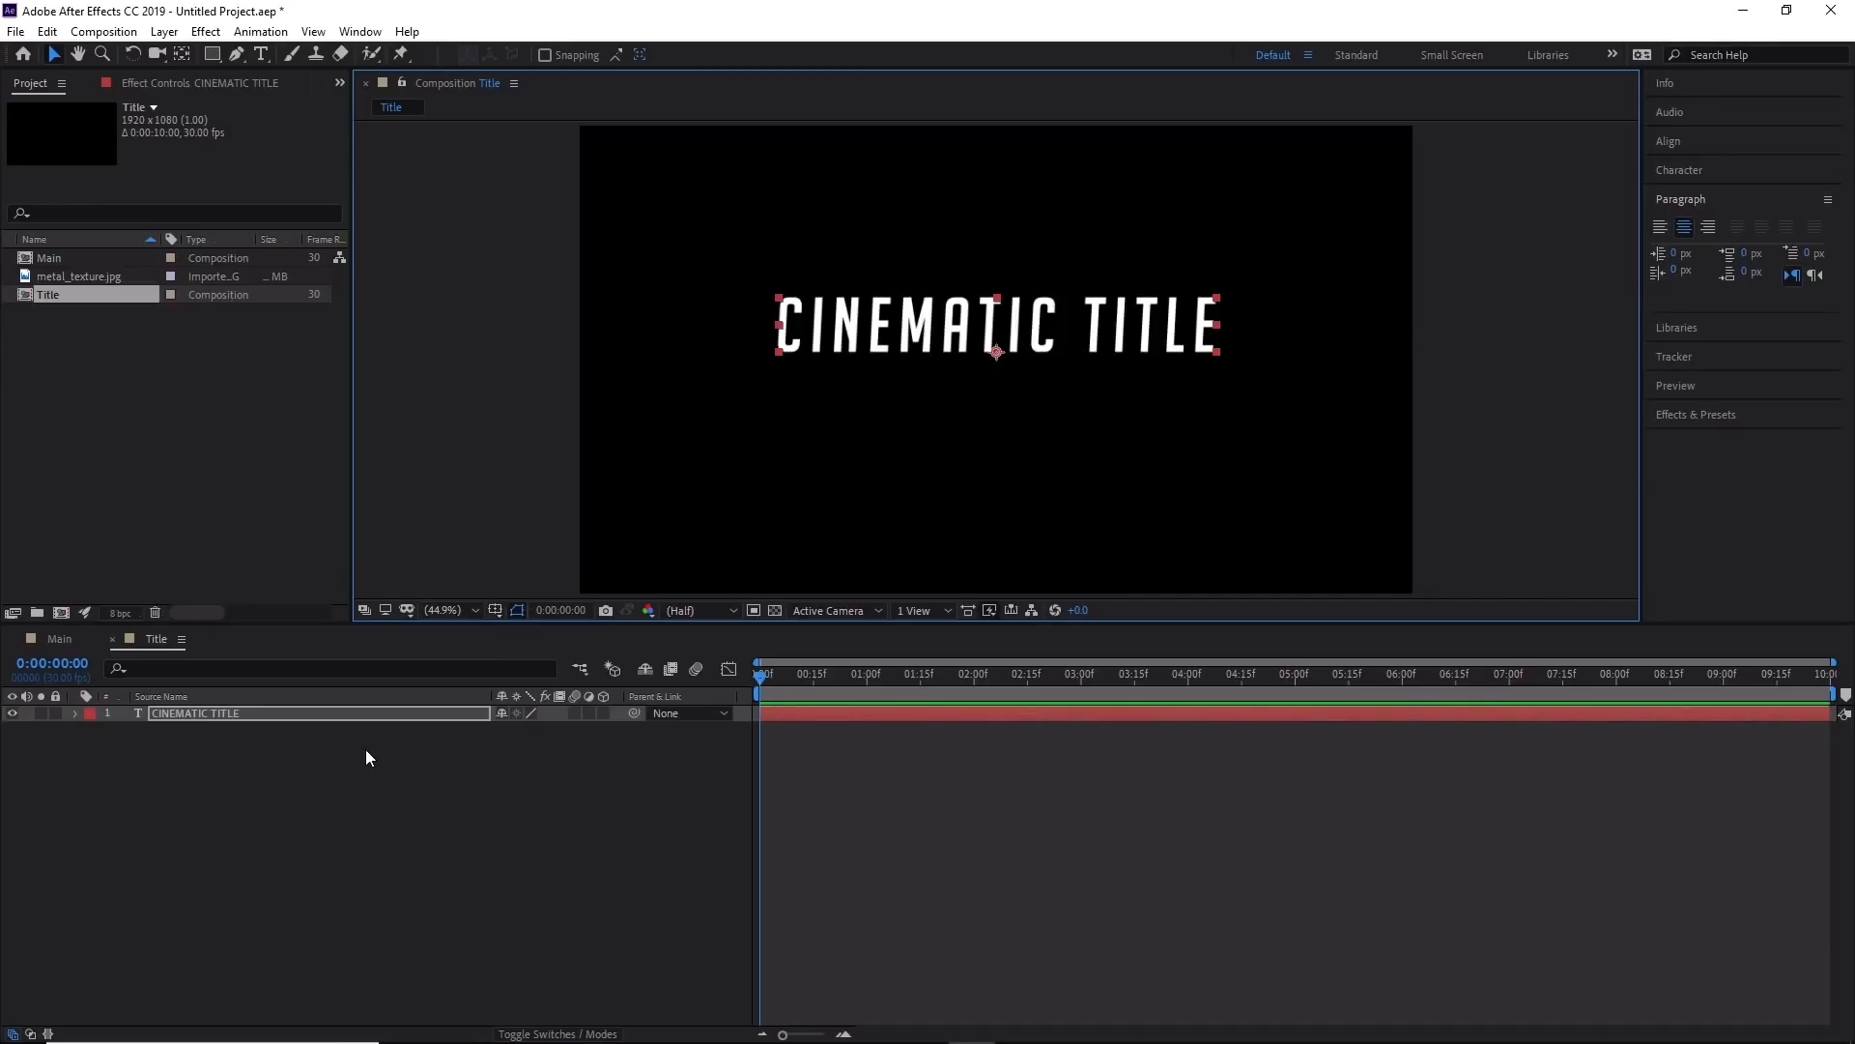
Add a Tracking animator to the title layer and start keyframing Tracking Type and Tracking Amount at 0:00:00:00.
{"action": "left_click", "coordinate": [75, 713]}
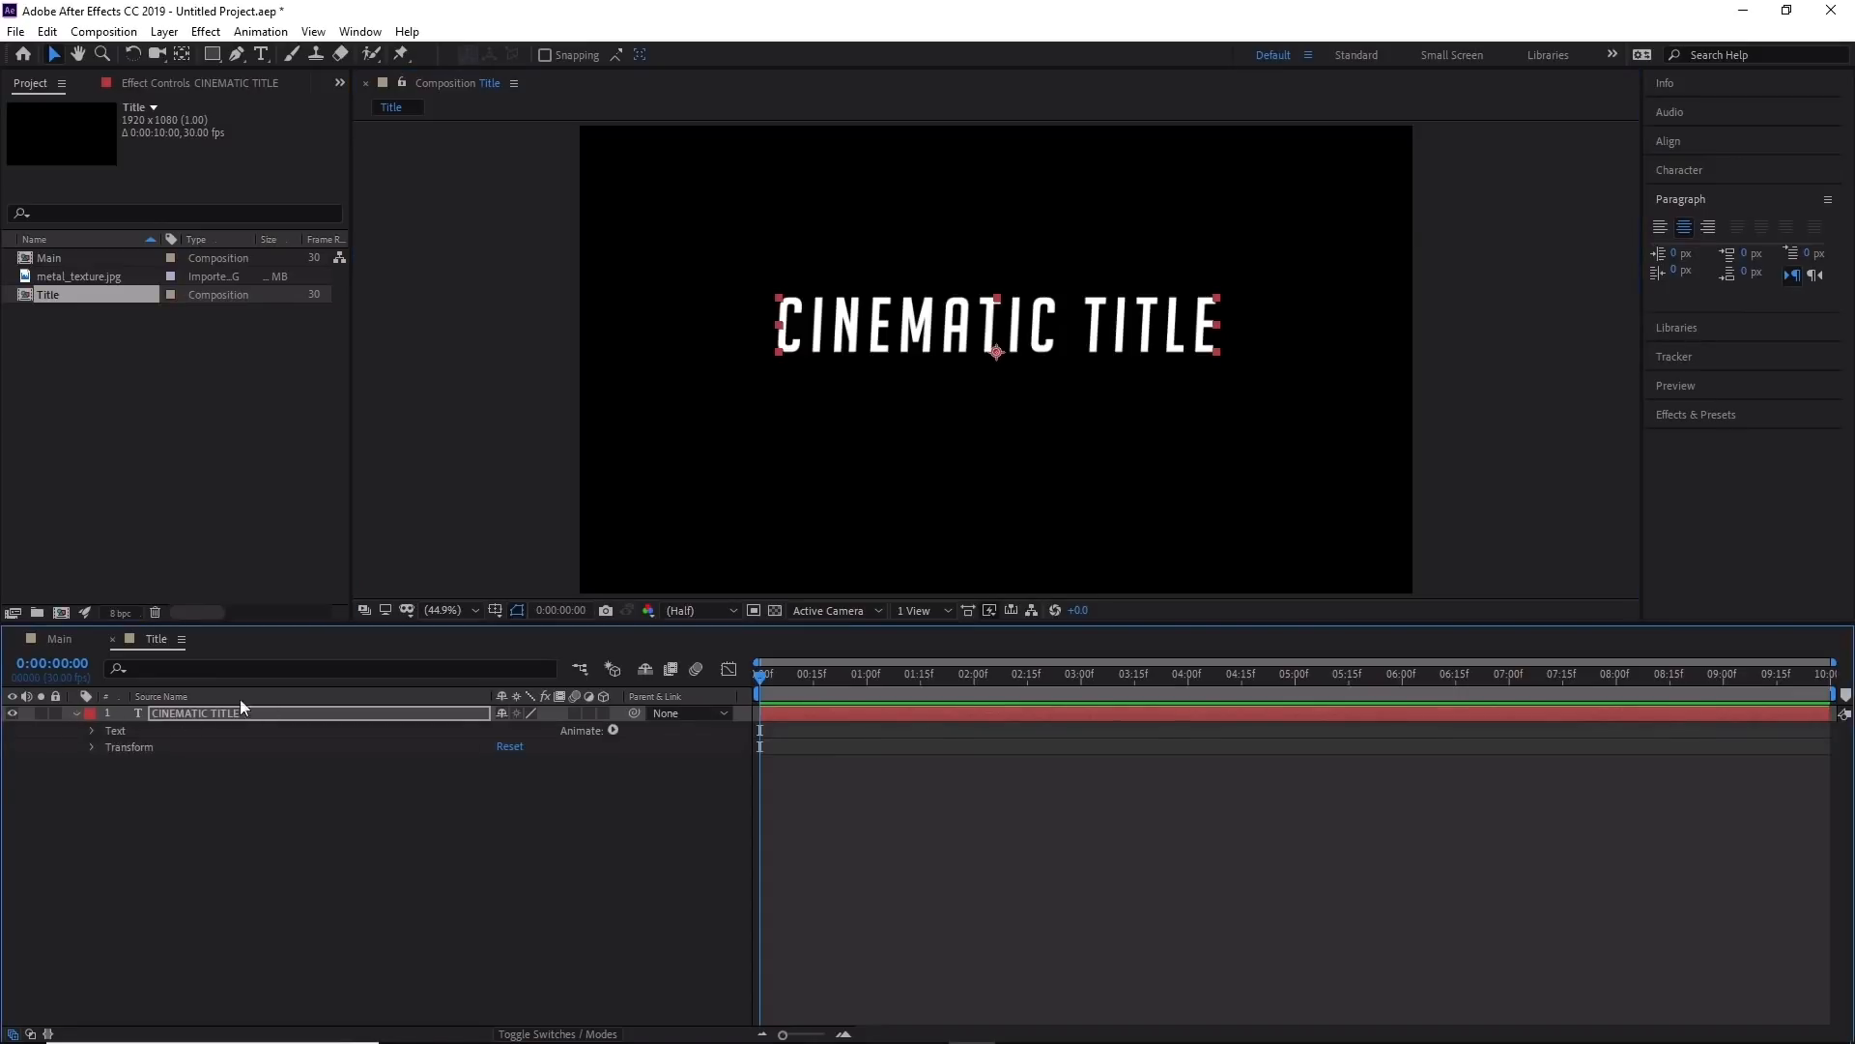
{"action": "left_click", "coordinate": [612, 731]}
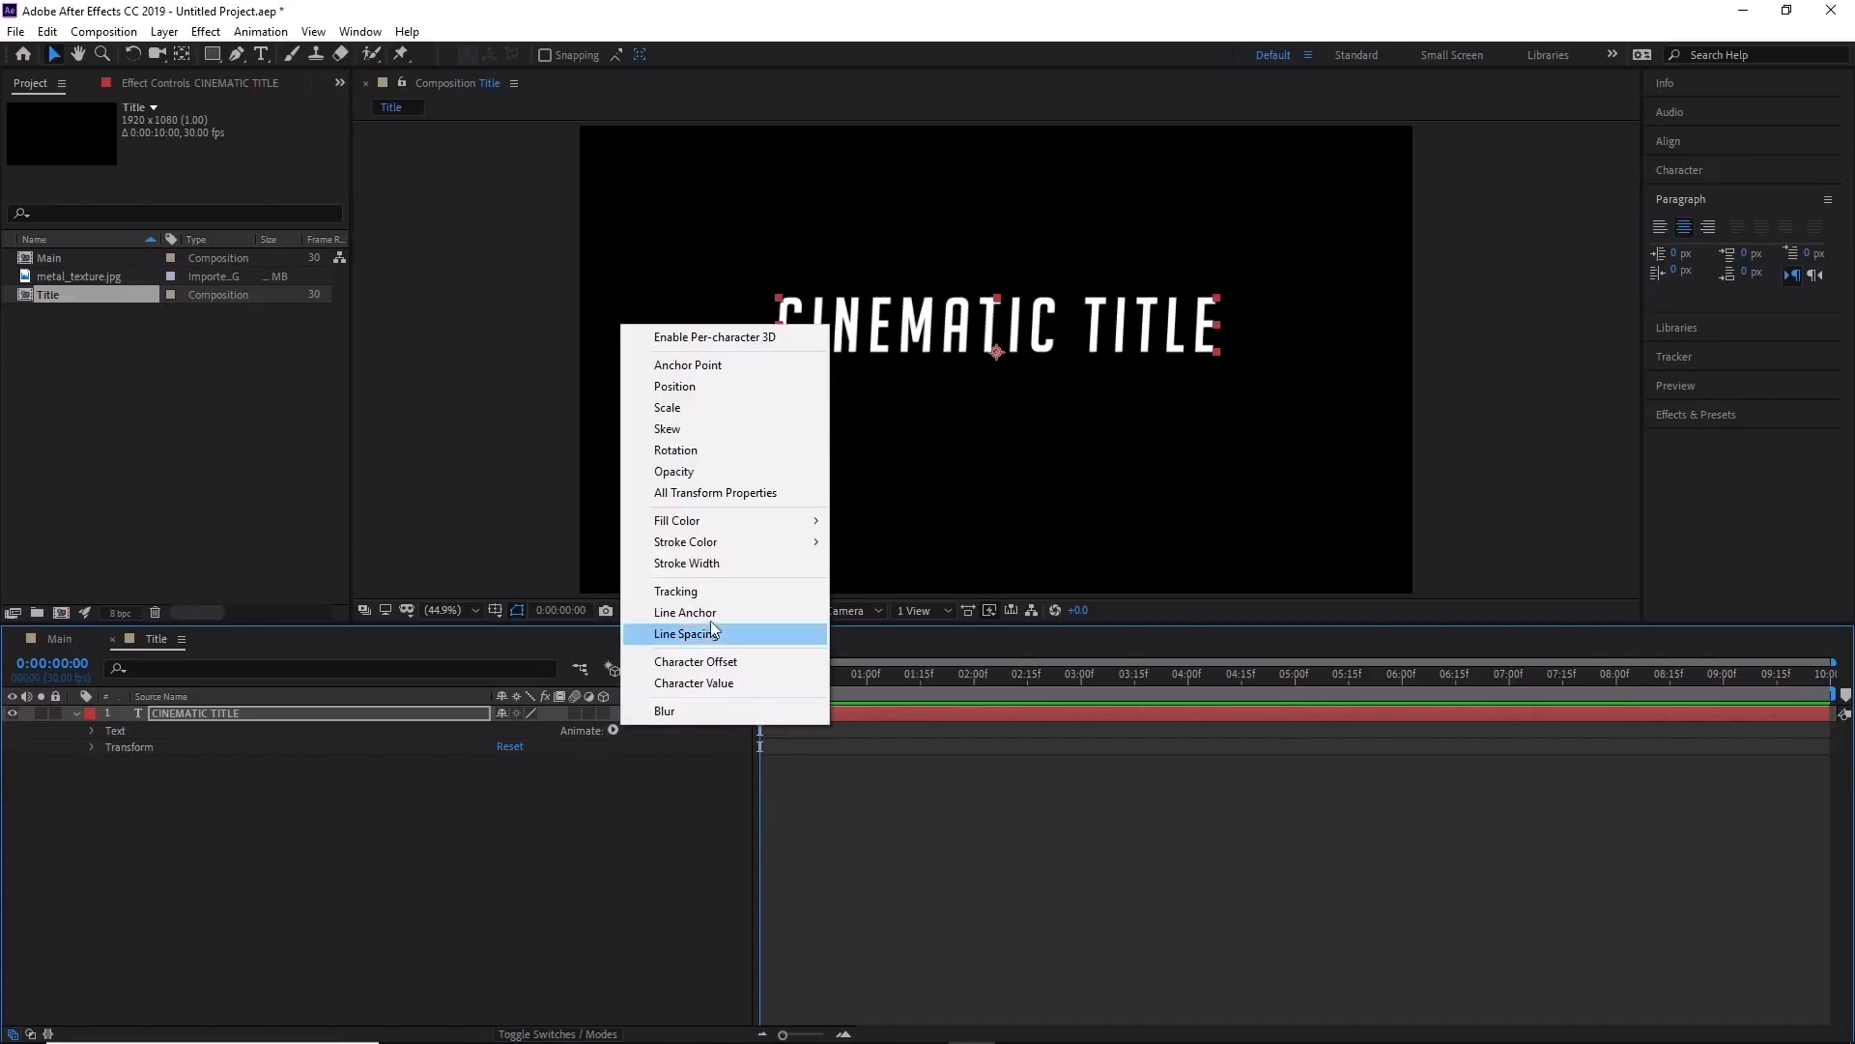
{"action": "left_click", "coordinate": [727, 595]}
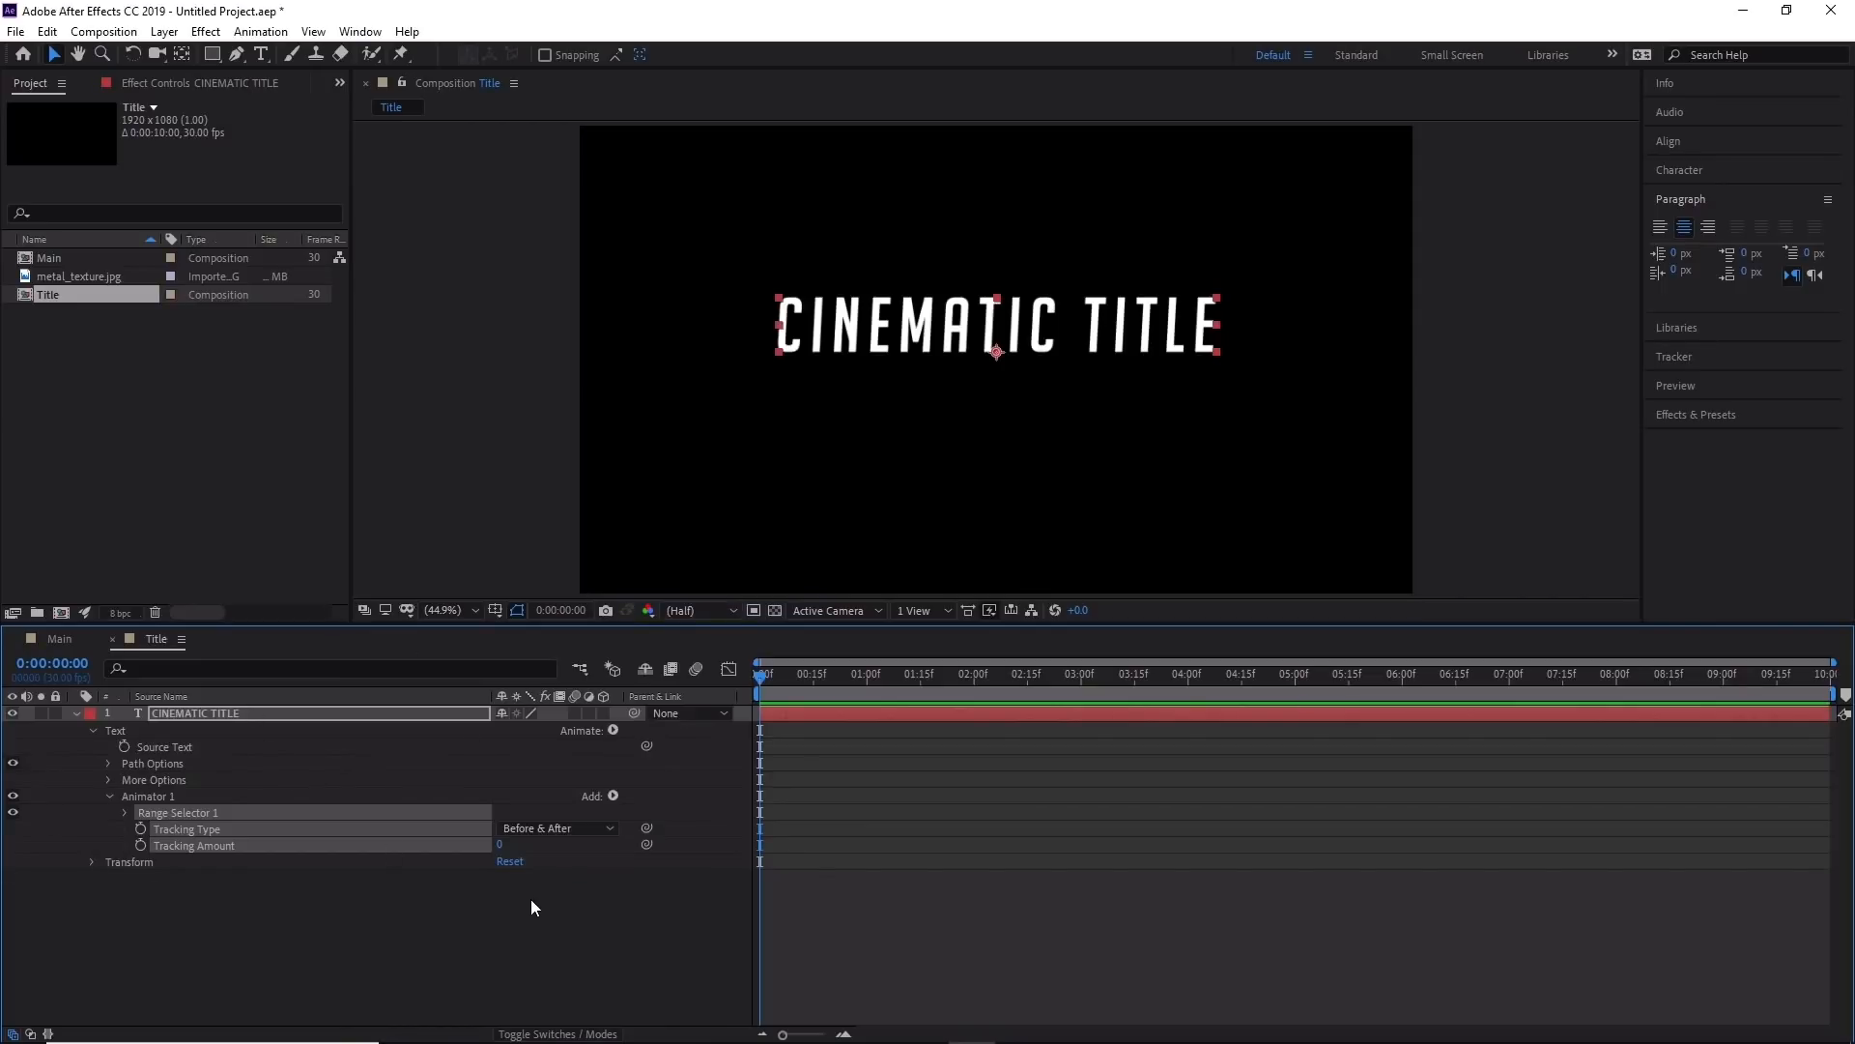
{"action": "left_click_drag", "start_coordinate": [764, 684], "coordinate": [259, 669]}
{"action": "left_click", "coordinate": [140, 830]}
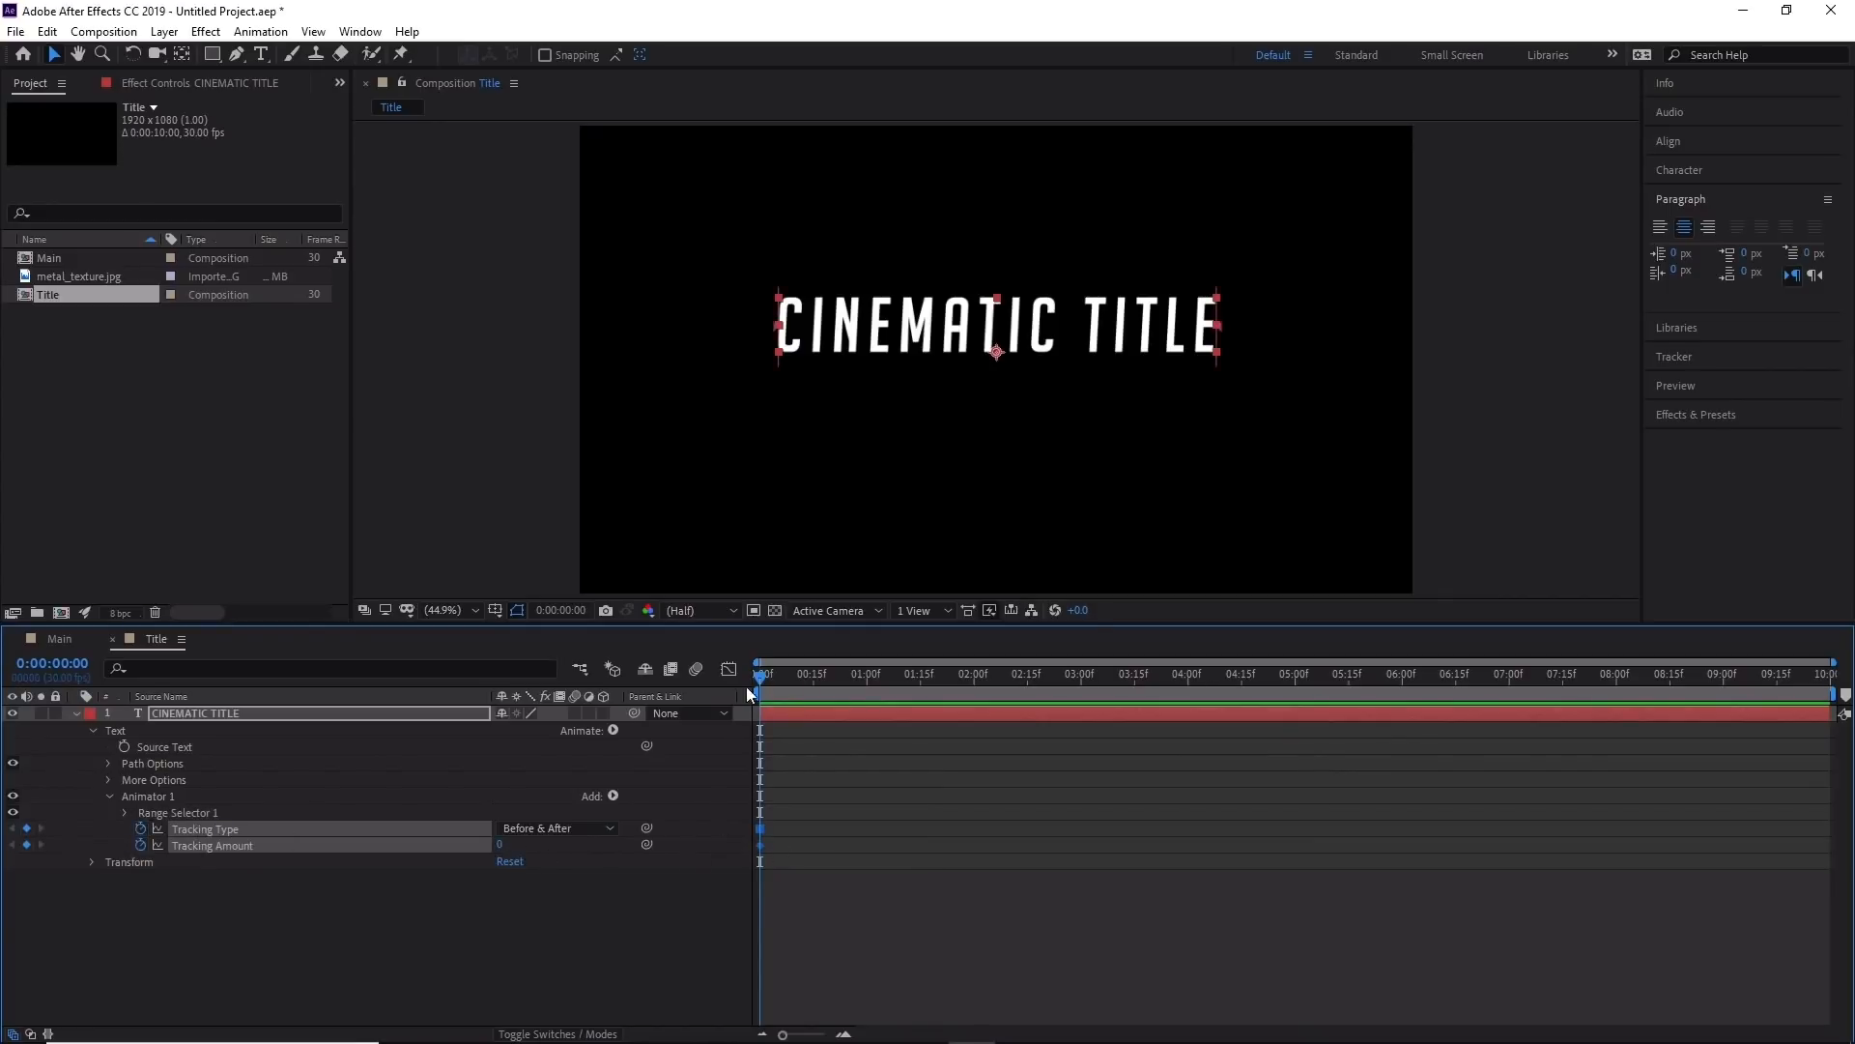
Keyframe the Tracking Amount at 10 at 0:00:04:00 and scrub through the animation back to the first frame.
{"action": "left_click_drag", "start_coordinate": [761, 677], "coordinate": [1187, 679]}
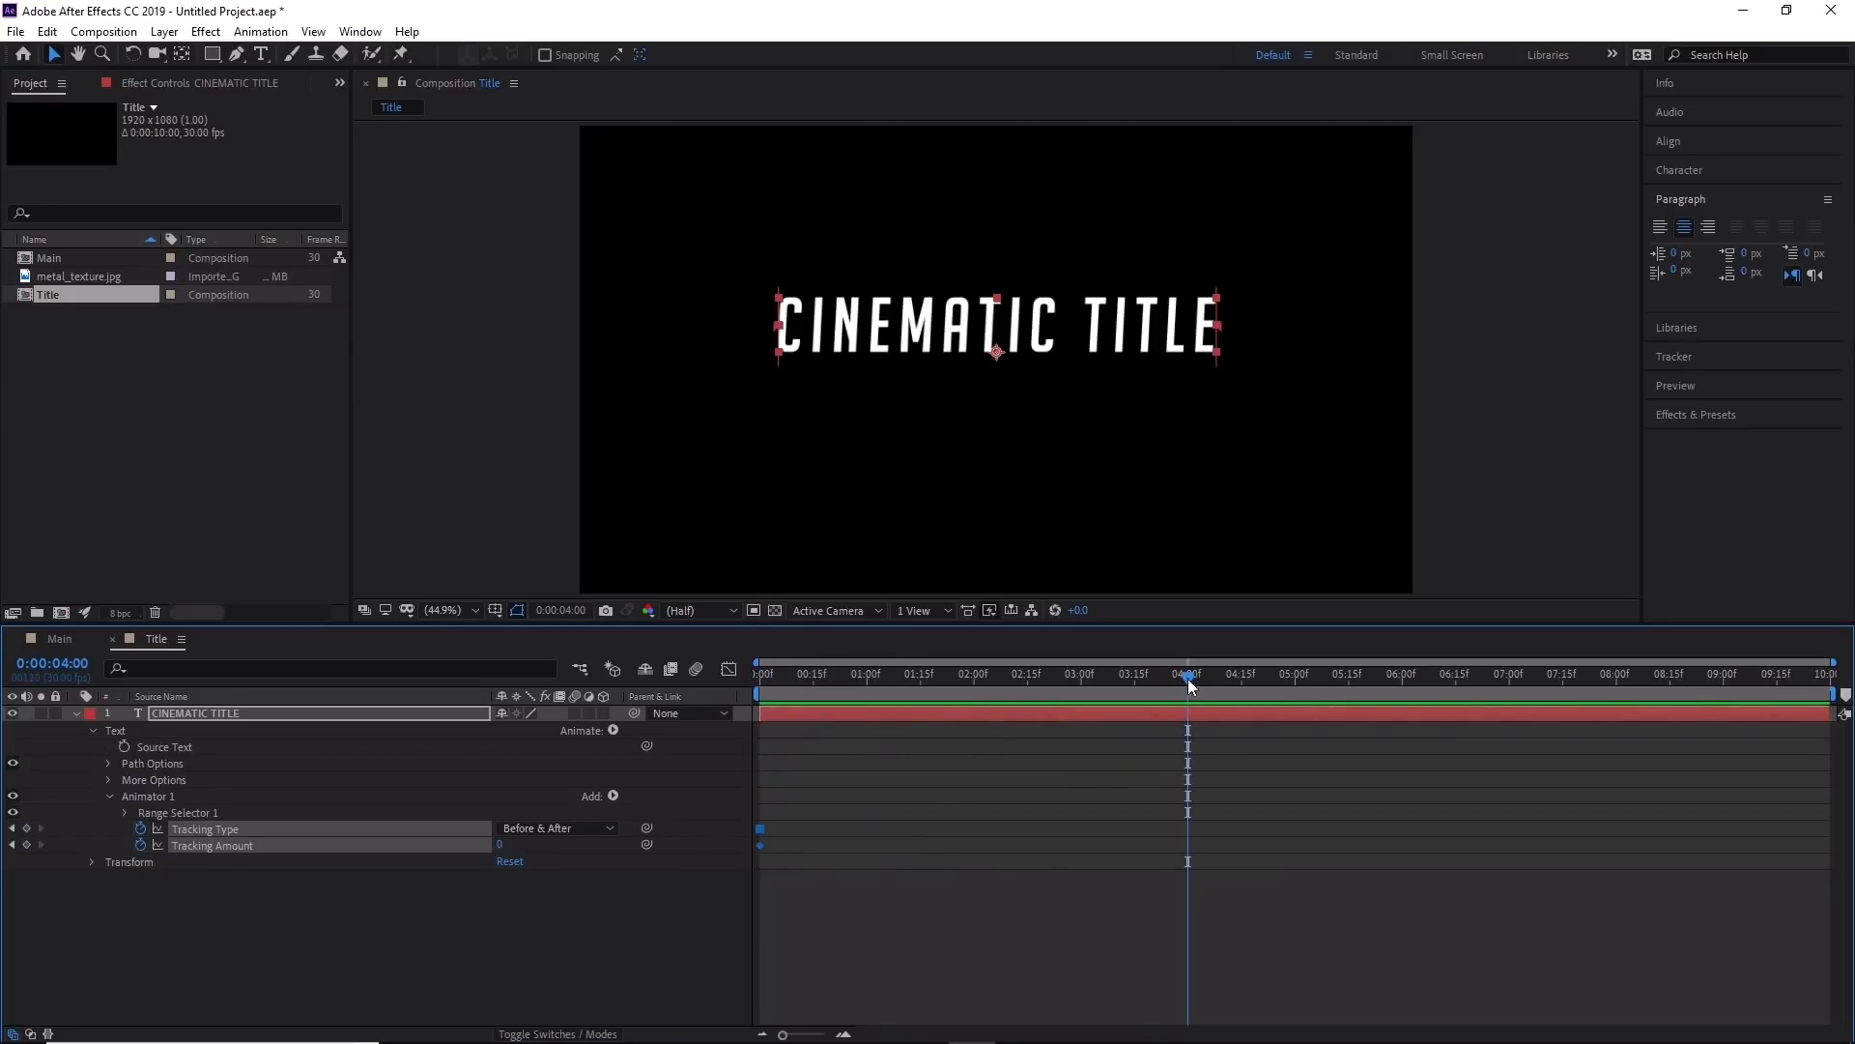
{"action": "left_click", "coordinate": [501, 846]}
{"action": "type", "text": "10"}
{"action": "key", "text": "Return"}
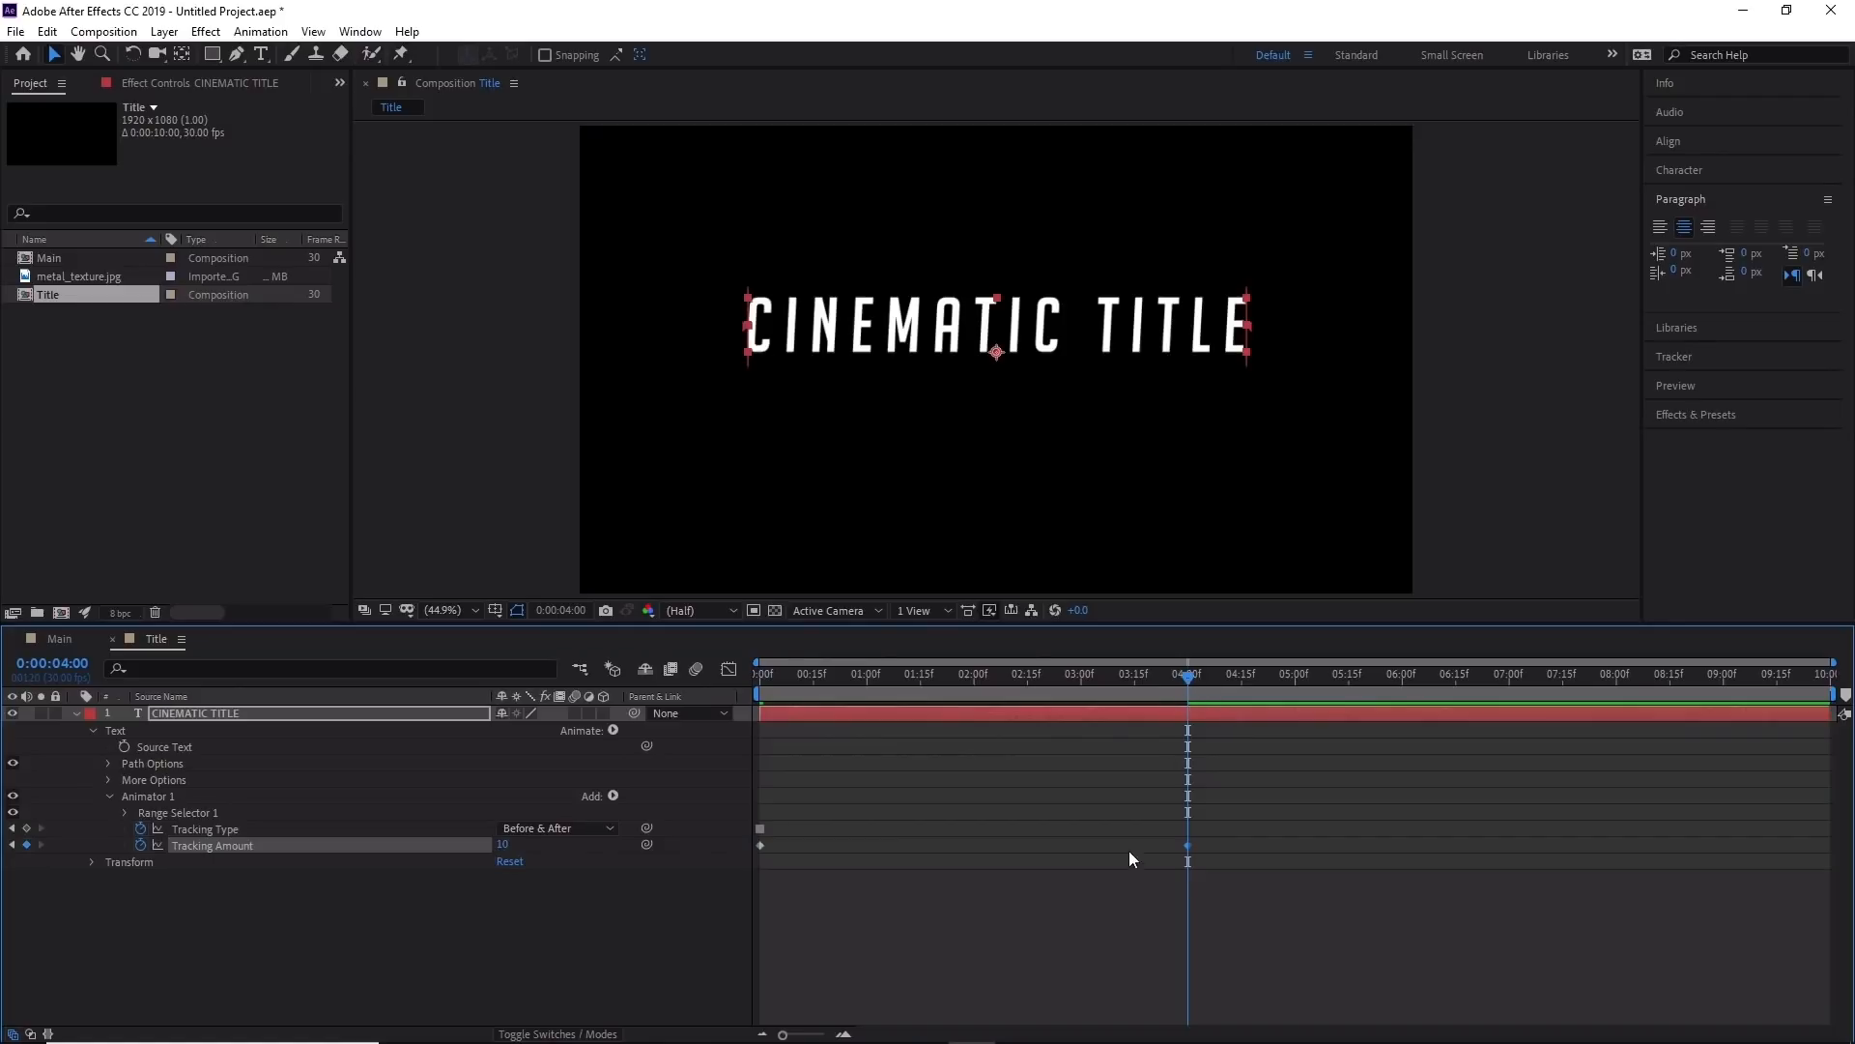
{"action": "left_click_drag", "start_coordinate": [1191, 674], "coordinate": [641, 694]}
{"action": "left_click_drag", "start_coordinate": [1245, 689], "coordinate": [444, 653]}
{"action": "left_click_drag", "start_coordinate": [761, 674], "coordinate": [480, 644]}
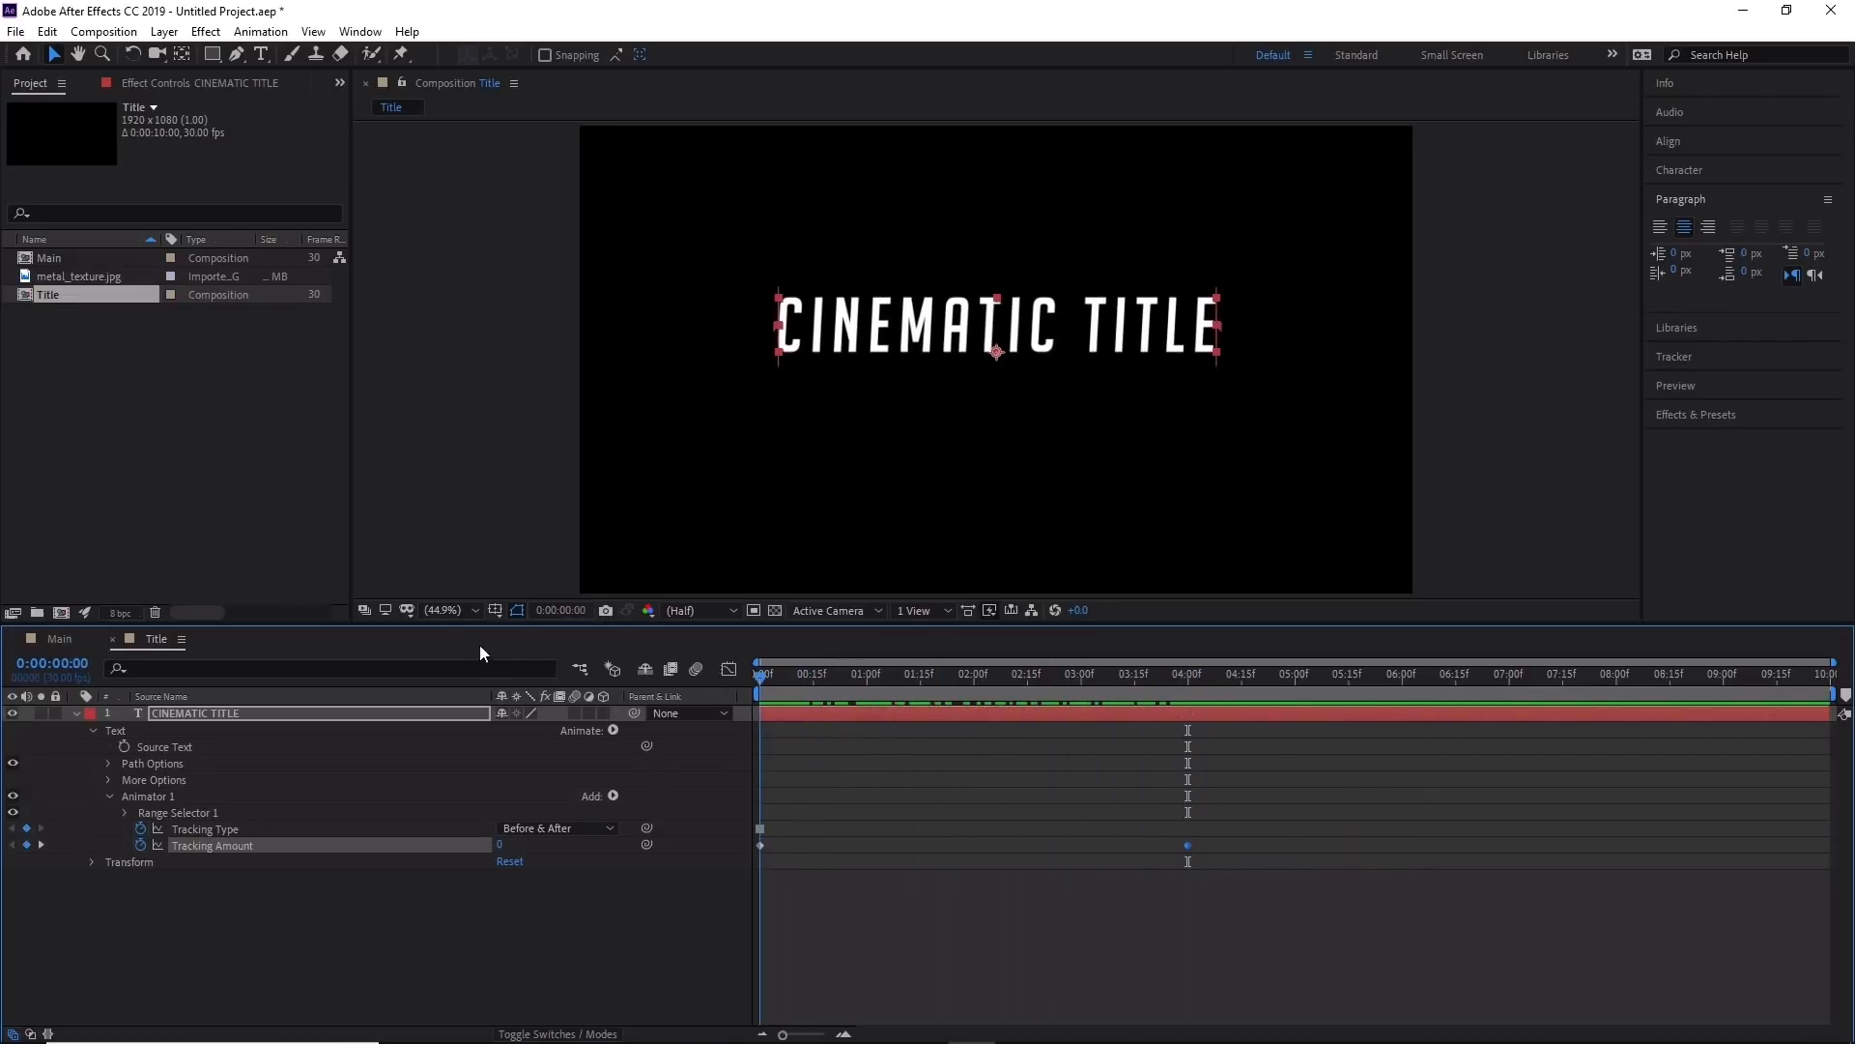
Apply Easy Ease to all of the title's tracking keyframes and preview the motion.
{"action": "left_click_drag", "start_coordinate": [1274, 836], "coordinate": [746, 854]}
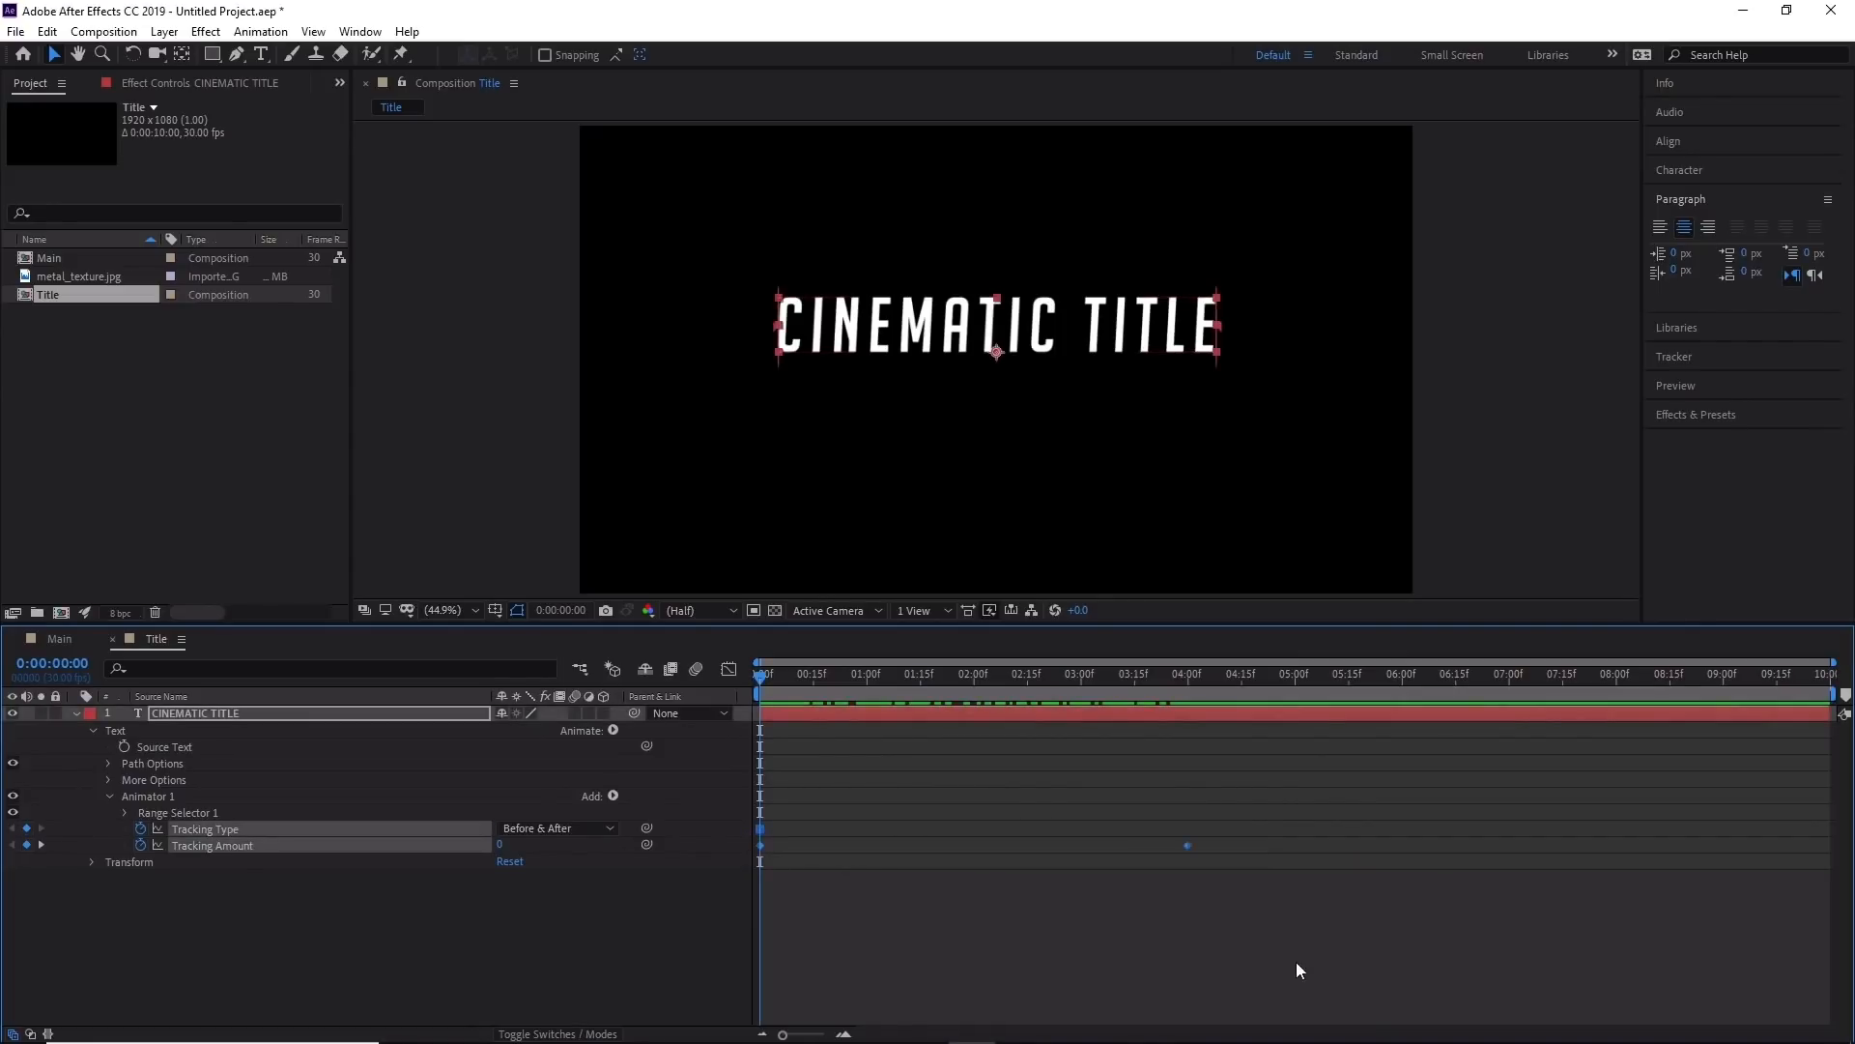
{"action": "right_click", "coordinate": [1189, 846]}
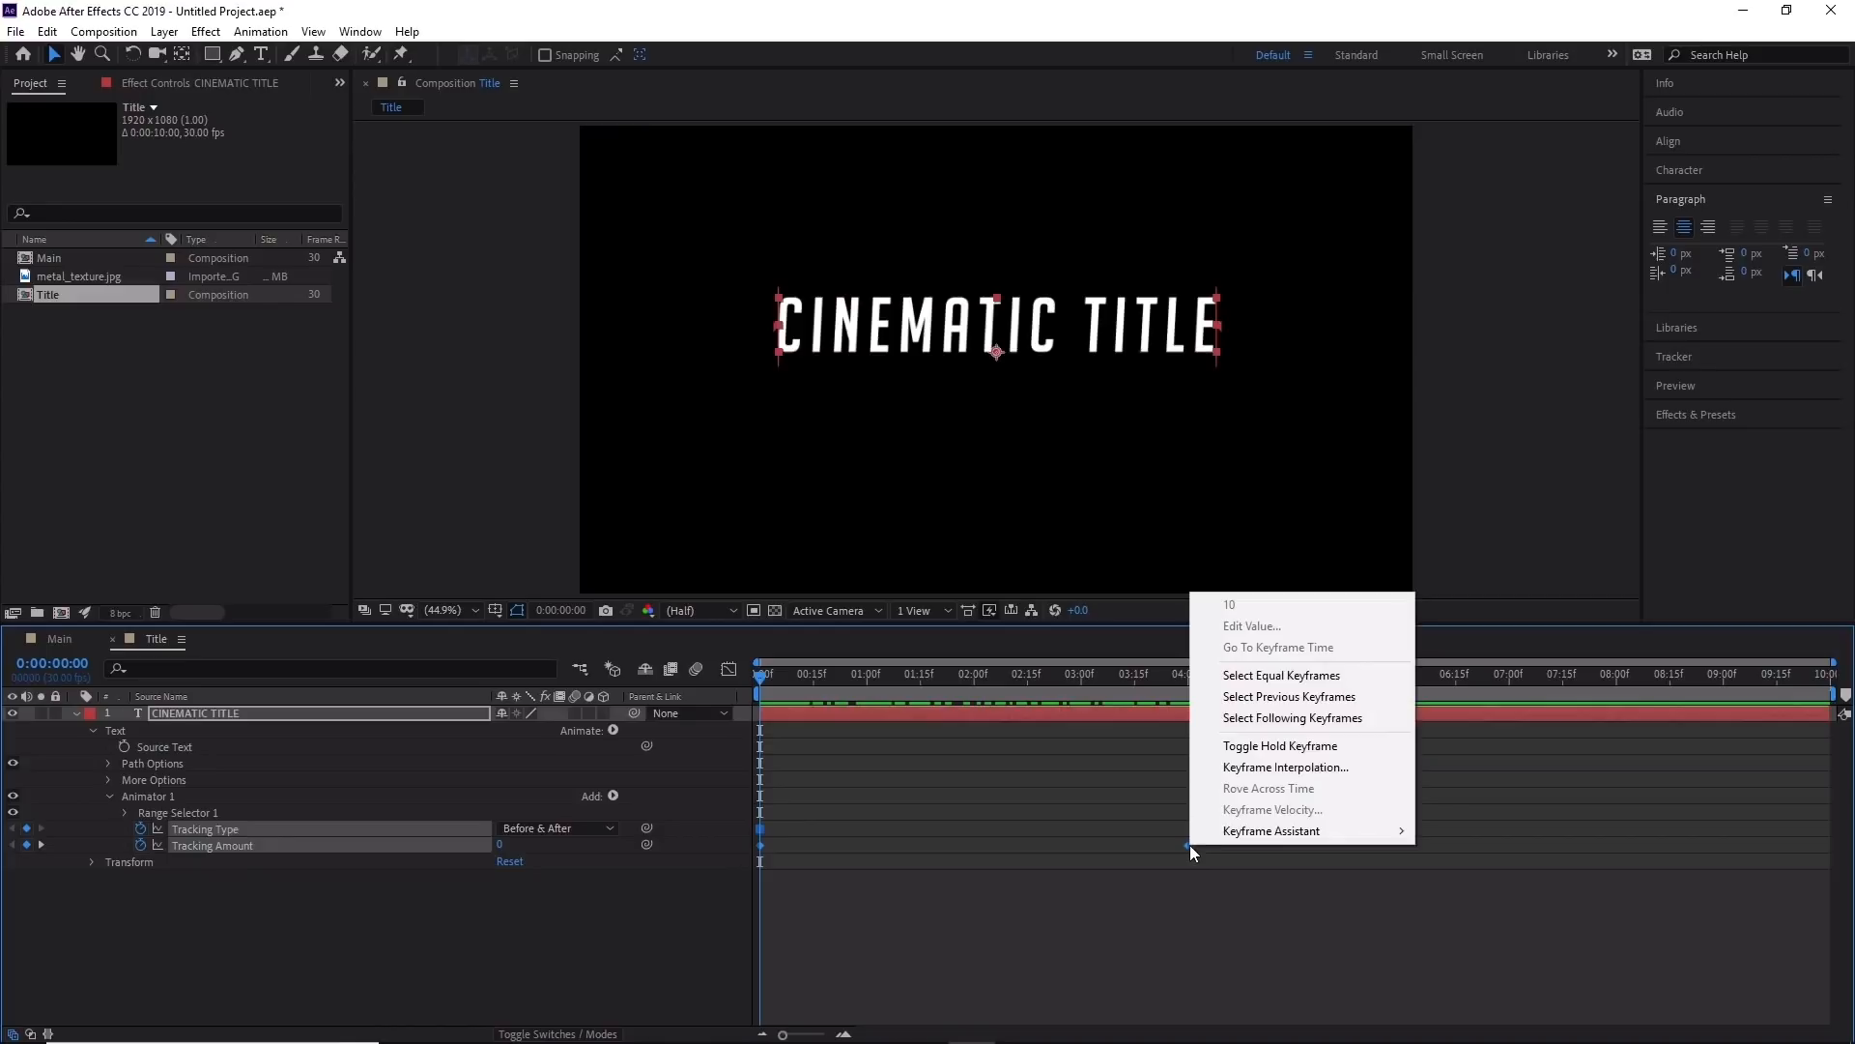
{"action": "mouse_move", "coordinate": [1255, 839]}
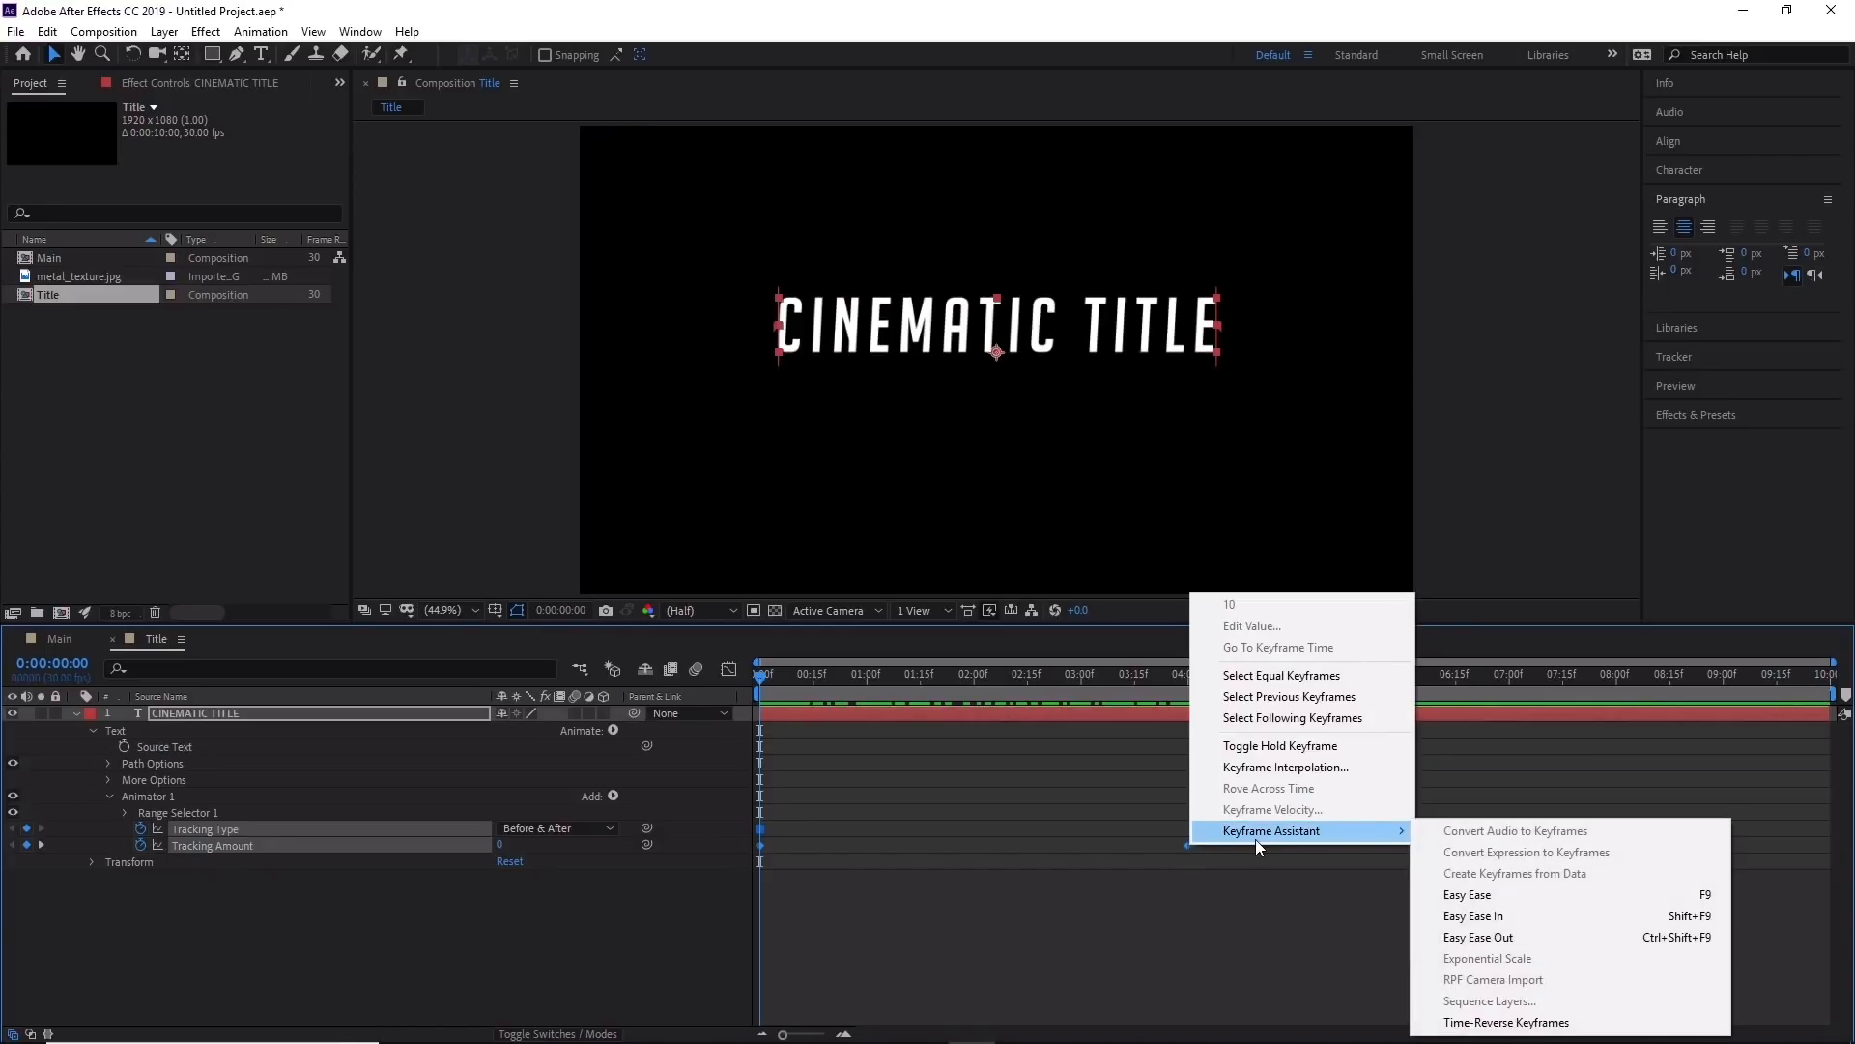
{"action": "left_click", "coordinate": [1550, 895]}
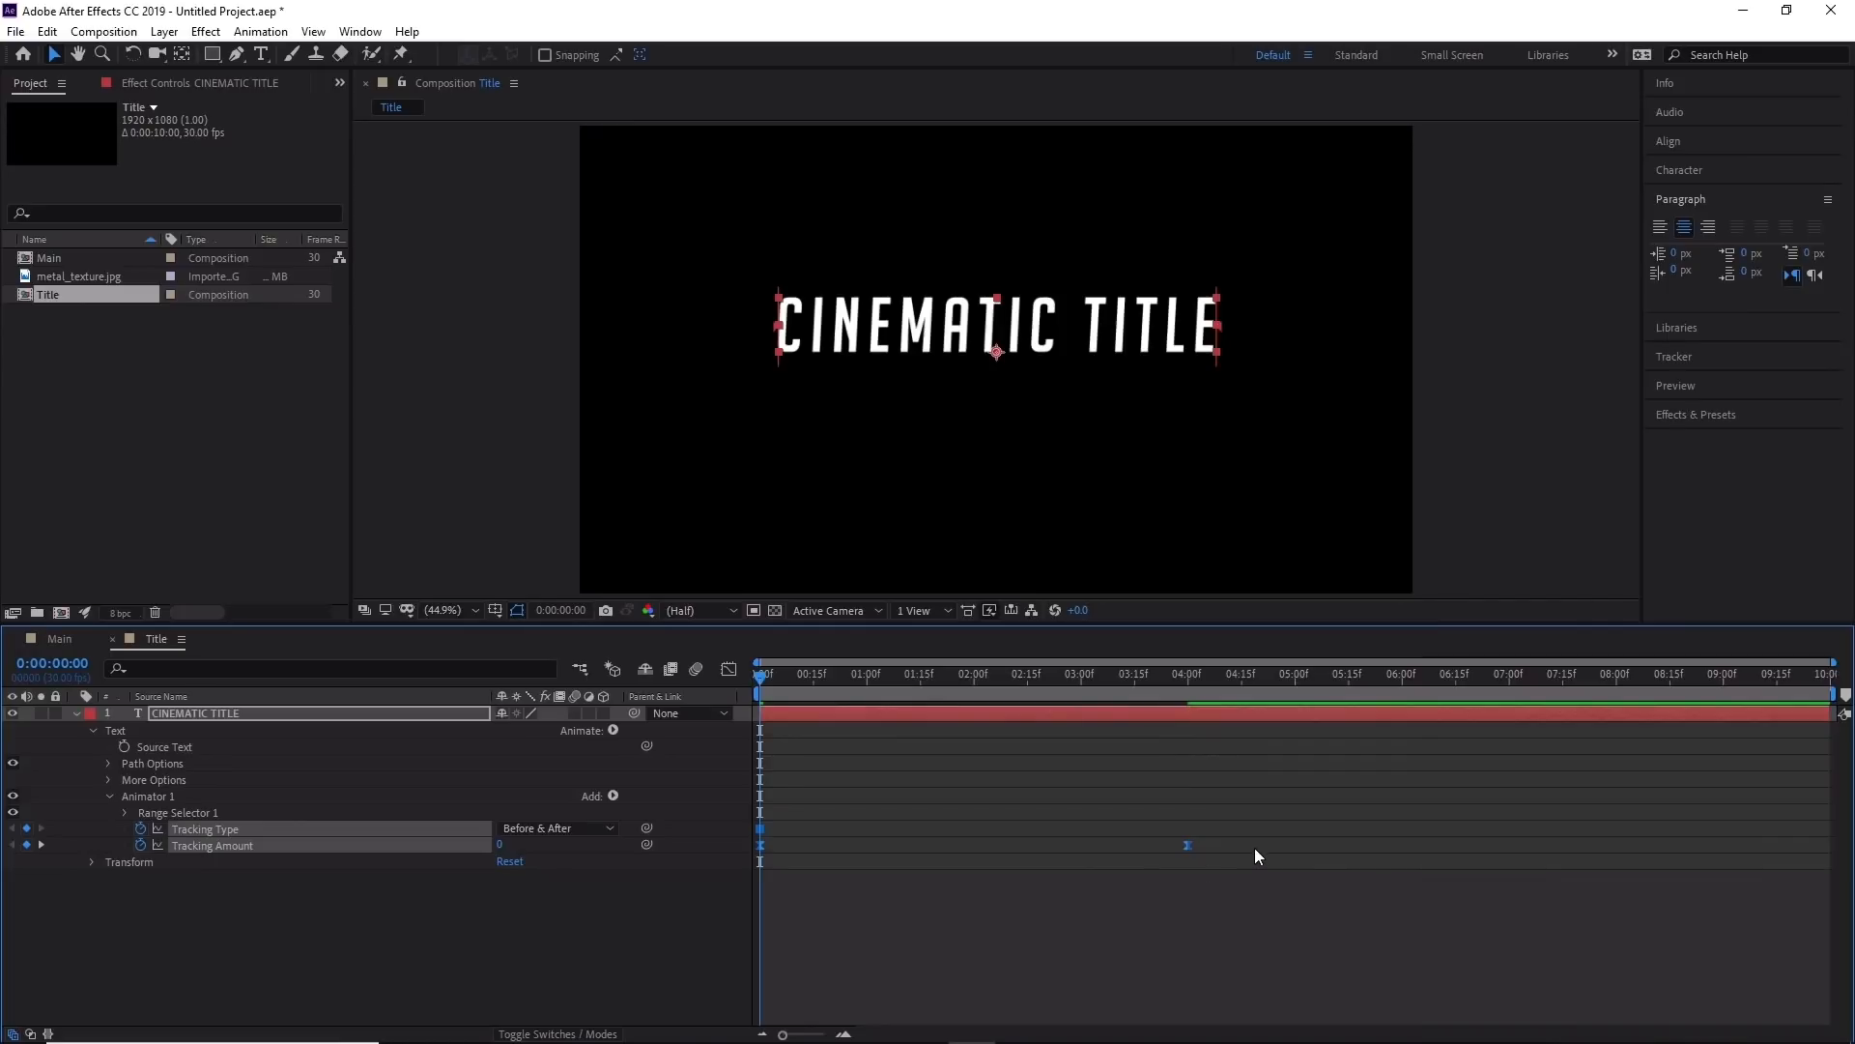
{"action": "key", "text": "space"}
Show the speed graph of the two Tracking Amount keyframes in the Graph Editor and fit it to the view.
{"action": "left_click", "coordinate": [1238, 845]}
{"action": "left_click_drag", "start_coordinate": [1239, 848], "coordinate": [756, 862]}
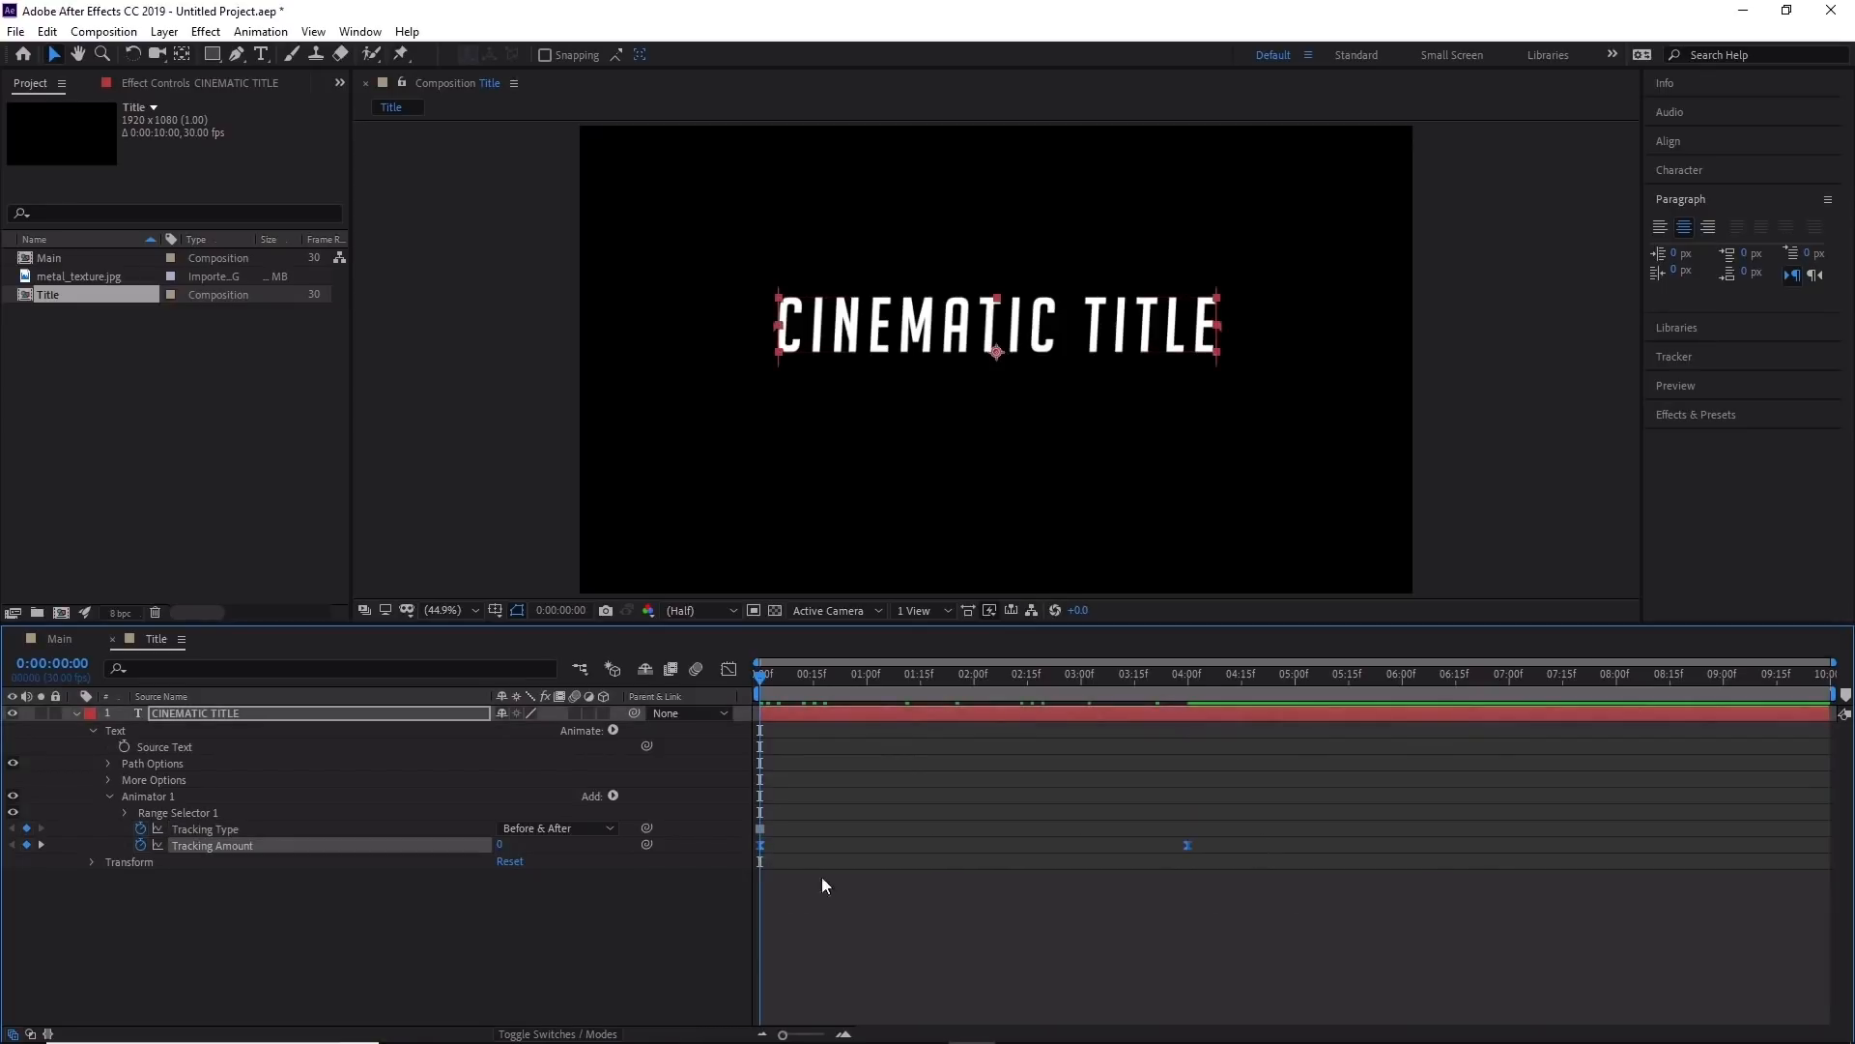
{"action": "left_click", "coordinate": [731, 670]}
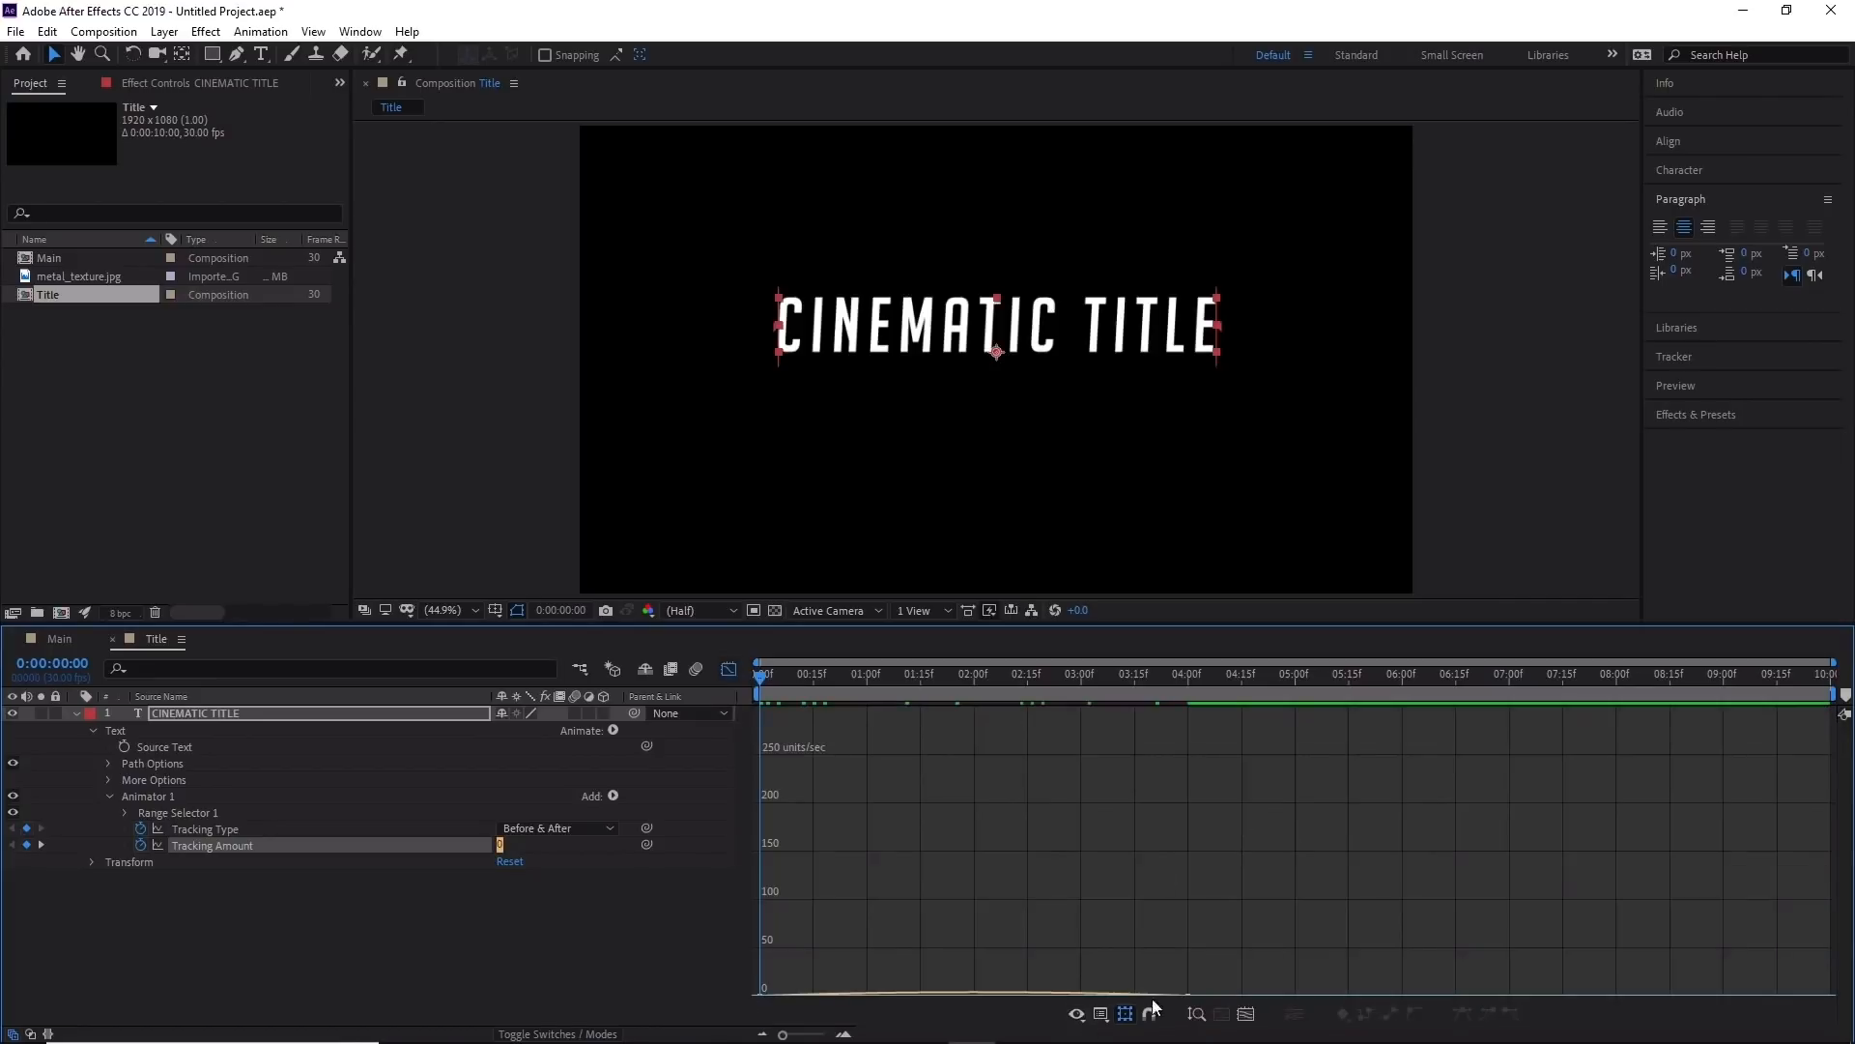
{"action": "right_click", "coordinate": [1156, 814]}
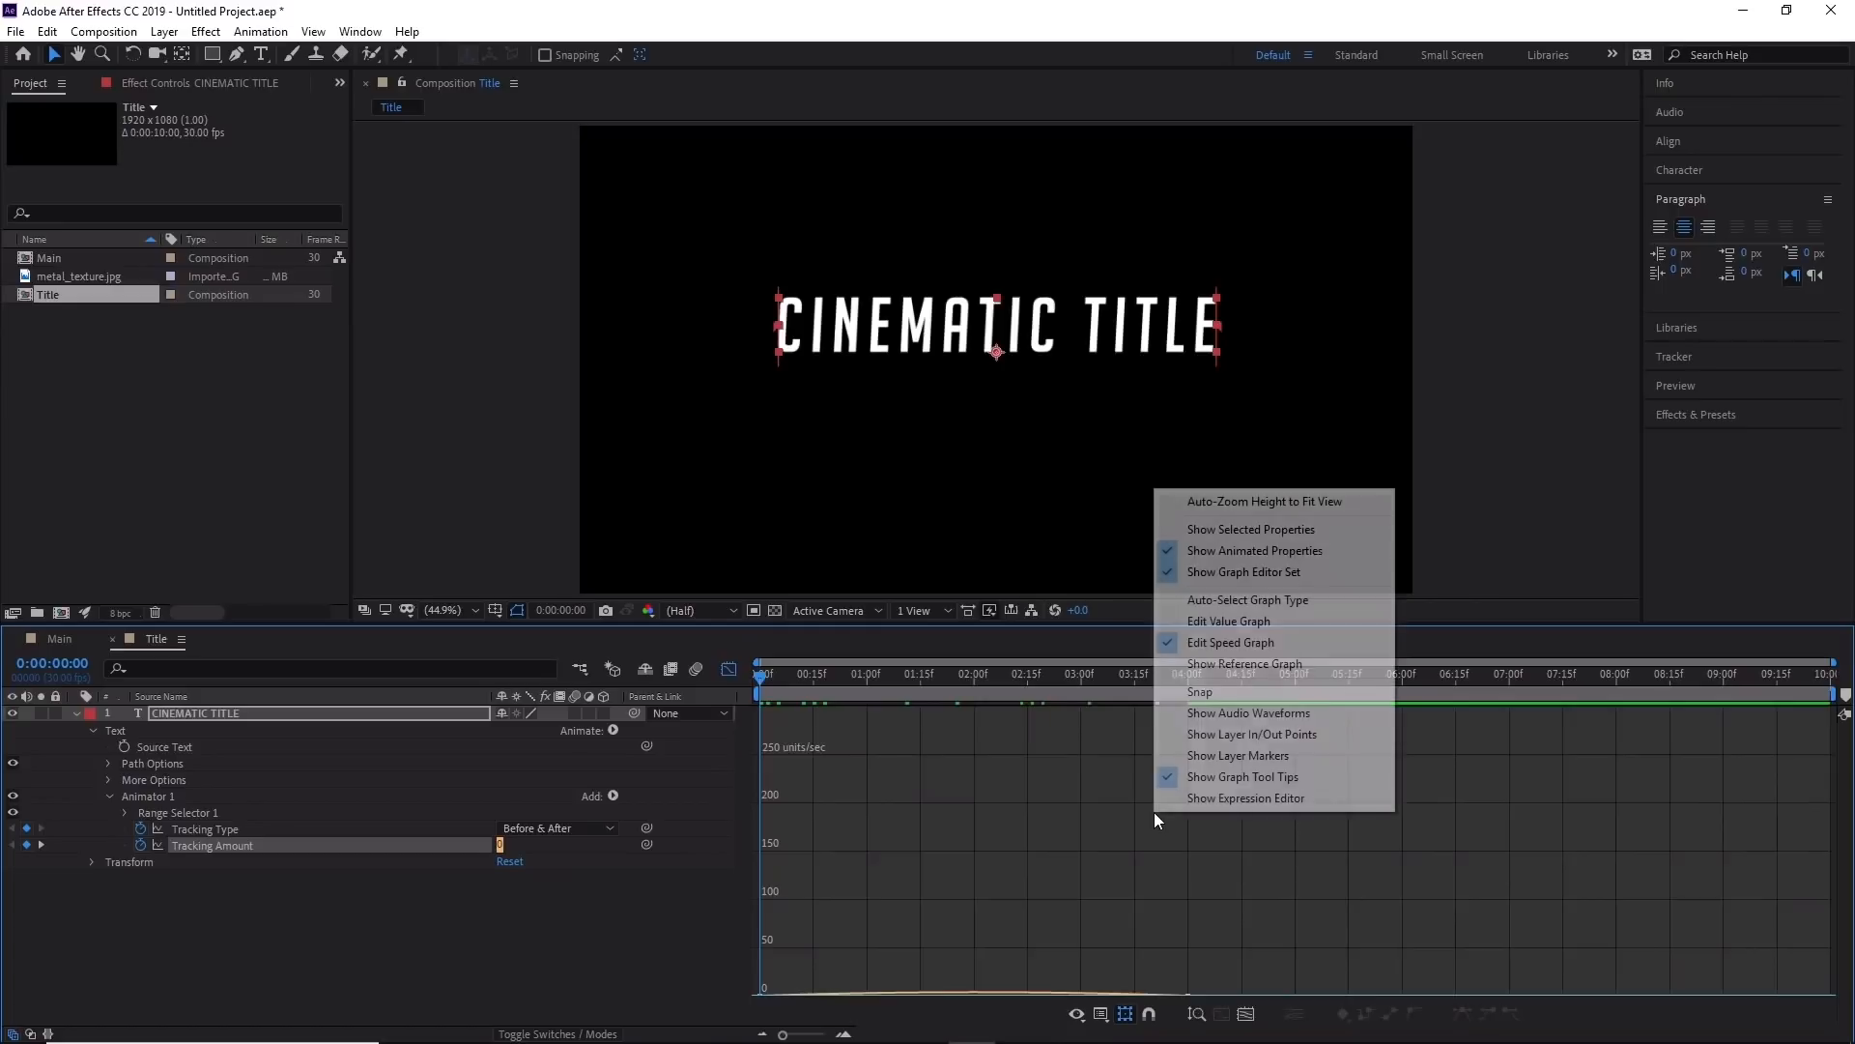
{"action": "right_click", "coordinate": [1032, 843]}
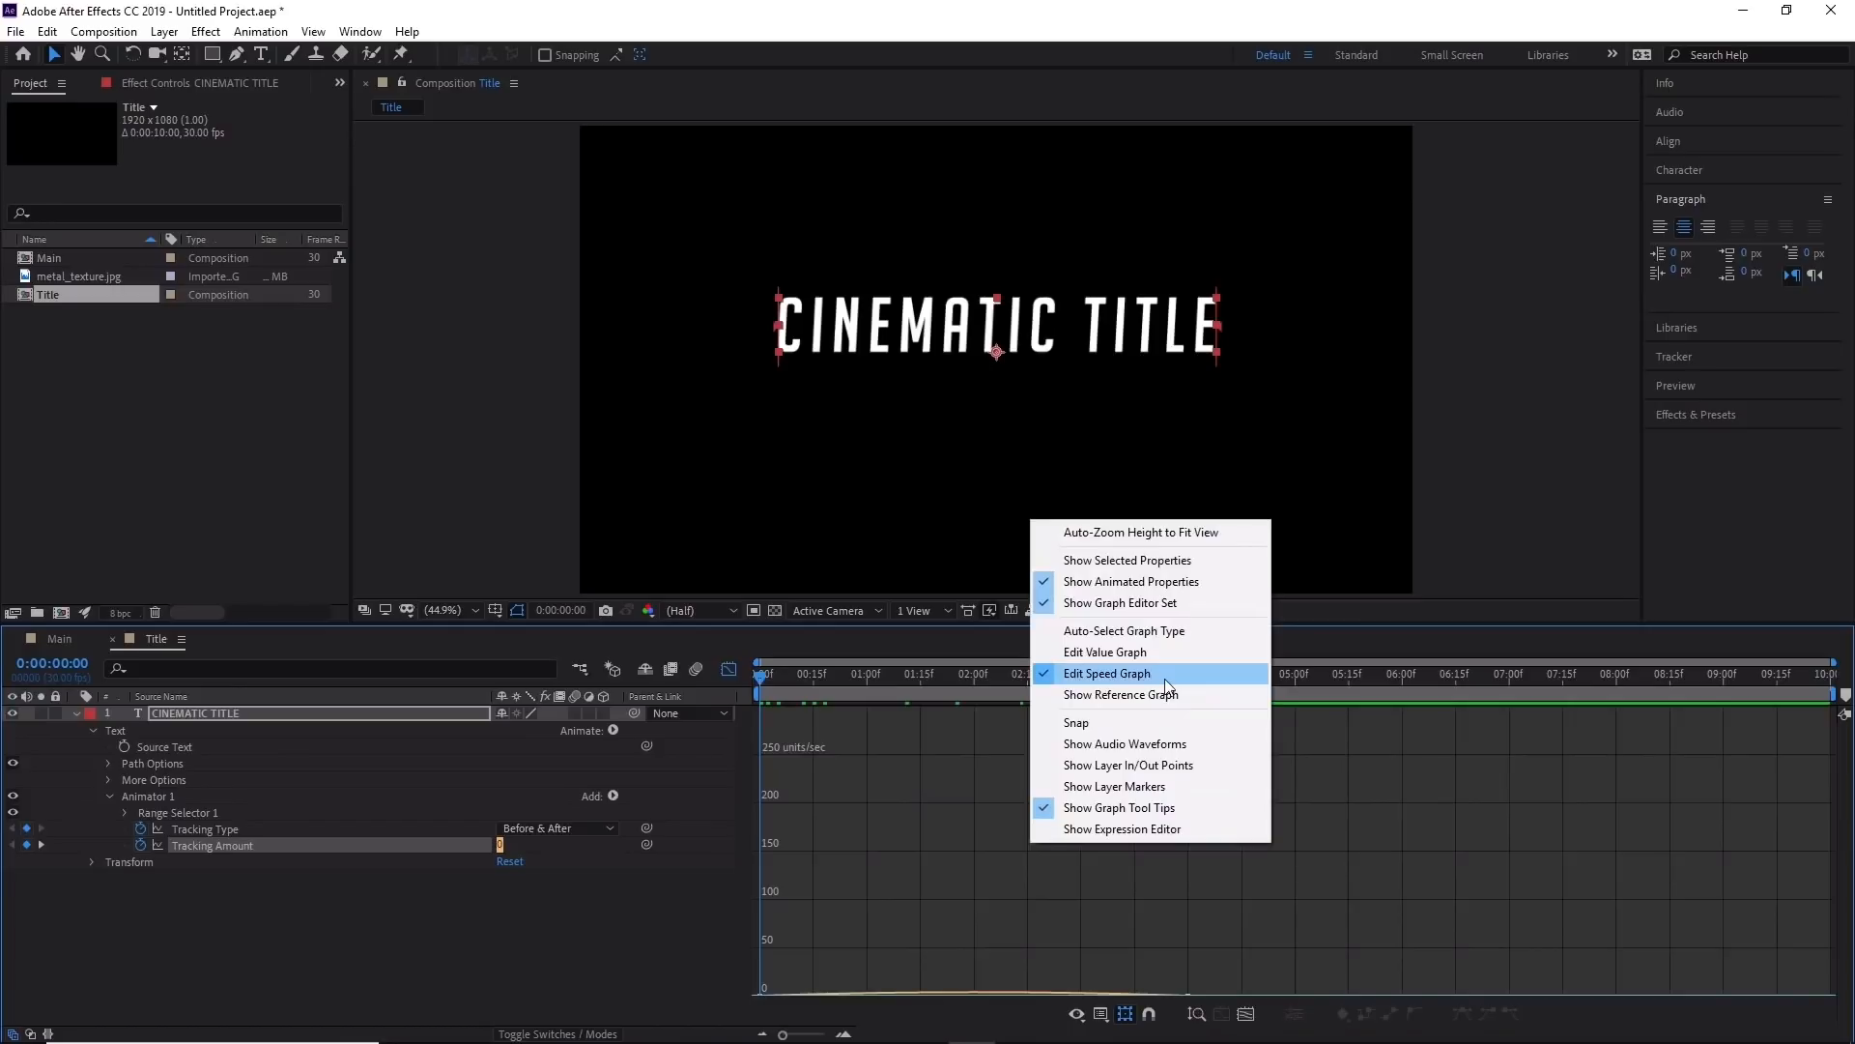
{"action": "left_click", "coordinate": [1350, 858]}
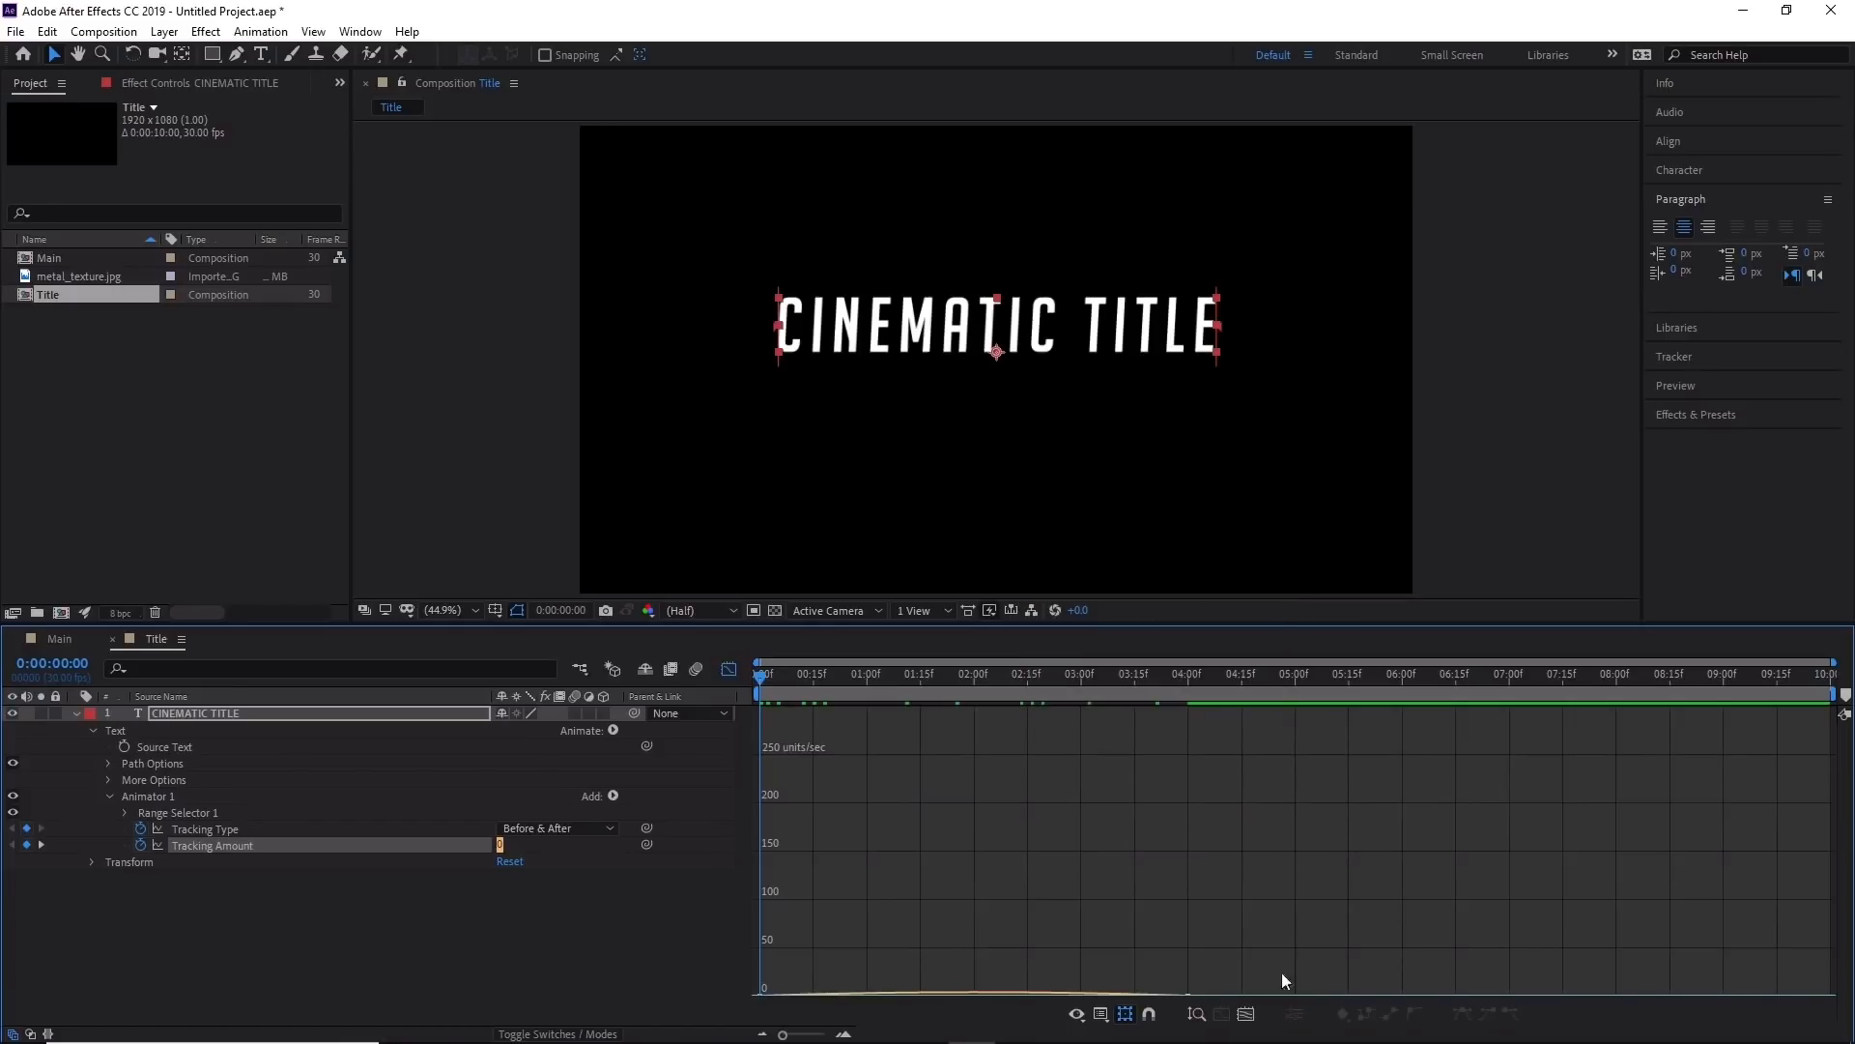
{"action": "left_click", "coordinate": [1247, 1015]}
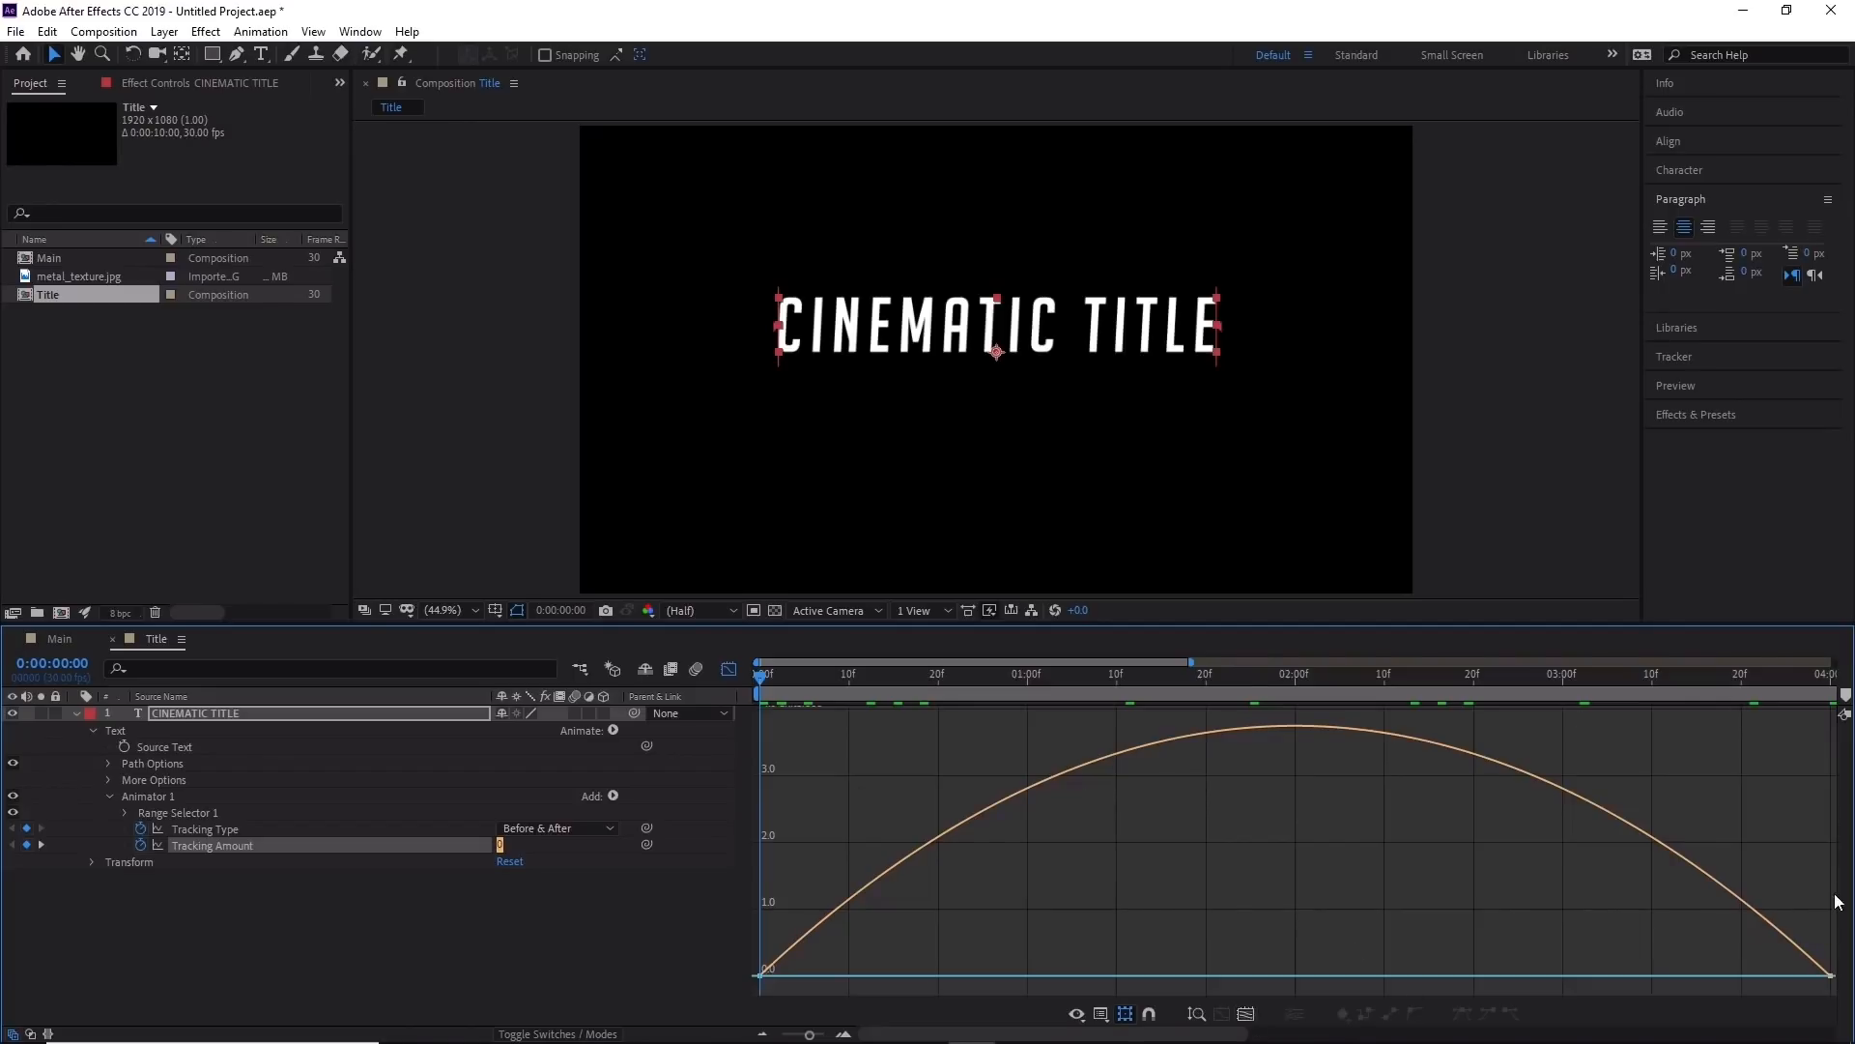
Make the tracking speed peak early by extending the end keyframe's handle to about 02:01 and shortening the start keyframe's to about 14 frames.
{"action": "left_click_drag", "start_coordinate": [1807, 924], "coordinate": [1795, 990]}
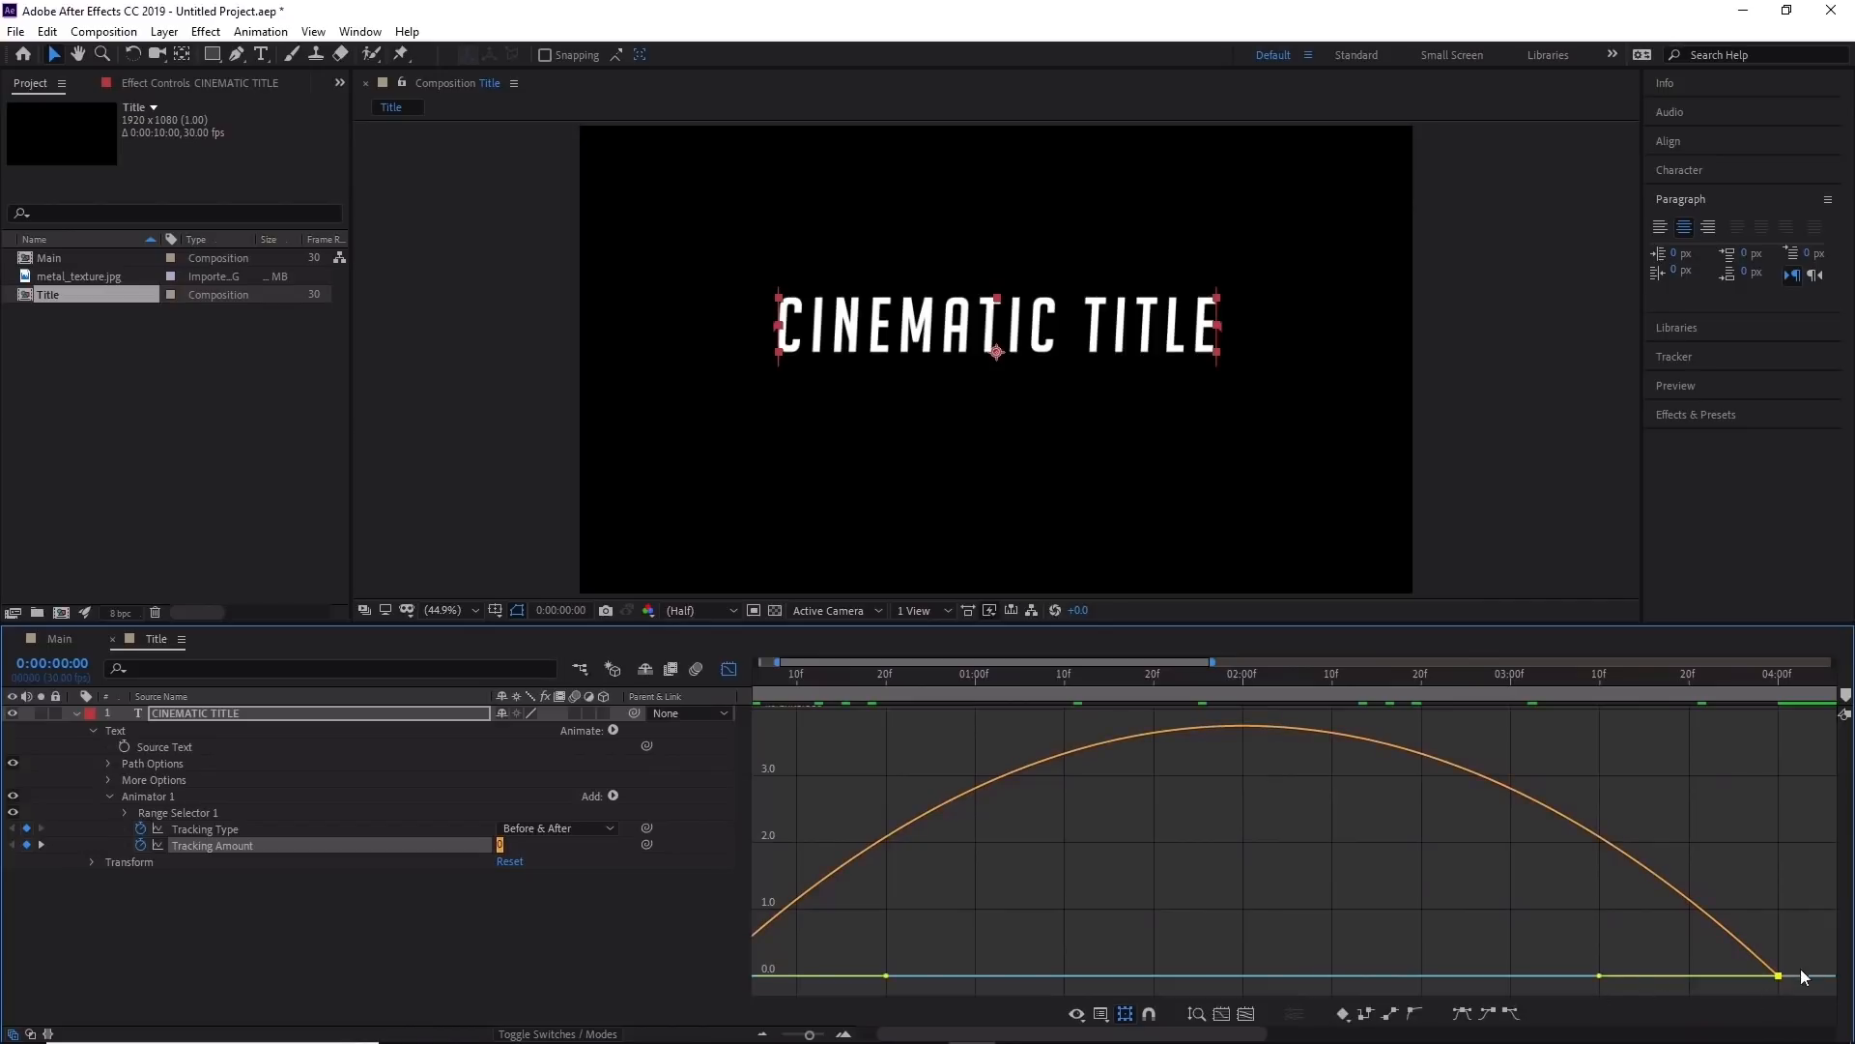
{"action": "left_click_drag", "start_coordinate": [1598, 975], "coordinate": [1251, 976]}
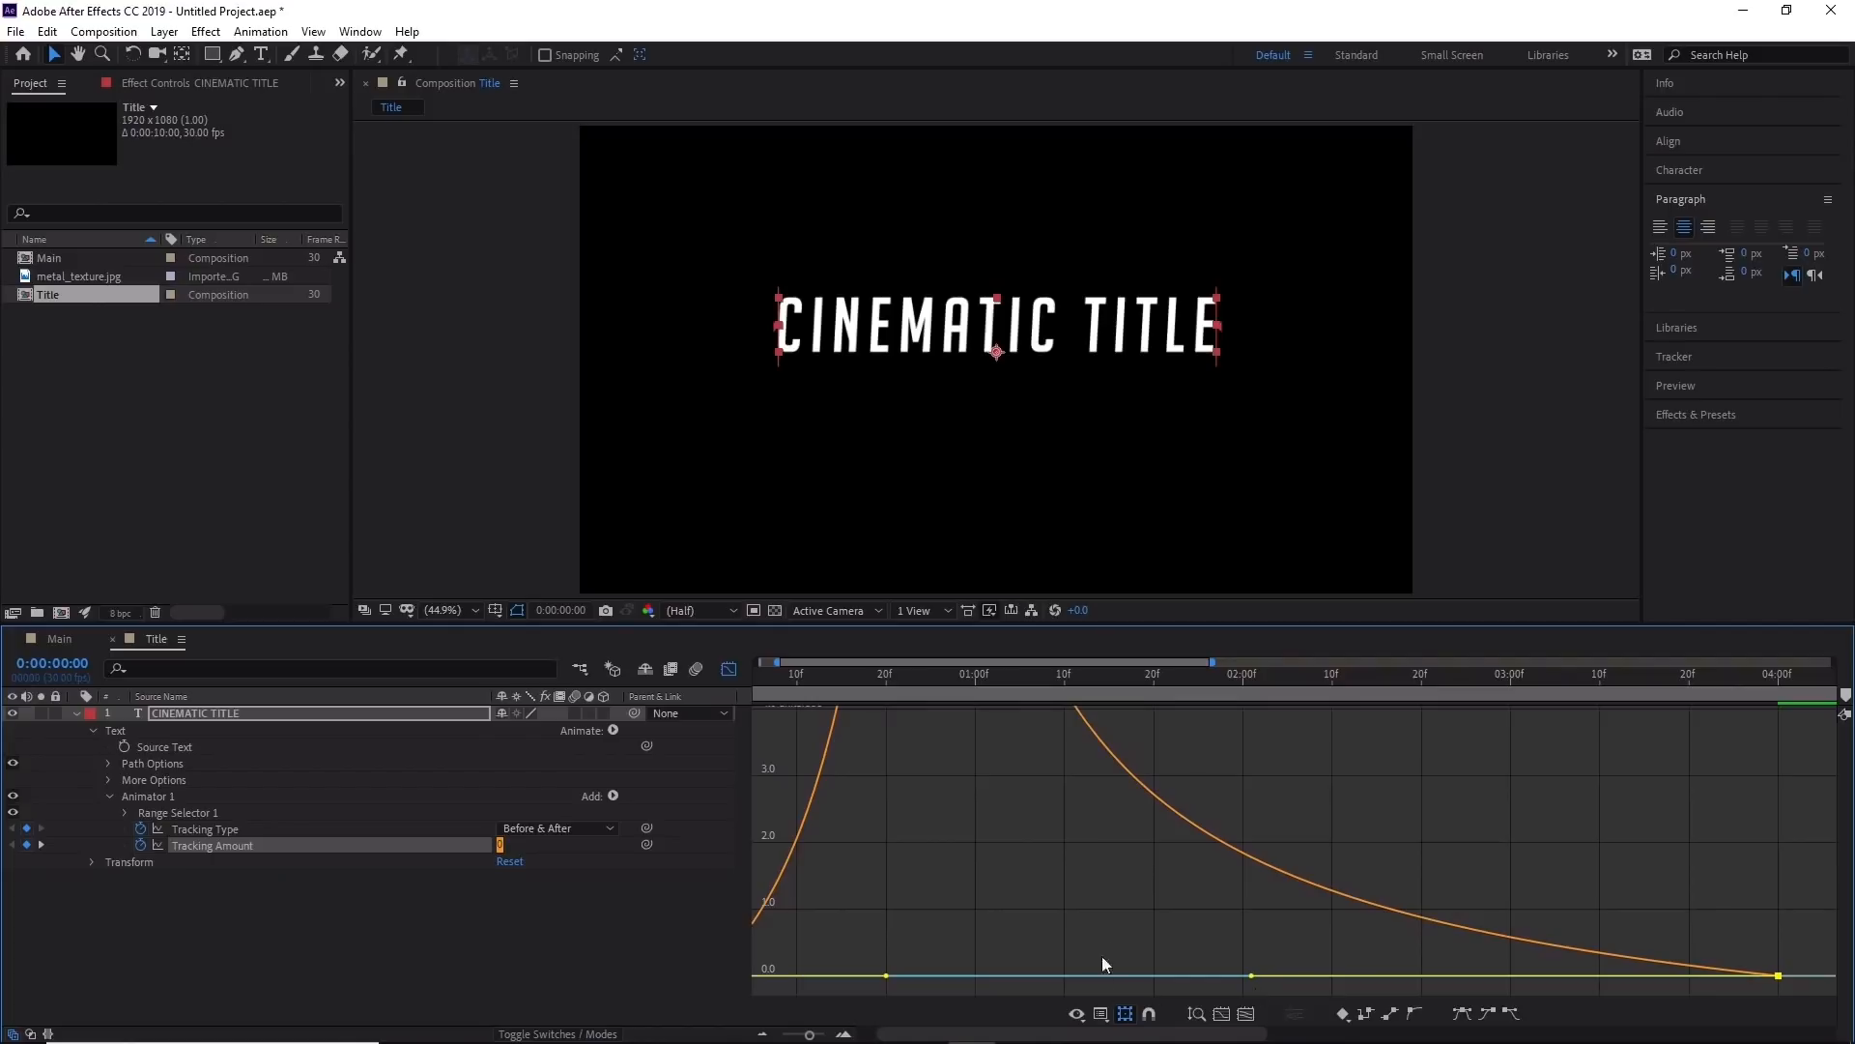
{"action": "left_click", "coordinate": [1247, 1015]}
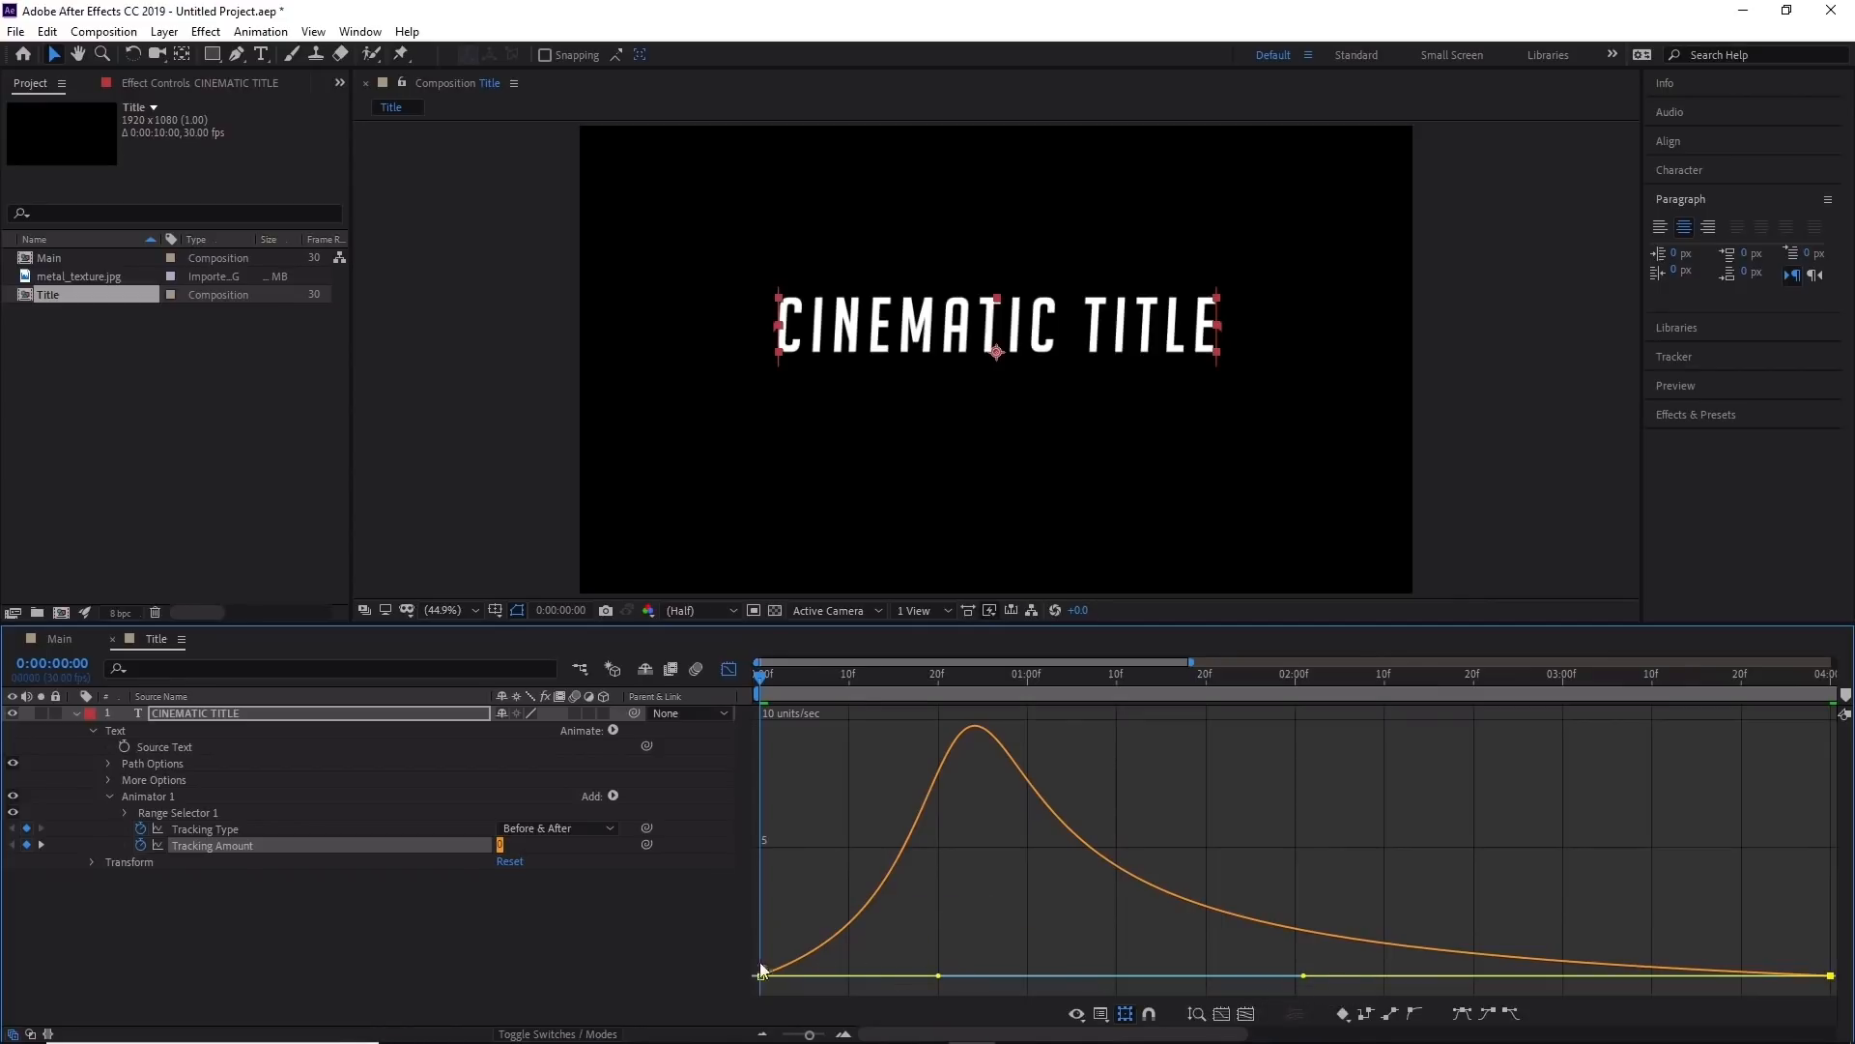
{"action": "mouse_move", "coordinate": [787, 964]}
{"action": "left_mouse_down"}
{"action": "mouse_move", "coordinate": [749, 978]}
{"action": "mouse_move", "coordinate": [800, 973]}
{"action": "left_mouse_up"}
{"action": "key", "text": "ctrl+z"}
{"action": "left_click_drag", "start_coordinate": [939, 977], "coordinate": [885, 978]}
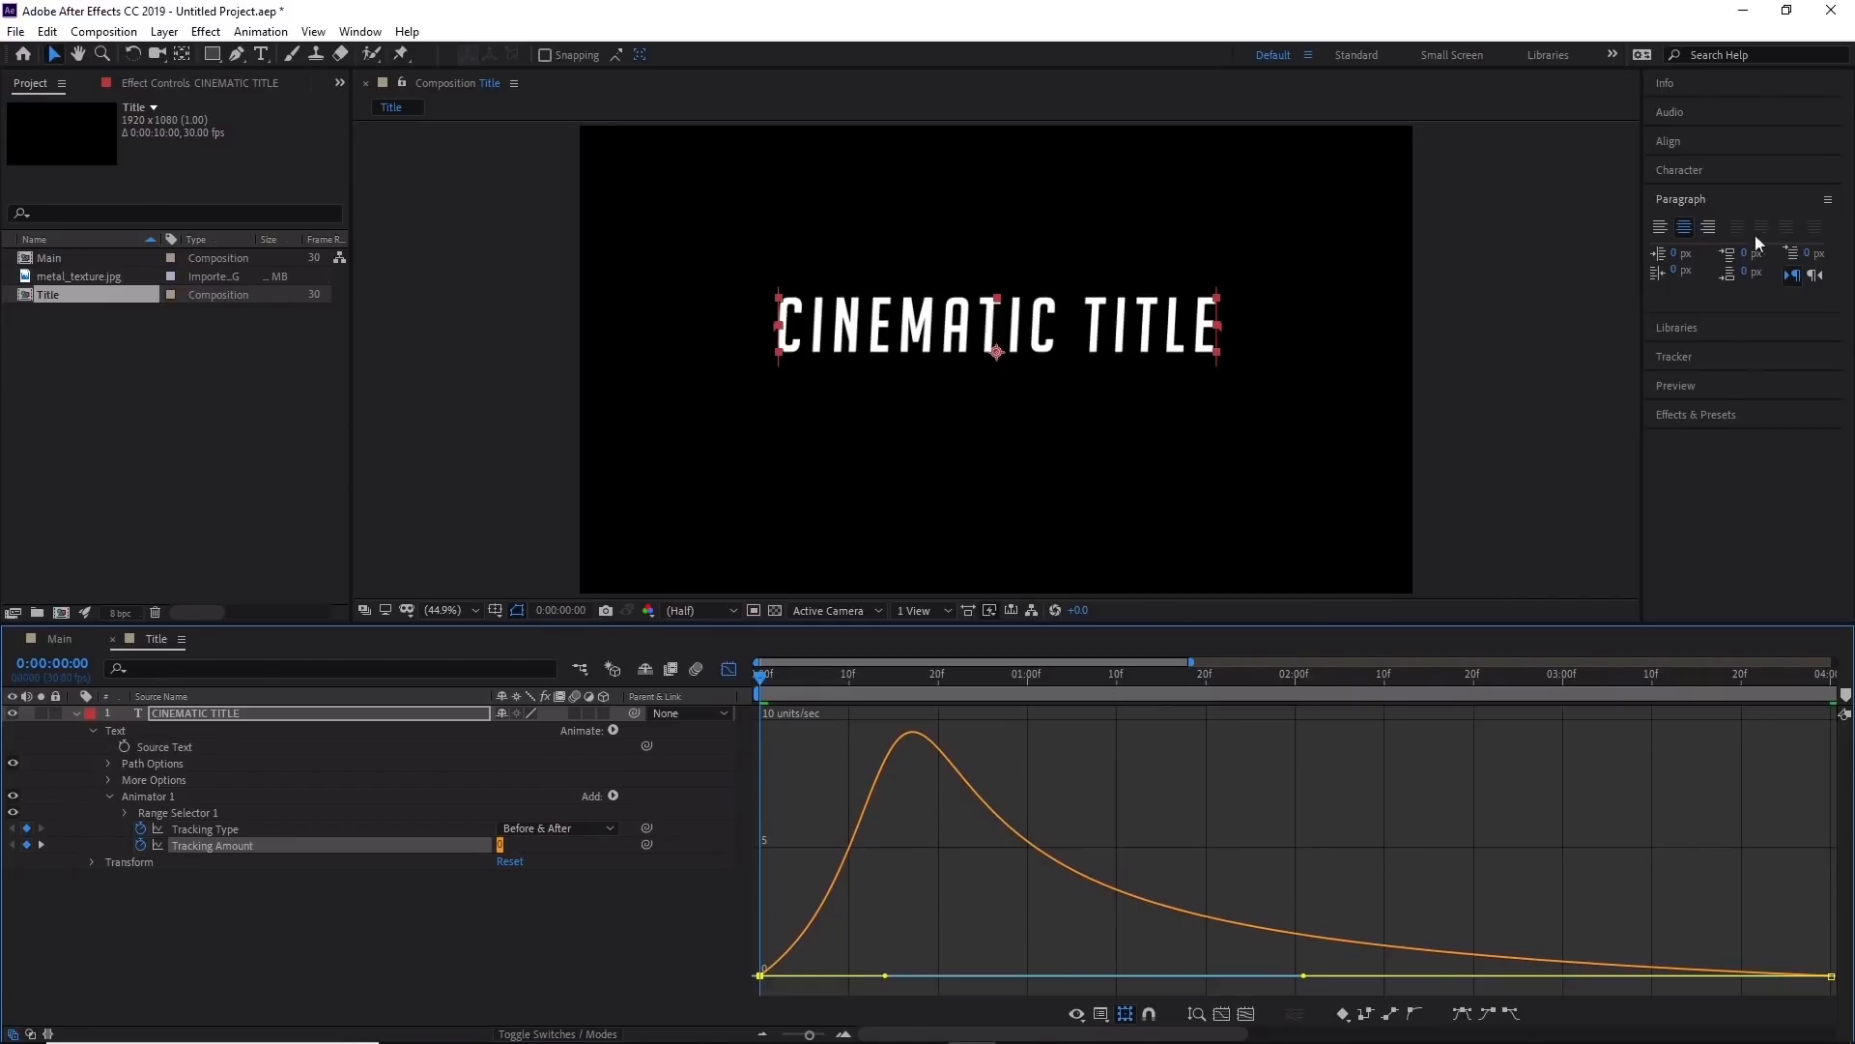
Play the title's tracking animation twice to check the easing and return to the first frame.
{"action": "left_click", "coordinate": [1681, 385]}
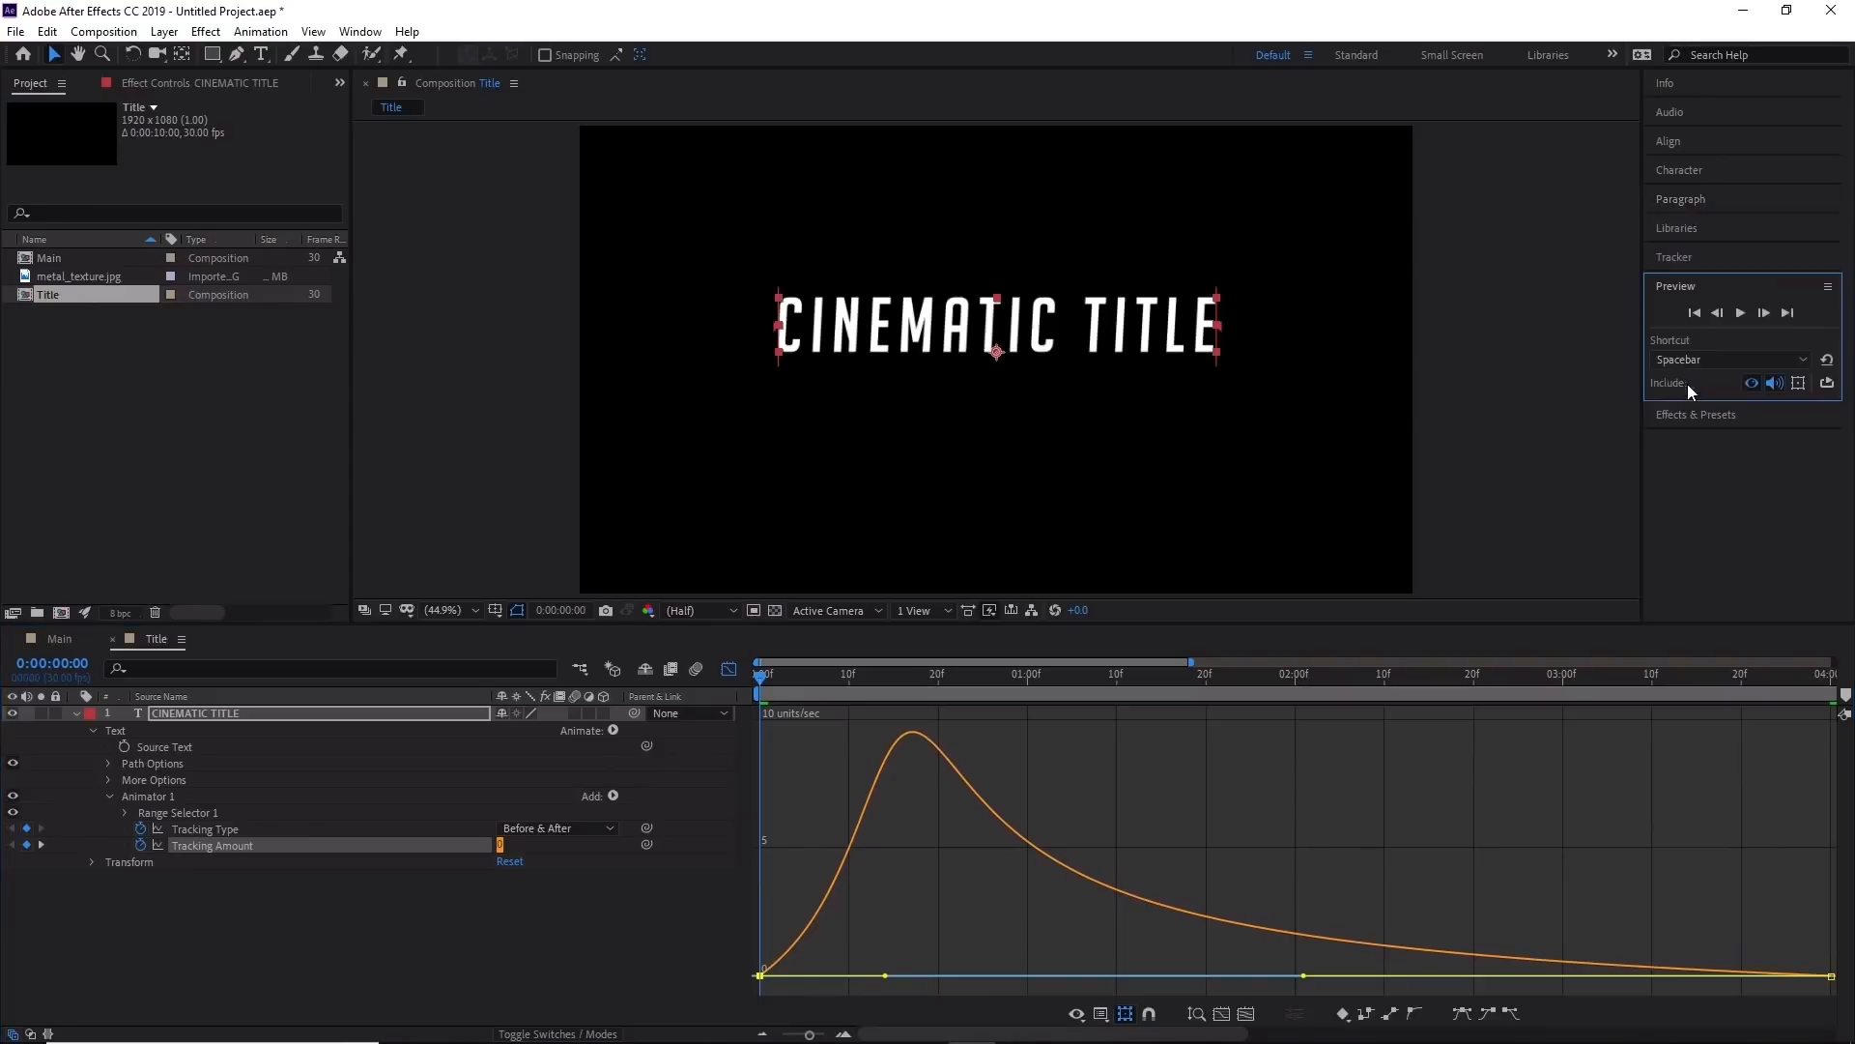
{"action": "left_click", "coordinate": [1743, 312]}
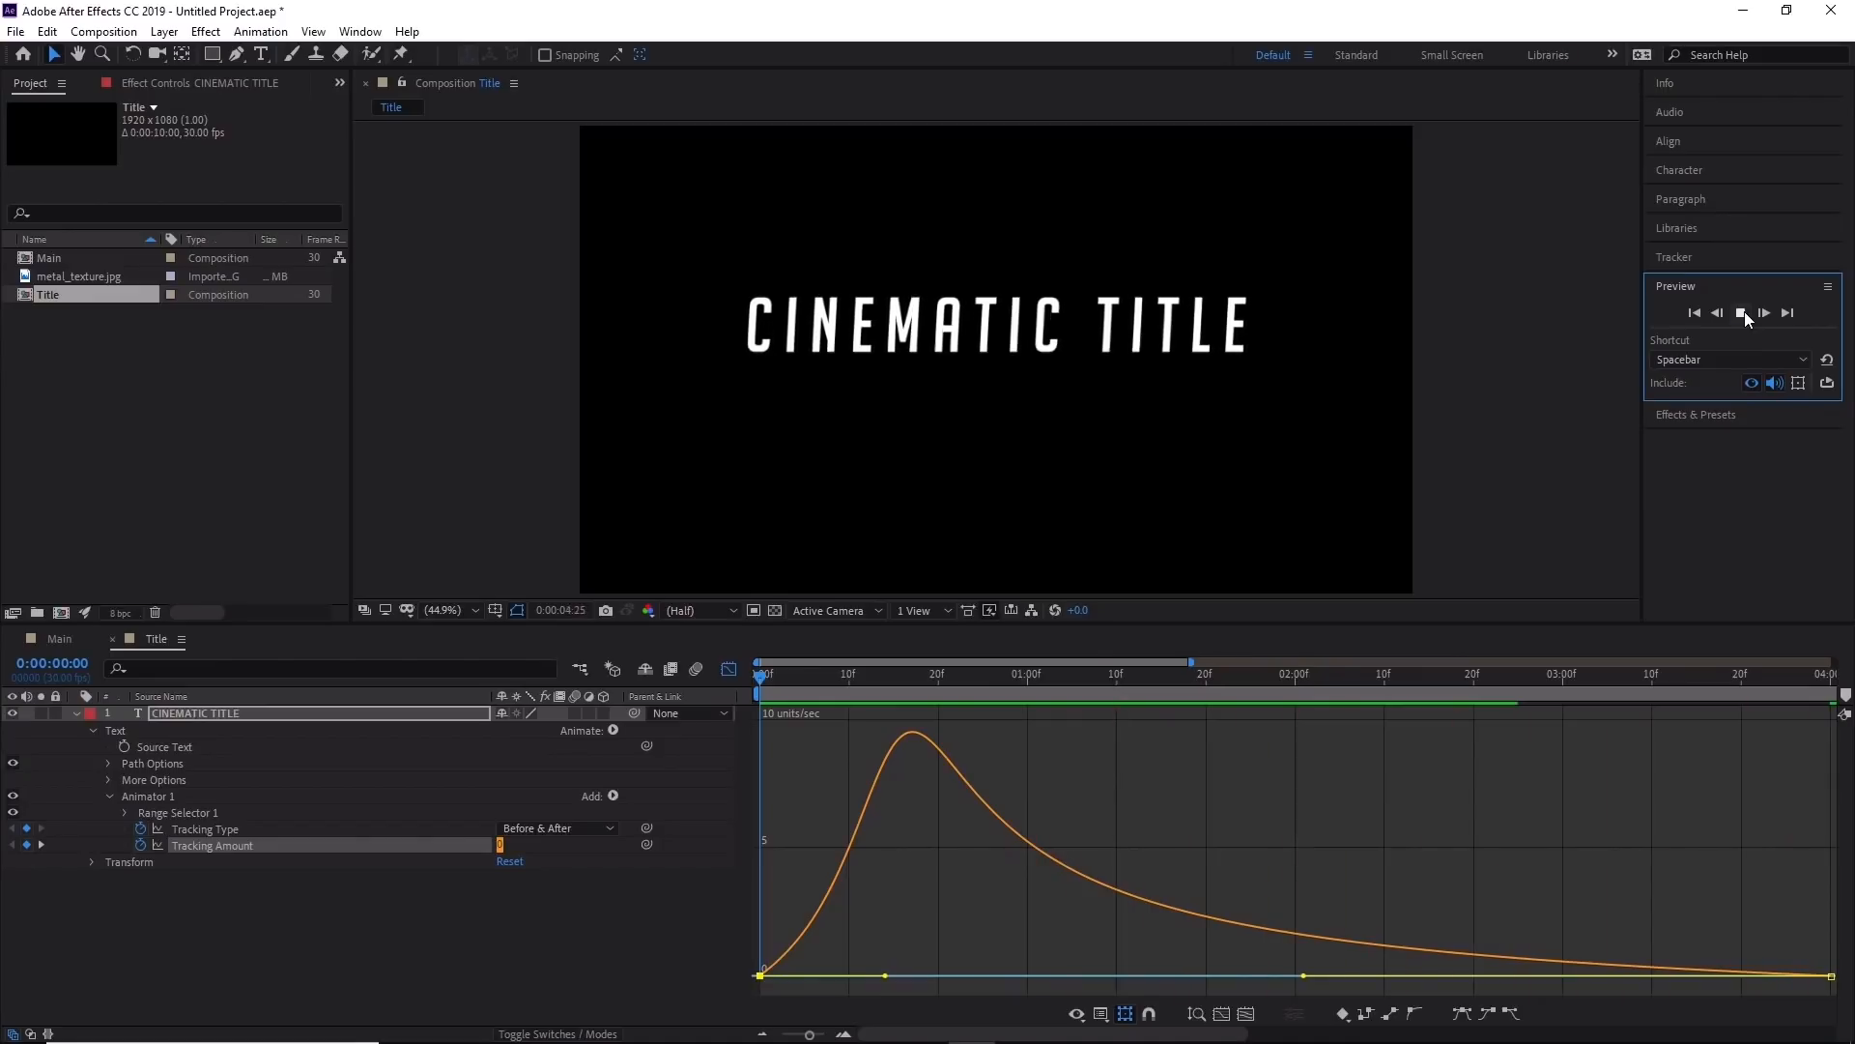
{"action": "left_click", "coordinate": [1743, 312]}
{"action": "left_click_drag", "start_coordinate": [1293, 677], "coordinate": [271, 689]}
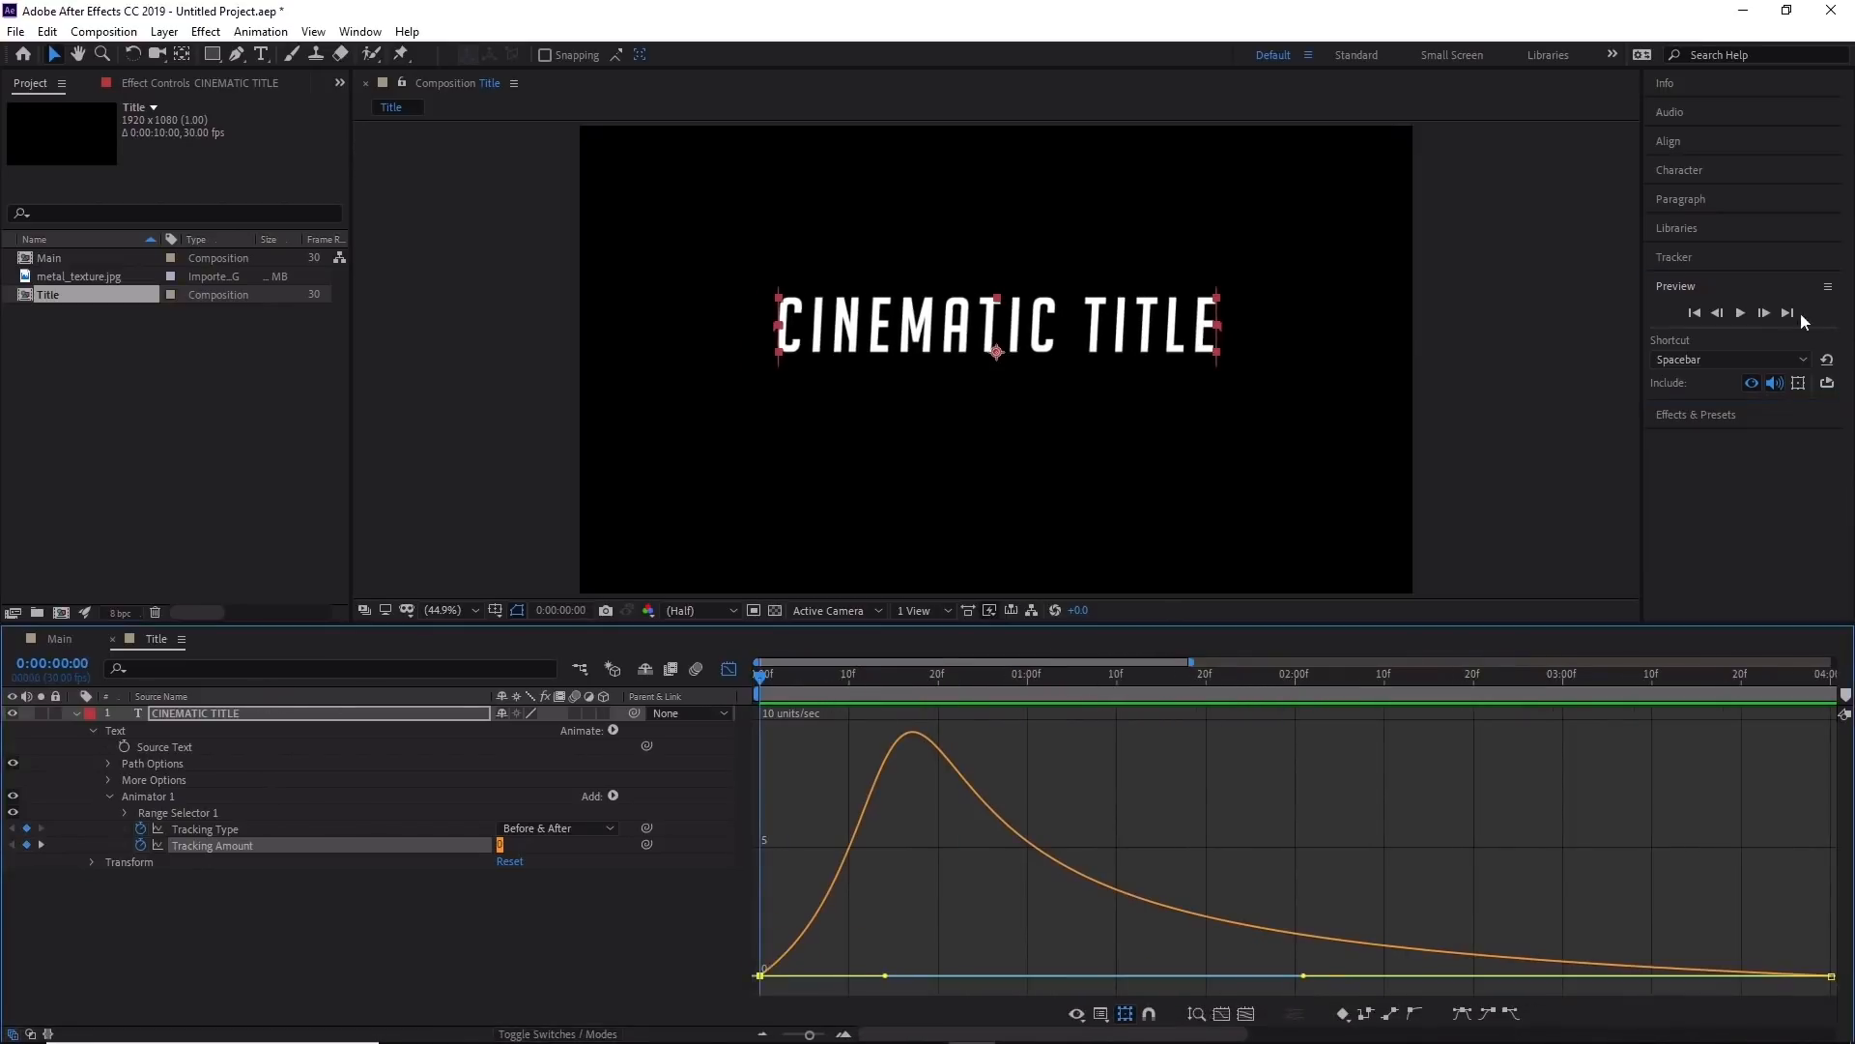
{"action": "left_click", "coordinate": [1742, 314]}
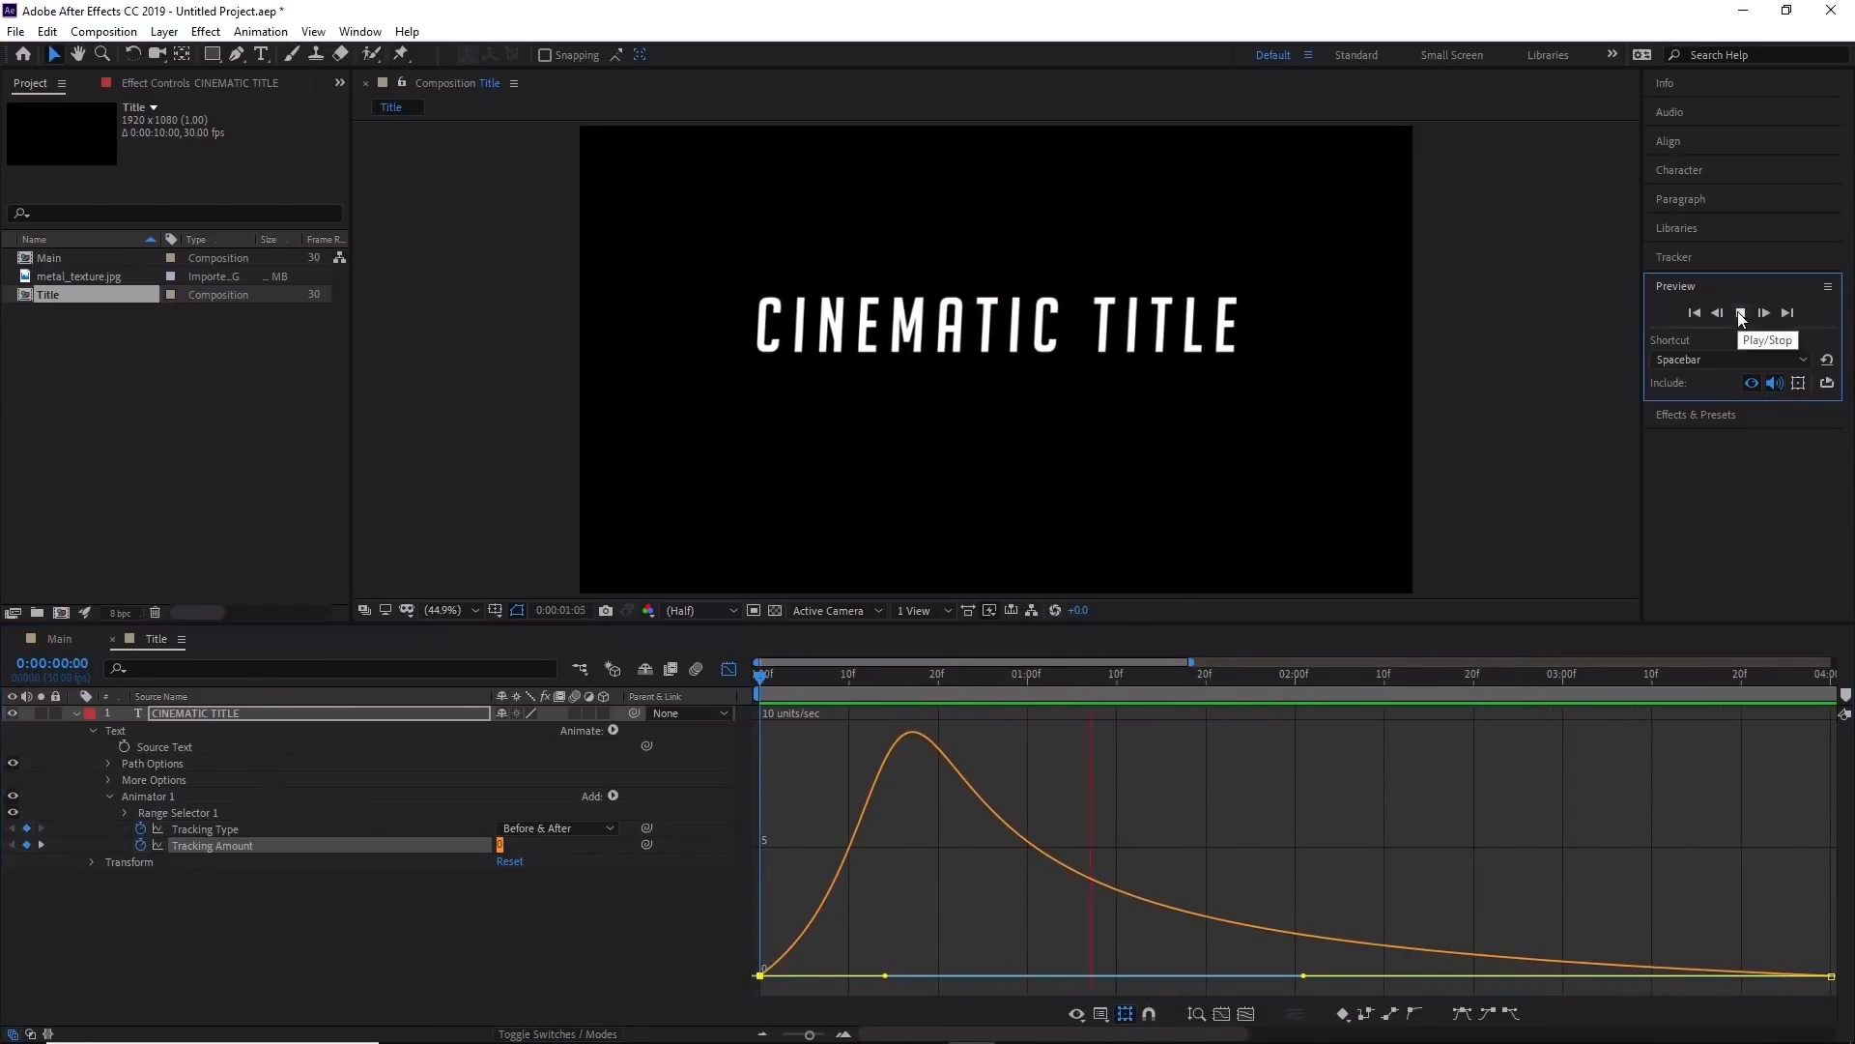
{"action": "left_click", "coordinate": [1740, 312]}
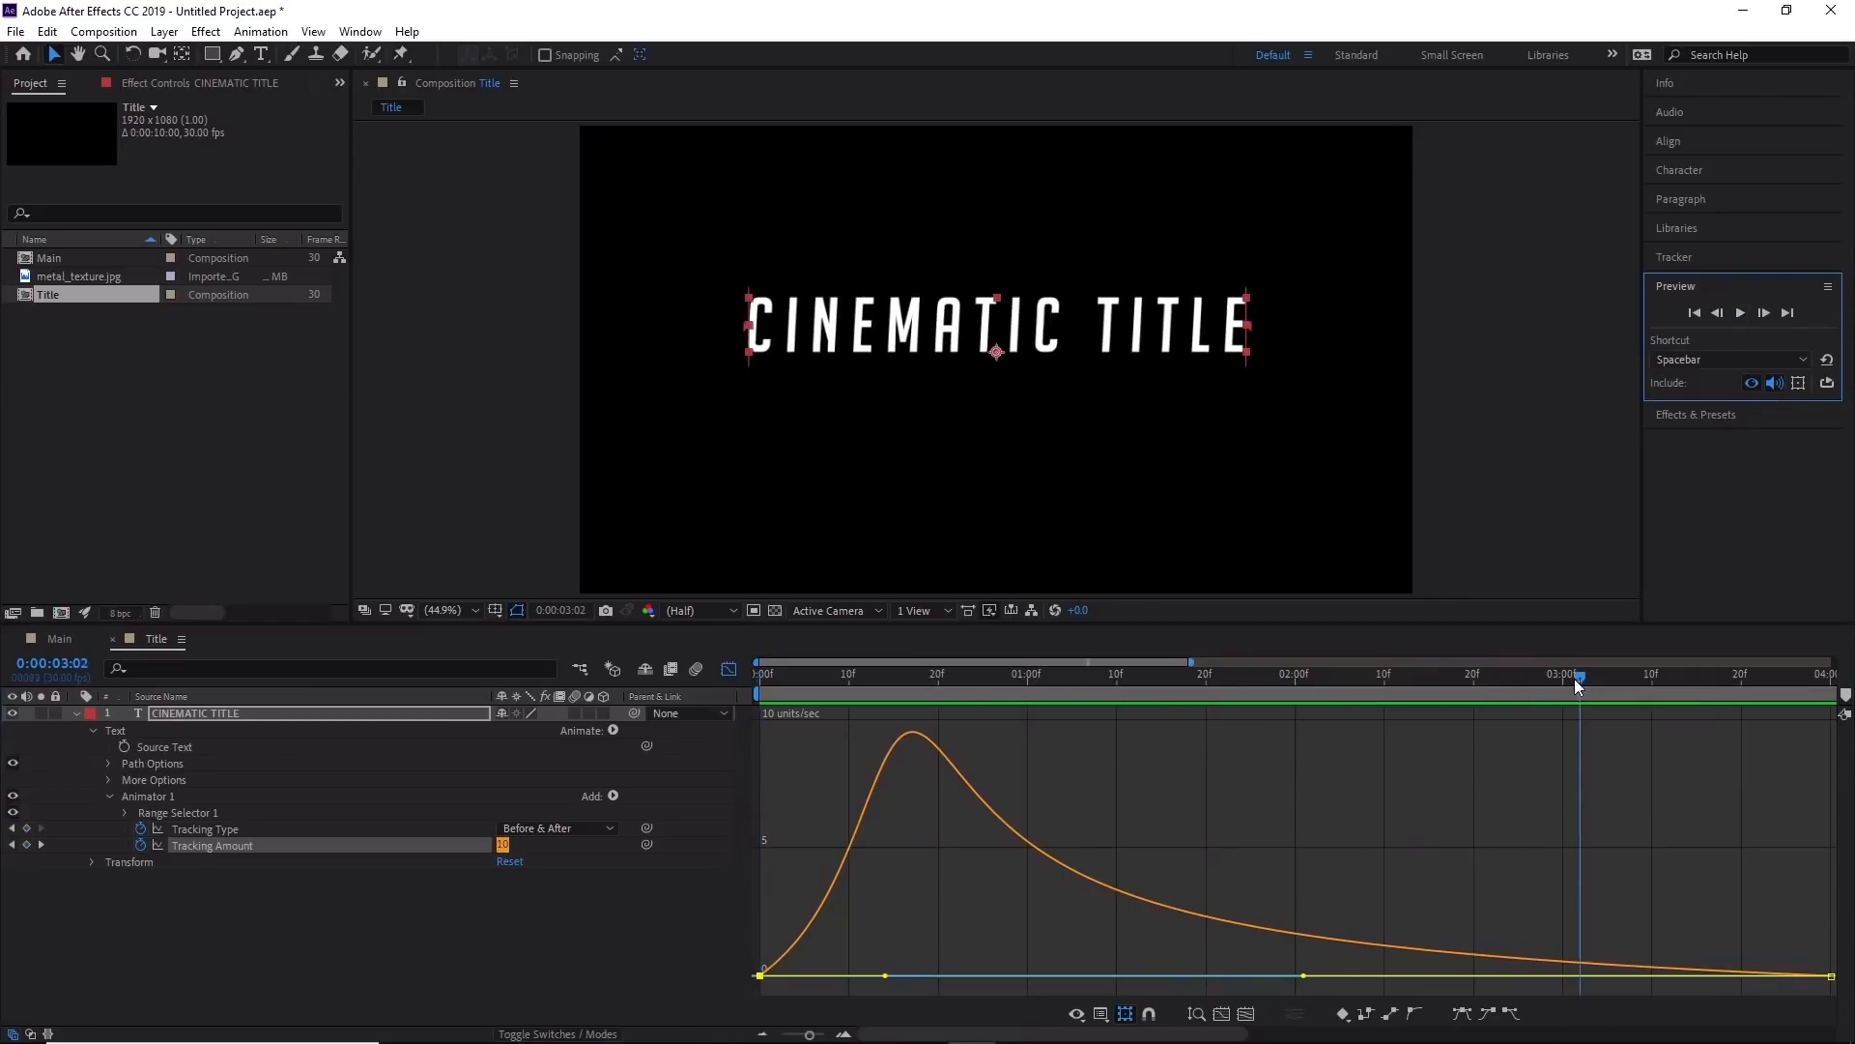
{"action": "left_click_drag", "start_coordinate": [1574, 678], "coordinate": [365, 731]}
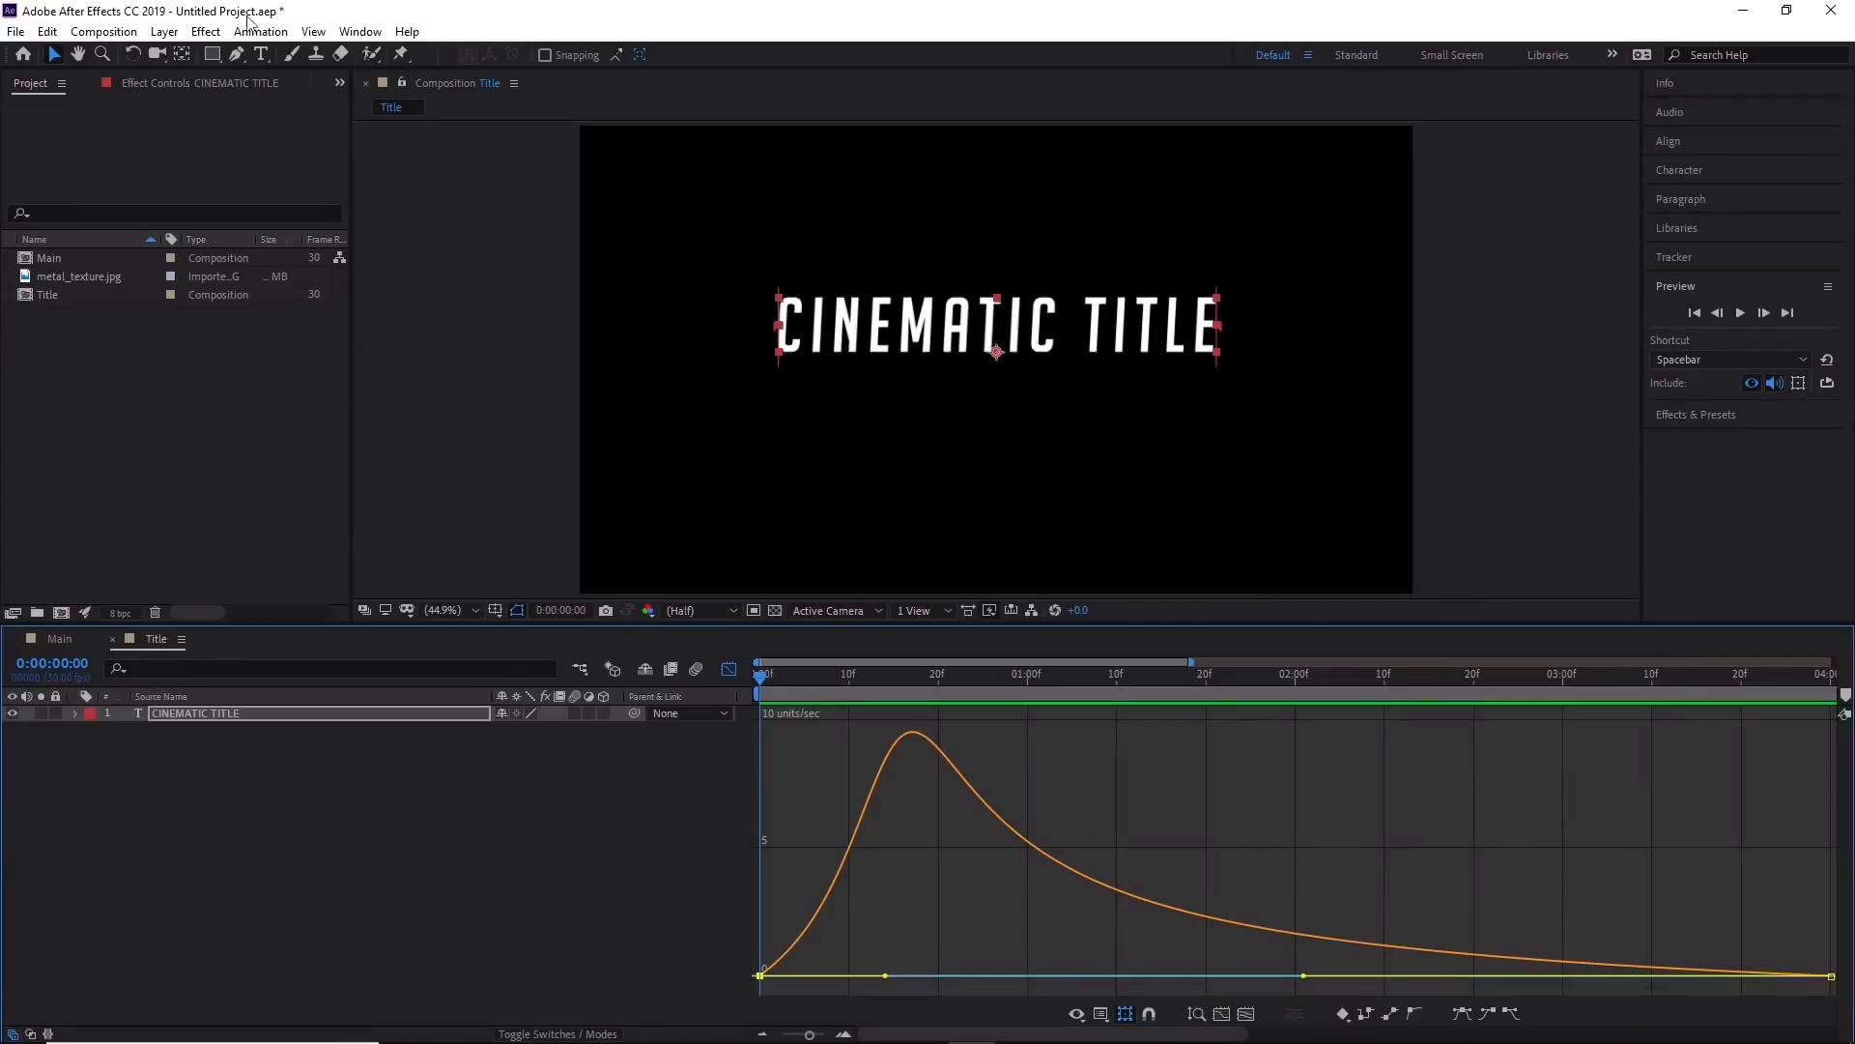
Create a new composition named Main Title at 1920 x 1080, 30 fps and 10 seconds long.
{"action": "left_click", "coordinate": [129, 32]}
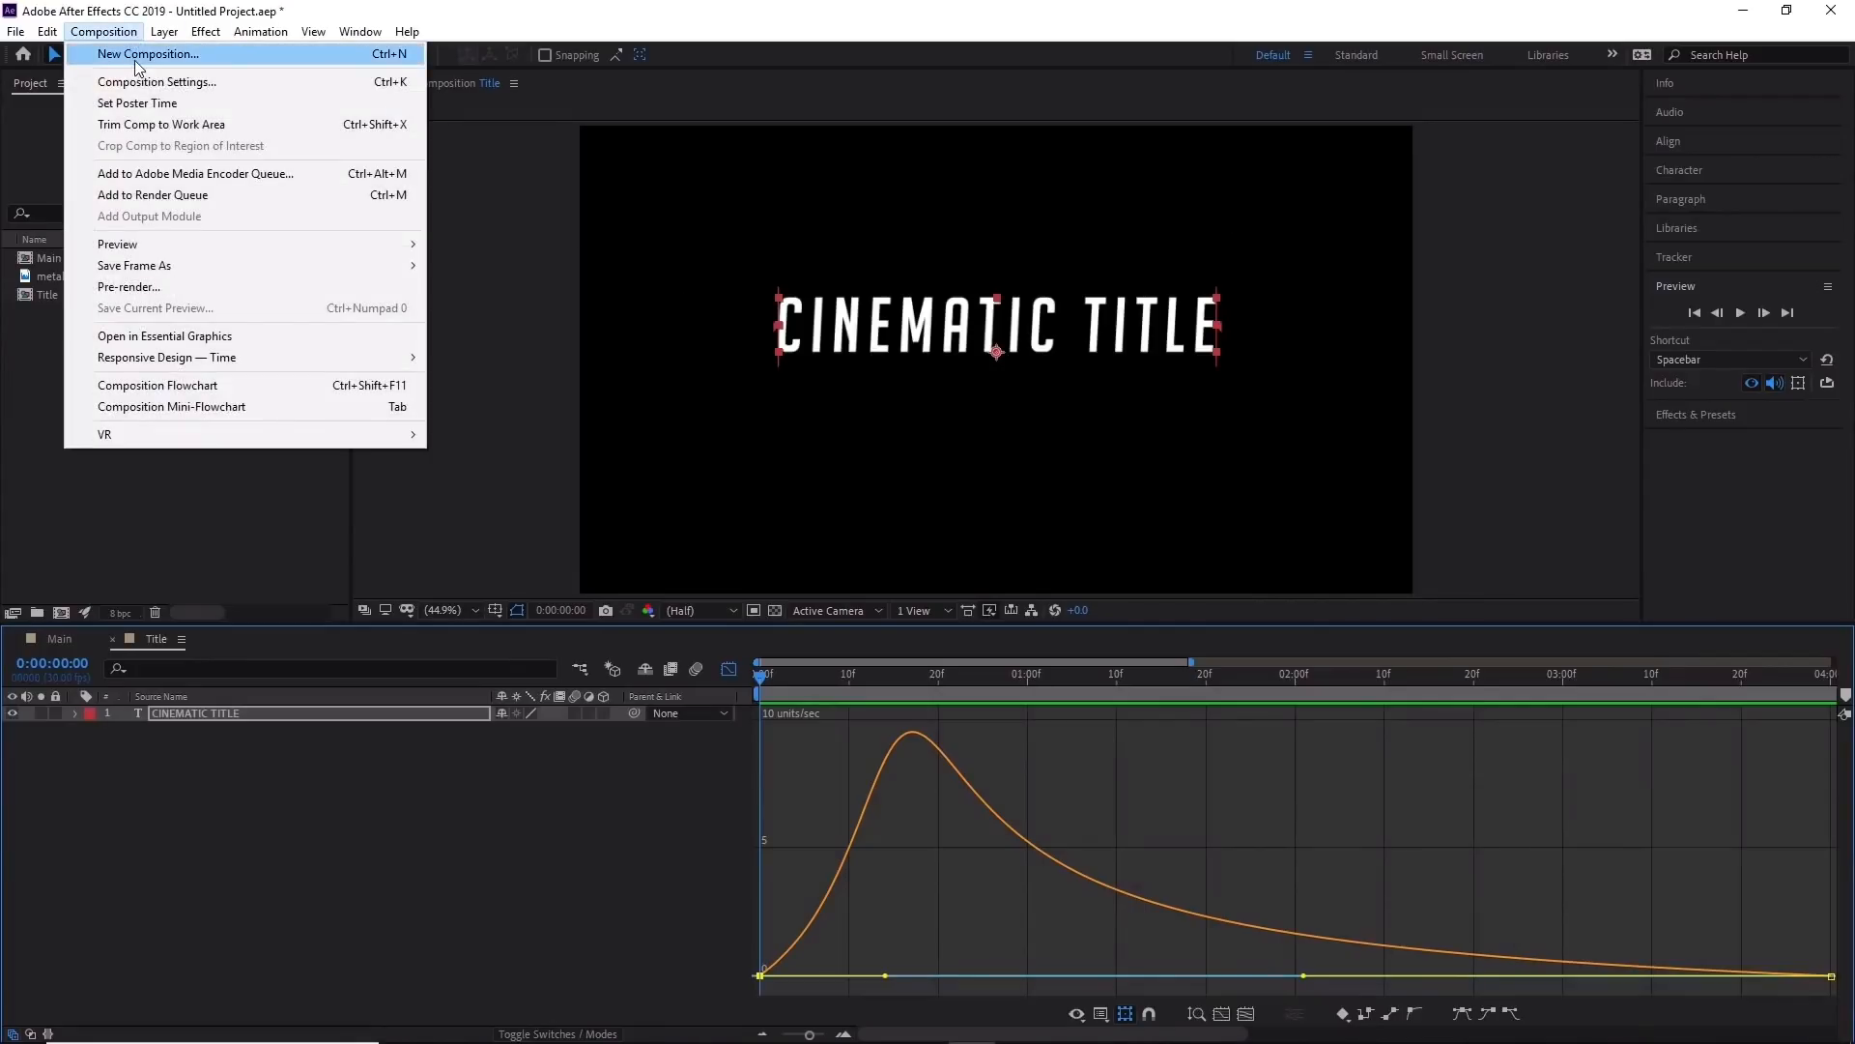
{"action": "left_click", "coordinate": [135, 60]}
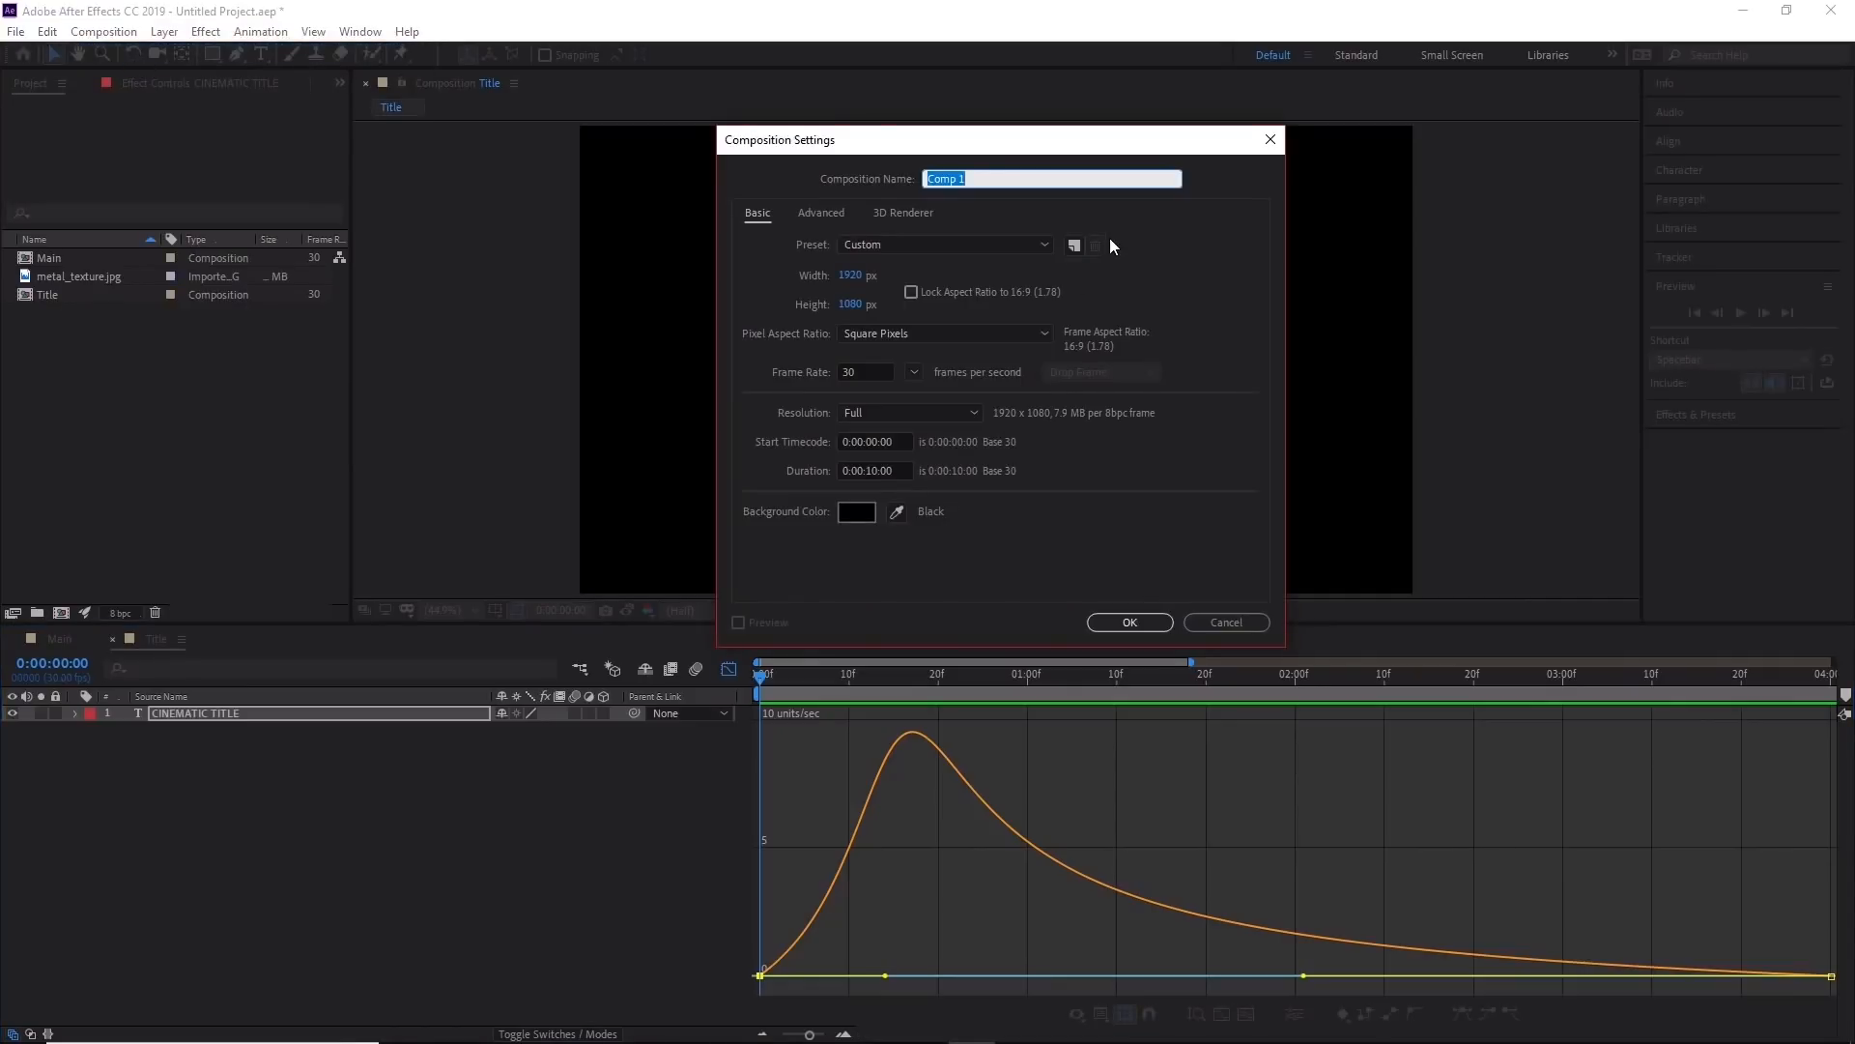
{"action": "type", "text": "Main Title"}
{"action": "left_click", "coordinate": [1129, 622]}
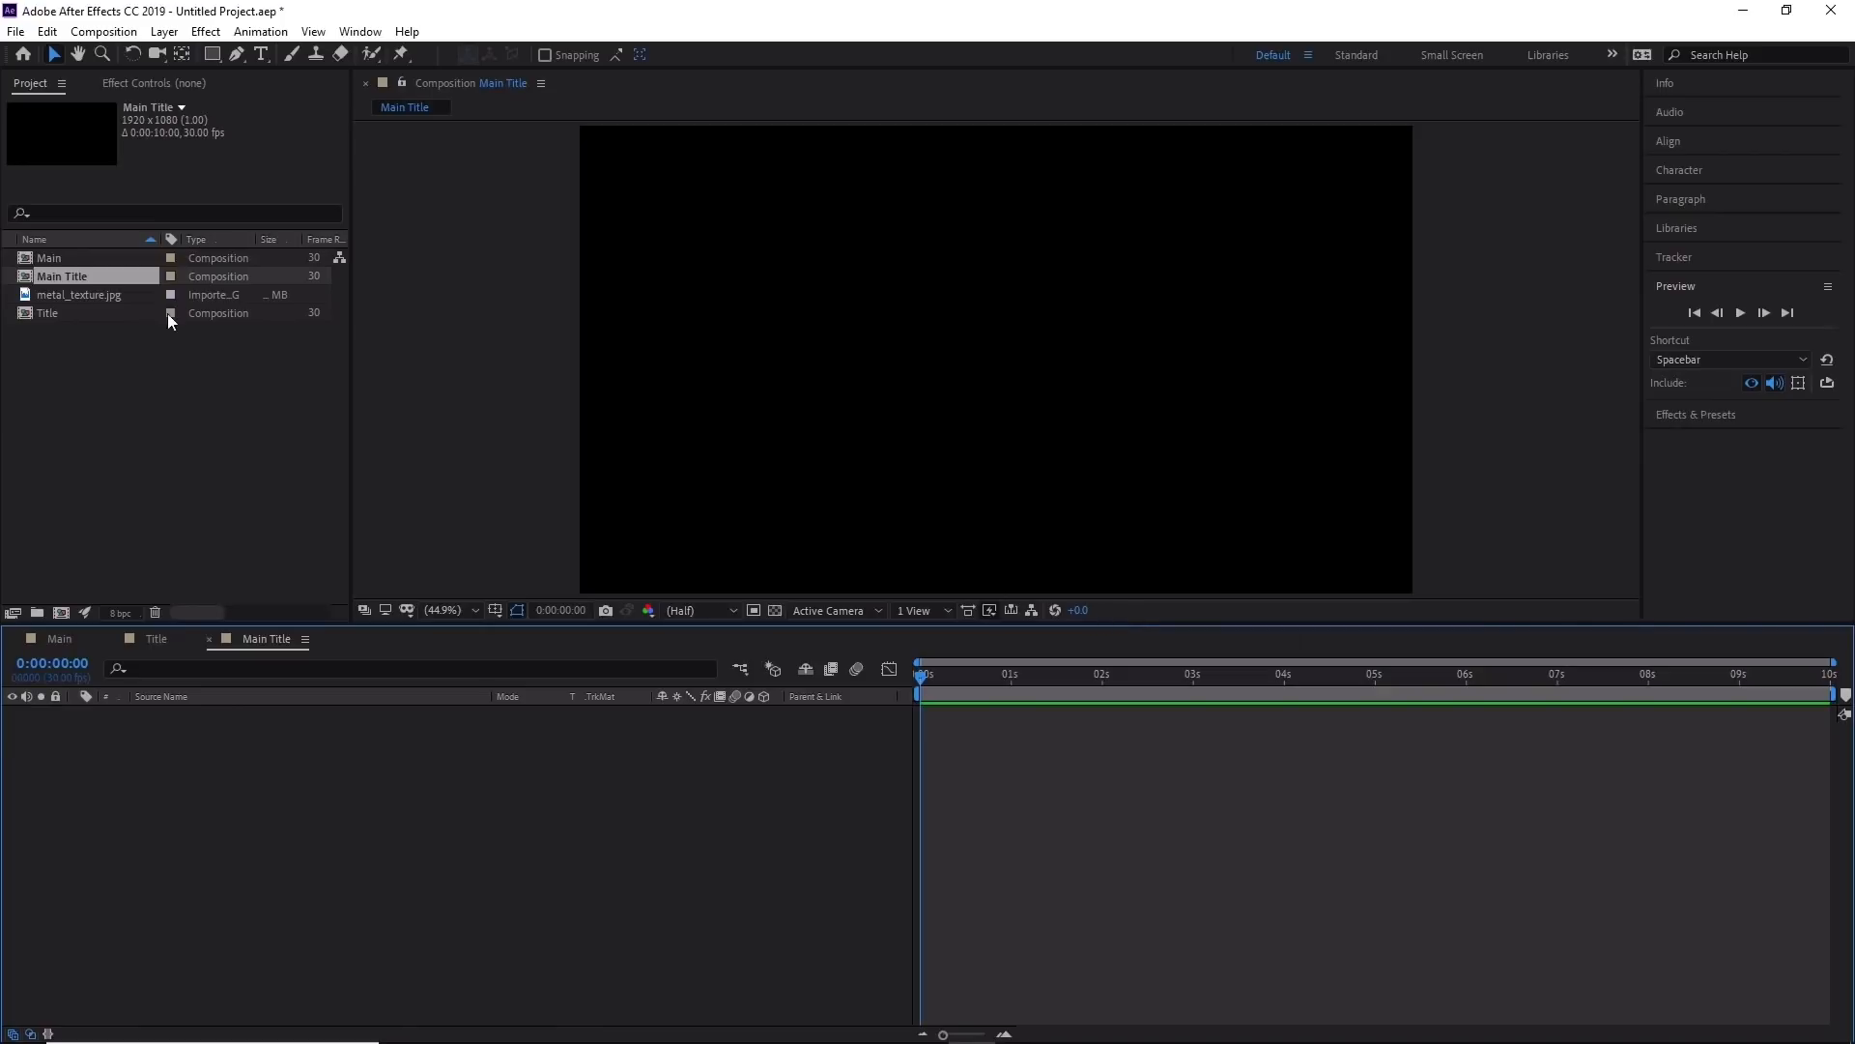
Add the Title composition to the Main Title timeline and place metal_texture.jpg beneath it.
{"action": "left_click_drag", "start_coordinate": [38, 310], "coordinate": [403, 788]}
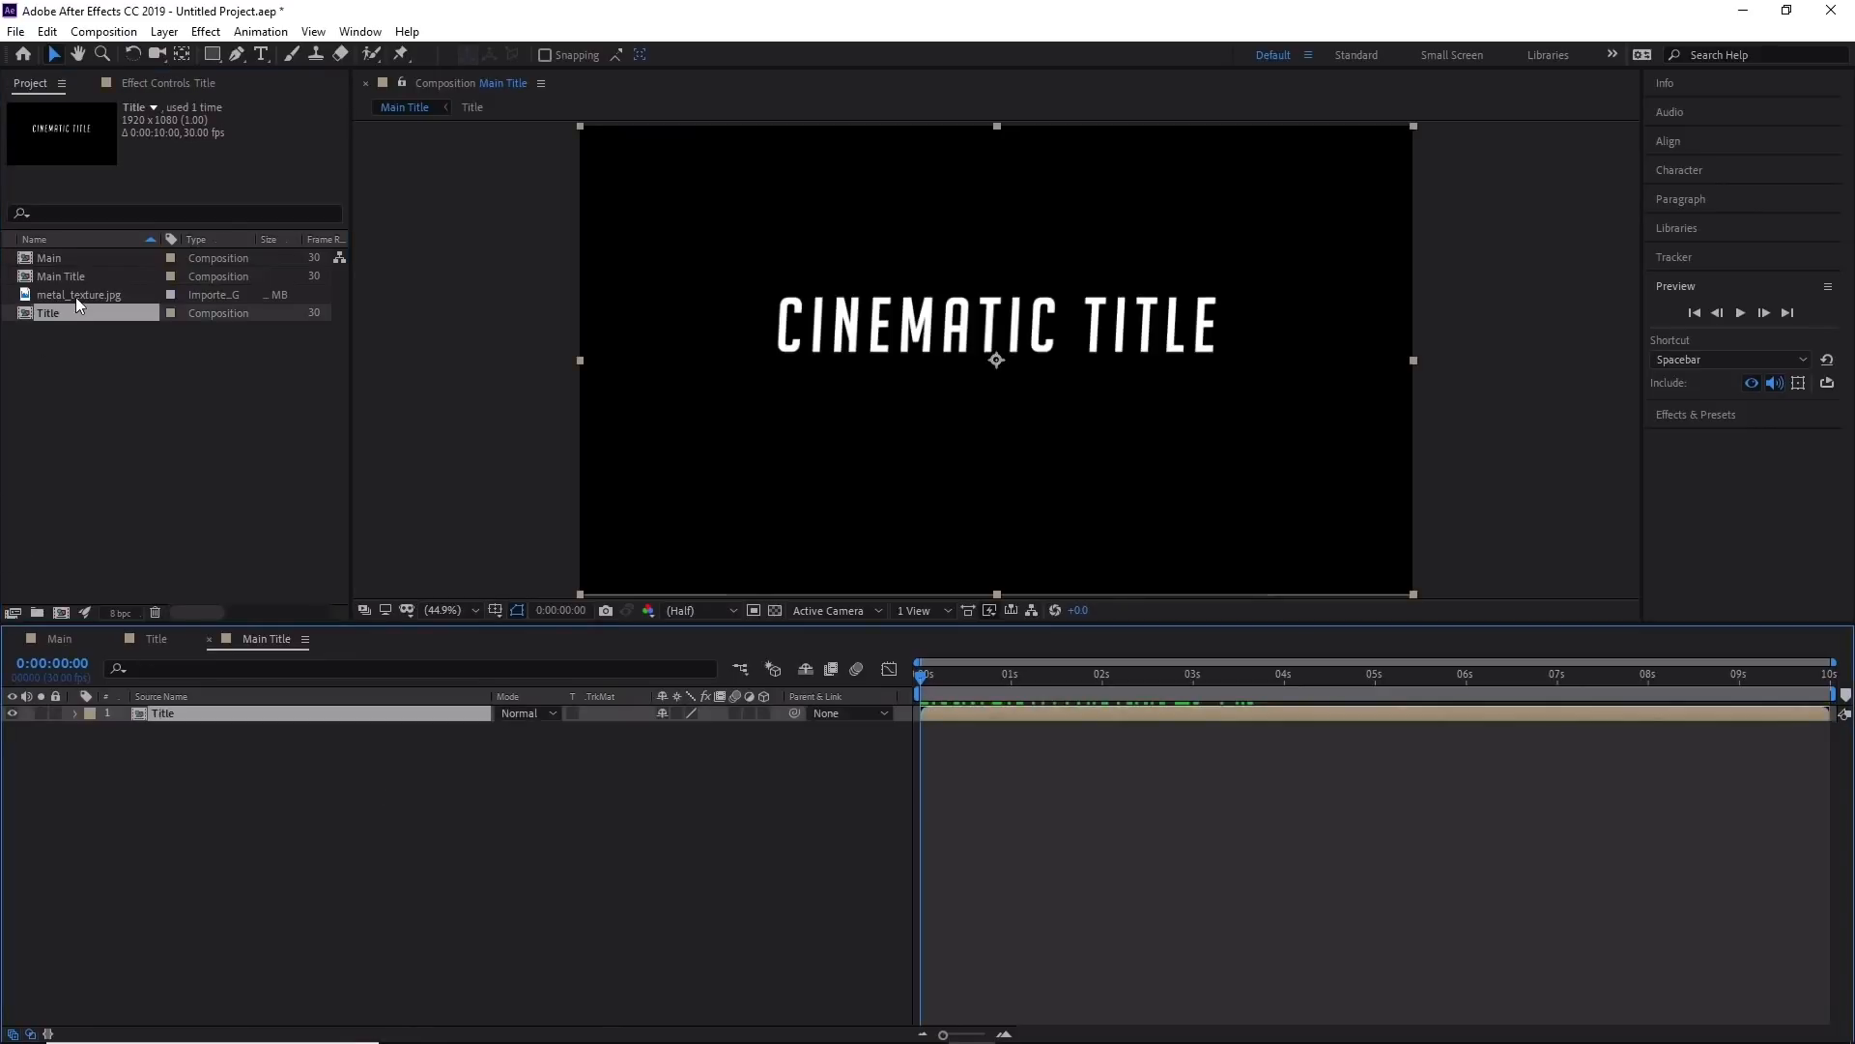
{"action": "left_click_drag", "start_coordinate": [79, 292], "coordinate": [321, 864]}
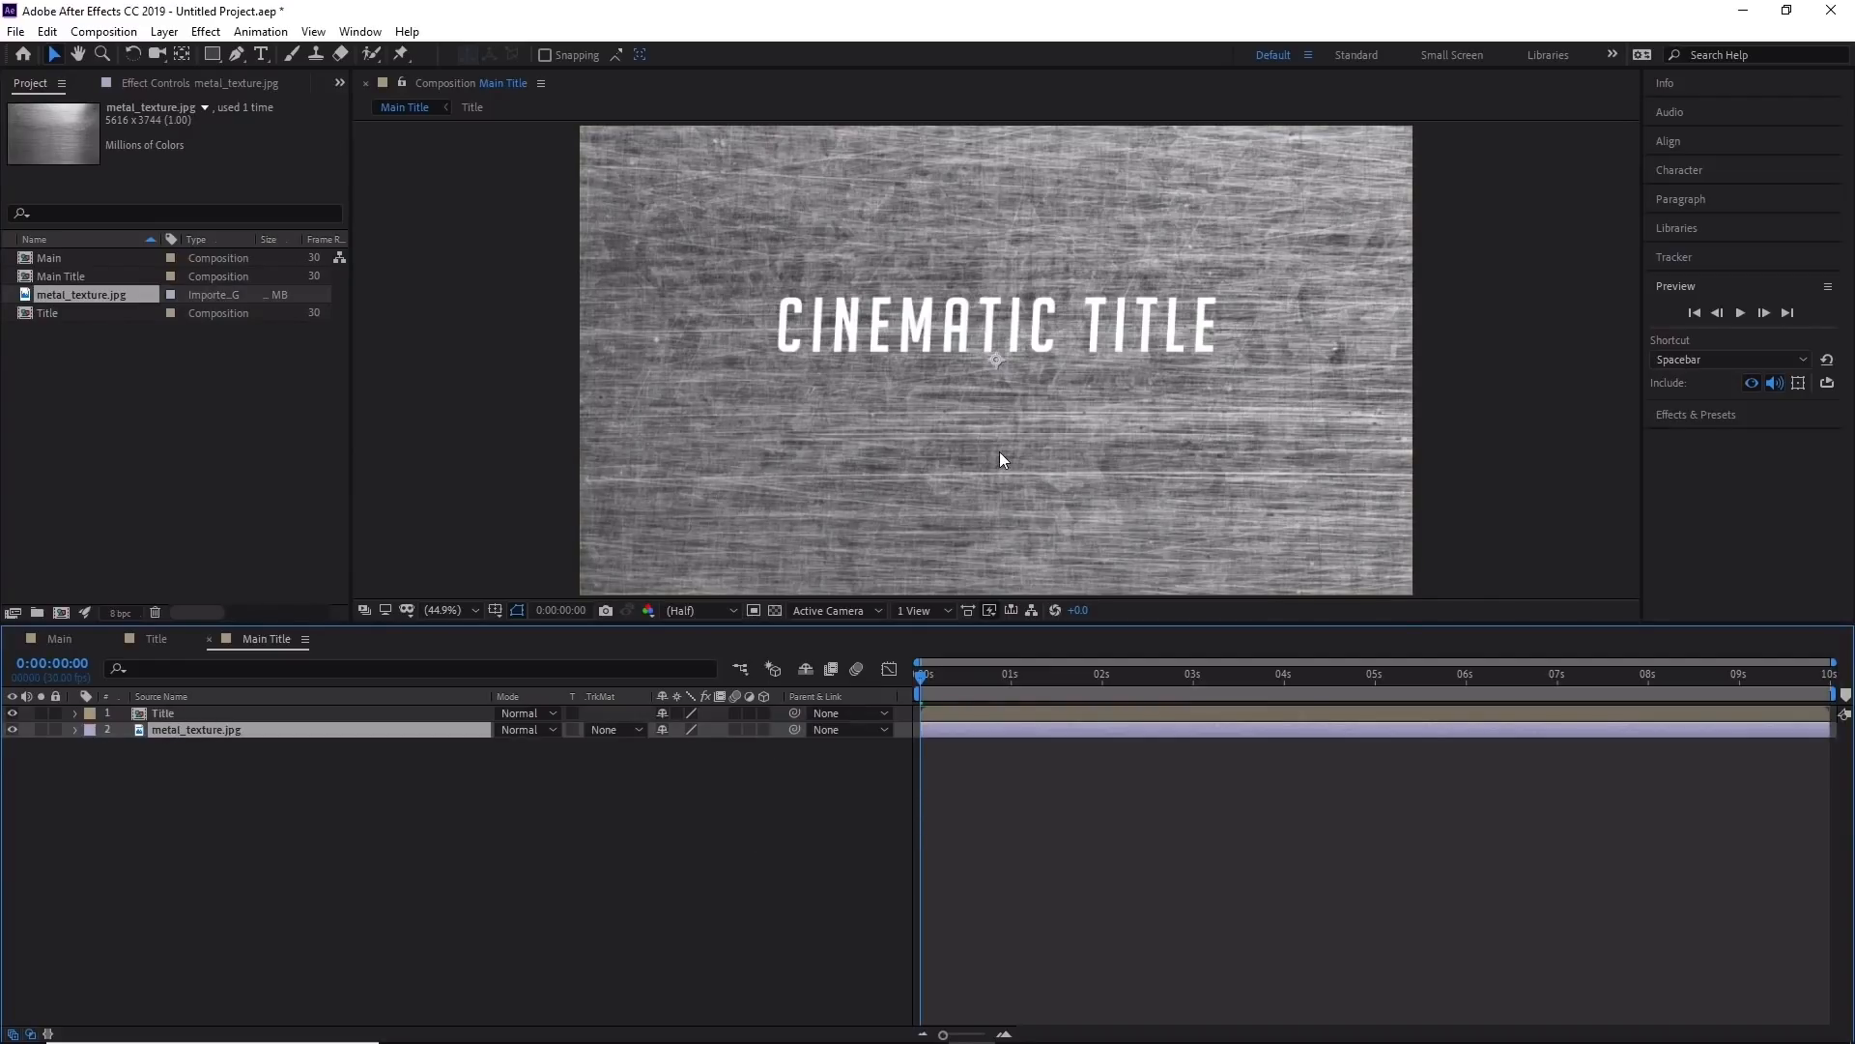
Scale the metal_texture.jpg layer down in the Main Title composition until it just covers the frame.
{"action": "scroll", "coordinate": [1000, 451], "scroll_direction": "down", "scroll_amount": 2}
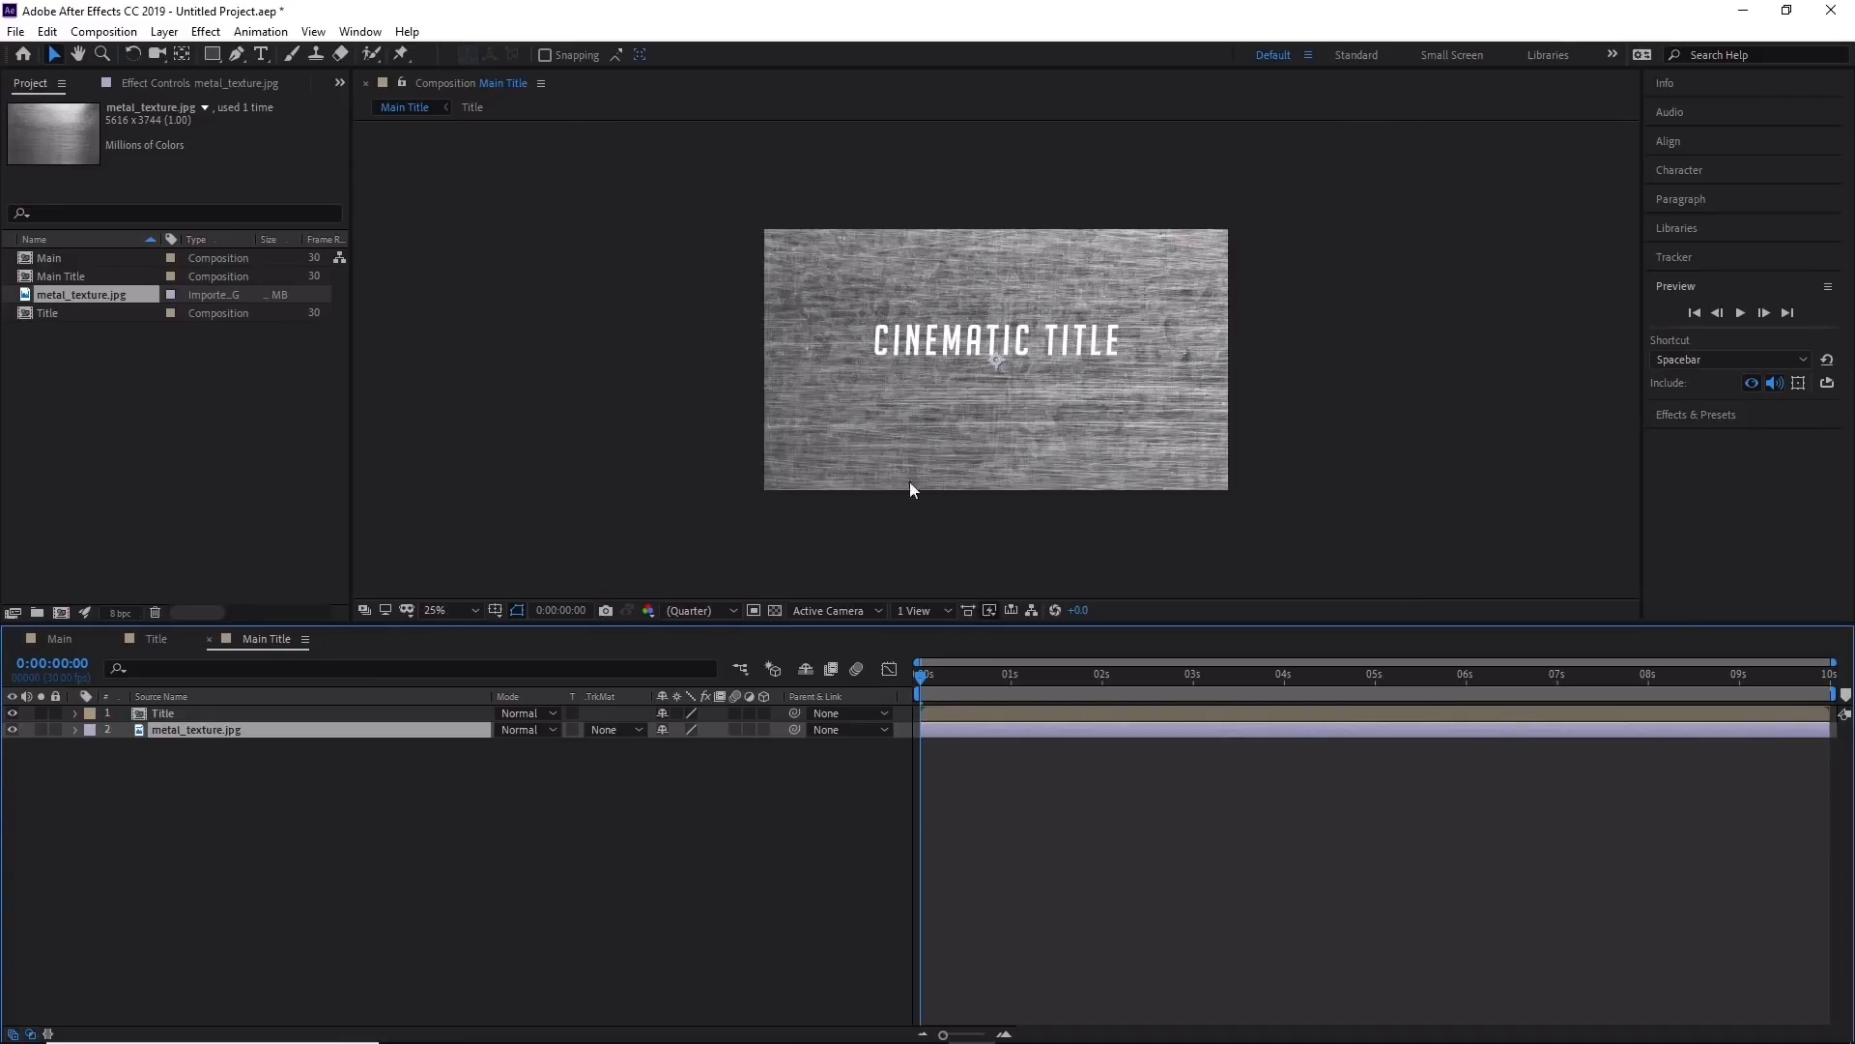
{"action": "left_click", "coordinate": [480, 611]}
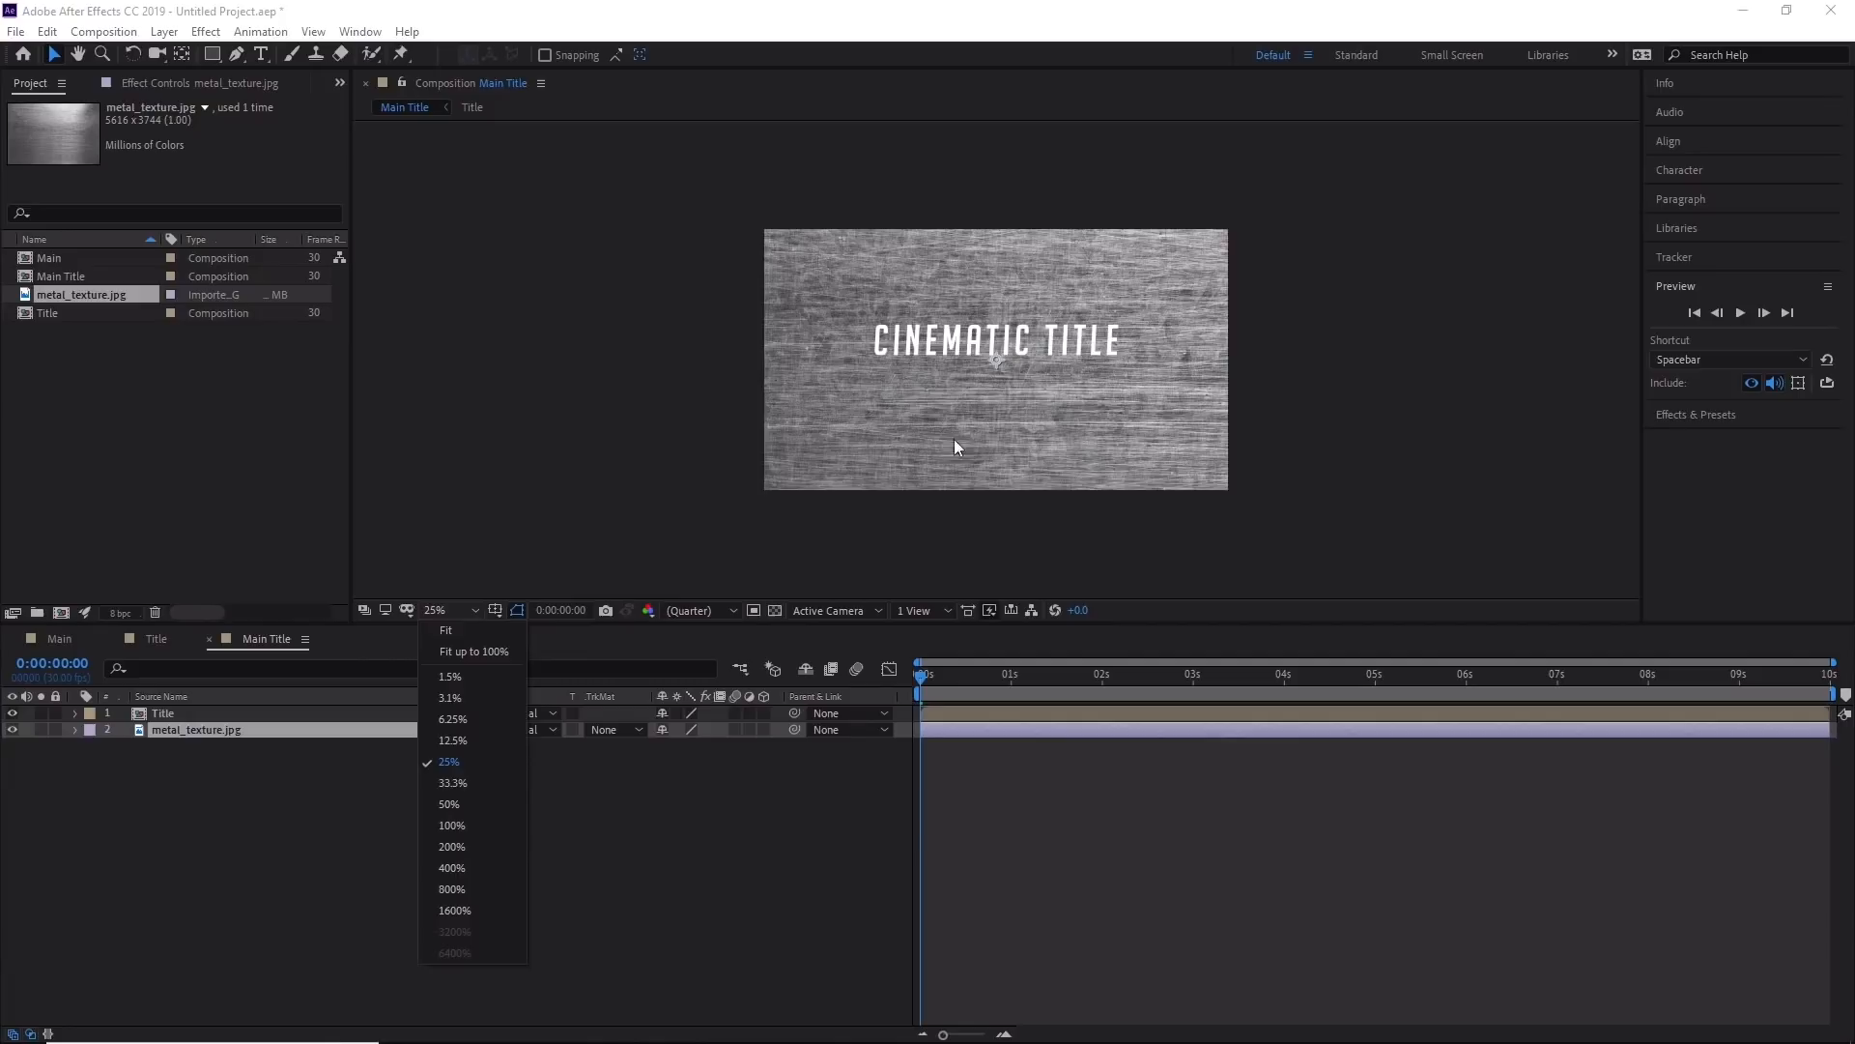
{"action": "left_click", "coordinate": [232, 752]}
{"action": "scroll", "coordinate": [808, 429], "scroll_direction": "down", "scroll_amount": 2}
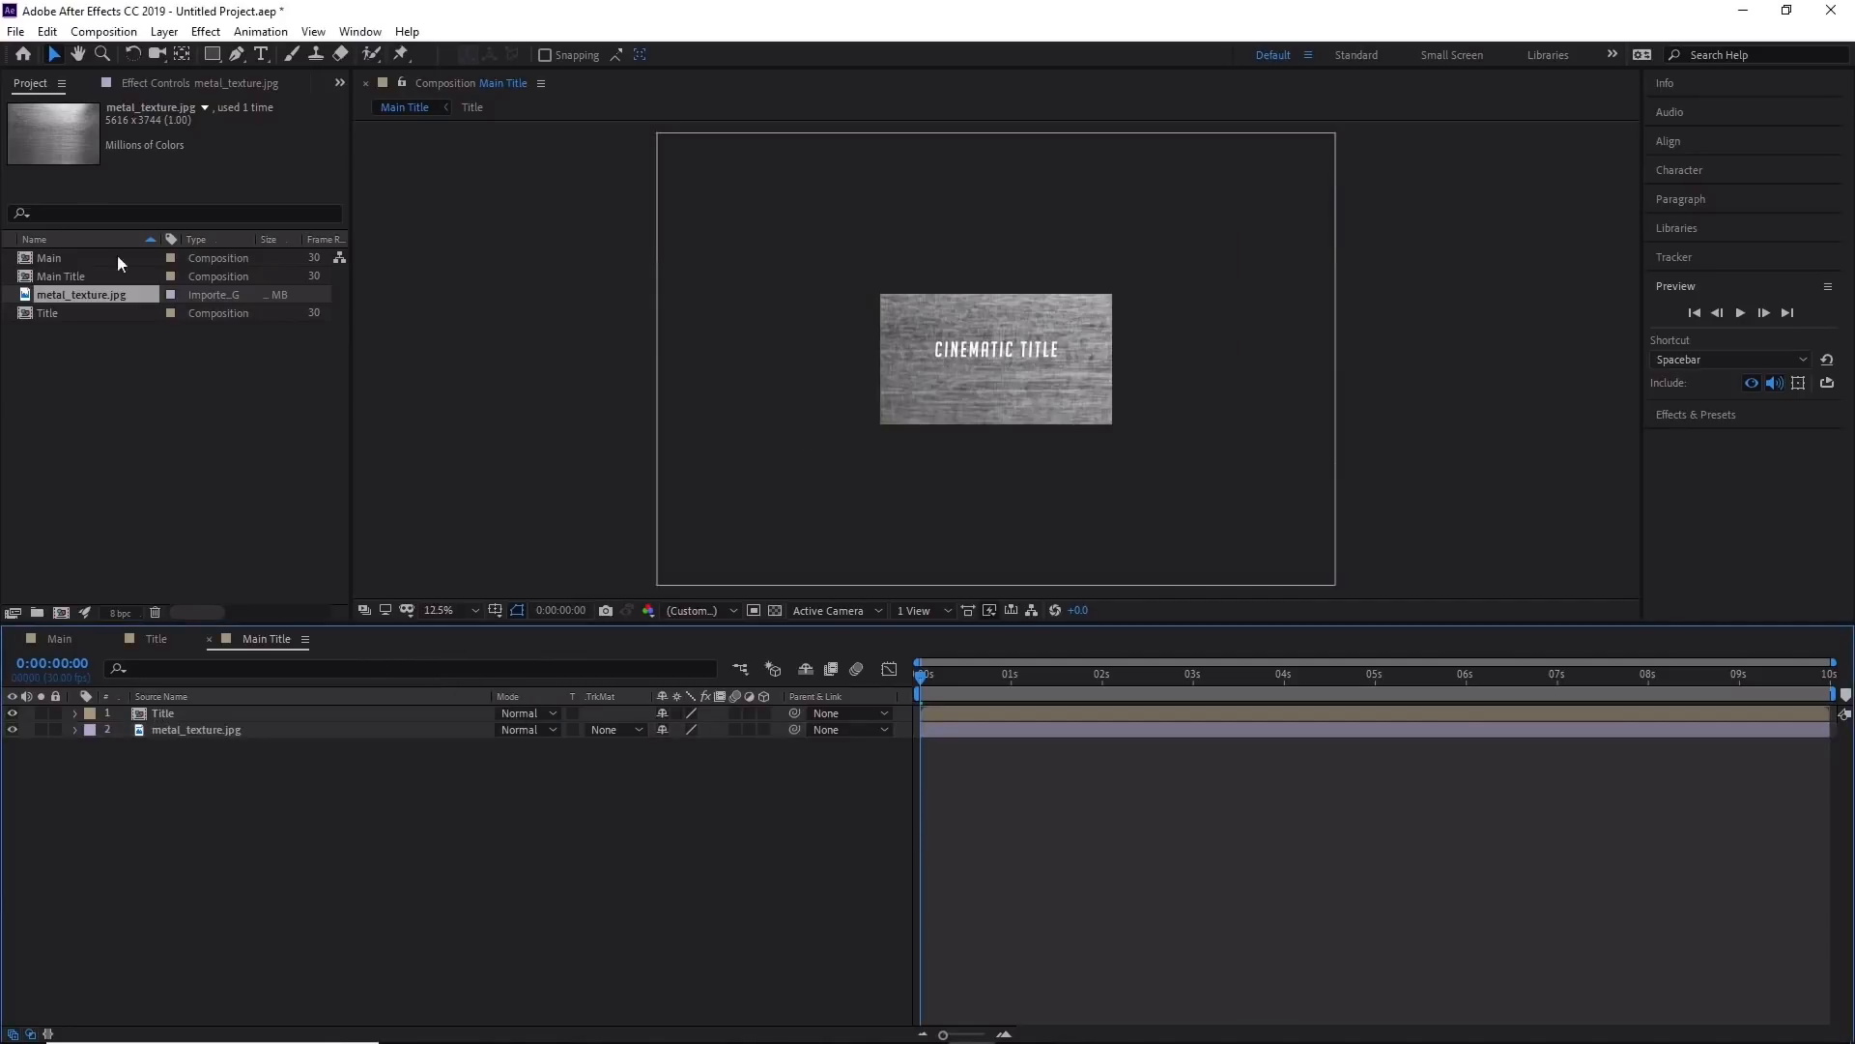
{"action": "left_click", "coordinate": [56, 55]}
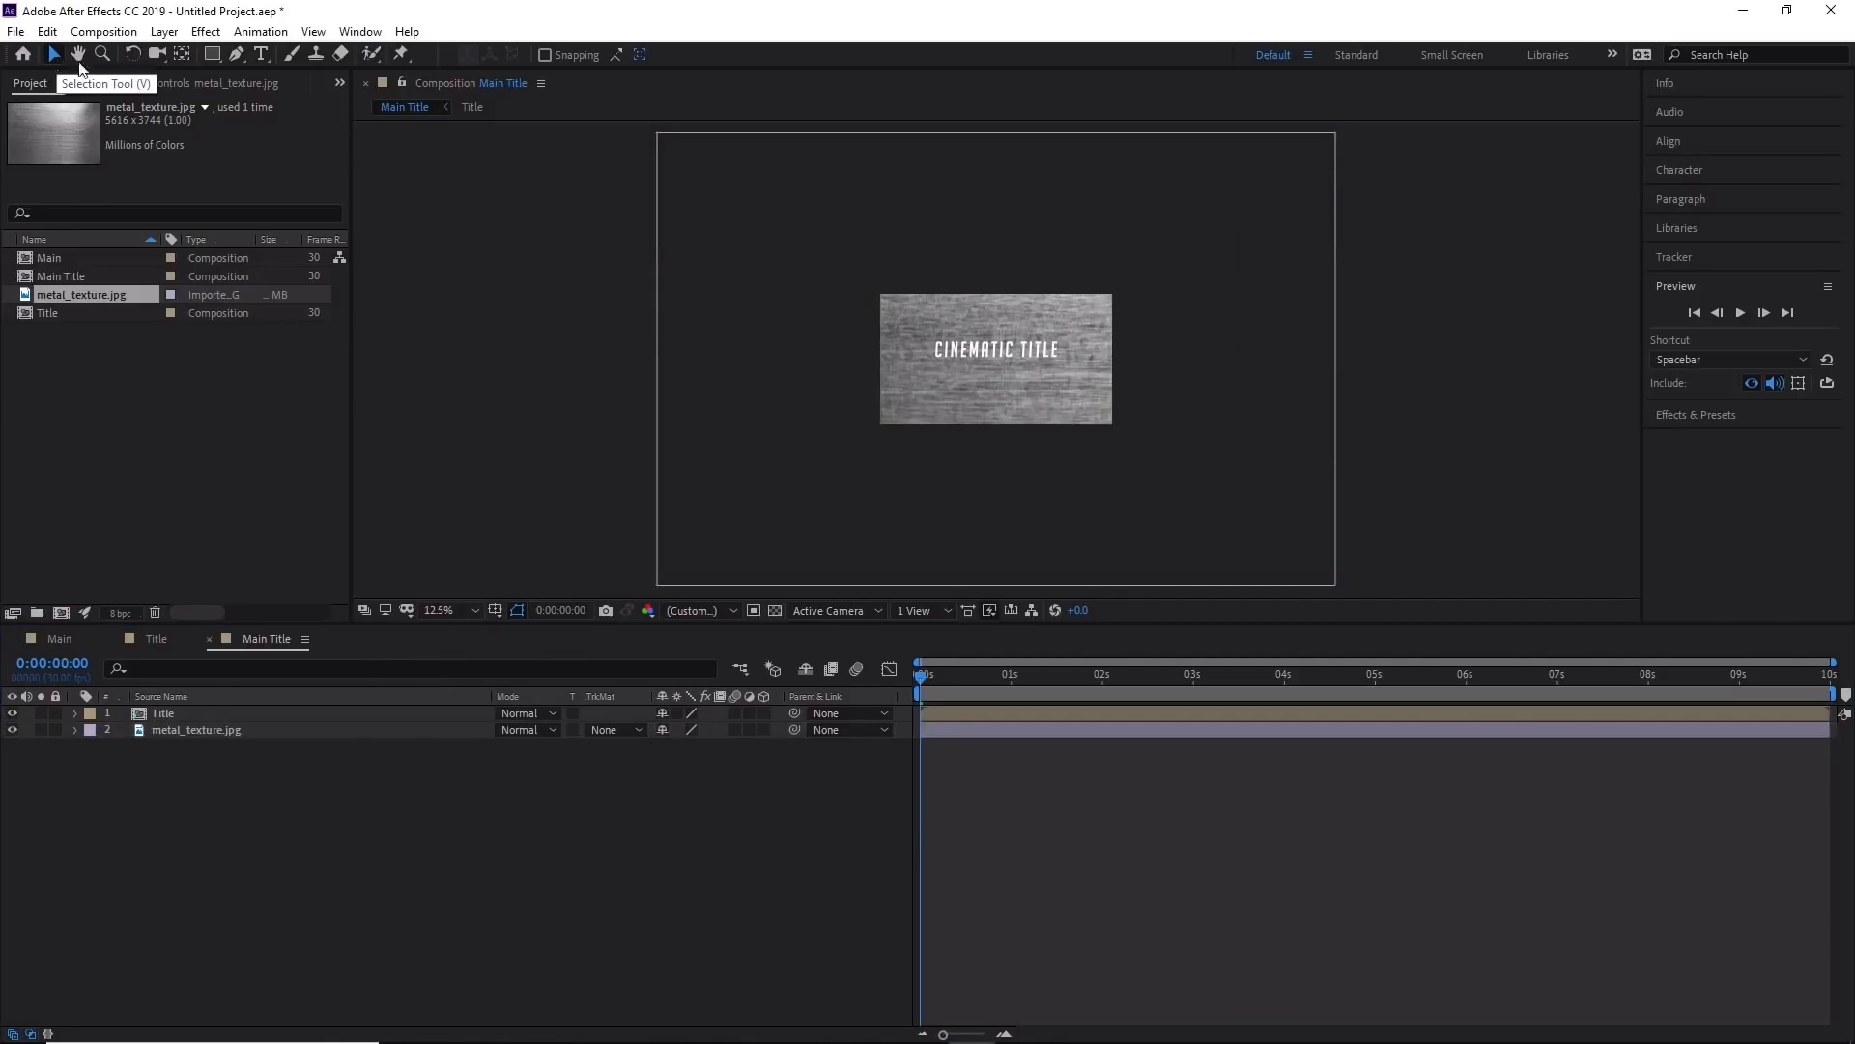
{"action": "left_click", "coordinate": [769, 370]}
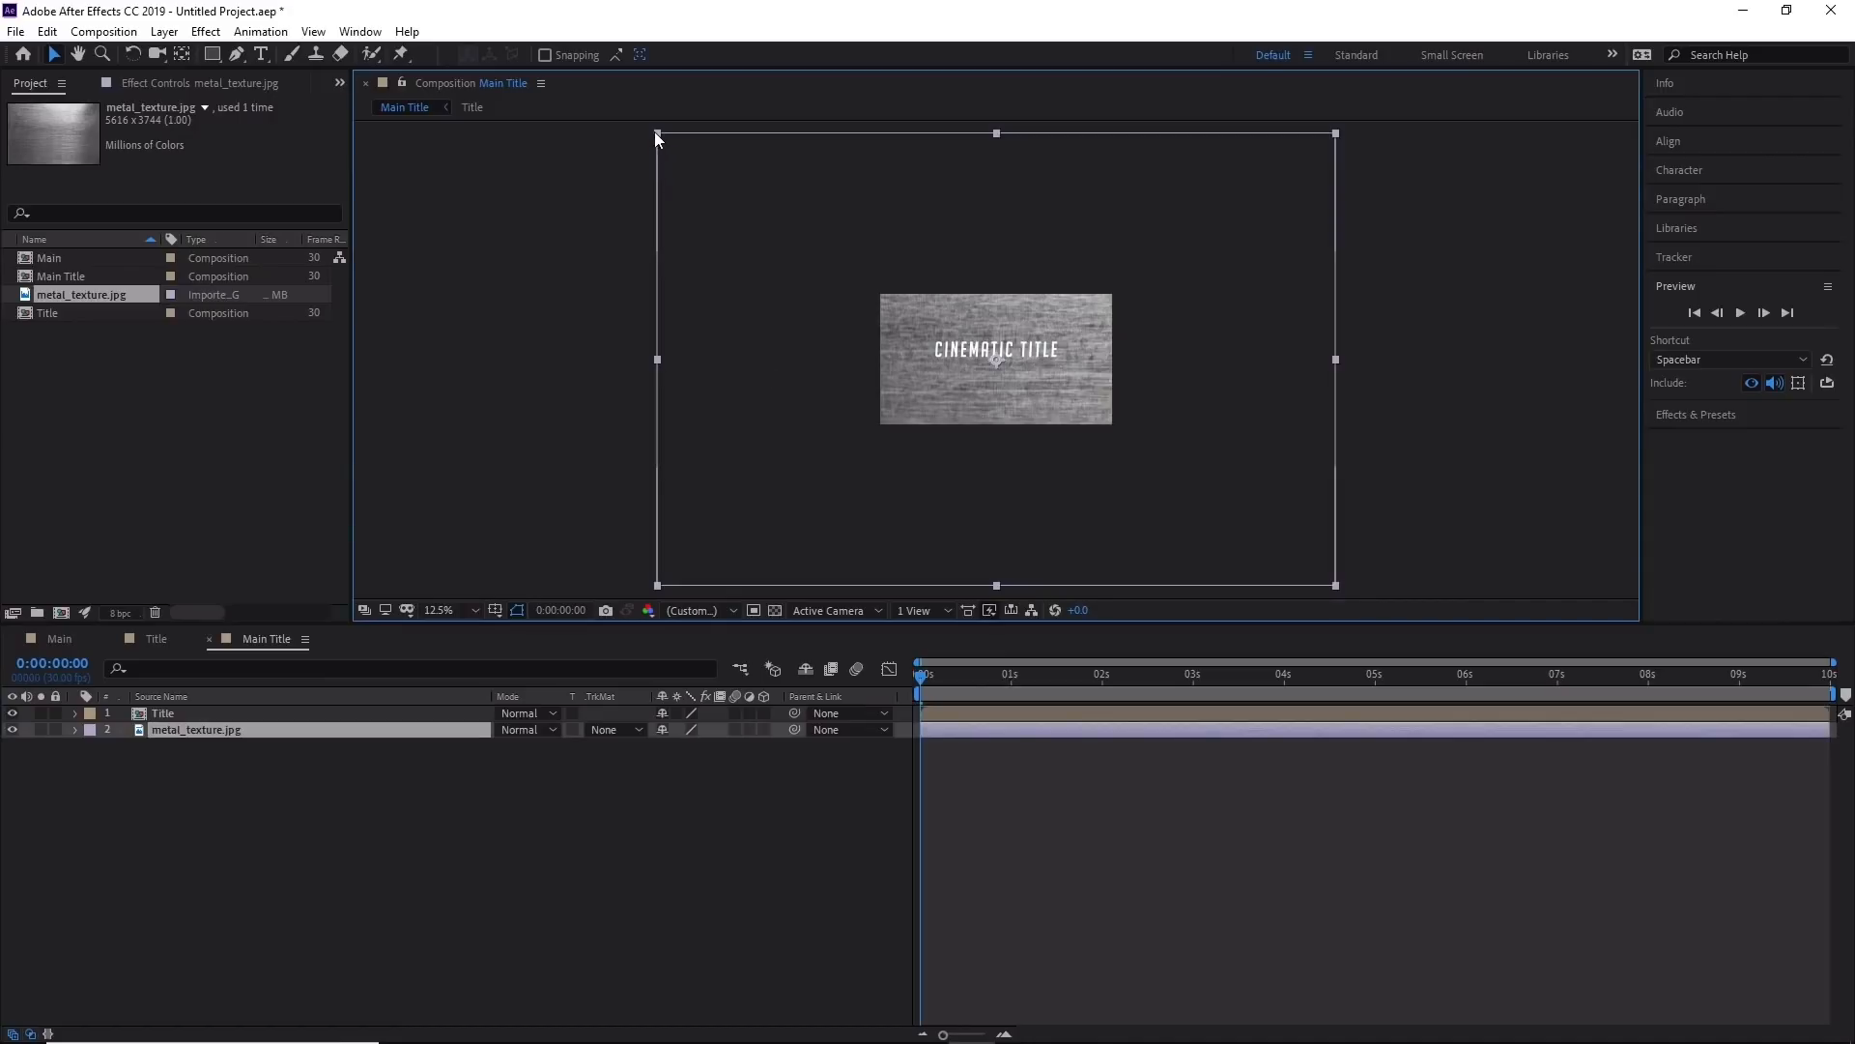
{"action": "left_click_drag", "start_coordinate": [658, 134], "coordinate": [875, 290]}
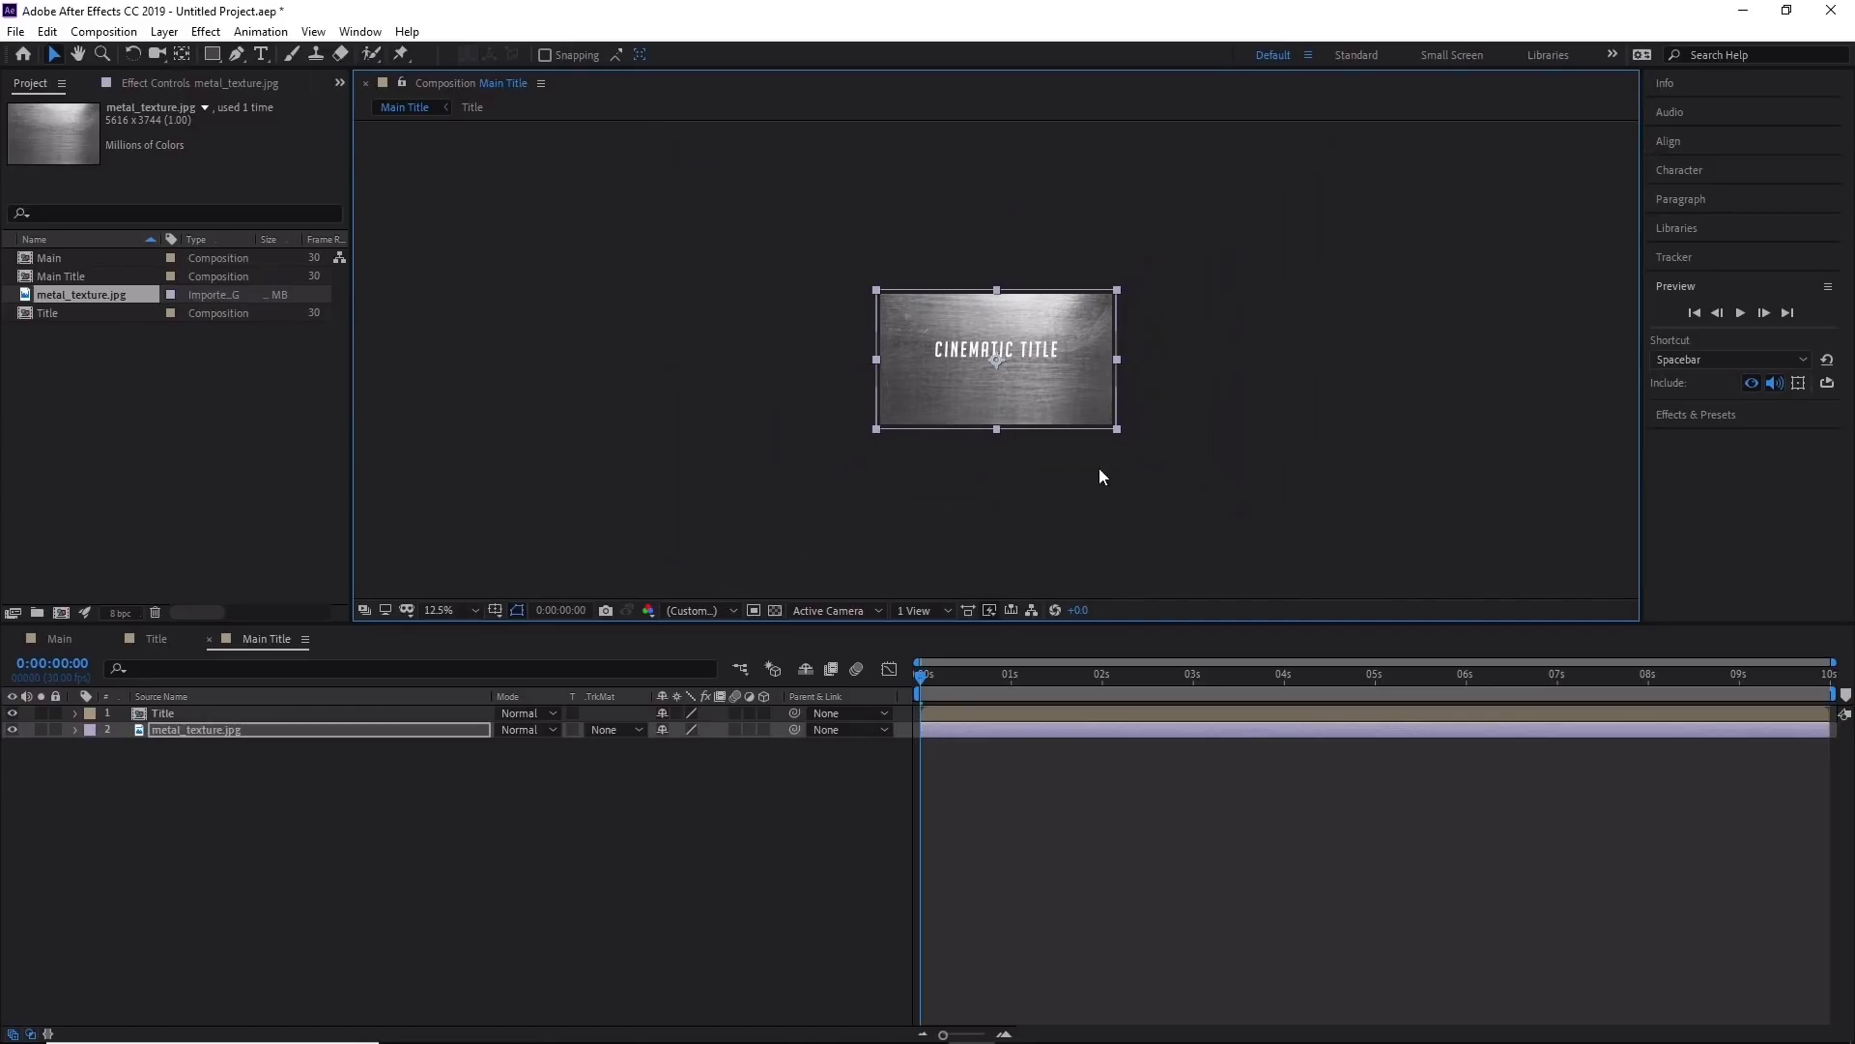
{"action": "key", "text": "period"}
{"action": "key", "text": "period"}
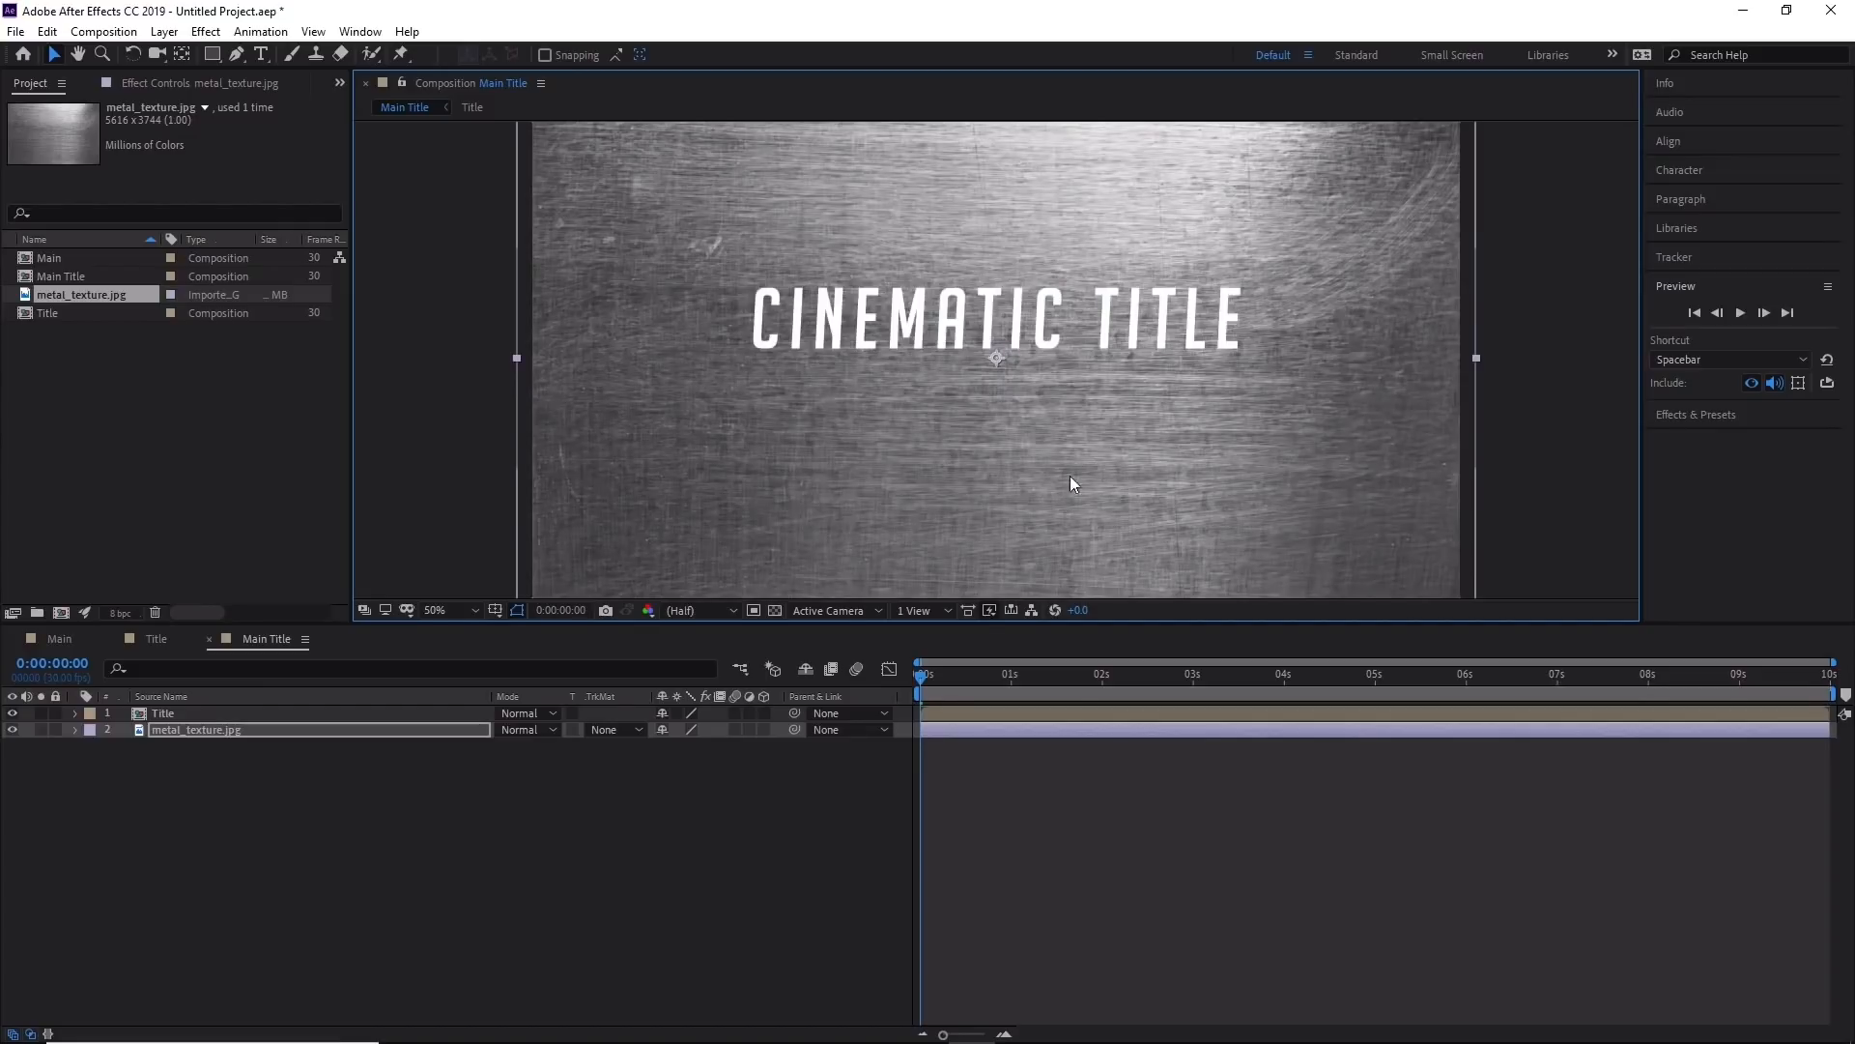
{"action": "left_click", "coordinate": [477, 610]}
{"action": "left_click", "coordinate": [495, 654]}
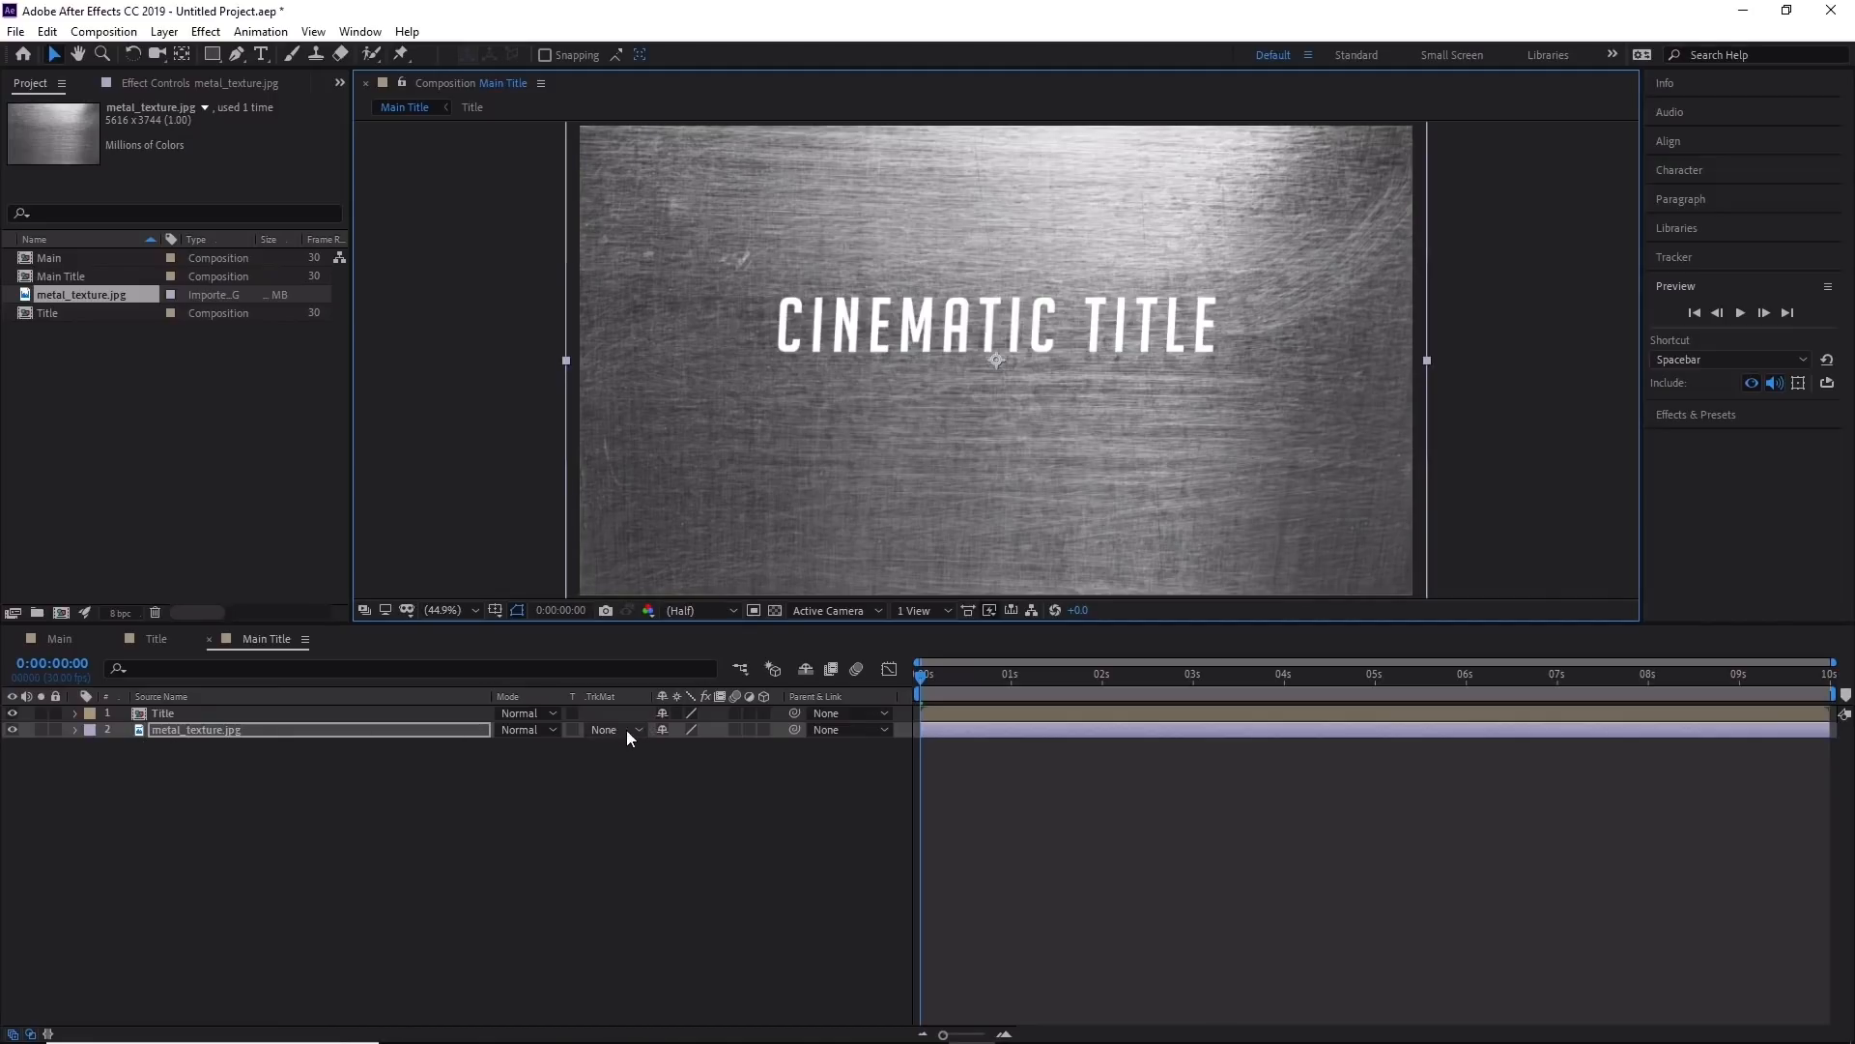
Set the metal_texture.jpg layer's track matte to Alpha Matte "Title" so the texture fills the lettering.
{"action": "left_click", "coordinate": [30, 1033]}
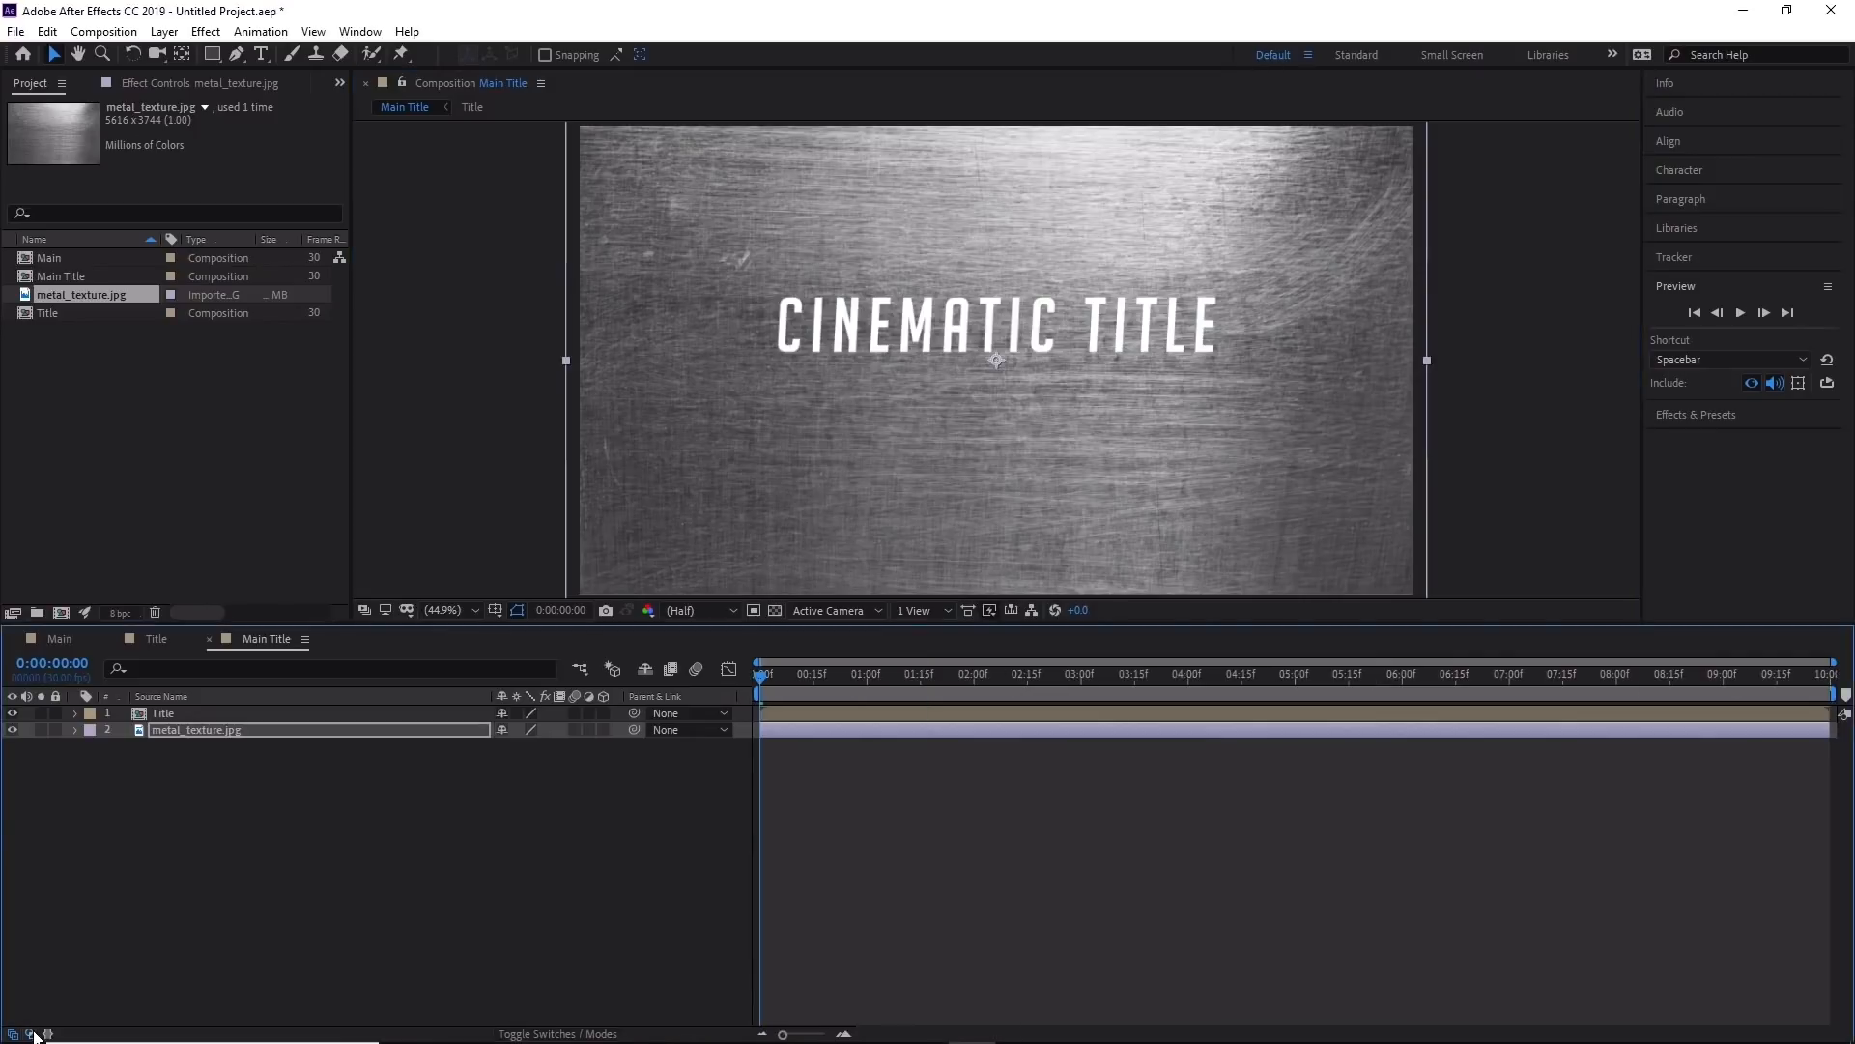
{"action": "left_click", "coordinate": [32, 1033]}
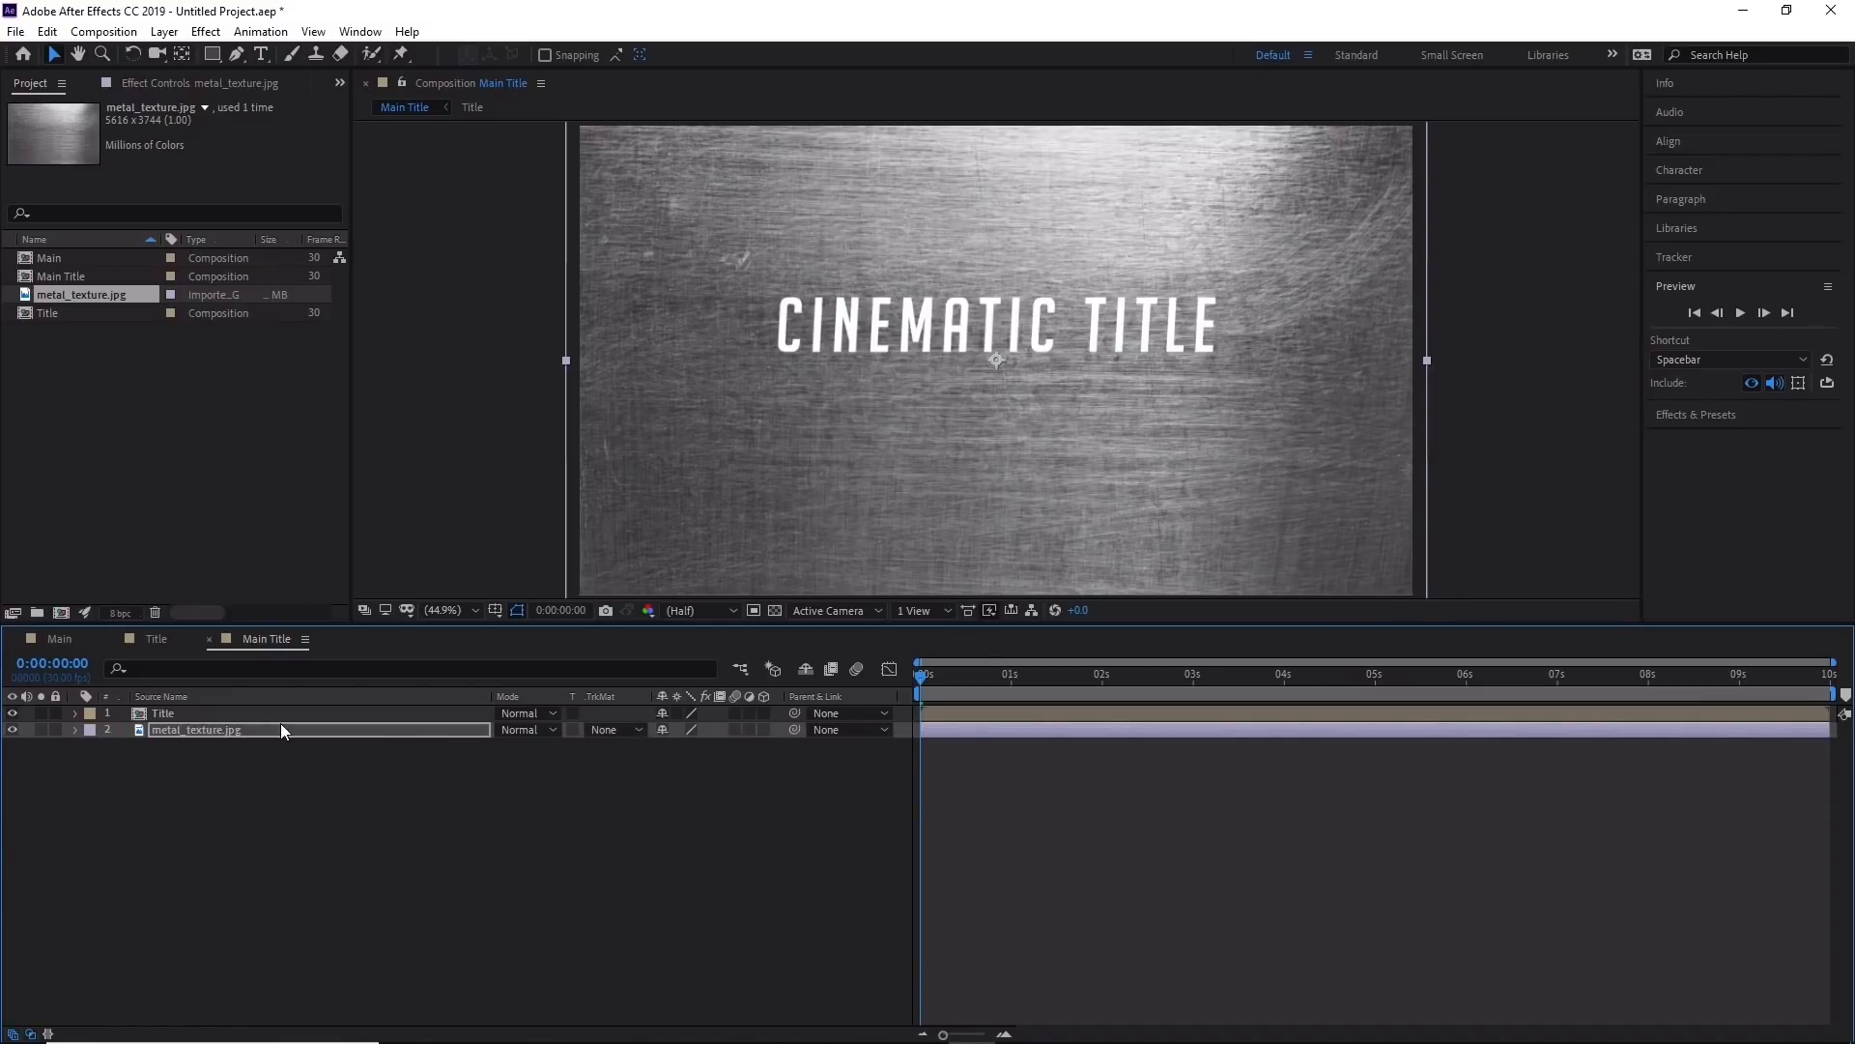
{"action": "left_click", "coordinate": [641, 728]}
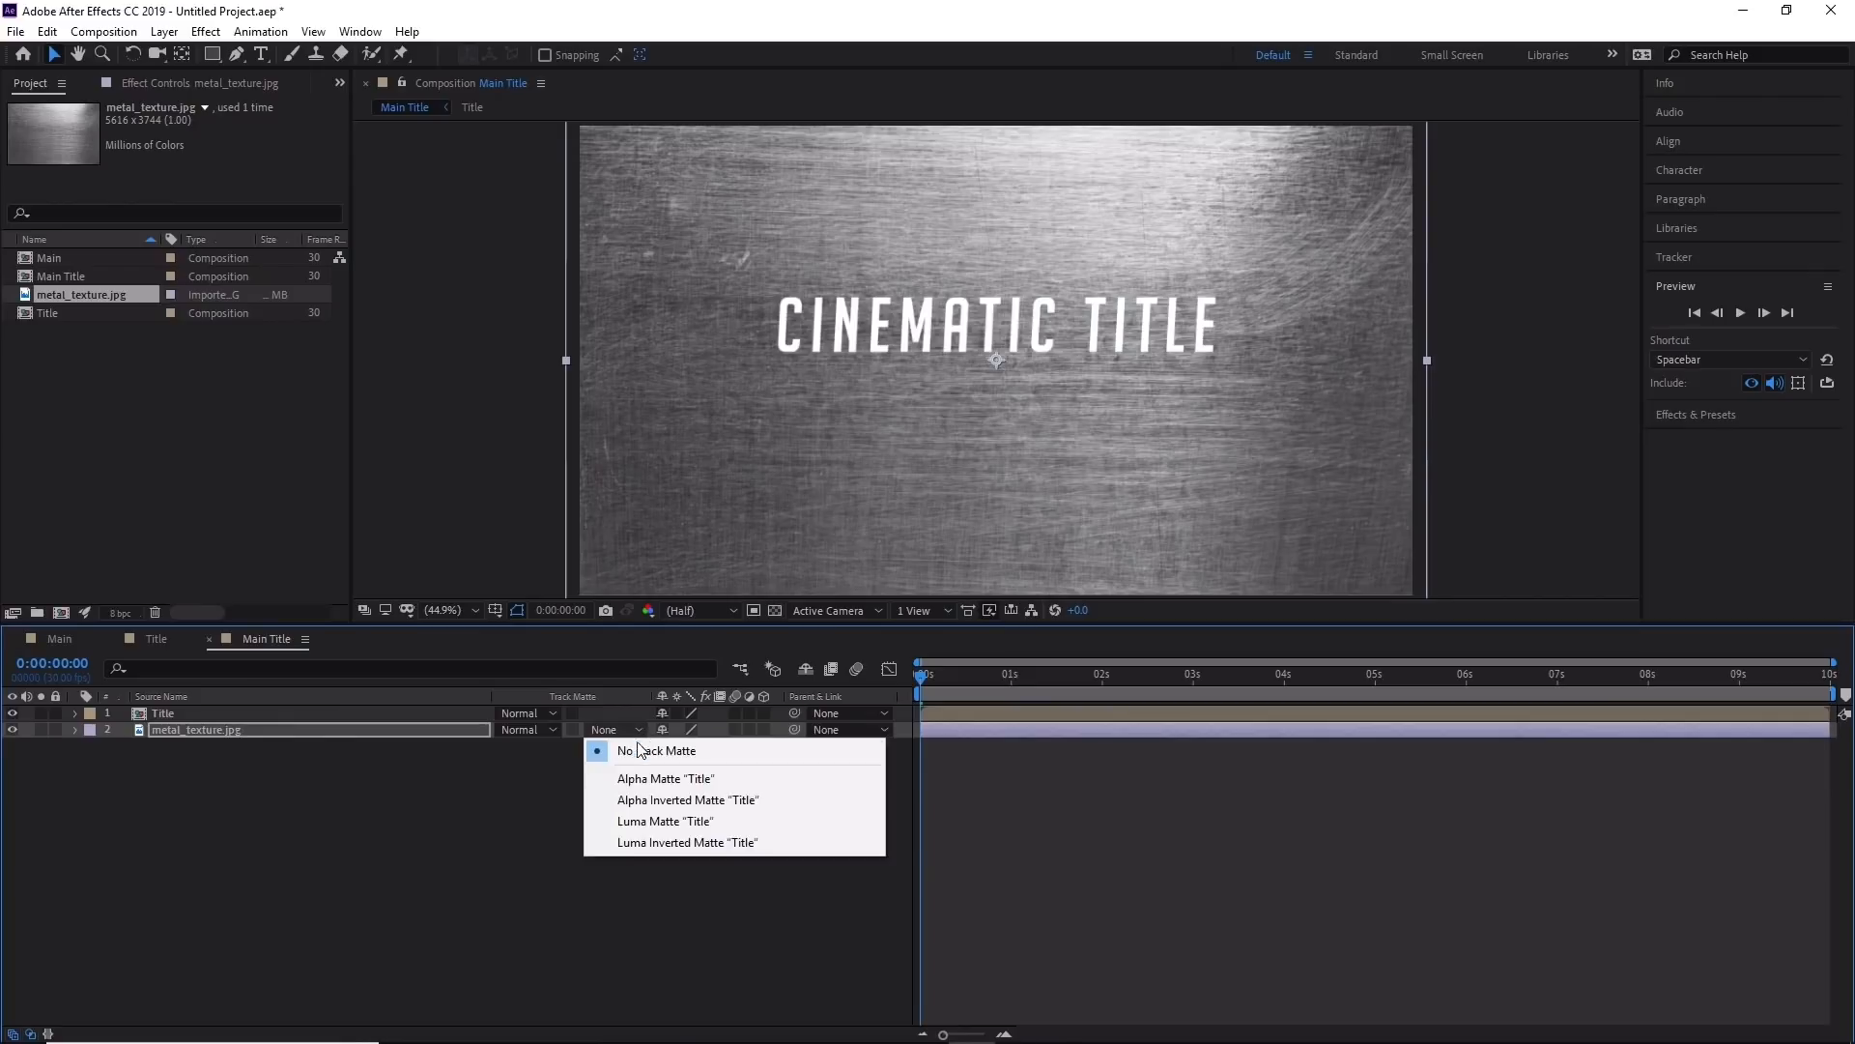
{"action": "left_click", "coordinate": [751, 779]}
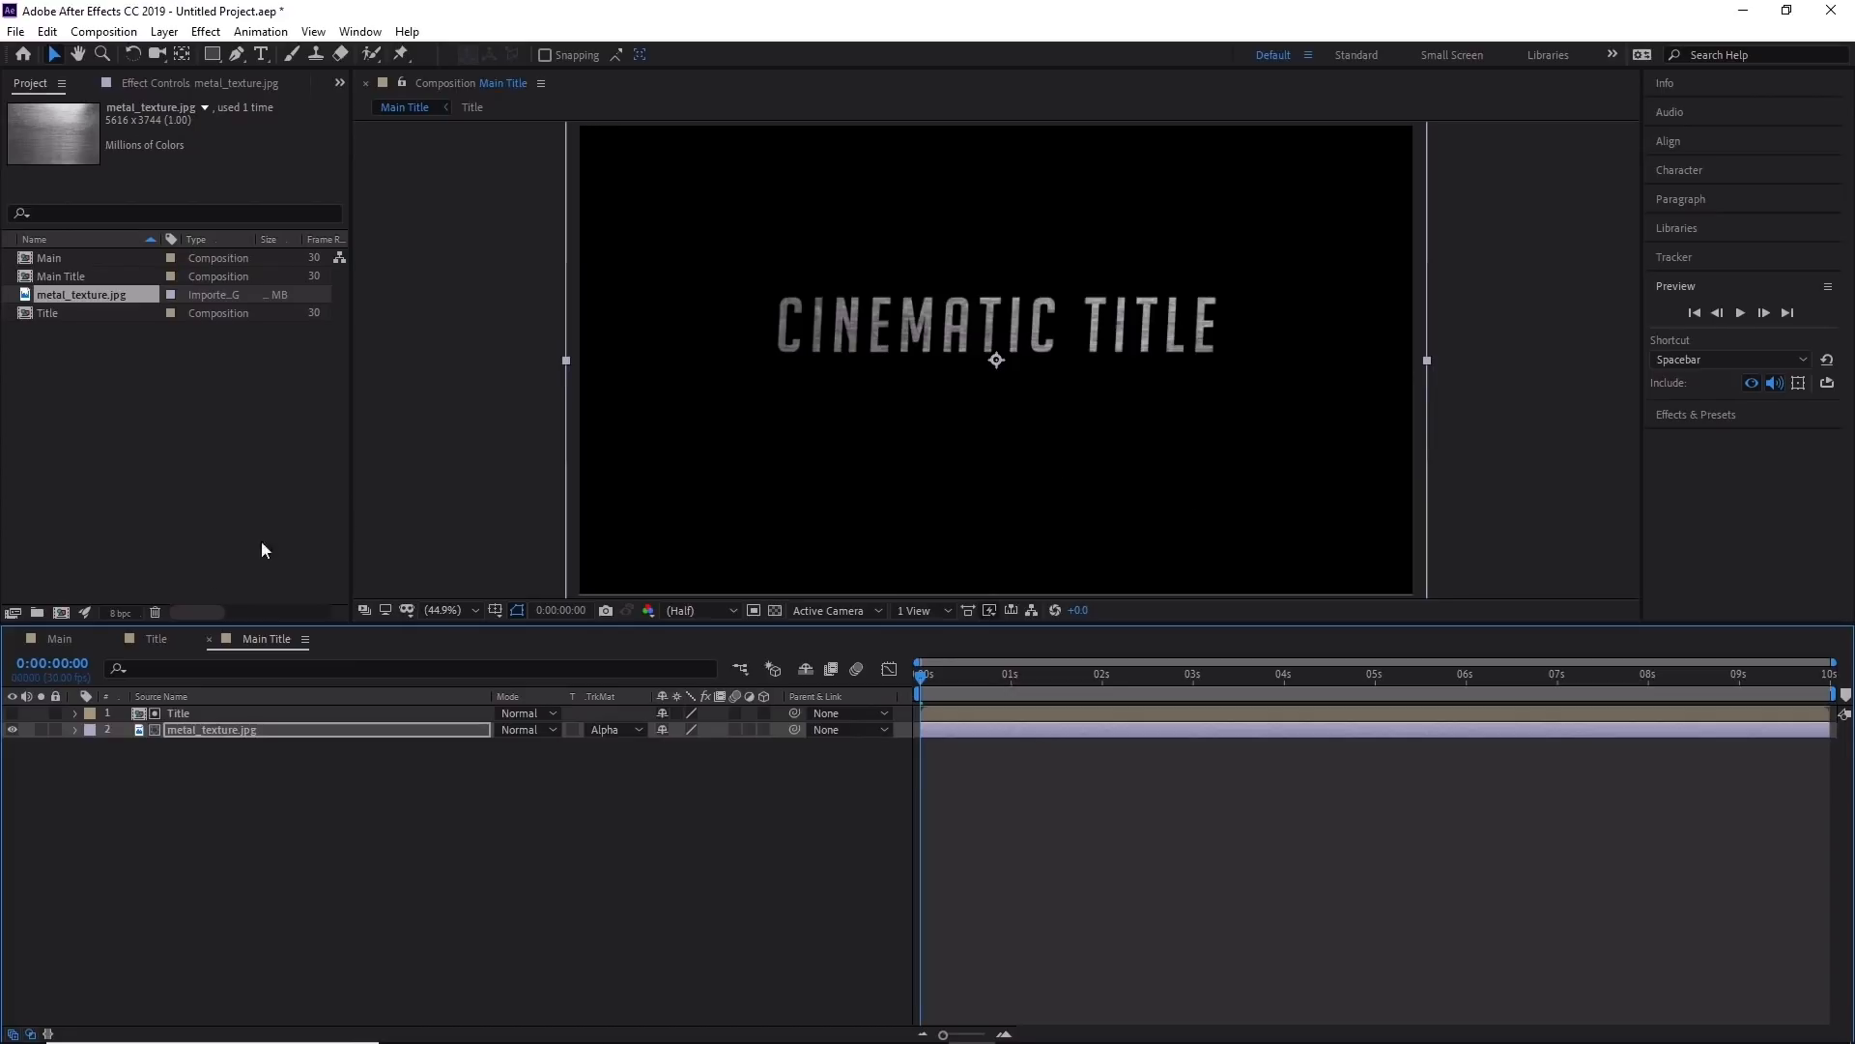
Create a 1920 x 1080 dark gray solid named BG in the Main composition.
{"action": "left_click", "coordinate": [54, 639]}
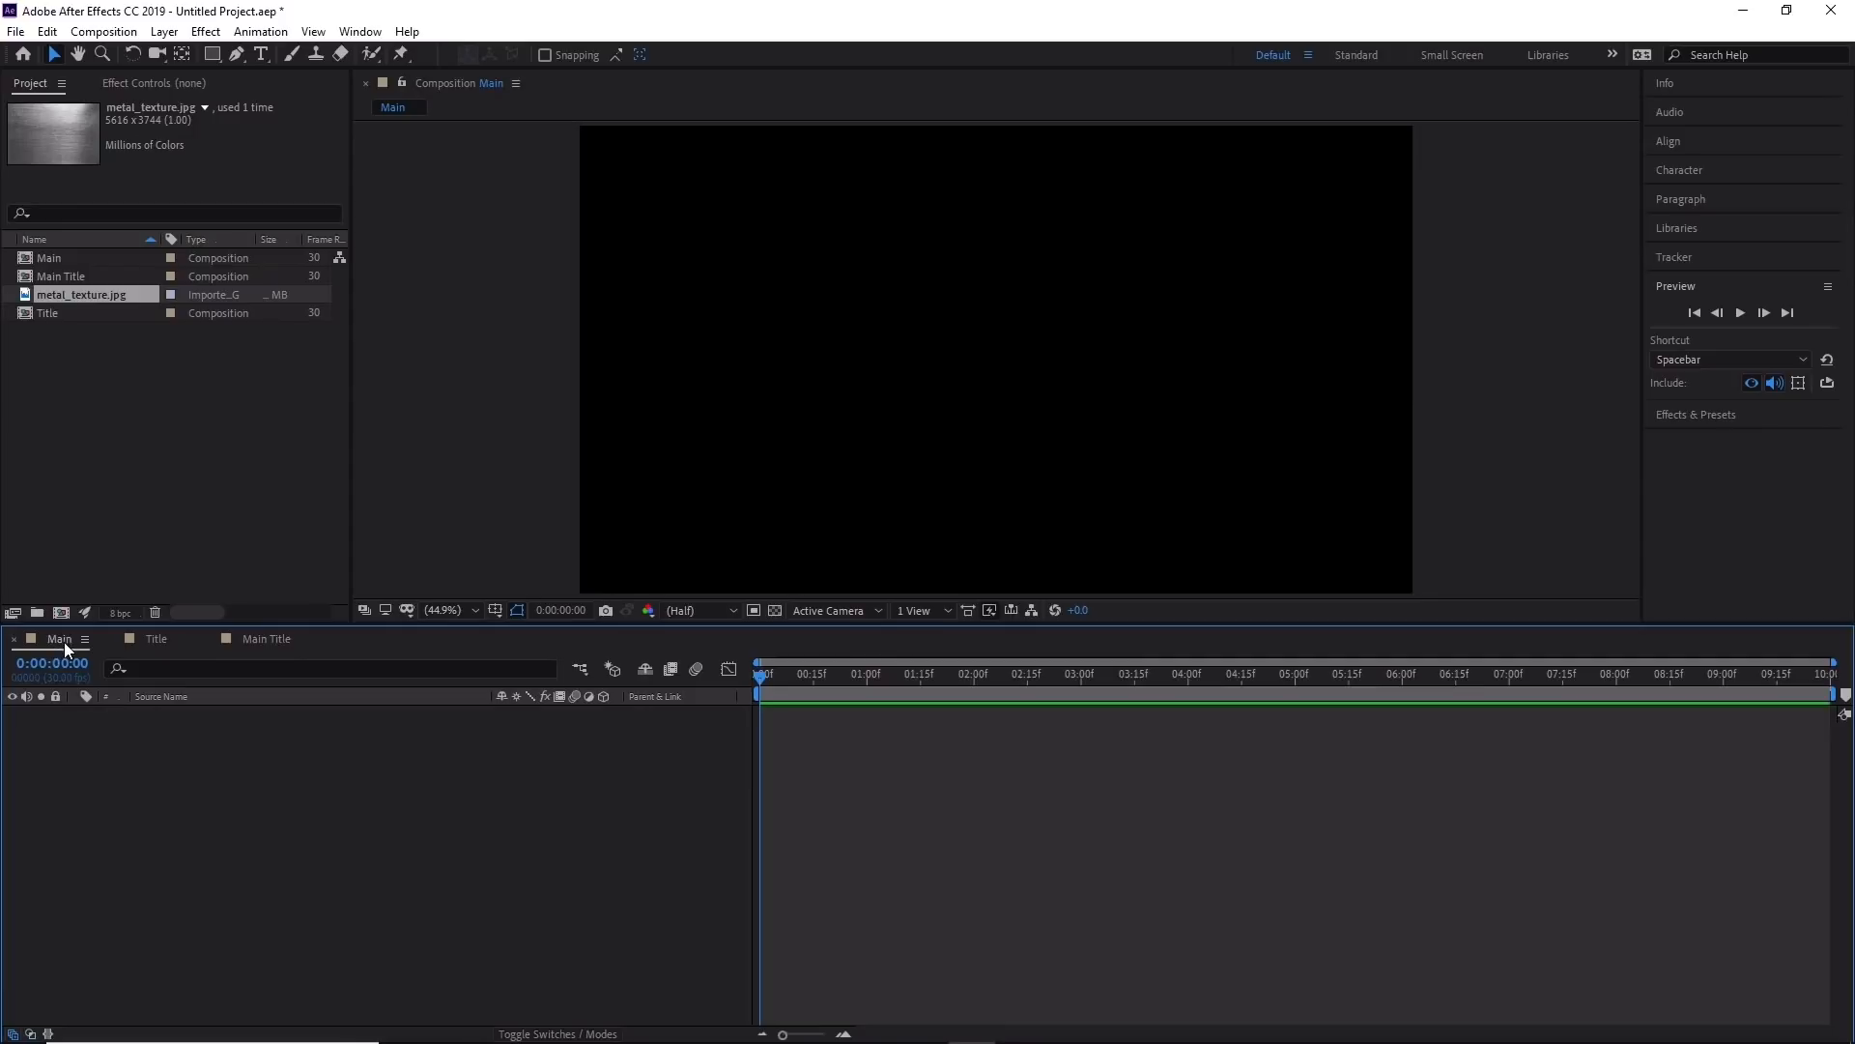
{"action": "left_click", "coordinate": [58, 257]}
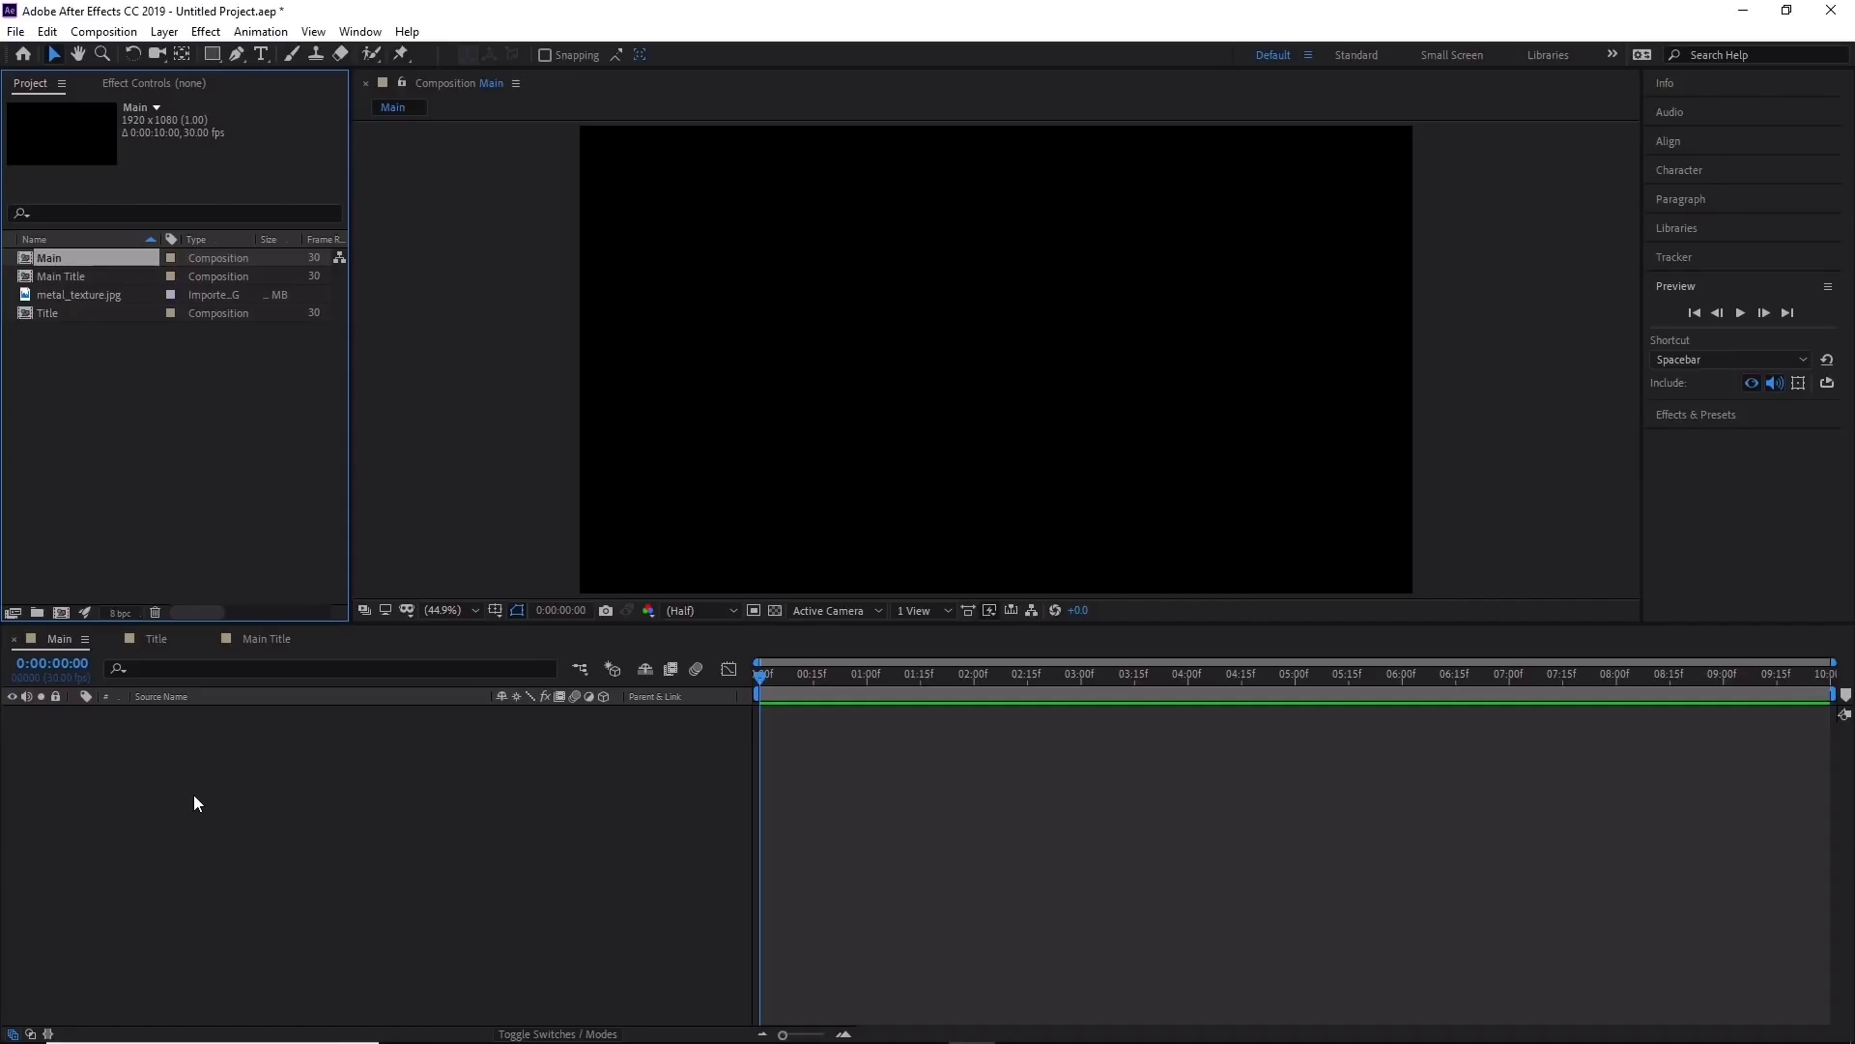
{"action": "left_click", "coordinate": [164, 31]}
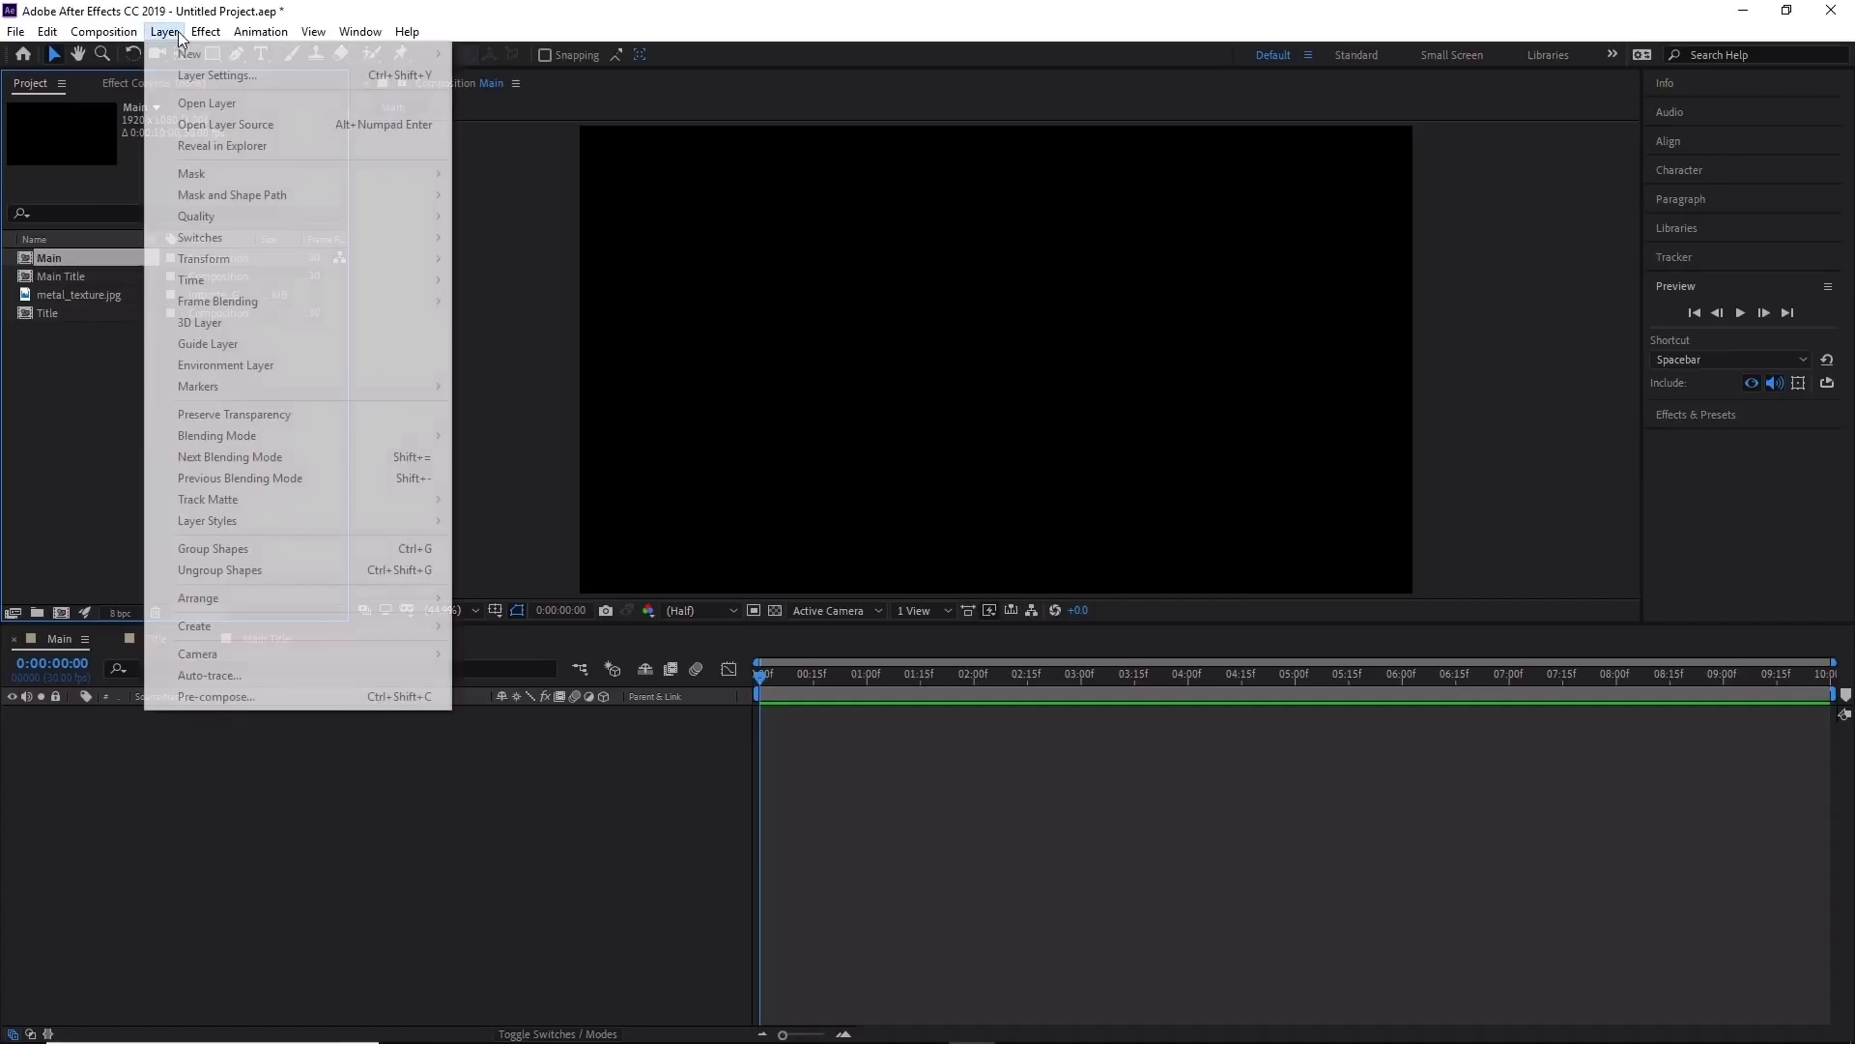
{"action": "left_click", "coordinate": [160, 36]}
{"action": "left_click", "coordinate": [260, 895]}
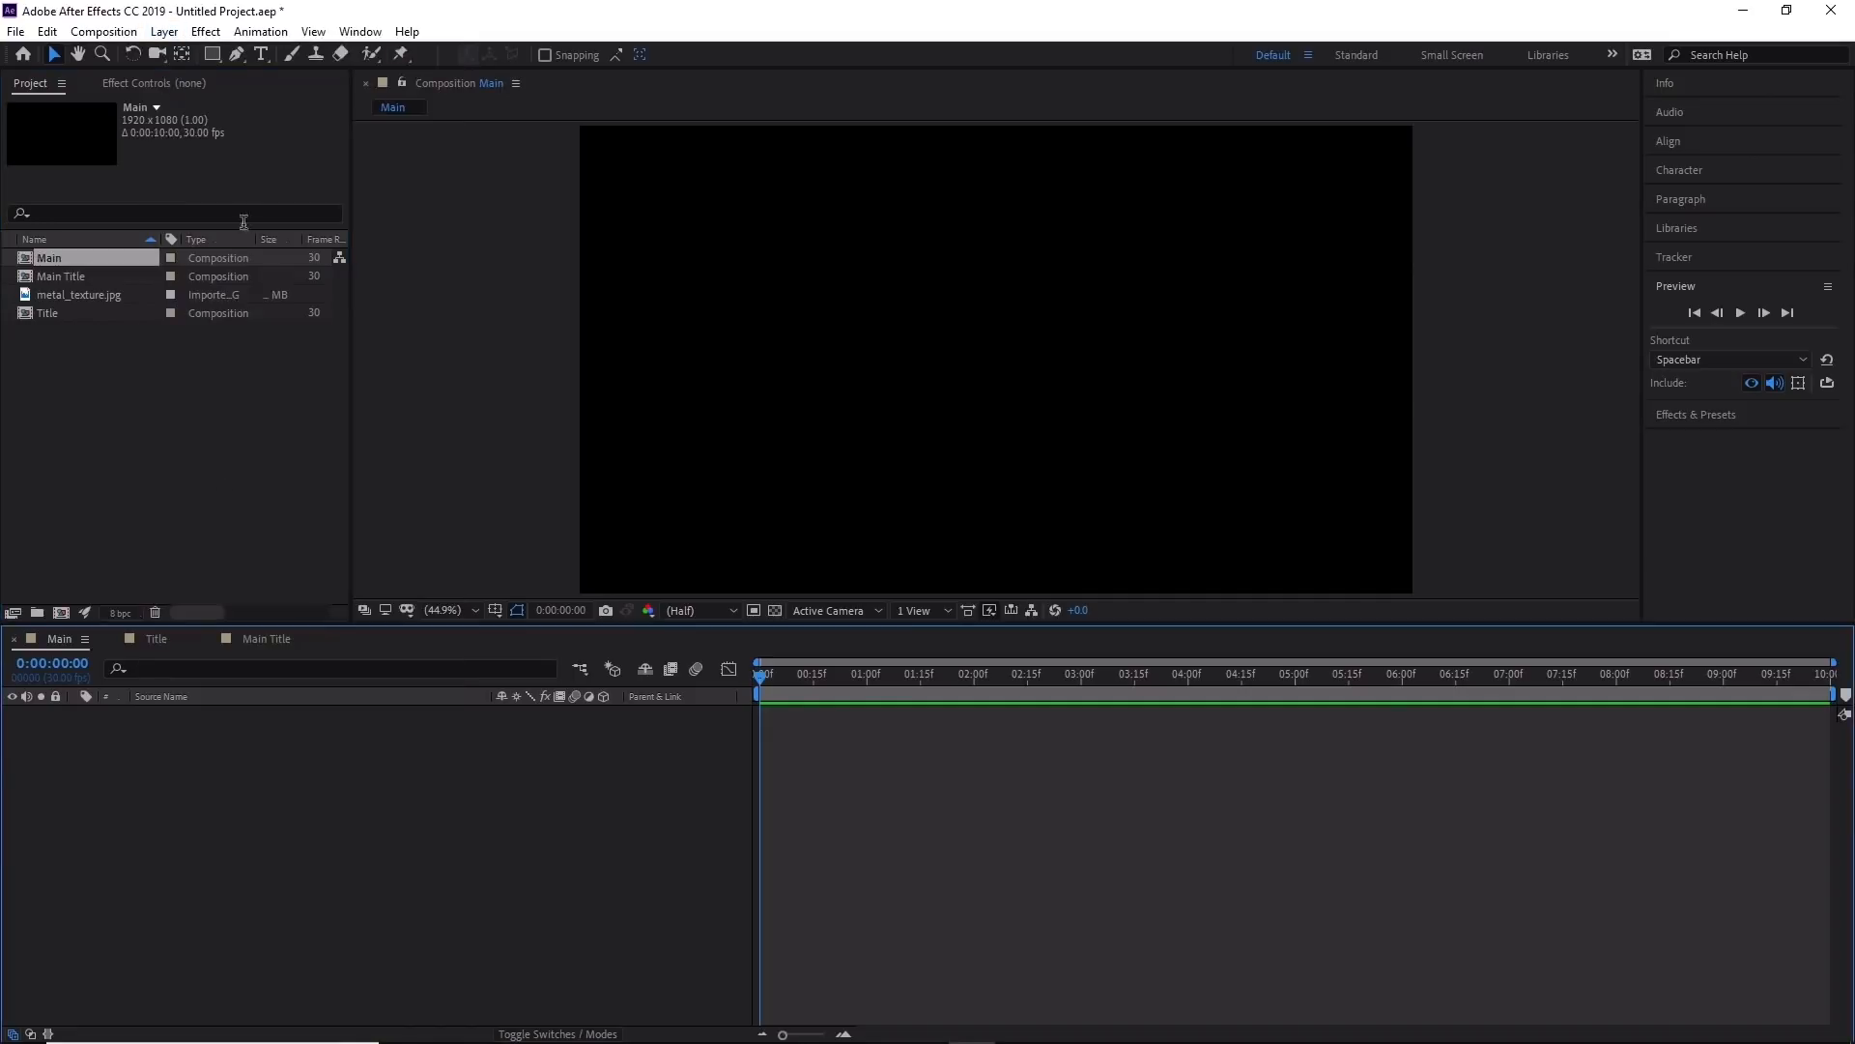
{"action": "left_click", "coordinate": [164, 32]}
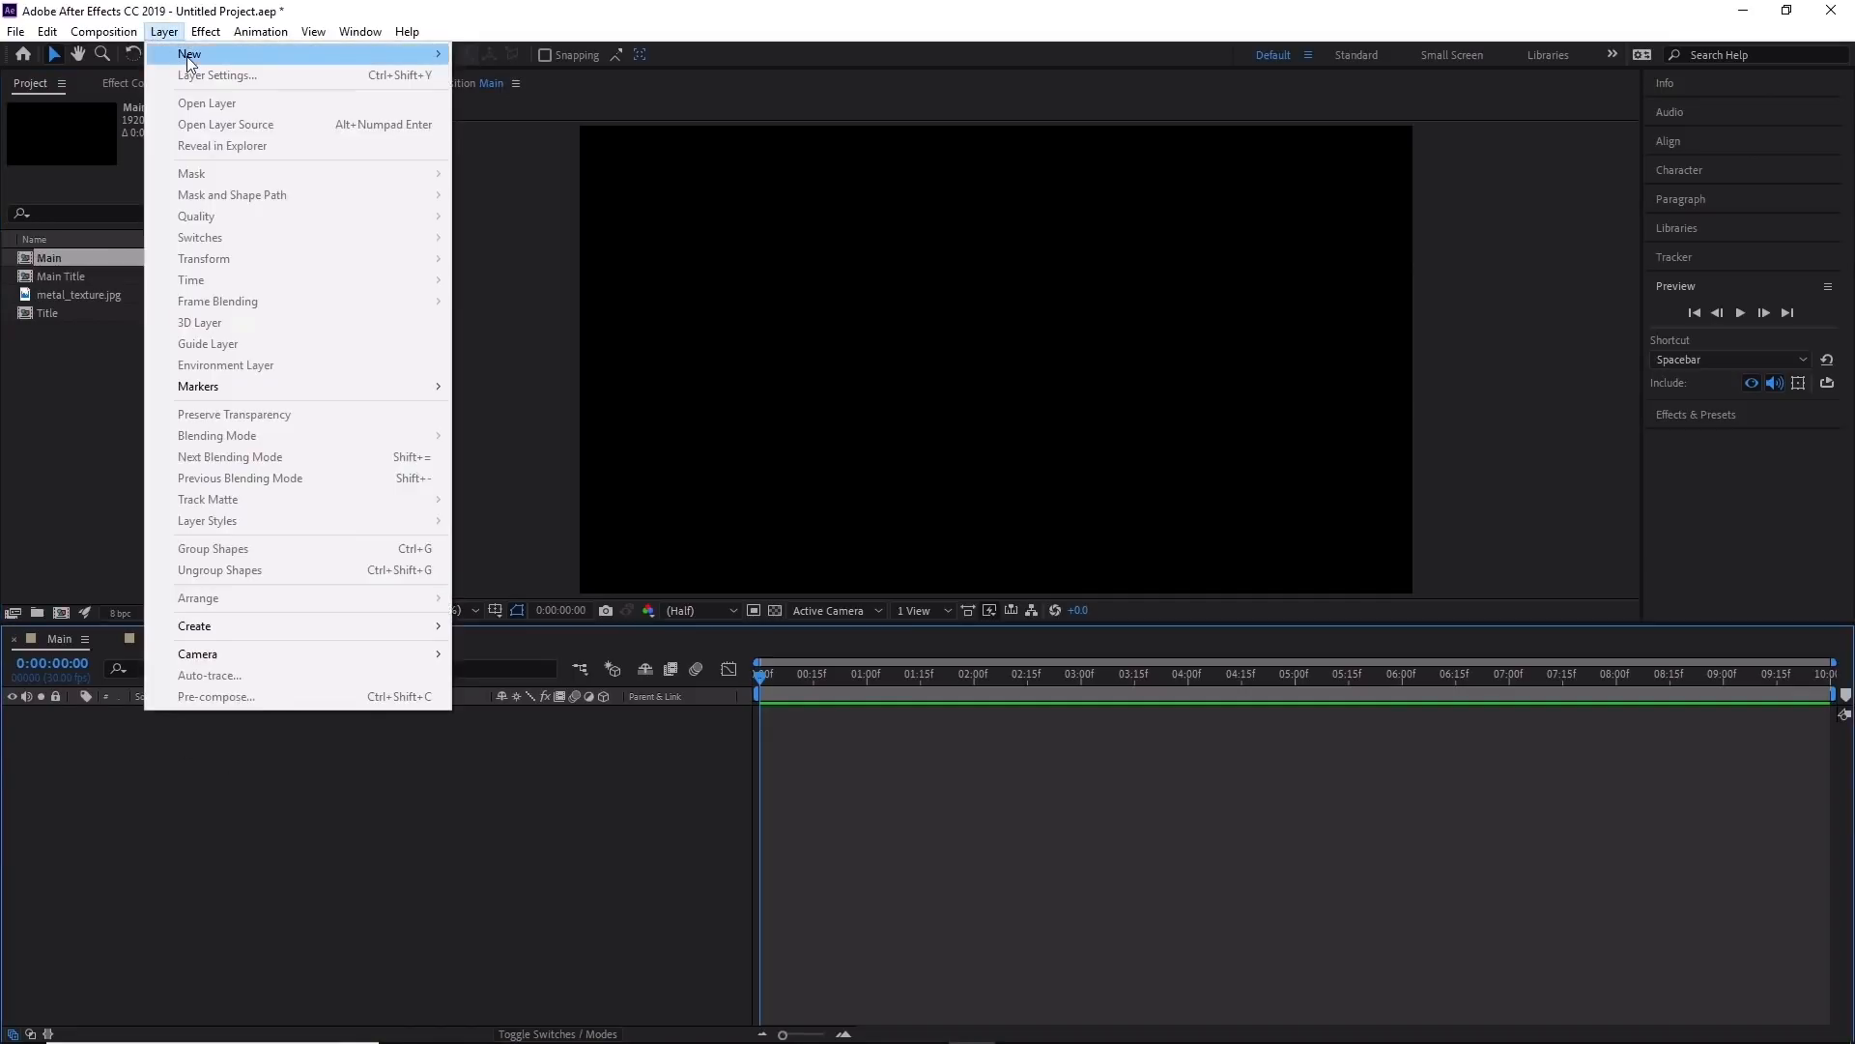
{"action": "mouse_move", "coordinate": [190, 62]}
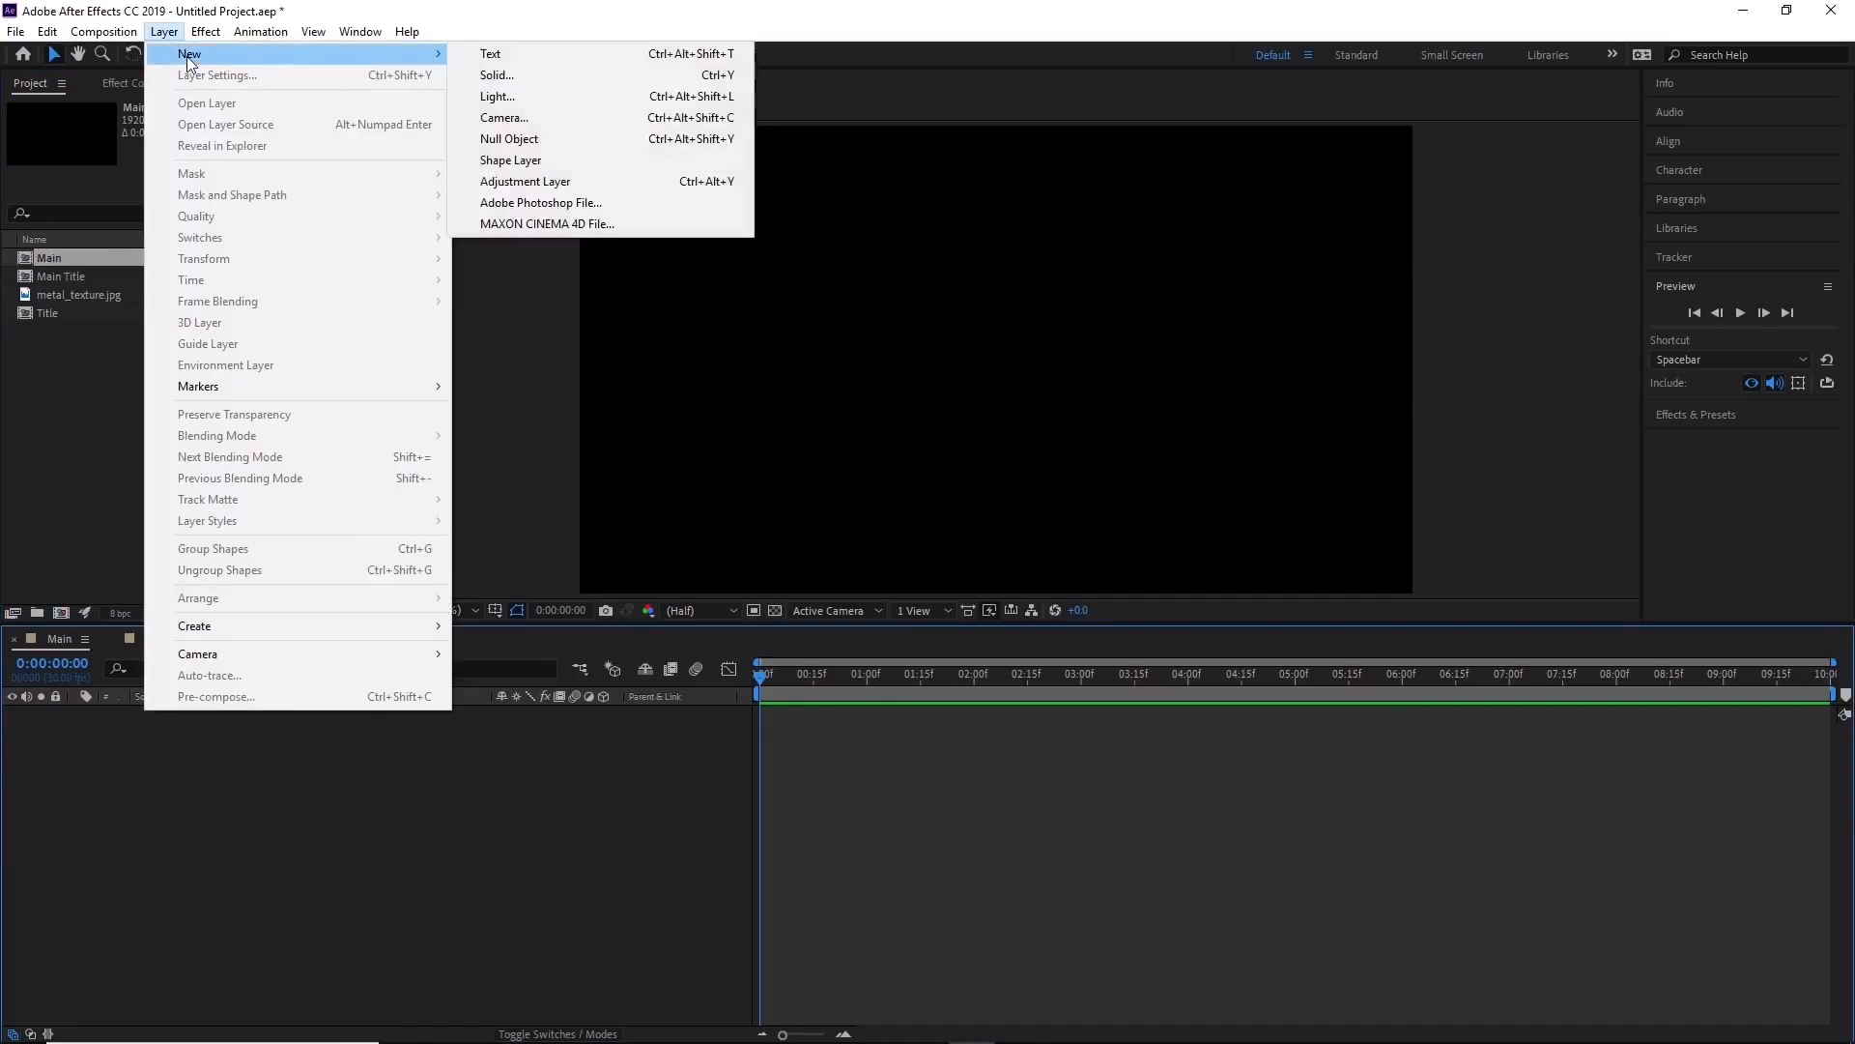
{"action": "left_click", "coordinate": [644, 74]}
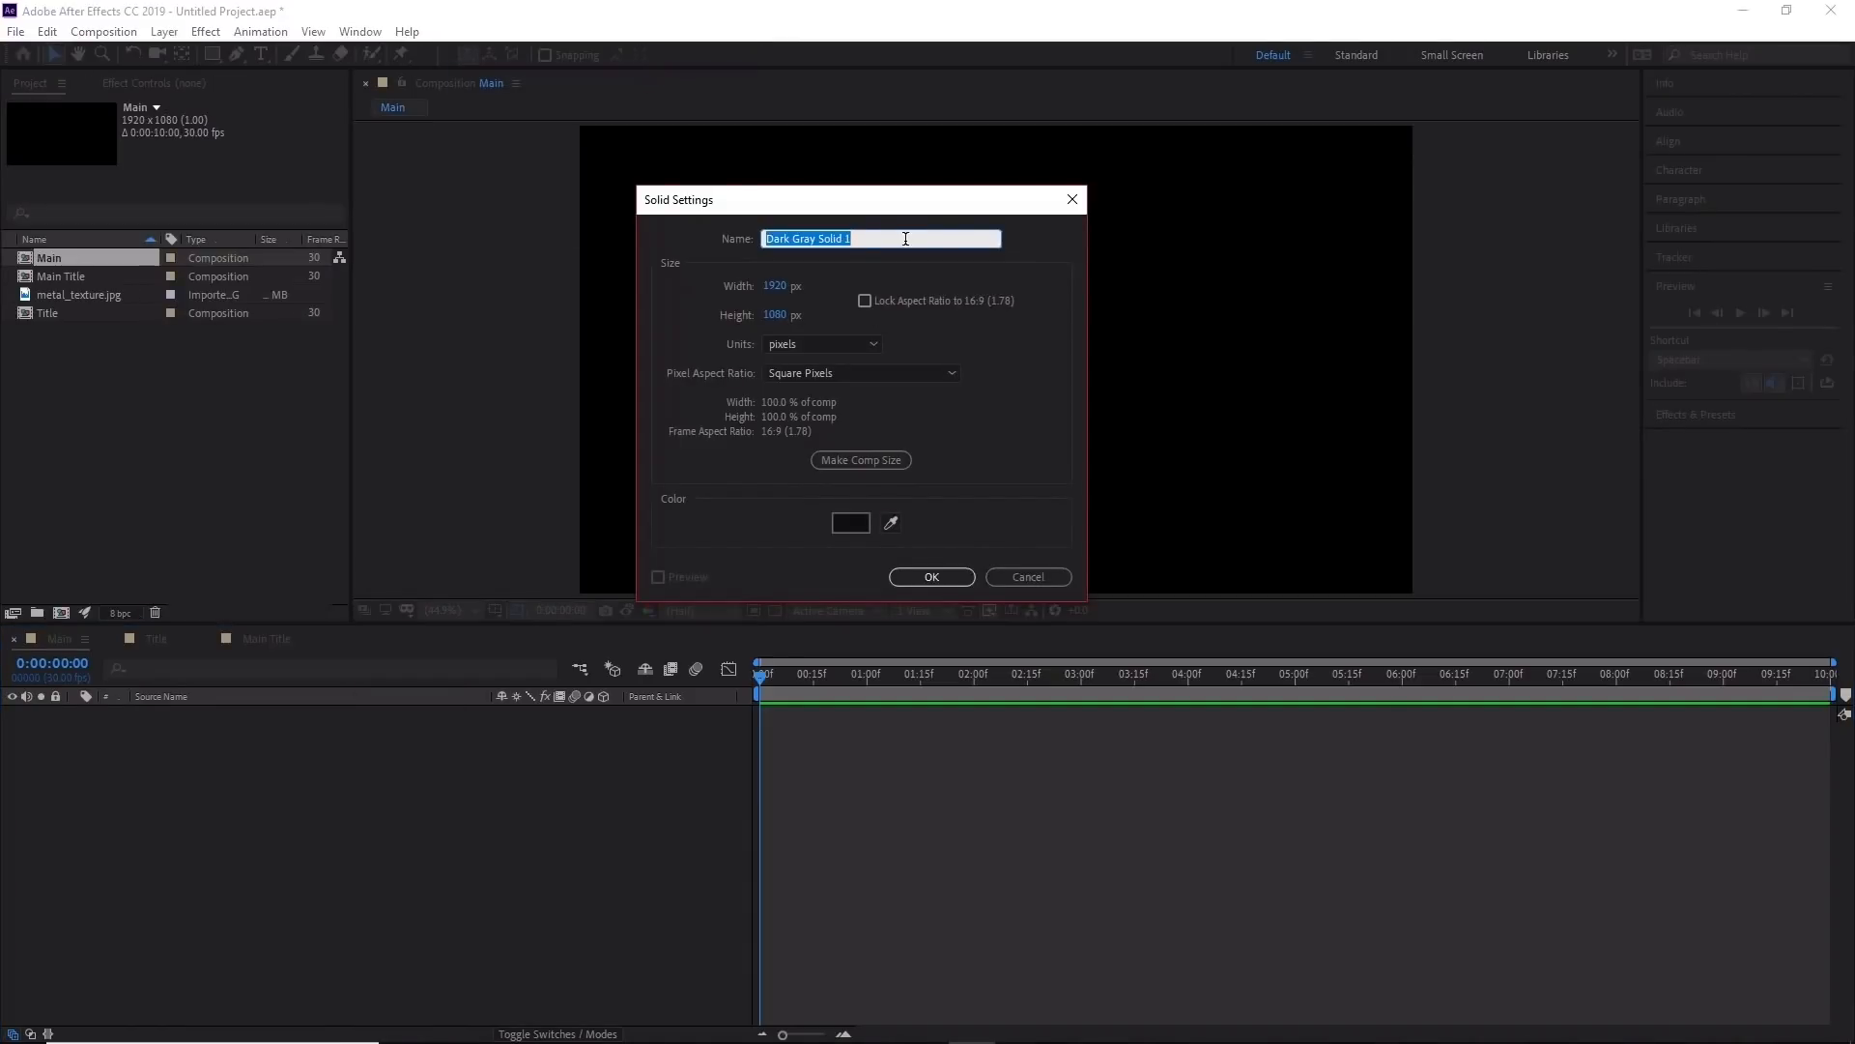
{"action": "type", "text": "BG"}
{"action": "left_click", "coordinate": [933, 577]}
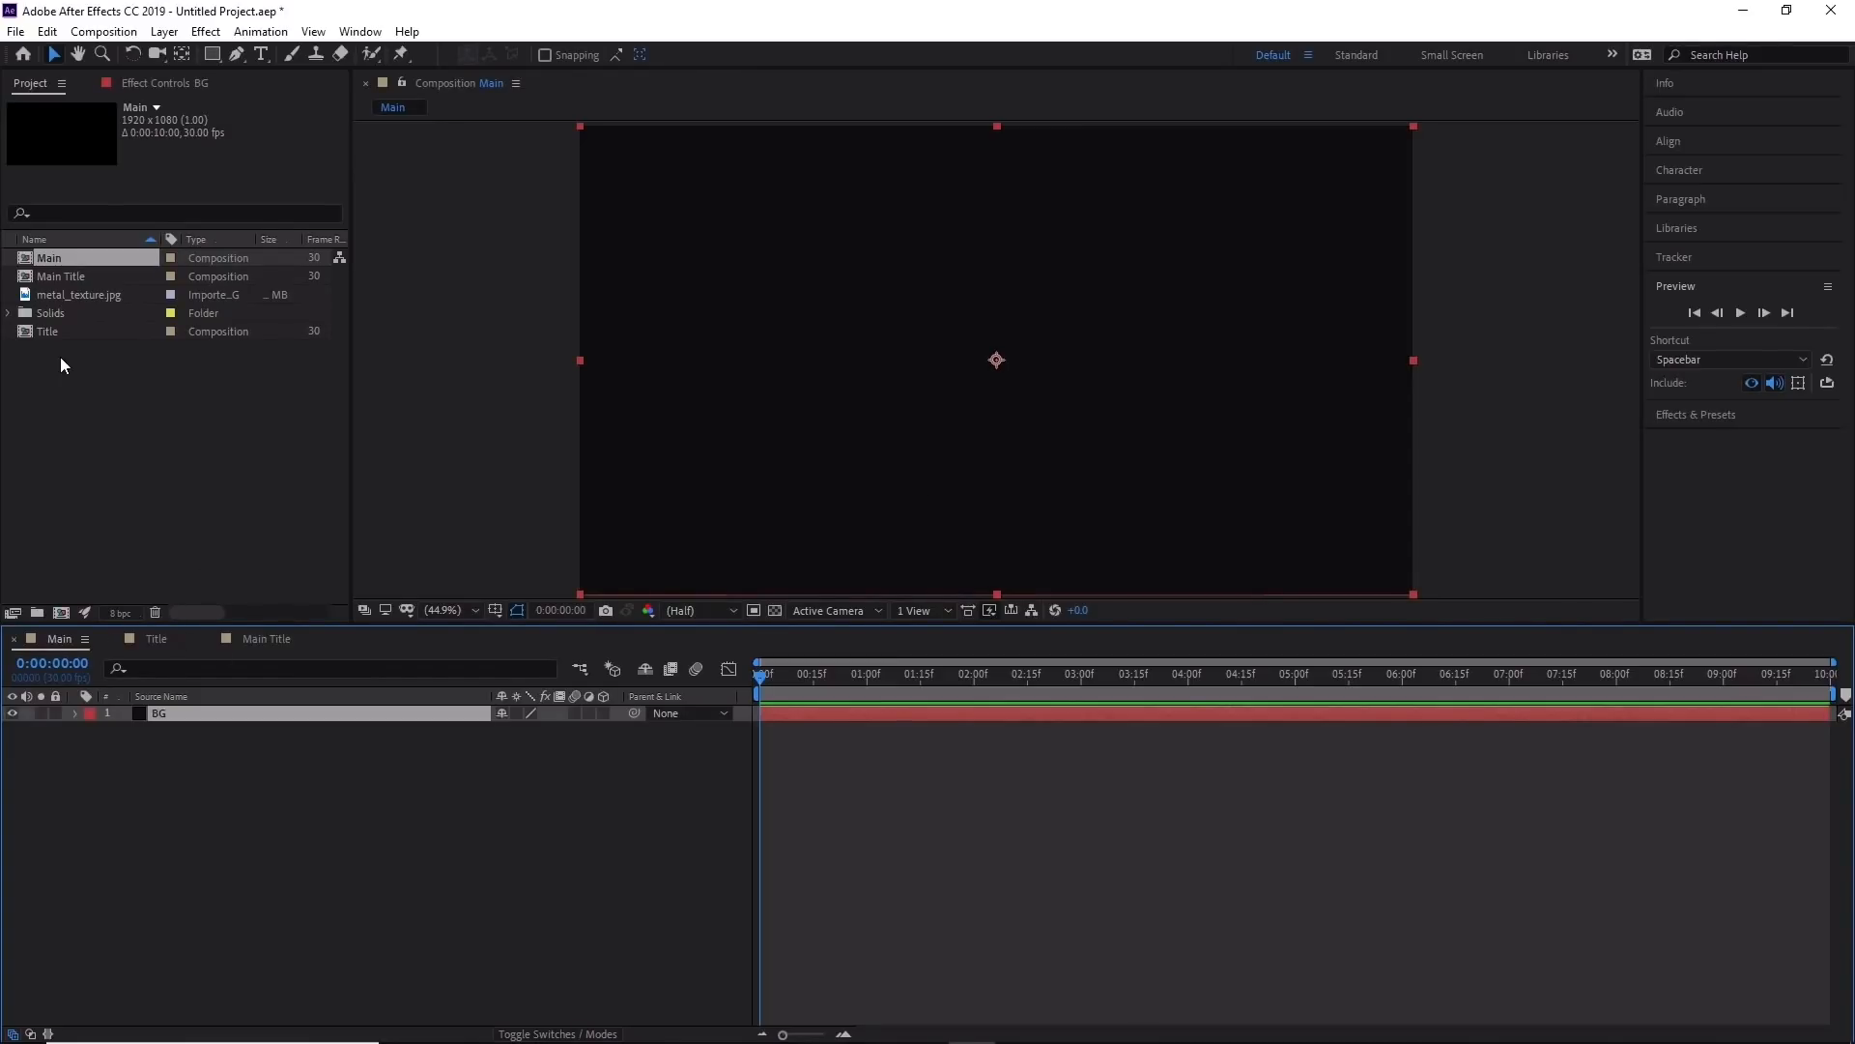
Place the Main Title composition above BG in Main, preview the animation and return to the first frame.
{"action": "left_click_drag", "start_coordinate": [90, 274], "coordinate": [313, 707]}
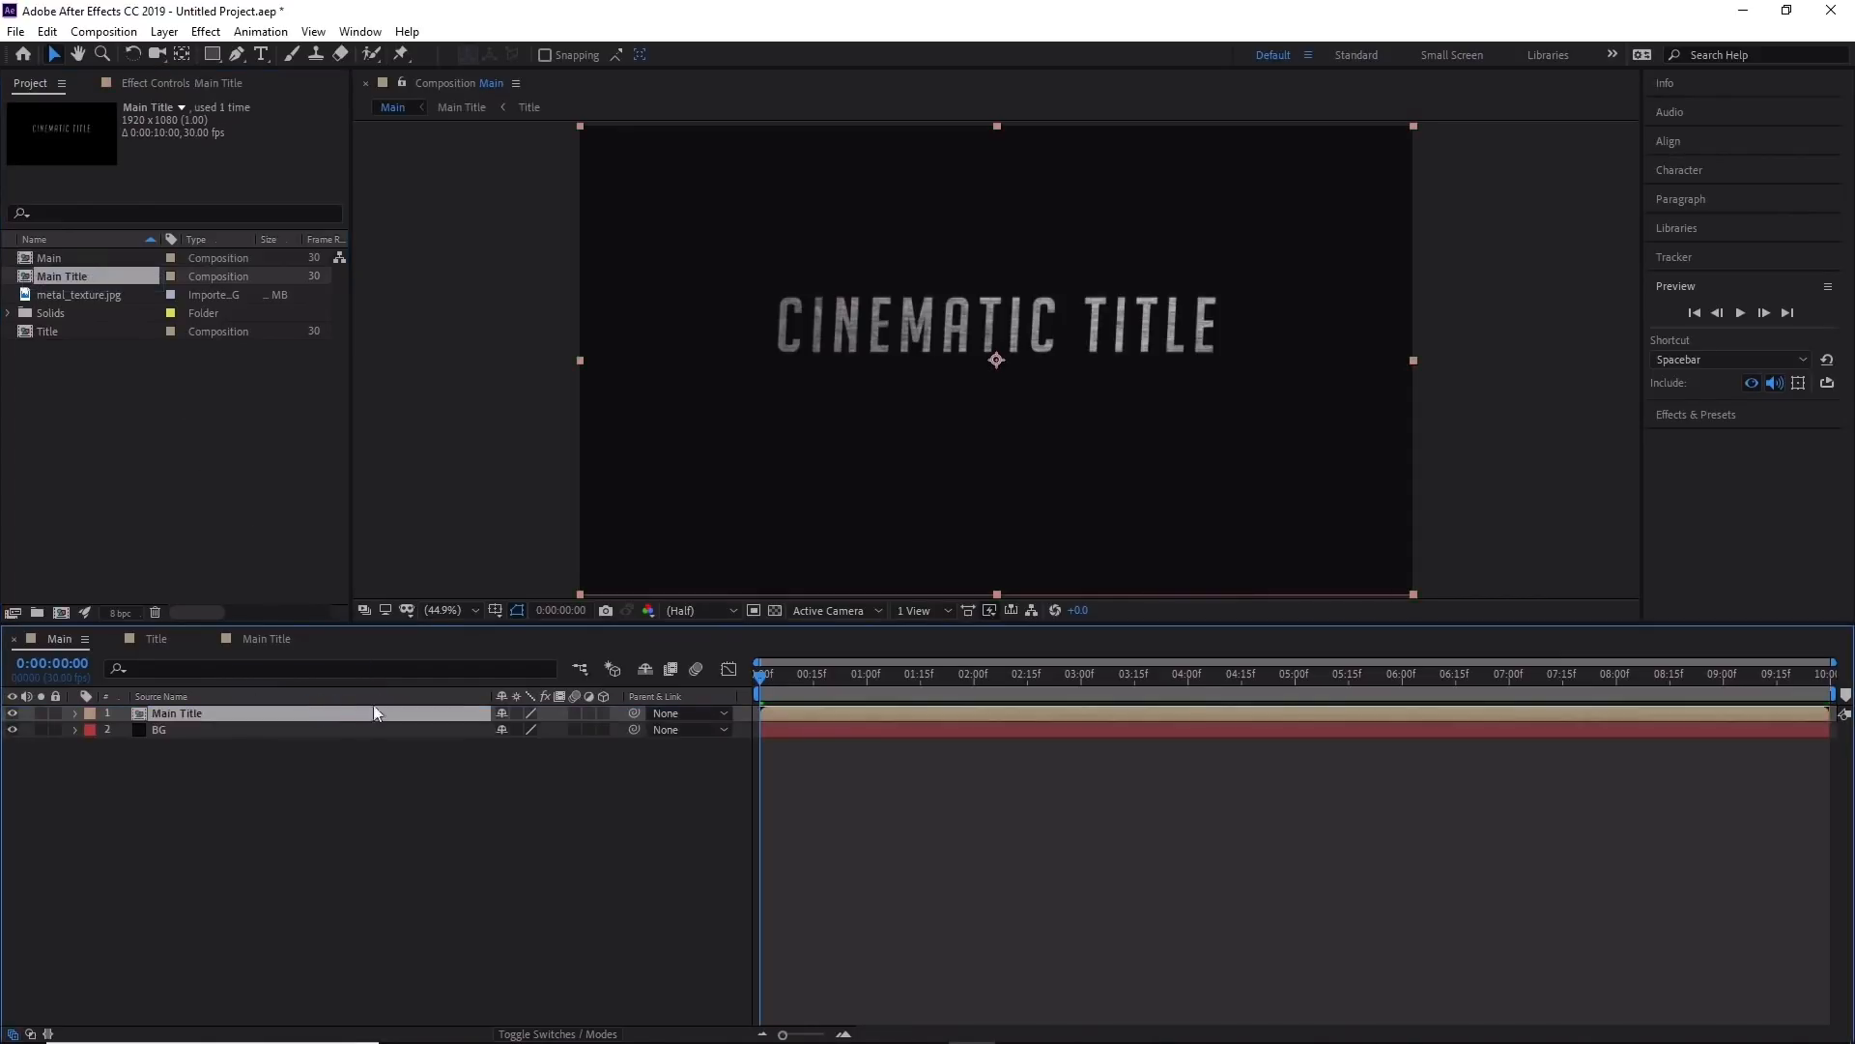
{"action": "key", "text": "space"}
{"action": "left_click_drag", "start_coordinate": [852, 676], "coordinate": [754, 676]}
Apply the Gradient Ramp effect to the BG layer.
{"action": "left_click", "coordinate": [184, 727]}
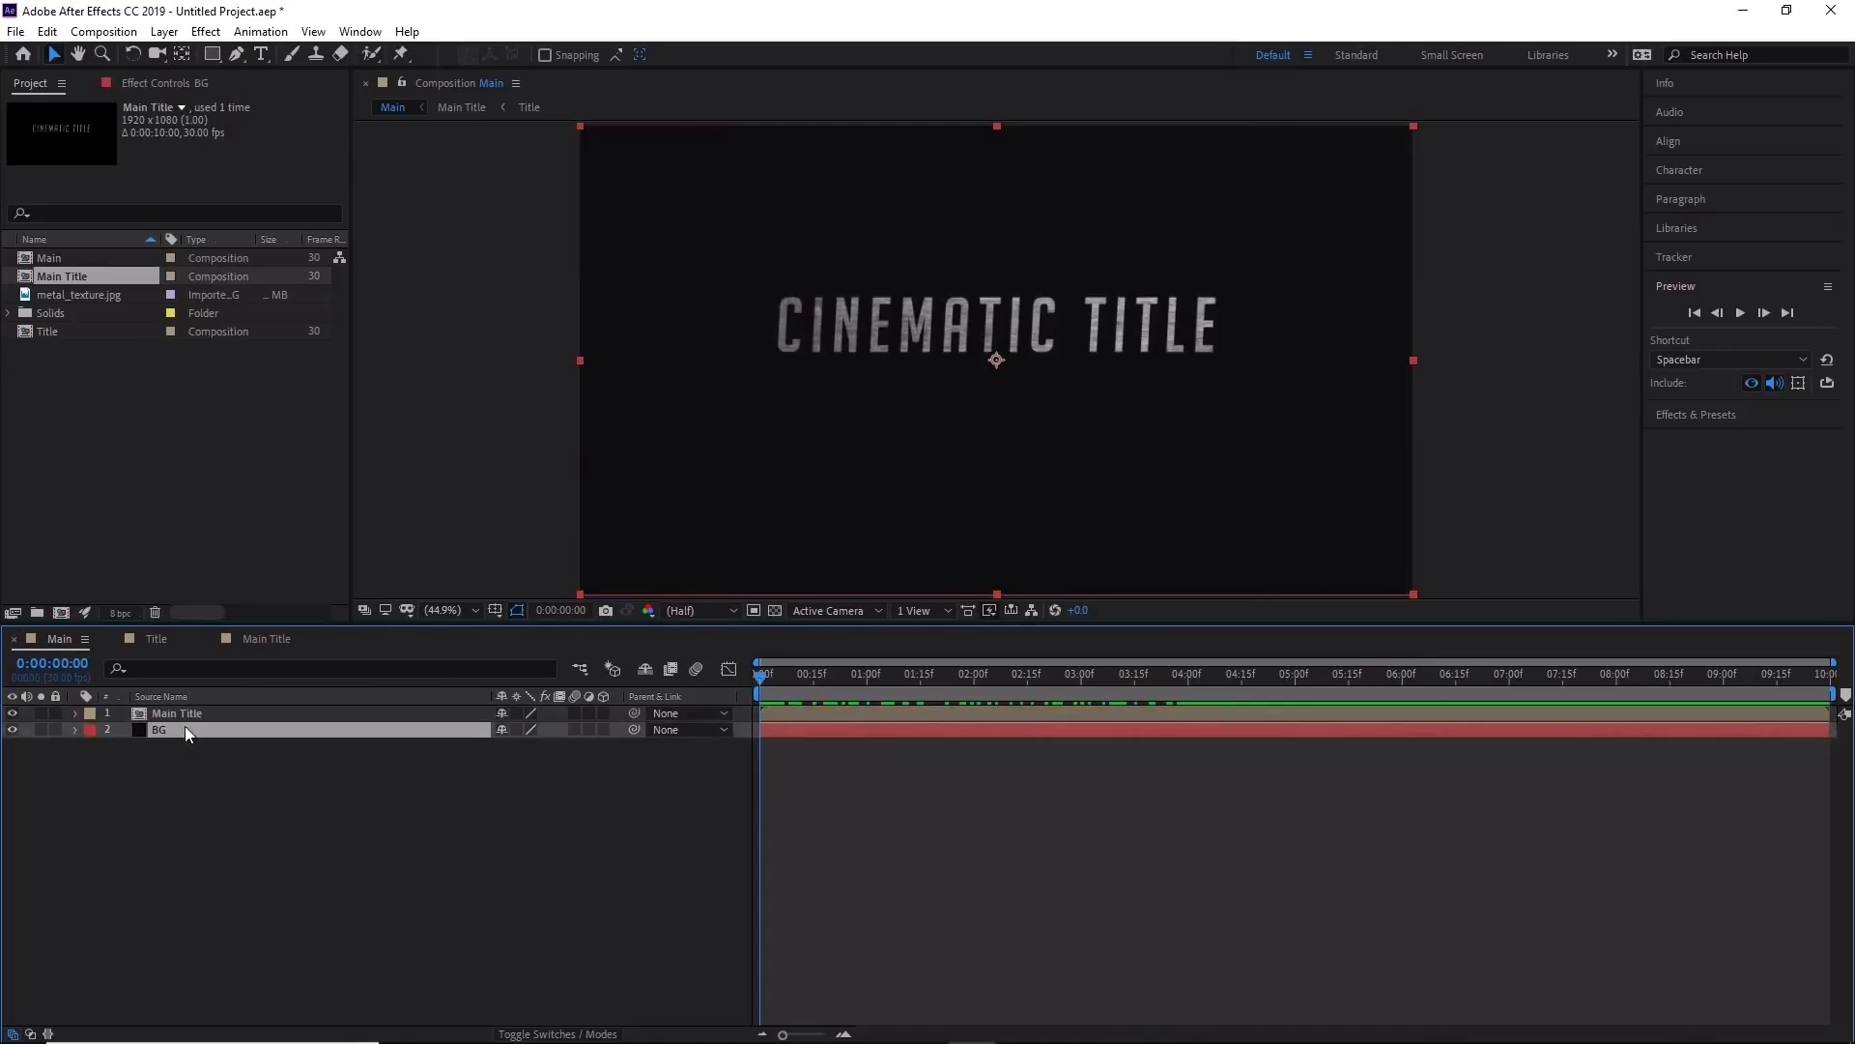
{"action": "left_click_drag", "start_coordinate": [161, 729], "coordinate": [236, 768]}
{"action": "left_click", "coordinate": [207, 33]}
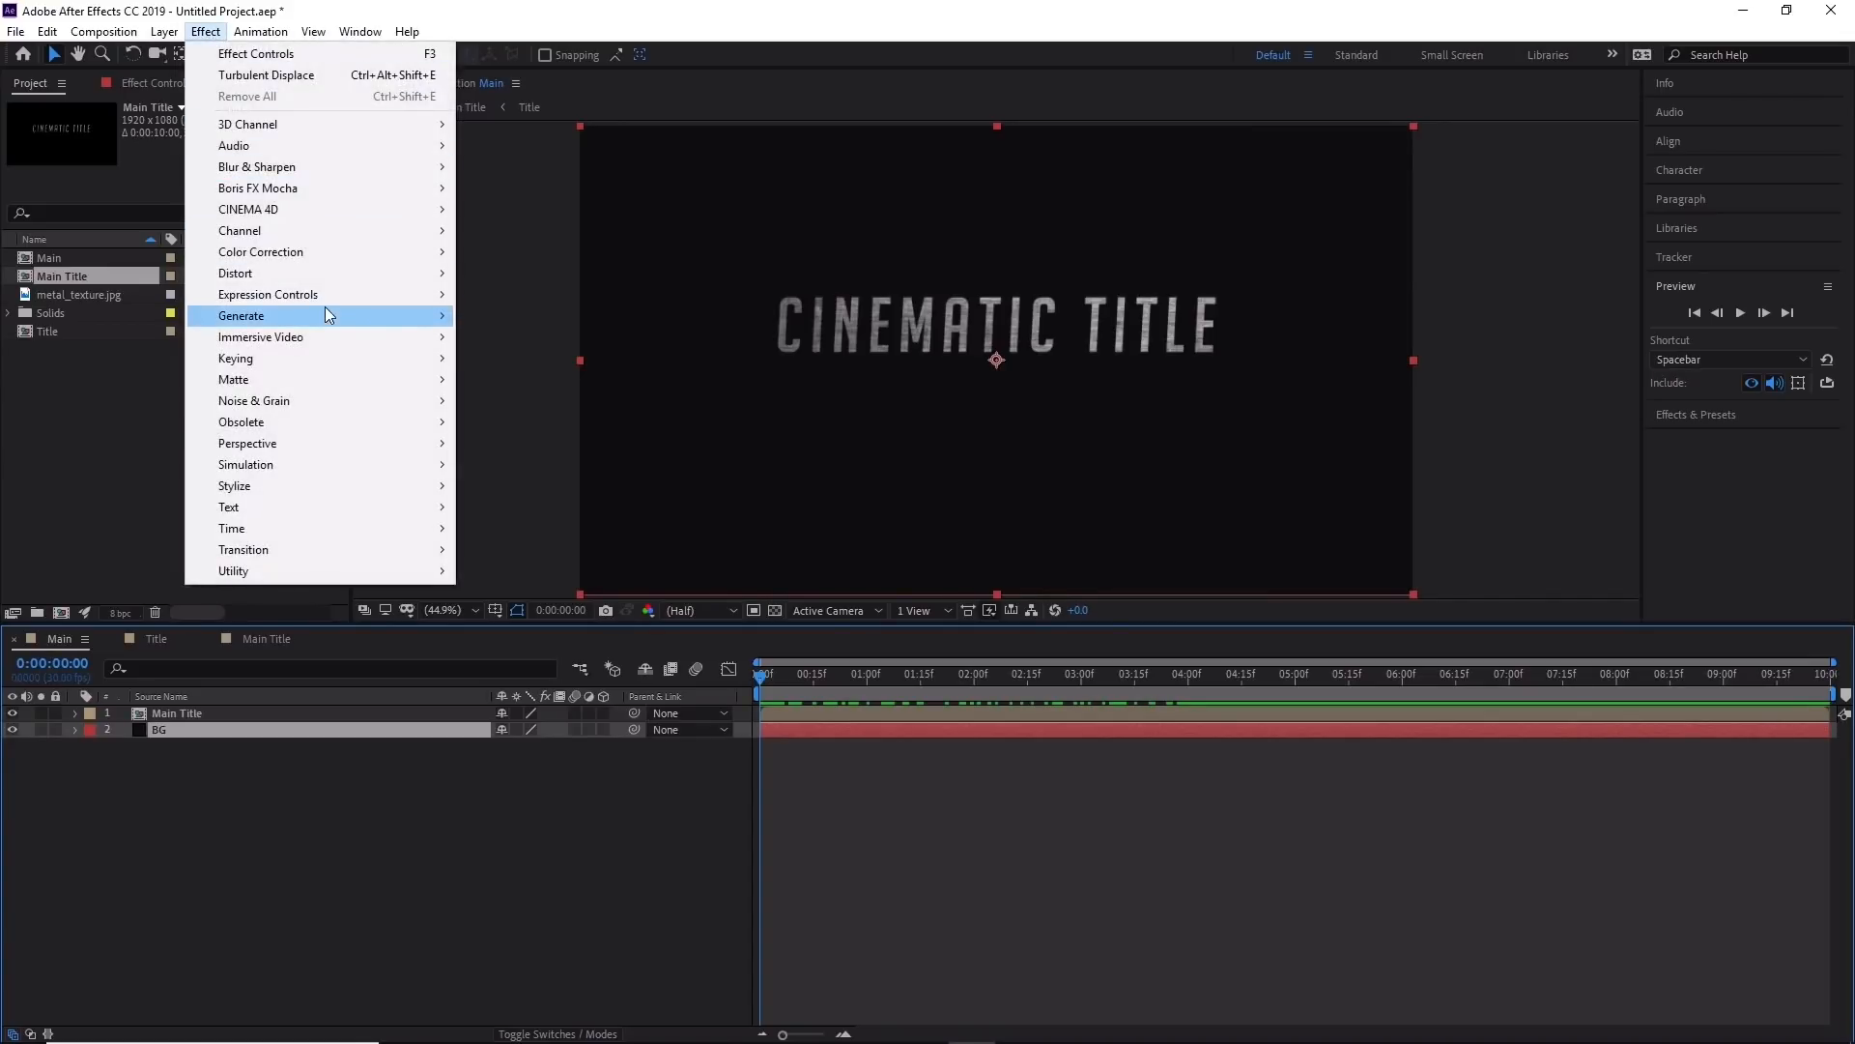
{"action": "mouse_move", "coordinate": [325, 308]}
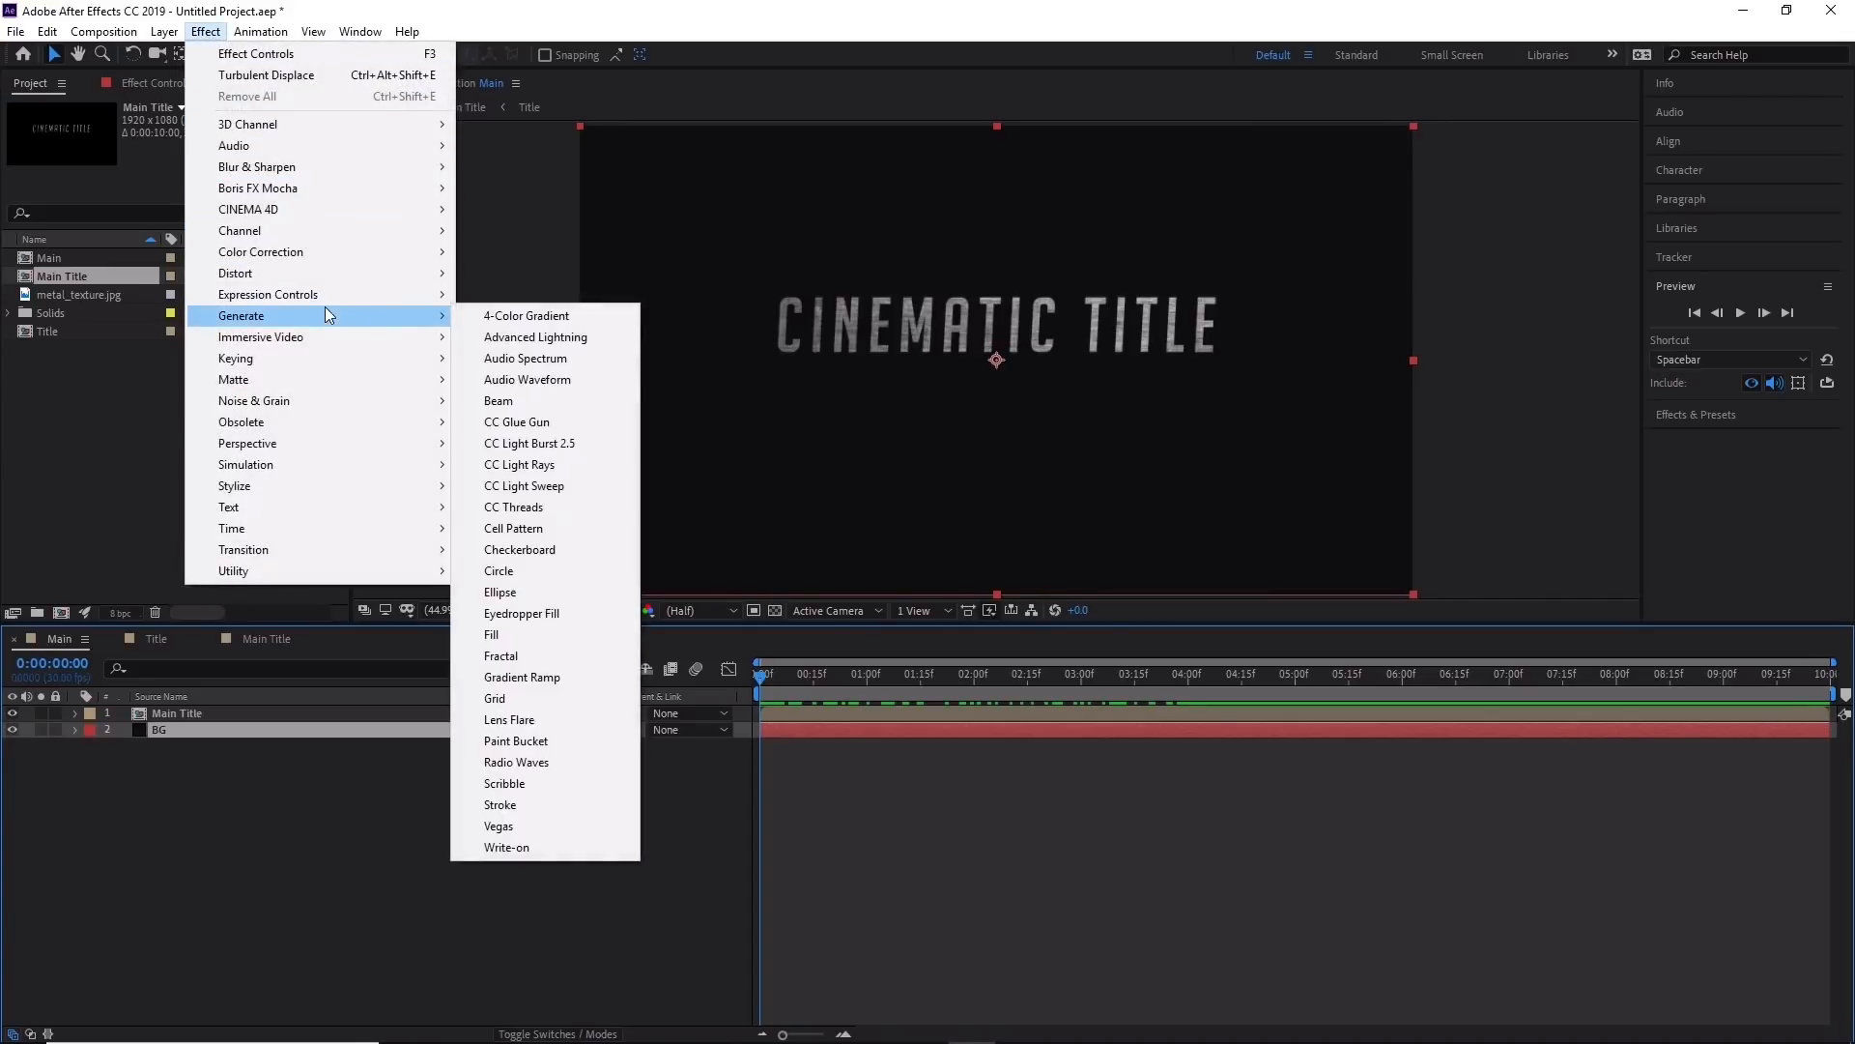
{"action": "left_click", "coordinate": [588, 680]}
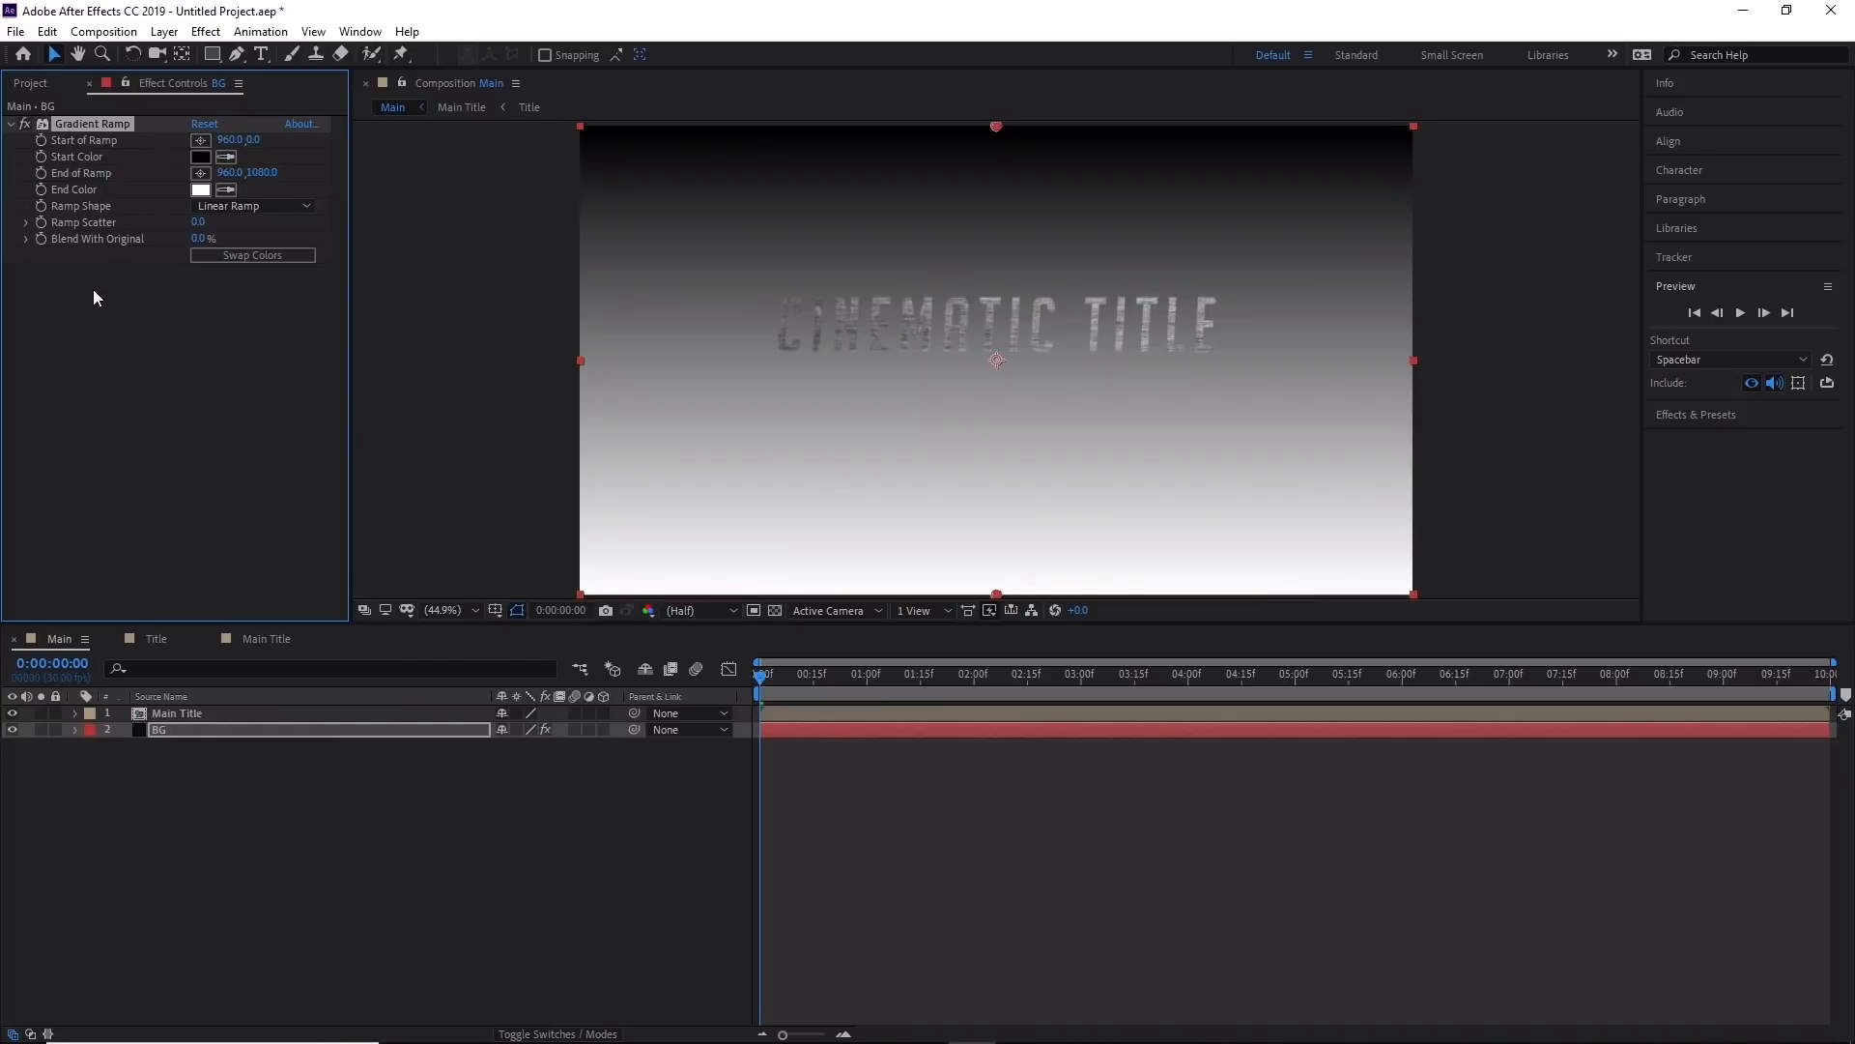
Set the vertical position of the Gradient Ramp's Start of Ramp to -250.
{"action": "left_click", "coordinate": [254, 141]}
{"action": "type", "text": "-250"}
{"action": "key", "text": "Return"}
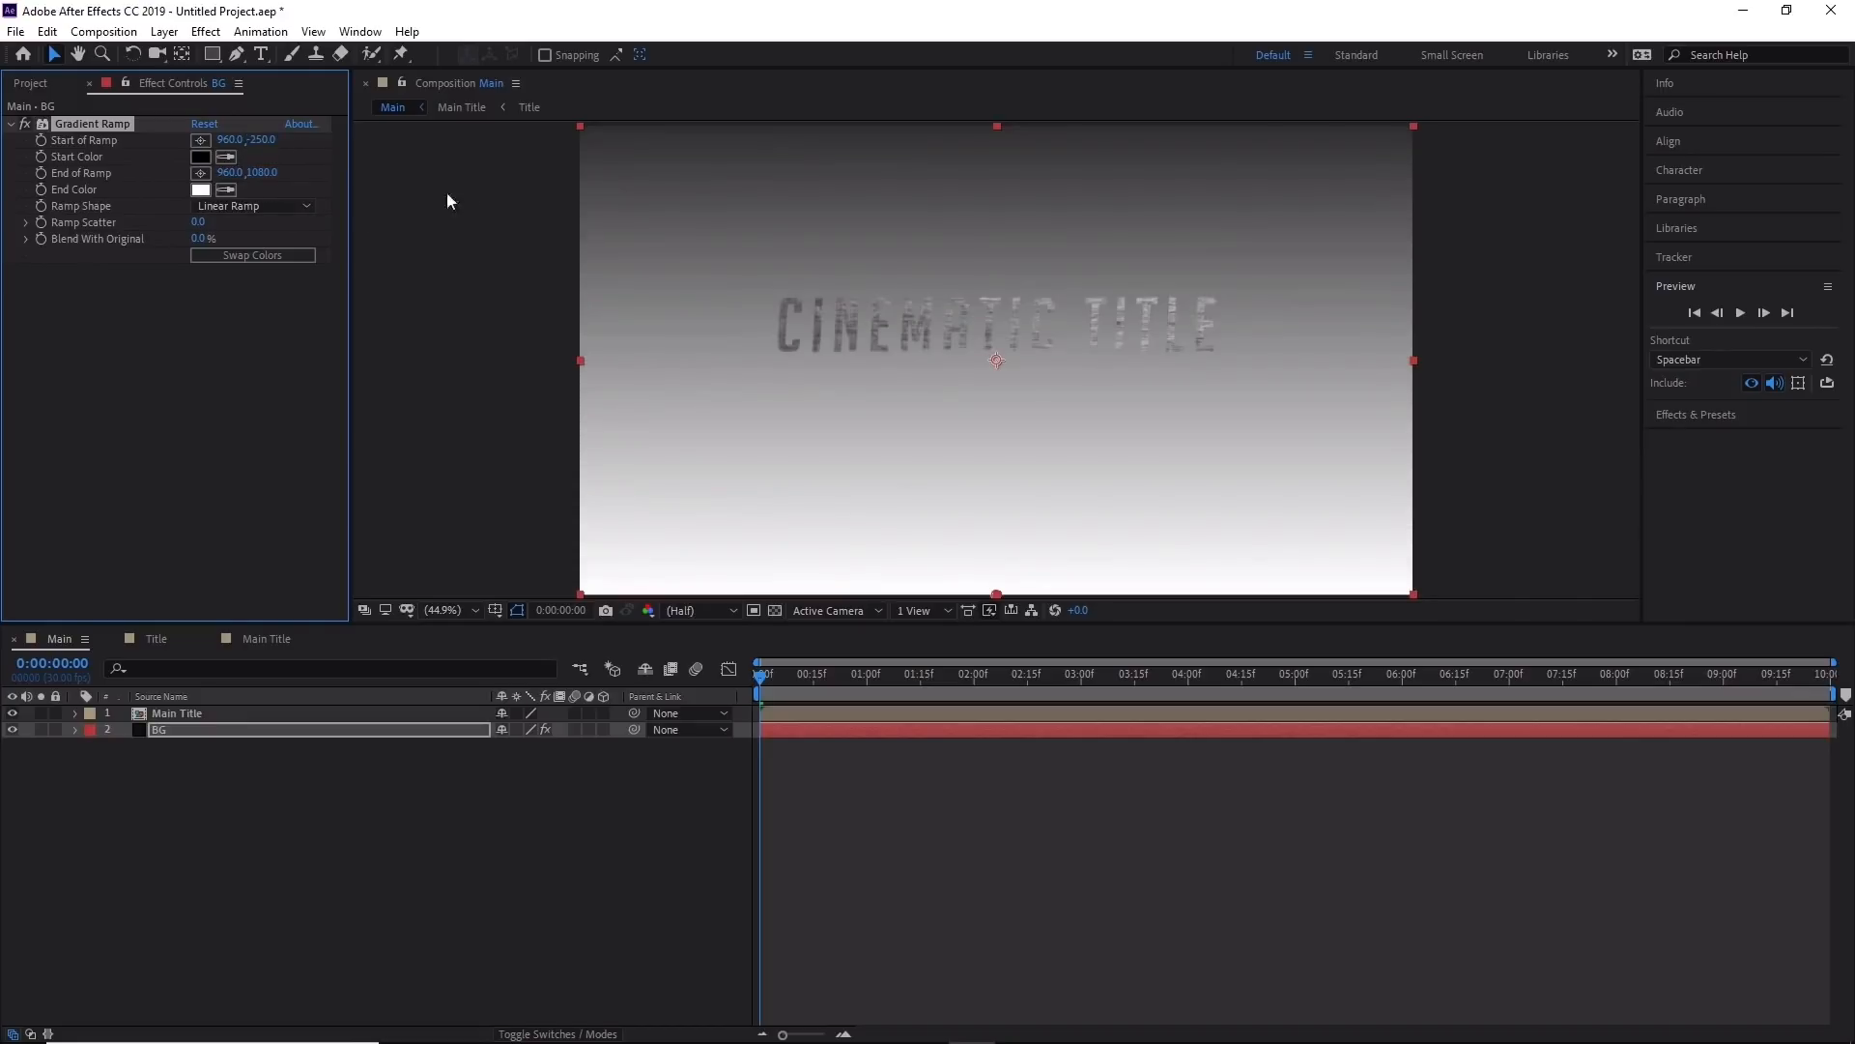
Set the Gradient Ramp's Start Color to the blue 35457E.
{"action": "left_click", "coordinate": [201, 158]}
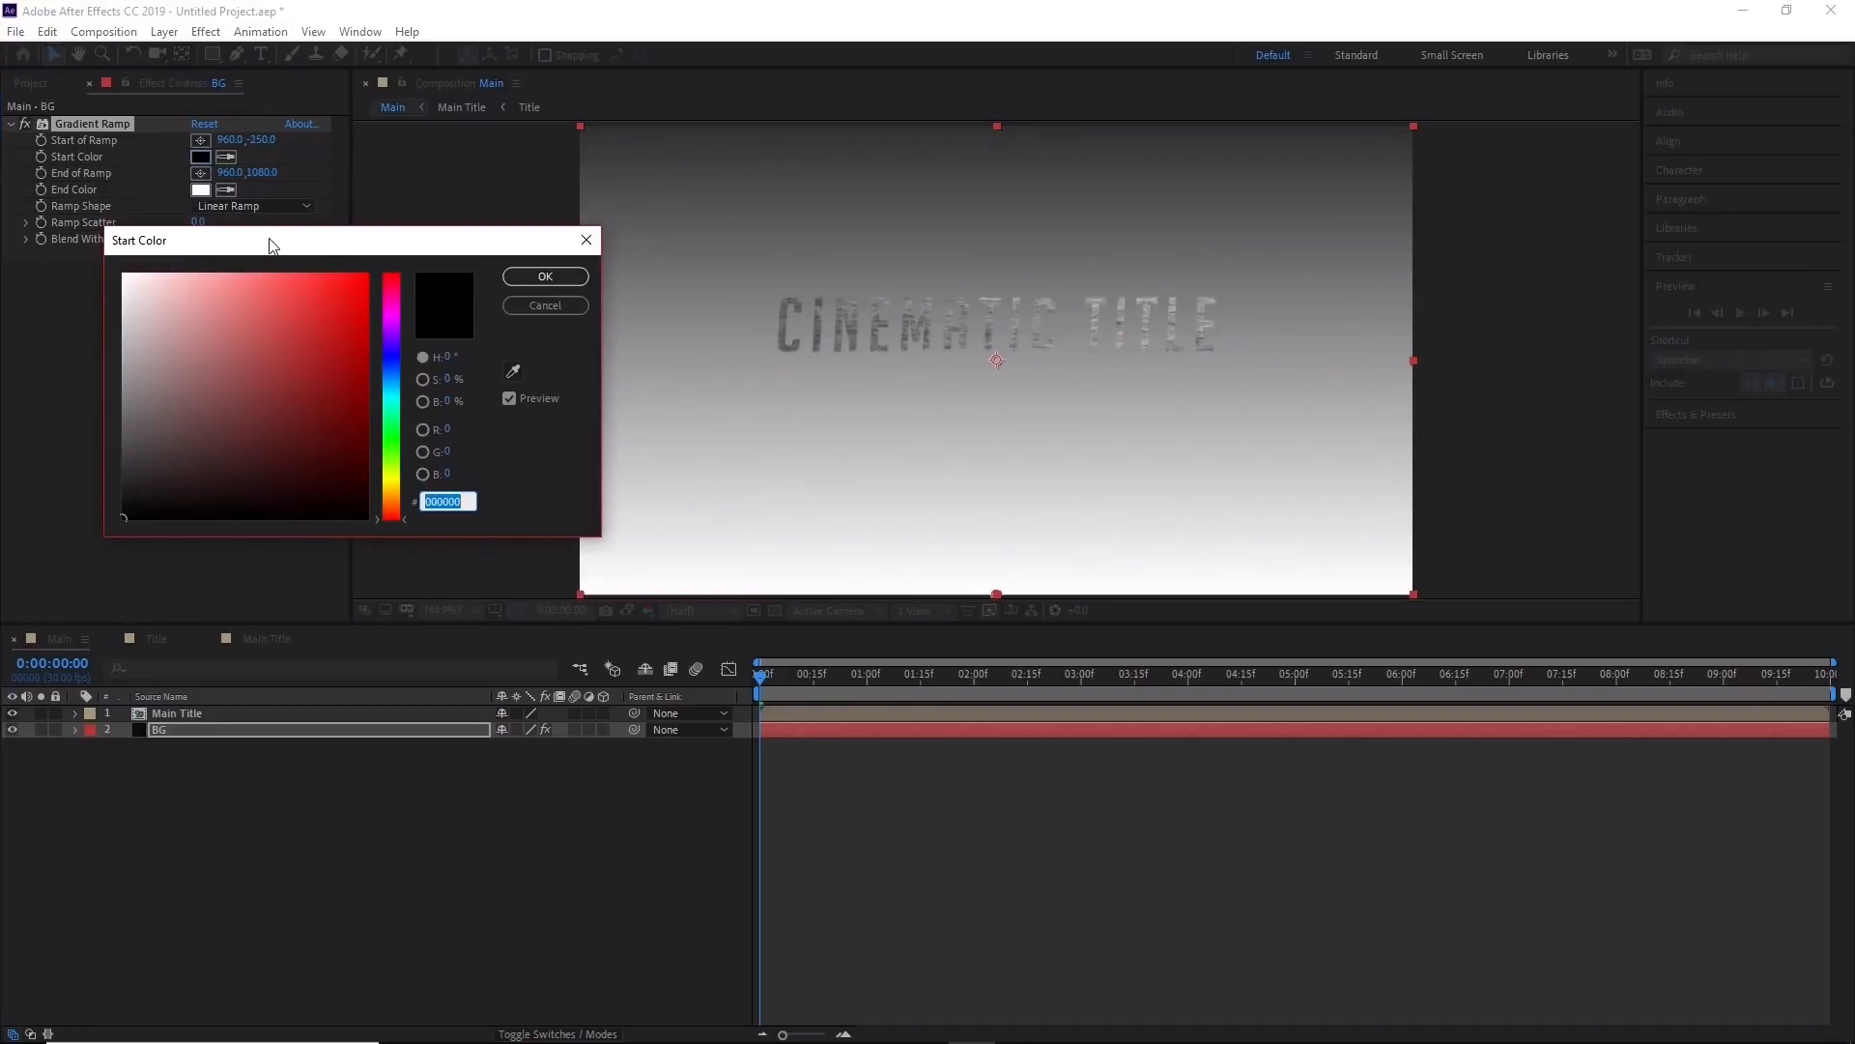
{"action": "left_click_drag", "start_coordinate": [270, 245], "coordinate": [796, 215]}
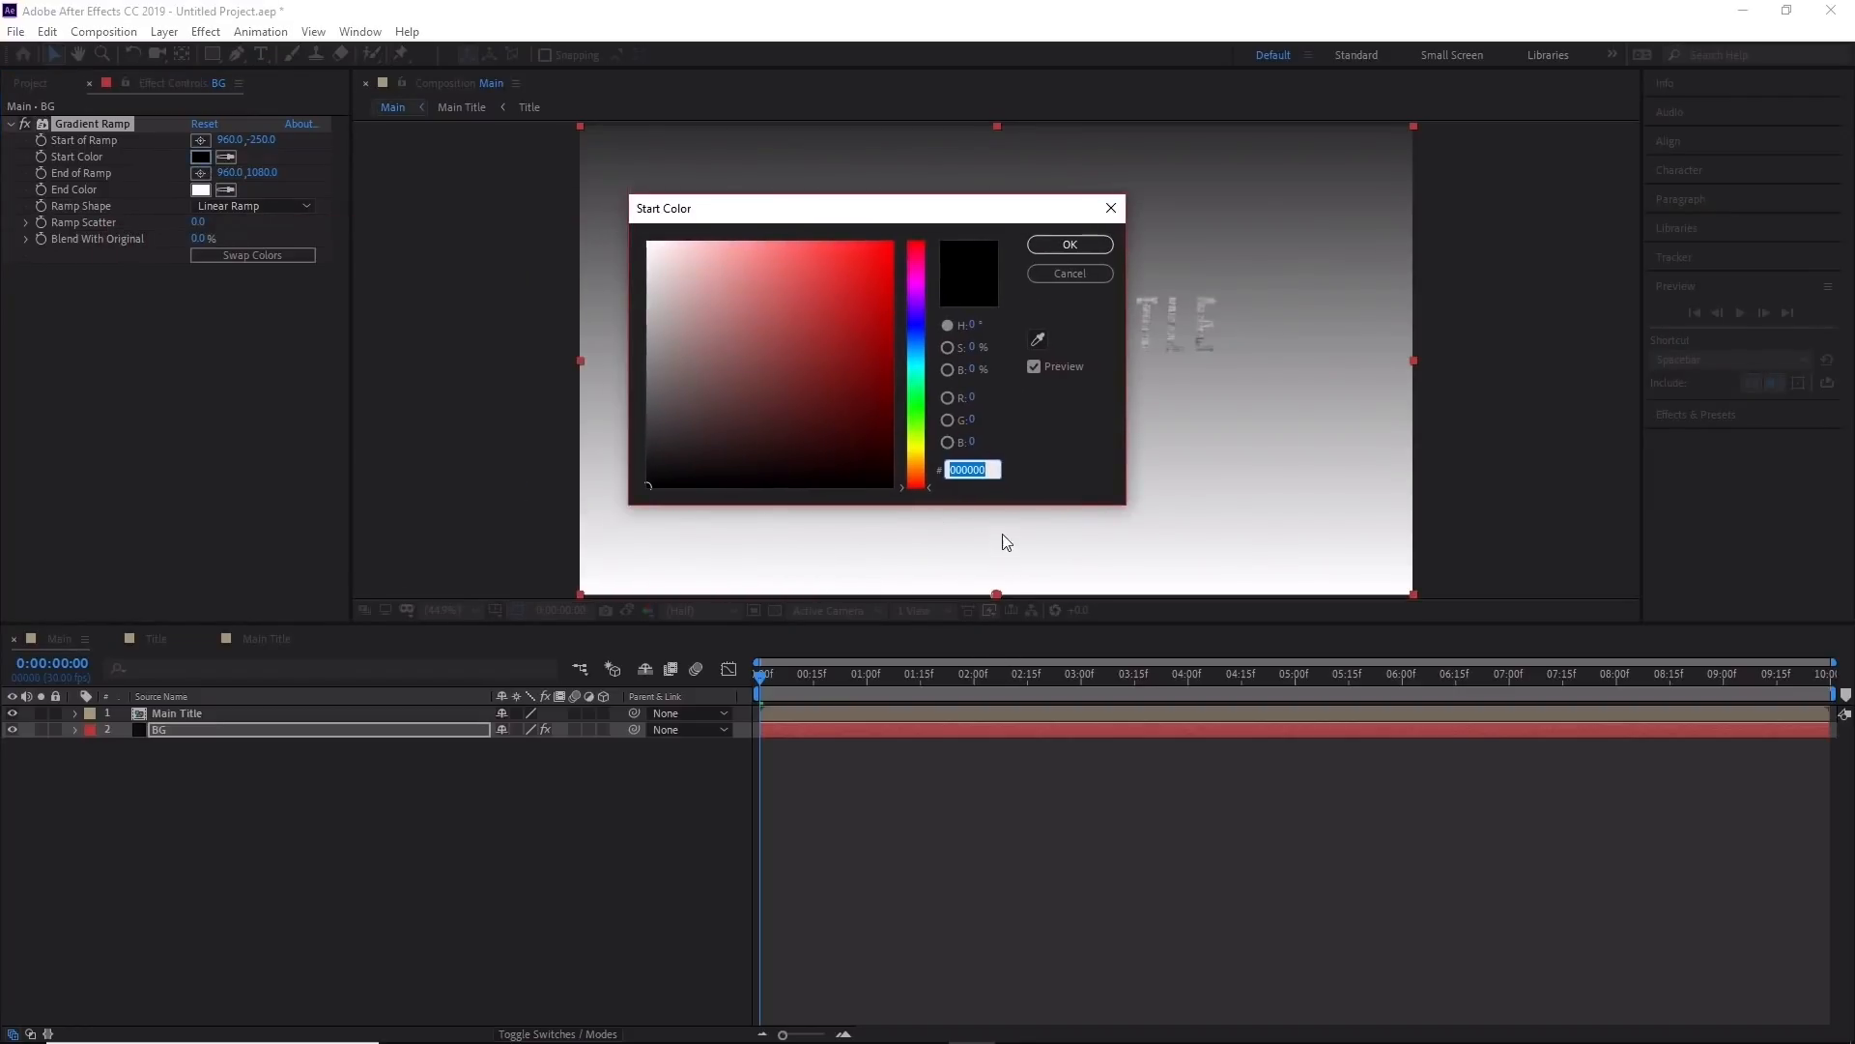
{"action": "left_click", "coordinate": [993, 468]}
{"action": "left_click_drag", "start_coordinate": [791, 448], "coordinate": [862, 378]}
{"action": "left_click", "coordinate": [912, 374]}
{"action": "left_click", "coordinate": [914, 460]}
{"action": "left_click", "coordinate": [990, 470]}
{"action": "type", "text": "3"}
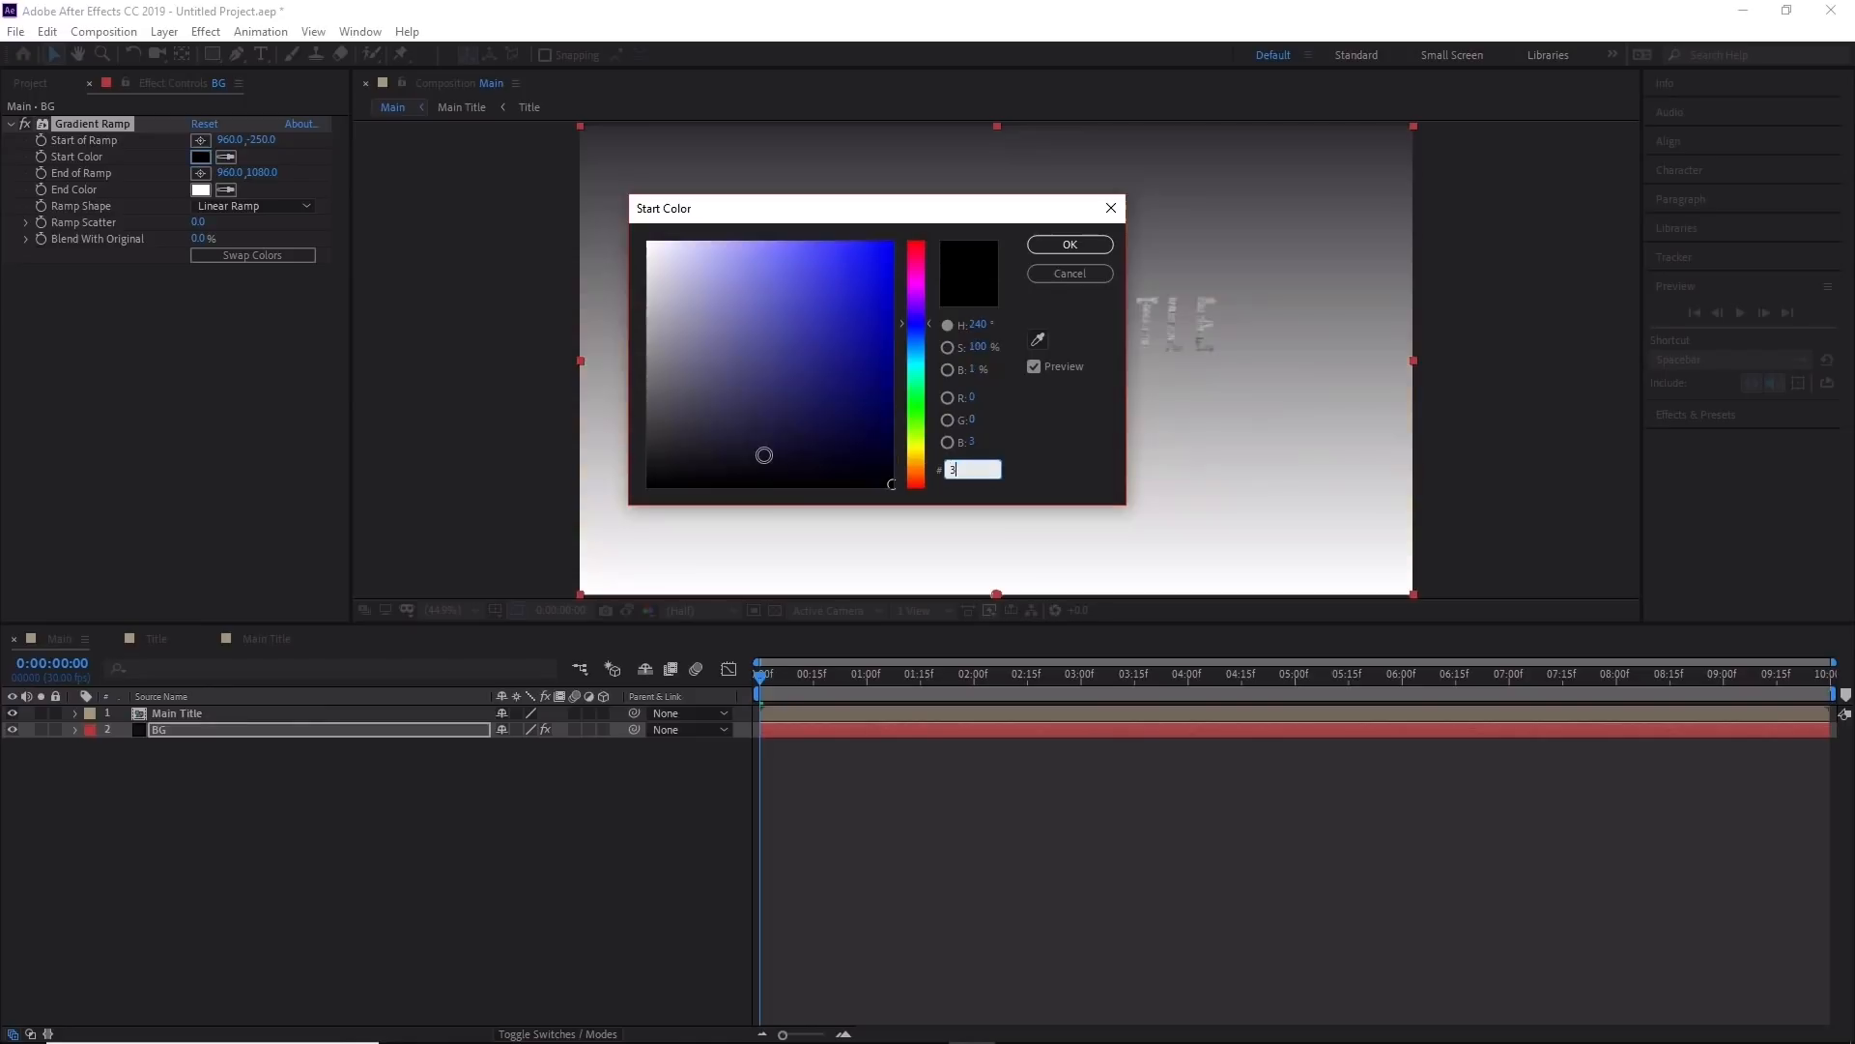
{"action": "type", "text": "54"}
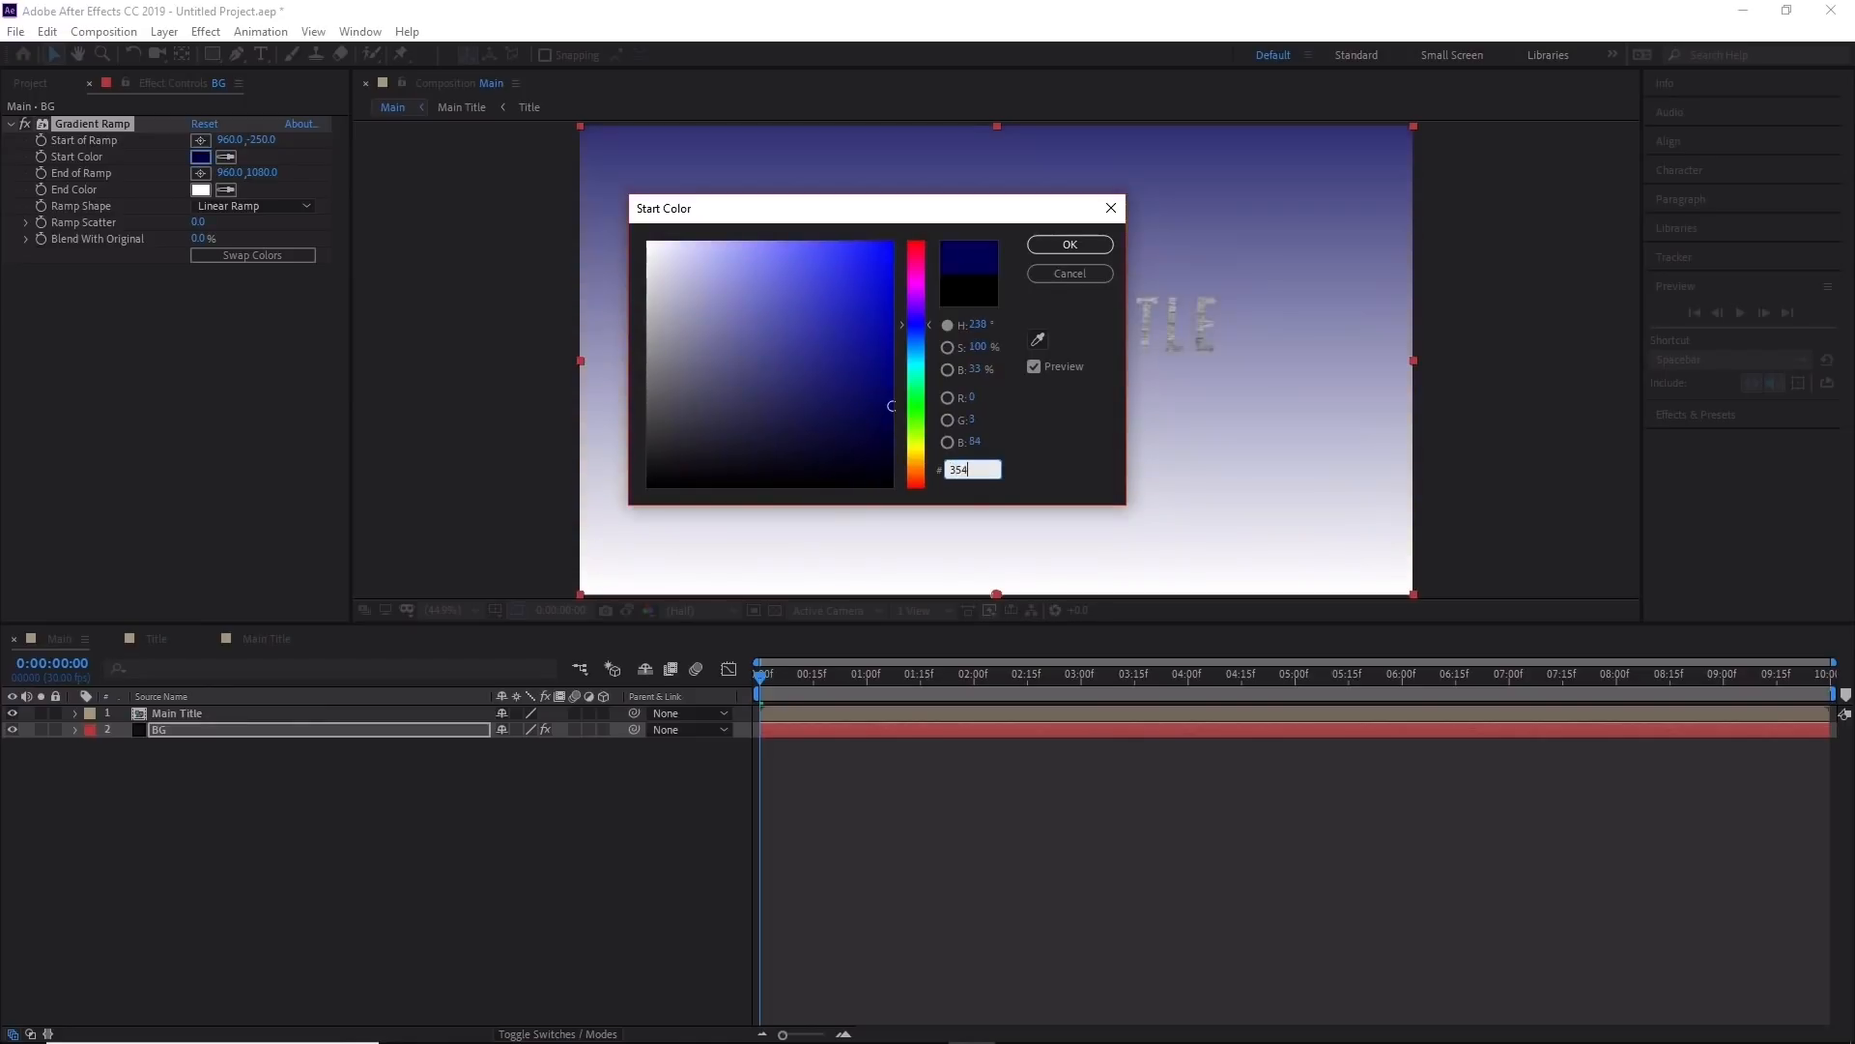
{"action": "type", "text": "57"}
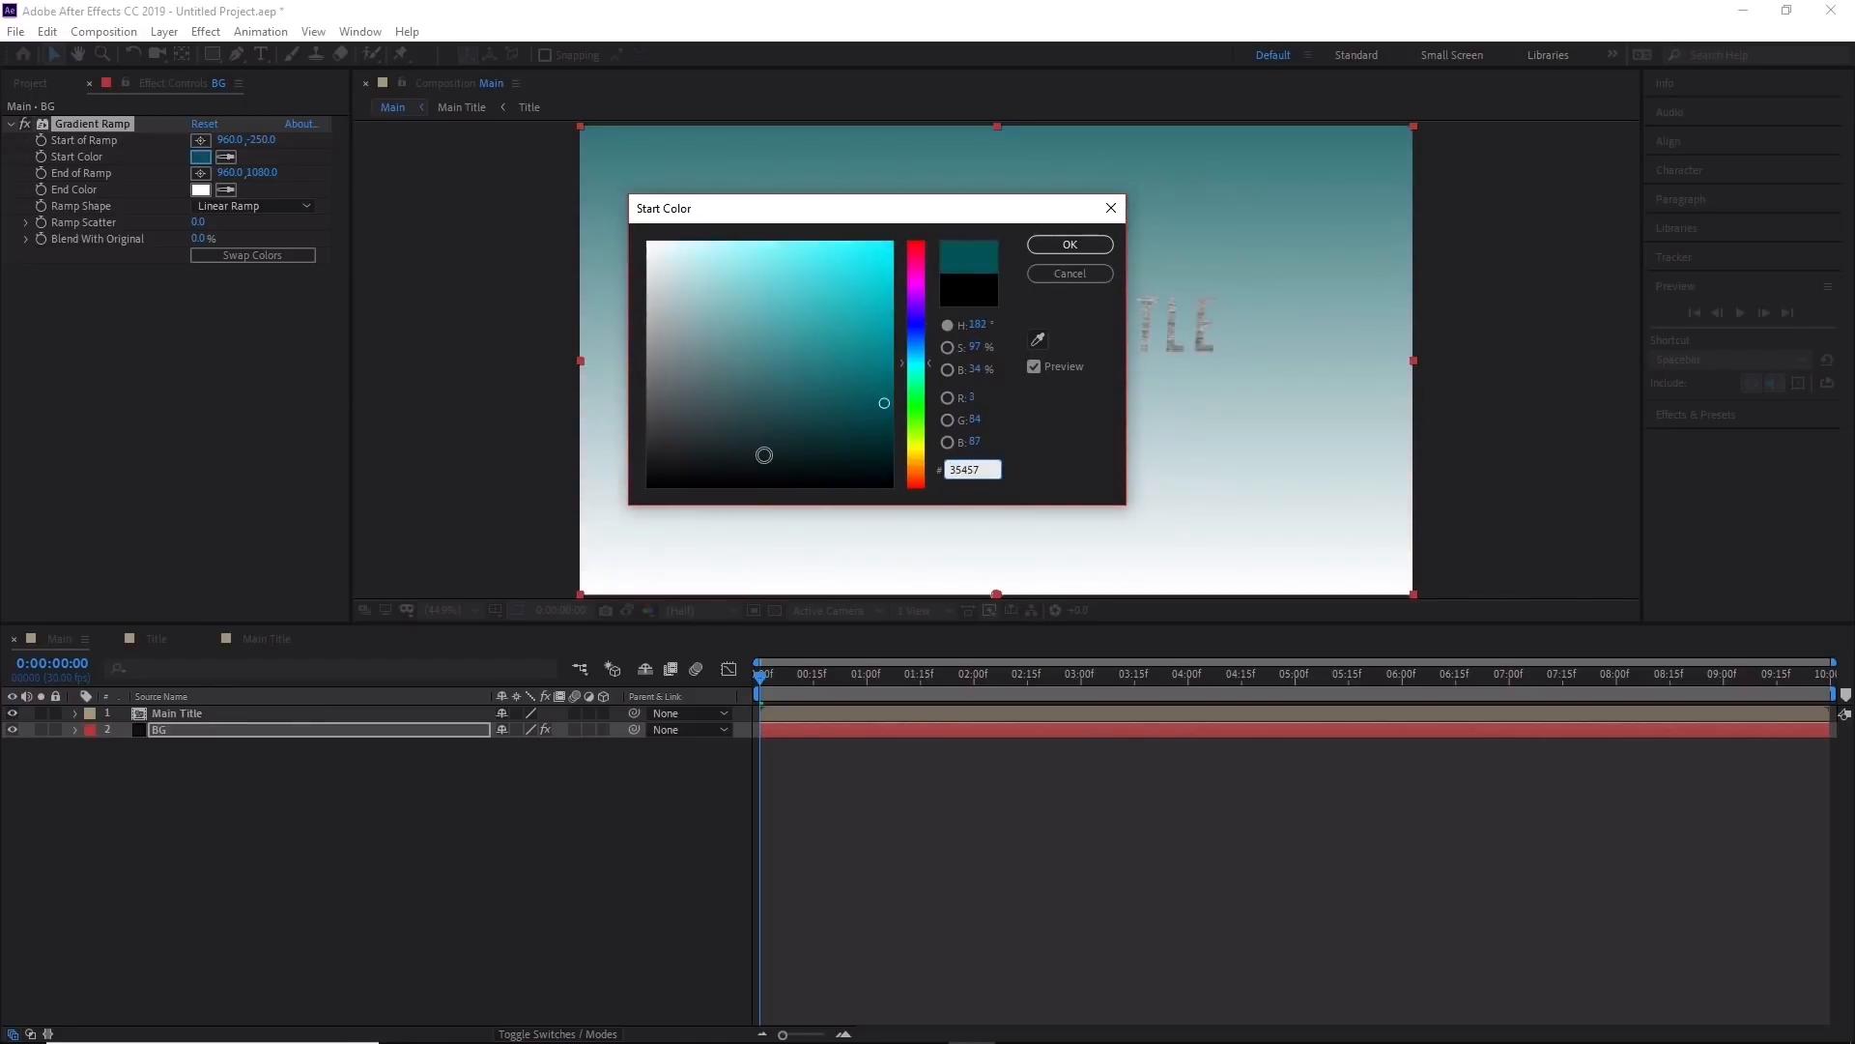
{"action": "type", "text": "E"}
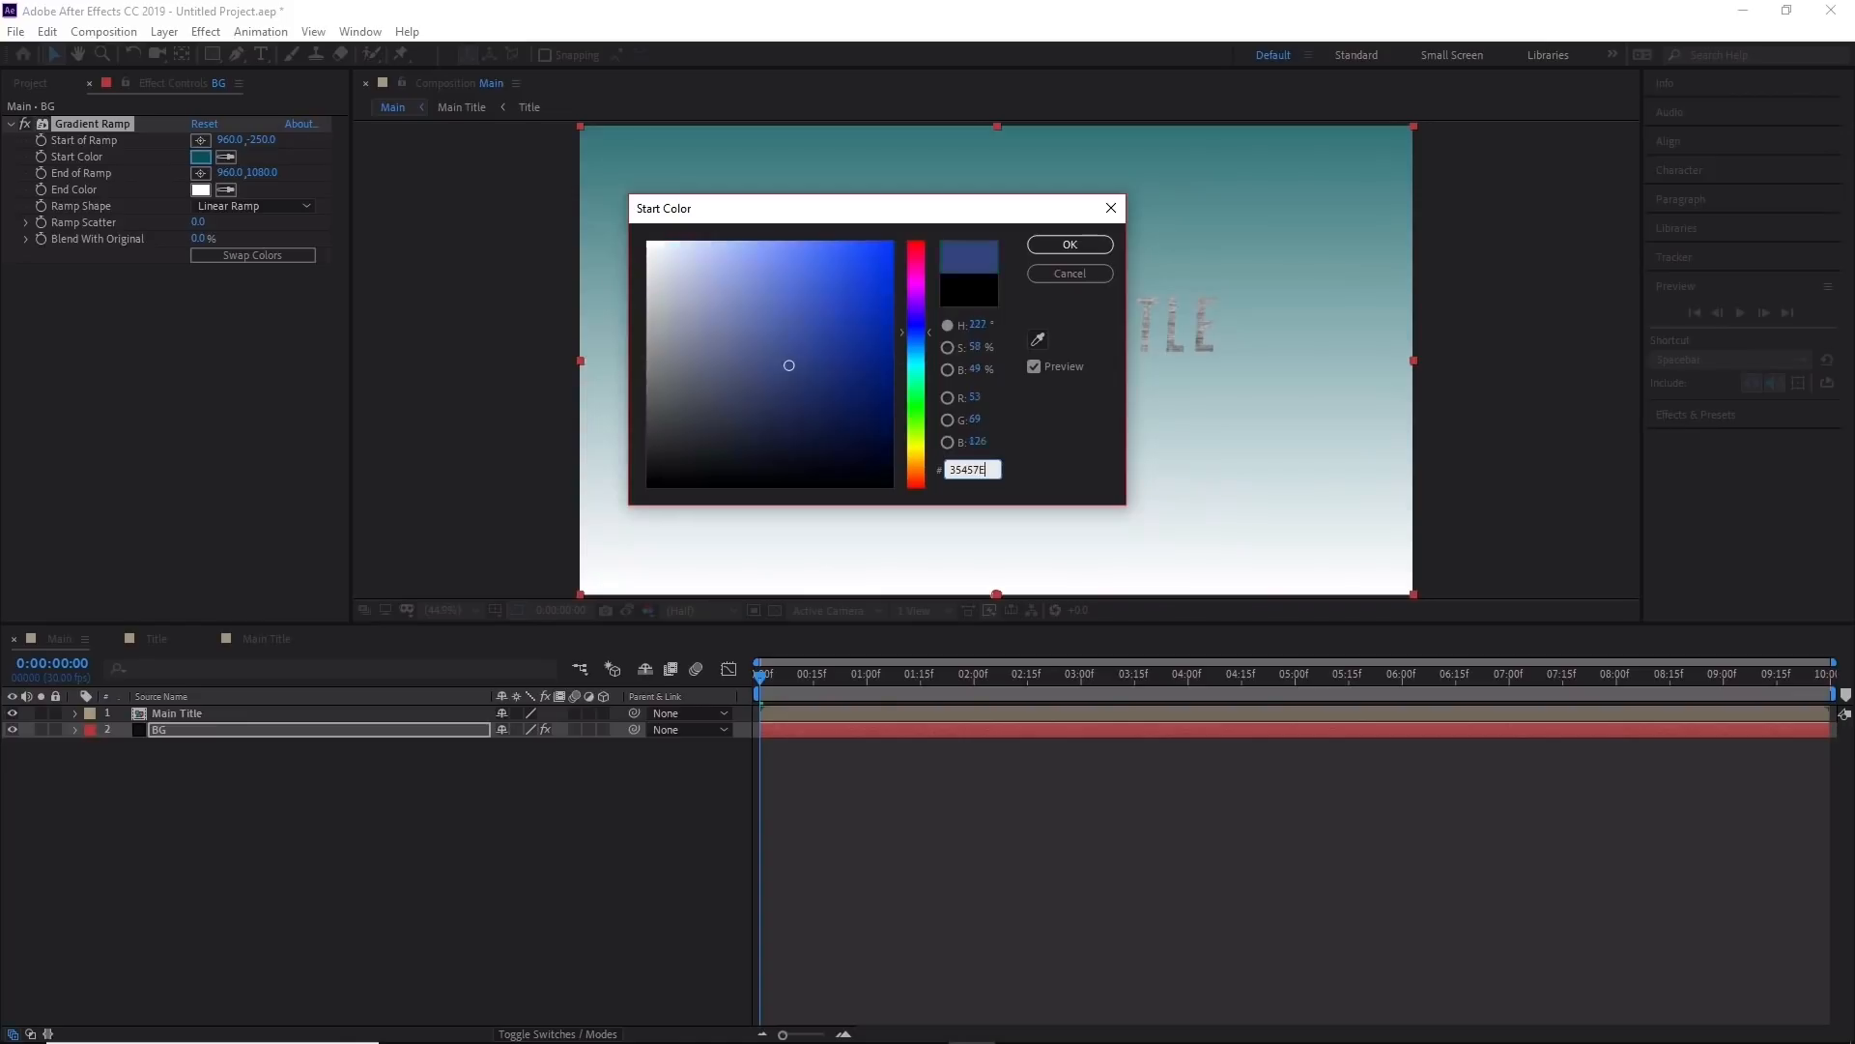
{"action": "left_click", "coordinate": [1097, 246]}
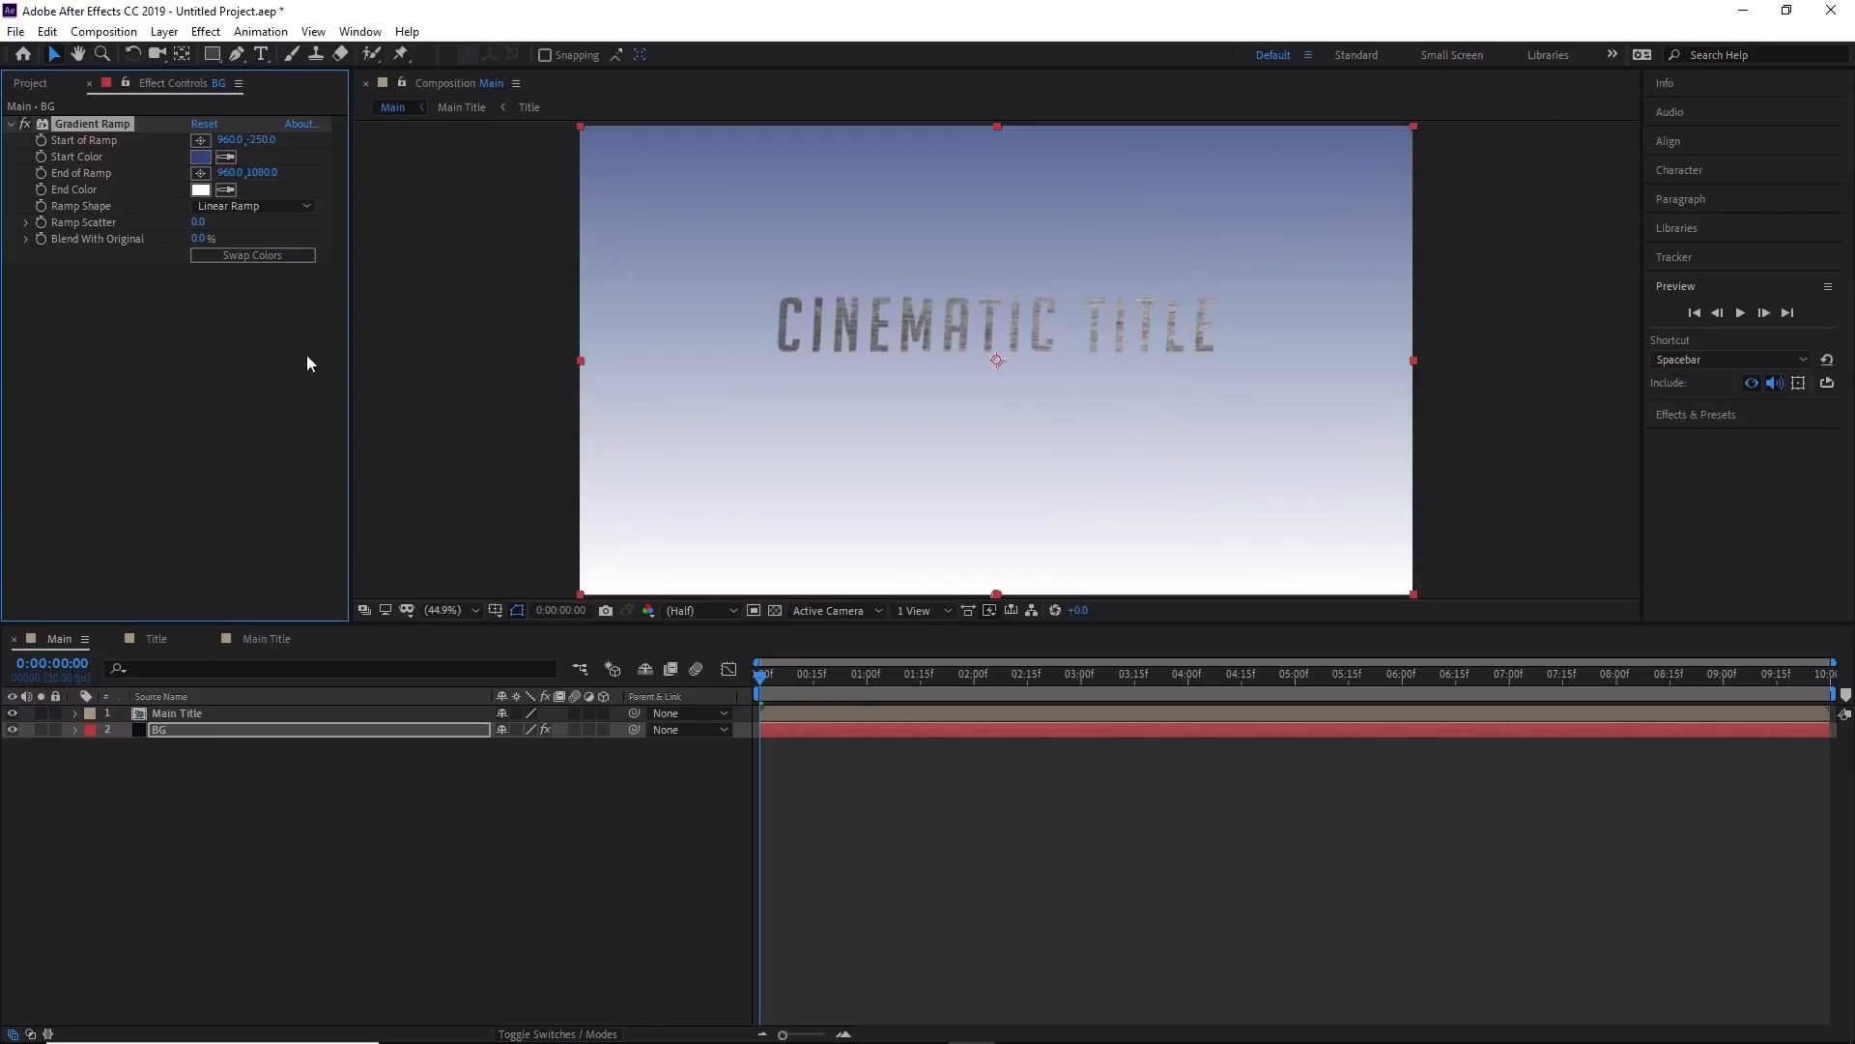
Set the Gradient Ramp's End Color to the dark blue-grey 181B22.
{"action": "left_click", "coordinate": [201, 189]}
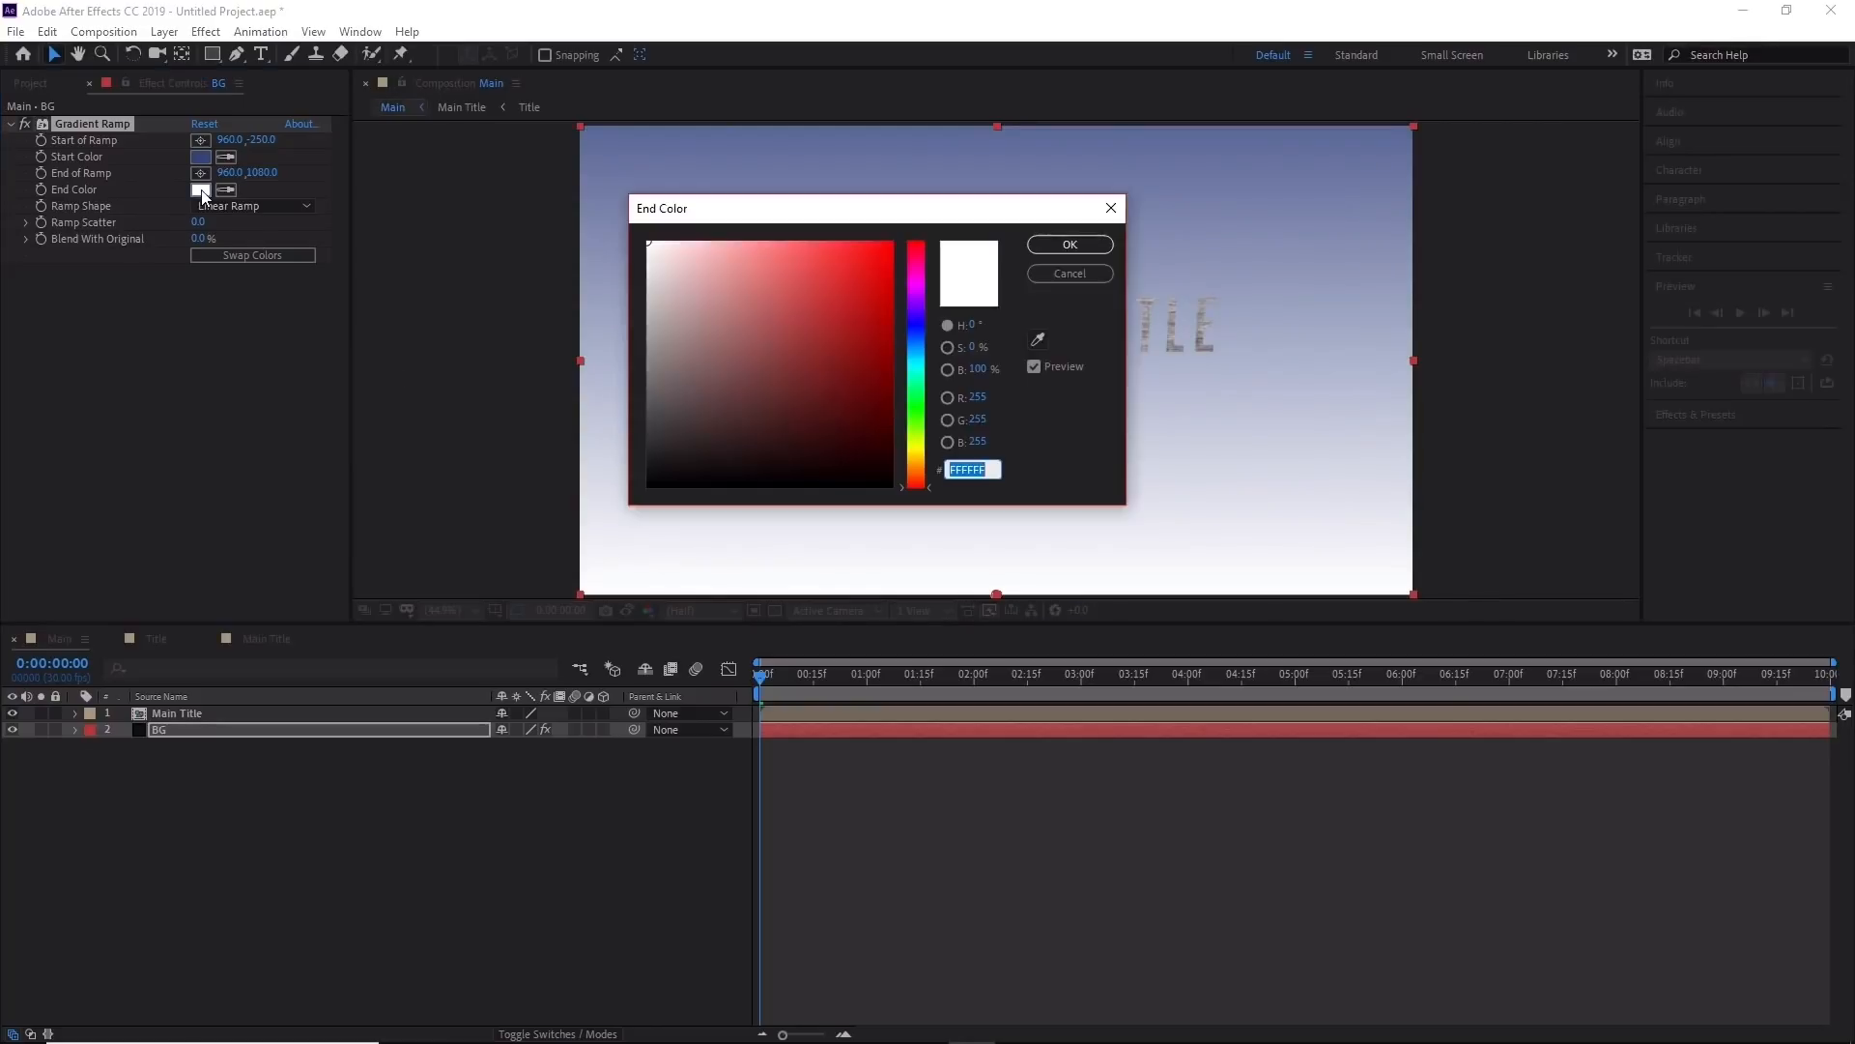
{"action": "left_click", "coordinate": [804, 415]}
{"action": "mouse_move", "coordinate": [804, 414]}
{"action": "left_mouse_down"}
{"action": "mouse_move", "coordinate": [634, 431]}
{"action": "mouse_move", "coordinate": [603, 467]}
{"action": "left_mouse_up"}
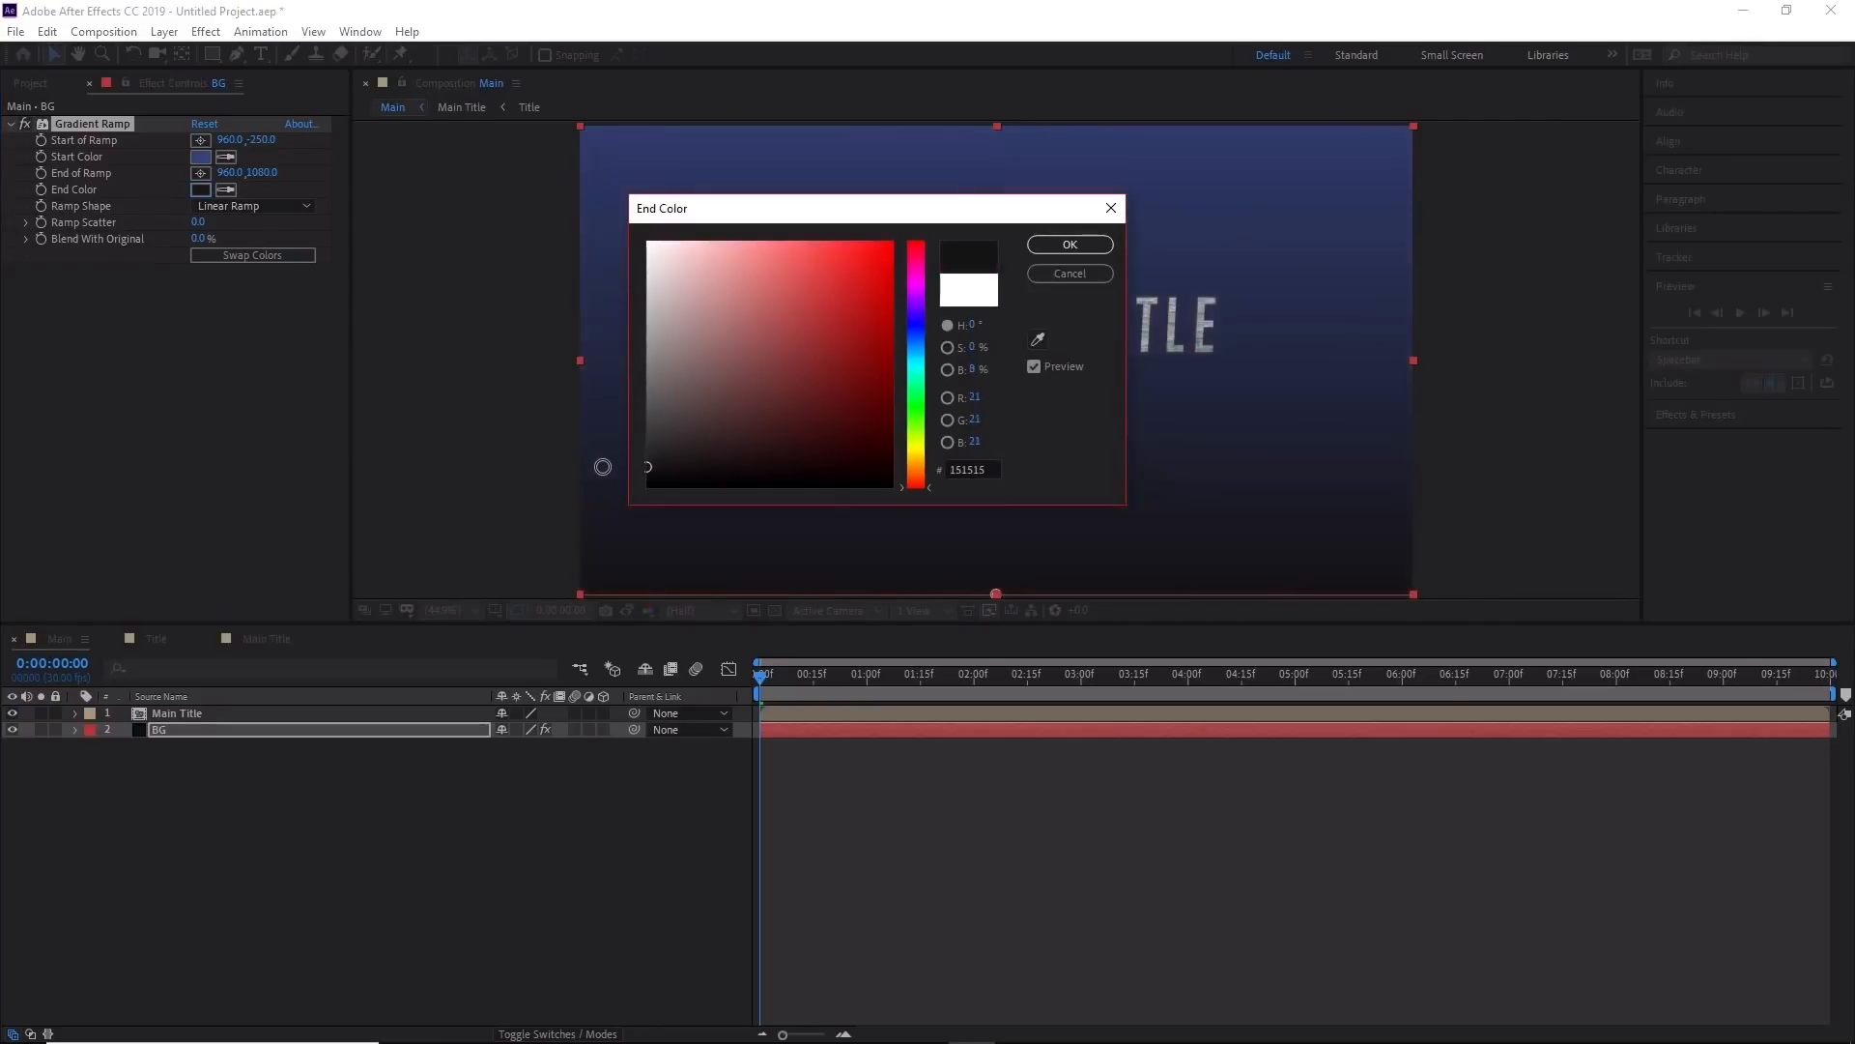
{"action": "left_click", "coordinate": [998, 468]}
{"action": "type", "text": "181"}
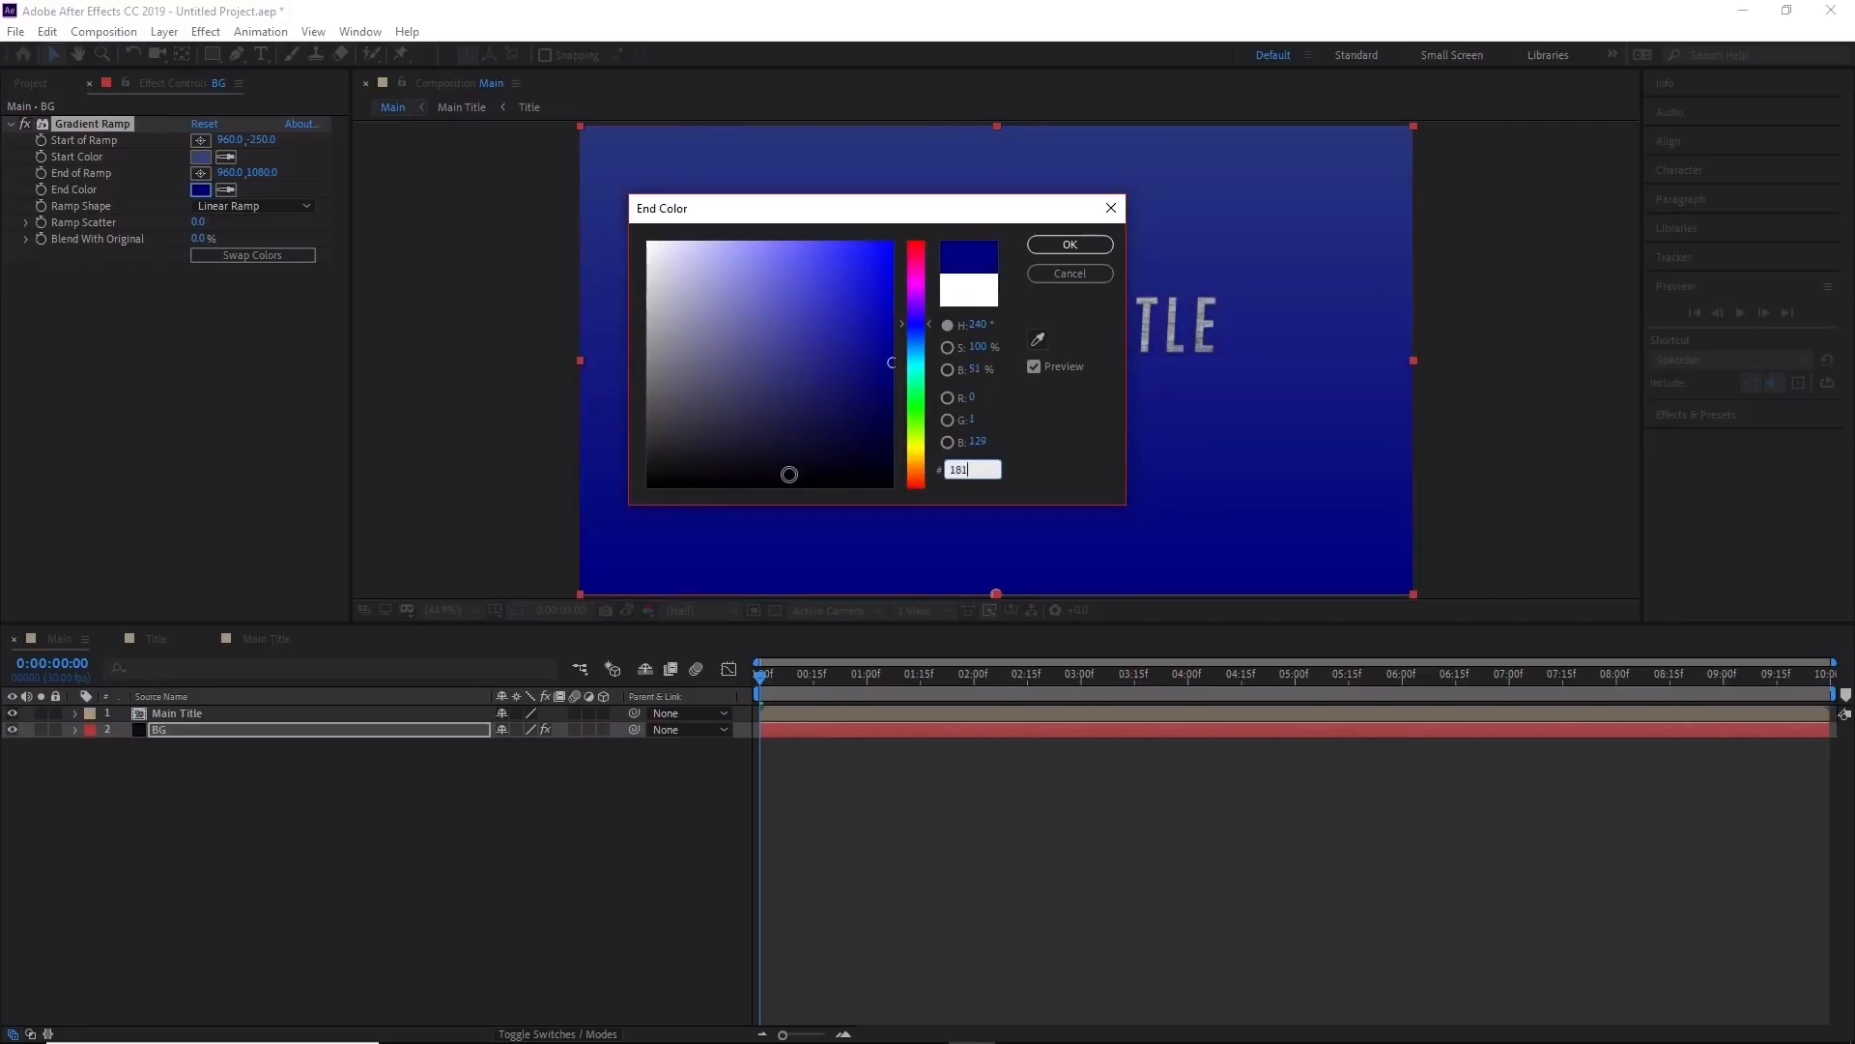
{"action": "type", "text": "B"}
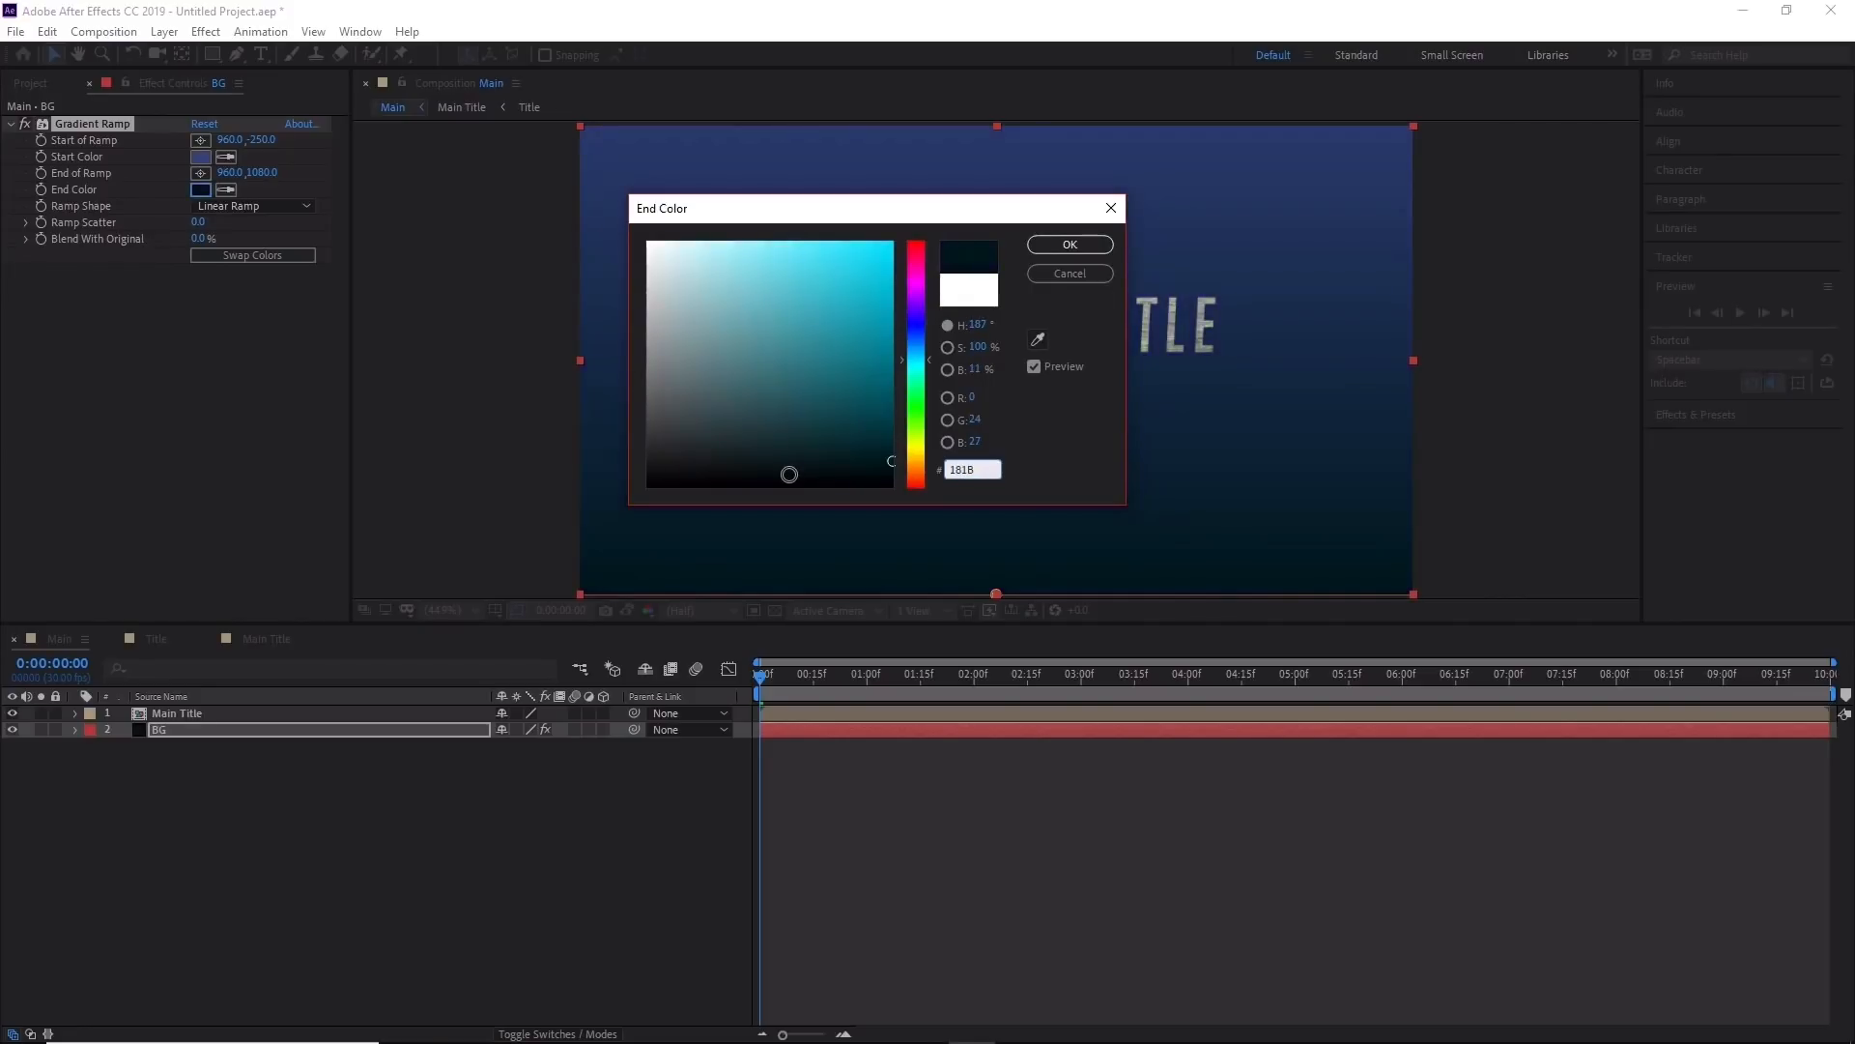
{"action": "type", "text": "22"}
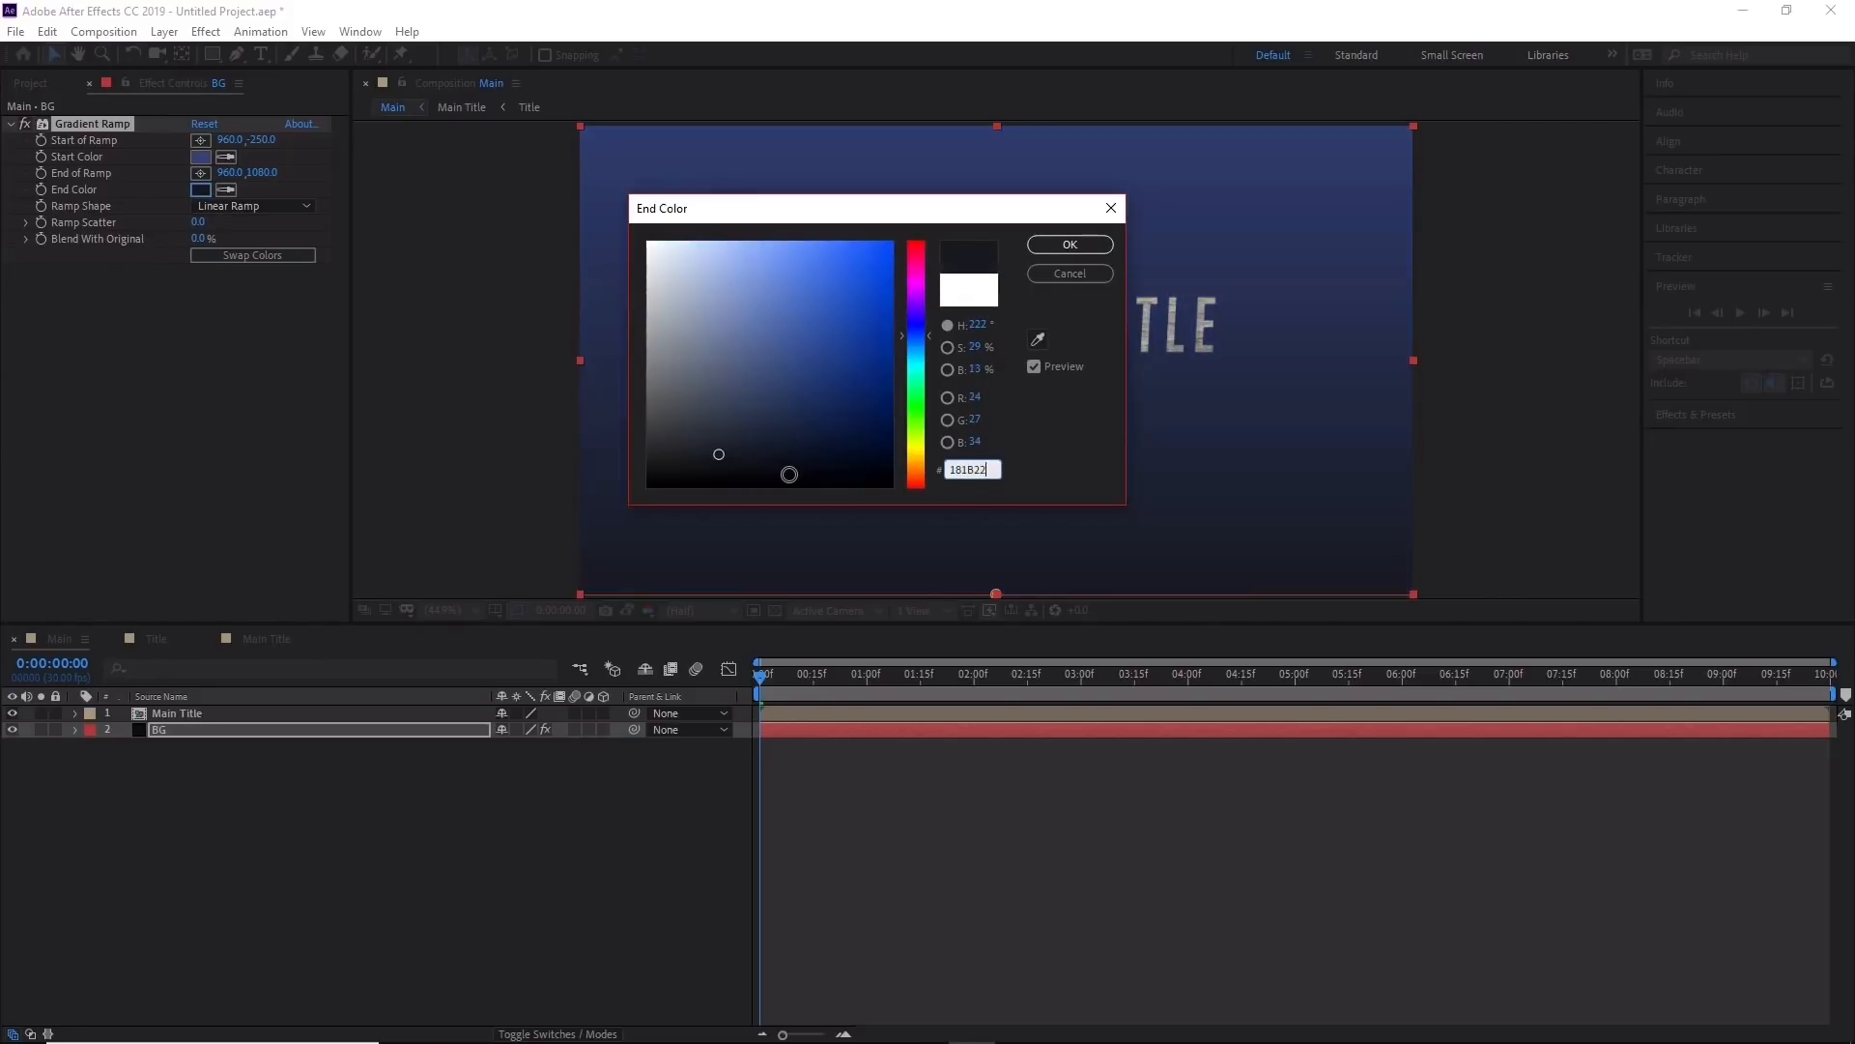
{"action": "left_click", "coordinate": [1071, 247]}
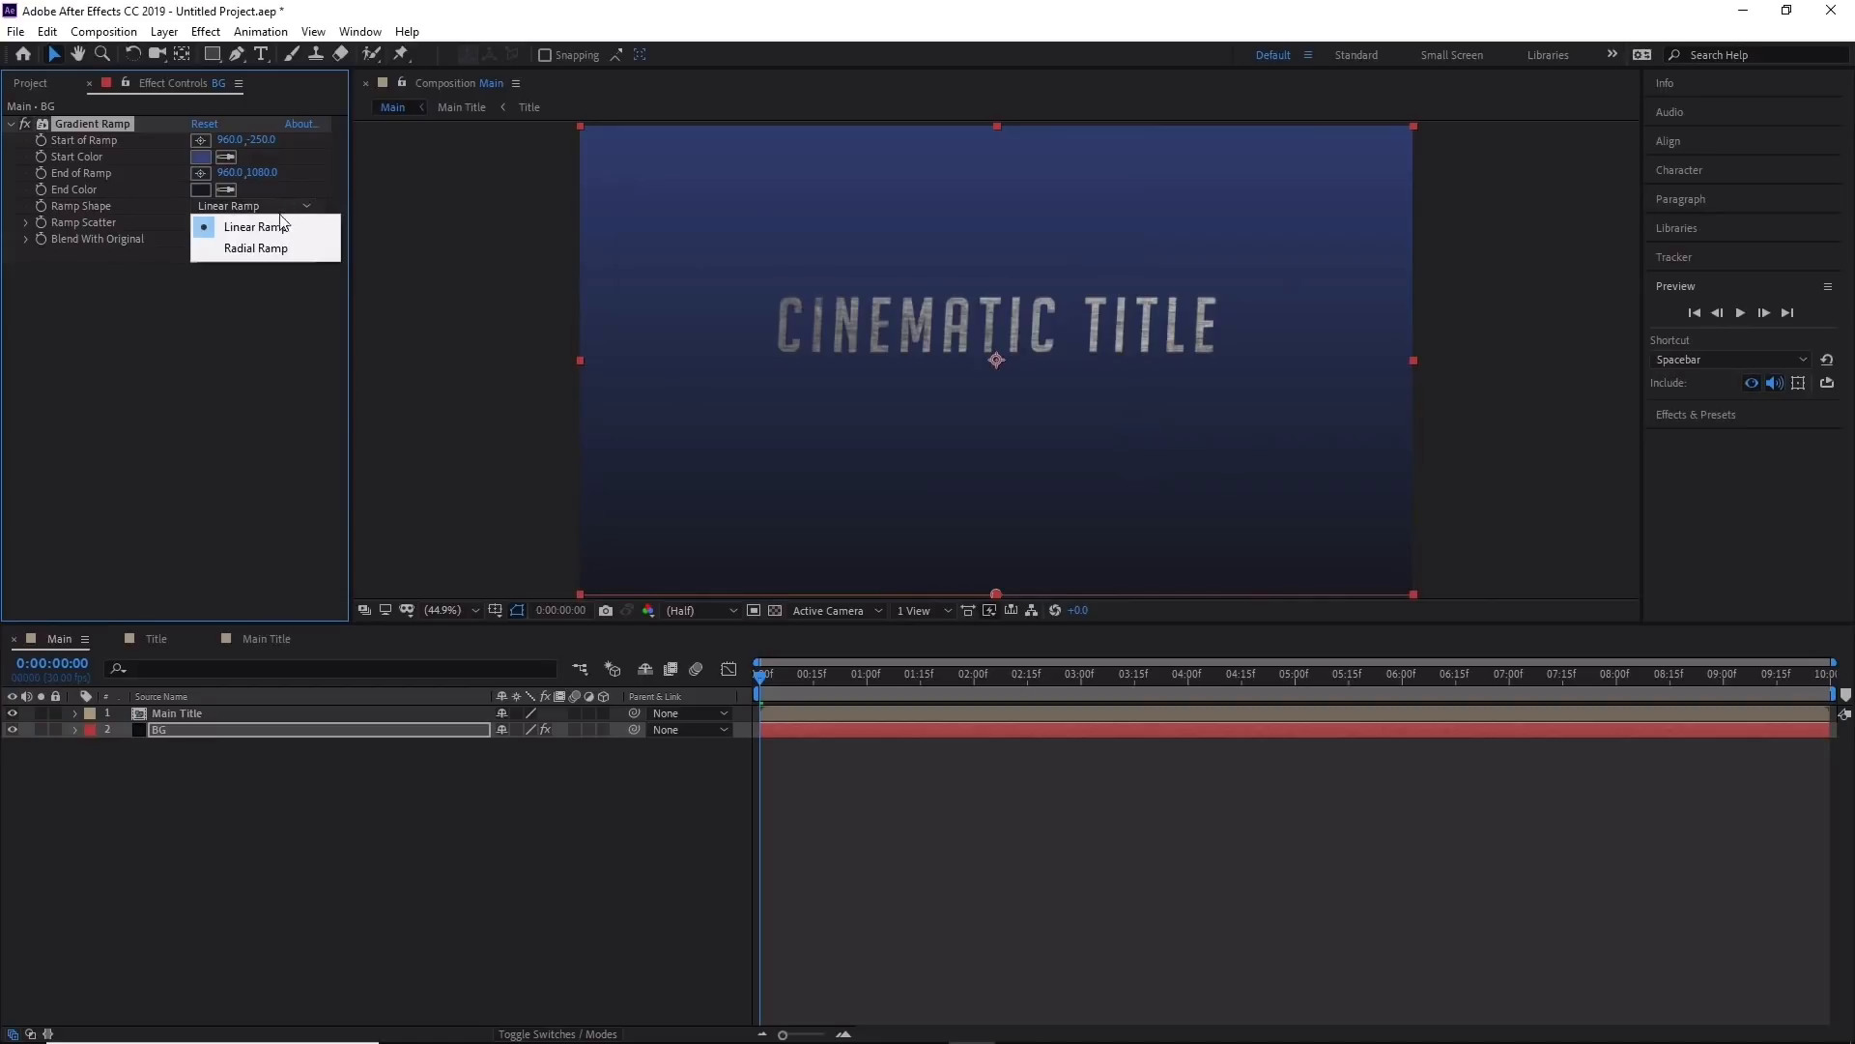
Change the Gradient Ramp's shape to Radial Ramp and set its Ramp Scatter to 500.
{"action": "left_click", "coordinate": [278, 249]}
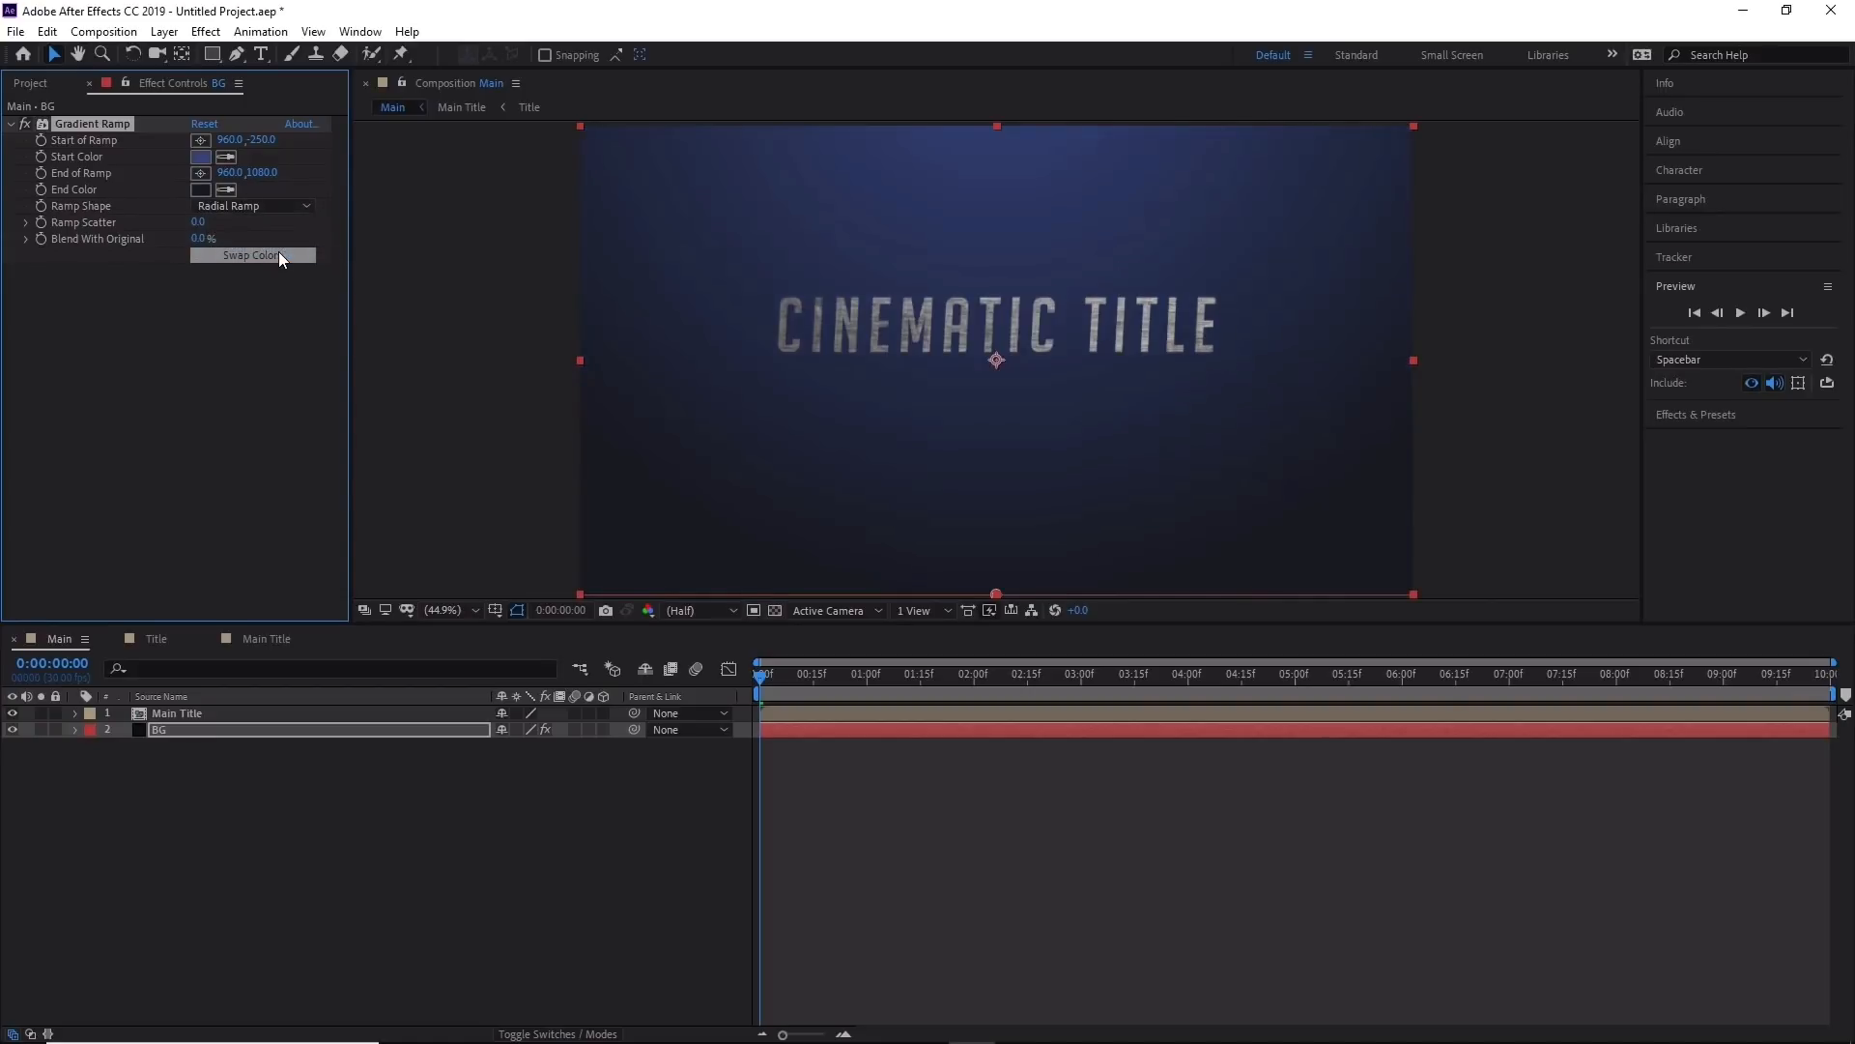
{"action": "left_click_drag", "start_coordinate": [197, 224], "coordinate": [676, 231]}
{"action": "left_click_drag", "start_coordinate": [1019, 226], "coordinate": [947, 226]}
{"action": "left_click", "coordinate": [205, 224]}
{"action": "type", "text": "500"}
{"action": "key", "text": "Return"}
{"action": "mouse_move", "coordinate": [998, 360]}
{"action": "left_mouse_down"}
{"action": "mouse_move", "coordinate": [1003, 236]}
{"action": "mouse_move", "coordinate": [915, 273]}
{"action": "mouse_move", "coordinate": [1089, 393]}
{"action": "mouse_move", "coordinate": [977, 351]}
{"action": "mouse_move", "coordinate": [982, 383]}
{"action": "left_mouse_up"}
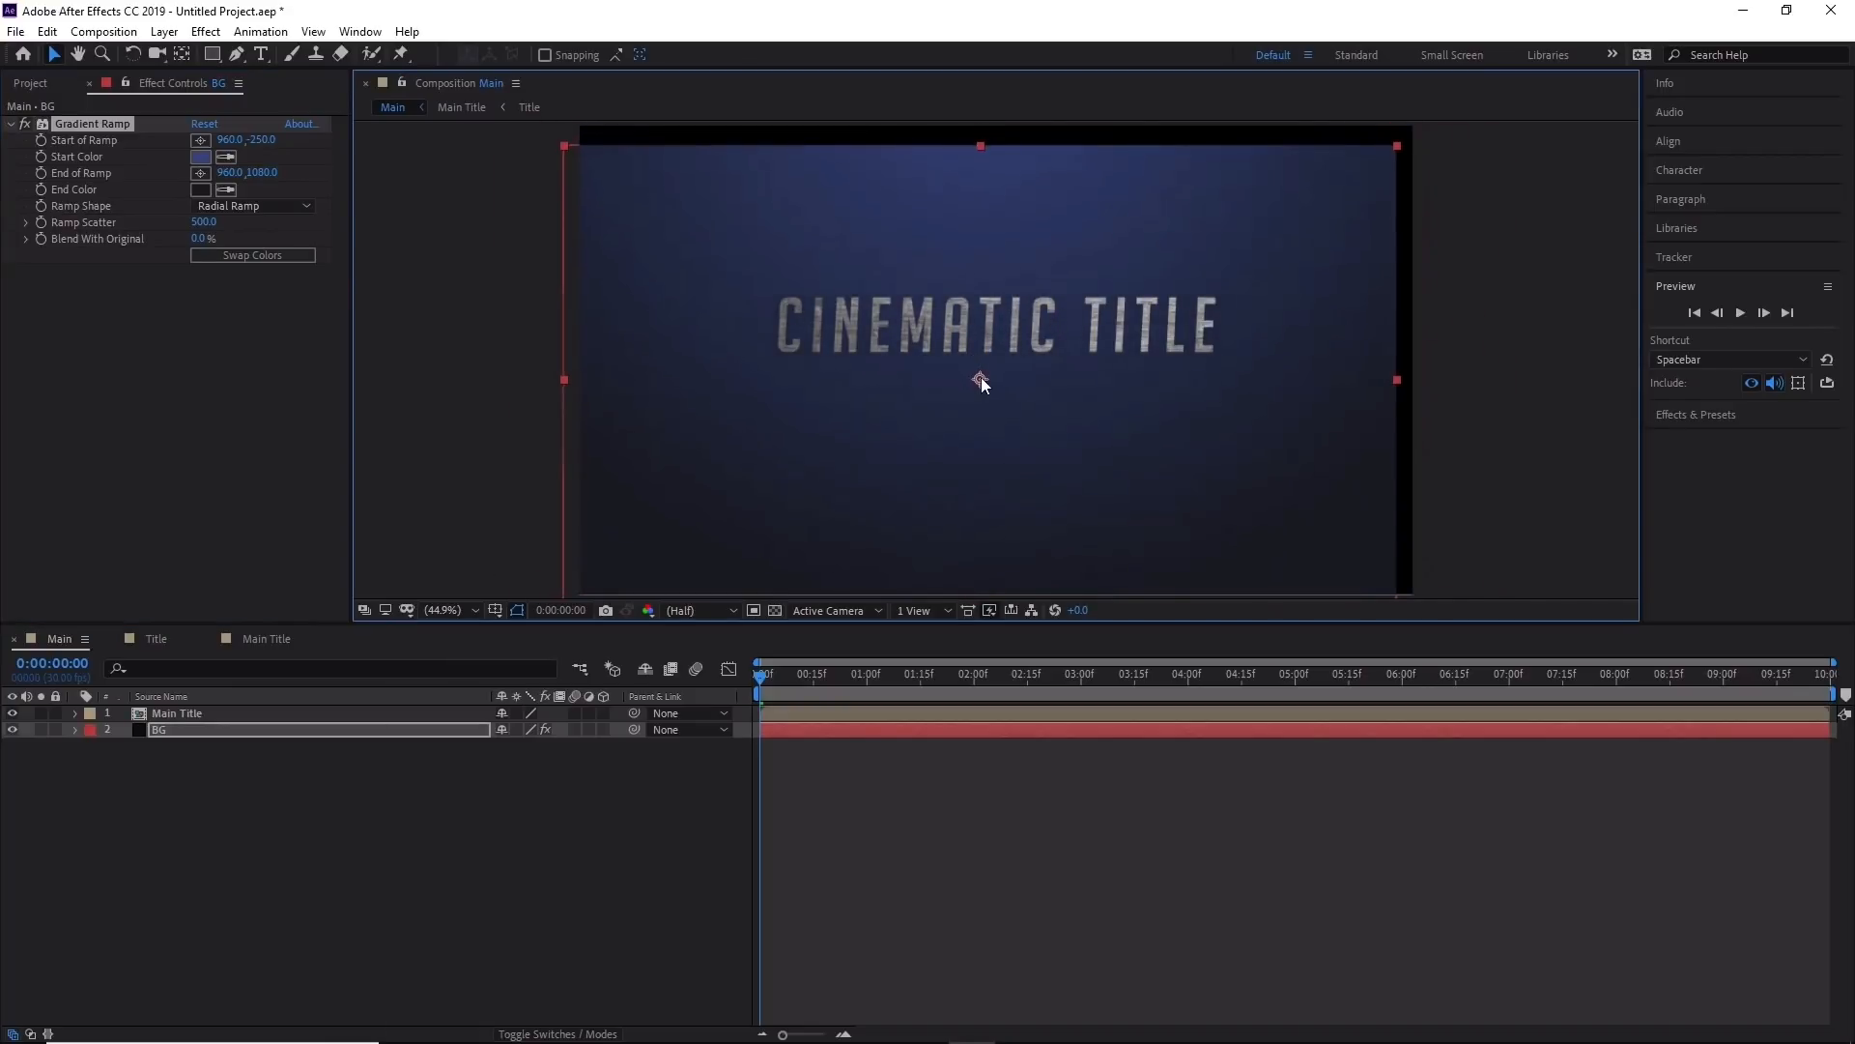
{"action": "key", "text": "ctrl+z"}
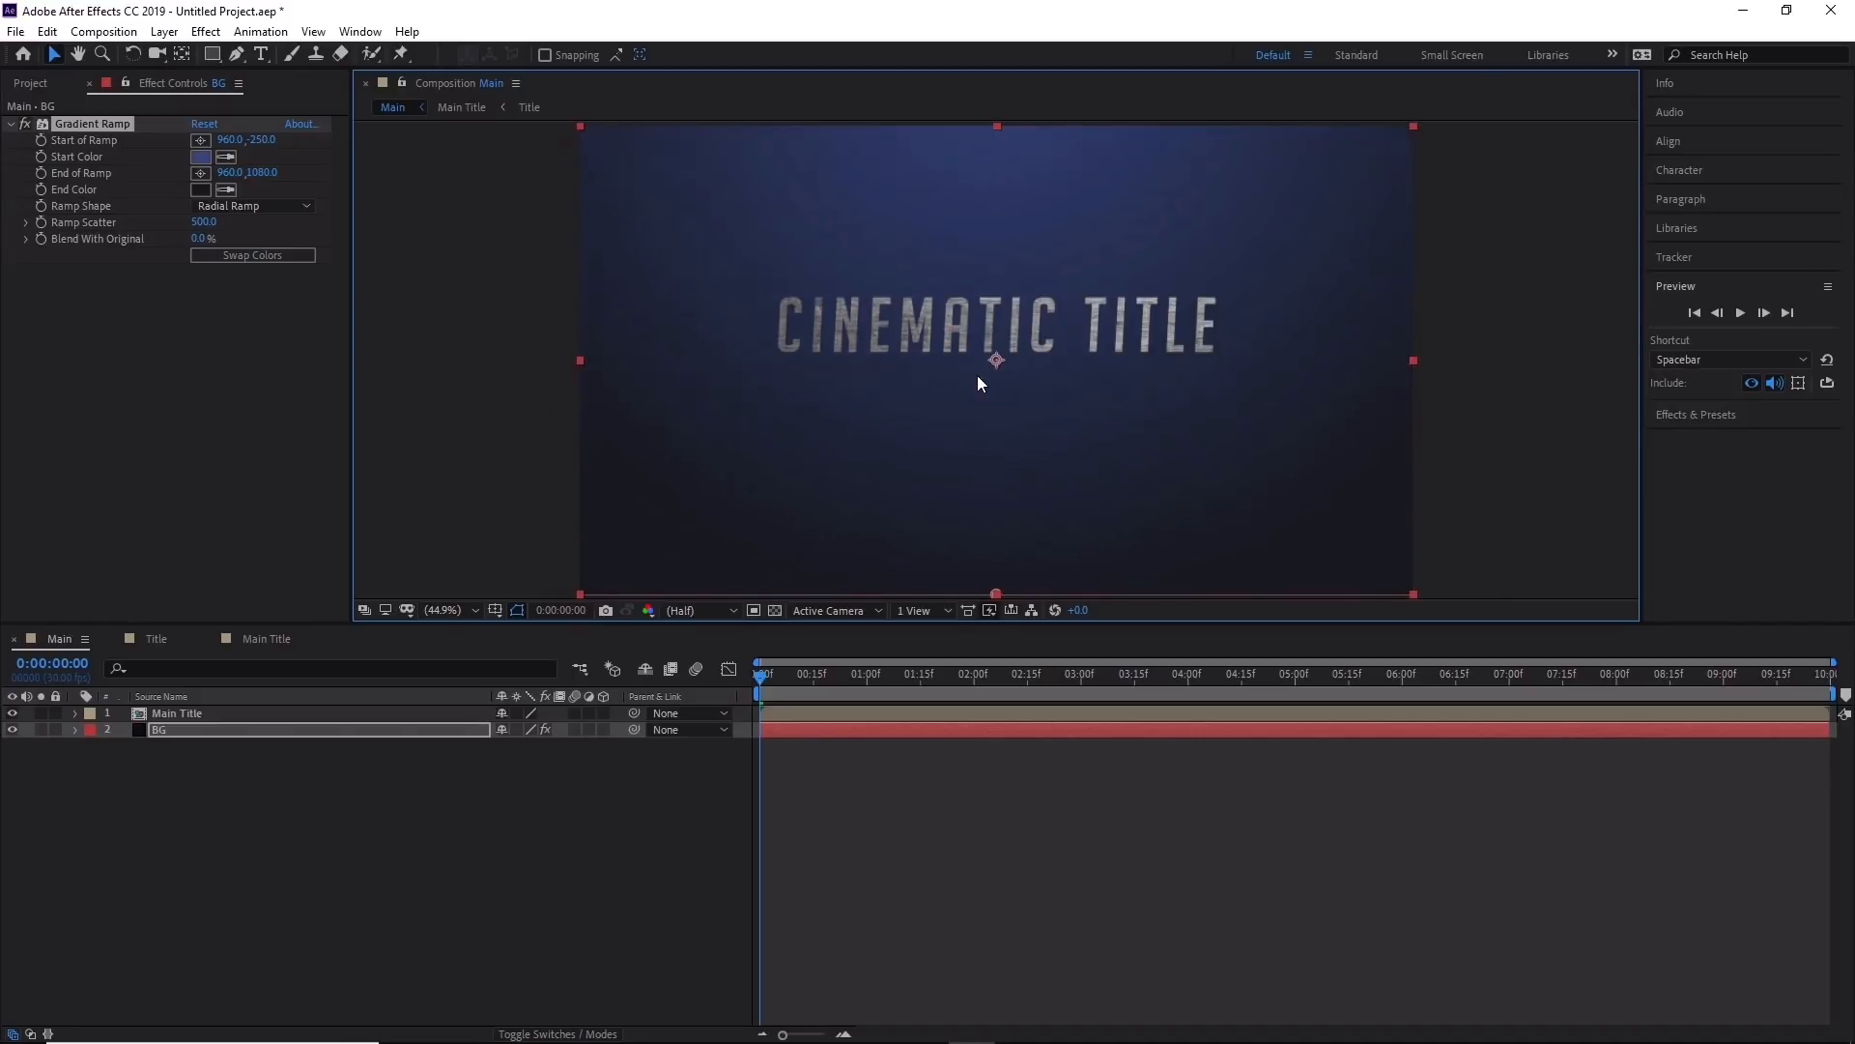
{"action": "left_click", "coordinate": [85, 141]}
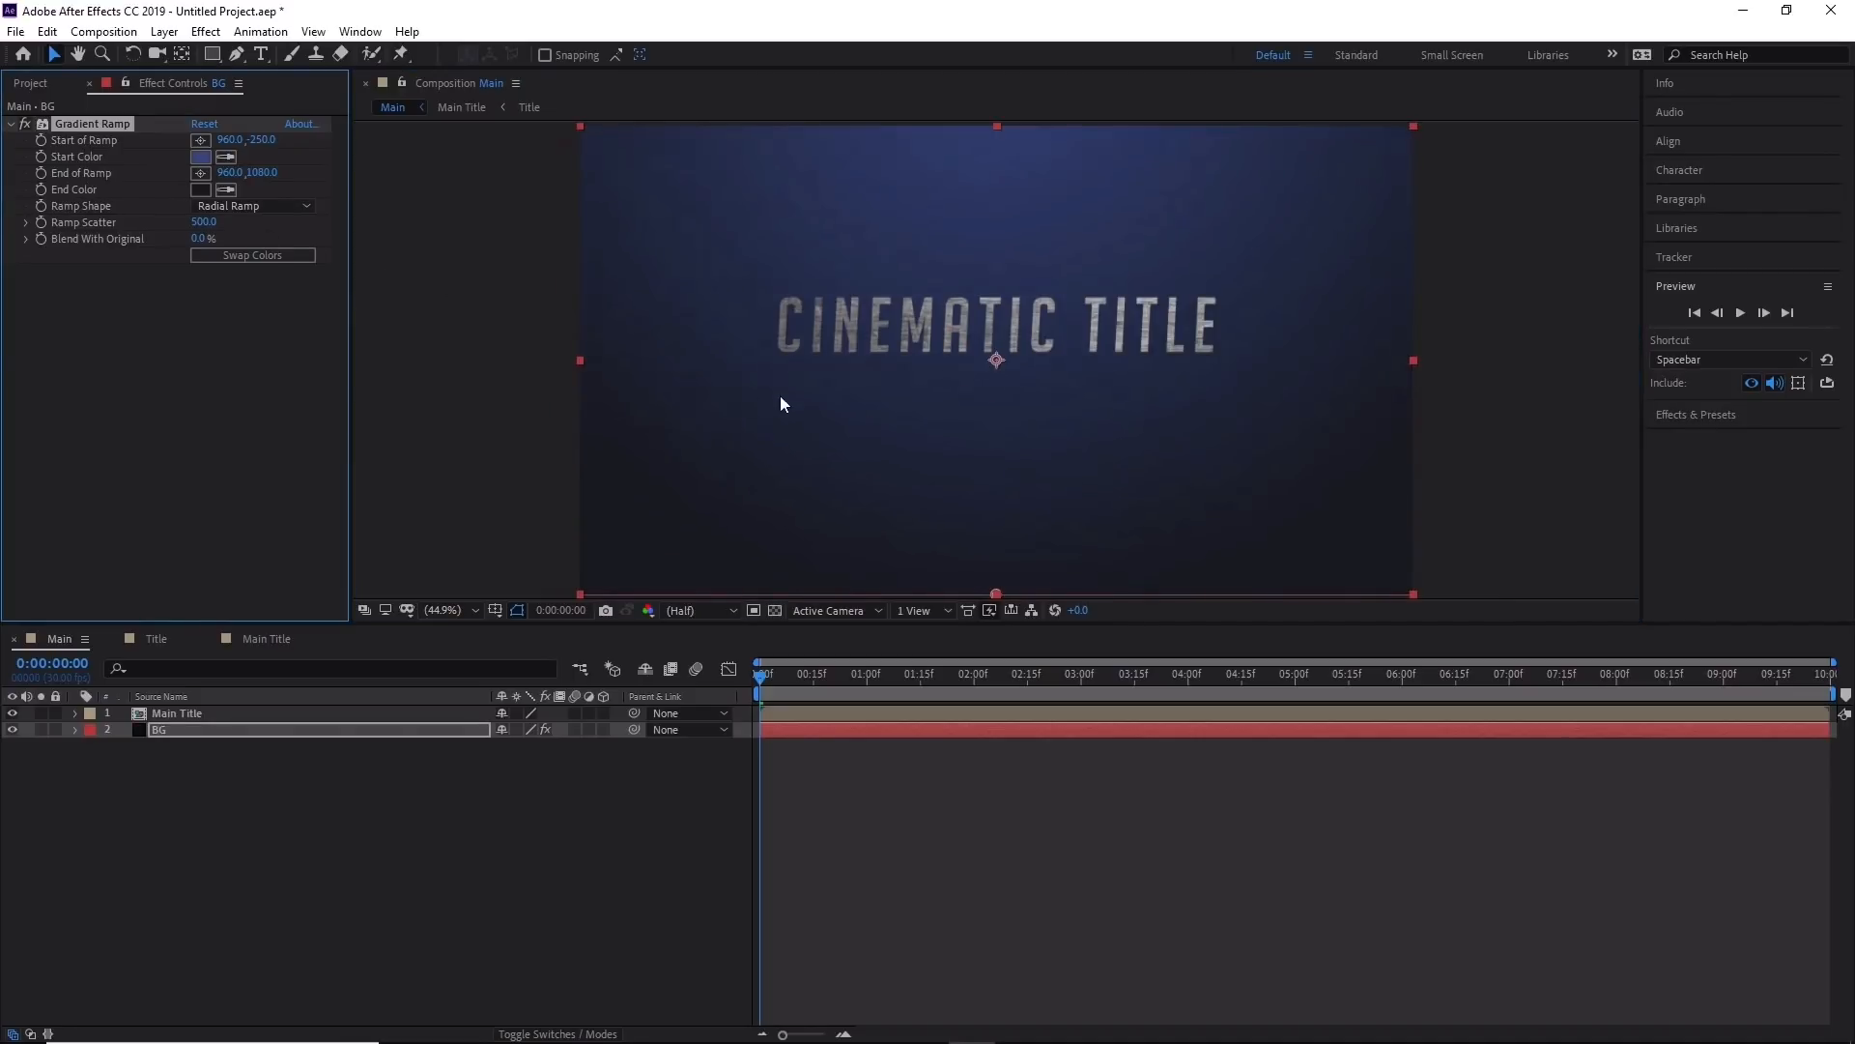
{"action": "left_click_drag", "start_coordinate": [1000, 363], "coordinate": [988, 308]}
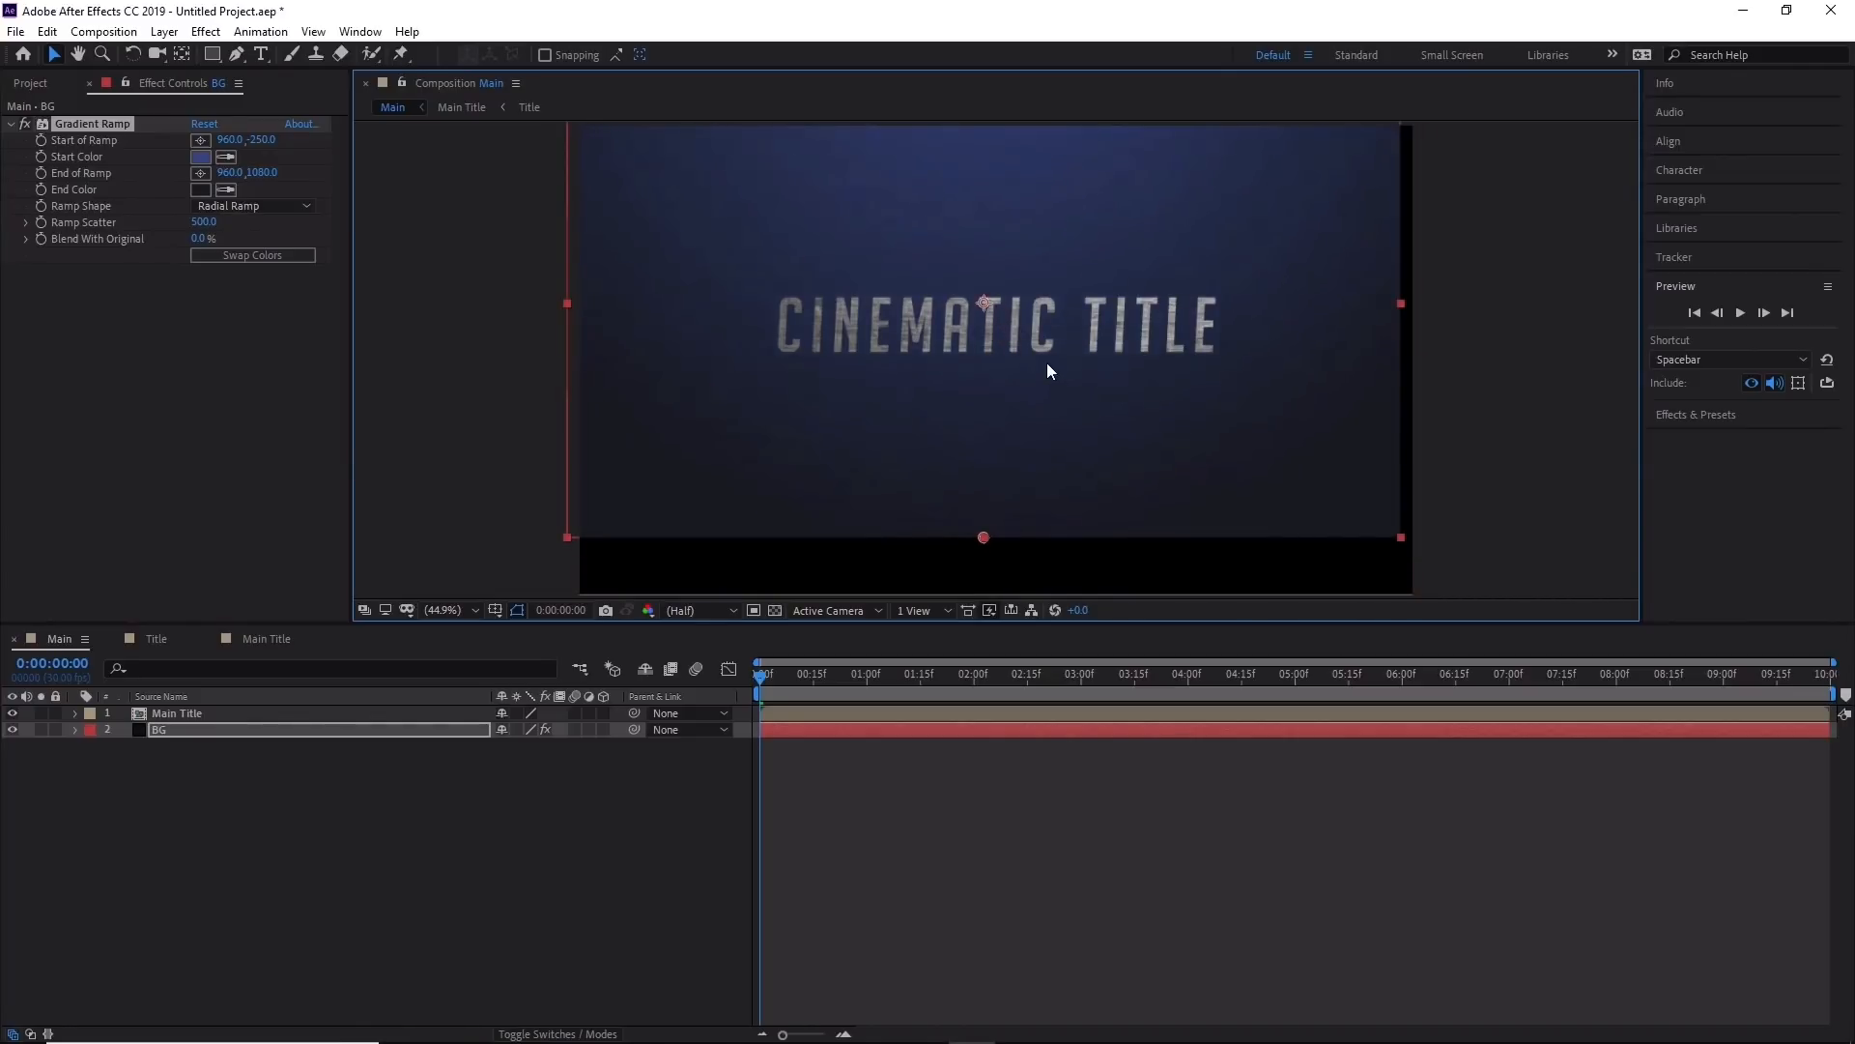
{"action": "key", "text": "ctrl+z"}
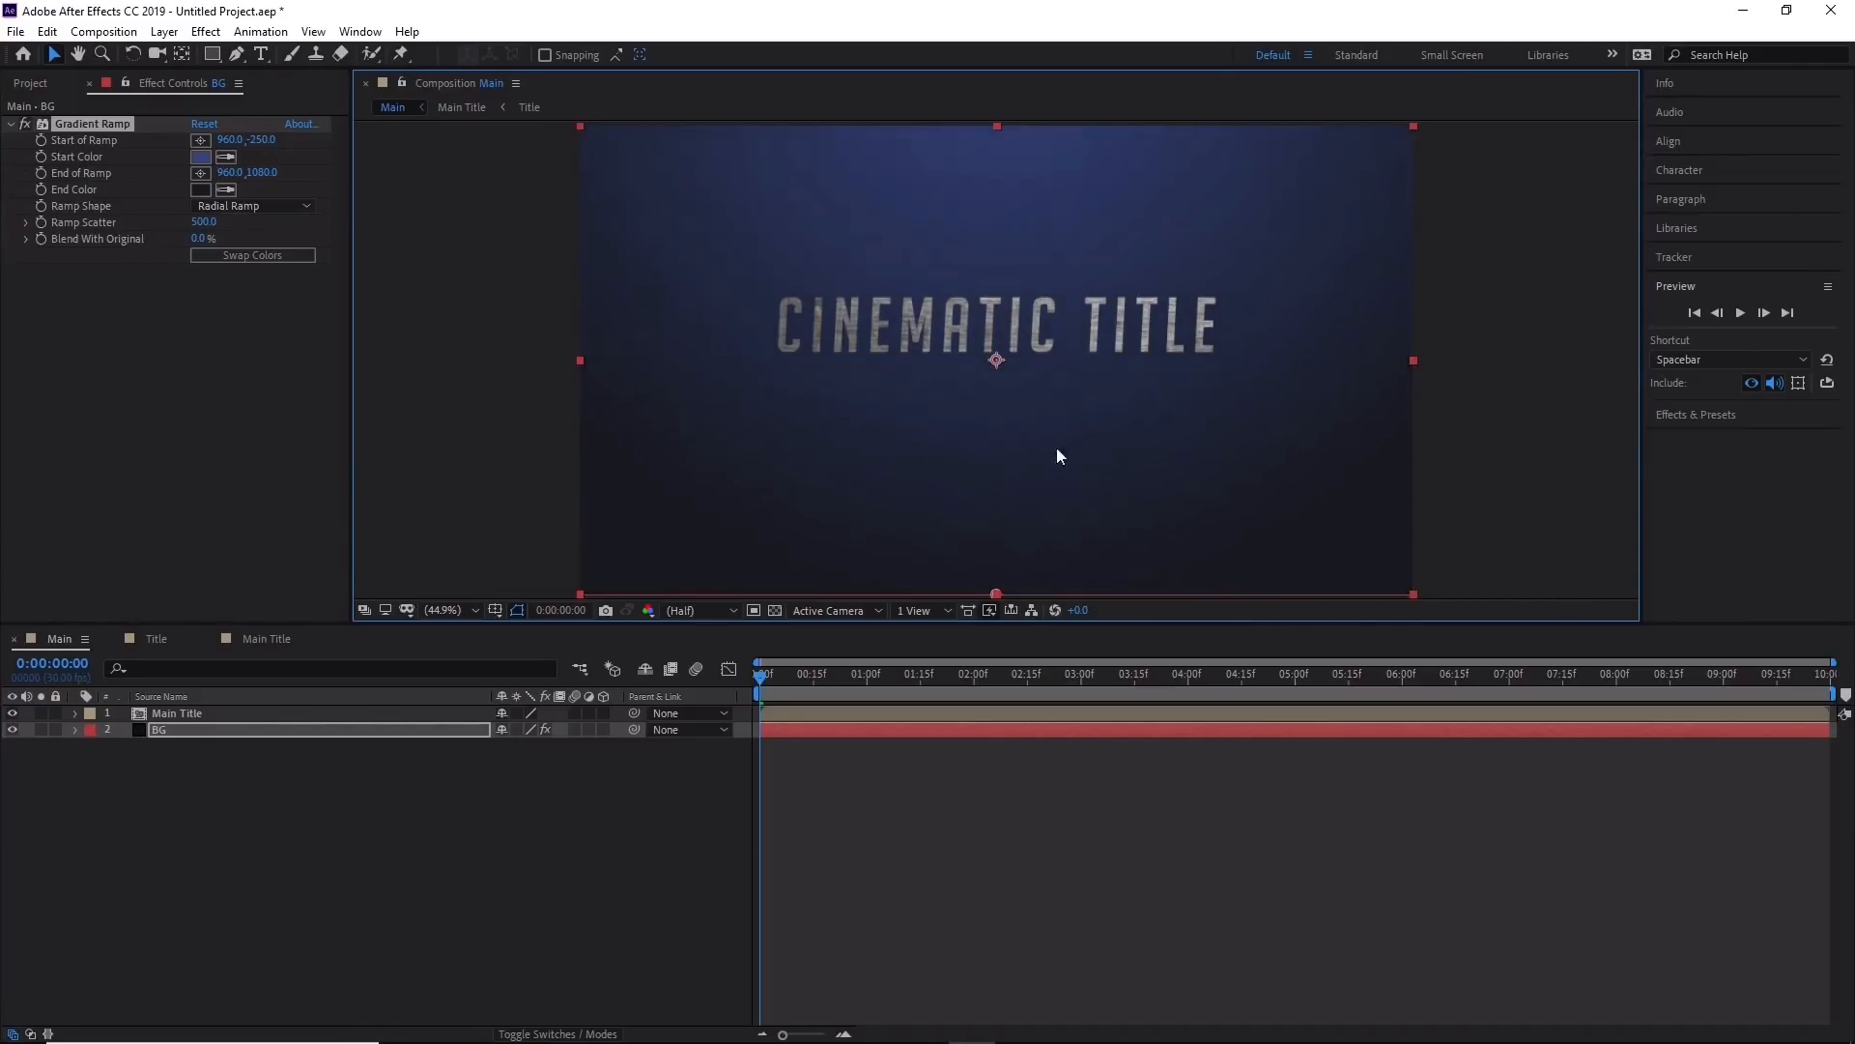
Move the Gradient Ramp's End of Ramp point up to about 963, 867, near the horizontal centre of the frame.
{"action": "left_click_drag", "start_coordinate": [999, 593], "coordinate": [1011, 472]}
{"action": "scroll", "coordinate": [1035, 483], "scroll_direction": "down", "scroll_amount": 3}
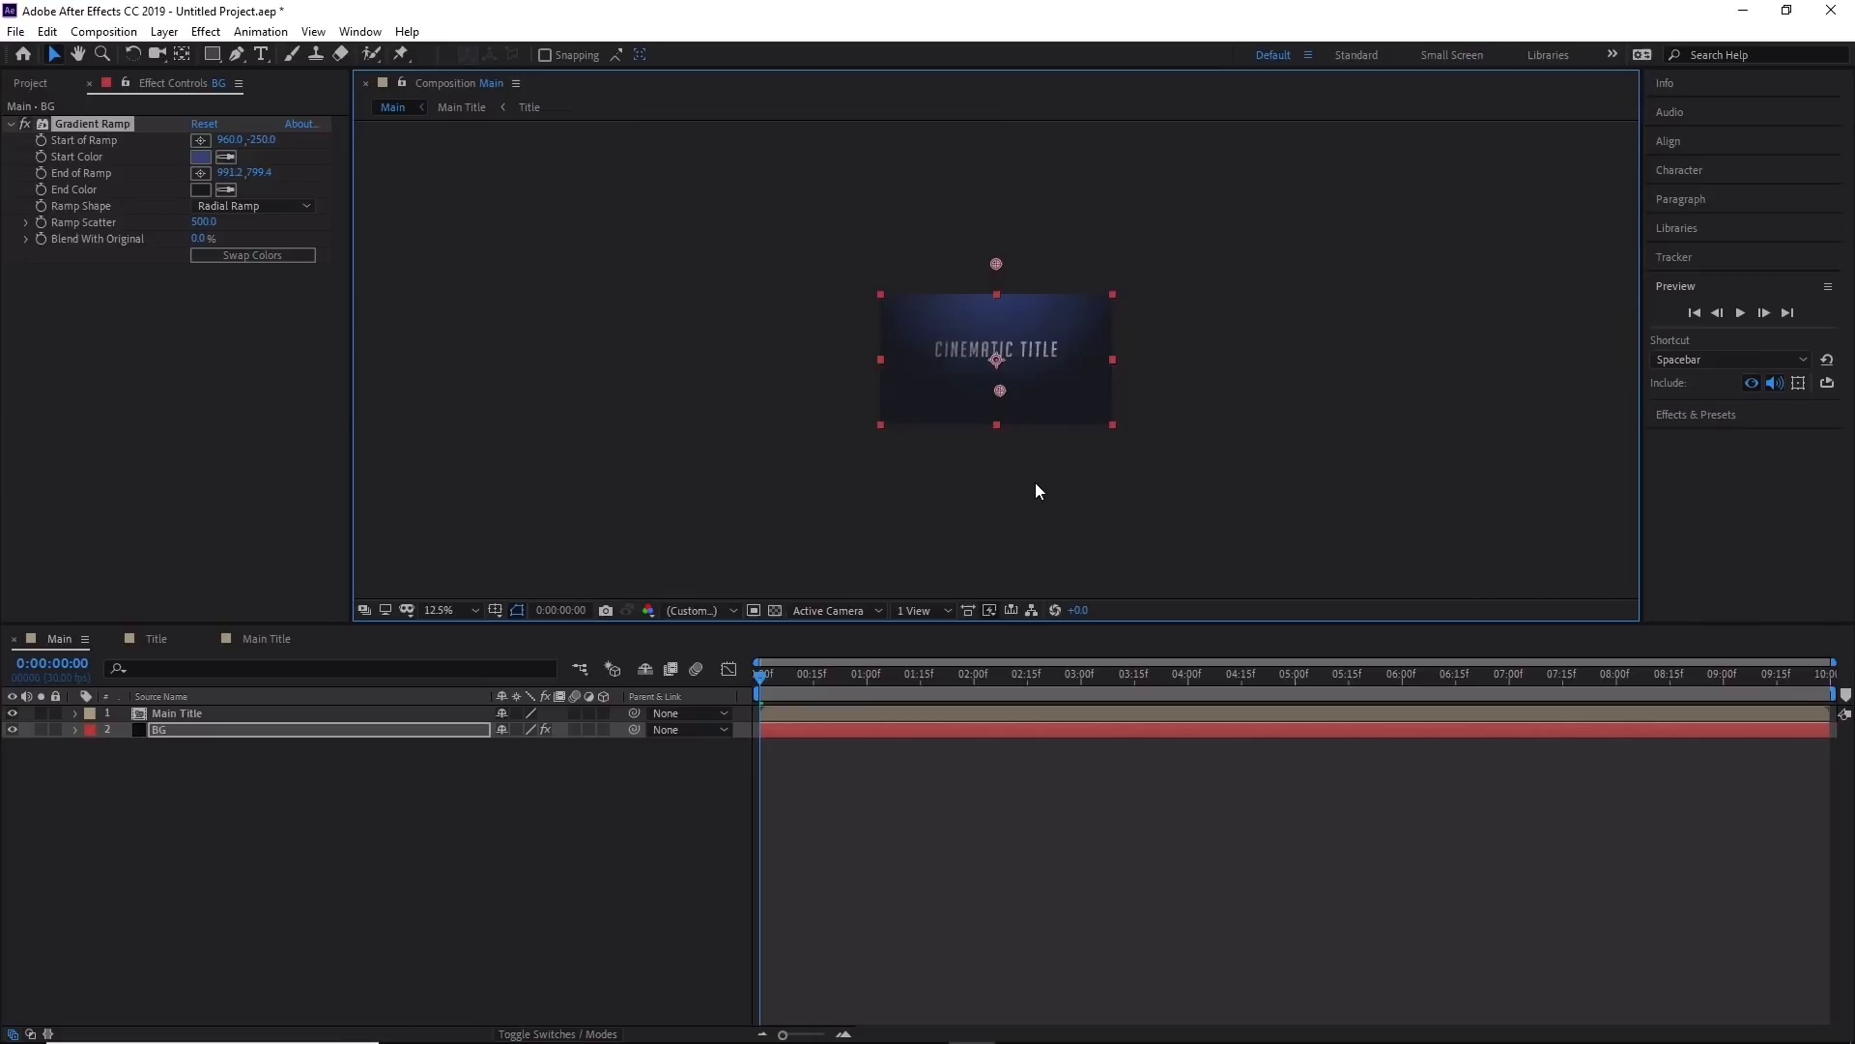
{"action": "scroll", "coordinate": [1035, 481], "scroll_direction": "up", "scroll_amount": 3}
{"action": "scroll", "coordinate": [1035, 478], "scroll_direction": "down", "scroll_amount": 1}
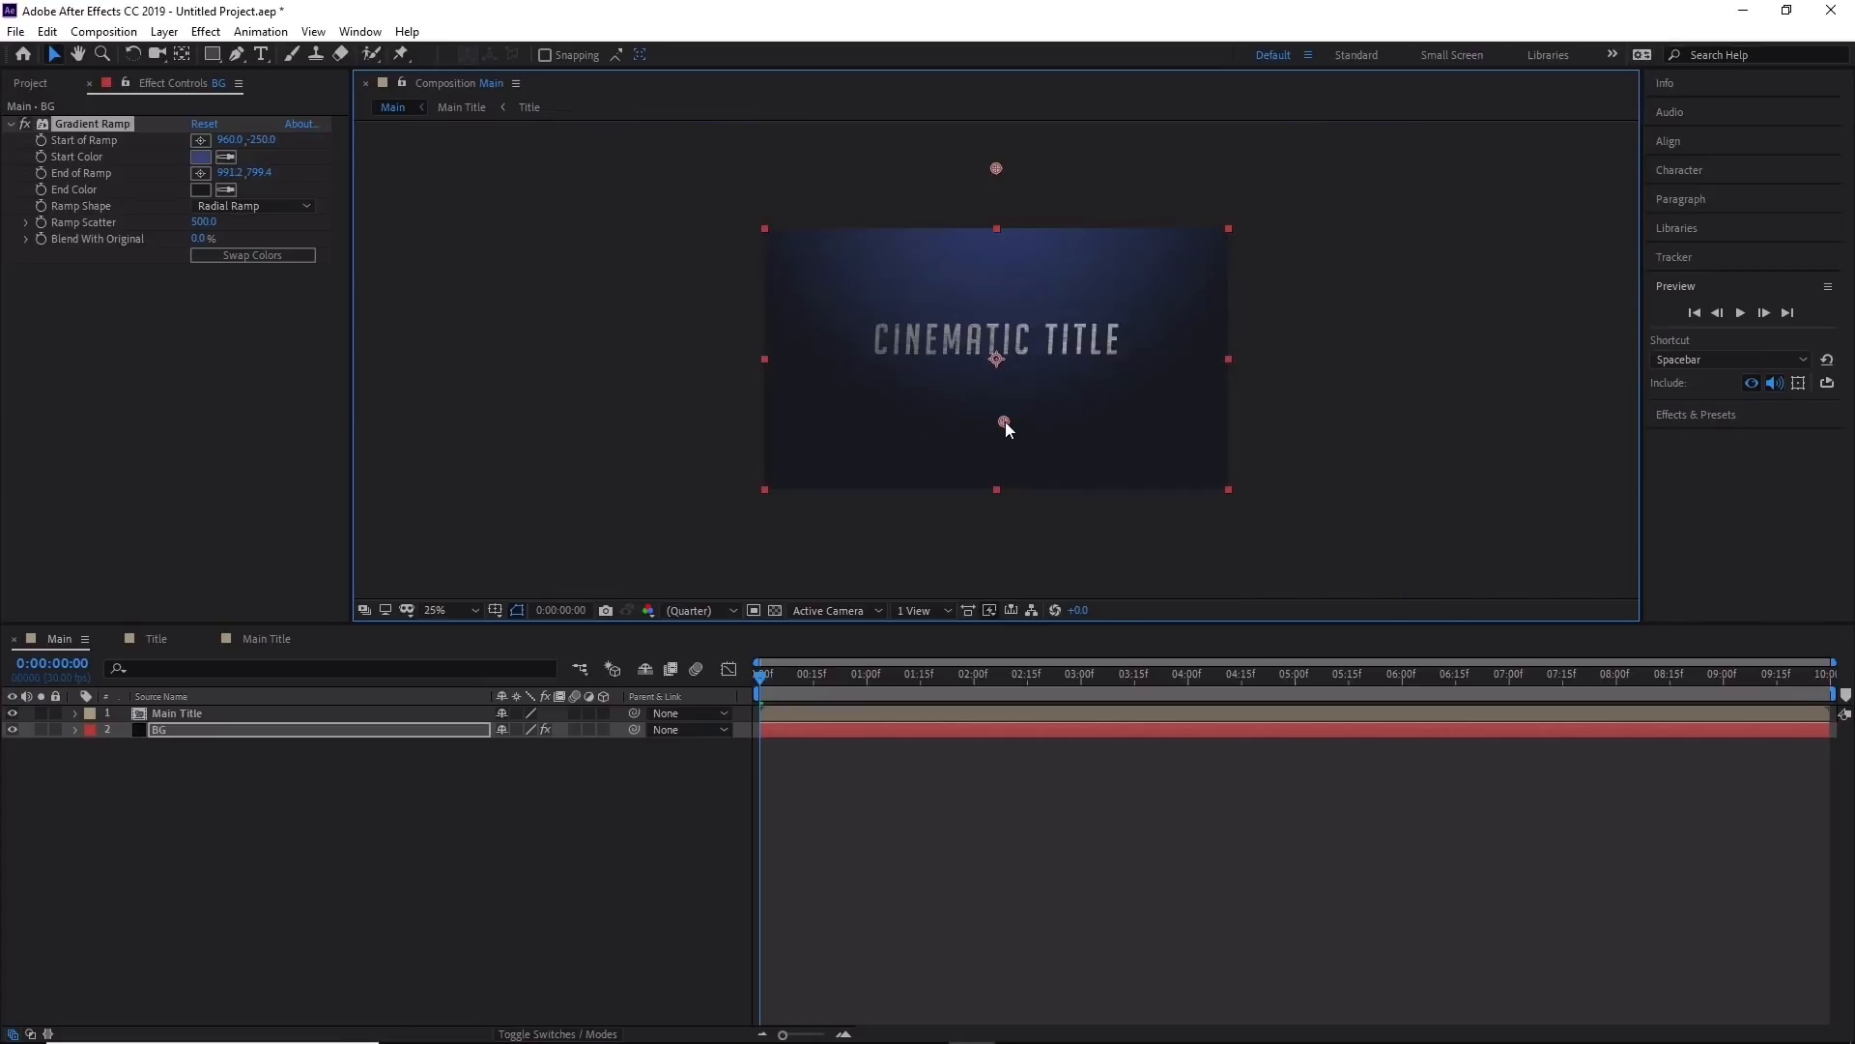
{"action": "mouse_move", "coordinate": [995, 386]}
{"action": "left_mouse_down"}
{"action": "mouse_move", "coordinate": [996, 301]}
{"action": "mouse_move", "coordinate": [1000, 360]}
{"action": "left_mouse_up"}
Apply the Curves effect to the BG layer and shape a slight S-curve with darker shadows and brighter highlights.
{"action": "left_click", "coordinate": [206, 31]}
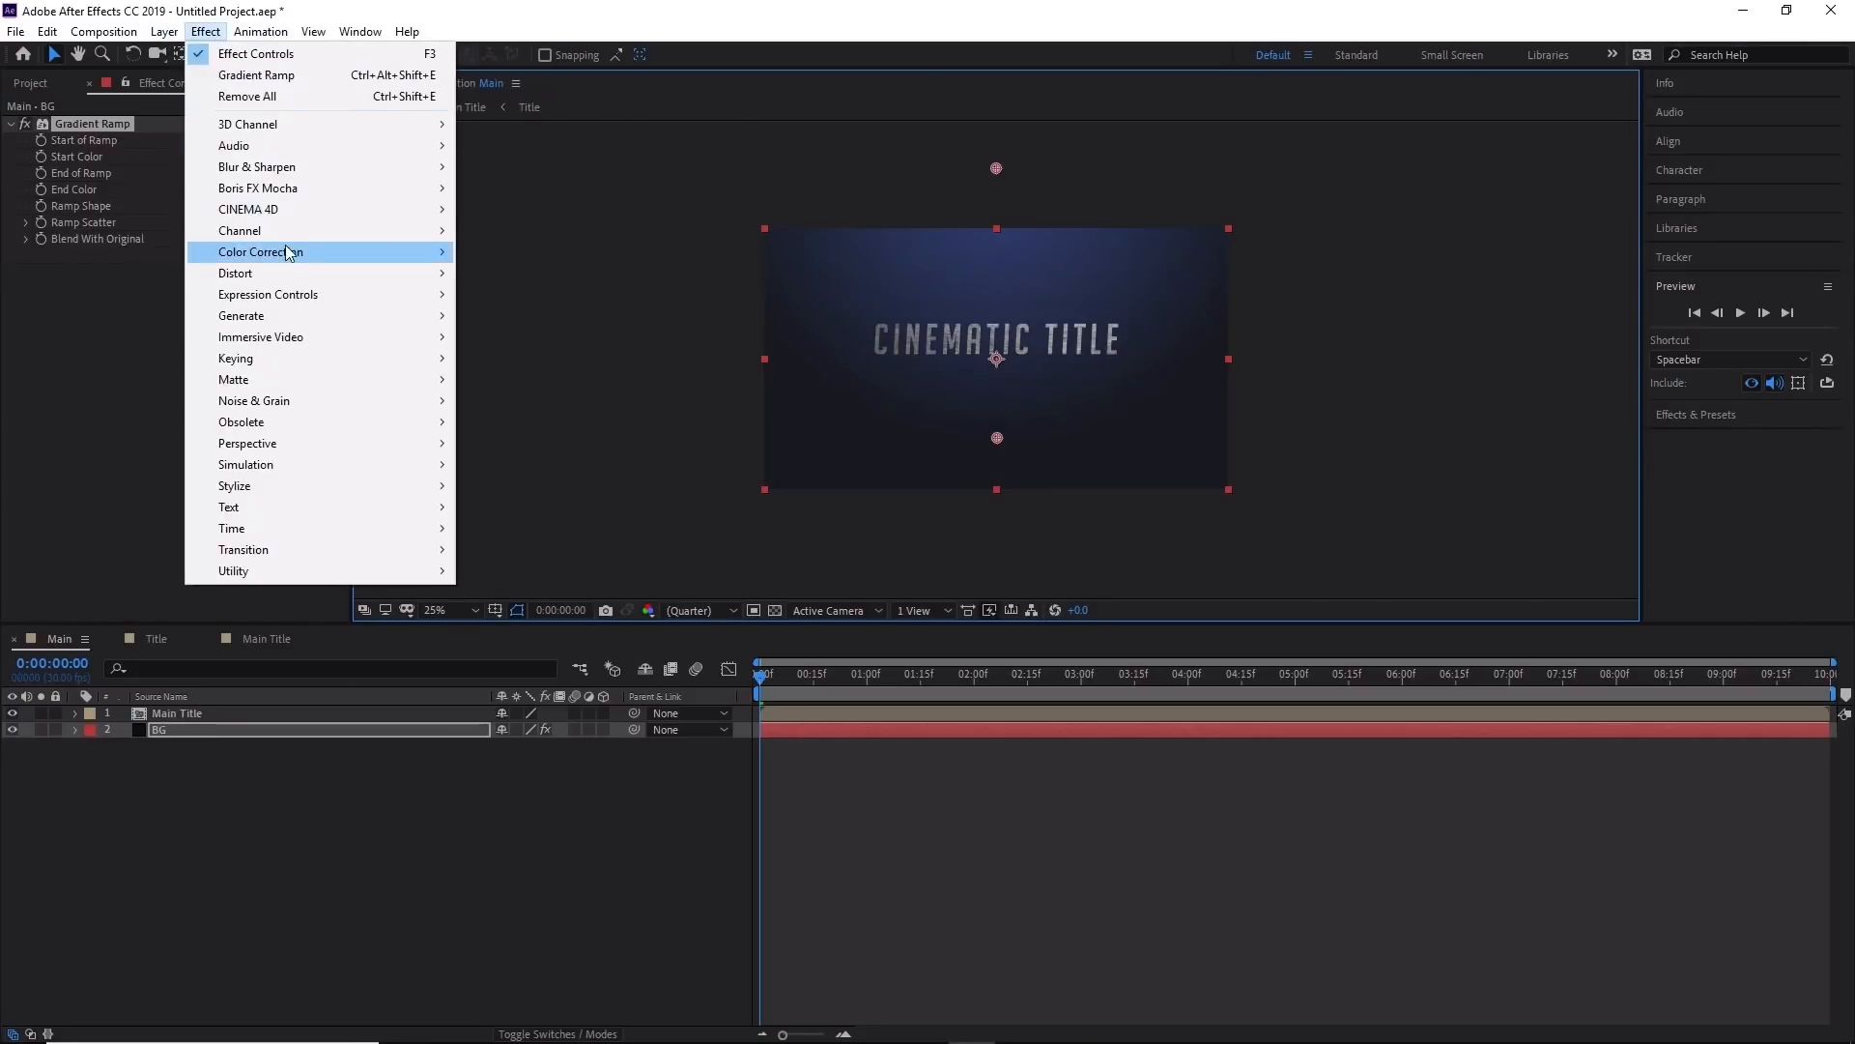
{"action": "mouse_move", "coordinate": [287, 253]}
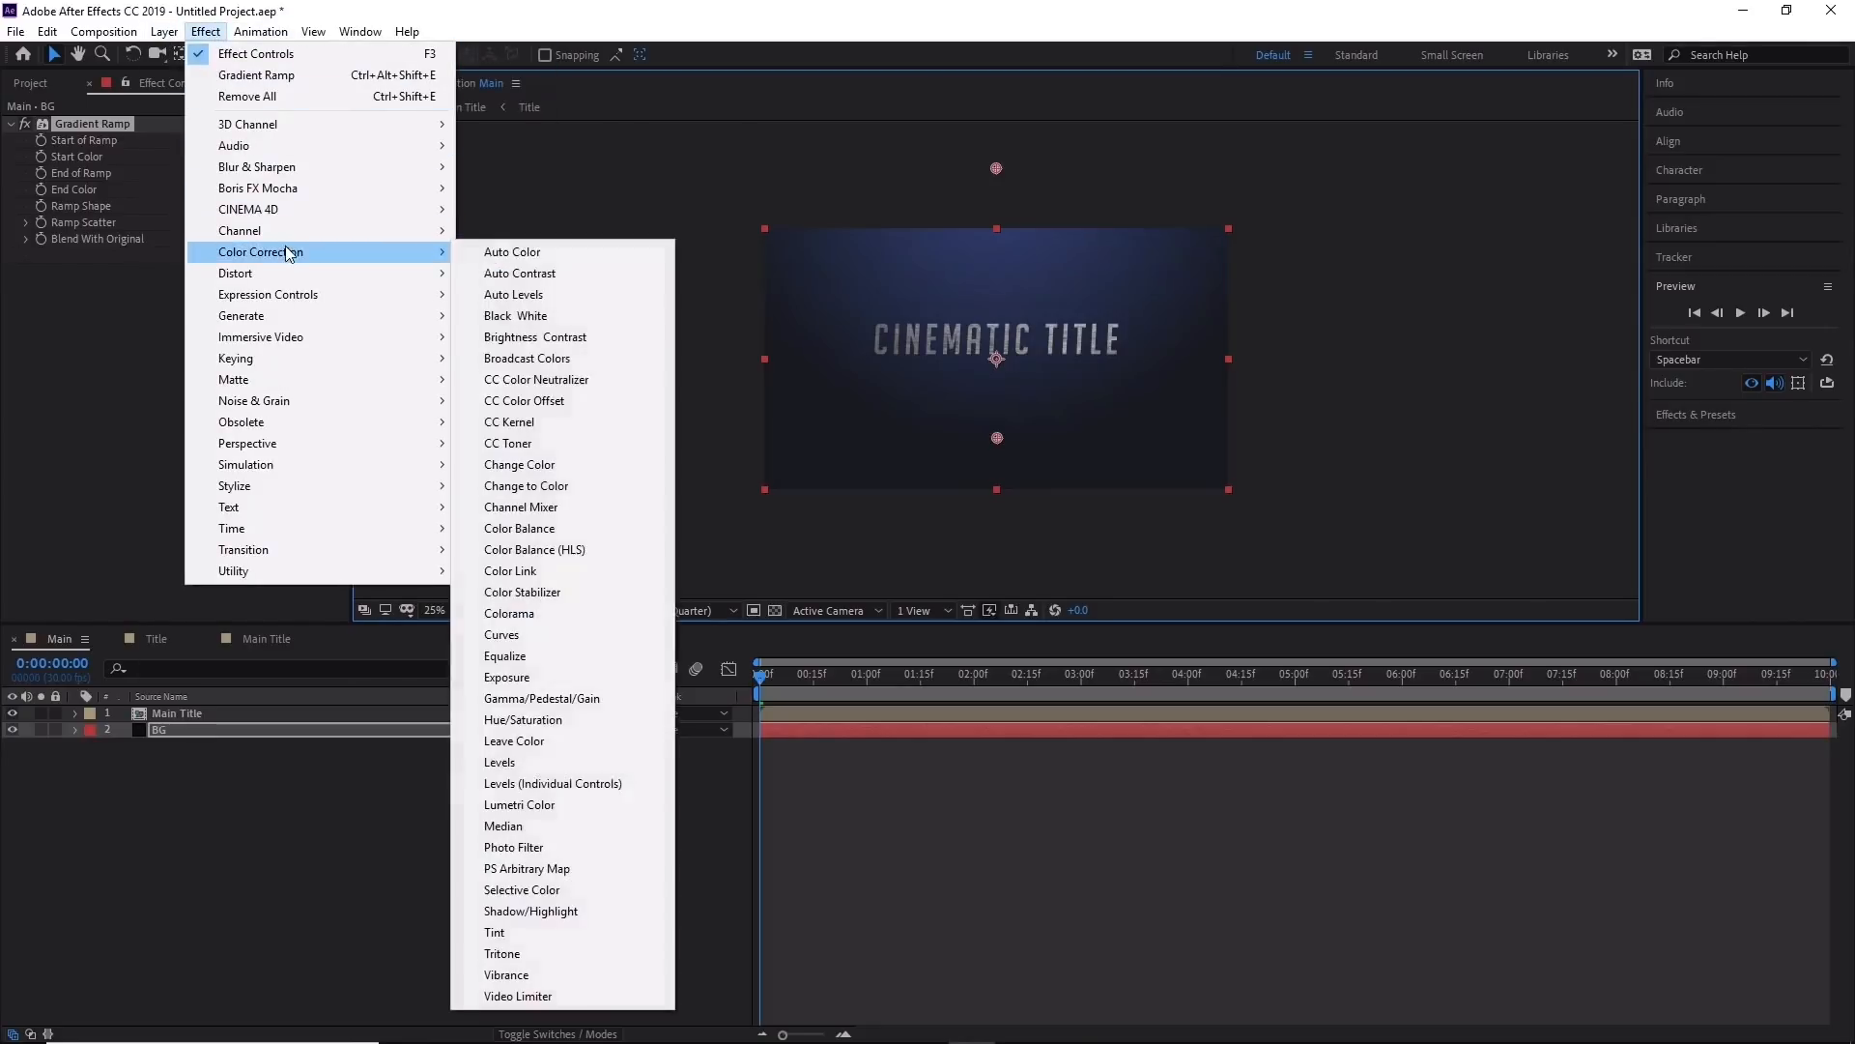
{"action": "left_click", "coordinate": [564, 635]}
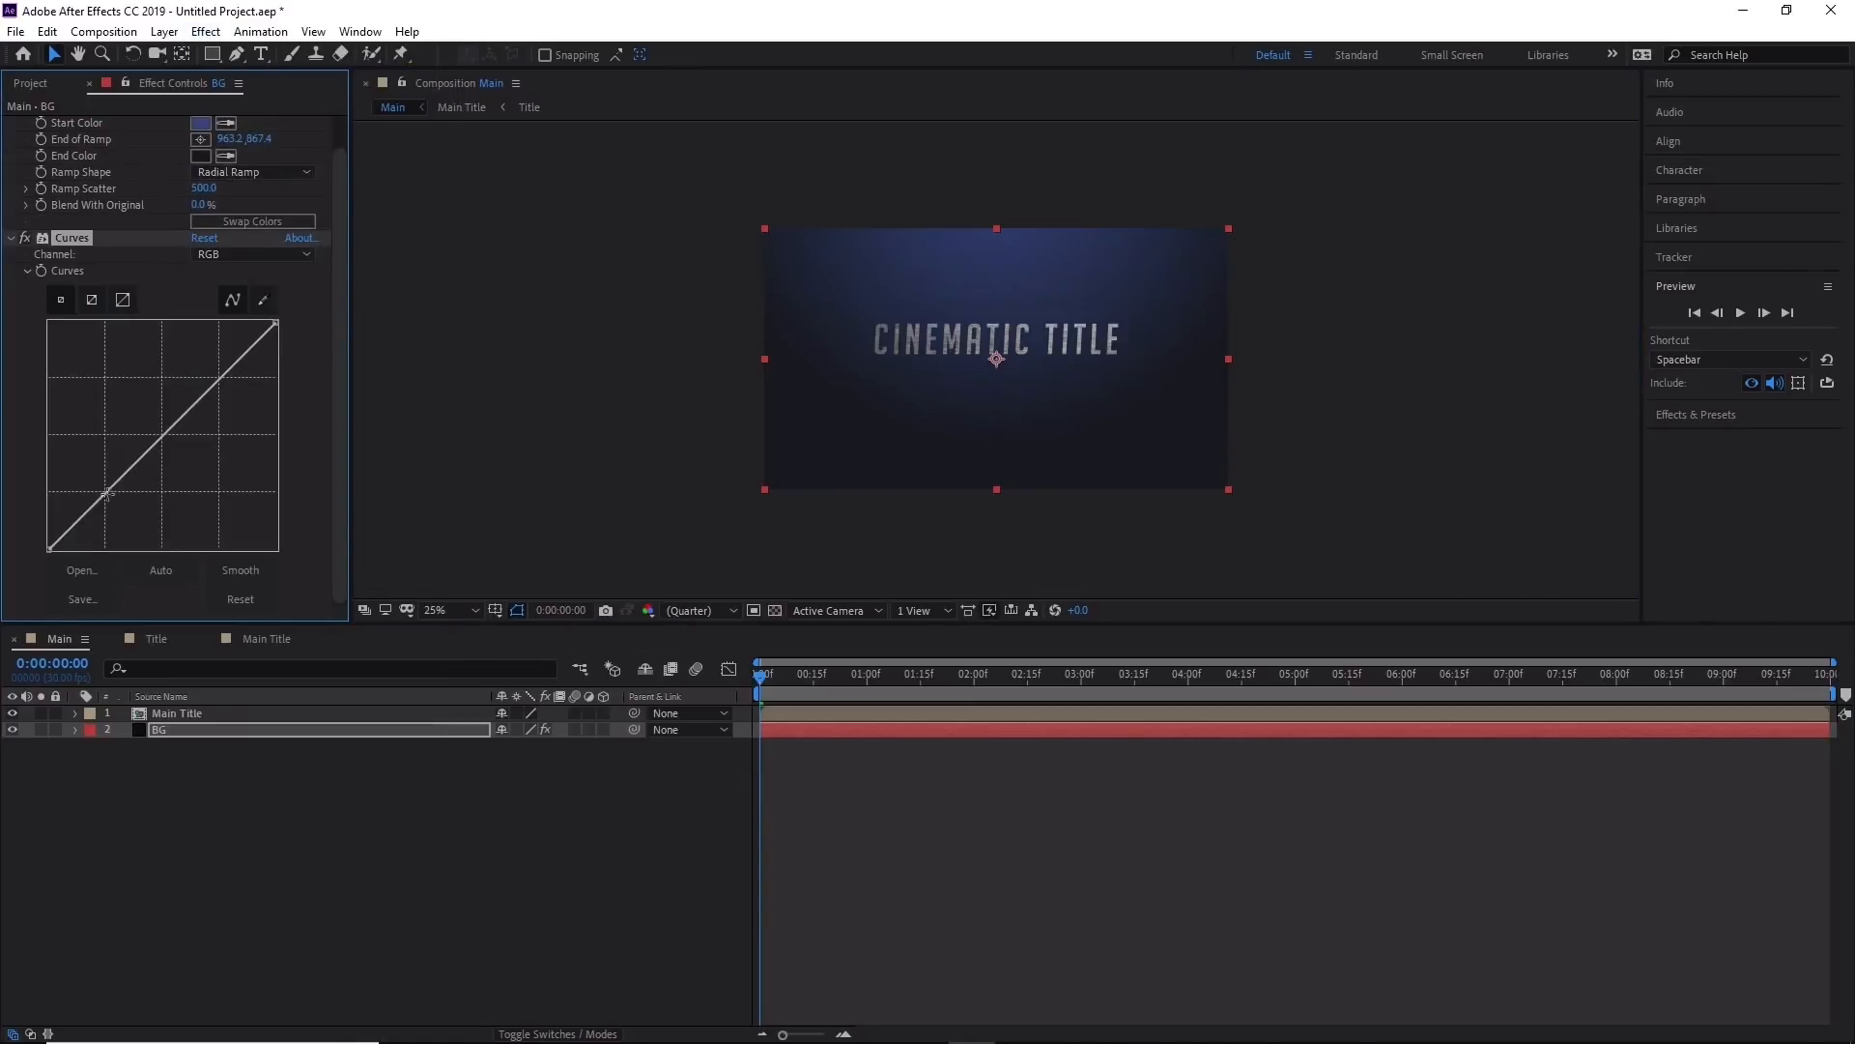
{"action": "left_click", "coordinate": [98, 504]}
{"action": "left_click_drag", "start_coordinate": [223, 377], "coordinate": [221, 370]}
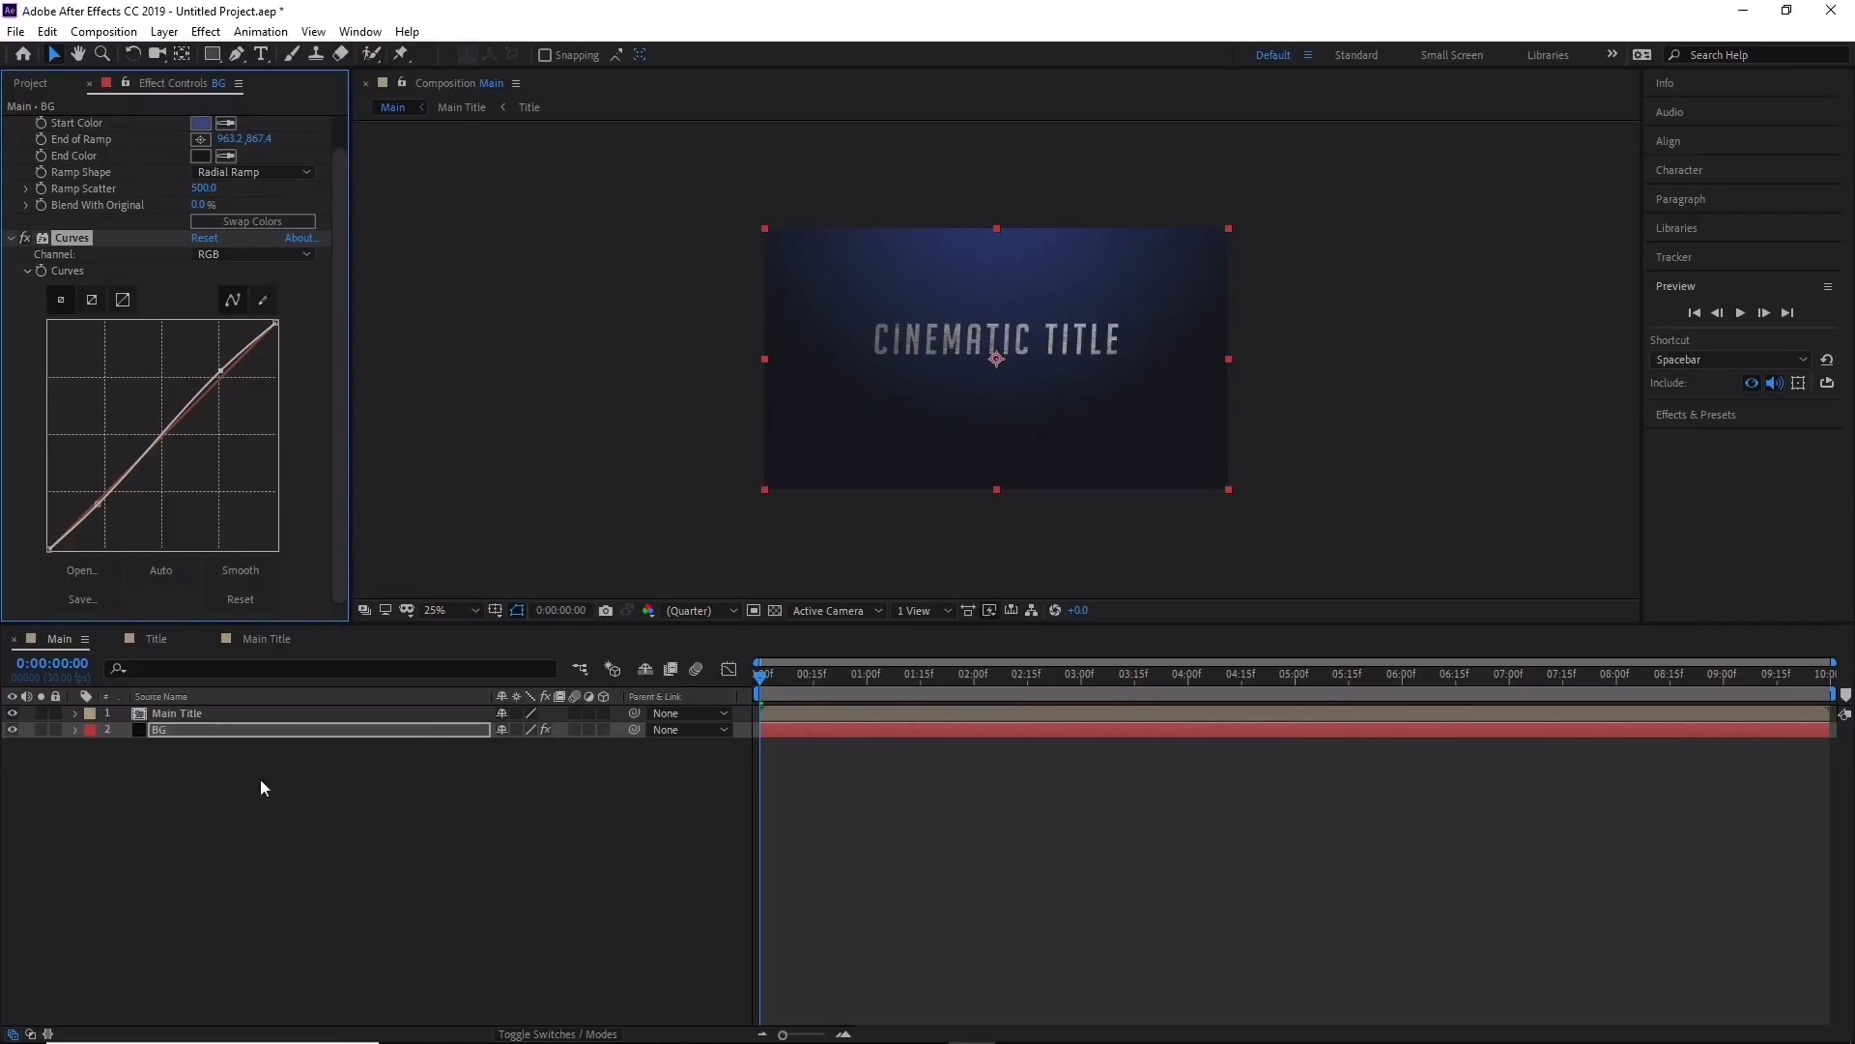
Apply the Bevel Alpha effect to the Main Title layer.
{"action": "left_click", "coordinate": [220, 716]}
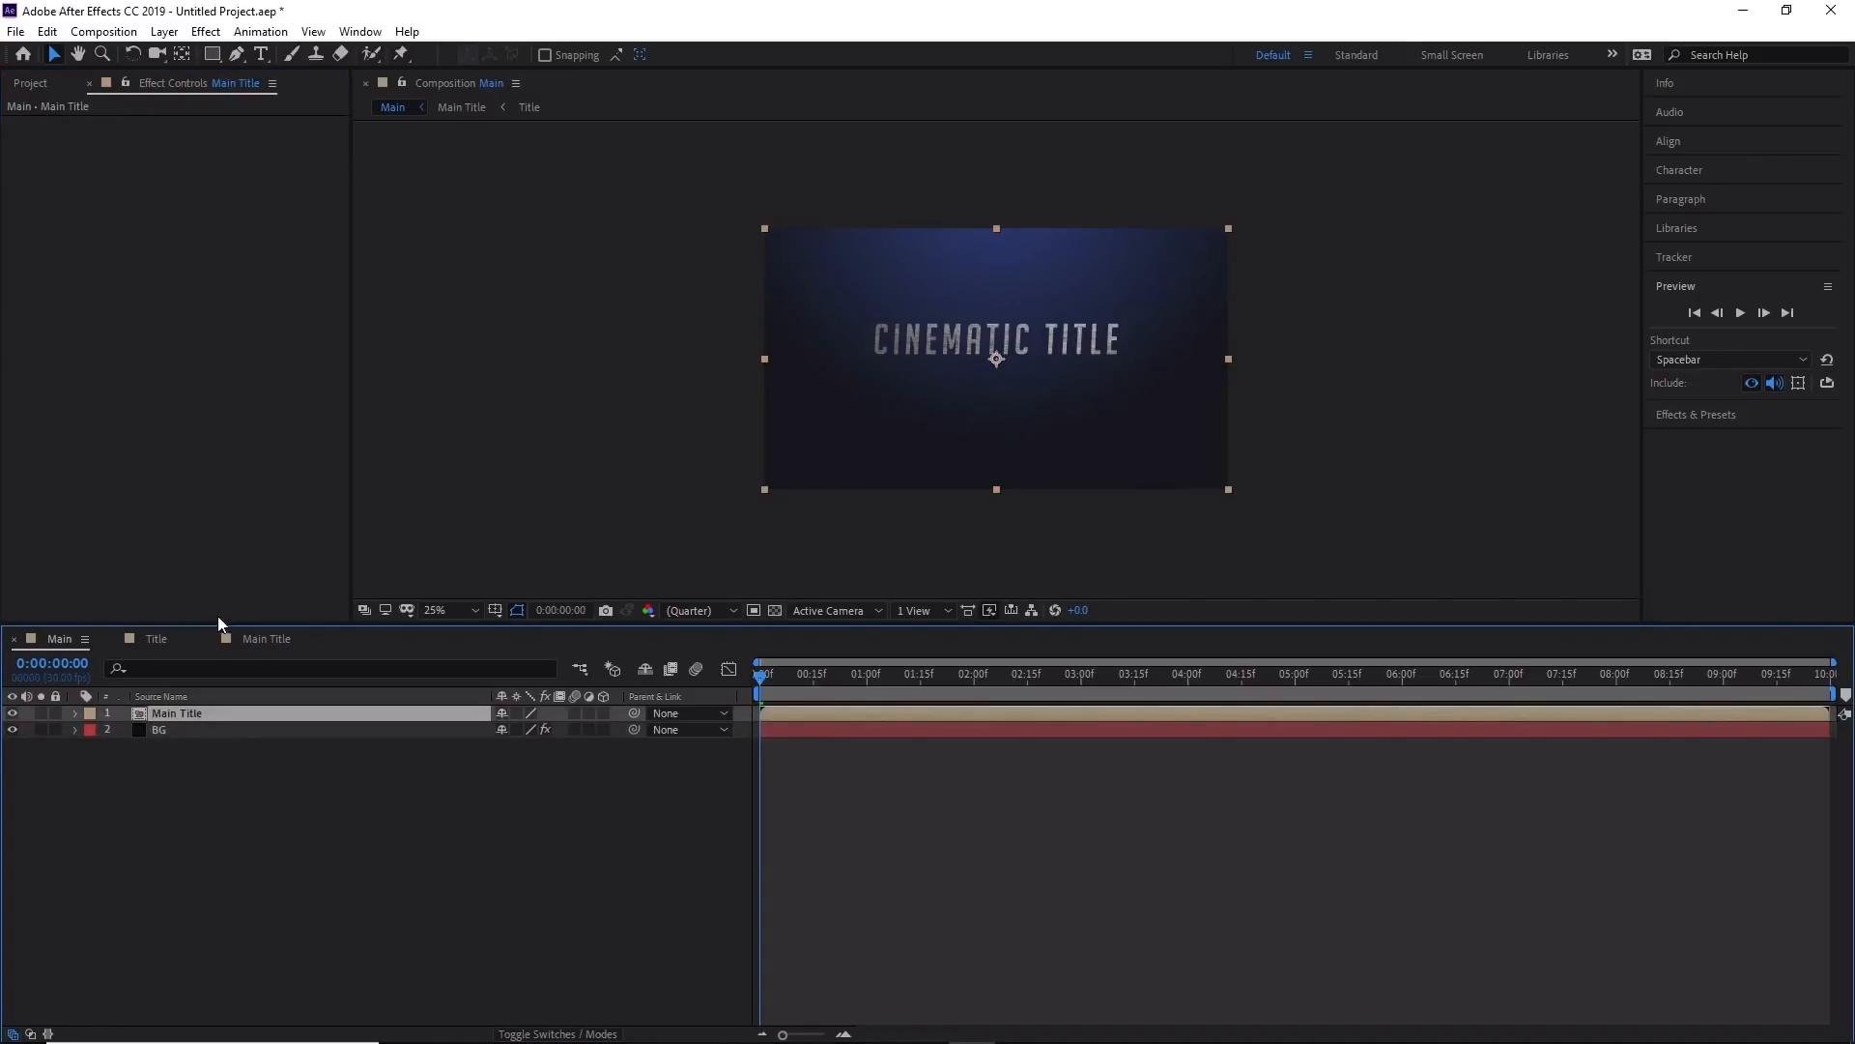
{"action": "left_click", "coordinate": [206, 31]}
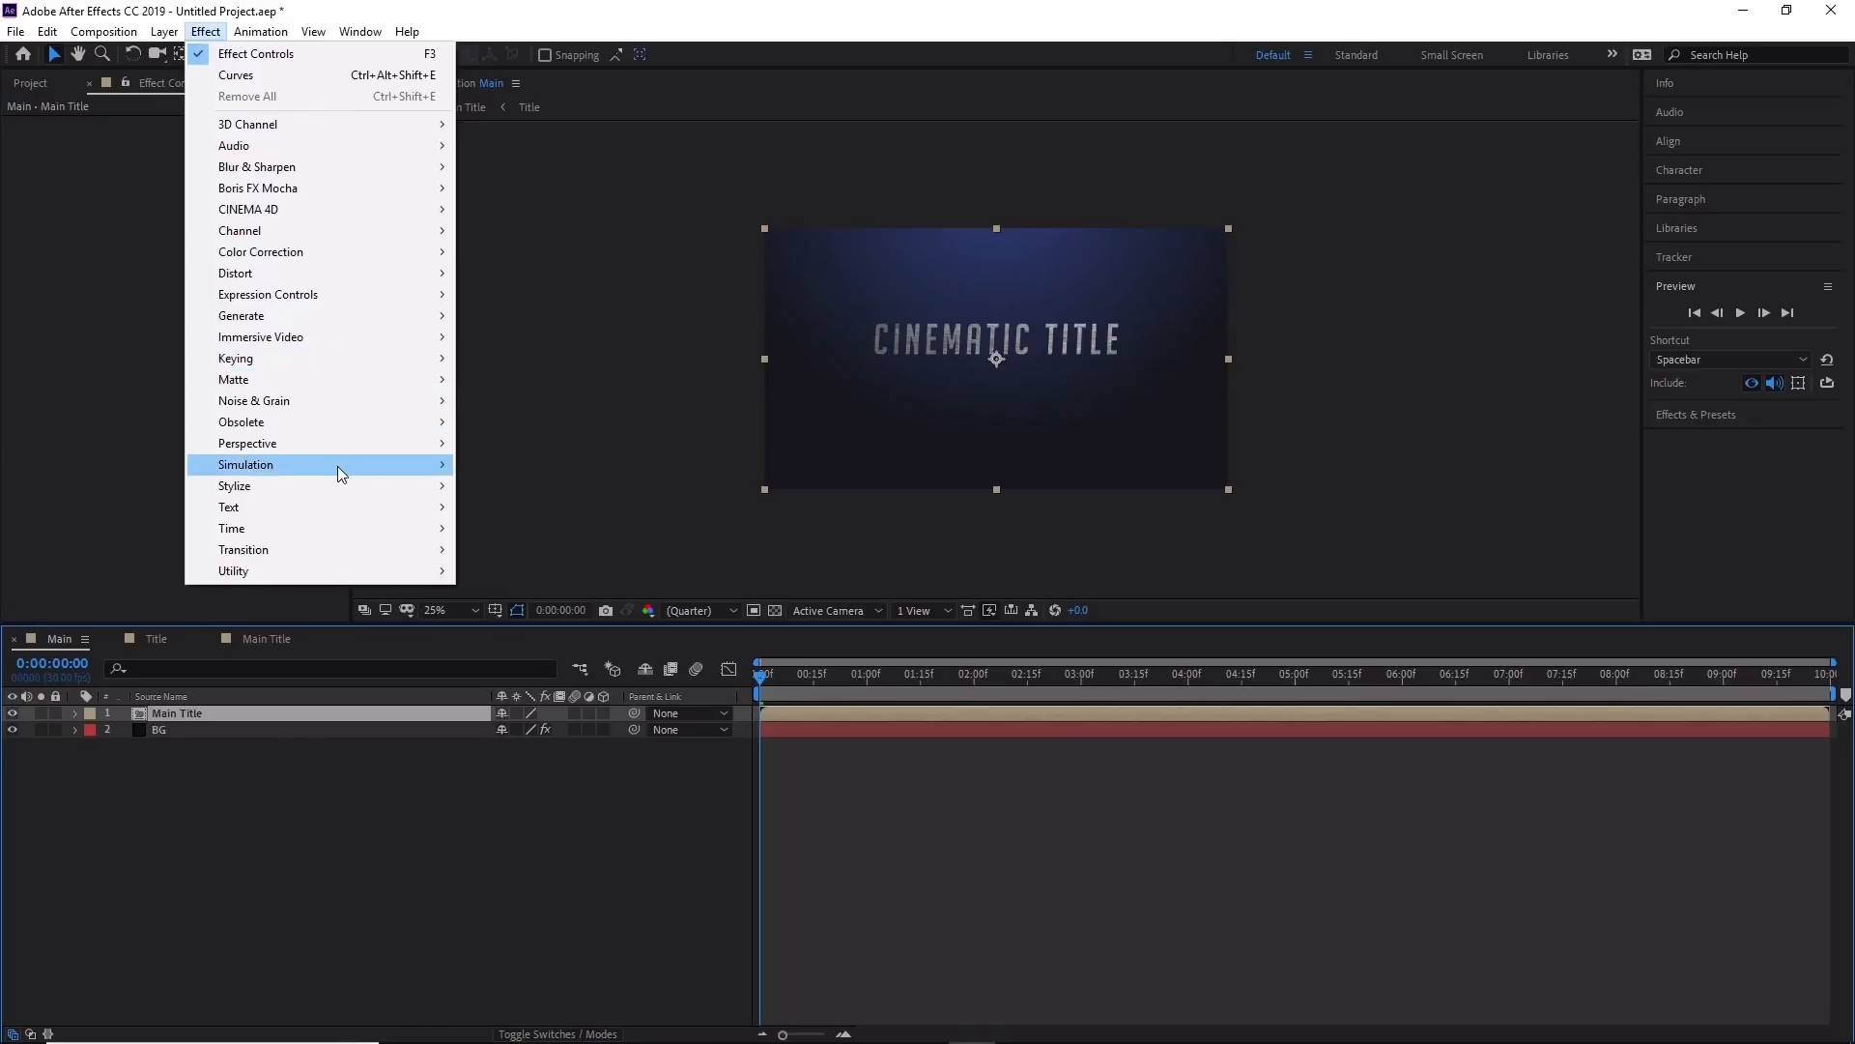
{"action": "mouse_move", "coordinate": [355, 445]}
{"action": "left_click", "coordinate": [541, 485]}
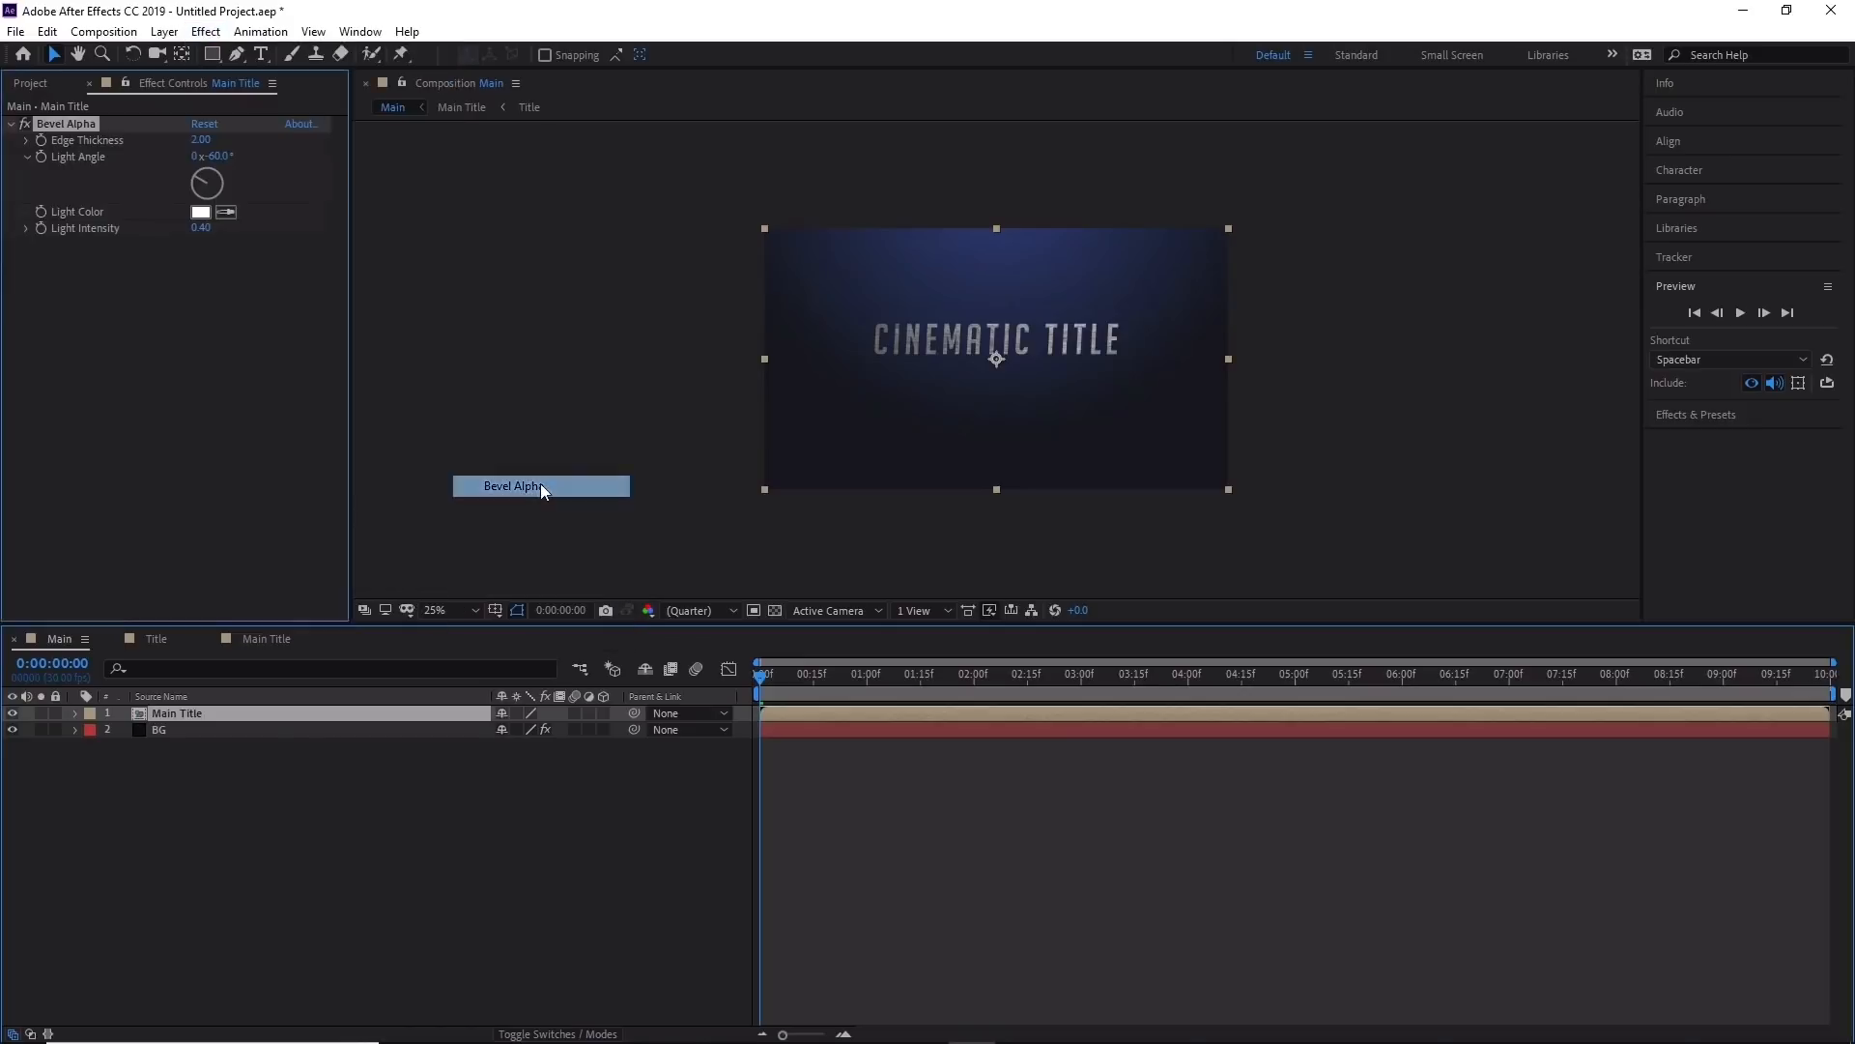
Set Bevel Alpha's Edge Thickness to 2.5, Light Angle to 0° and Light Intensity to 1.
{"action": "key", "text": "slash"}
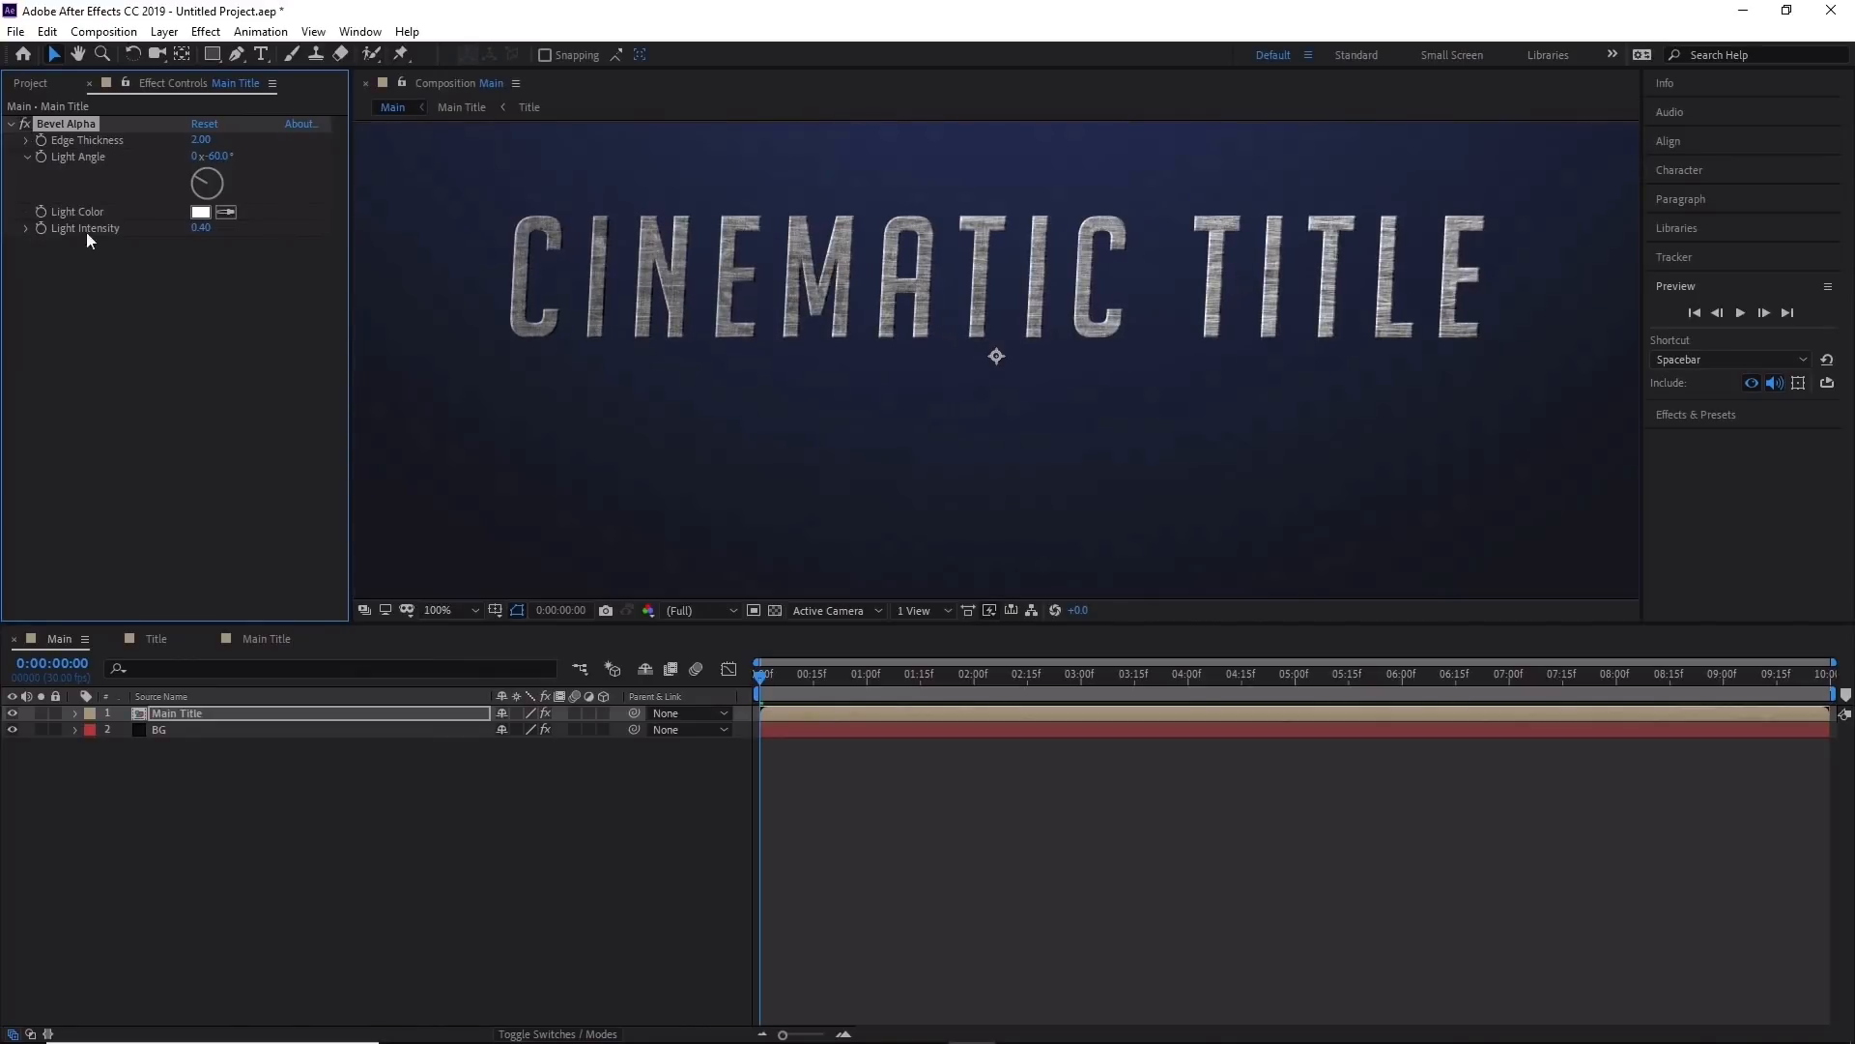
{"action": "left_click", "coordinate": [203, 140]}
{"action": "type", "text": "2.5"}
{"action": "key", "text": "Return"}
{"action": "left_click", "coordinate": [217, 157]}
{"action": "type", "text": "0"}
{"action": "key", "text": "Return"}
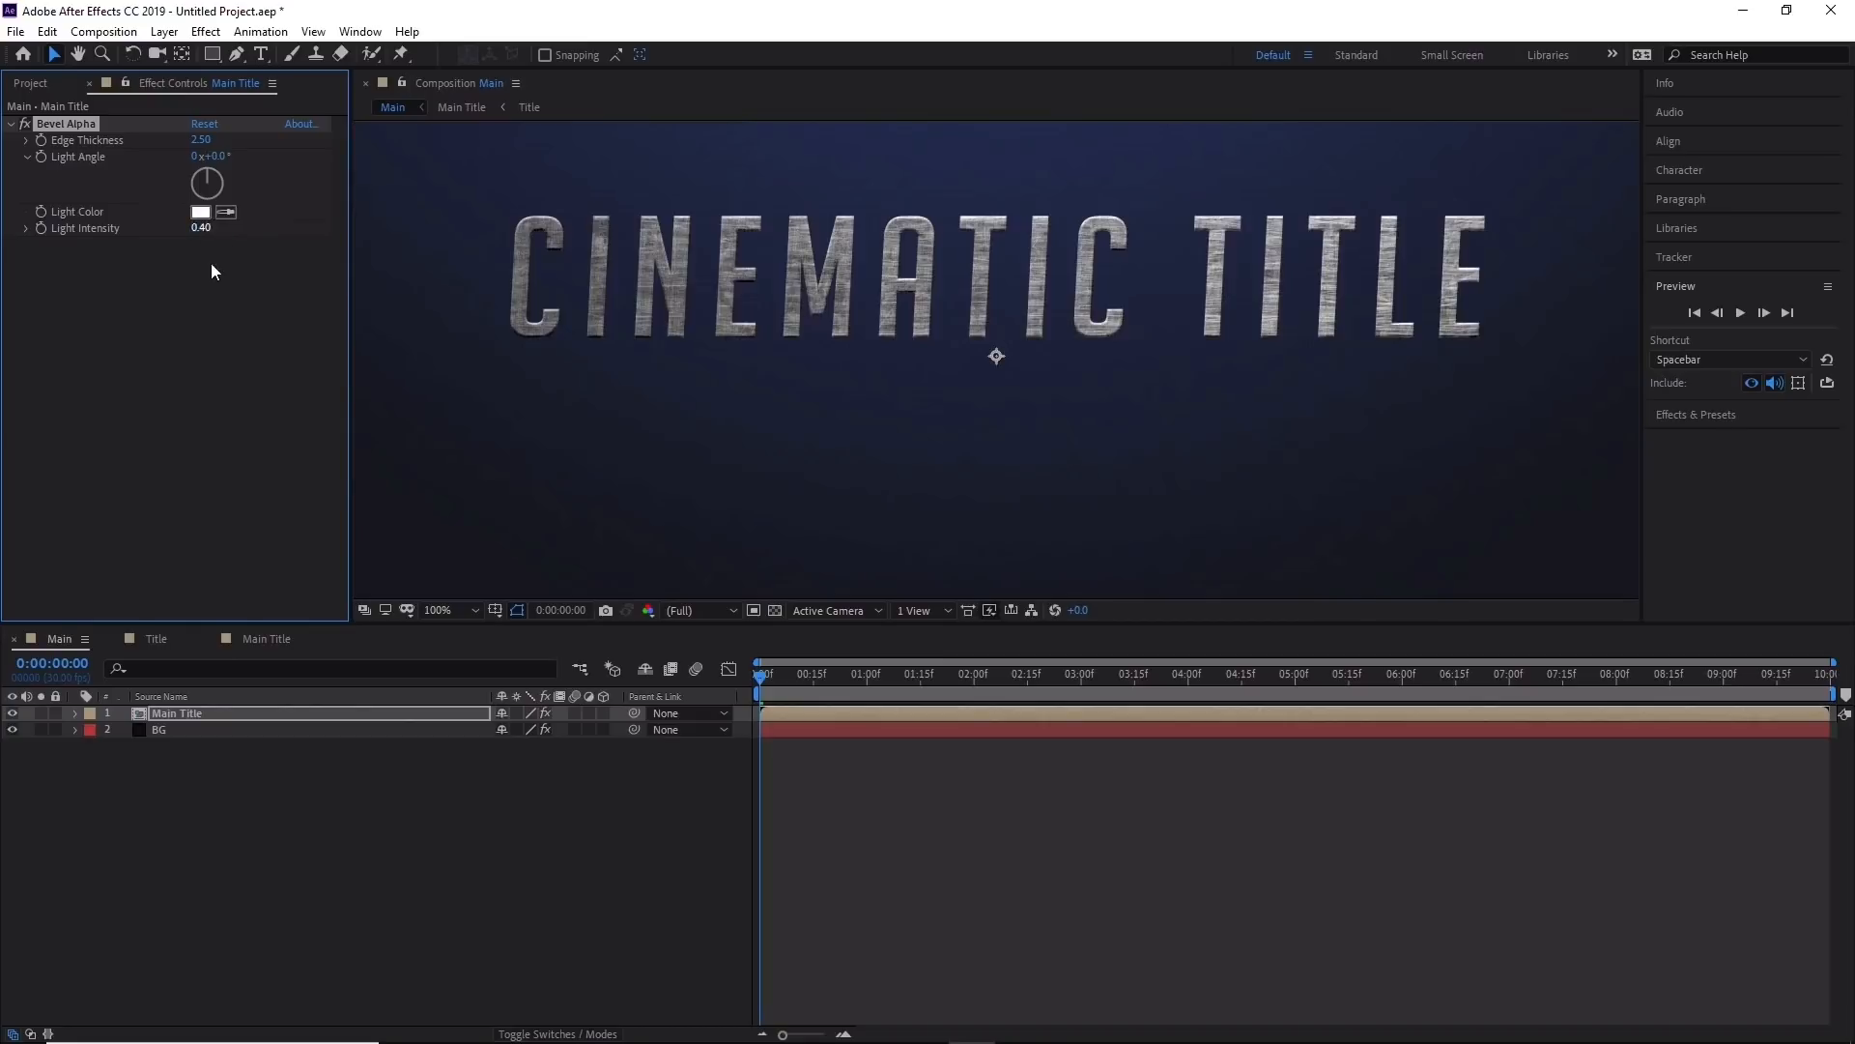
{"action": "left_click", "coordinate": [201, 228]}
{"action": "type", "text": "1"}
{"action": "key", "text": "Return"}
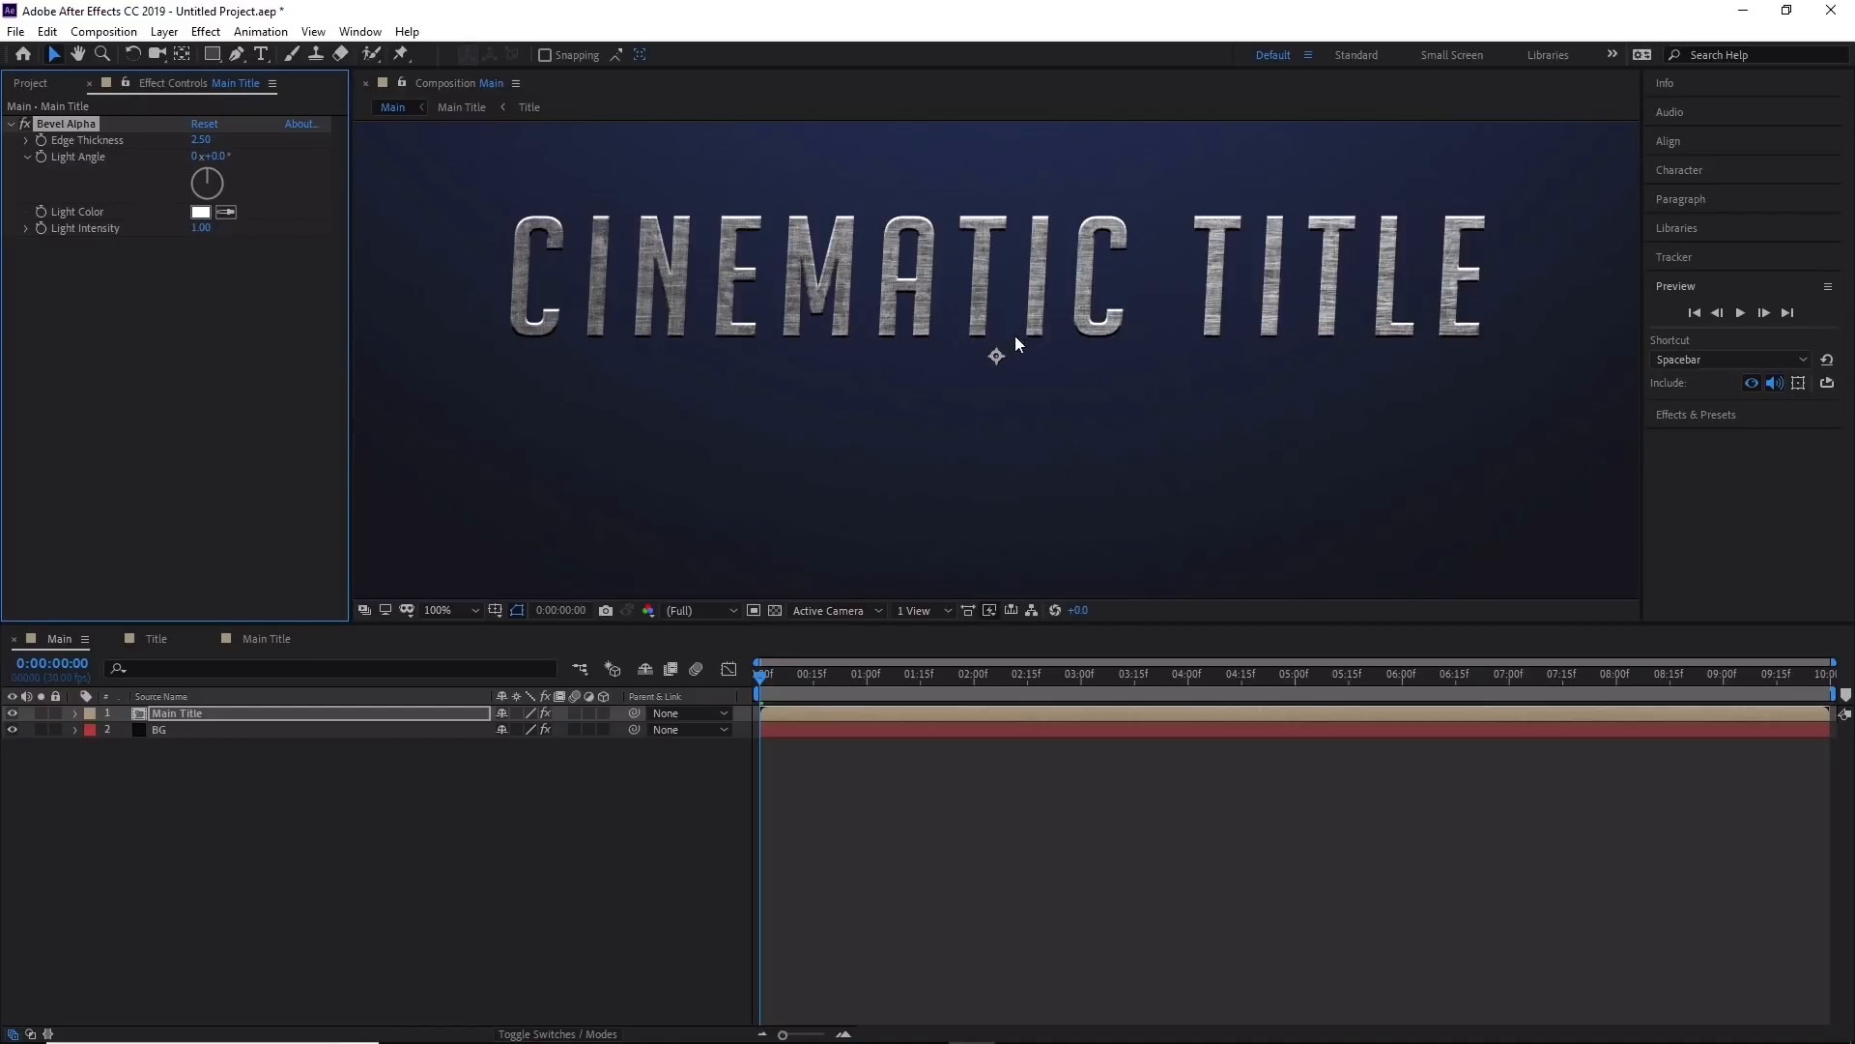
Compare the title with and without the Bevel Alpha effect by repeatedly toggling the effect off and on.
{"action": "left_click", "coordinate": [24, 125]}
{"action": "left_click", "coordinate": [24, 126]}
{"action": "left_click", "coordinate": [24, 126]}
{"action": "left_click", "coordinate": [24, 125]}
{"action": "left_click", "coordinate": [25, 126]}
{"action": "left_click", "coordinate": [24, 126]}
{"action": "left_click", "coordinate": [24, 125]}
{"action": "left_click", "coordinate": [25, 126]}
{"action": "left_click", "coordinate": [24, 125]}
{"action": "left_click", "coordinate": [24, 125]}
{"action": "left_click", "coordinate": [24, 126]}
{"action": "left_click", "coordinate": [24, 126]}
{"action": "left_click", "coordinate": [25, 126]}
{"action": "left_click", "coordinate": [25, 125]}
{"action": "left_click", "coordinate": [24, 126]}
{"action": "left_click", "coordinate": [24, 126]}
{"action": "left_click", "coordinate": [24, 126]}
Apply the CC Light Sweep effect to the Main Title layer and collapse the Bevel Alpha settings.
{"action": "left_click", "coordinate": [195, 35]}
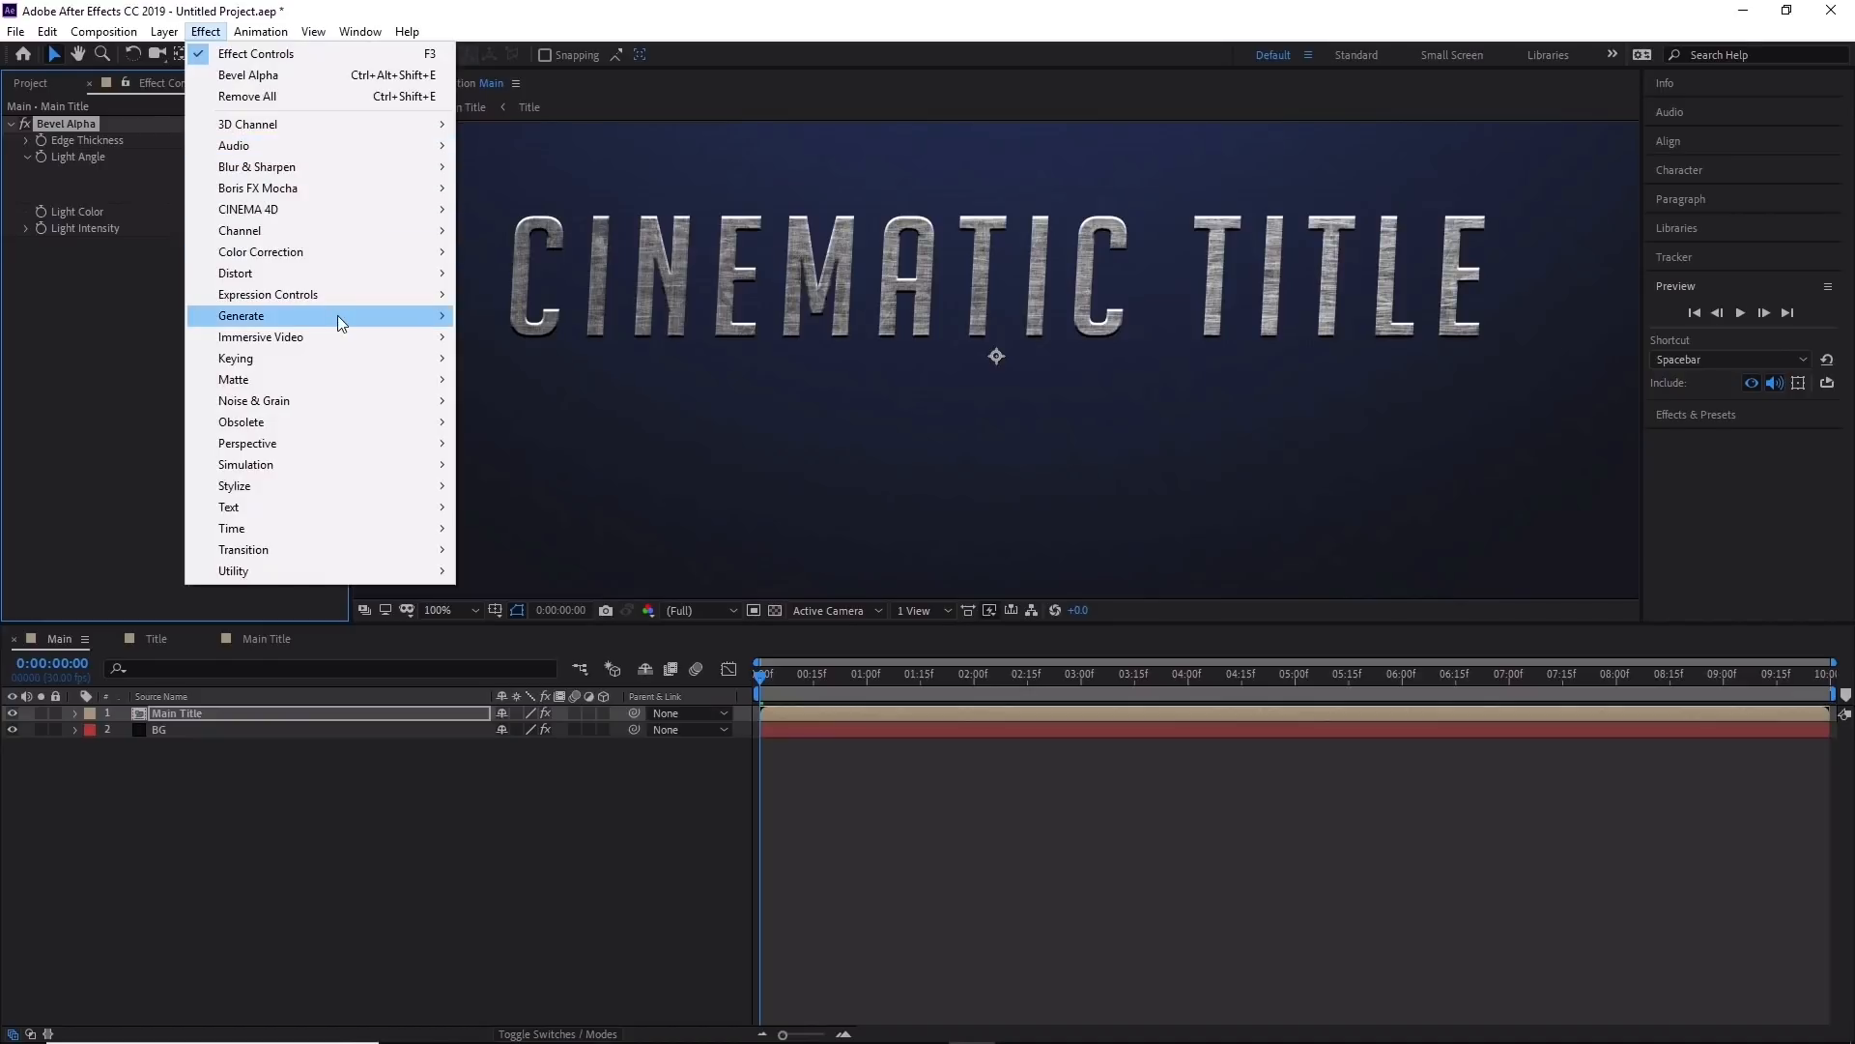
{"action": "mouse_move", "coordinate": [338, 317]}
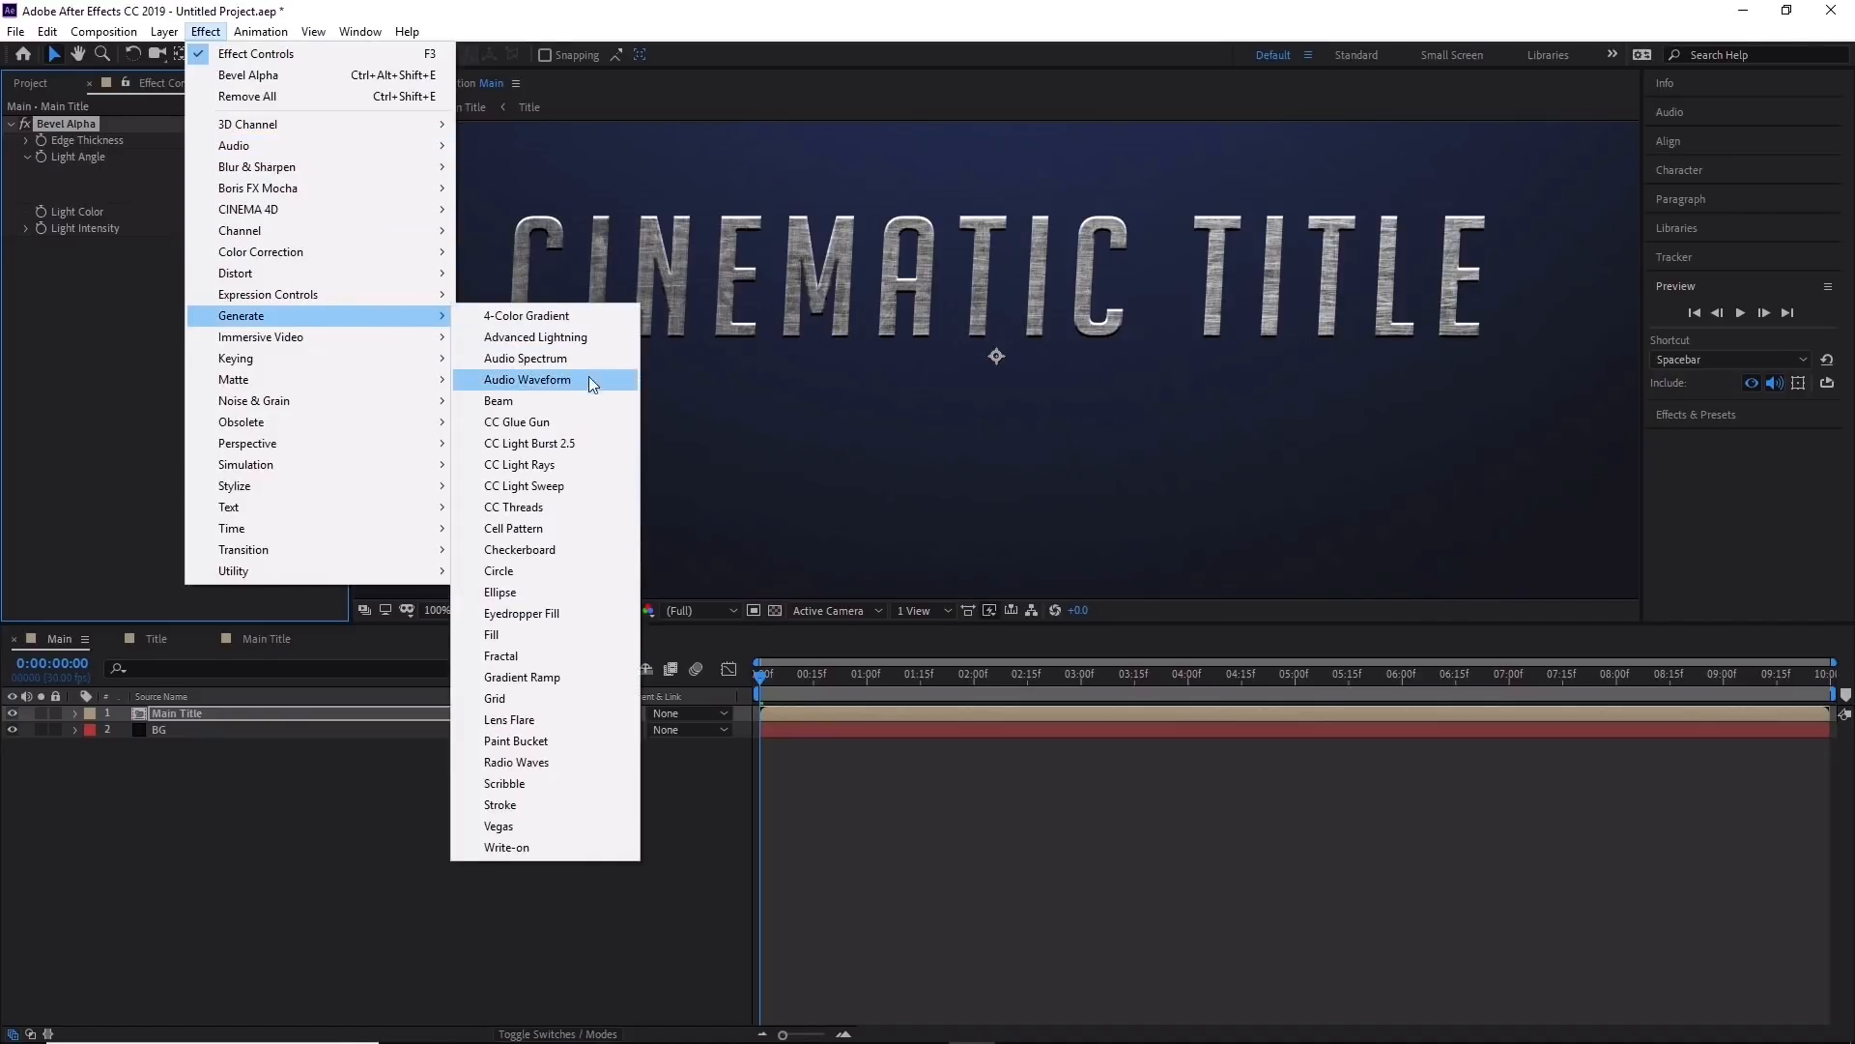
{"action": "left_click", "coordinate": [602, 485]}
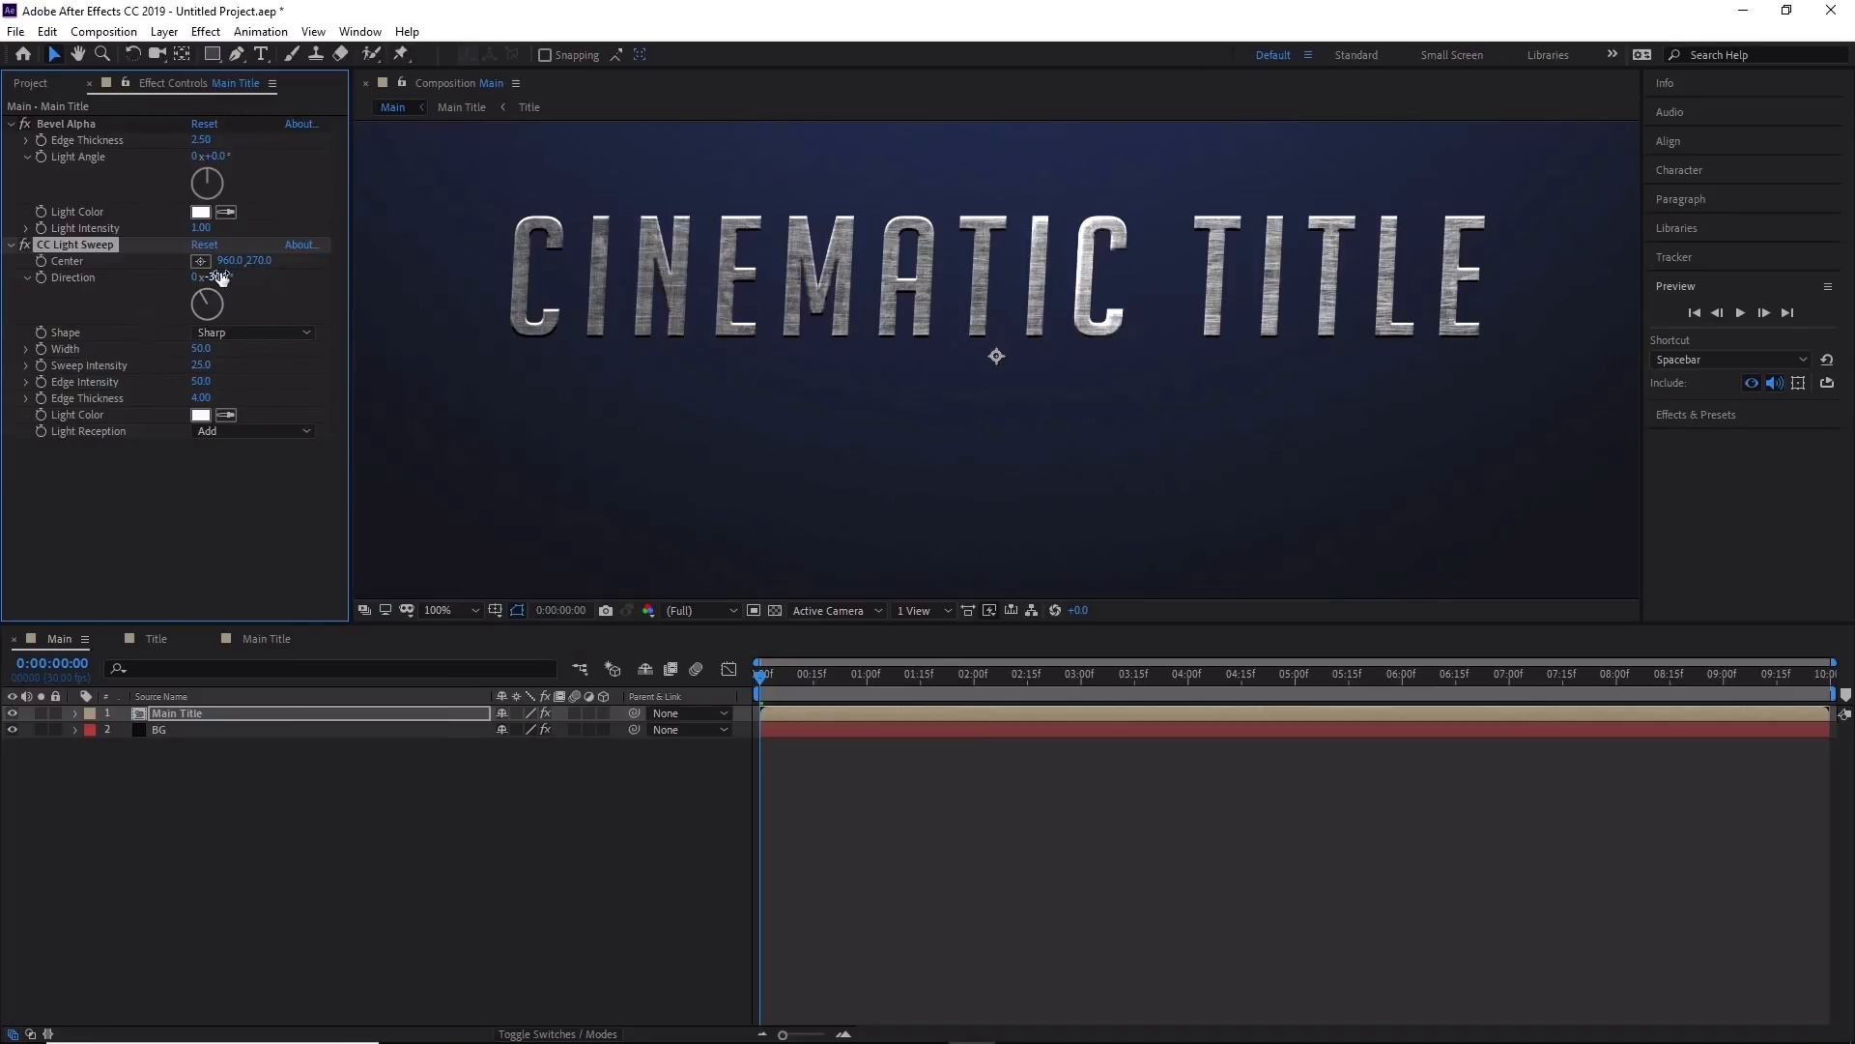
{"action": "left_click", "coordinate": [11, 123]}
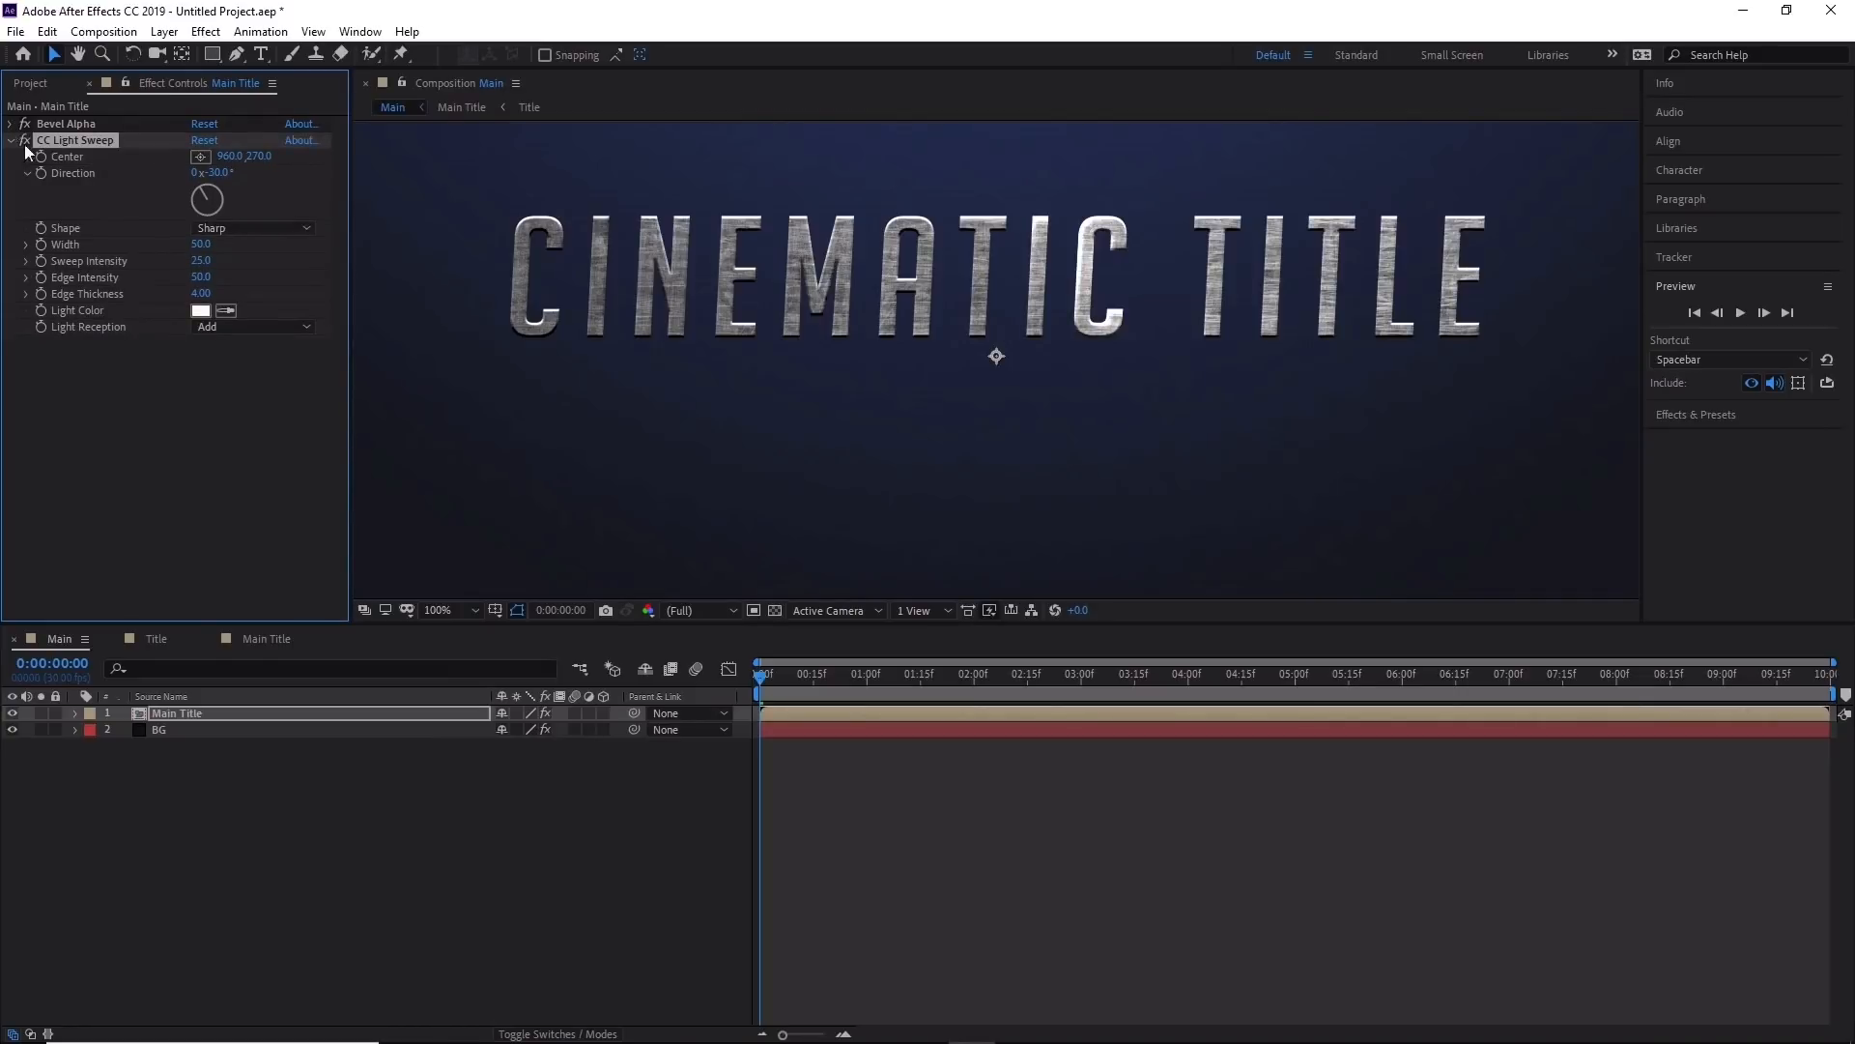
Set the CC Light Sweep's vertical Center to 402 and its Direction to 90°, with the Sharp shape.
{"action": "left_click", "coordinate": [259, 157]}
{"action": "type", "text": "402"}
{"action": "left_click", "coordinate": [215, 172]}
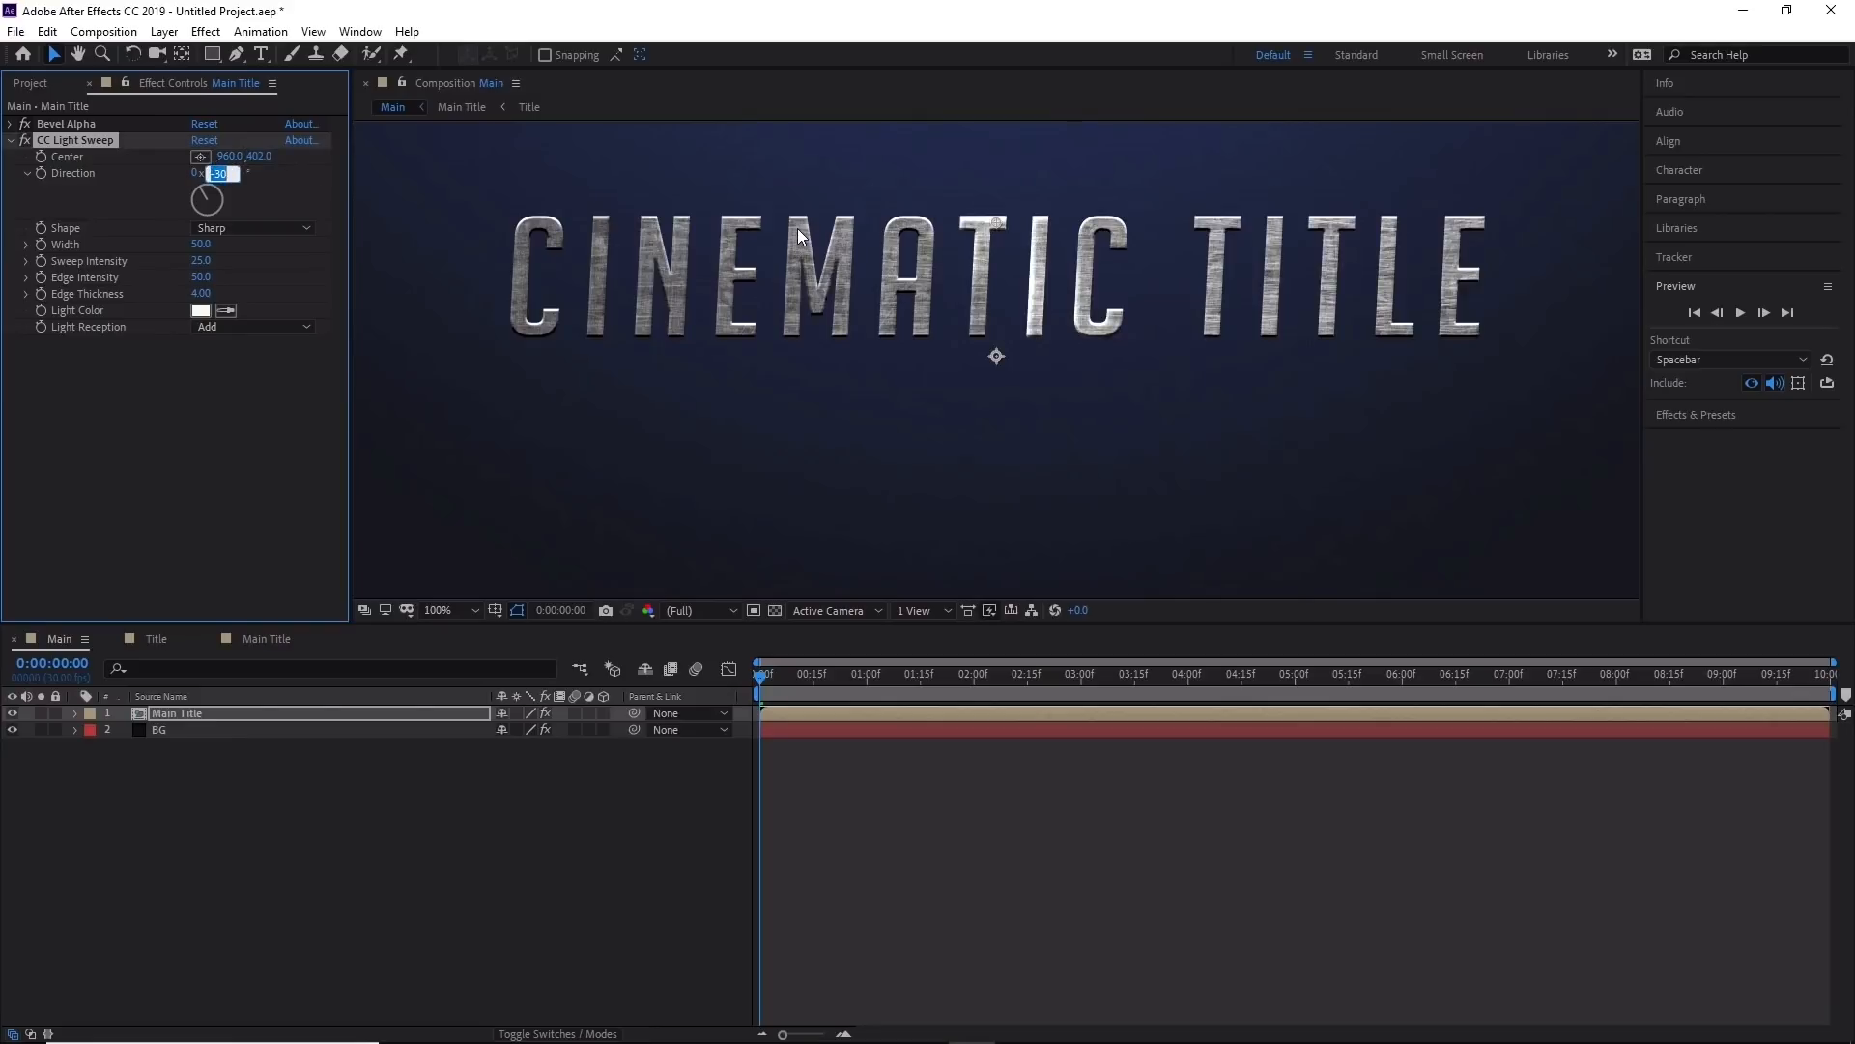
{"action": "type", "text": "90"}
{"action": "left_click", "coordinate": [257, 230]}
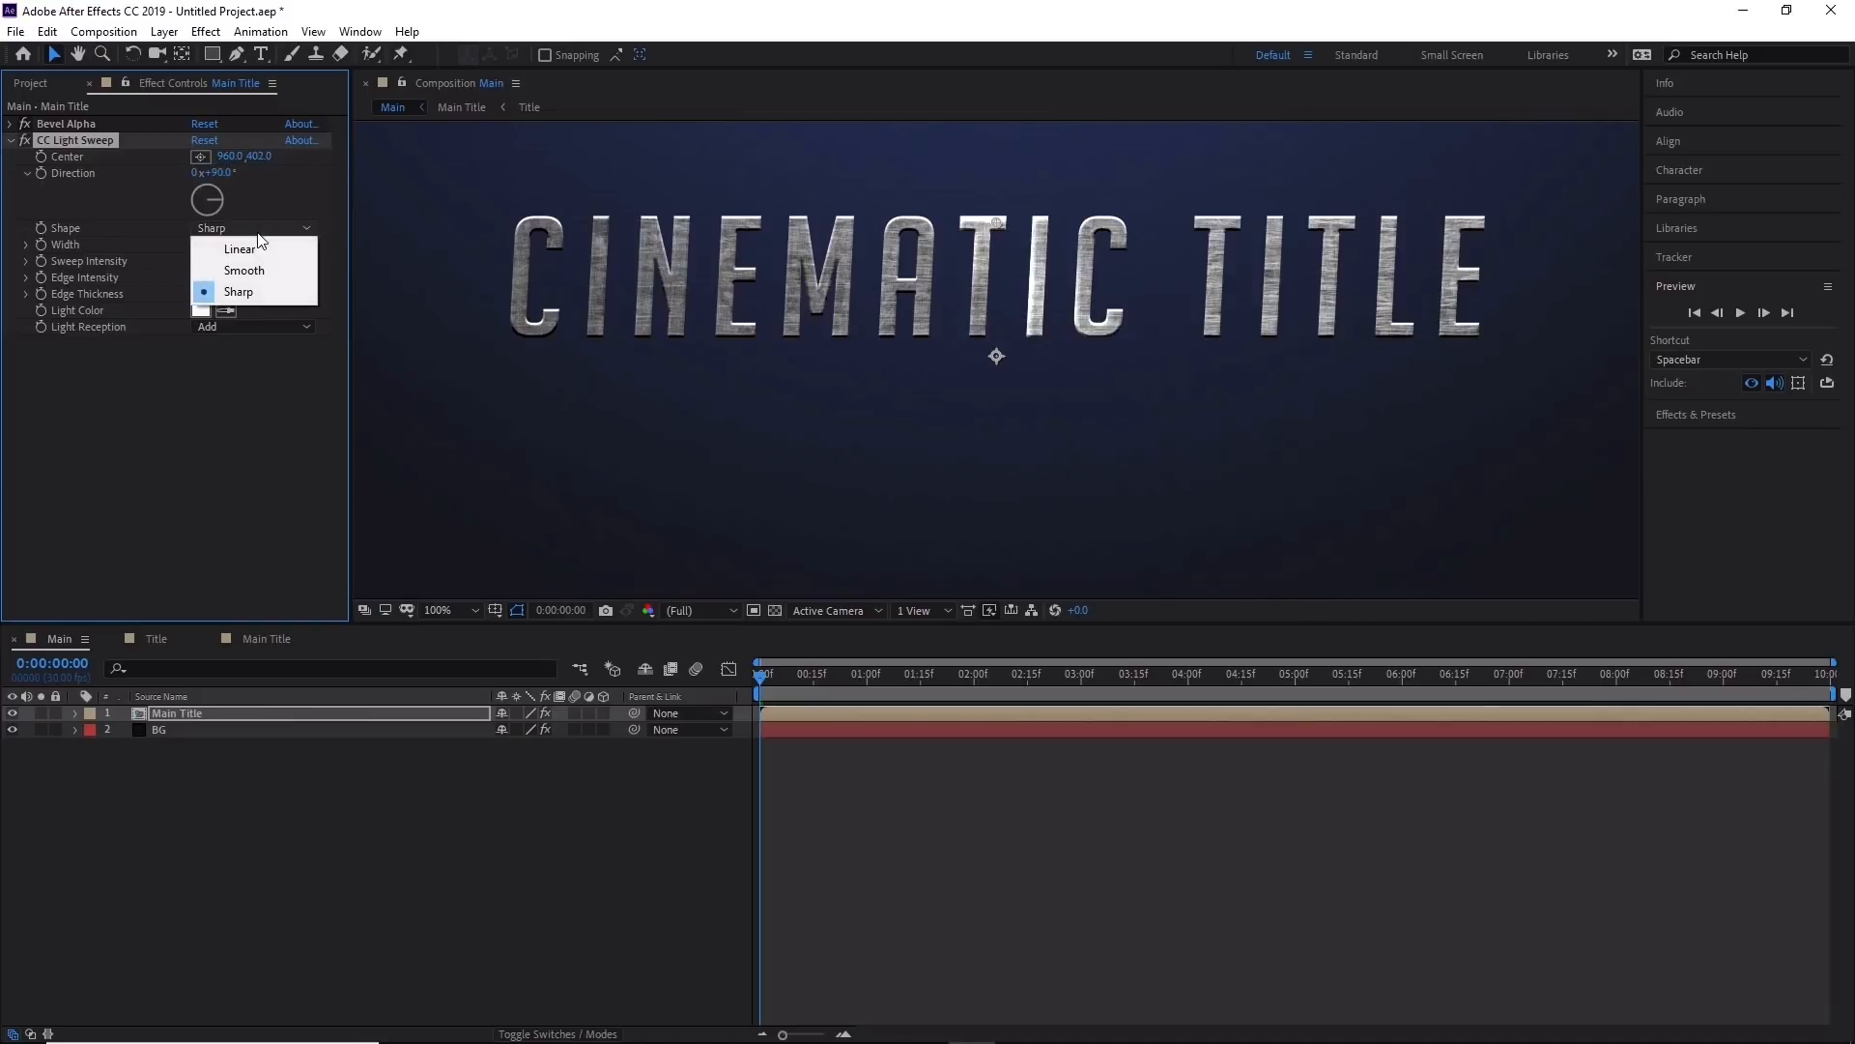
{"action": "left_click", "coordinate": [269, 294]}
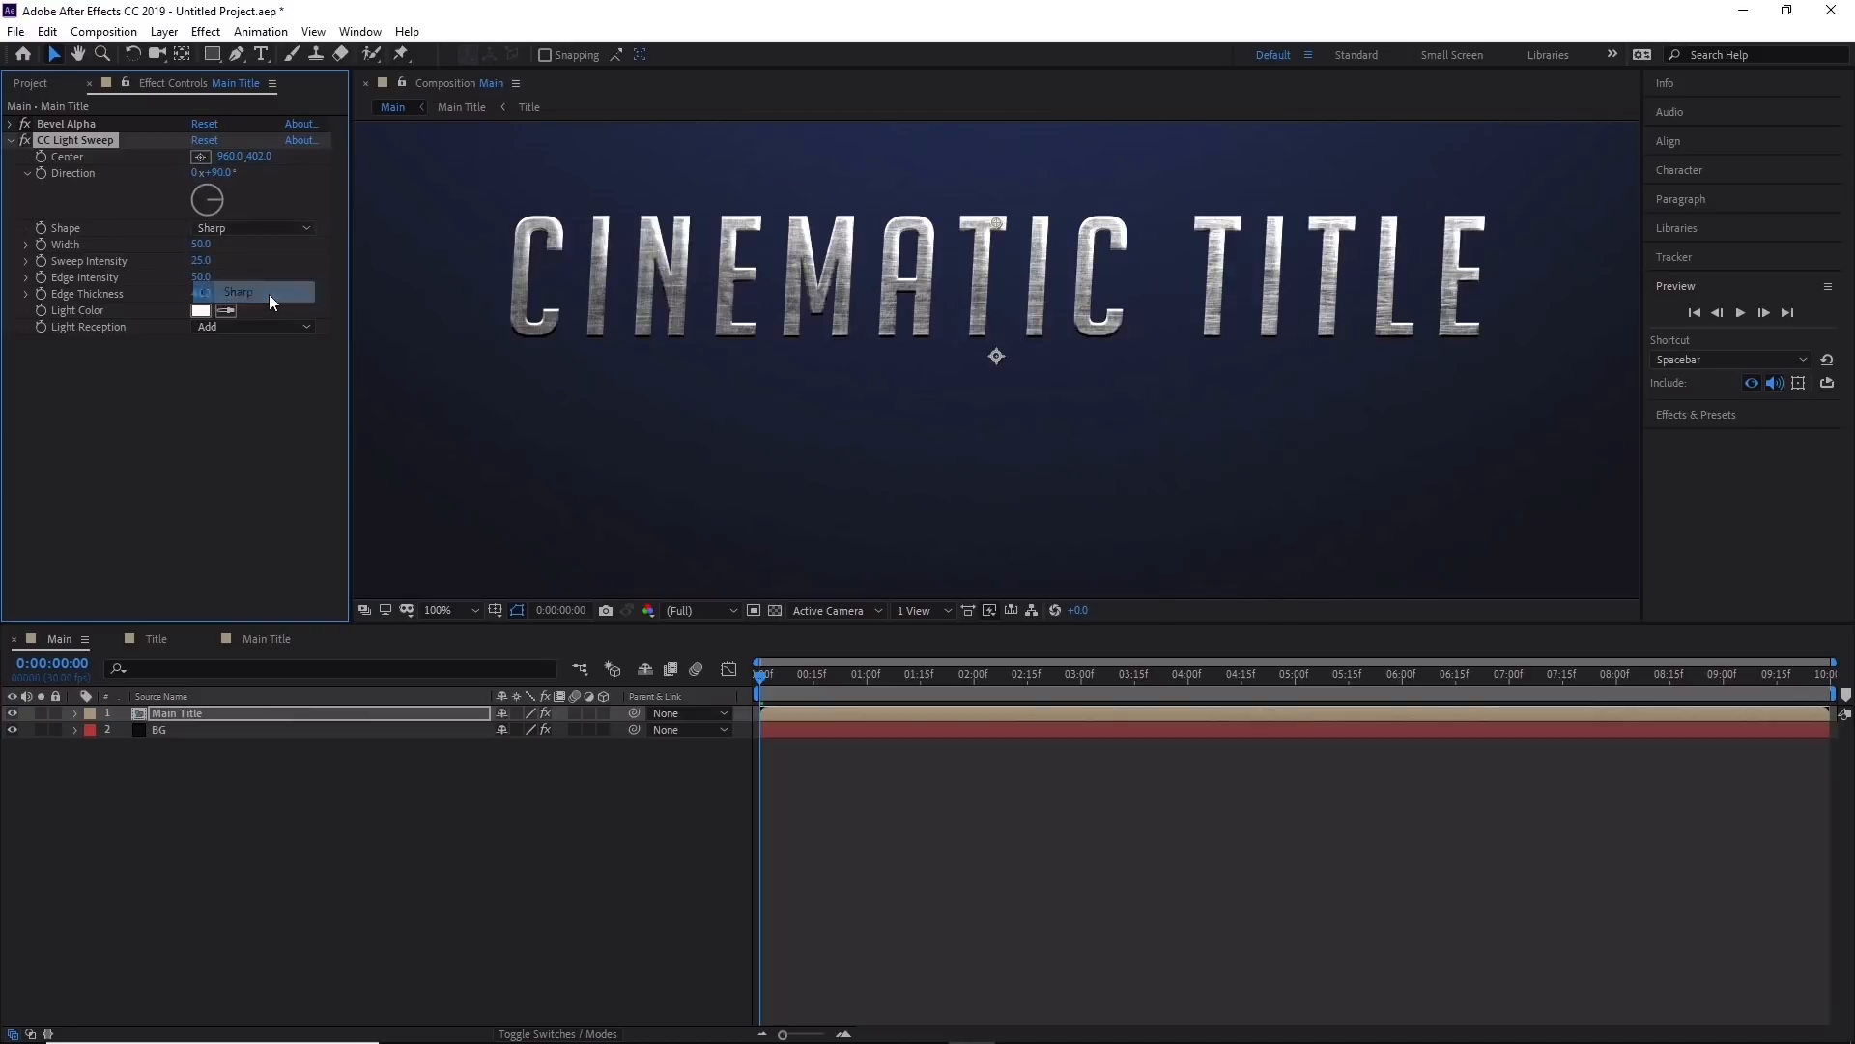
Set the CC Light Sweep's Sweep Intensity to 30.
{"action": "left_click", "coordinate": [213, 267]}
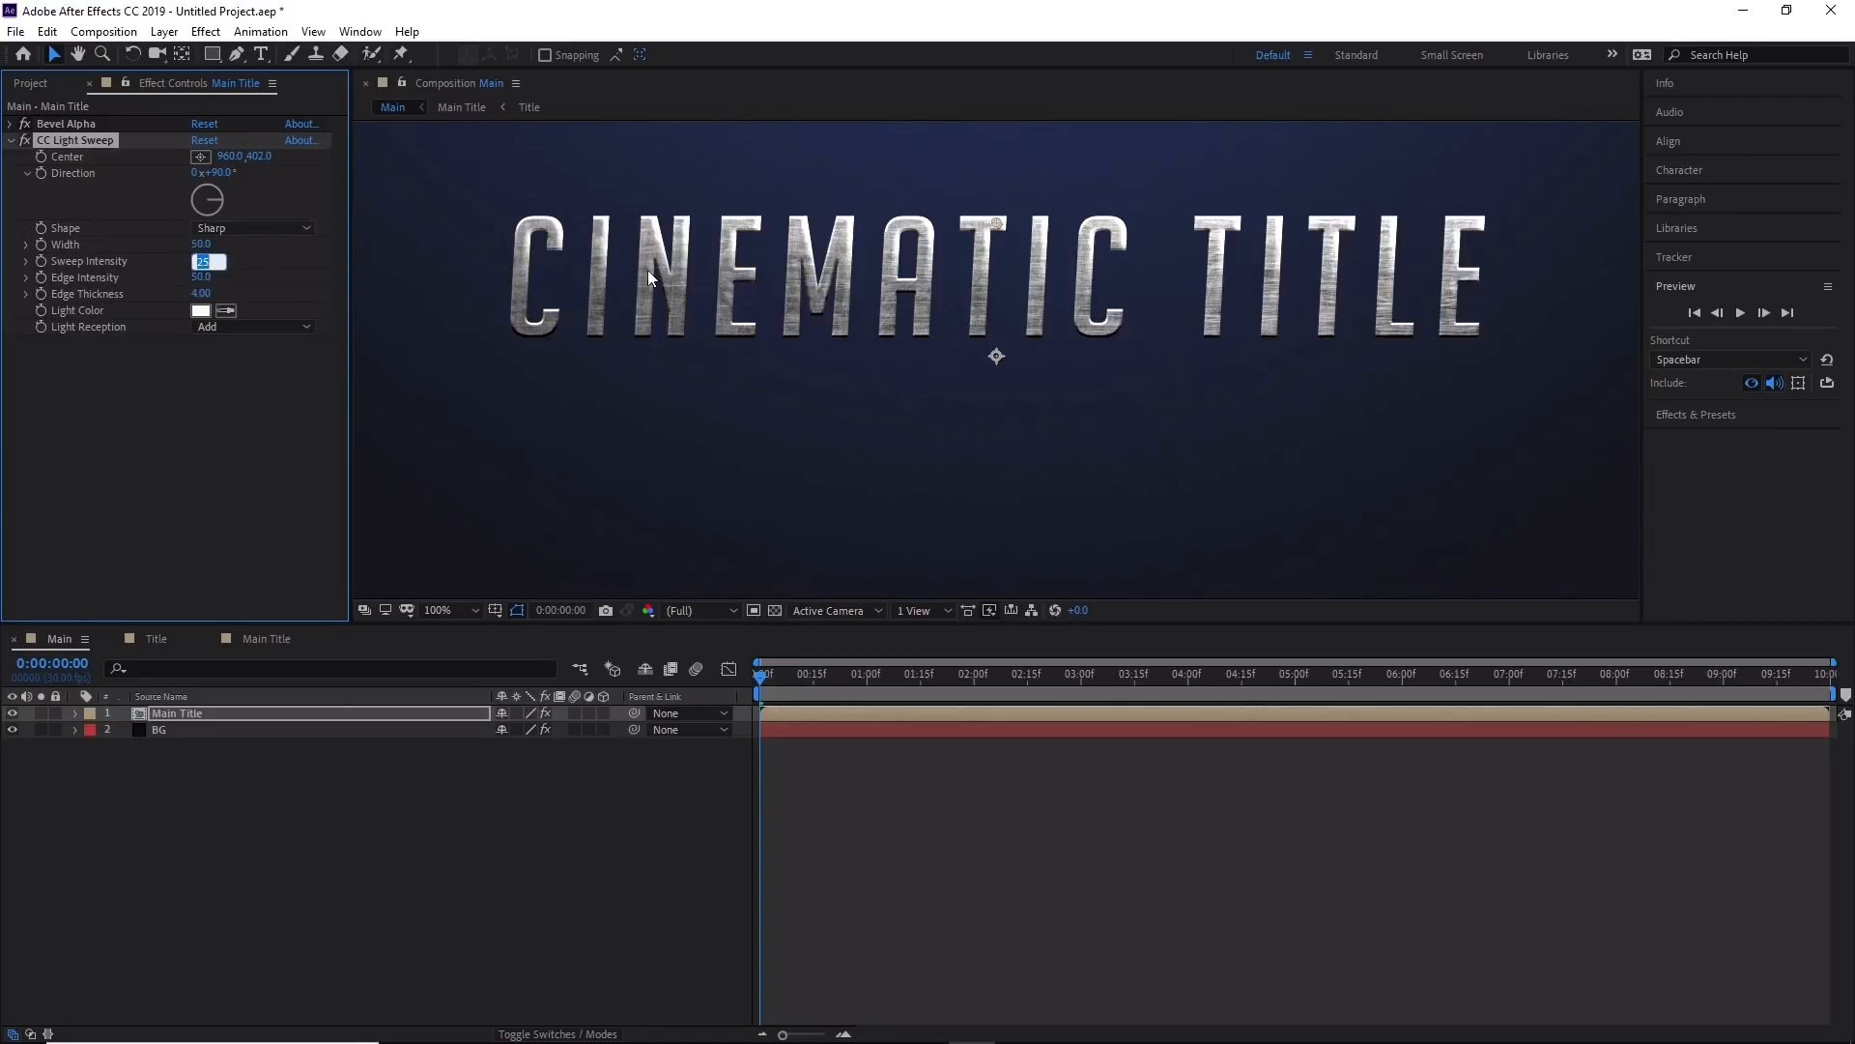
{"action": "type", "text": "30"}
{"action": "key", "text": "Return"}
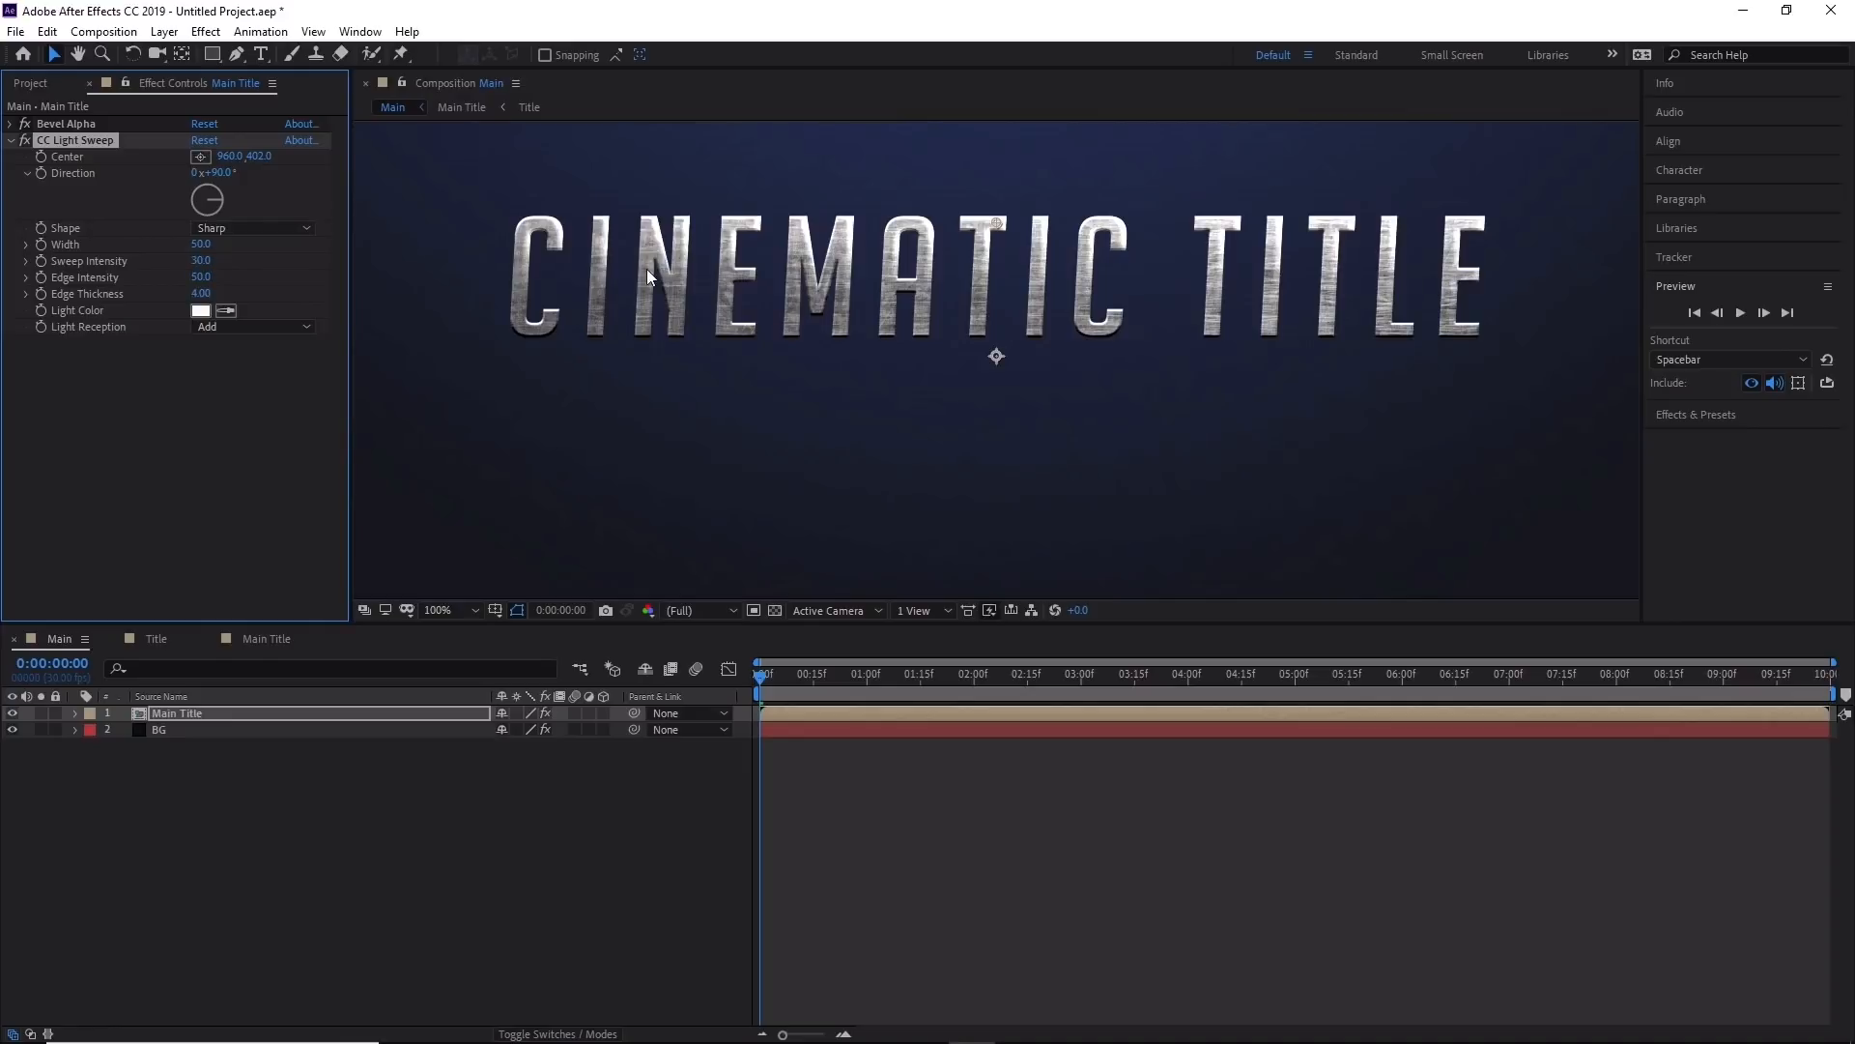
Set the CC Light Sweep's Light Color to 91D0FF and keep its Light Reception on Add.
{"action": "left_click", "coordinate": [200, 311]}
{"action": "left_click_drag", "start_coordinate": [913, 407], "coordinate": [914, 366]}
{"action": "left_click_drag", "start_coordinate": [763, 300], "coordinate": [775, 230]}
{"action": "left_click_drag", "start_coordinate": [770, 241], "coordinate": [757, 241]}
{"action": "left_click", "coordinate": [994, 470]}
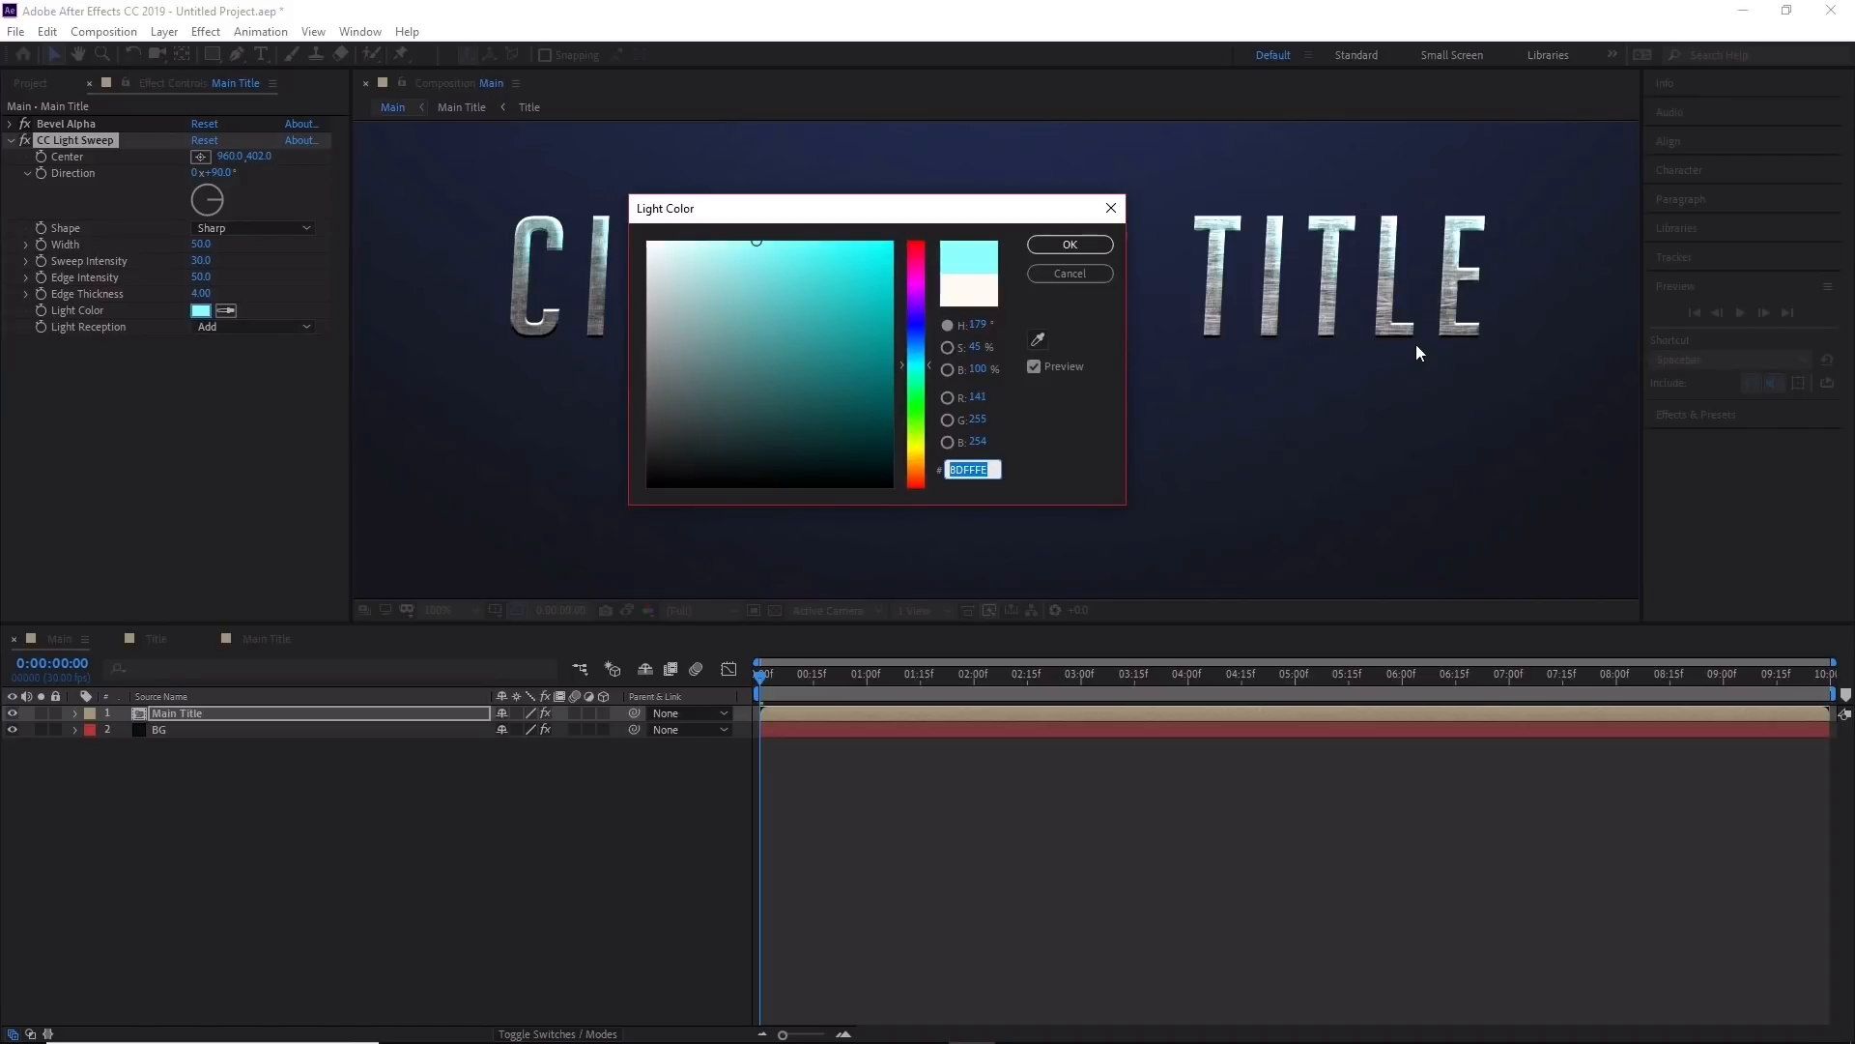
{"action": "type", "text": "91"}
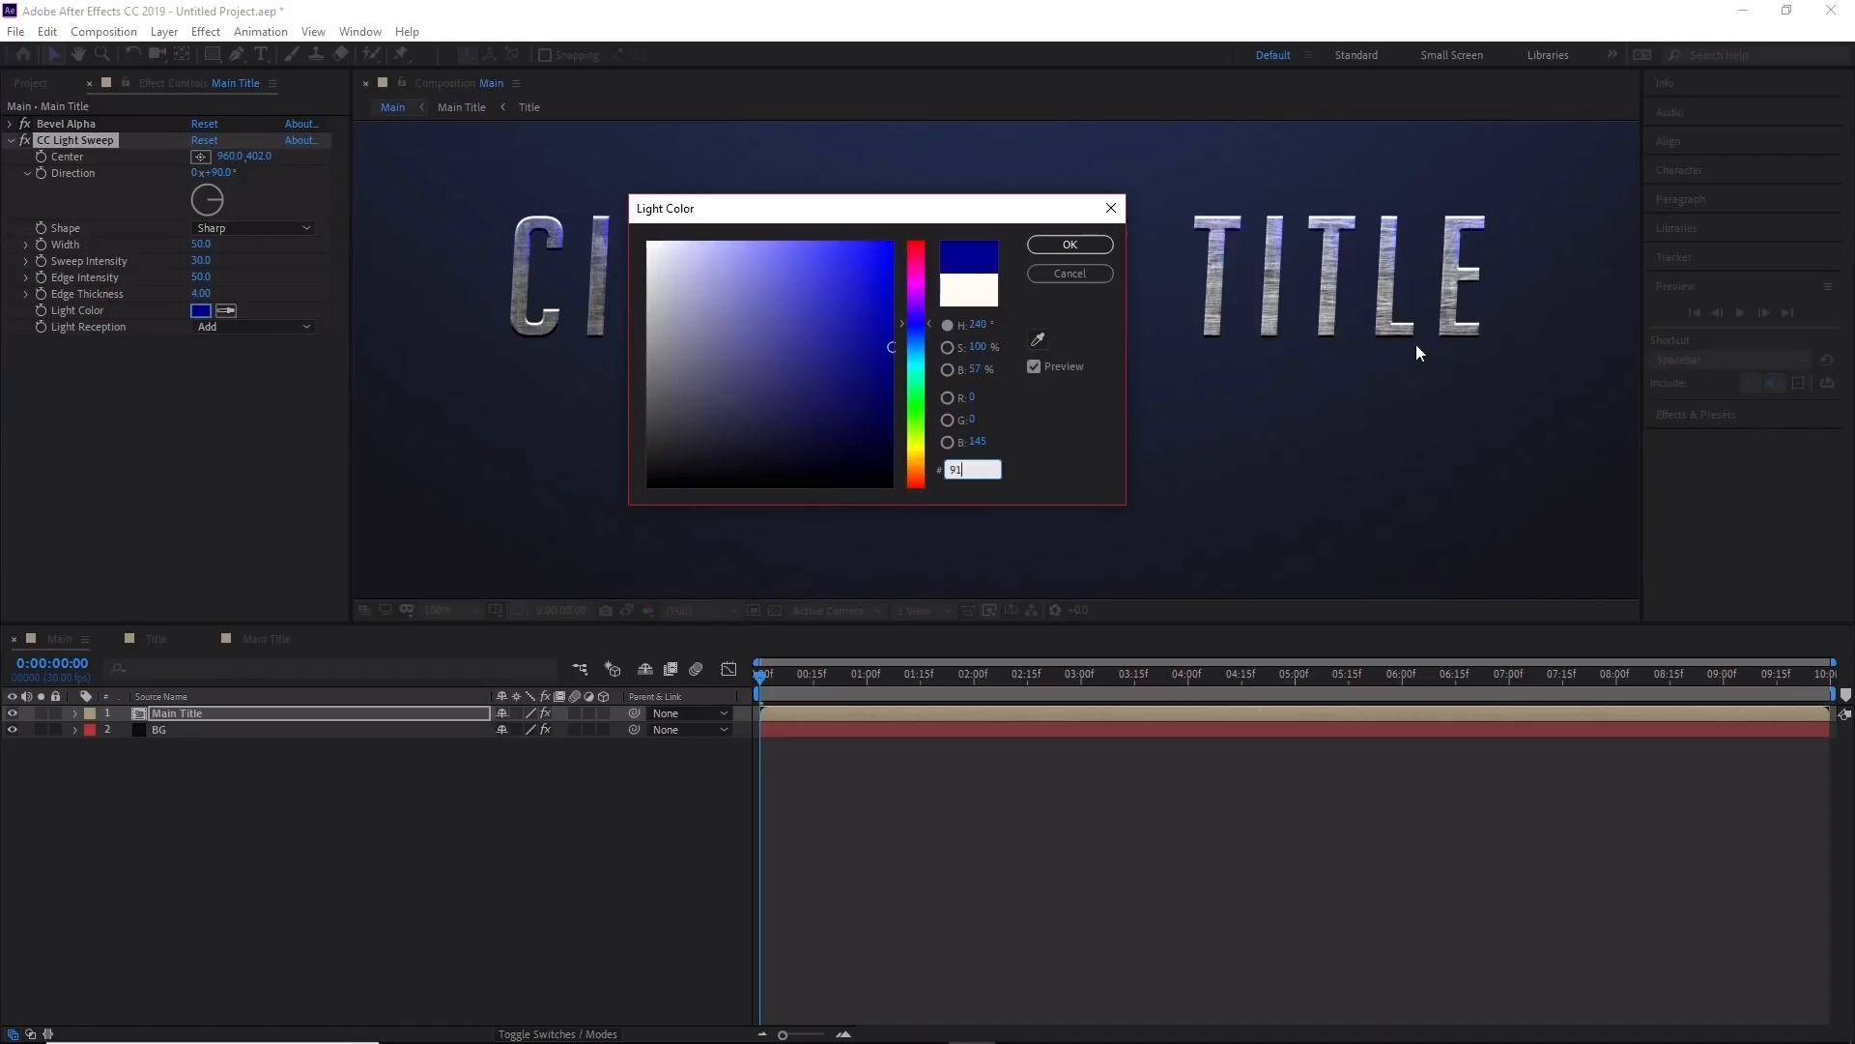
{"action": "type", "text": "D"}
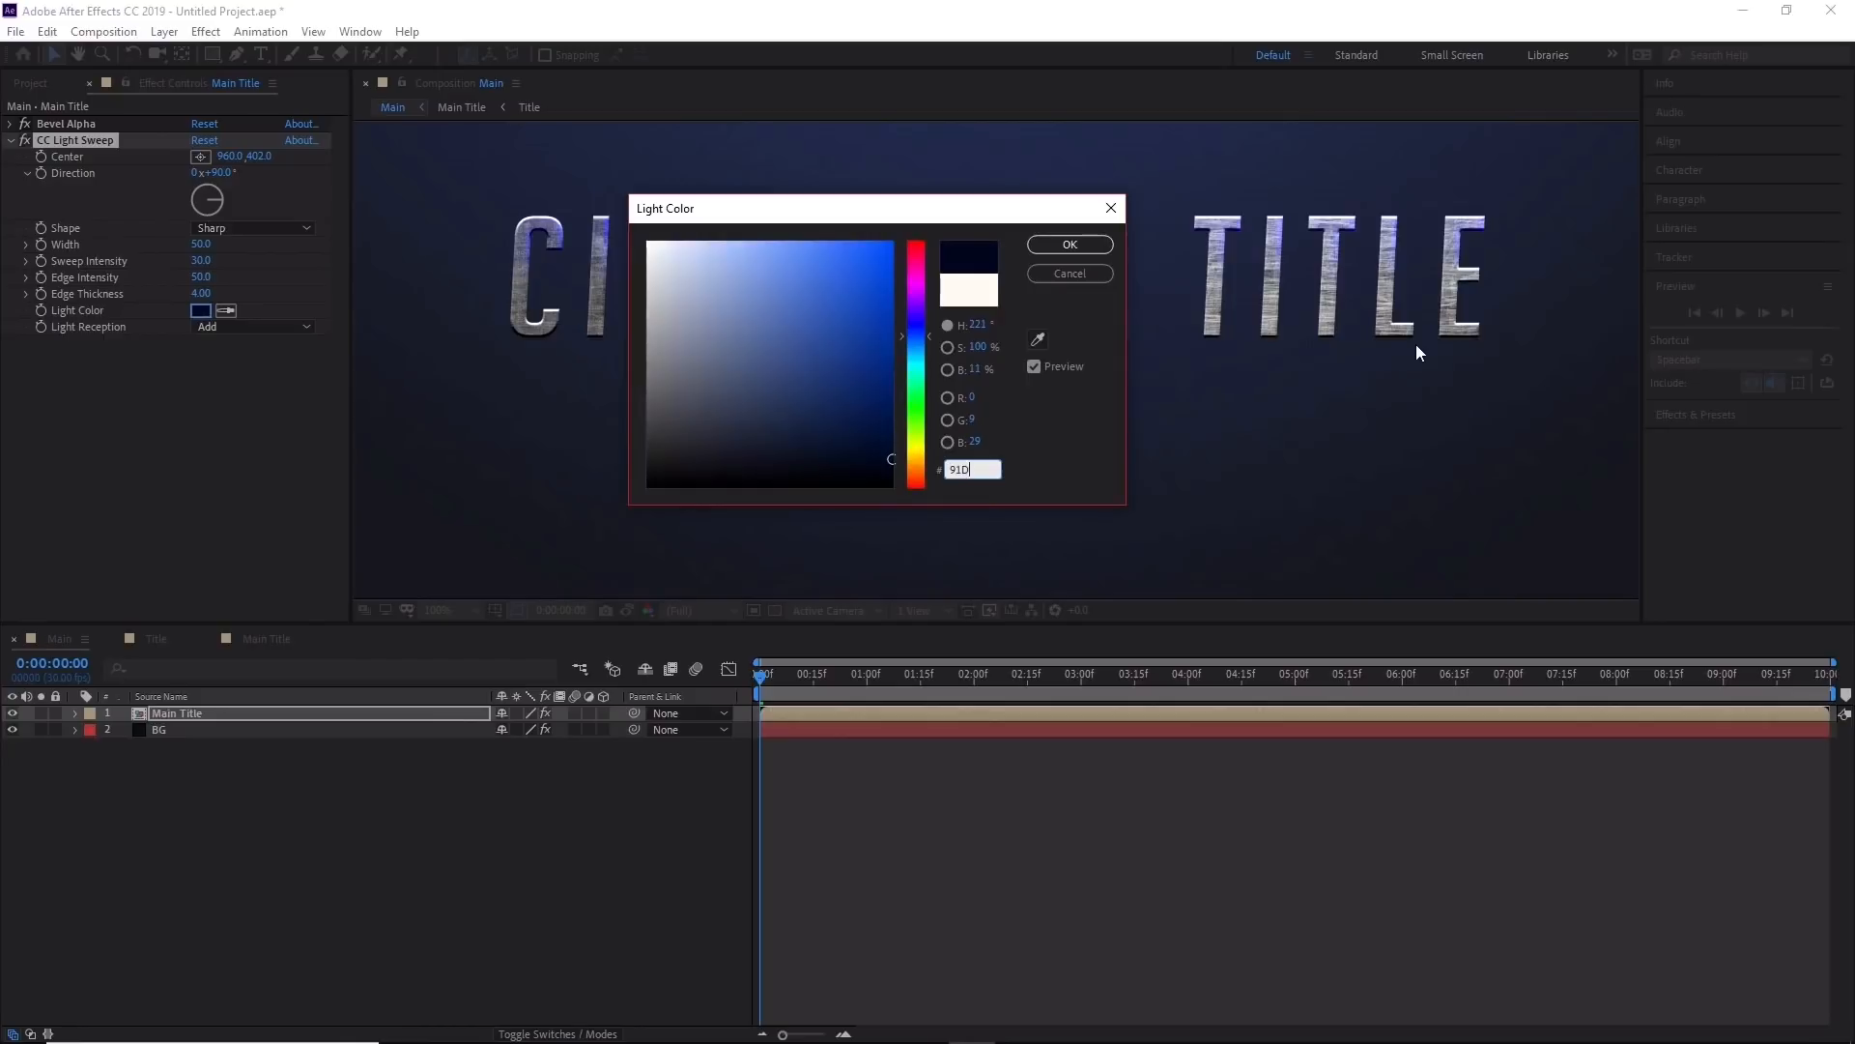
{"action": "type", "text": "0FF"}
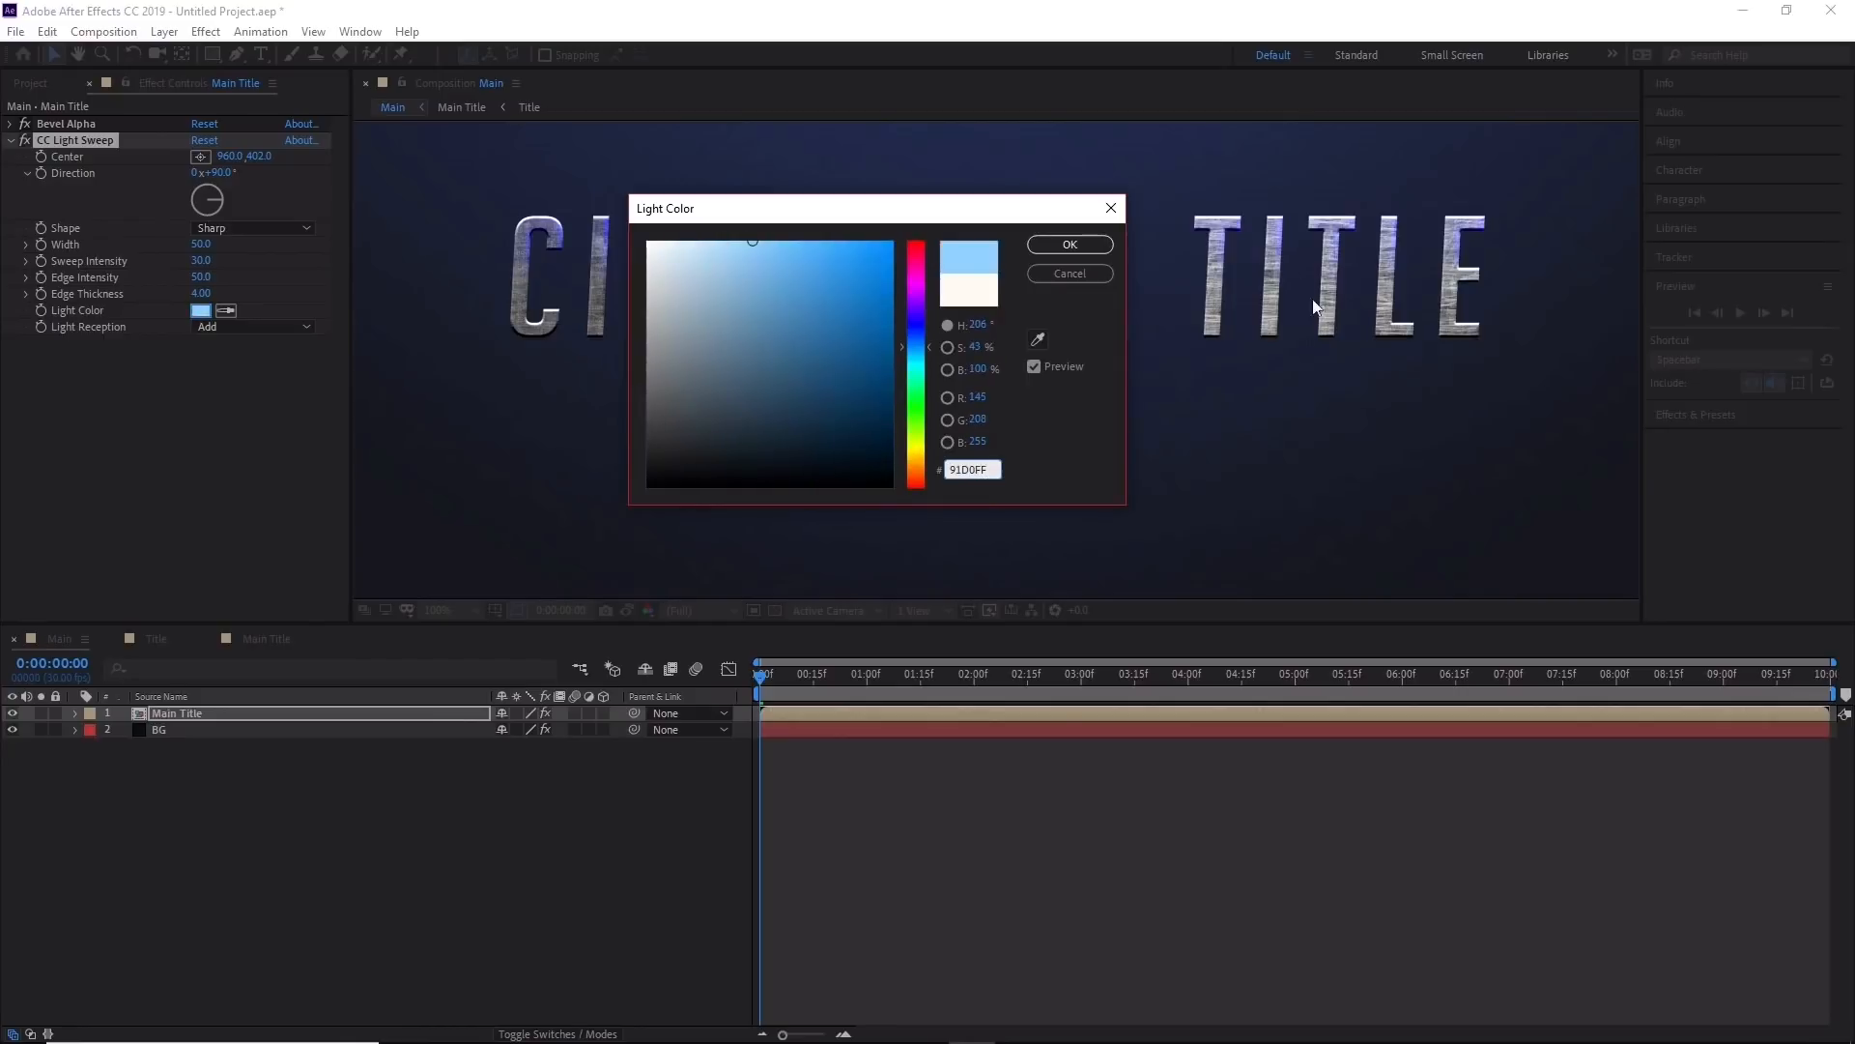
{"action": "left_click", "coordinate": [1061, 246]}
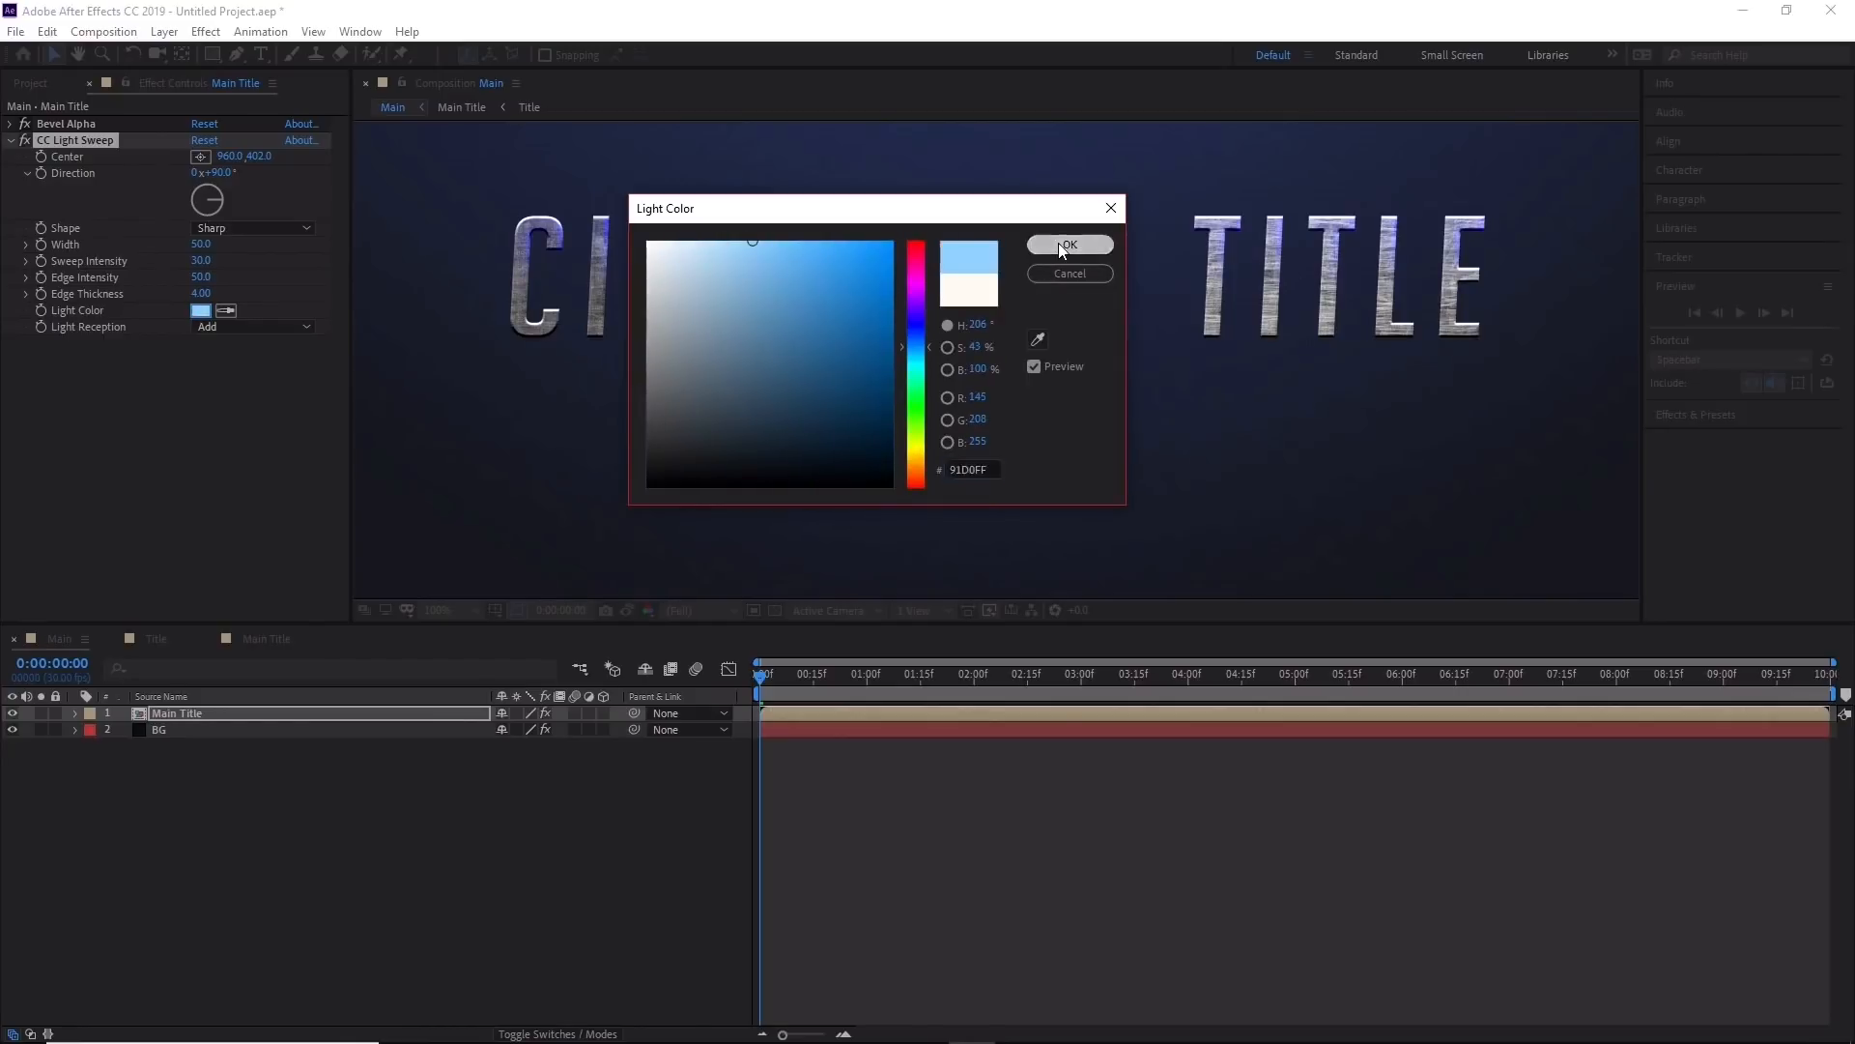
{"action": "key", "text": "Caps_Lock"}
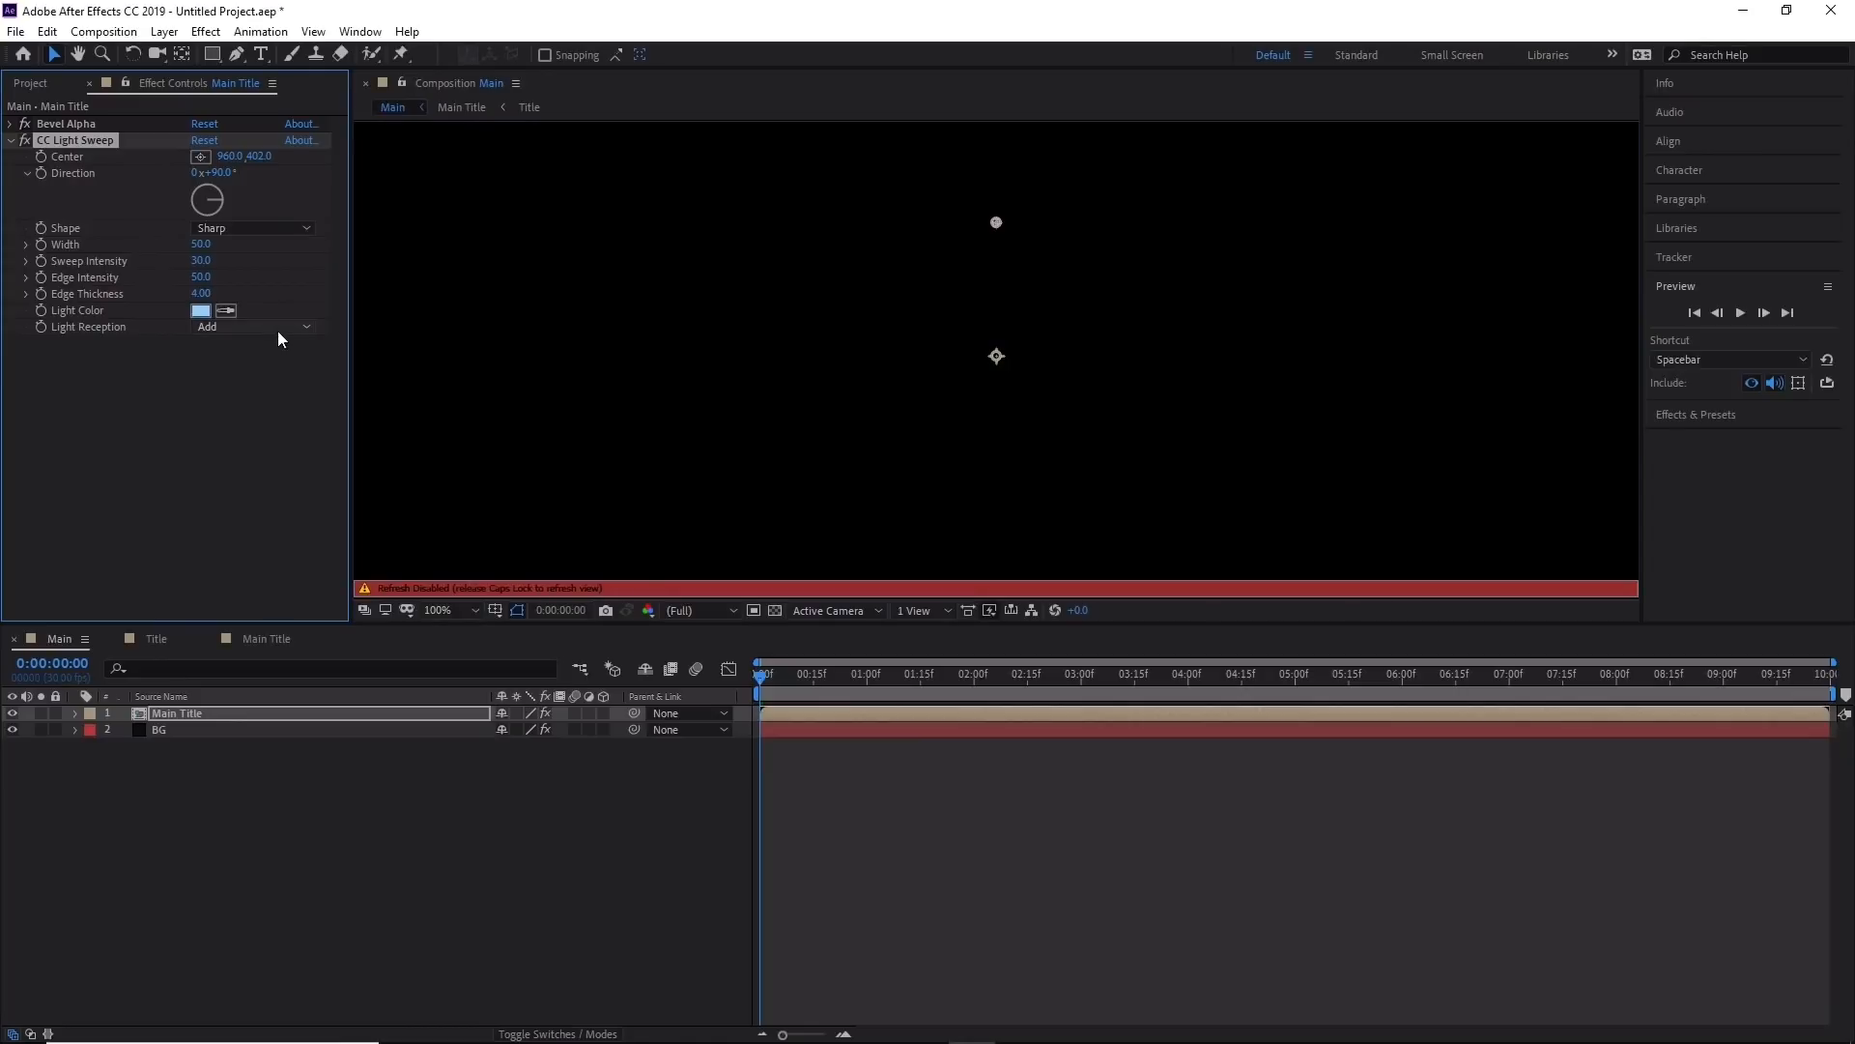
{"action": "key", "text": "Caps_Lock"}
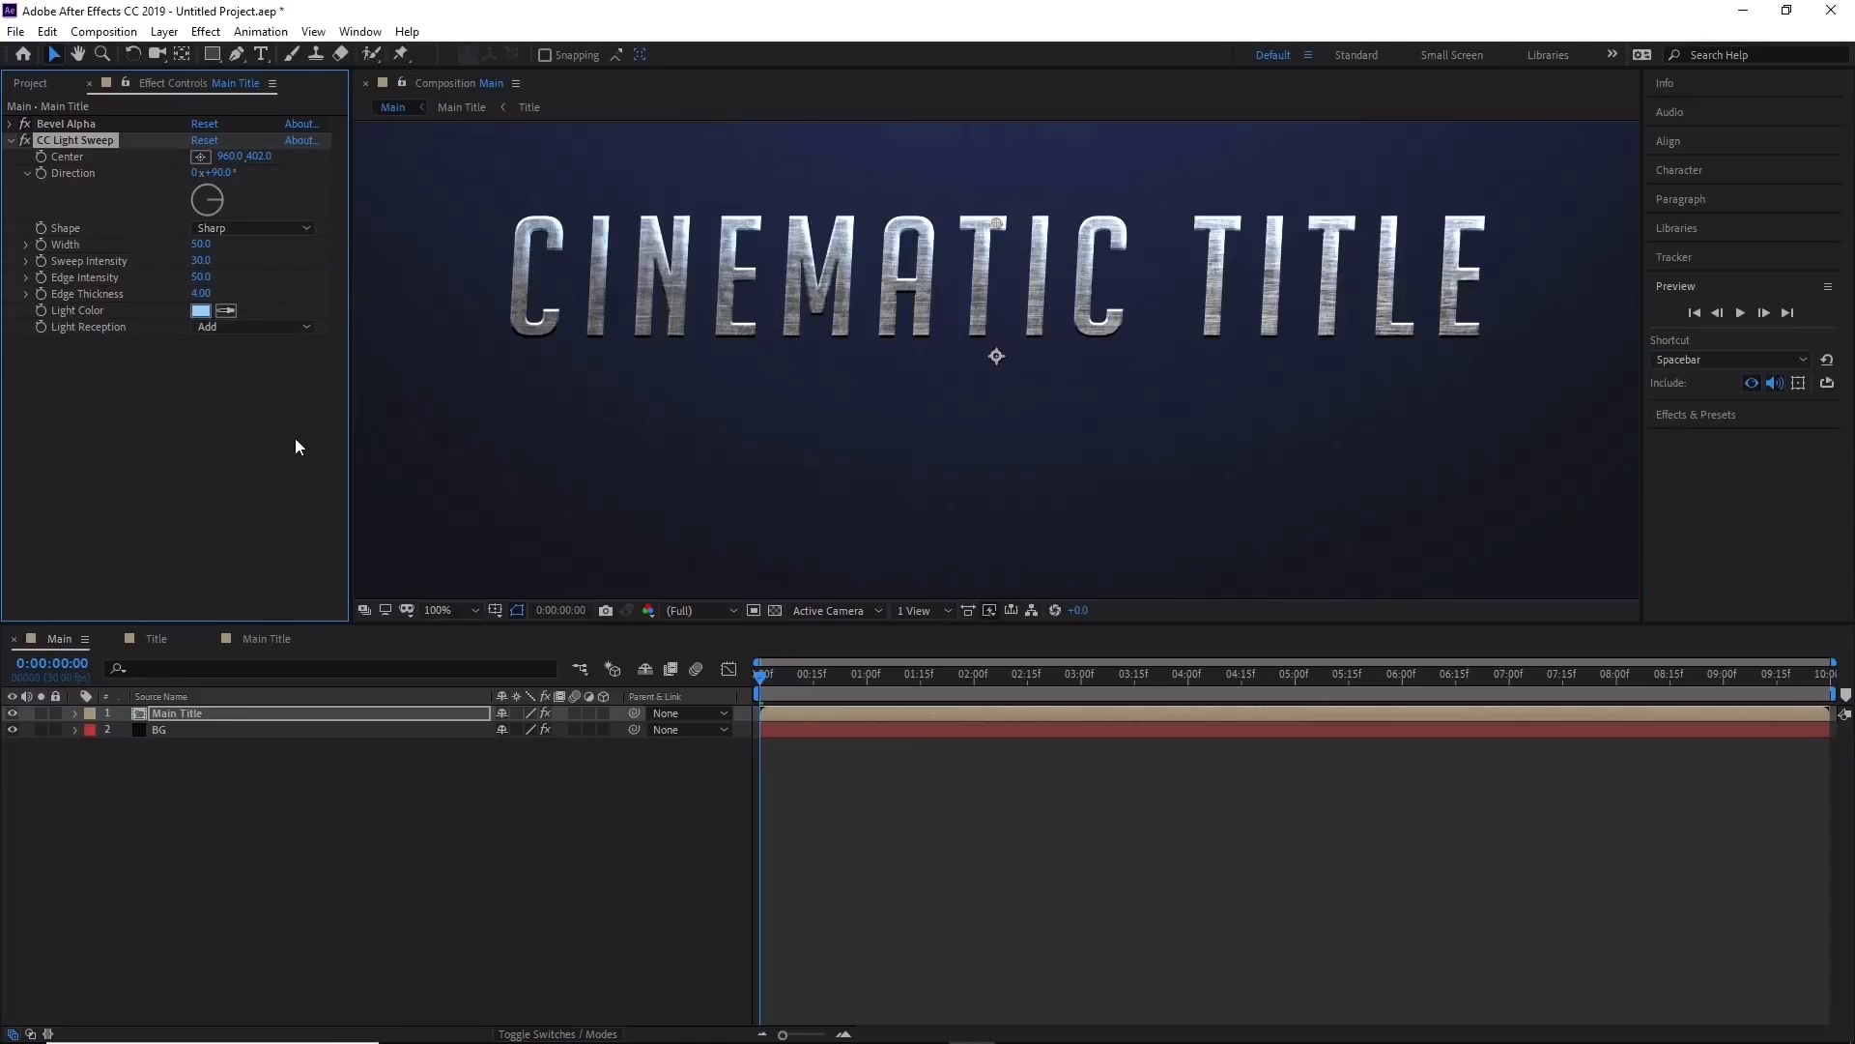
{"action": "left_click", "coordinate": [236, 326]}
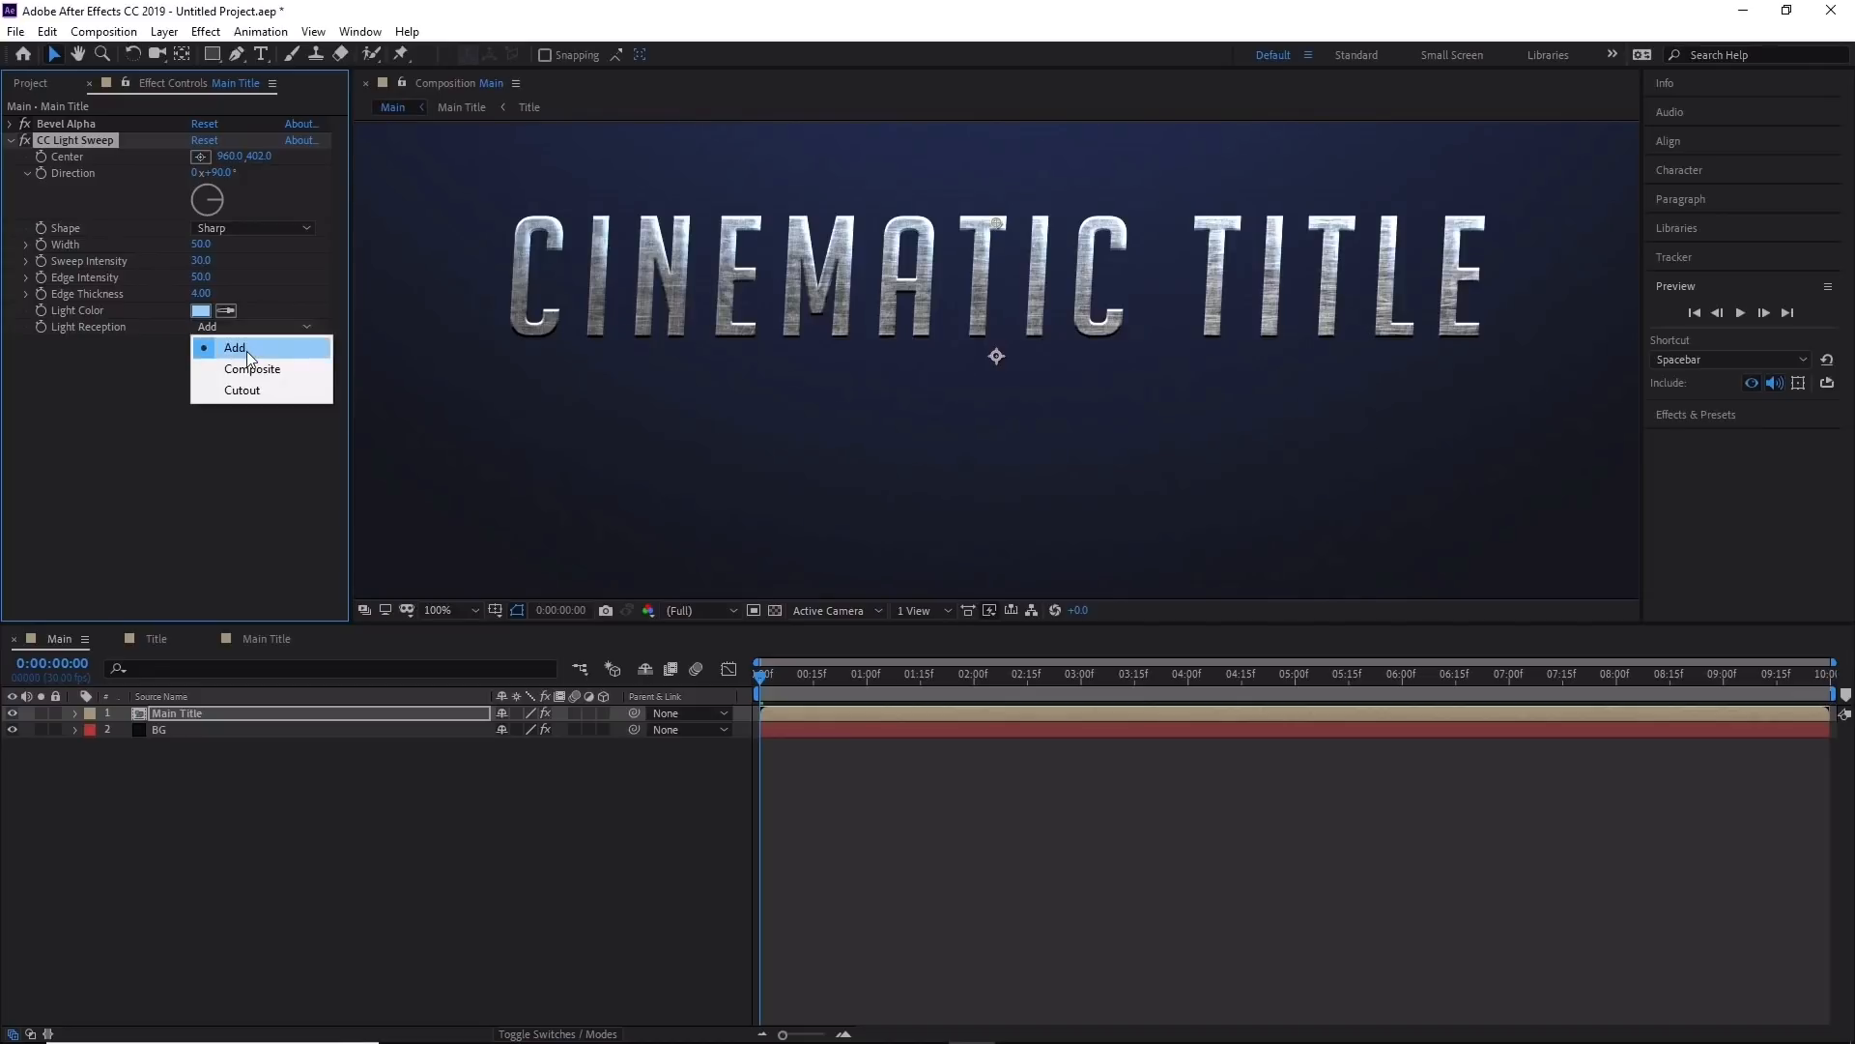
{"action": "left_click", "coordinate": [246, 351]}
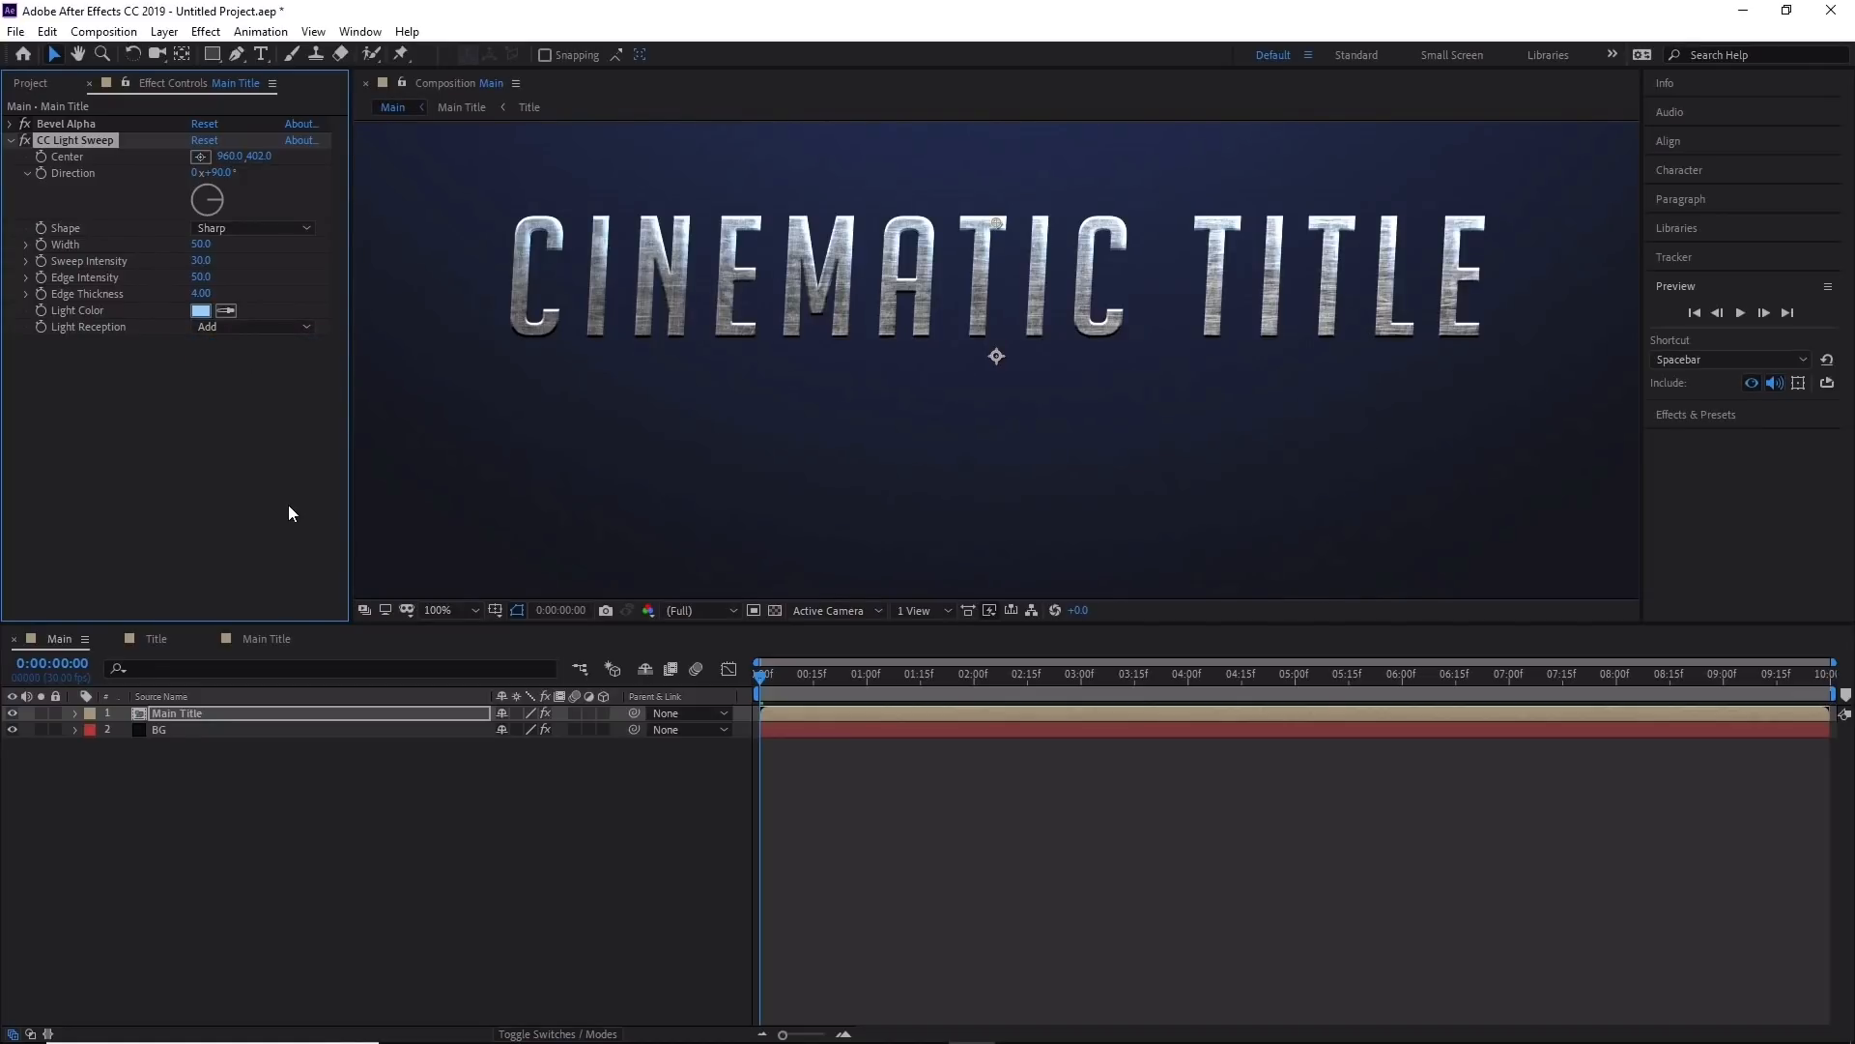
Move the CC Light Sweep's Center to about 970, 385, just above the title, and compare the title with the effect off and on.
{"action": "key", "text": "comma"}
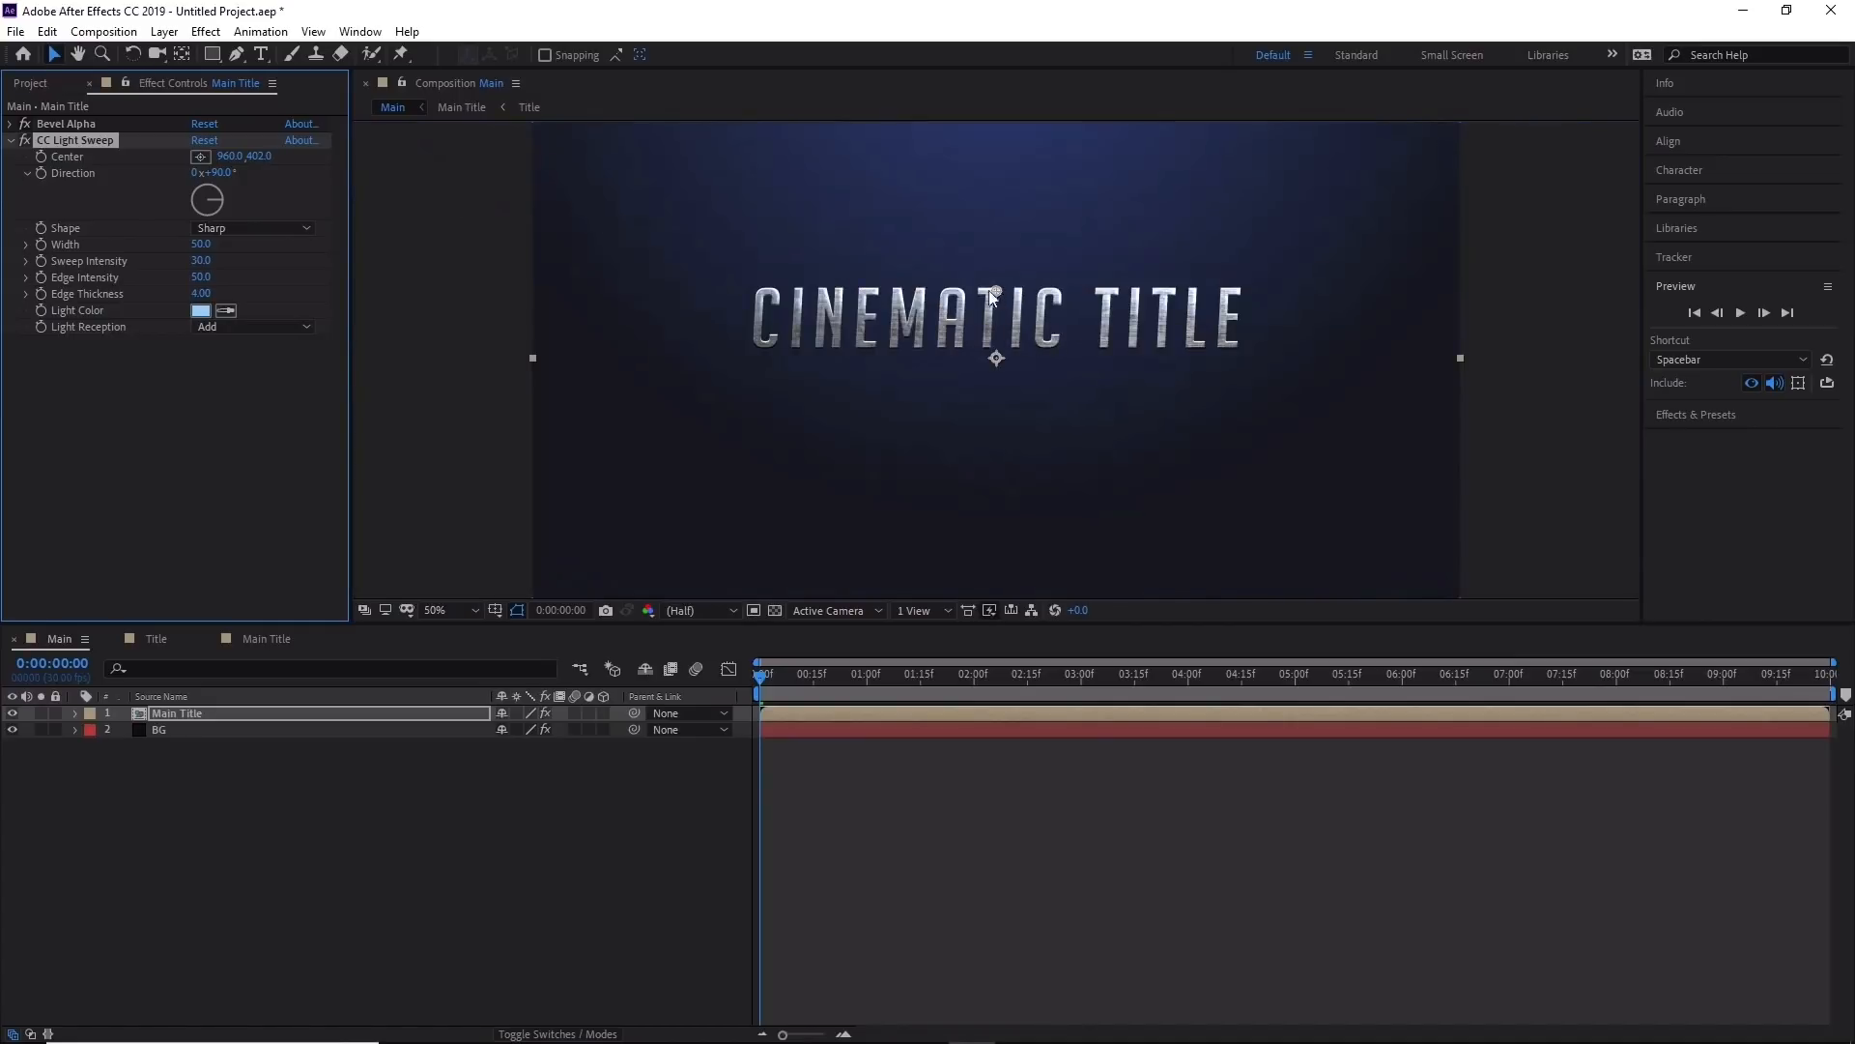
{"action": "scroll", "coordinate": [998, 291], "scroll_direction": "up", "scroll_amount": 2}
{"action": "scroll", "coordinate": [1001, 282], "scroll_direction": "down", "scroll_amount": 2}
{"action": "scroll", "coordinate": [1024, 275], "scroll_direction": "up", "scroll_amount": 1}
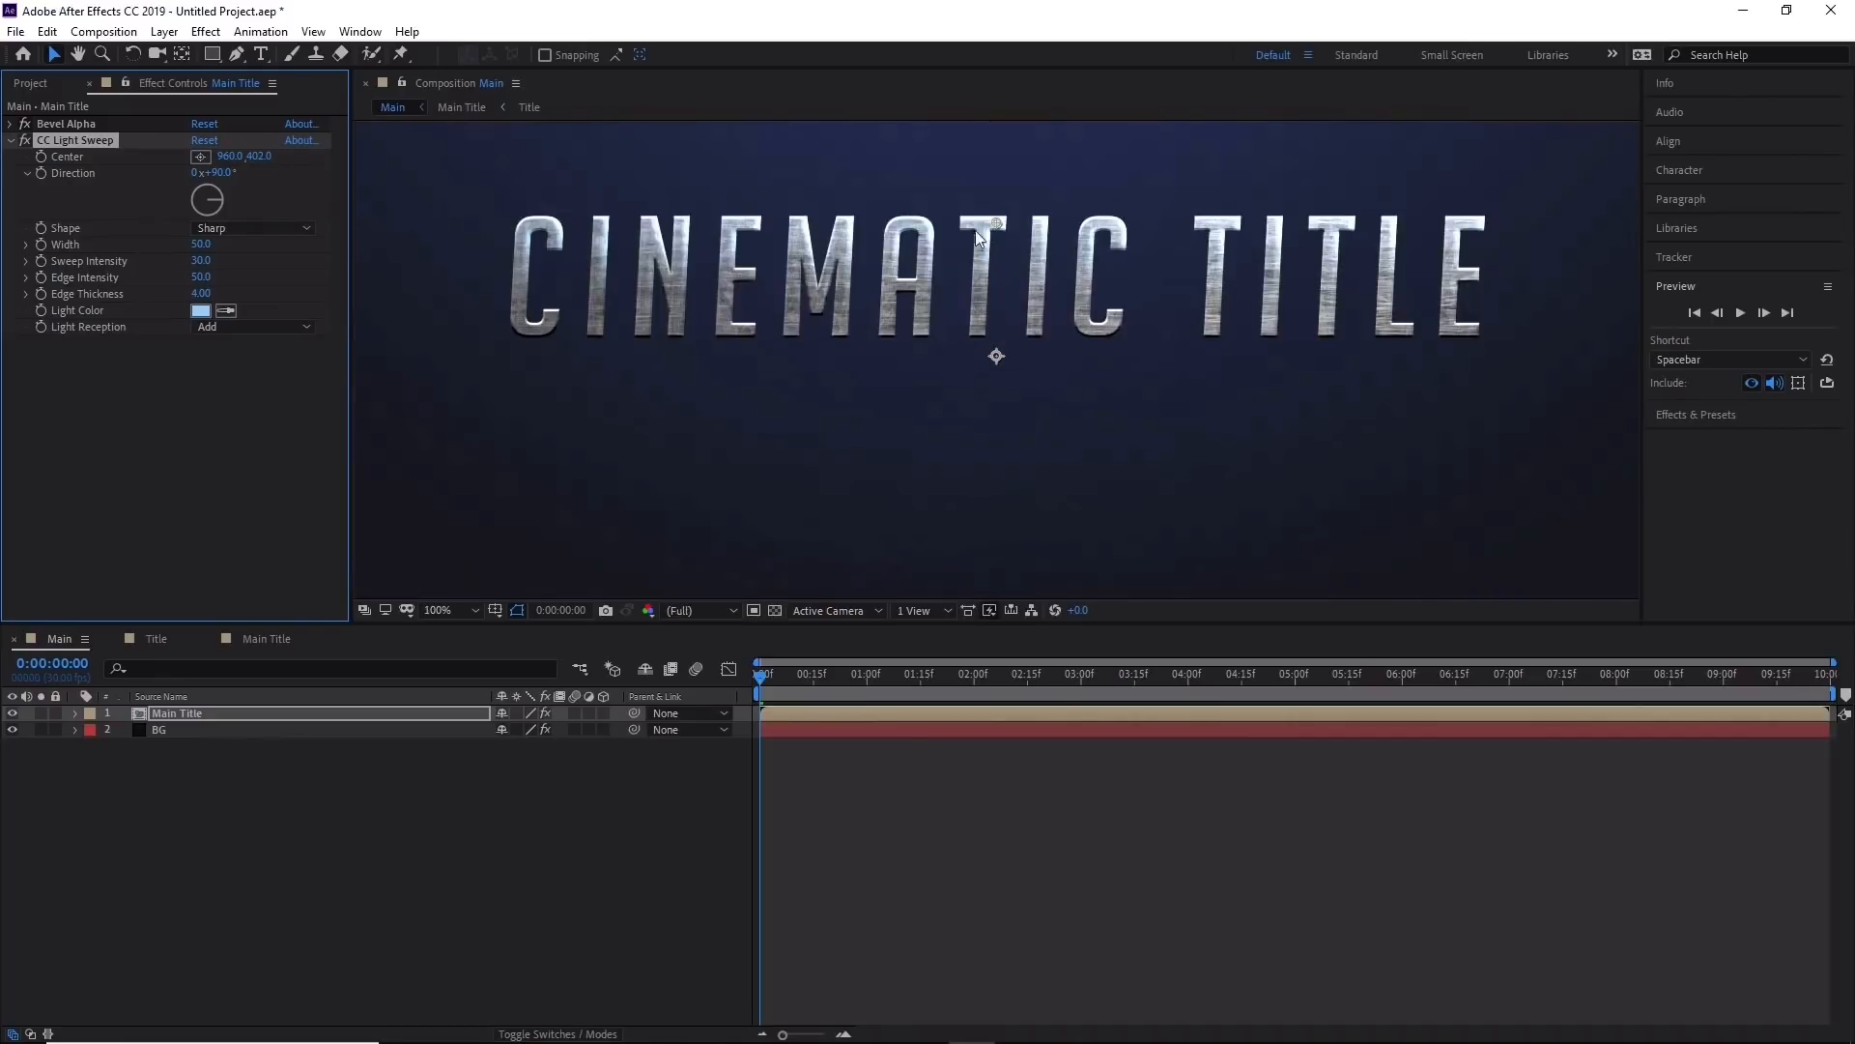
{"action": "left_click_drag", "start_coordinate": [995, 225], "coordinate": [1044, 208]}
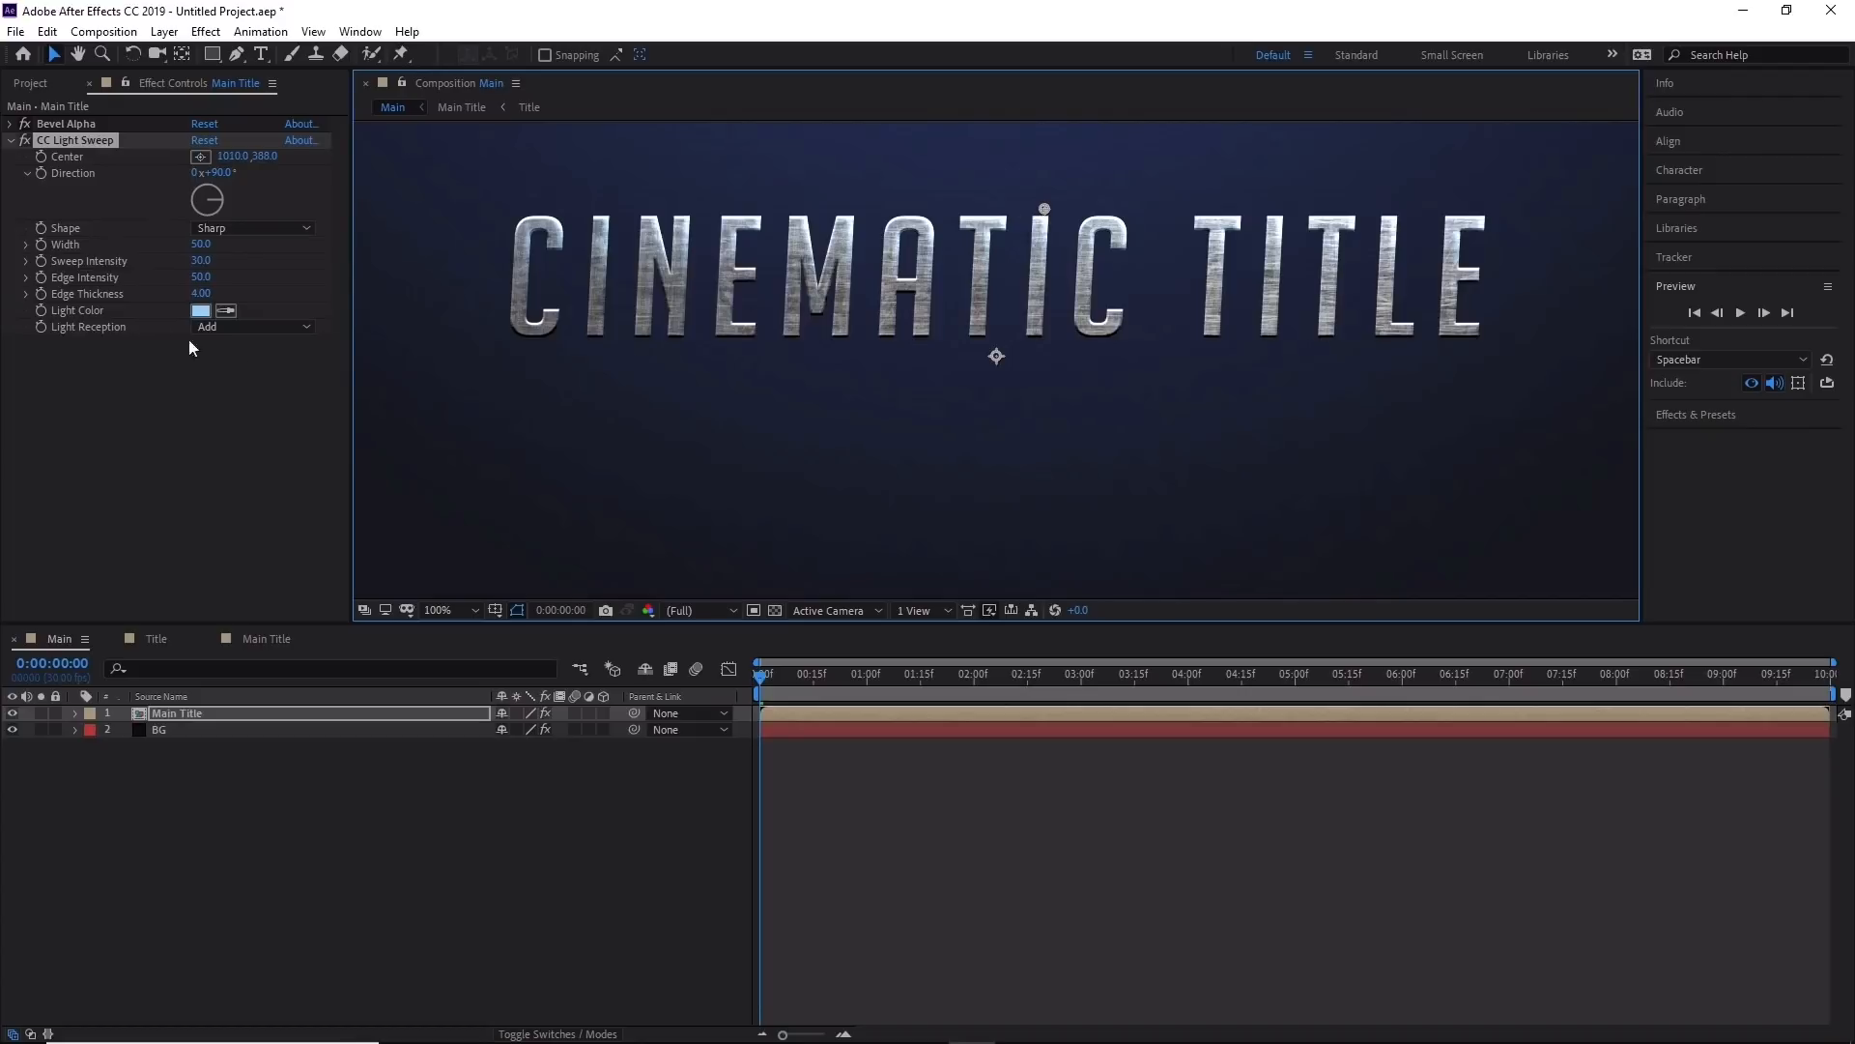
{"action": "left_click", "coordinate": [22, 145]}
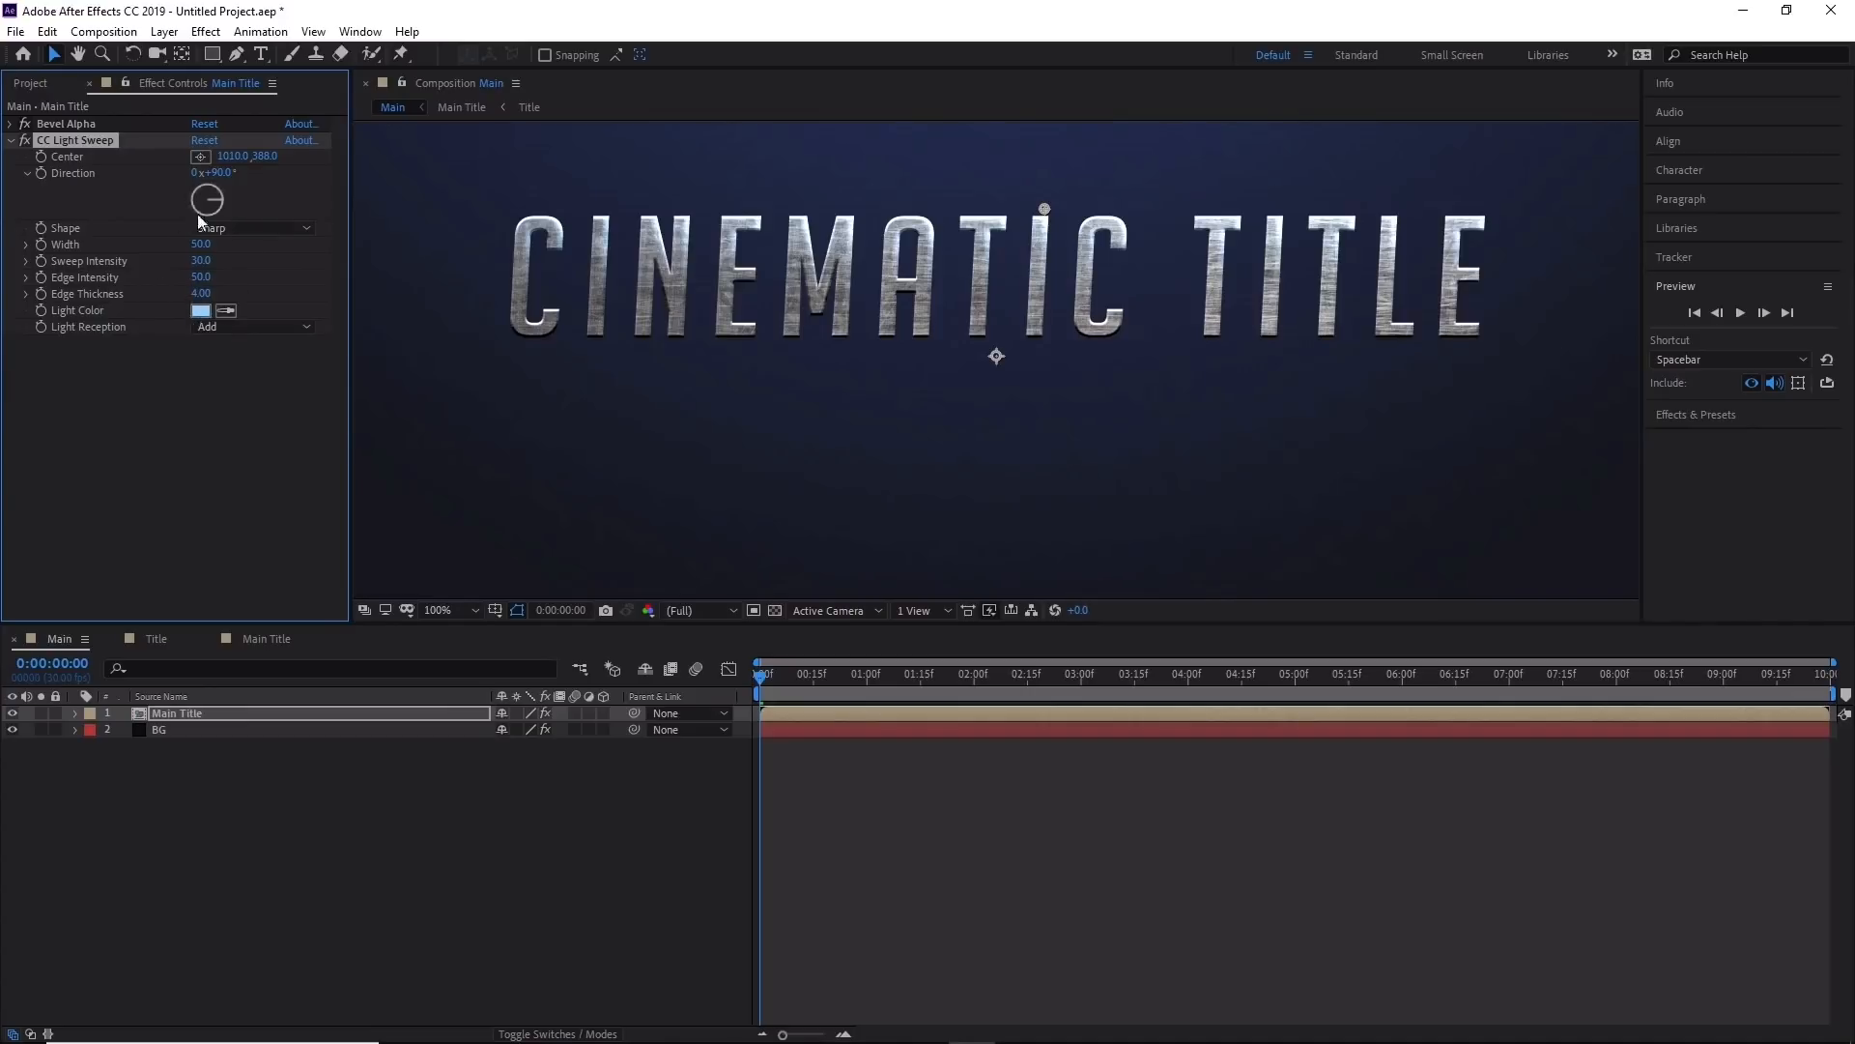
{"action": "left_click_drag", "start_coordinate": [1038, 208], "coordinate": [1002, 206]}
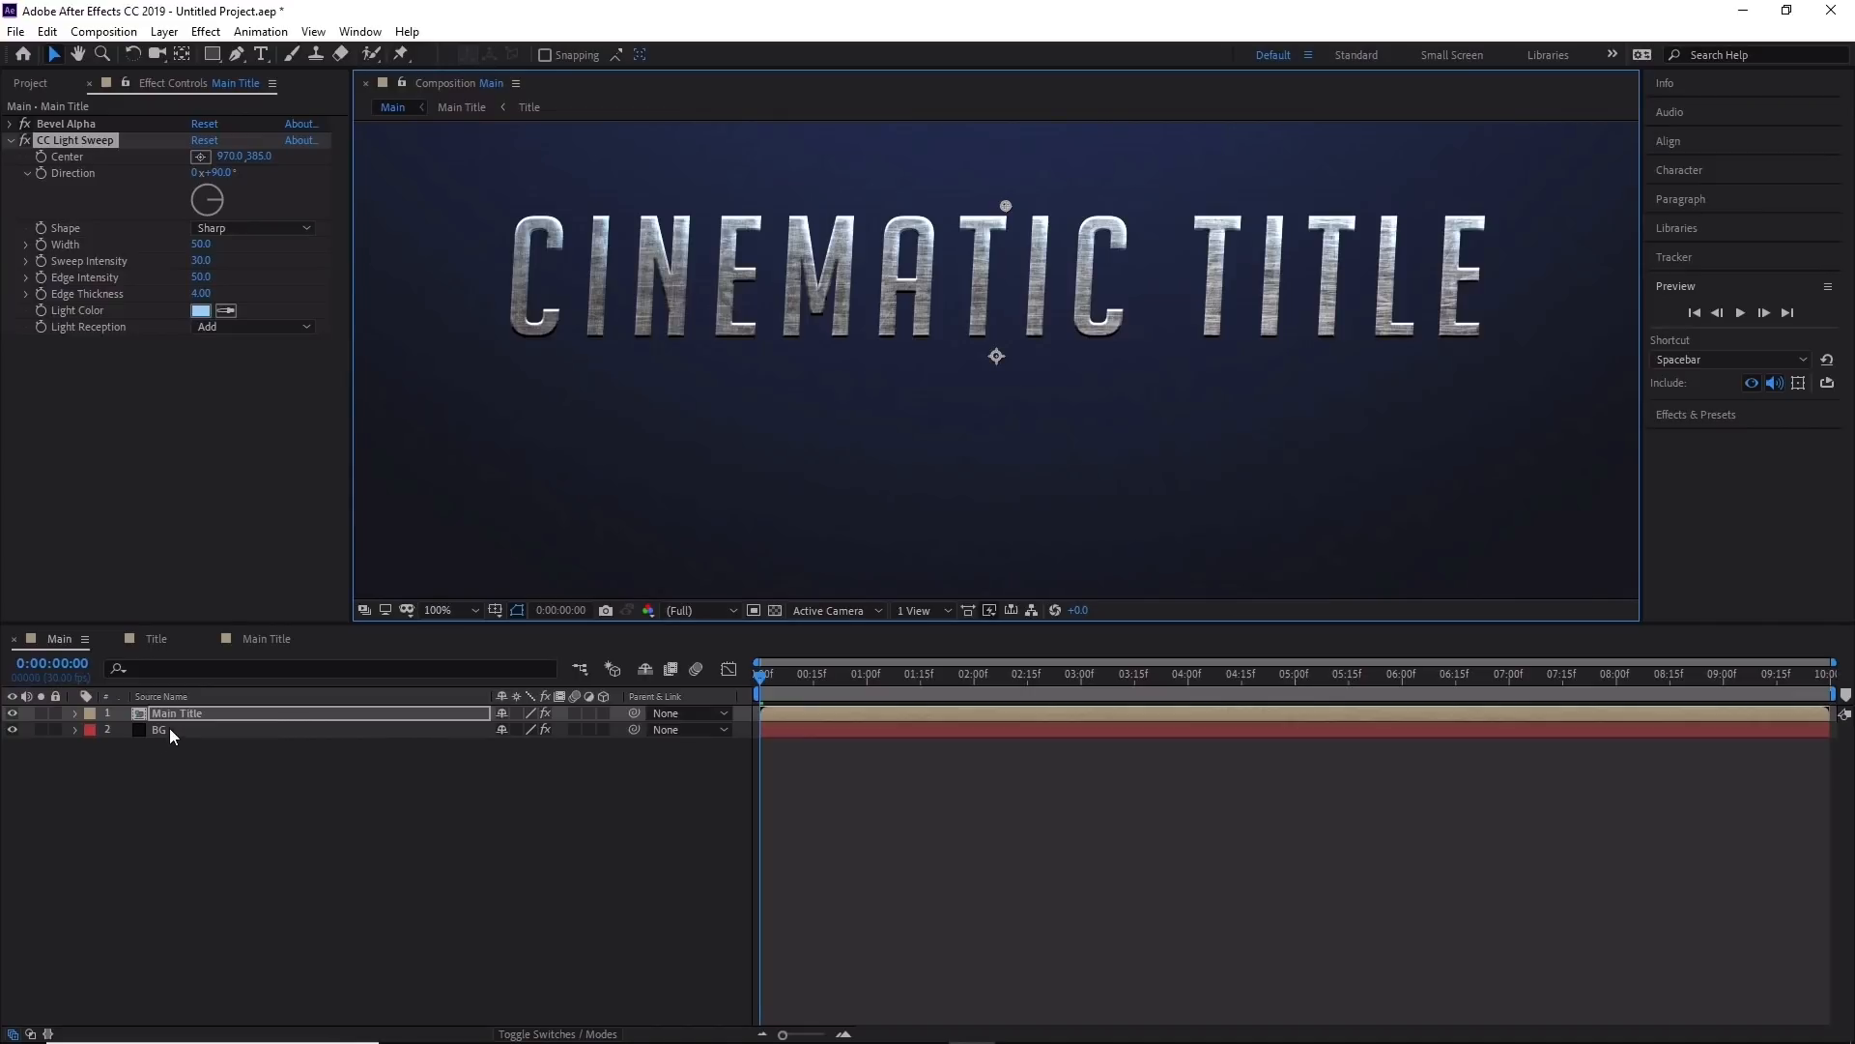
Duplicate the Main Title layer in the Main composition.
{"action": "right_click", "coordinate": [209, 711]}
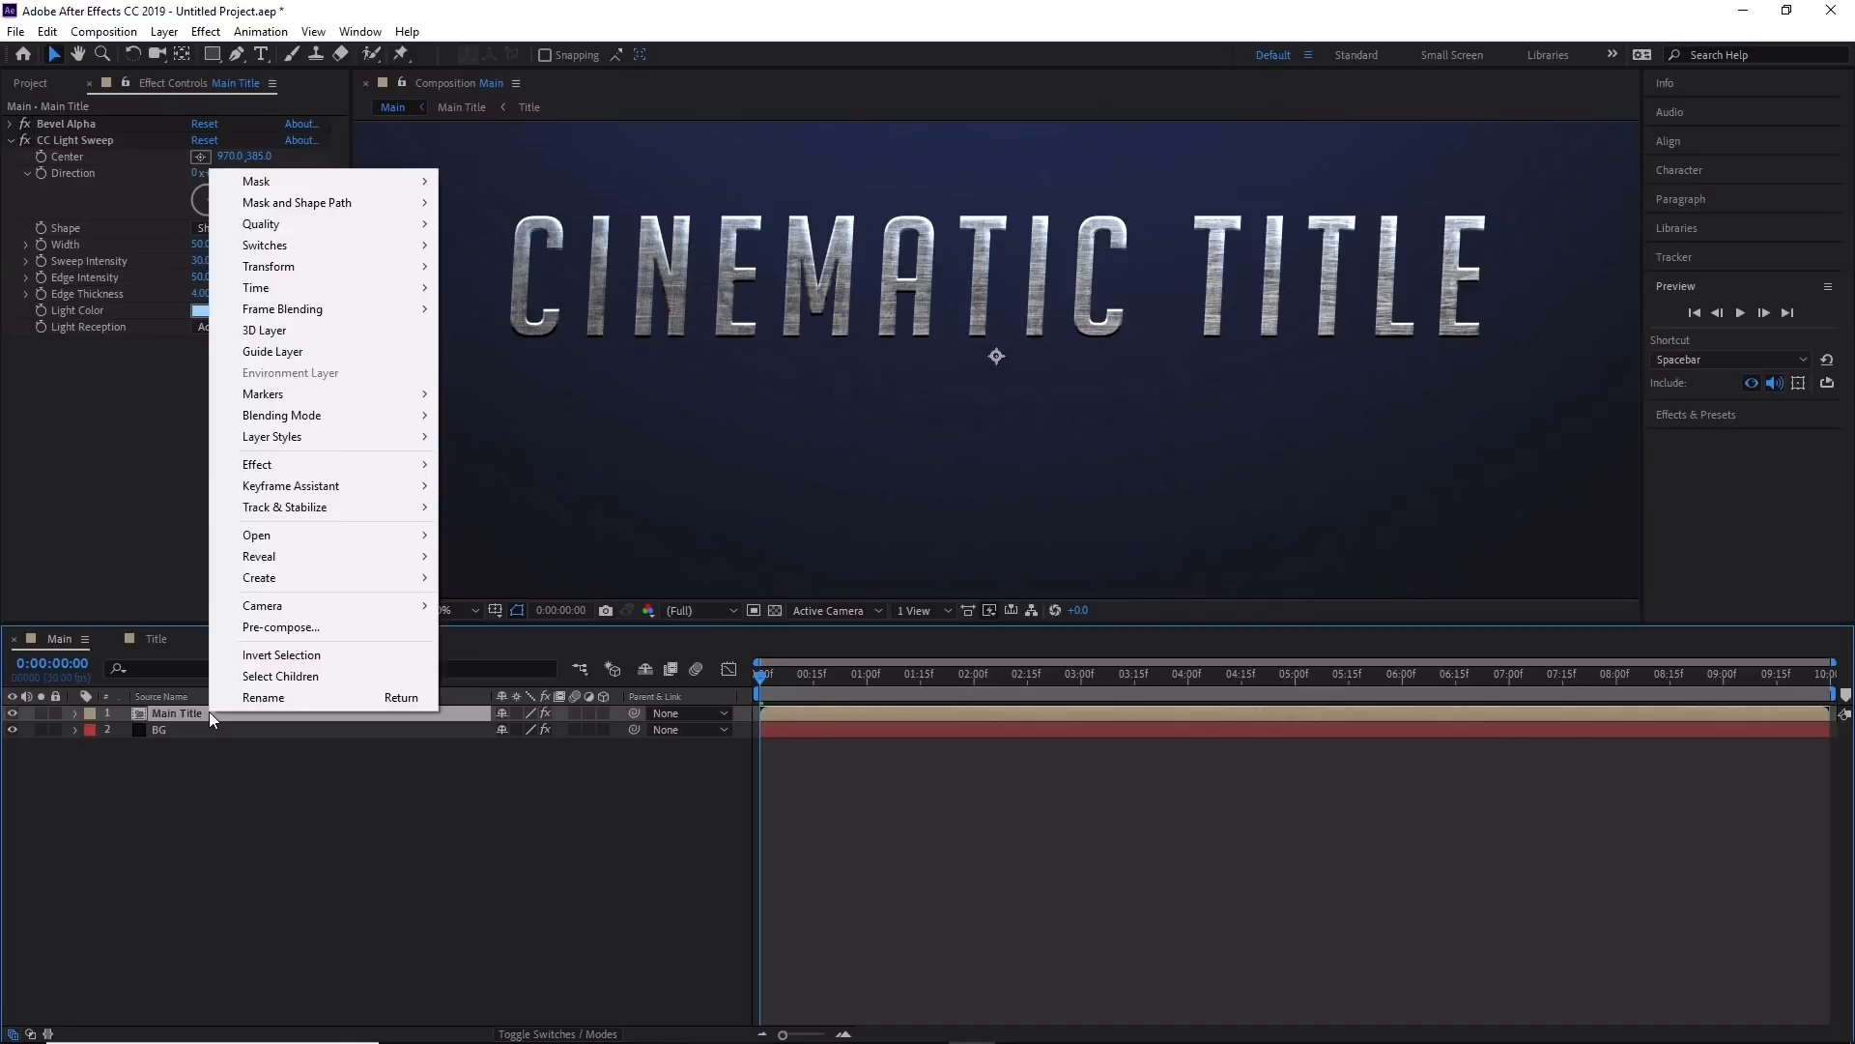
{"action": "left_click", "coordinate": [201, 711]}
{"action": "left_click", "coordinate": [50, 33]}
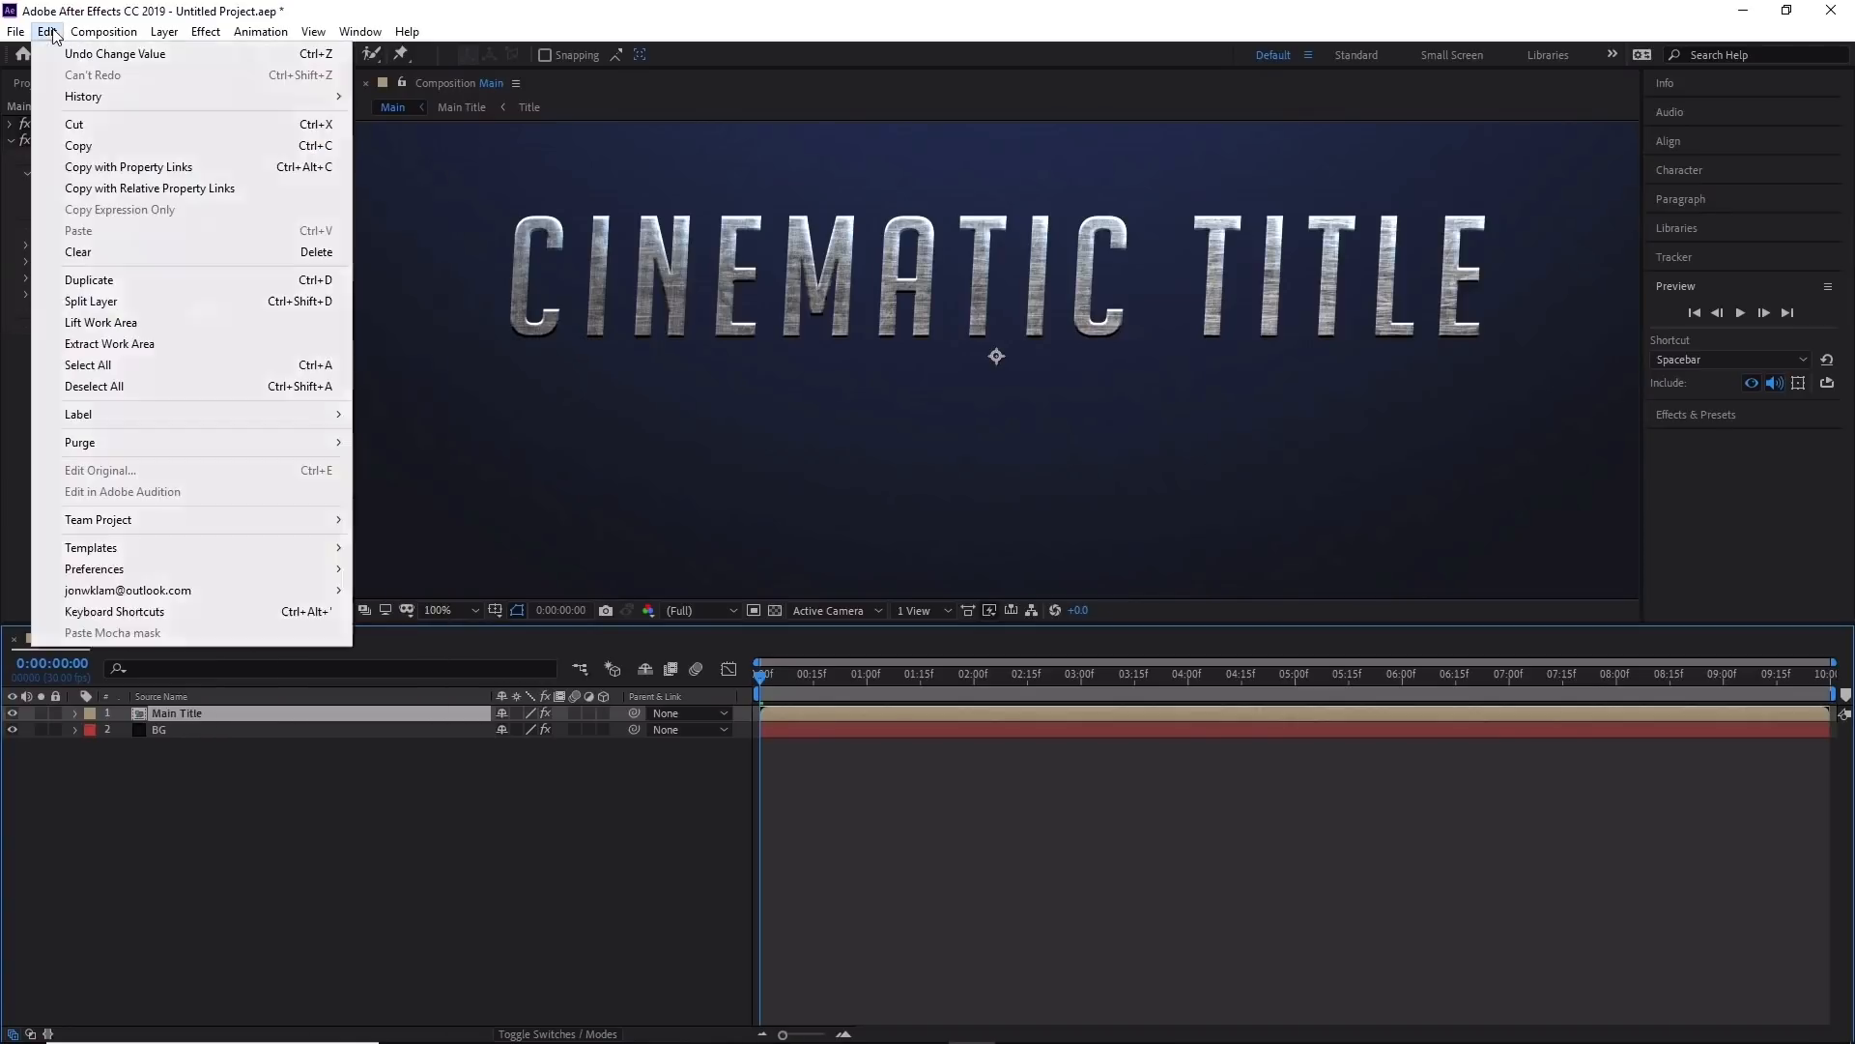
{"action": "left_click", "coordinate": [329, 282]}
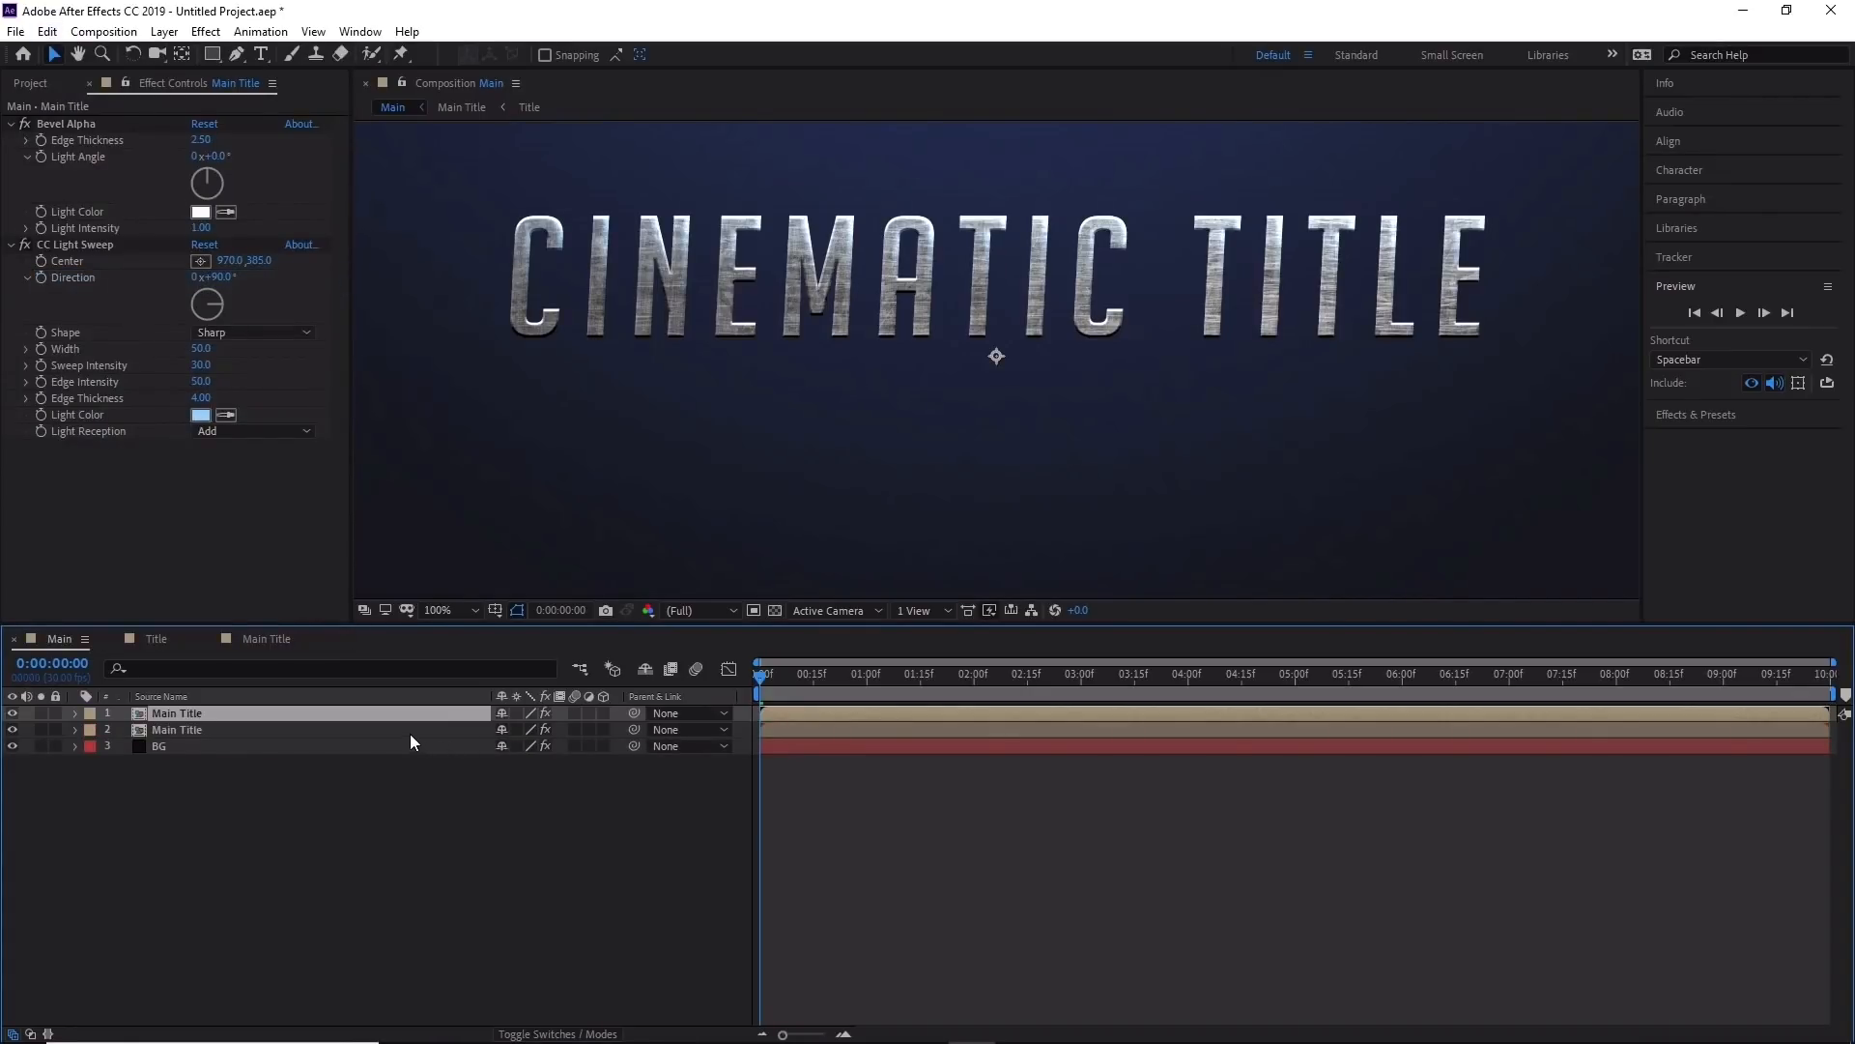
Rename the lower Main Title layer in the Main composition as Title Shadow.
{"action": "left_click", "coordinate": [176, 728]}
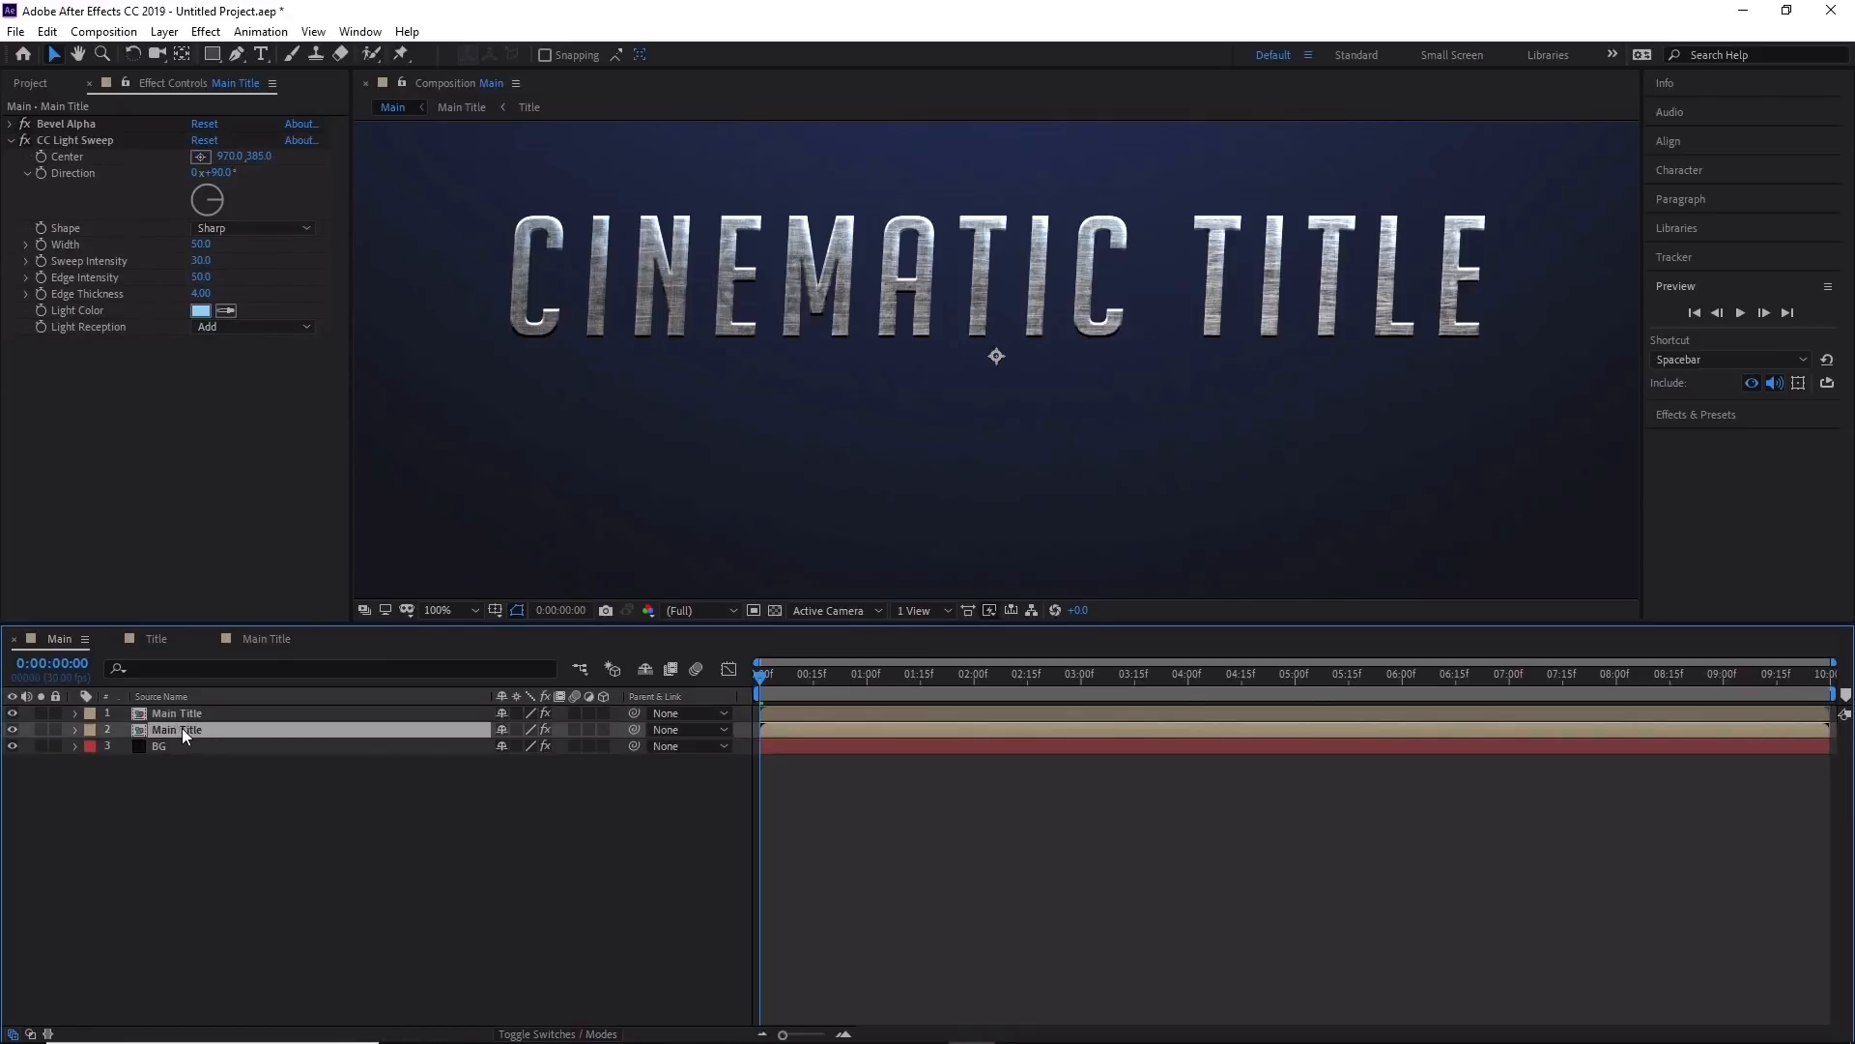
{"action": "double_click", "coordinate": [182, 729]}
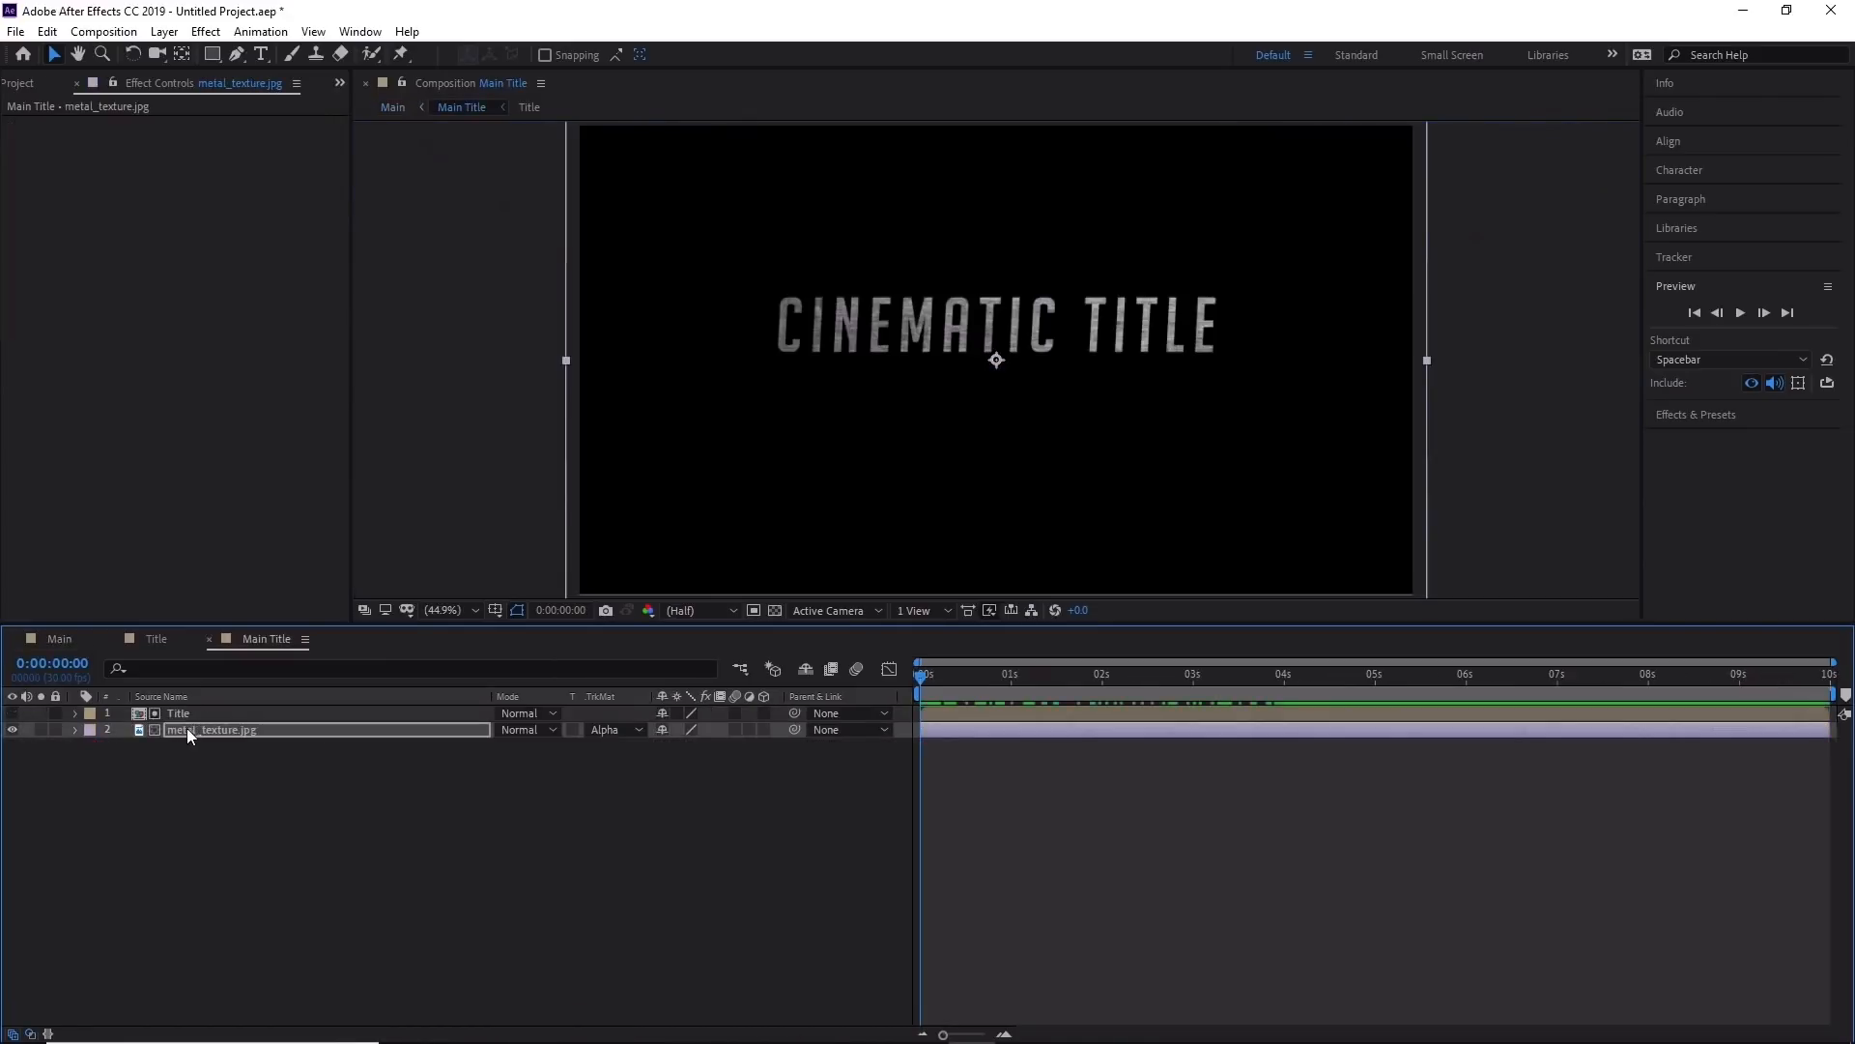
{"action": "left_click", "coordinate": [209, 639]}
{"action": "left_click", "coordinate": [77, 637]}
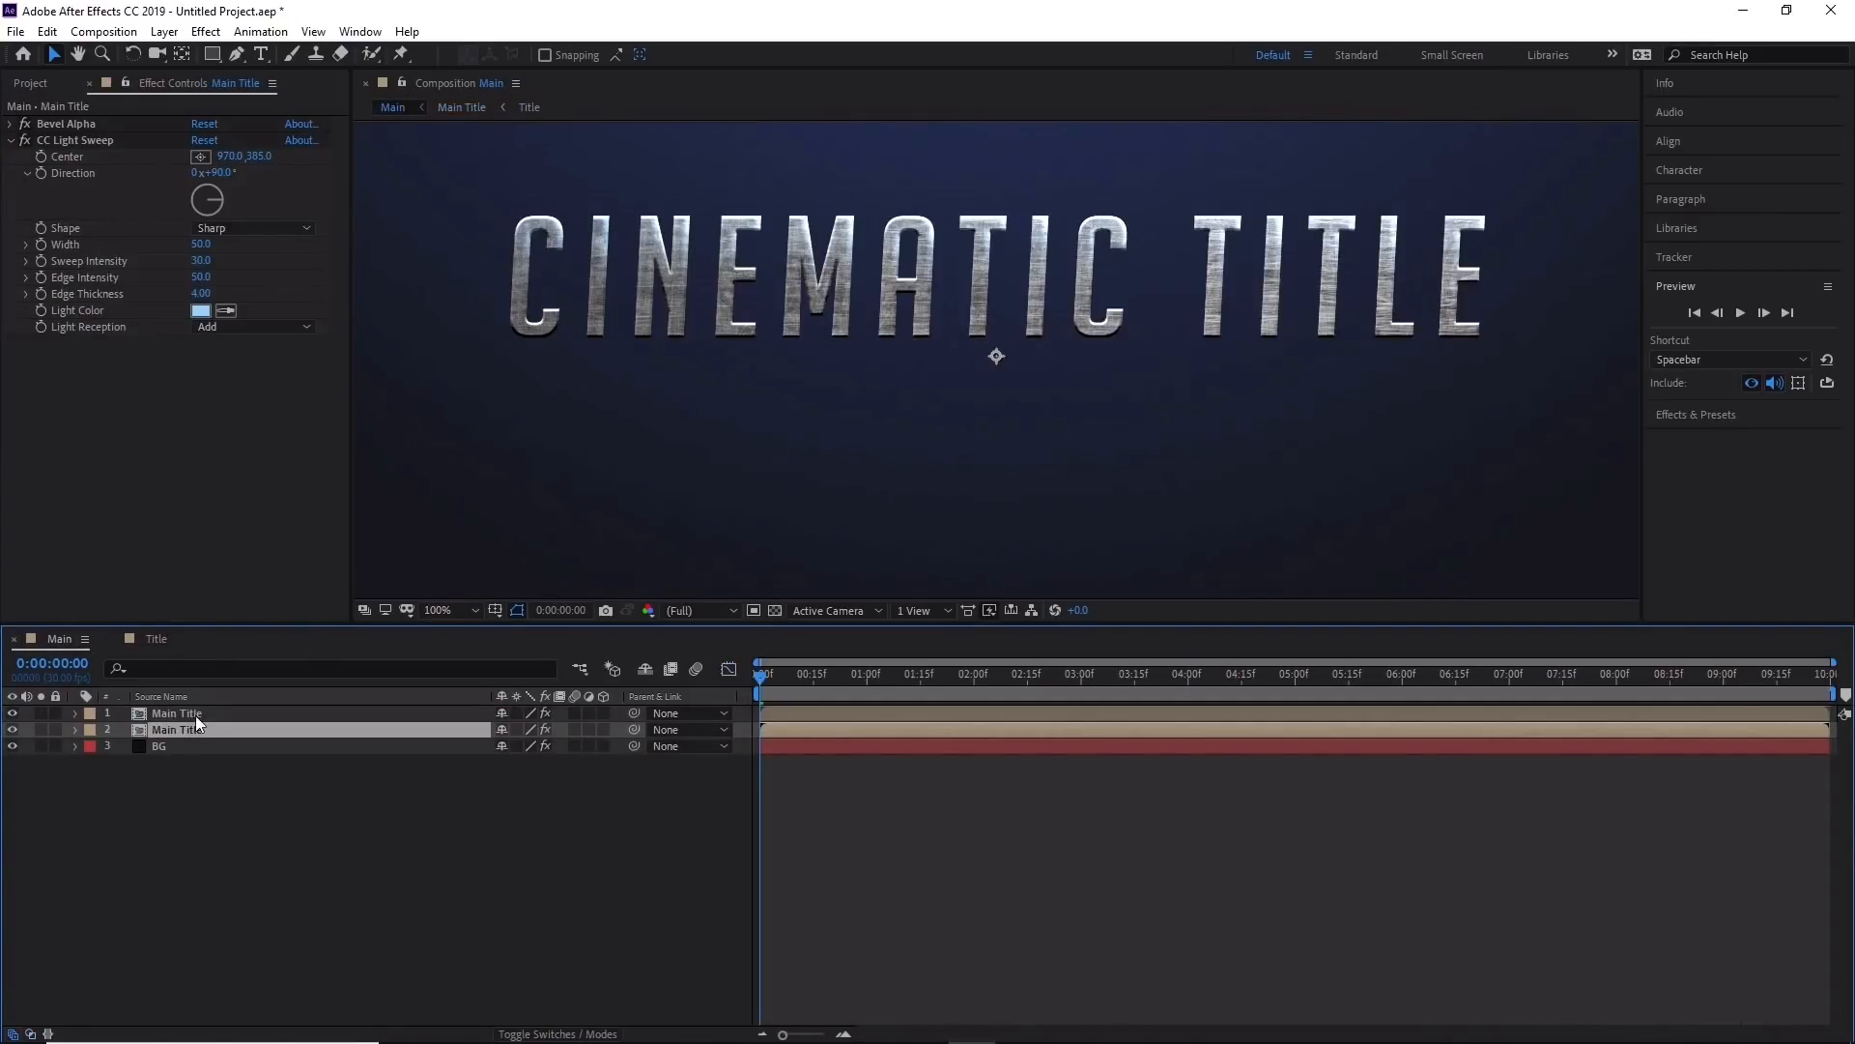
{"action": "key", "text": "Return"}
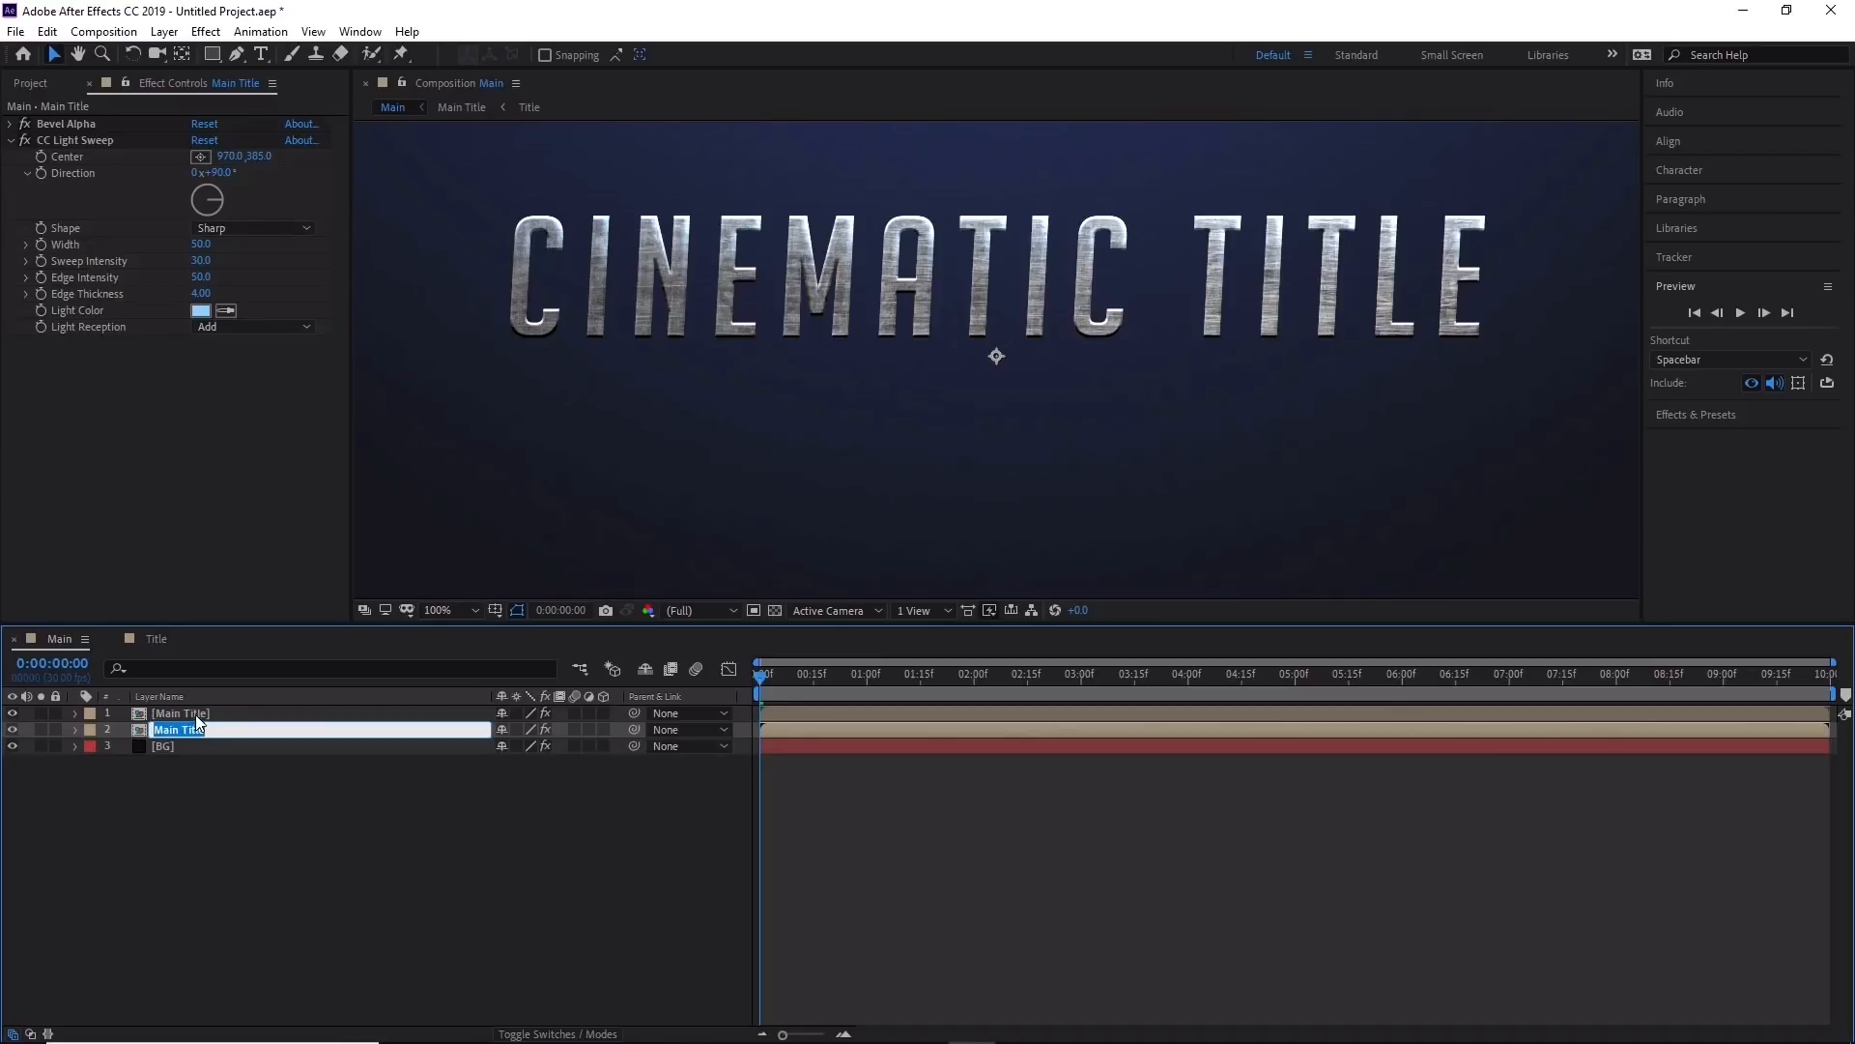
{"action": "type", "text": "Title Shadow"}
{"action": "key", "text": "Return"}
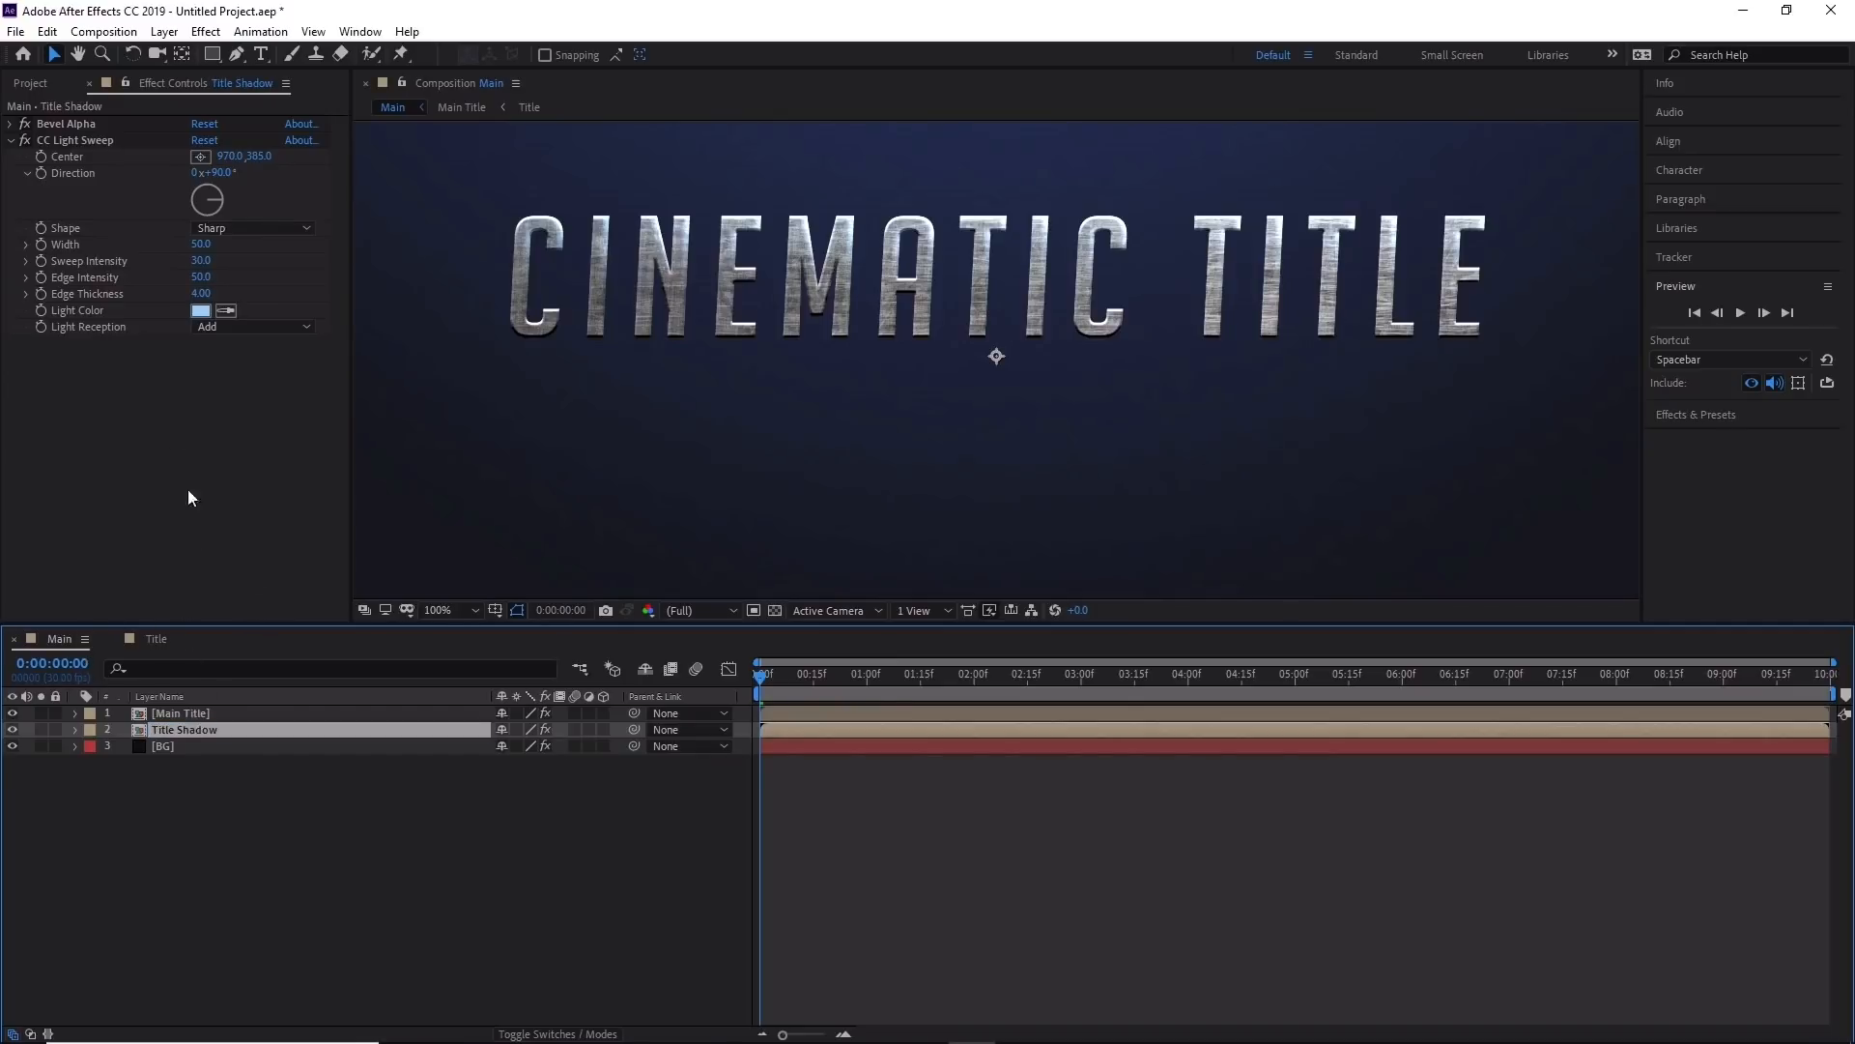
Delete the CC Light Sweep and Bevel Alpha effects from the Title Shadow layer.
{"action": "left_click", "coordinate": [78, 141]}
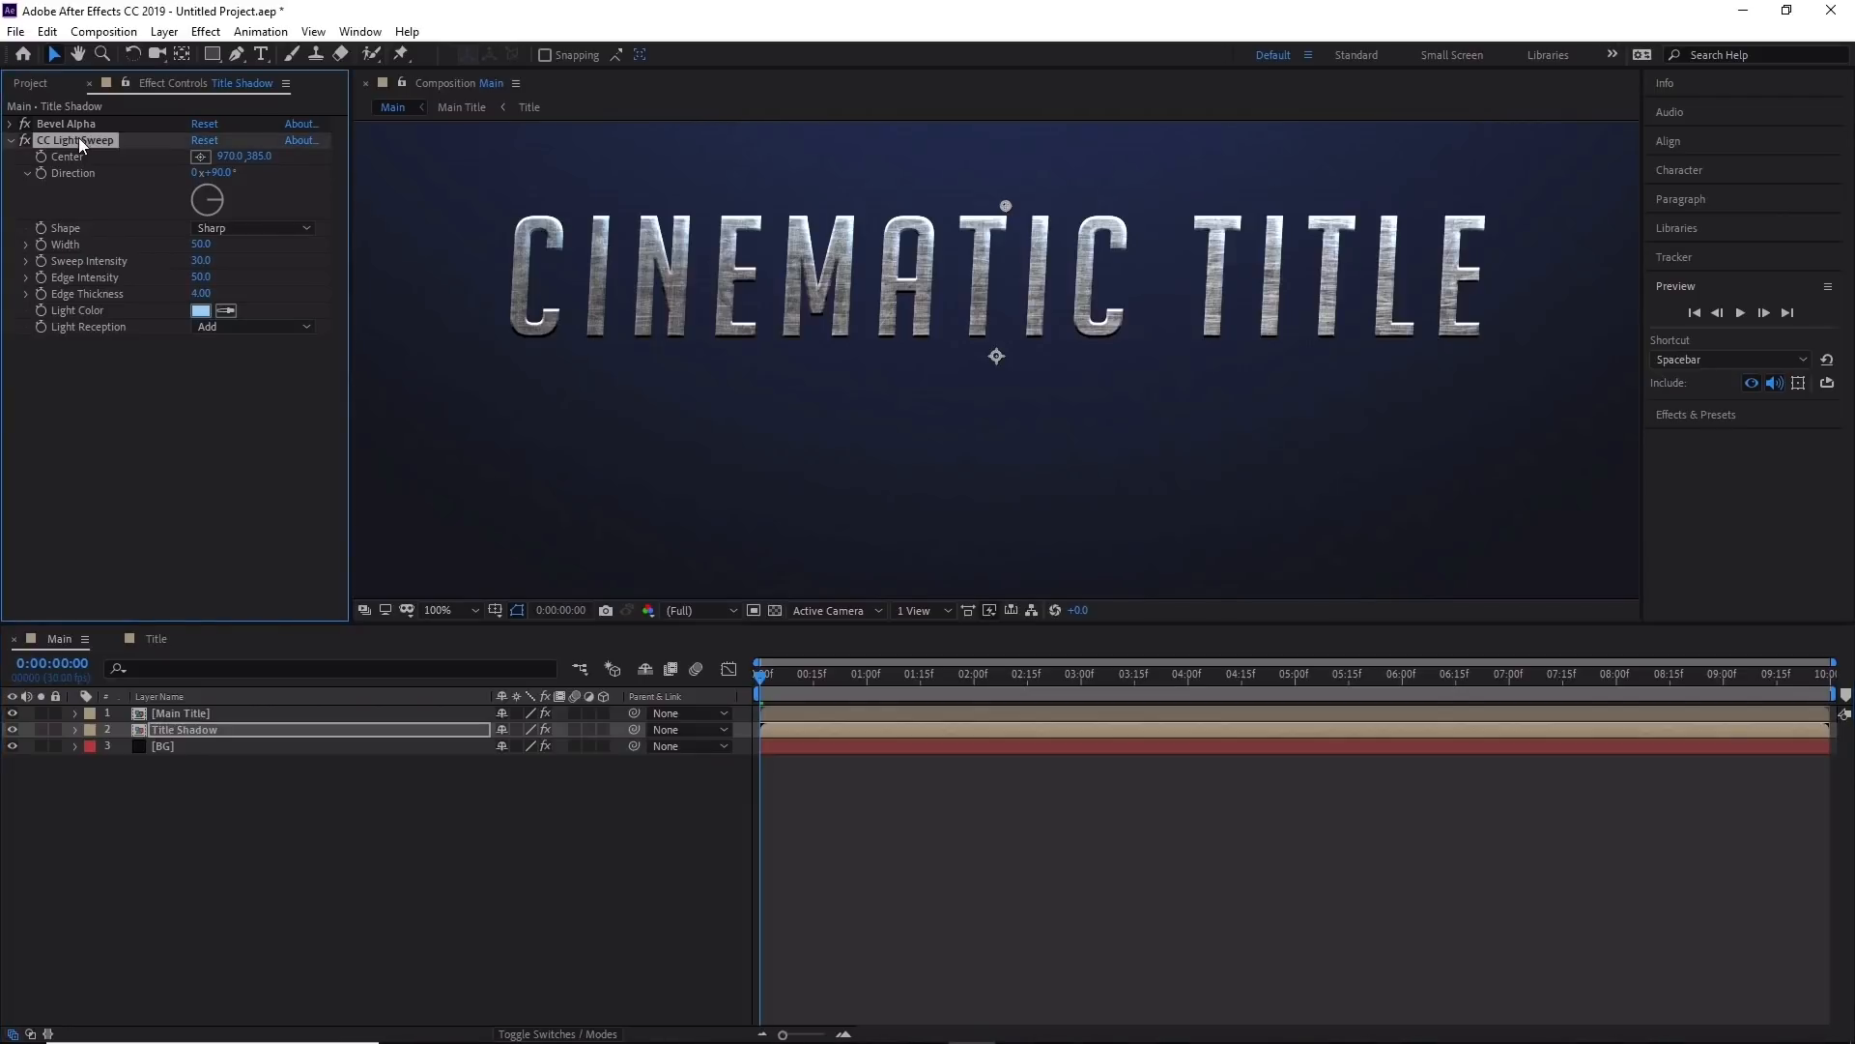
{"action": "key", "text": "Delete"}
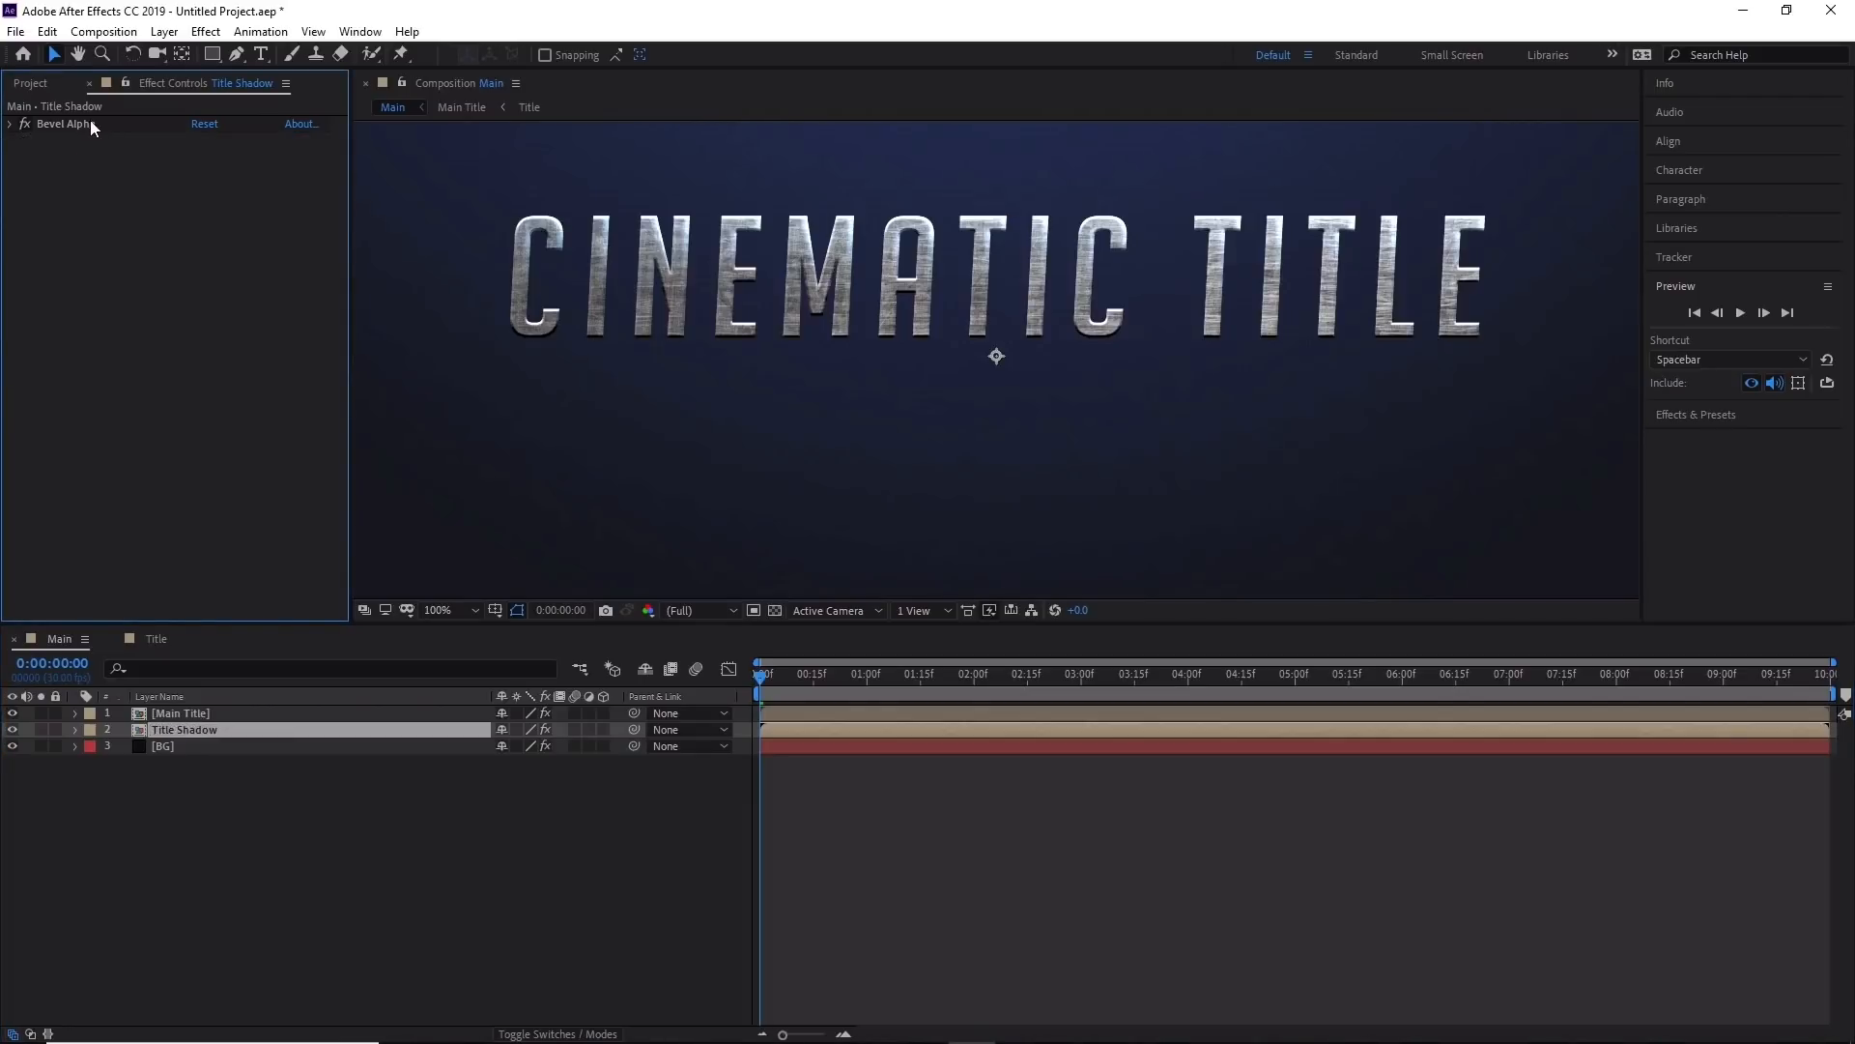
{"action": "left_click", "coordinate": [90, 119]}
{"action": "key", "text": "Delete"}
Apply the Fill effect to the Title Shadow layer and set its Color to black, 000000.
{"action": "left_click", "coordinate": [216, 34]}
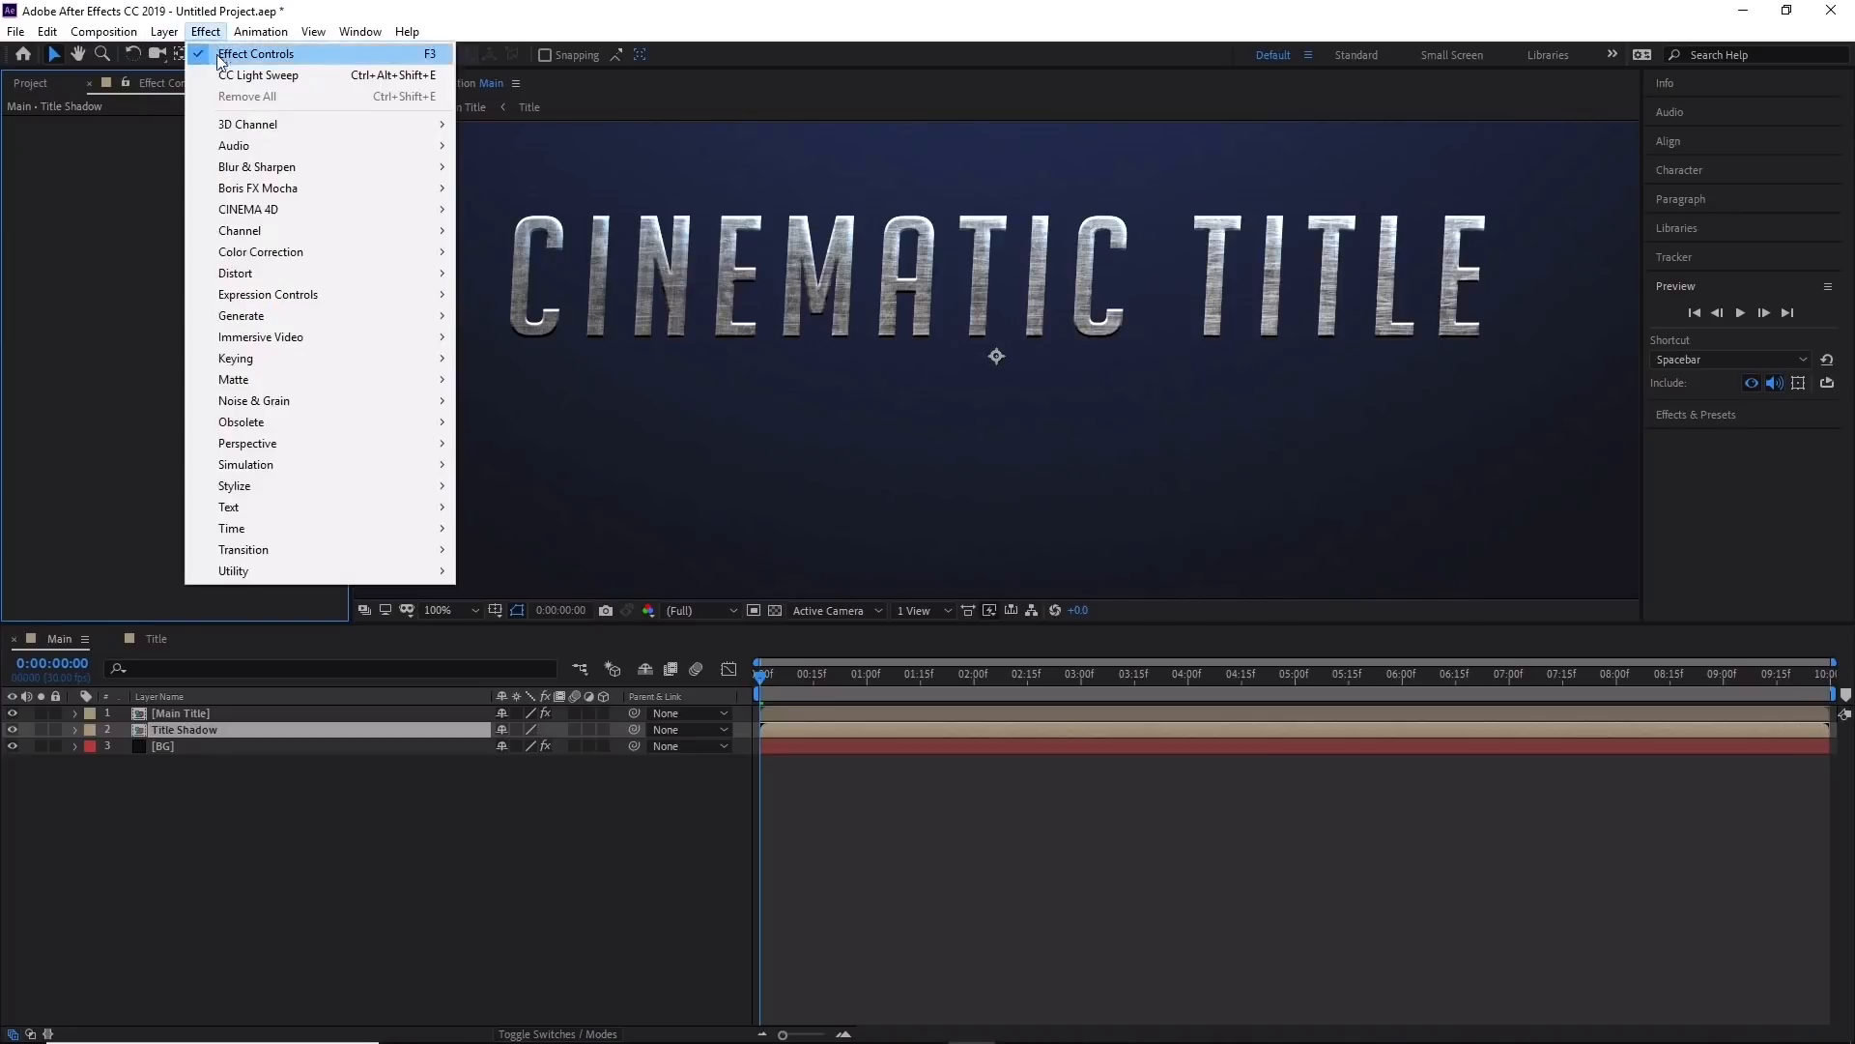
{"action": "mouse_move", "coordinate": [335, 317]}
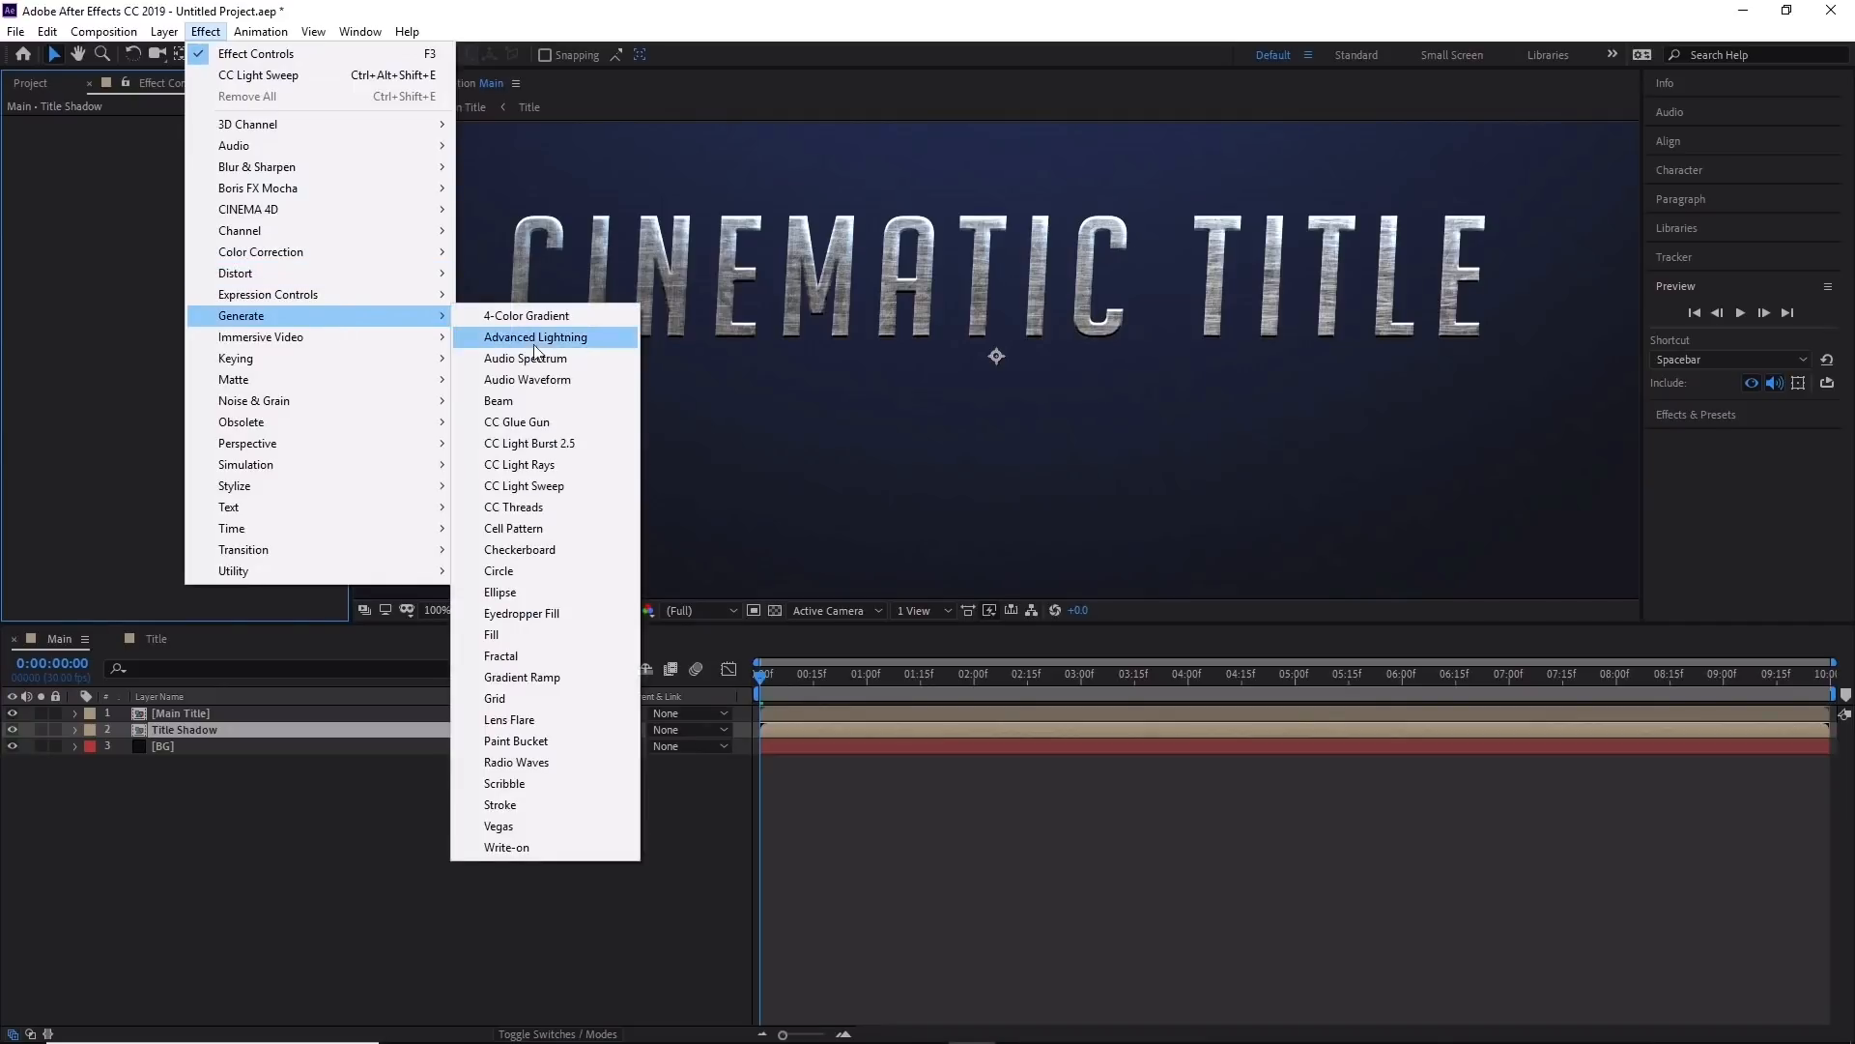
{"action": "left_click", "coordinate": [583, 636]}
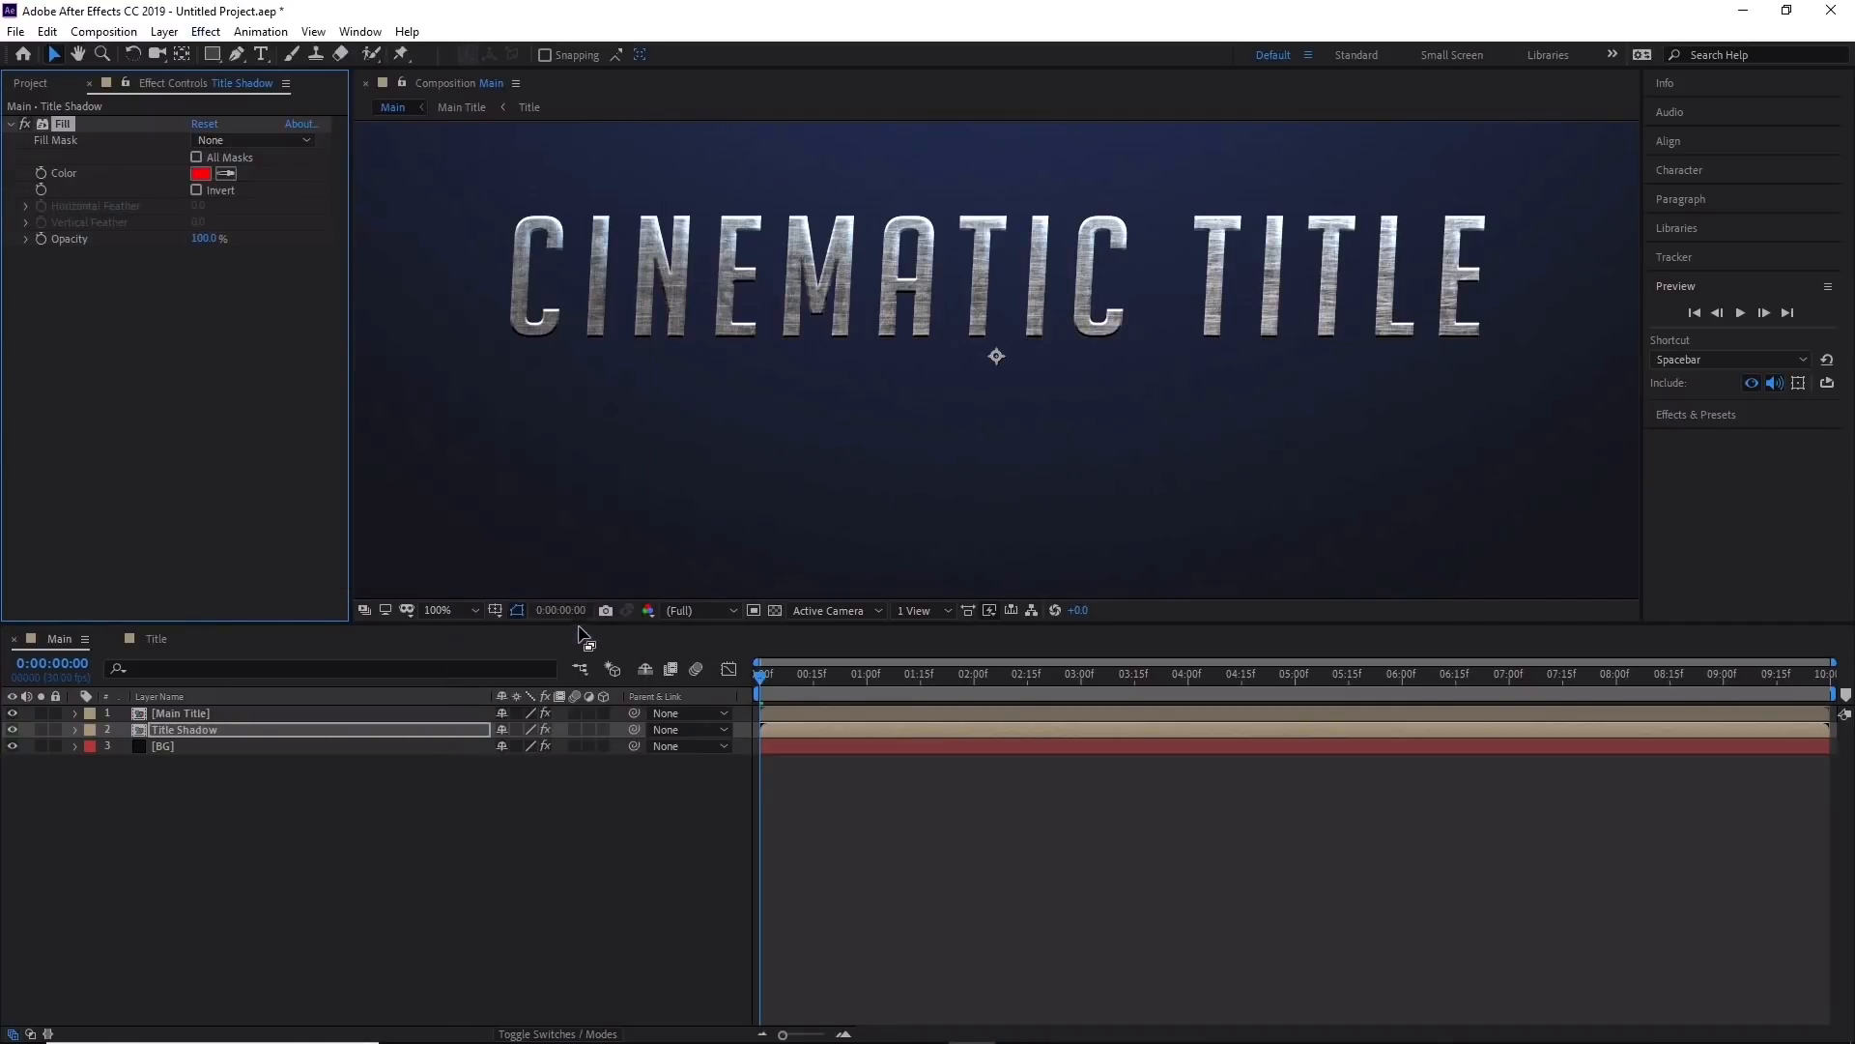
{"action": "left_click", "coordinate": [201, 174]}
{"action": "left_click_drag", "start_coordinate": [845, 327], "coordinate": [549, 528]}
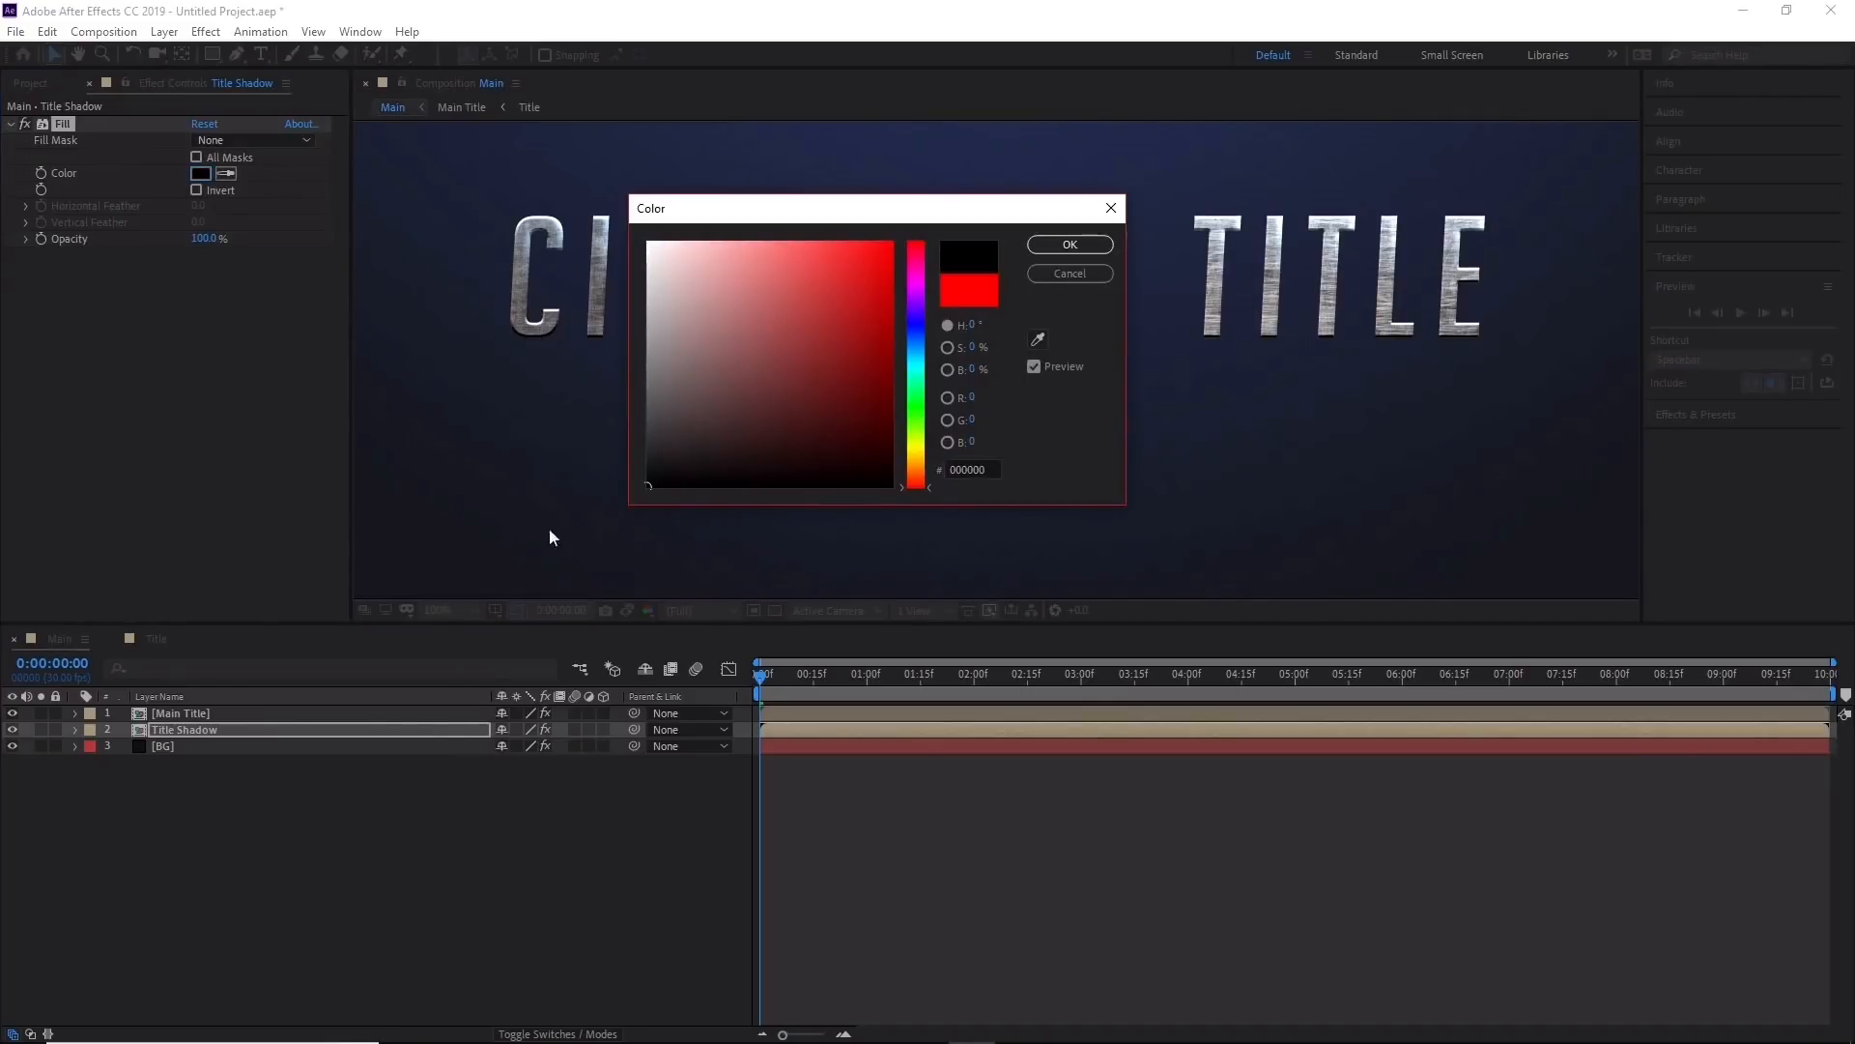
{"action": "left_click", "coordinate": [1073, 246]}
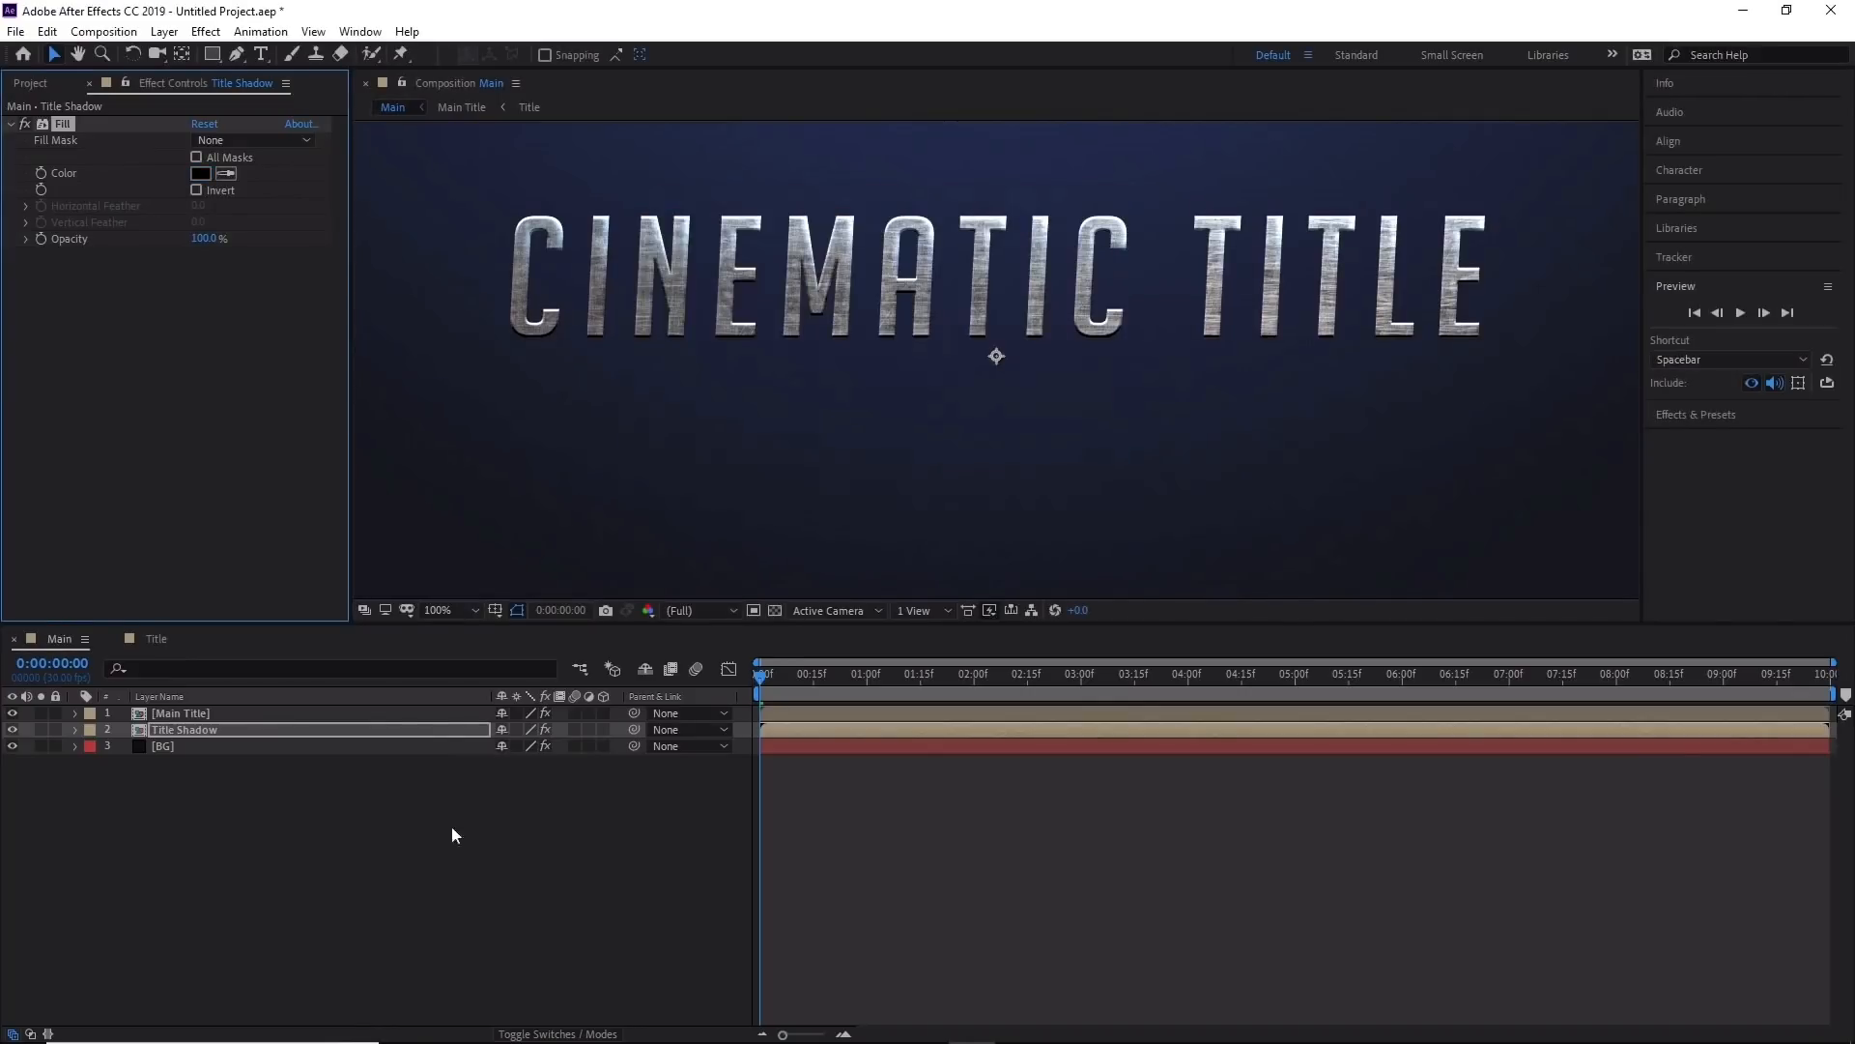
Hide the Main Title layer and compare the Title Shadow layer with its Fill effect off and on.
{"action": "left_click", "coordinate": [12, 714]}
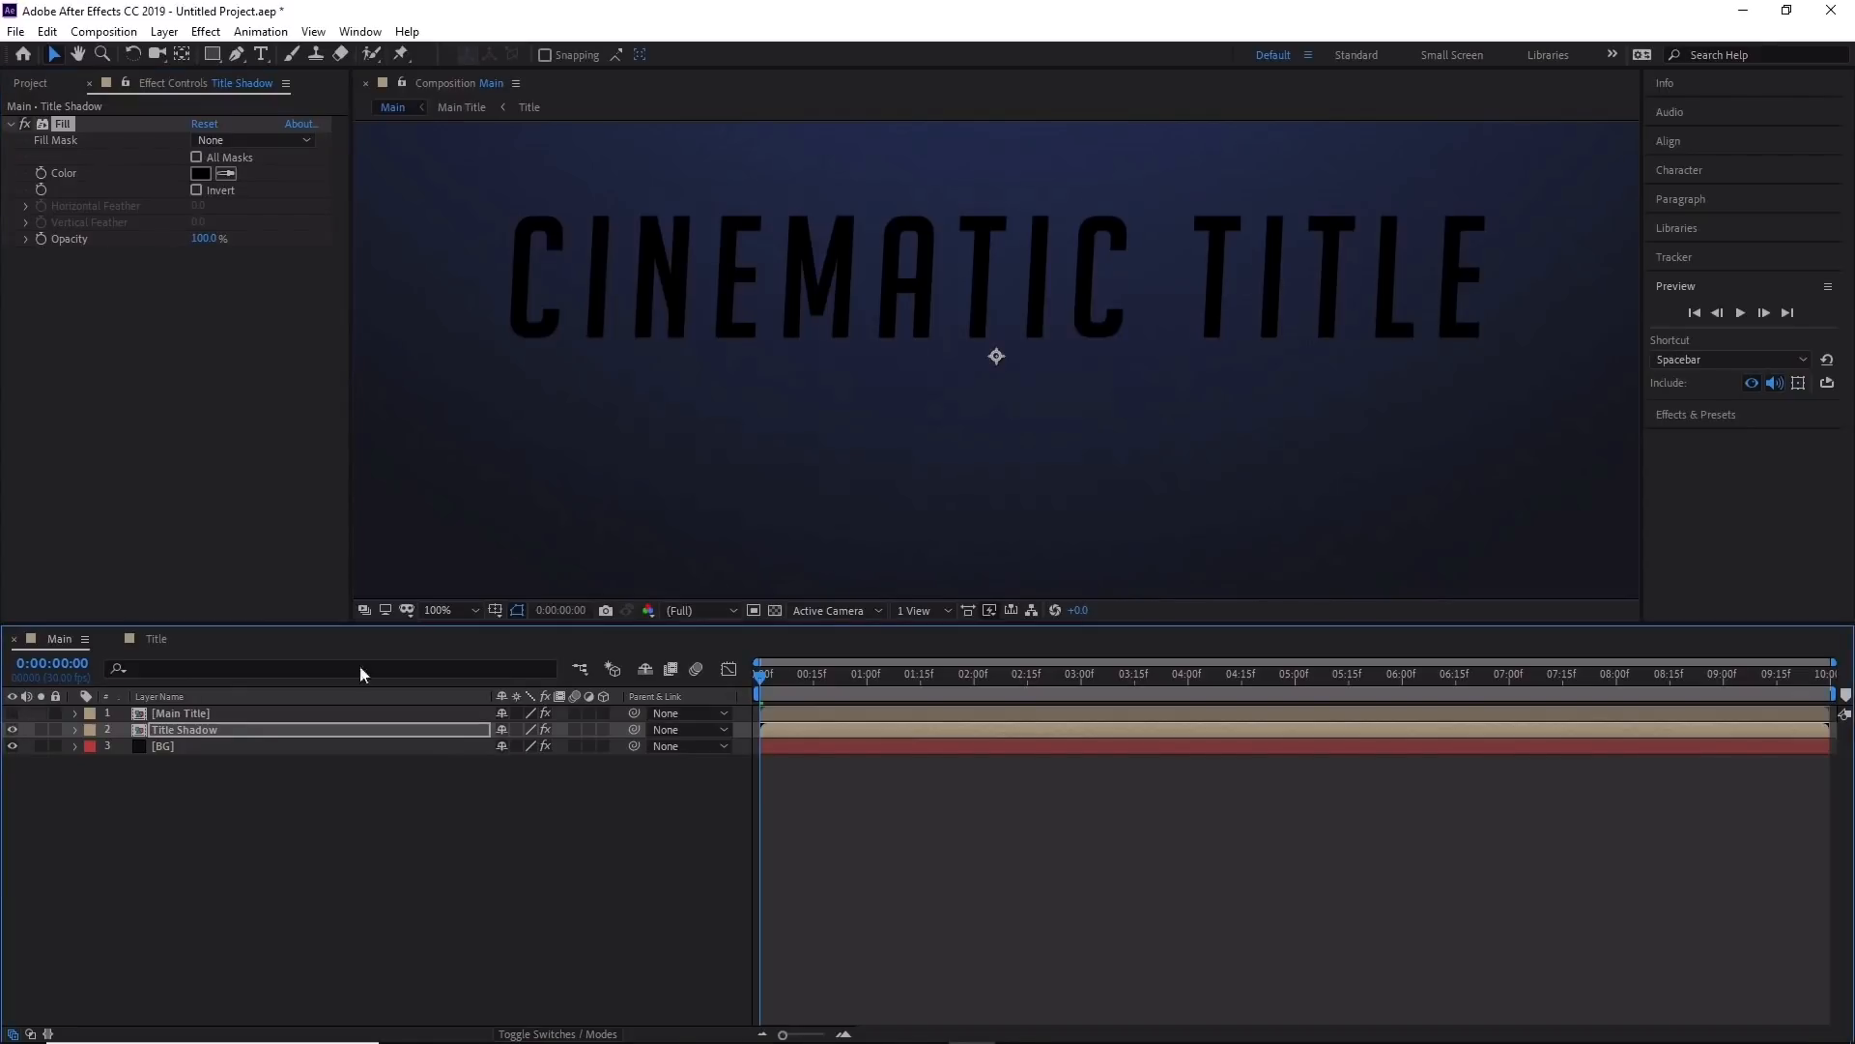
{"action": "left_click", "coordinate": [199, 731]}
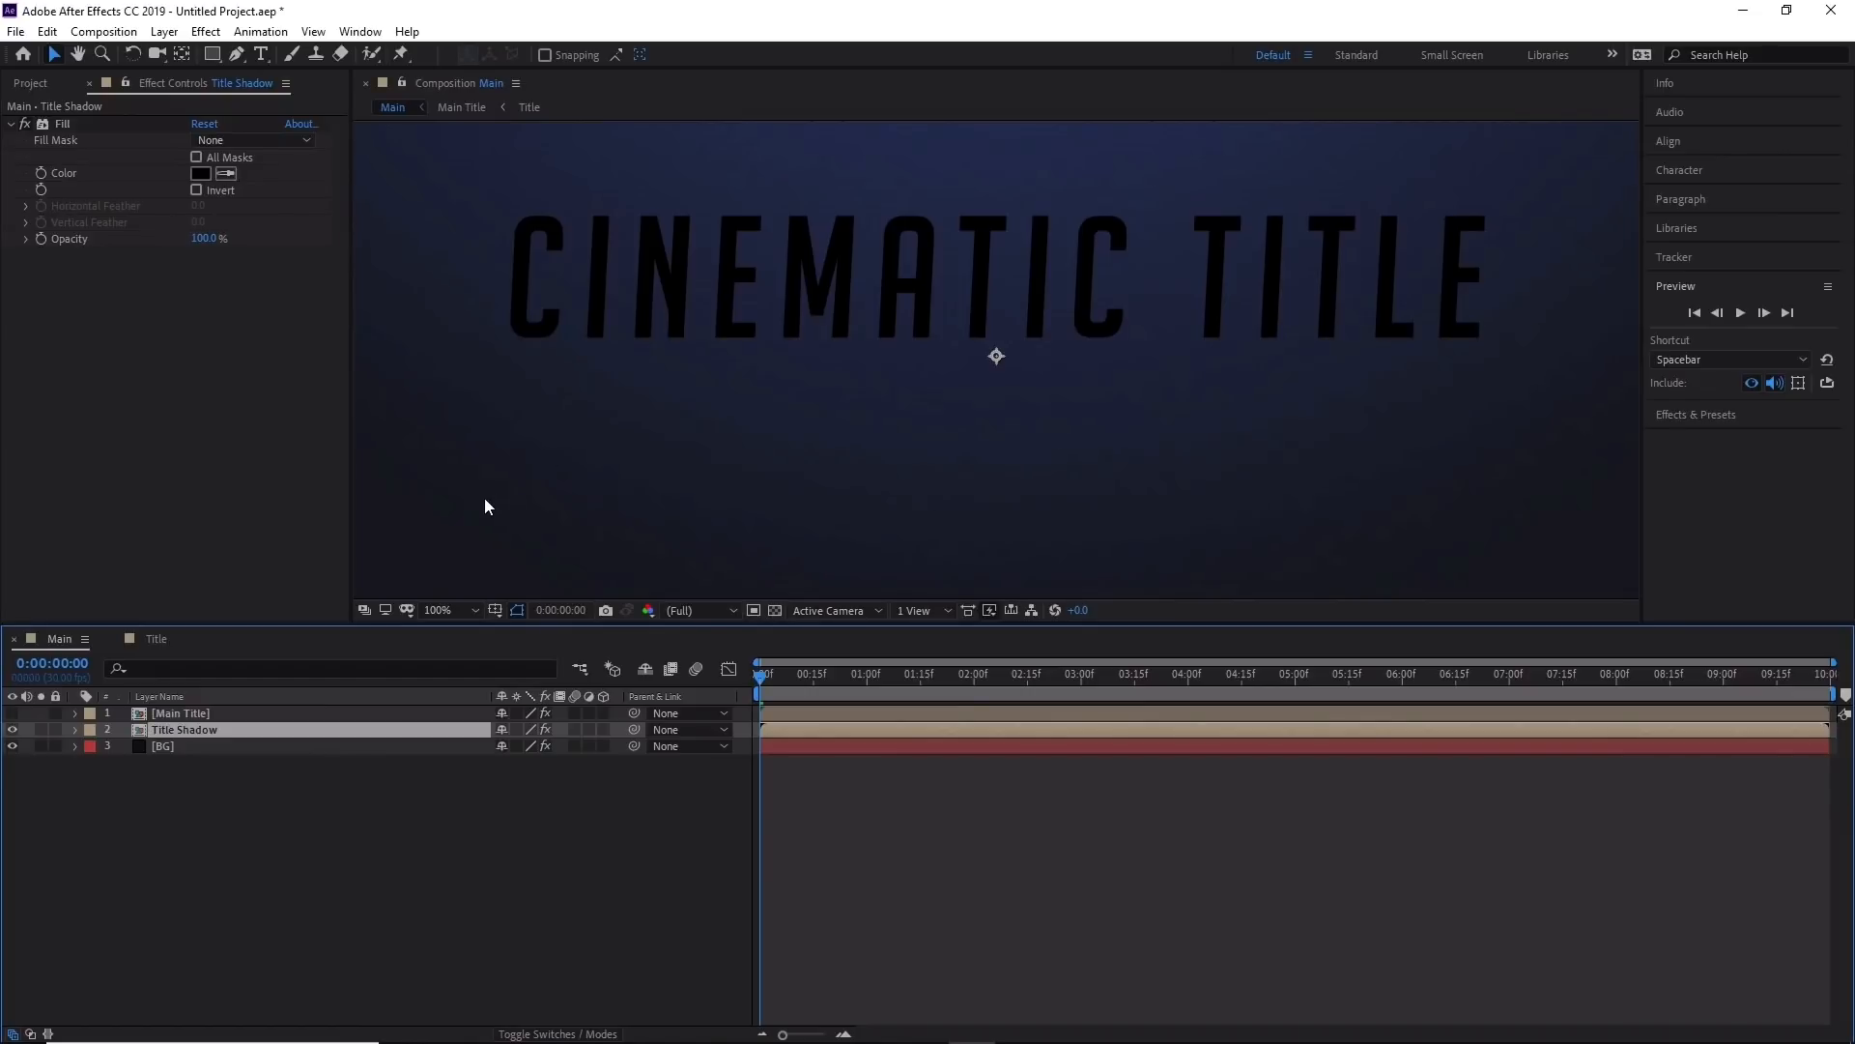
{"action": "left_click", "coordinate": [25, 124]}
{"action": "left_click", "coordinate": [25, 125]}
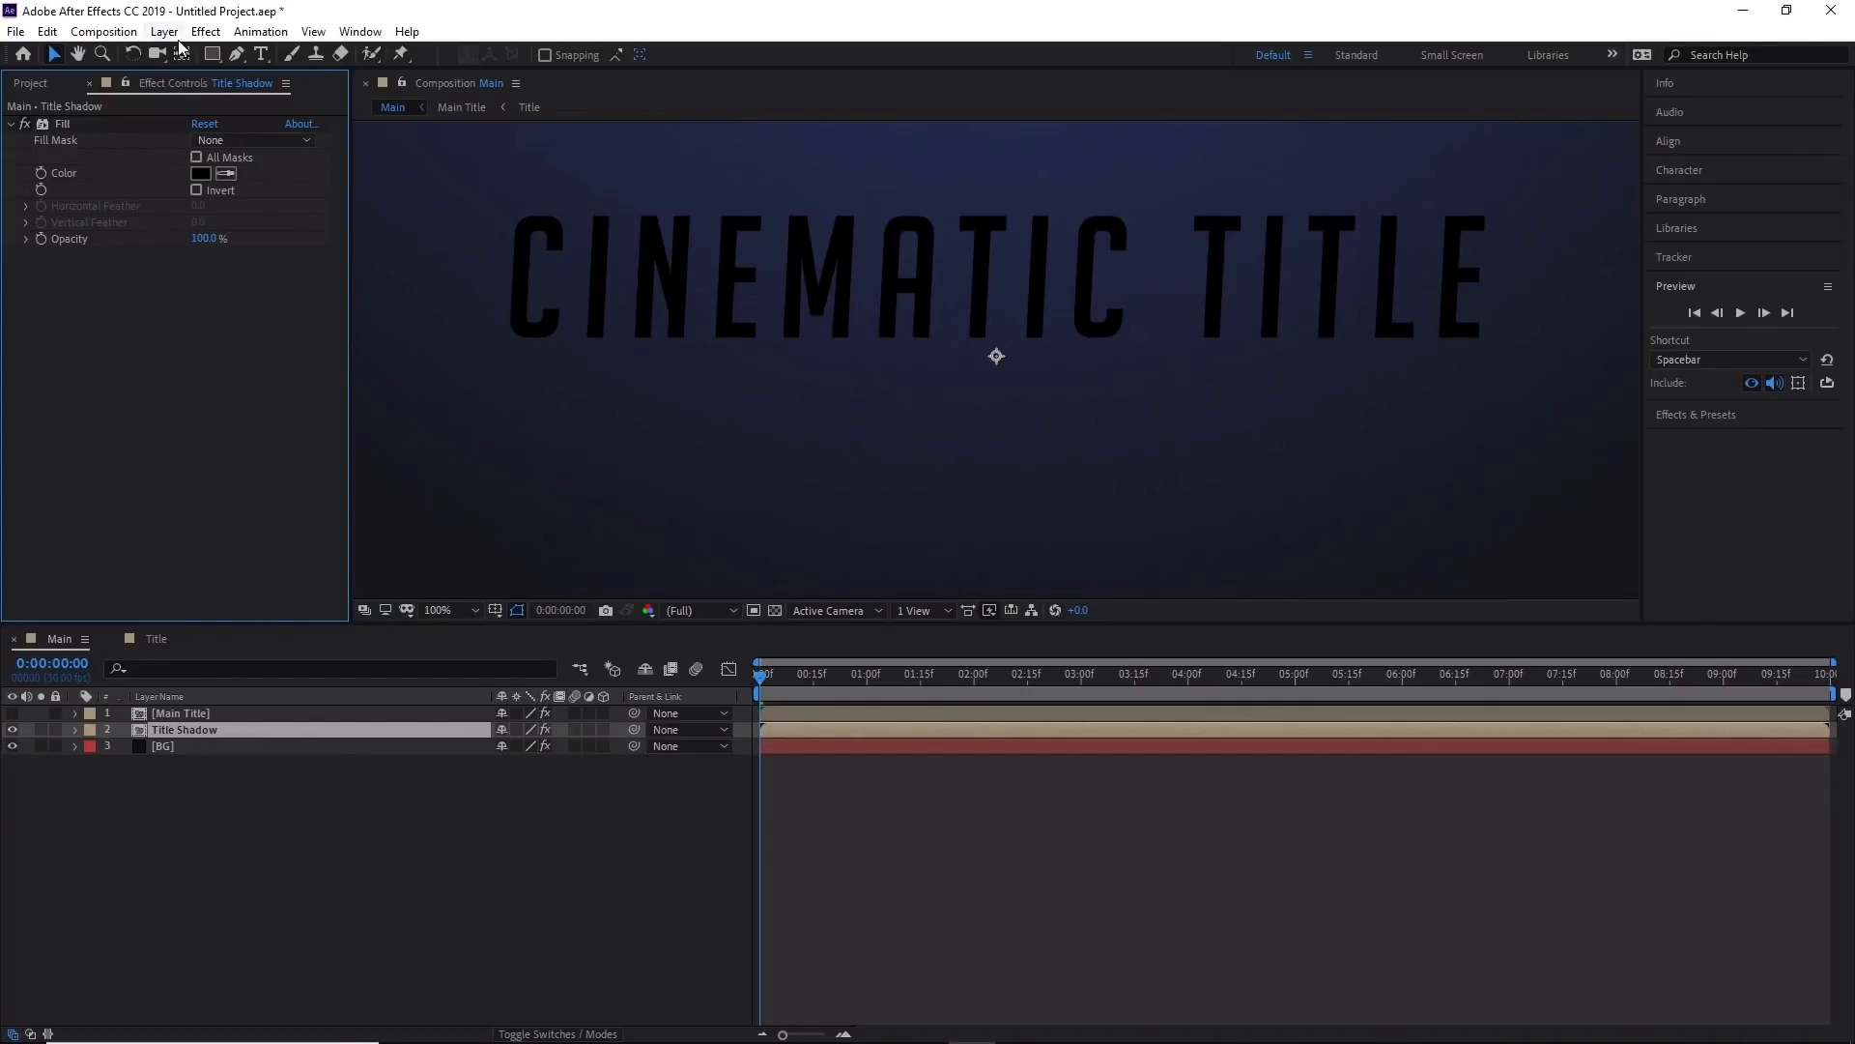
Apply the Drop Shadow effect to the Title Shadow layer.
{"action": "left_click", "coordinate": [206, 32]}
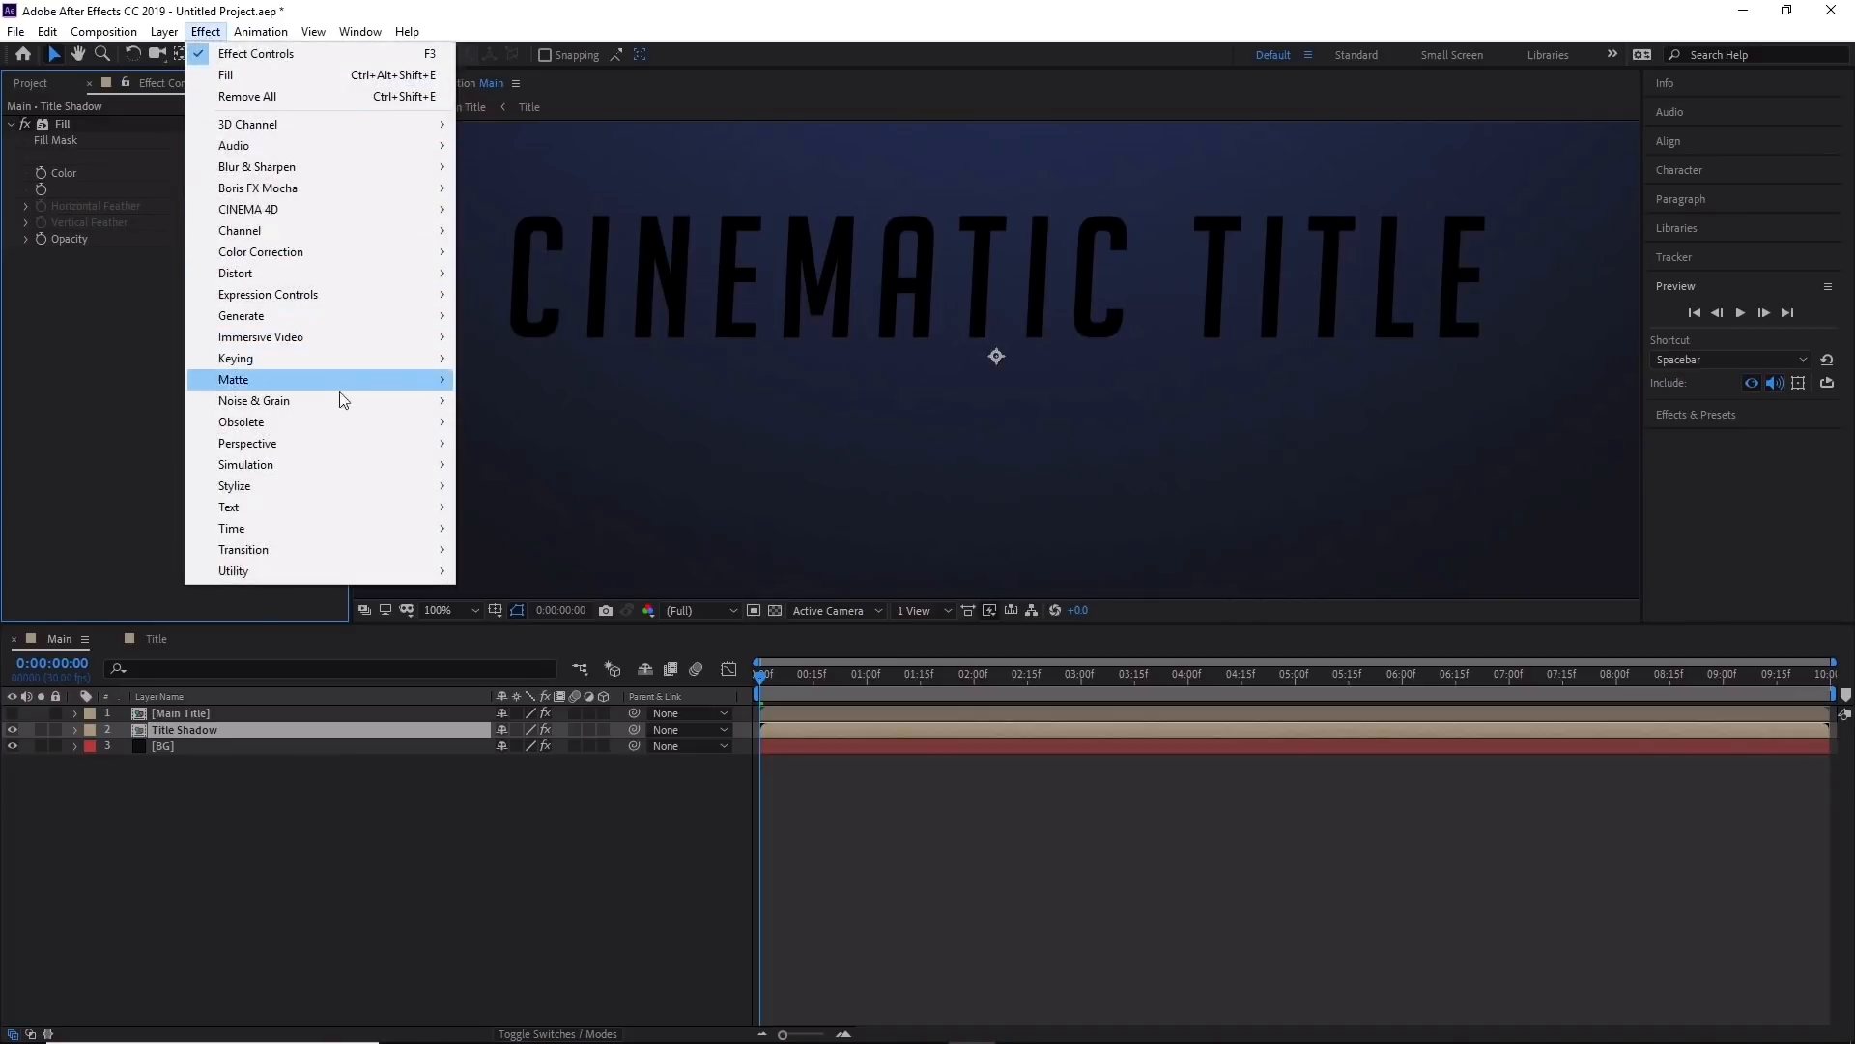
{"action": "mouse_move", "coordinate": [355, 444]}
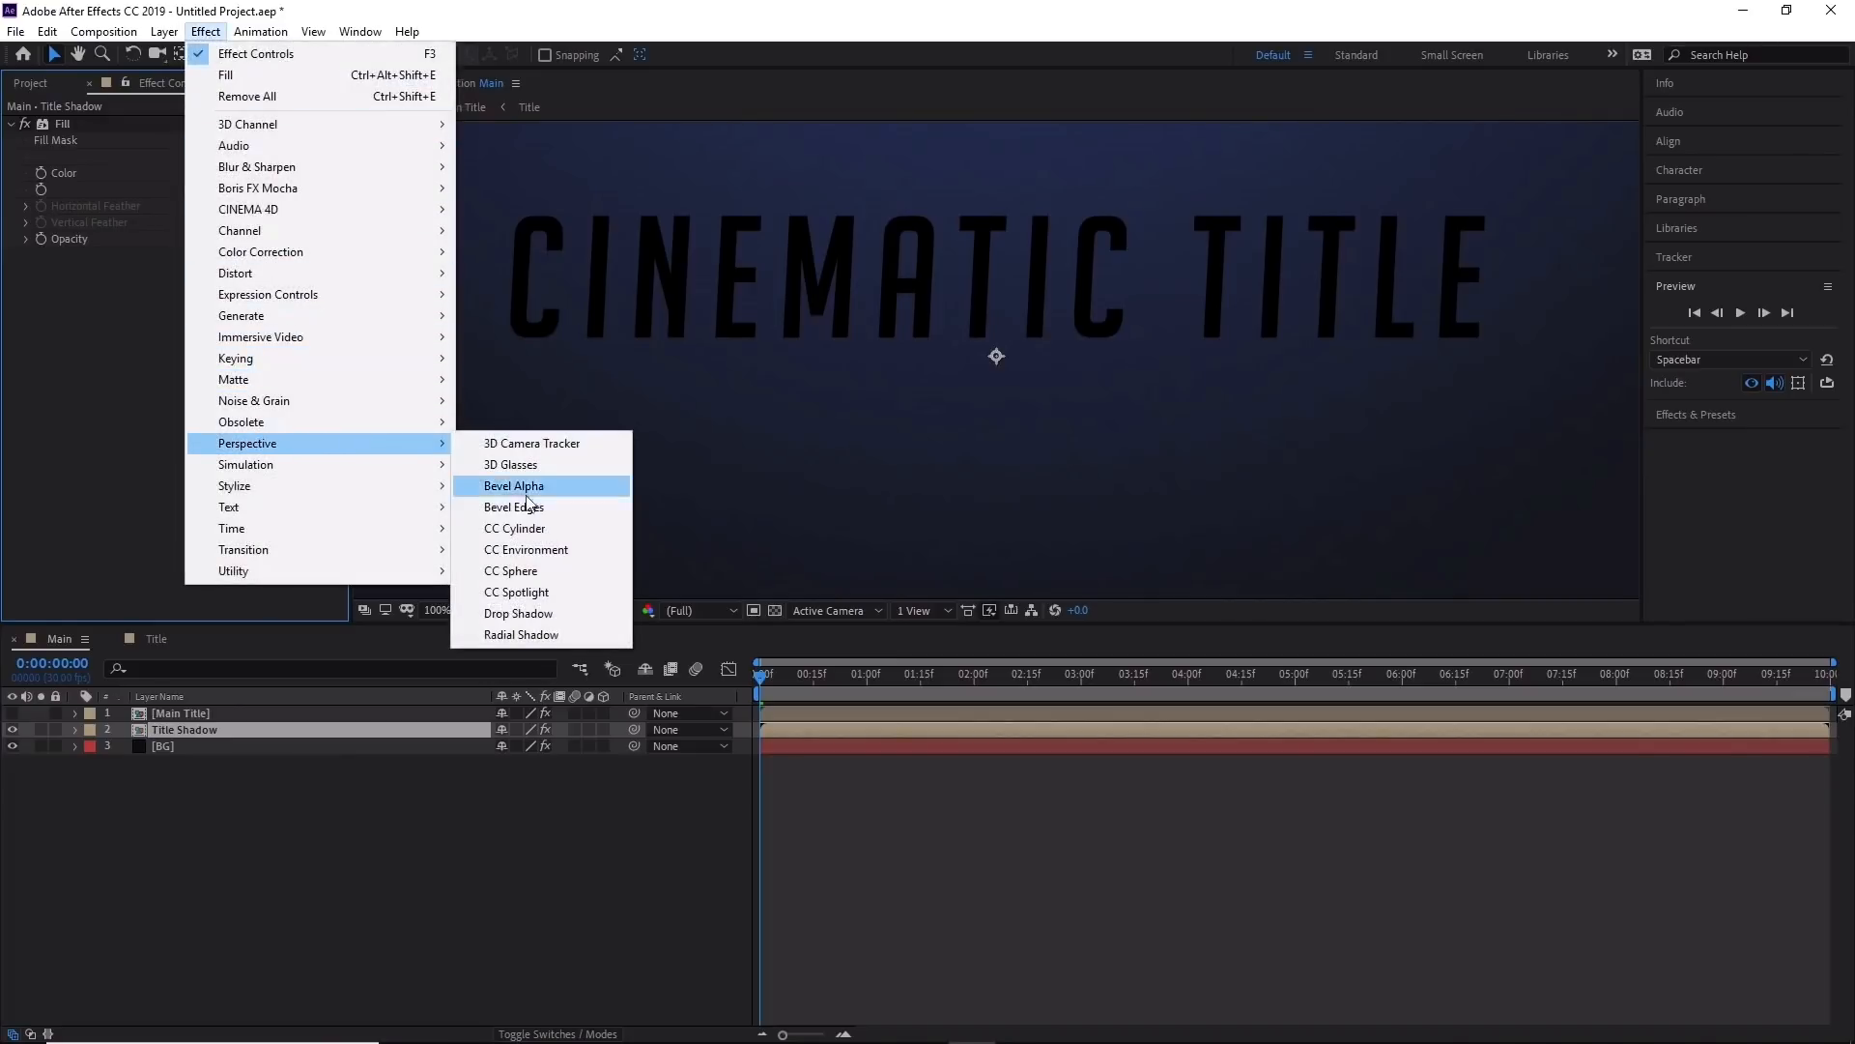
{"action": "left_click", "coordinate": [568, 615]}
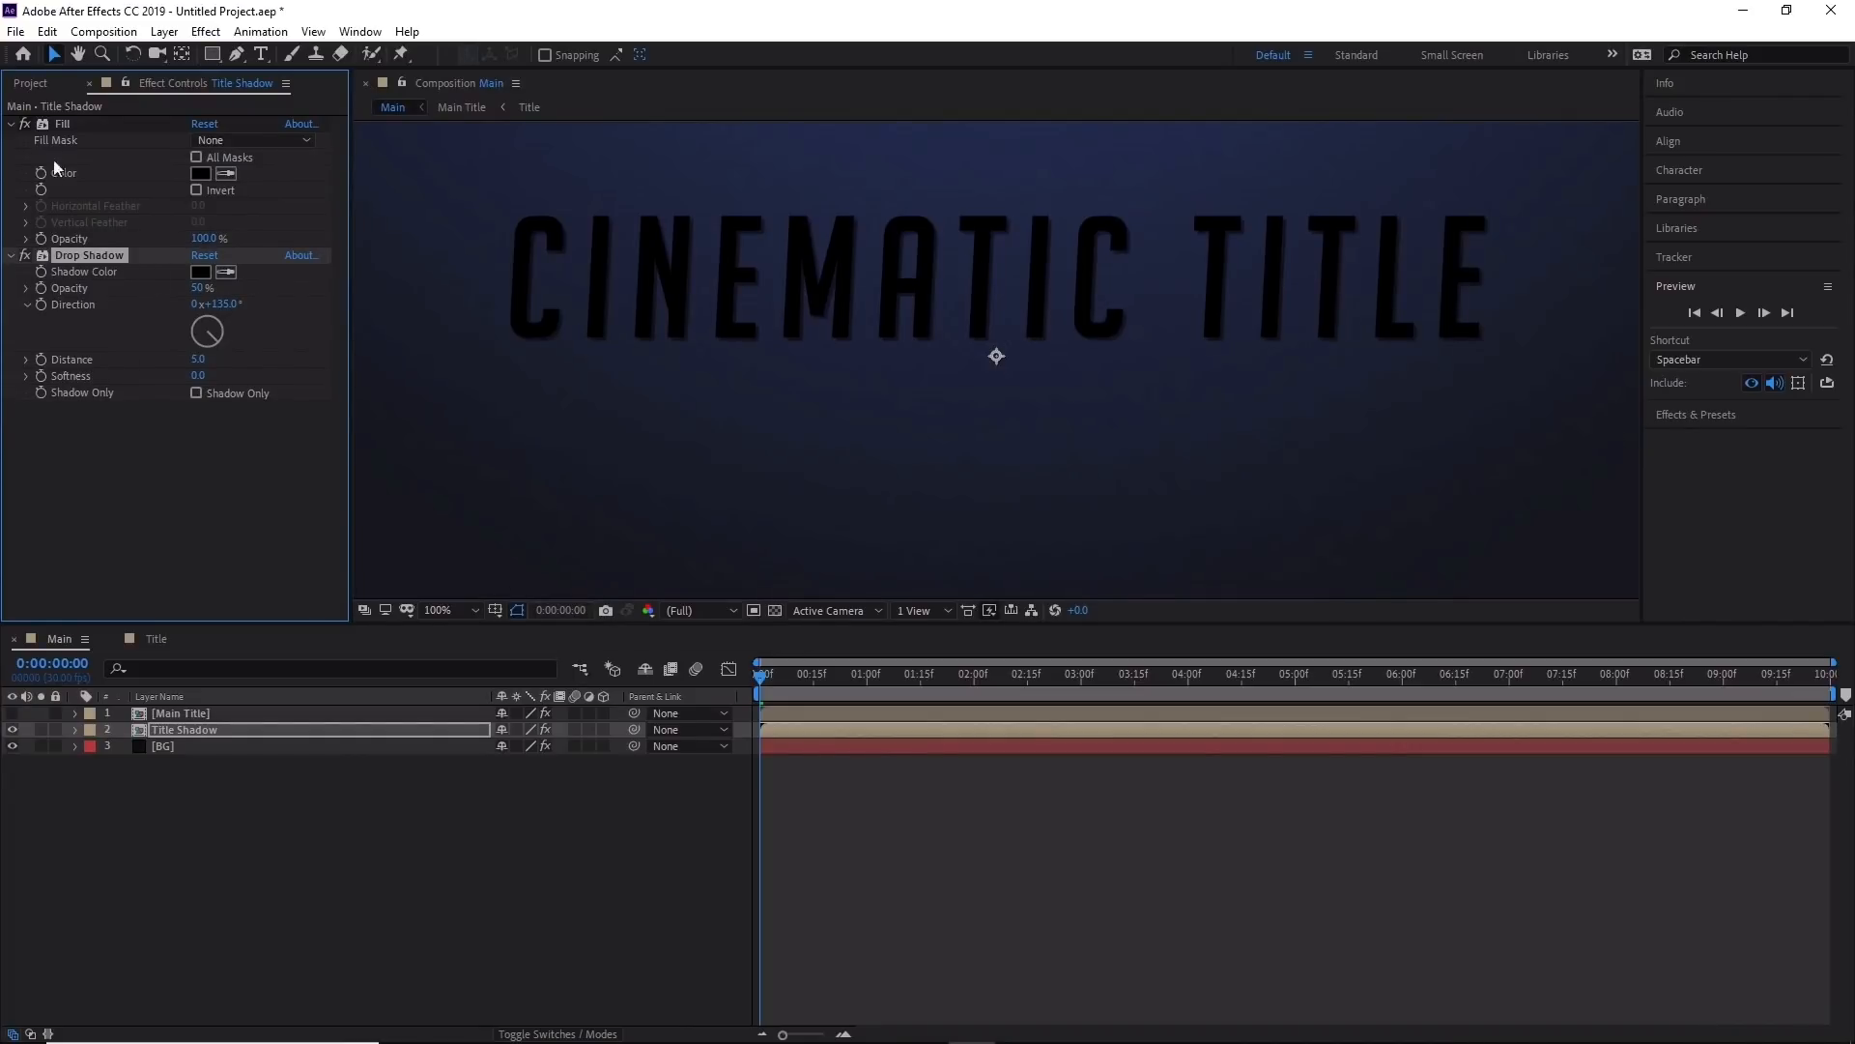
Set the Title Shadow's Drop Shadow Opacity to 60%, Distance to 20 and Softness to 20.
{"action": "left_click", "coordinate": [11, 125]}
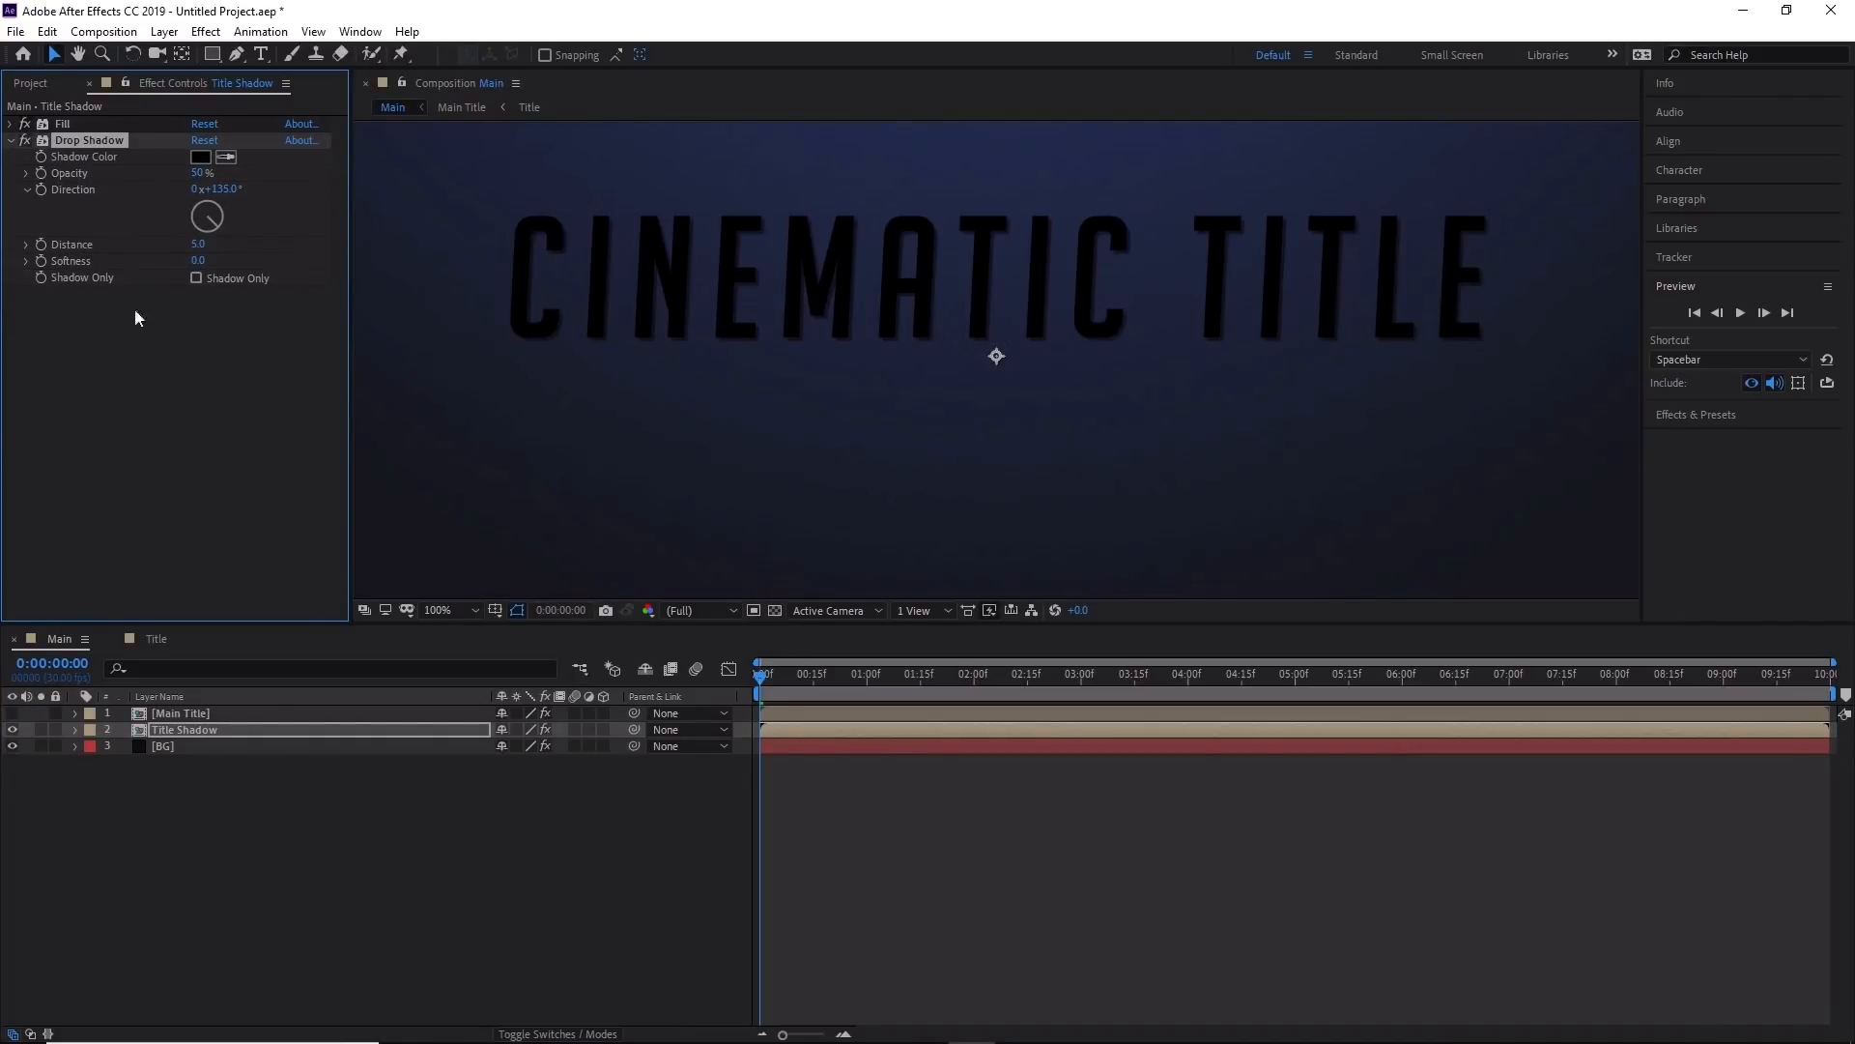
{"action": "left_click", "coordinate": [200, 174]}
{"action": "type", "text": "60"}
{"action": "left_click", "coordinate": [197, 243]}
{"action": "type", "text": "20"}
{"action": "key", "text": "Tab"}
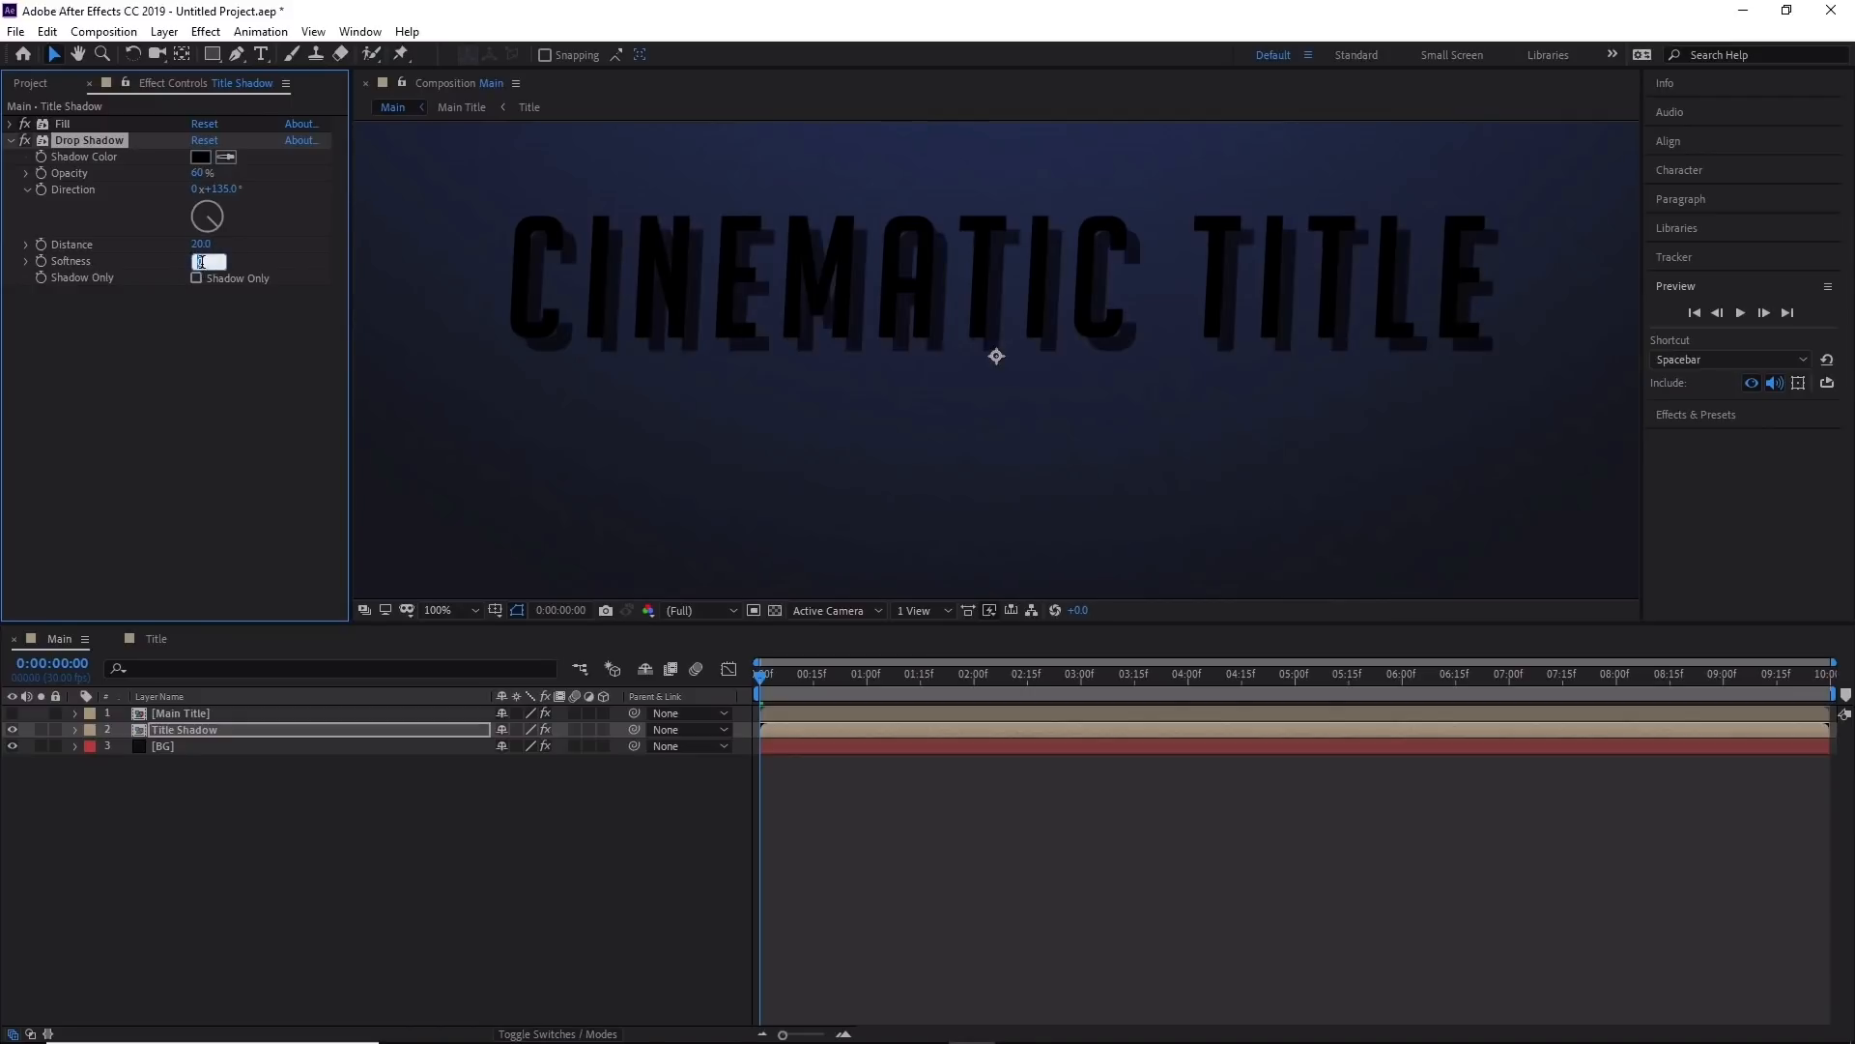
{"action": "type", "text": "20"}
{"action": "key", "text": "Return"}
Reduce the Drop Shadow Distance to 10 and turn the Main Title layer's visibility back on.
{"action": "left_click_drag", "start_coordinate": [201, 250], "coordinate": [189, 245]}
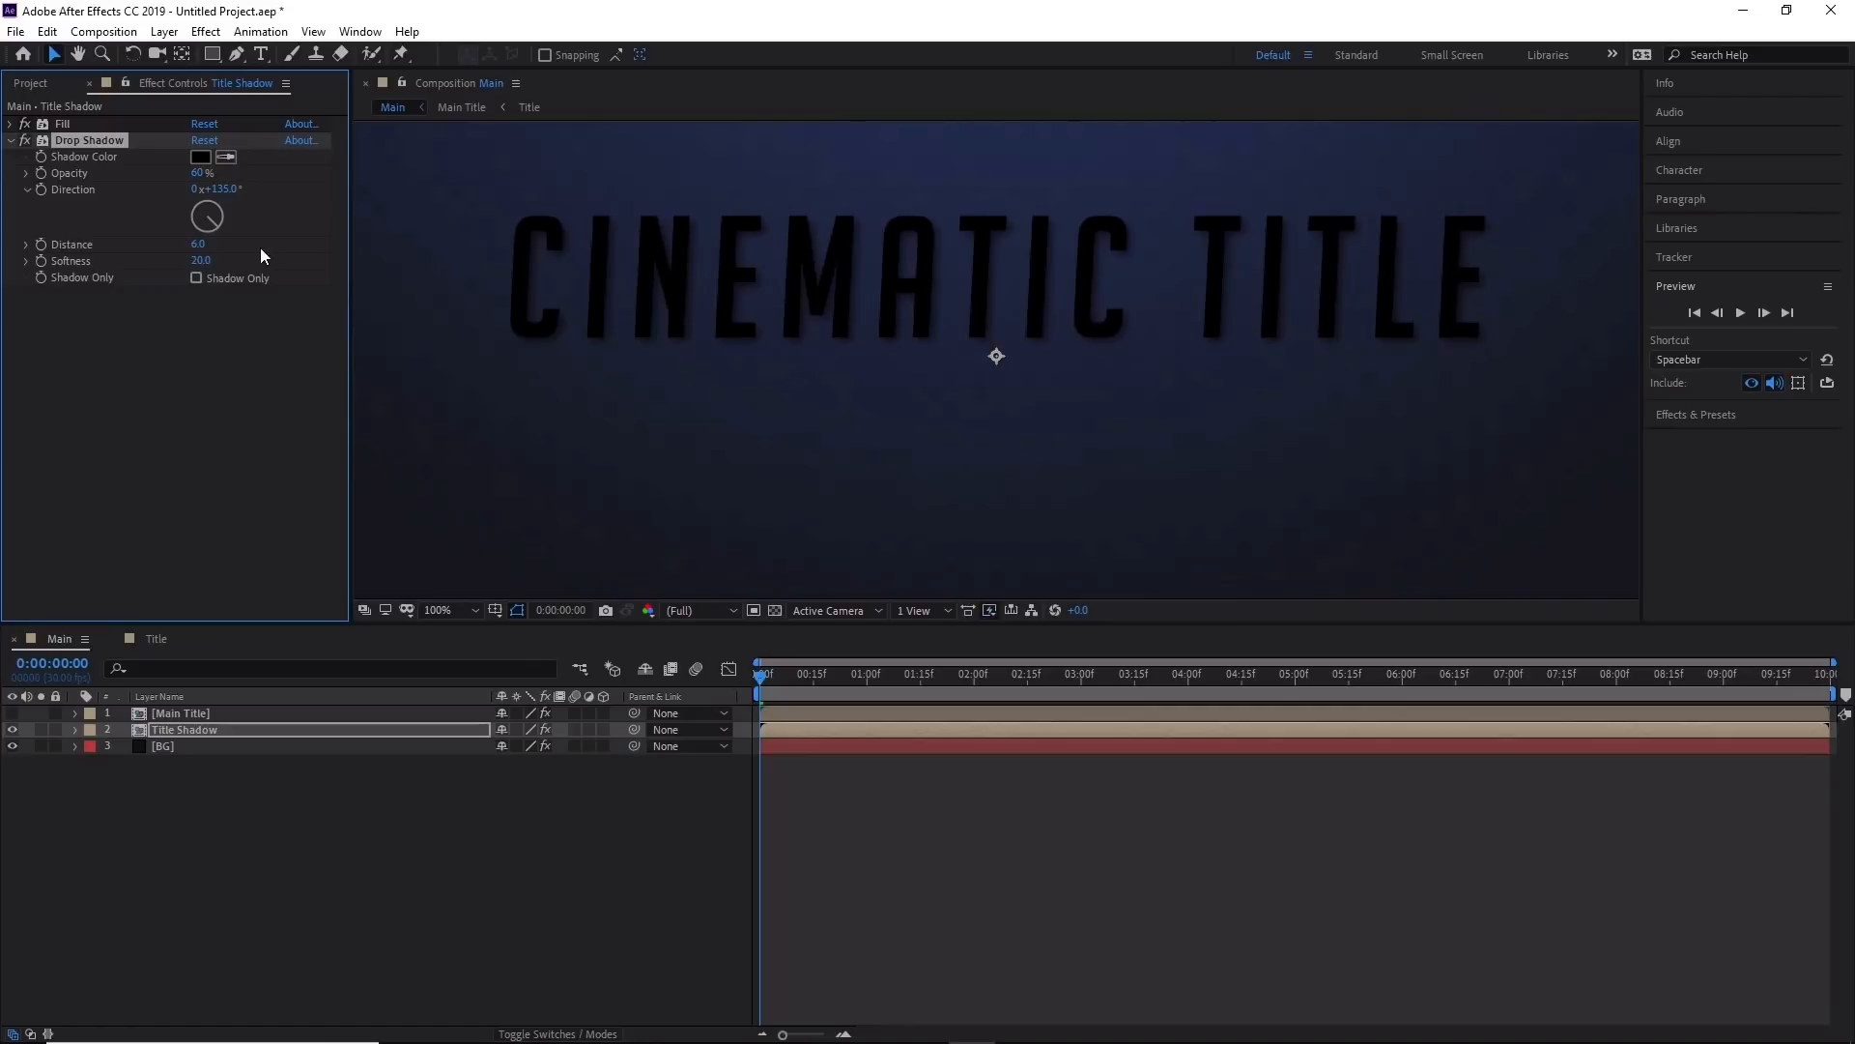
{"action": "left_click", "coordinate": [198, 246]}
{"action": "type", "text": "10"}
{"action": "key", "text": "Return"}
{"action": "left_click", "coordinate": [13, 714]}
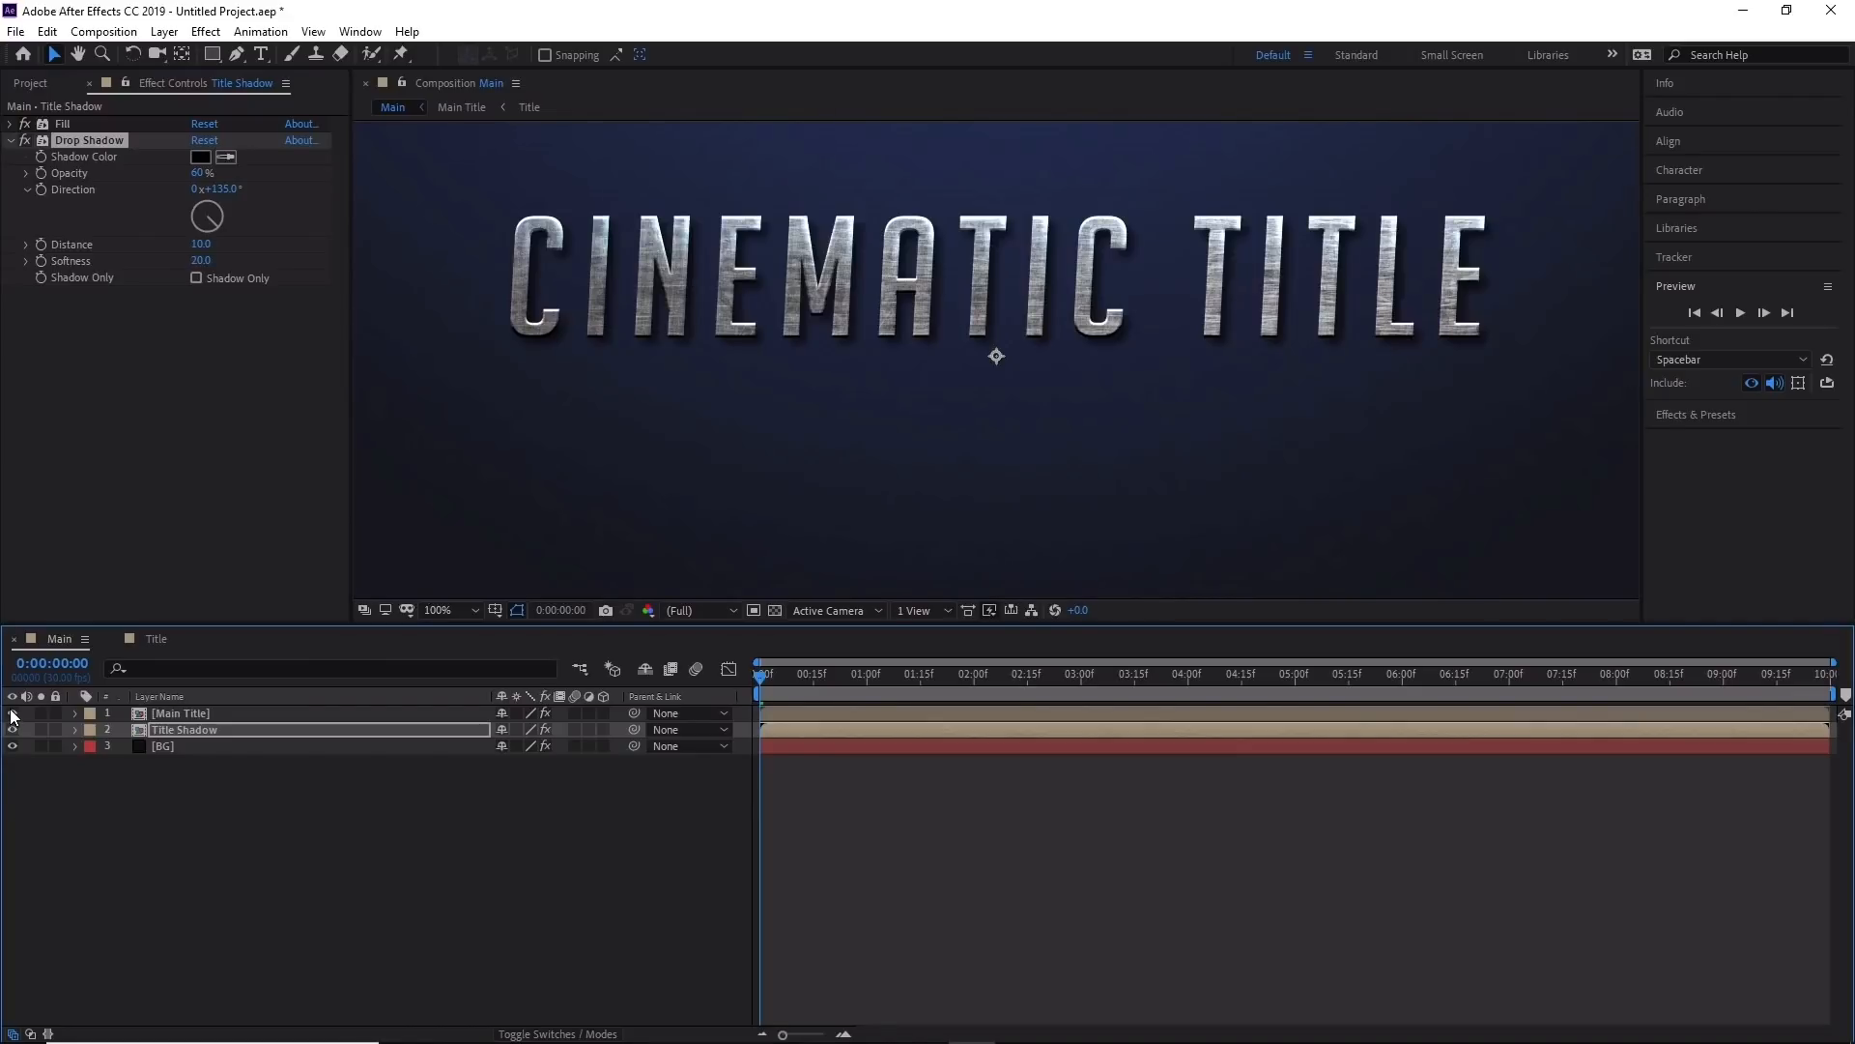
Raise the project color depth to 32 bits per channel.
{"action": "left_click", "coordinate": [34, 85]}
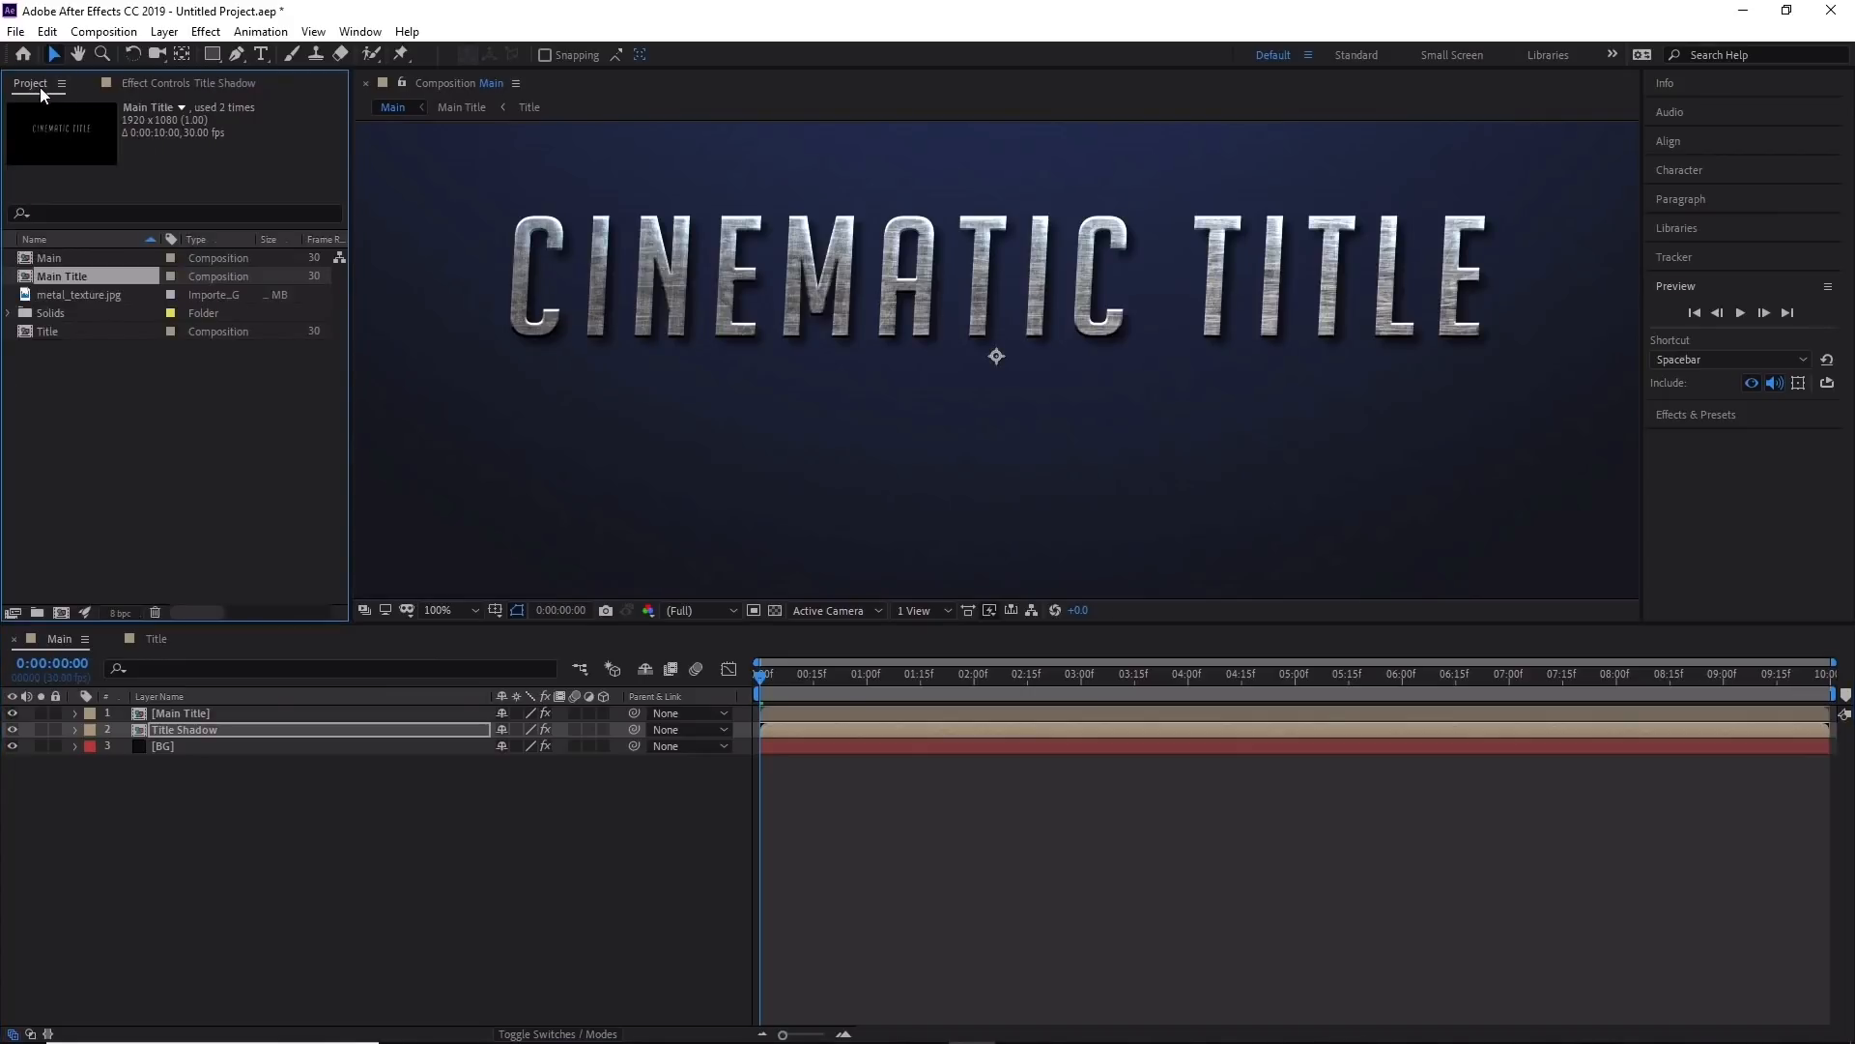
{"action": "left_click", "coordinate": [126, 619], "text": "alt"}
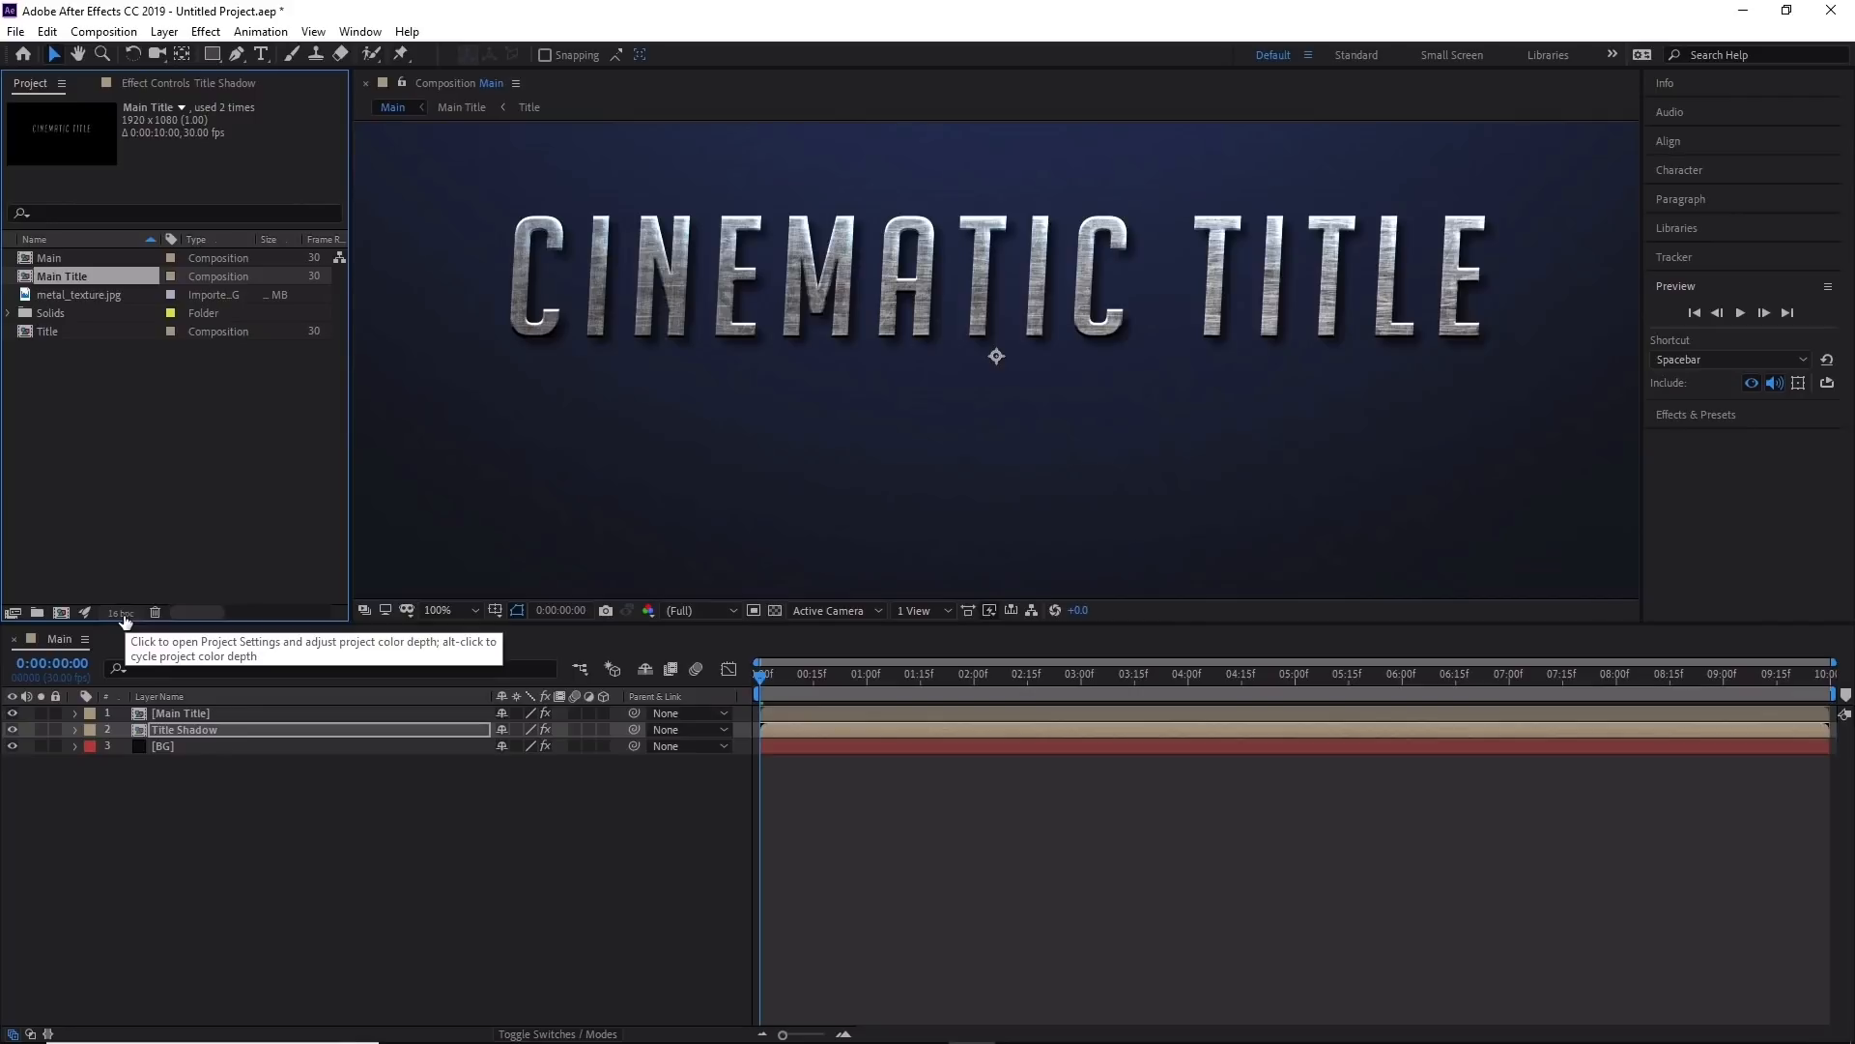
{"action": "left_click", "coordinate": [124, 620], "text": "alt"}
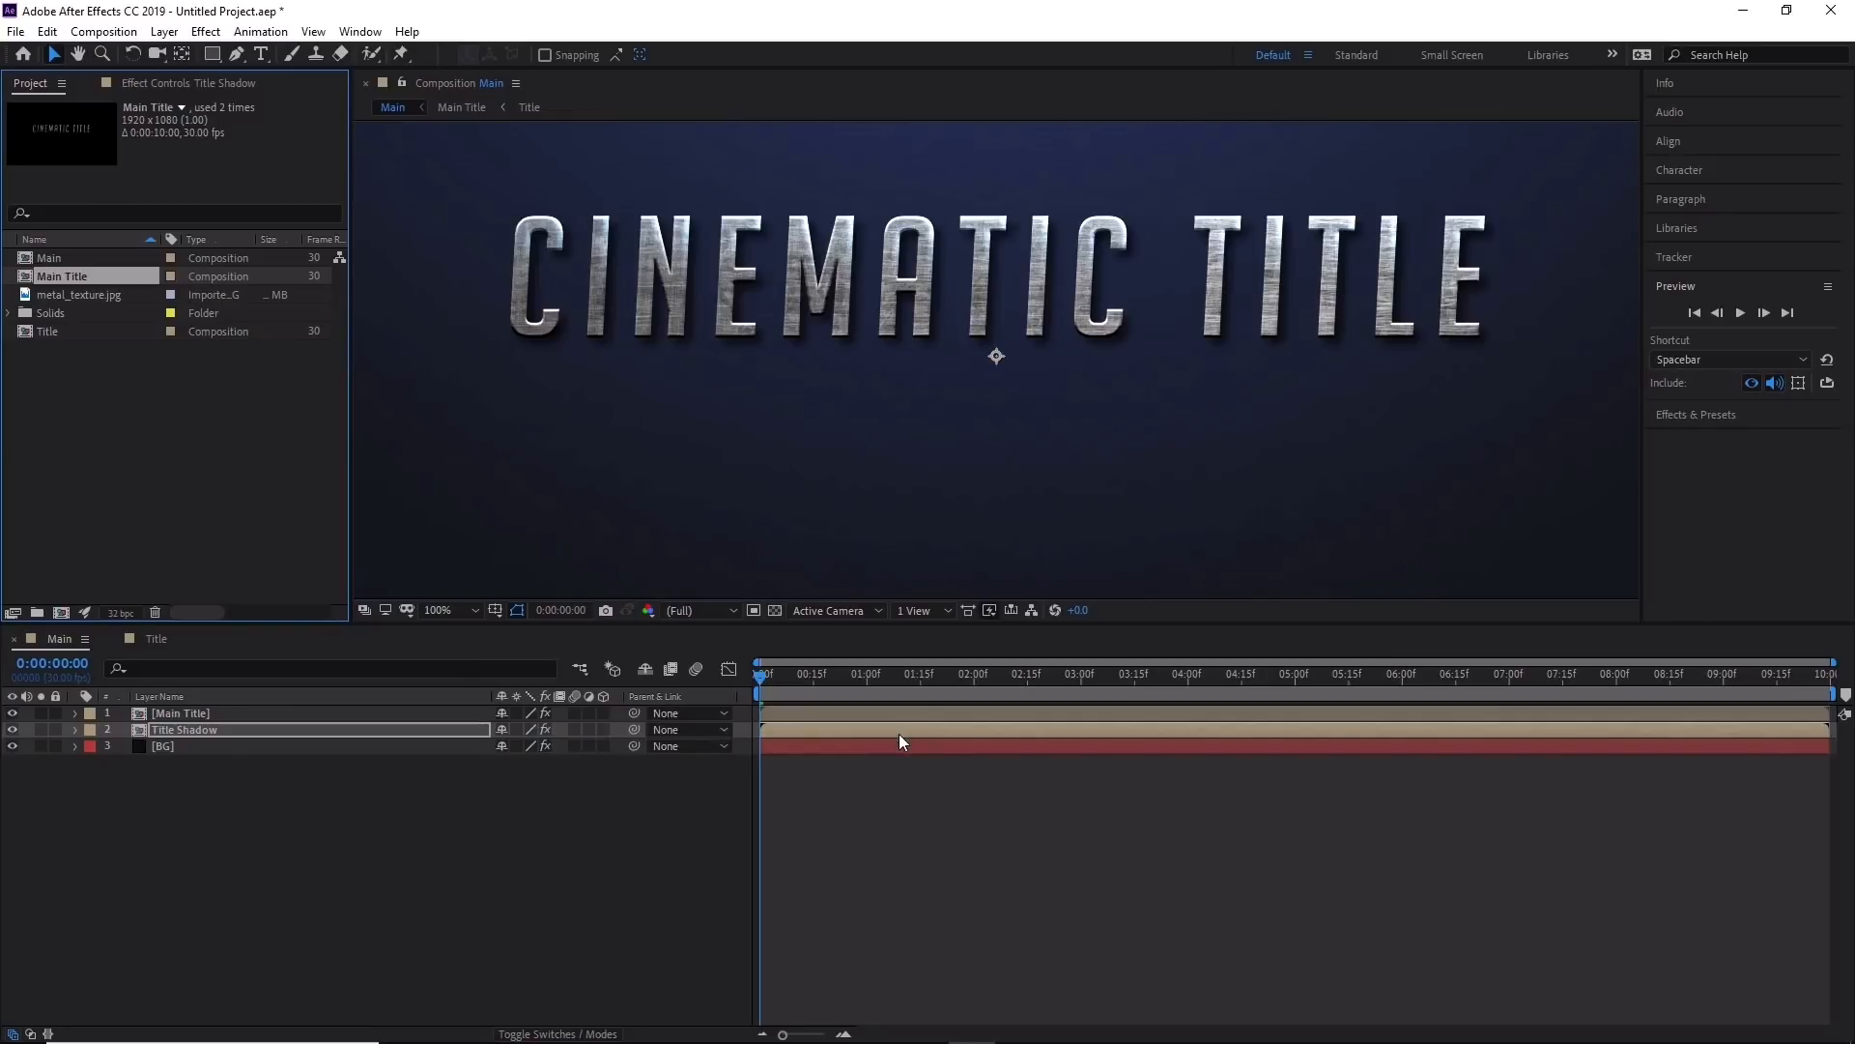
Add a new adjustment layer above the Main Title layer and name it BG Lights.
{"action": "mouse_move", "coordinate": [758, 676]}
{"action": "left_mouse_down"}
{"action": "mouse_move", "coordinate": [911, 677]}
{"action": "mouse_move", "coordinate": [725, 667]}
{"action": "left_mouse_up"}
{"action": "scroll", "coordinate": [939, 424], "scroll_direction": "down", "scroll_amount": 2}
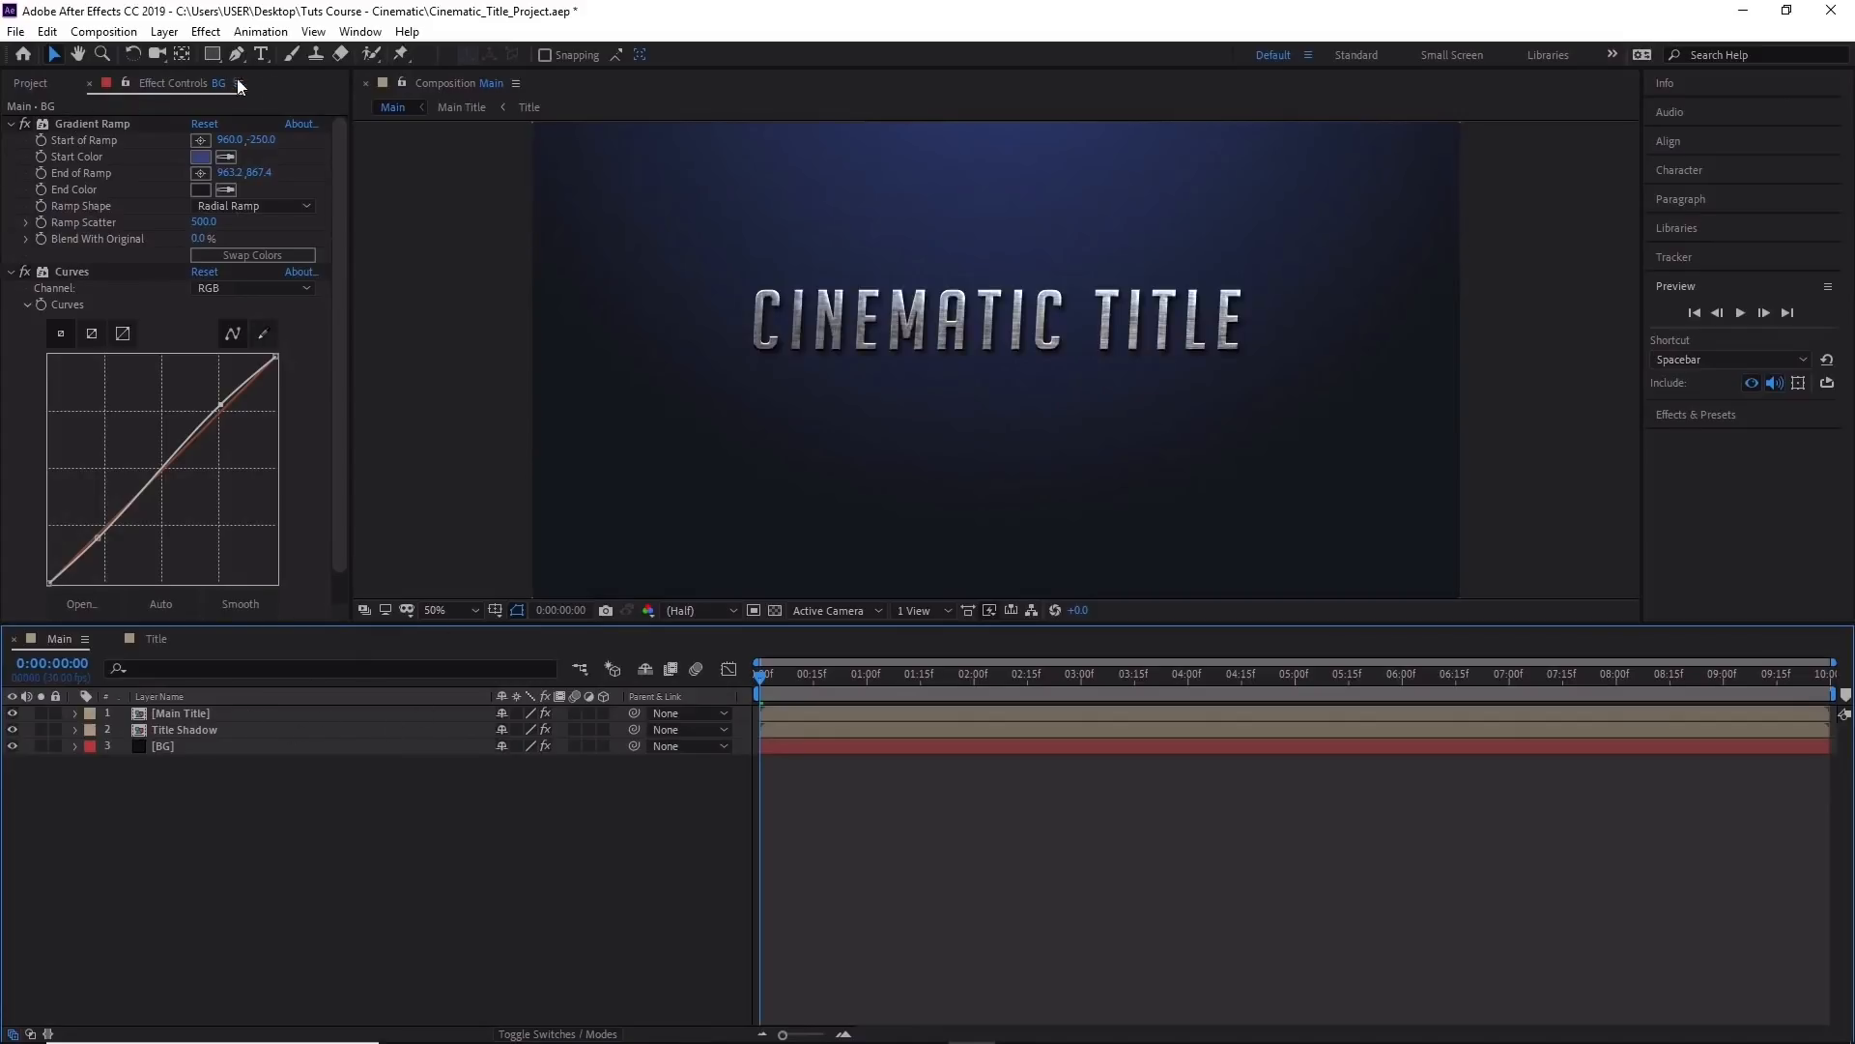
{"action": "left_click", "coordinate": [179, 39]}
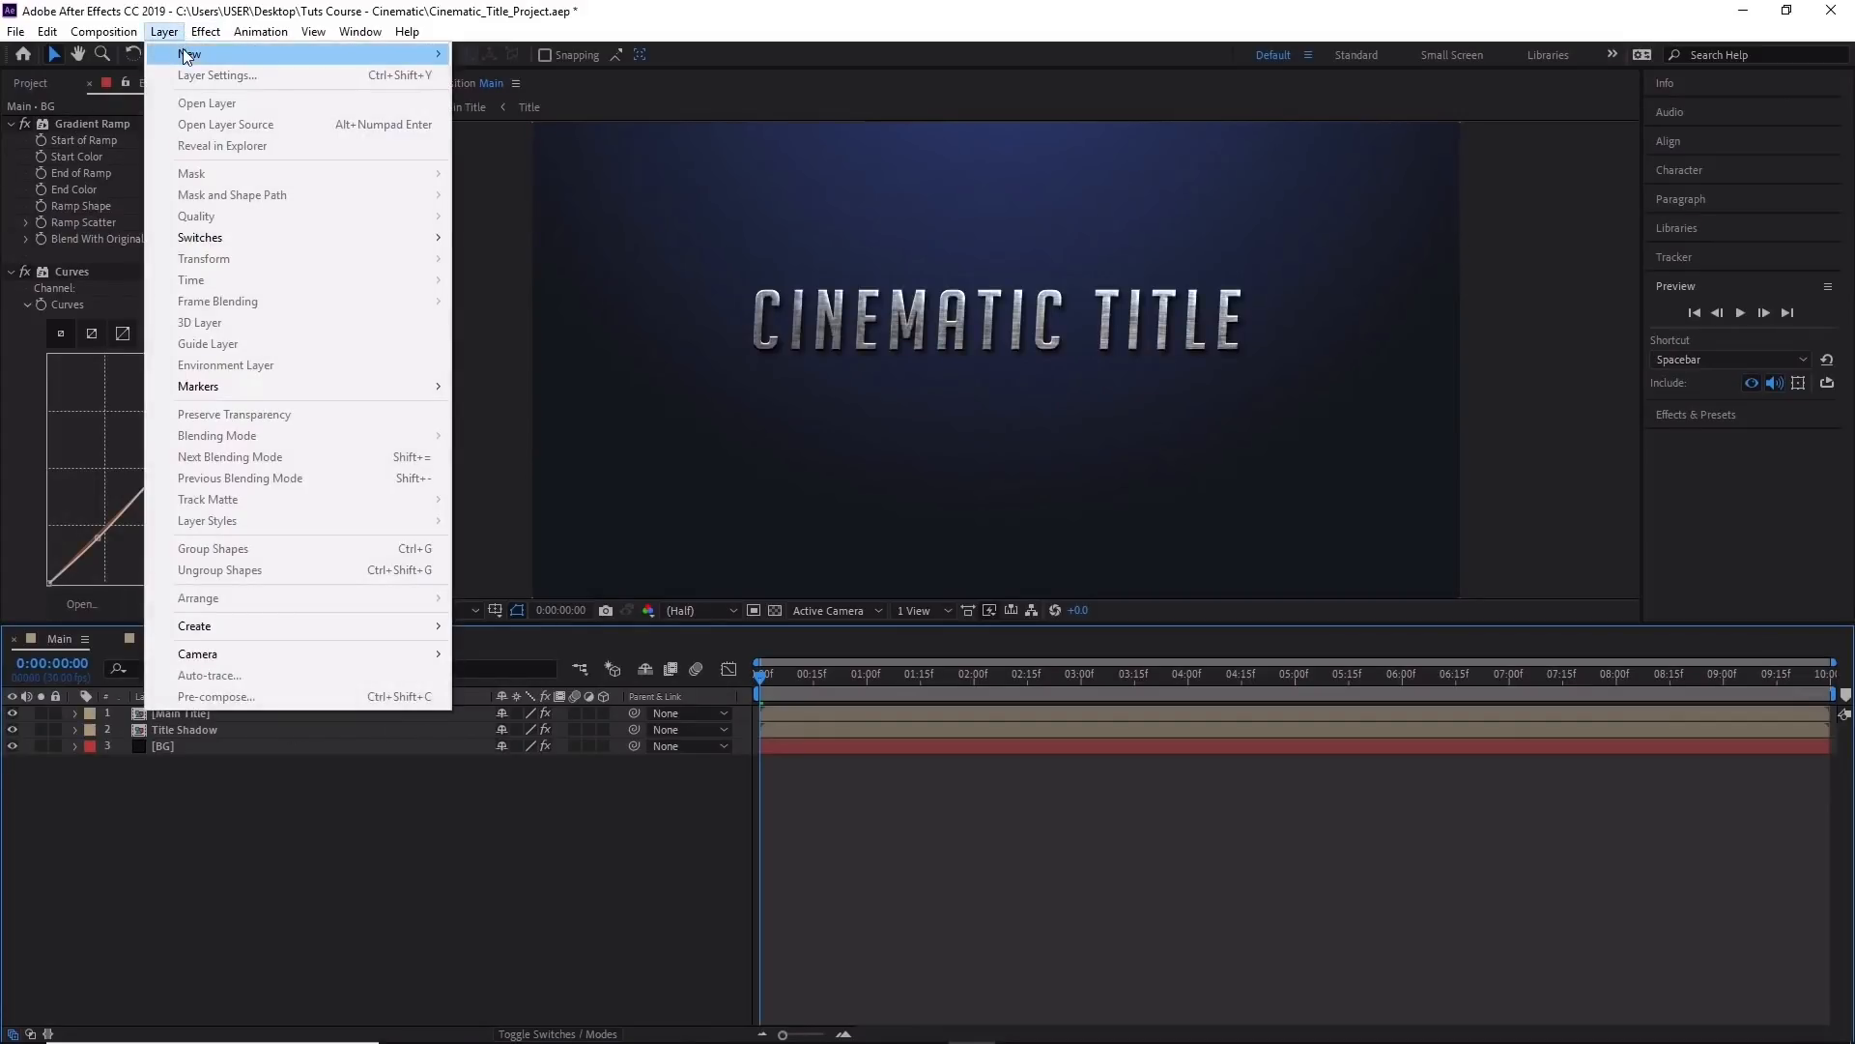
{"action": "mouse_move", "coordinate": [190, 53]}
{"action": "left_click", "coordinate": [597, 180]}
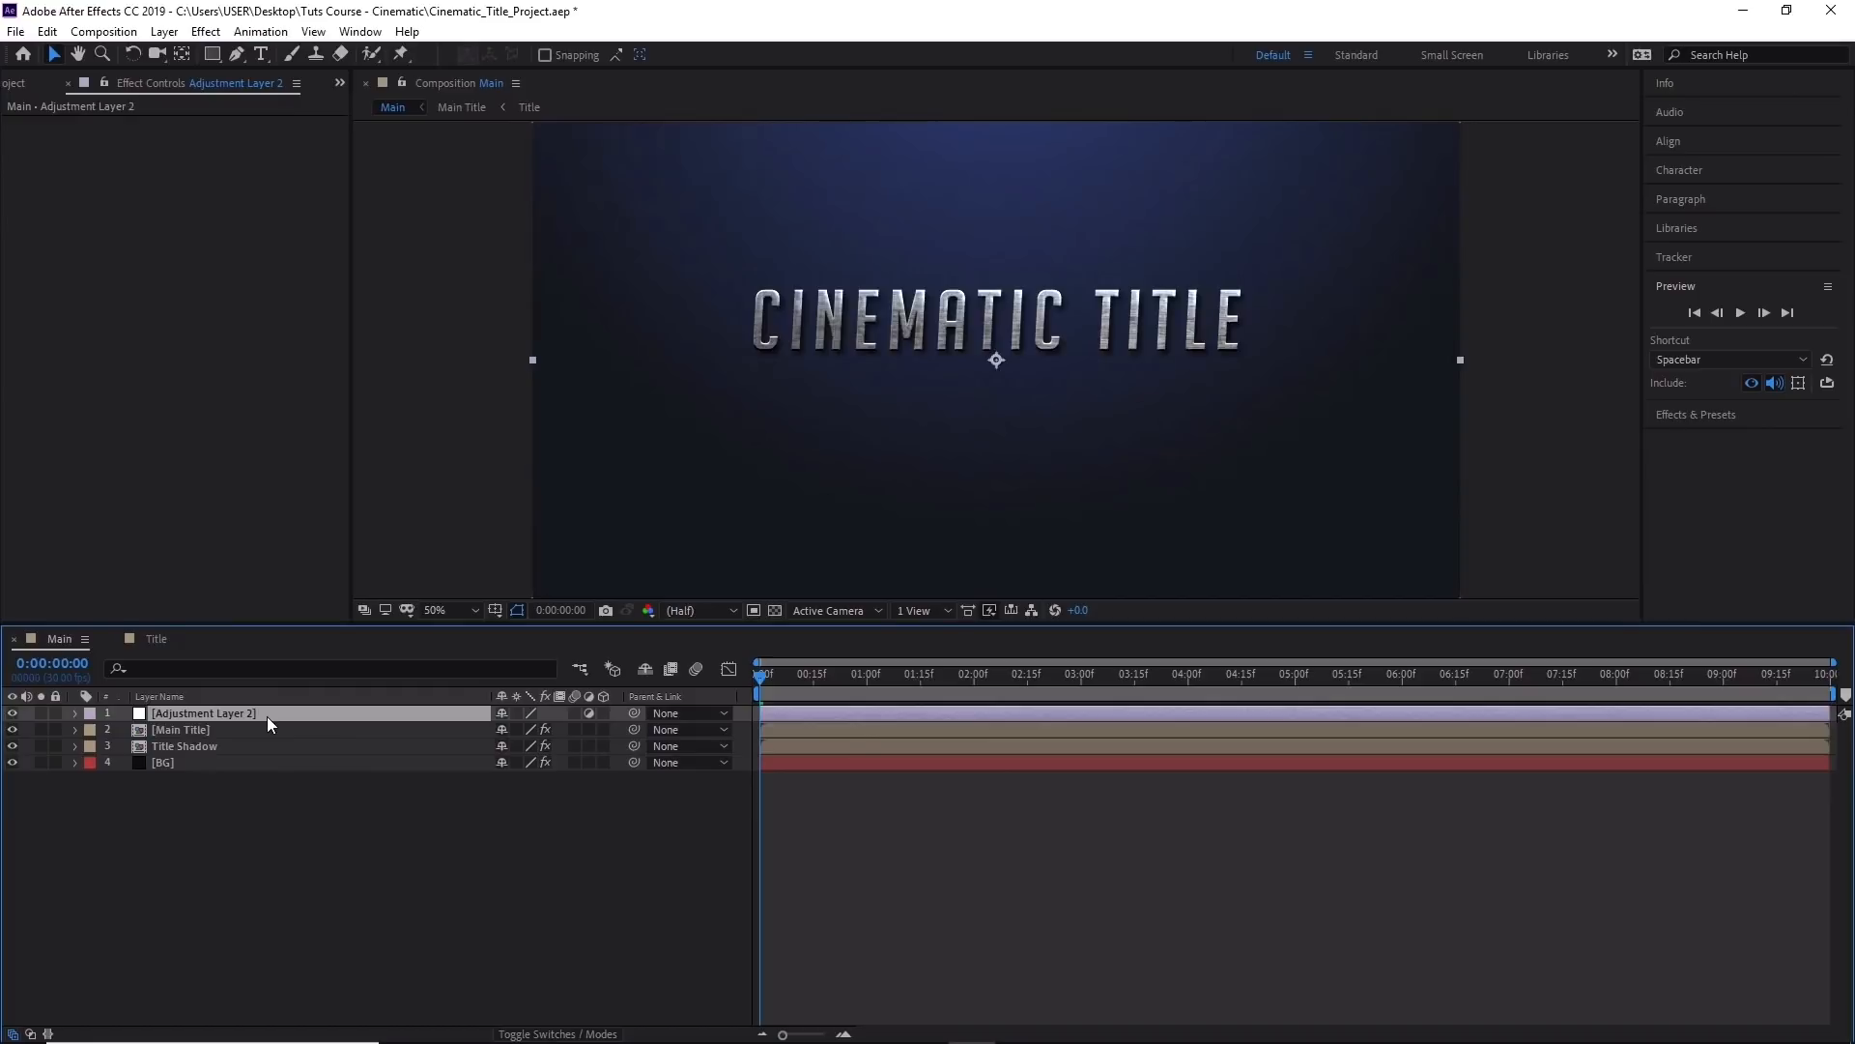
{"action": "key", "text": "Return"}
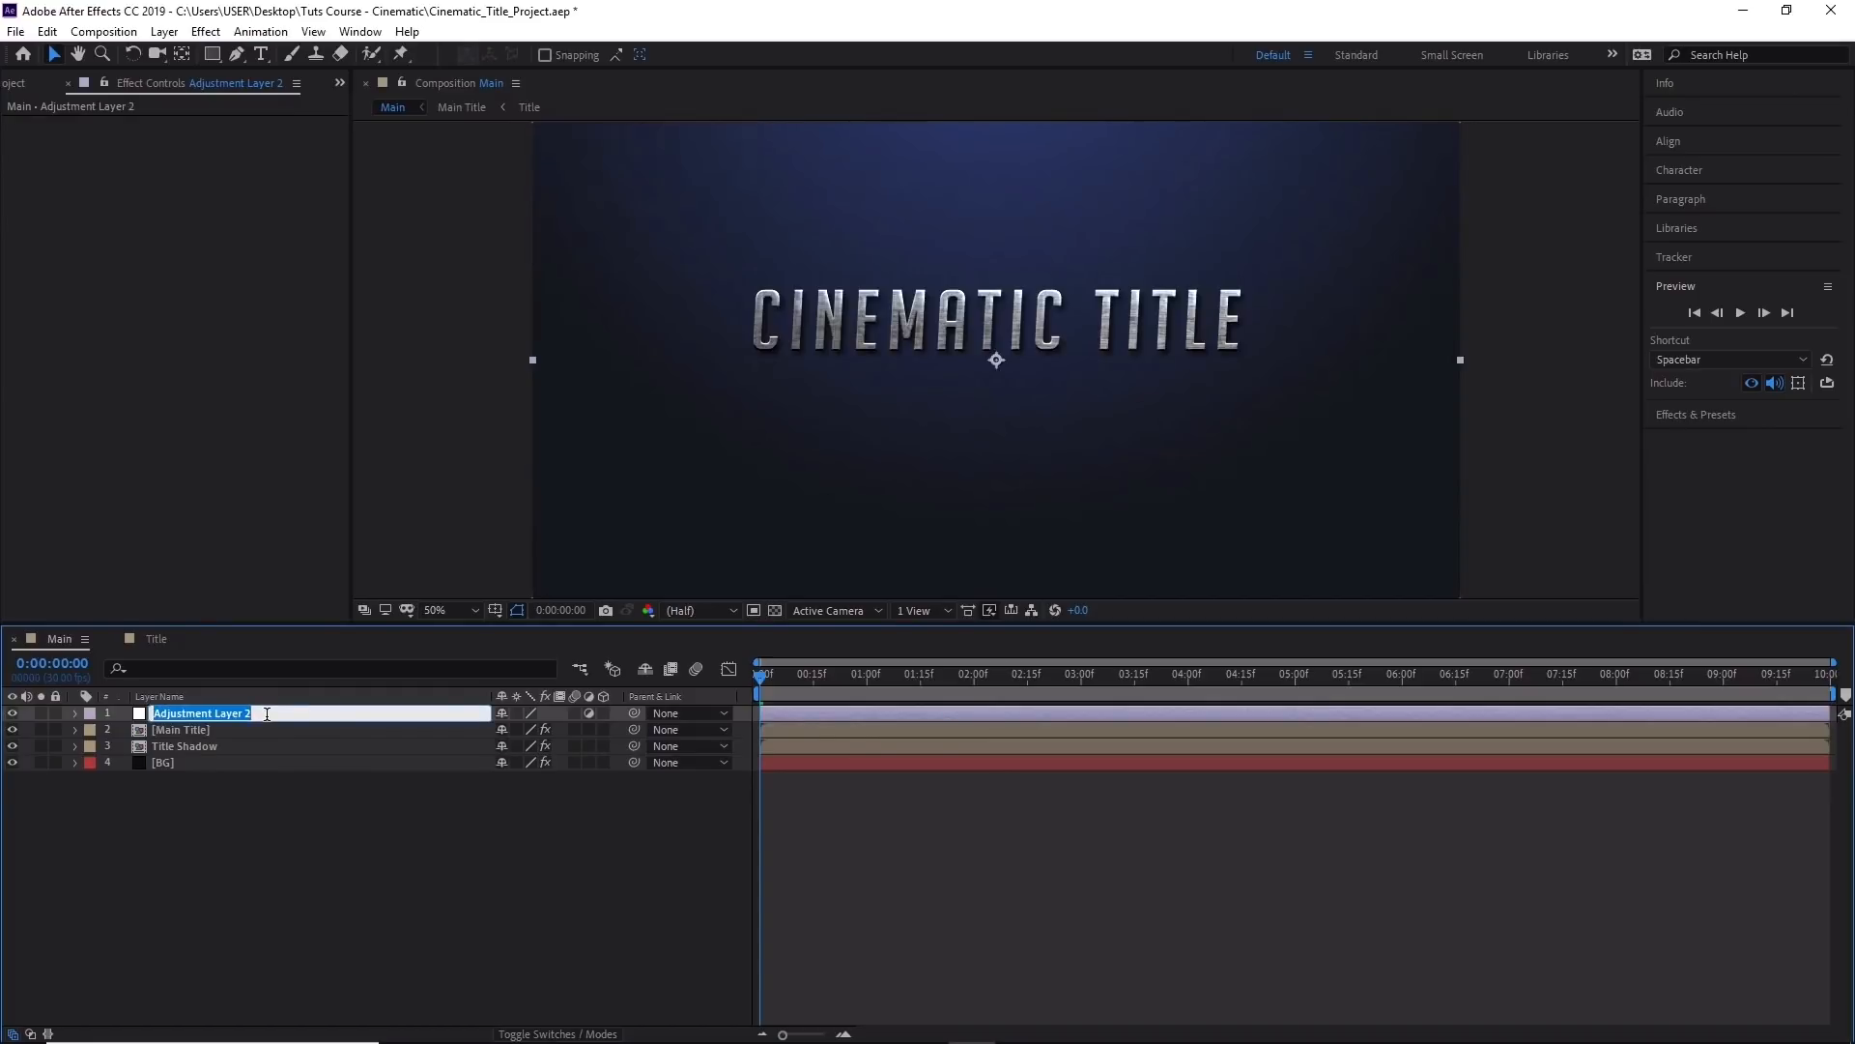
{"action": "type", "text": "BG Lights"}
{"action": "key", "text": "Return"}
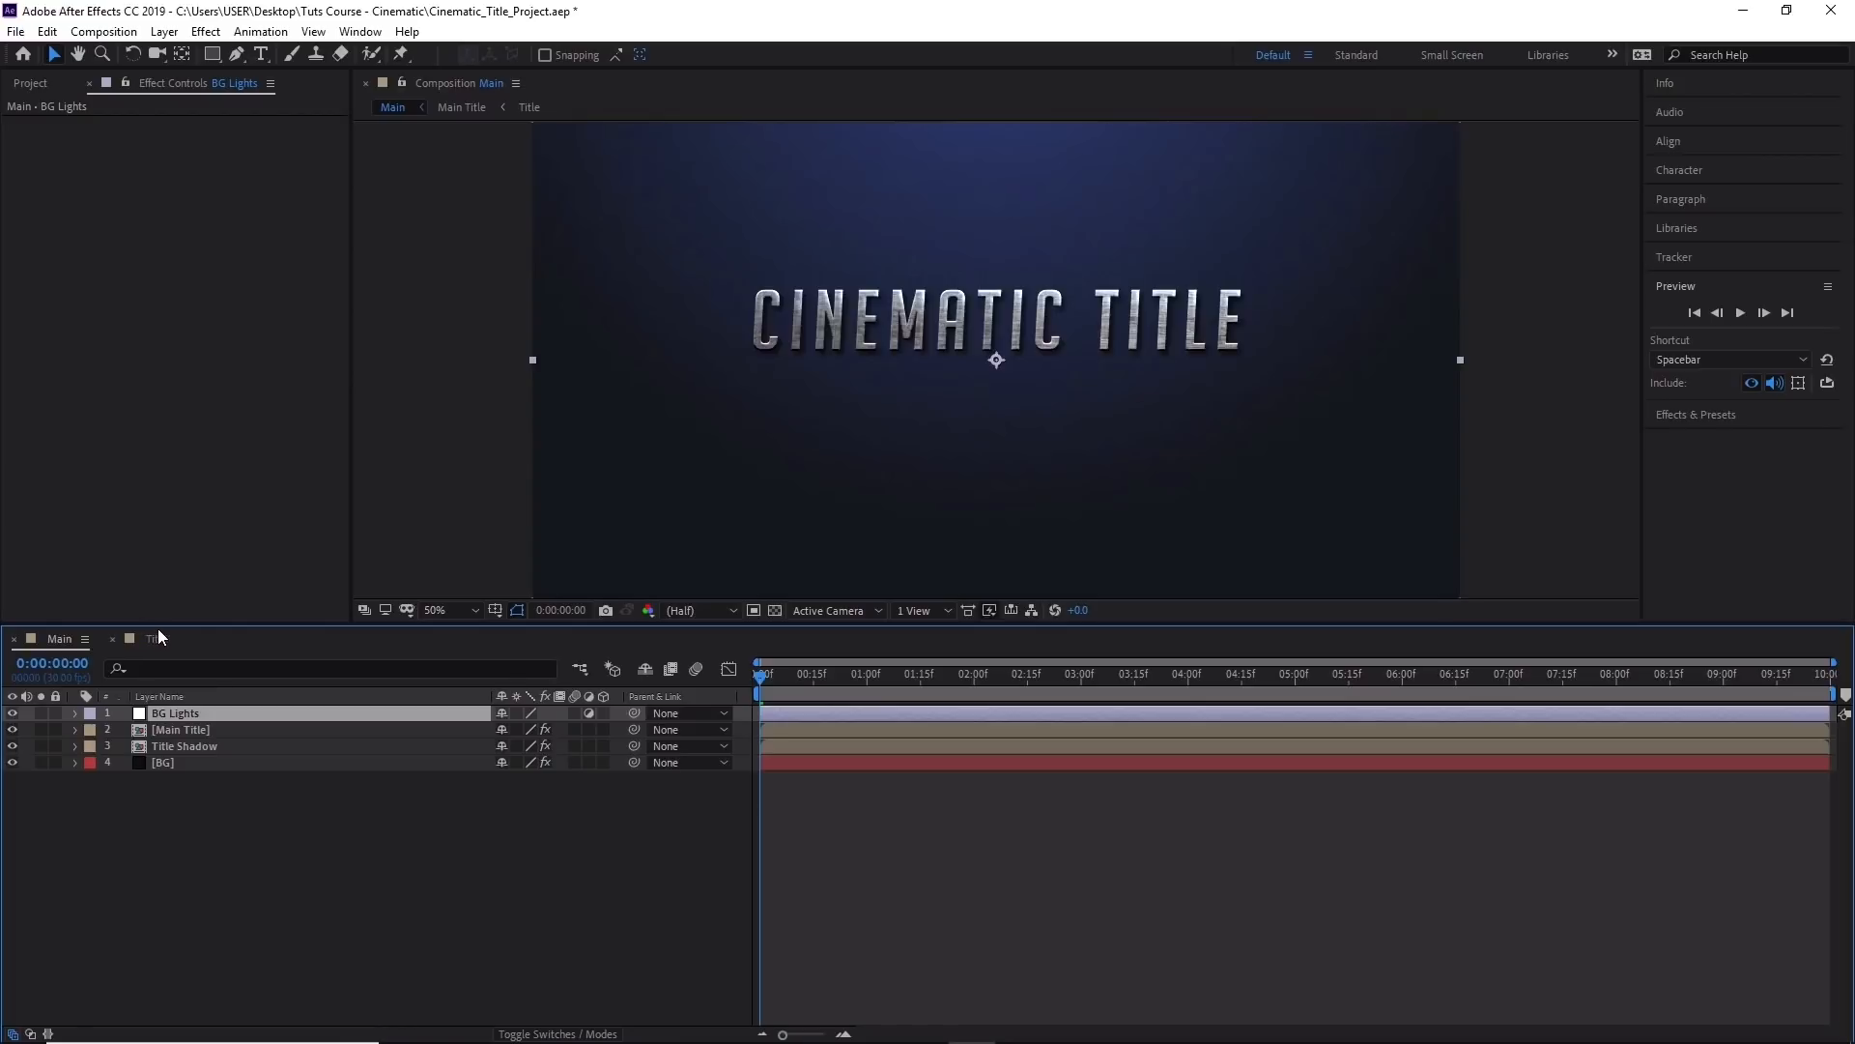
Apply the CC Spotlight effect to the BG Lights layer and set its From point to 930, -500.
{"action": "left_click", "coordinate": [205, 31]}
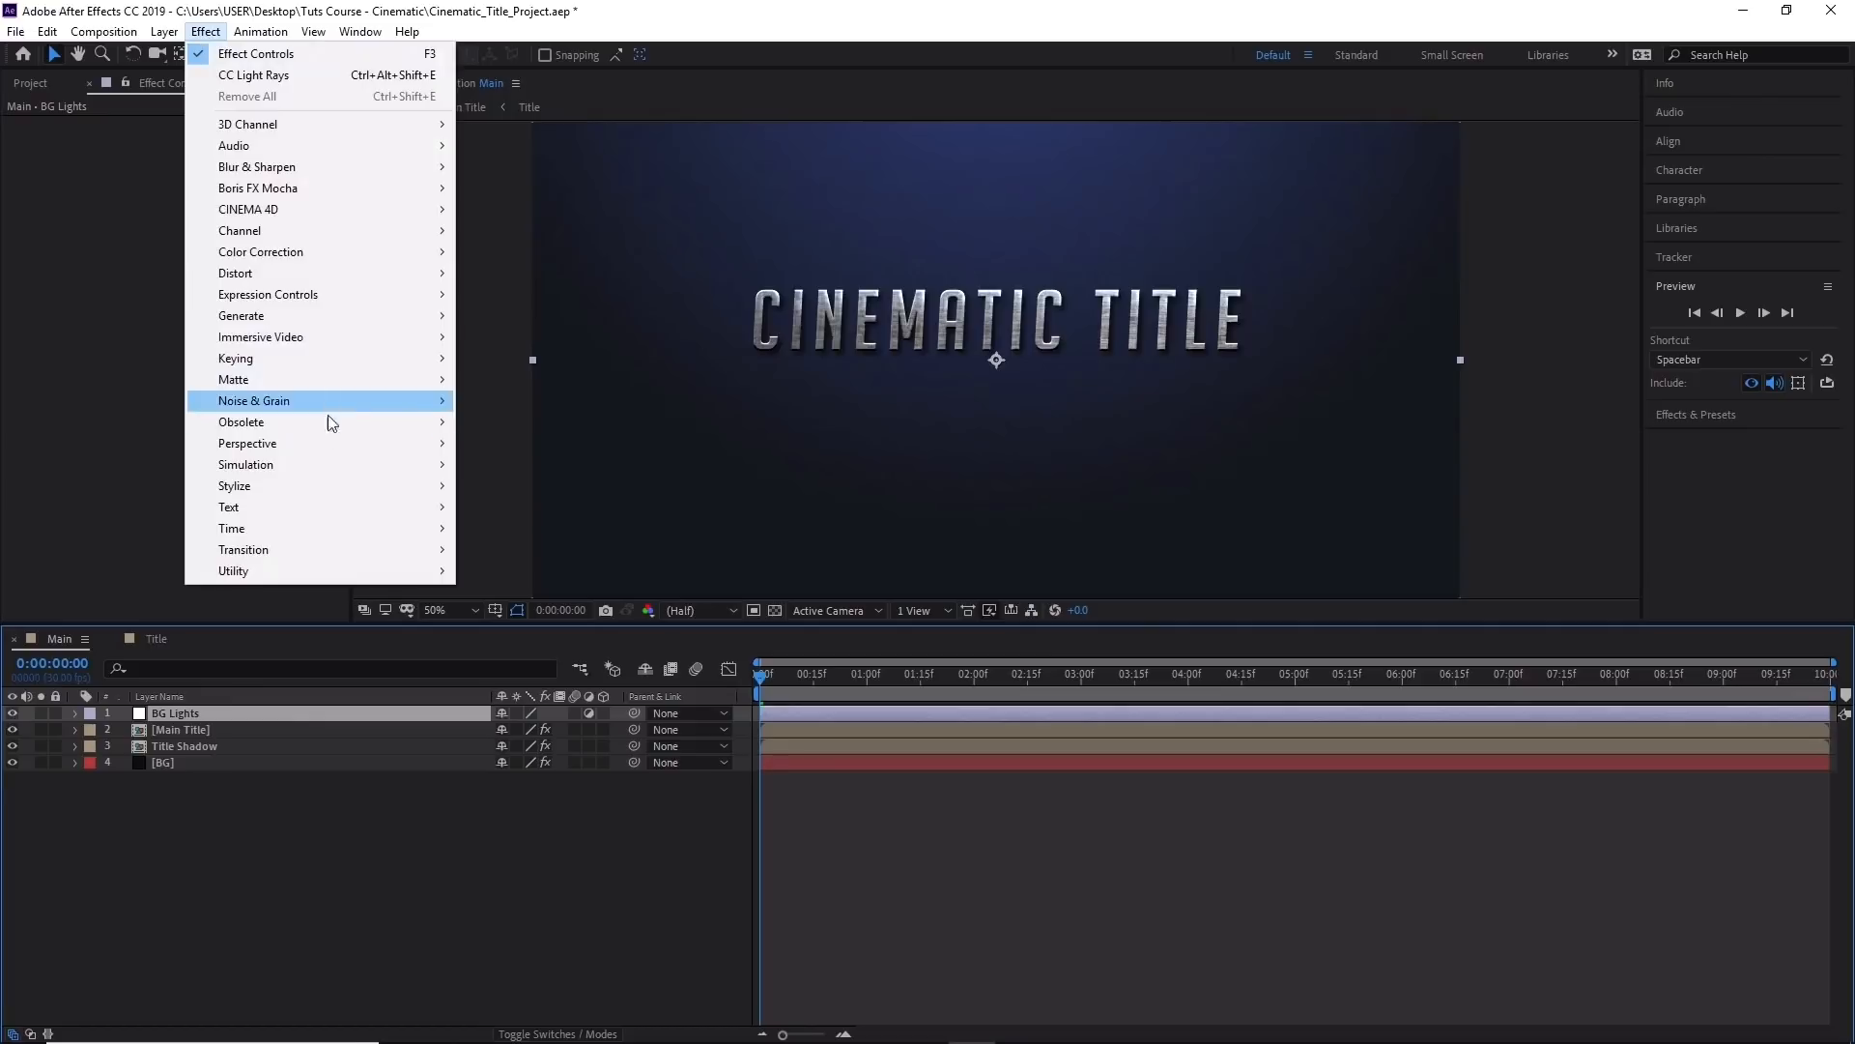
{"action": "mouse_move", "coordinate": [369, 446]}
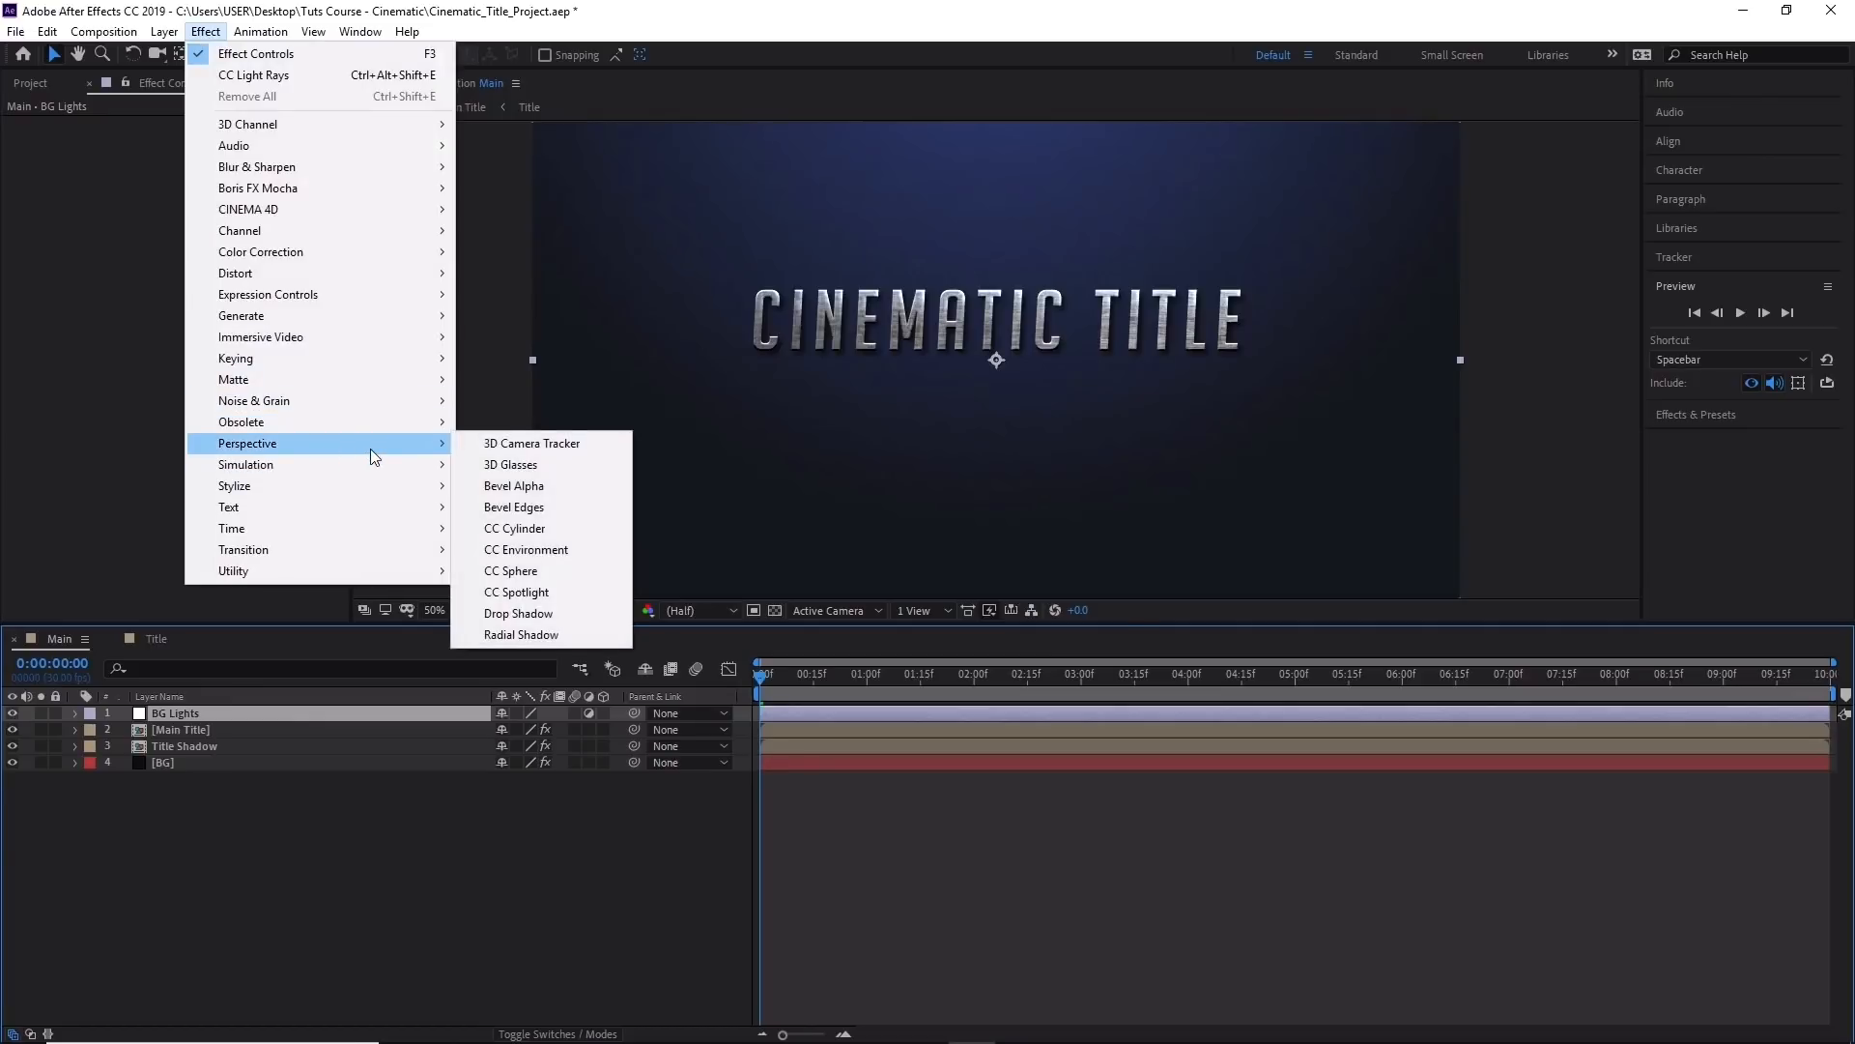
{"action": "left_click", "coordinate": [560, 593]}
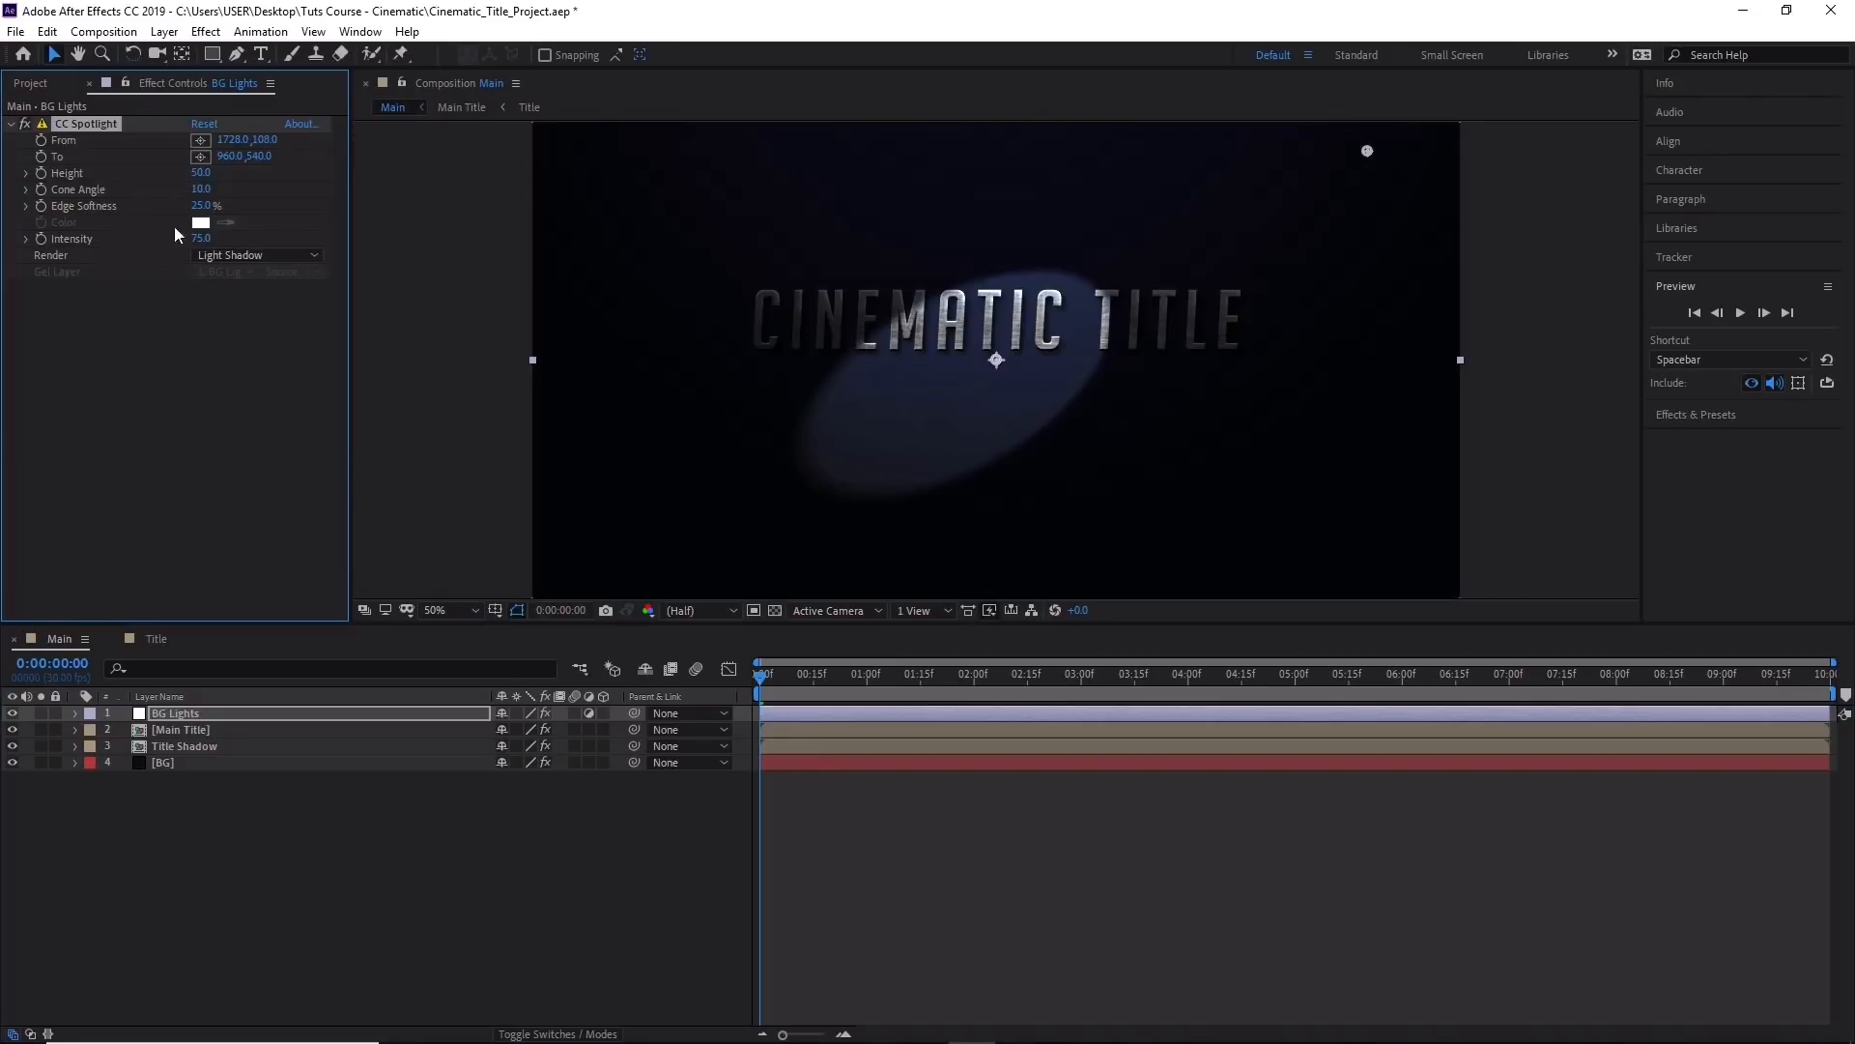
{"action": "left_click", "coordinate": [235, 141]}
{"action": "type", "text": "930"}
{"action": "key", "text": "Return"}
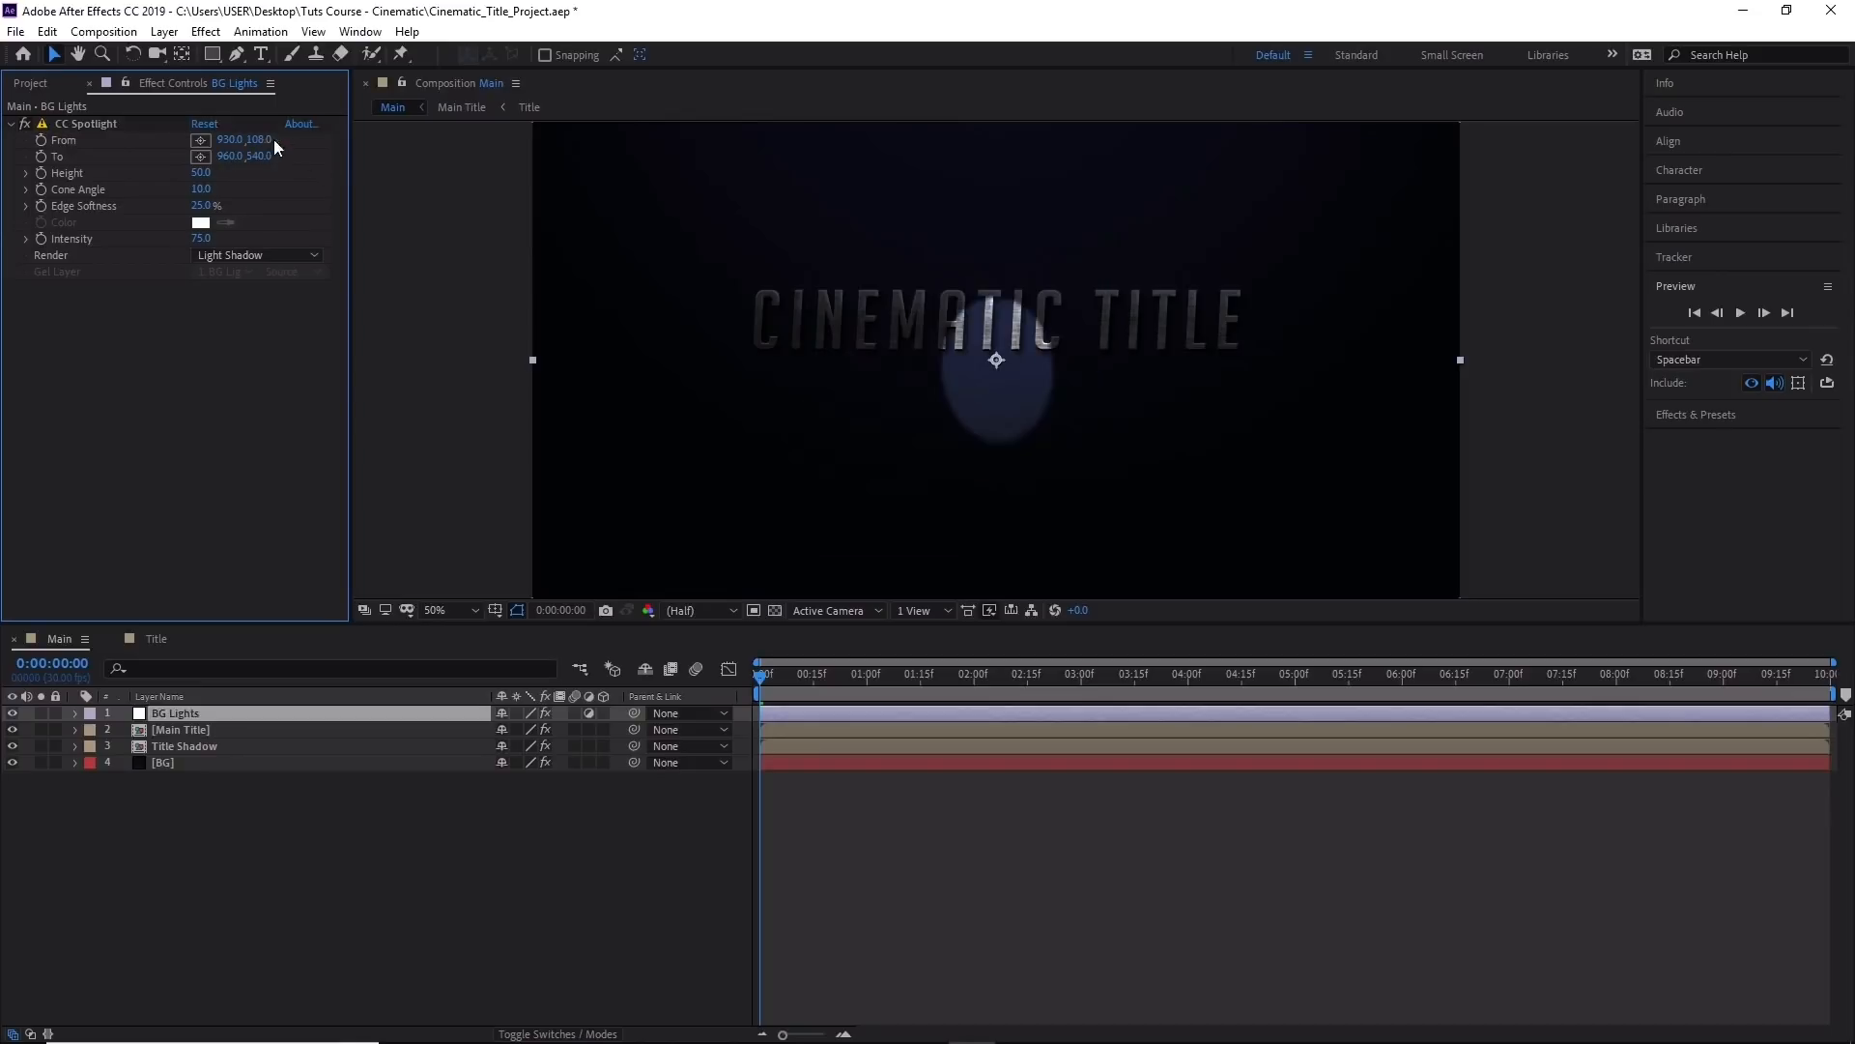
{"action": "key", "text": "Tab"}
{"action": "type", "text": "-500"}
{"action": "key", "text": "Return"}
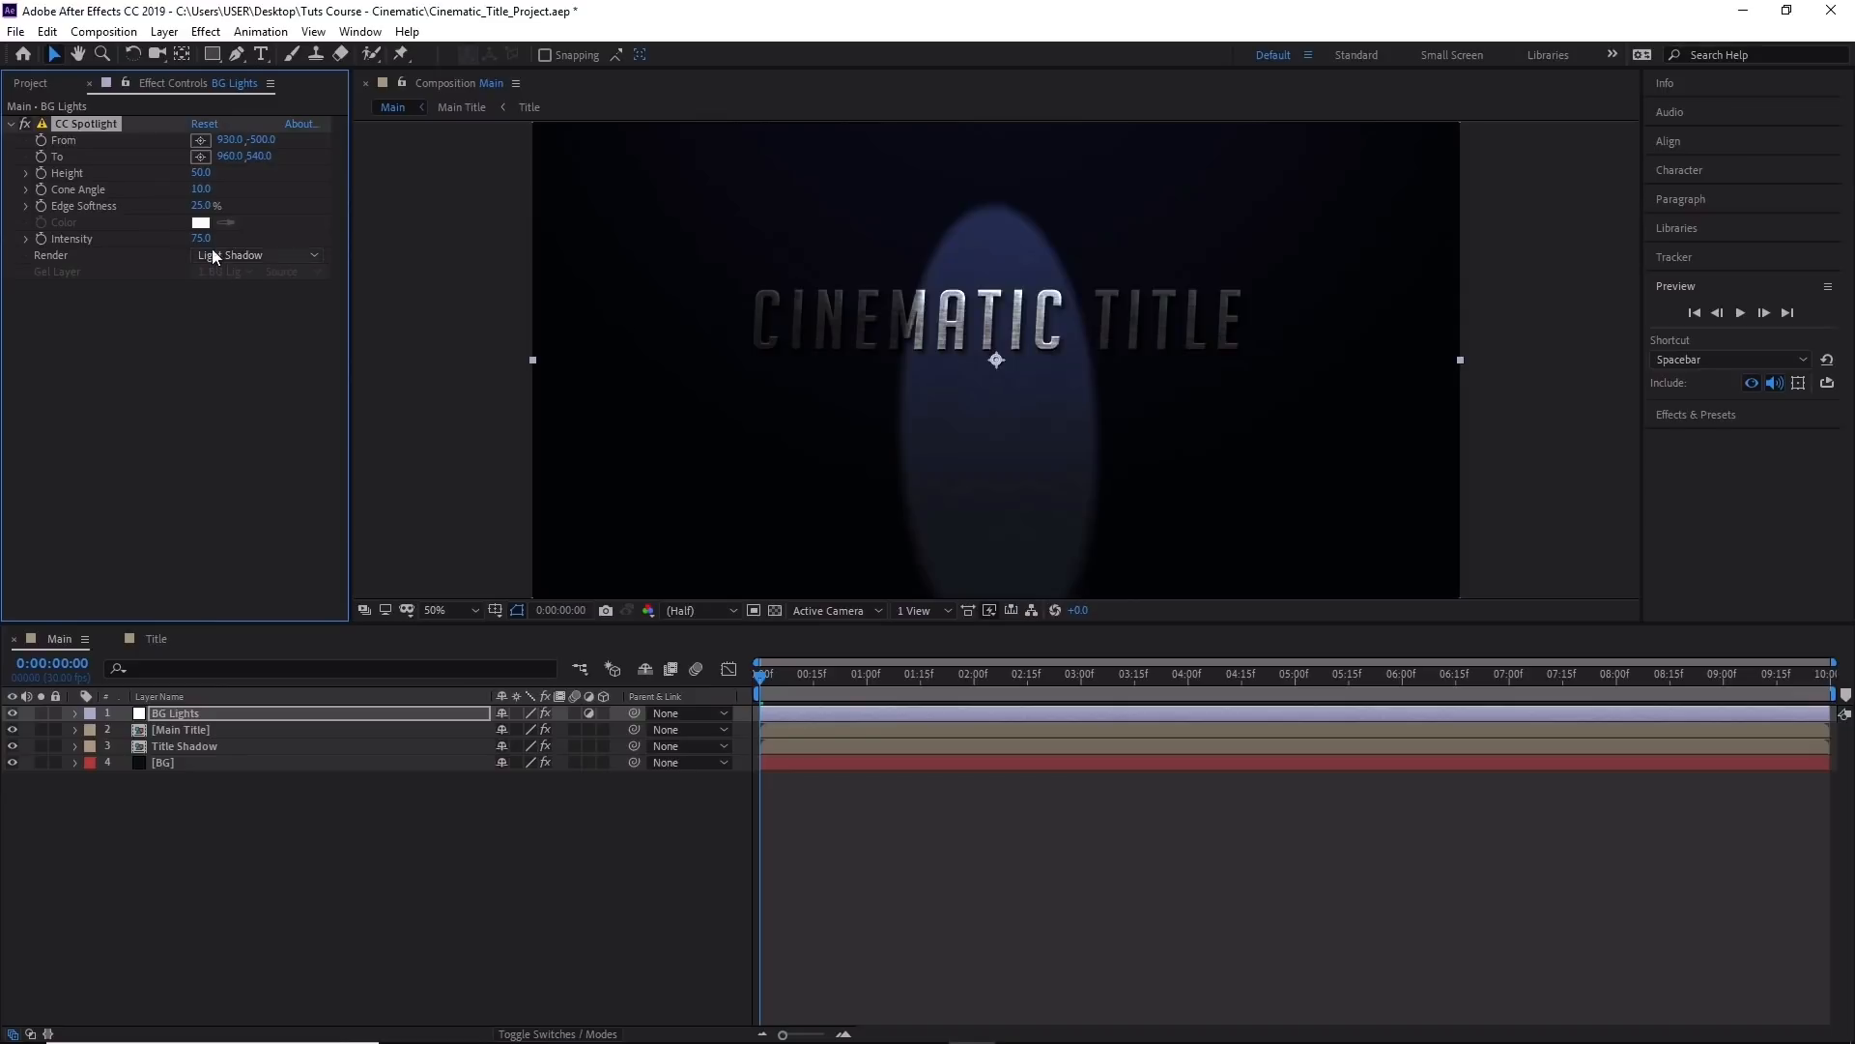
Set the CC Spotlight Height to 100 and widen its Cone Angle to 35.
{"action": "left_click", "coordinate": [201, 173]}
{"action": "type", "text": "100"}
{"action": "key", "text": "Return"}
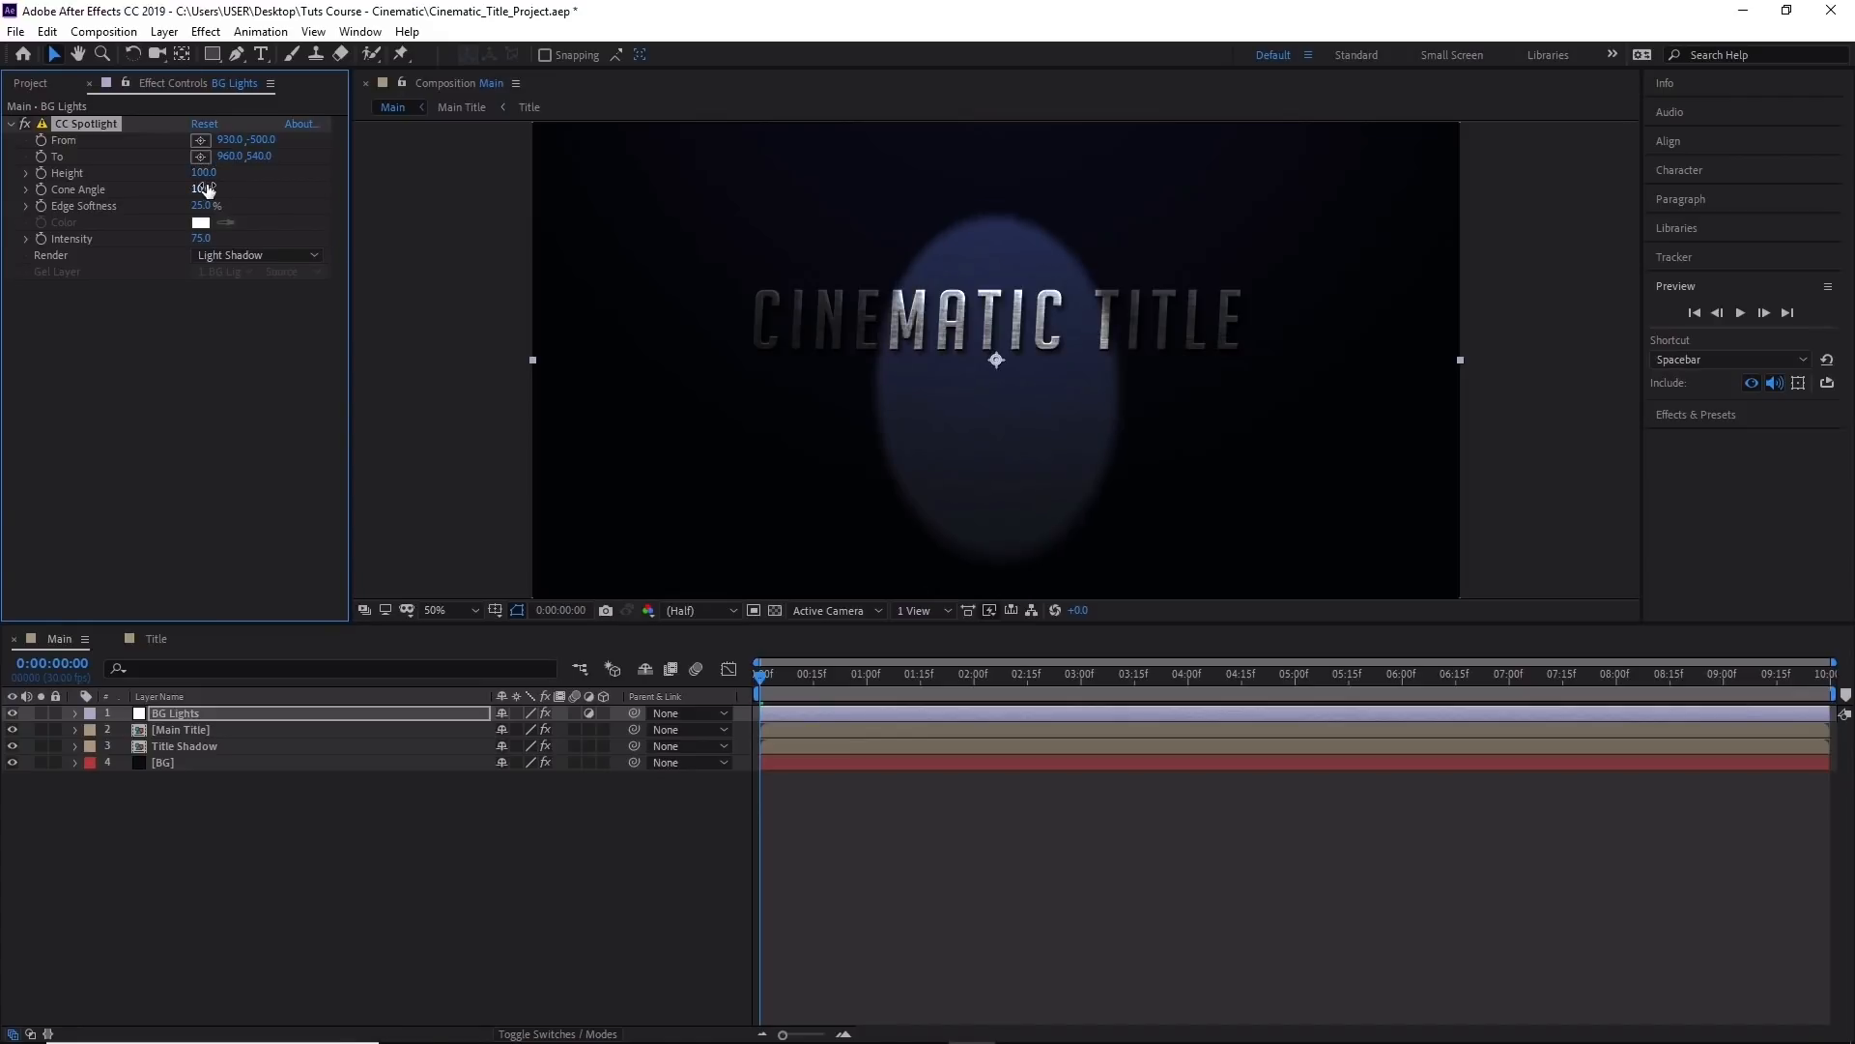
{"action": "left_click_drag", "start_coordinate": [206, 189], "coordinate": [498, 239]}
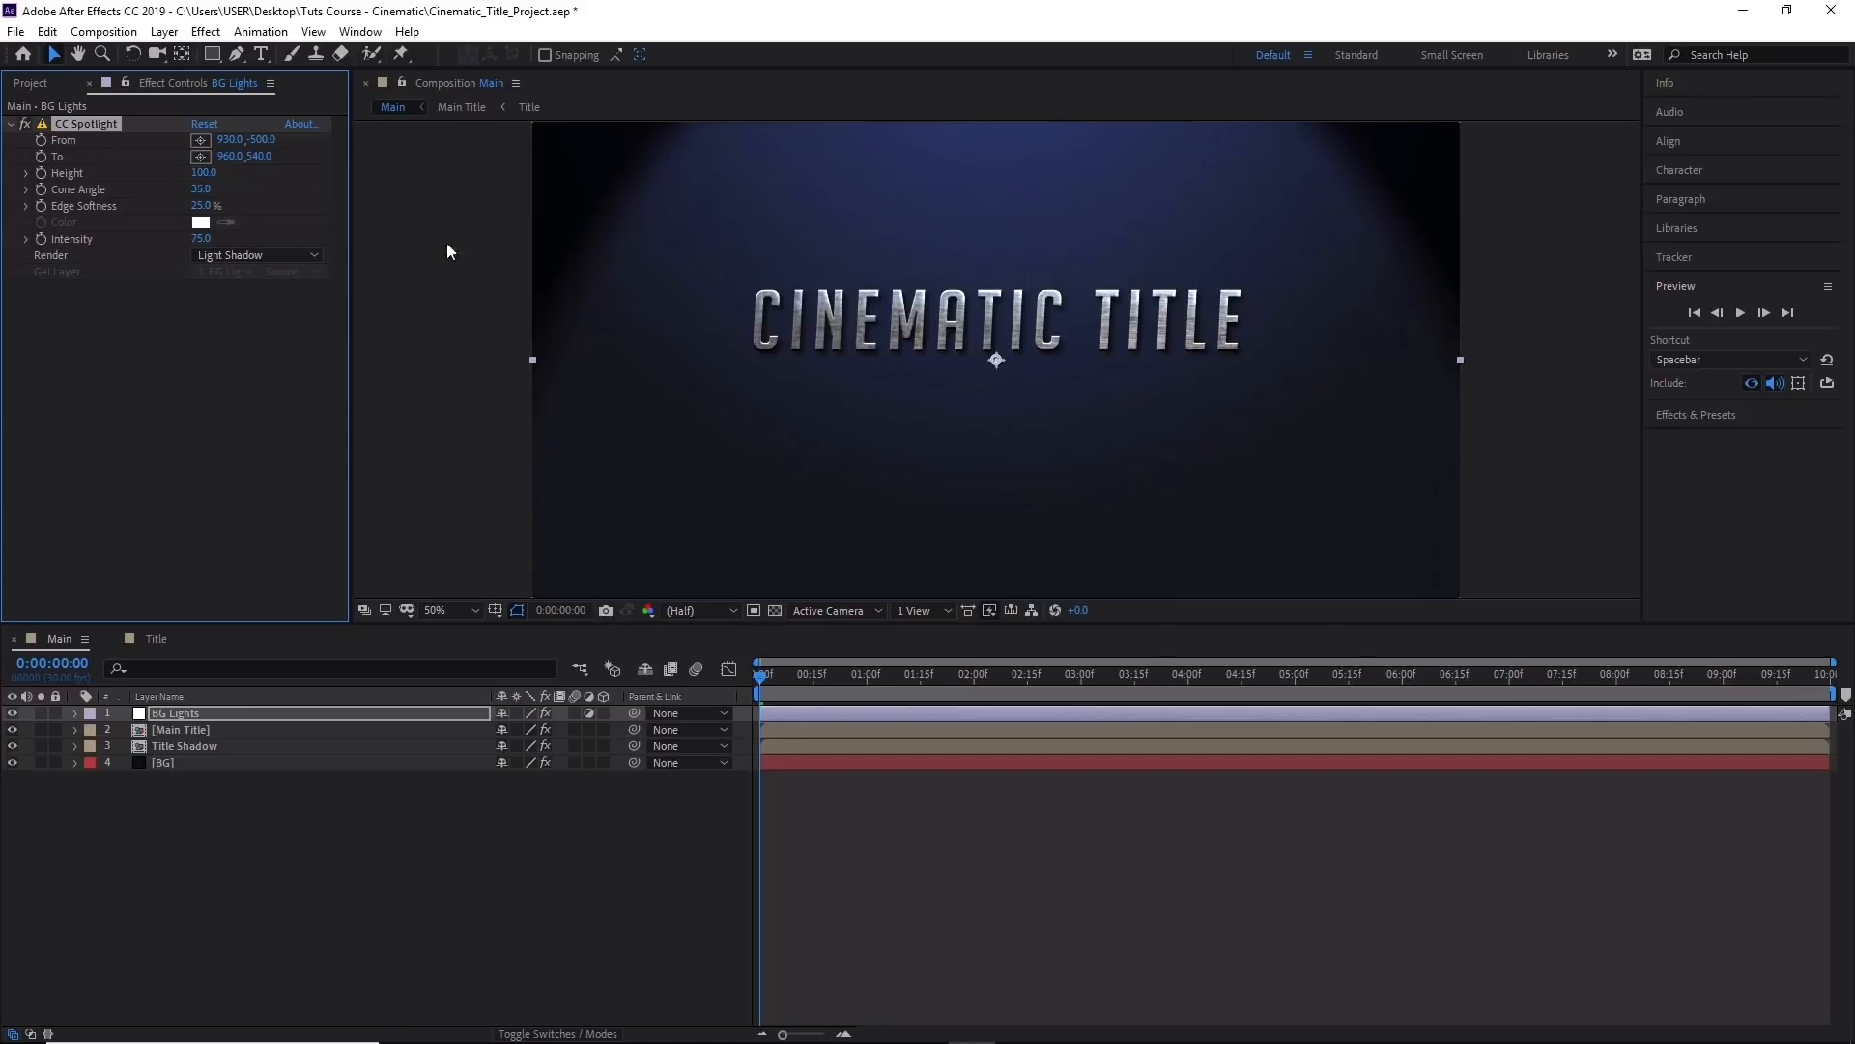
Set the CC Spotlight Edge Softness to 100% and lower its Intensity to 35.
{"action": "left_click", "coordinate": [203, 206]}
{"action": "type", "text": "100"}
{"action": "key", "text": "Return"}
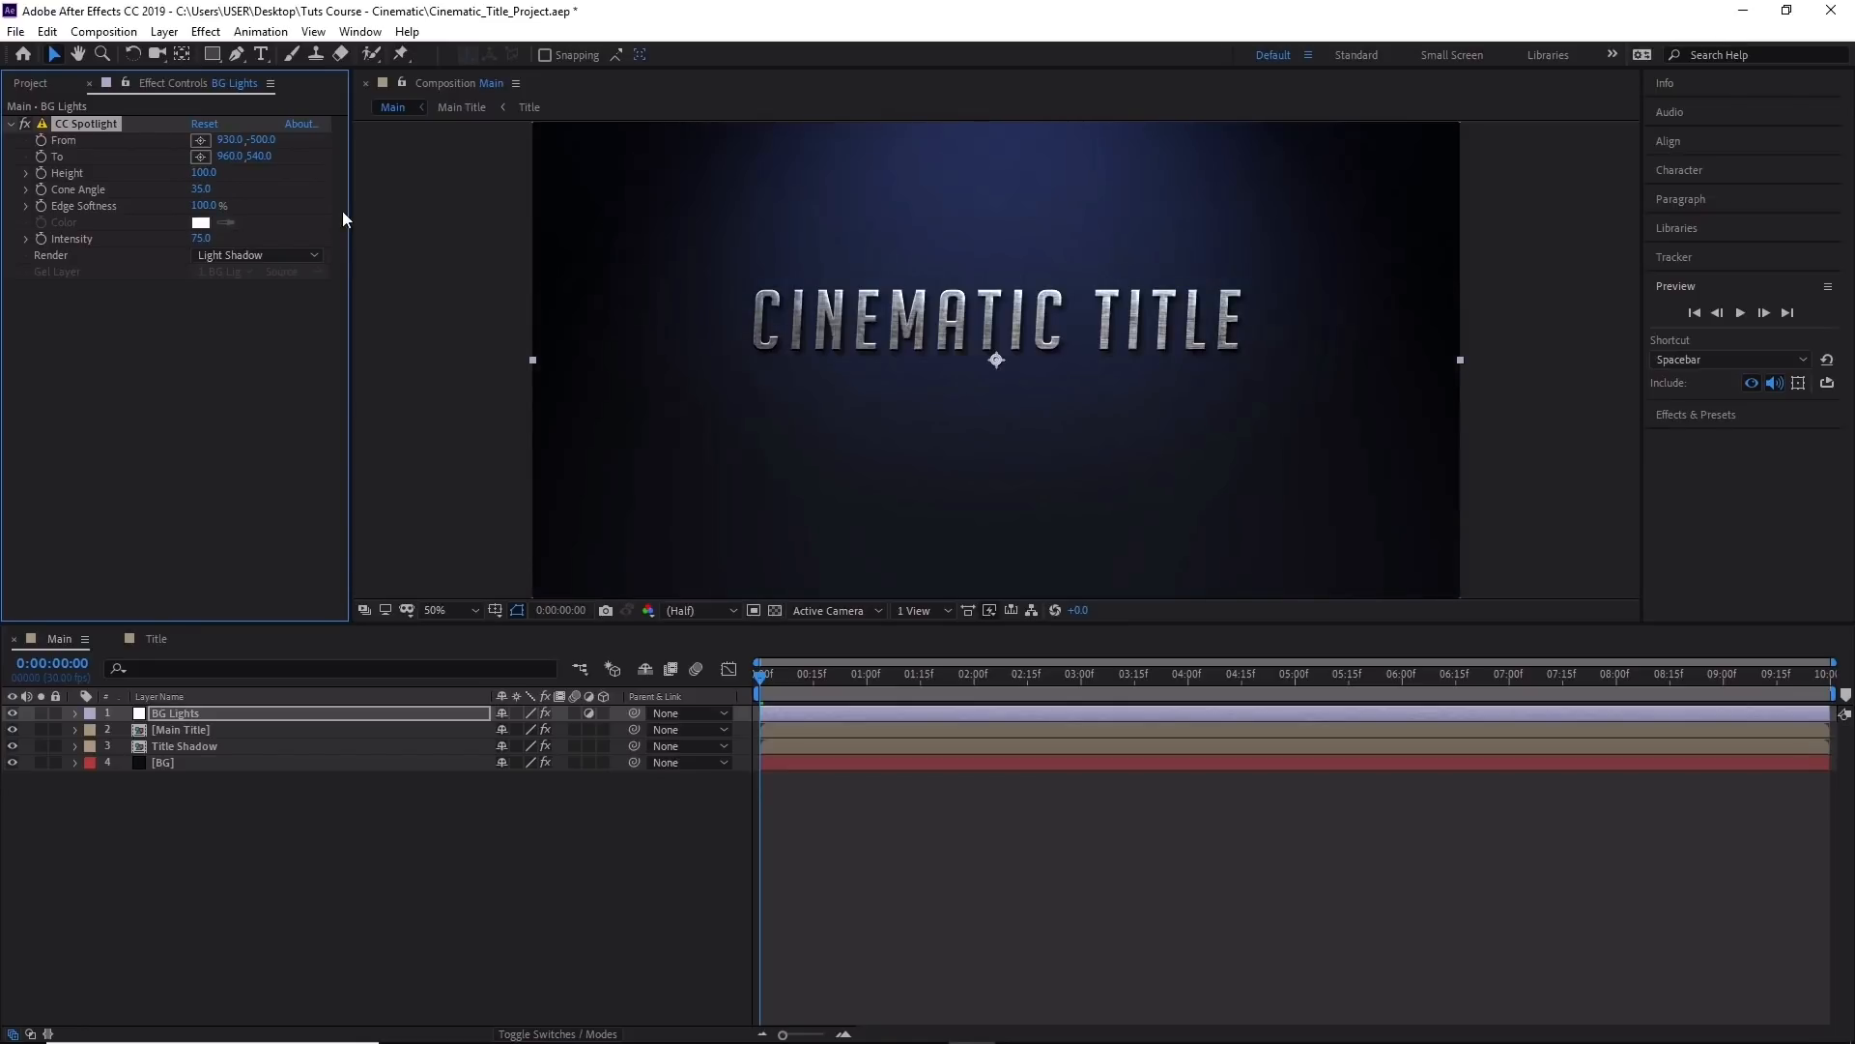
{"action": "left_click", "coordinate": [201, 239]}
{"action": "left_click", "coordinate": [126, 383]}
{"action": "left_click_drag", "start_coordinate": [201, 240], "coordinate": [155, 263]}
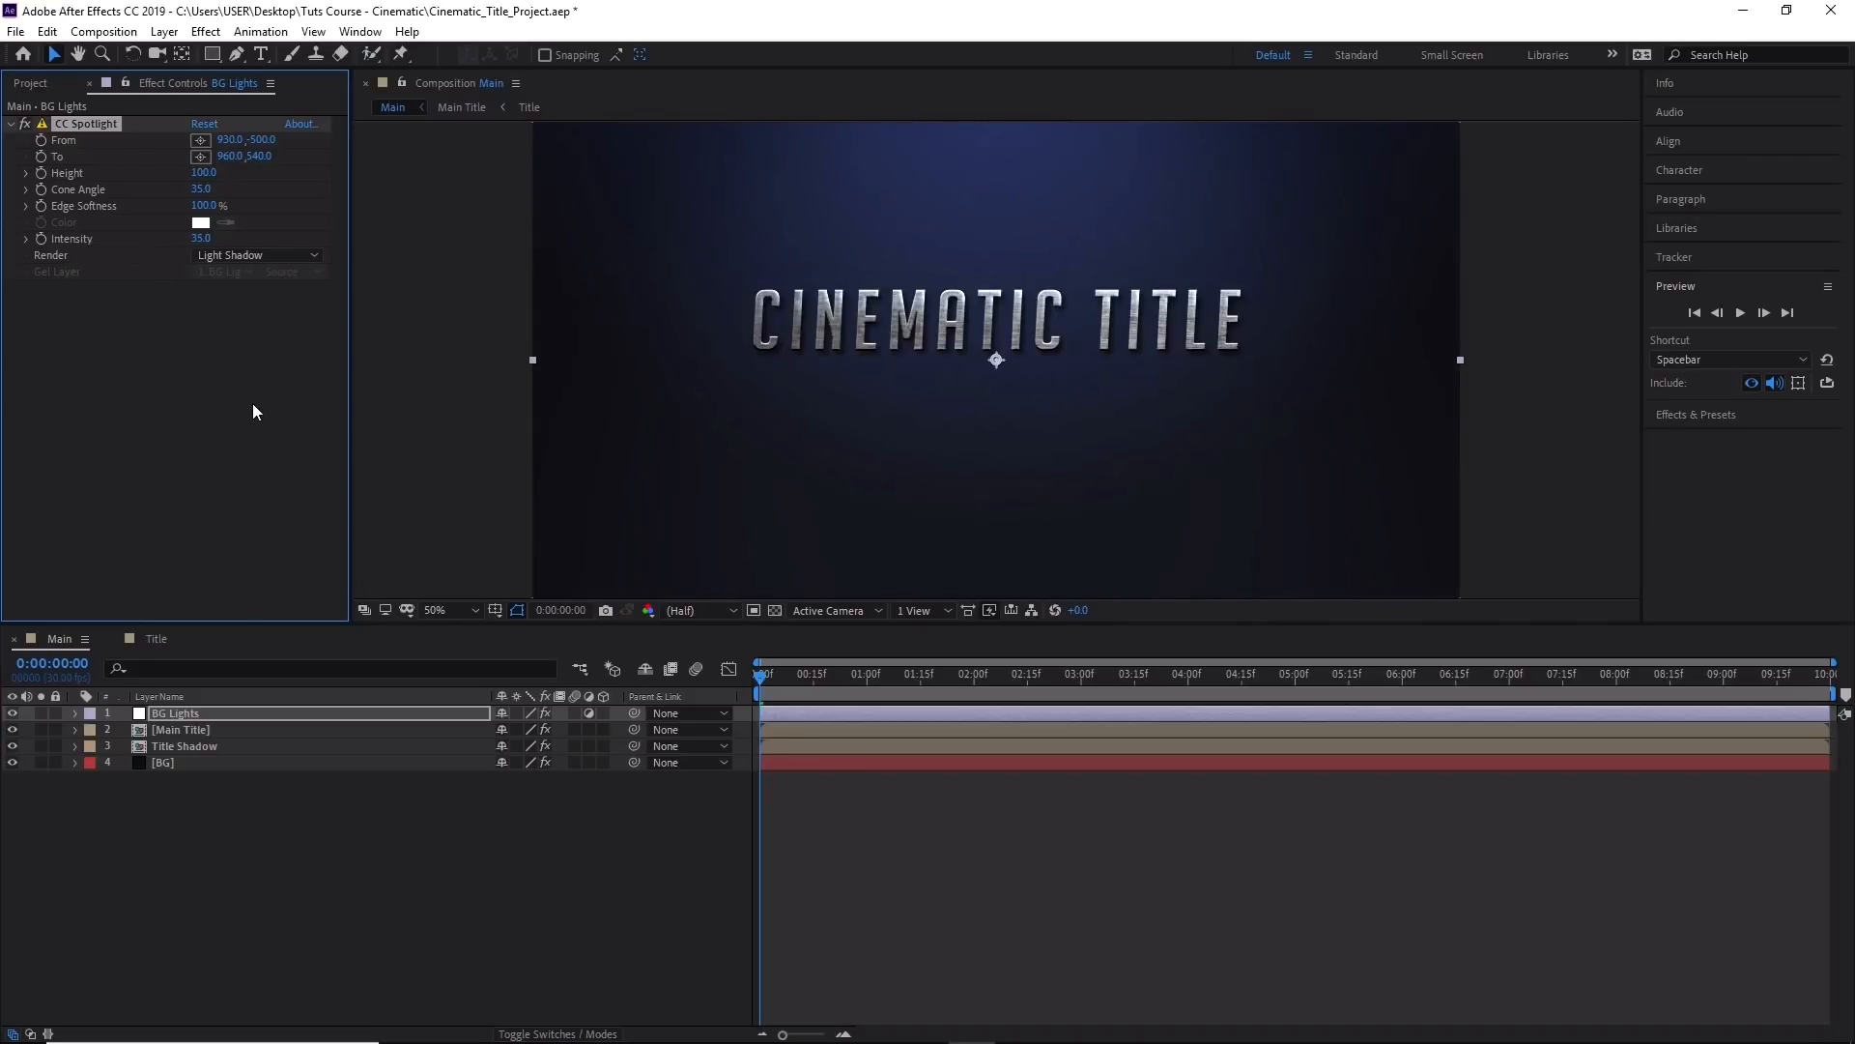
Compare the composition with the CC Spotlight effect off and on, leaving it enabled.
{"action": "left_click", "coordinate": [26, 125]}
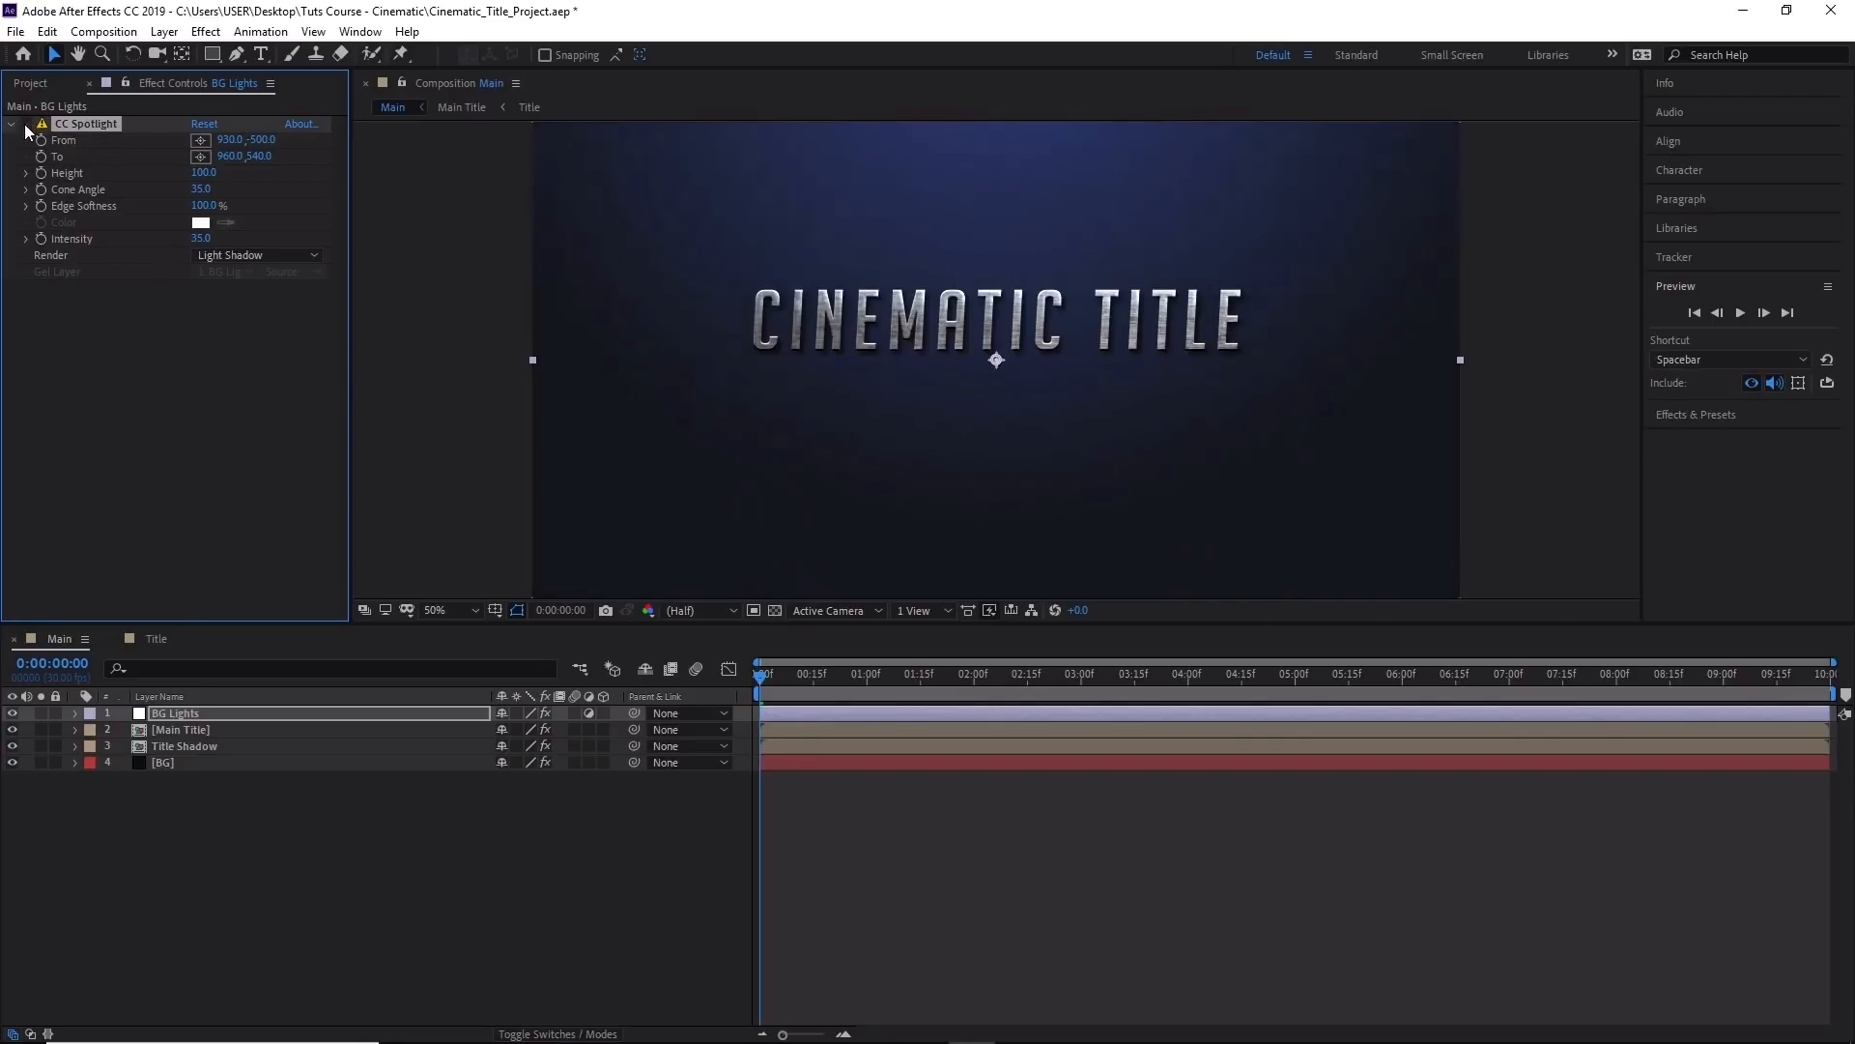
{"action": "left_click", "coordinate": [25, 124]}
{"action": "left_click", "coordinate": [25, 125]}
{"action": "left_click", "coordinate": [25, 124]}
{"action": "left_click", "coordinate": [25, 124]}
{"action": "left_click", "coordinate": [25, 126]}
{"action": "left_click", "coordinate": [25, 128]}
{"action": "left_click", "coordinate": [25, 128]}
{"action": "left_click", "coordinate": [25, 128]}
{"action": "left_click", "coordinate": [26, 127]}
{"action": "left_click", "coordinate": [25, 128]}
{"action": "left_click", "coordinate": [25, 127]}
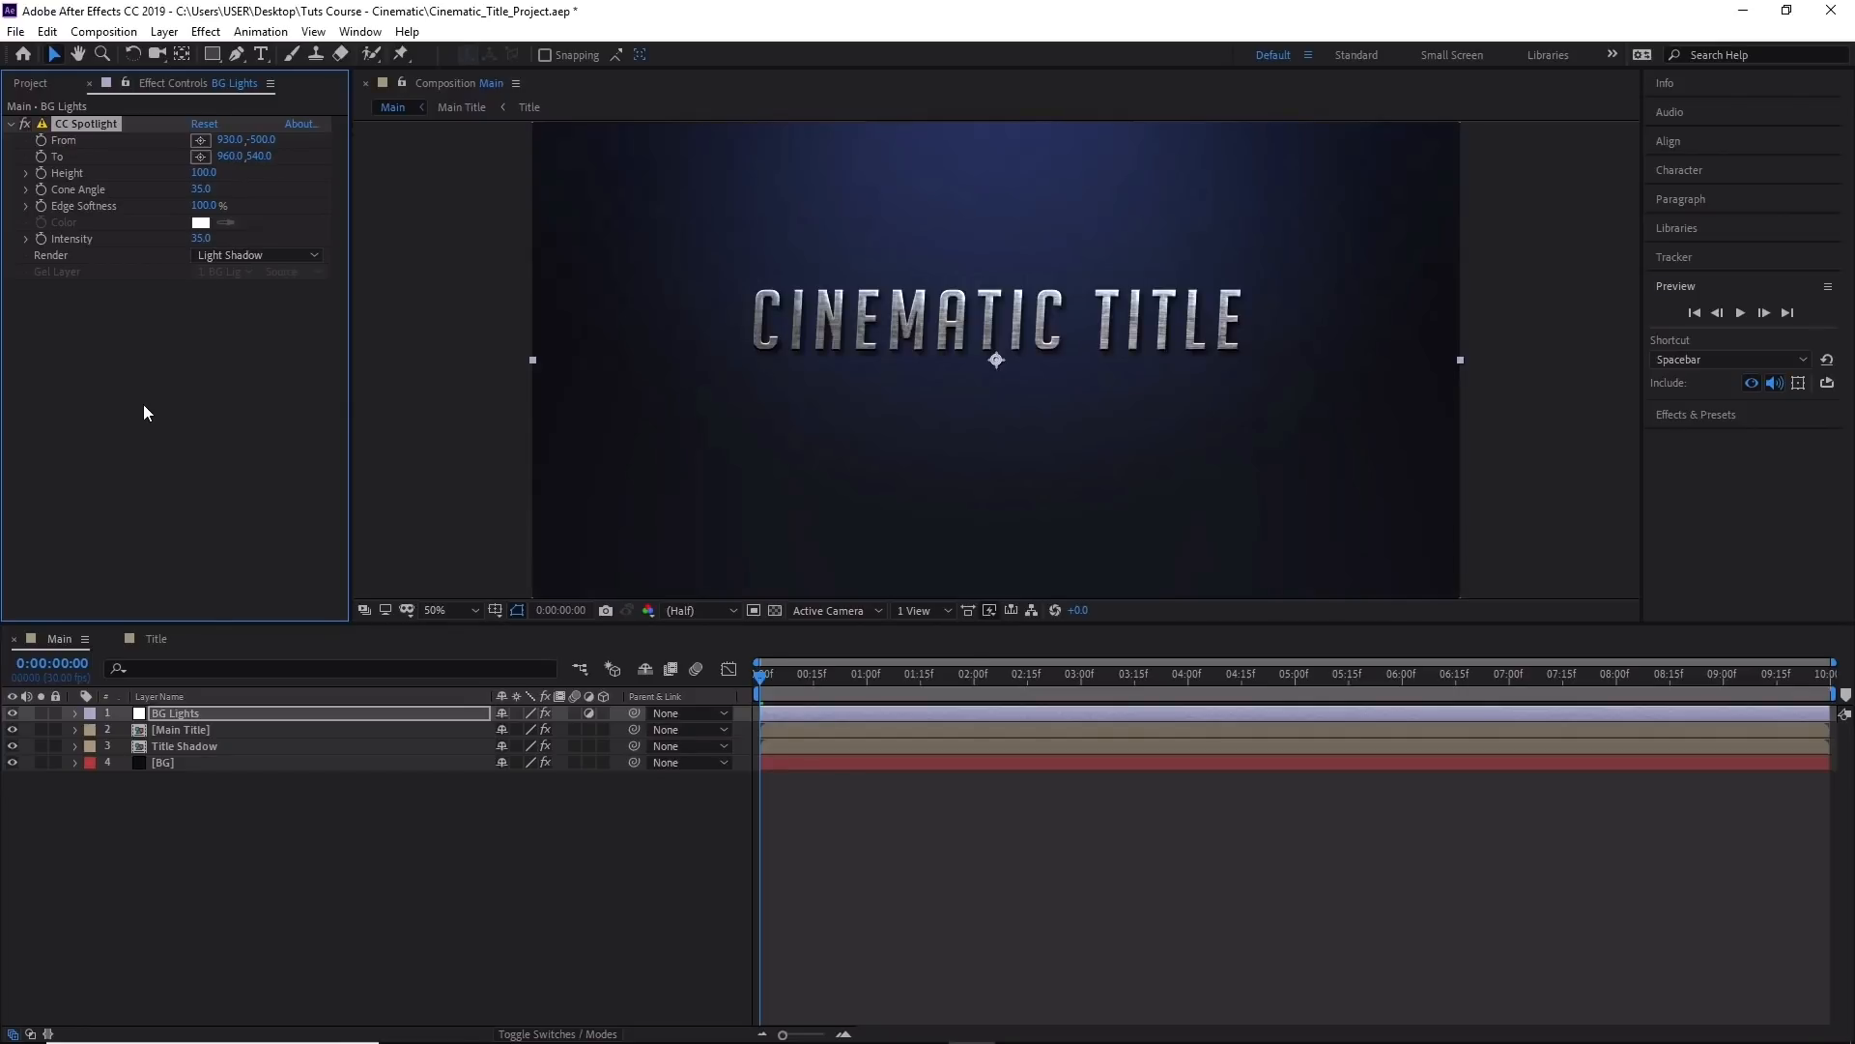
Apply the CC Light Rays effect to the BG Lights layer and collapse the CC Spotlight settings.
{"action": "left_click", "coordinate": [203, 32]}
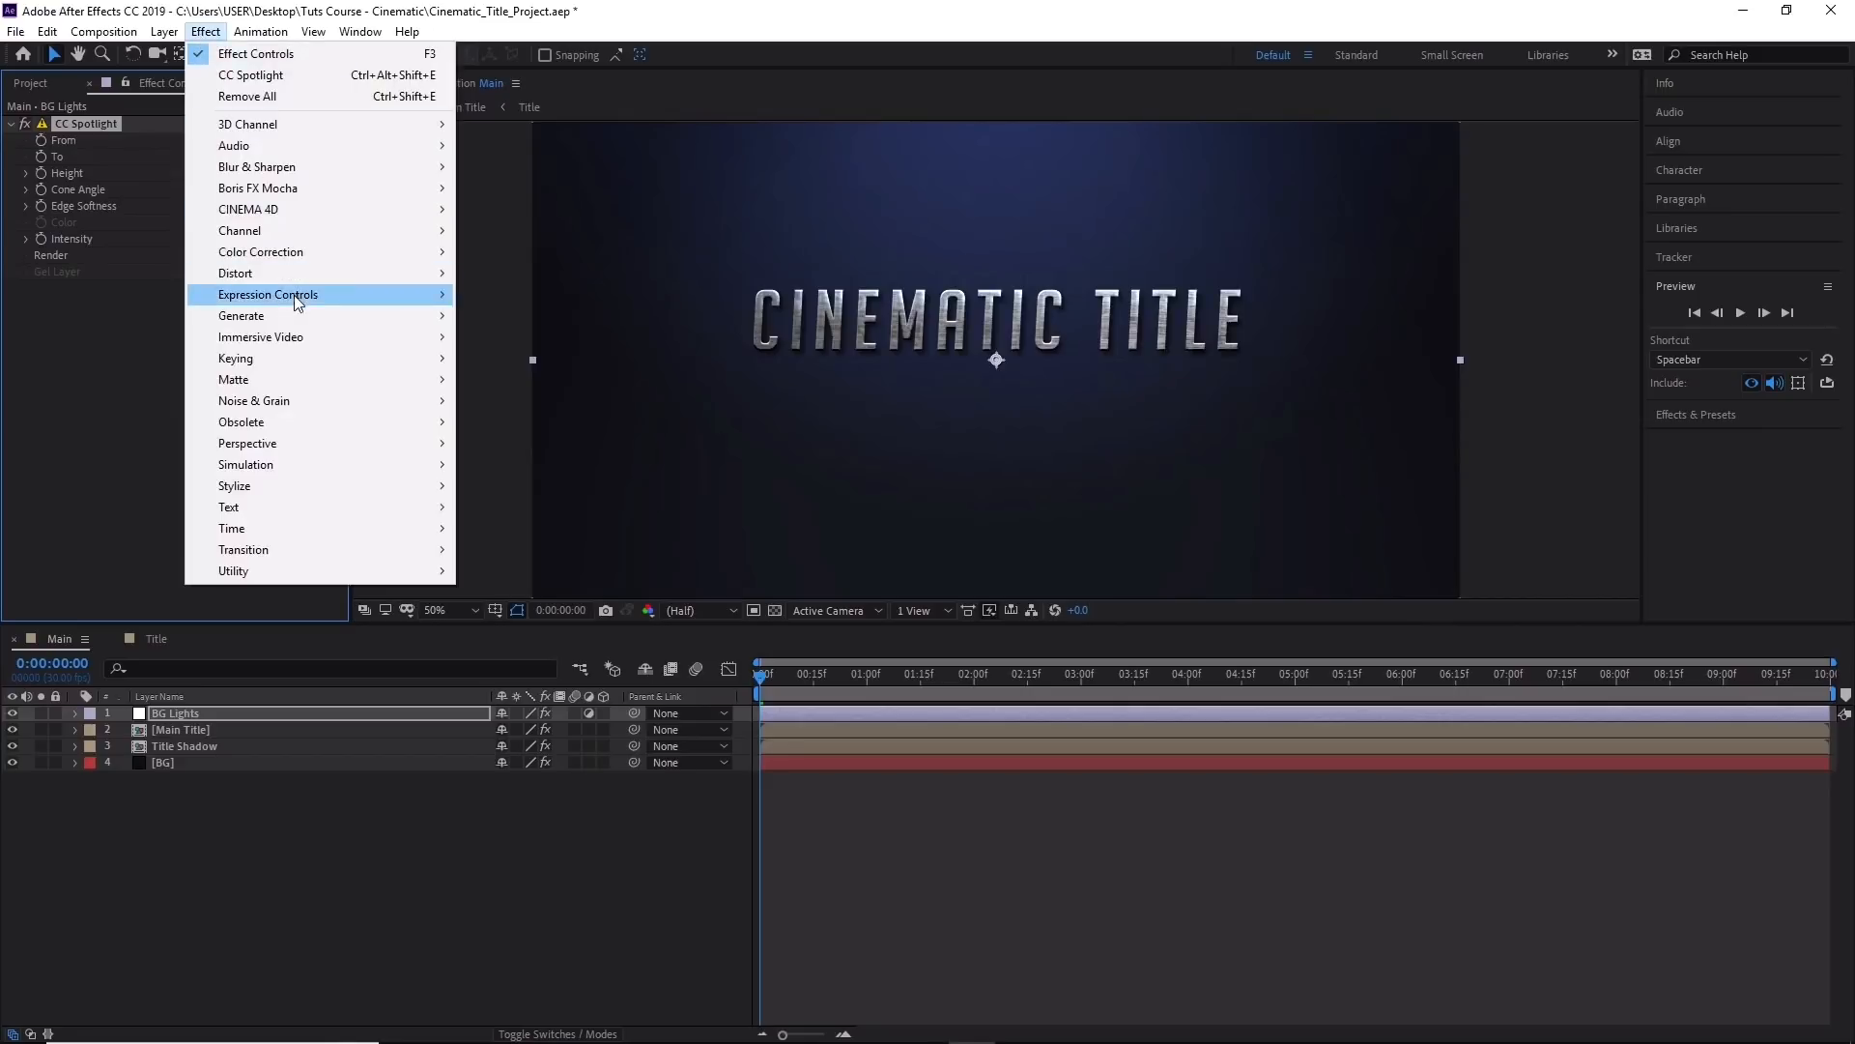
{"action": "mouse_move", "coordinate": [346, 317]}
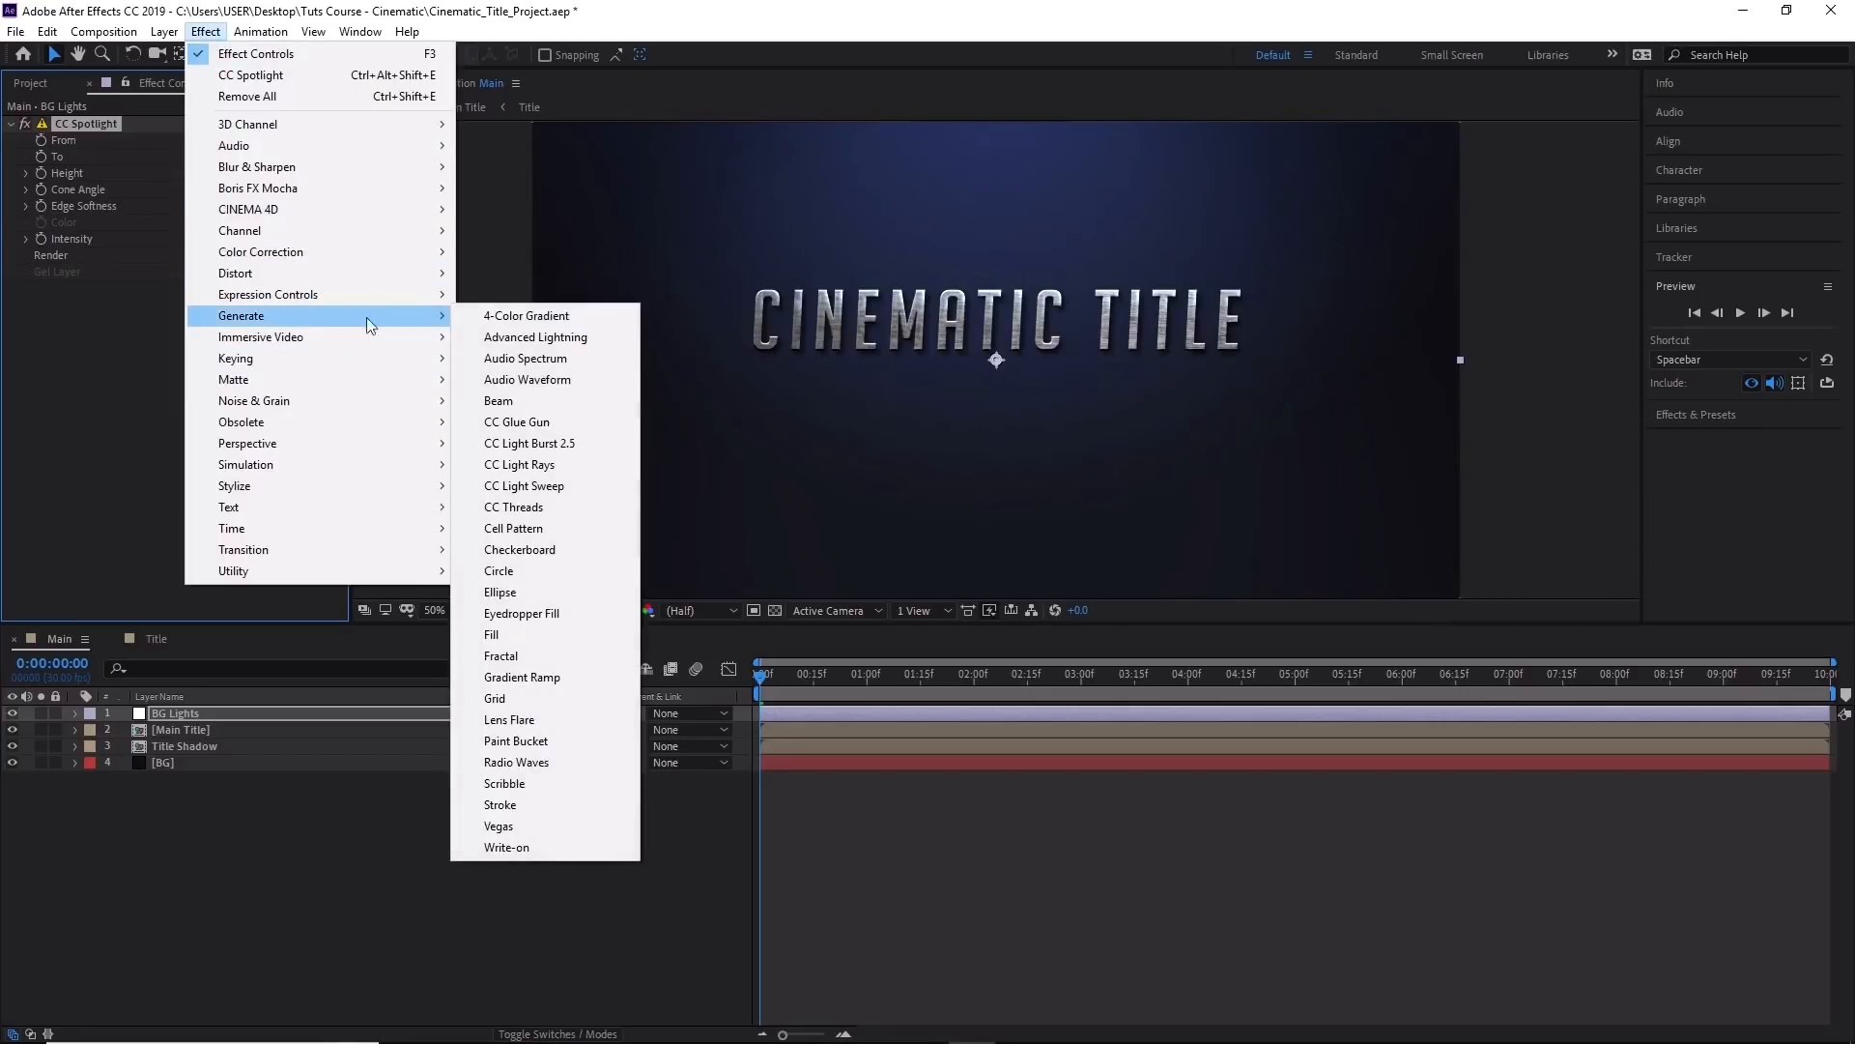
{"action": "left_click", "coordinate": [560, 466]}
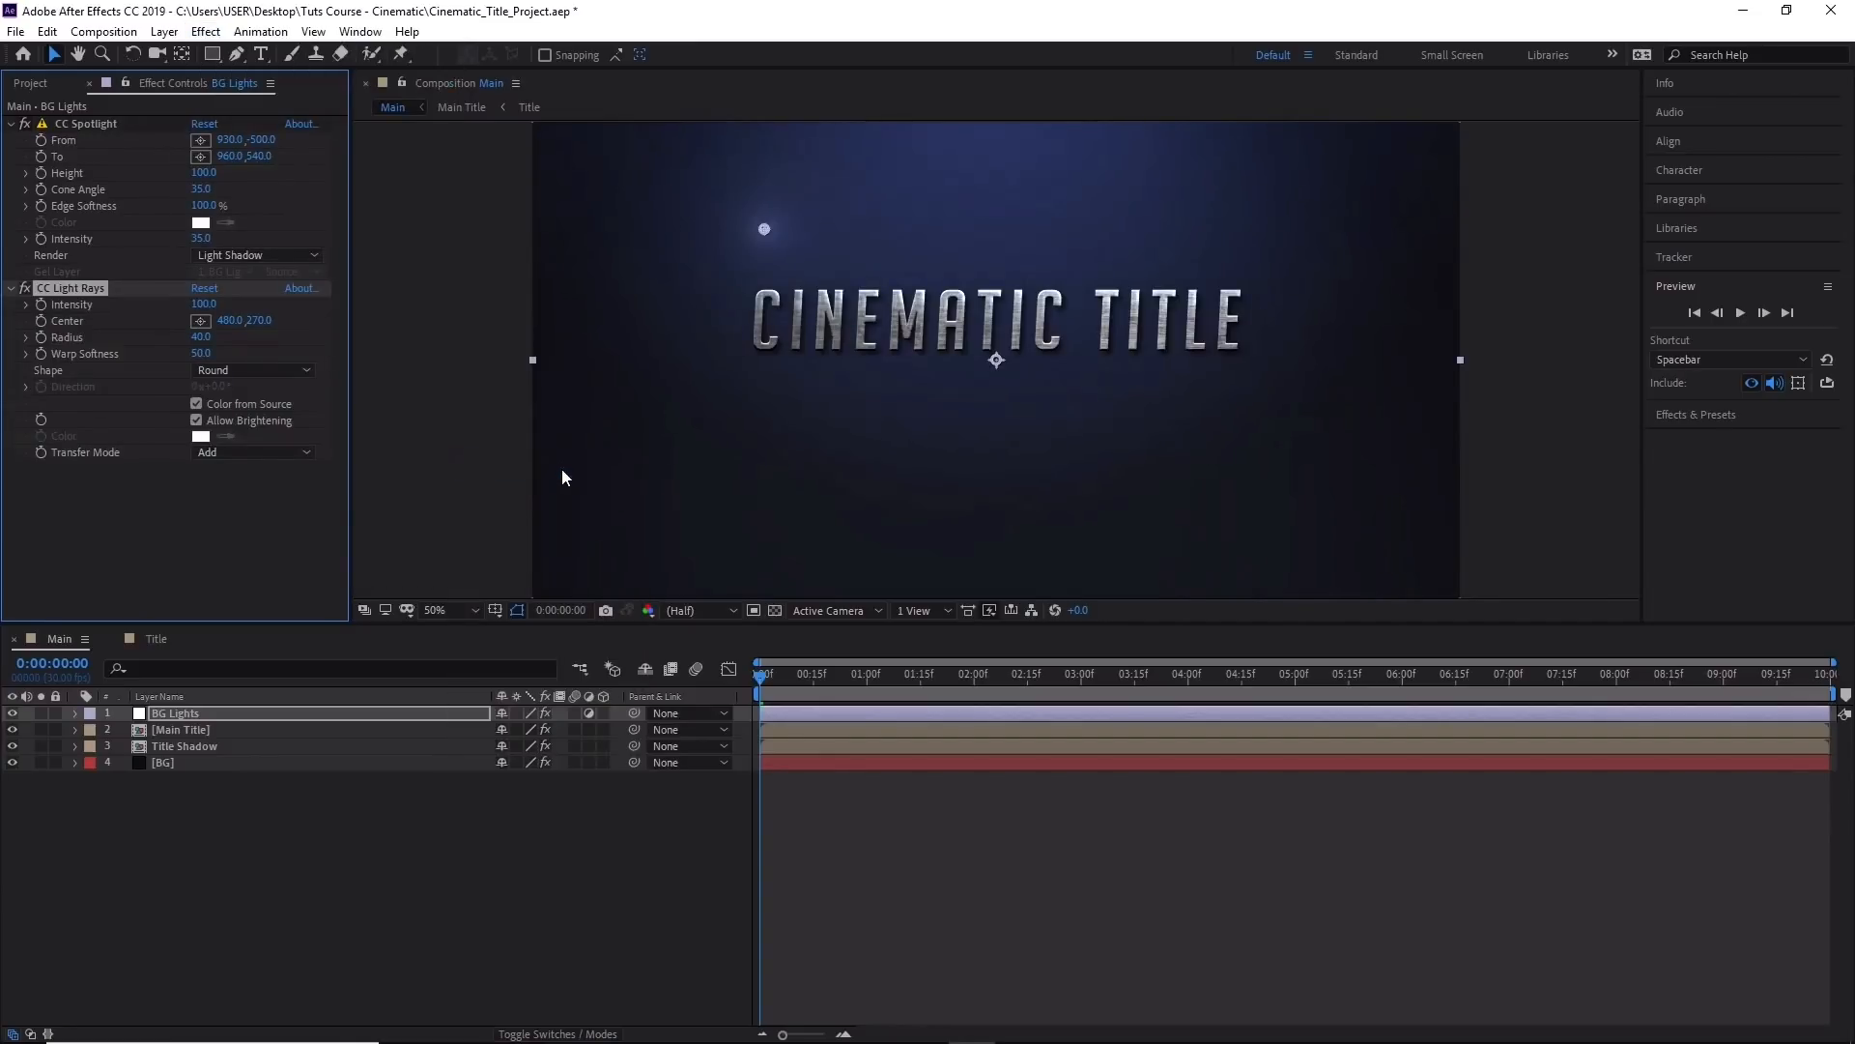
{"action": "left_click", "coordinate": [11, 126]}
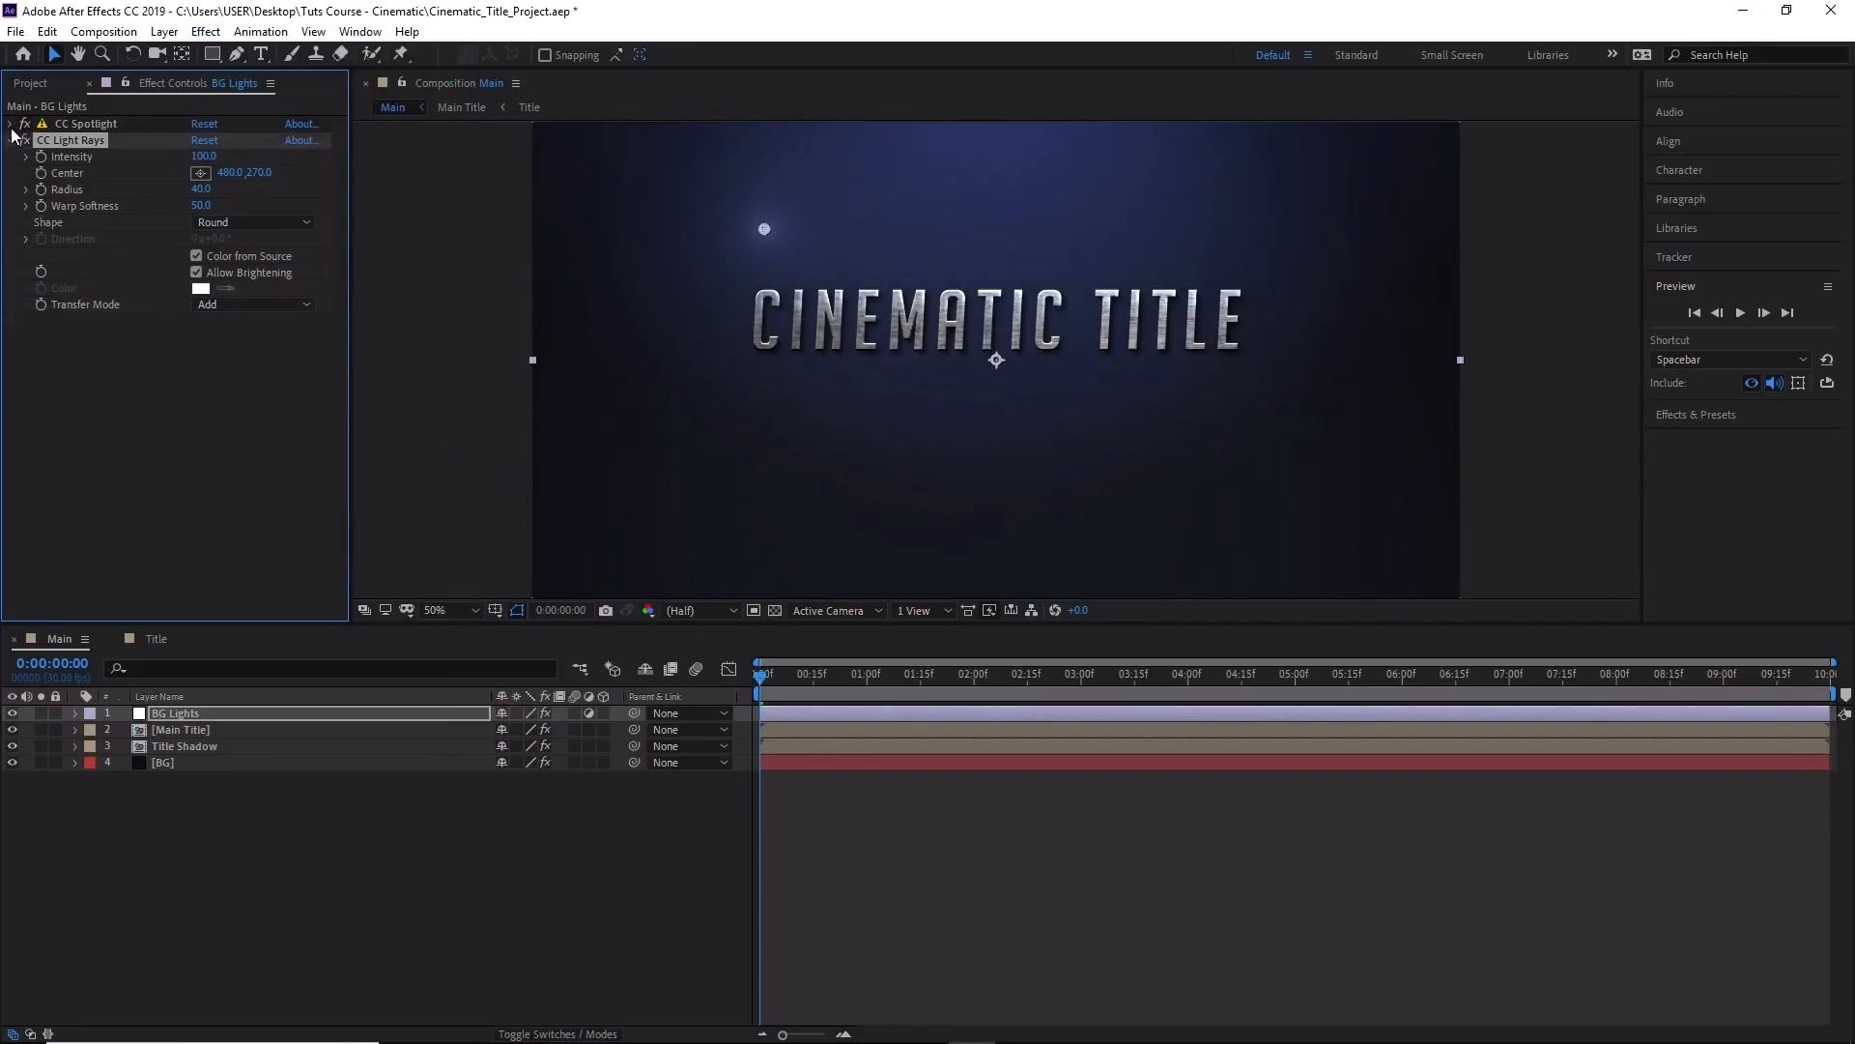
Set the CC Light Rays Intensity to 50 and its Center to 958, 0.
{"action": "left_click", "coordinate": [214, 156]}
{"action": "type", "text": "50"}
{"action": "type", "text": "958"}
{"action": "left_click", "coordinate": [270, 170]}
{"action": "type", "text": "0"}
{"action": "key", "text": "Return"}
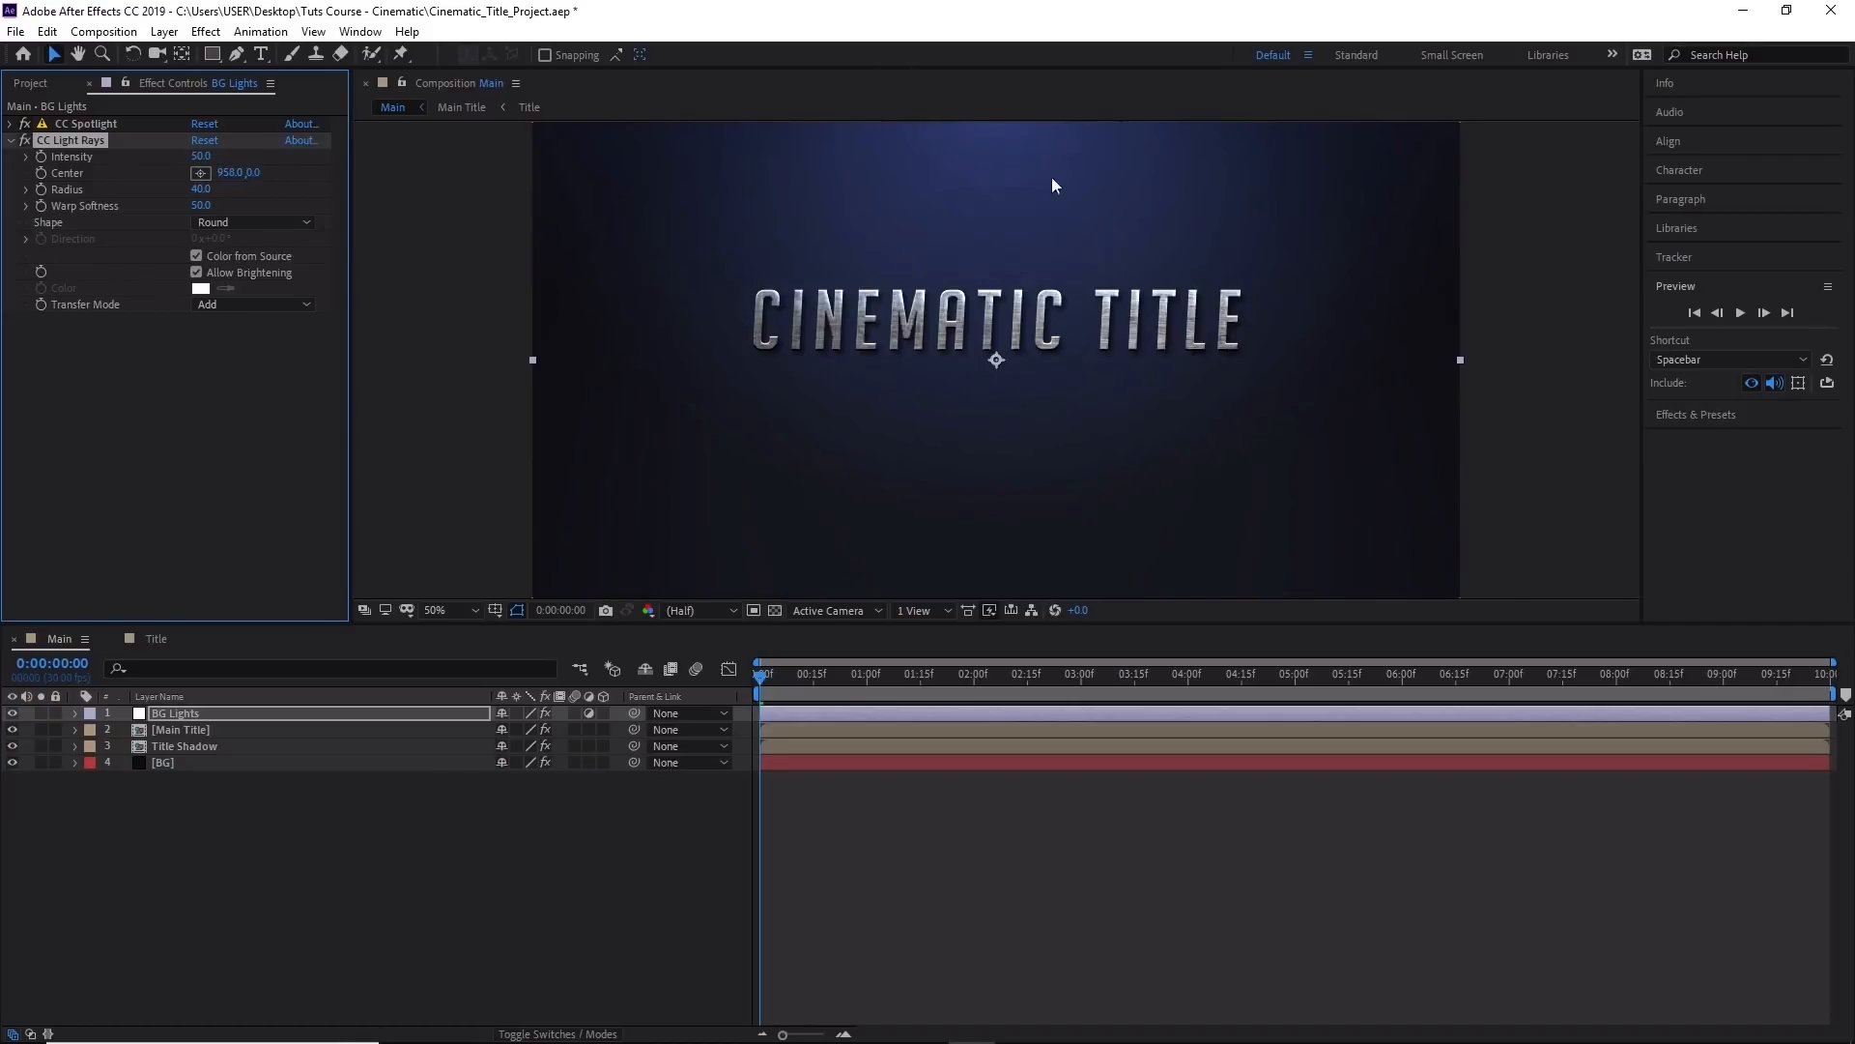
Set the CC Light Rays Radius to 400 and Warp Softness to 80.
{"action": "key", "text": "comma"}
{"action": "key", "text": "comma"}
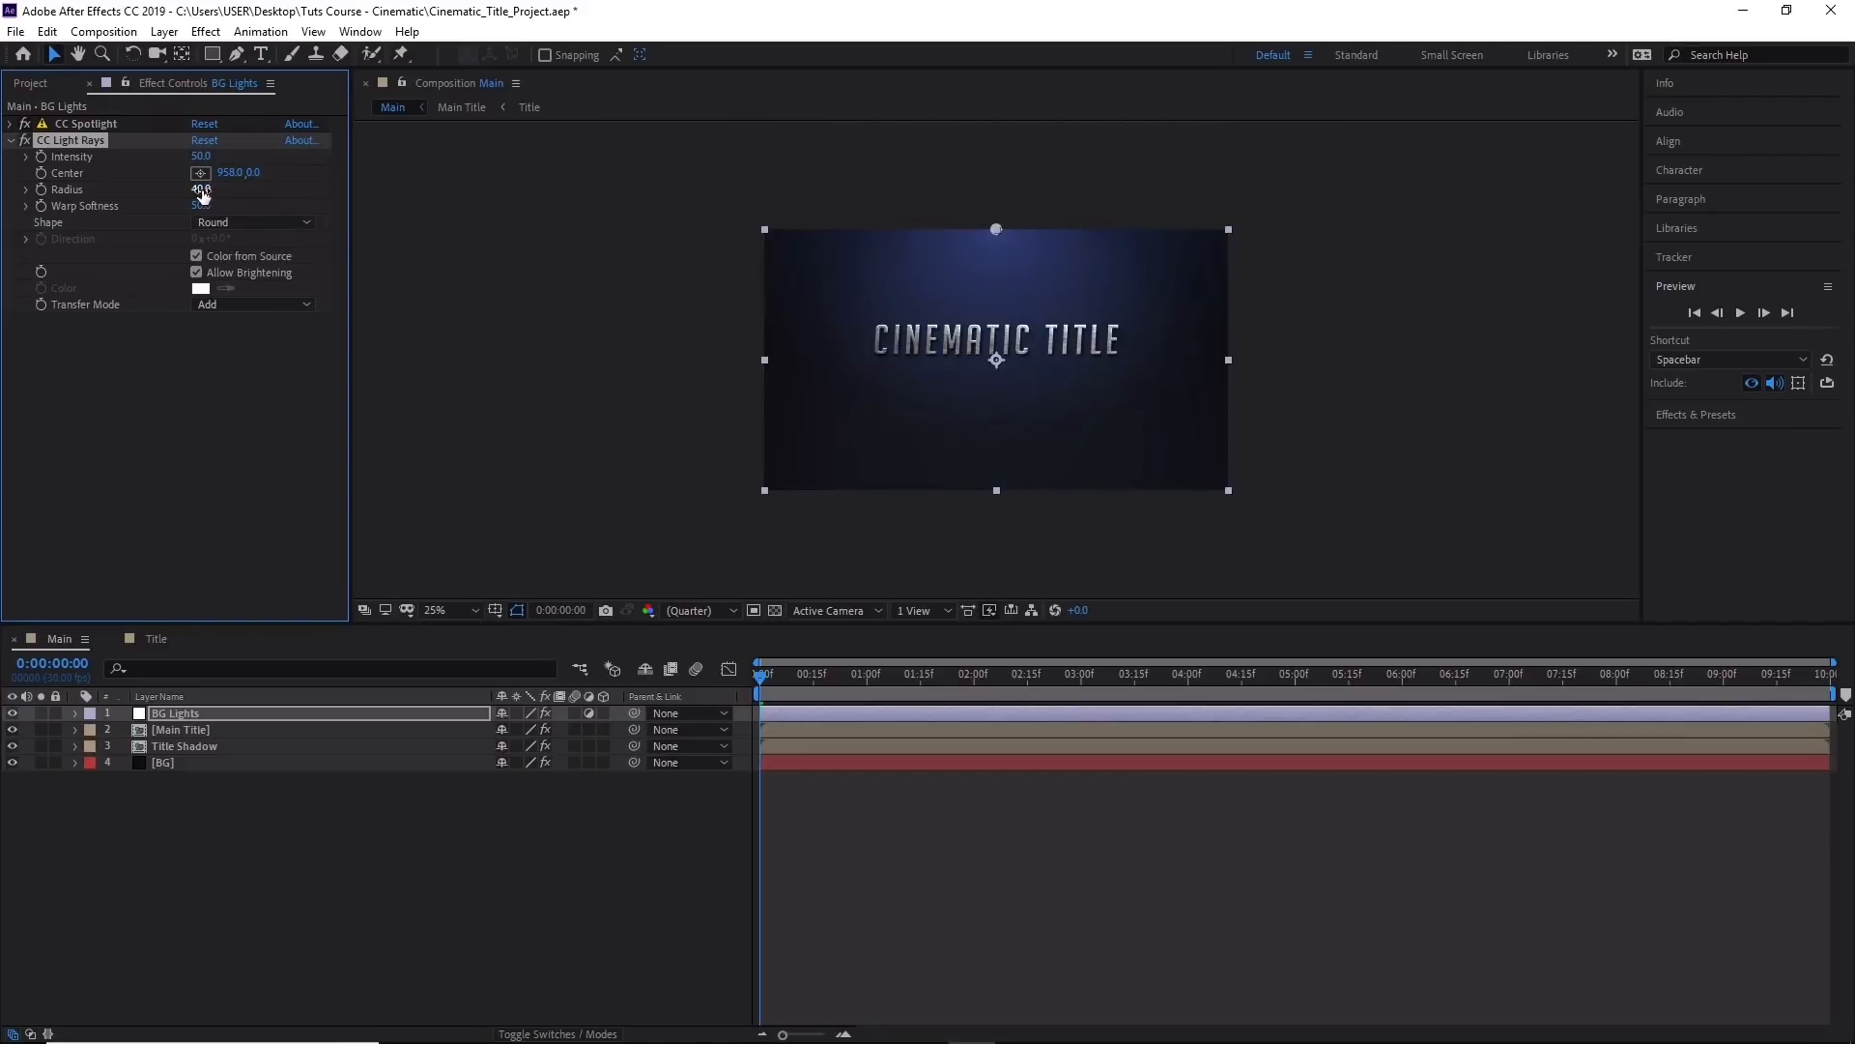
{"action": "left_click_drag", "start_coordinate": [201, 194], "coordinate": [393, 197]}
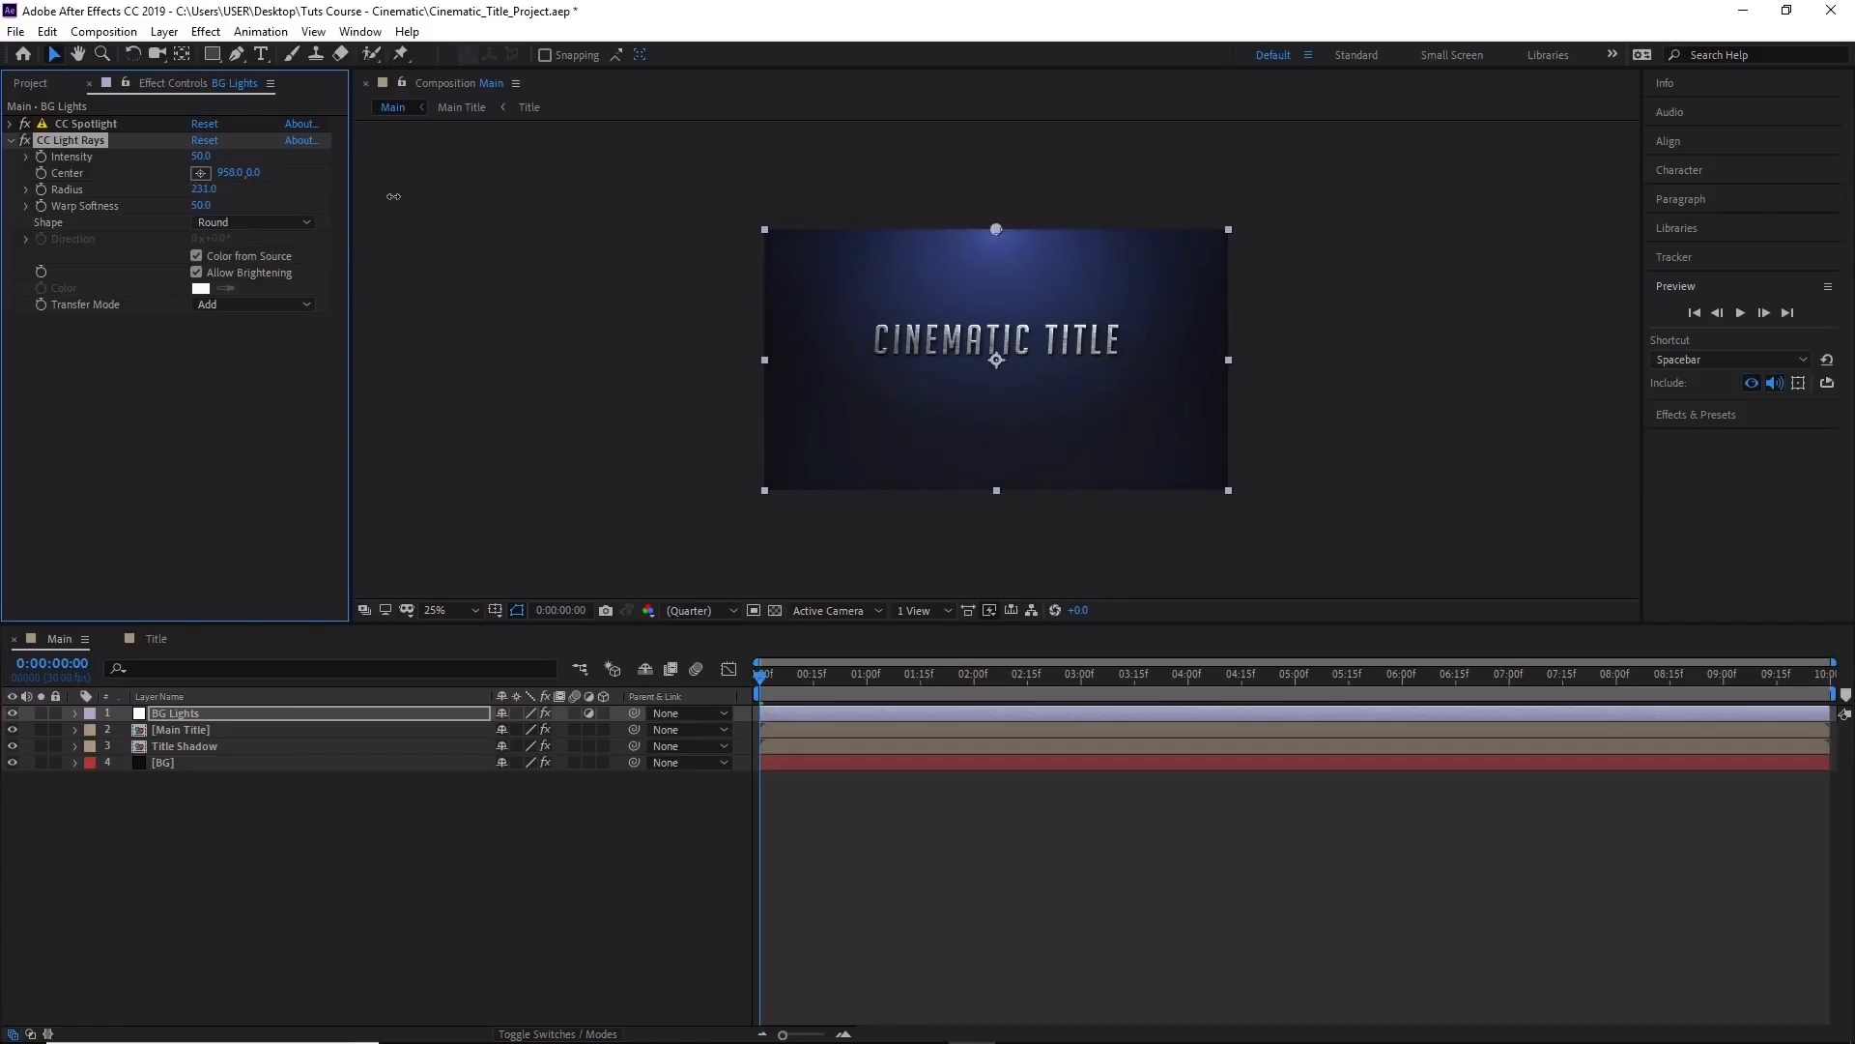
{"action": "left_click", "coordinate": [205, 189]}
{"action": "type", "text": "400"}
{"action": "key", "text": "Return"}
{"action": "left_click", "coordinate": [208, 207]}
{"action": "type", "text": "80"}
{"action": "key", "text": "Return"}
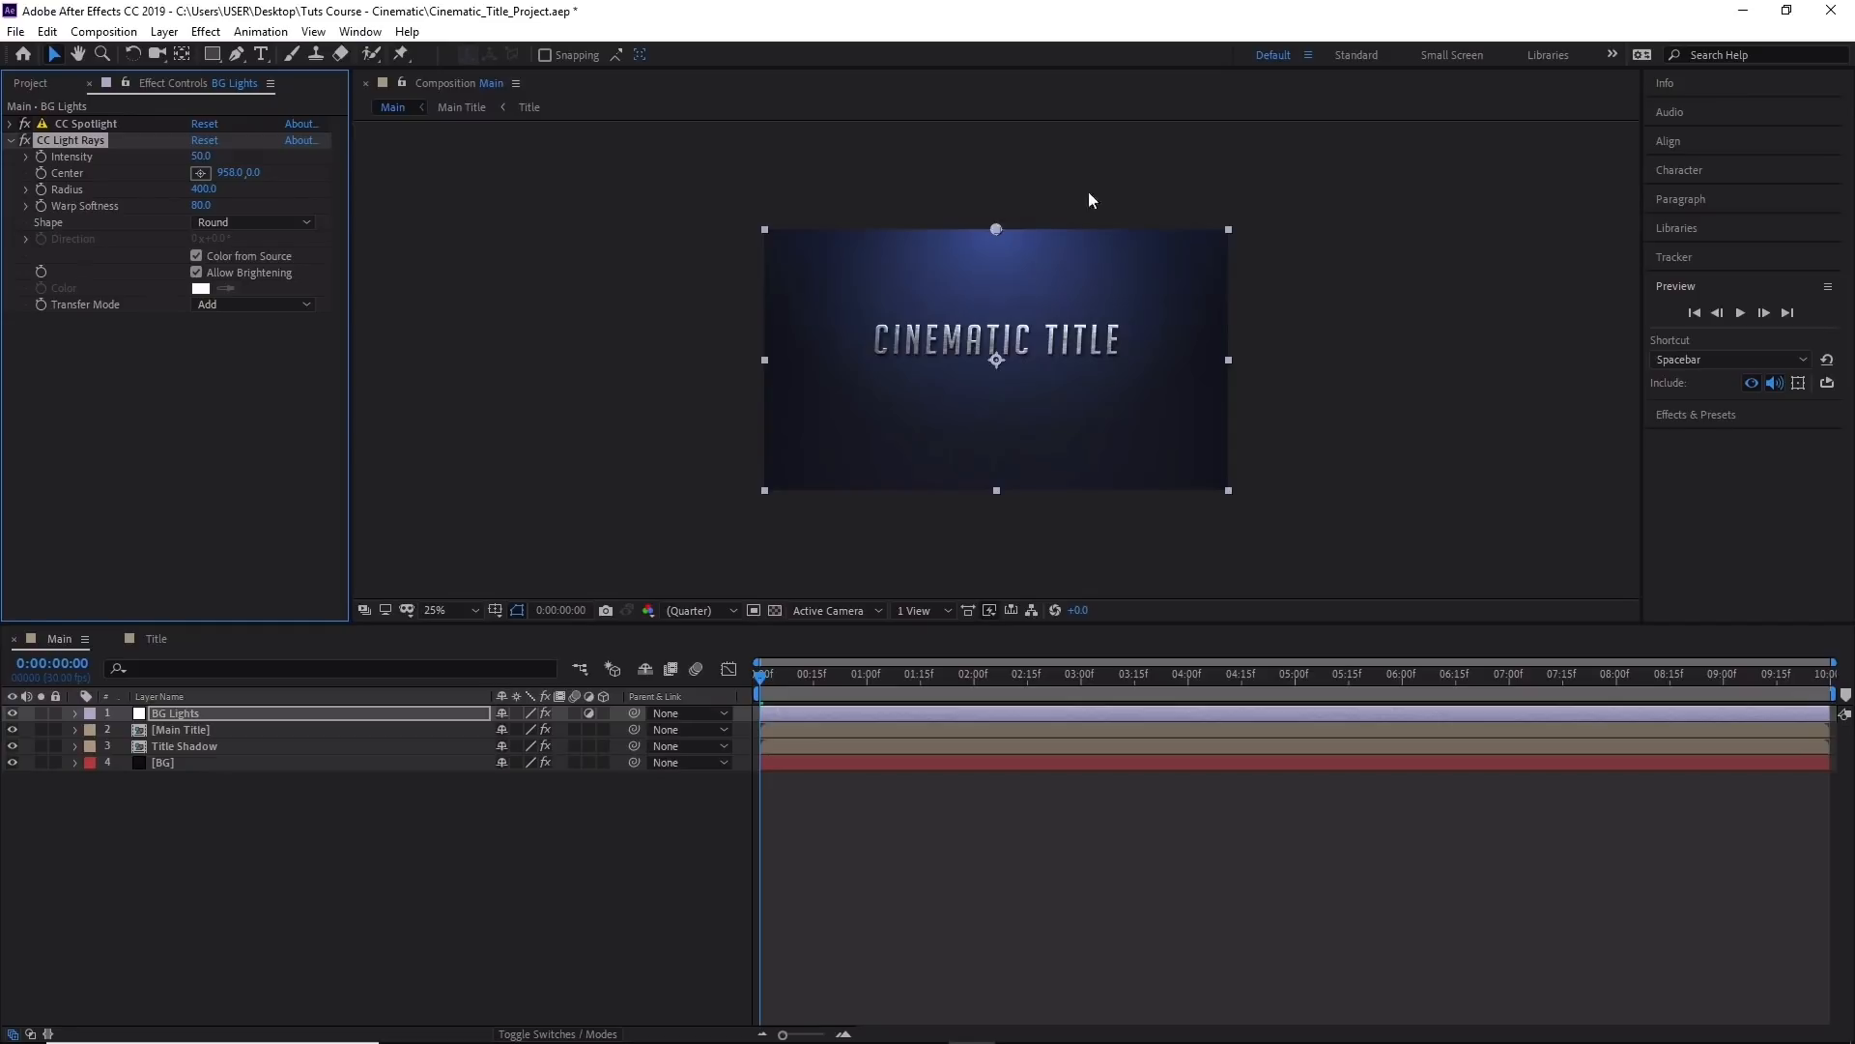
Set a CC Light Rays Intensity keyframe of 0 at the start of the composition and expand the BG Lights layer.
{"action": "left_click", "coordinate": [1362, 419]}
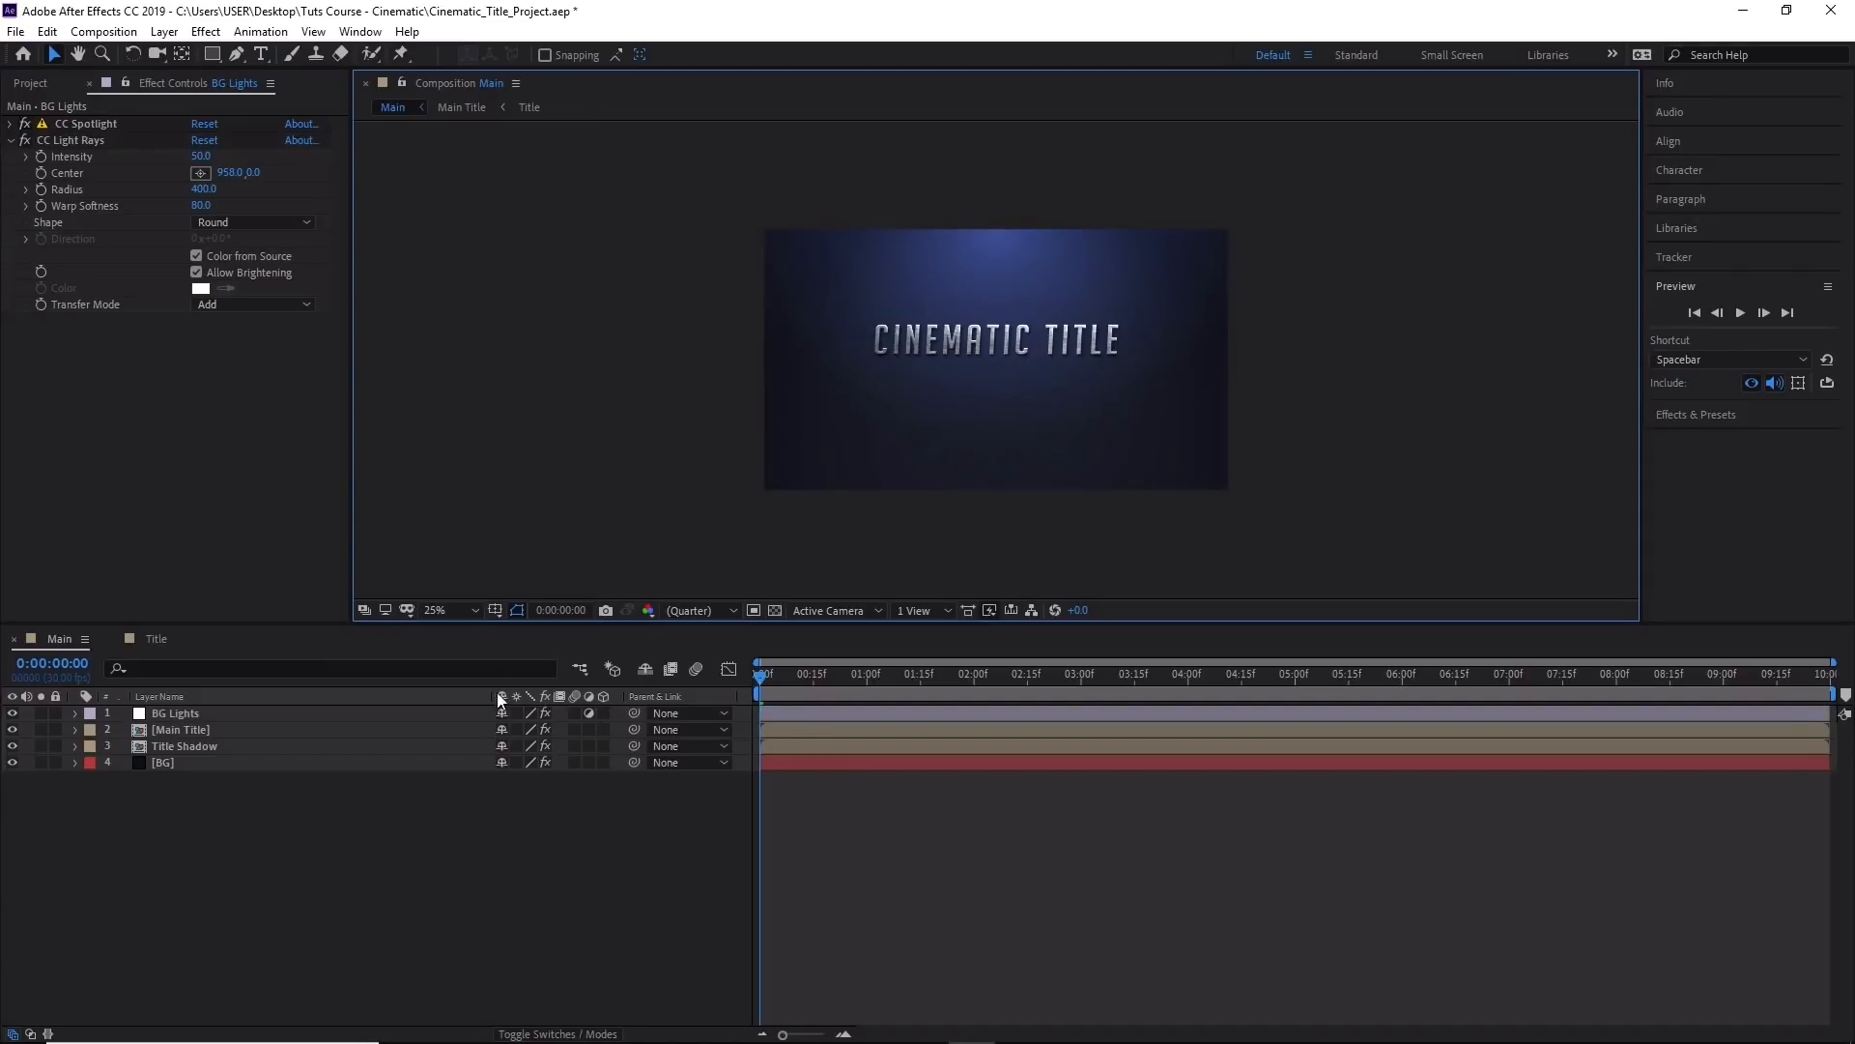
{"action": "left_click_drag", "start_coordinate": [759, 681], "coordinate": [510, 679]}
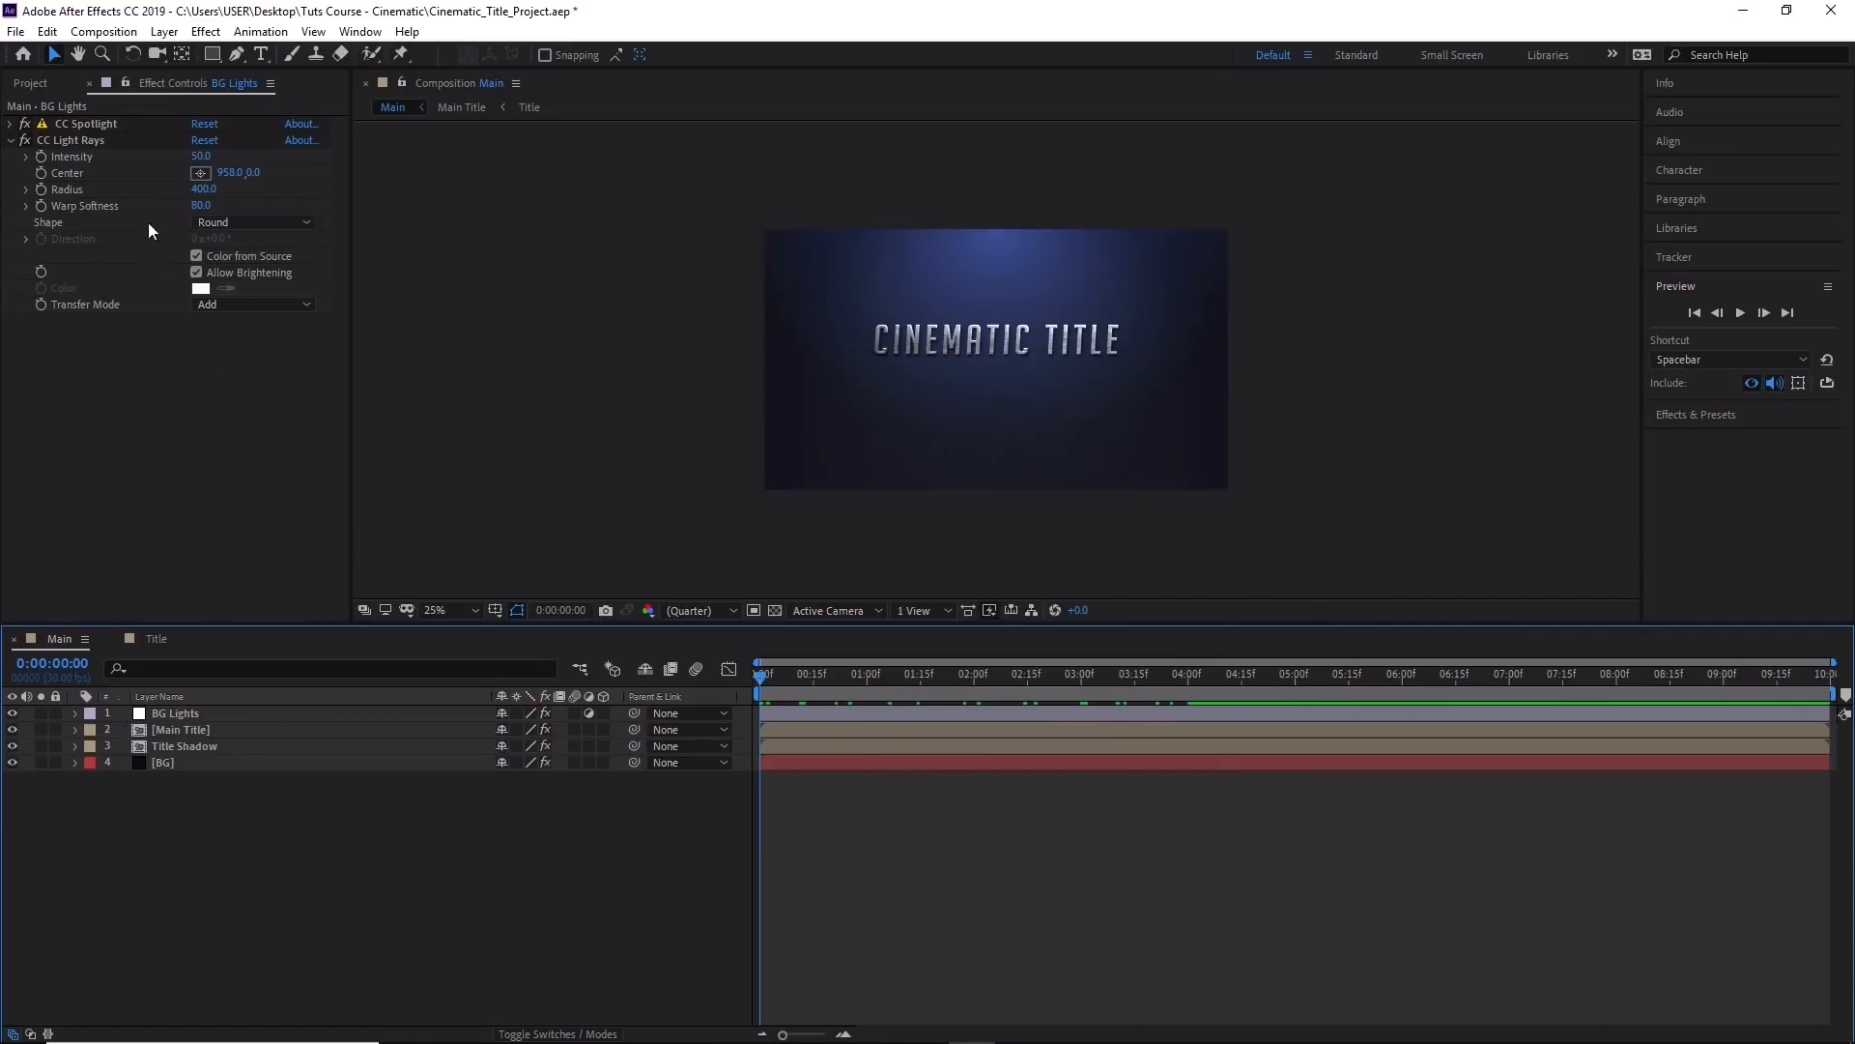
{"action": "left_click", "coordinate": [205, 156]}
{"action": "type", "text": "0"}
{"action": "left_click", "coordinate": [60, 141]}
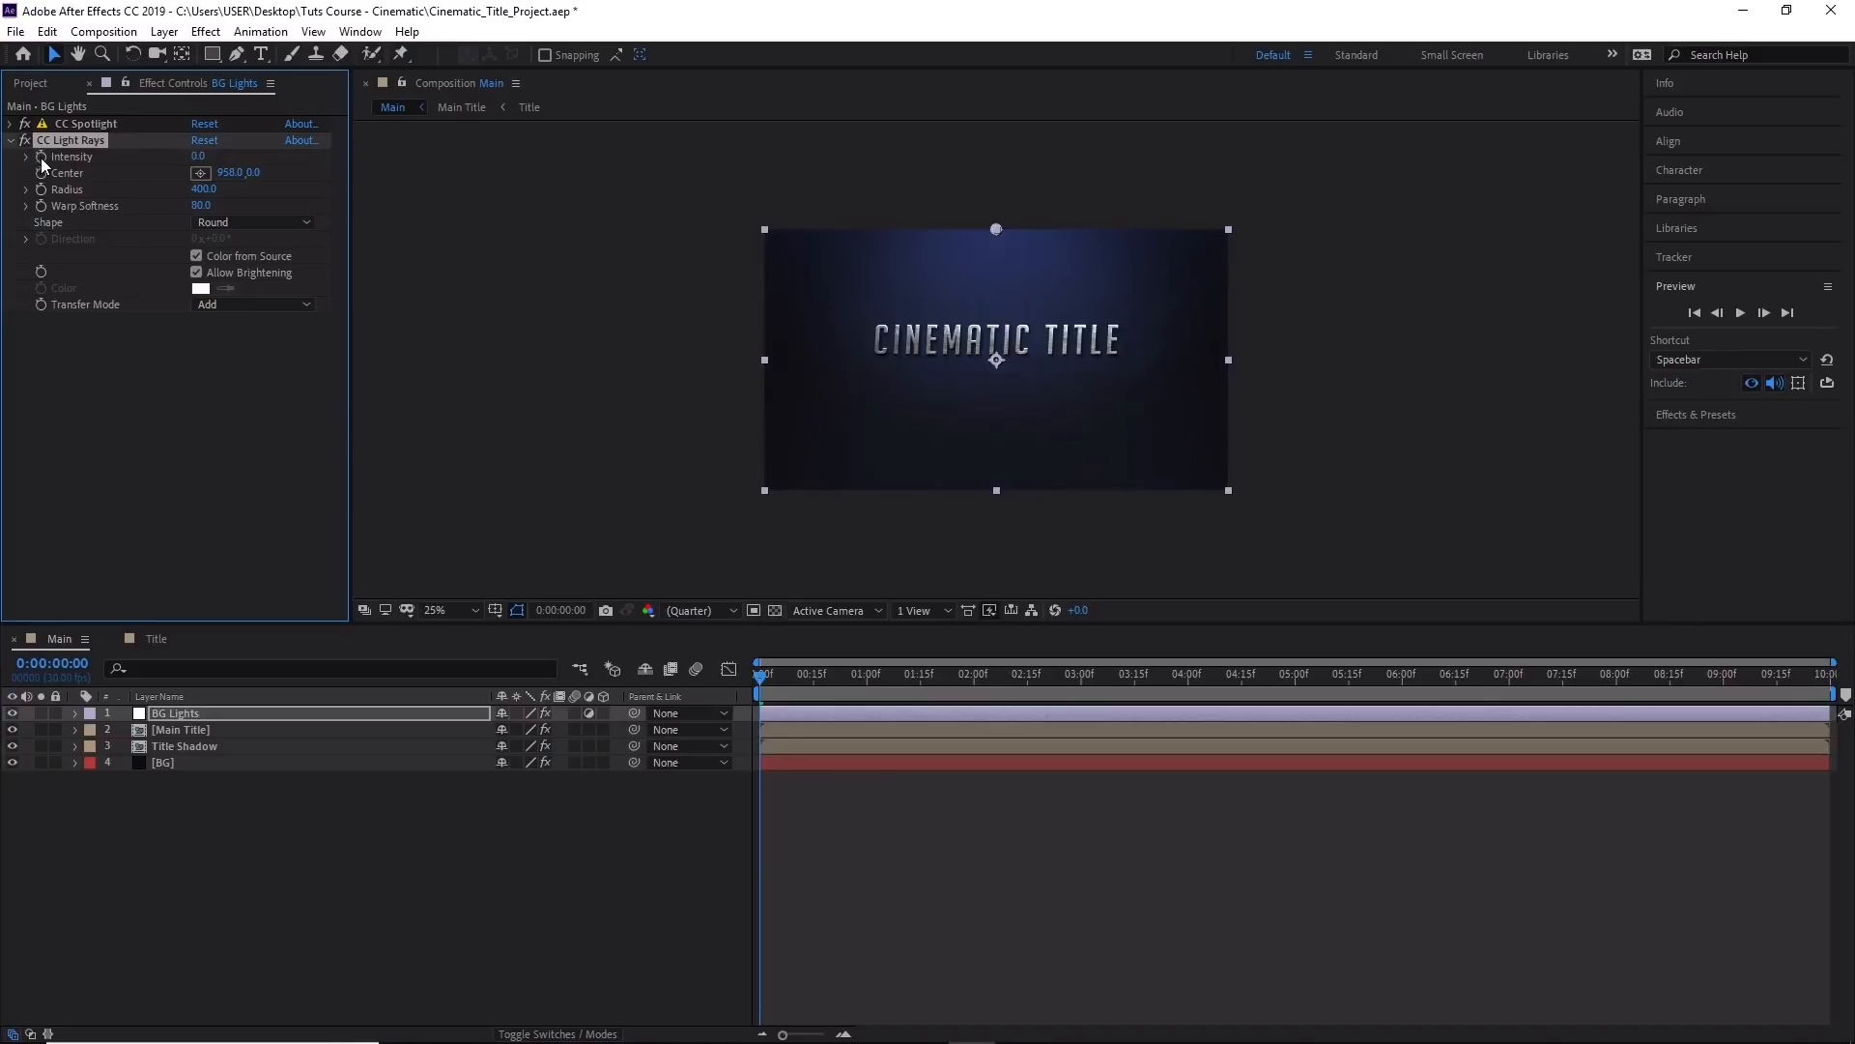
{"action": "left_click", "coordinate": [75, 712]}
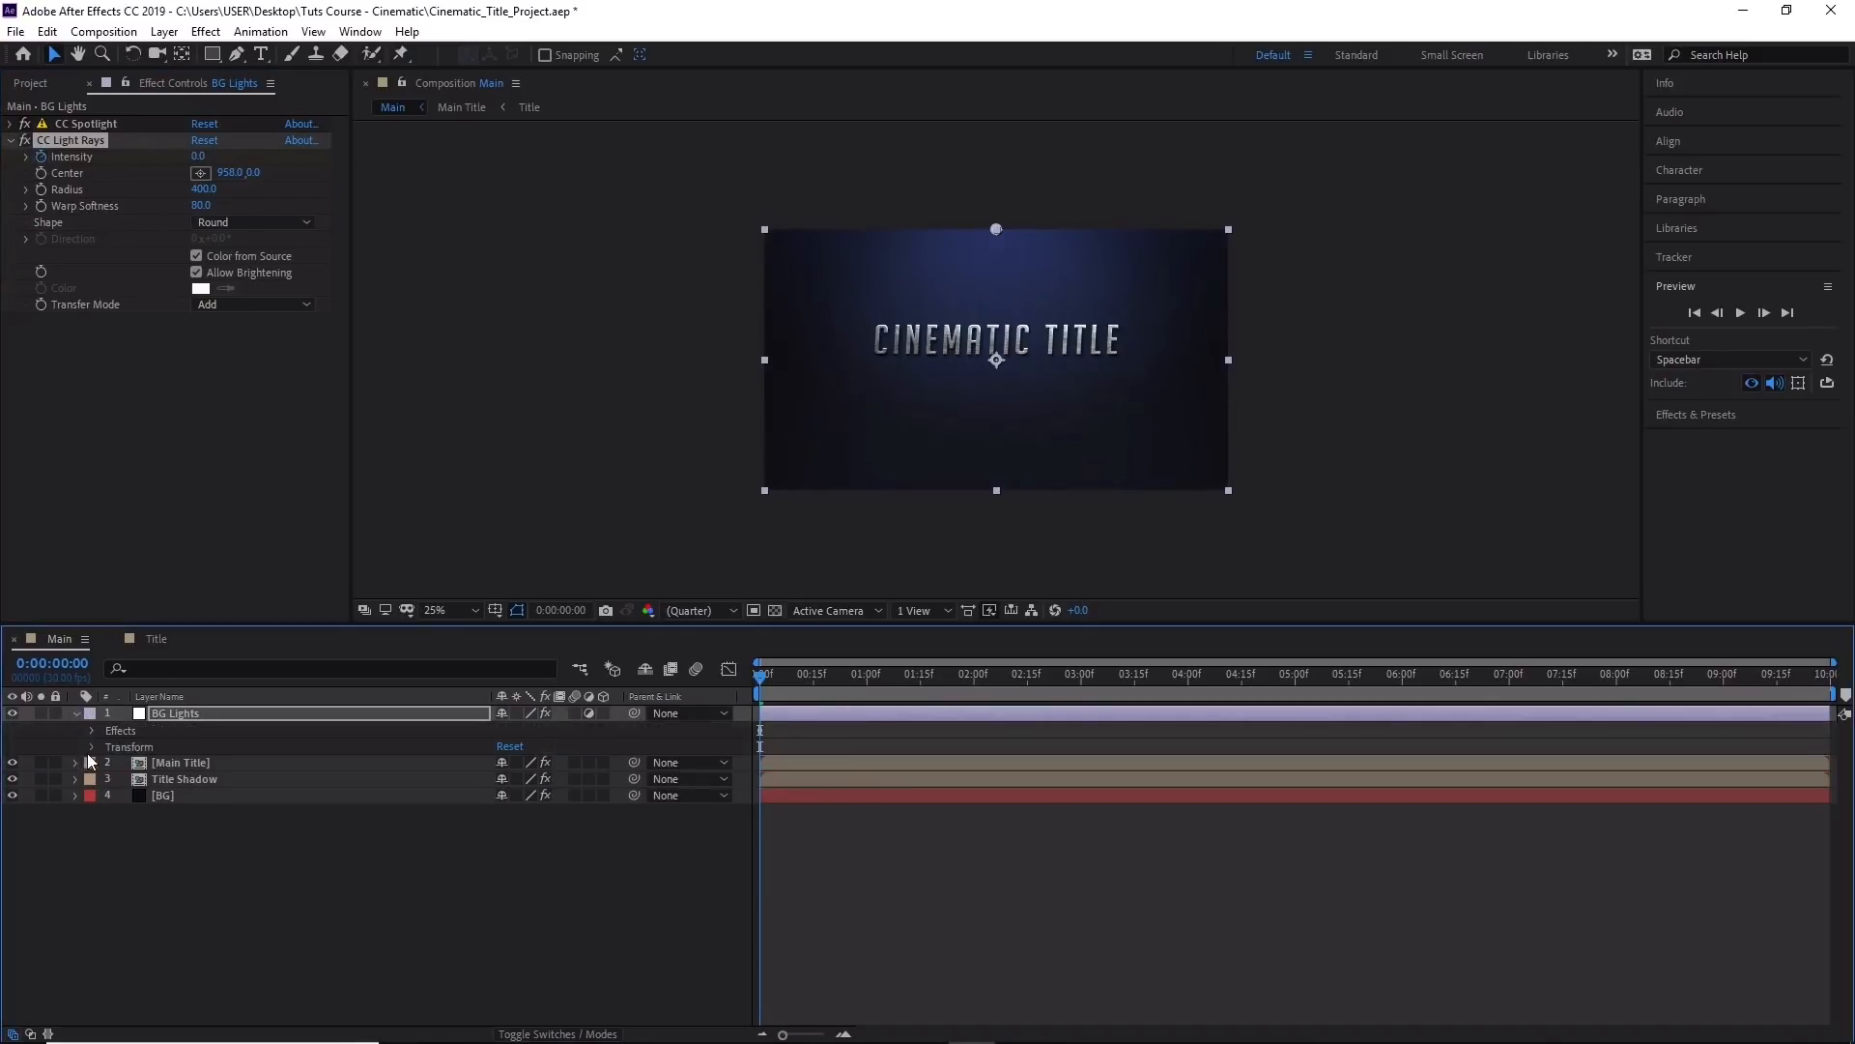
Reveal the CC Light Rays properties of BG Lights and add an Intensity keyframe of 40 at 2 seconds.
{"action": "left_click", "coordinate": [90, 732]}
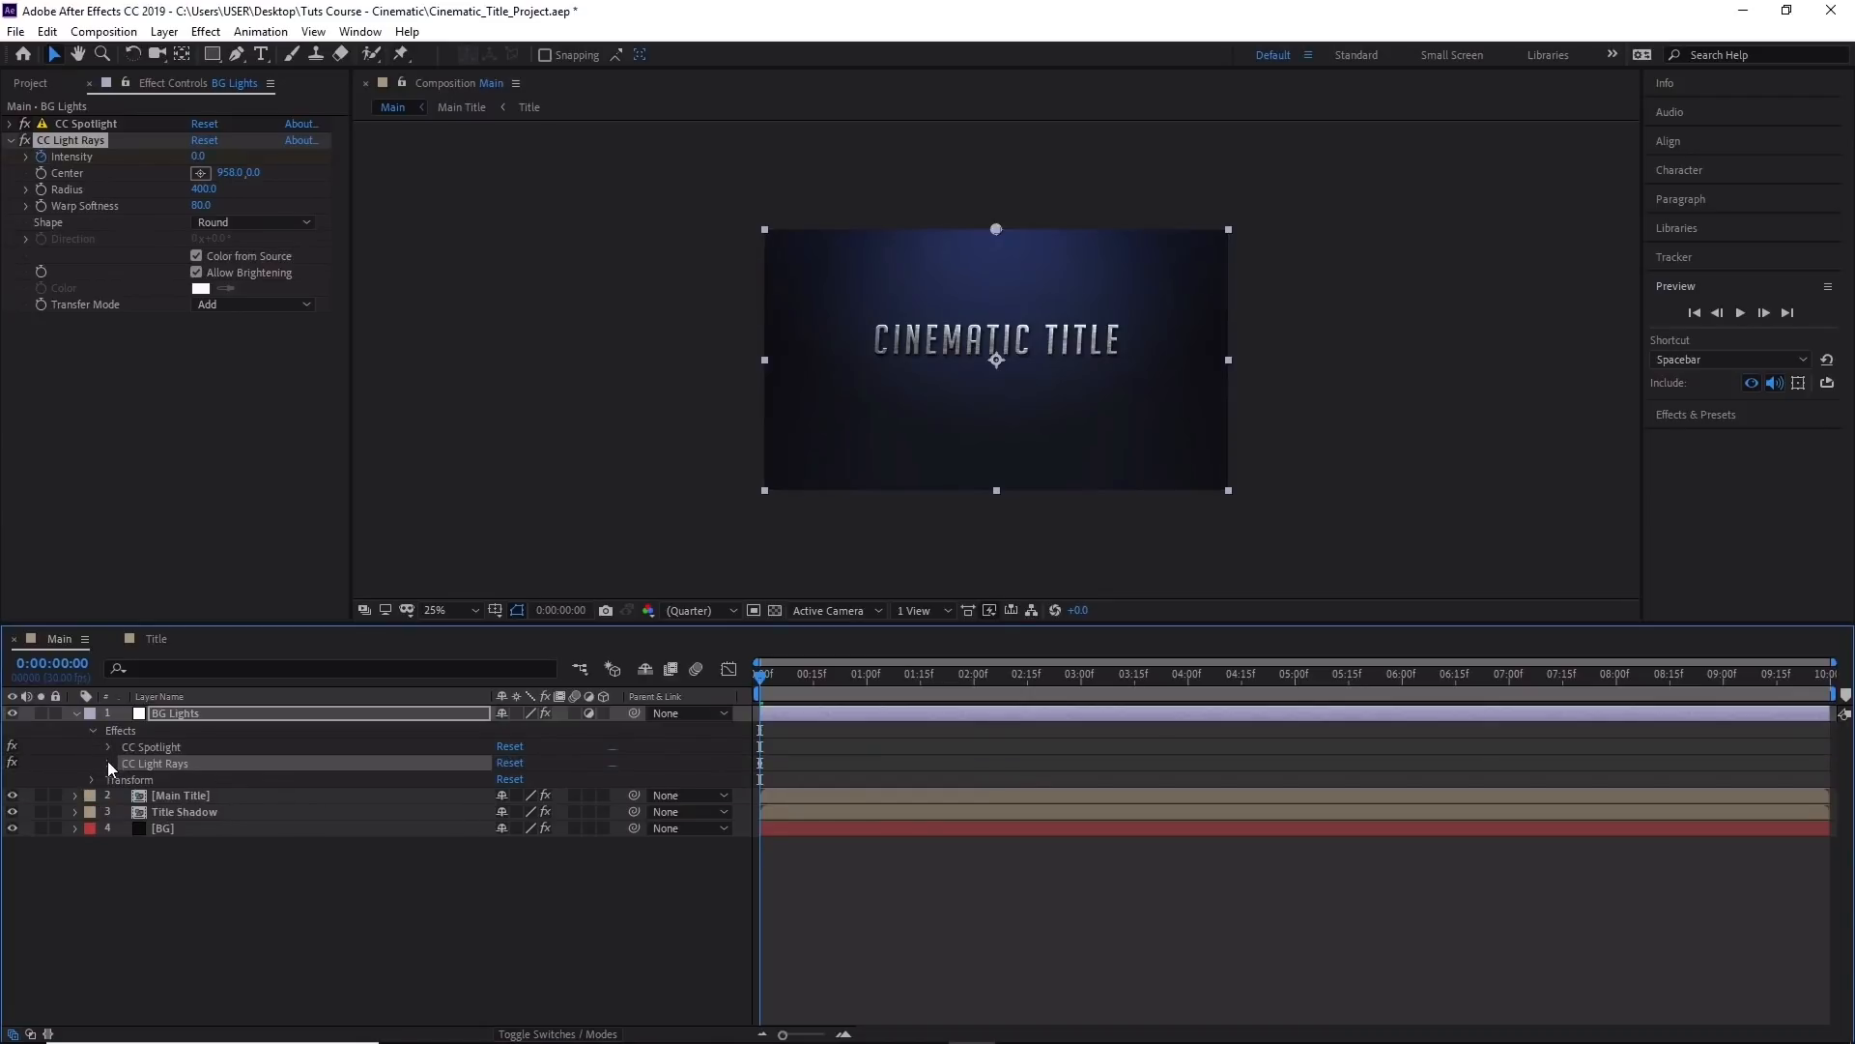
{"action": "left_click", "coordinate": [108, 763]}
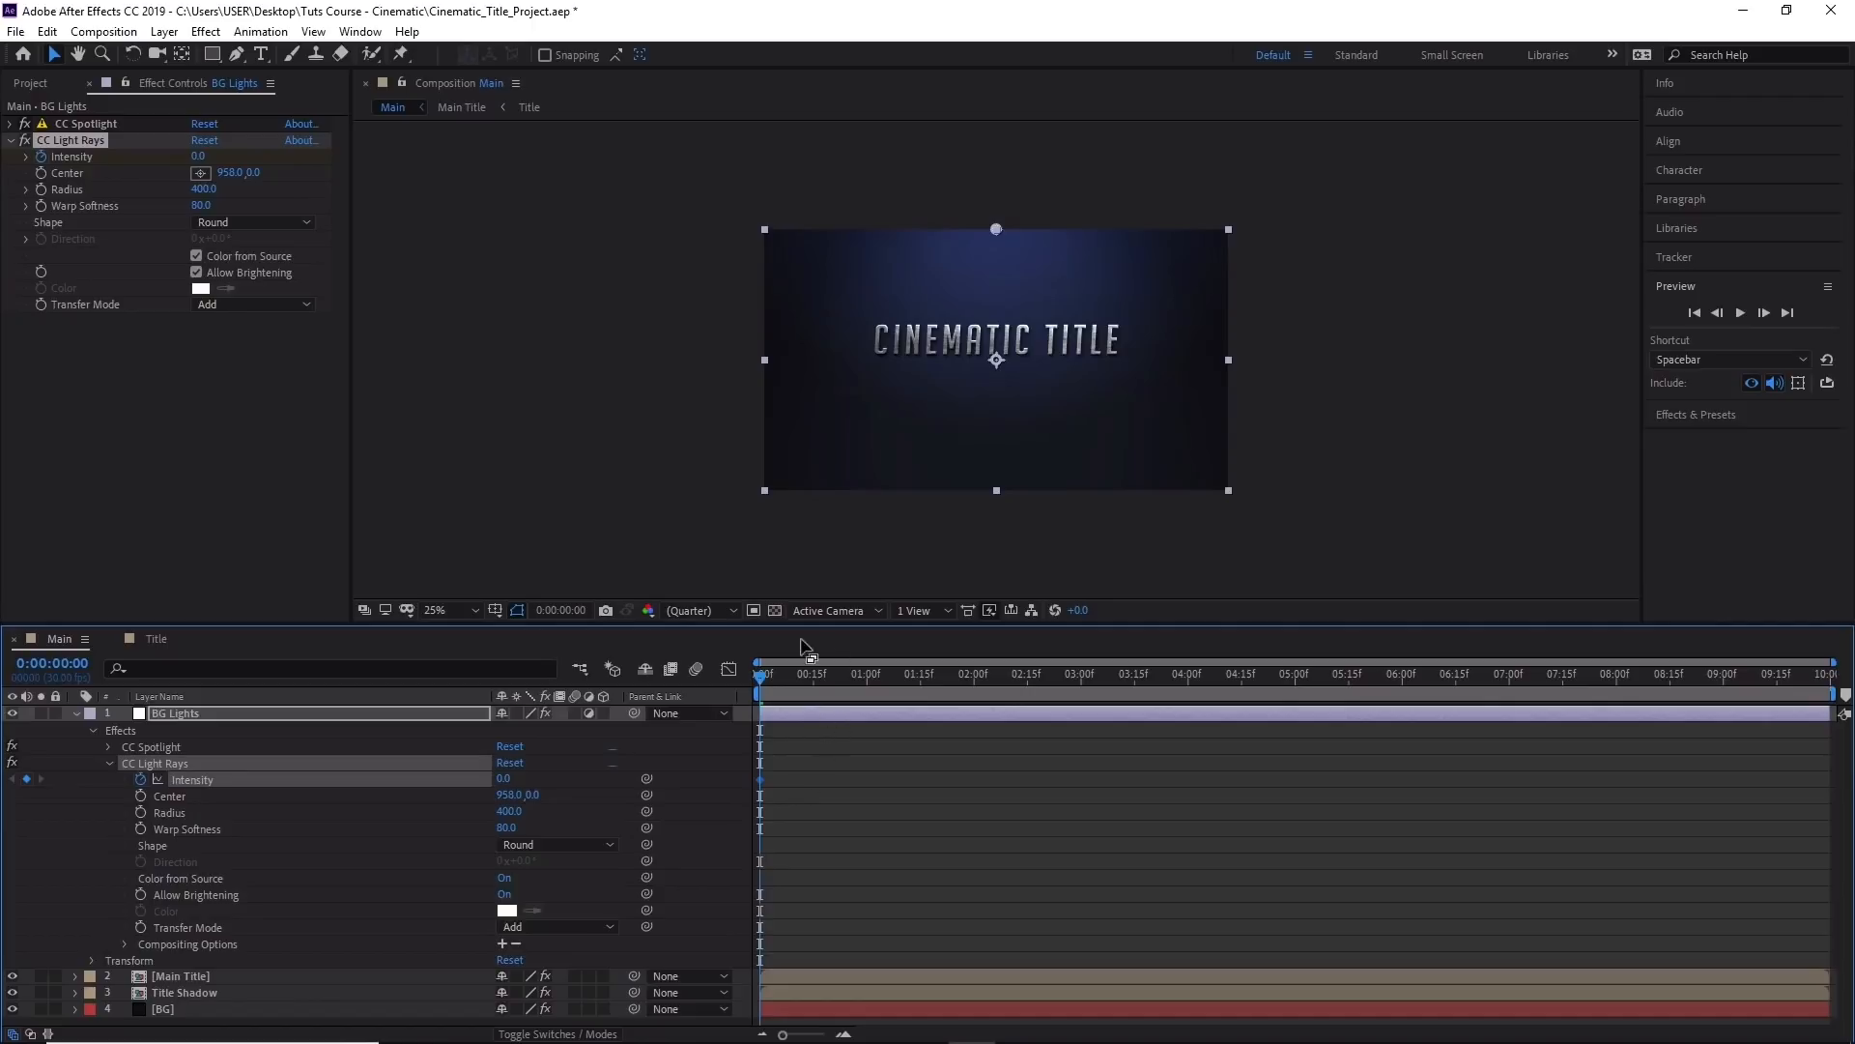
{"action": "left_click_drag", "start_coordinate": [767, 675], "coordinate": [974, 686]}
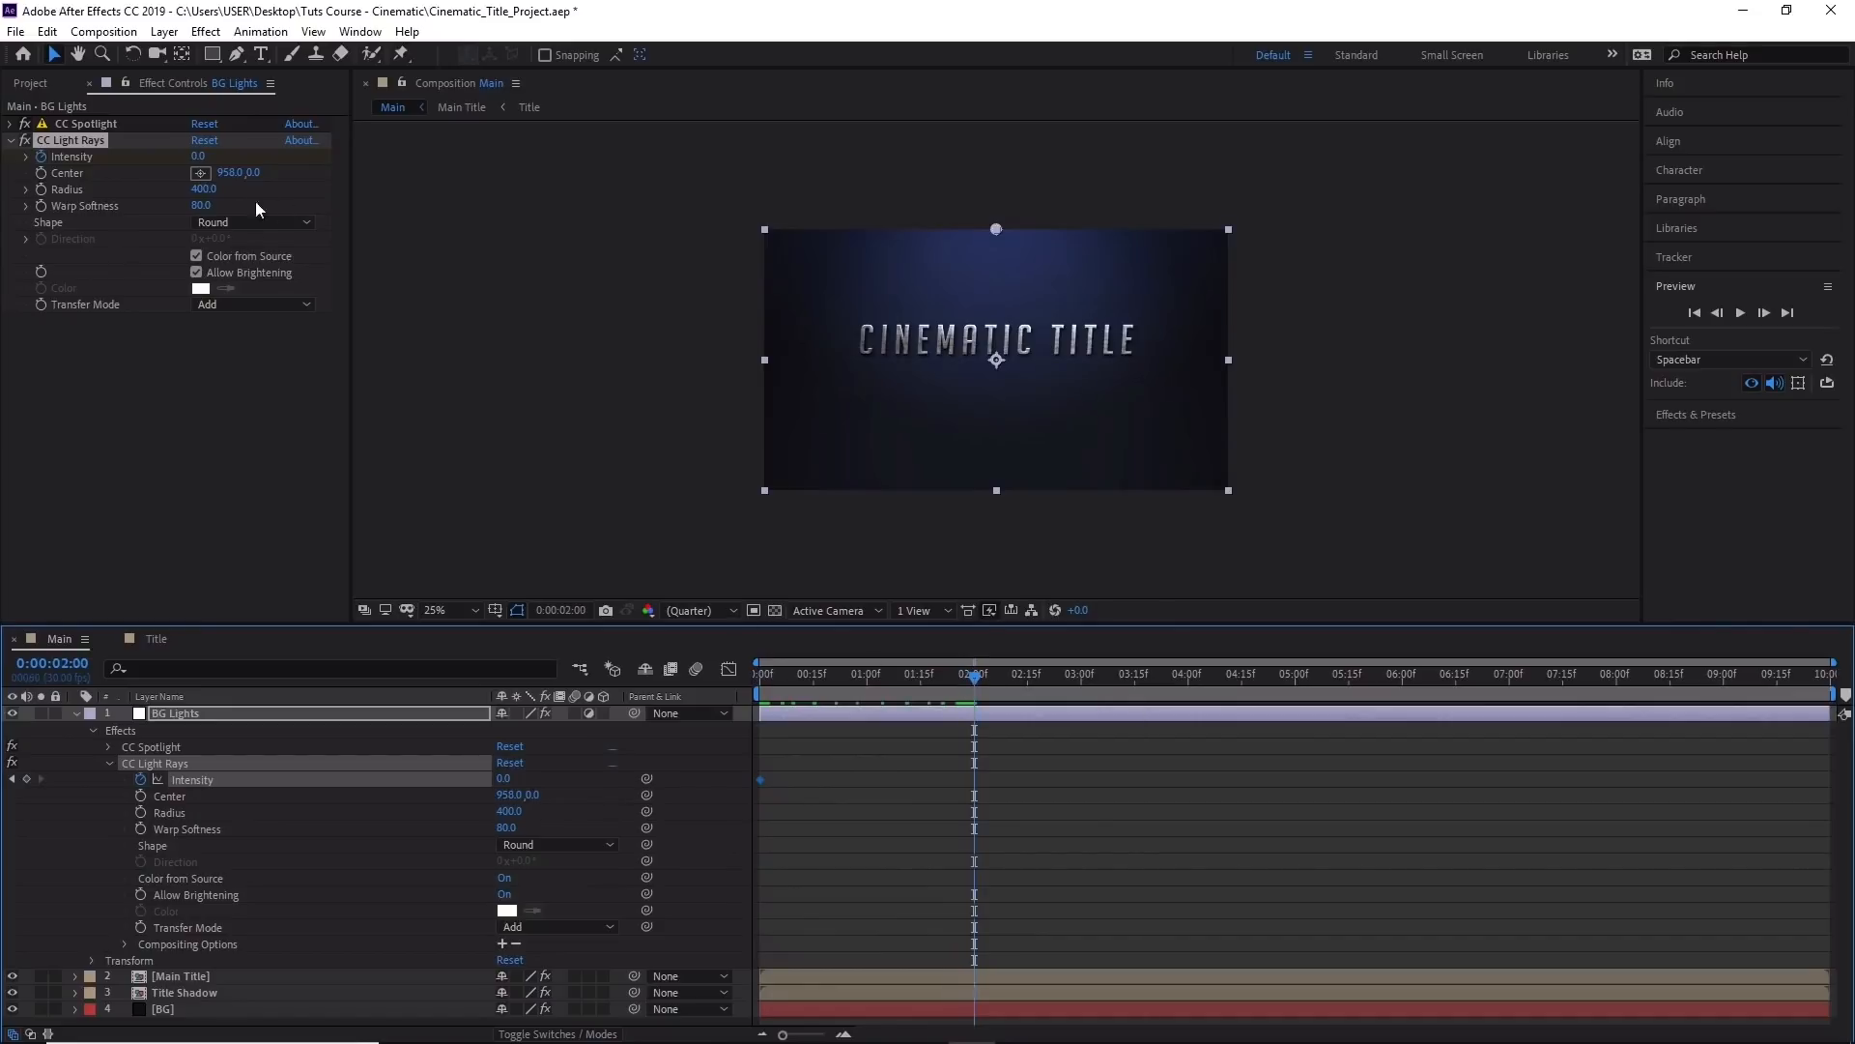
{"action": "left_click", "coordinate": [201, 157]}
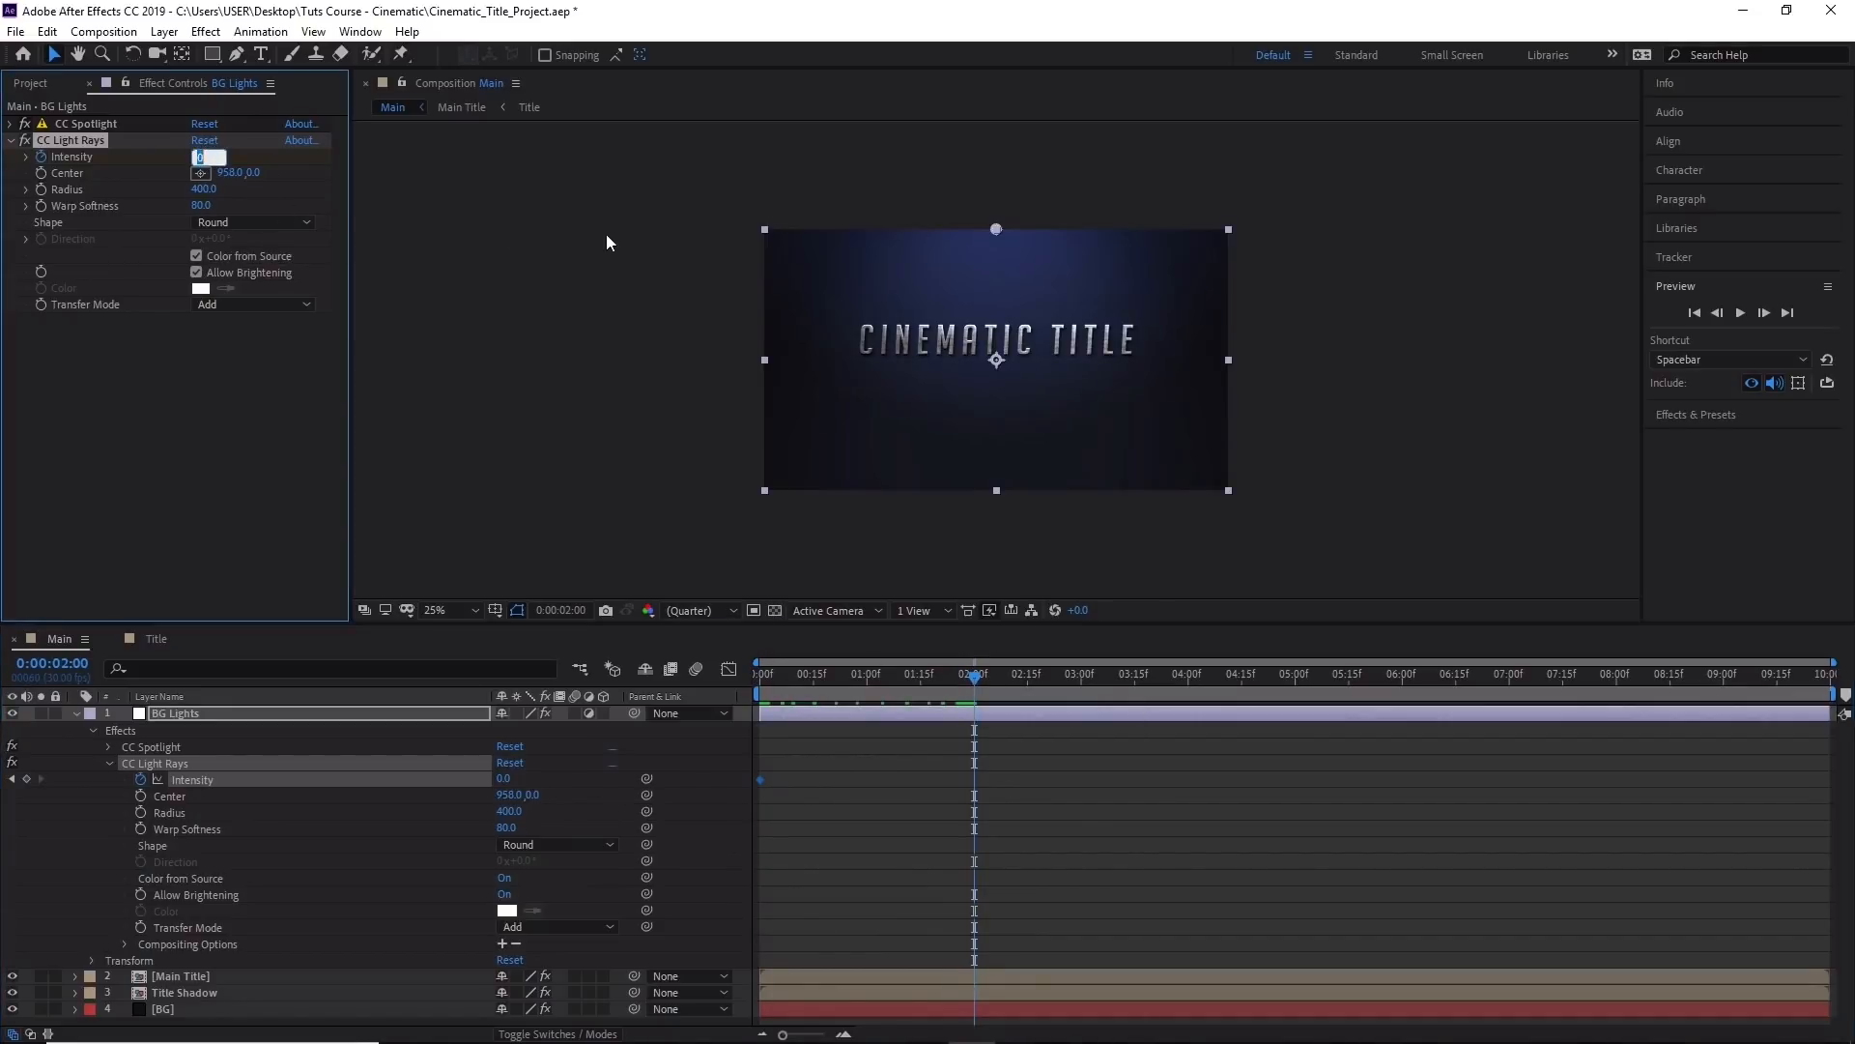
{"action": "type", "text": "40"}
{"action": "key", "text": "Return"}
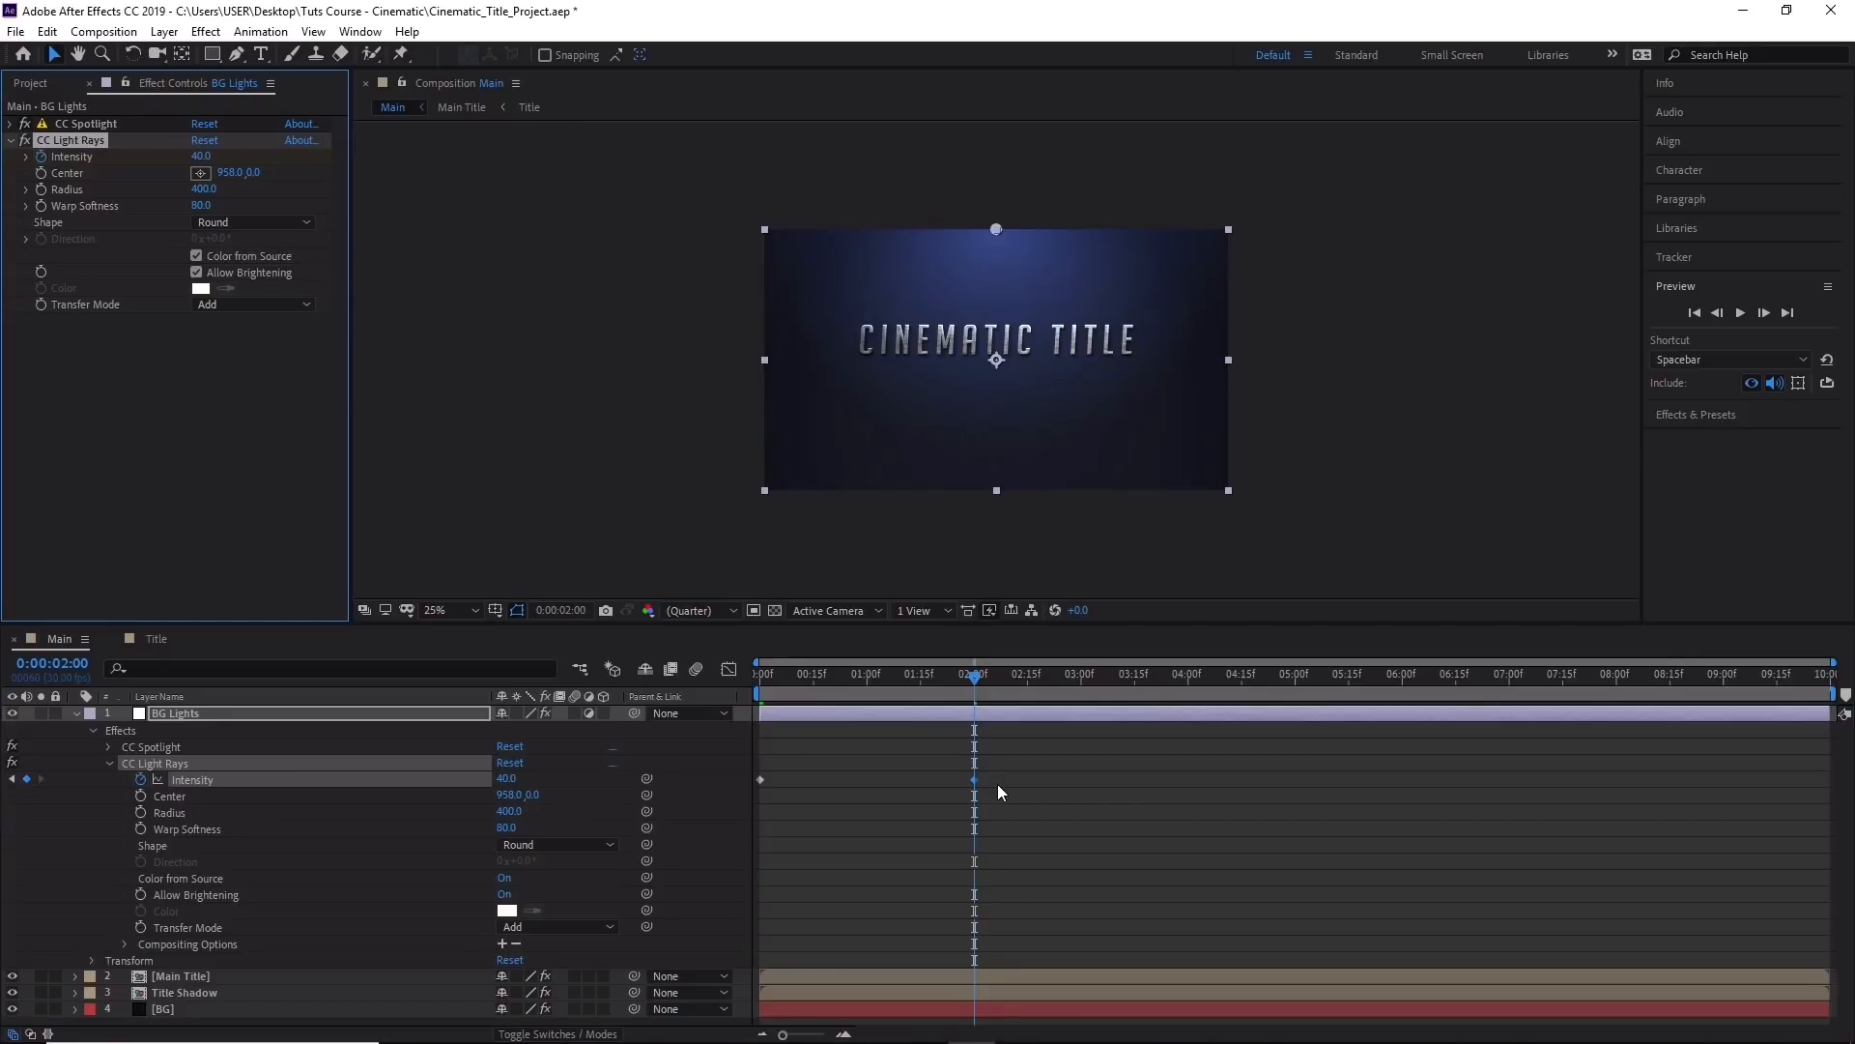
Add a CC Light Rays Intensity keyframe of 0 at 6 seconds.
{"action": "left_click_drag", "start_coordinate": [976, 674], "coordinate": [1403, 659]}
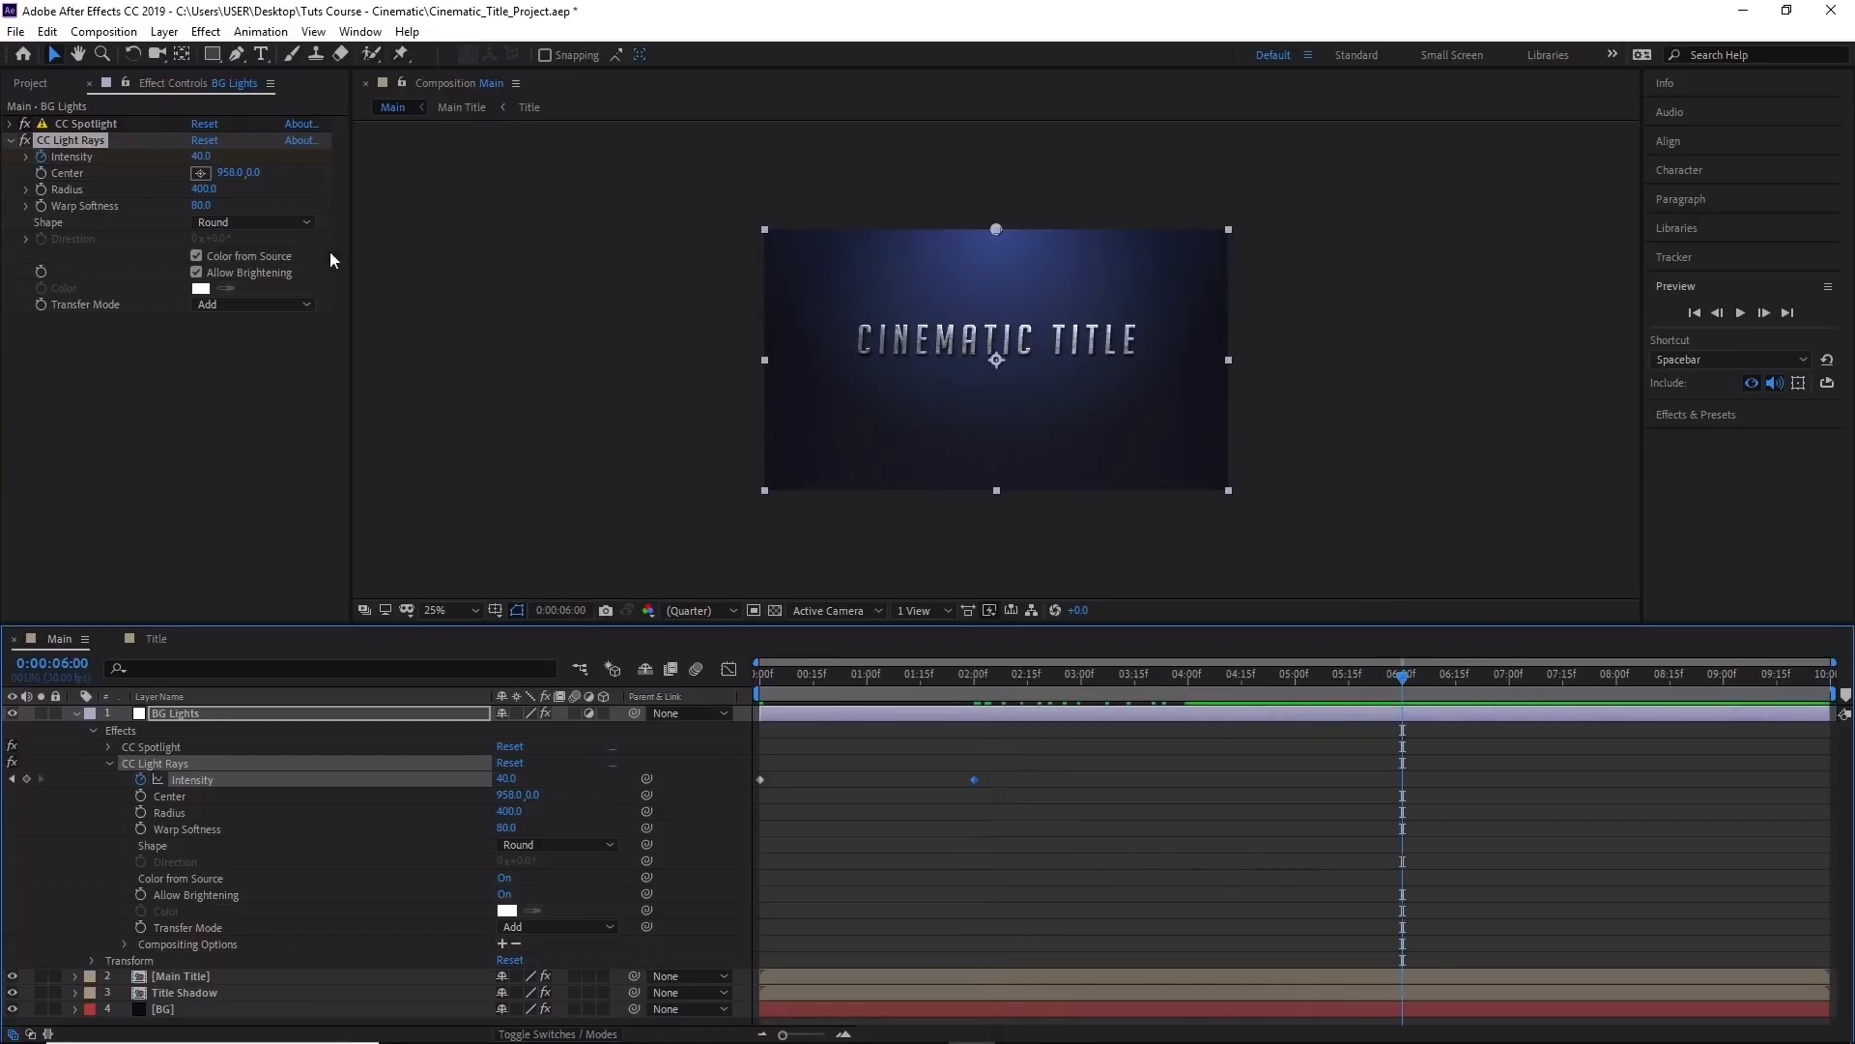
{"action": "left_click", "coordinate": [203, 157]}
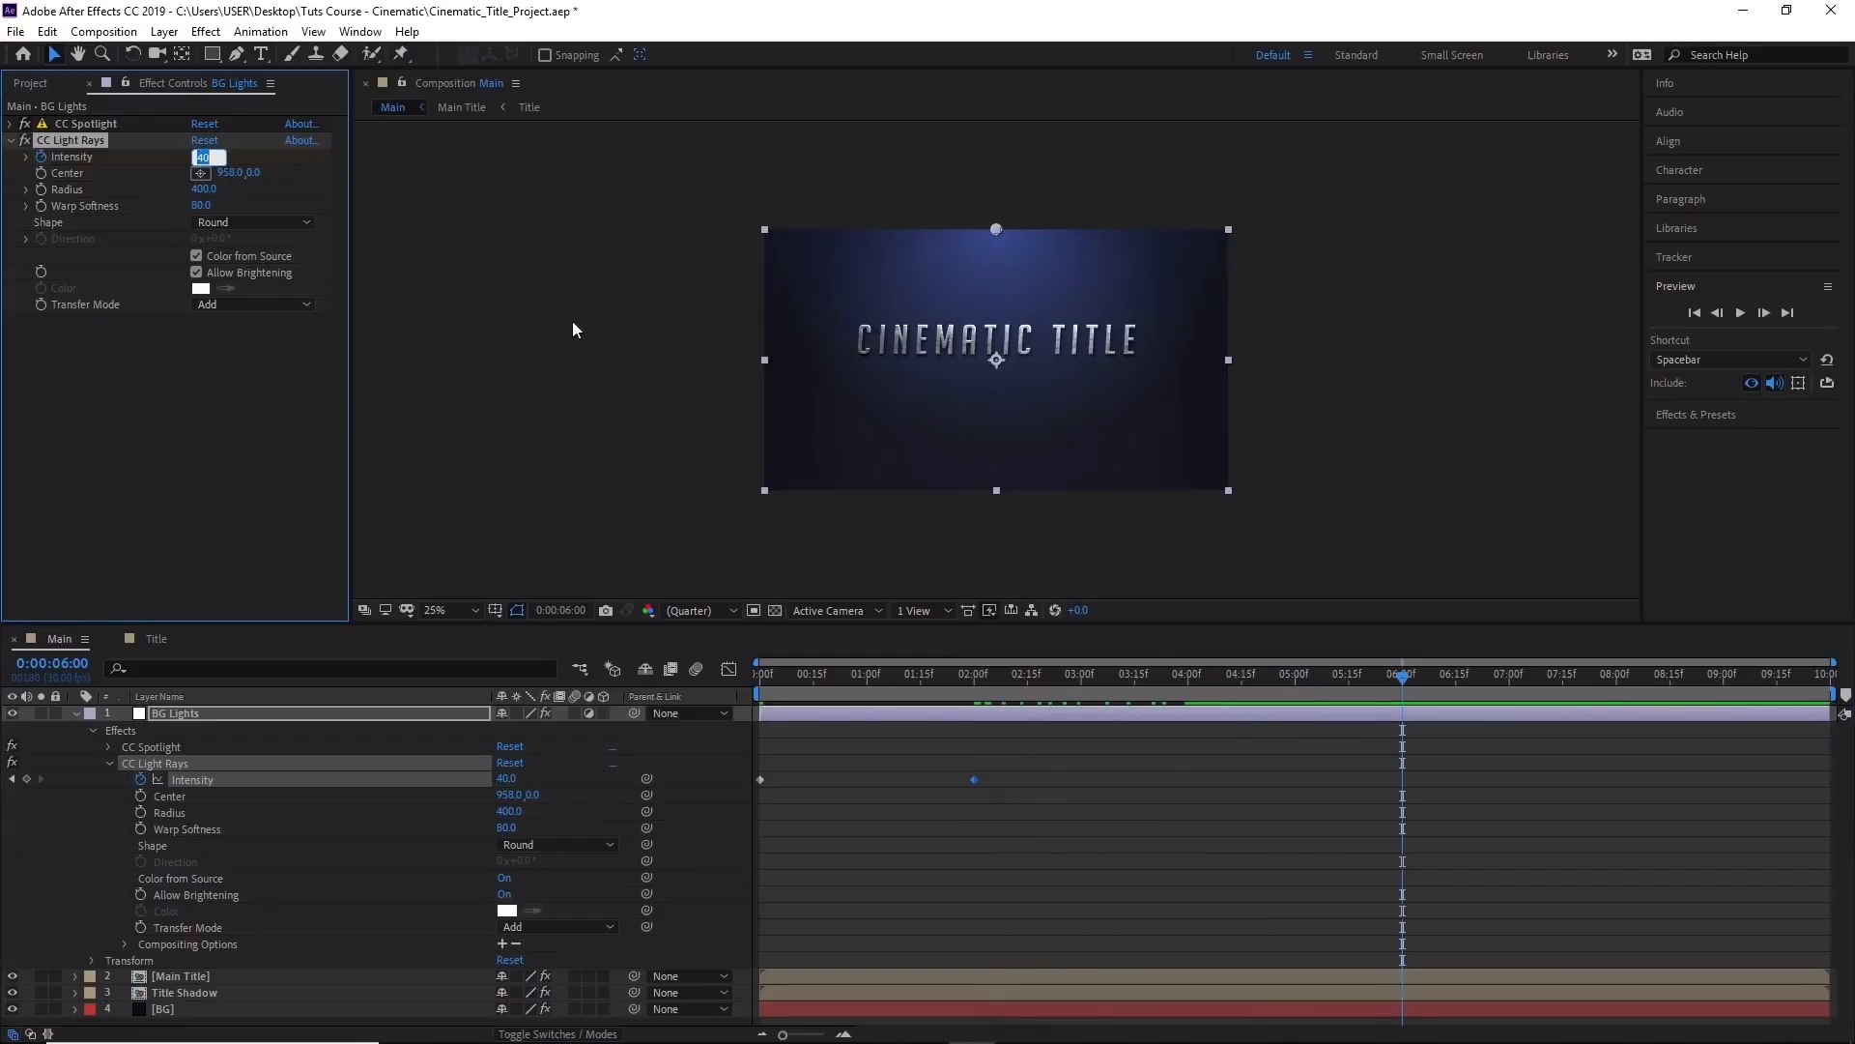
{"action": "type", "text": "0"}
{"action": "key", "text": "Return"}
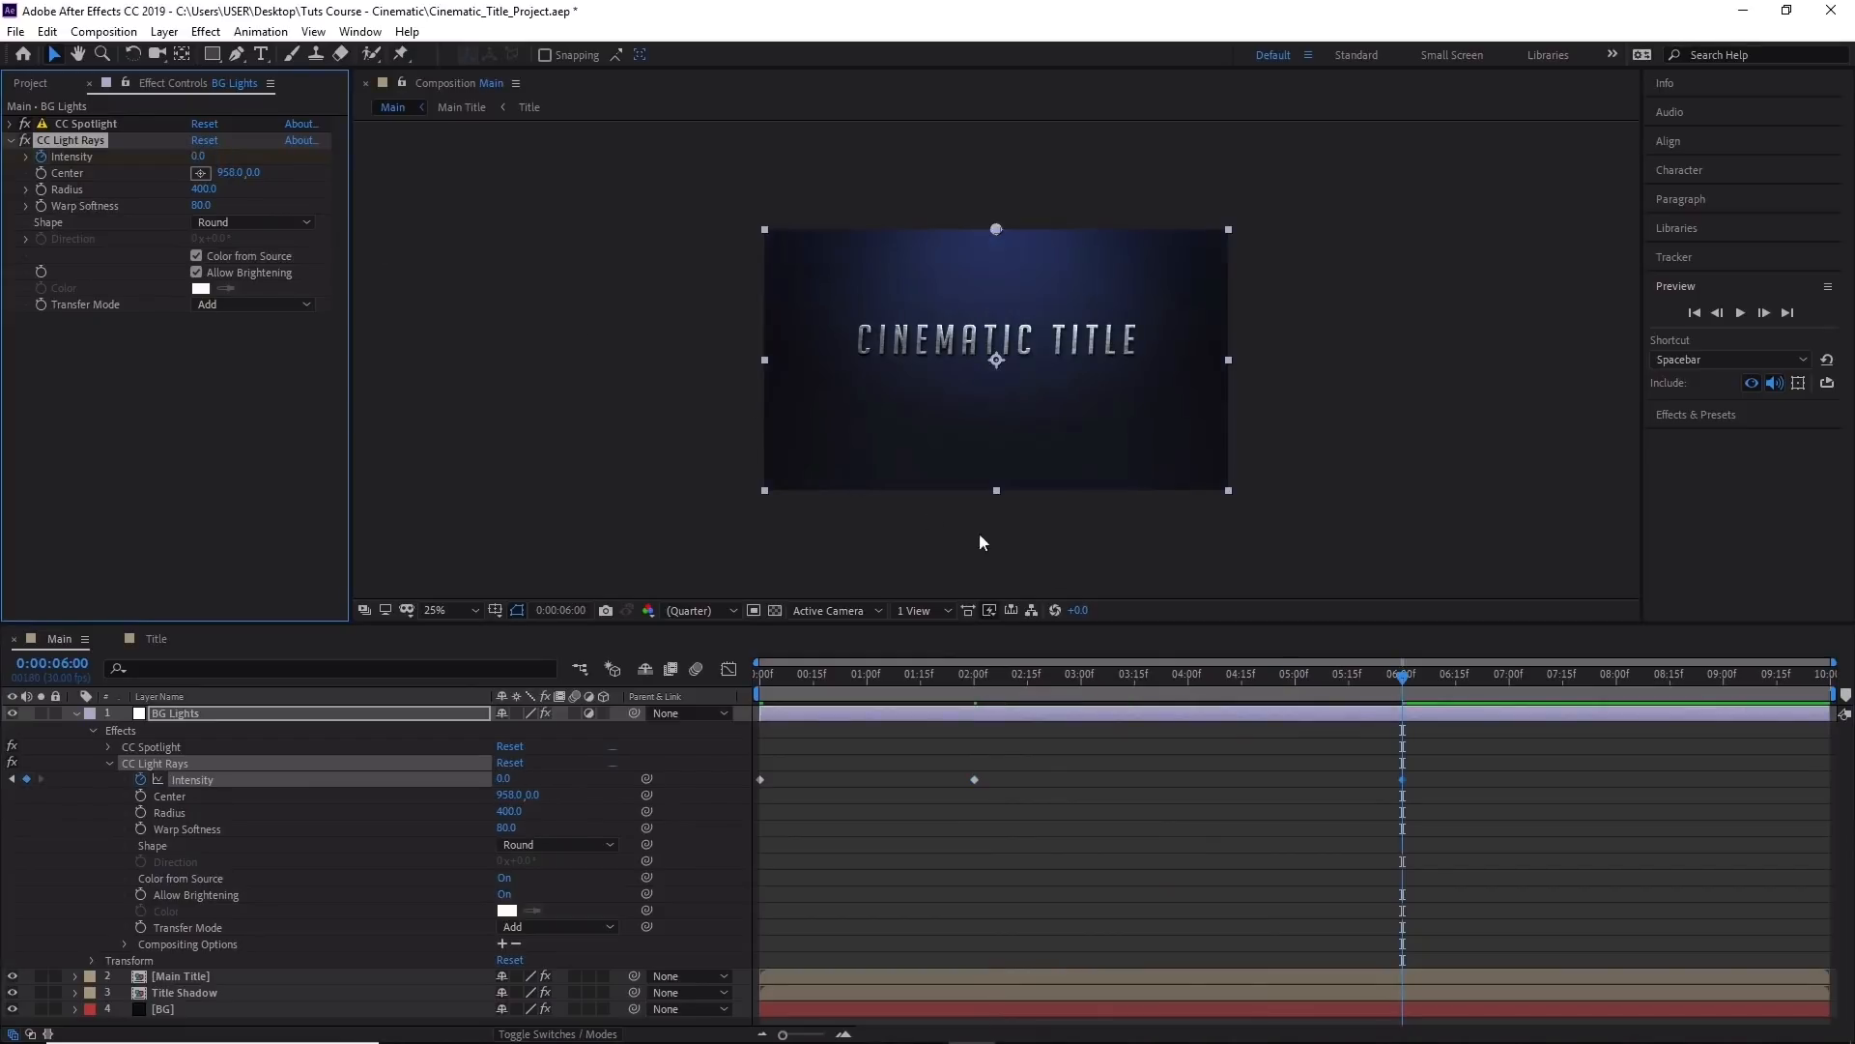
Preview the light-ray fade in the Main composition from its start to just past 6 seconds.
{"action": "key", "text": "space"}
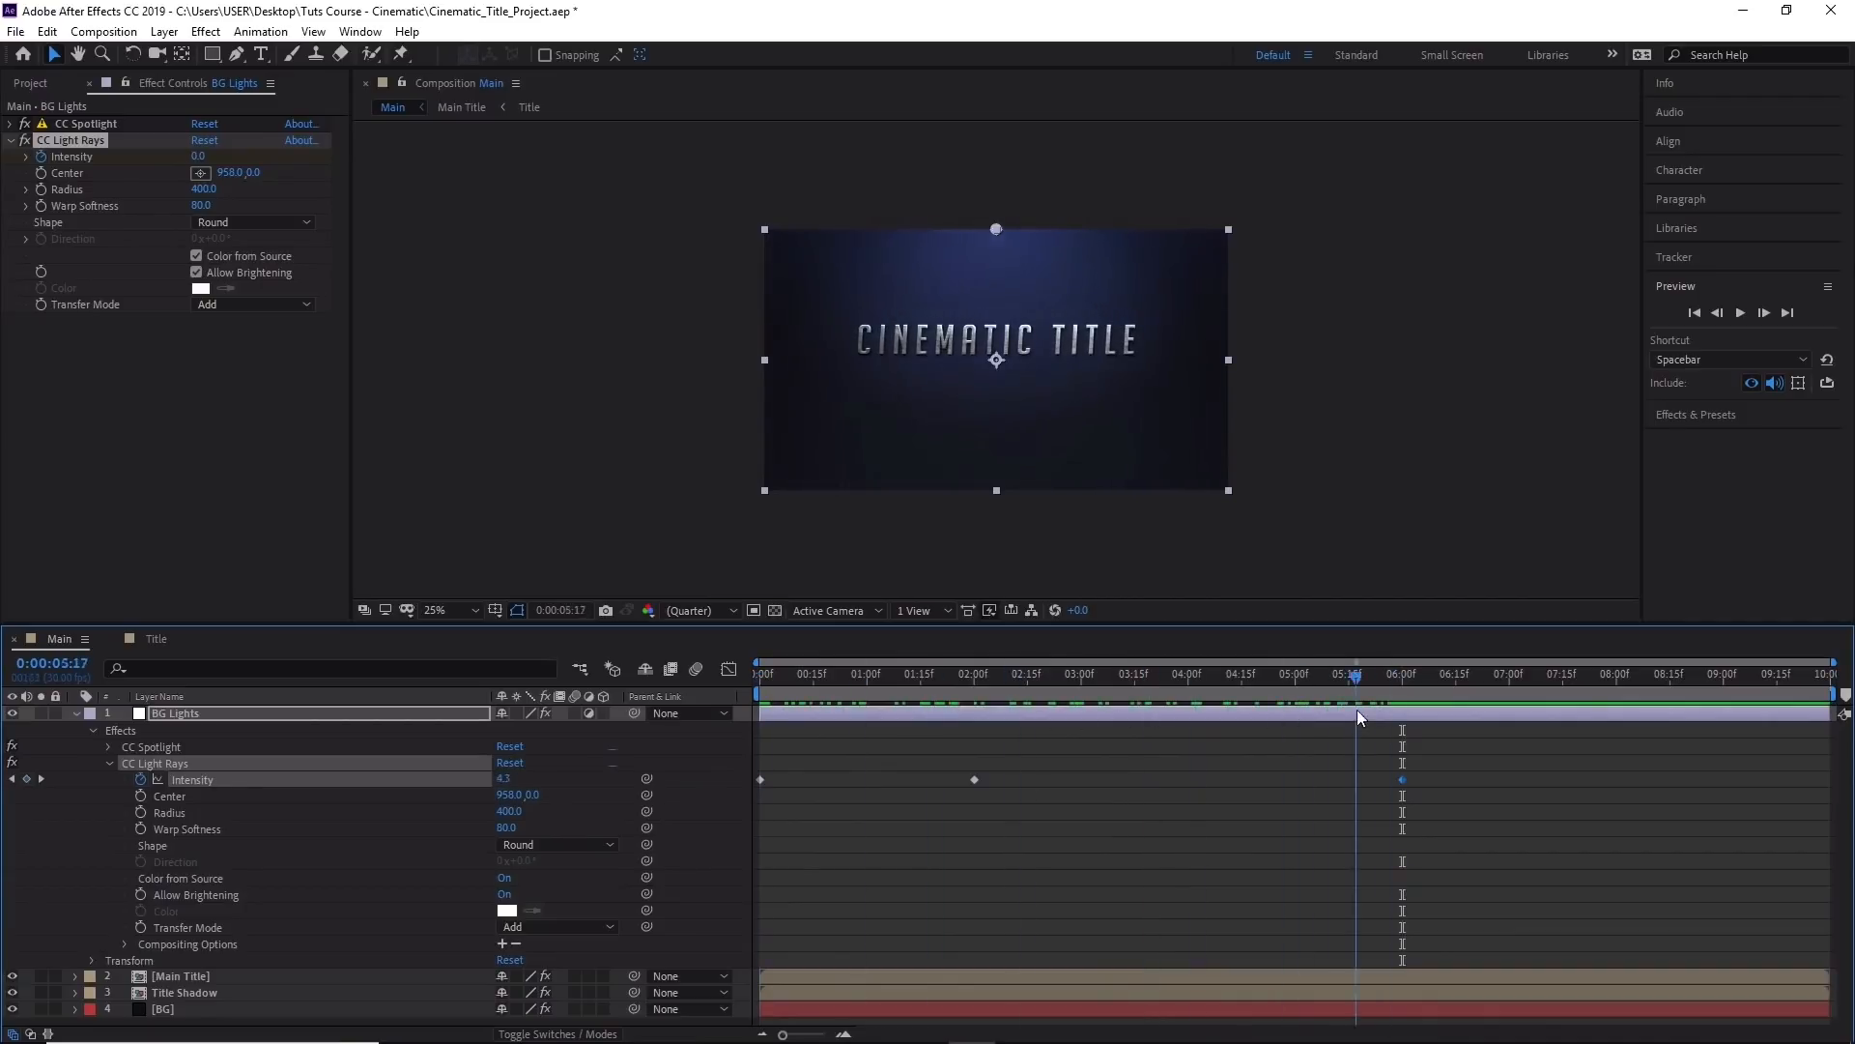
{"action": "key", "text": "space"}
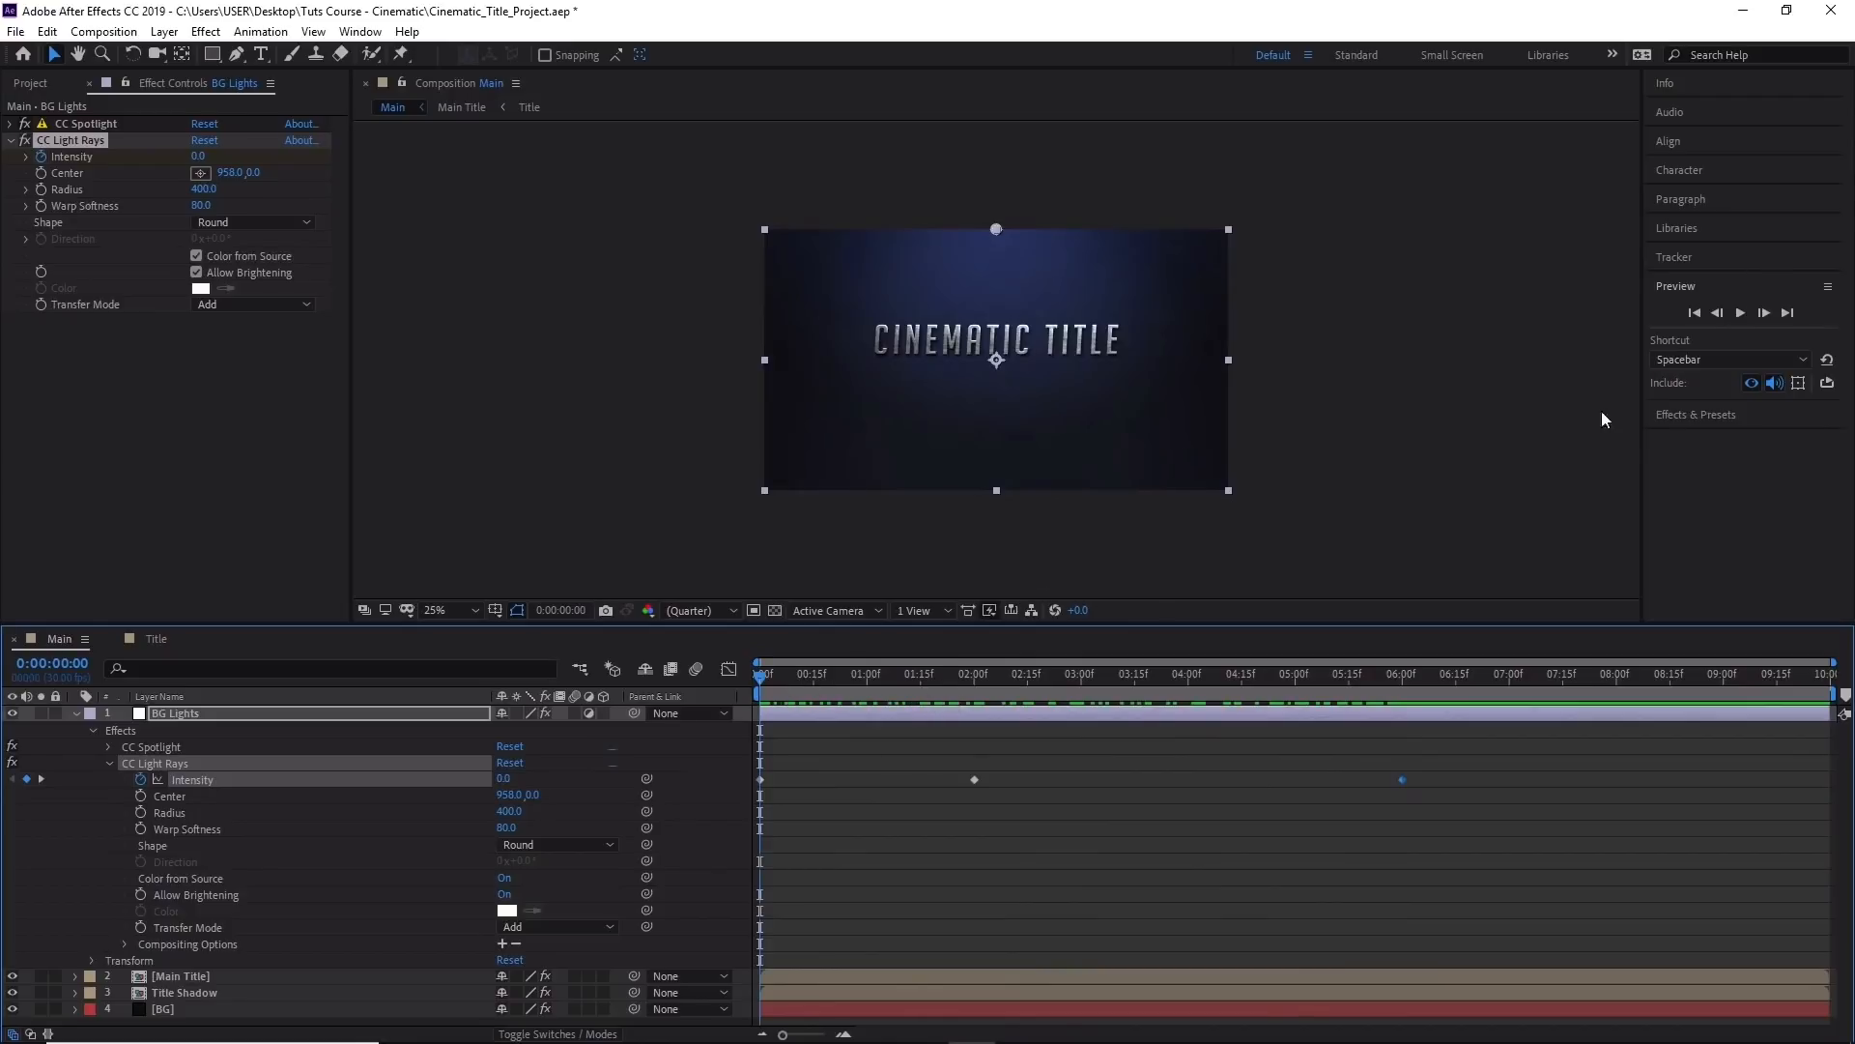
{"action": "left_click", "coordinate": [1429, 528]}
{"action": "left_click", "coordinate": [1740, 312]}
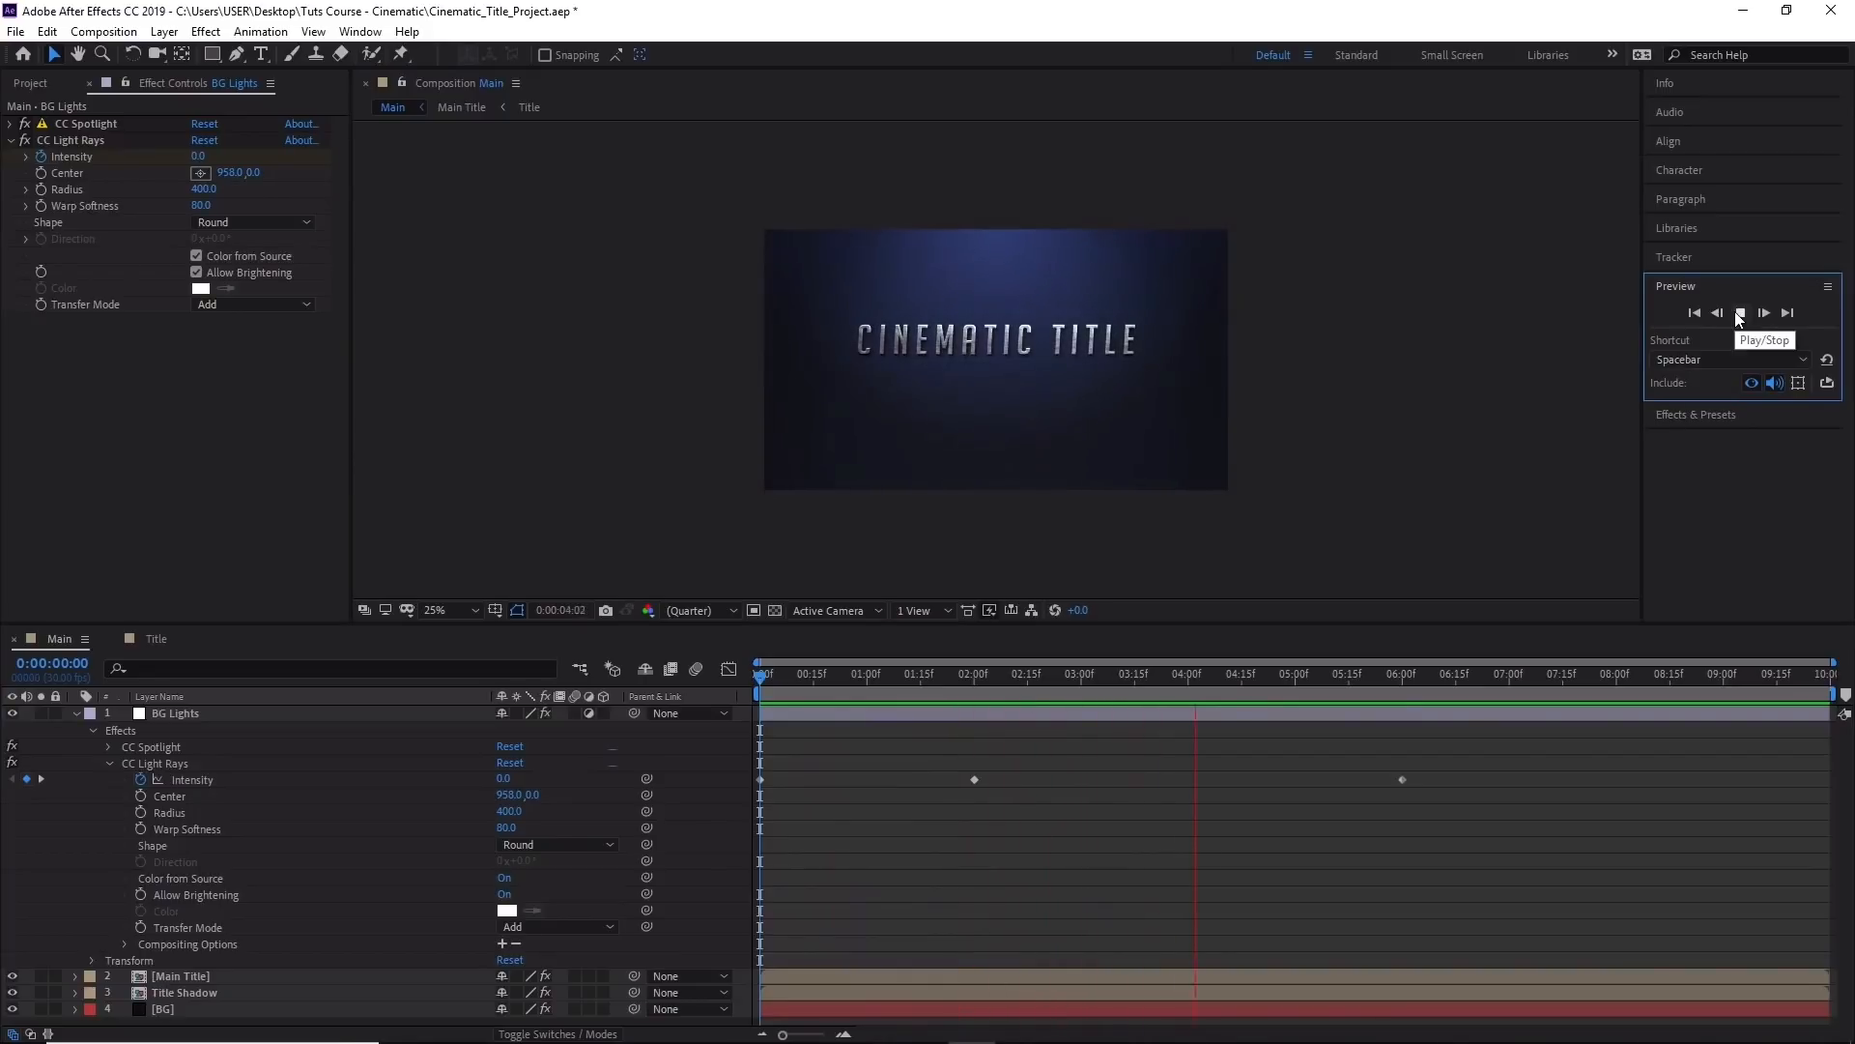
{"action": "left_click", "coordinate": [1740, 312]}
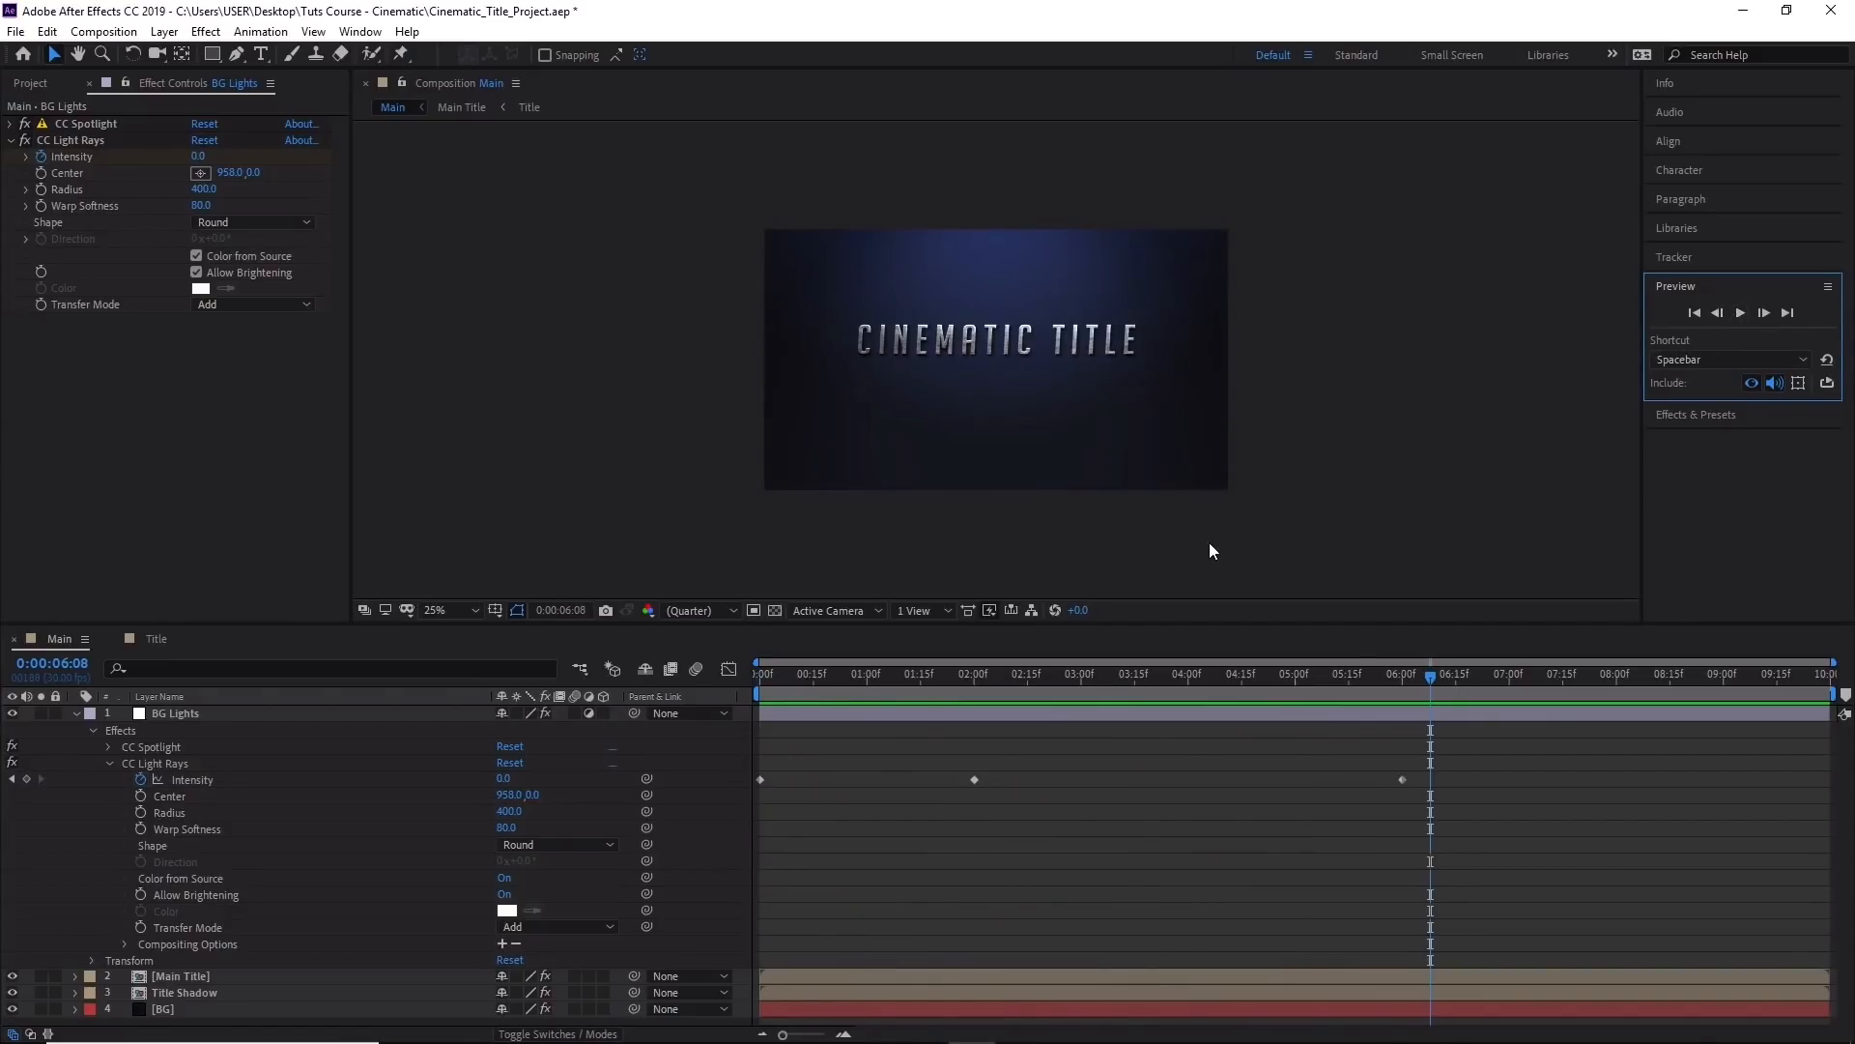
Set the CC Light Rays Intensity keyframe at 2 seconds to 60 and preview the animation from the start.
{"action": "left_click_drag", "start_coordinate": [1430, 669], "coordinate": [972, 711]}
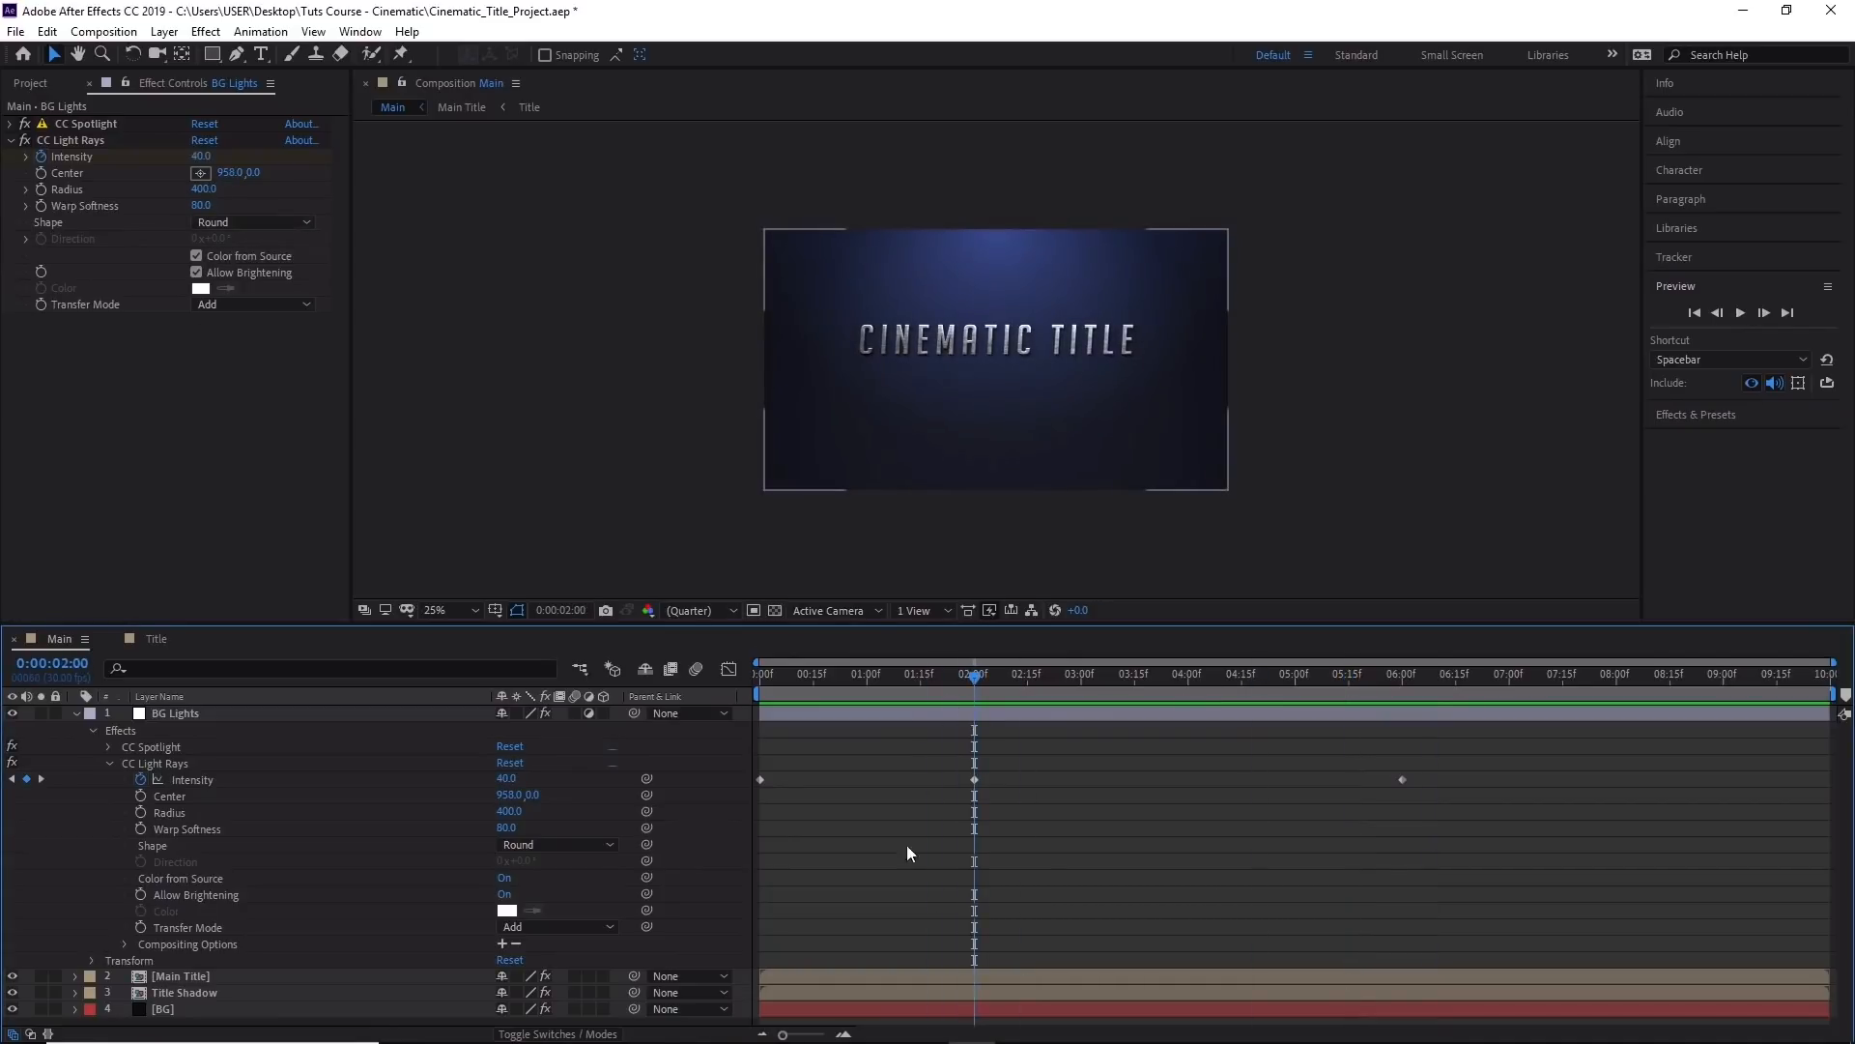
{"action": "left_click", "coordinate": [199, 155]}
{"action": "type", "text": "60"}
{"action": "left_click", "coordinate": [926, 249]}
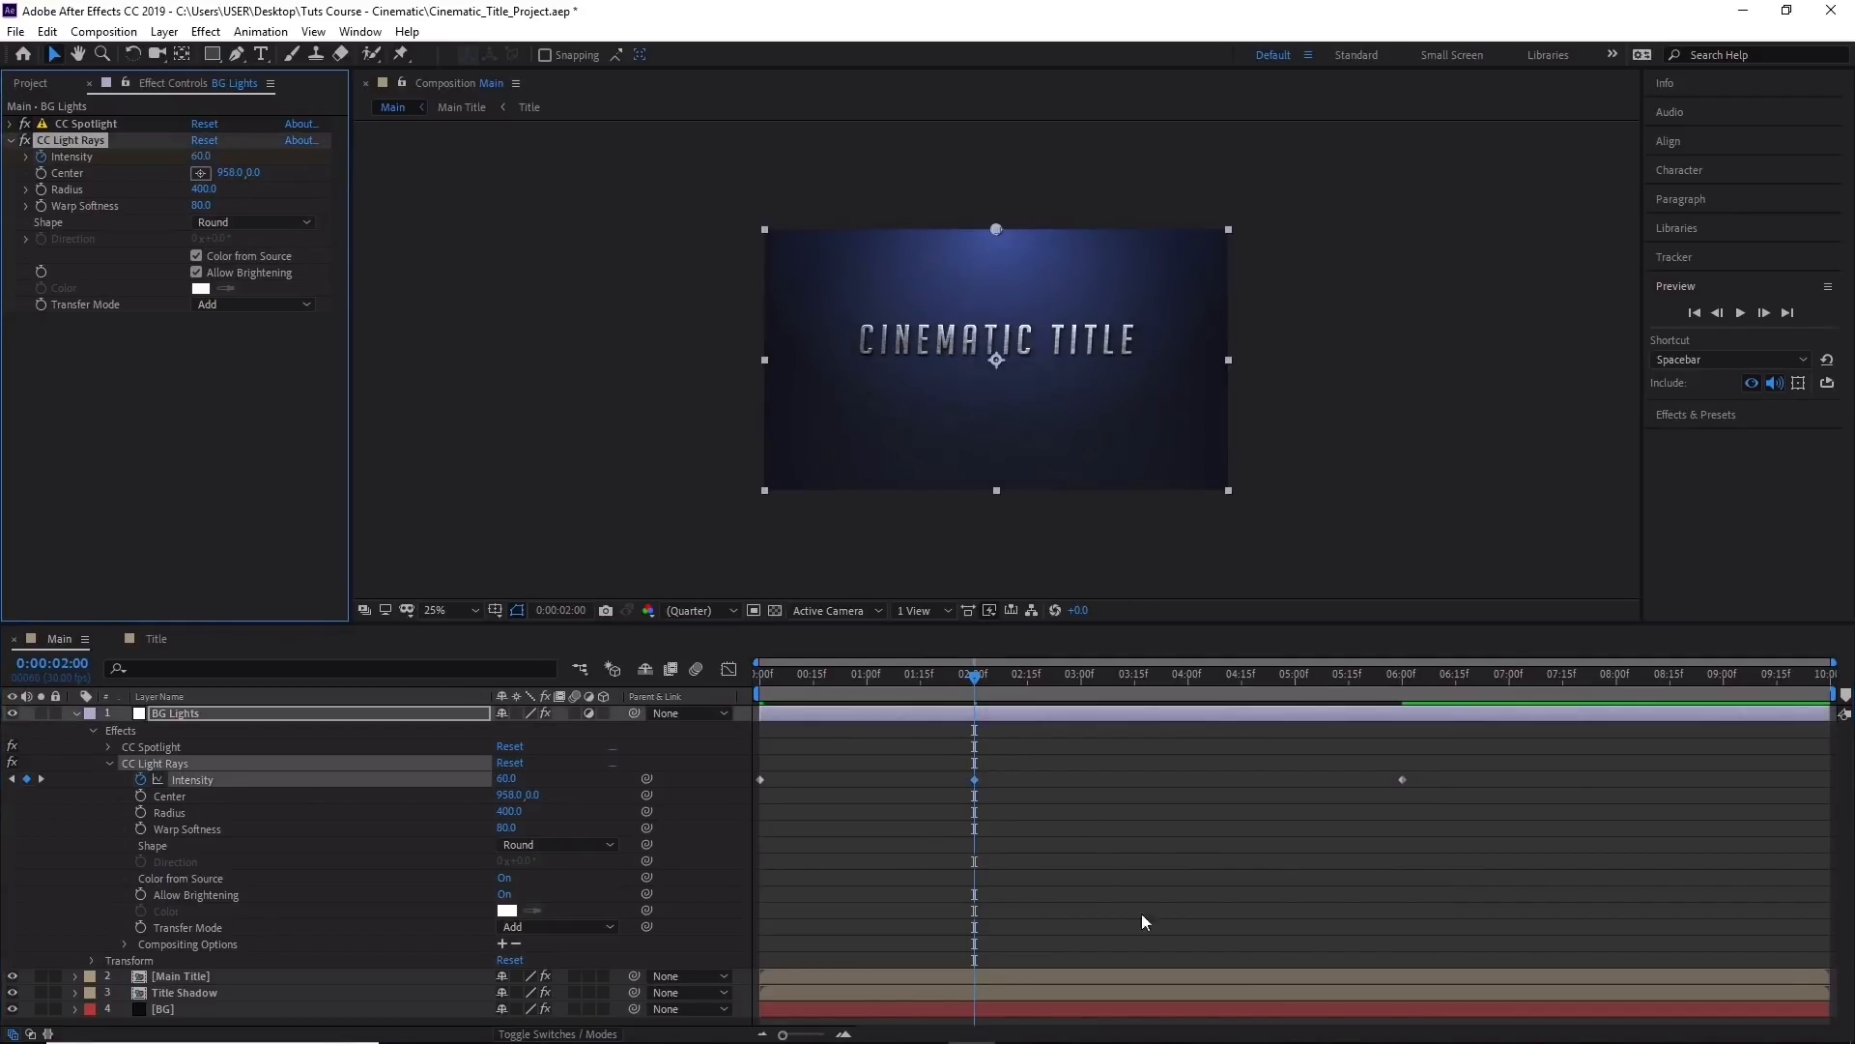
{"action": "left_click_drag", "start_coordinate": [976, 677], "coordinate": [661, 676]}
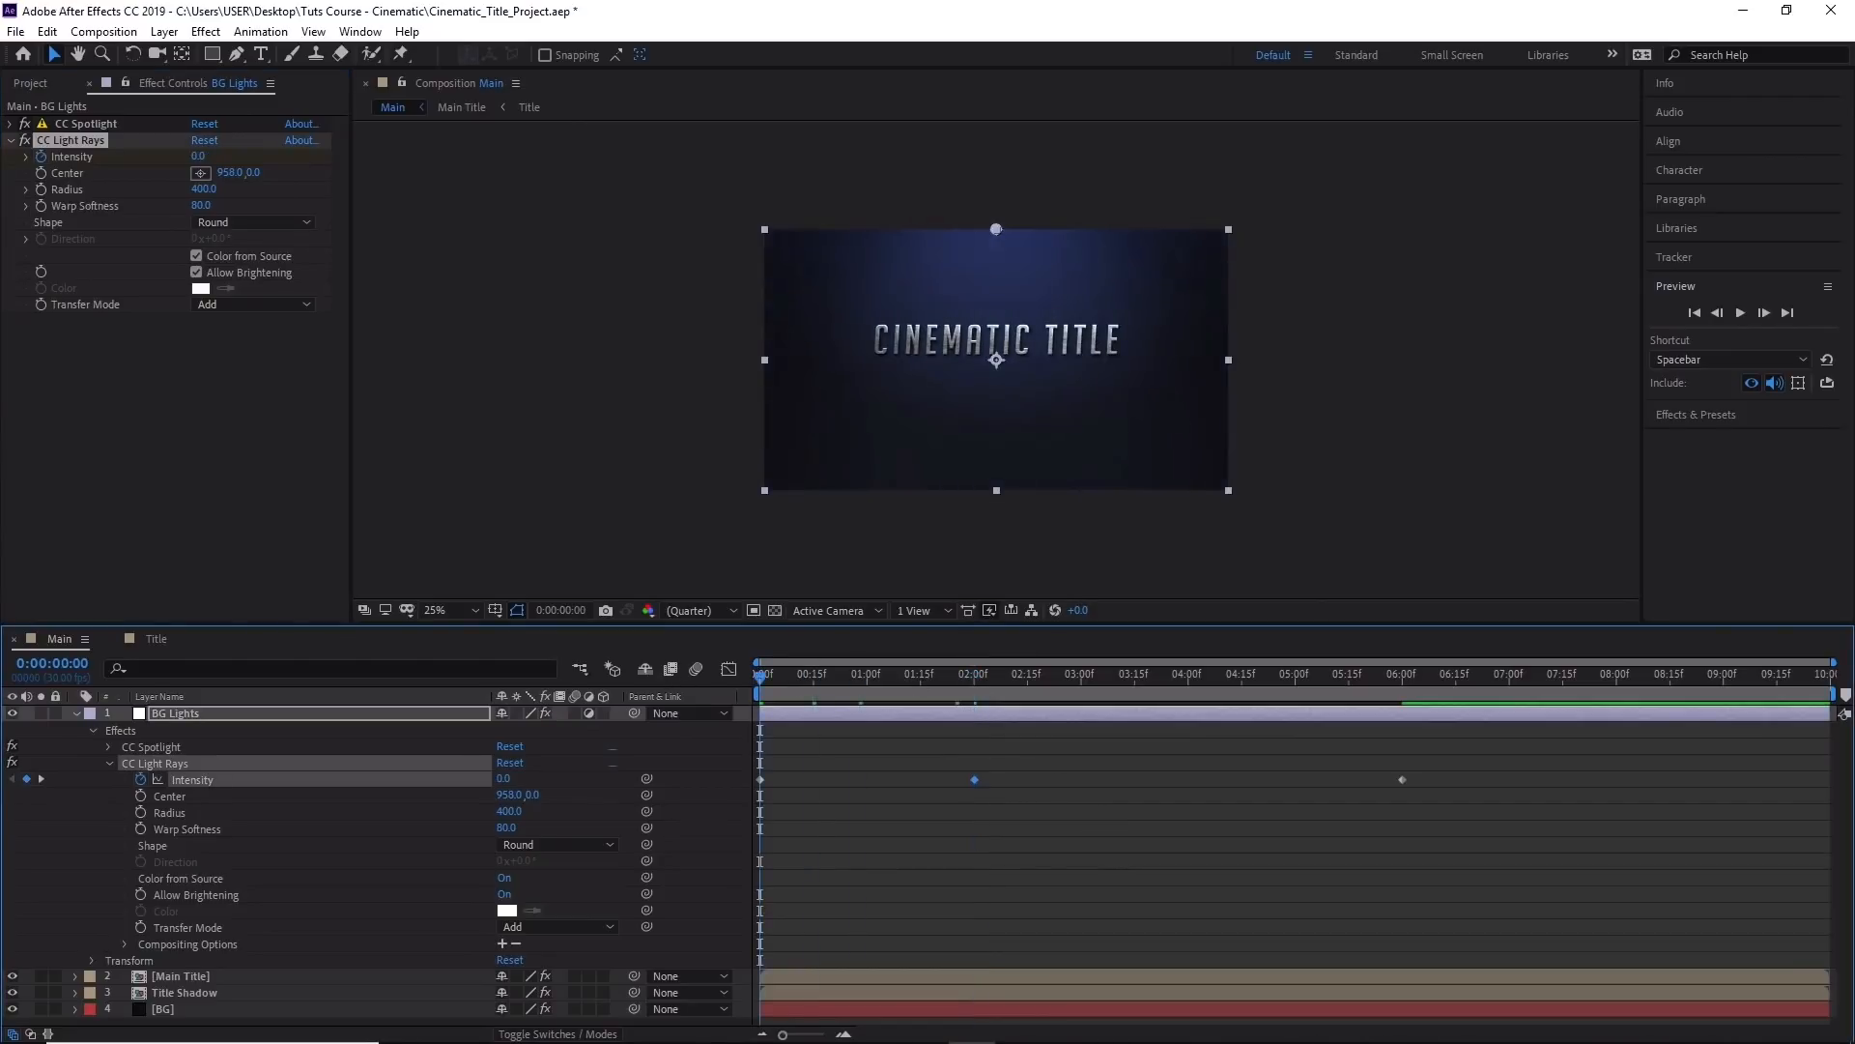
{"action": "left_click", "coordinate": [1741, 314]}
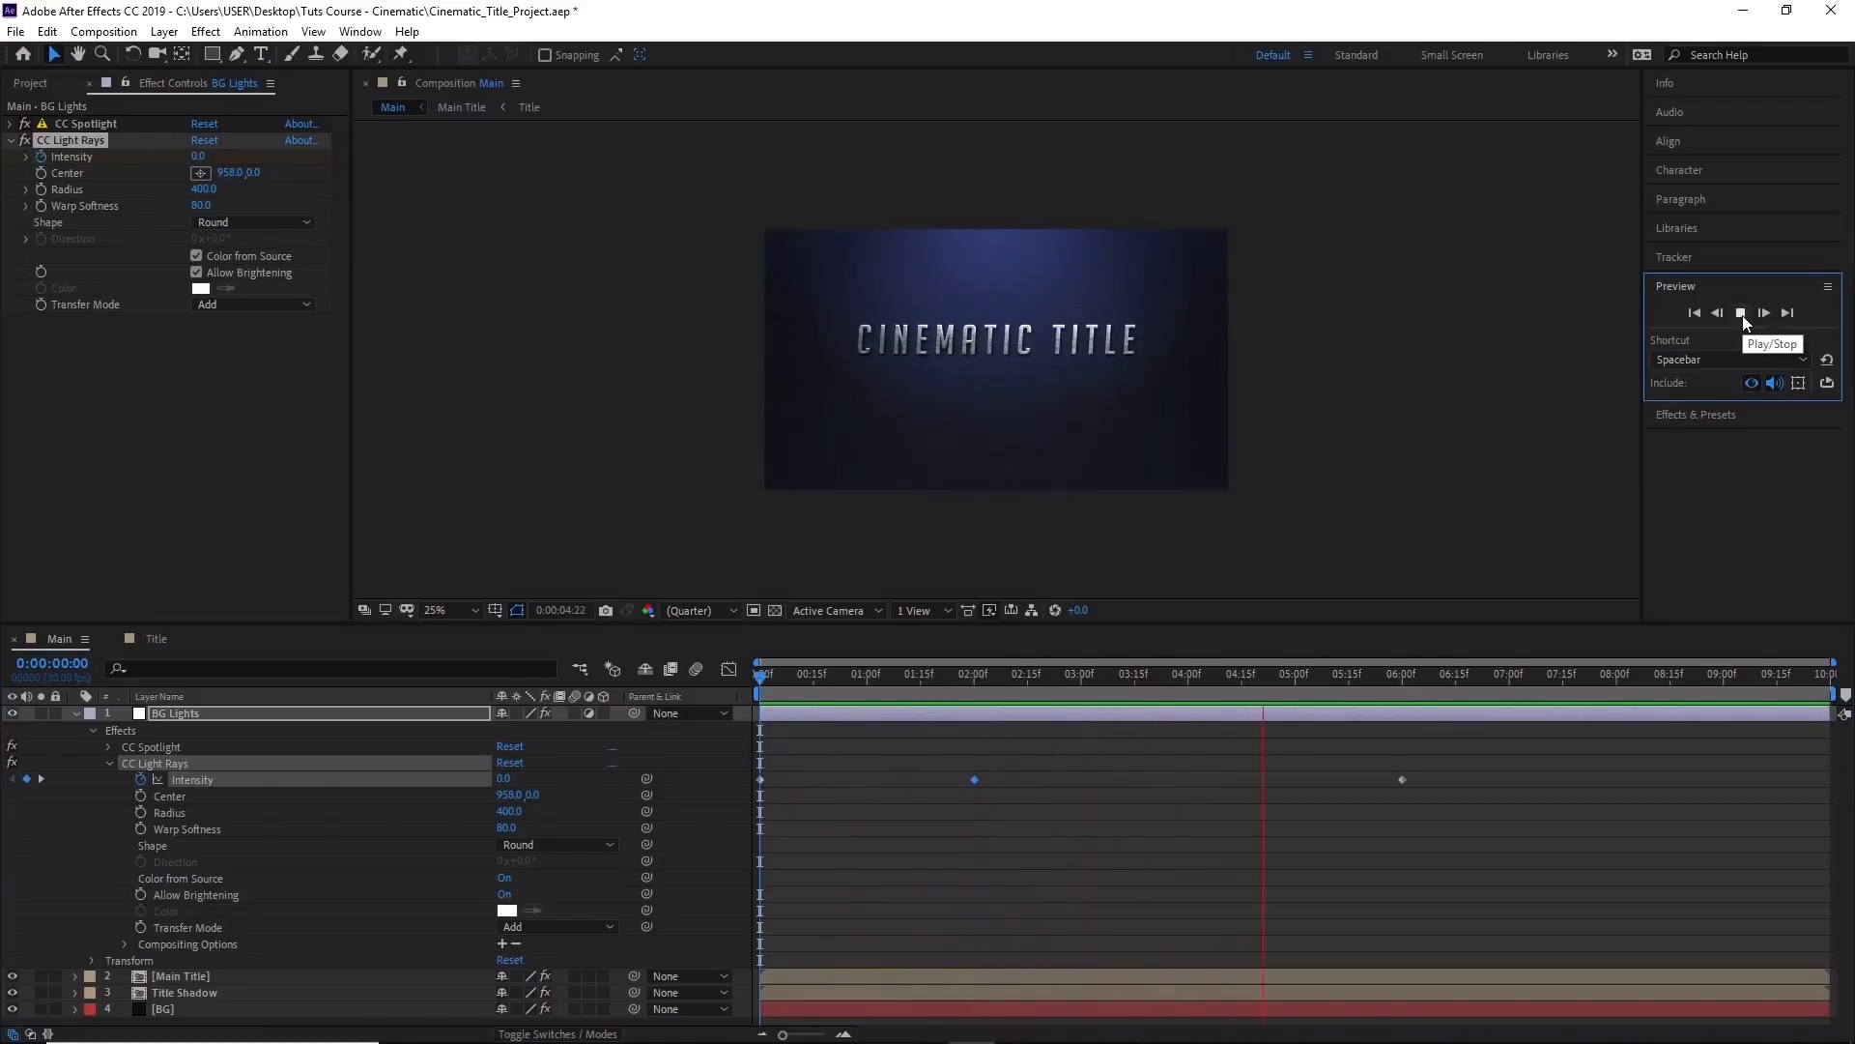
{"action": "left_click", "coordinate": [1742, 315]}
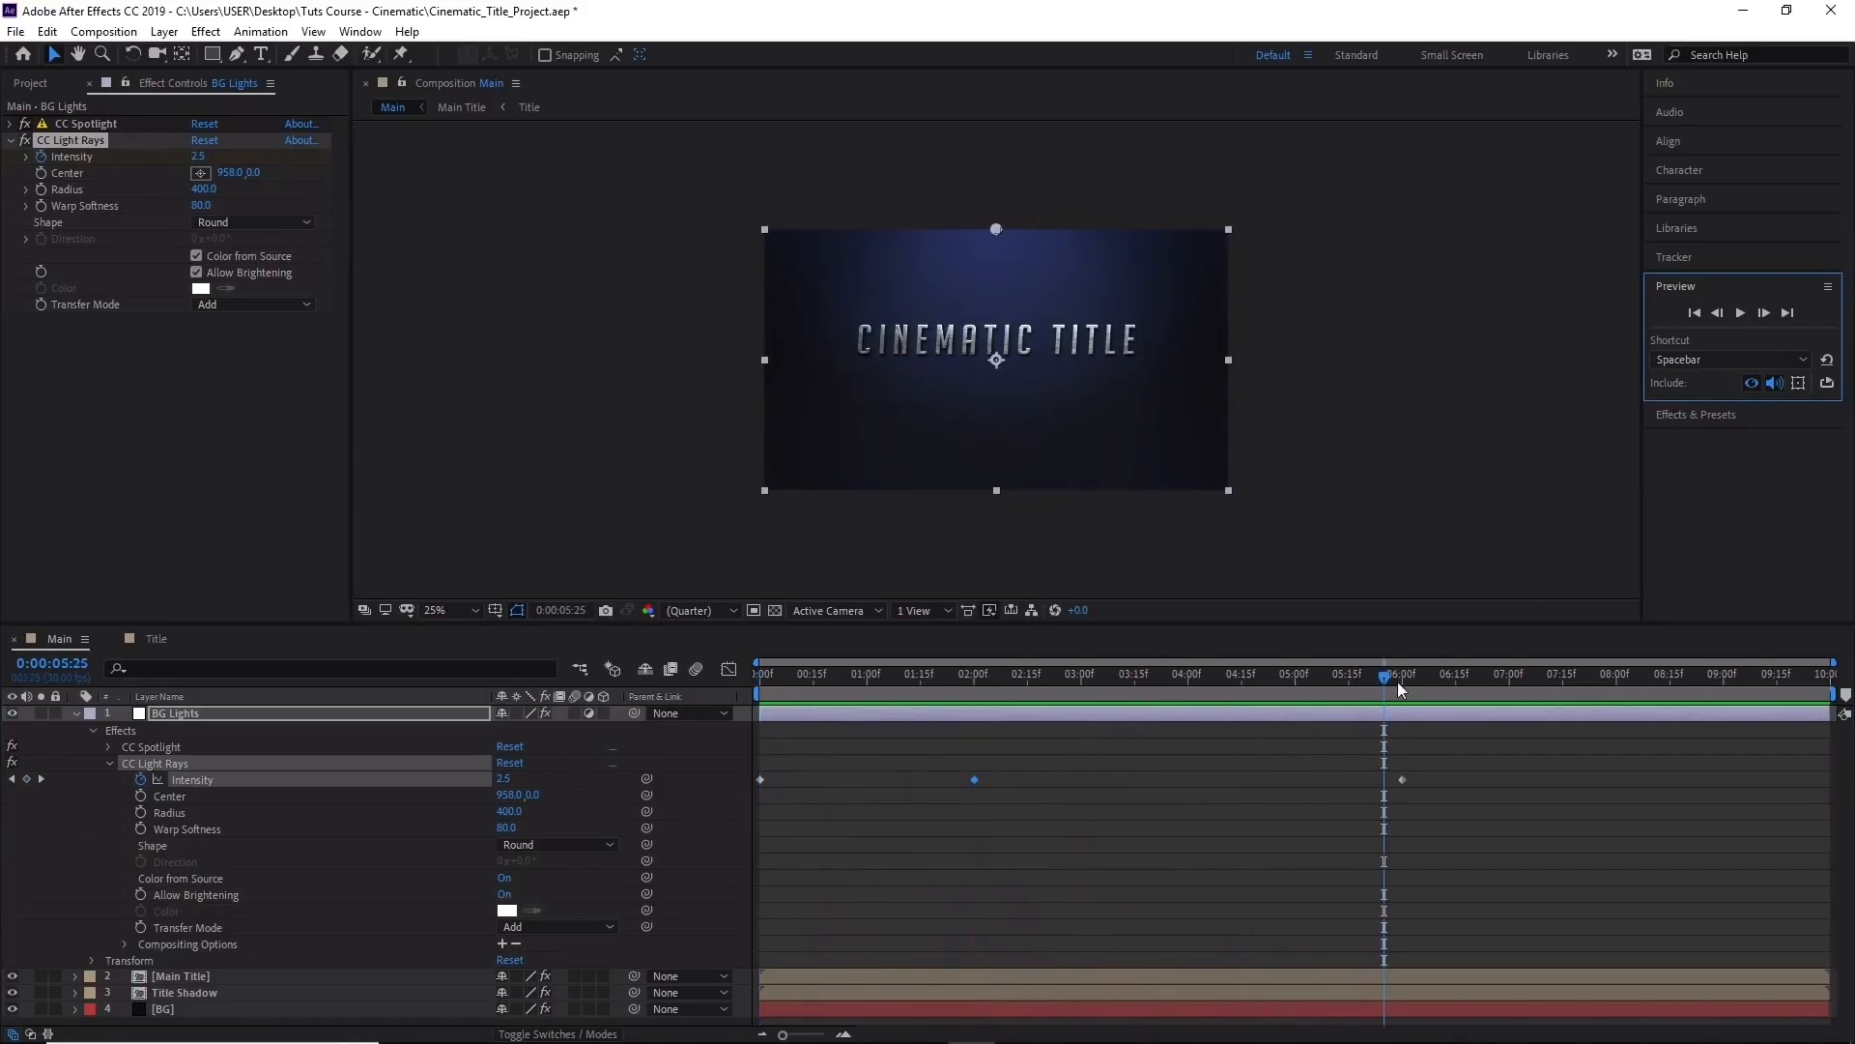
Try an Intensity of 75 on the CC Light Rays keyframe at 2 seconds and settle on 65.
{"action": "left_click_drag", "start_coordinate": [1320, 675], "coordinate": [977, 698]}
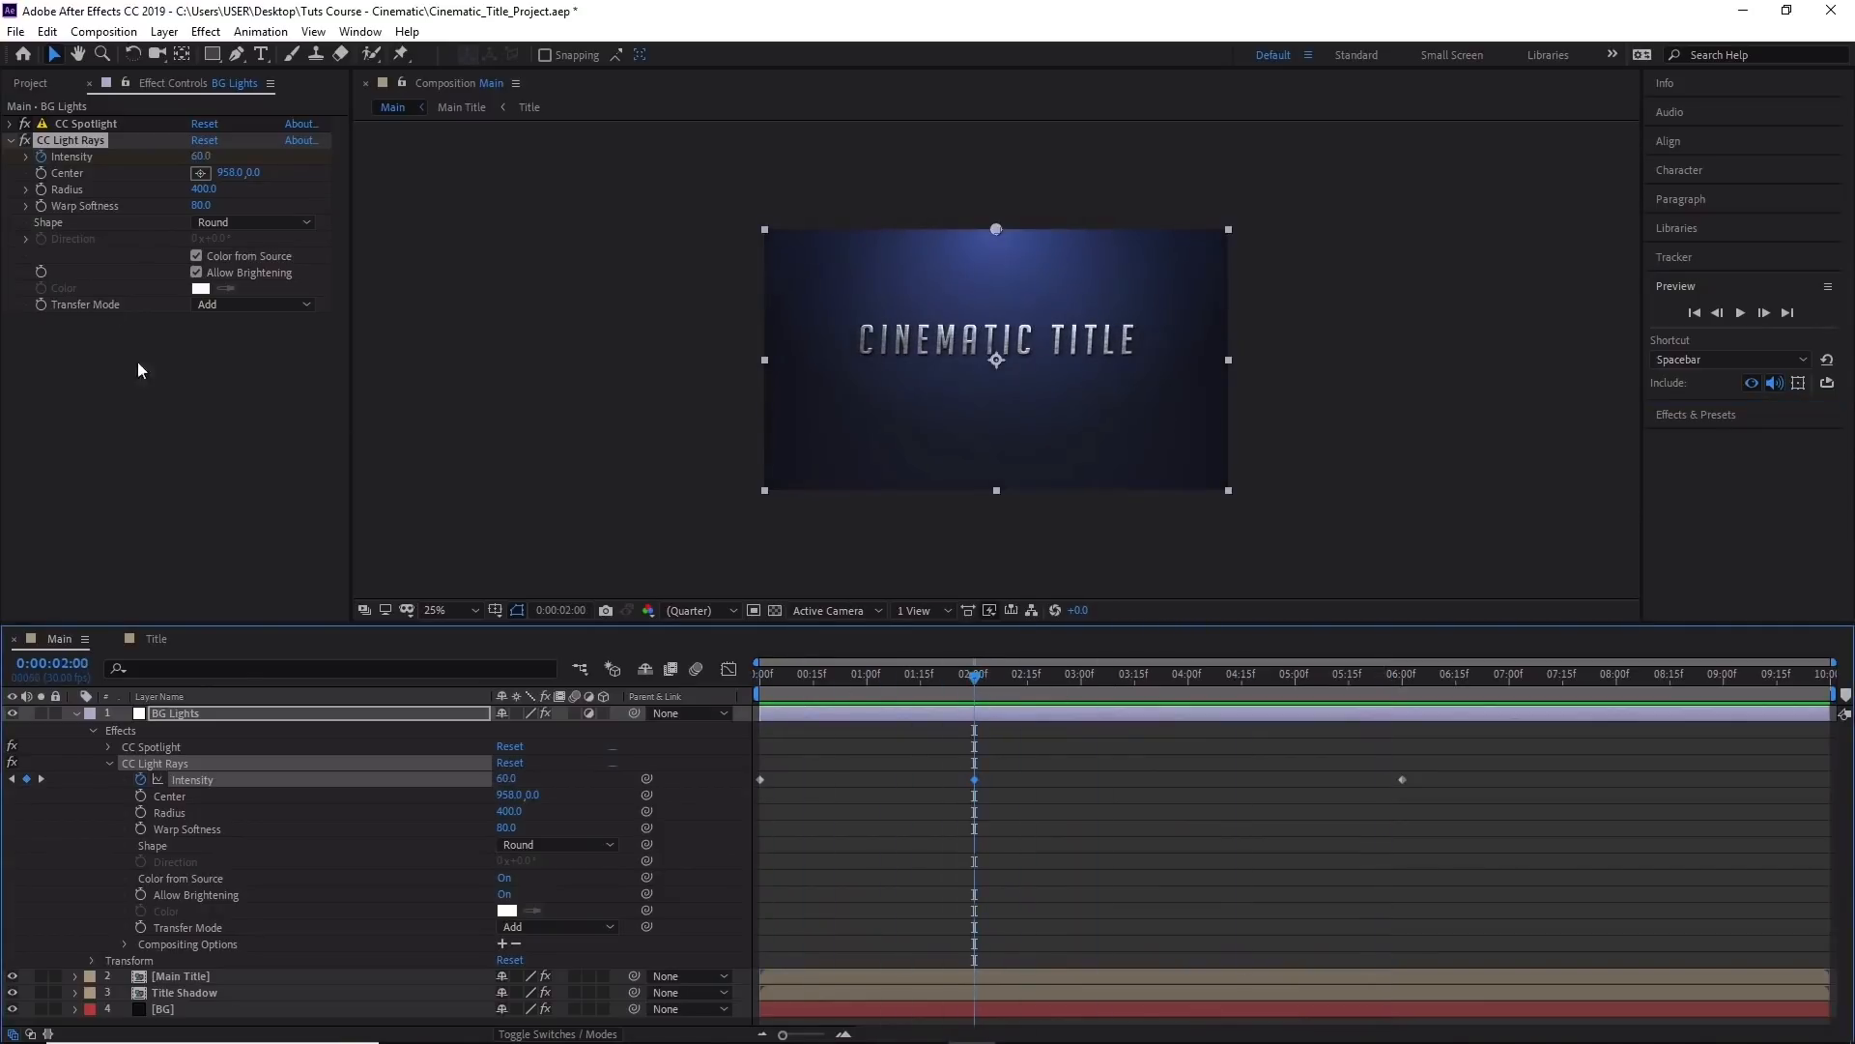
{"action": "left_click", "coordinate": [203, 156]}
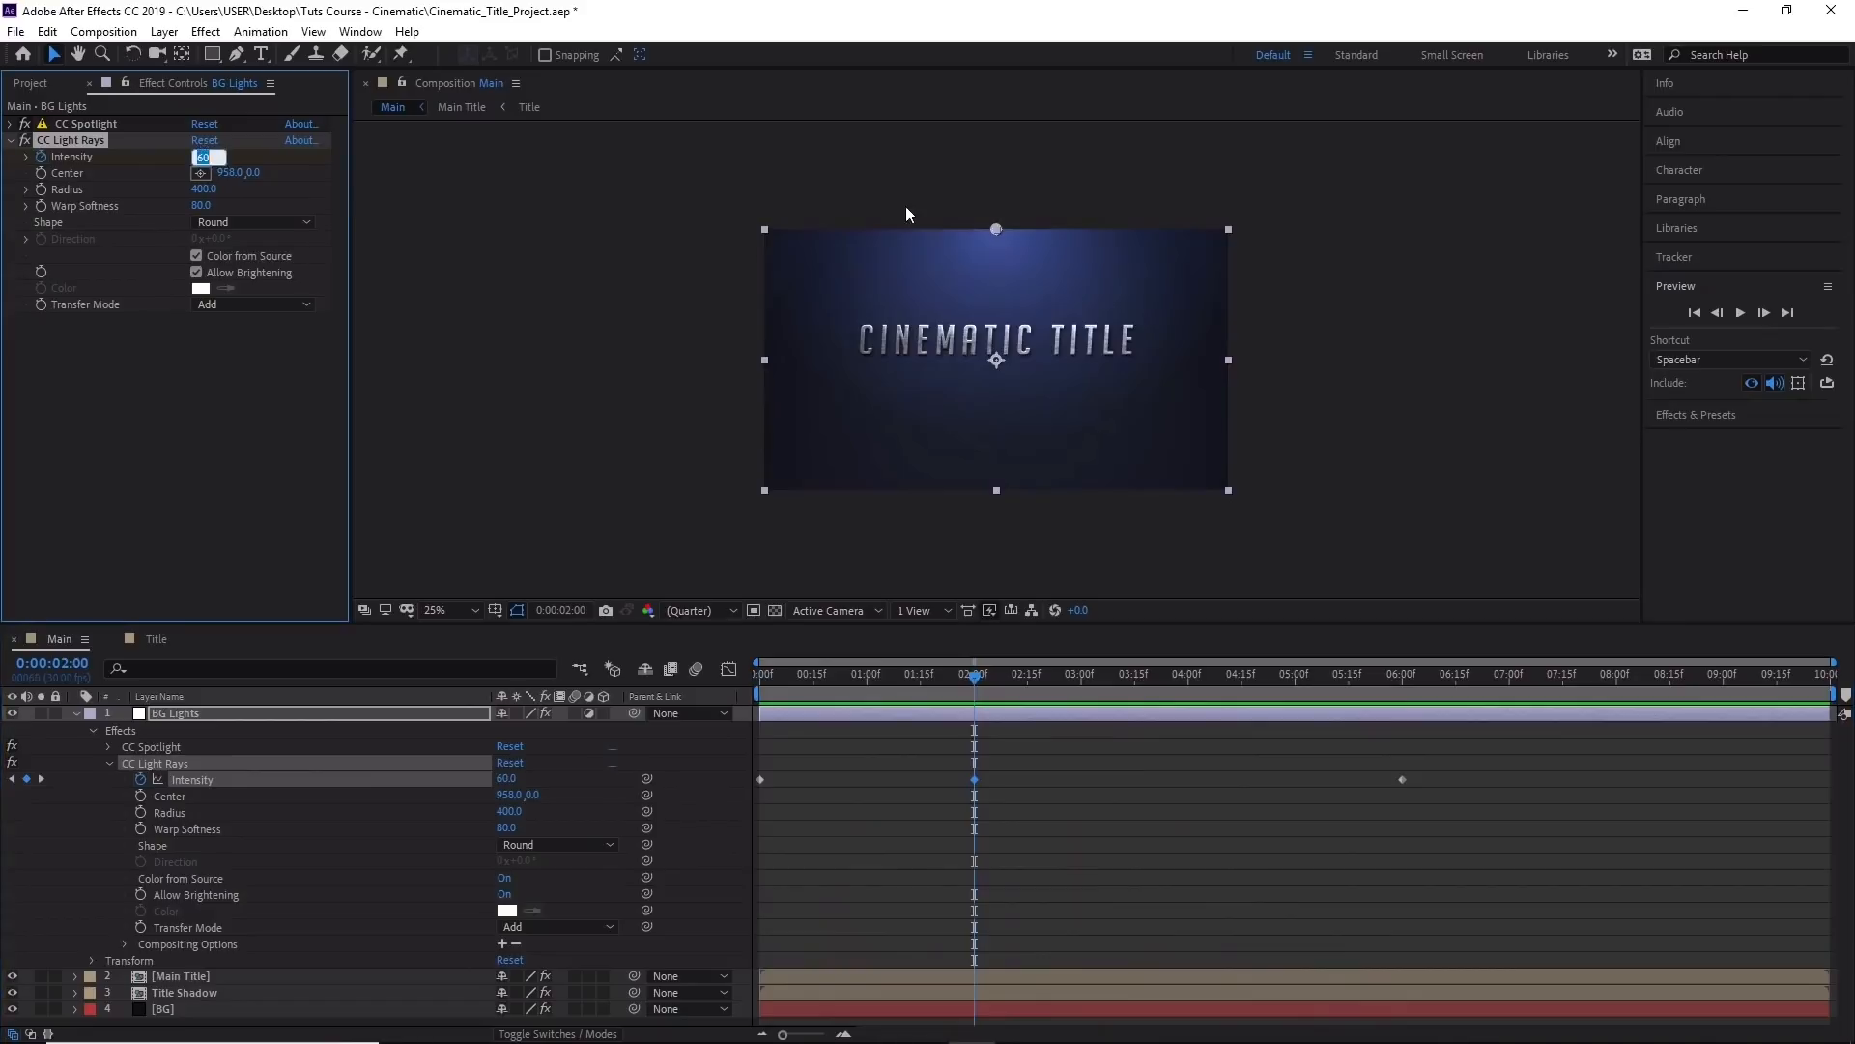
{"action": "type", "text": "75"}
{"action": "key", "text": "Return"}
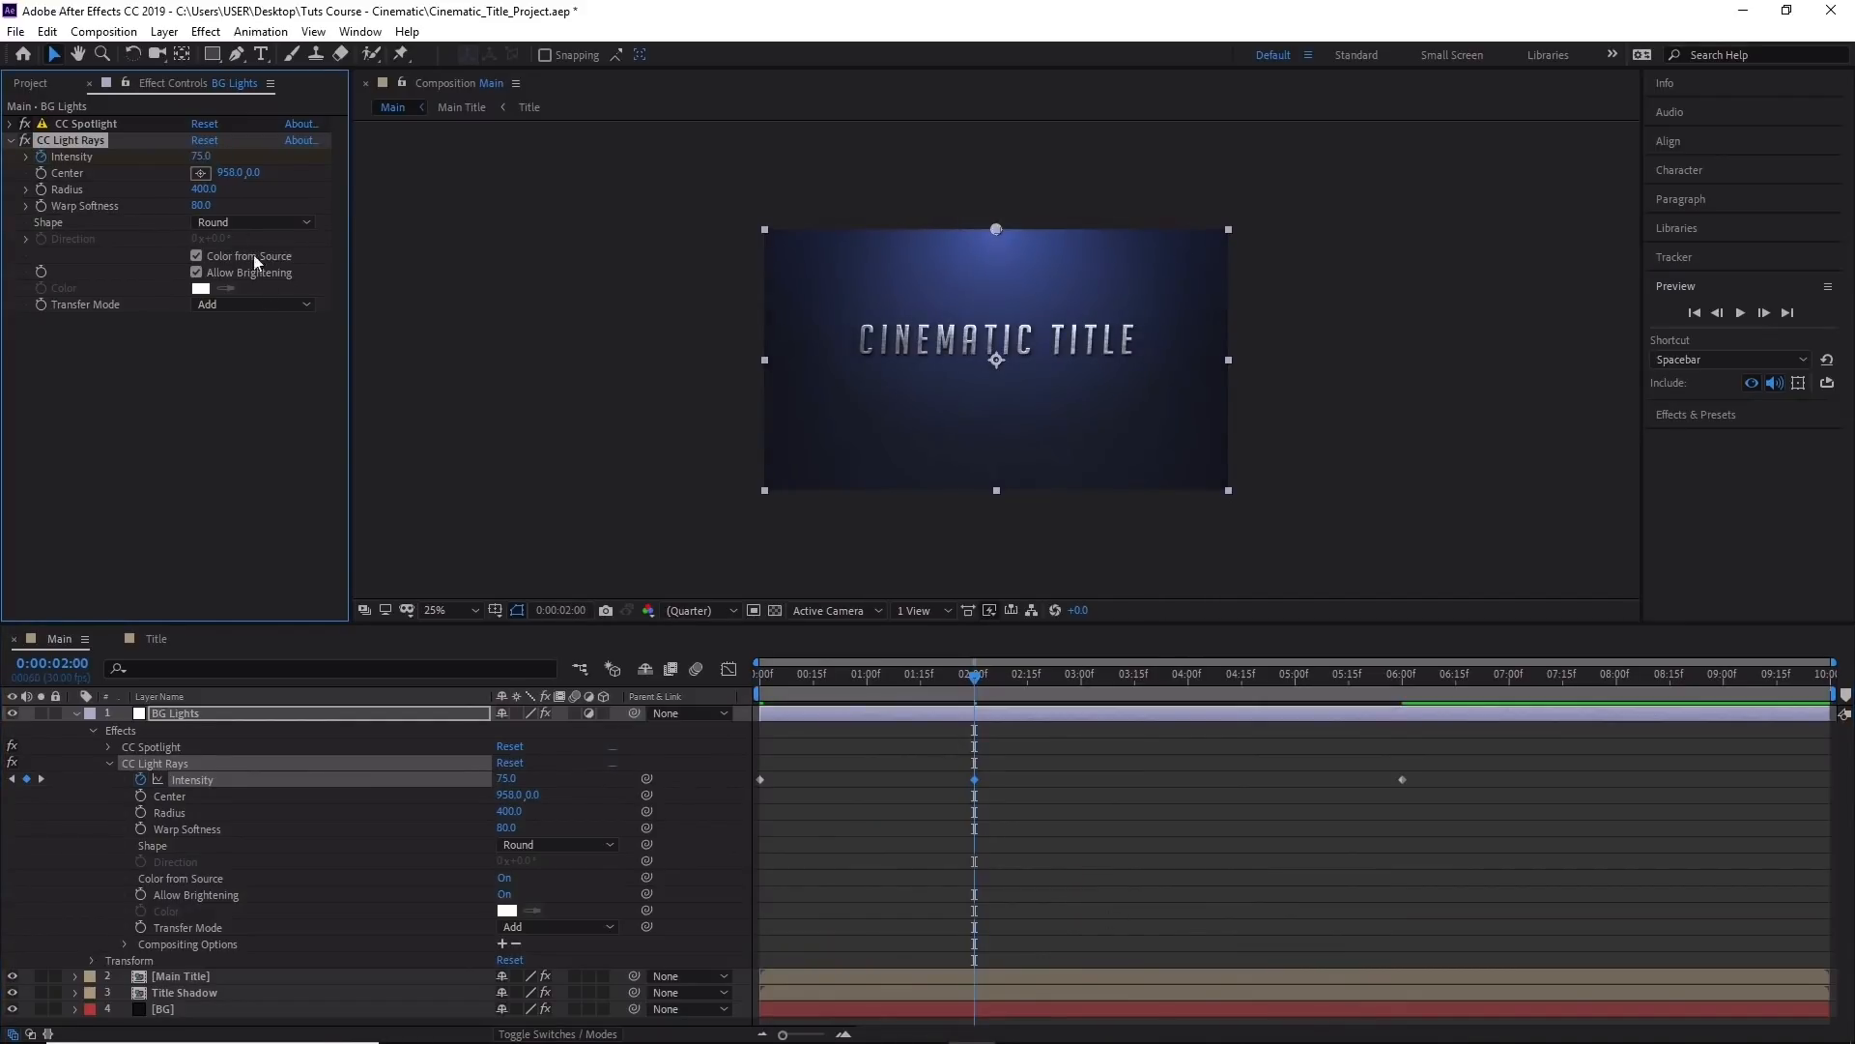
{"action": "left_click", "coordinate": [201, 157]}
{"action": "type", "text": "65"}
{"action": "key", "text": "Return"}
Preview the adjusted light-ray animation from the start of the composition.
{"action": "left_click_drag", "start_coordinate": [924, 672], "coordinate": [634, 669]}
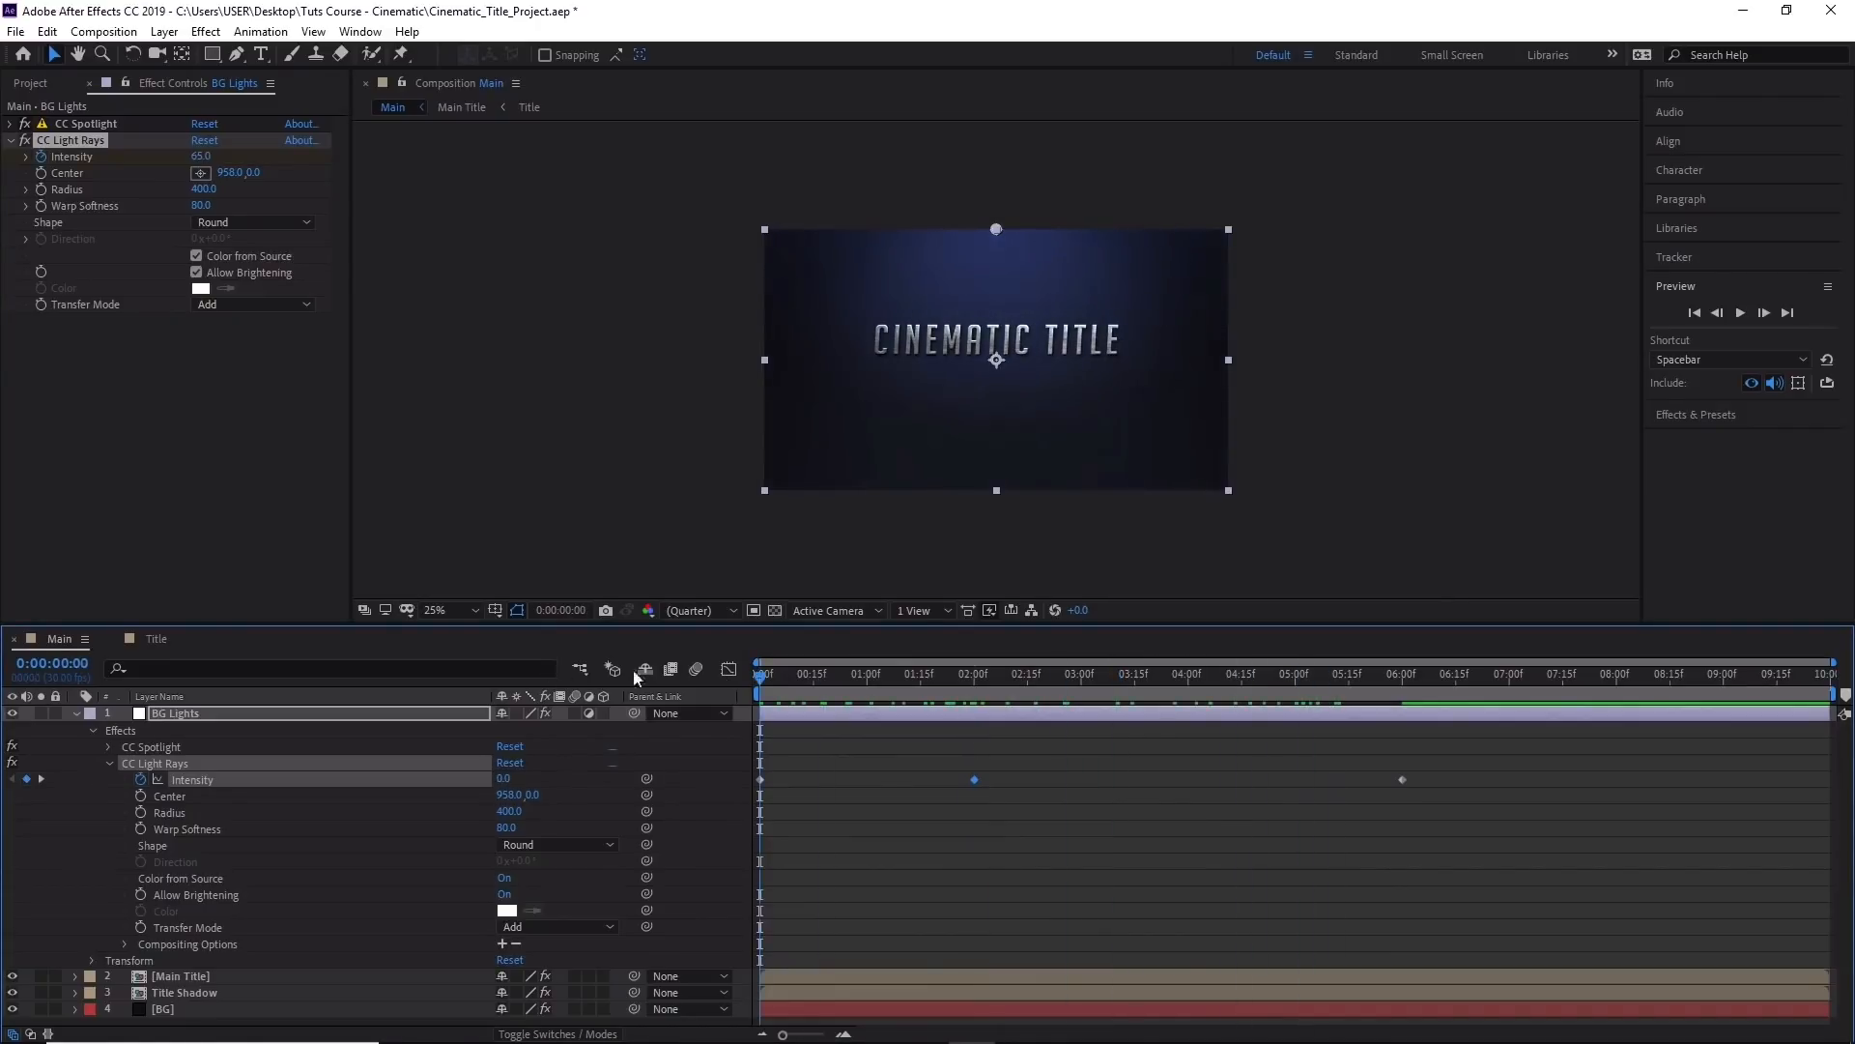
{"action": "left_click", "coordinate": [1741, 313]}
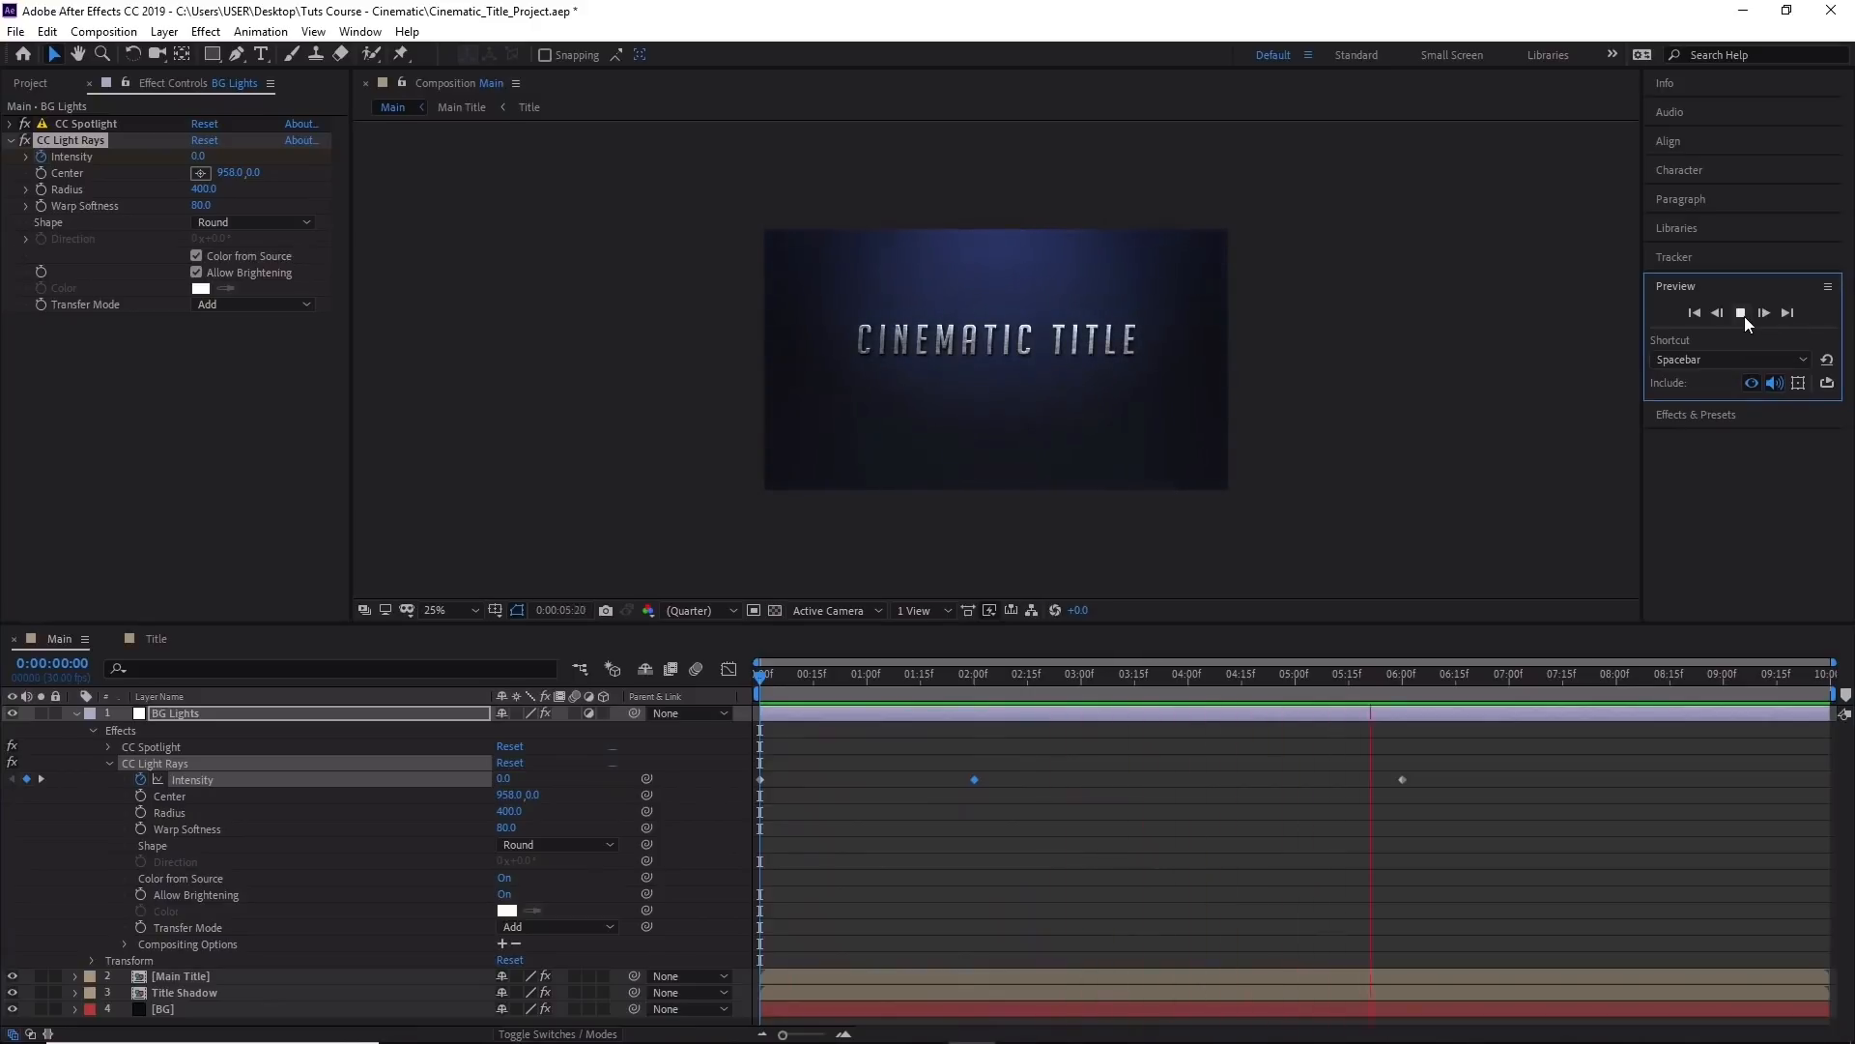
{"action": "left_click", "coordinate": [1740, 313]}
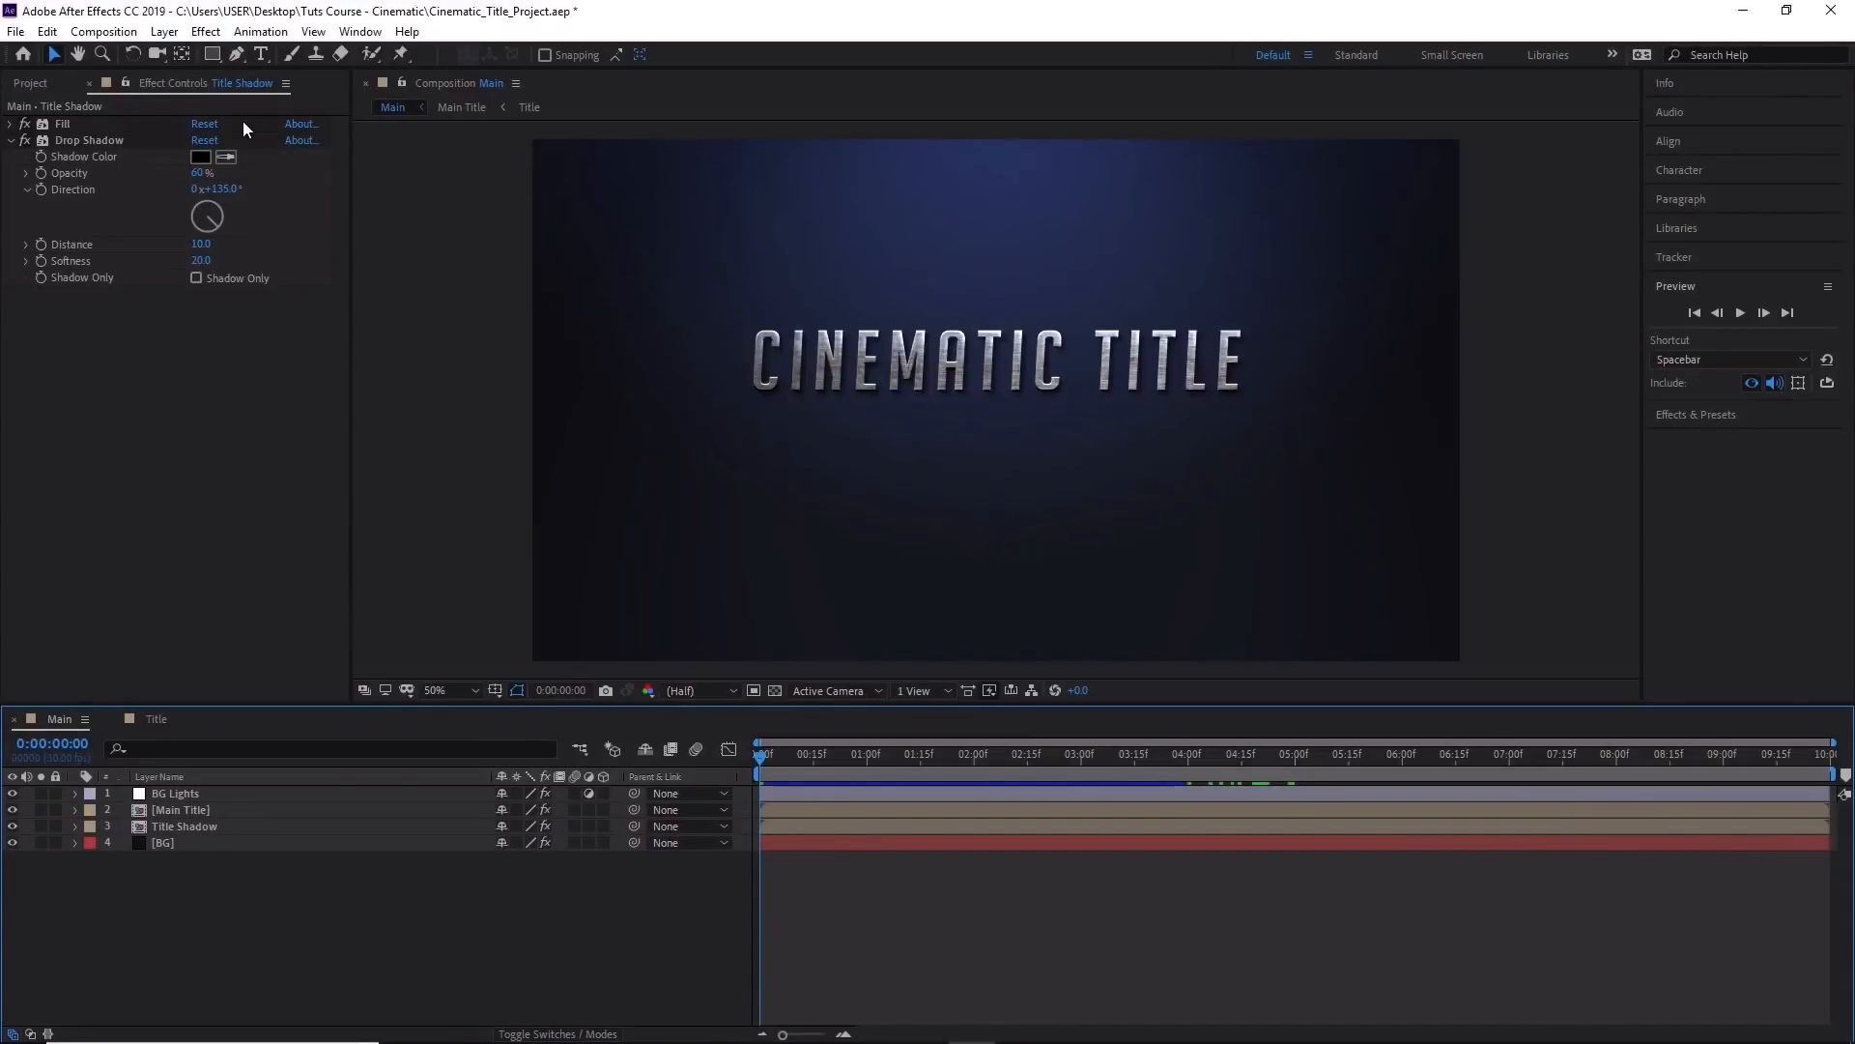
Create a 1920 × 1080 px solid layer named Lens Flare with the colour 000000.
{"action": "left_click", "coordinate": [164, 31]}
{"action": "mouse_move", "coordinate": [187, 54]}
{"action": "left_click", "coordinate": [572, 72]}
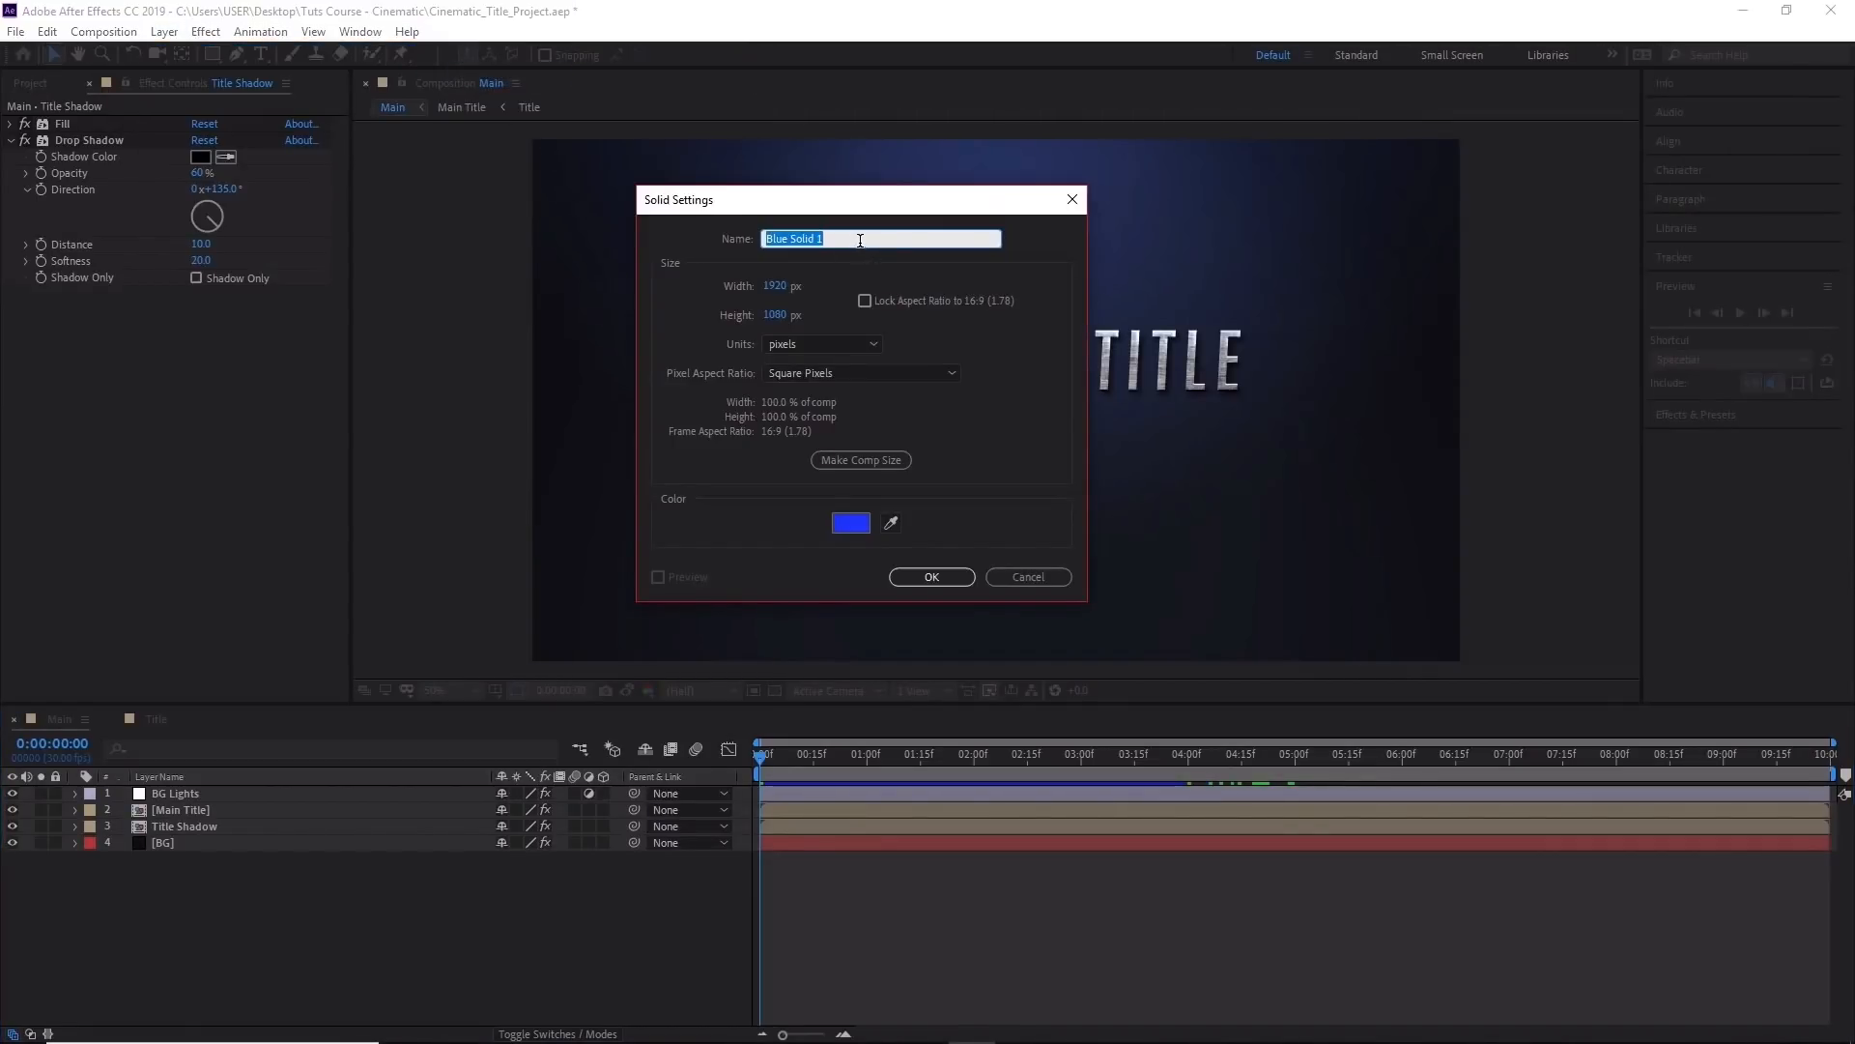
{"action": "type", "text": "Lens Flare"}
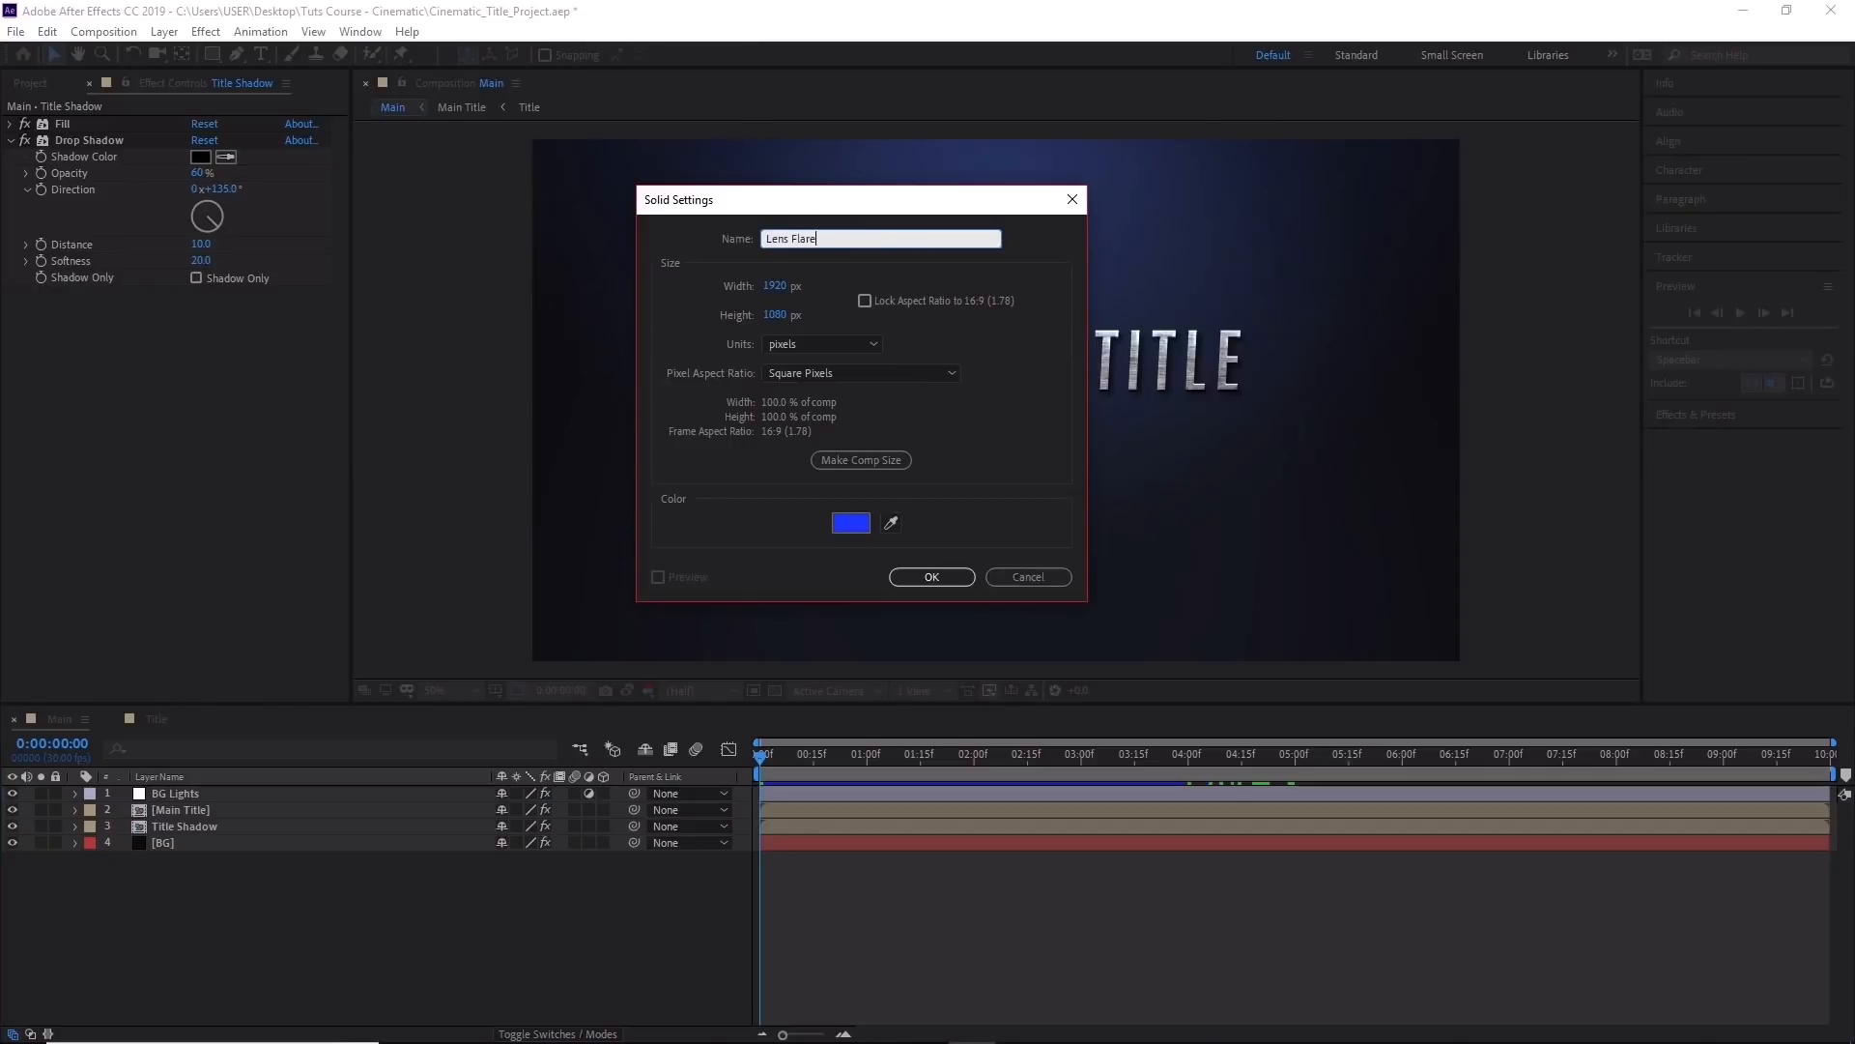
{"action": "left_click", "coordinate": [852, 523]}
{"action": "type", "text": "000000"}
{"action": "left_click", "coordinate": [1056, 246]}
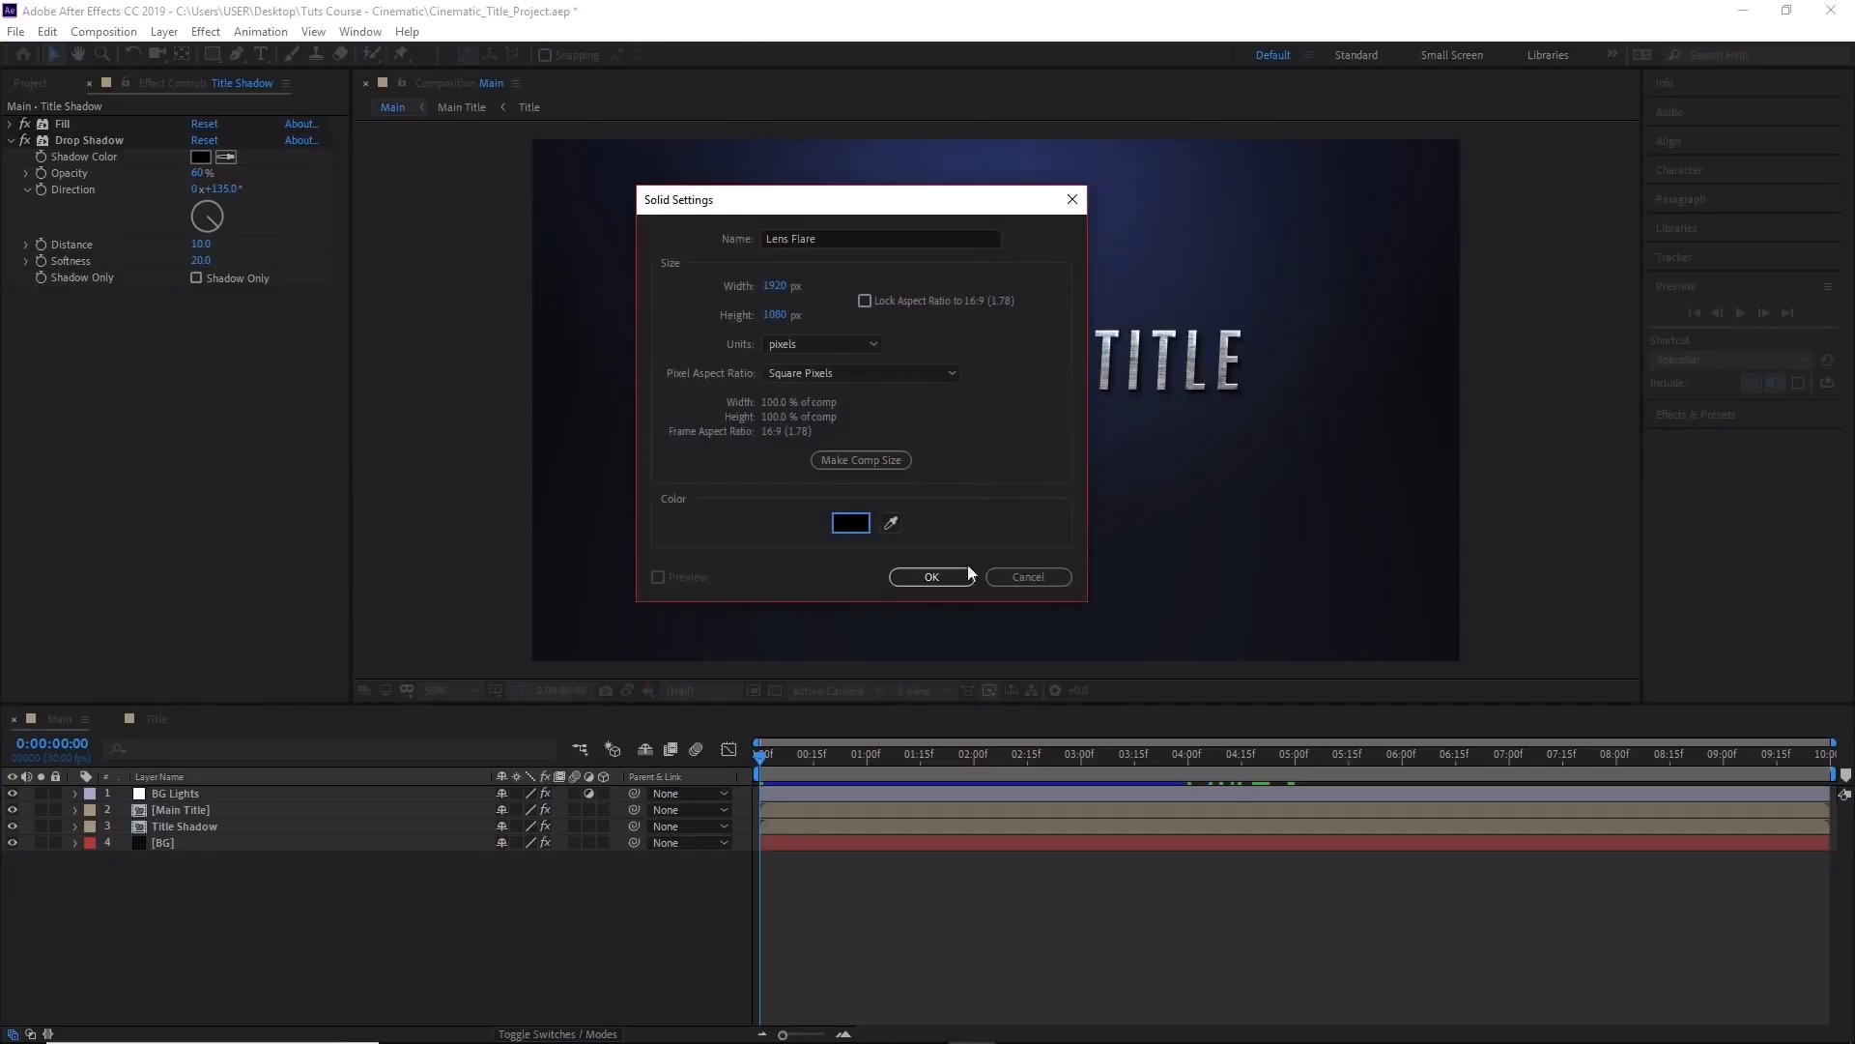
{"action": "left_click", "coordinate": [932, 577]}
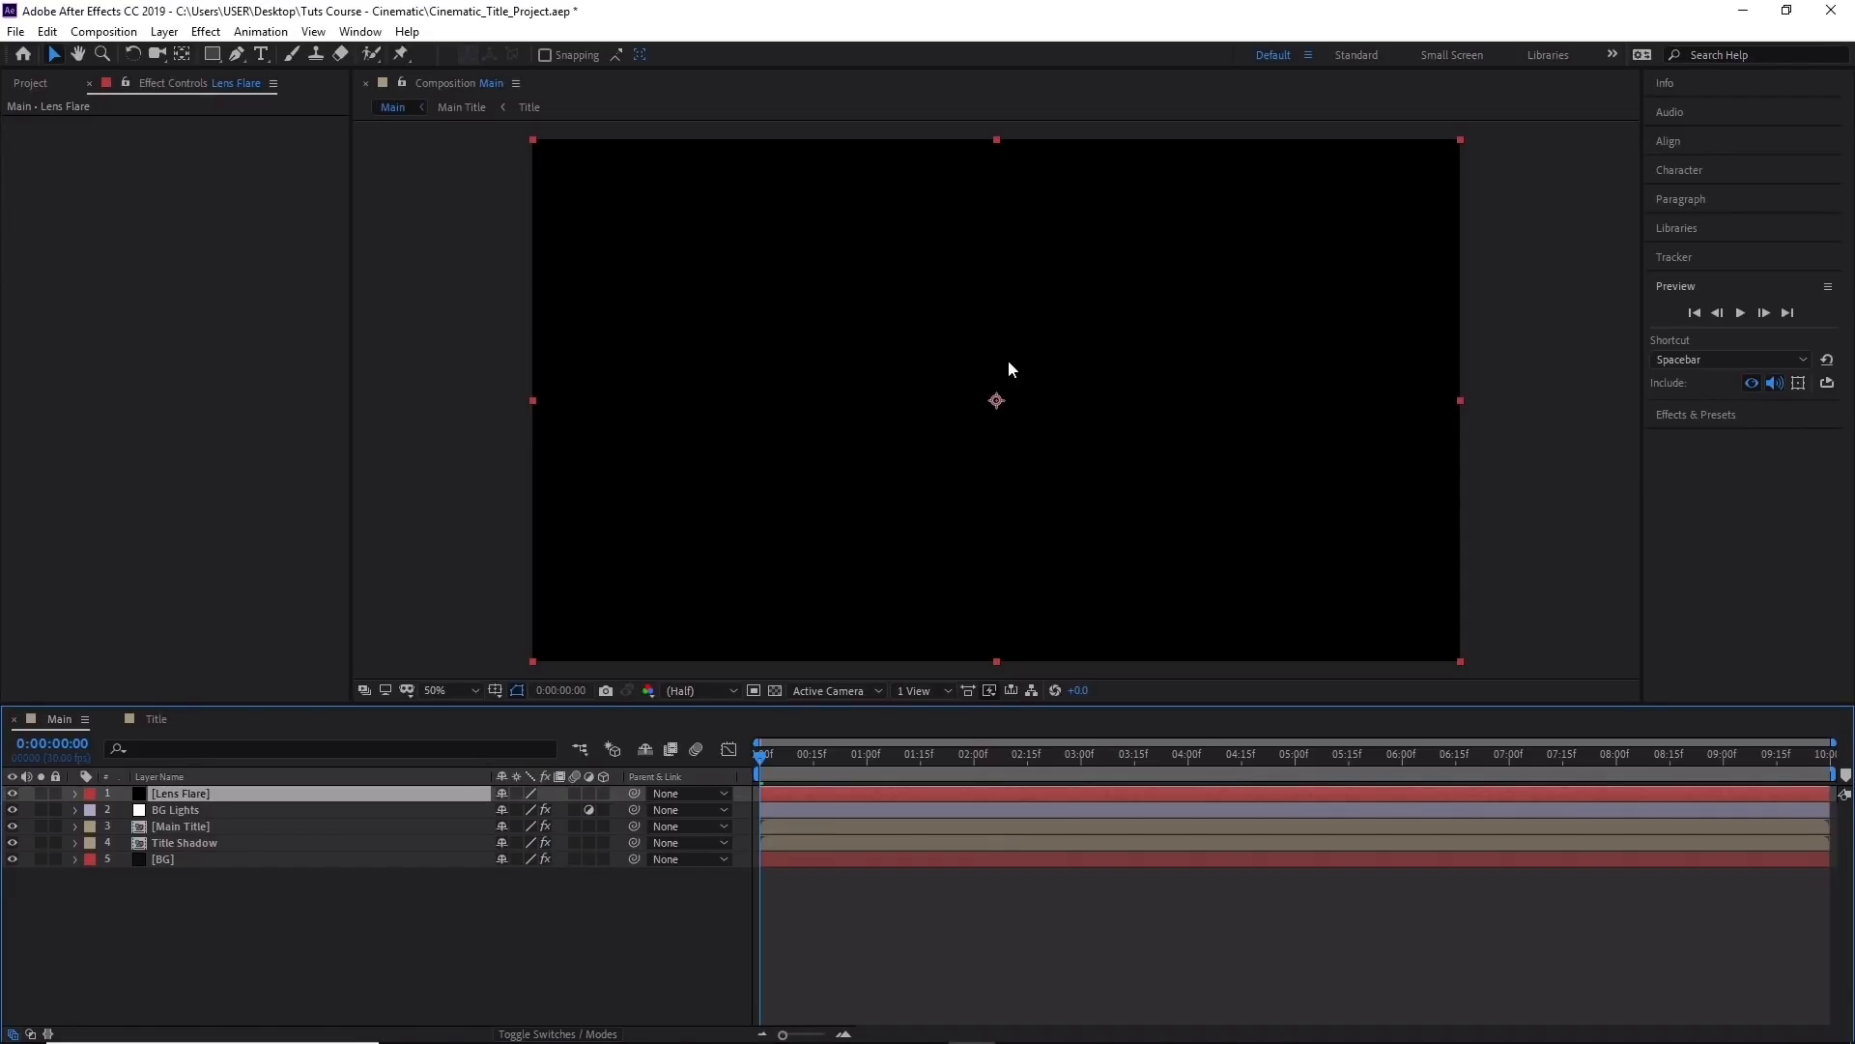
Apply the Lens Flare effect from the Generate category to the Lens Flare solid.
{"action": "left_click", "coordinate": [206, 31]}
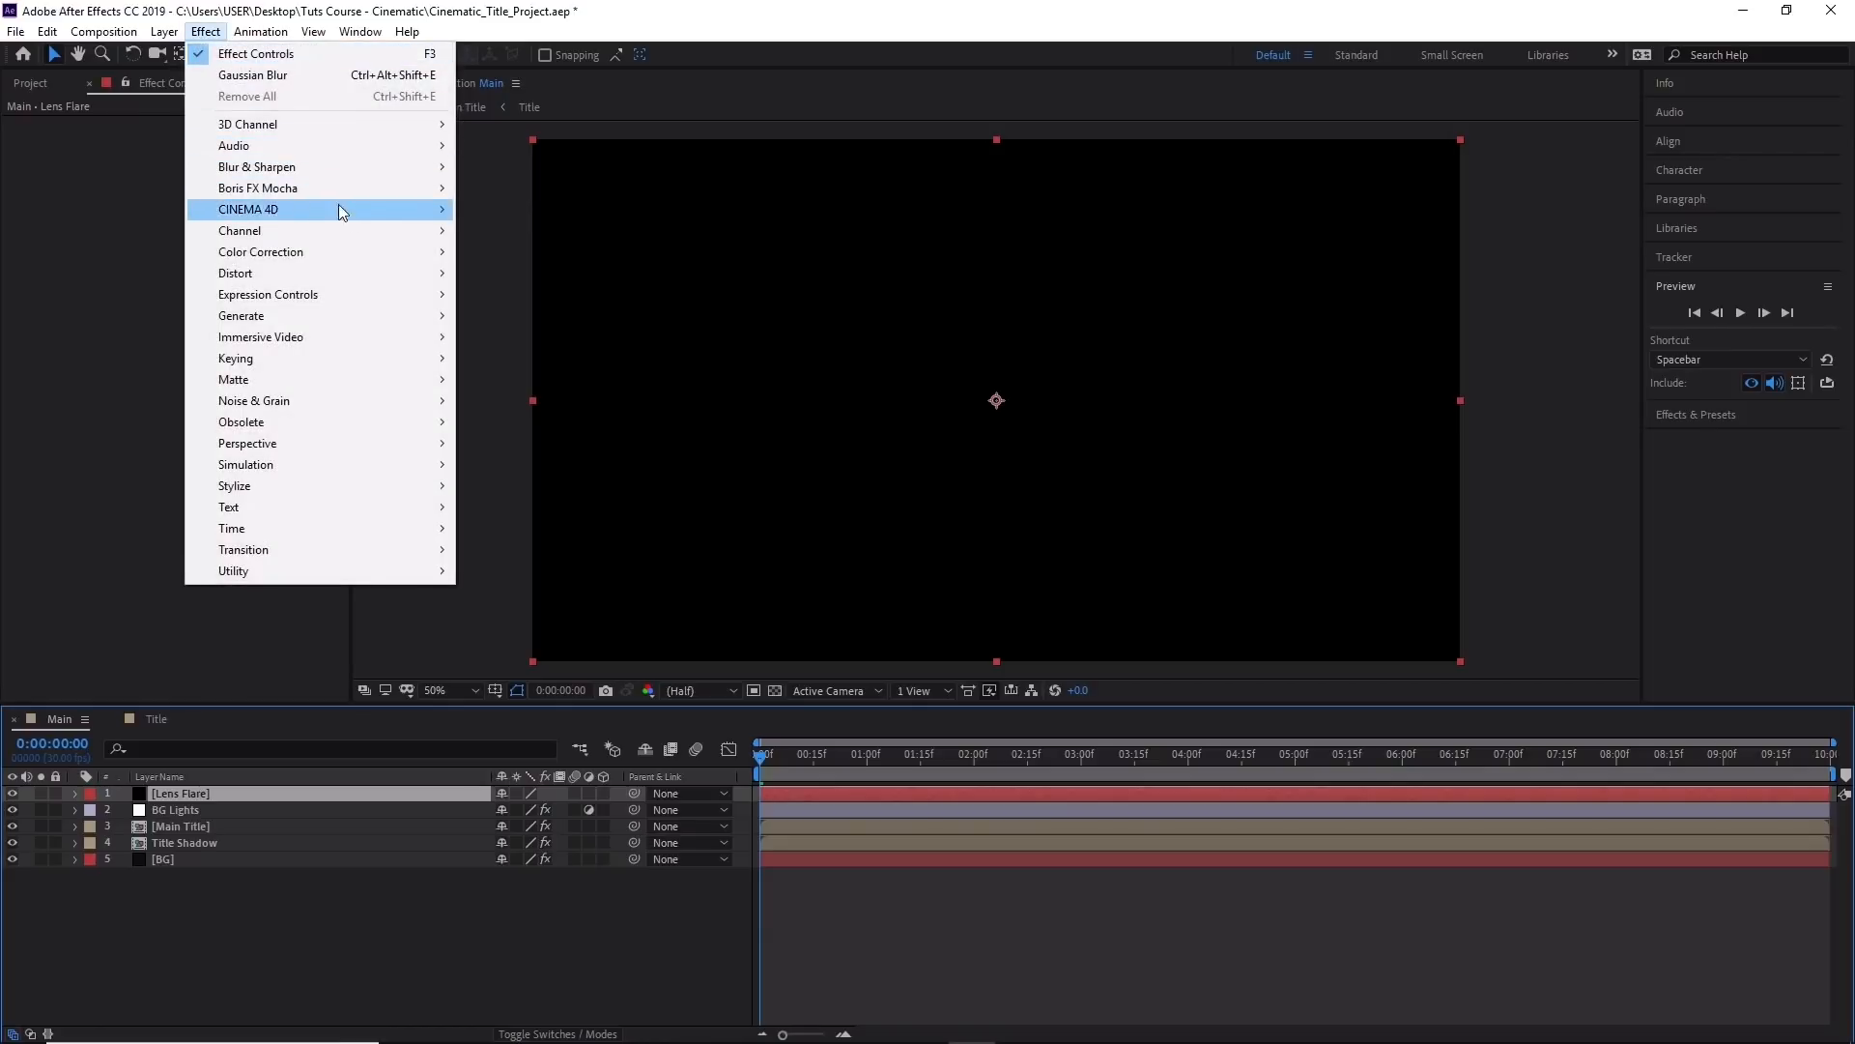
{"action": "mouse_move", "coordinate": [390, 316]}
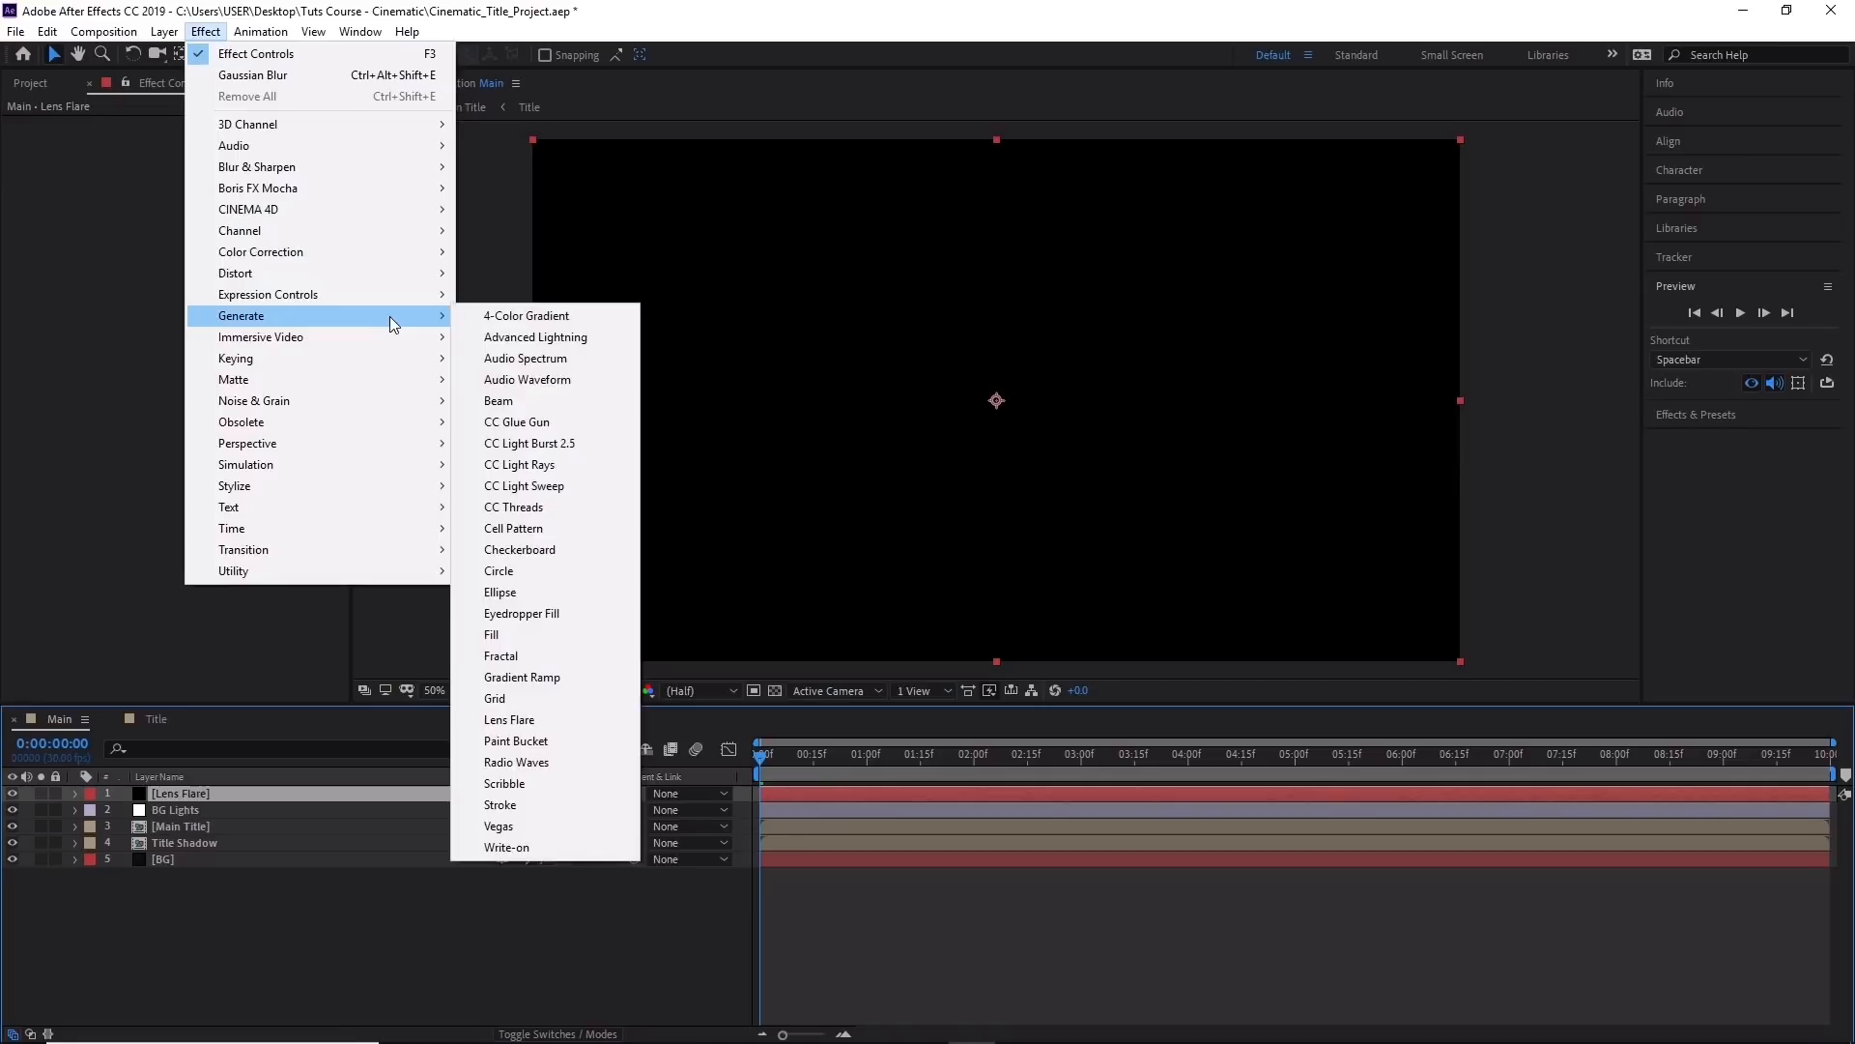
{"action": "left_click", "coordinate": [541, 719]}
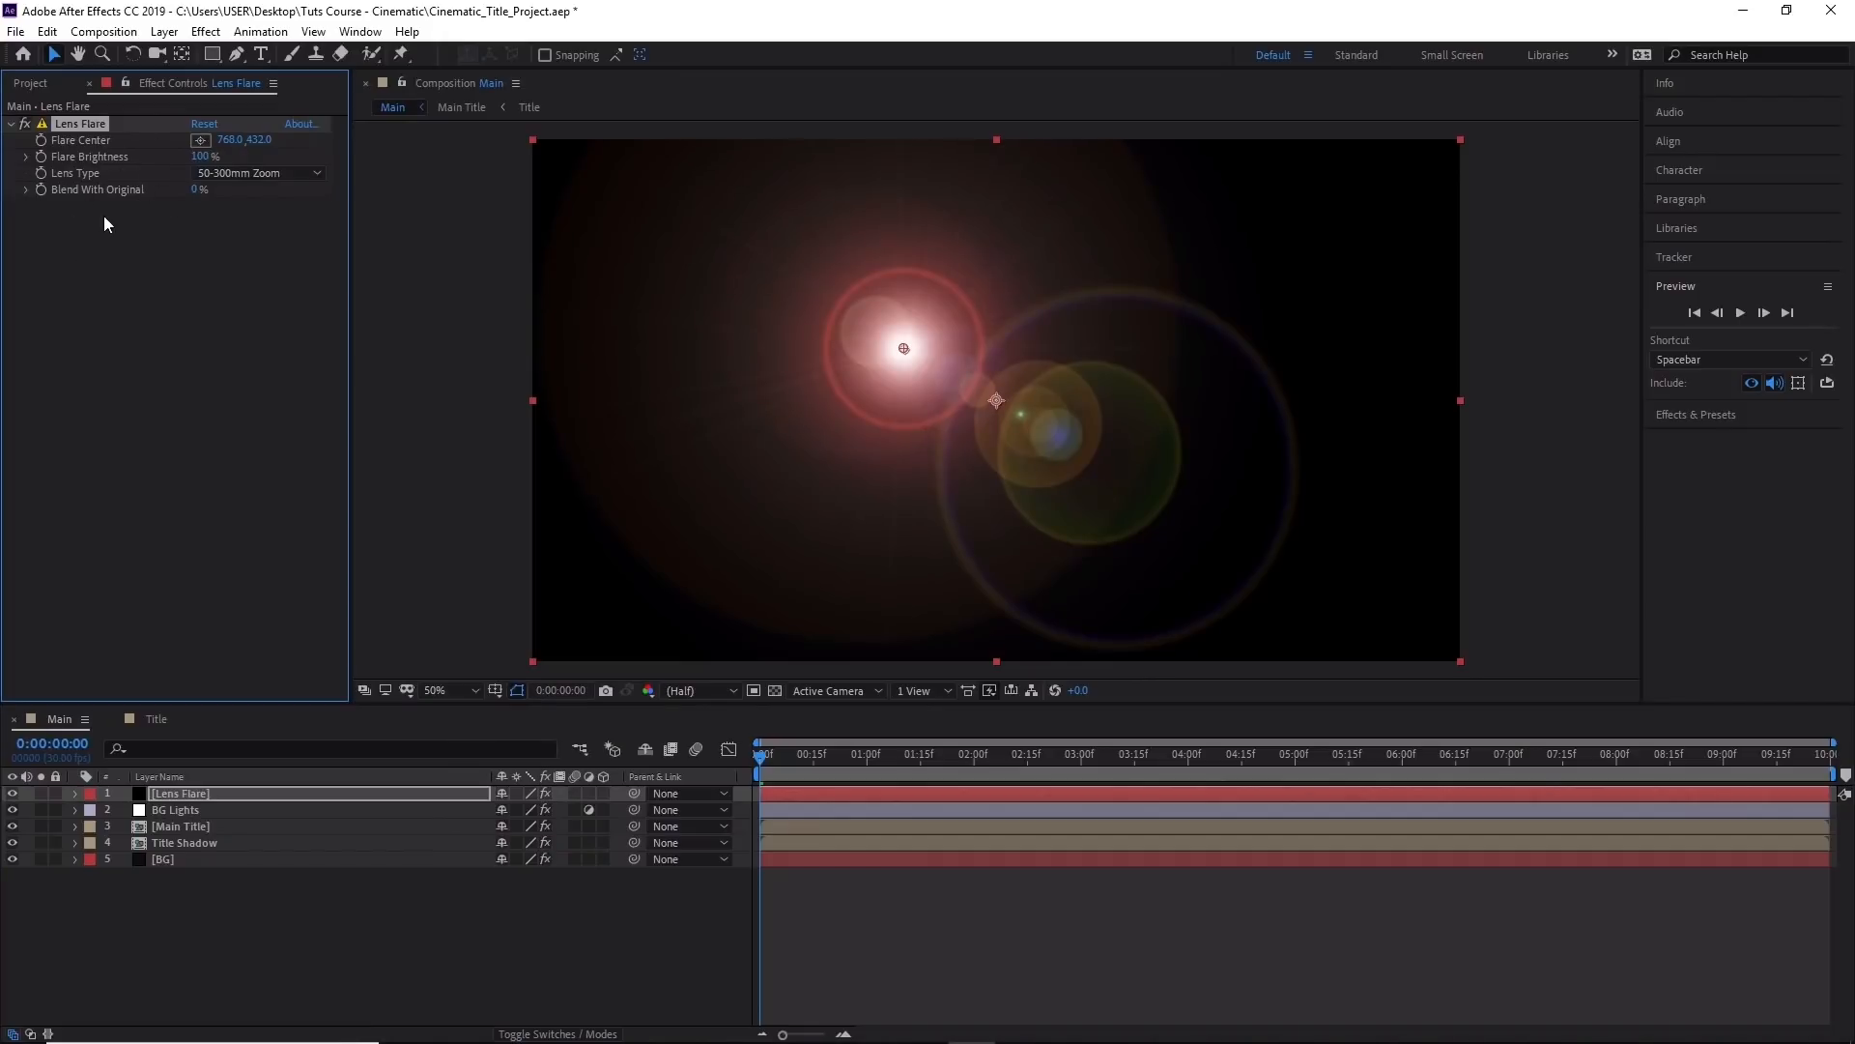
Compare the 35mm Prime and 105mm Prime lens types and set the flare's Lens Type to 105mm Prime.
{"action": "left_click", "coordinate": [293, 168]}
{"action": "left_click", "coordinate": [292, 212]}
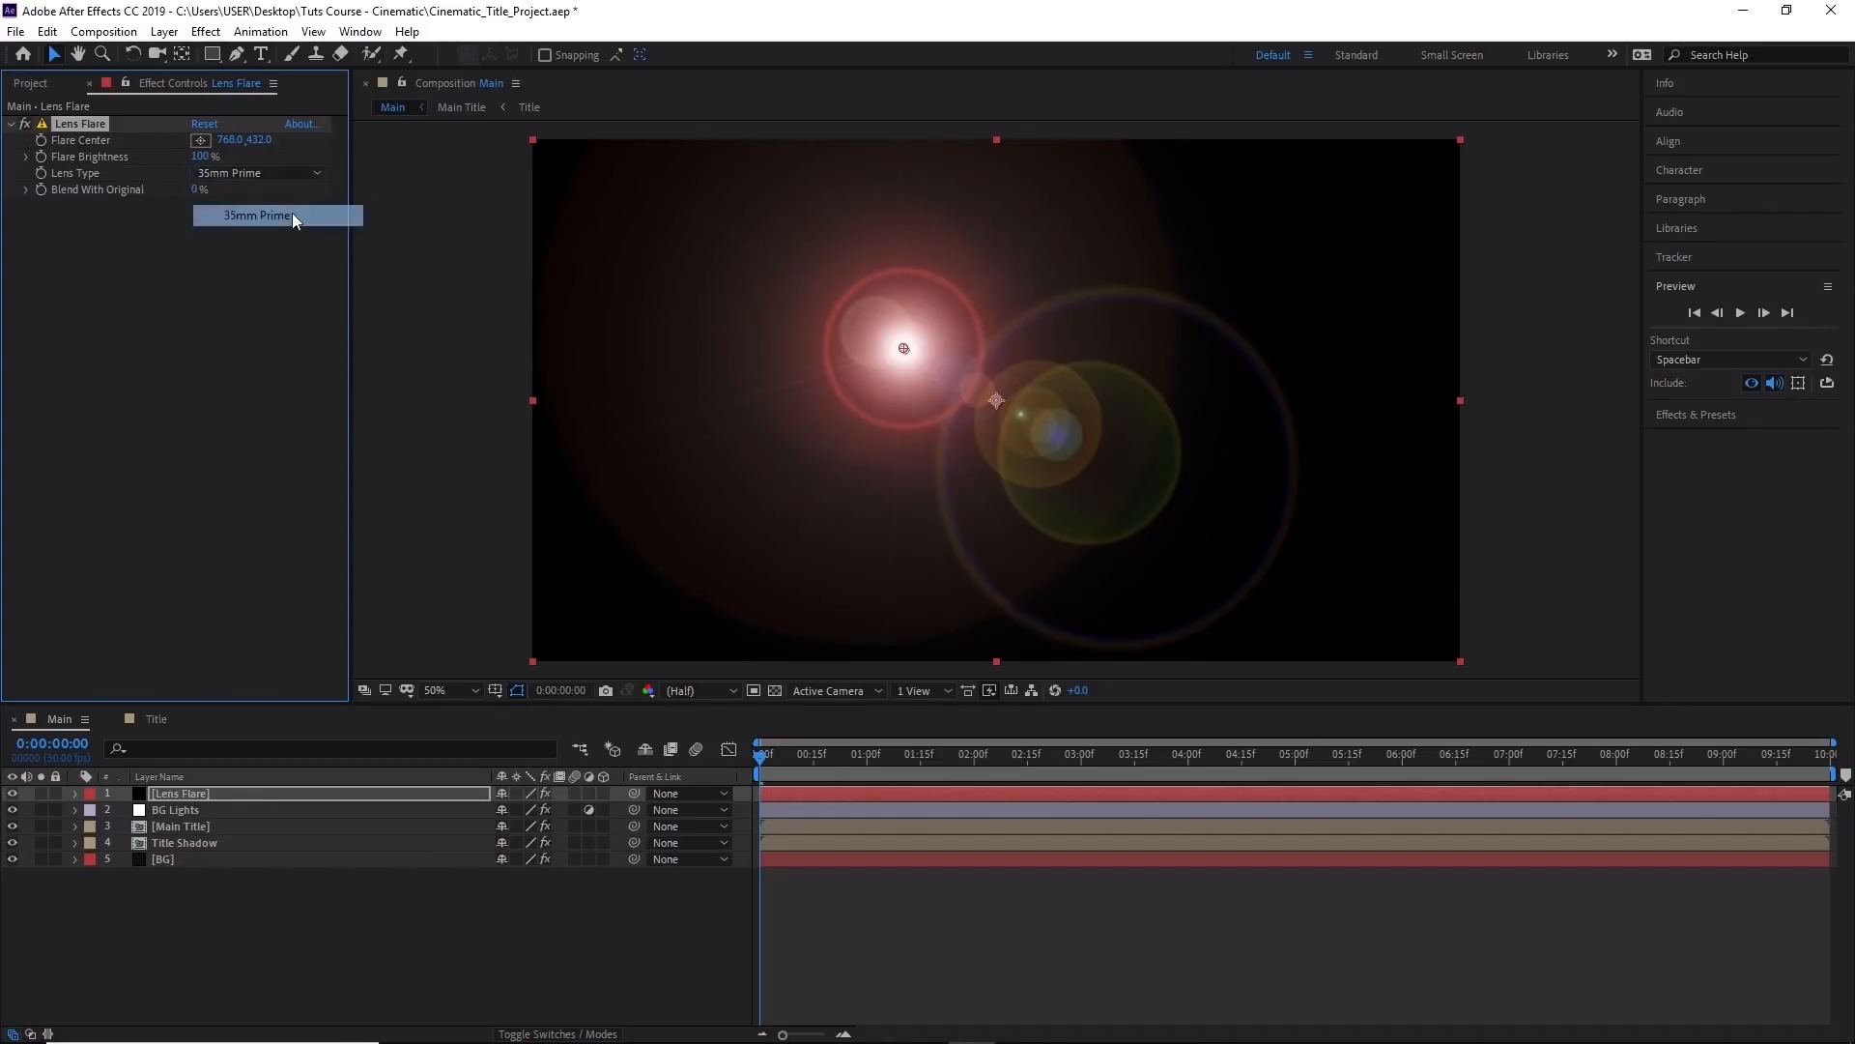
{"action": "left_click", "coordinate": [307, 170]}
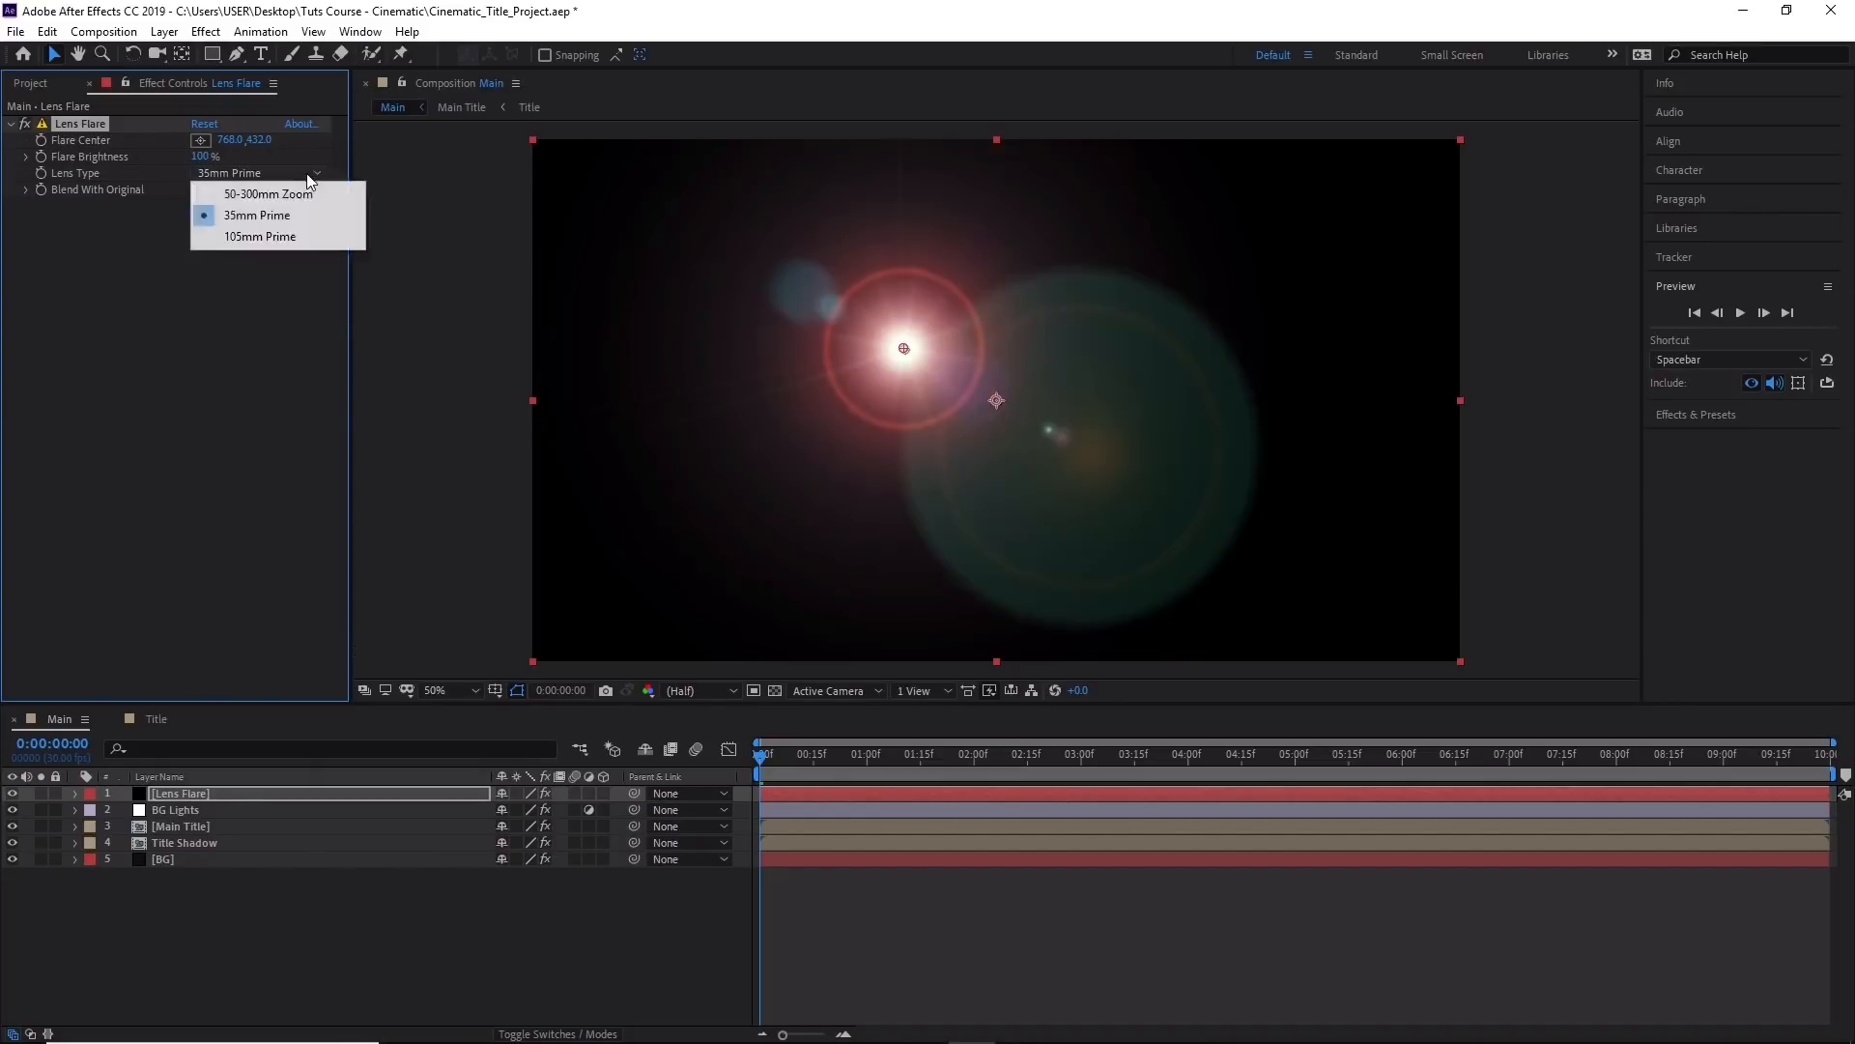
{"action": "left_click", "coordinate": [286, 236]}
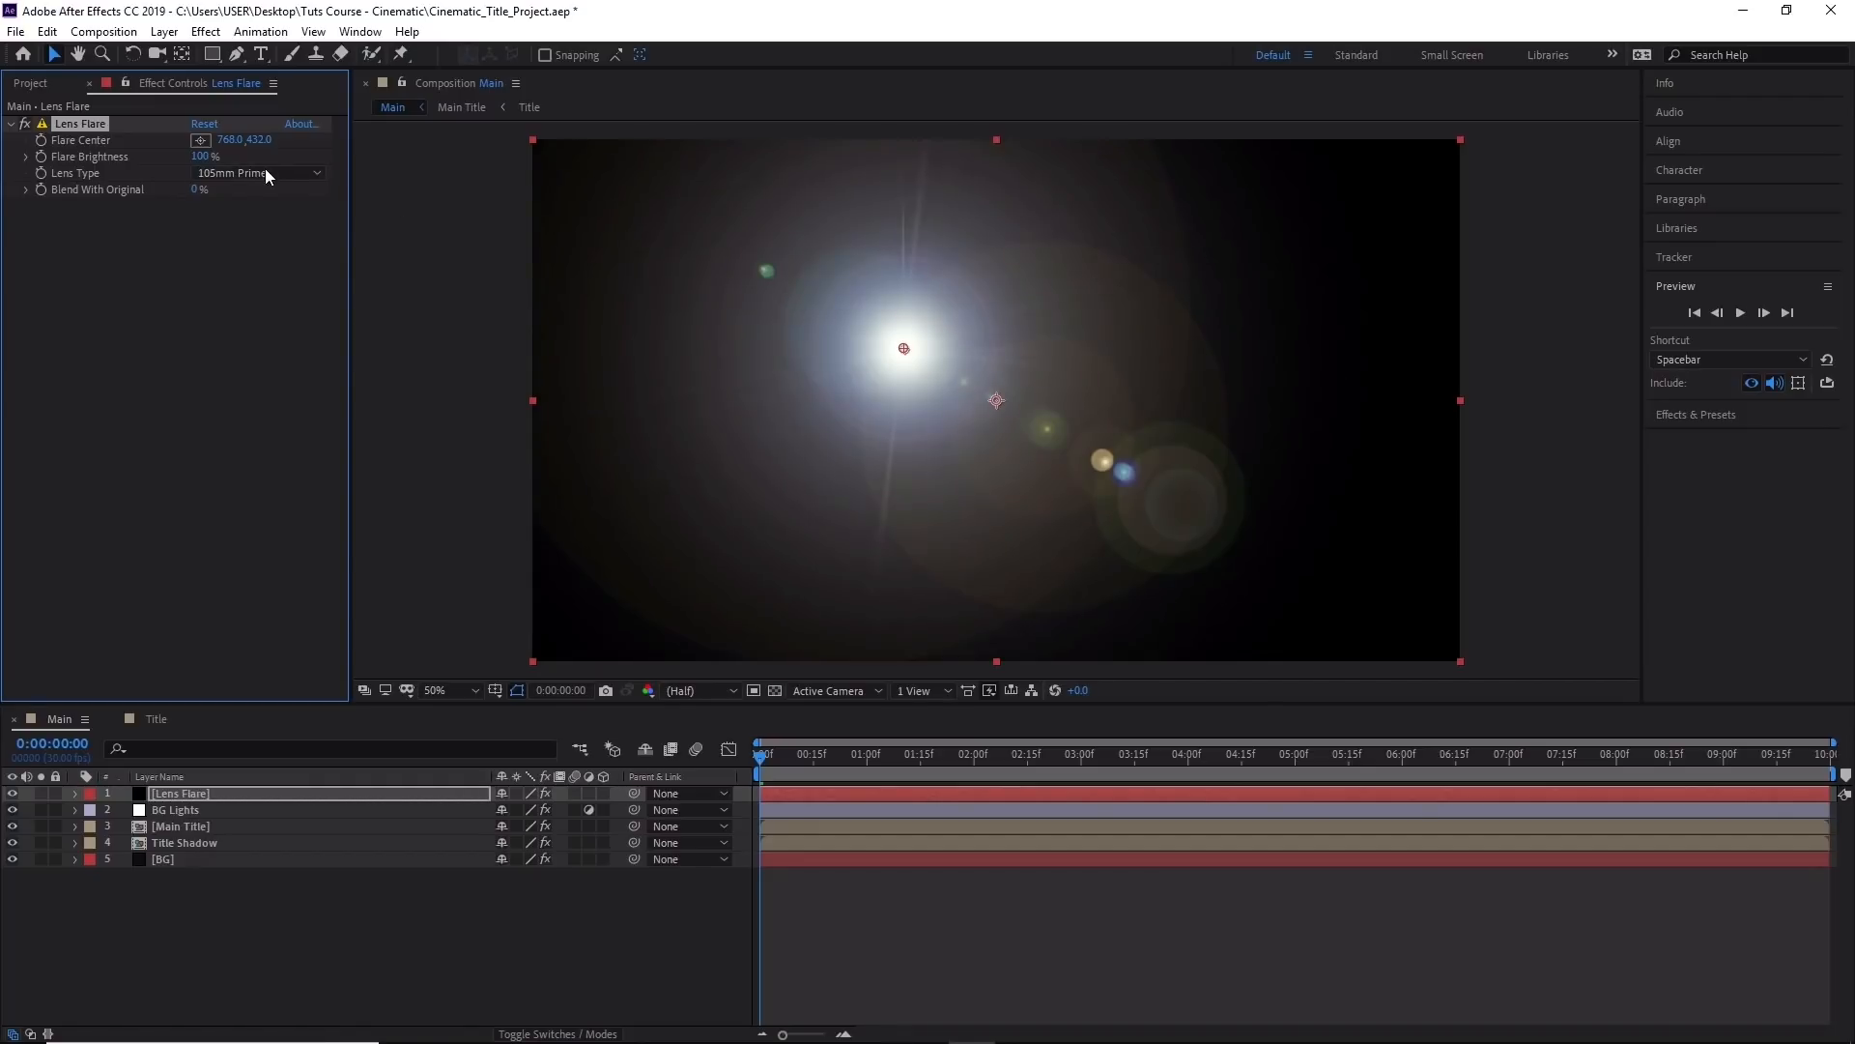
{"action": "left_click", "coordinate": [307, 173]}
{"action": "left_click", "coordinate": [257, 215]}
{"action": "left_click", "coordinate": [310, 179]}
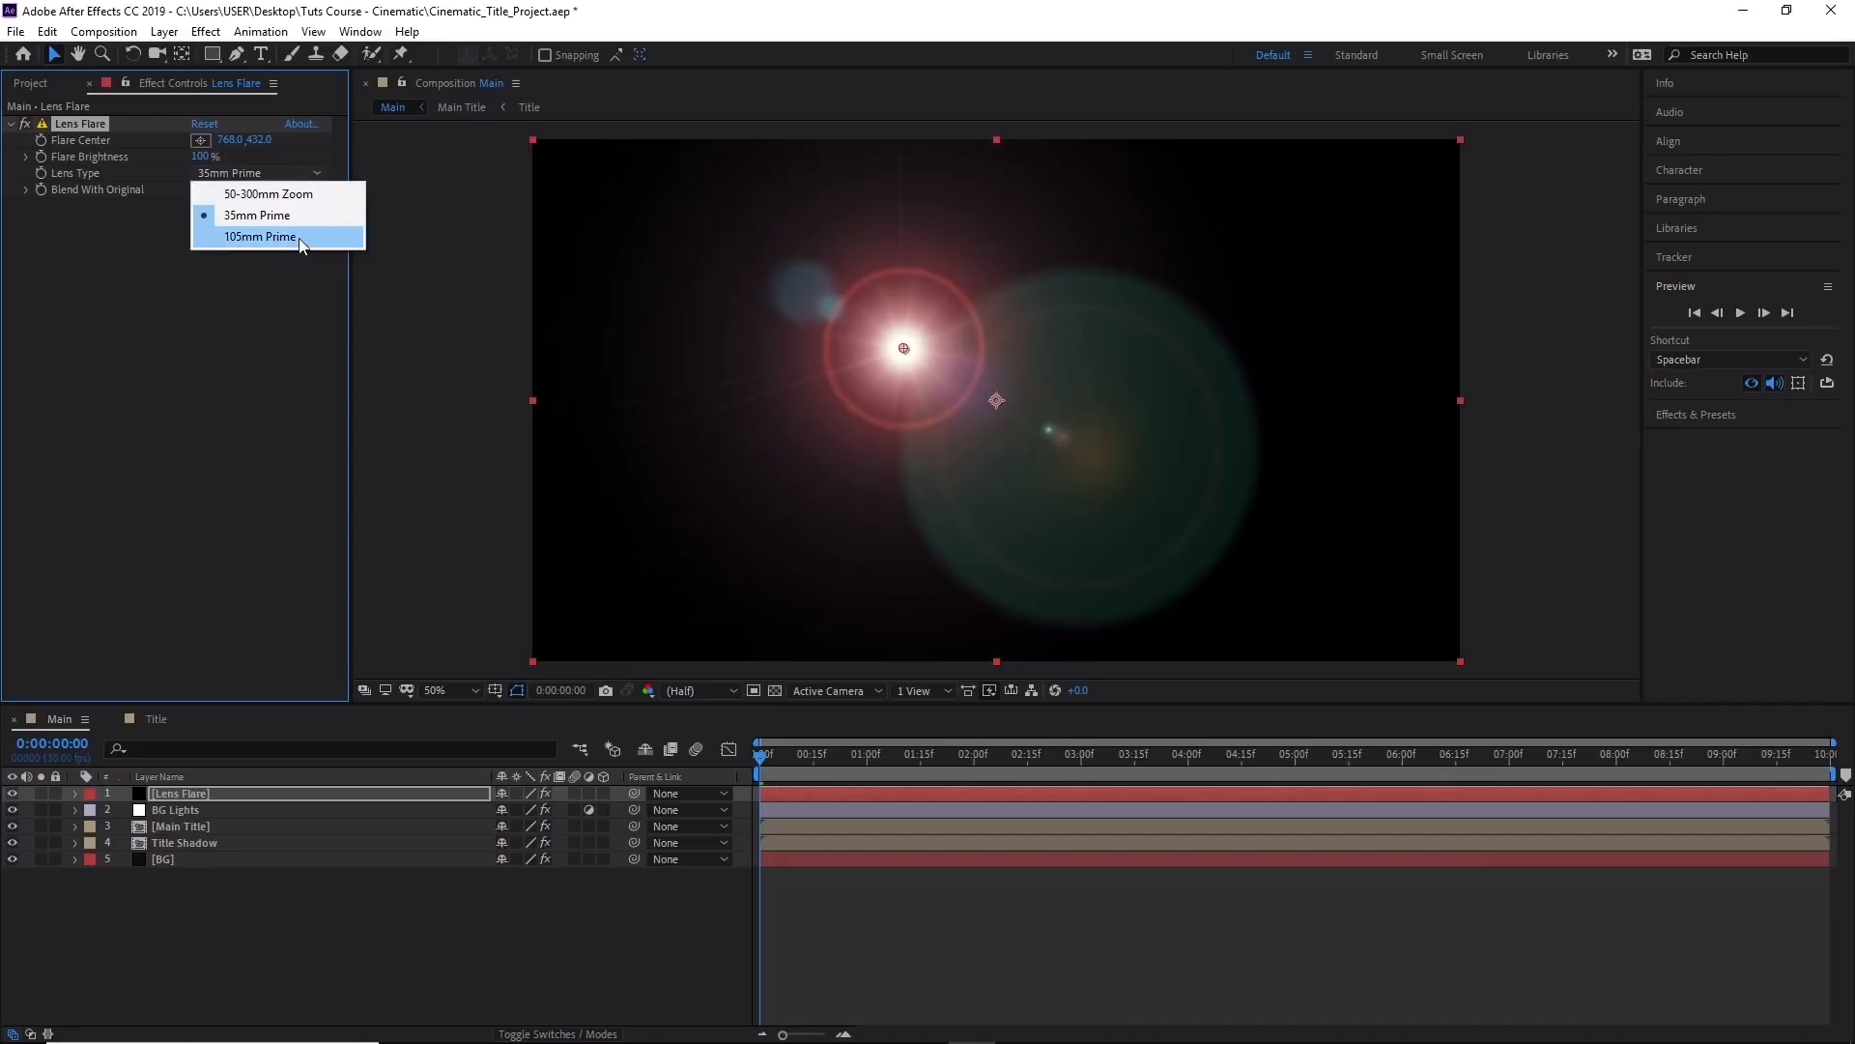
{"action": "left_click", "coordinate": [261, 236]}
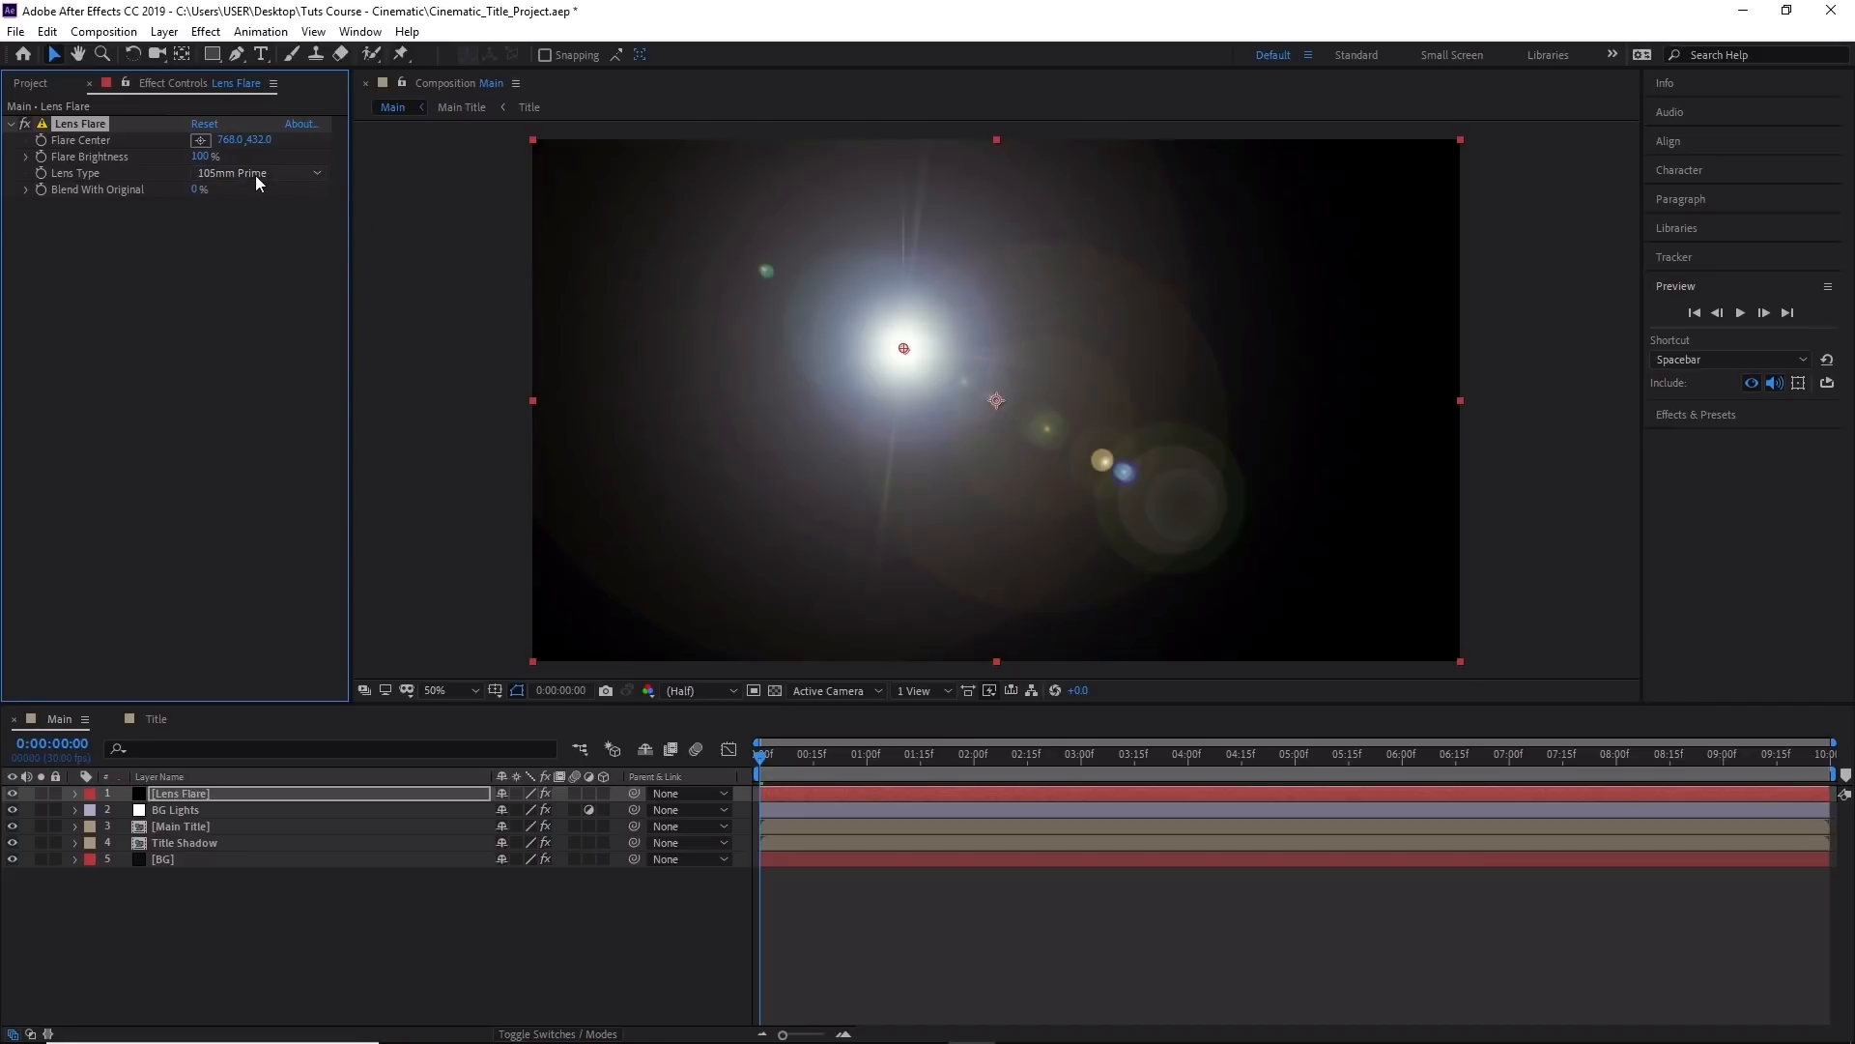
Set the lens flare's Blend With Original to 75% and move its Flare Center to the composition centre at 960, 540.
{"action": "left_click_drag", "start_coordinate": [194, 195], "coordinate": [267, 192]}
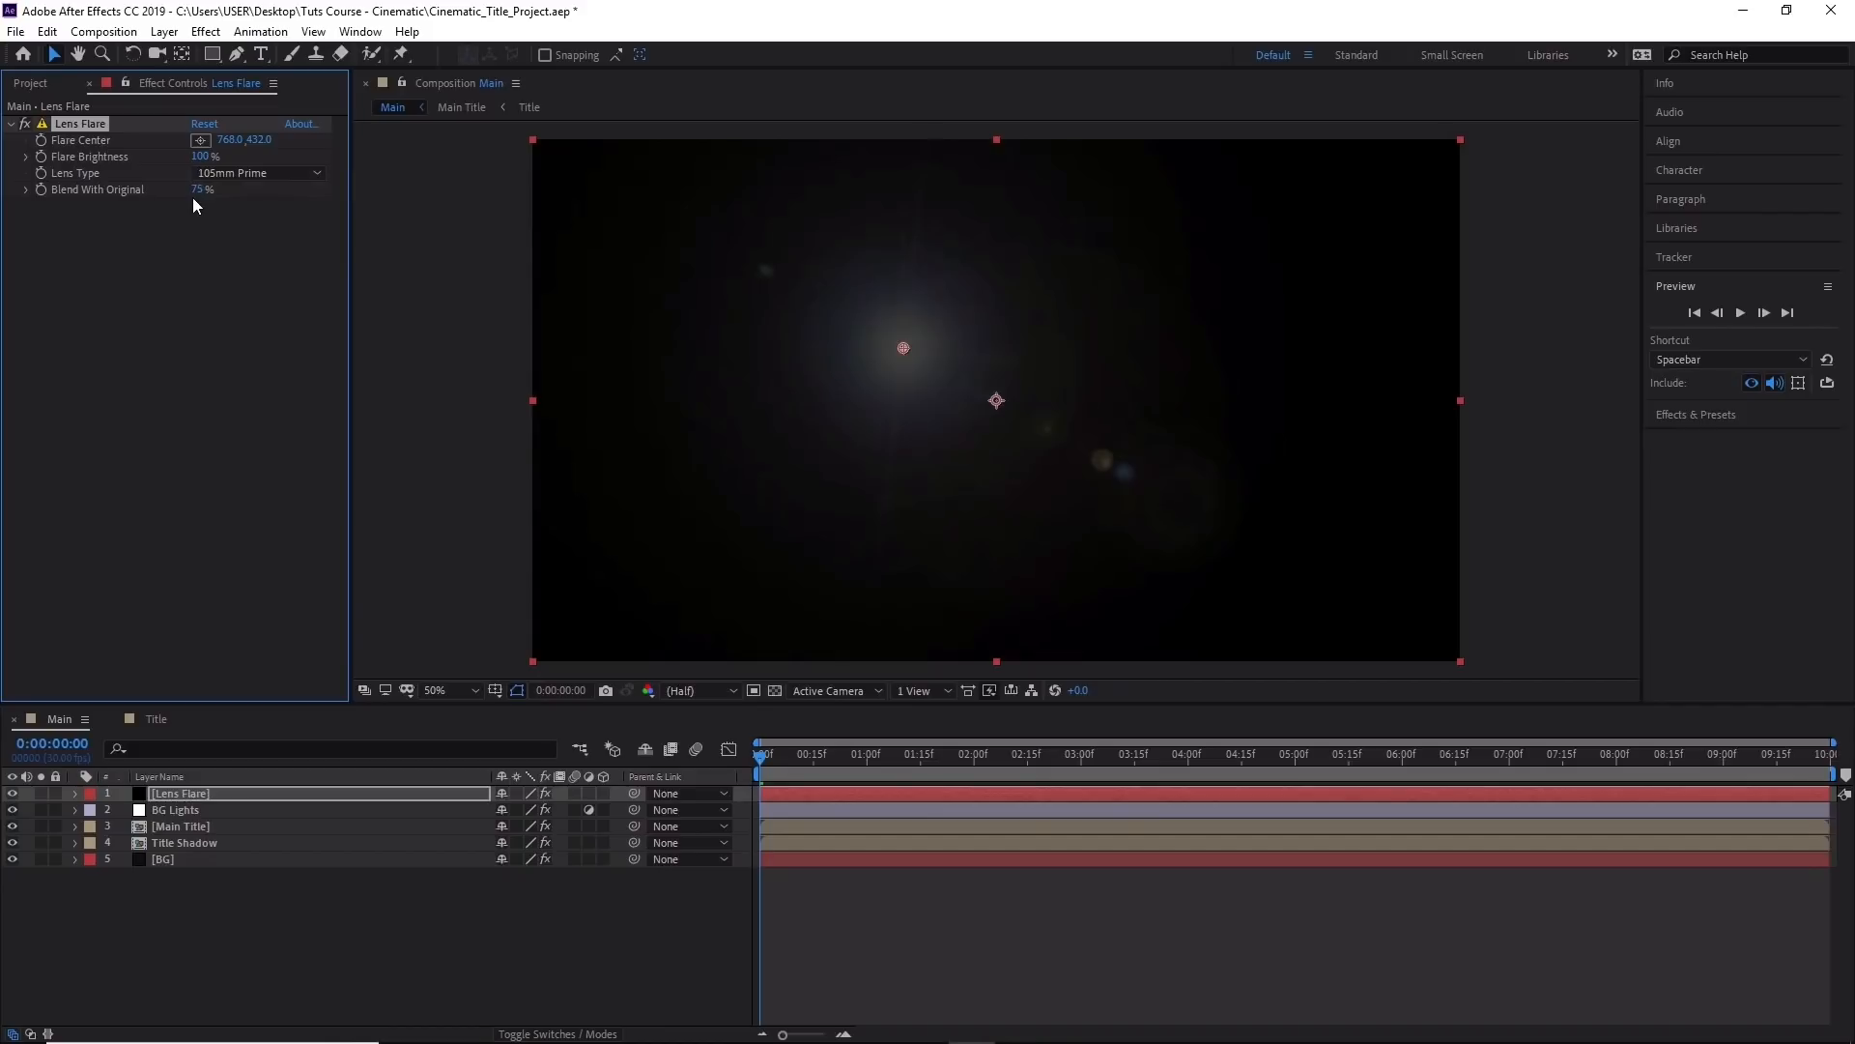
{"action": "left_click", "coordinate": [51, 55]}
{"action": "left_click_drag", "start_coordinate": [901, 350], "coordinate": [997, 400]}
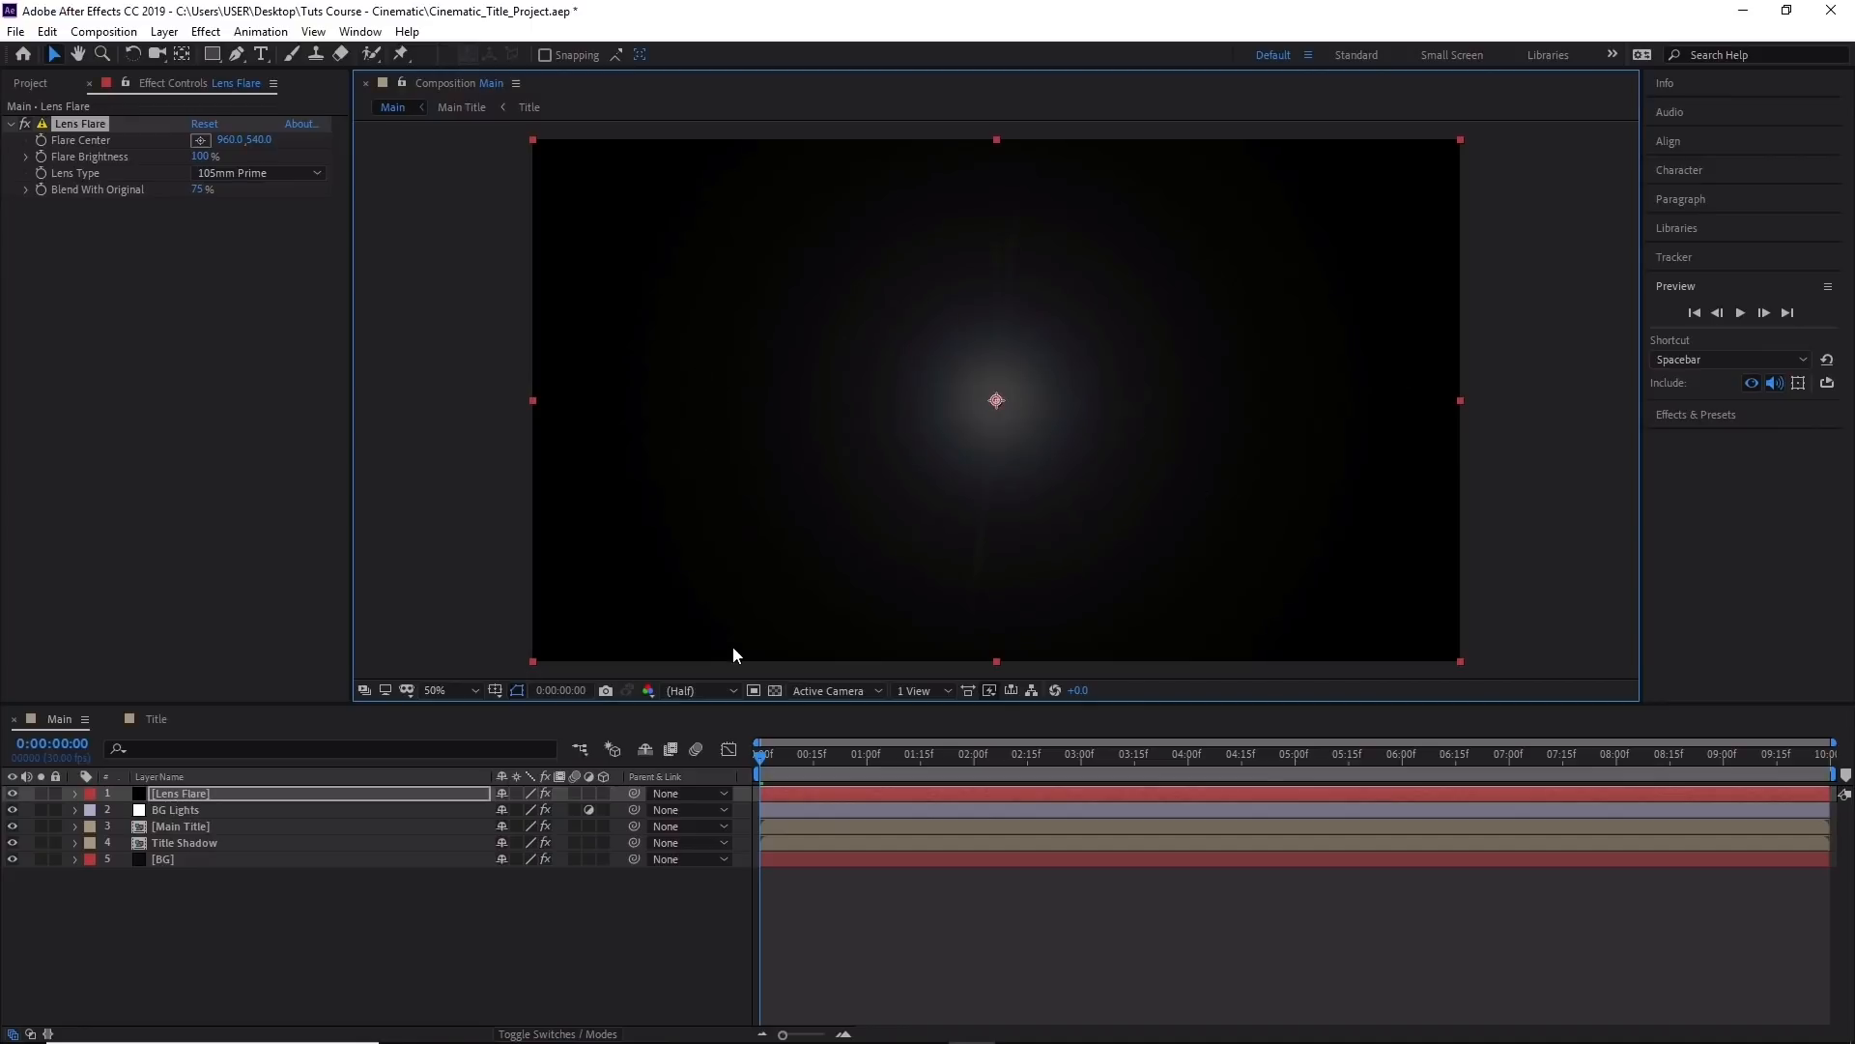
Check the flare's centring against the Title/Action Safe guides and hide the guides again.
{"action": "left_click", "coordinate": [493, 691]}
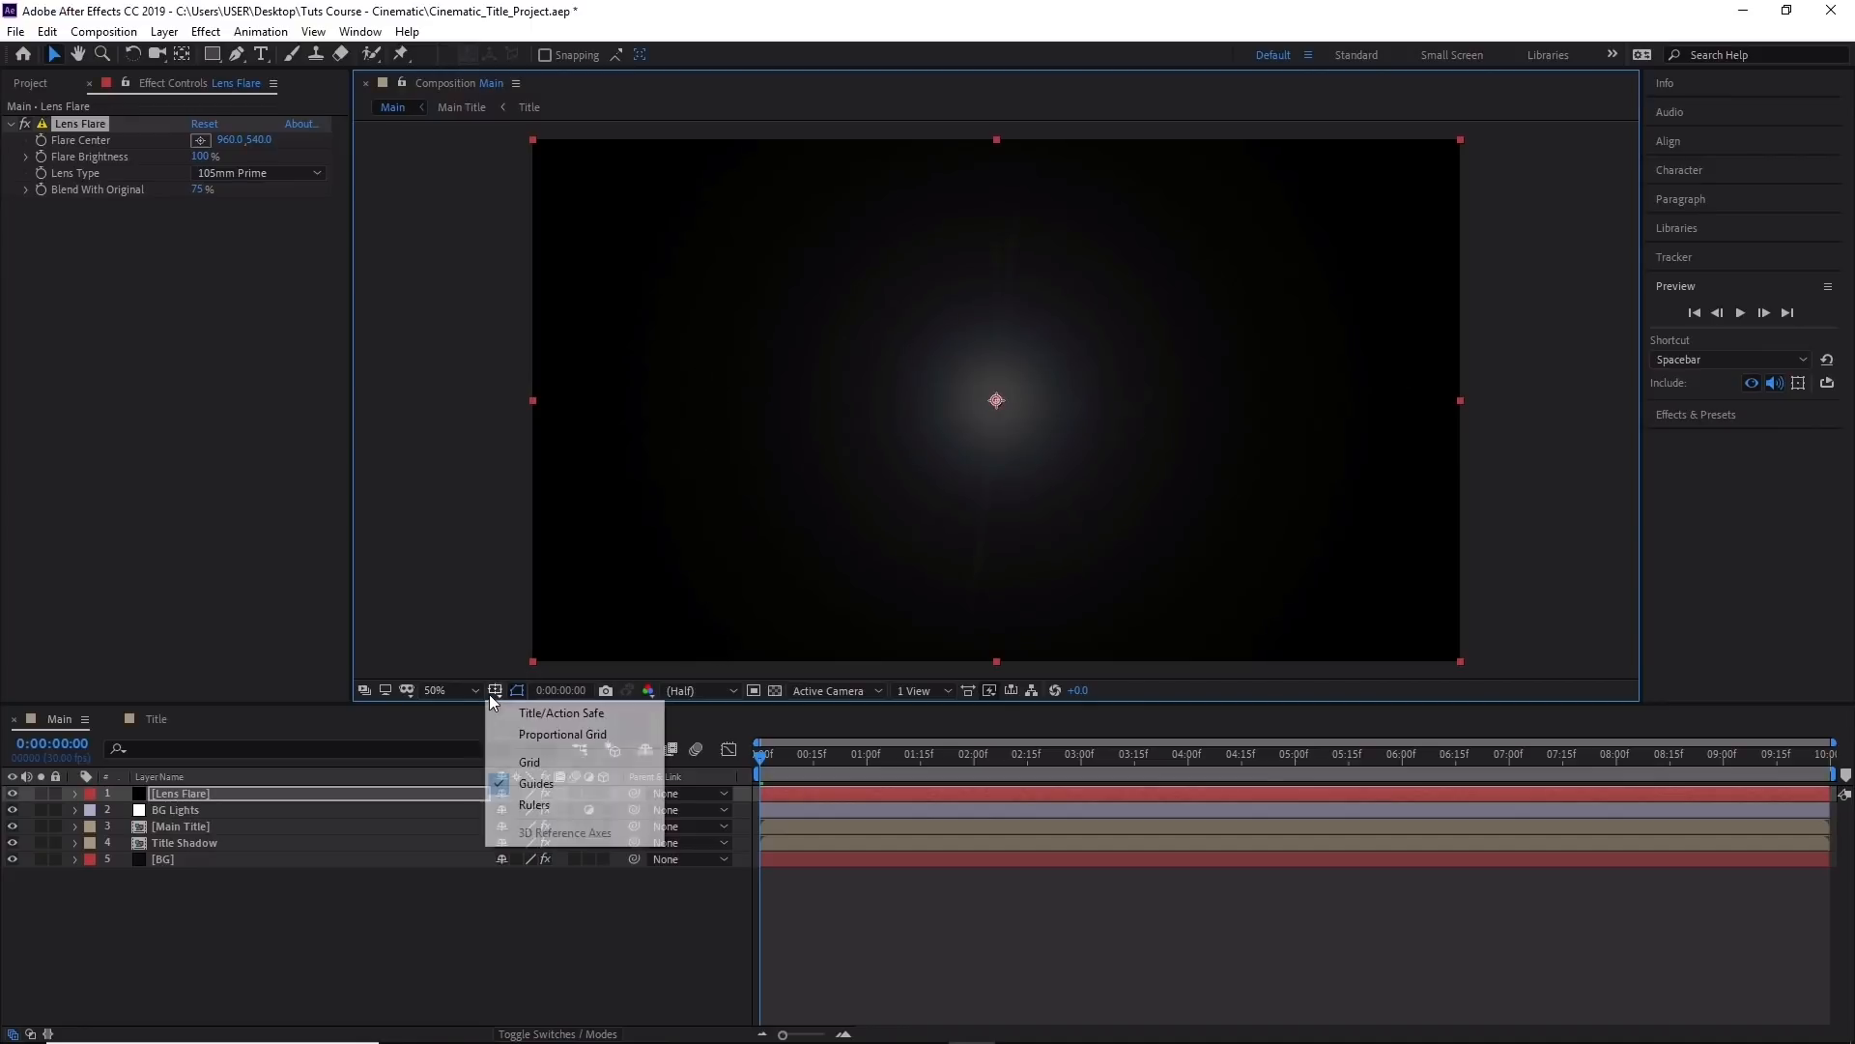
{"action": "left_click", "coordinate": [548, 717]}
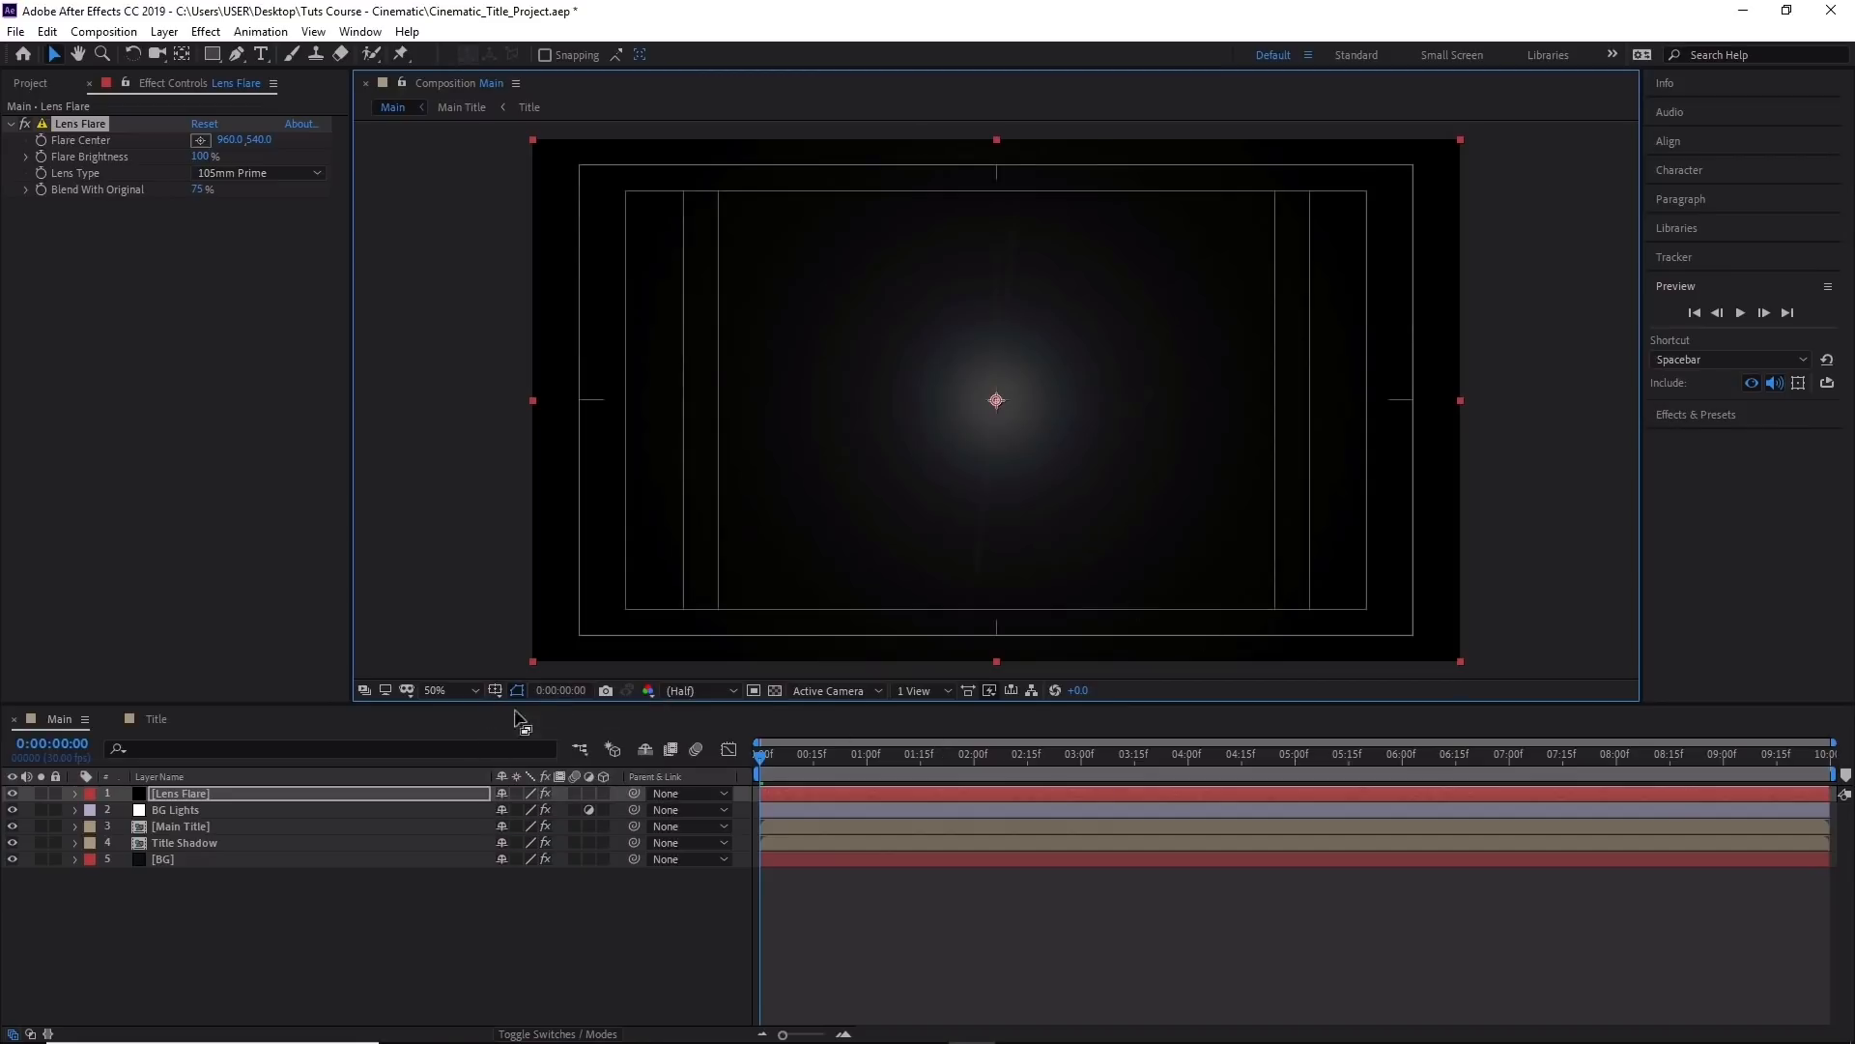
{"action": "left_click", "coordinate": [495, 692]}
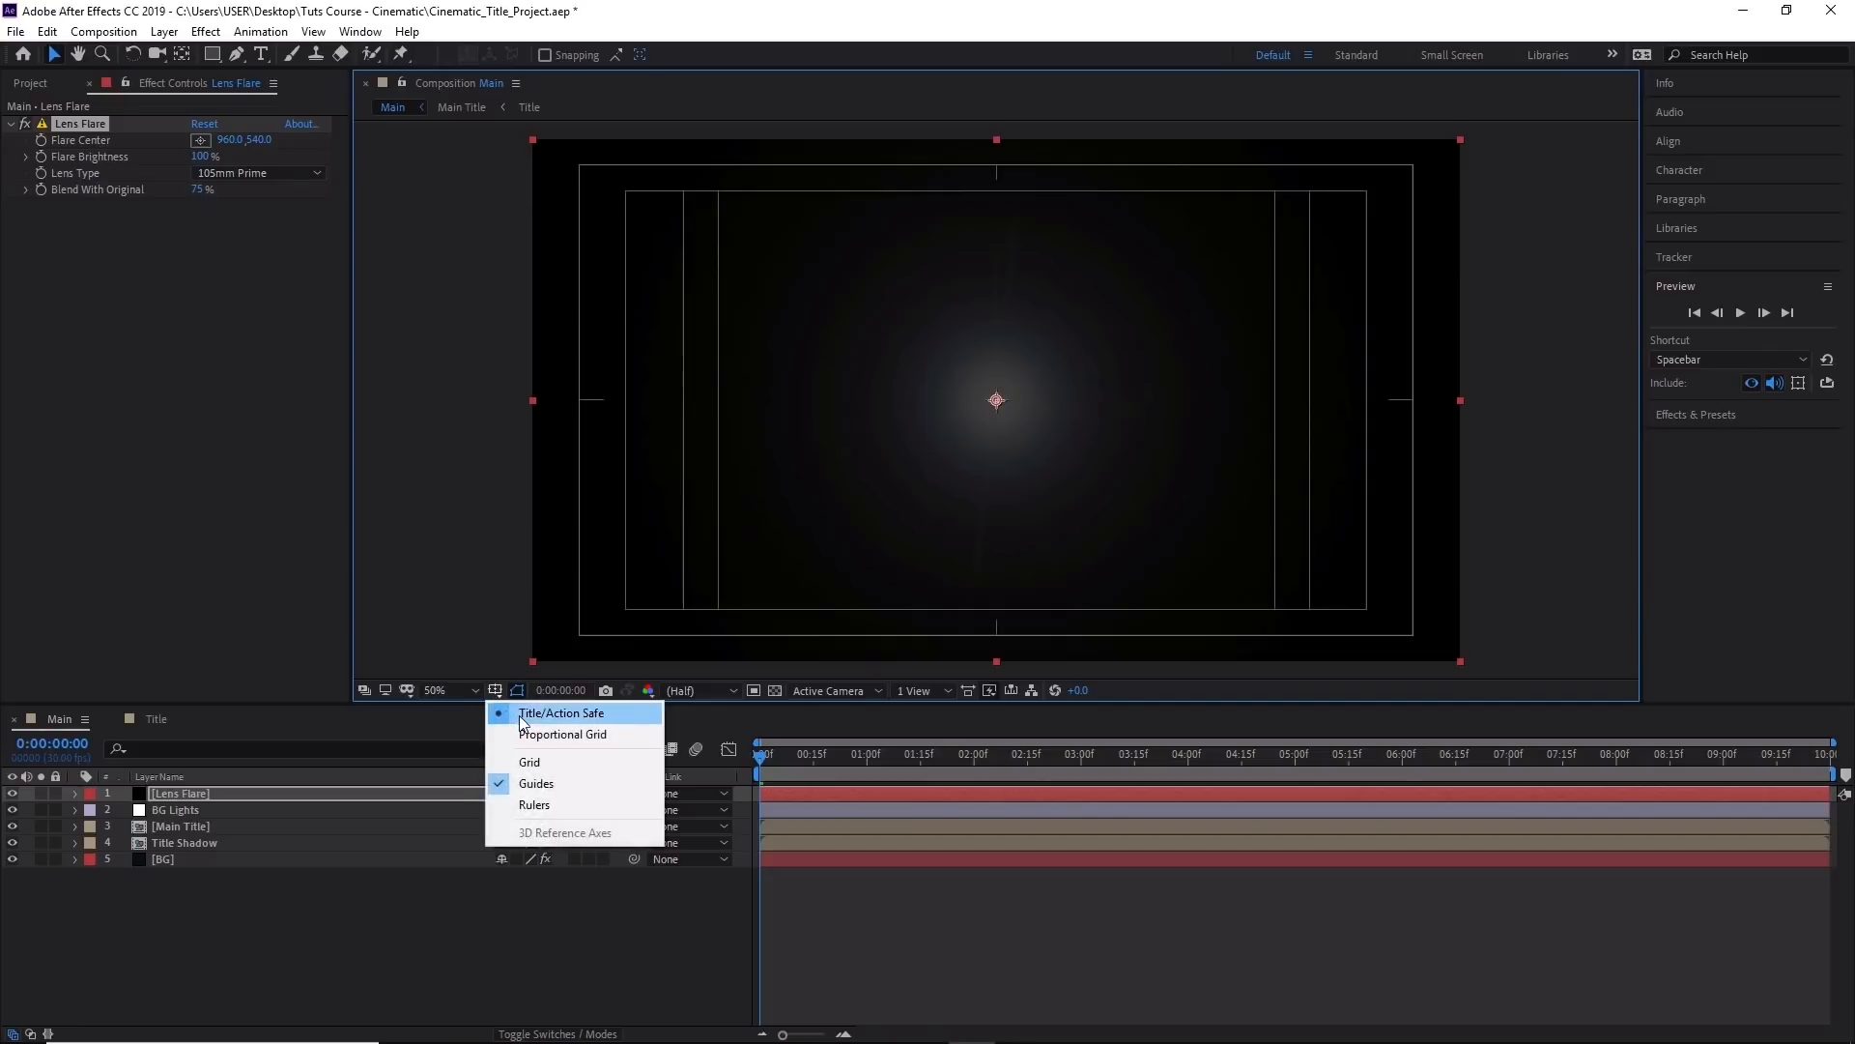
{"action": "left_click", "coordinate": [513, 713]}
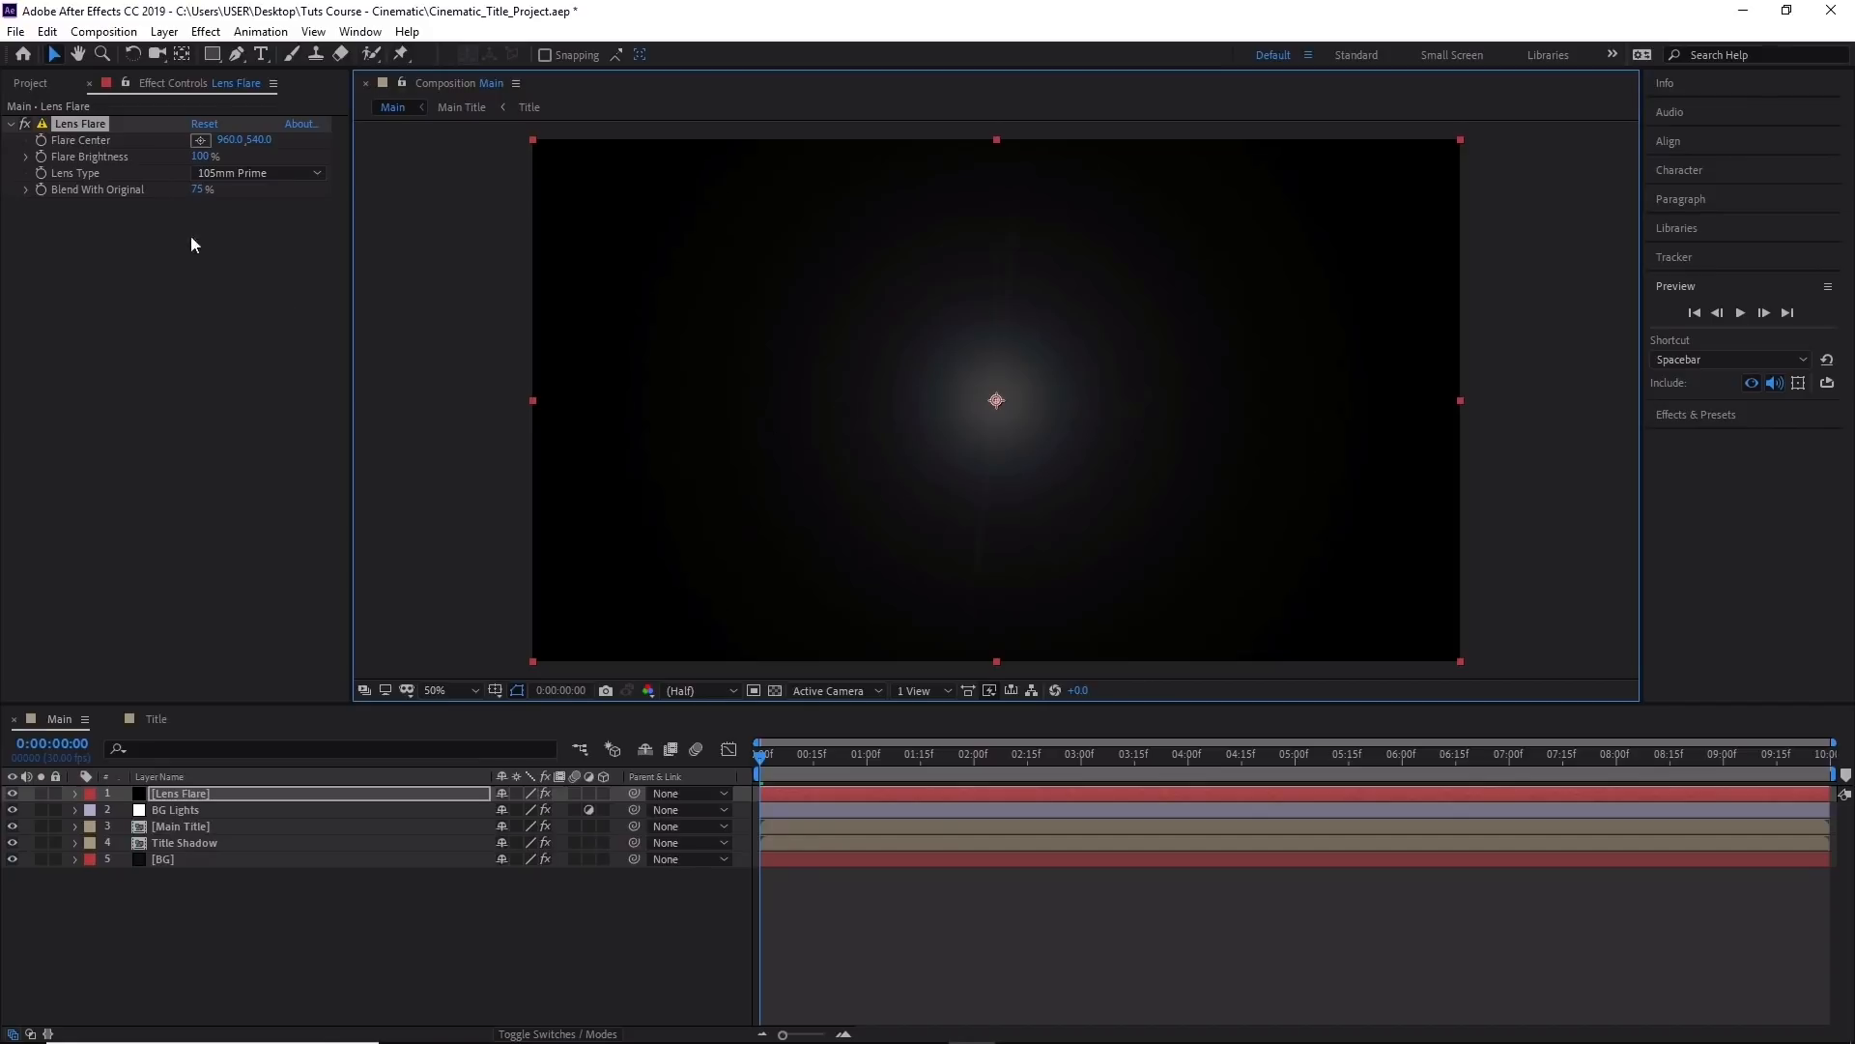
Apply the Curves colour correction effect to the Lens Flare layer and bend its Red channel curve well below the diagonal.
{"action": "left_click", "coordinate": [206, 32]}
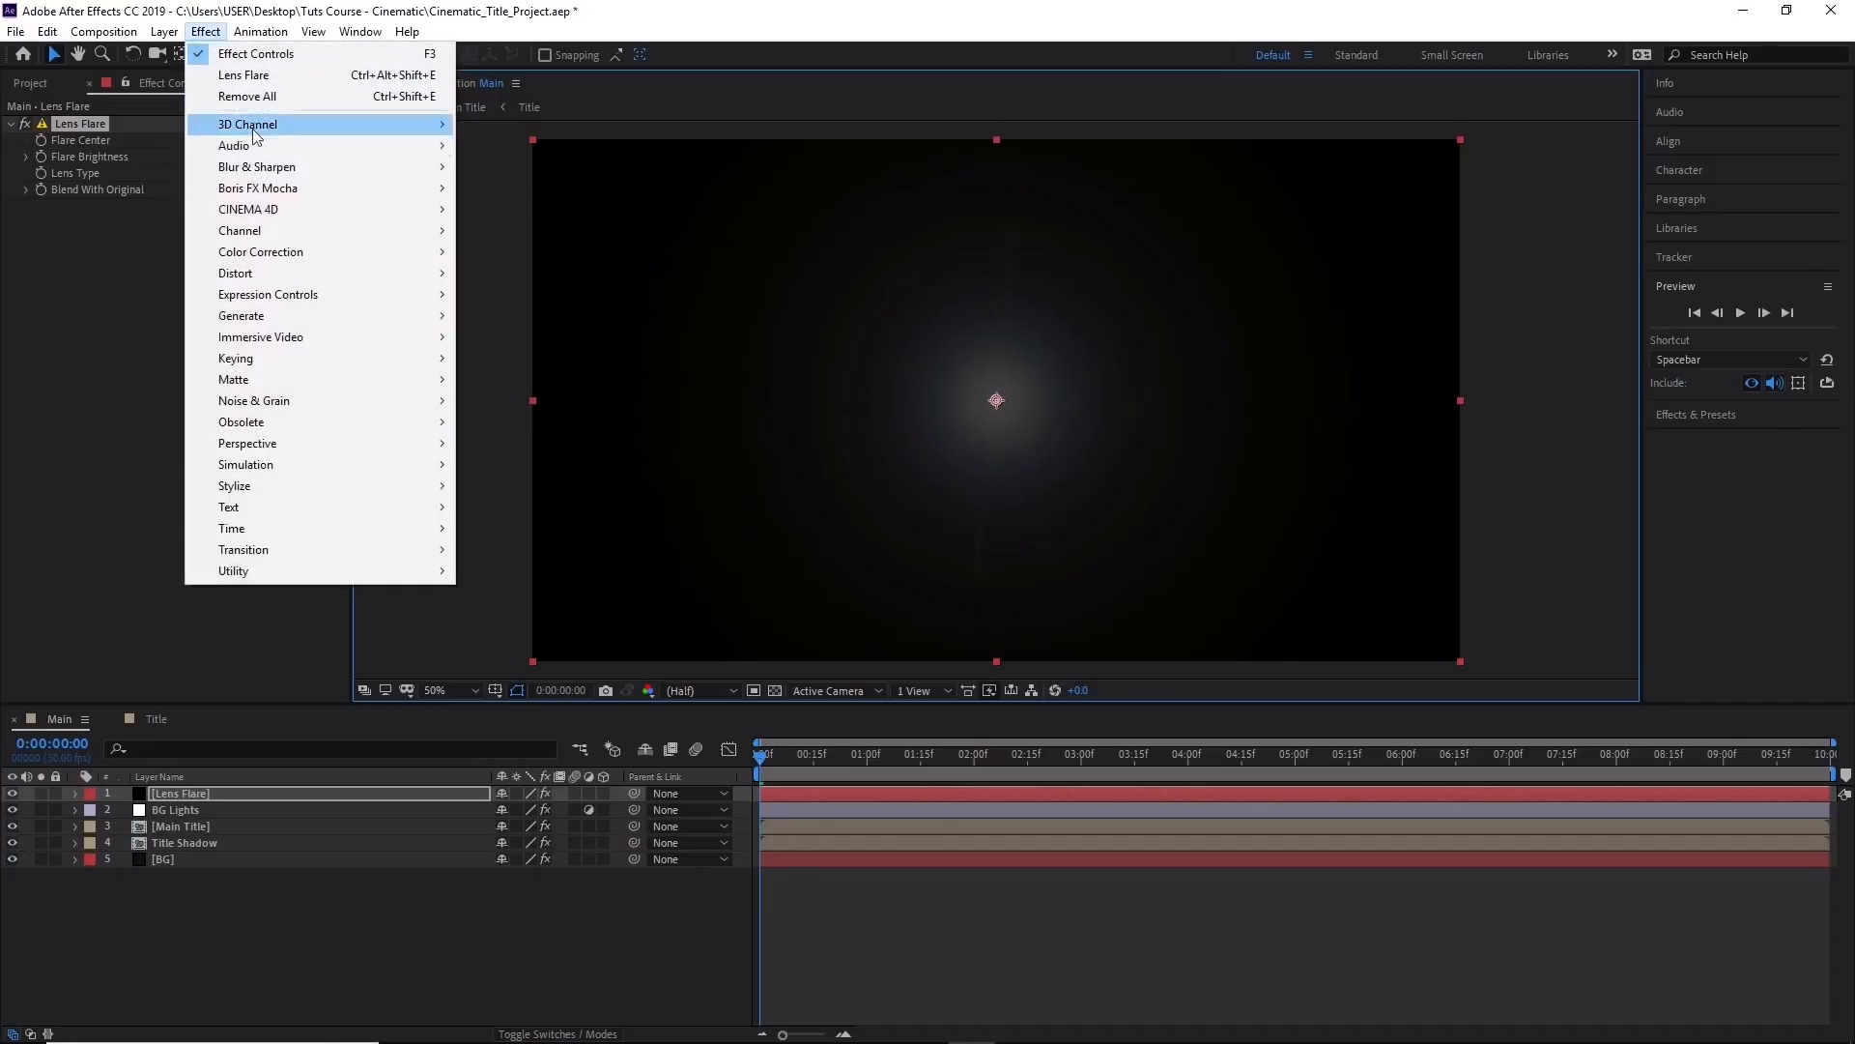
{"action": "mouse_move", "coordinate": [318, 253]}
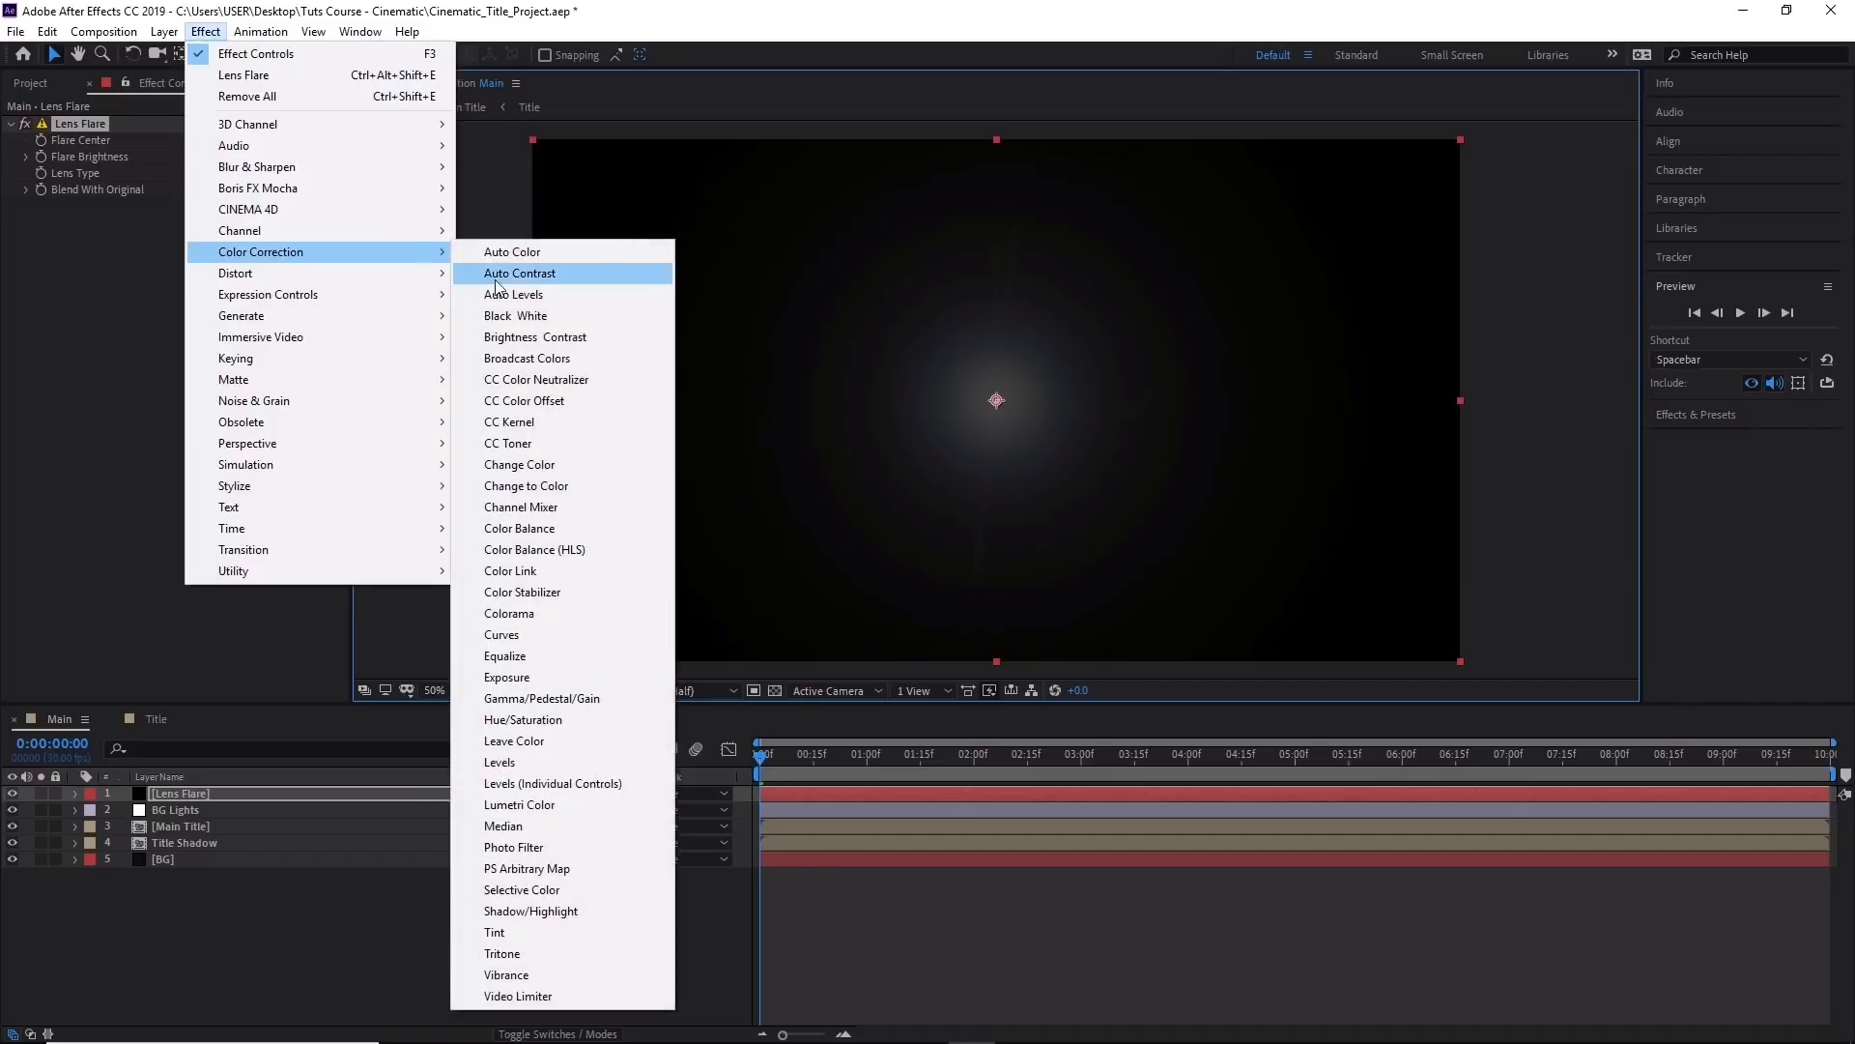
{"action": "left_click", "coordinate": [600, 638]}
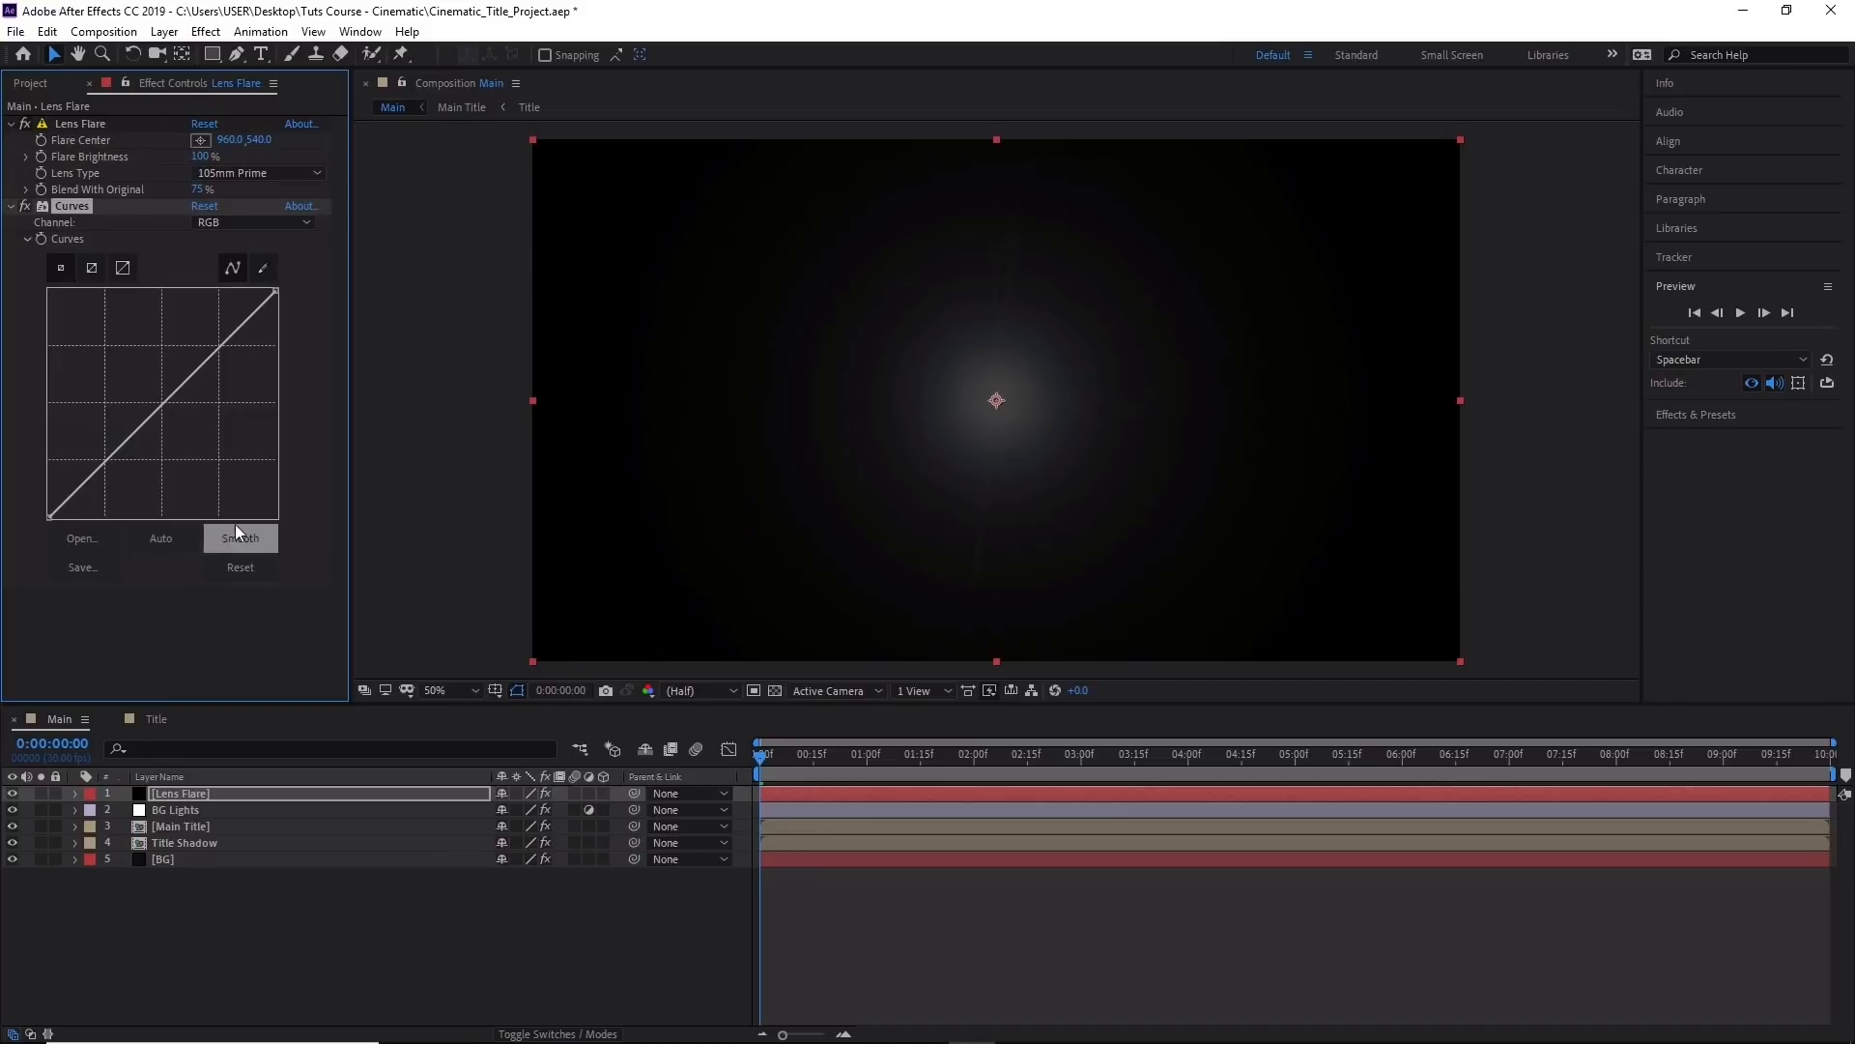
{"action": "left_click", "coordinate": [253, 224]}
{"action": "left_click", "coordinate": [263, 271]}
{"action": "left_click_drag", "start_coordinate": [85, 483], "coordinate": [136, 478]}
{"action": "left_click_drag", "start_coordinate": [219, 379], "coordinate": [235, 375]}
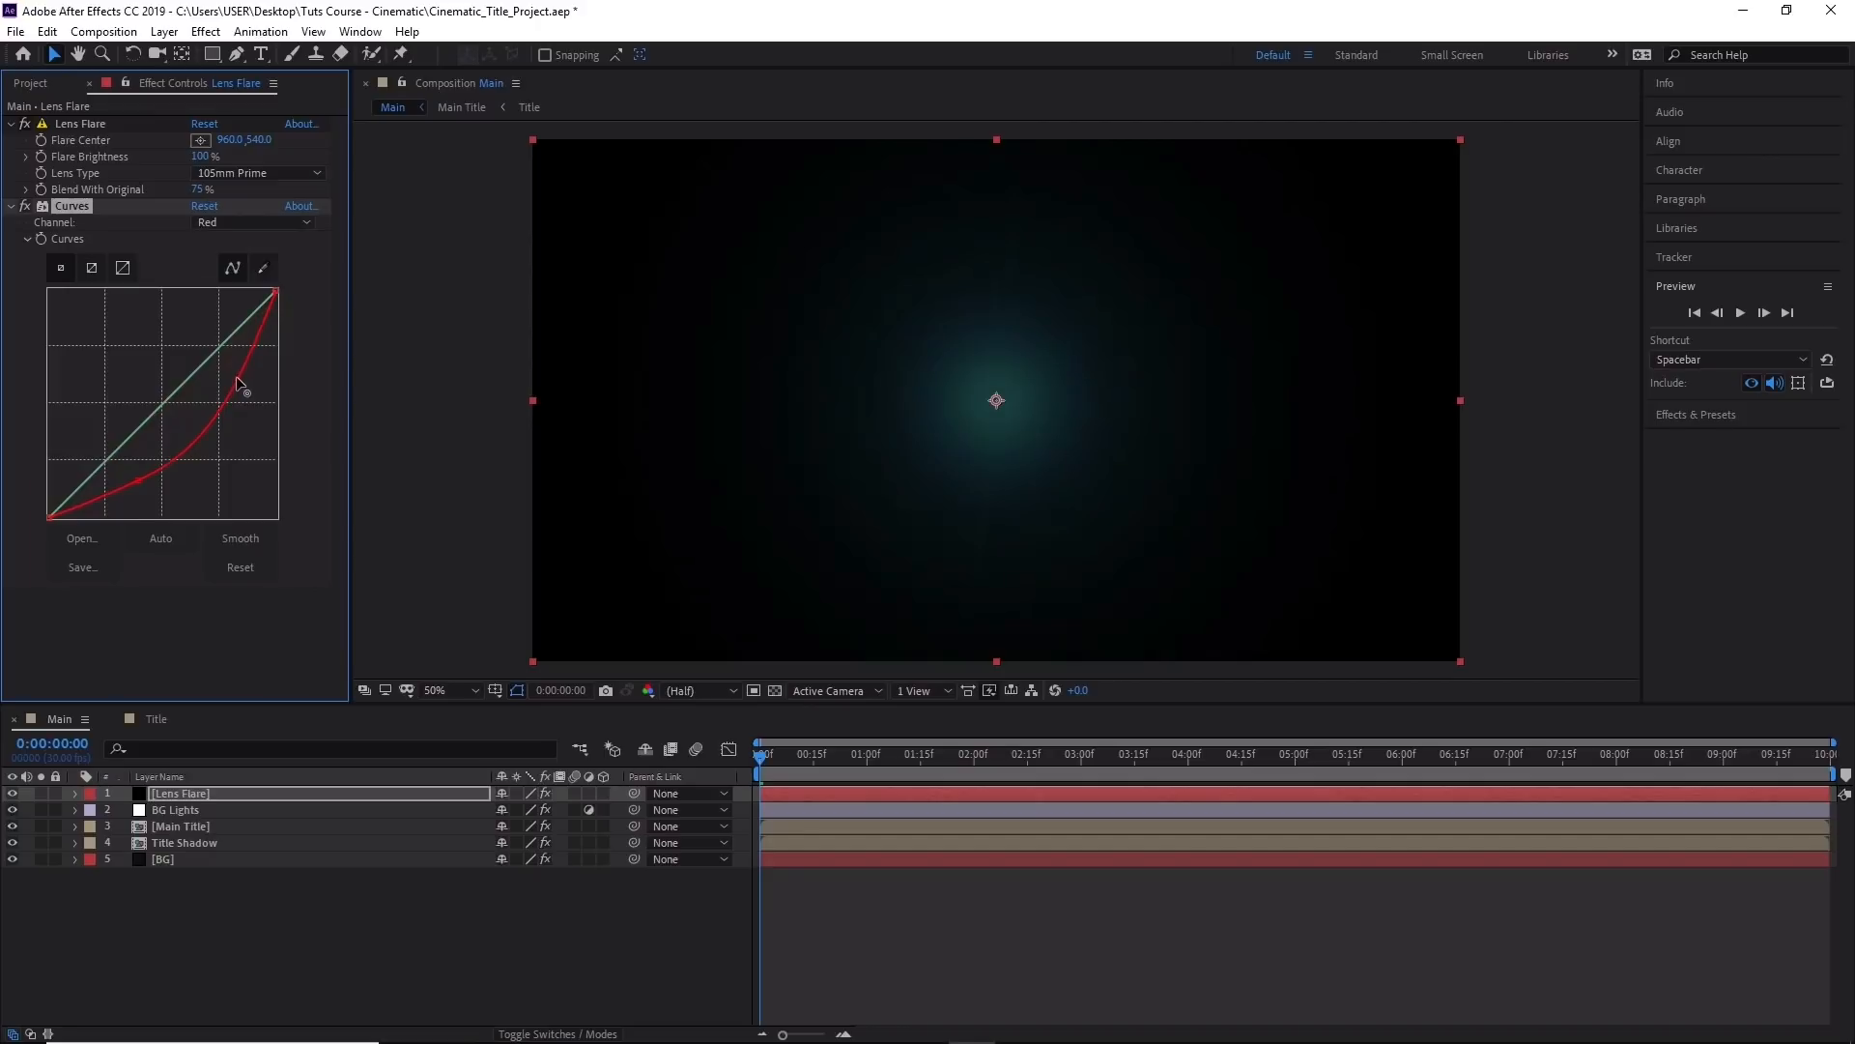
Bend the Green channel curve moderately below the diagonal and raise the Blue channel curve slightly above it.
{"action": "left_click", "coordinate": [294, 224]}
{"action": "left_click", "coordinate": [277, 285]}
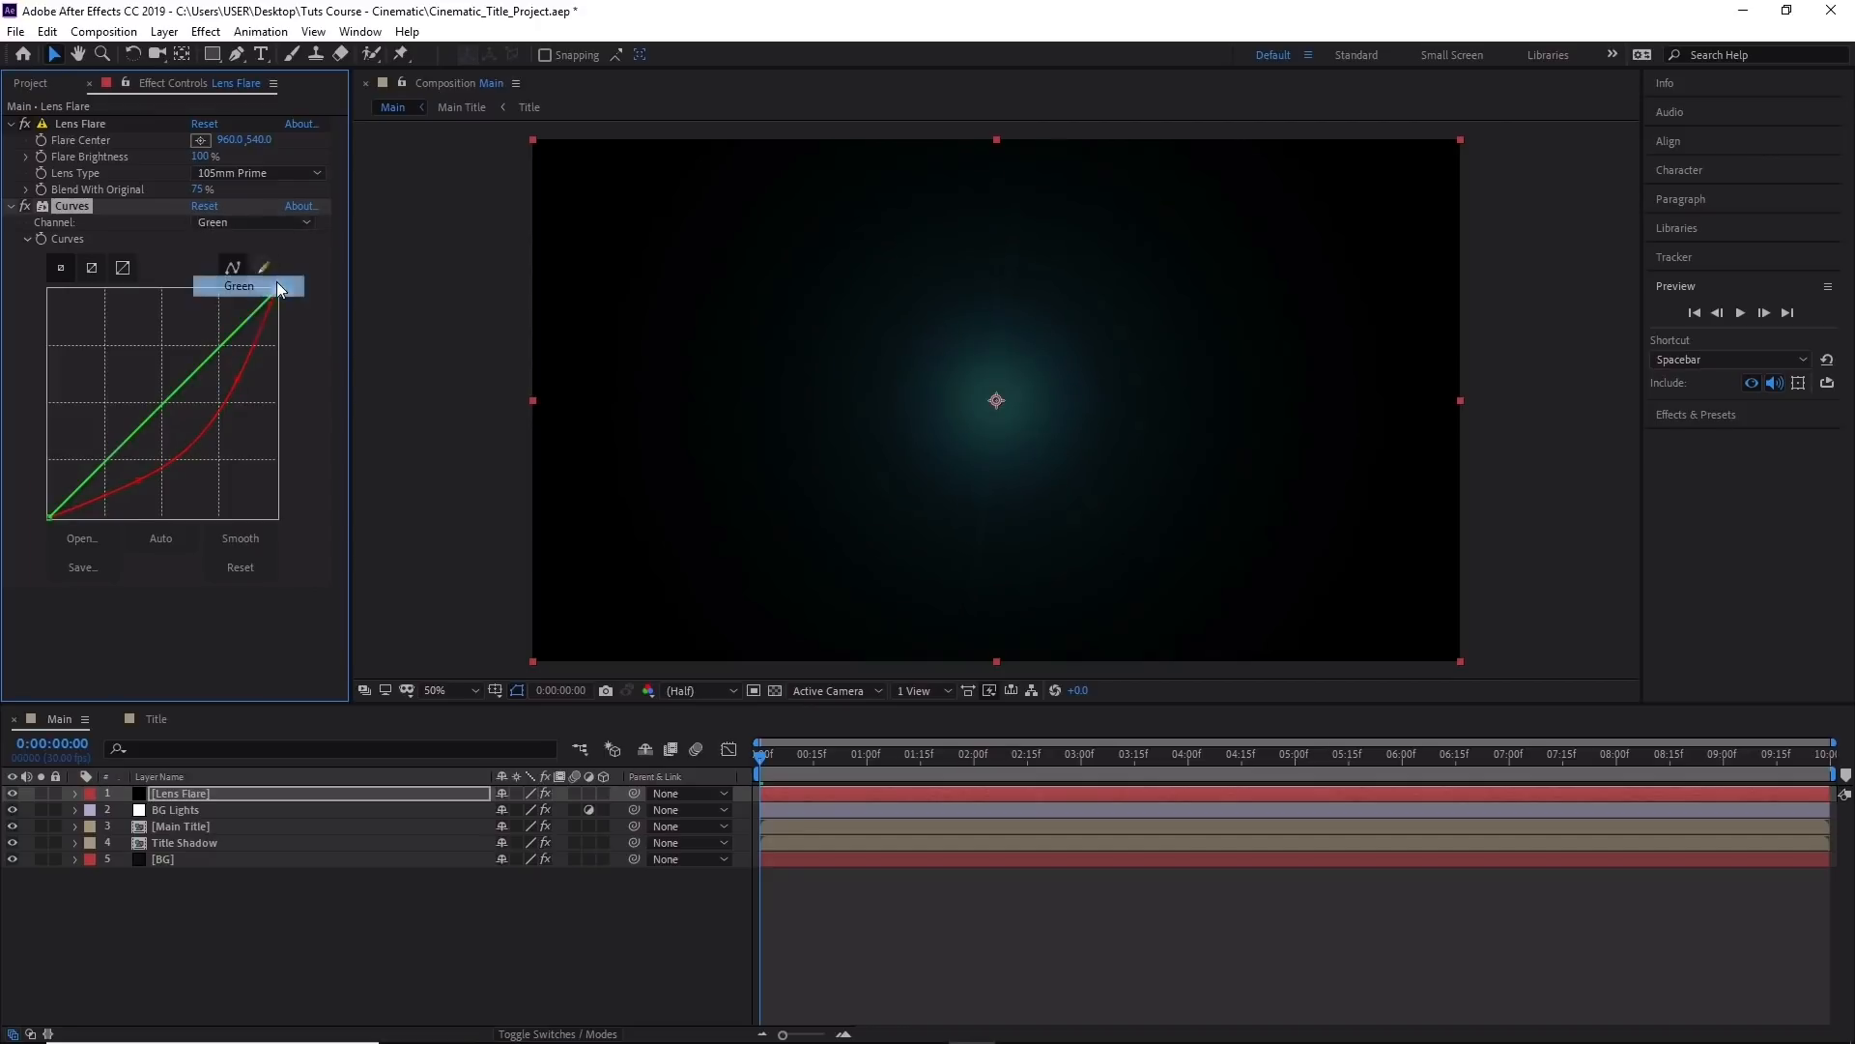
{"action": "left_click_drag", "start_coordinate": [104, 461], "coordinate": [132, 462]}
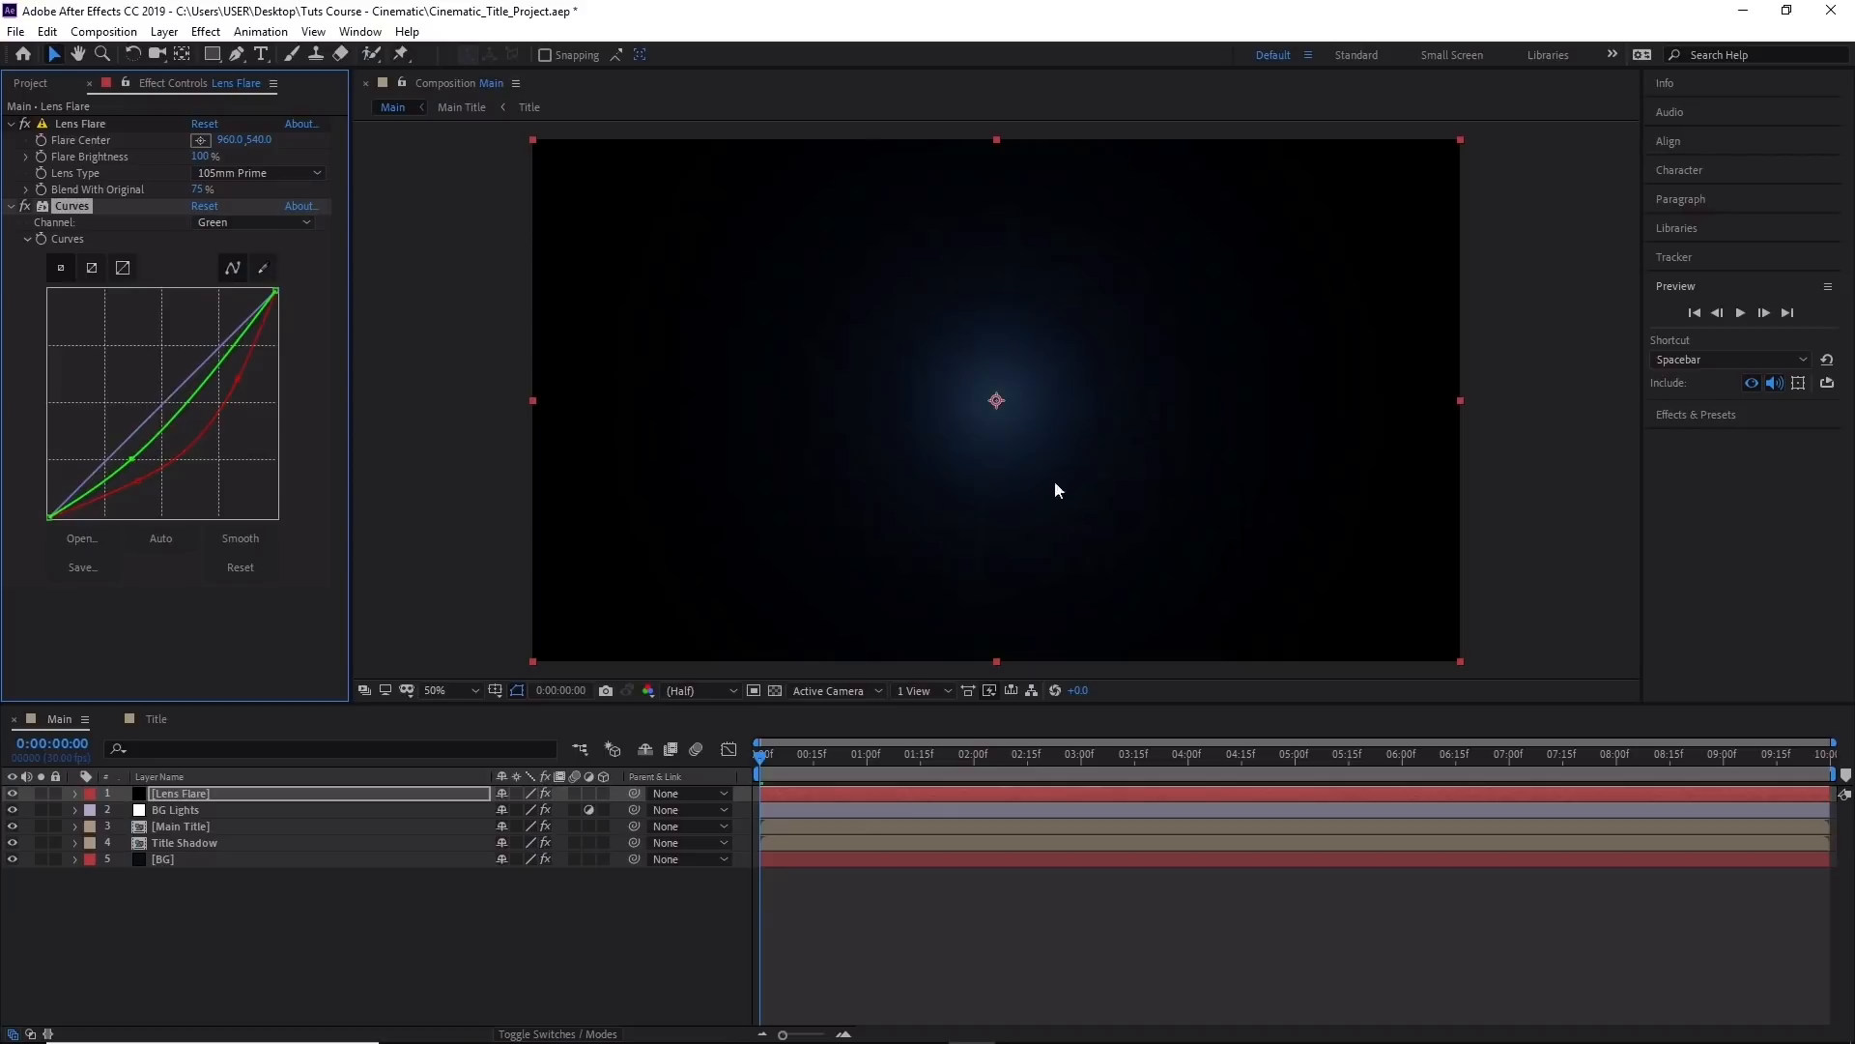
{"action": "left_click_drag", "start_coordinate": [224, 375], "coordinate": [216, 373]}
{"action": "left_click", "coordinate": [299, 224]}
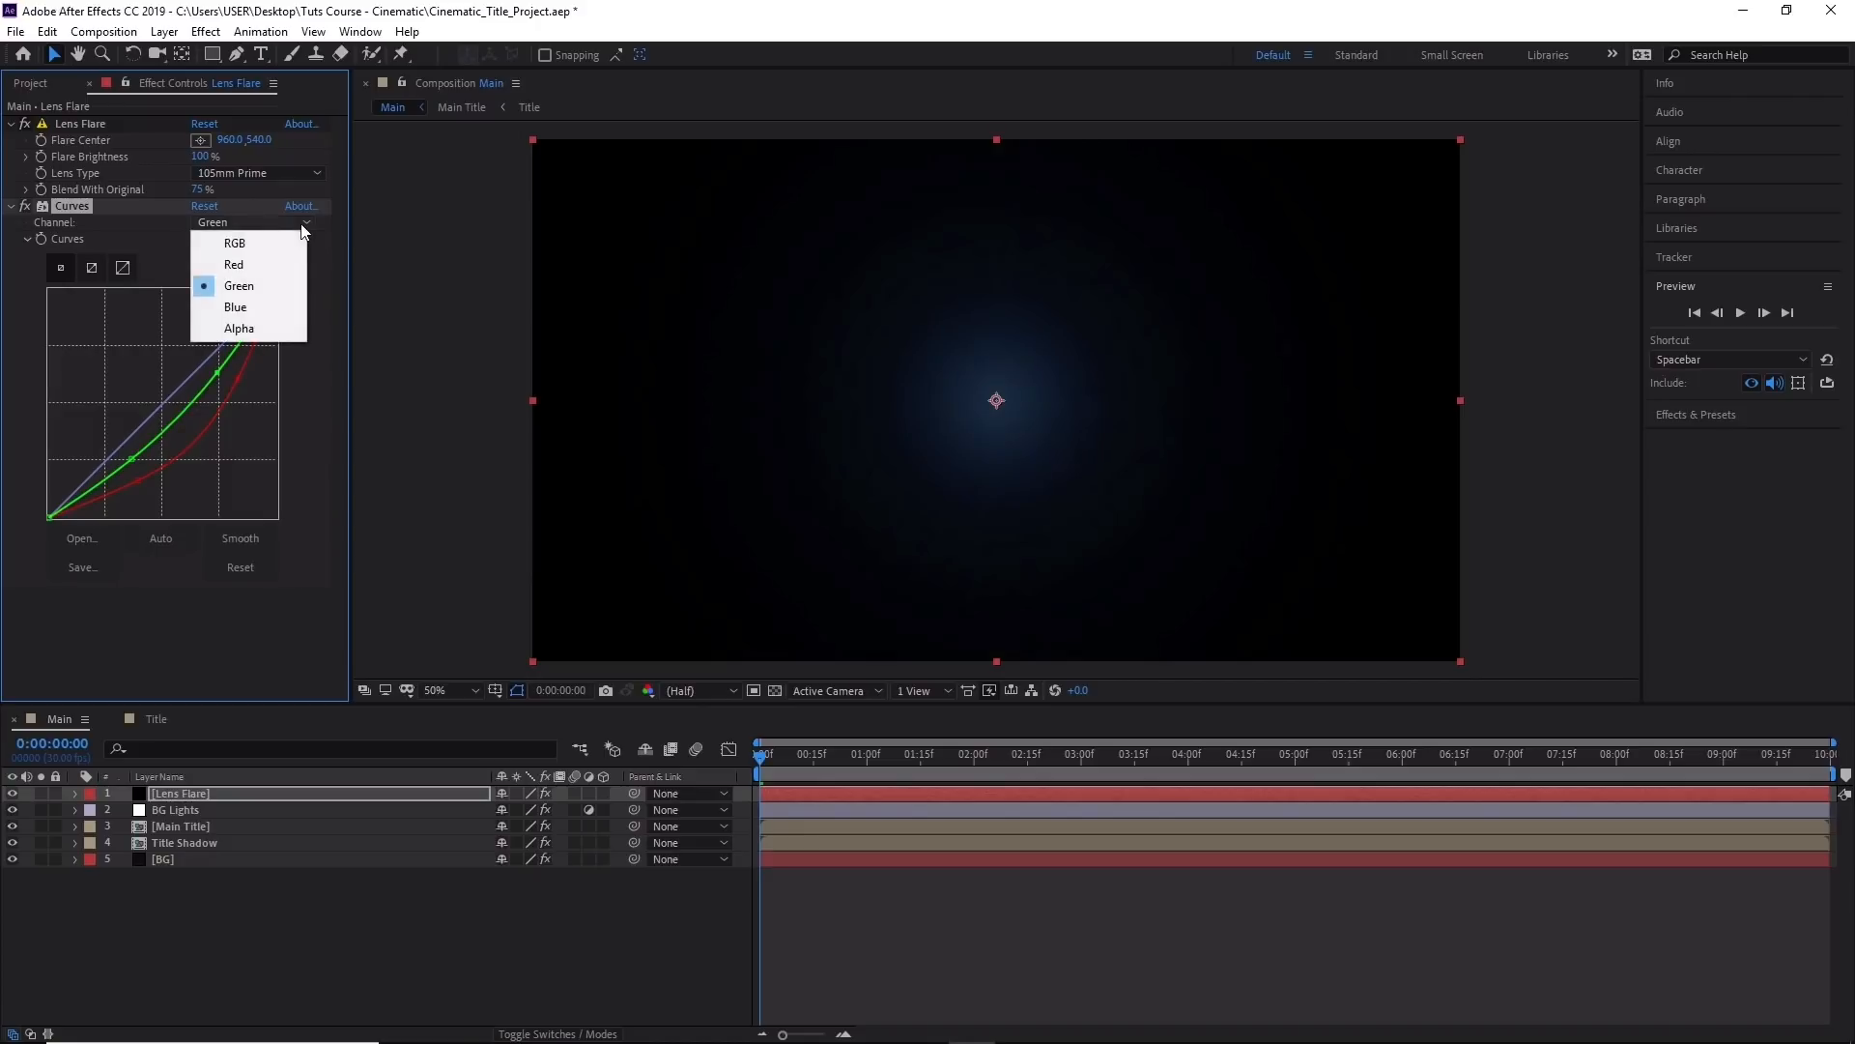
{"action": "left_click", "coordinate": [263, 309]}
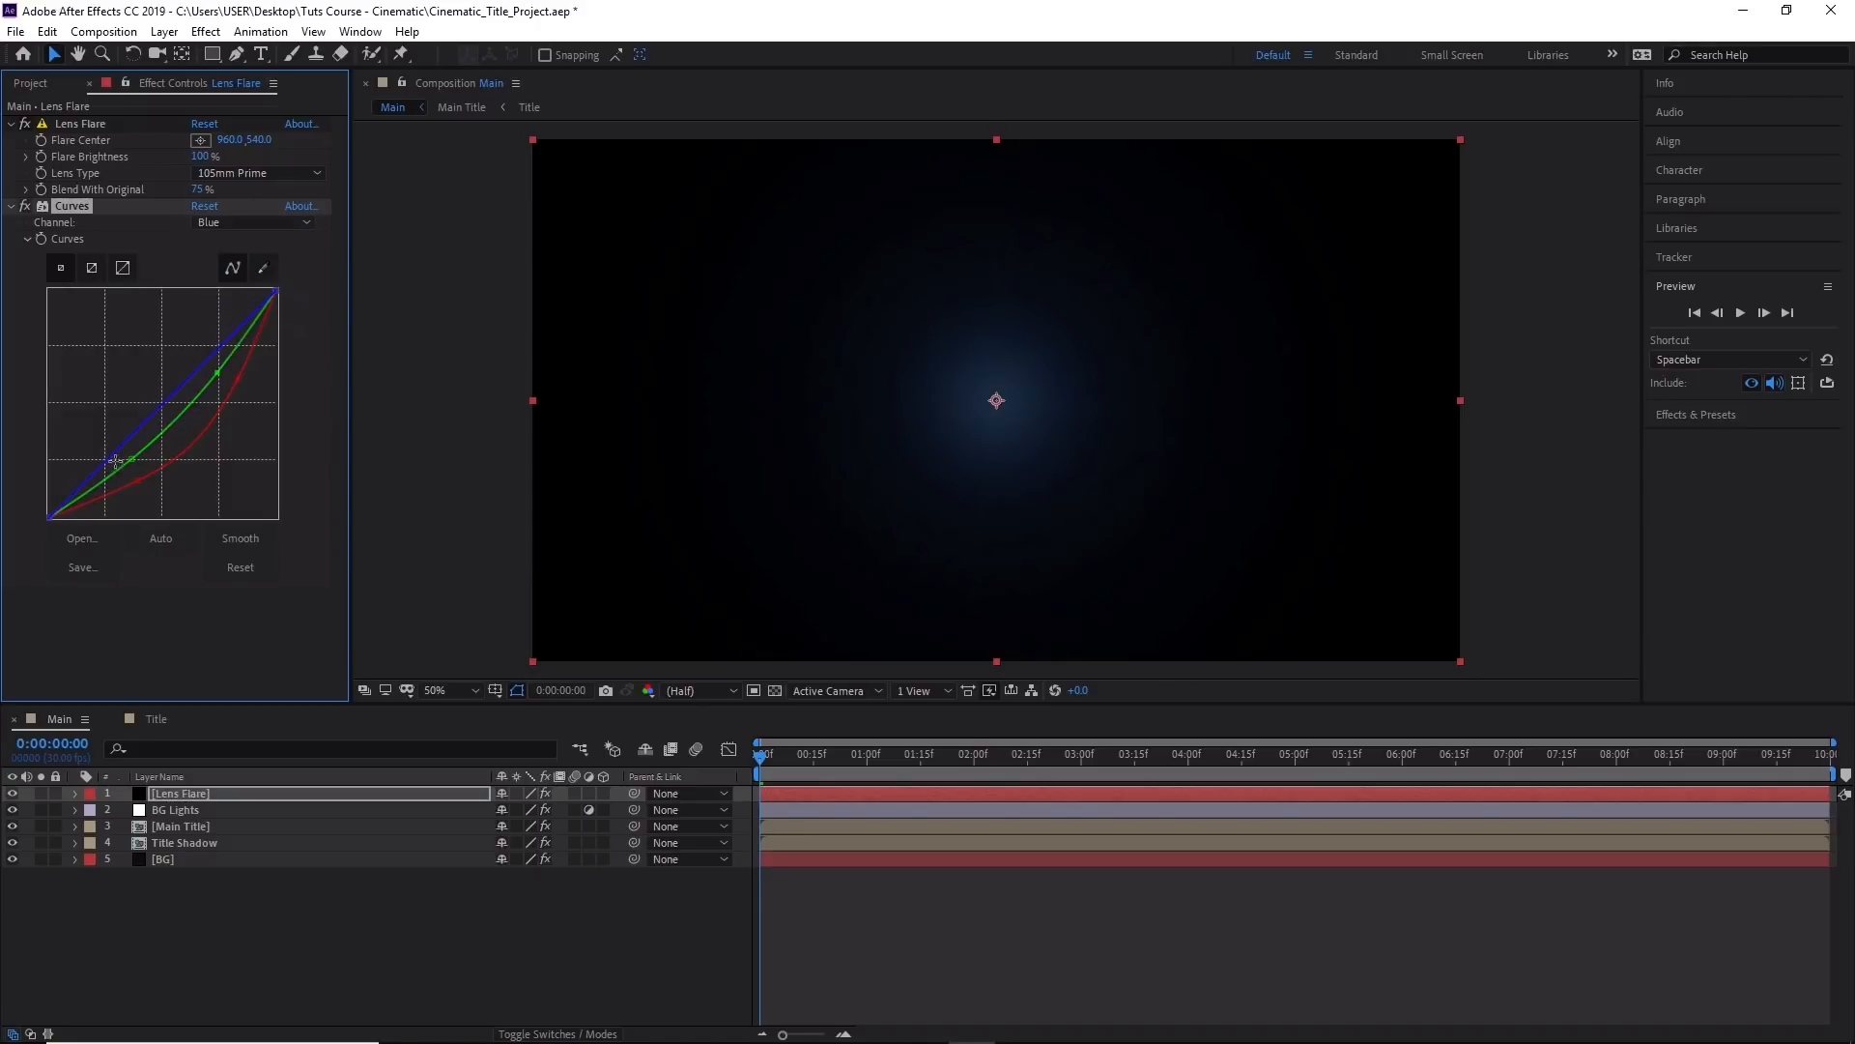
{"action": "left_click_drag", "start_coordinate": [105, 460], "coordinate": [106, 456]}
Create a 1920 × 1080 px solid layer named Streak with the blue colour 452CFF.
{"action": "left_click", "coordinate": [164, 32]}
{"action": "mouse_move", "coordinate": [193, 53]}
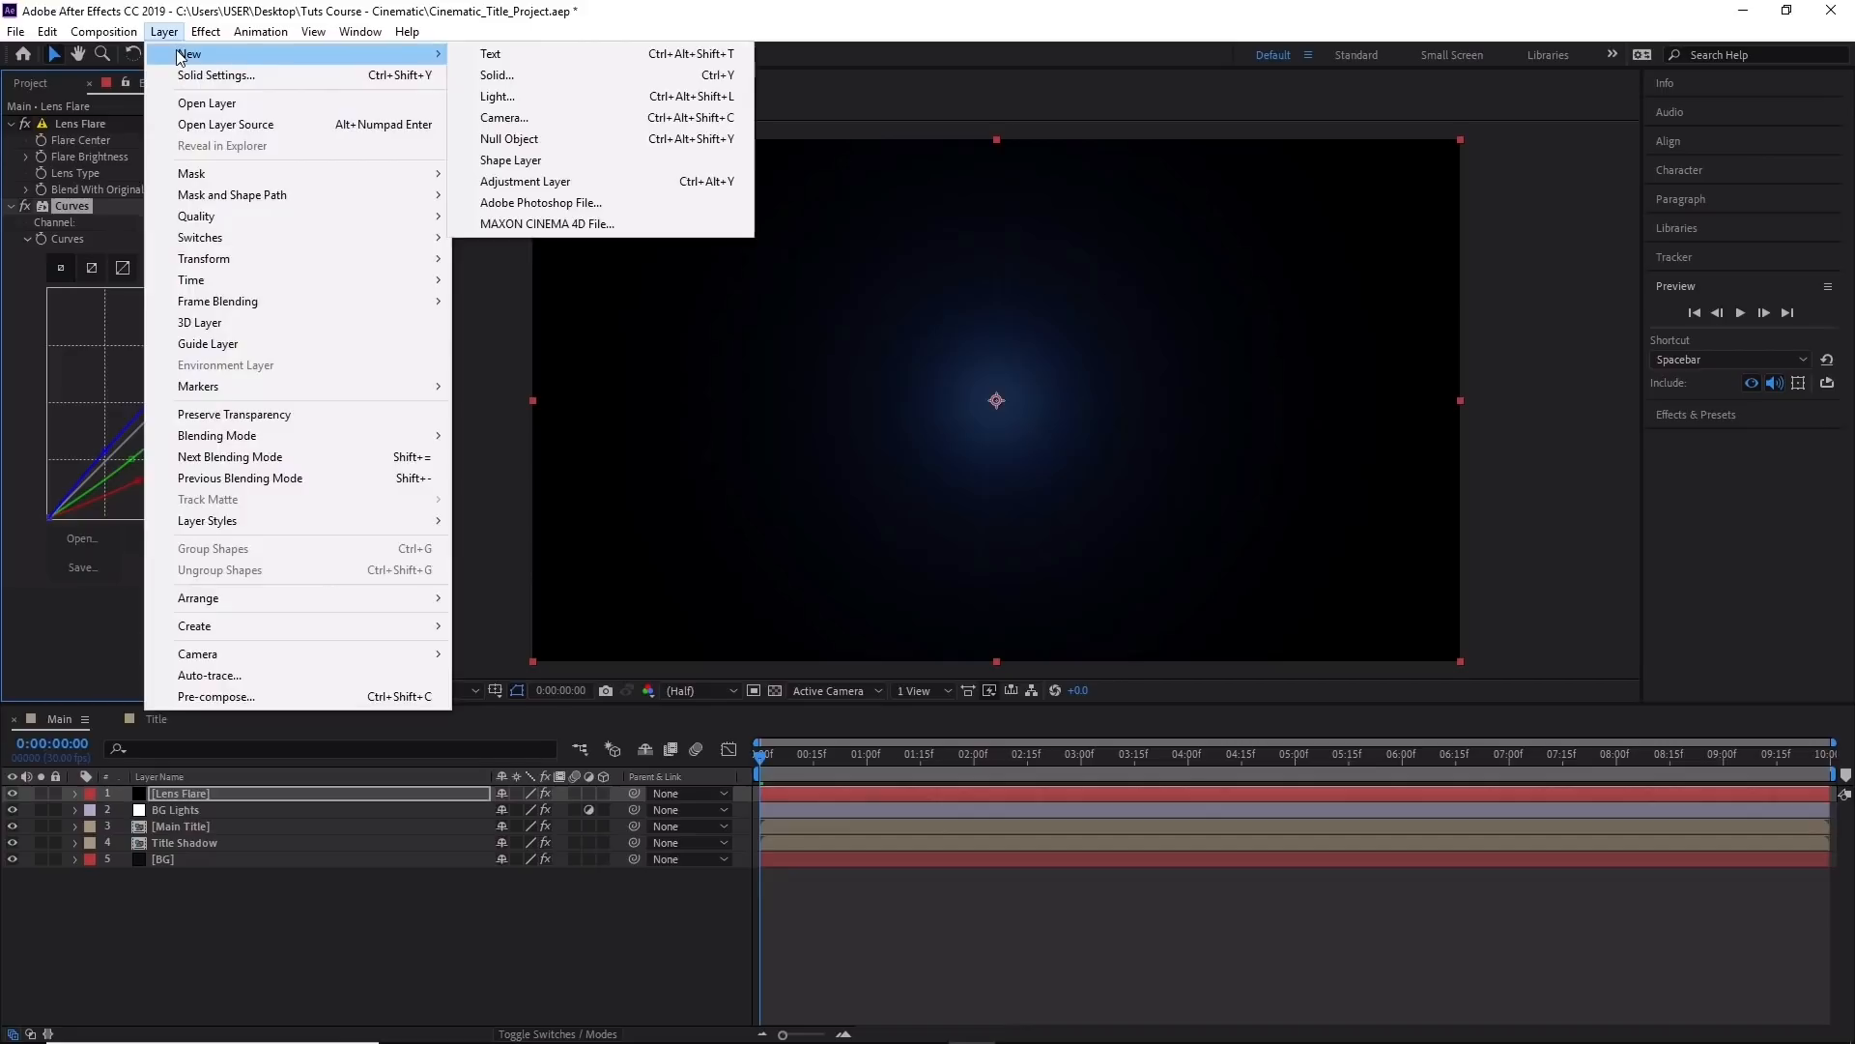
{"action": "left_click", "coordinate": [594, 76]}
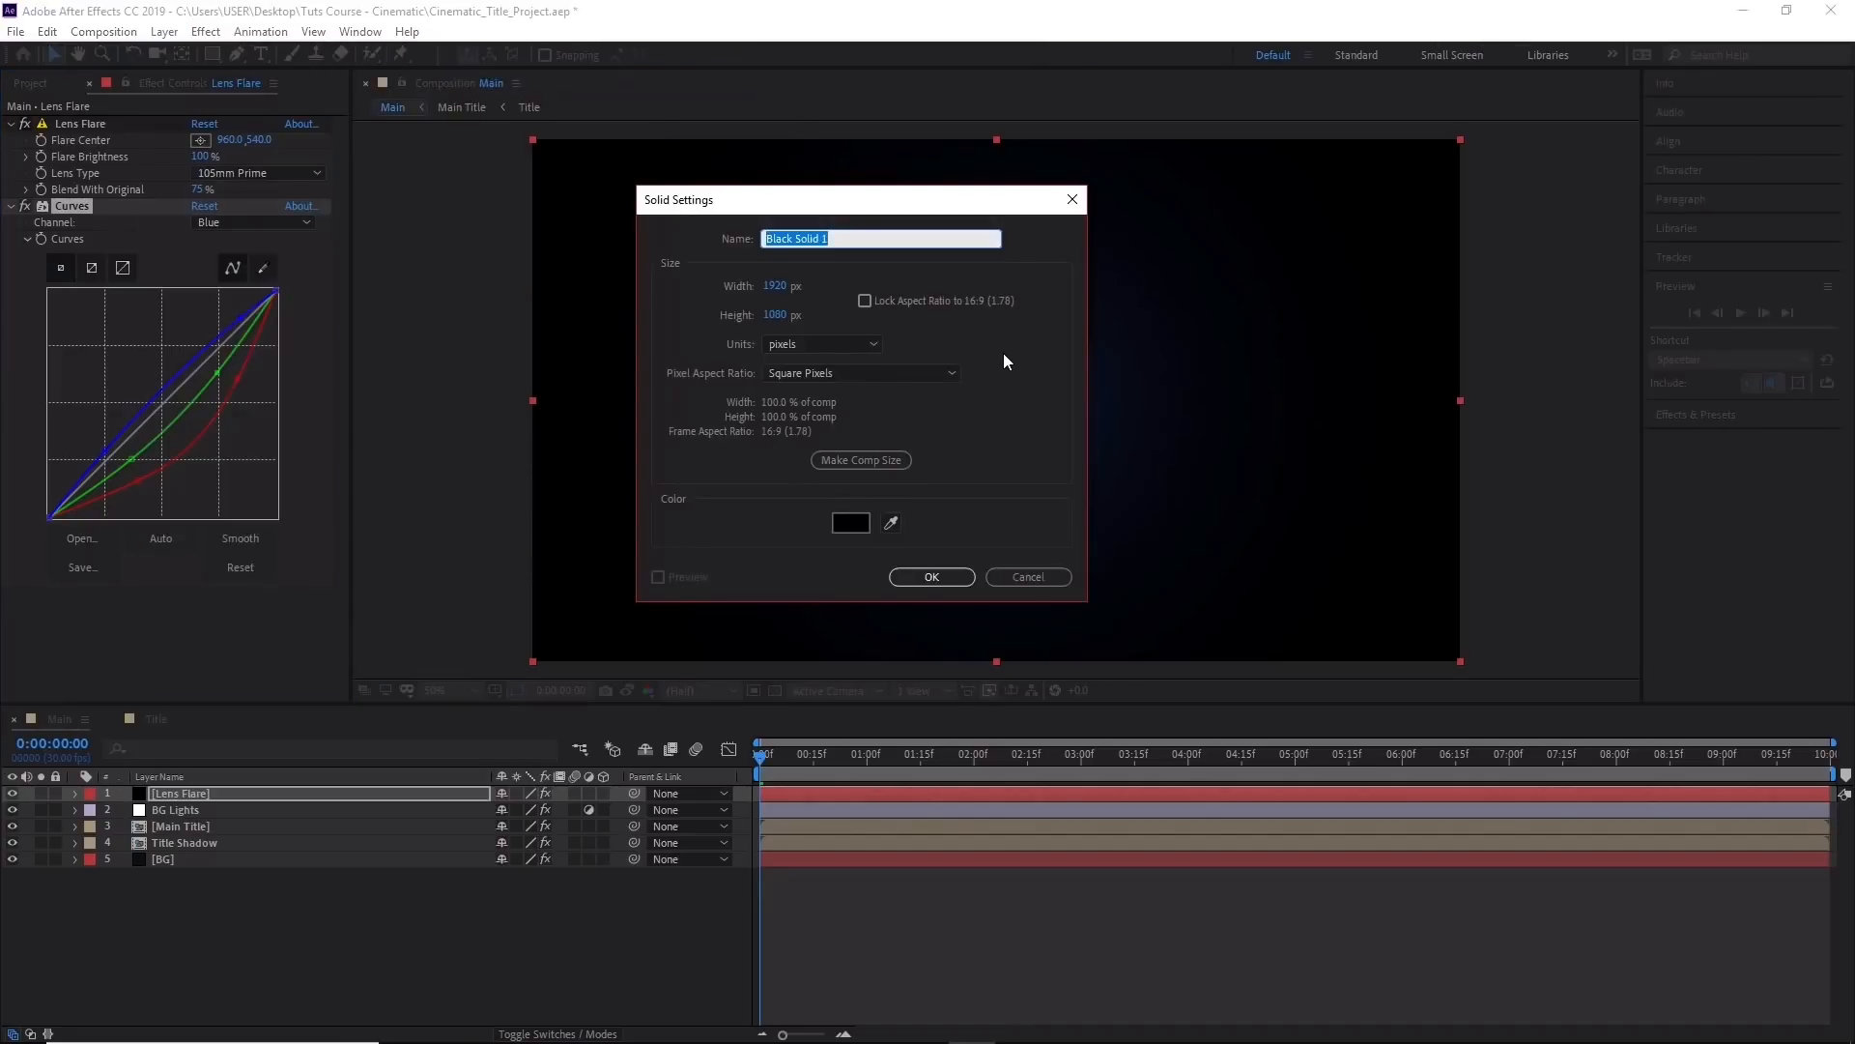
{"action": "type", "text": "Streak"}
{"action": "left_click", "coordinate": [849, 524]}
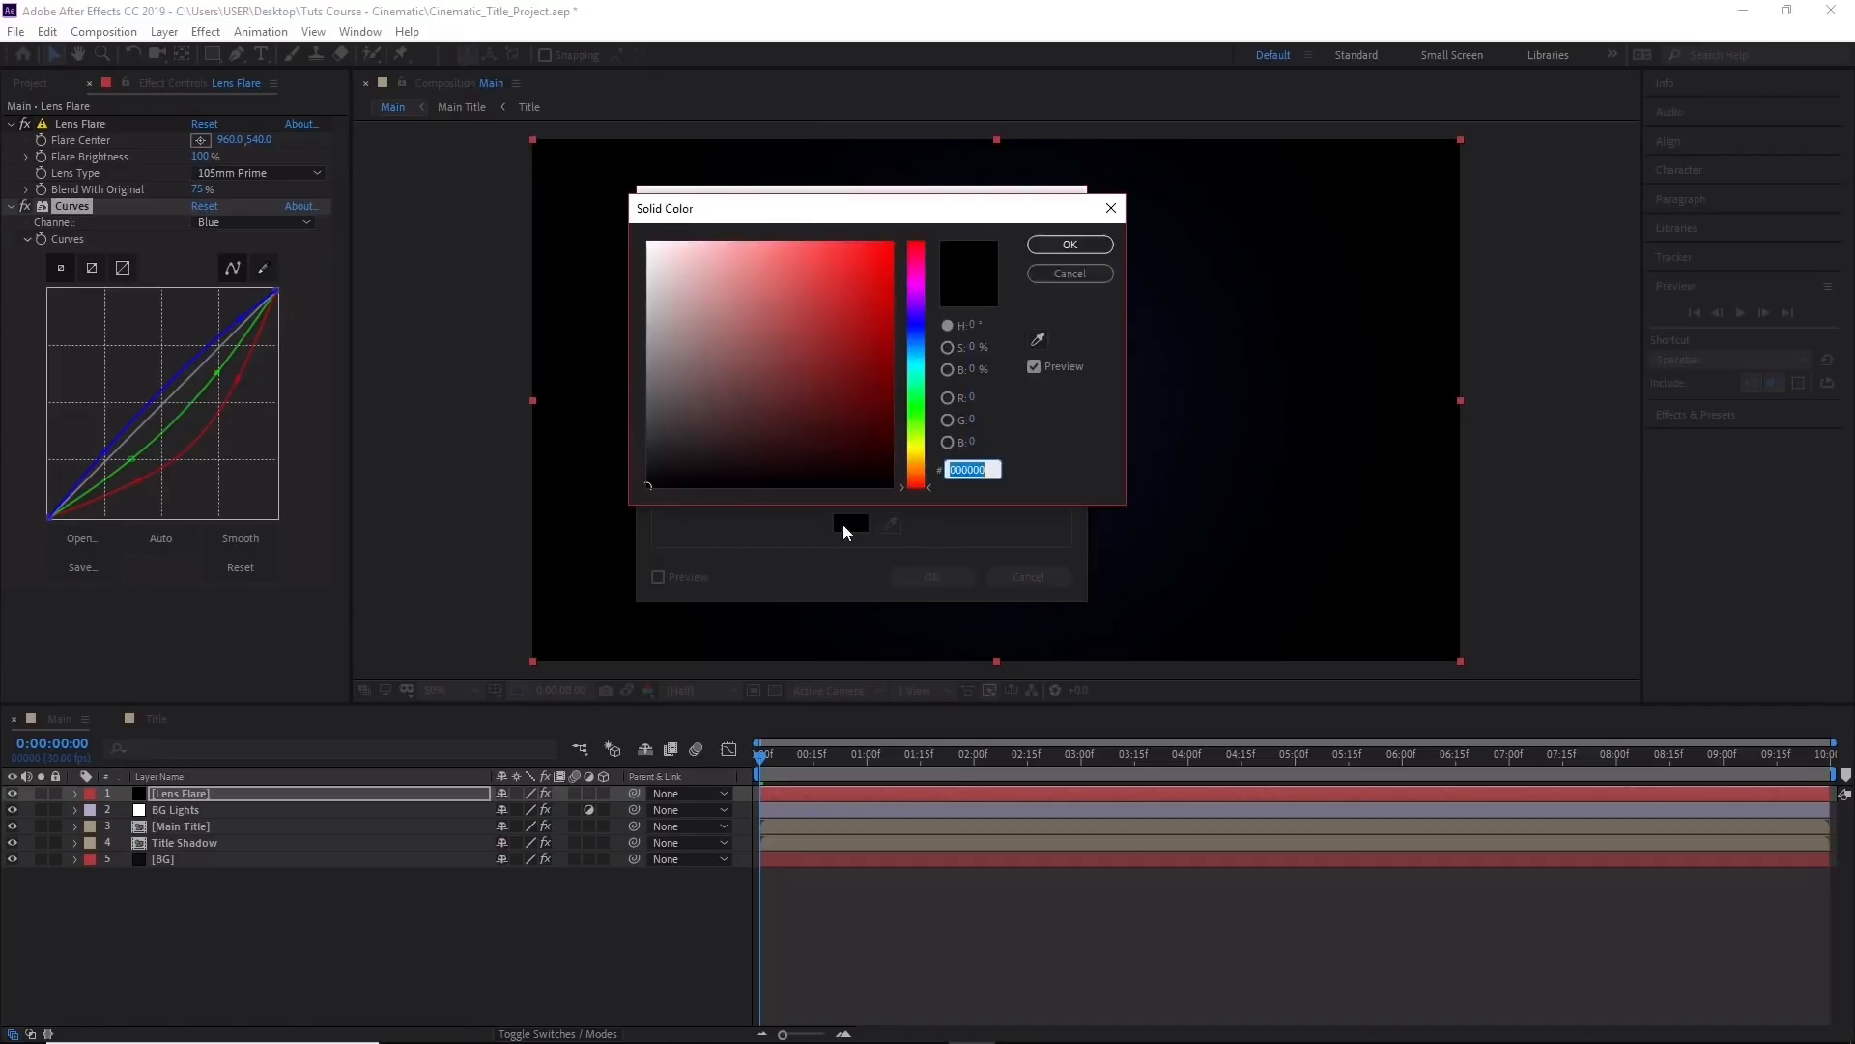
{"action": "left_click", "coordinate": [918, 308]}
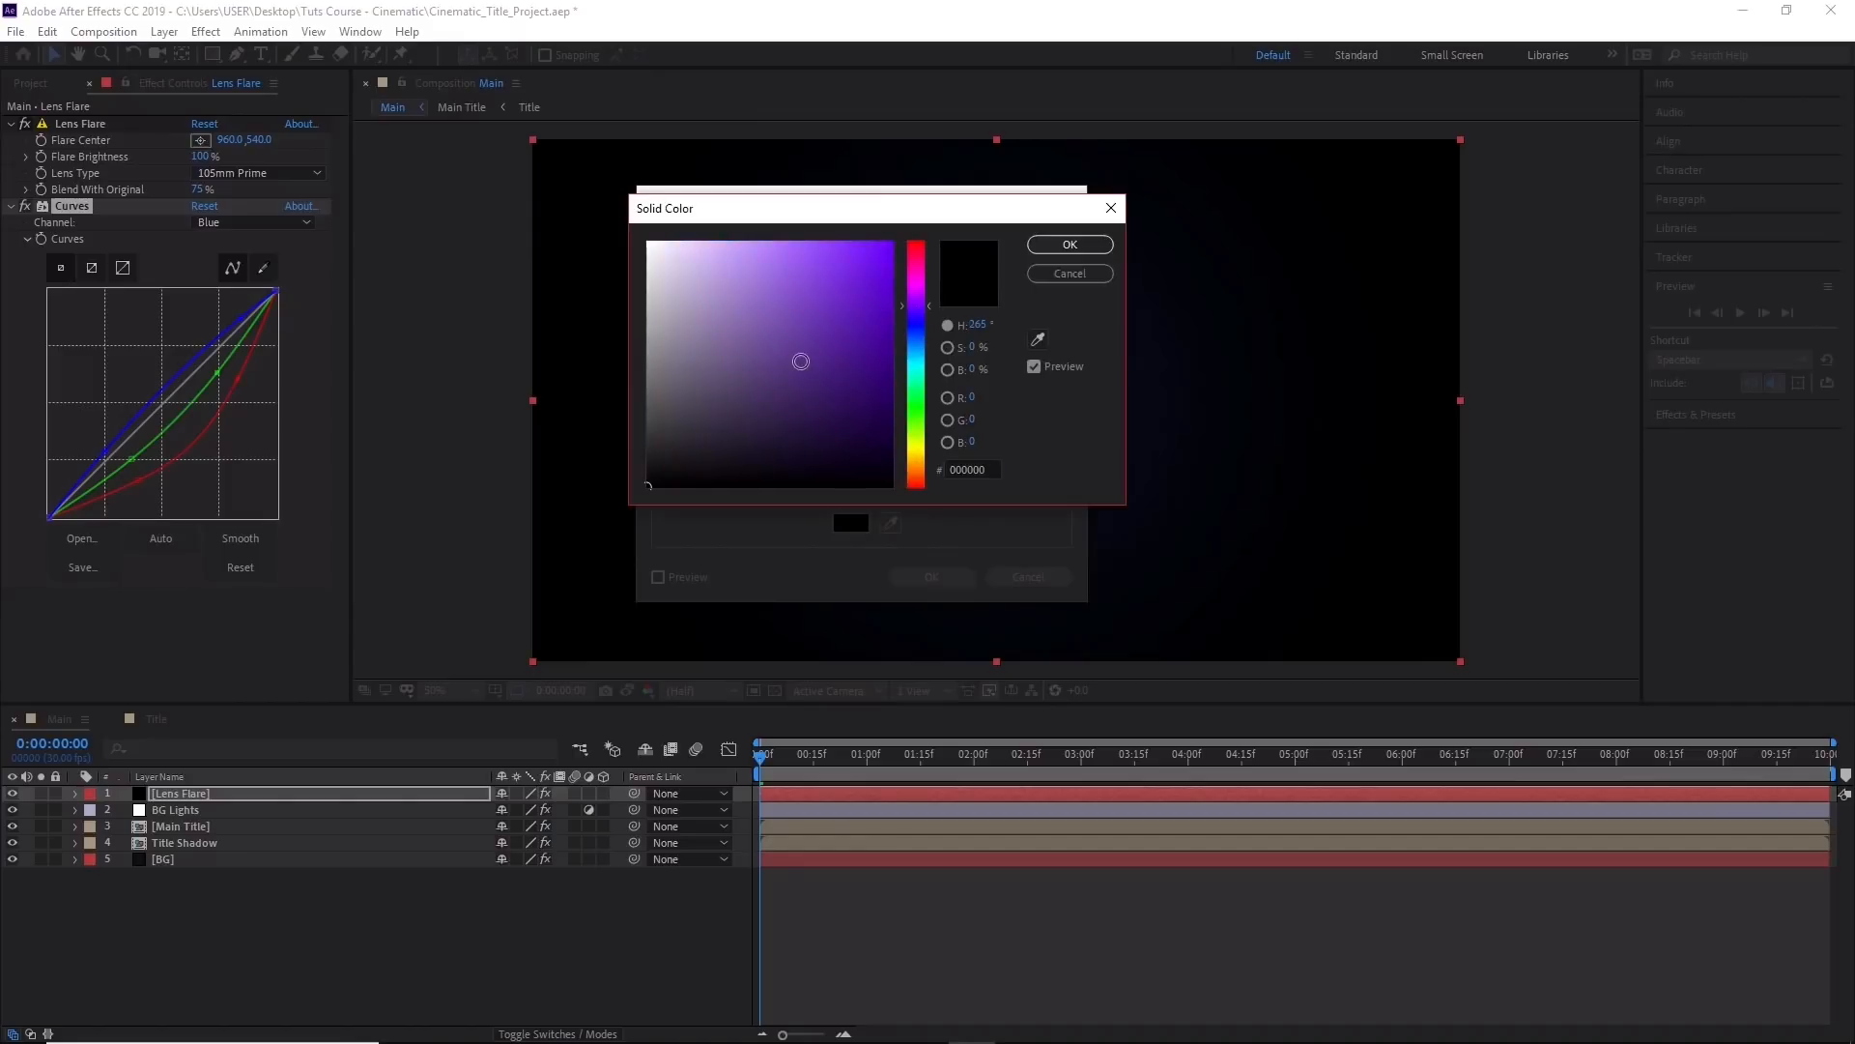
{"action": "left_click_drag", "start_coordinate": [799, 361], "coordinate": [849, 201]}
{"action": "left_click", "coordinate": [912, 316]}
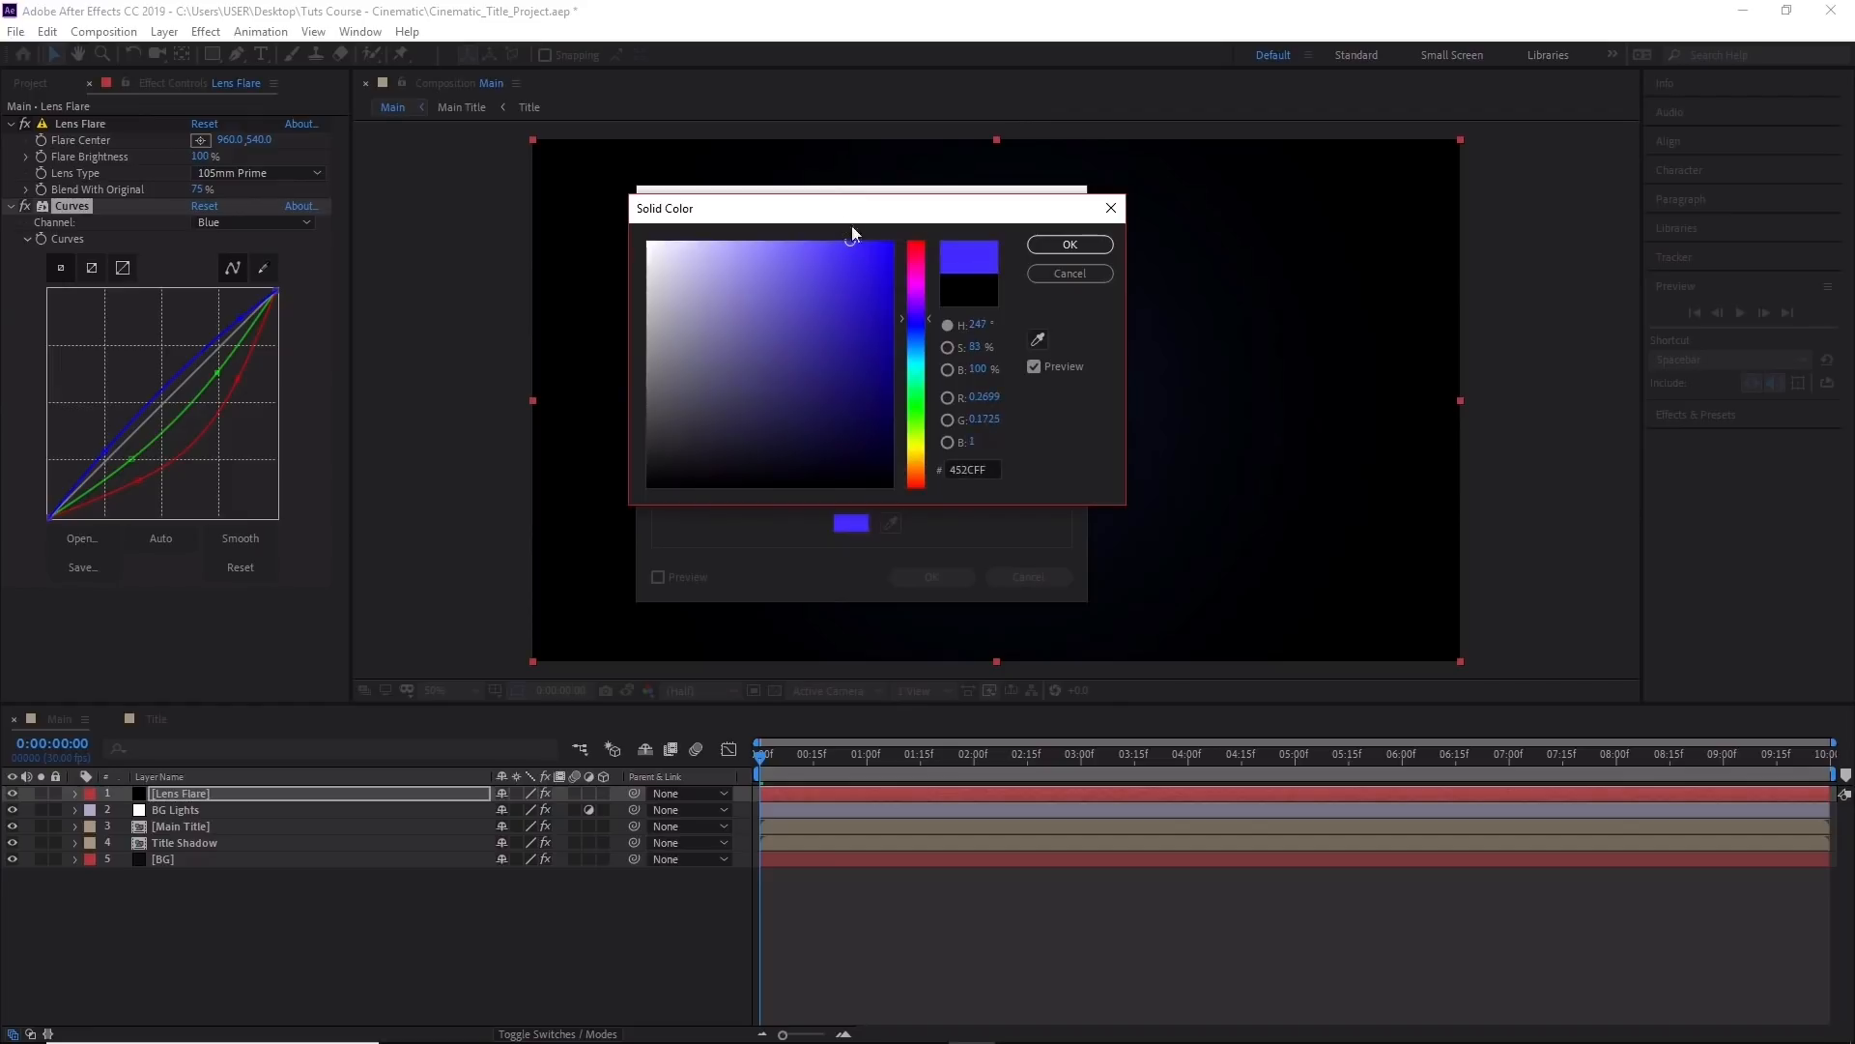
{"action": "left_click", "coordinate": [1044, 246]}
{"action": "left_click_drag", "start_coordinate": [943, 205], "coordinate": [1432, 200]}
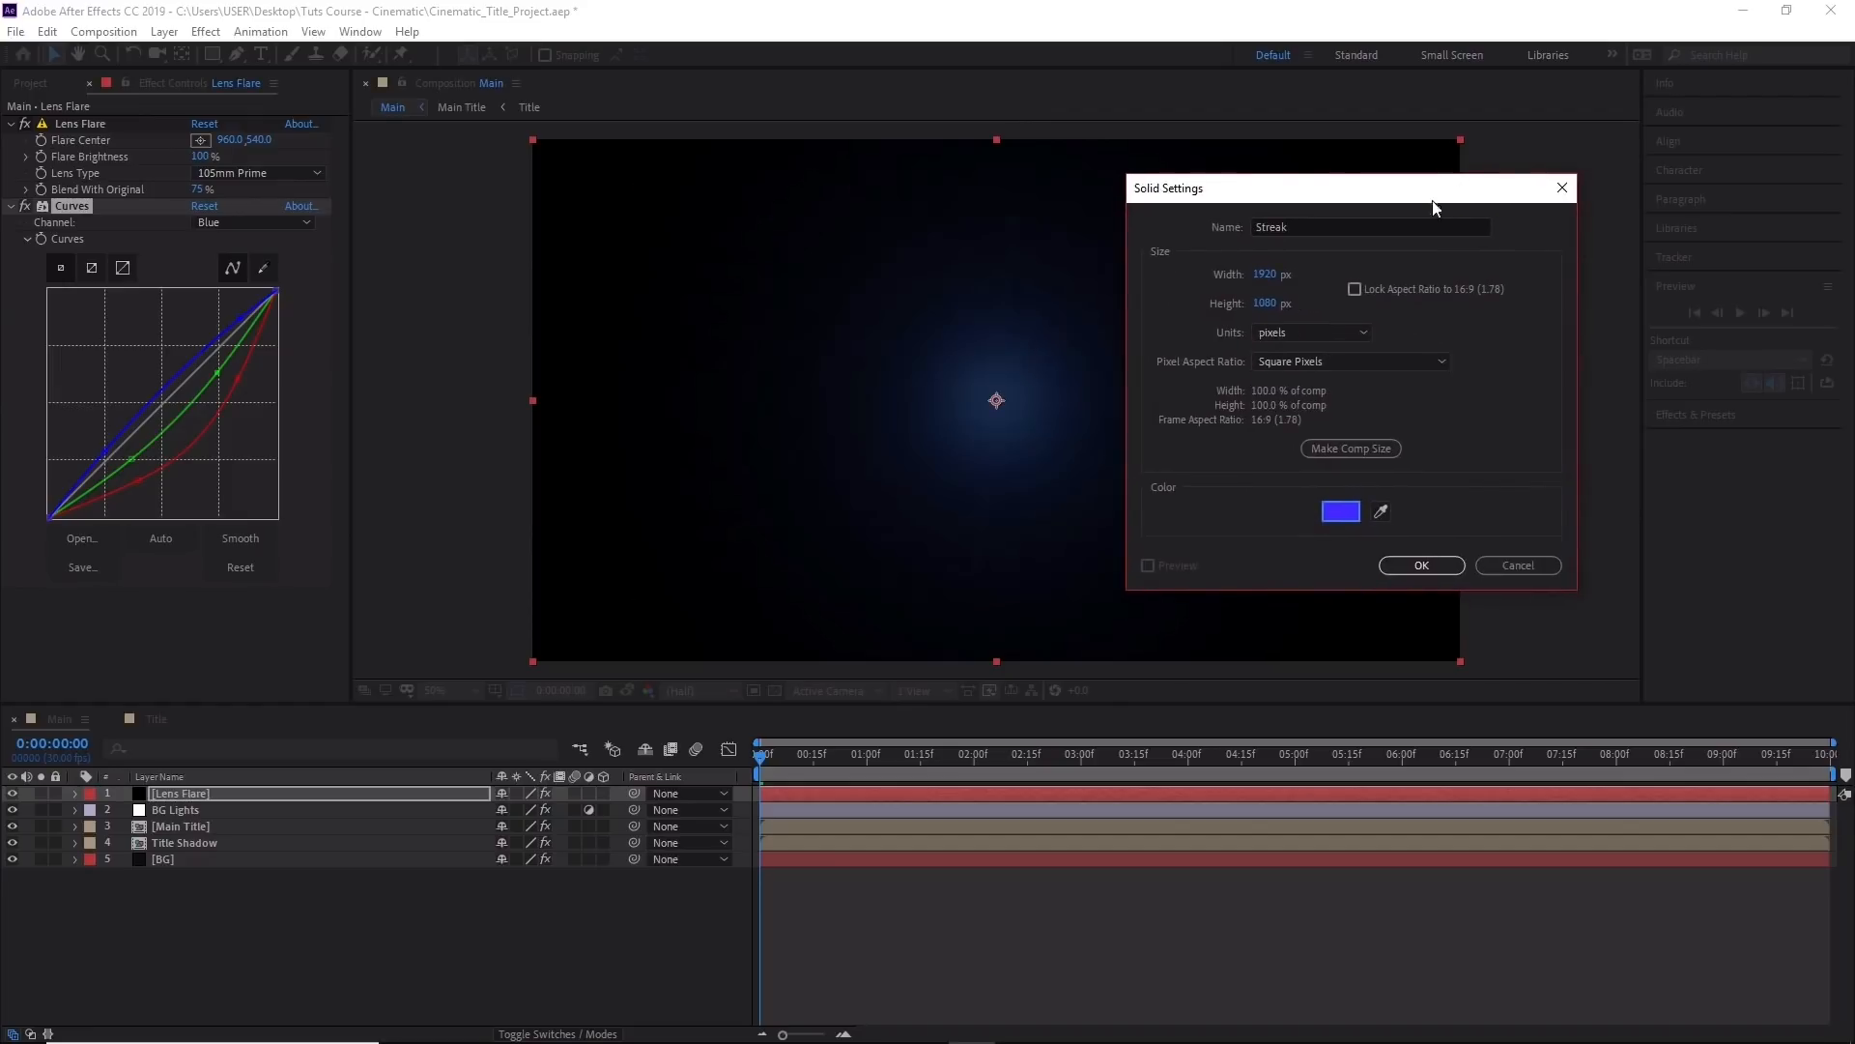
{"action": "left_click", "coordinate": [1436, 576]}
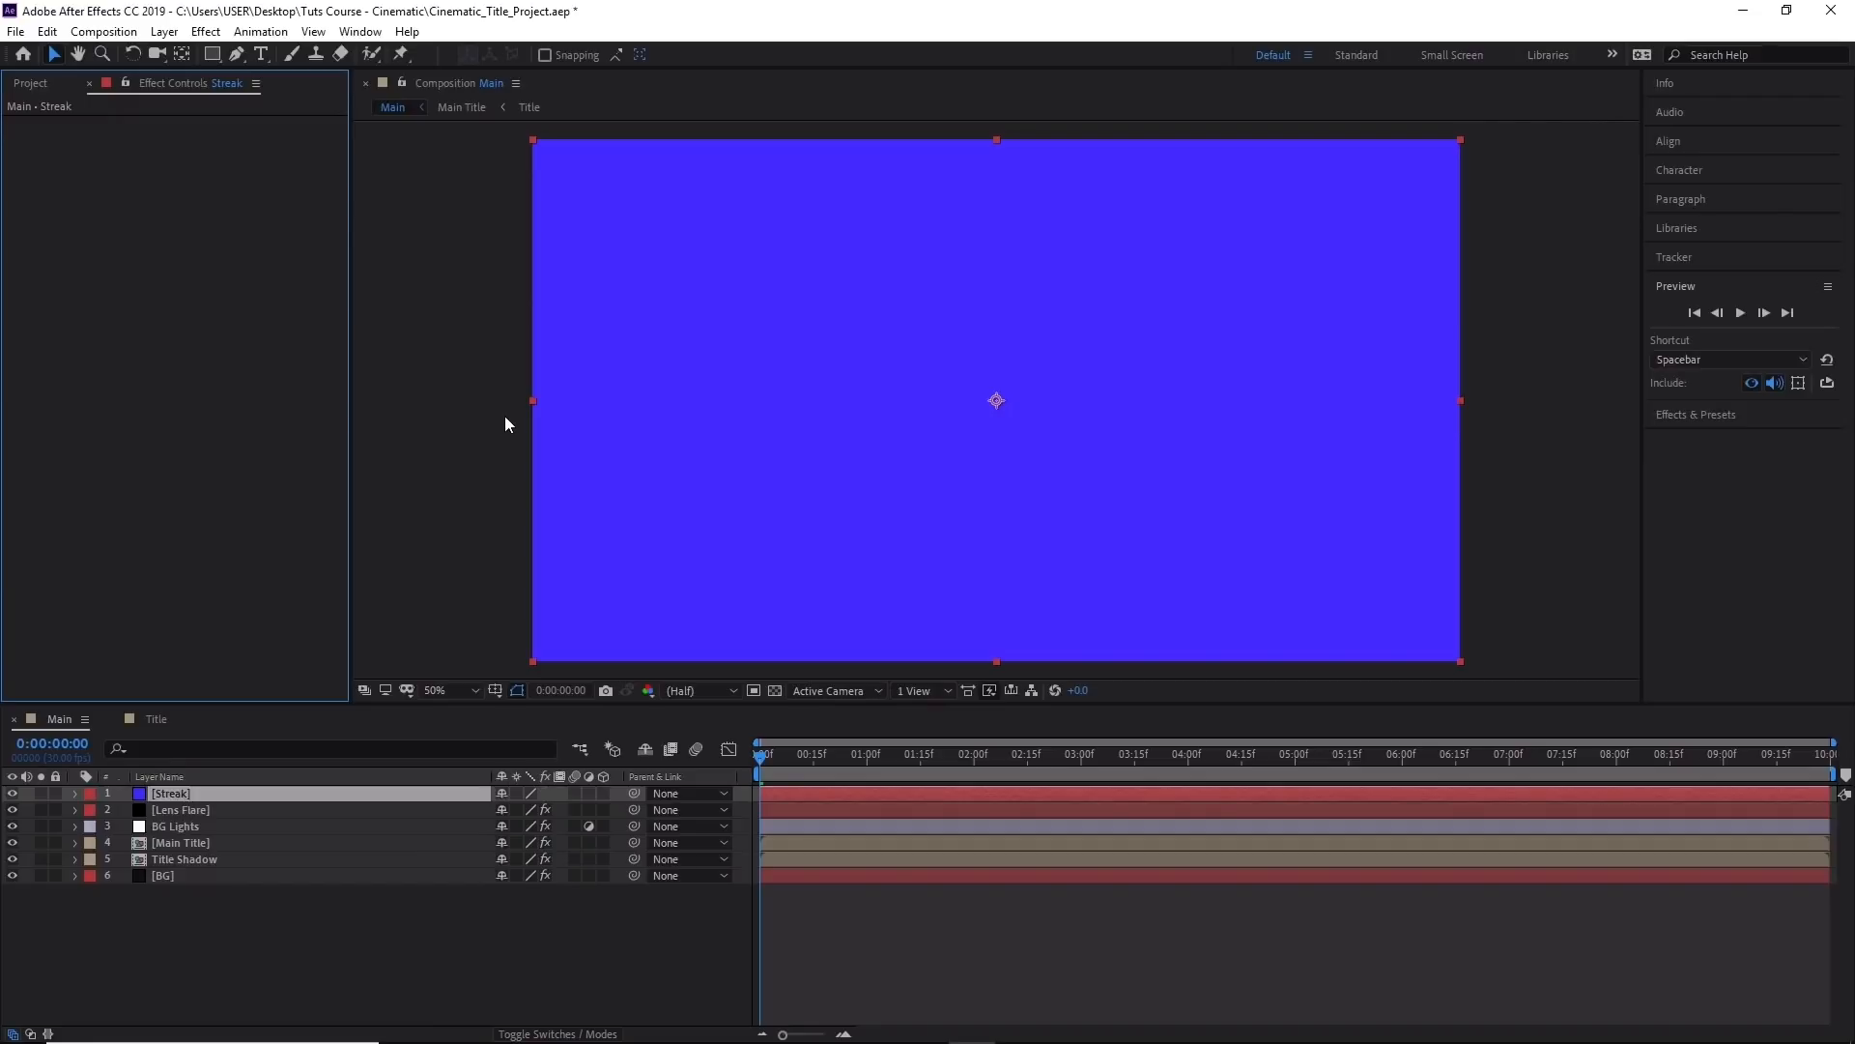
Draw a thin rectangular mask across the centre of the Streak layer and reshape it into a diamond tapering to a point at both ends.
{"action": "left_click", "coordinate": [212, 55]}
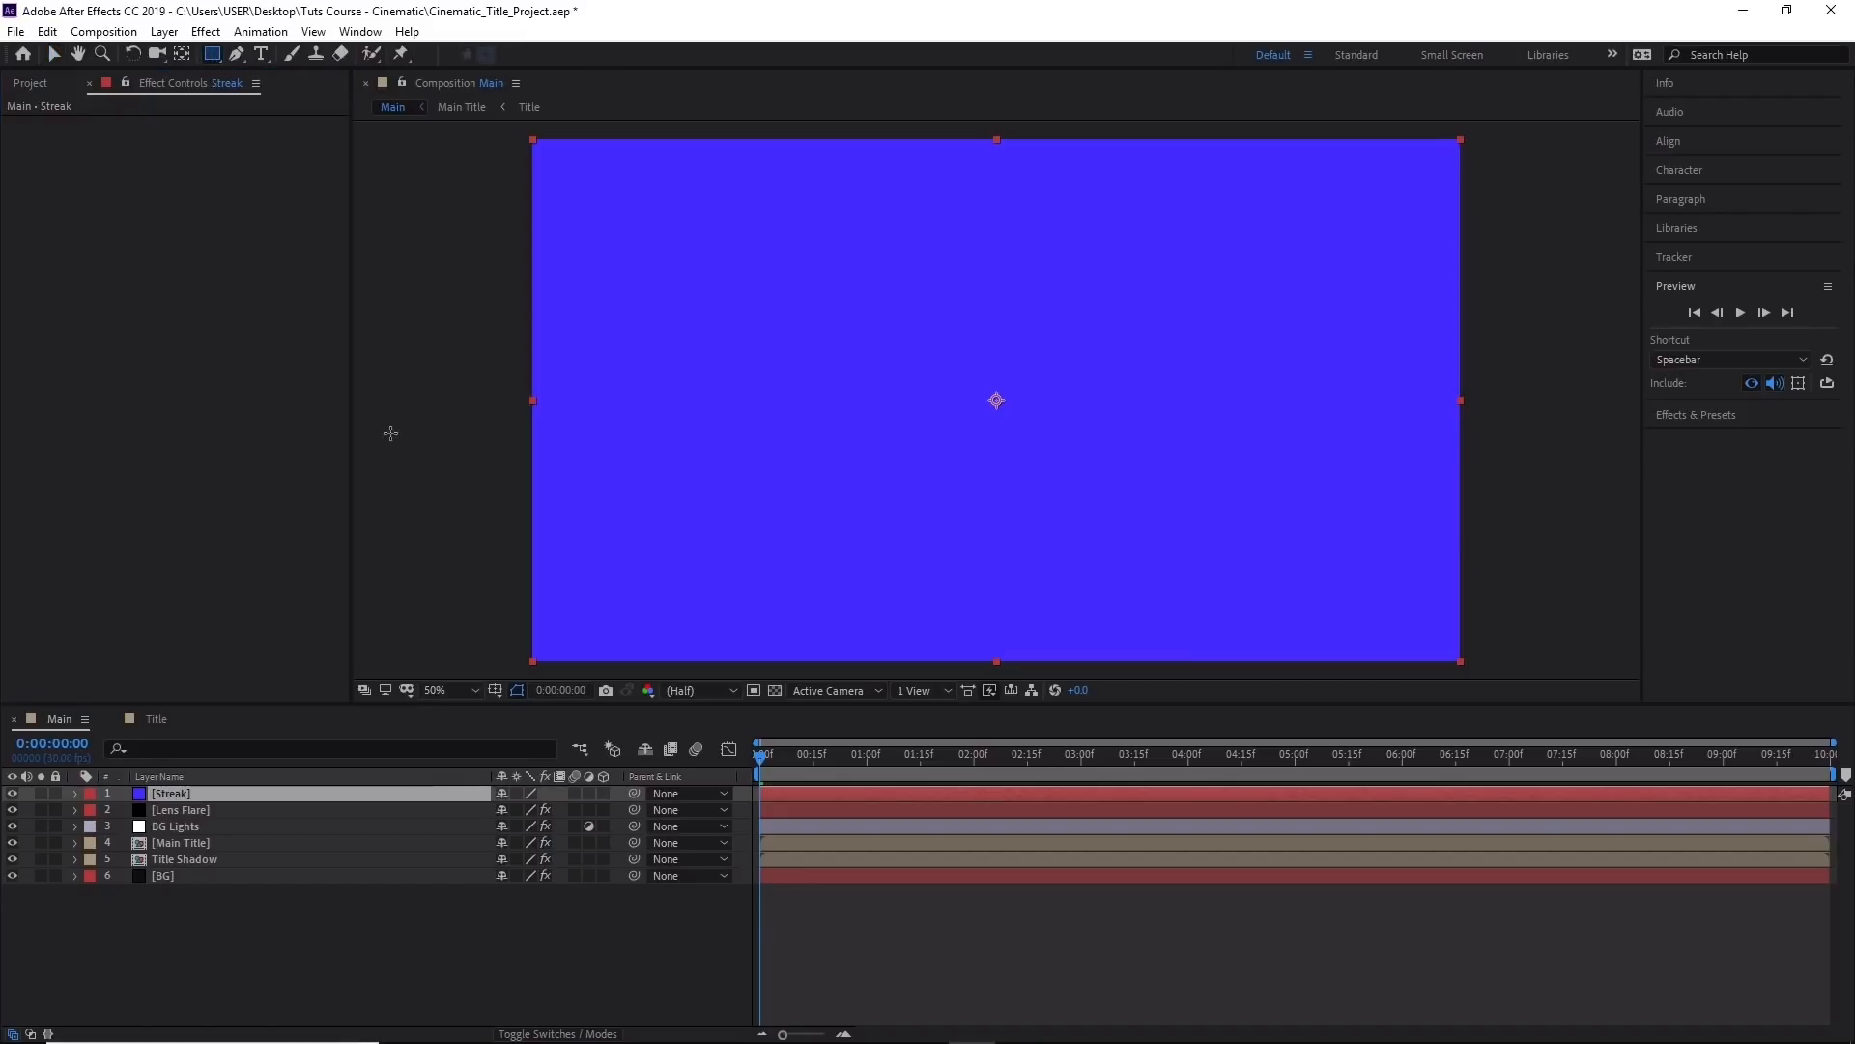
{"action": "left_click_drag", "start_coordinate": [503, 389], "coordinate": [1485, 421]}
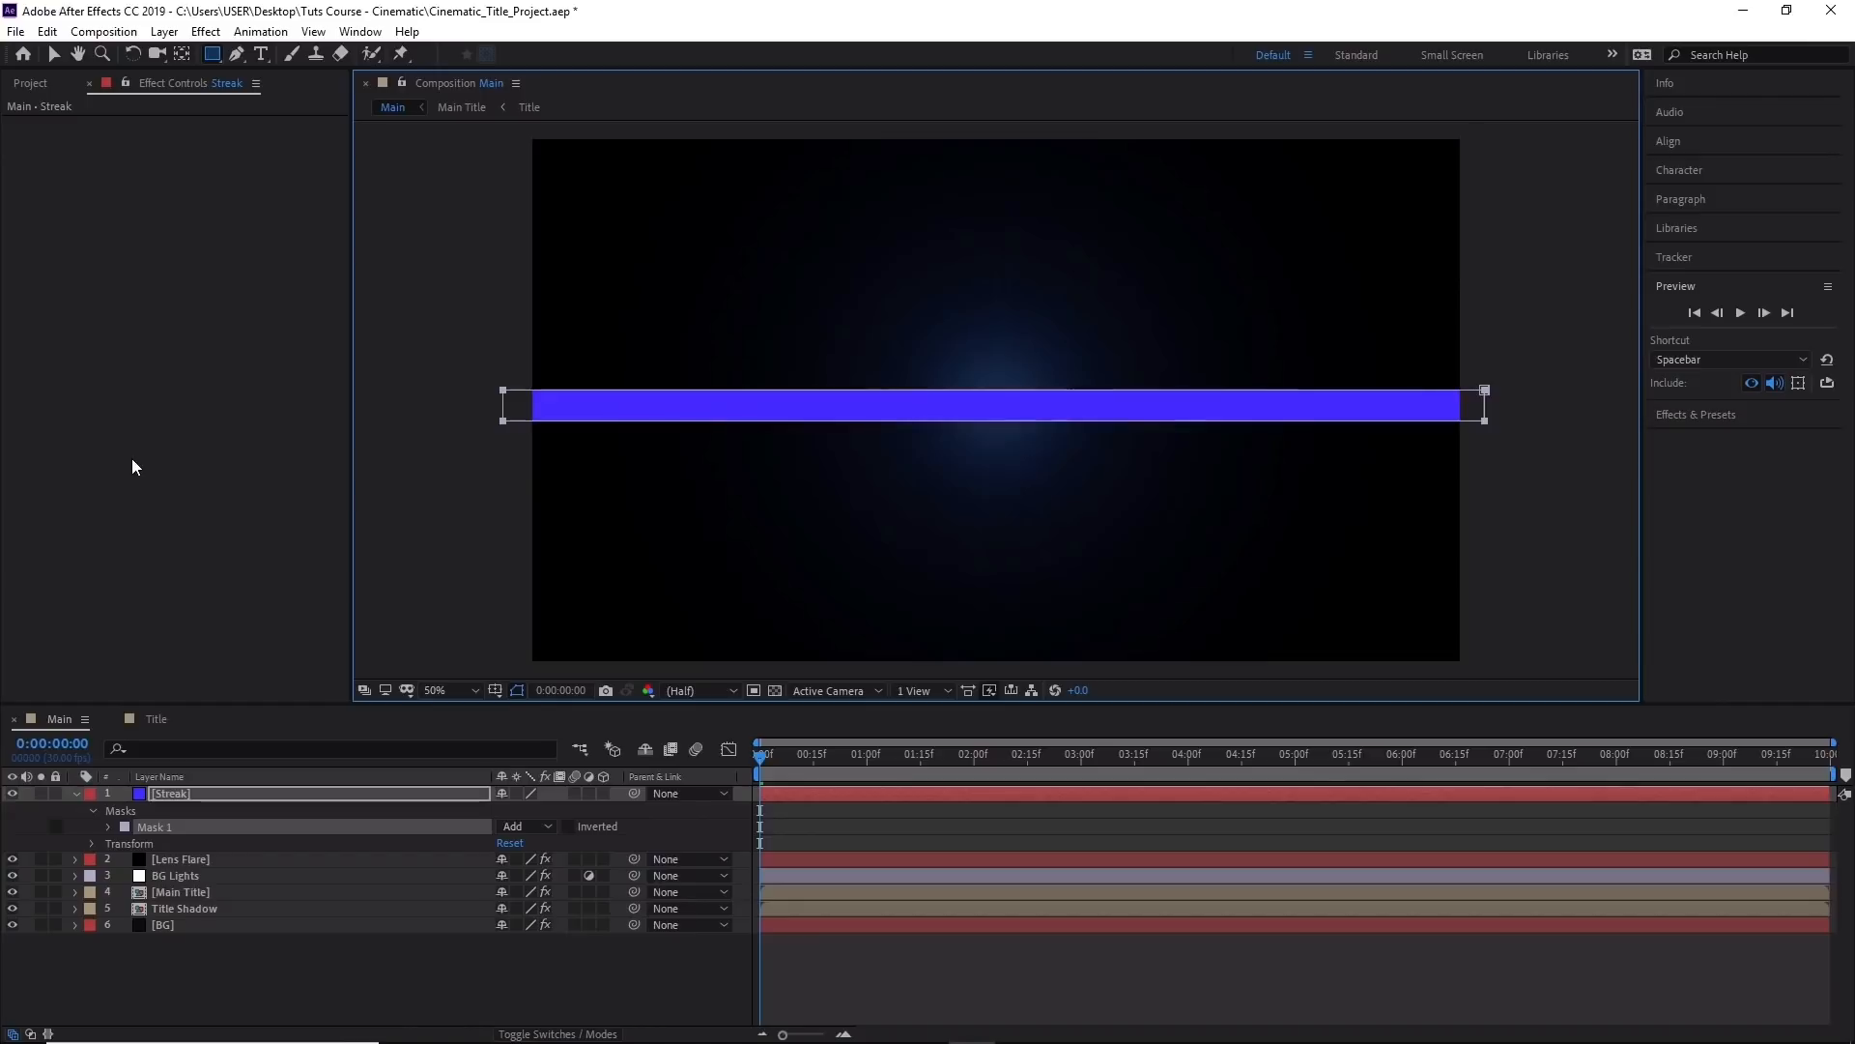
{"action": "left_click", "coordinate": [53, 55]}
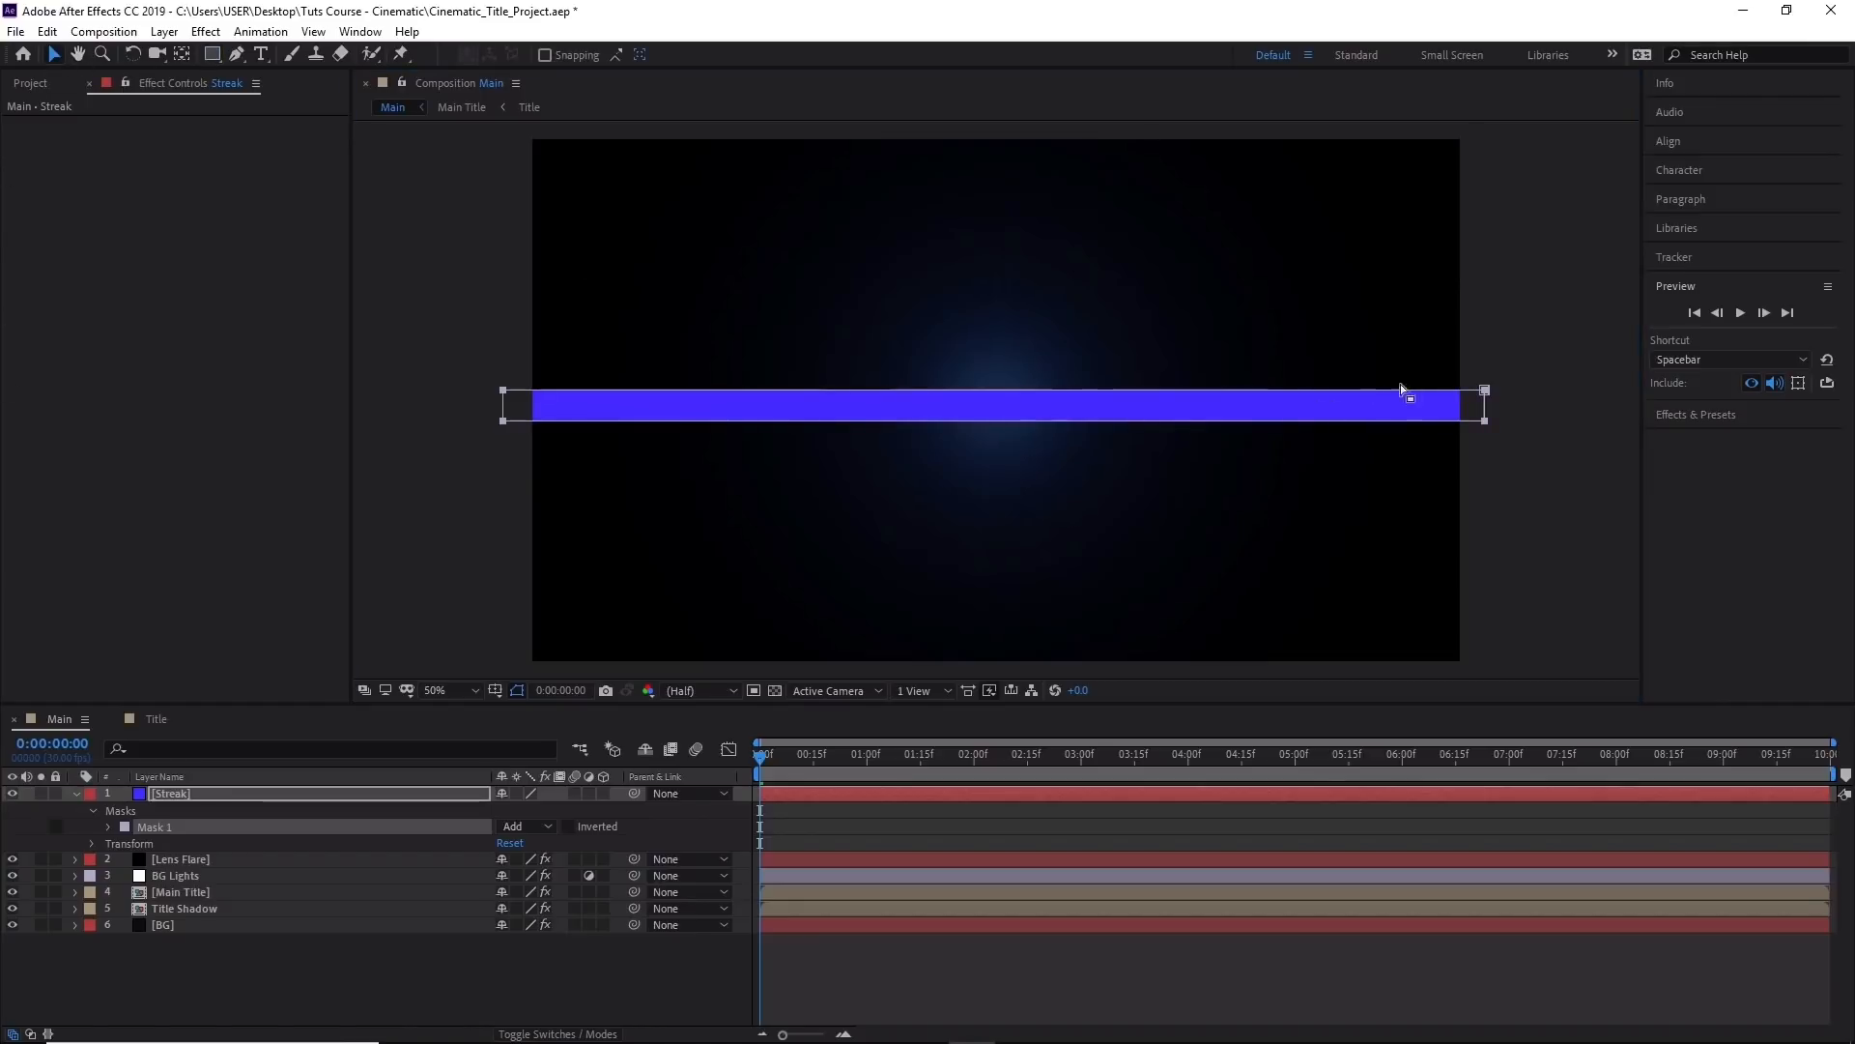
{"action": "left_click", "coordinate": [1492, 390]}
{"action": "left_click", "coordinate": [1486, 391]}
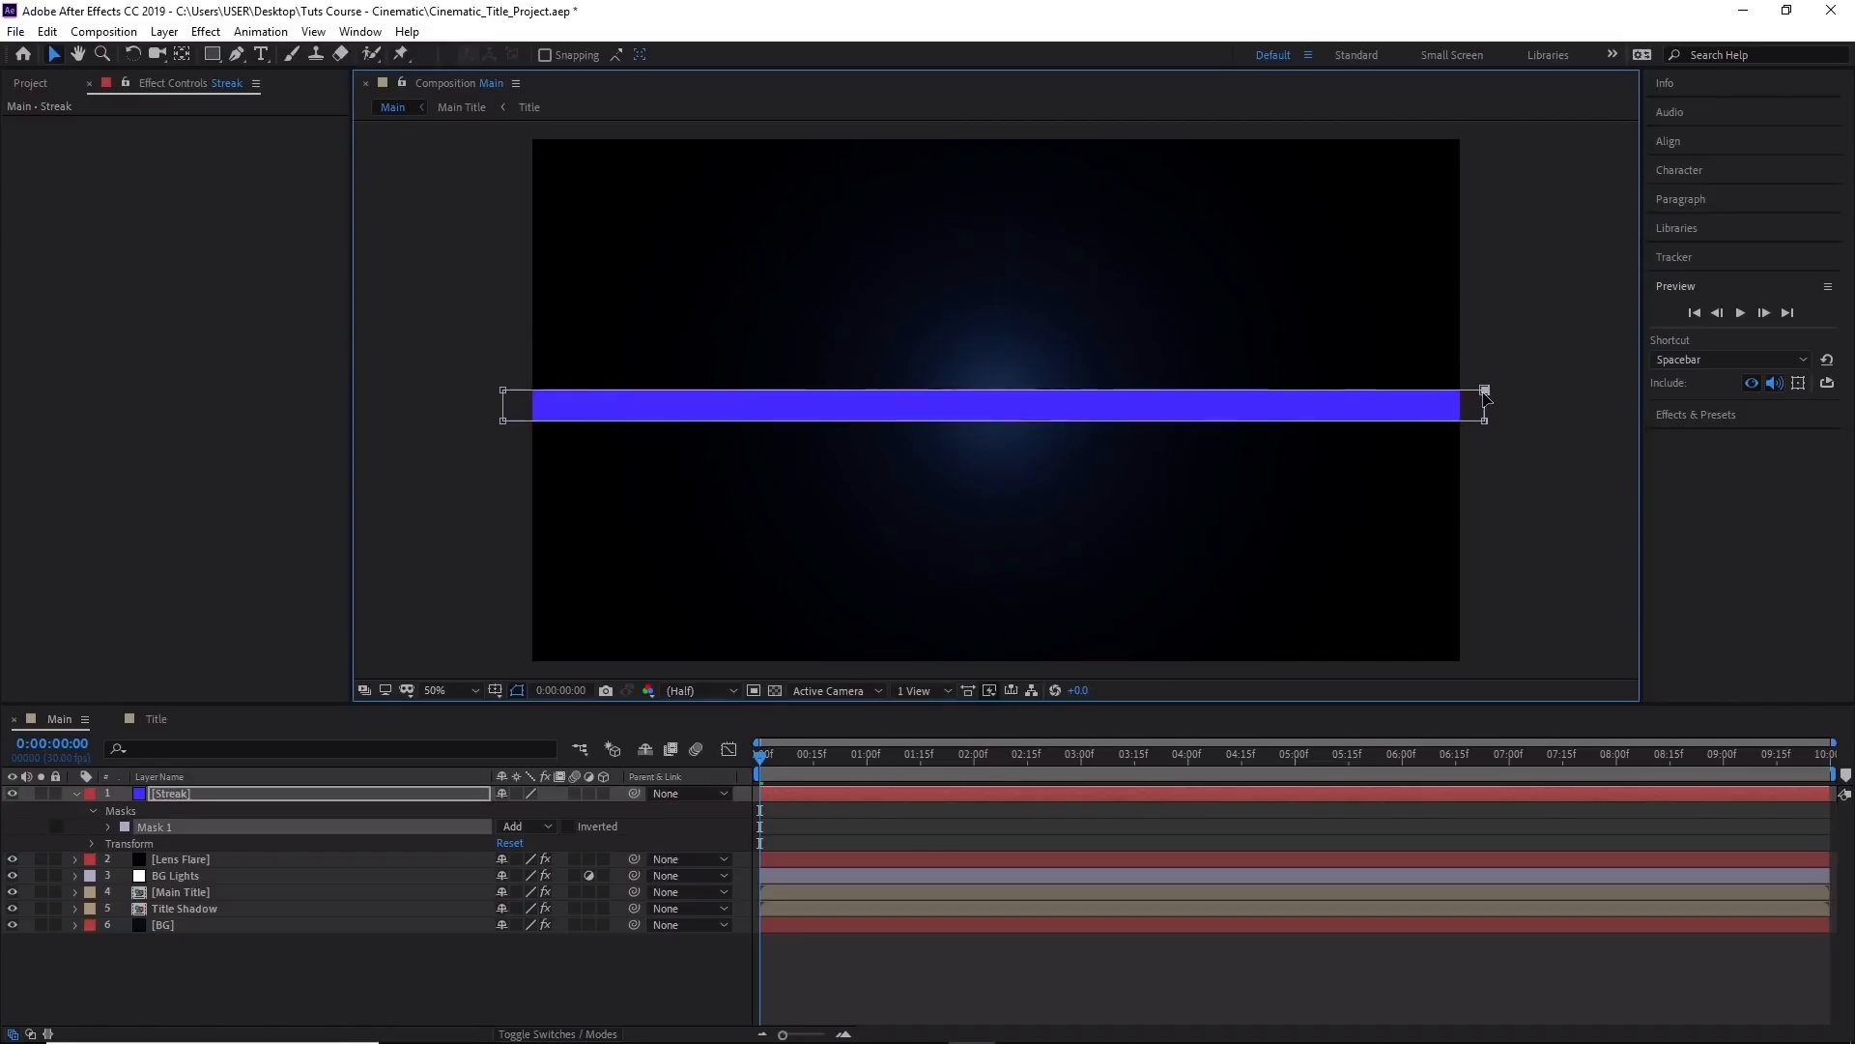
{"action": "left_click_drag", "start_coordinate": [1485, 391], "coordinate": [998, 395]}
{"action": "left_click", "coordinate": [503, 421]}
{"action": "left_click_drag", "start_coordinate": [504, 422], "coordinate": [997, 418]}
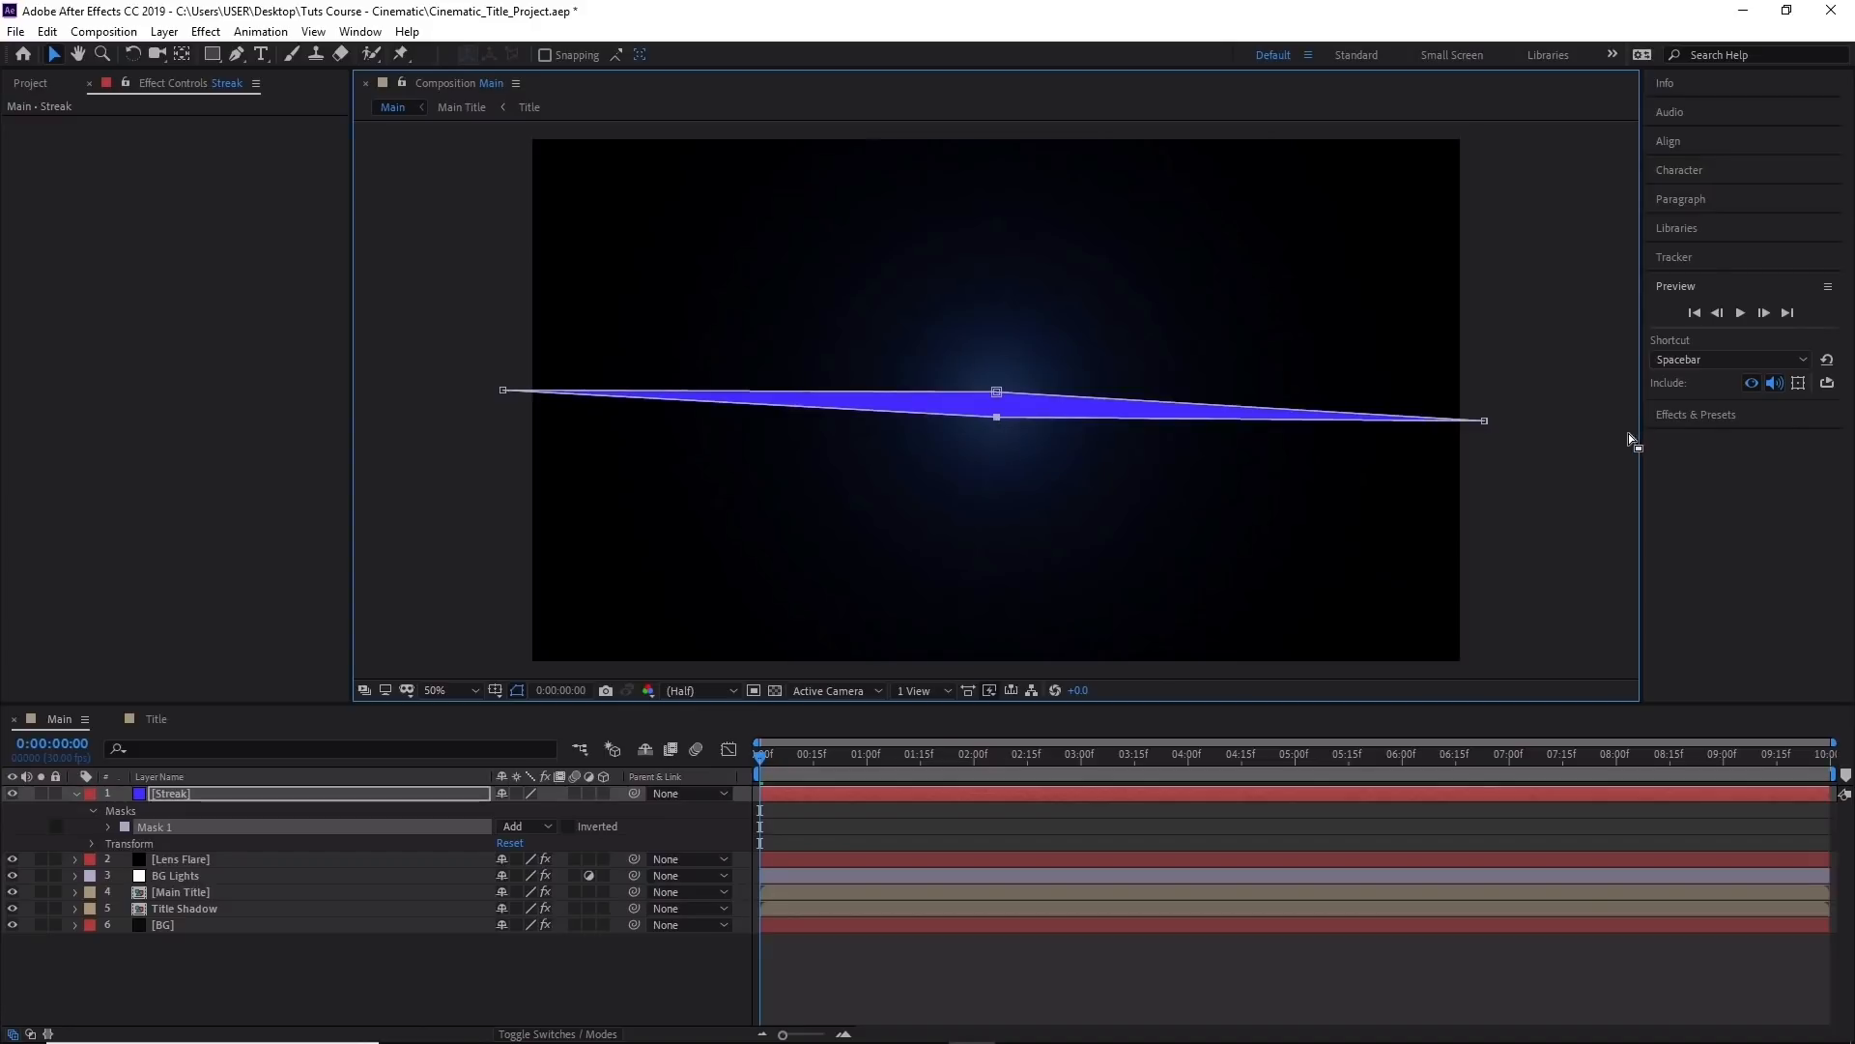
{"action": "left_click_drag", "start_coordinate": [1485, 421], "coordinate": [1483, 412]}
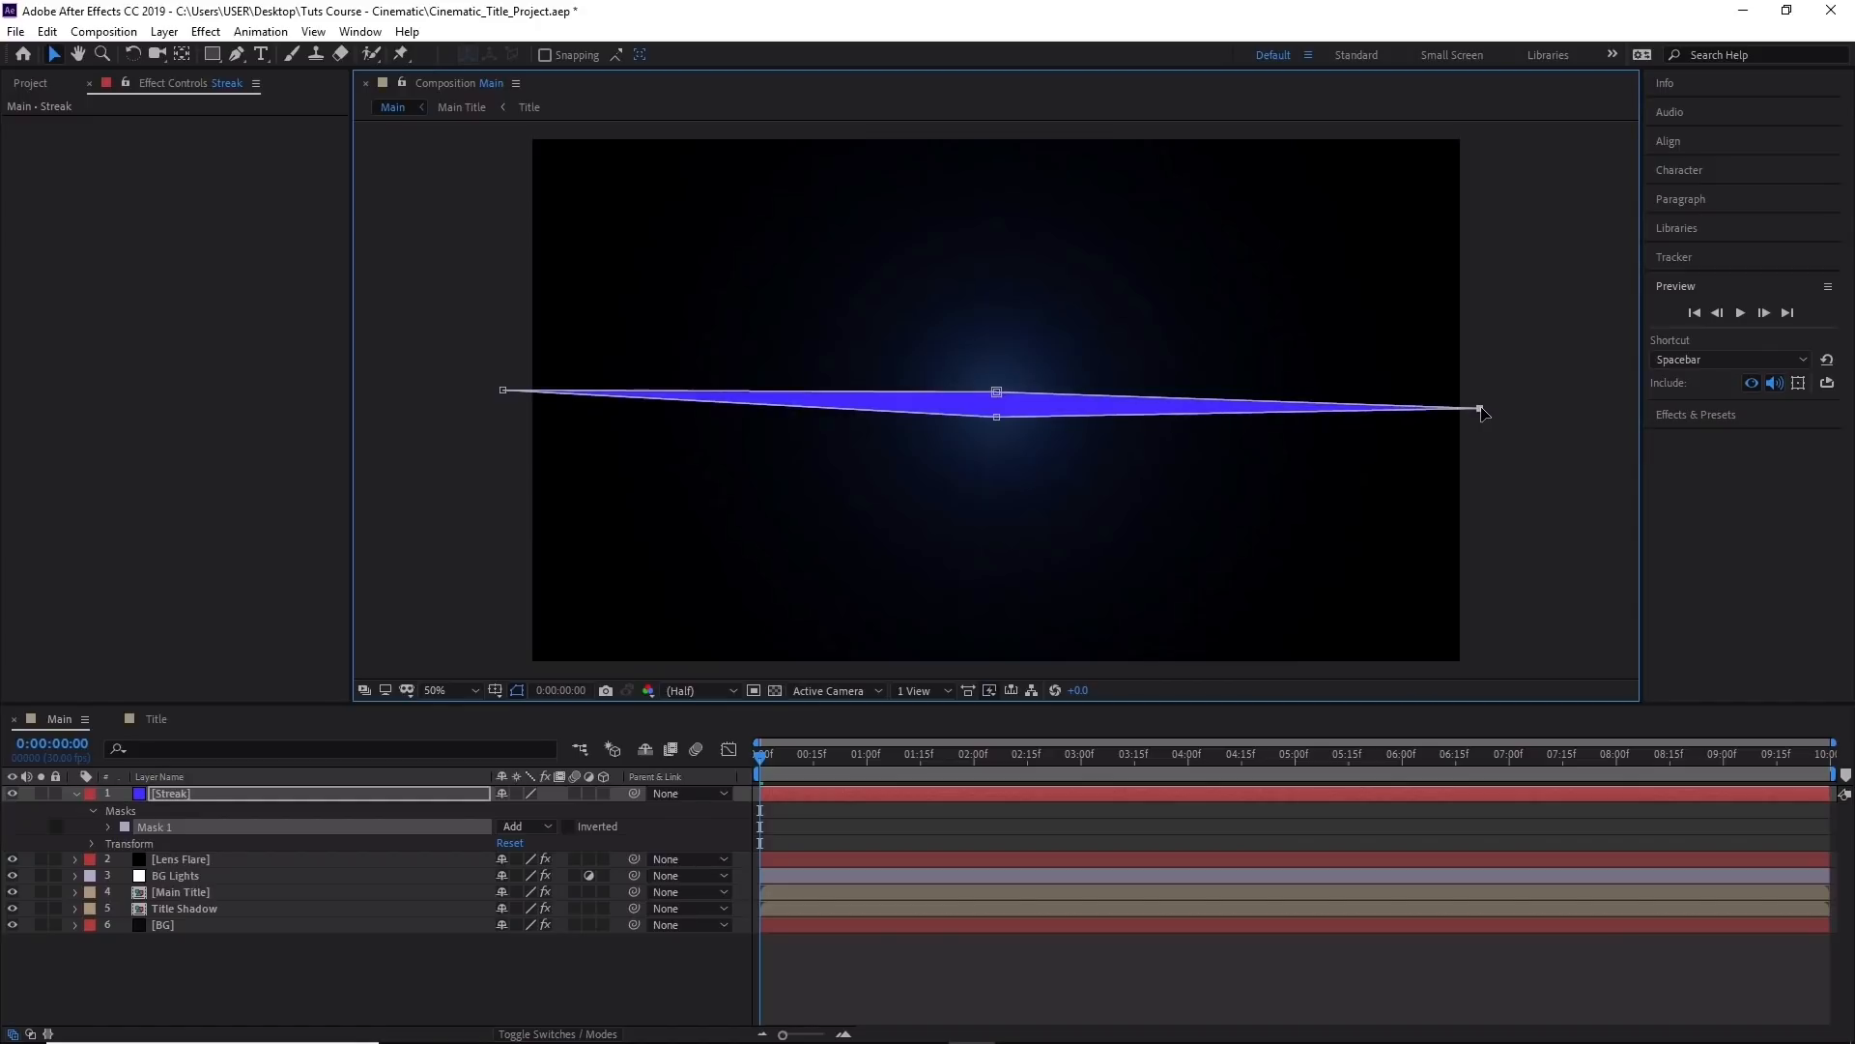
{"action": "left_click_drag", "start_coordinate": [504, 390], "coordinate": [508, 409]}
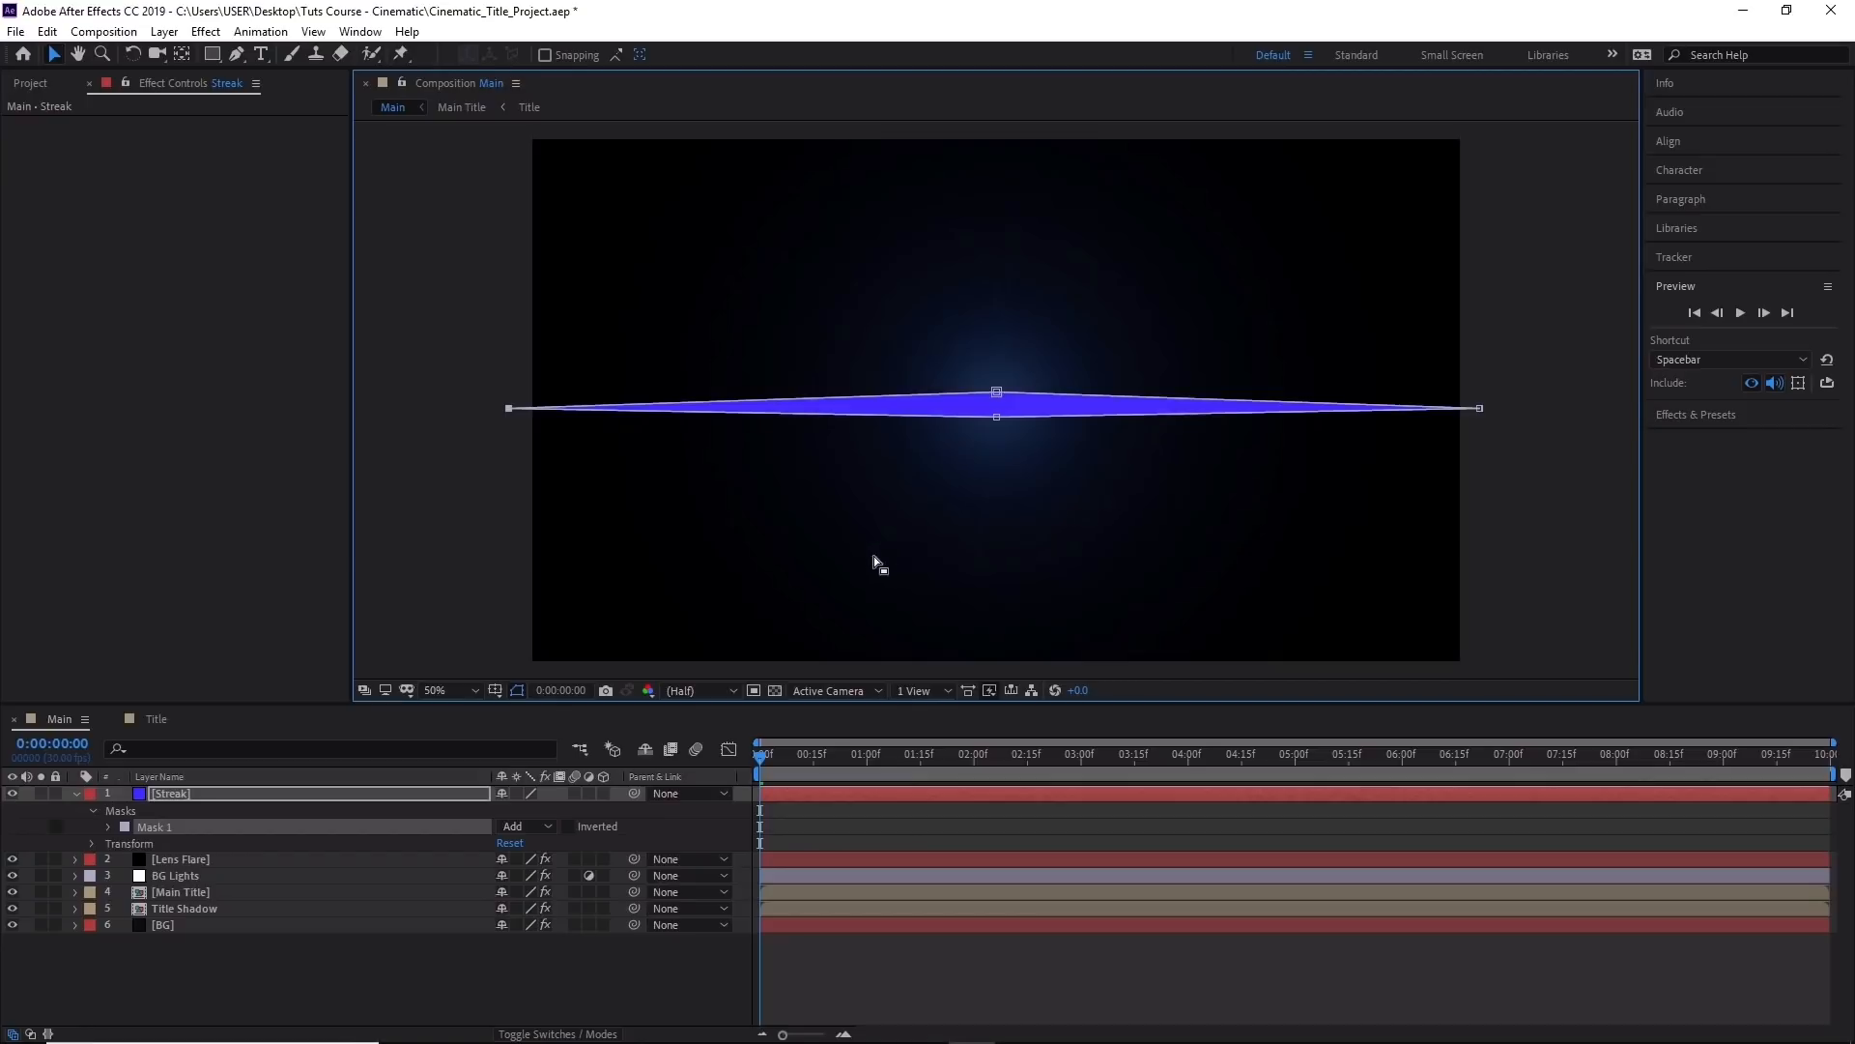
Set the Streak layer's blending mode to Add and its Mask Feather to 35 pixels.
{"action": "left_click", "coordinate": [30, 1033]}
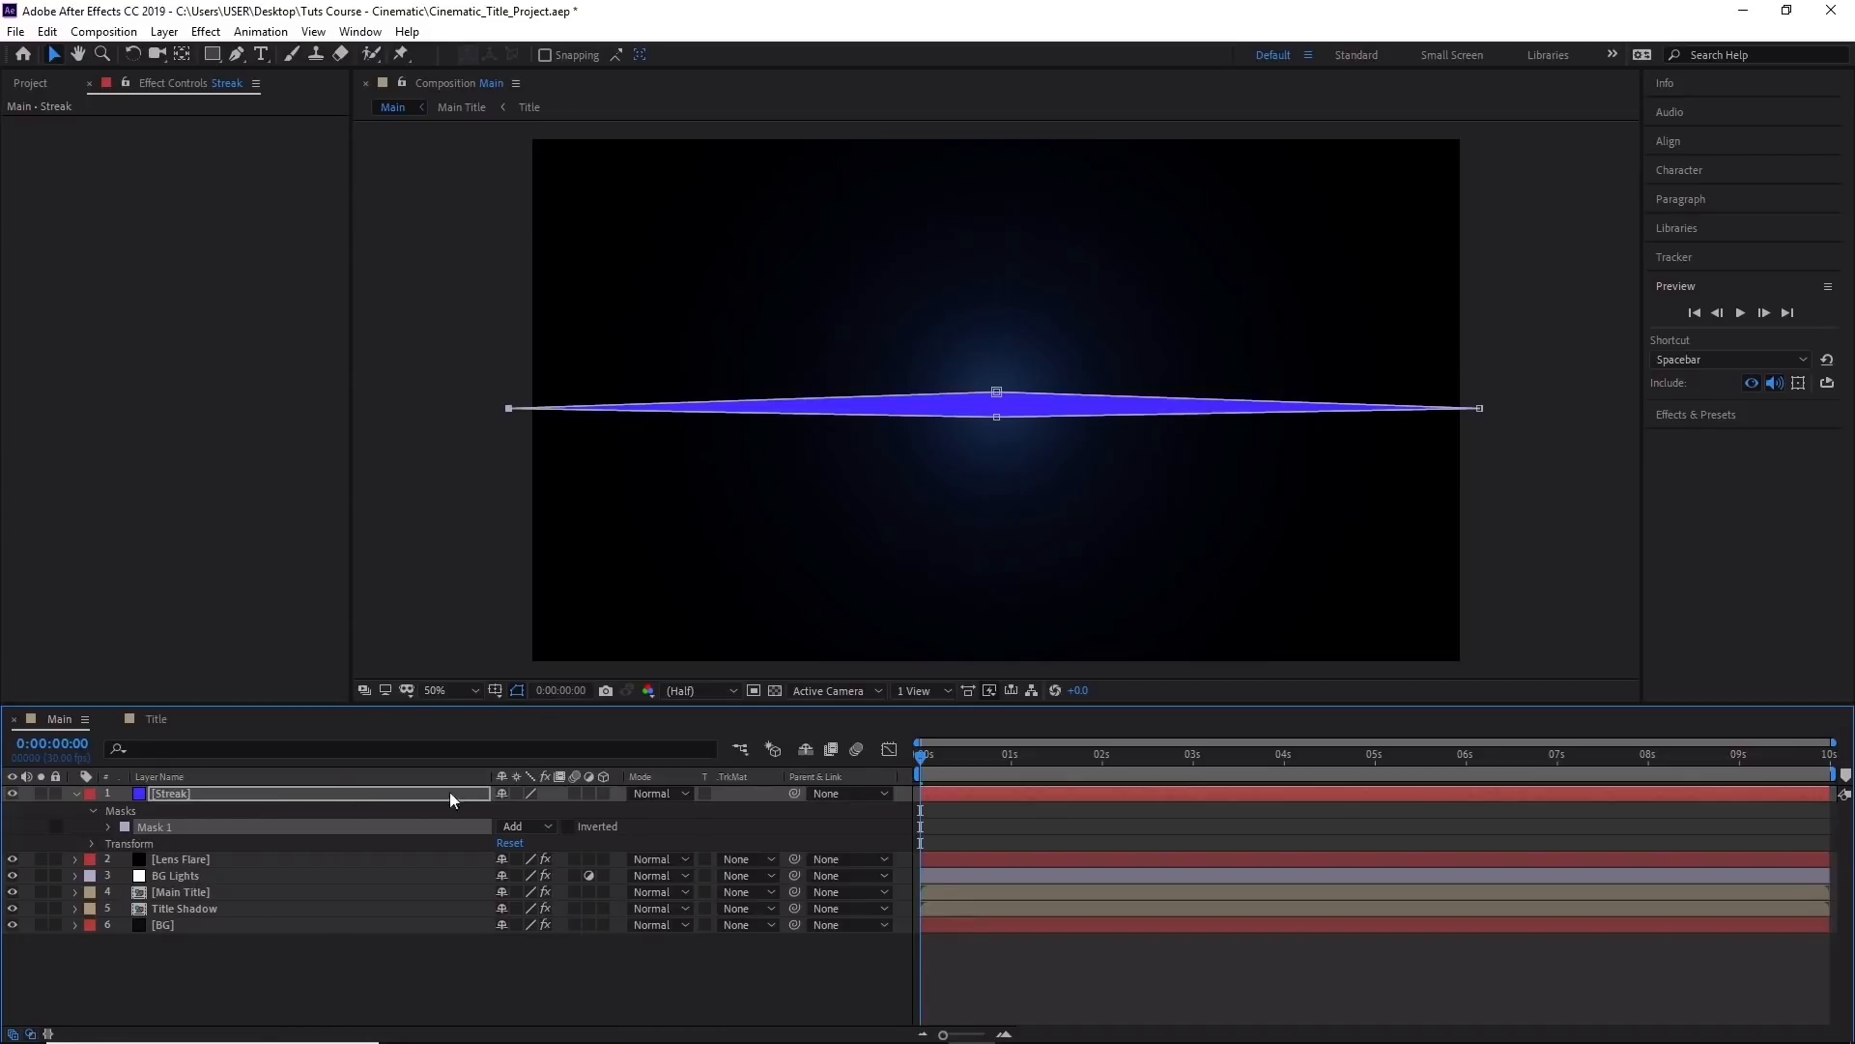
{"action": "left_click", "coordinate": [682, 789]}
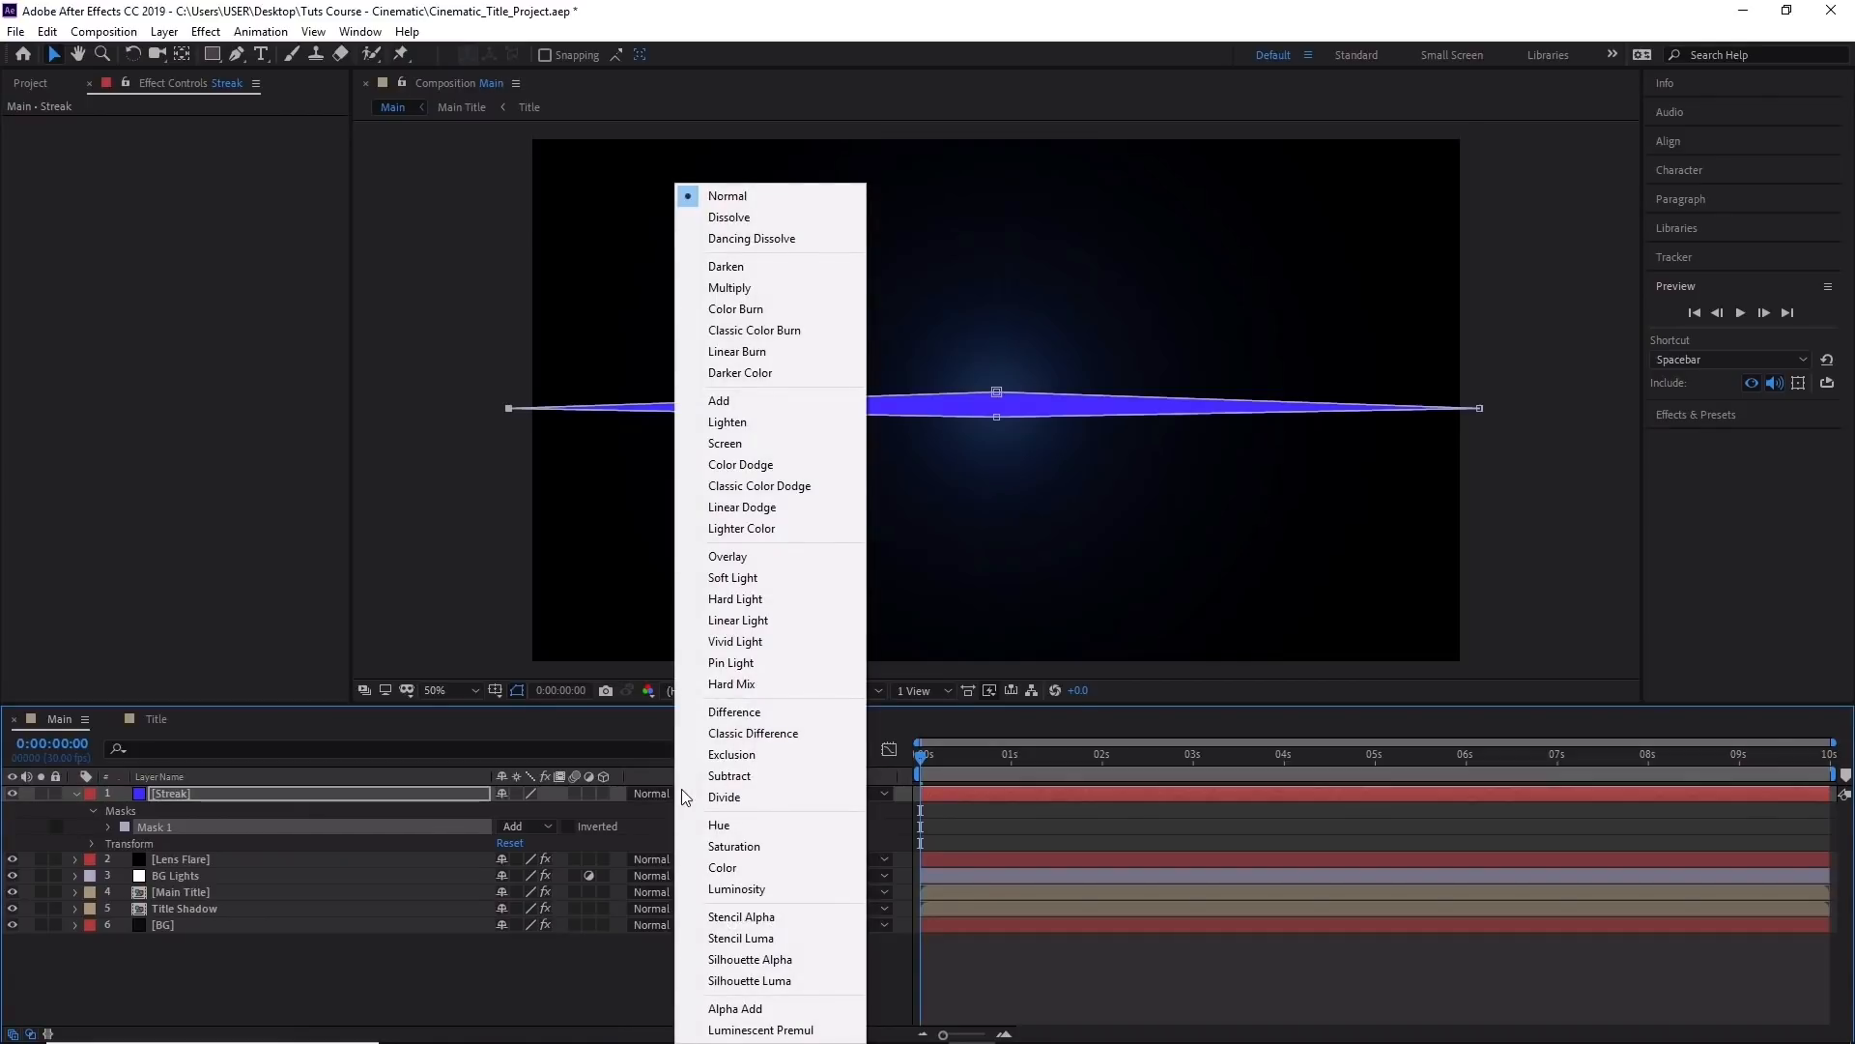
{"action": "left_click", "coordinate": [803, 406]}
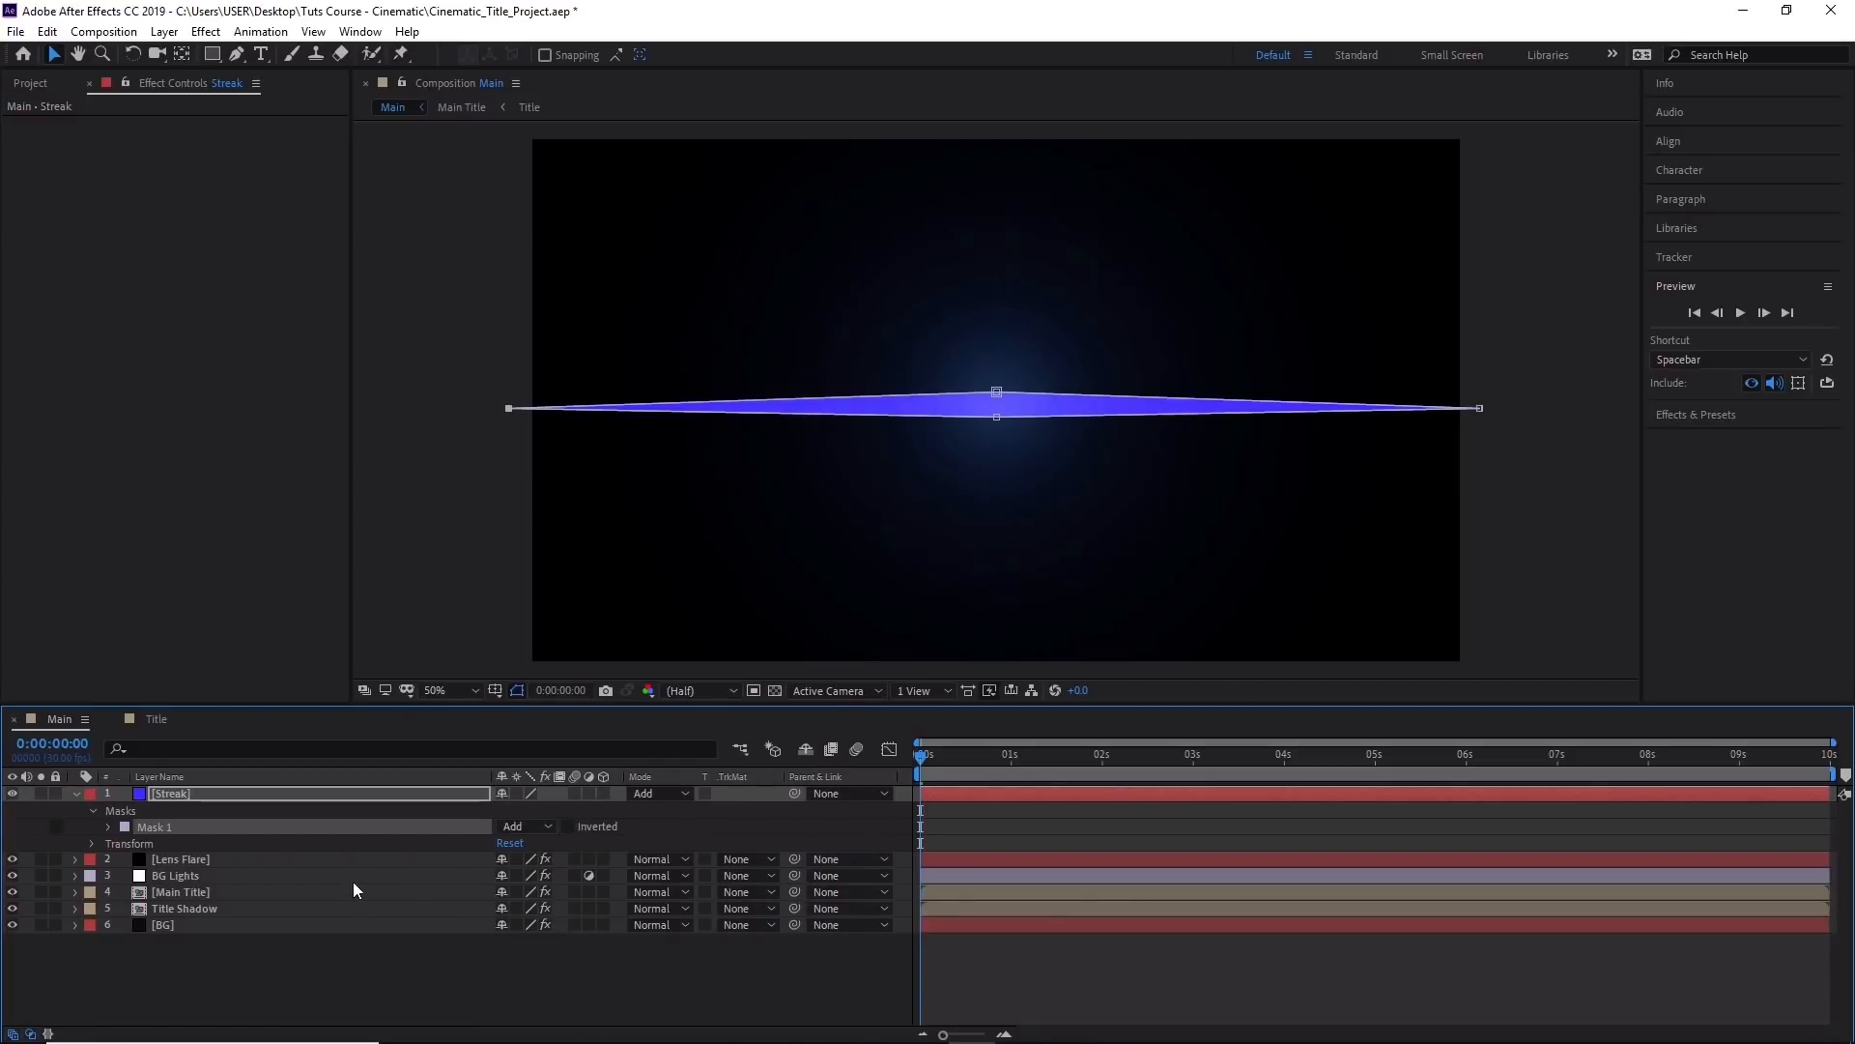
{"action": "key", "text": "f"}
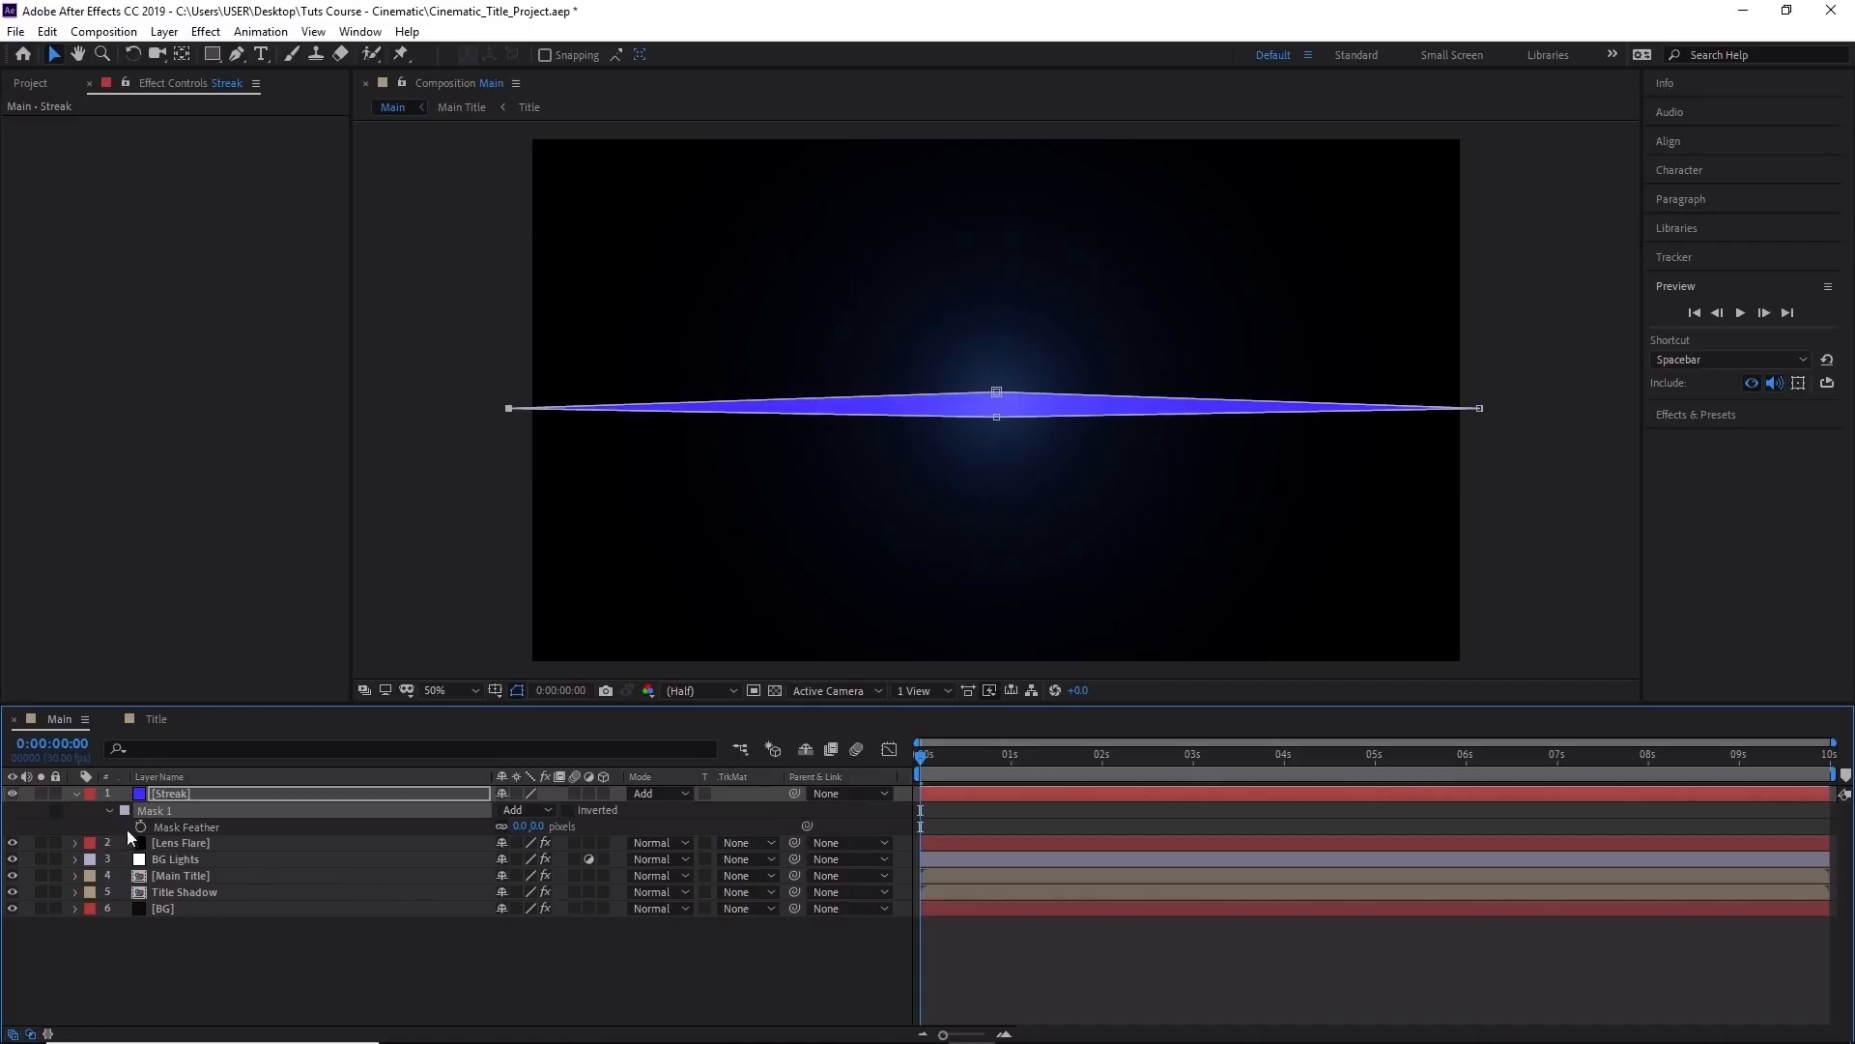
{"action": "left_click", "coordinate": [519, 826]}
{"action": "type", "text": "54"}
{"action": "key", "text": "Return"}
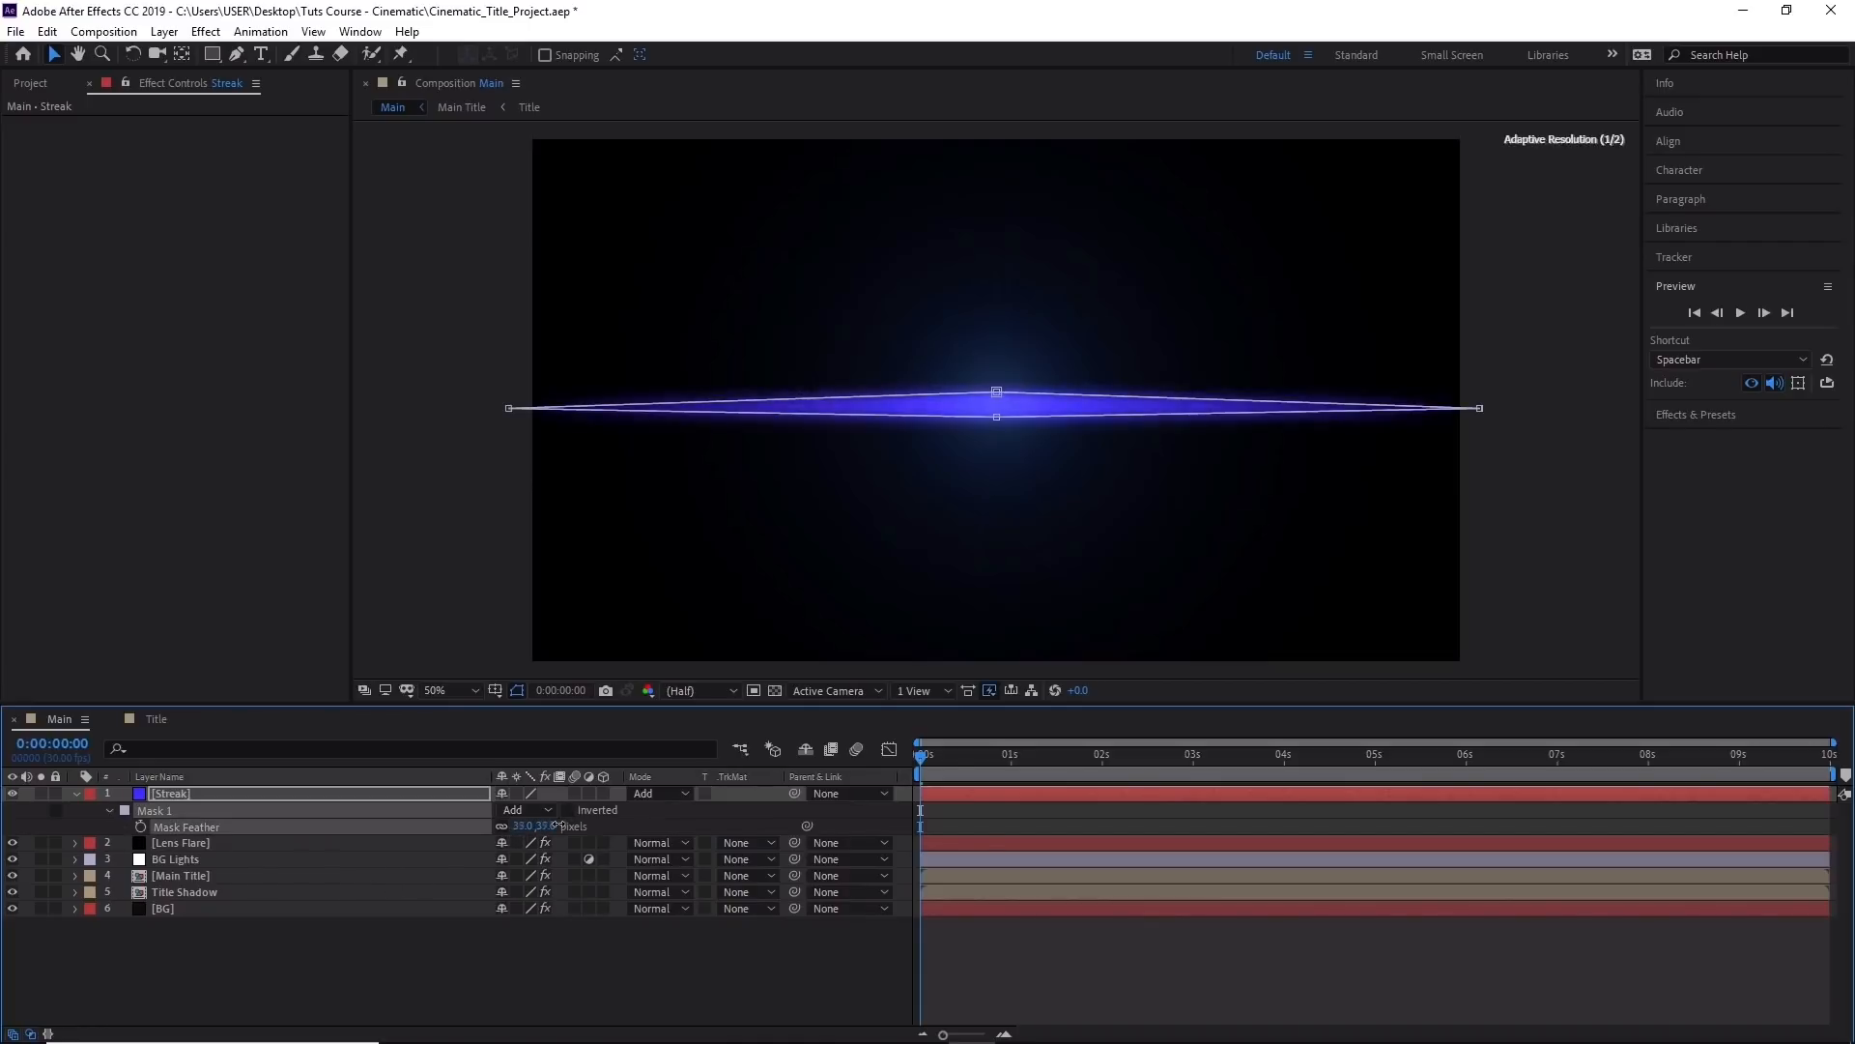
{"action": "left_click_drag", "start_coordinate": [576, 824], "coordinate": [558, 828]}
Apply the Glow effect from the Stylize category to the Streak layer.
{"action": "left_click", "coordinate": [214, 38]}
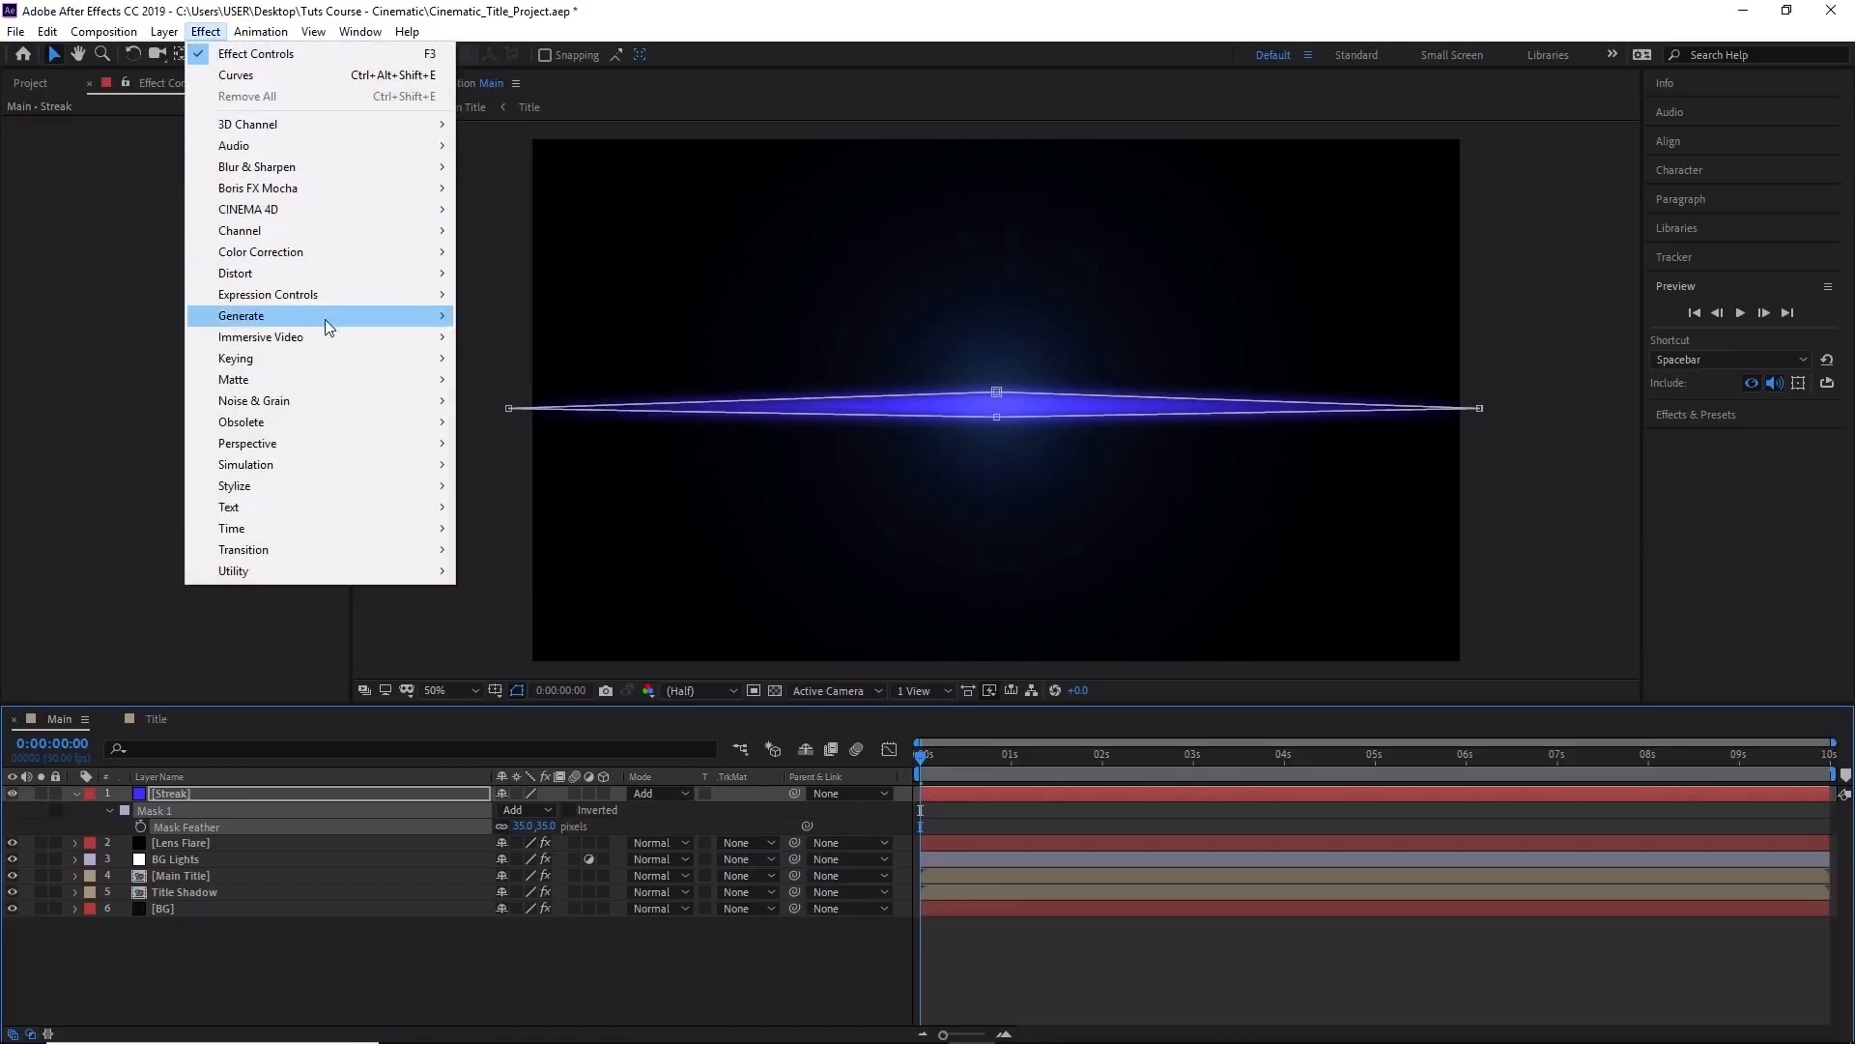
{"action": "mouse_move", "coordinate": [351, 485]}
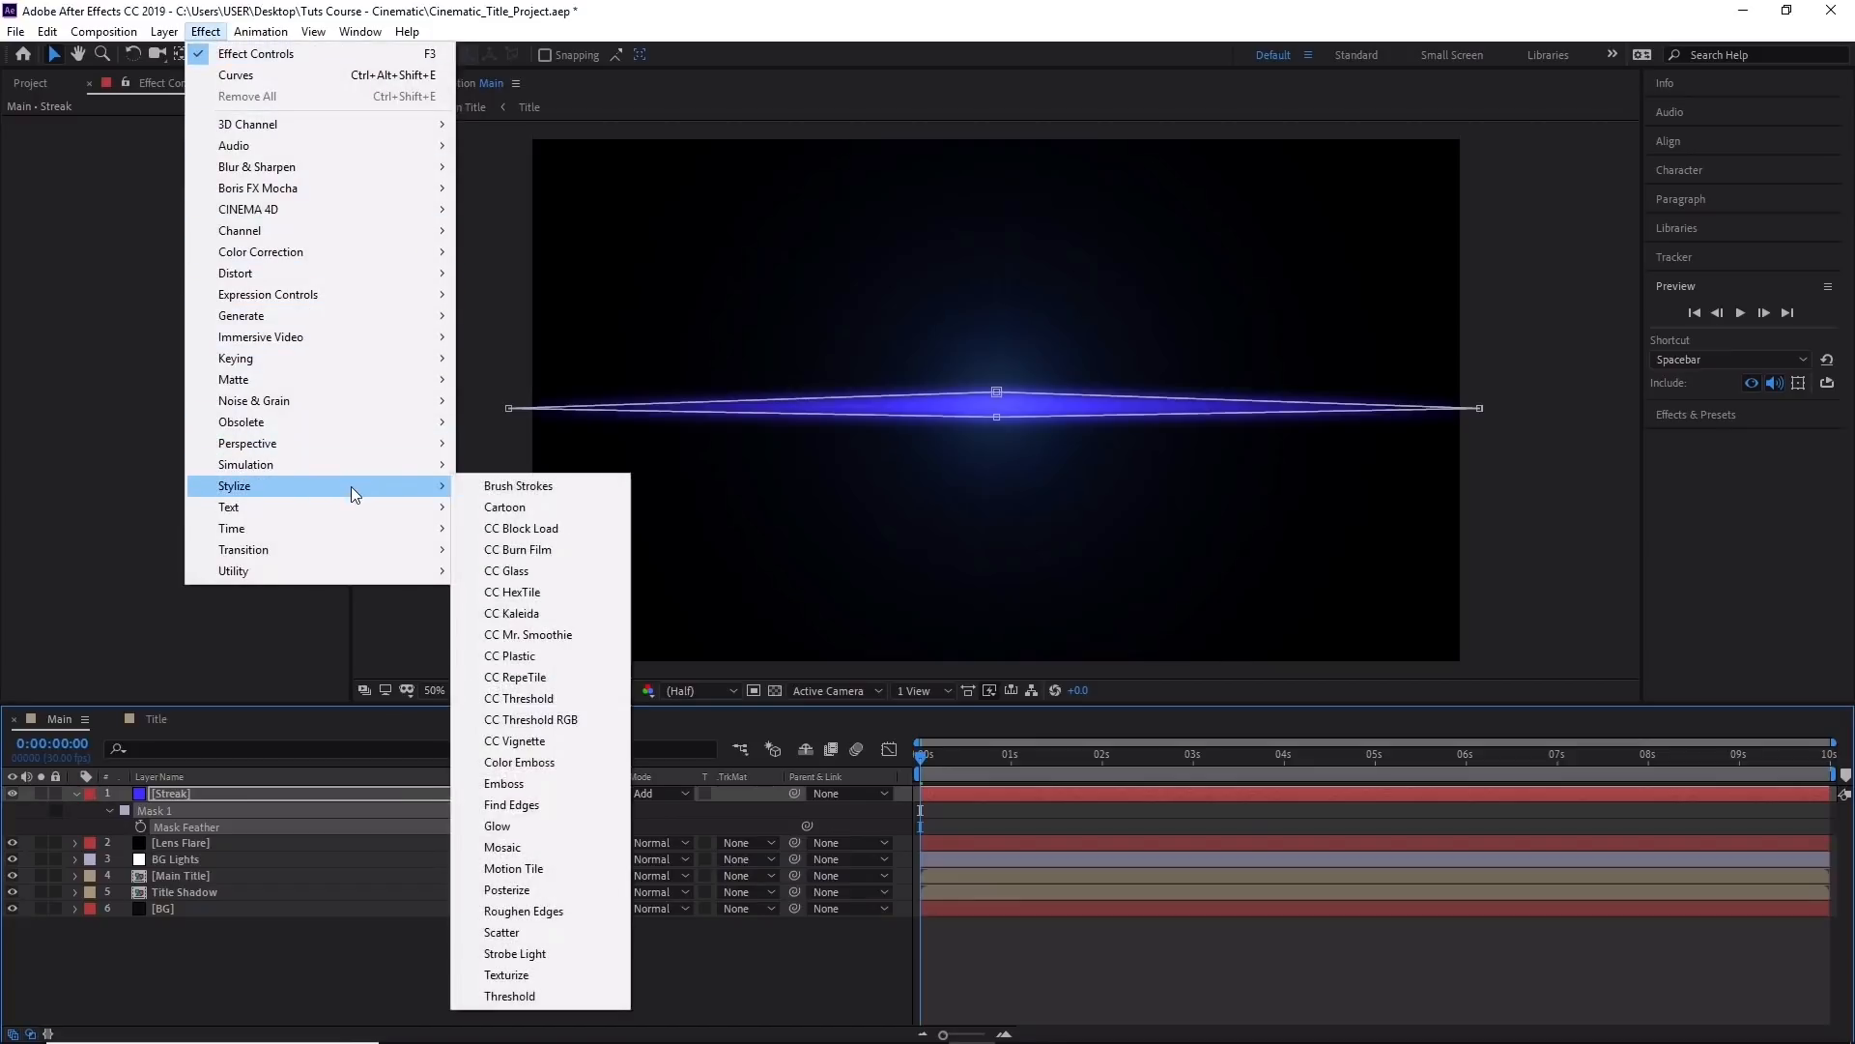
{"action": "left_click", "coordinate": [560, 824]}
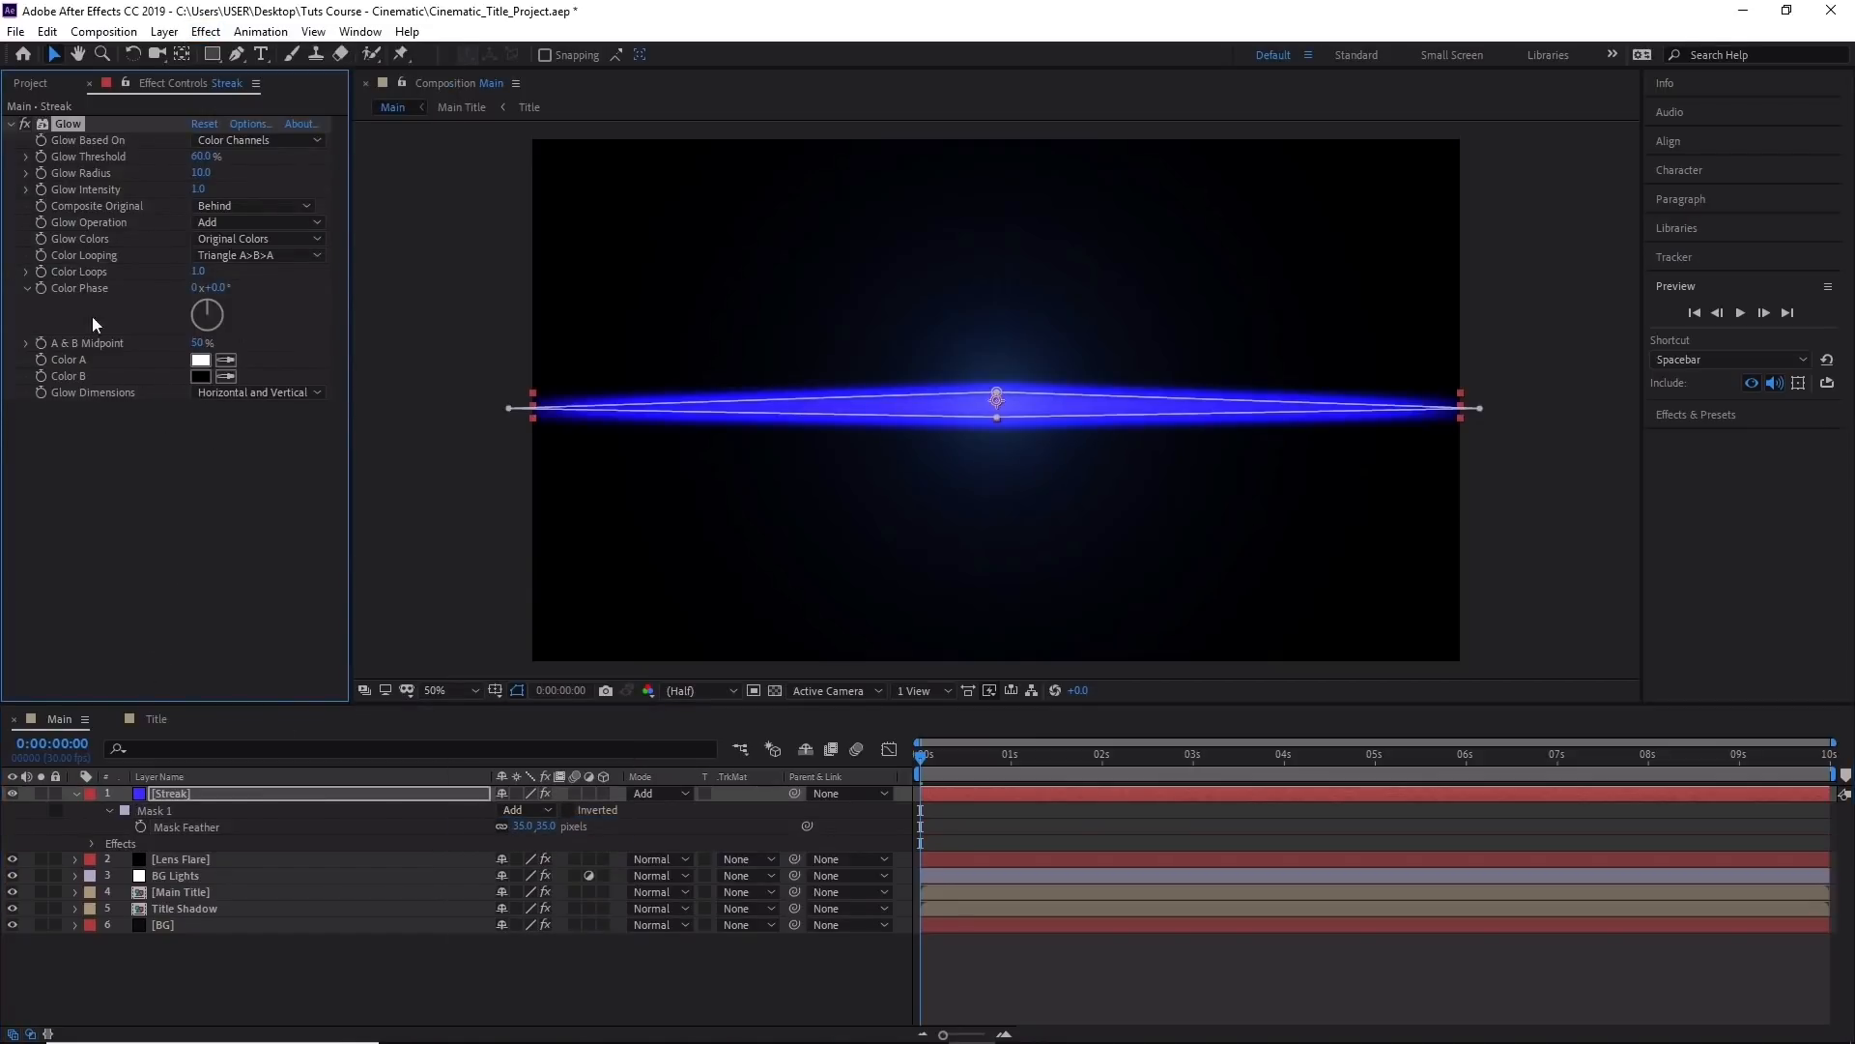
Set the streak's Glow Threshold to 90% and its Glow Radius to 100.
{"action": "left_click_drag", "start_coordinate": [204, 166], "coordinate": [273, 155]}
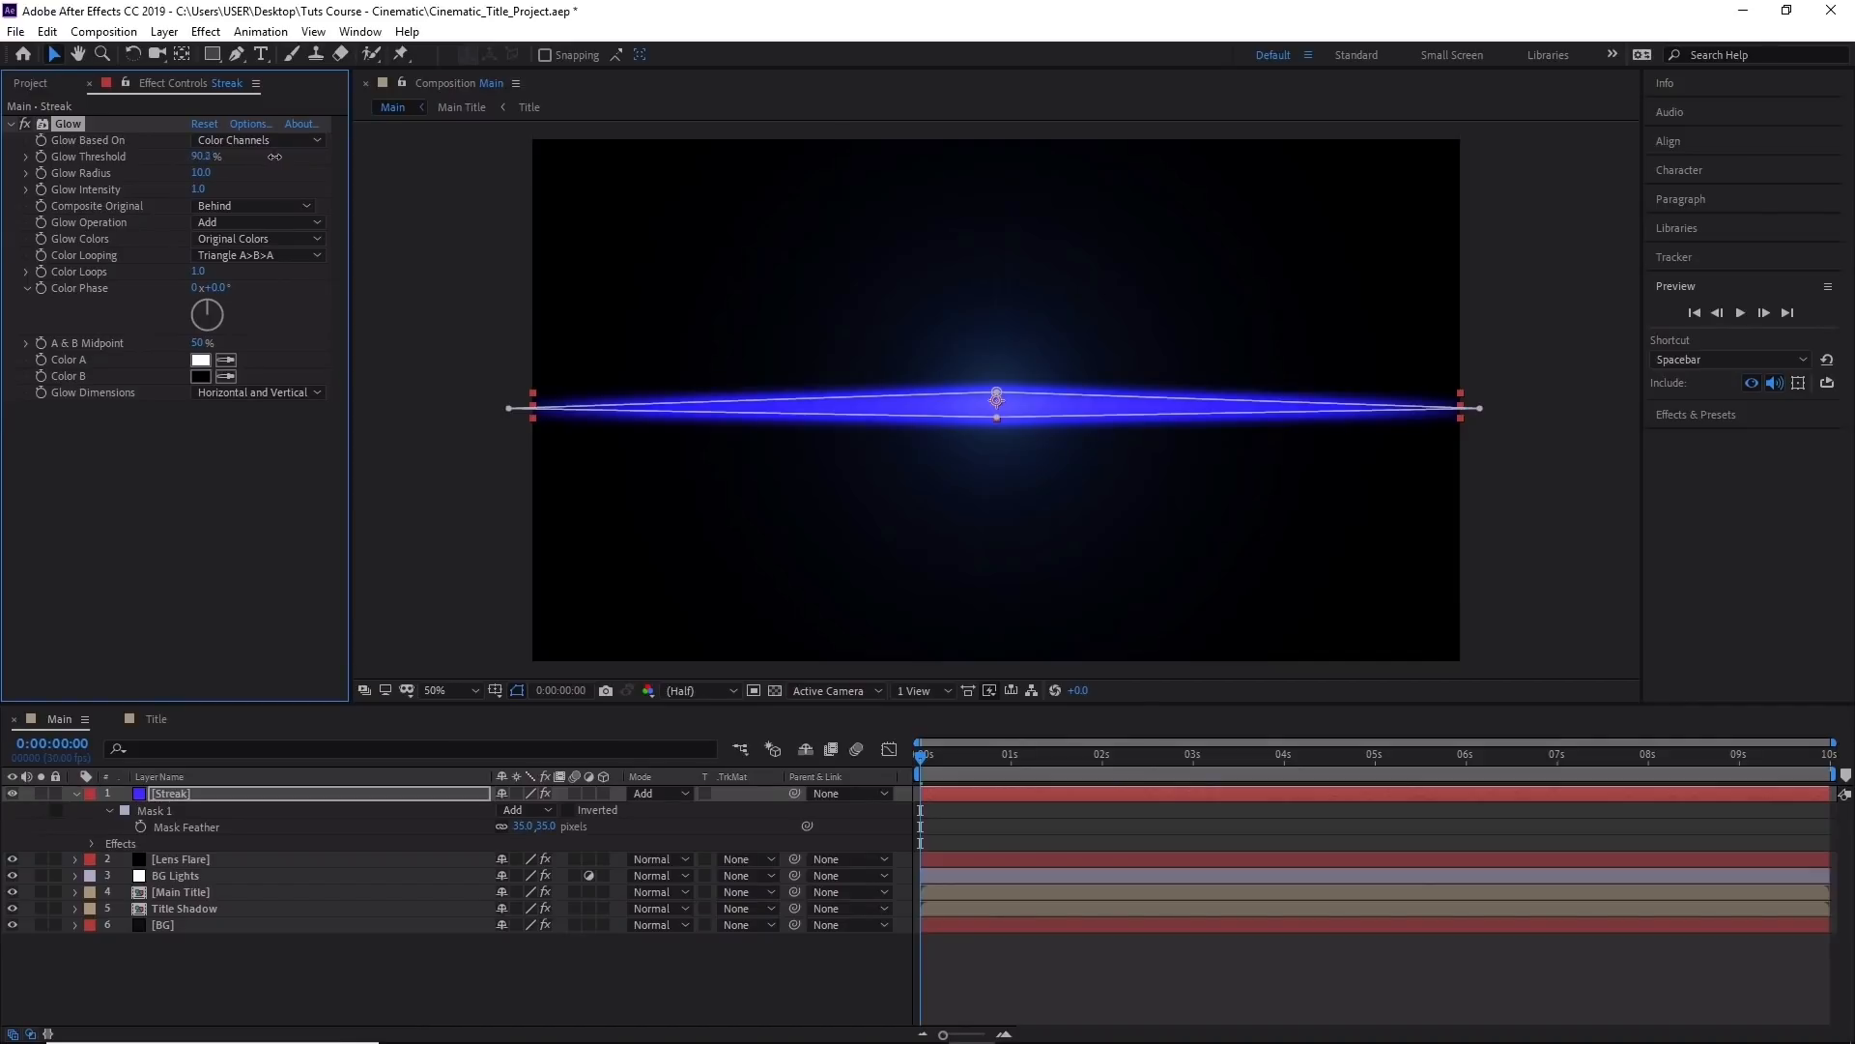
{"action": "left_click", "coordinate": [203, 156]}
{"action": "type", "text": "90"}
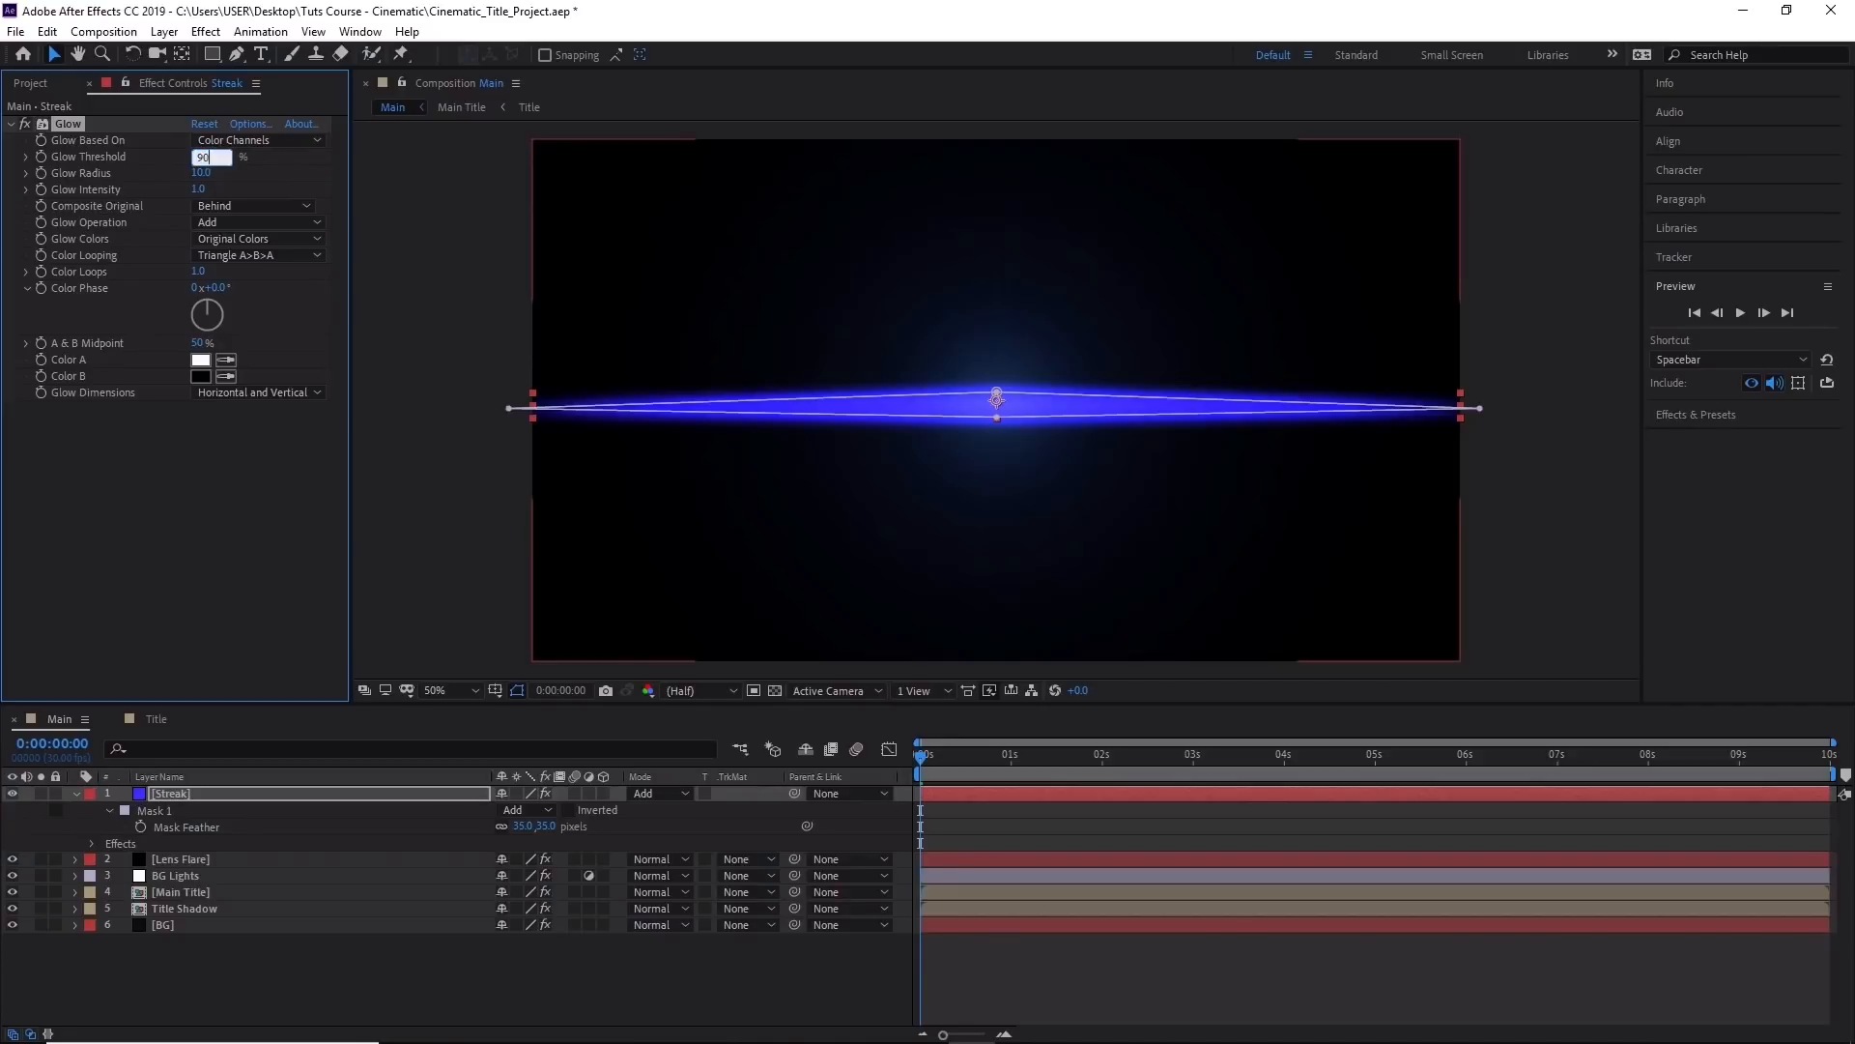
{"action": "key", "text": "Return"}
{"action": "left_click_drag", "start_coordinate": [201, 172], "coordinate": [293, 175]}
{"action": "left_click", "coordinate": [205, 173]}
{"action": "type", "text": "100"}
{"action": "key", "text": "Return"}
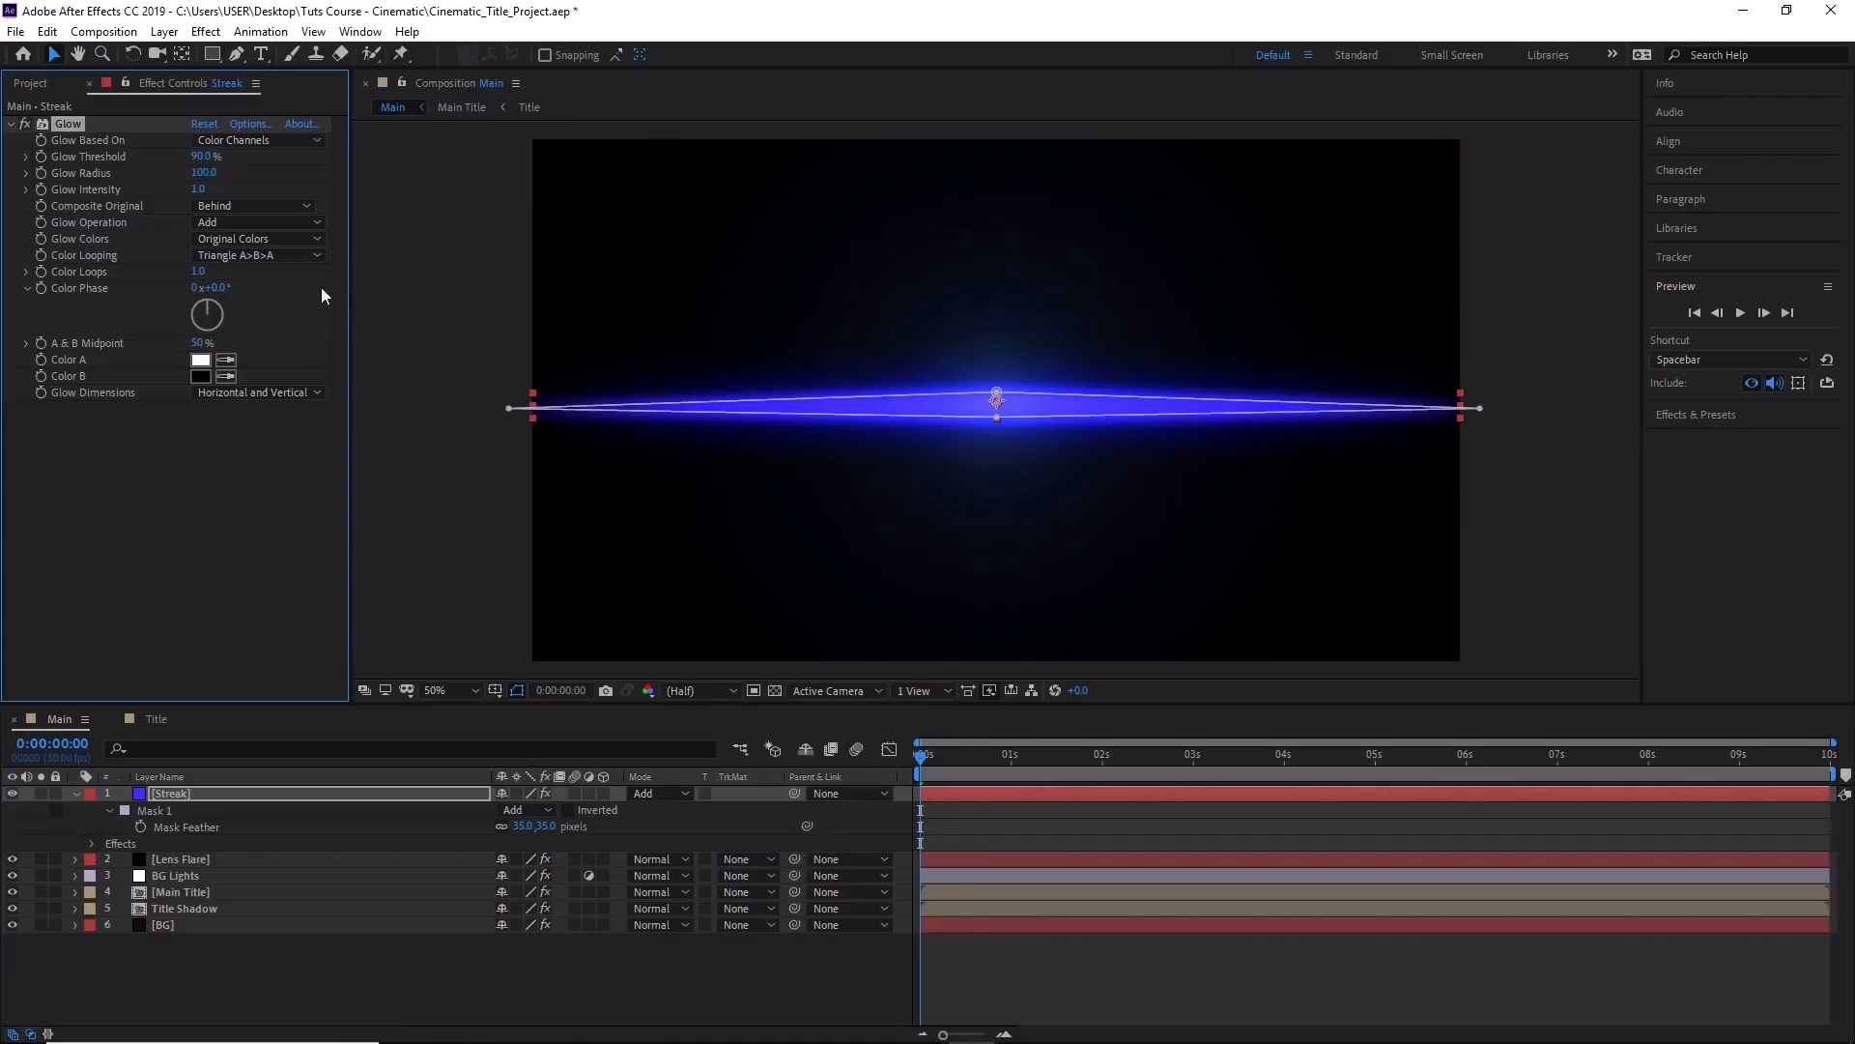
Set the Streak layer's Glow Intensity to 1.5 and its Glow Operation to Screen.
{"action": "left_click", "coordinate": [198, 190]}
{"action": "type", "text": "1.5"}
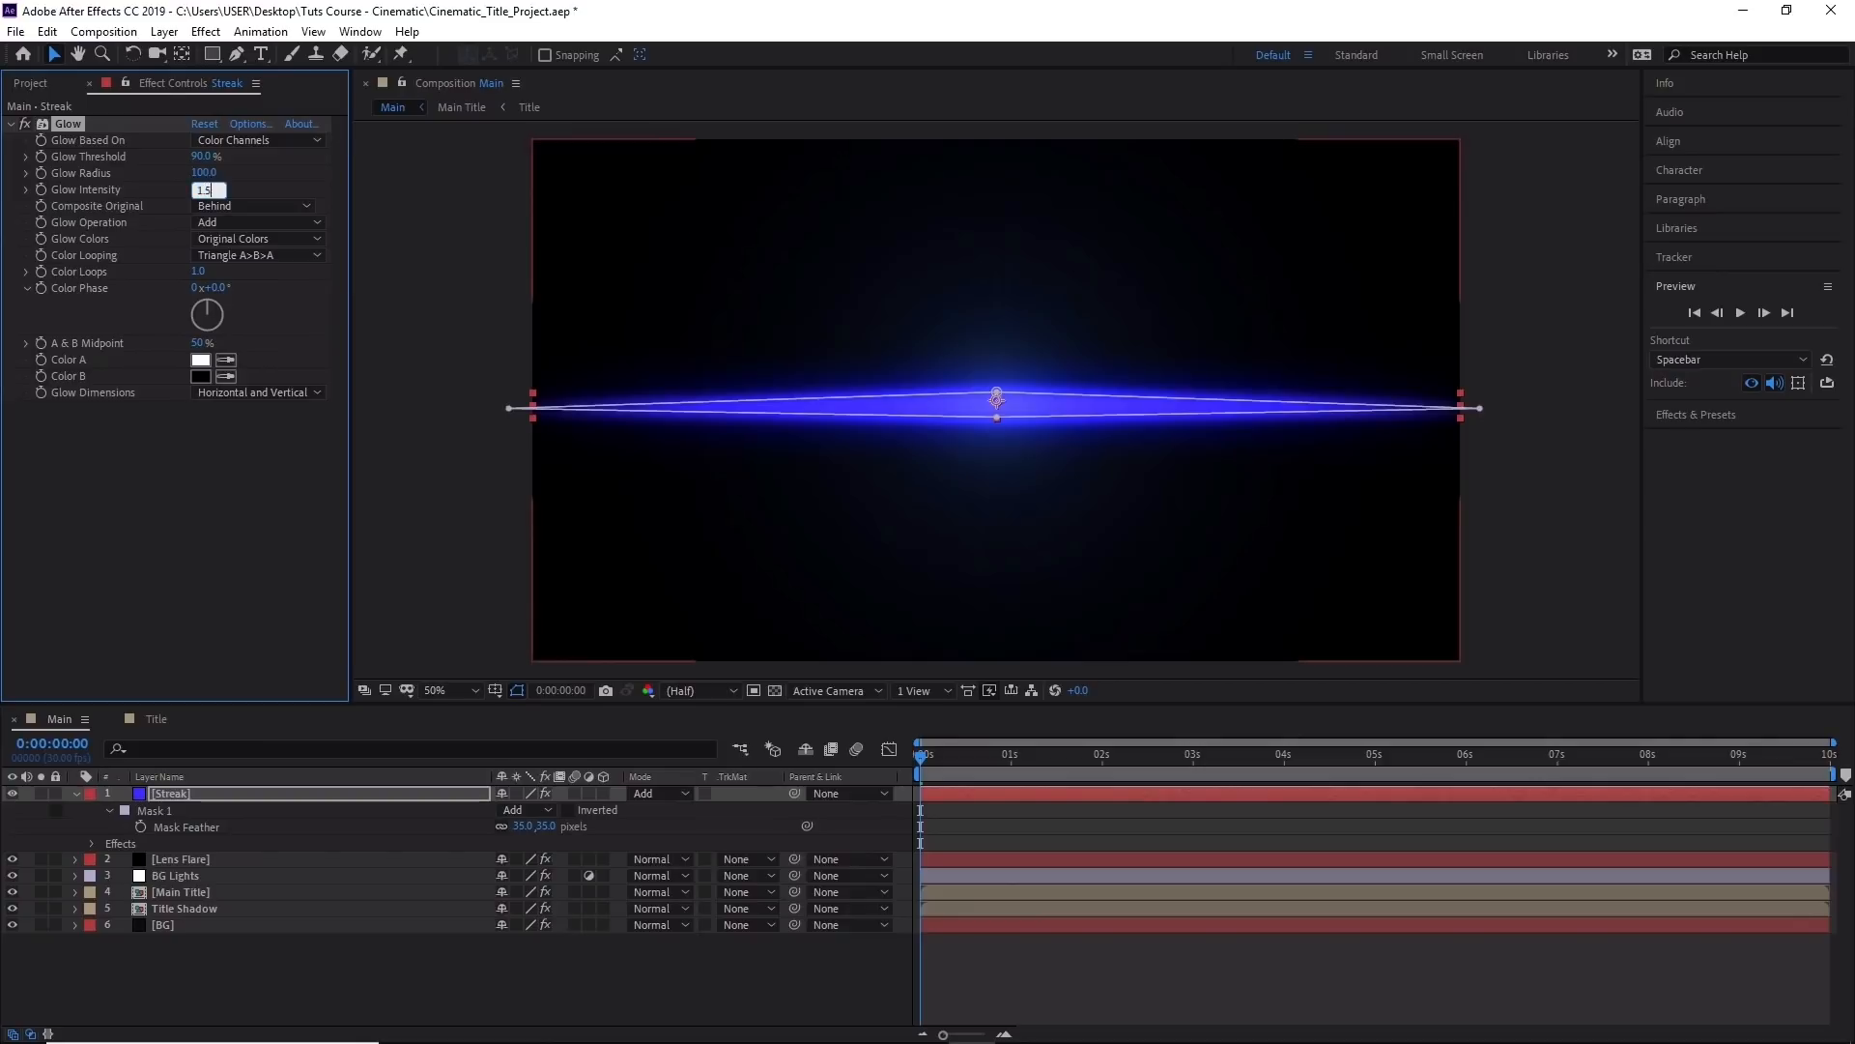
{"action": "key", "text": "Return"}
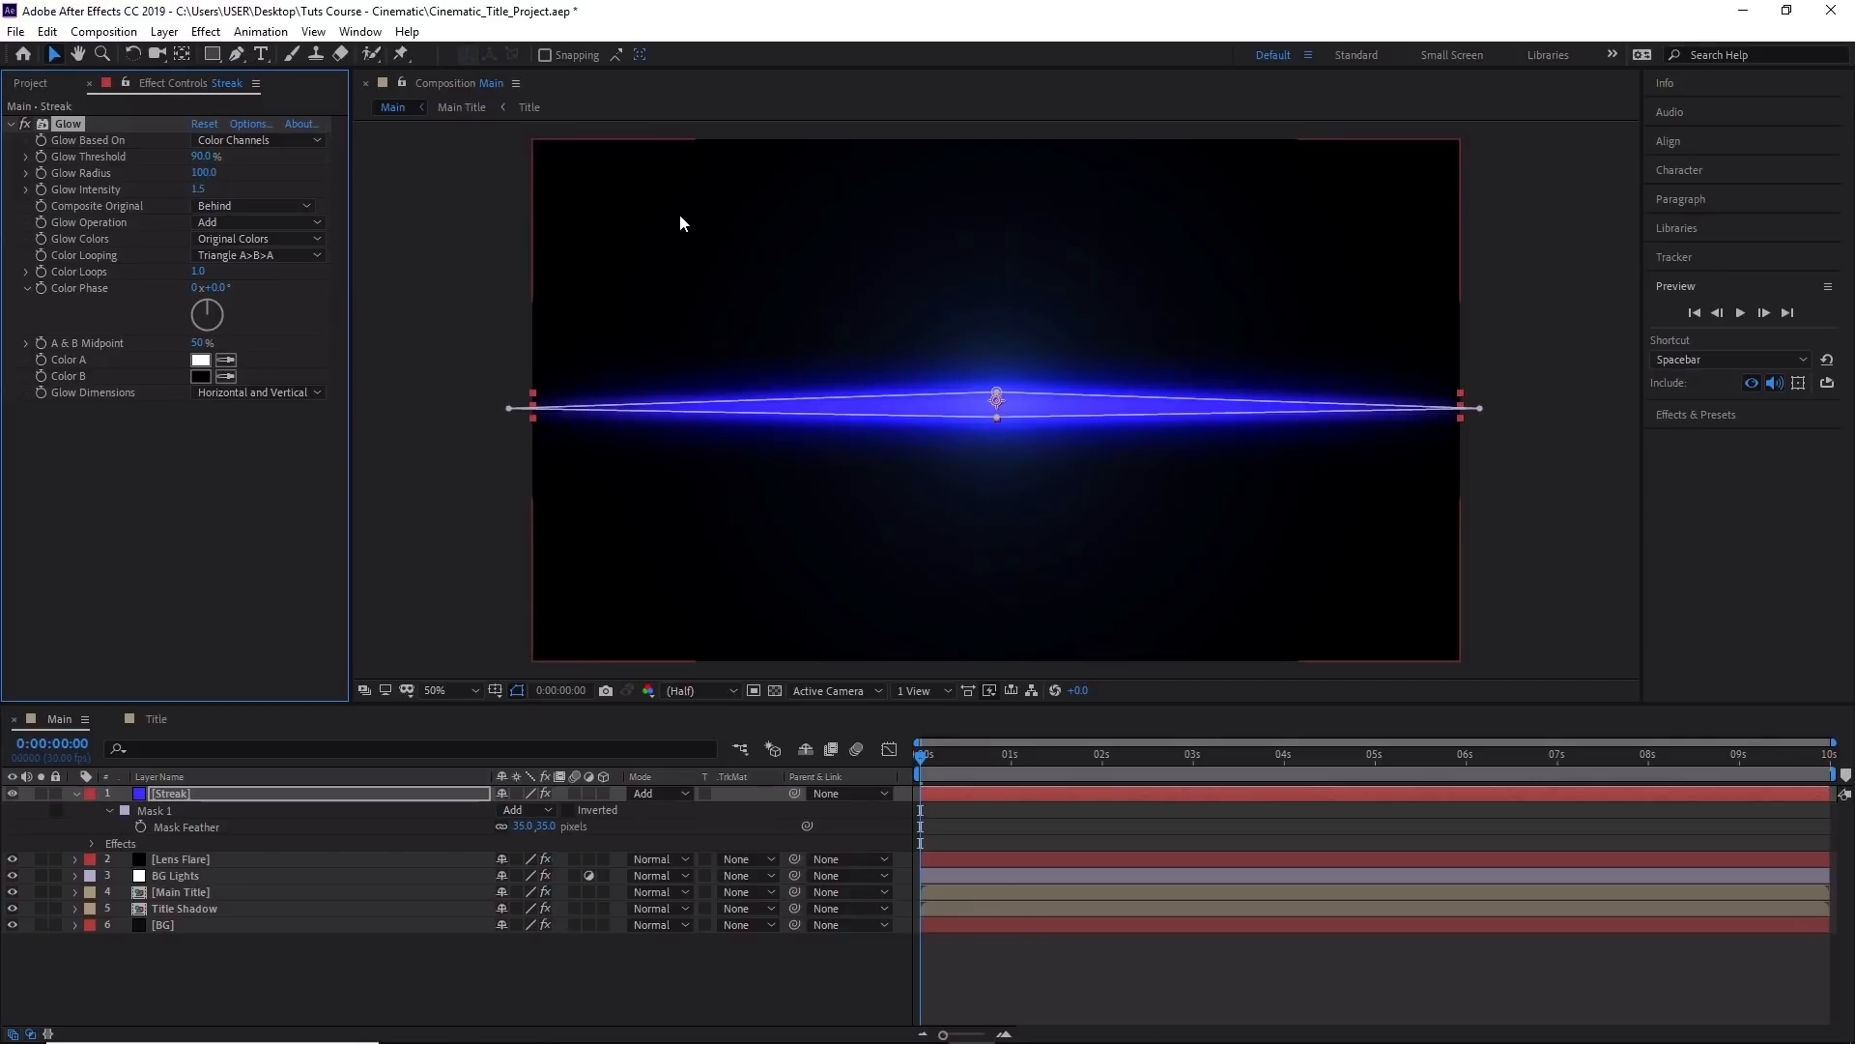
{"action": "left_click", "coordinate": [239, 225]}
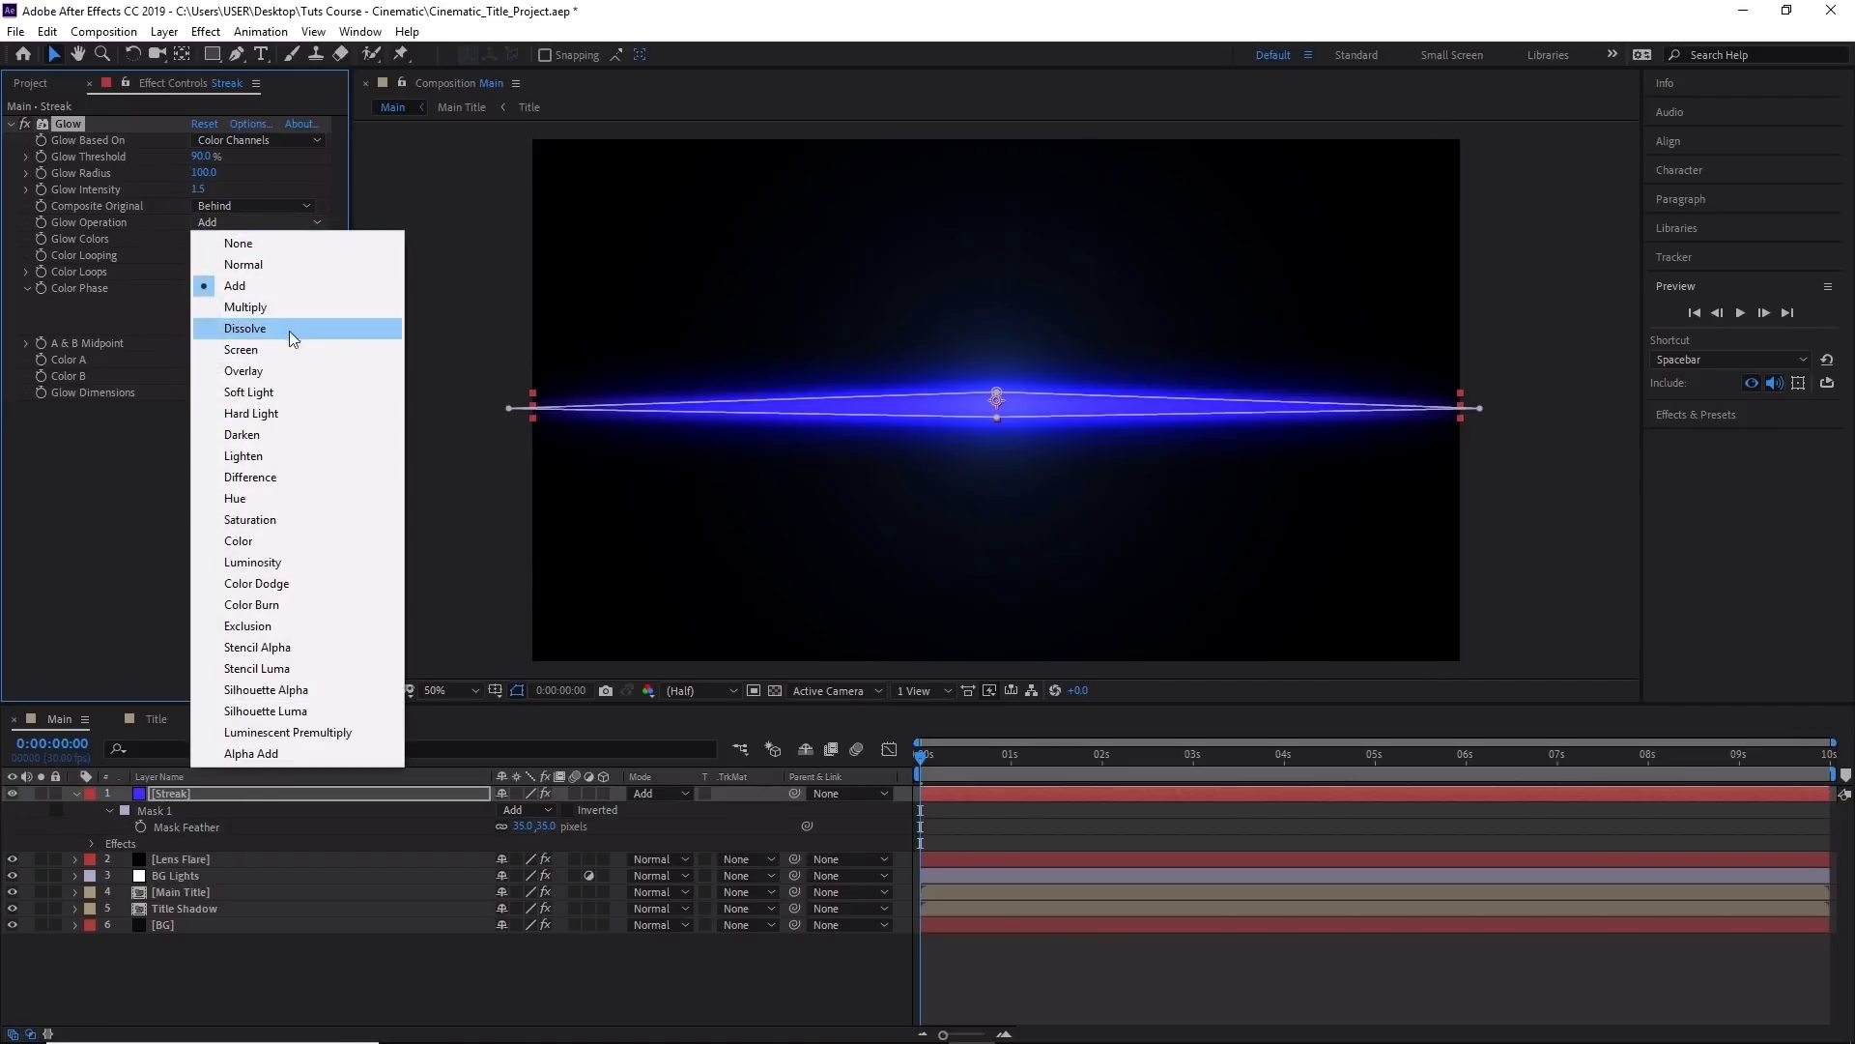
{"action": "left_click", "coordinate": [294, 356]}
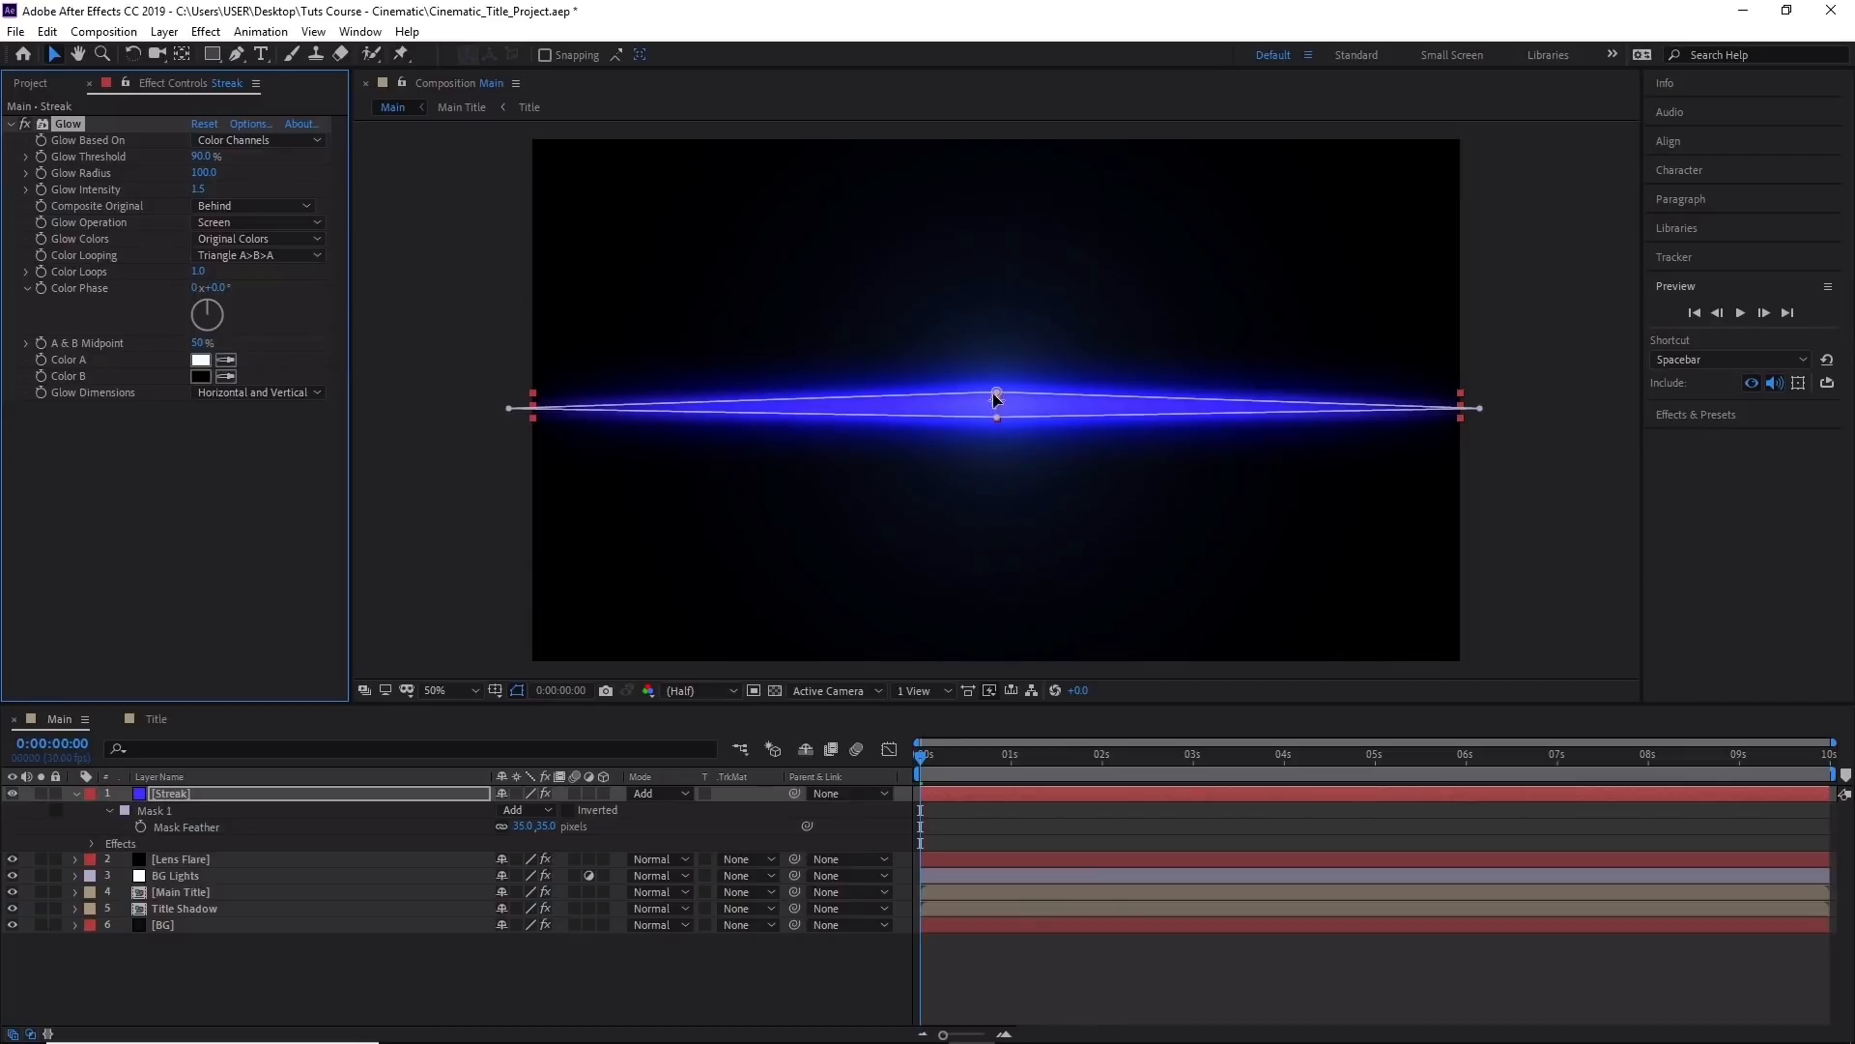
Thin the Streak layer's mask by bringing its upper and lower centre points closer together.
{"action": "left_click", "coordinate": [998, 411]}
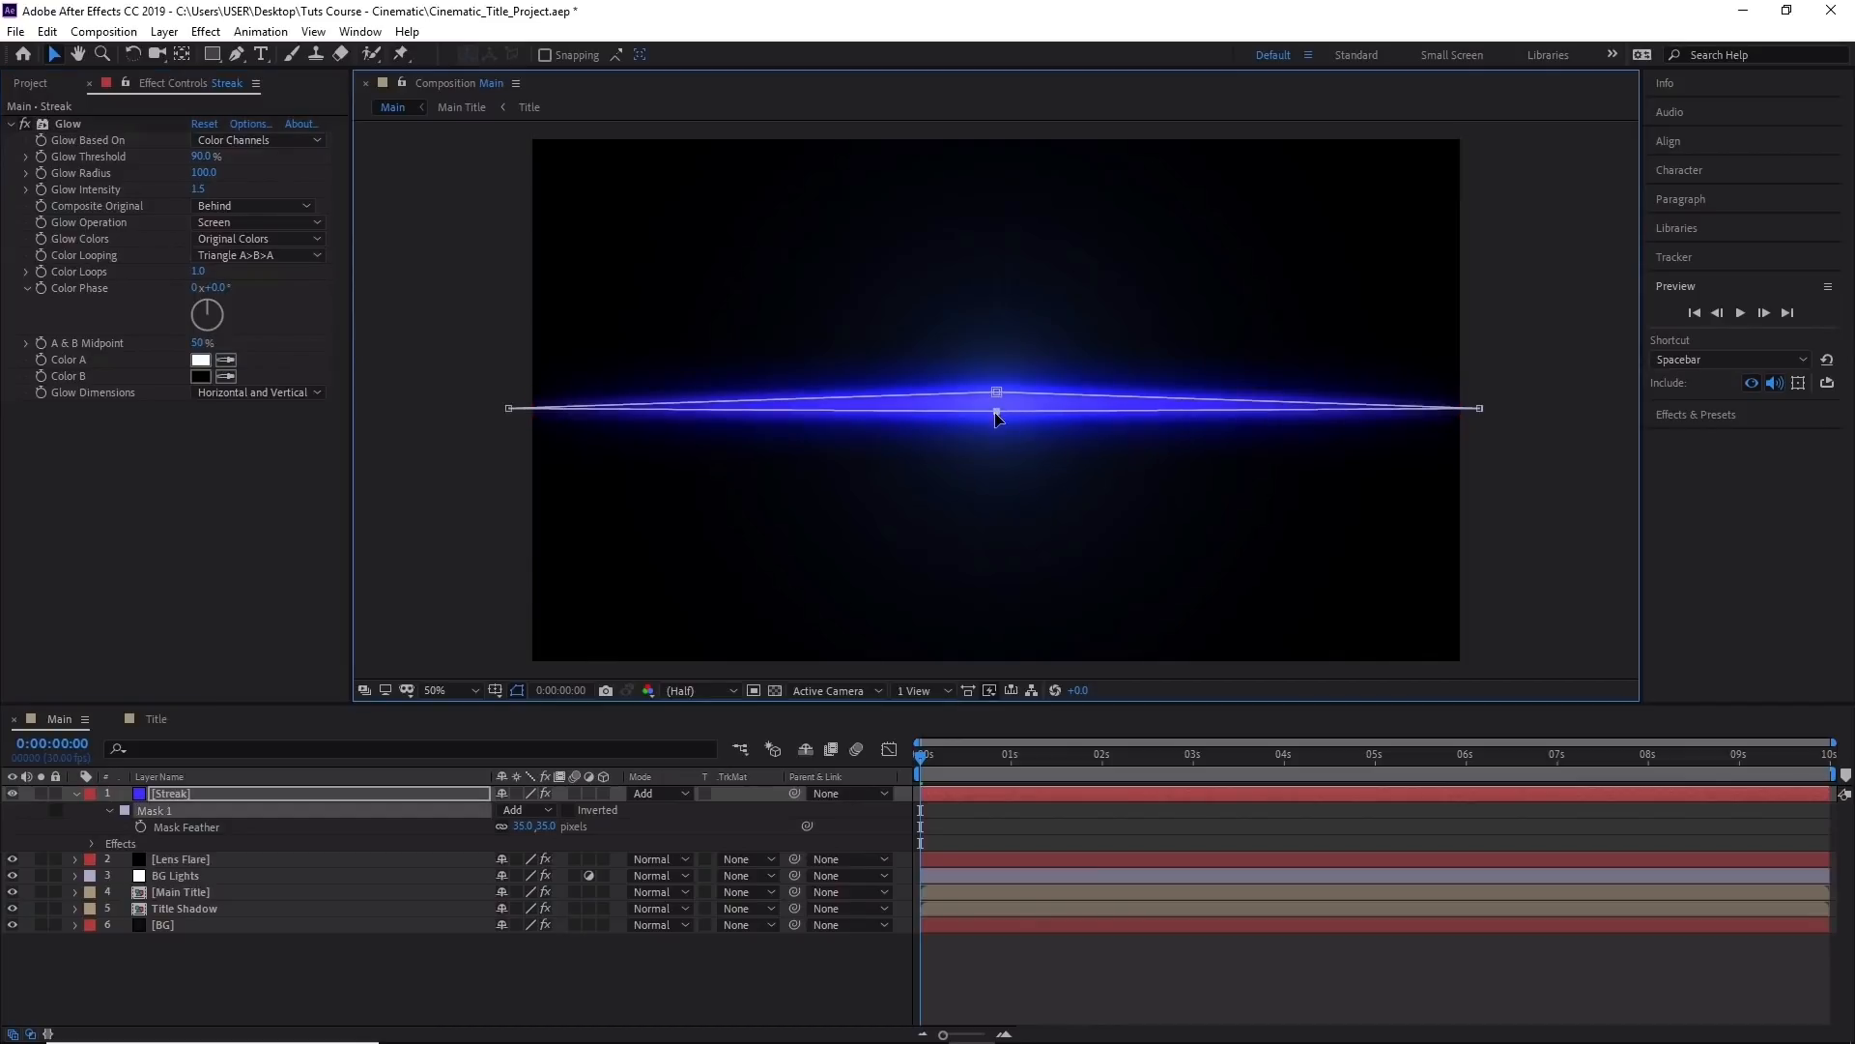
{"action": "left_click_drag", "start_coordinate": [997, 393], "coordinate": [998, 398]}
Set the Lens Flare effect's Blend With Original to 55% on the Lens Flare layer.
{"action": "left_click", "coordinate": [215, 861]}
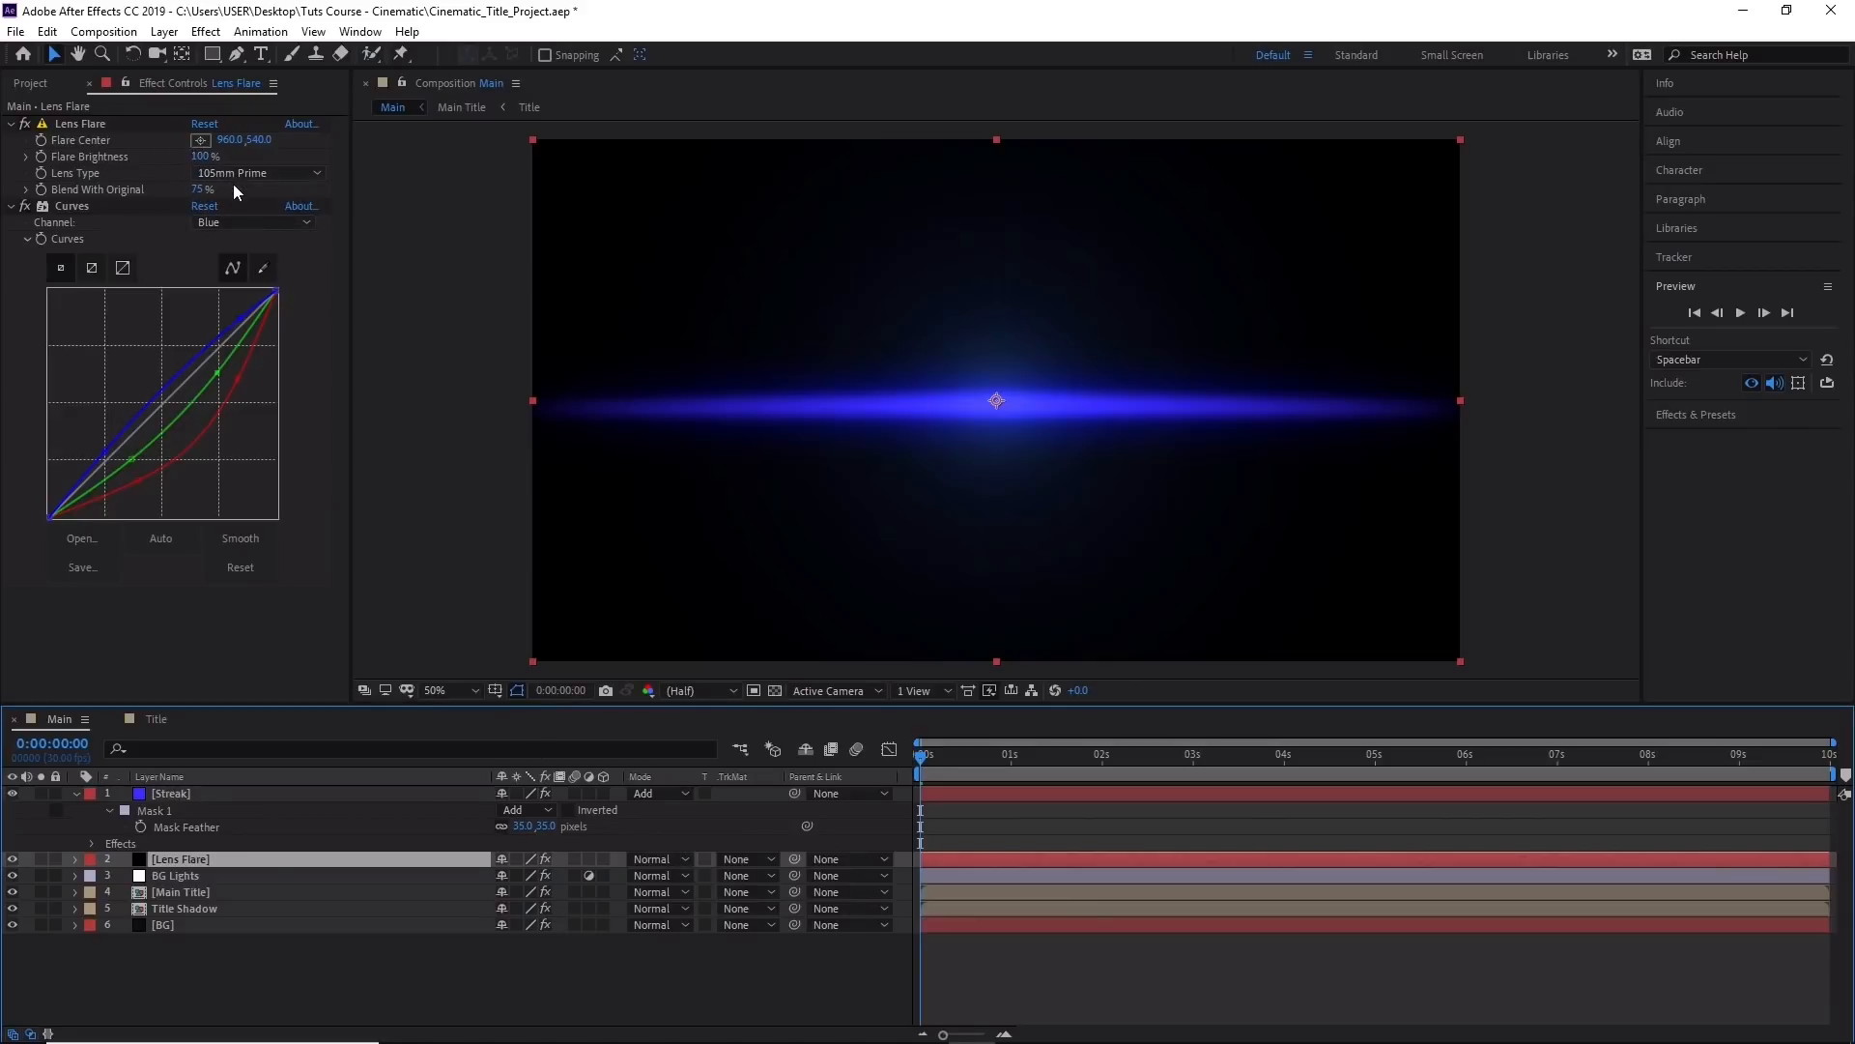
{"action": "mouse_move", "coordinate": [204, 189]}
{"action": "left_mouse_down"}
{"action": "mouse_move", "coordinate": [220, 190]}
{"action": "mouse_move", "coordinate": [191, 196]}
{"action": "left_mouse_up"}
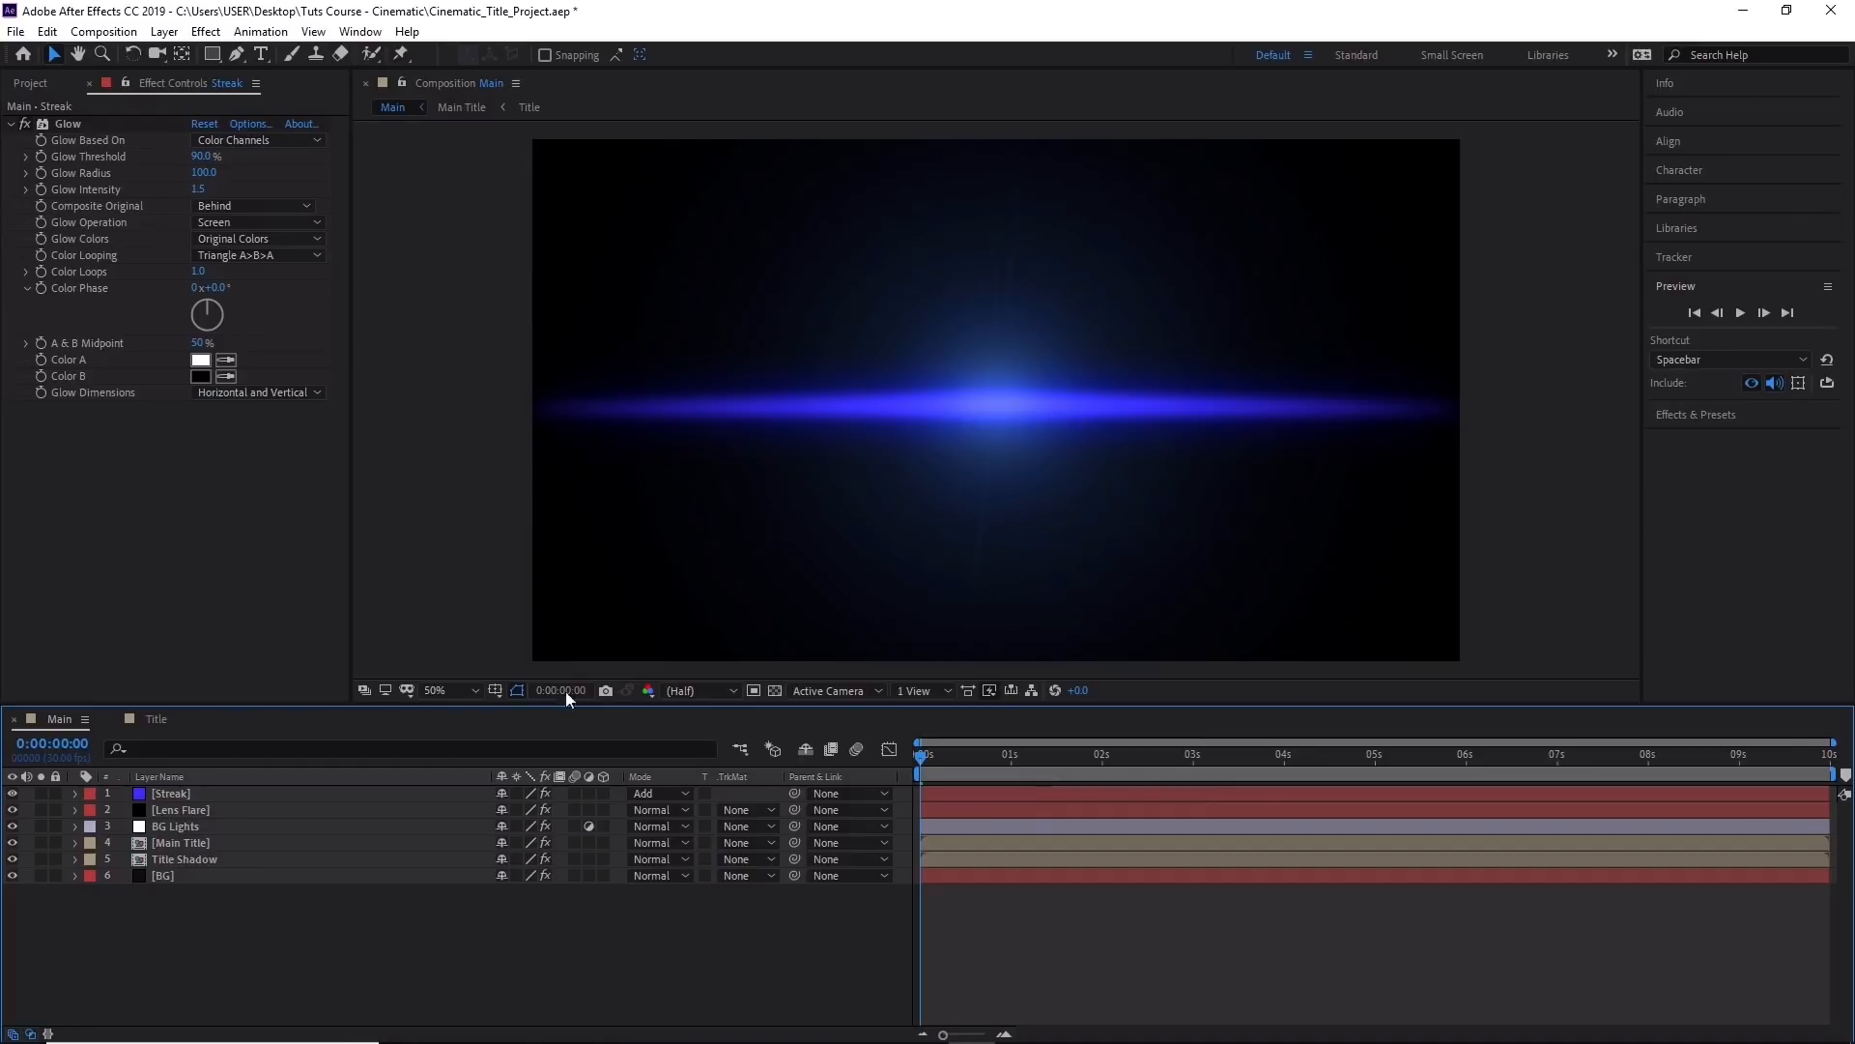
Add a new null object layer to the Main composition.
{"action": "left_click", "coordinate": [166, 33]}
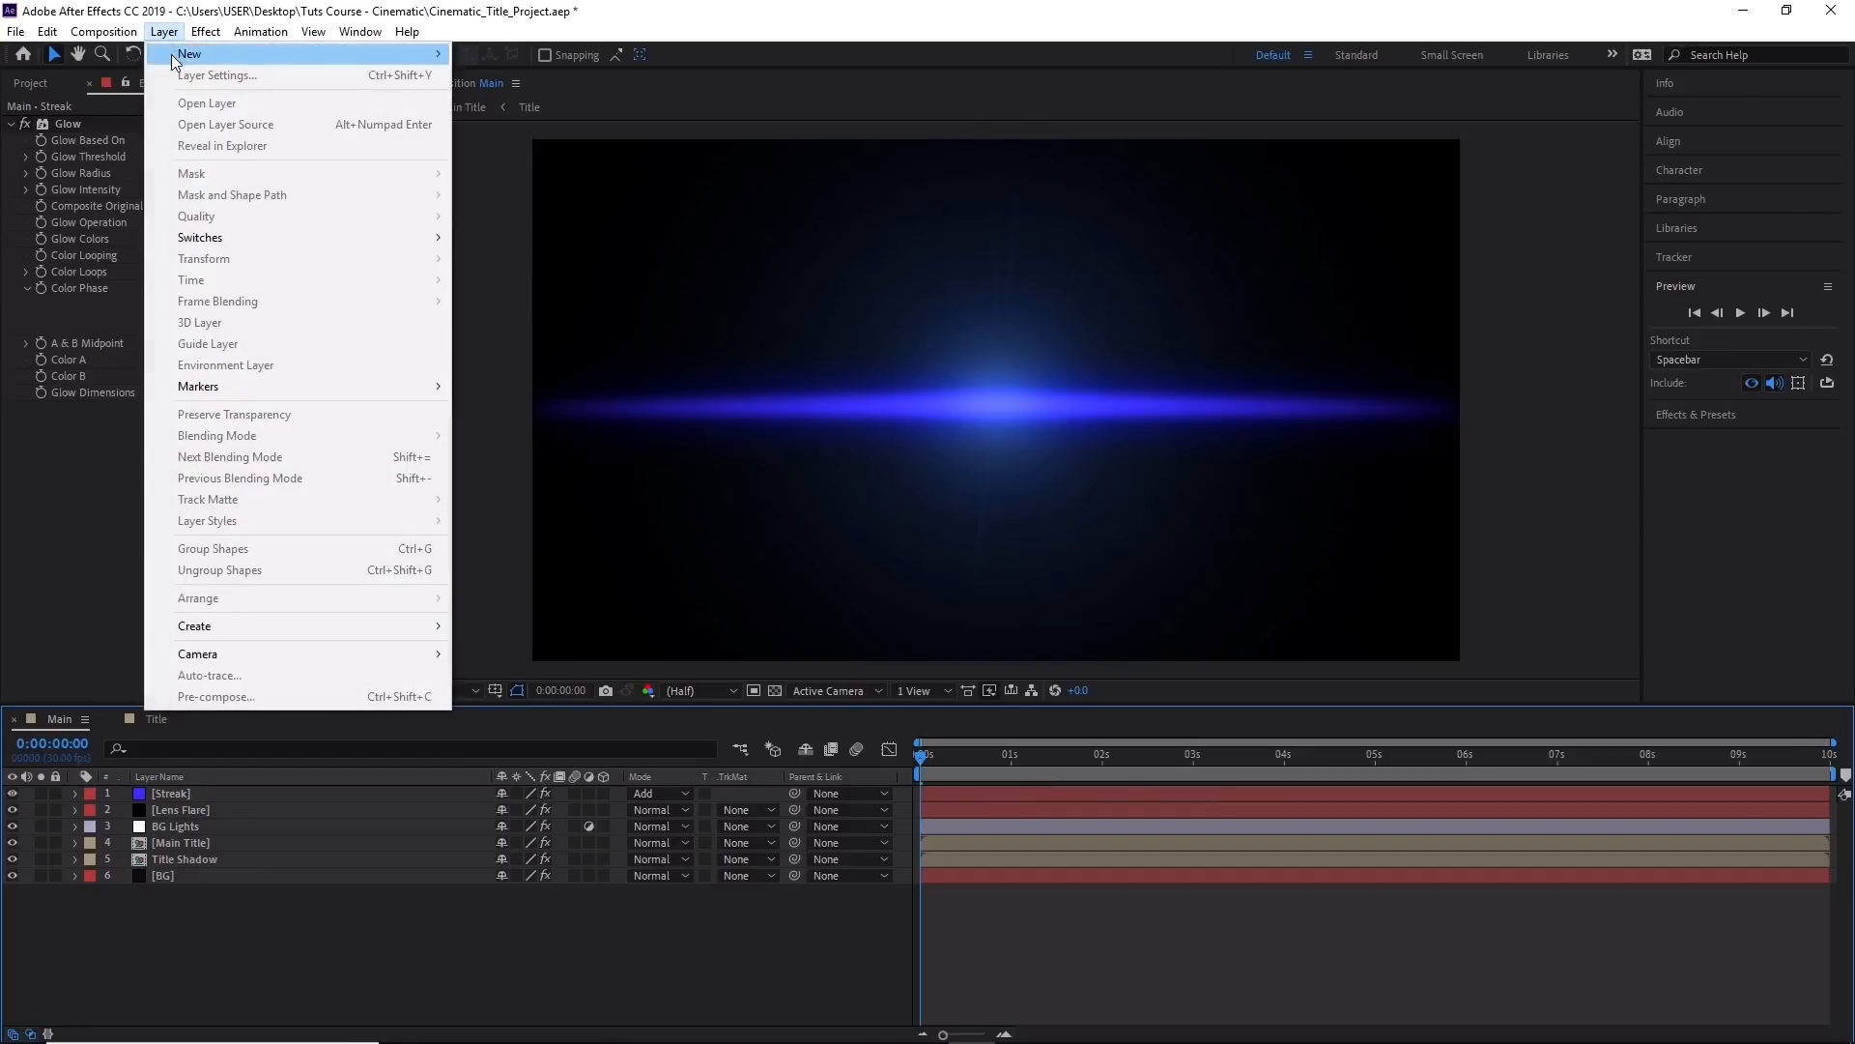
{"action": "mouse_move", "coordinate": [193, 53]}
{"action": "left_click", "coordinate": [682, 139]}
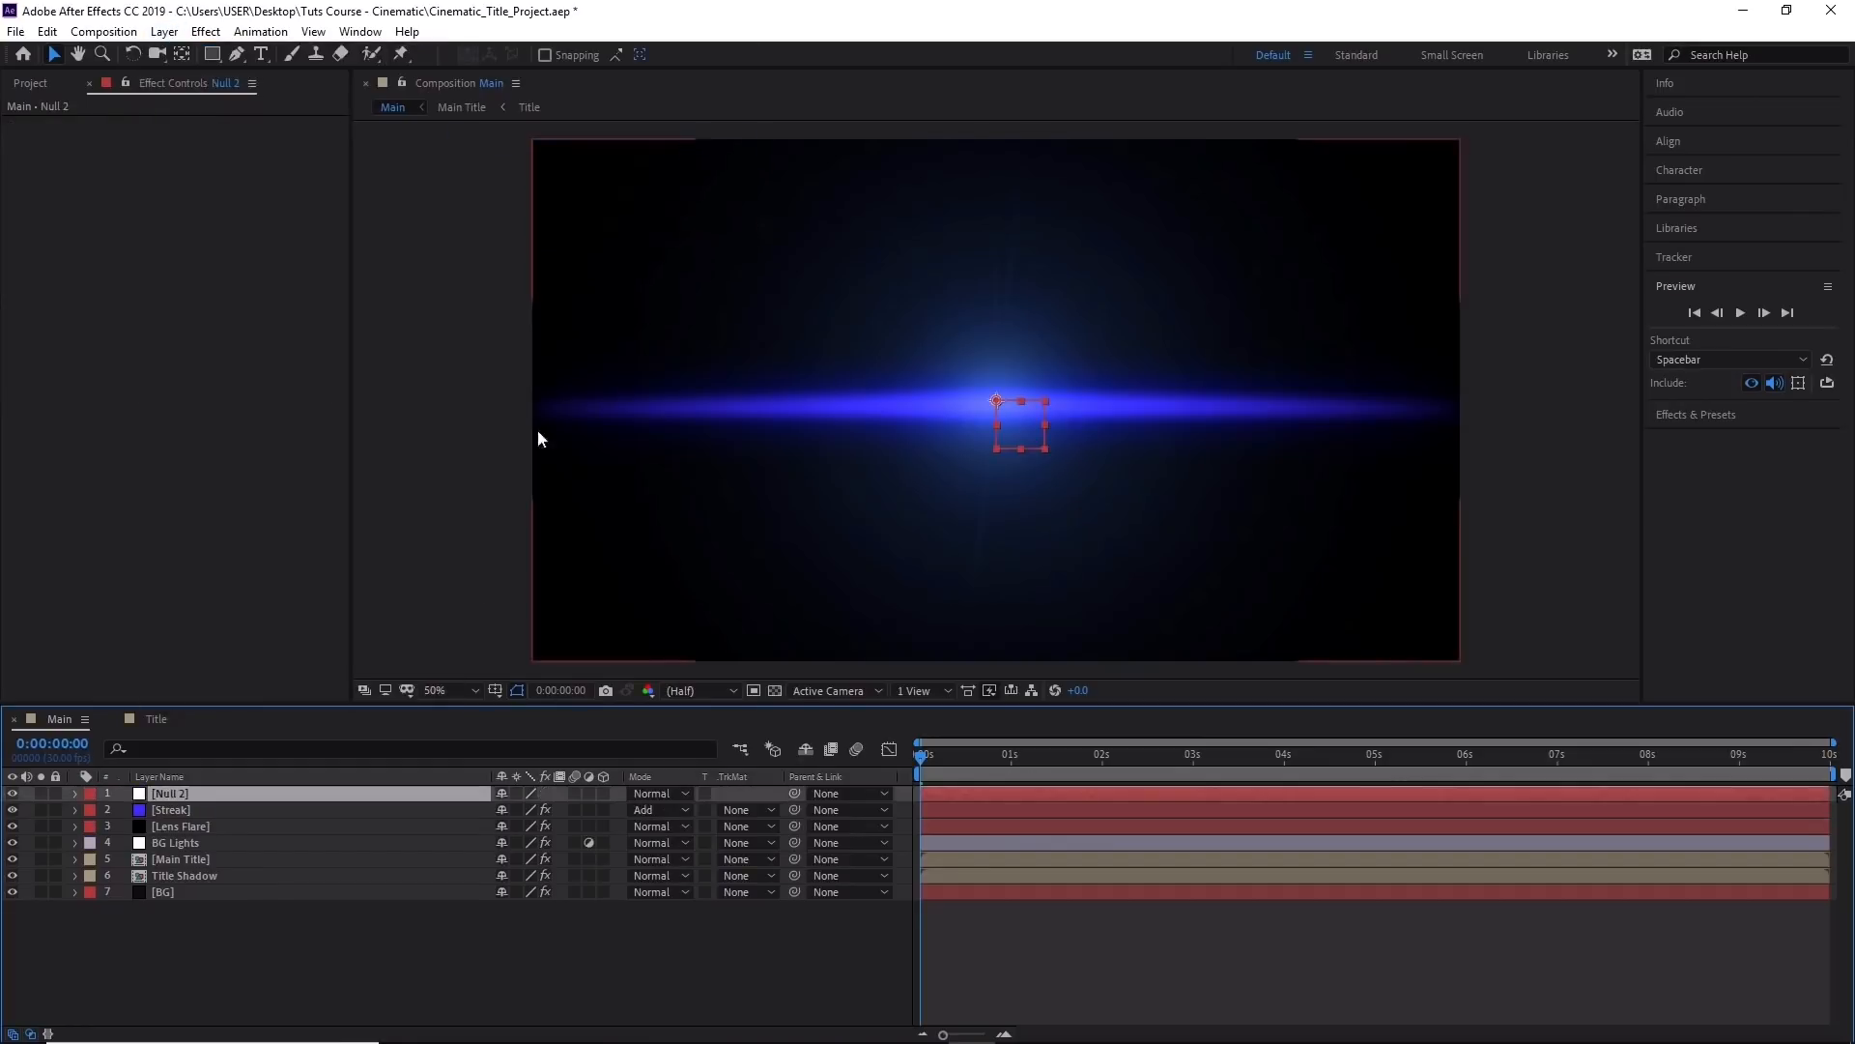
Link the Streak layer's Position to the Null 2 layer's Position with an expression.
{"action": "left_click", "coordinate": [223, 810]}
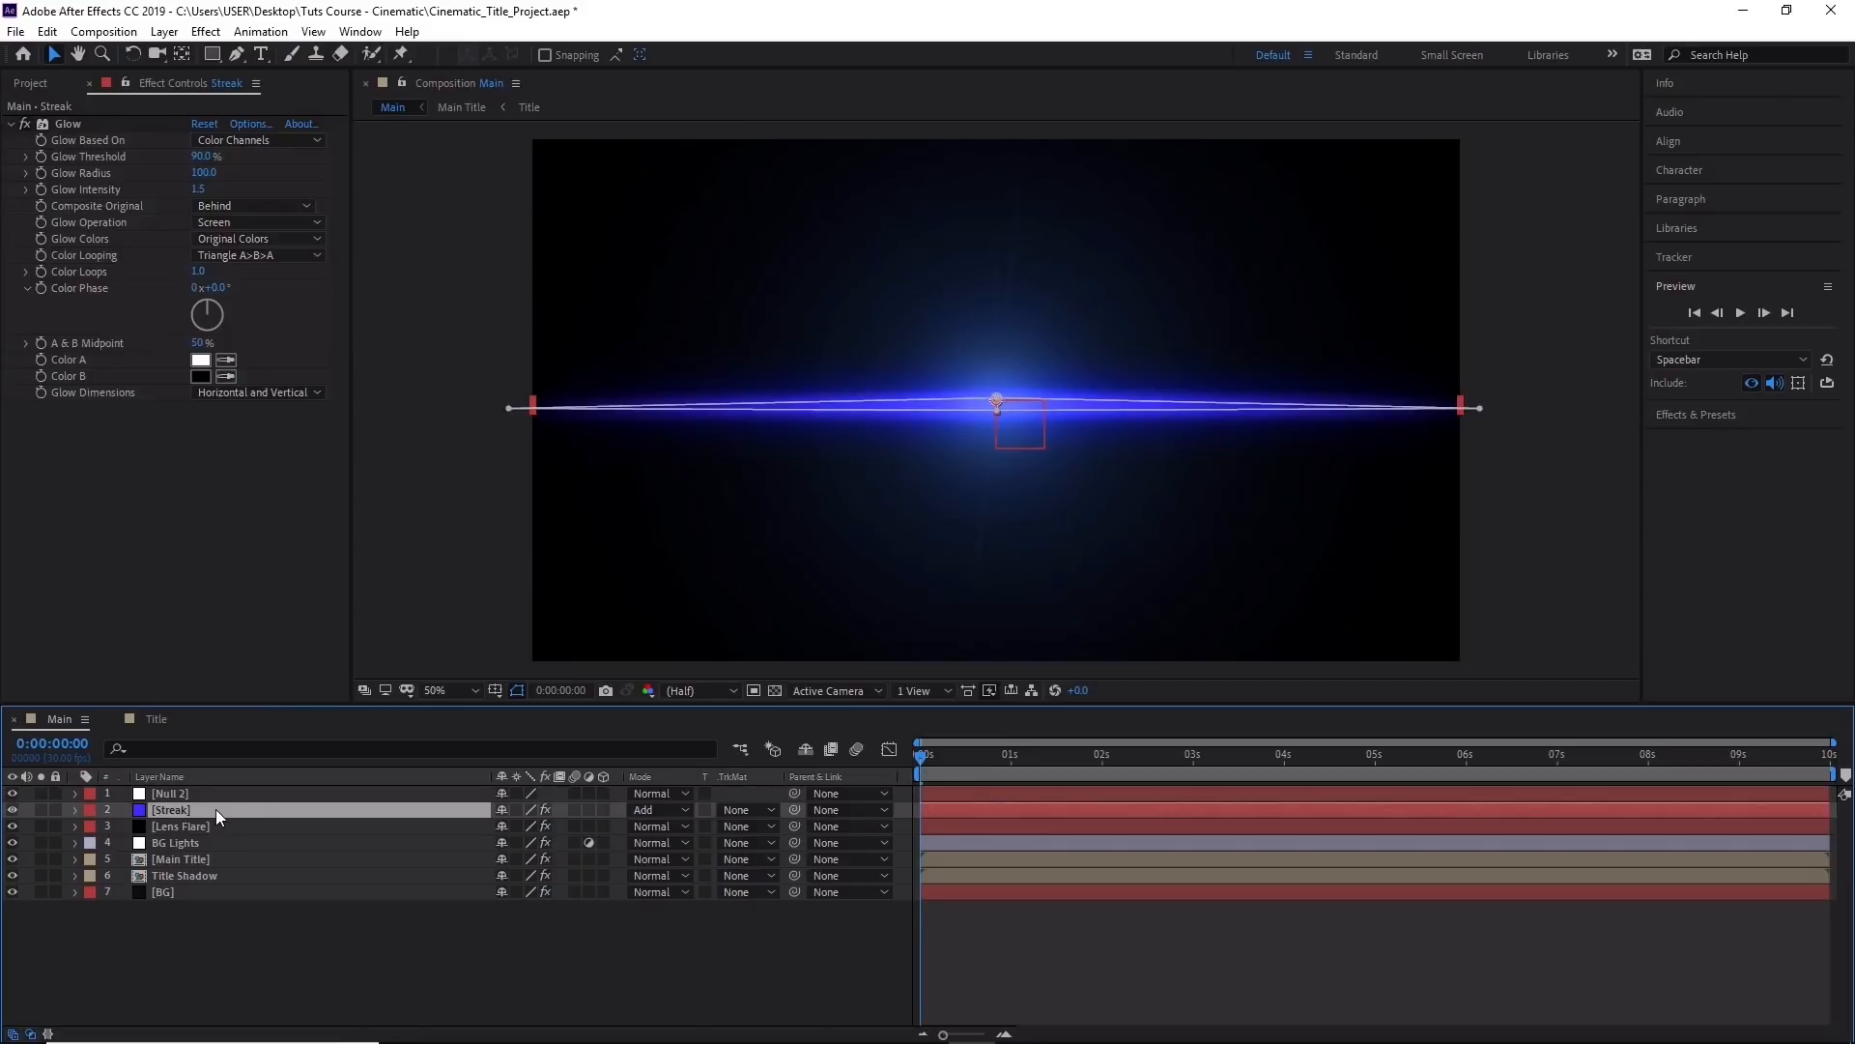
{"action": "left_click", "coordinate": [224, 793]}
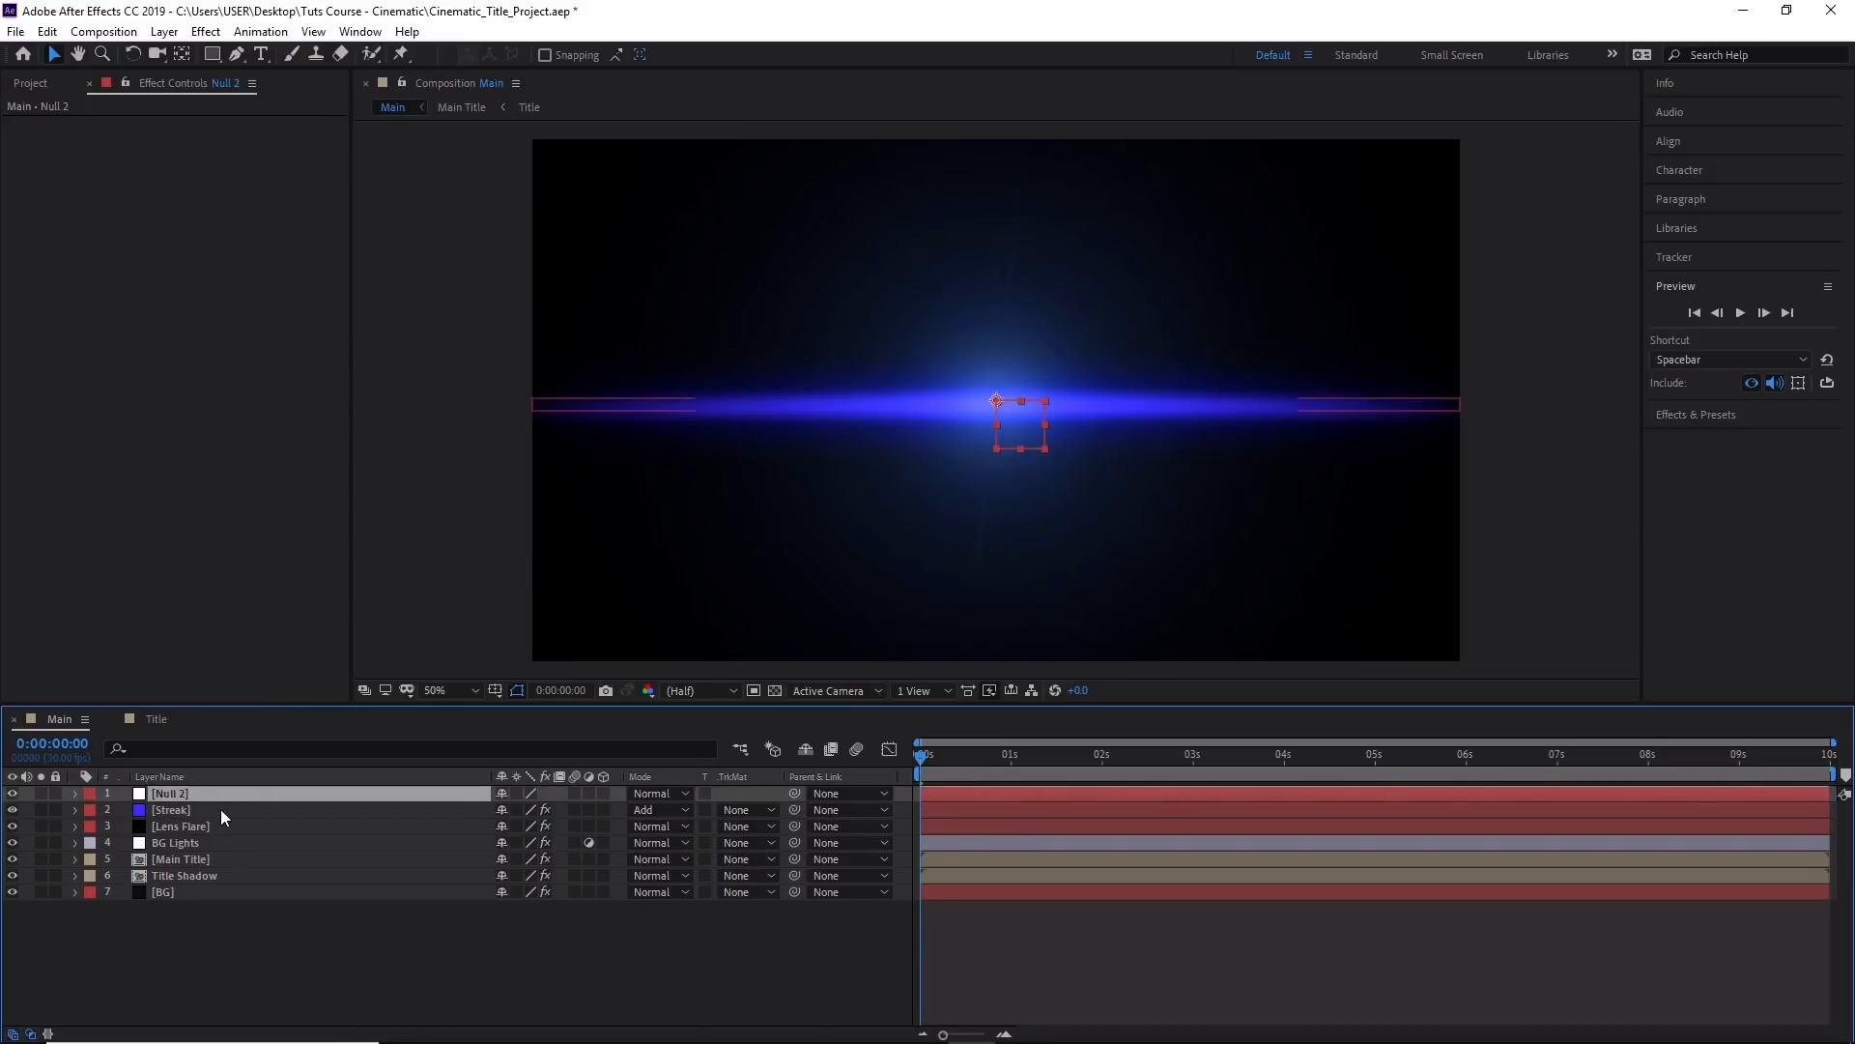
{"action": "left_click", "coordinate": [221, 809], "text": "ctrl"}
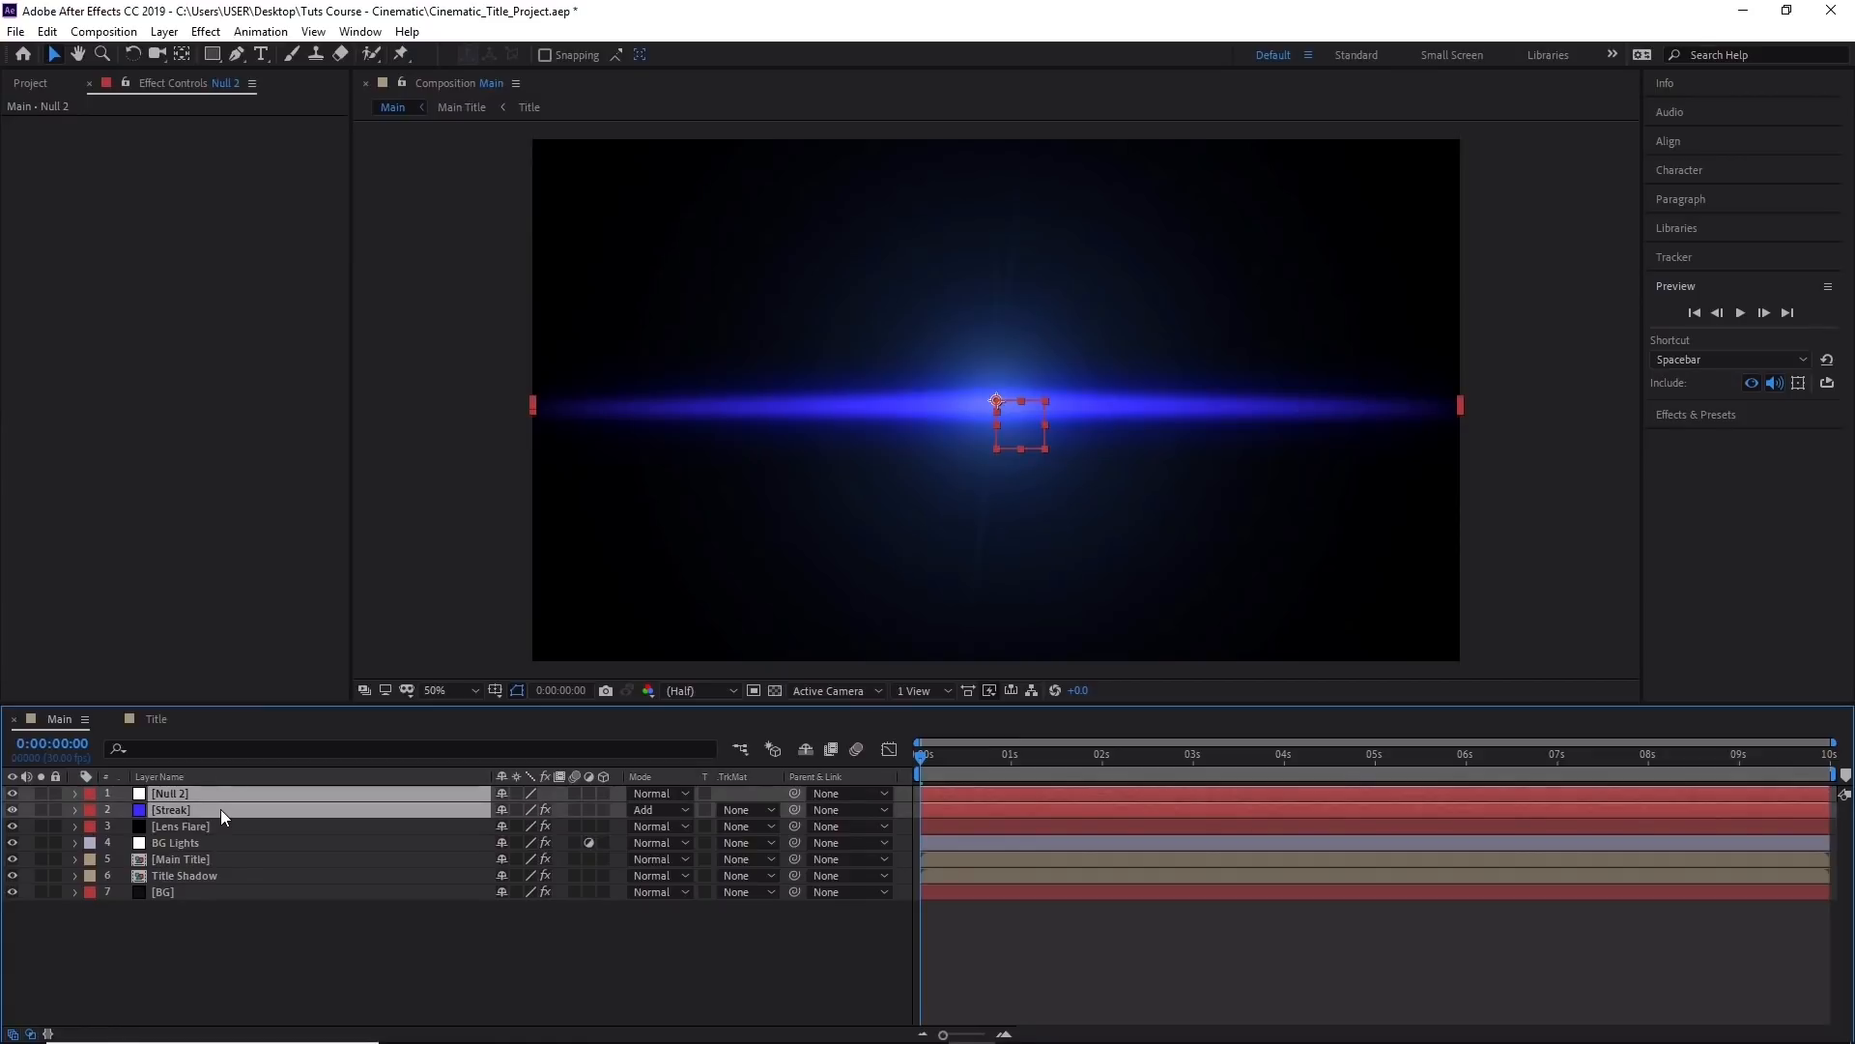
{"action": "key", "text": "p"}
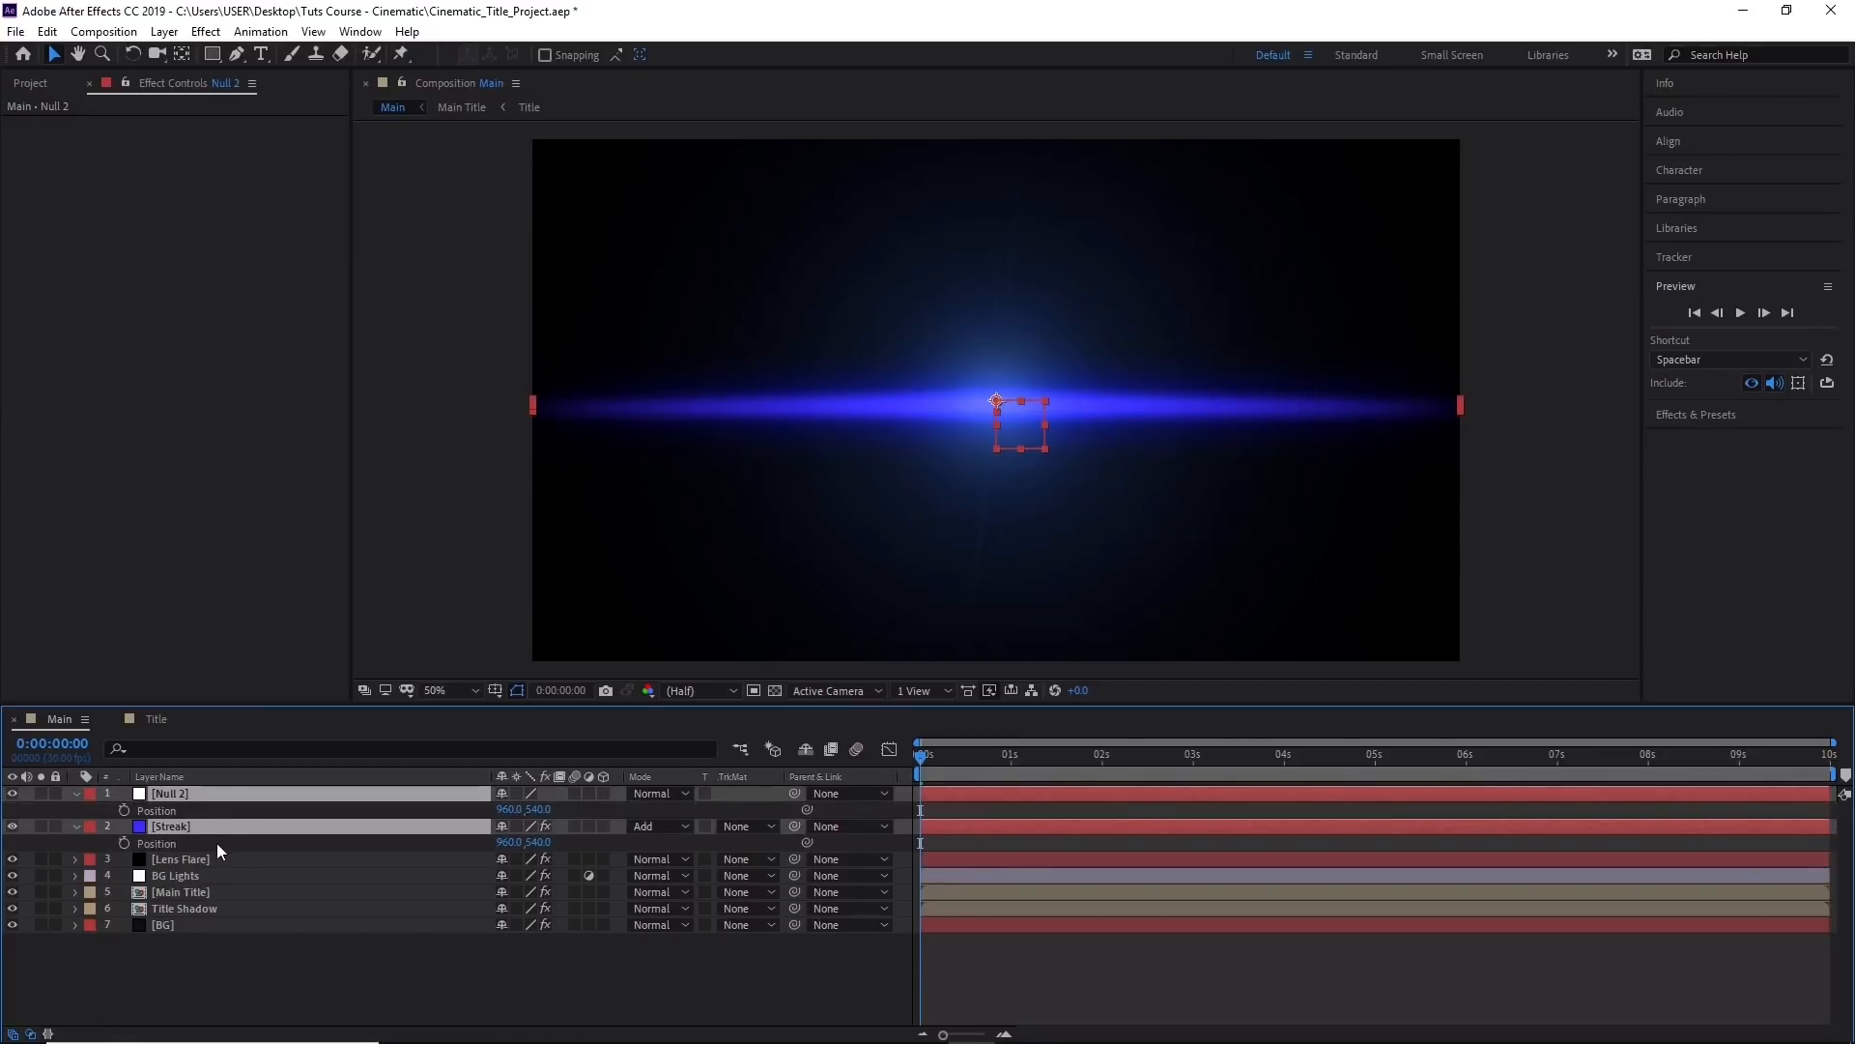
{"action": "left_click", "coordinate": [220, 829]}
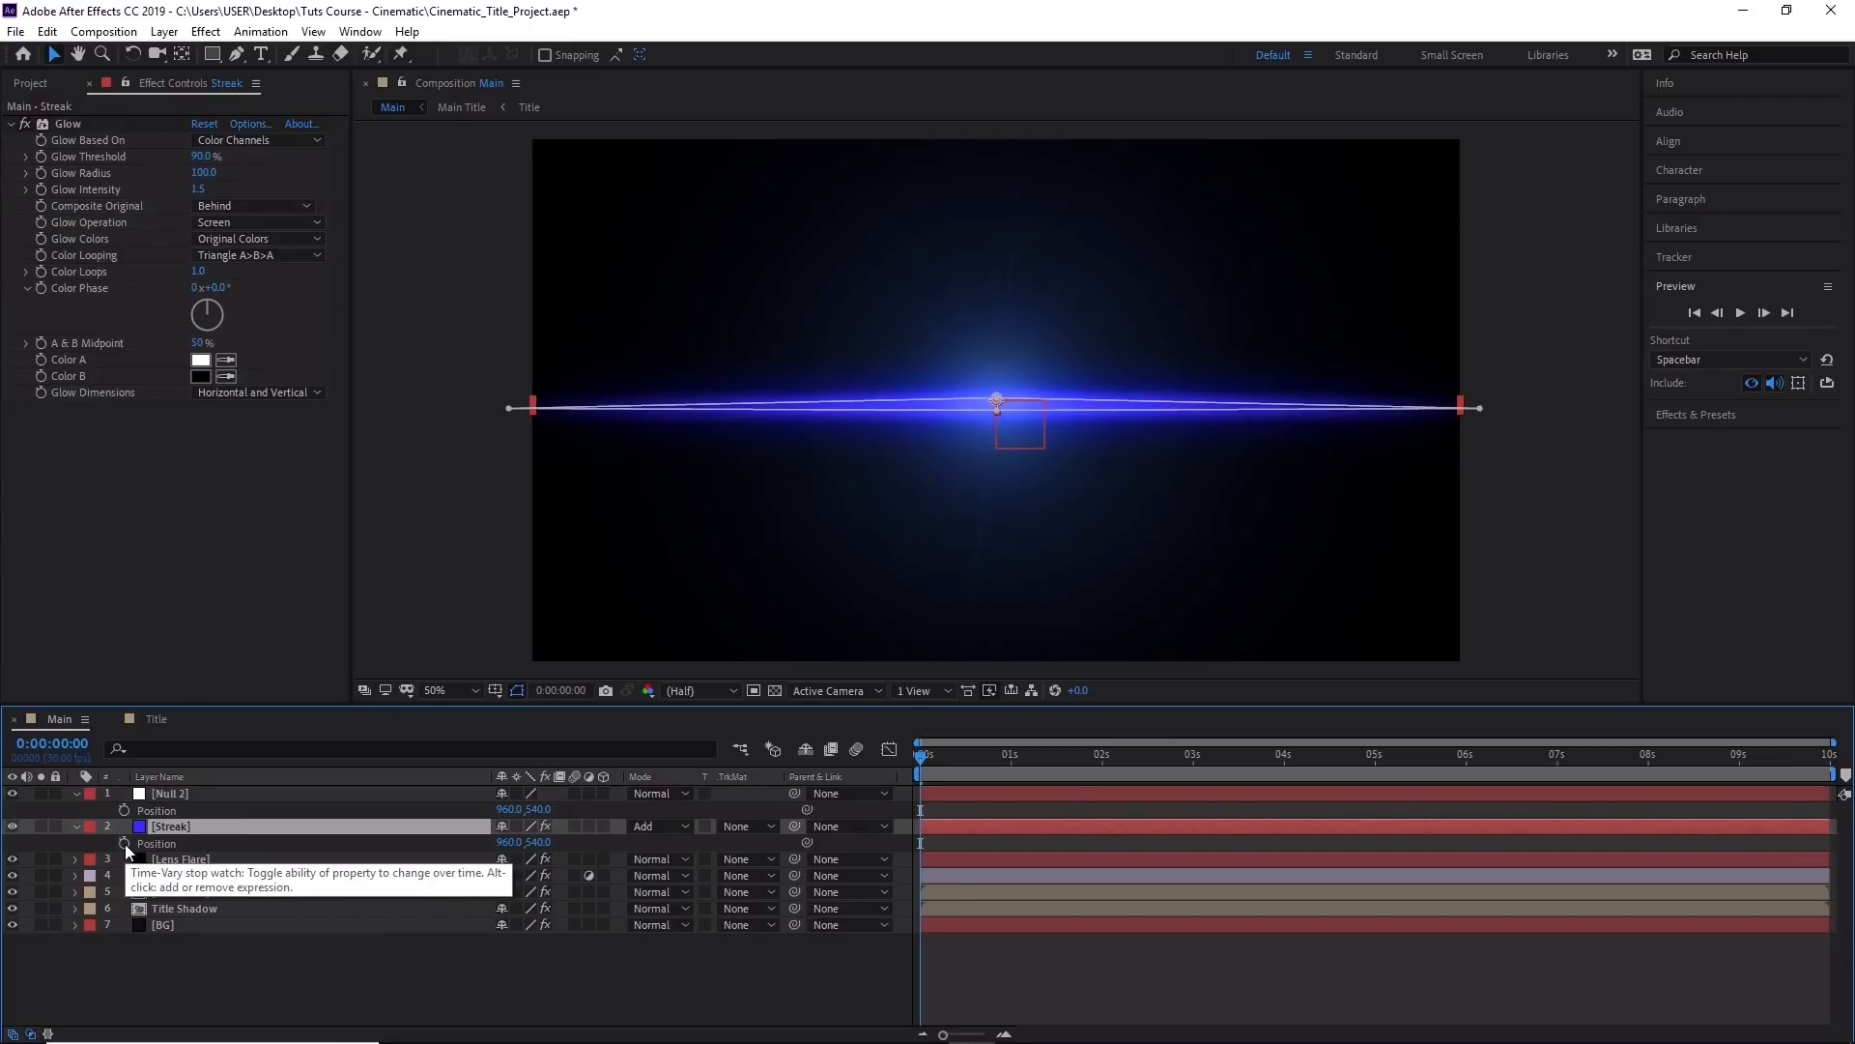
{"action": "left_click", "coordinate": [125, 844], "text": "alt"}
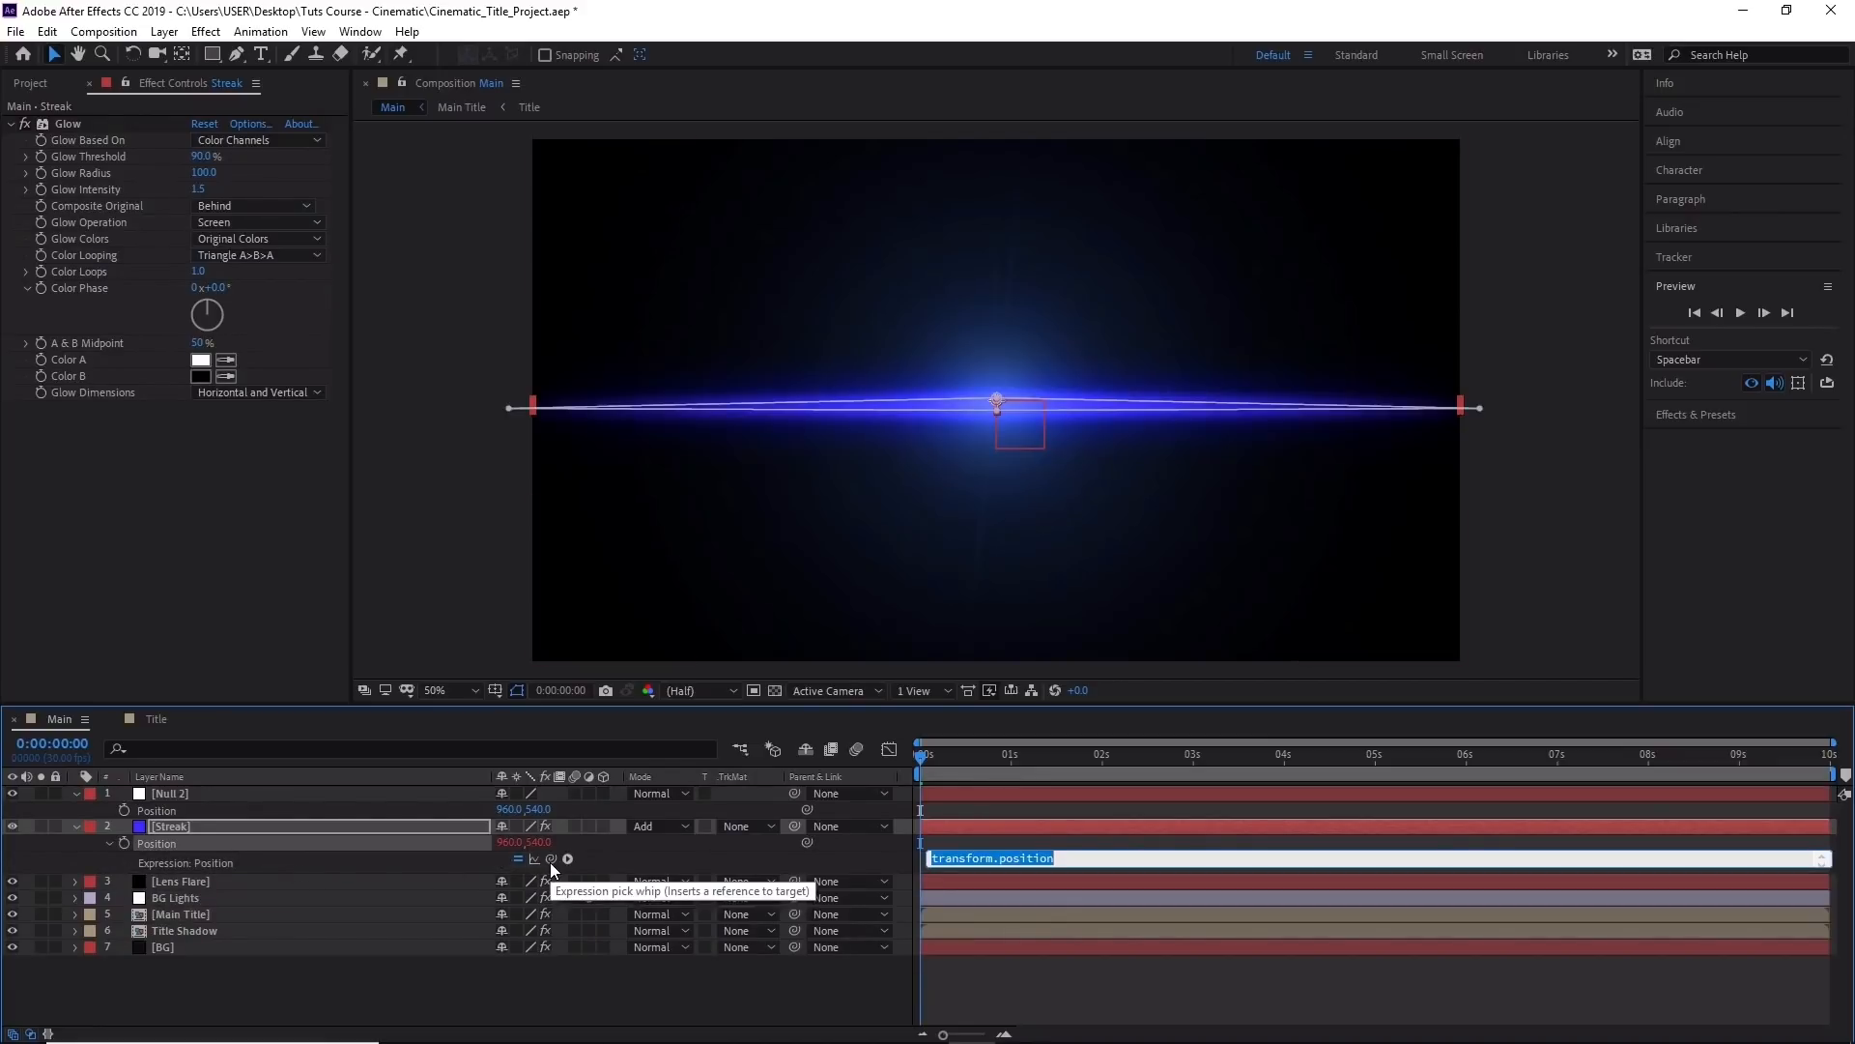
{"action": "mouse_move", "coordinate": [556, 859]}
{"action": "left_mouse_down"}
{"action": "mouse_move", "coordinate": [498, 799]}
{"action": "mouse_move", "coordinate": [159, 810]}
{"action": "left_mouse_up"}
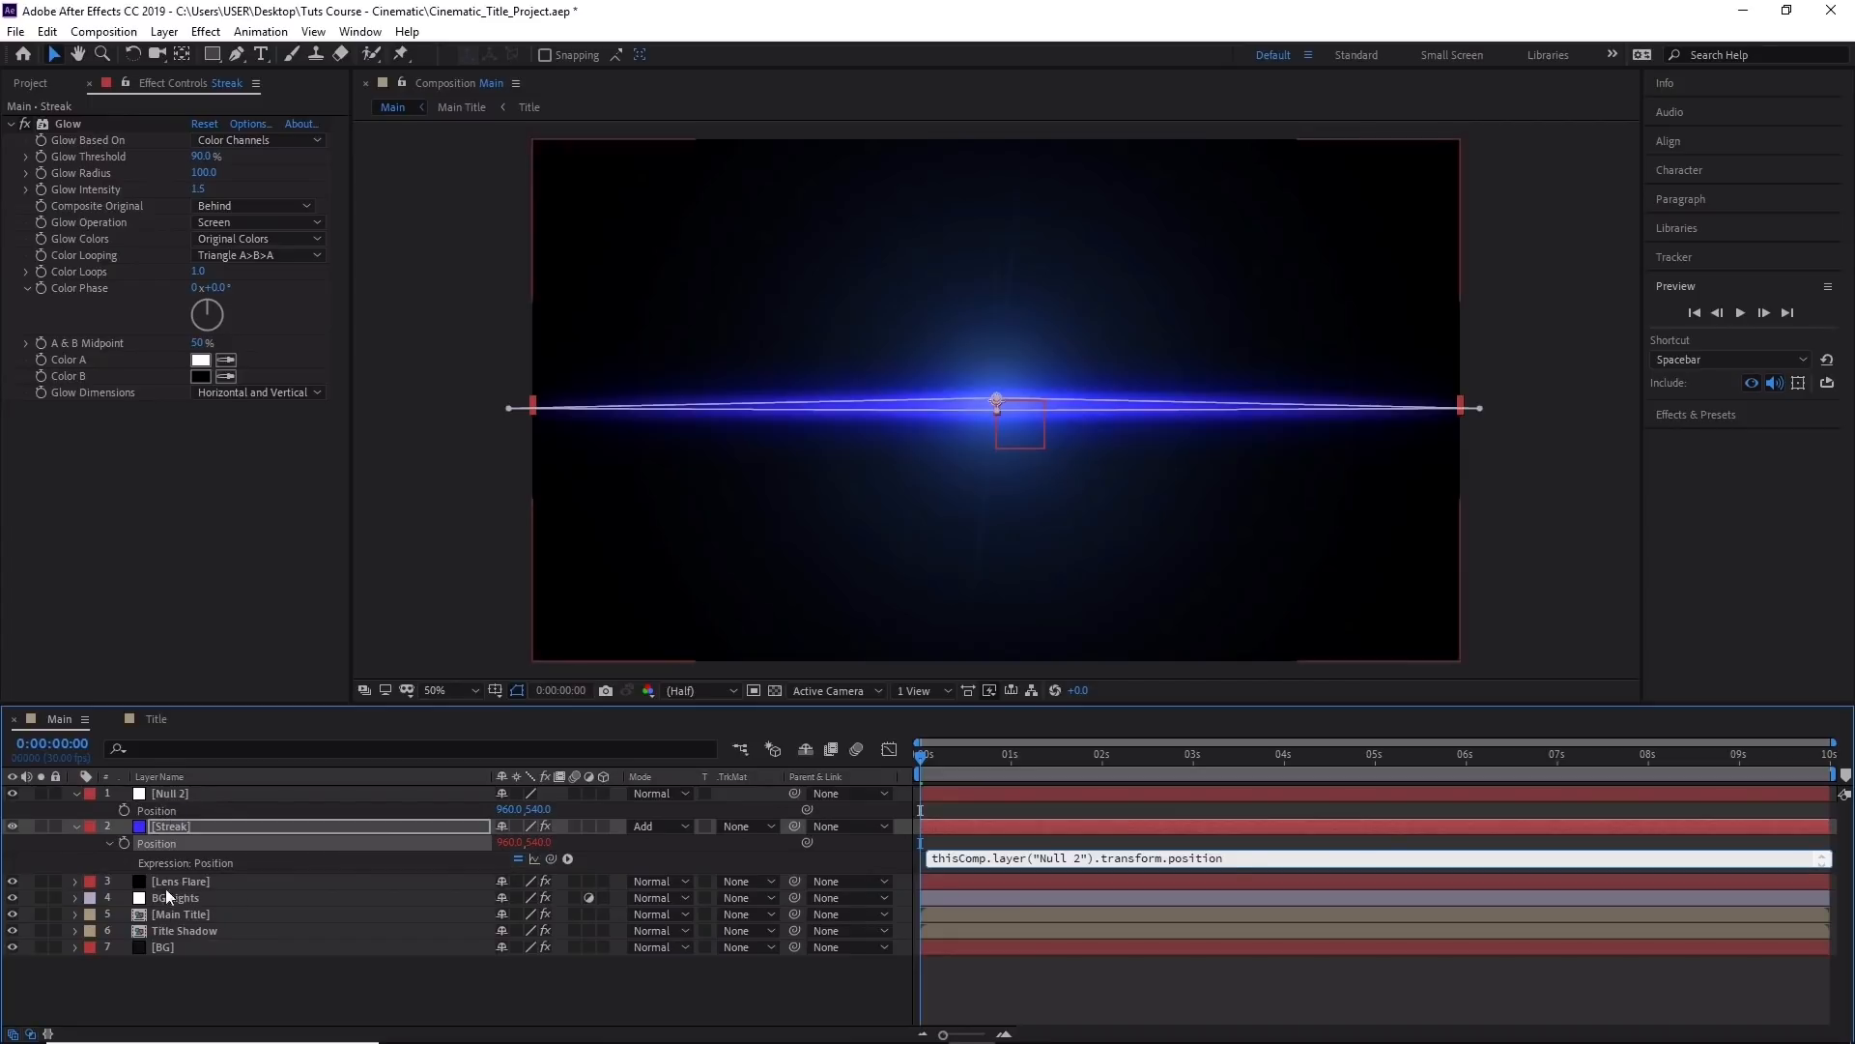
Link the Lens Flare layer's Position to the Null 2 layer's Position with an expression.
{"action": "left_click", "coordinate": [213, 883]}
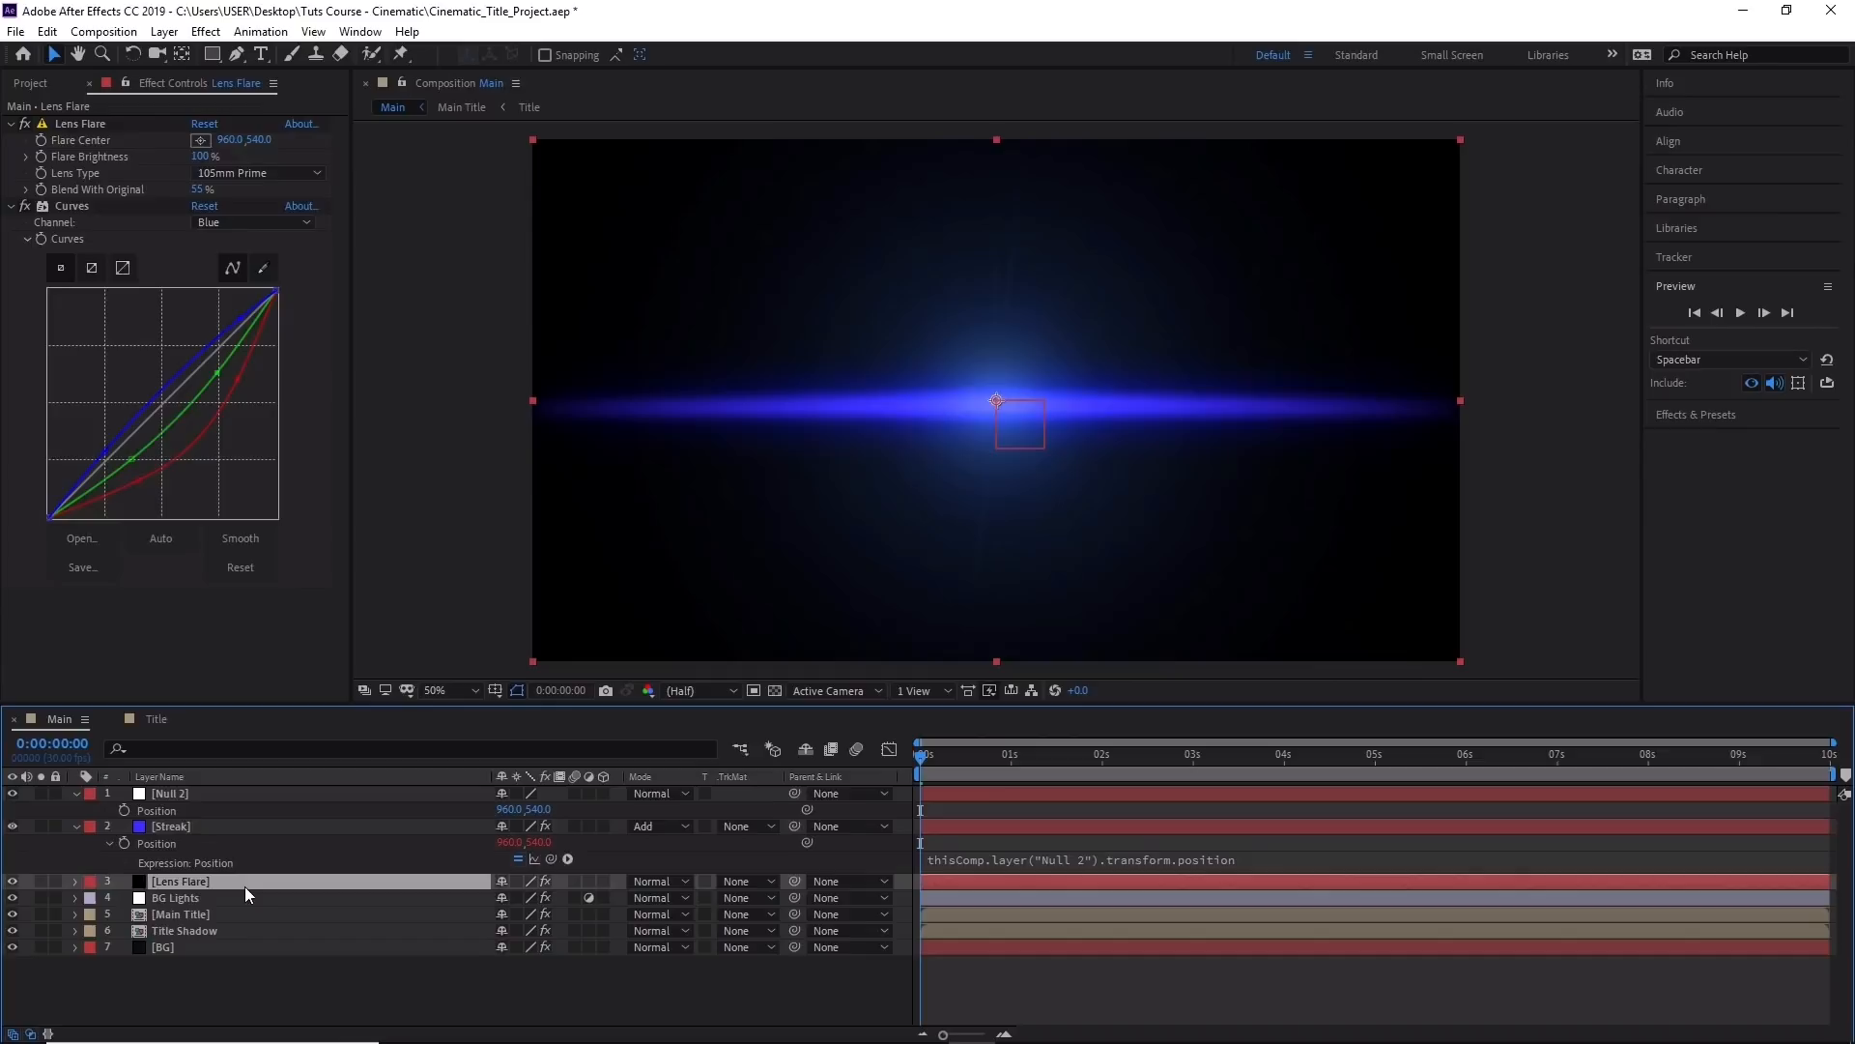
{"action": "key", "text": "p"}
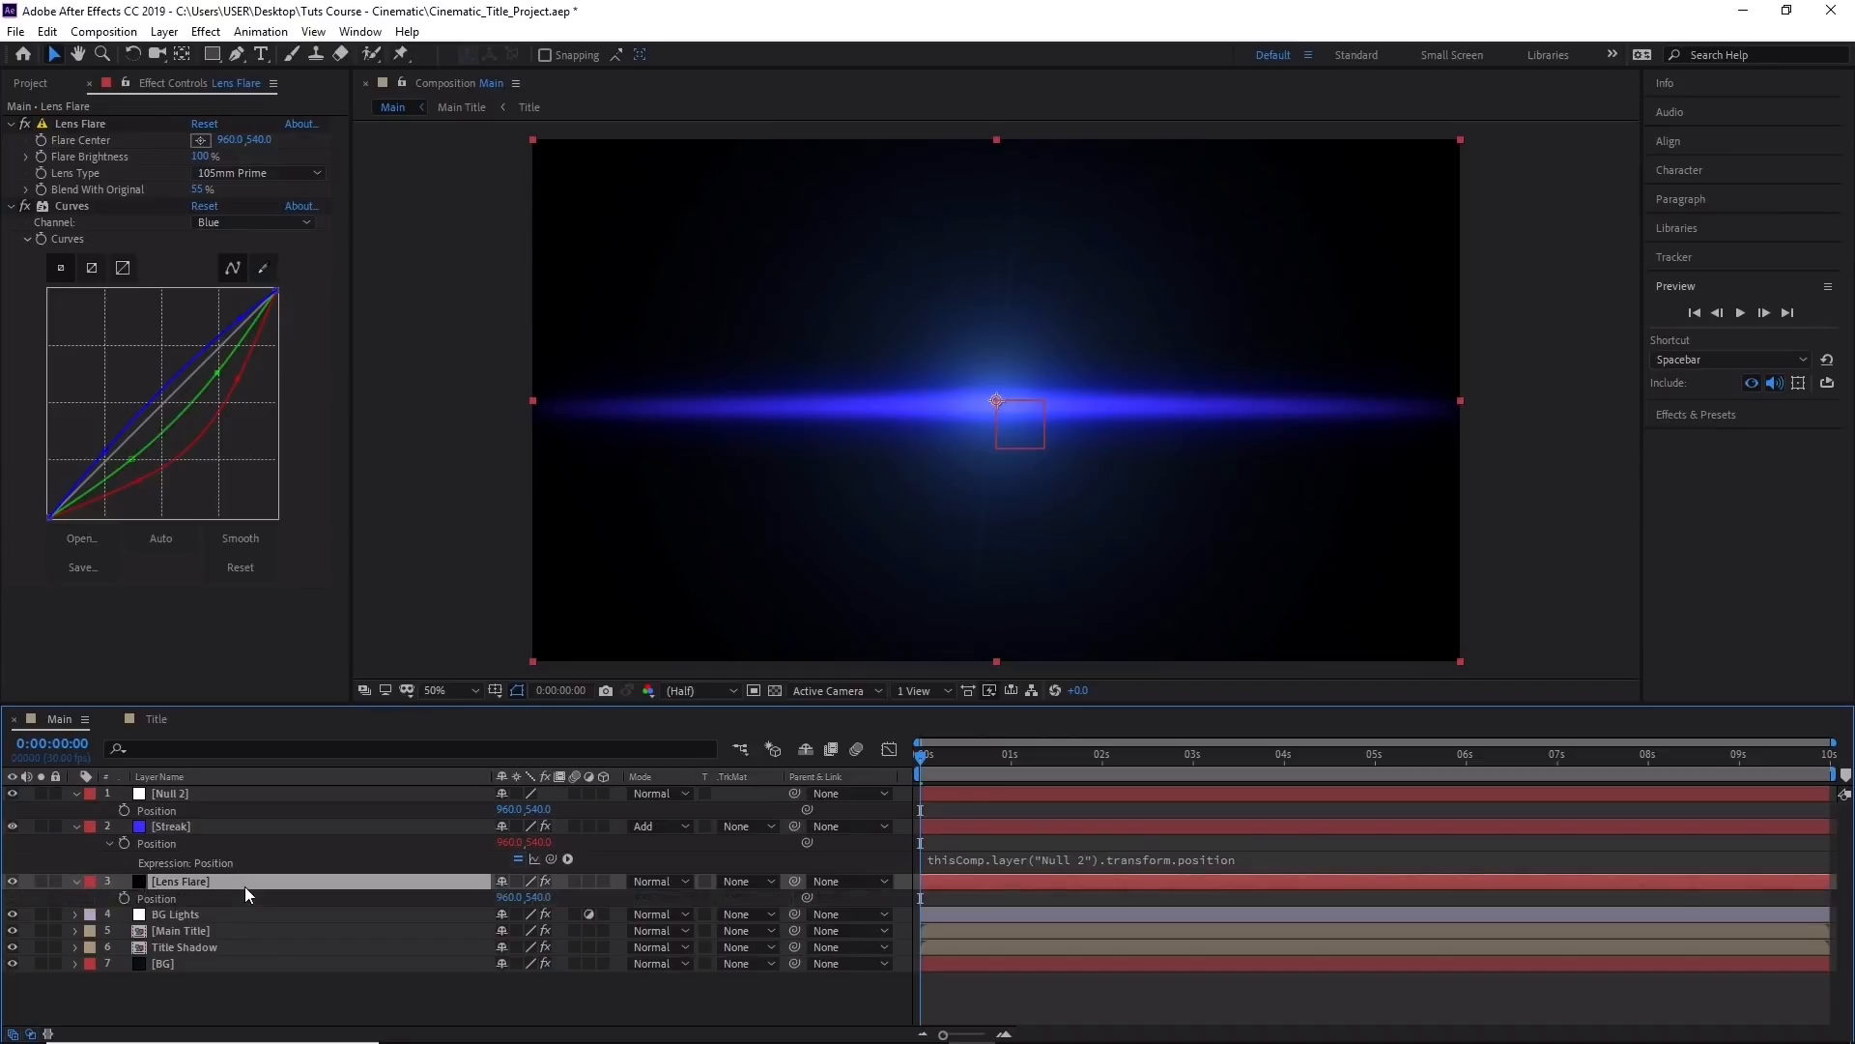
{"action": "left_click", "coordinate": [124, 898], "text": "alt"}
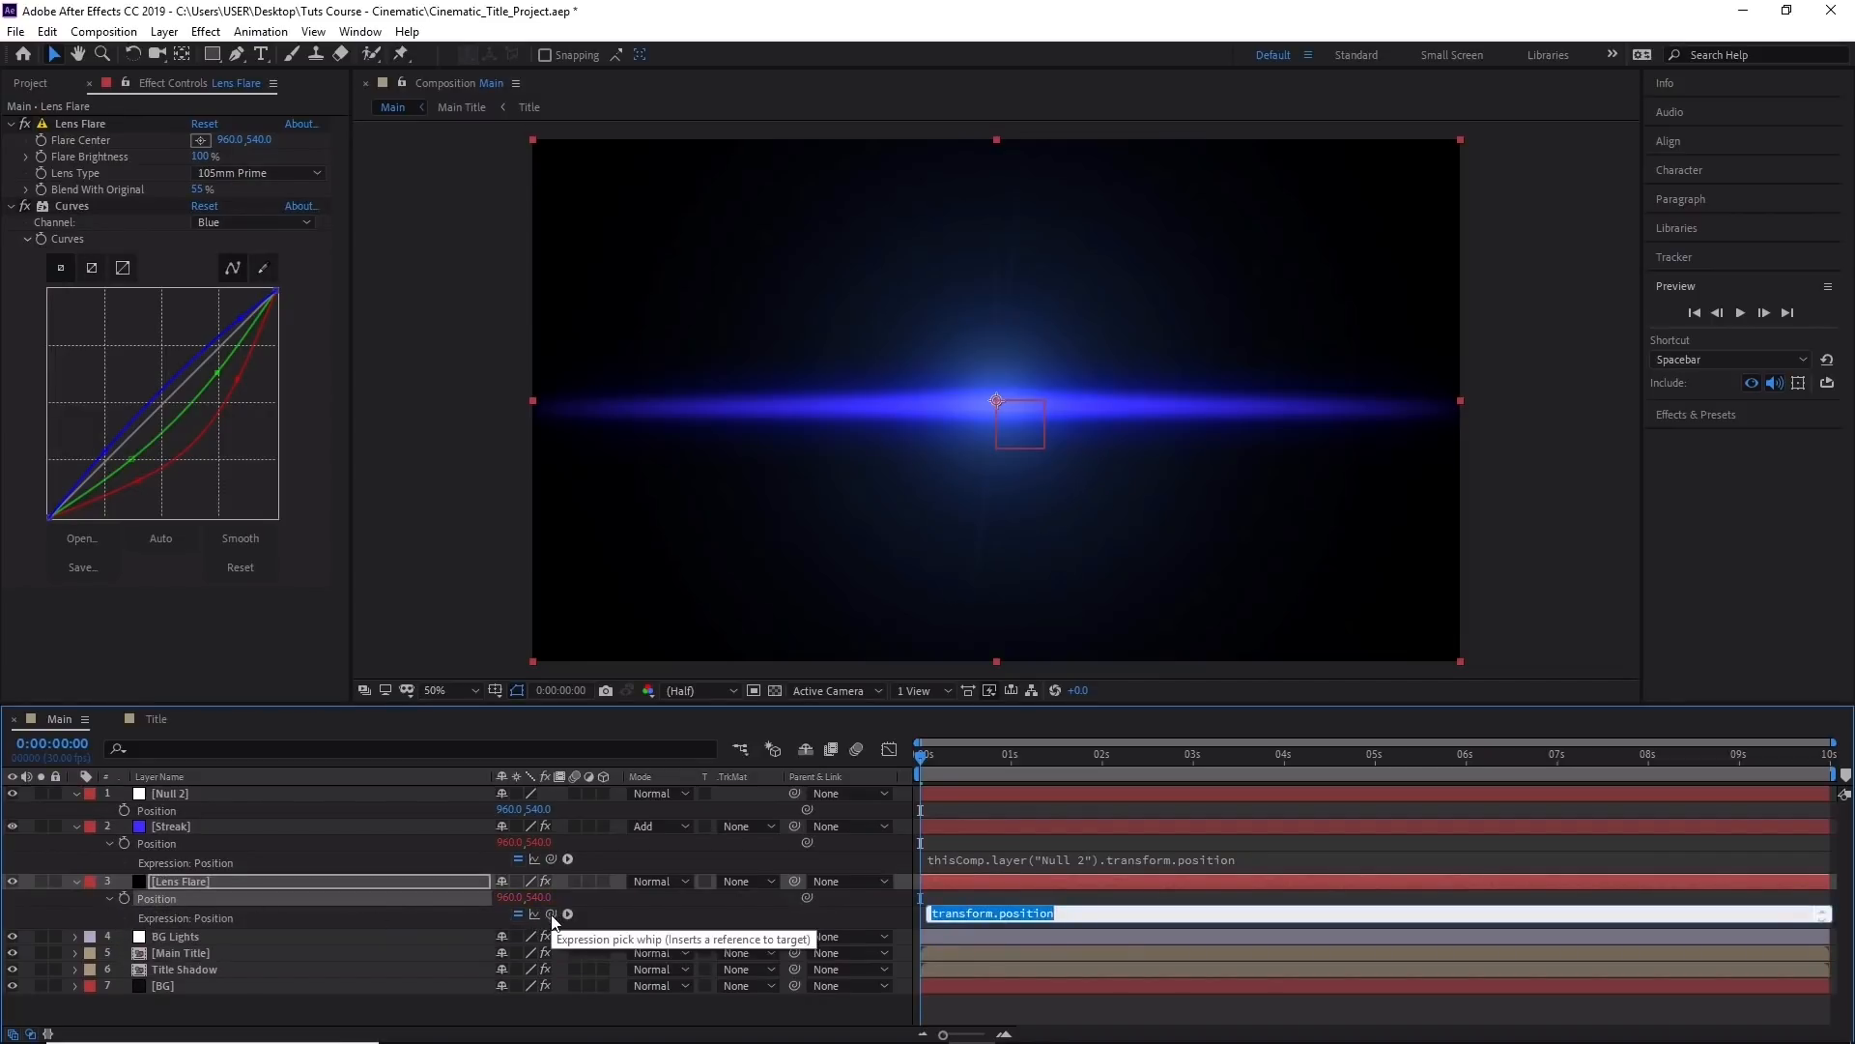
{"action": "mouse_move", "coordinate": [551, 914]}
{"action": "left_mouse_down"}
{"action": "mouse_move", "coordinate": [534, 869]}
{"action": "mouse_move", "coordinate": [456, 827]}
{"action": "mouse_move", "coordinate": [170, 795]}
{"action": "mouse_move", "coordinate": [169, 812]}
{"action": "left_mouse_up"}
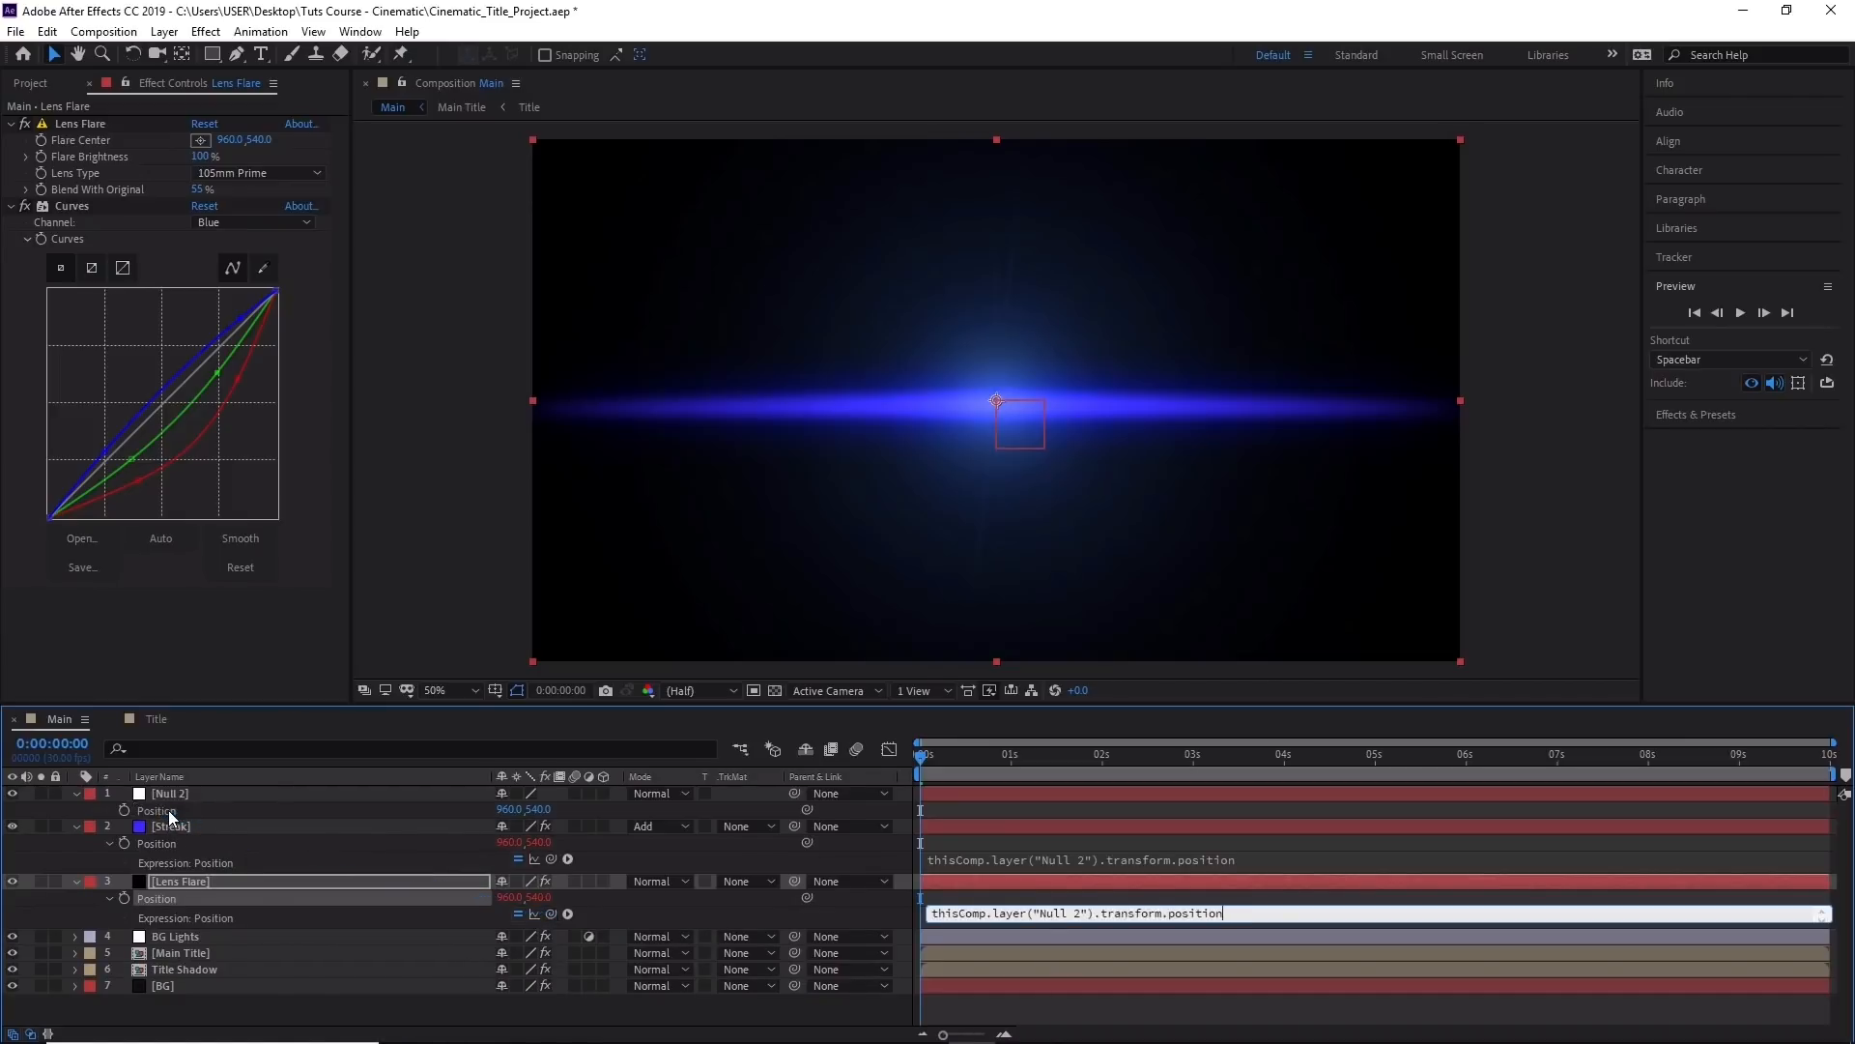
{"action": "left_click", "coordinate": [317, 793]}
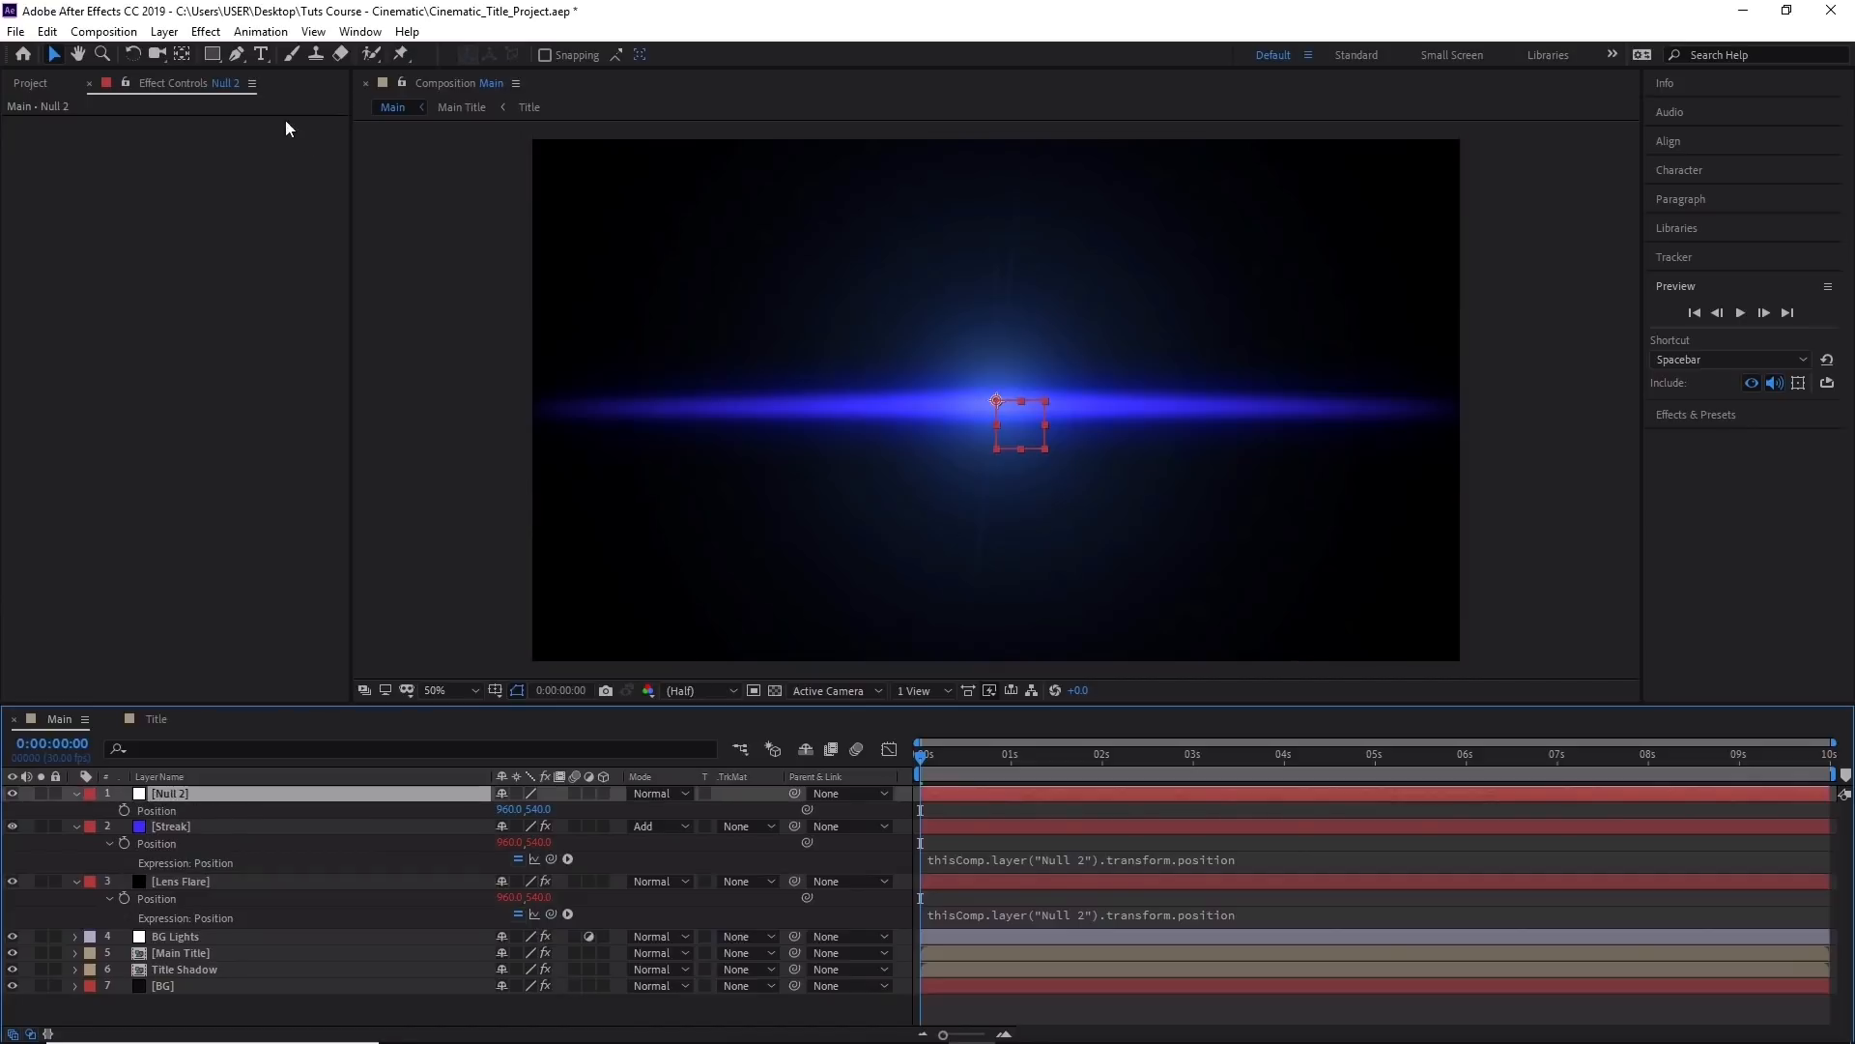
Try moving the null object around the composition to test the linked layers, and undo both moves.
{"action": "left_click", "coordinate": [54, 54]}
{"action": "mouse_move", "coordinate": [1035, 402]}
{"action": "left_mouse_down"}
{"action": "mouse_move", "coordinate": [1170, 377]}
{"action": "mouse_move", "coordinate": [982, 319]}
{"action": "mouse_move", "coordinate": [1092, 409]}
{"action": "mouse_move", "coordinate": [1005, 411]}
{"action": "mouse_move", "coordinate": [1027, 404]}
{"action": "mouse_move", "coordinate": [1030, 448]}
{"action": "mouse_move", "coordinate": [1063, 431]}
{"action": "mouse_move", "coordinate": [1067, 393]}
{"action": "mouse_move", "coordinate": [1031, 426]}
{"action": "mouse_move", "coordinate": [1082, 493]}
{"action": "mouse_move", "coordinate": [1197, 429]}
{"action": "mouse_move", "coordinate": [1169, 426]}
{"action": "left_mouse_up"}
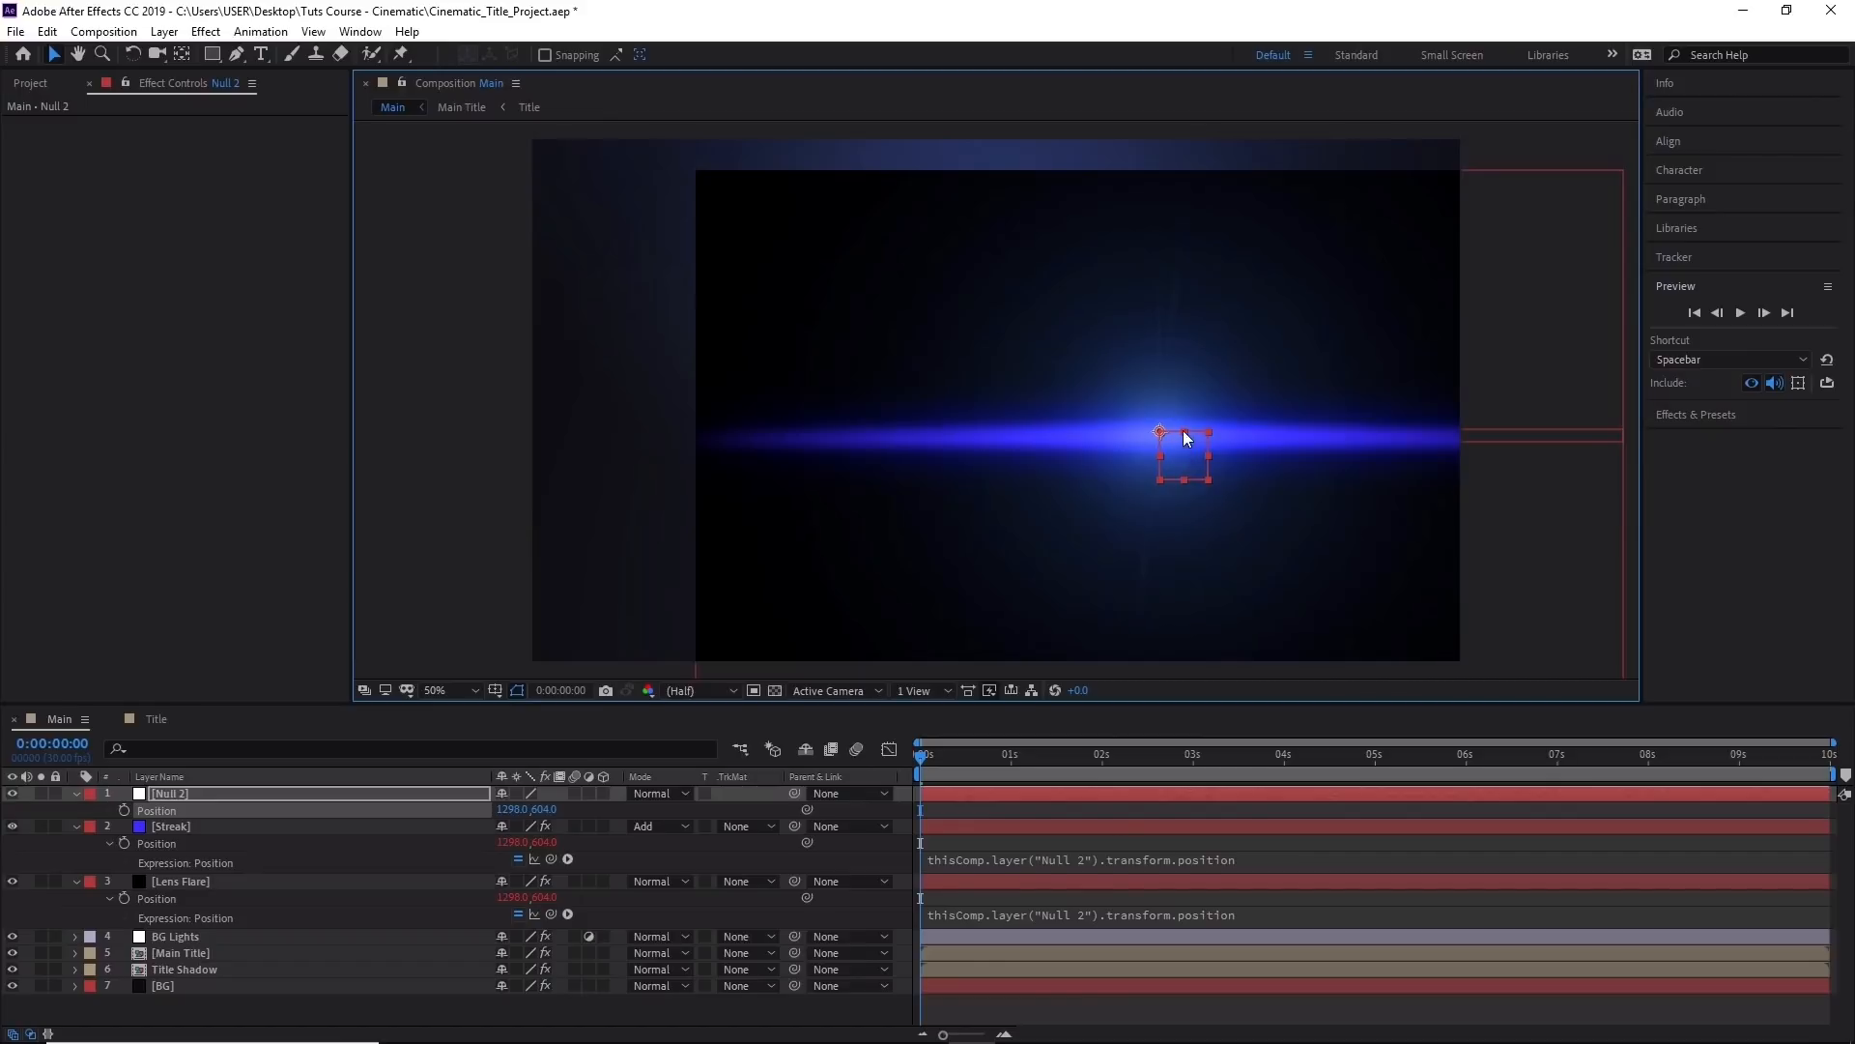
{"action": "left_click_drag", "start_coordinate": [1170, 432], "coordinate": [1063, 402]}
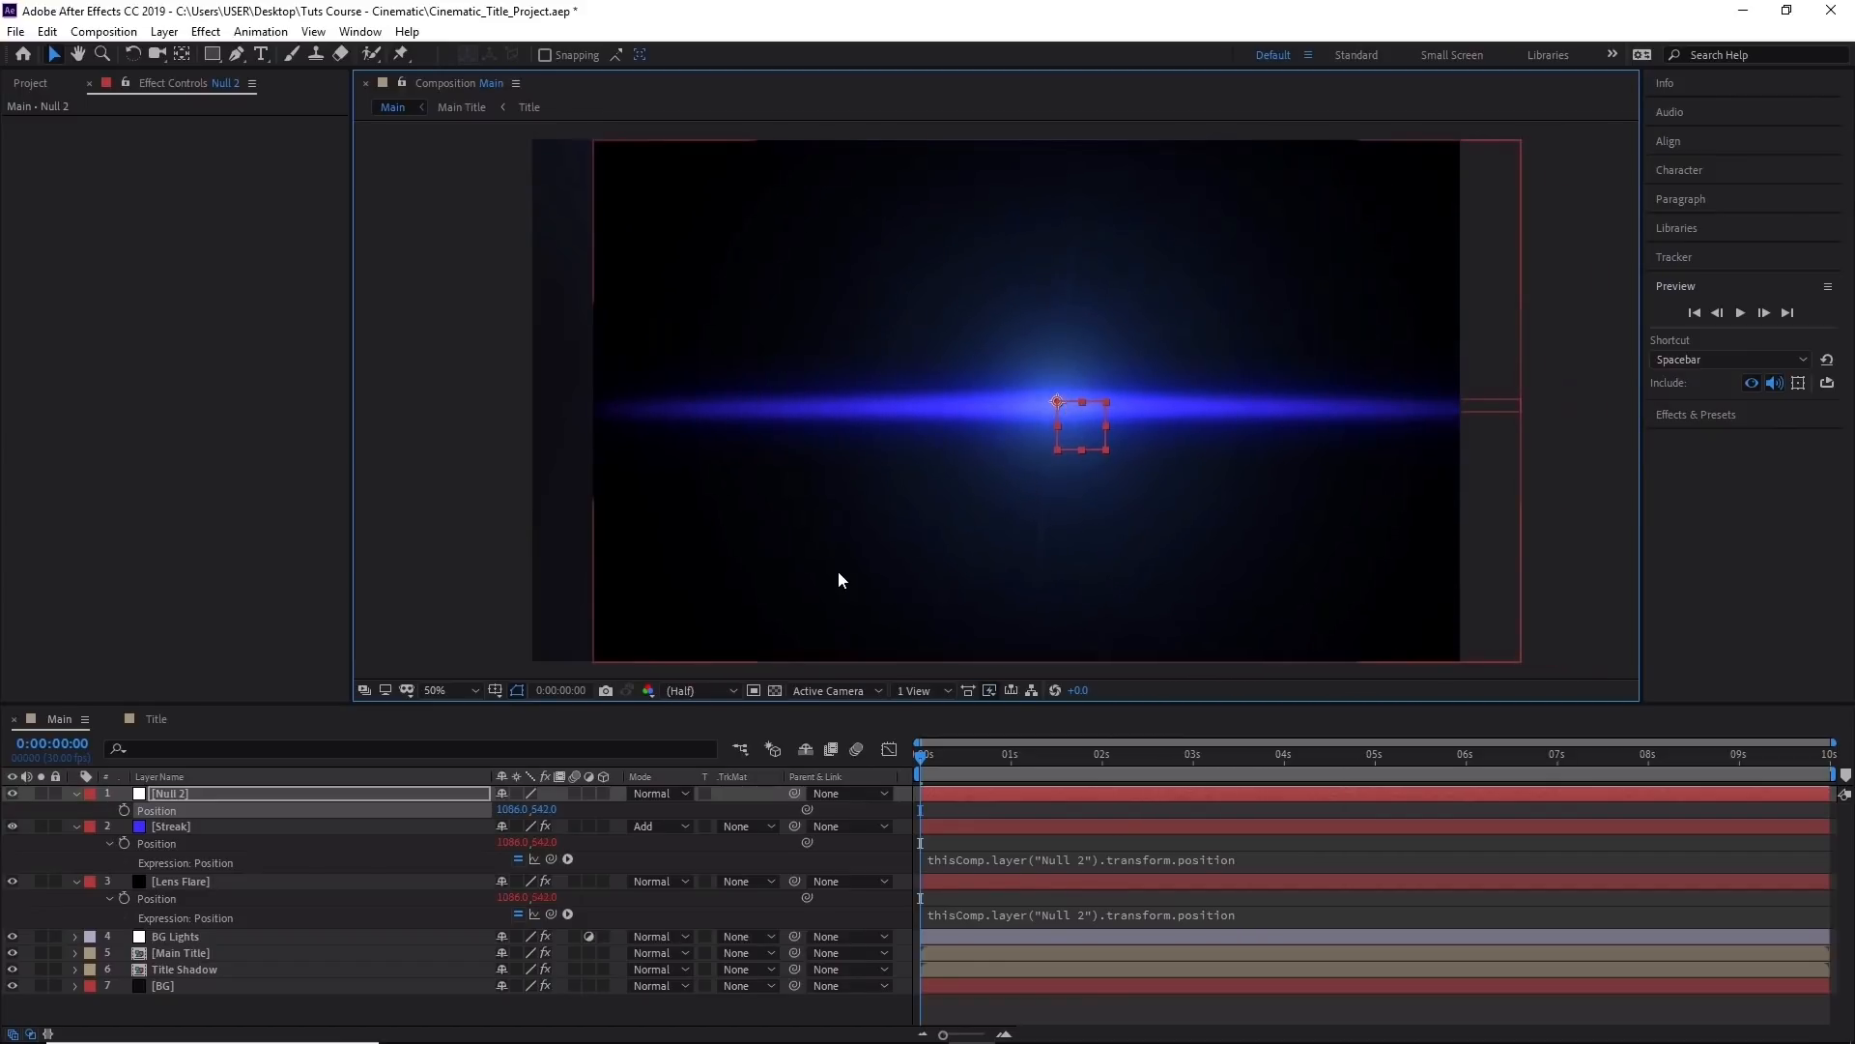
{"action": "key", "text": "ctrl+z"}
{"action": "key", "text": "ctrl+z"}
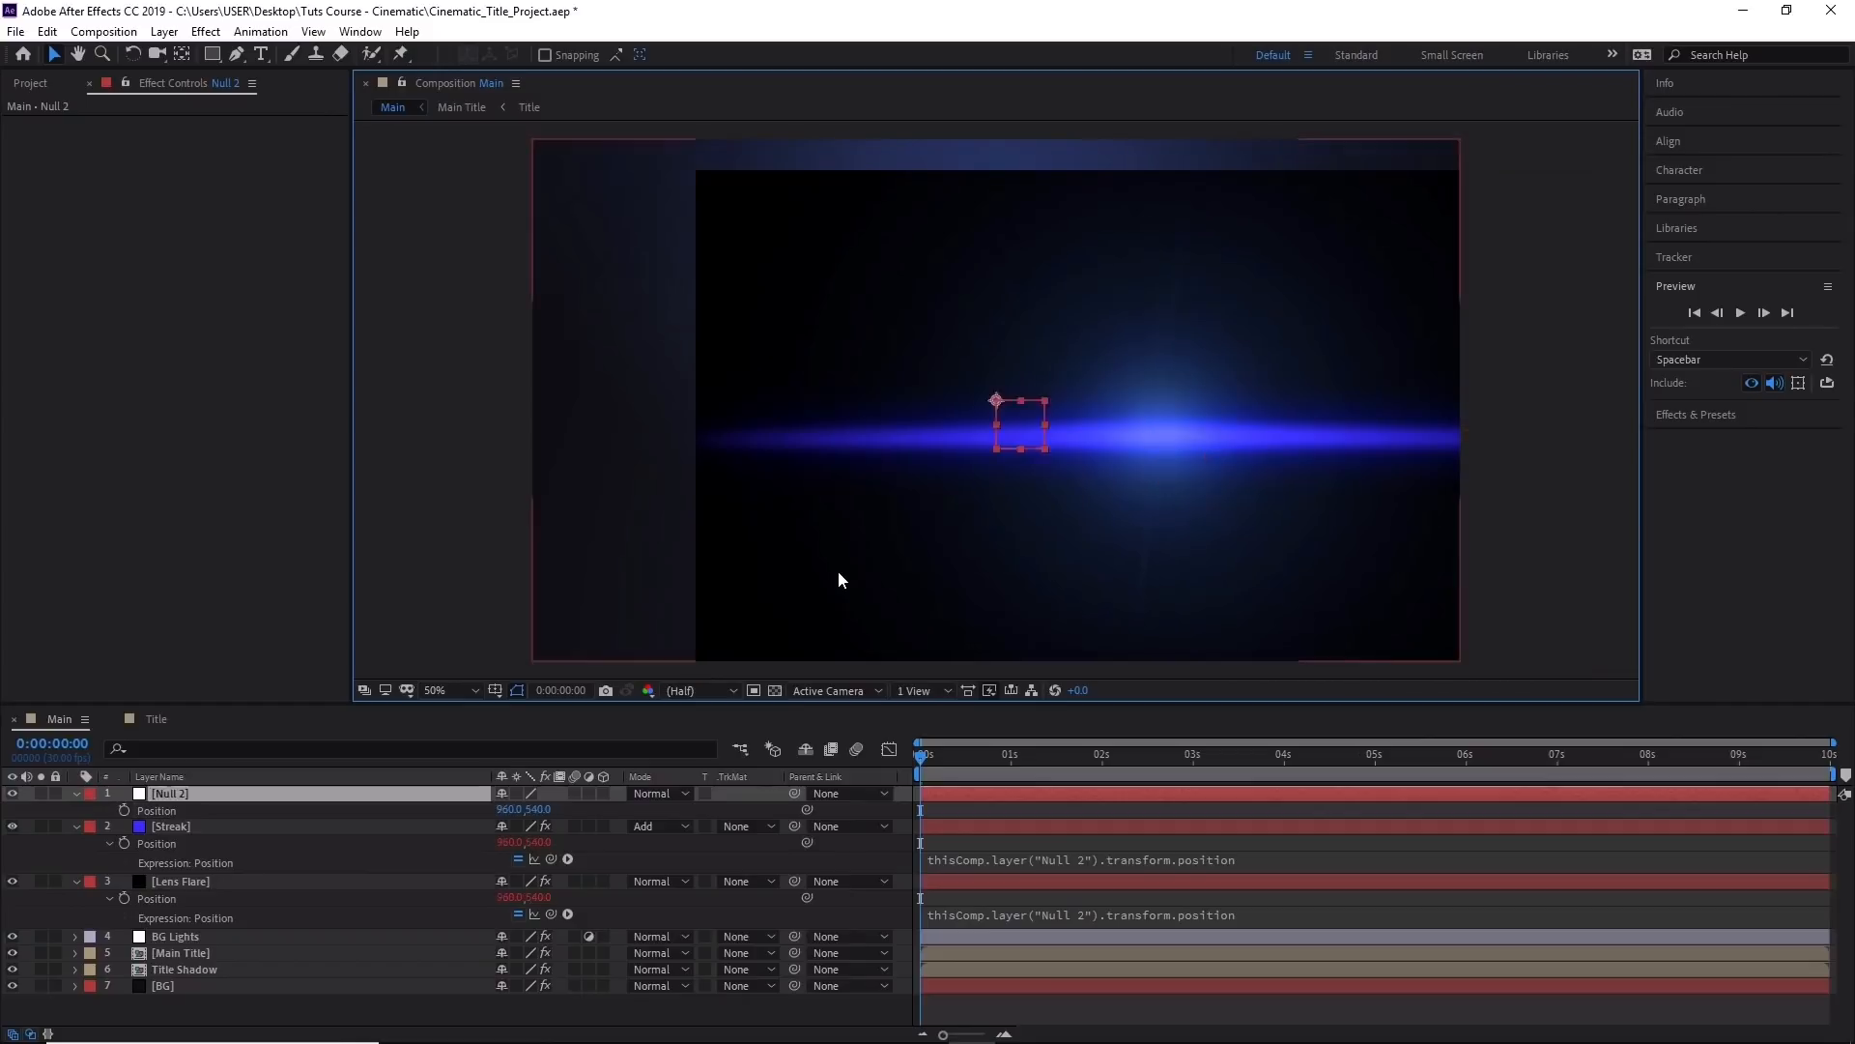
Set the Lens Flare layer's blending mode to Lighten.
{"action": "left_click", "coordinate": [223, 883]}
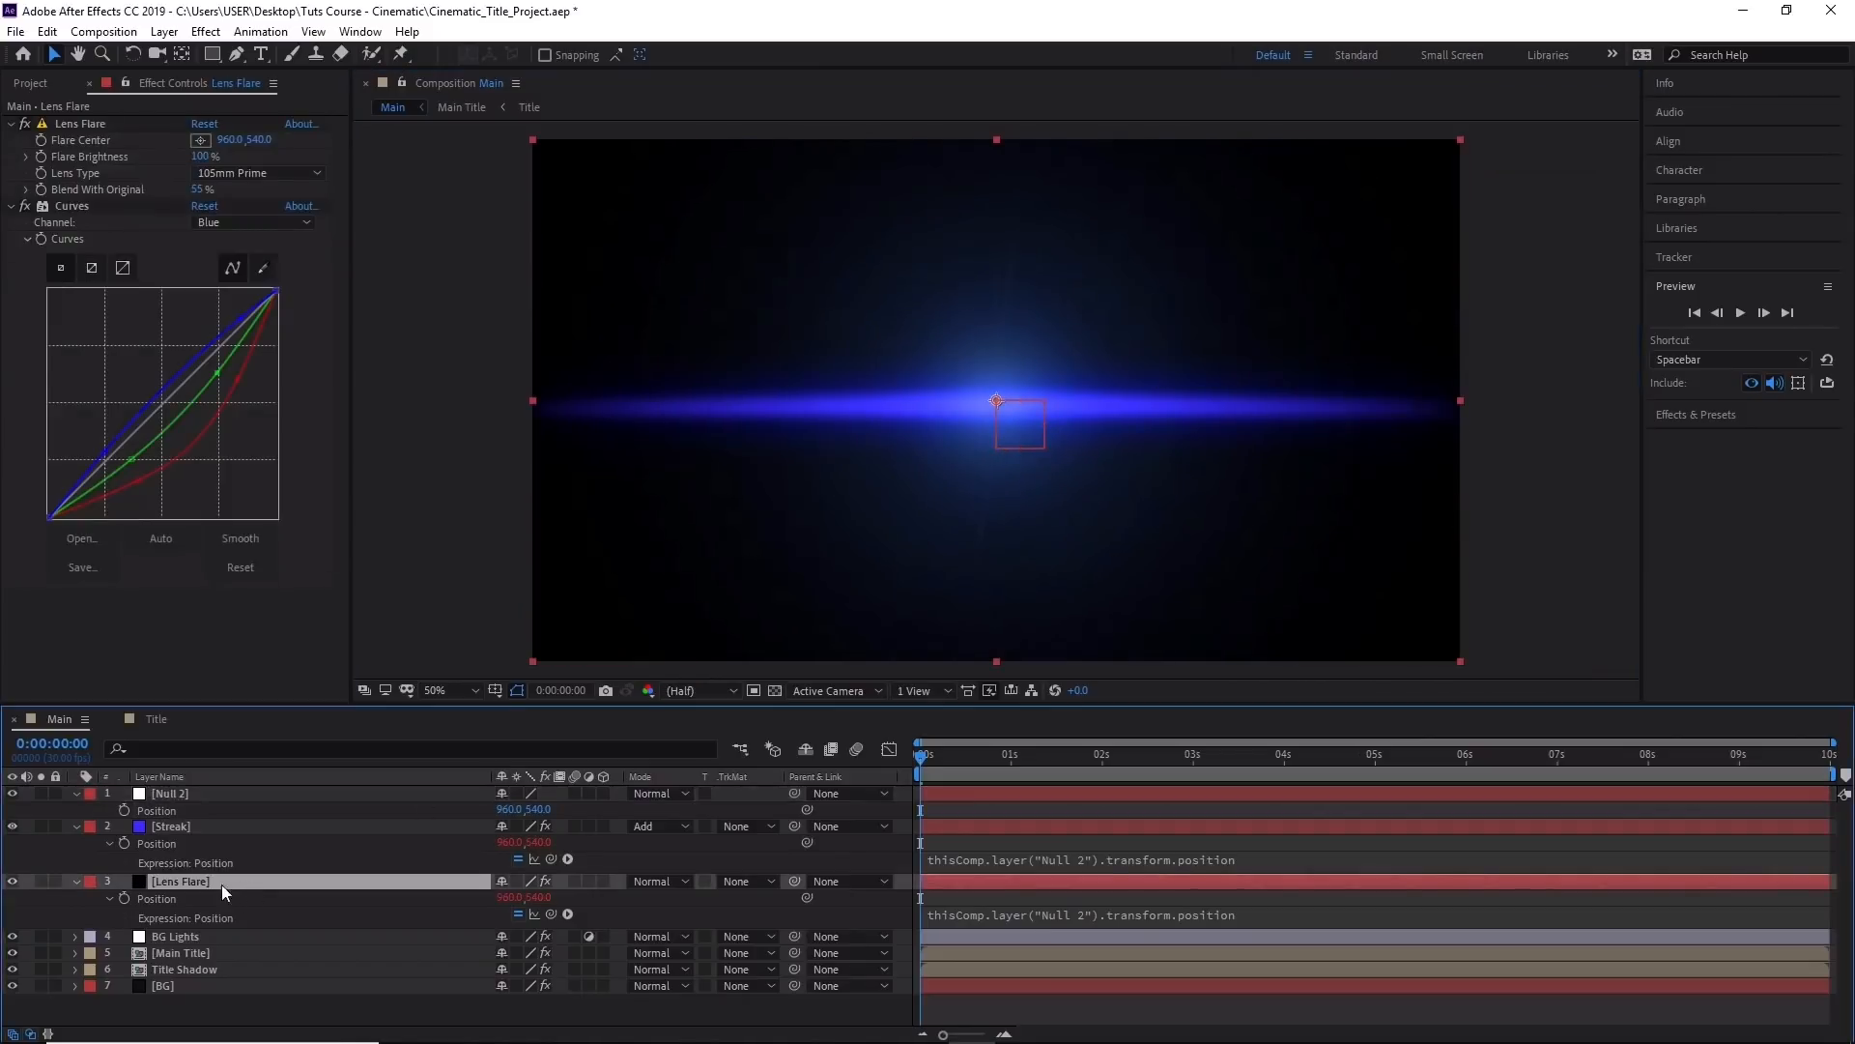
{"action": "left_click", "coordinate": [665, 884]}
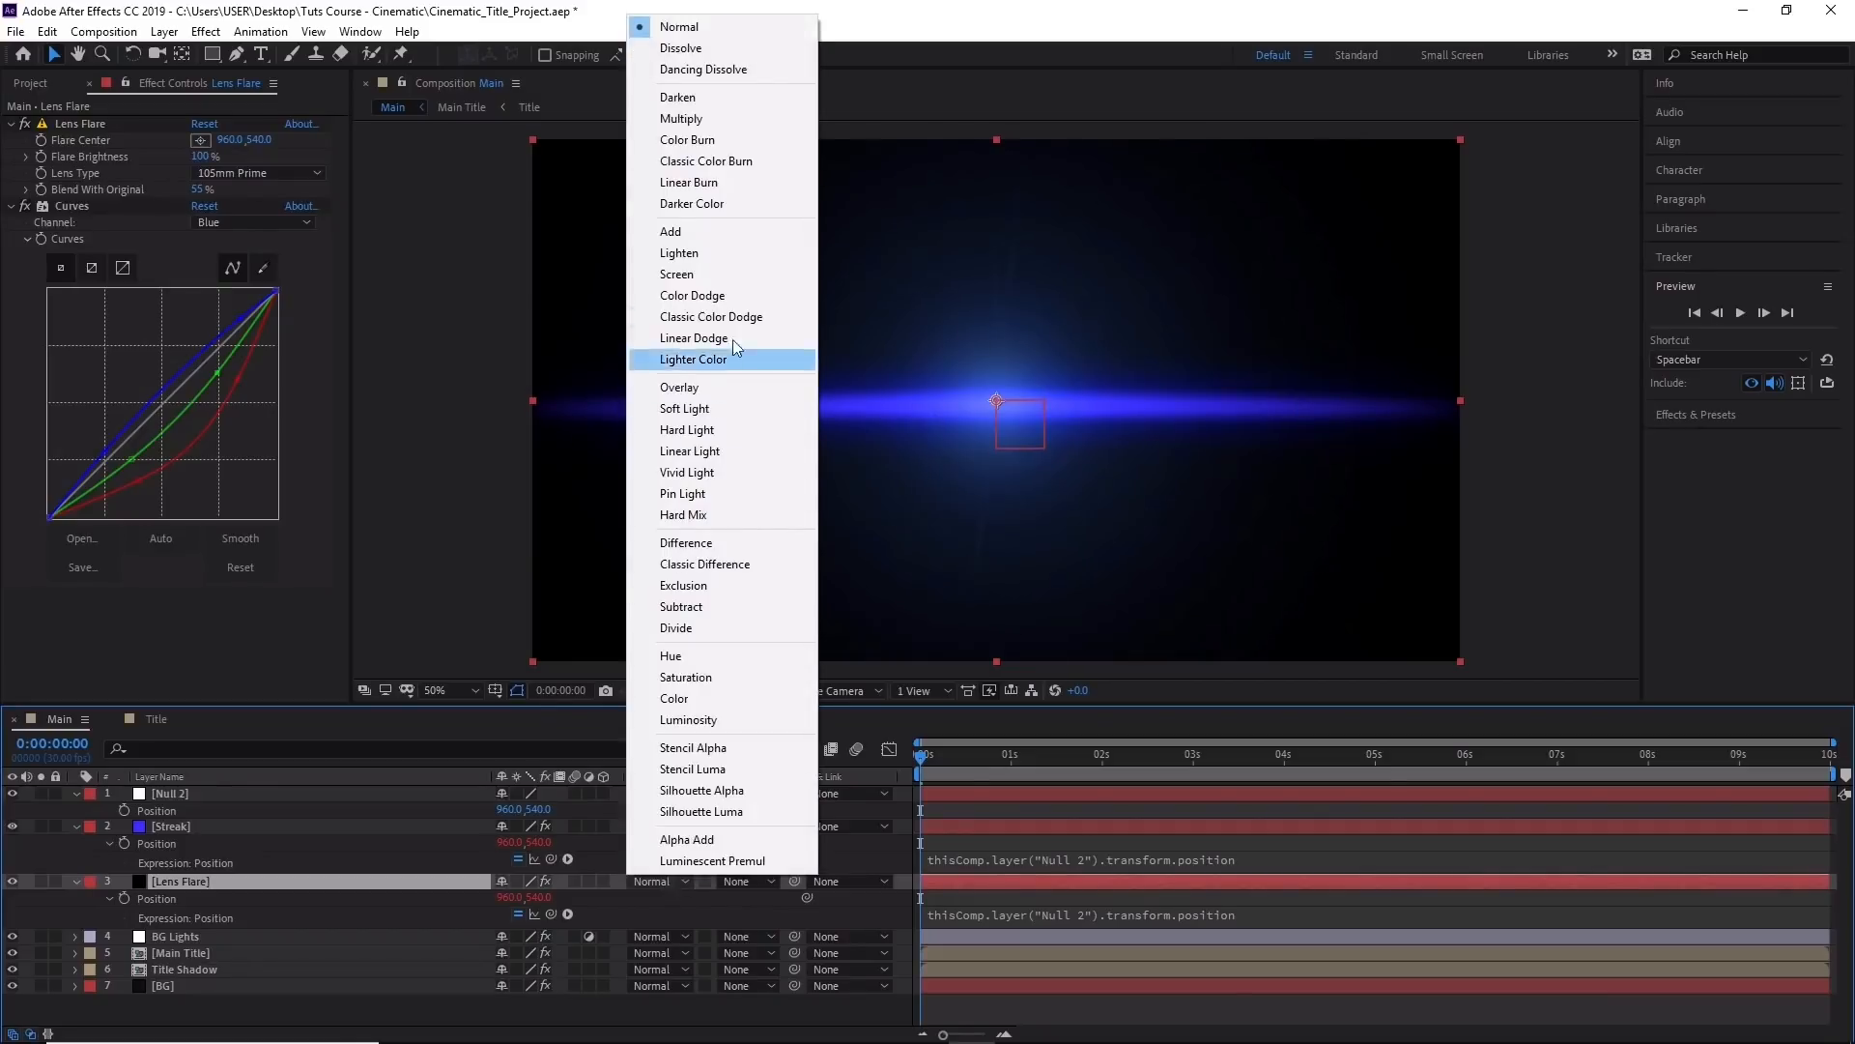
{"action": "left_click", "coordinate": [744, 253]}
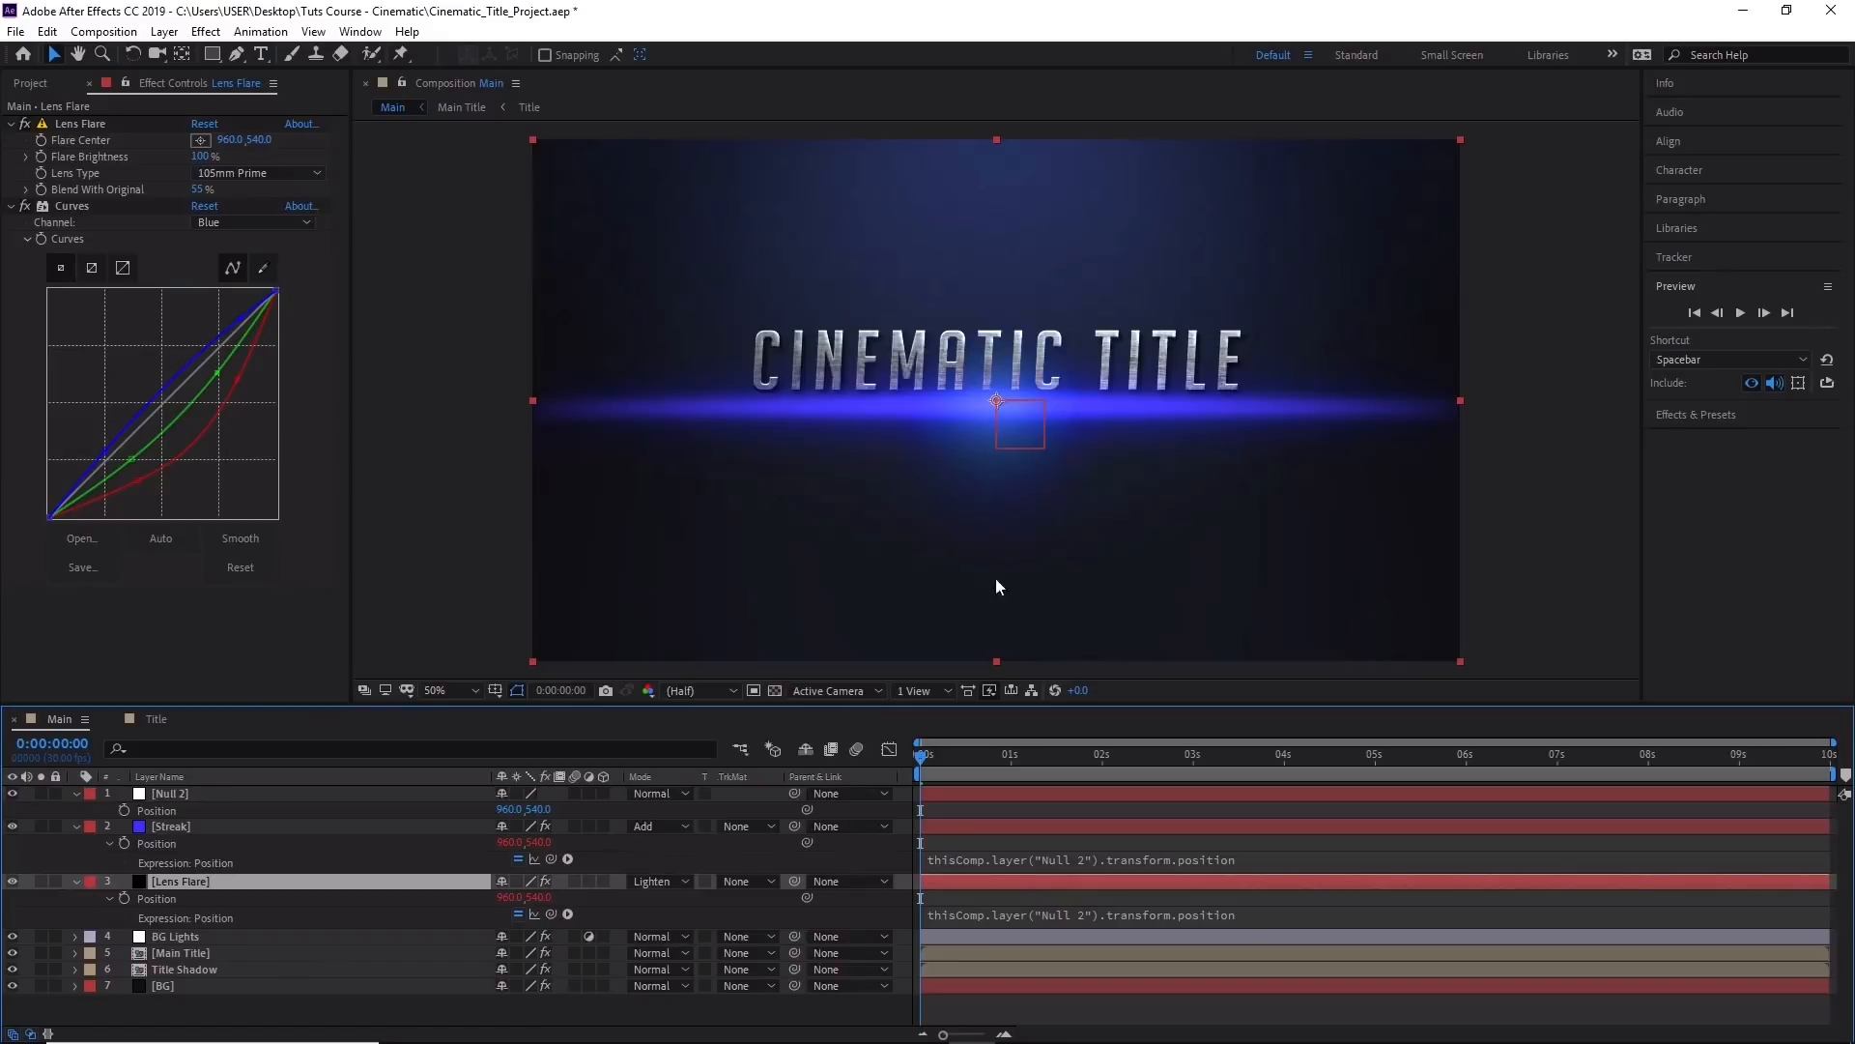
Move the null object just below the title, to position about 1022, 570.
{"action": "left_click", "coordinate": [238, 796]}
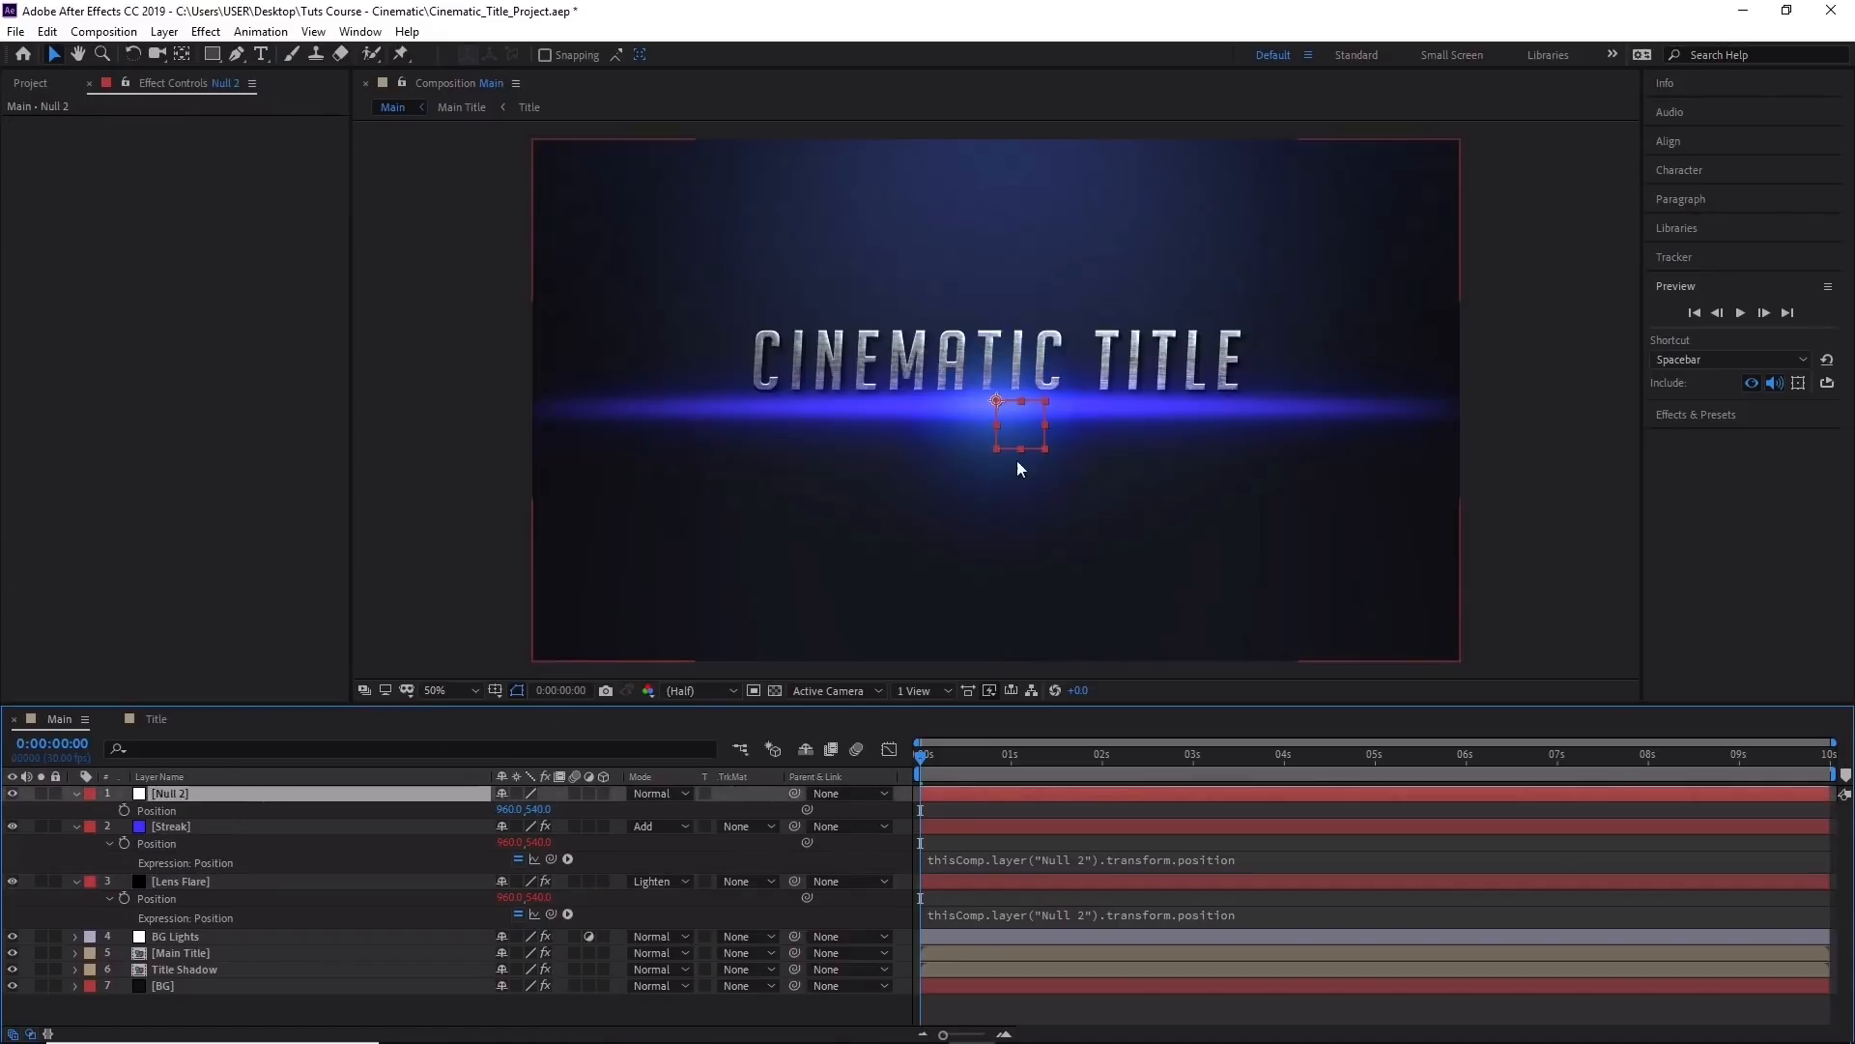
{"action": "mouse_move", "coordinate": [1007, 402]}
{"action": "left_mouse_down"}
{"action": "mouse_move", "coordinate": [1046, 461]}
{"action": "mouse_move", "coordinate": [1123, 383]}
{"action": "mouse_move", "coordinate": [890, 359]}
{"action": "mouse_move", "coordinate": [1101, 397]}
{"action": "mouse_move", "coordinate": [1006, 415]}
{"action": "mouse_move", "coordinate": [1052, 421]}
{"action": "mouse_move", "coordinate": [1013, 419]}
{"action": "mouse_move", "coordinate": [1036, 414]}
{"action": "left_mouse_up"}
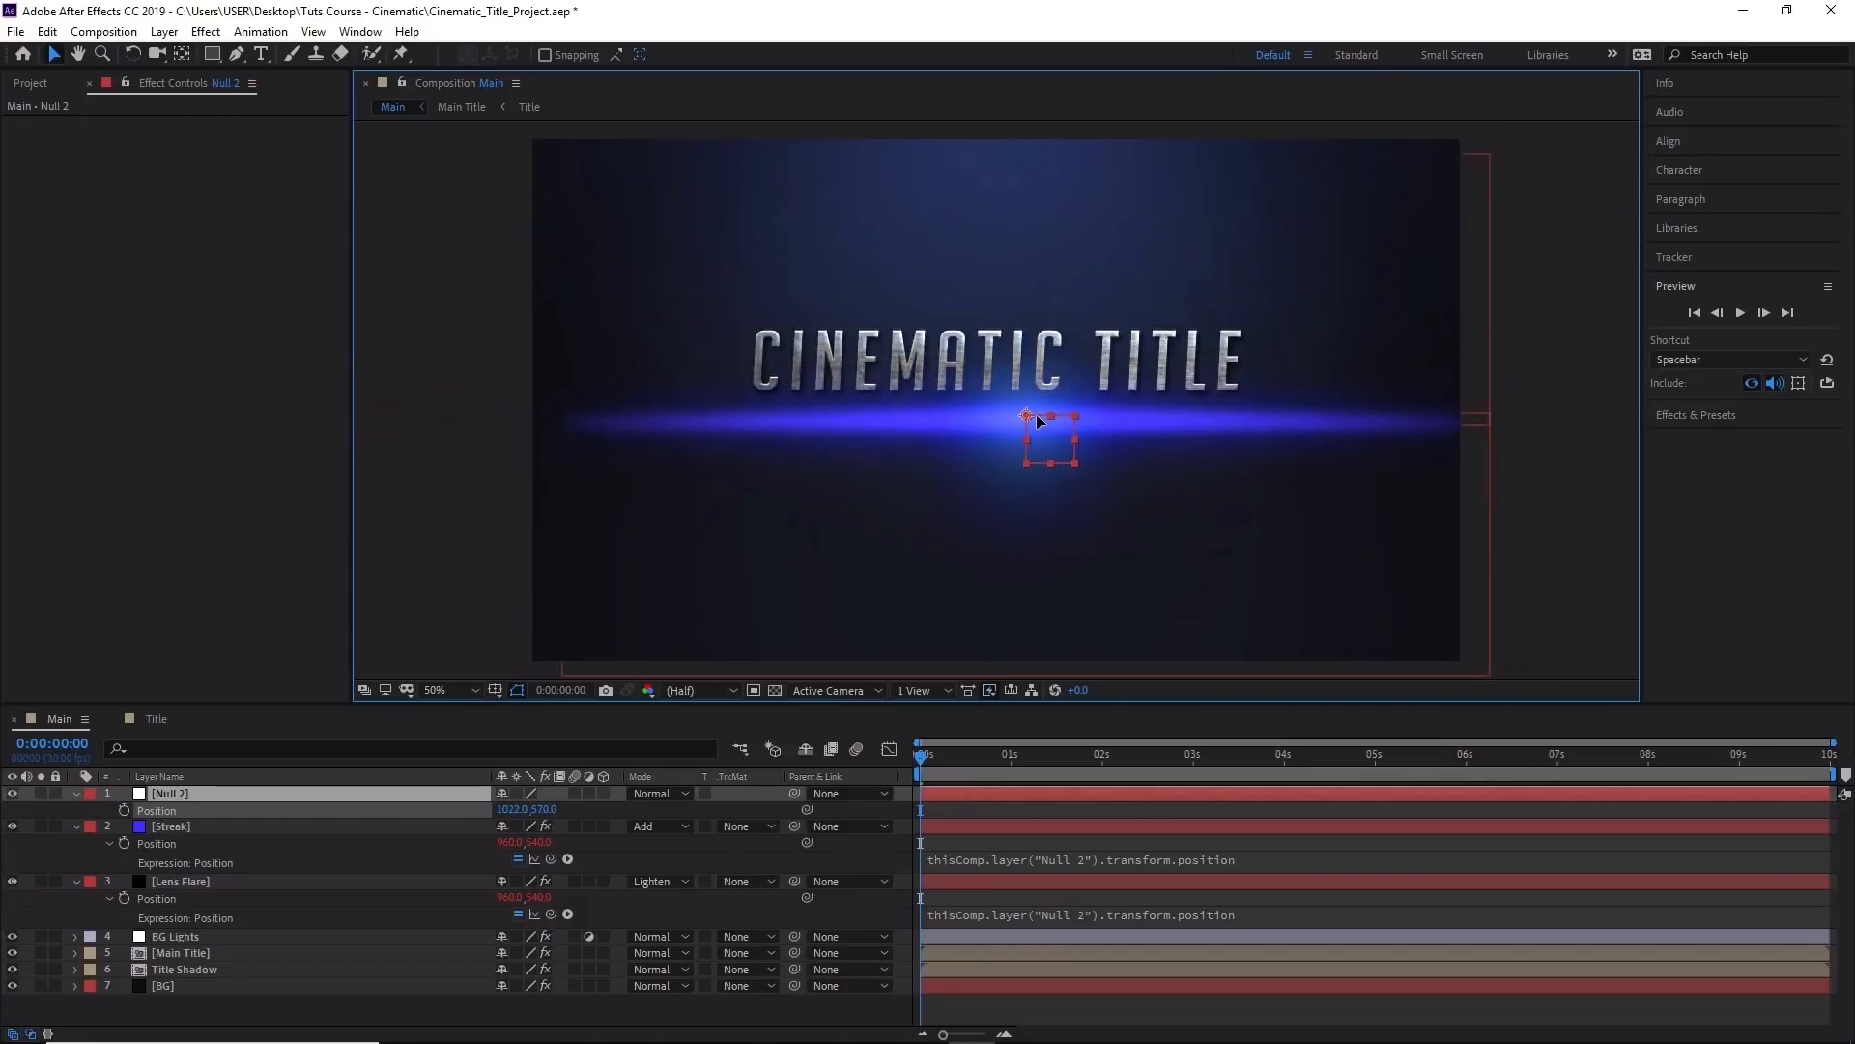
Shorten the Streak layer's mask by pulling both of its end points inward toward the title.
{"action": "left_click", "coordinate": [242, 827]}
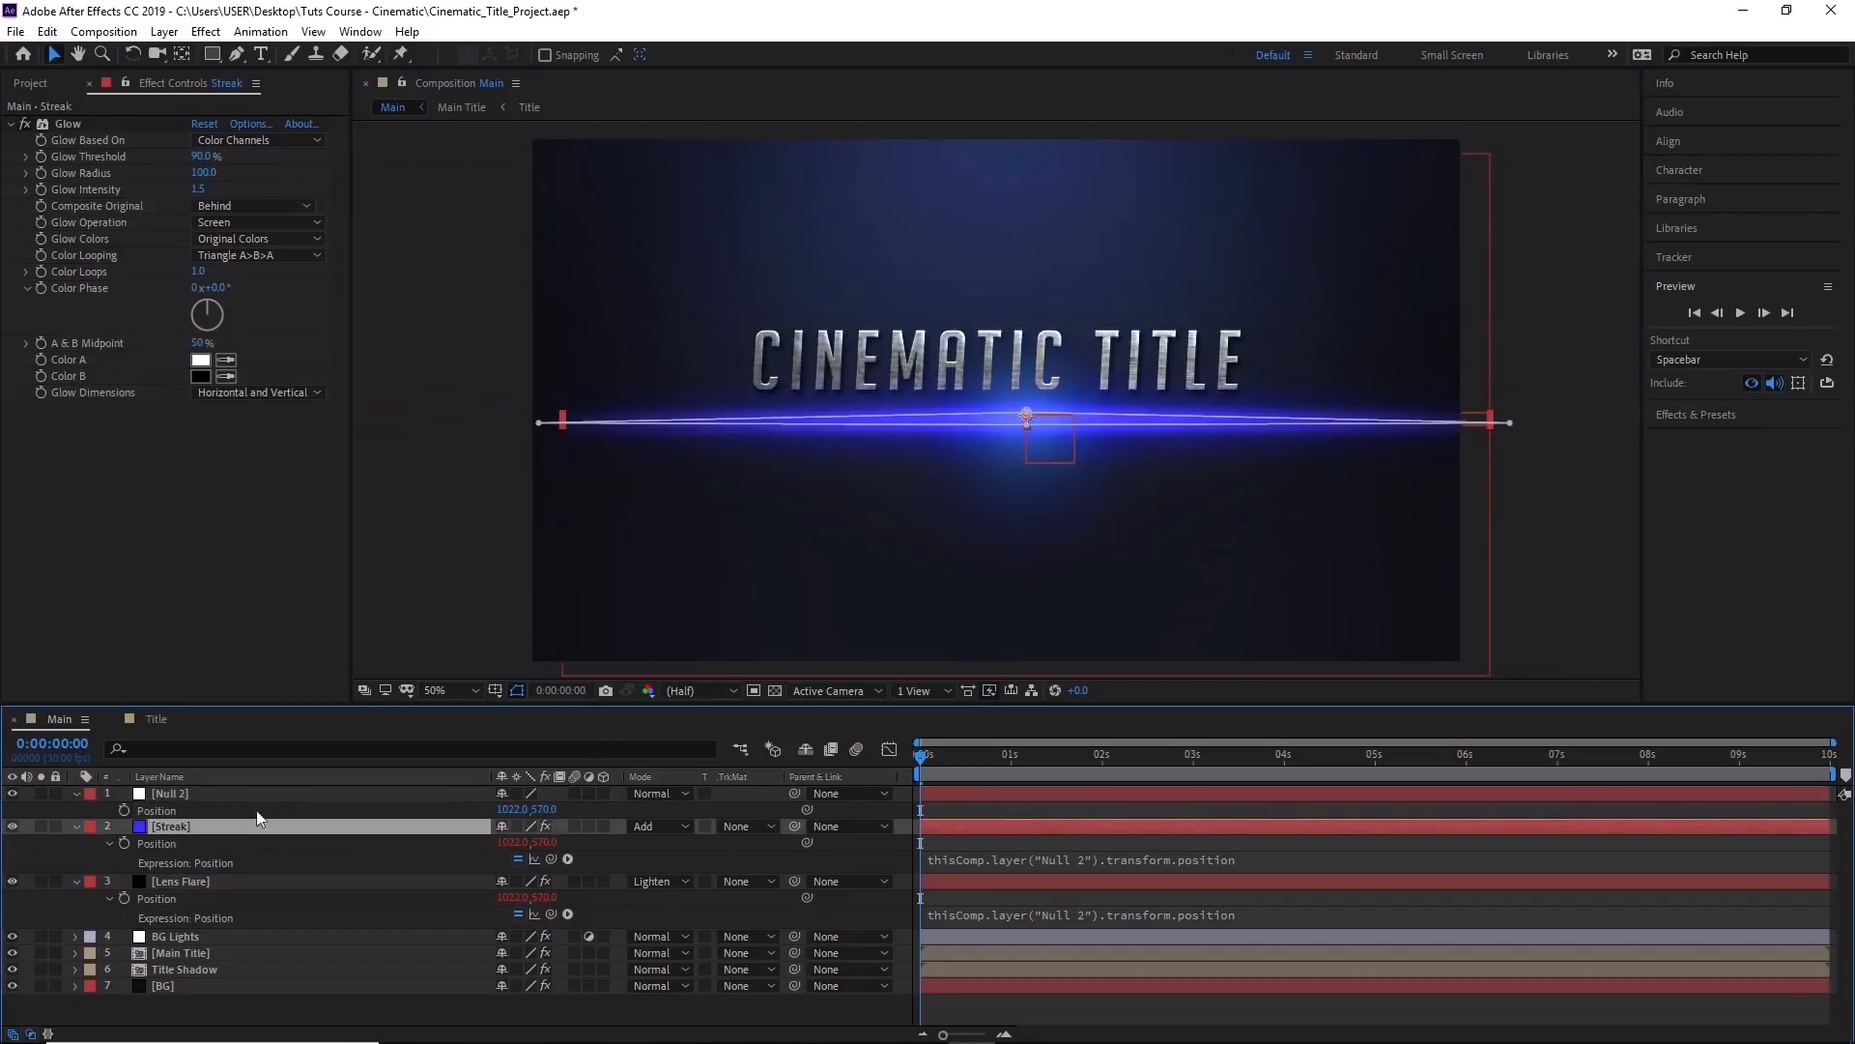
{"action": "left_click_drag", "start_coordinate": [537, 427], "coordinate": [626, 427]}
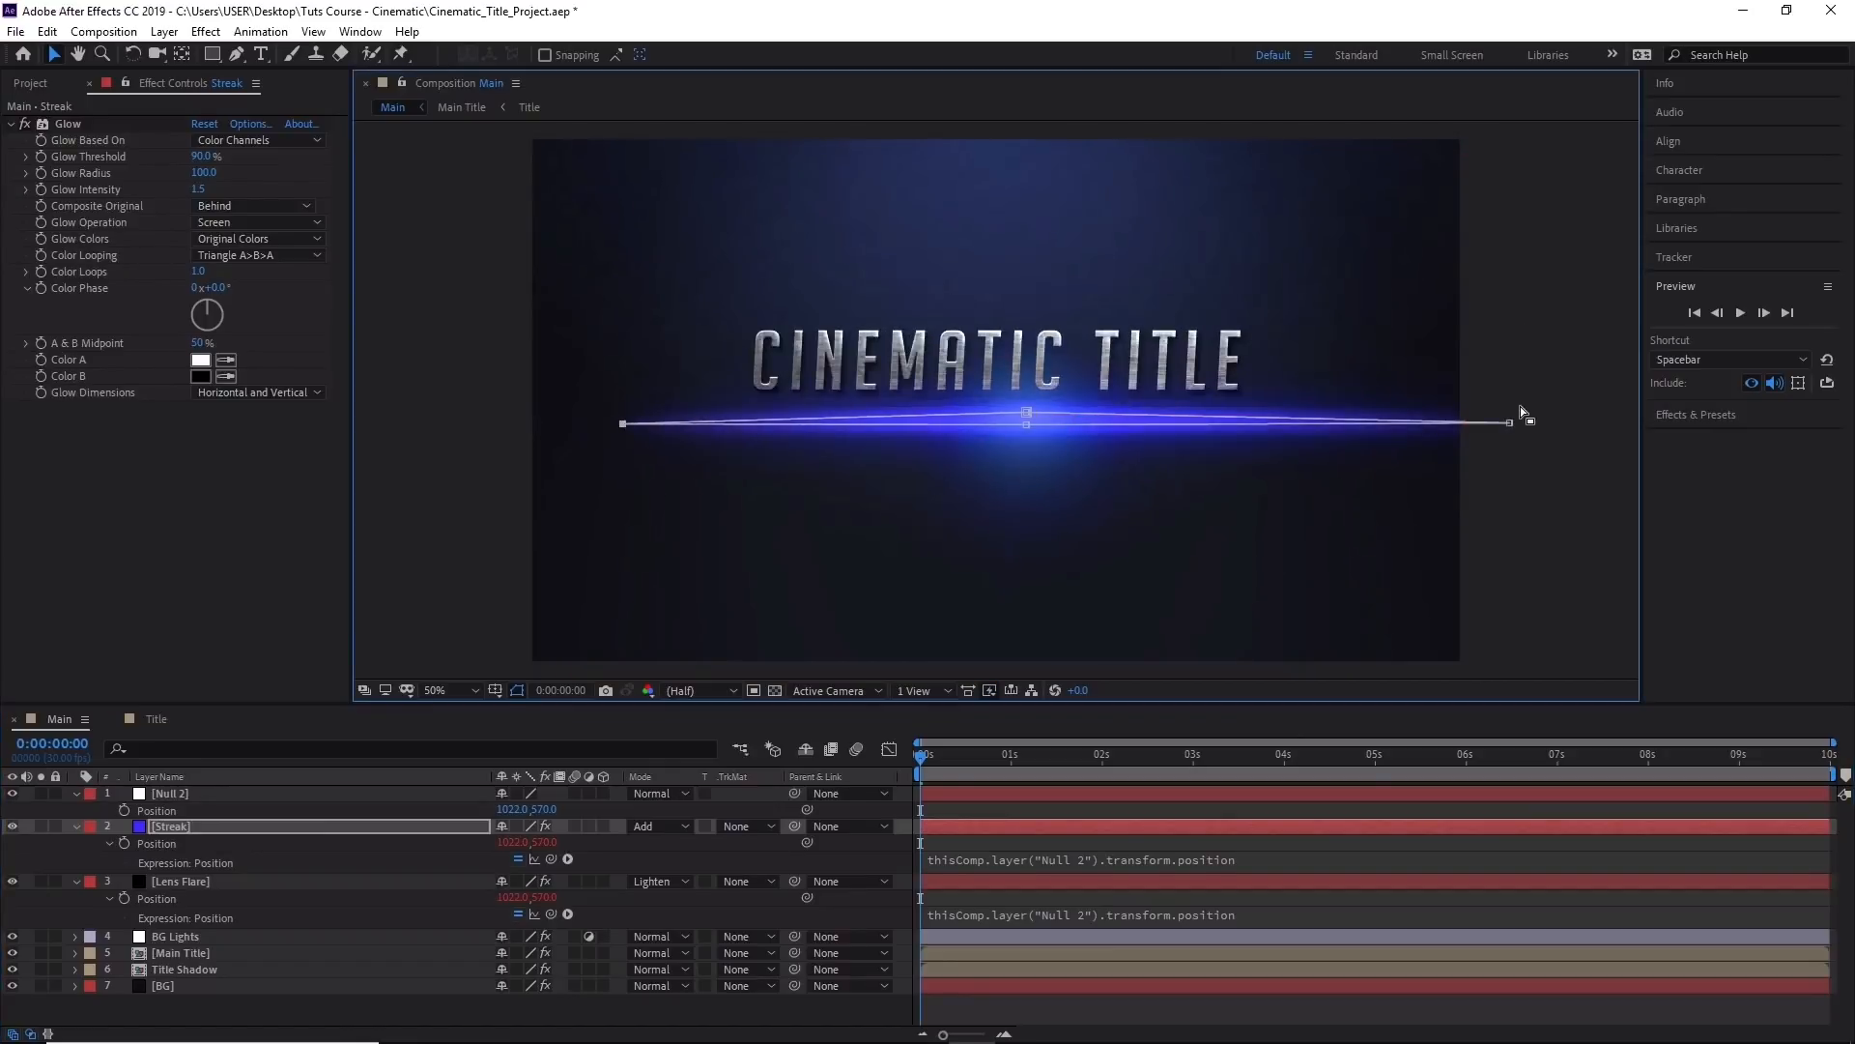
{"action": "left_click_drag", "start_coordinate": [1510, 422], "coordinate": [1433, 422]}
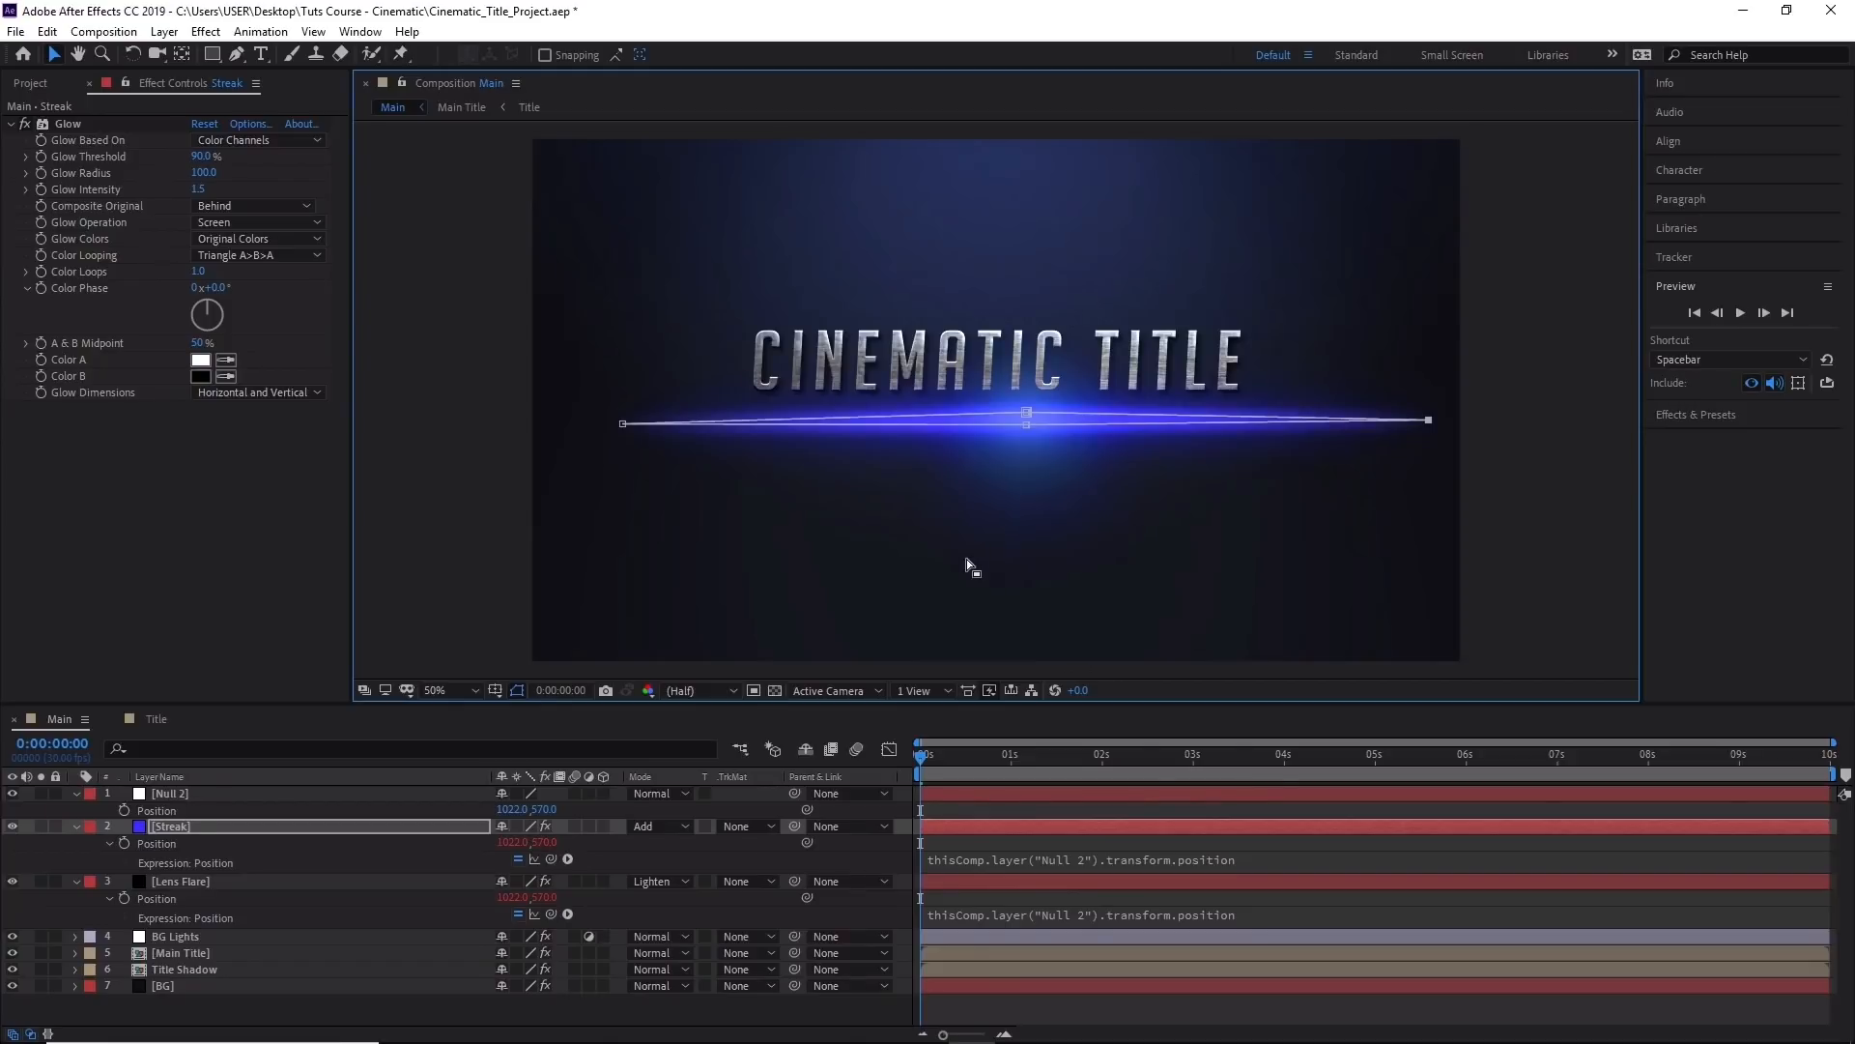
Add a Slider Control expression effect to the Null 2 layer and rename it Brightness.
{"action": "left_click", "coordinate": [270, 792]}
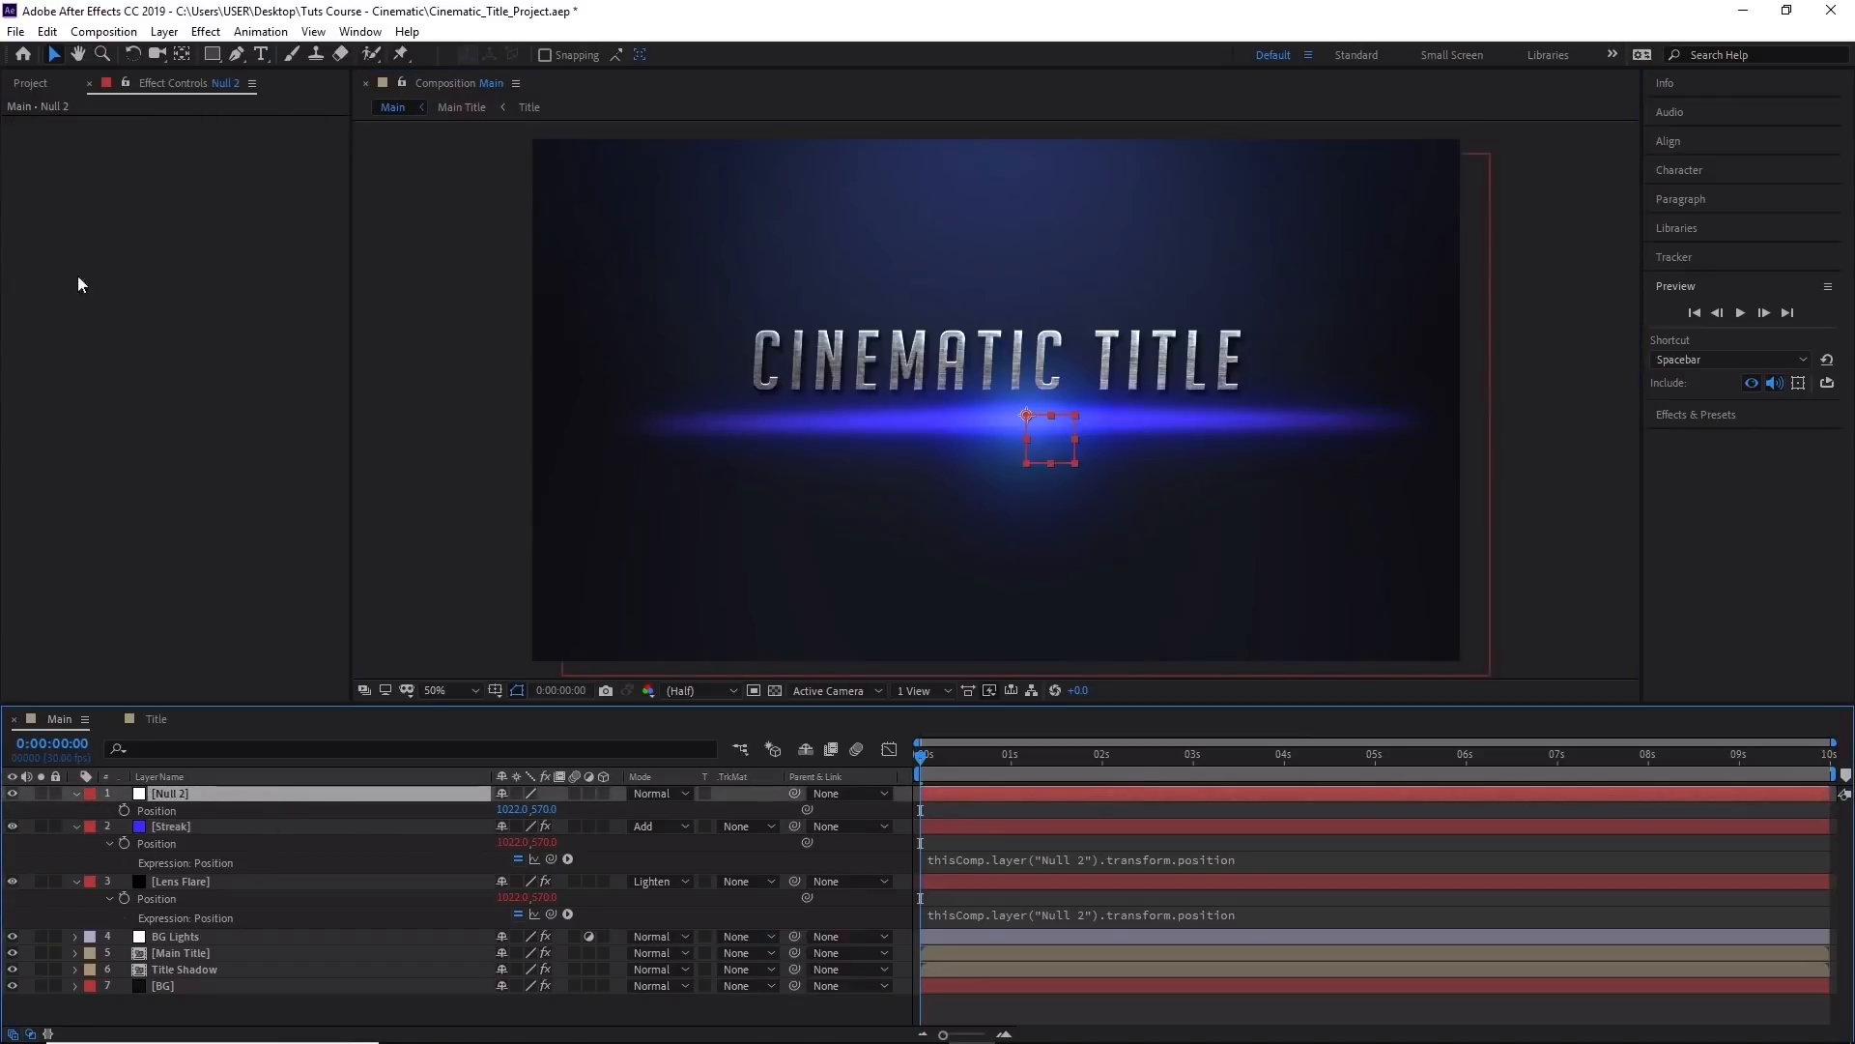
{"action": "left_click", "coordinate": [206, 31]}
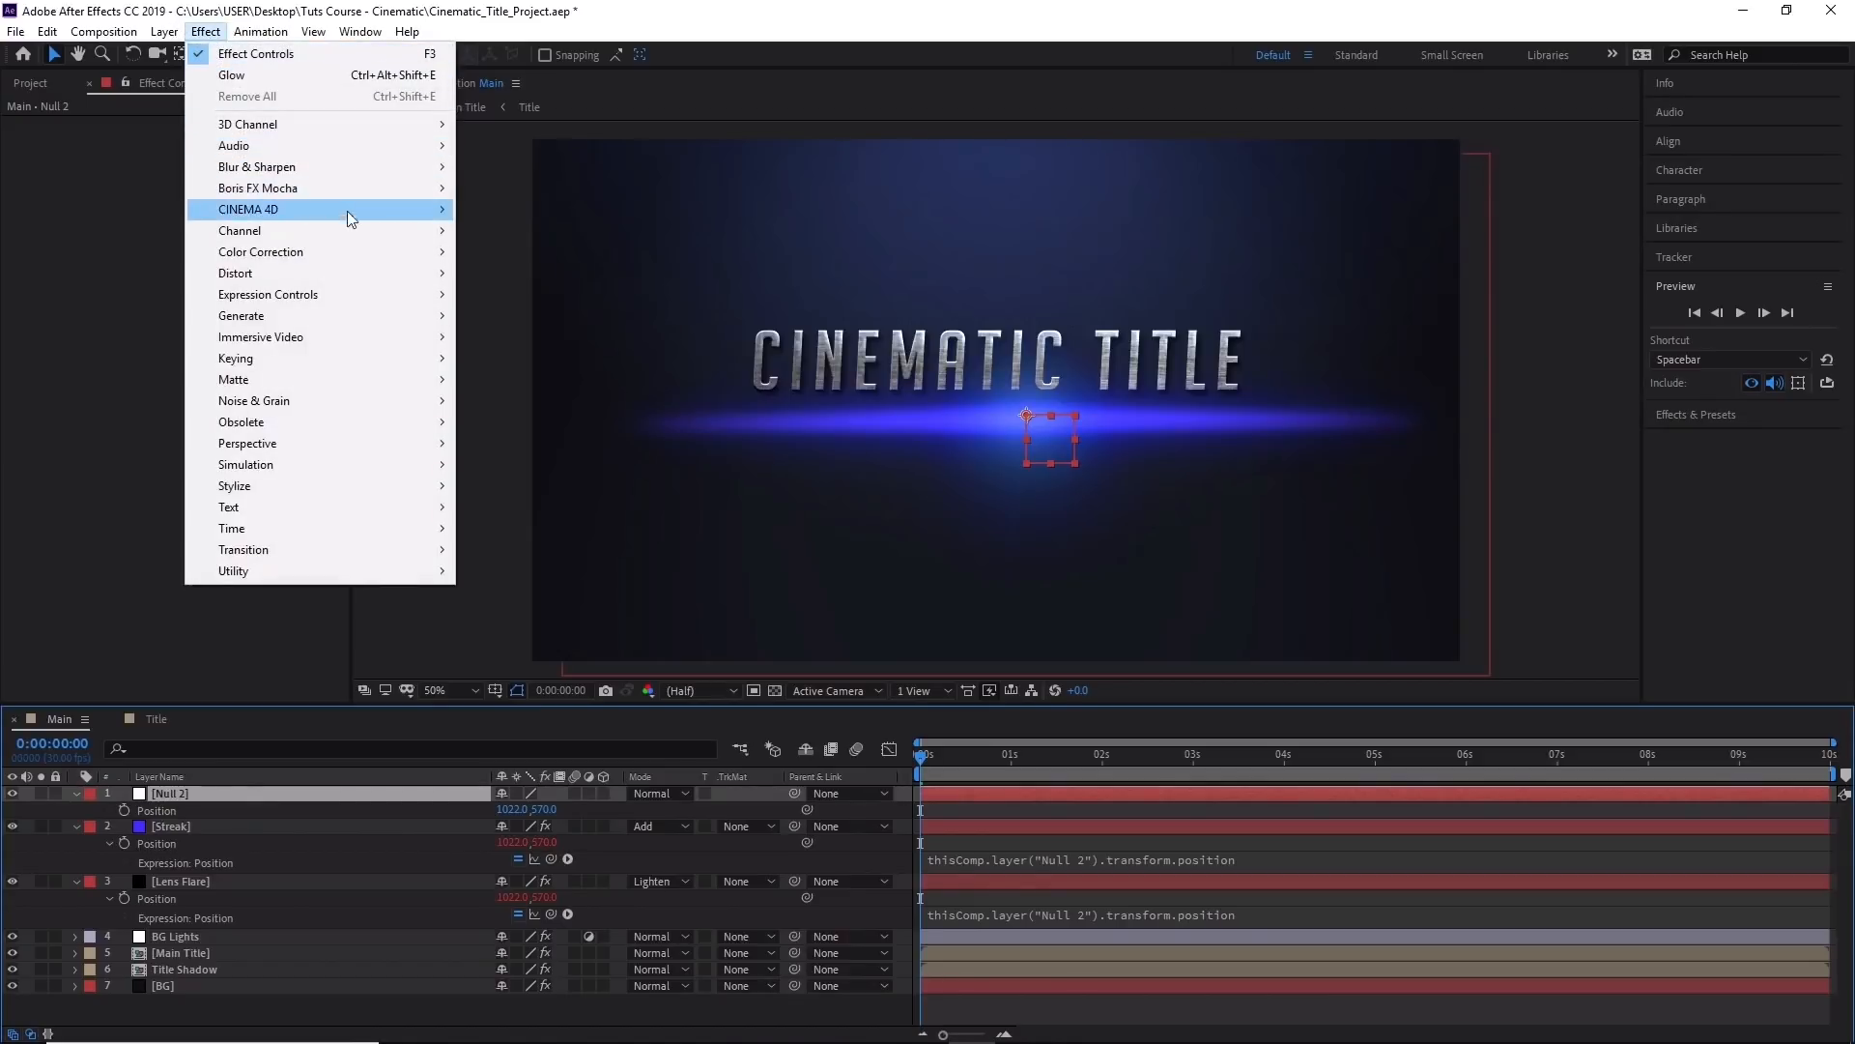
{"action": "mouse_move", "coordinate": [384, 294]}
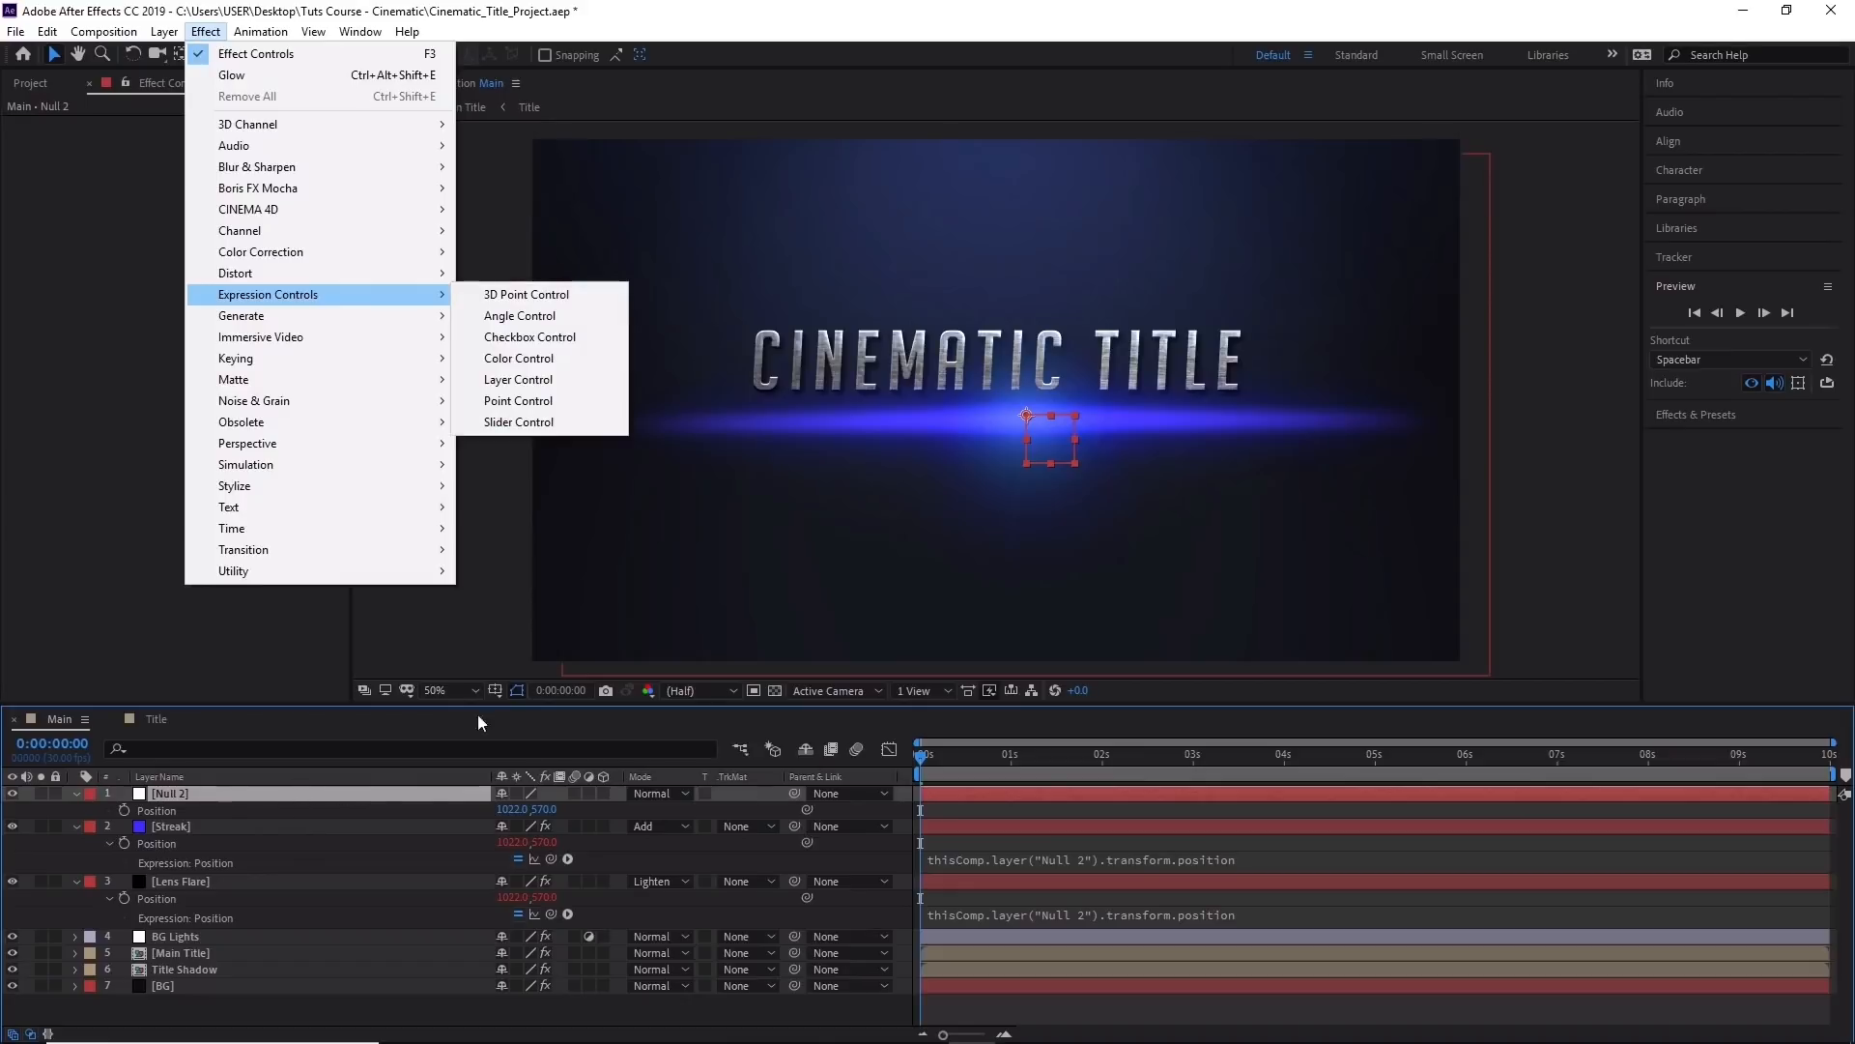
{"action": "left_click", "coordinate": [576, 421]}
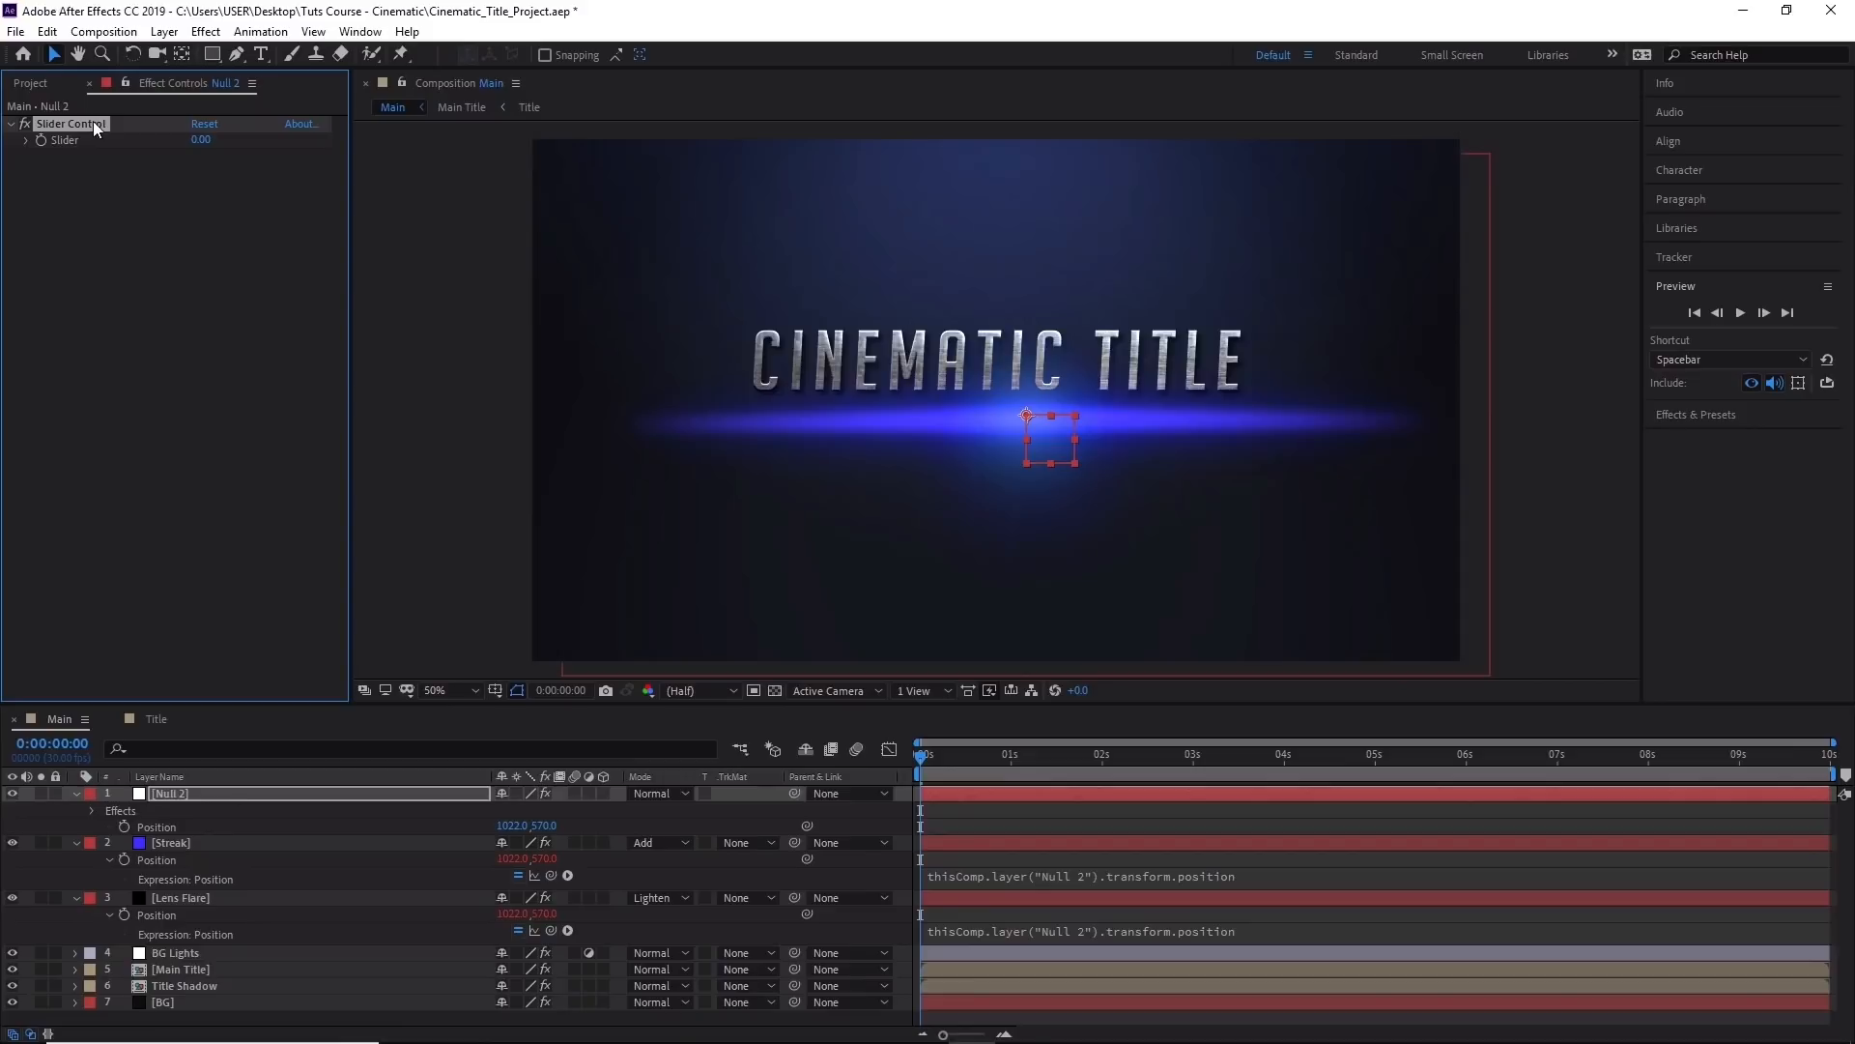
{"action": "key", "text": "Return"}
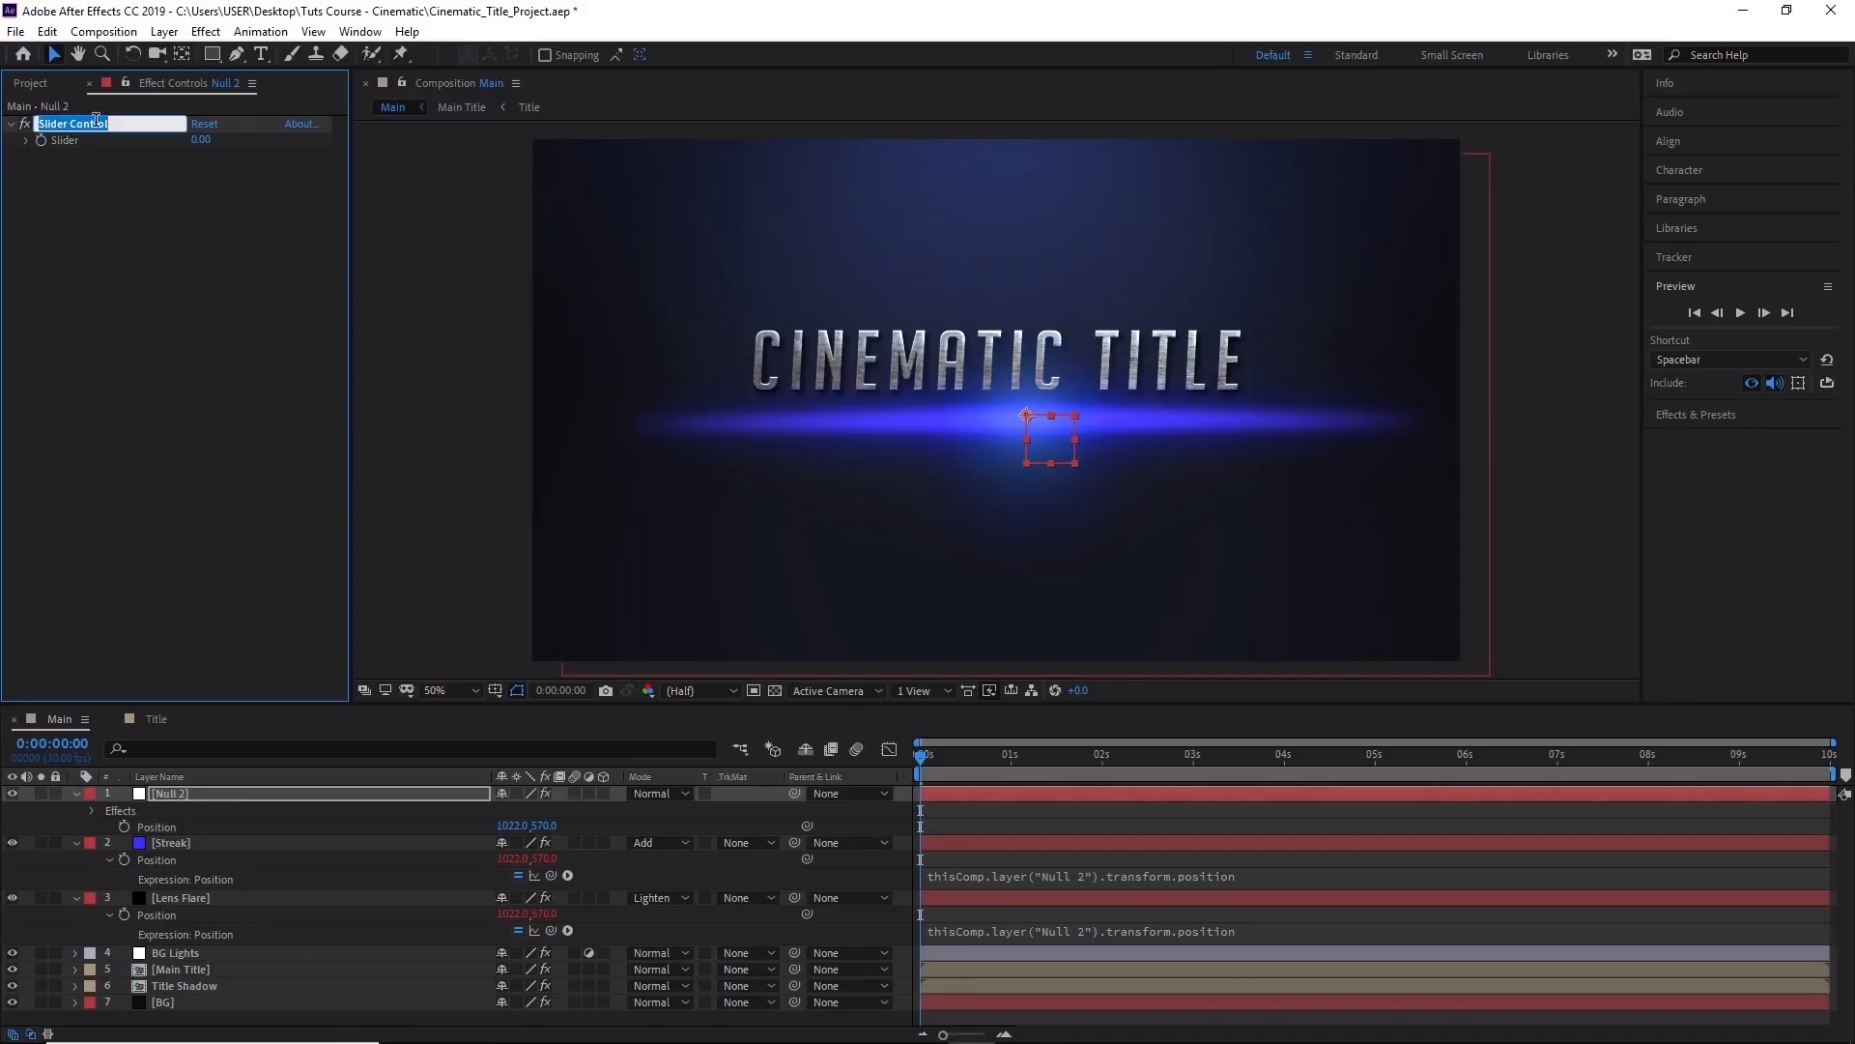
{"action": "type", "text": "Brightness"}
{"action": "key", "text": "Return"}
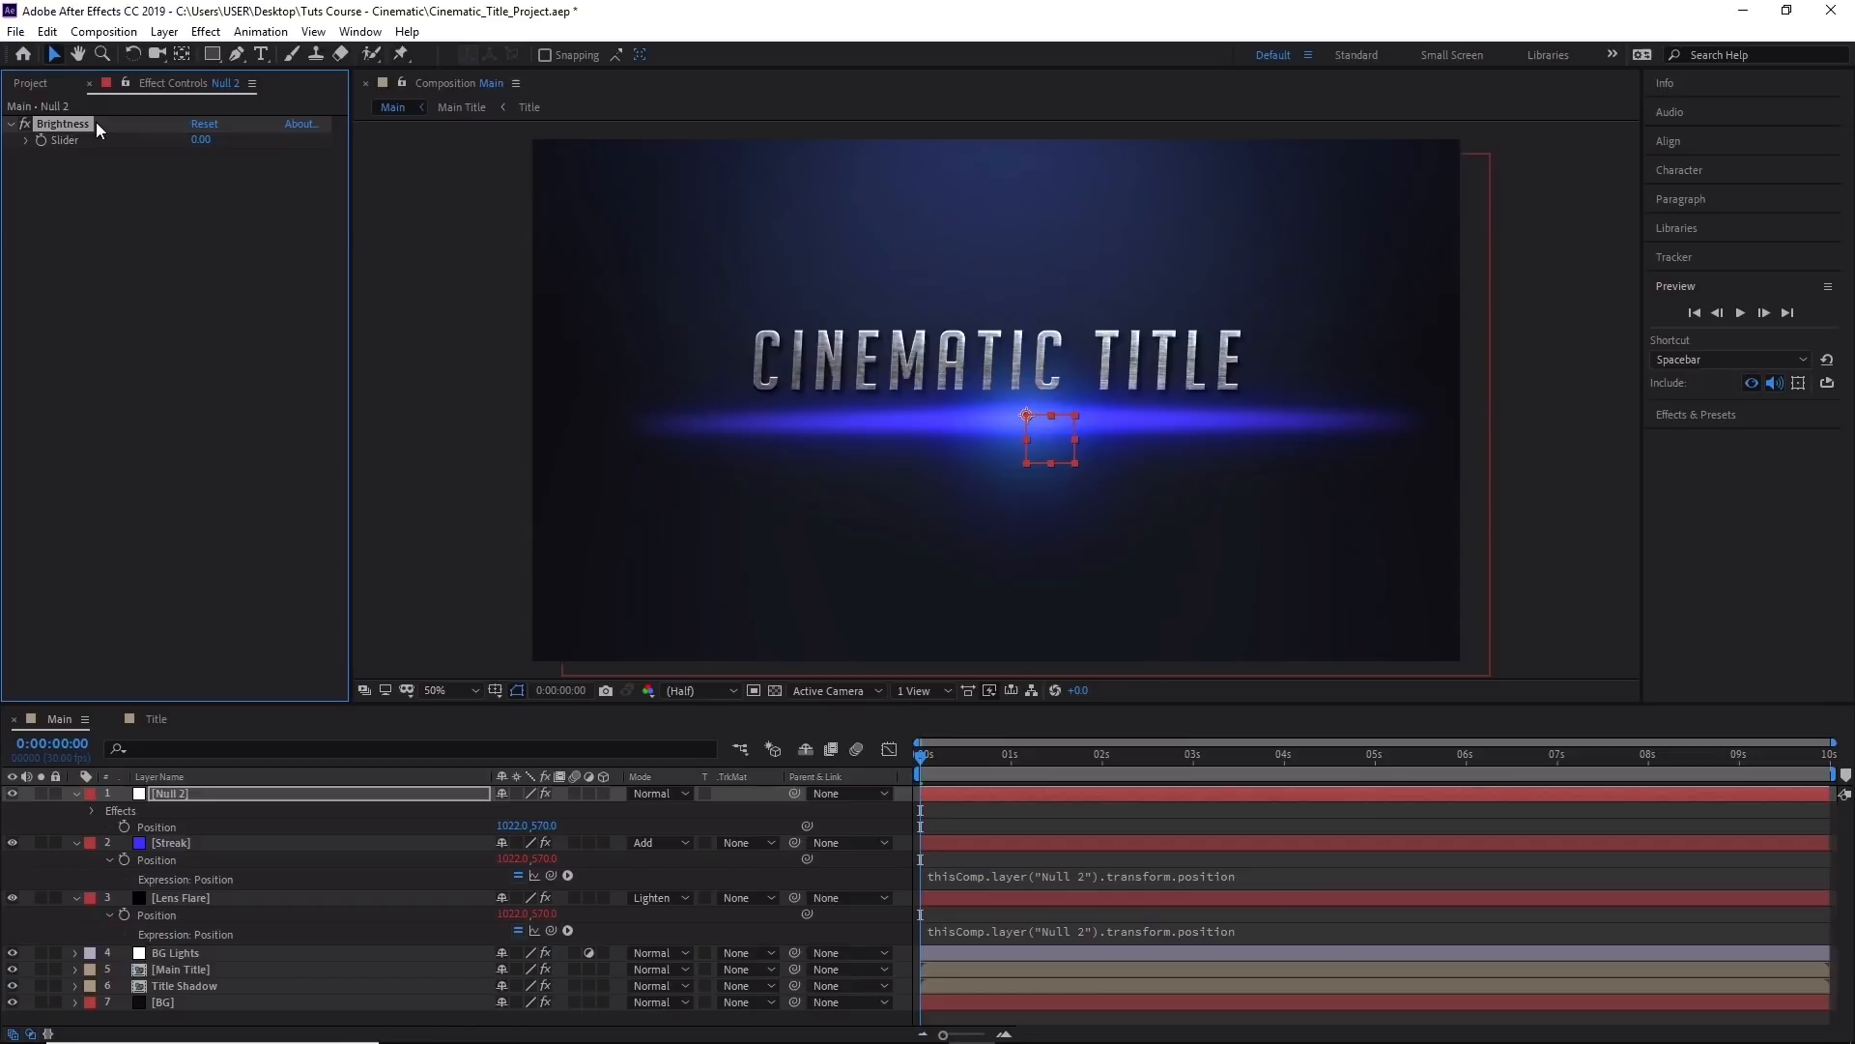
Link the Streak layer's Opacity by expression to Null 2's Brightness slider, and set the slider to 80.
{"action": "left_click", "coordinate": [219, 843]}
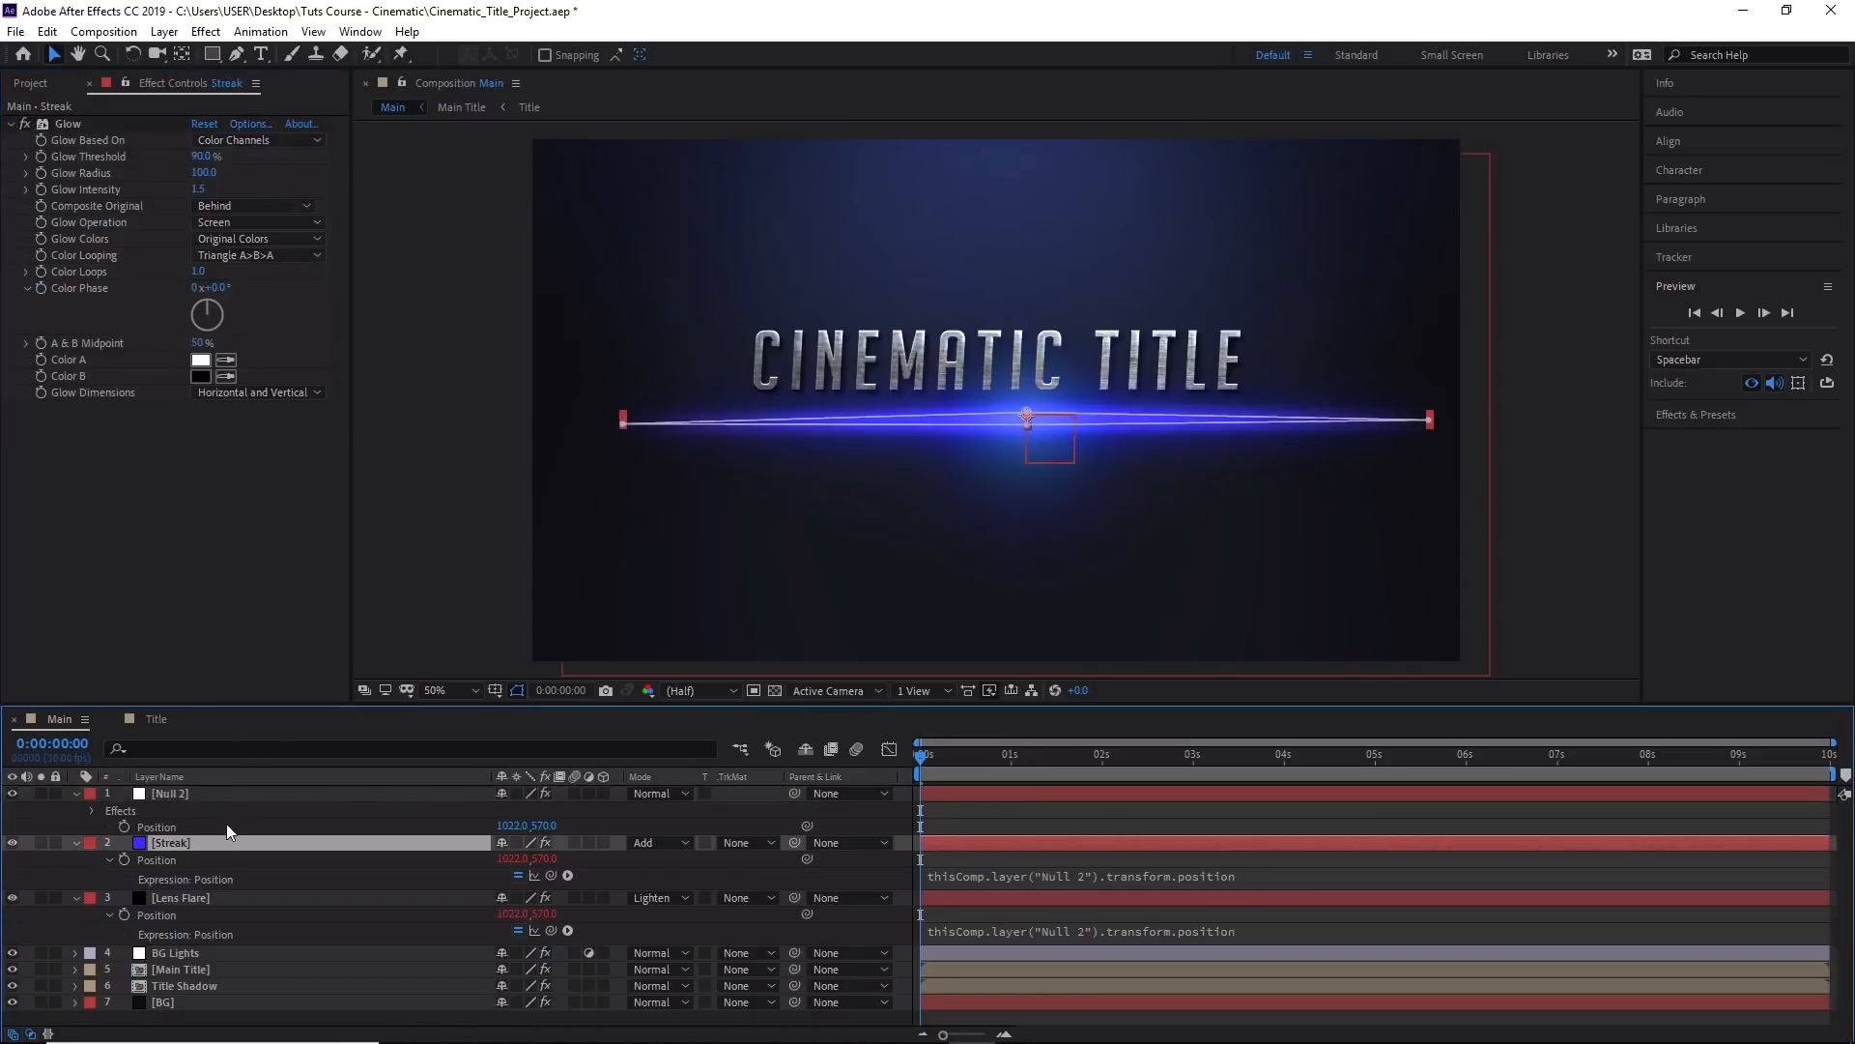
{"action": "key", "text": "t"}
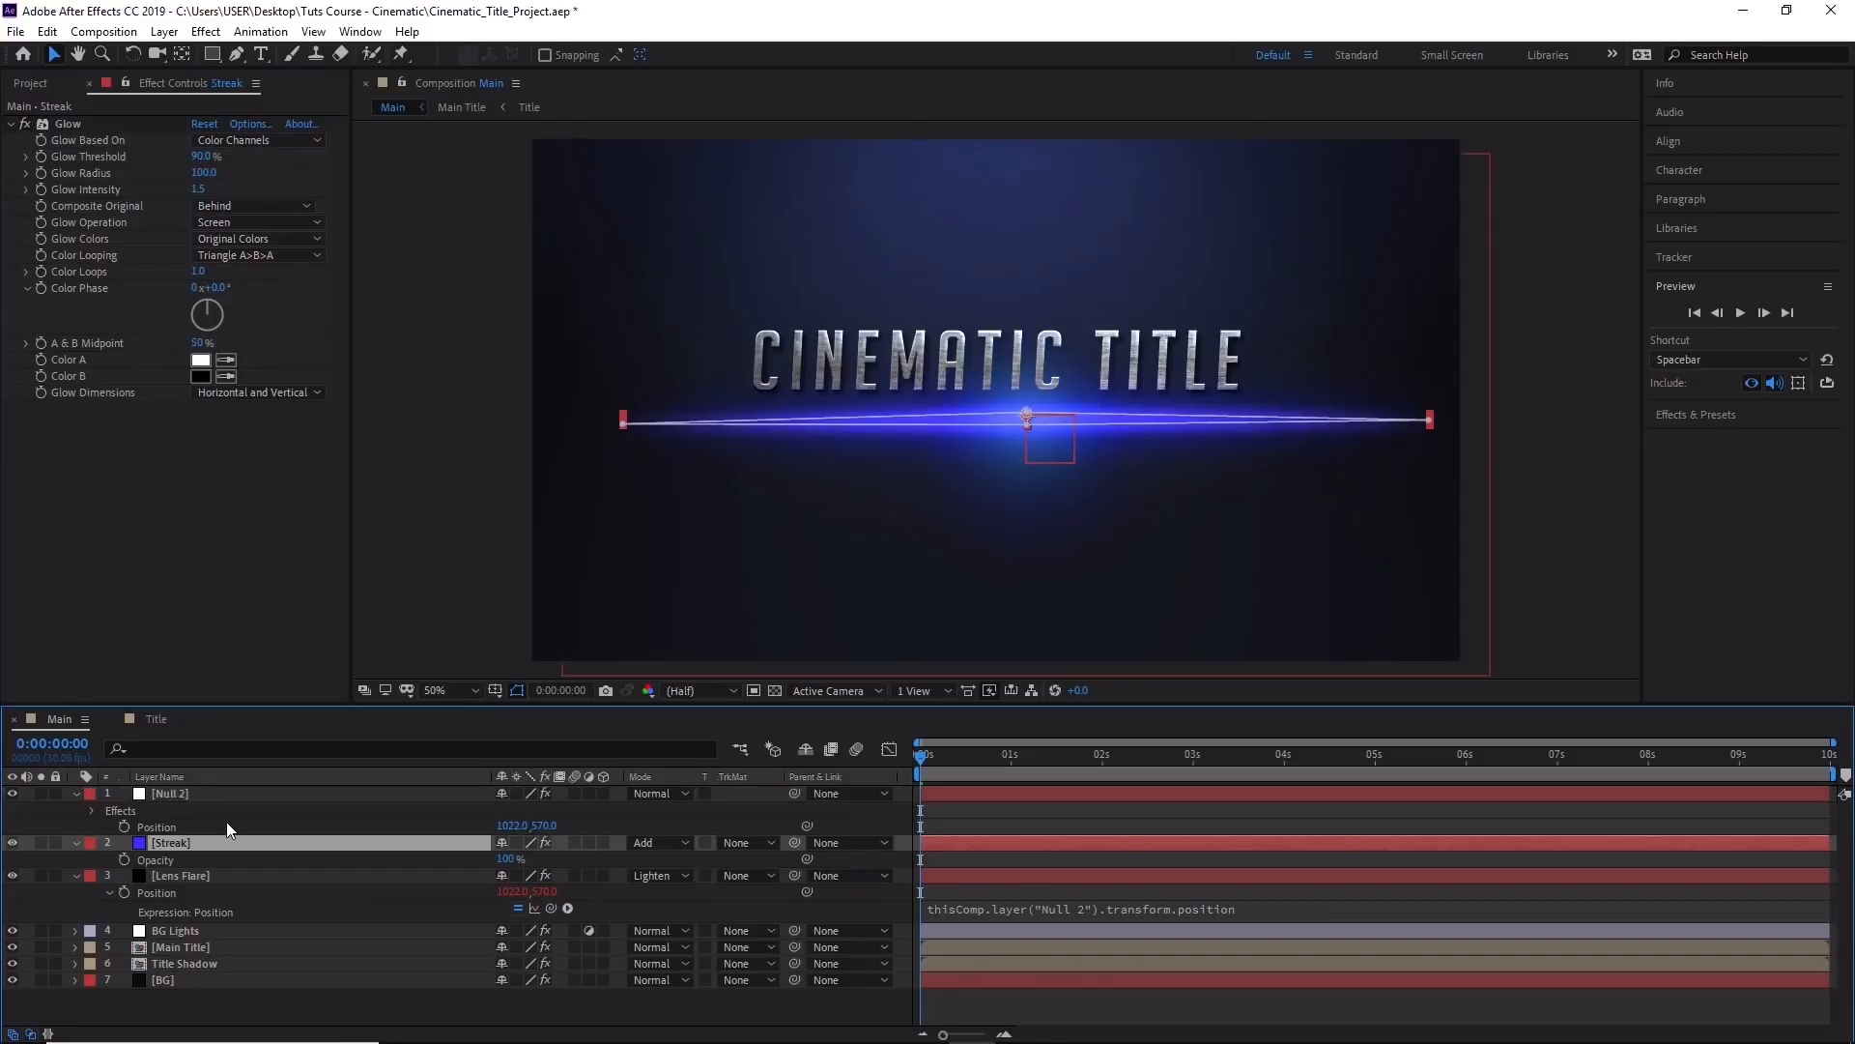
{"action": "left_click", "coordinate": [123, 861], "text": "alt"}
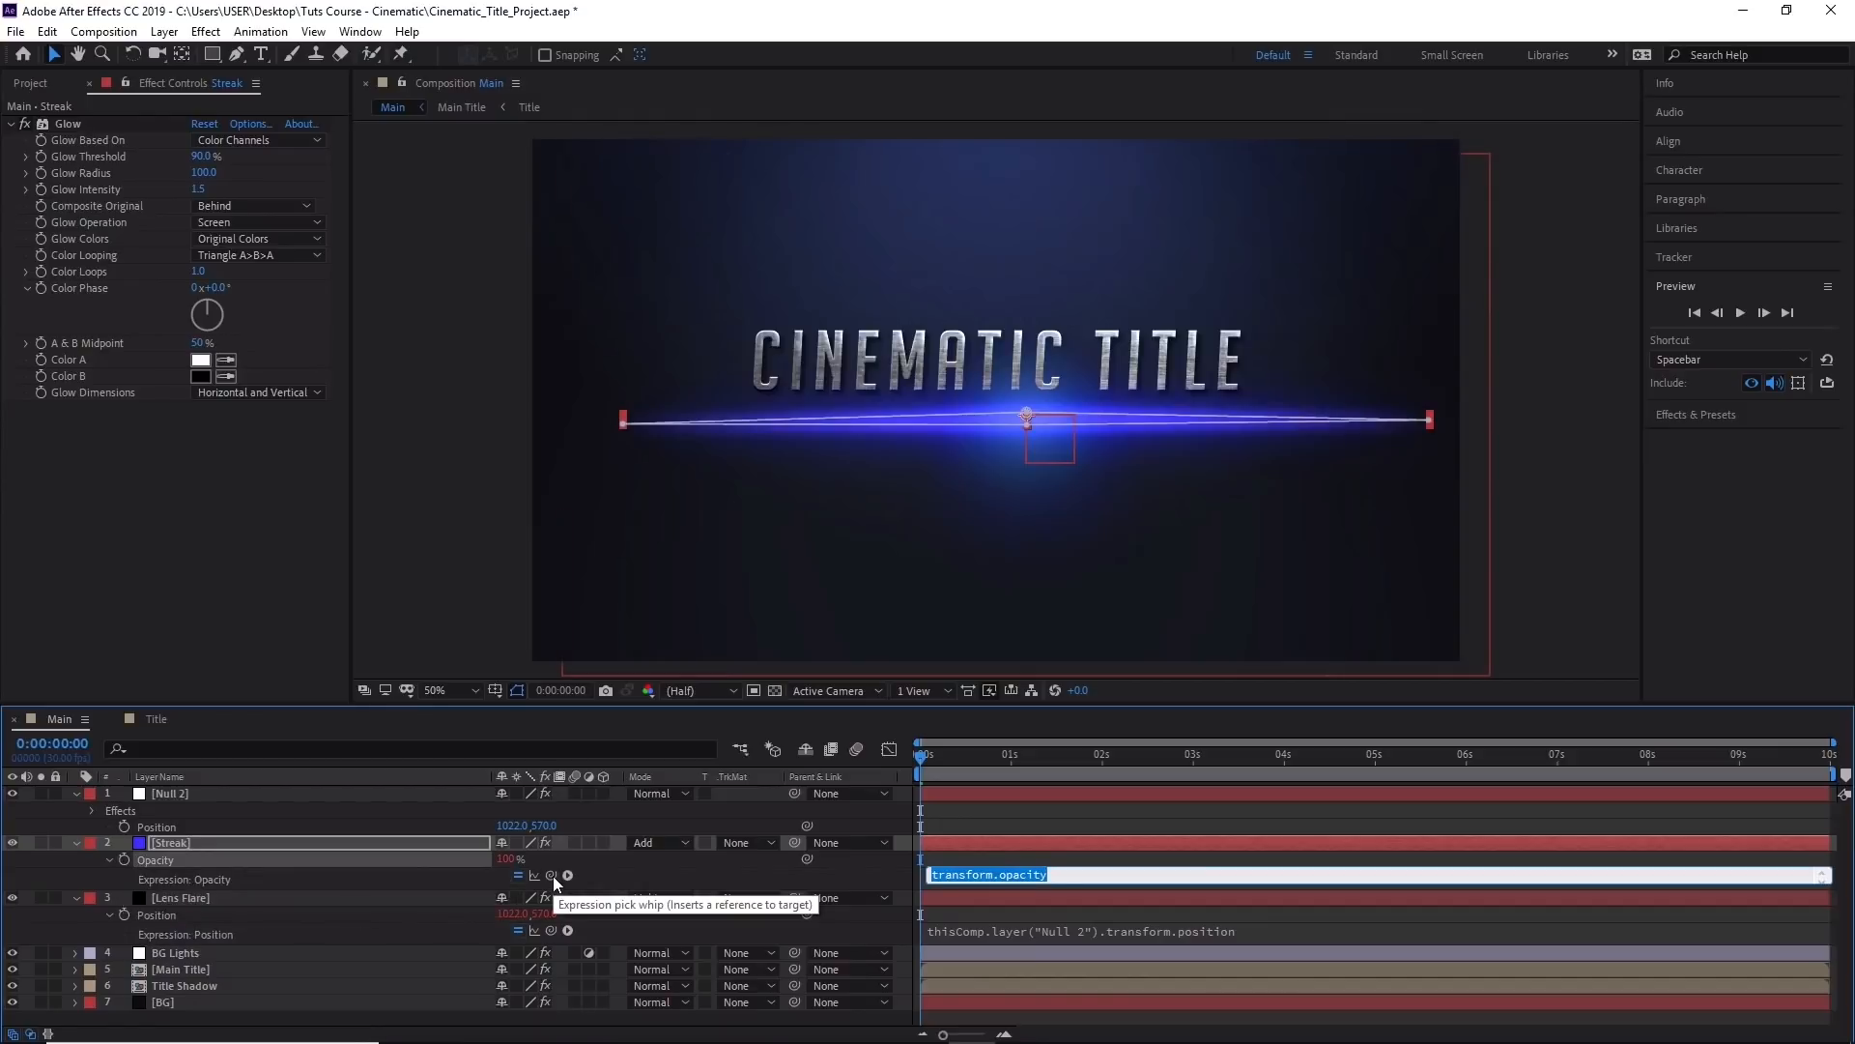
{"action": "left_click_drag", "start_coordinate": [553, 877], "coordinate": [530, 789]}
{"action": "mouse_move", "coordinate": [412, 377]}
{"action": "left_mouse_down"}
{"action": "mouse_move", "coordinate": [492, 745]}
{"action": "mouse_move", "coordinate": [552, 878]}
{"action": "left_mouse_up"}
{"action": "left_click", "coordinate": [299, 795]}
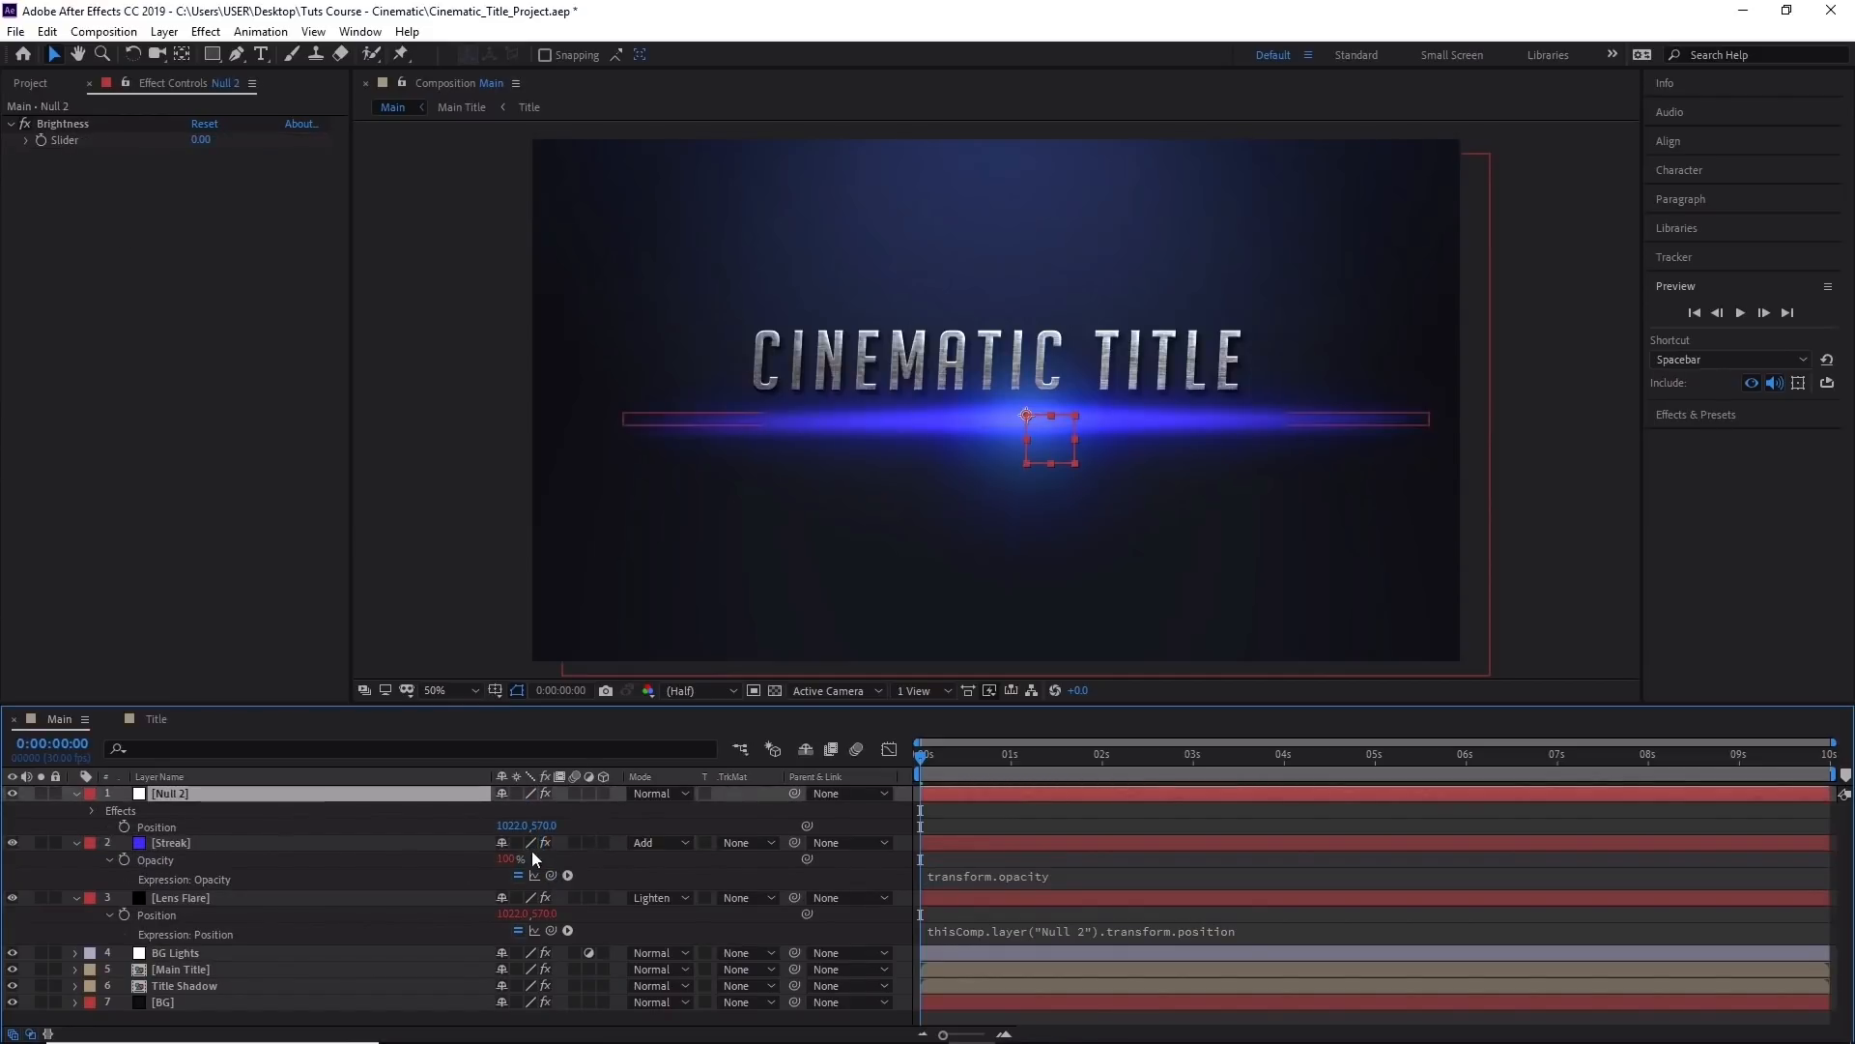
{"action": "left_click_drag", "start_coordinate": [551, 876], "coordinate": [78, 137]}
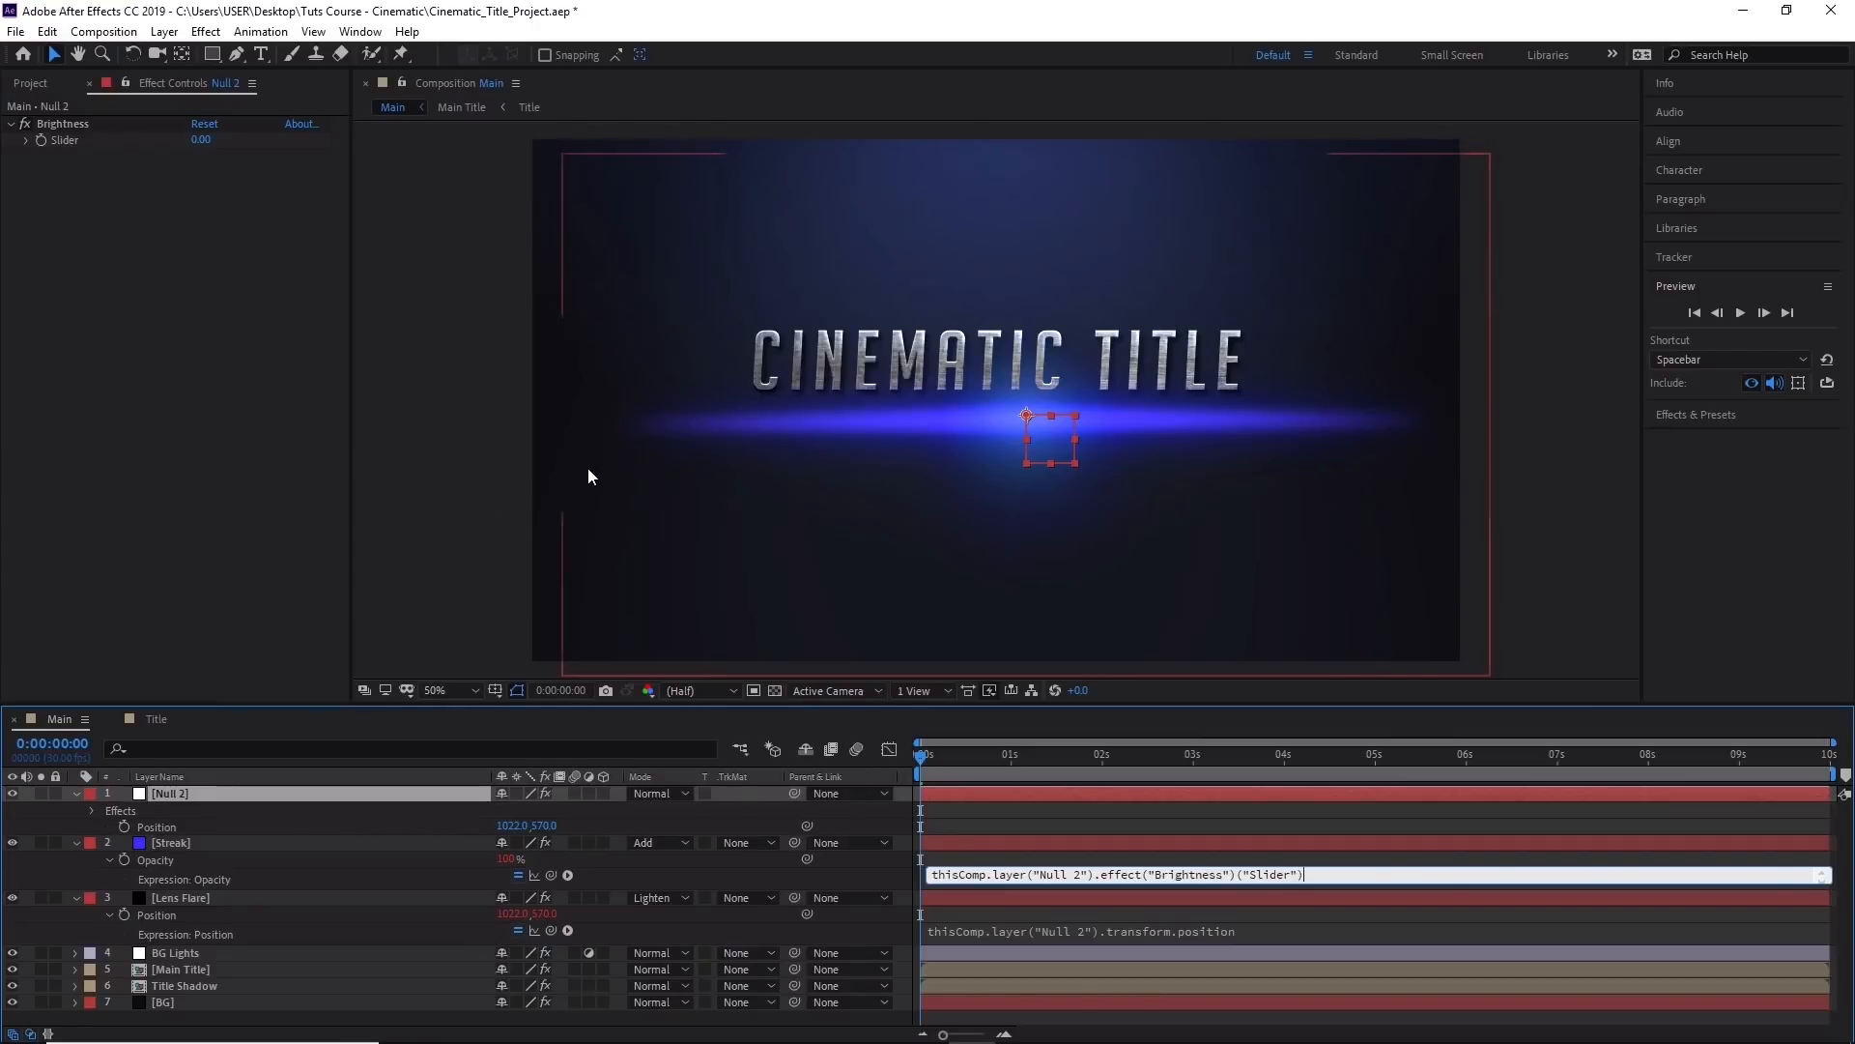
{"action": "left_click", "coordinate": [96, 137]}
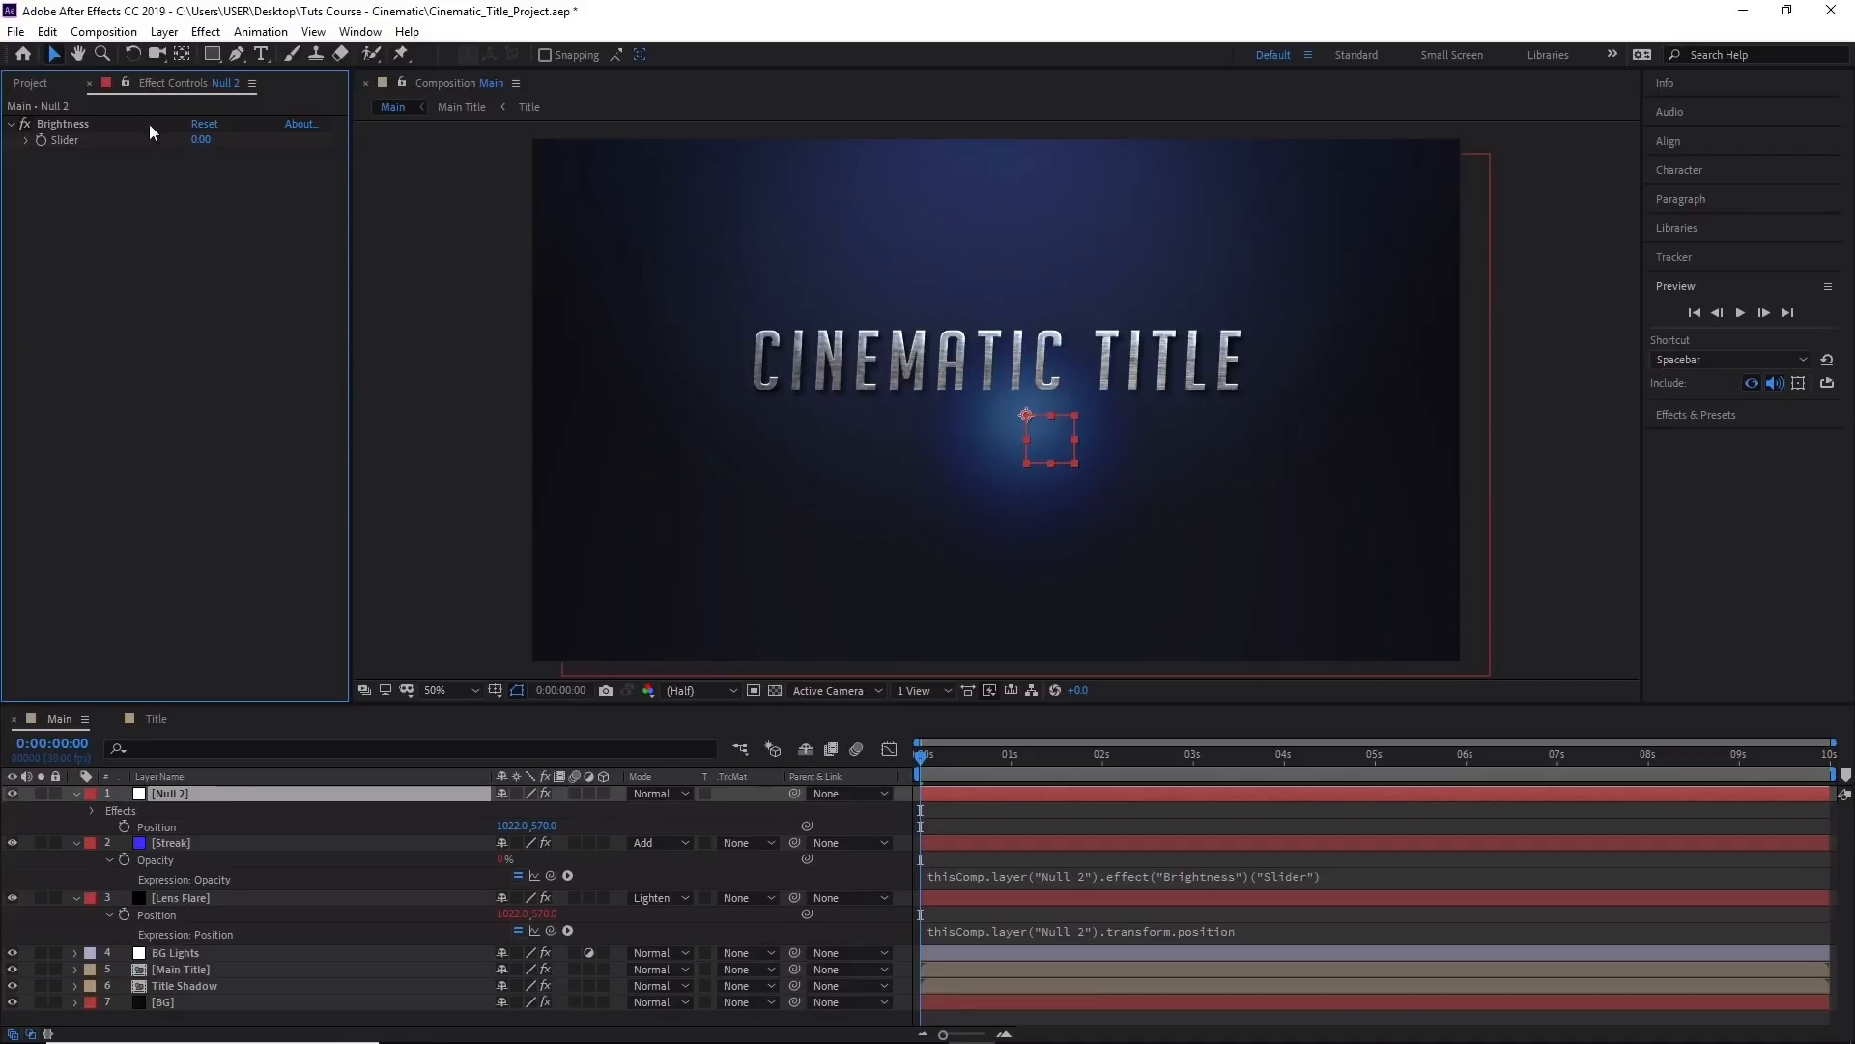
{"action": "mouse_move", "coordinate": [199, 143]}
{"action": "left_mouse_down"}
{"action": "mouse_move", "coordinate": [358, 143]}
{"action": "mouse_move", "coordinate": [166, 141]}
{"action": "mouse_move", "coordinate": [430, 146]}
{"action": "mouse_move", "coordinate": [220, 145]}
{"action": "mouse_move", "coordinate": [282, 144]}
{"action": "left_mouse_up"}
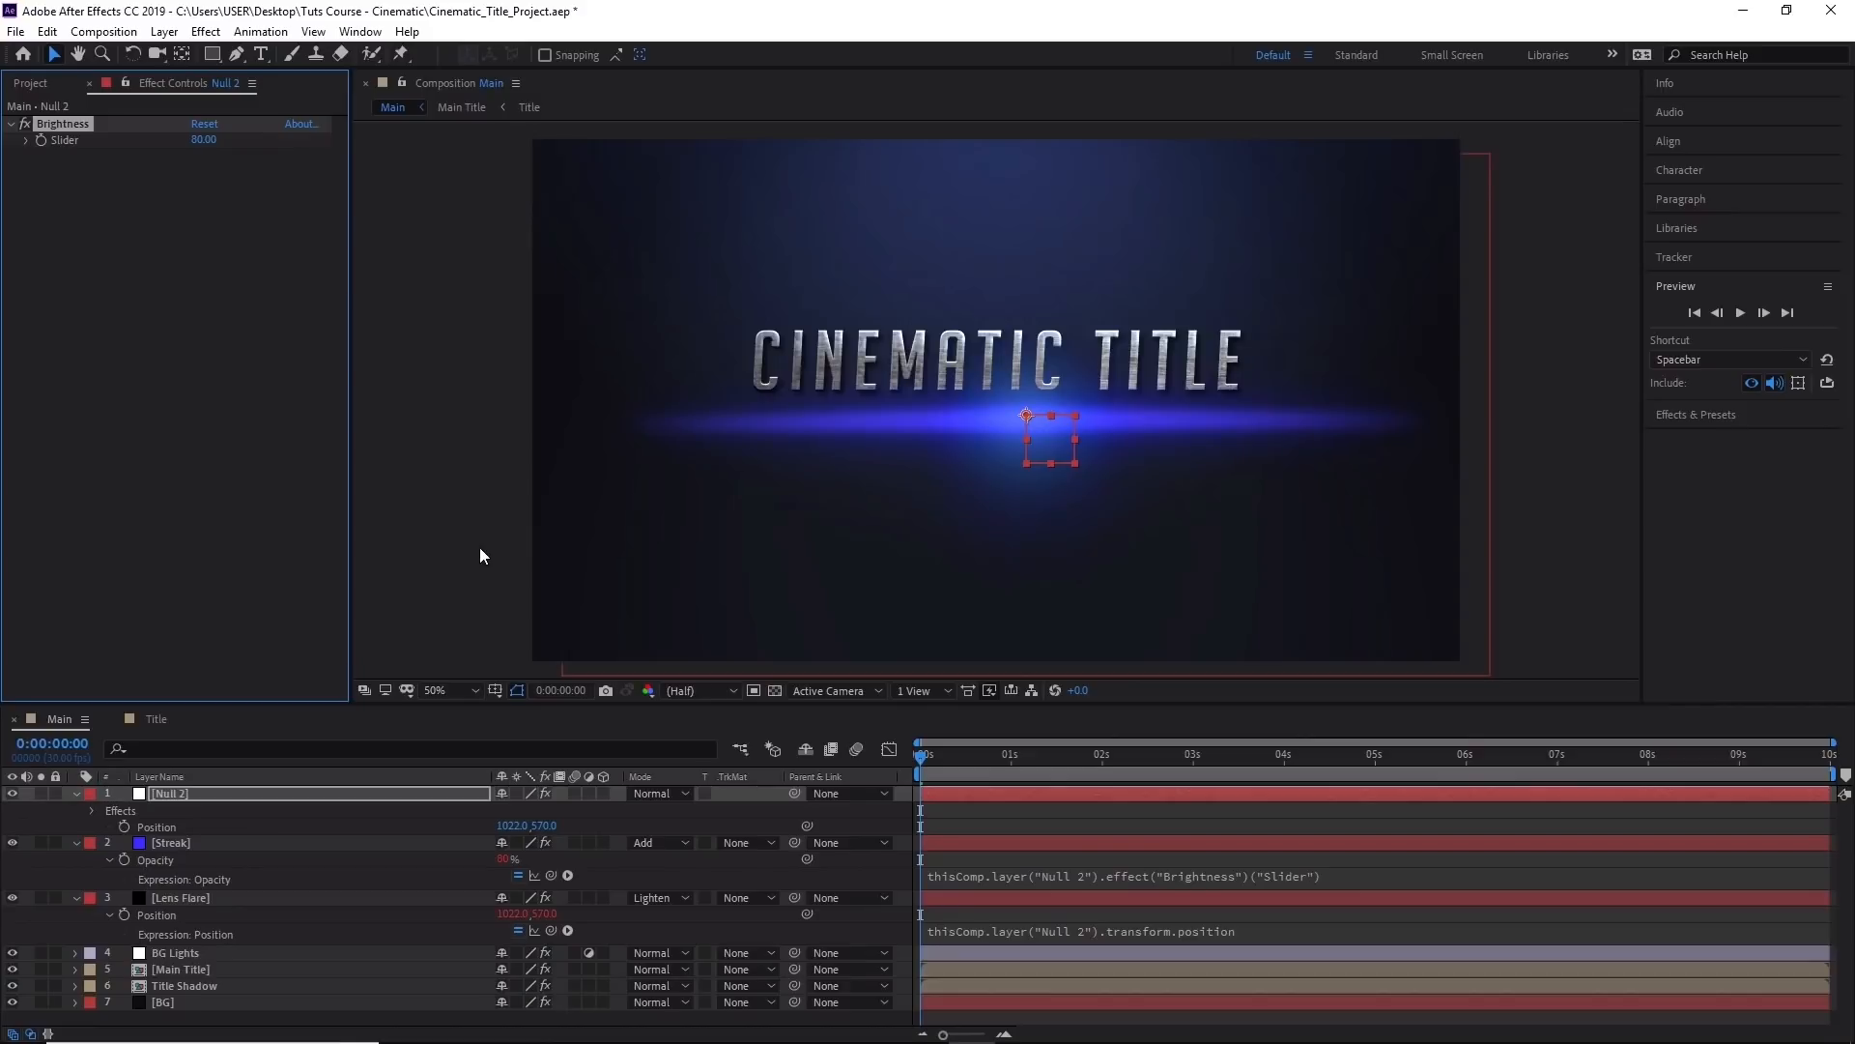
Reveal the Flare Brightness property of the Lens Flare layer's Lens Flare effect in the timeline.
{"action": "left_click", "coordinate": [214, 899]}
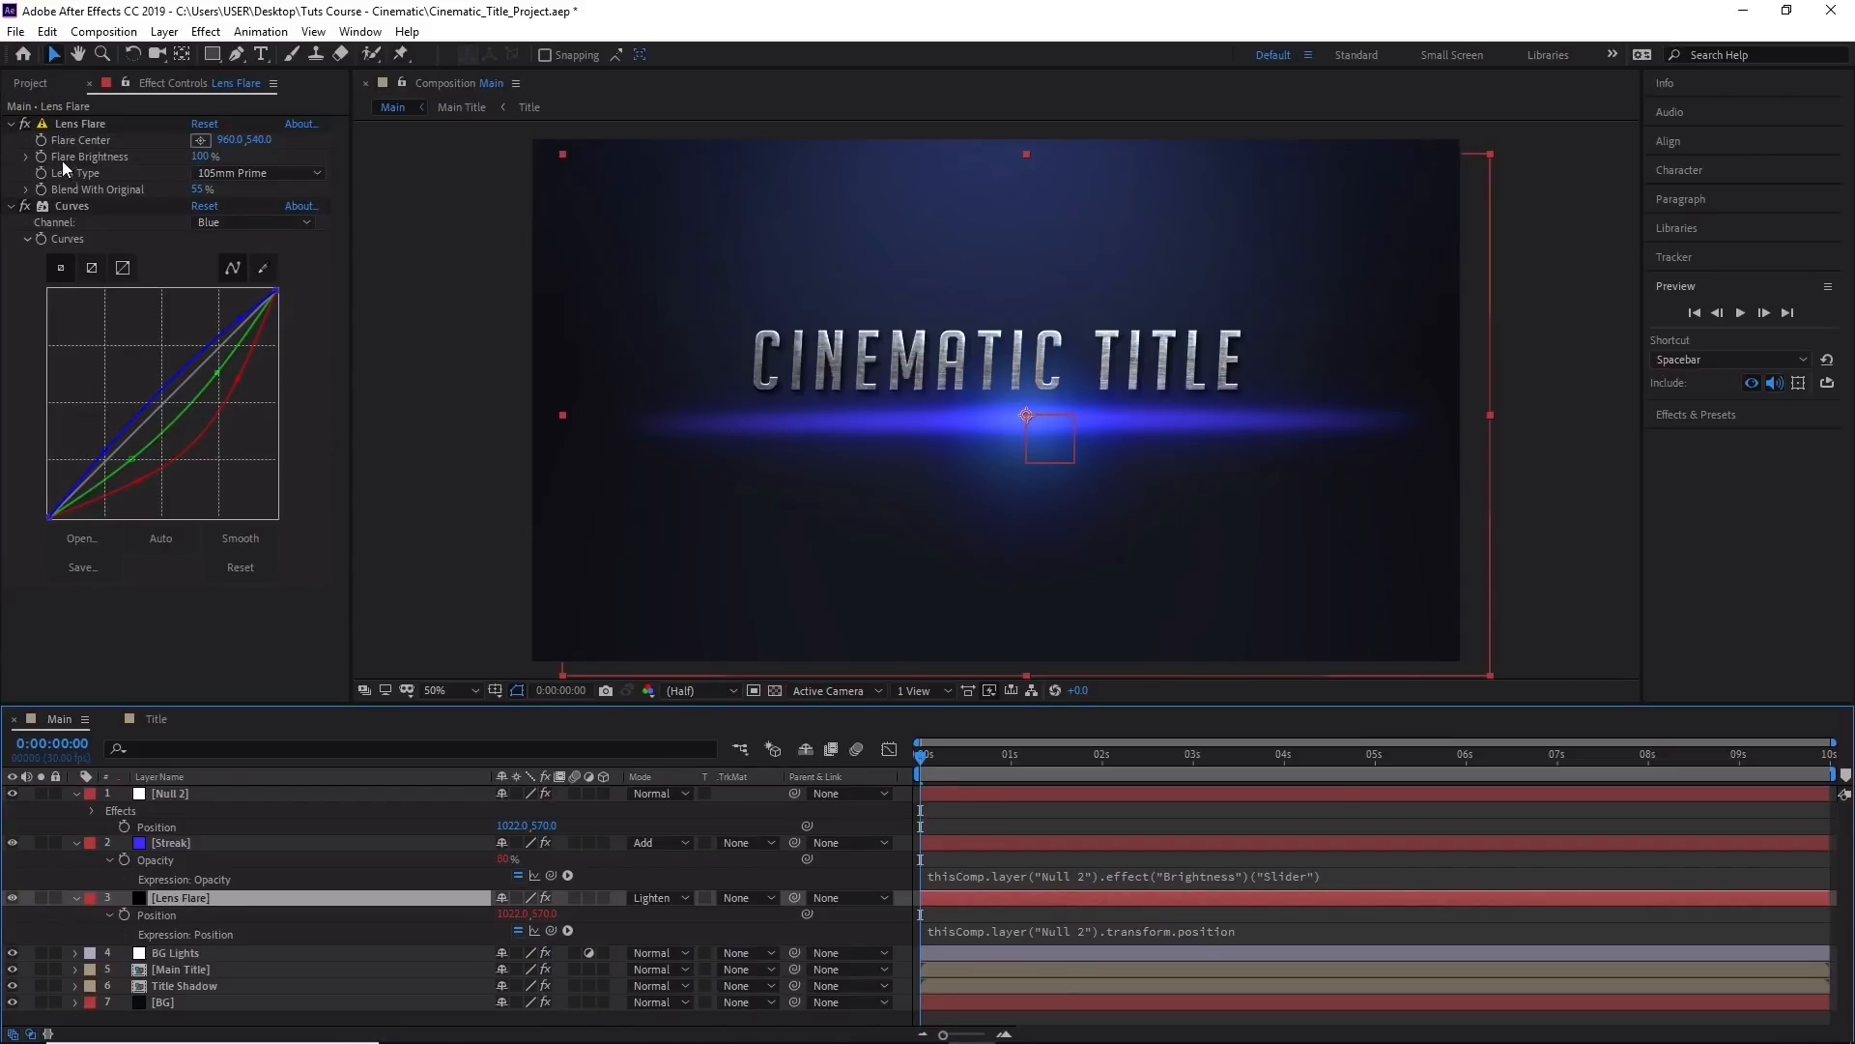
{"action": "left_click", "coordinate": [109, 916]}
{"action": "left_click", "coordinate": [77, 897]}
{"action": "left_click", "coordinate": [77, 897]}
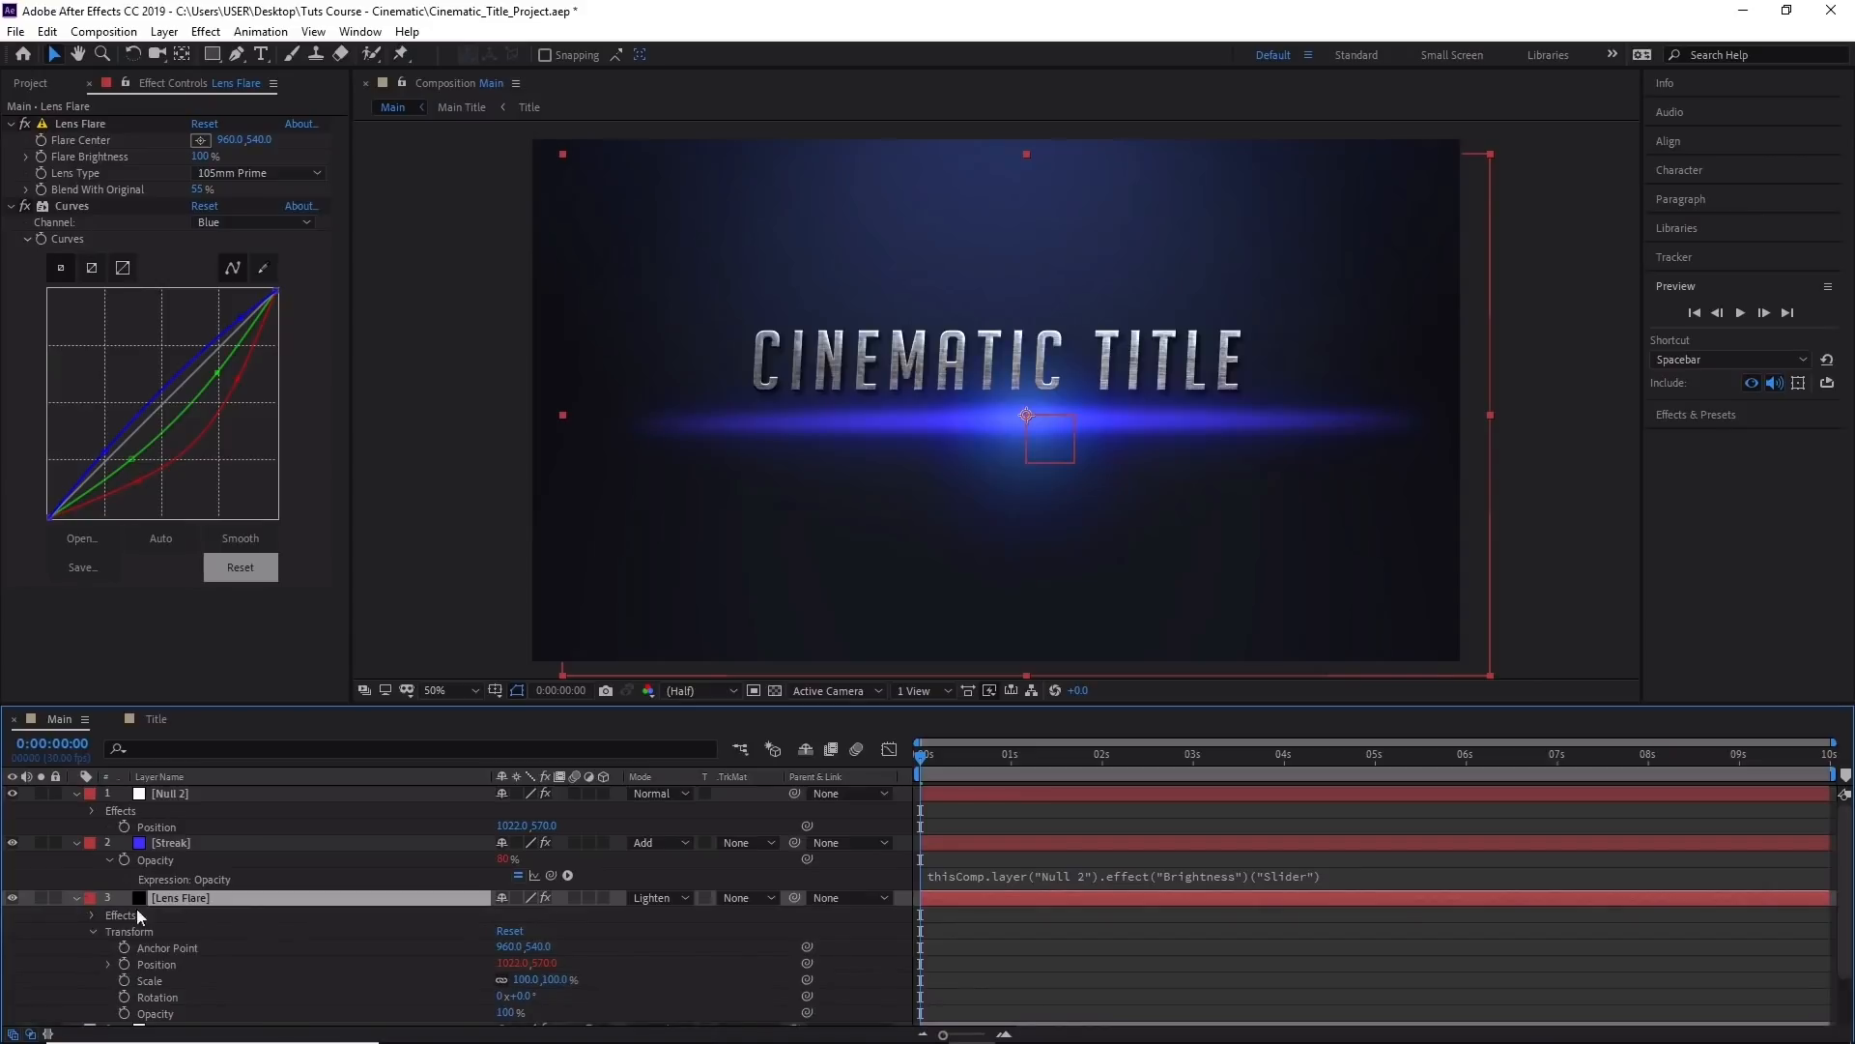
{"action": "scroll", "coordinate": [184, 923], "scroll_direction": "down", "scroll_amount": 1}
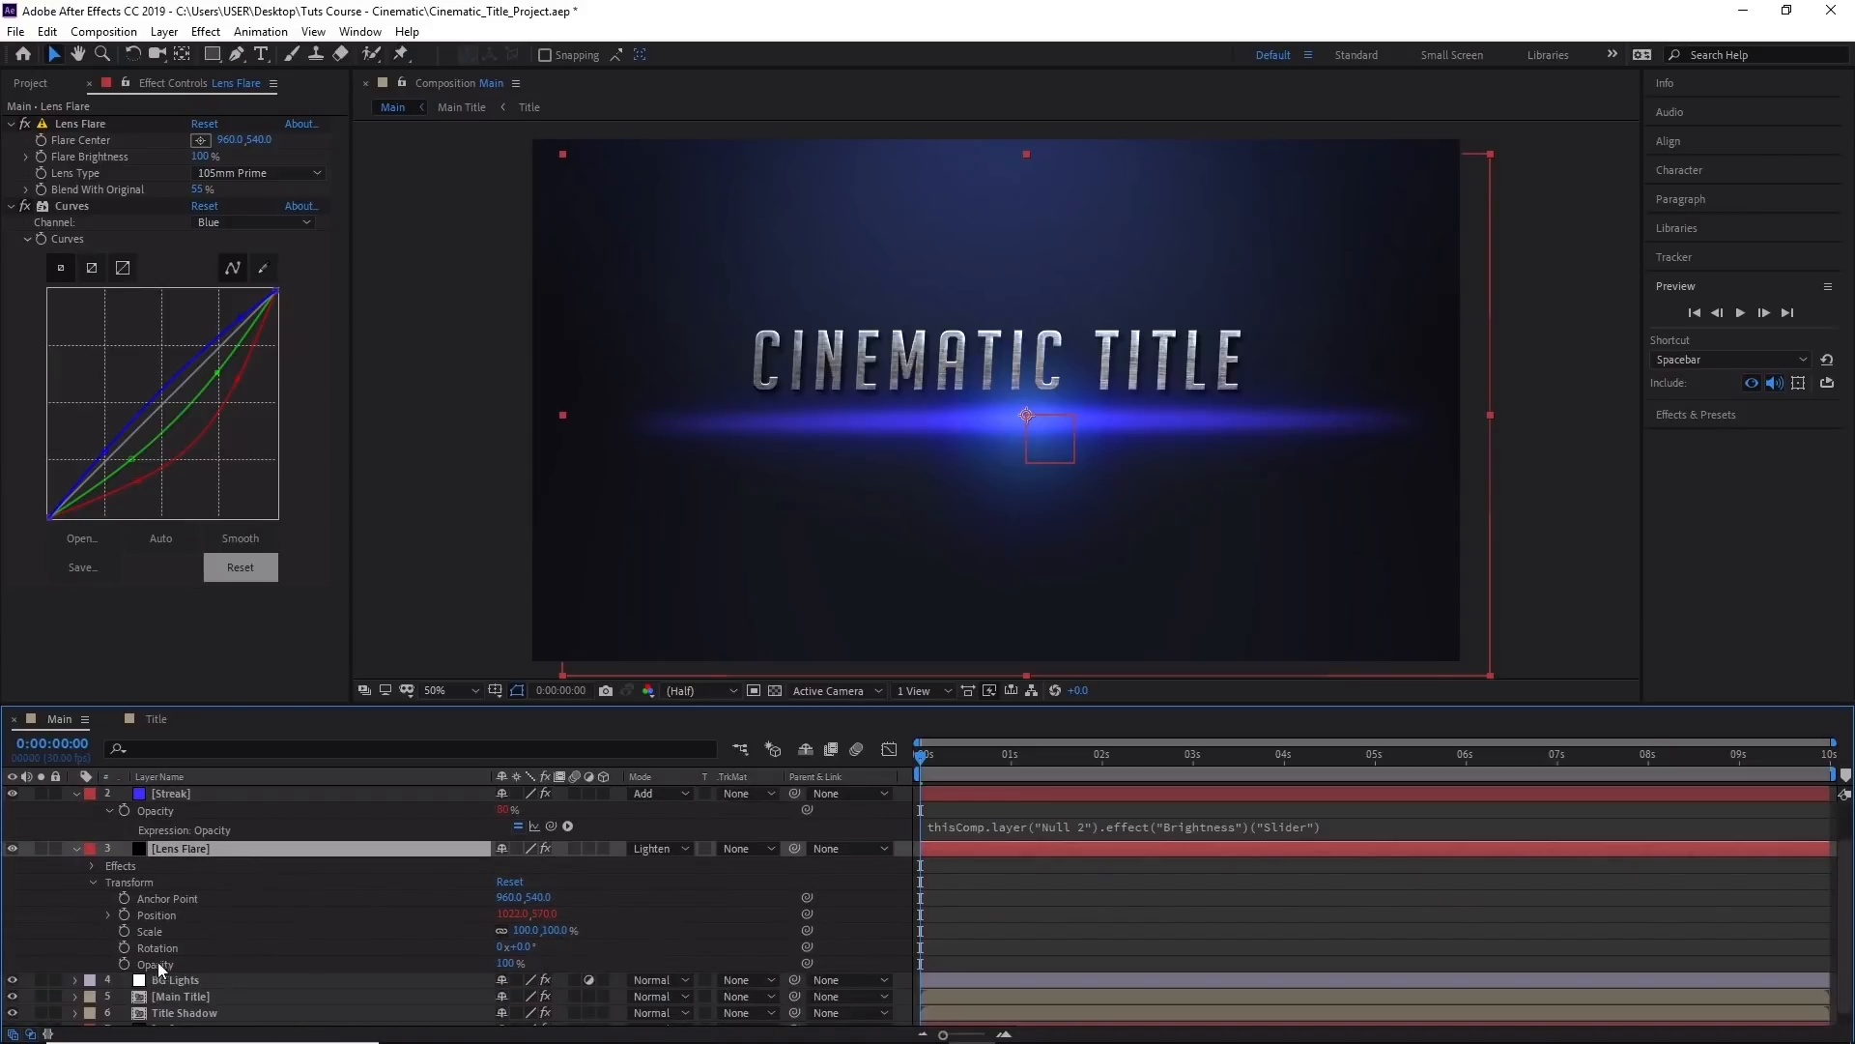
{"action": "left_click", "coordinate": [119, 866]}
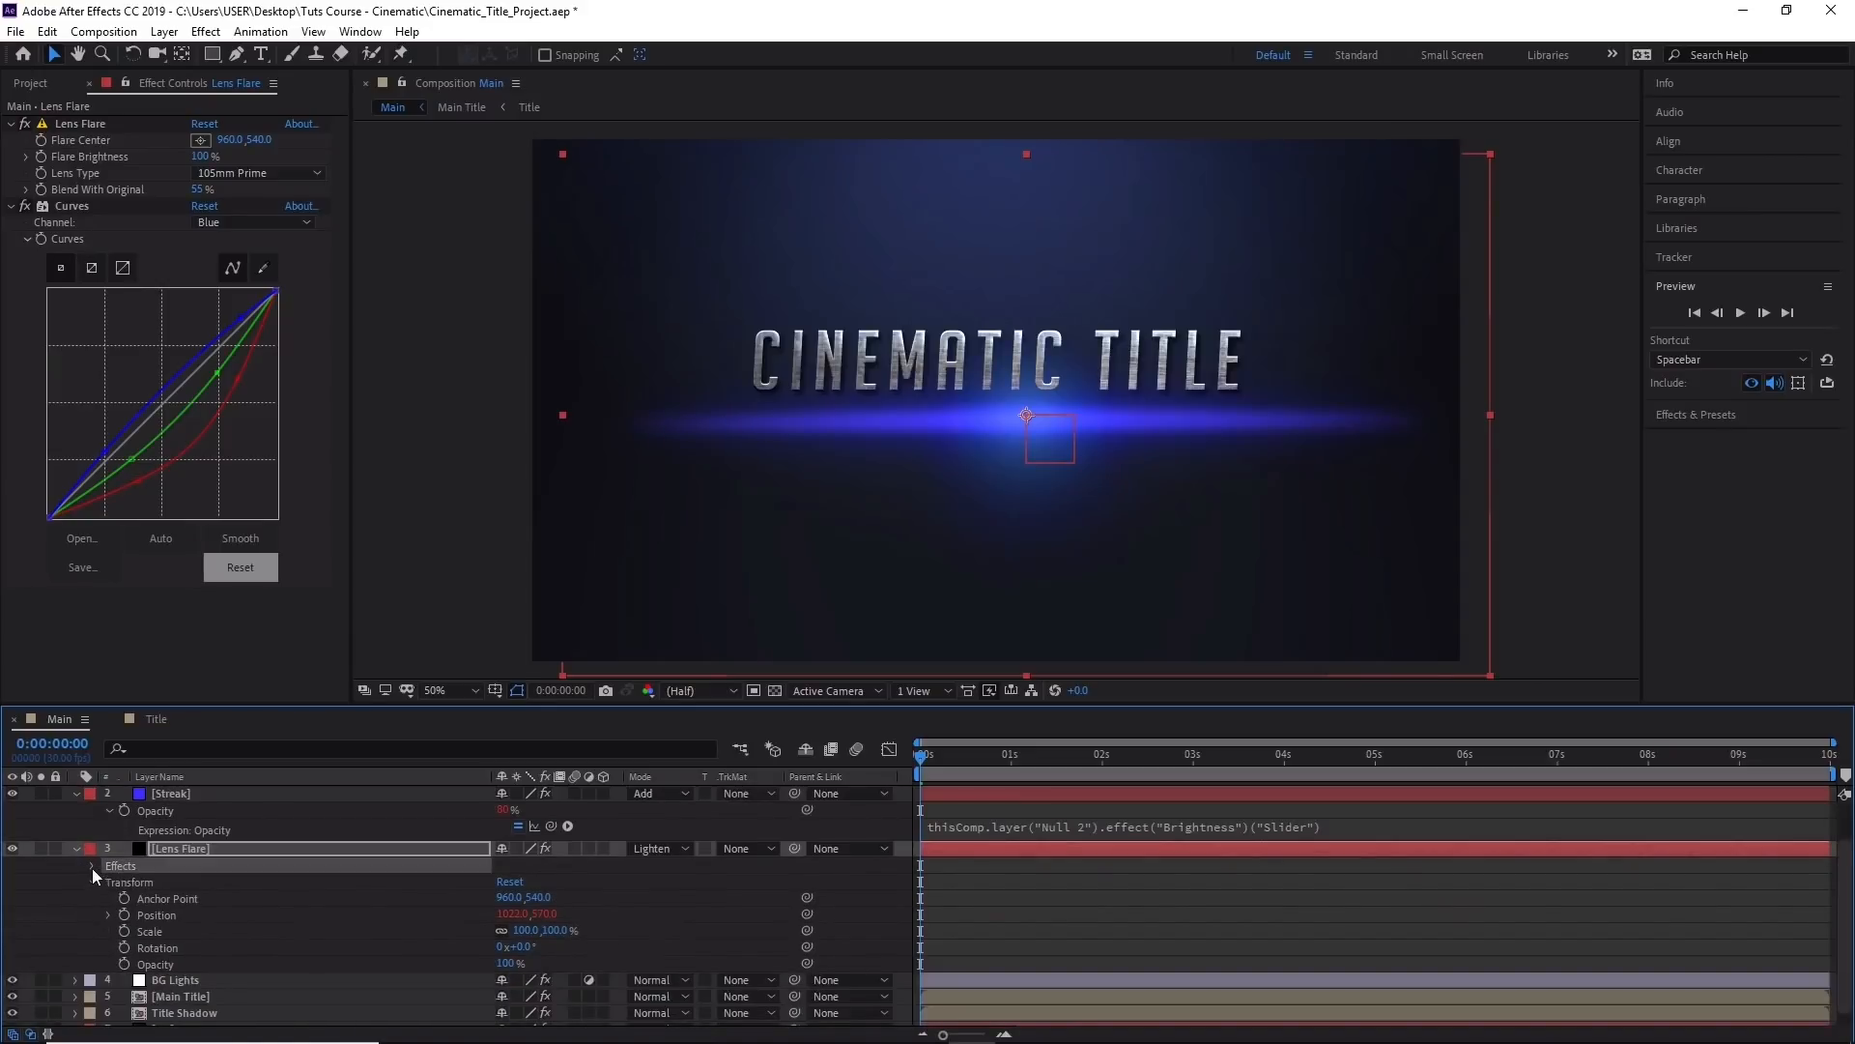
{"action": "left_click", "coordinate": [92, 867]}
{"action": "left_click", "coordinate": [153, 883]}
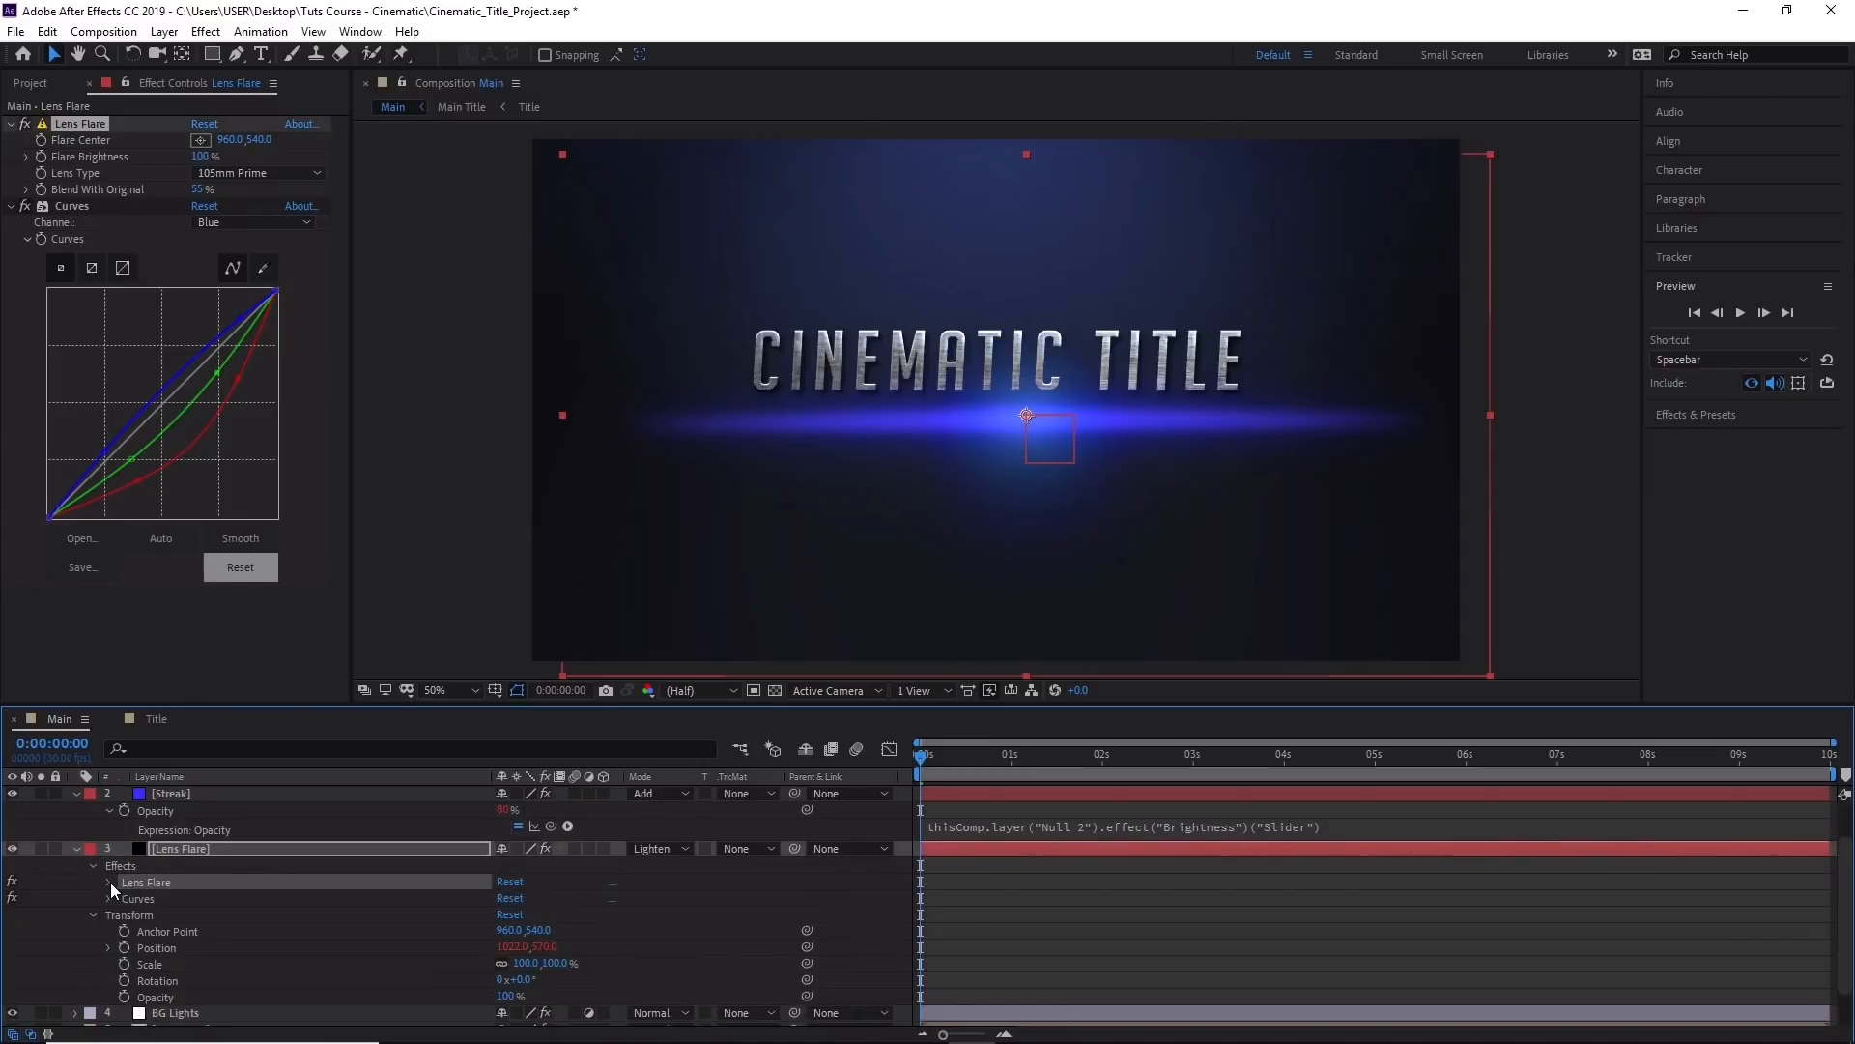
{"action": "left_click", "coordinate": [110, 884]}
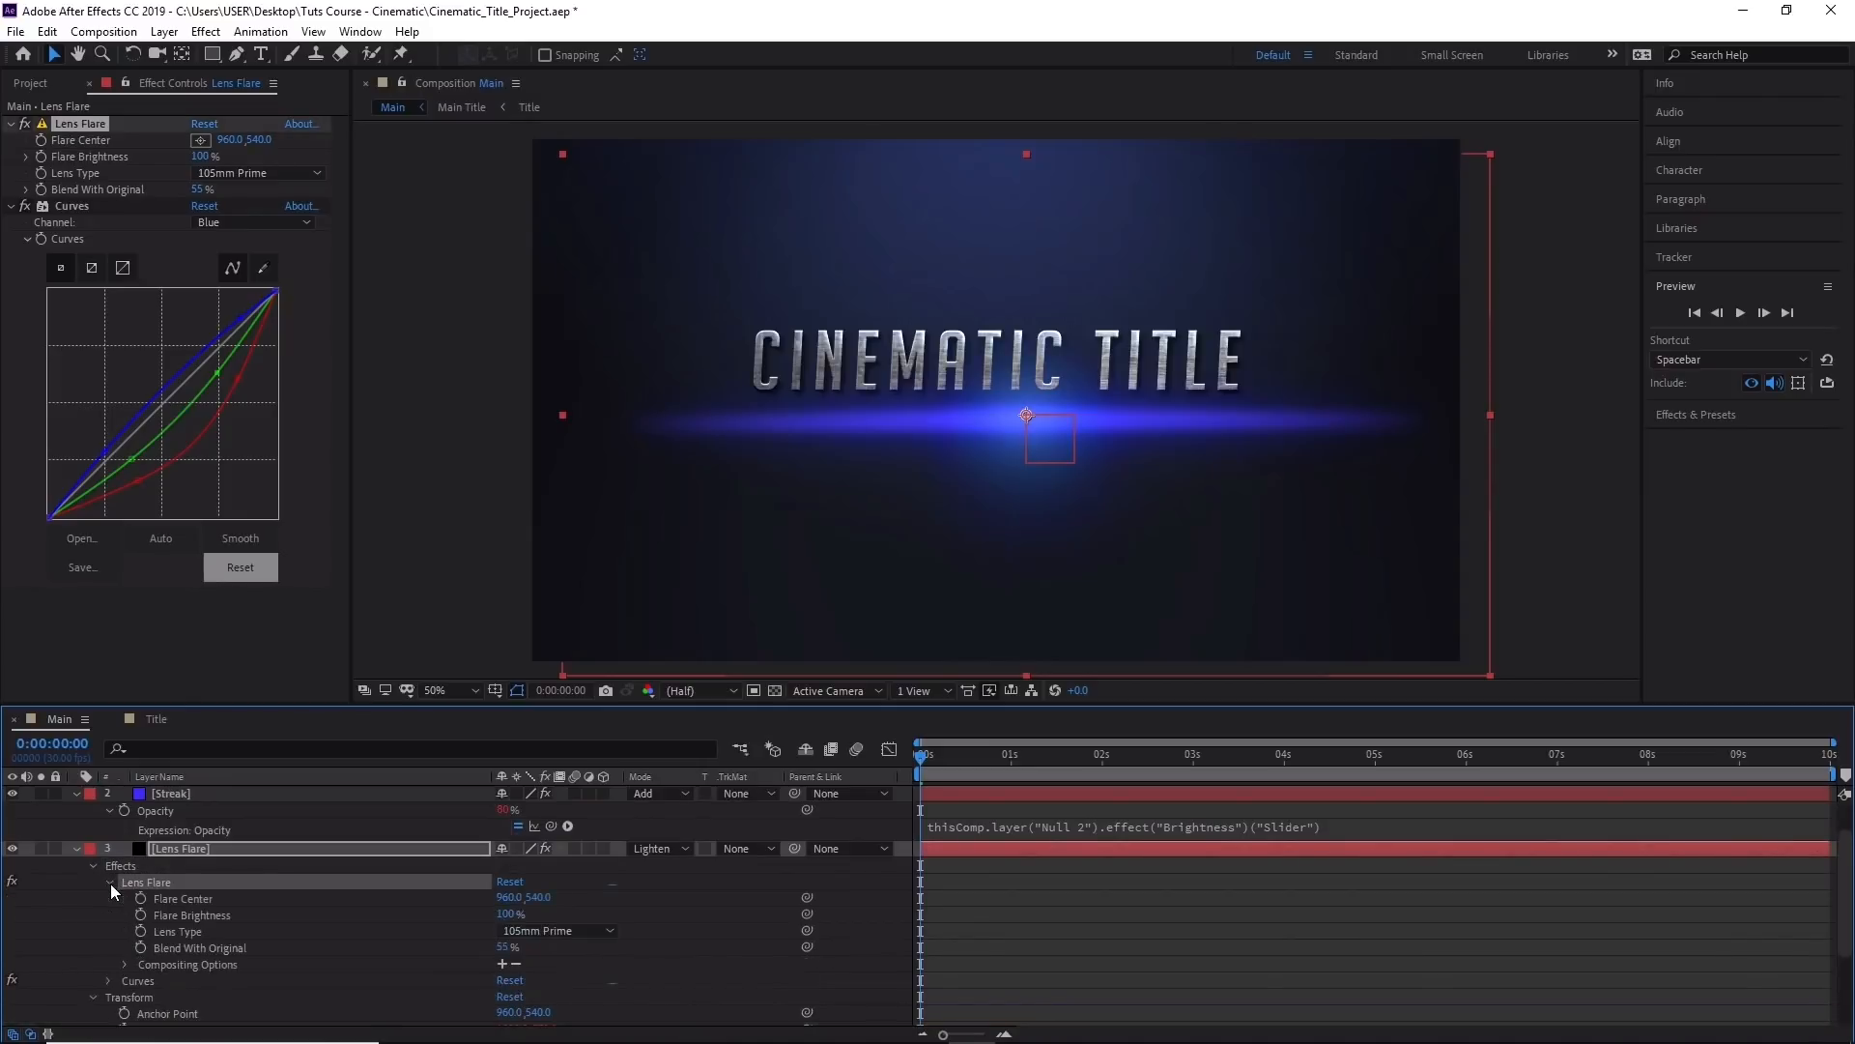
{"action": "left_click", "coordinate": [191, 914]}
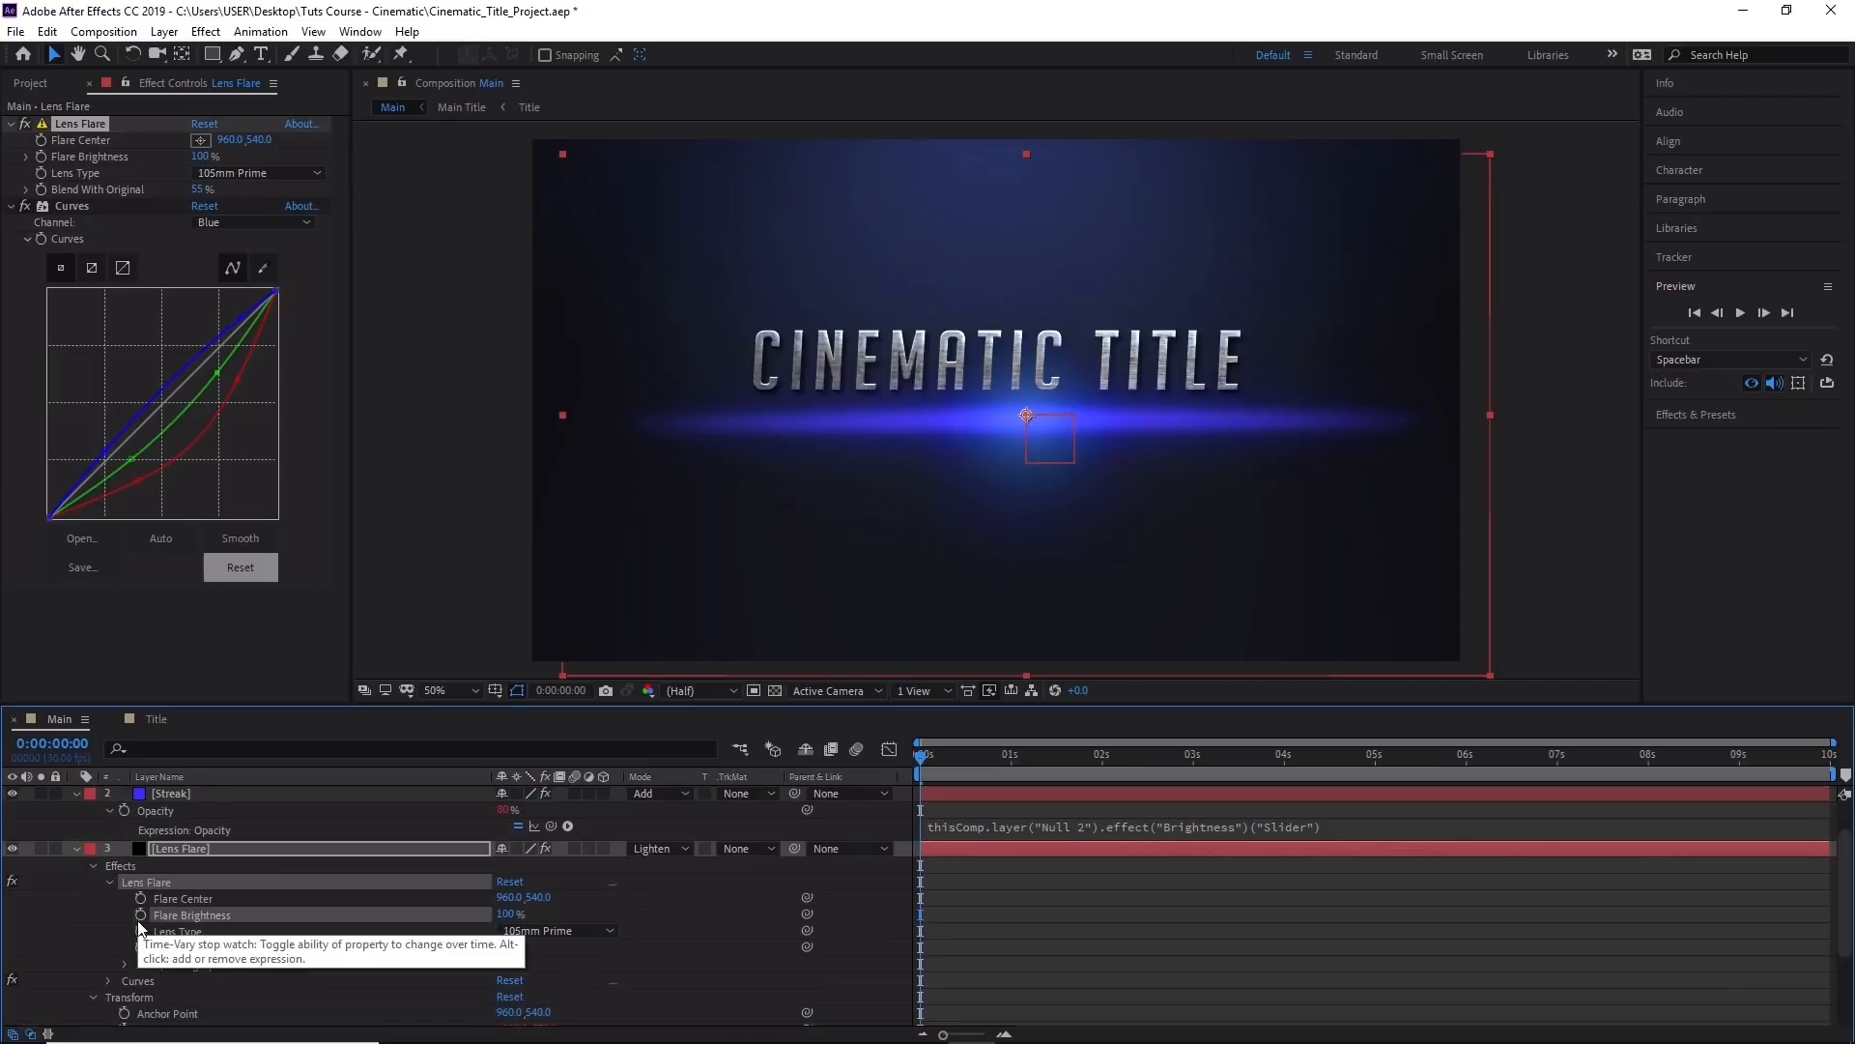
{"action": "left_click", "coordinate": [141, 914], "text": "alt"}
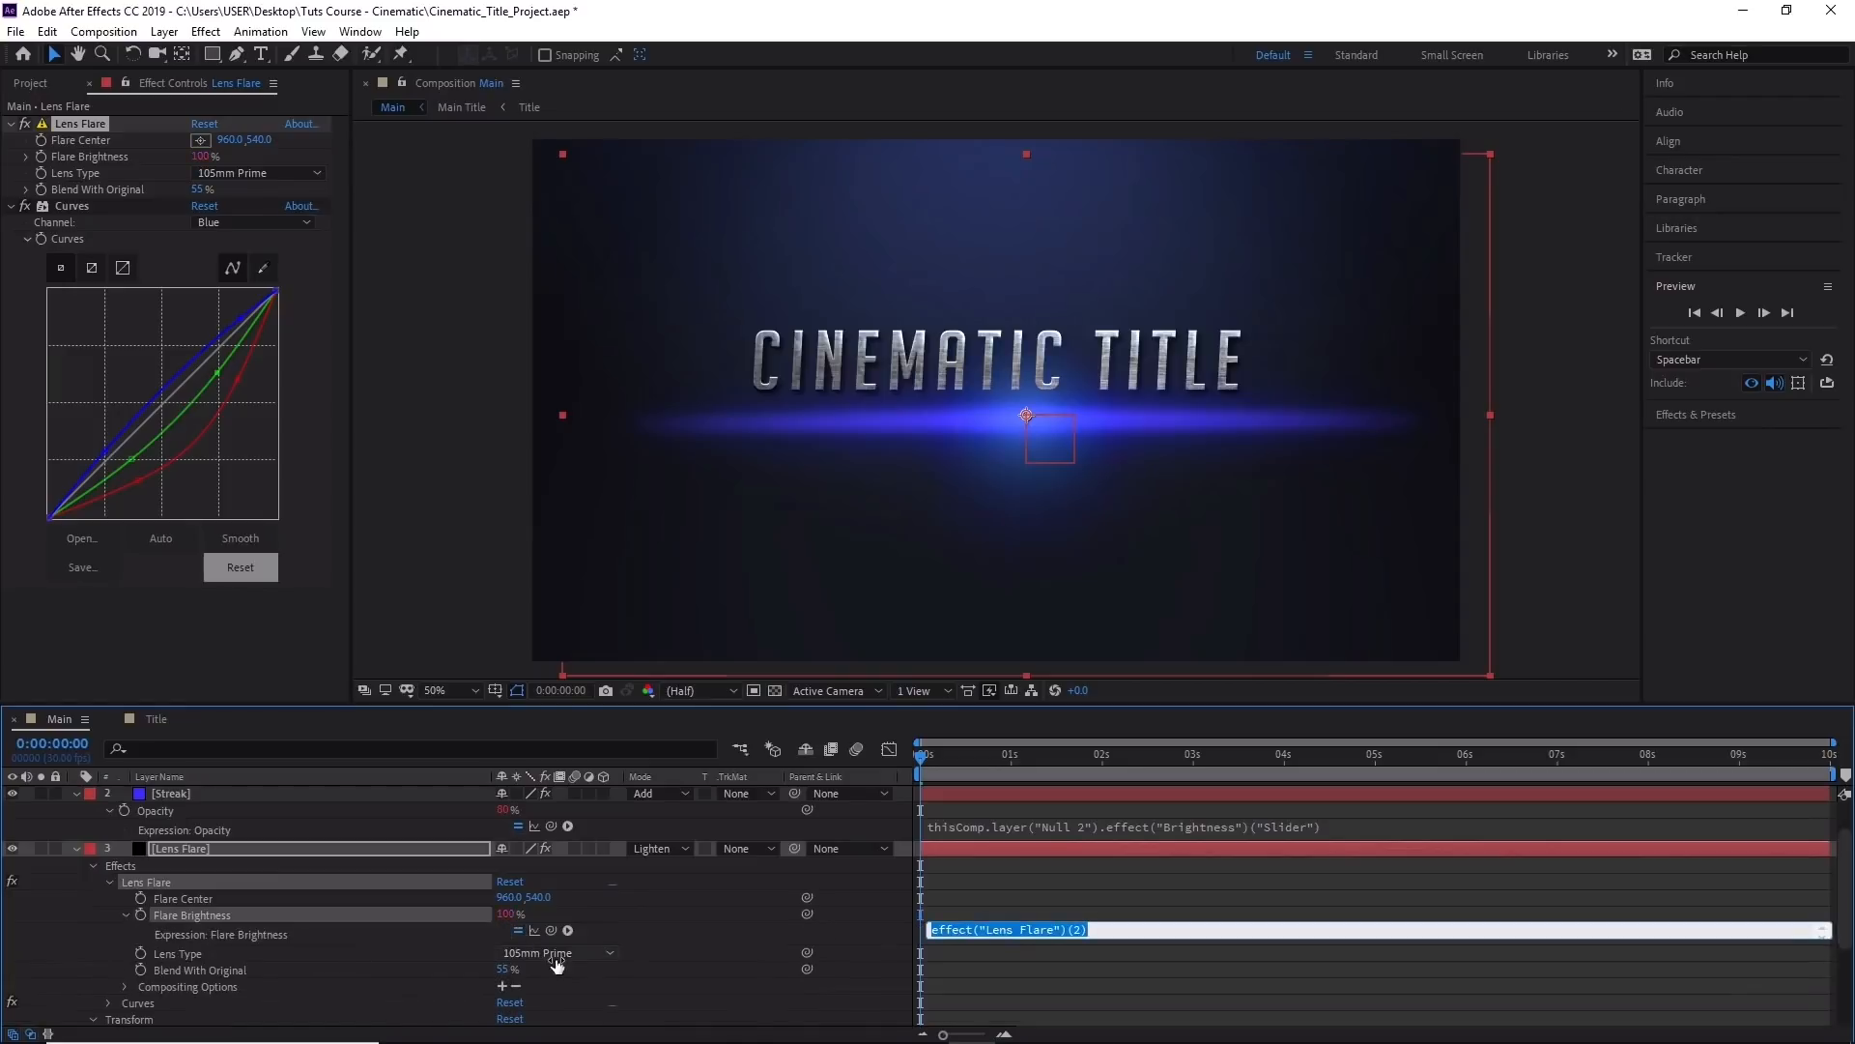
{"action": "scroll", "coordinate": [282, 828], "scroll_direction": "up", "scroll_amount": 1}
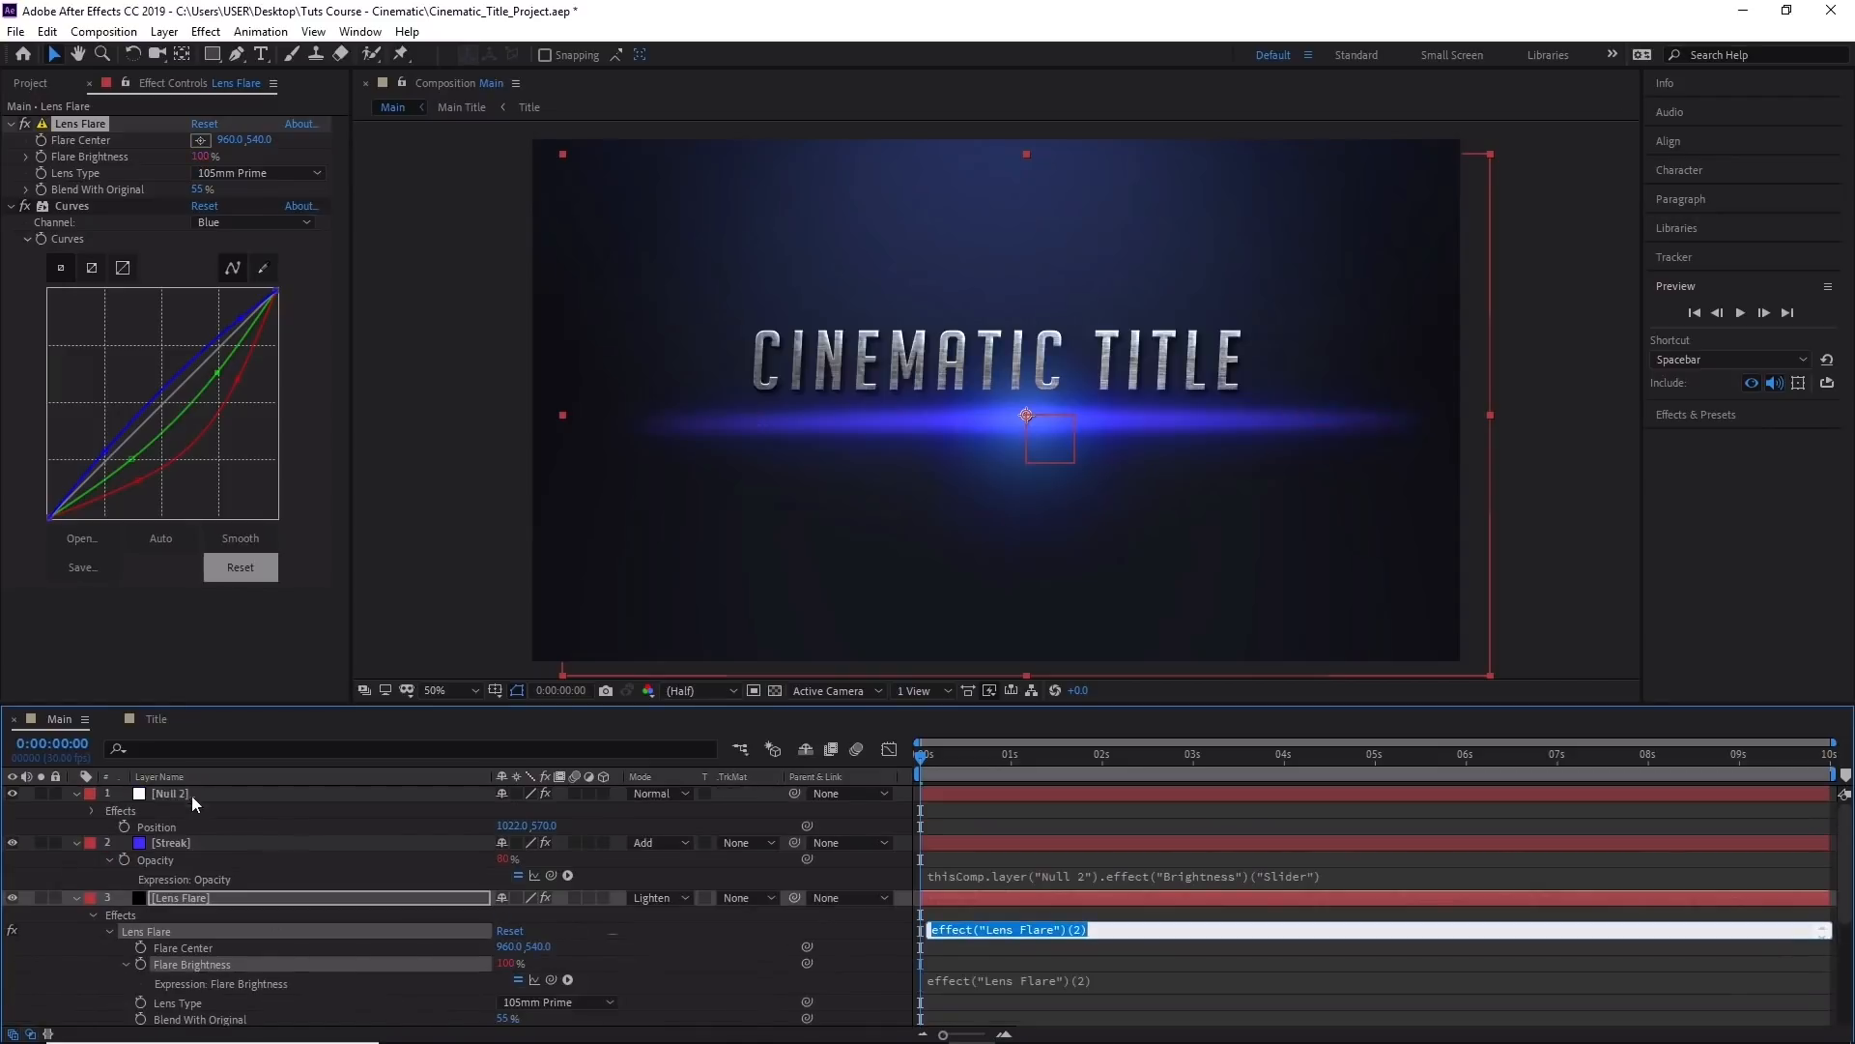
{"action": "left_click", "coordinate": [183, 793]}
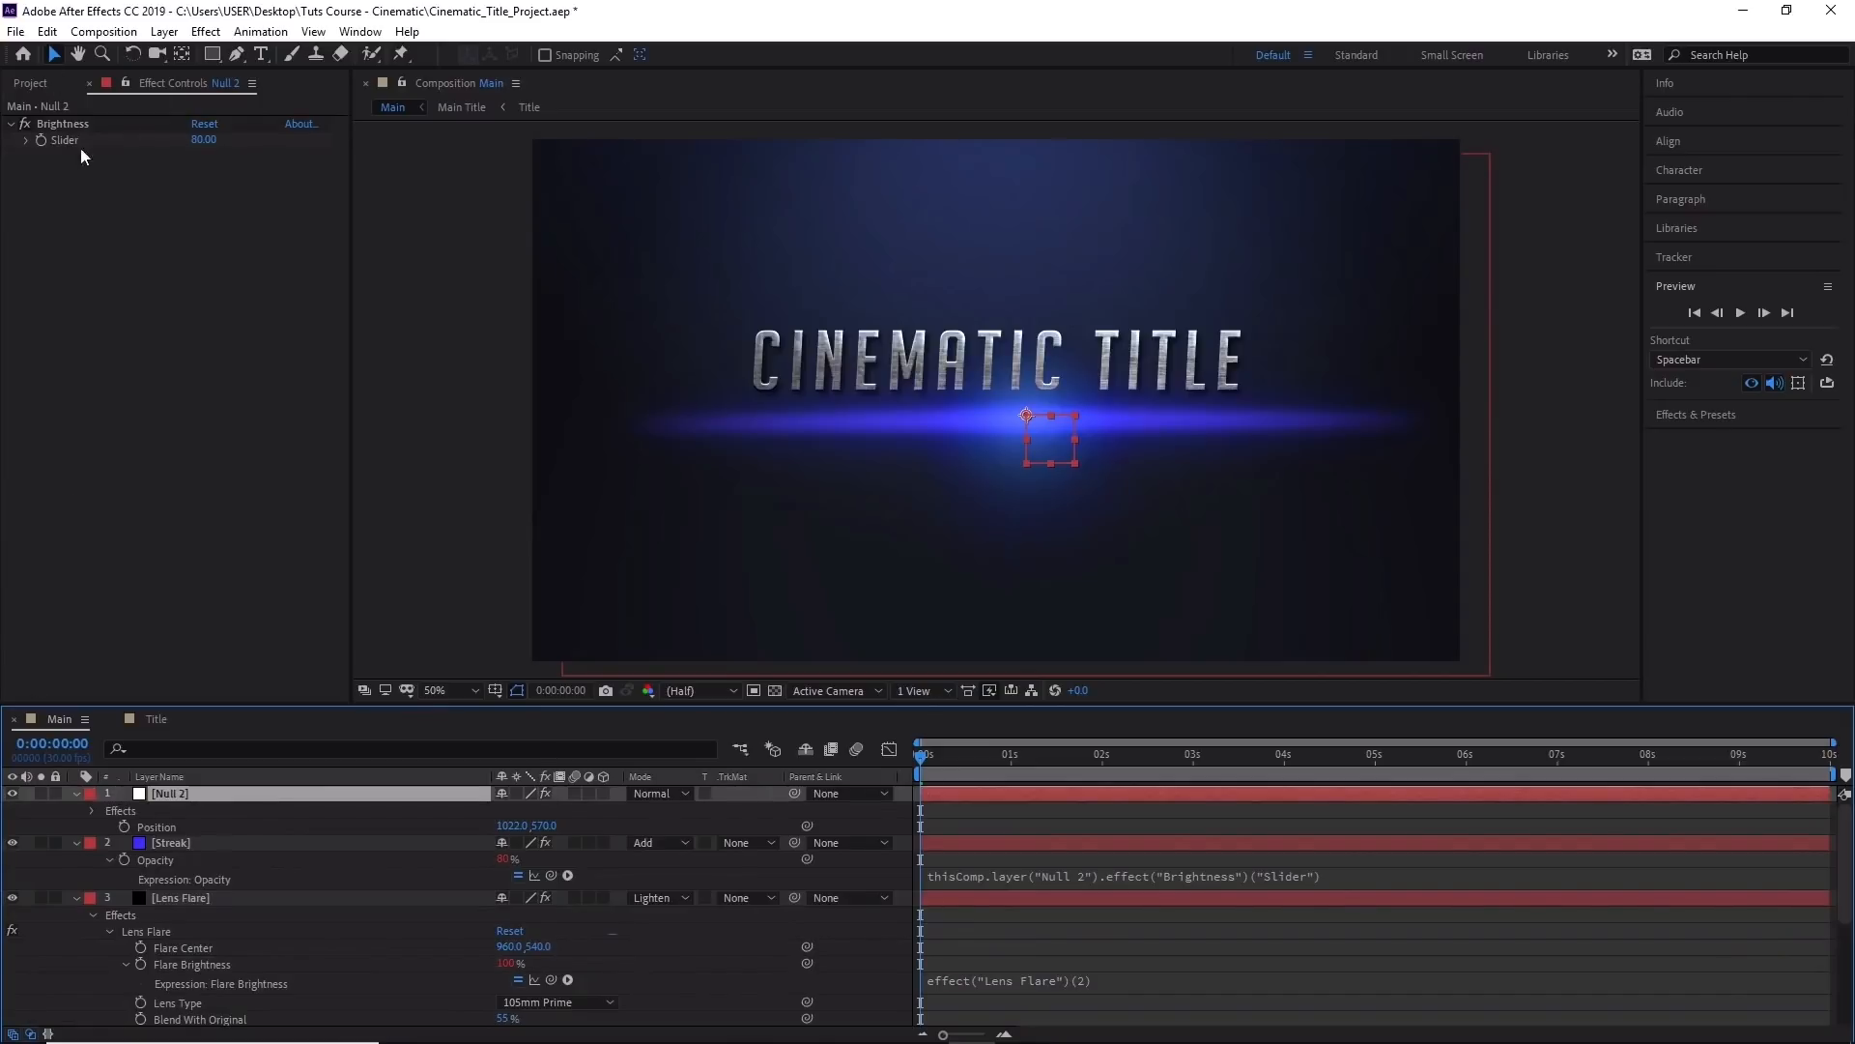
{"action": "scroll", "coordinate": [334, 903], "scroll_direction": "down", "scroll_amount": 1}
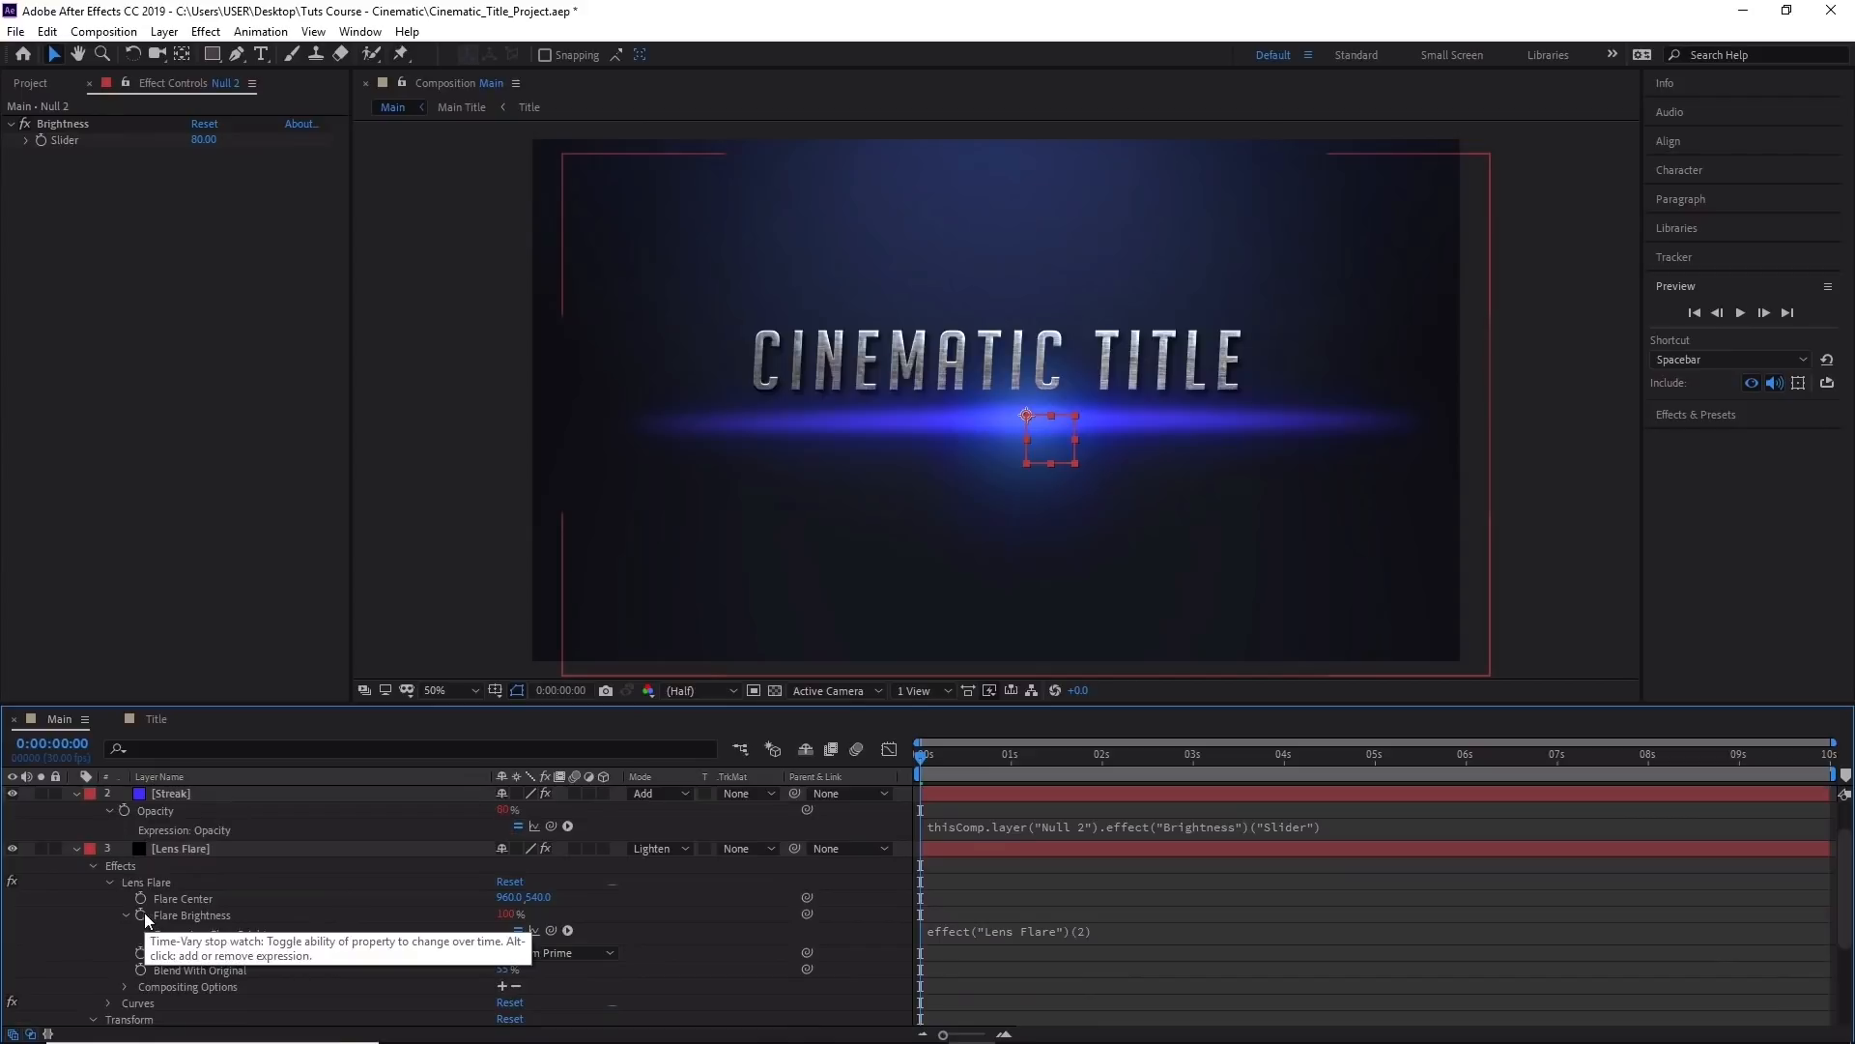
{"action": "left_click", "coordinate": [143, 914], "text": "alt"}
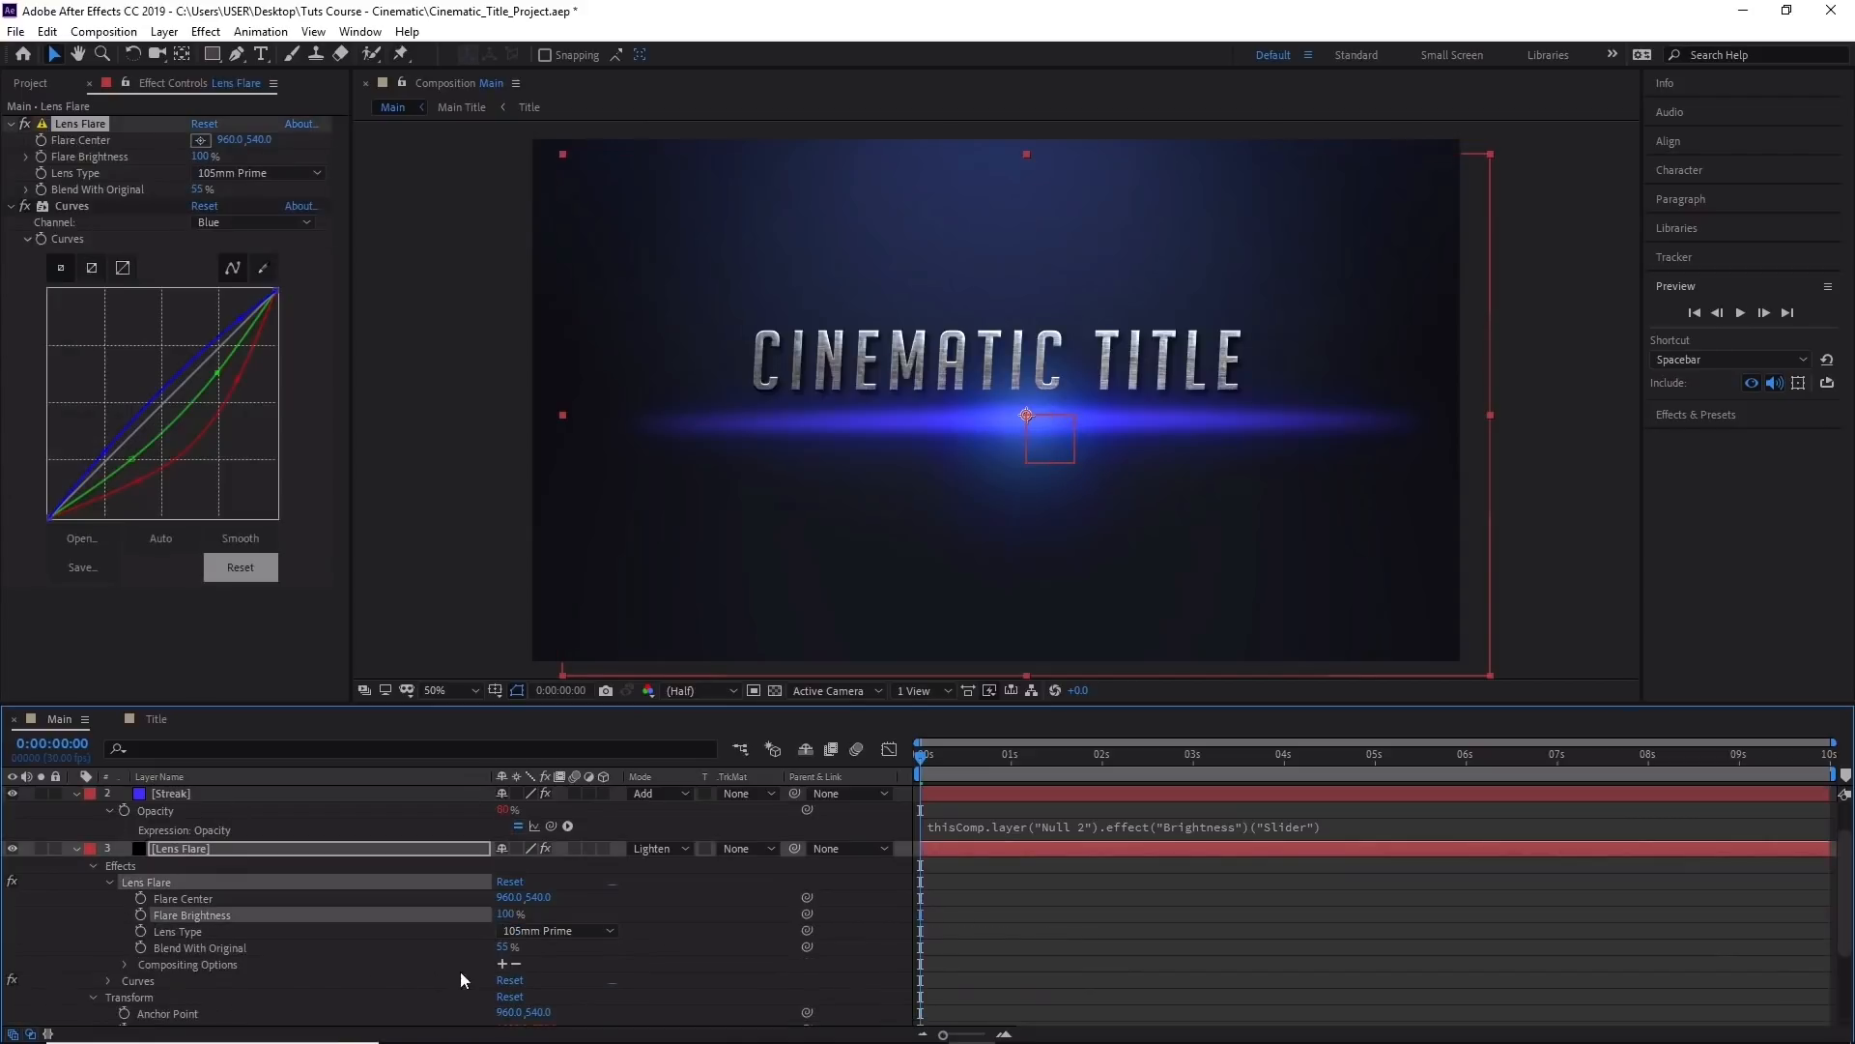
Link the Flare Brightness property by expression to Null 2's Brightness slider, and set the slider to 91.
{"action": "left_click", "coordinate": [143, 914], "text": "alt"}
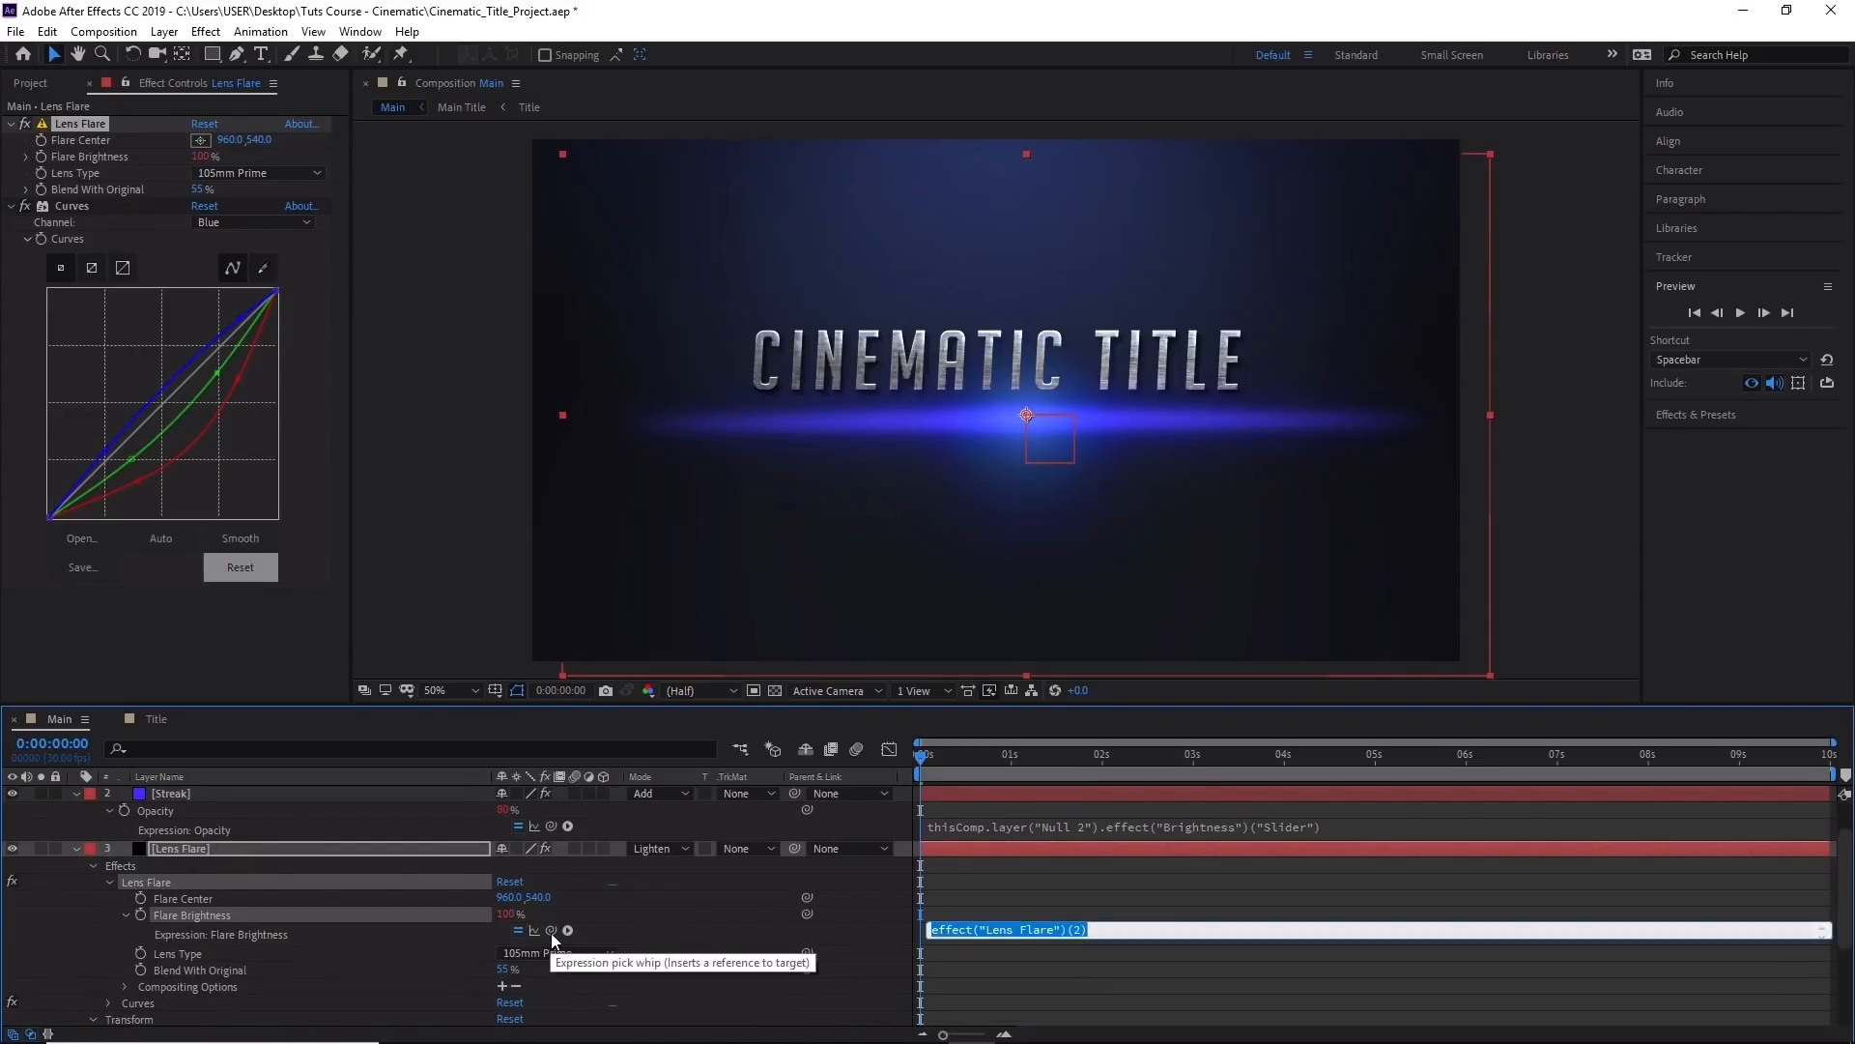
{"action": "left_click_drag", "start_coordinate": [551, 931], "coordinate": [177, 798]}
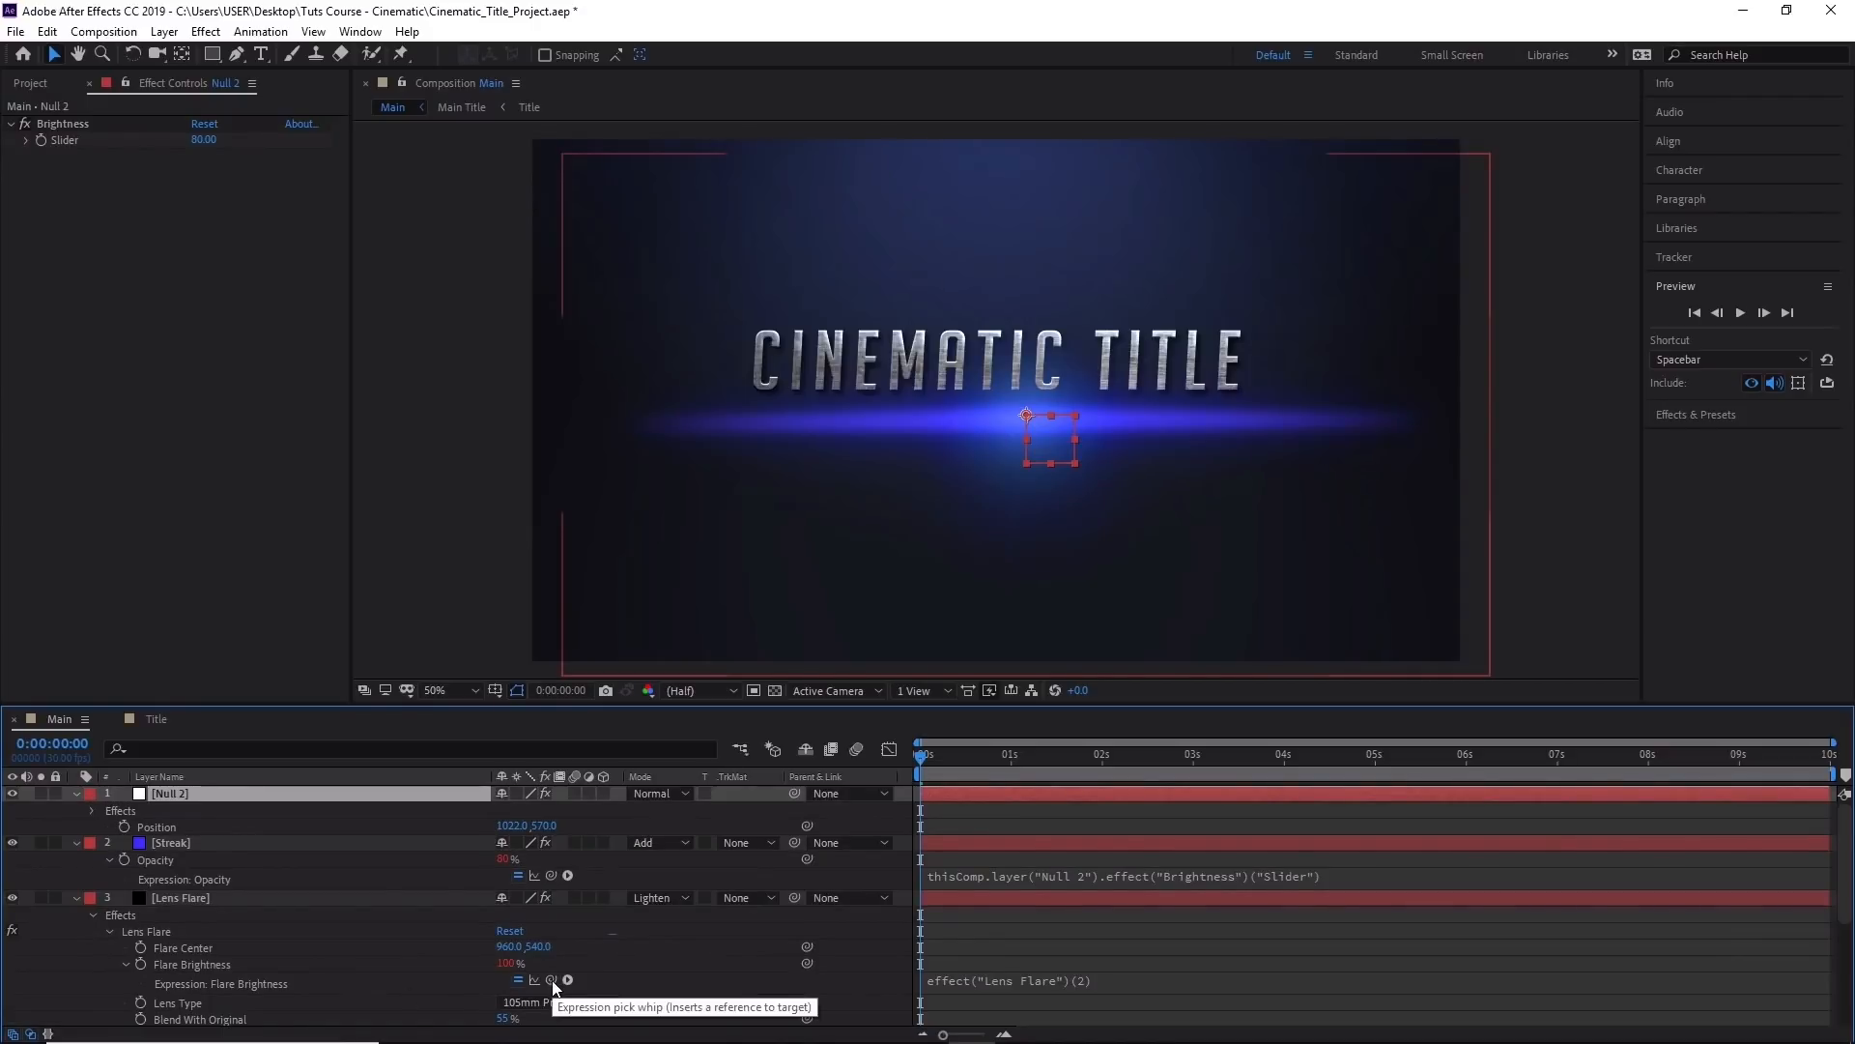
{"action": "left_click_drag", "start_coordinate": [552, 980], "coordinate": [83, 140]}
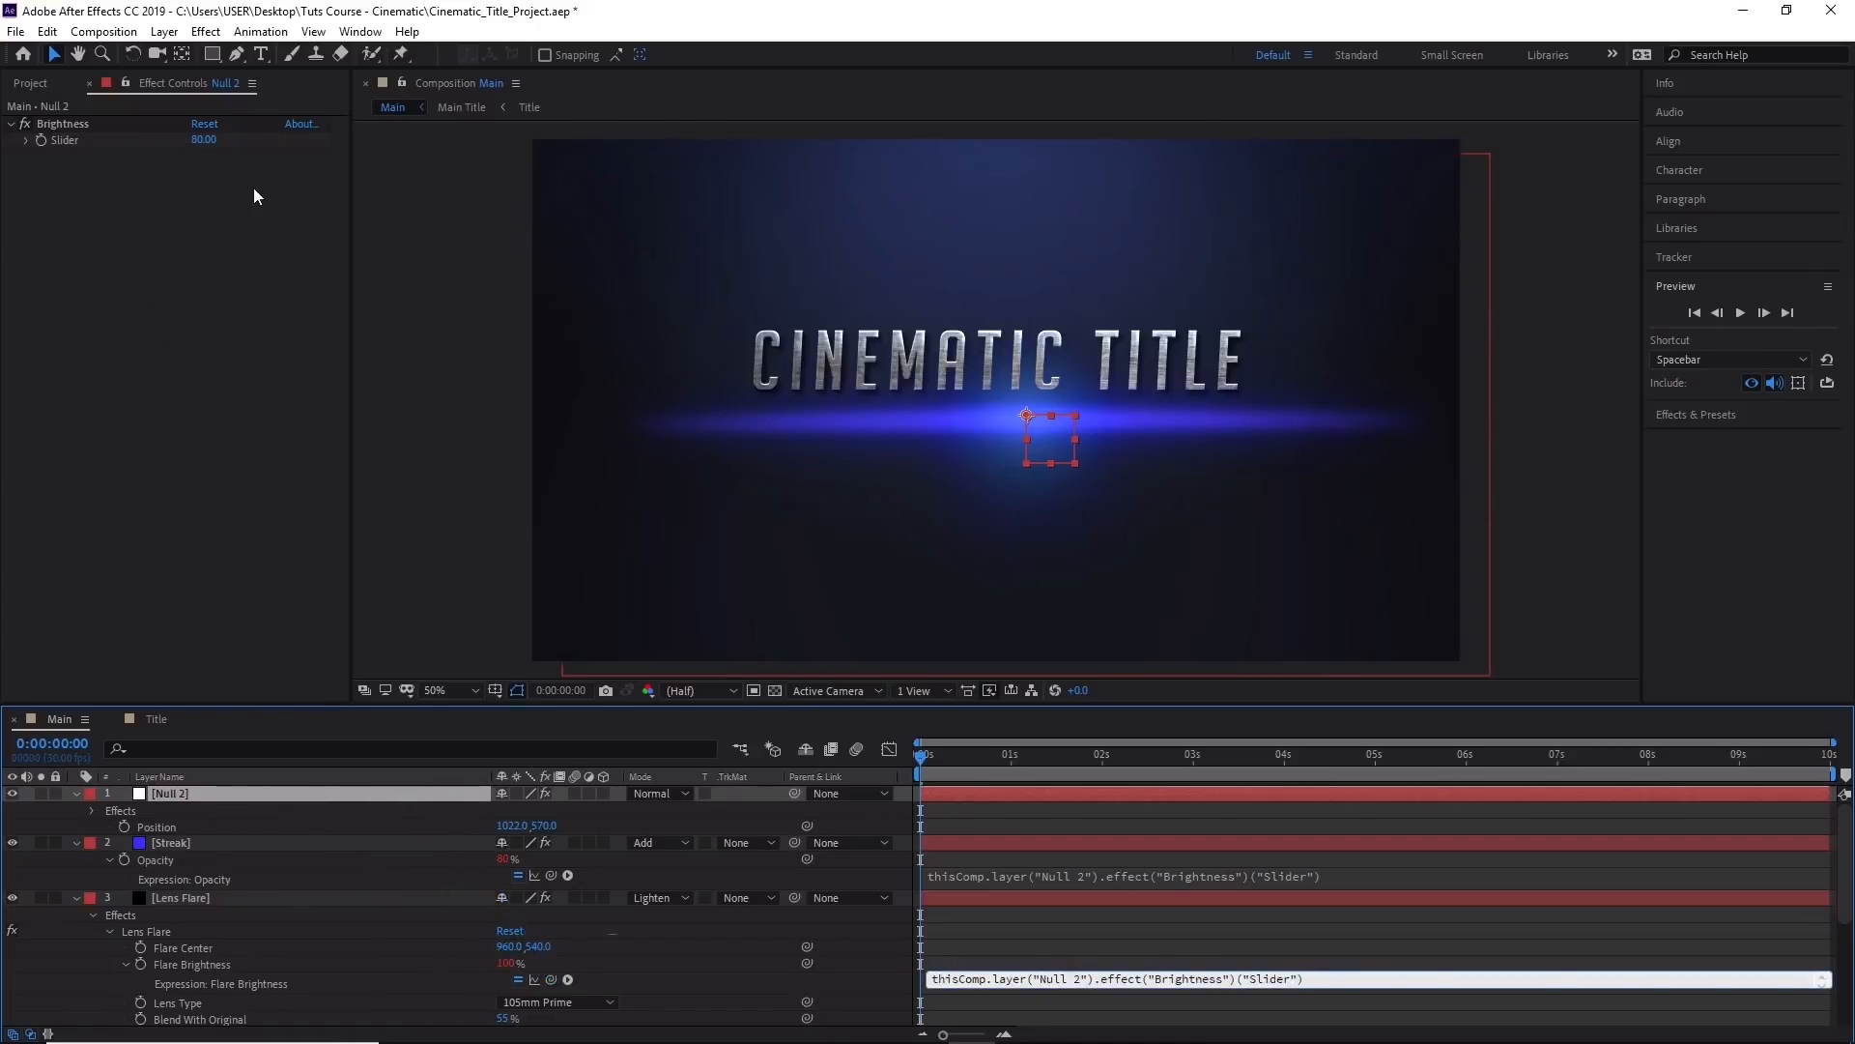
{"action": "mouse_move", "coordinate": [199, 143]}
{"action": "left_mouse_down"}
{"action": "mouse_move", "coordinate": [144, 149]}
{"action": "mouse_move", "coordinate": [253, 146]}
{"action": "mouse_move", "coordinate": [159, 153]}
{"action": "mouse_move", "coordinate": [242, 148]}
{"action": "mouse_move", "coordinate": [224, 153]}
{"action": "left_mouse_up"}
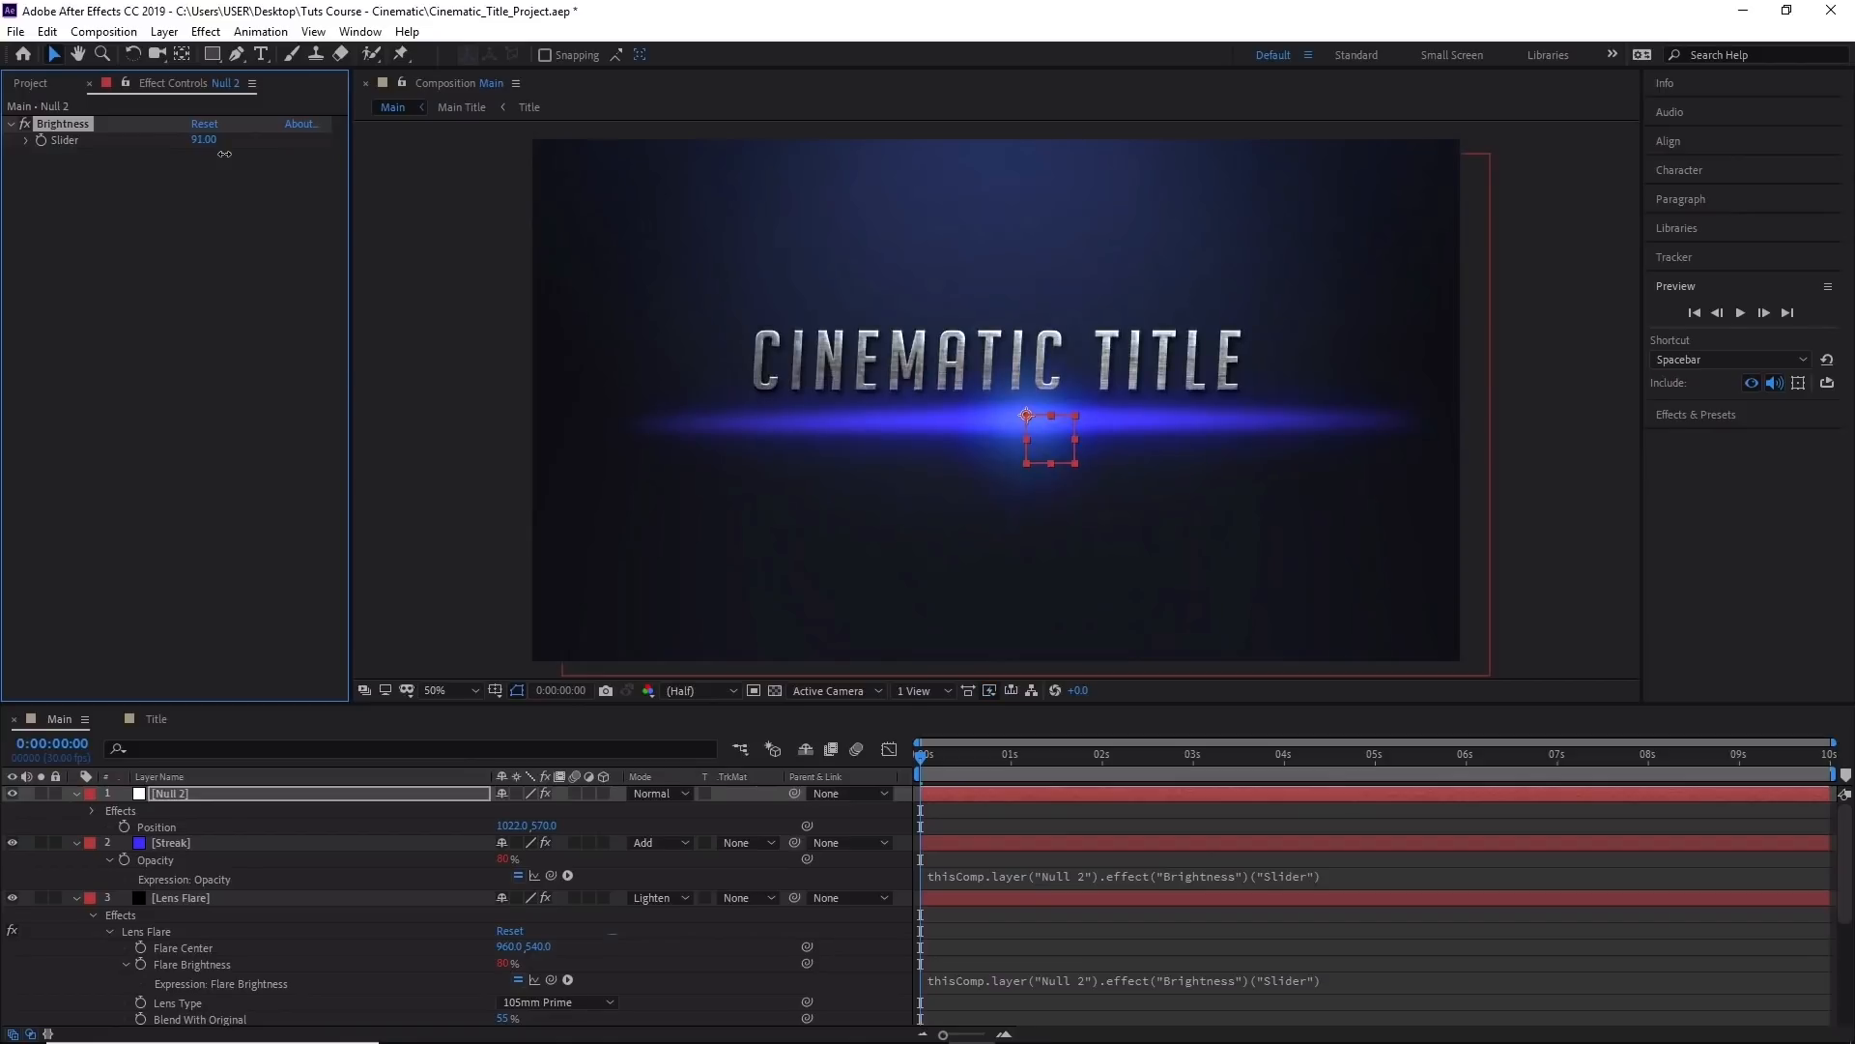
Move the null object to the left edge of the composition, at position about 0, 506.
{"action": "left_click", "coordinate": [270, 795]}
{"action": "mouse_move", "coordinate": [1036, 415]}
{"action": "left_mouse_down"}
{"action": "mouse_move", "coordinate": [966, 392]}
{"action": "mouse_move", "coordinate": [724, 410]}
{"action": "mouse_move", "coordinate": [643, 317]}
{"action": "mouse_move", "coordinate": [603, 378]}
{"action": "mouse_move", "coordinate": [543, 401]}
{"action": "left_mouse_up"}
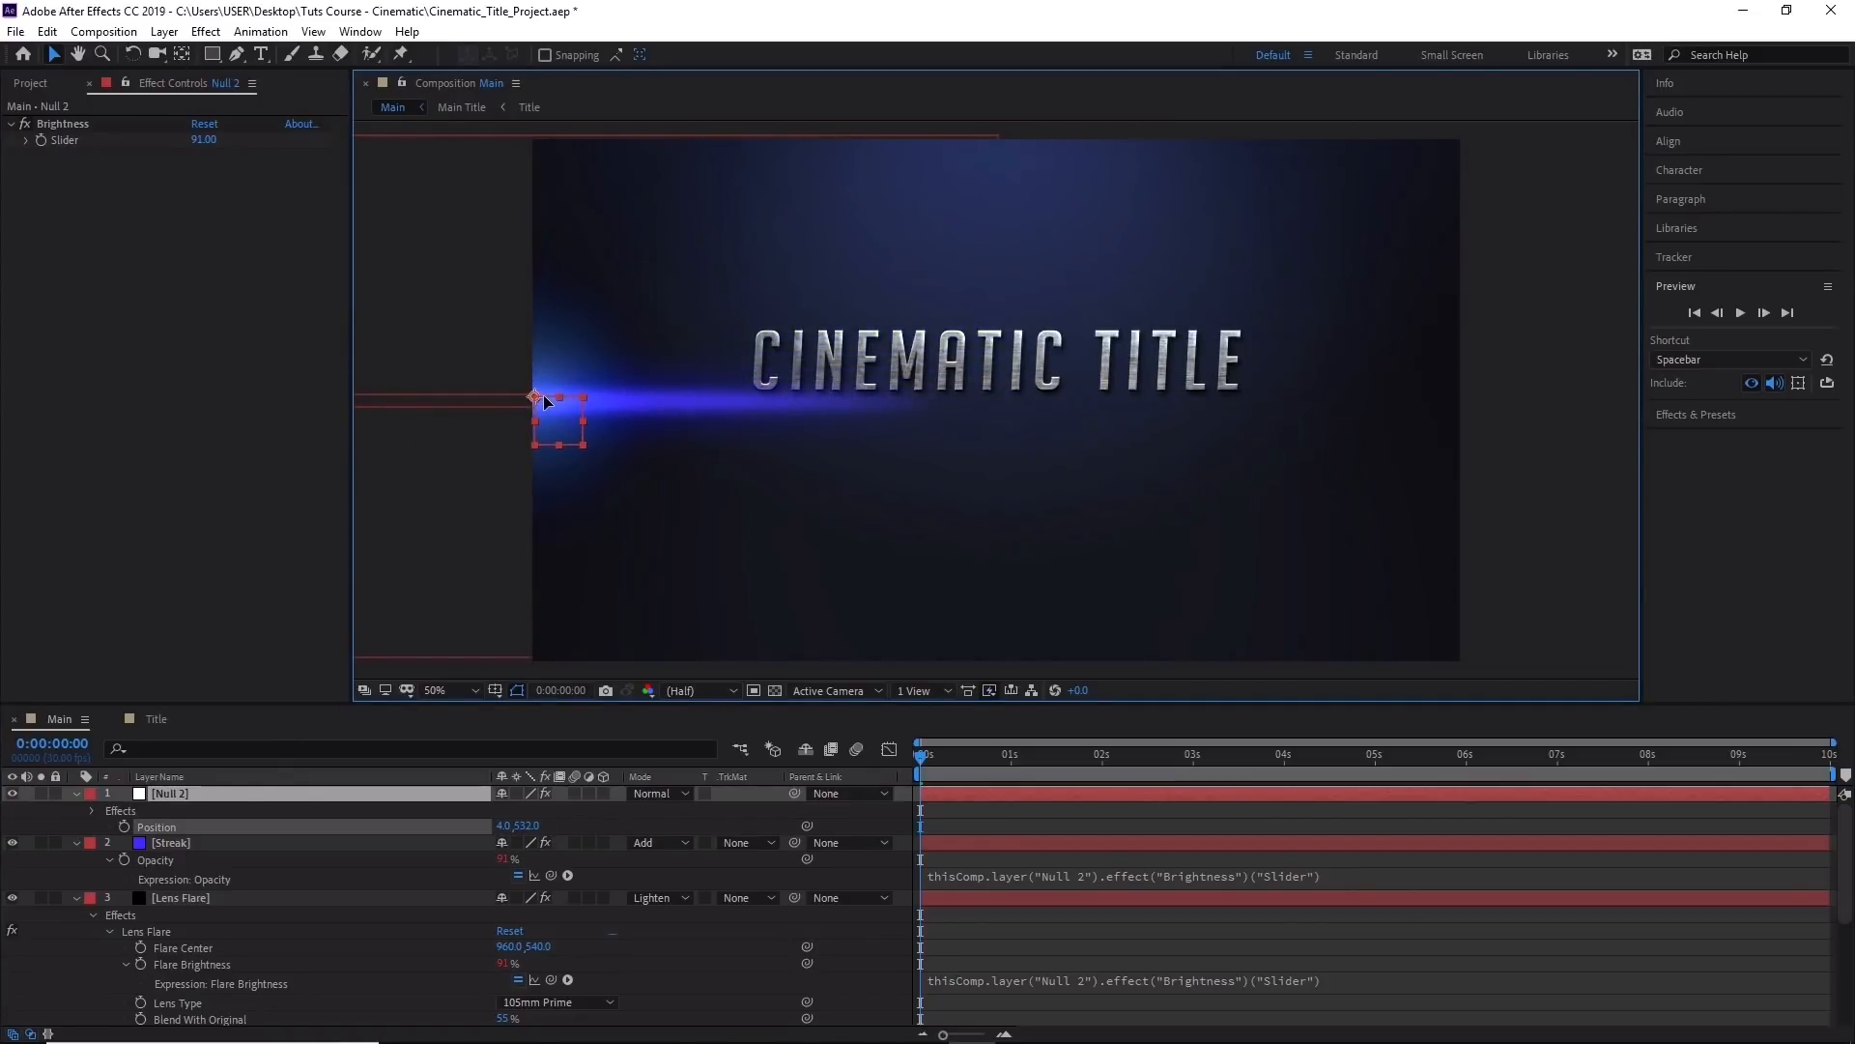
{"action": "left_click_drag", "start_coordinate": [541, 394], "coordinate": [542, 396]}
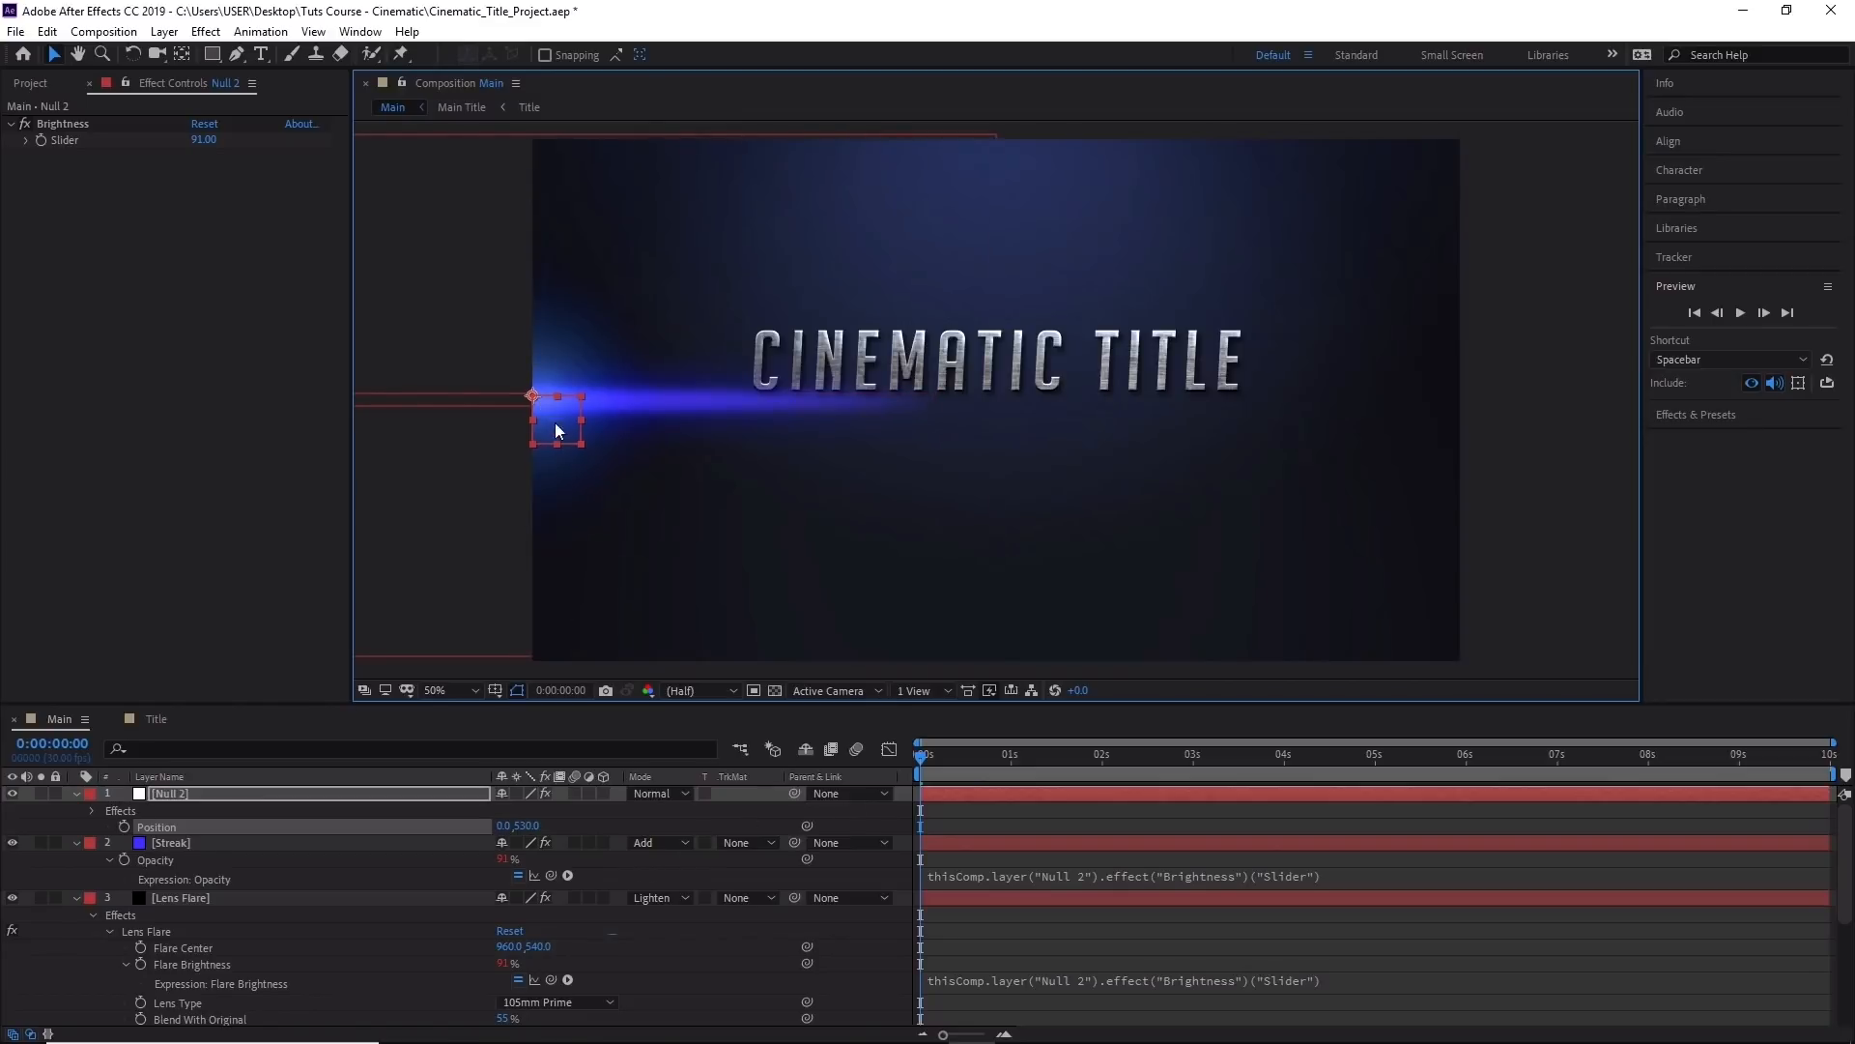
{"action": "left_click_drag", "start_coordinate": [565, 394], "coordinate": [565, 381]}
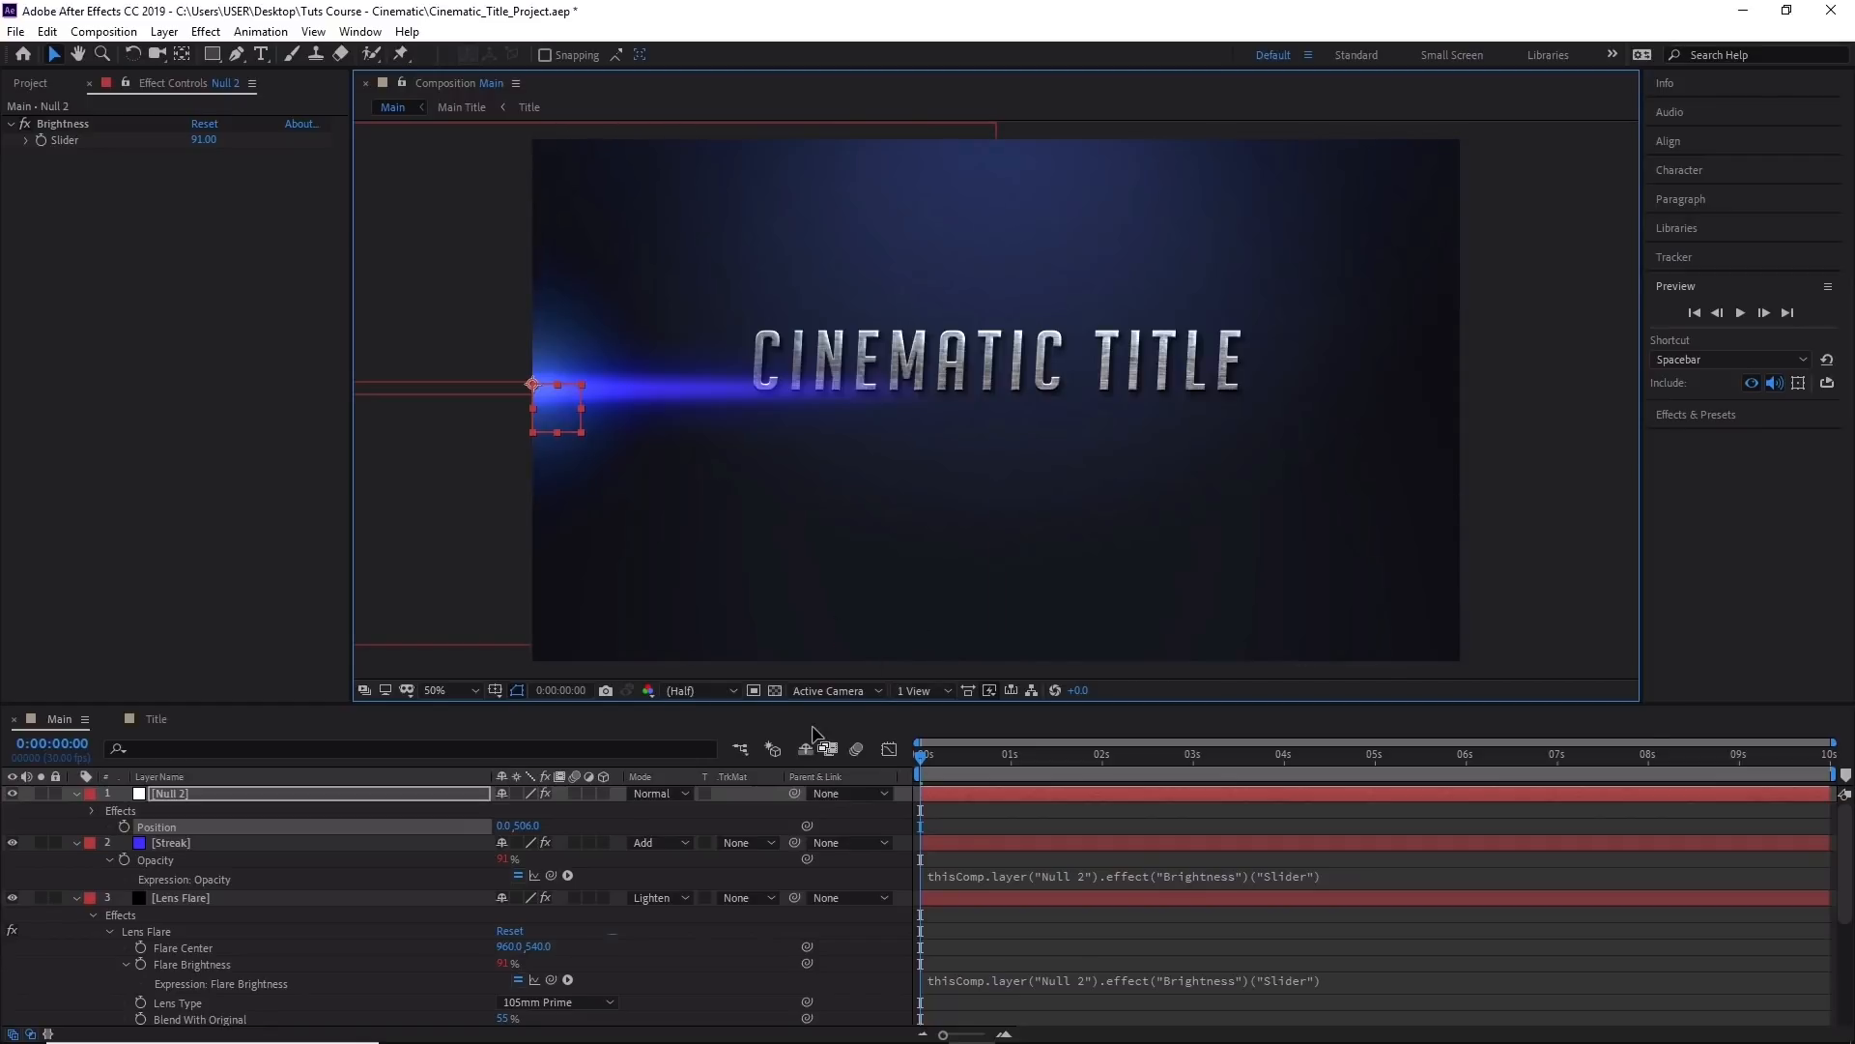
Collapse the properties of the Null 2, Streak and Lens Flare layers, and select the Lens Flare layer.
{"action": "mouse_move", "coordinate": [935, 761]}
{"action": "left_mouse_down"}
{"action": "mouse_move", "coordinate": [1247, 763]}
{"action": "mouse_move", "coordinate": [679, 759]}
{"action": "left_mouse_up"}
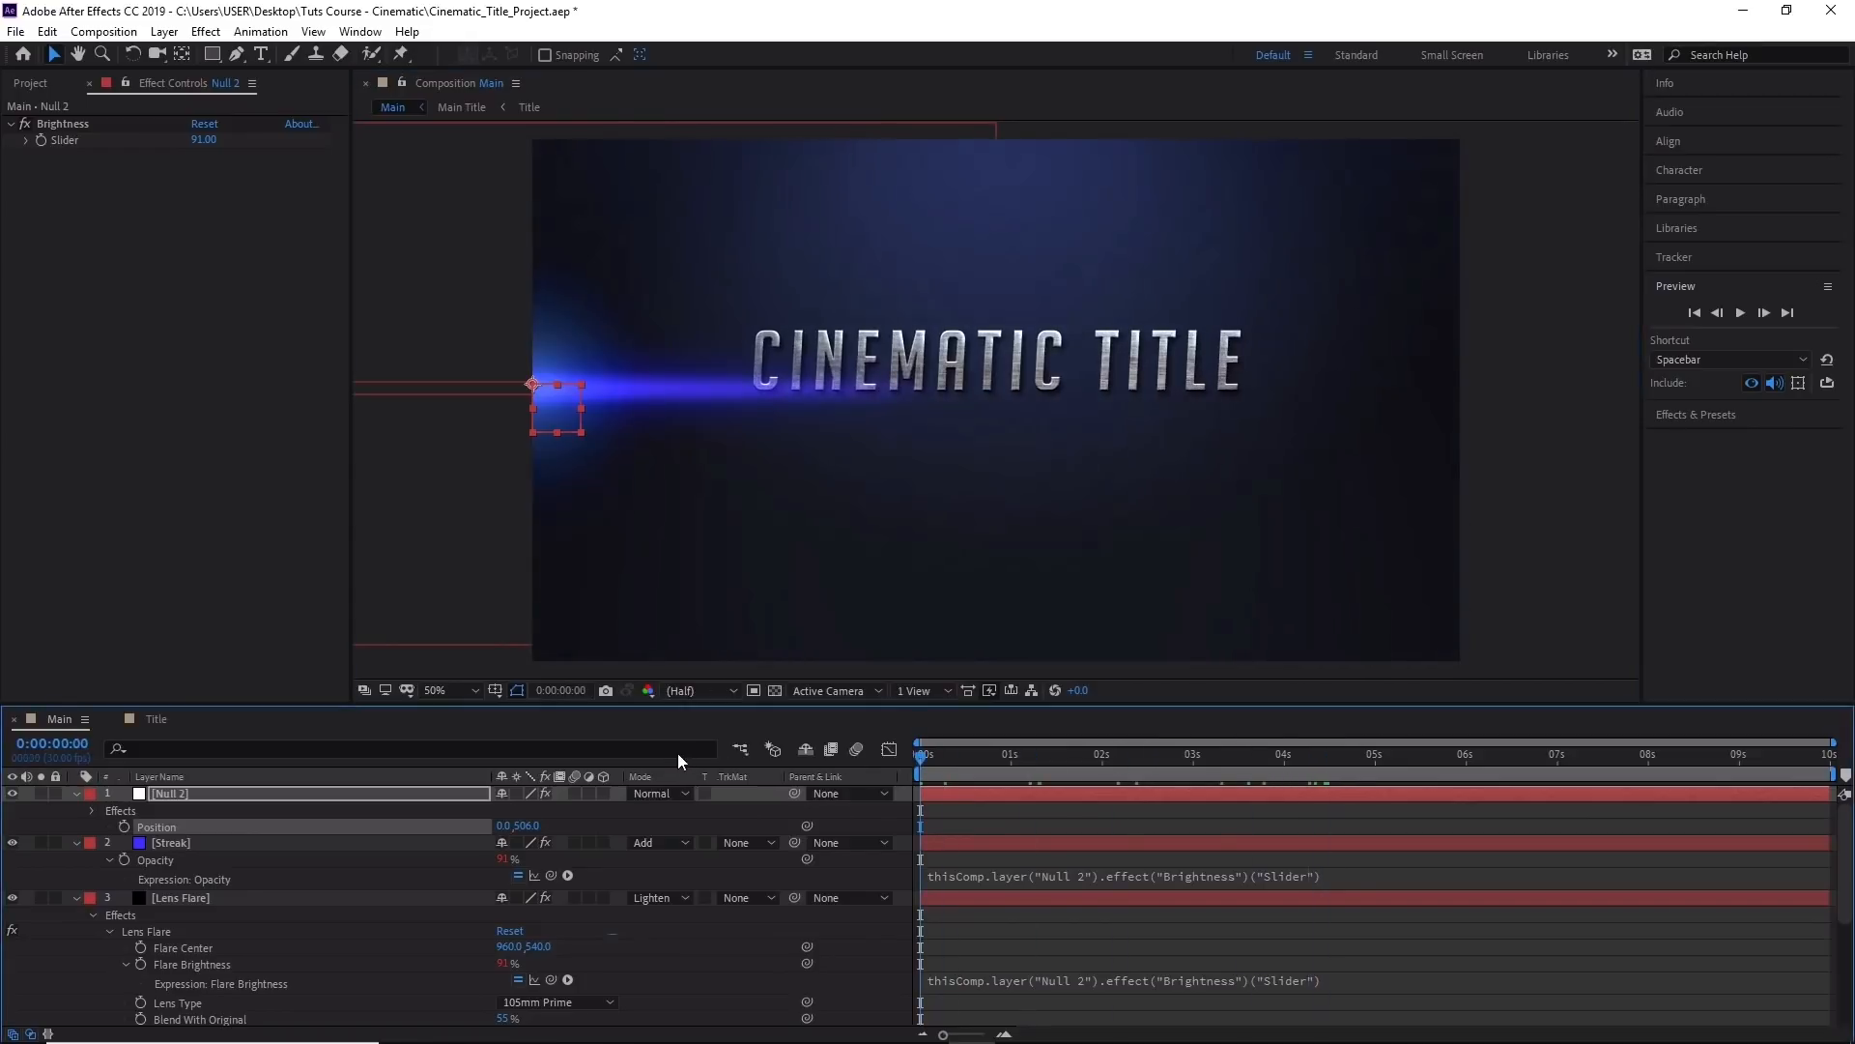
{"action": "left_click", "coordinate": [75, 793]}
{"action": "left_click", "coordinate": [78, 811]}
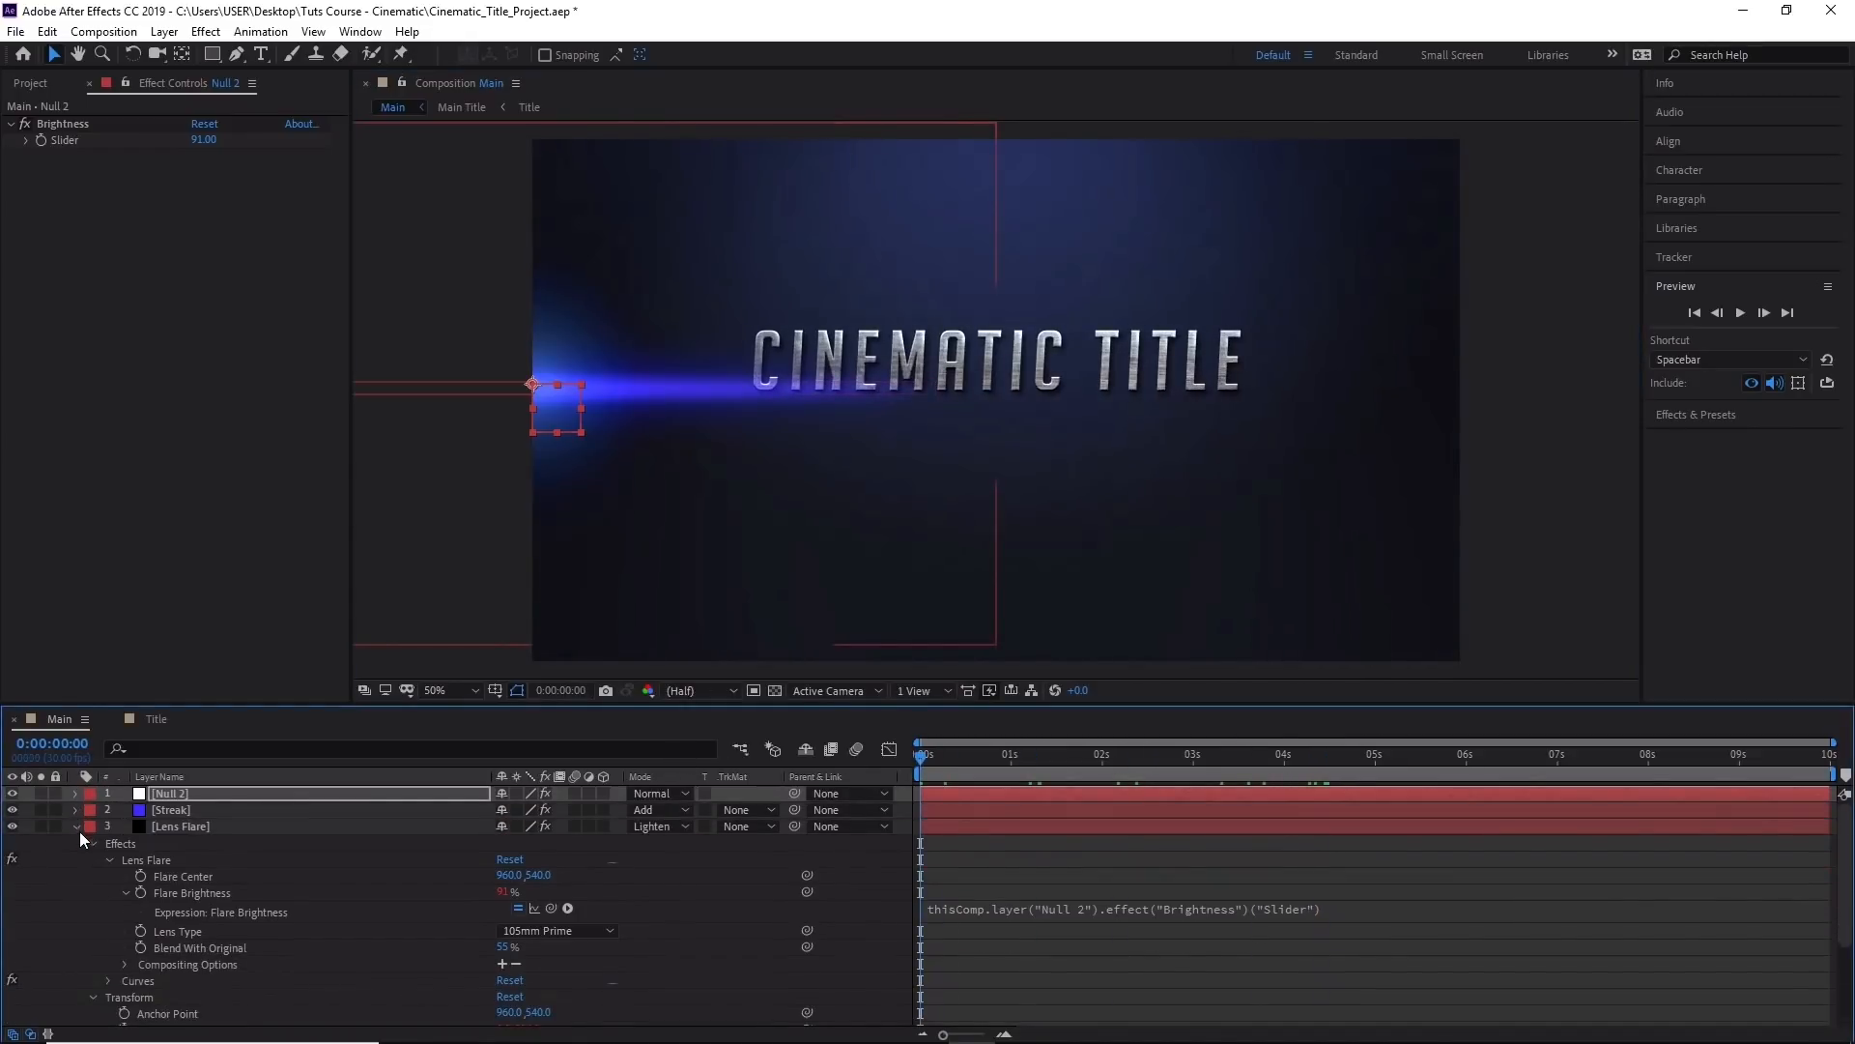
{"action": "left_click", "coordinate": [79, 829]}
{"action": "left_click", "coordinate": [176, 827]}
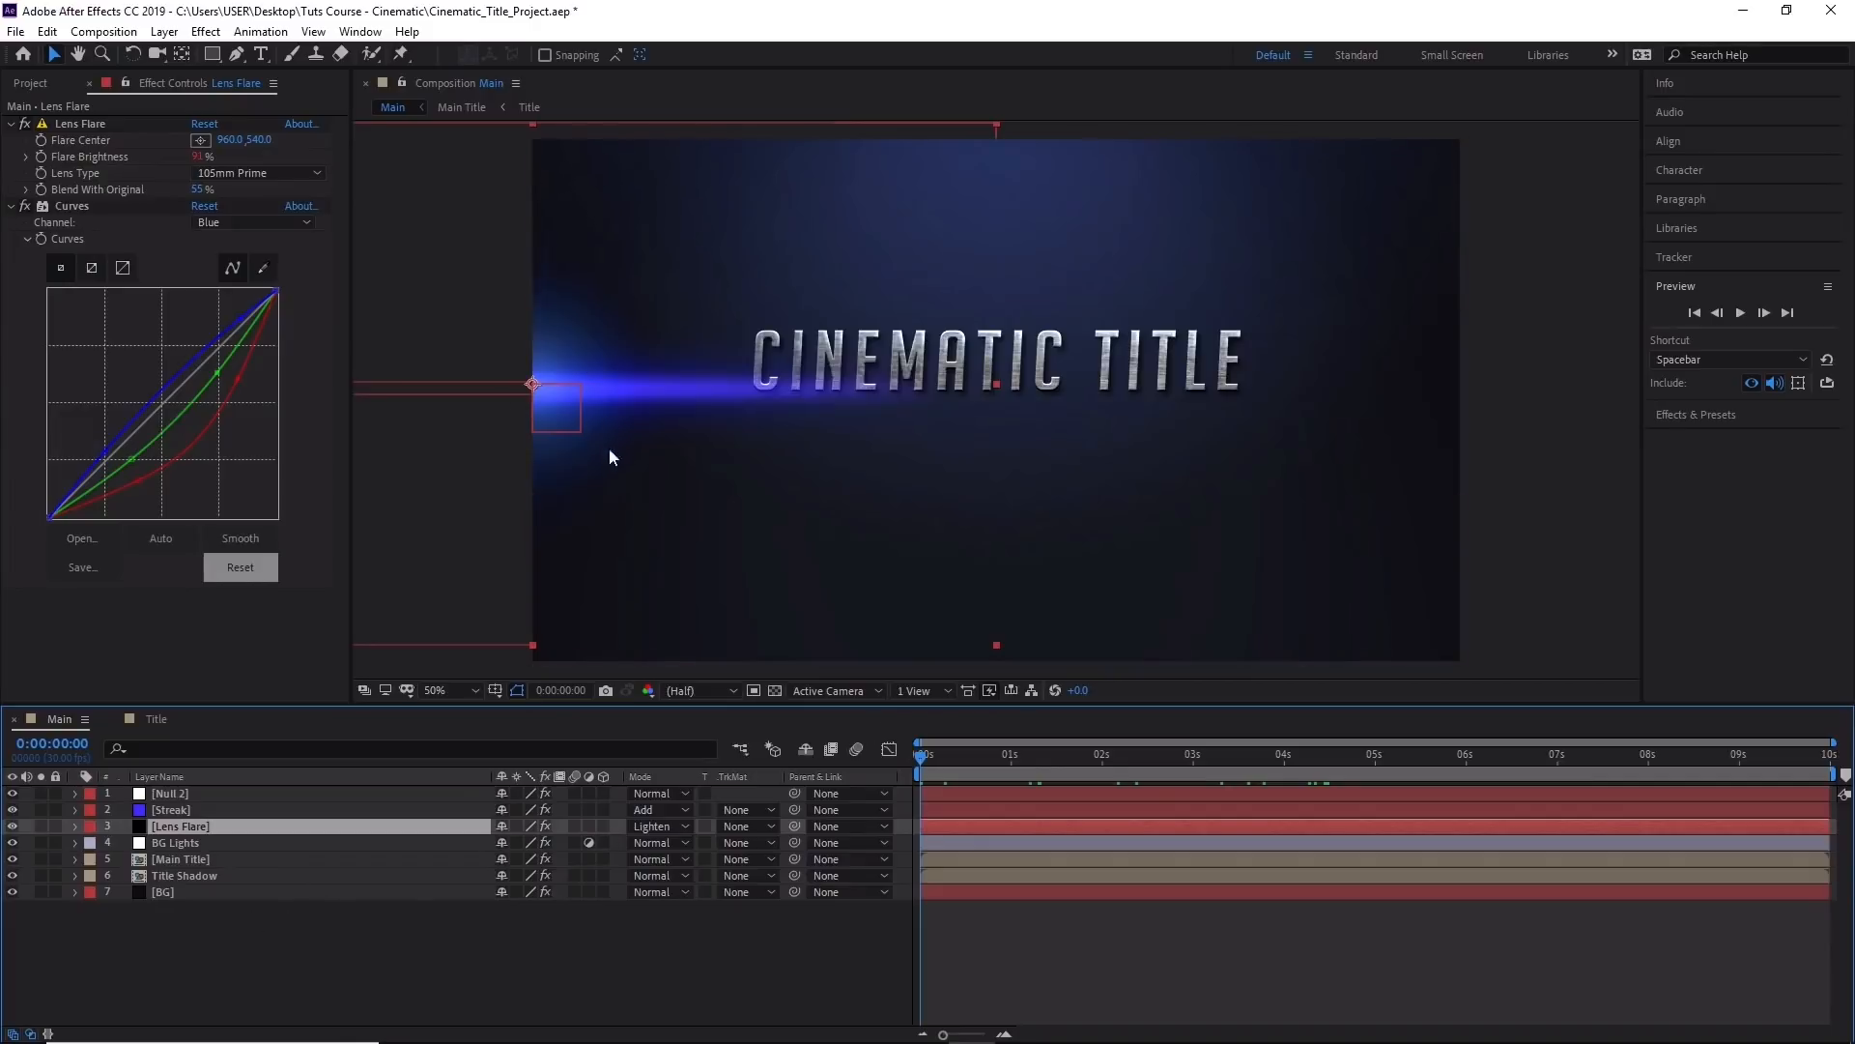
Expand the Lens Flare layer's properties and enable keyframing of Flare Center at the start of the timeline.
{"action": "left_click", "coordinate": [75, 829]}
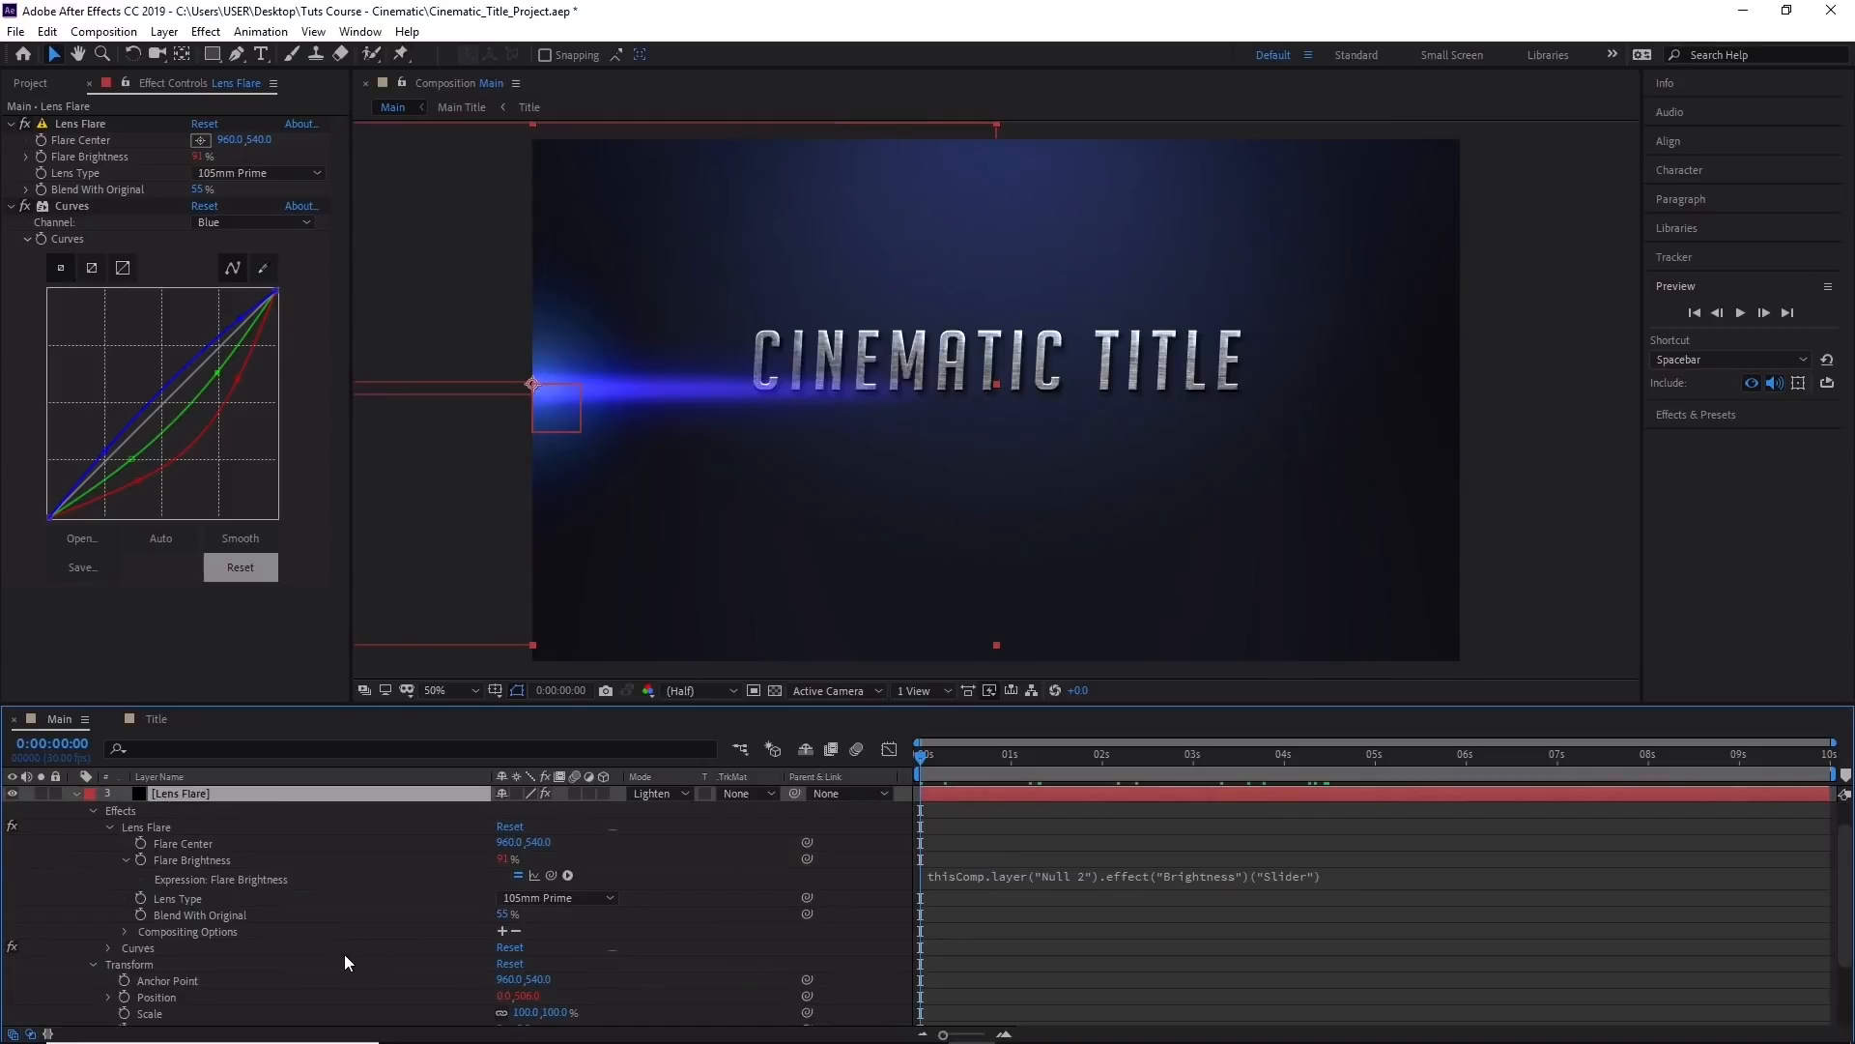
{"action": "left_click", "coordinate": [196, 845]}
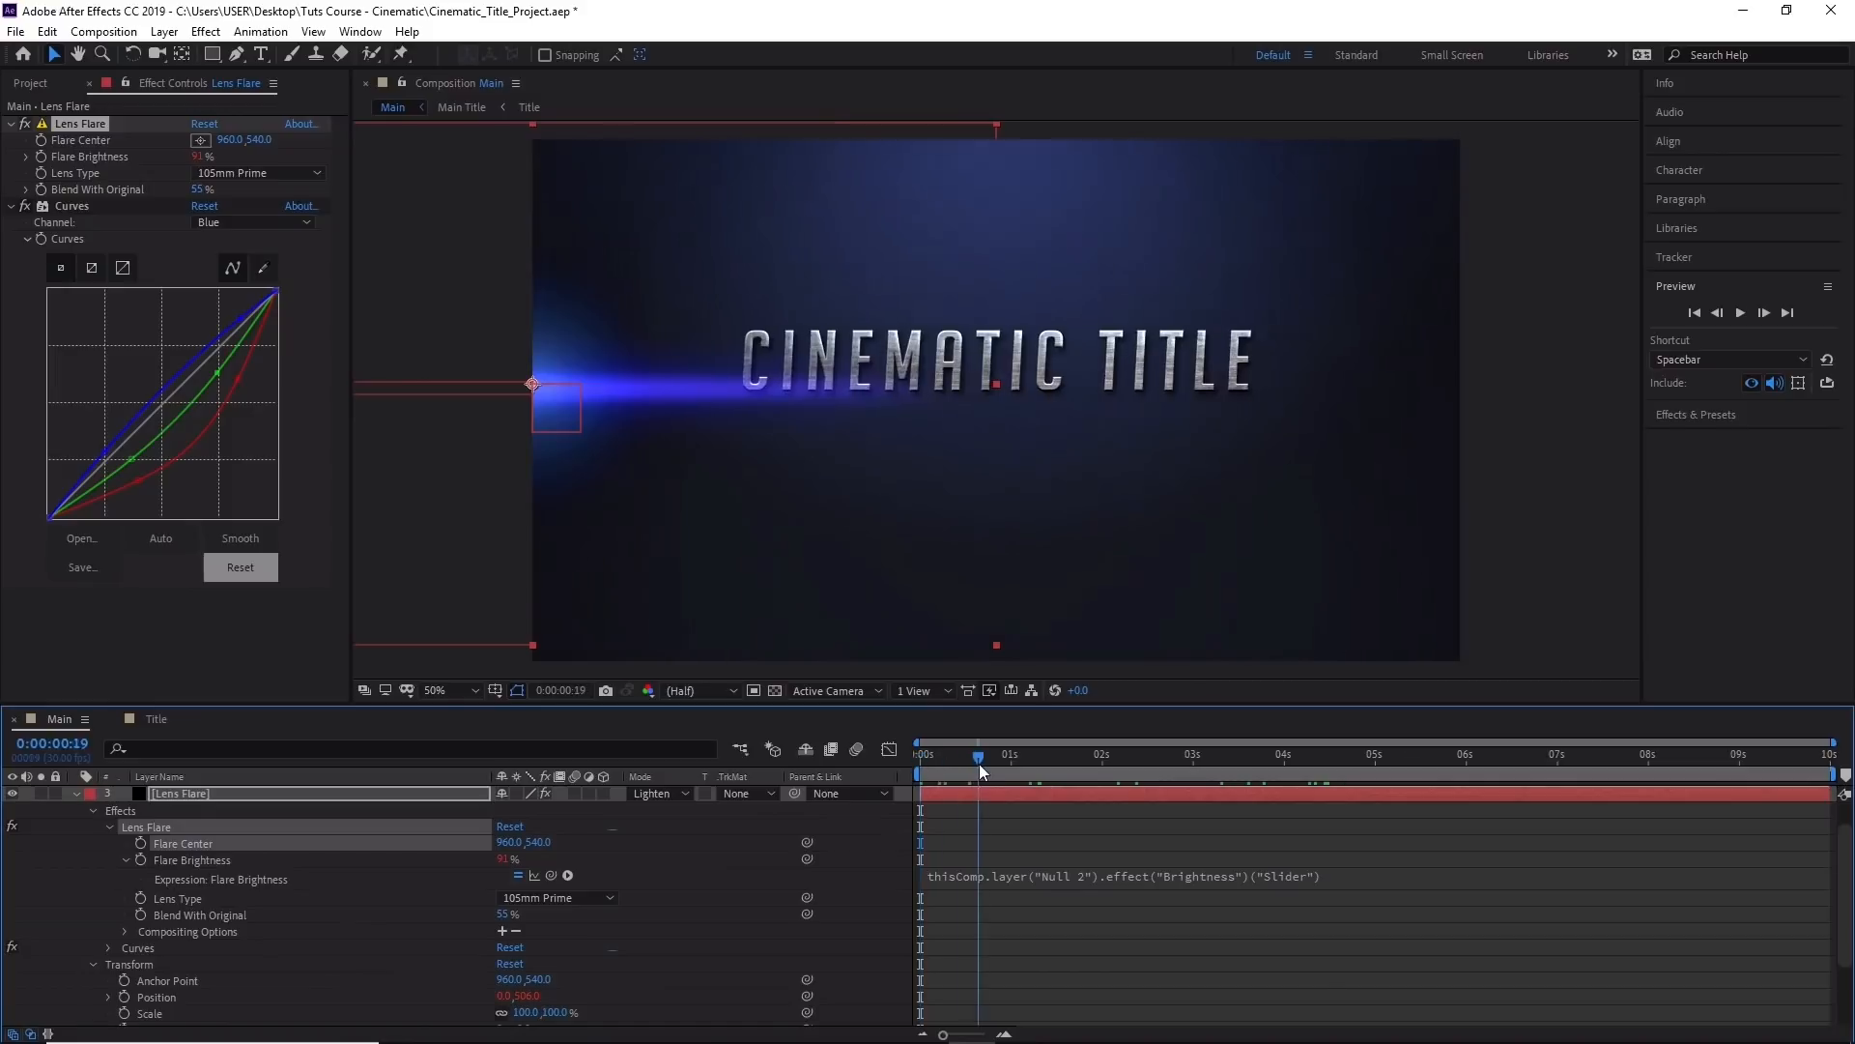
{"action": "left_click", "coordinate": [141, 844]}
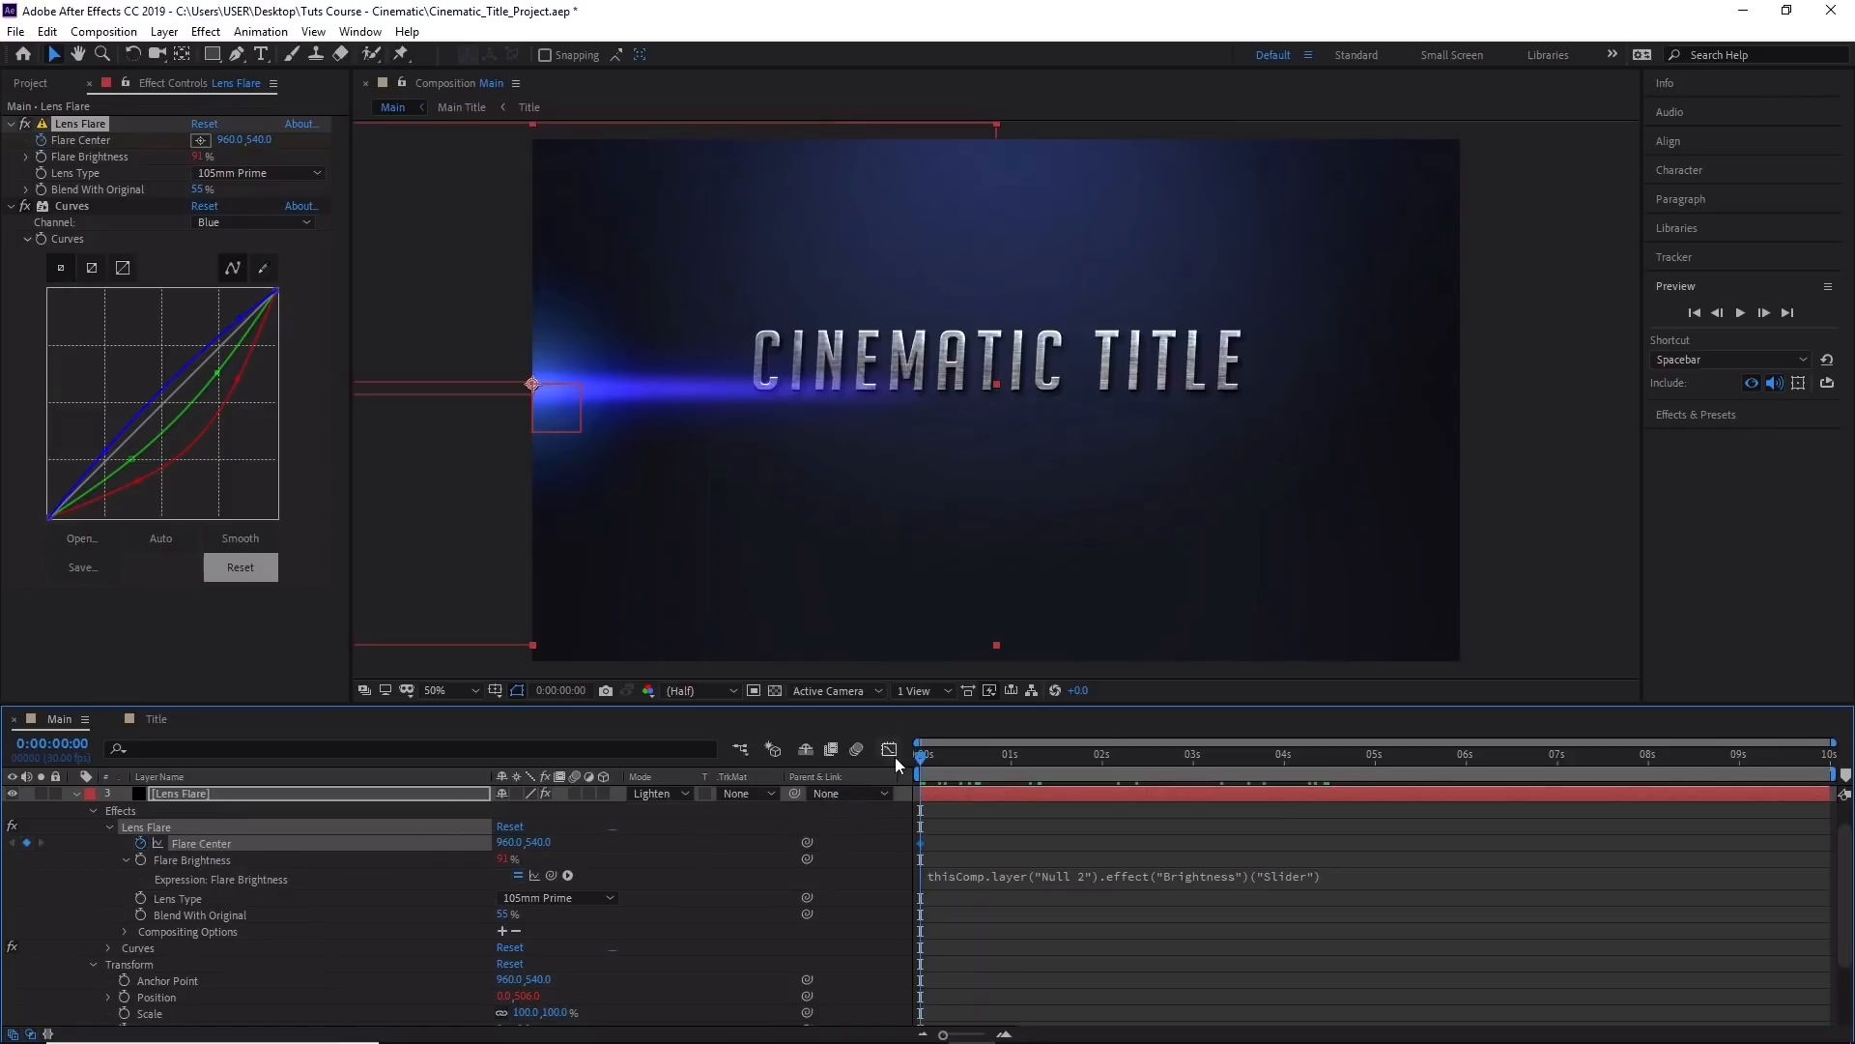
Add a Flare Center keyframe at 5 seconds with the value 1026, 600.
{"action": "left_click_drag", "start_coordinate": [927, 761], "coordinate": [1377, 762]}
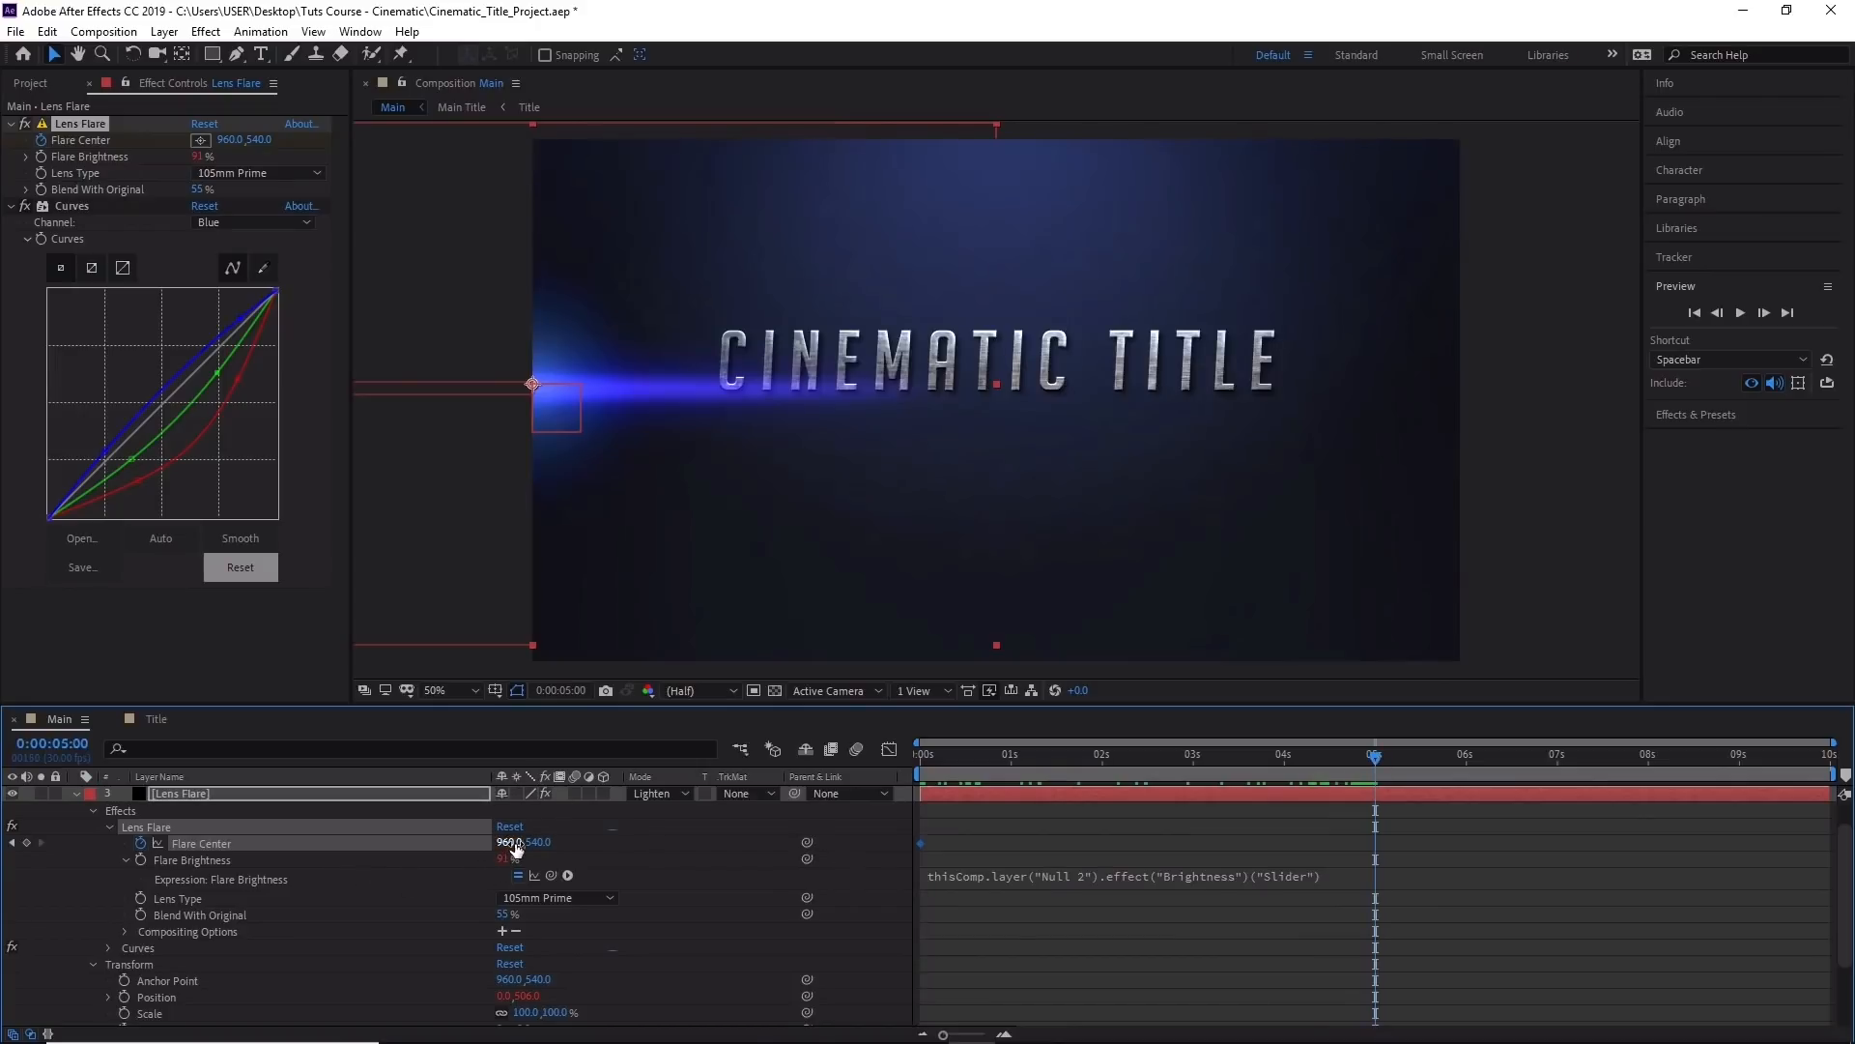
{"action": "left_click", "coordinate": [514, 844]}
{"action": "type", "text": "1026"}
{"action": "left_click", "coordinate": [560, 844]}
{"action": "type", "text": "60"}
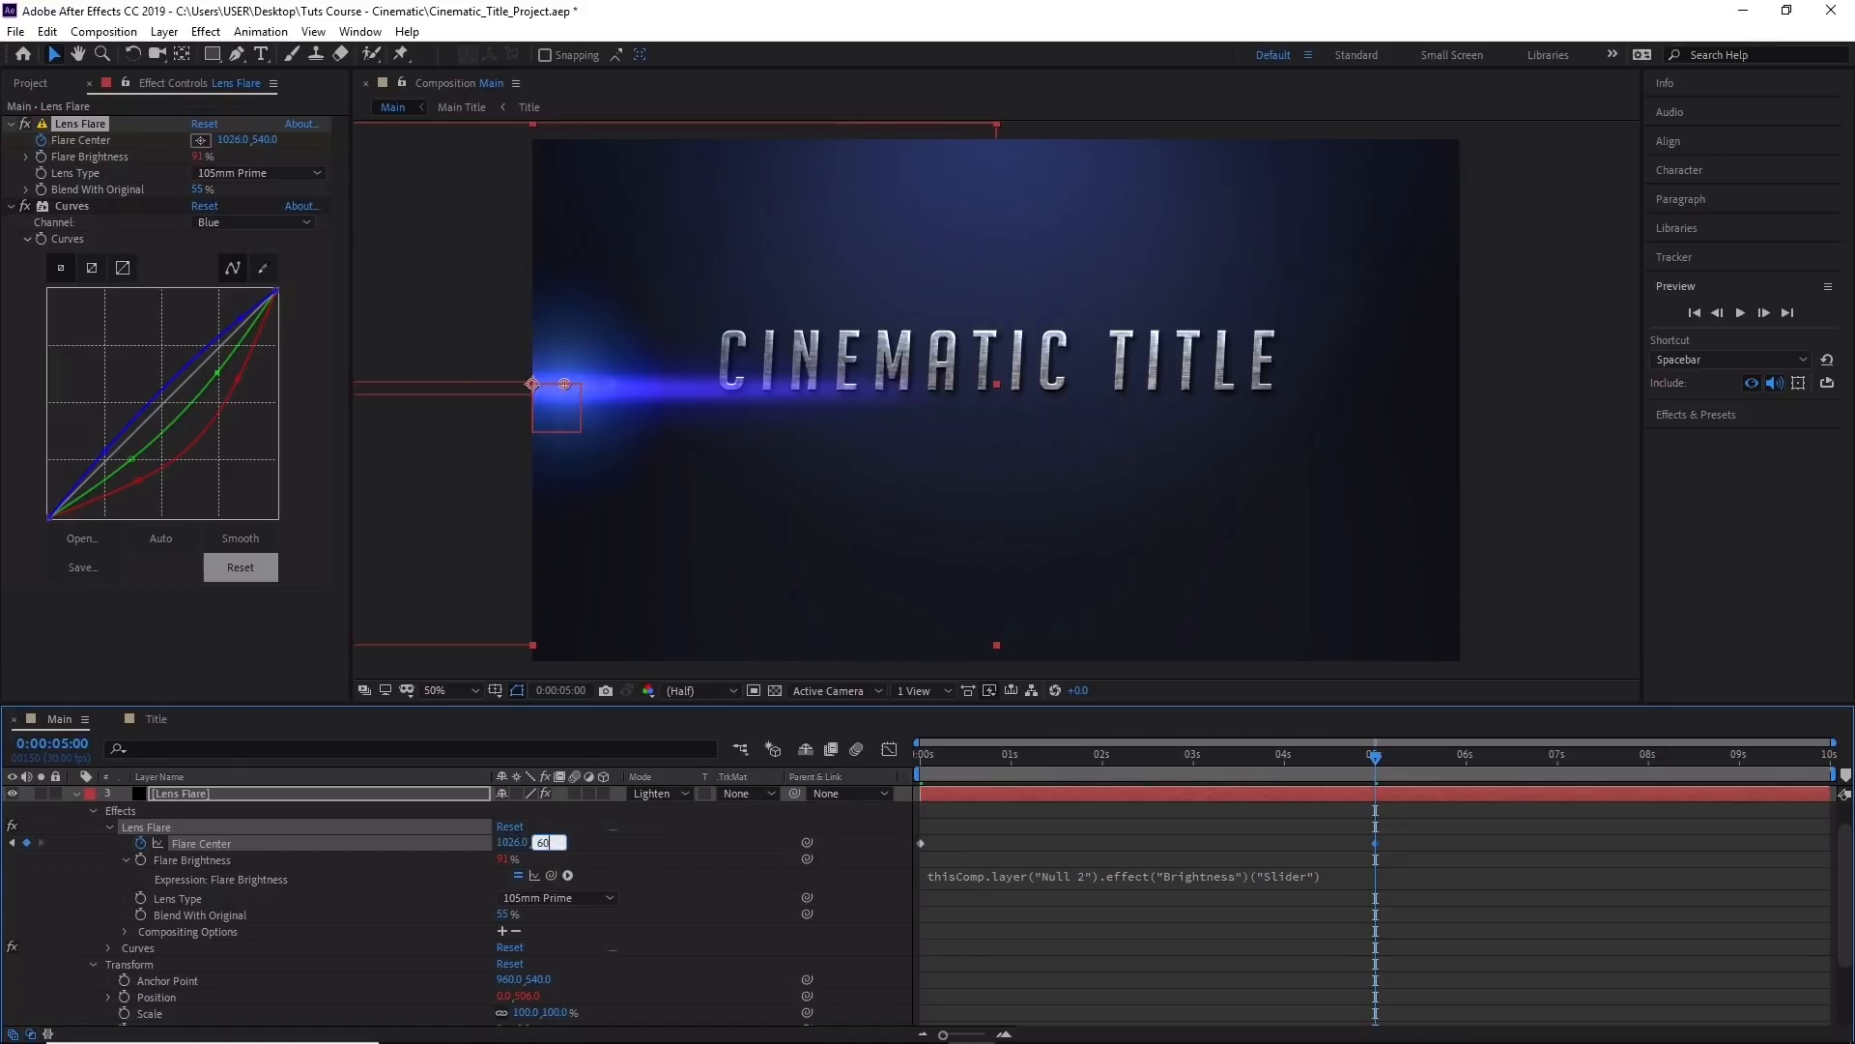
{"action": "type", "text": "0"}
{"action": "key", "text": "Return"}
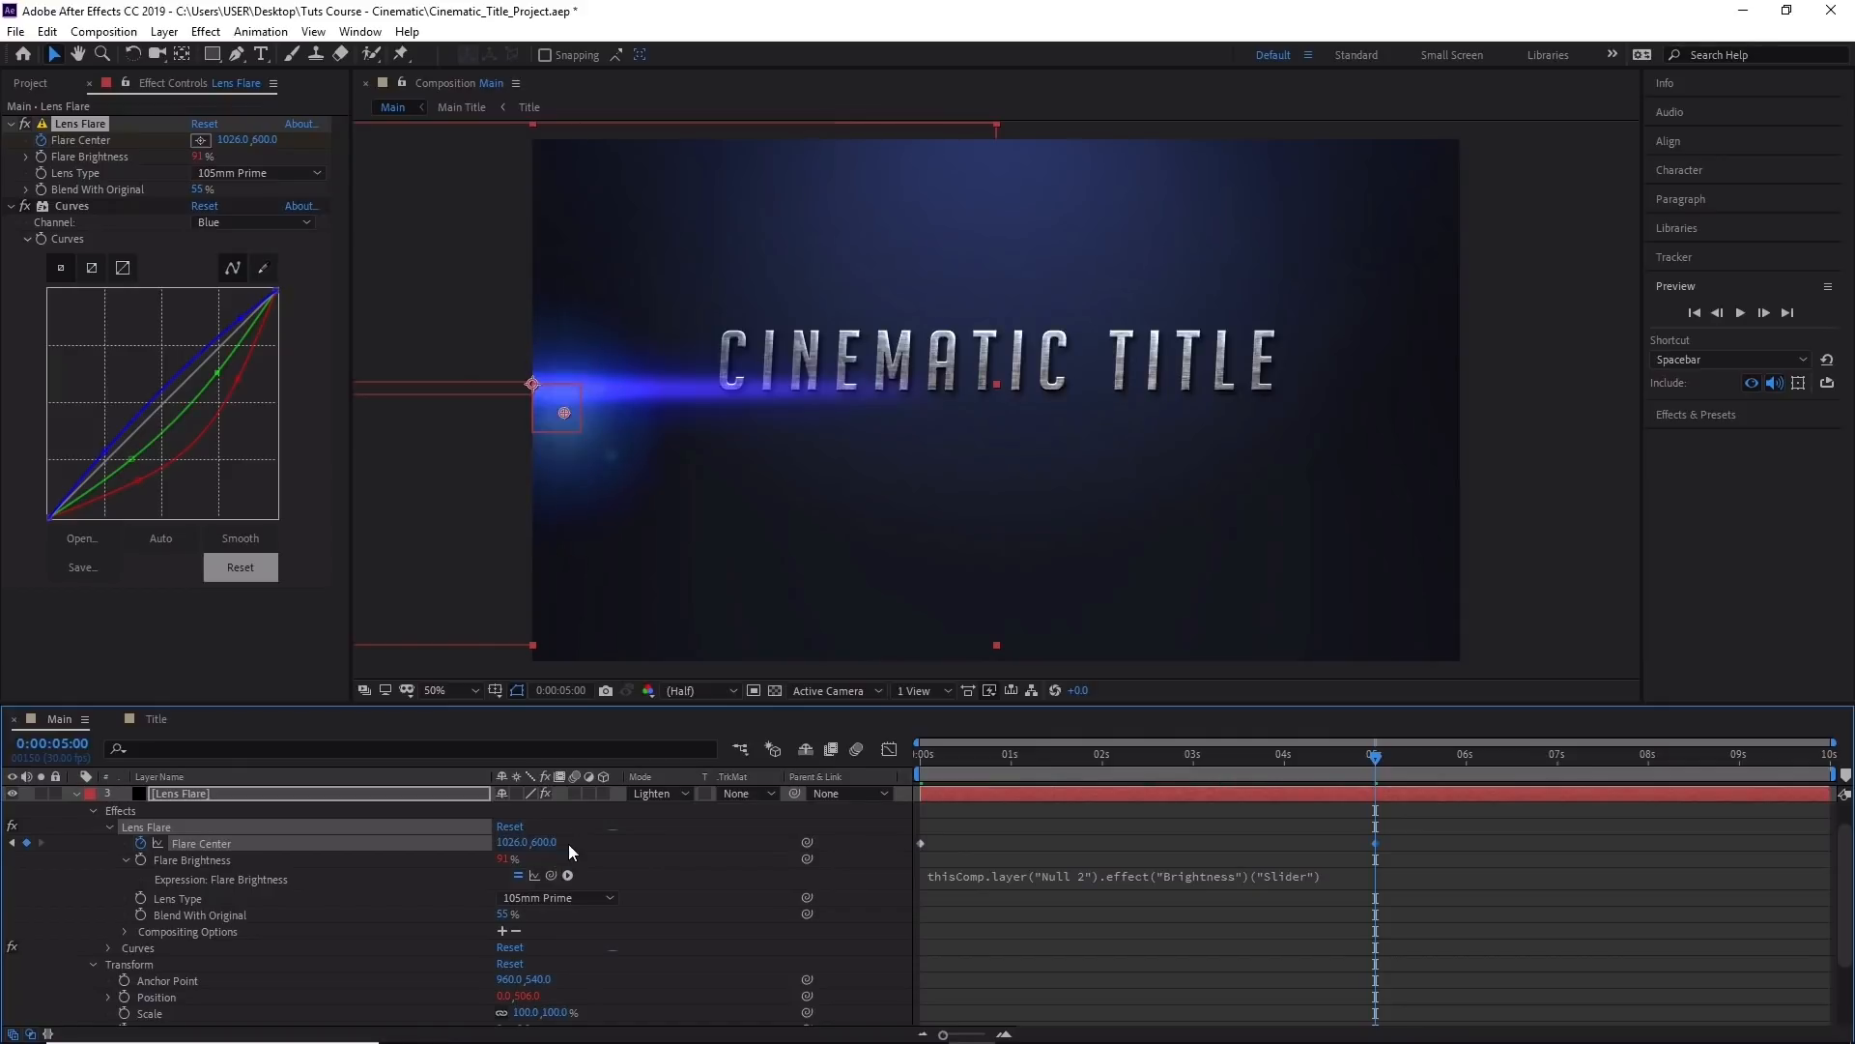
Readjust the Flare Center keyframe at 5 seconds, first trying 1111, 682, and scrub the timeline to check the flare's movement.
{"action": "mouse_move", "coordinate": [1376, 756]}
{"action": "left_mouse_down"}
{"action": "mouse_move", "coordinate": [882, 768]}
{"action": "mouse_move", "coordinate": [1375, 756]}
{"action": "left_mouse_up"}
{"action": "mouse_move", "coordinate": [551, 841]}
{"action": "left_mouse_down"}
{"action": "mouse_move", "coordinate": [614, 834]}
{"action": "mouse_move", "coordinate": [478, 845]}
{"action": "mouse_move", "coordinate": [516, 845]}
{"action": "left_mouse_up"}
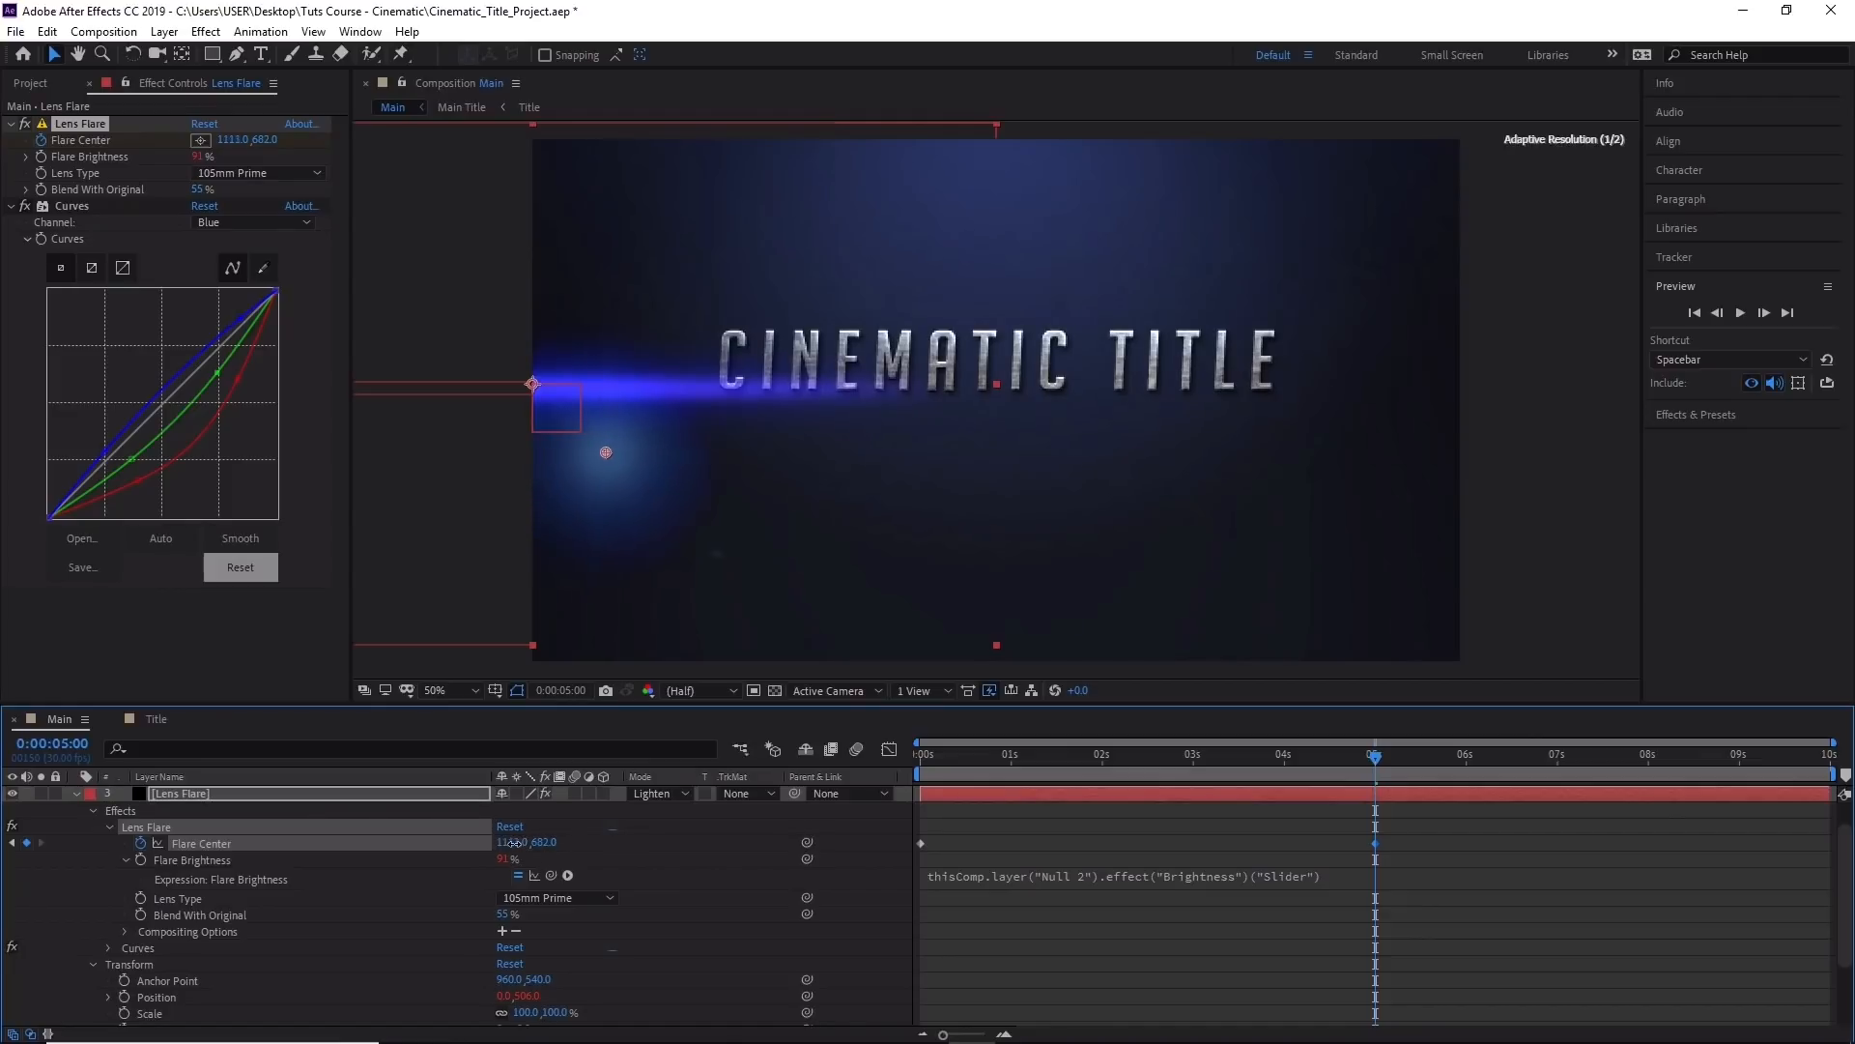
{"action": "mouse_move", "coordinate": [1369, 764]}
{"action": "left_mouse_down"}
{"action": "mouse_move", "coordinate": [901, 774]}
{"action": "mouse_move", "coordinate": [1409, 758]}
{"action": "mouse_move", "coordinate": [906, 769]}
{"action": "mouse_move", "coordinate": [1372, 749]}
{"action": "left_mouse_up"}
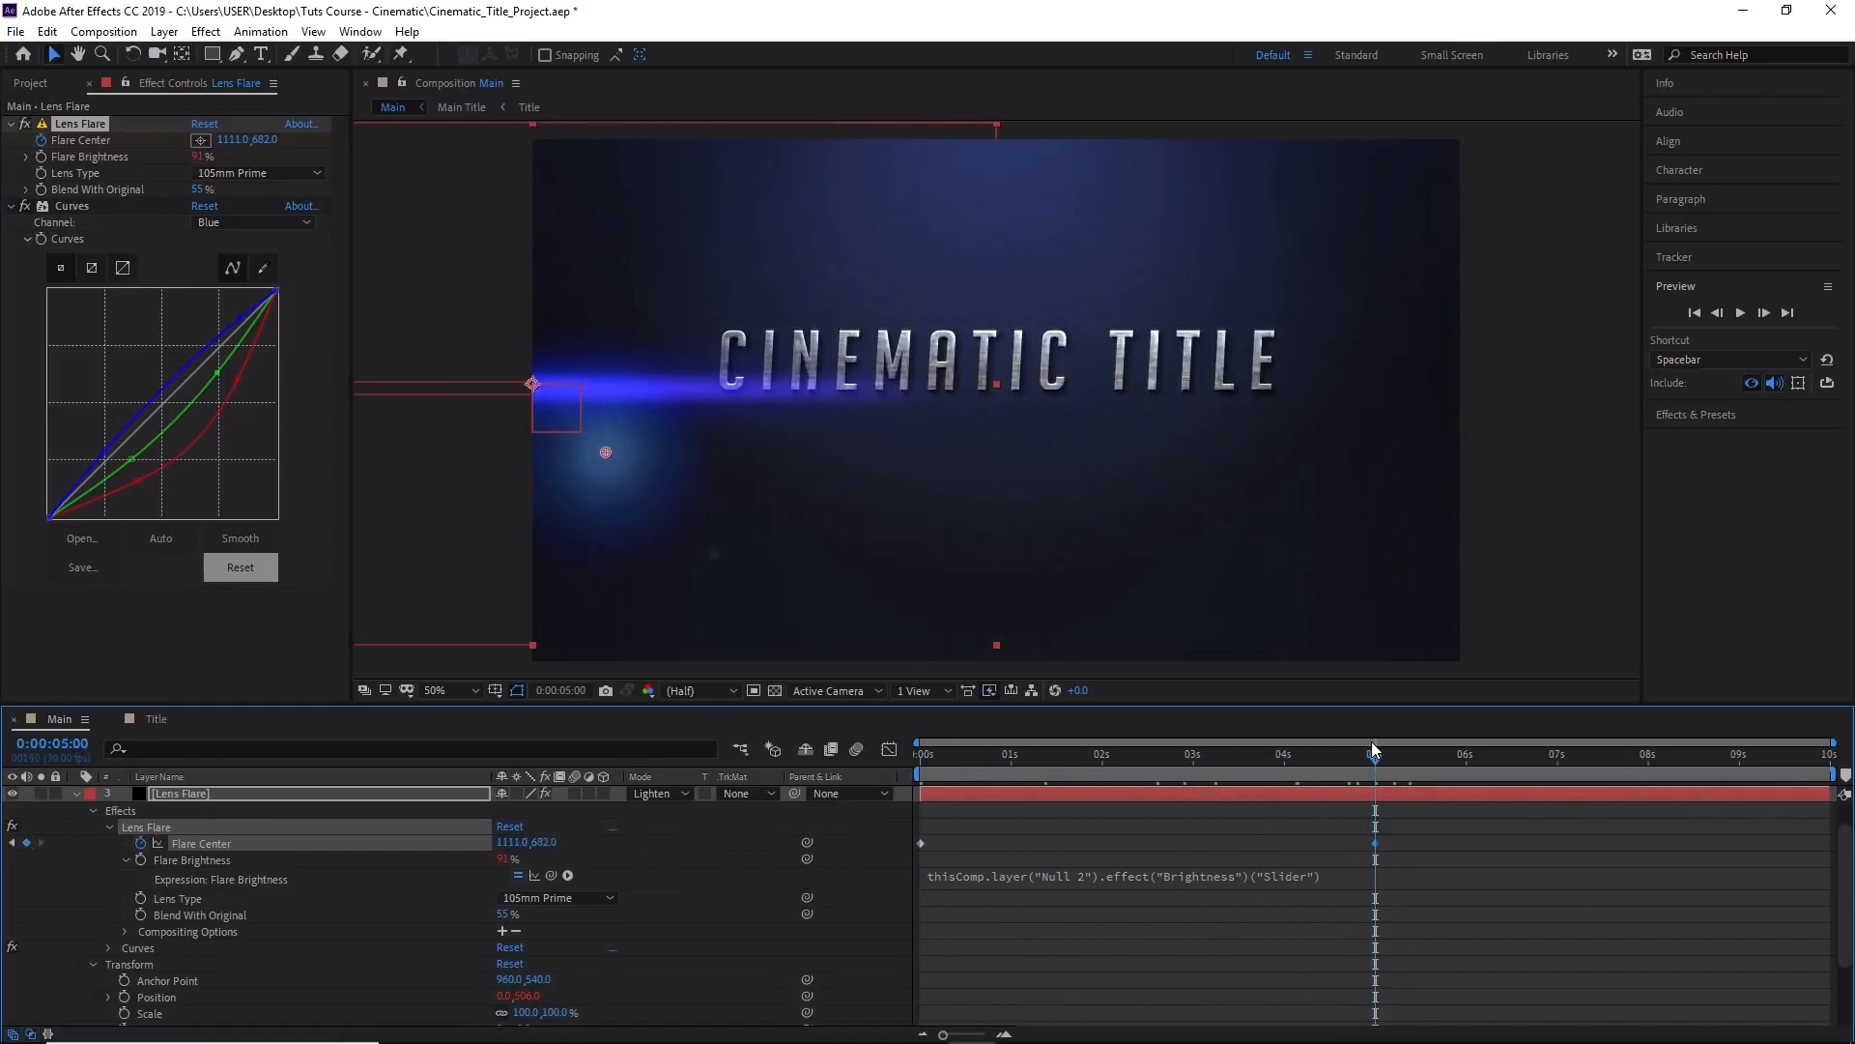
{"action": "left_click_drag", "start_coordinate": [527, 846], "coordinate": [419, 850]}
{"action": "left_click_drag", "start_coordinate": [543, 843], "coordinate": [457, 849]}
{"action": "left_click_drag", "start_coordinate": [1375, 756], "coordinate": [932, 769]}
{"action": "left_click_drag", "start_coordinate": [1092, 769], "coordinate": [1291, 850]}
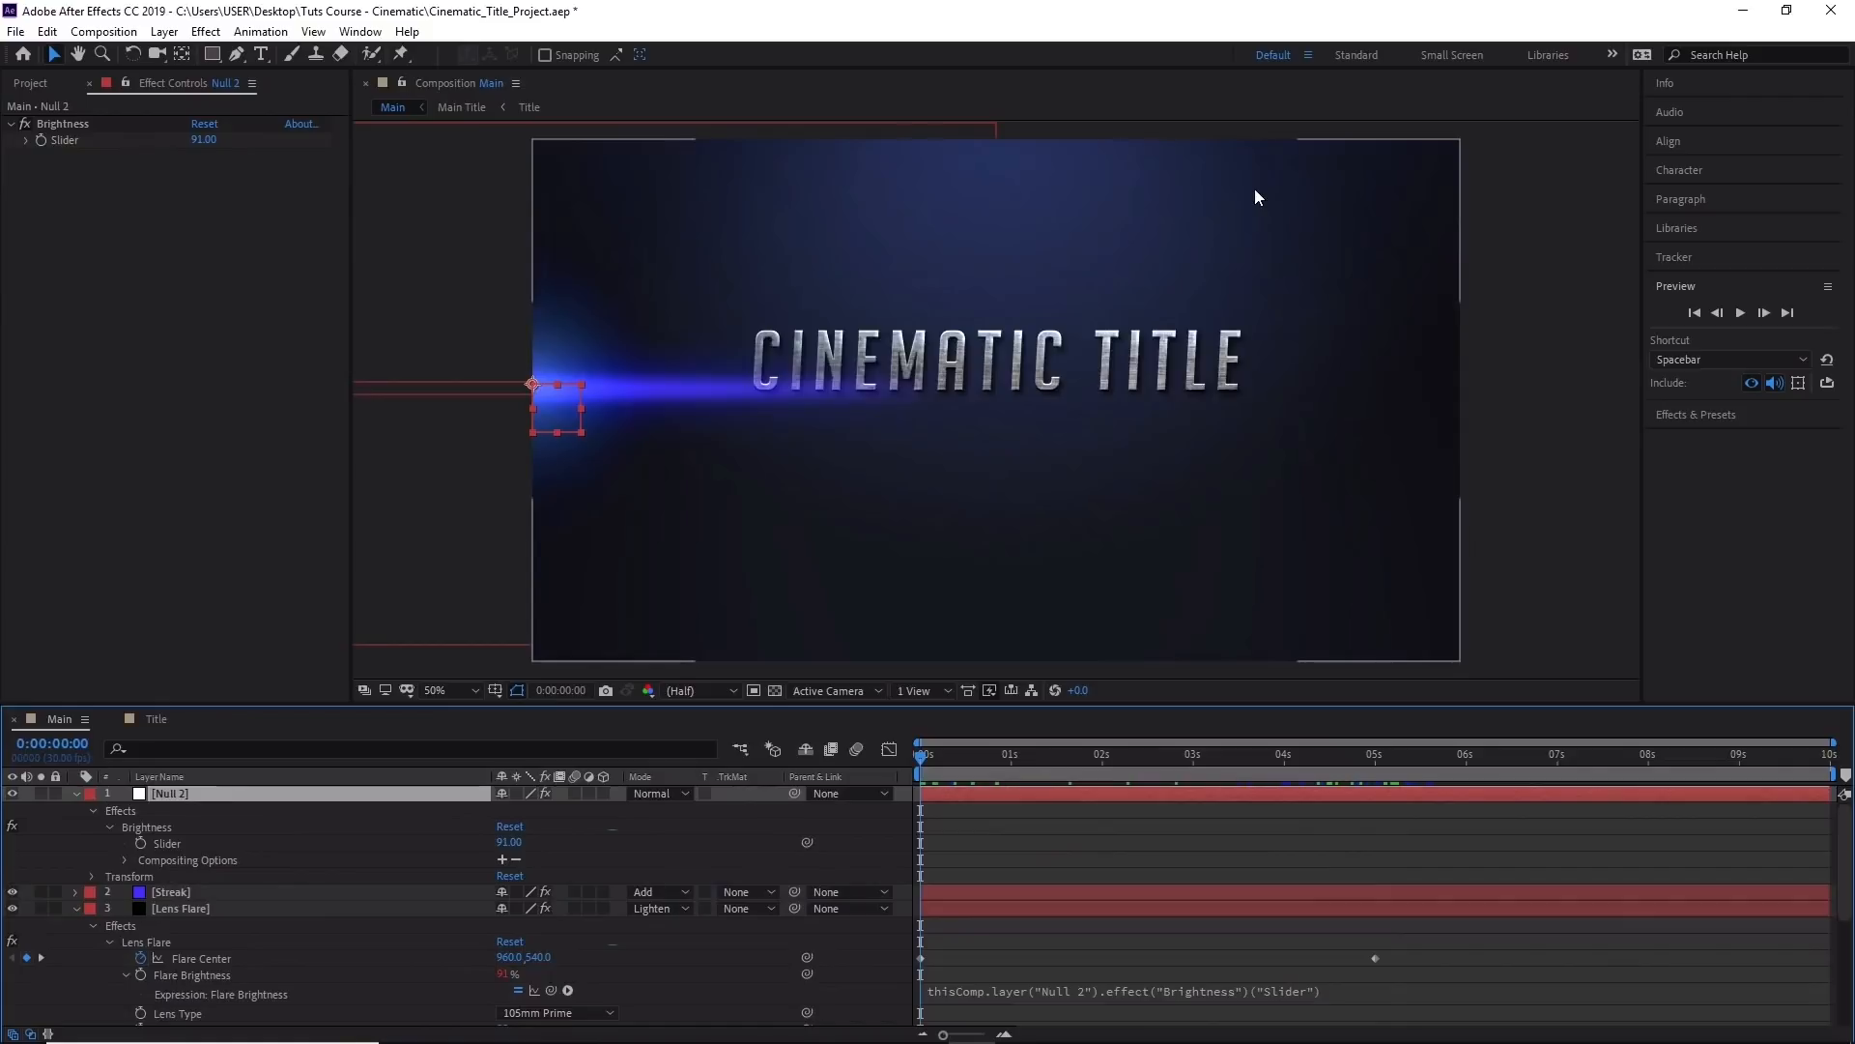
Add the expression wiggle(1,40) to Null 2's Brightness slider and preview the flickering flare from the start.
{"action": "left_click", "coordinate": [141, 844], "text": "alt"}
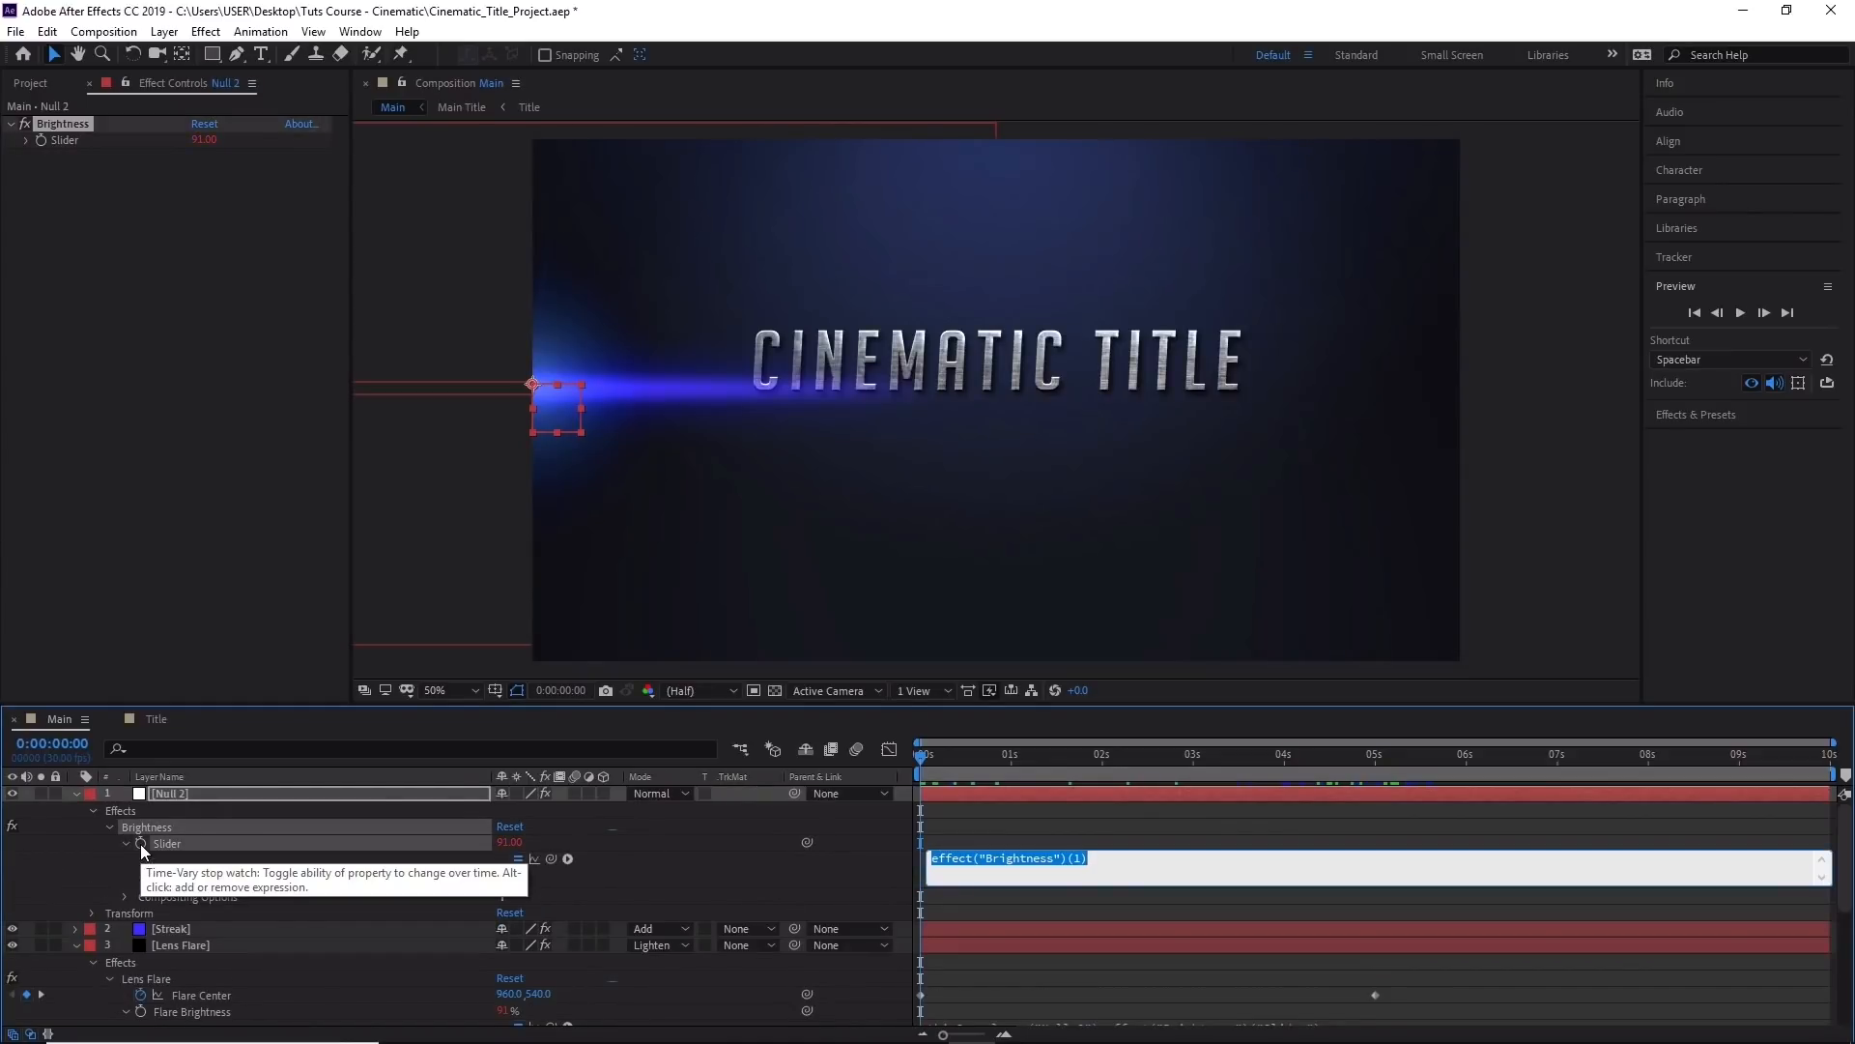
{"action": "type", "text": "wiggle"}
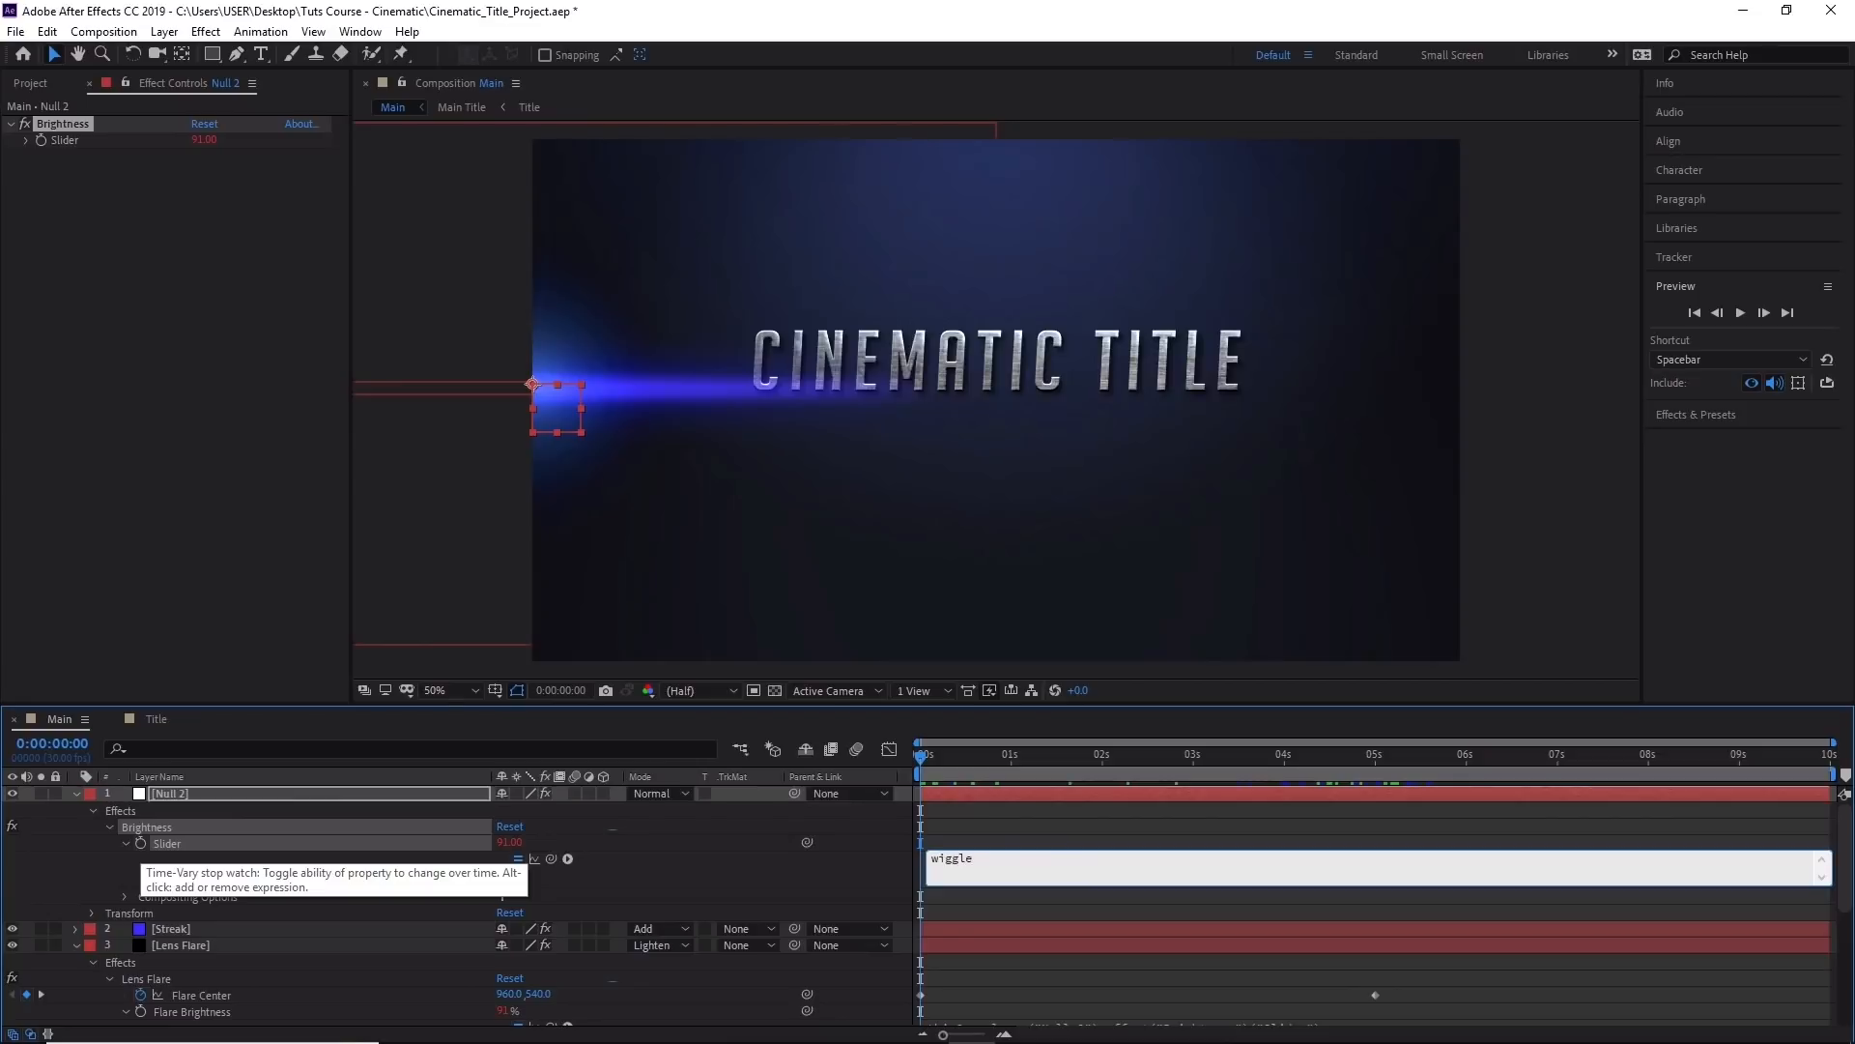
{"action": "type", "text": "(1,40)"}
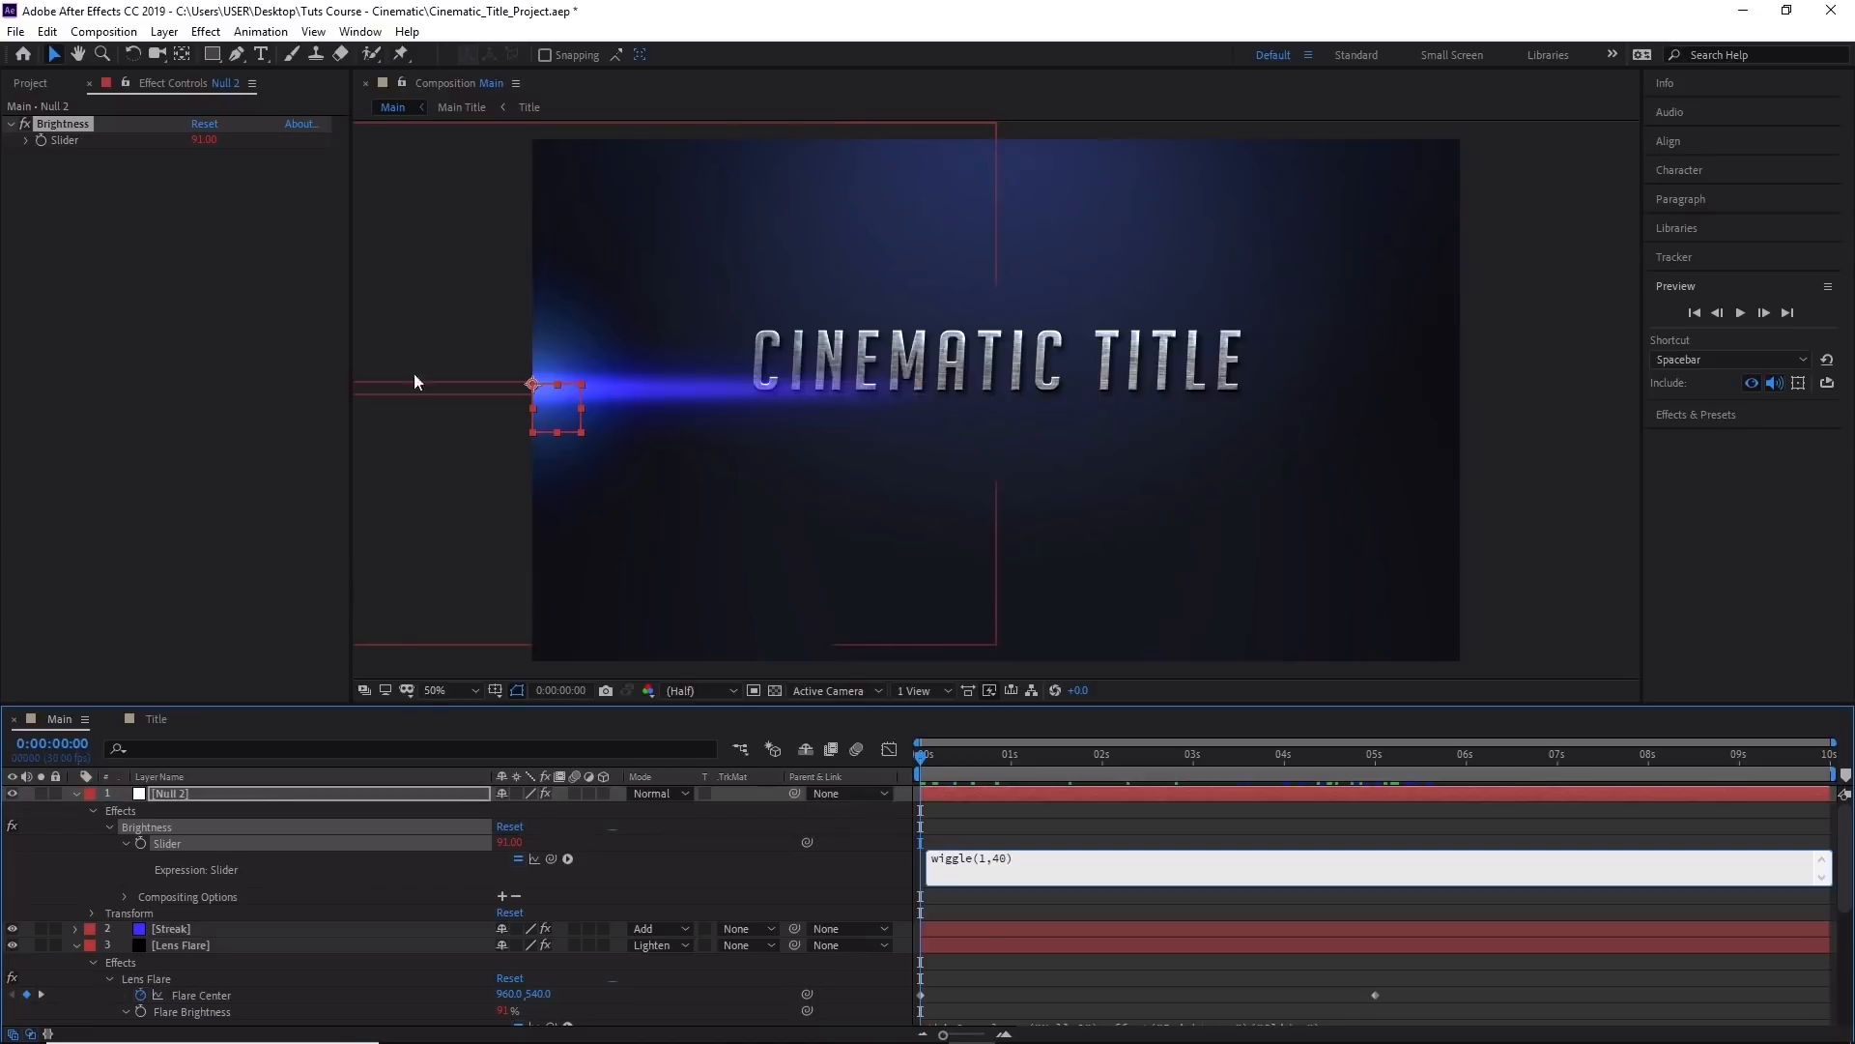
{"action": "left_click", "coordinate": [417, 326]}
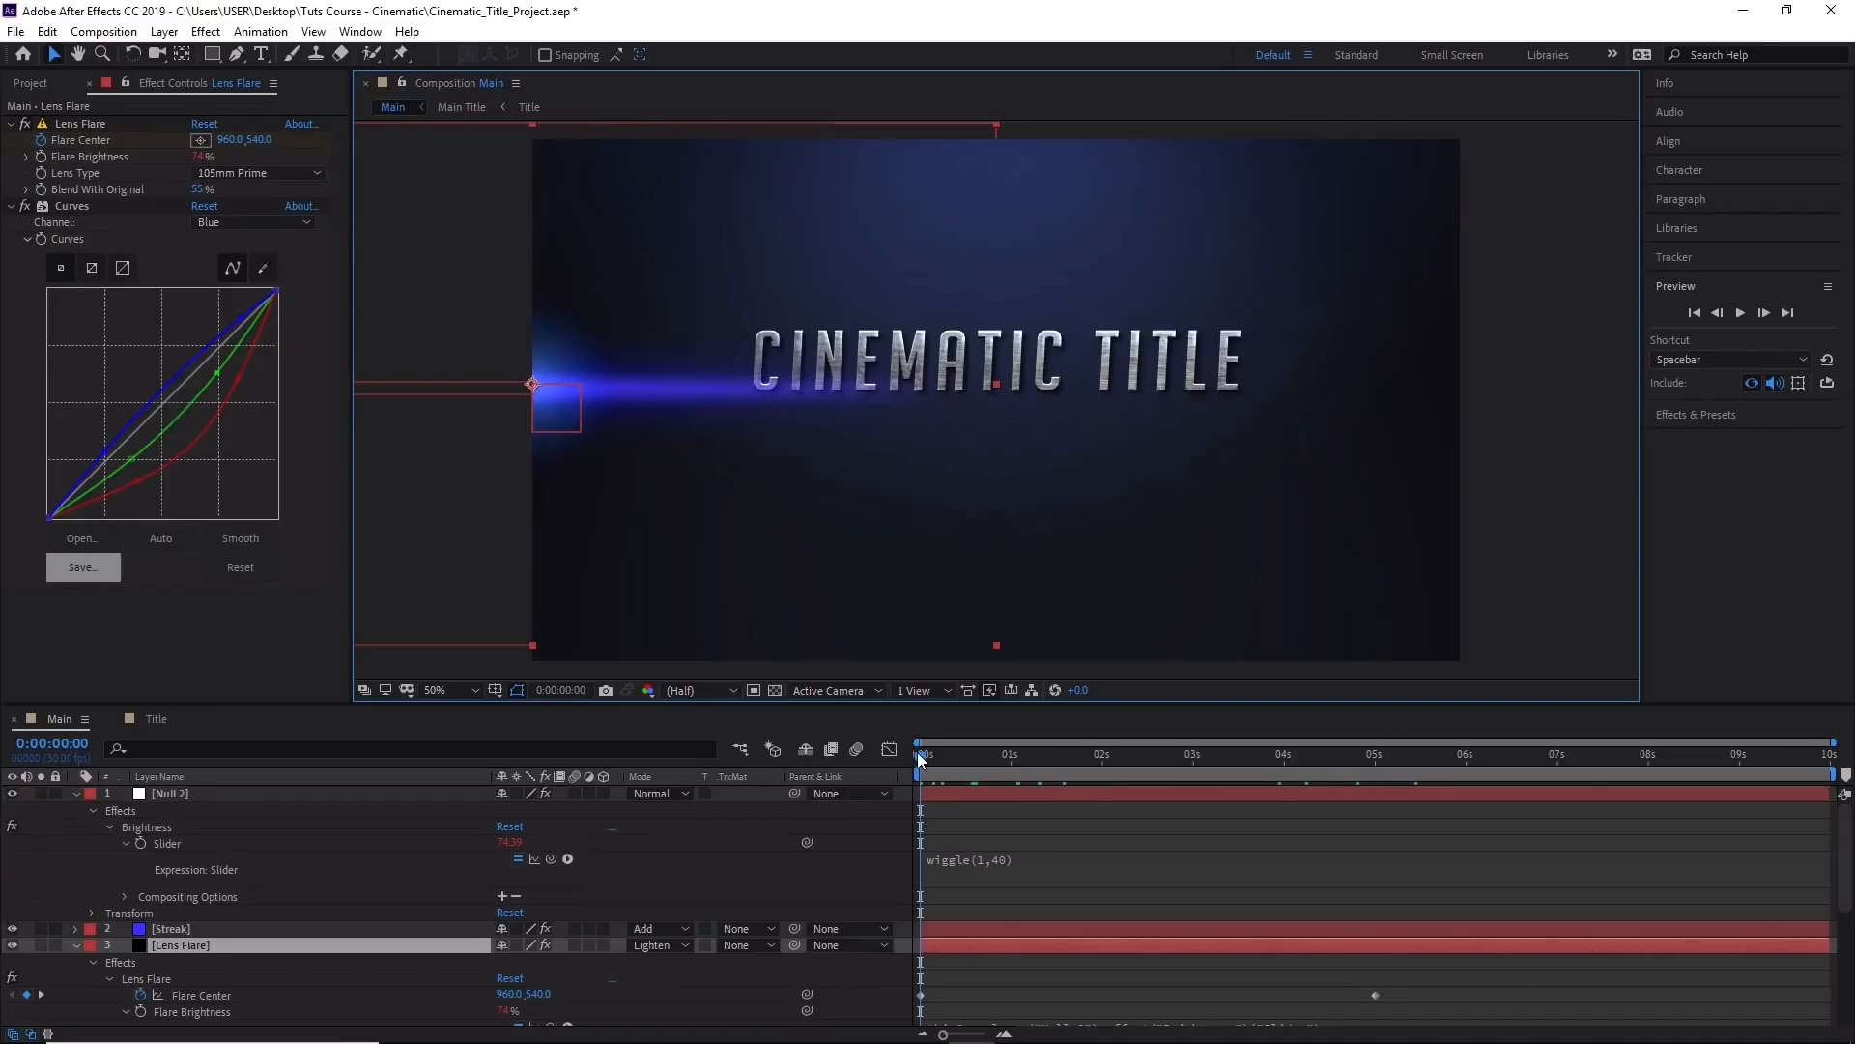
{"action": "left_click_drag", "start_coordinate": [918, 752], "coordinate": [880, 735]}
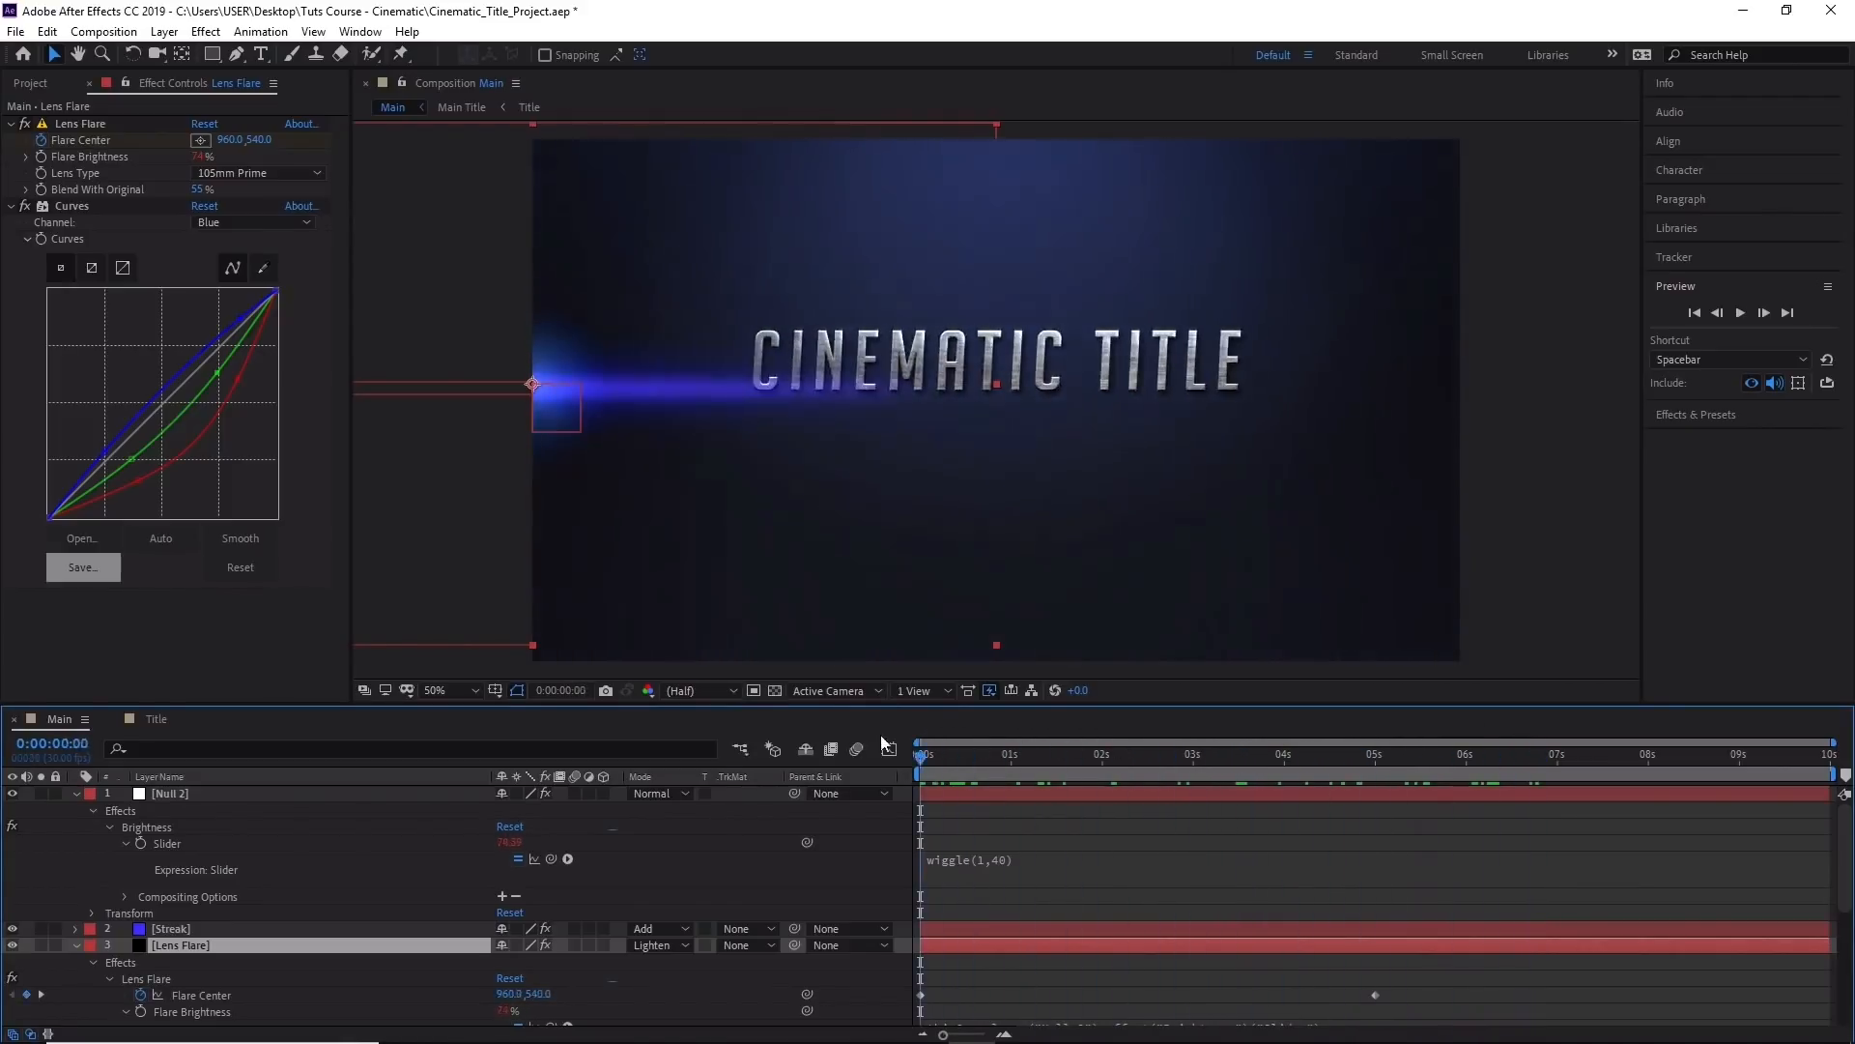
{"action": "left_click", "coordinate": [1741, 313]}
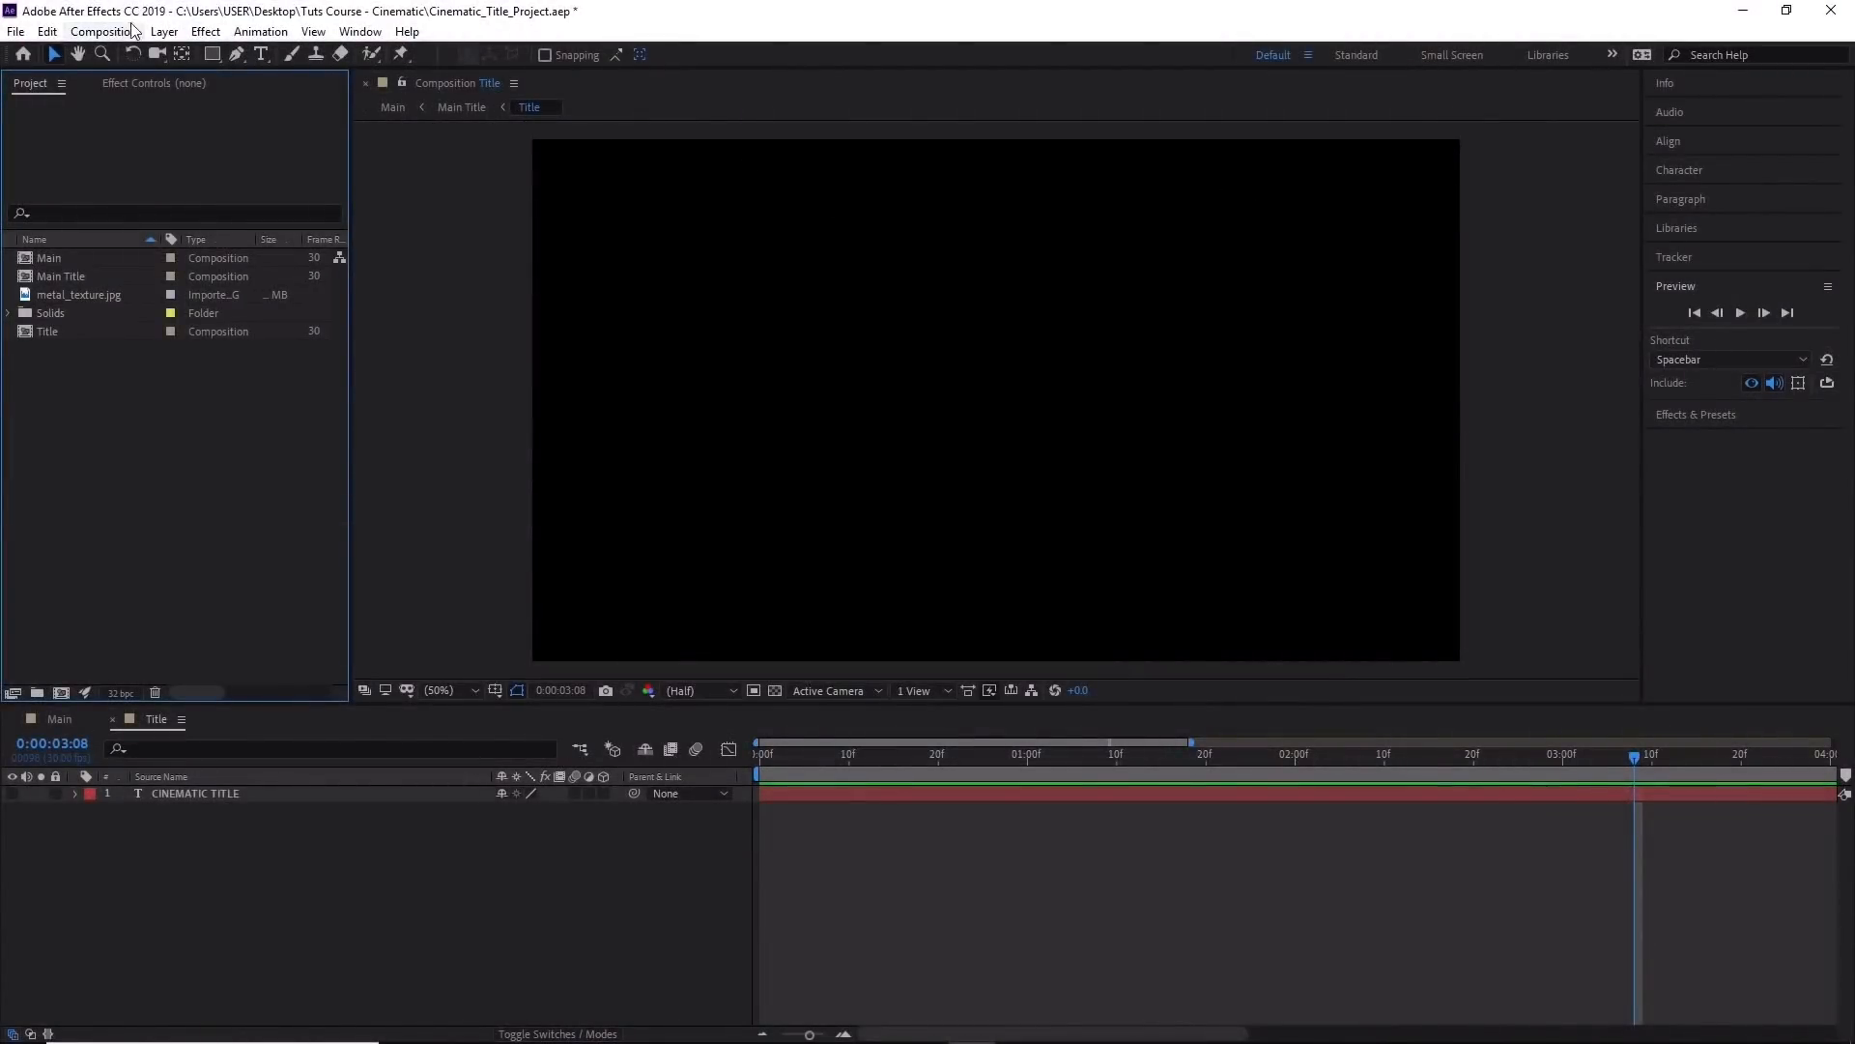
Create a new 1920 x 1080, 30 fps, 10-second composition named Particles.
{"action": "left_click", "coordinate": [126, 33]}
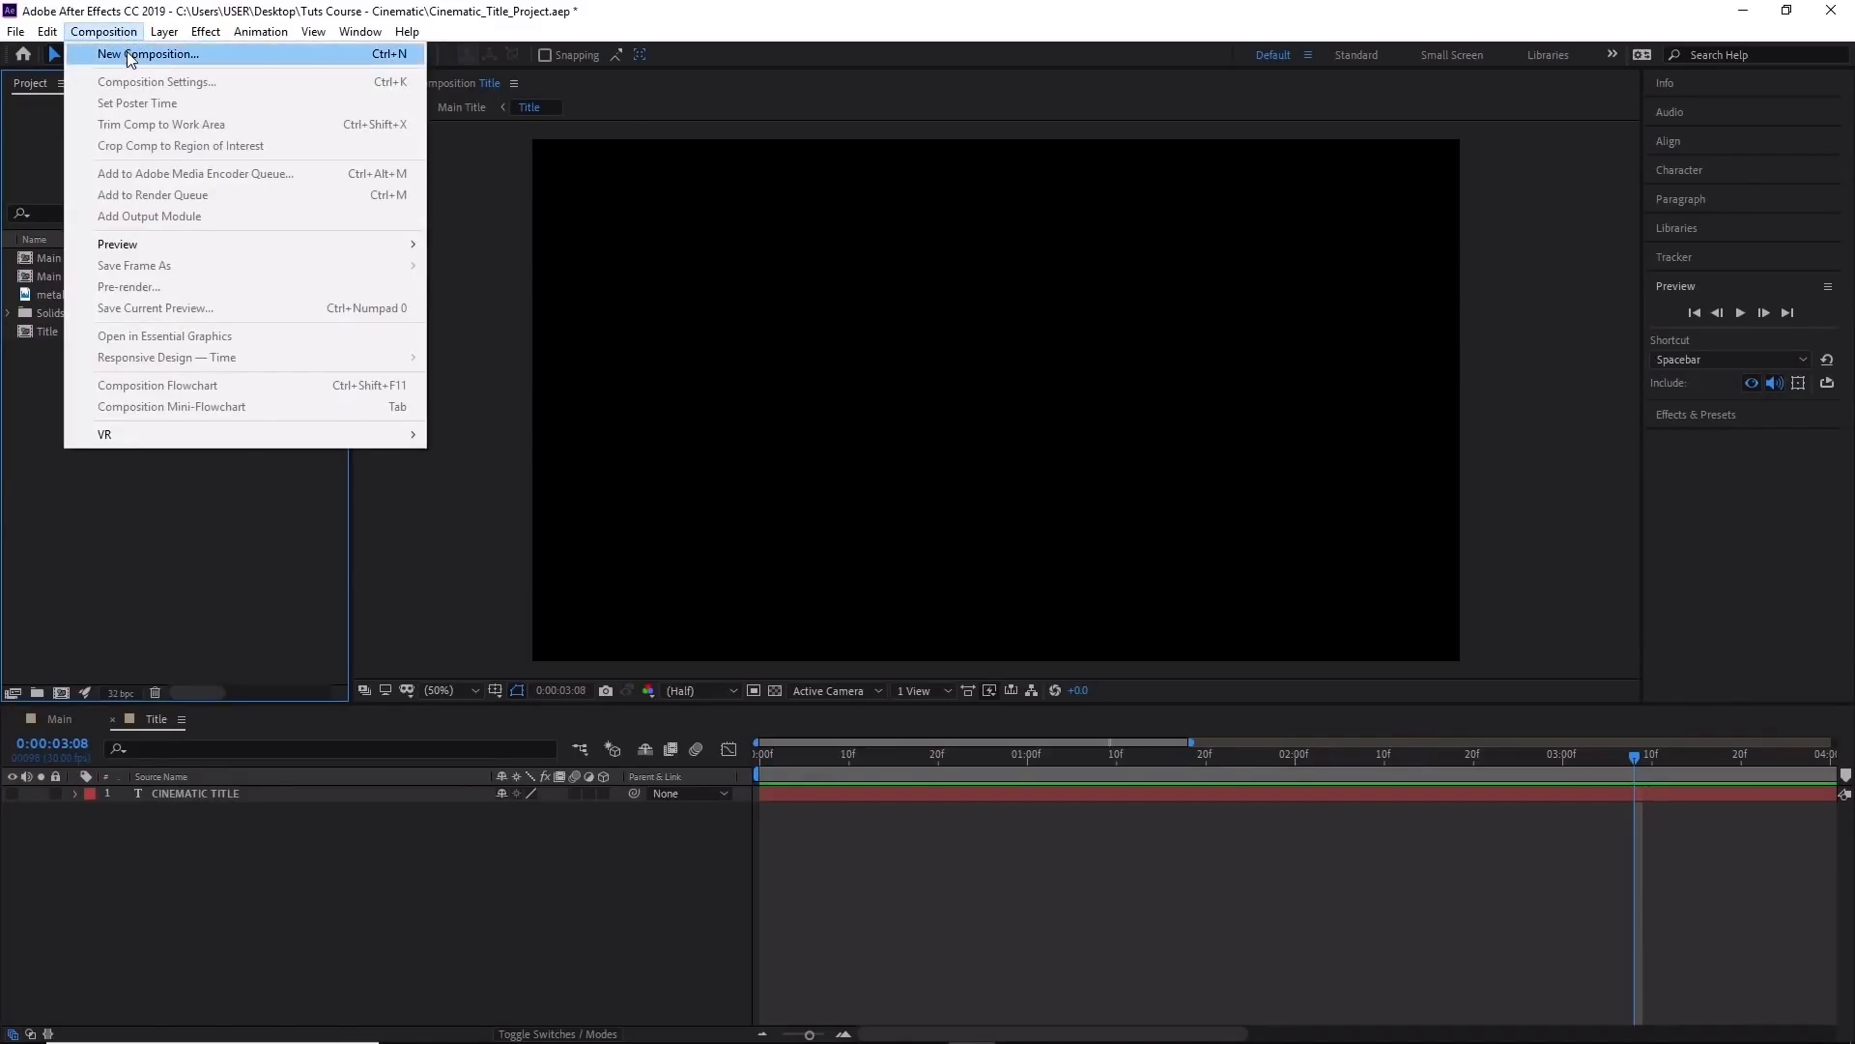
{"action": "left_click", "coordinate": [131, 55]}
{"action": "type", "text": "Particles"}
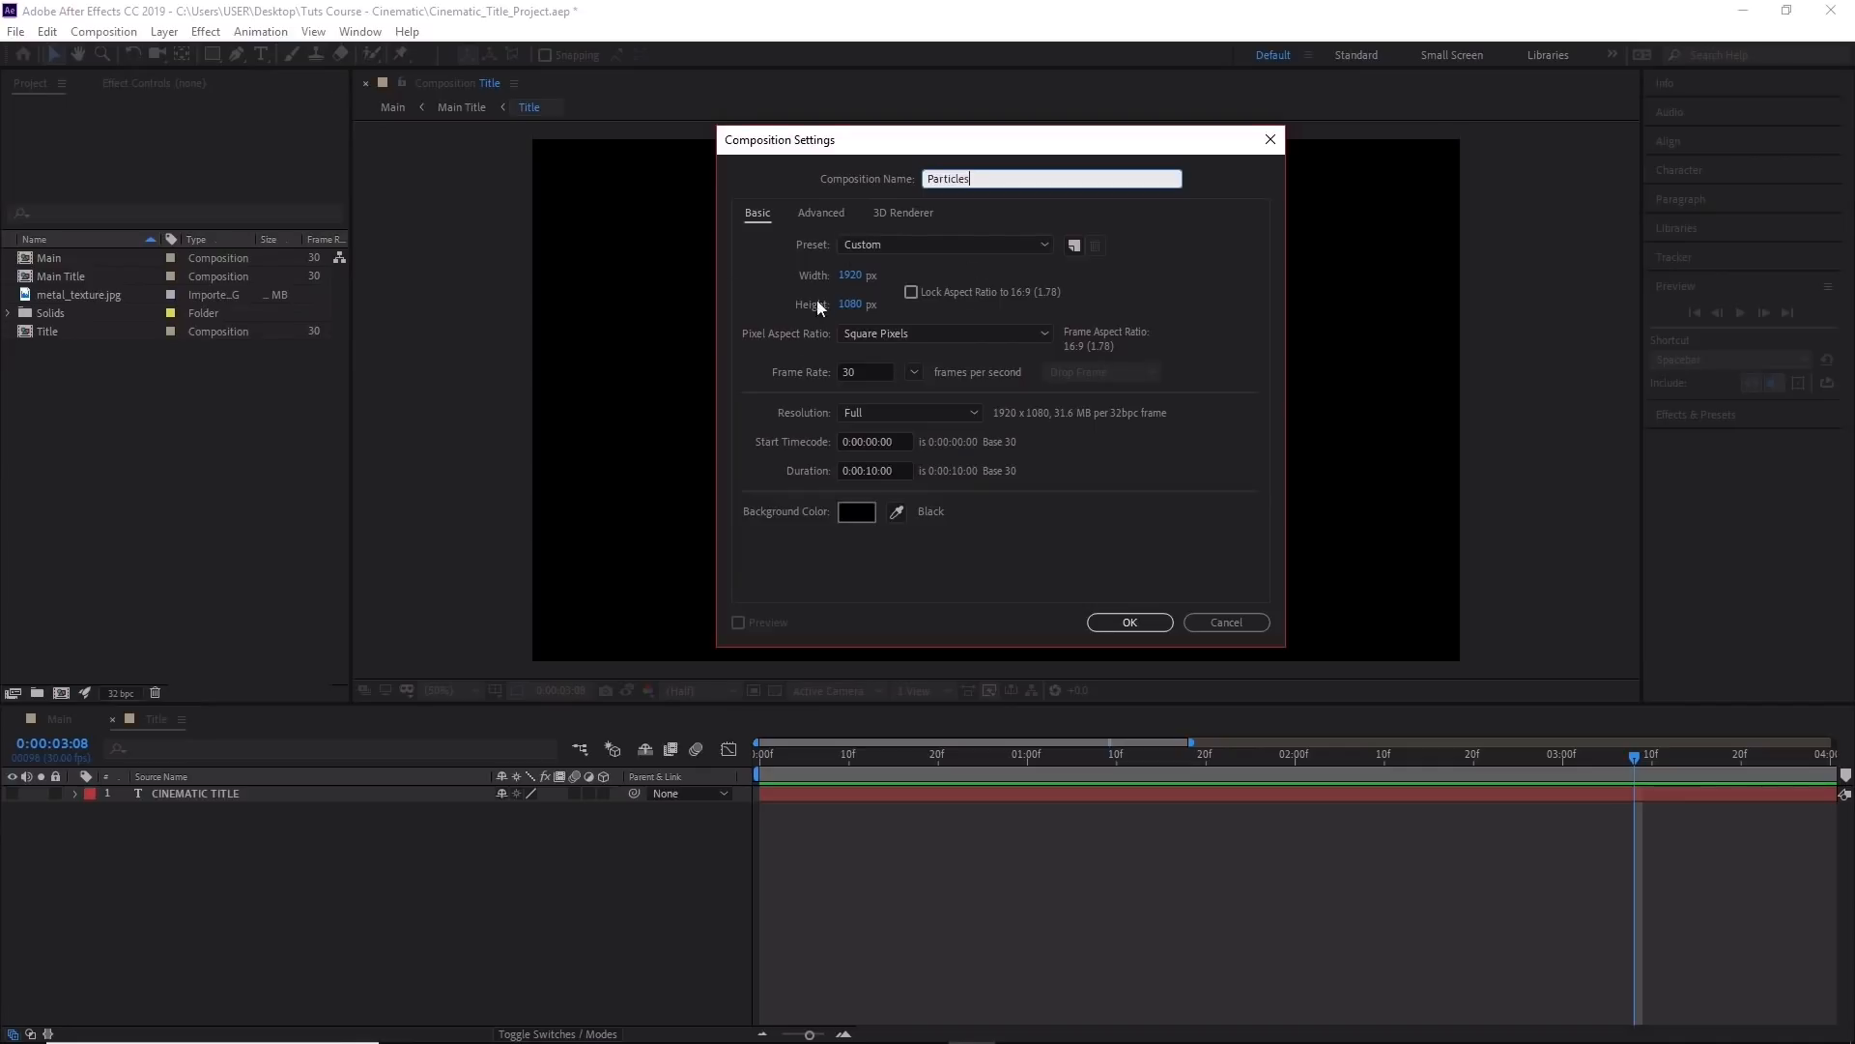
{"action": "left_click", "coordinate": [1122, 624]}
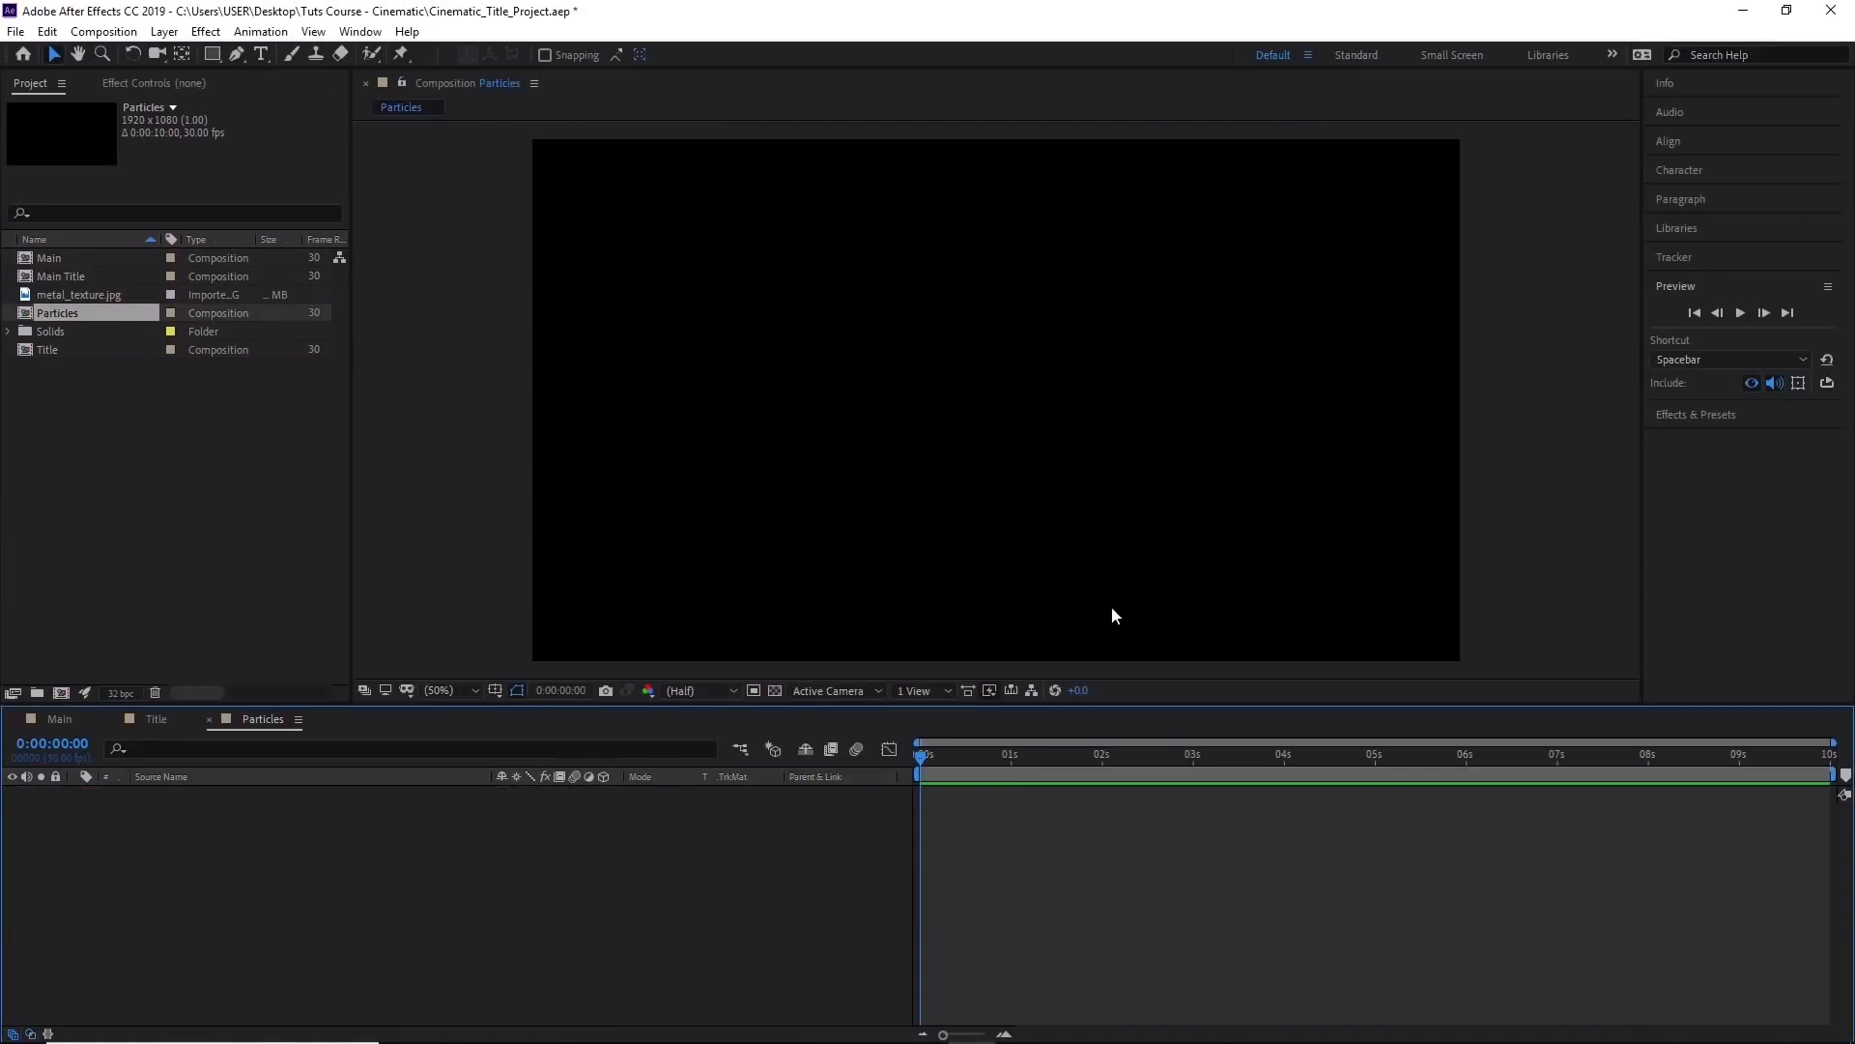
Add a black 1920 x 1080 solid named Particles to the Particles composition.
{"action": "left_click", "coordinate": [161, 35]}
{"action": "mouse_move", "coordinate": [295, 64]}
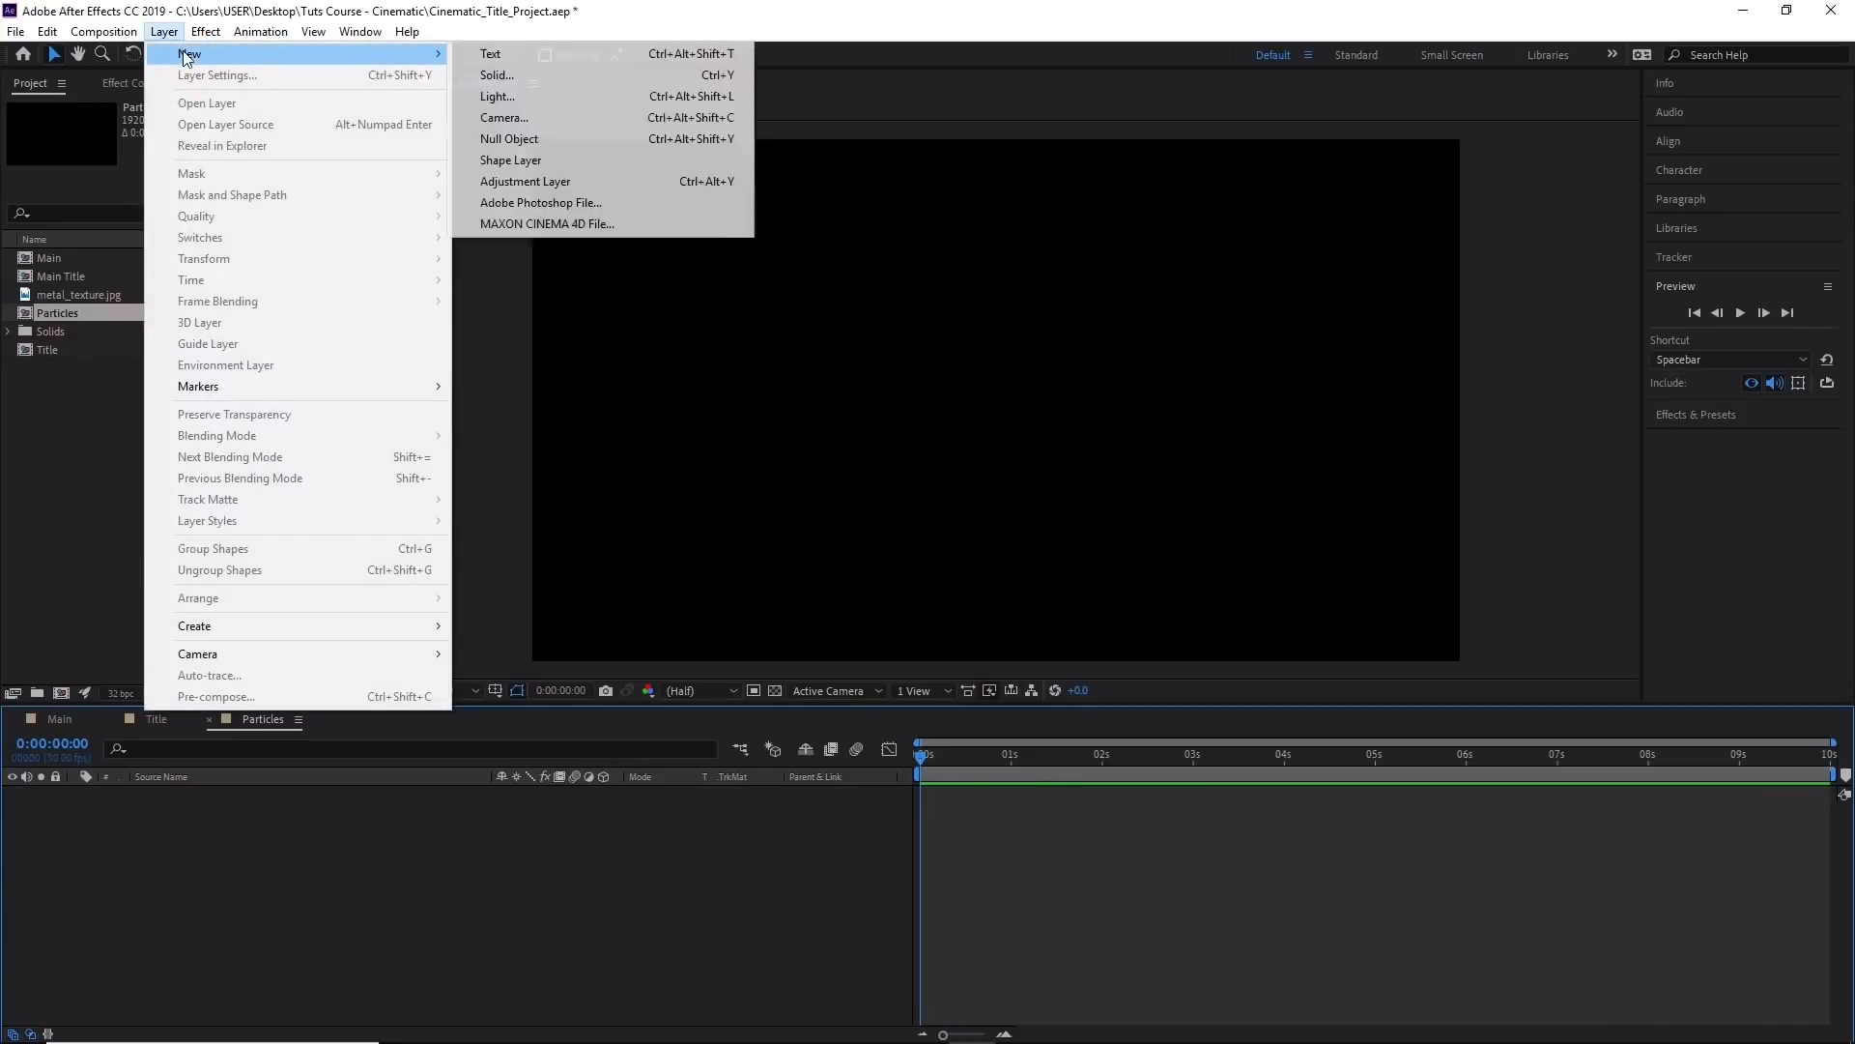
{"action": "left_click", "coordinate": [526, 75]}
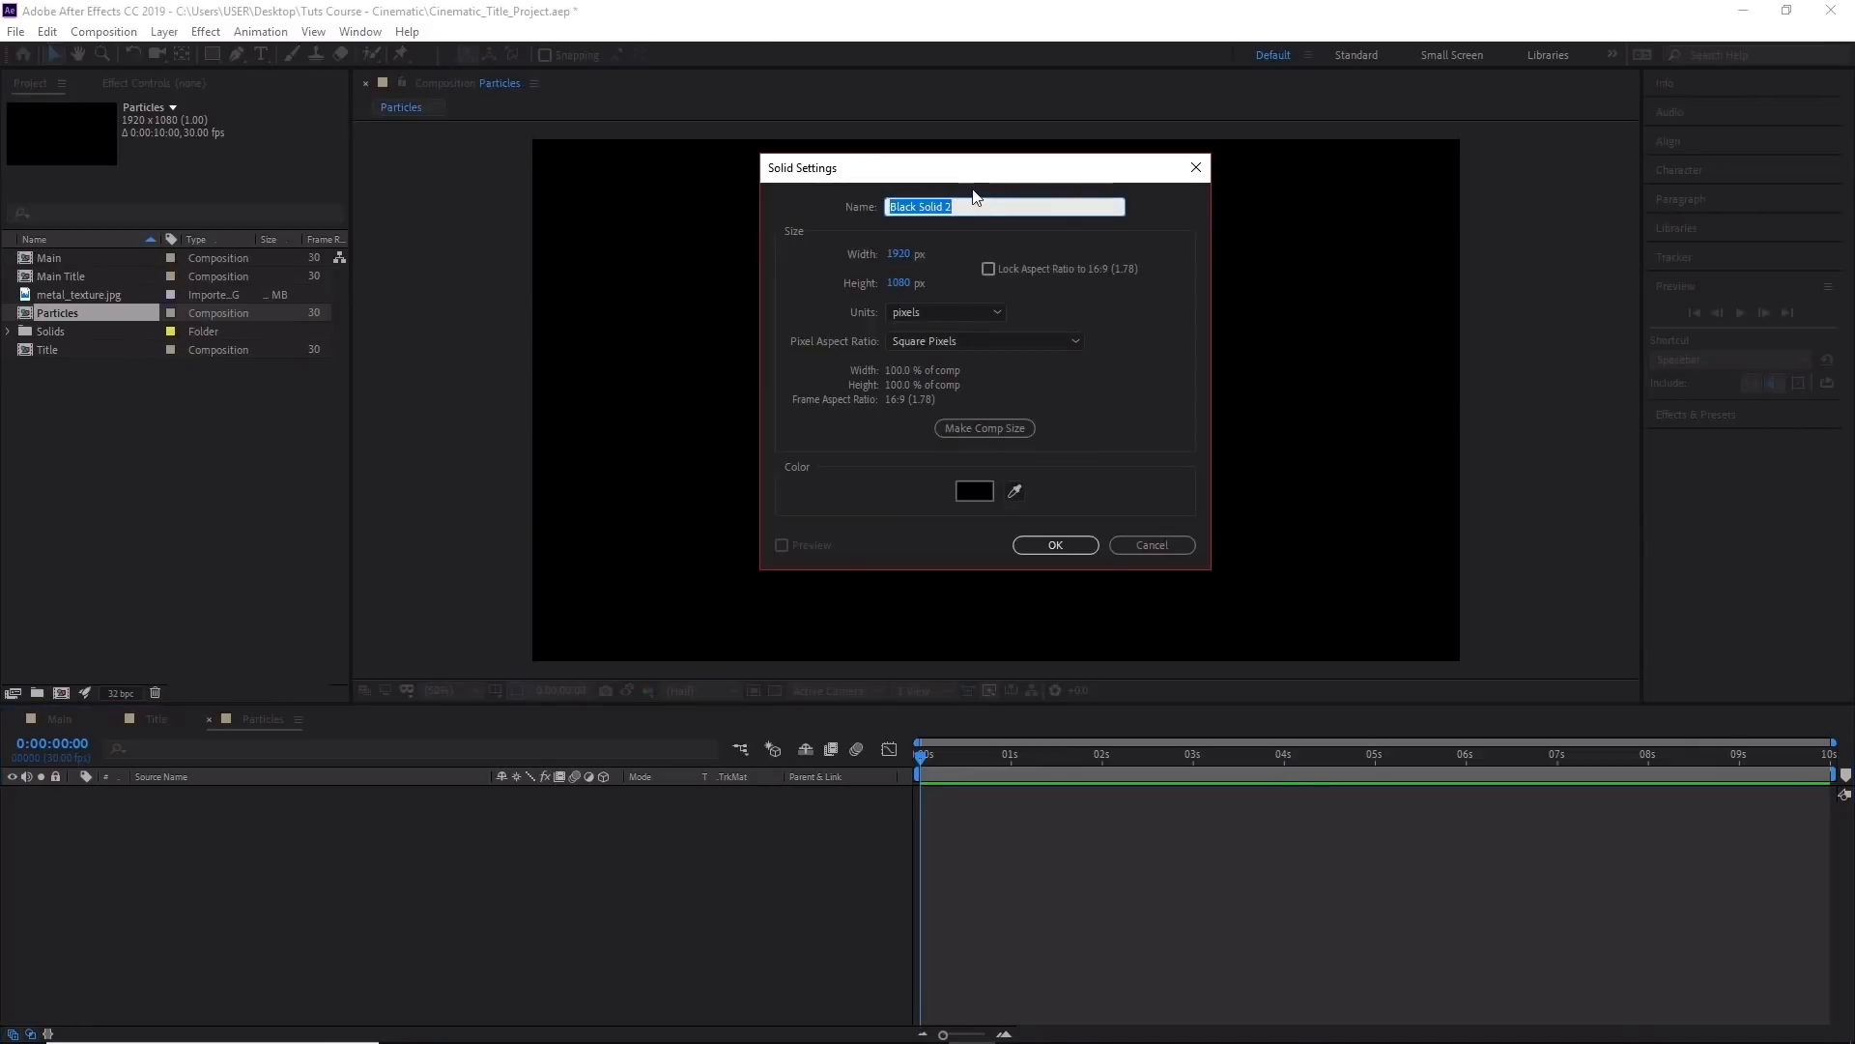
{"action": "type", "text": "Particles"}
{"action": "left_click", "coordinate": [1077, 546]}
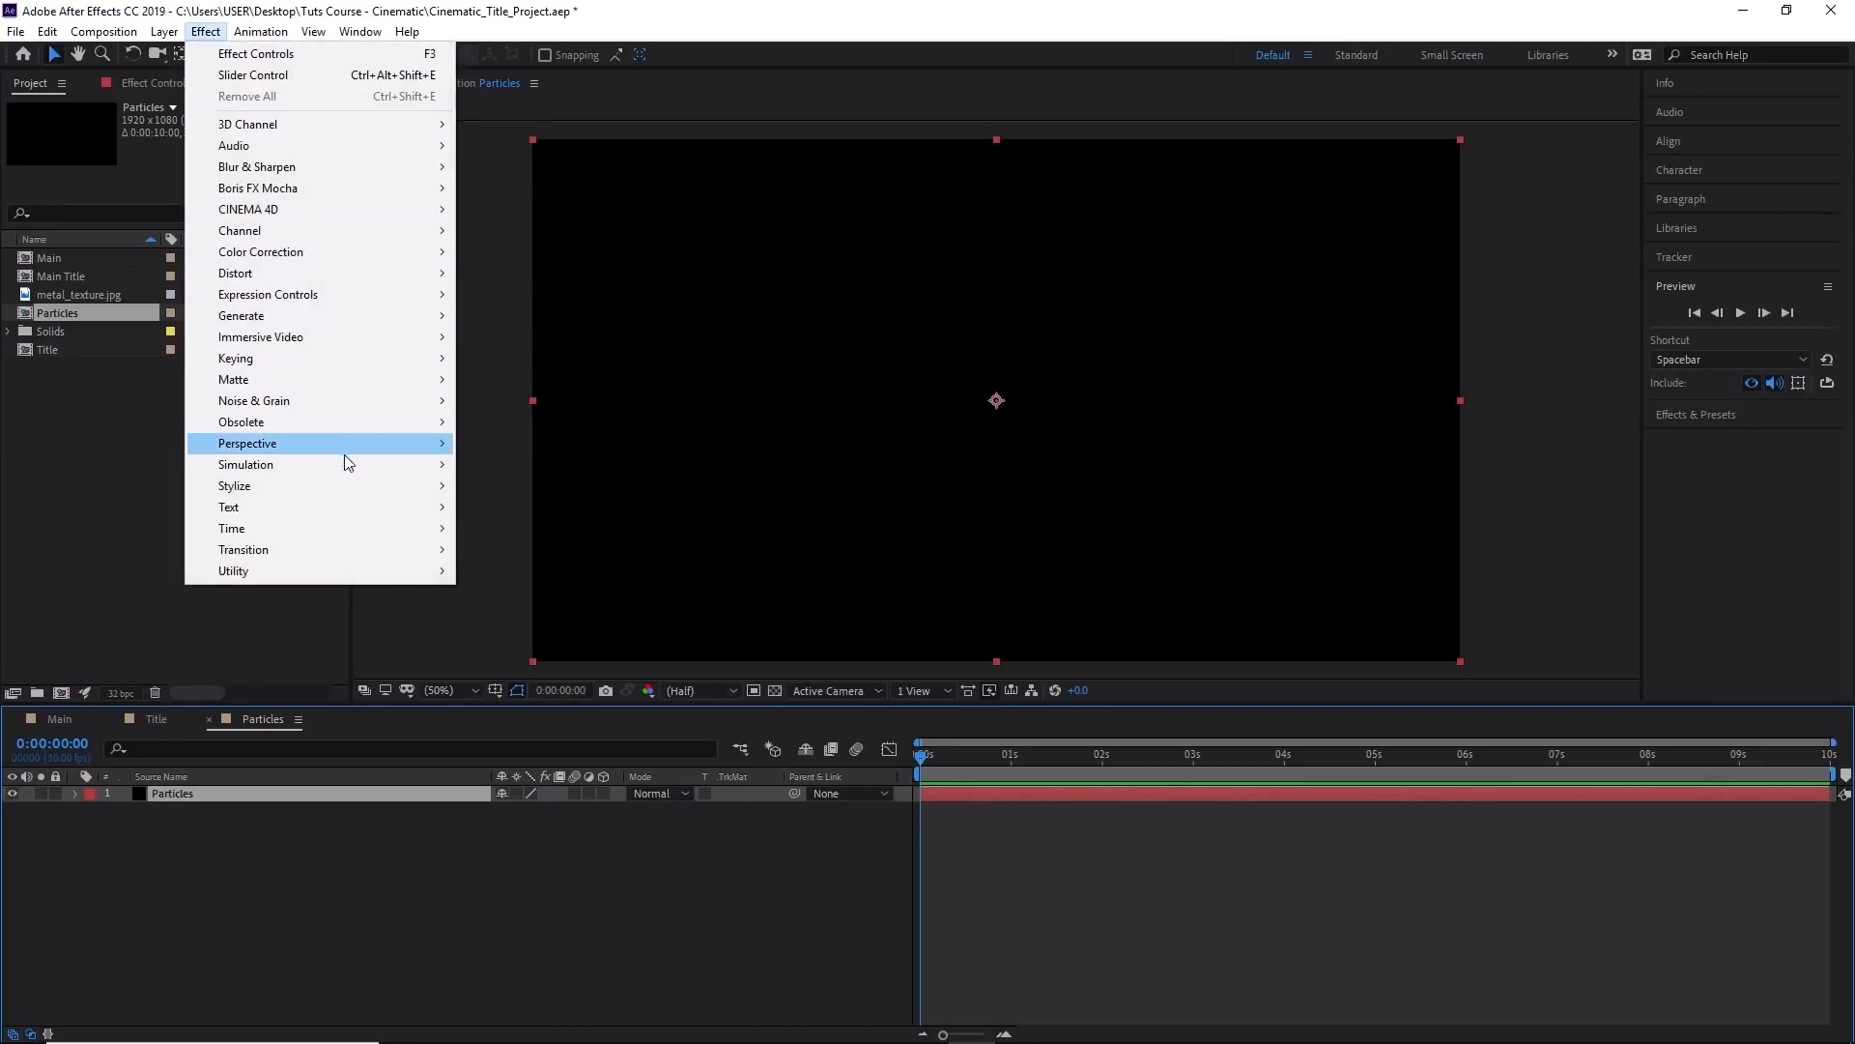
Apply the CC Particle World simulation effect to the Particles solid and inspect the emitter up close.
{"action": "mouse_move", "coordinate": [346, 464]}
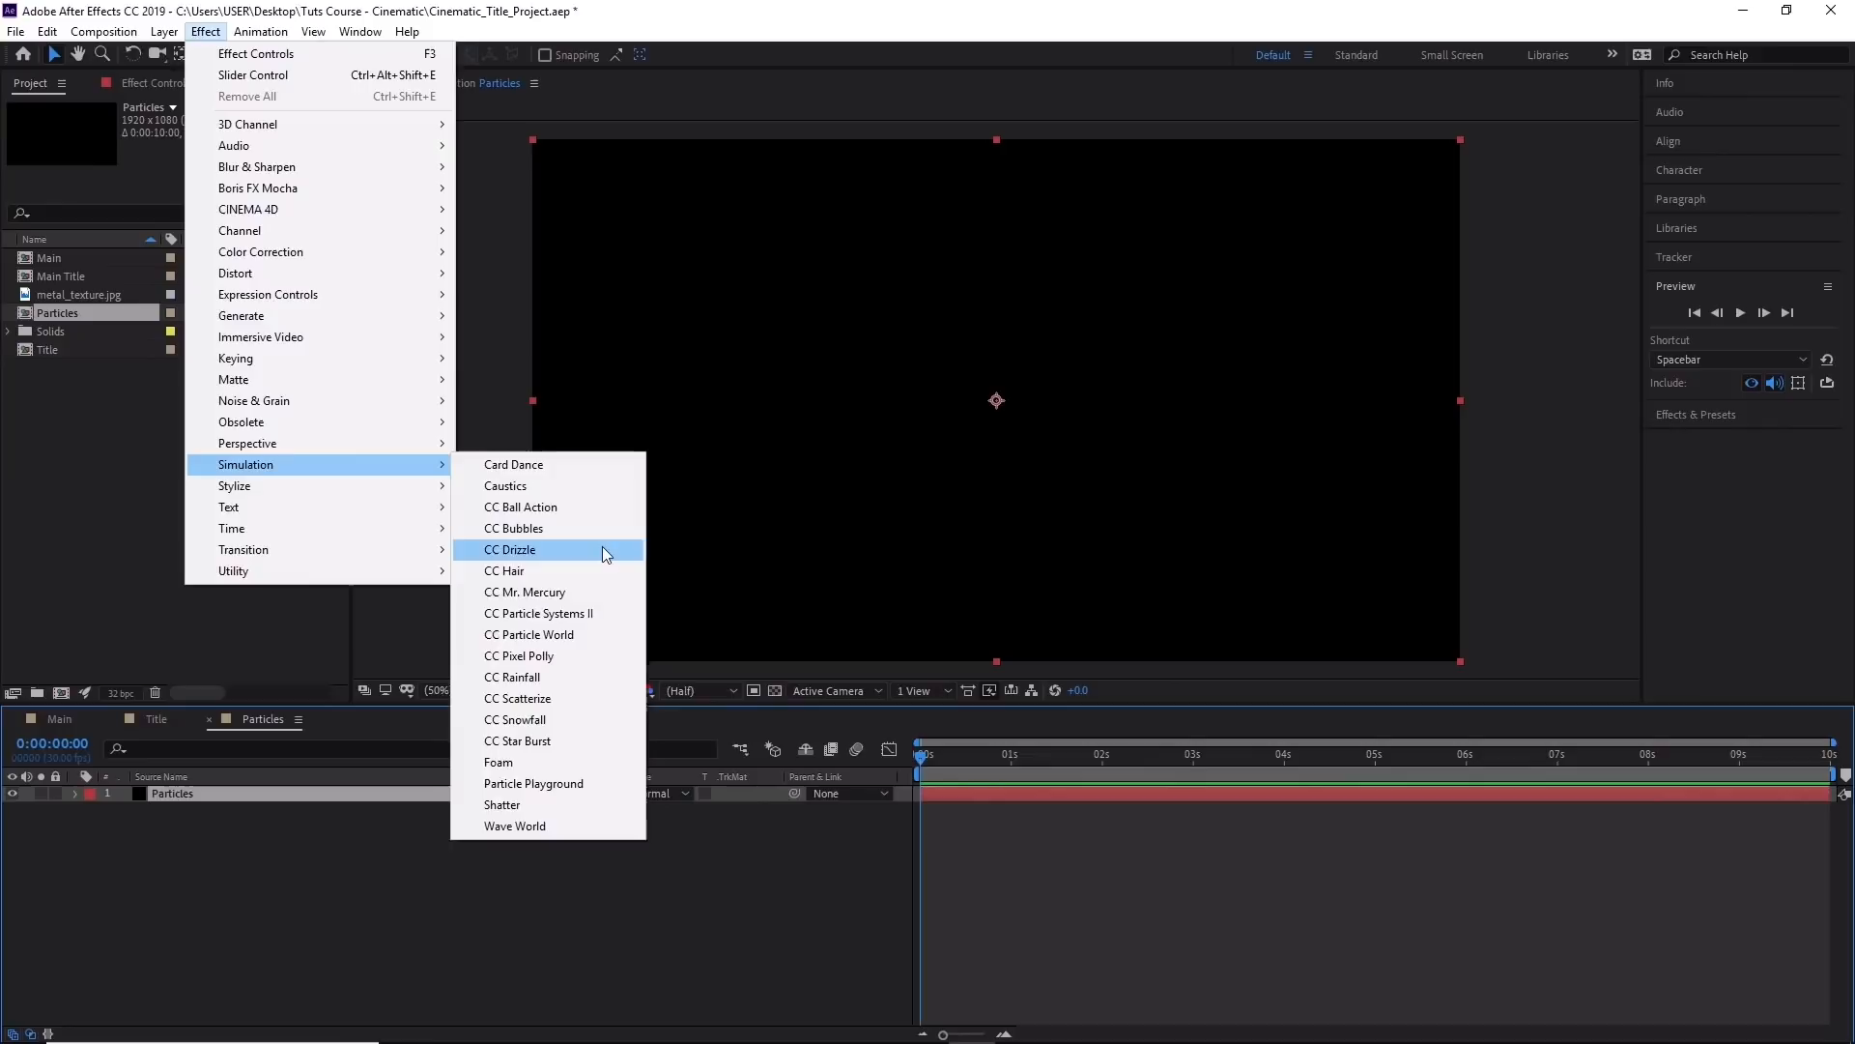
{"action": "left_click", "coordinate": [570, 642]}
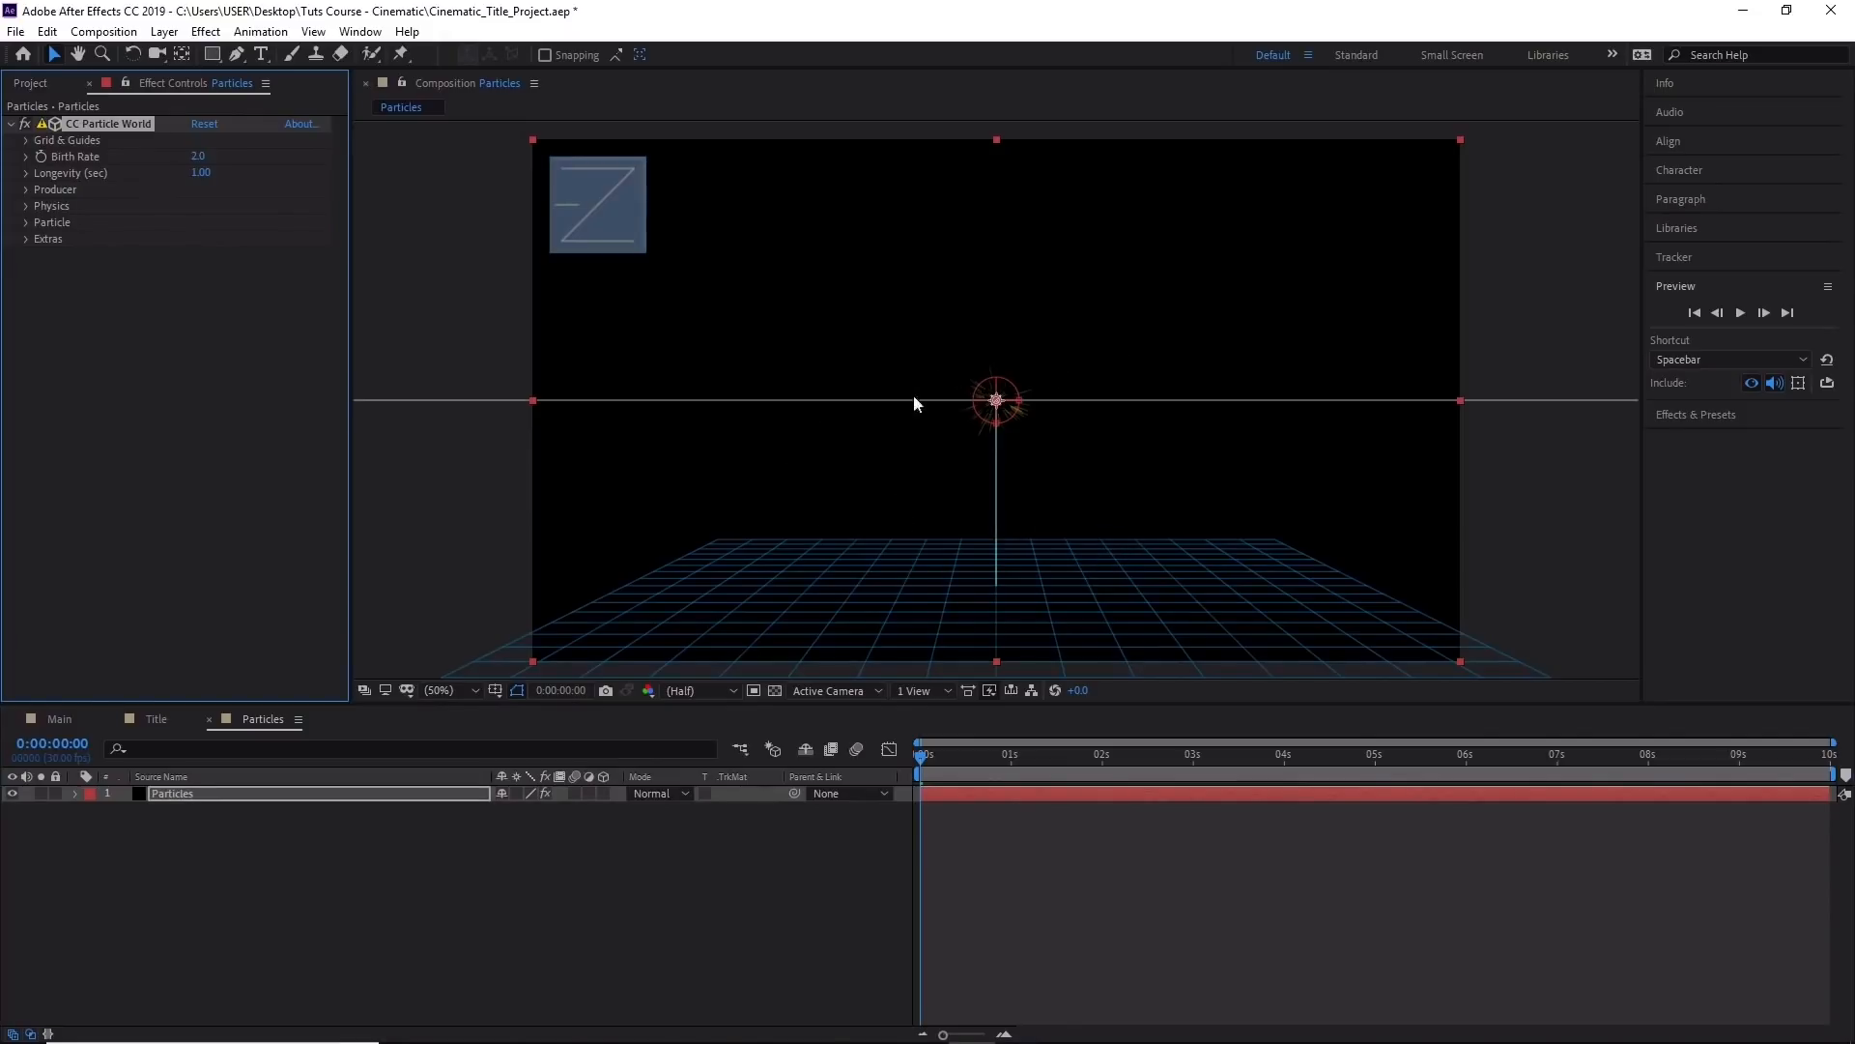
{"action": "scroll", "coordinate": [1021, 414], "scroll_direction": "up", "scroll_amount": 2}
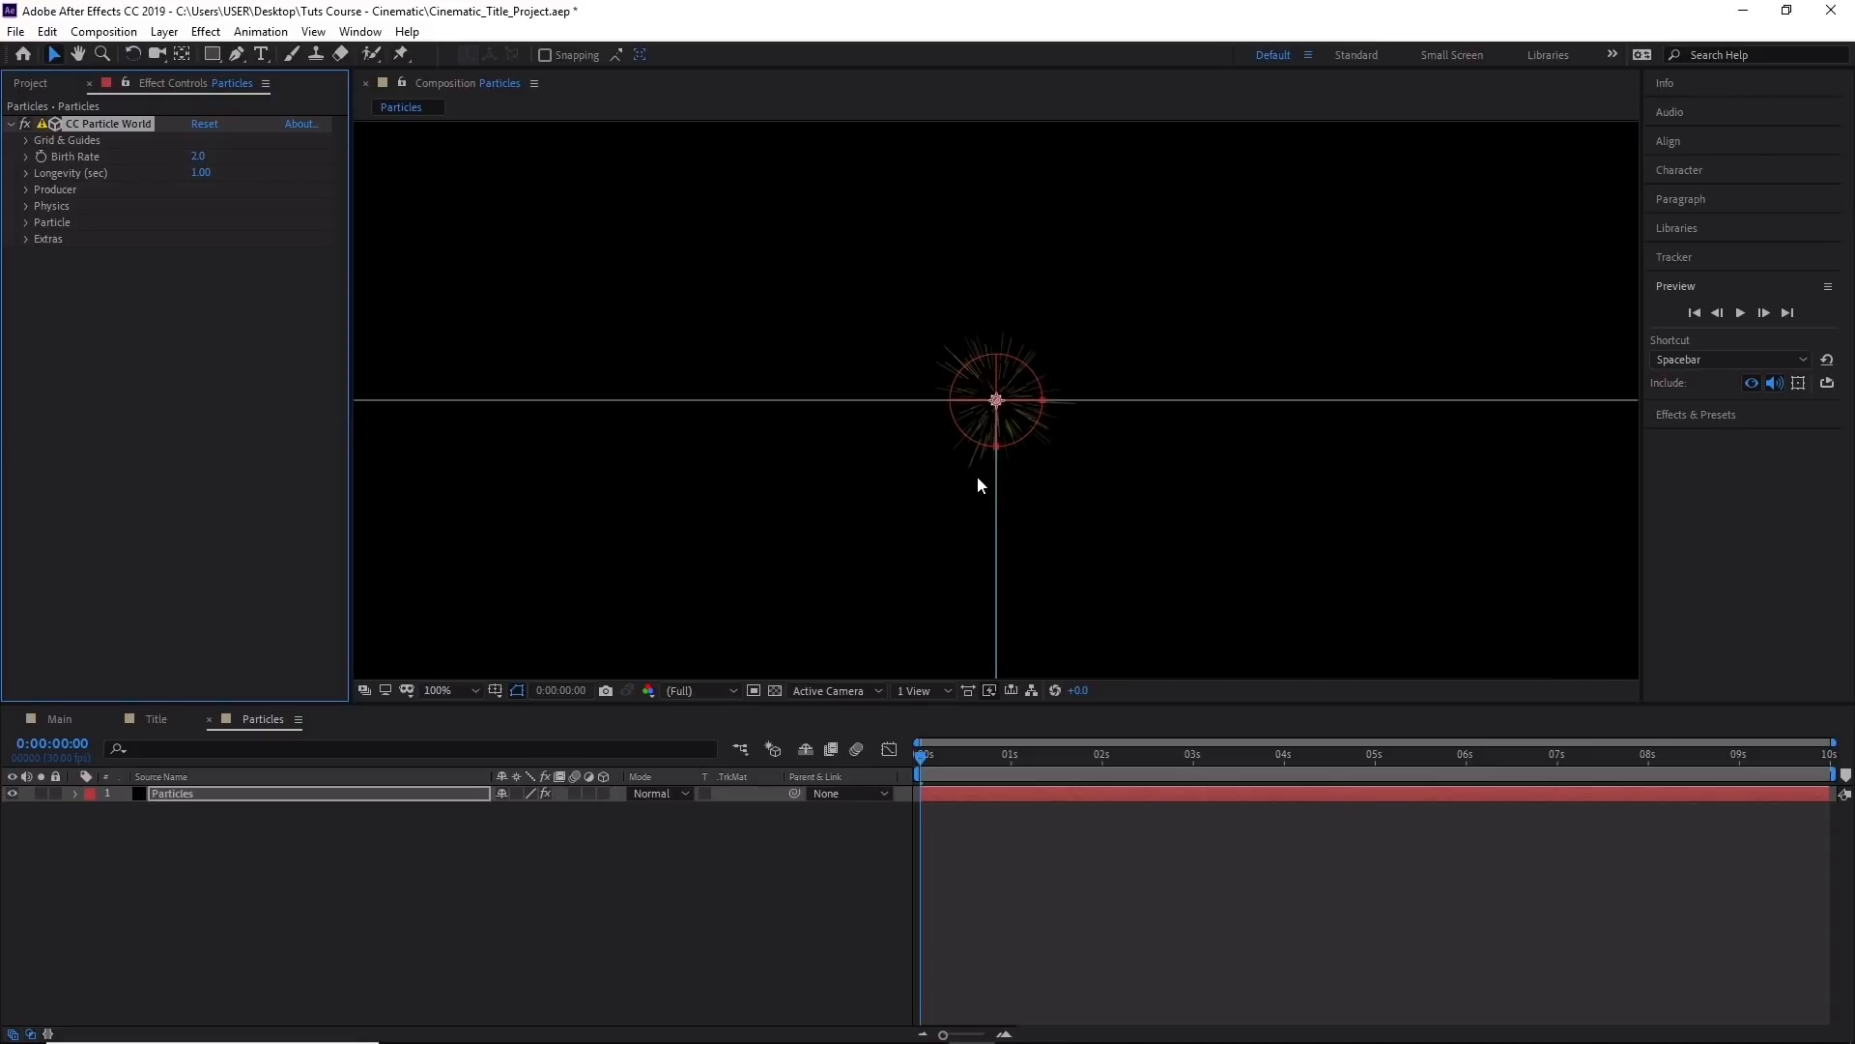
{"action": "key", "text": "comma"}
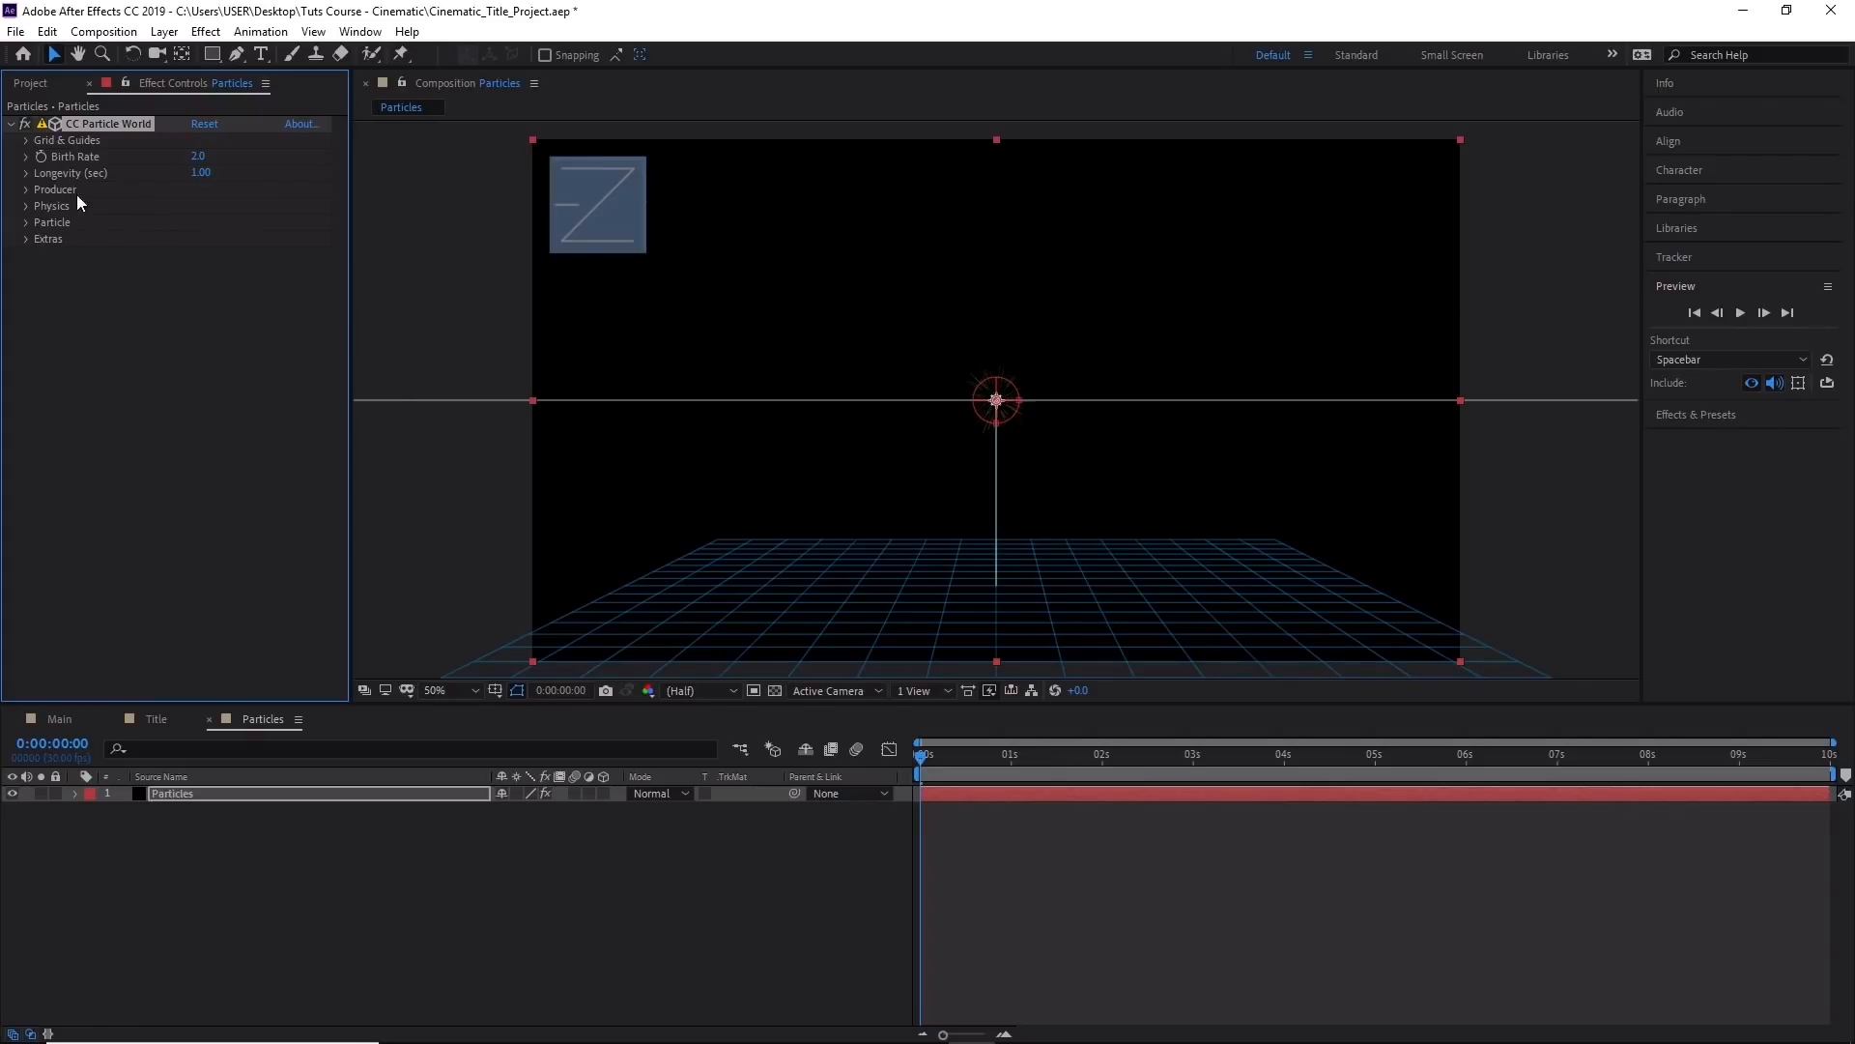
Turn off the Horizon, Axis Box and Grid guides of the CC Particle World effect.
{"action": "left_click", "coordinate": [27, 141]}
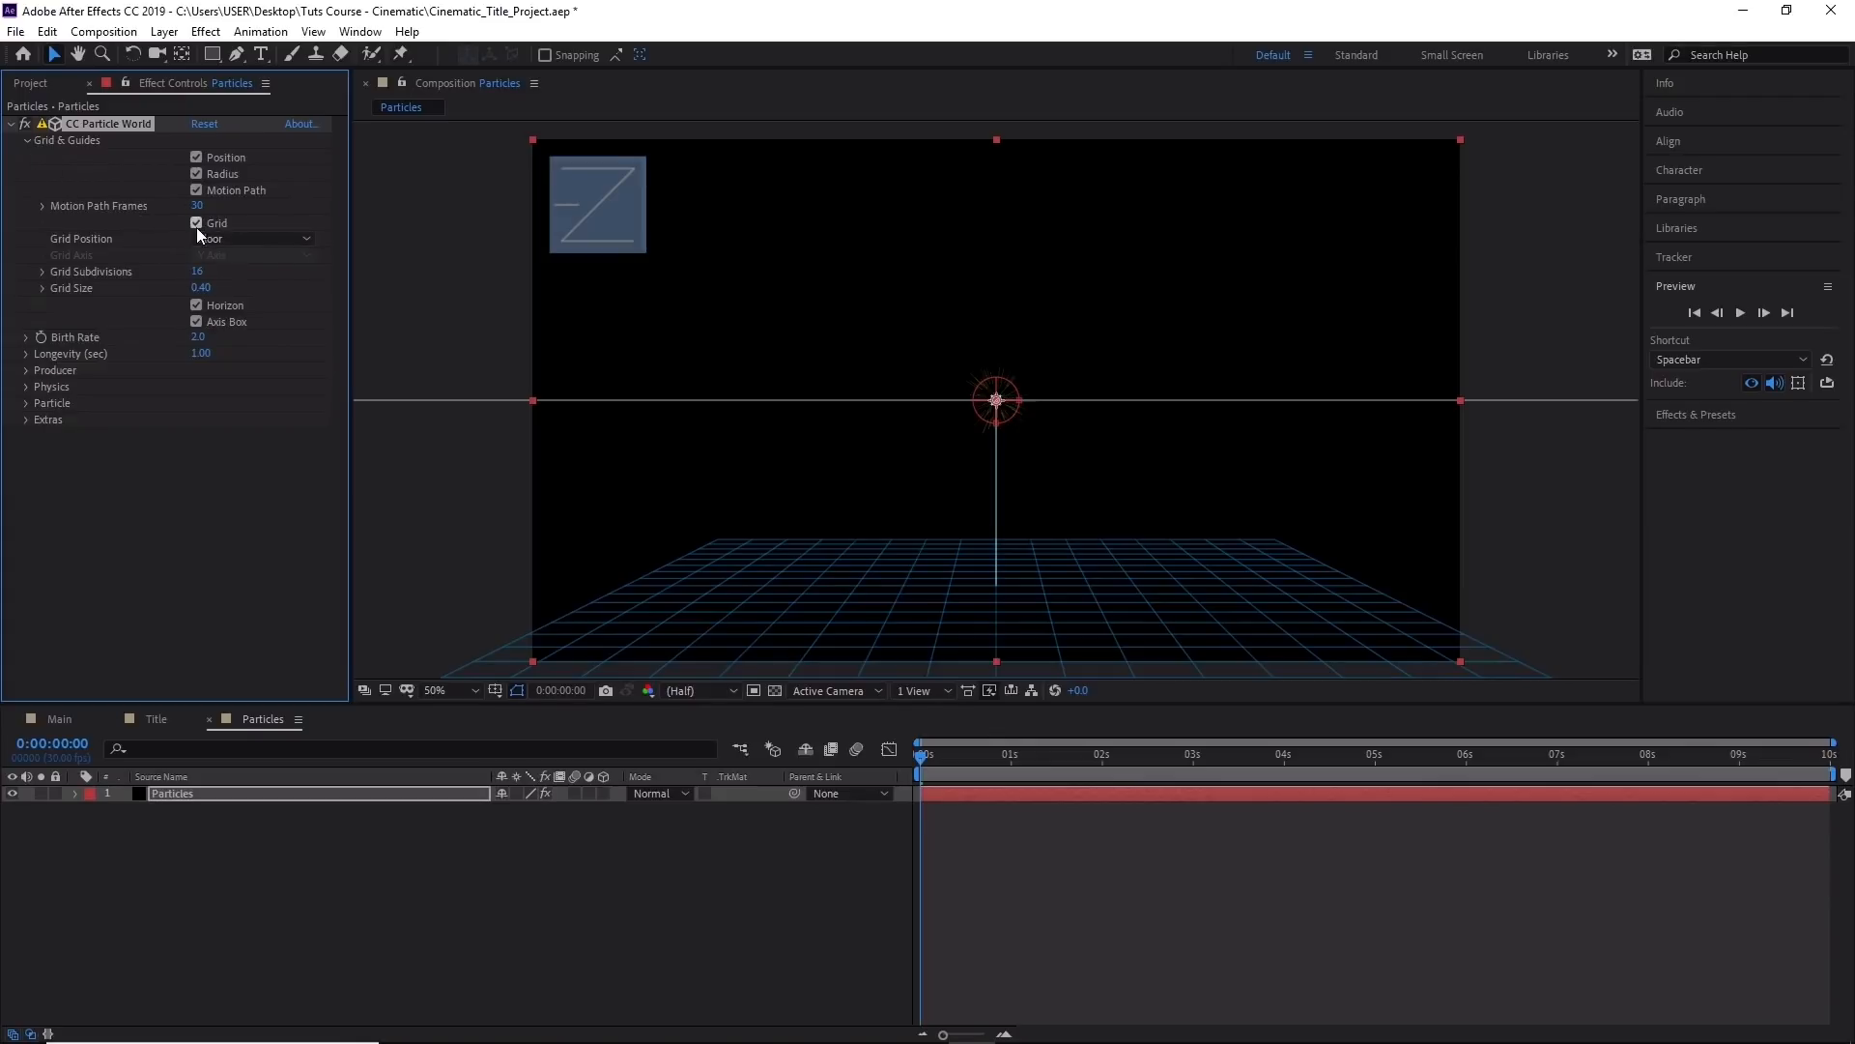
{"action": "left_click", "coordinate": [199, 305]}
{"action": "left_click", "coordinate": [198, 323]}
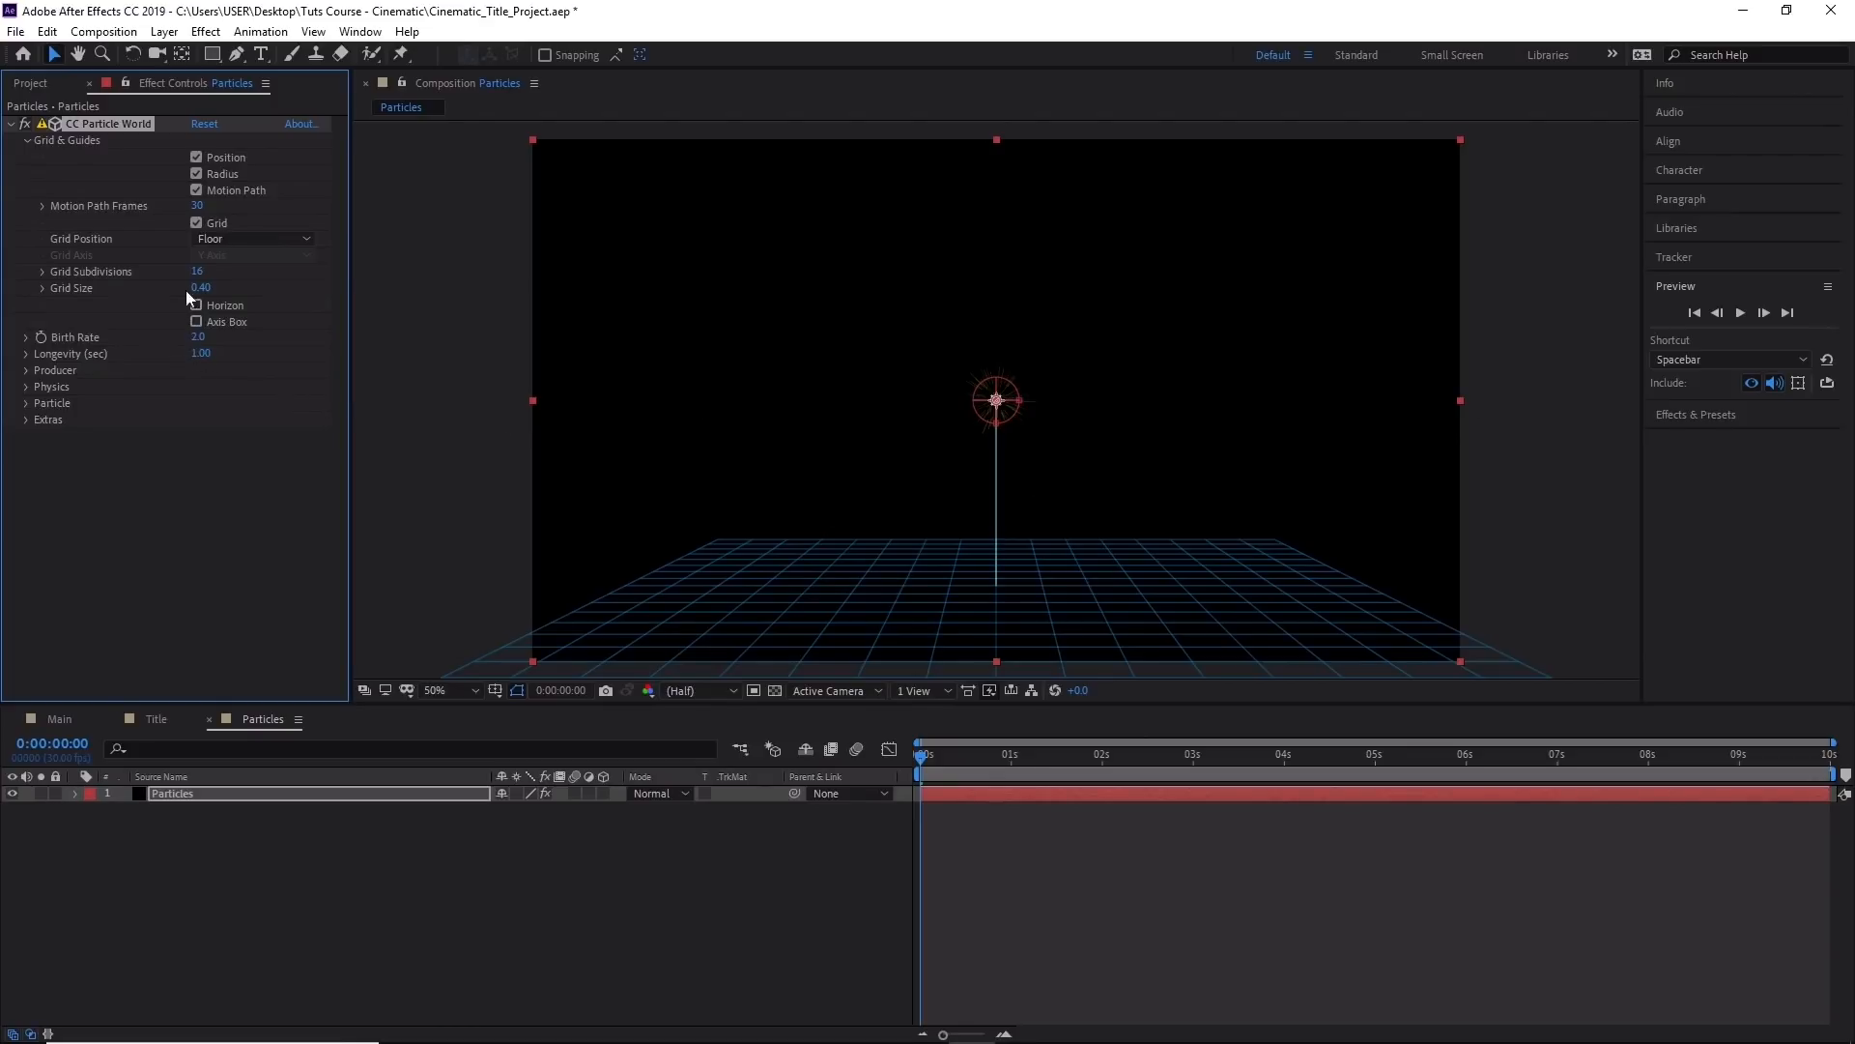
{"action": "left_click", "coordinate": [195, 224]}
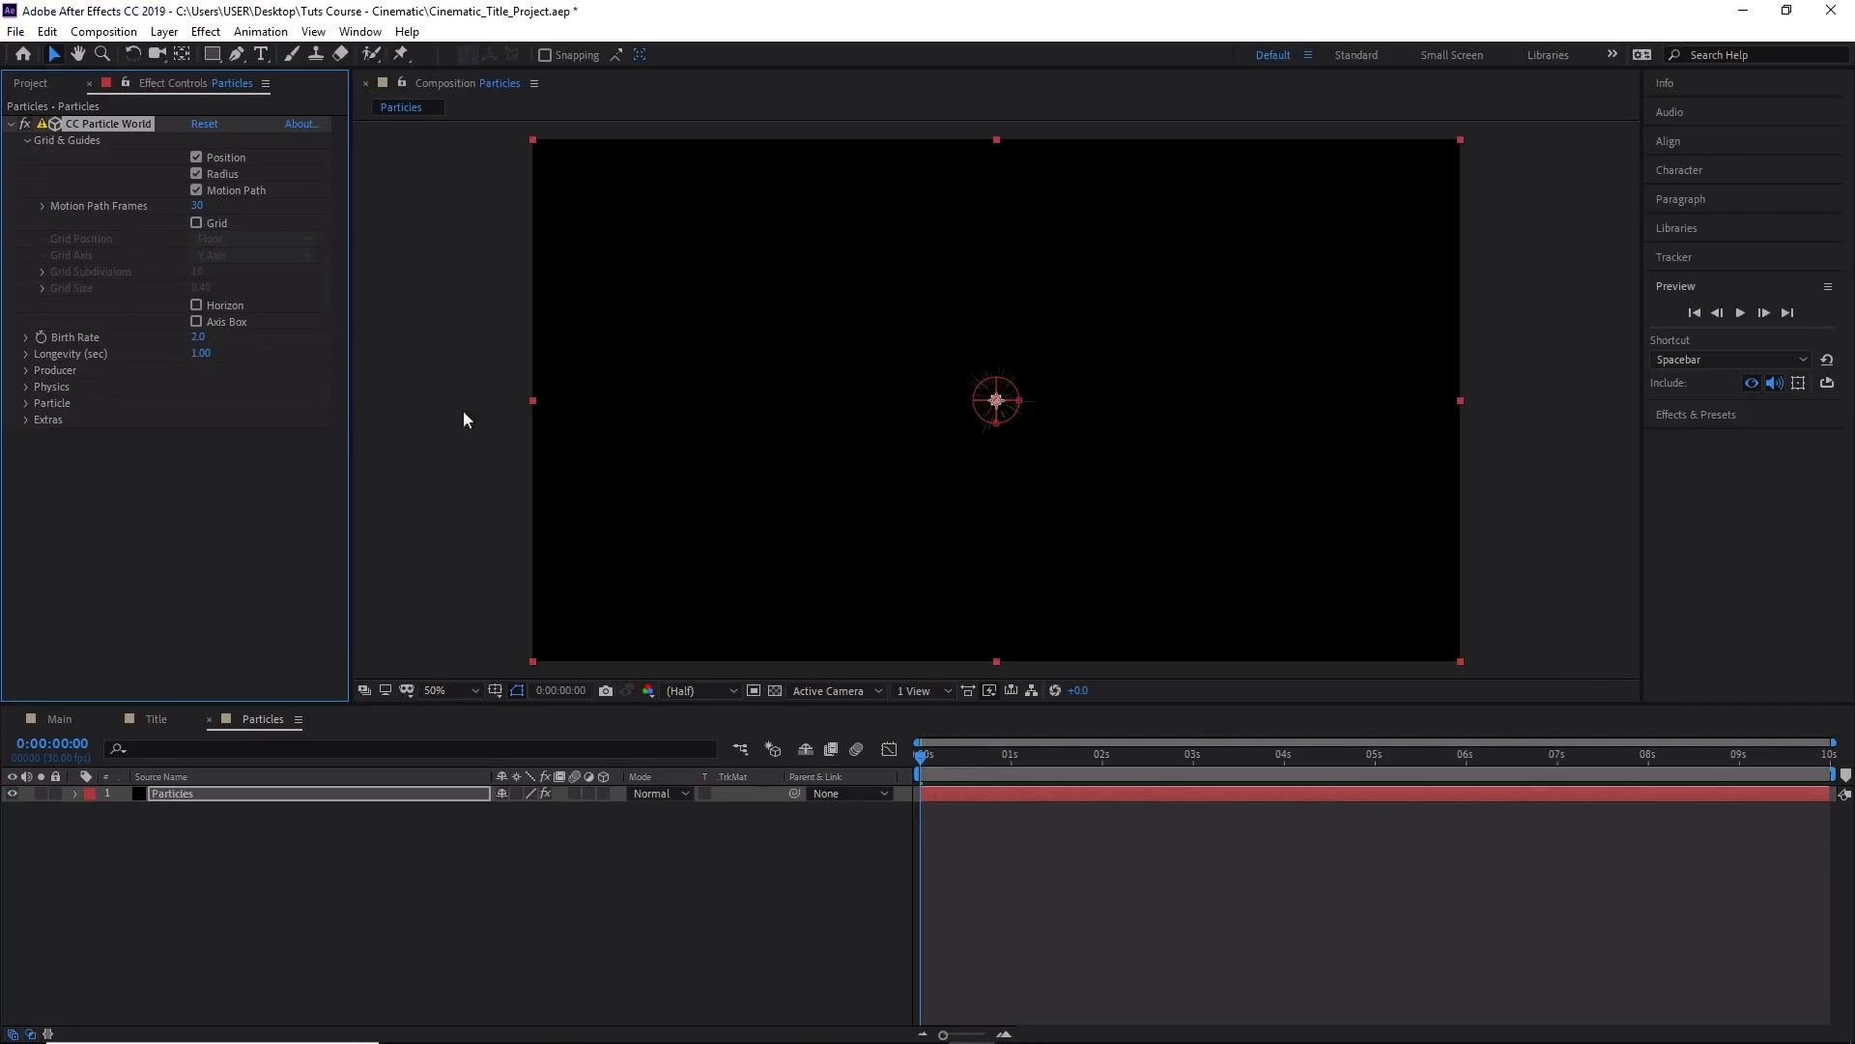
{"action": "left_click", "coordinate": [26, 141]}
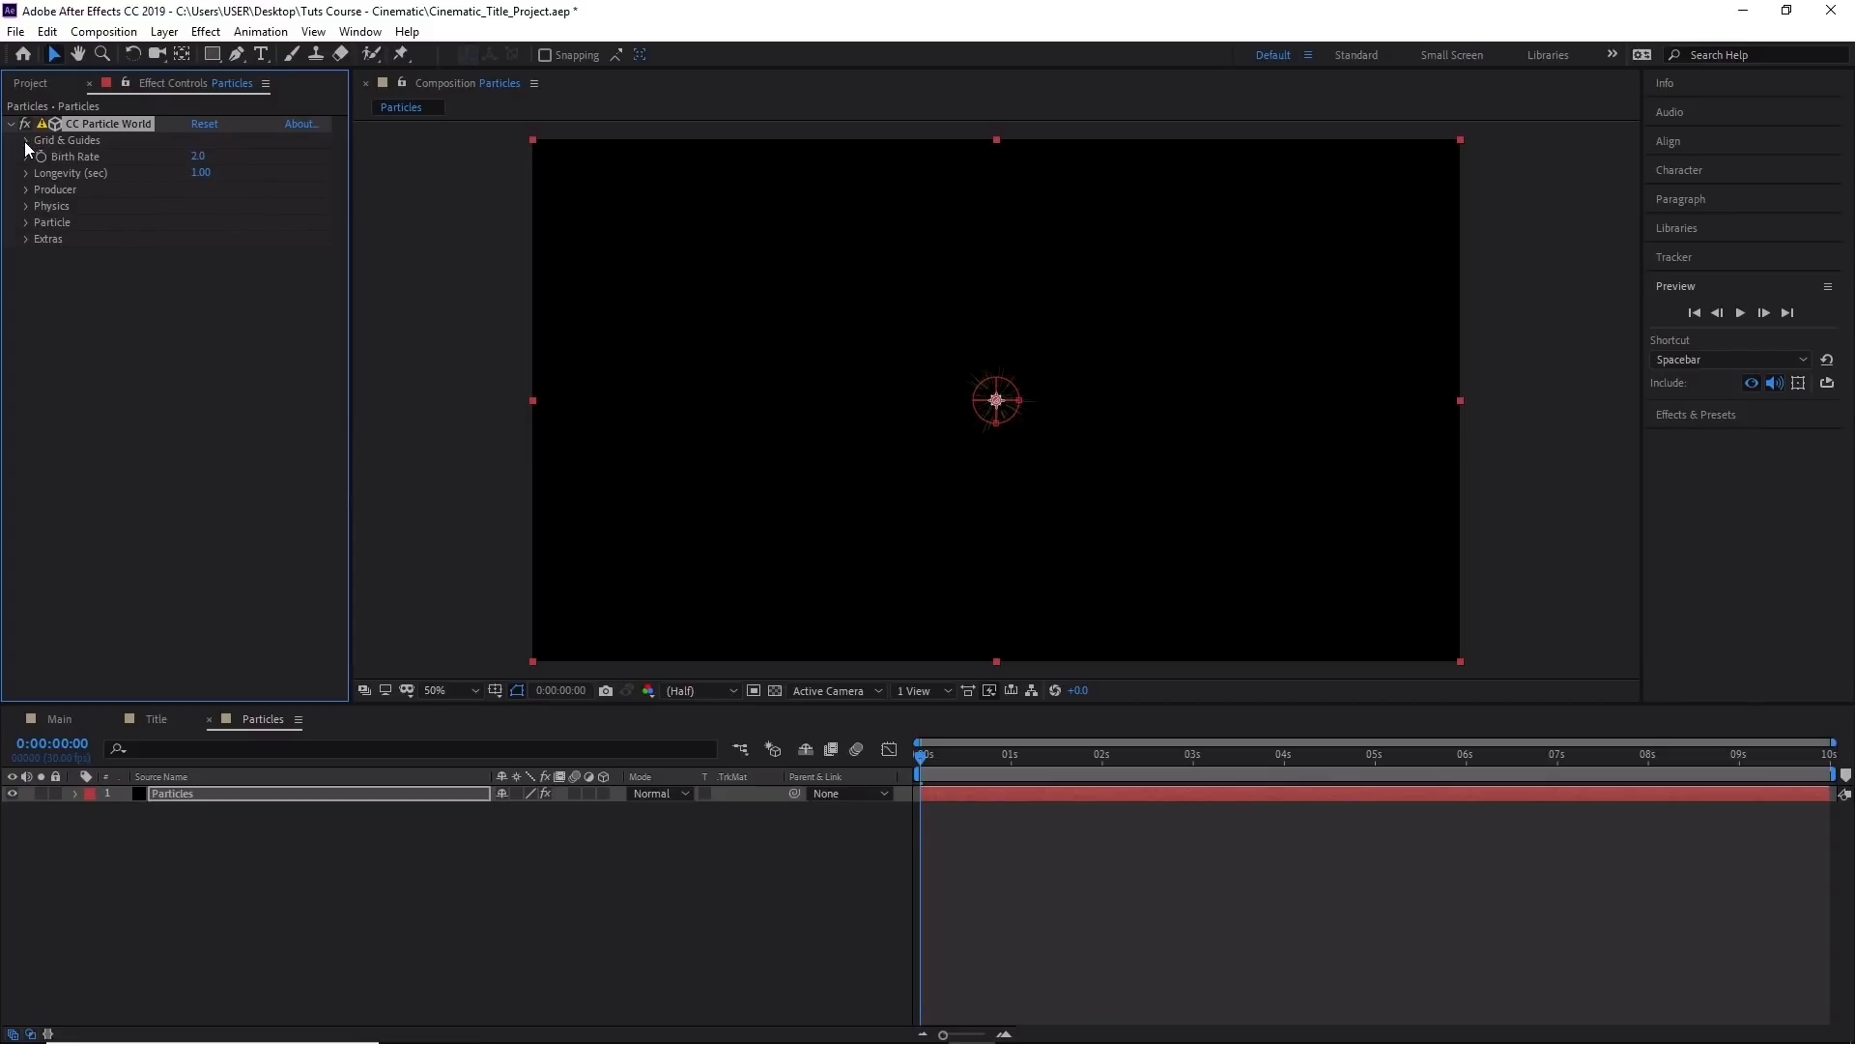
Set CC Particle World's Particle Type to Faded Sphere and move the playhead to 0:00:02:05 to view the particles.
{"action": "left_click", "coordinate": [28, 222]}
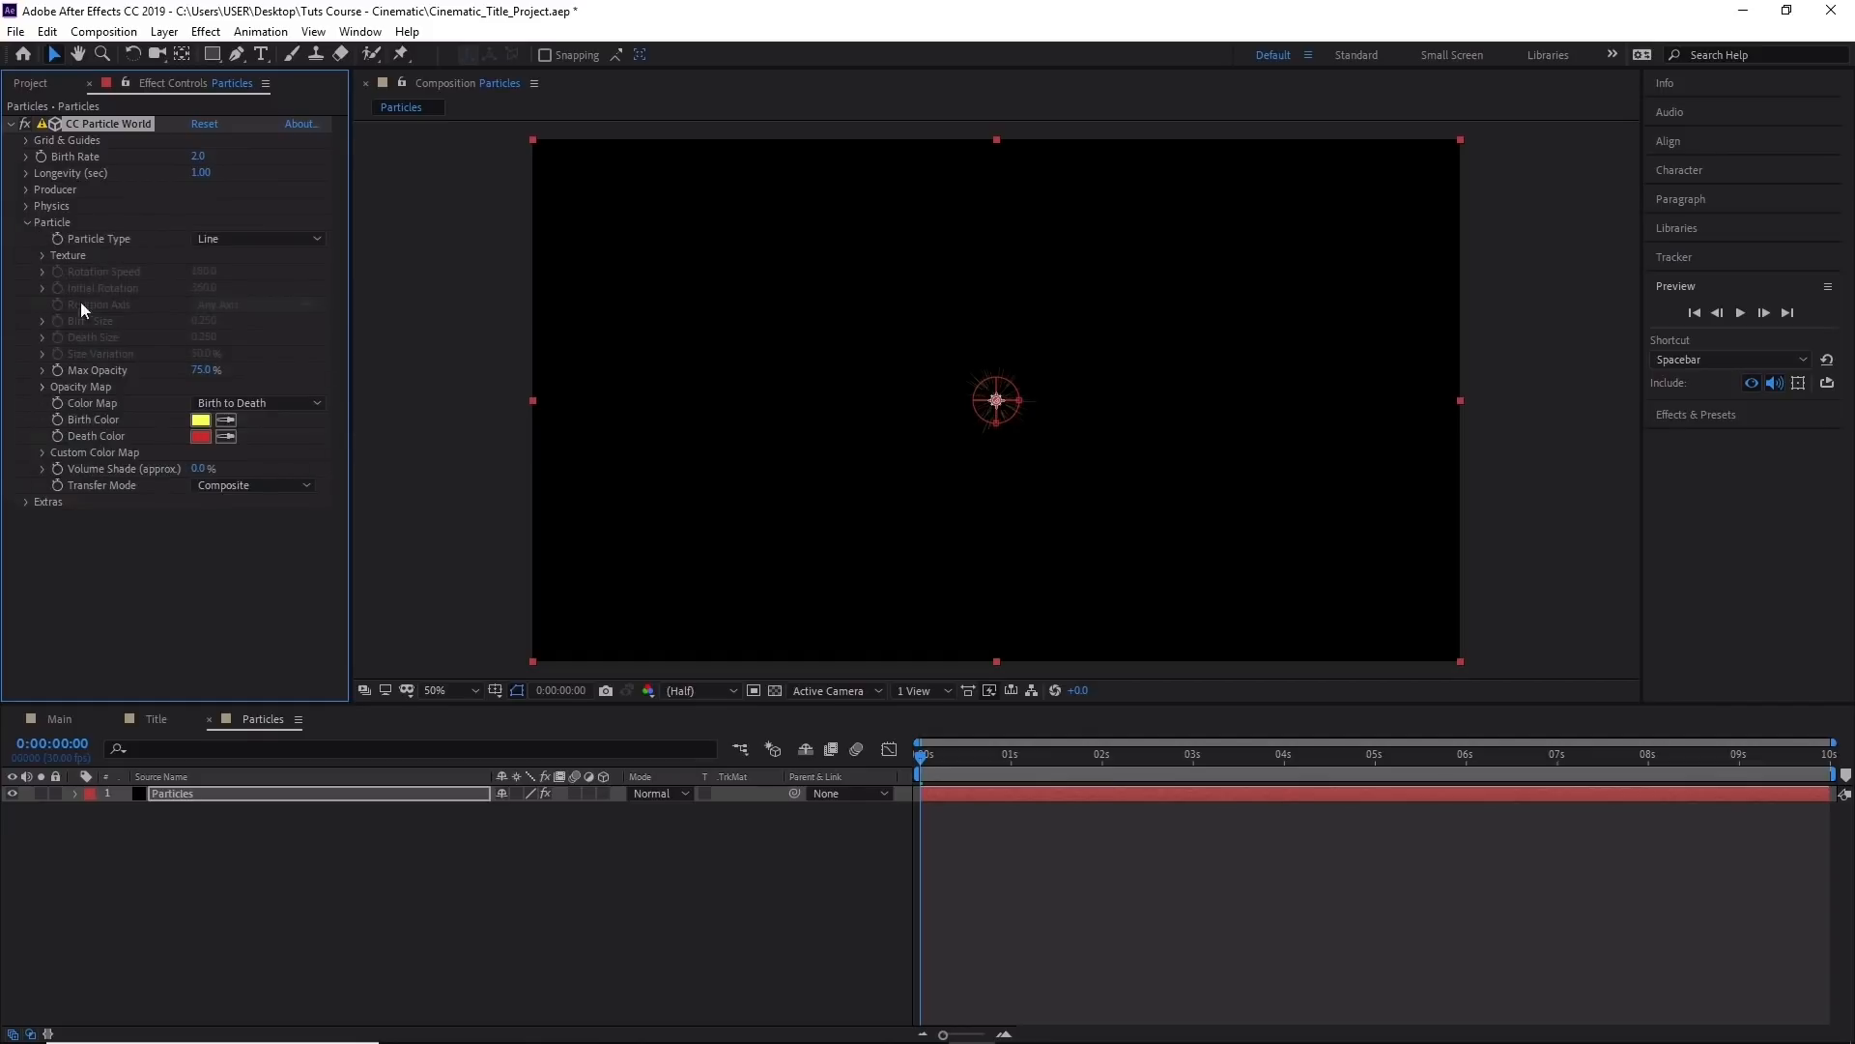
{"action": "left_click", "coordinate": [270, 241]}
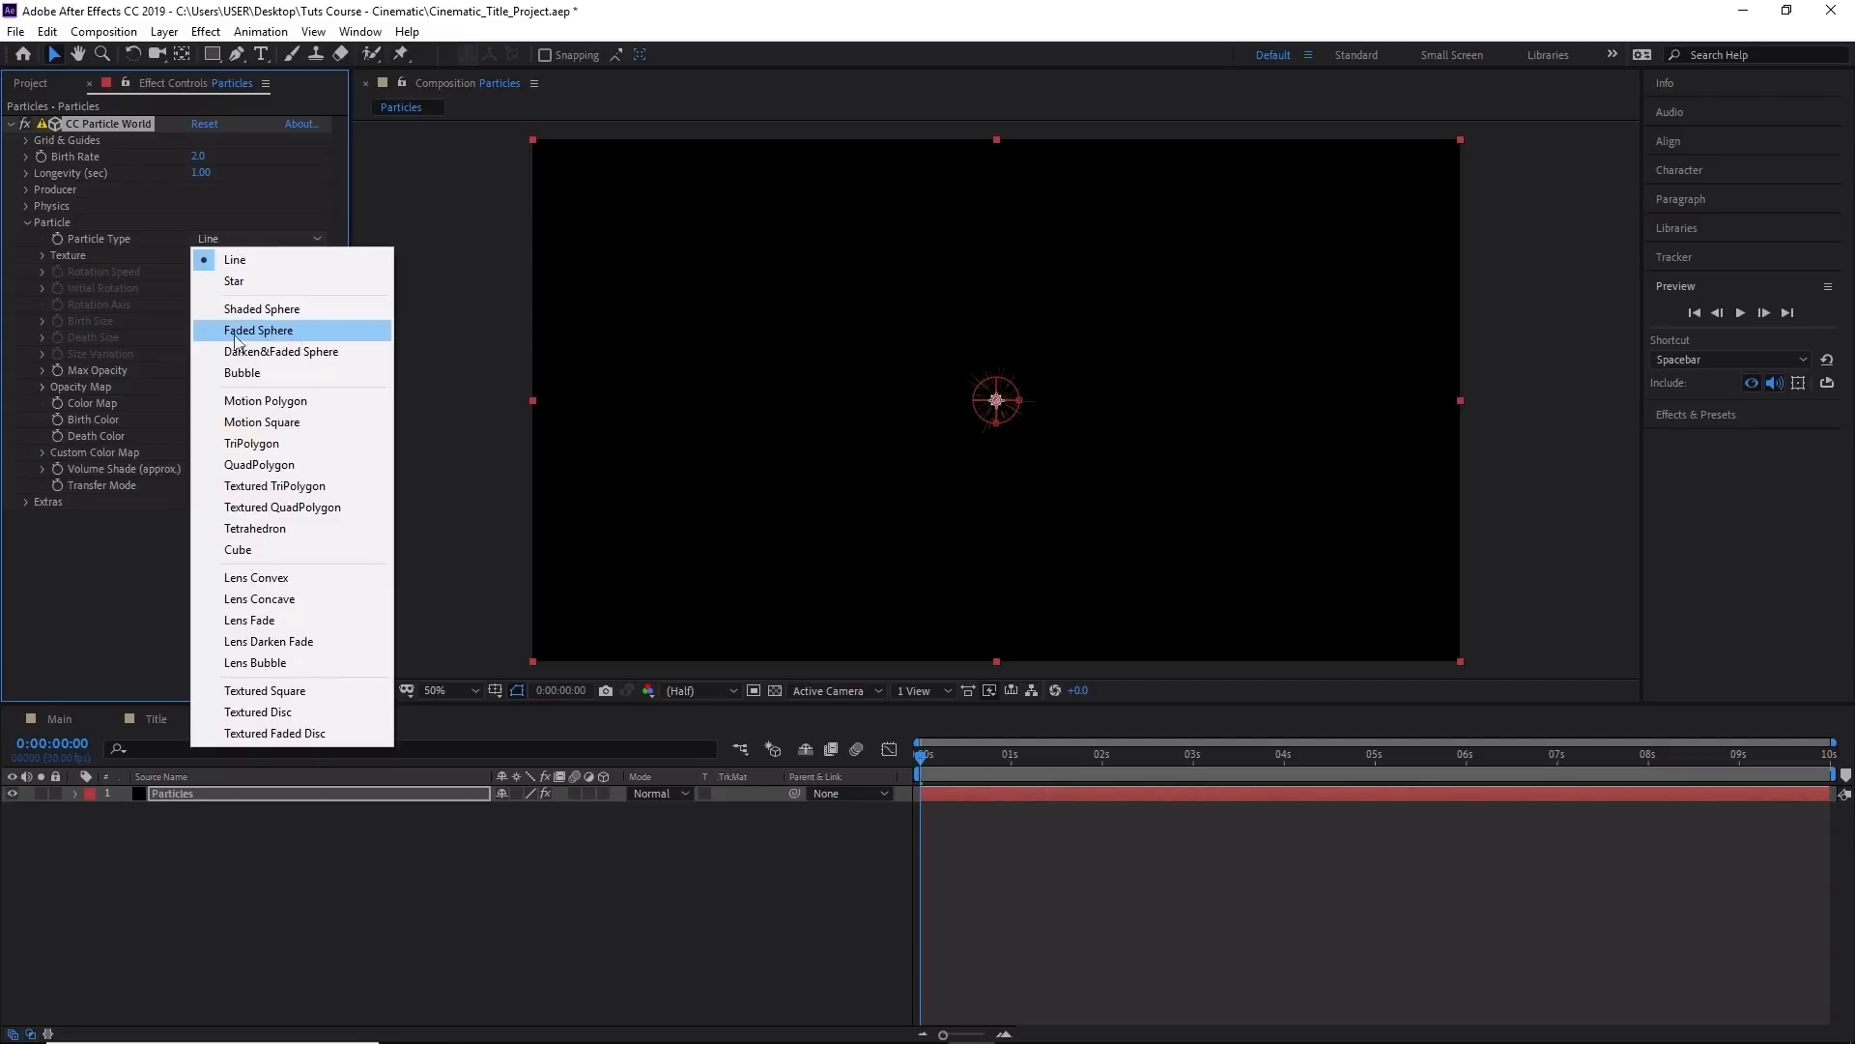
{"action": "left_click", "coordinate": [290, 331]}
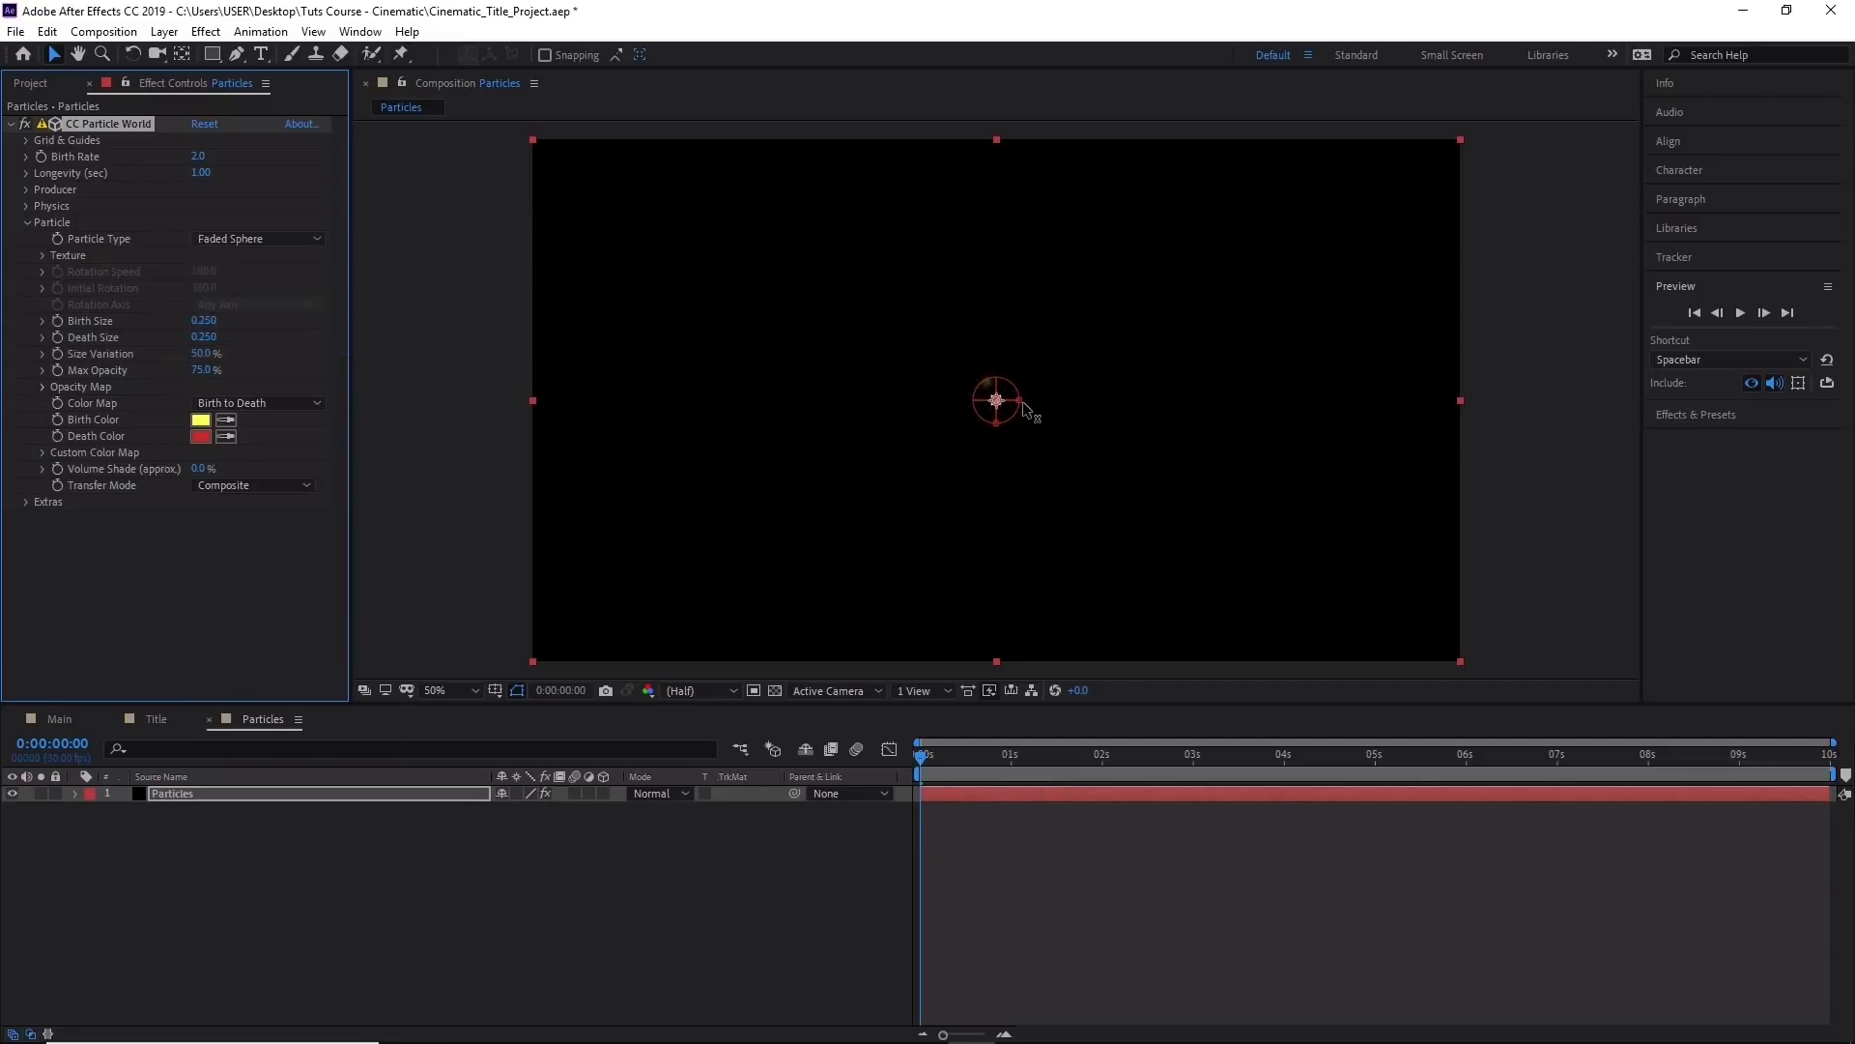
{"action": "key", "text": "slash"}
{"action": "left_click_drag", "start_coordinate": [926, 759], "coordinate": [1112, 763]}
{"action": "key", "text": "comma"}
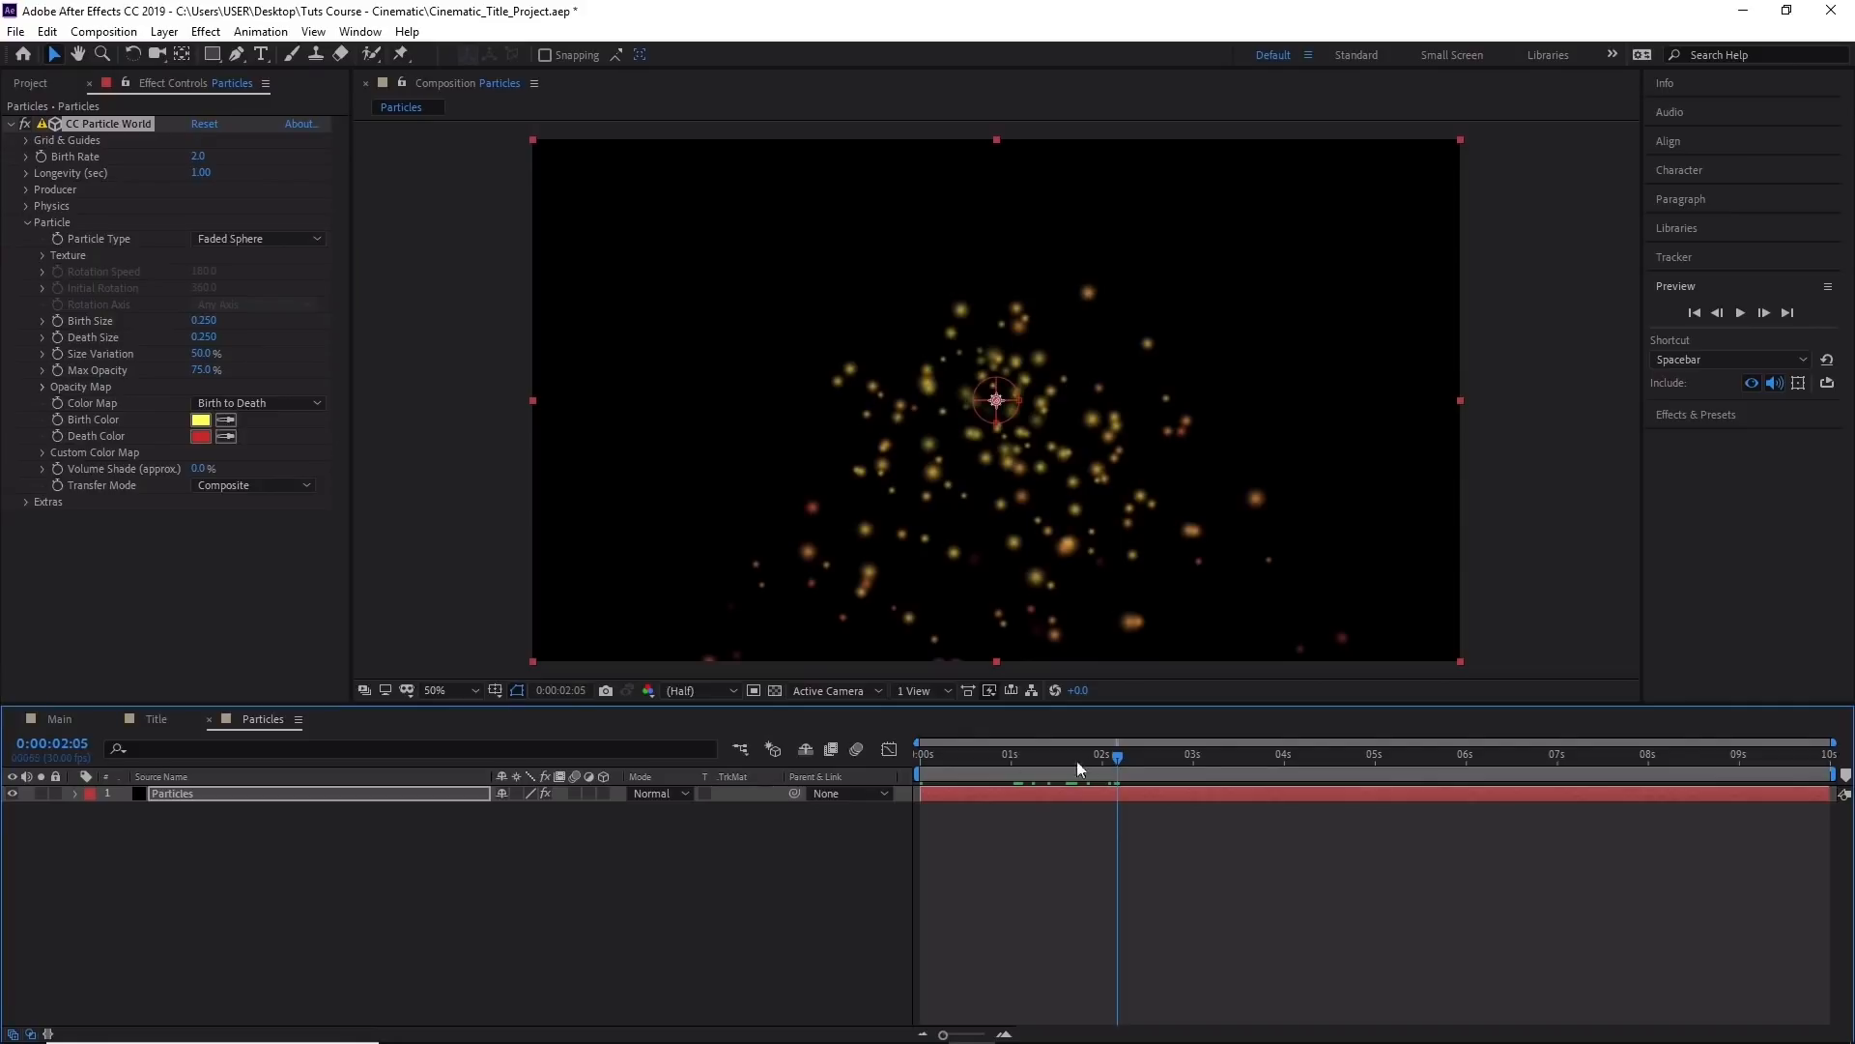
Try the Line, Star and Shaded Sphere particle types in CC Particle World, and return to Faded Sphere.
{"action": "left_click", "coordinate": [277, 235]}
{"action": "left_click", "coordinate": [274, 258]}
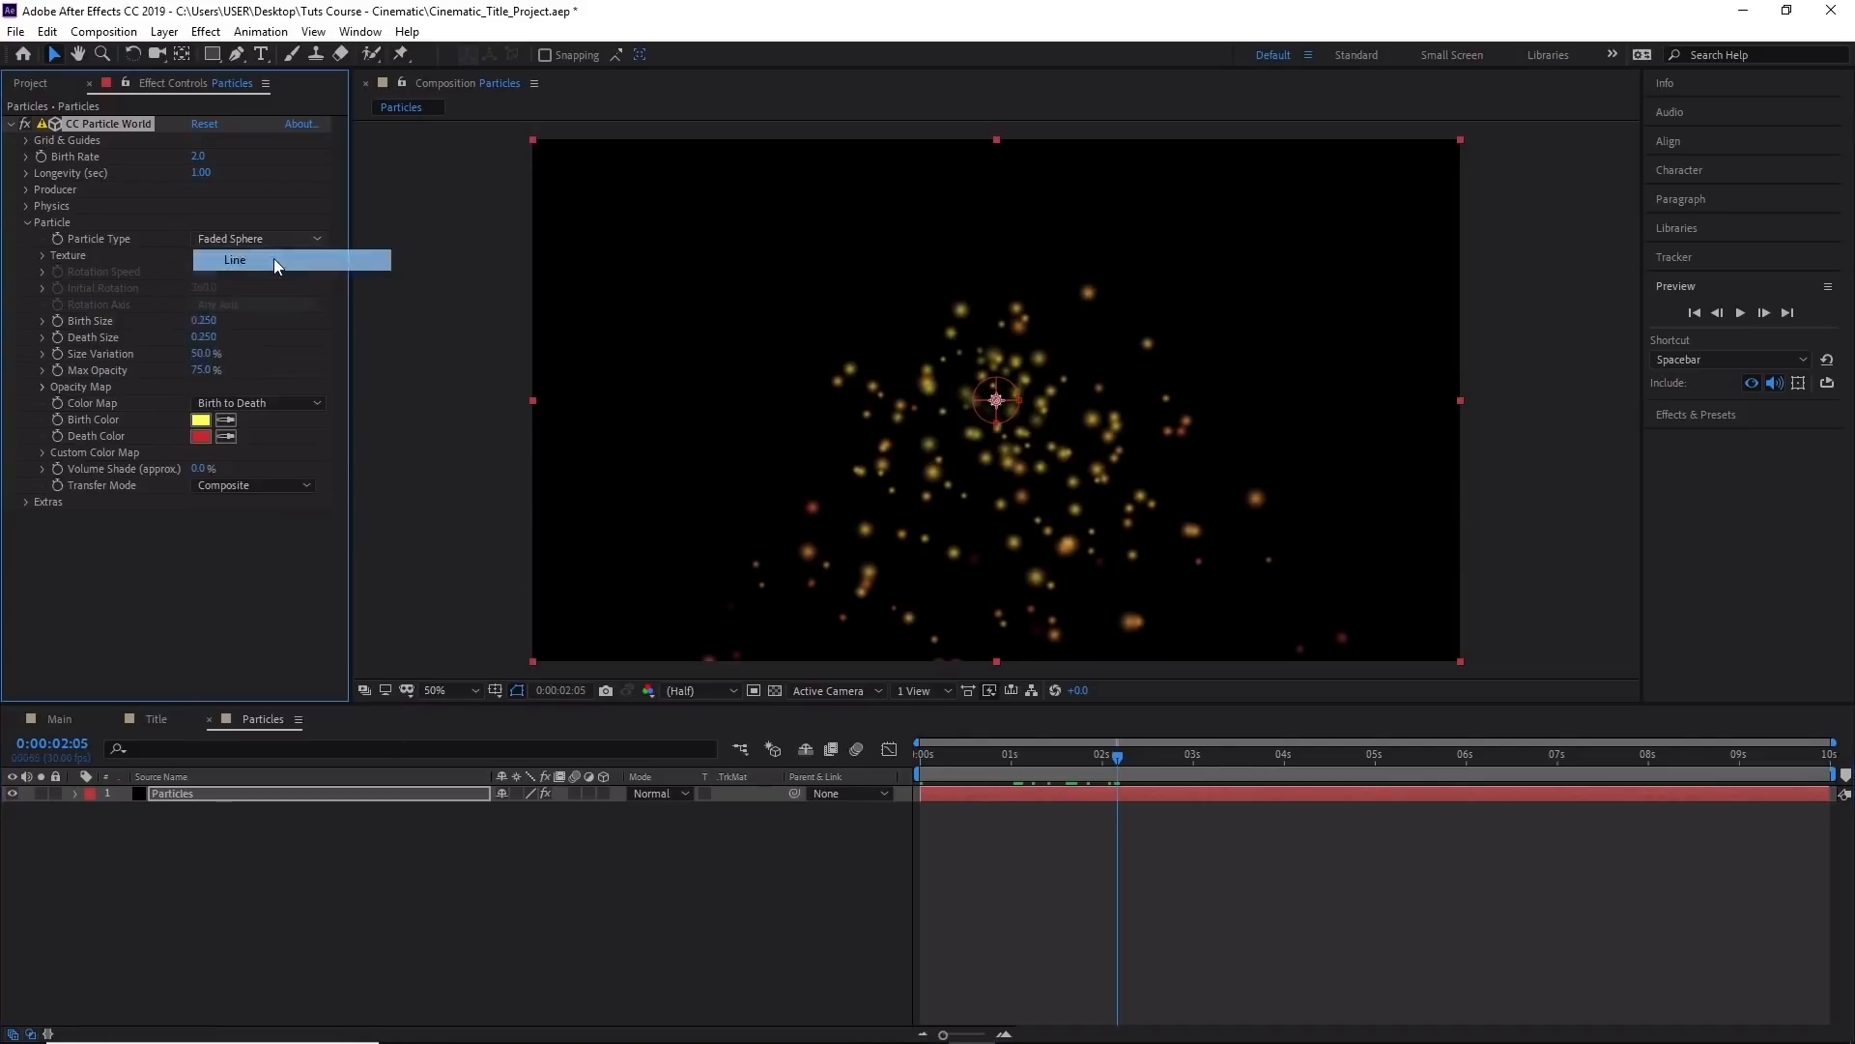
{"action": "left_click", "coordinate": [294, 240]}
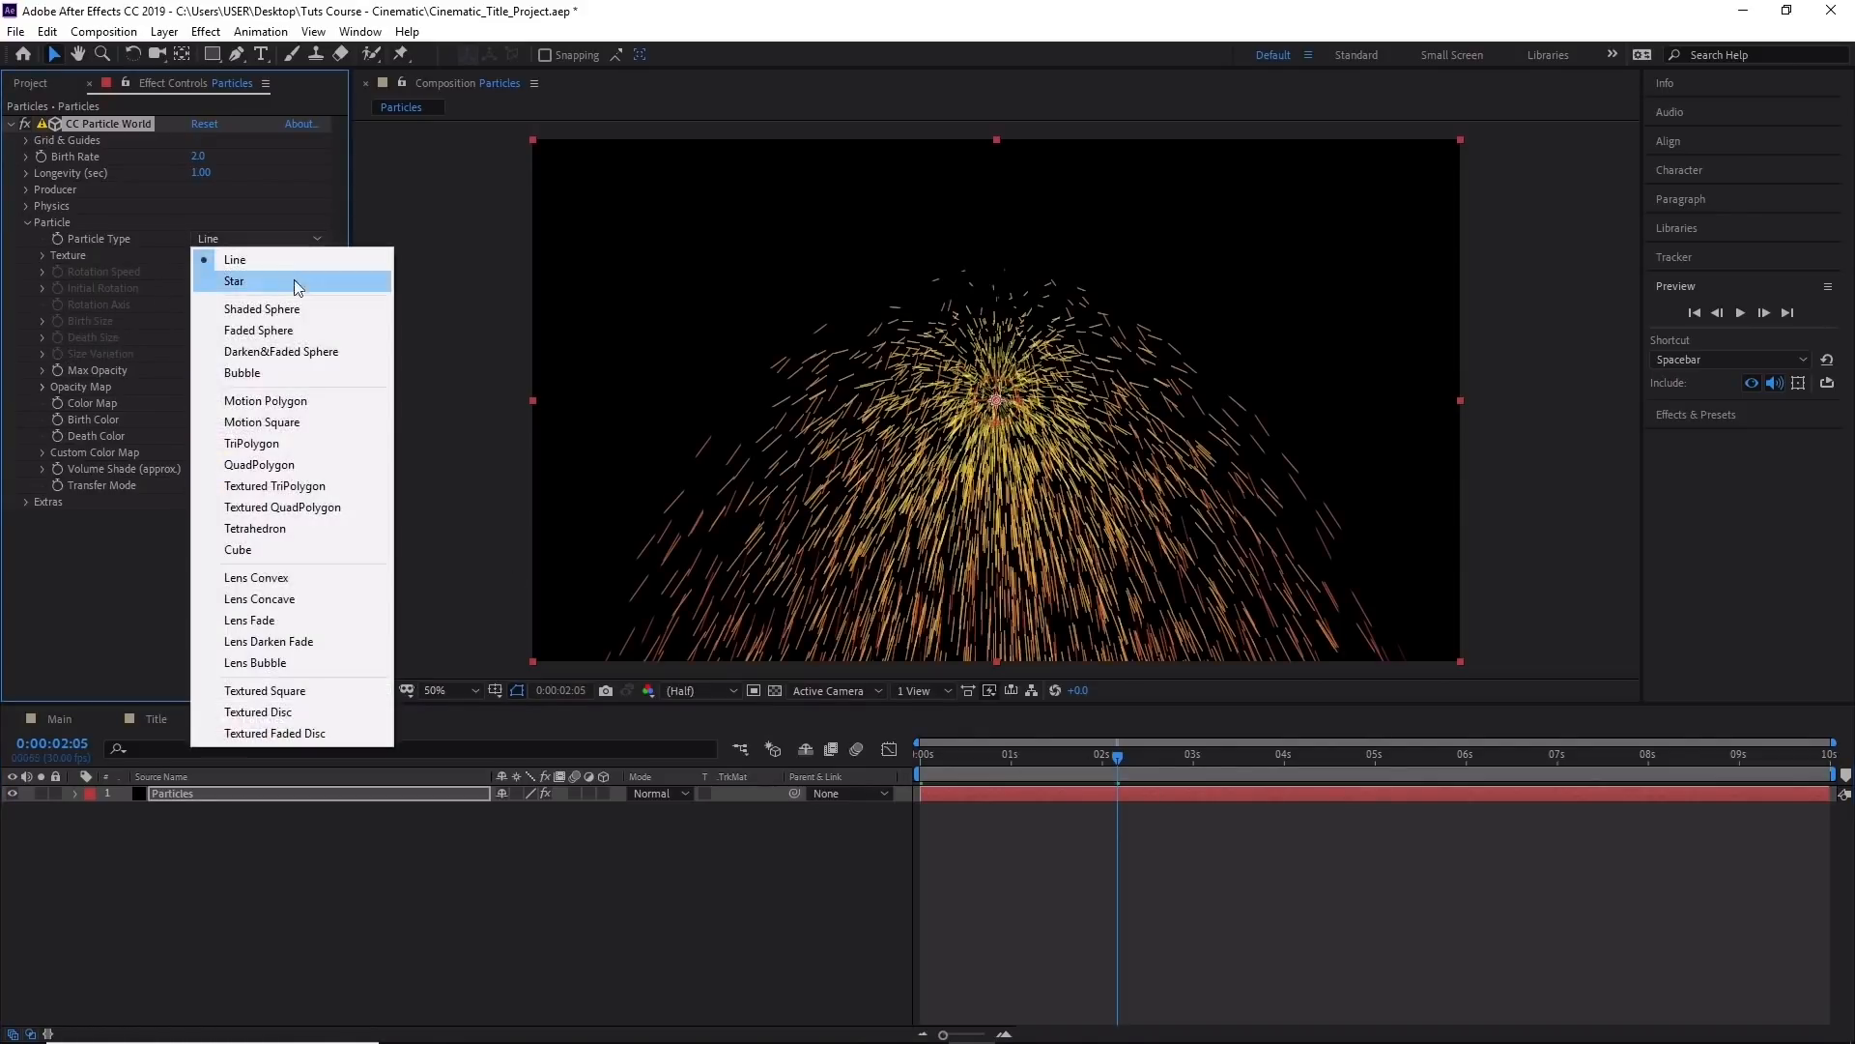
{"action": "left_click", "coordinate": [300, 281]}
{"action": "left_click", "coordinate": [304, 242]}
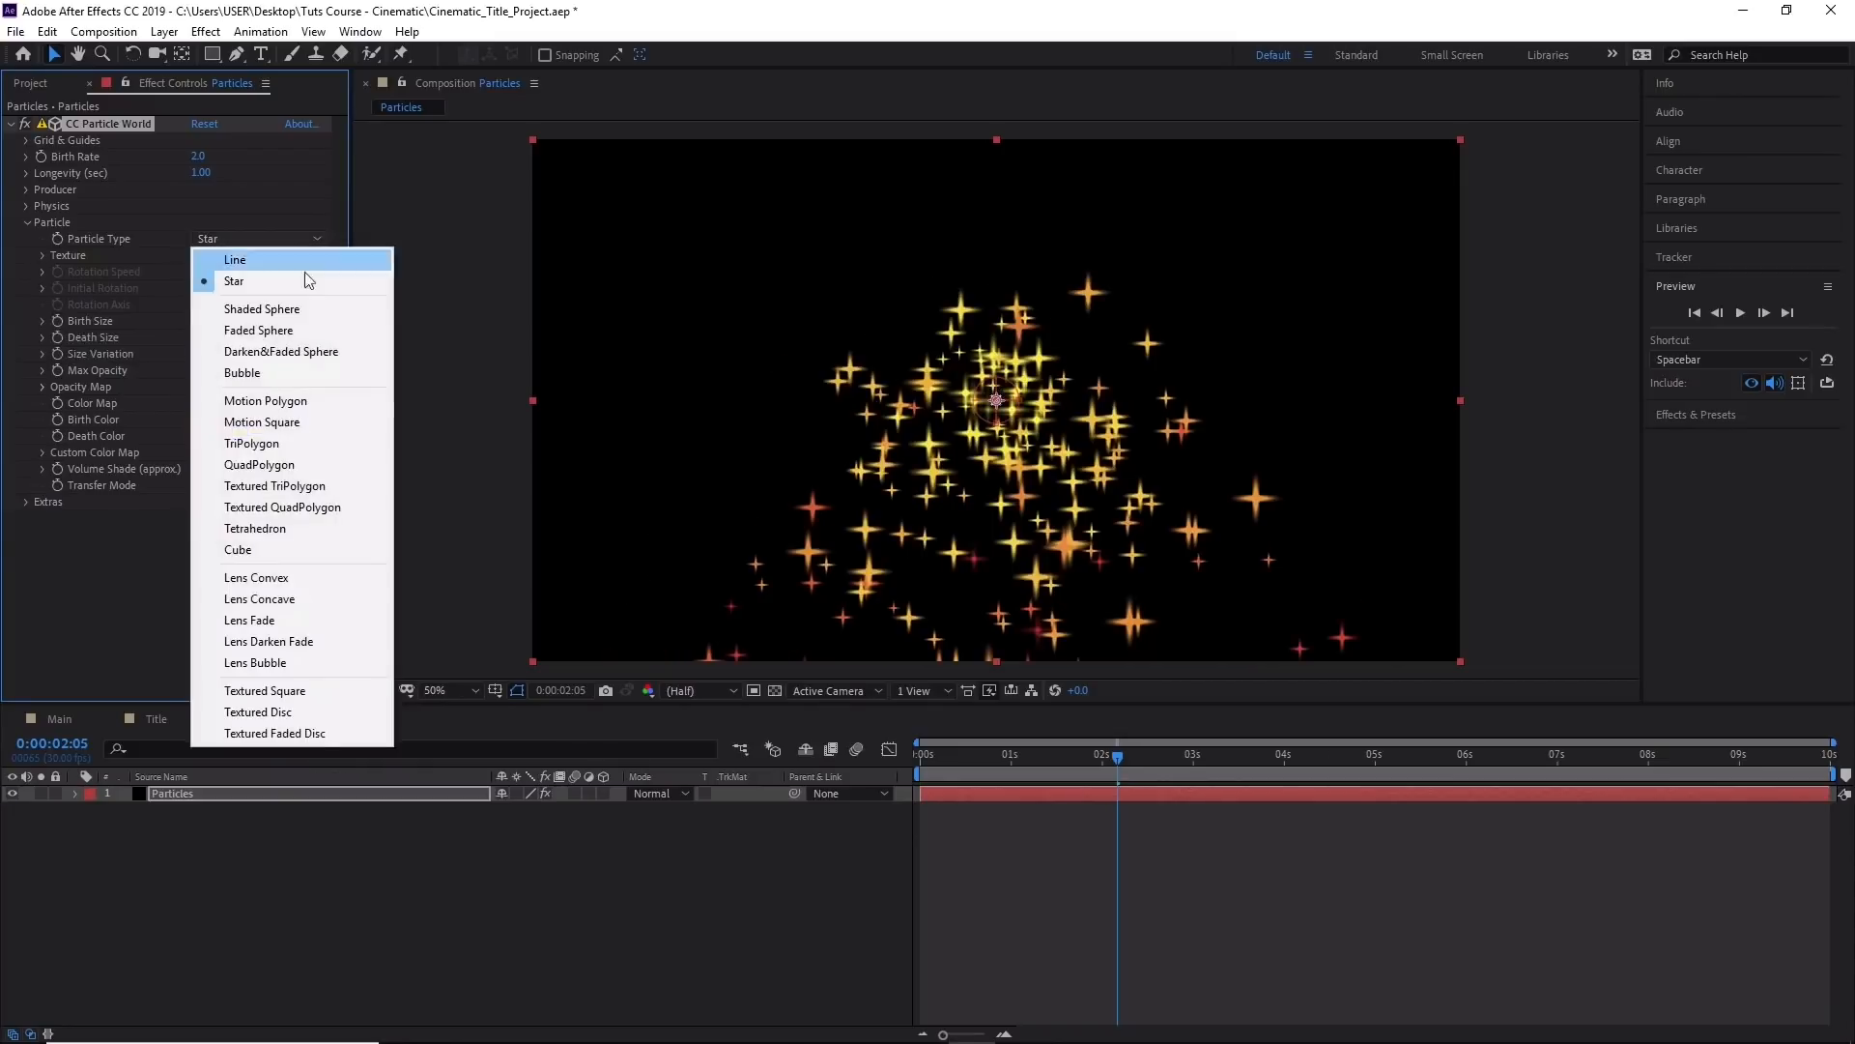
{"action": "left_click", "coordinate": [304, 306]}
{"action": "left_click", "coordinate": [311, 247]}
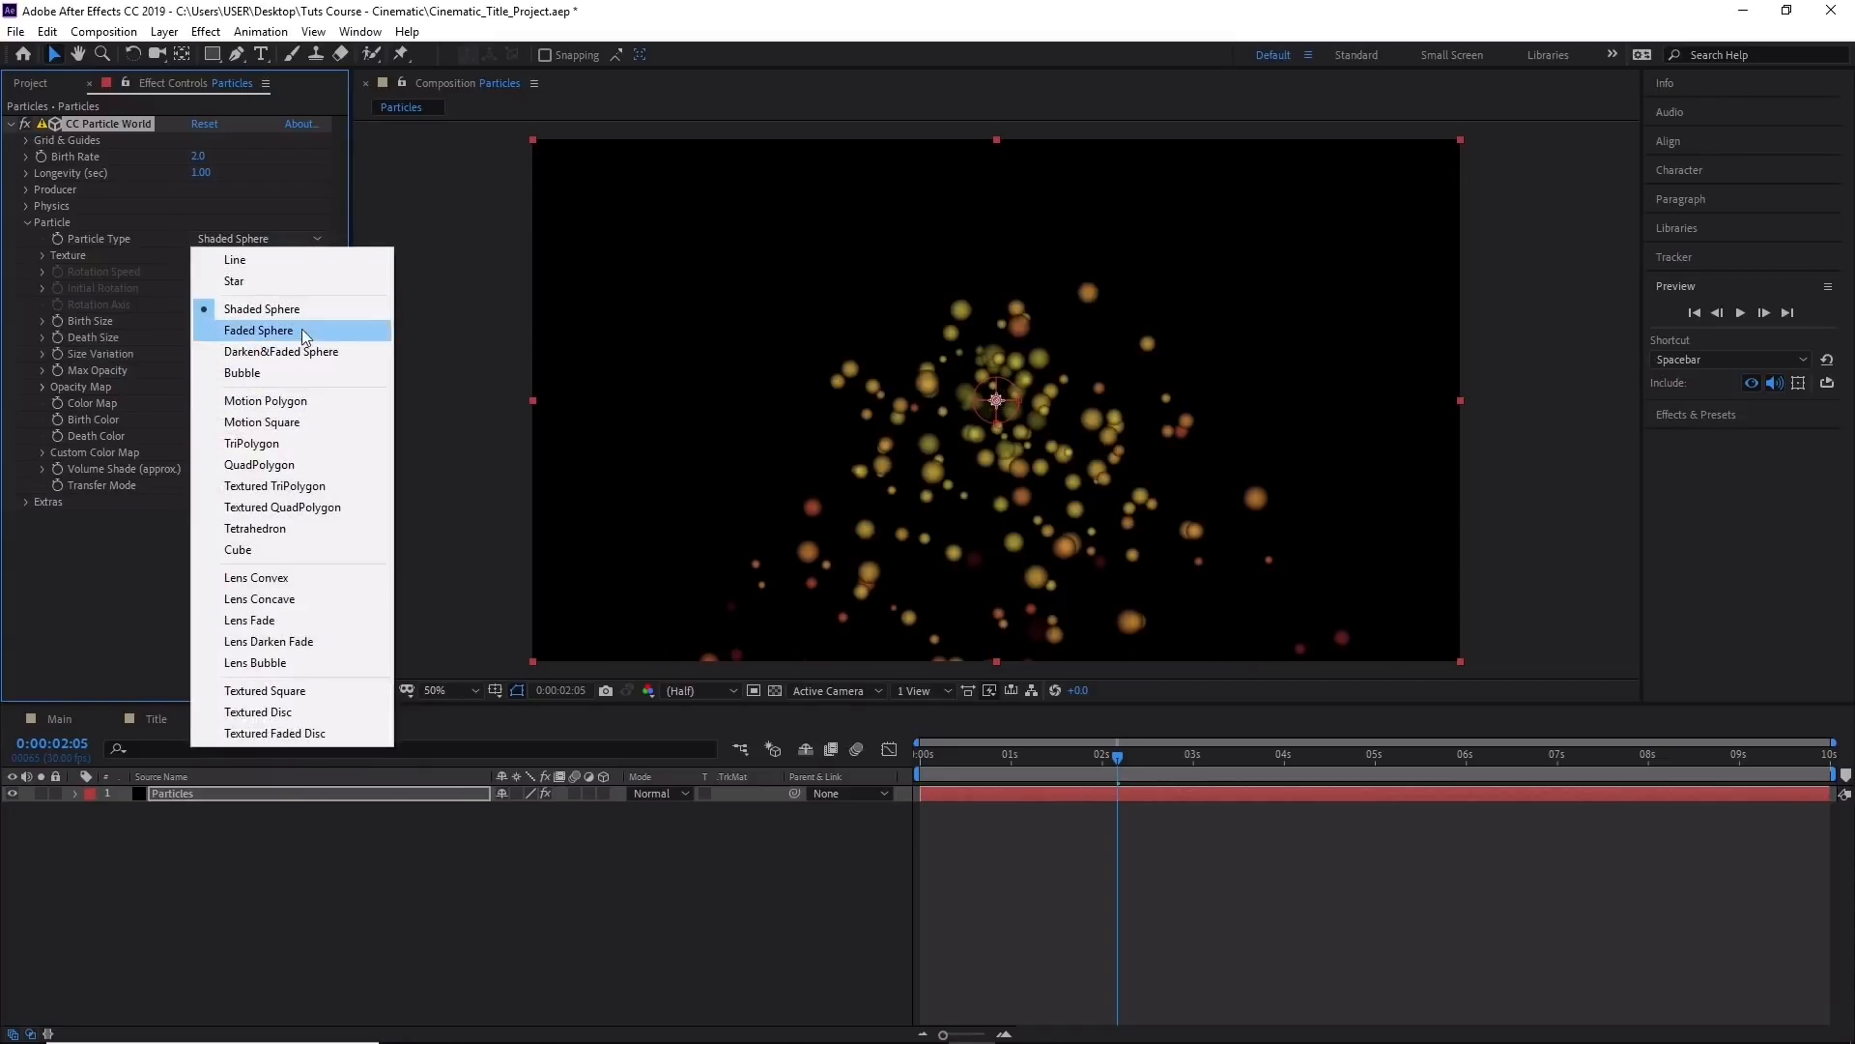
{"action": "left_click", "coordinate": [307, 331]}
{"action": "left_click", "coordinate": [313, 246]}
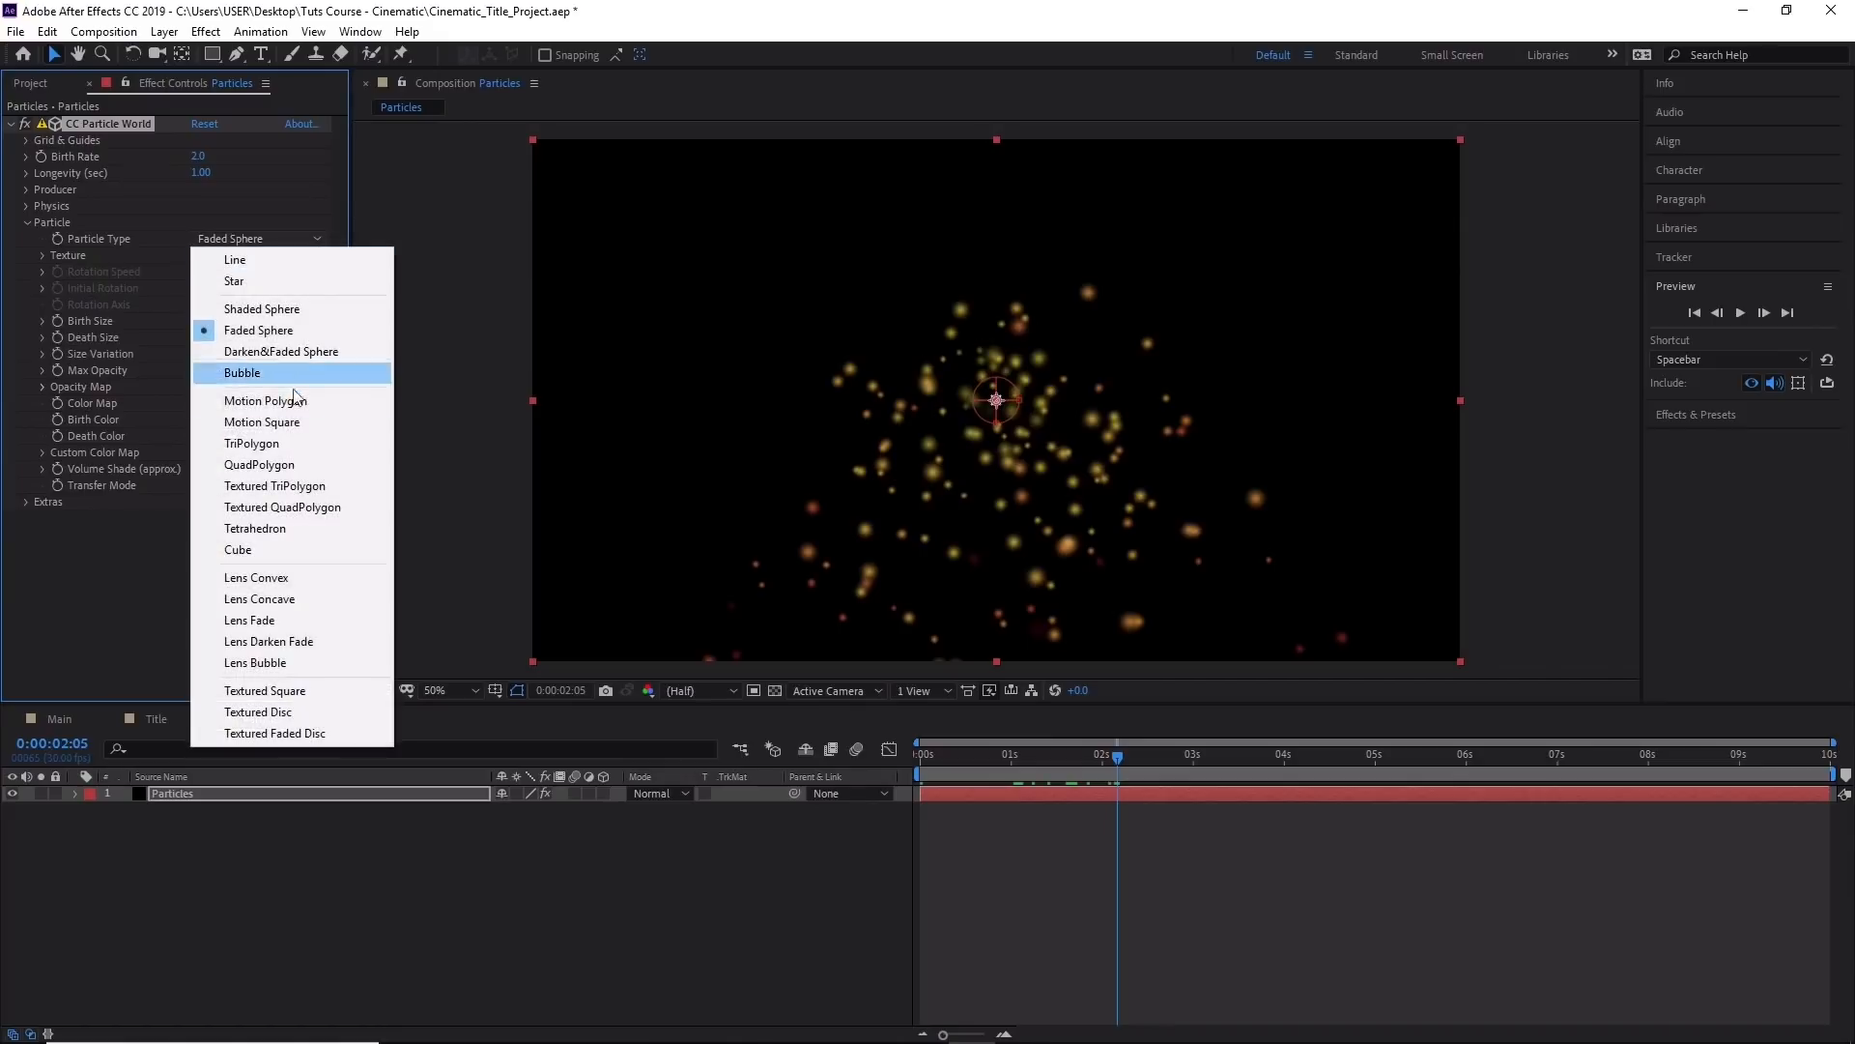
{"action": "left_click", "coordinate": [300, 331]}
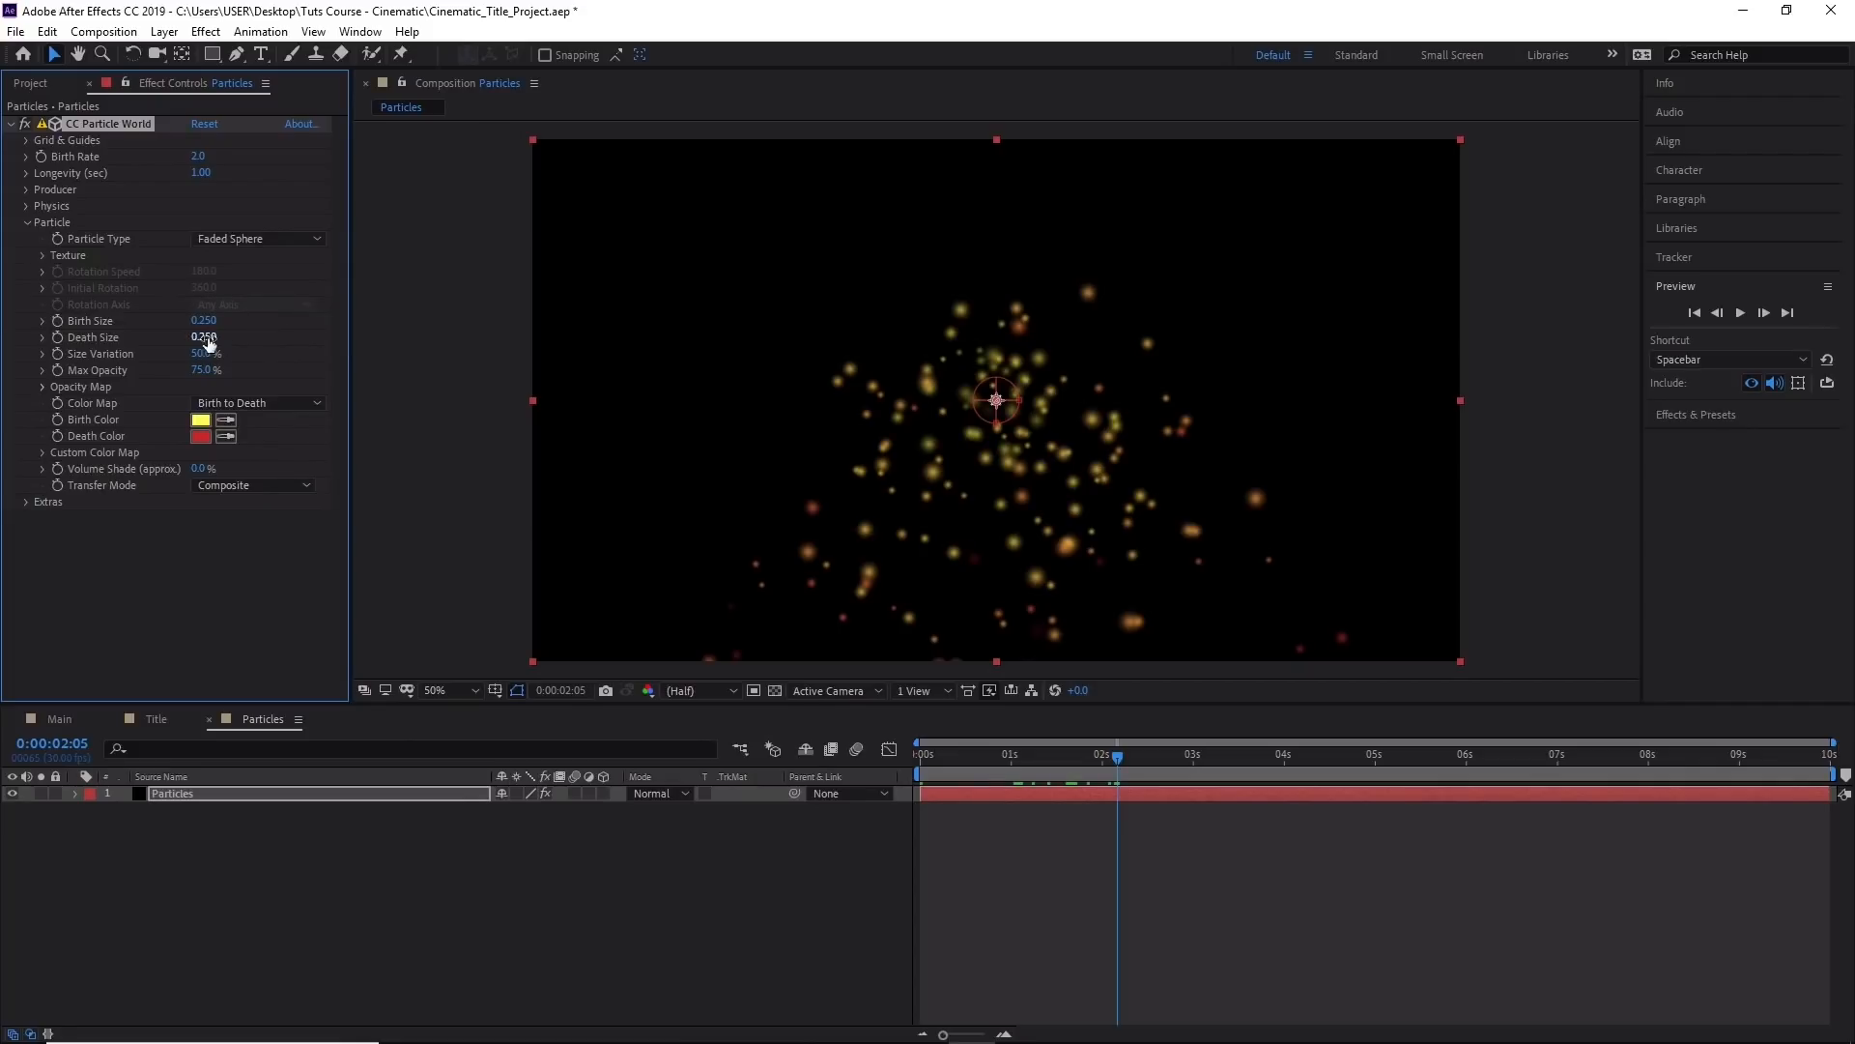
Set the particles' Birth Color to light blue 9ED3EF.
{"action": "left_click", "coordinate": [210, 422]}
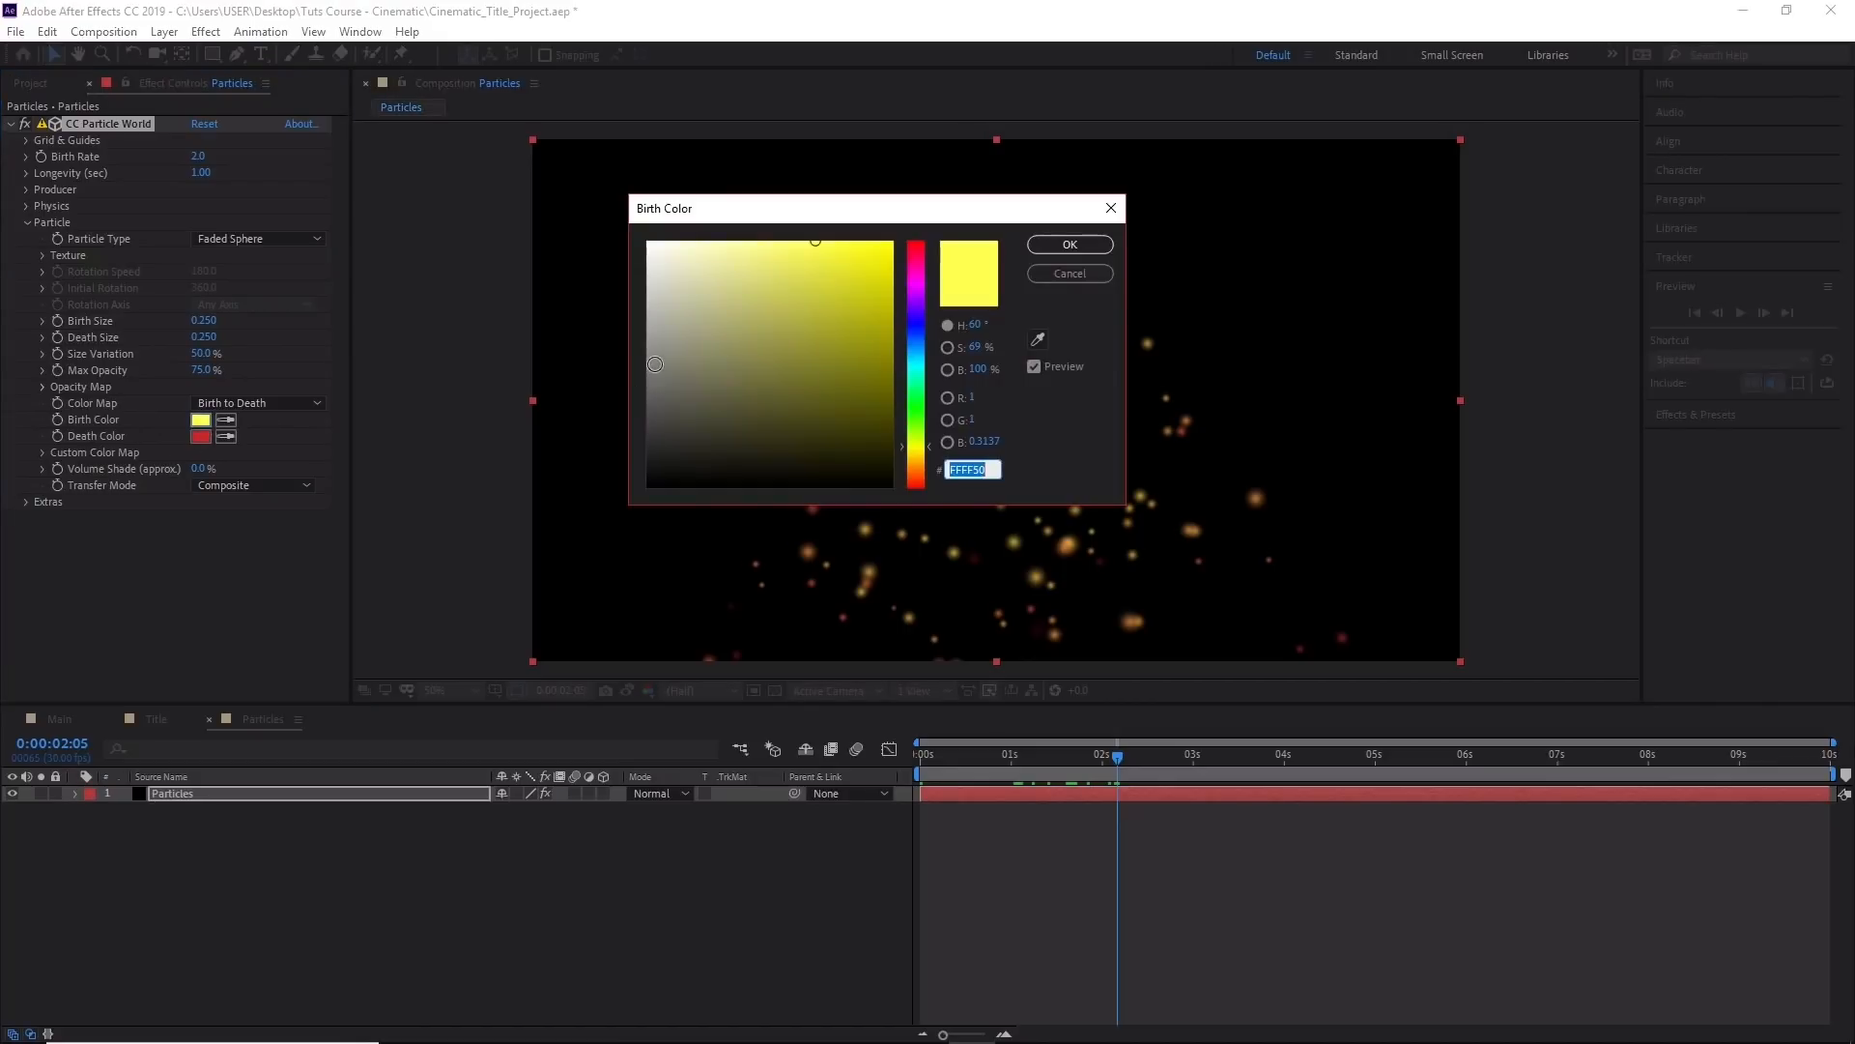
{"action": "mouse_move", "coordinate": [688, 352]}
{"action": "left_mouse_down"}
{"action": "mouse_move", "coordinate": [633, 346]}
{"action": "mouse_move", "coordinate": [669, 369]}
{"action": "left_mouse_up"}
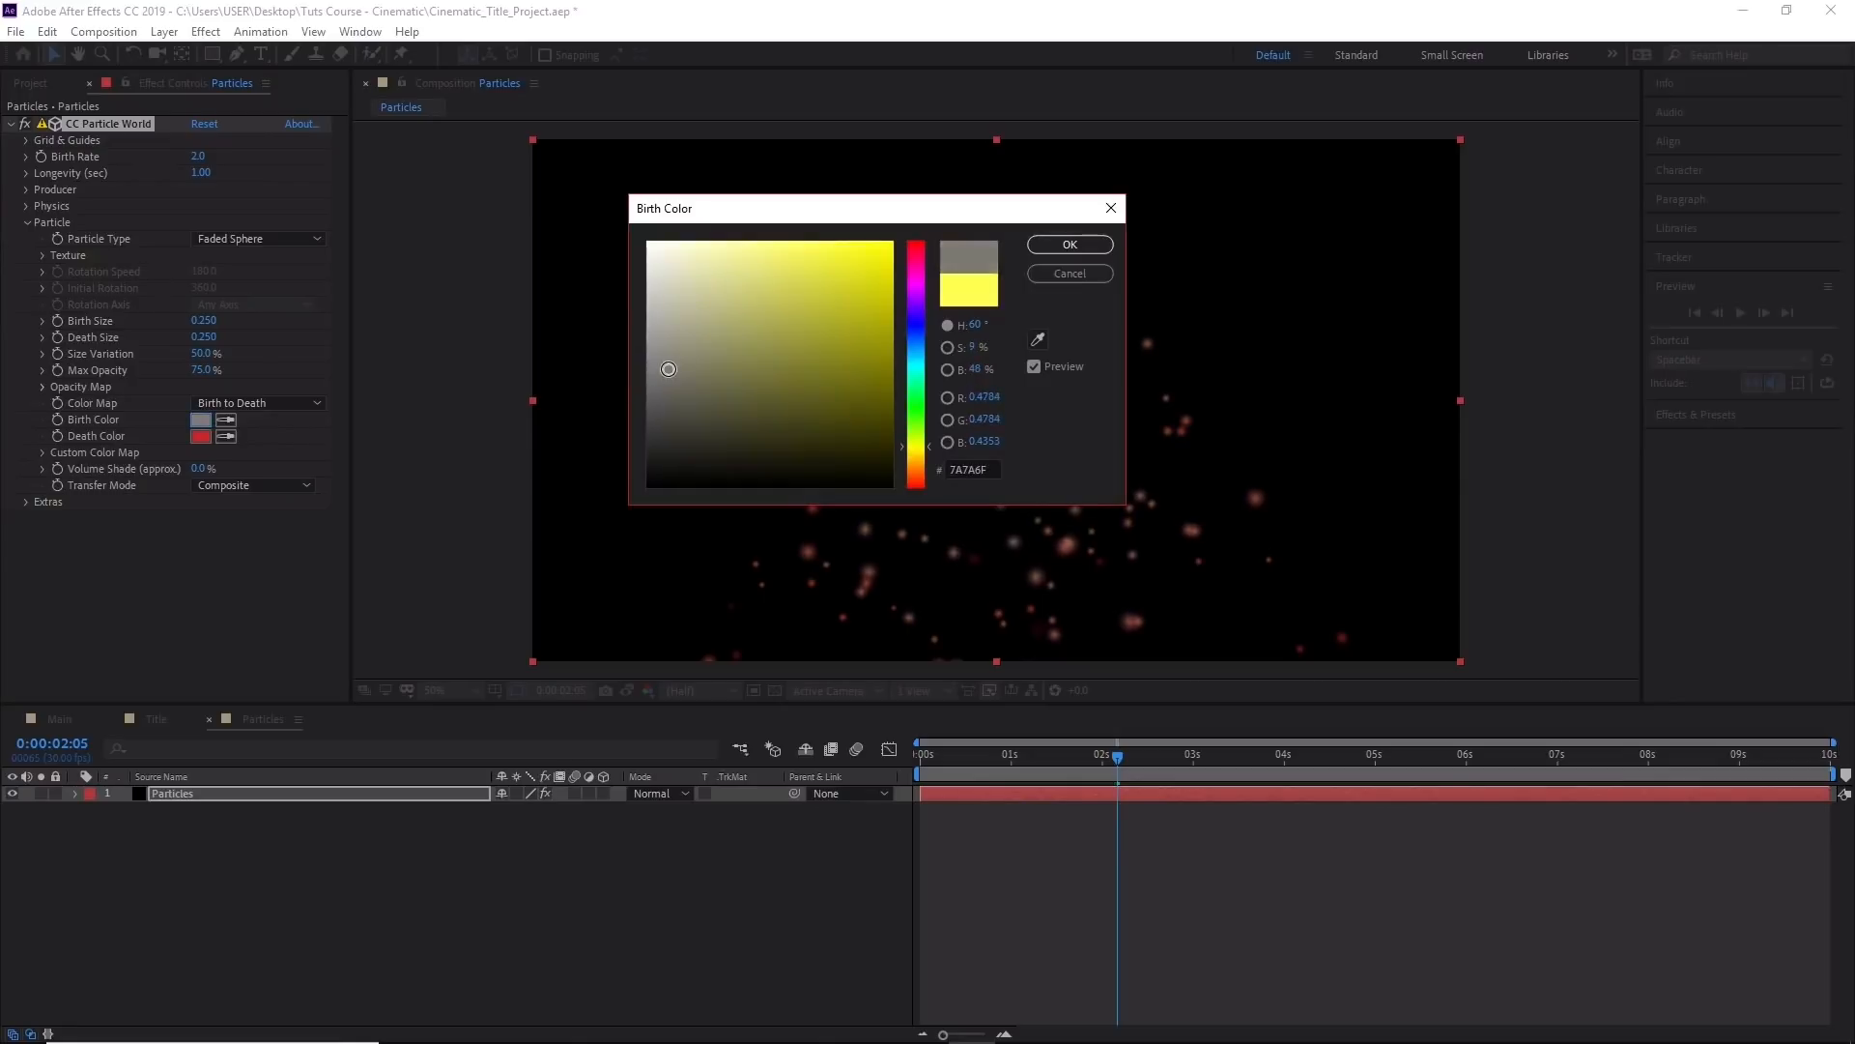
{"action": "left_click", "coordinate": [984, 470]}
{"action": "type", "text": "9"}
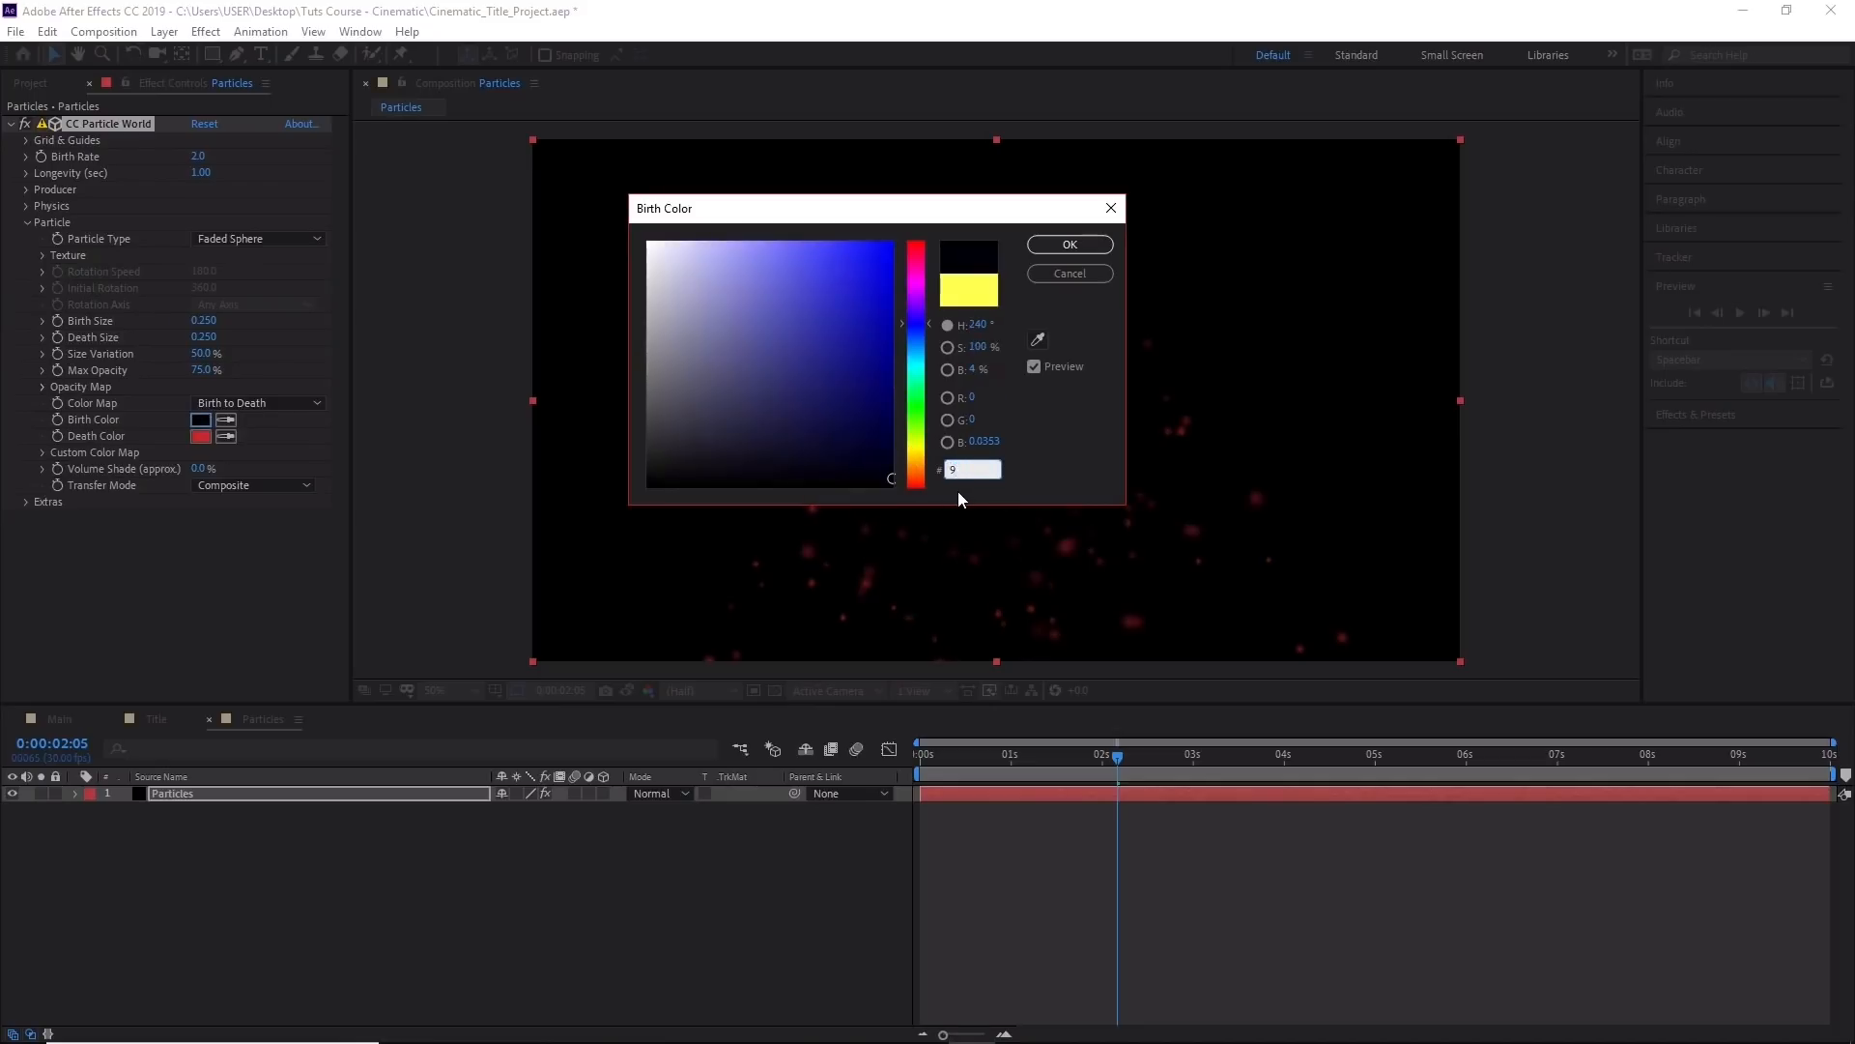
{"action": "type", "text": "E"}
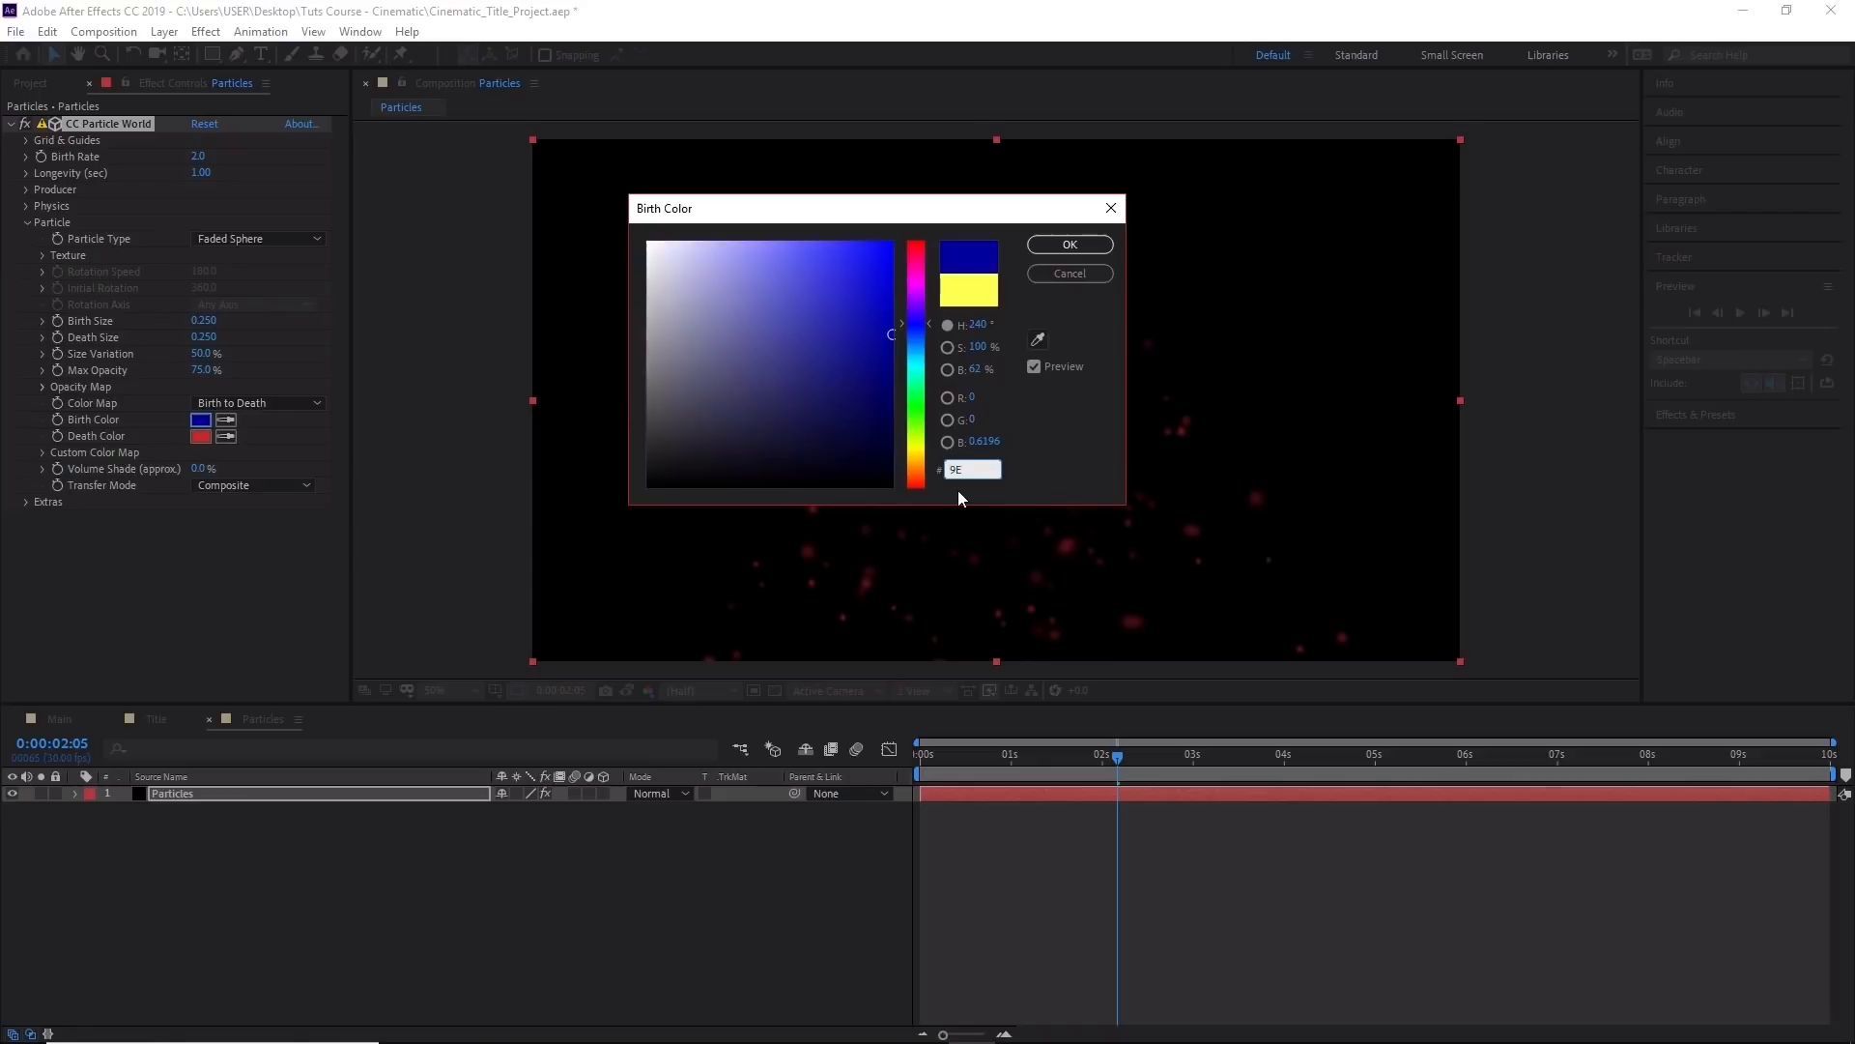
{"action": "type", "text": "D"}
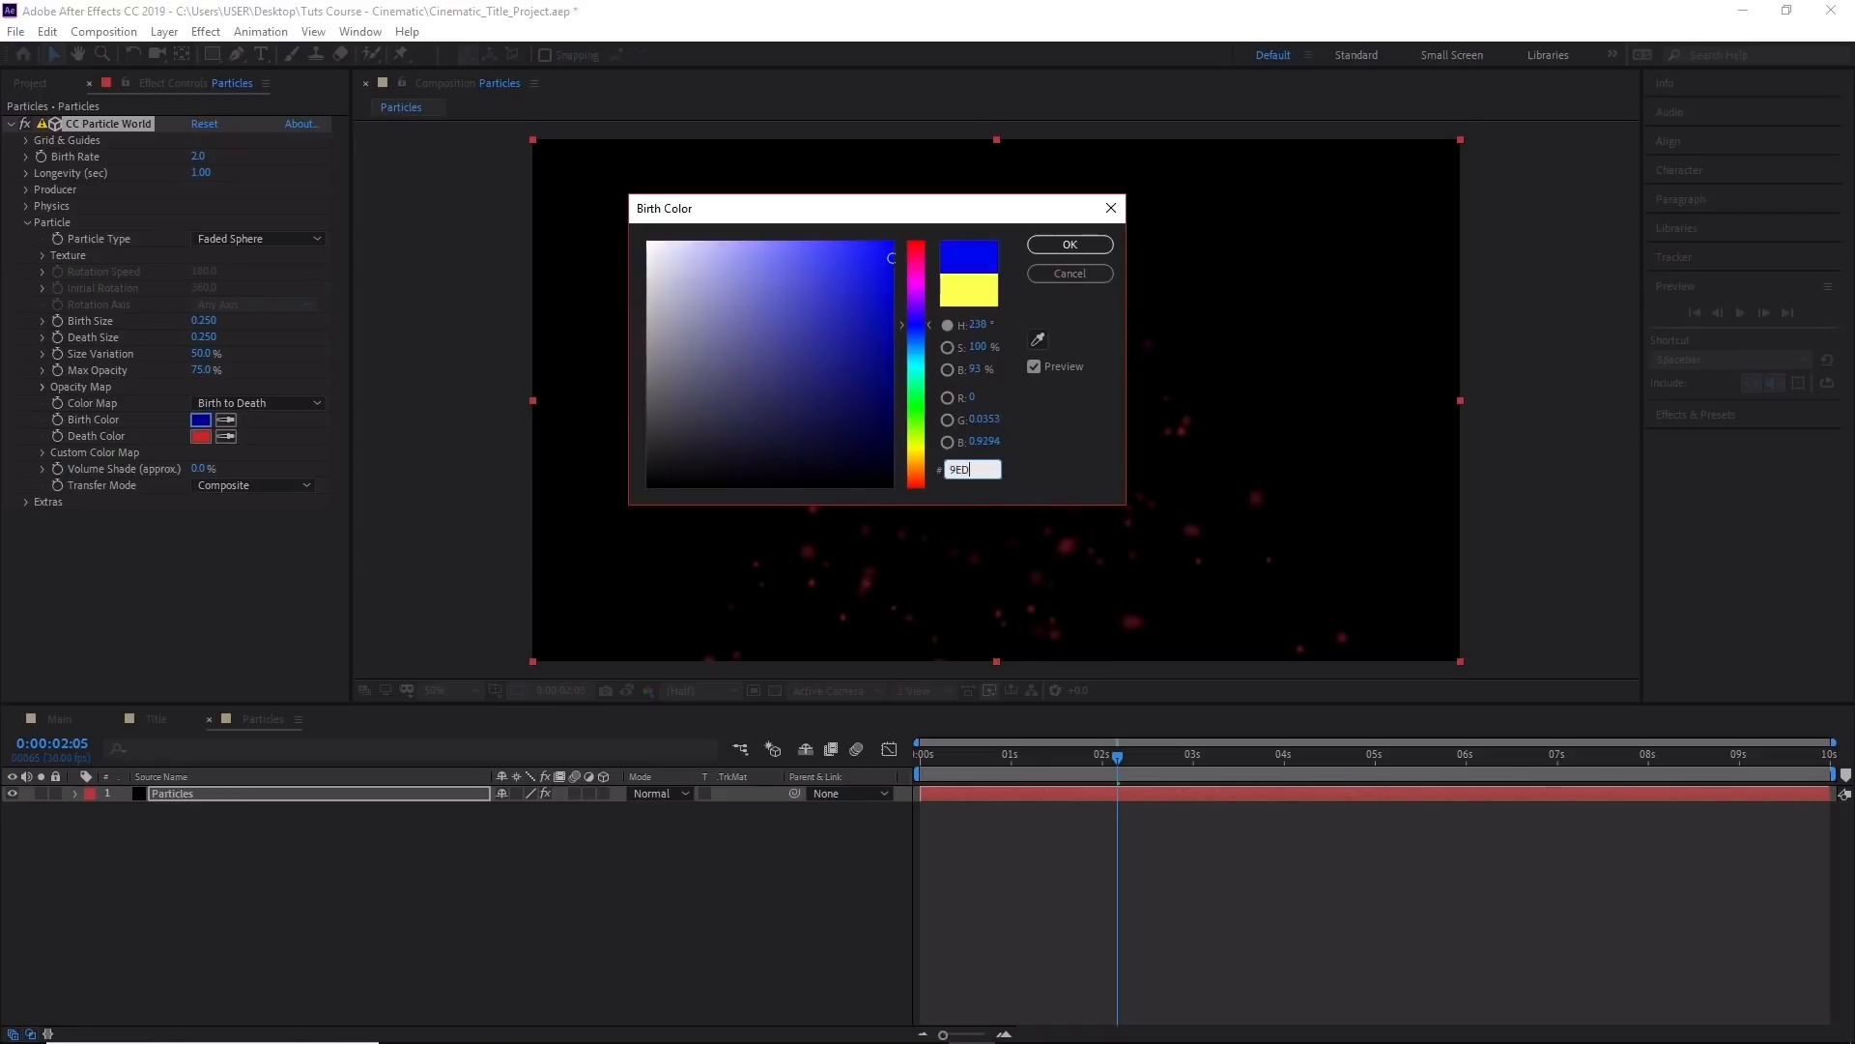
{"action": "type", "text": "3EF"}
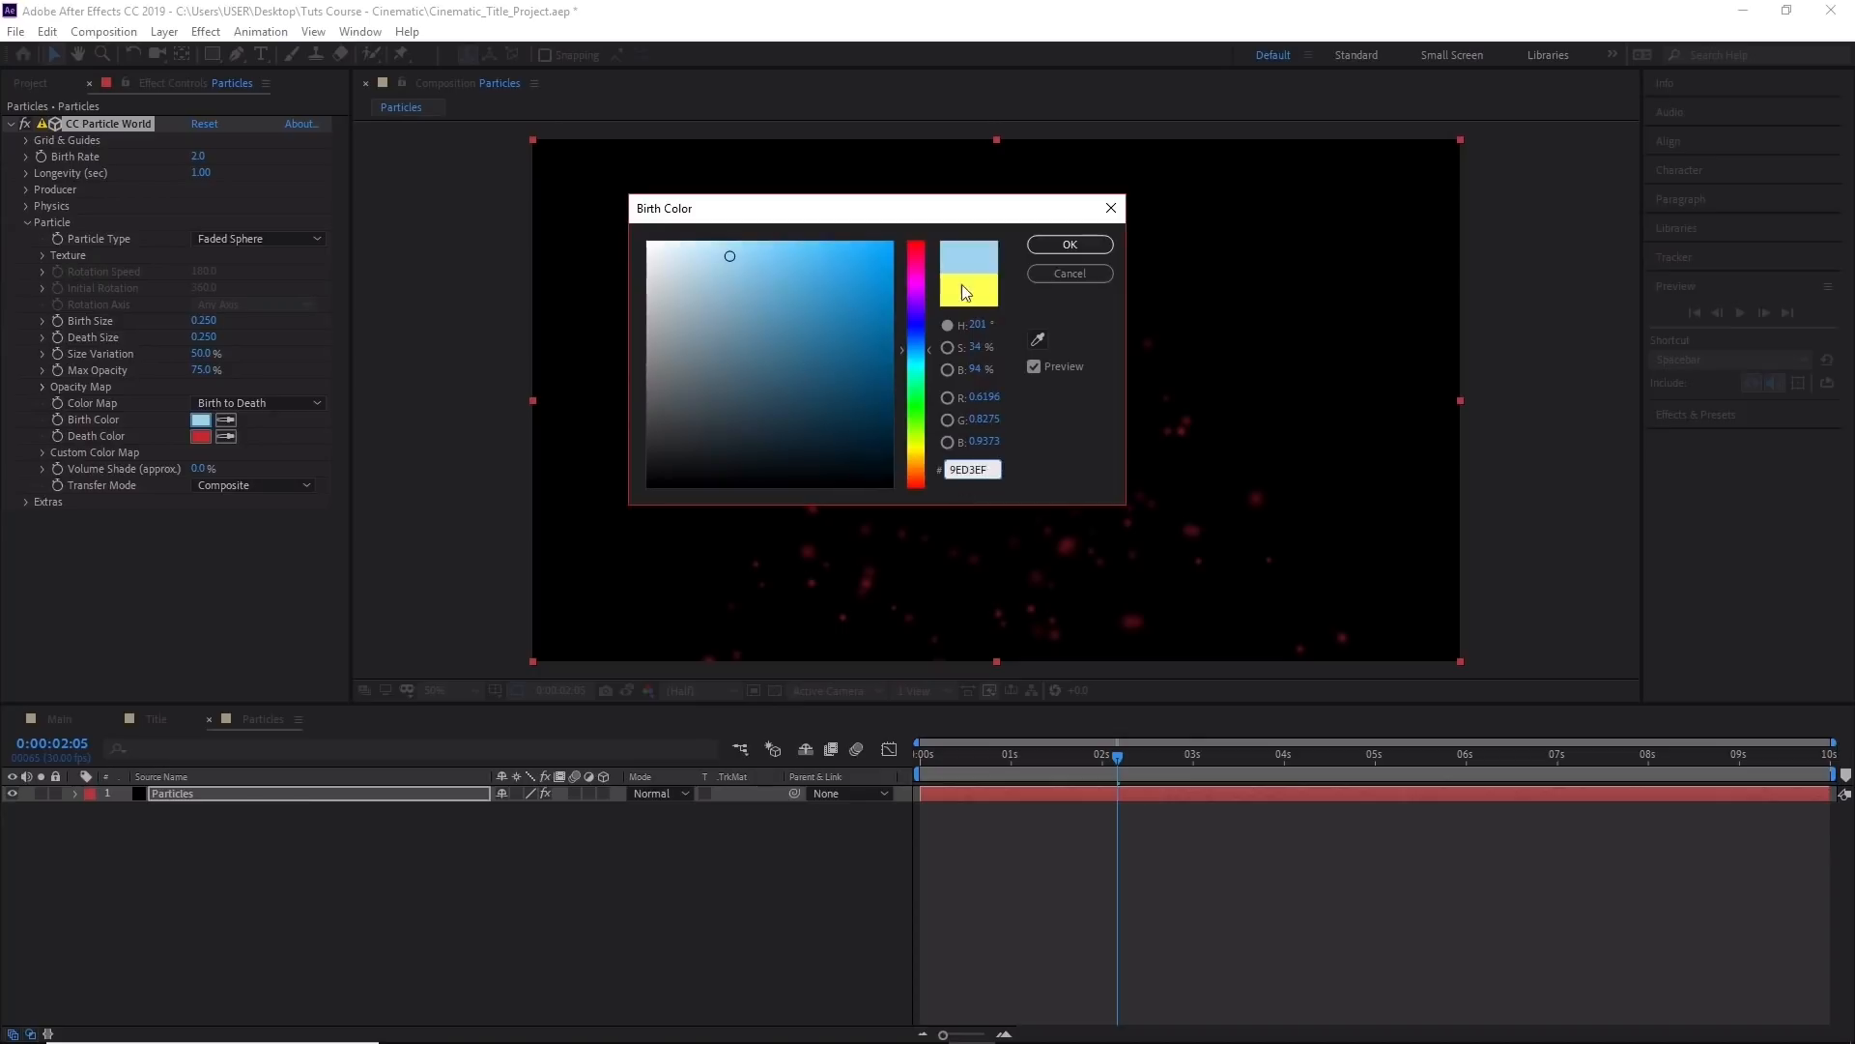
{"action": "left_click", "coordinate": [1053, 253]}
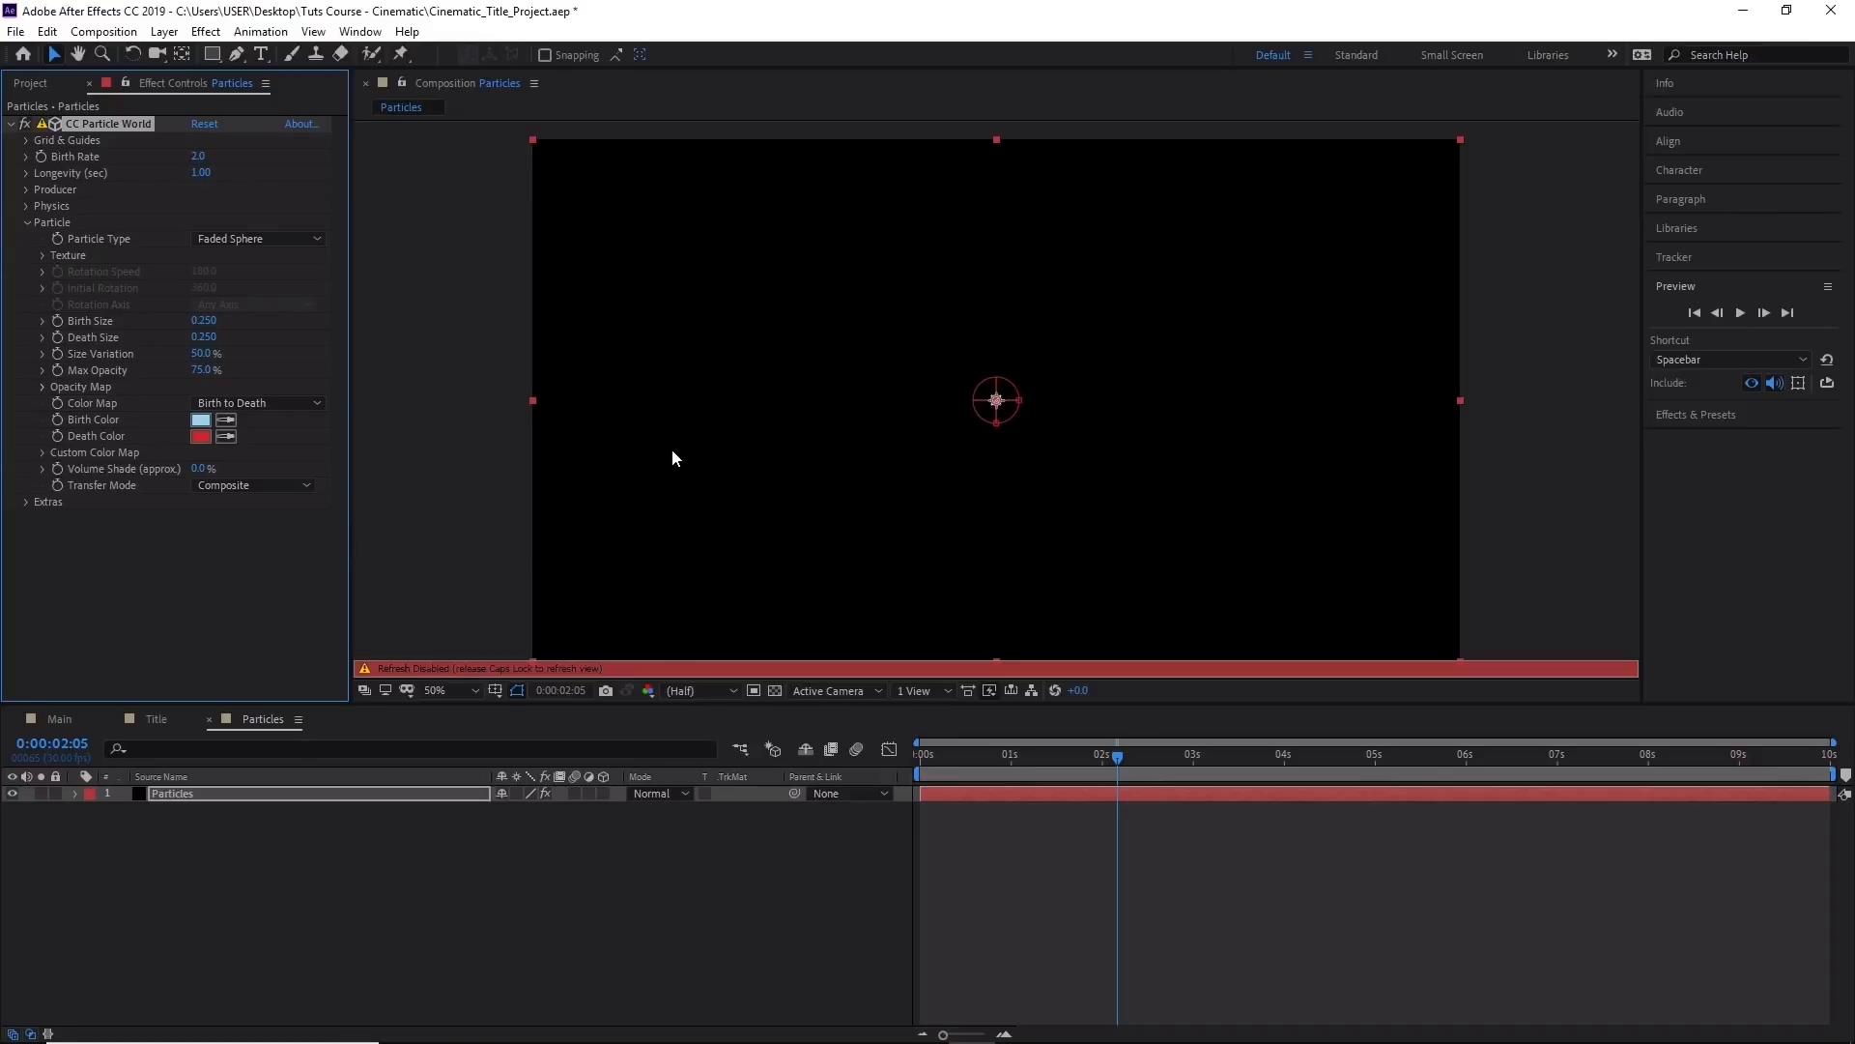
Set the particles' Death Color to the cyan blue 28ACC8.
{"action": "left_click", "coordinate": [206, 434]}
{"action": "left_click_drag", "start_coordinate": [910, 357], "coordinate": [914, 357]}
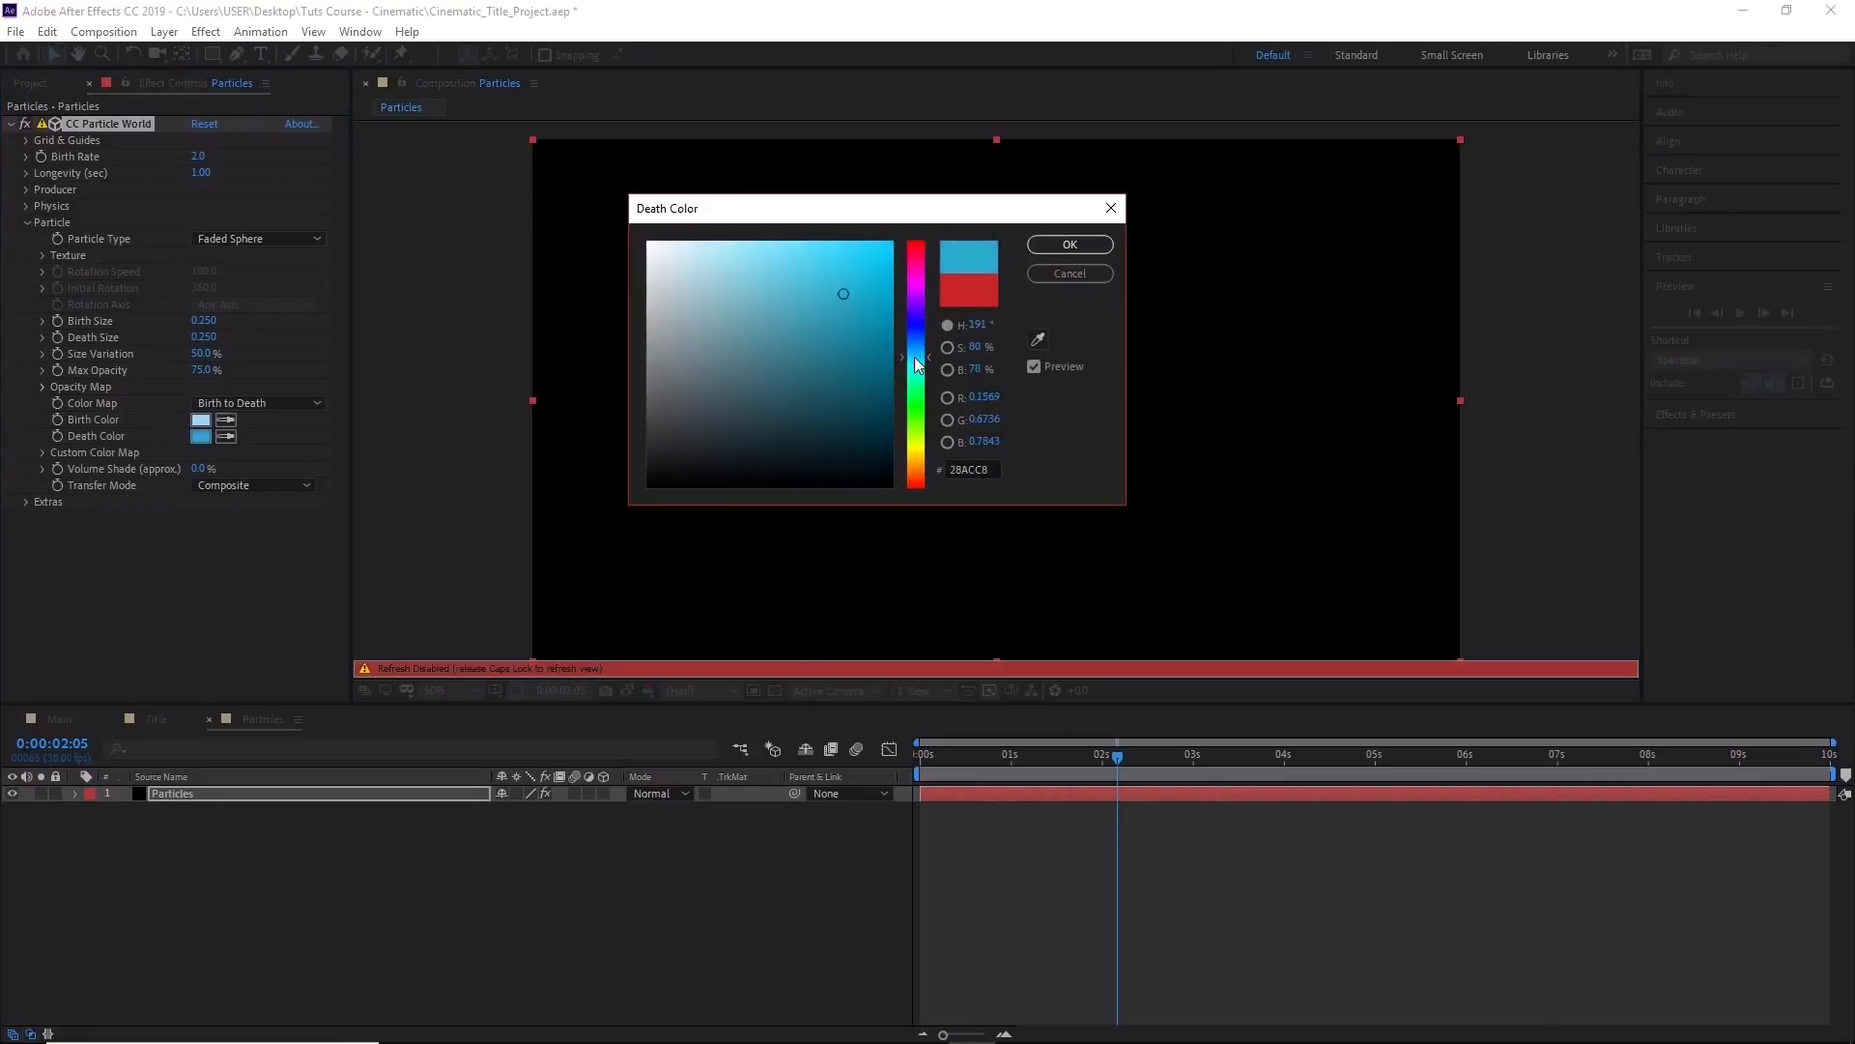
{"action": "left_click", "coordinate": [1090, 249]}
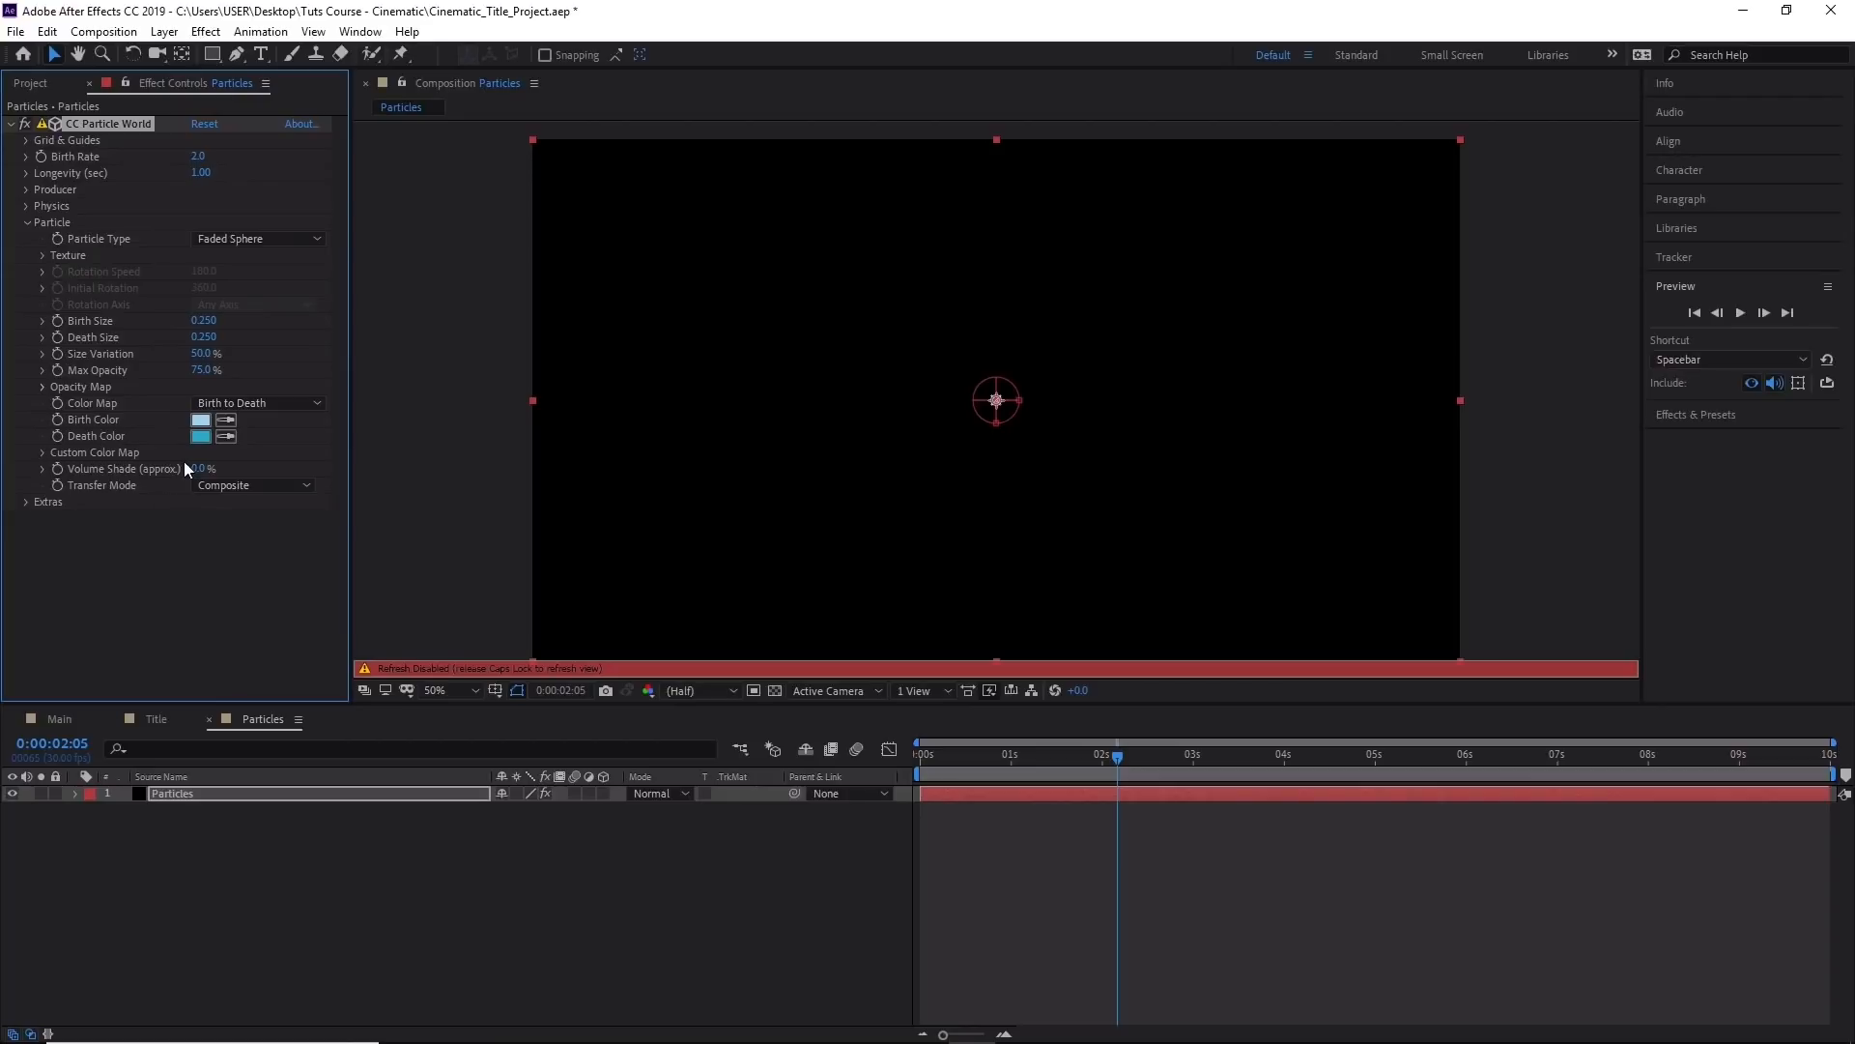
Set the particles' Birth Size to 0.15, re-enable the viewer refresh and scrub to 0:00:02:21 to check them.
{"action": "left_click", "coordinate": [212, 323]}
{"action": "type", "text": "0.1"}
{"action": "left_click", "coordinate": [1159, 785]}
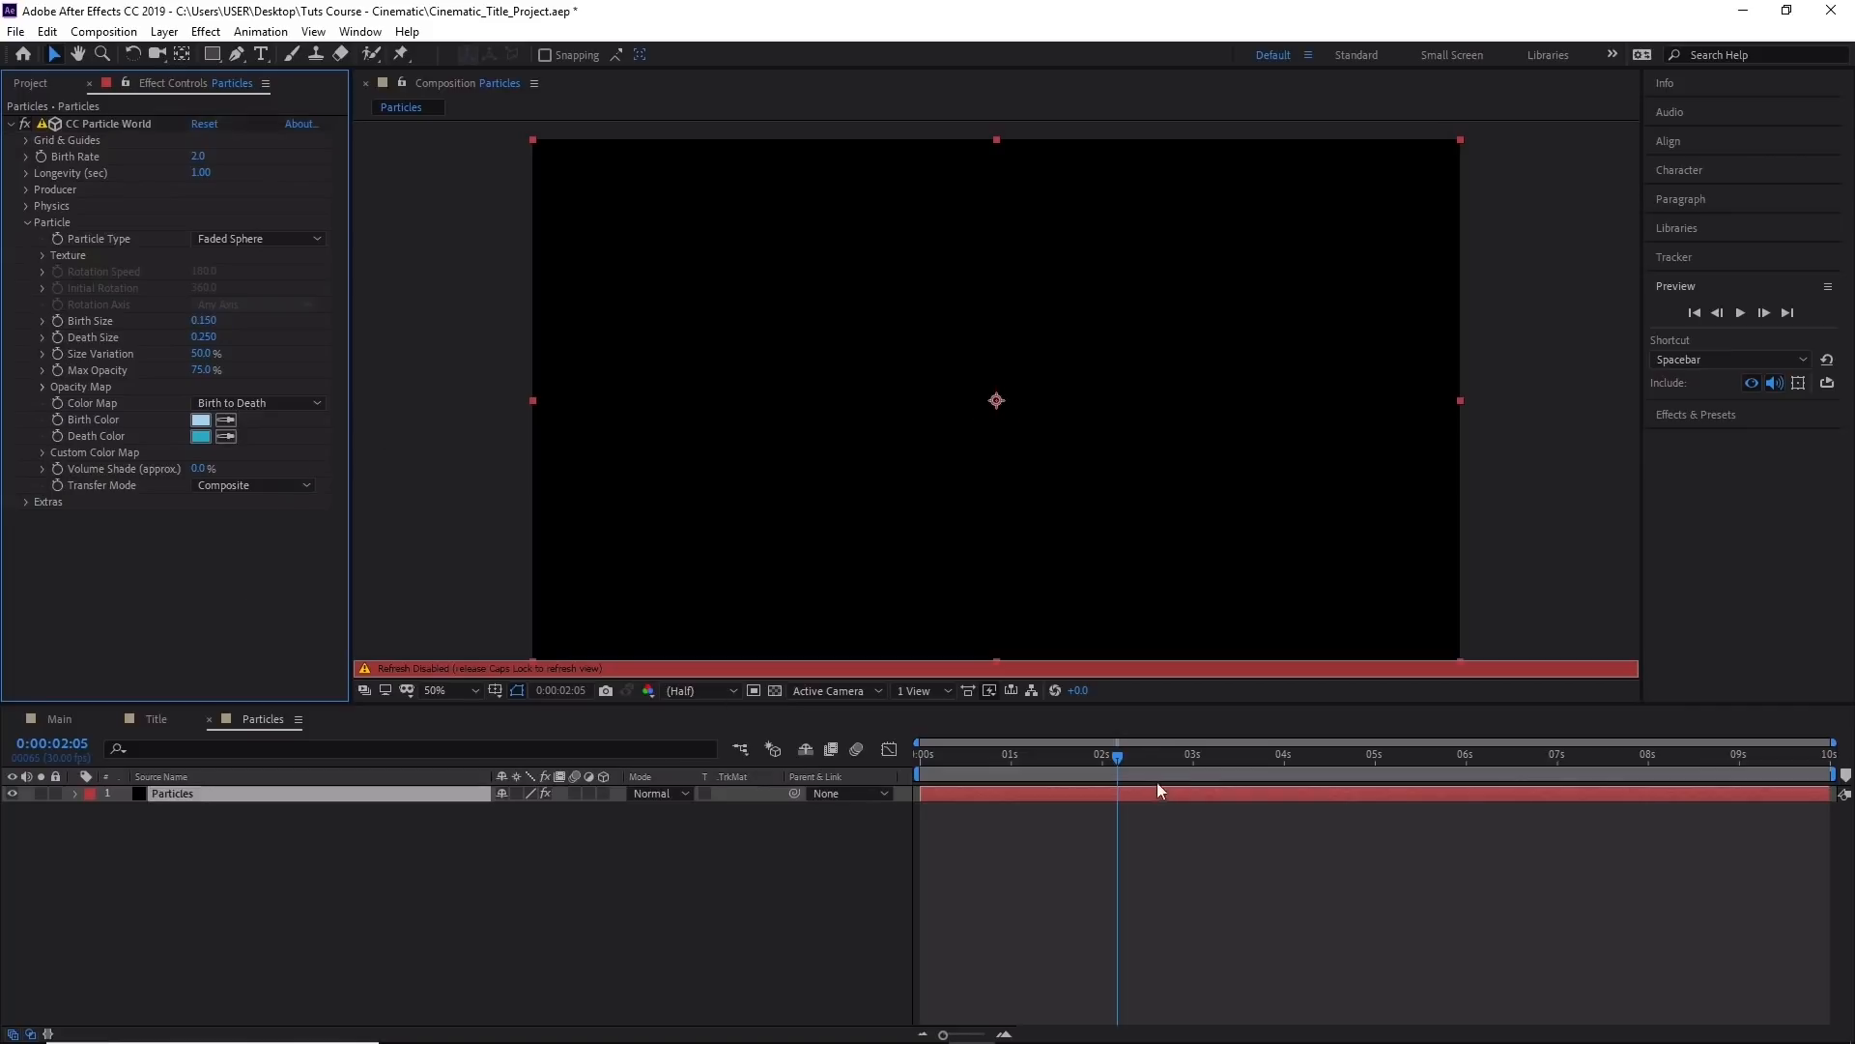
{"action": "mouse_move", "coordinate": [1123, 756]}
{"action": "left_mouse_down"}
{"action": "mouse_move", "coordinate": [1220, 758]}
{"action": "mouse_move", "coordinate": [1147, 757]}
{"action": "left_mouse_up"}
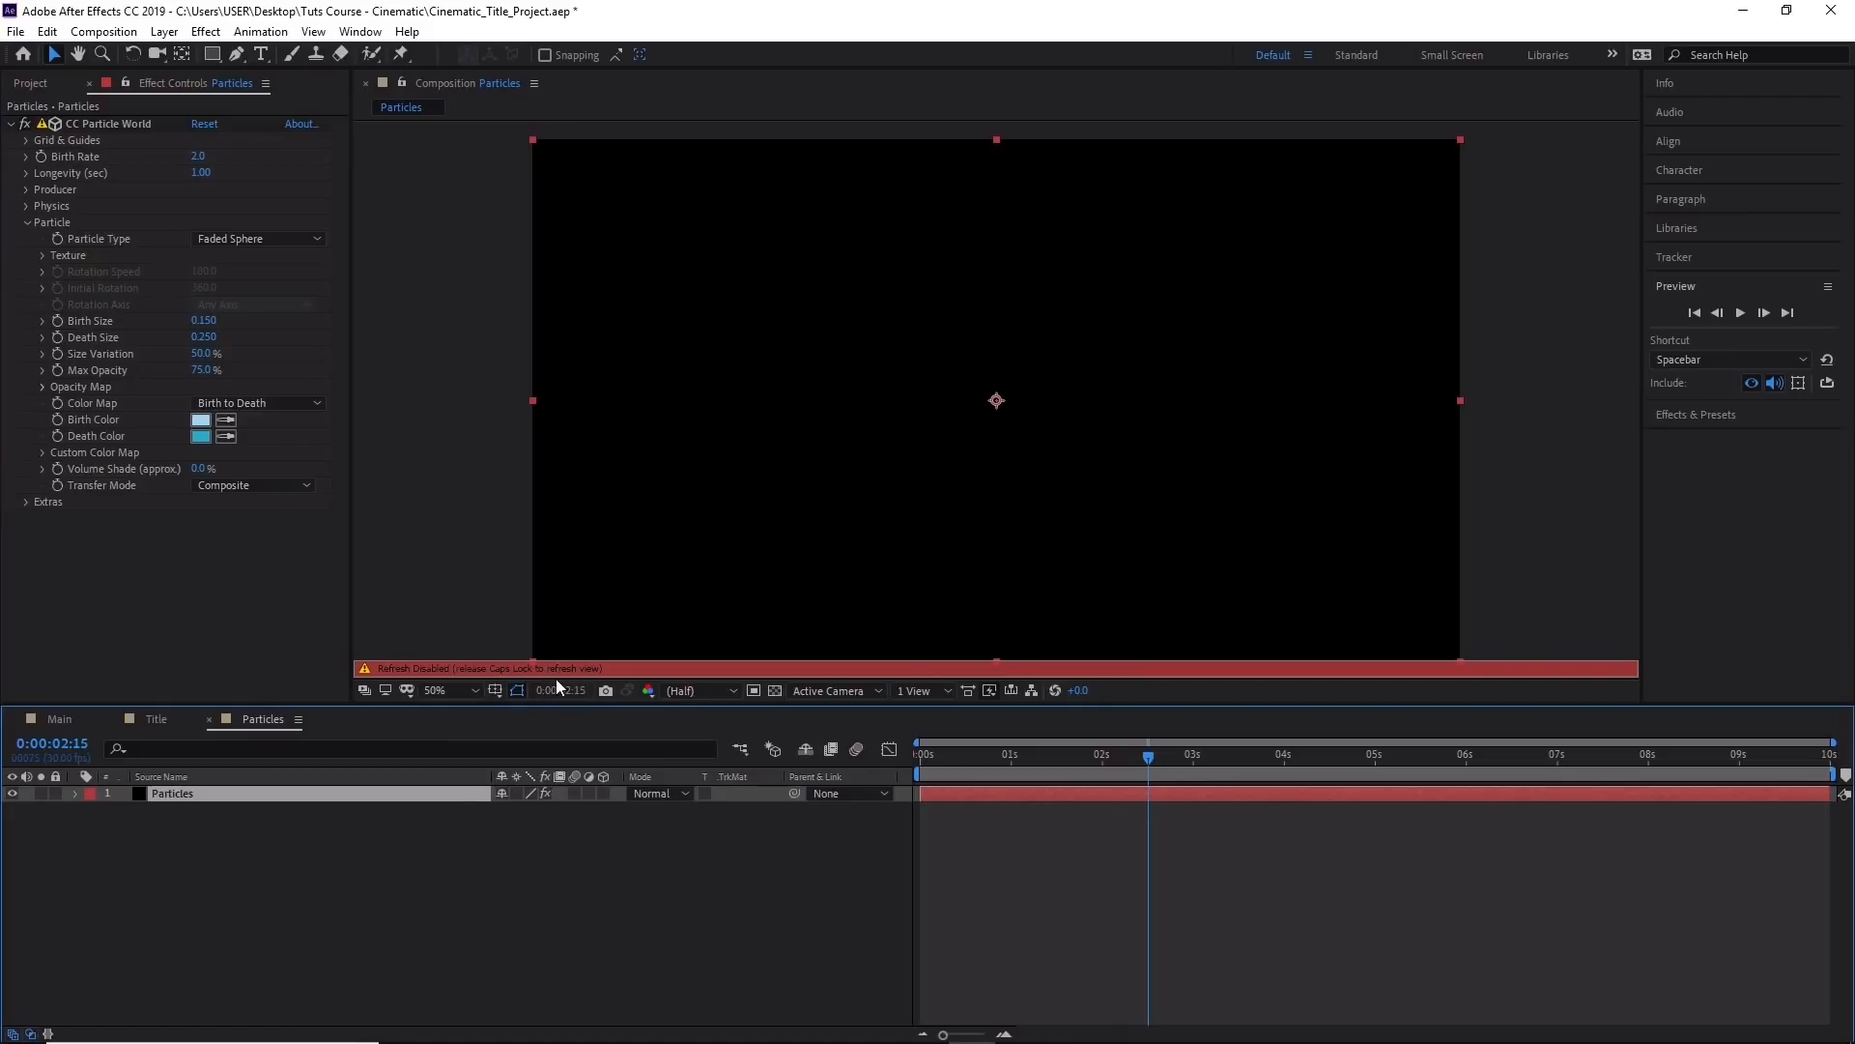
{"action": "key", "text": "Caps_Lock"}
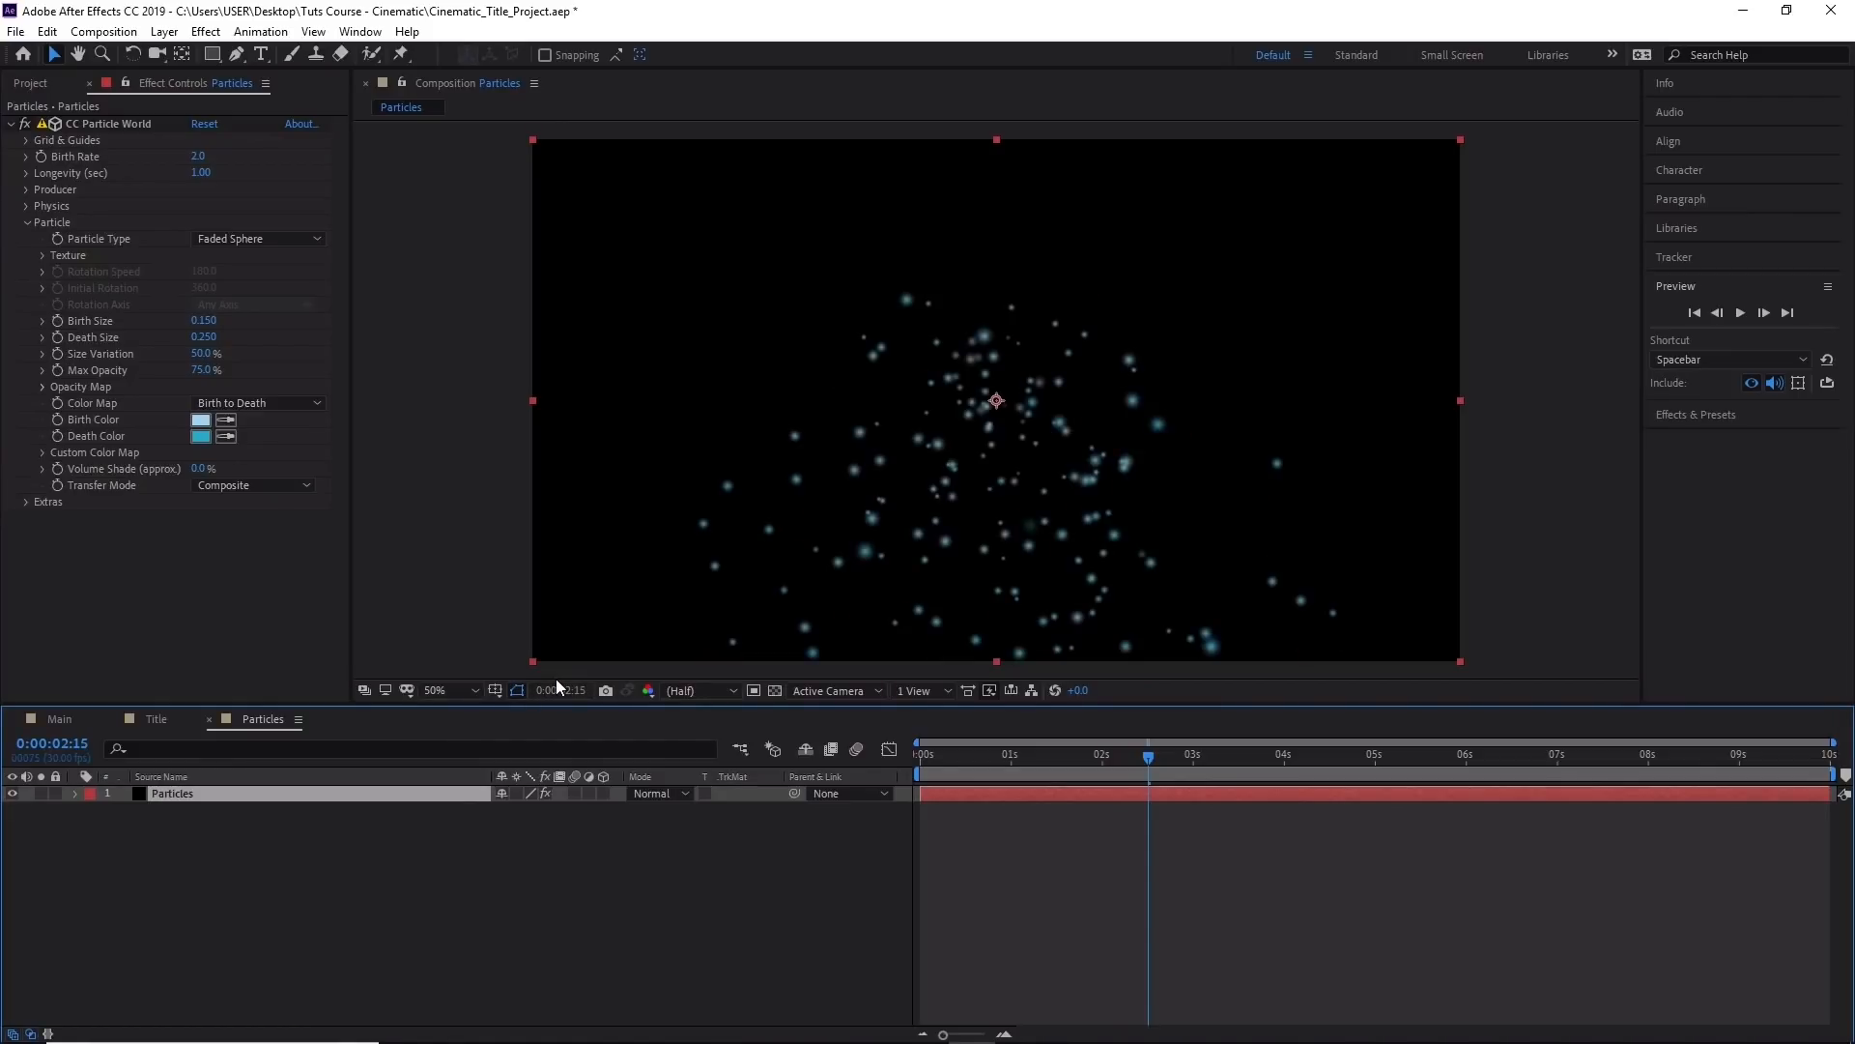
{"action": "mouse_move", "coordinate": [1161, 755]}
{"action": "left_mouse_down"}
{"action": "mouse_move", "coordinate": [1266, 746]}
{"action": "mouse_move", "coordinate": [1165, 751]}
{"action": "left_mouse_up"}
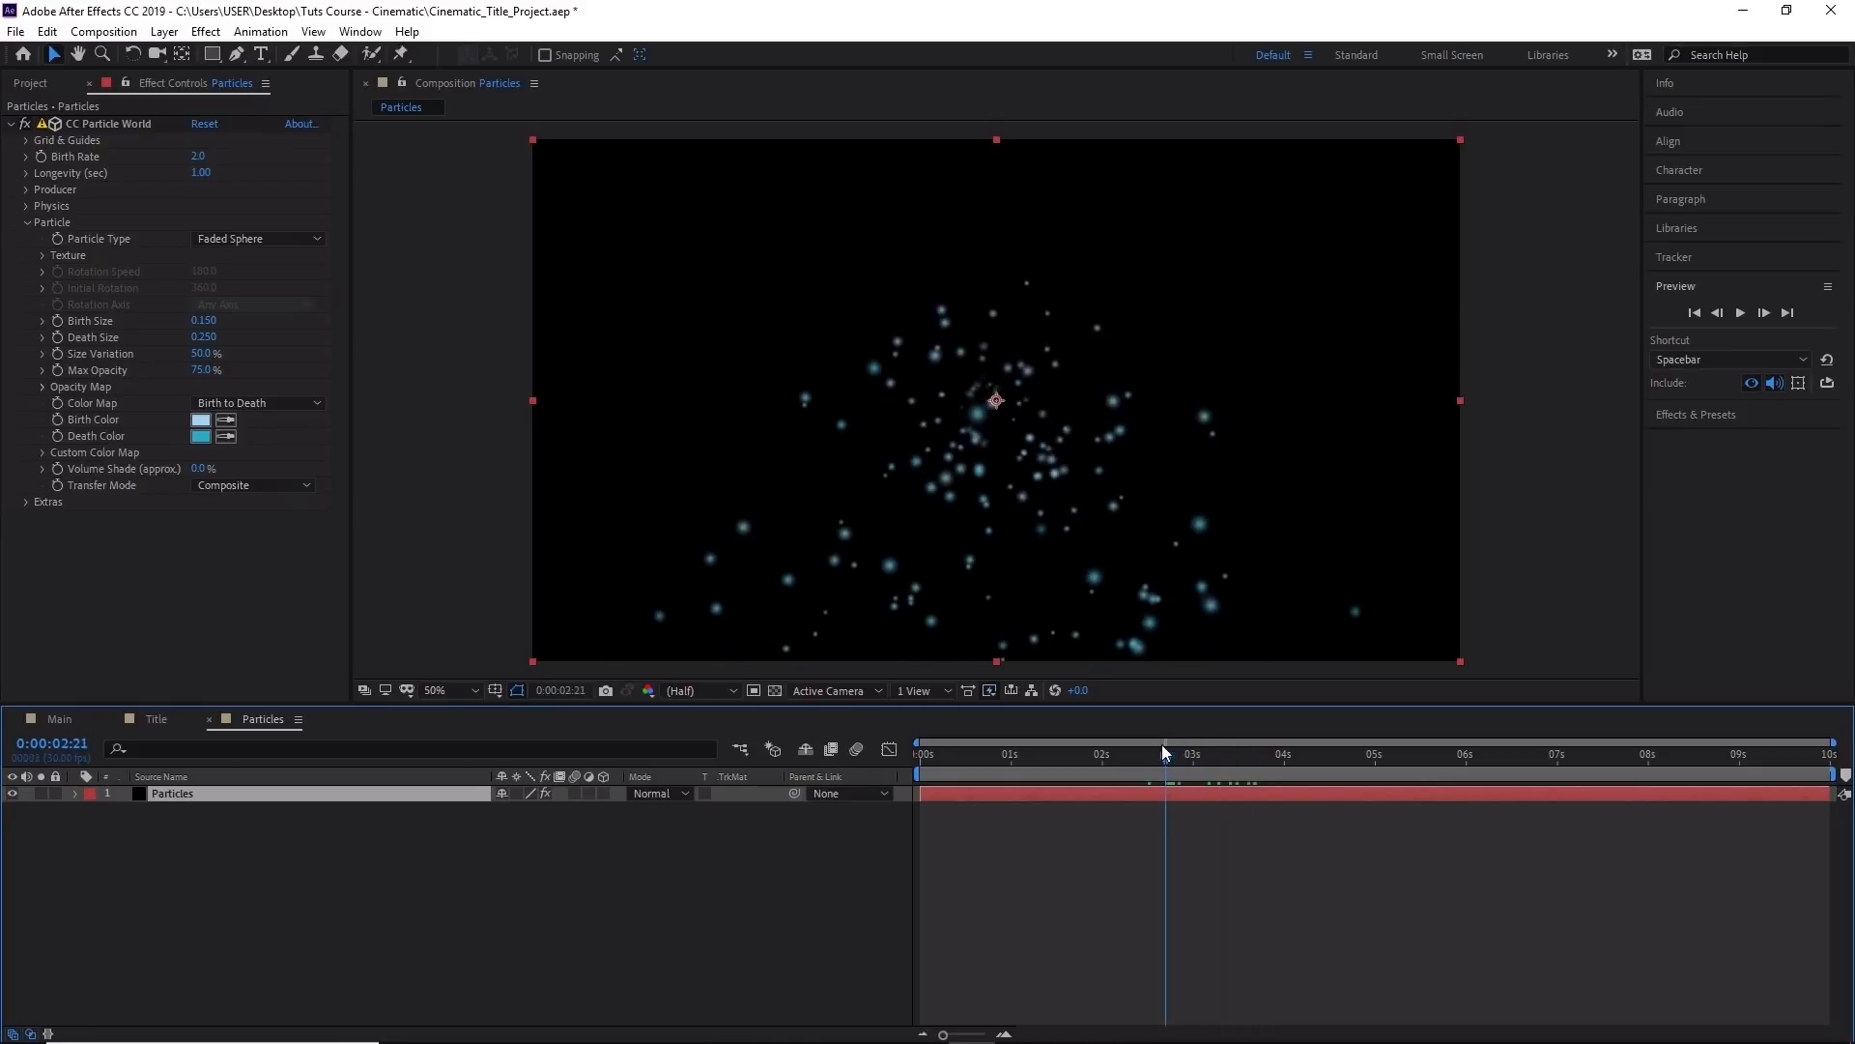
Set the particles' Death Size to 0.01 and scrub to 0:00:02:28.
{"action": "left_click", "coordinate": [204, 338]}
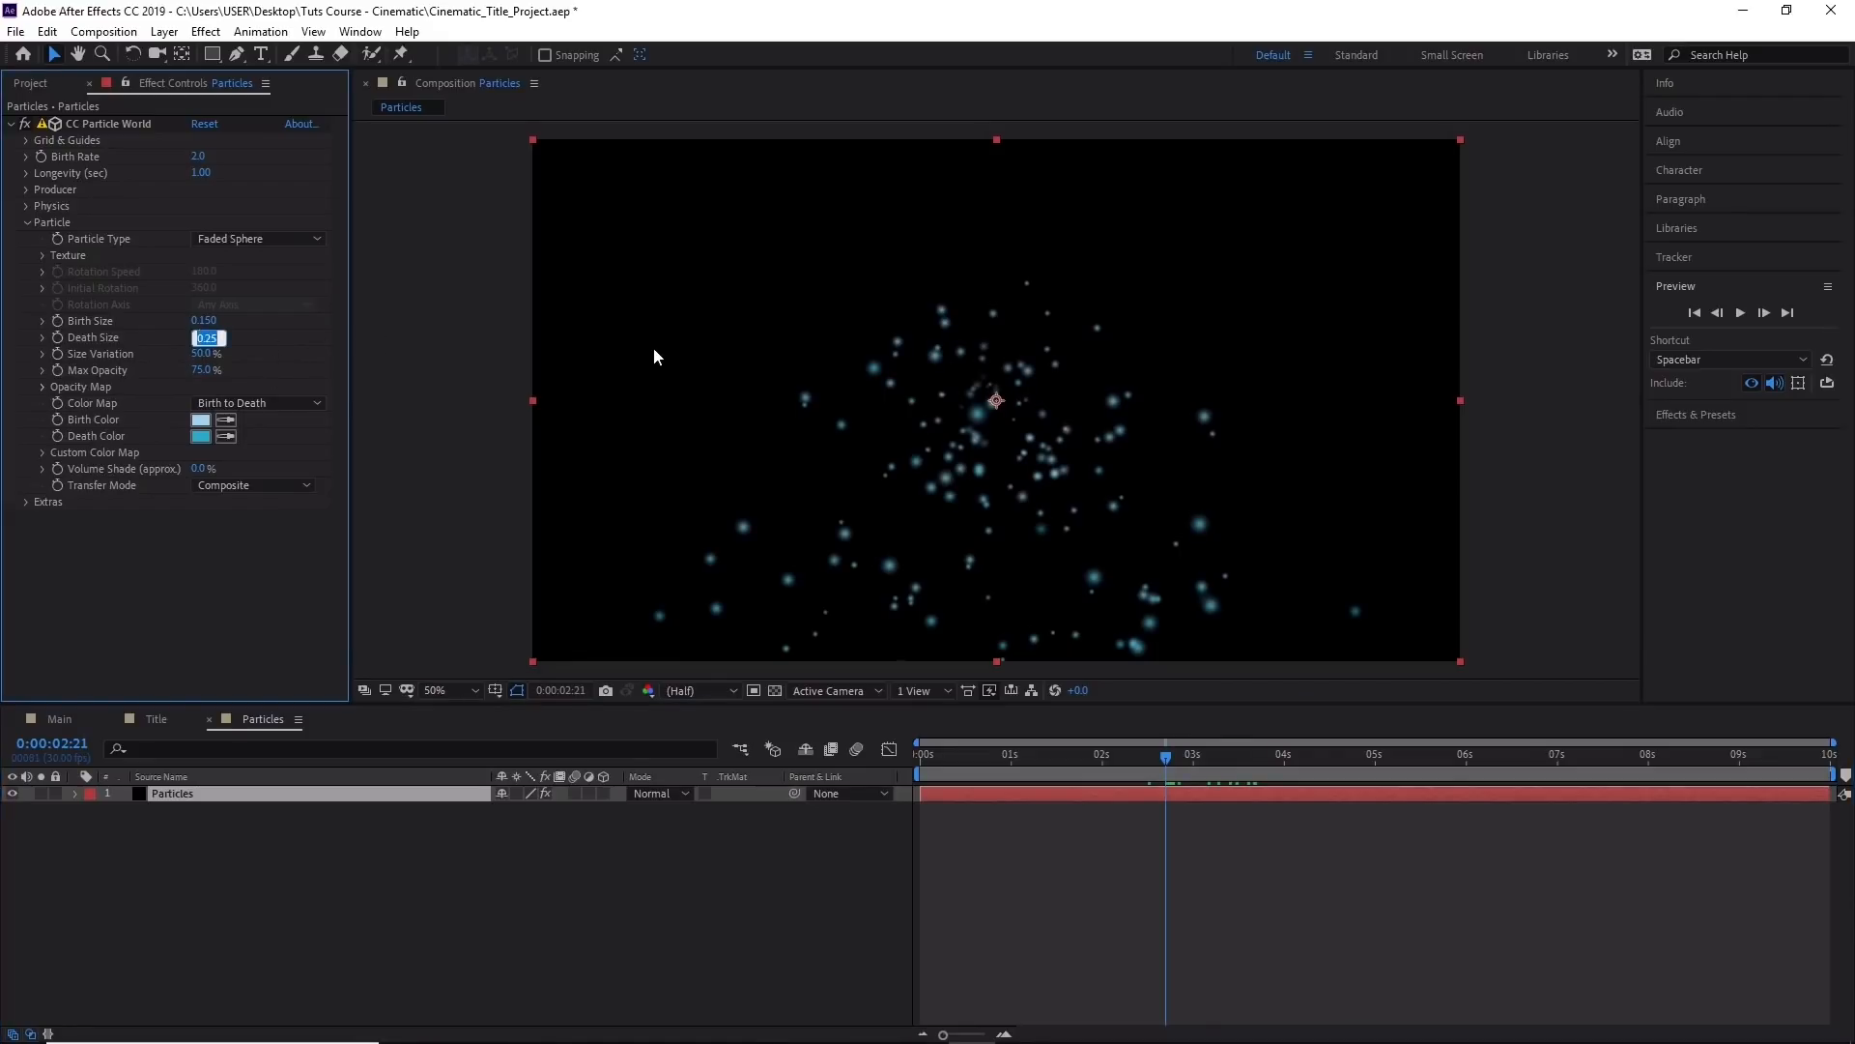
{"action": "type", "text": "0.01"}
{"action": "key", "text": "Return"}
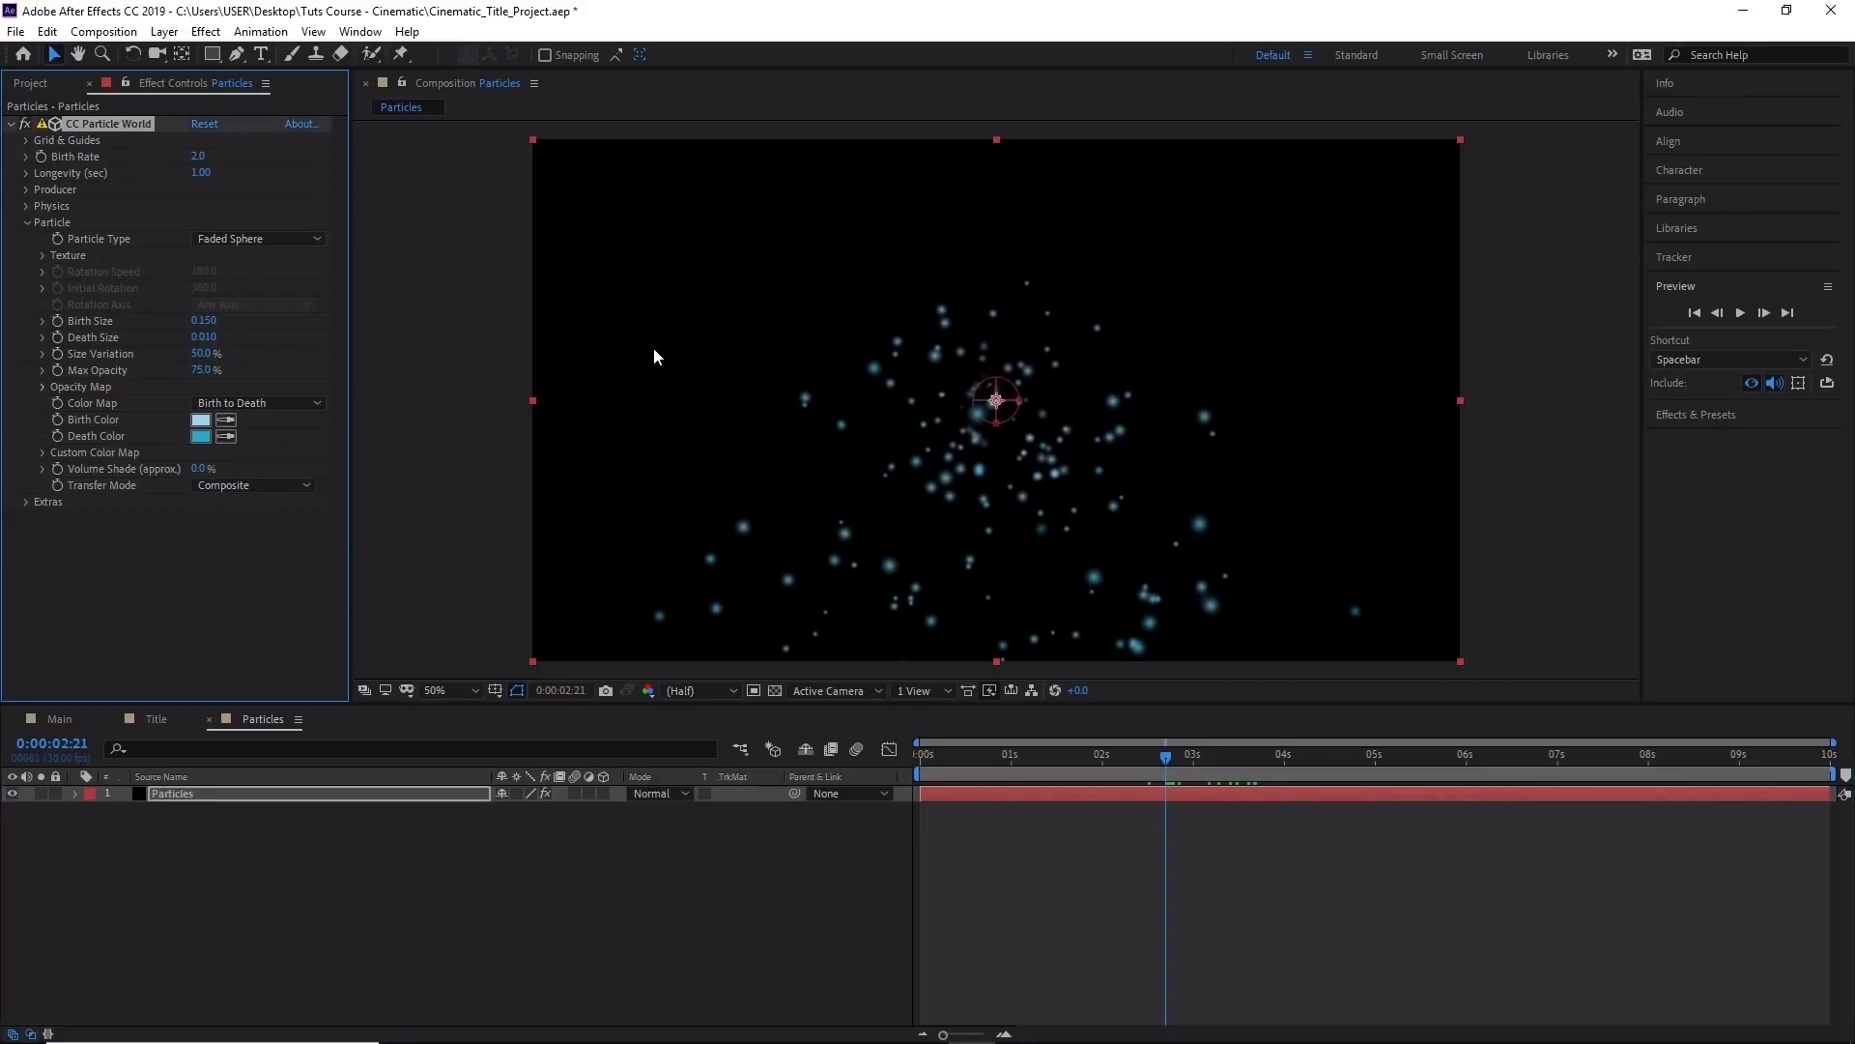
{"action": "mouse_move", "coordinate": [1166, 756]}
{"action": "left_mouse_down"}
{"action": "mouse_move", "coordinate": [1238, 761]}
{"action": "mouse_move", "coordinate": [1116, 757]}
{"action": "mouse_move", "coordinate": [1216, 756]}
{"action": "mouse_move", "coordinate": [1146, 750]}
{"action": "mouse_move", "coordinate": [1187, 755]}
{"action": "left_mouse_up"}
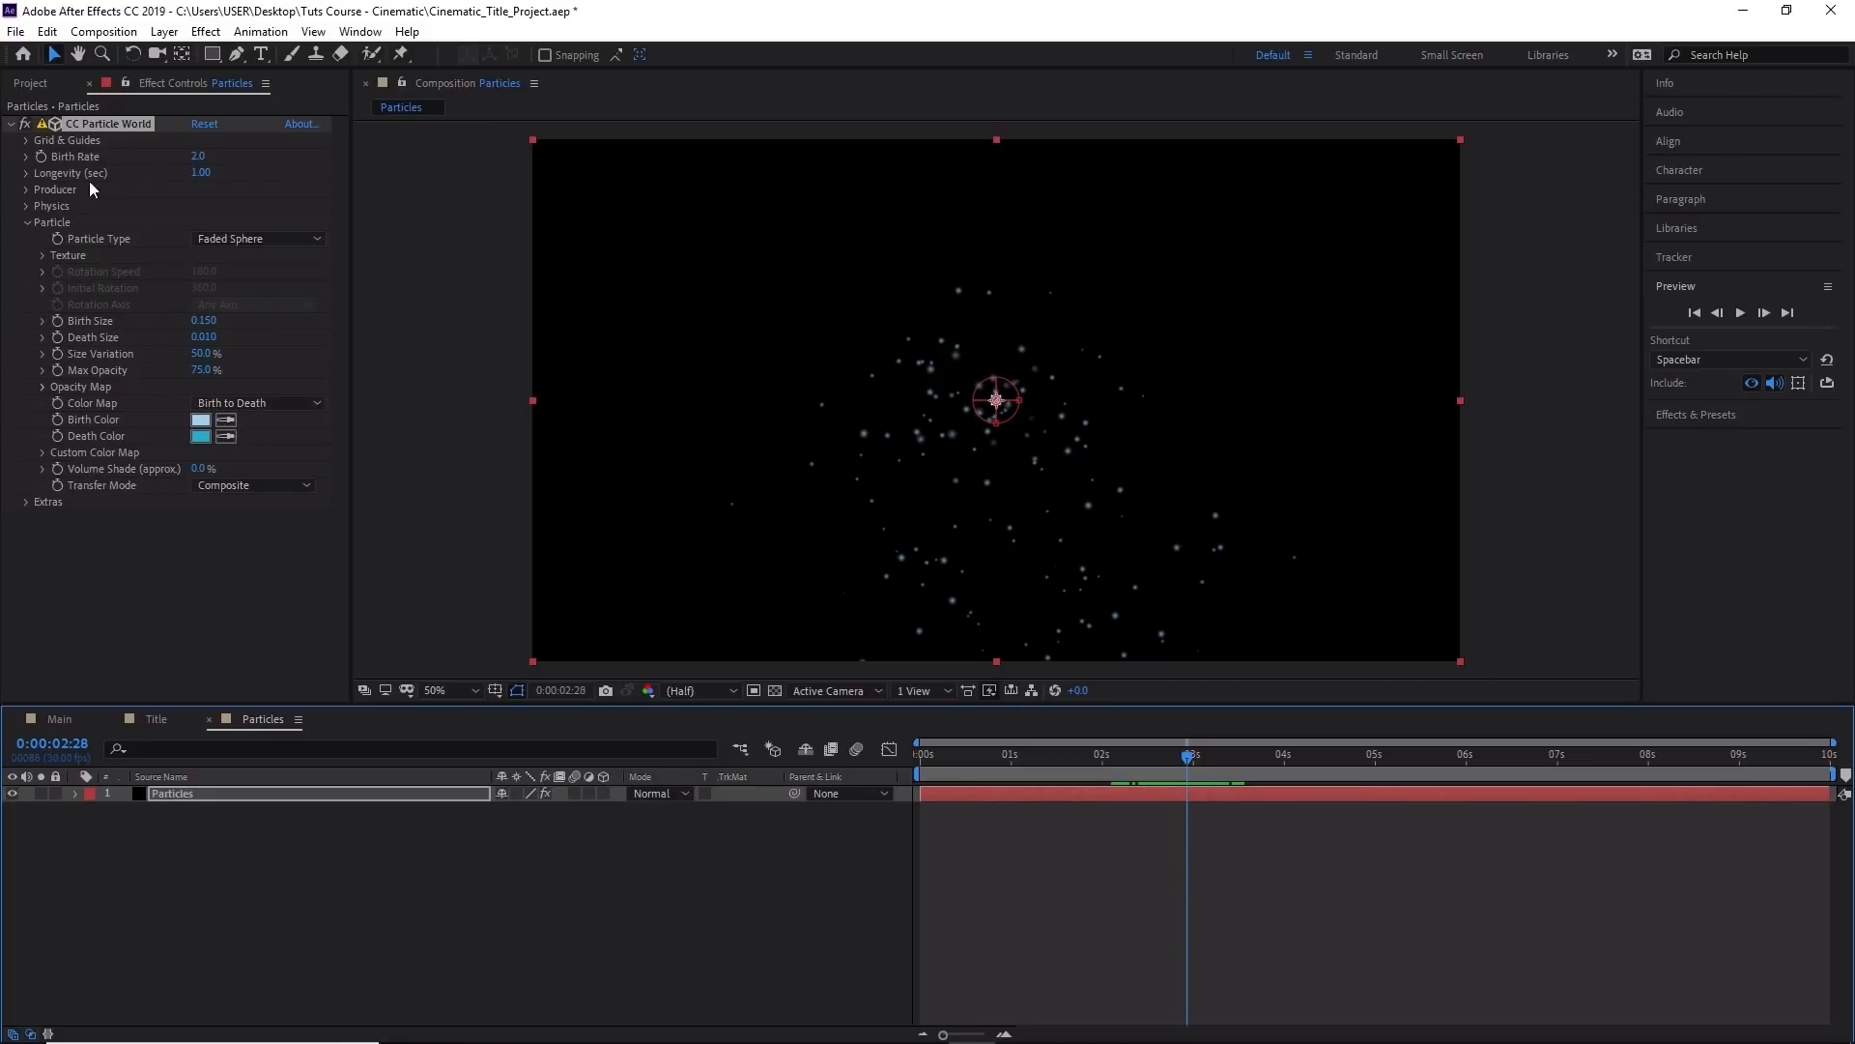
Set CC Particle World's Longevity to 3.5 seconds and move the playhead to 0:00:03:28.
{"action": "left_click", "coordinate": [204, 174]}
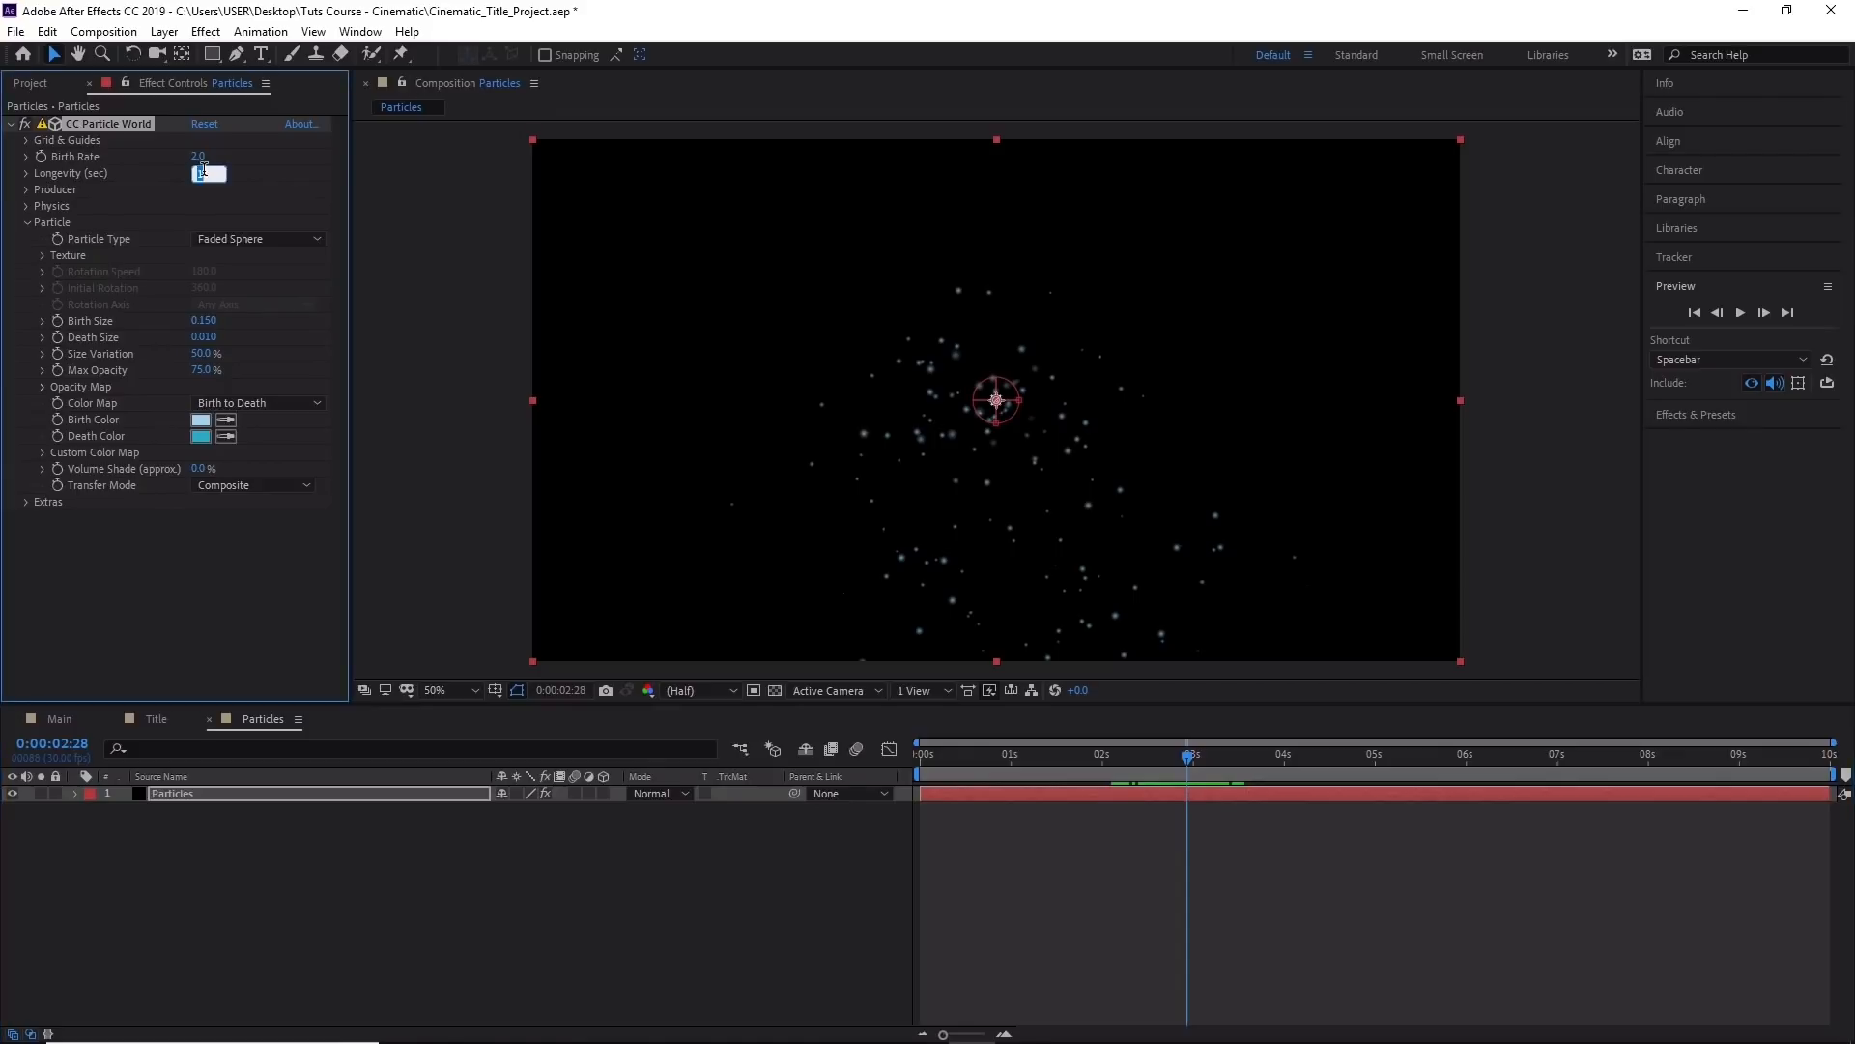
{"action": "type", "text": "3.5"}
{"action": "key", "text": "Return"}
{"action": "left_click_drag", "start_coordinate": [1198, 755], "coordinate": [1280, 750]}
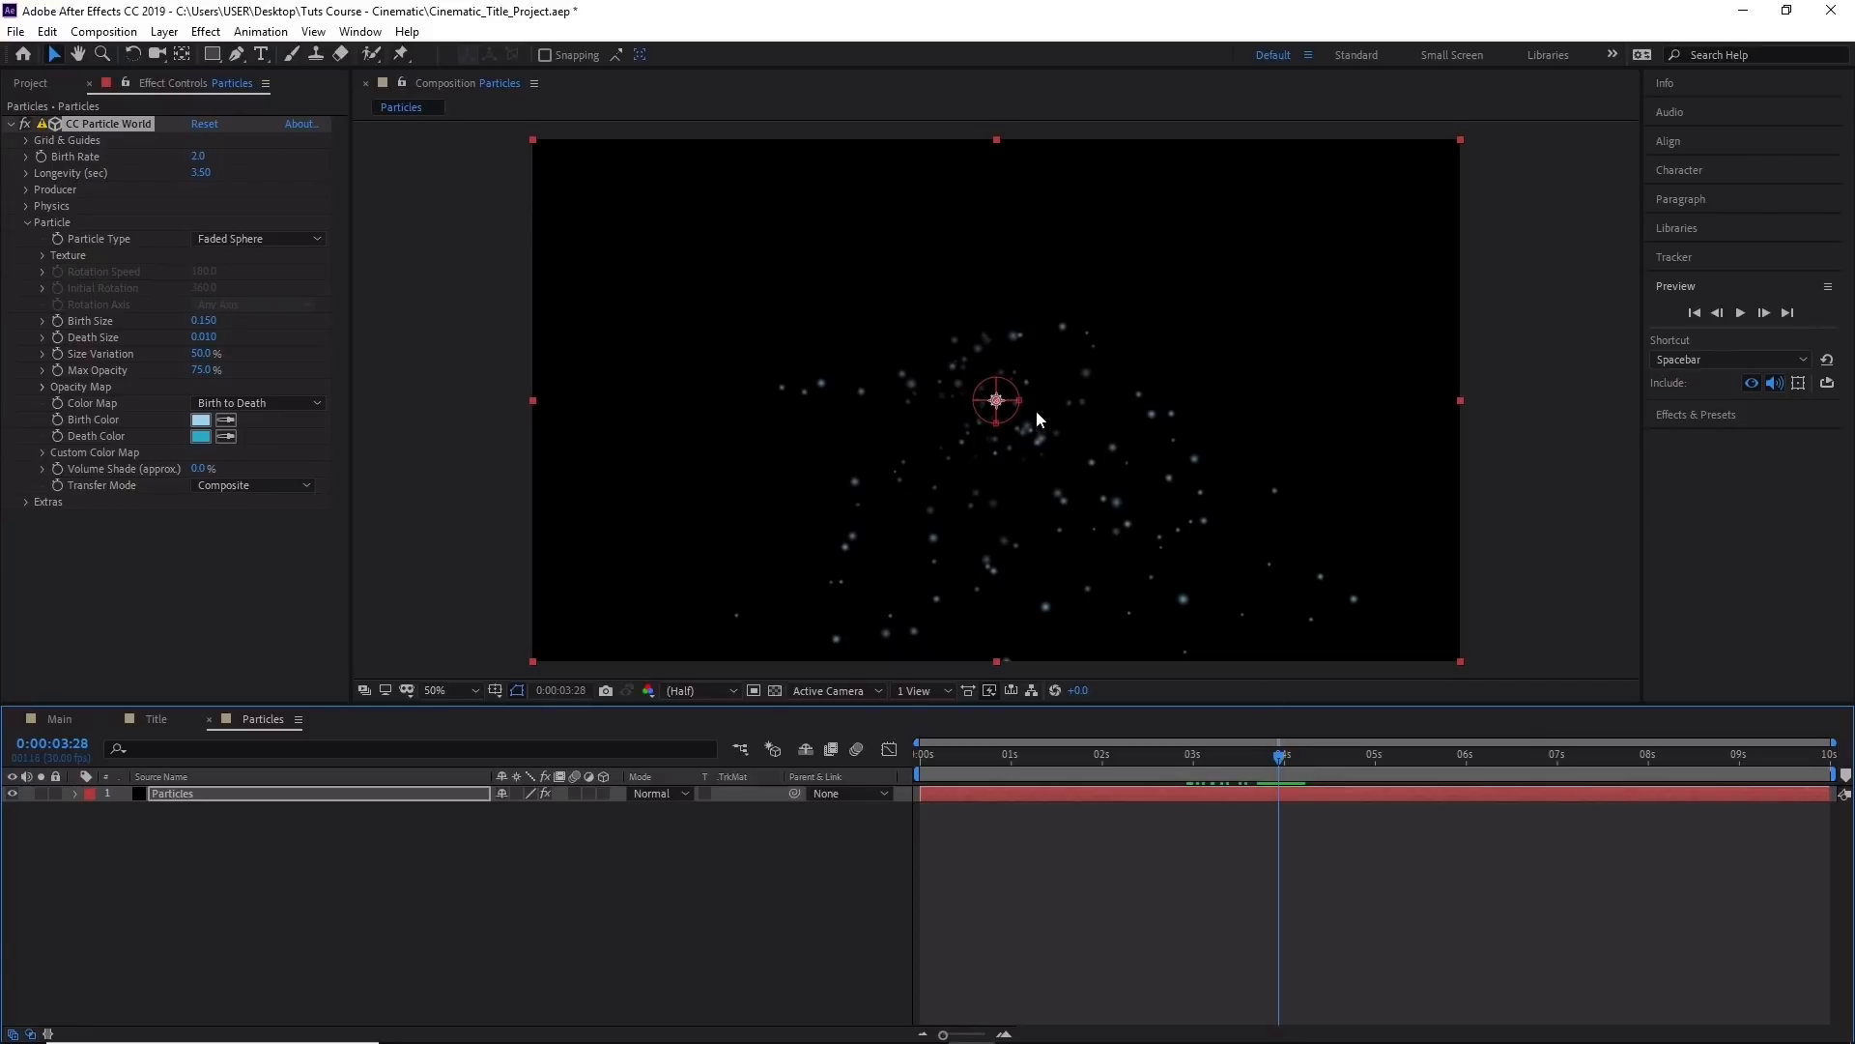
Stretch the particle emitter in the viewer to a Radius X of about 0.522 and a Radius Y of about 0.099.
{"action": "left_click", "coordinate": [54, 54]}
{"action": "key", "text": "slash"}
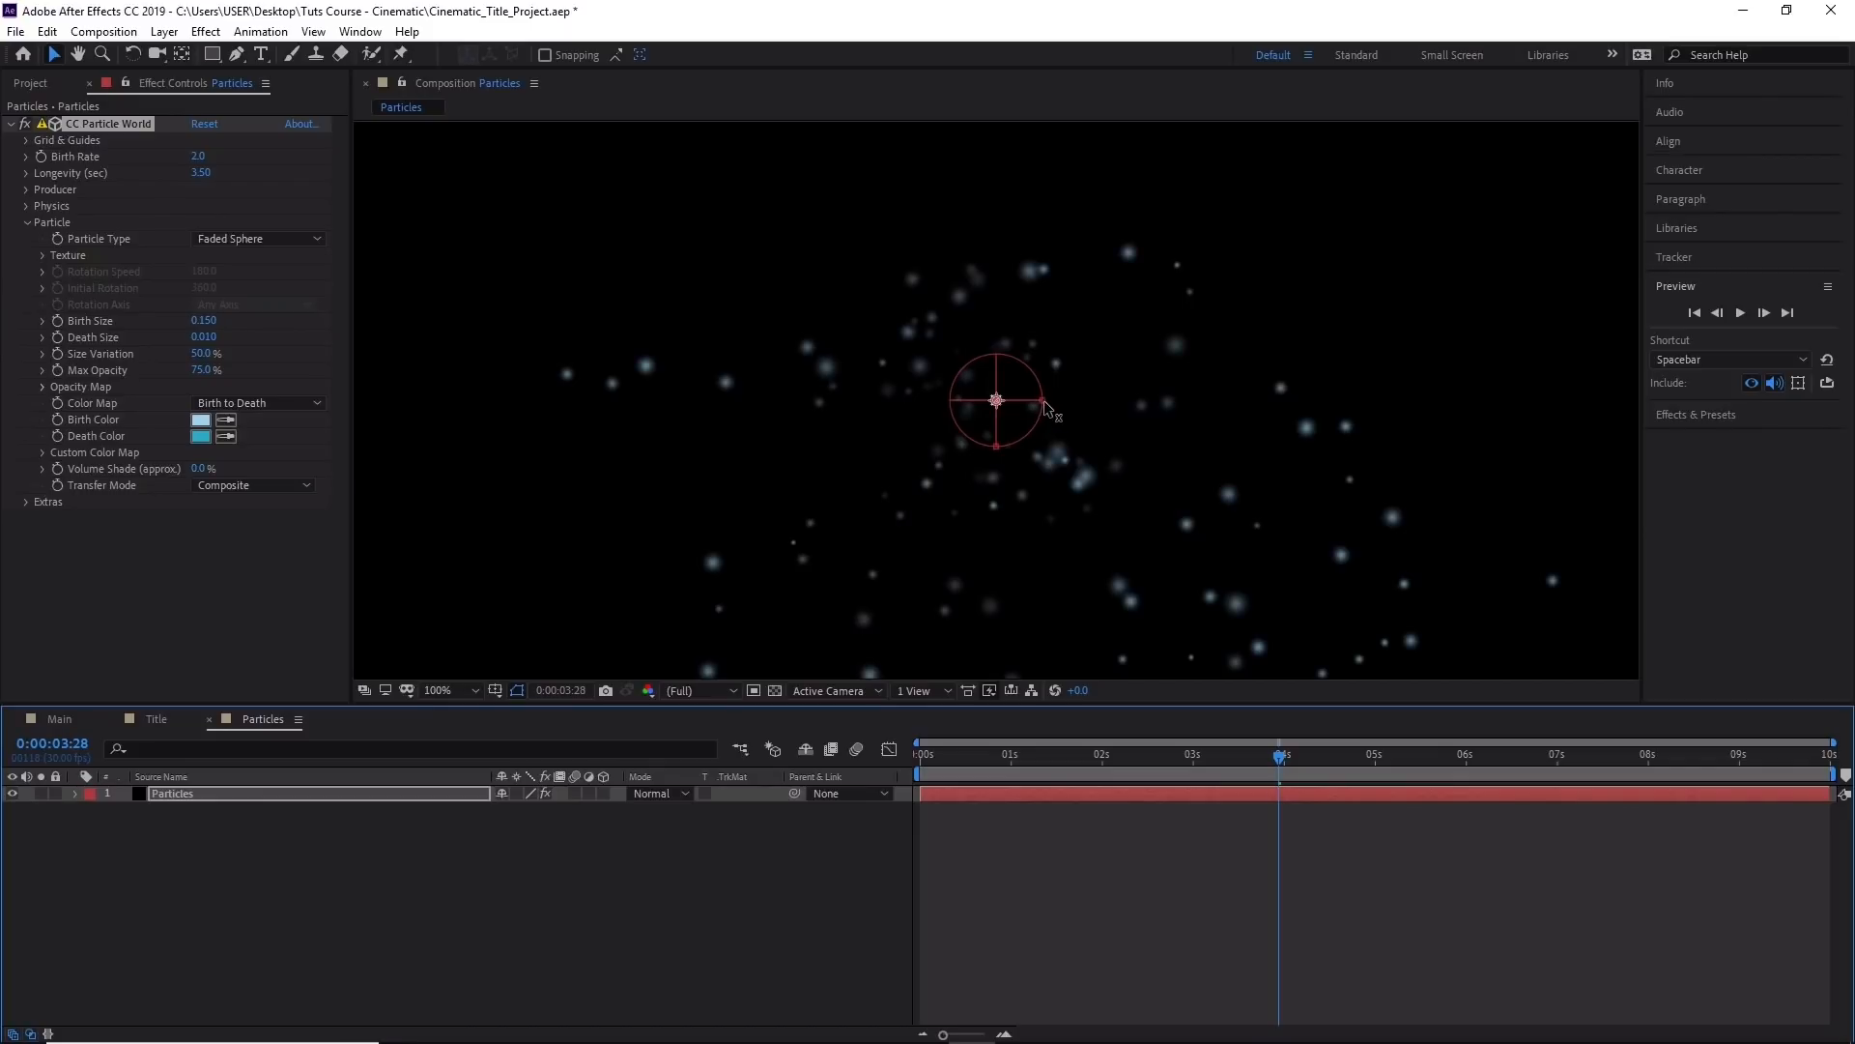
{"action": "scroll", "coordinate": [1044, 402], "scroll_direction": "down", "scroll_amount": 1}
{"action": "left_click_drag", "start_coordinate": [1020, 400], "coordinate": [1481, 396]}
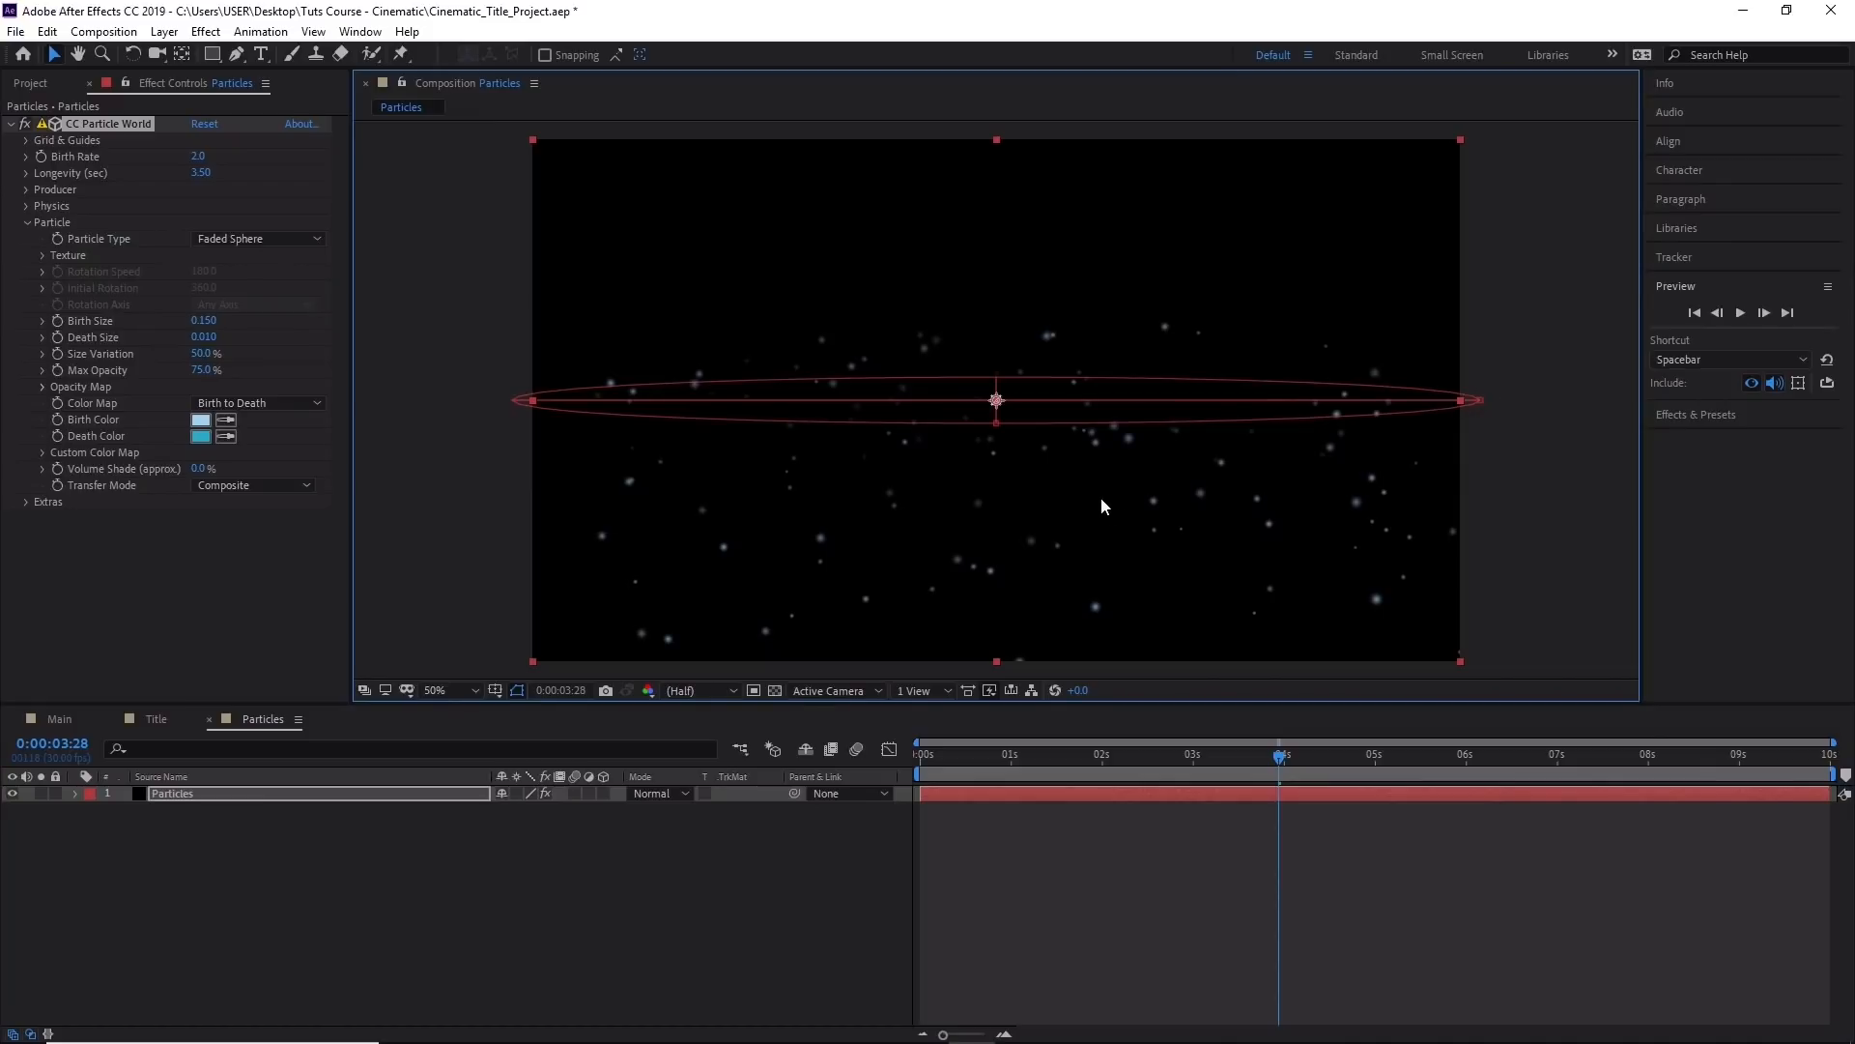
{"action": "left_click_drag", "start_coordinate": [997, 422], "coordinate": [996, 496]}
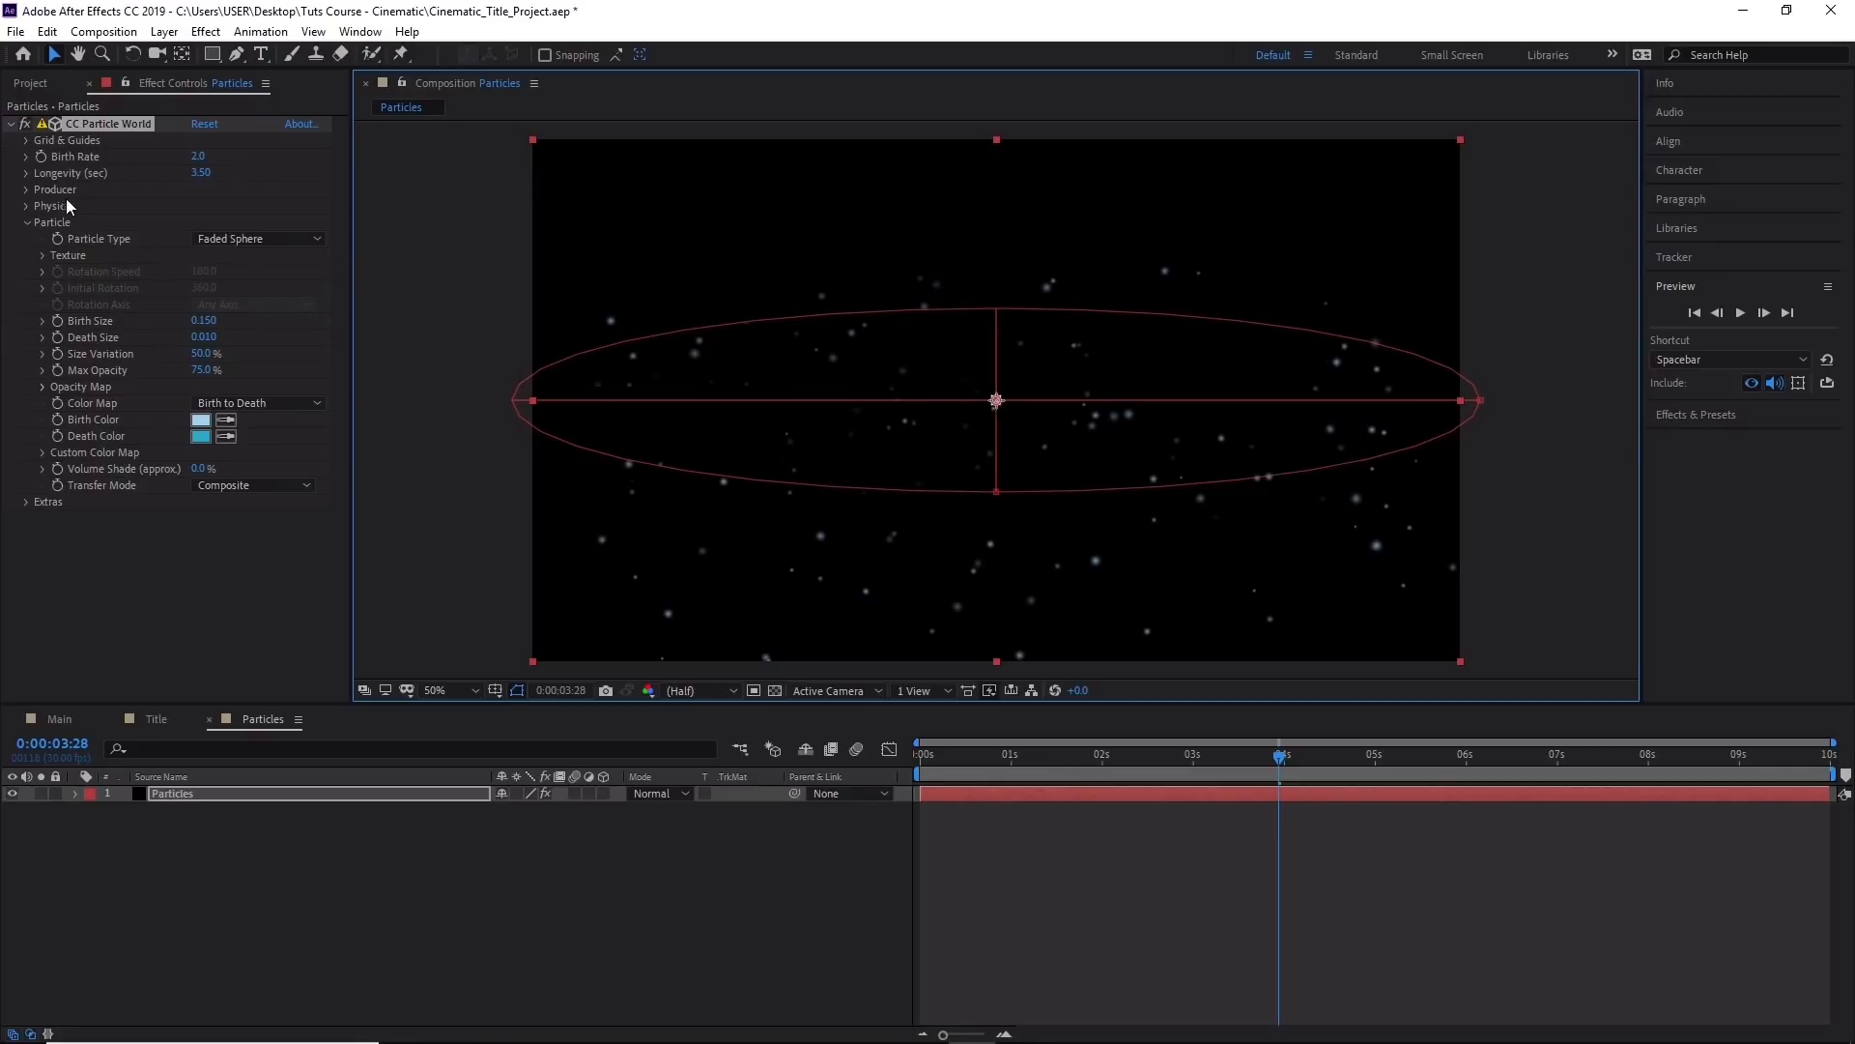
Set the Producer's Position X to -0.14, Position Y to 0.23 and Position Z to 0.4.
{"action": "left_click", "coordinate": [25, 189]}
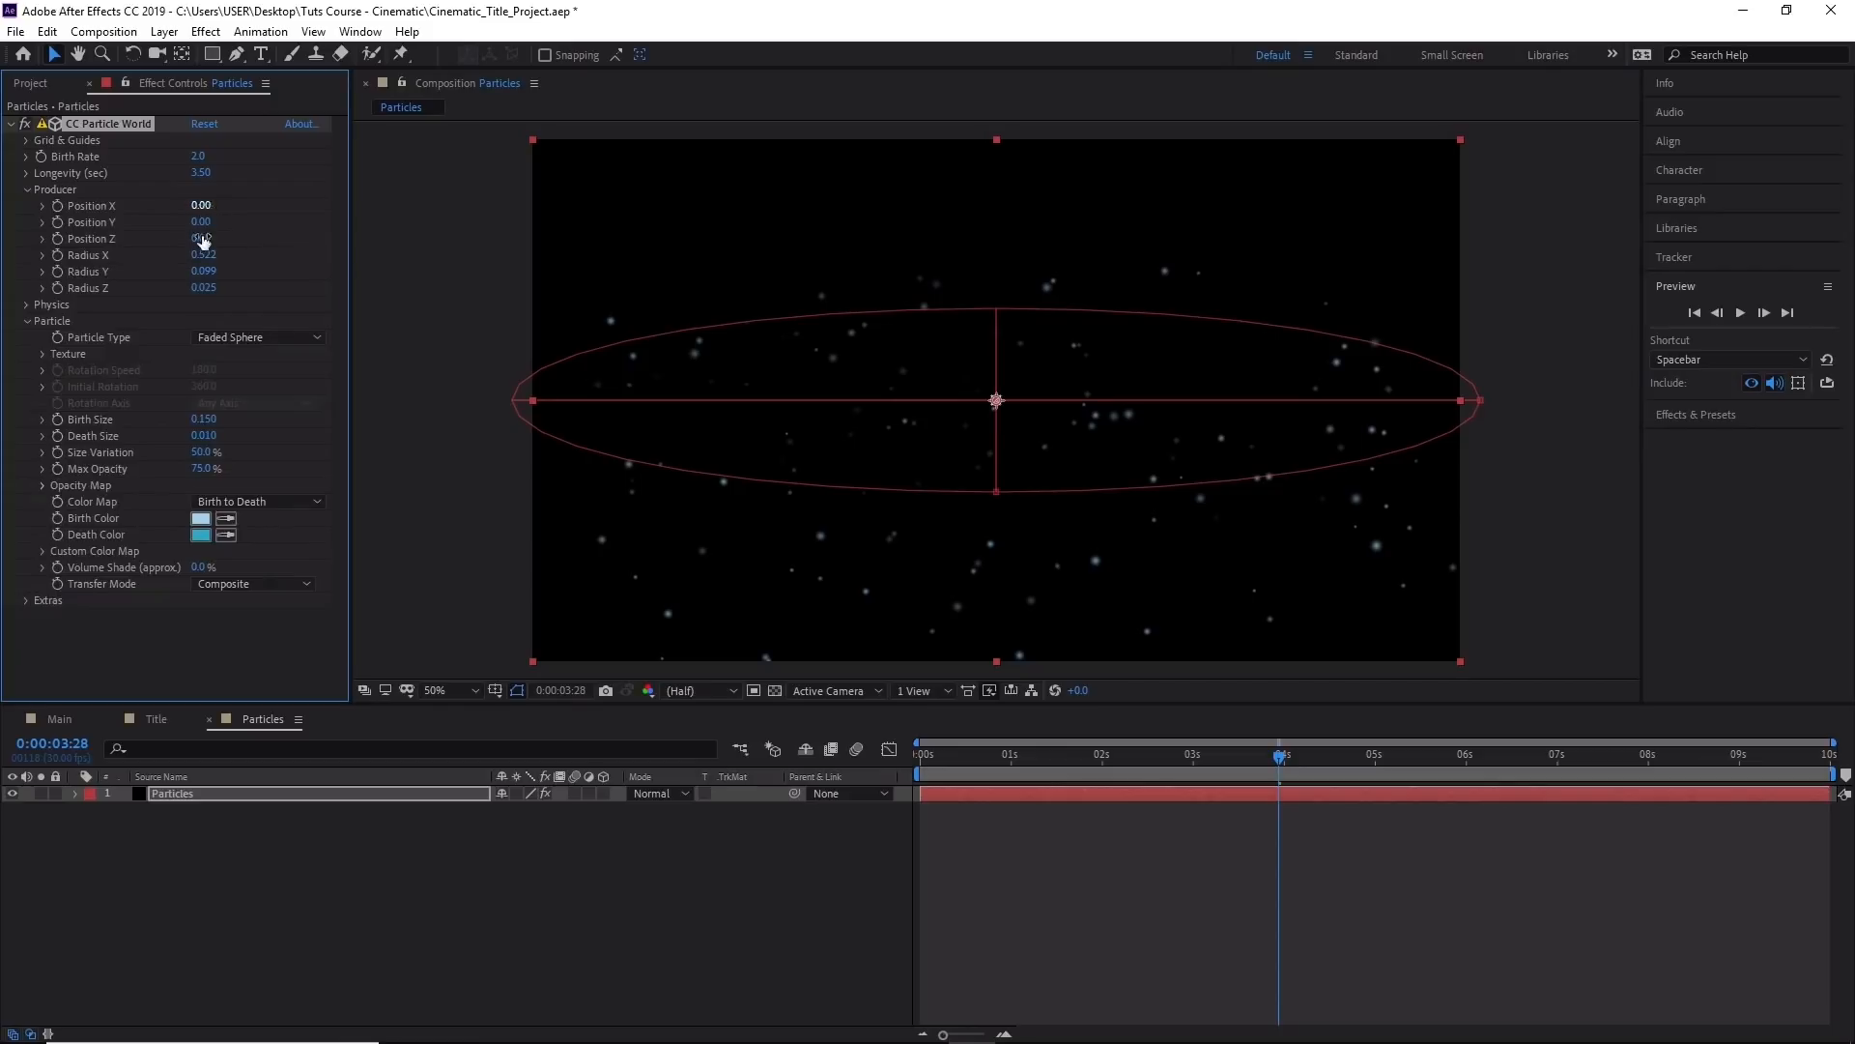
{"action": "left_click", "coordinate": [200, 207]}
{"action": "type", "text": "-0.14"}
{"action": "key", "text": "Return"}
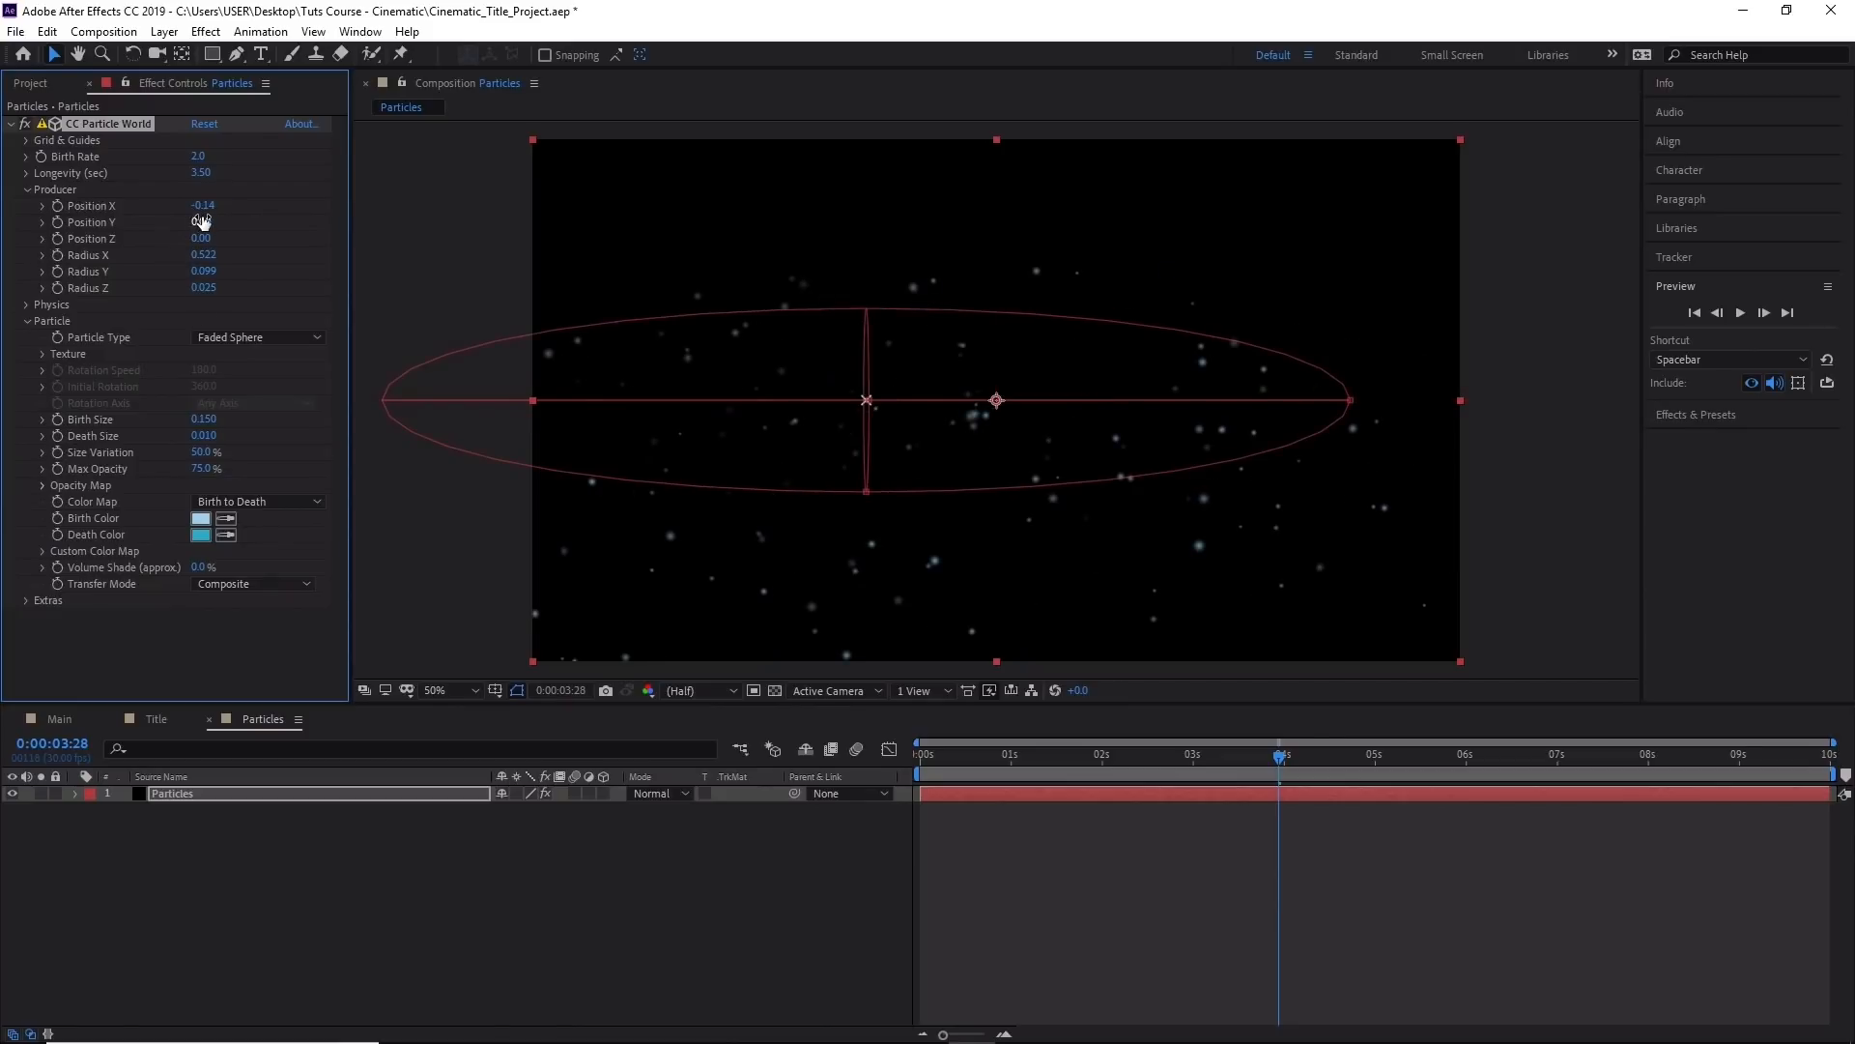
{"action": "left_click", "coordinate": [193, 221]}
{"action": "type", "text": "0.23"}
{"action": "key", "text": "Return"}
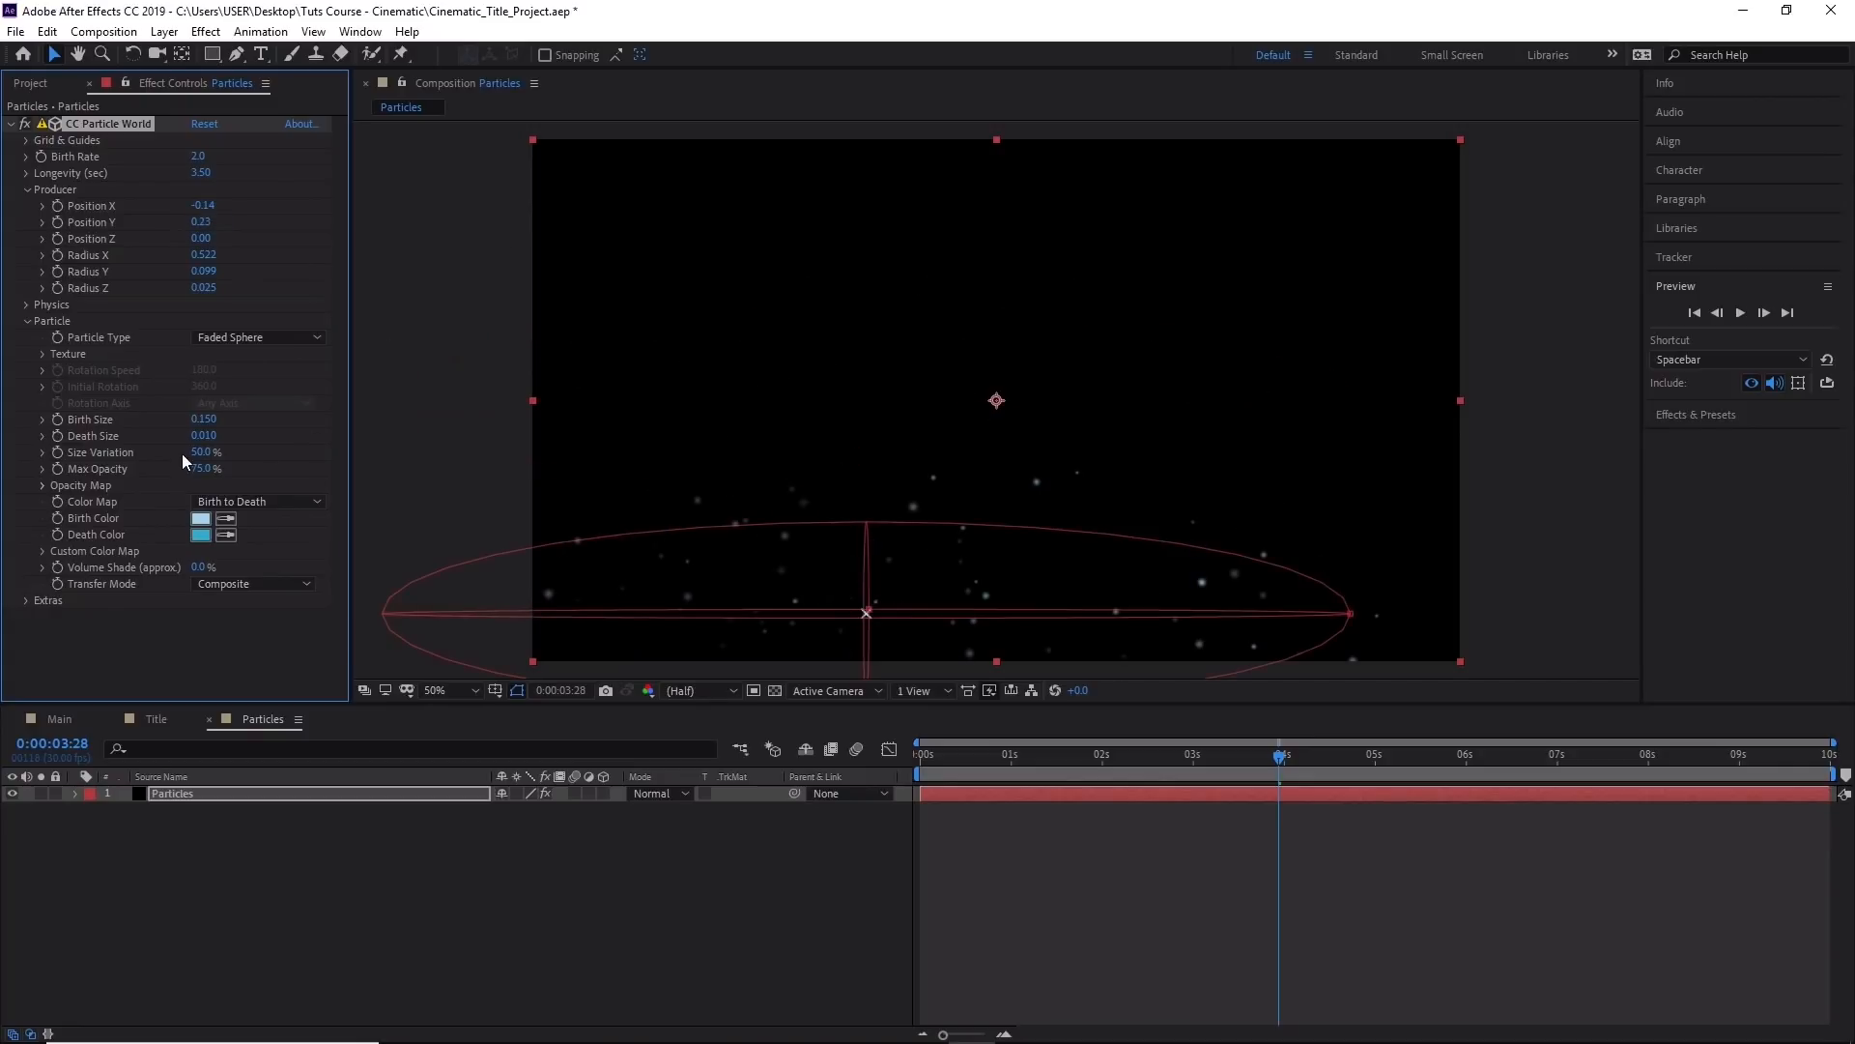
{"action": "left_click", "coordinate": [206, 237]}
{"action": "type", "text": "0.4"}
{"action": "key", "text": "Return"}
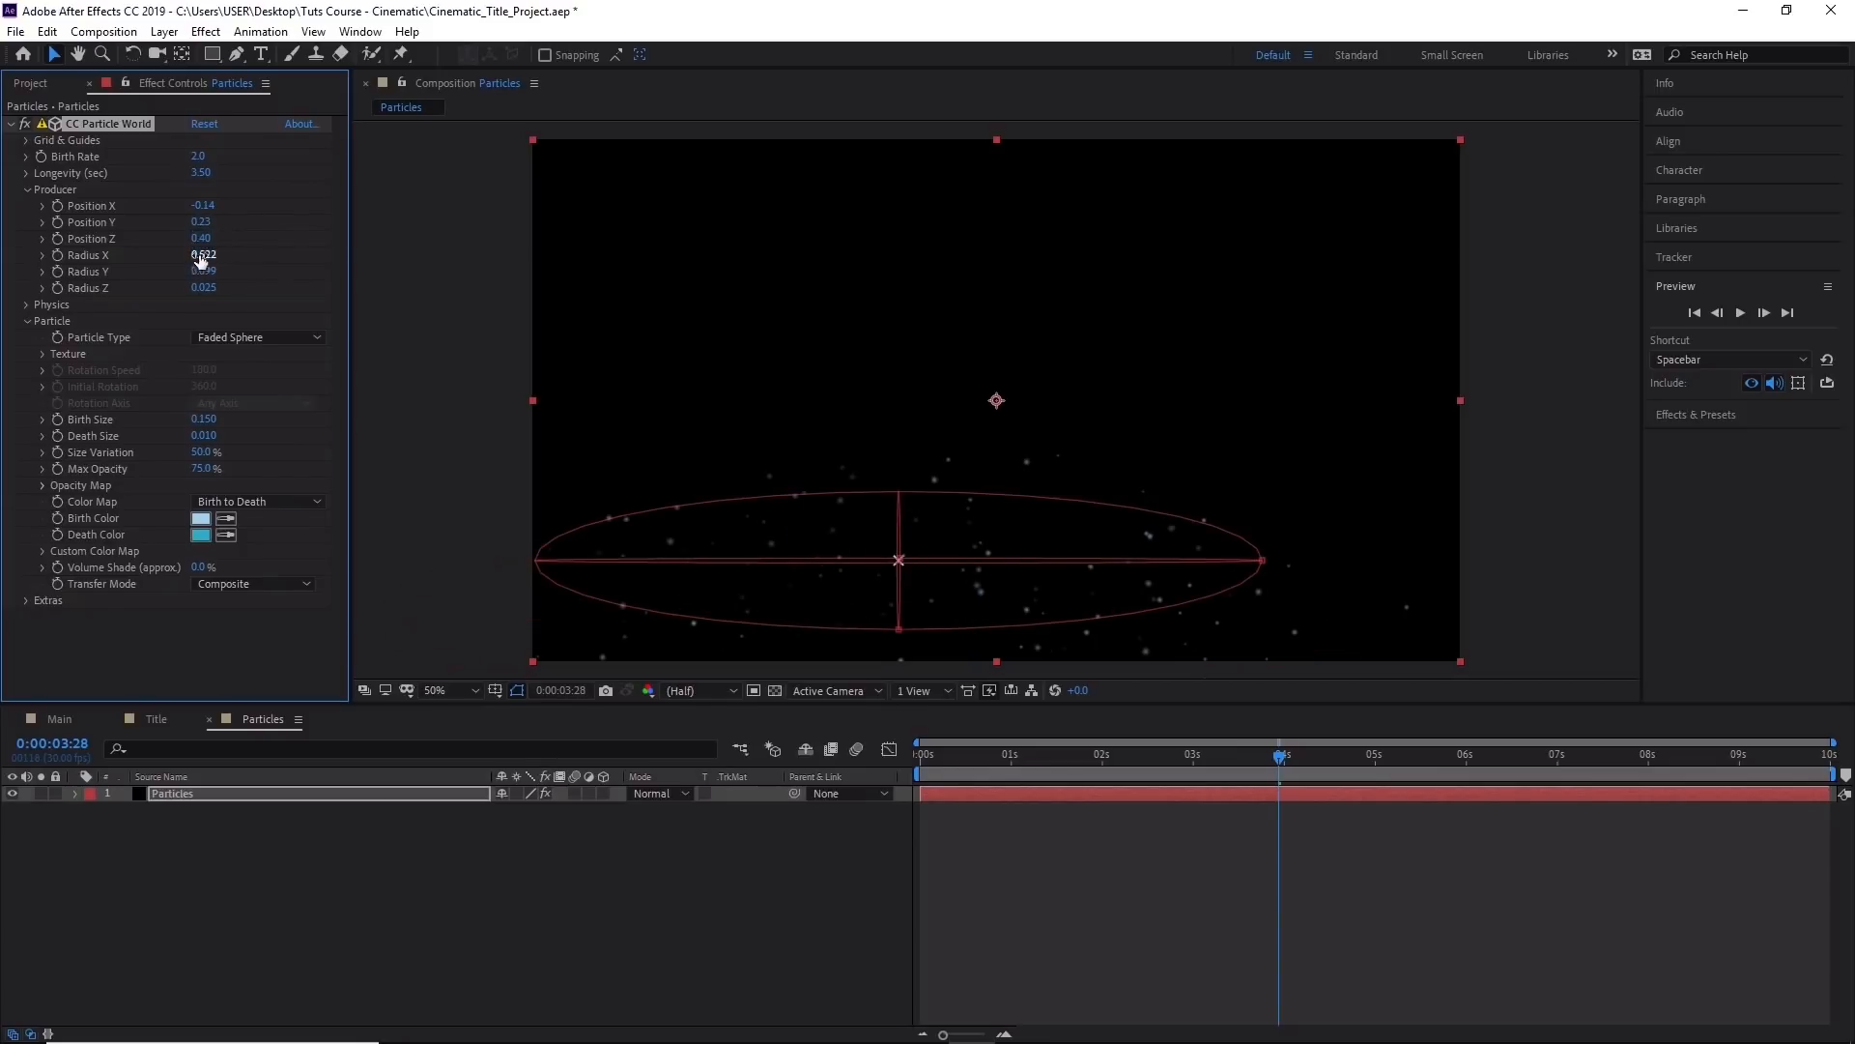
Set the Producer's Radius X to 0.816, Radius Y to 0.325 and Radius Z to 1.05, and return the playhead to 0:00:00:00.
{"action": "left_click", "coordinate": [201, 250]}
{"action": "type", "text": "0.86"}
{"action": "key", "text": "Return"}
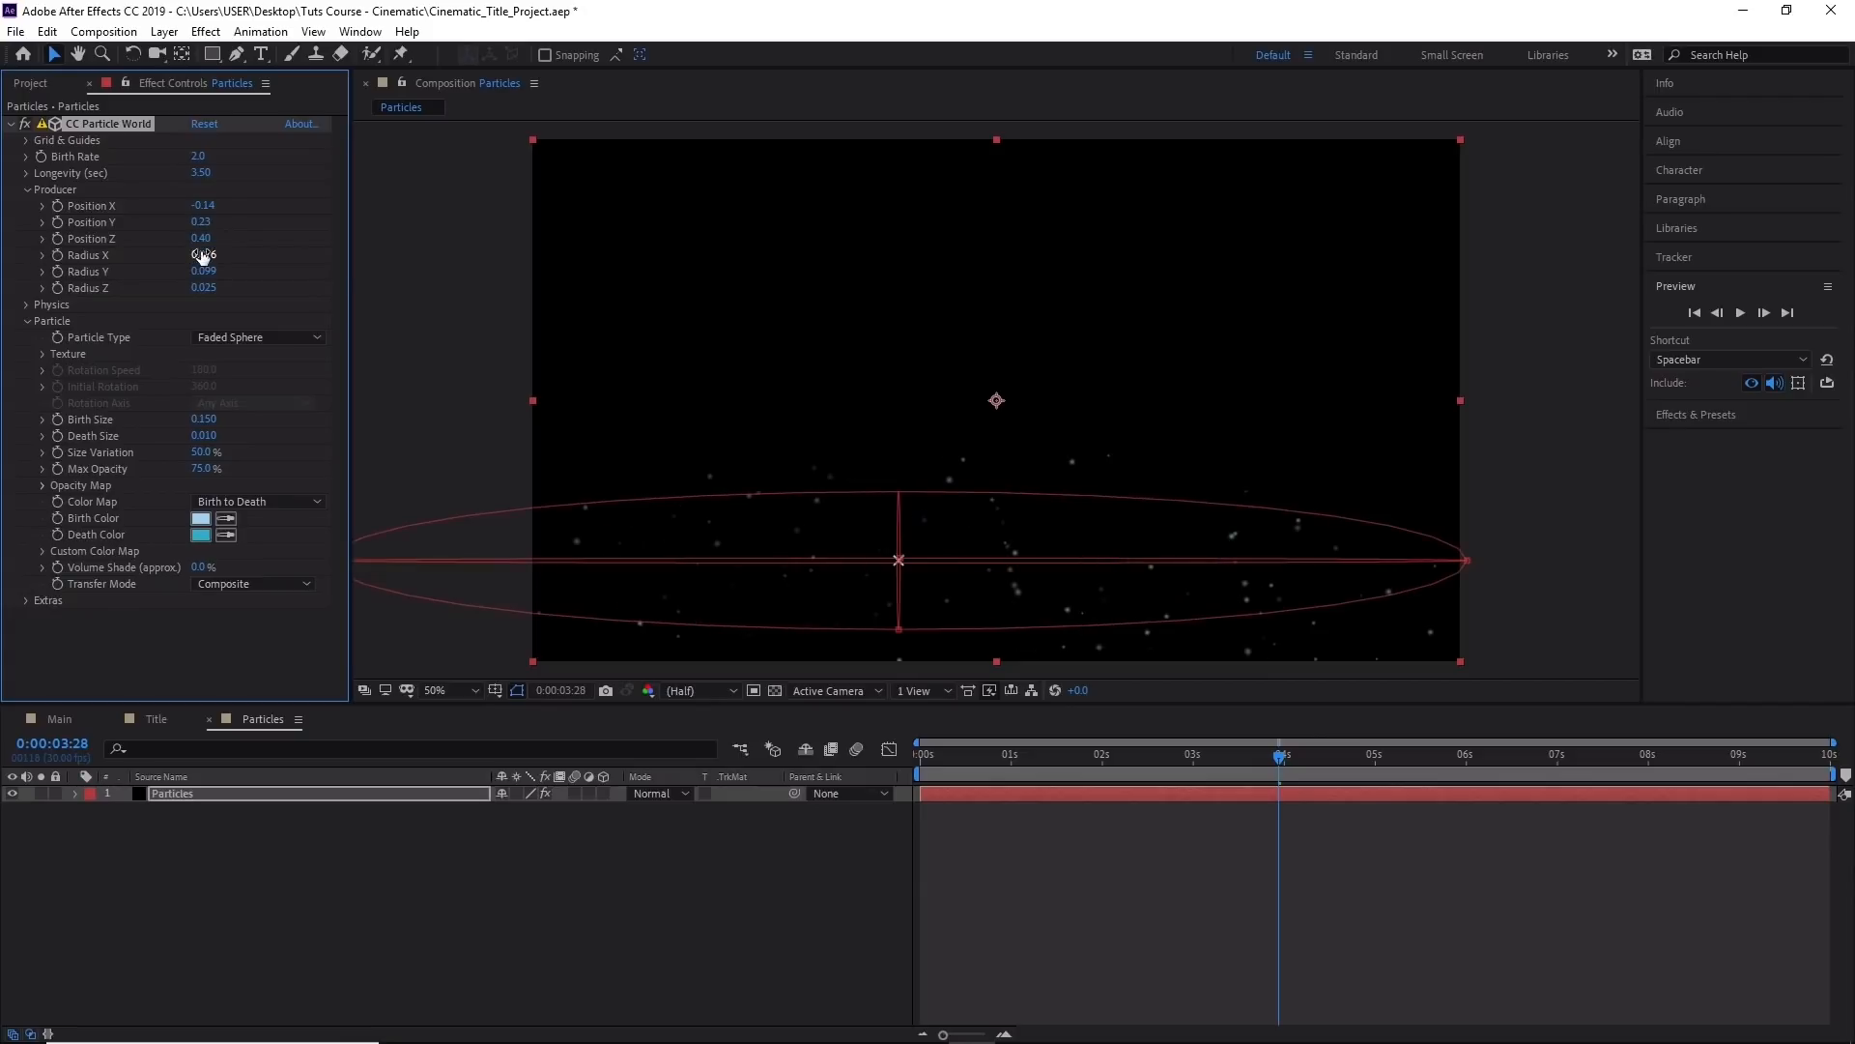
{"action": "left_click", "coordinate": [212, 274]}
{"action": "type", "text": "0.325"}
{"action": "key", "text": "Return"}
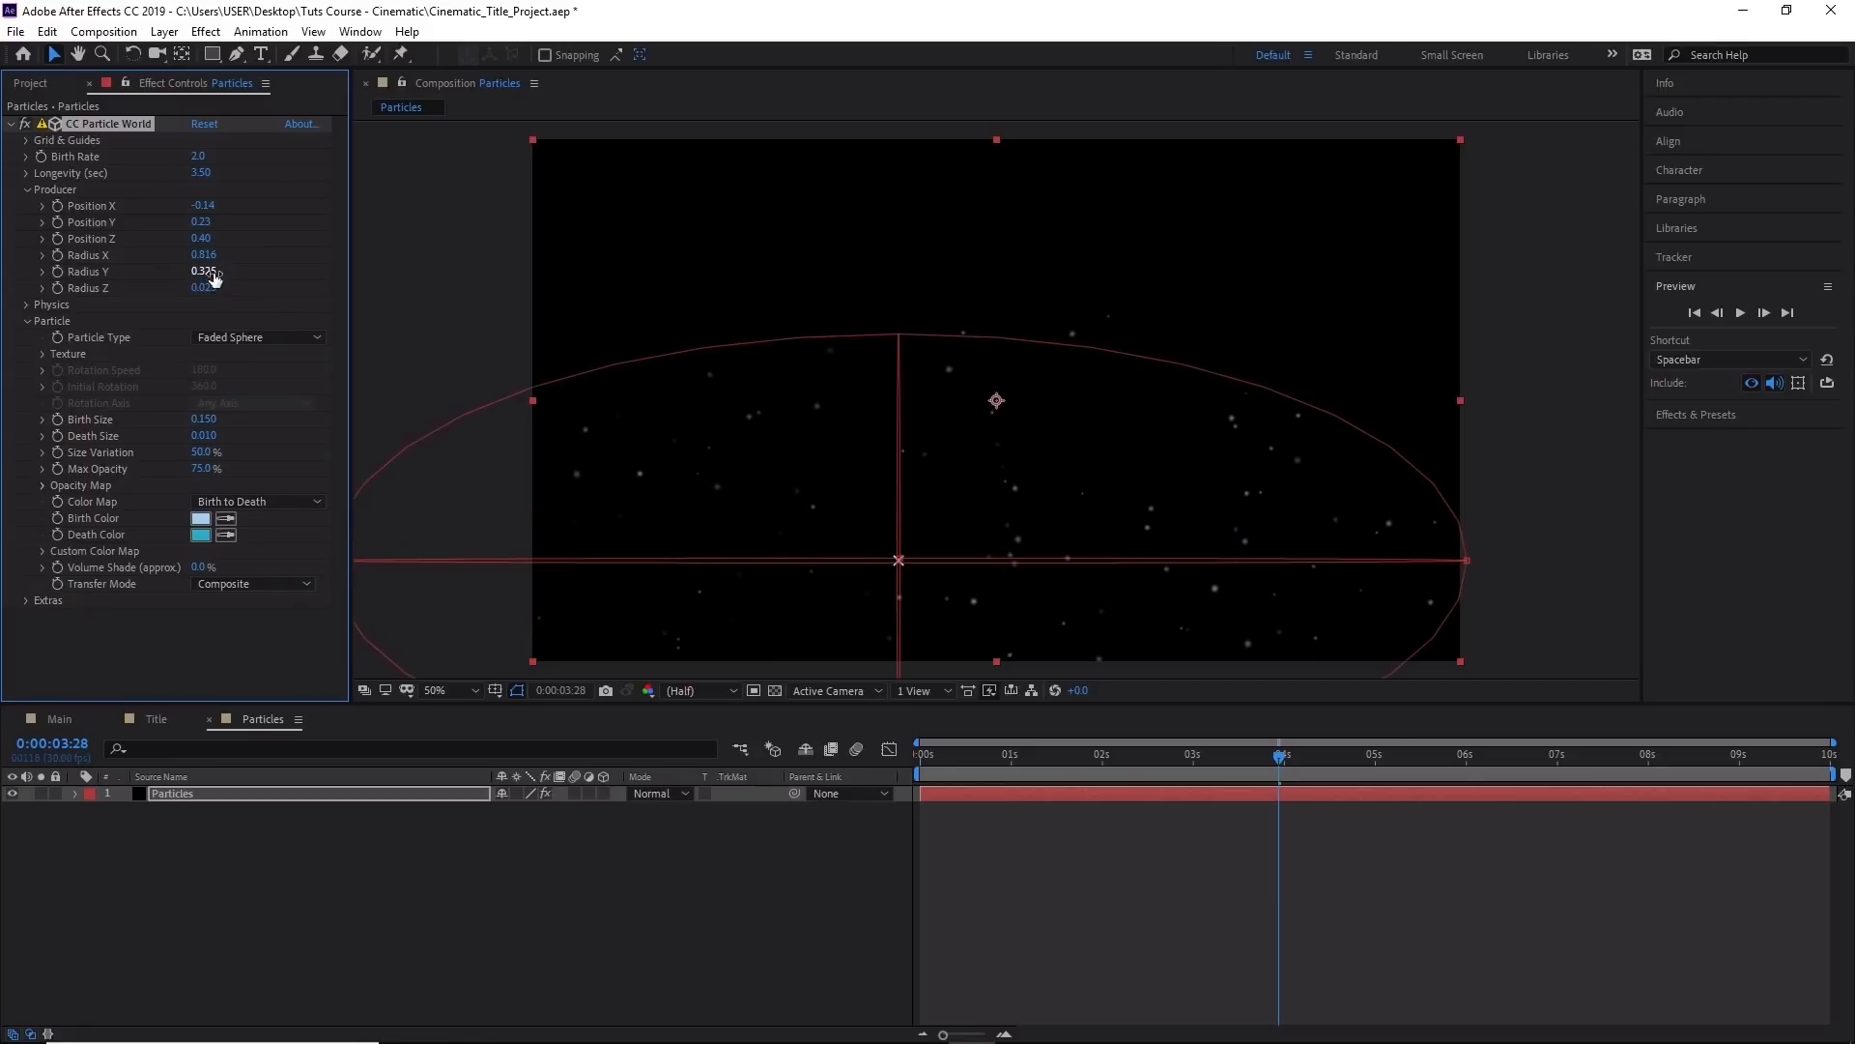
{"action": "left_click", "coordinate": [206, 288]}
{"action": "type", "text": "1.05"}
{"action": "key", "text": "Return"}
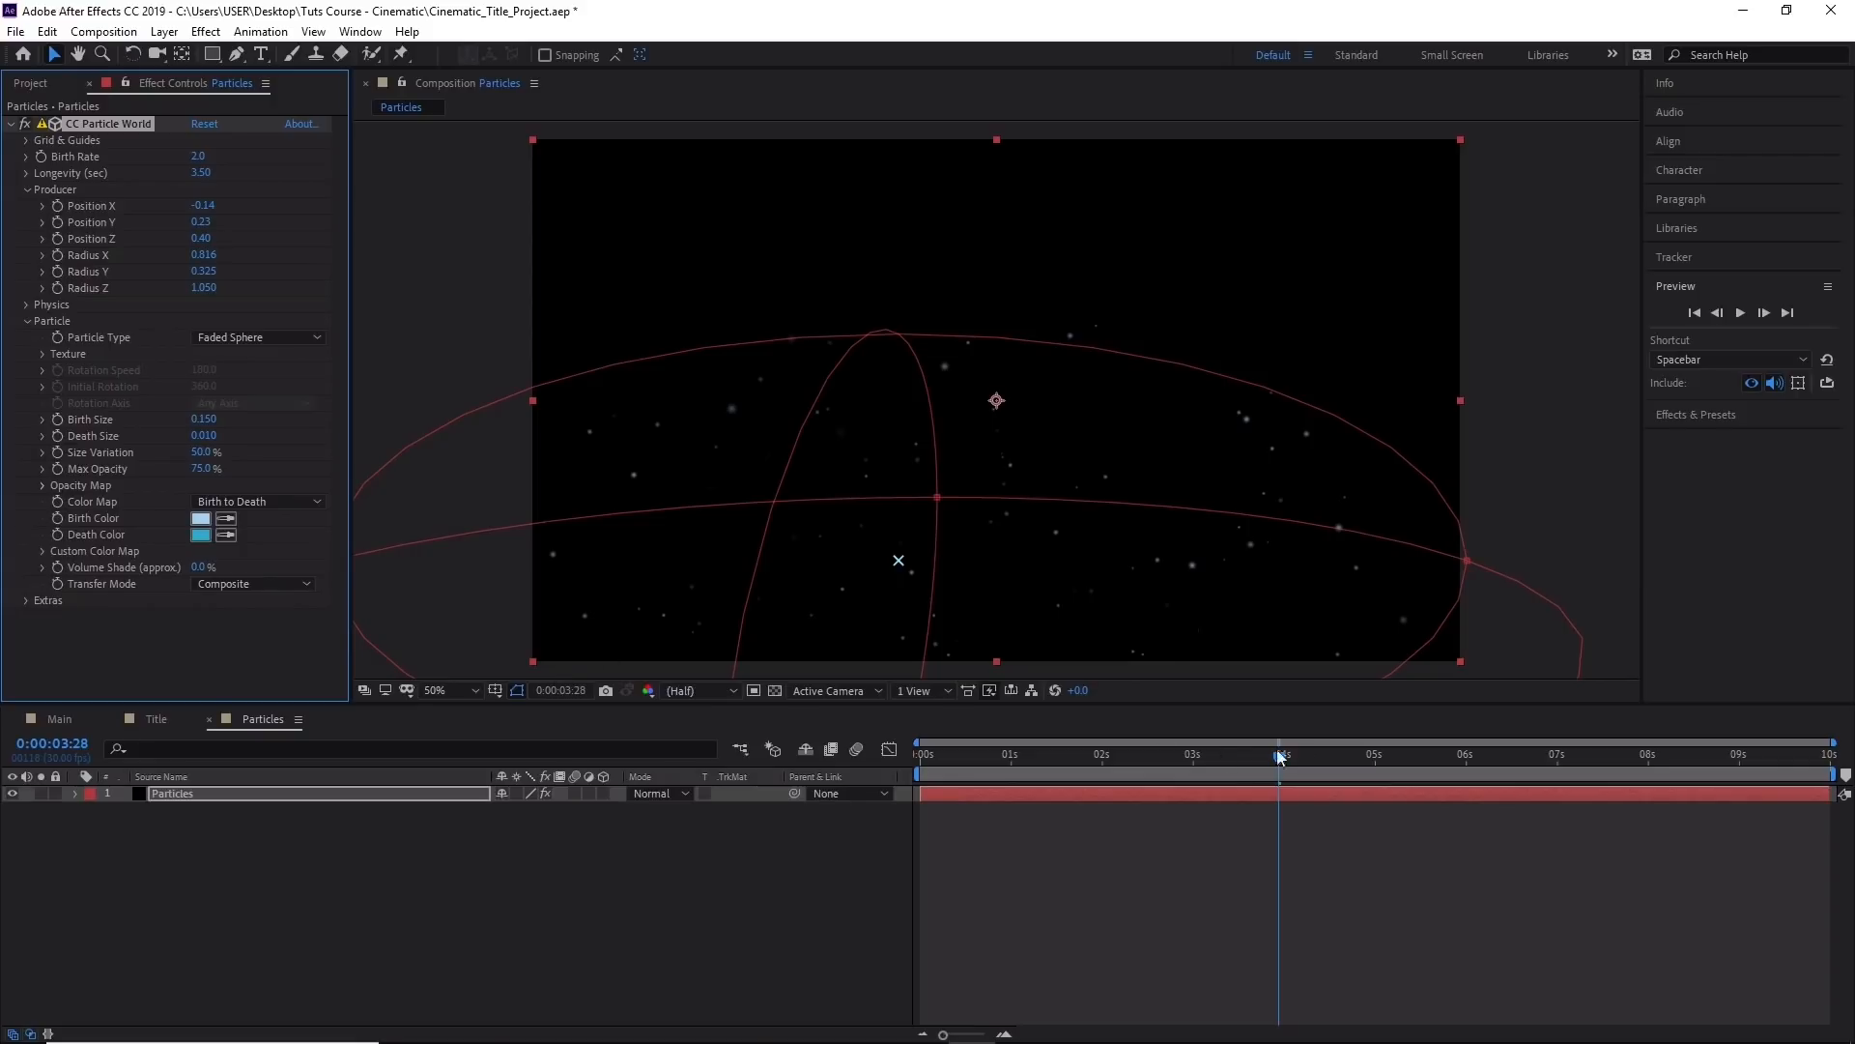
{"action": "left_click_drag", "start_coordinate": [1281, 757], "coordinate": [919, 756]}
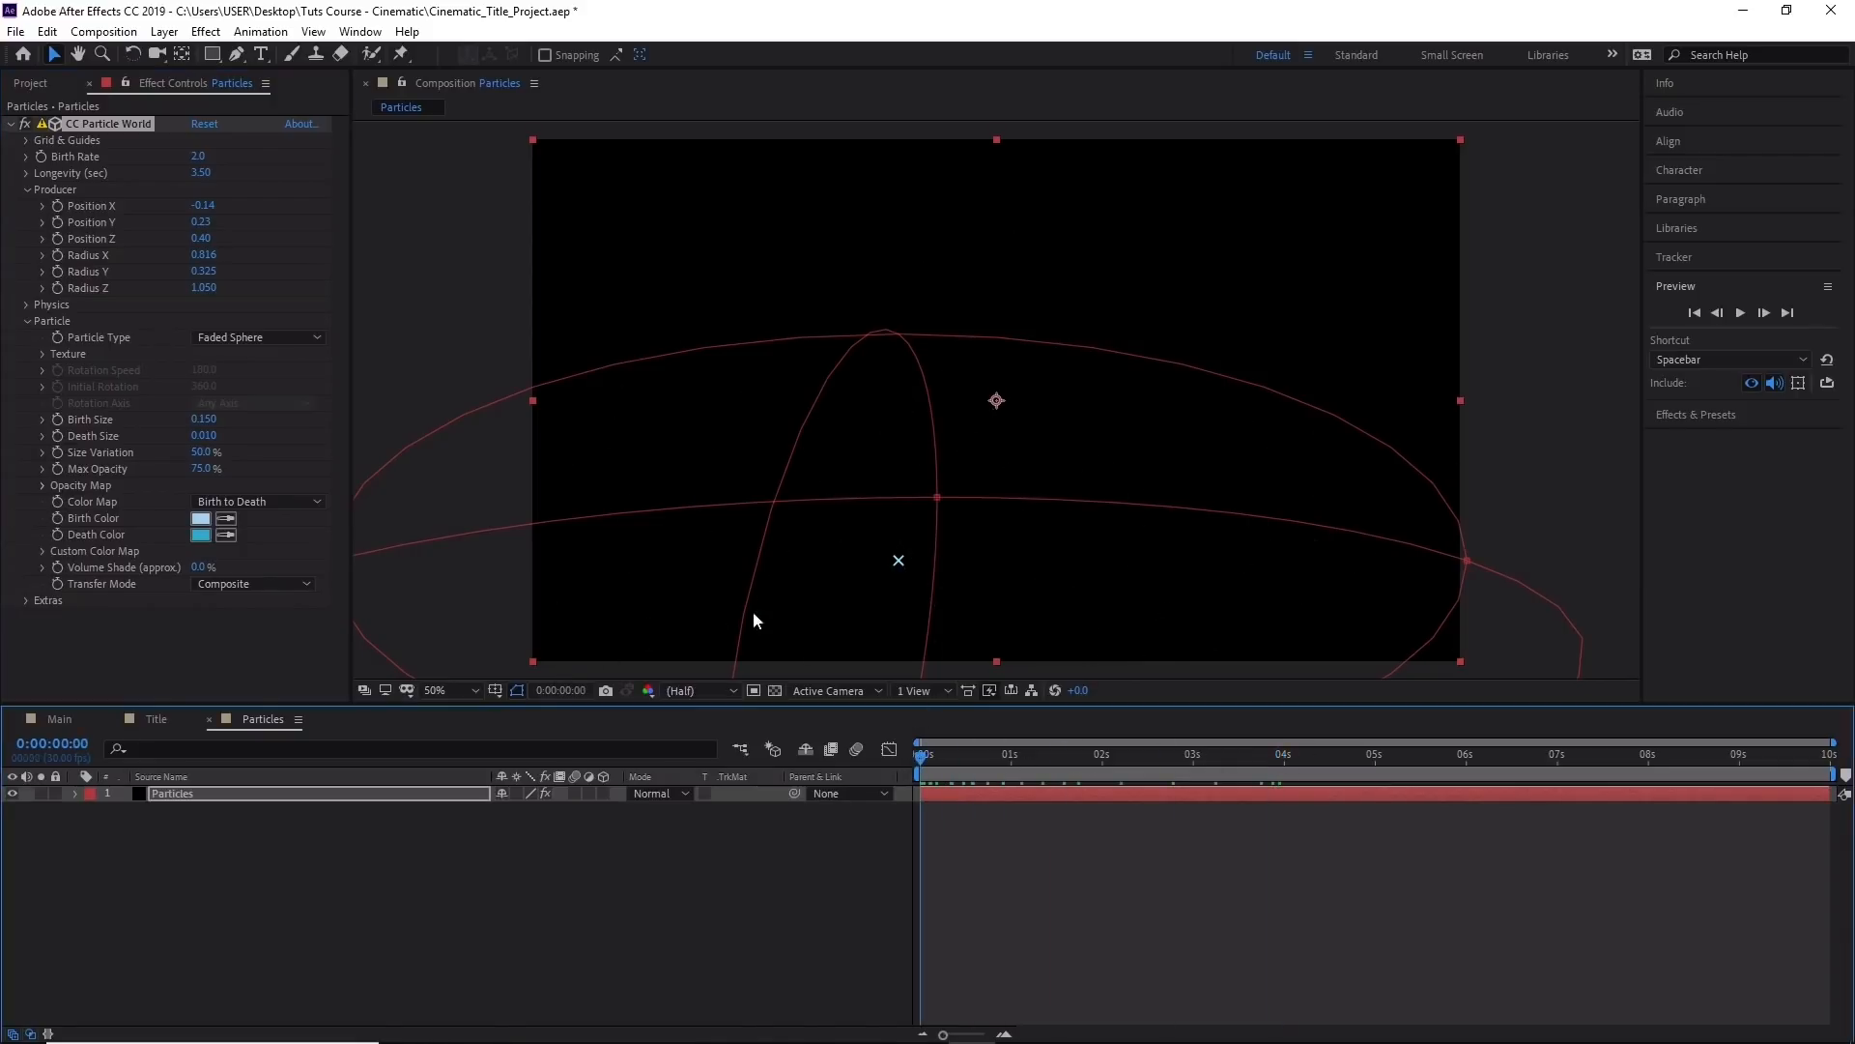
At 0:00:03:14, reposition the particle emitter in the viewer to a Position X of about 0.01 and a Position Y of about 0.19.
{"action": "left_click_drag", "start_coordinate": [920, 755], "coordinate": [1237, 763]}
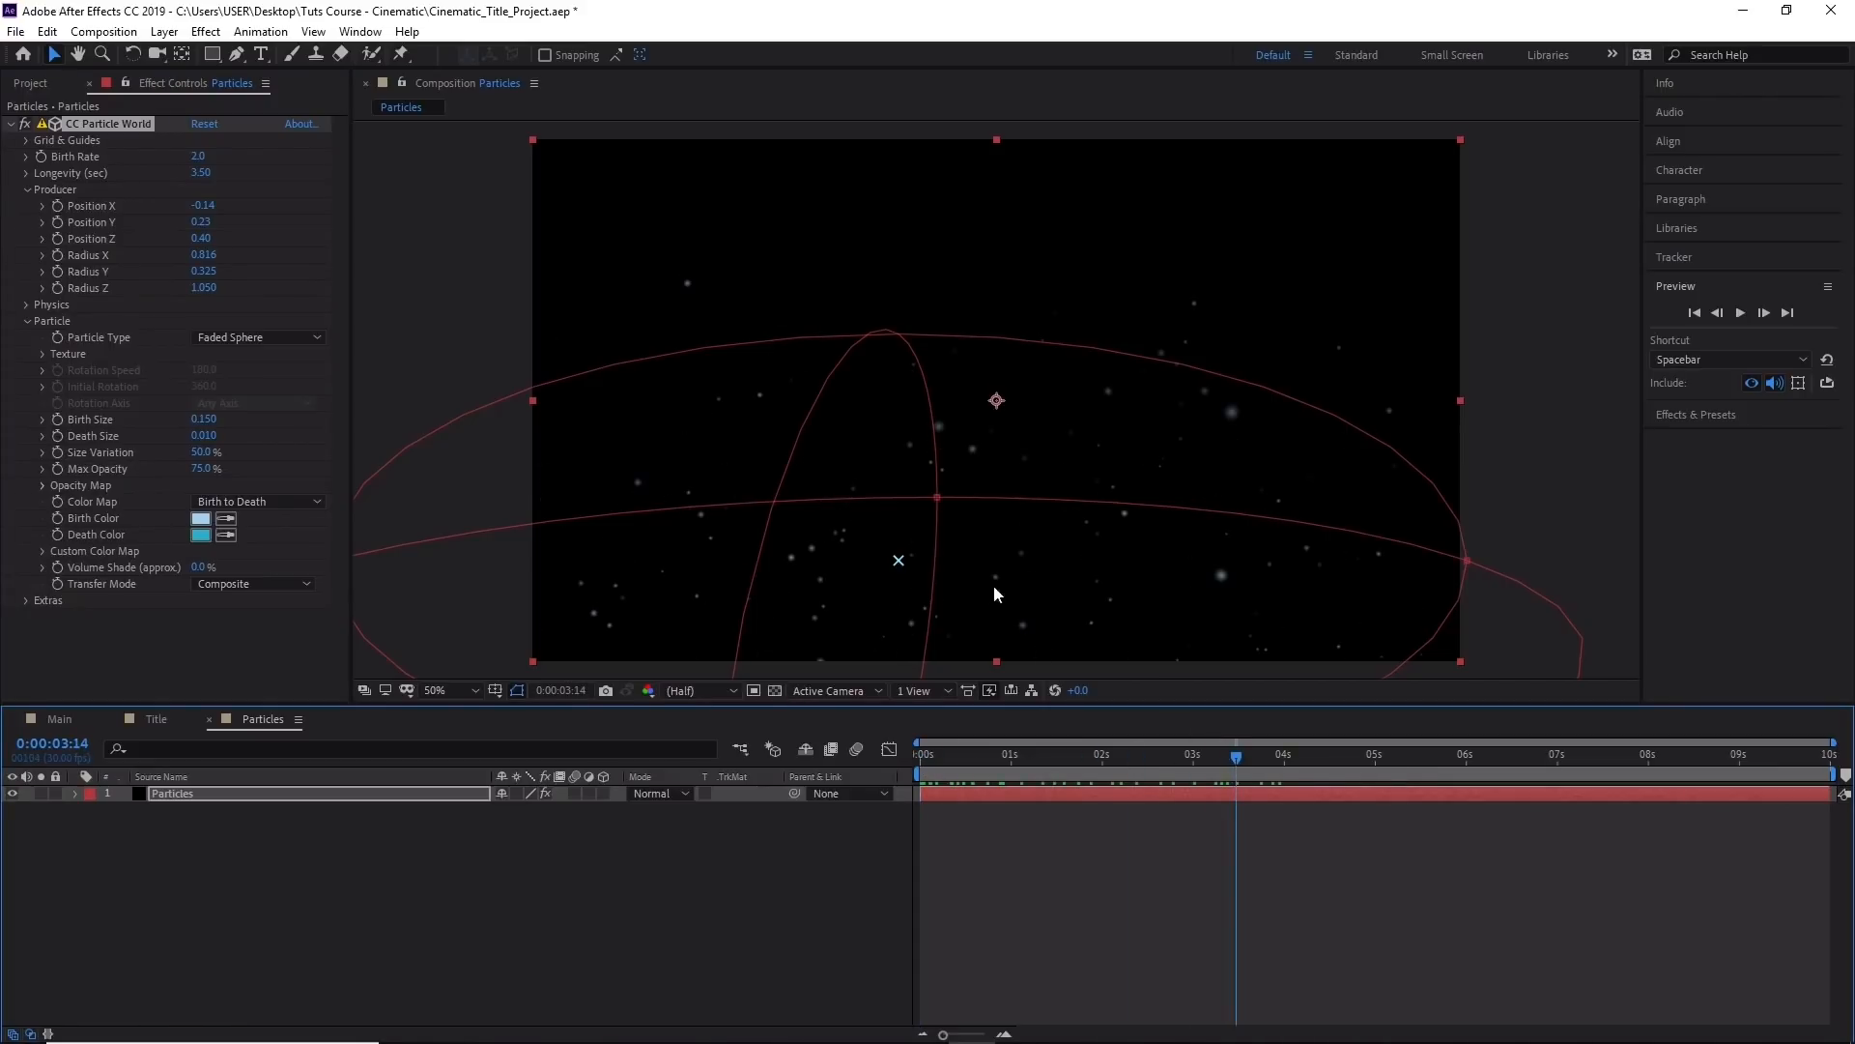
{"action": "mouse_move", "coordinate": [899, 563]}
{"action": "left_mouse_down"}
{"action": "mouse_move", "coordinate": [1047, 479]}
{"action": "mouse_move", "coordinate": [1041, 439]}
{"action": "mouse_move", "coordinate": [1006, 423]}
{"action": "mouse_move", "coordinate": [957, 444]}
{"action": "mouse_move", "coordinate": [947, 500]}
{"action": "mouse_move", "coordinate": [1116, 486]}
{"action": "mouse_move", "coordinate": [1152, 413]}
{"action": "mouse_move", "coordinate": [1106, 373]}
{"action": "mouse_move", "coordinate": [1034, 379]}
{"action": "mouse_move", "coordinate": [1002, 399]}
{"action": "mouse_move", "coordinate": [1098, 402]}
{"action": "mouse_move", "coordinate": [983, 418]}
{"action": "mouse_move", "coordinate": [988, 437]}
{"action": "mouse_move", "coordinate": [1127, 441]}
{"action": "mouse_move", "coordinate": [1136, 404]}
{"action": "mouse_move", "coordinate": [1010, 419]}
{"action": "mouse_move", "coordinate": [1083, 479]}
{"action": "mouse_move", "coordinate": [1184, 439]}
{"action": "mouse_move", "coordinate": [1085, 404]}
{"action": "mouse_move", "coordinate": [973, 434]}
{"action": "mouse_move", "coordinate": [954, 474]}
{"action": "mouse_move", "coordinate": [1080, 462]}
{"action": "mouse_move", "coordinate": [1064, 432]}
{"action": "left_mouse_up"}
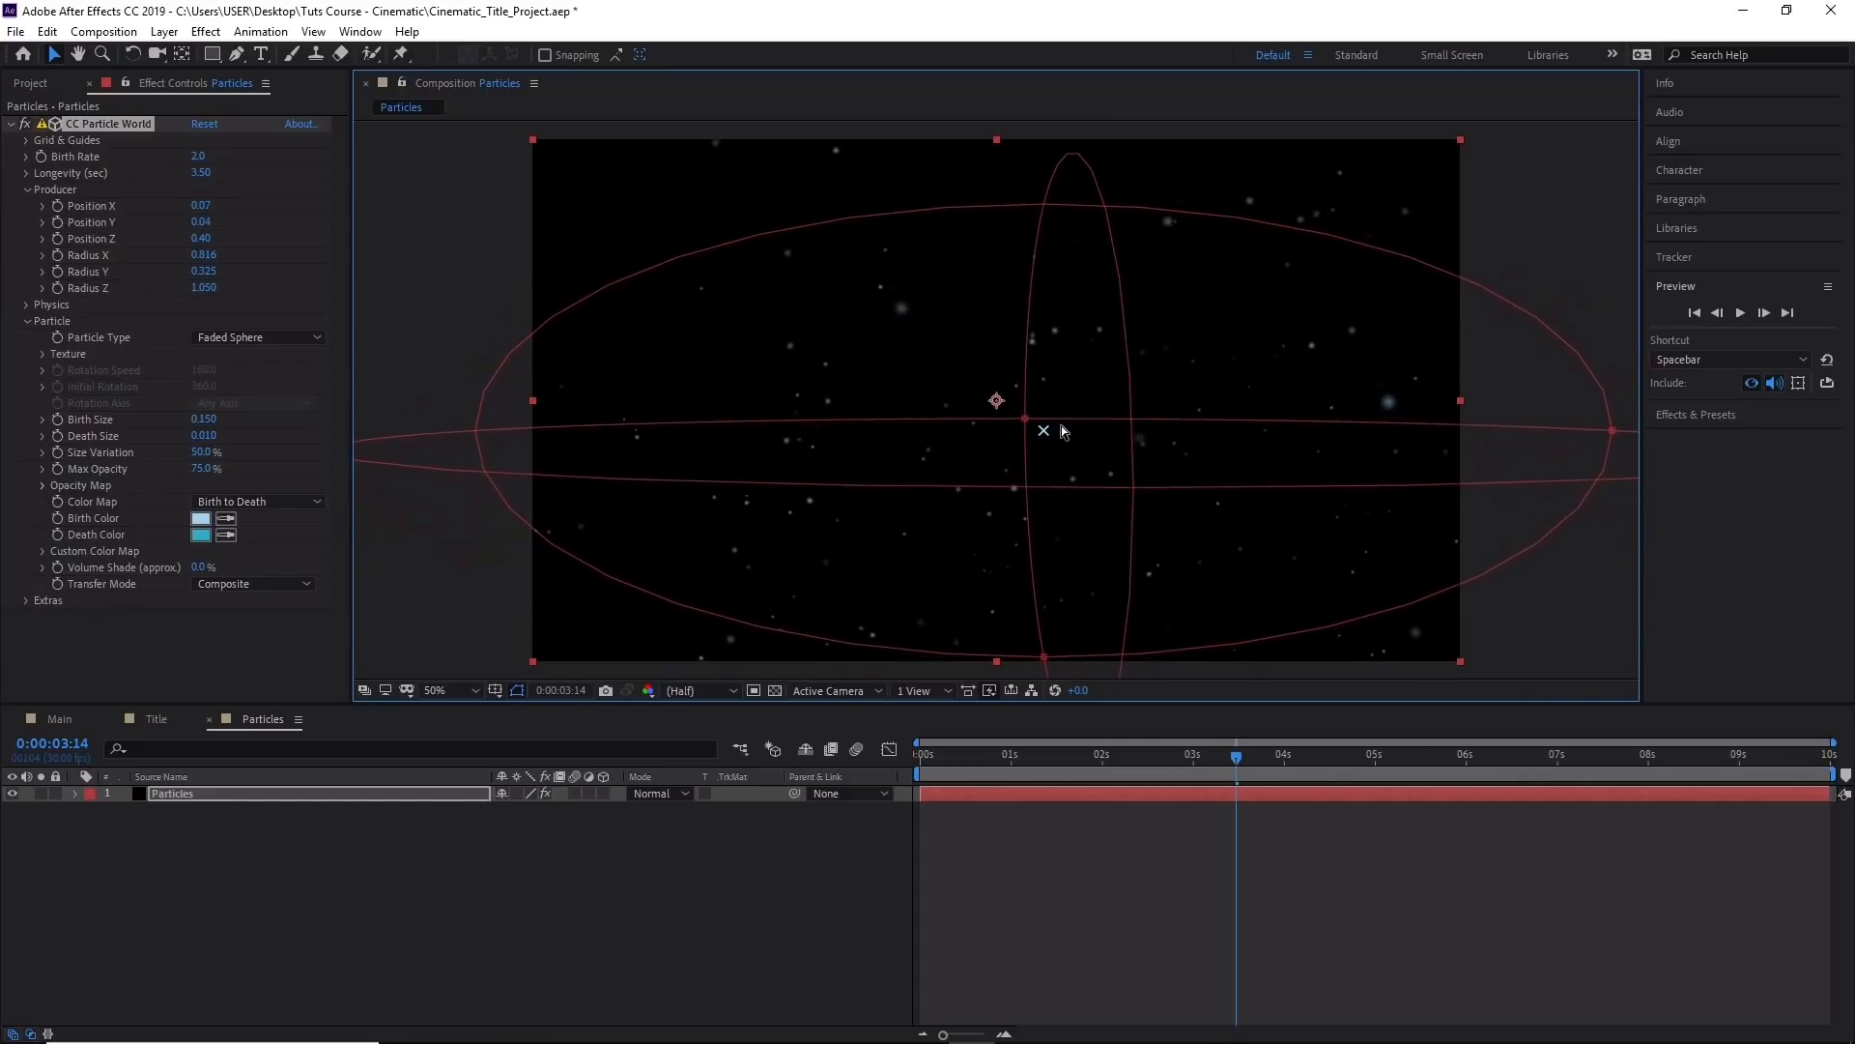
{"action": "mouse_move", "coordinate": [1064, 432]}
{"action": "left_mouse_down"}
{"action": "mouse_move", "coordinate": [995, 594]}
{"action": "mouse_move", "coordinate": [1005, 564]}
{"action": "left_mouse_up"}
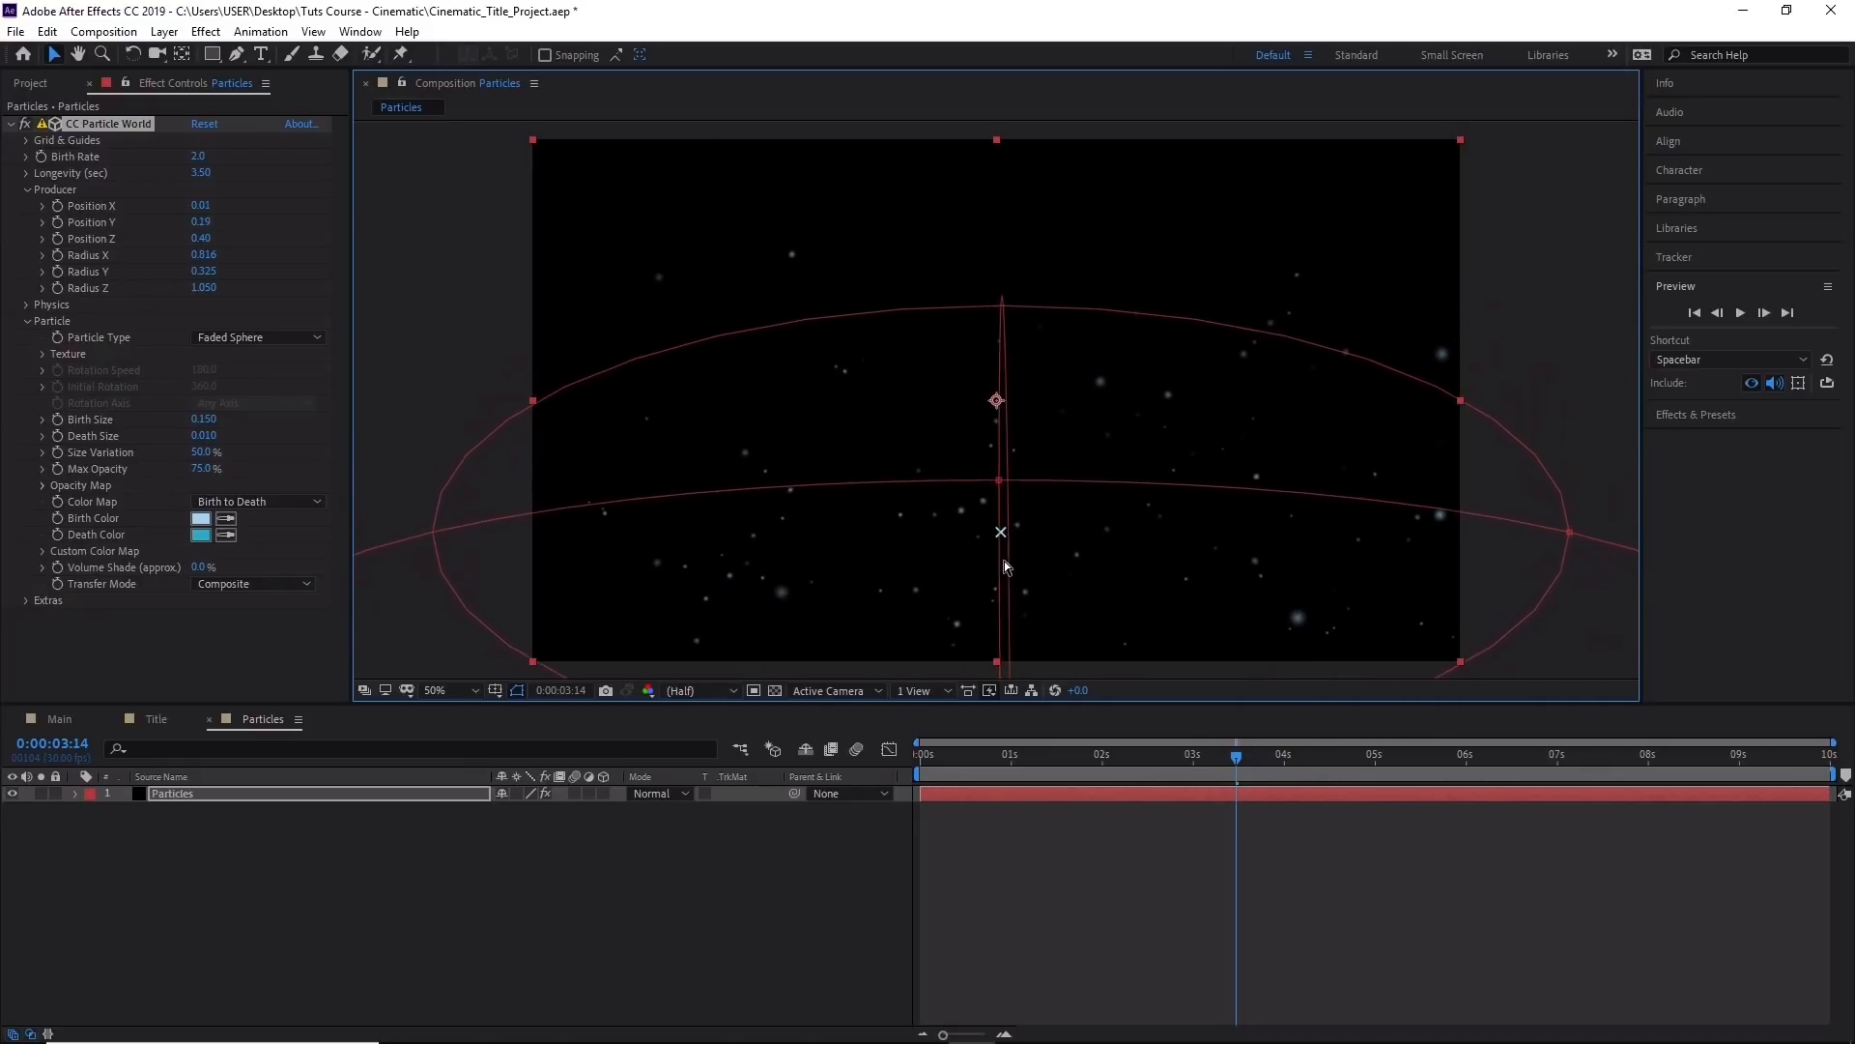
Scrub through the particle motion and set the Physics Gravity to -0.010.
{"action": "left_click", "coordinate": [27, 190]}
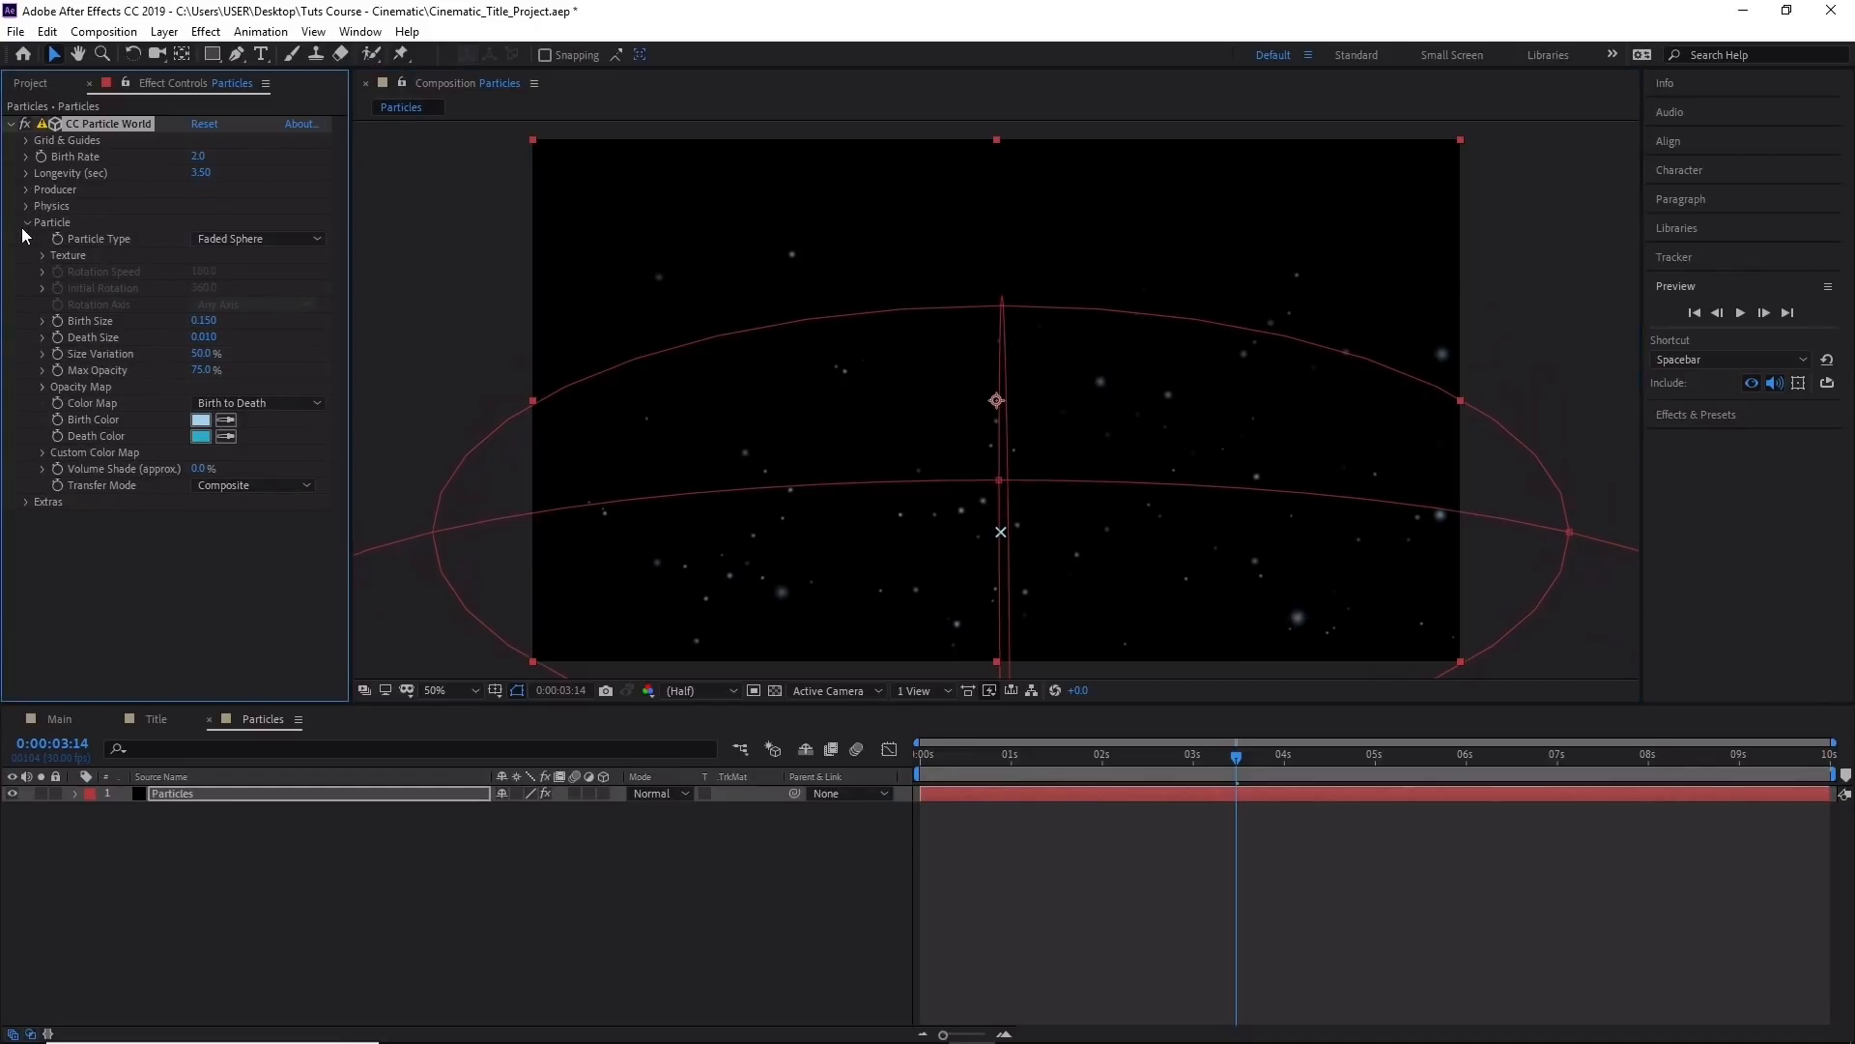
{"action": "left_click", "coordinate": [27, 222]}
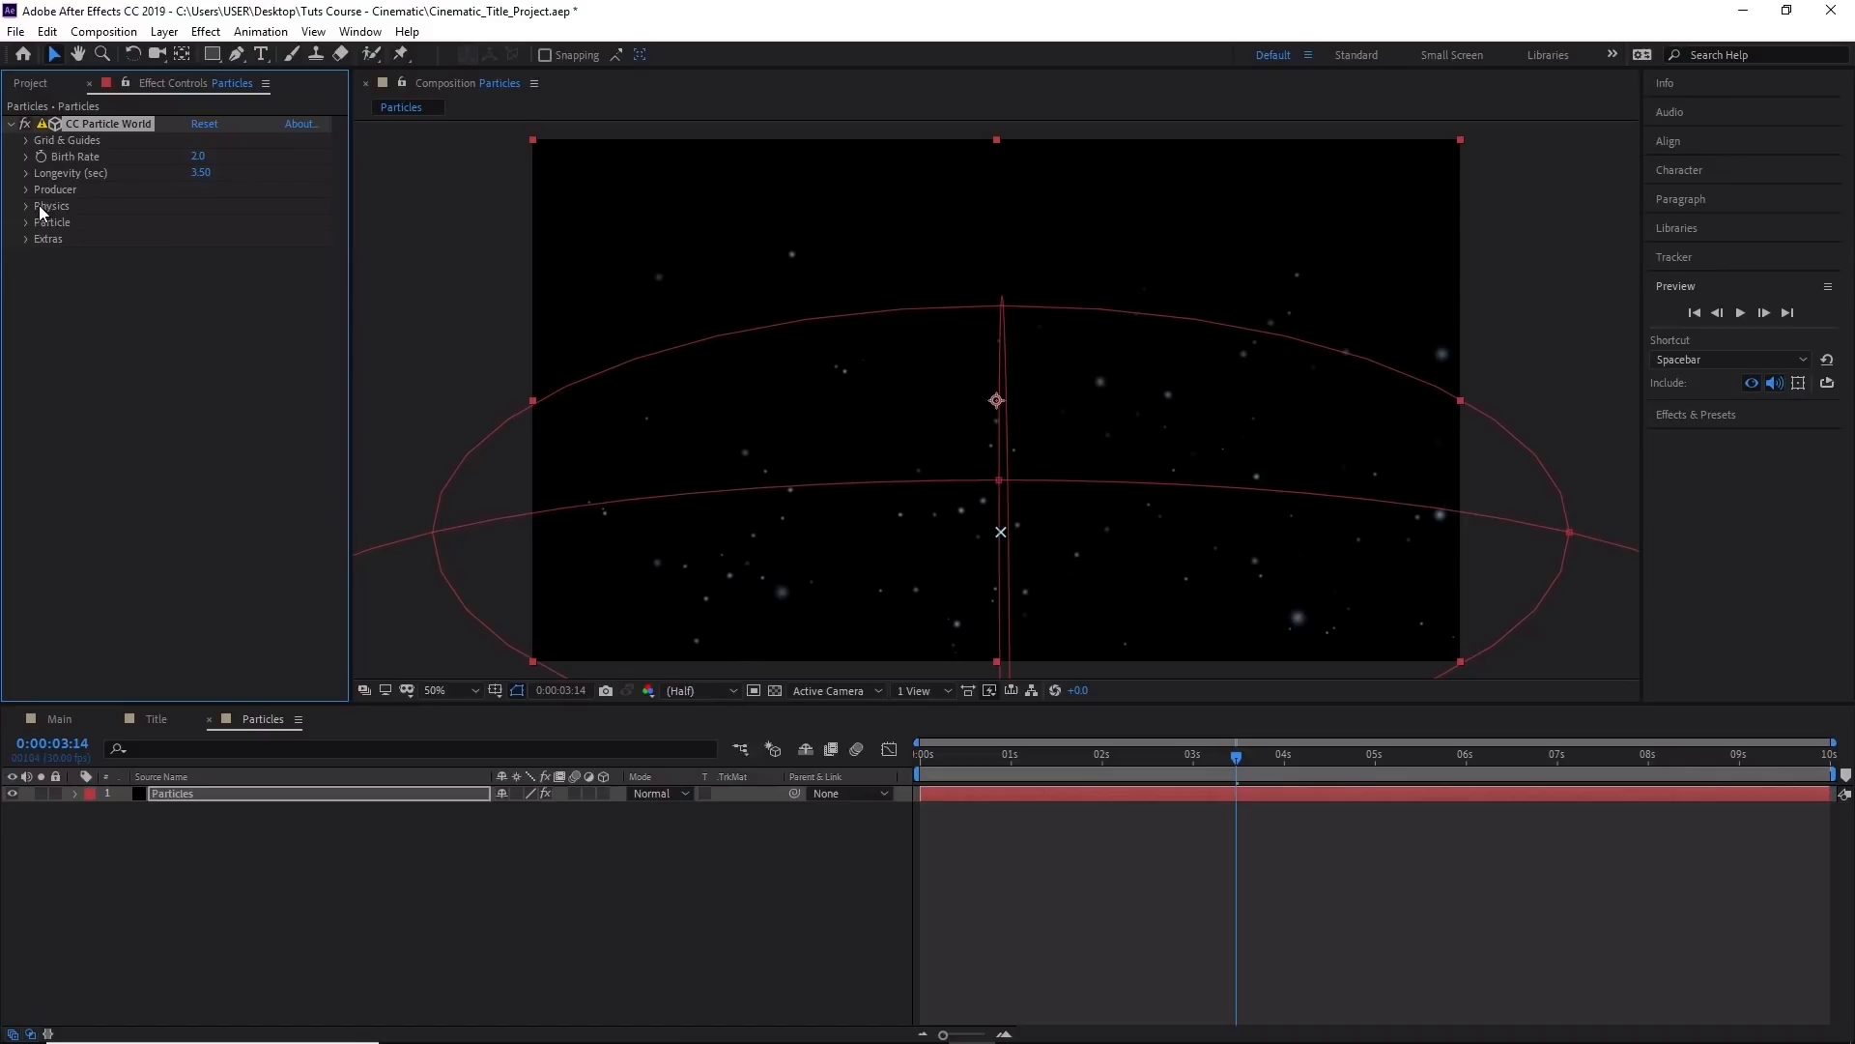
{"action": "left_click", "coordinate": [26, 206]}
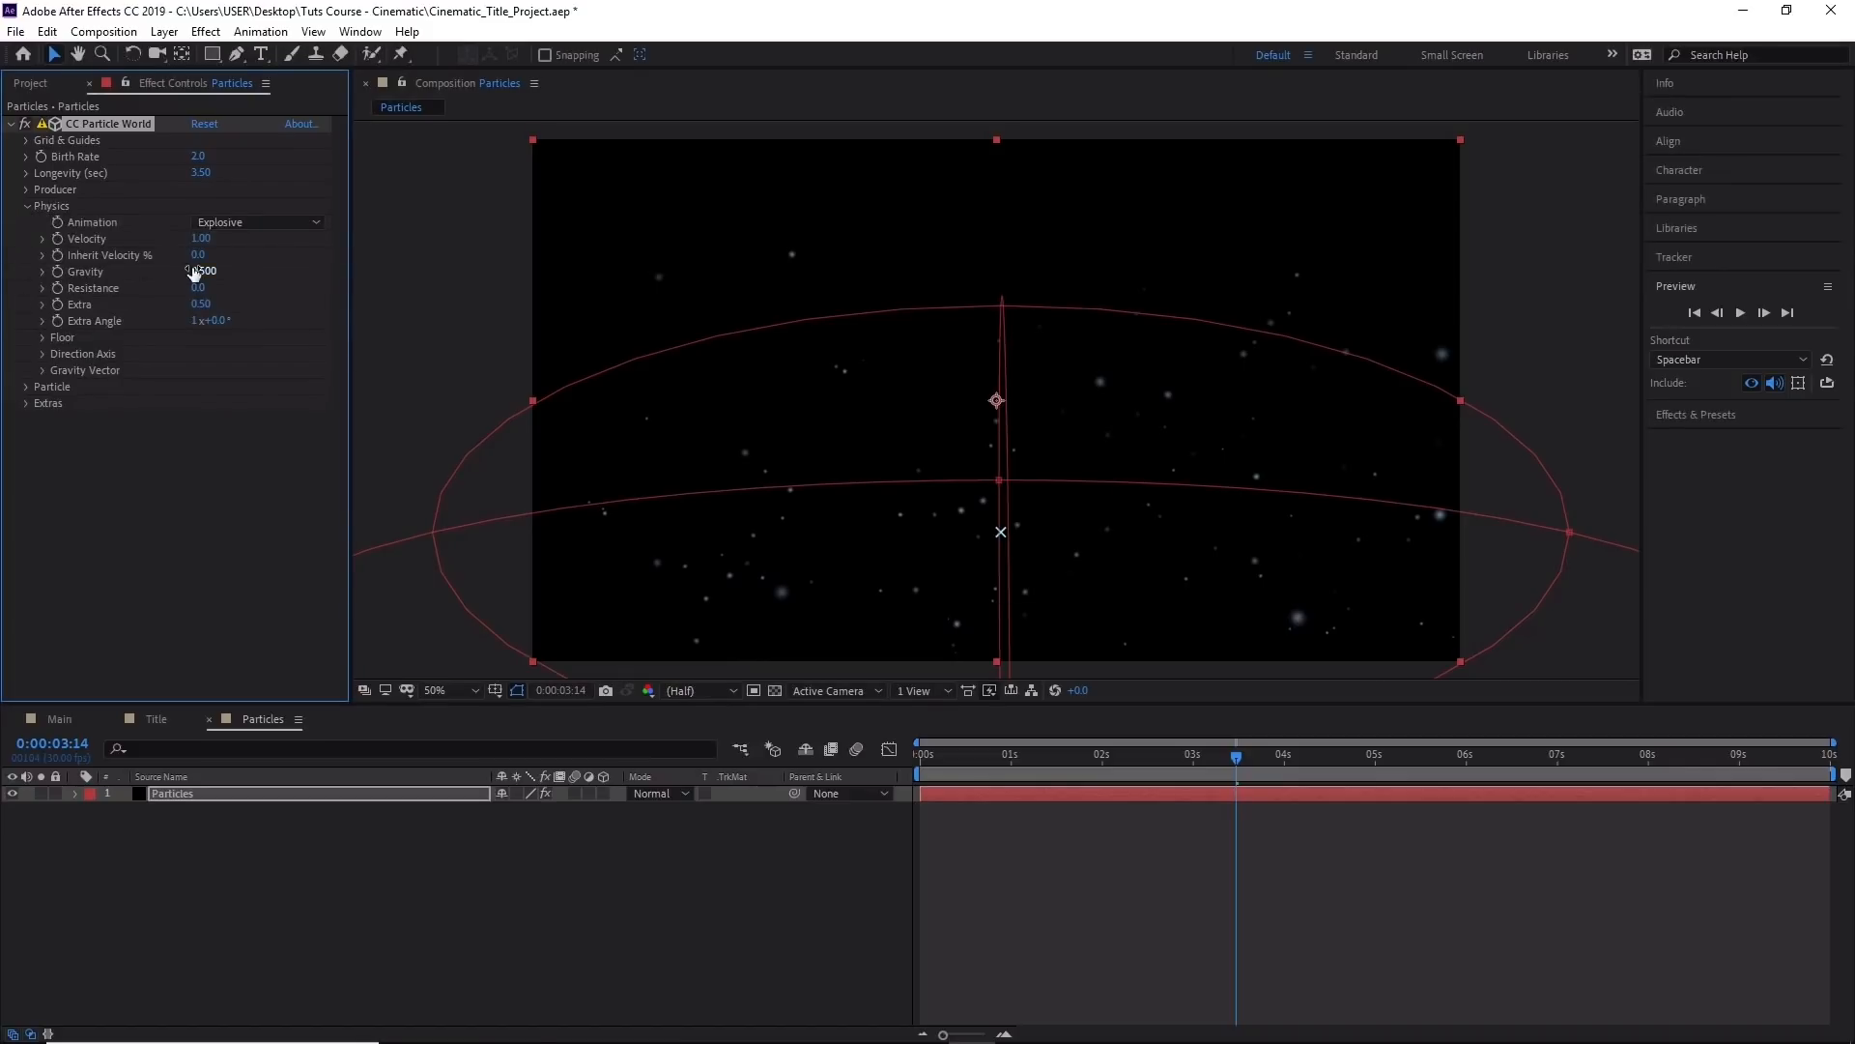
{"action": "left_click_drag", "start_coordinate": [1231, 763], "coordinate": [958, 758]}
{"action": "left_click_drag", "start_coordinate": [903, 758], "coordinate": [1065, 763]}
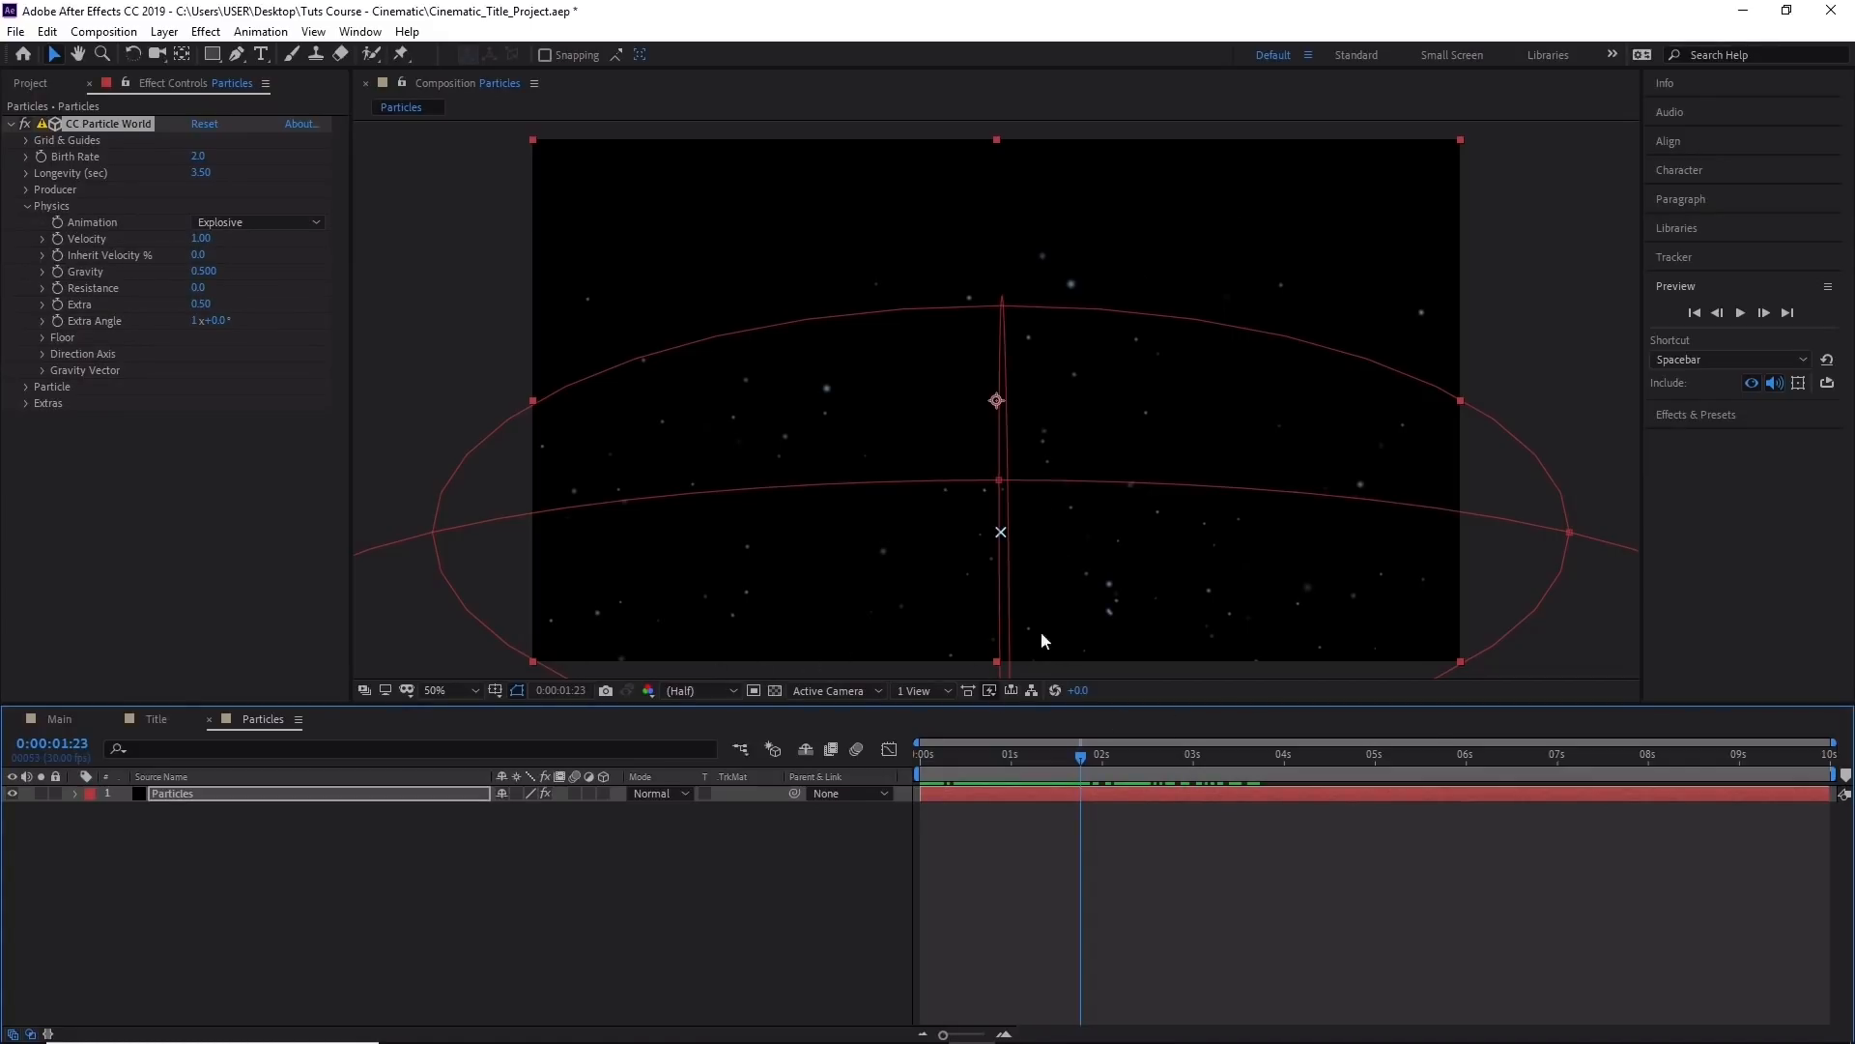
{"action": "left_click", "coordinate": [202, 273]}
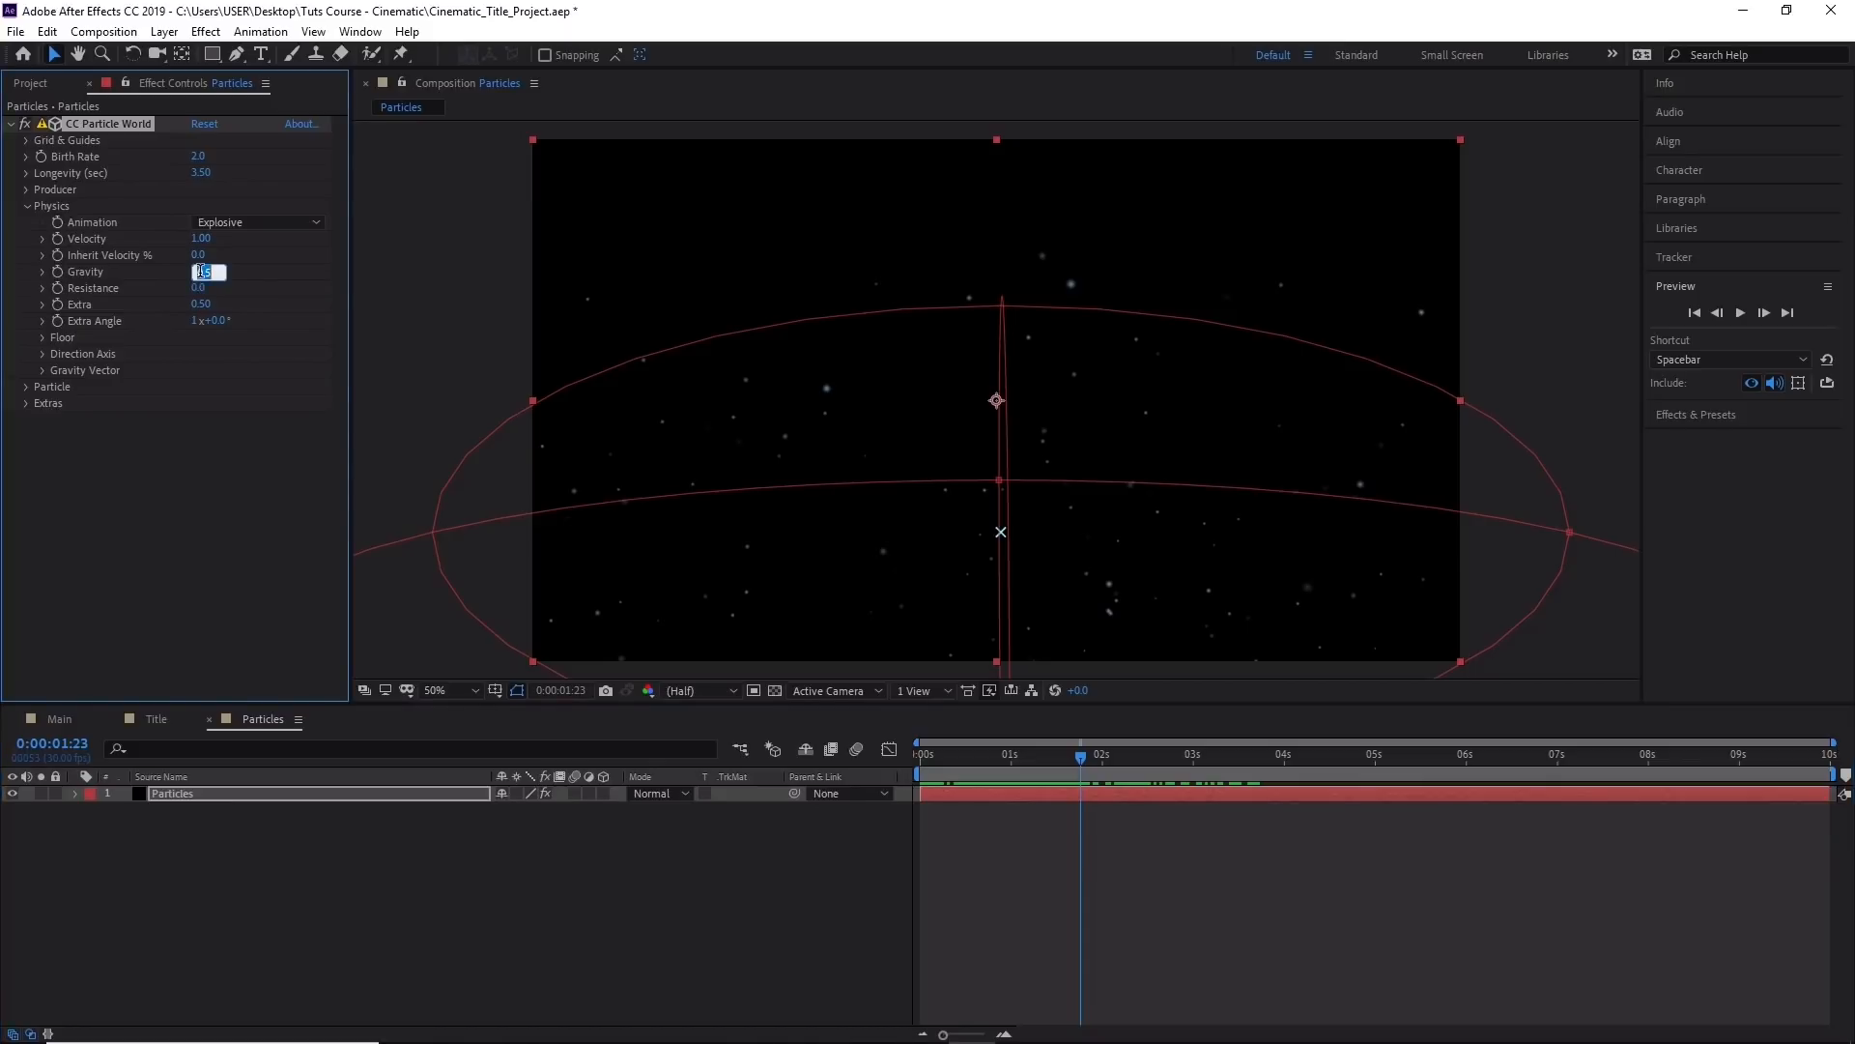
{"action": "type", "text": "-"}
{"action": "key", "text": "Return"}
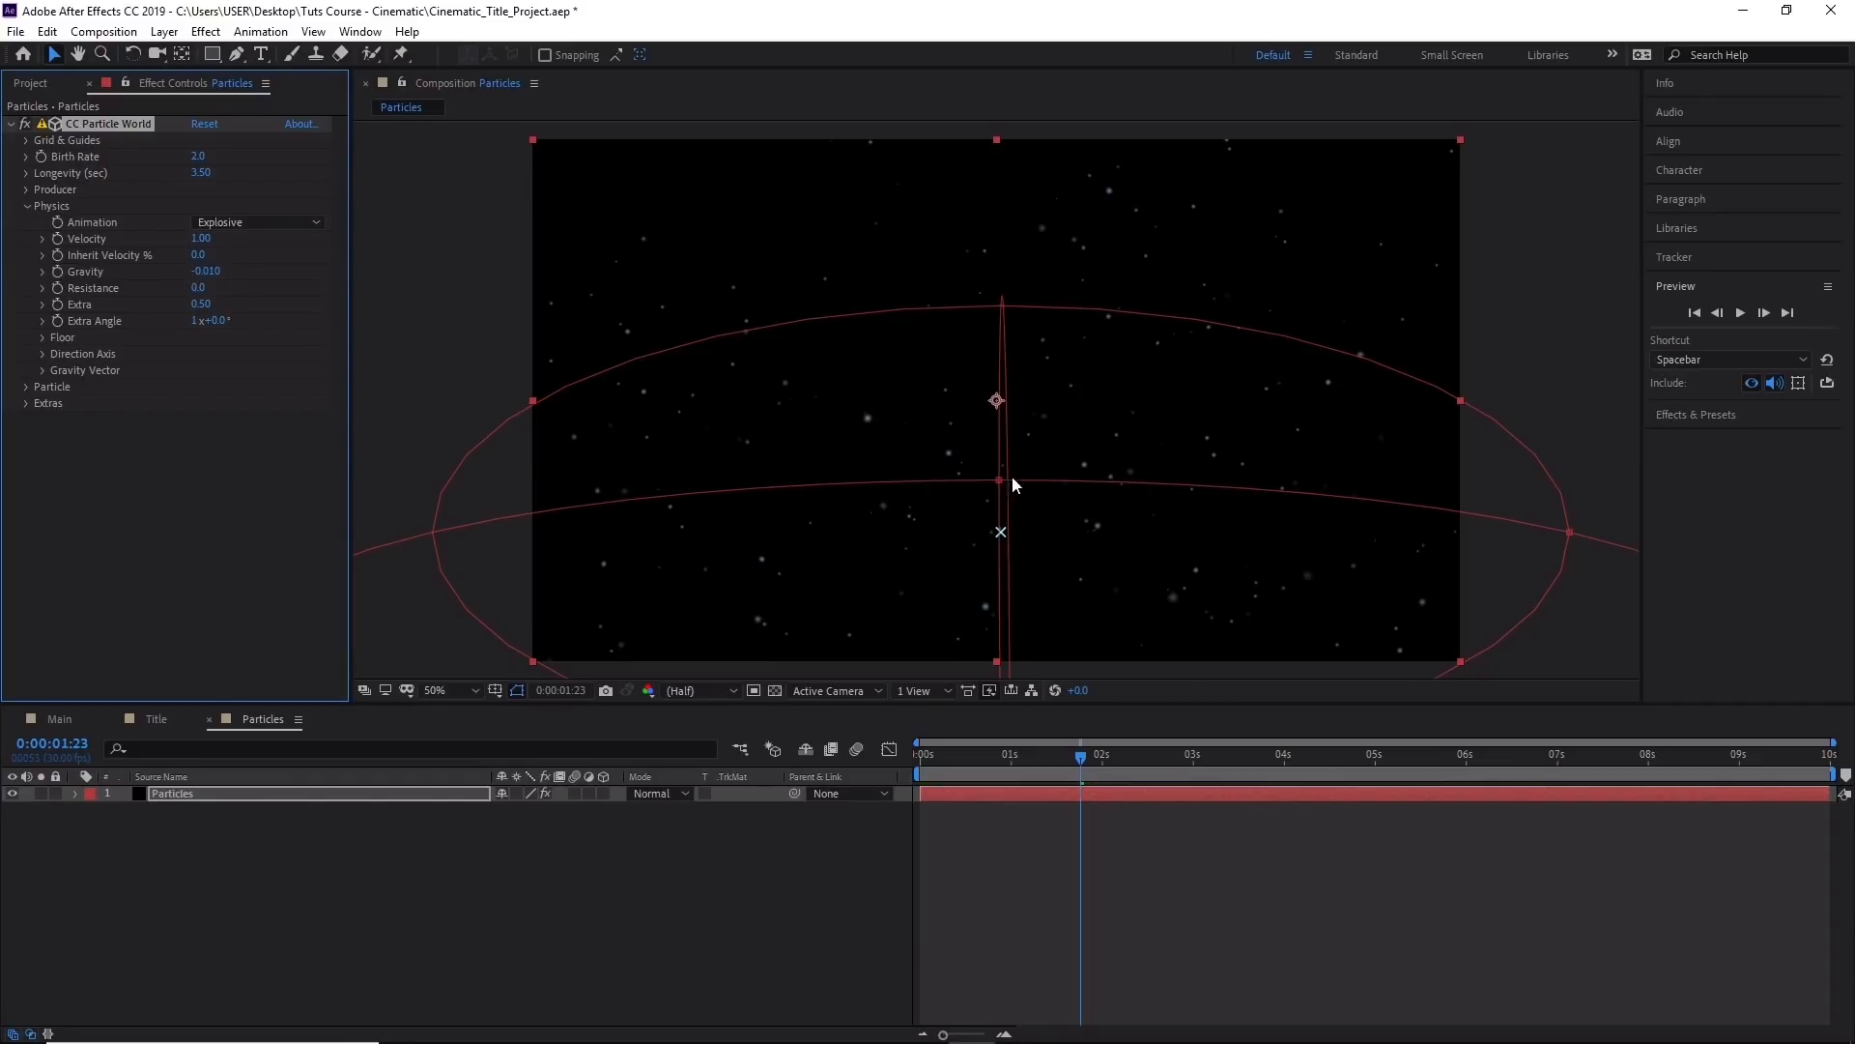
Move the particle emitter lower in the viewer and set the Physics Animation type to Viscouse.
{"action": "left_click_drag", "start_coordinate": [999, 531], "coordinate": [939, 624]}
{"action": "left_click_drag", "start_coordinate": [1071, 759], "coordinate": [1034, 728]}
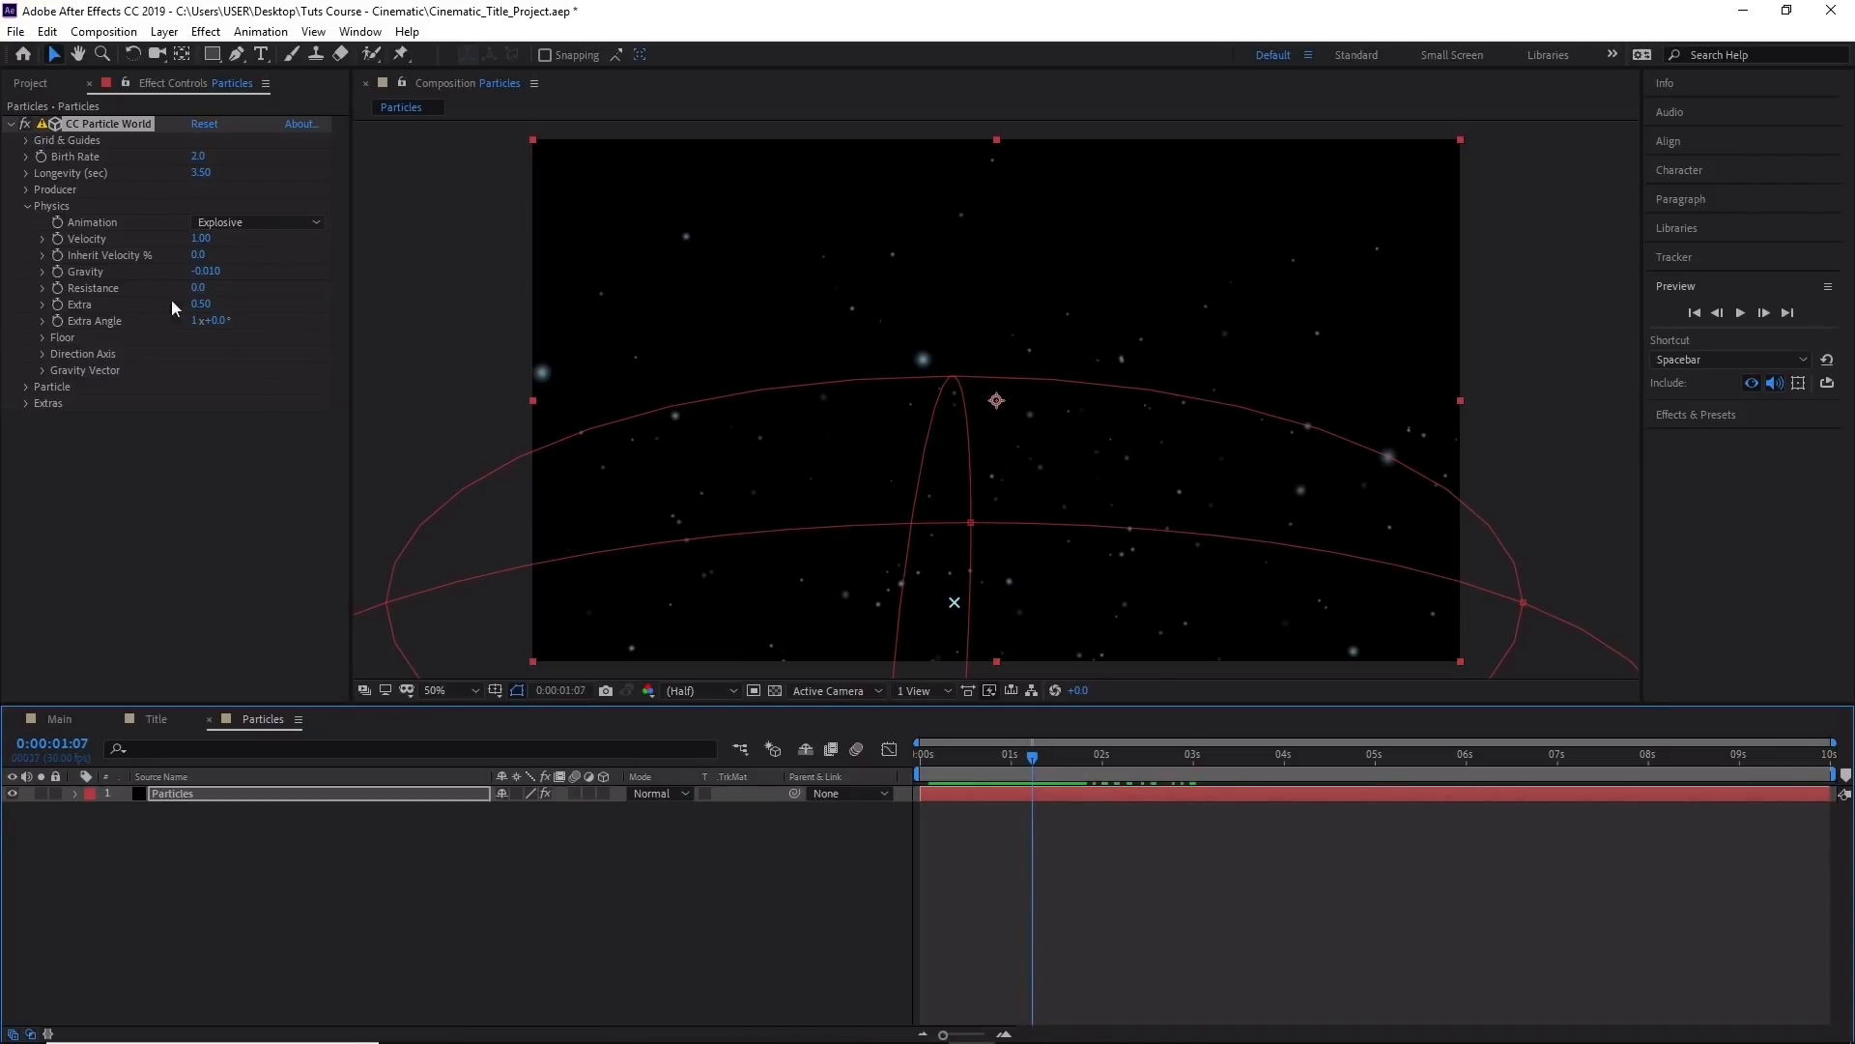
{"action": "left_click", "coordinate": [311, 220]}
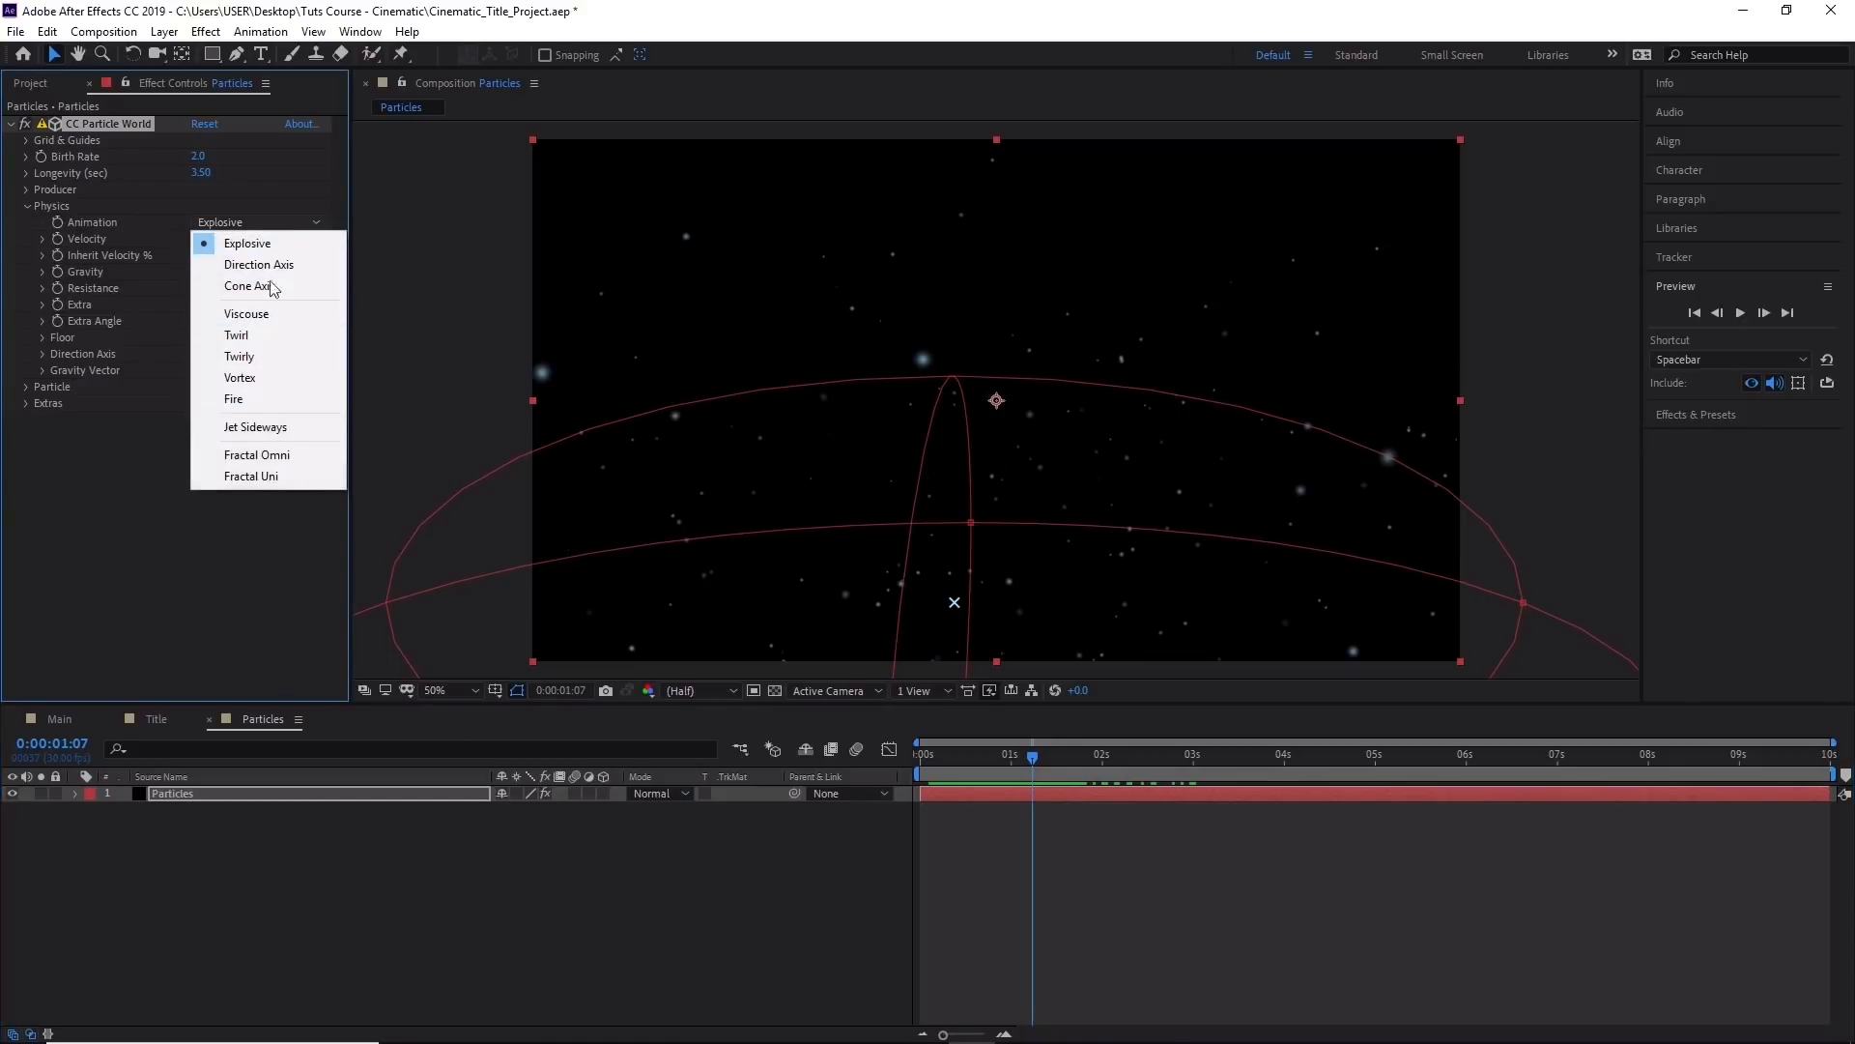
{"action": "left_click_drag", "start_coordinate": [1032, 762], "coordinate": [980, 761]}
{"action": "left_click", "coordinate": [284, 224]}
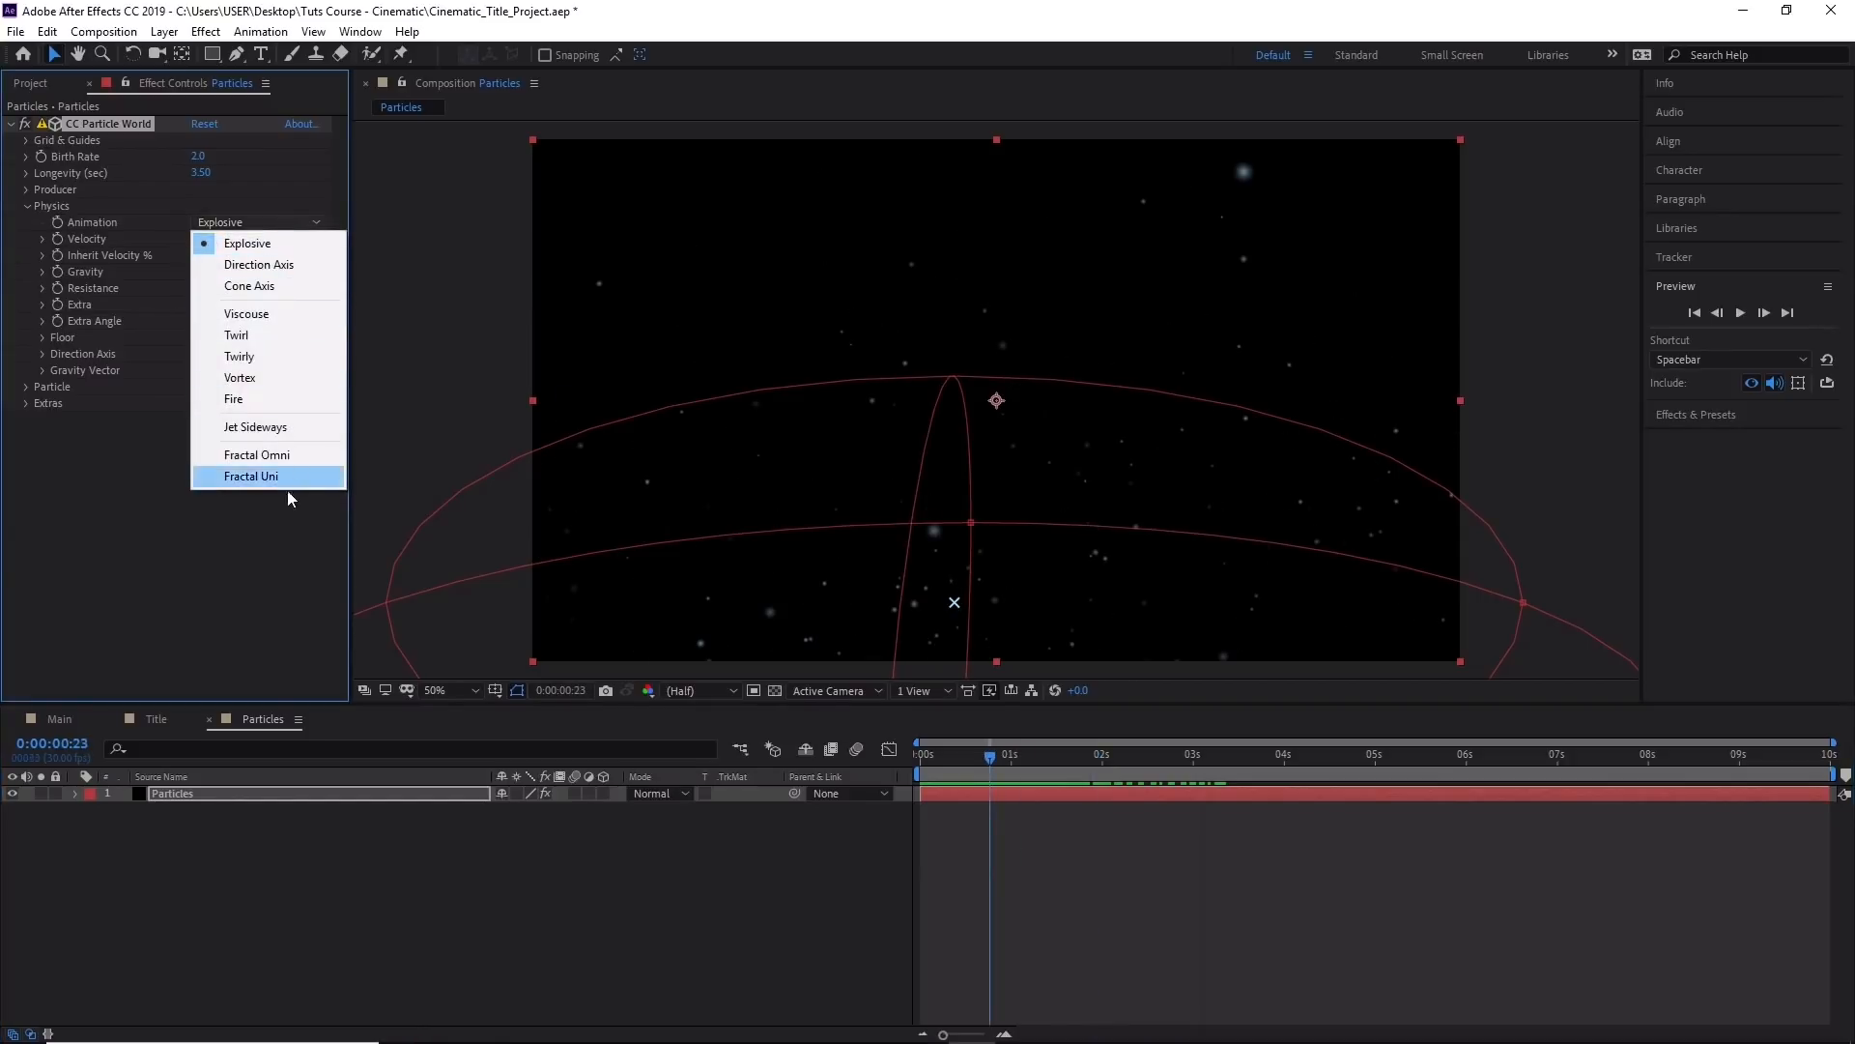
{"action": "left_click", "coordinate": [242, 317]}
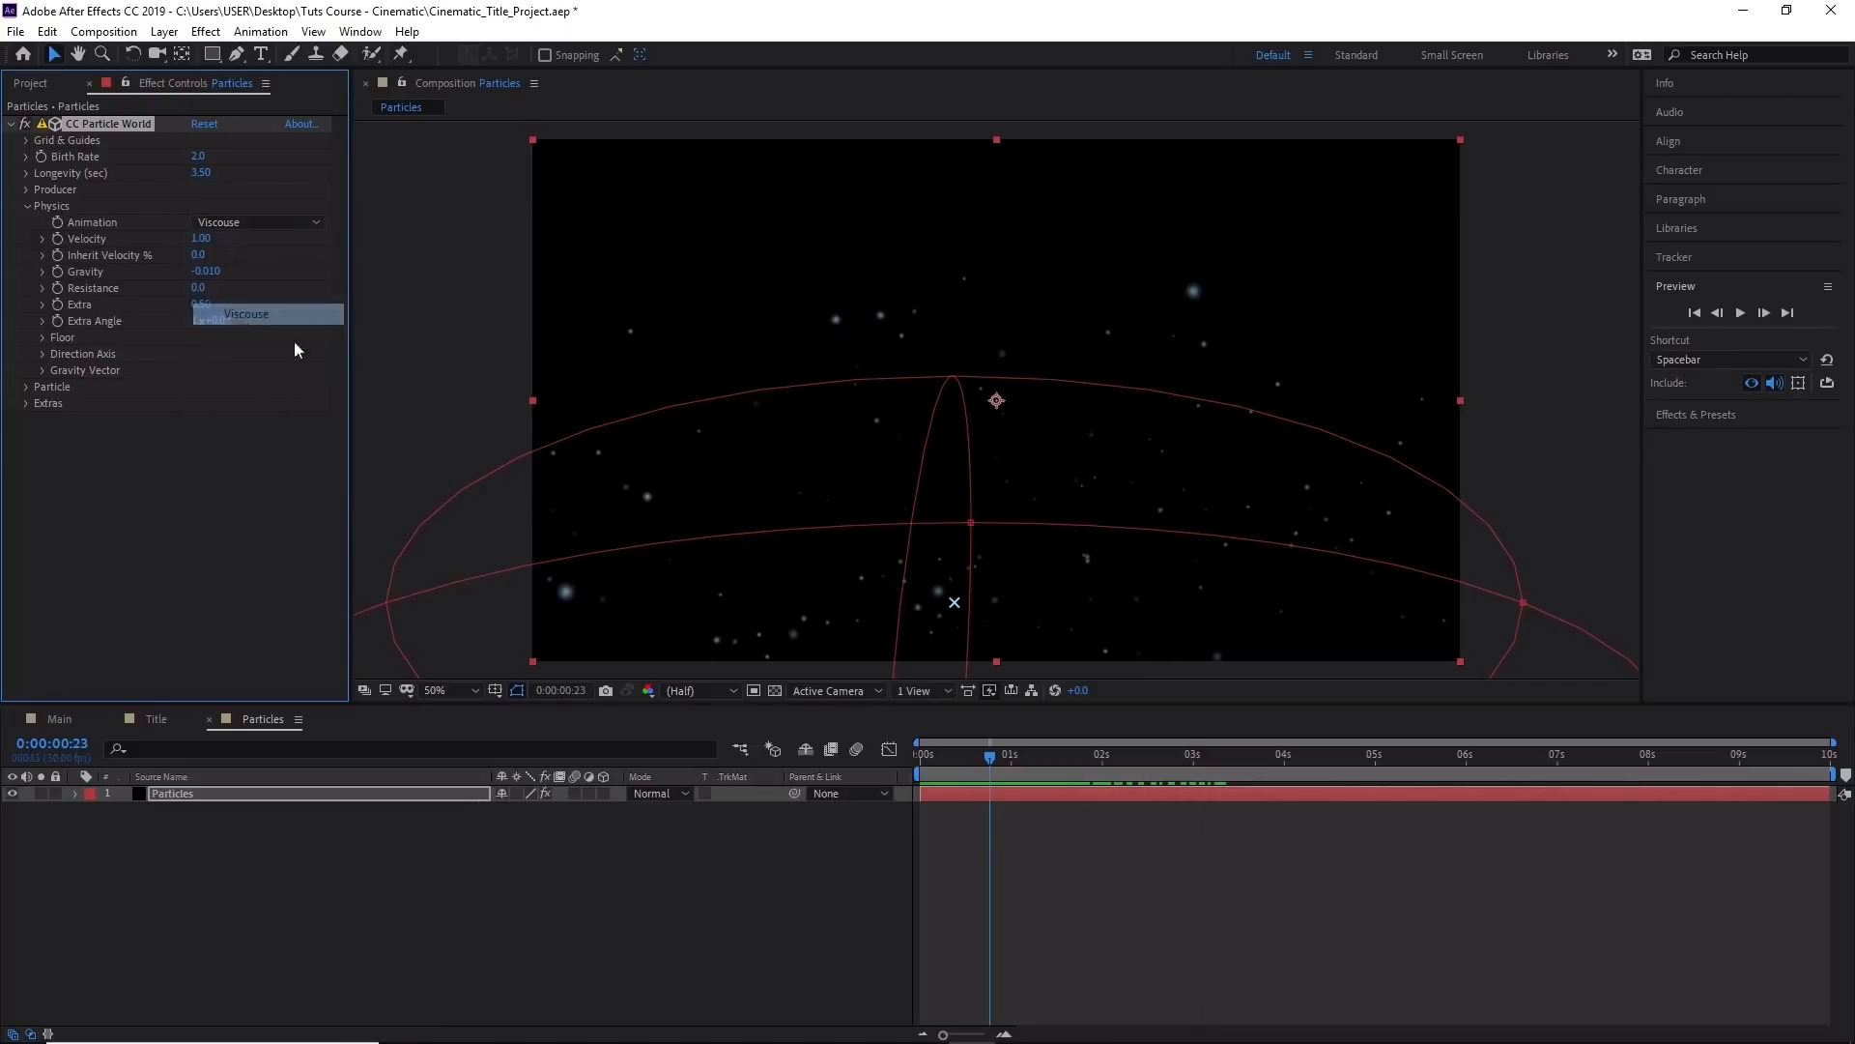
Move the particle emitter to just below the frame's lower edge, scrub the motion, and return the playhead to 0:00:00:00.
{"action": "left_click_drag", "start_coordinate": [989, 756], "coordinate": [1154, 746]}
{"action": "left_click_drag", "start_coordinate": [955, 609], "coordinate": [889, 692]}
{"action": "left_click_drag", "start_coordinate": [1166, 756], "coordinate": [868, 709]}
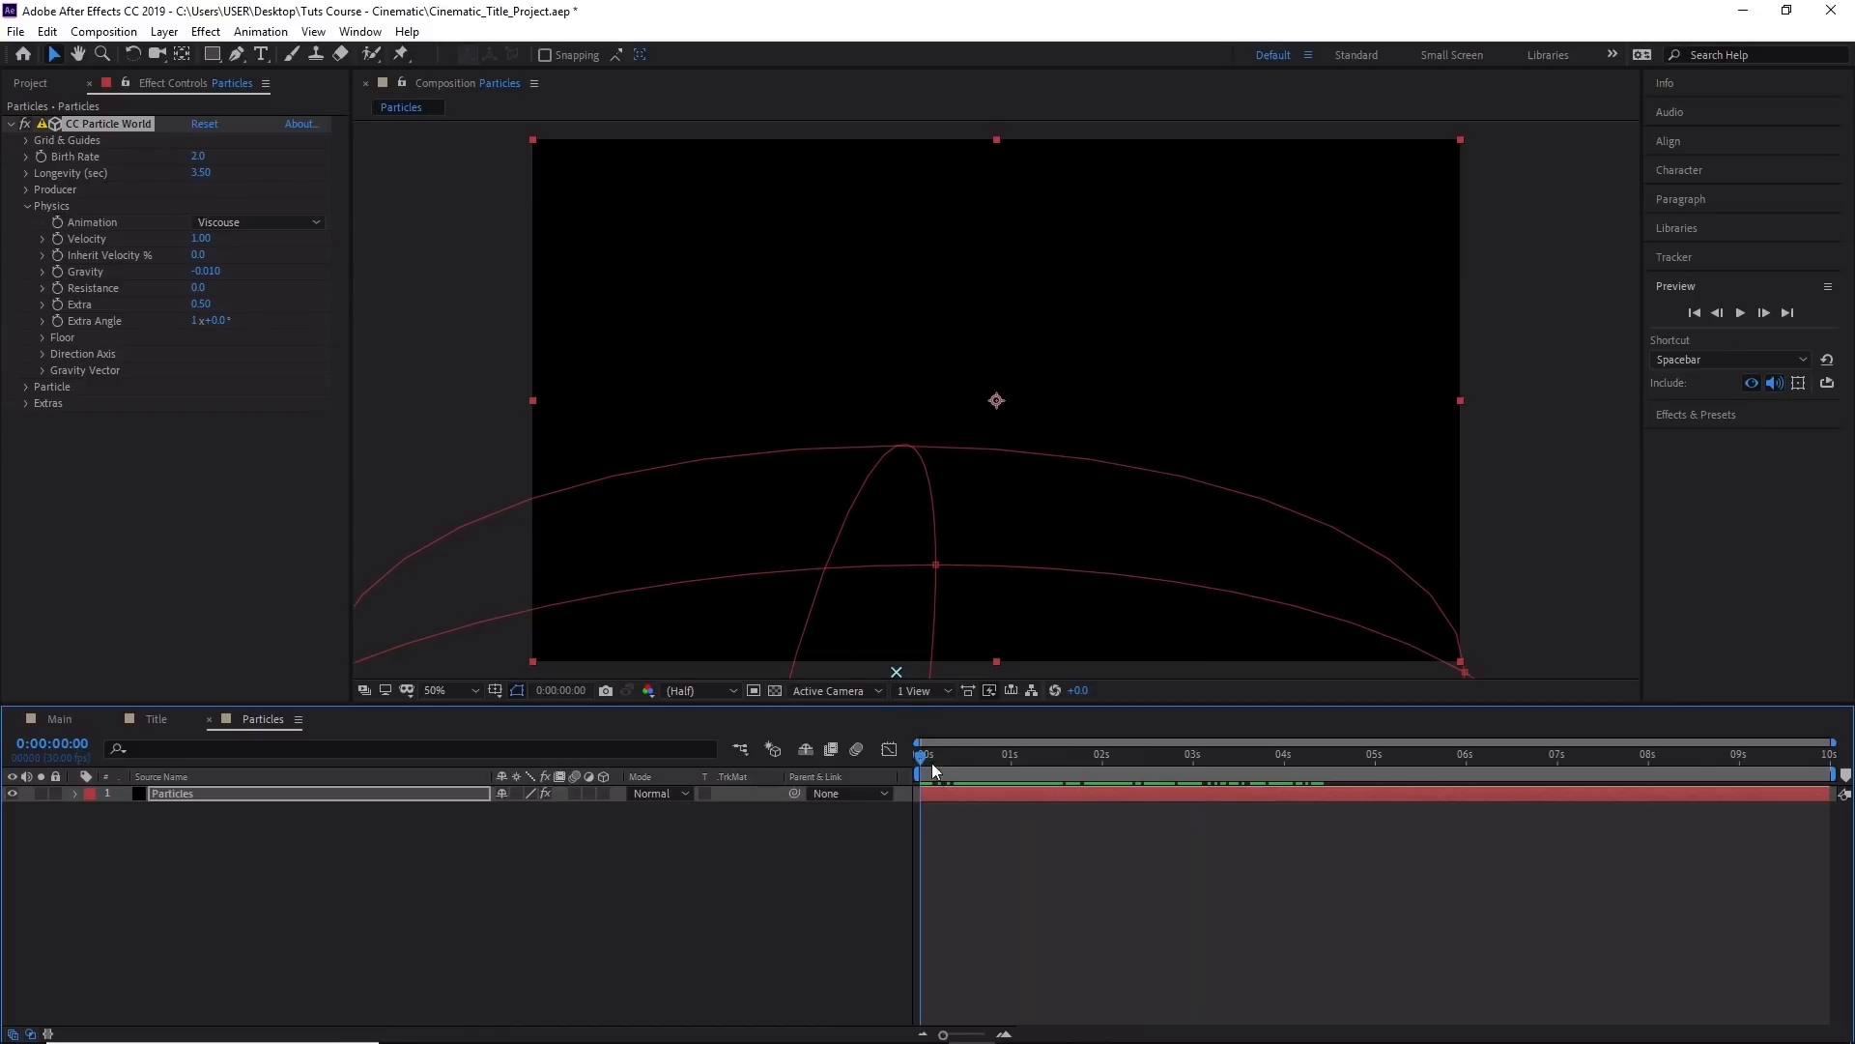
{"action": "mouse_move", "coordinate": [923, 759]}
{"action": "left_mouse_down"}
{"action": "mouse_move", "coordinate": [943, 759]}
{"action": "mouse_move", "coordinate": [904, 764]}
{"action": "left_mouse_up"}
{"action": "mouse_move", "coordinate": [923, 760]}
{"action": "left_mouse_down"}
{"action": "mouse_move", "coordinate": [943, 760]}
{"action": "mouse_move", "coordinate": [898, 758]}
{"action": "left_mouse_up"}
Slide the Particles layer about 1.6 seconds earlier in time so particles already exist at 0:00:00:00.
{"action": "left_click_drag", "start_coordinate": [1297, 796], "coordinate": [1142, 802]}
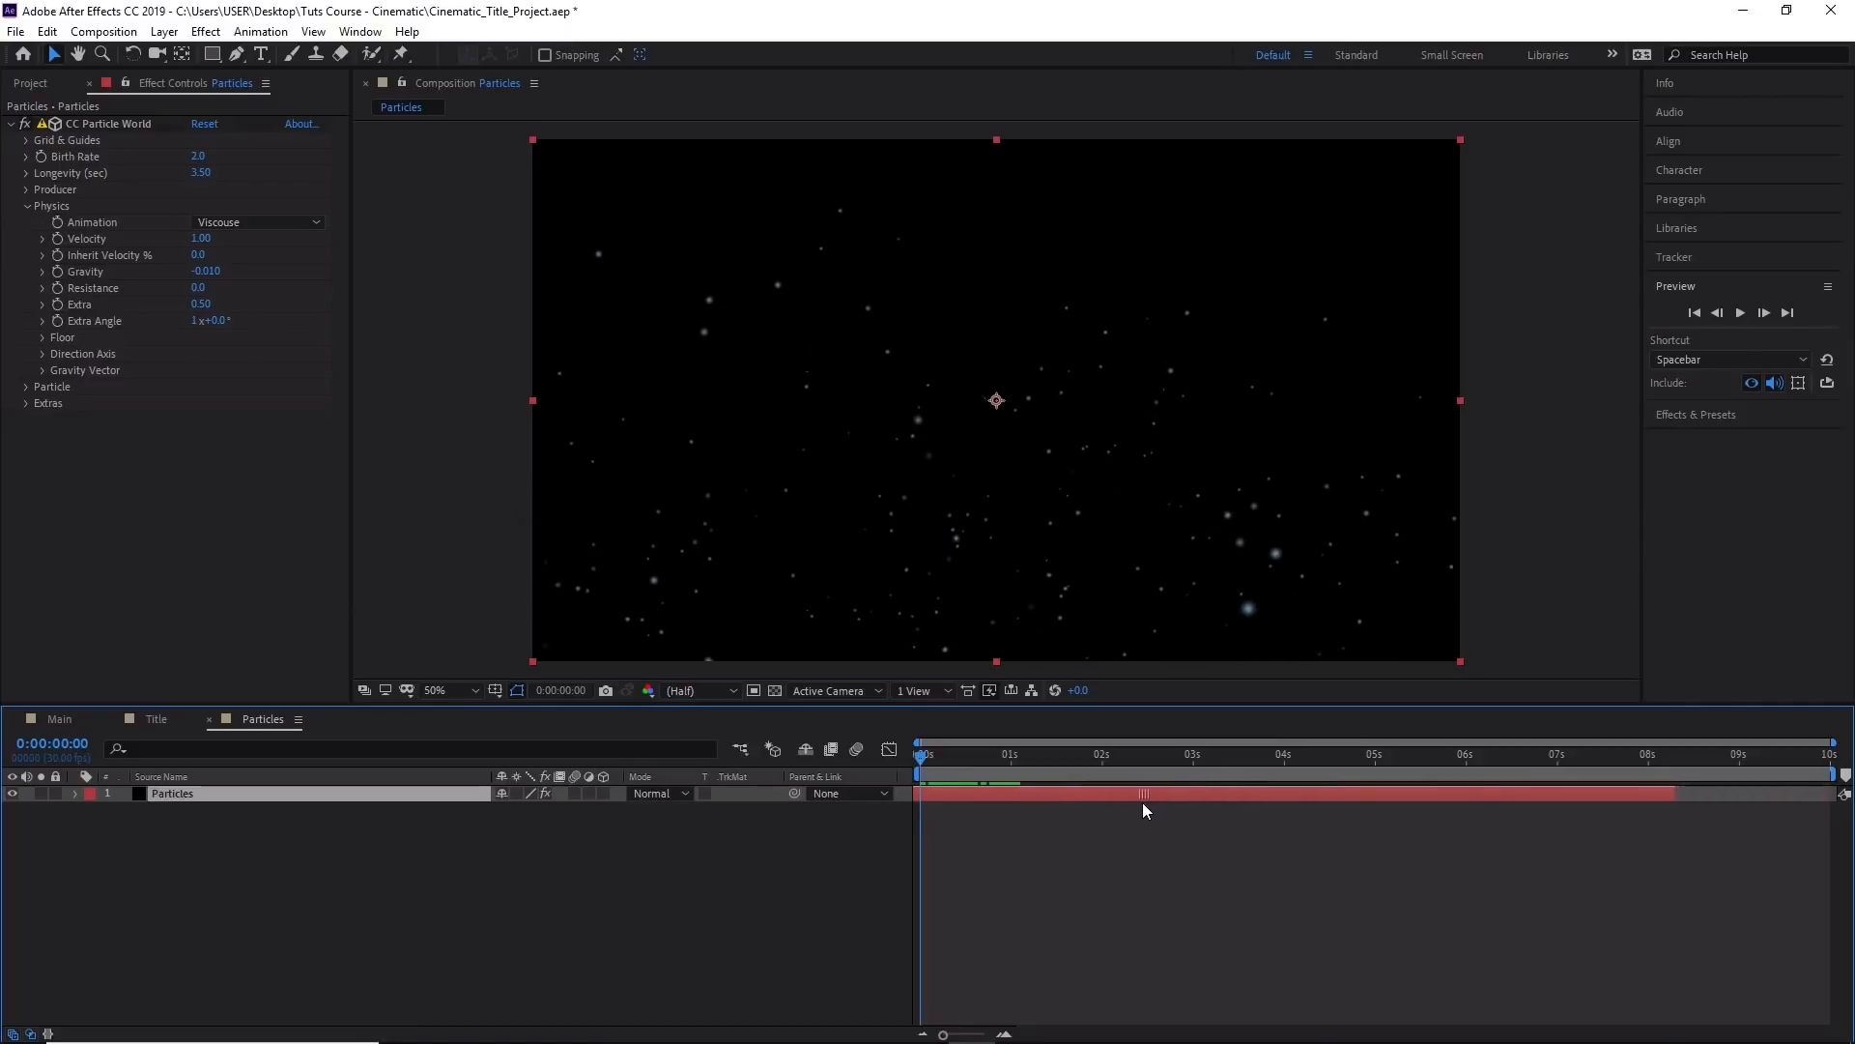
{"action": "left_click_drag", "start_coordinate": [918, 759], "coordinate": [1100, 795]}
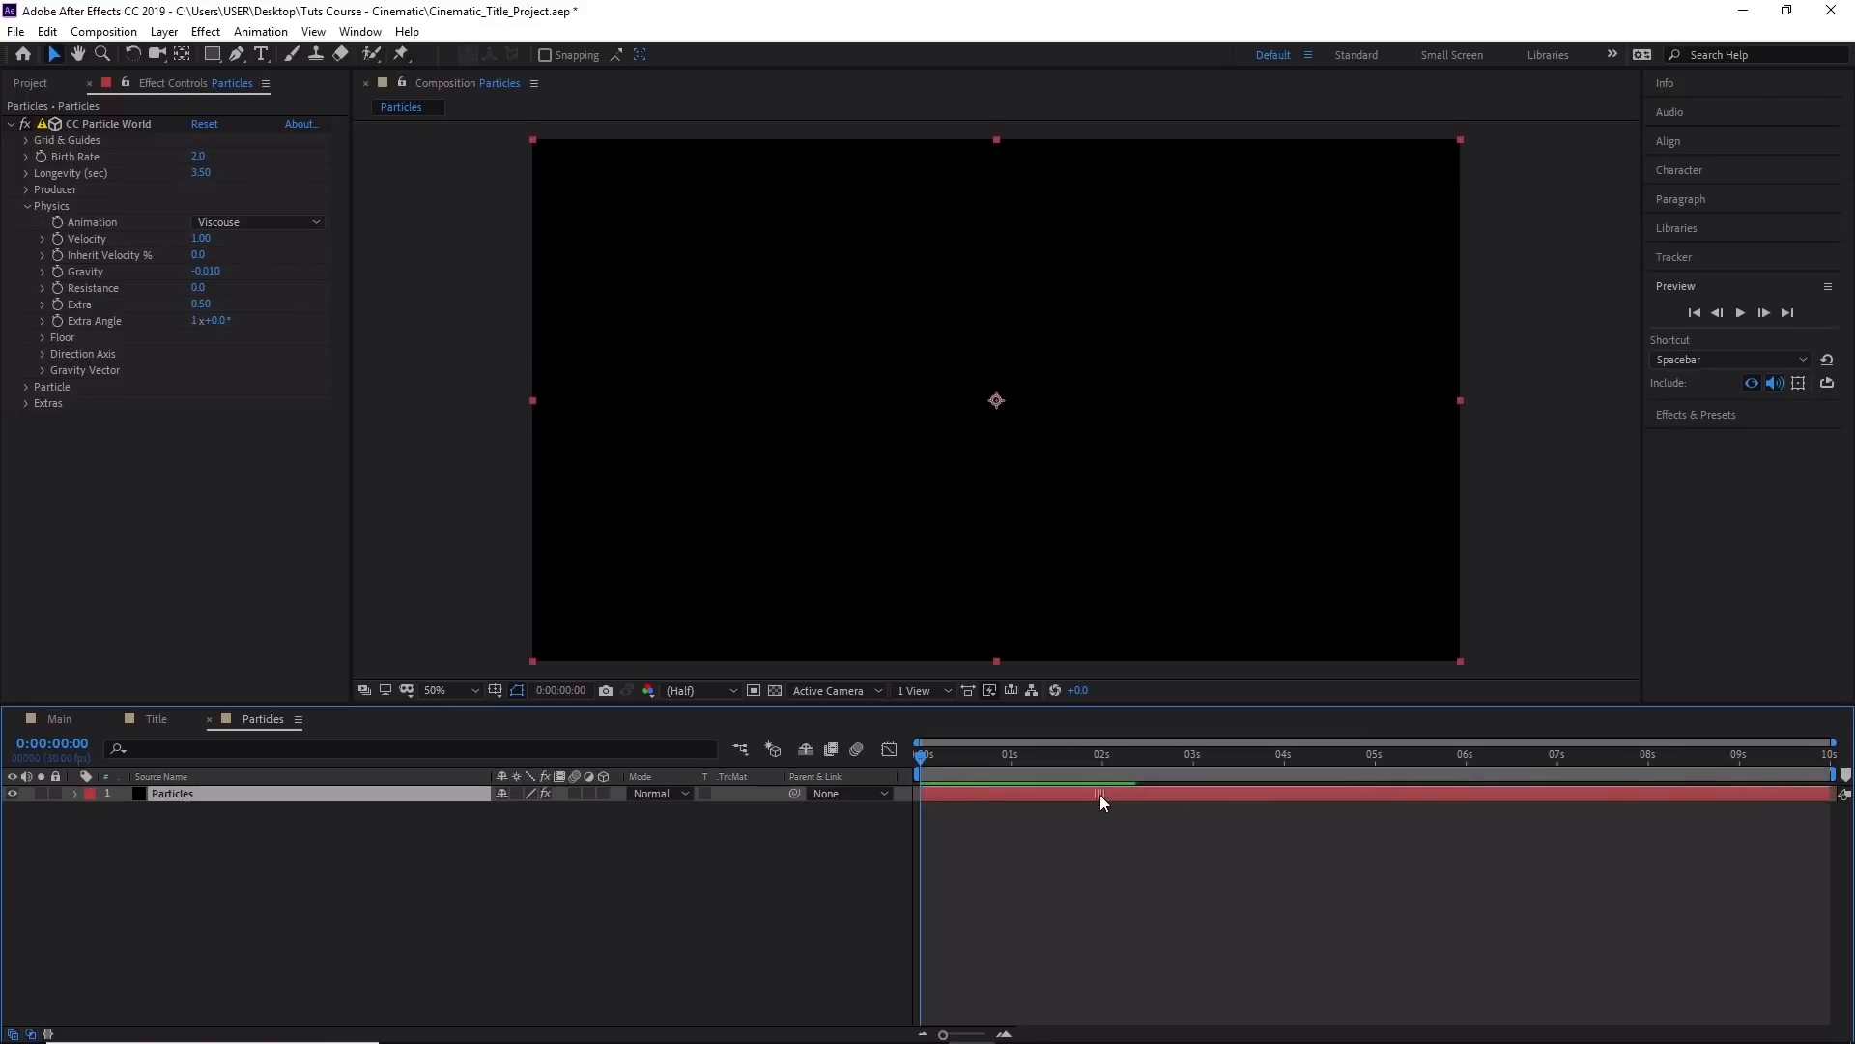
{"action": "mouse_move", "coordinate": [918, 755]}
{"action": "left_mouse_down"}
{"action": "mouse_move", "coordinate": [1099, 763]}
{"action": "mouse_move", "coordinate": [913, 759]}
{"action": "left_mouse_up"}
{"action": "left_click_drag", "start_coordinate": [1165, 793], "coordinate": [1022, 788]}
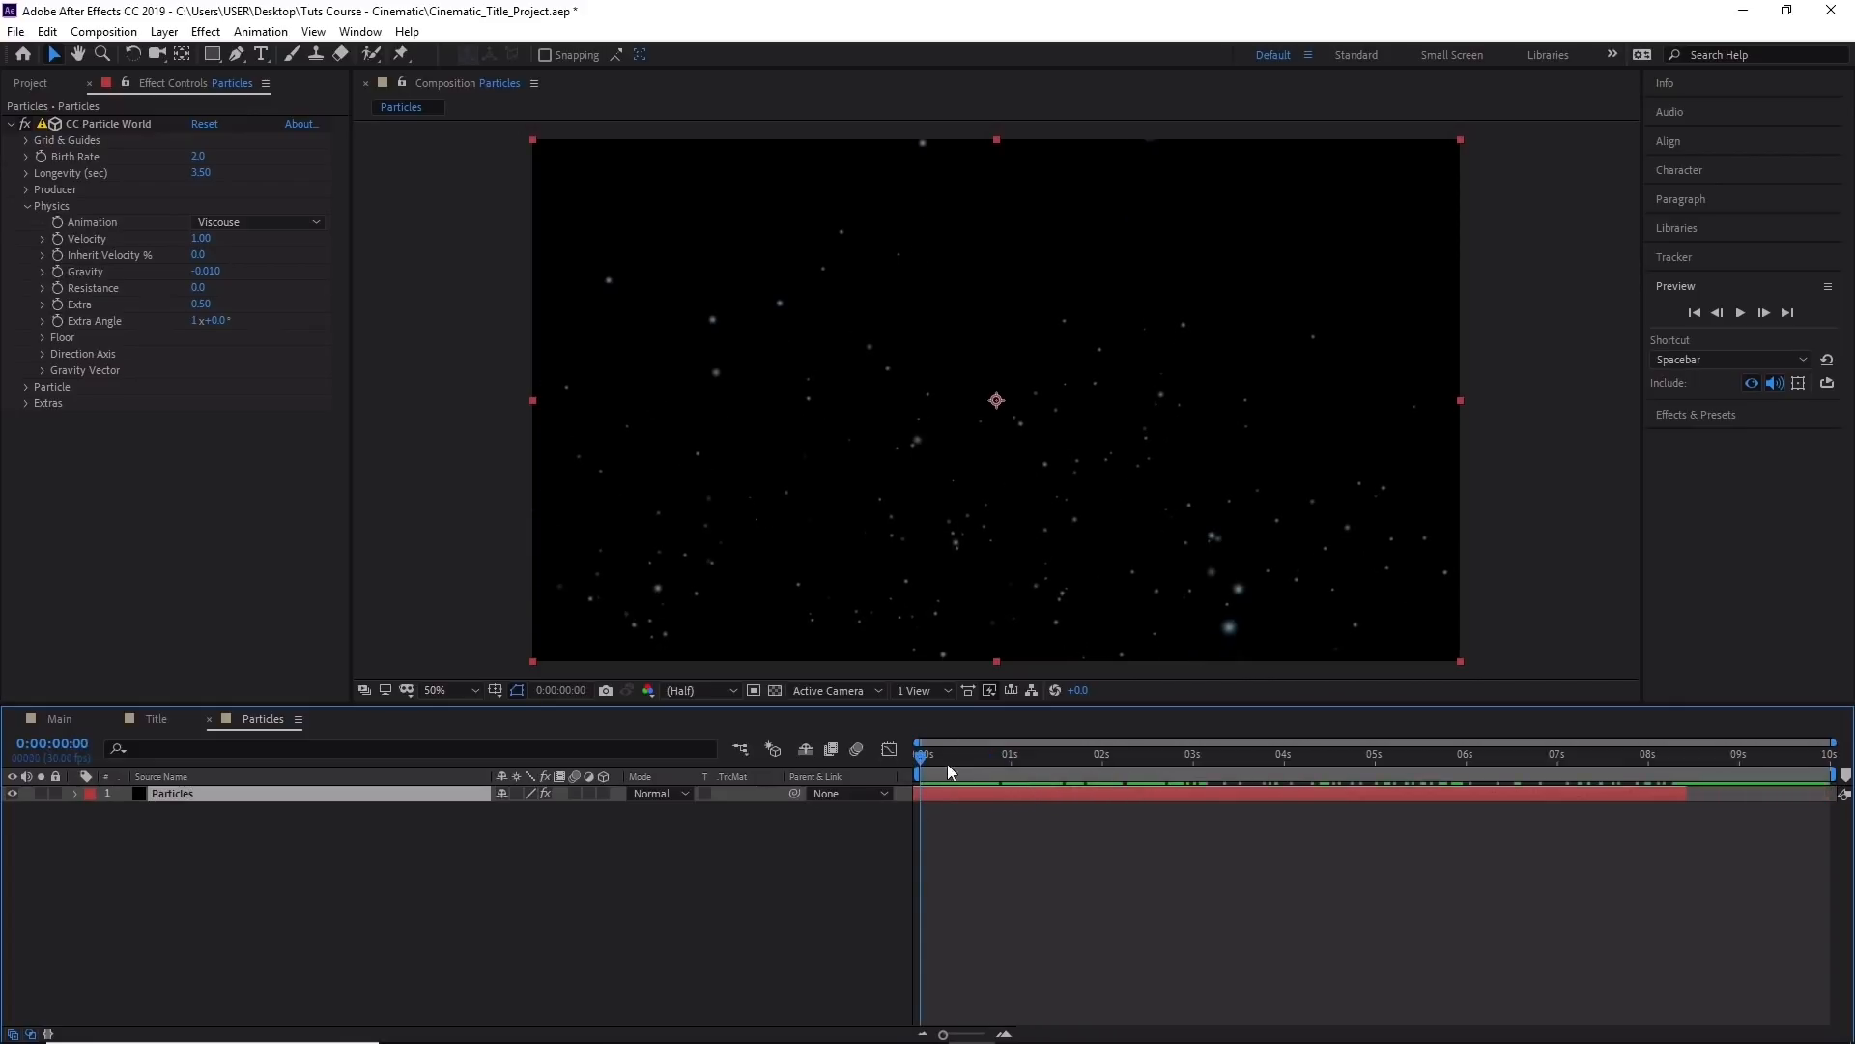
{"action": "left_click_drag", "start_coordinate": [925, 755], "coordinate": [872, 751]}
Set CC Particle World's Birth Rate to 0.3 and scrub through the particle motion.
{"action": "left_click", "coordinate": [28, 206]}
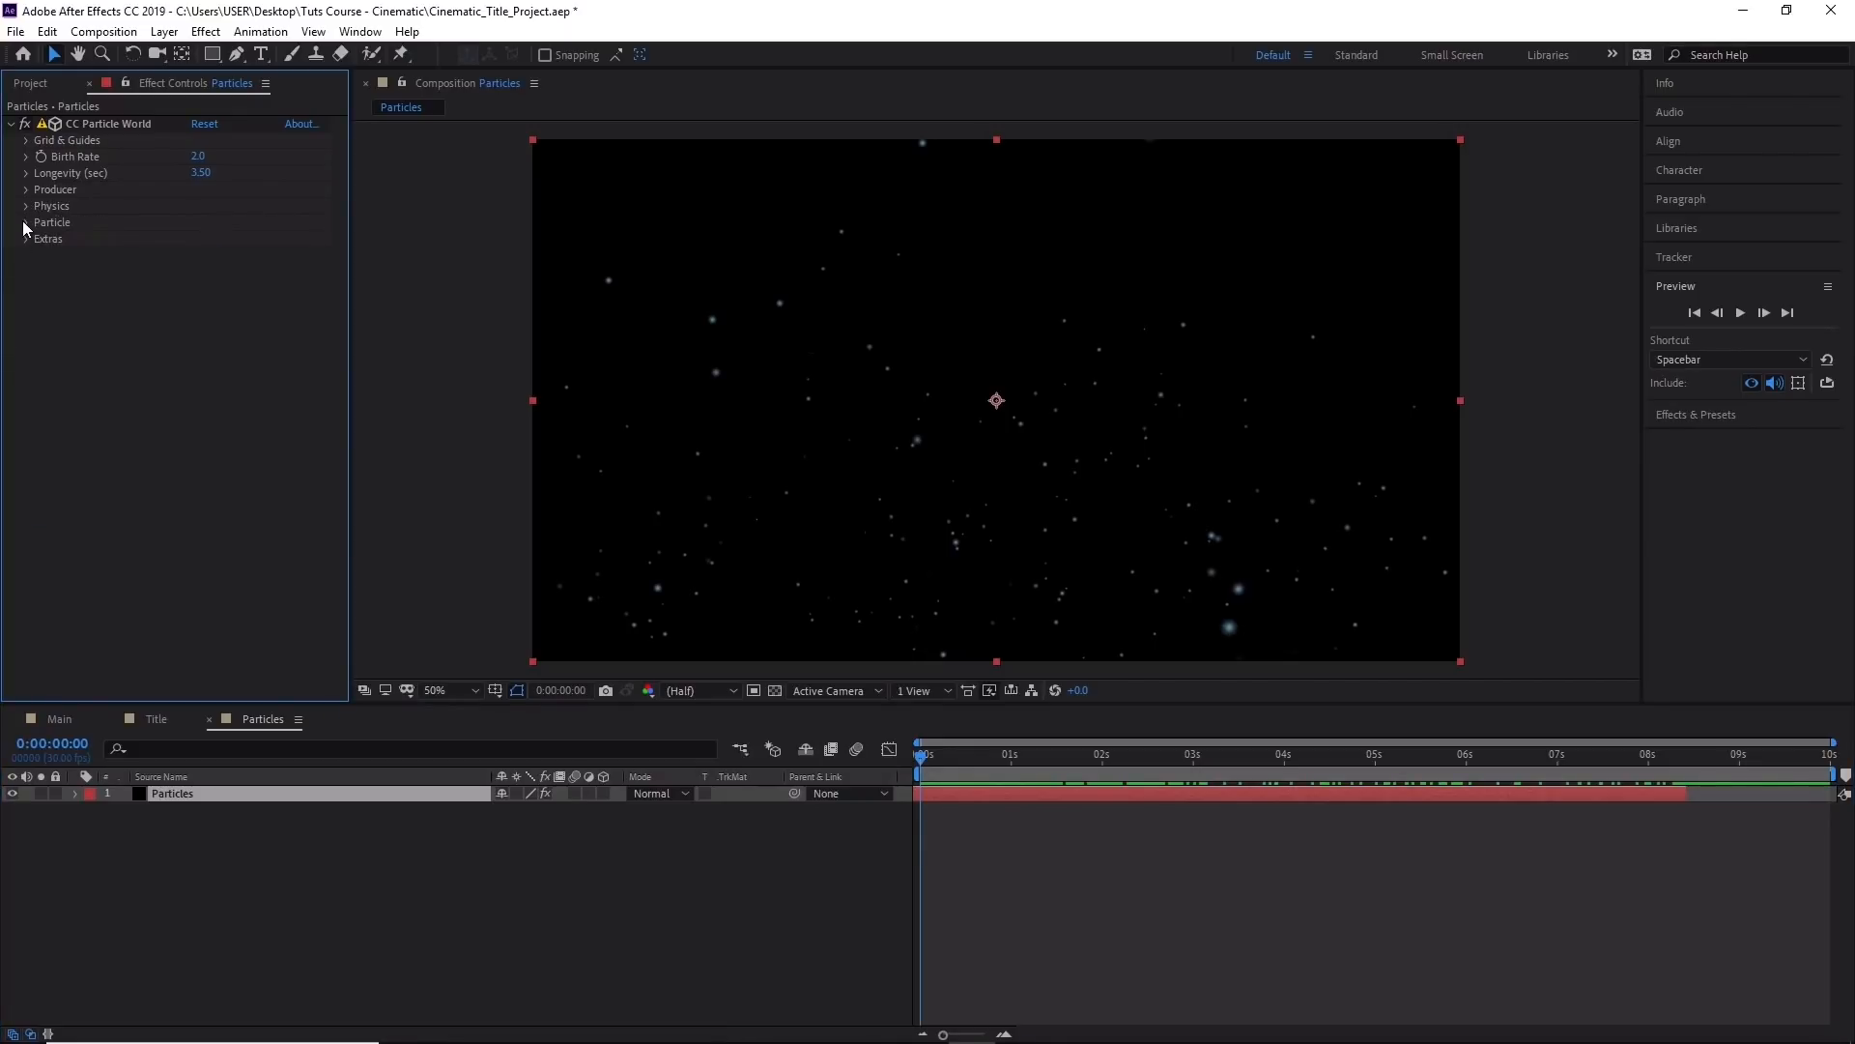
{"action": "left_click", "coordinate": [26, 223]}
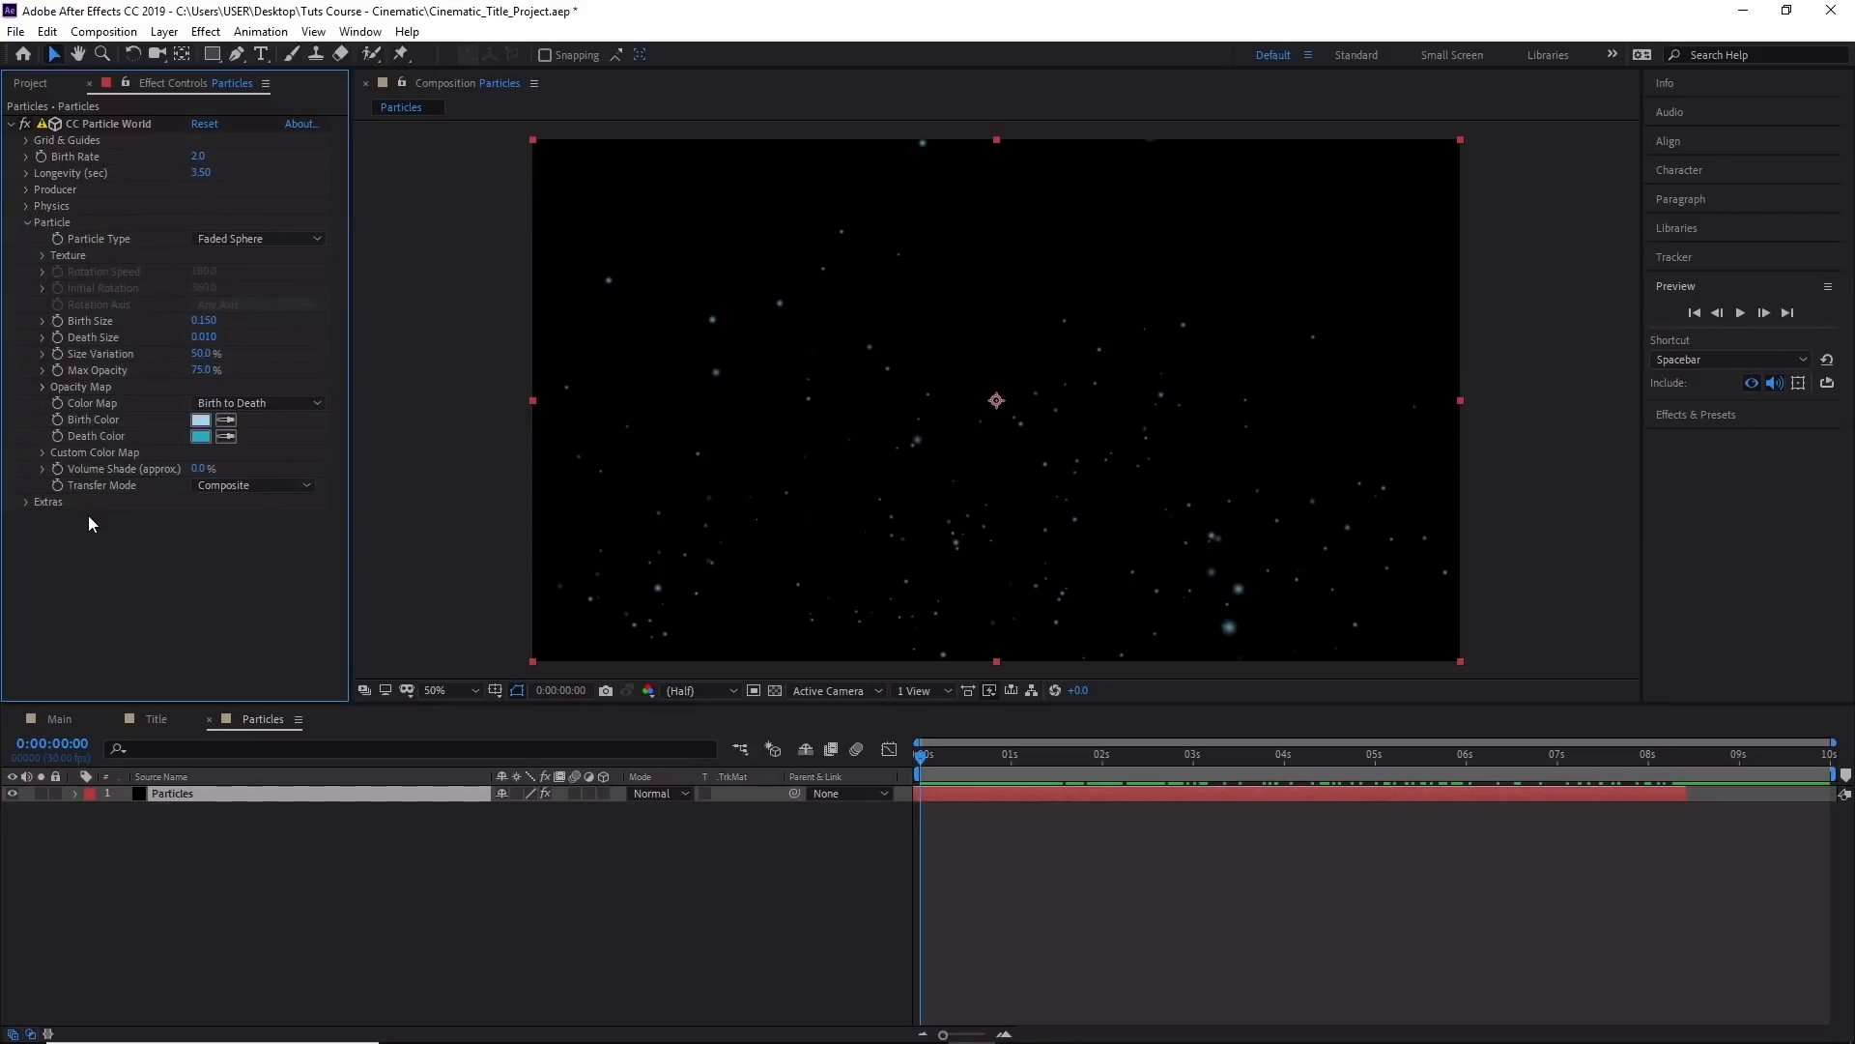
{"action": "left_click", "coordinate": [25, 222]}
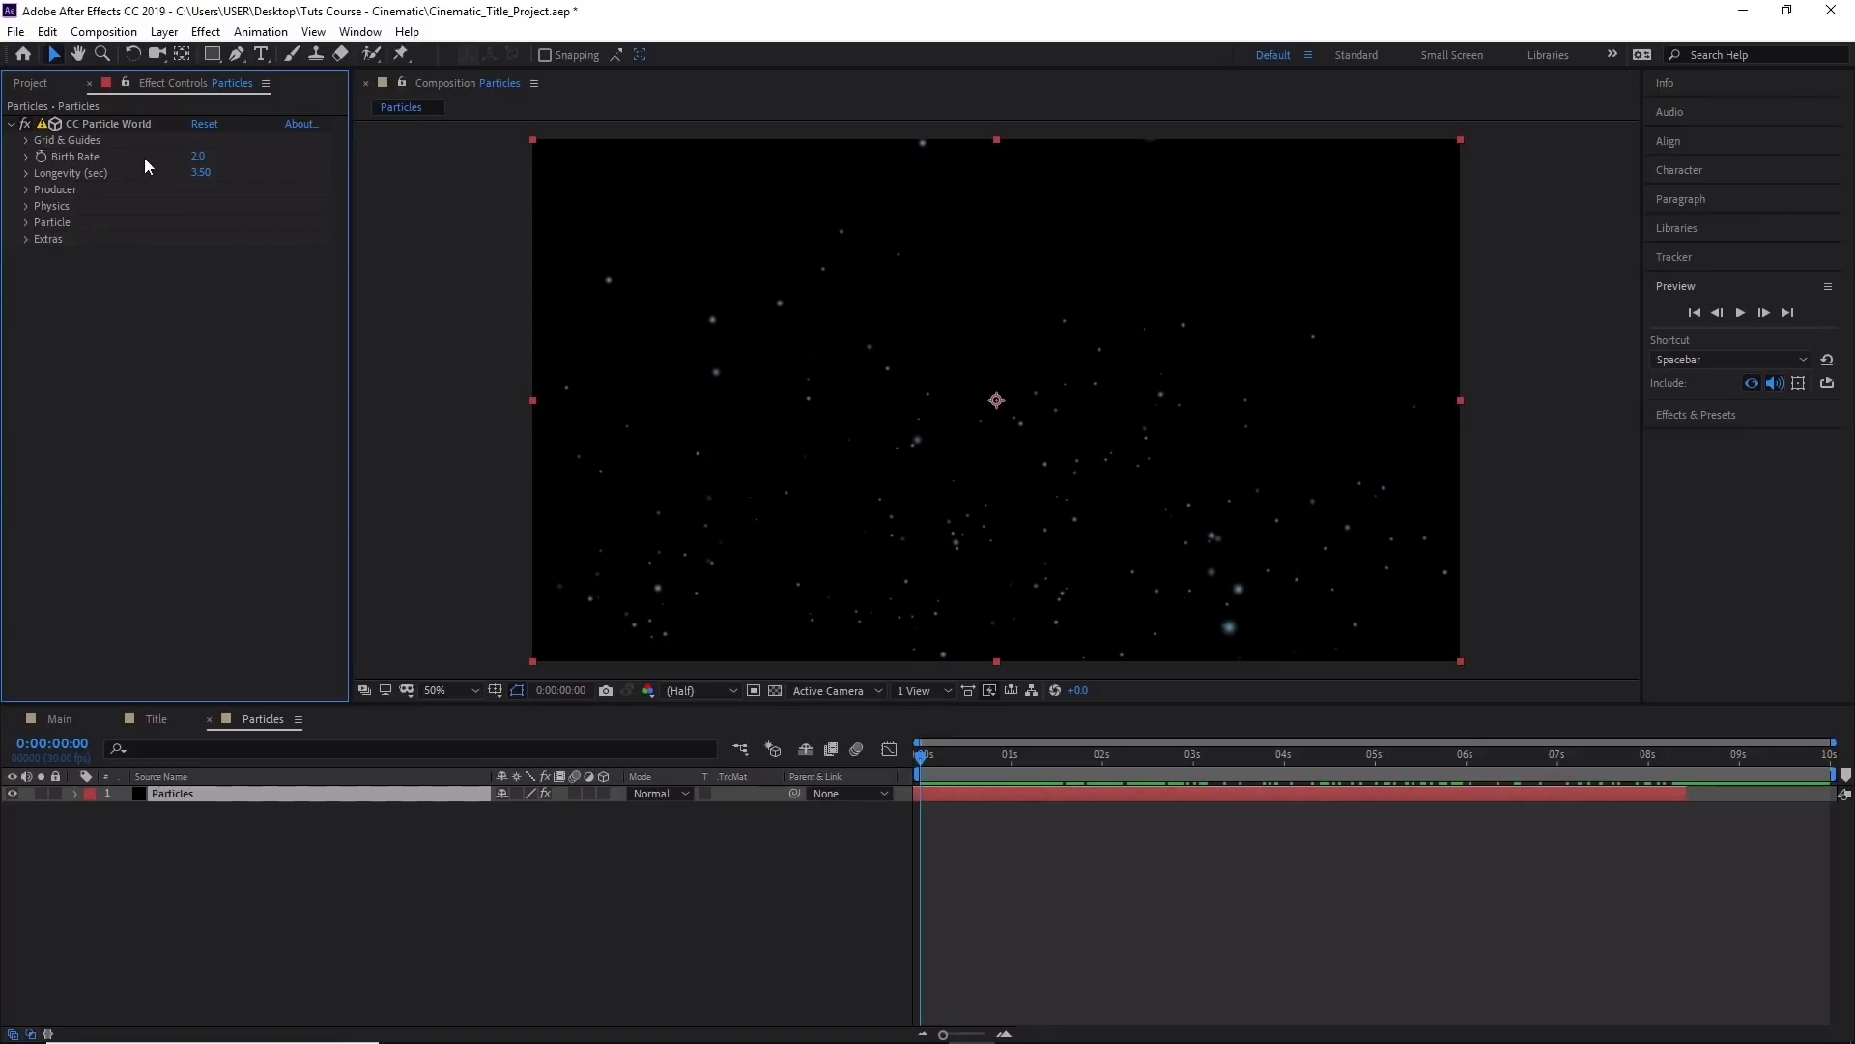
{"action": "left_click", "coordinate": [199, 157]}
{"action": "type", "text": "0.3"}
{"action": "key", "text": "Return"}
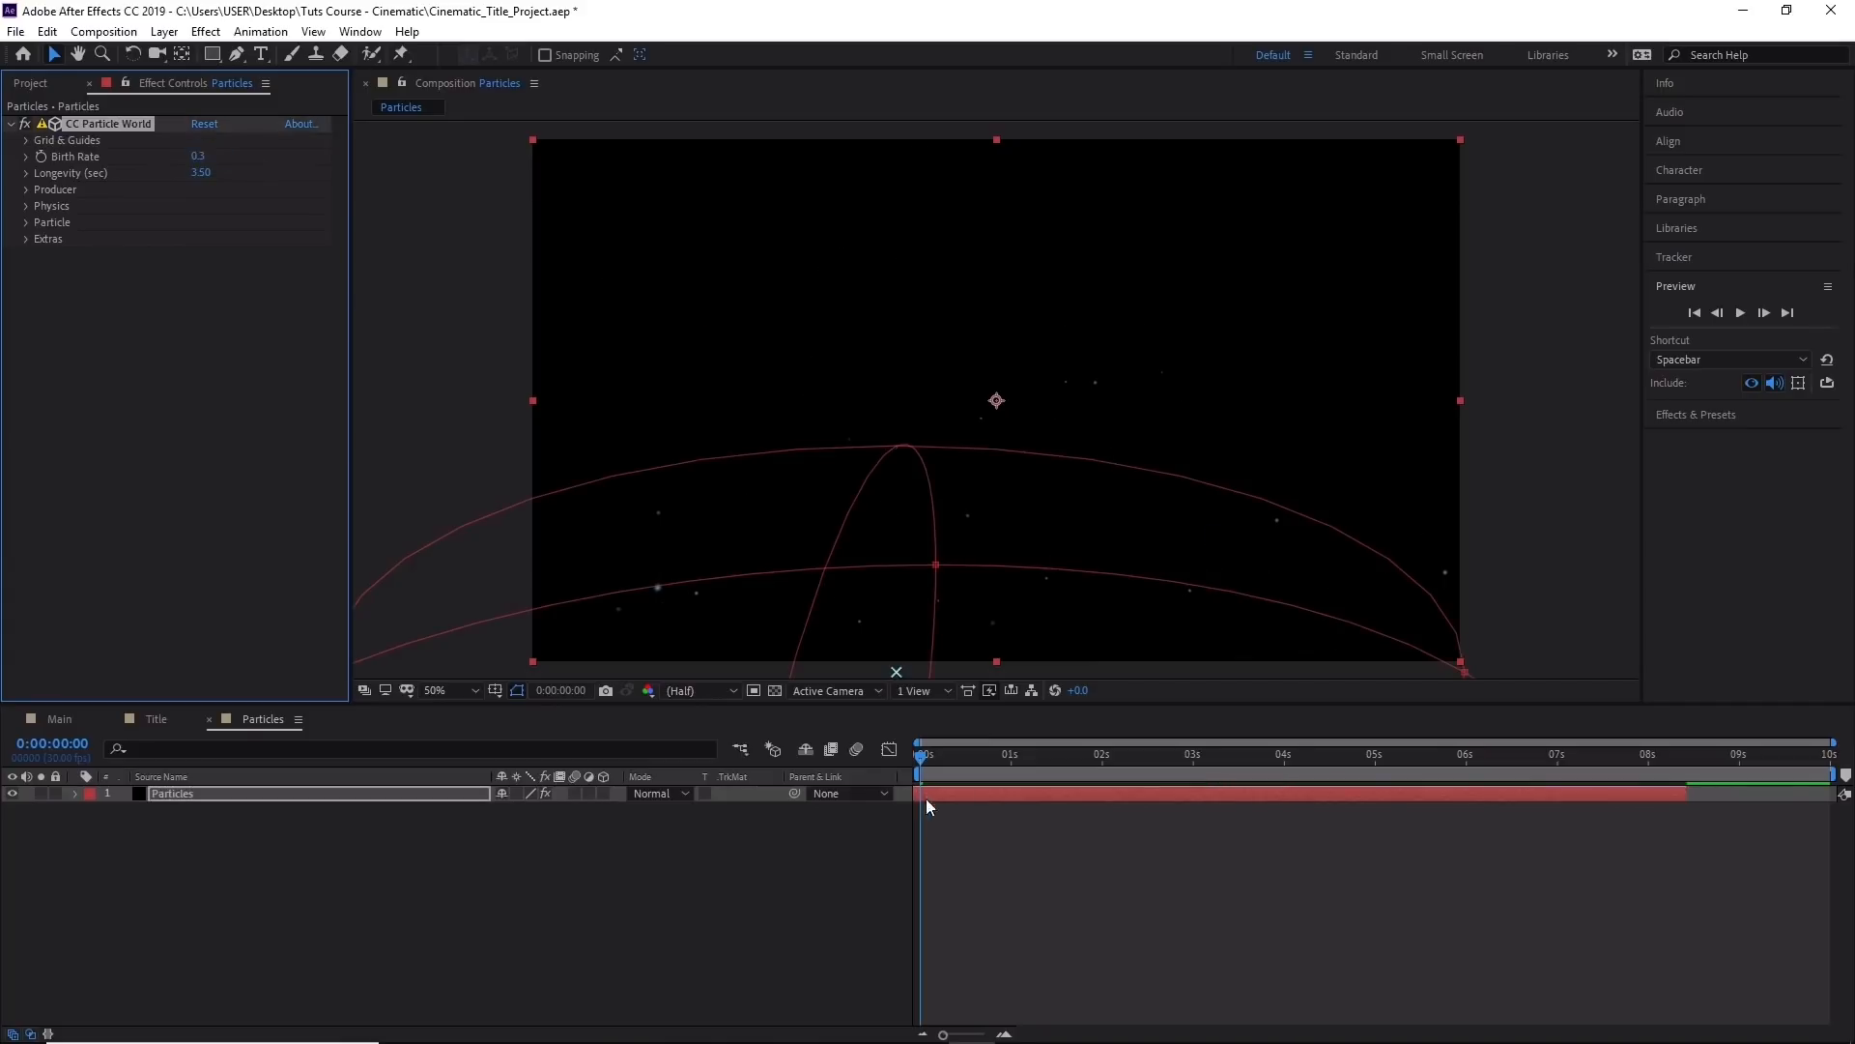
{"action": "mouse_move", "coordinate": [919, 760]}
{"action": "left_mouse_down"}
{"action": "mouse_move", "coordinate": [1573, 705]}
{"action": "mouse_move", "coordinate": [1022, 744]}
{"action": "mouse_move", "coordinate": [1394, 760]}
{"action": "mouse_move", "coordinate": [947, 758]}
{"action": "mouse_move", "coordinate": [1309, 756]}
{"action": "mouse_move", "coordinate": [901, 734]}
{"action": "left_mouse_up"}
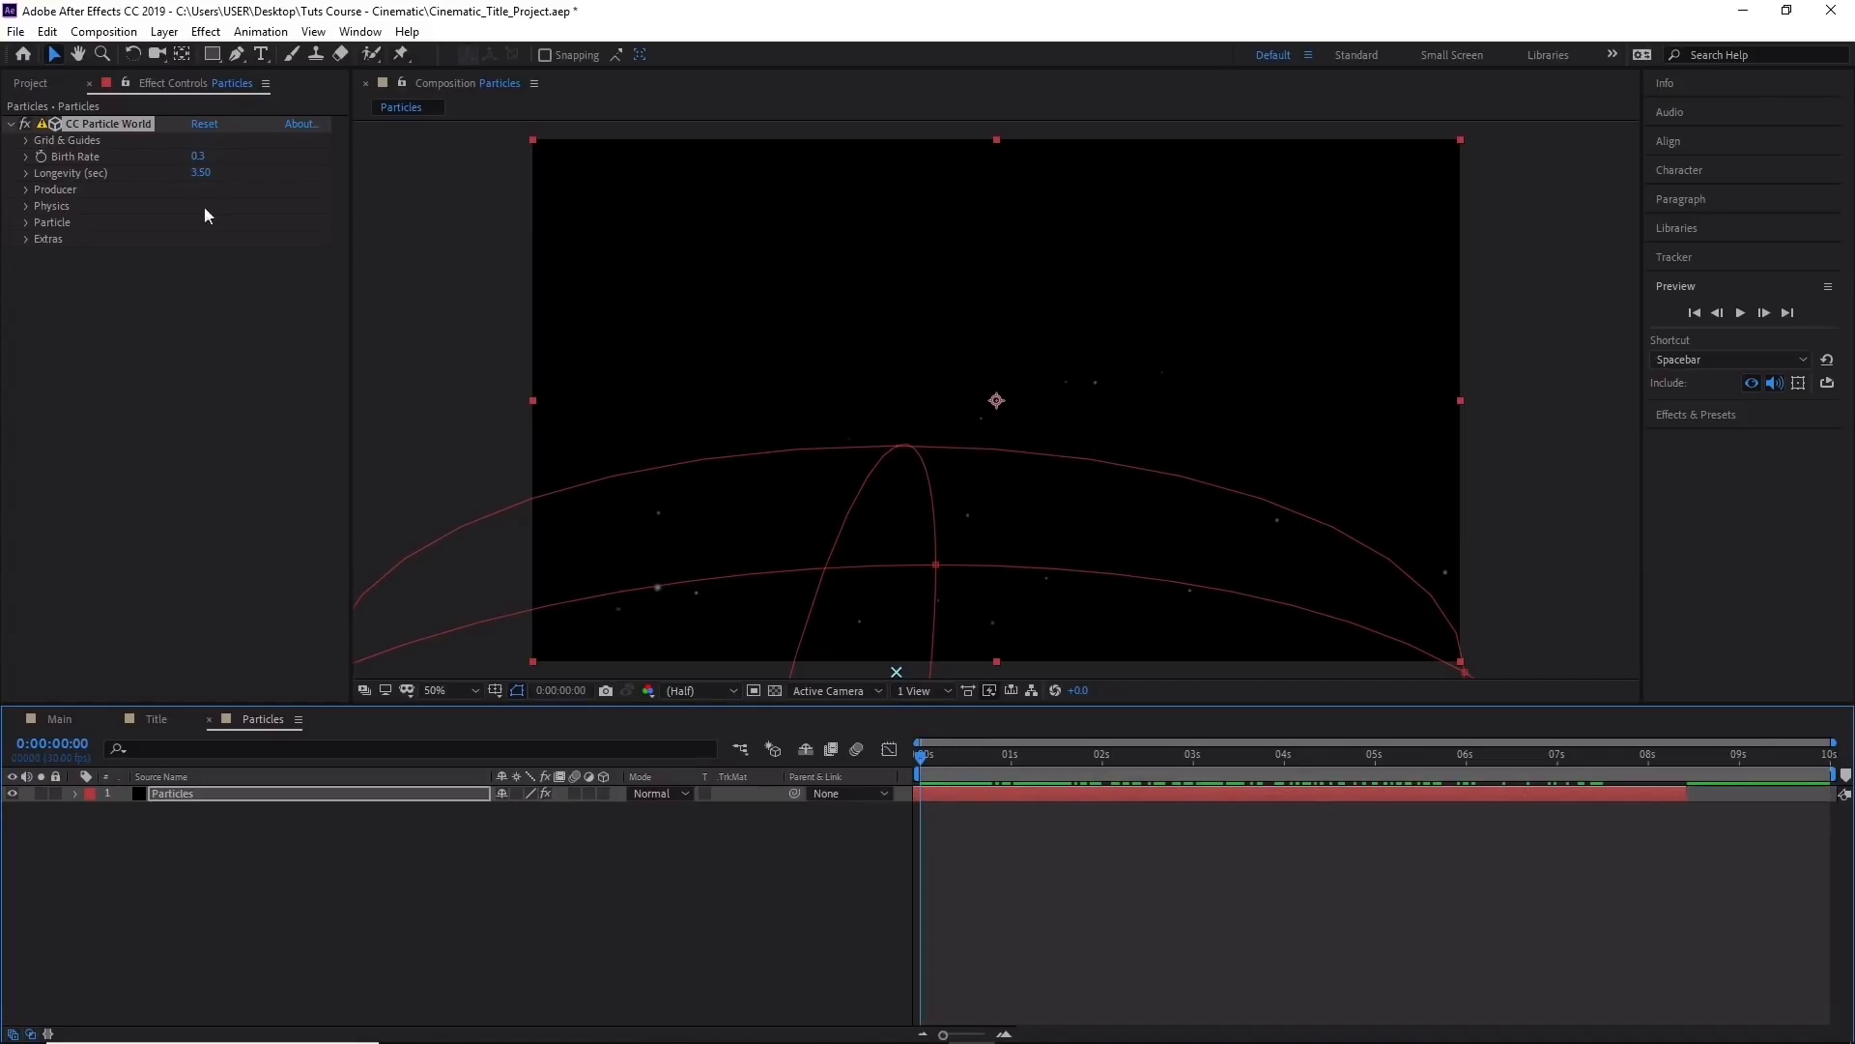
Try a Birth Rate of 1.0, scrub through the motion, and restore the Birth Rate to 0.3.
{"action": "left_click", "coordinate": [196, 157]}
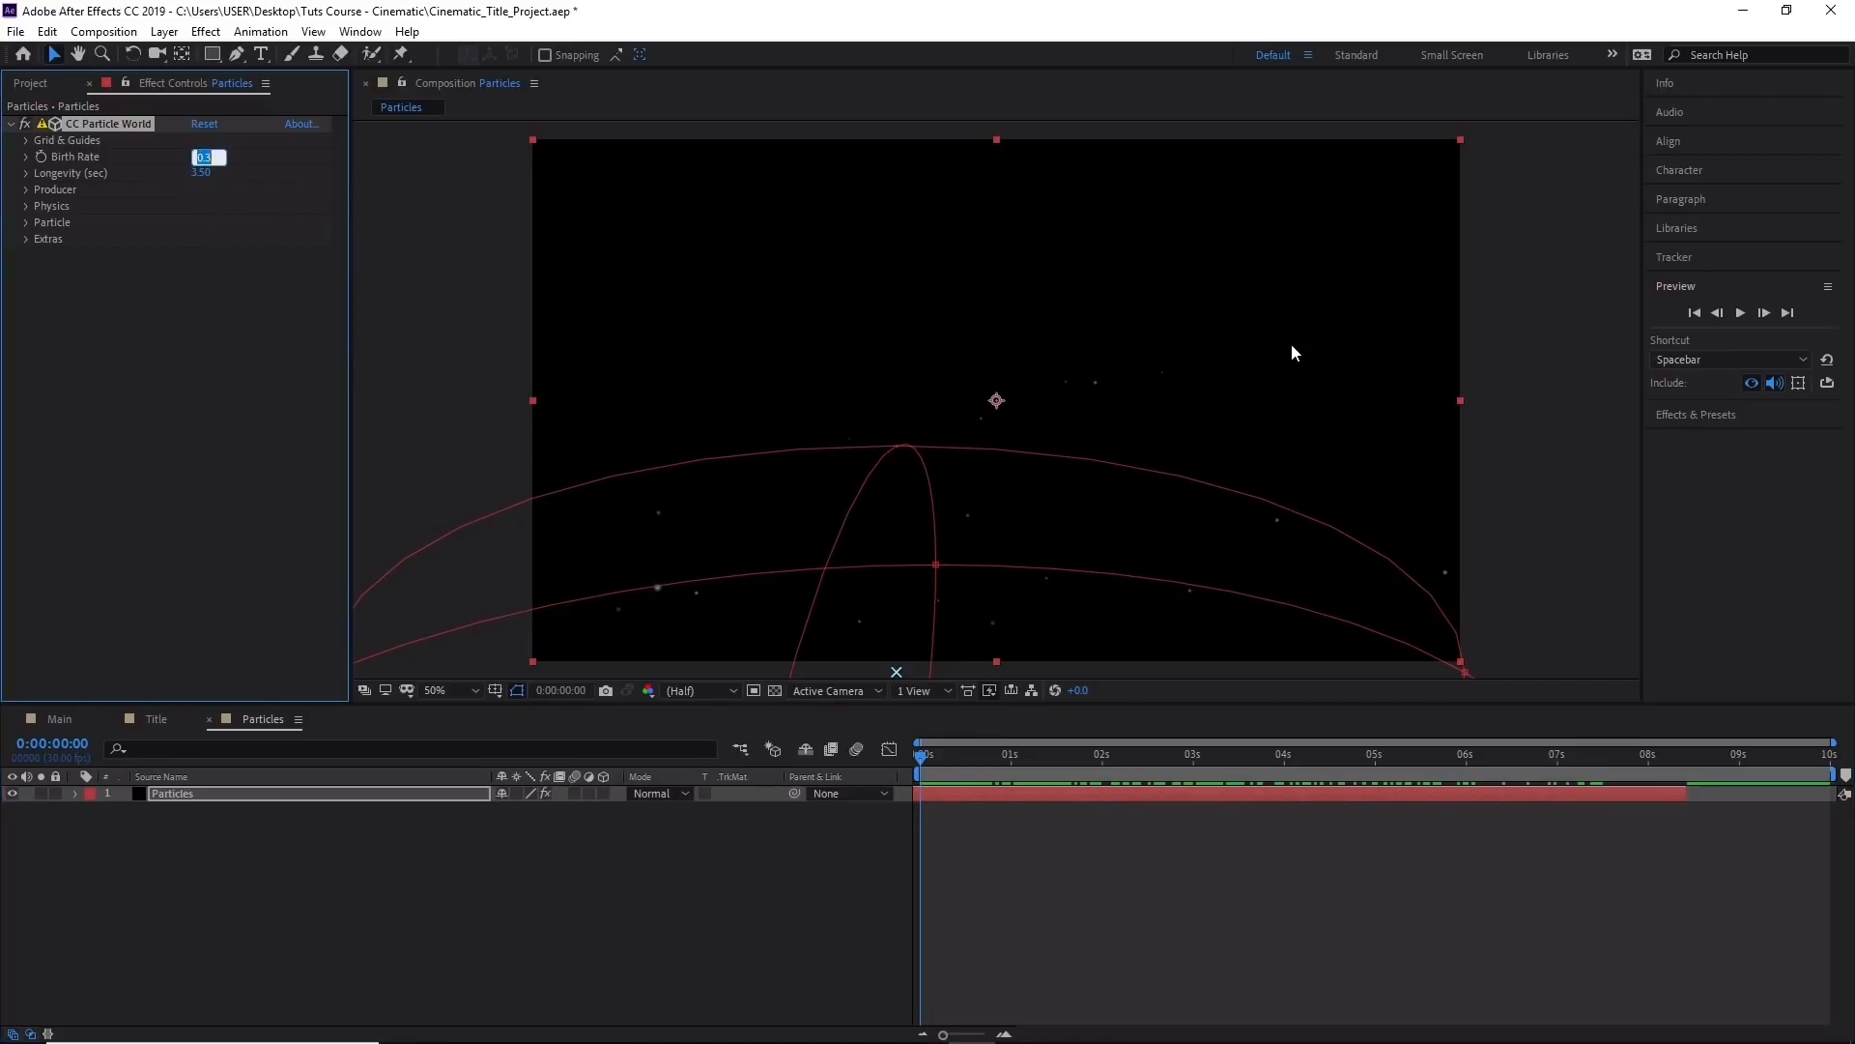
{"action": "type", "text": "1"}
{"action": "key", "text": "Return"}
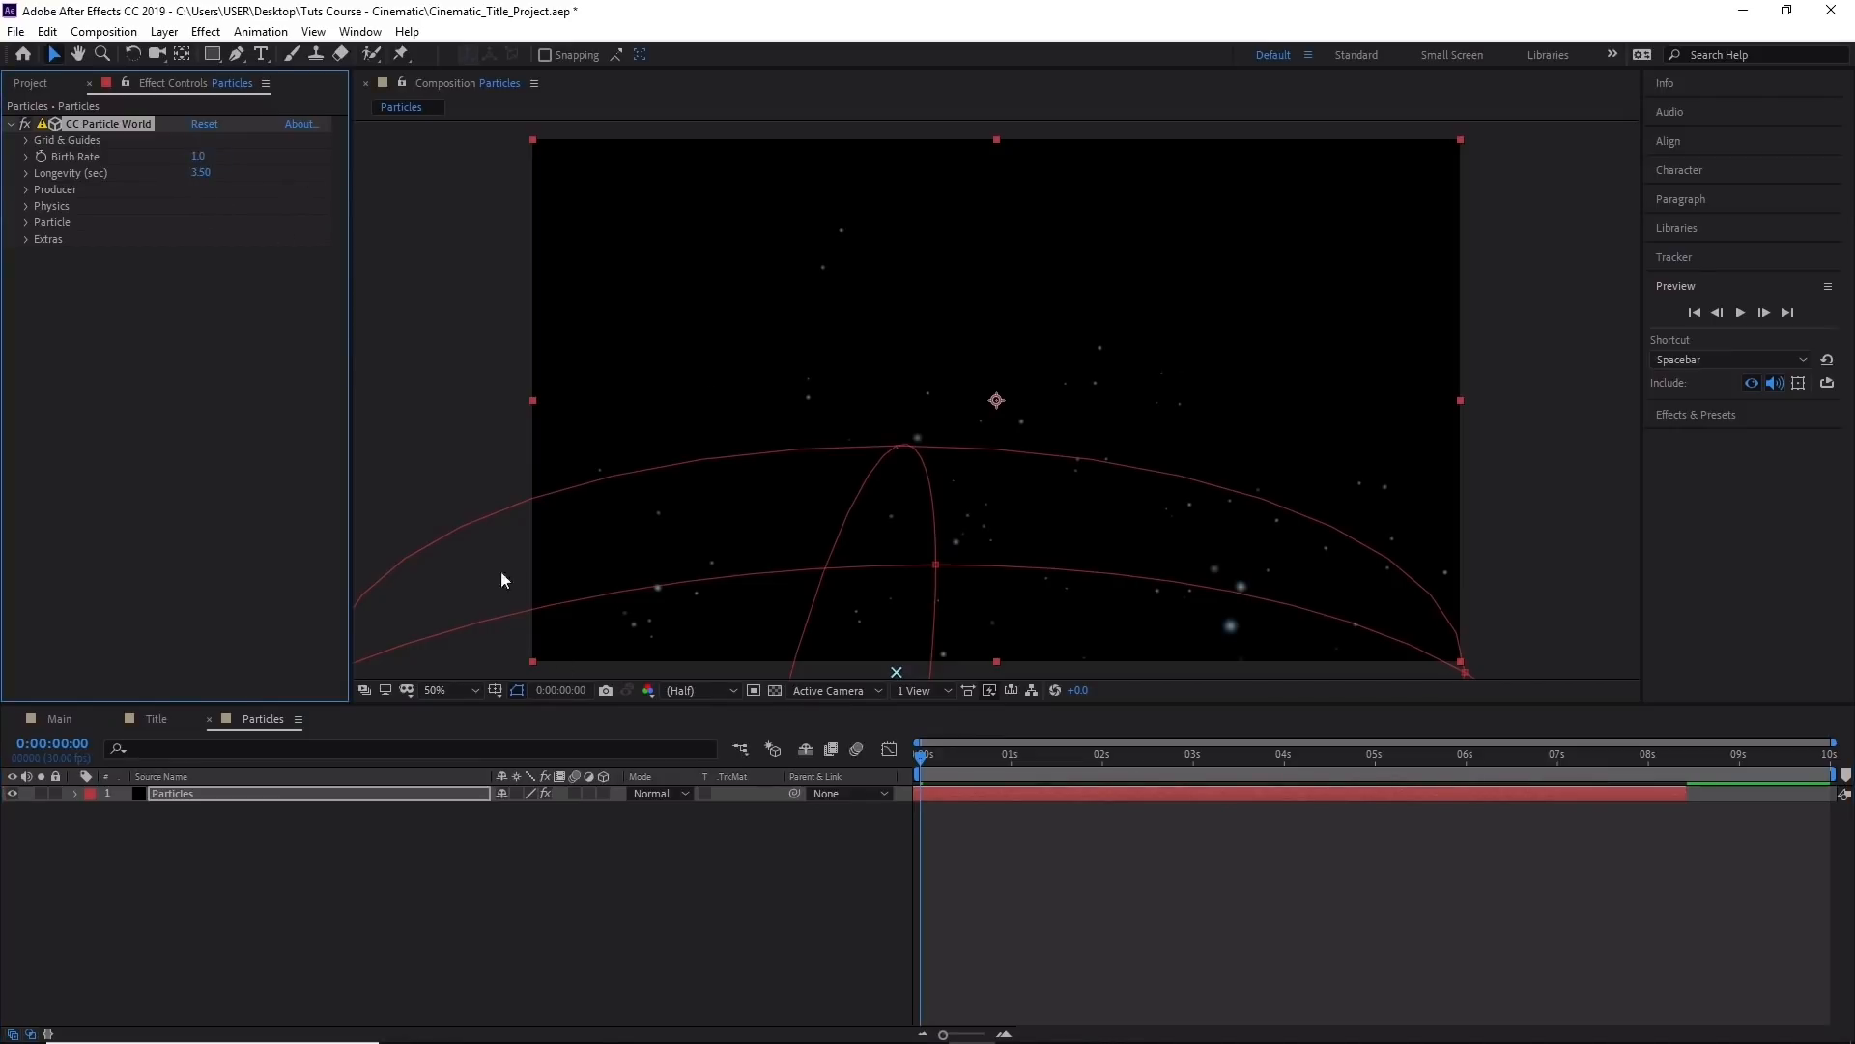
{"action": "left_click_drag", "start_coordinate": [924, 757], "coordinate": [843, 734]}
{"action": "left_click", "coordinate": [200, 158]}
{"action": "type", "text": "0.3"}
{"action": "key", "text": "Return"}
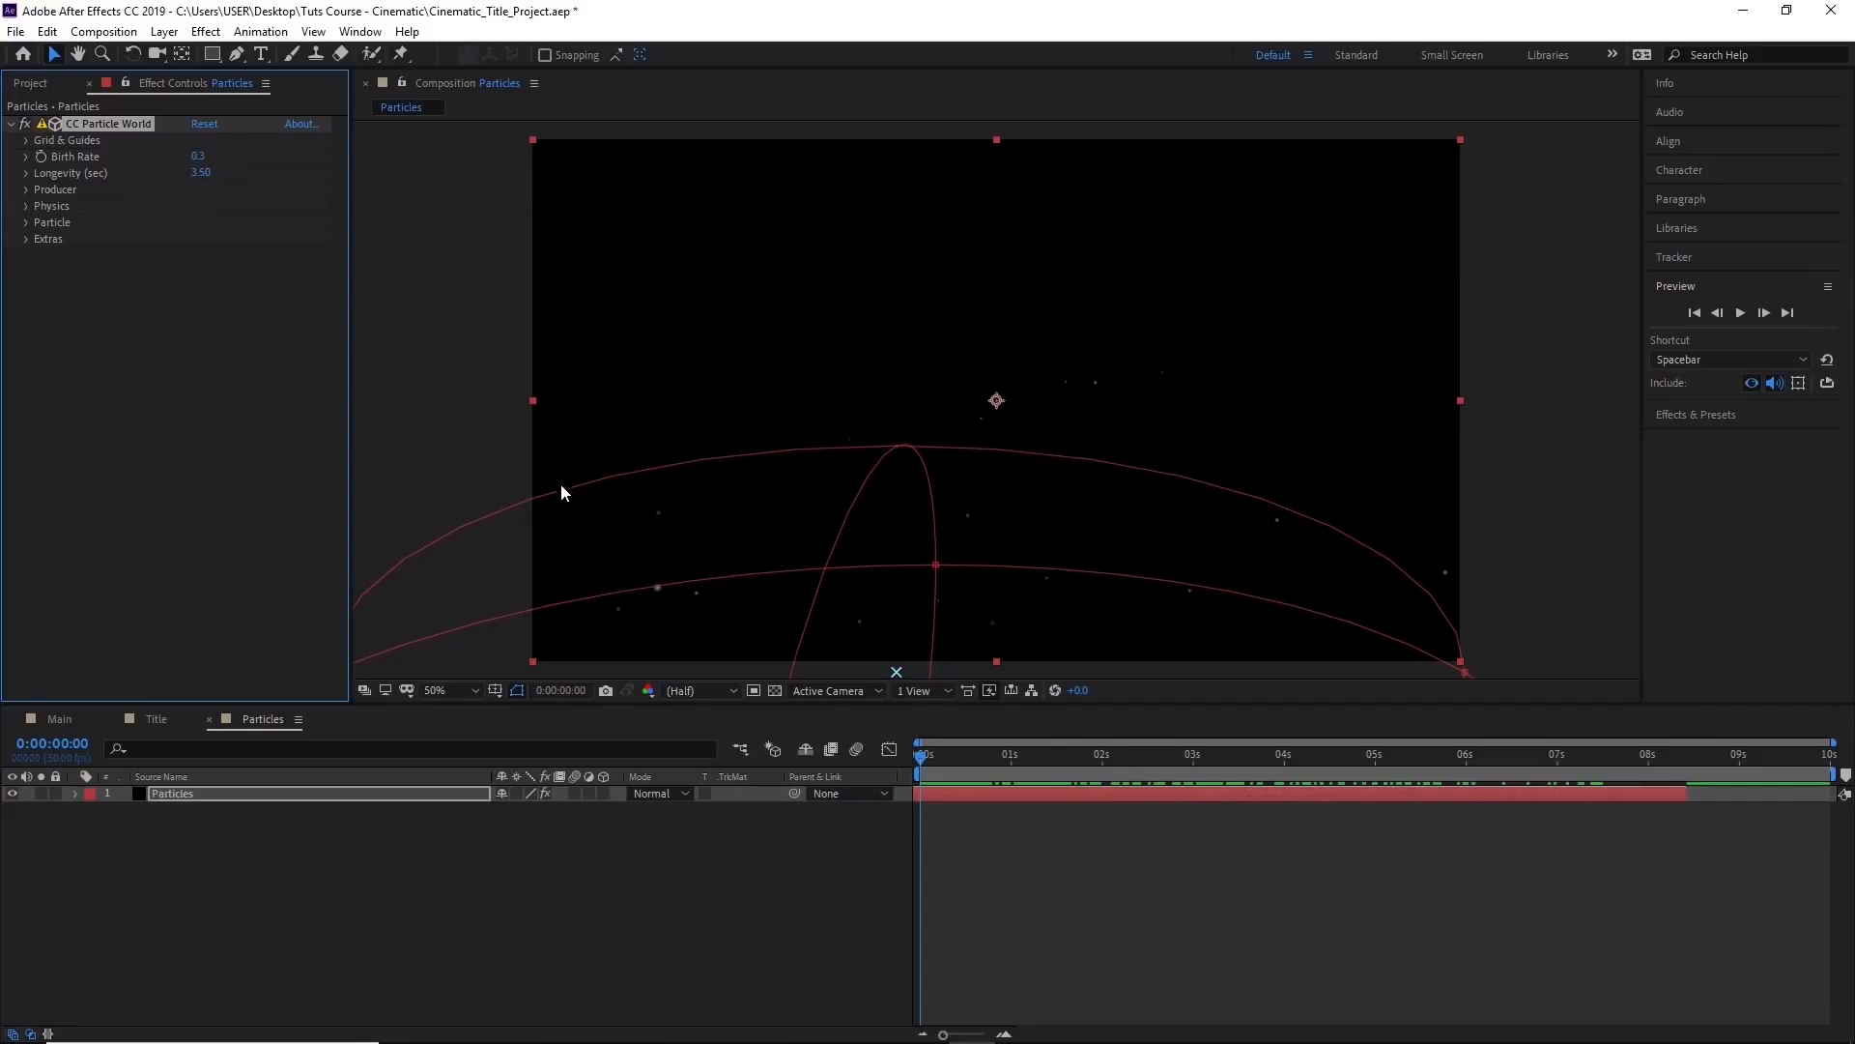
Set the Random Seed in CC Particle World's Extras to 110 and play a preview of the particles.
{"action": "left_click", "coordinate": [25, 237]}
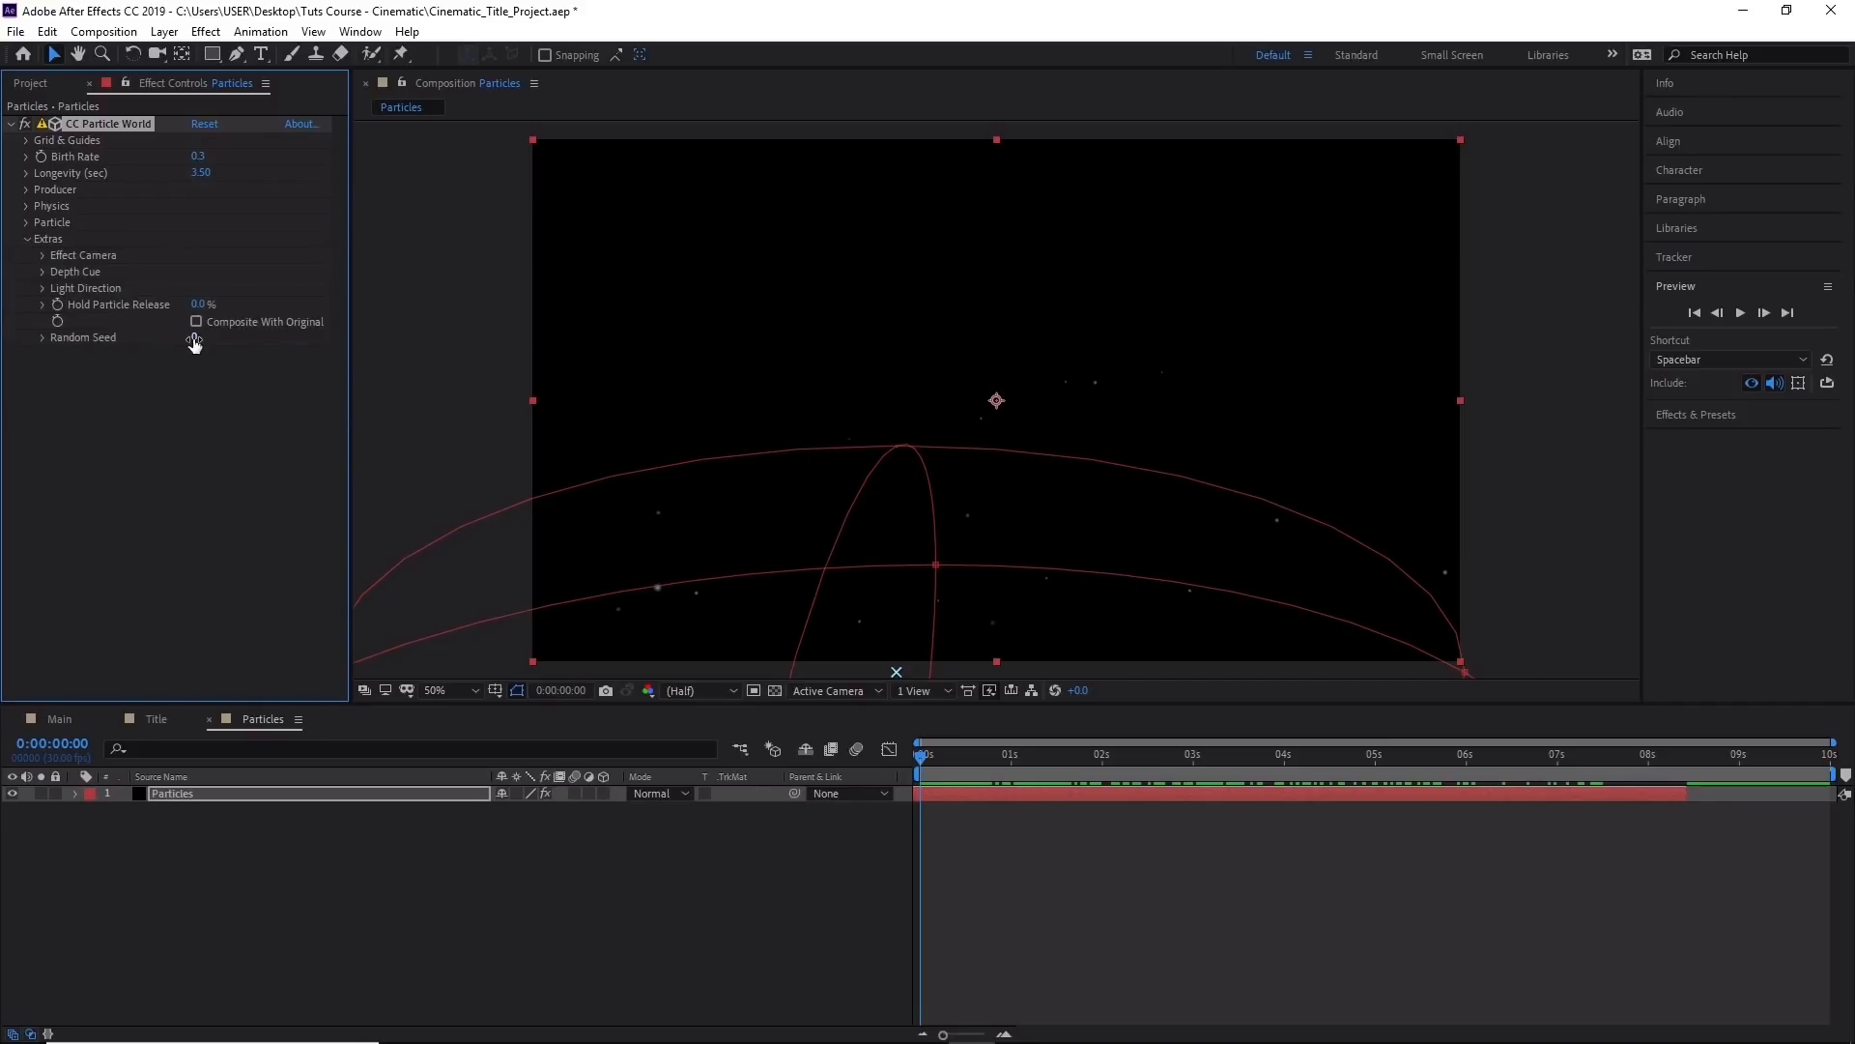
{"action": "left_click_drag", "start_coordinate": [194, 343], "coordinate": [219, 340]}
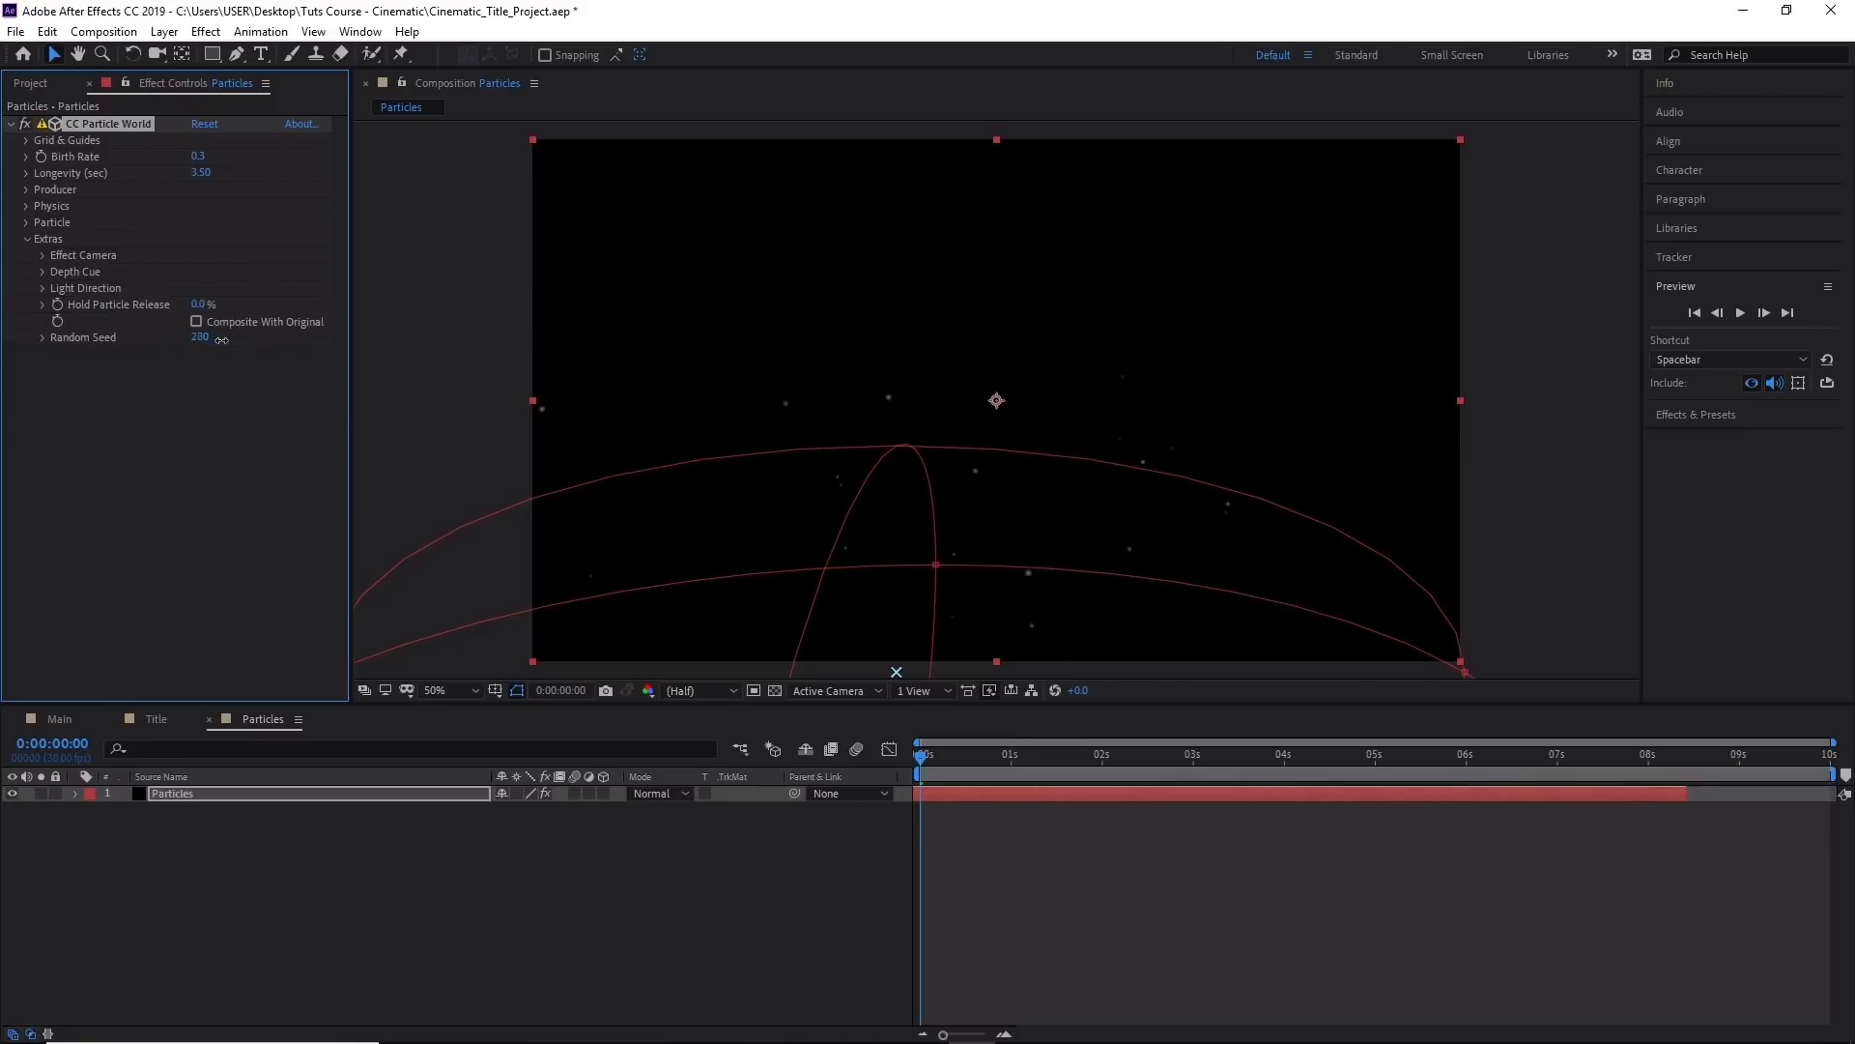
{"action": "left_click_drag", "start_coordinate": [223, 345], "coordinate": [214, 347]}
{"action": "left_click", "coordinate": [1742, 314]}
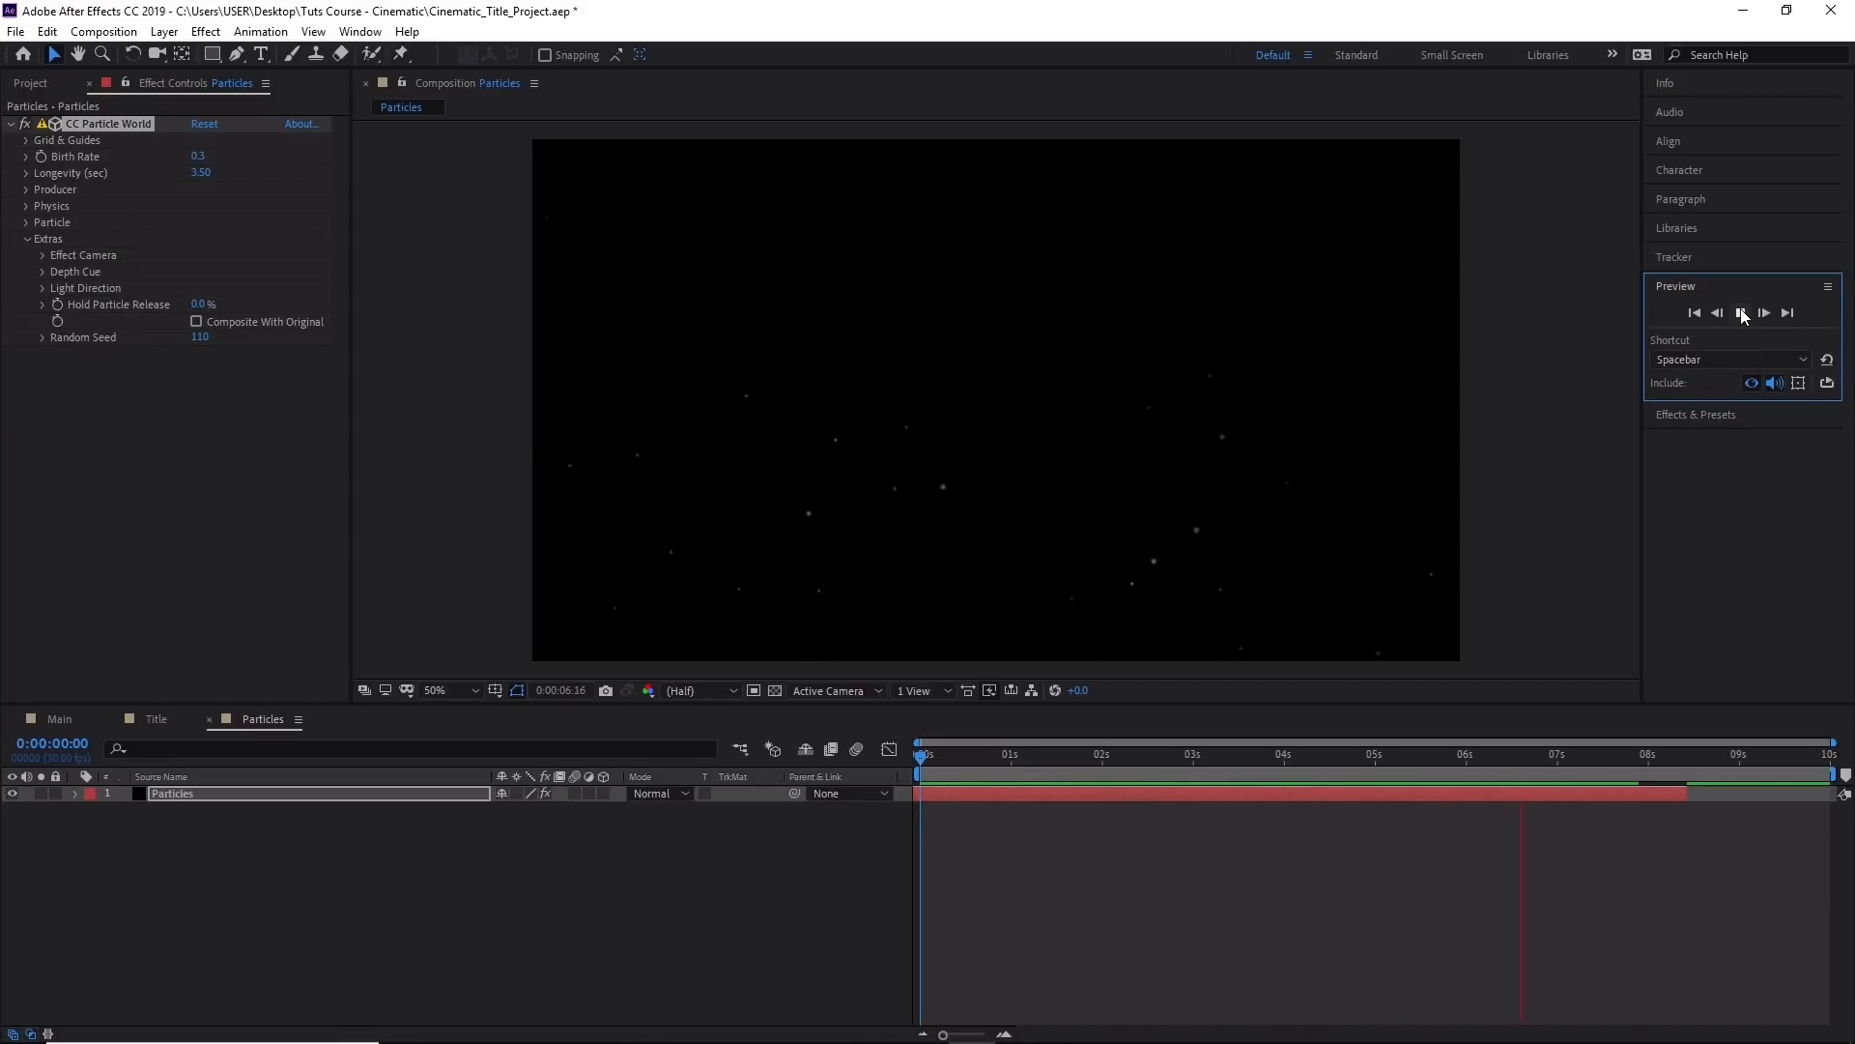
{"action": "left_click", "coordinate": [1743, 314]}
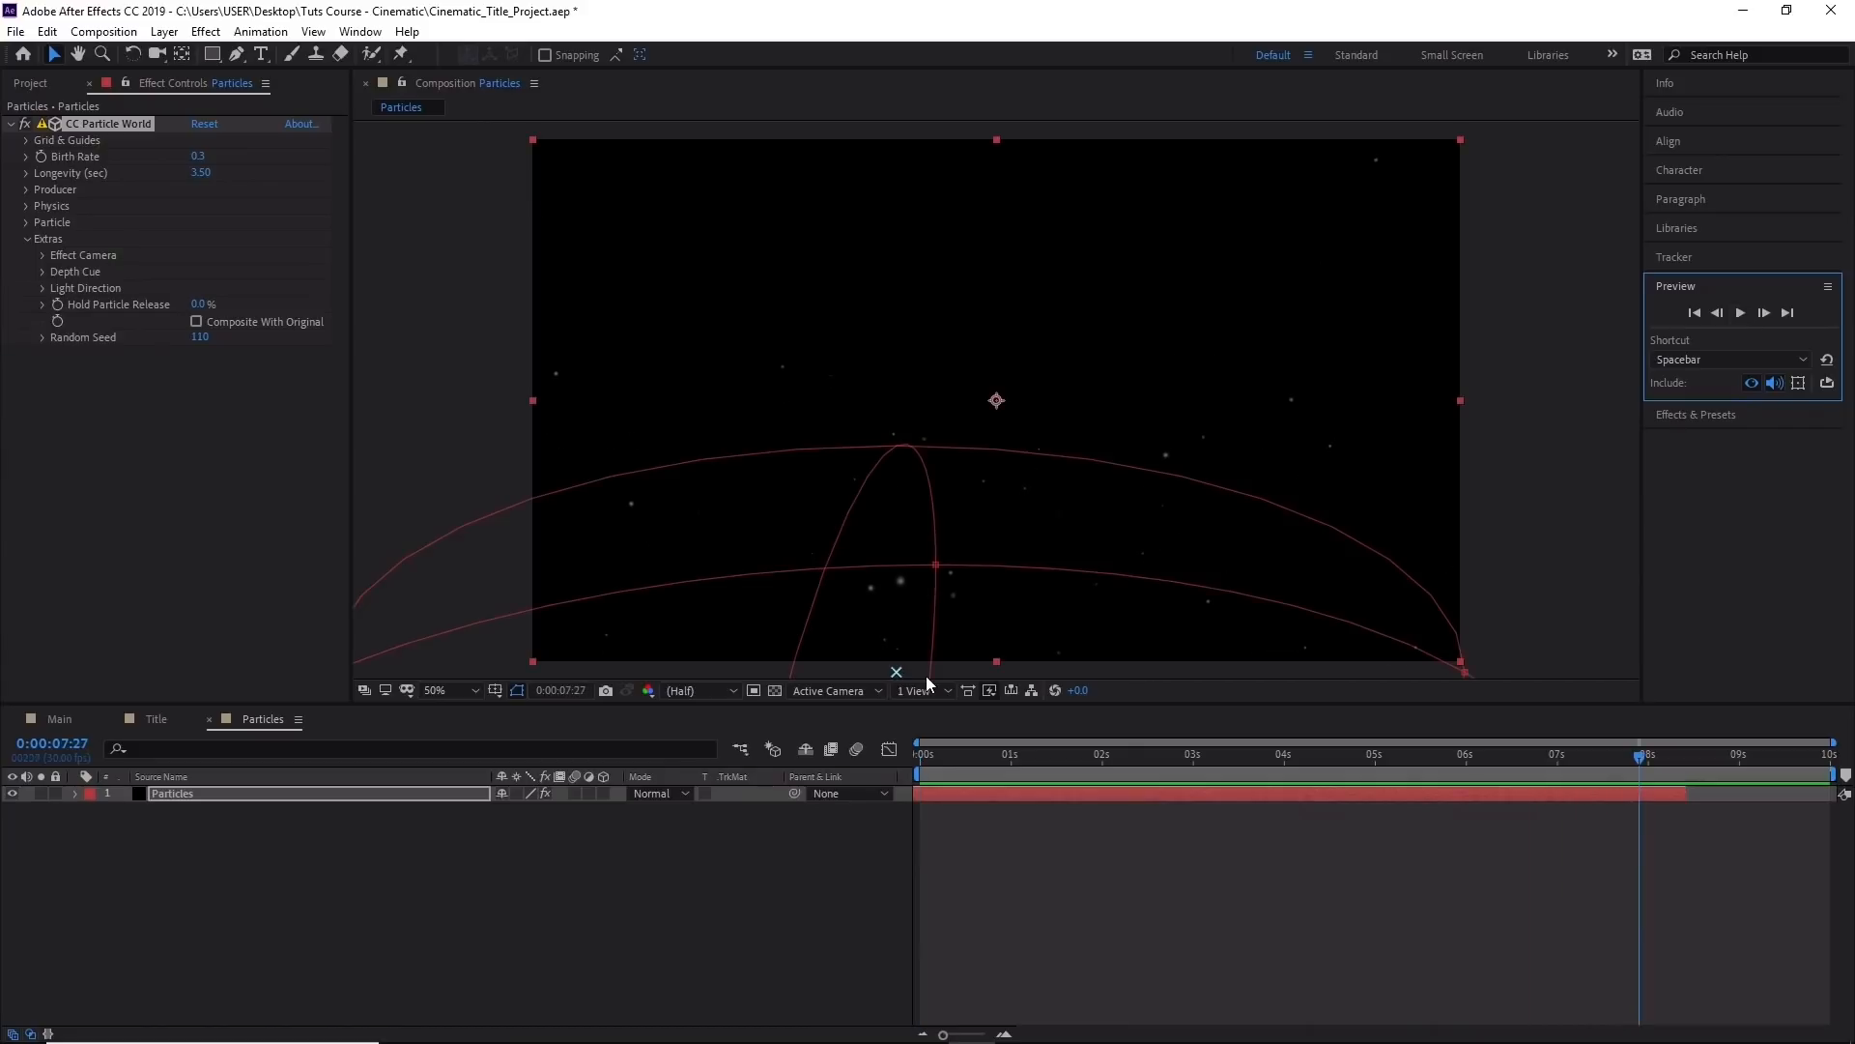
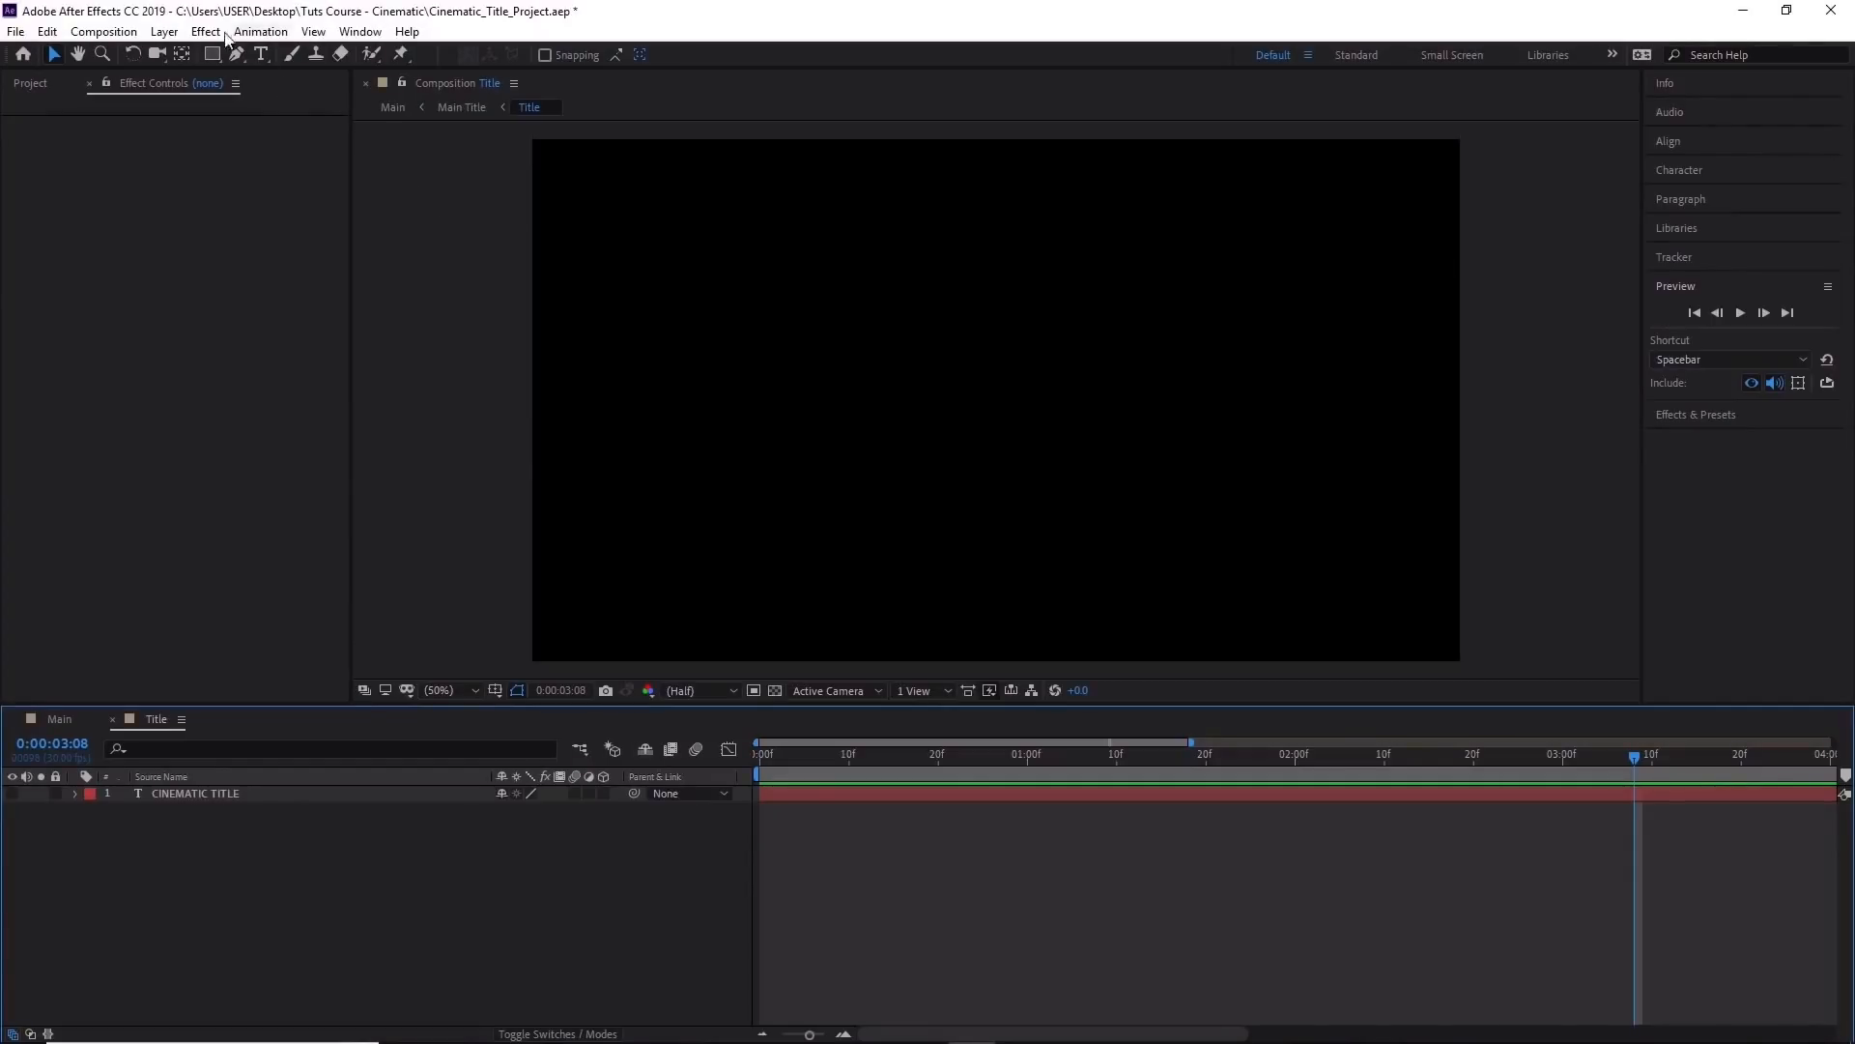
Create a 1920 x 1080 composition named Smoke at 30 fps with a 10-second duration.
{"action": "left_click", "coordinate": [120, 33]}
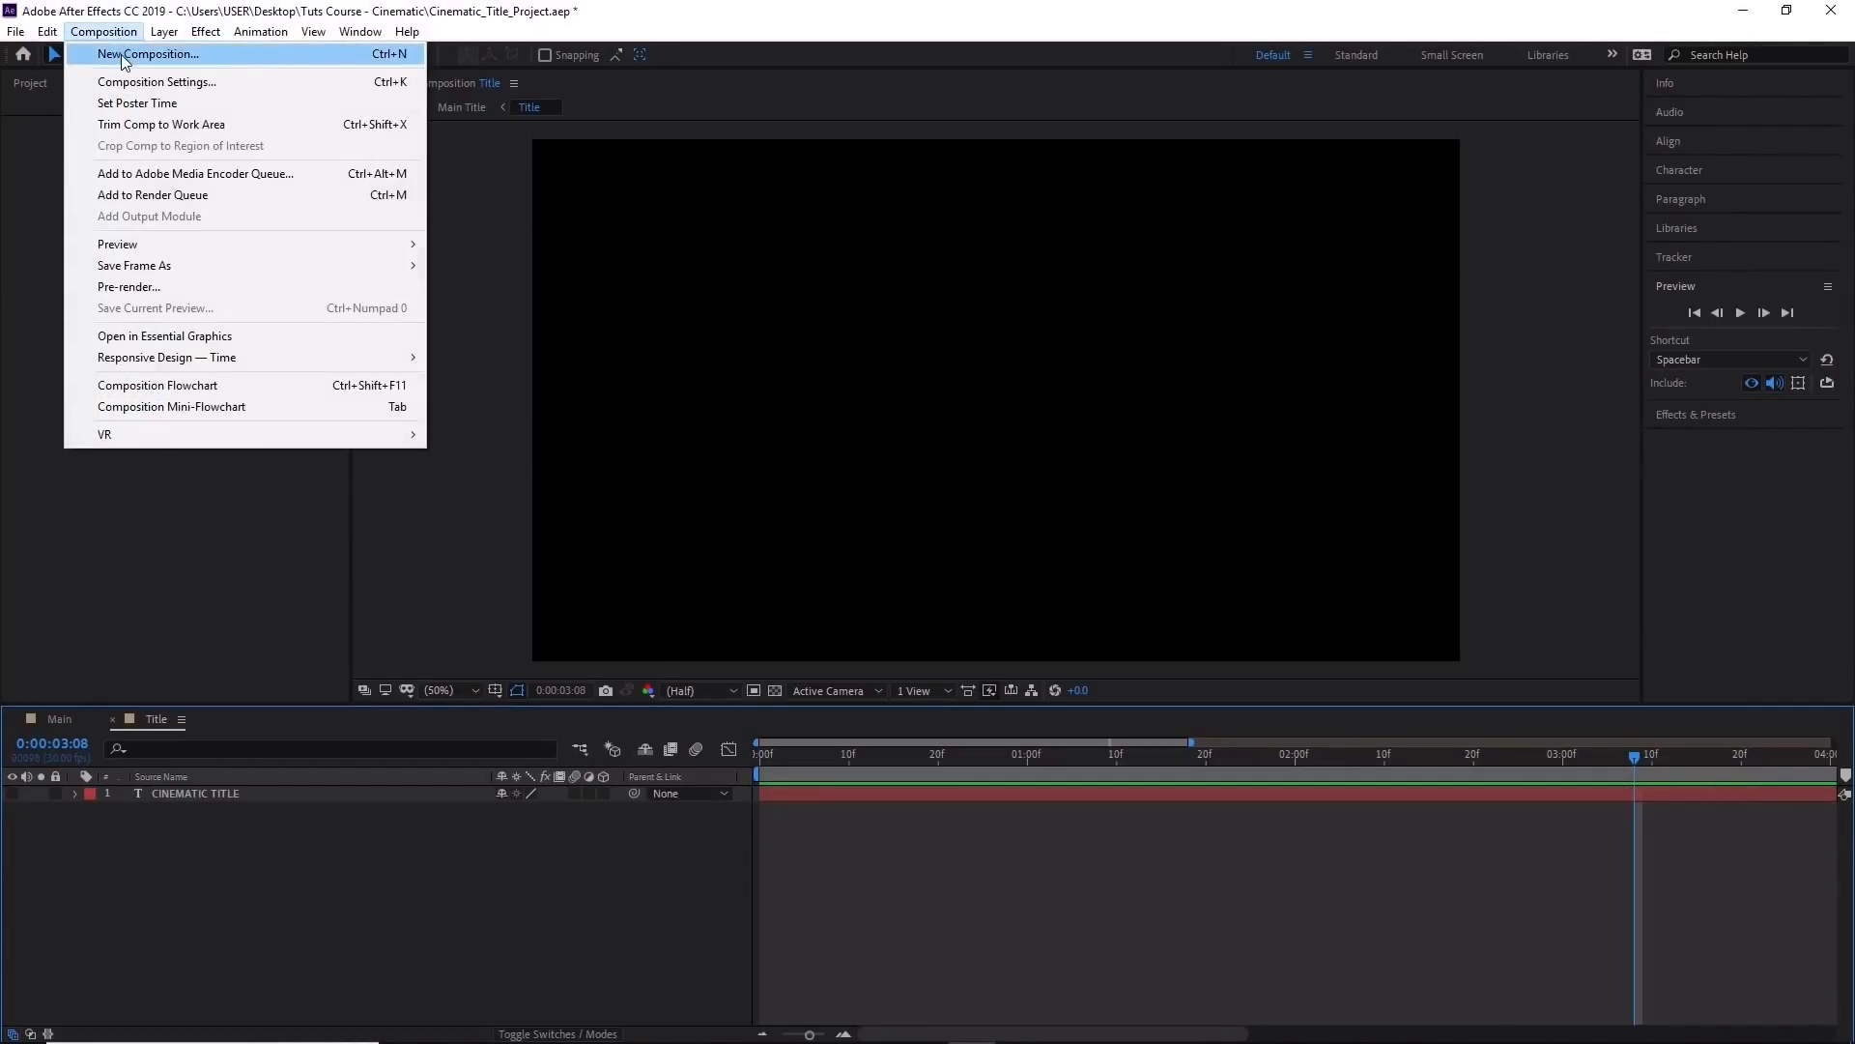
{"action": "left_click", "coordinate": [401, 56]}
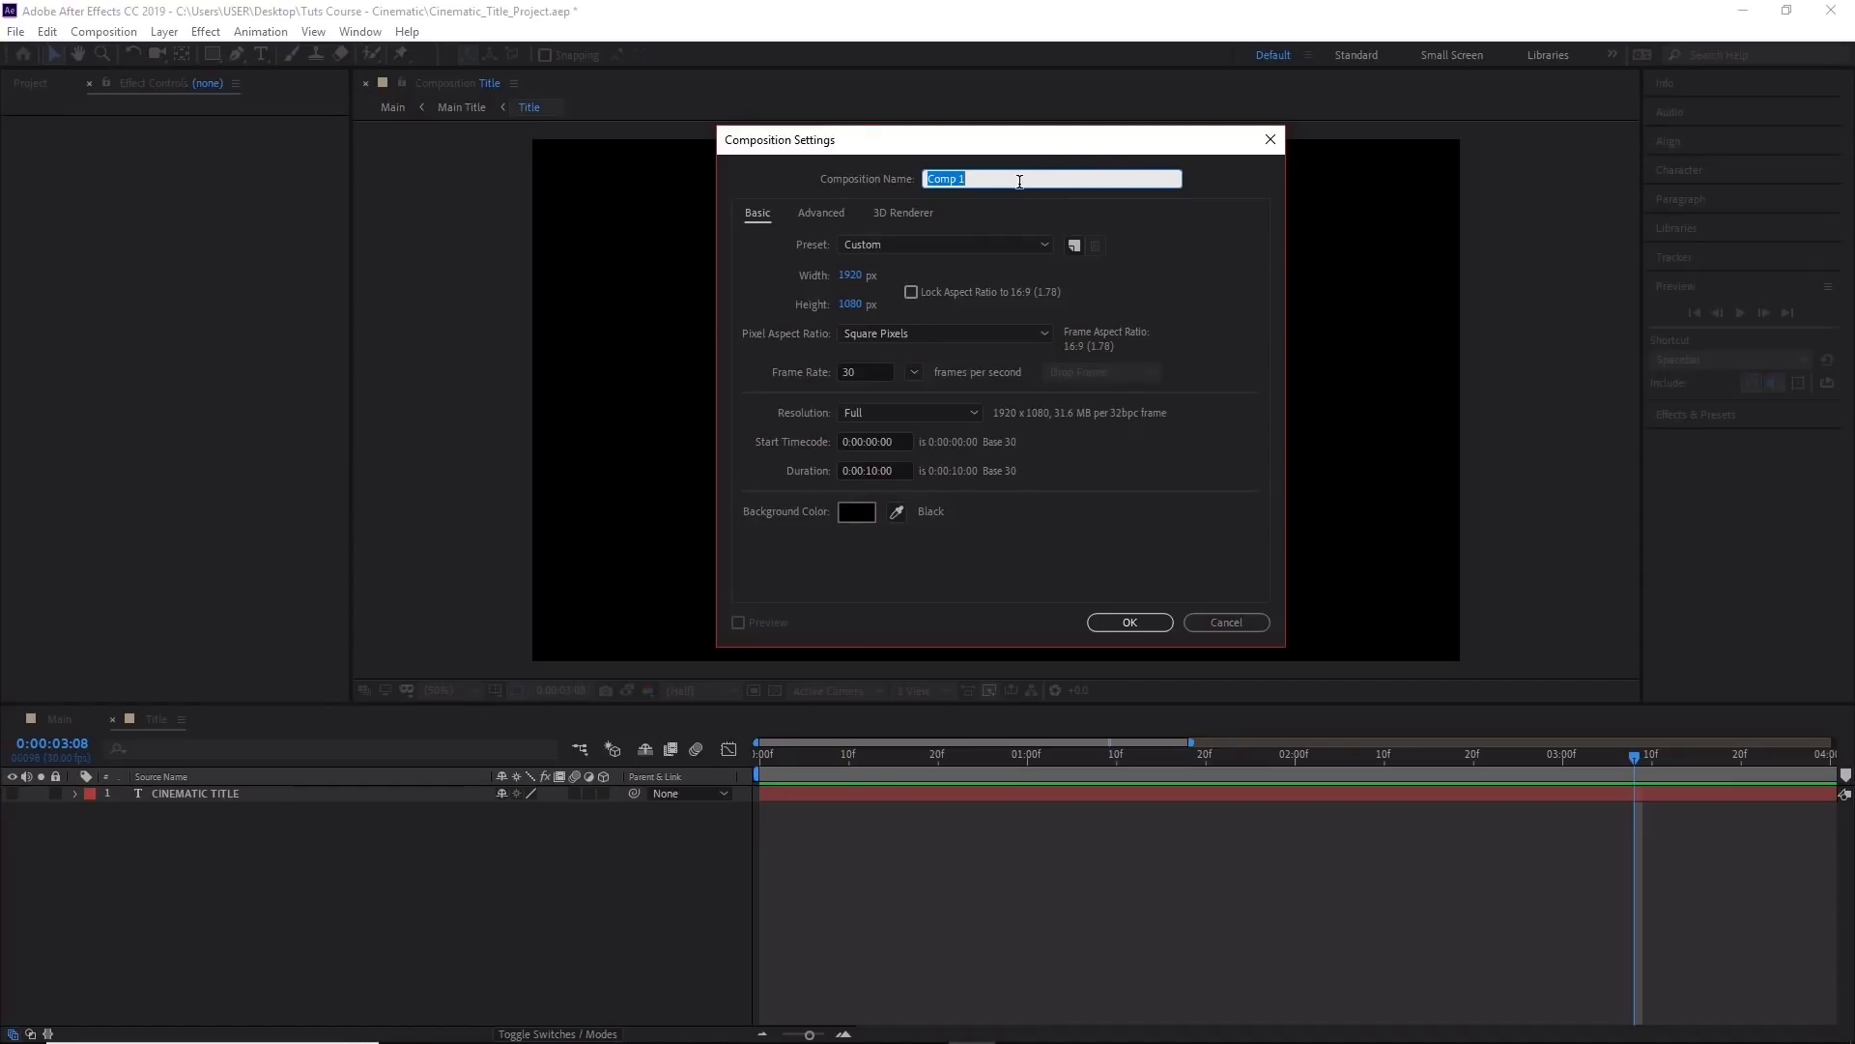
{"action": "type", "text": "Smoke"}
{"action": "left_click", "coordinate": [1128, 623]}
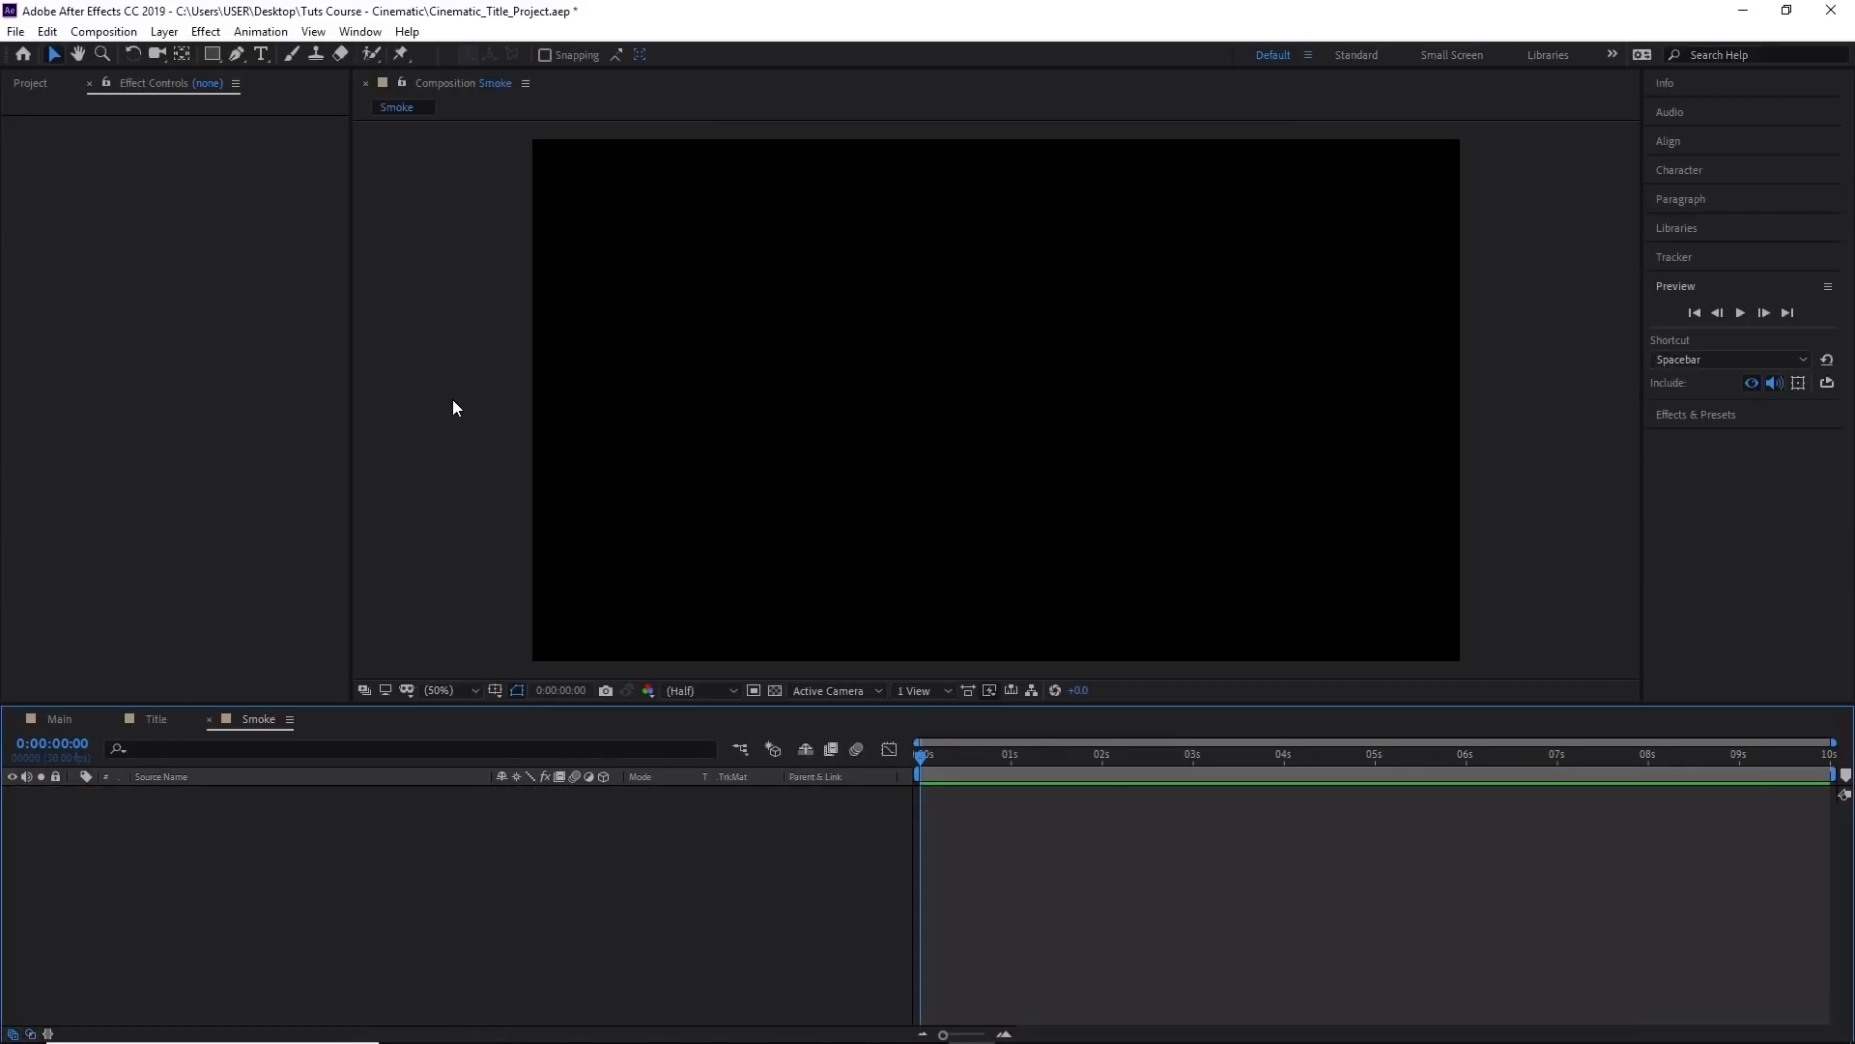
Create a black 1920 x 1080 px solid named BG in the Smoke composition.
{"action": "left_click", "coordinate": [165, 32]}
{"action": "mouse_move", "coordinate": [174, 55]}
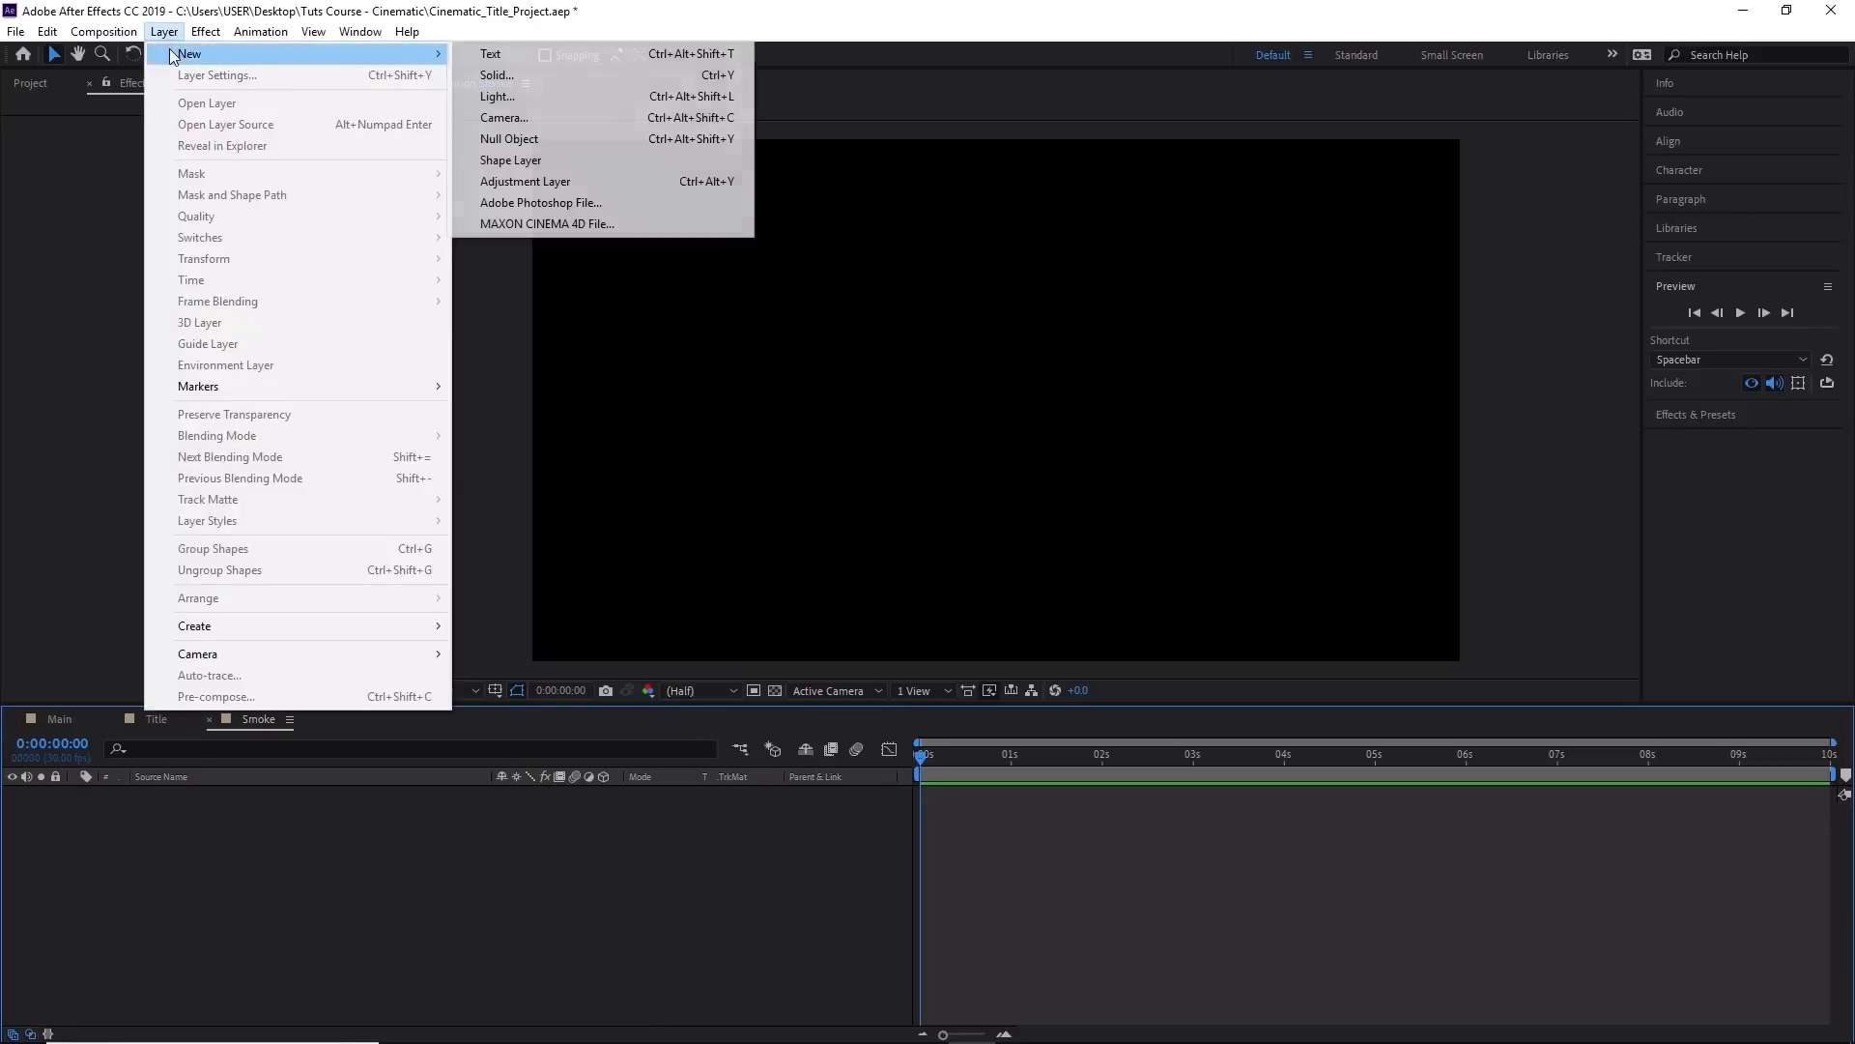
{"action": "left_click", "coordinate": [562, 72]}
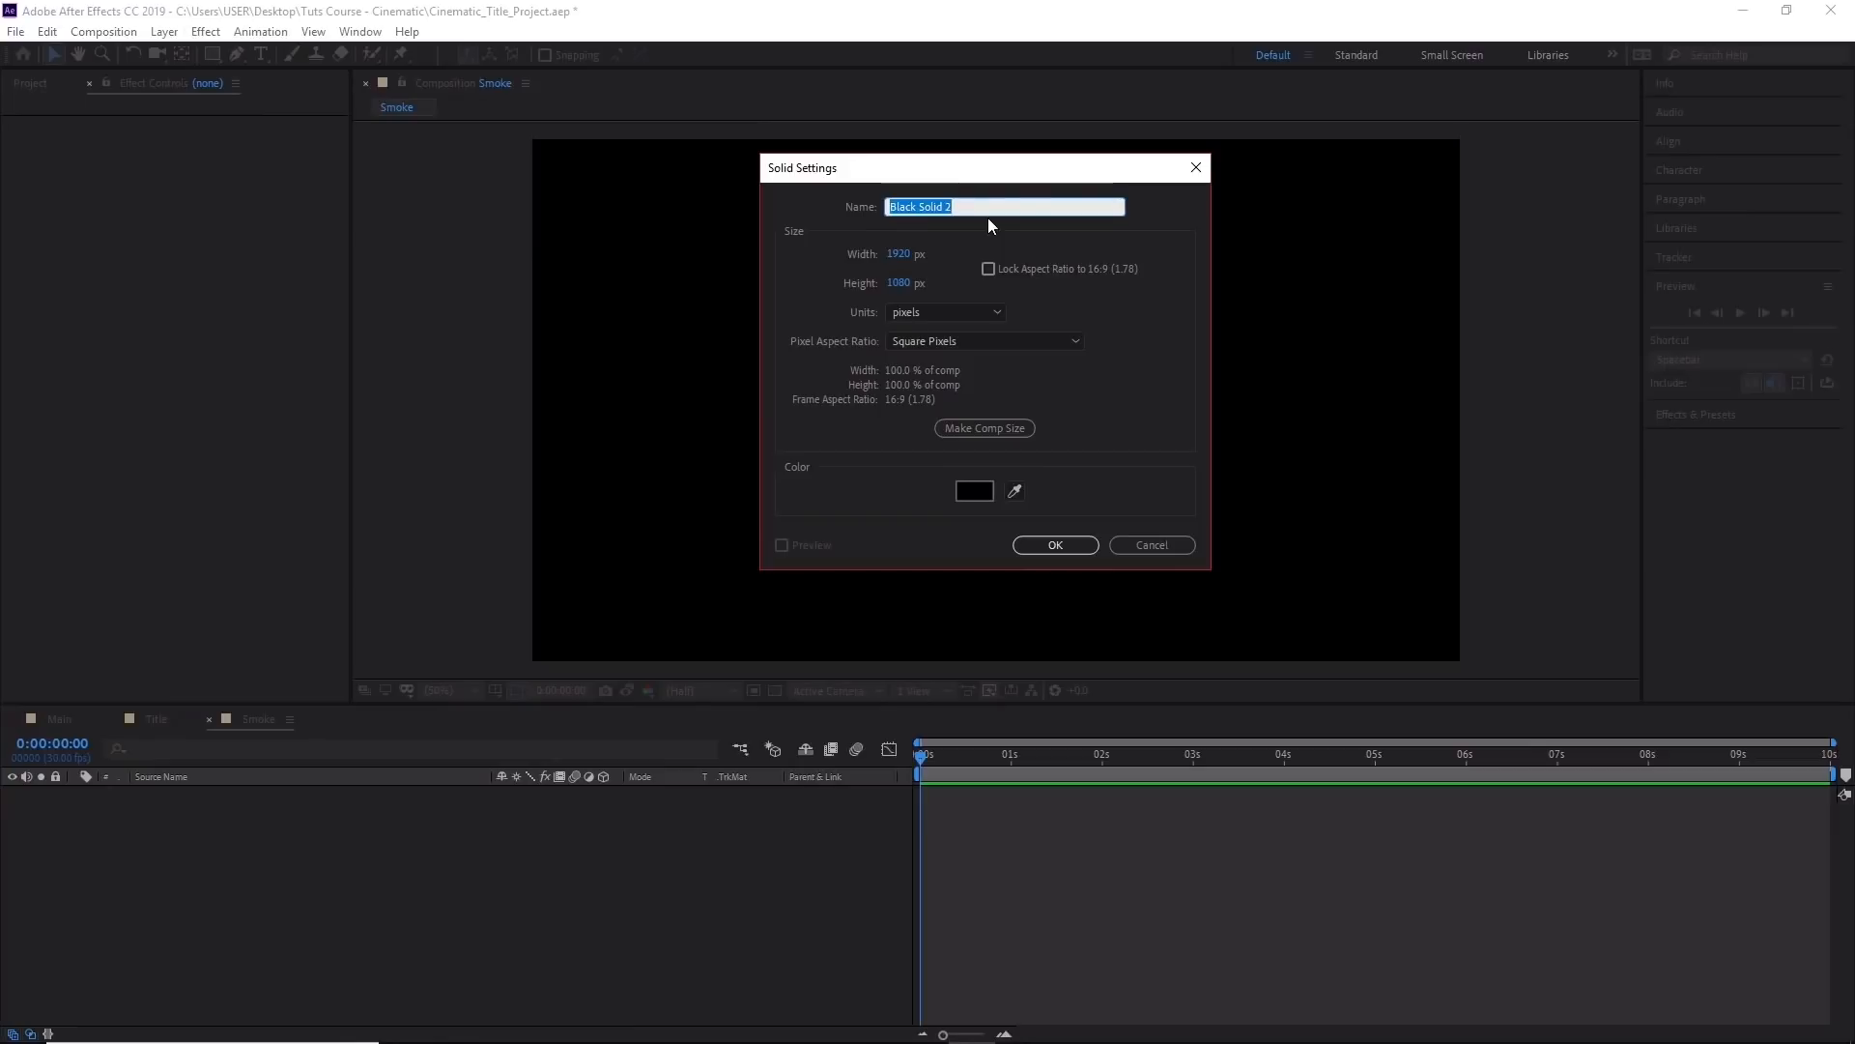
{"action": "type", "text": "BG"}
{"action": "left_click", "coordinate": [1040, 546]}
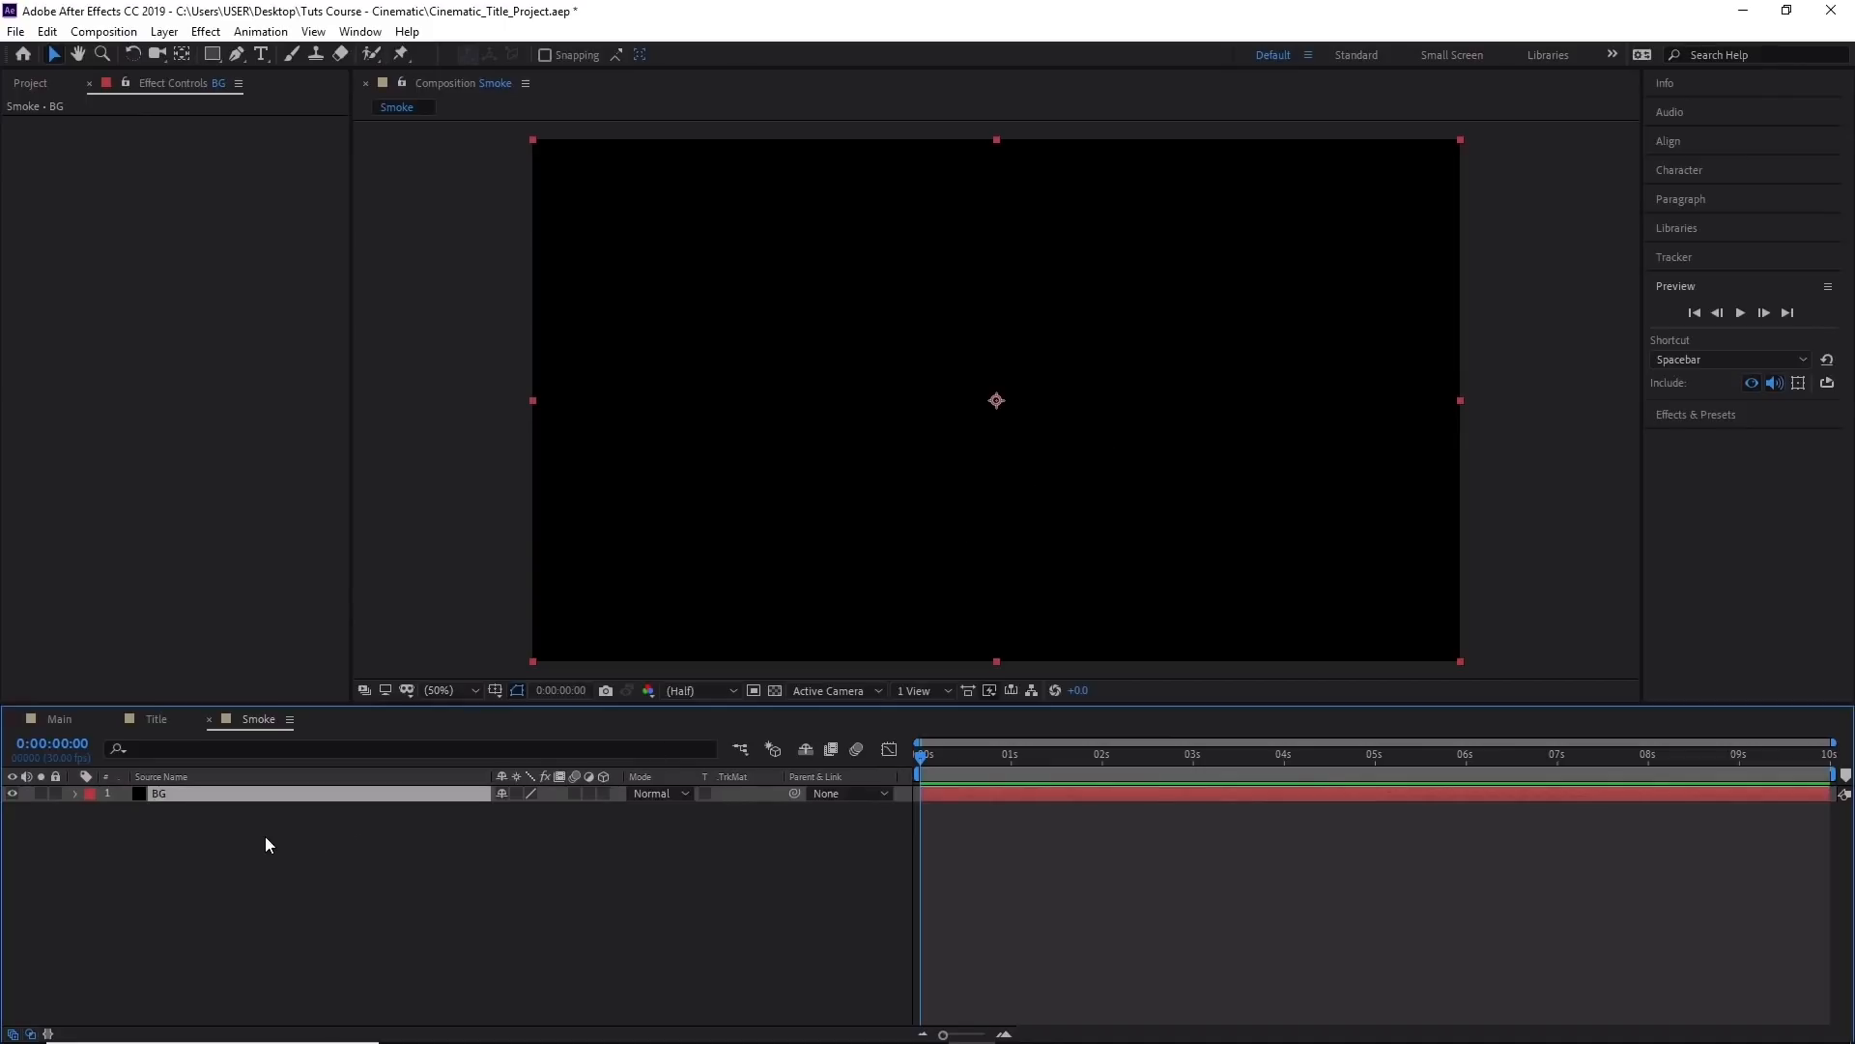
Duplicate the BG solid and rename the upper copy Fractal Noise 01.
{"action": "left_click", "coordinate": [48, 32]}
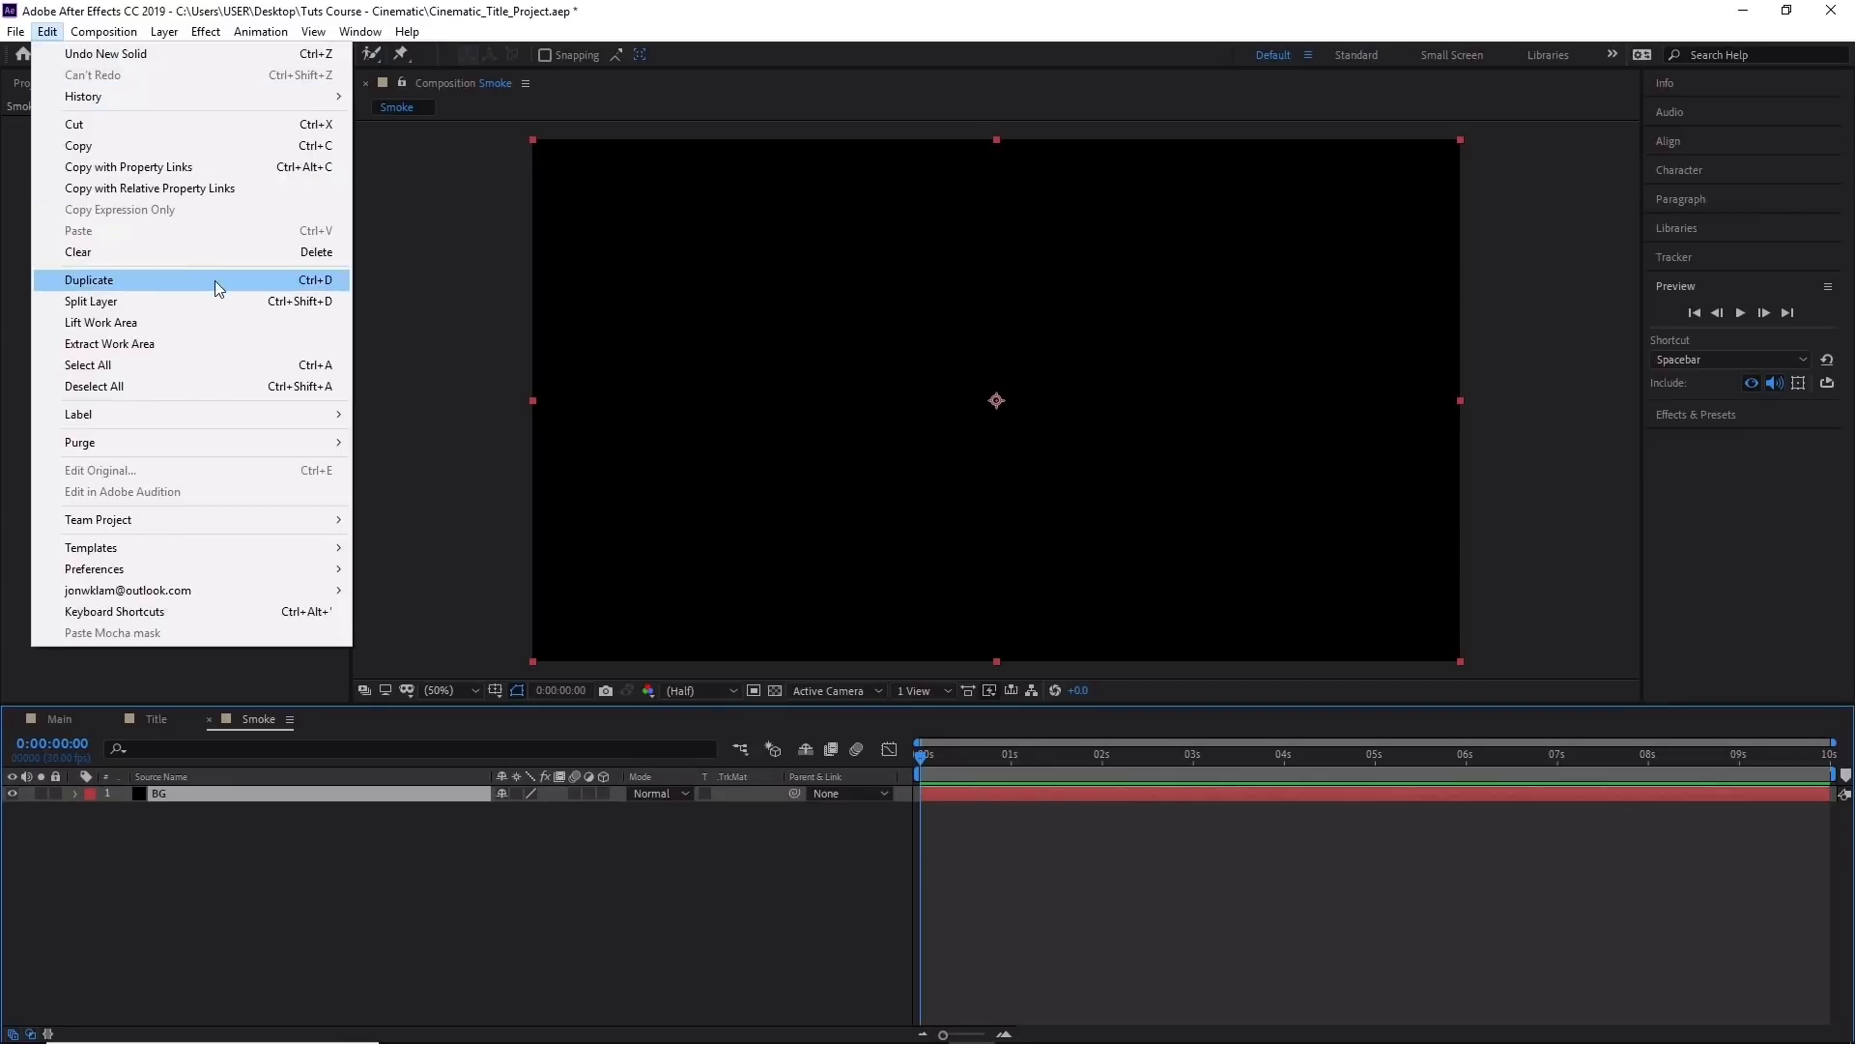
{"action": "left_click", "coordinate": [295, 283]}
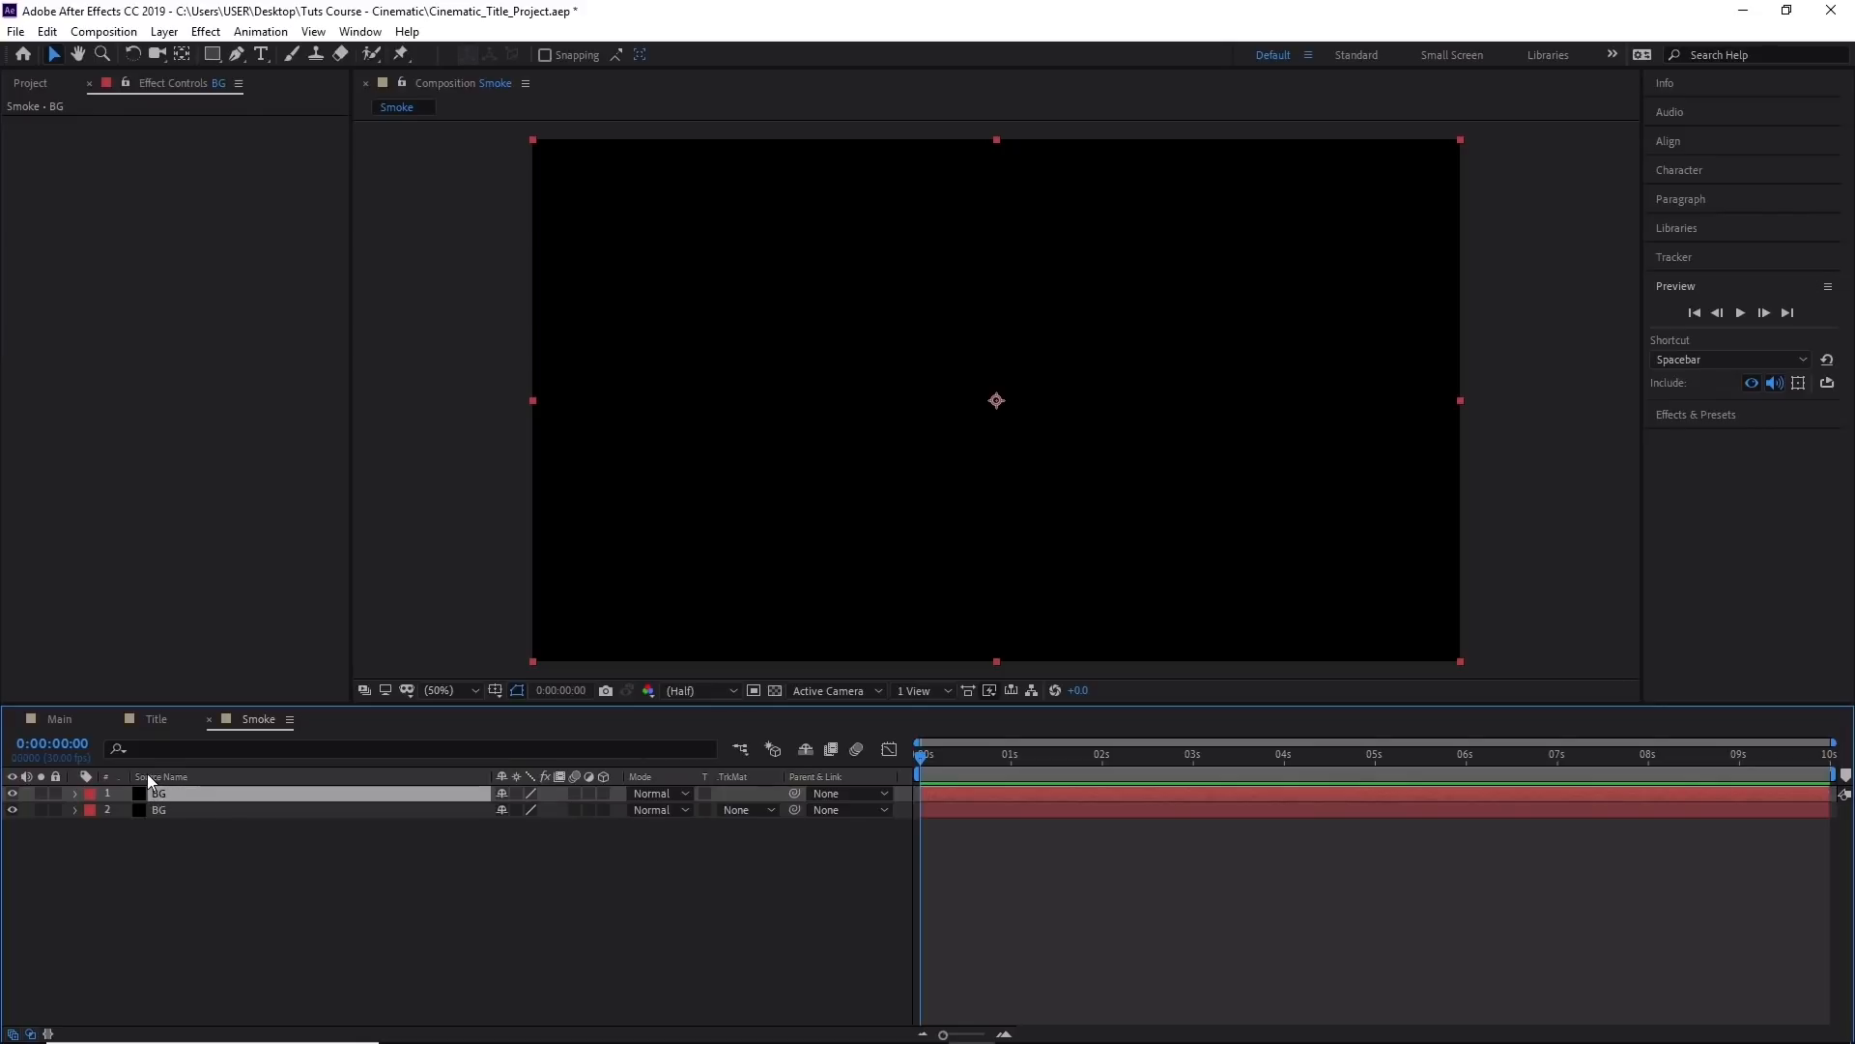
{"action": "key", "text": "Return"}
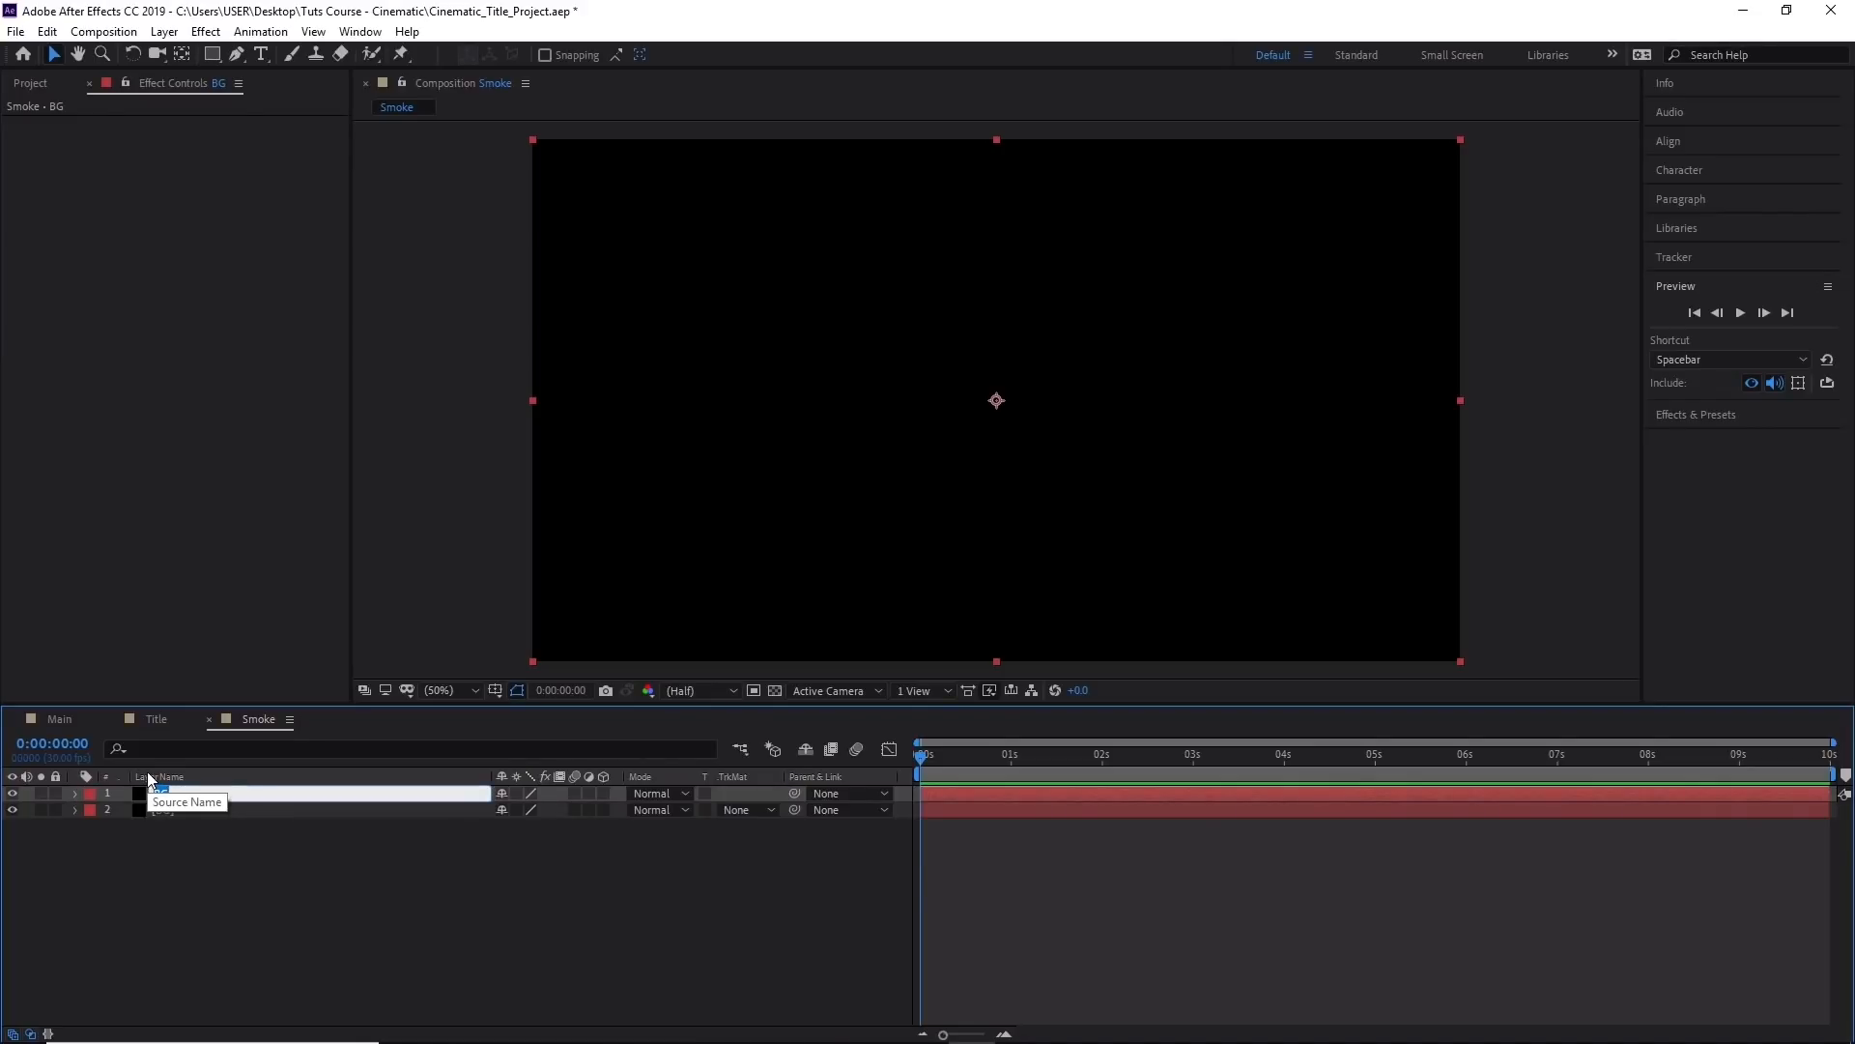
{"action": "type", "text": "Fractal Noise 01"}
{"action": "key", "text": "Return"}
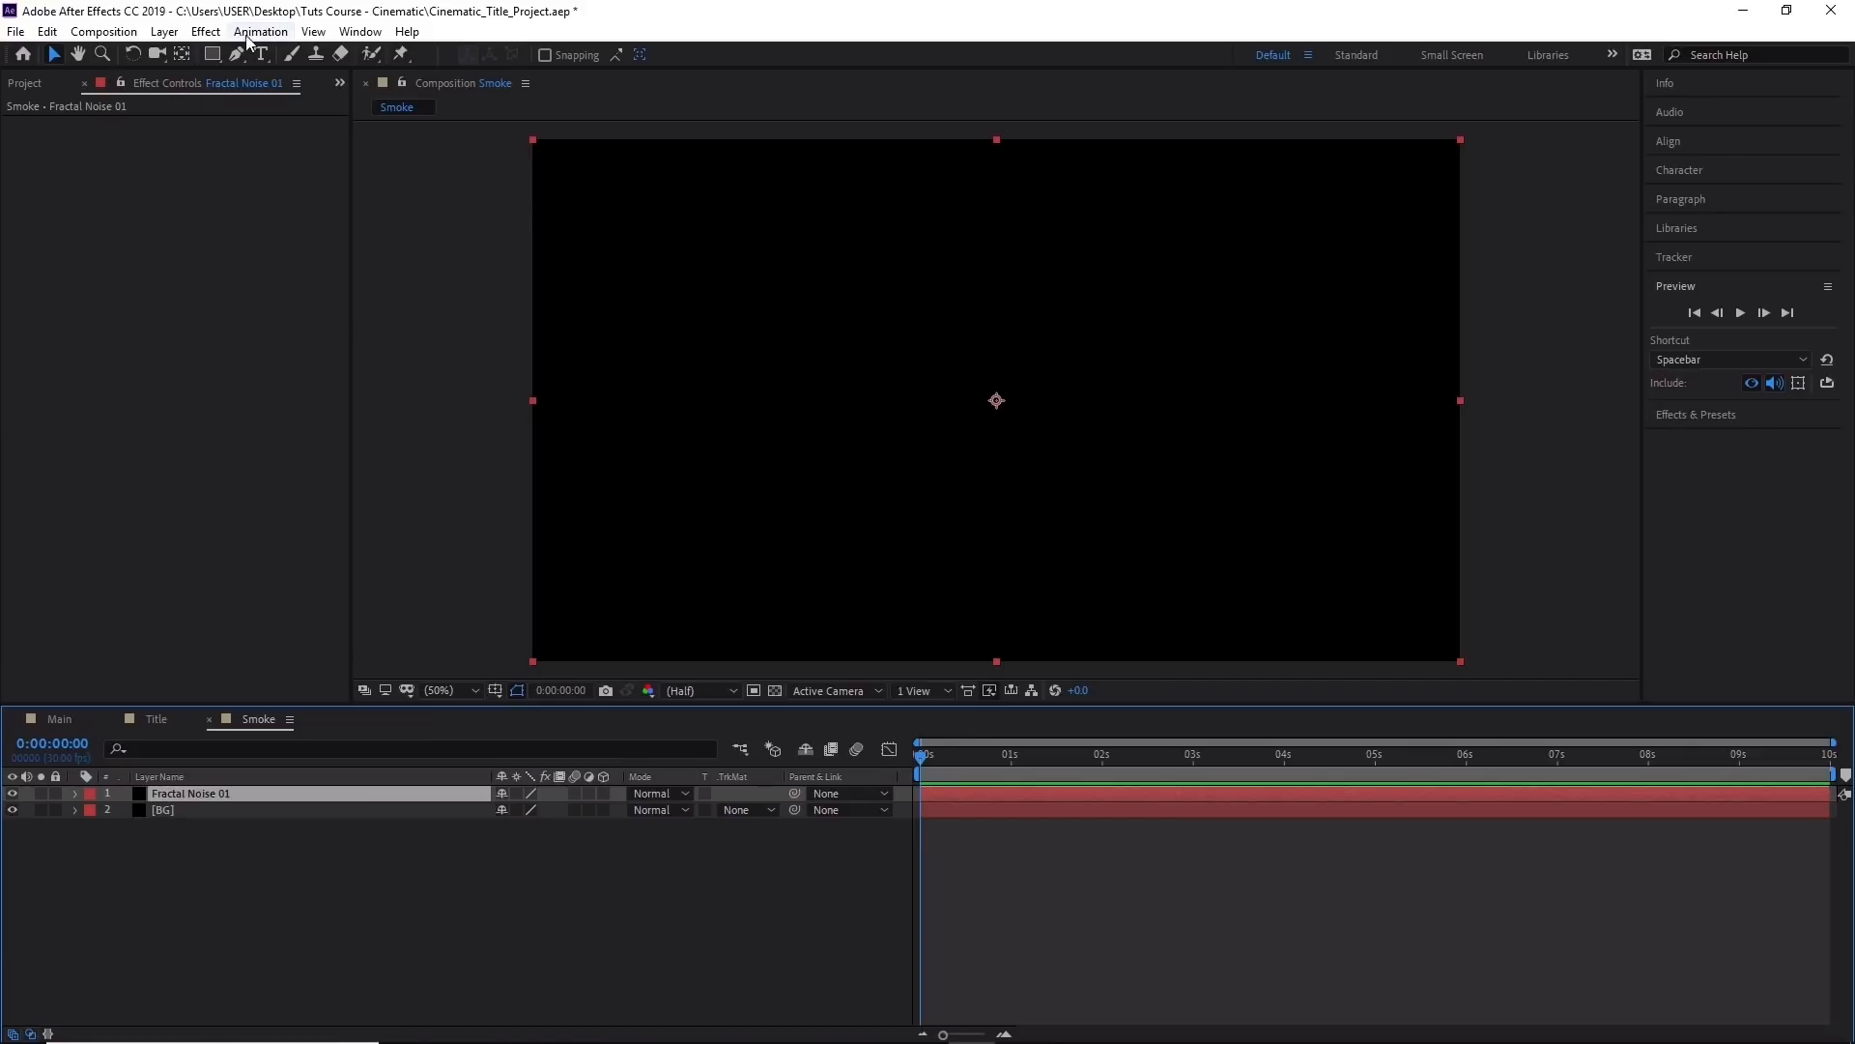
Apply the Fractal Noise effect to the Fractal Noise 01 layer and set its Contrast to 75.
{"action": "left_click", "coordinate": [205, 31]}
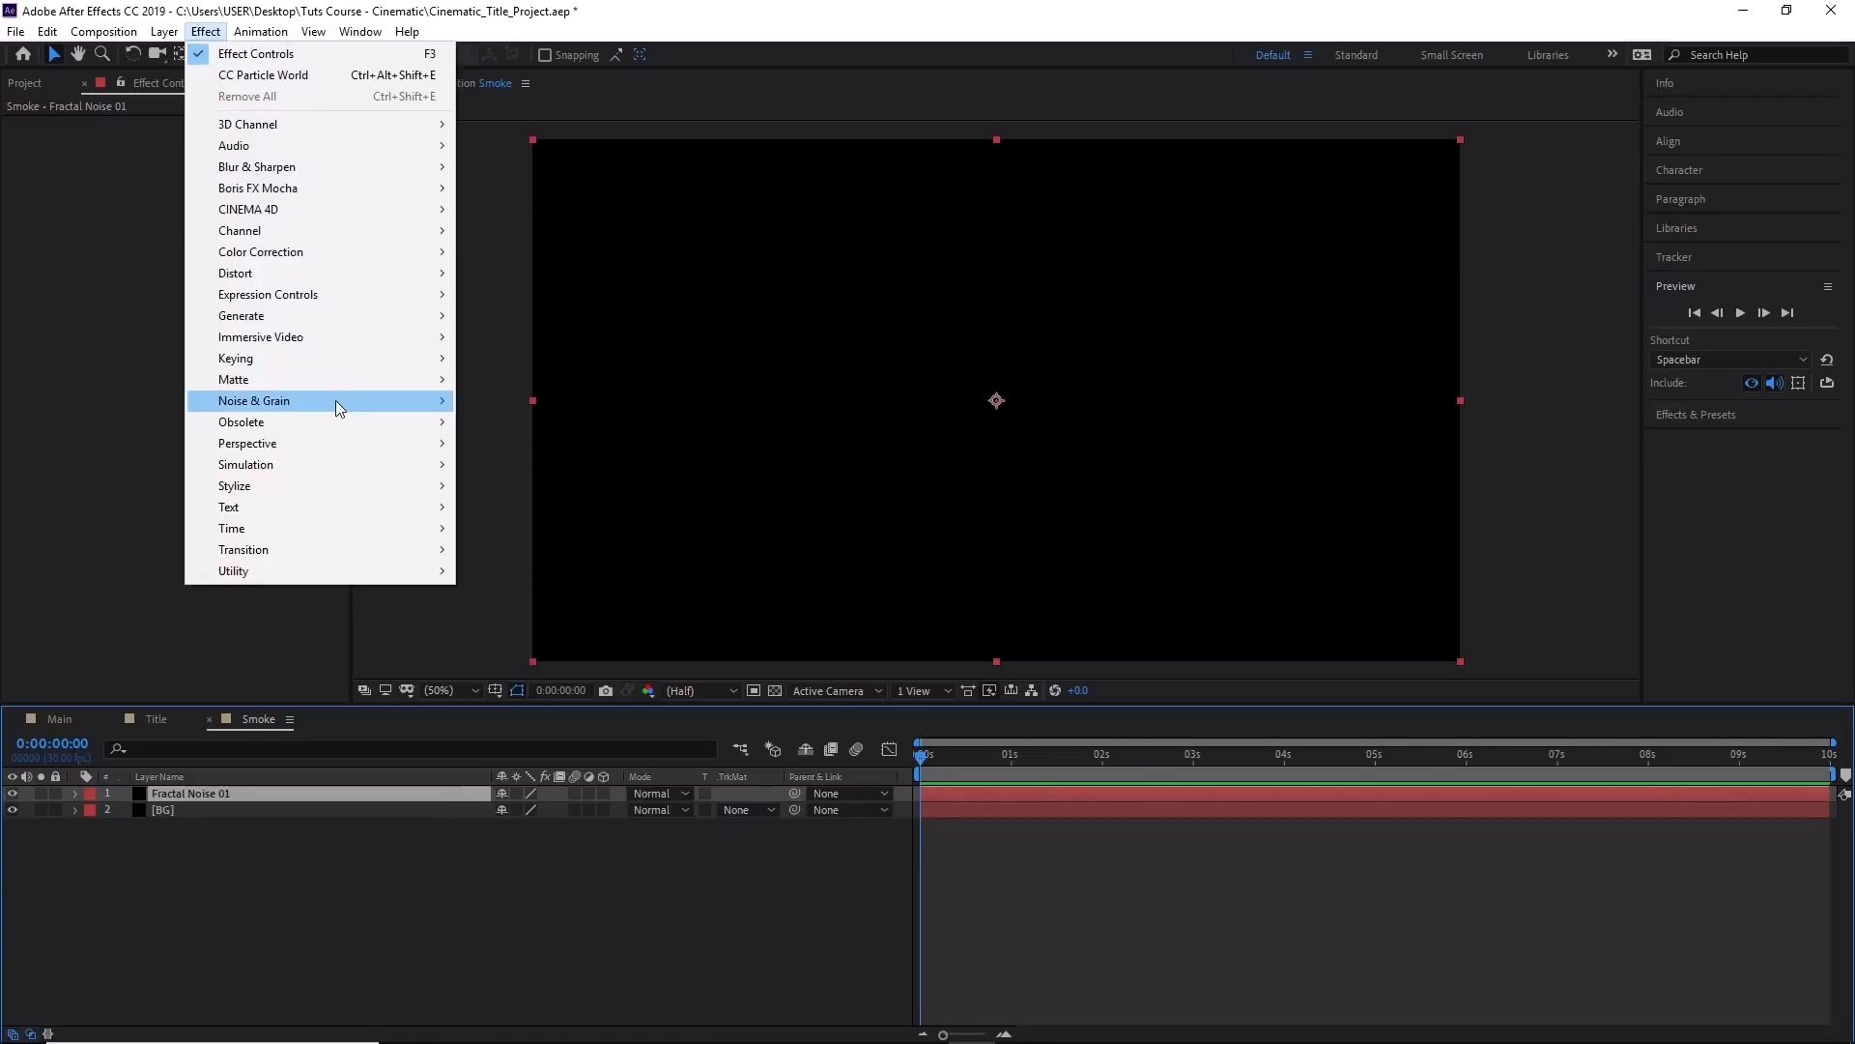
{"action": "mouse_move", "coordinate": [335, 400]}
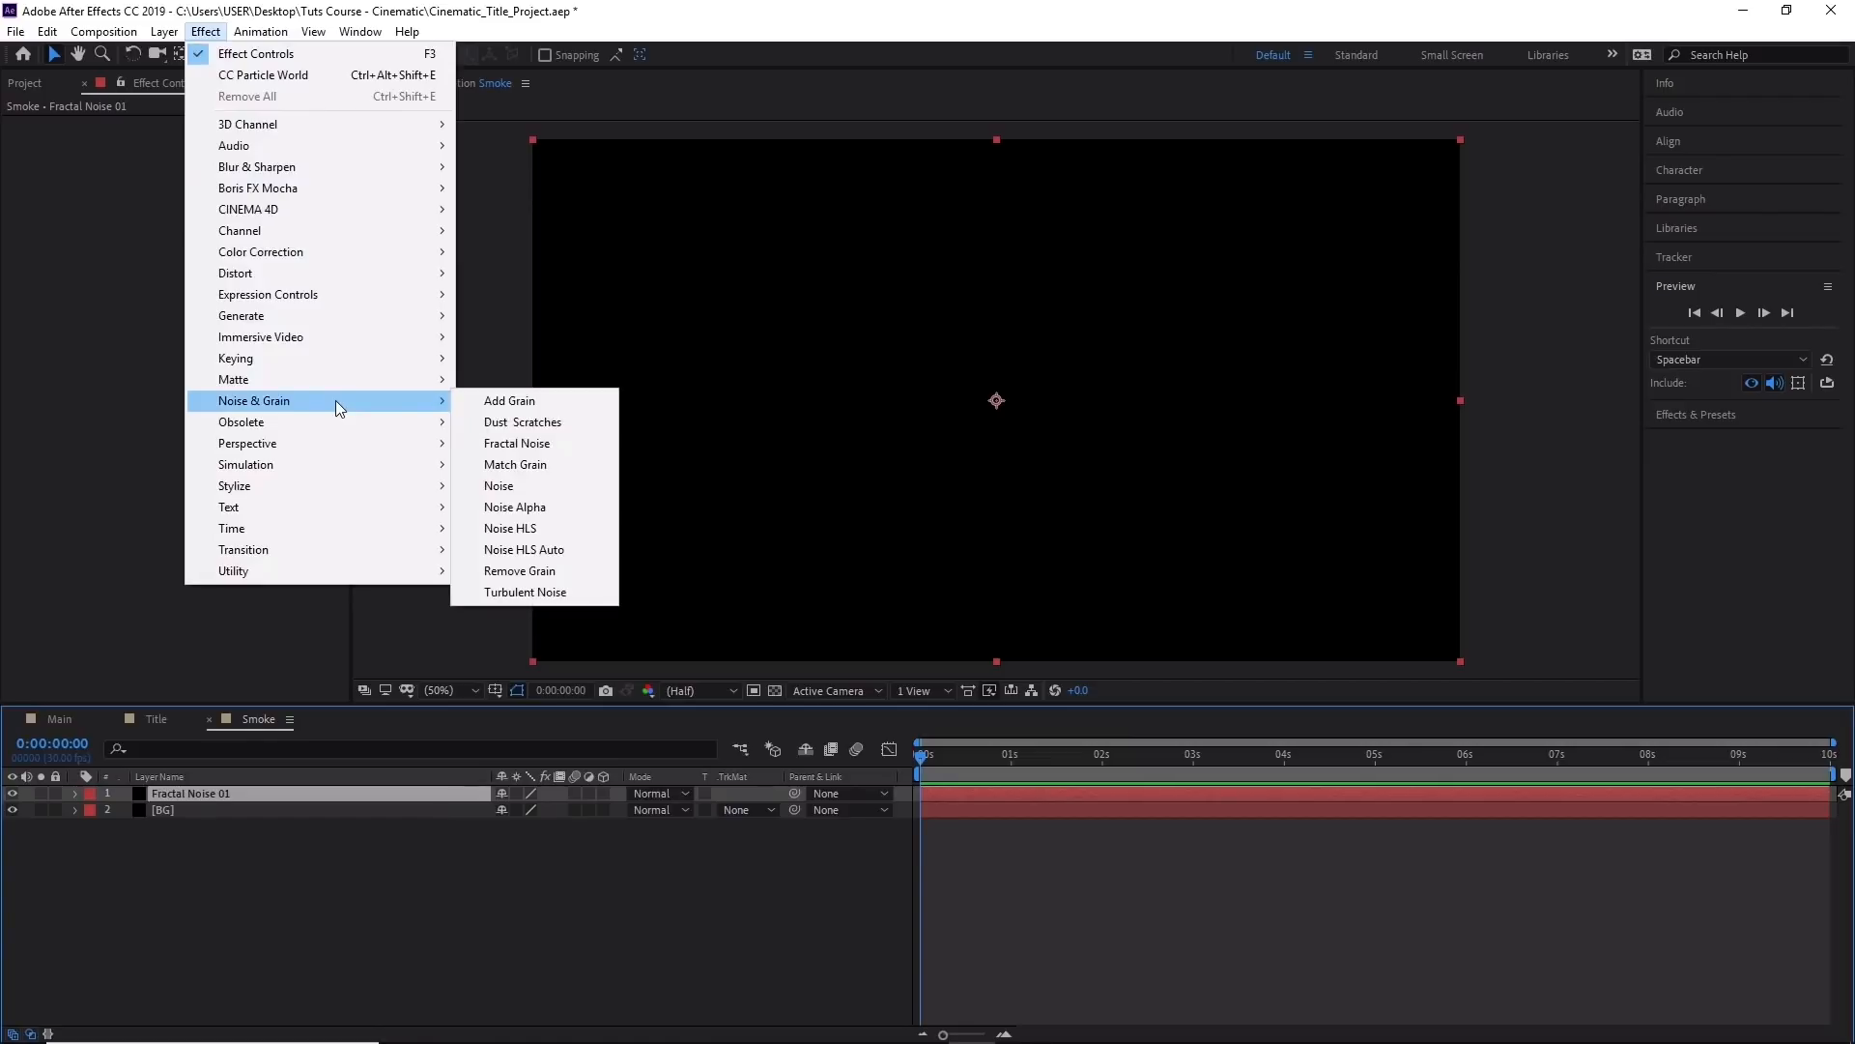
{"action": "left_click", "coordinate": [523, 444]}
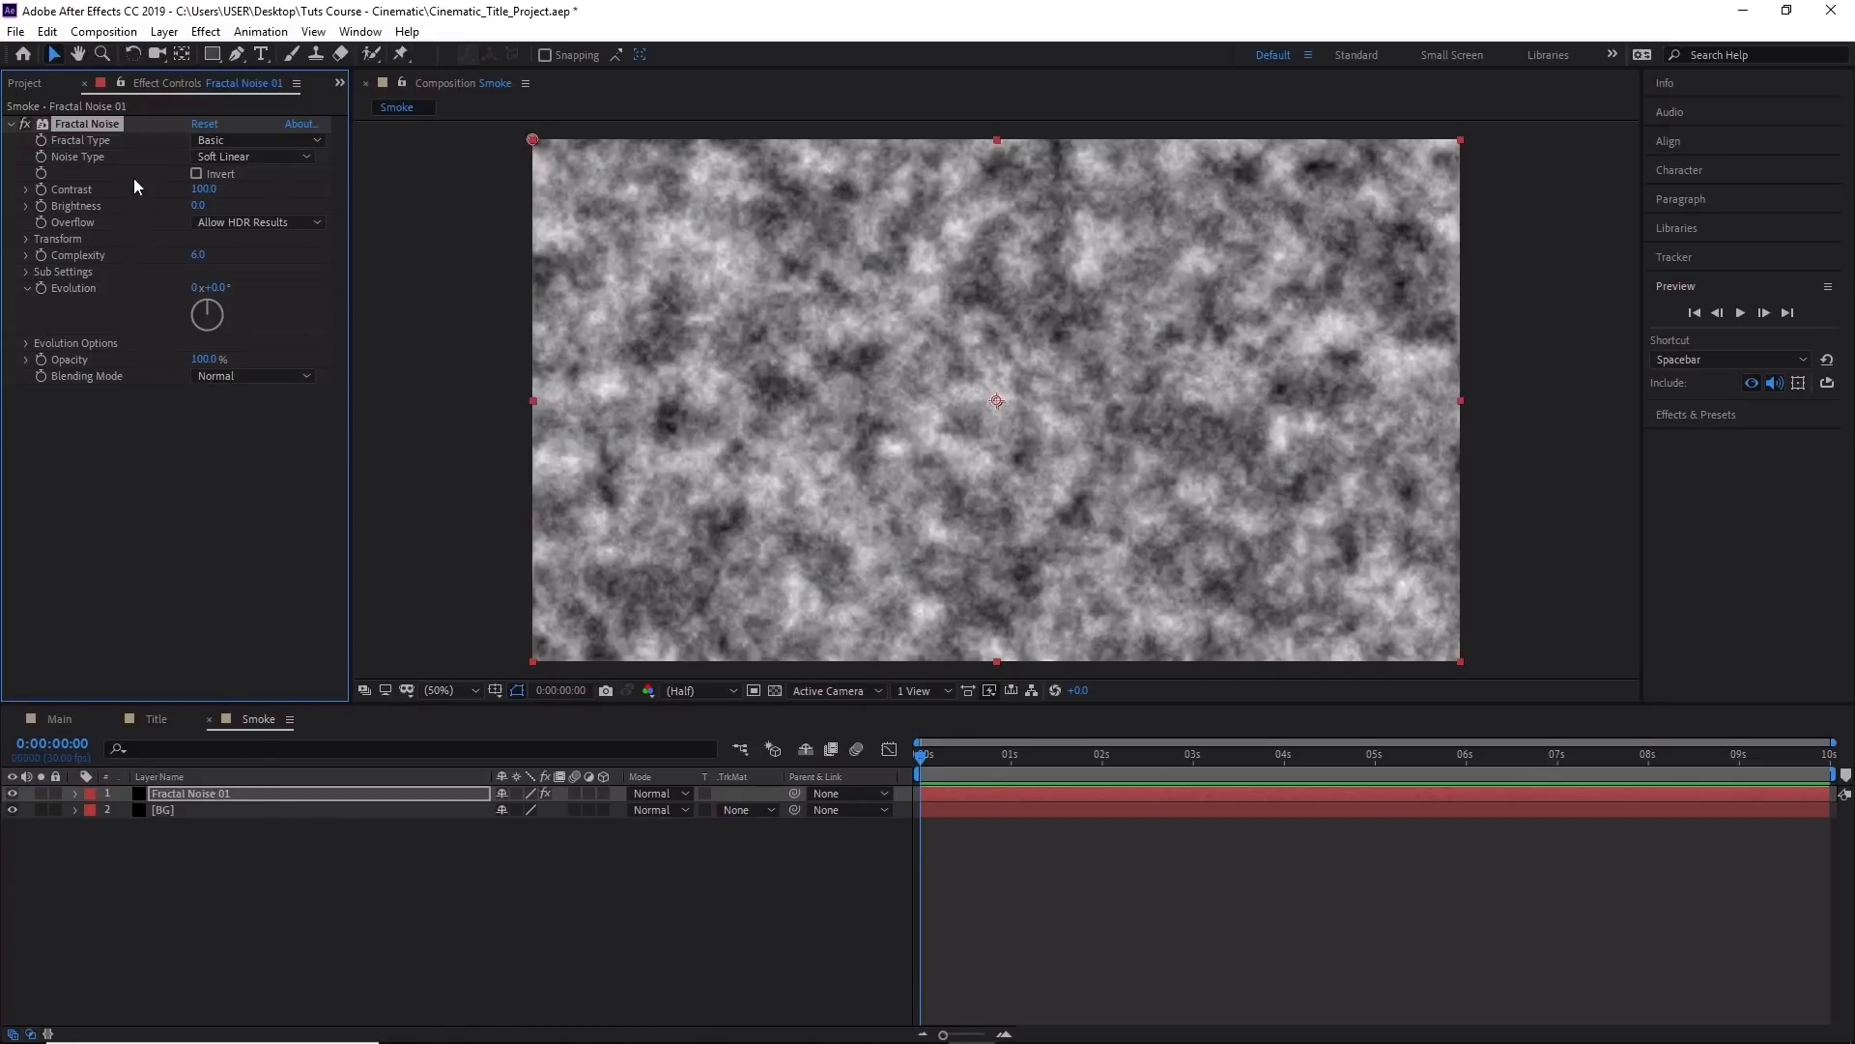
{"action": "left_click", "coordinate": [202, 189]}
{"action": "type", "text": "75"}
{"action": "key", "text": "Return"}
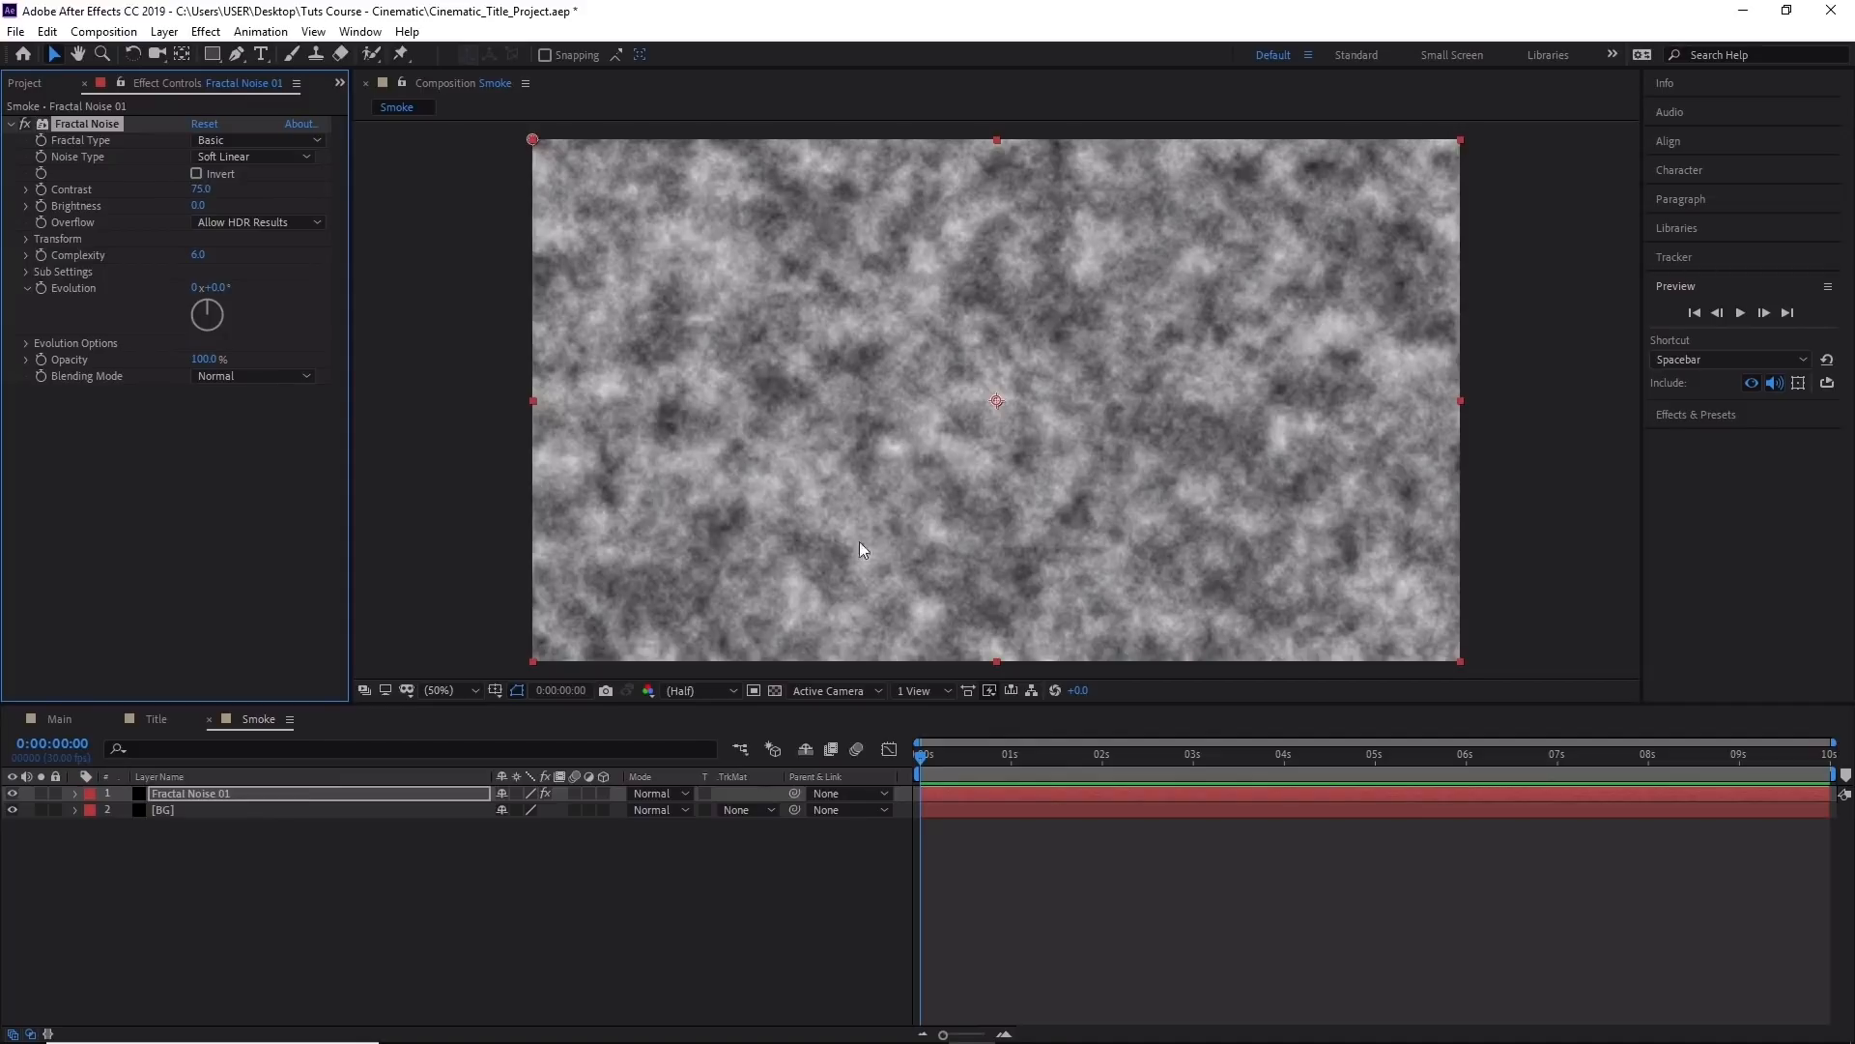
{"action": "mouse_move", "coordinate": [200, 188]}
{"action": "left_mouse_down"}
{"action": "mouse_move", "coordinate": [407, 188]}
{"action": "mouse_move", "coordinate": [202, 191]}
{"action": "left_mouse_up"}
Try a different uniform Scale in Fractal Noise's Transform settings and restore it to 100.
{"action": "left_click", "coordinate": [26, 240]}
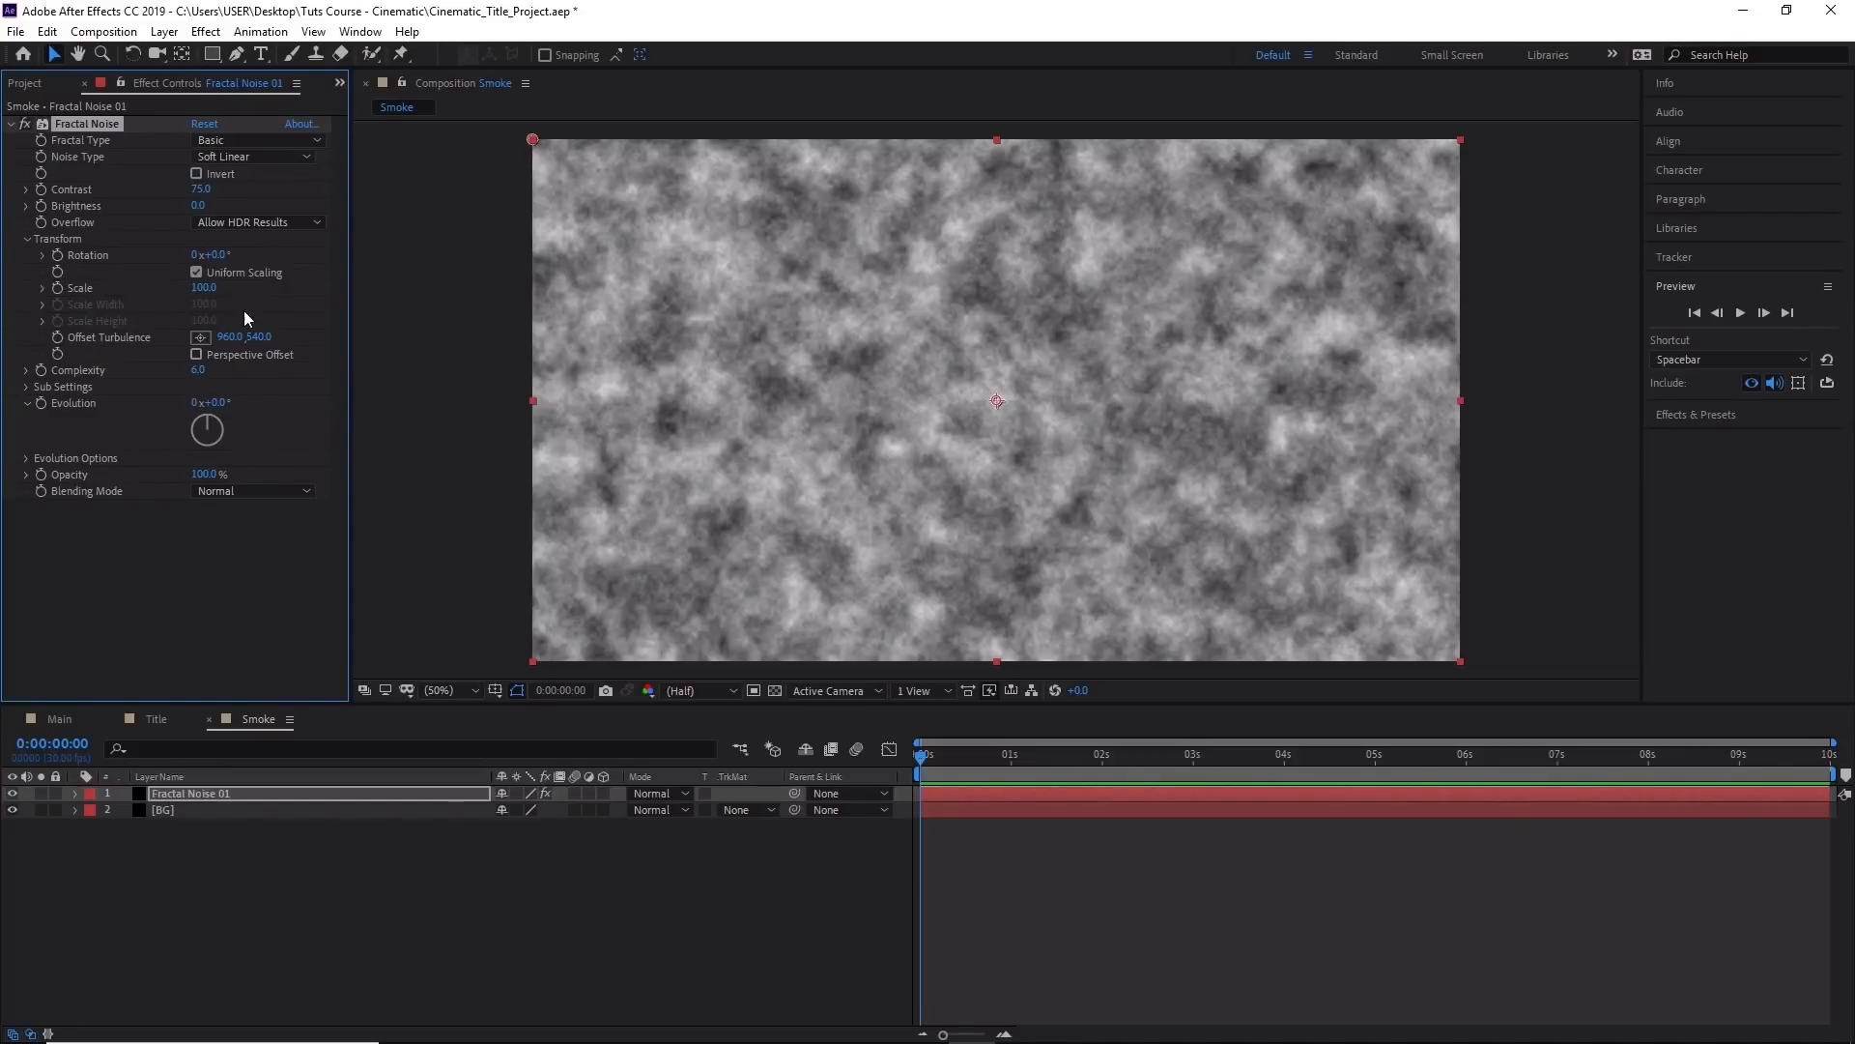
{"action": "mouse_move", "coordinate": [204, 288]}
{"action": "left_mouse_down"}
{"action": "mouse_move", "coordinate": [302, 303]}
{"action": "mouse_move", "coordinate": [202, 289]}
{"action": "left_mouse_up"}
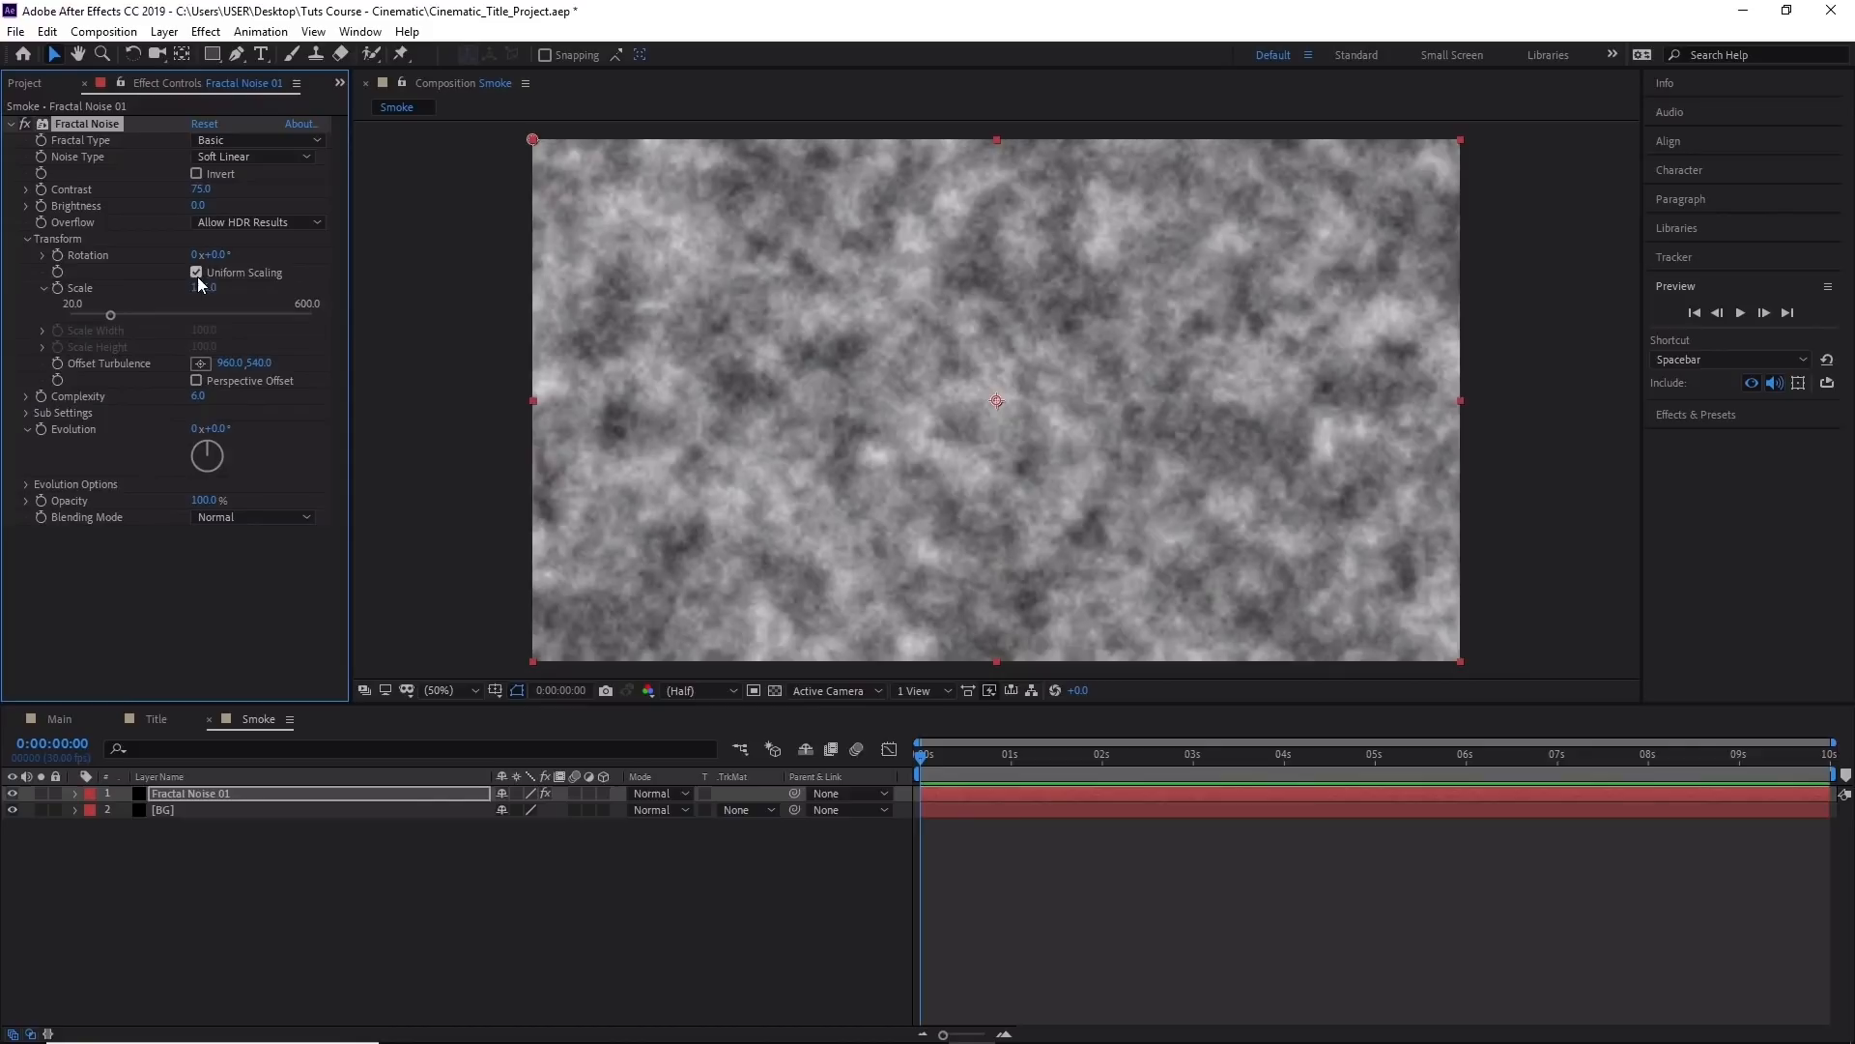
{"action": "left_click", "coordinate": [199, 289]}
{"action": "type", "text": "100"}
{"action": "key", "text": "Return"}
Turn off Uniform Scaling in Fractal Noise and set Scale Width to 400 and Scale Height to 250.
{"action": "left_click", "coordinate": [193, 274]}
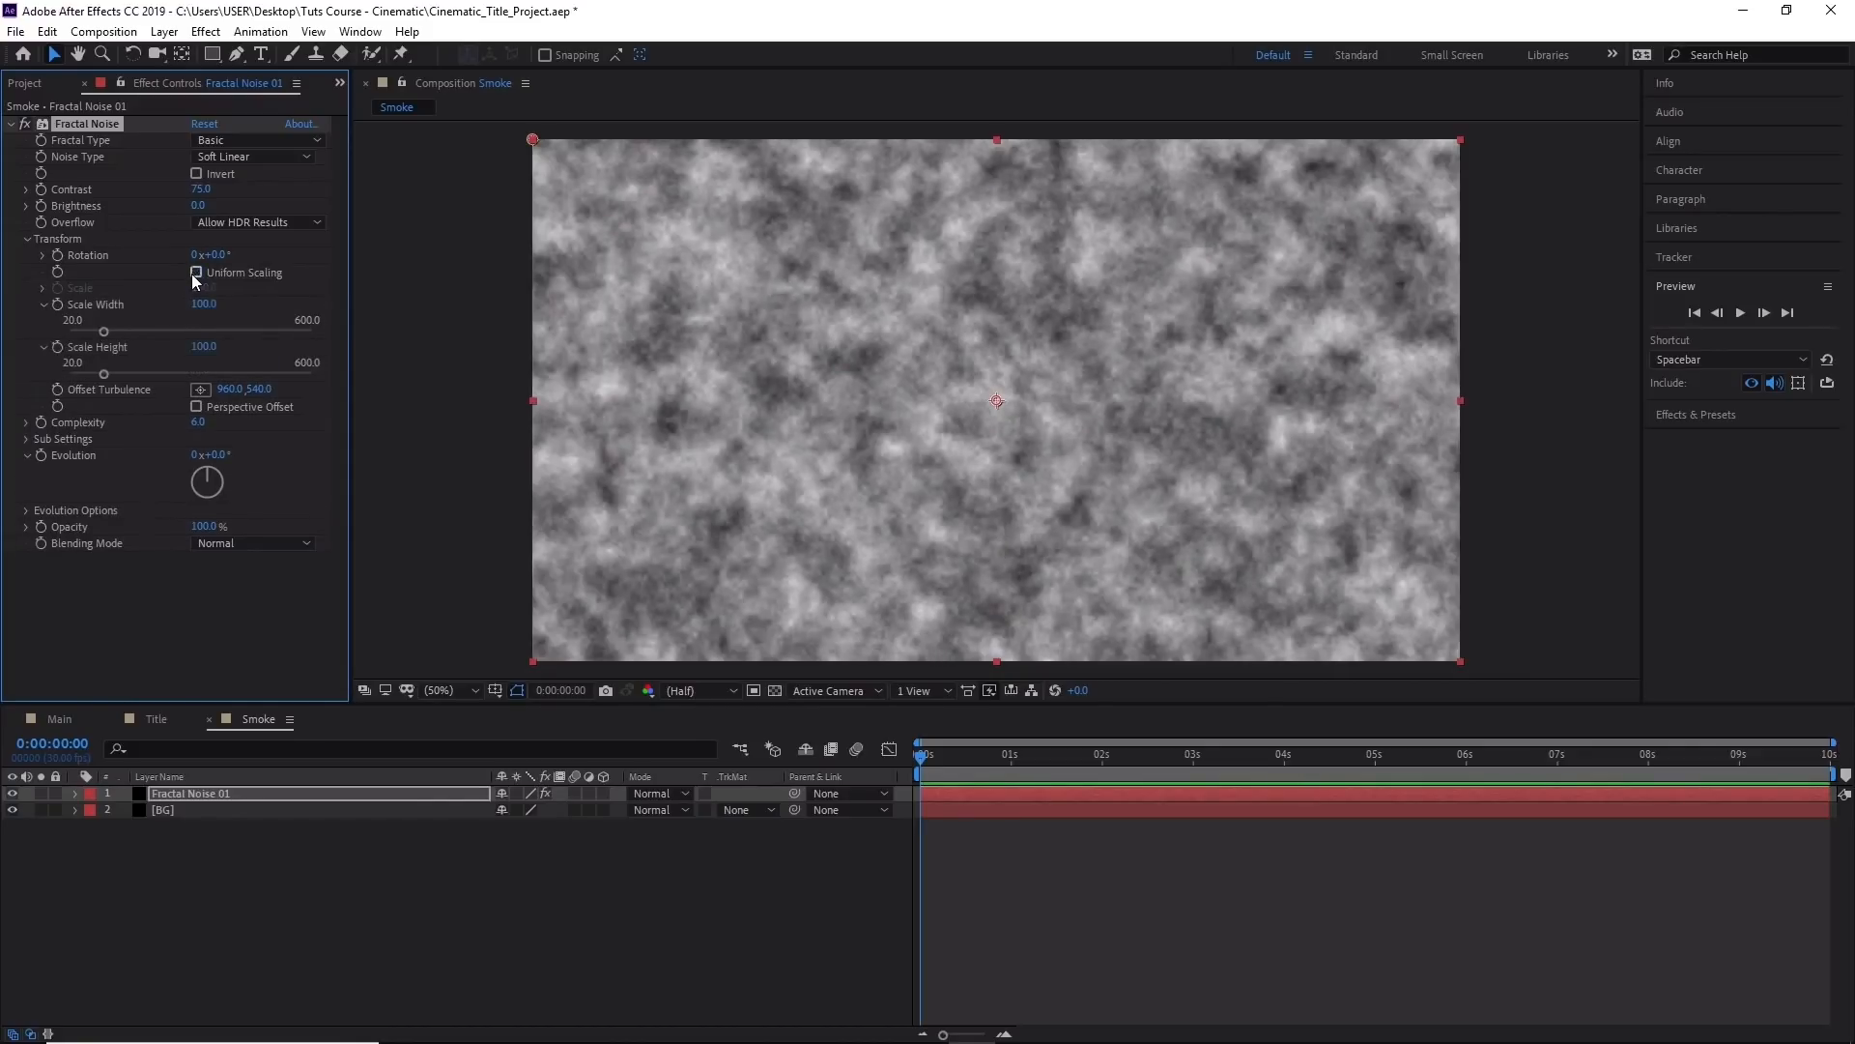
{"action": "left_click_drag", "start_coordinate": [199, 308], "coordinate": [240, 307]}
{"action": "left_click", "coordinate": [211, 307]}
{"action": "type", "text": "400"}
{"action": "key", "text": "Return"}
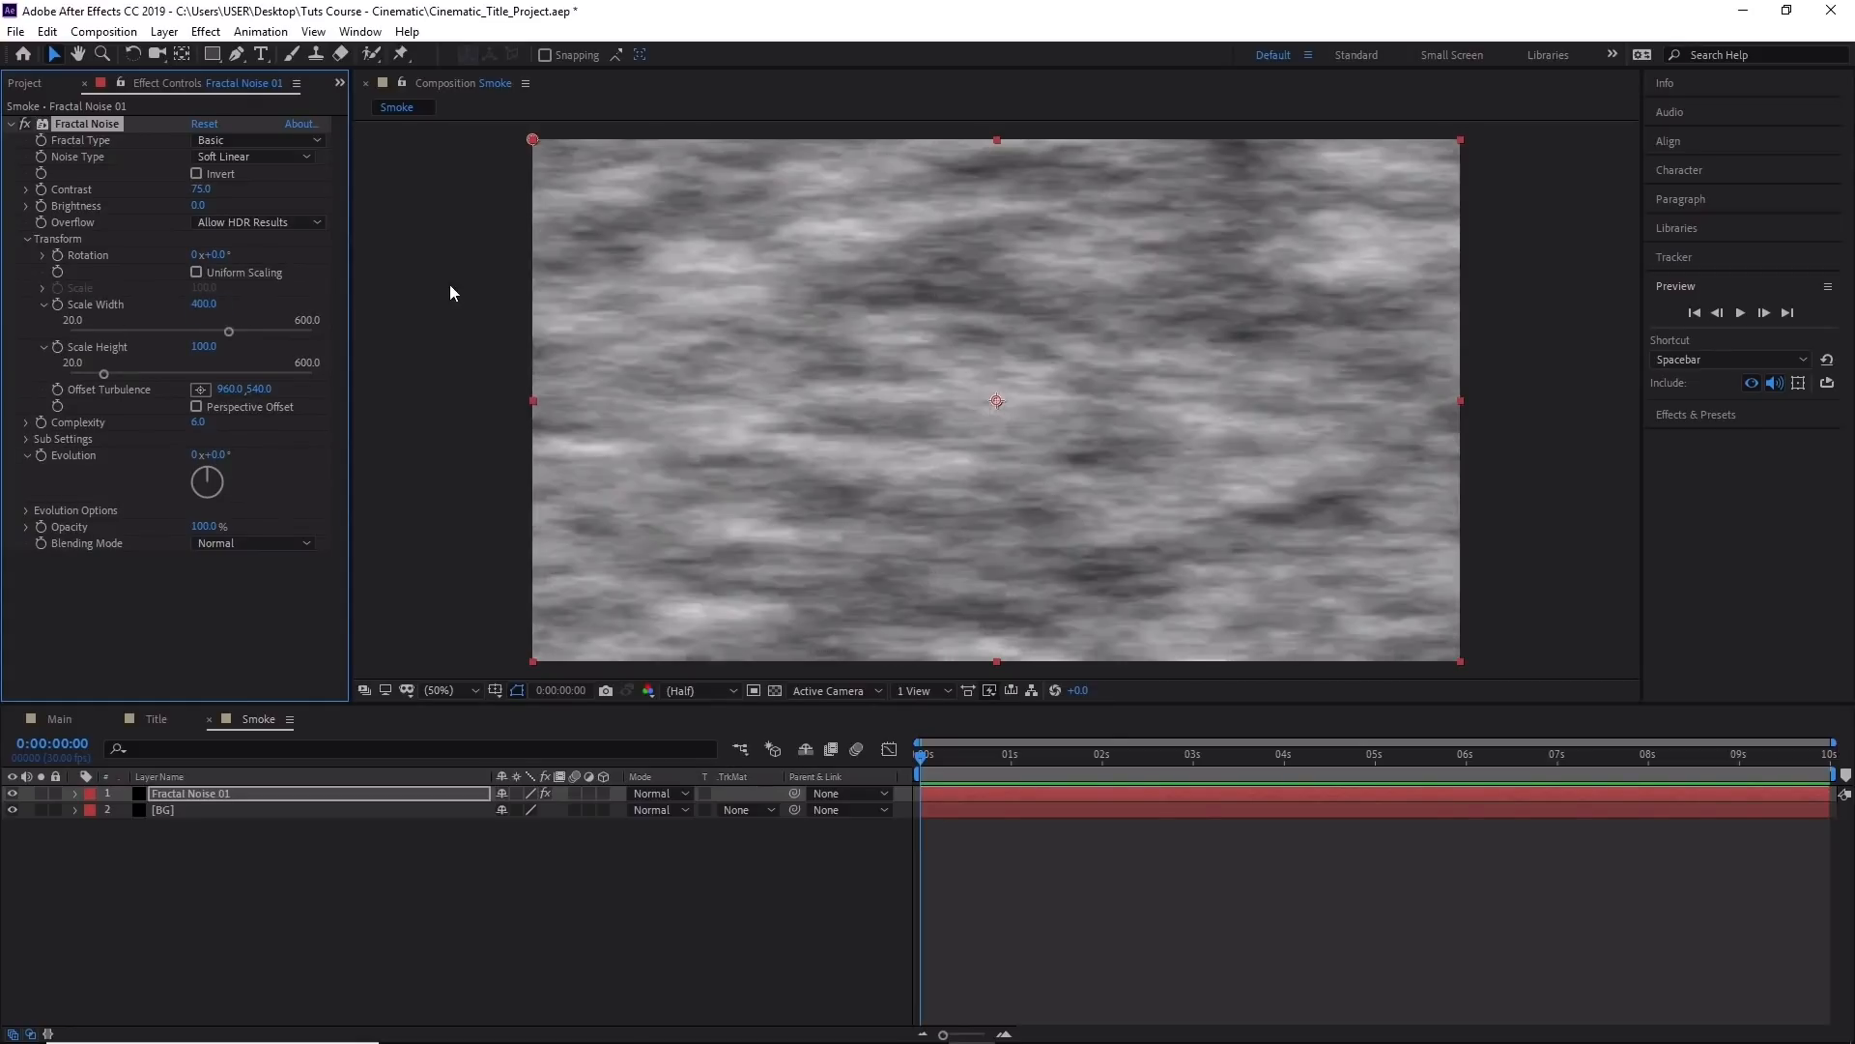
{"action": "left_click", "coordinate": [202, 347]}
{"action": "type", "text": "250"}
{"action": "key", "text": "Return"}
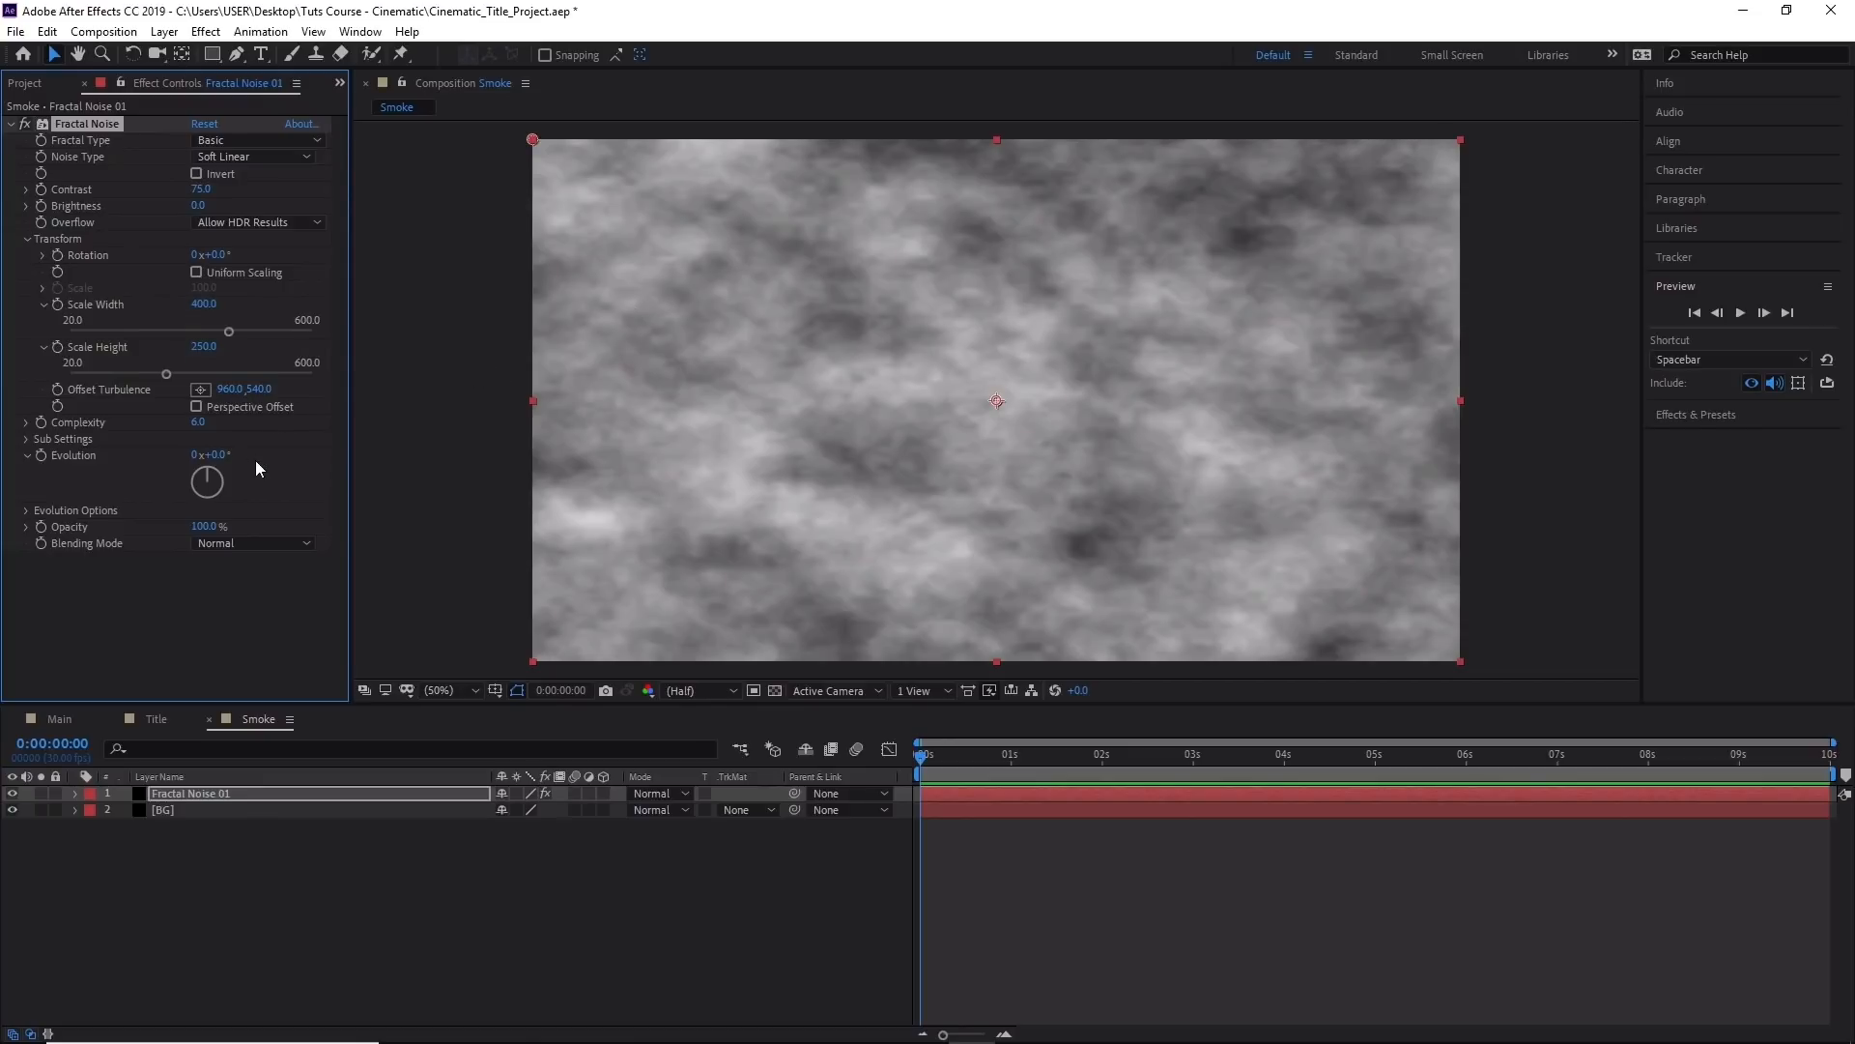
Set Fractal Noise's Evolution to 100°, try other angles on its dial, and restore 100°.
{"action": "left_click", "coordinate": [213, 455]}
{"action": "type", "text": "100"}
{"action": "key", "text": "Return"}
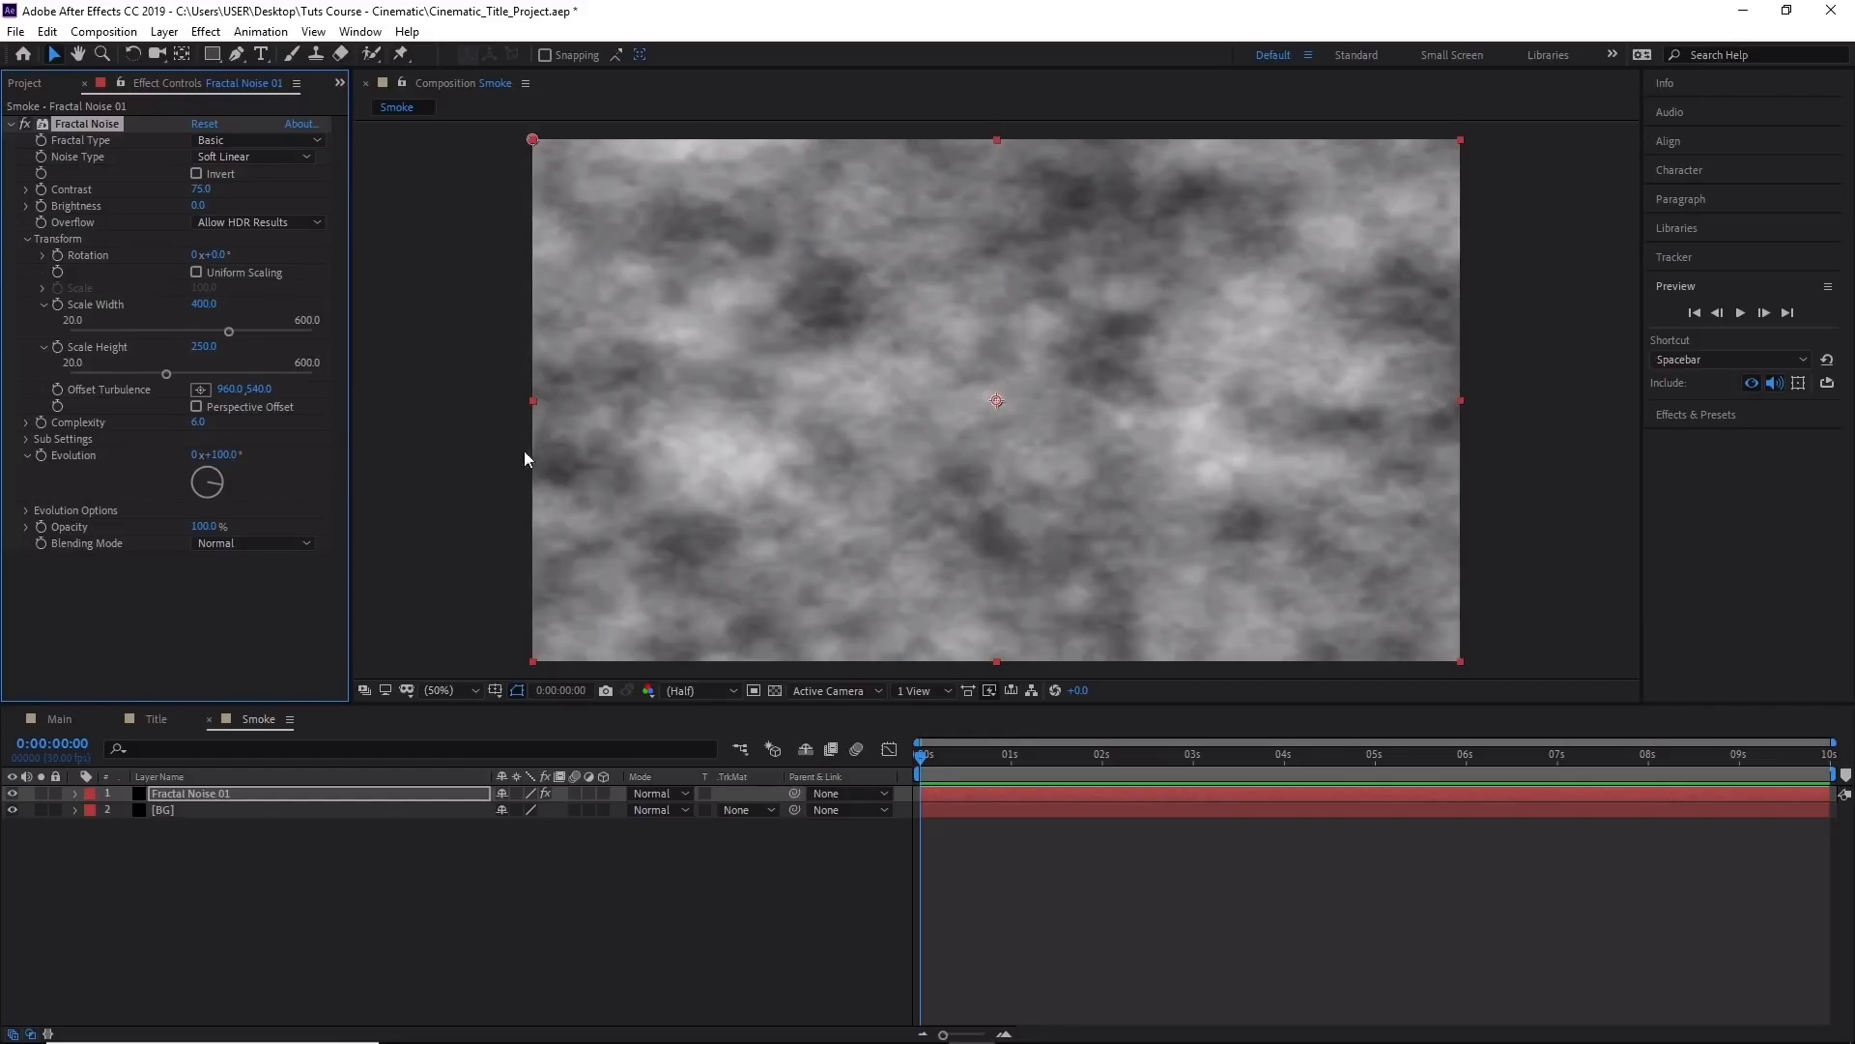
{"action": "mouse_move", "coordinate": [217, 485]}
{"action": "left_mouse_down"}
{"action": "mouse_move", "coordinate": [182, 487]}
{"action": "mouse_move", "coordinate": [149, 443]}
{"action": "mouse_move", "coordinate": [203, 463]}
{"action": "mouse_move", "coordinate": [220, 495]}
{"action": "mouse_move", "coordinate": [182, 495]}
{"action": "mouse_move", "coordinate": [207, 468]}
{"action": "mouse_move", "coordinate": [230, 487]}
{"action": "mouse_move", "coordinate": [205, 502]}
{"action": "mouse_move", "coordinate": [188, 483]}
{"action": "mouse_move", "coordinate": [228, 489]}
{"action": "mouse_move", "coordinate": [182, 491]}
{"action": "mouse_move", "coordinate": [224, 473]}
{"action": "left_mouse_up"}
{"action": "left_click", "coordinate": [216, 455]}
{"action": "type", "text": "100"}
{"action": "key", "text": "Return"}
Drive Fractal Noise's Evolution with the expression time*150 and play a preview from the start of the composition.
{"action": "left_click", "coordinate": [41, 456], "text": "alt"}
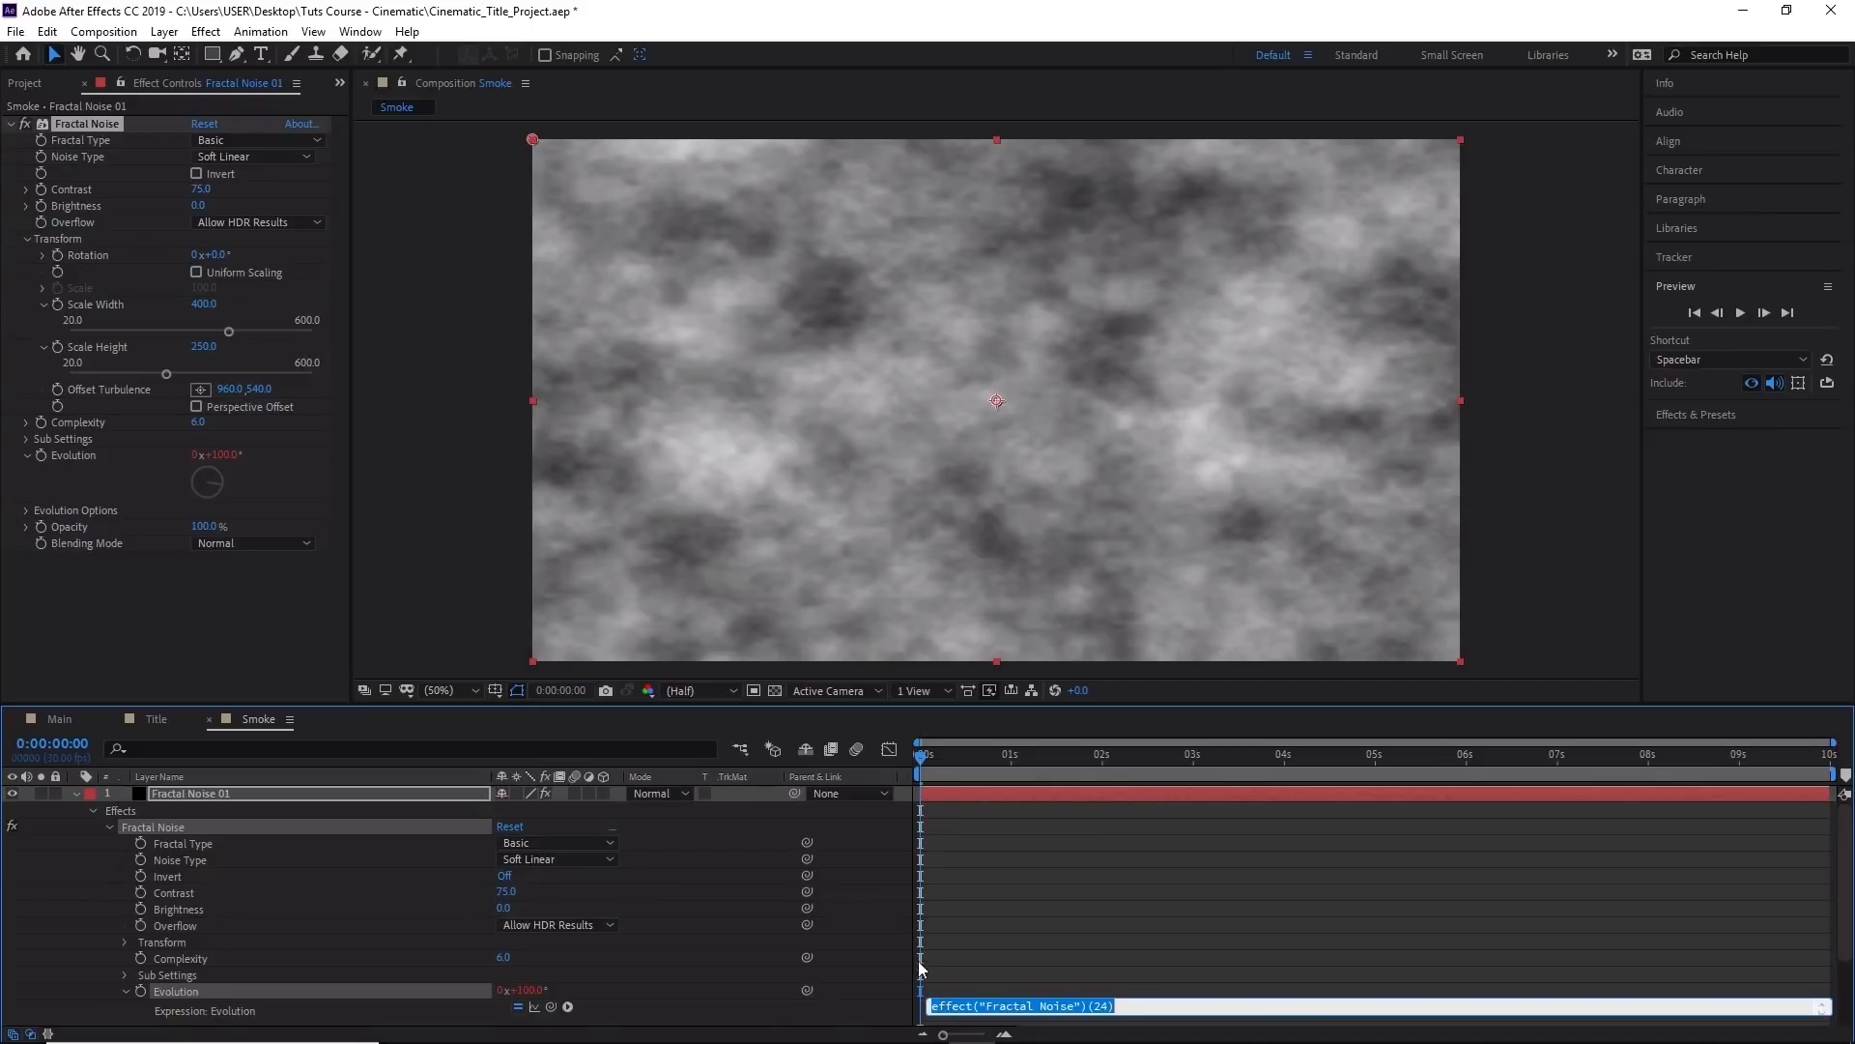
{"action": "type", "text": "tim"}
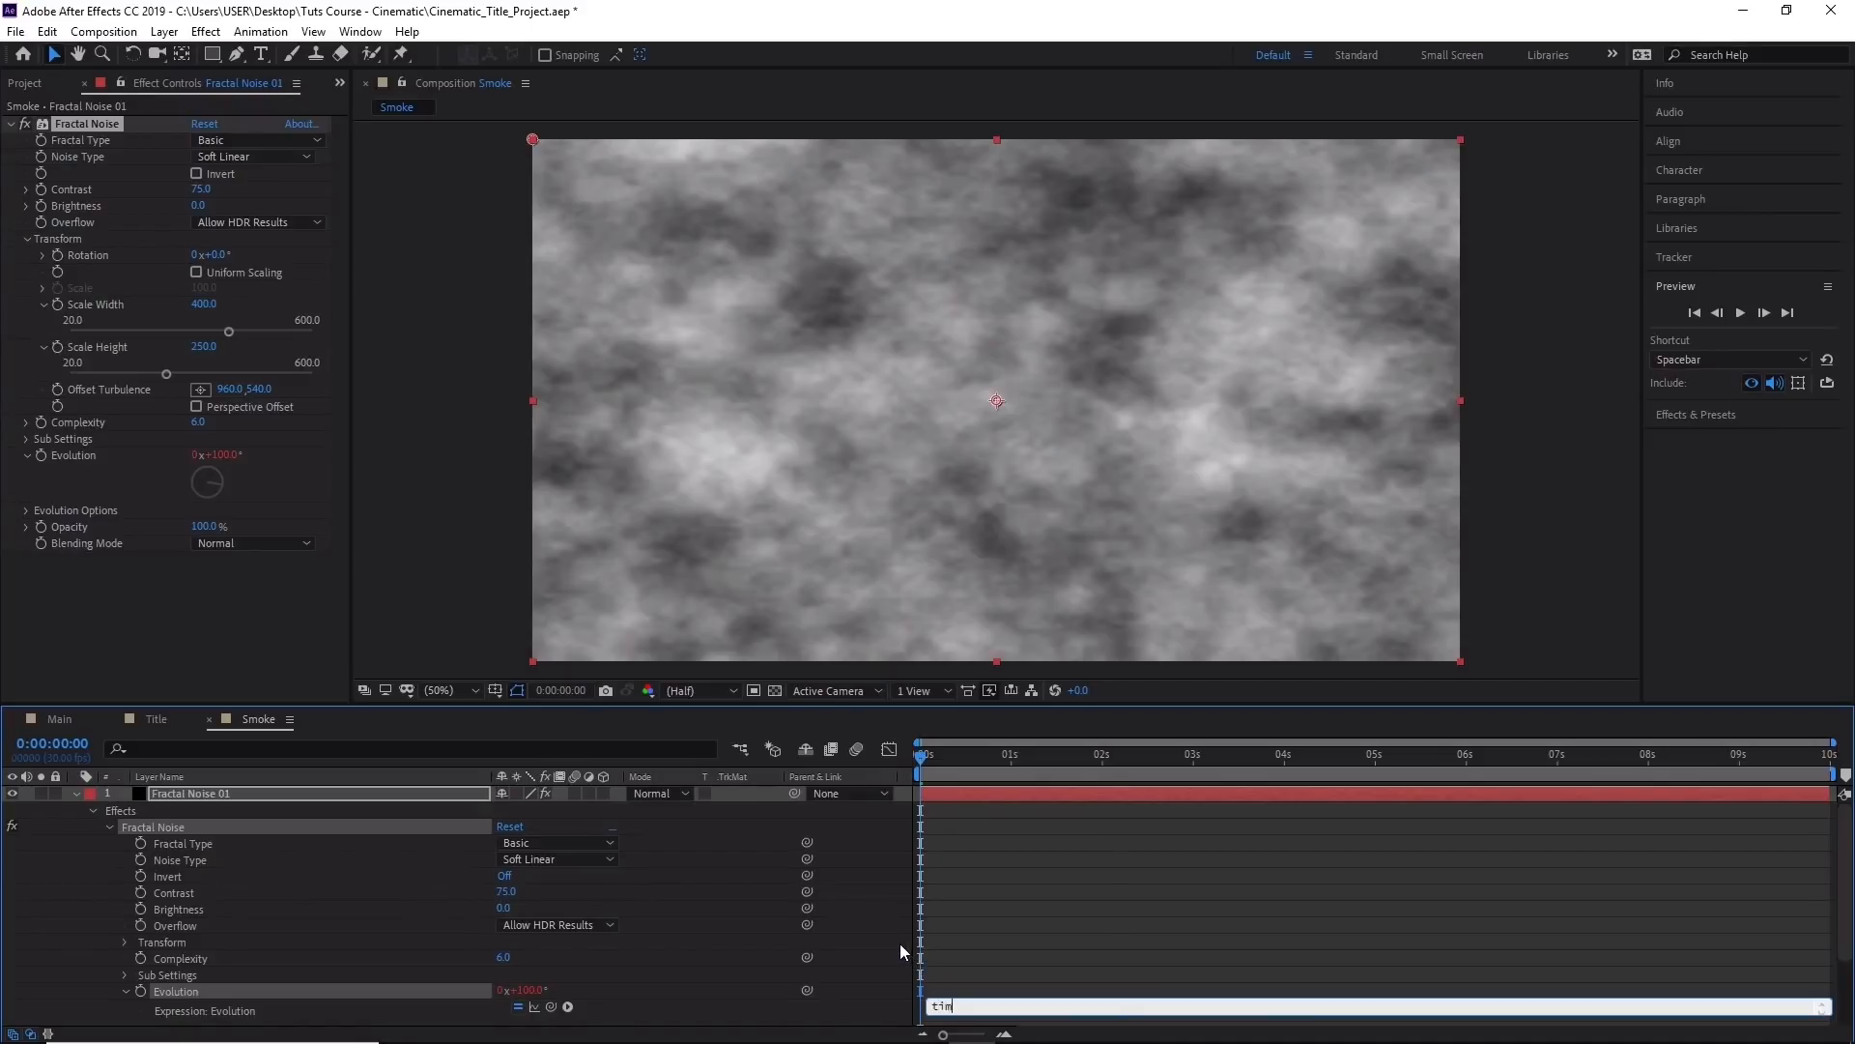
{"action": "type", "text": "e*150"}
{"action": "key", "text": "BackSpace"}
{"action": "key", "text": "BackSpace"}
{"action": "key", "text": "BackSpace"}
{"action": "key", "text": "BackSpace"}
{"action": "type", "text": "*150"}
{"action": "left_click_drag", "start_coordinate": [923, 756], "coordinate": [770, 752]}
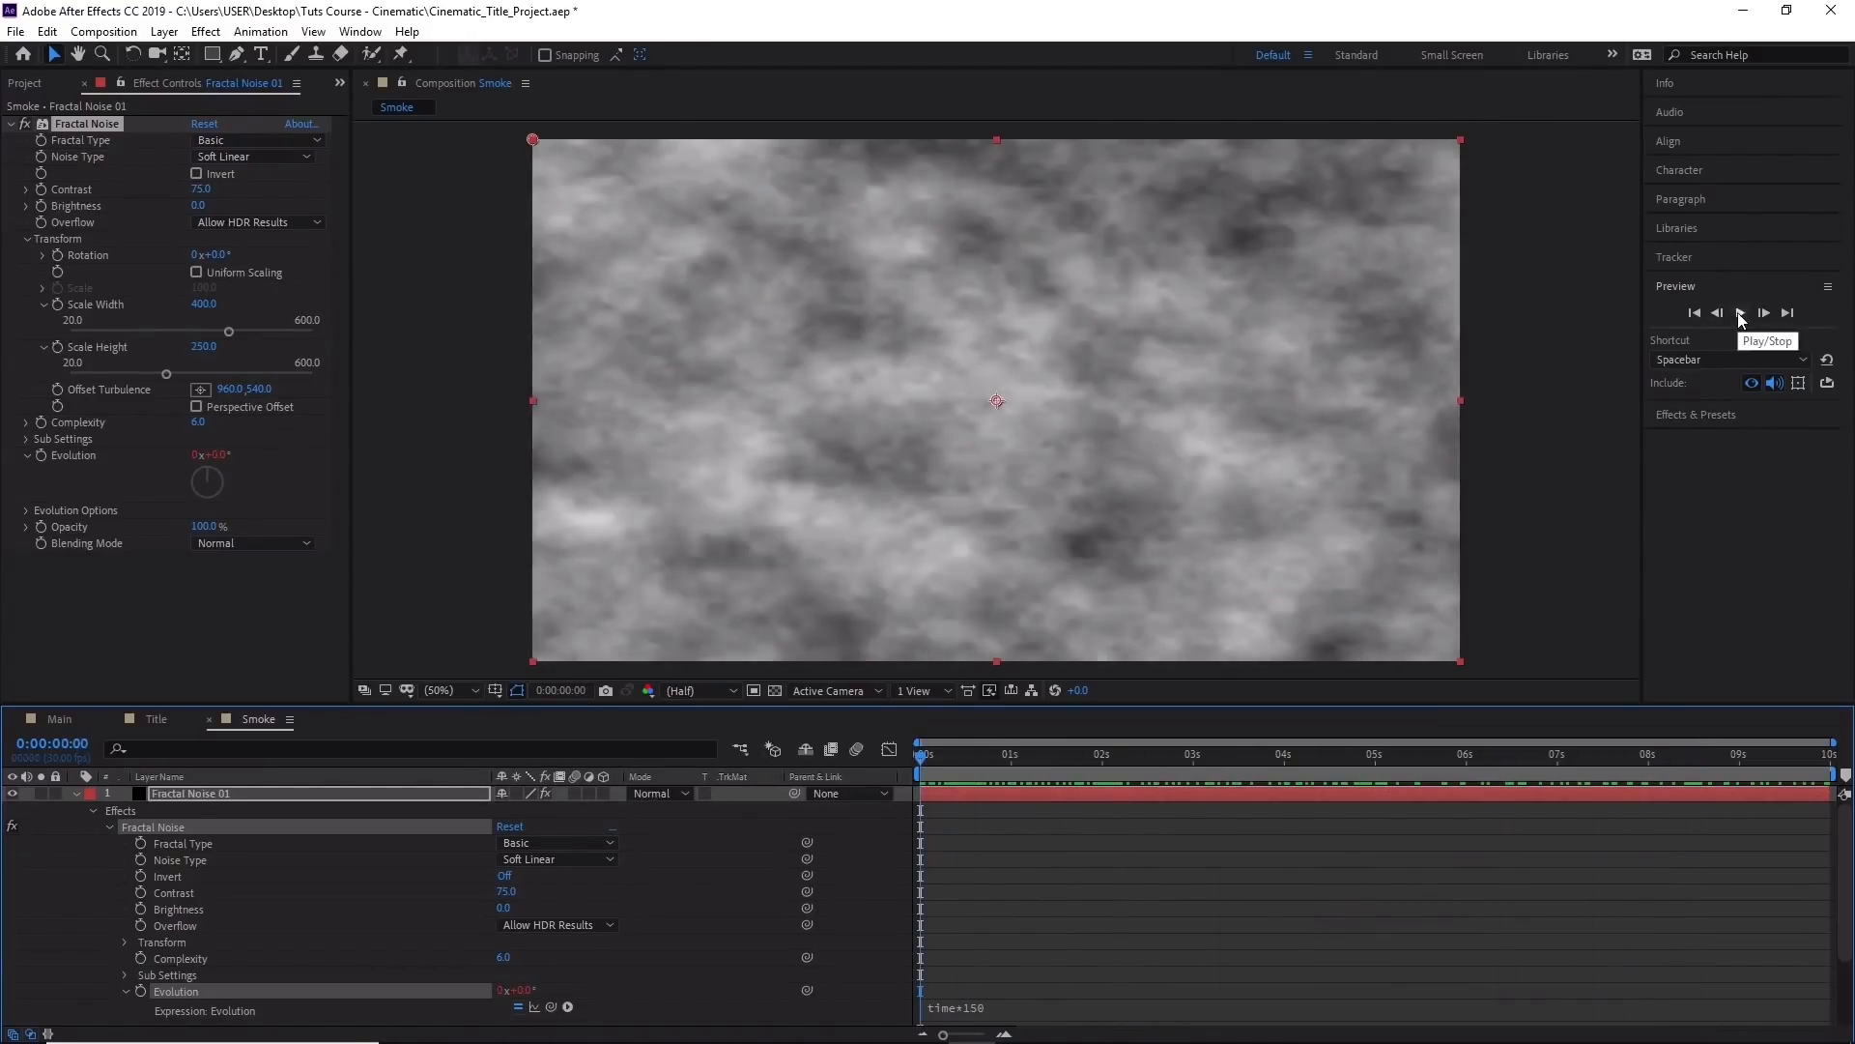
{"action": "left_click", "coordinate": [1740, 314]}
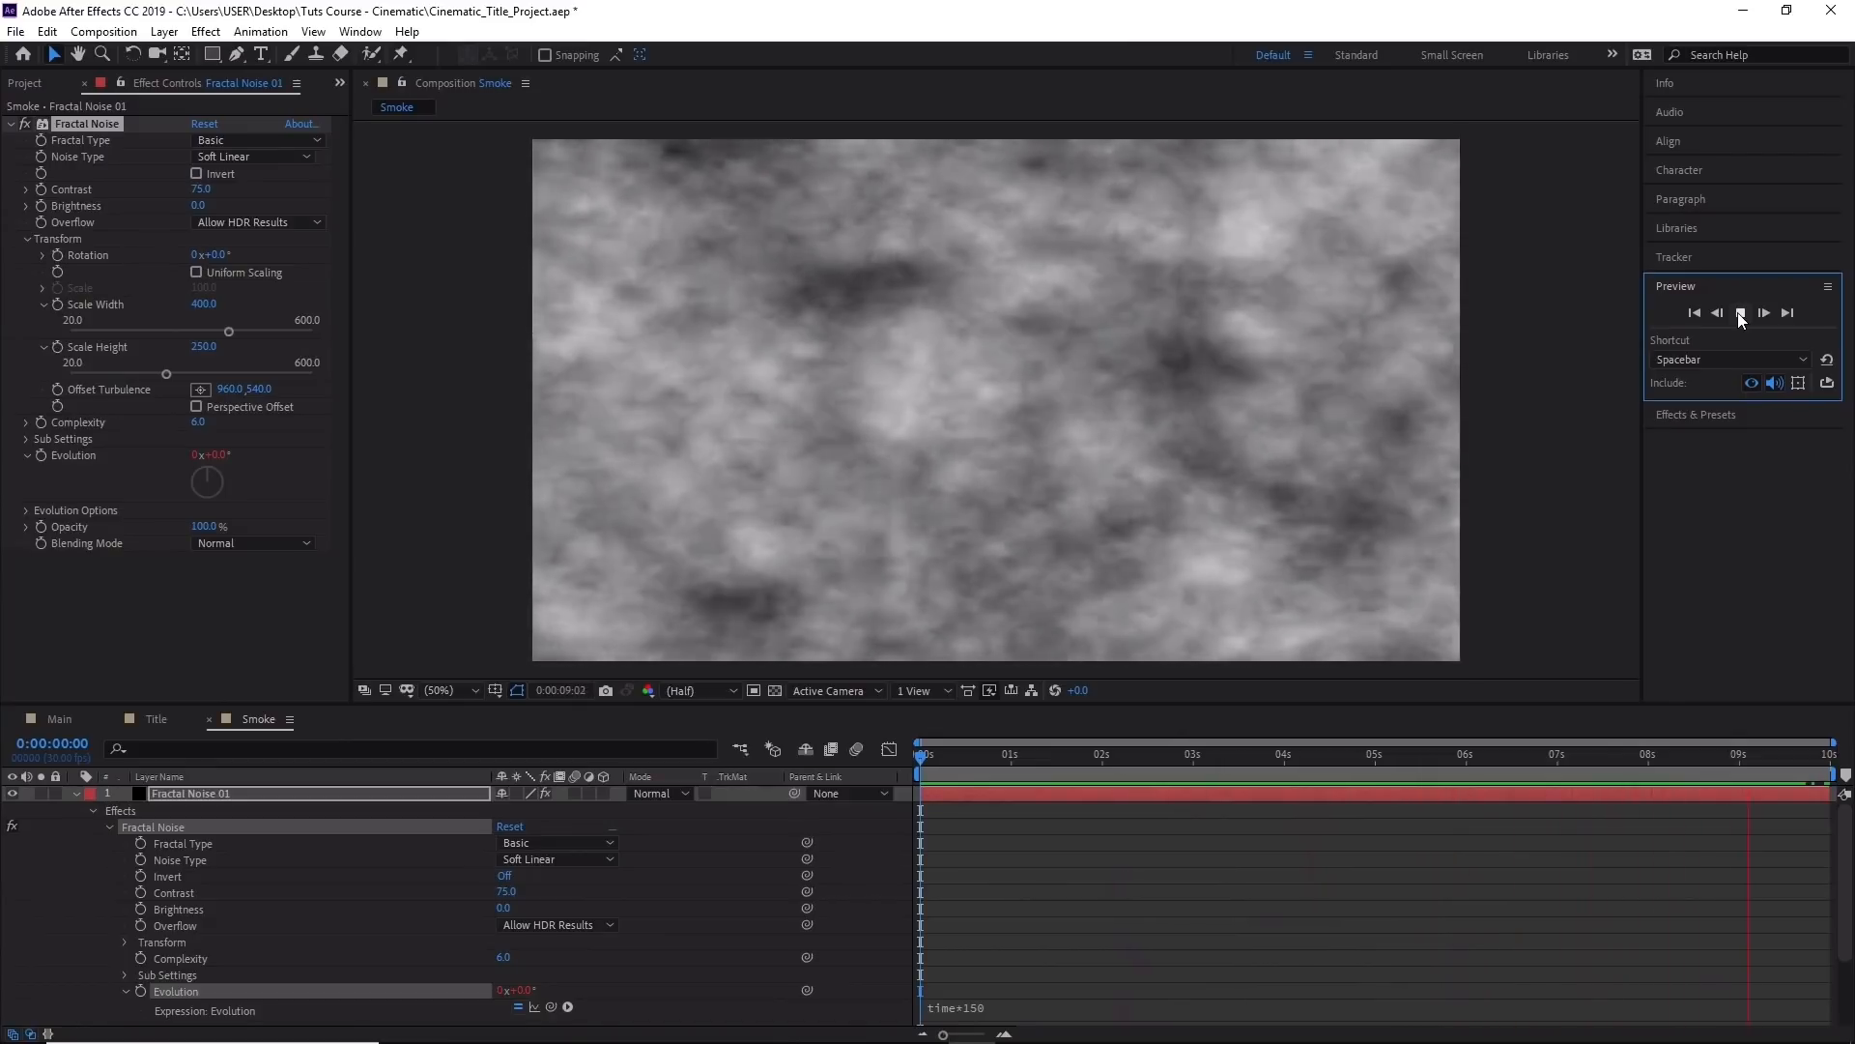
{"action": "left_click", "coordinate": [1740, 313]}
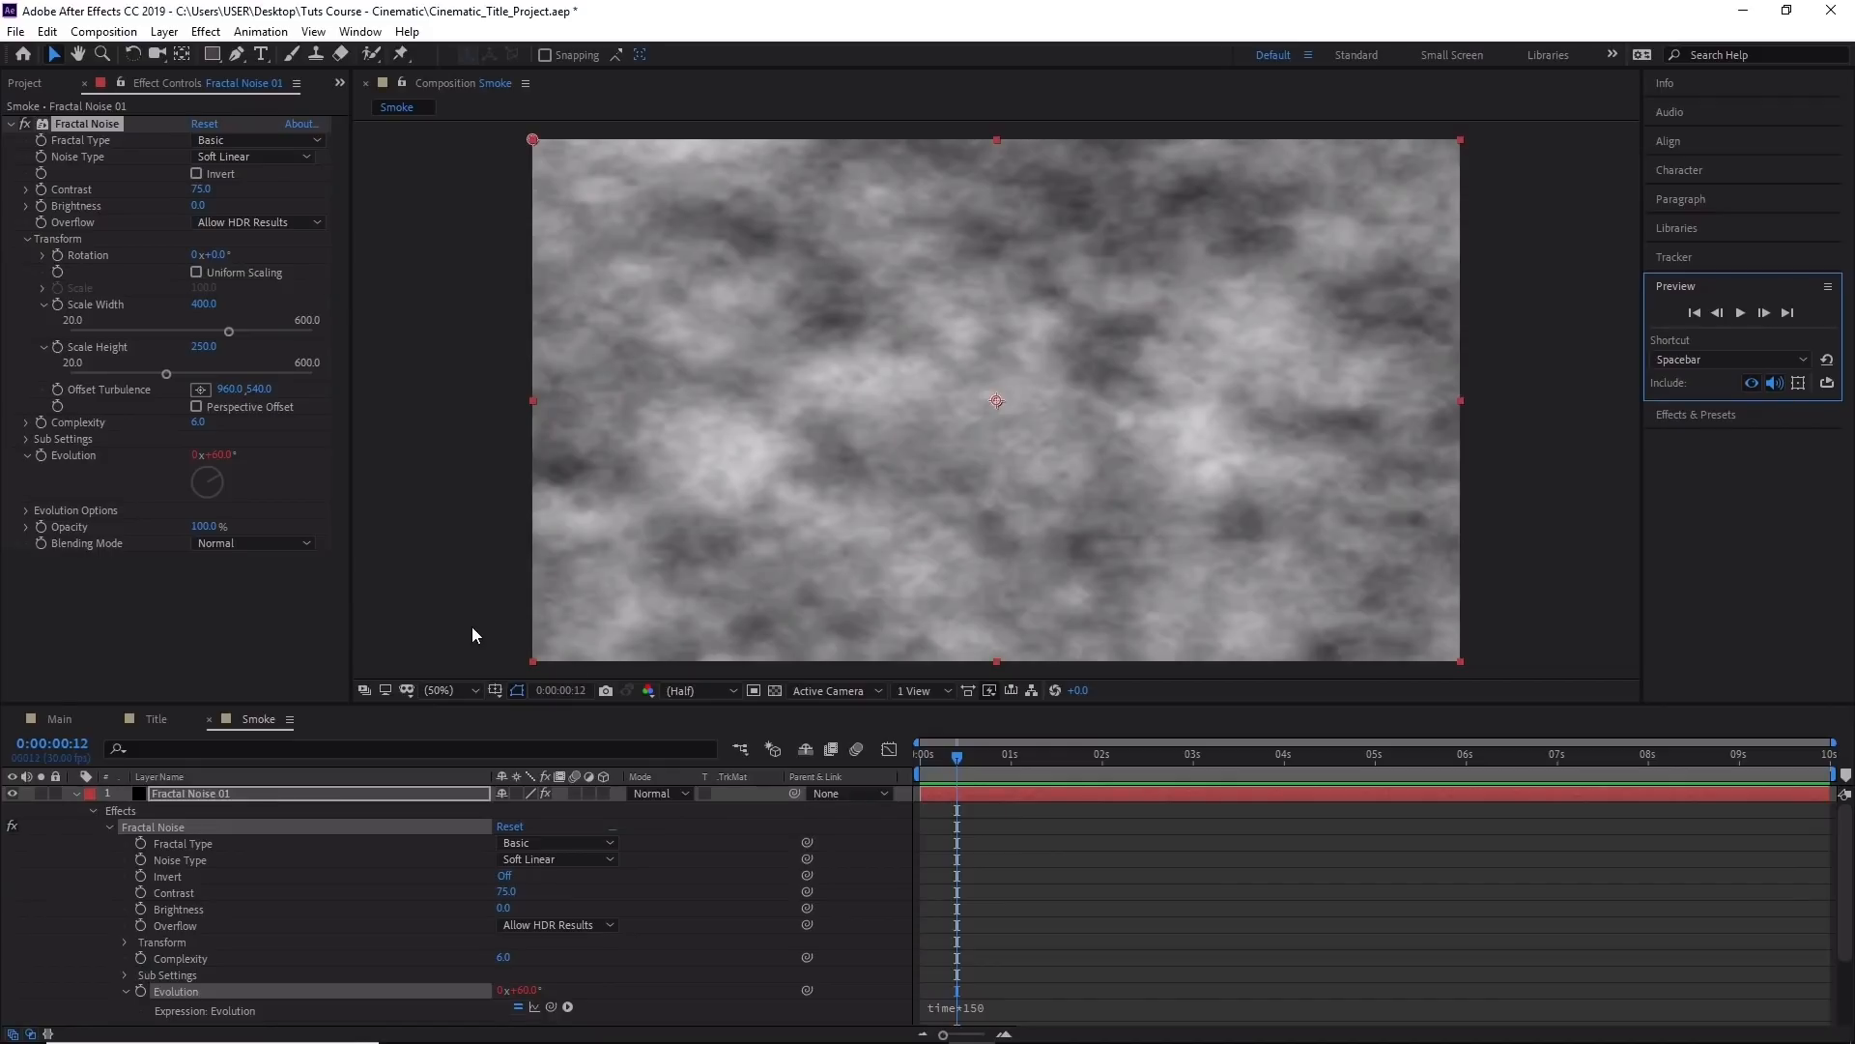
Add the expression [value[0]+time*100,value[1]-time*20] to Offset Turbulence, then scrub and preview the drifting noise.
{"action": "left_click", "coordinate": [58, 389], "text": "alt"}
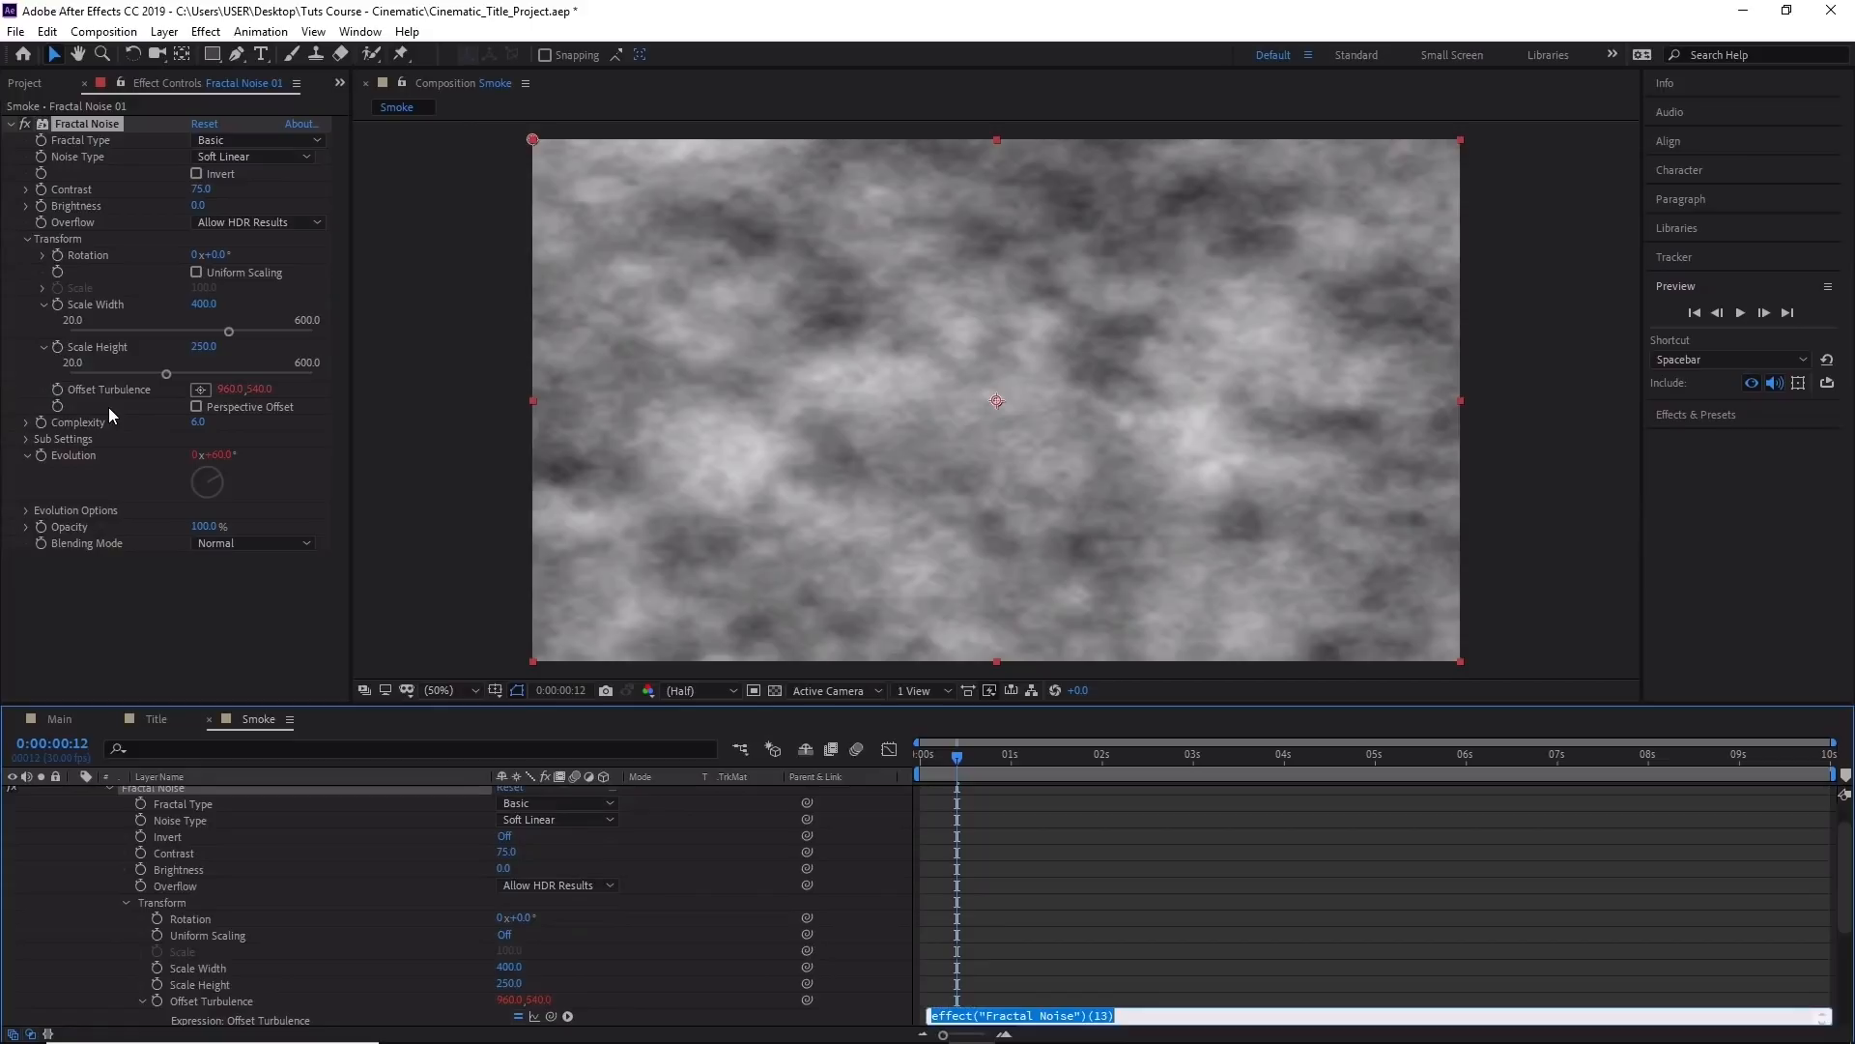
{"action": "key", "text": "BackSpace"}
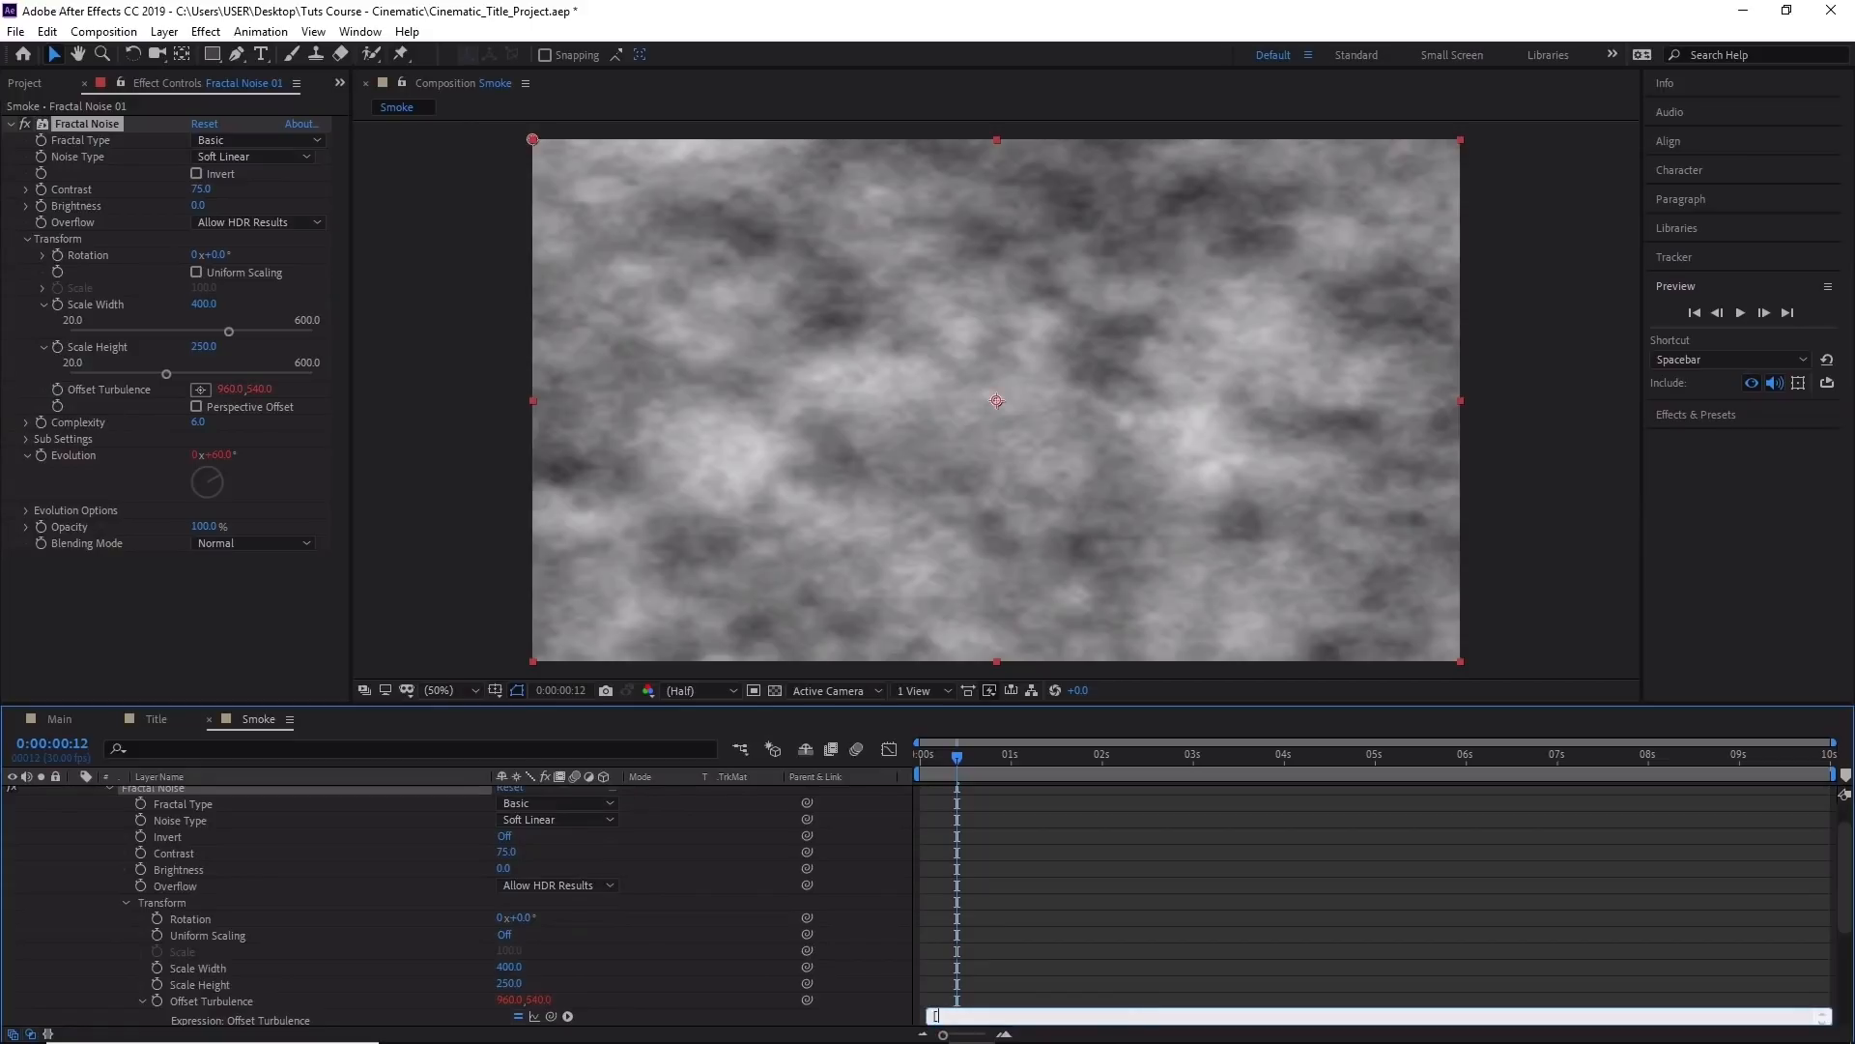
{"action": "type", "text": "[value[0]+time*100,value[1]-time*20]"}
{"action": "left_click", "coordinate": [913, 760]}
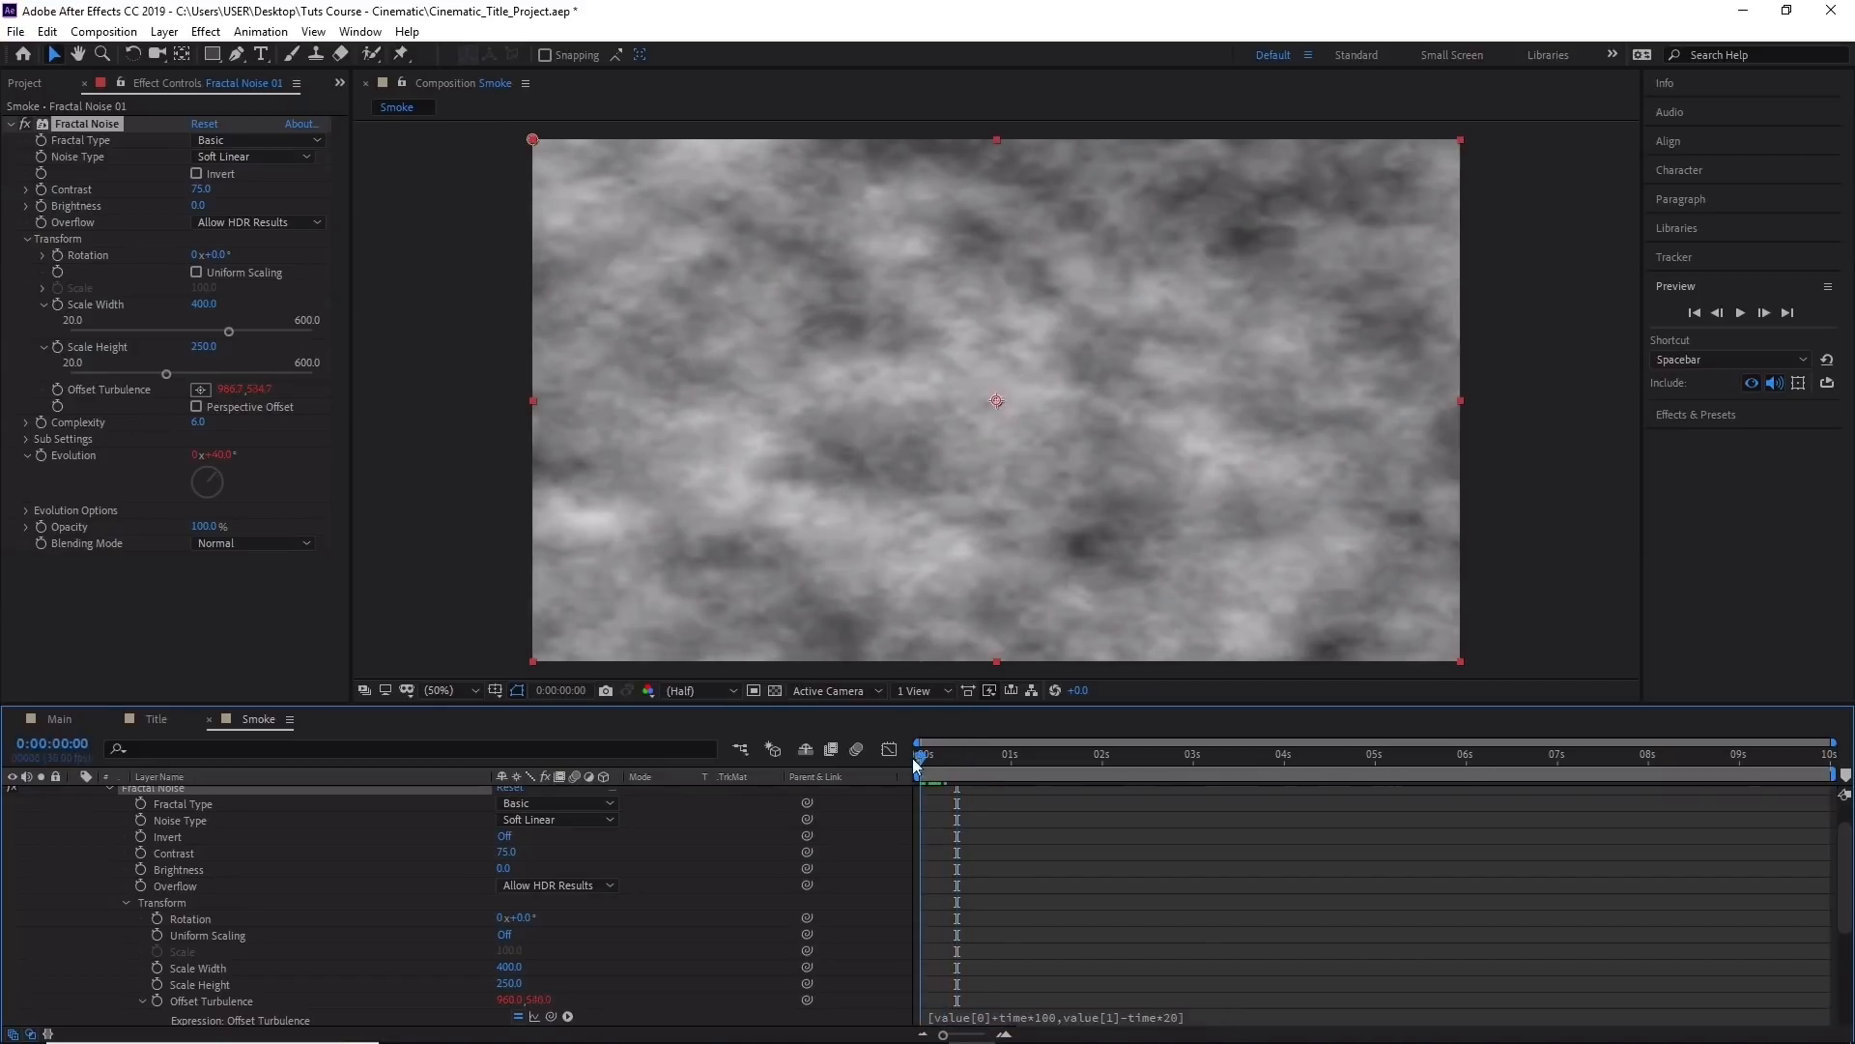
{"action": "left_click_drag", "start_coordinate": [912, 758], "coordinate": [1217, 748]}
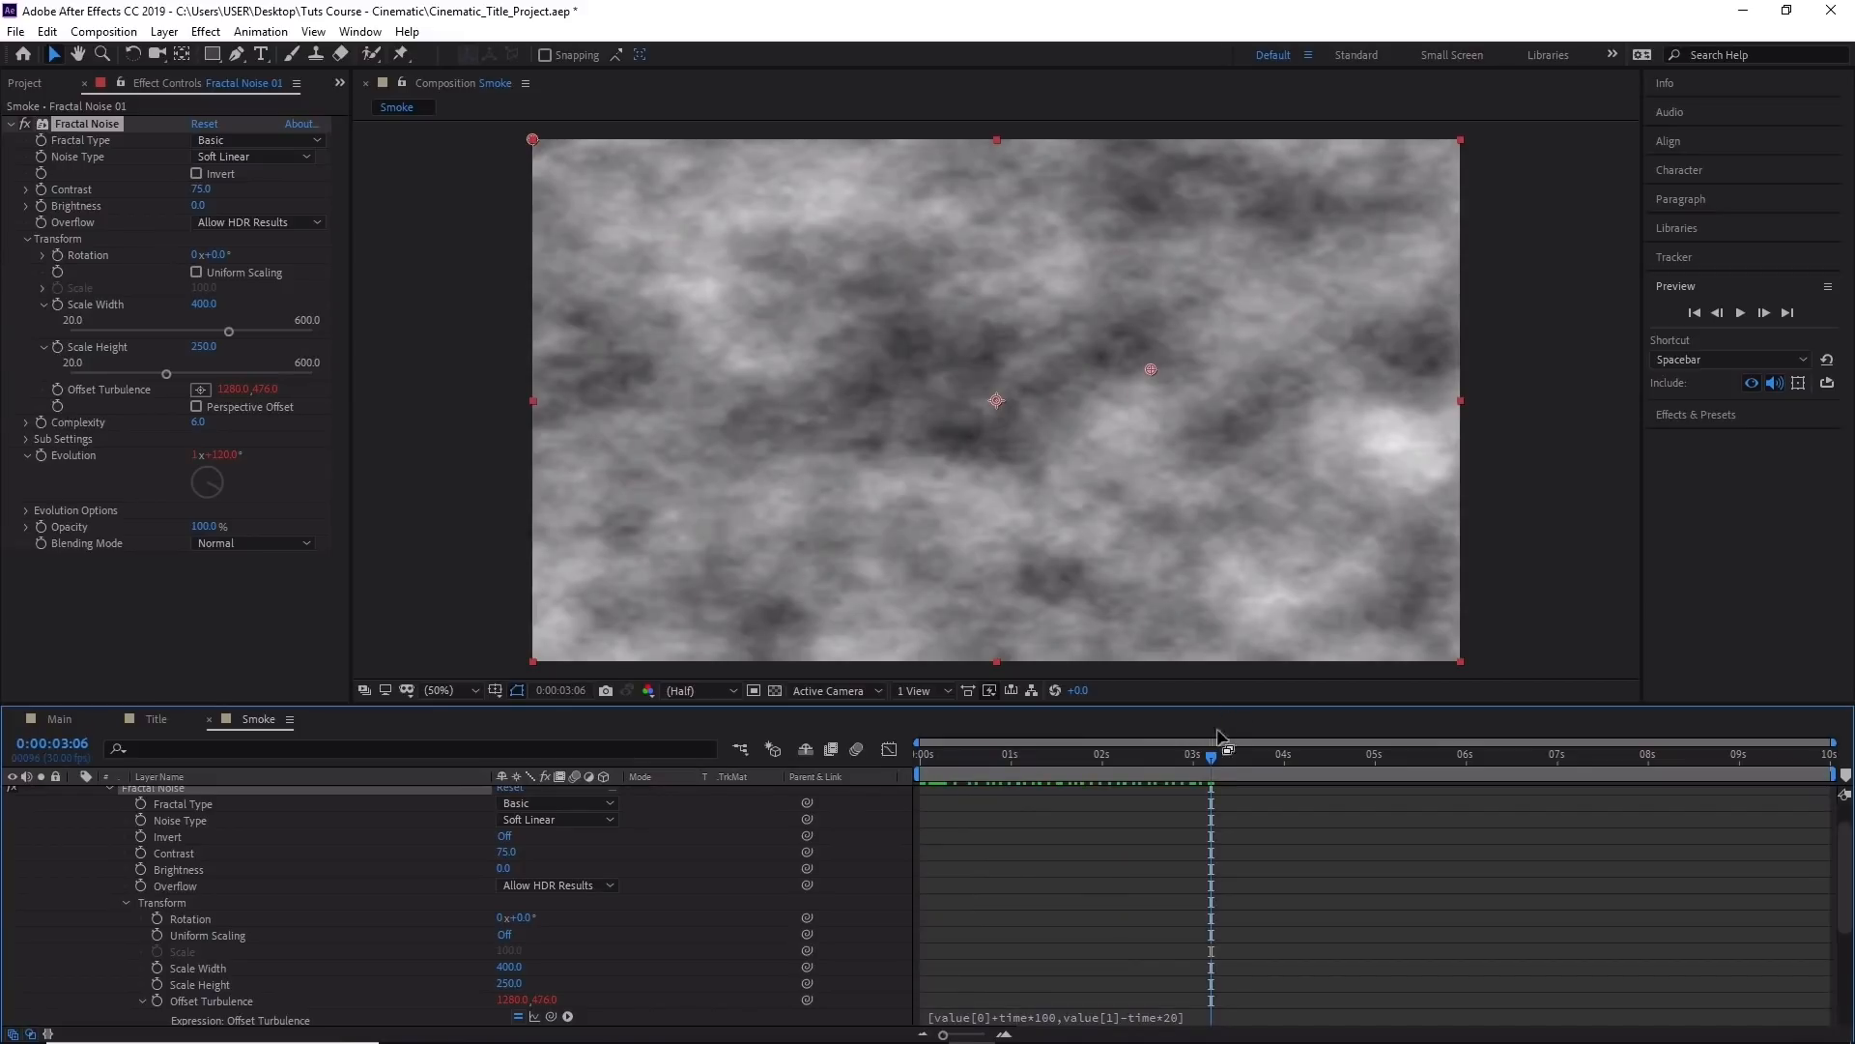
{"action": "left_click_drag", "start_coordinate": [1237, 756], "coordinate": [920, 753]}
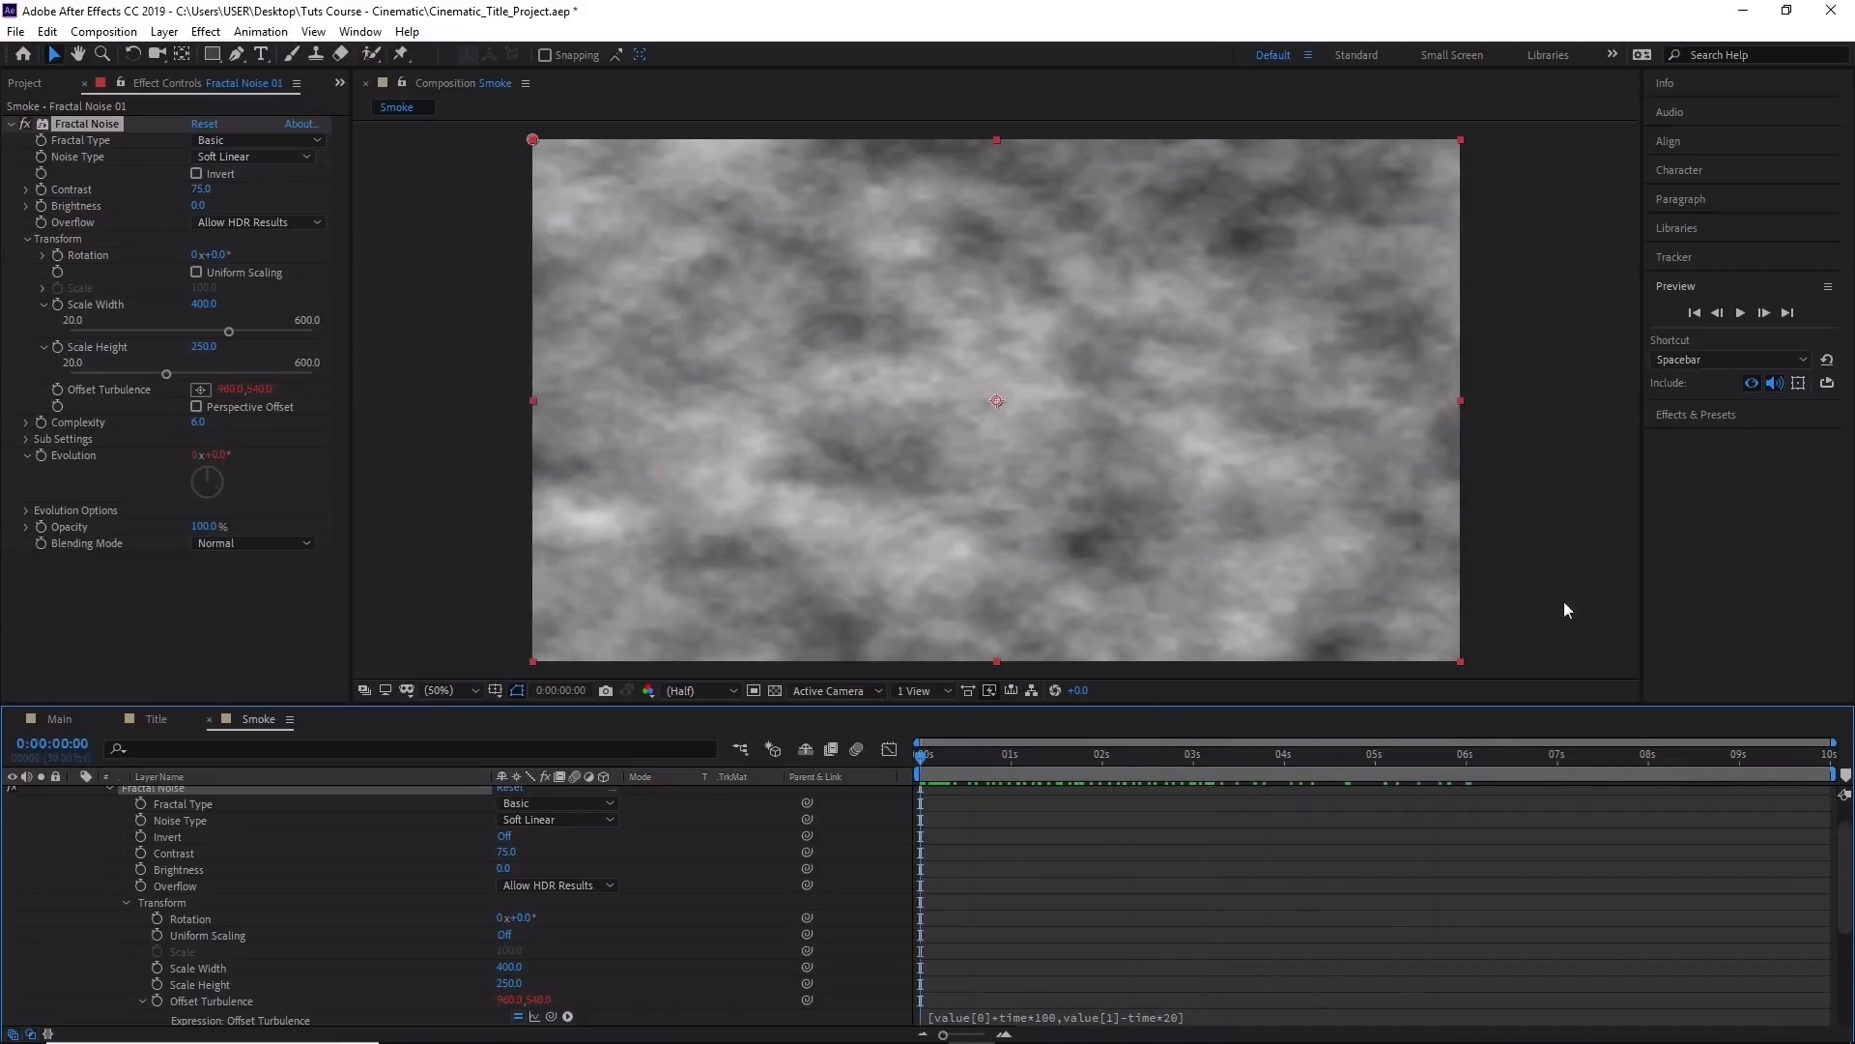
{"action": "left_click", "coordinate": [1734, 311]}
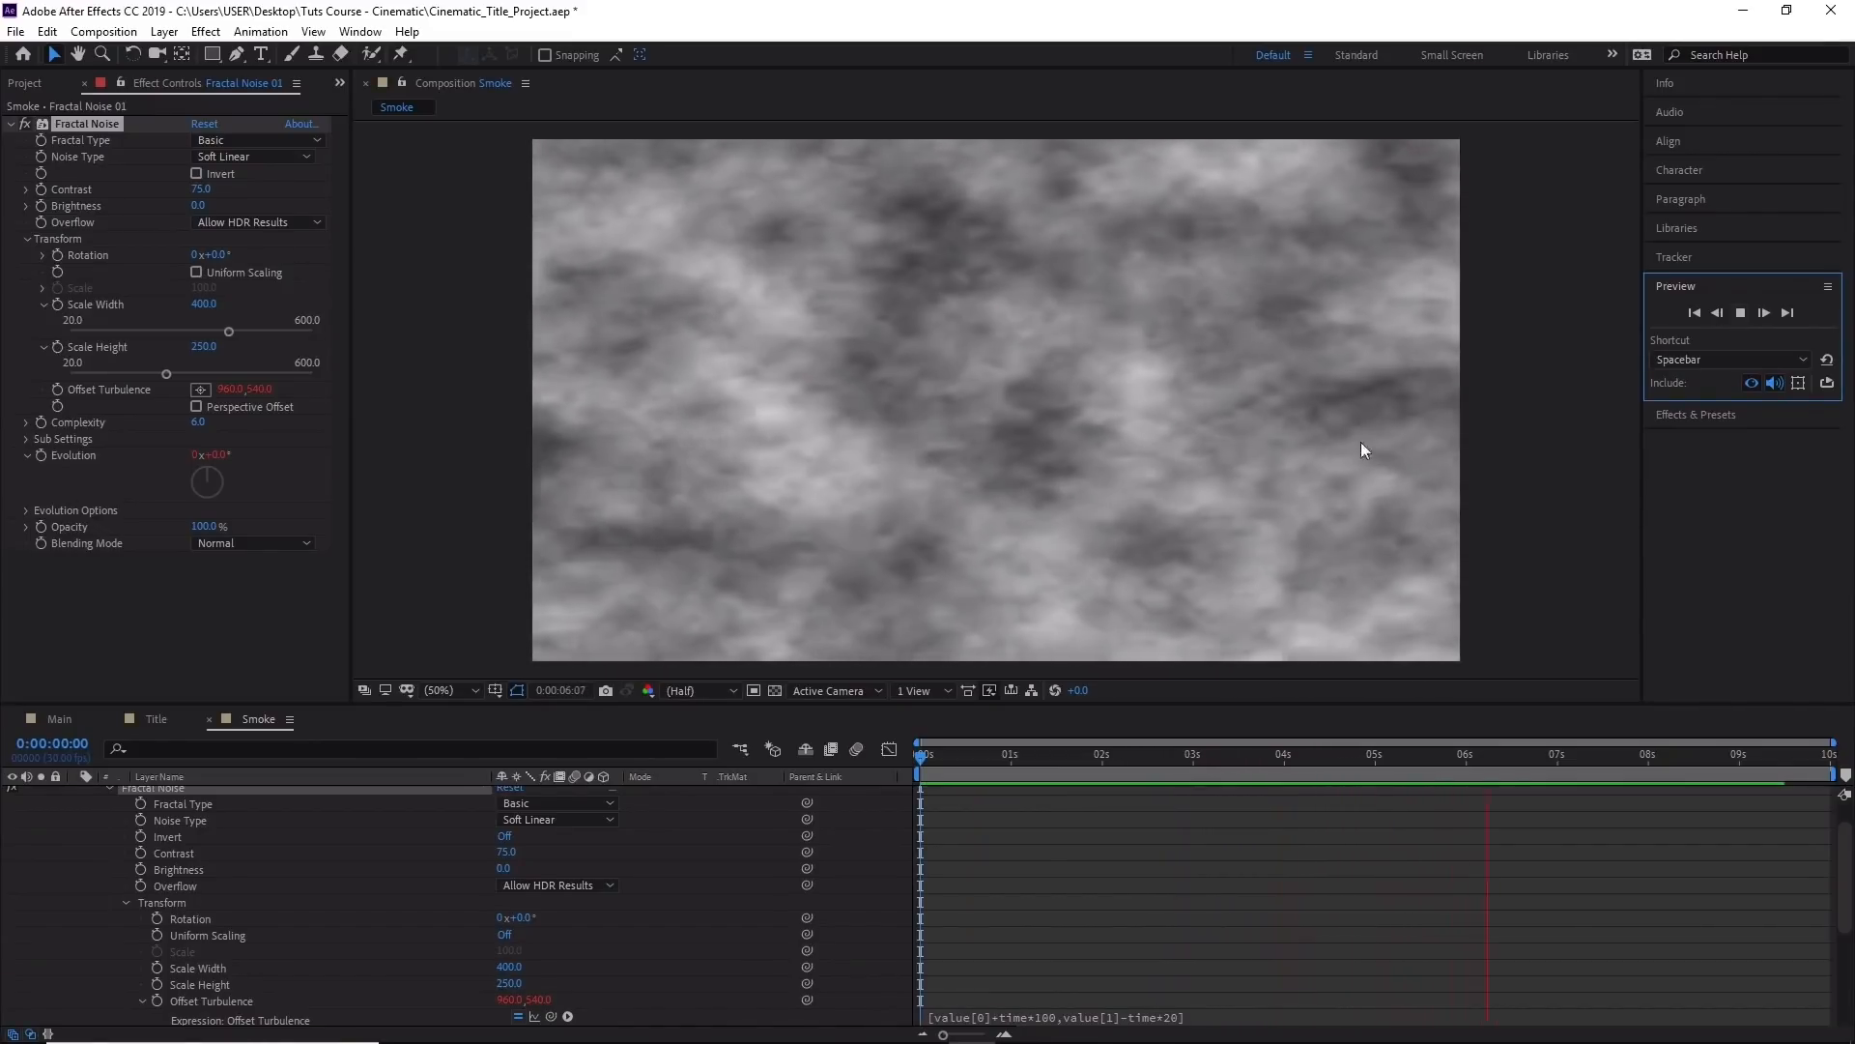
{"action": "left_click_drag", "start_coordinate": [1639, 756], "coordinate": [994, 800]}
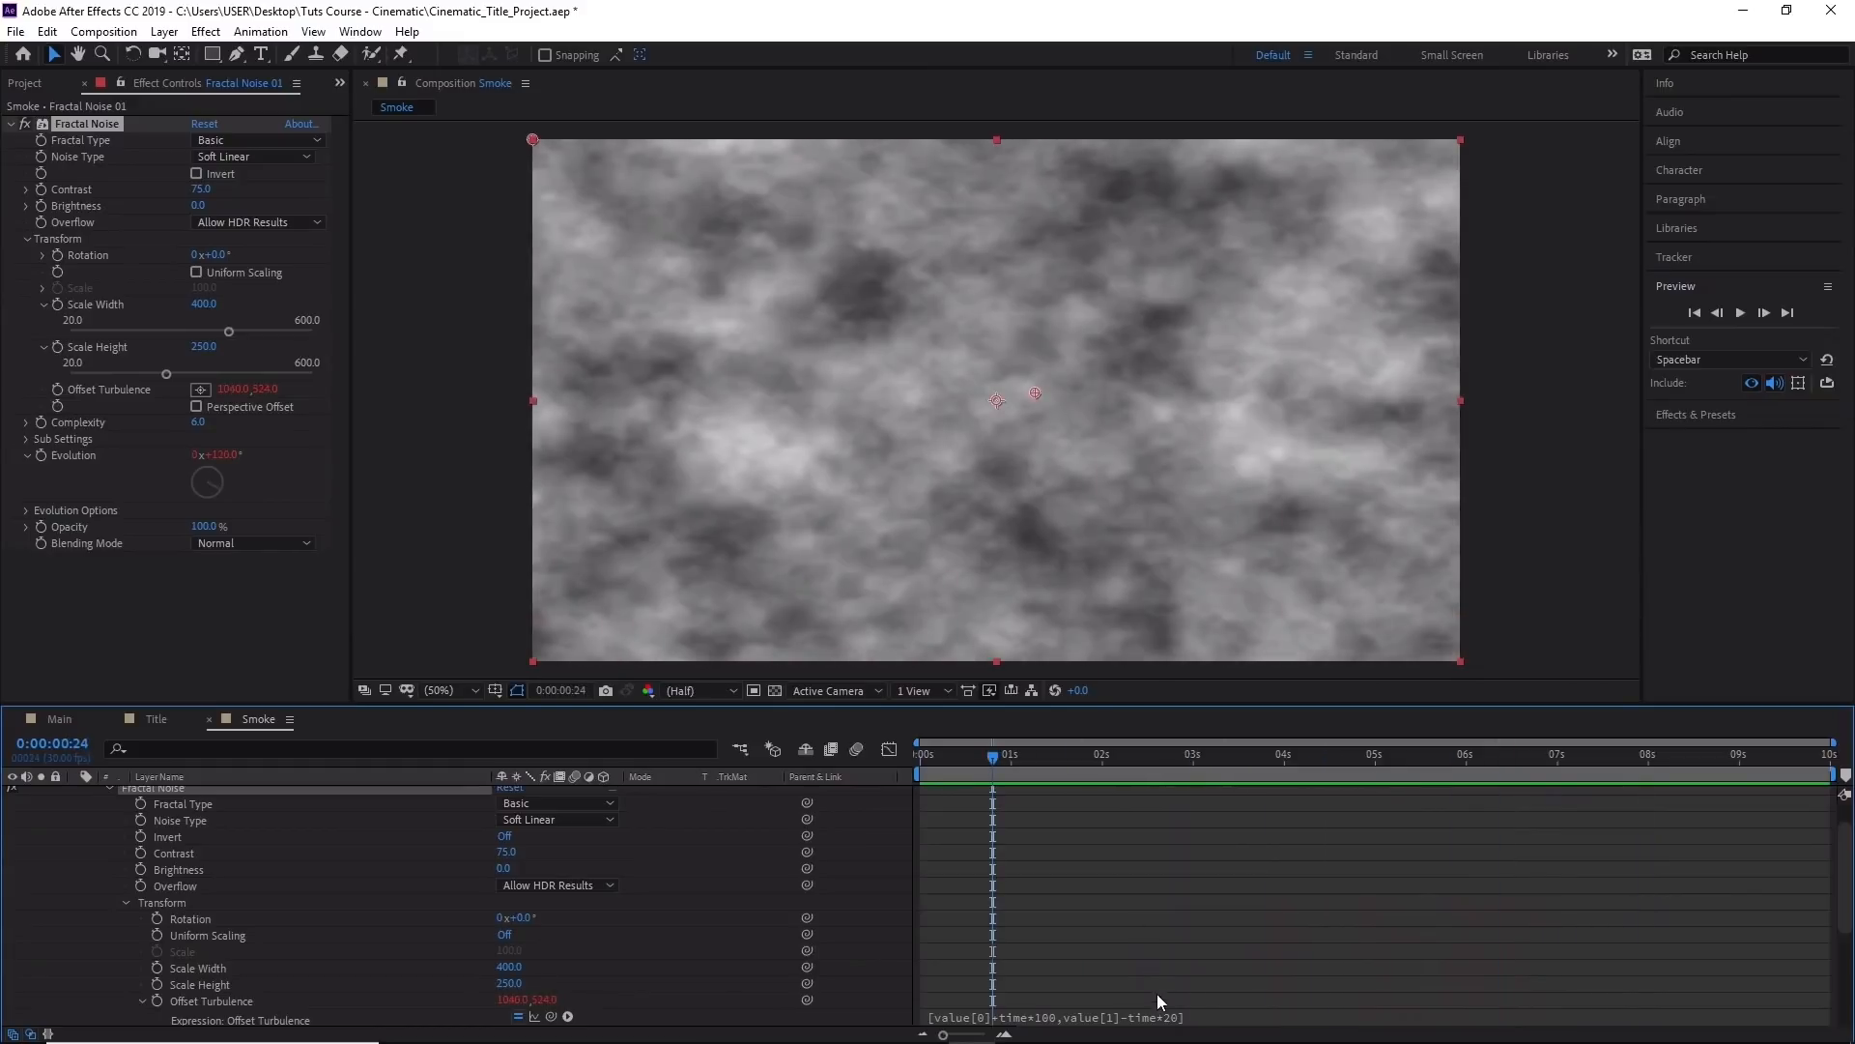
Try a vertical term of value[1]-time*70 in the Offset Turbulence expression and preview the motion.
{"action": "left_click", "coordinate": [1175, 1026]}
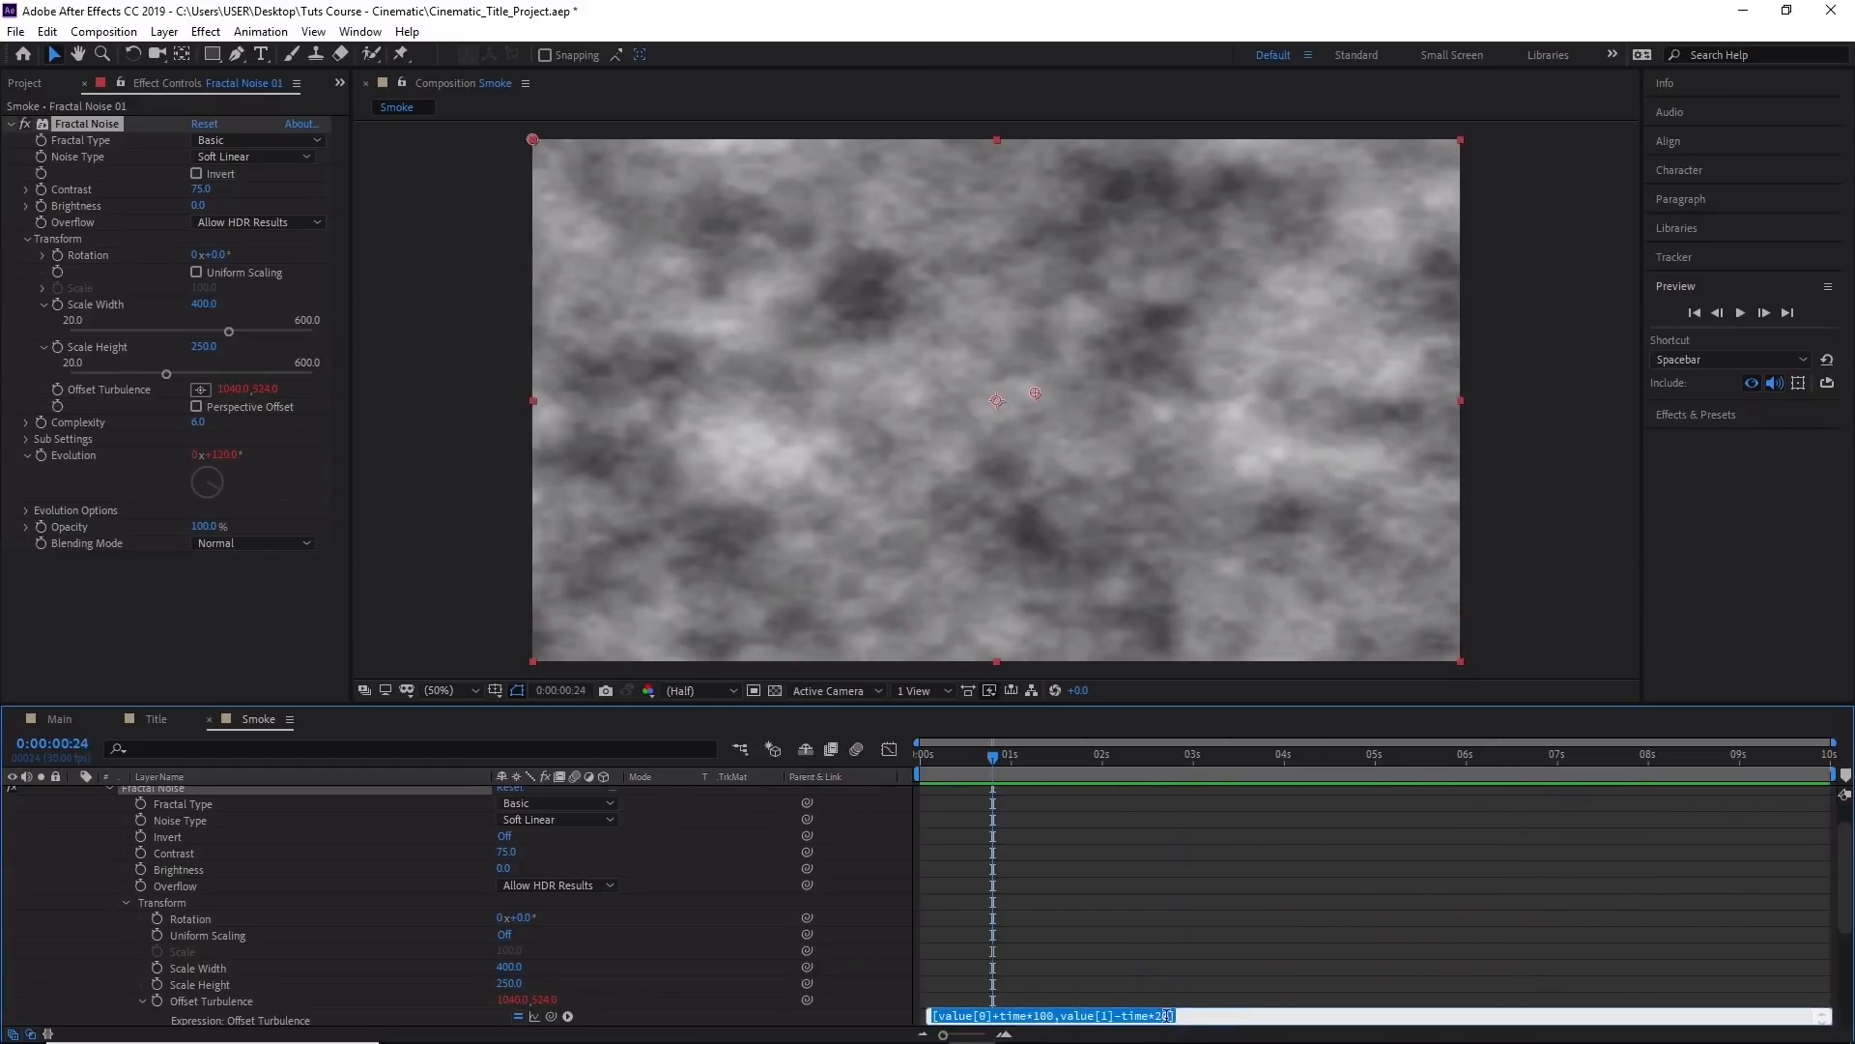
{"action": "left_click", "coordinate": [1164, 1015]}
{"action": "key", "text": "BackSpace"}
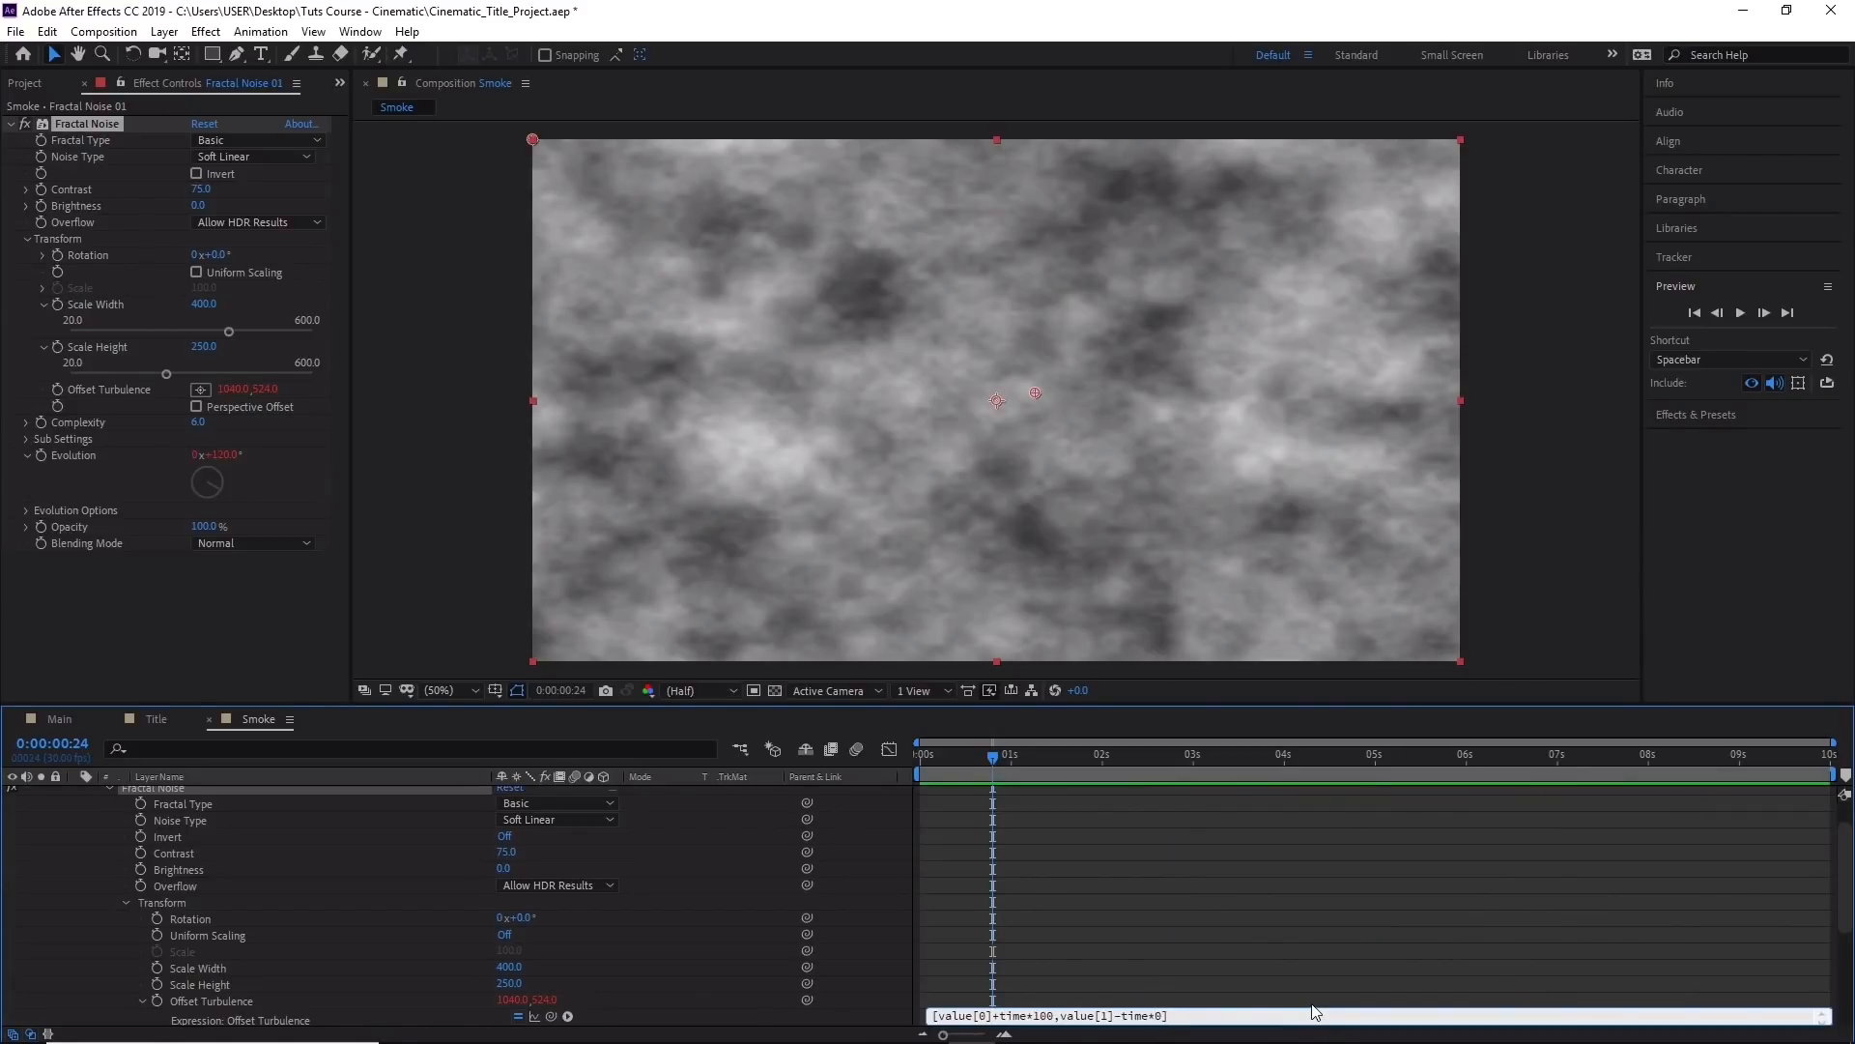
{"action": "type", "text": "7"}
{"action": "left_click", "coordinate": [1742, 312]}
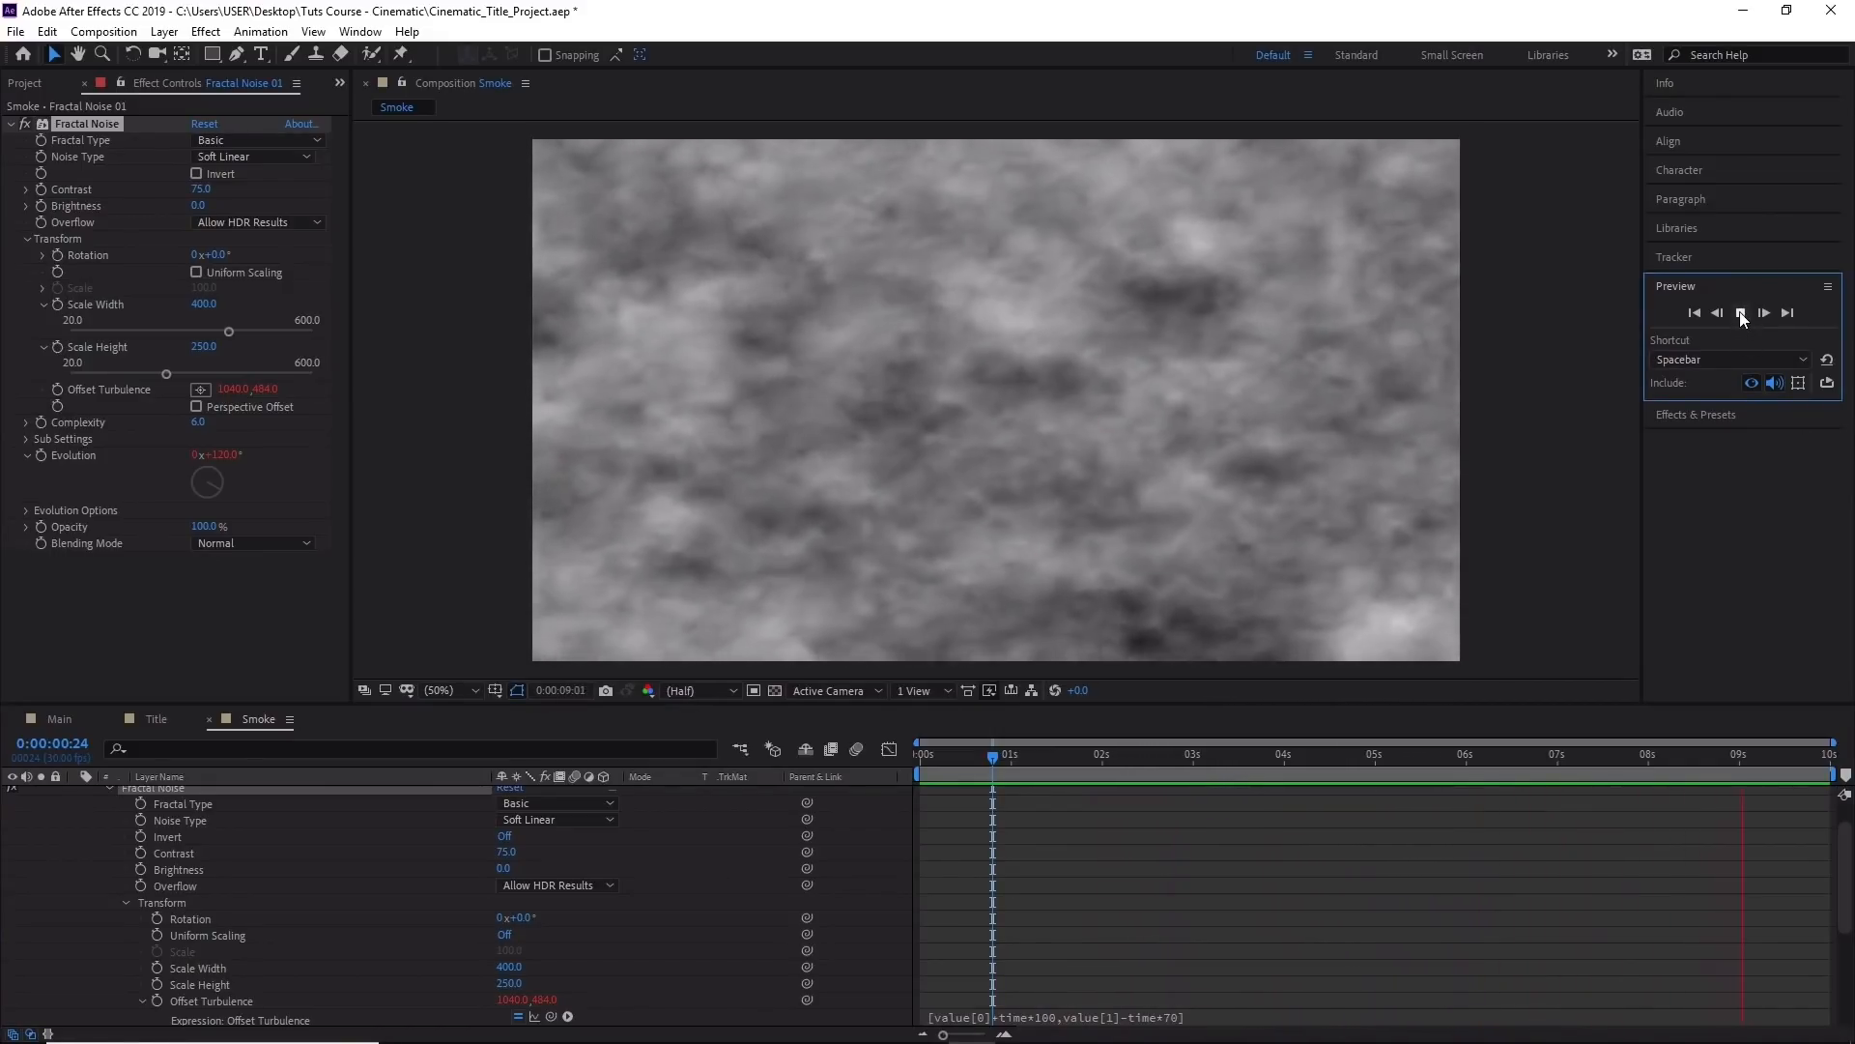
{"action": "left_click", "coordinate": [1739, 311]}
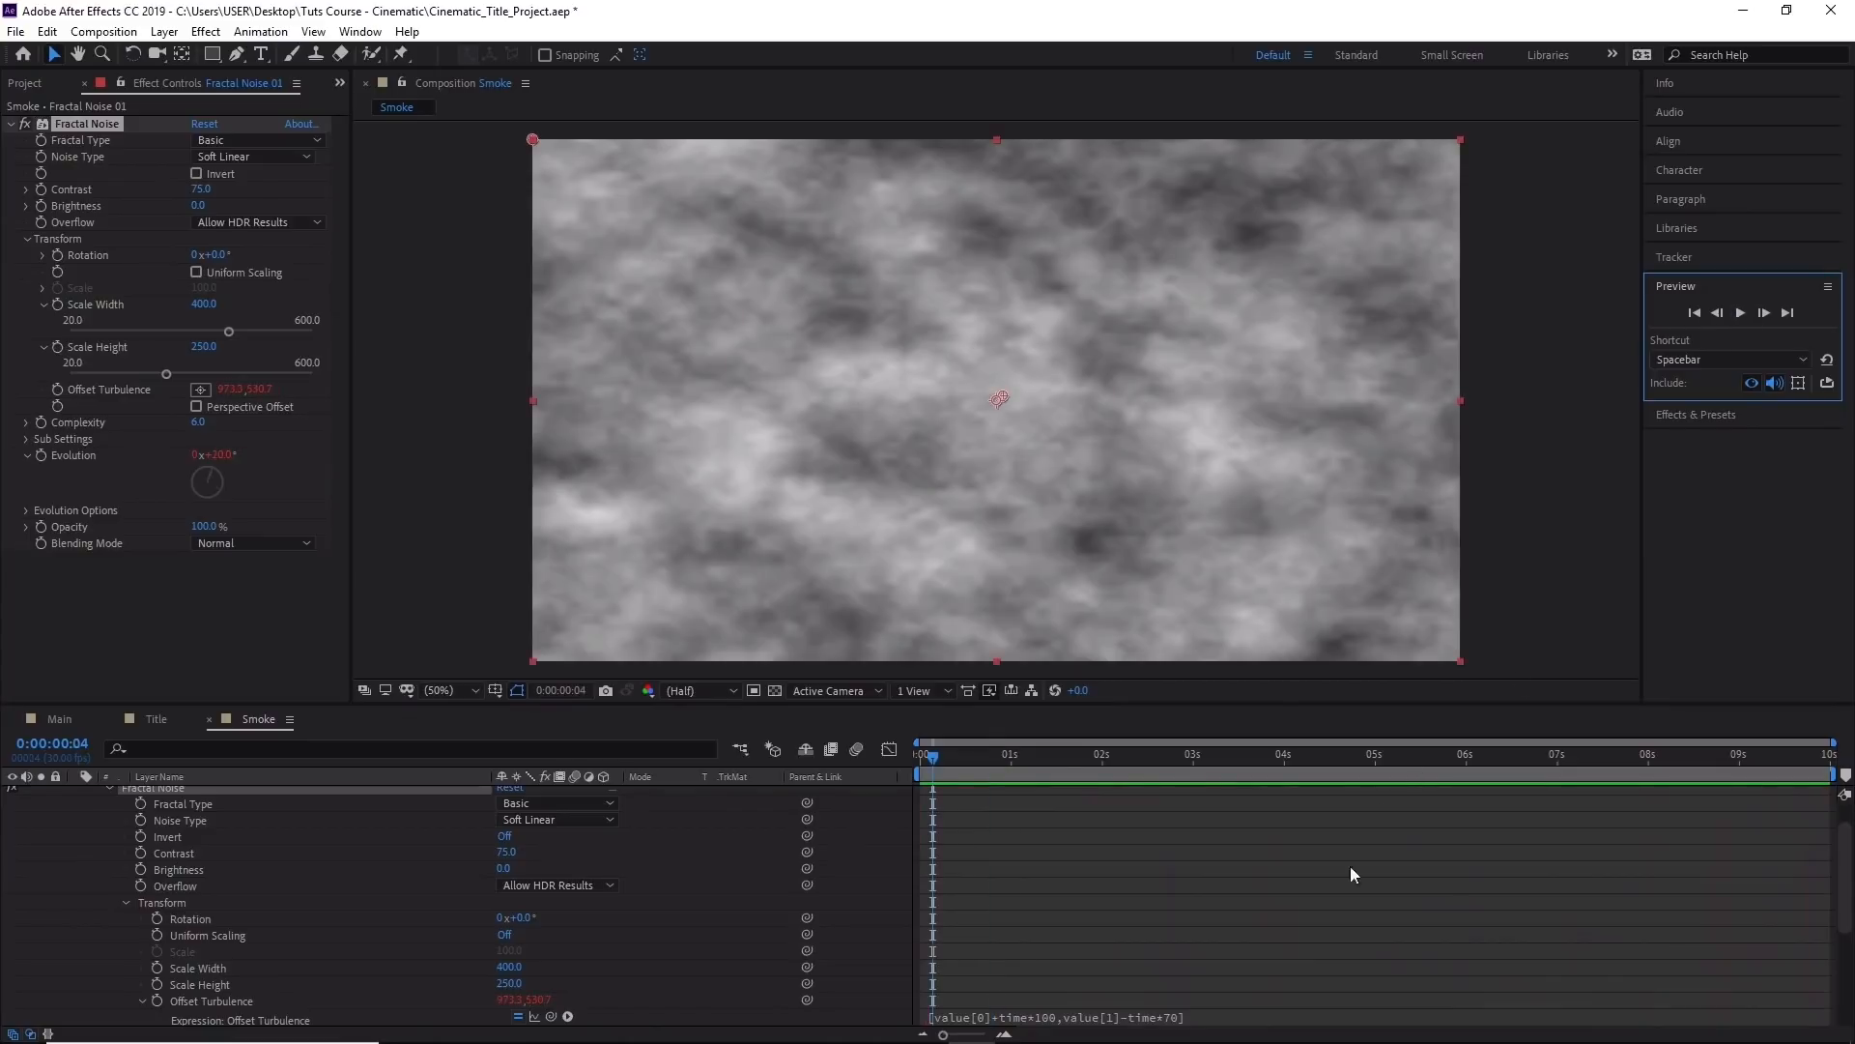
Set the vertical term of the Offset Turbulence expression to value[1]-time*30 and play a preview.
{"action": "left_click", "coordinate": [1177, 1016]}
{"action": "left_click", "coordinate": [1164, 1016]}
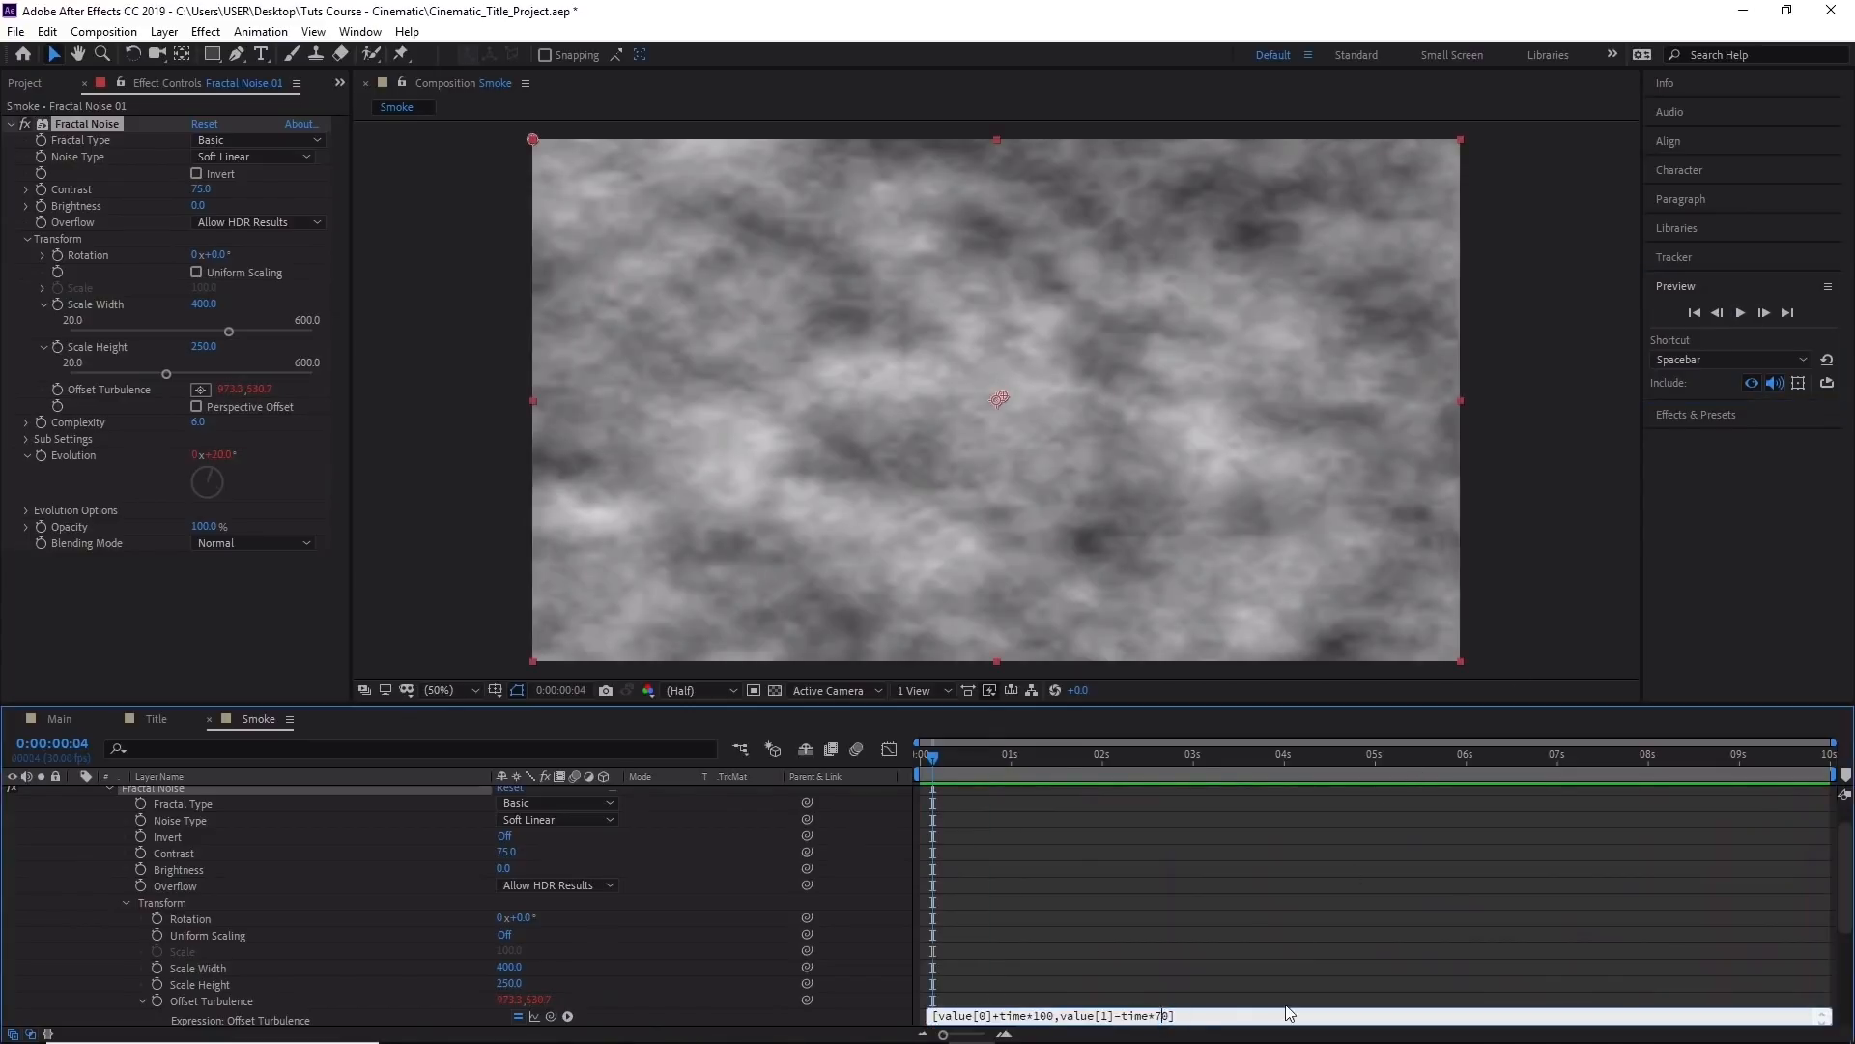
{"action": "key", "text": "BackSpace"}
{"action": "type", "text": "3"}
{"action": "left_click", "coordinate": [1733, 314]}
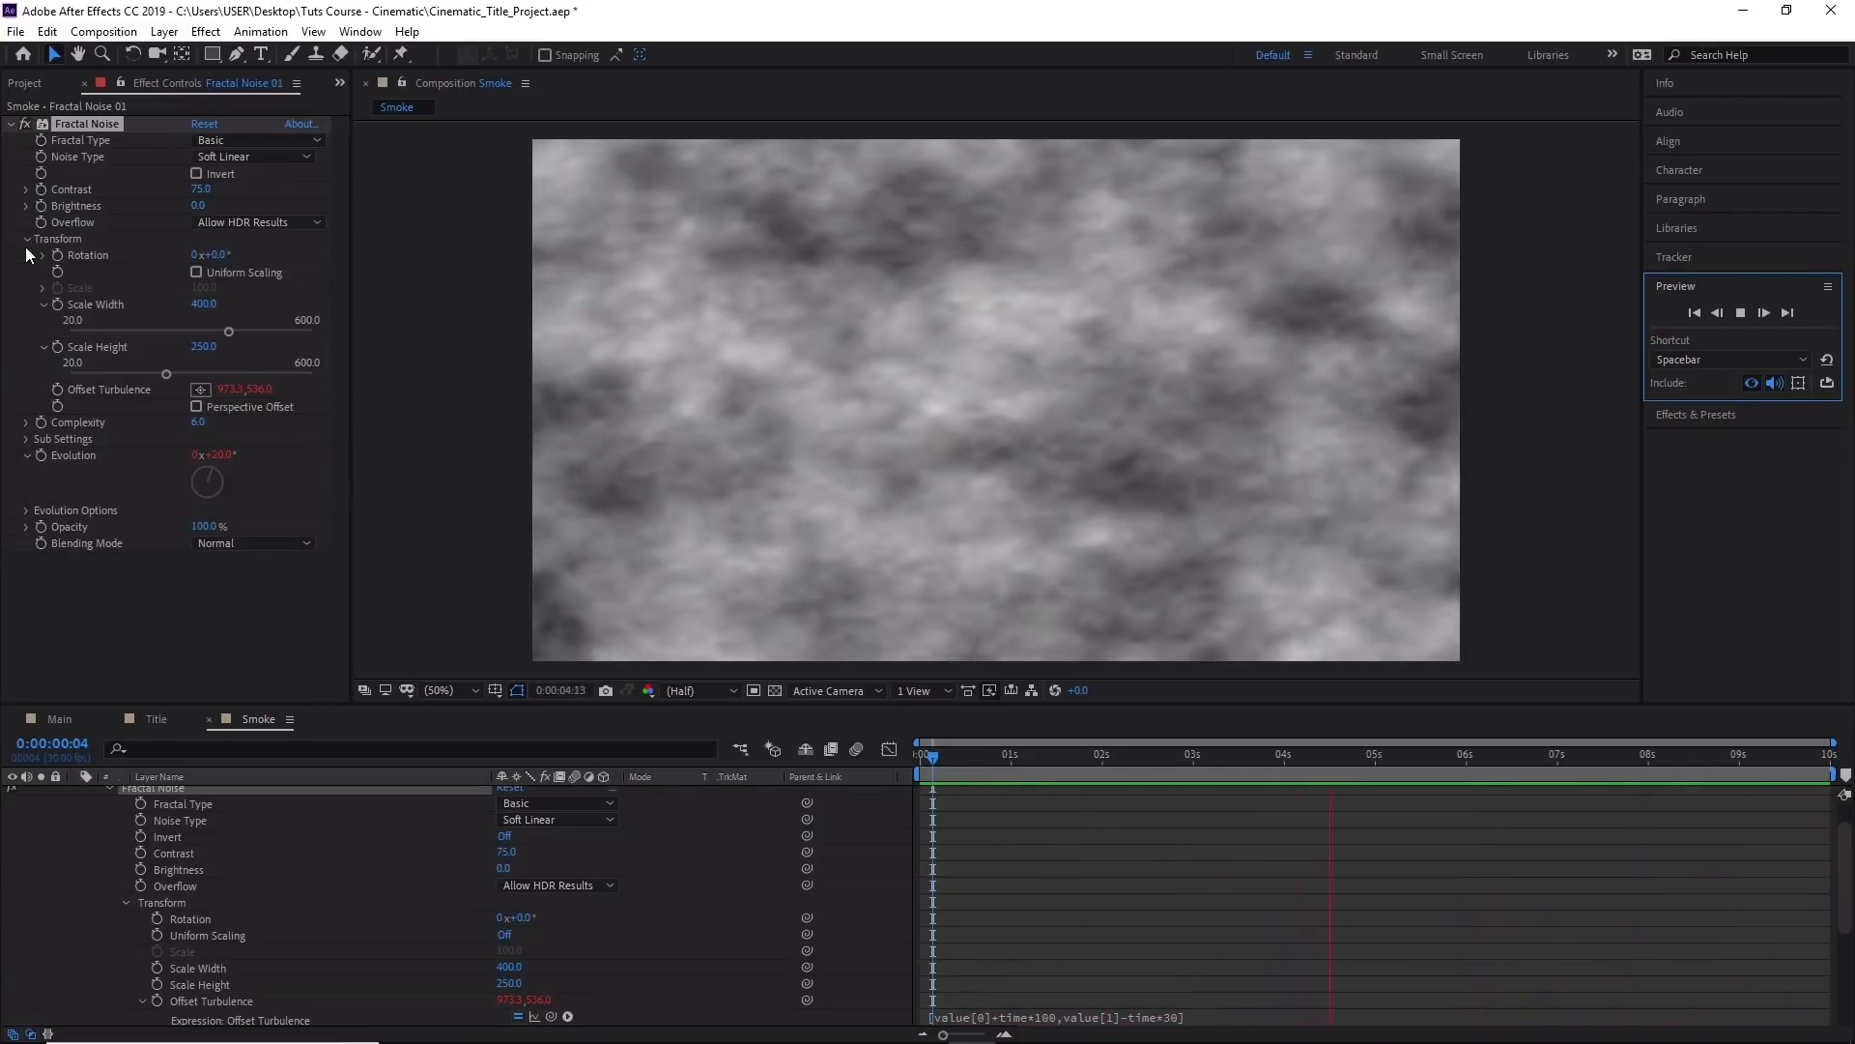
Set Fractal Noise's Complexity to 20 and stop the preview.
{"action": "left_click", "coordinate": [198, 423]}
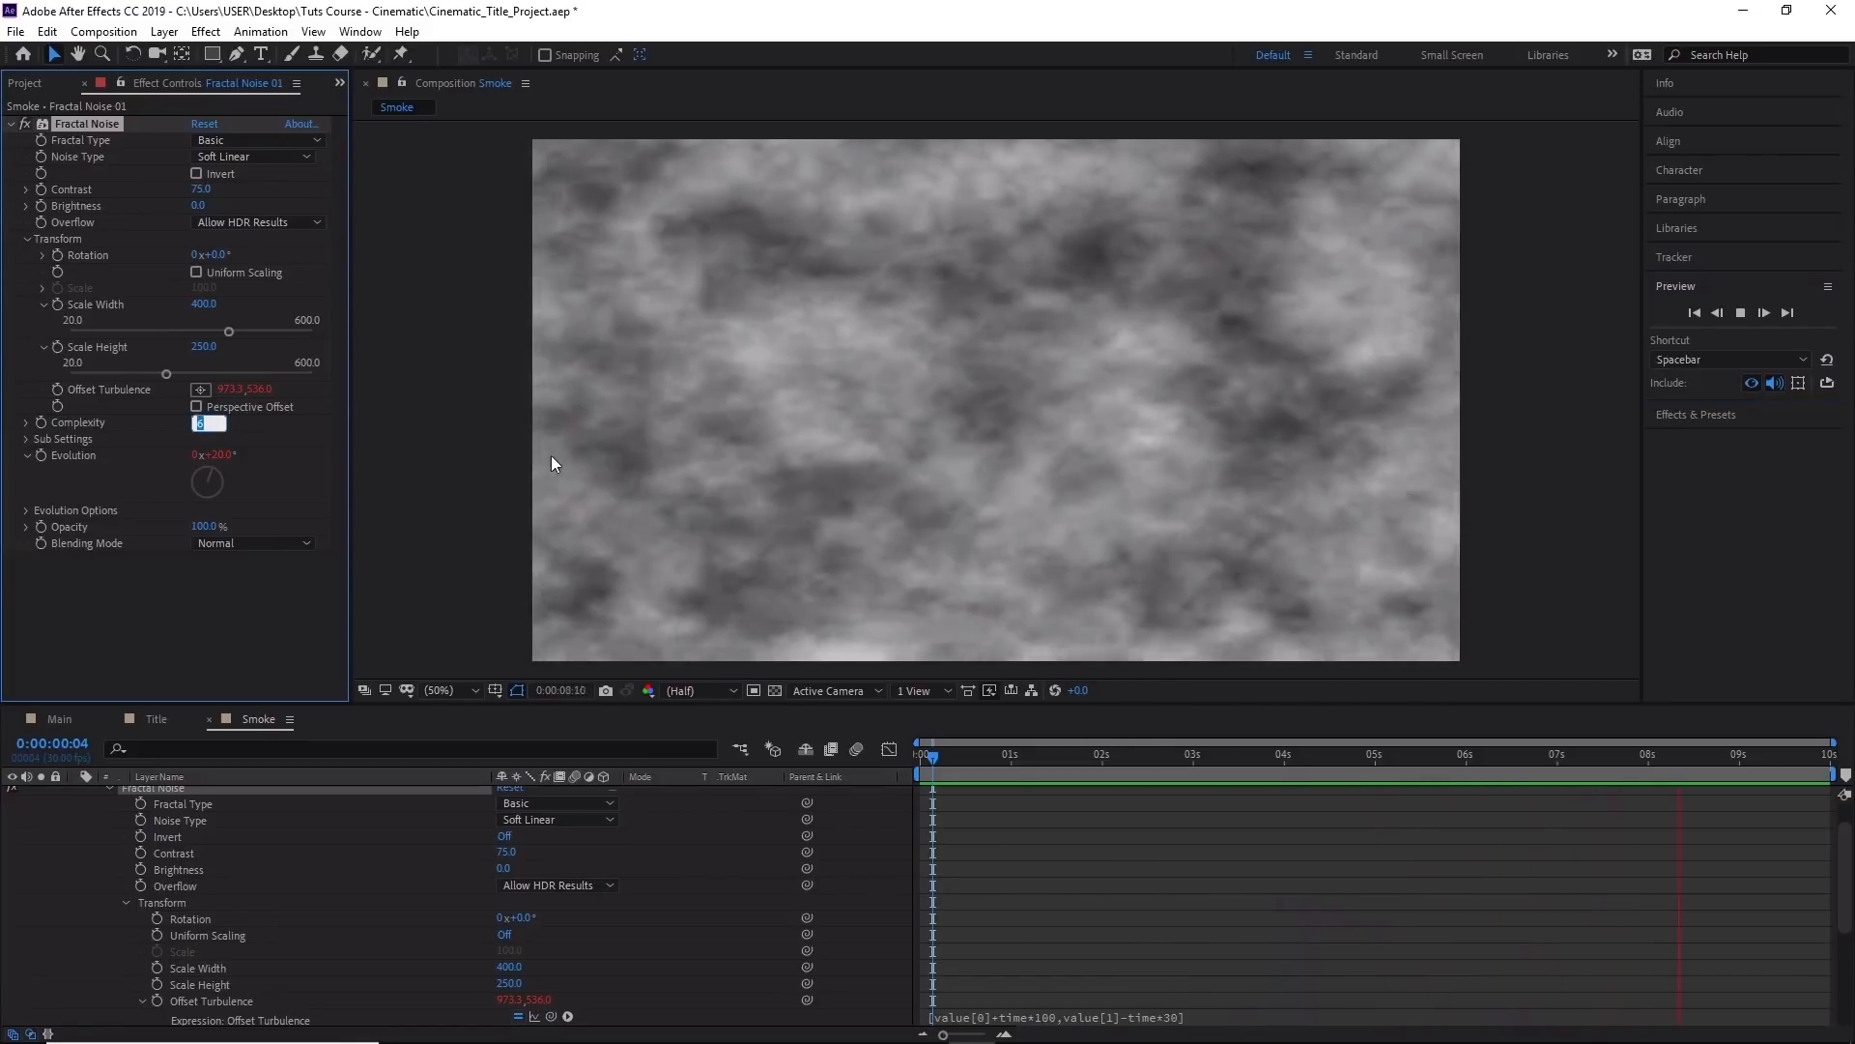
{"action": "type", "text": "20"}
{"action": "key", "text": "Return"}
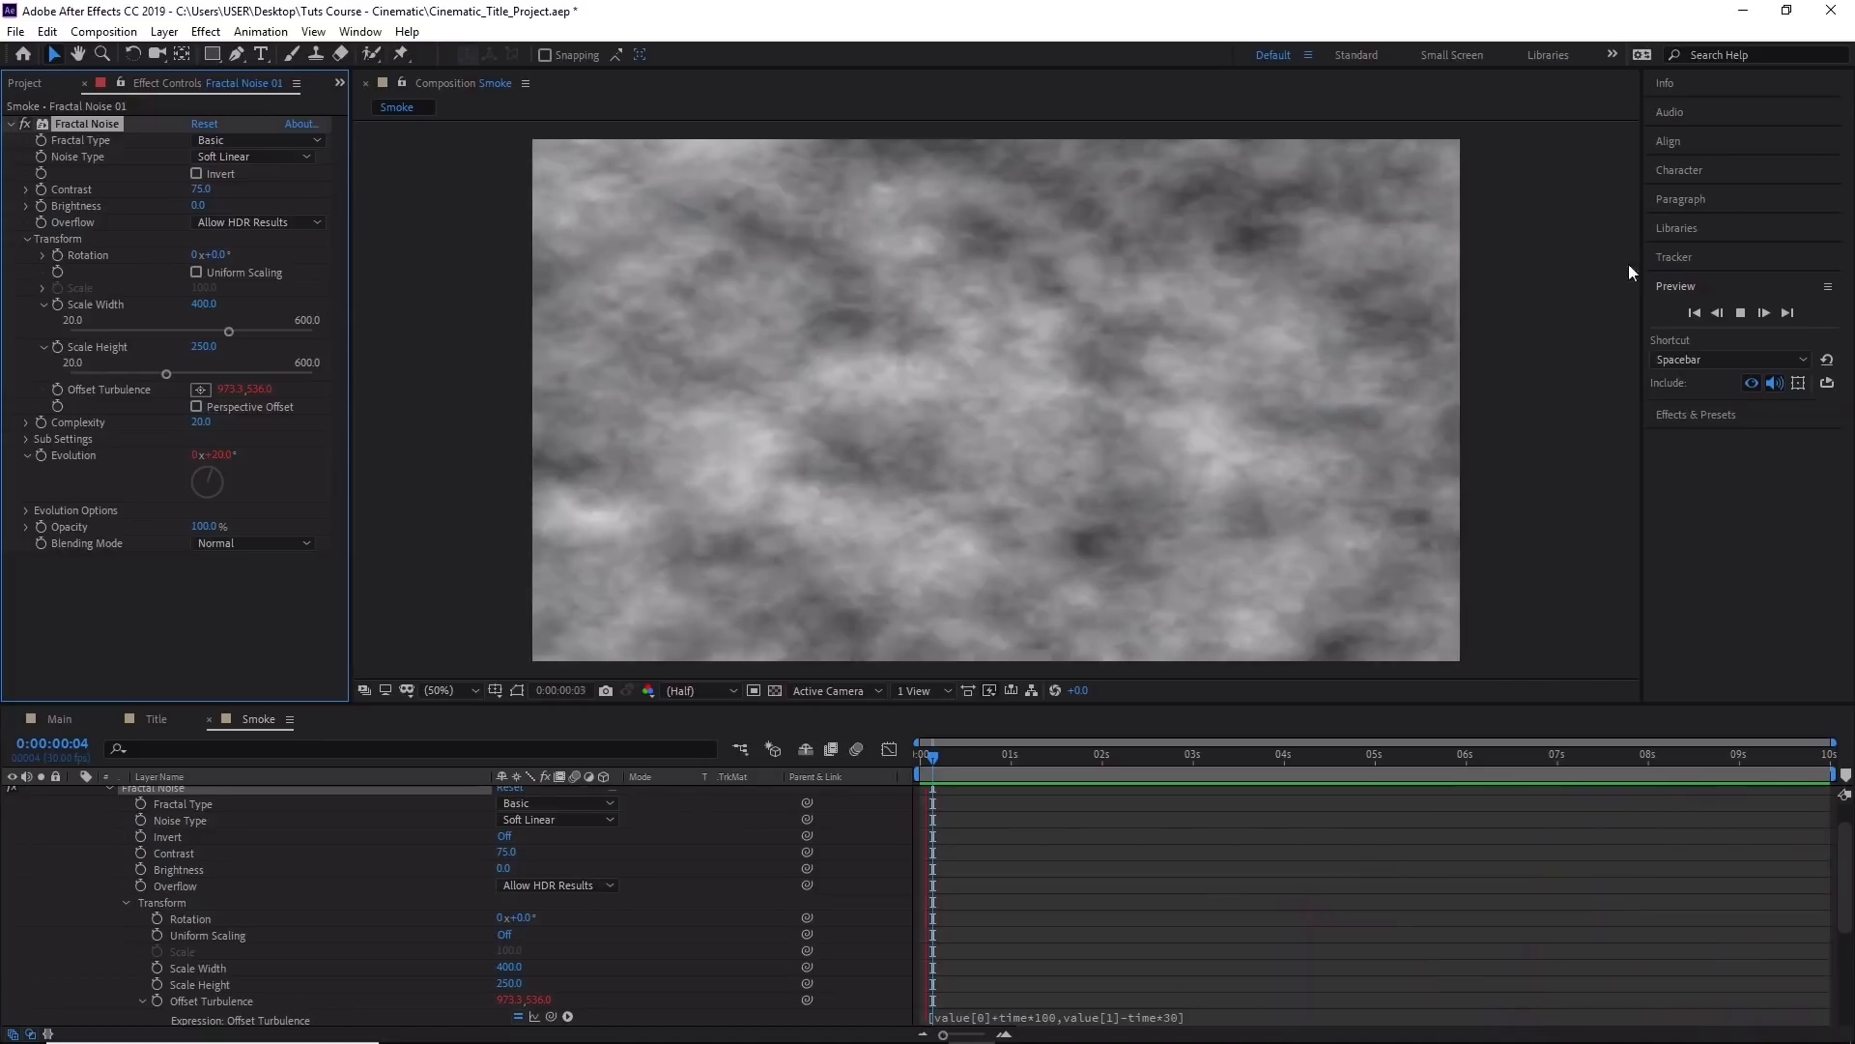
{"action": "left_click", "coordinate": [1741, 312]}
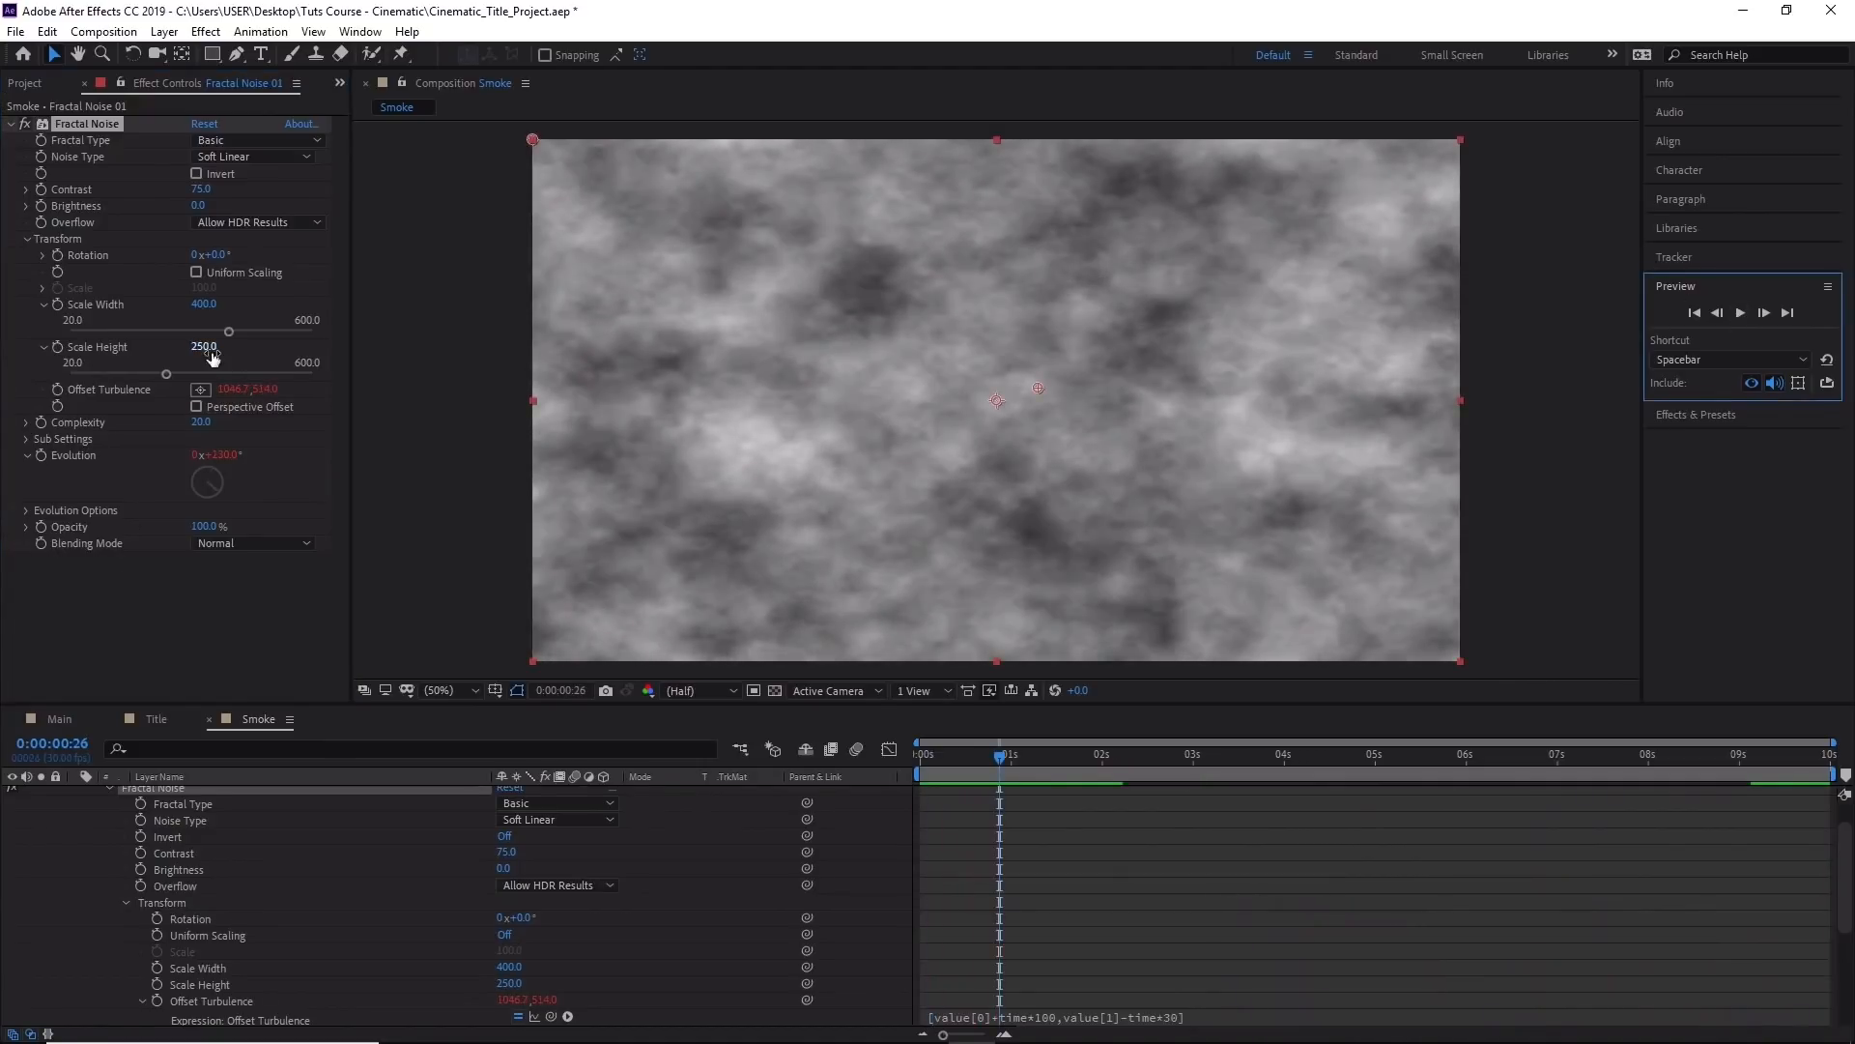
Try a lower Complexity on Fractal Noise, then restore it to 20.
{"action": "mouse_move", "coordinate": [201, 424]}
{"action": "left_mouse_down"}
{"action": "mouse_move", "coordinate": [424, 408]}
{"action": "mouse_move", "coordinate": [111, 427]}
{"action": "mouse_move", "coordinate": [862, 372]}
{"action": "mouse_move", "coordinate": [5, 426]}
{"action": "mouse_move", "coordinate": [252, 428]}
{"action": "mouse_move", "coordinate": [225, 430]}
{"action": "left_mouse_up"}
{"action": "left_click", "coordinate": [203, 423]}
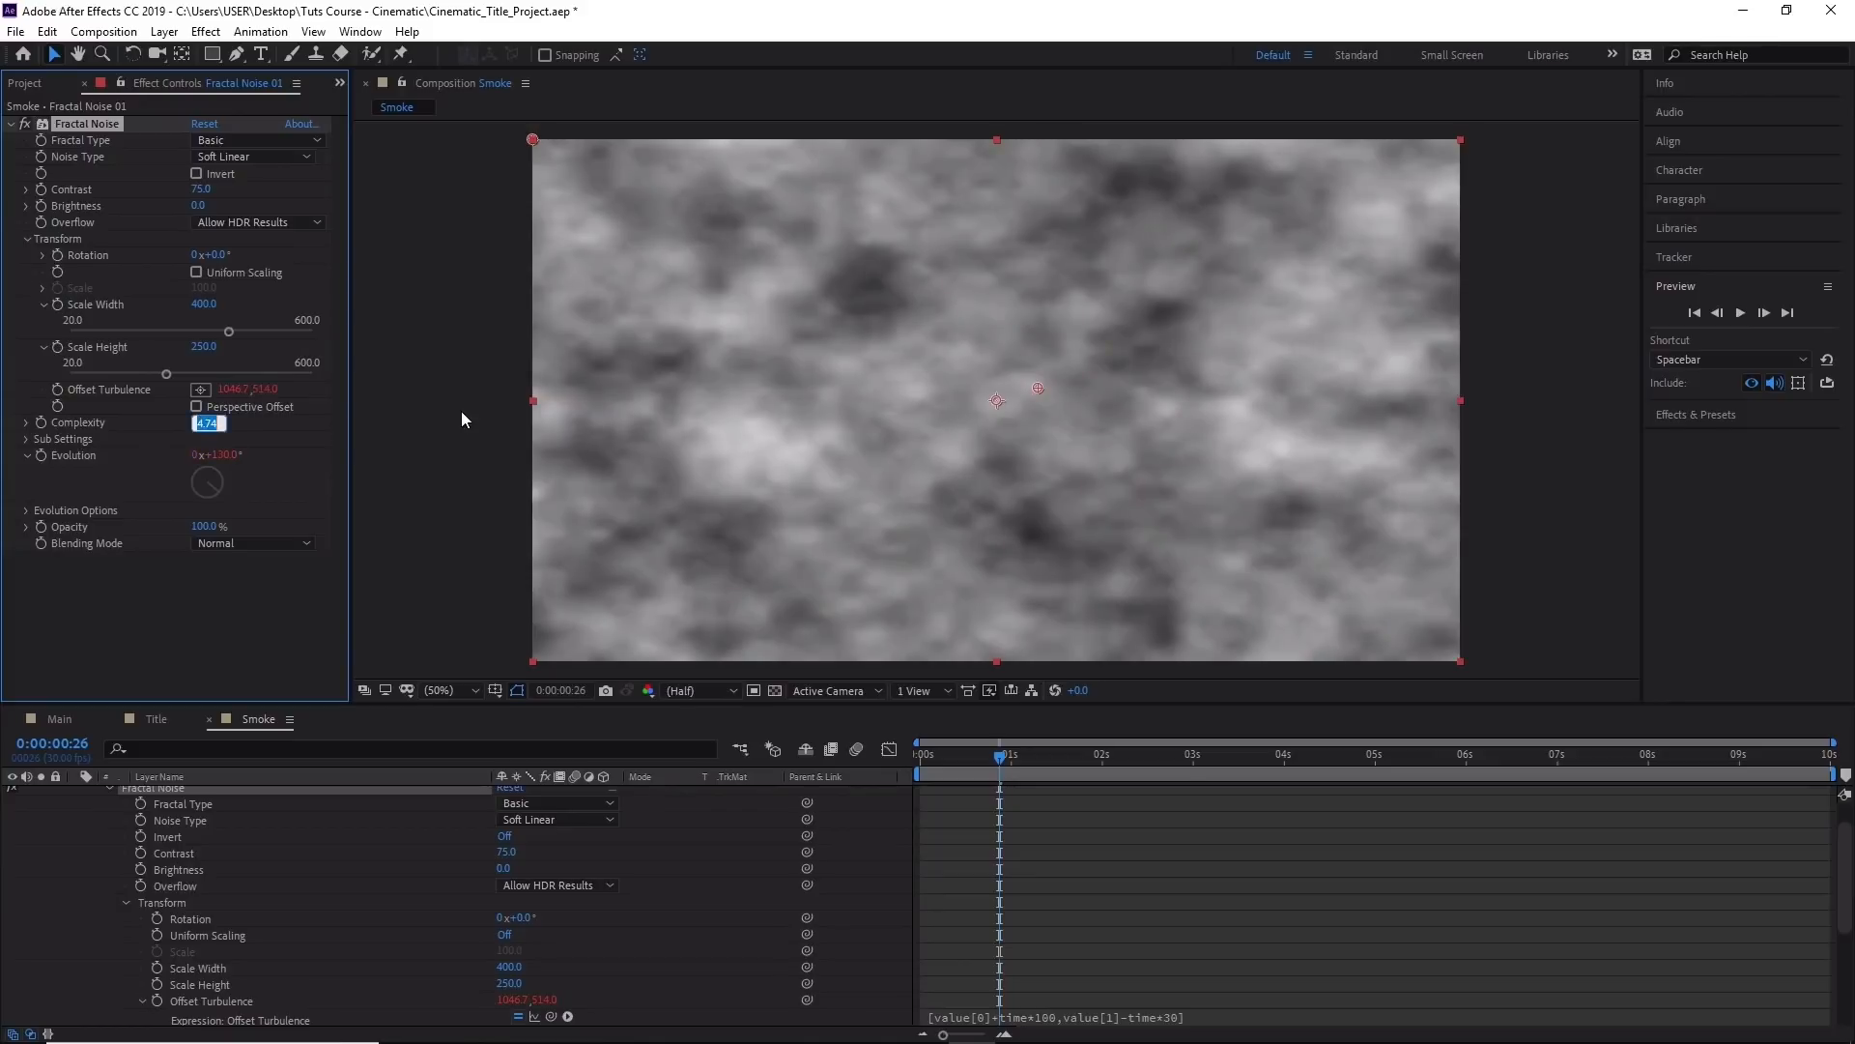
{"action": "type", "text": "20"}
{"action": "key", "text": "Return"}
Collapse the Fractal Noise 01 layer's properties and lower its layer opacity to 20%.
{"action": "key", "text": "comma"}
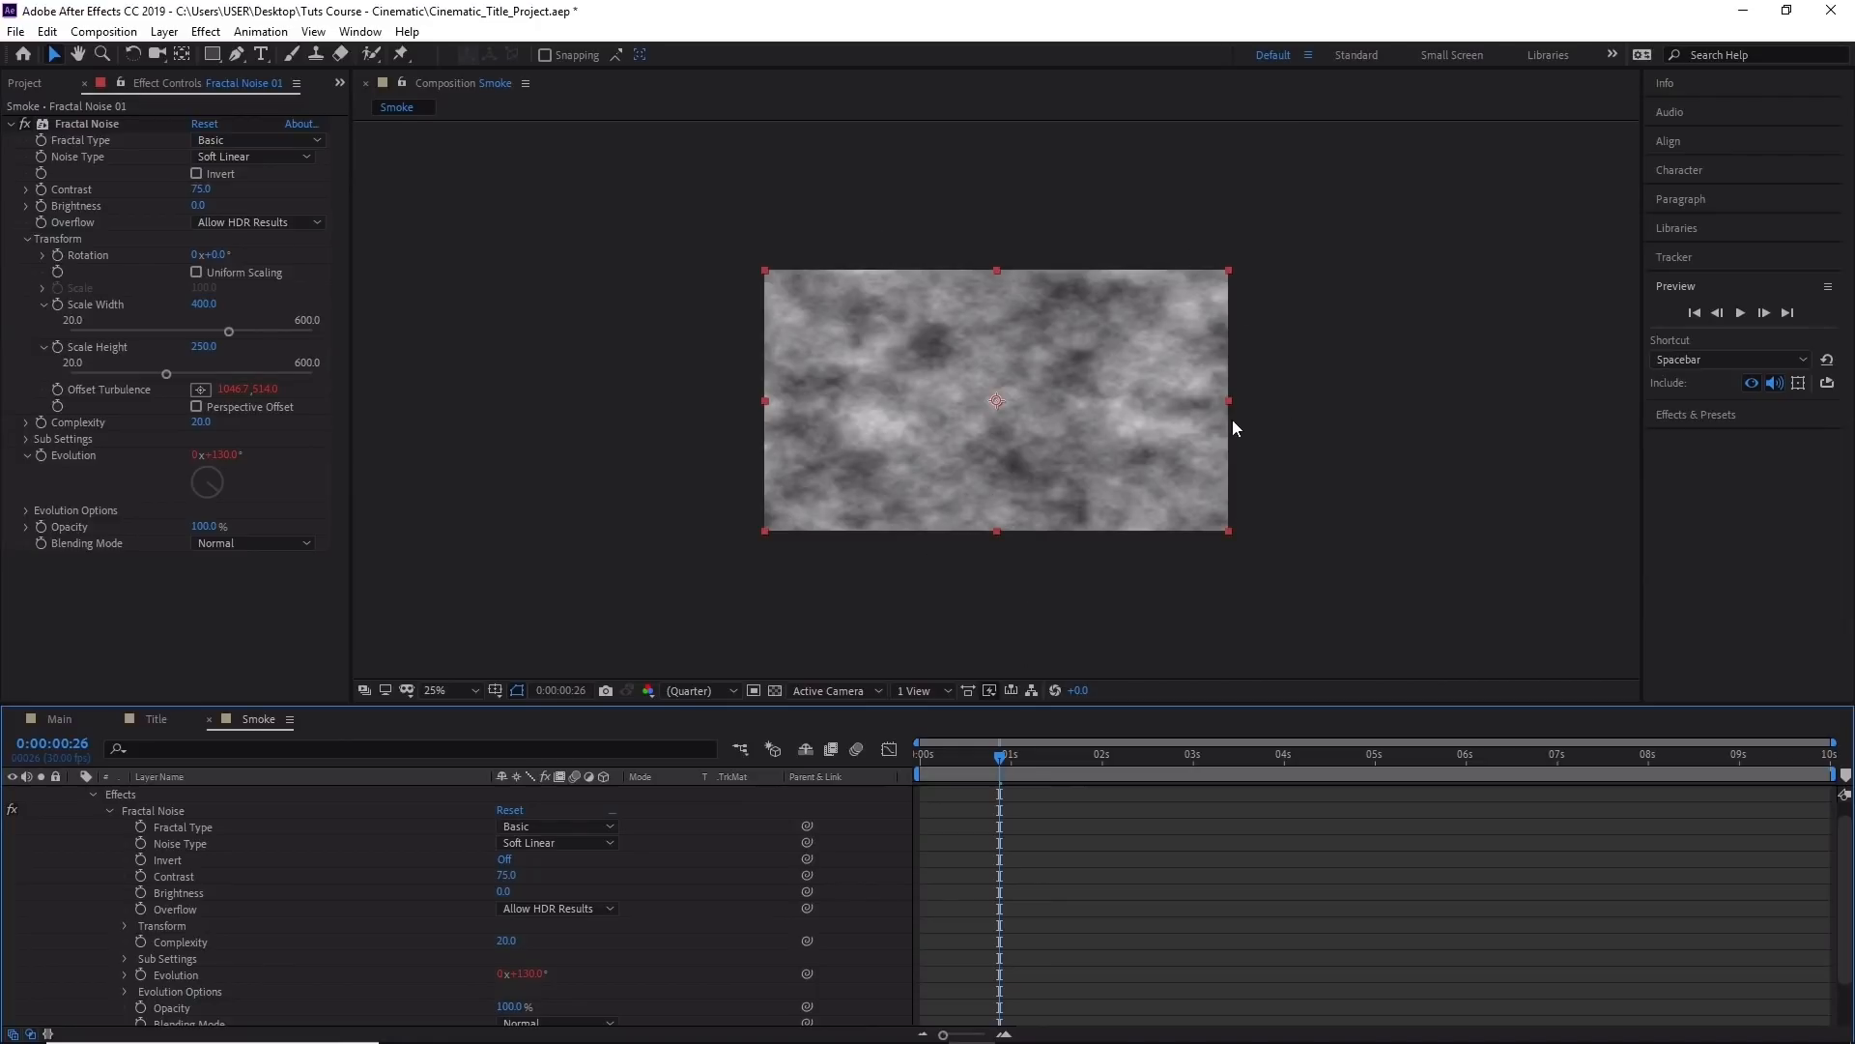
{"action": "left_click", "coordinate": [10, 124]}
{"action": "left_click", "coordinate": [93, 794]}
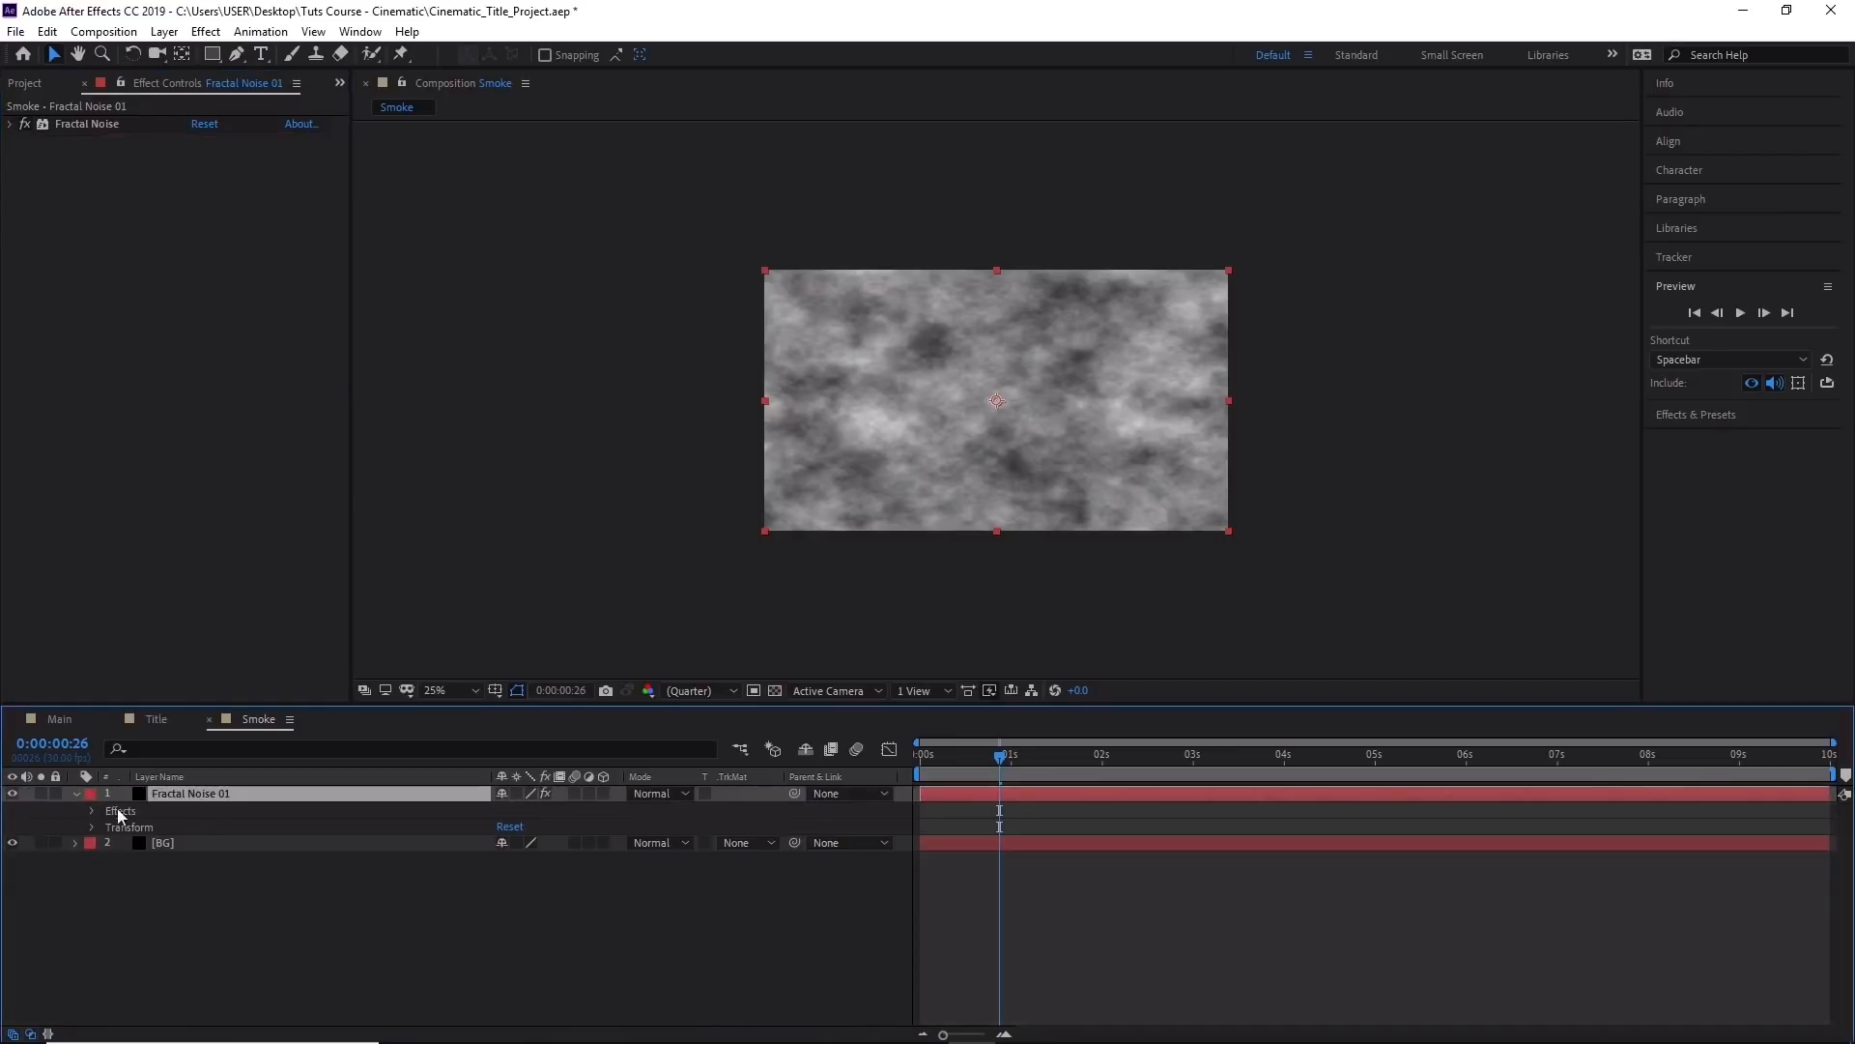
{"action": "left_click", "coordinate": [75, 795]}
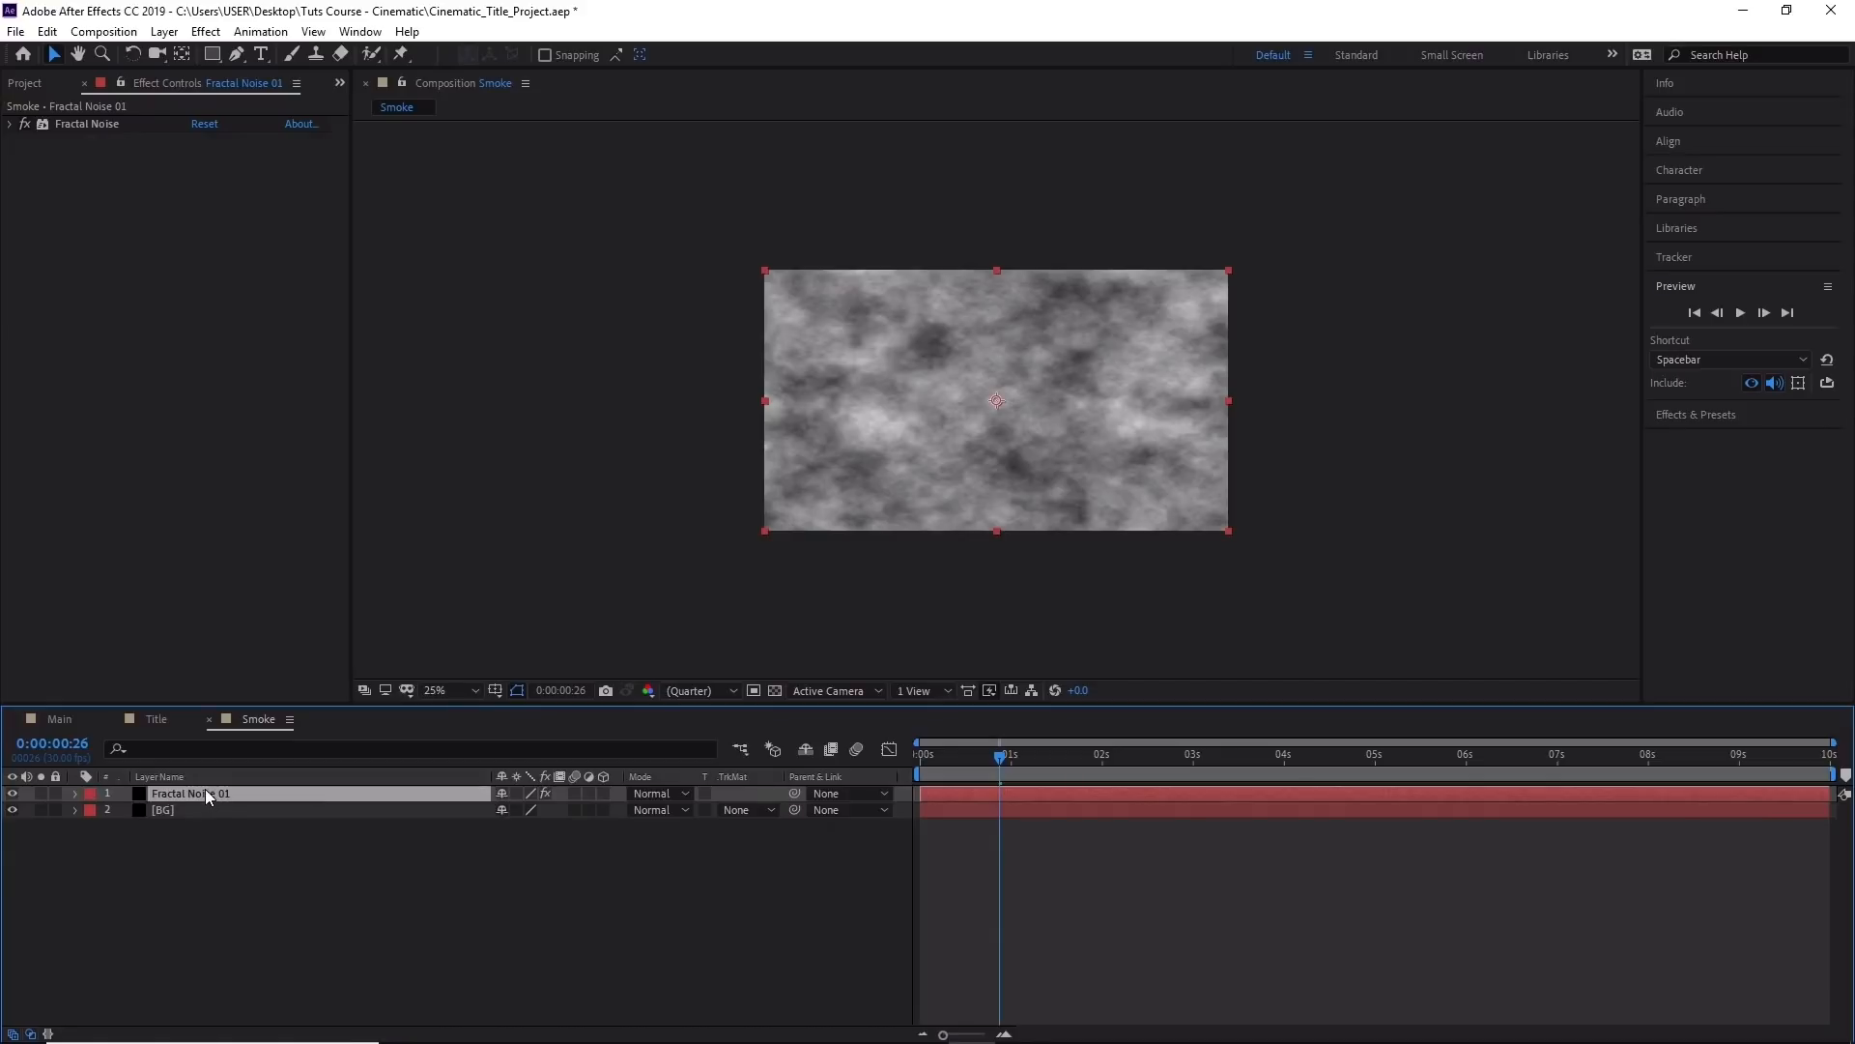
{"action": "key", "text": "t"}
{"action": "left_click_drag", "start_coordinate": [478, 810], "coordinate": [427, 819]}
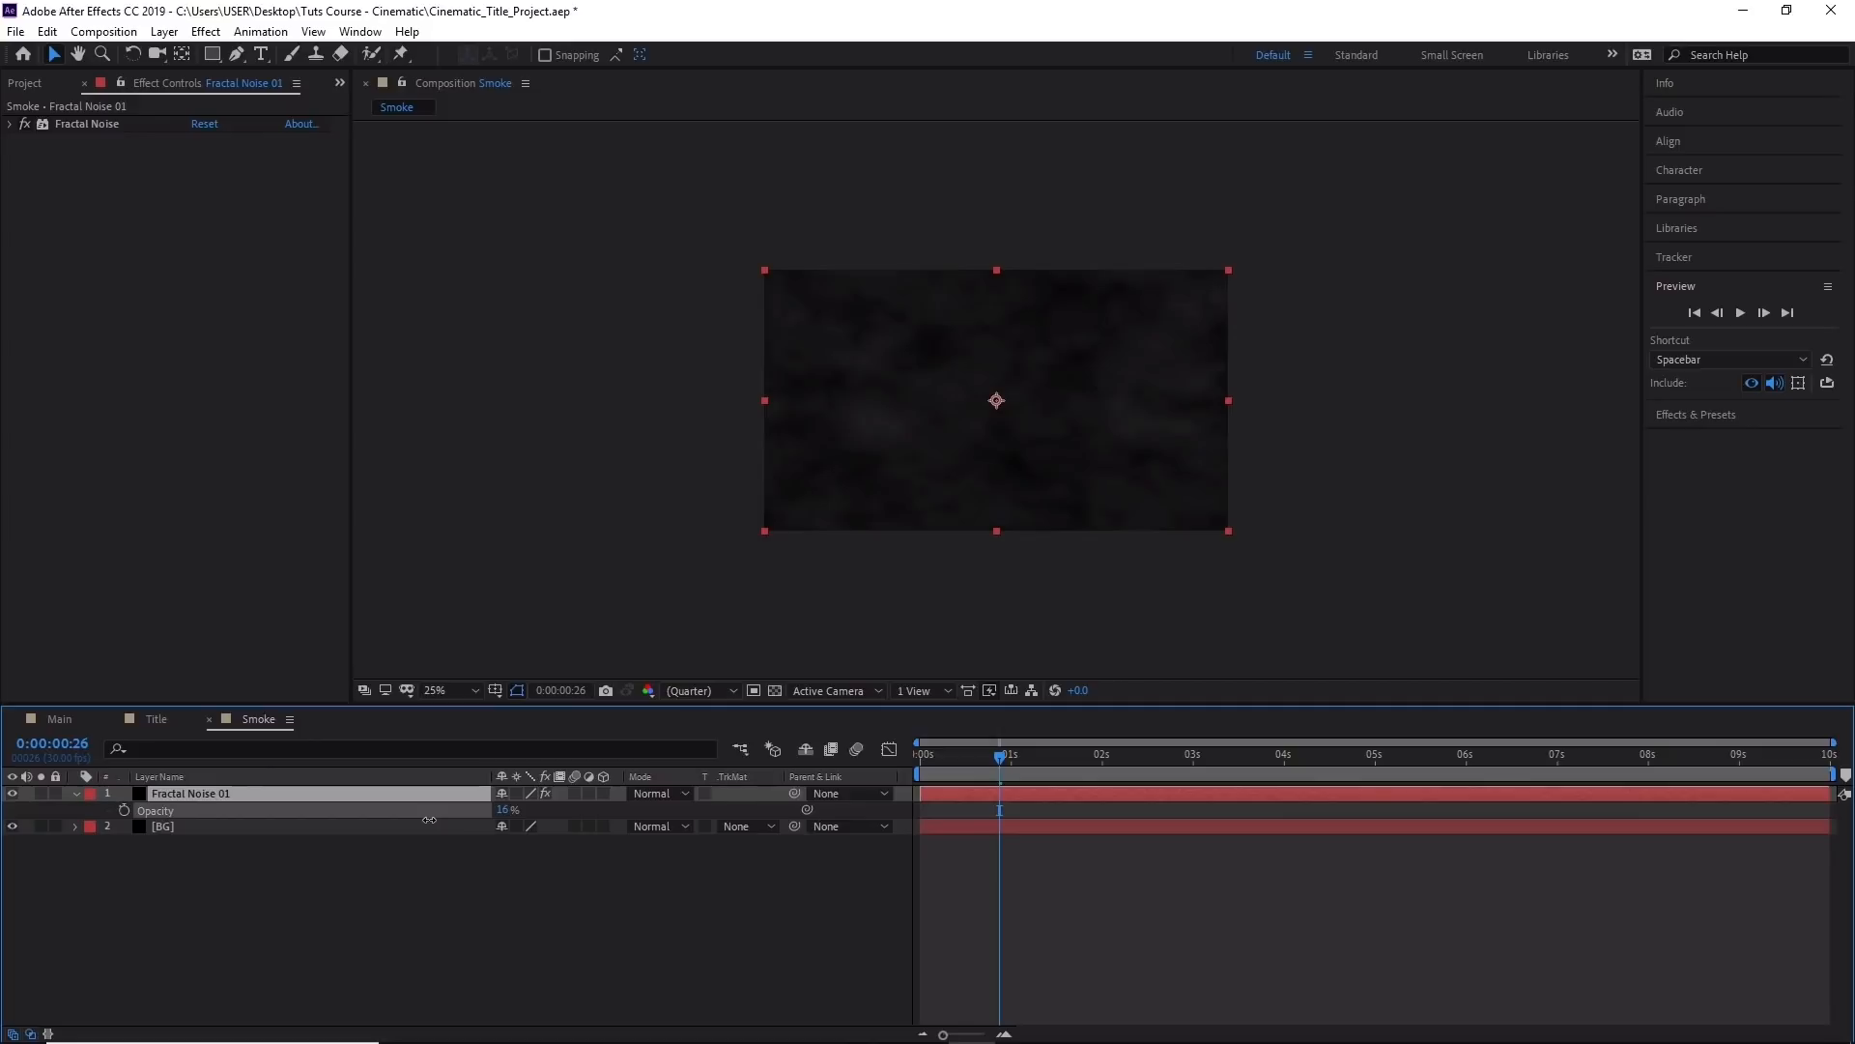
{"action": "left_click_drag", "start_coordinate": [431, 820], "coordinate": [434, 820]}
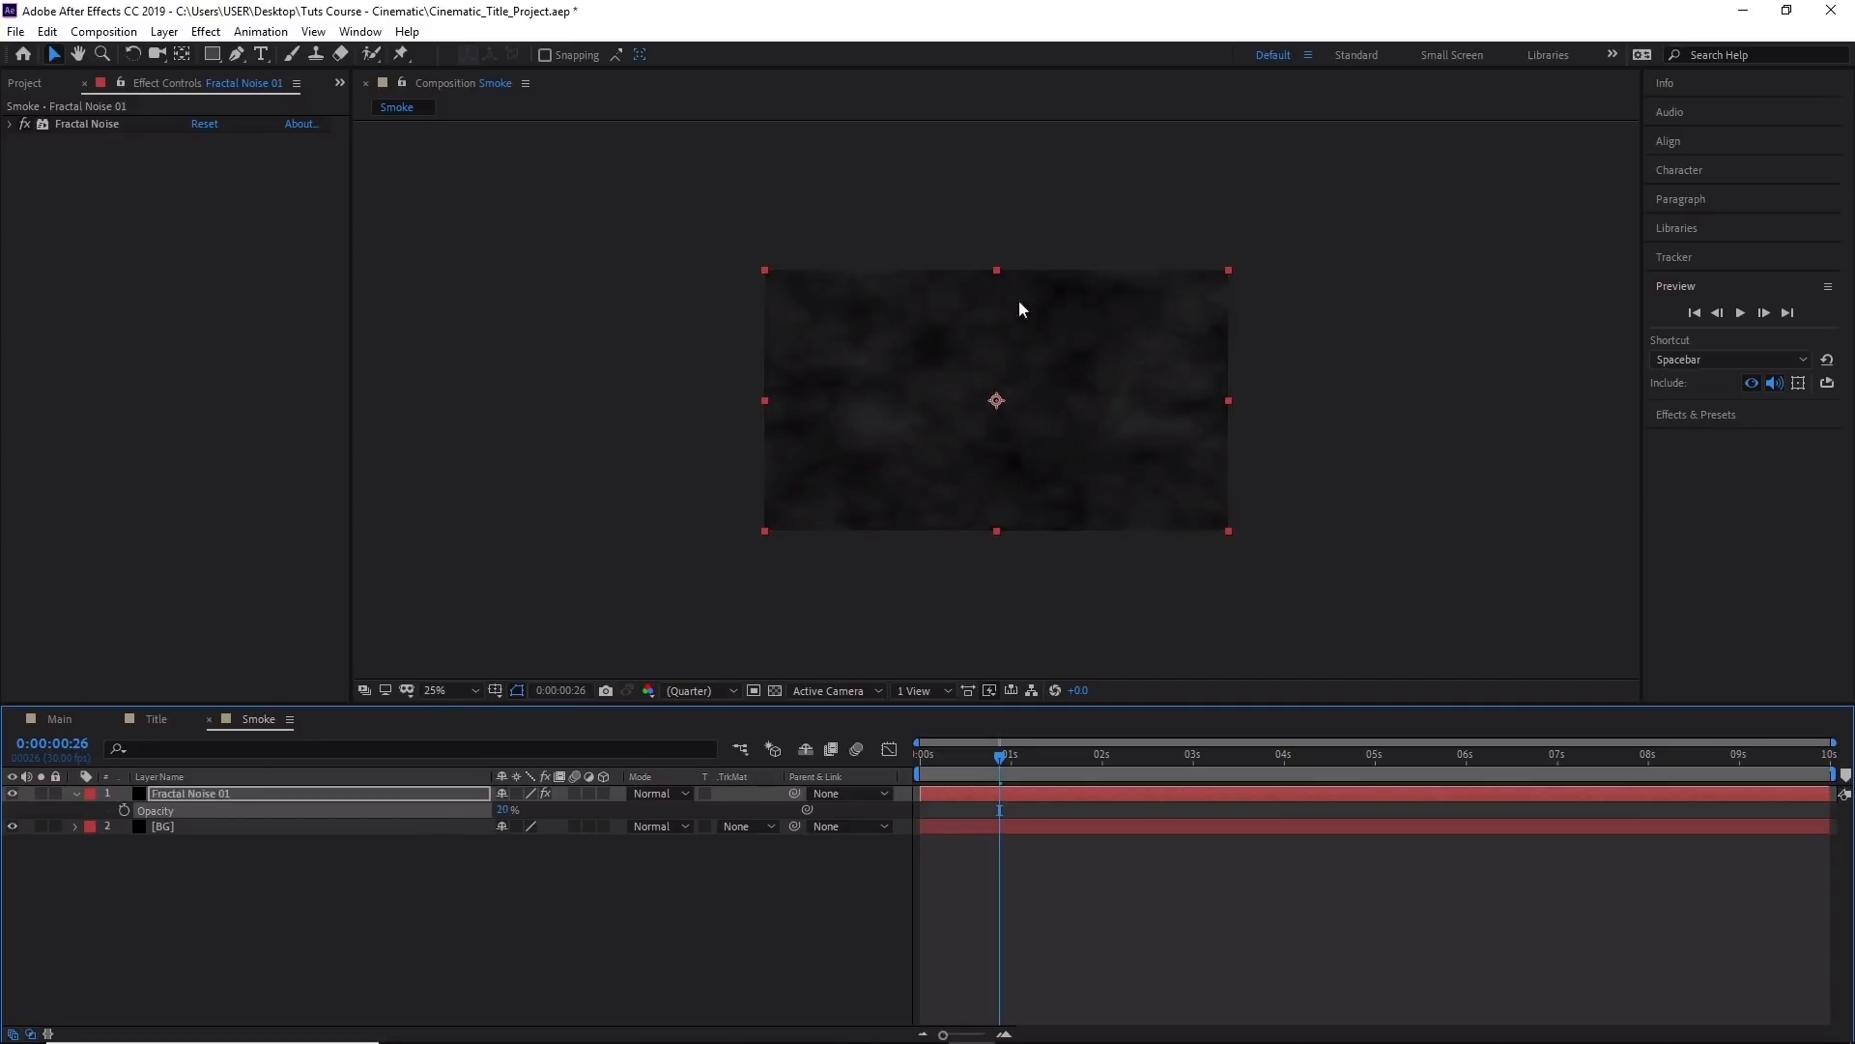
{"action": "left_click", "coordinate": [790, 604]}
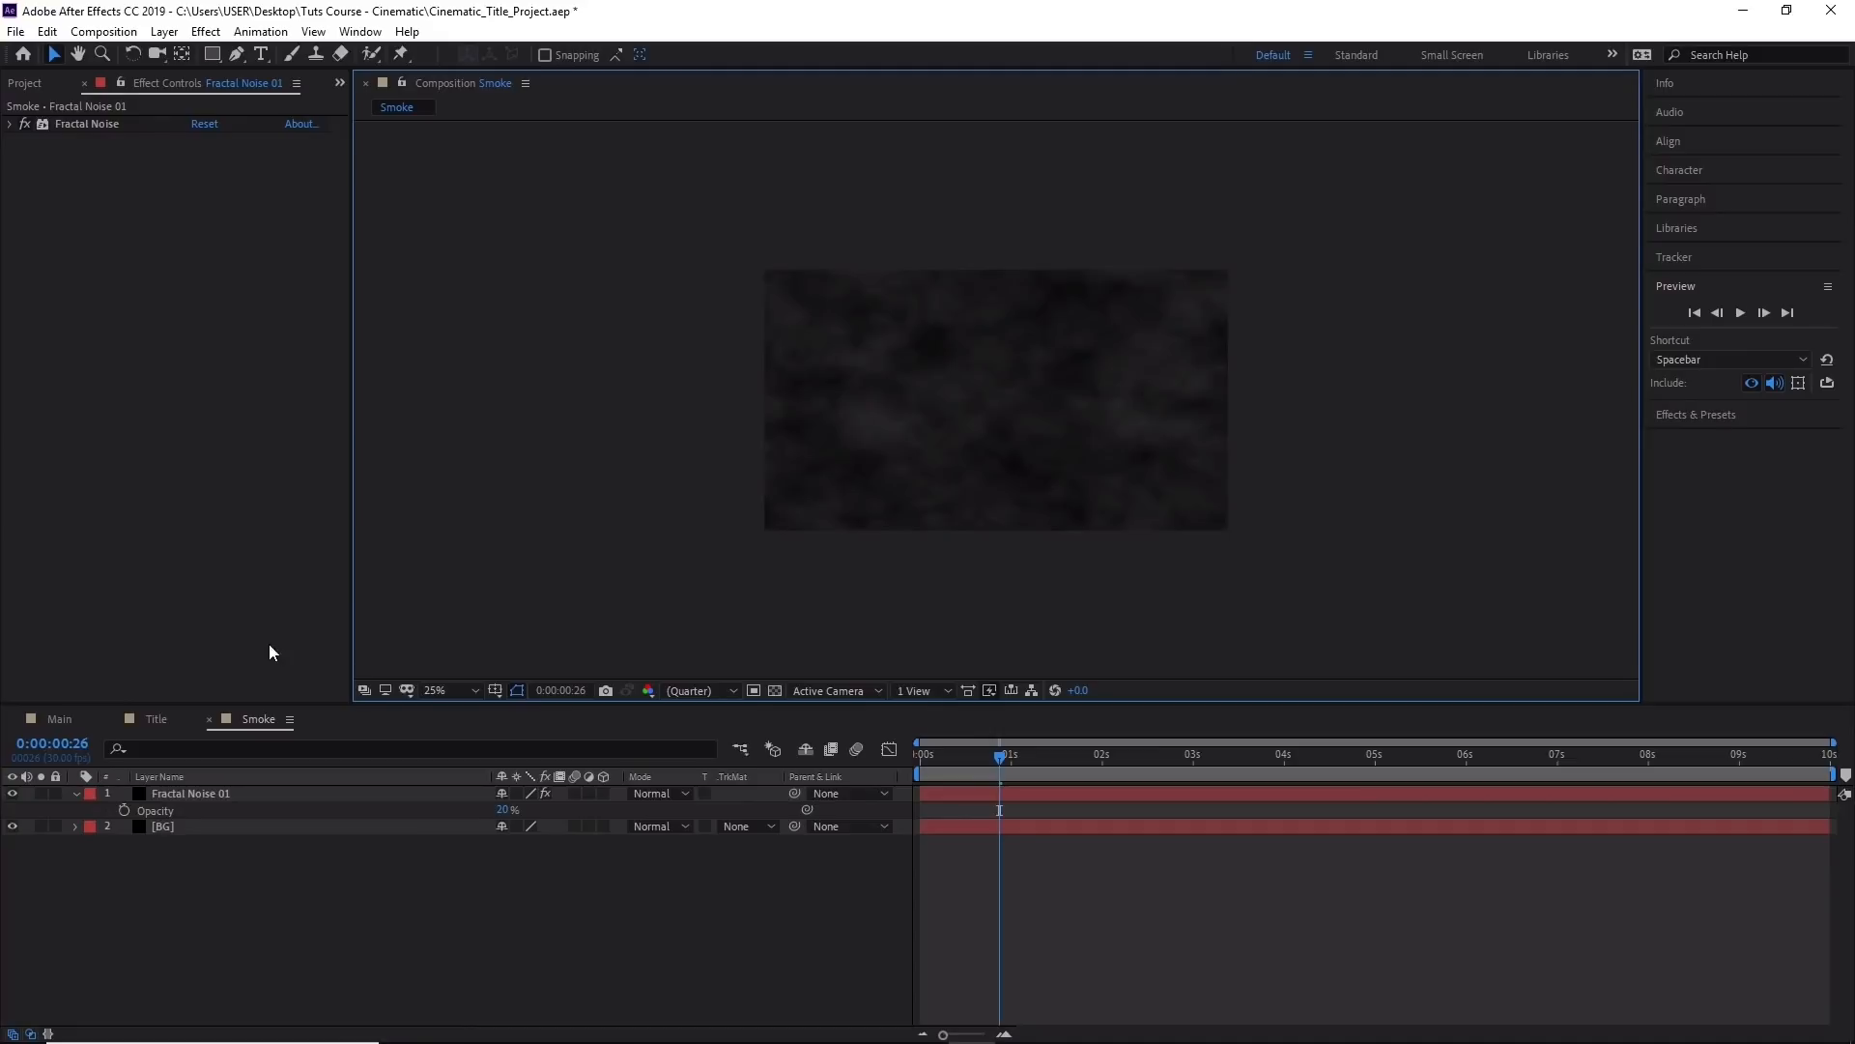
Add a mask to Fractal Noise 01 and reshape it to cover the frame's lower part, with its upper edge rising to the right.
{"action": "right_click", "coordinate": [257, 793]}
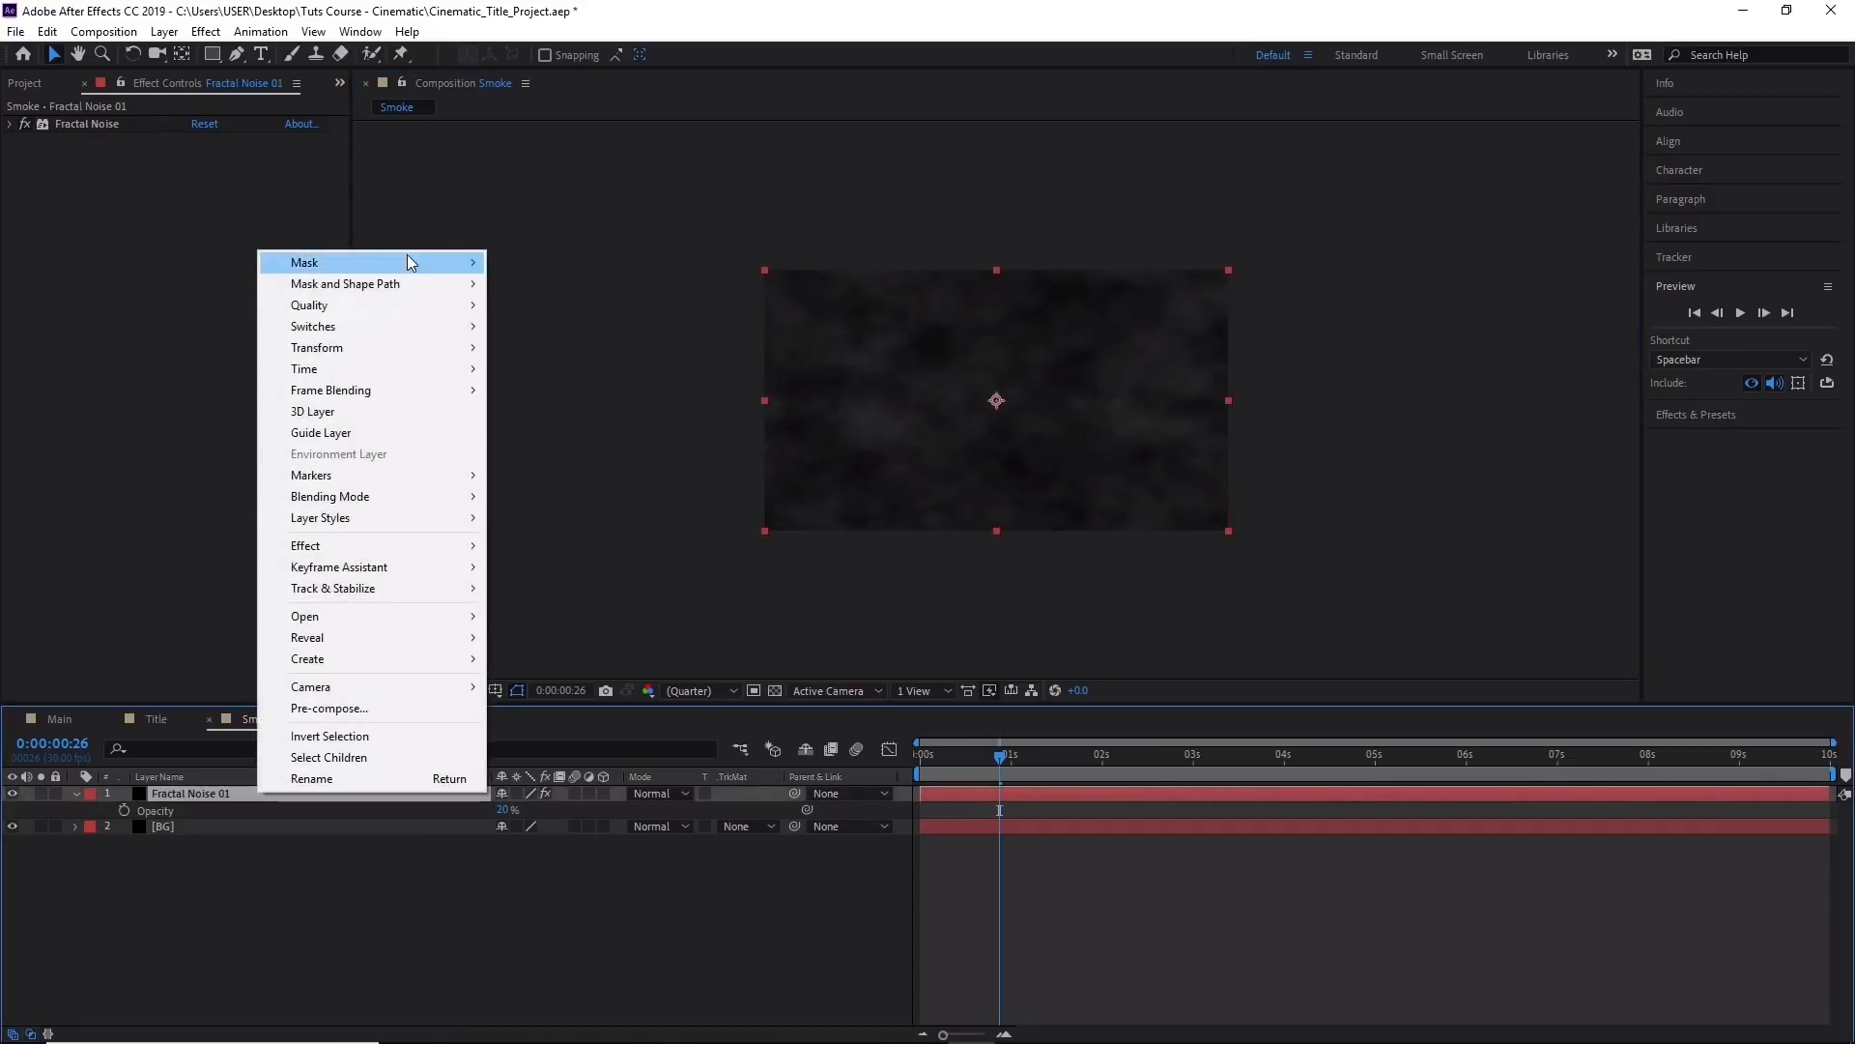
{"action": "mouse_move", "coordinate": [406, 255]}
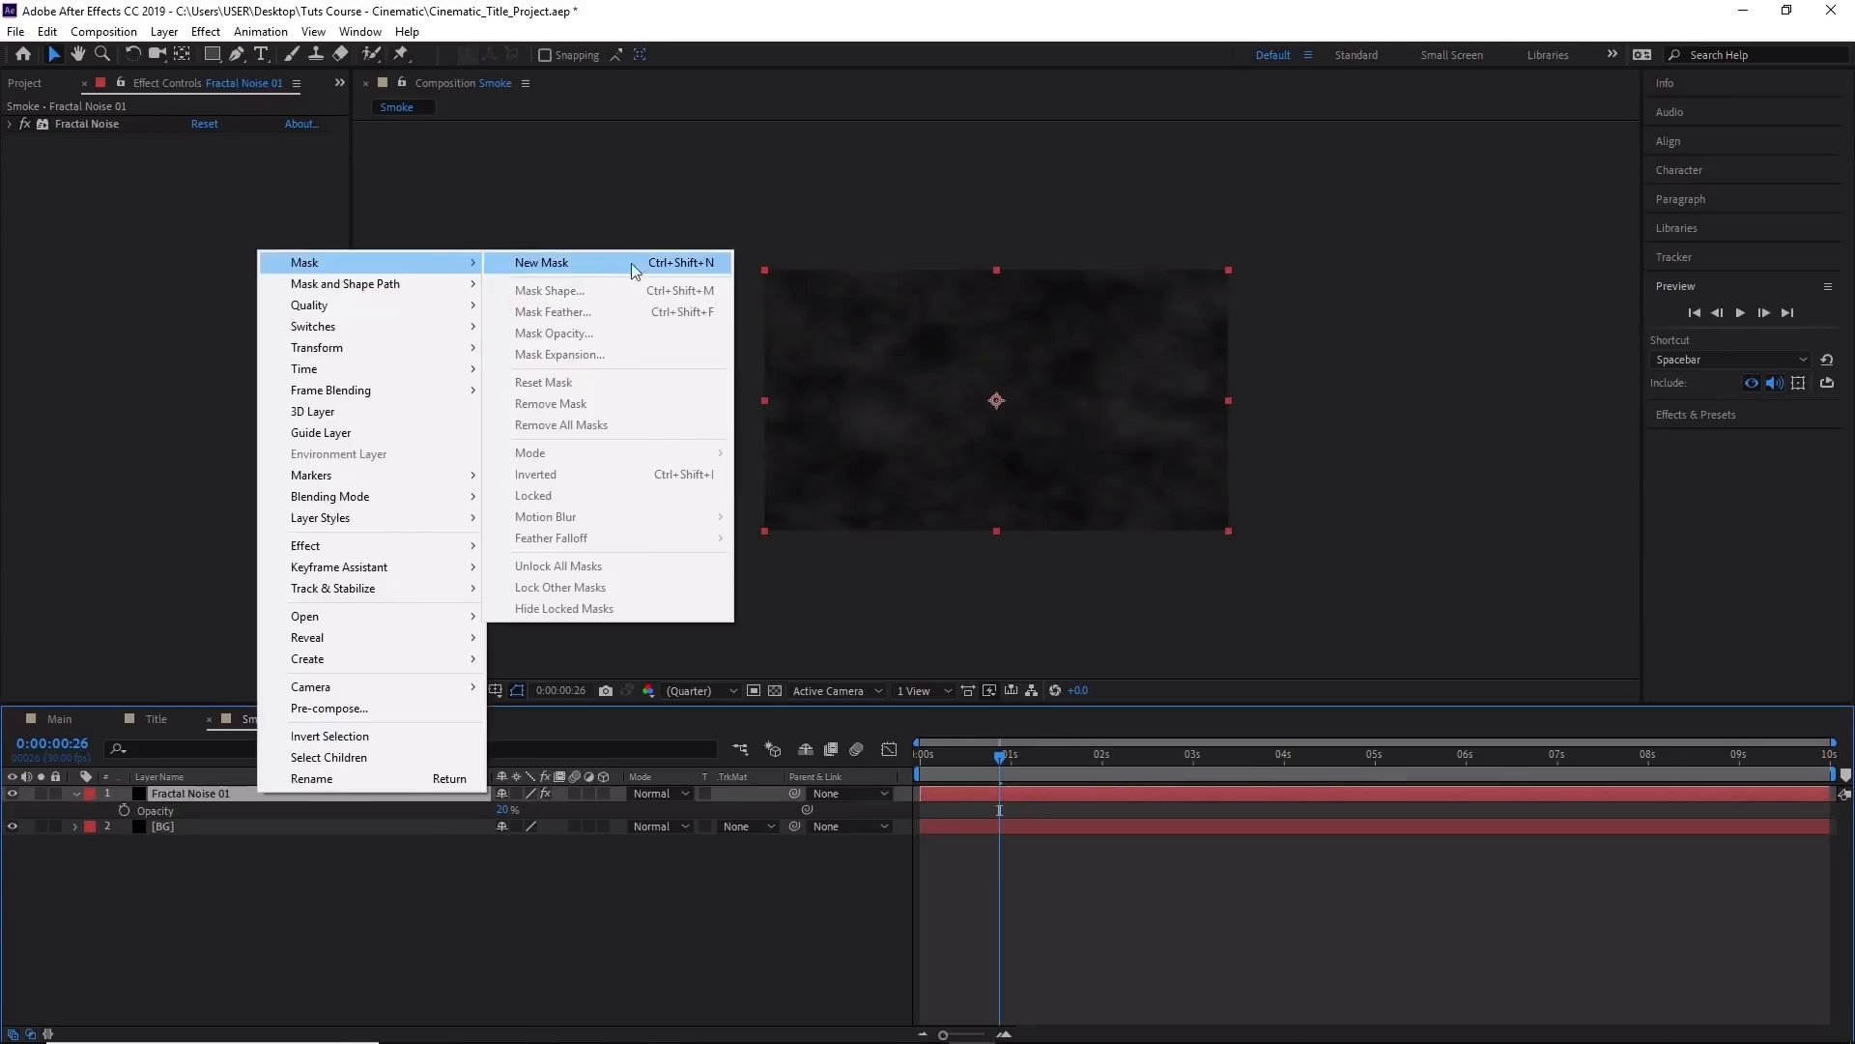
{"action": "left_click", "coordinate": [584, 265]}
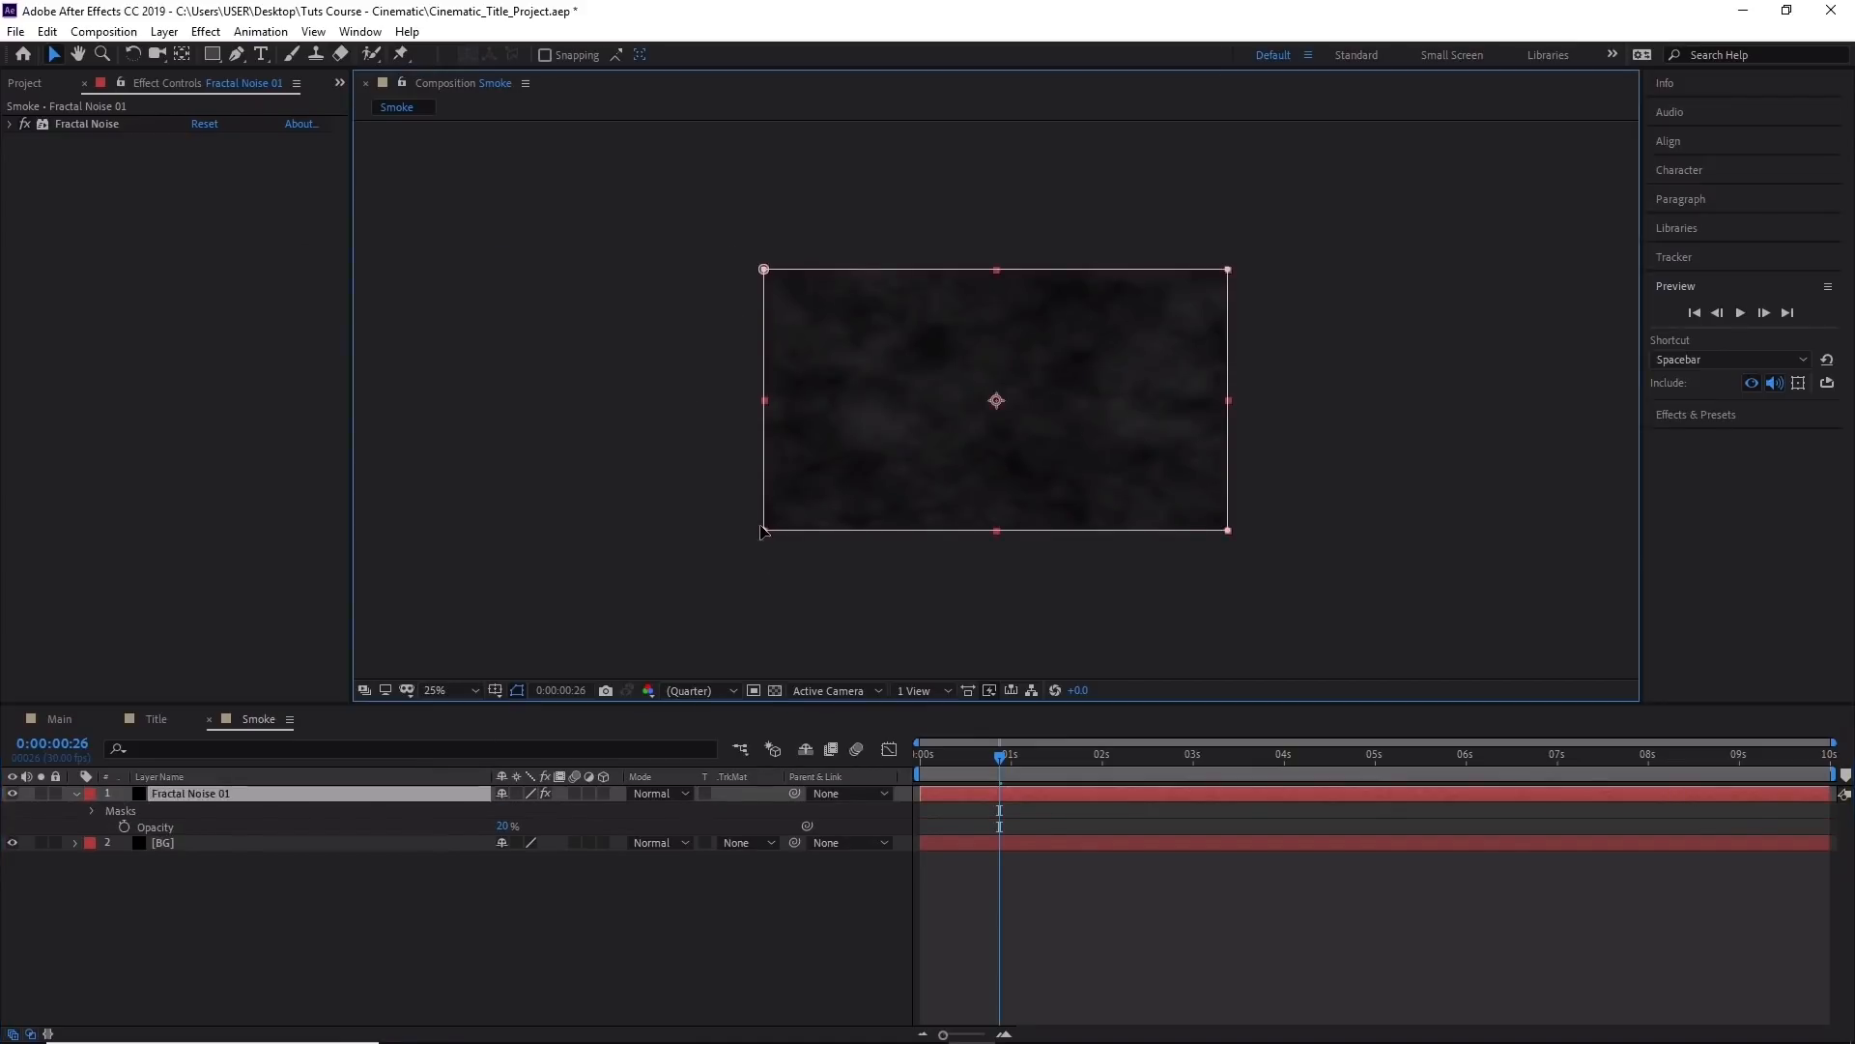
{"action": "left_click_drag", "start_coordinate": [763, 530], "coordinate": [724, 566]}
{"action": "left_click_drag", "start_coordinate": [1229, 531], "coordinate": [1268, 569]}
{"action": "left_click_drag", "start_coordinate": [764, 270], "coordinate": [690, 445]}
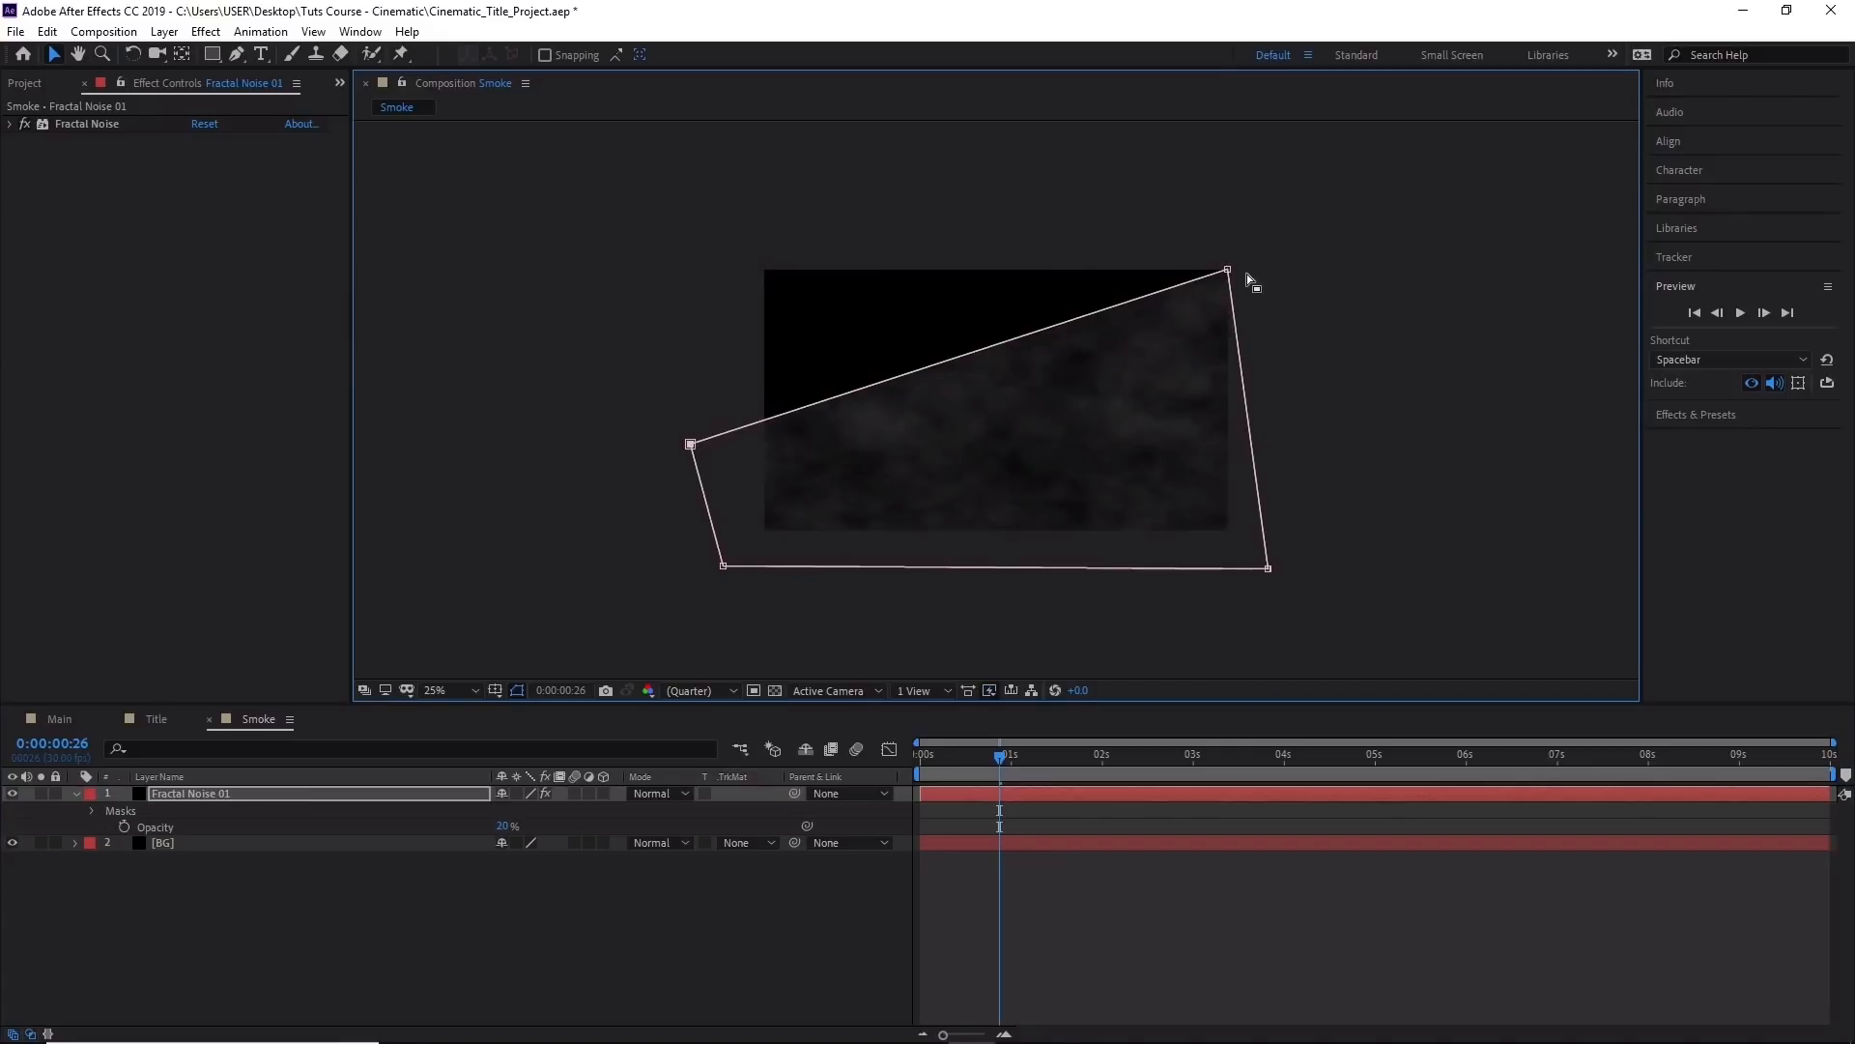
{"action": "left_click_drag", "start_coordinate": [1227, 270], "coordinate": [1273, 342]}
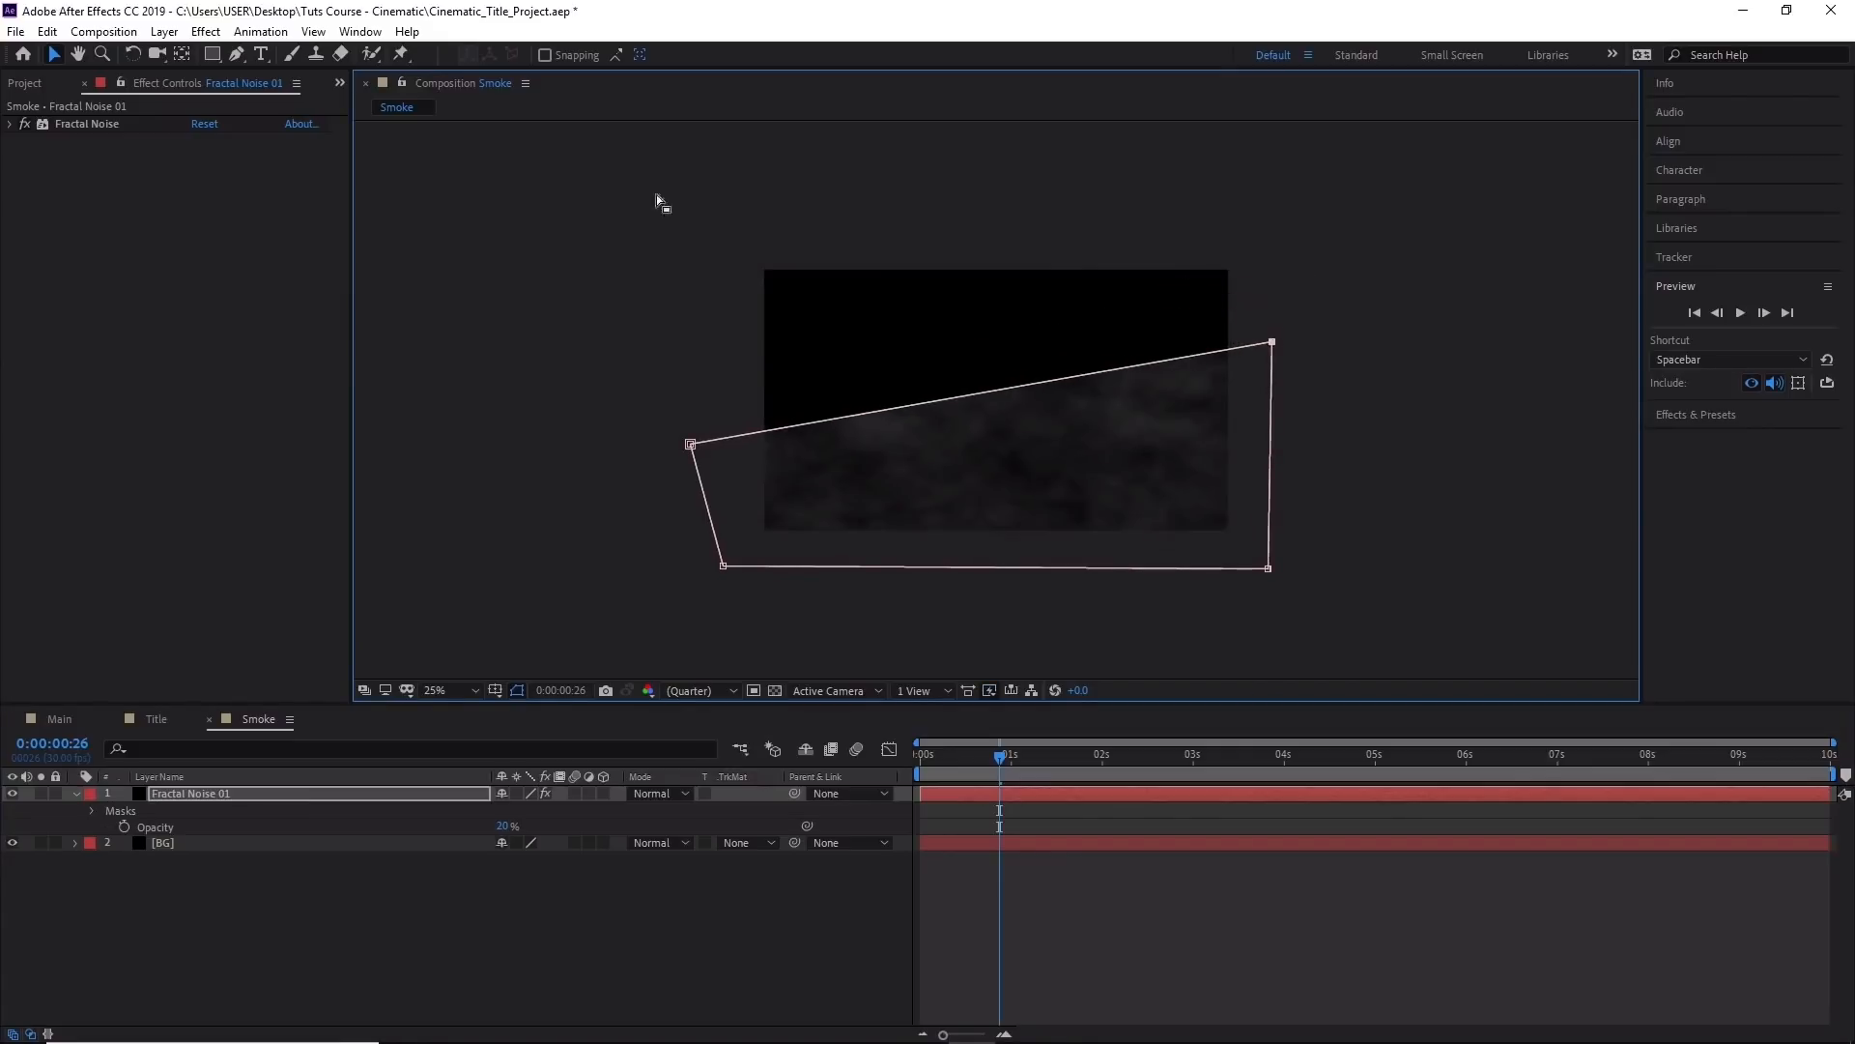
Steepen the mask's slanted upper edge, move its lower corners slightly farther outside the frame, and check the cut without the mask outline.
{"action": "left_click_drag", "start_coordinate": [686, 448], "coordinate": [712, 465]}
{"action": "left_click_drag", "start_coordinate": [1273, 342], "coordinate": [1279, 325]}
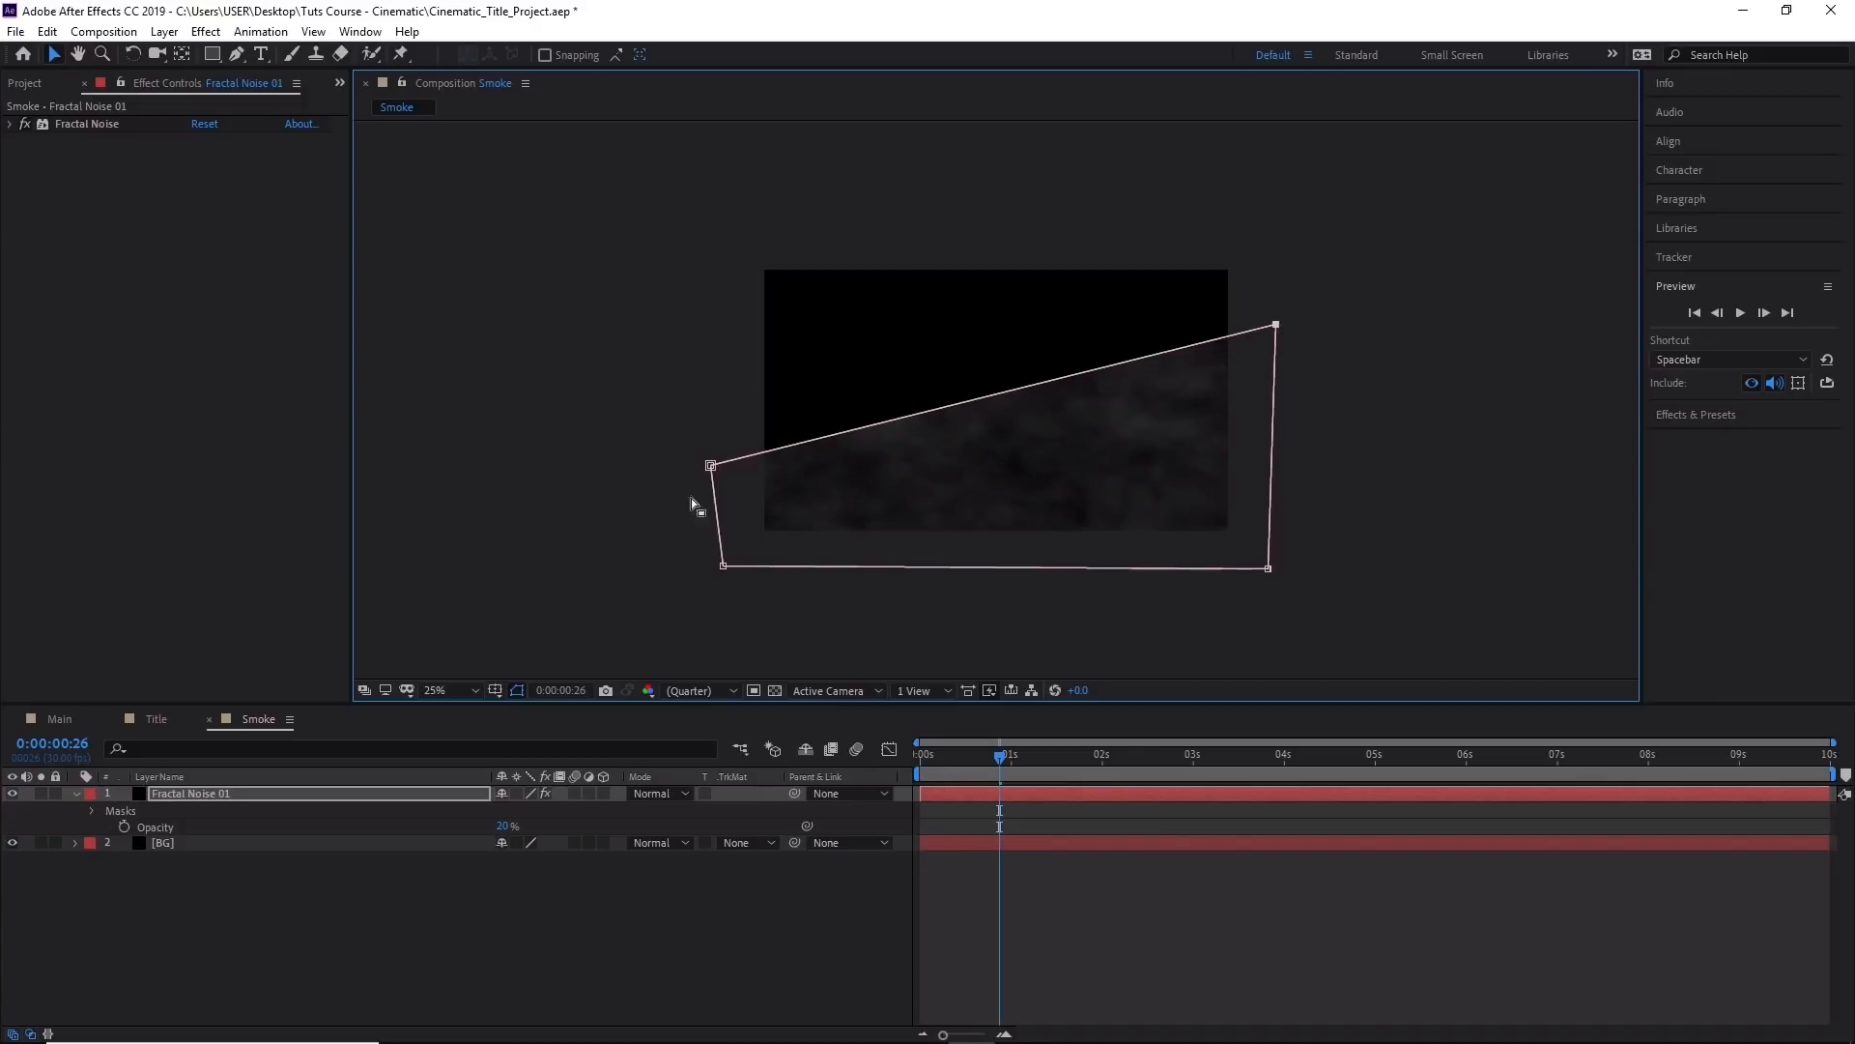
{"action": "left_click_drag", "start_coordinate": [1277, 326], "coordinate": [1296, 290]}
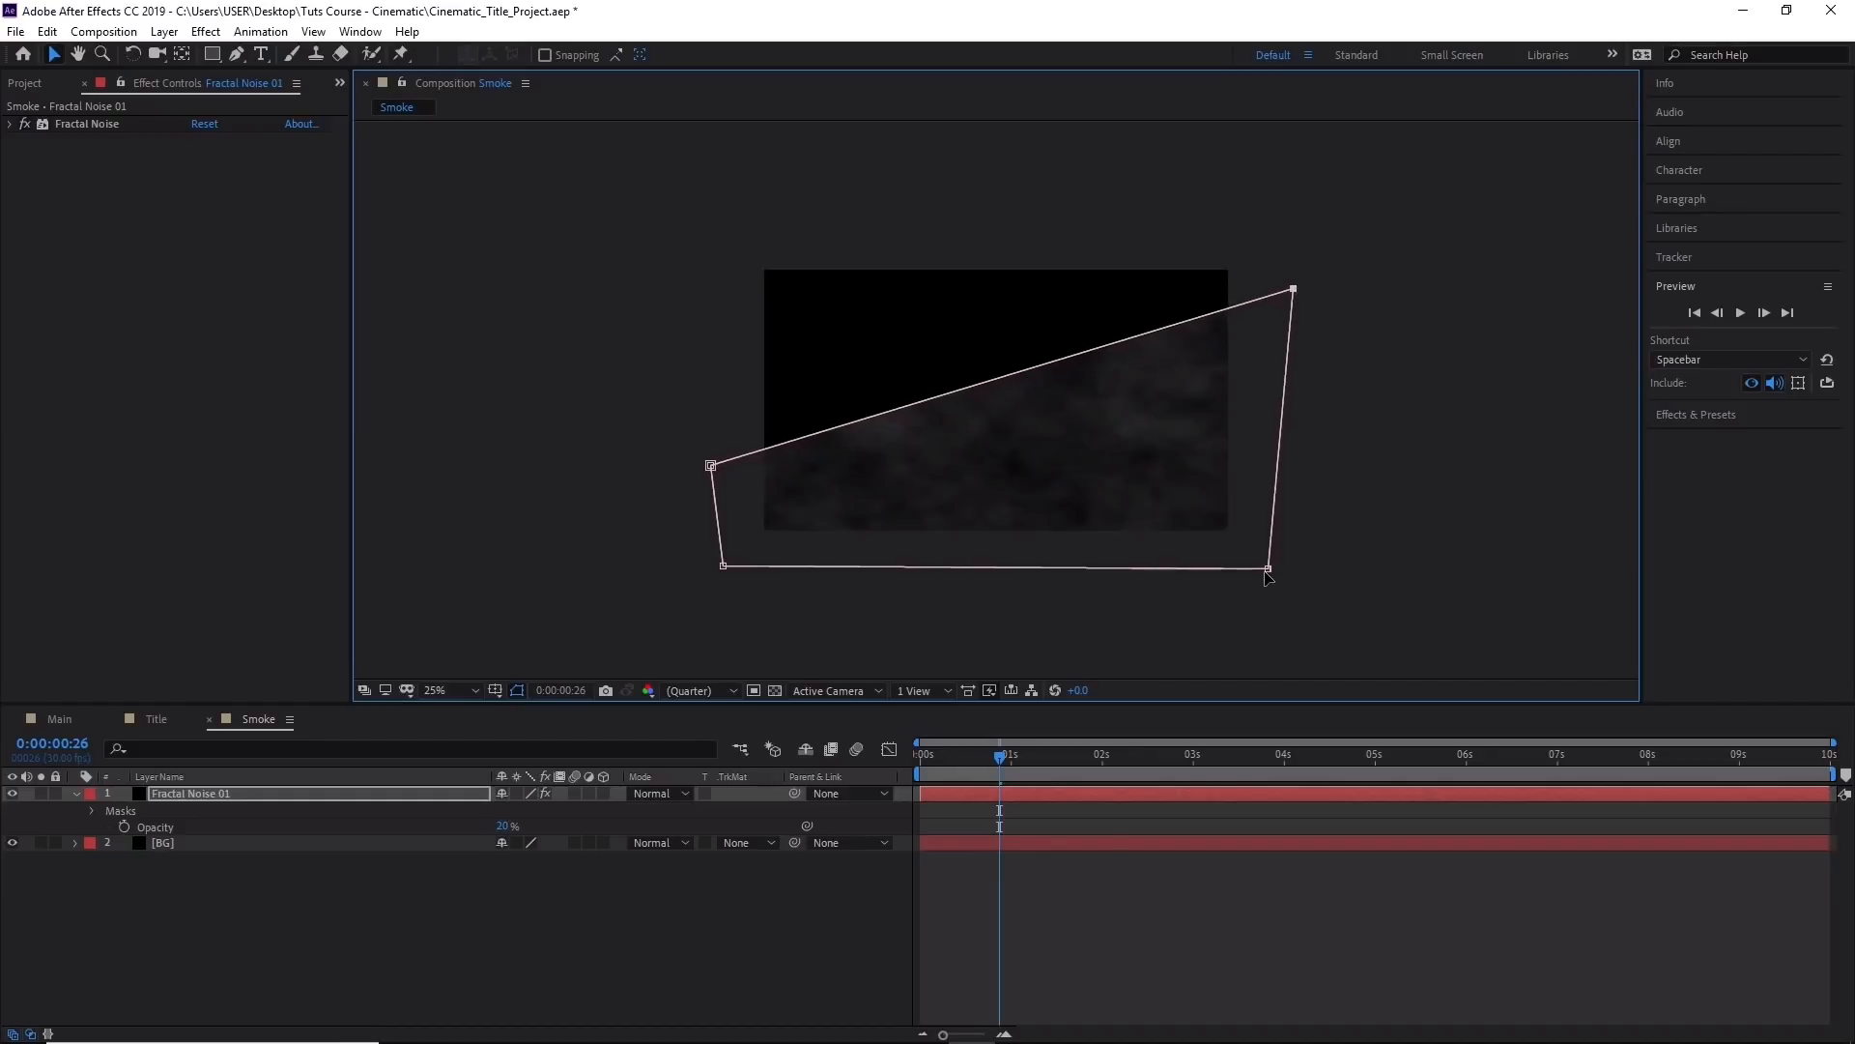
{"action": "left_click_drag", "start_coordinate": [1268, 569], "coordinate": [1274, 578]}
{"action": "left_click_drag", "start_coordinate": [723, 566], "coordinate": [714, 589]}
{"action": "left_click", "coordinate": [649, 398]}
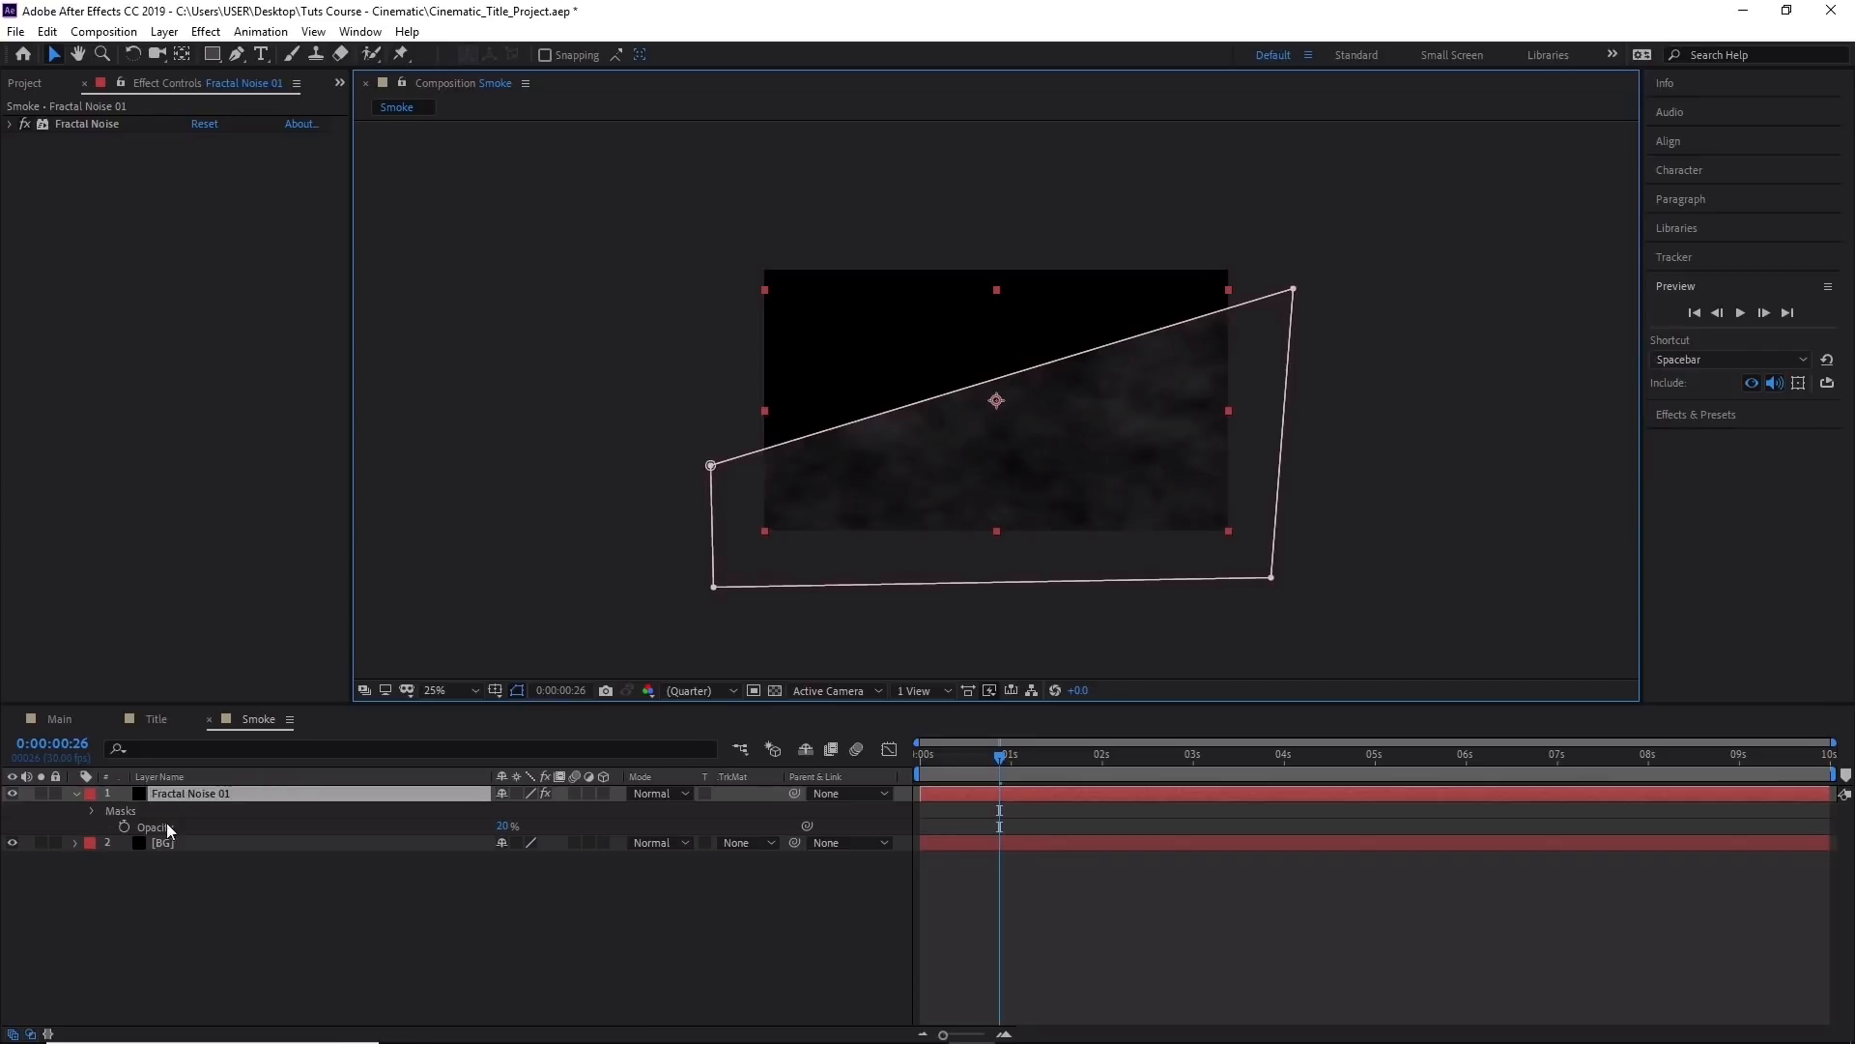
{"action": "left_click", "coordinate": [216, 843]}
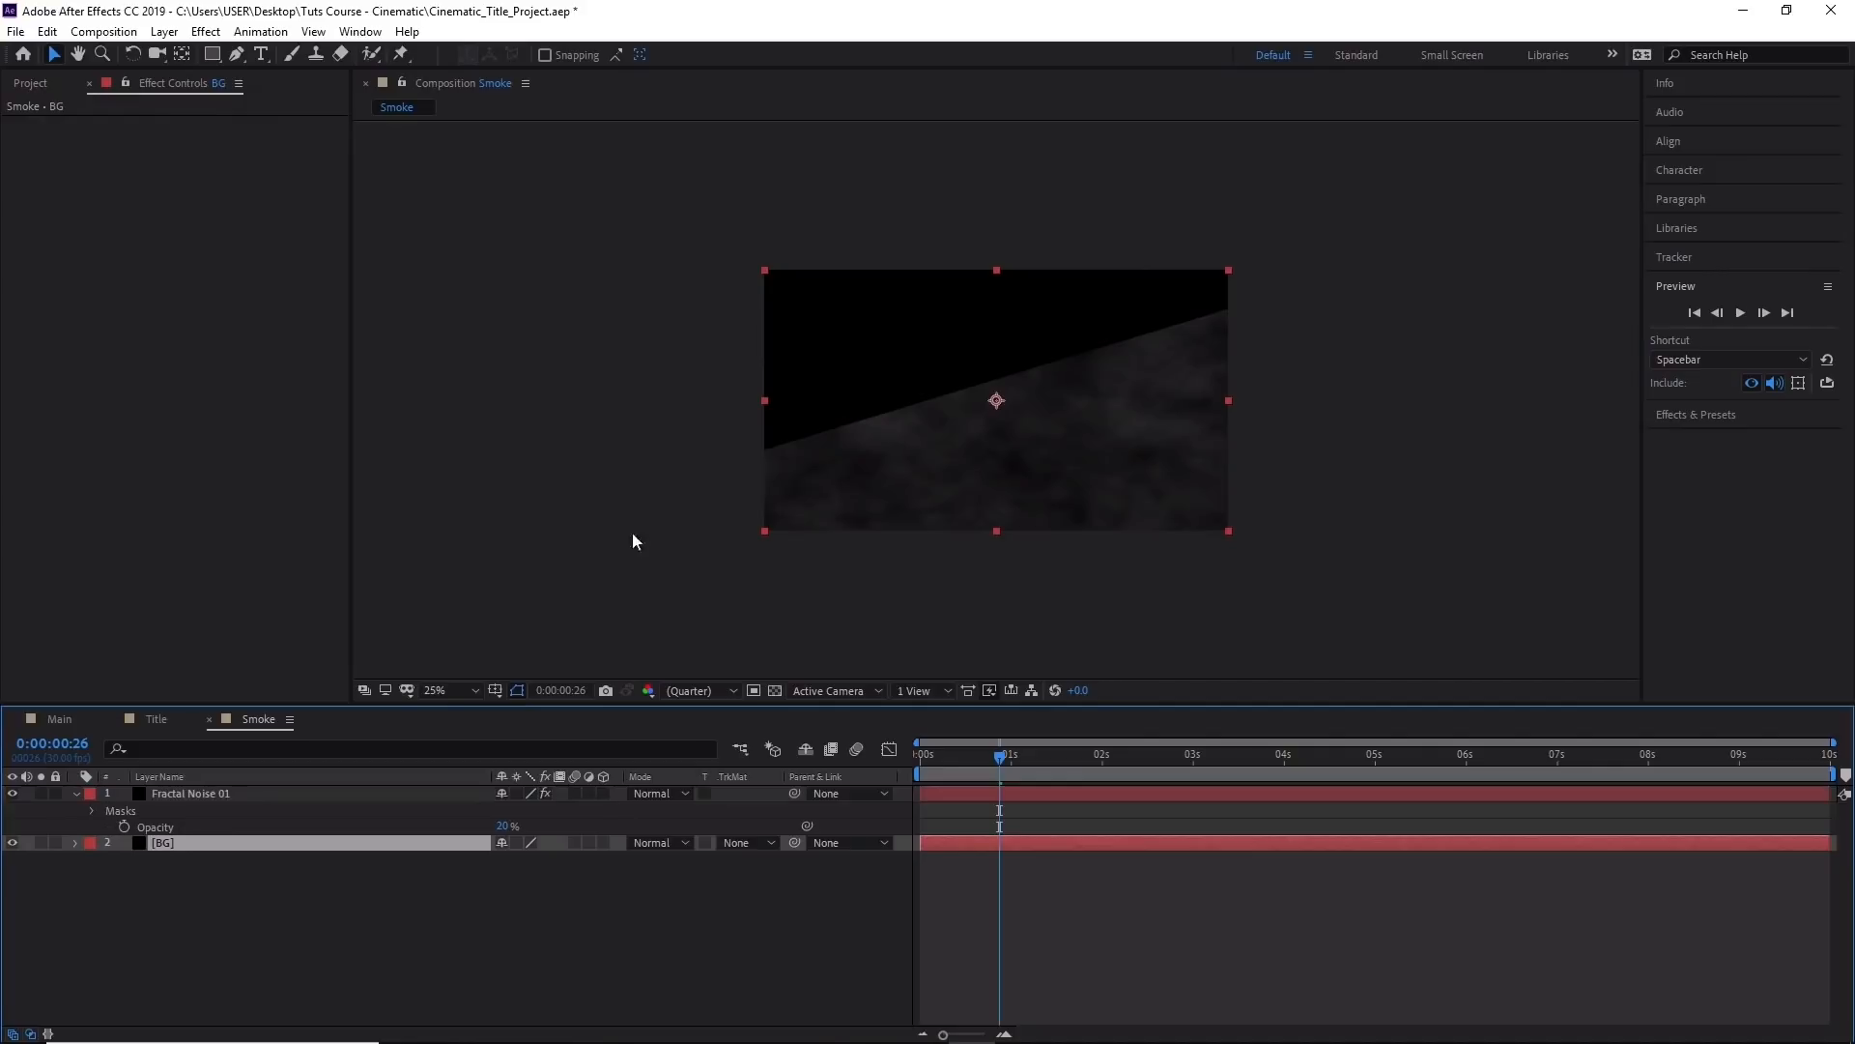
Set the Mask Feather of the Fractal Noise 01 mask to 500 pixels.
{"action": "left_click", "coordinate": [264, 792]}
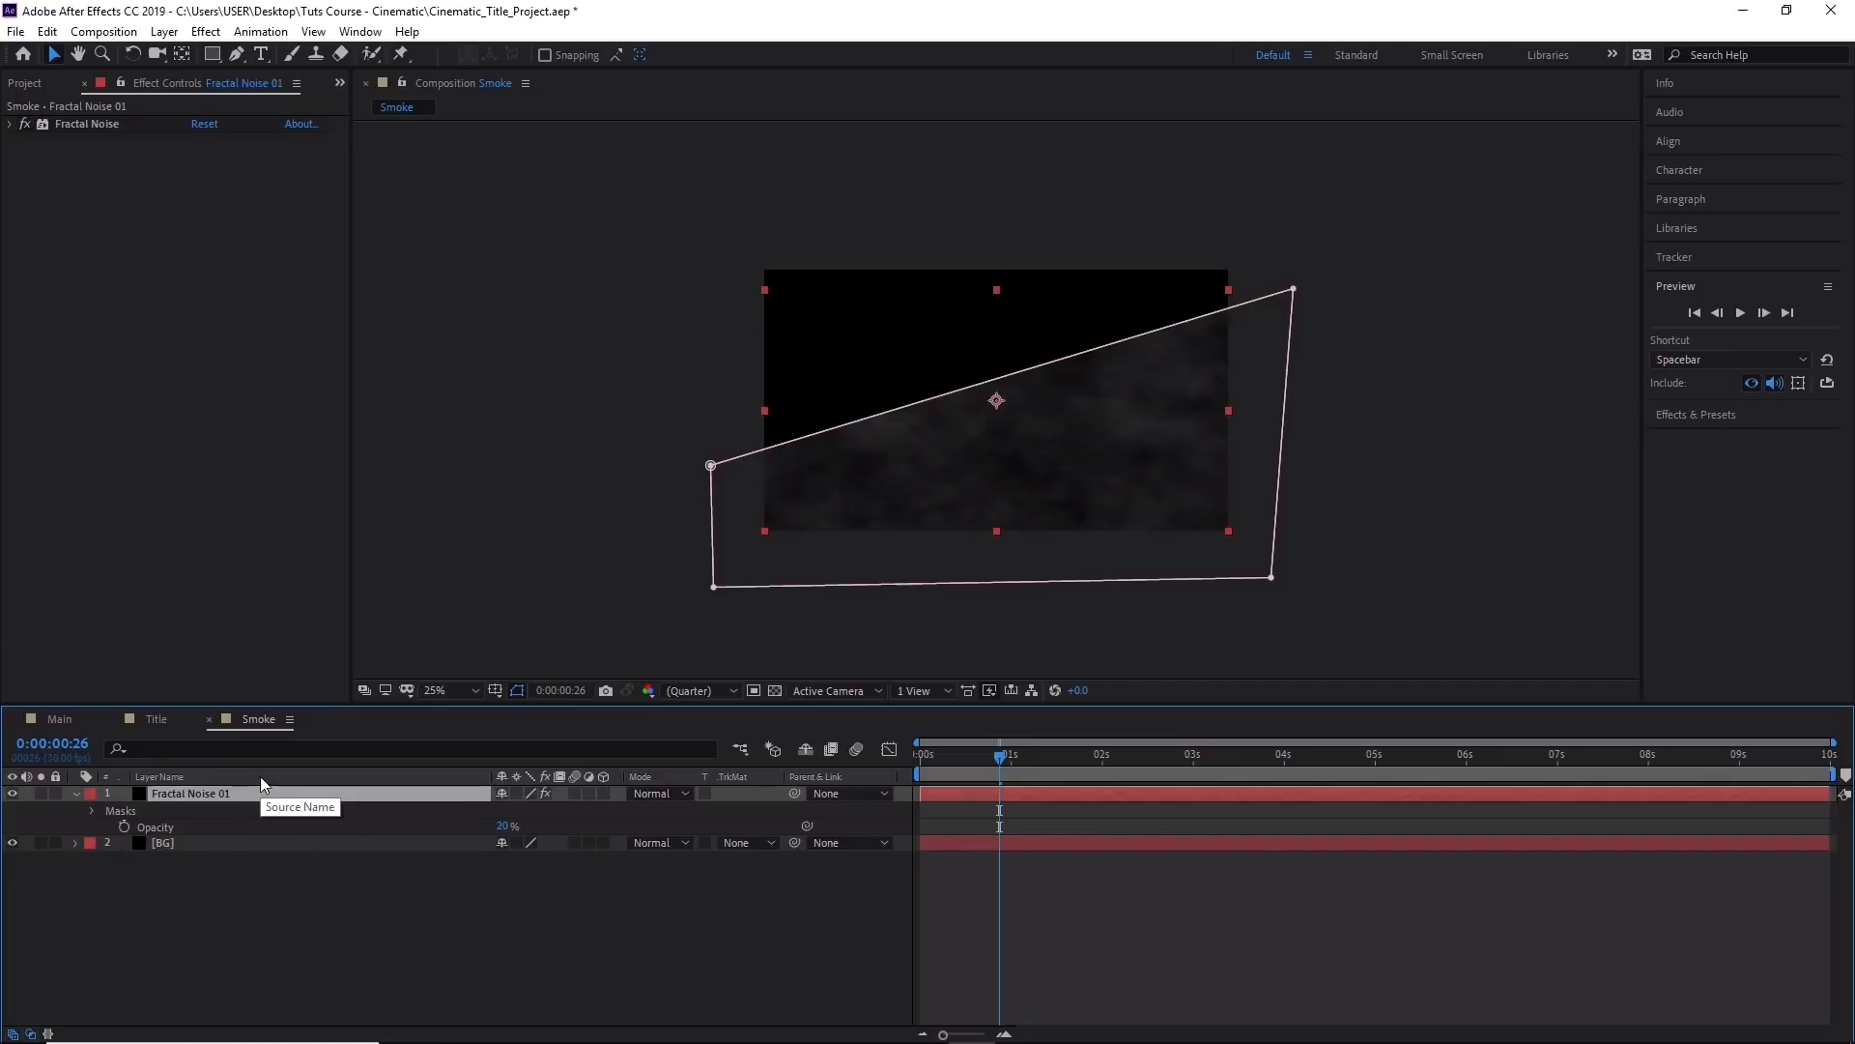
{"action": "key", "text": "f"}
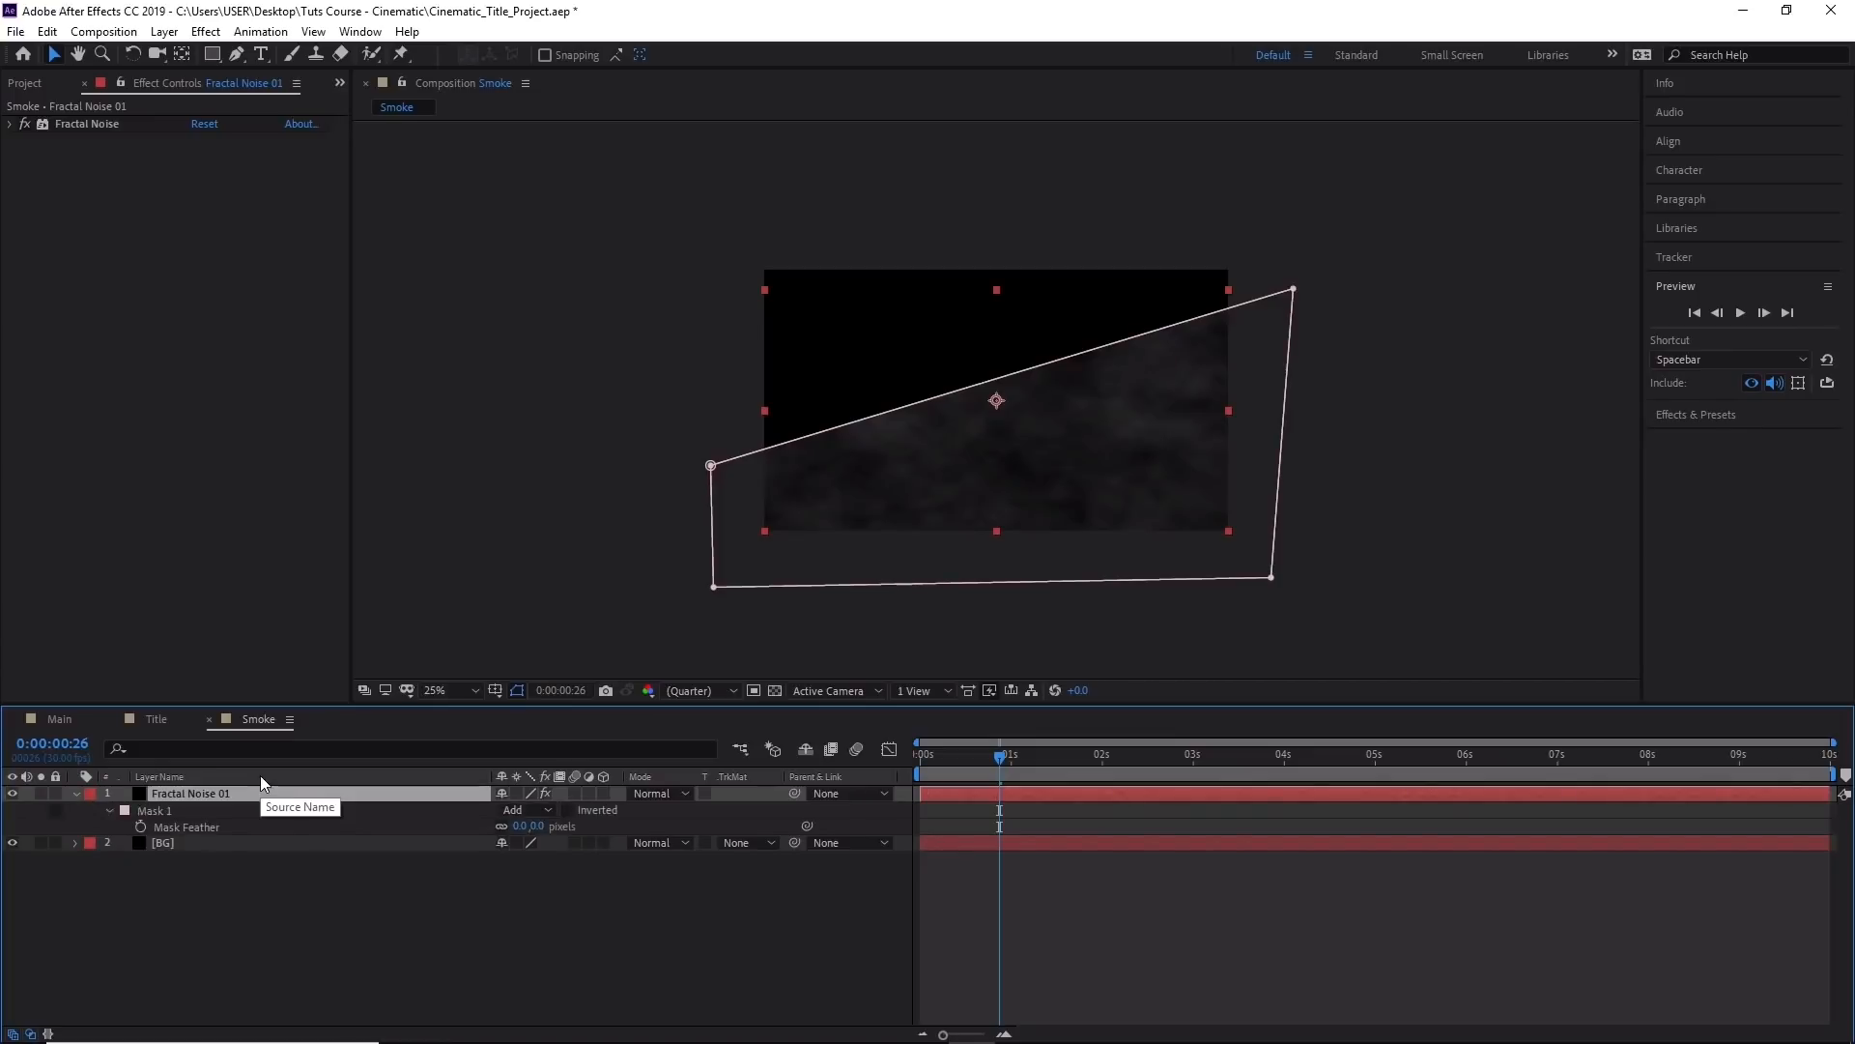
{"action": "left_click_drag", "start_coordinate": [525, 835], "coordinate": [1021, 843]}
{"action": "left_click", "coordinate": [531, 826]}
{"action": "type", "text": "500"}
{"action": "key", "text": "Return"}
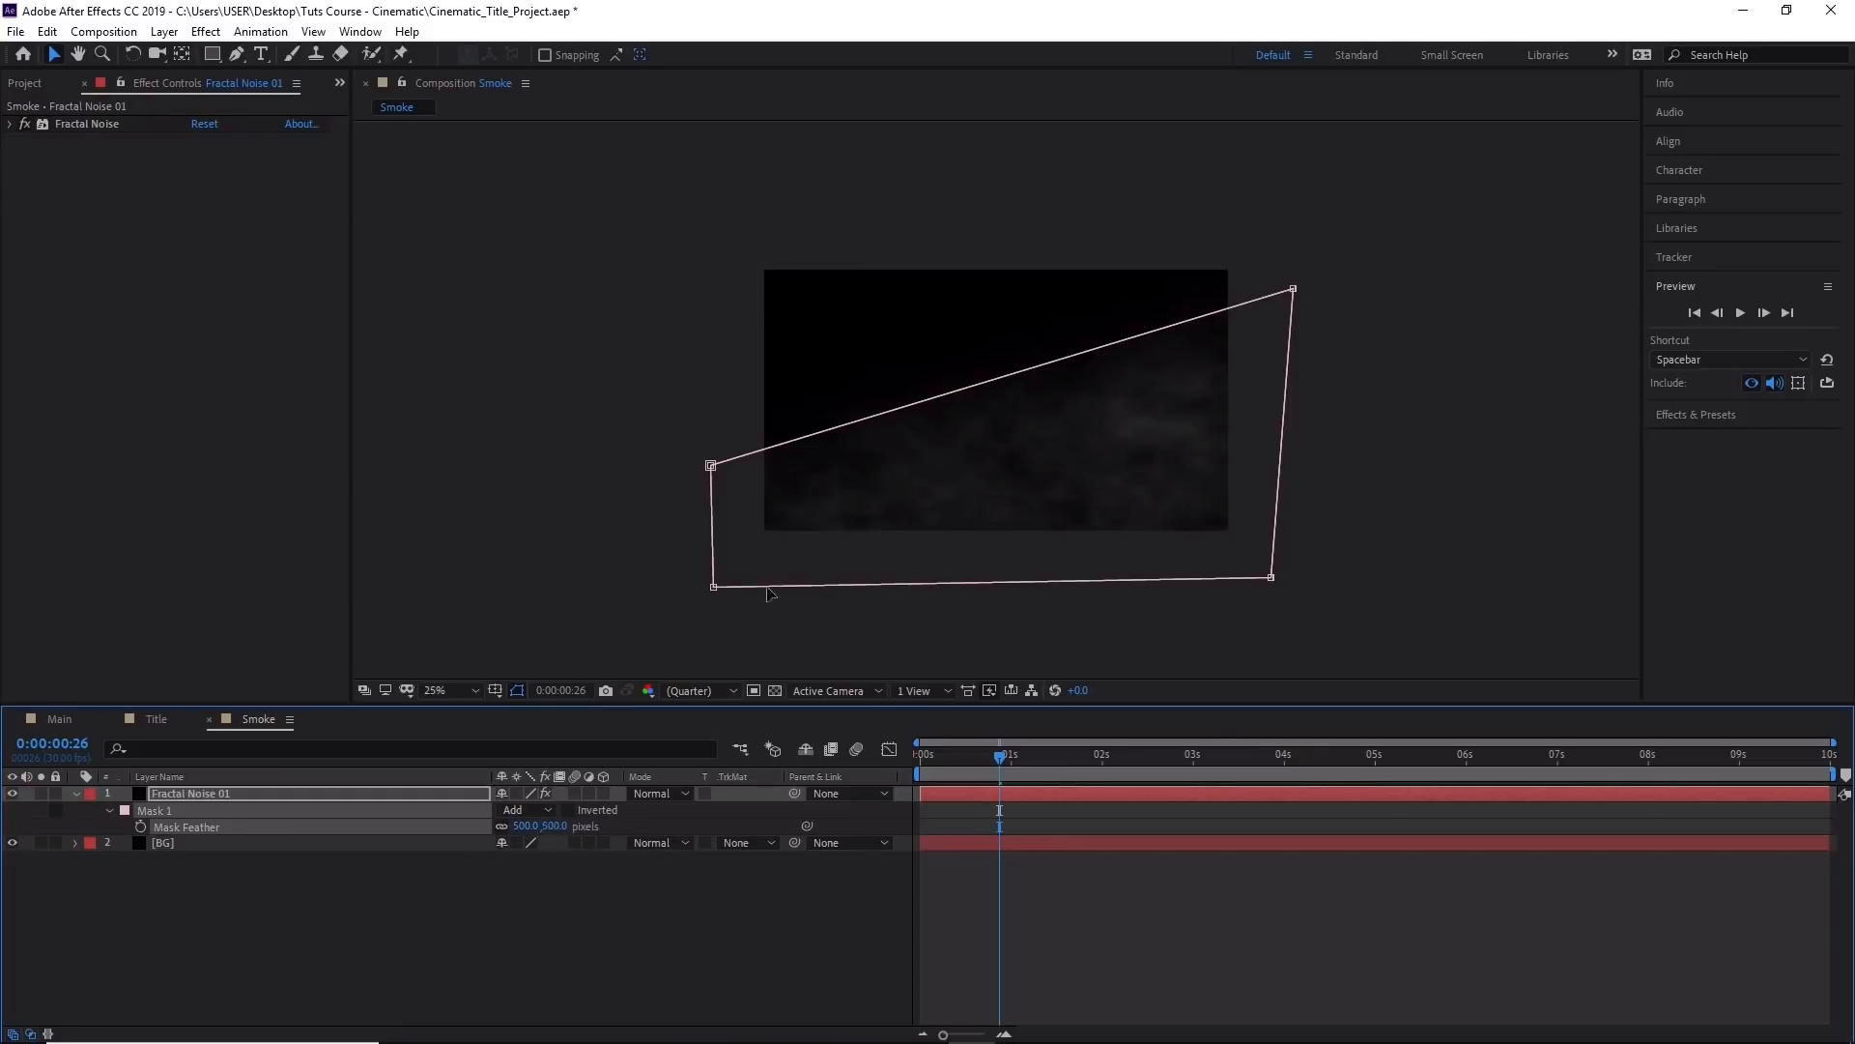
Extend the mask's two lower corners well beyond the frame and preview the feathered smoke.
{"action": "left_click_drag", "start_coordinate": [713, 586], "coordinate": [611, 623]}
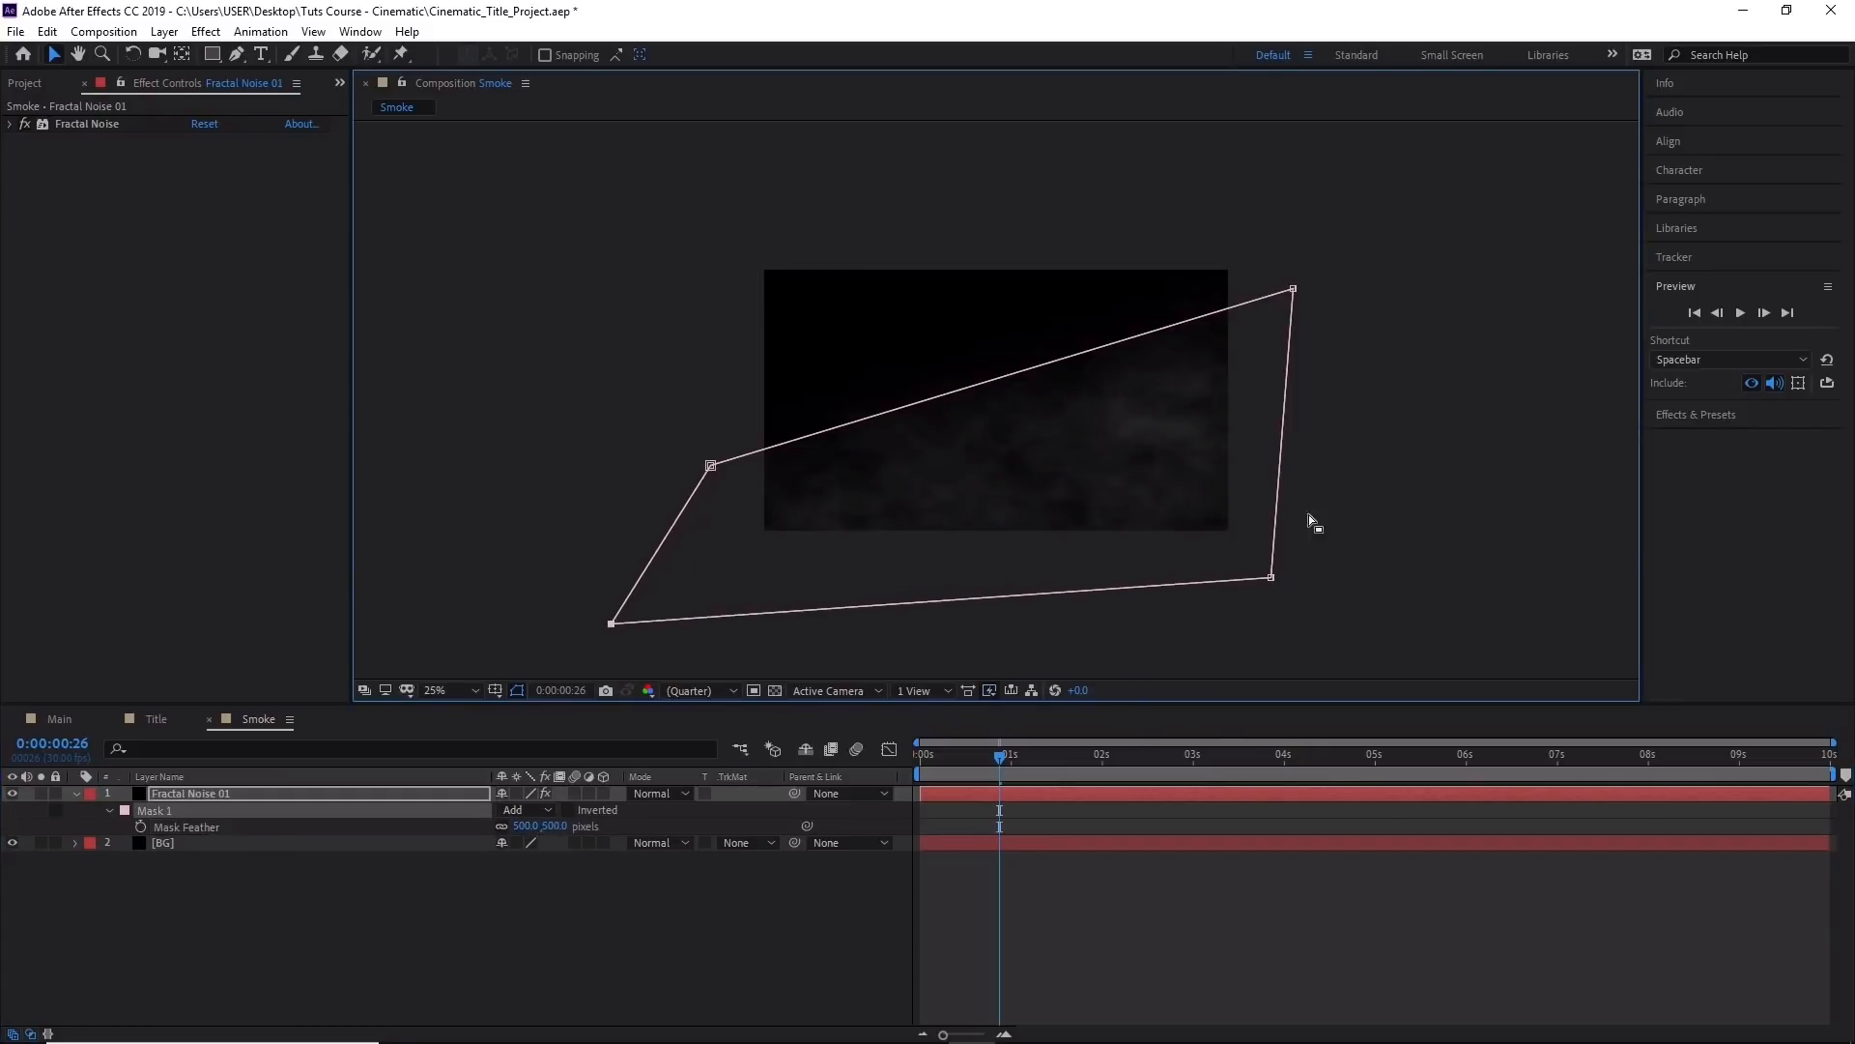
{"action": "left_click_drag", "start_coordinate": [1271, 578], "coordinate": [1324, 614]}
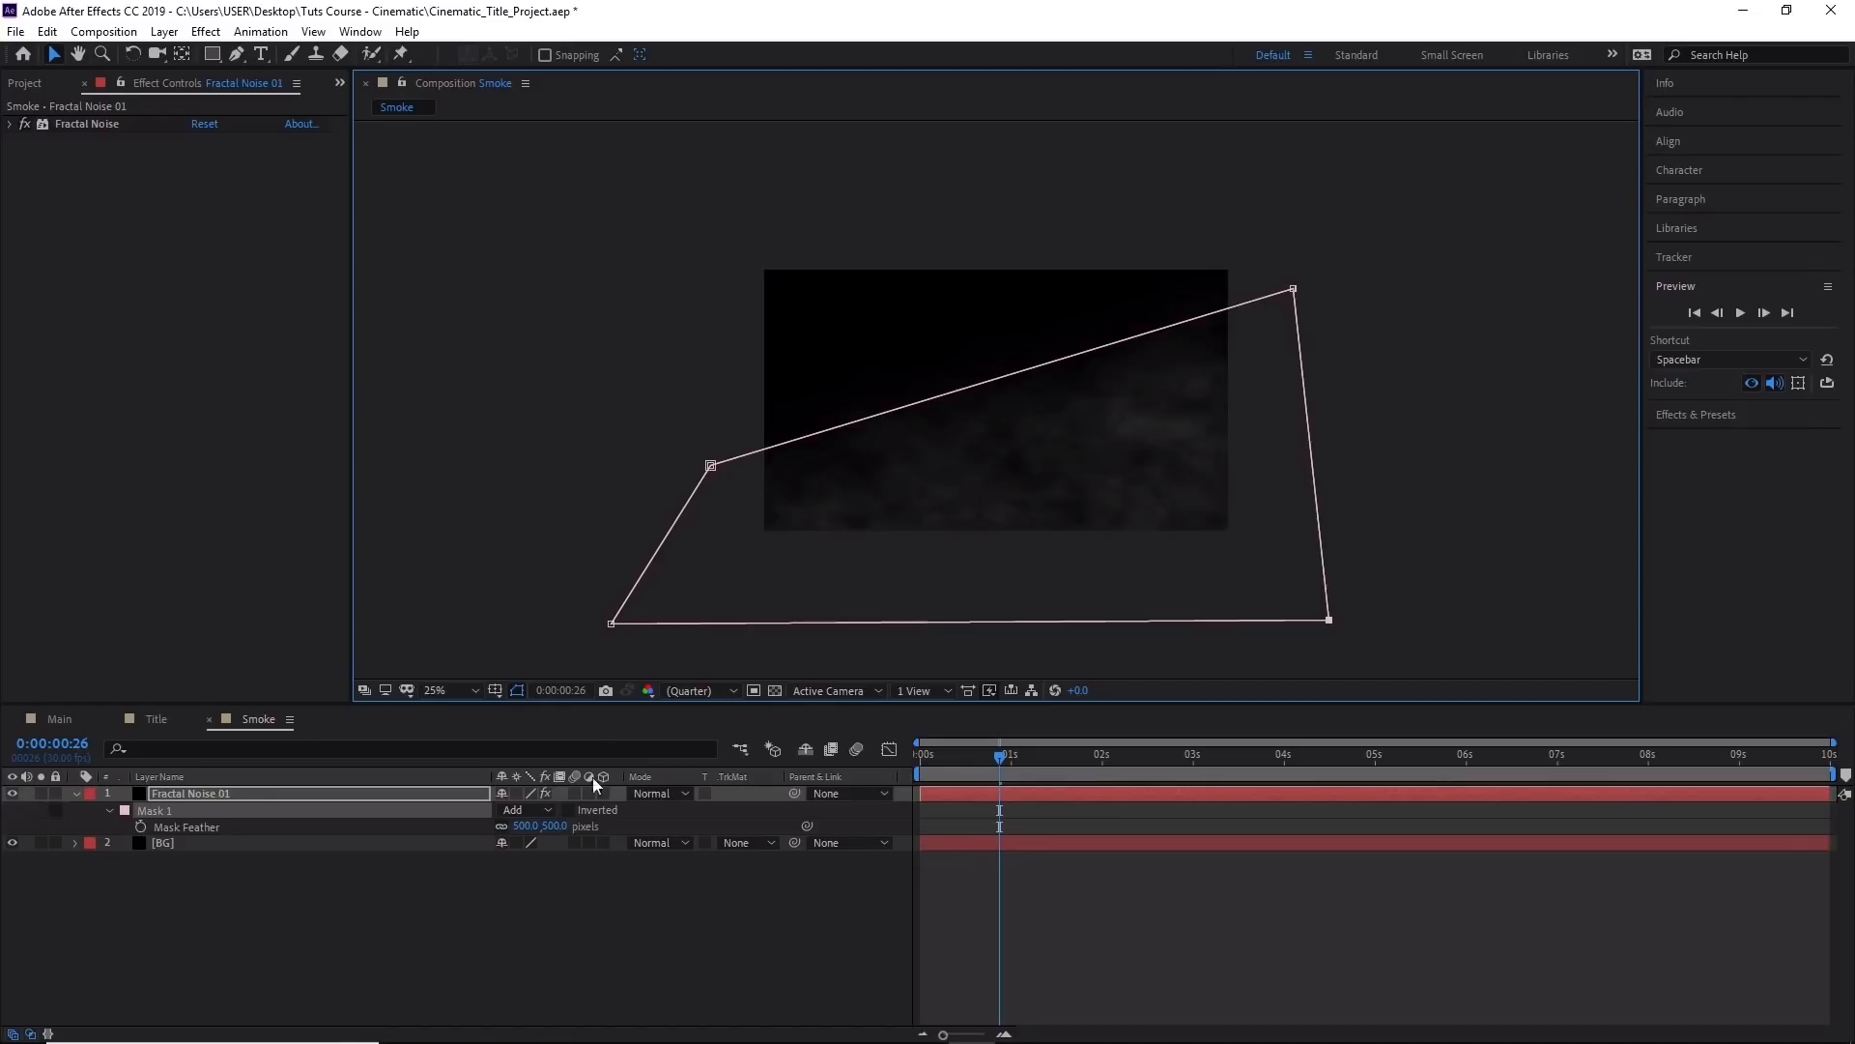
{"action": "left_click", "coordinate": [287, 792]}
{"action": "left_click", "coordinate": [276, 837]}
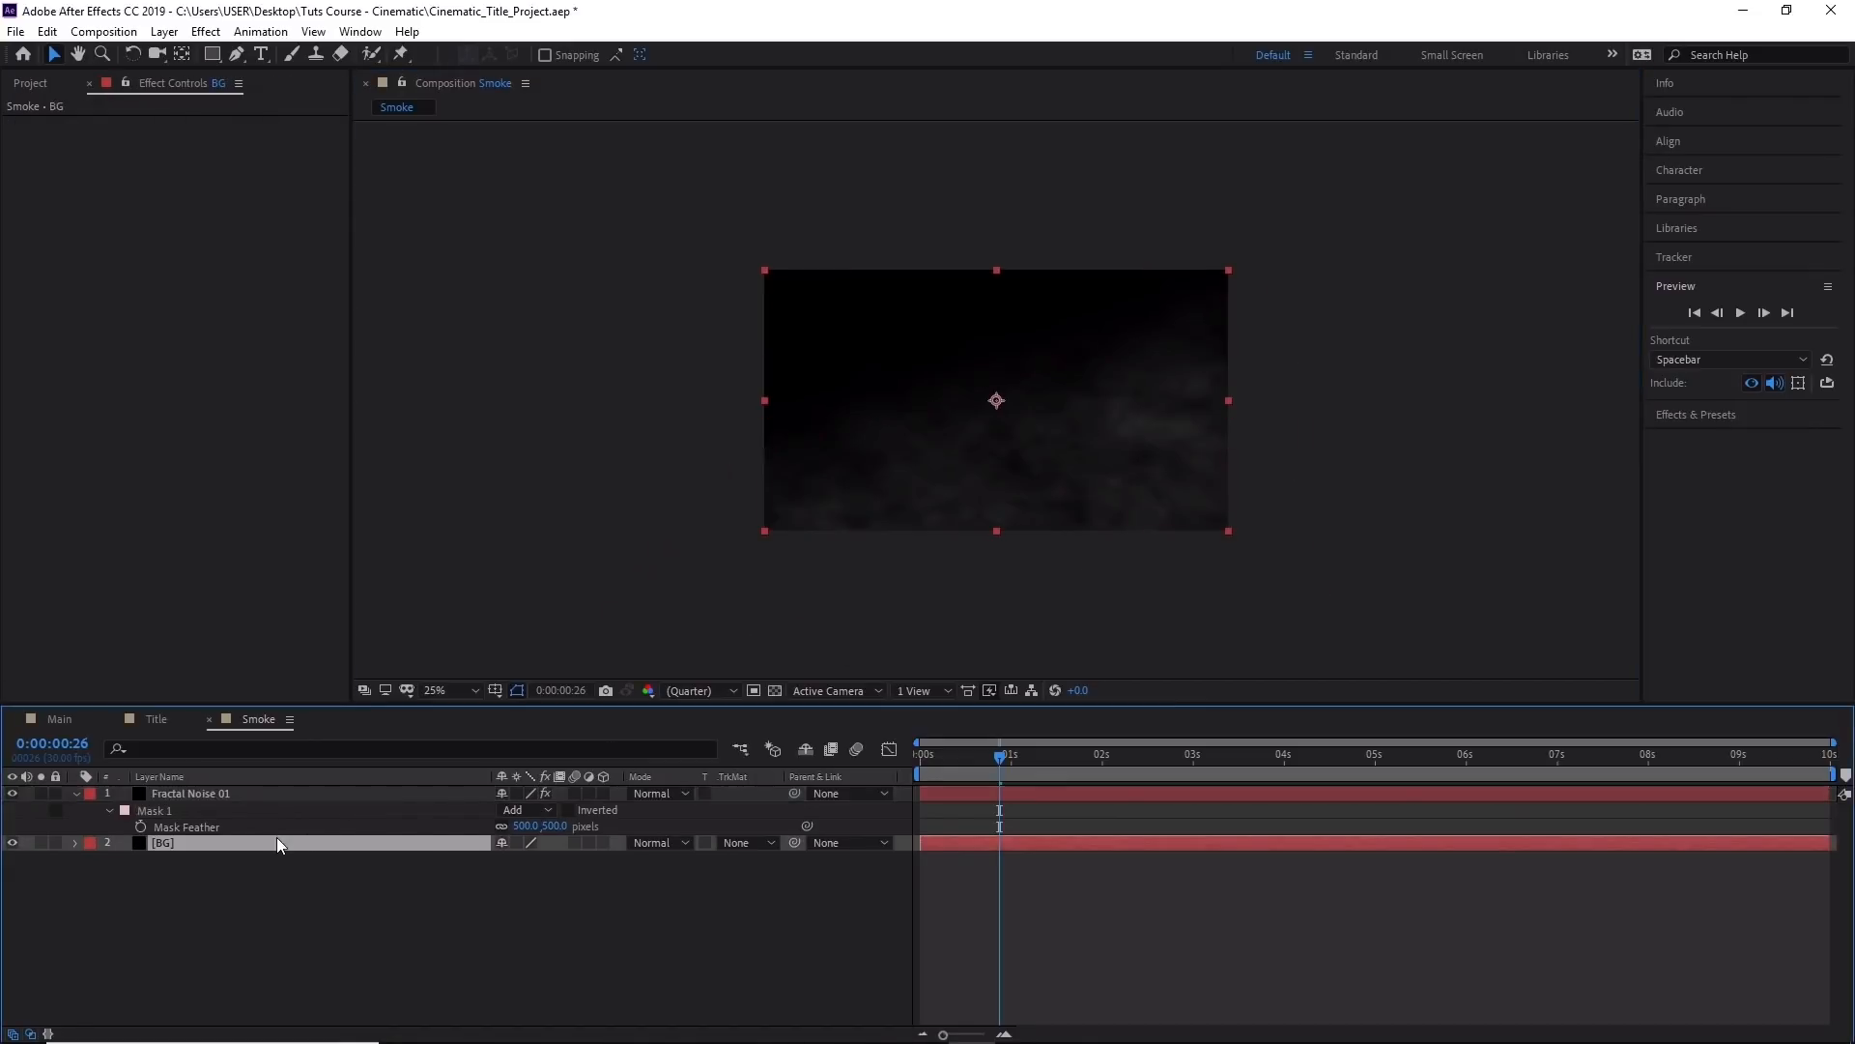
{"action": "left_click", "coordinate": [1741, 313]}
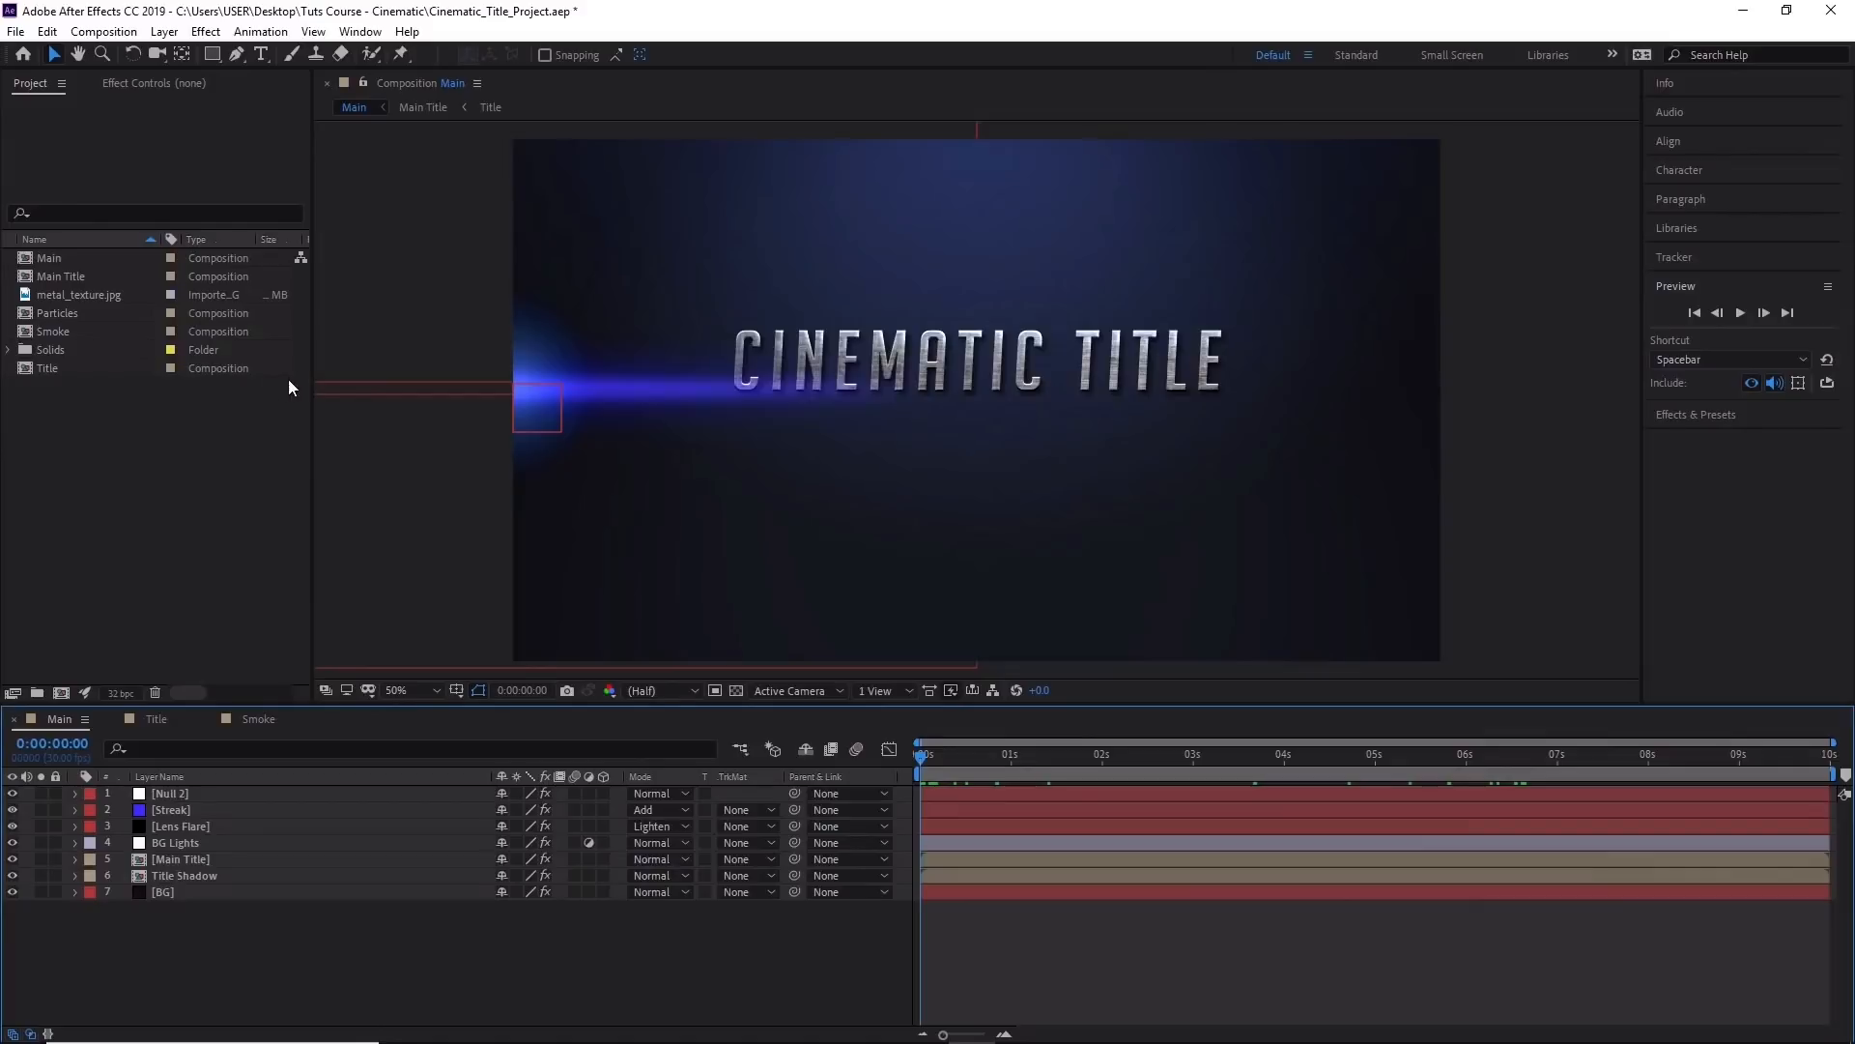
Create a new 1920 x 1080, 30 fps, 10-second composition named Final Animation.
{"action": "left_click", "coordinate": [114, 34]}
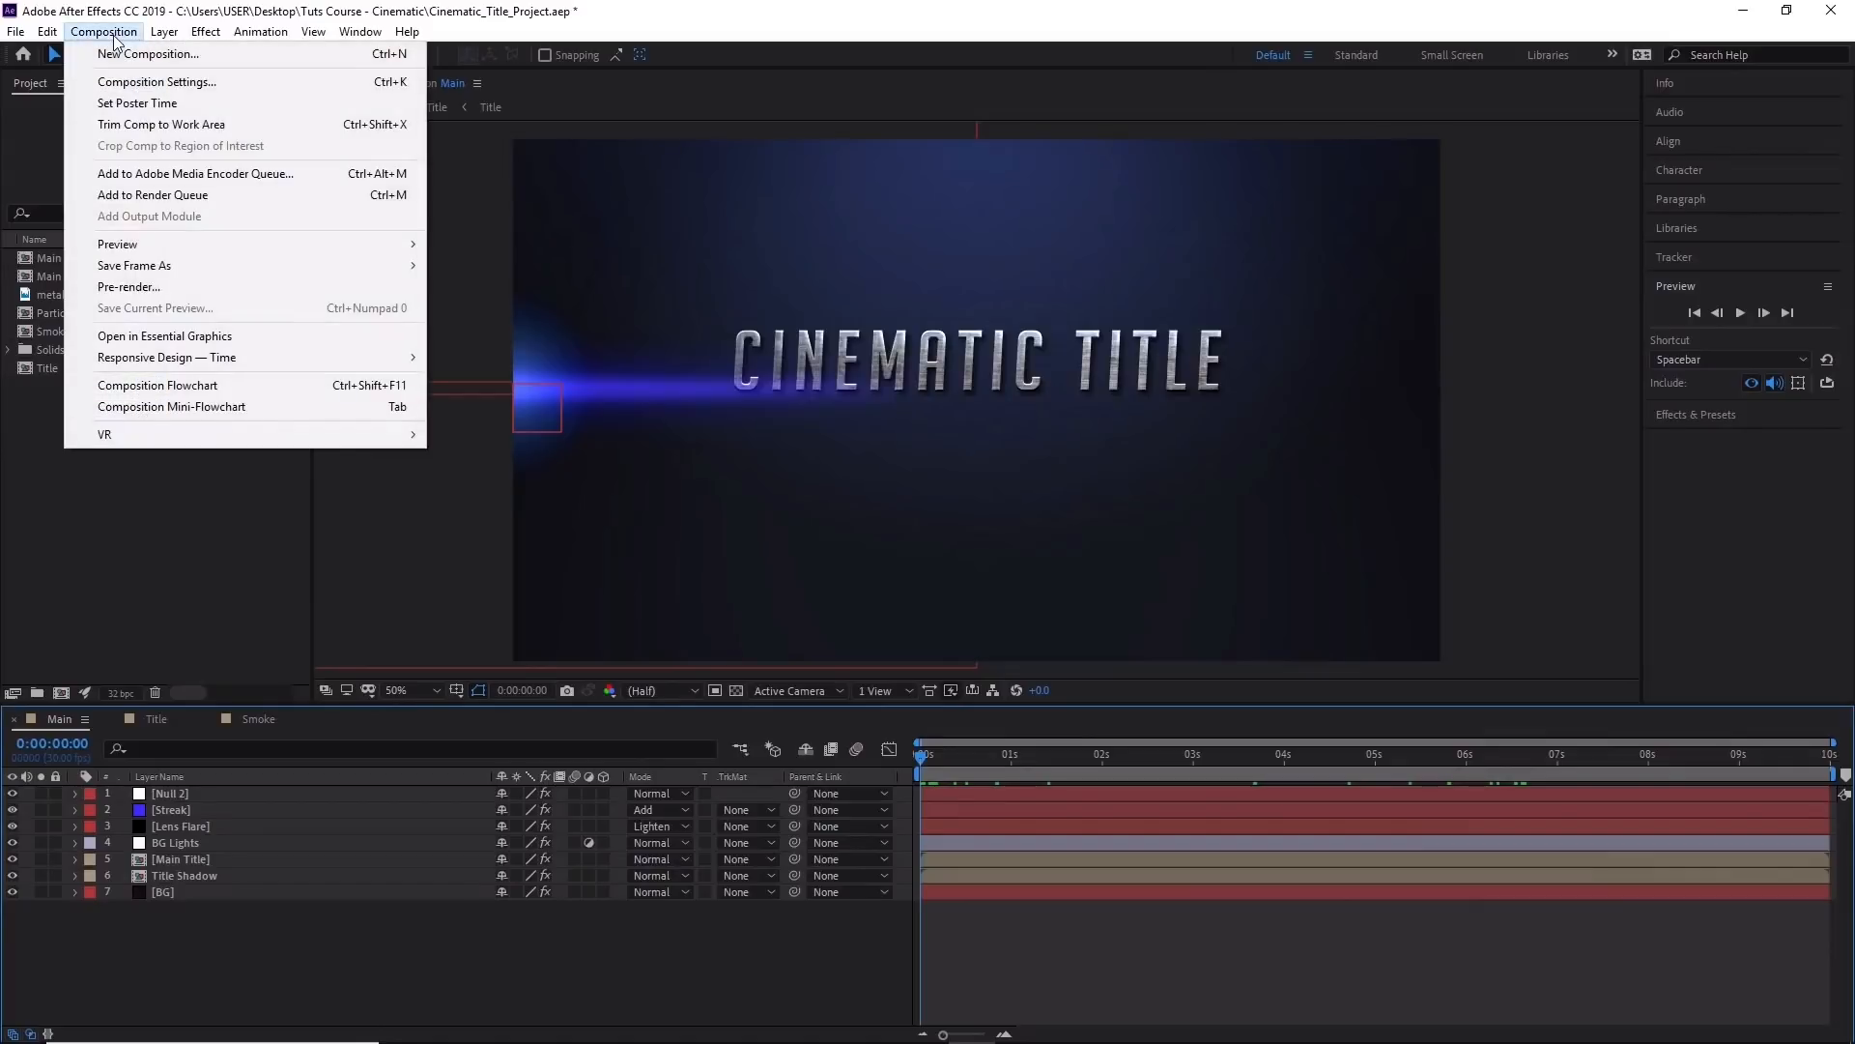
{"action": "left_click", "coordinate": [147, 54]}
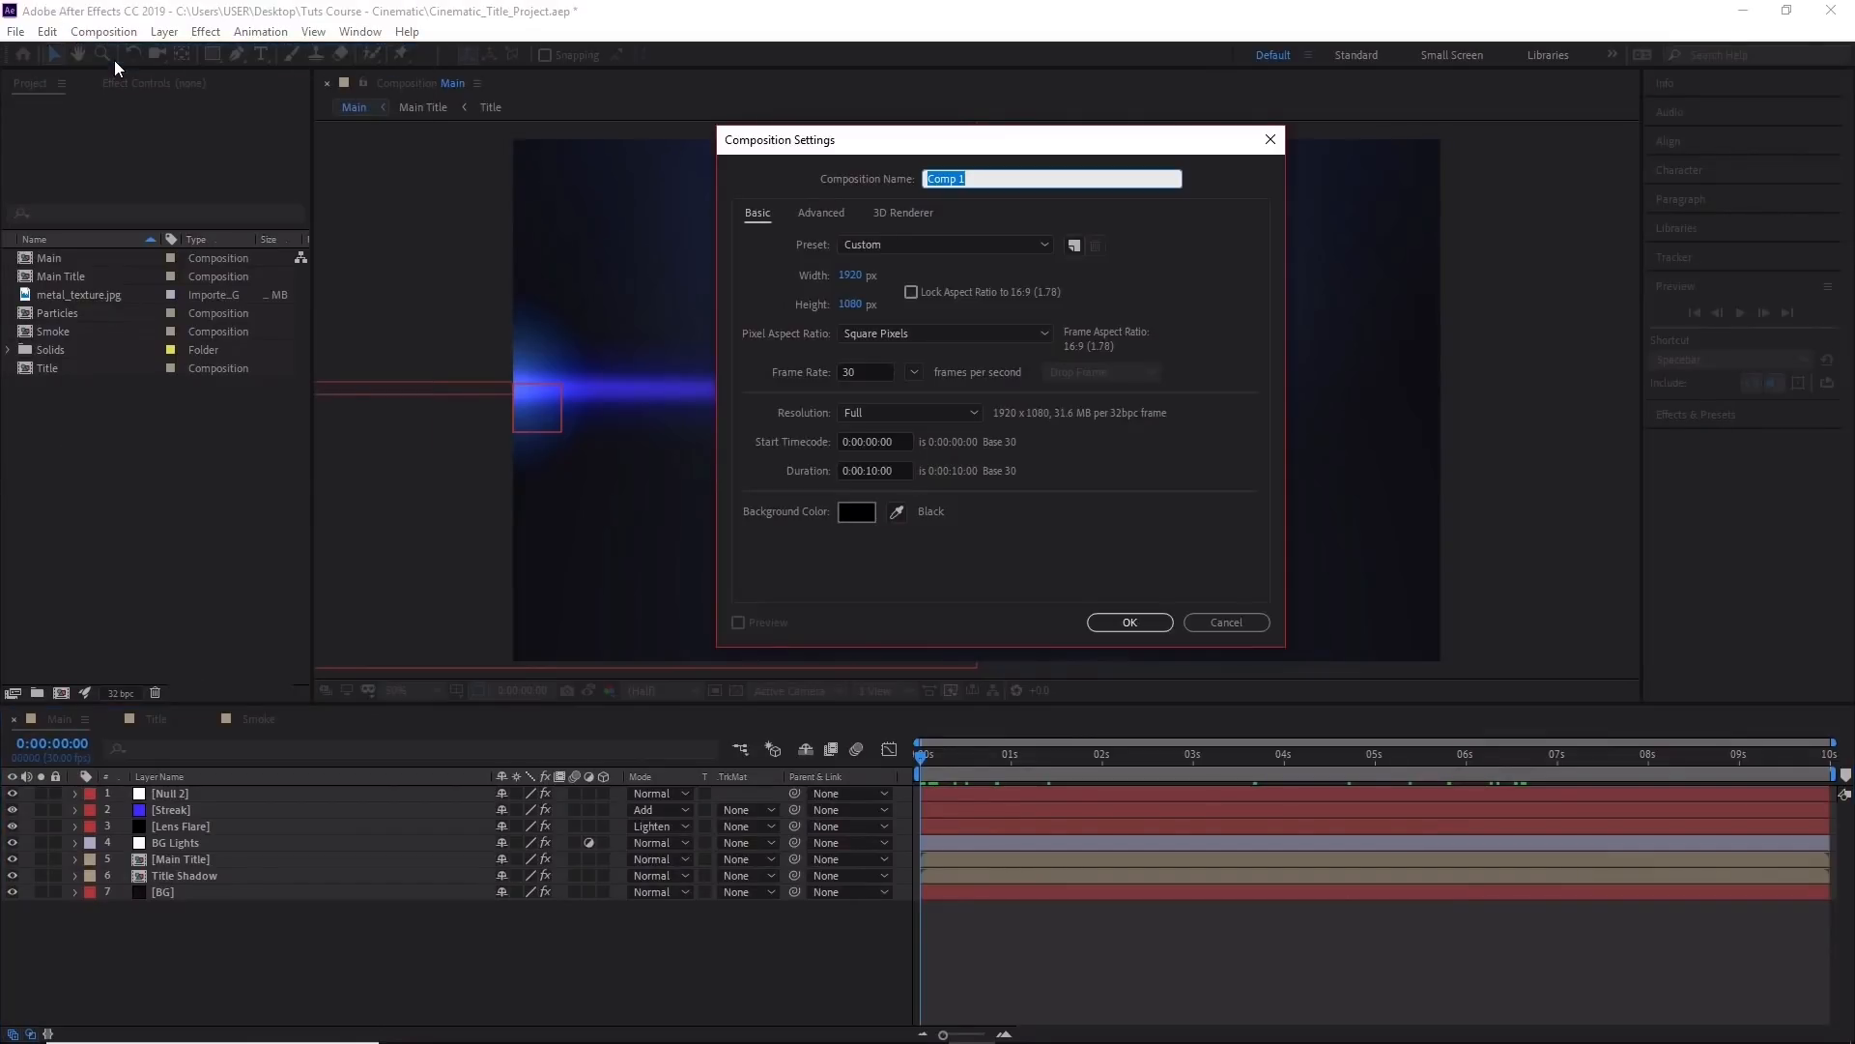
{"action": "type", "text": "Final Animation"}
{"action": "left_click", "coordinate": [1115, 617]}
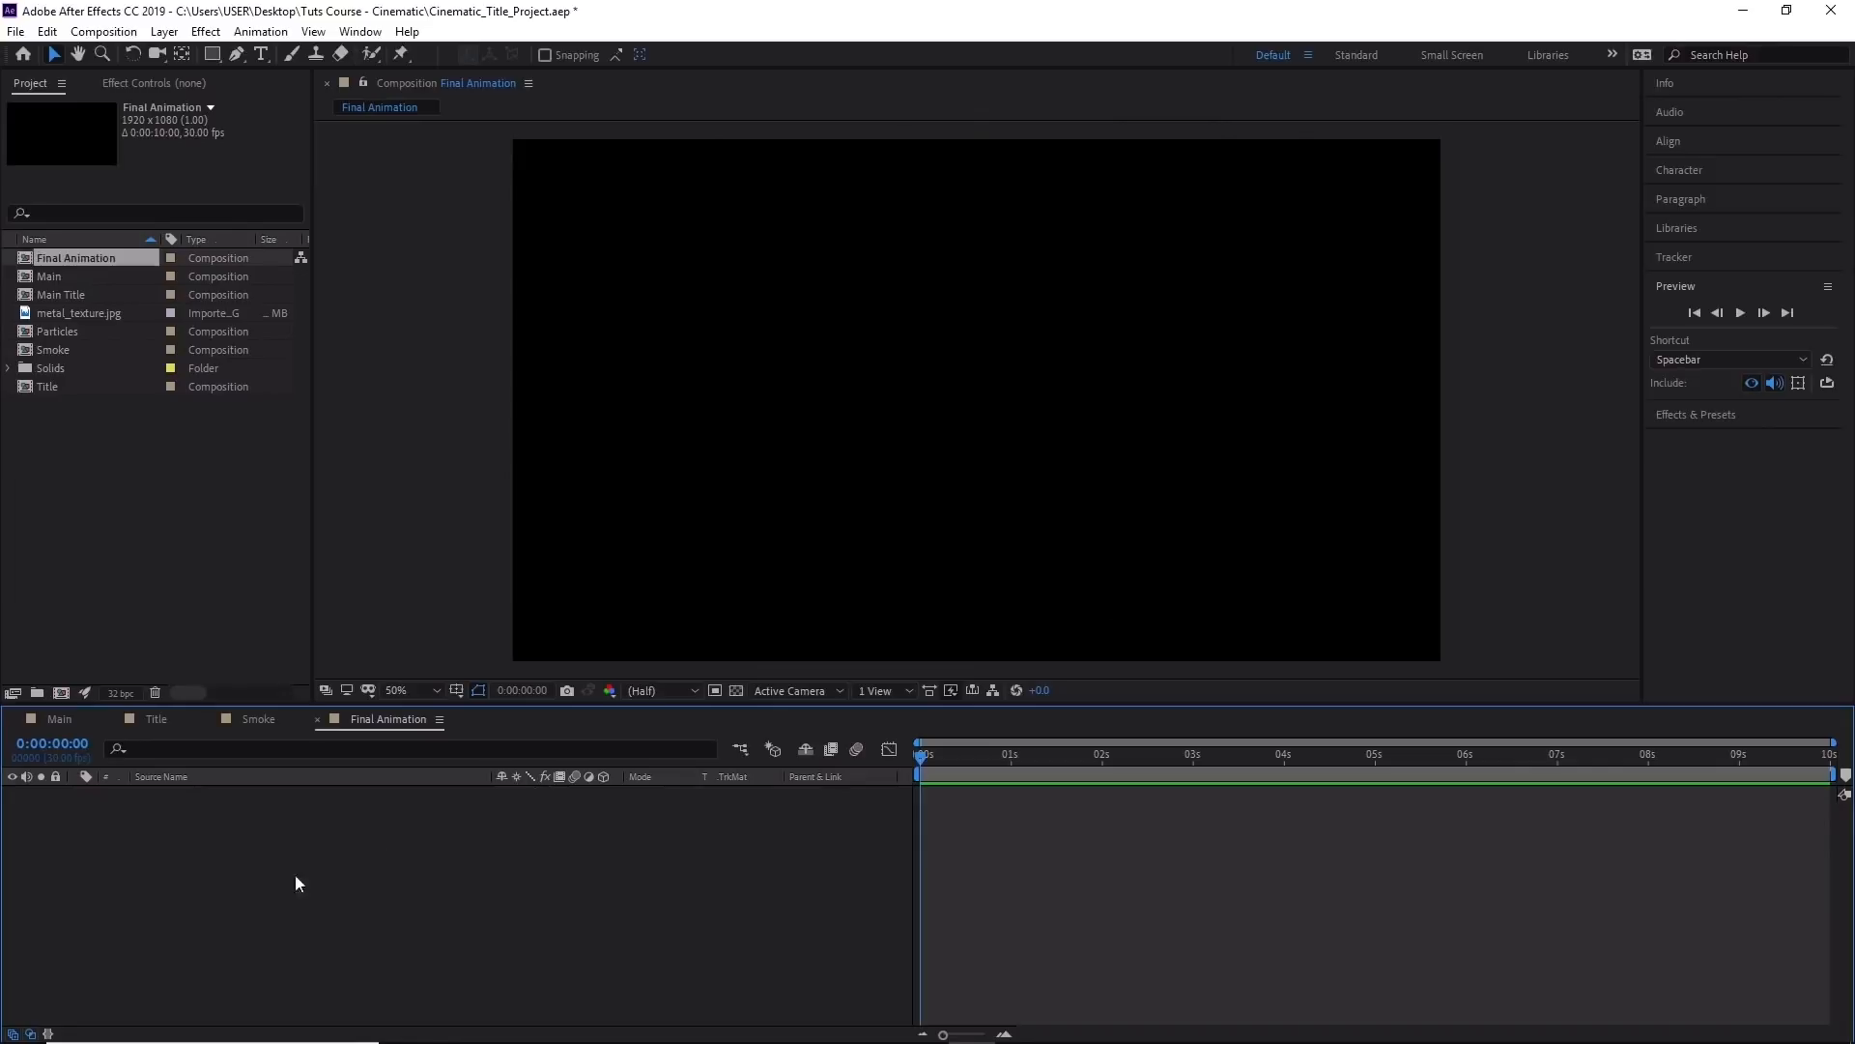
Stack the Main, Particles and Smoke compositions as layers in Final Animation, with Smoke on top and Main at the bottom.
{"action": "left_click", "coordinate": [86, 279]}
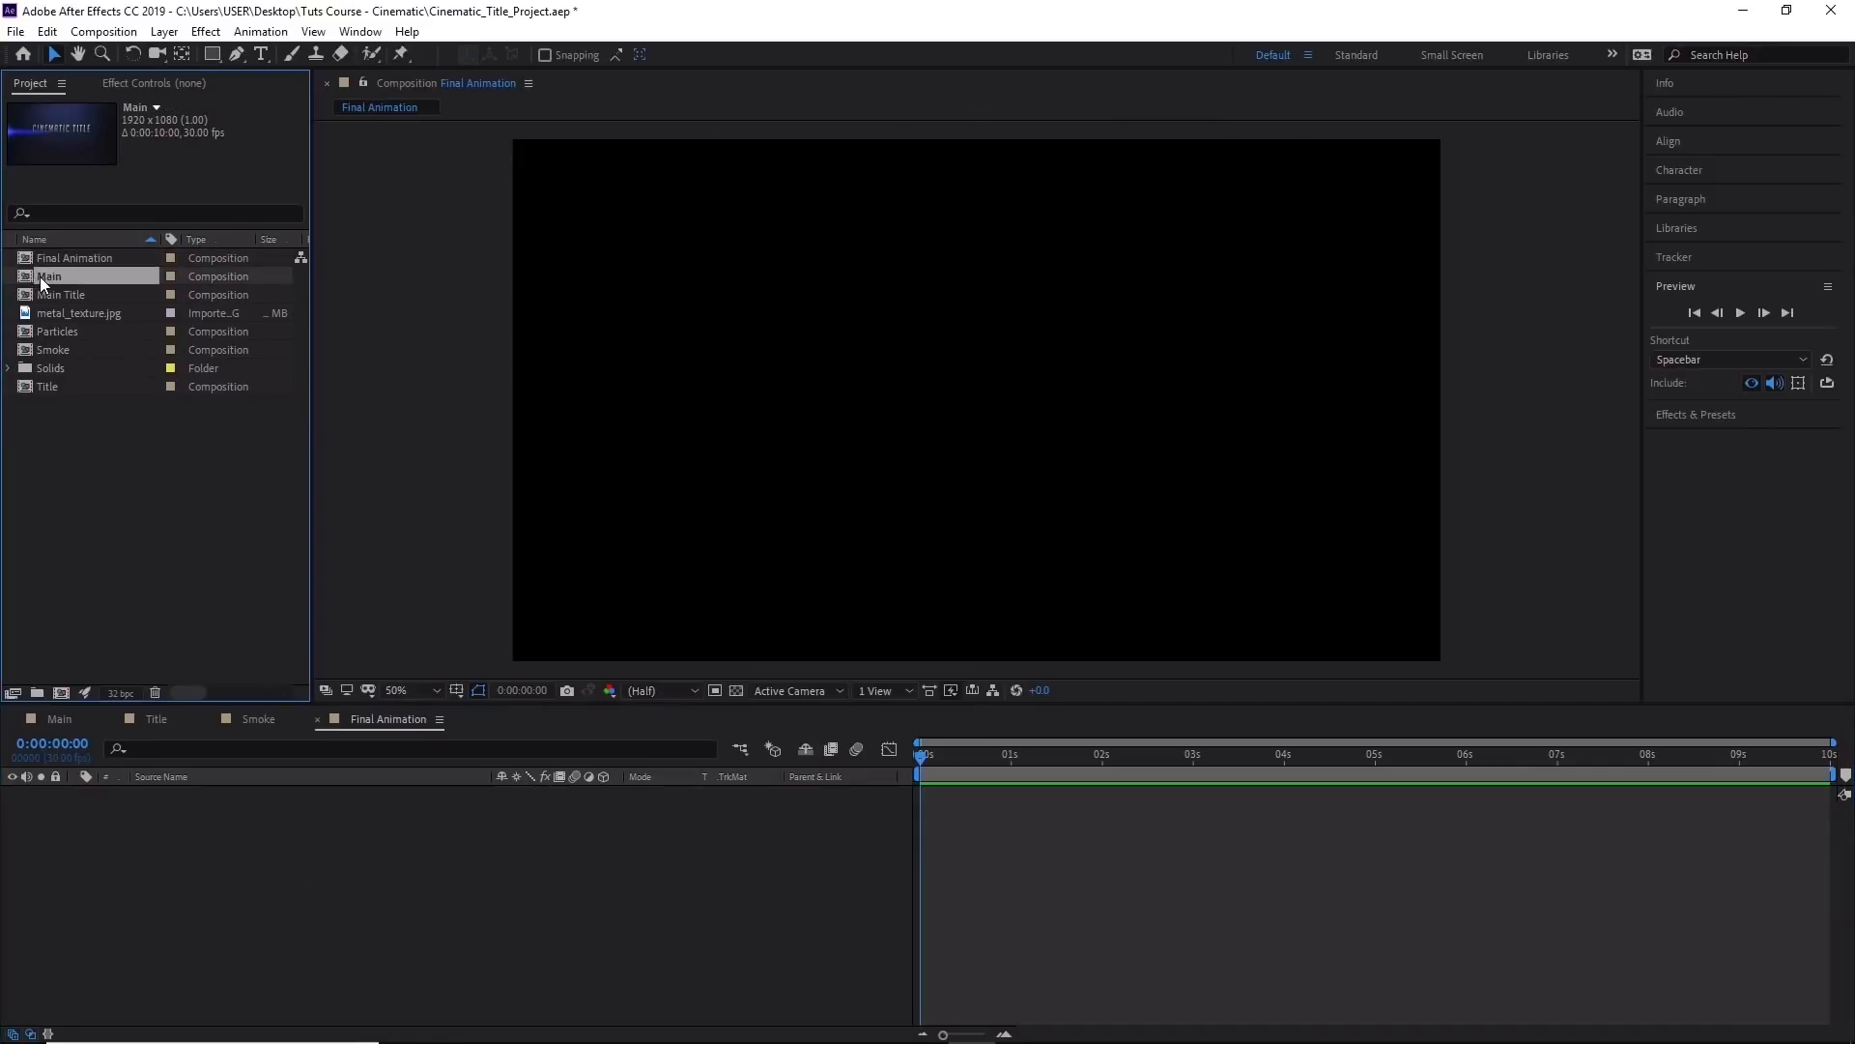
{"action": "left_click_drag", "start_coordinate": [40, 277], "coordinate": [255, 918]}
{"action": "left_click_drag", "start_coordinate": [926, 760], "coordinate": [815, 744]}
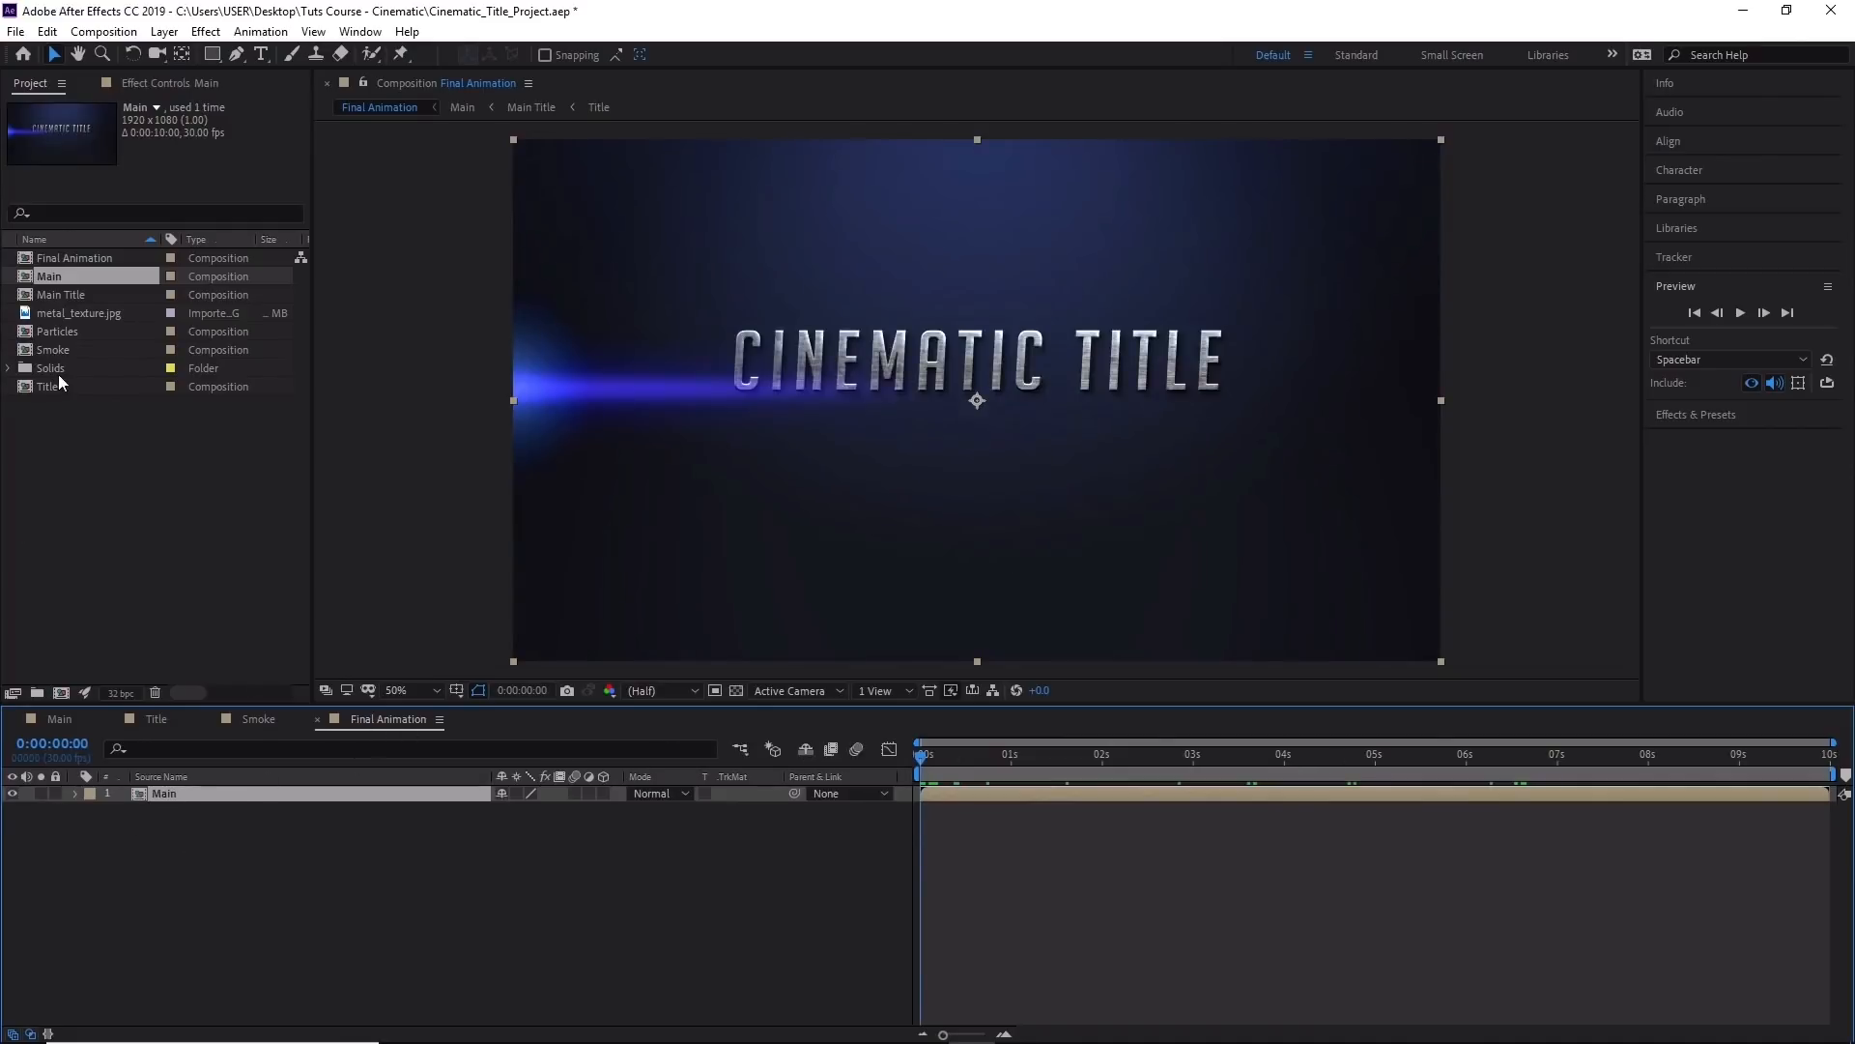
{"action": "left_click_drag", "start_coordinate": [63, 335], "coordinate": [314, 790]}
{"action": "left_click_drag", "start_coordinate": [927, 761], "coordinate": [772, 750]}
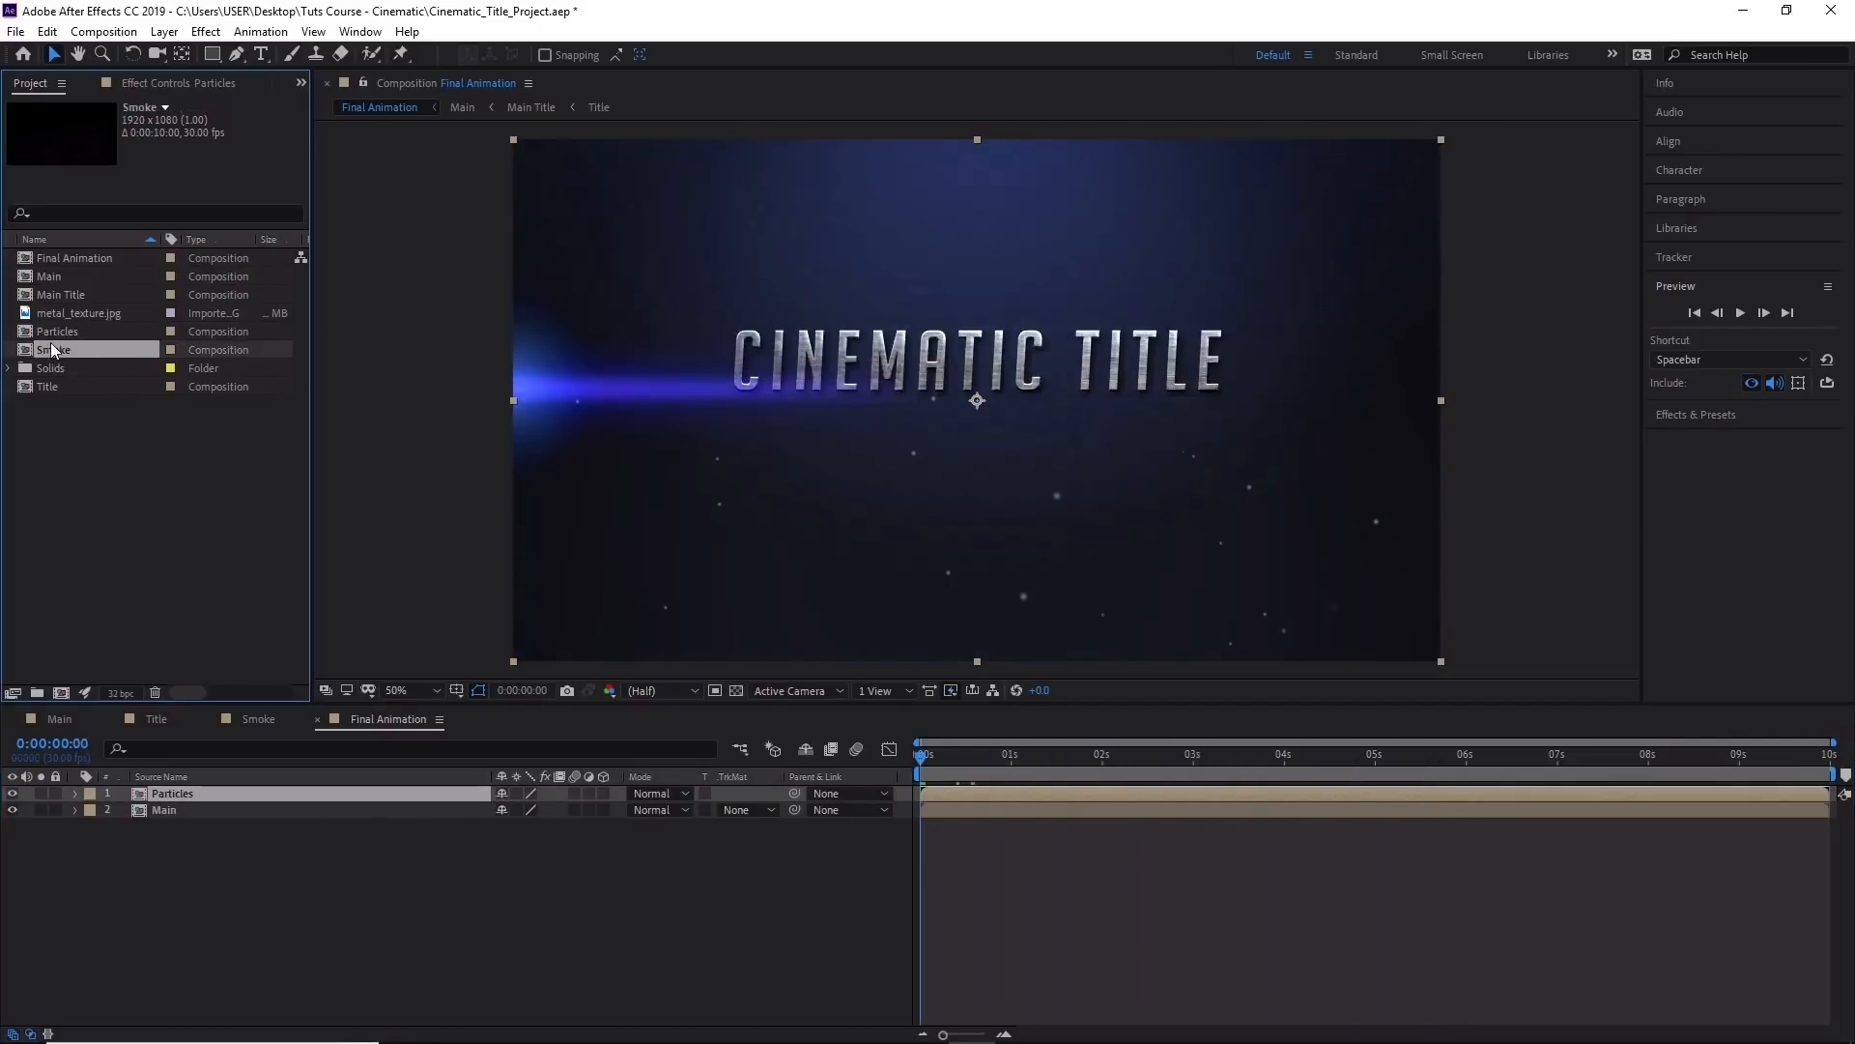
{"action": "left_click_drag", "start_coordinate": [54, 350], "coordinate": [273, 790]}
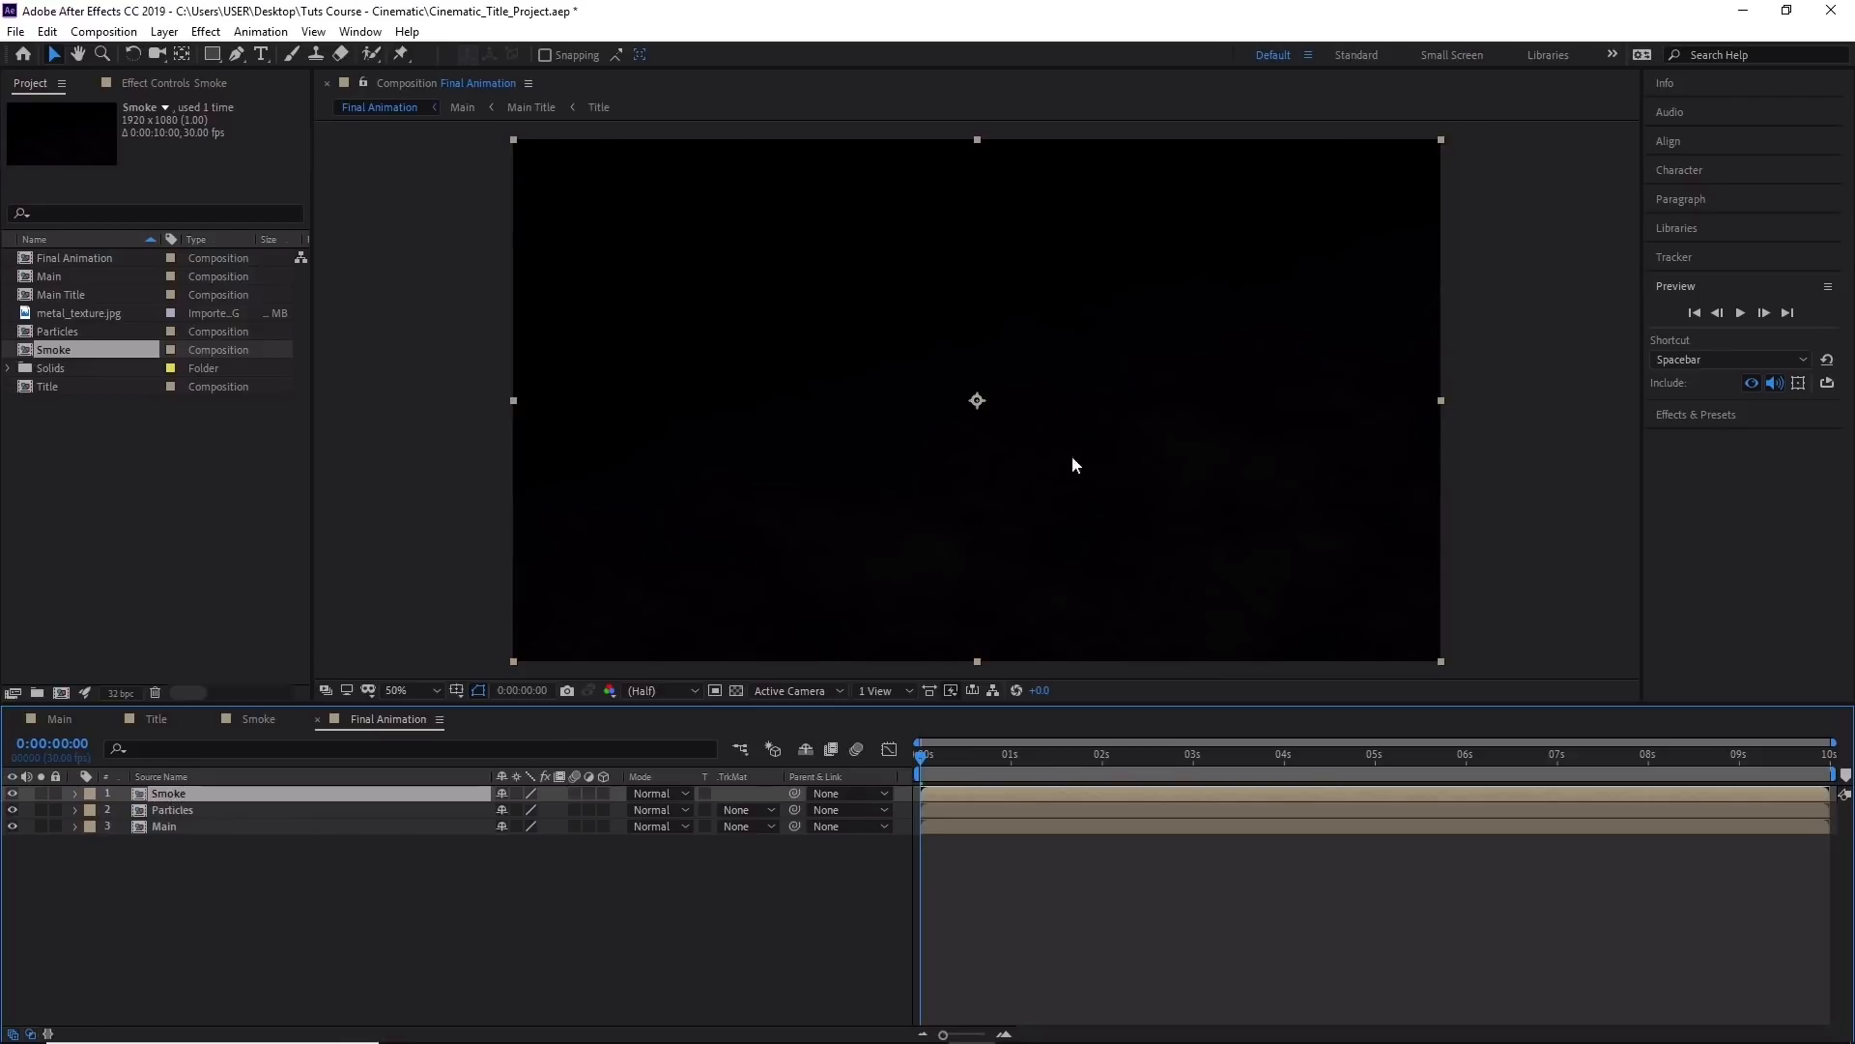
Hide the BG layer in the Smoke composition and return to Final Animation.
{"action": "left_click", "coordinate": [257, 721]}
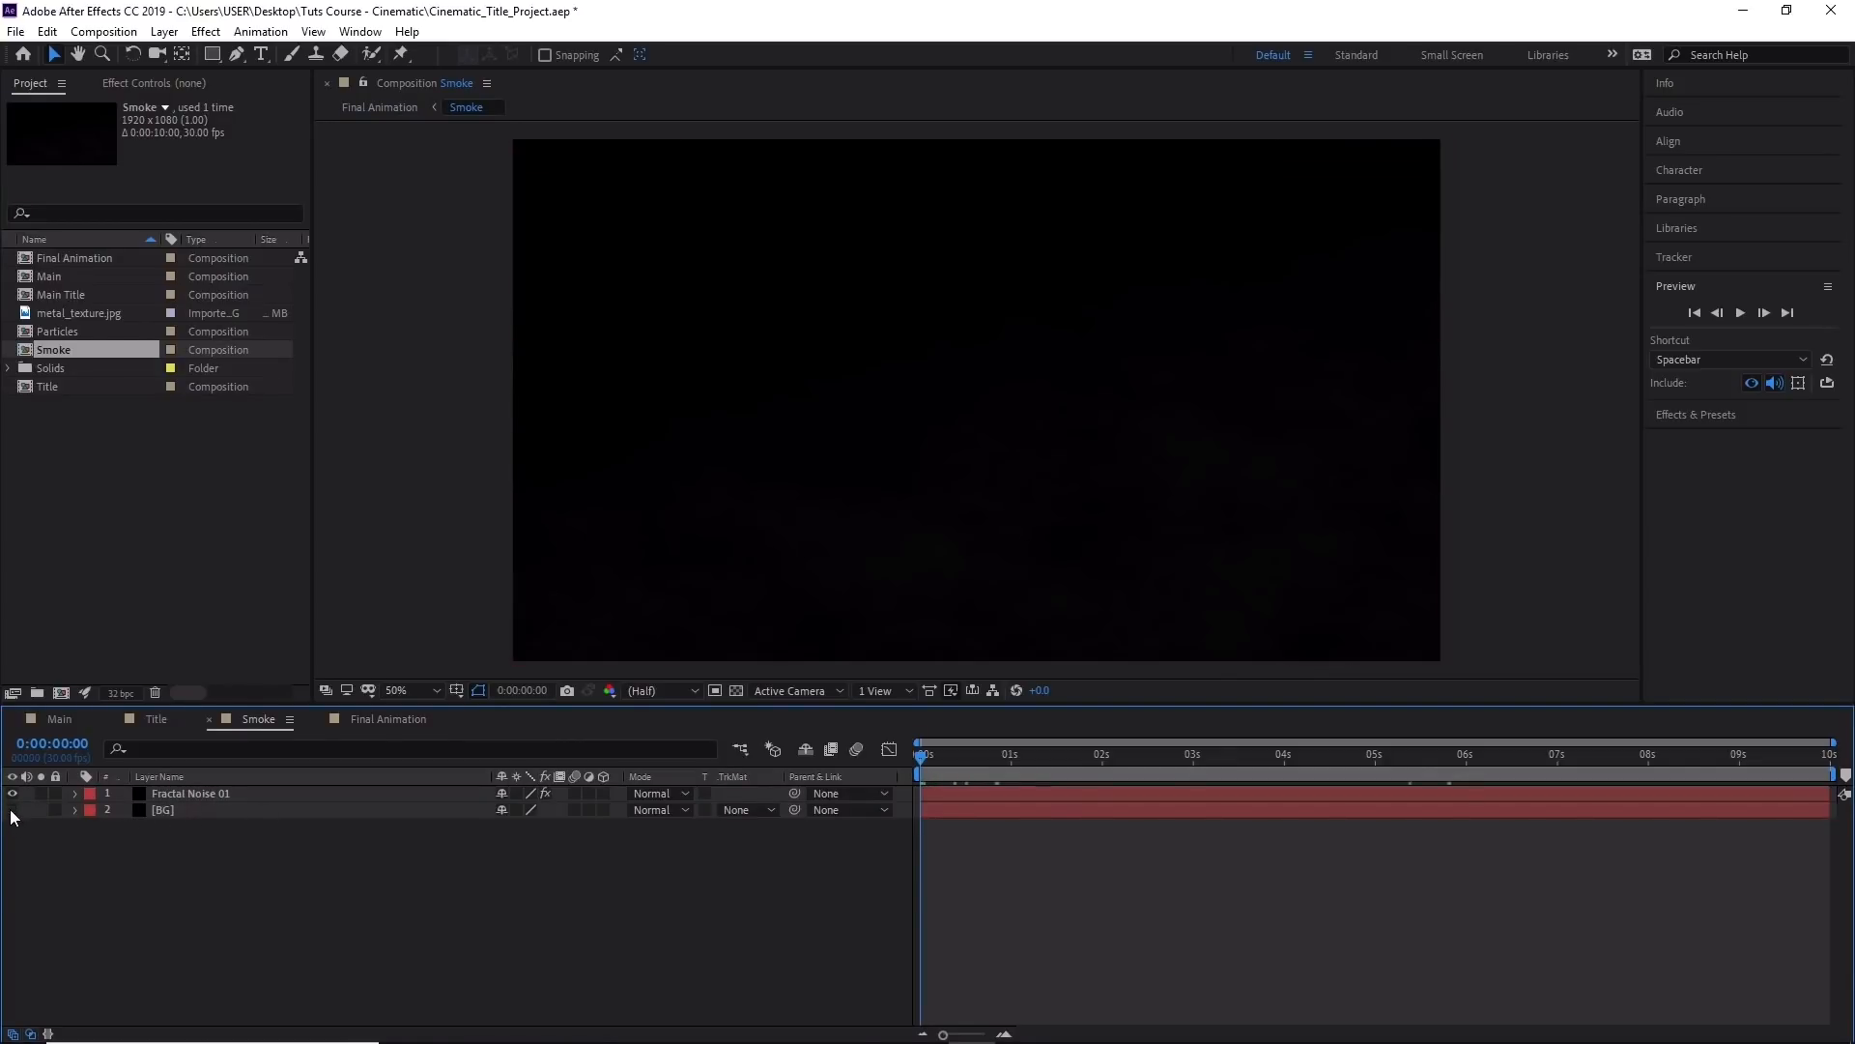
{"action": "left_click", "coordinate": [365, 719]}
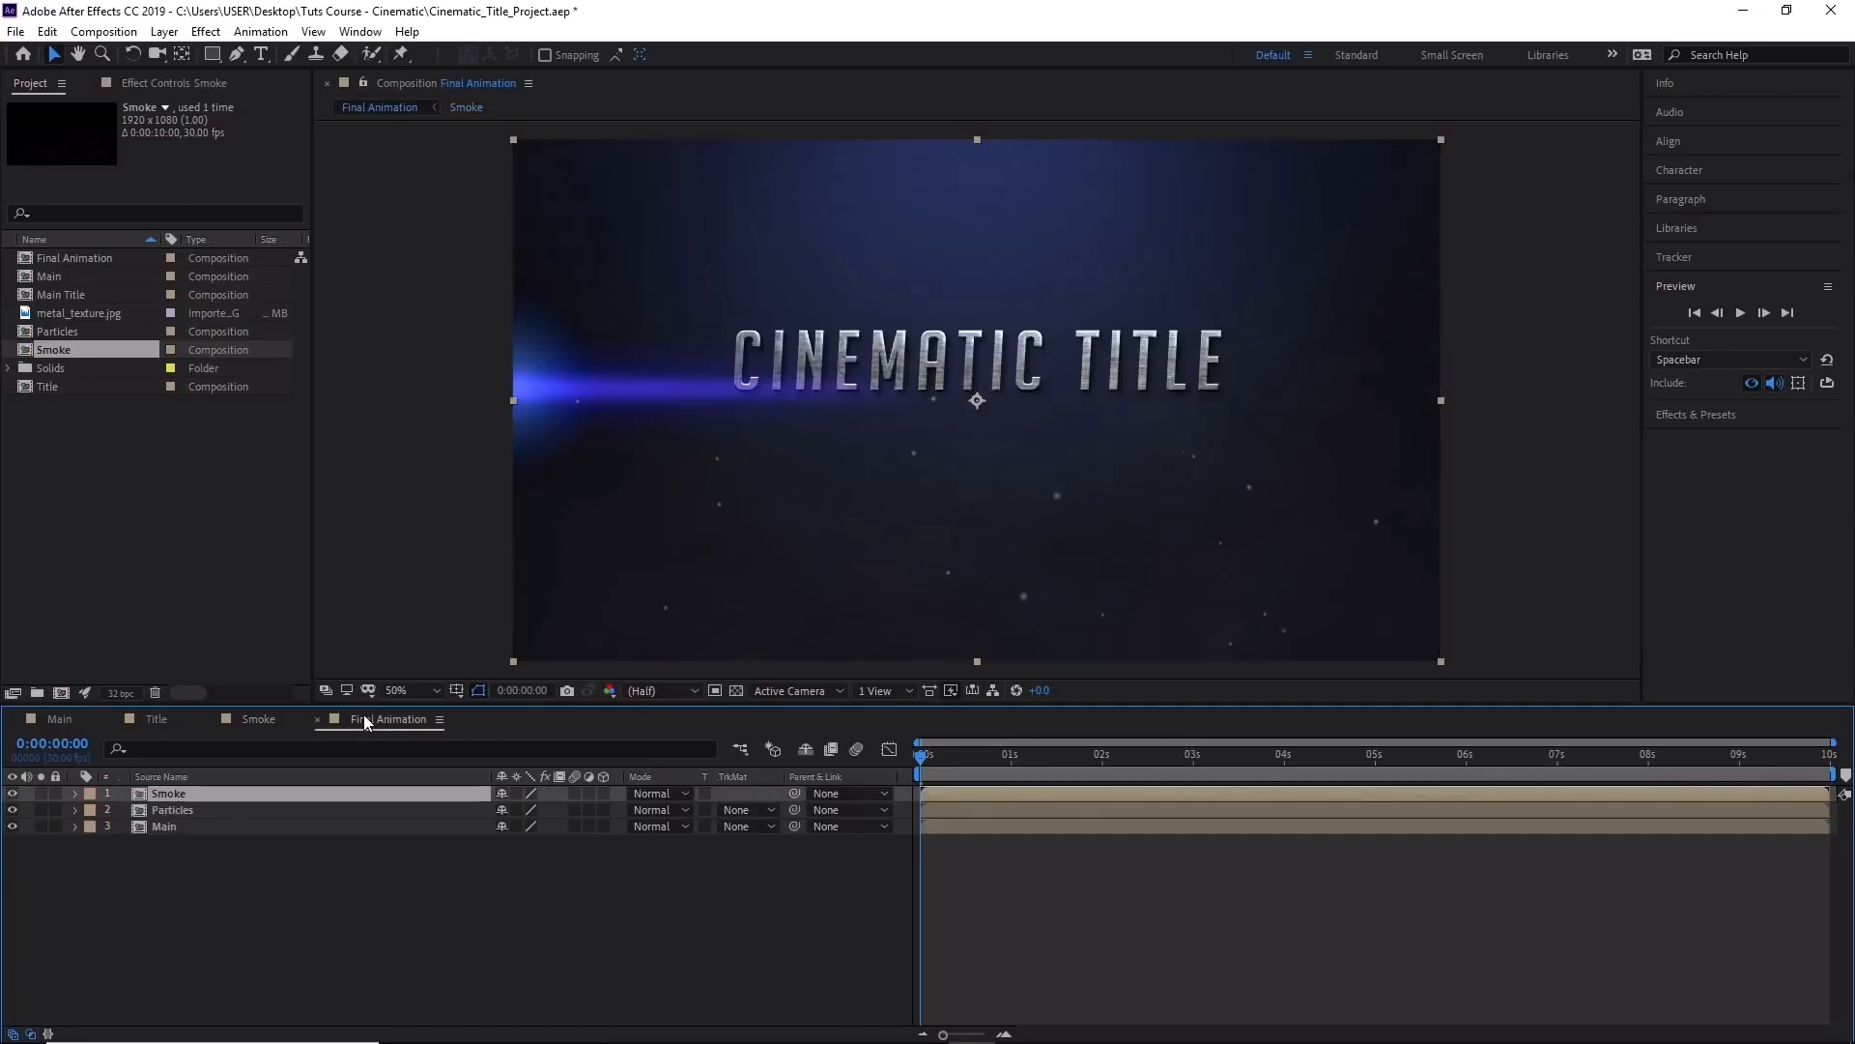
Preview the combined Final Animation from its beginning for about two seconds.
{"action": "left_click_drag", "start_coordinate": [920, 761], "coordinate": [883, 737]}
{"action": "left_click", "coordinate": [1742, 313]}
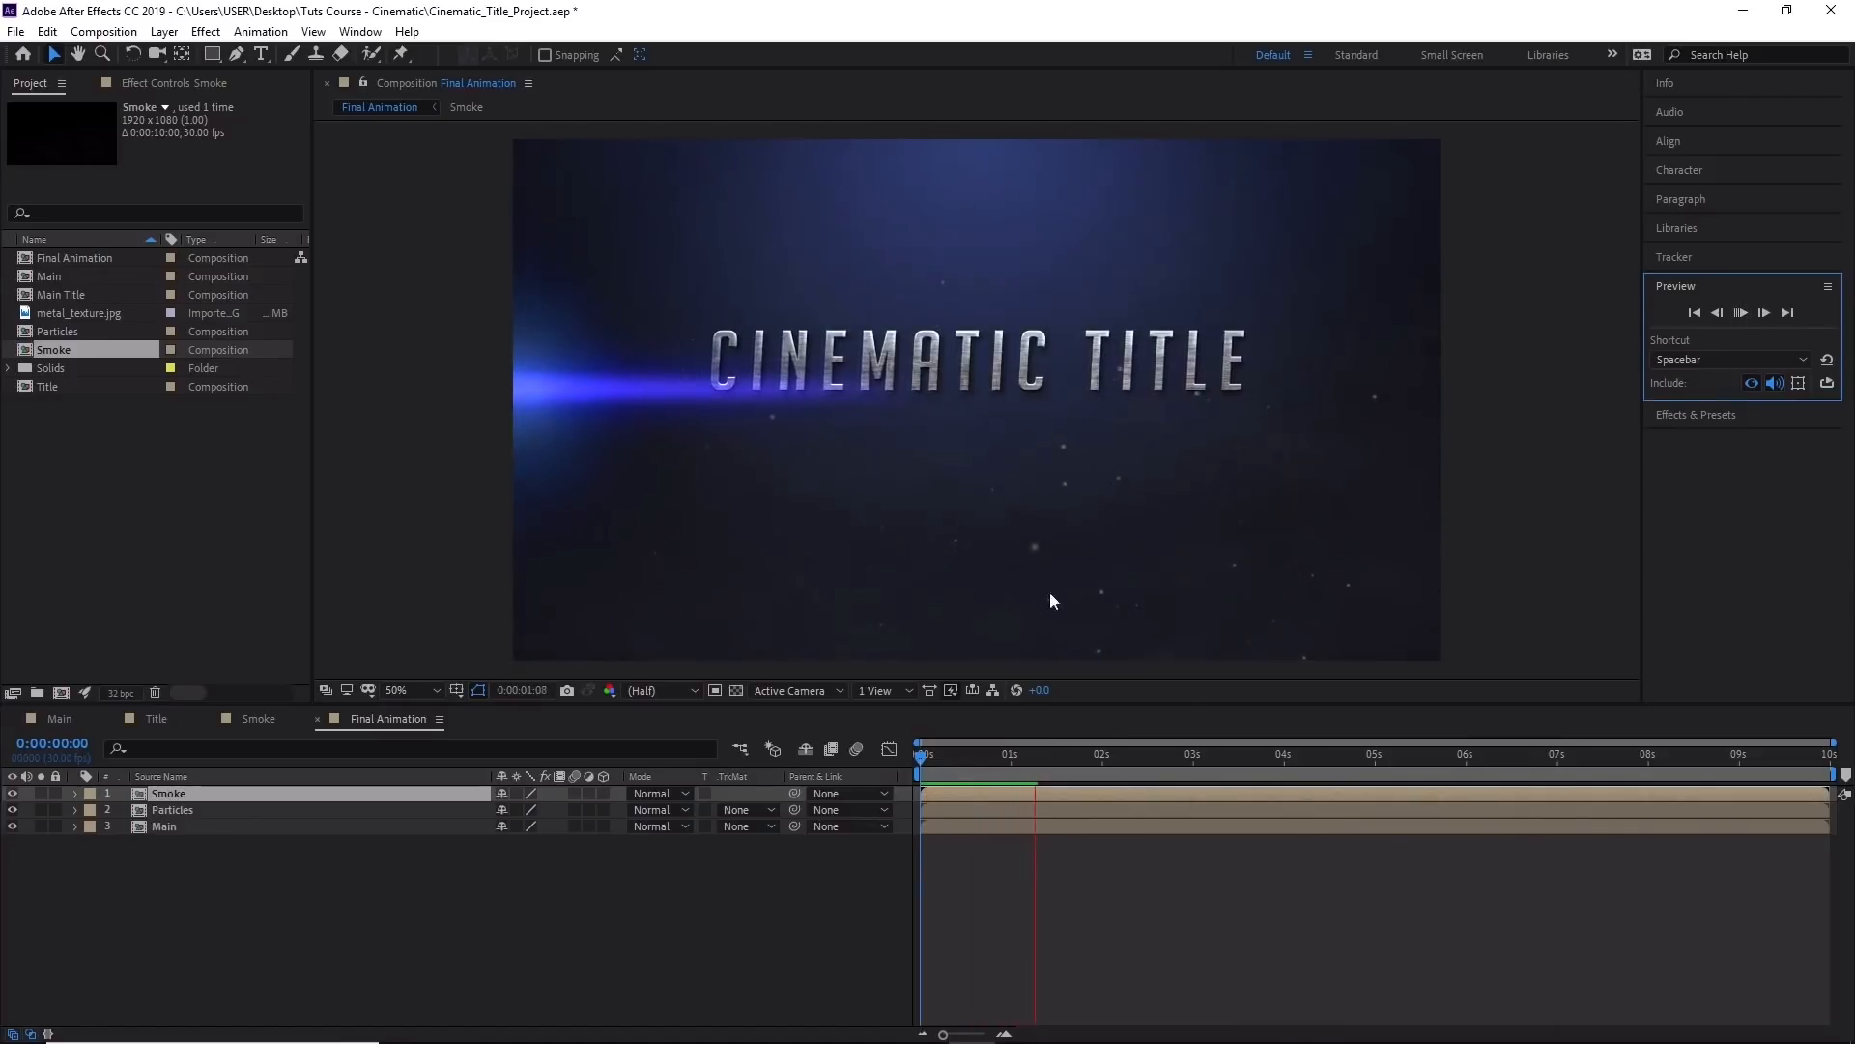
{"action": "left_click", "coordinate": [1739, 313]}
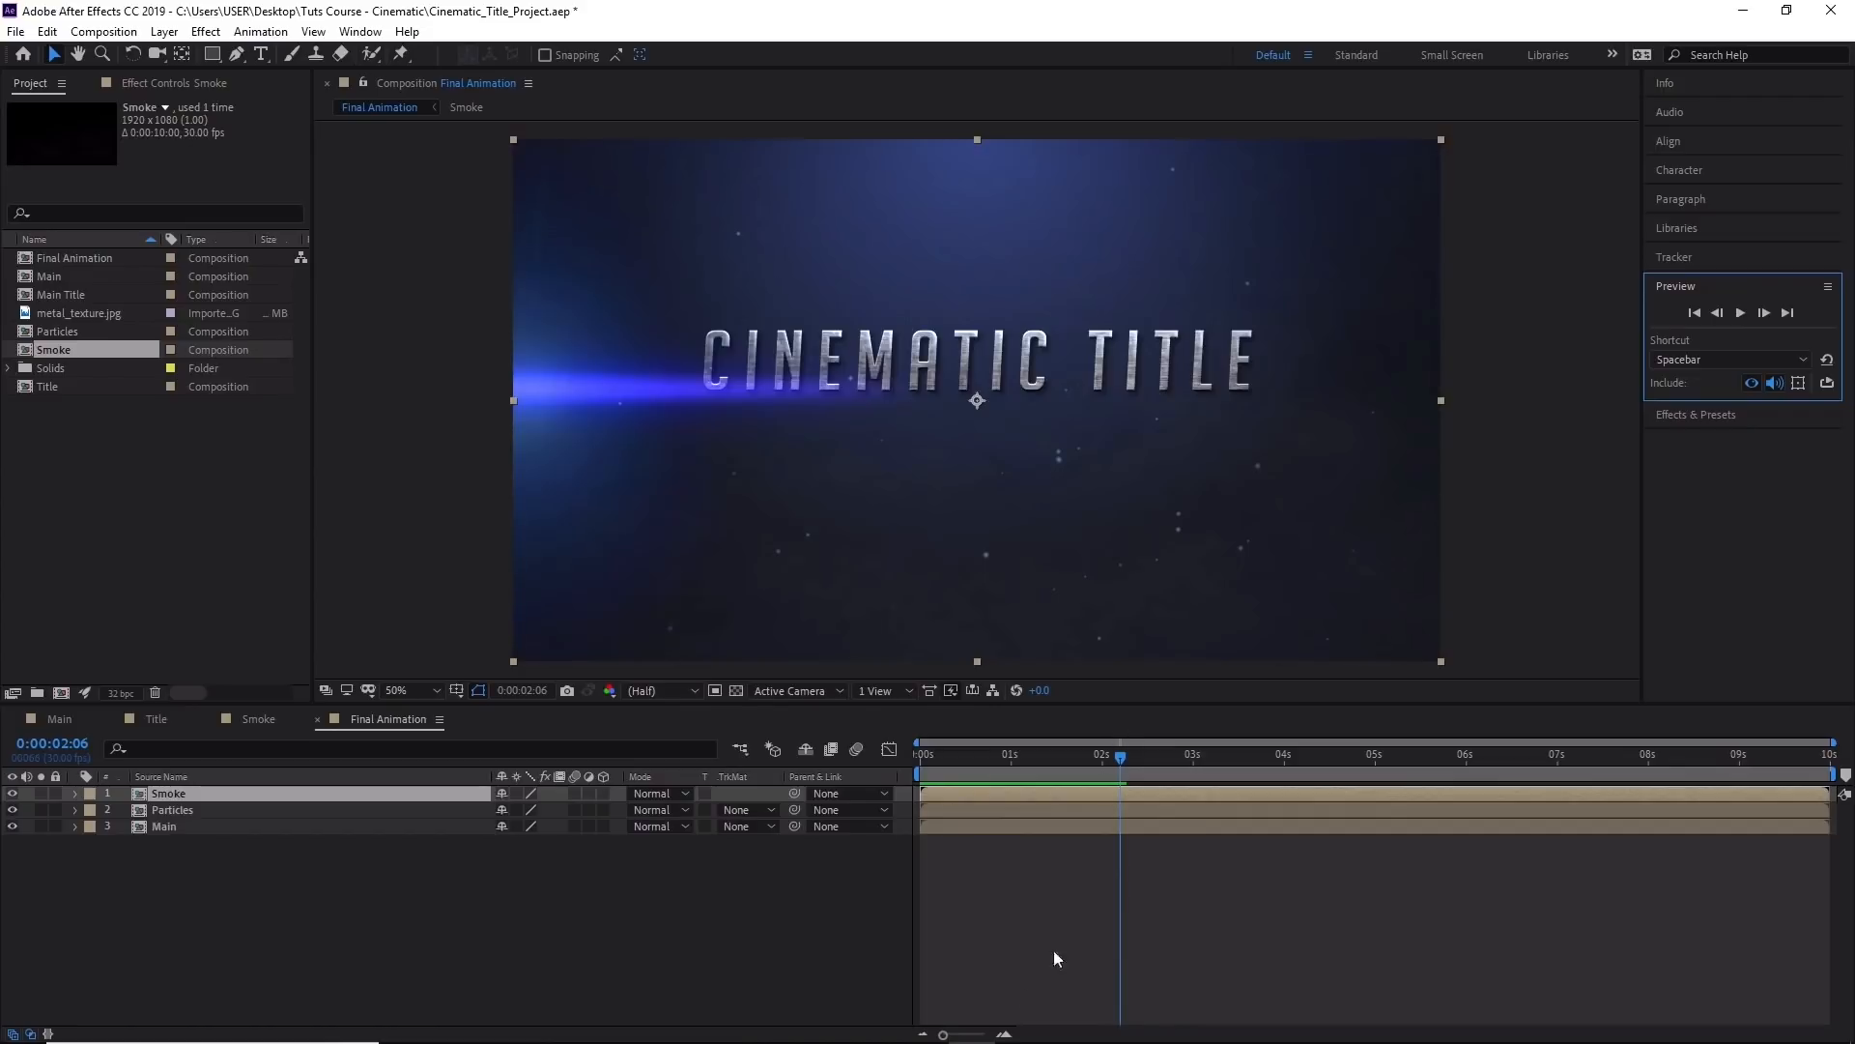
Shift the Smoke, Particles and Main layers together so they start at 0:00:01:15 in Final Animation.
{"action": "left_click_drag", "start_coordinate": [947, 1036], "coordinate": [976, 1036]}
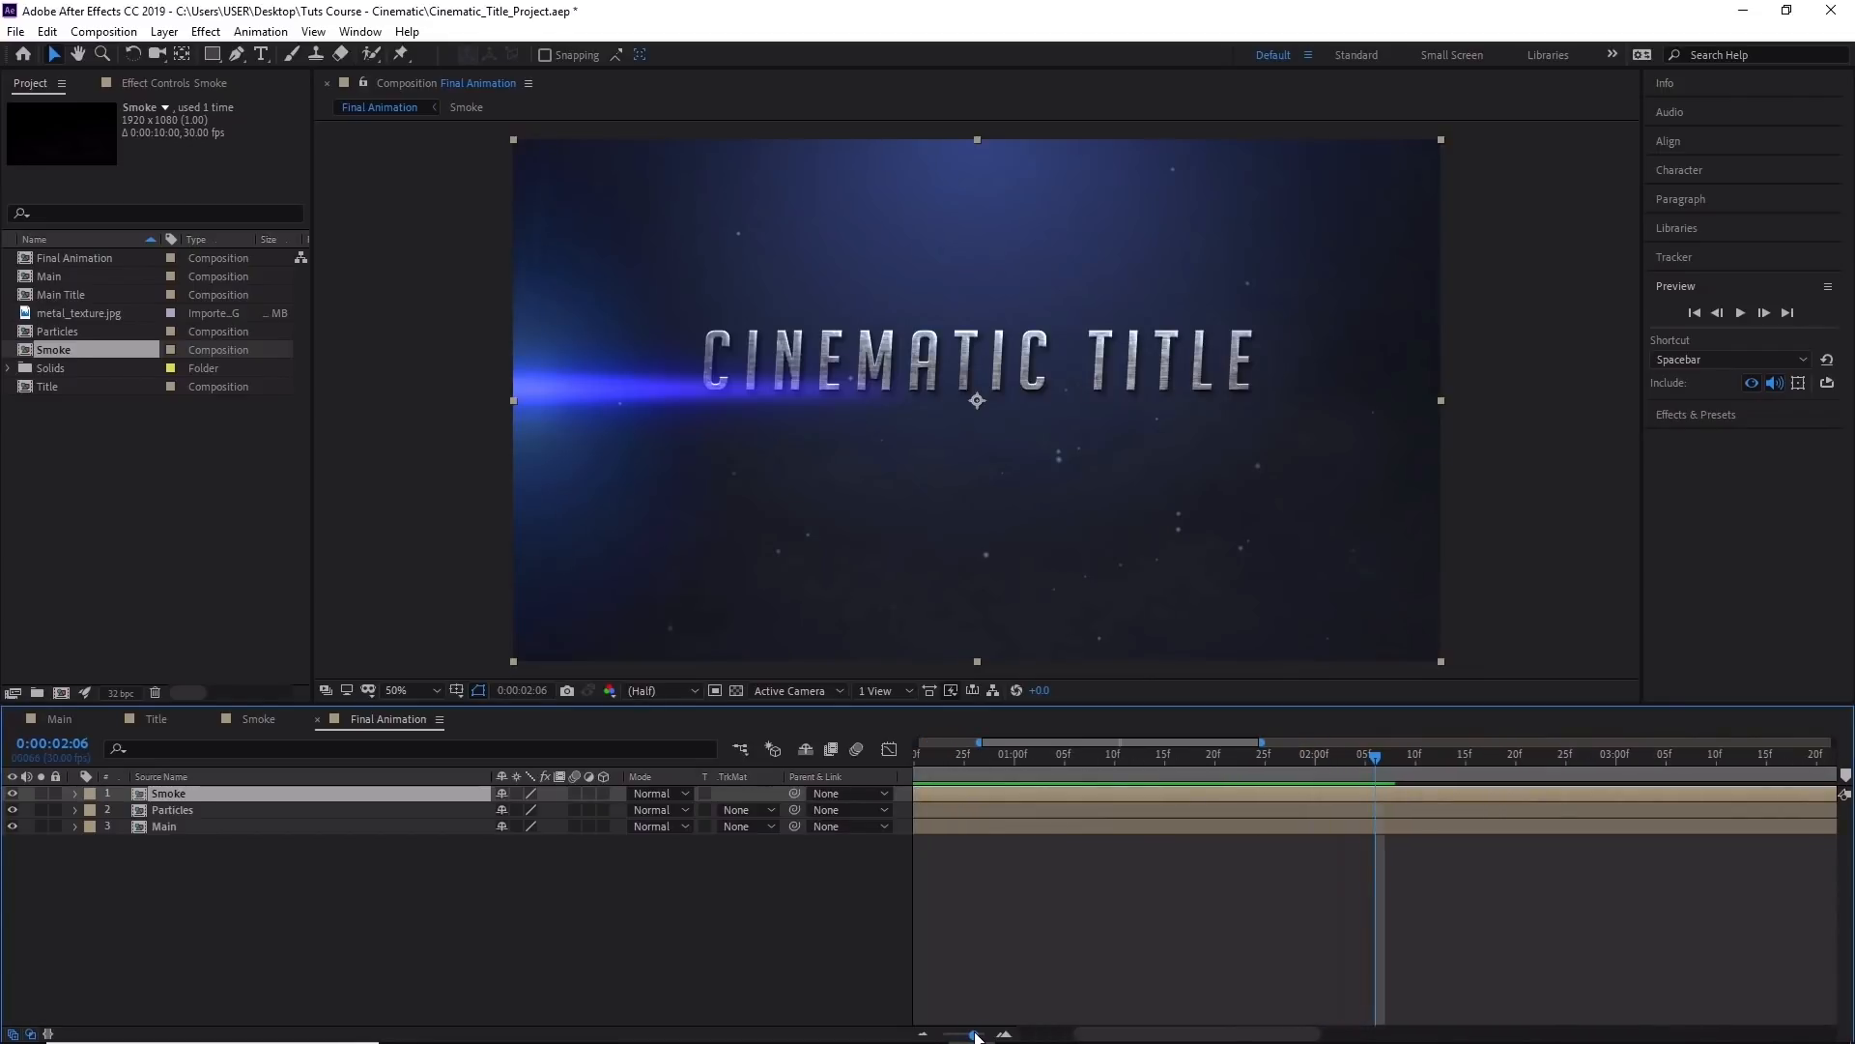
{"action": "left_click_drag", "start_coordinate": [1366, 768], "coordinate": [1165, 754]}
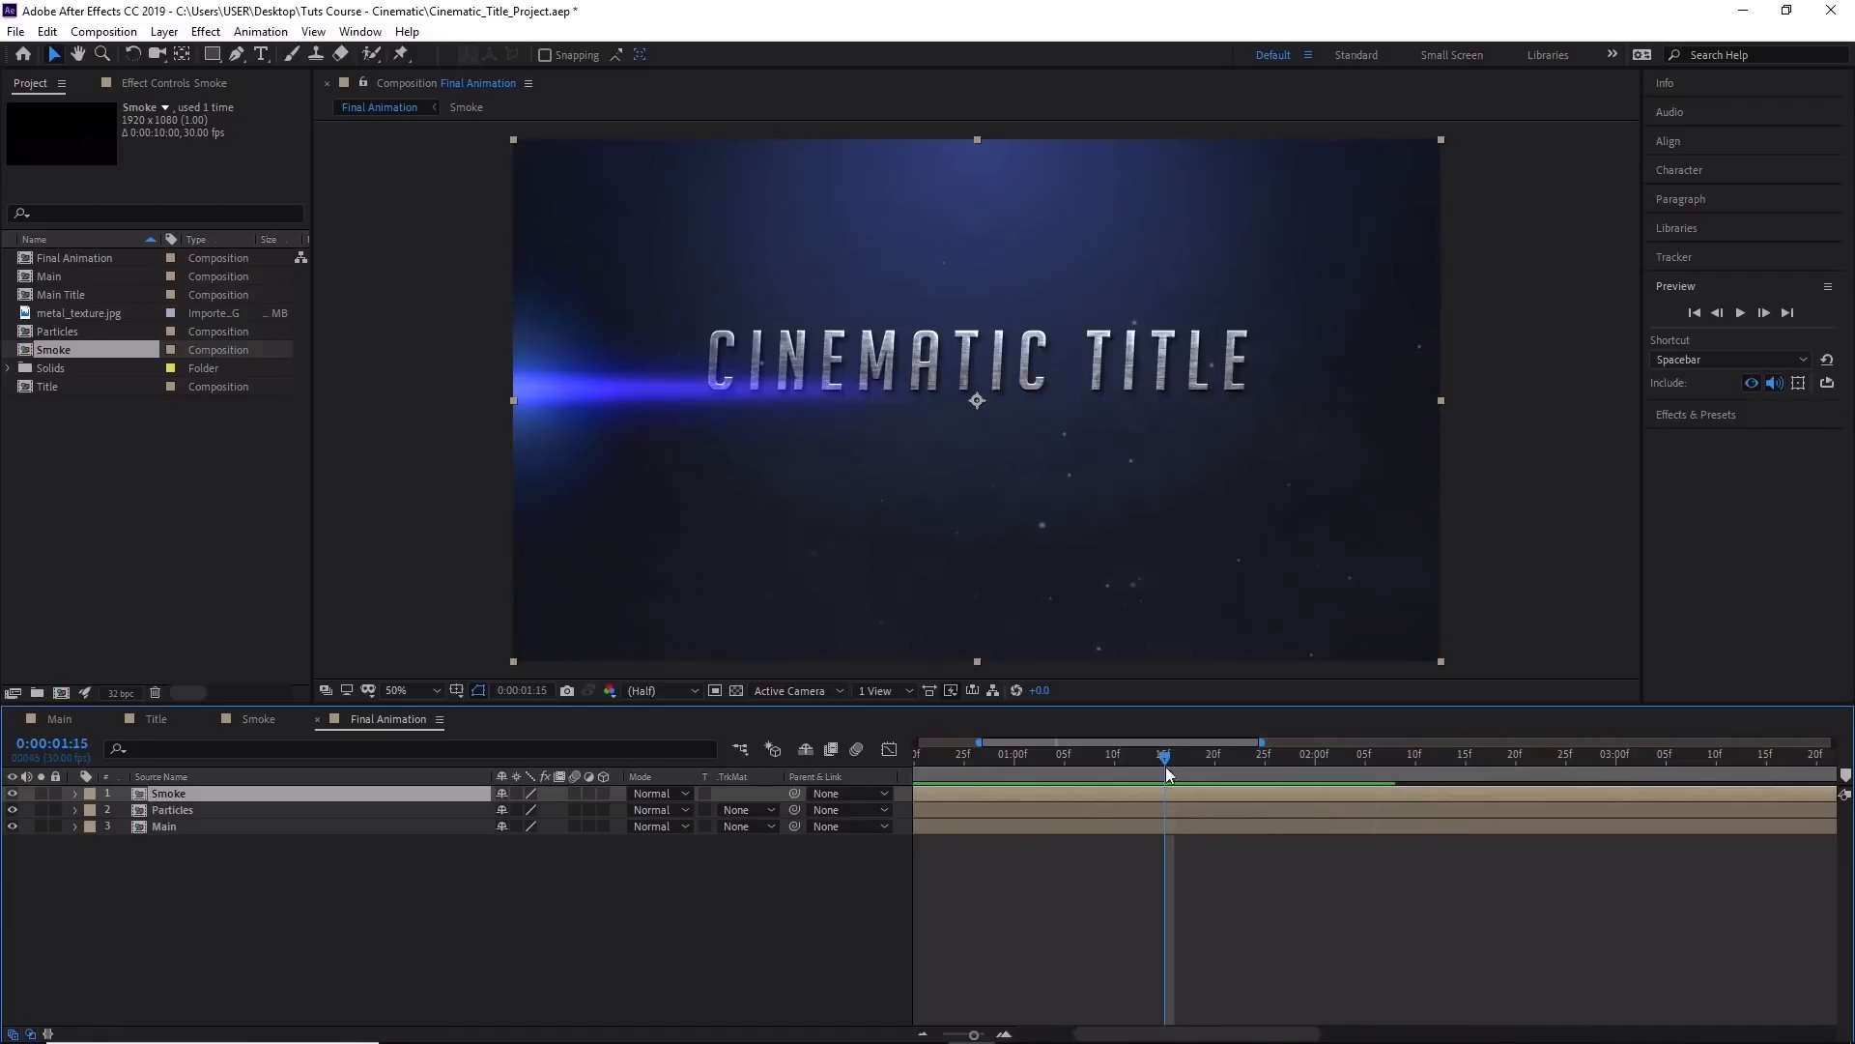
{"action": "left_click_drag", "start_coordinate": [241, 971], "coordinate": [137, 783]}
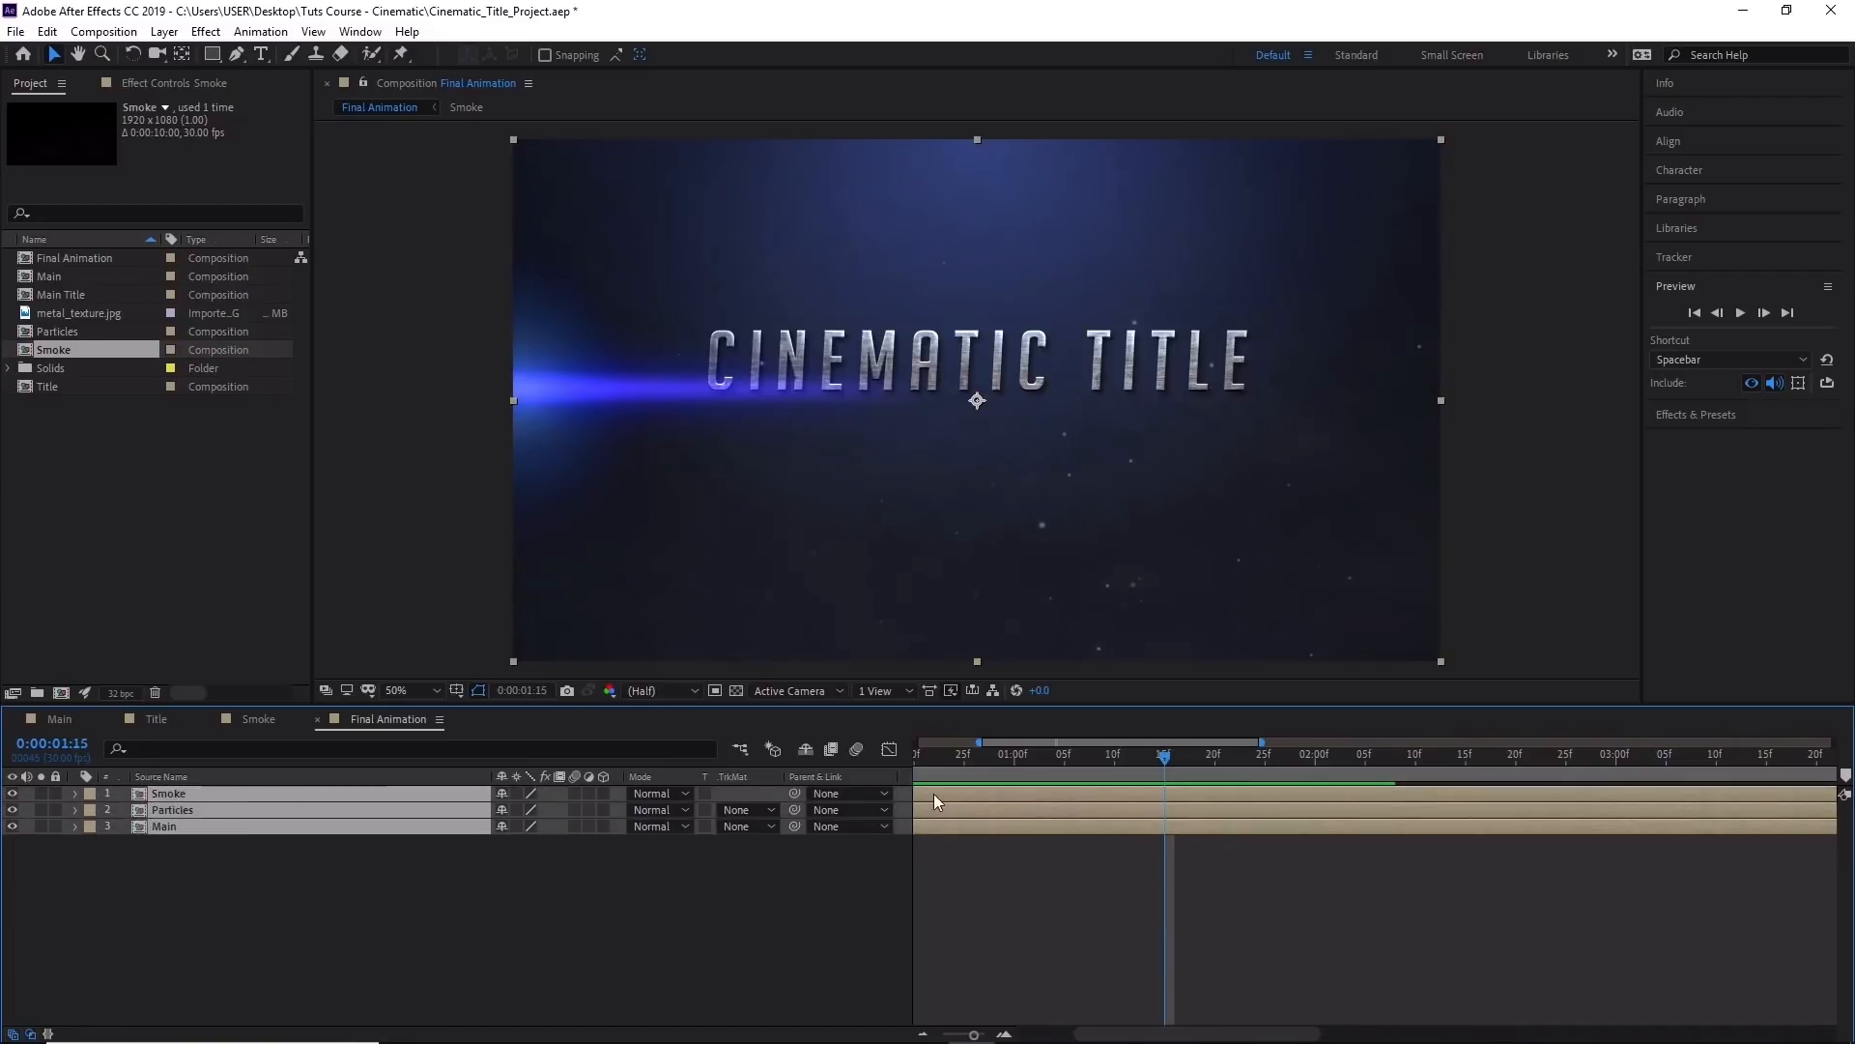
{"action": "left_click_drag", "start_coordinate": [926, 791], "coordinate": [1375, 799]}
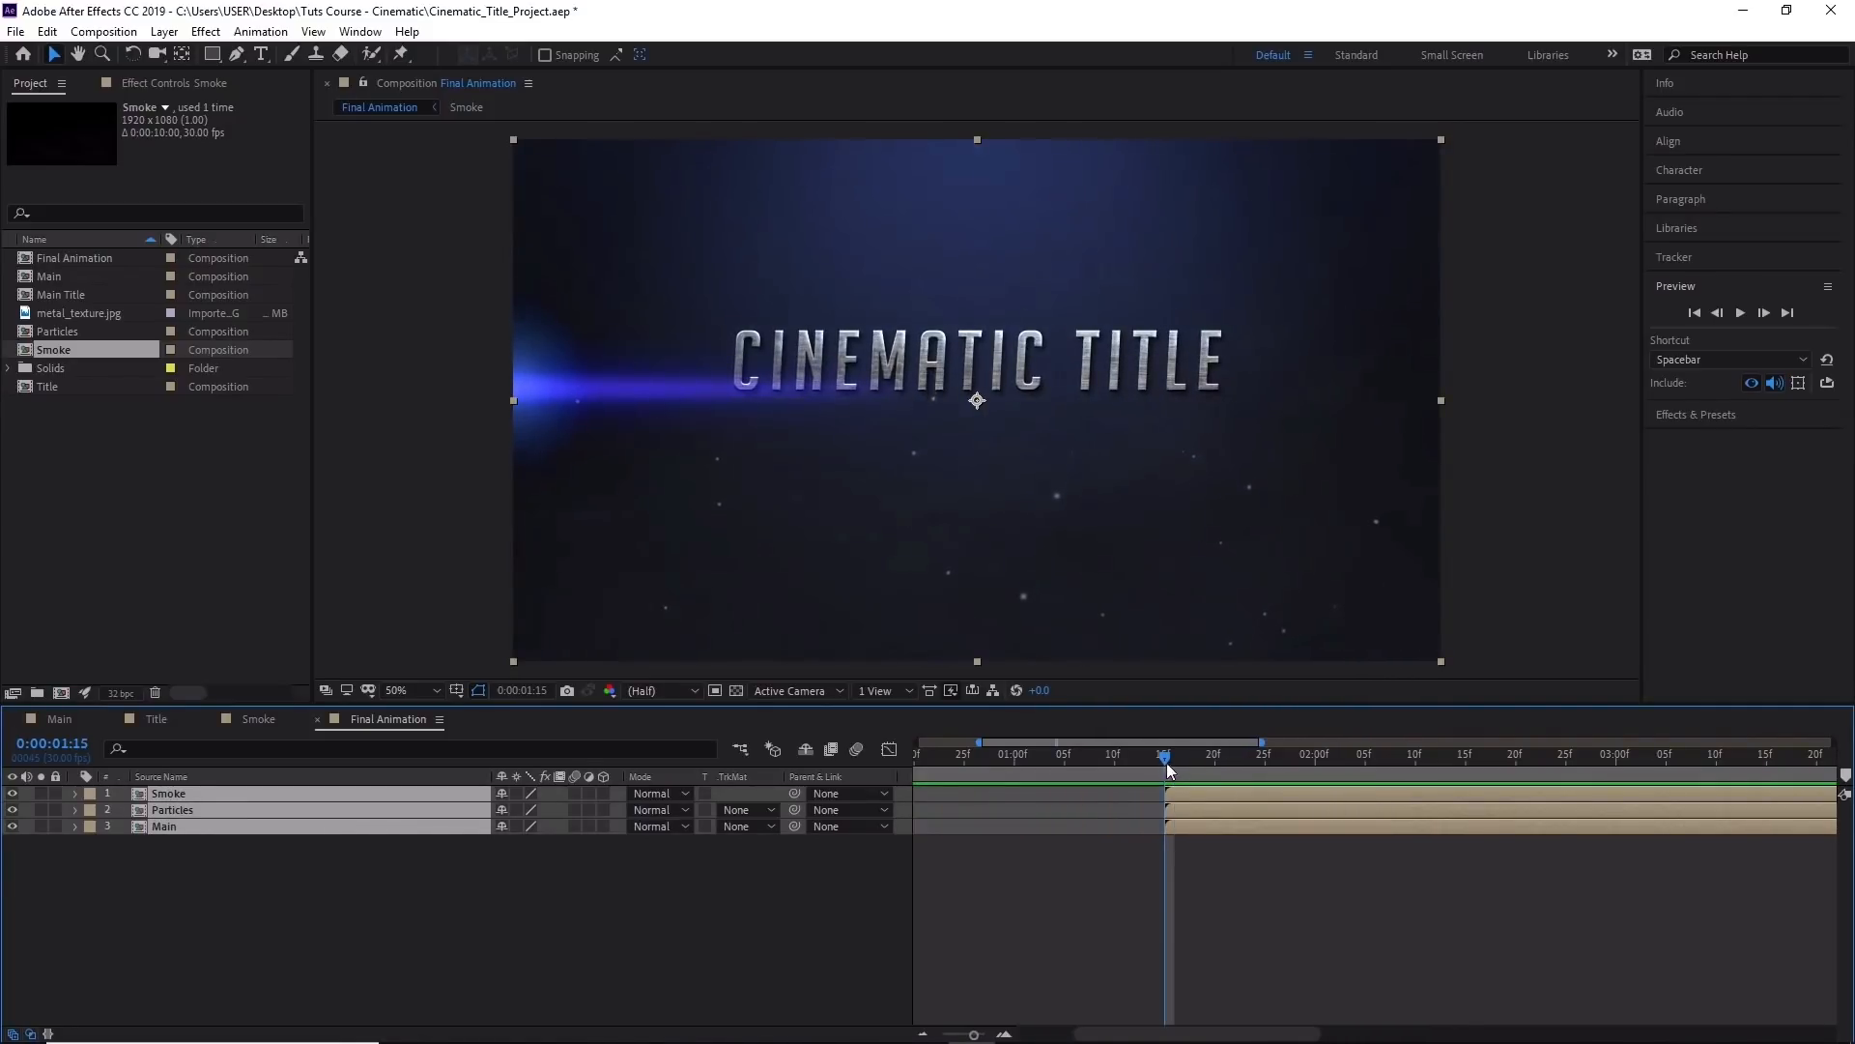
{"action": "left_click_drag", "start_coordinate": [1159, 757], "coordinate": [1372, 763]}
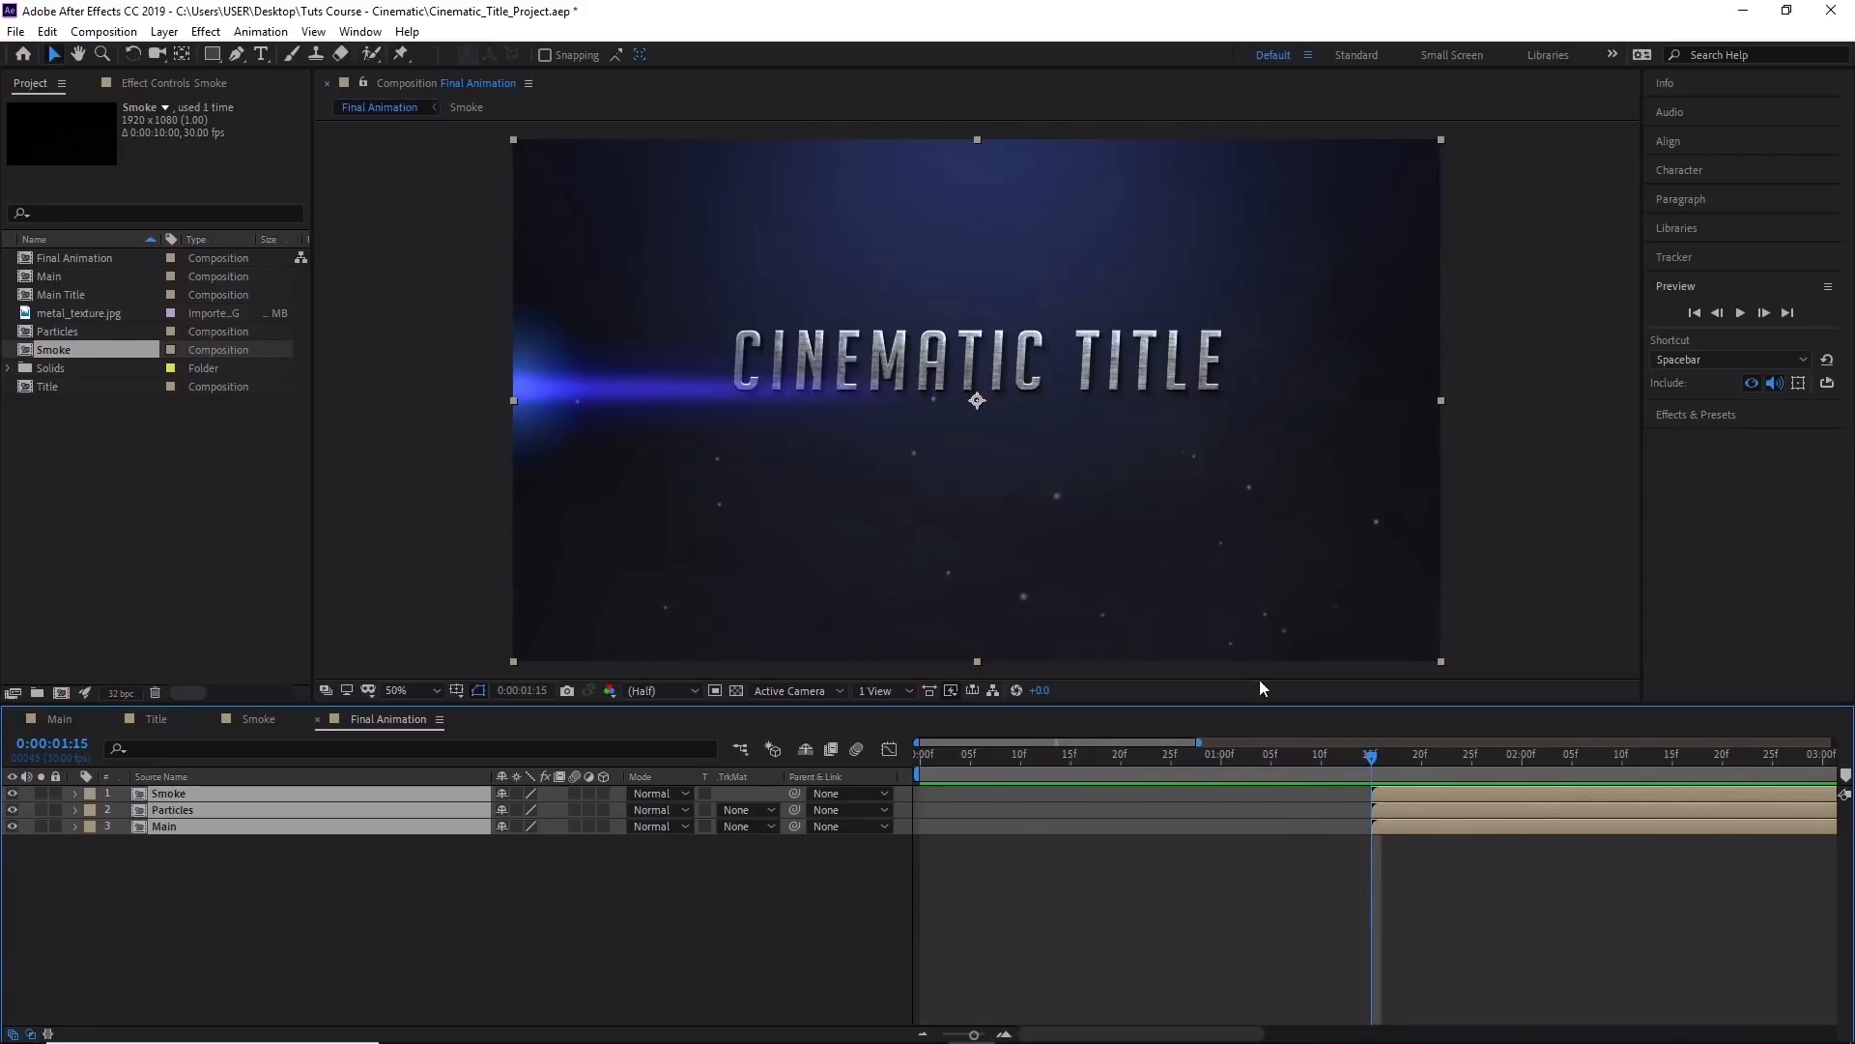
{"action": "left_click", "coordinate": [187, 942]}
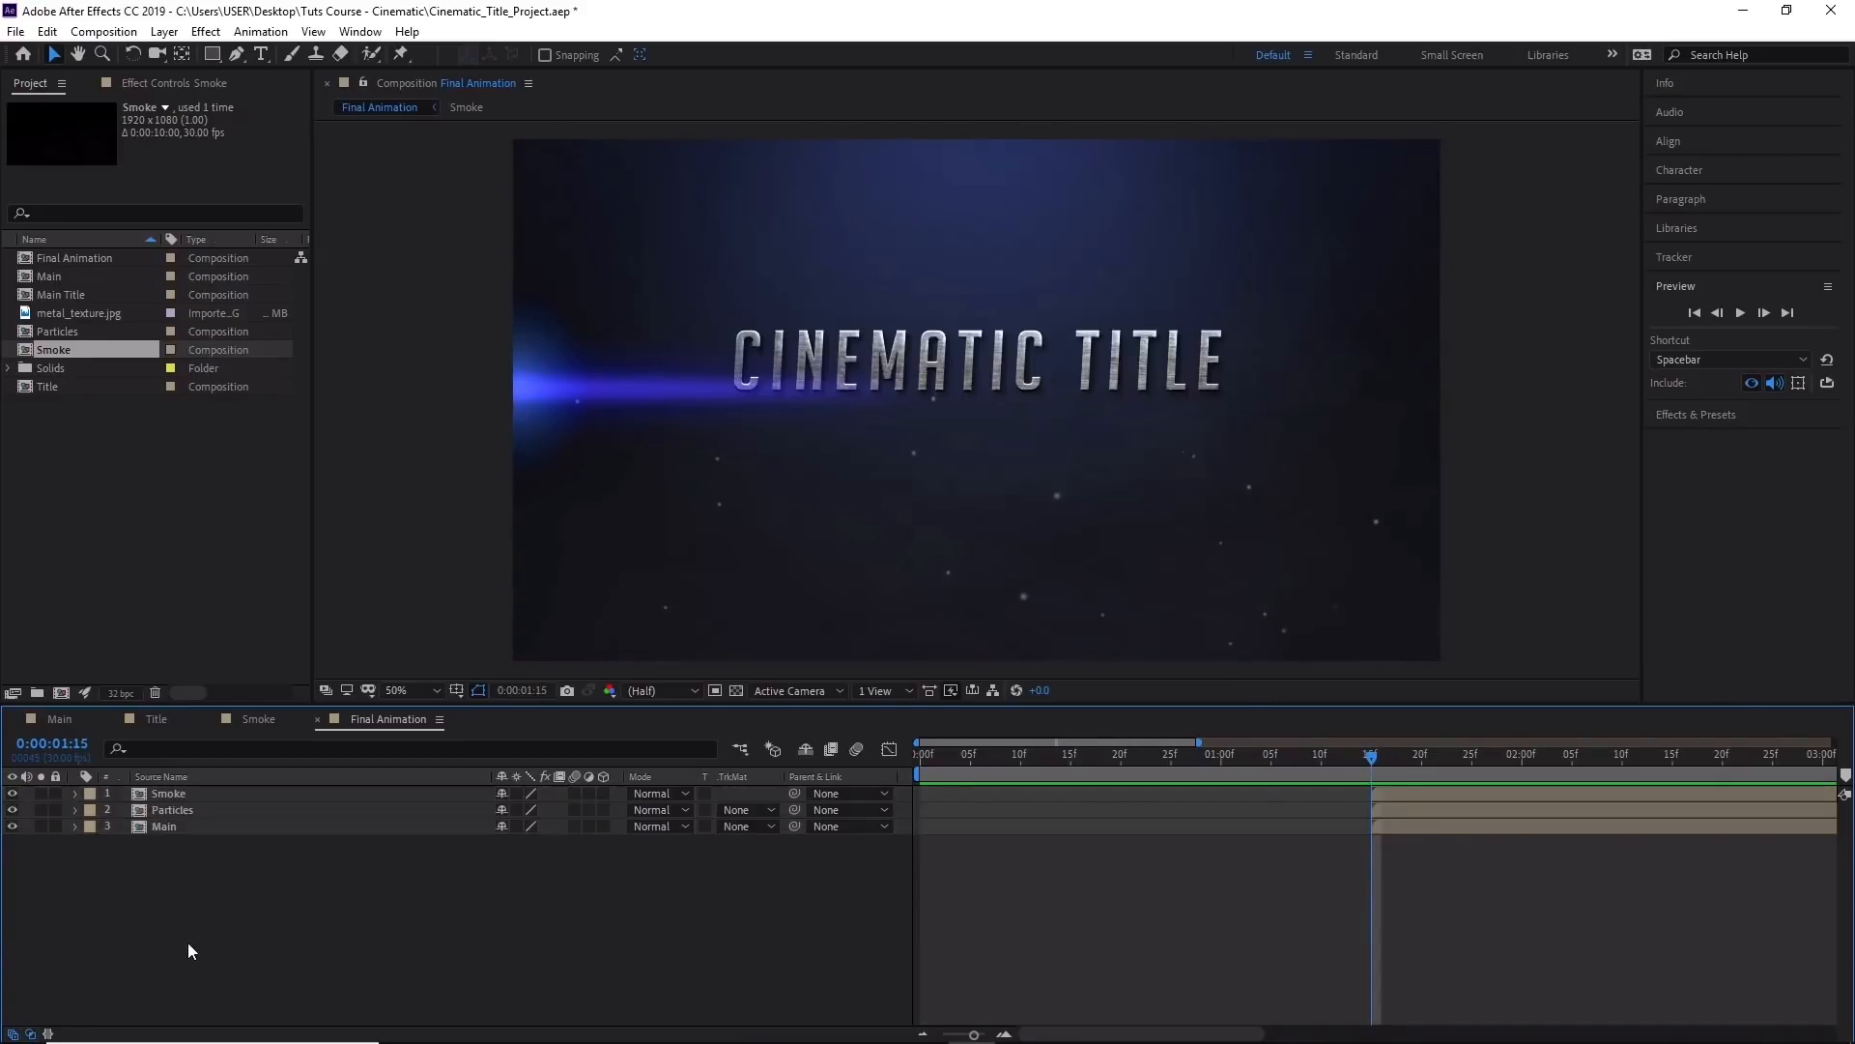
Add a new adjustment layer above the Smoke layer in Final Animation.
{"action": "left_click", "coordinate": [184, 795]}
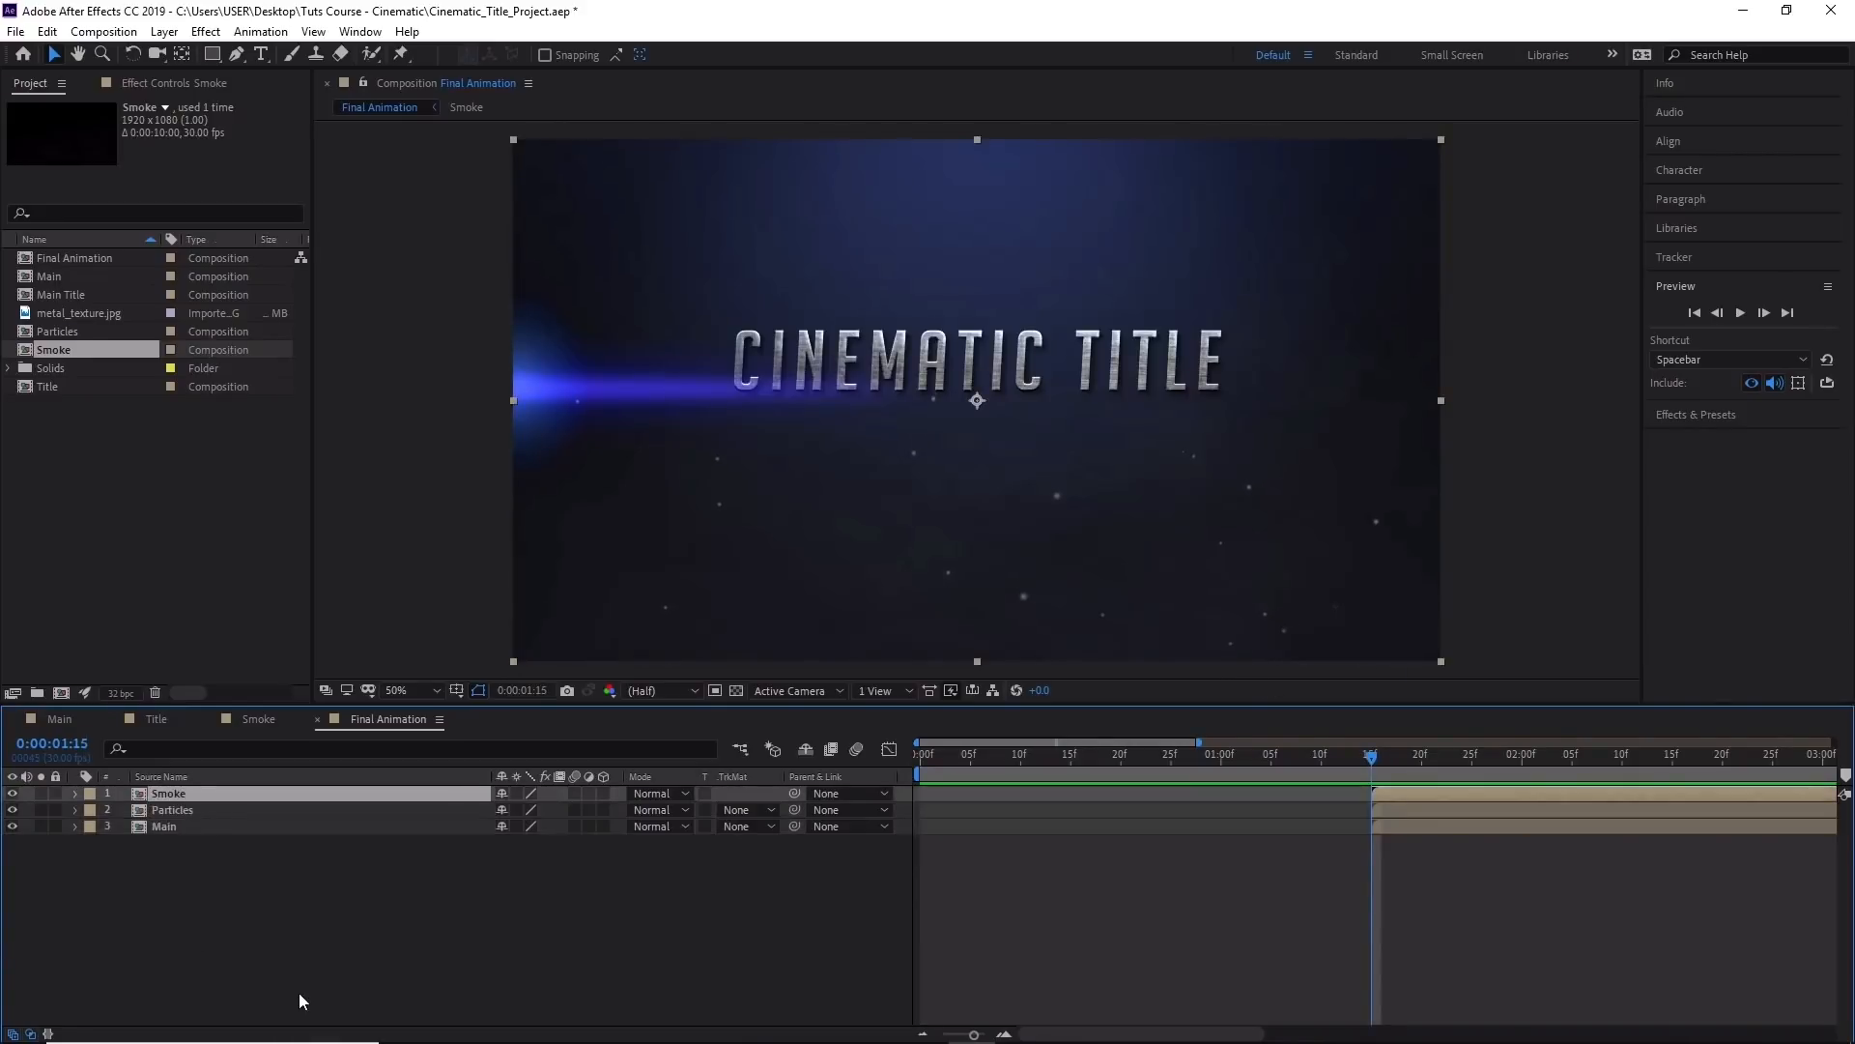
{"action": "left_click", "coordinate": [178, 36]}
{"action": "mouse_move", "coordinate": [360, 32]}
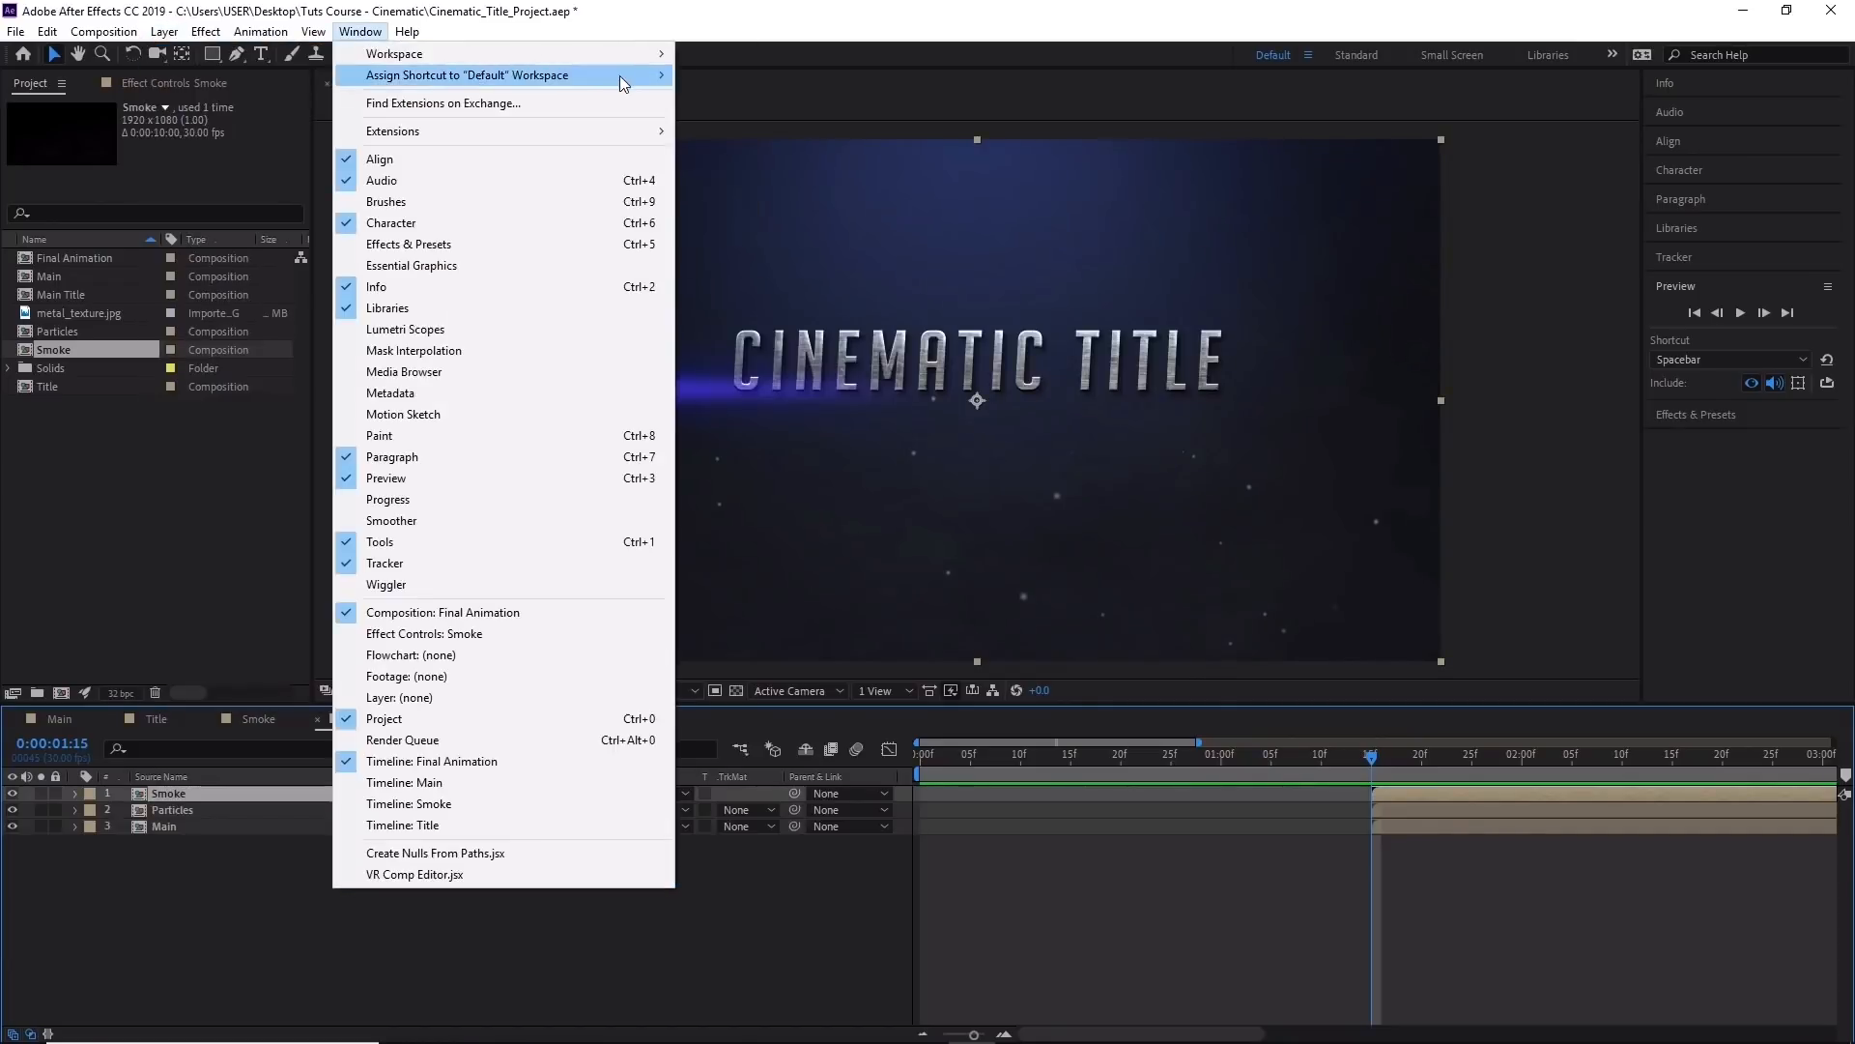
{"action": "mouse_move", "coordinate": [164, 32]}
{"action": "mouse_move", "coordinate": [319, 54]}
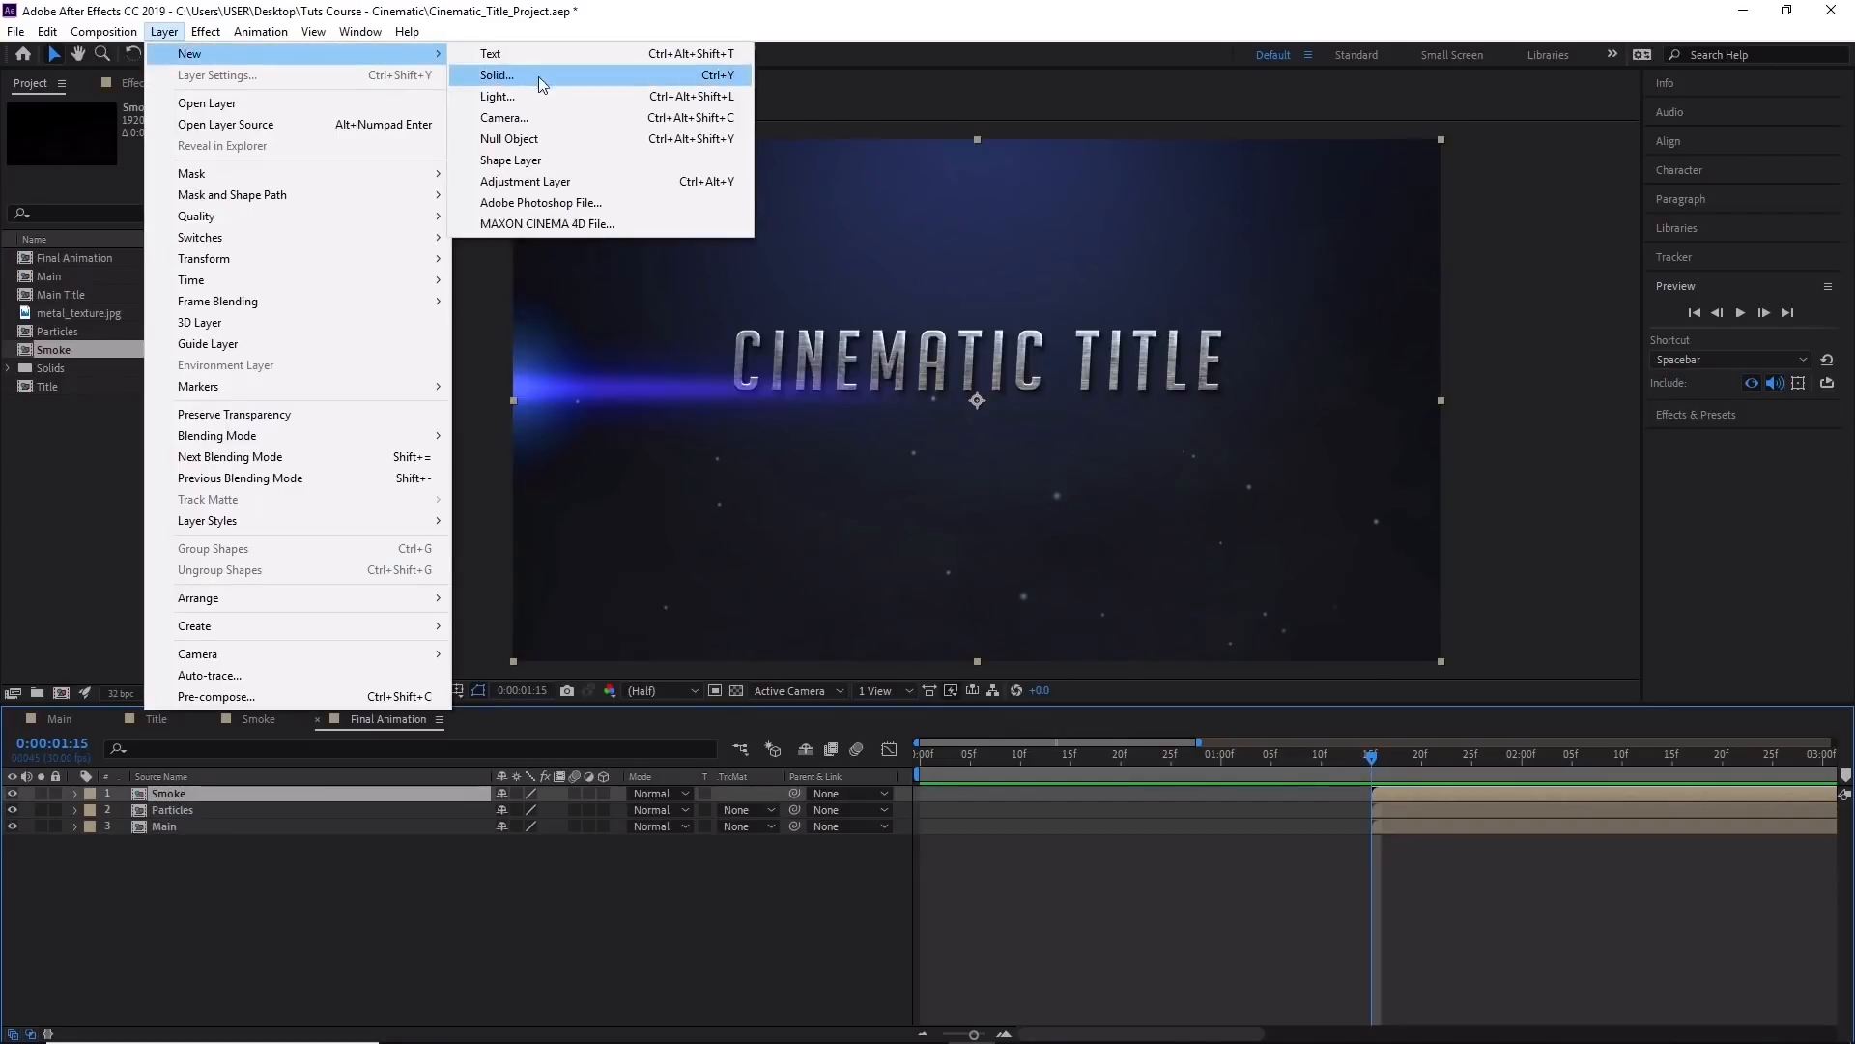
{"action": "left_click", "coordinate": [582, 183]}
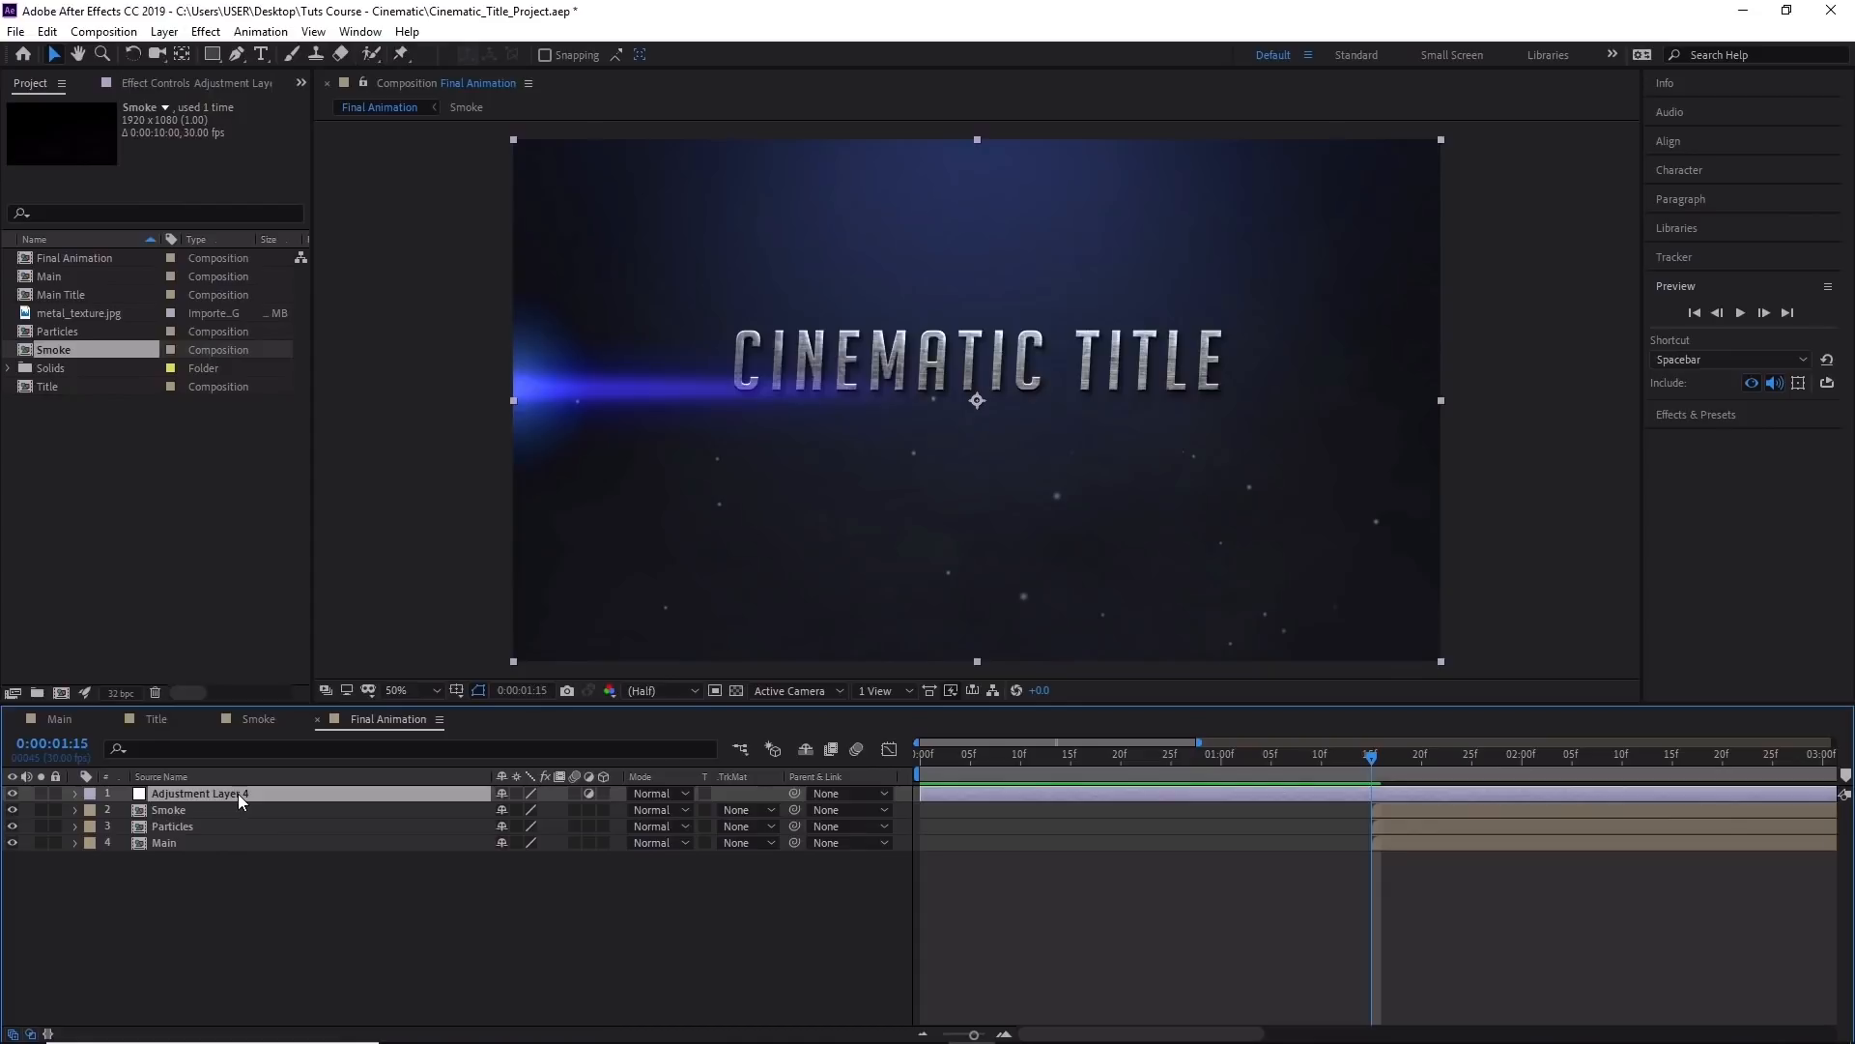
Rename the adjustment layer as Zoom and parent the Smoke, Particles and Main layers to it.
{"action": "key", "text": "Return"}
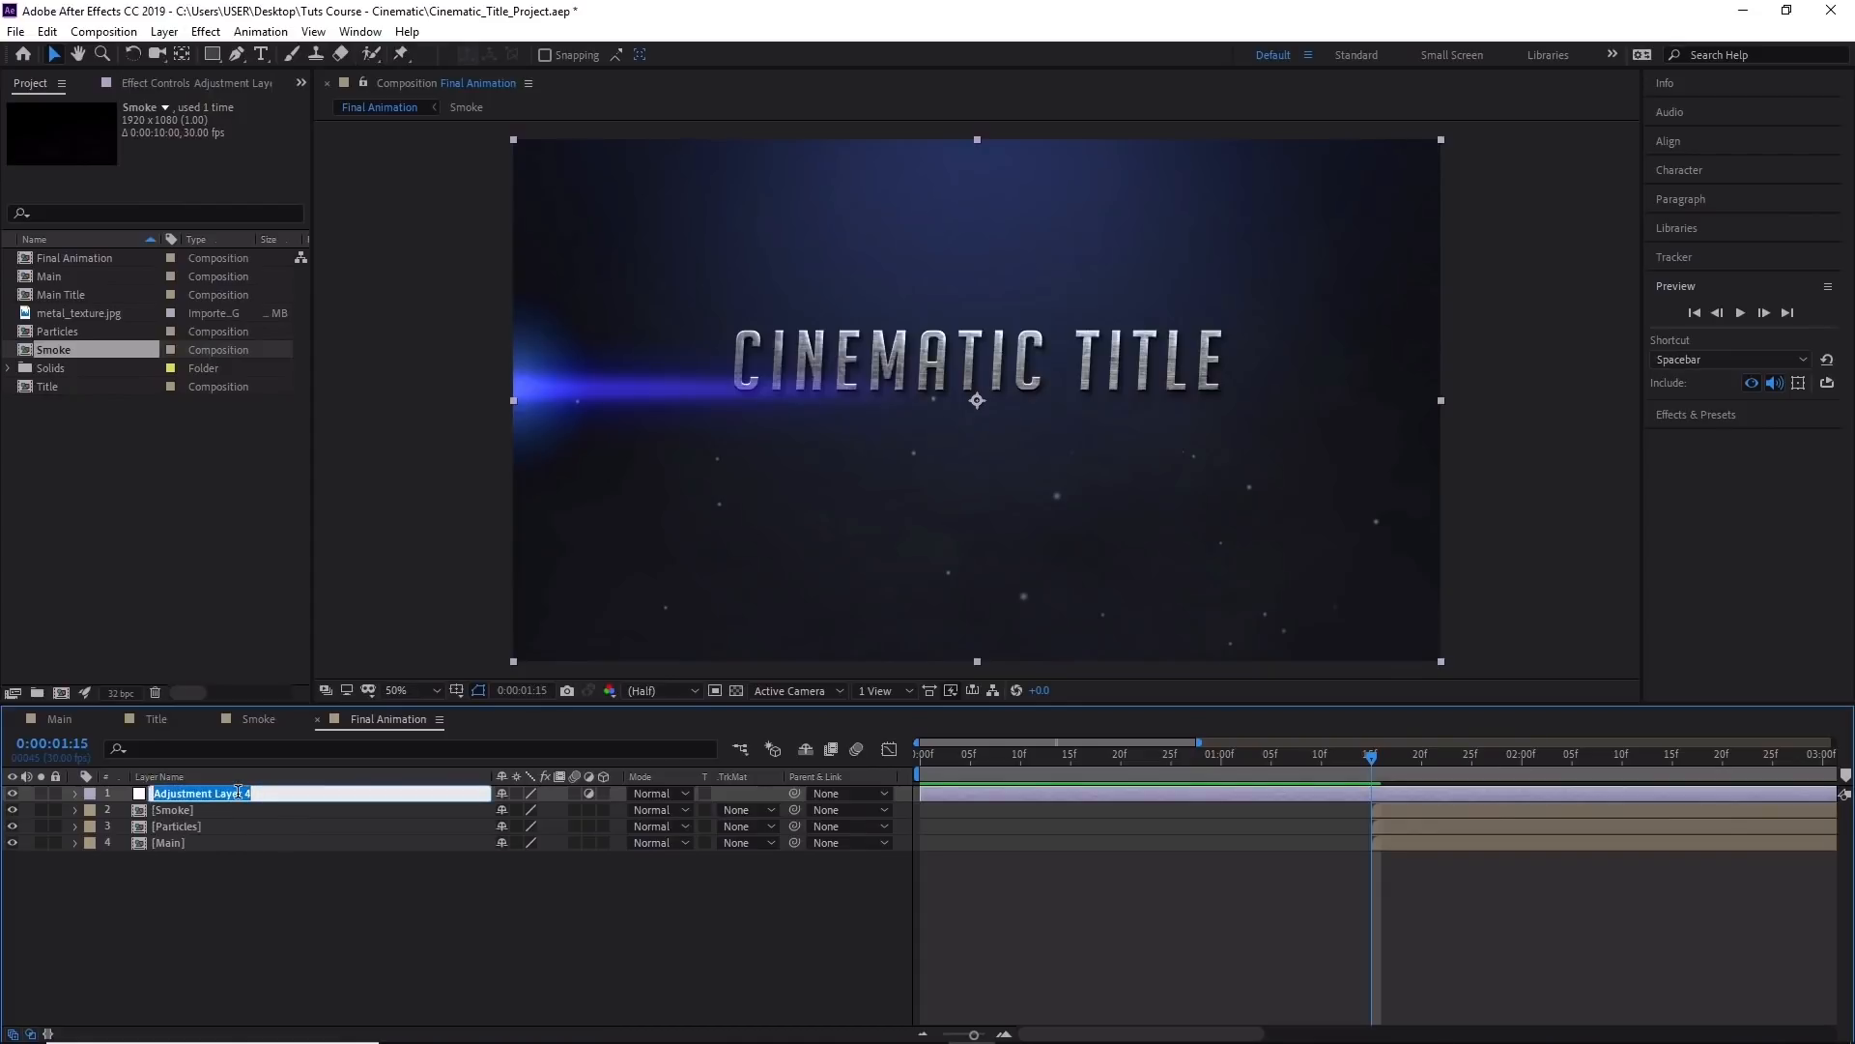
{"action": "type", "text": "Zoom"}
{"action": "left_click_drag", "start_coordinate": [265, 906], "coordinate": [178, 809]}
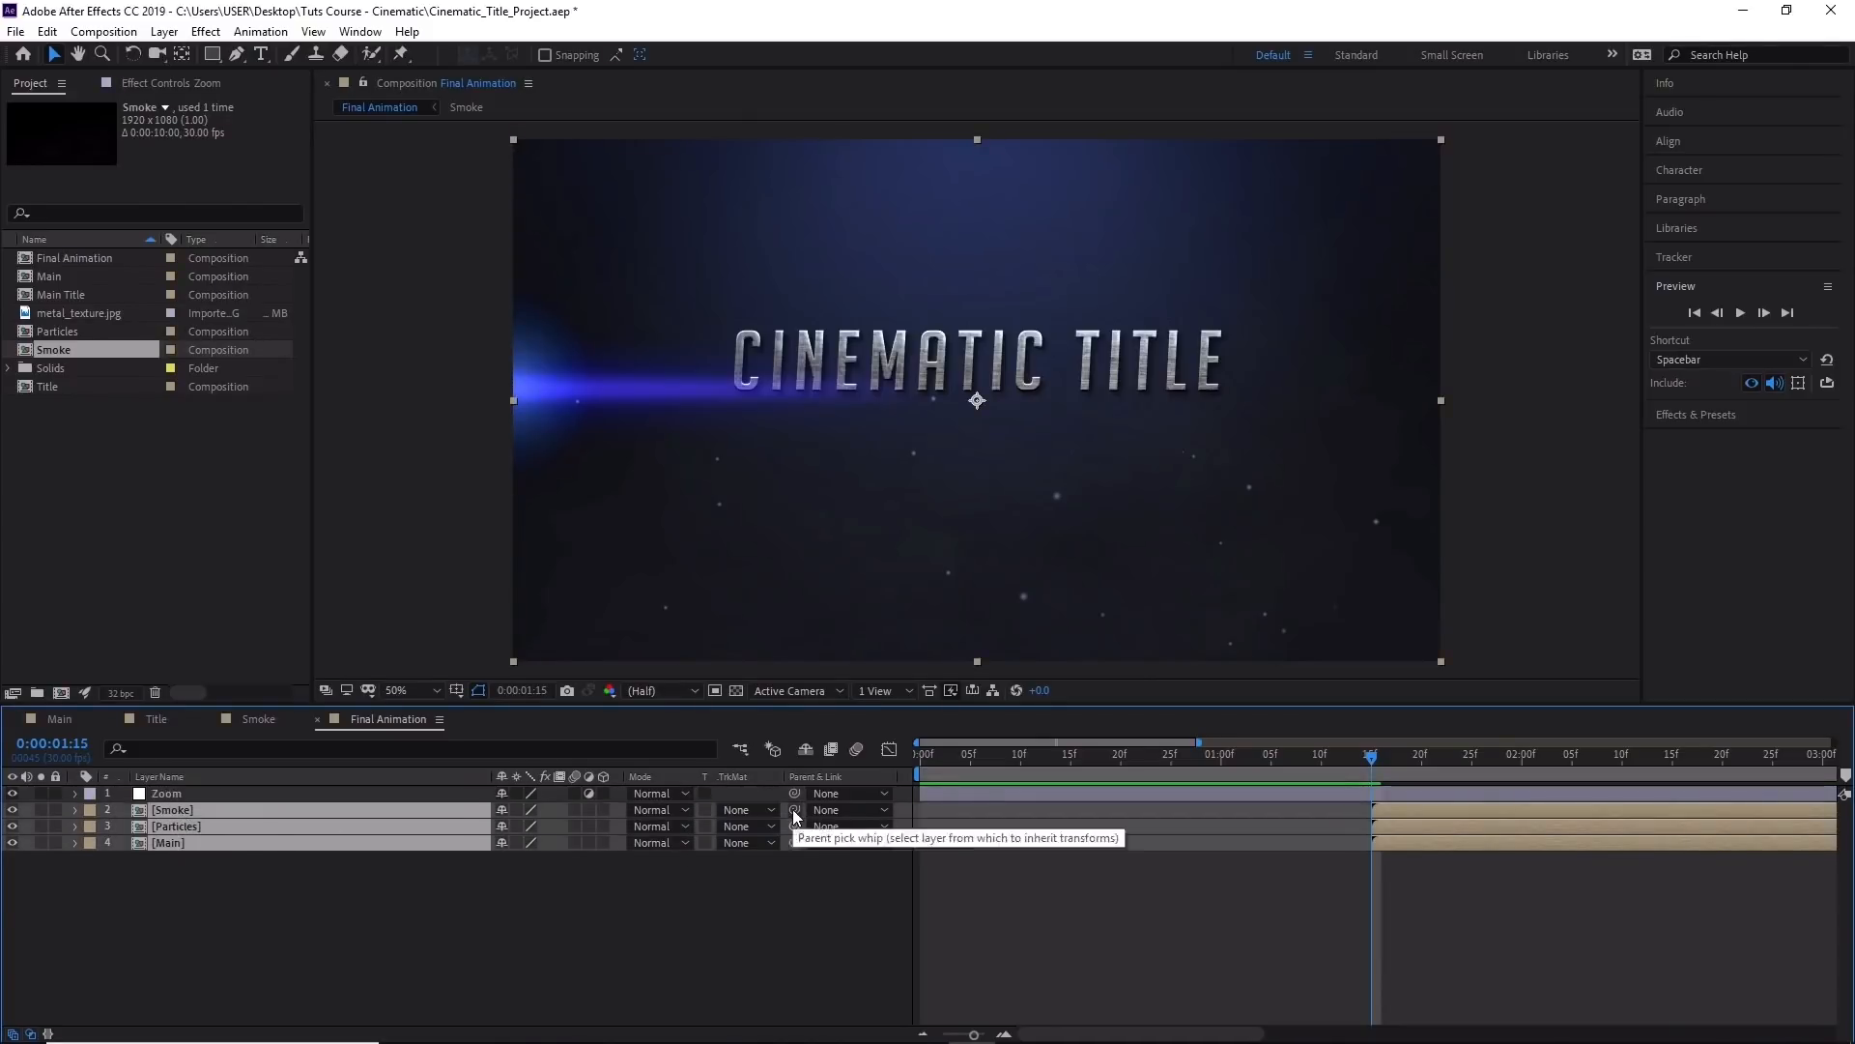
{"action": "left_click_drag", "start_coordinate": [793, 880], "coordinate": [229, 796]}
Set the Zoom layer's Scale to 300% and keyframe it at 0:00:01:15.
{"action": "left_click", "coordinate": [195, 796]}
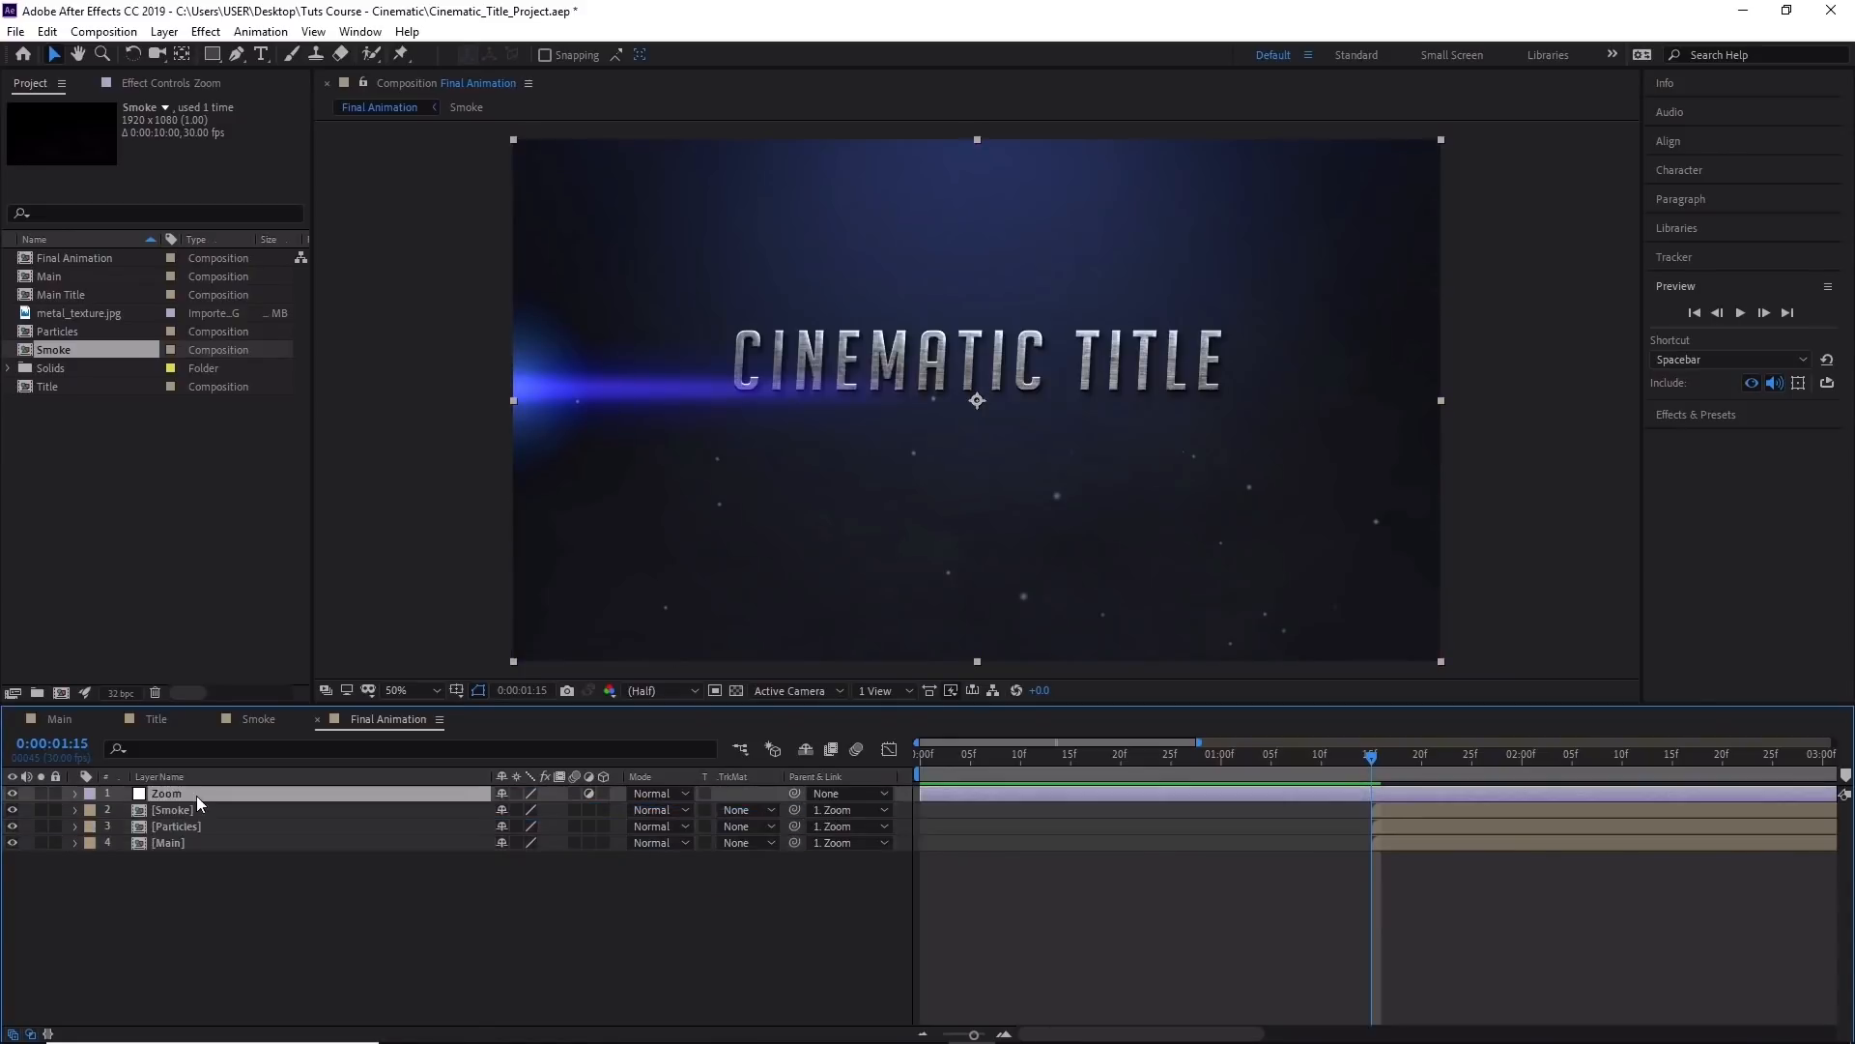
{"action": "left_click", "coordinate": [75, 793]}
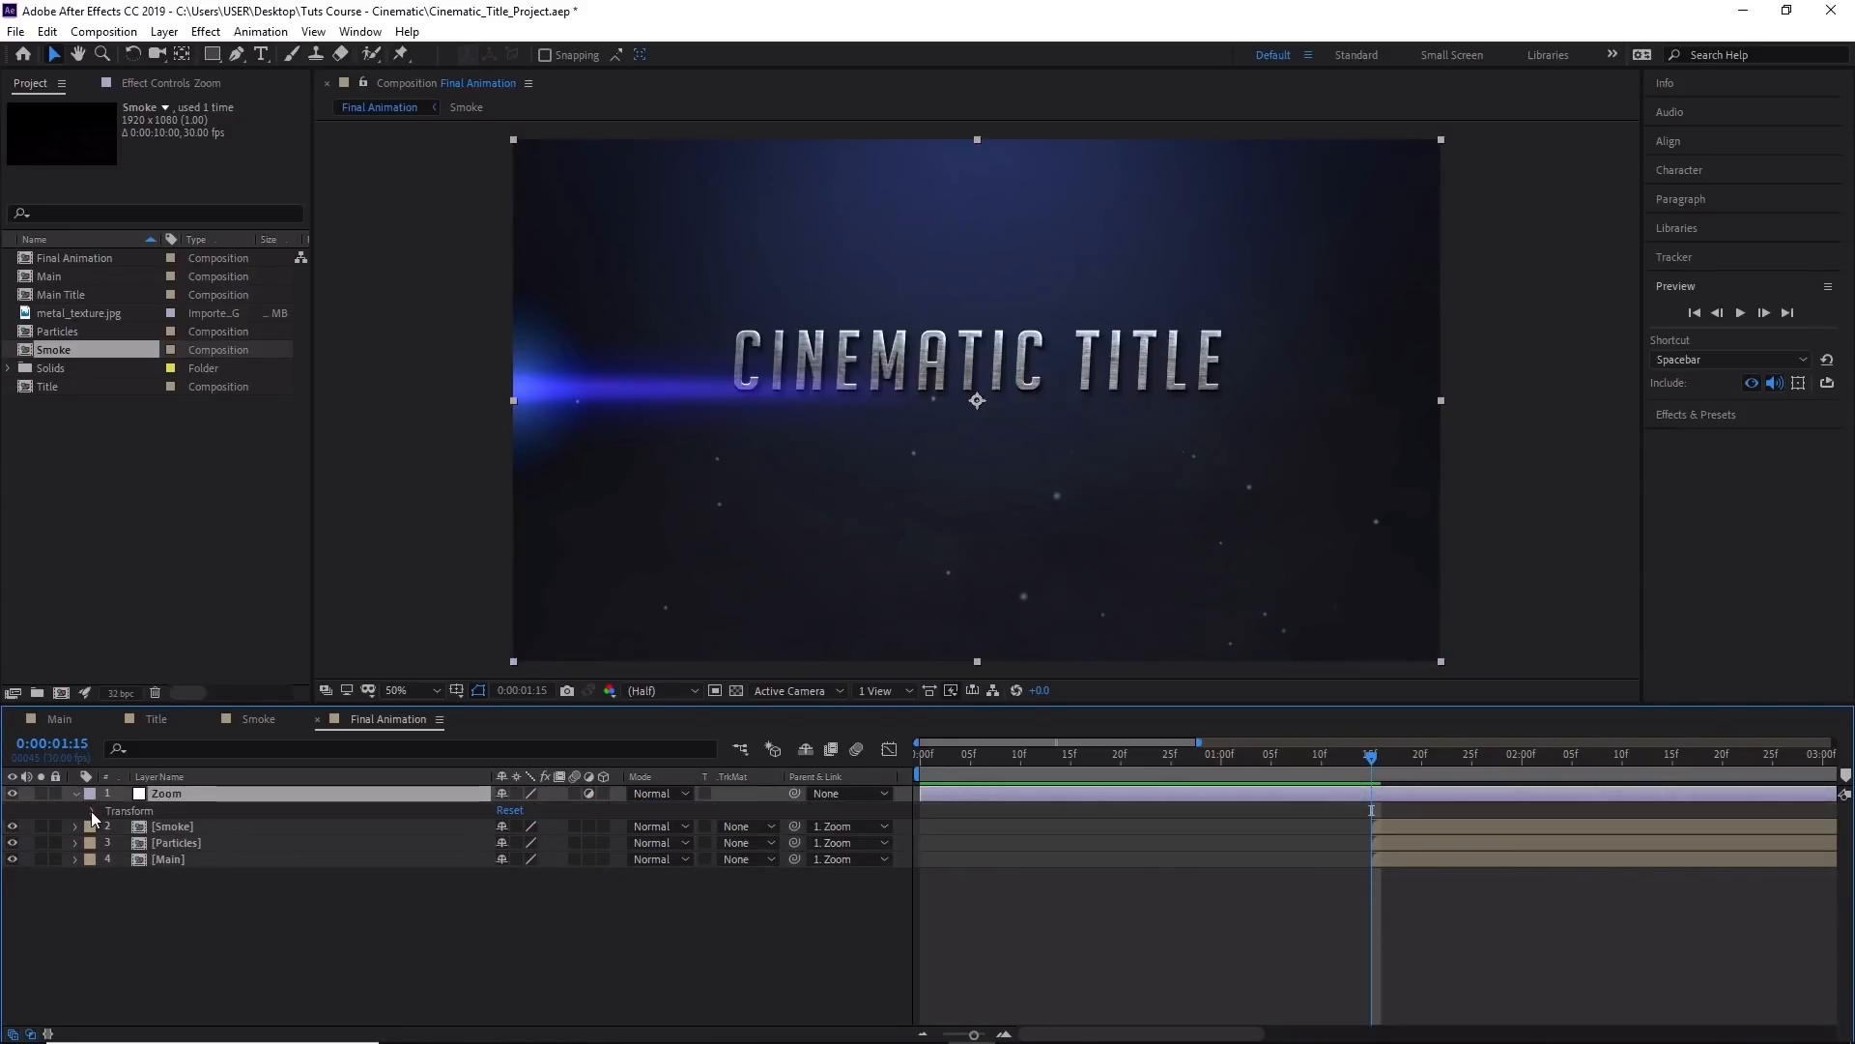
{"action": "left_click", "coordinate": [92, 810]}
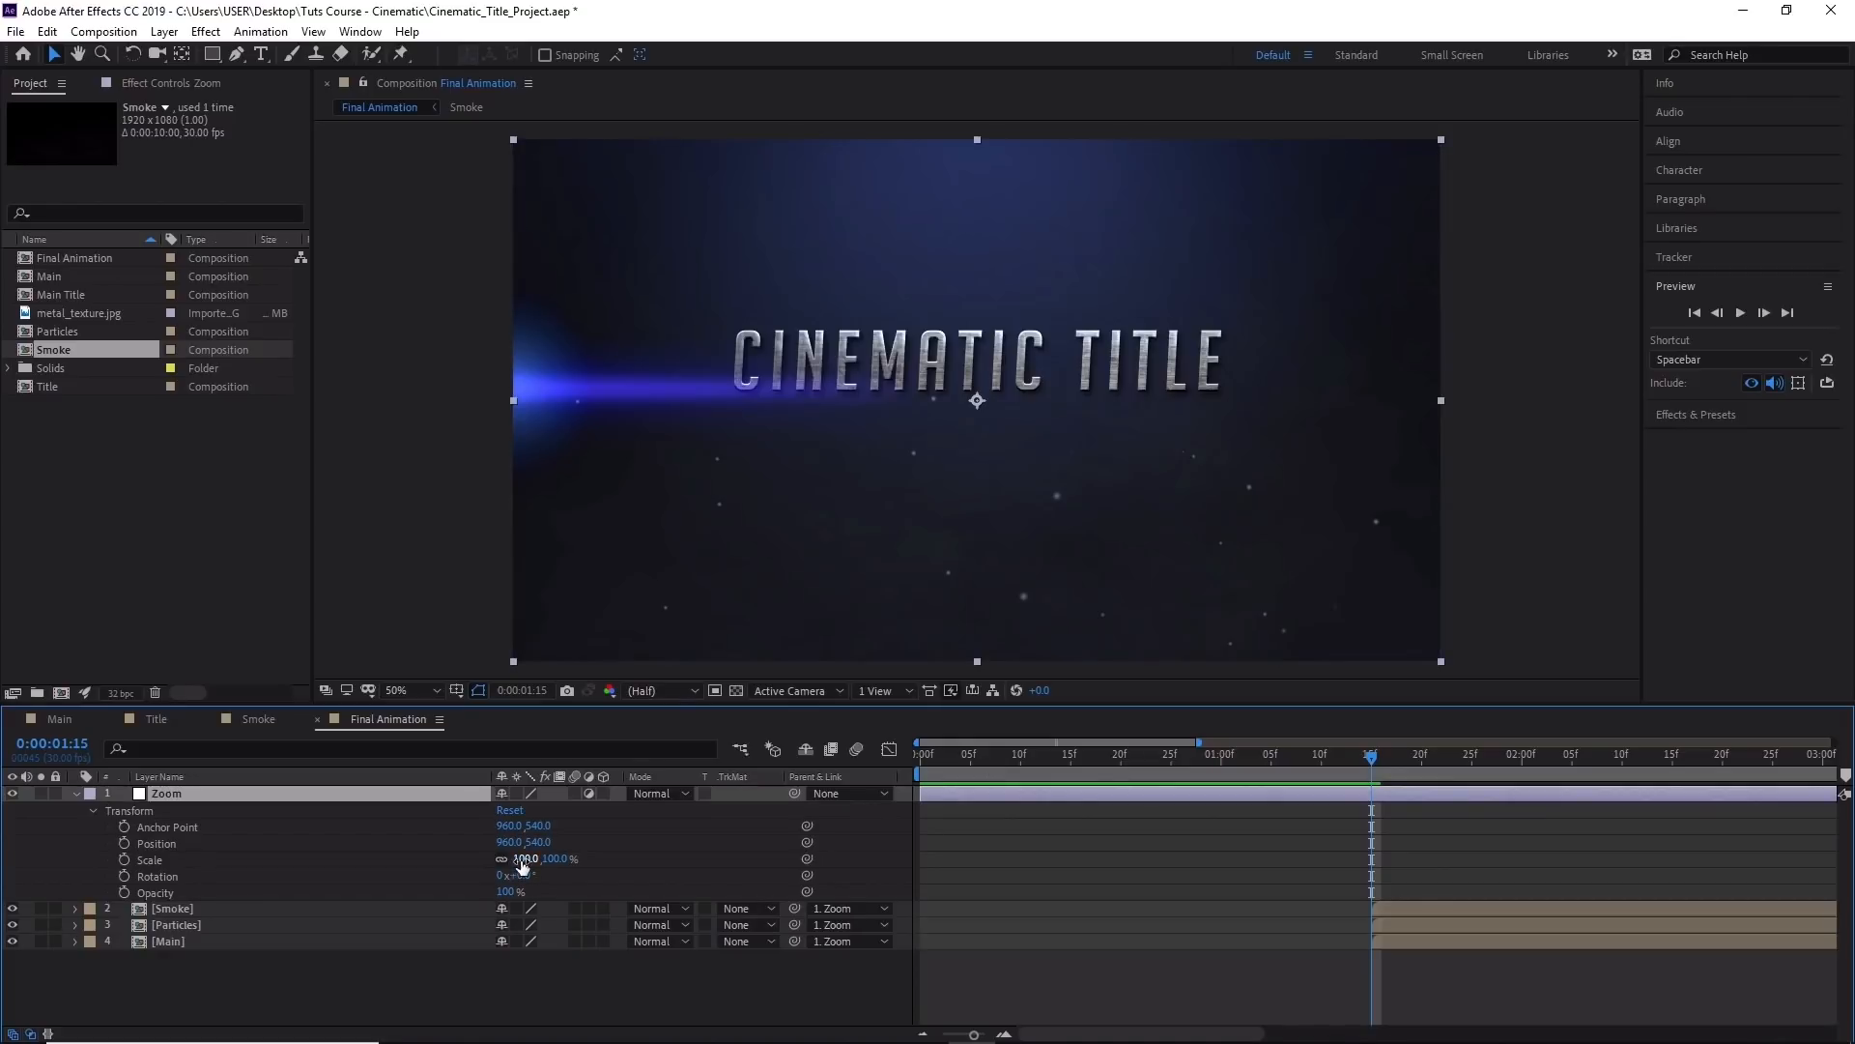
{"action": "left_click_drag", "start_coordinate": [522, 863], "coordinate": [706, 854]}
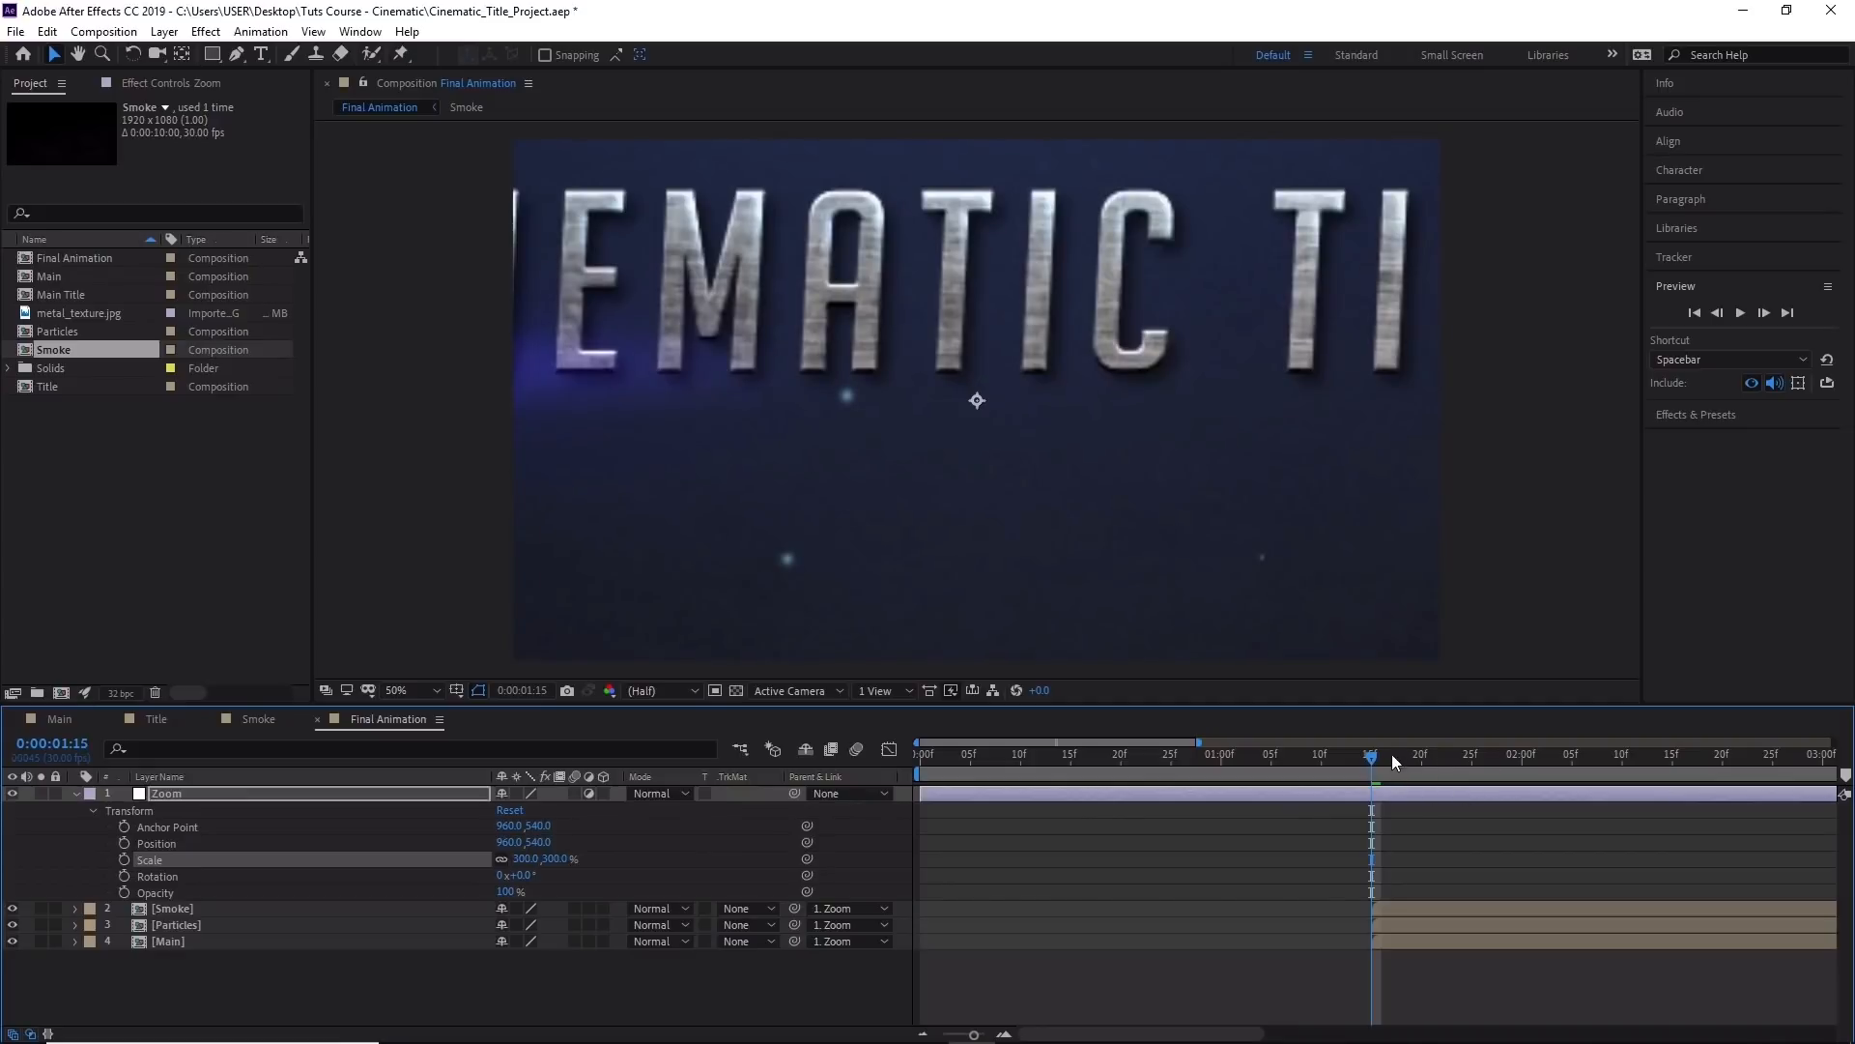
{"action": "left_click_drag", "start_coordinate": [1376, 756], "coordinate": [1434, 750]}
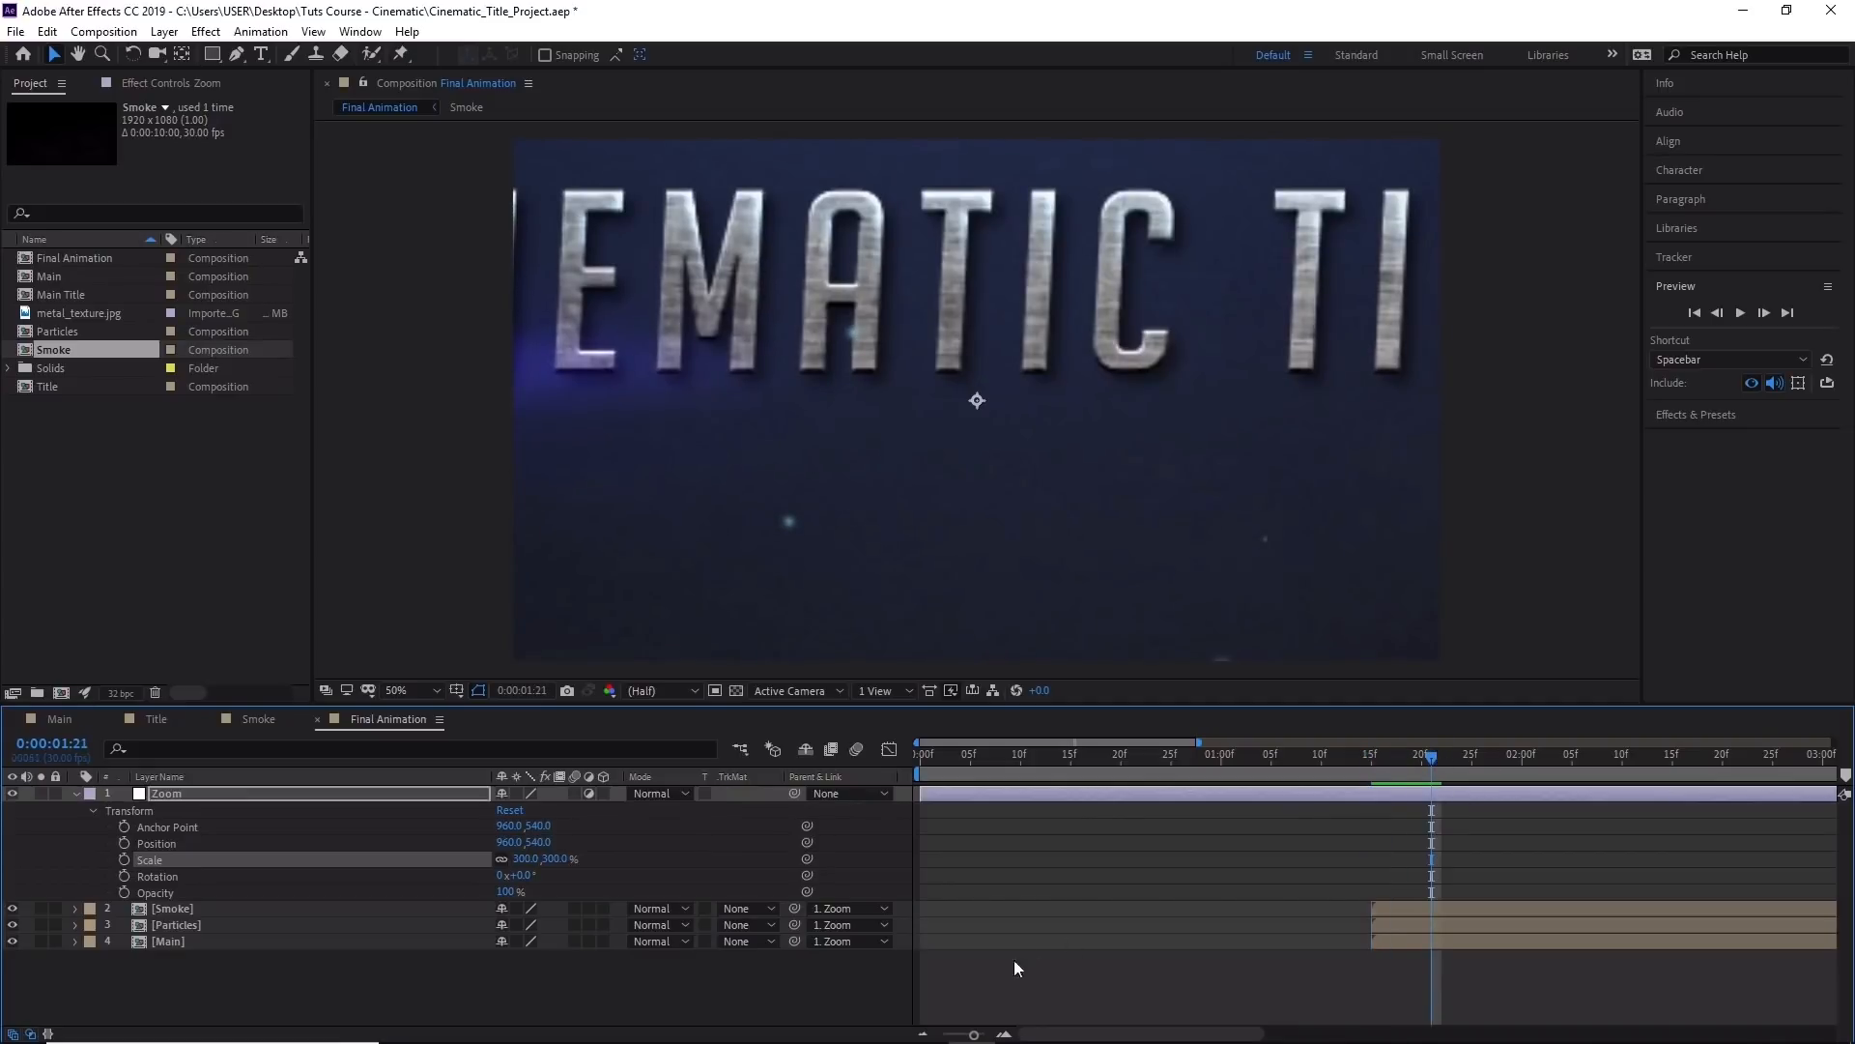
{"action": "left_click_drag", "start_coordinate": [976, 1037], "coordinate": [983, 1037]}
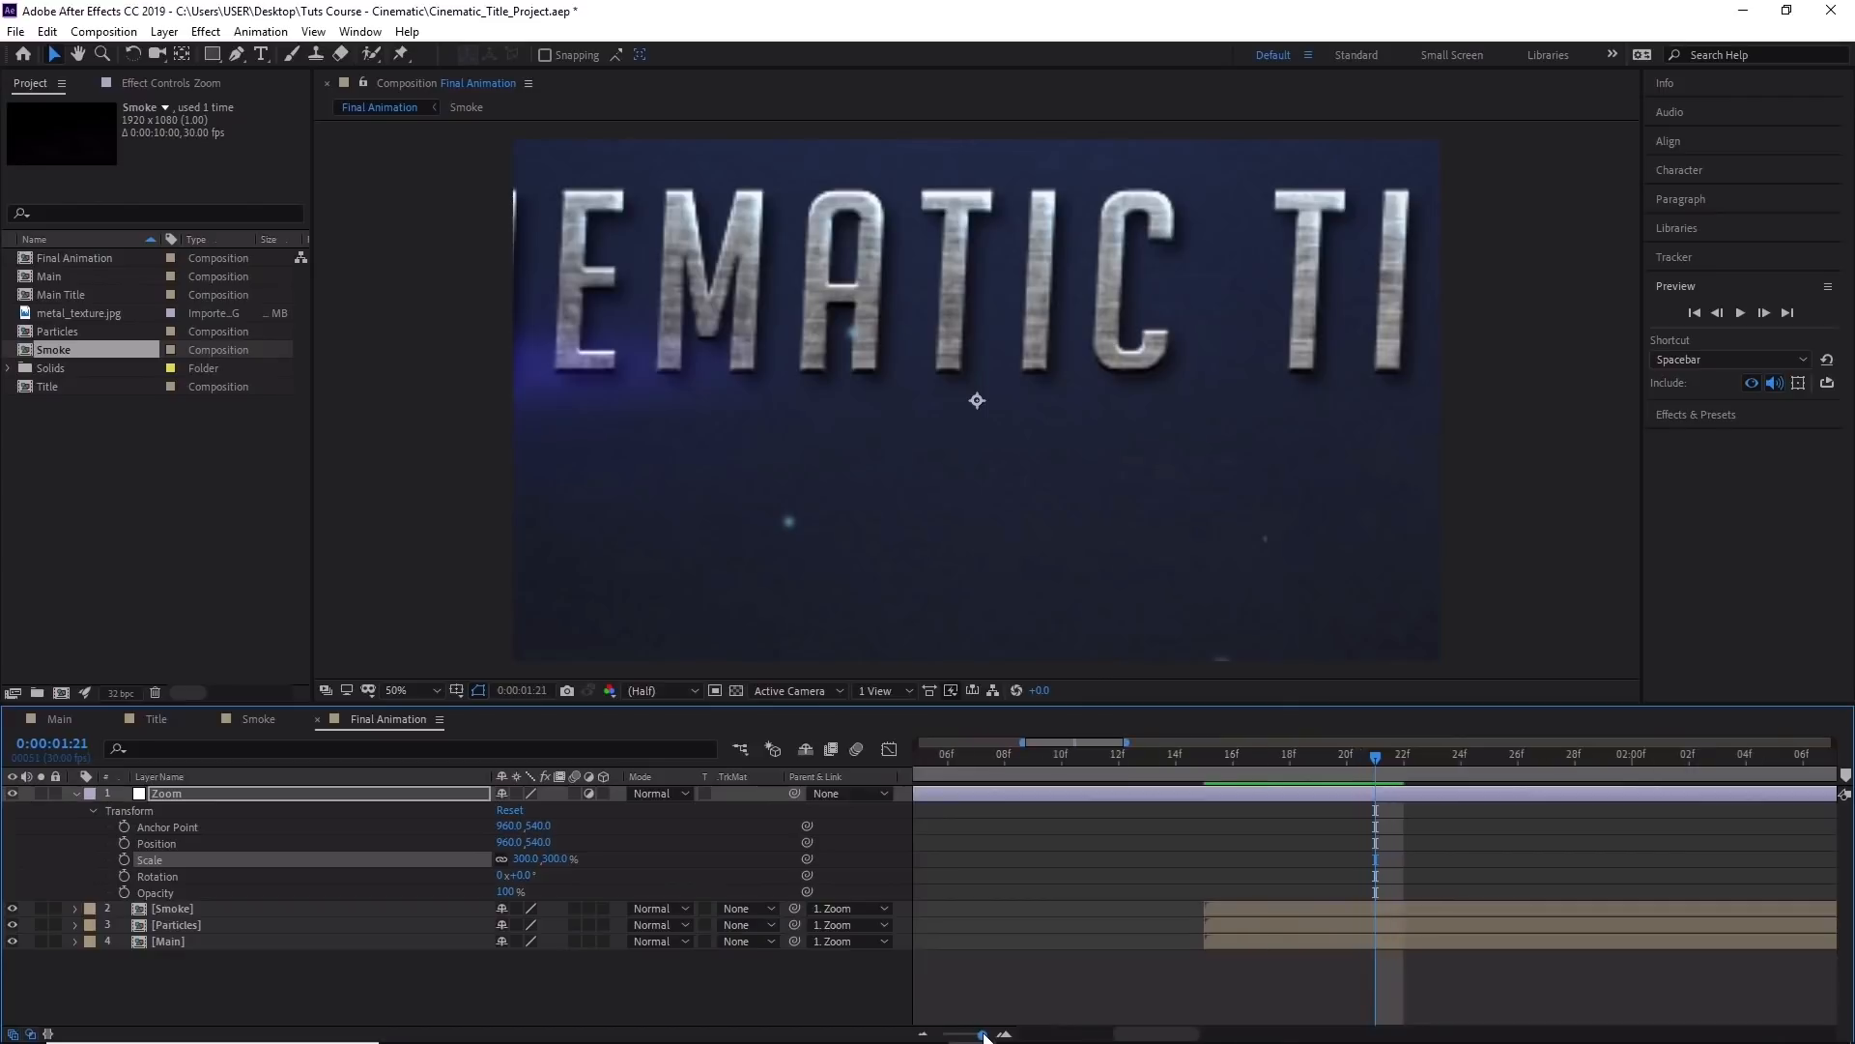
{"action": "left_click_drag", "start_coordinate": [1374, 757], "coordinate": [1397, 759]}
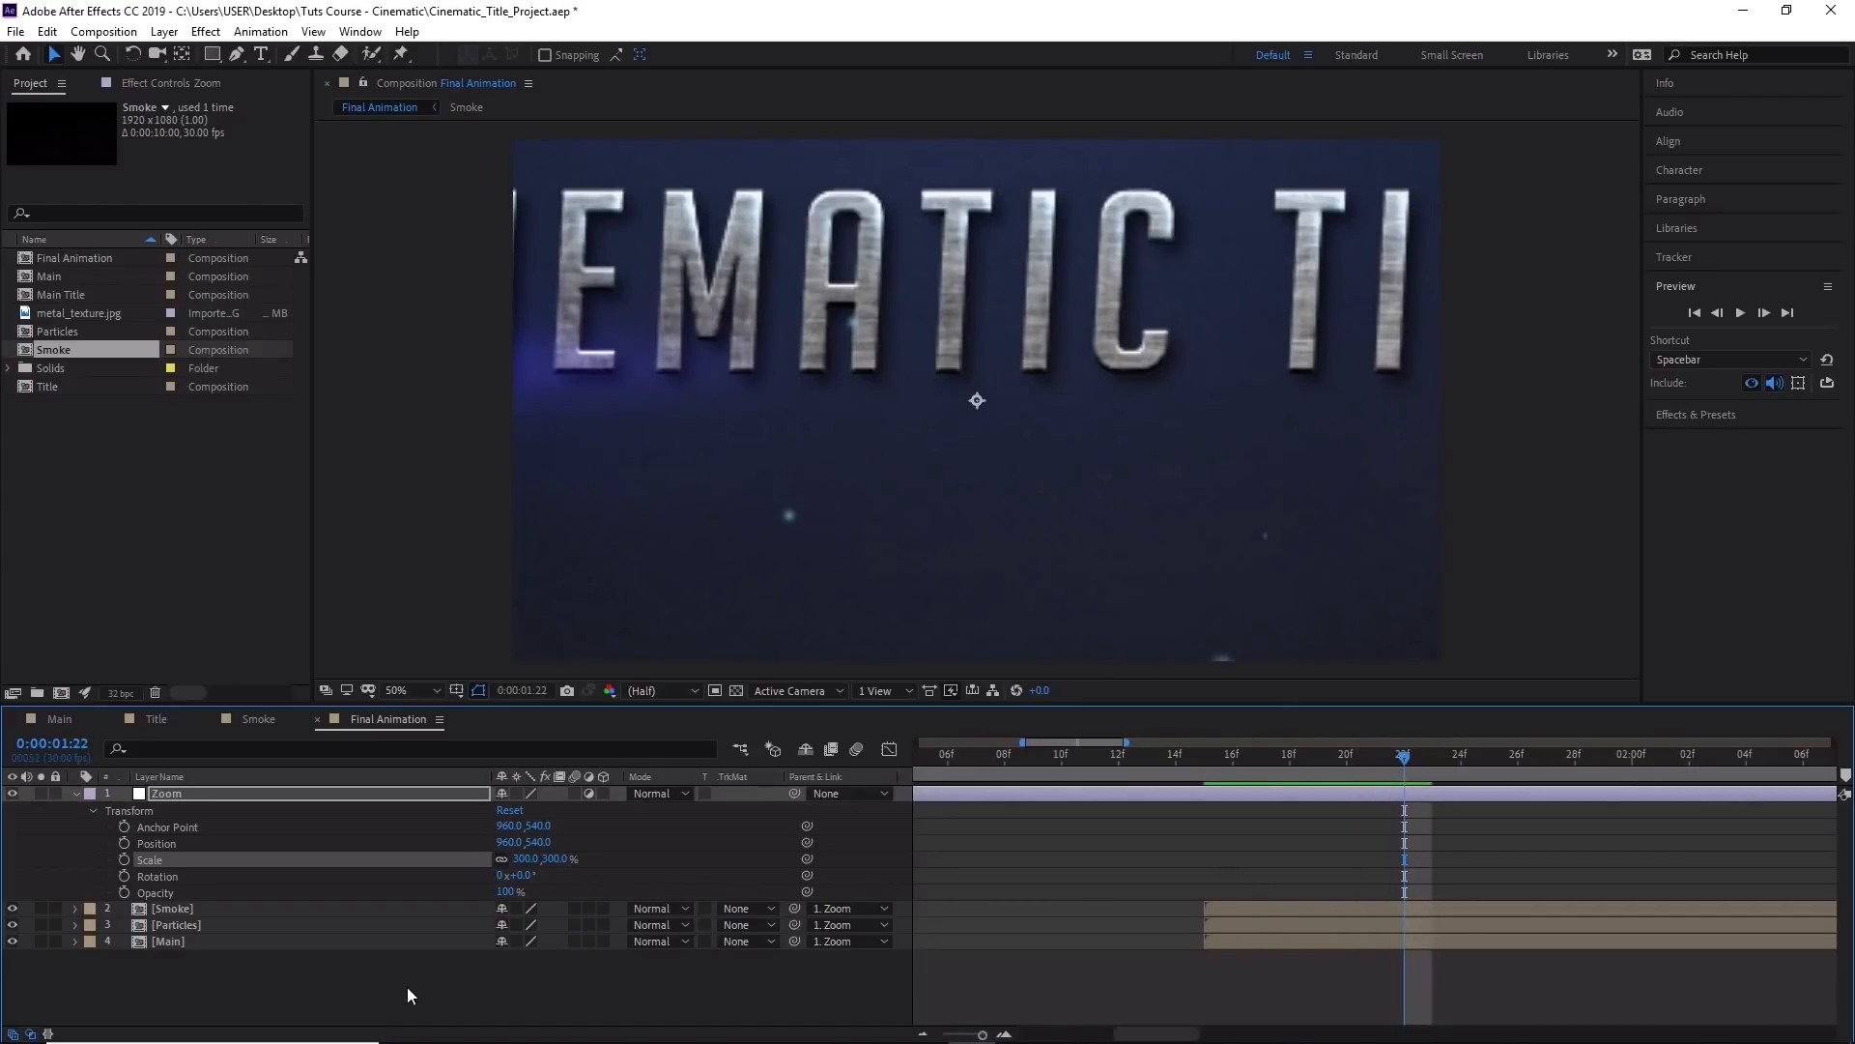
{"action": "left_click_drag", "start_coordinate": [1405, 758], "coordinate": [1205, 771]}
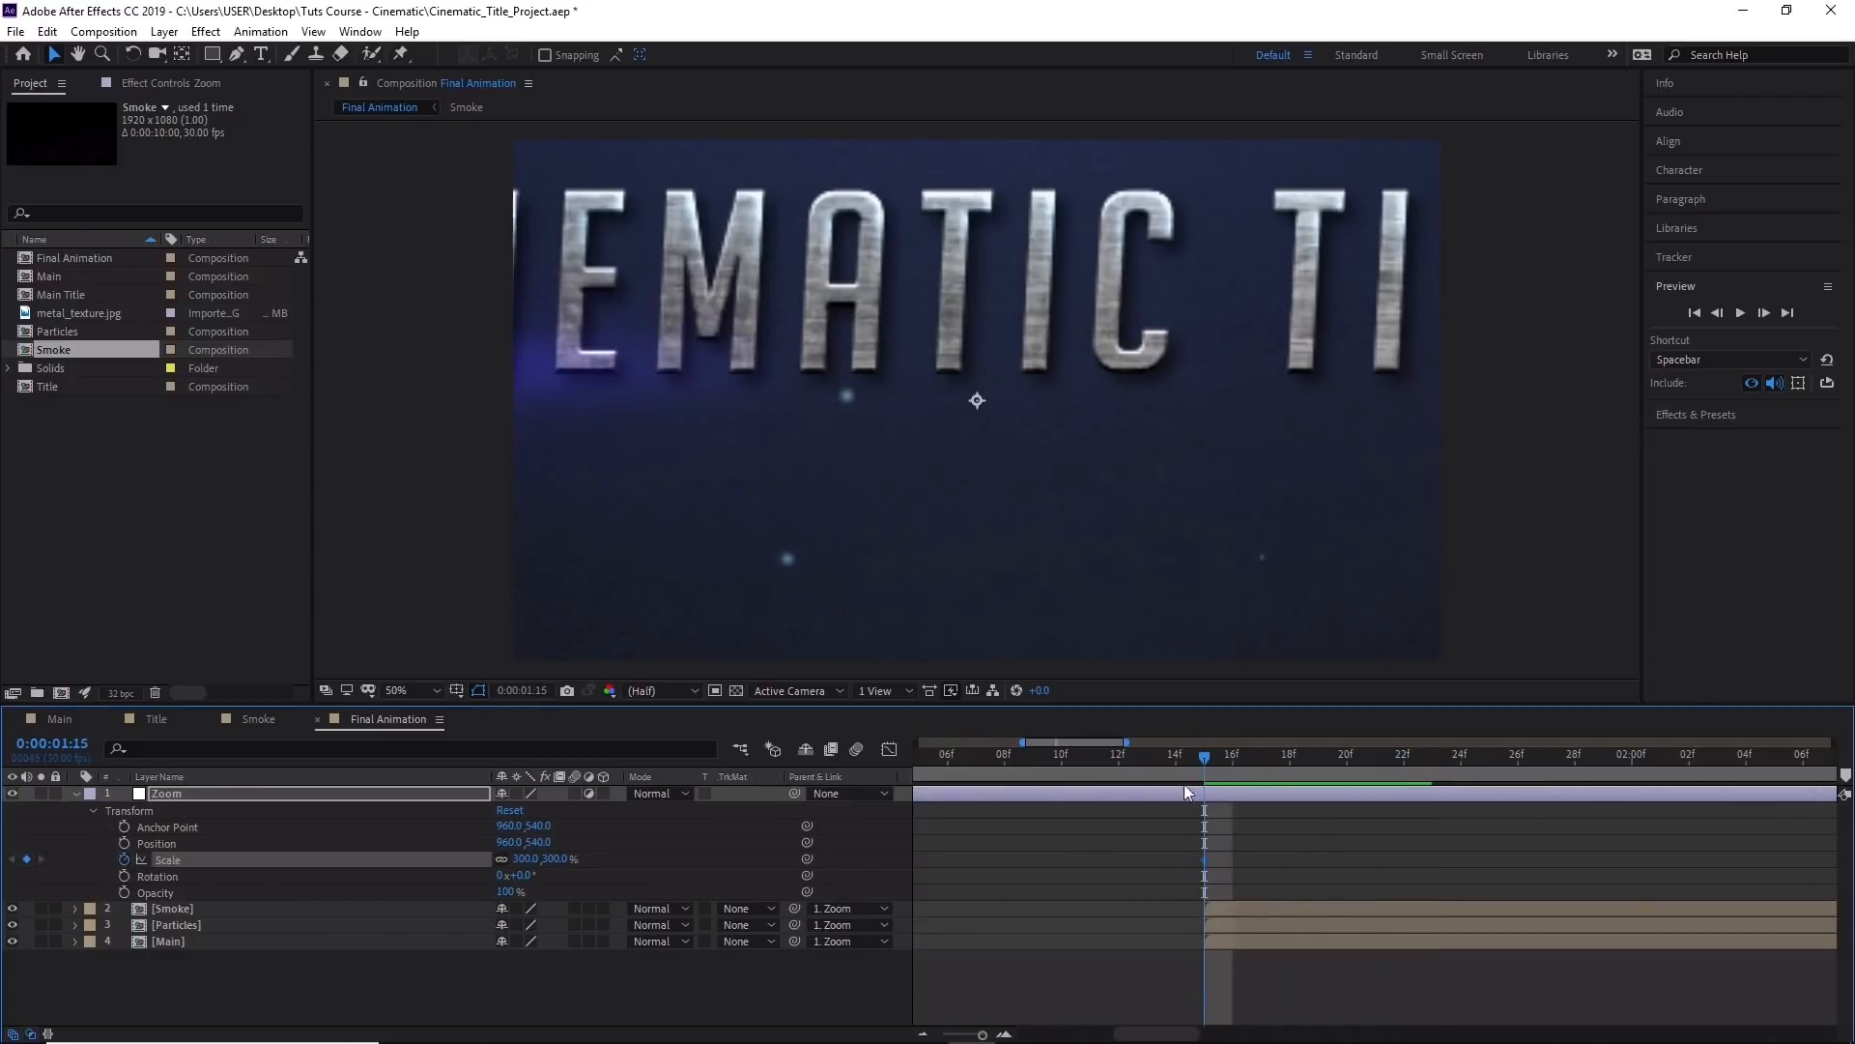
Keyframe the Zoom layer's Scale at 100% at 0:00:01:22 and scrub back through the zoom-out.
{"action": "left_click_drag", "start_coordinate": [1206, 754], "coordinate": [1406, 751]}
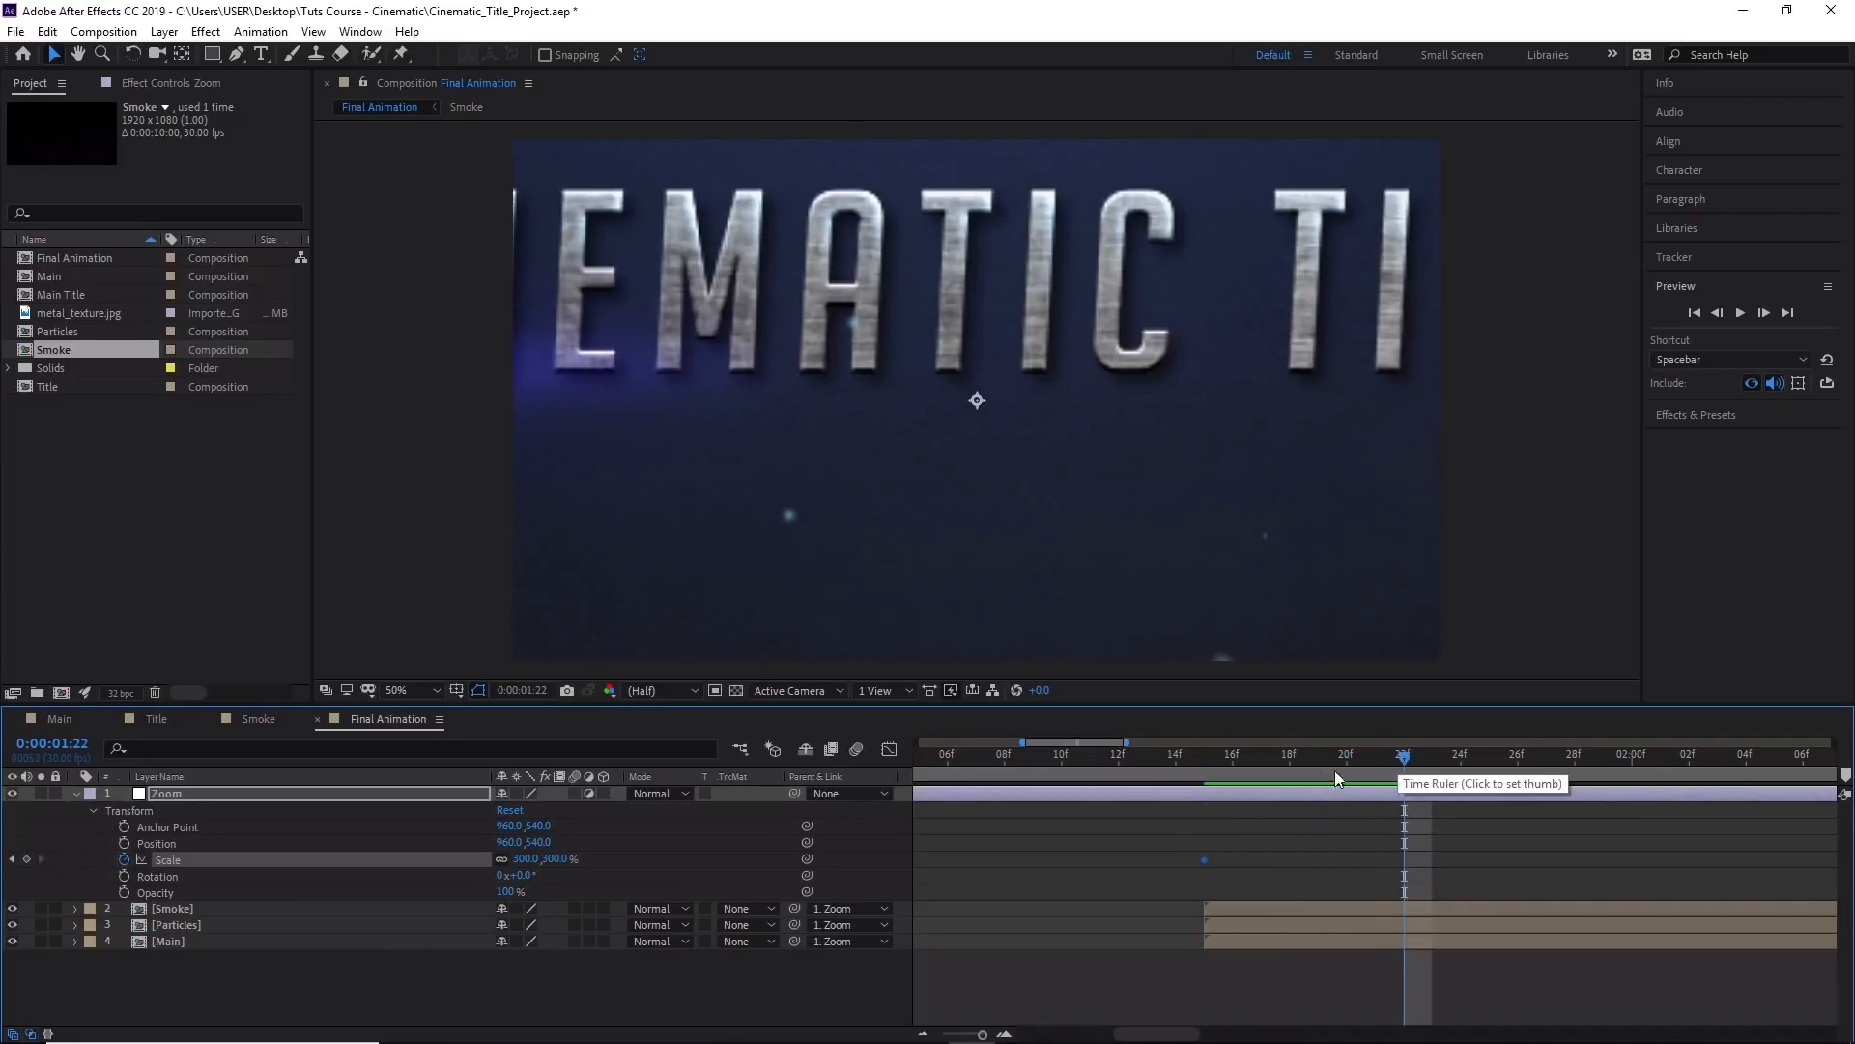
{"action": "left_click", "coordinate": [528, 859]}
{"action": "type", "text": "100"}
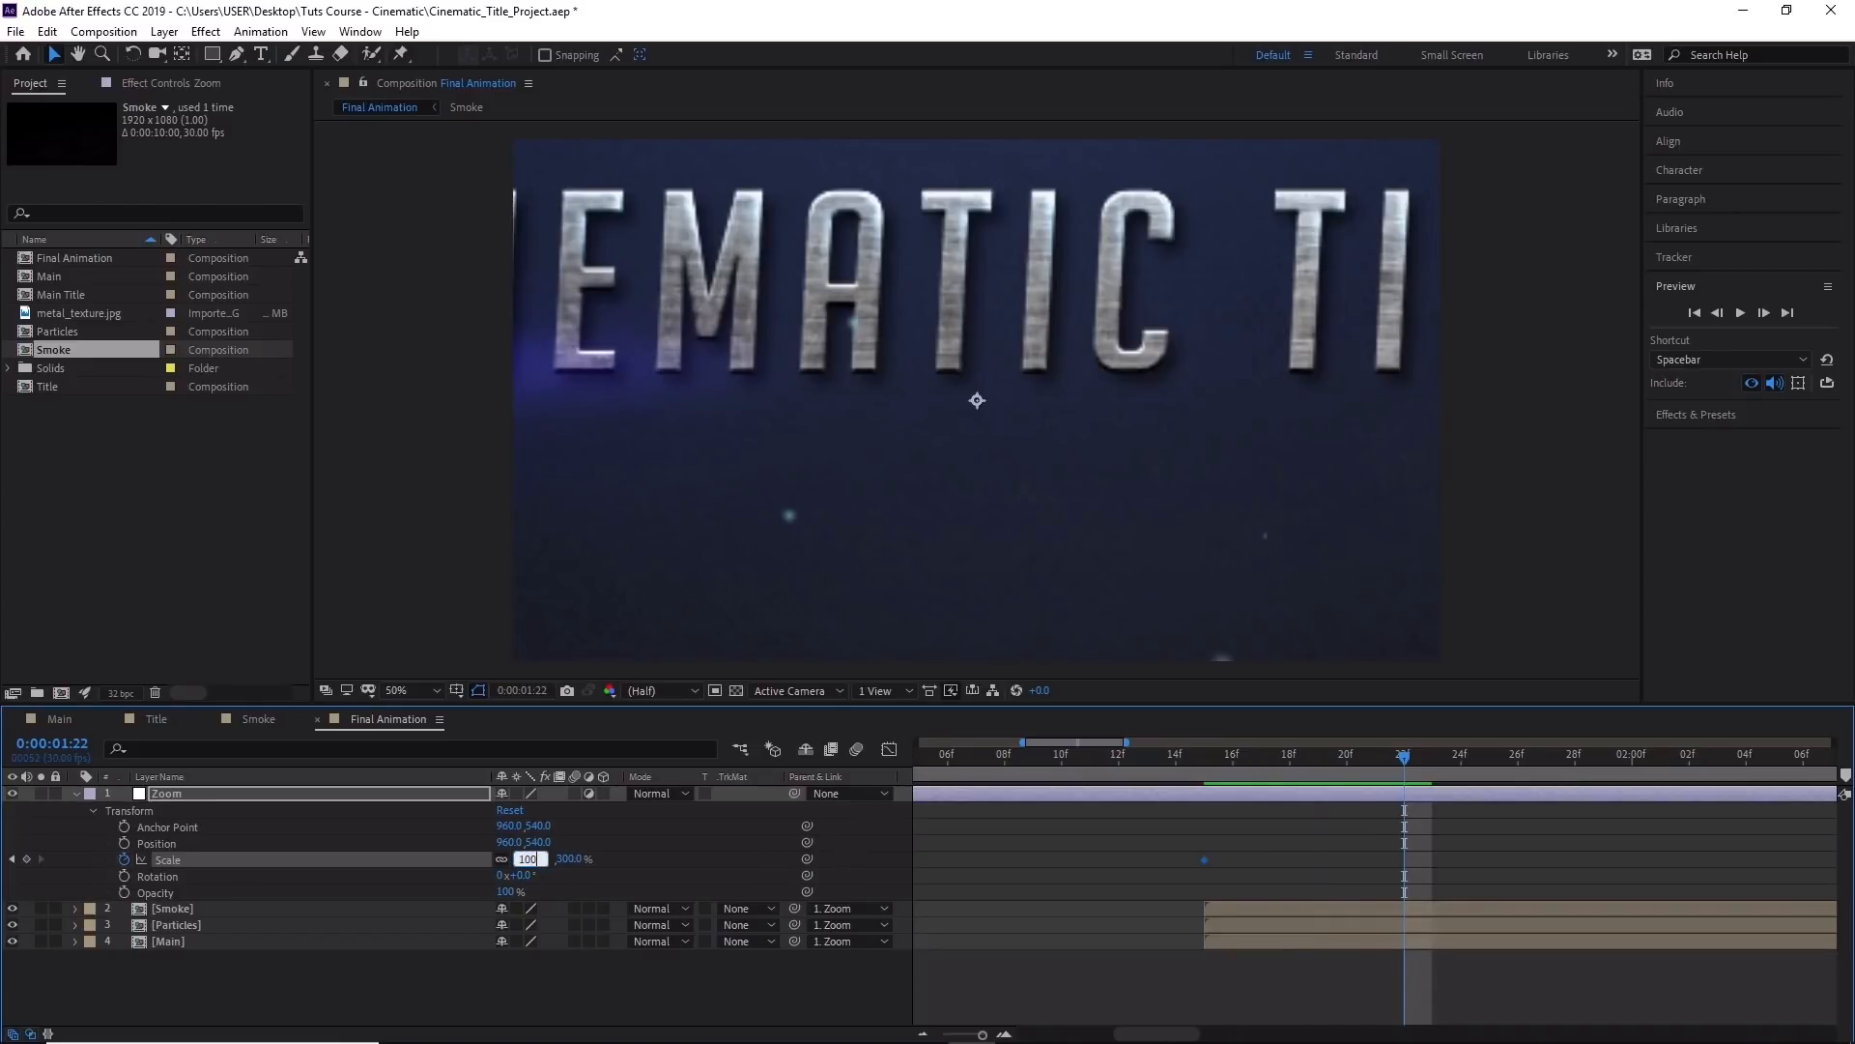
{"action": "key", "text": "Return"}
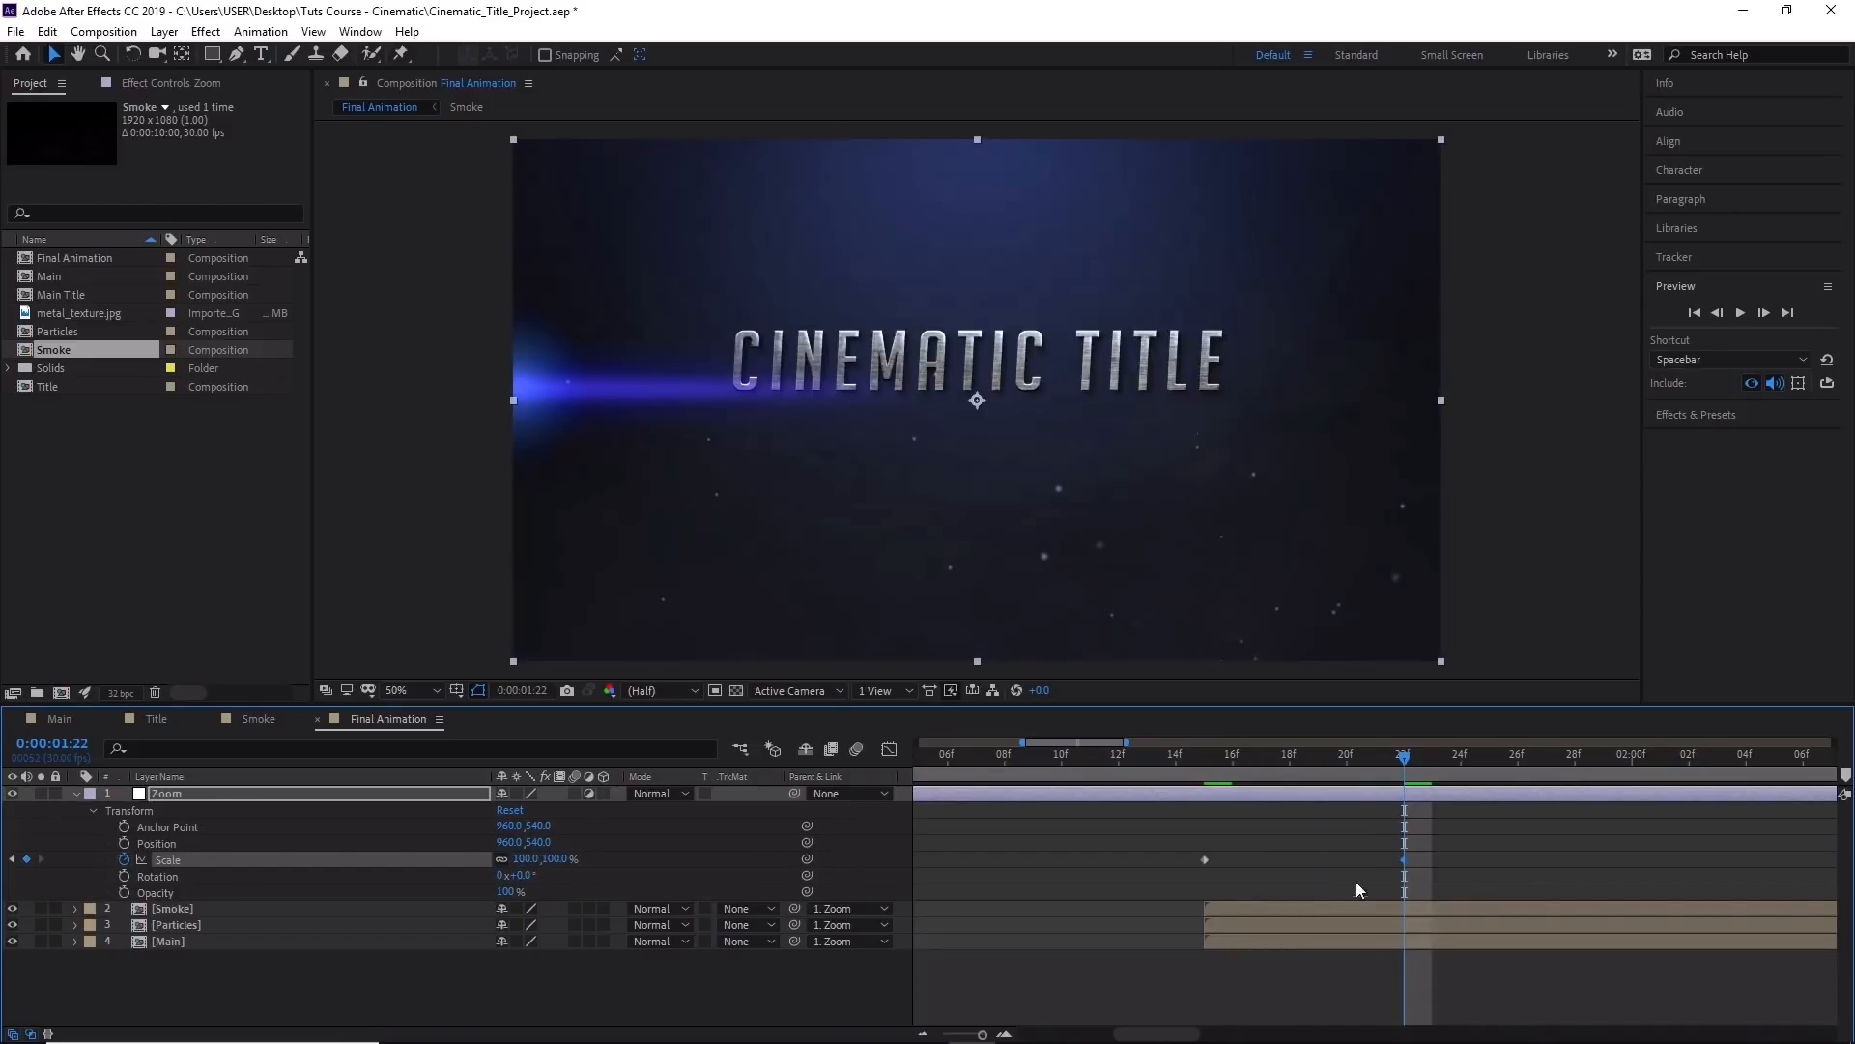
{"action": "left_click_drag", "start_coordinate": [1405, 757], "coordinate": [1234, 781]}
Apply Easy Ease to both Scale keyframes of the Zoom layer.
{"action": "left_click_drag", "start_coordinate": [1173, 858], "coordinate": [1423, 867]}
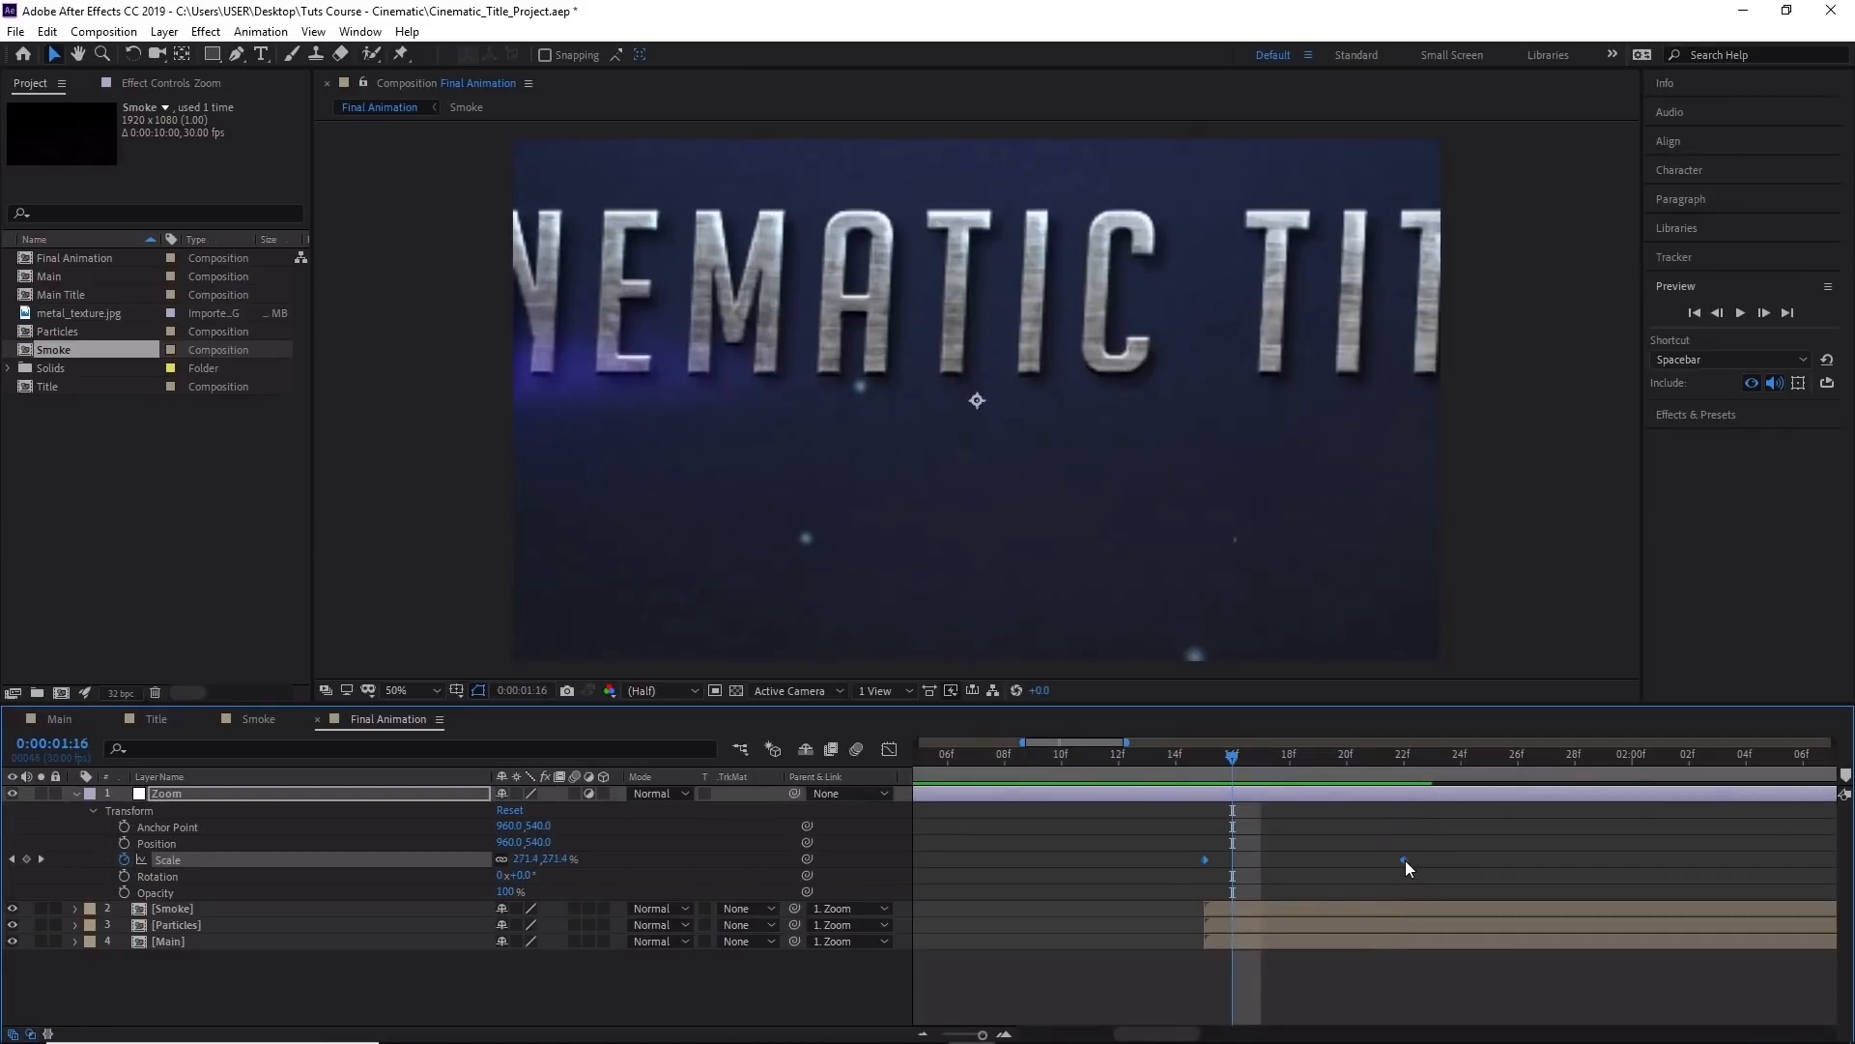
{"action": "right_click", "coordinate": [1405, 861]}
{"action": "mouse_move", "coordinate": [1510, 849]}
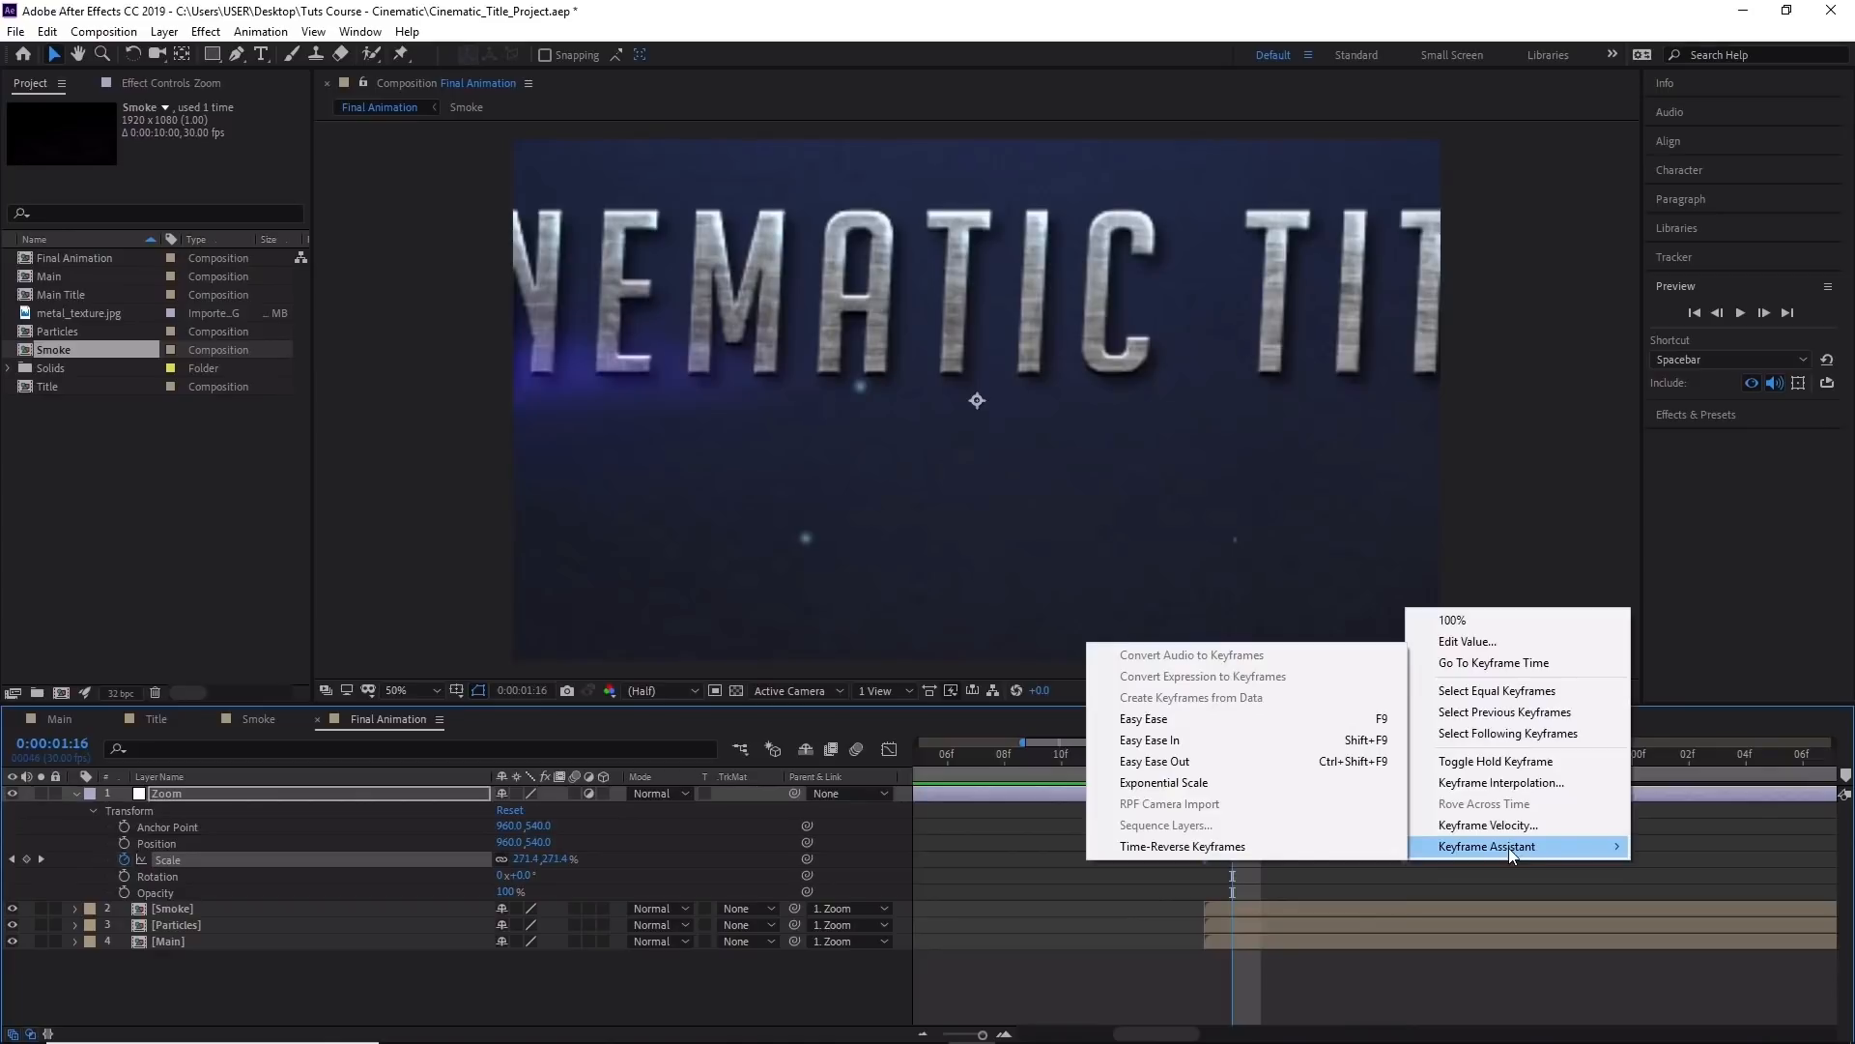
{"action": "left_click", "coordinate": [1215, 737]}
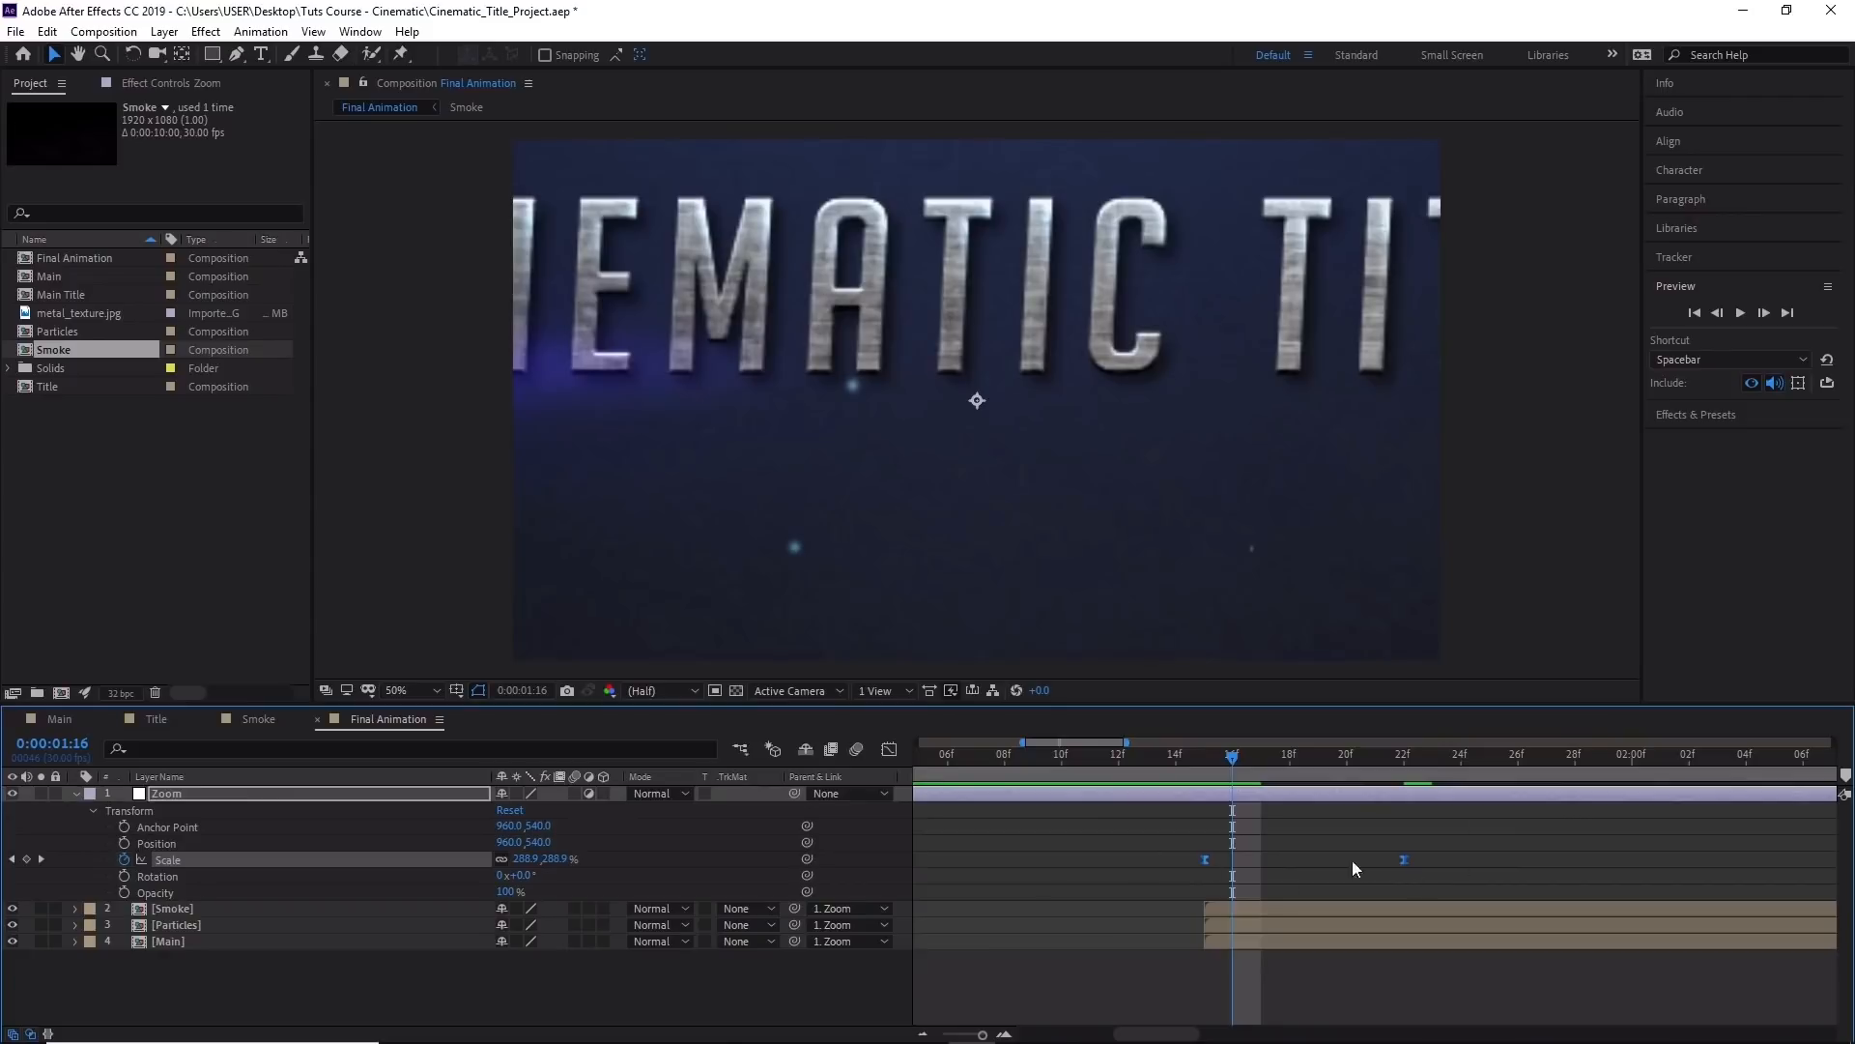
Reshape the Zoom layer's Scale speed graph so the zoom starts fast and slows gradually into the last keyframe, and scrub to 0:00:01:19.
{"action": "left_click", "coordinate": [889, 752]}
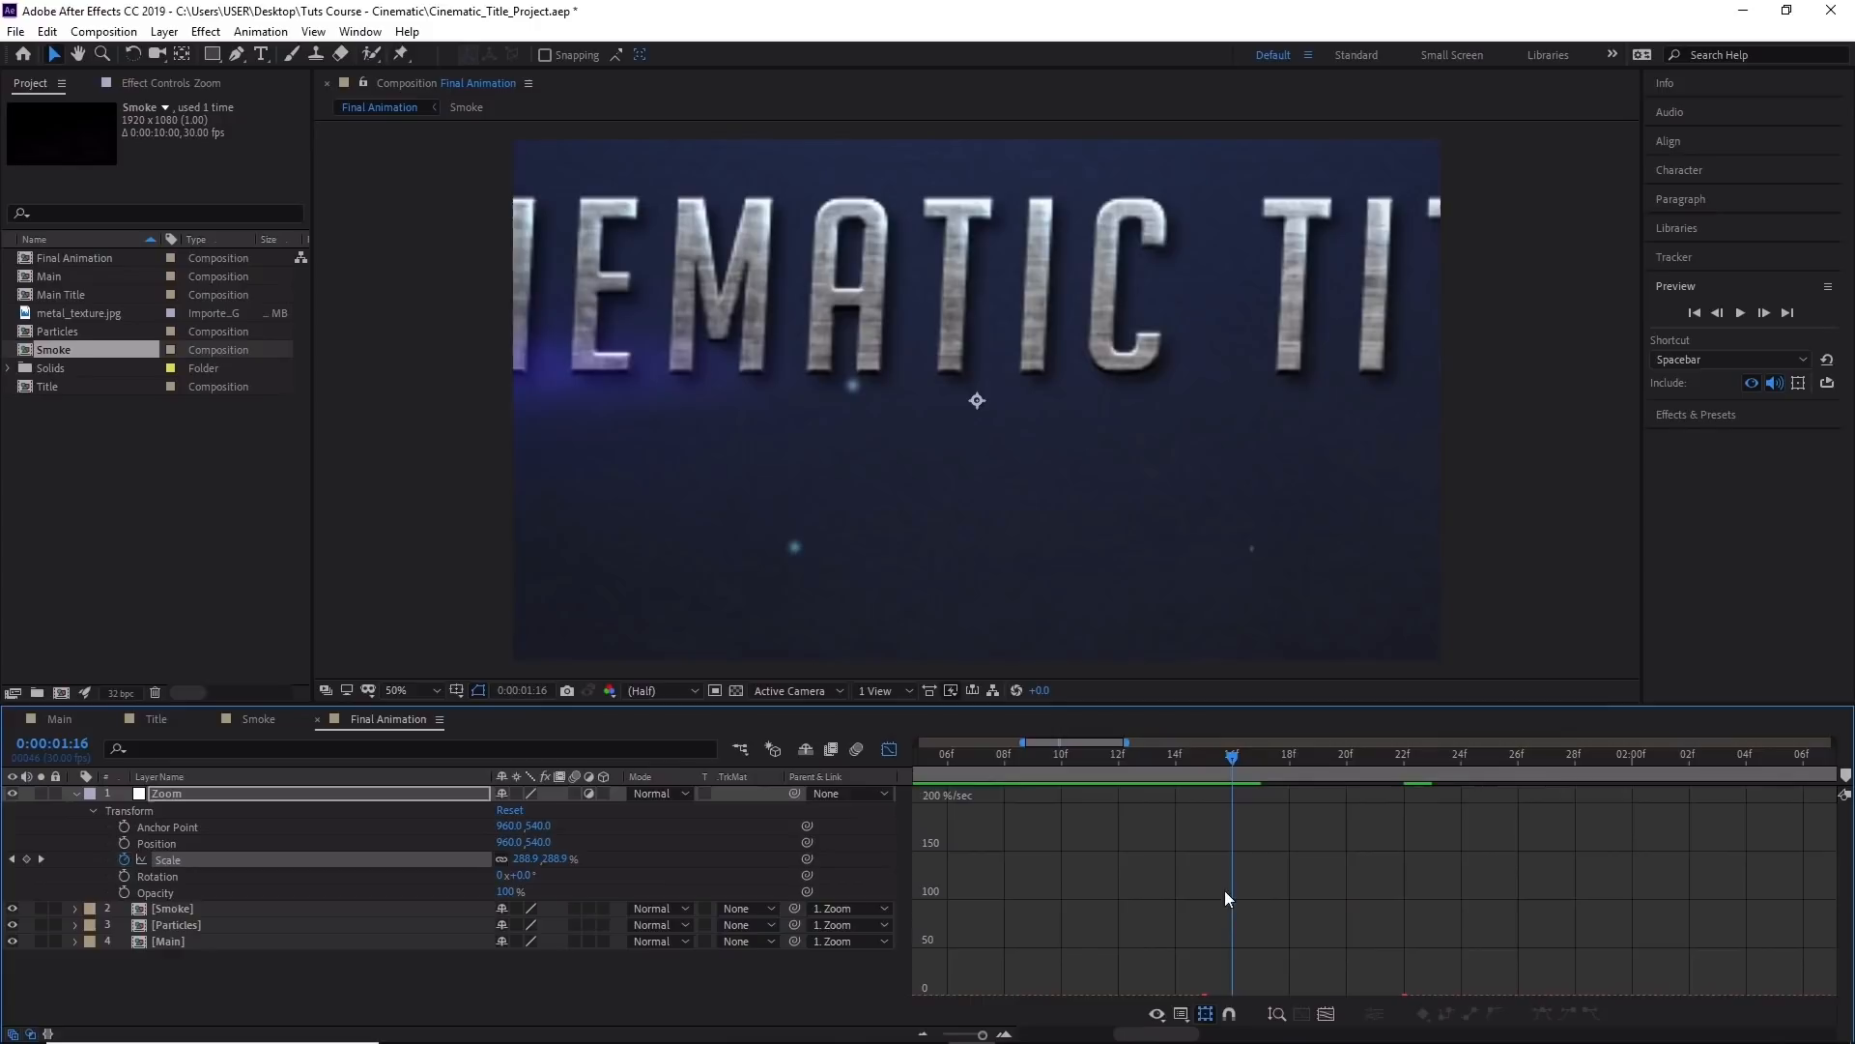
{"action": "left_click", "coordinate": [1327, 1014]}
{"action": "right_click", "coordinate": [1077, 861]}
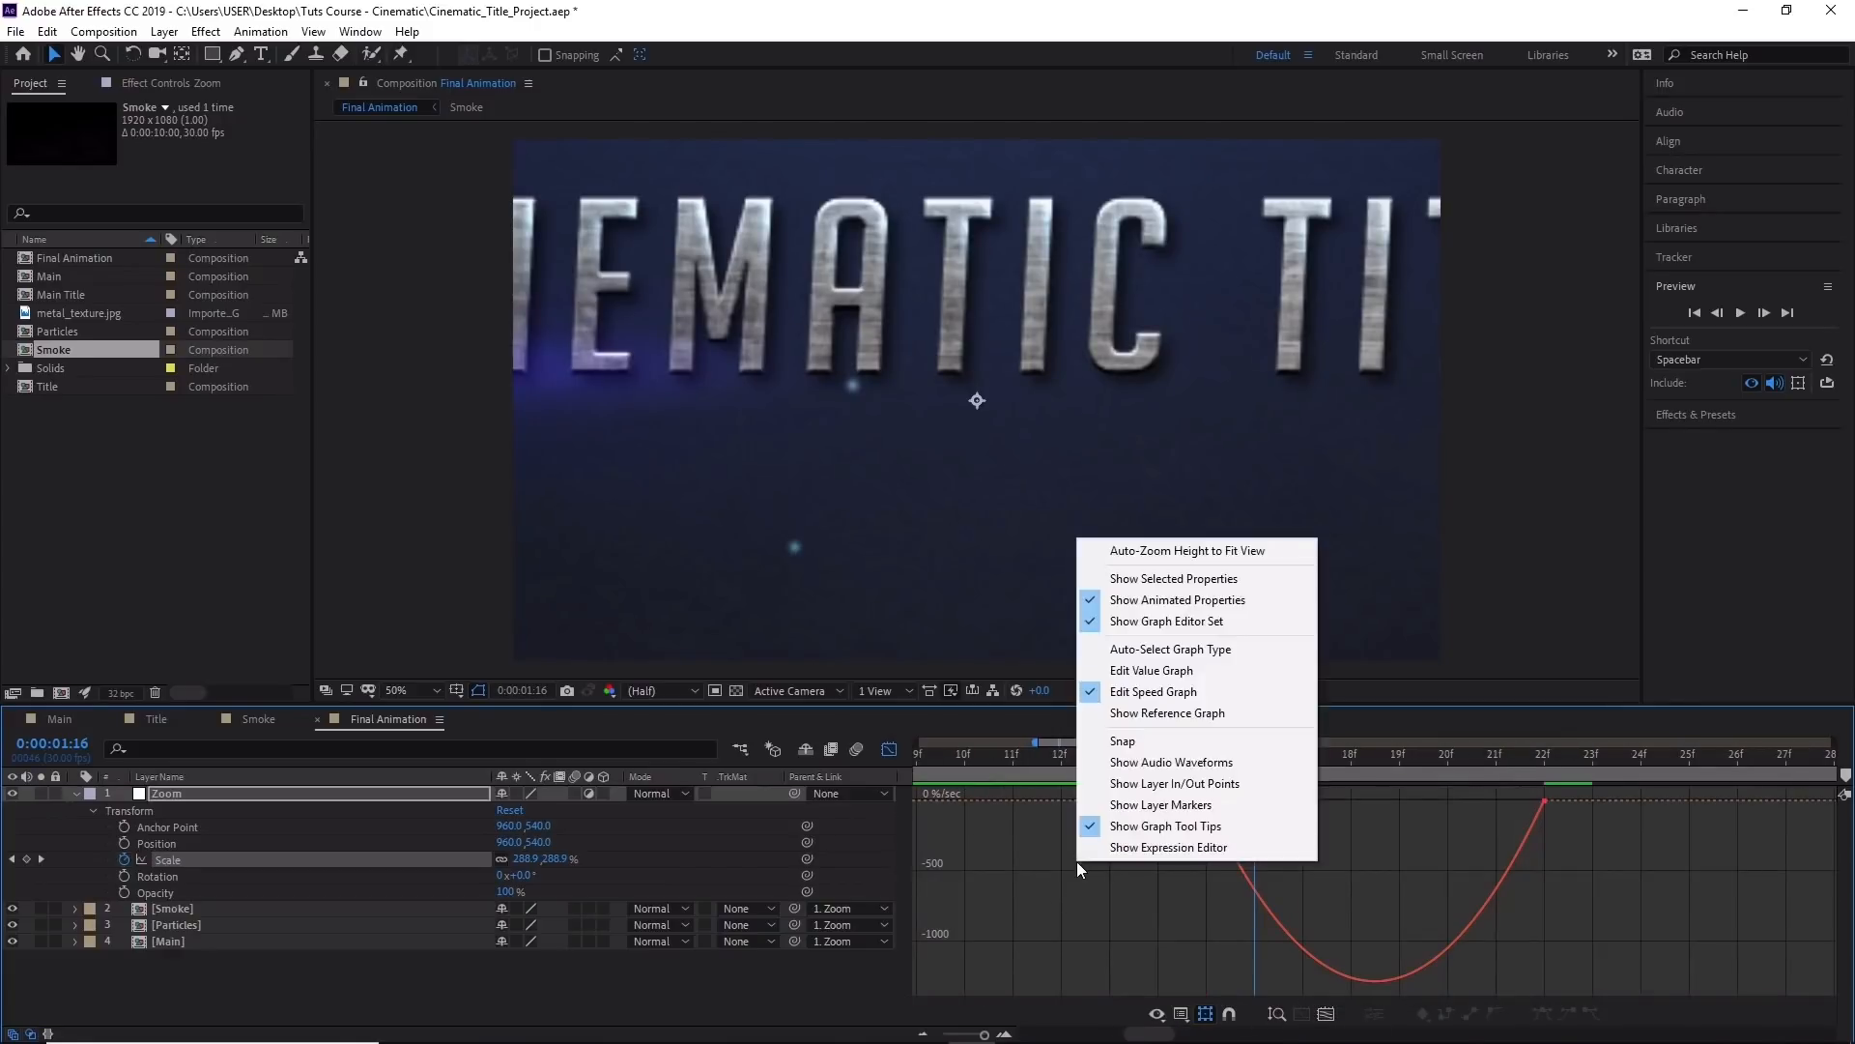
{"action": "left_click", "coordinate": [1542, 885]}
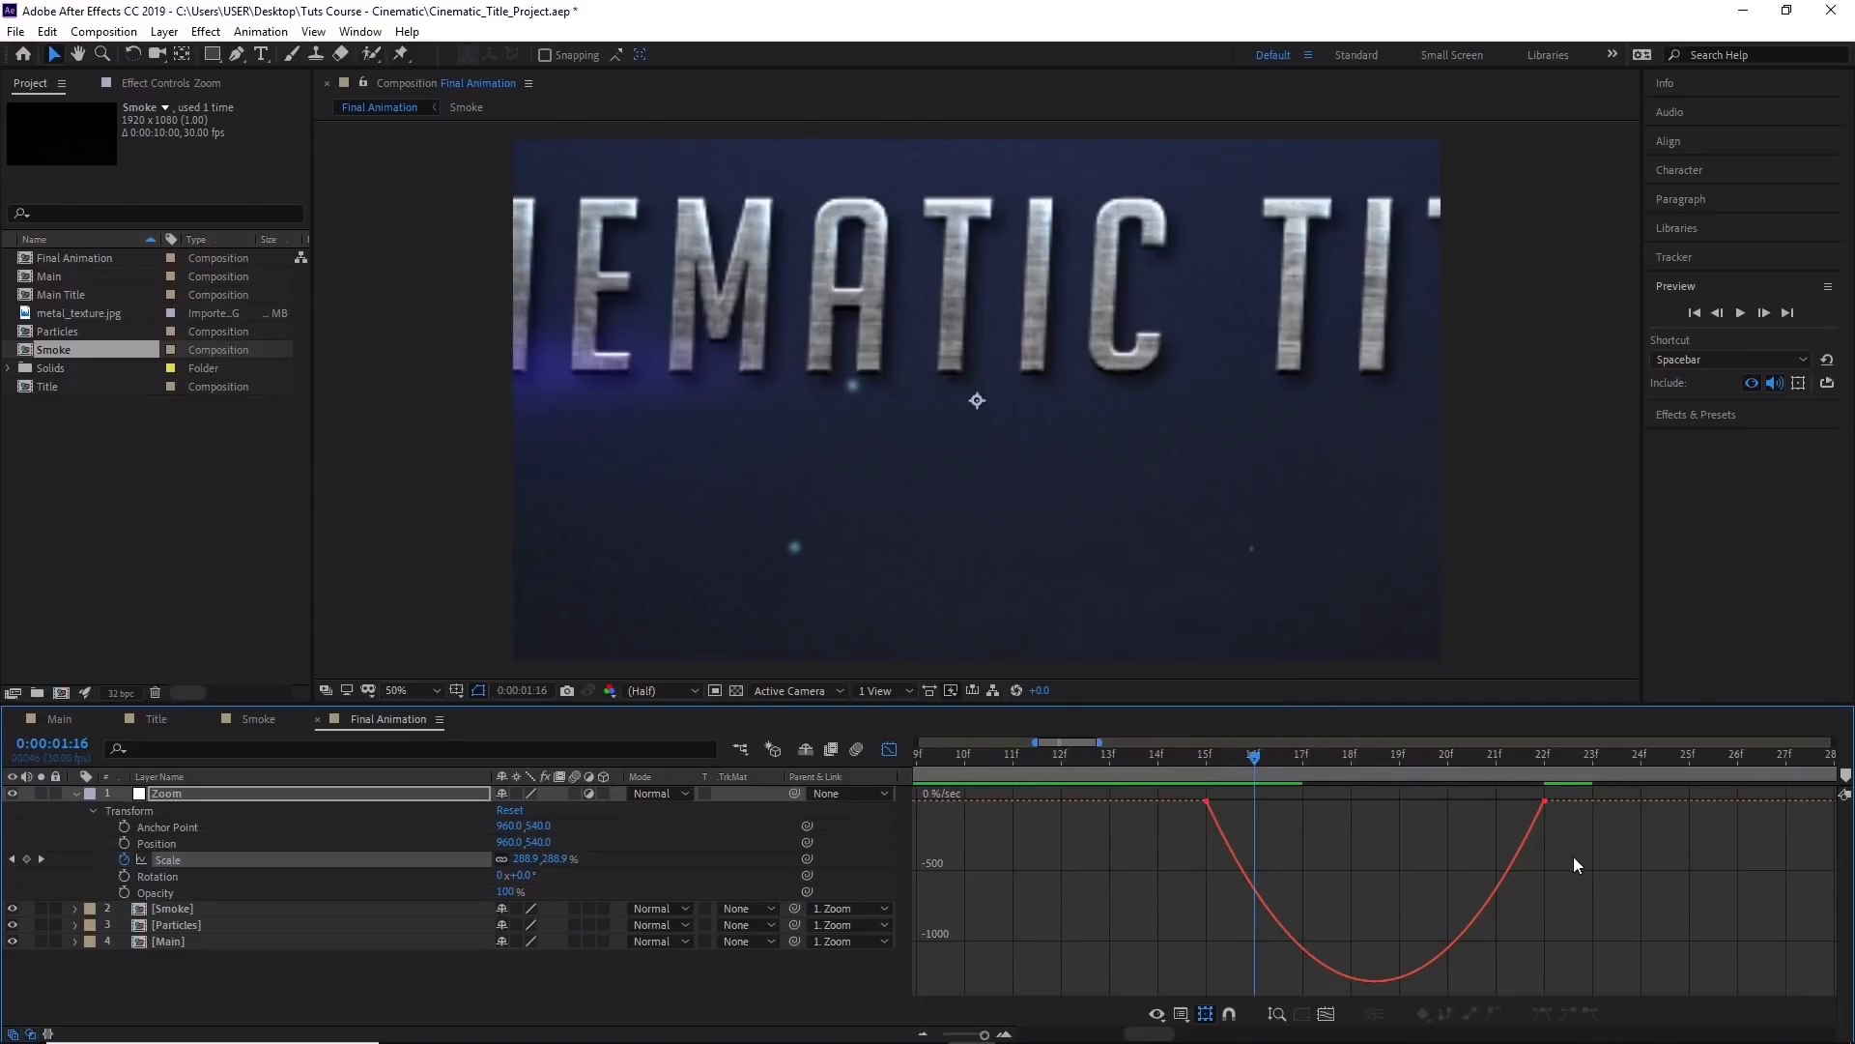
{"action": "left_click_drag", "start_coordinate": [1585, 862], "coordinate": [1533, 781]}
{"action": "left_click_drag", "start_coordinate": [1488, 800], "coordinate": [1354, 802]}
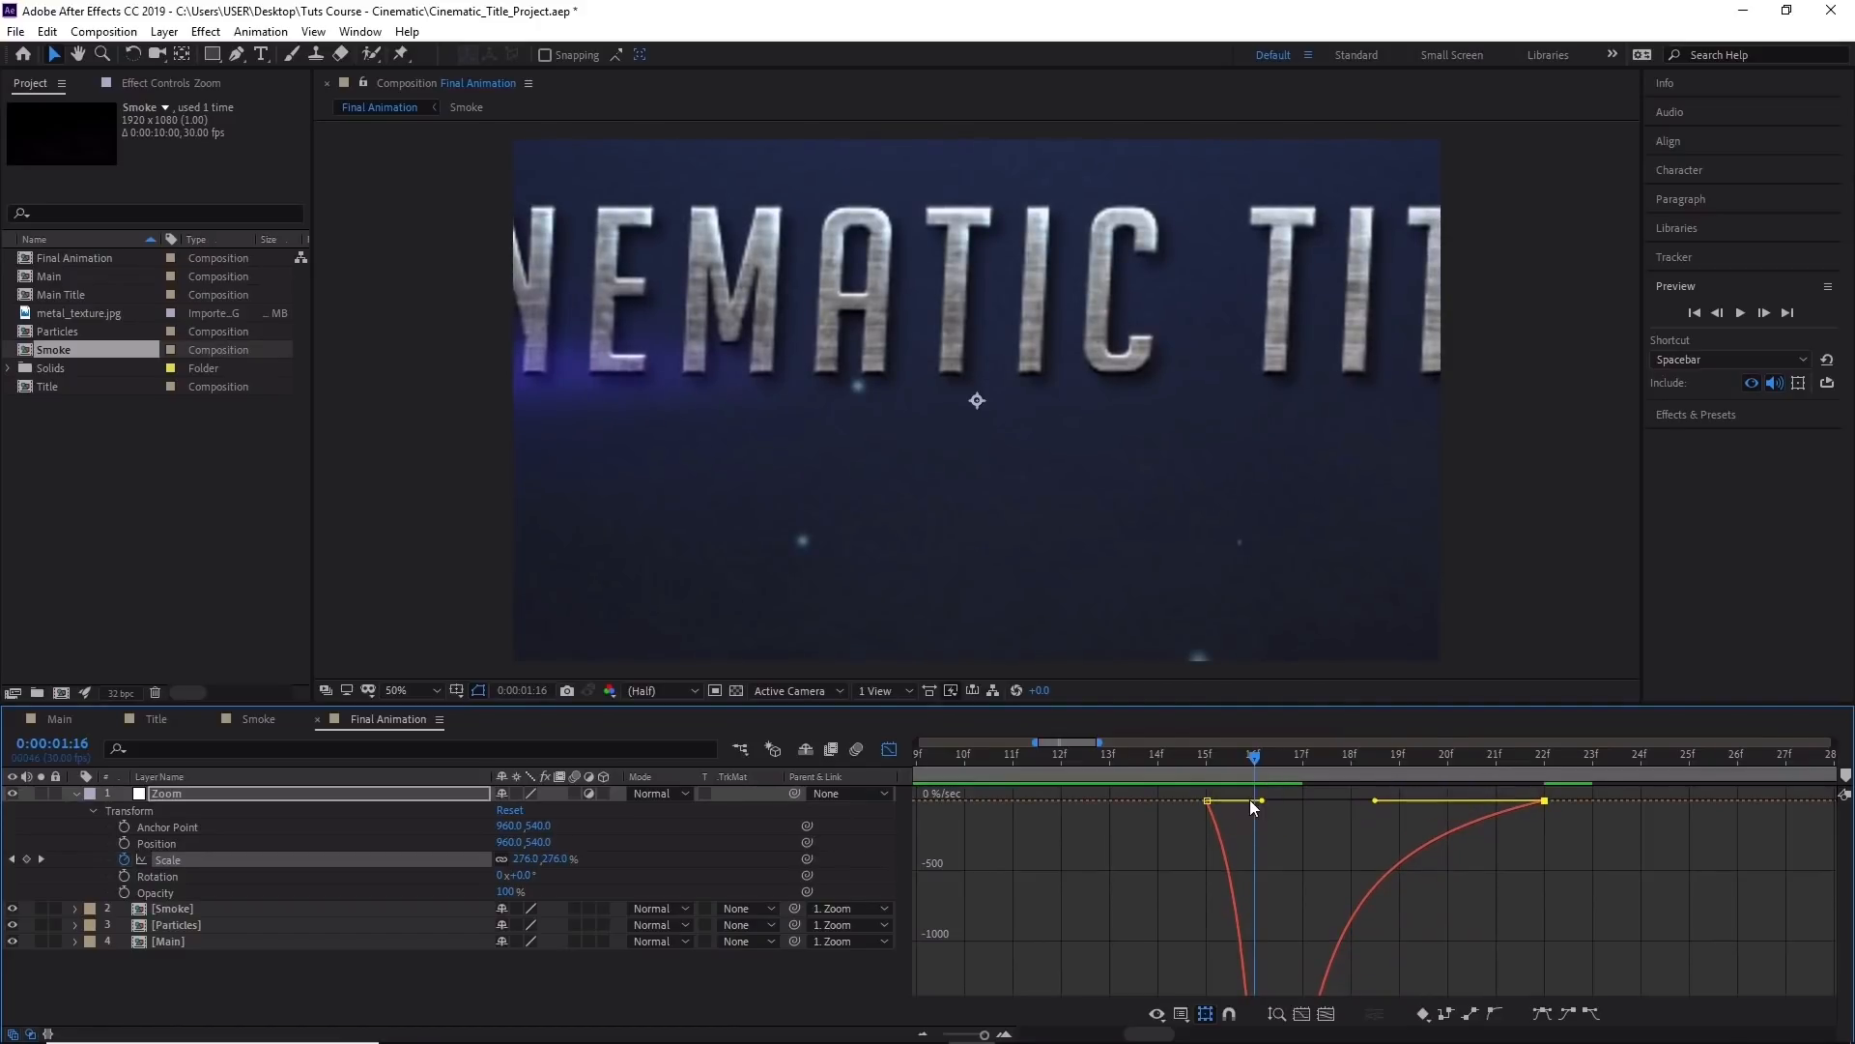
{"action": "left_click_drag", "start_coordinate": [1251, 800], "coordinate": [1407, 755]}
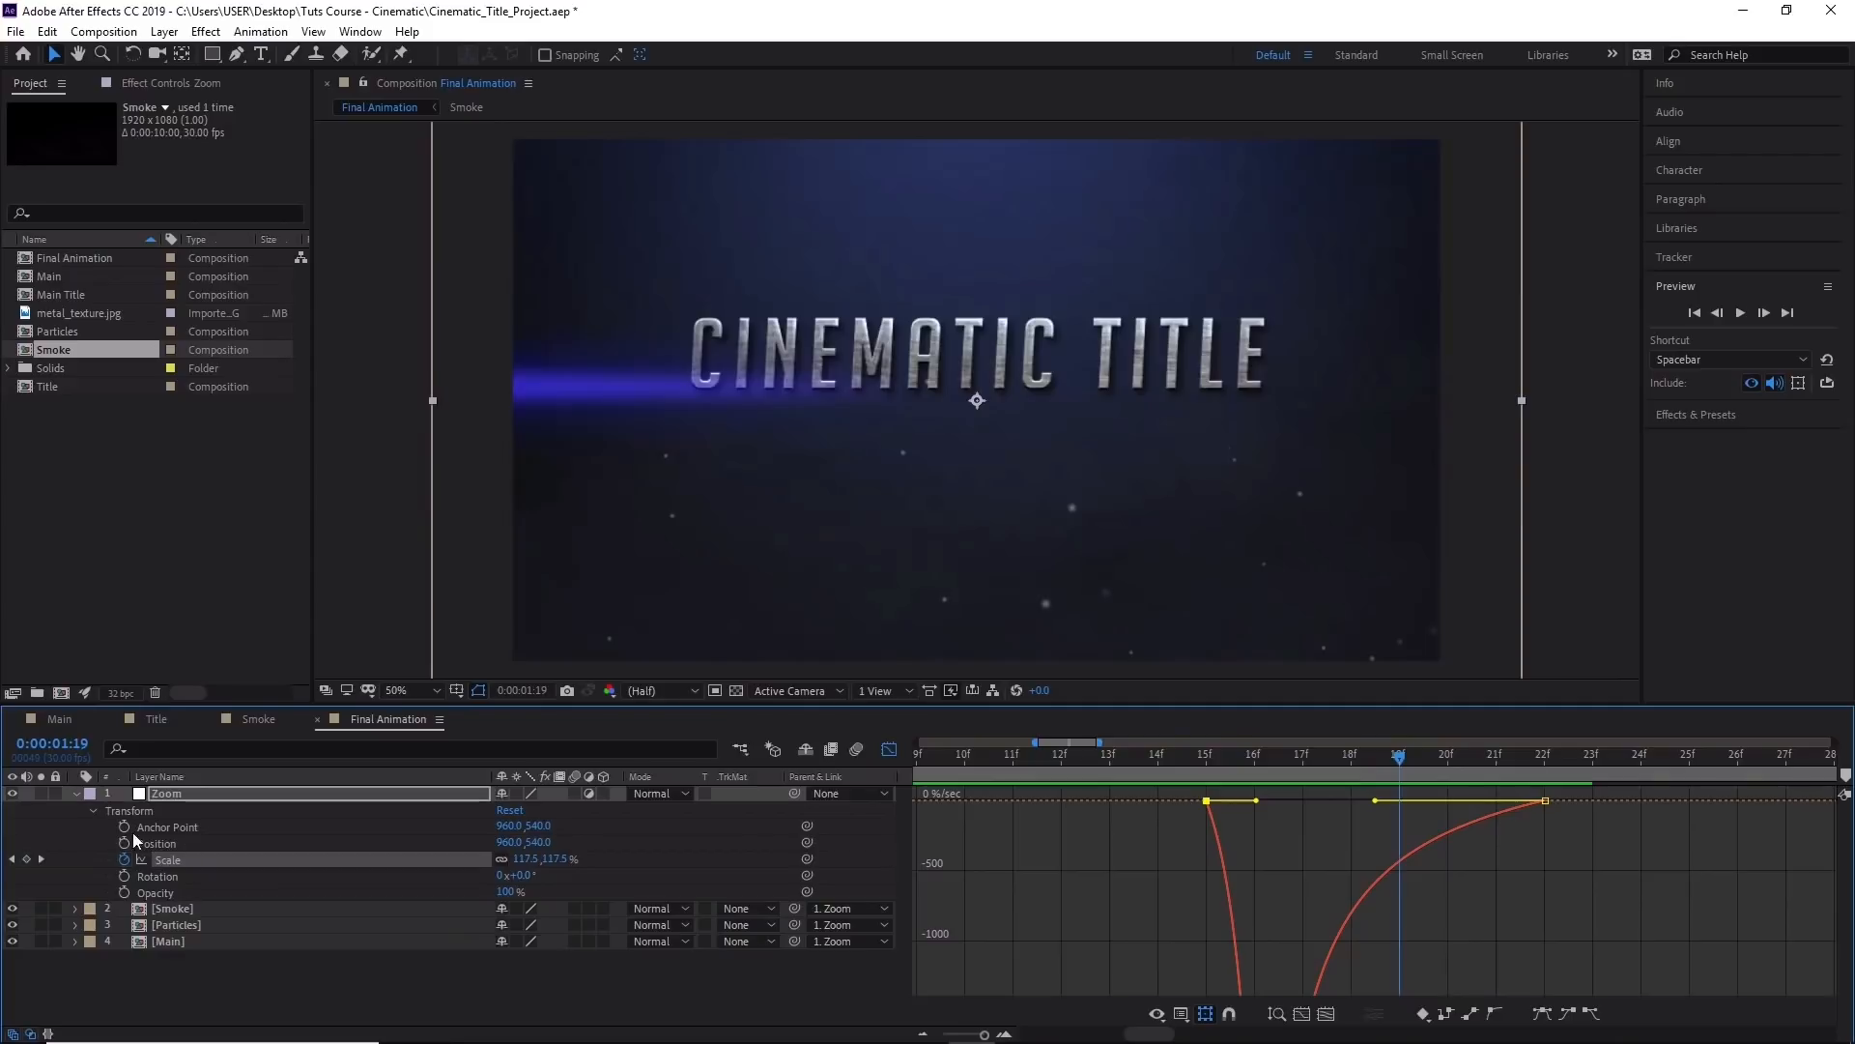
Add an adjustment layer named cc_Lens above the Zoom layer in the Final Animation composition.
{"action": "left_click", "coordinate": [76, 792]}
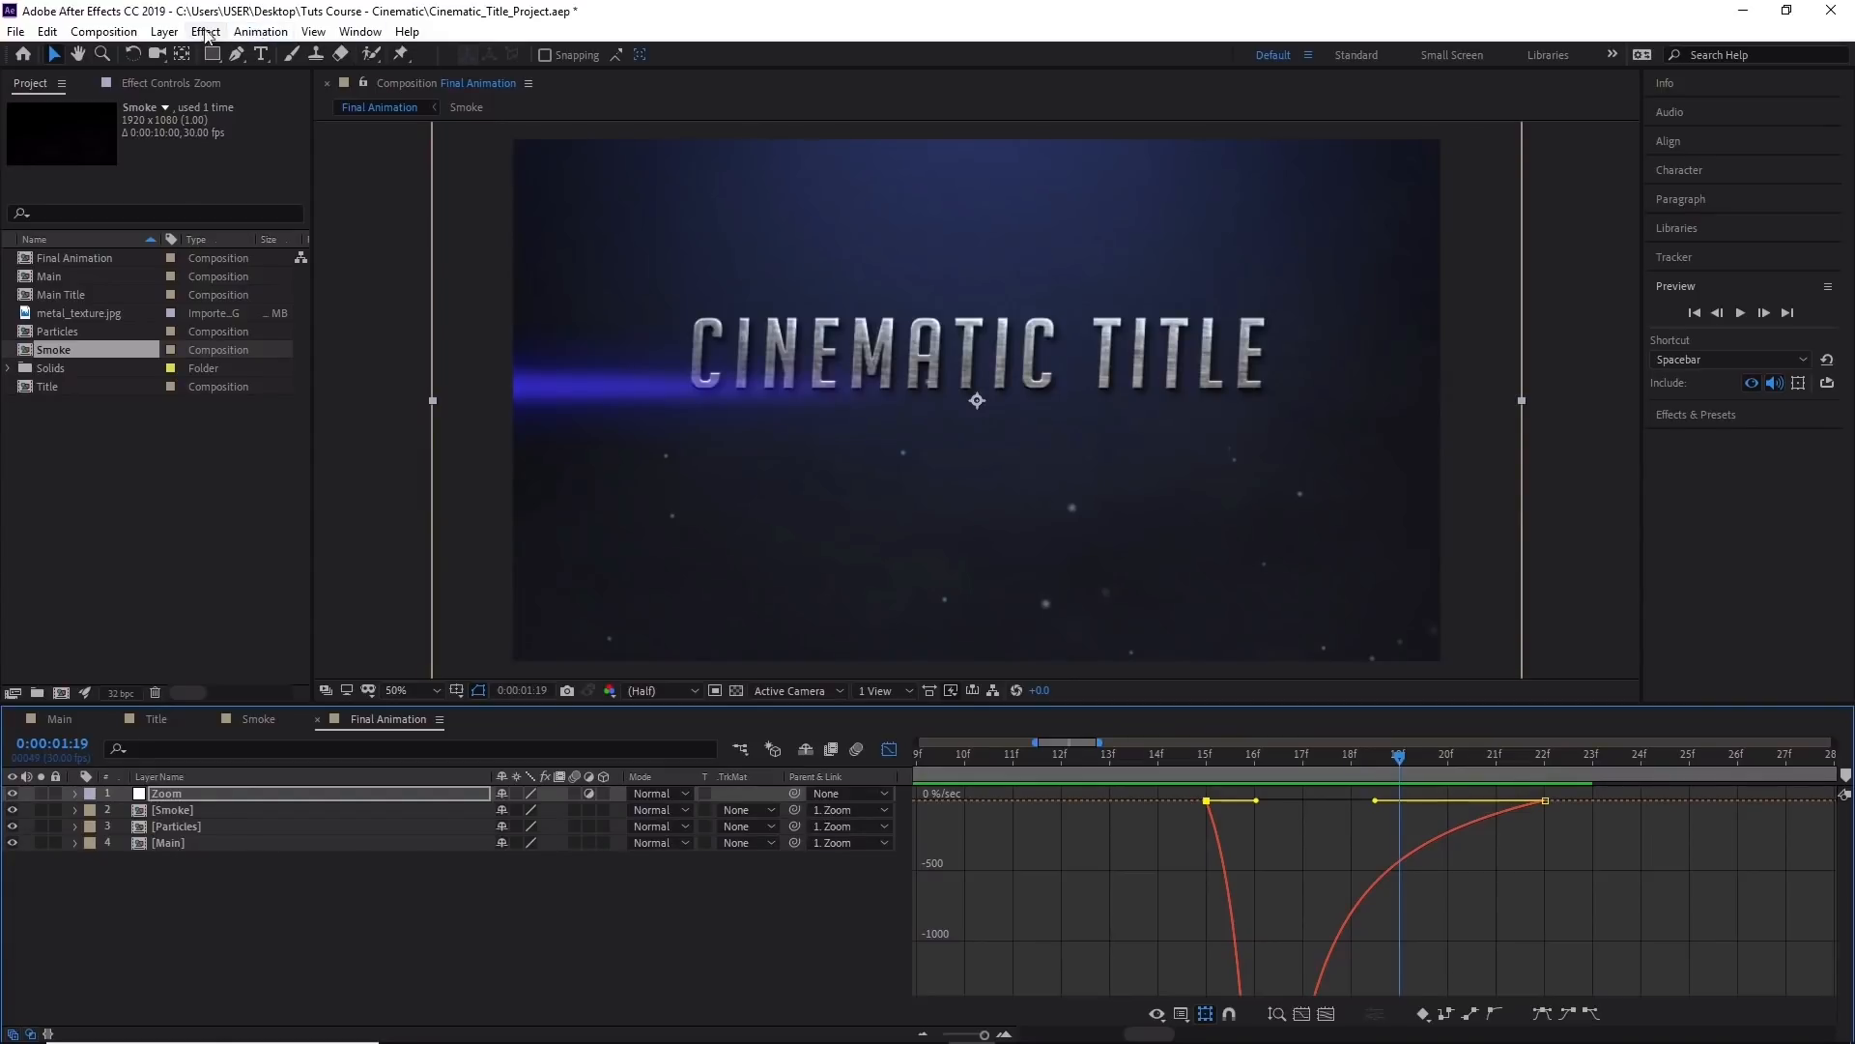
{"action": "left_click", "coordinate": [165, 32]}
{"action": "mouse_move", "coordinate": [242, 54]}
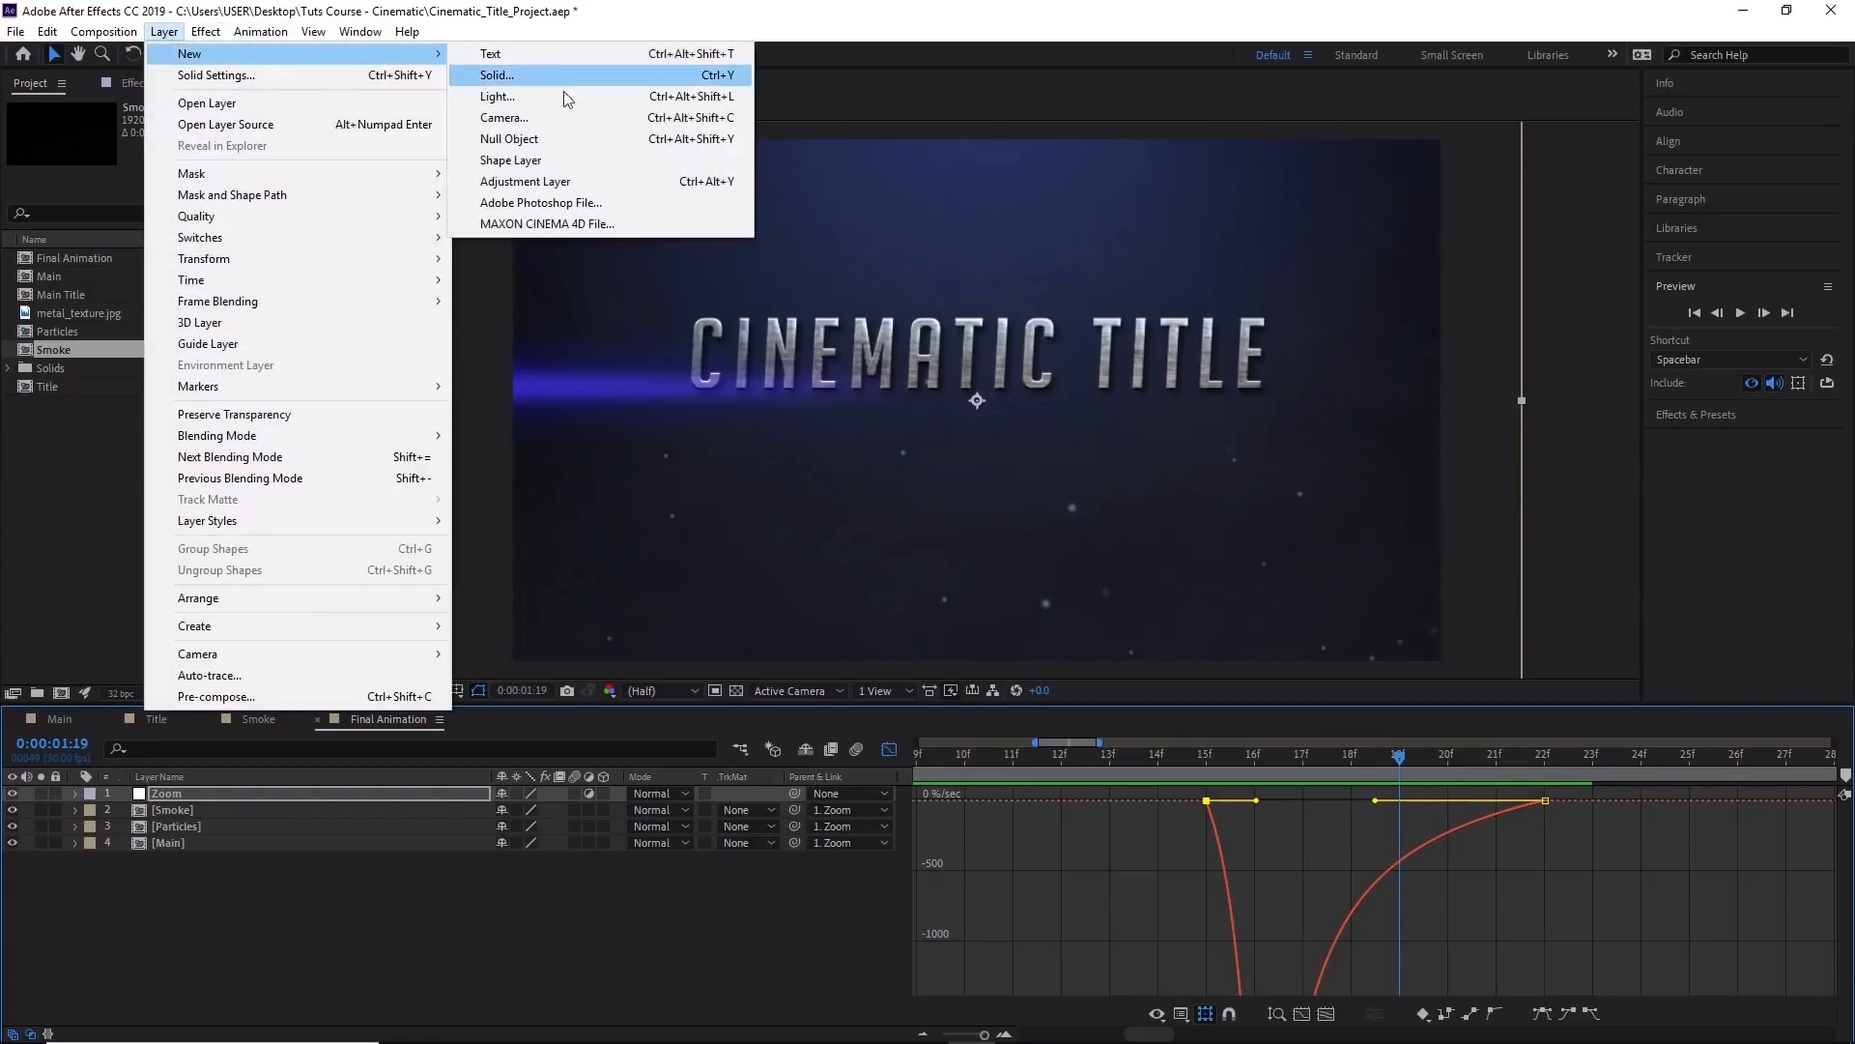
{"action": "left_click", "coordinate": [607, 183]}
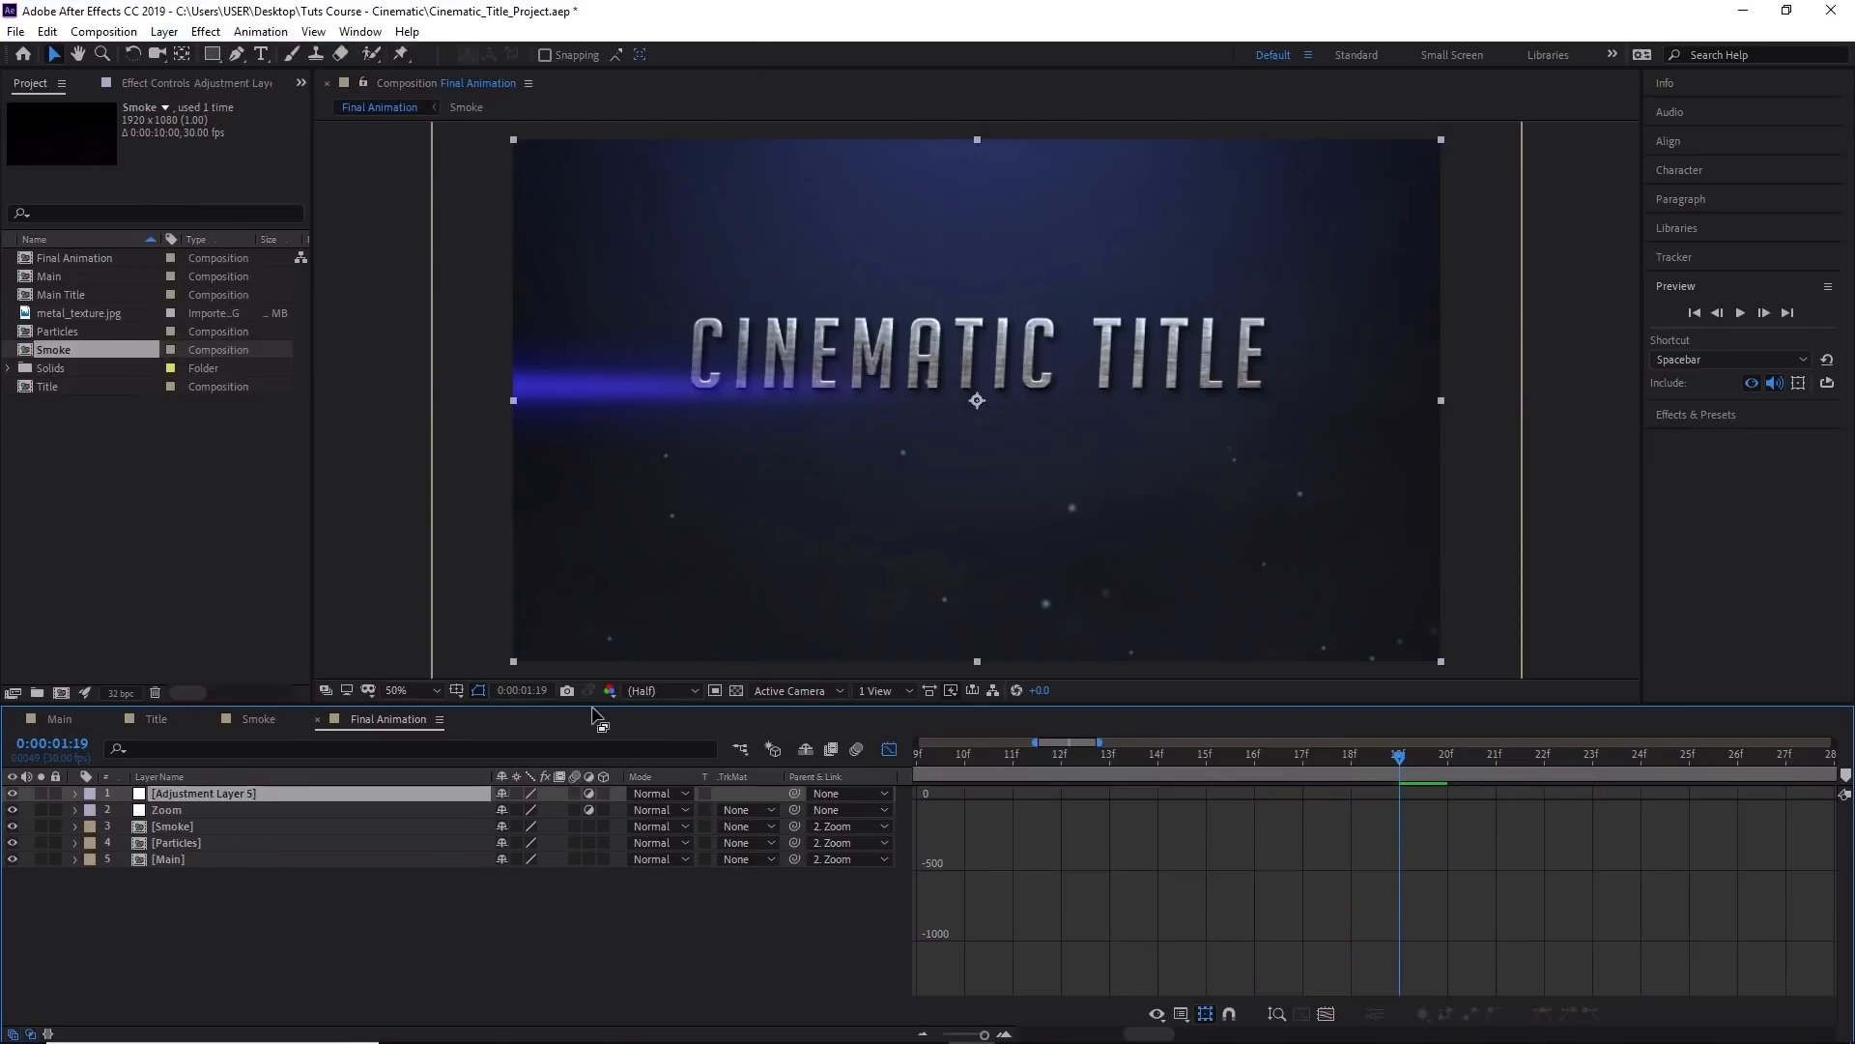
{"action": "key", "text": "Return"}
{"action": "type", "text": "cc_Lens"}
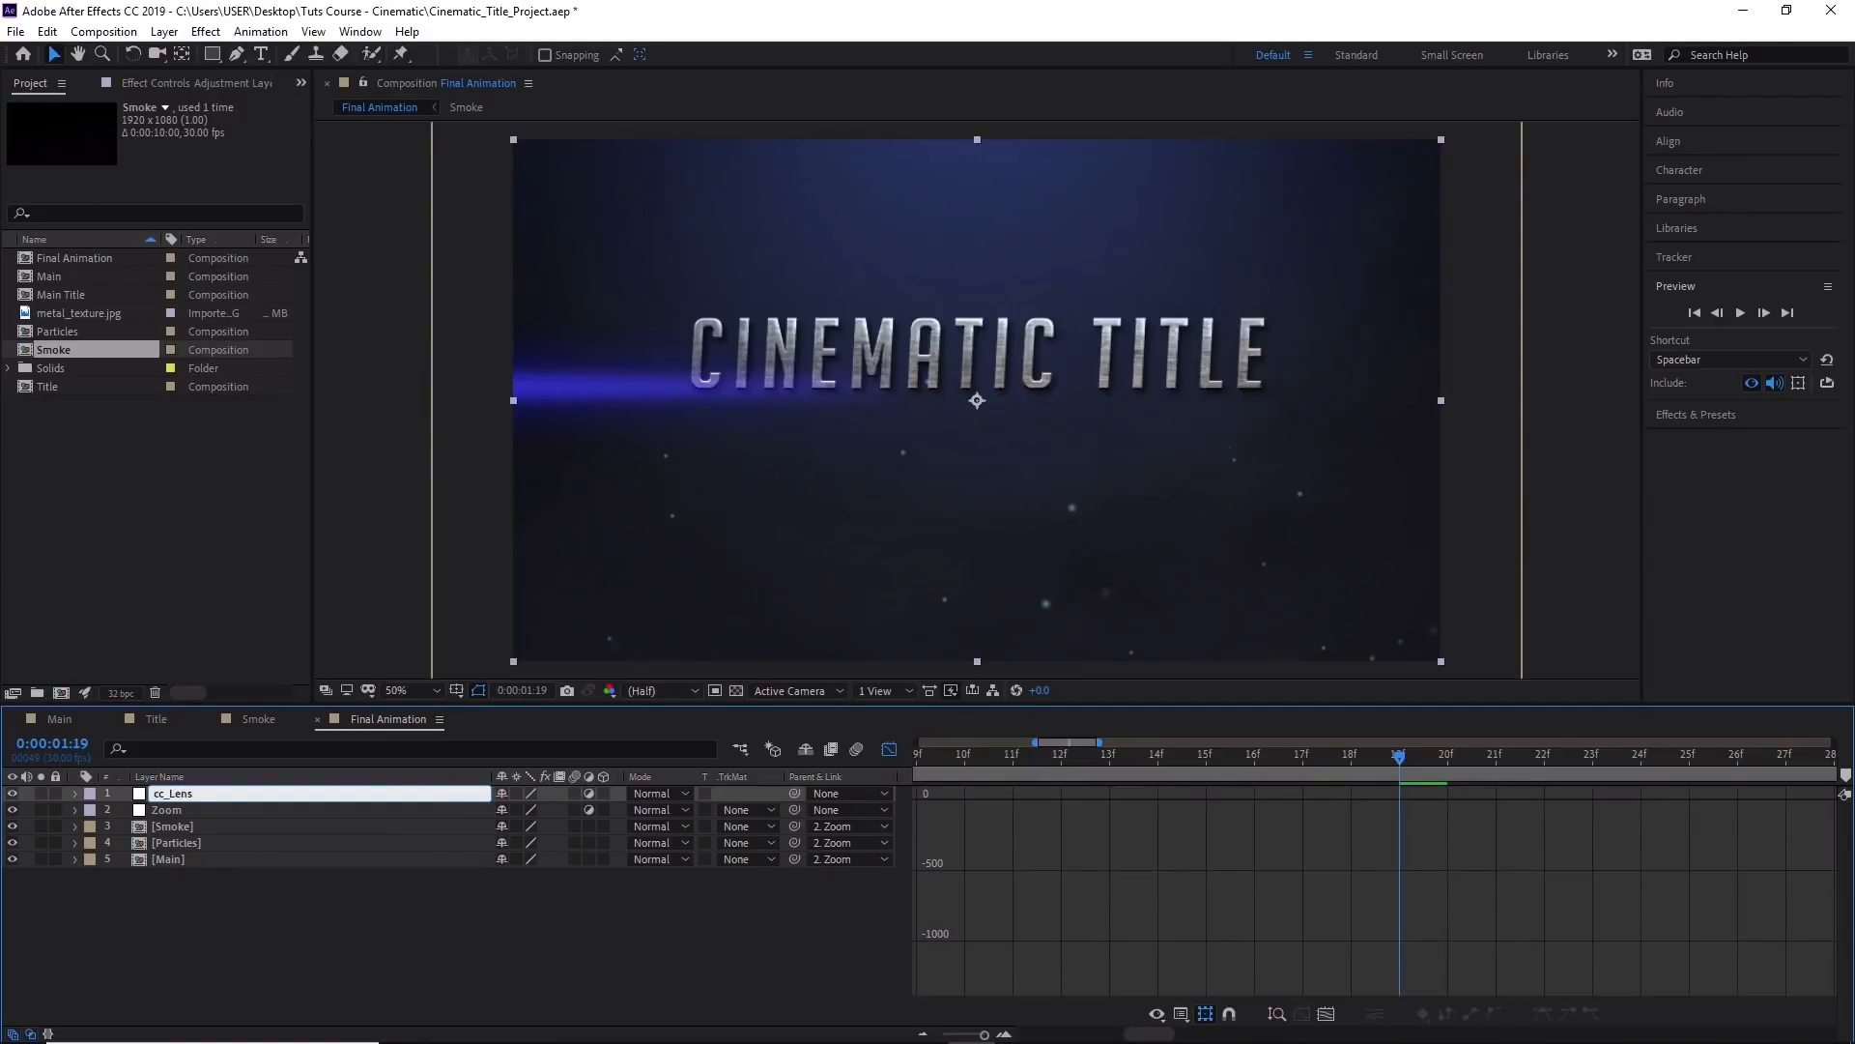
{"action": "key", "text": "Return"}
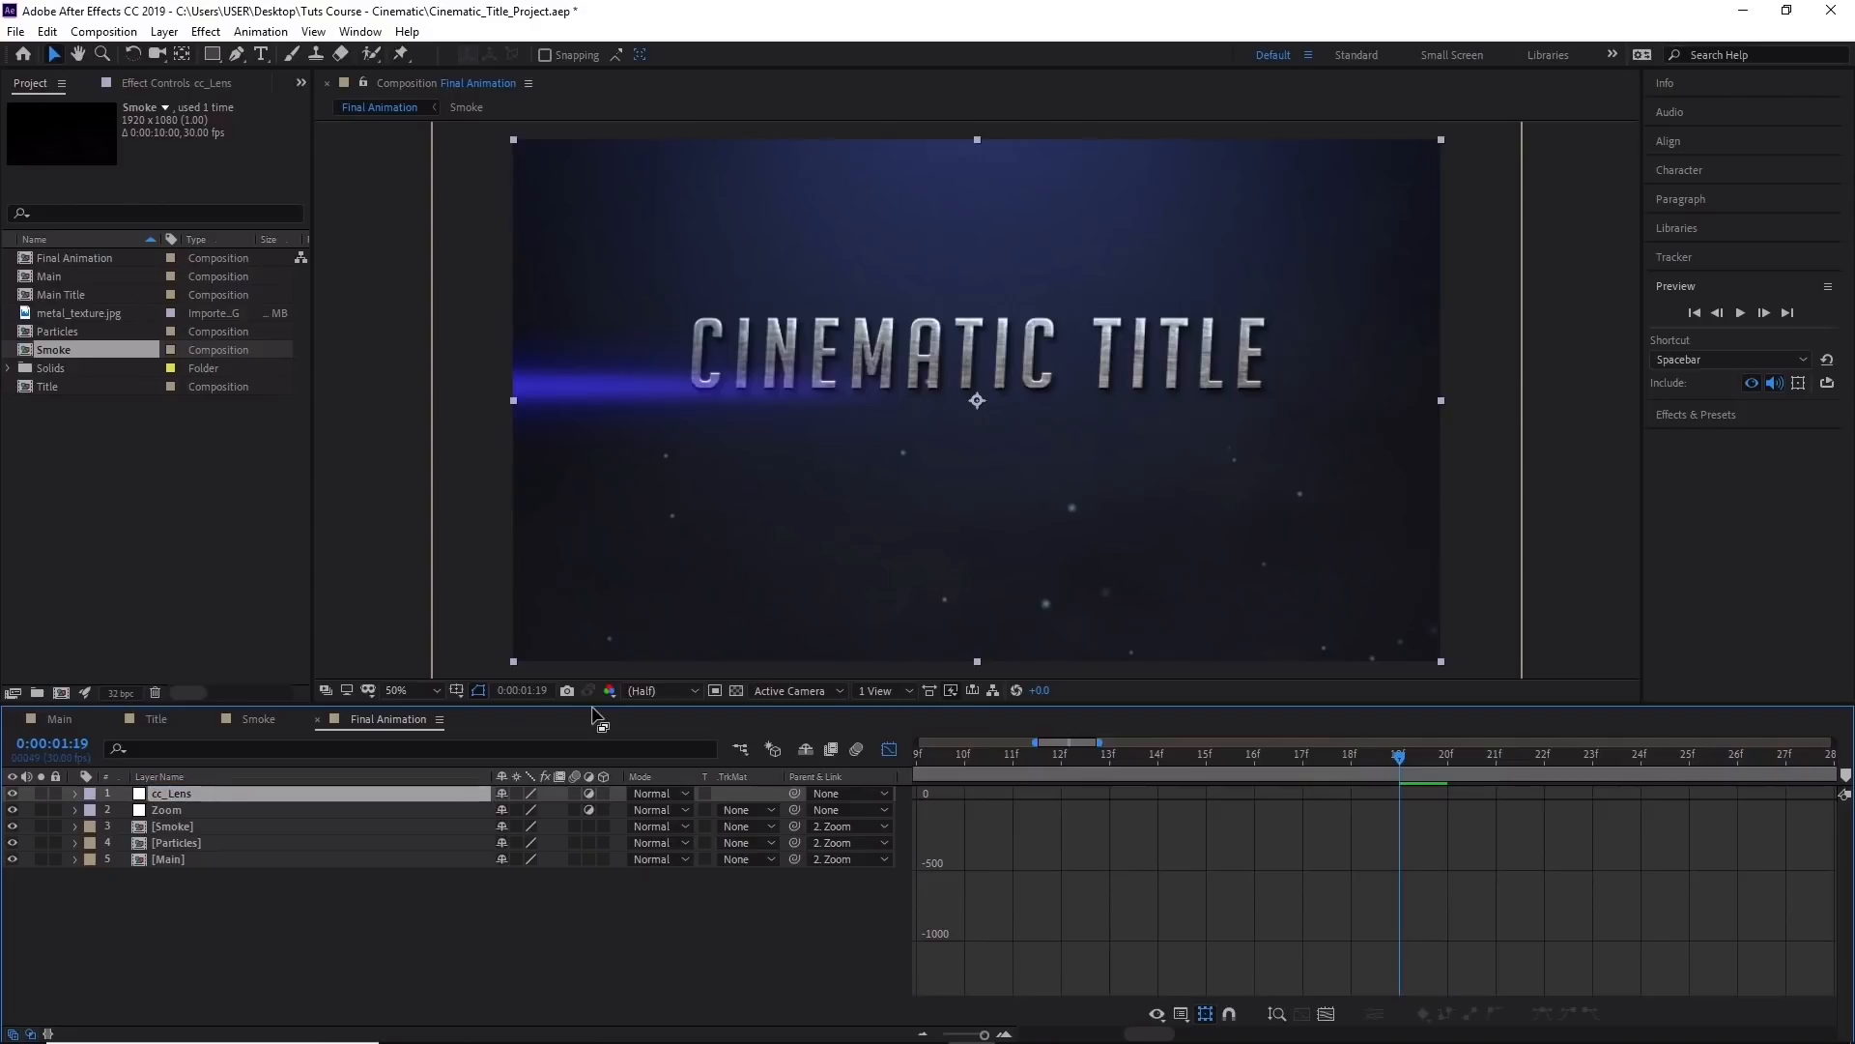
Apply the CC Lens distortion effect to the cc_Lens layer, close the graph view and move to 0:00:01:15.
{"action": "left_click", "coordinate": [206, 31]}
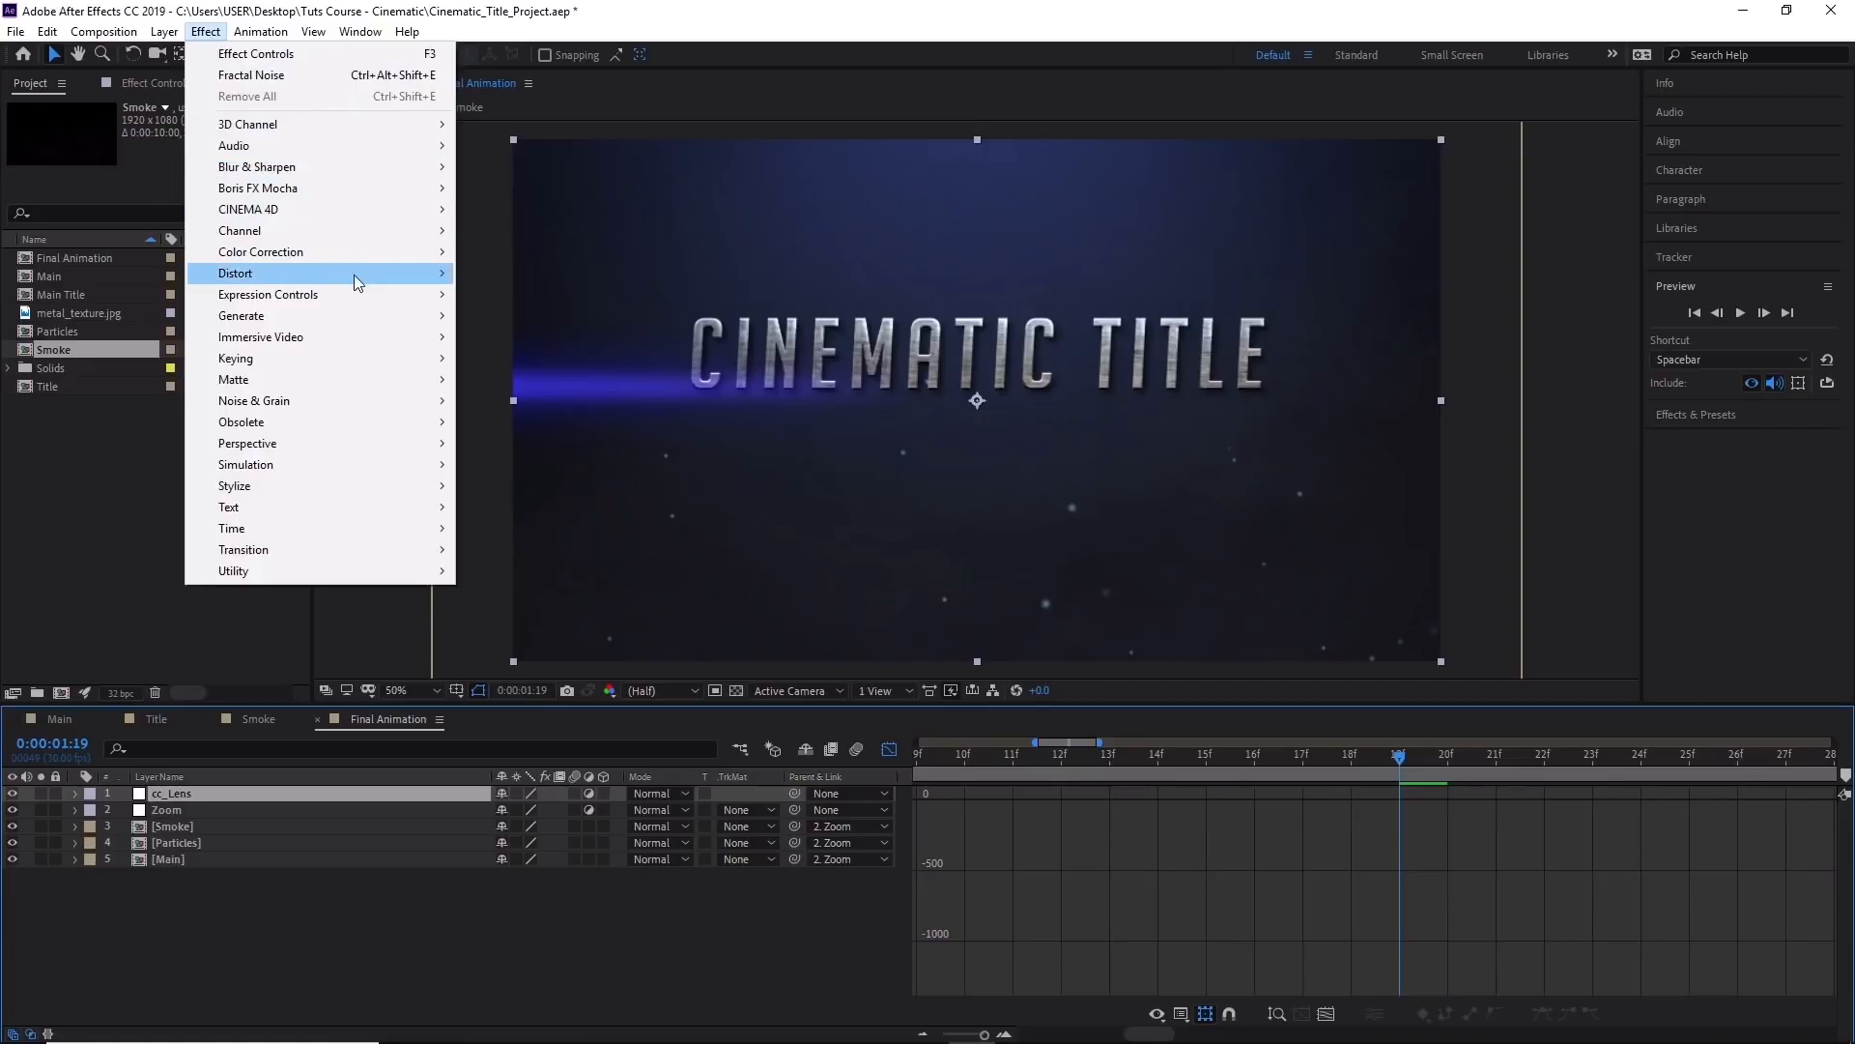
{"action": "mouse_move", "coordinate": [354, 274]}
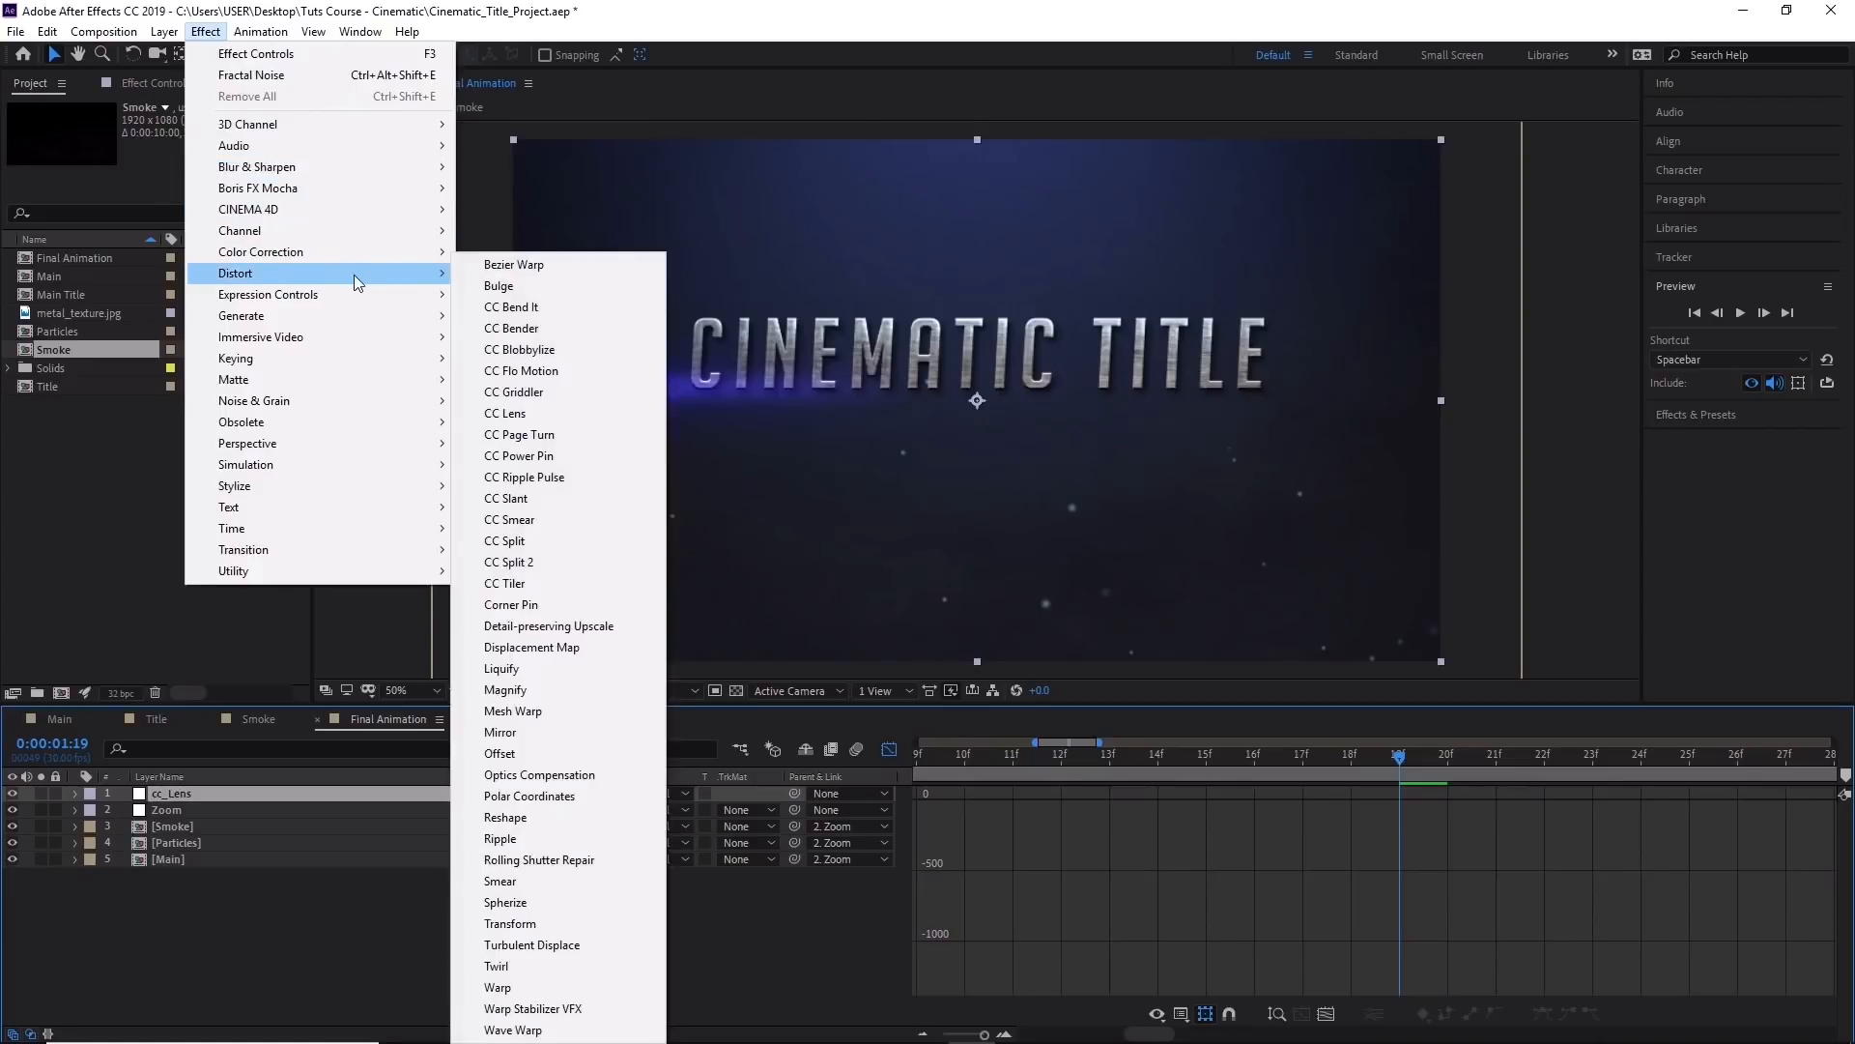
{"action": "left_click", "coordinate": [601, 413]}
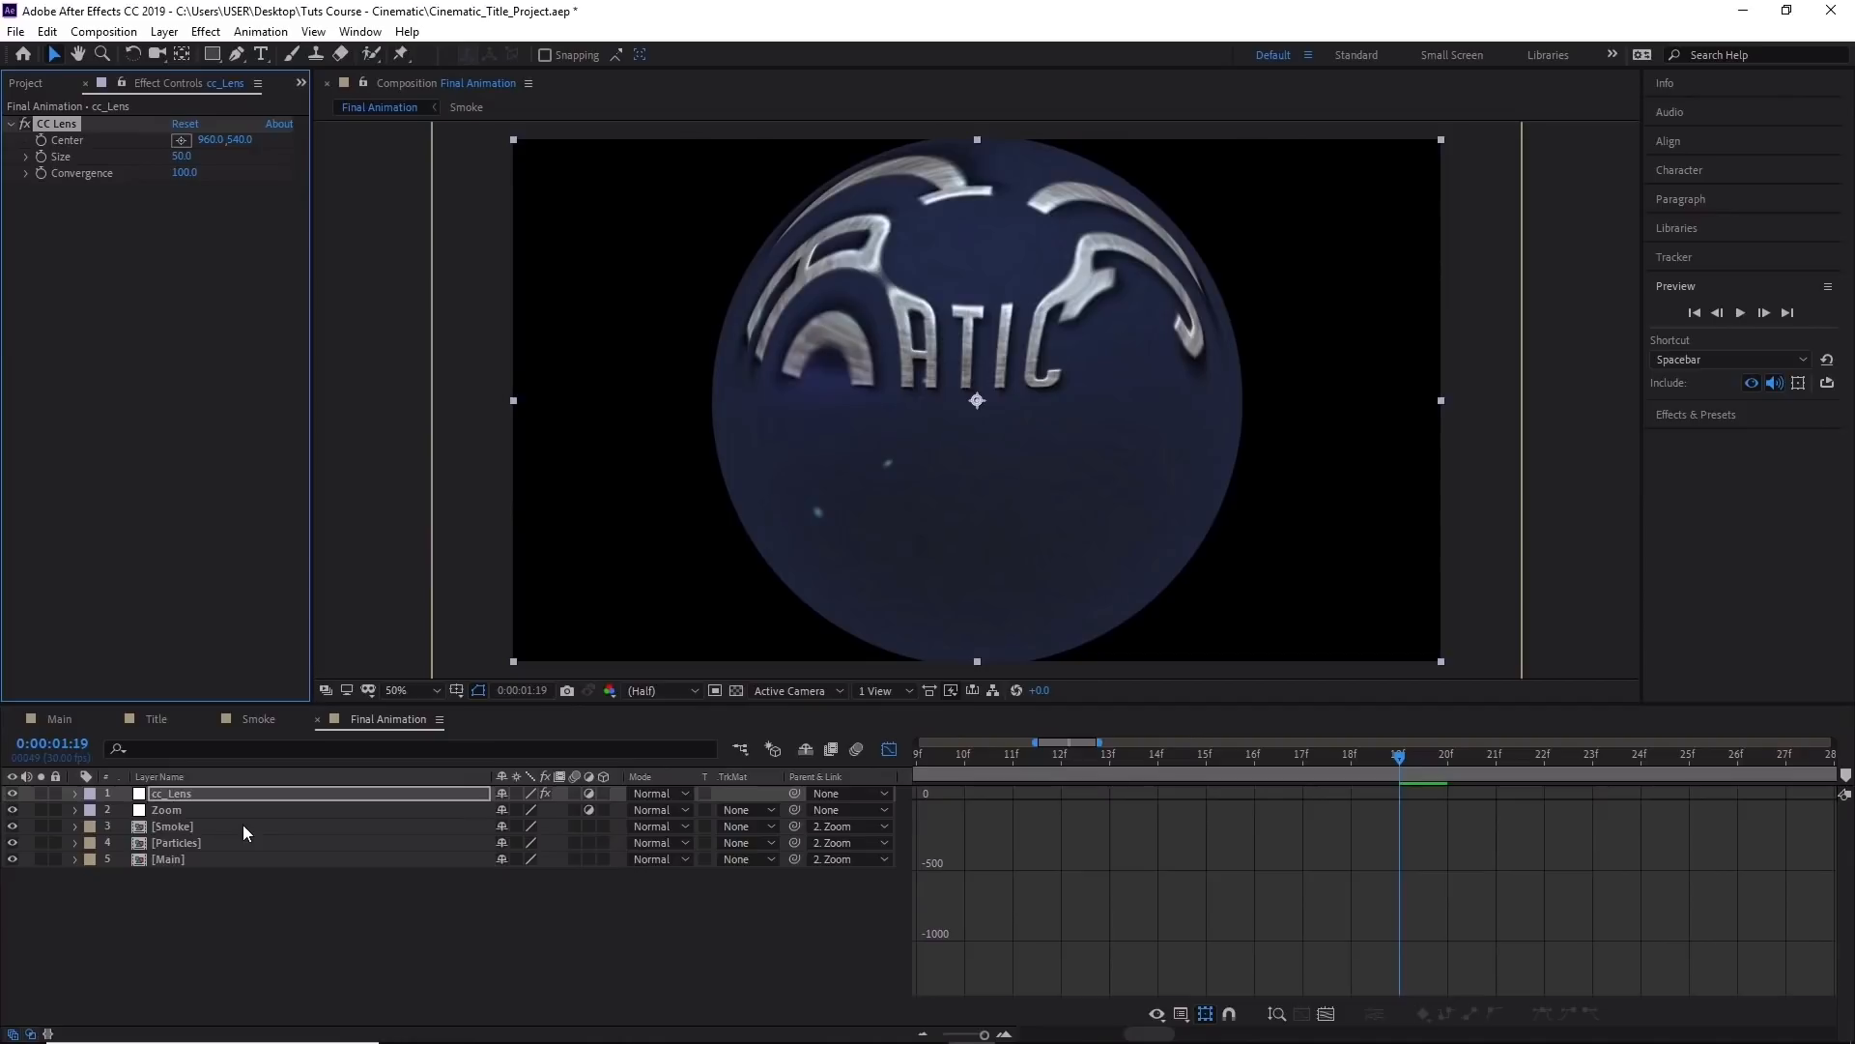
{"action": "left_click", "coordinate": [889, 750]}
{"action": "left_click_drag", "start_coordinate": [1407, 761], "coordinate": [1208, 755]}
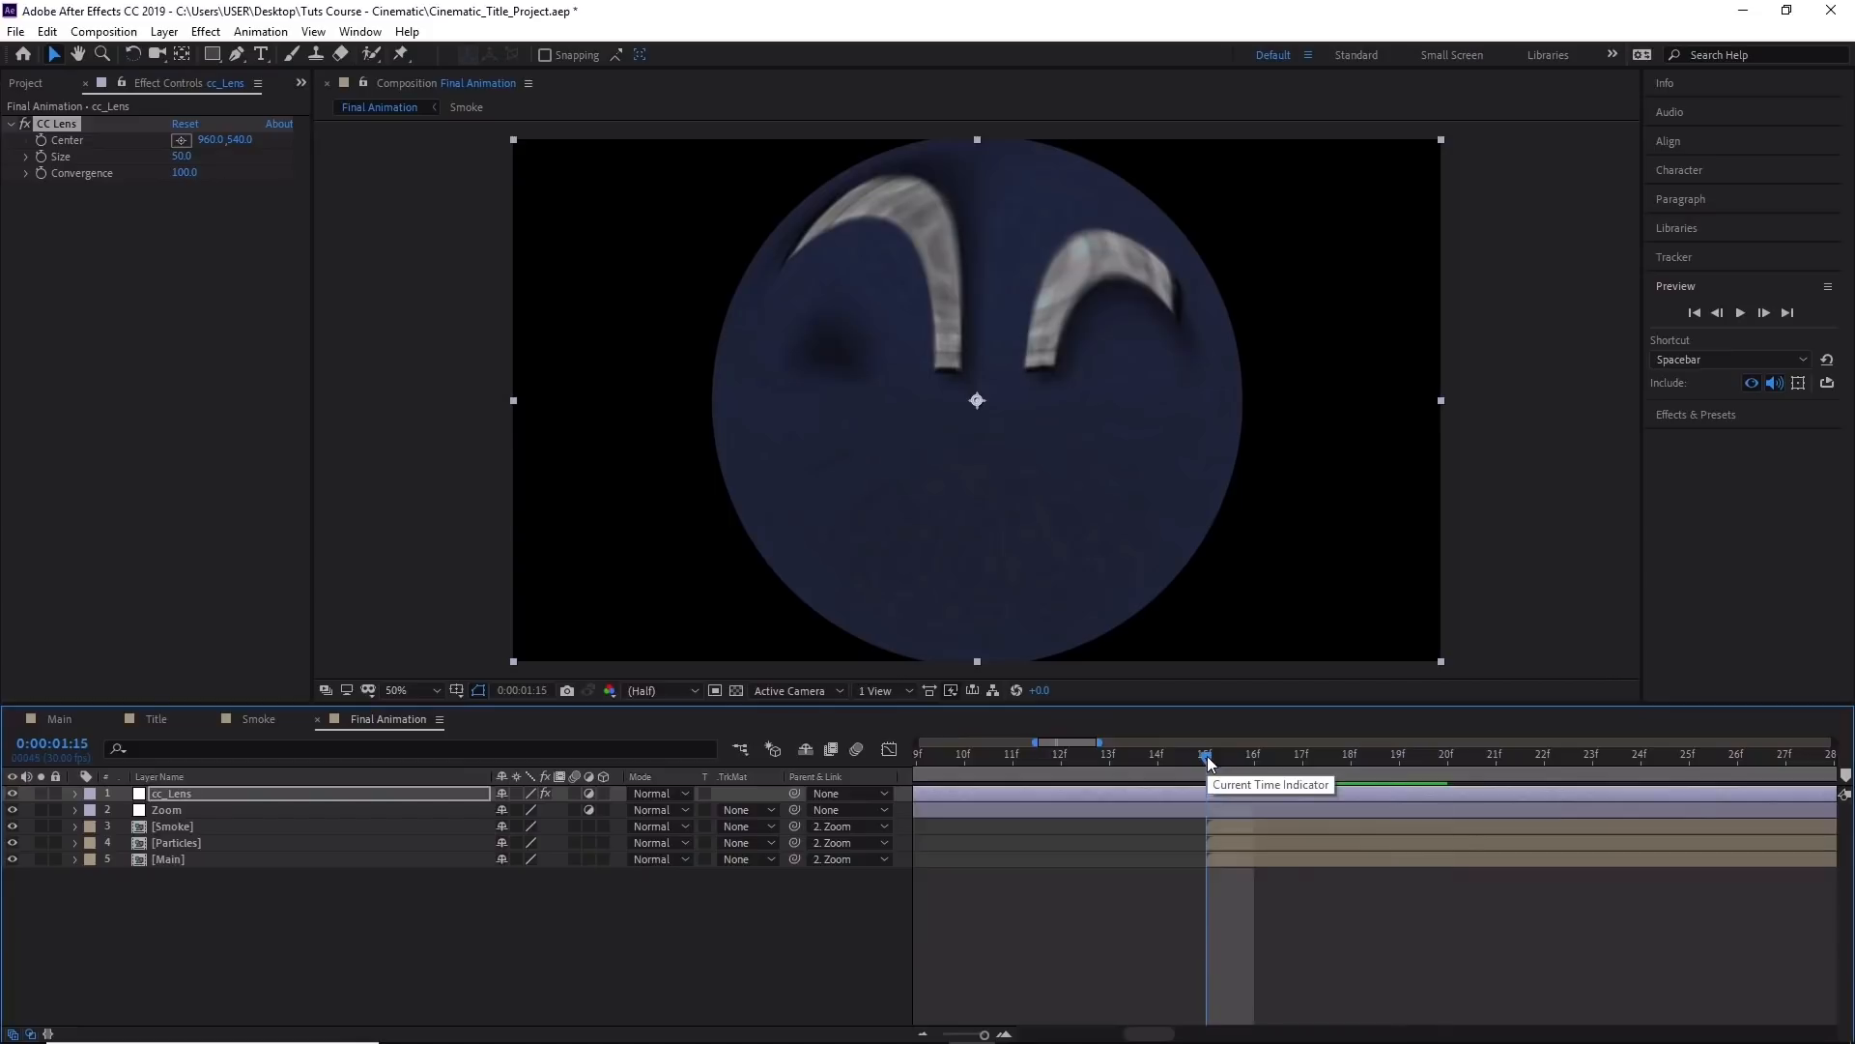
Set the CC Lens effect's Size to 230.
{"action": "left_click_drag", "start_coordinate": [187, 164], "coordinate": [416, 157]}
{"action": "left_click", "coordinate": [177, 156]}
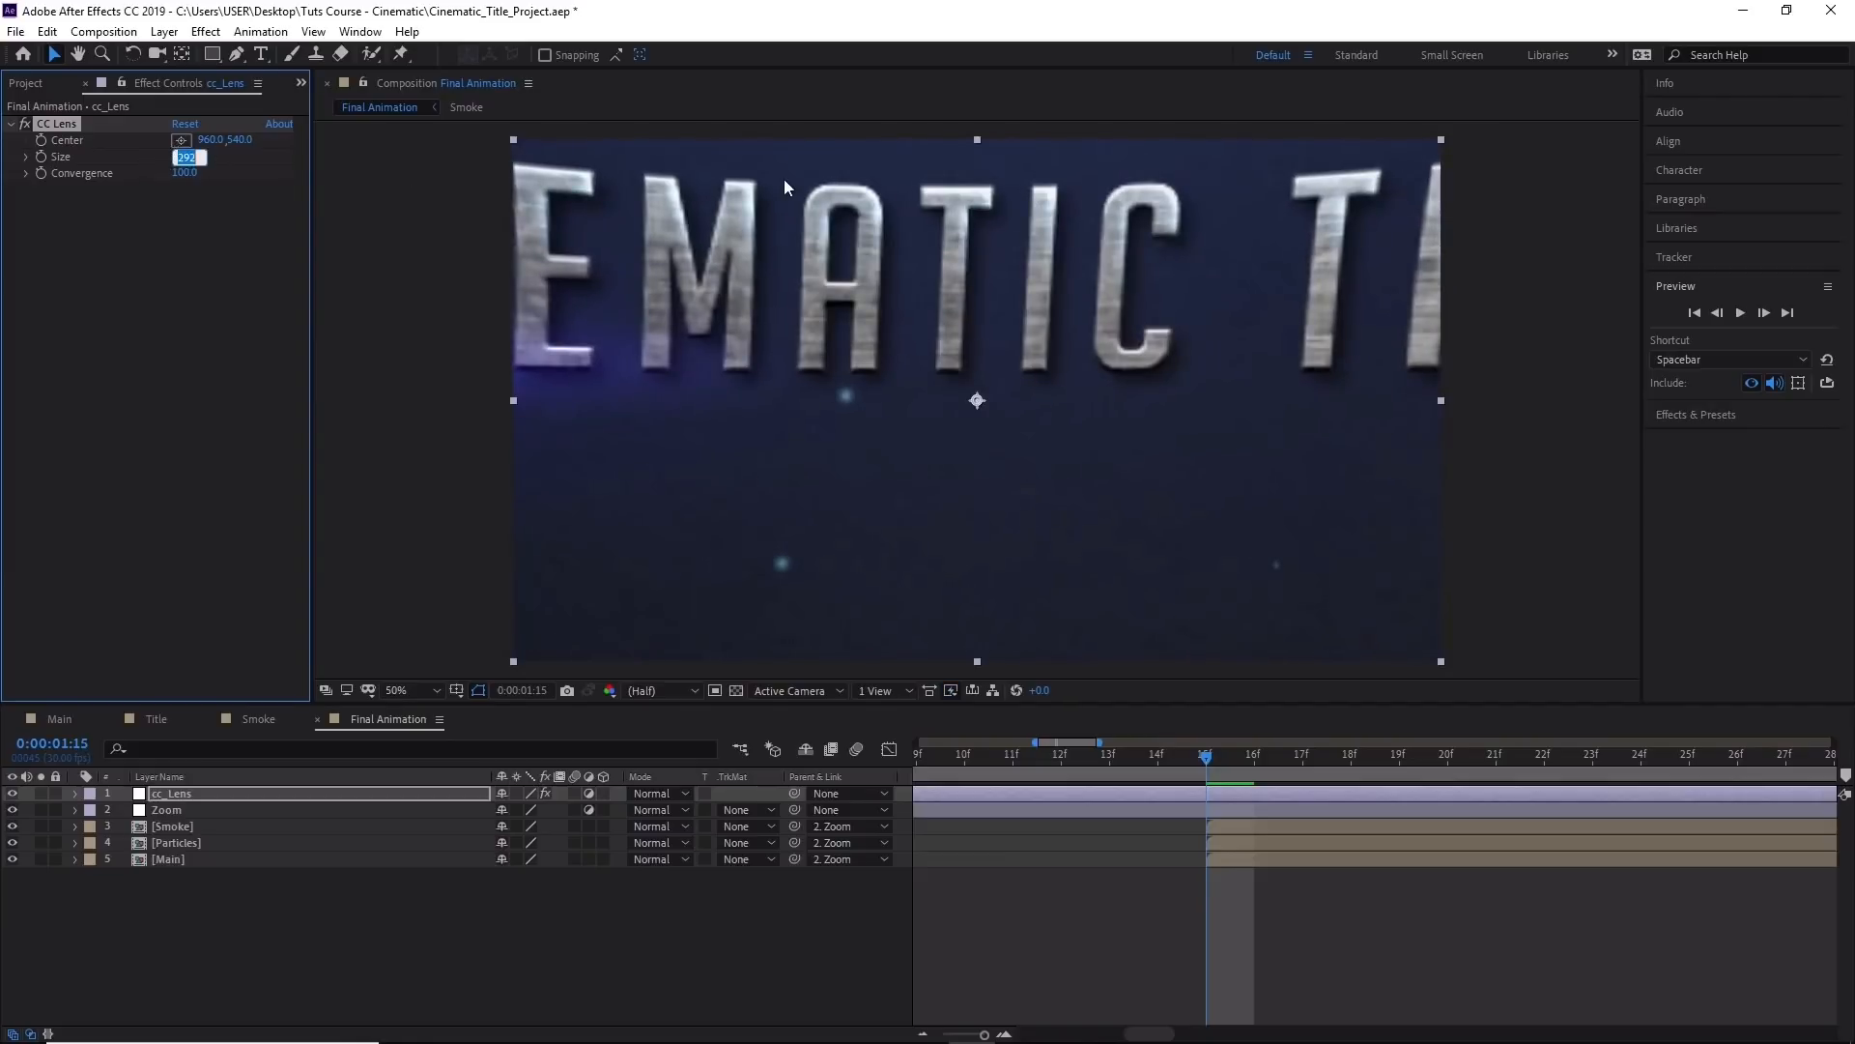
{"action": "type", "text": "230"}
{"action": "key", "text": "Return"}
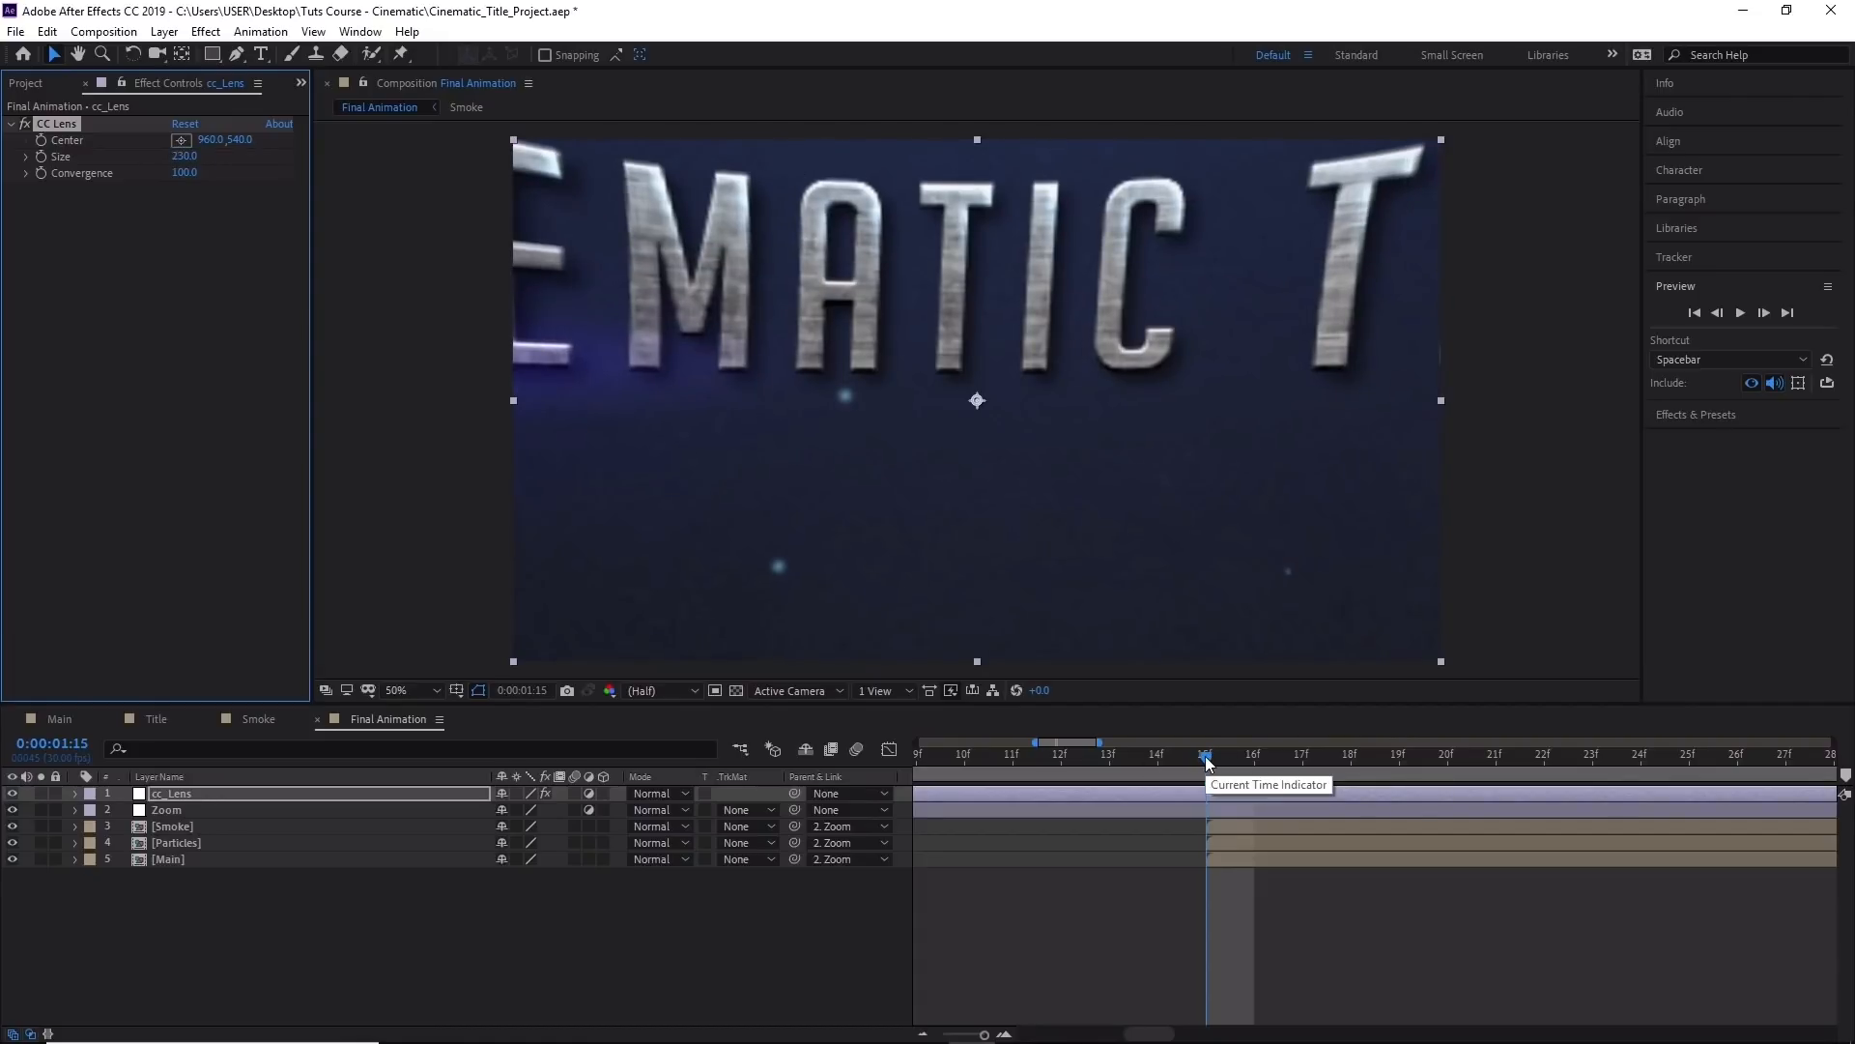
Scrub through the zoom to 0:00:01:26 and set the CC Lens effect's Size to 500.
{"action": "left_click_drag", "start_coordinate": [1206, 762], "coordinate": [1436, 756]}
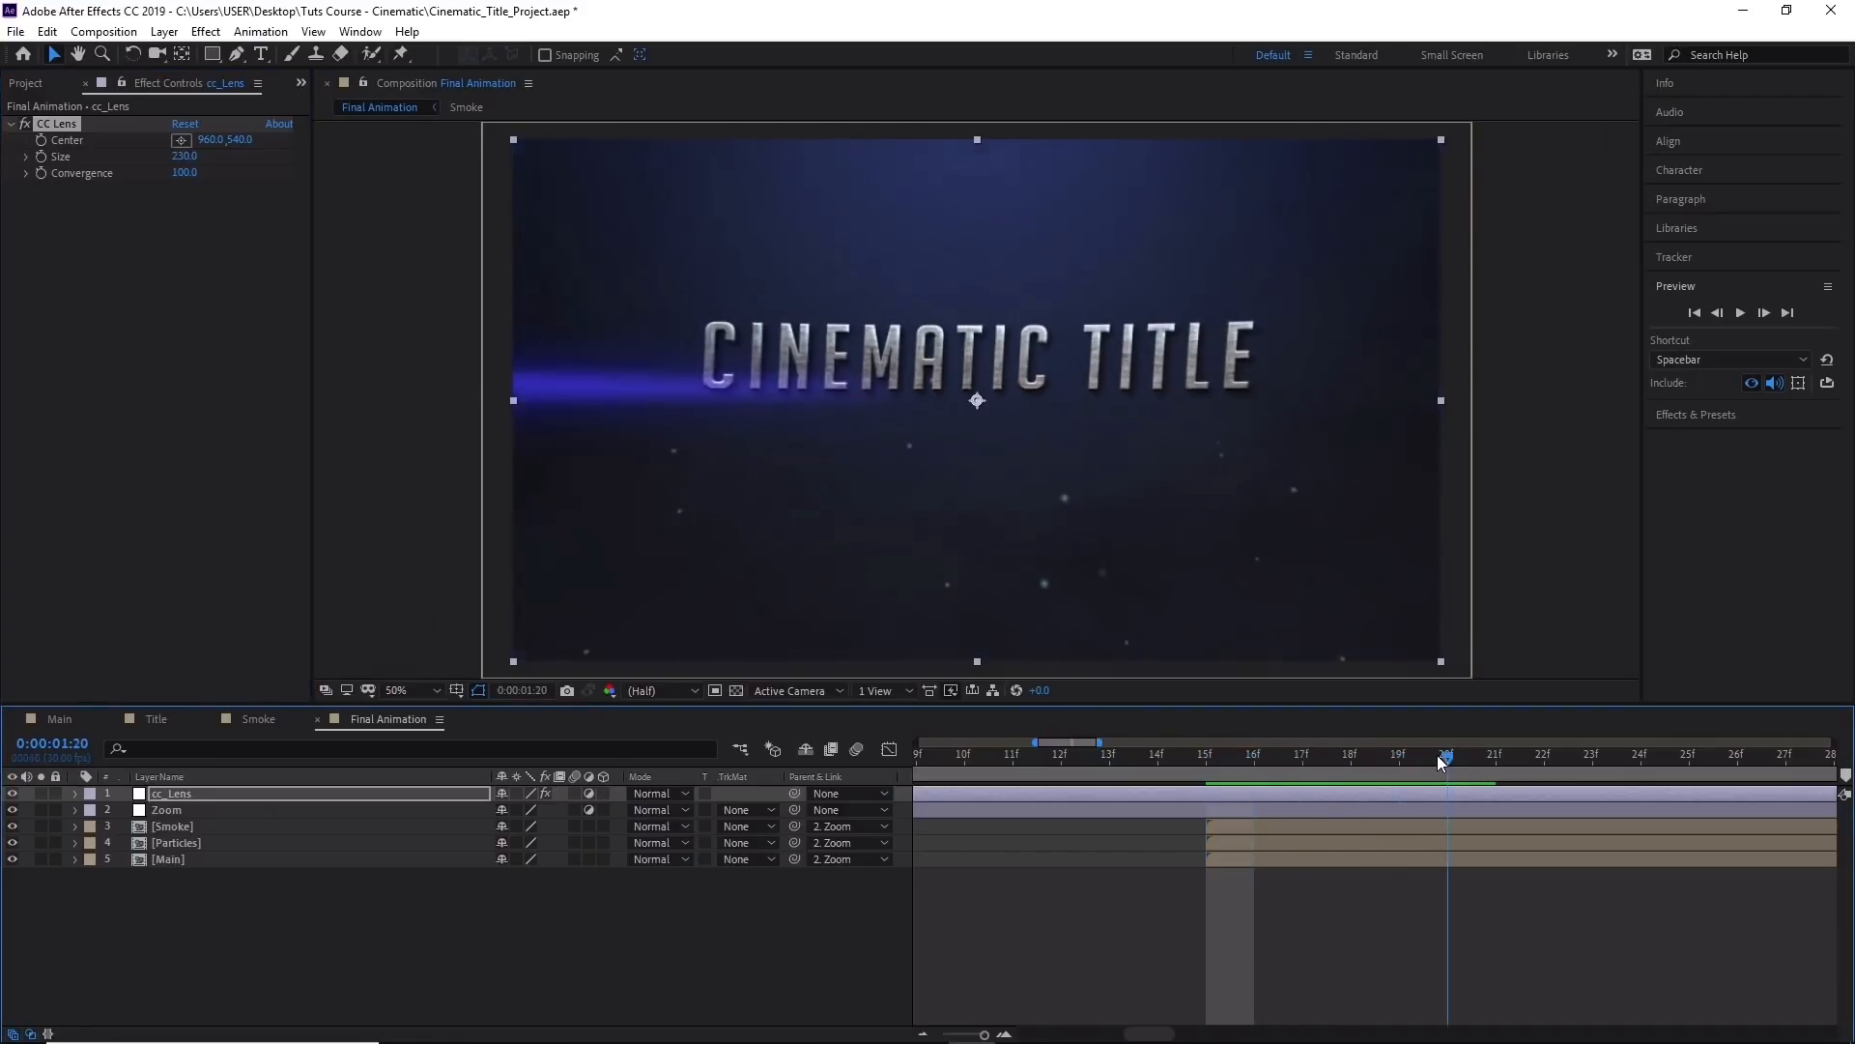
{"action": "left_click", "coordinate": [968, 1036]}
{"action": "mouse_move", "coordinate": [1266, 754]}
{"action": "left_mouse_down"}
{"action": "mouse_move", "coordinate": [1389, 756]}
{"action": "mouse_move", "coordinate": [1215, 768]}
{"action": "mouse_move", "coordinate": [1293, 763]}
{"action": "left_mouse_up"}
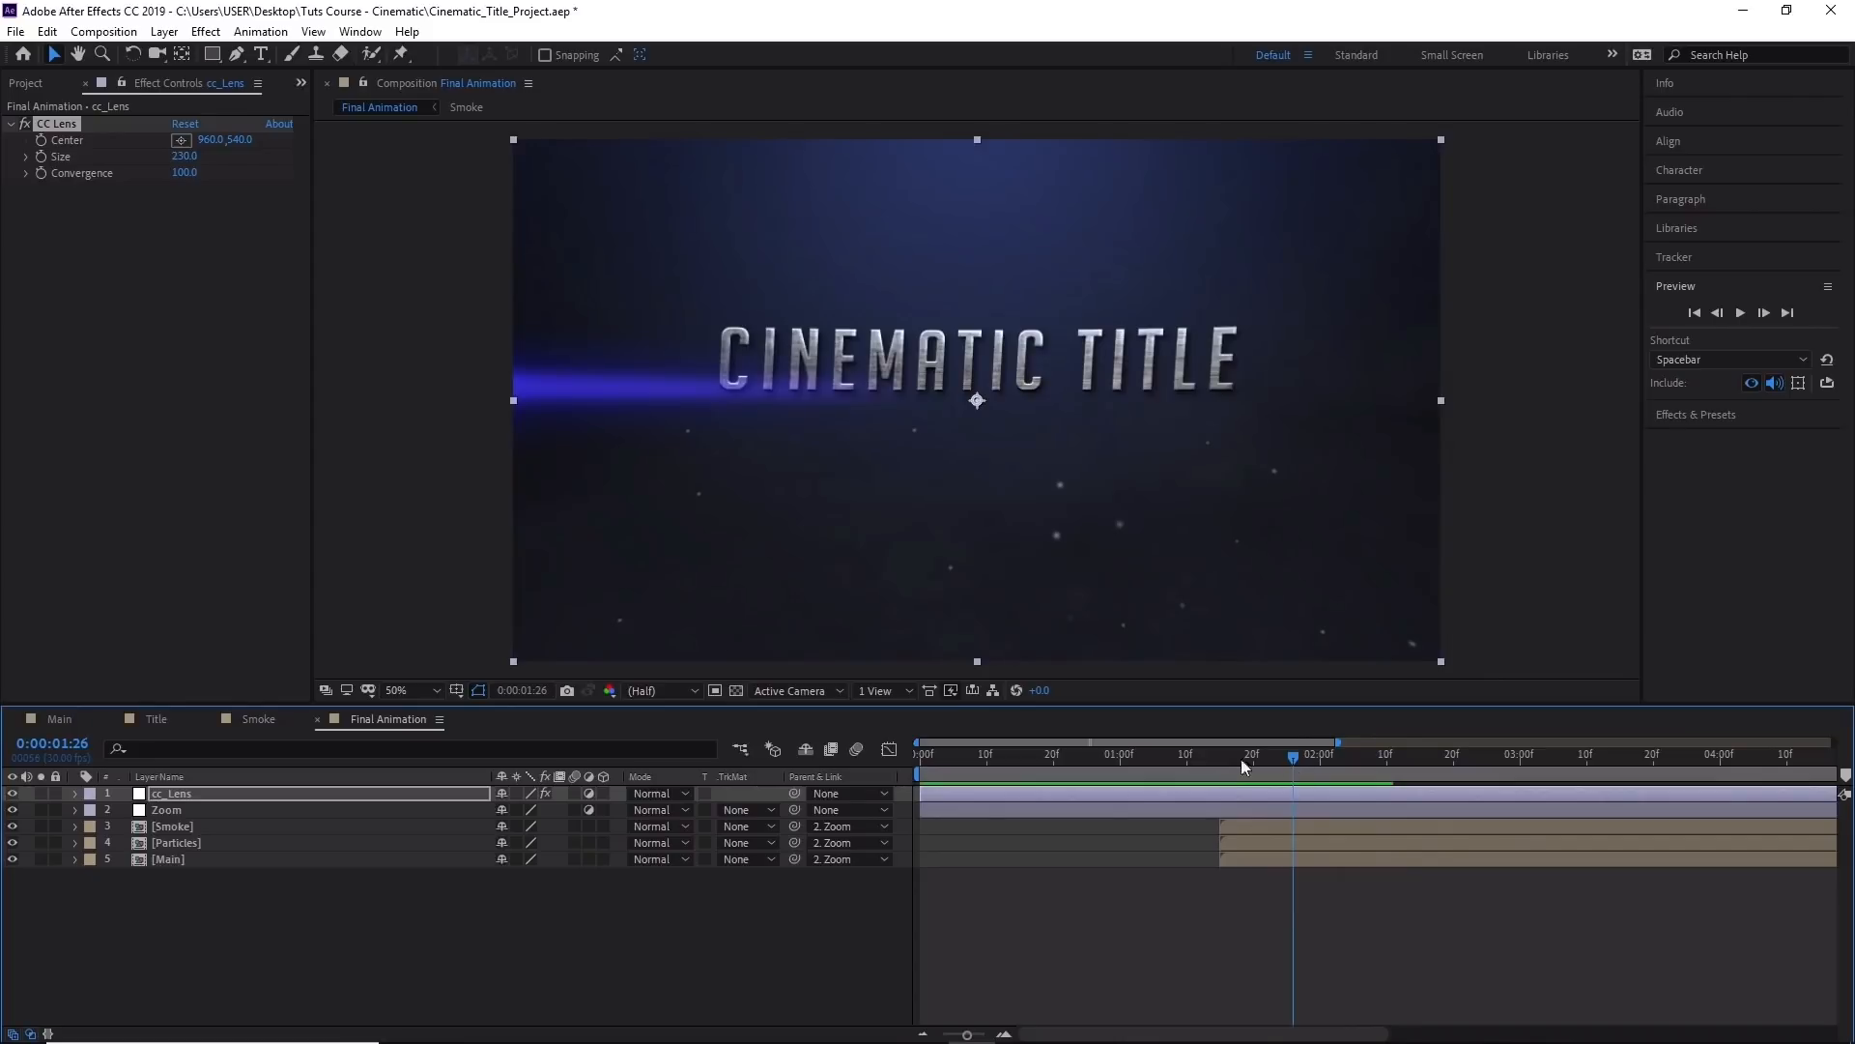
{"action": "left_click_drag", "start_coordinate": [184, 157], "coordinate": [452, 158]}
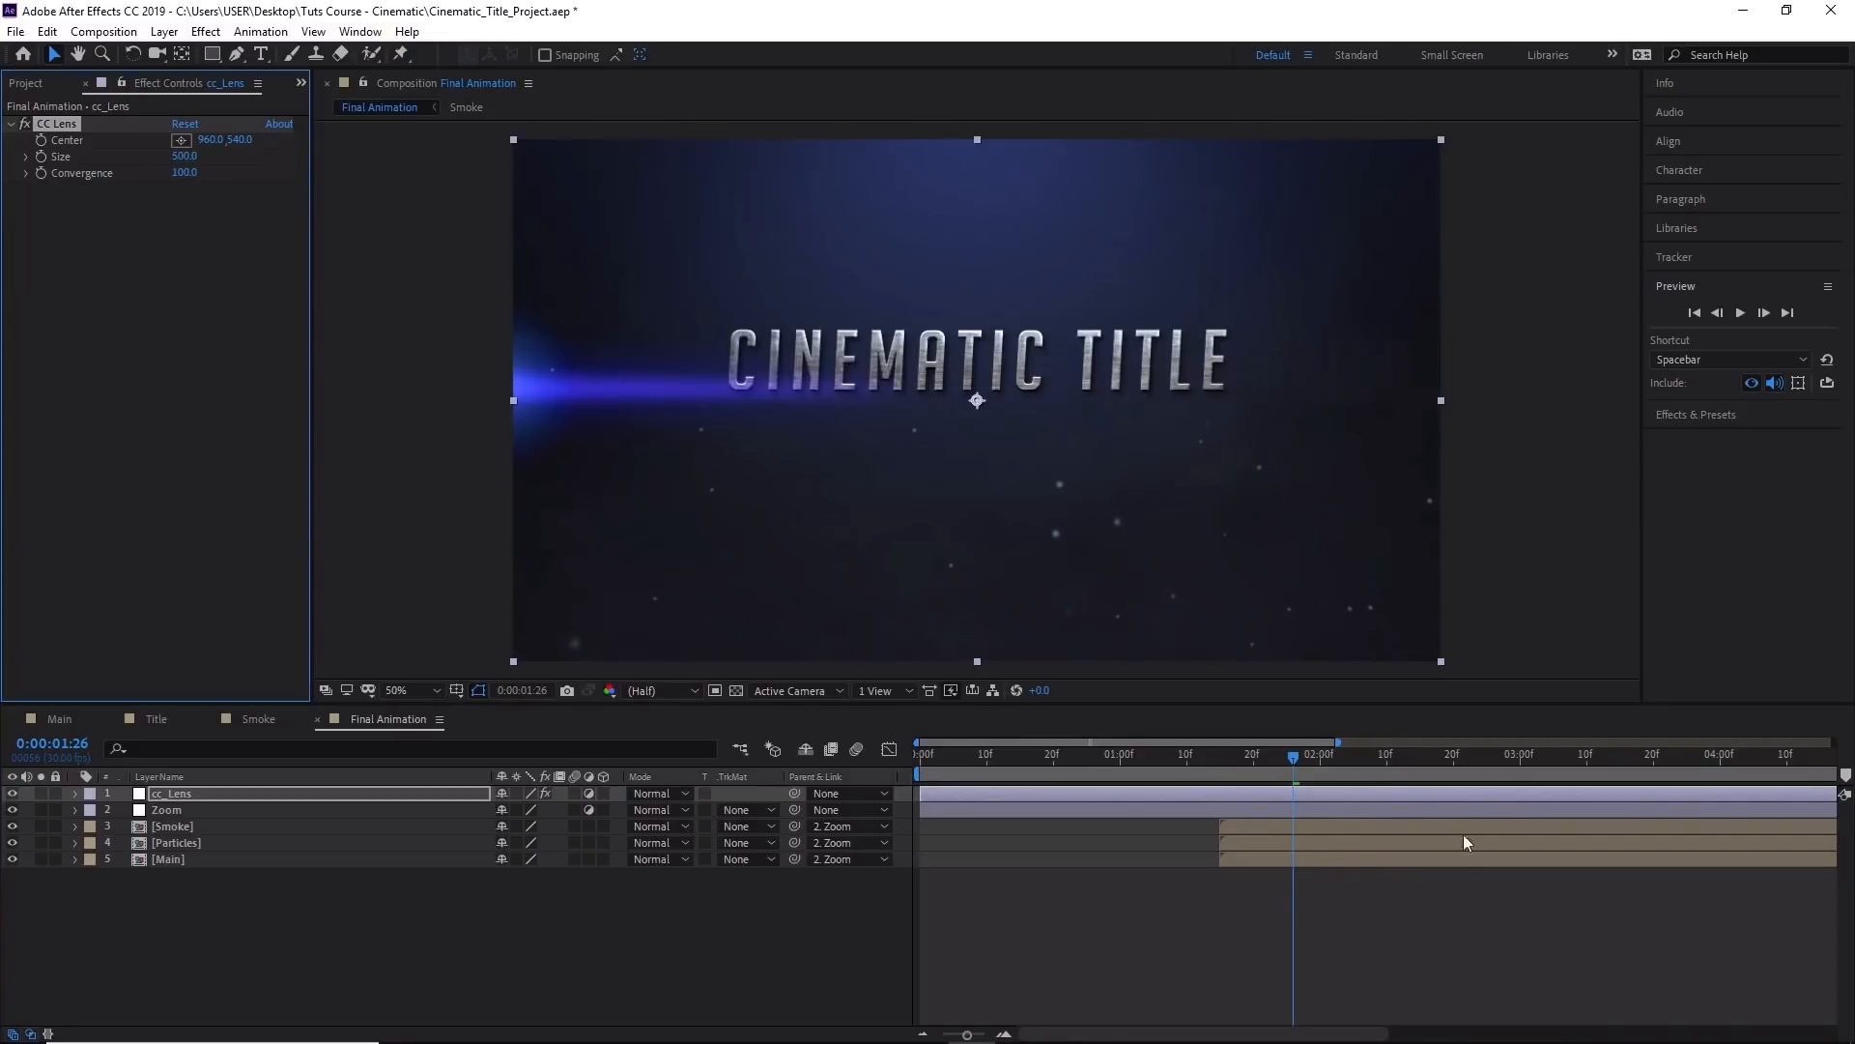
Scrub back to the start of Final Animation and play a preview with the lens distortion.
{"action": "mouse_move", "coordinate": [1290, 752]}
{"action": "left_mouse_down"}
{"action": "mouse_move", "coordinate": [1407, 756]}
{"action": "mouse_move", "coordinate": [1181, 759]}
{"action": "mouse_move", "coordinate": [1297, 755]}
{"action": "mouse_move", "coordinate": [1224, 741]}
{"action": "mouse_move", "coordinate": [1285, 742]}
{"action": "mouse_move", "coordinate": [1225, 742]}
{"action": "mouse_move", "coordinate": [1277, 757]}
{"action": "left_mouse_up"}
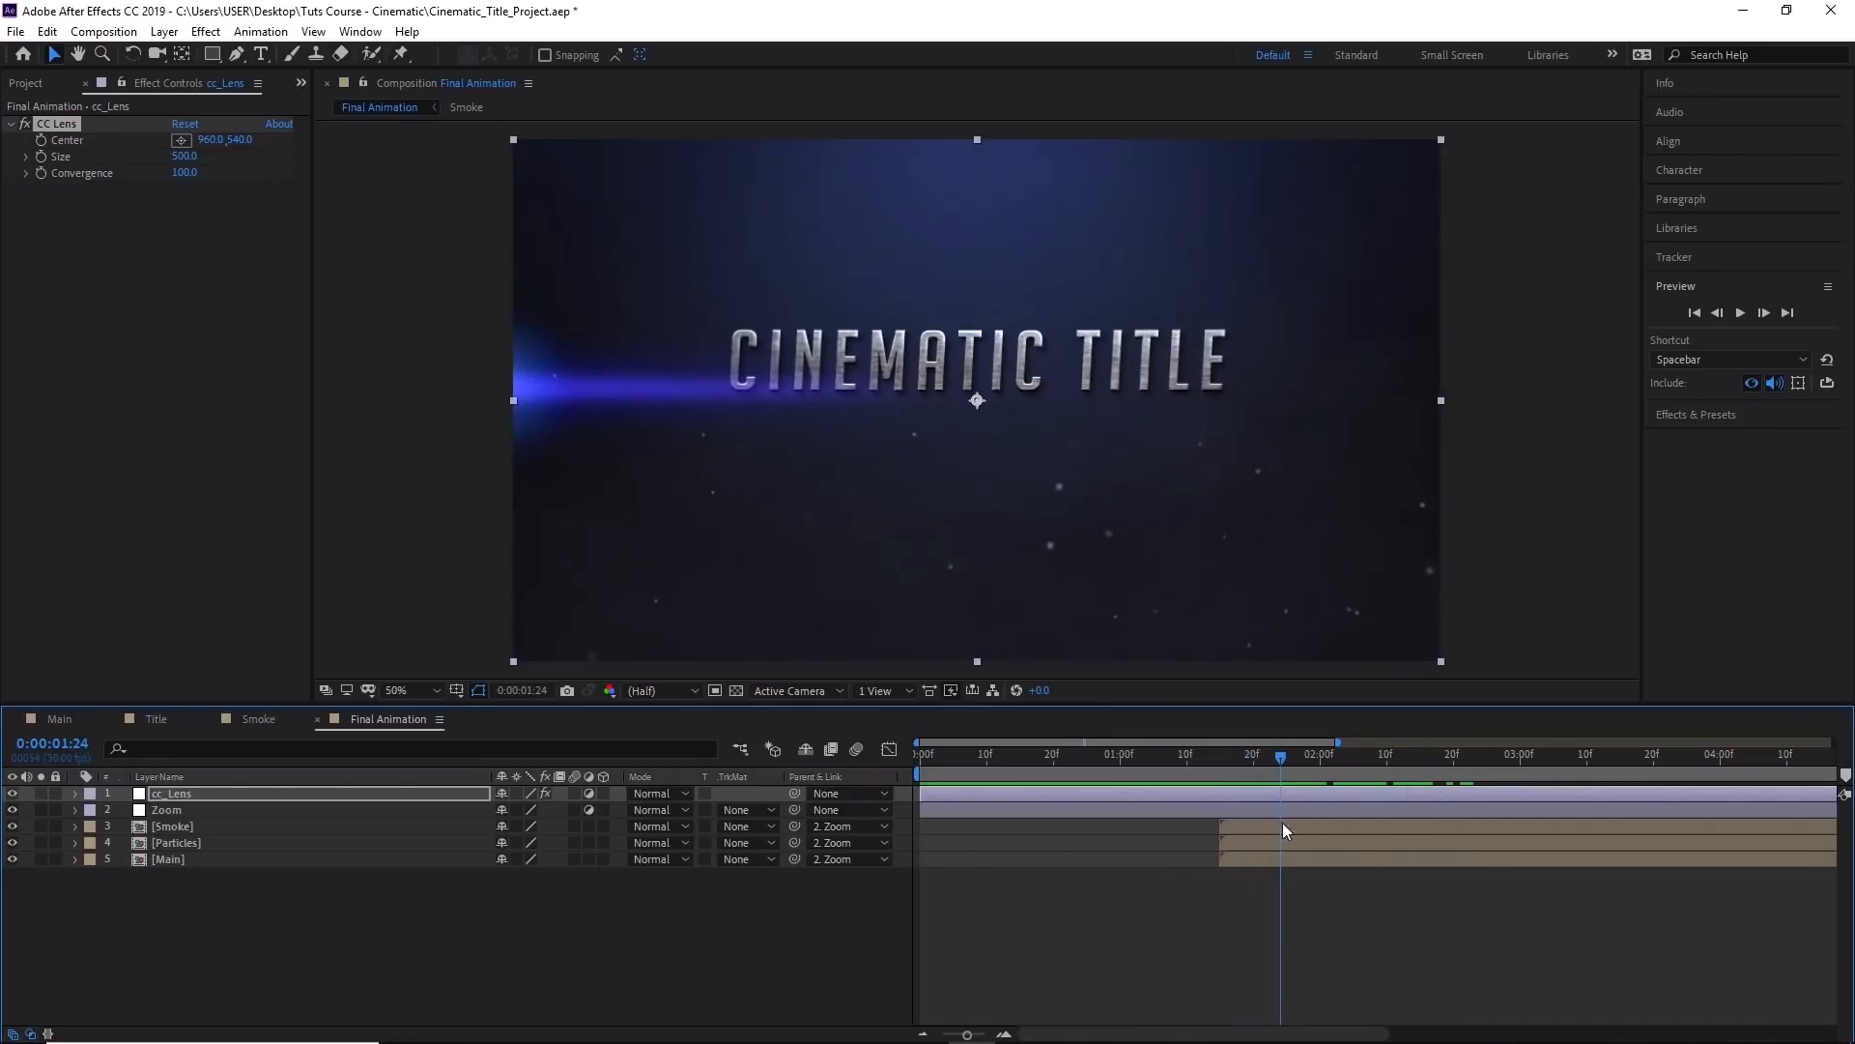
{"action": "left_click_drag", "start_coordinate": [1290, 757], "coordinate": [920, 773]}
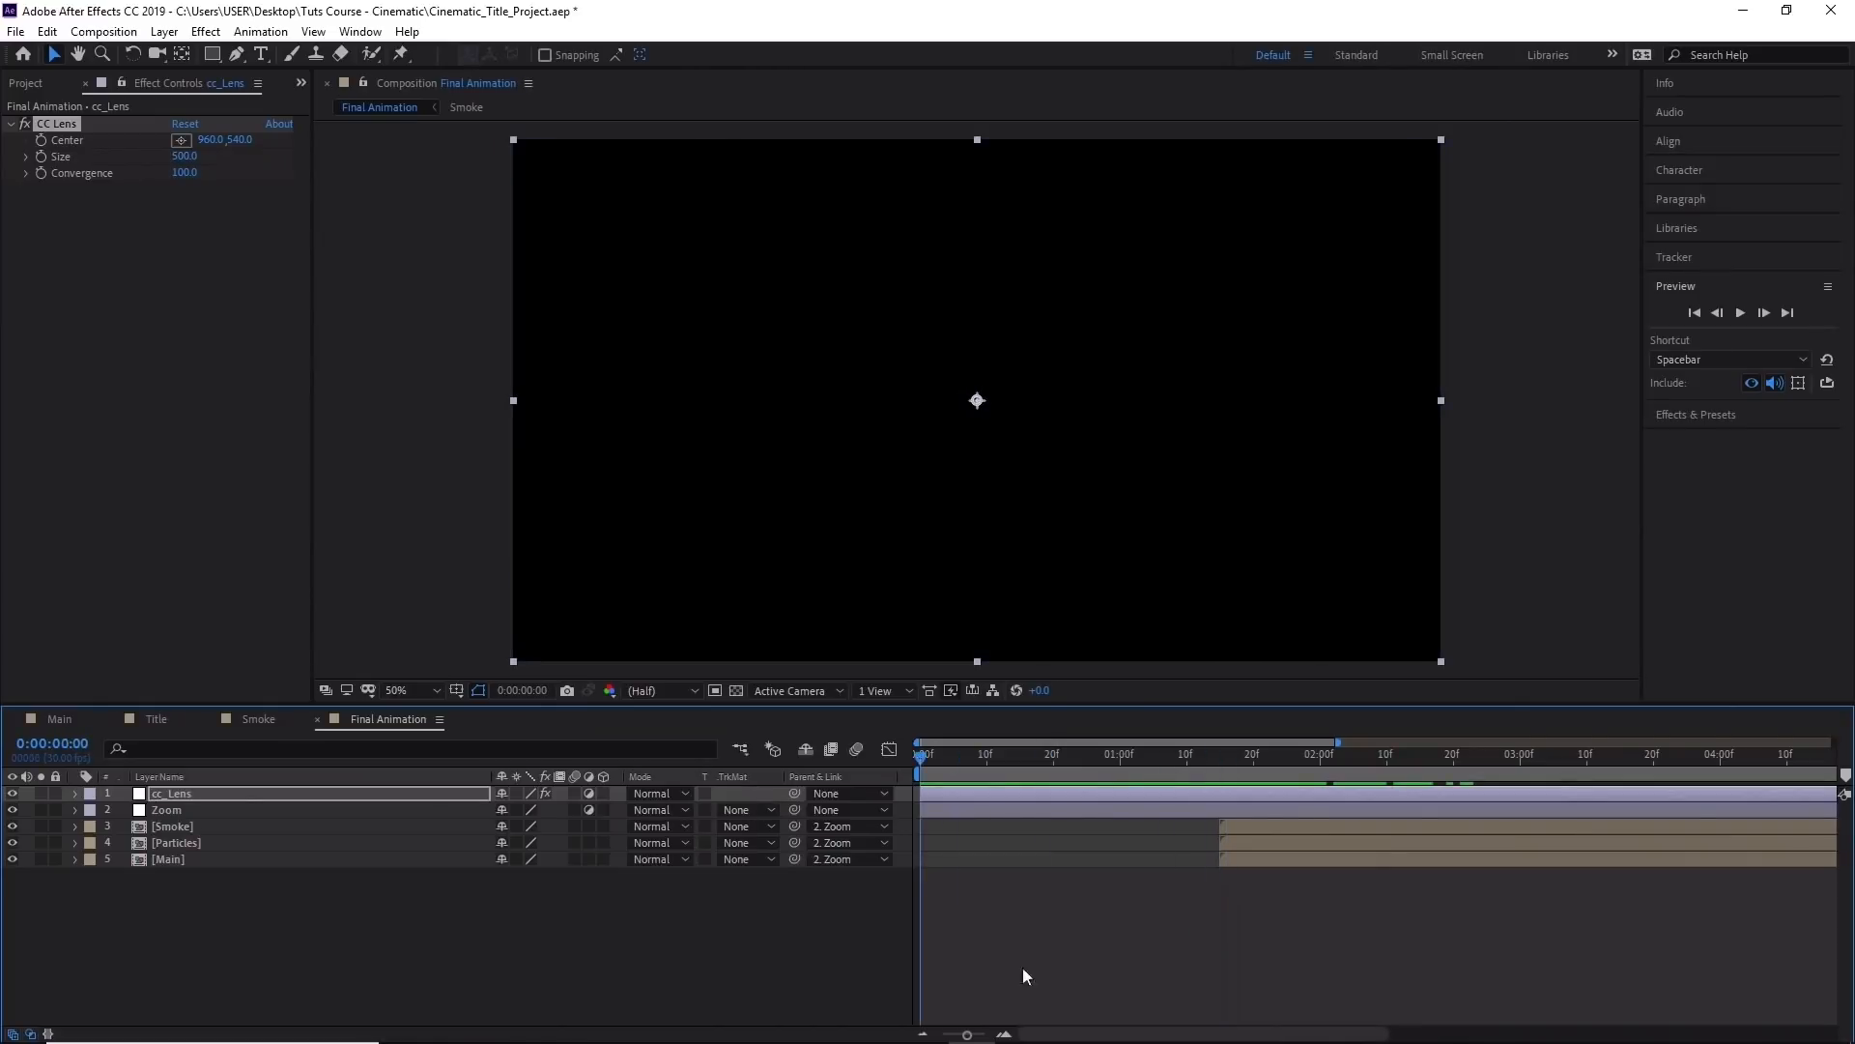
{"action": "left_click", "coordinate": [1747, 315]}
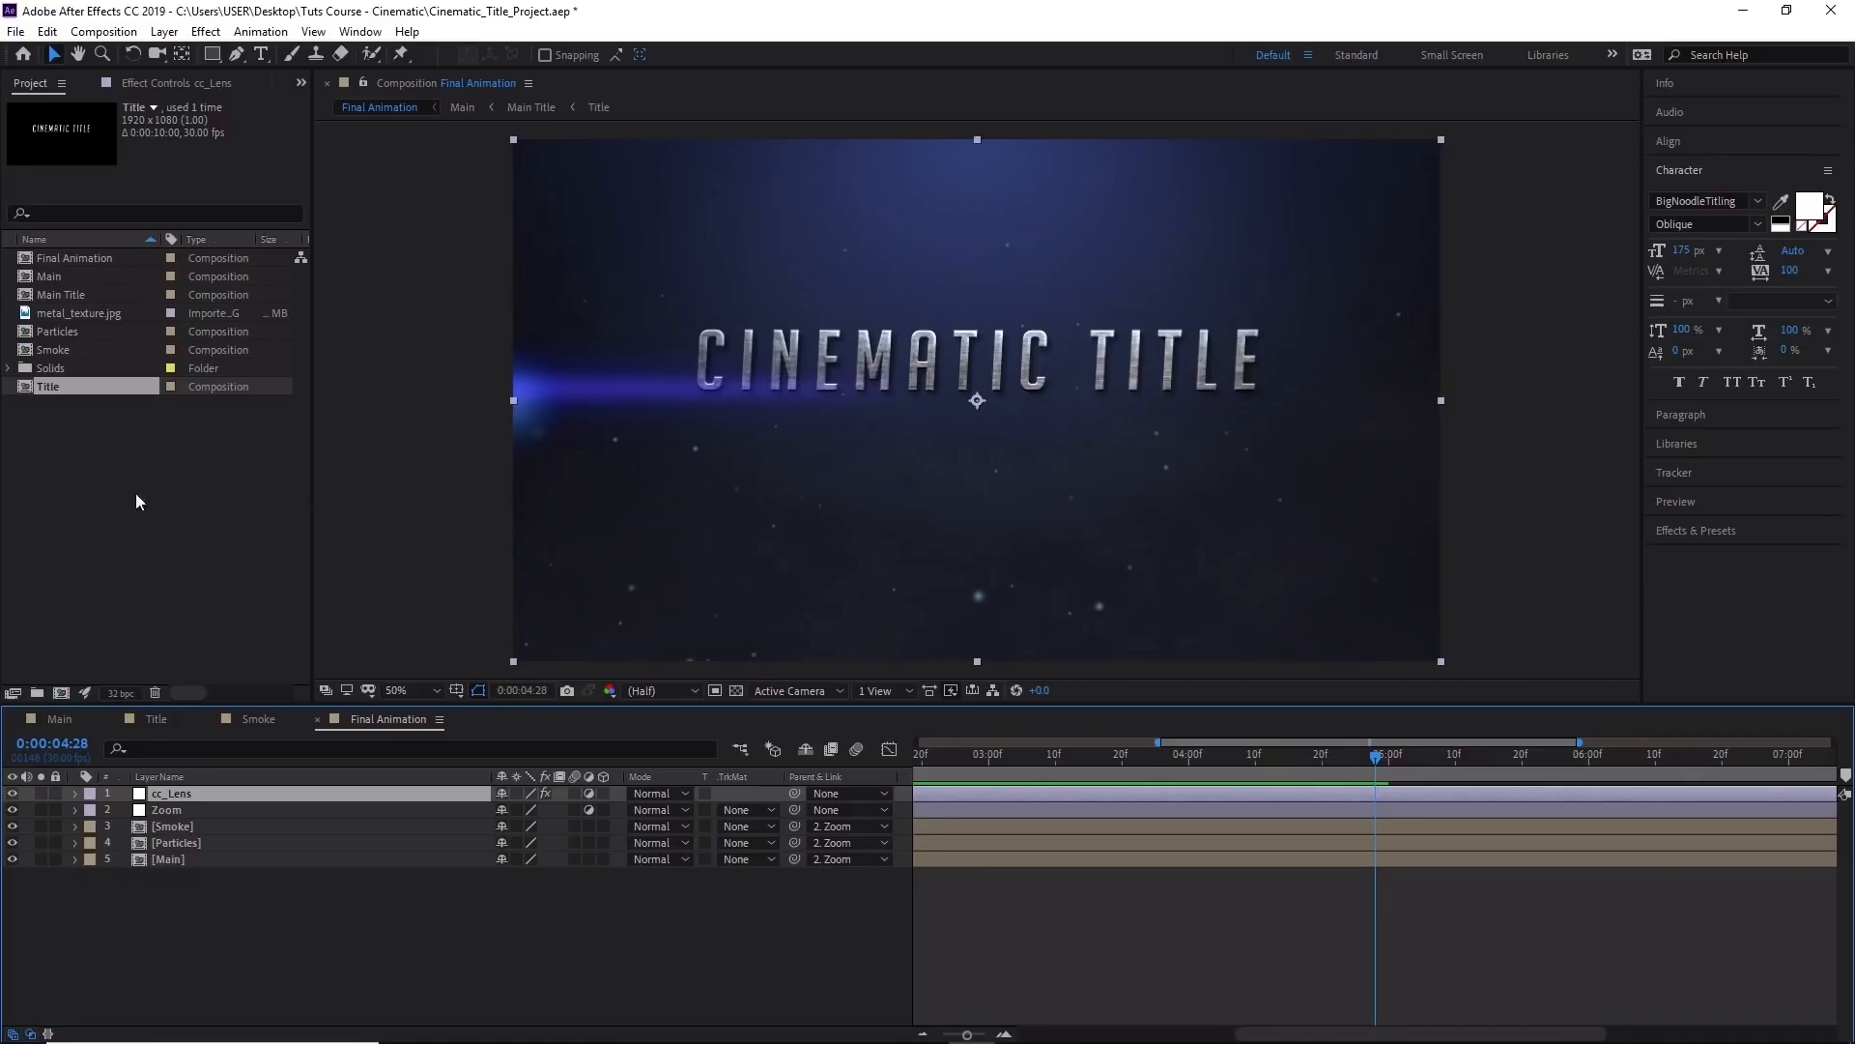
Open the Title composition and replace the title text with ANIMATION.
{"action": "double_click", "coordinate": [89, 386]}
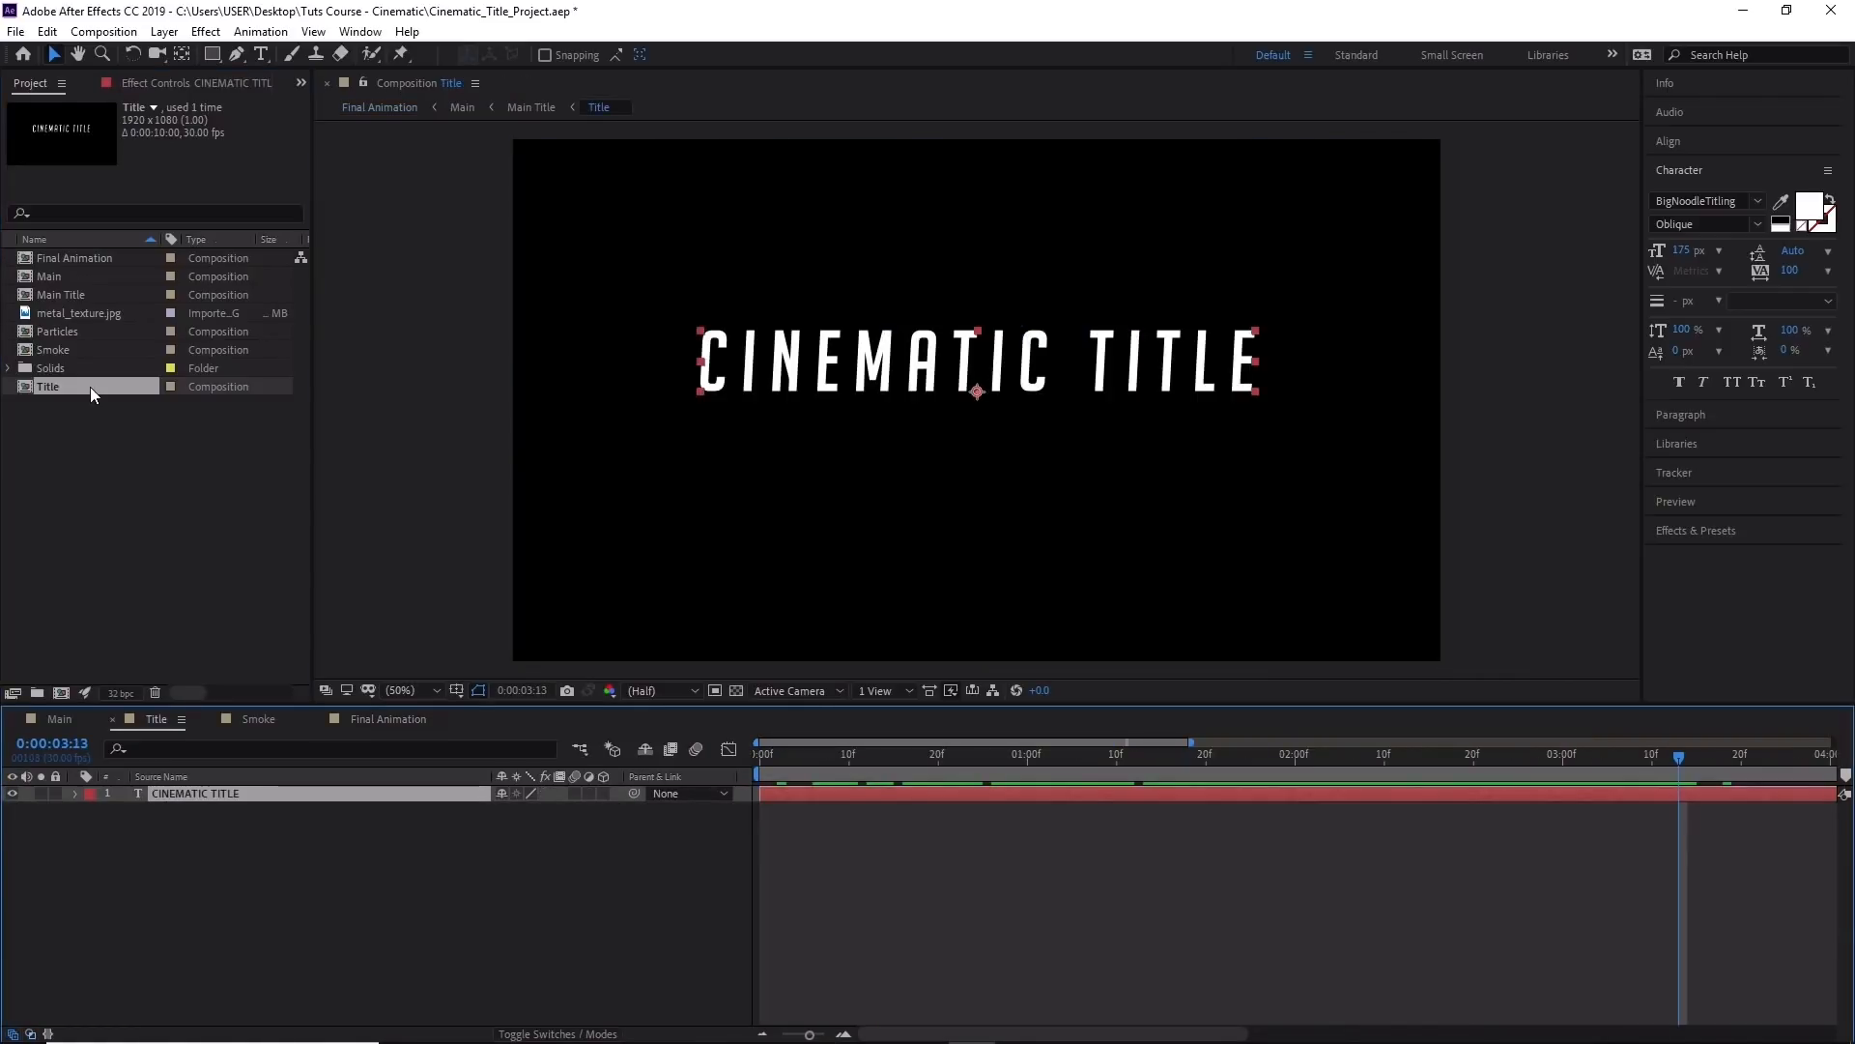
{"action": "double_click", "coordinate": [1032, 361]}
{"action": "left_click", "coordinate": [887, 383]}
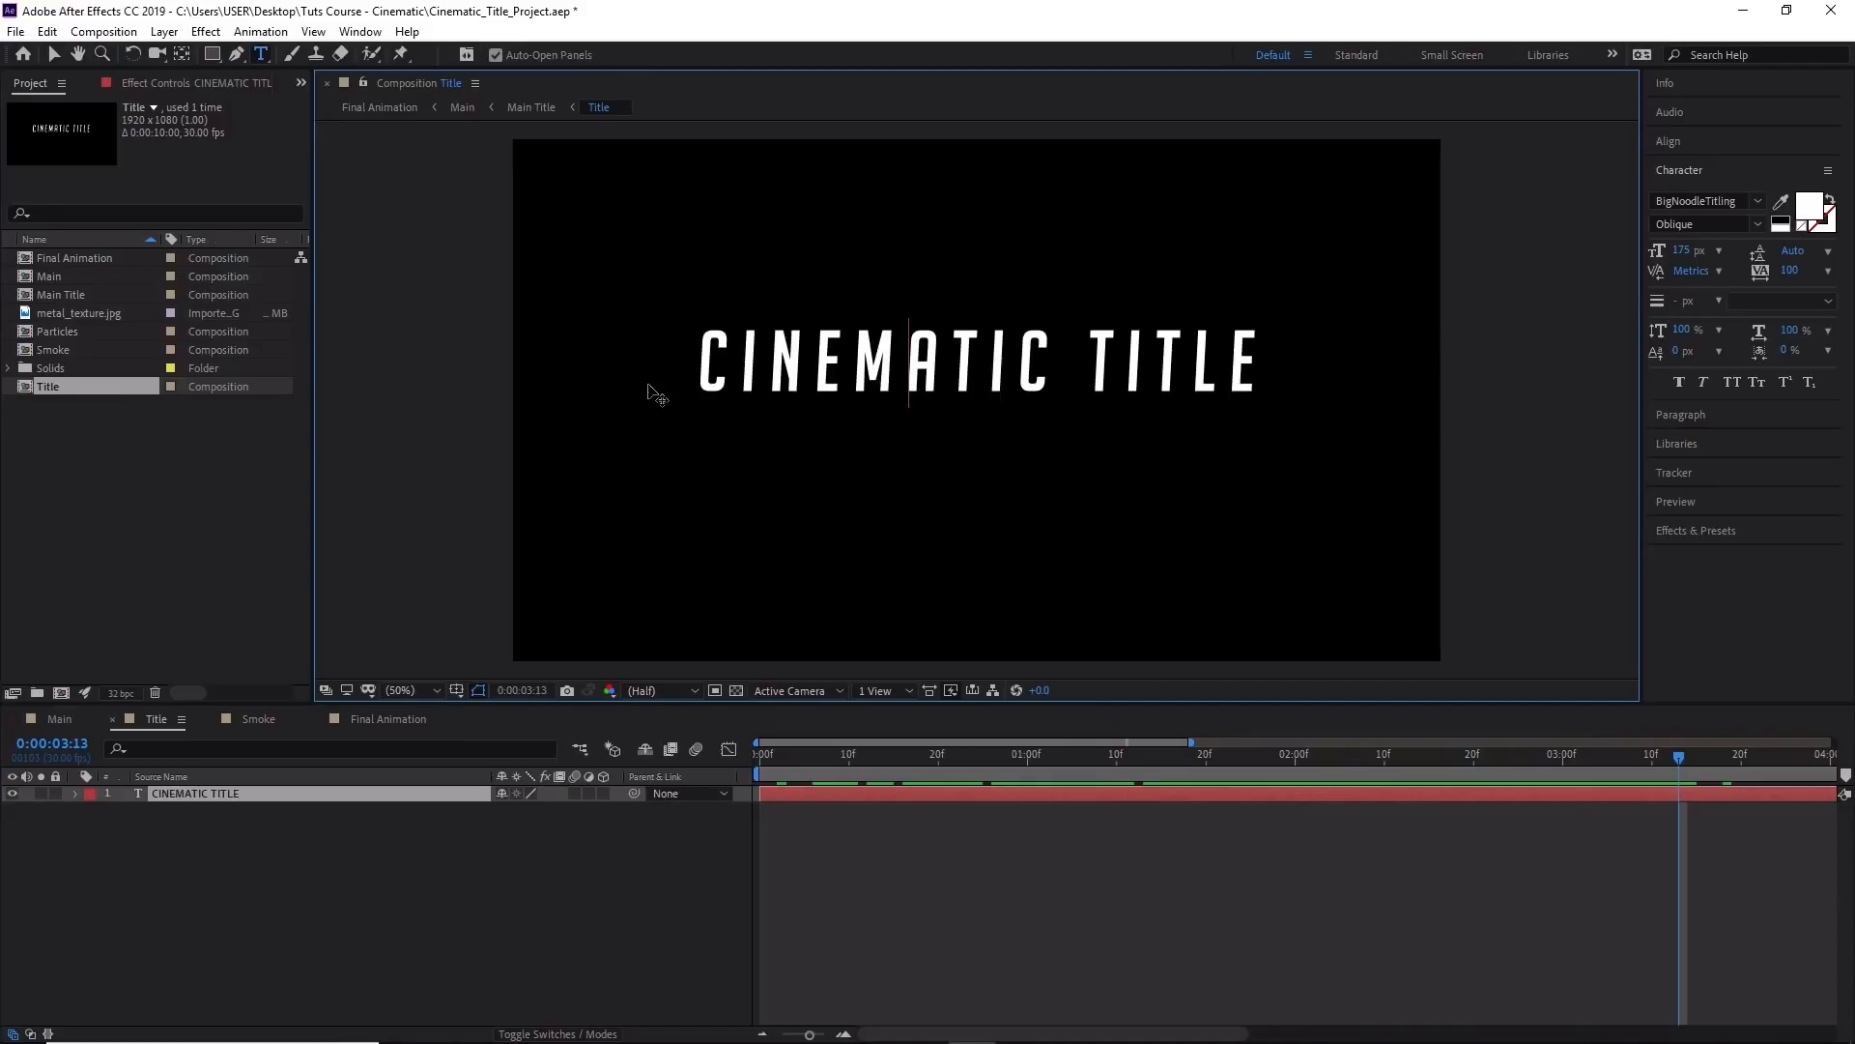
{"action": "double_click", "coordinate": [700, 356]}
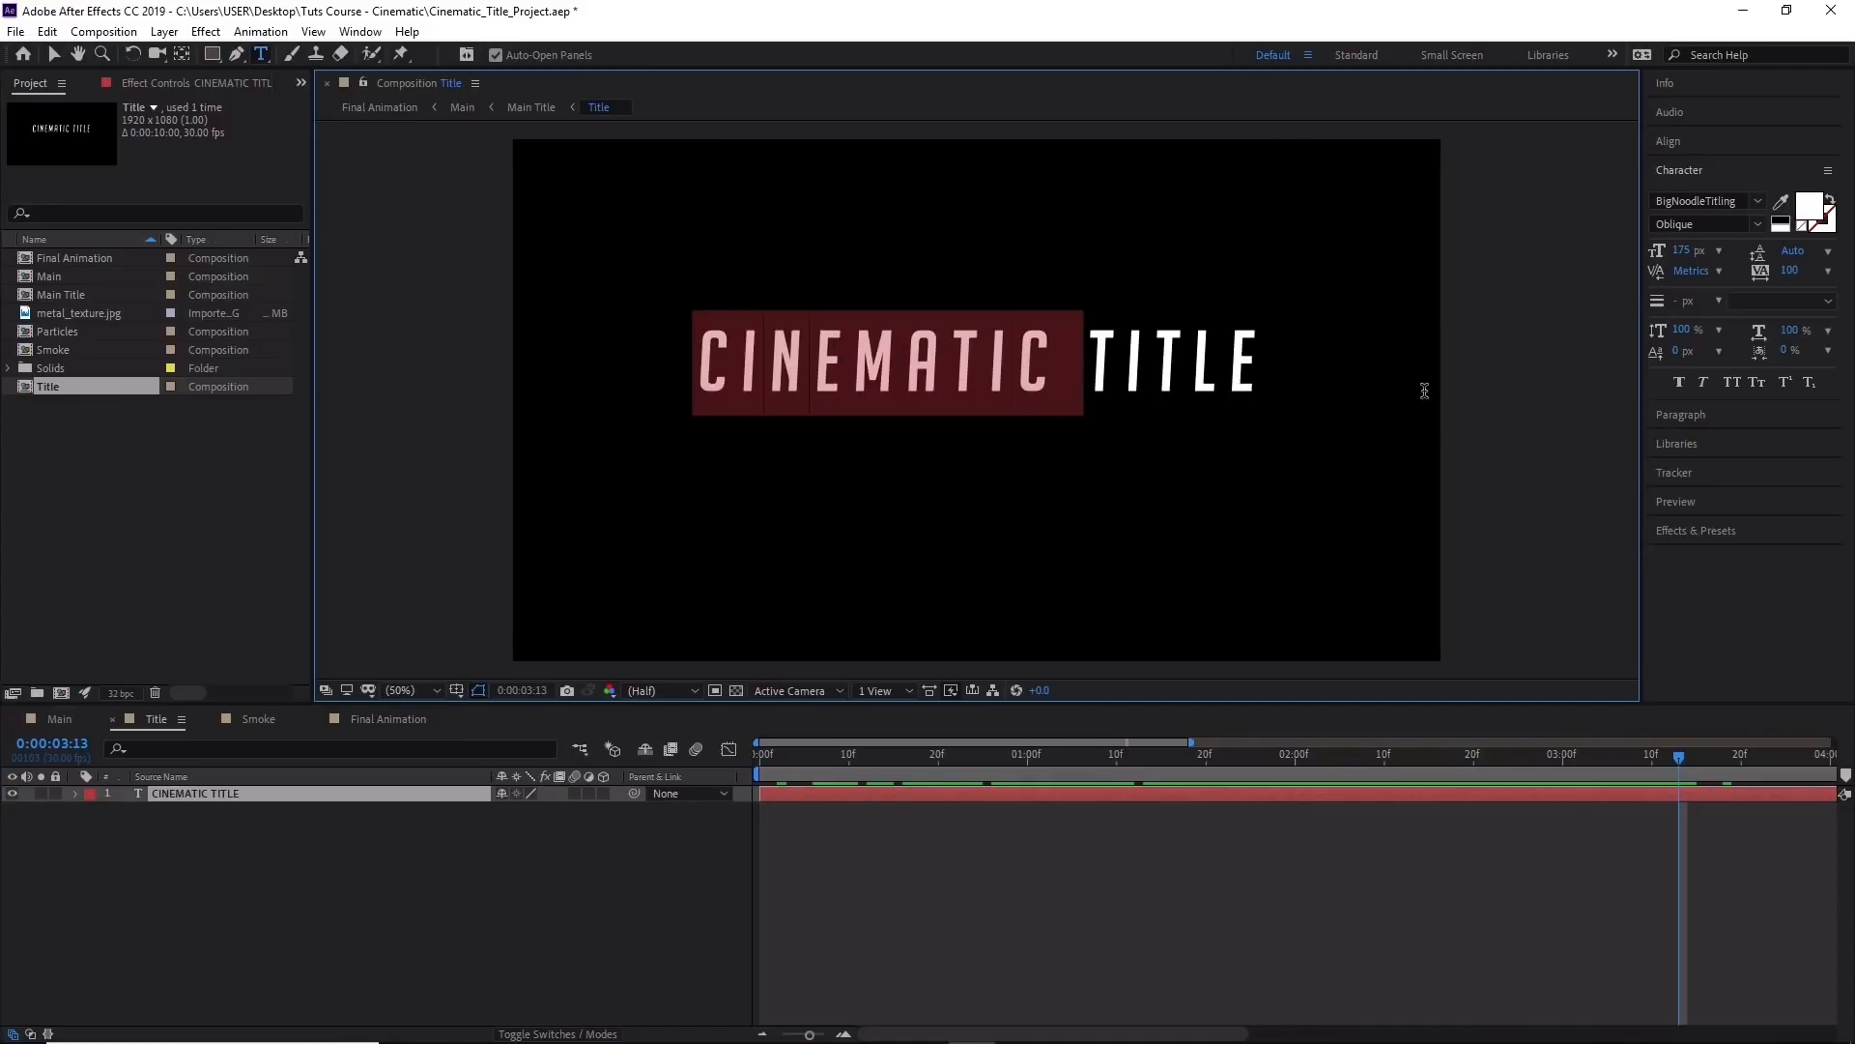
{"action": "left_click", "coordinate": [1238, 386], "text": "shift"}
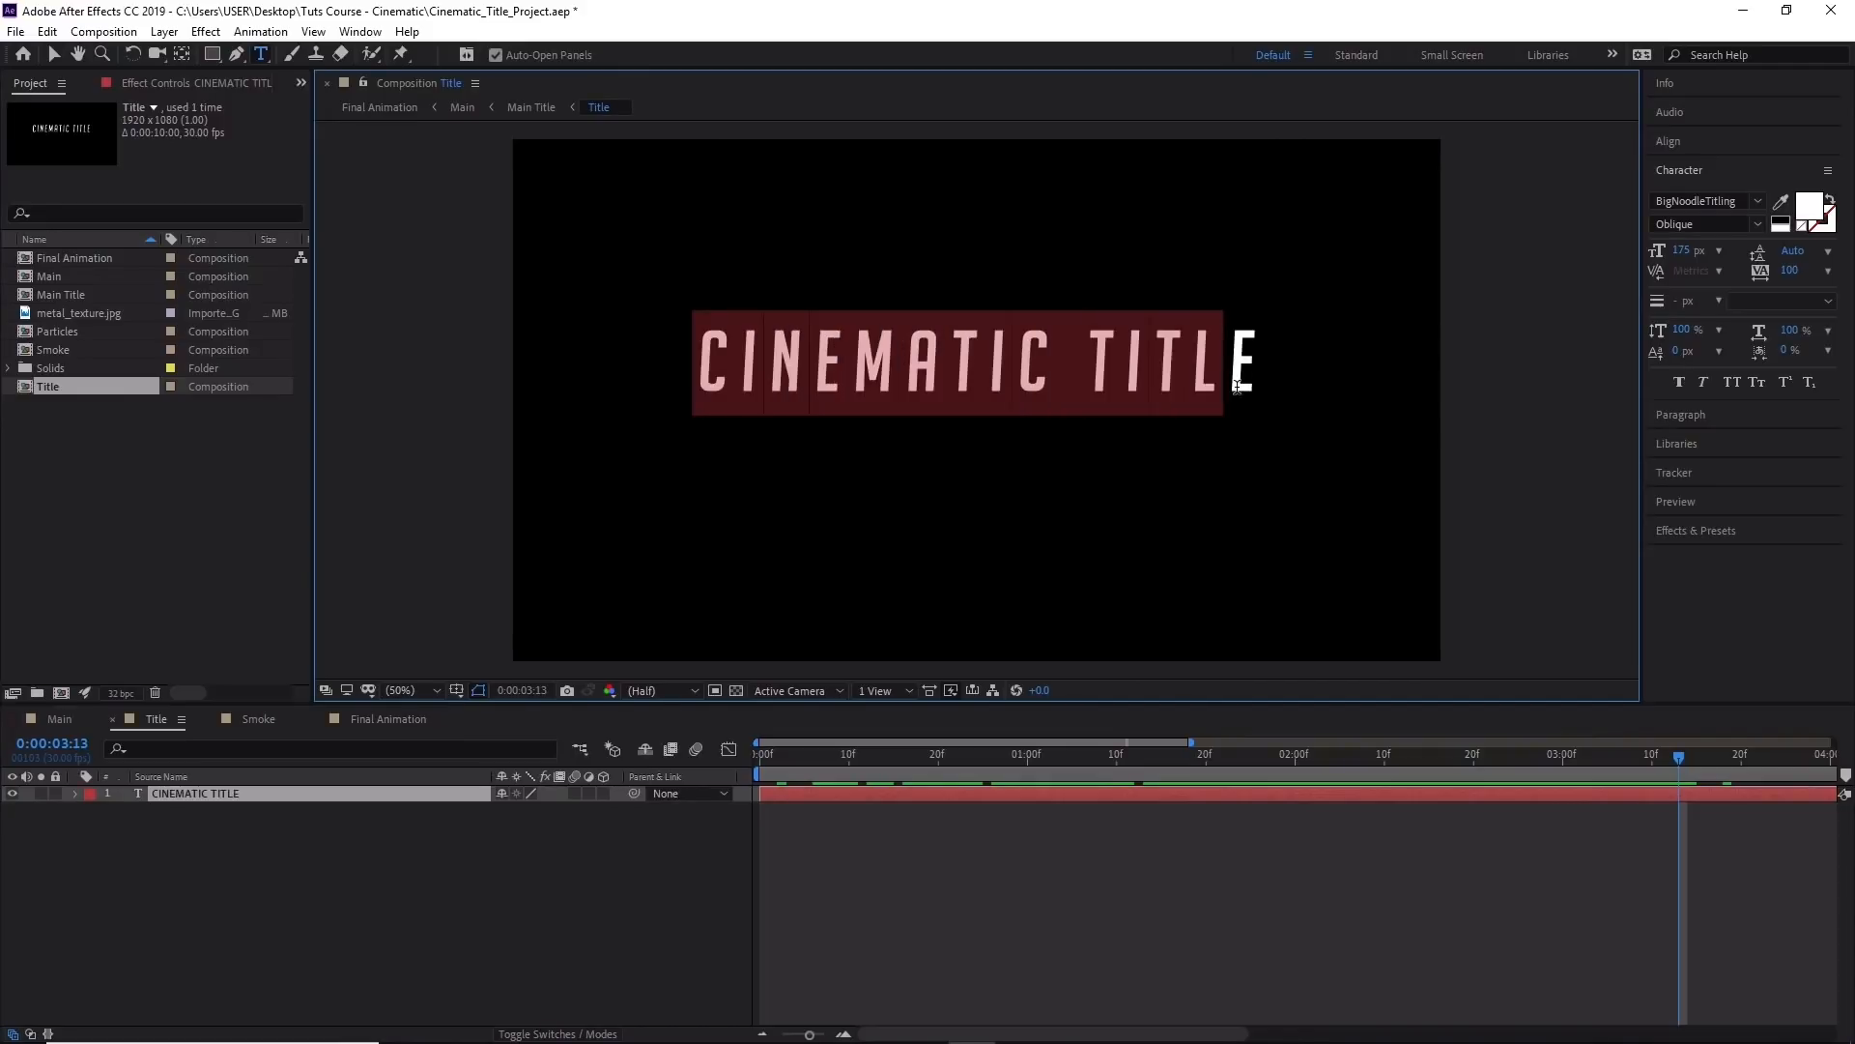
{"action": "key", "text": "ctrl+a"}
{"action": "key", "text": "BackSpace"}
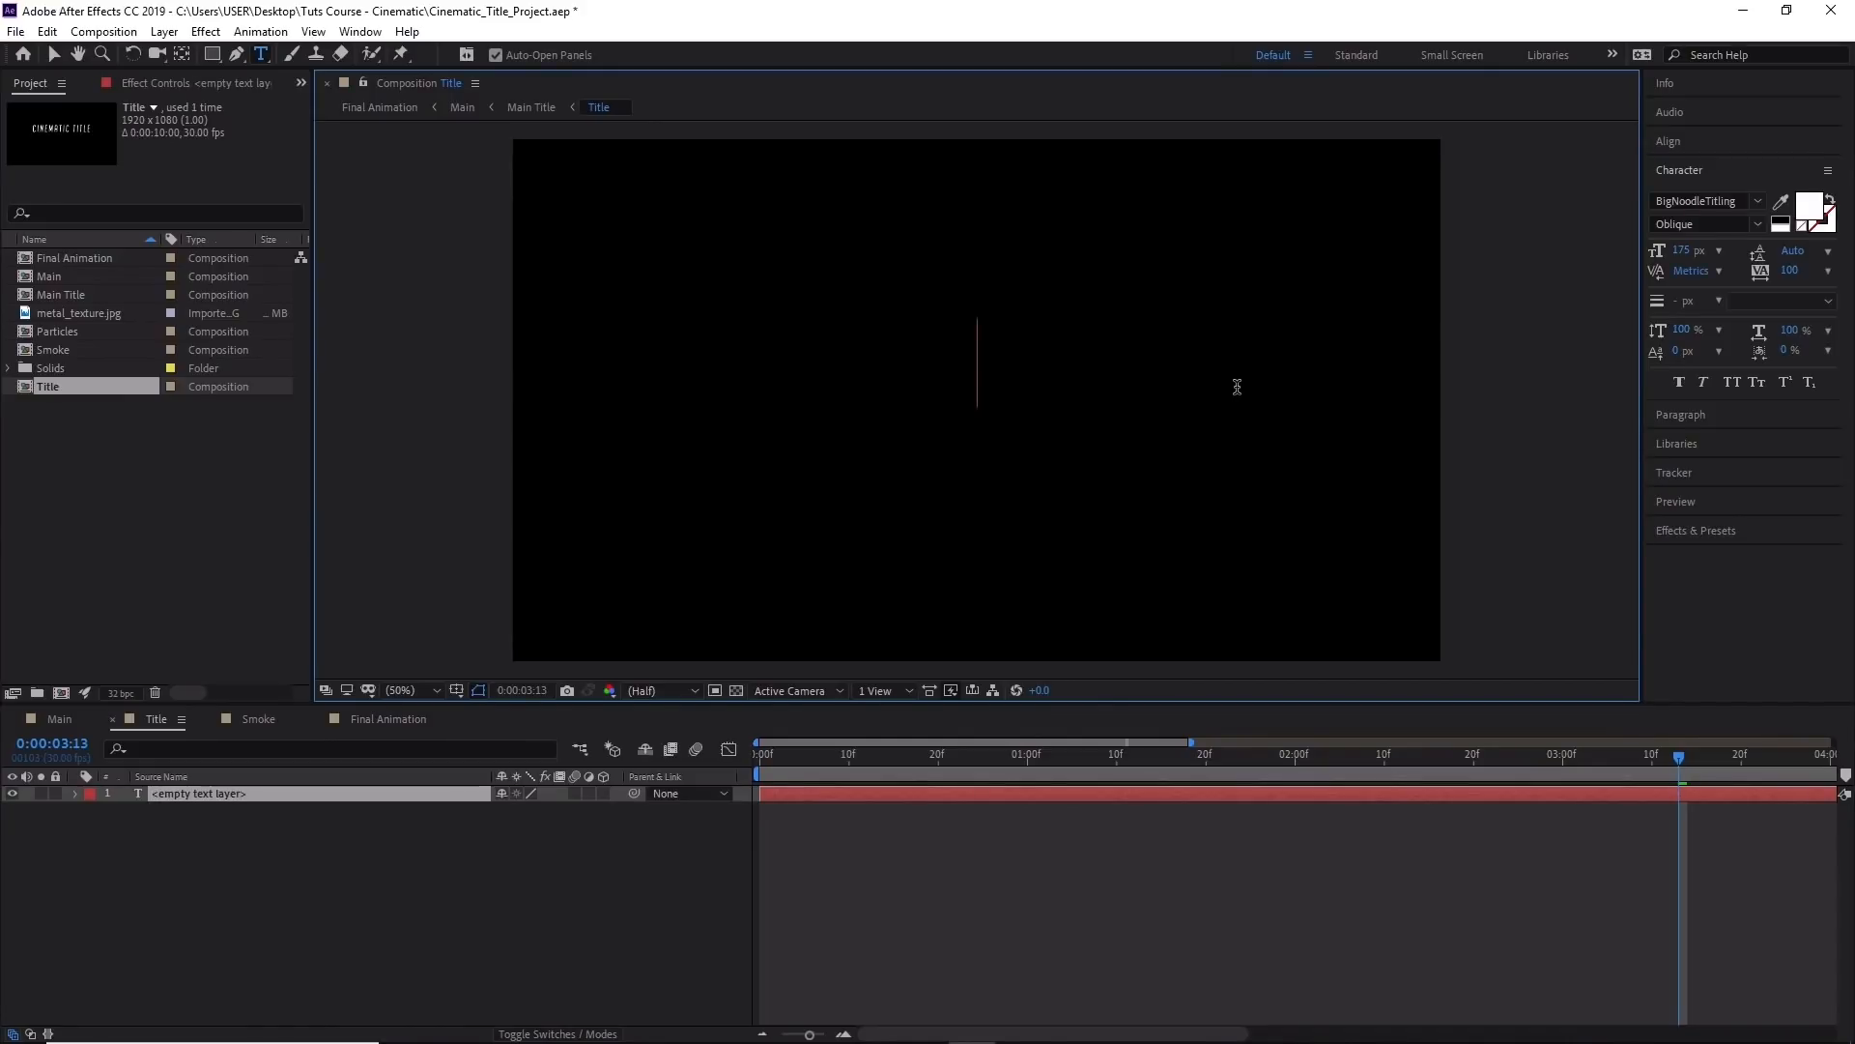
{"action": "type", "text": "ANIM"}
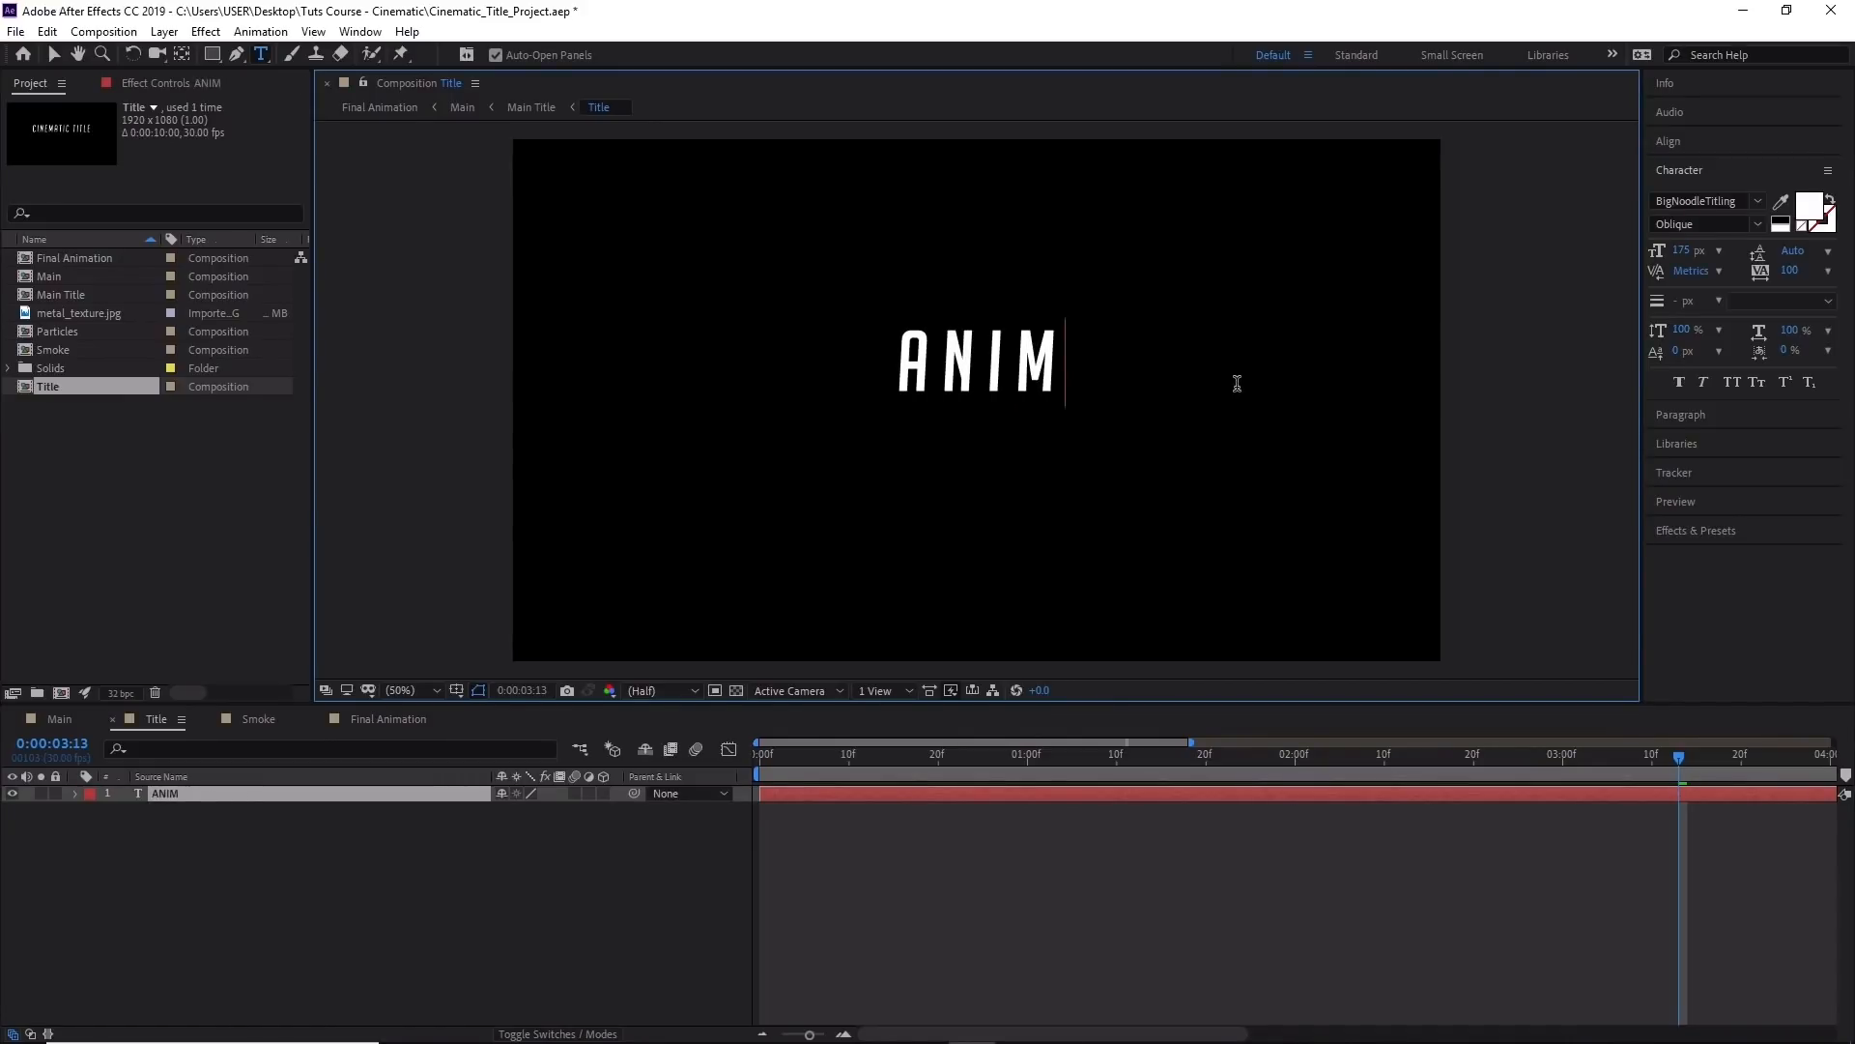
{"action": "type", "text": "ATION"}
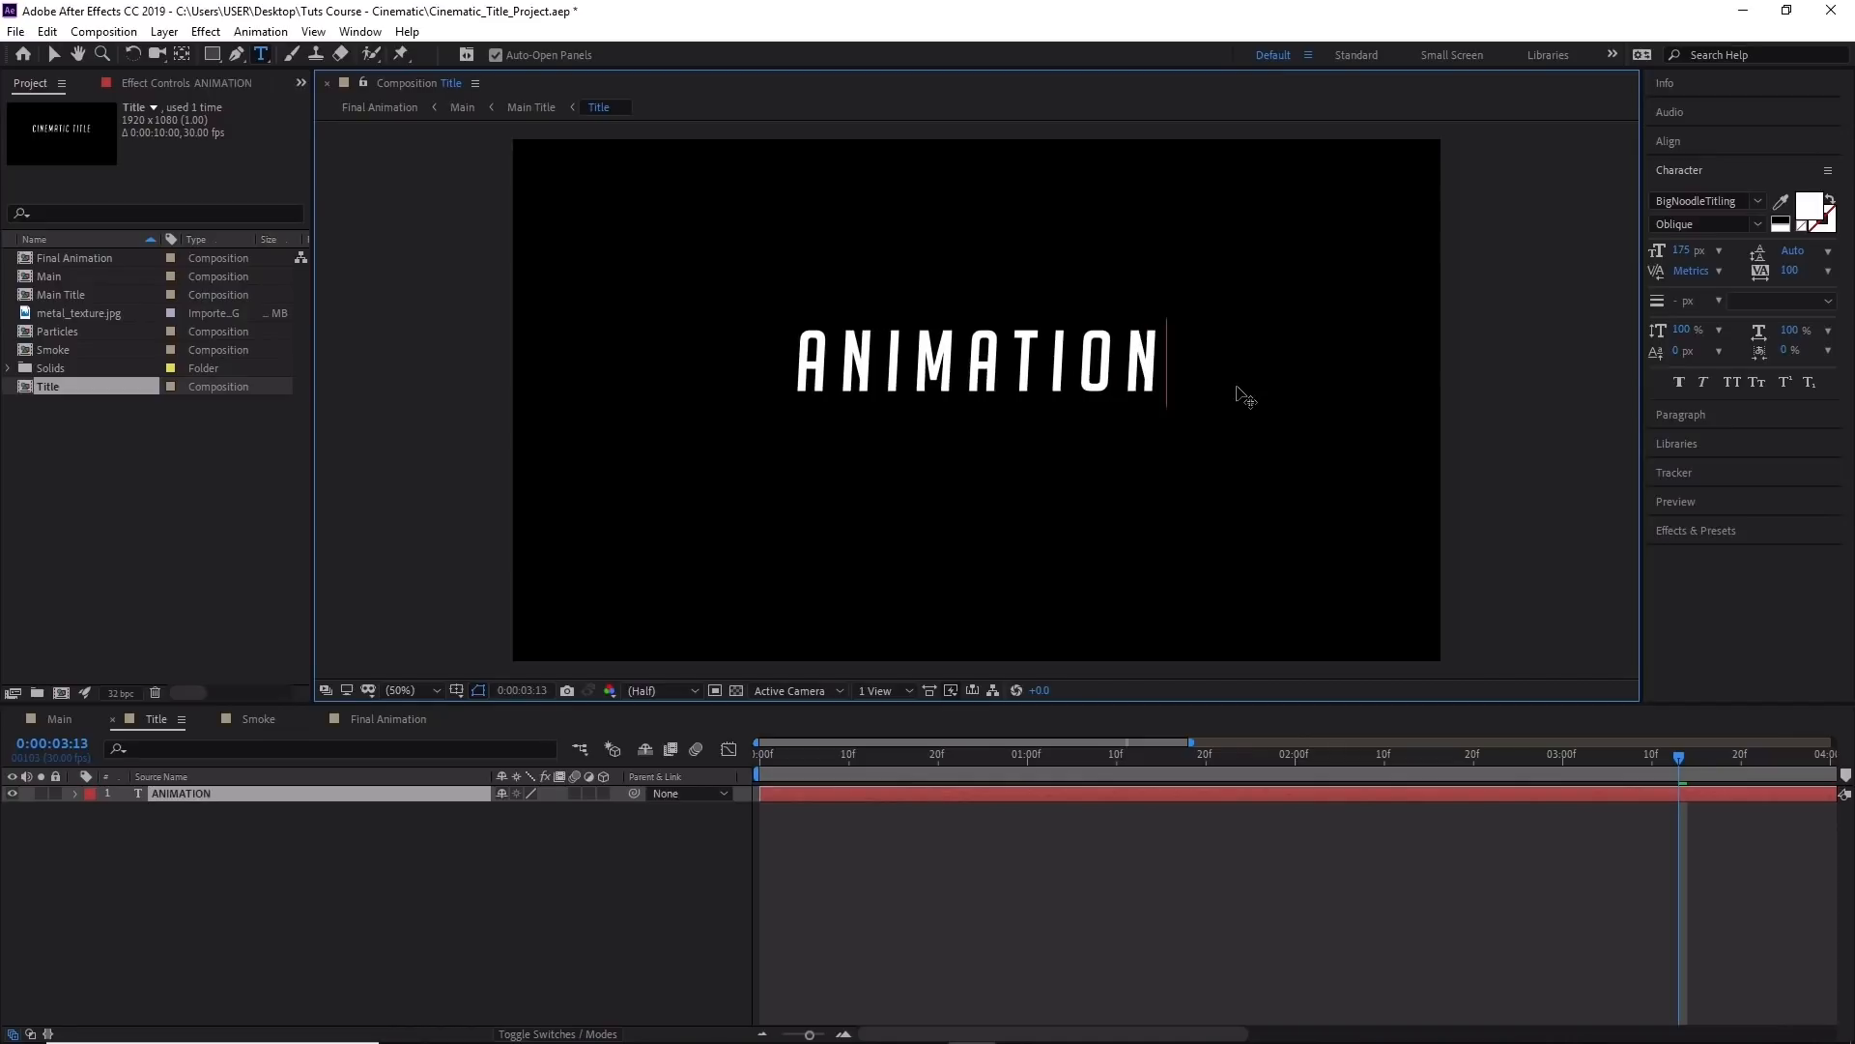
Preview Final Animation from the start with the new title text and revisit the Title composition.
{"action": "left_click", "coordinate": [388, 719]}
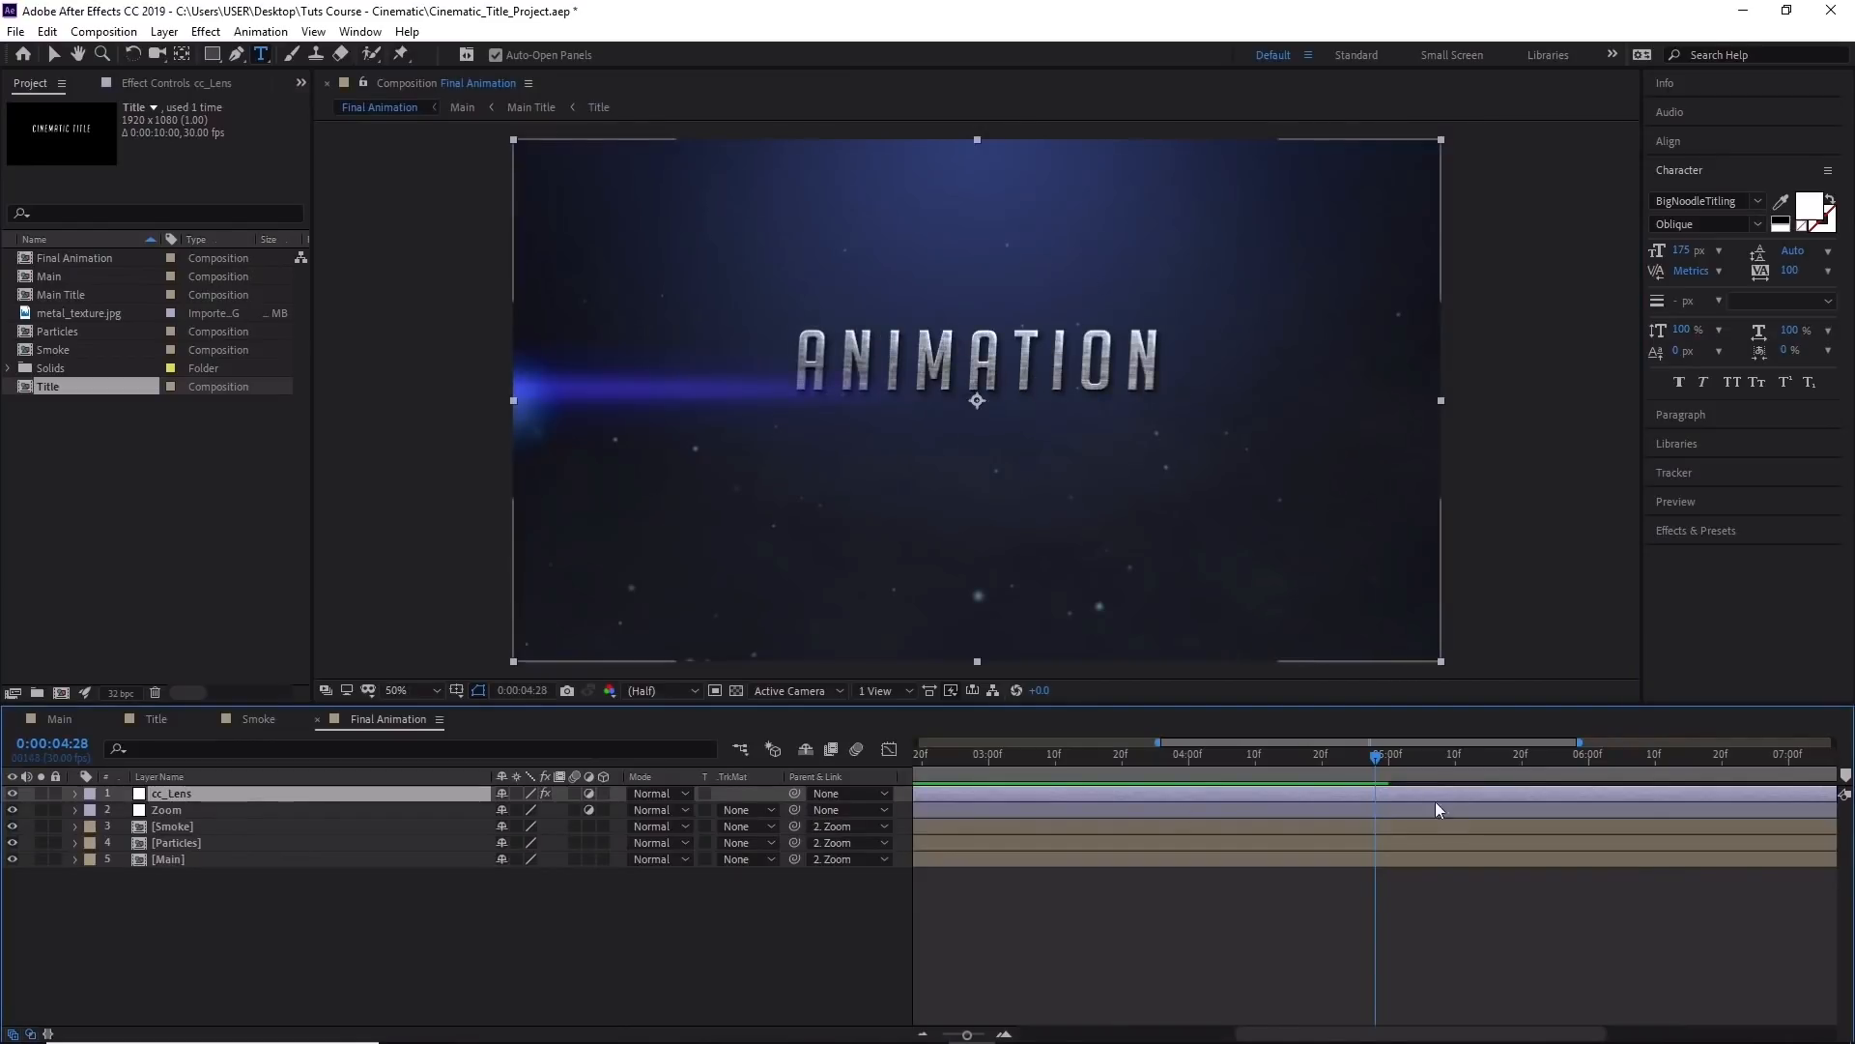
{"action": "left_click_drag", "start_coordinate": [1376, 758], "coordinate": [913, 758]}
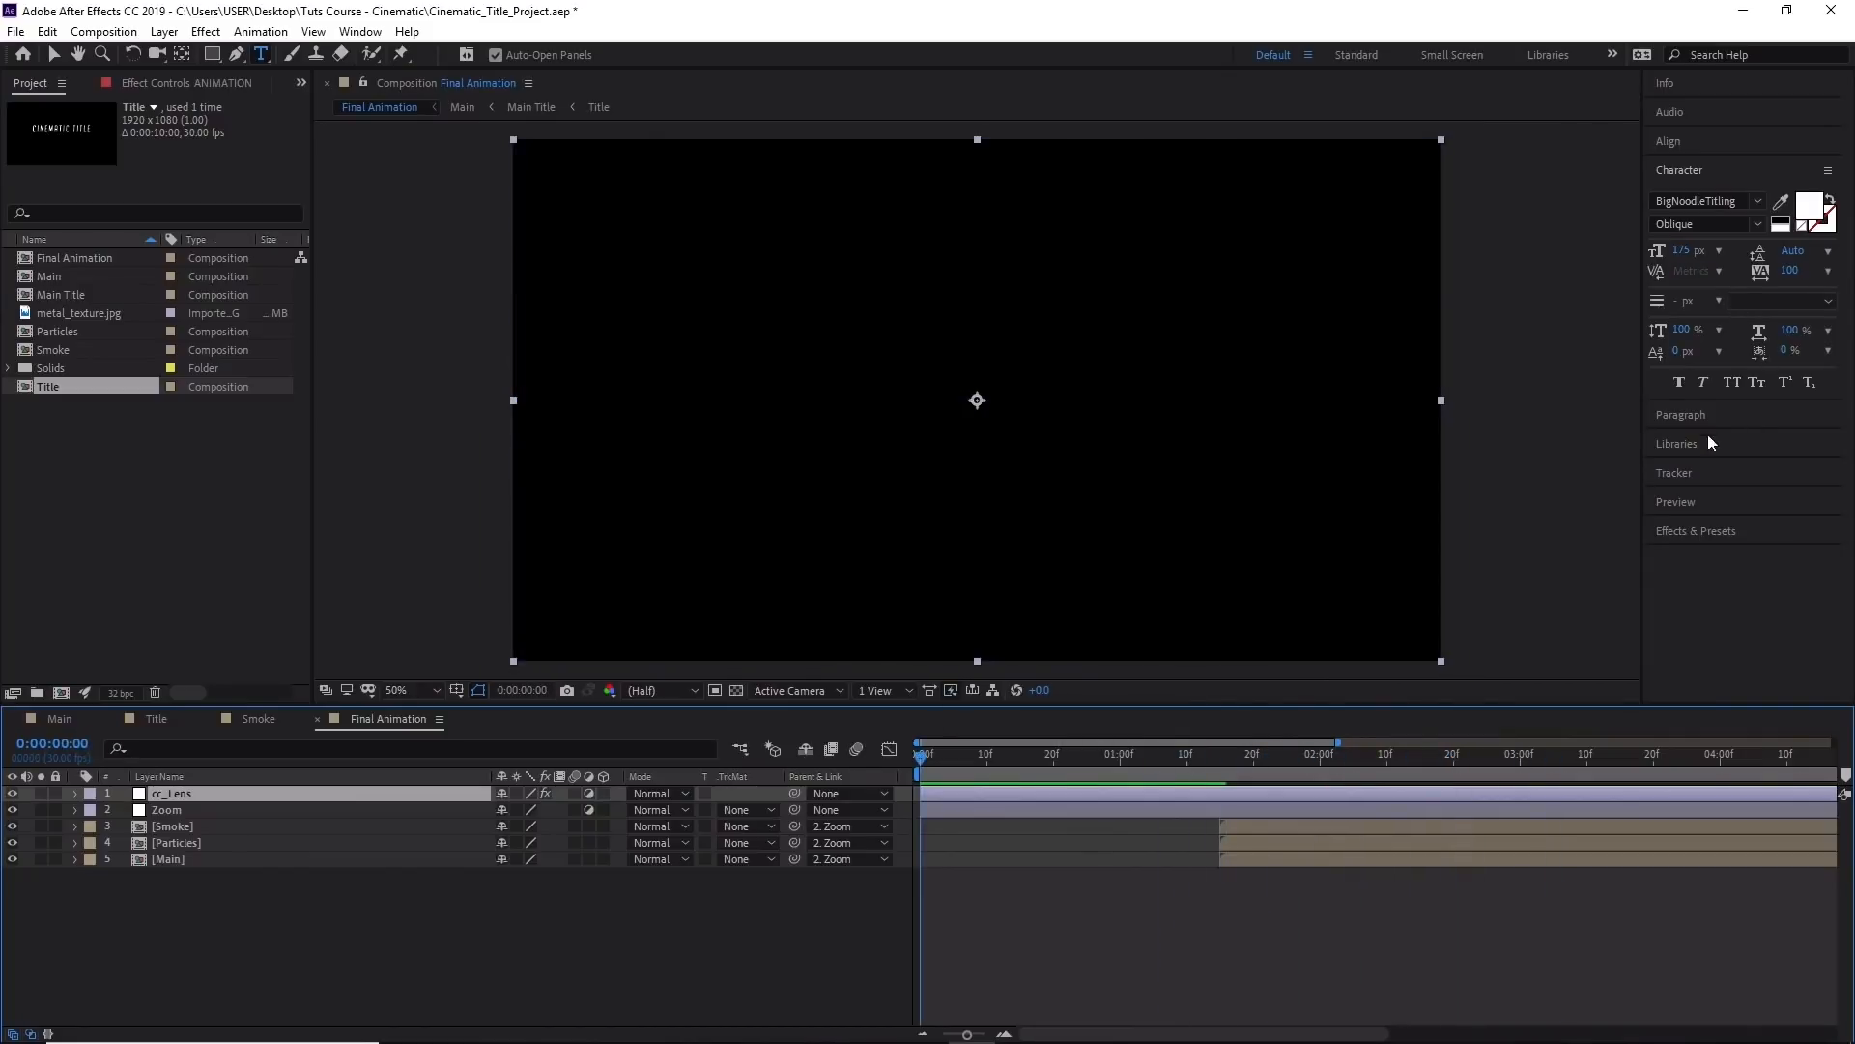
{"action": "left_click", "coordinate": [1724, 502]}
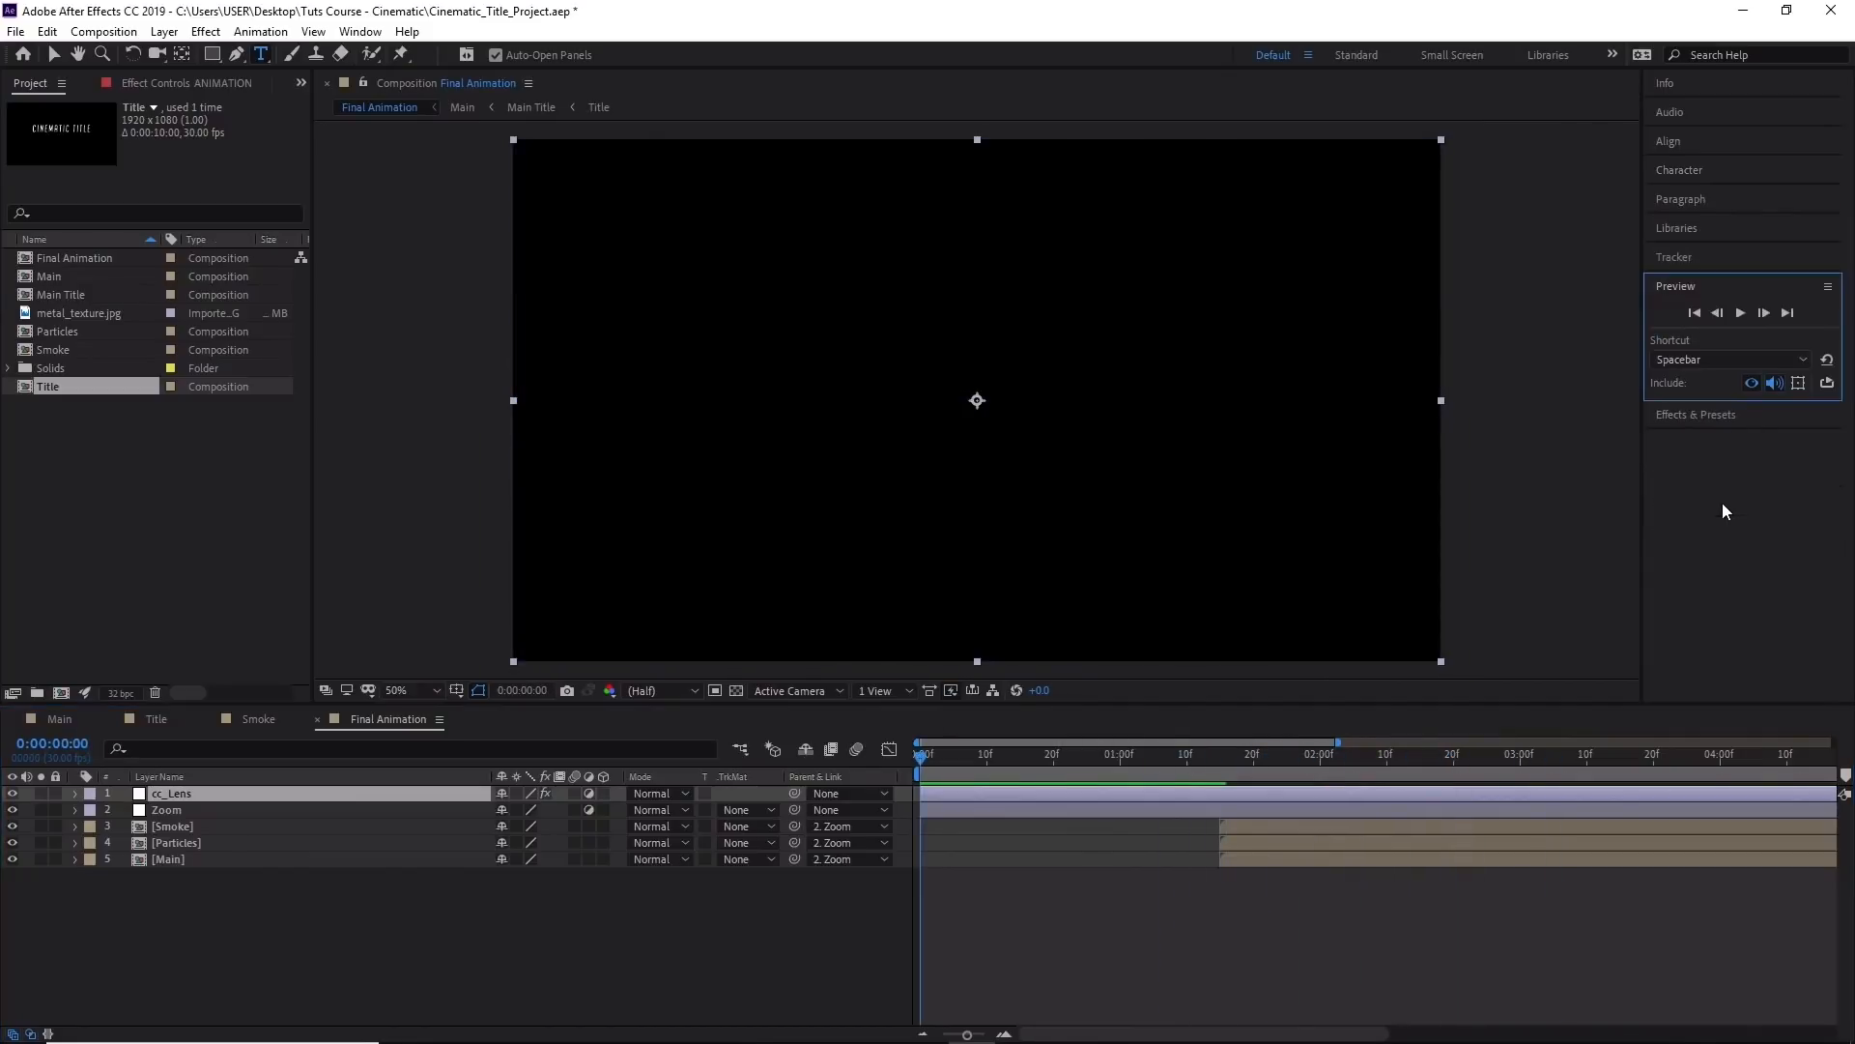
{"action": "left_click", "coordinate": [1739, 318]}
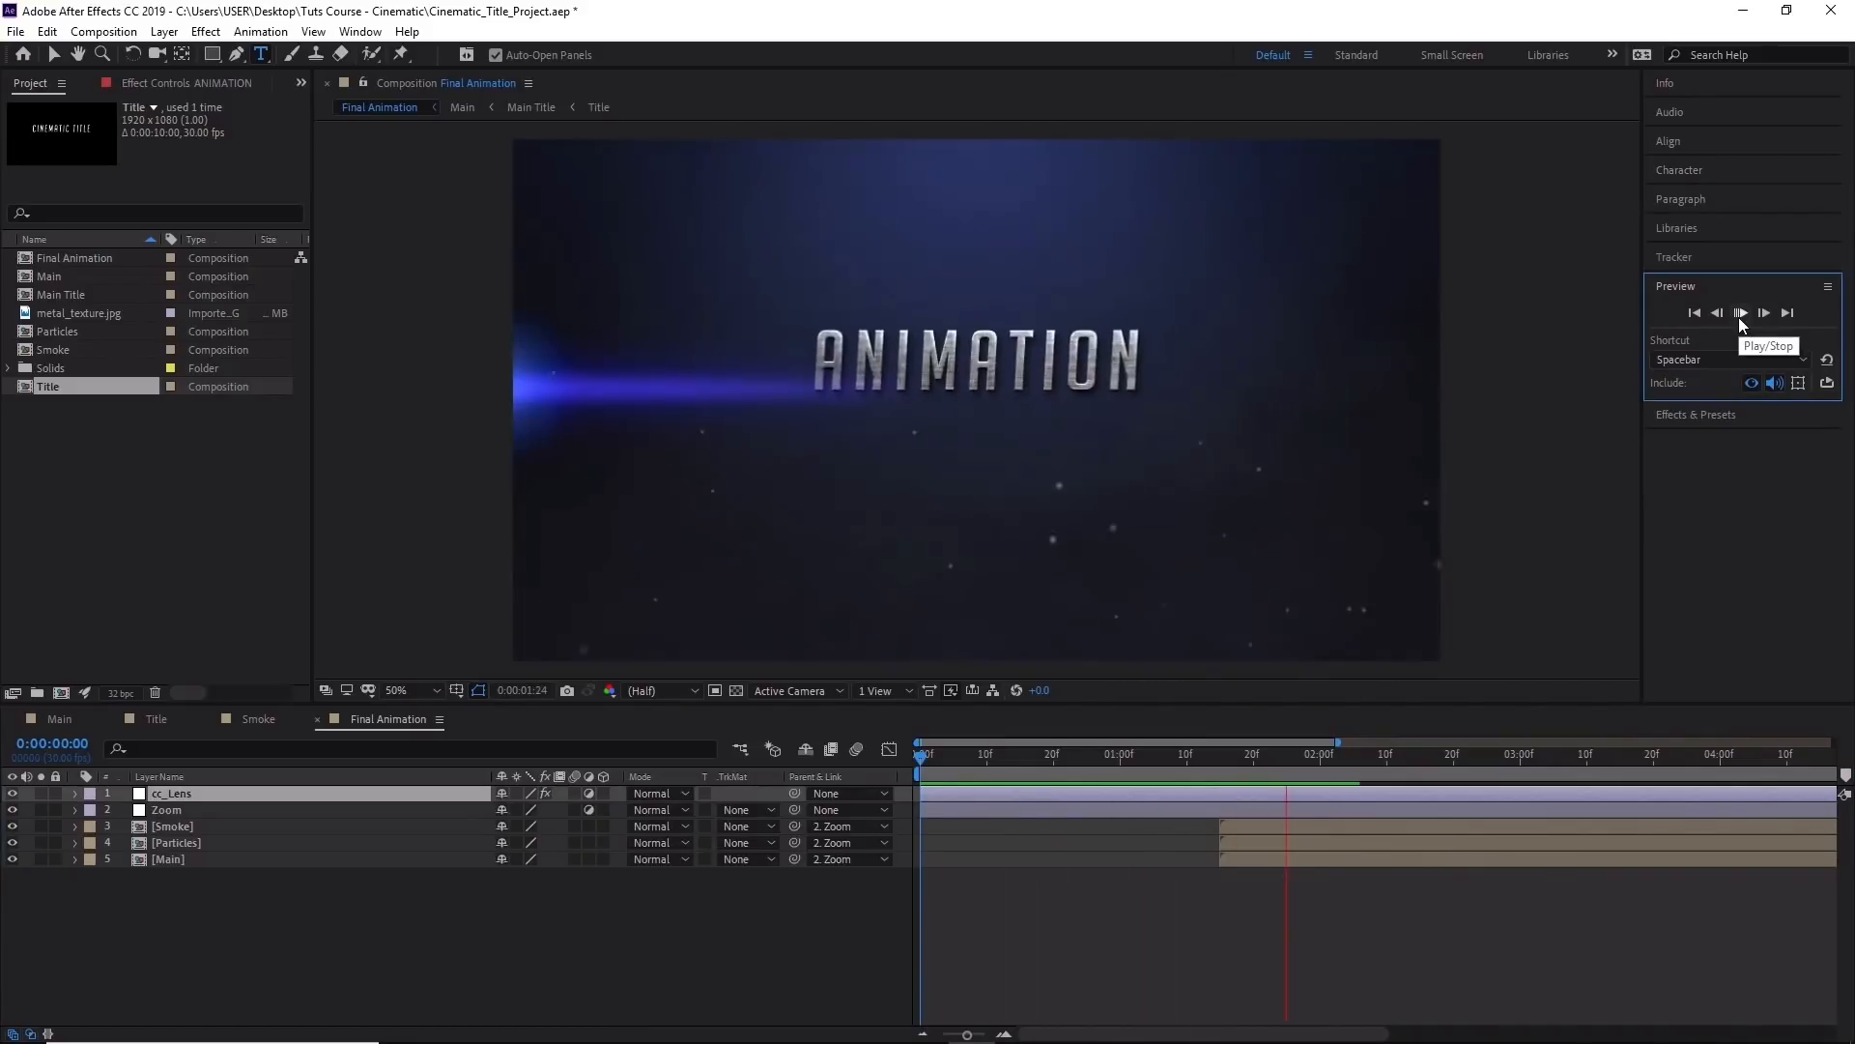
{"action": "left_click", "coordinate": [1740, 314]}
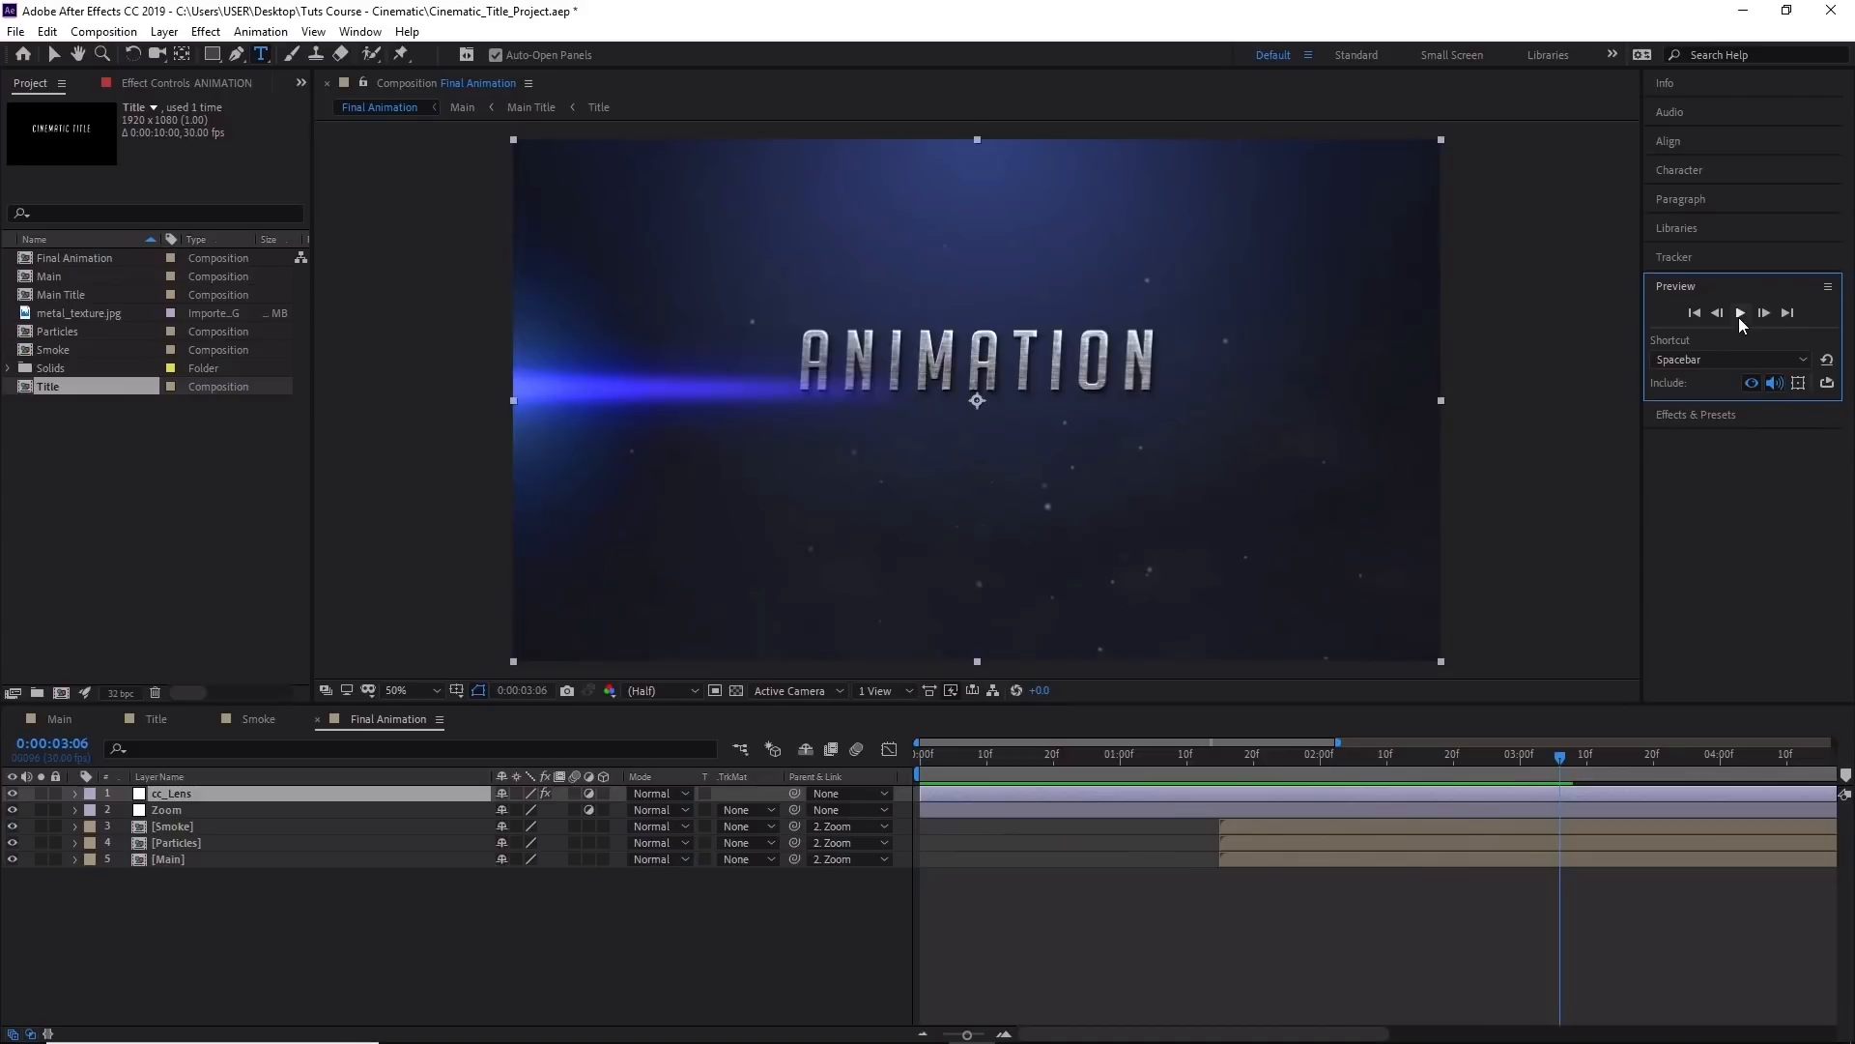
{"action": "left_click", "coordinate": [157, 719]}
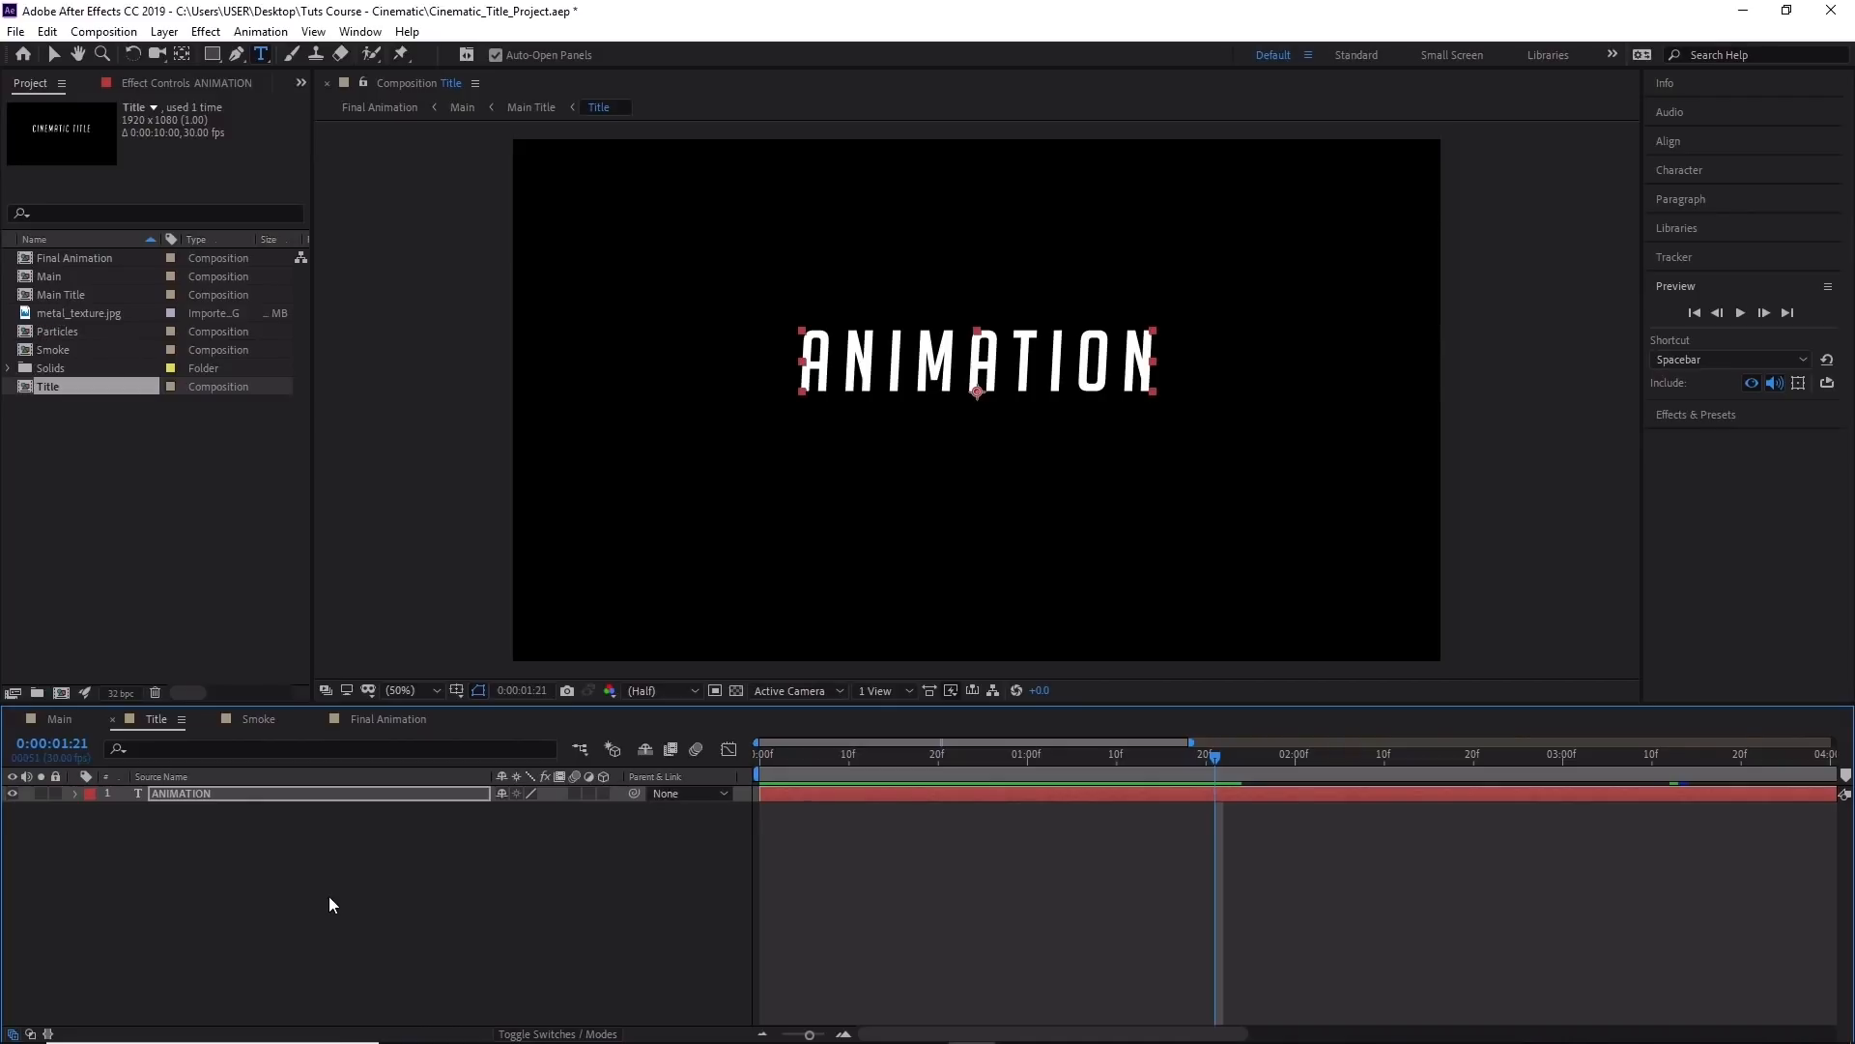
{"action": "left_click", "coordinate": [380, 721]}
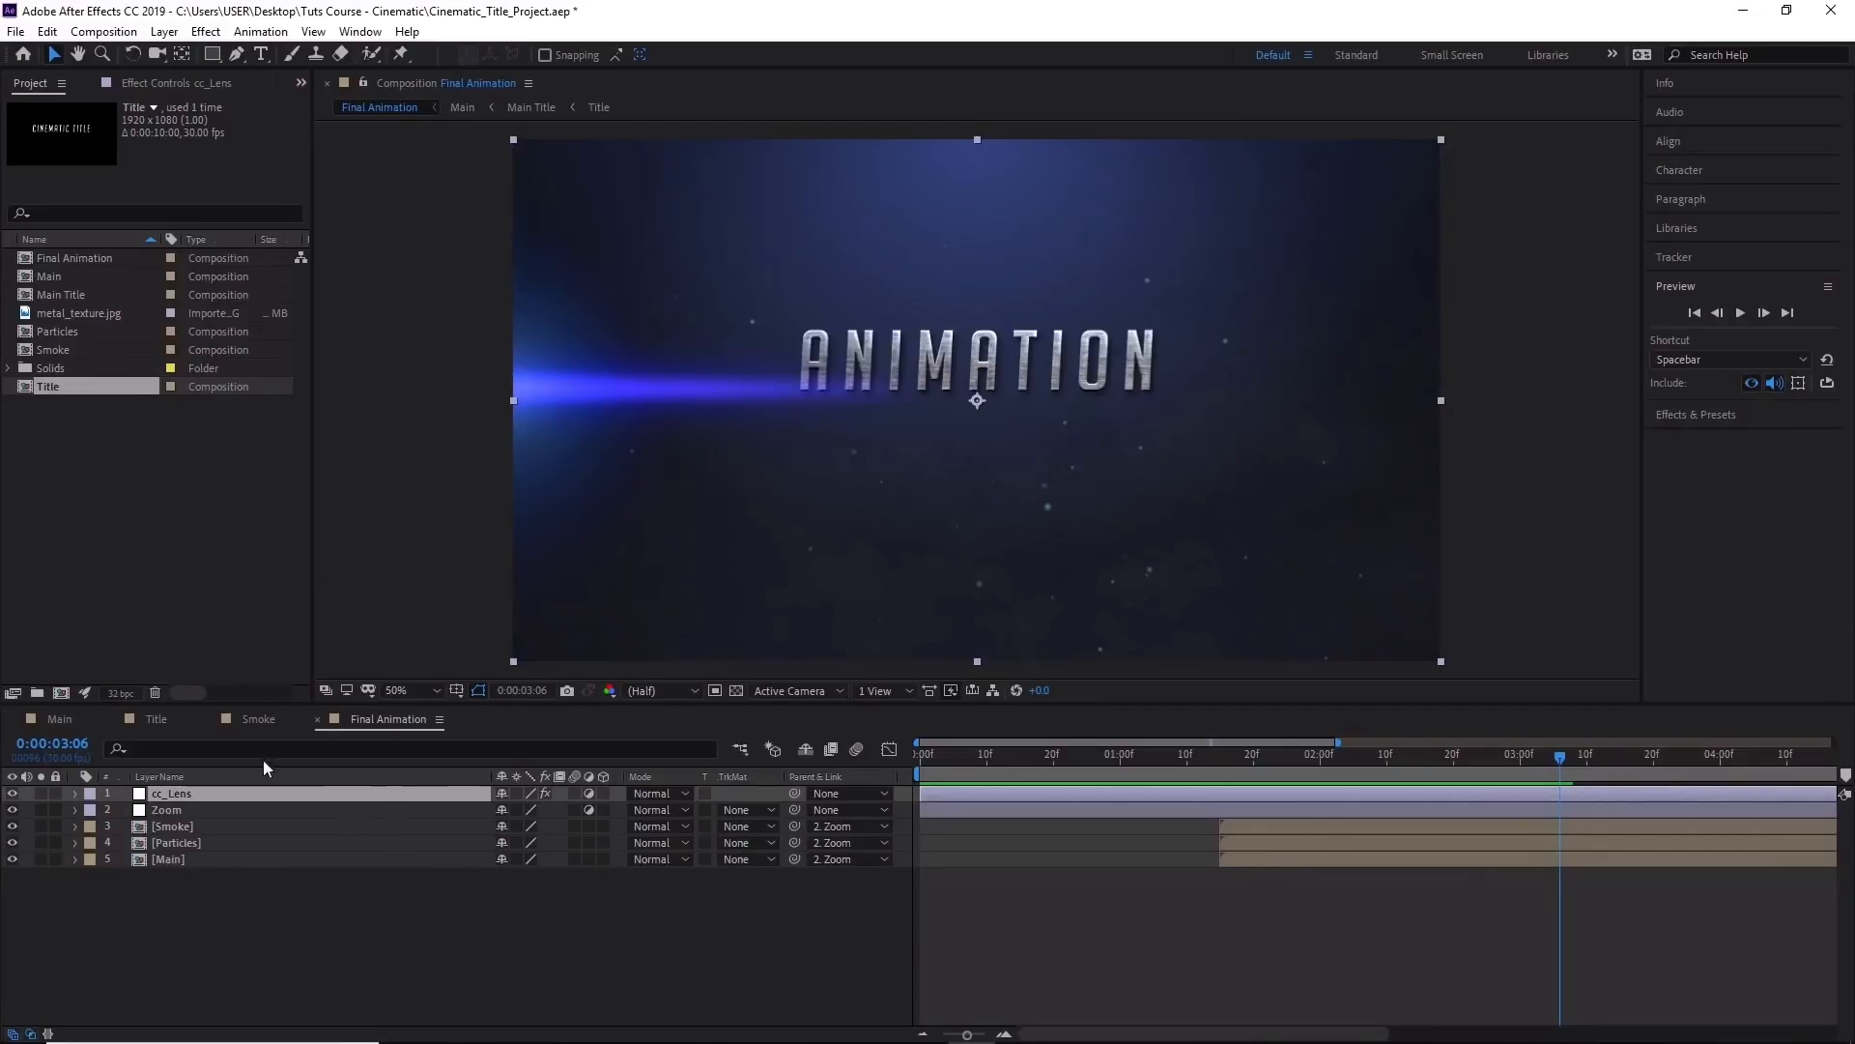
Close the Smoke, Title and Main timelines, keeping only Final Animation open.
{"action": "left_click", "coordinate": [209, 719]}
{"action": "left_click", "coordinate": [111, 718]}
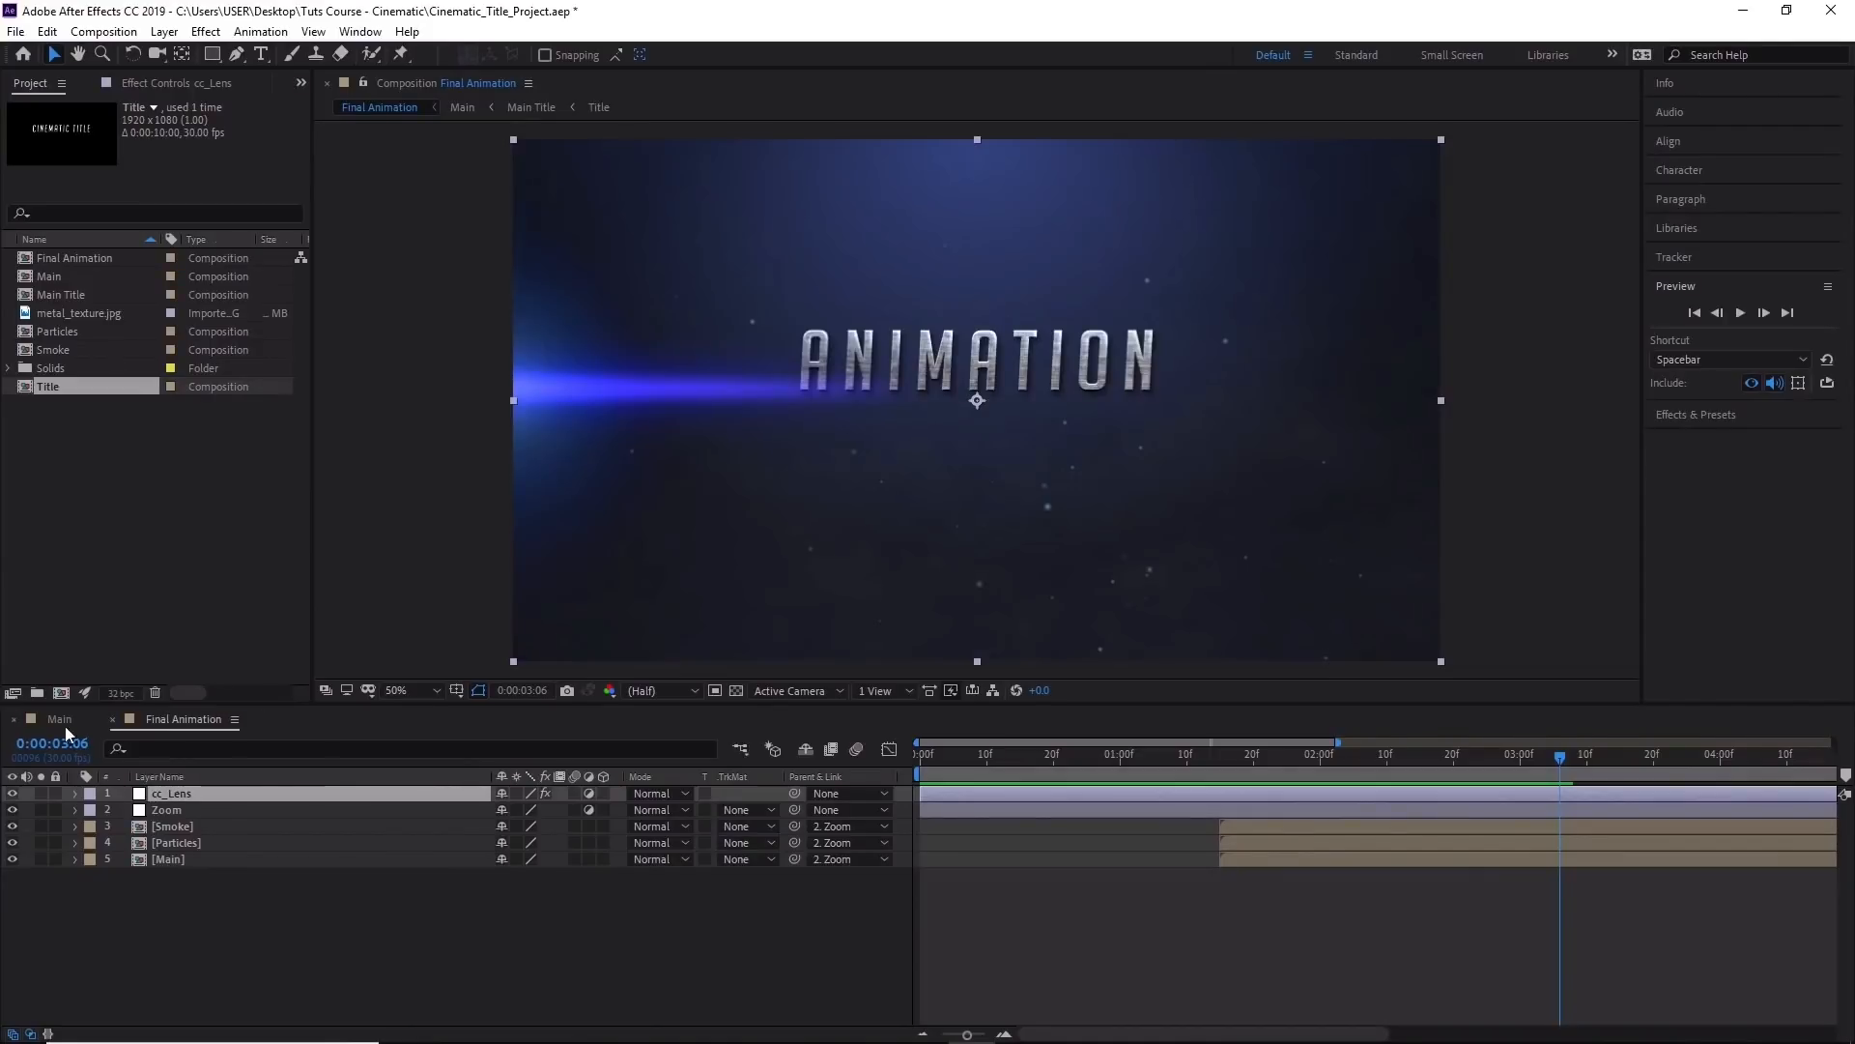
{"action": "left_click", "coordinate": [15, 720]}
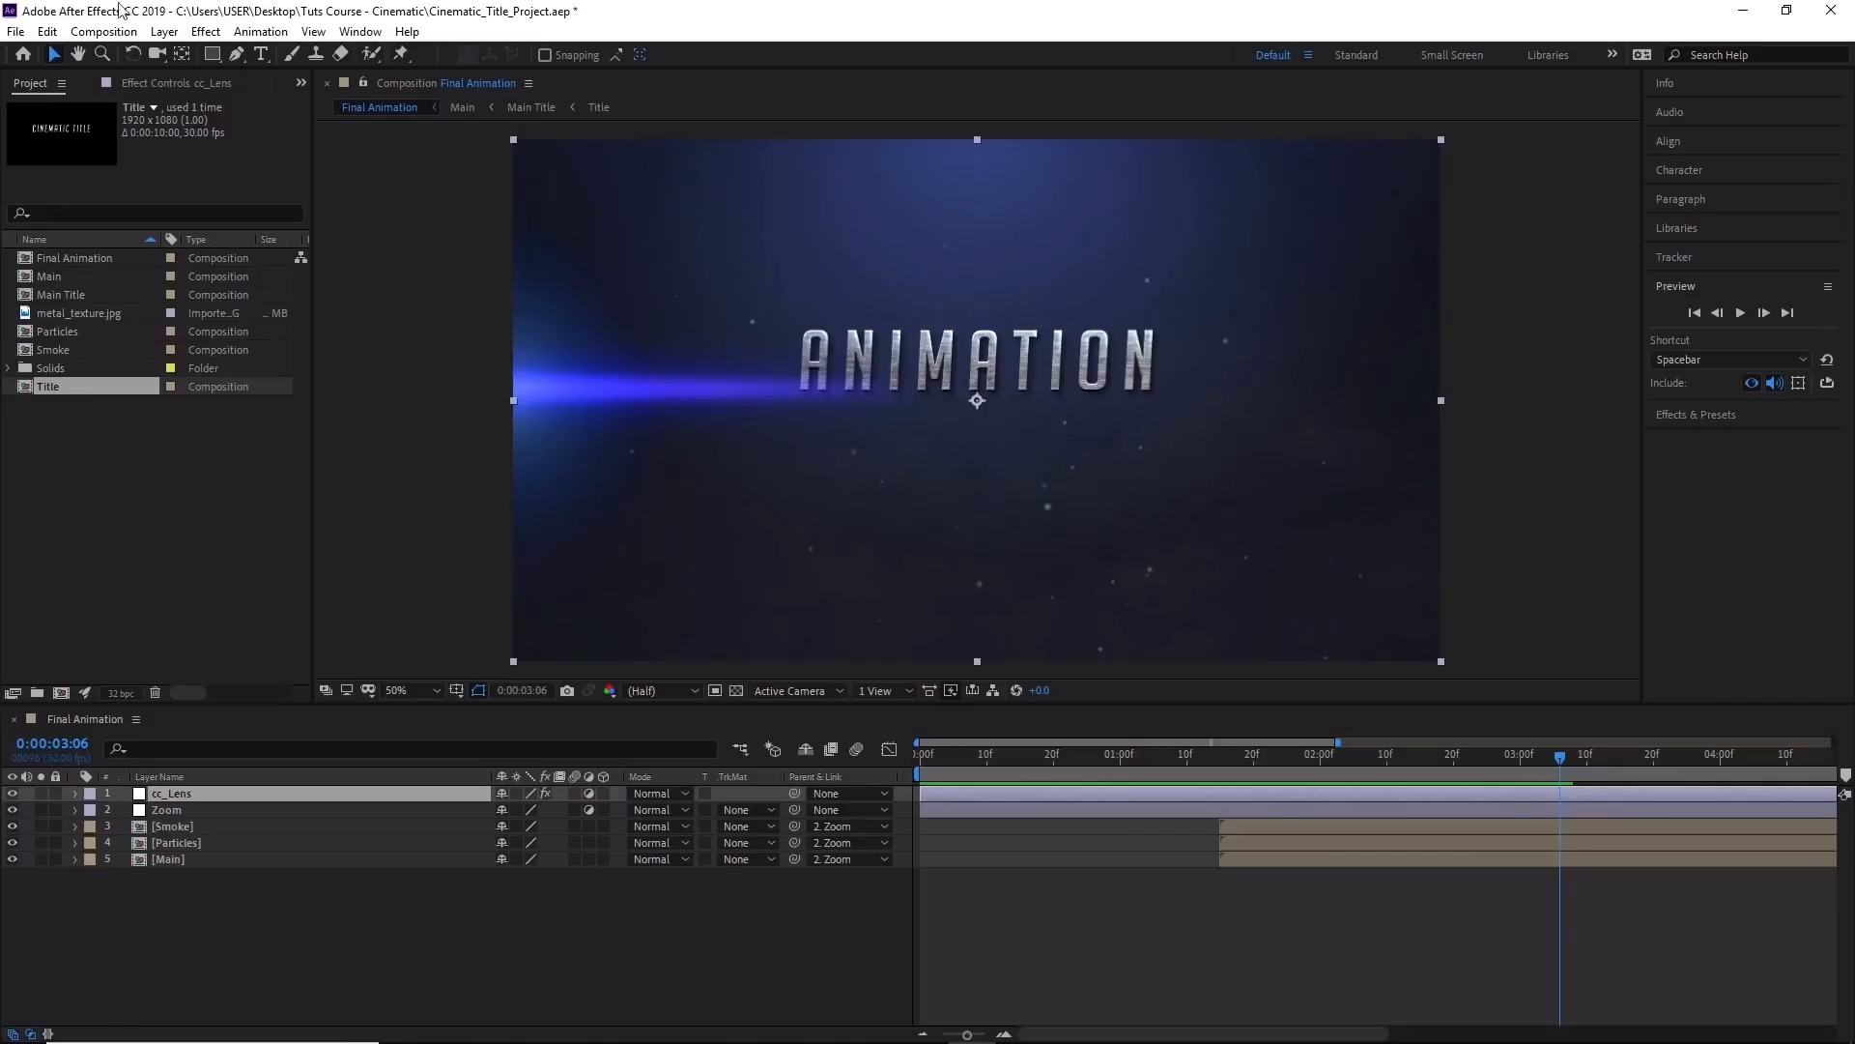
Add the Final Animation composition to the Render Queue.
{"action": "left_click", "coordinate": [83, 37]}
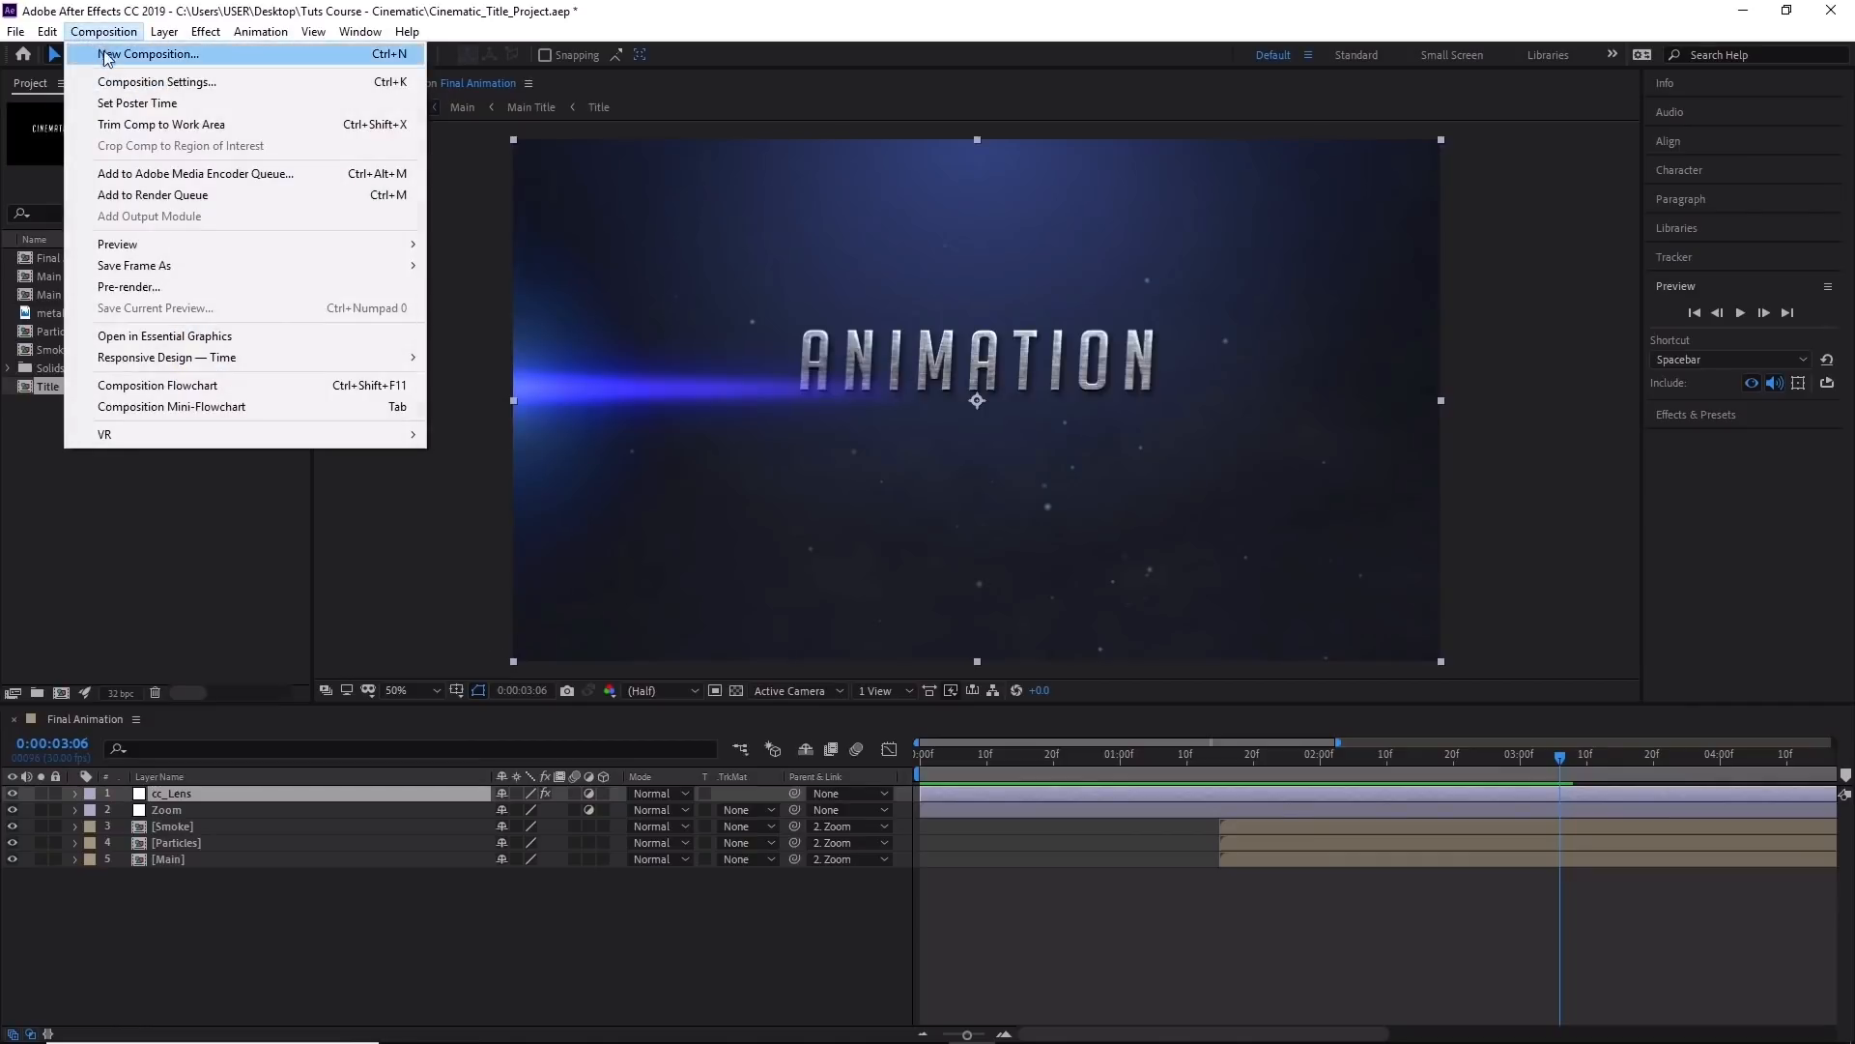
{"action": "left_click", "coordinate": [230, 194]}
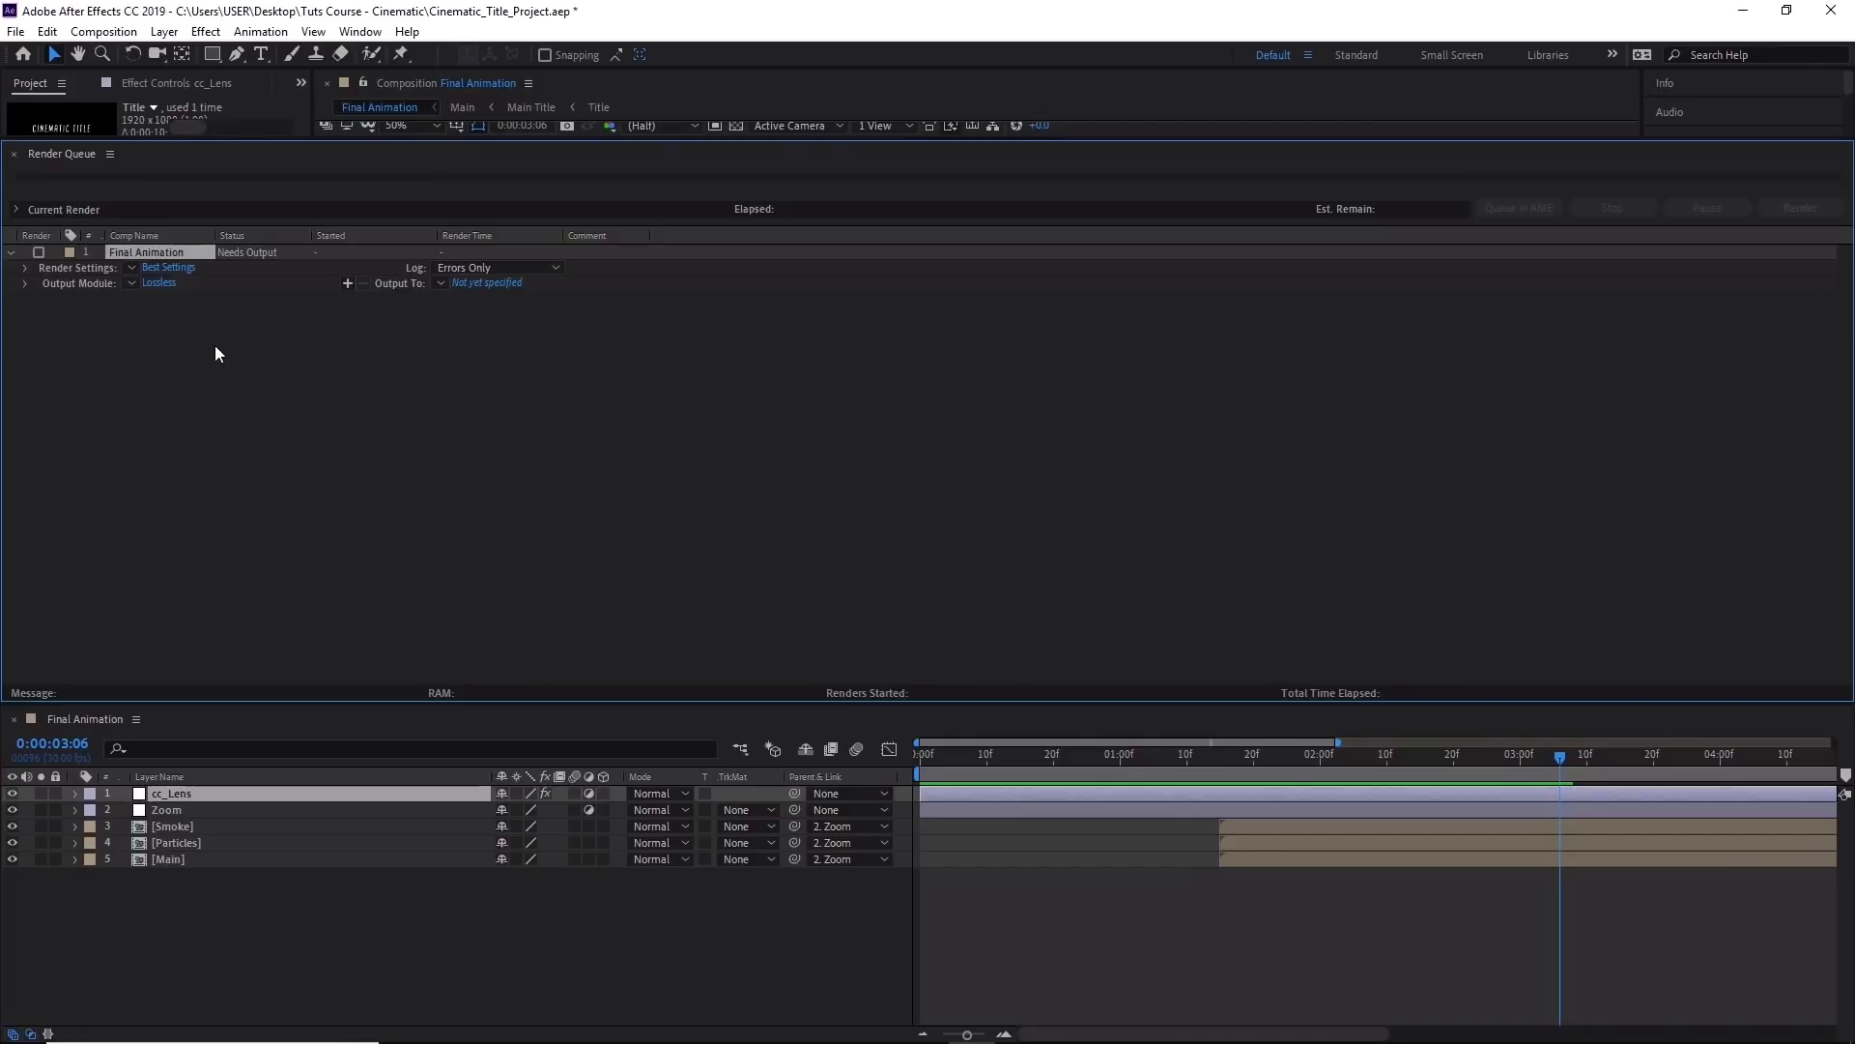
Confirm the render settings at Best quality and Full resolution, and keep AVI as the output module format for Final Animation.
{"action": "left_click", "coordinate": [155, 267]}
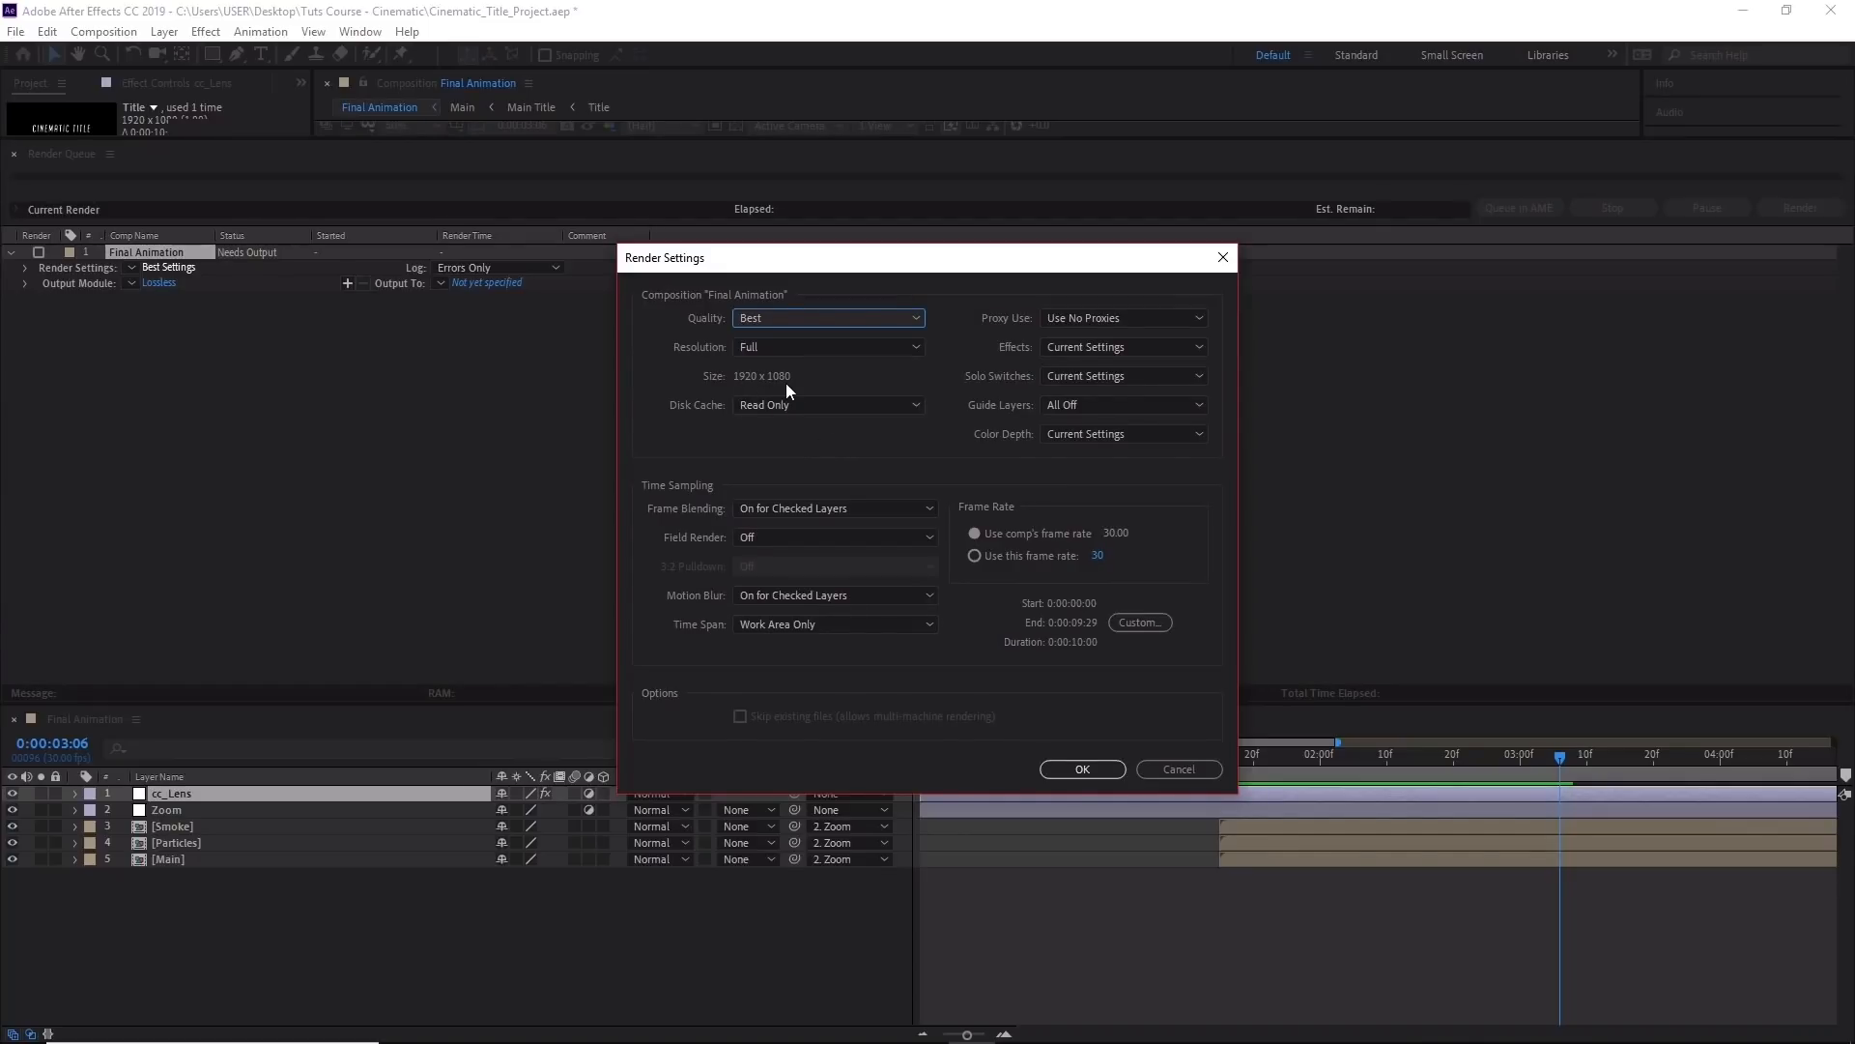
{"action": "left_click", "coordinate": [1084, 769]}
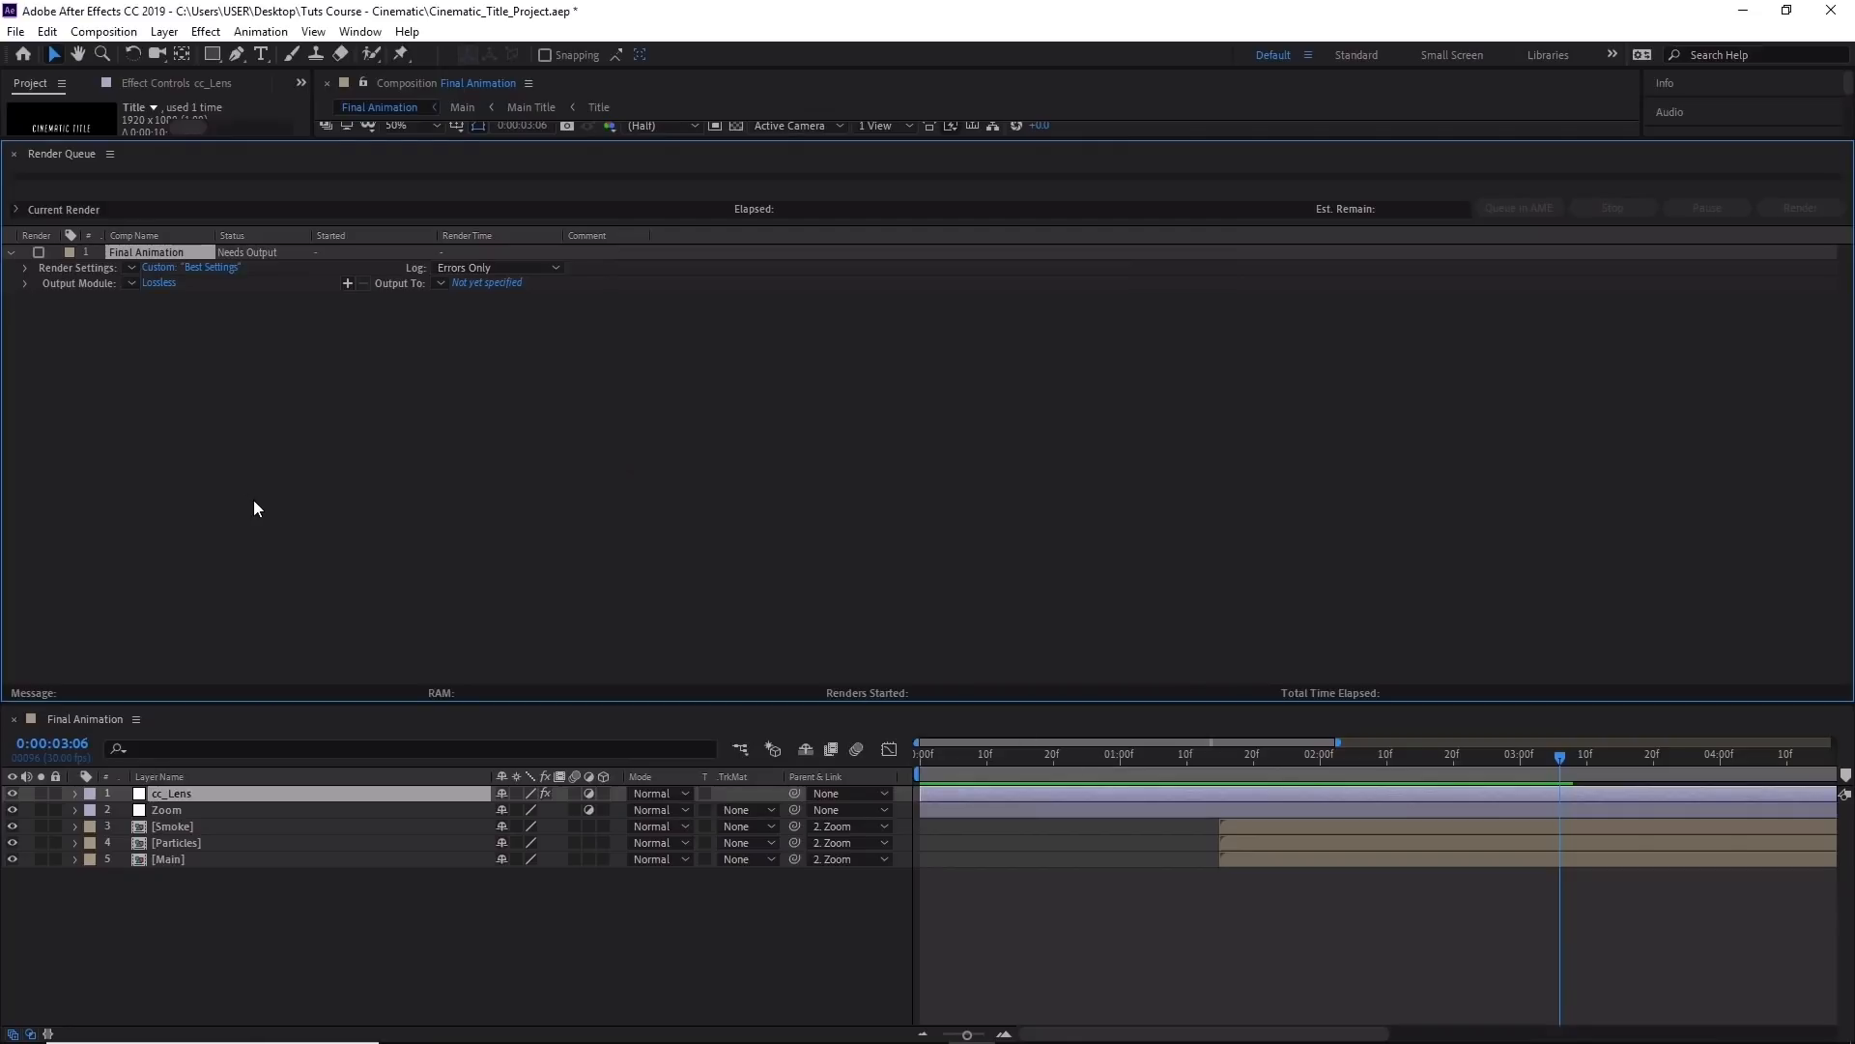
{"action": "left_click", "coordinate": [168, 282]}
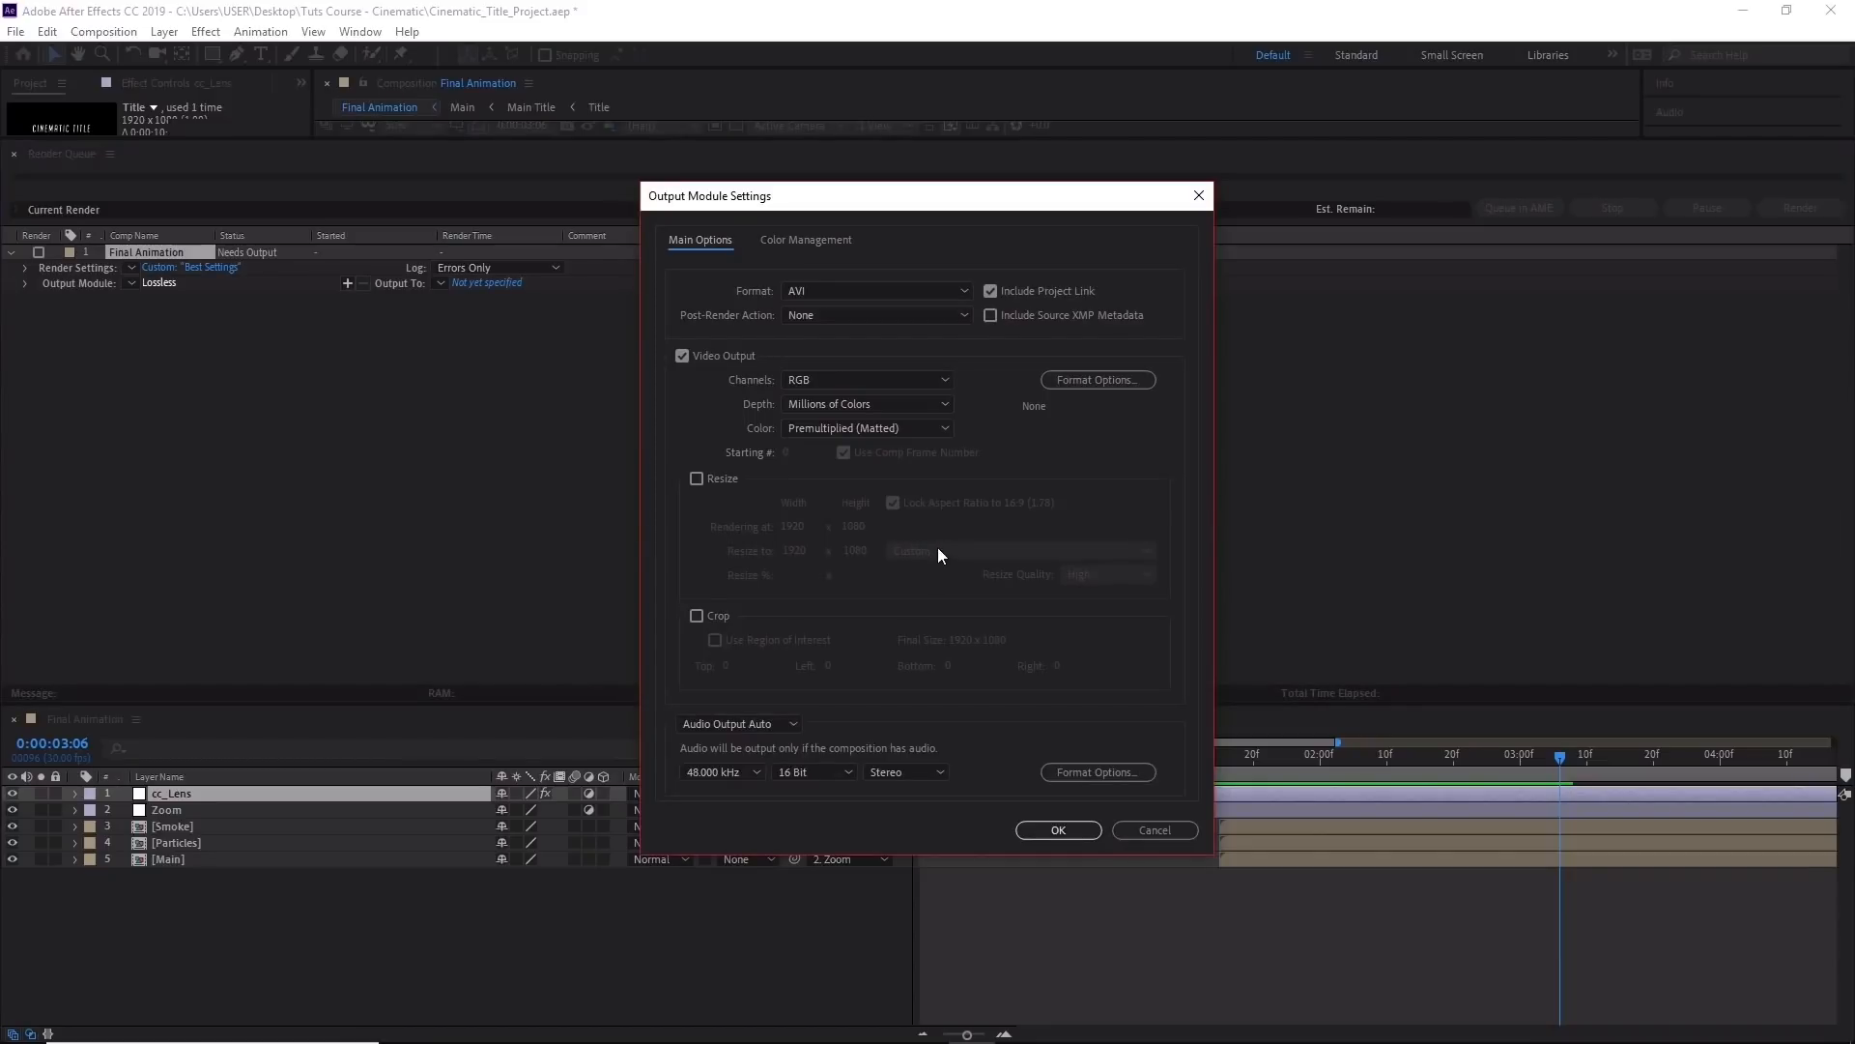
{"action": "left_click", "coordinate": [924, 292]}
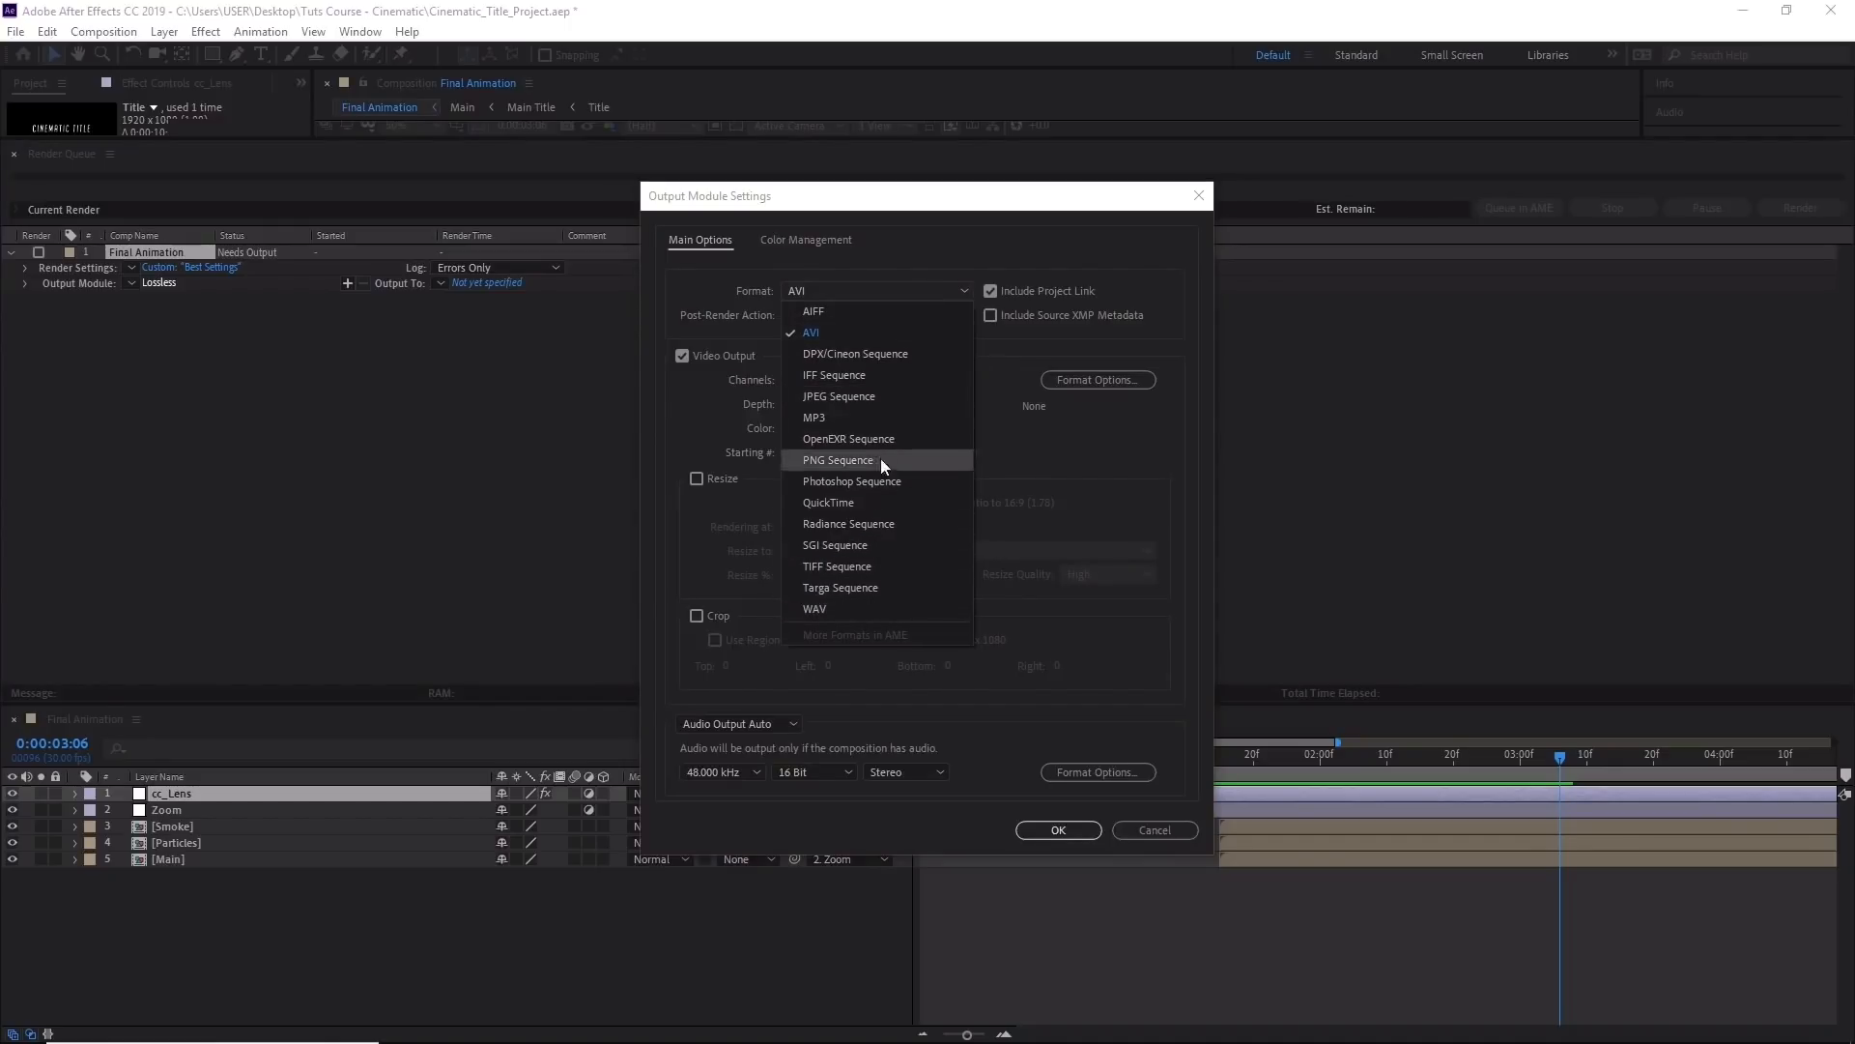
{"action": "left_click", "coordinate": [904, 332]}
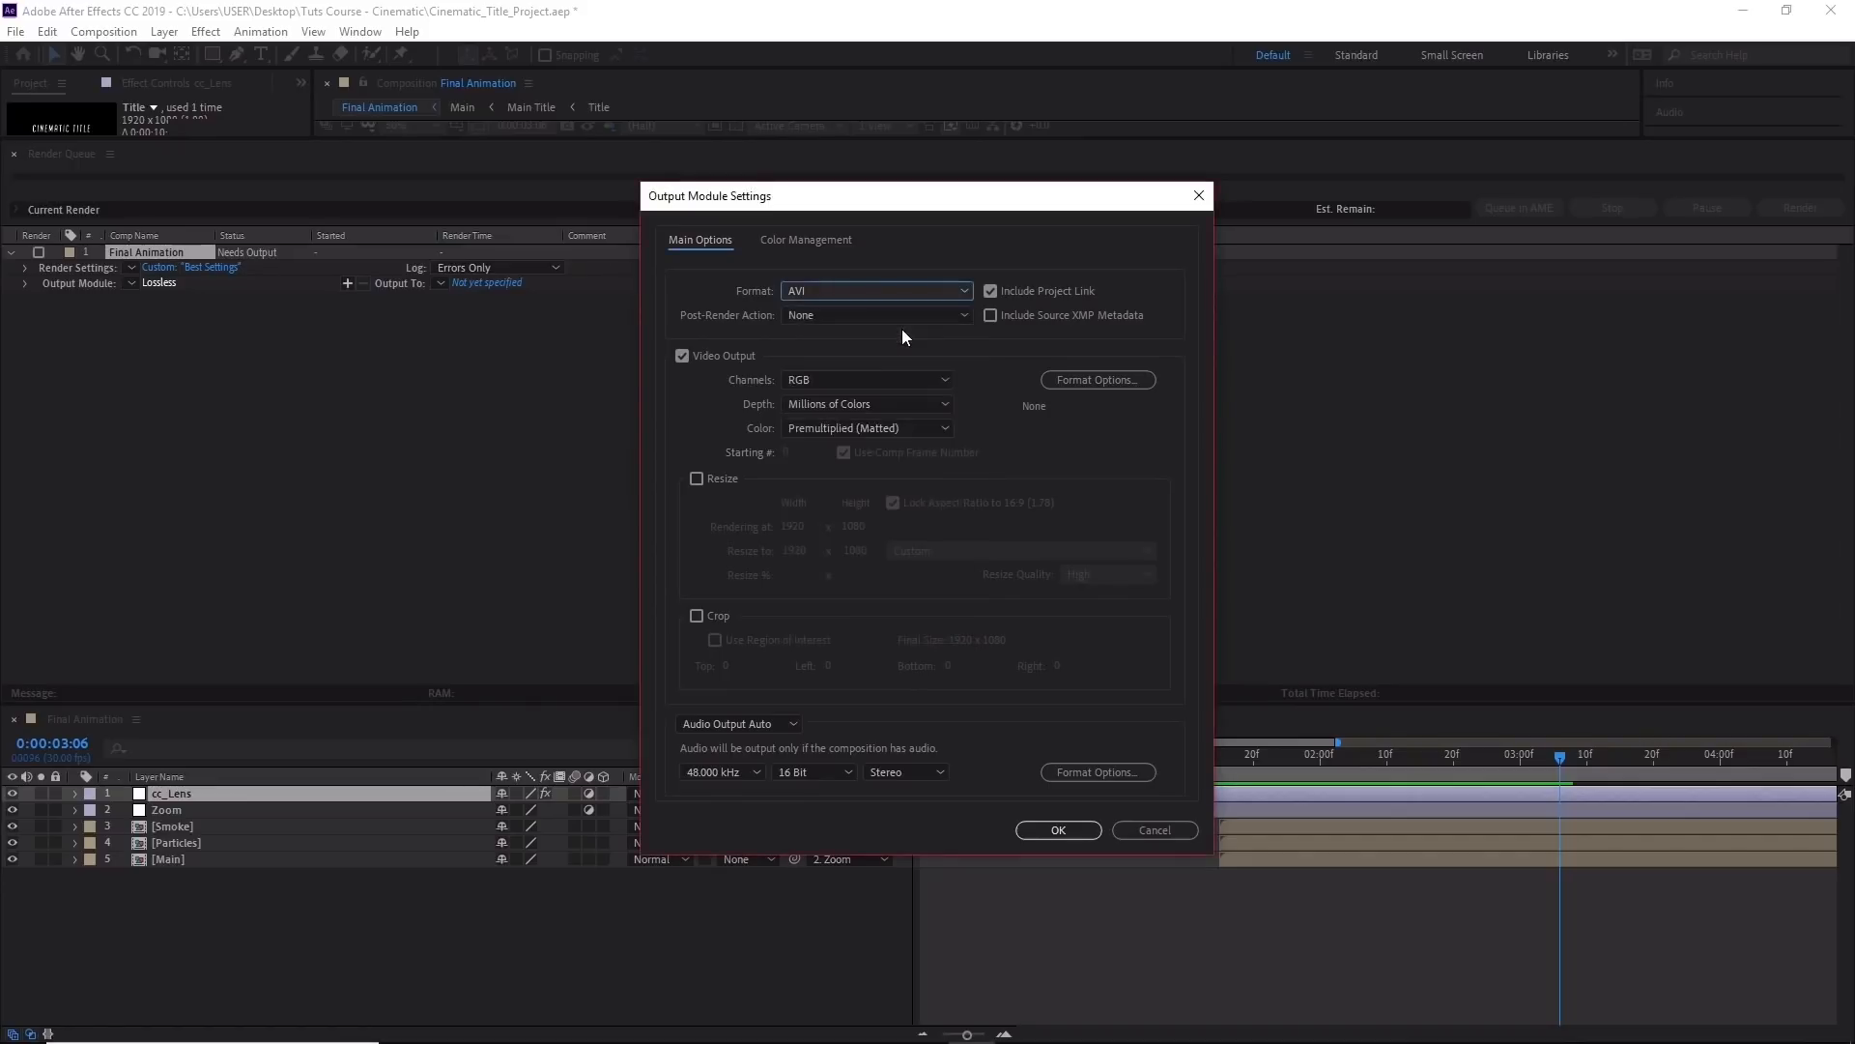
{"action": "left_click", "coordinate": [1058, 830]}
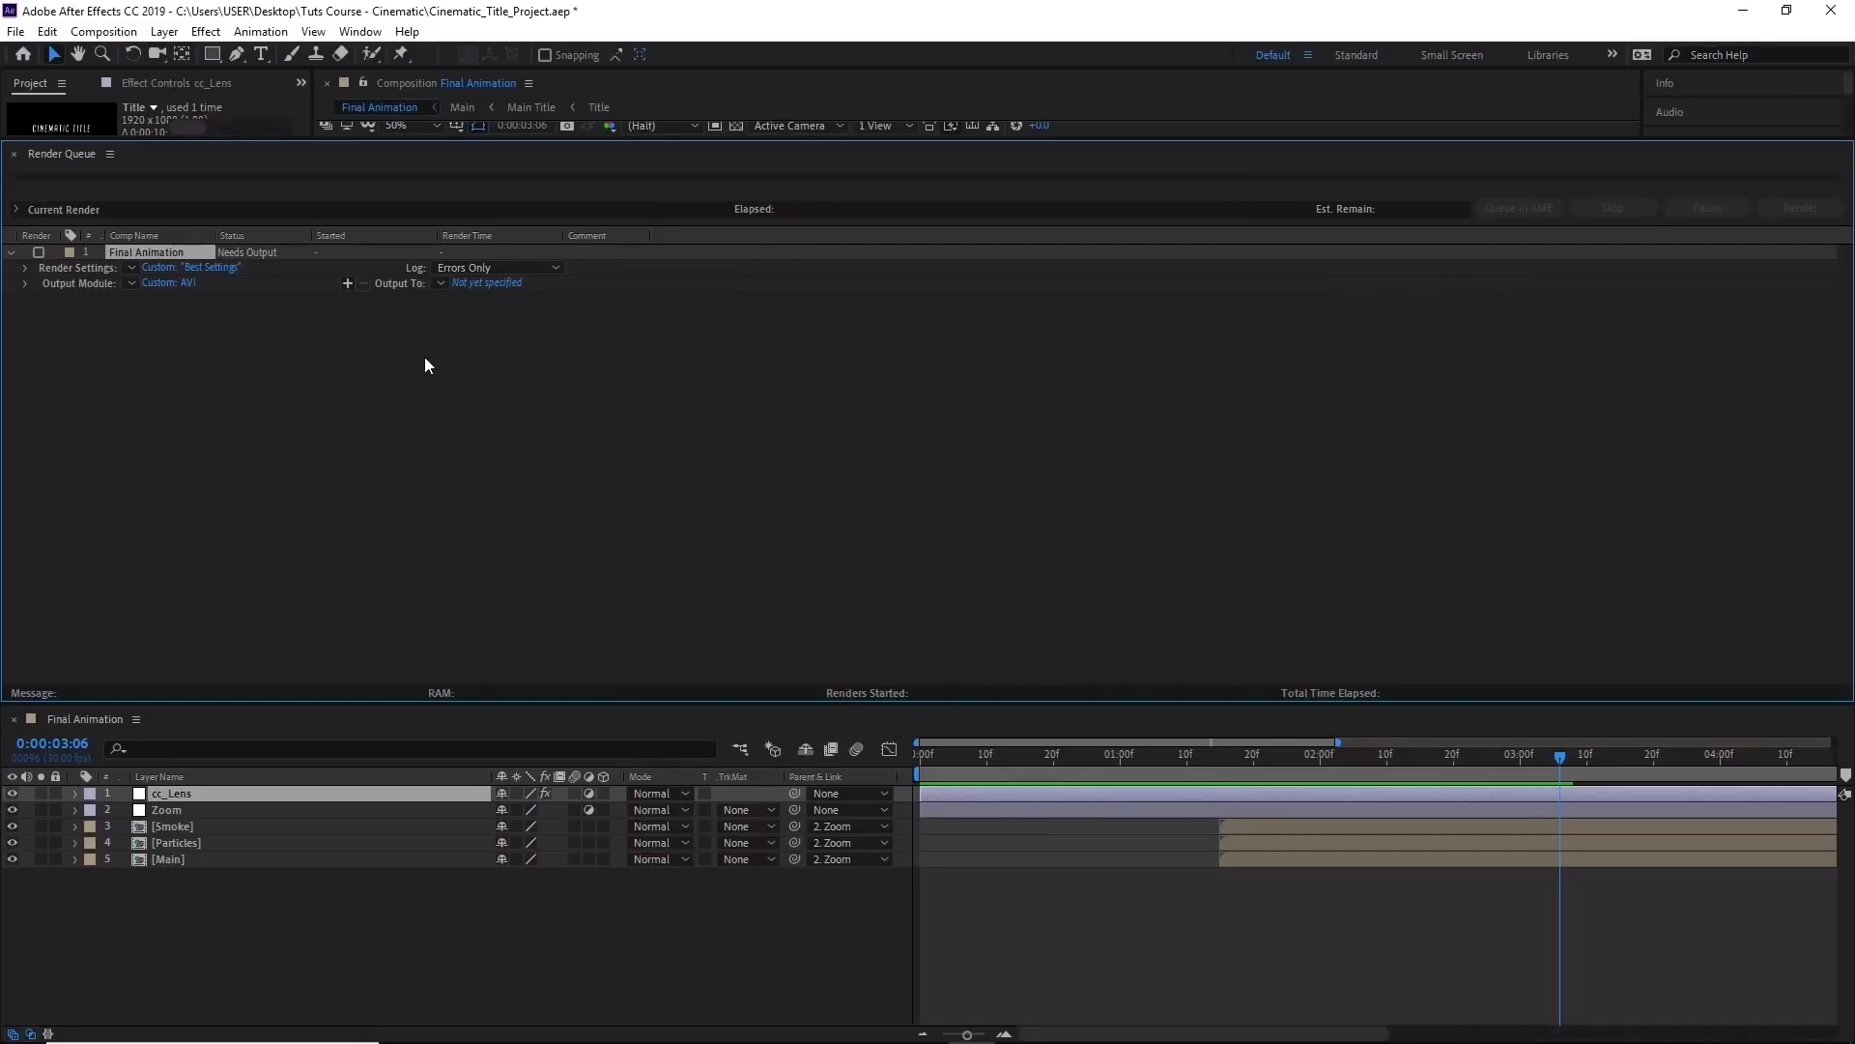
Set the render output file to Final Animation.avi in the Tuts Course - Cinematic folder.
{"action": "left_click", "coordinate": [479, 283]}
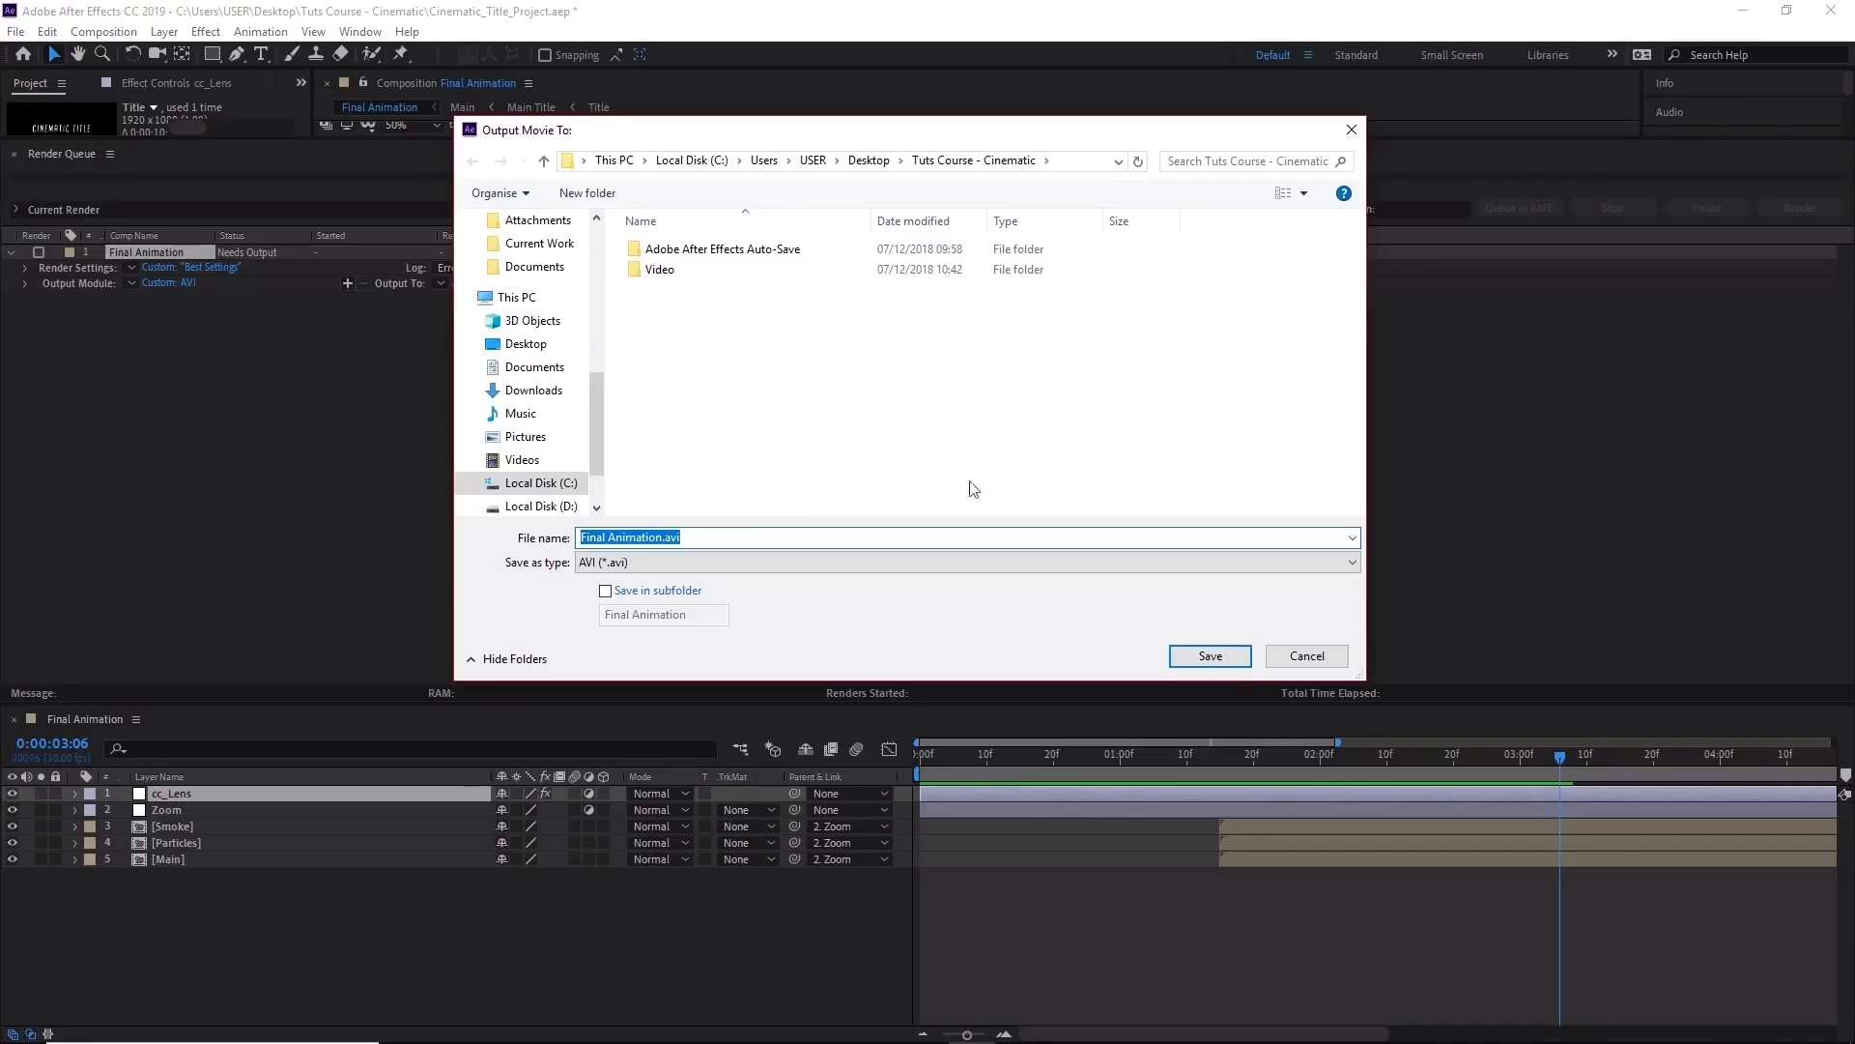
{"action": "left_click", "coordinate": [1201, 658]}
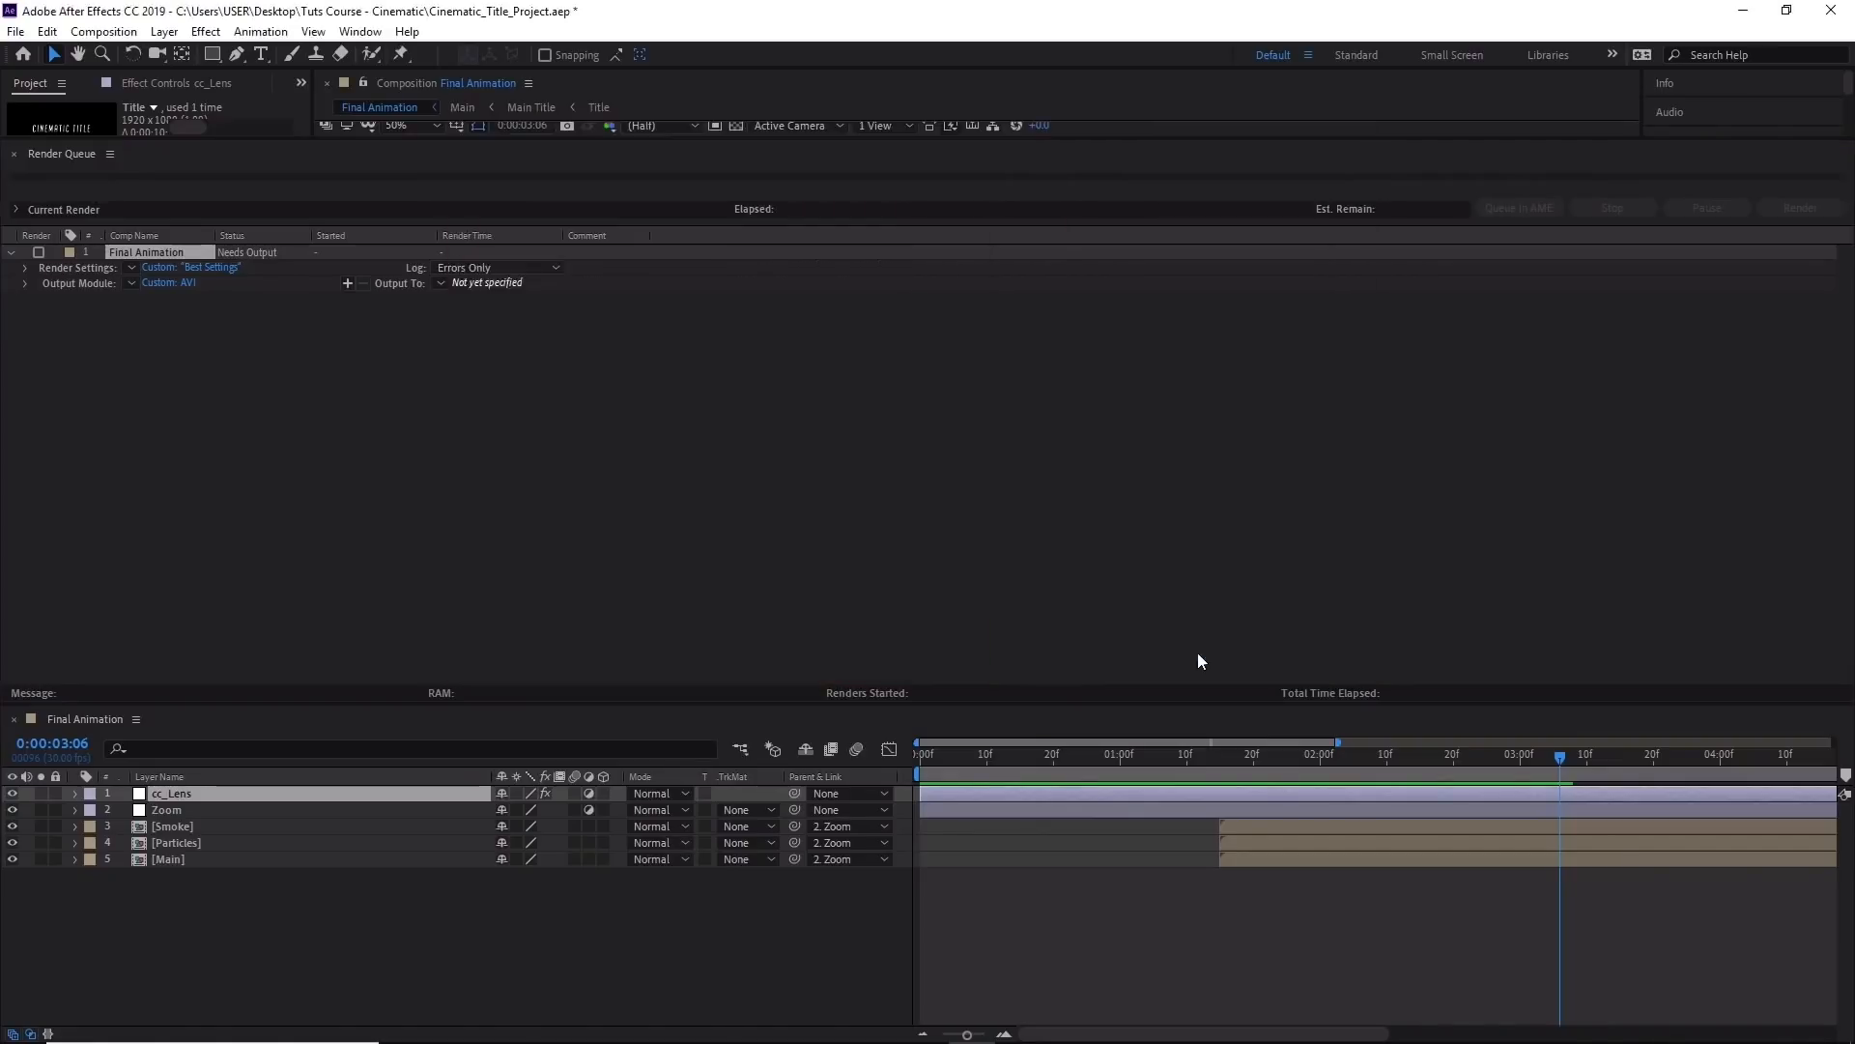